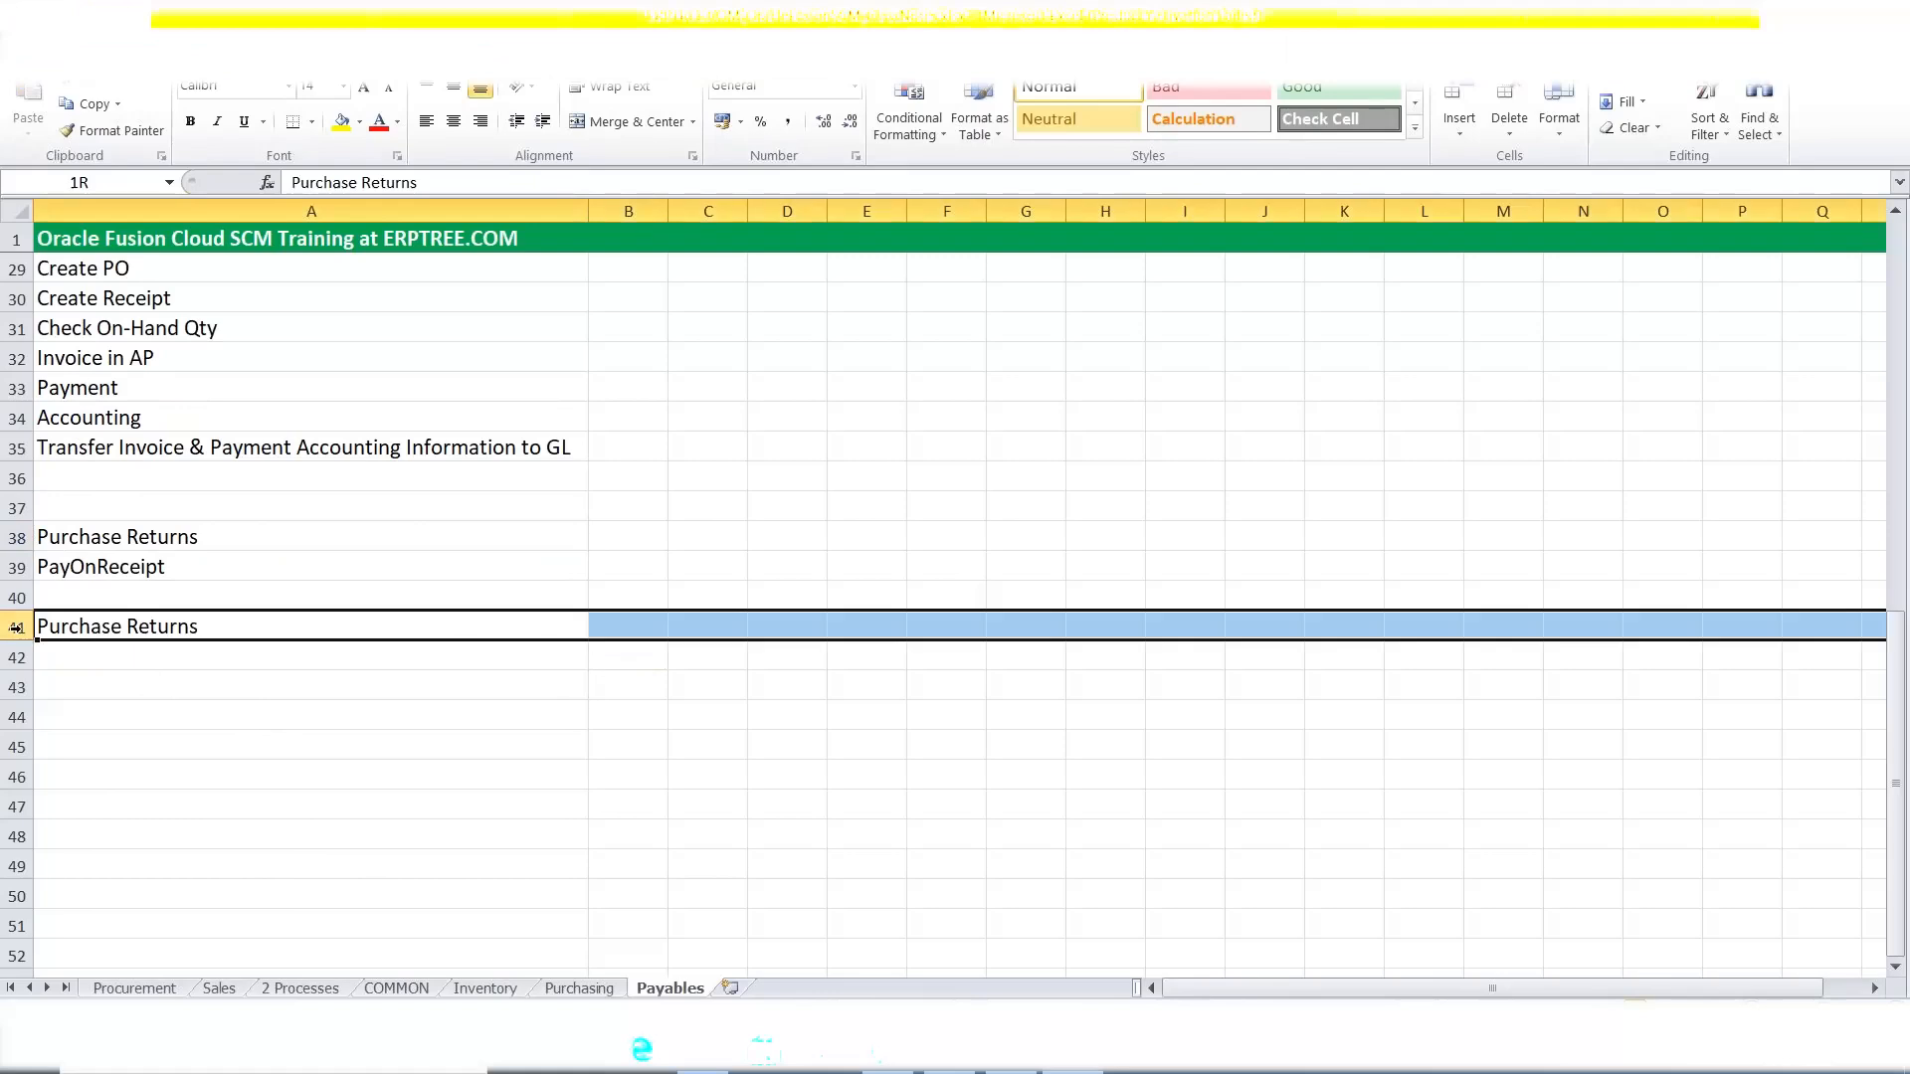
Fill the Purchase Returns row yellow and enter 'PO: 100 Qty' beneath it.
{"action": "left_click", "coordinate": [341, 121]}
{"action": "left_click", "coordinate": [96, 659]}
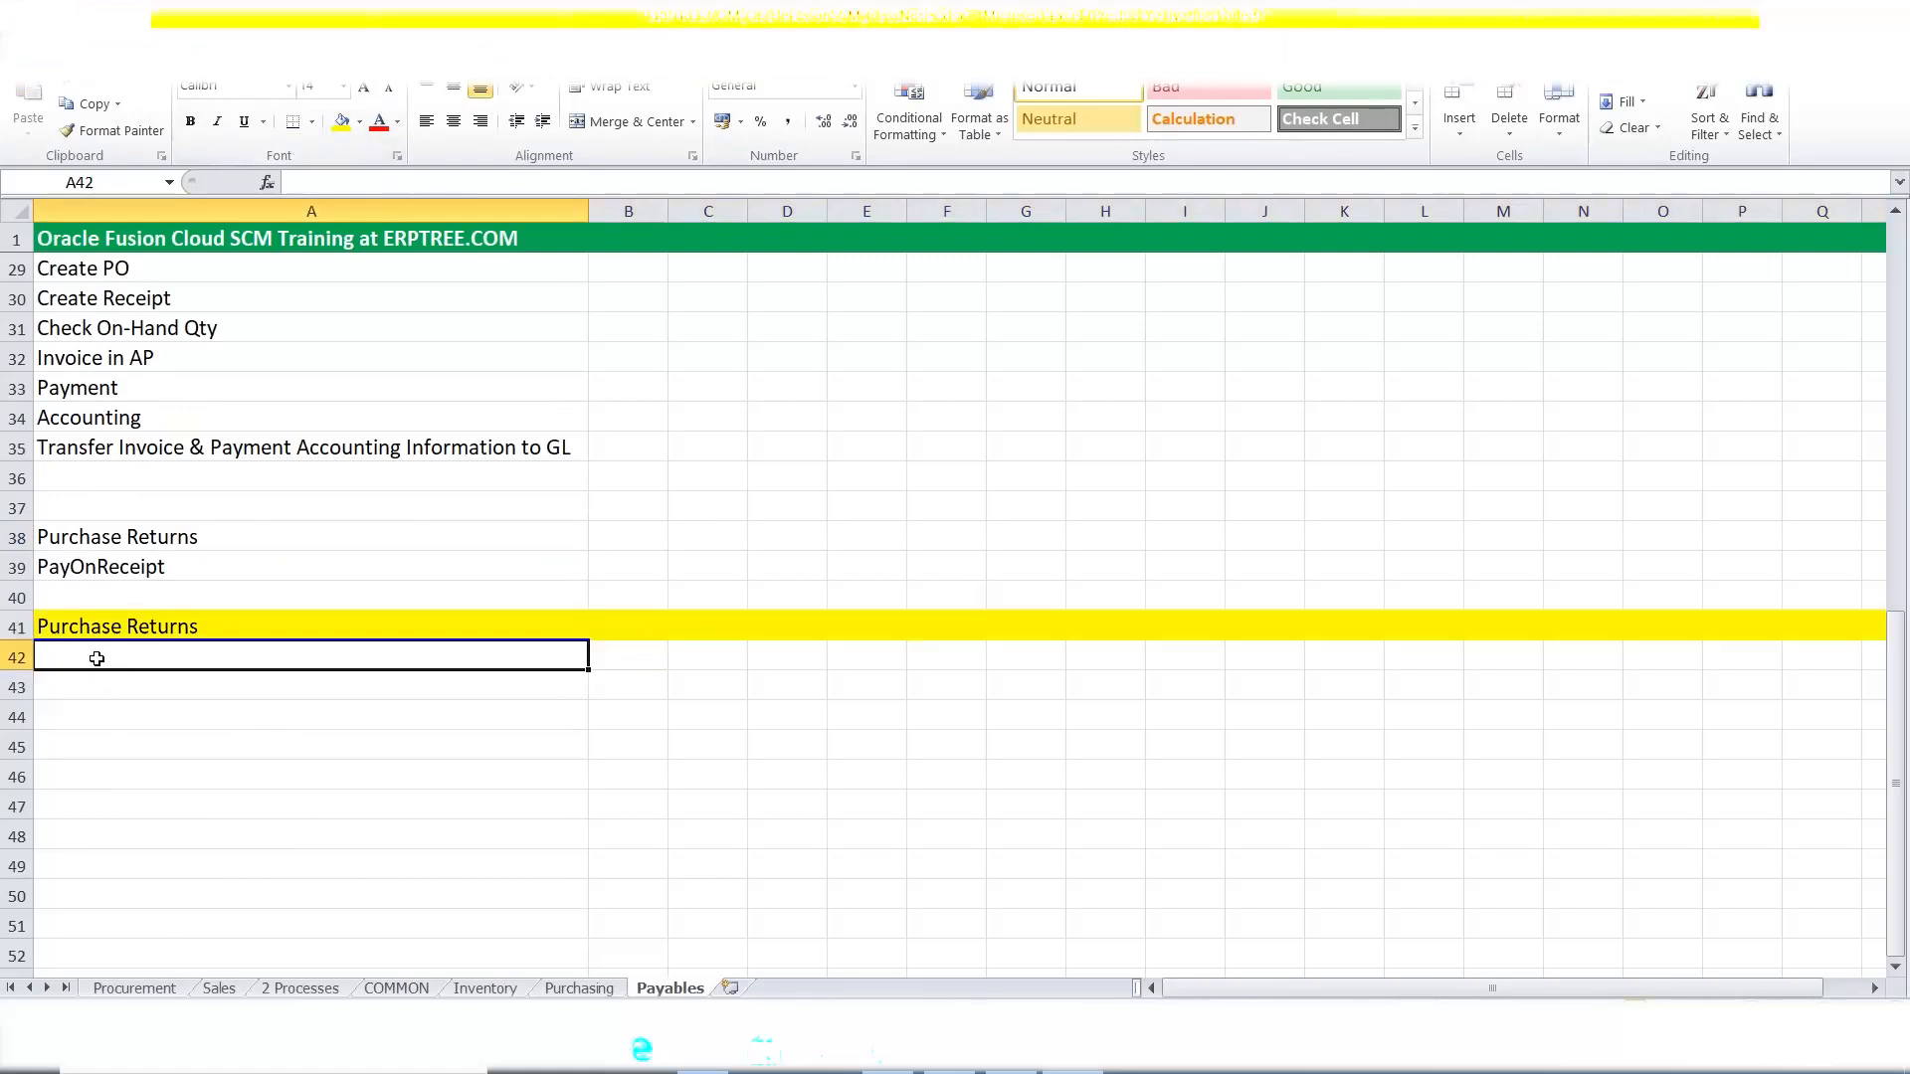
{"action": "type", "text": "PO"}
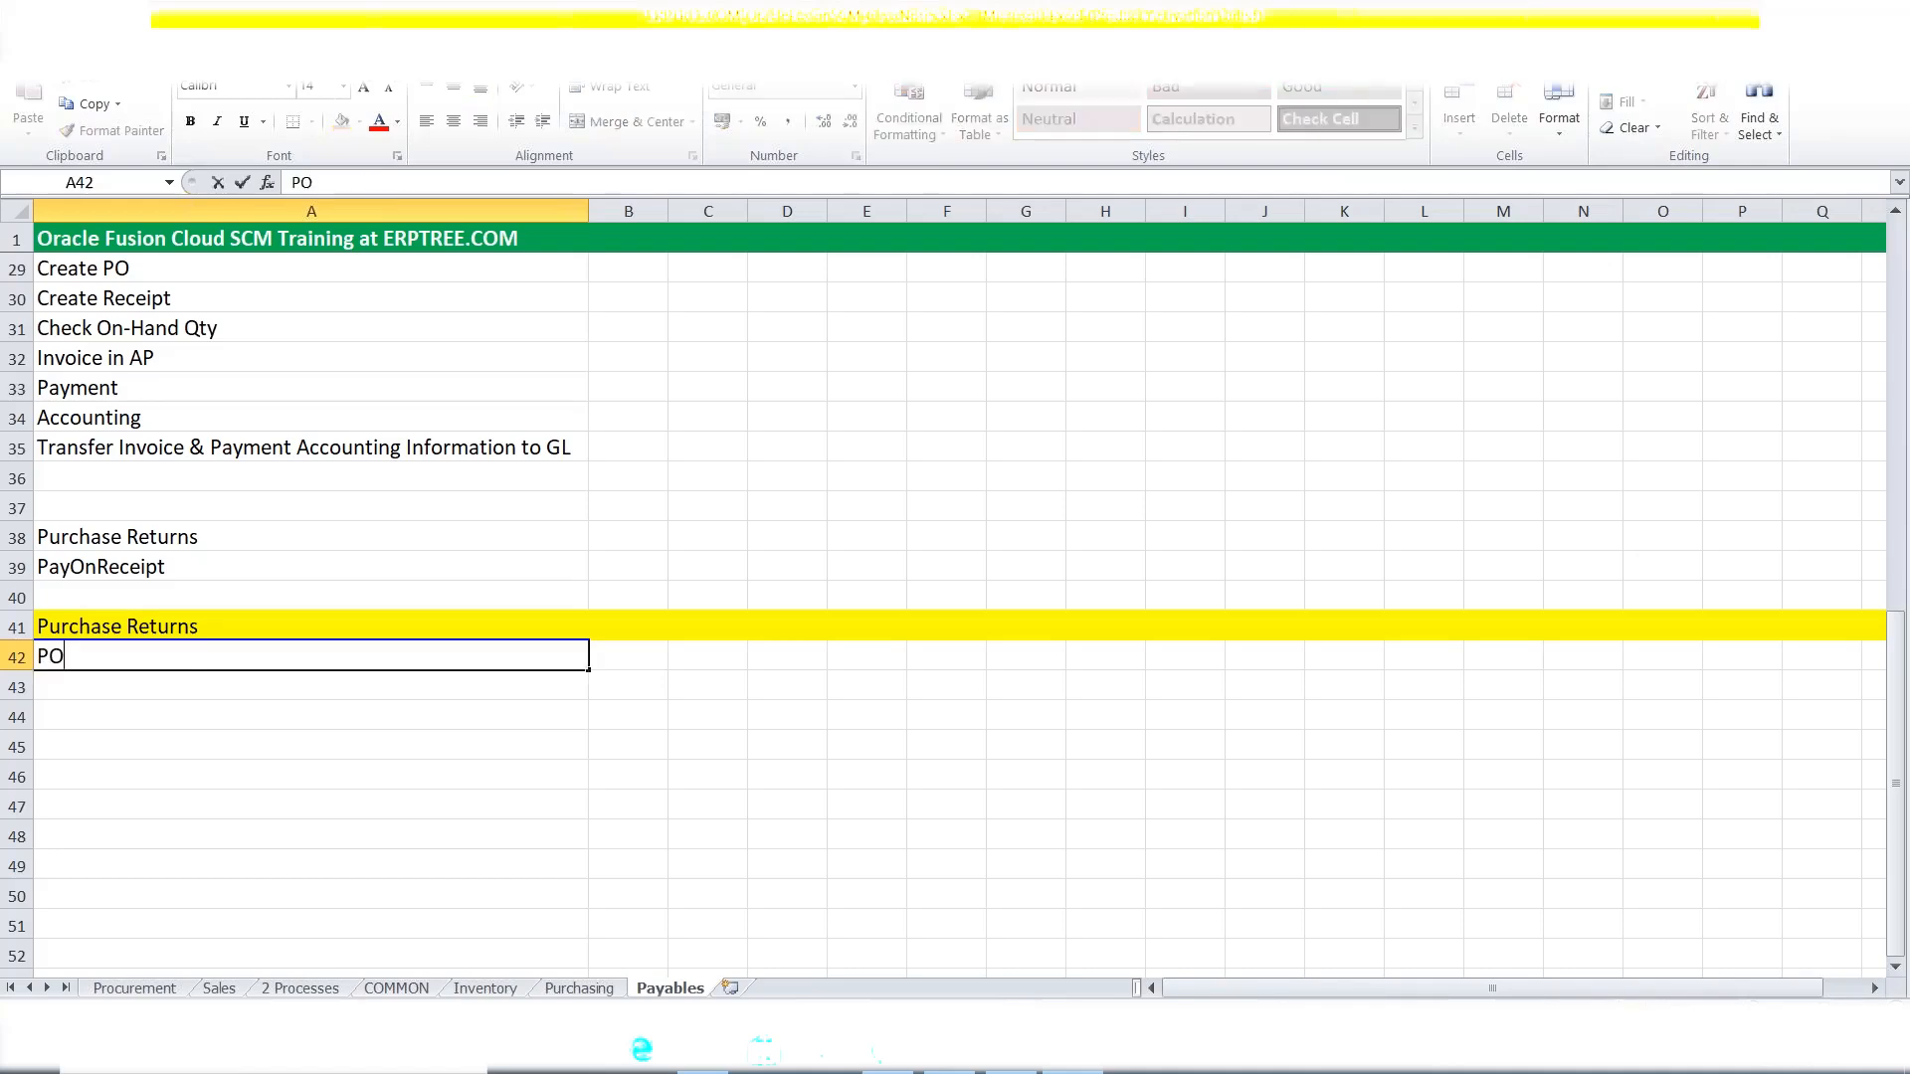
{"action": "type", "text": ": 100 q"}
{"action": "key", "text": "BackSpace"}
{"action": "type", "text": "Qty"}
{"action": "key", "text": "Return"}
Add the lines 'Receipt: 100 Qty' and 'Invoice in AP: 100' below the PO line.
{"action": "type", "text": "R"}
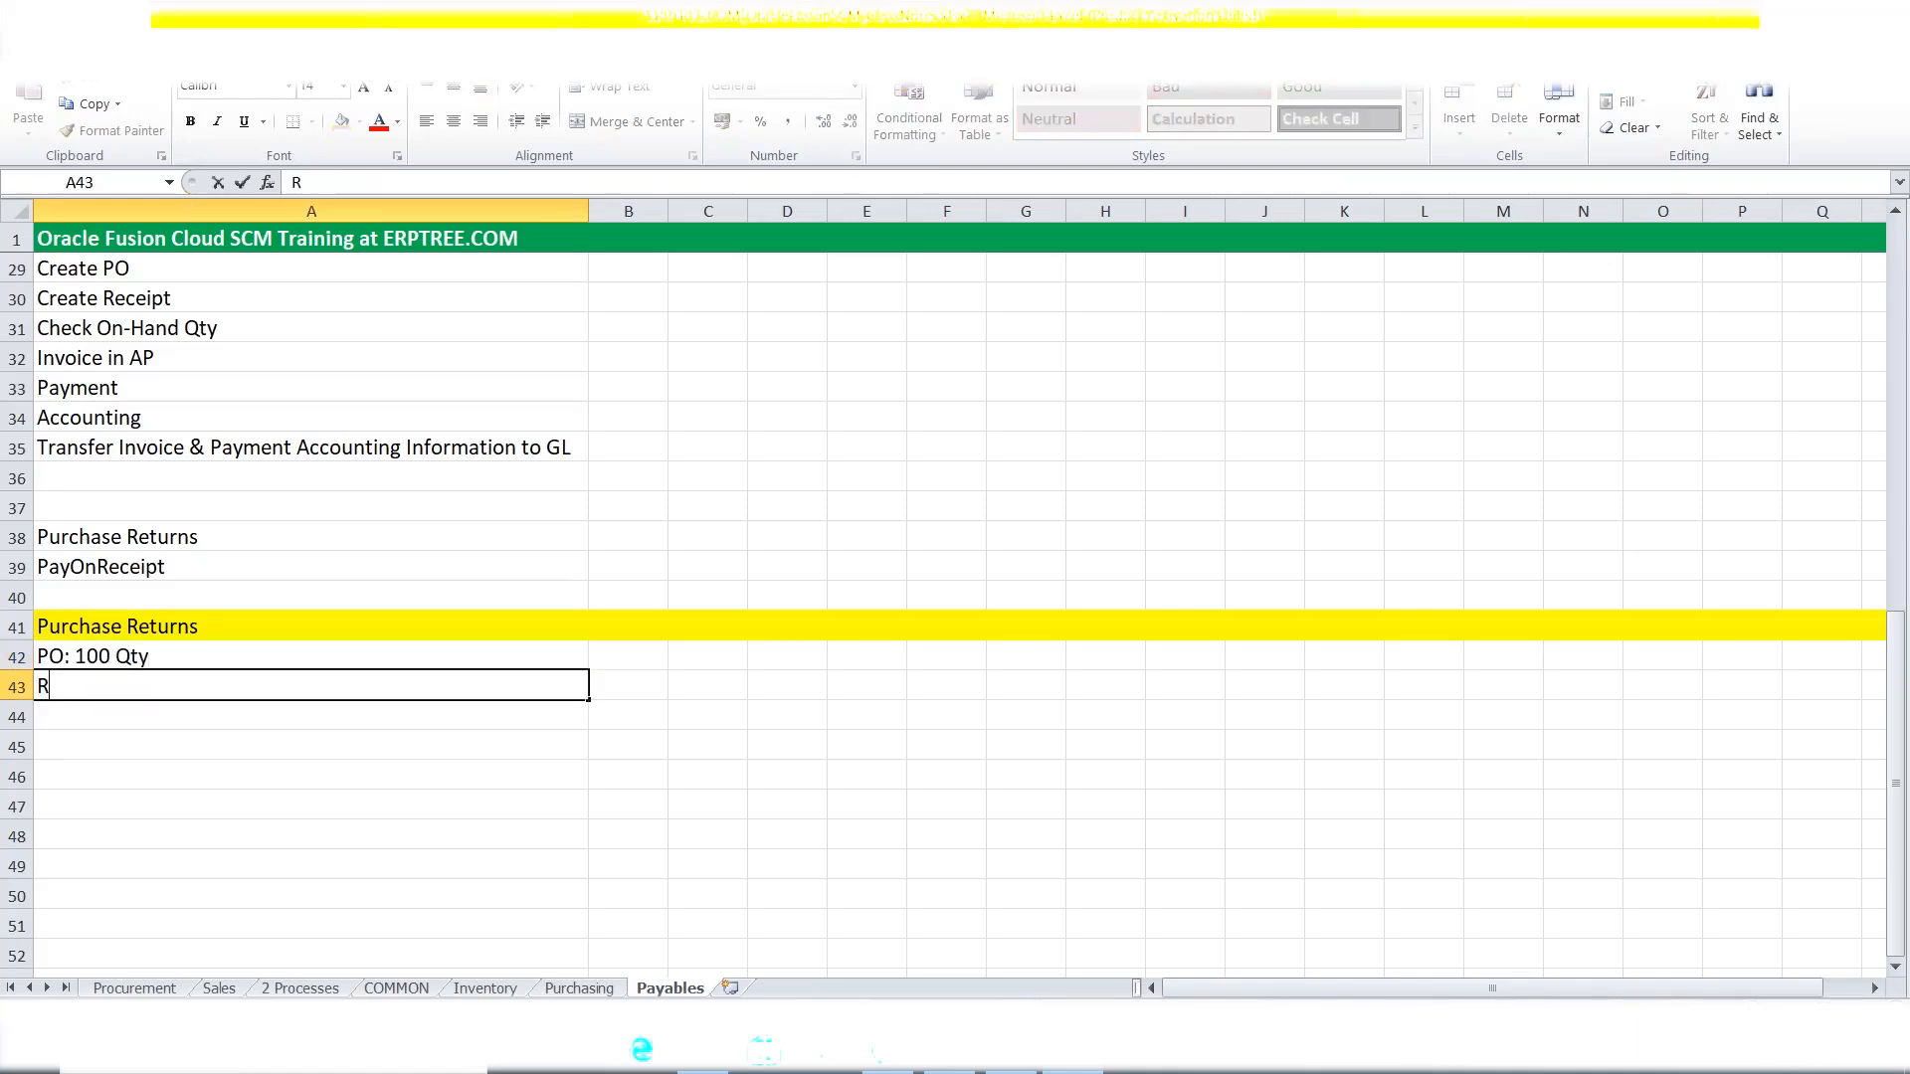
{"action": "type", "text": "eceipt: 100"}
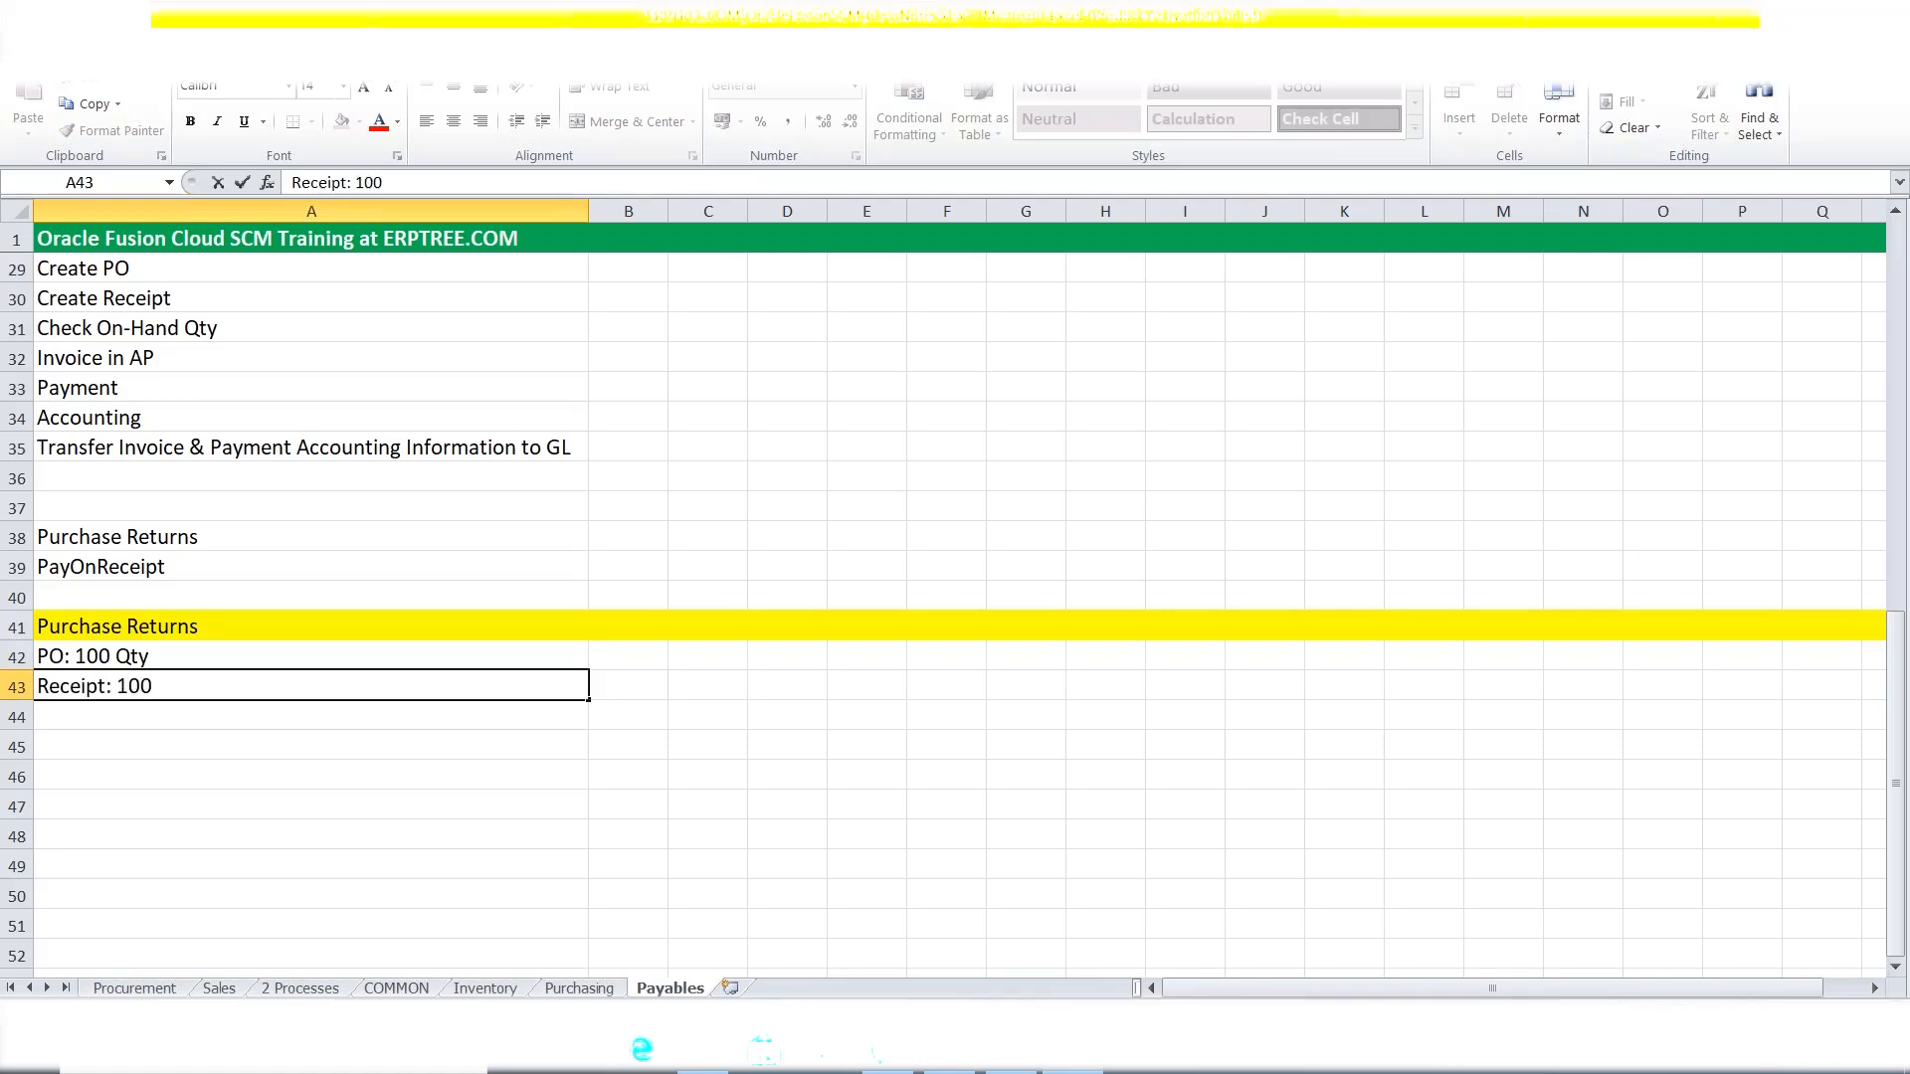
{"action": "type", "text": " Qty"}
{"action": "key", "text": "Return"}
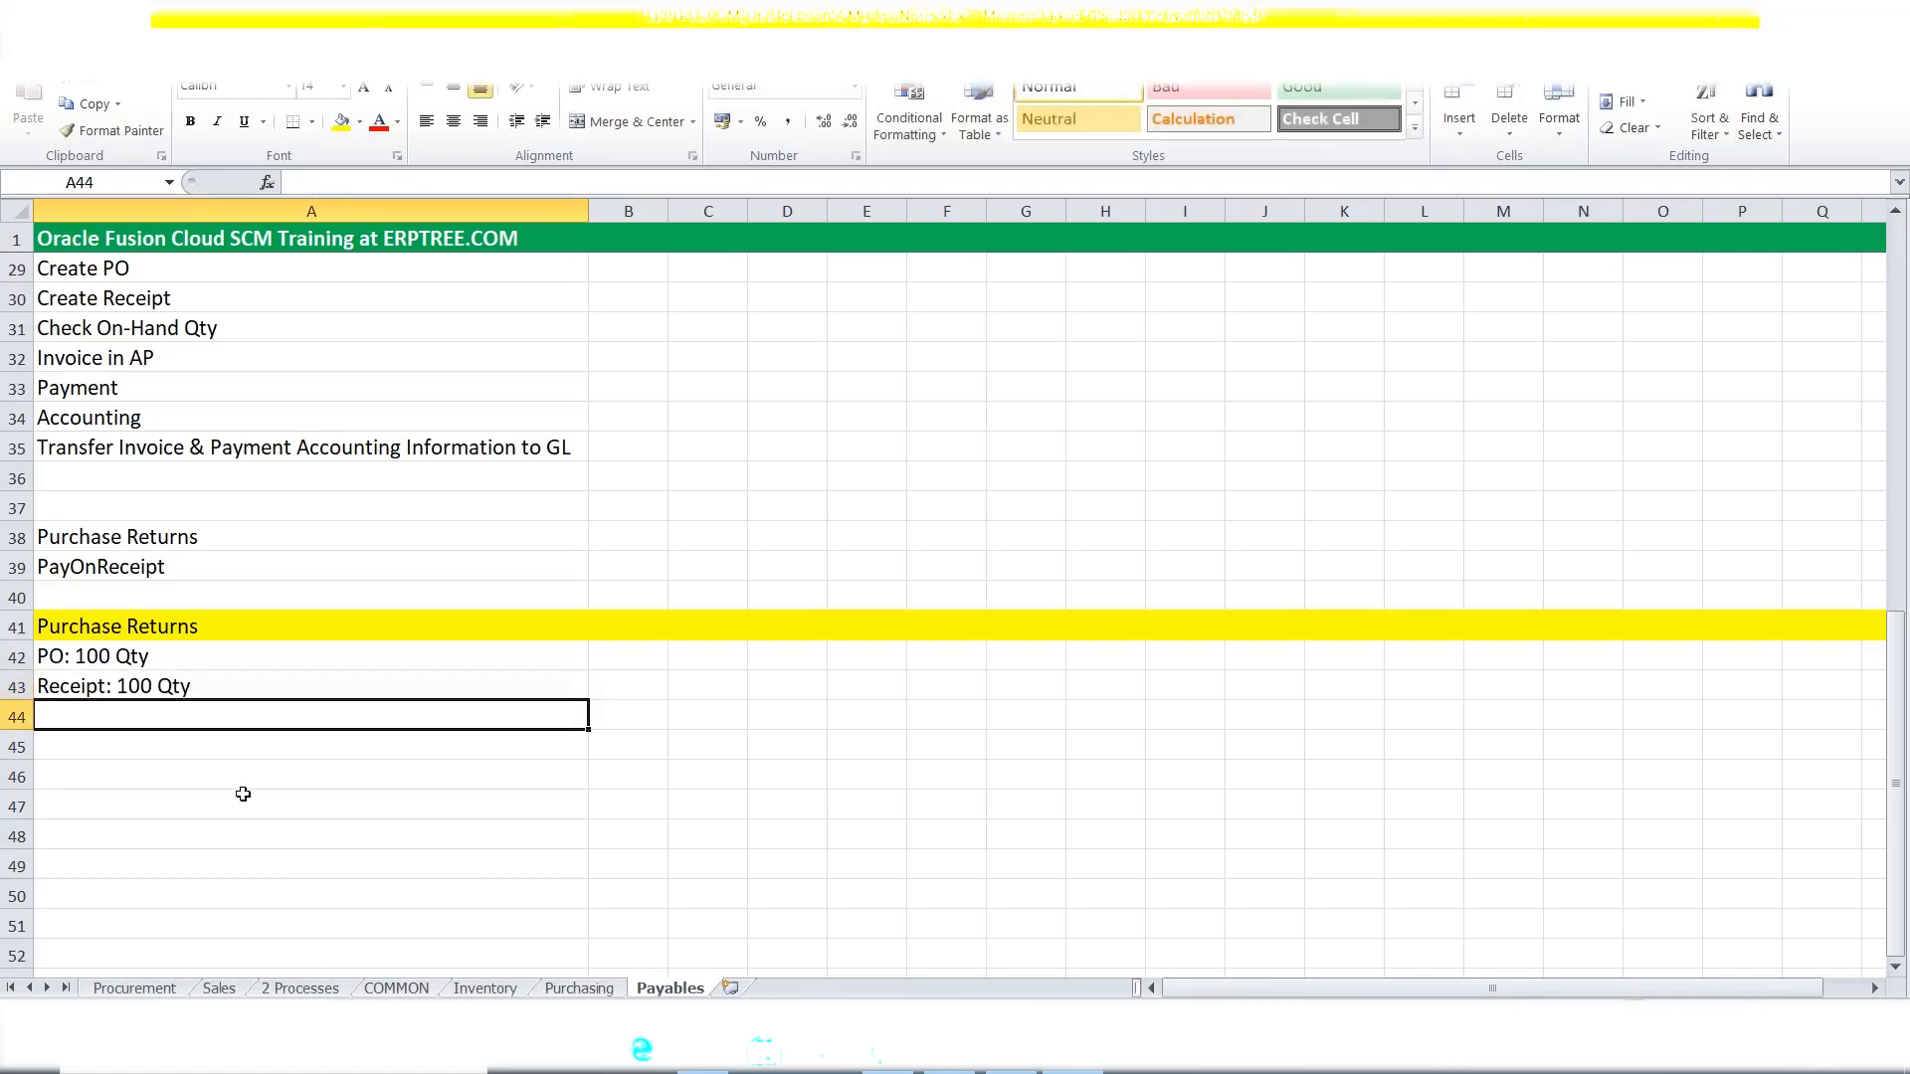
{"action": "type", "text": "i"}
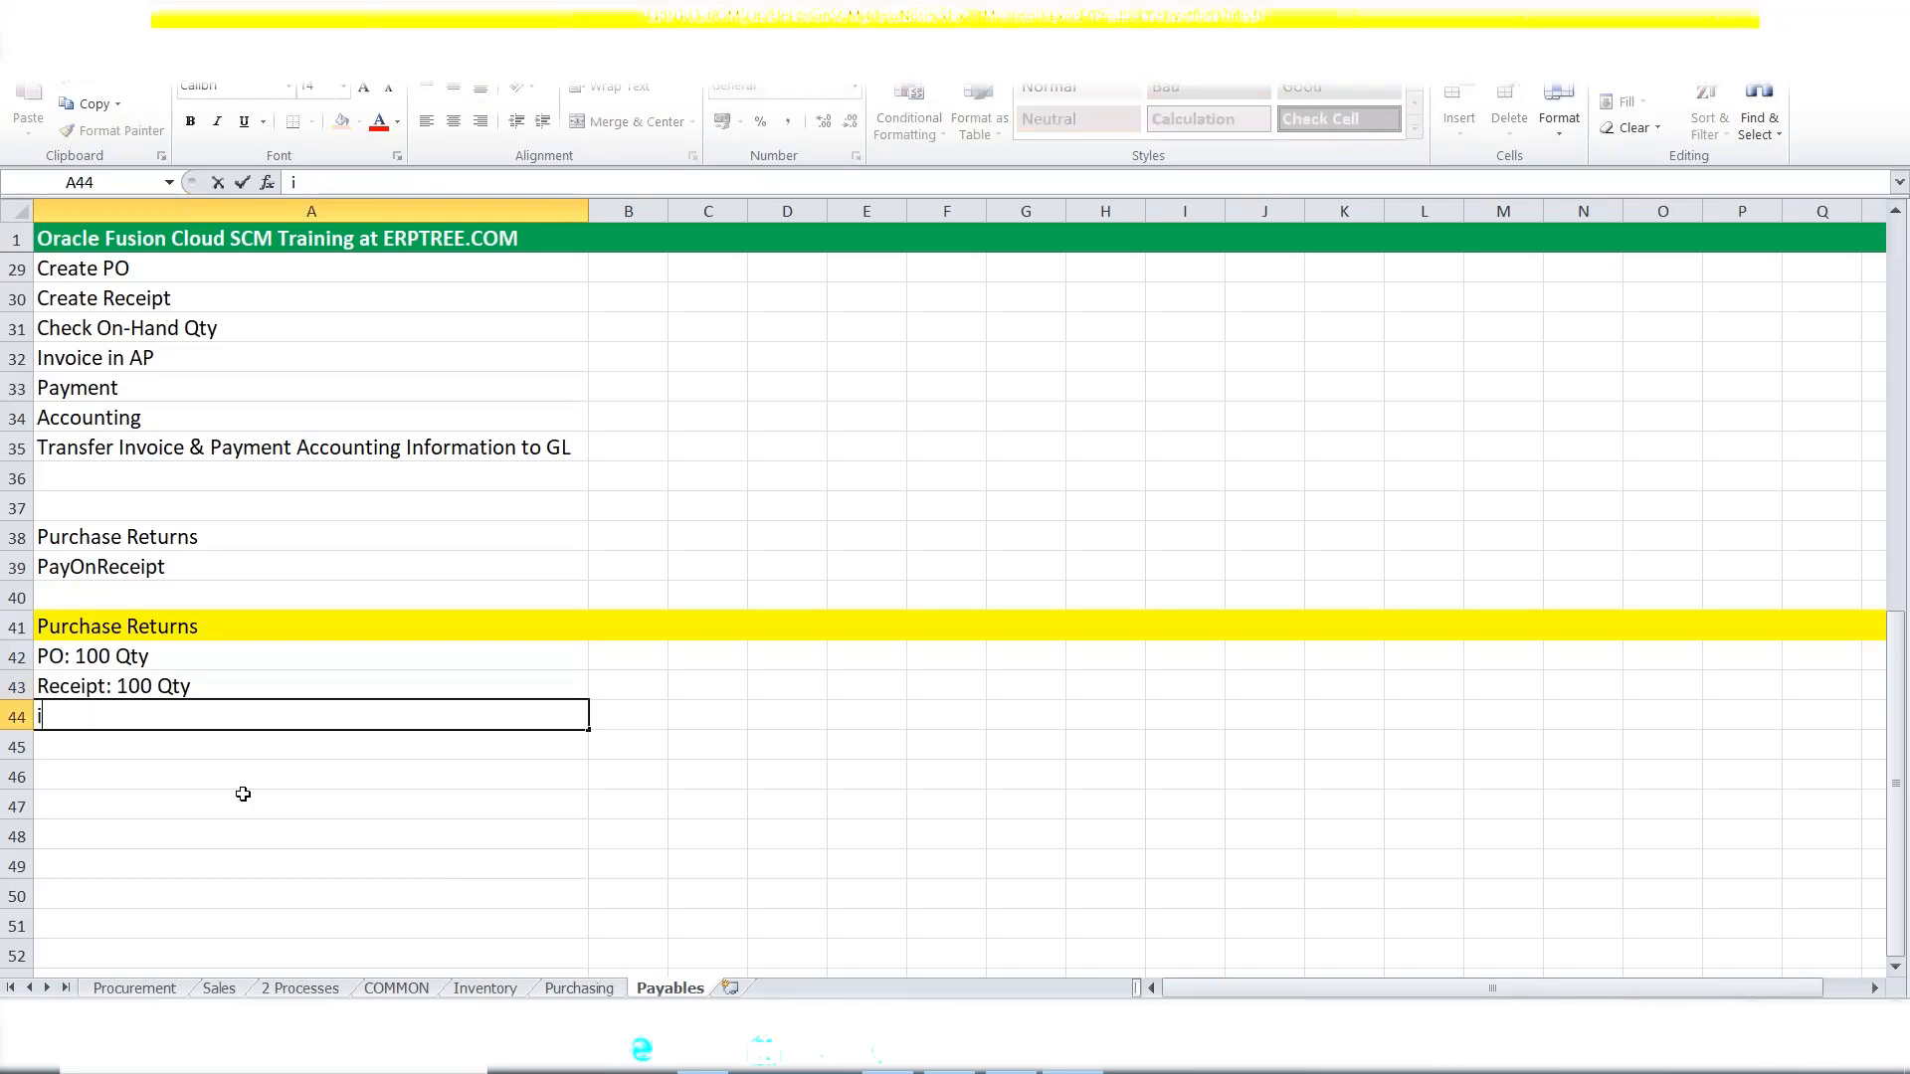
{"action": "key", "text": "BackSpace"}
{"action": "type", "text": "Invoice in AP: "}
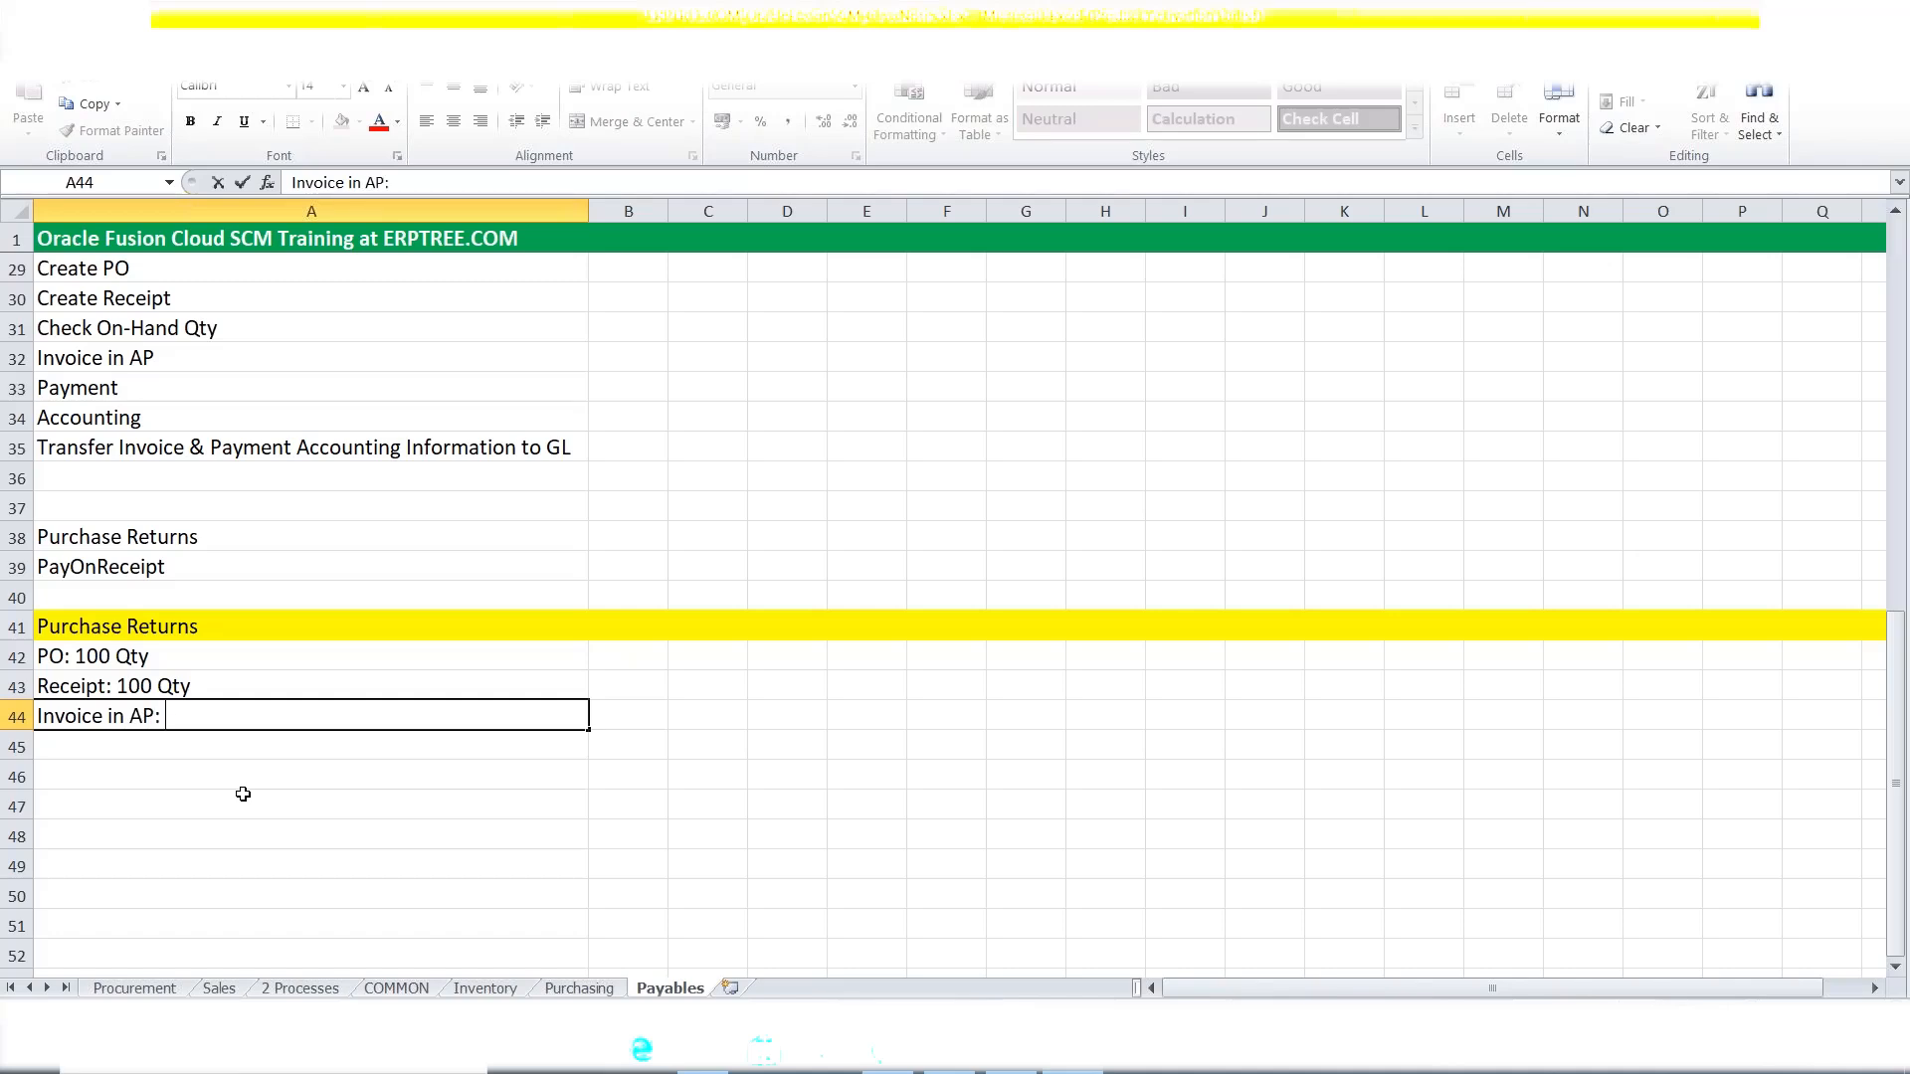
{"action": "type", "text": "1000"}
{"action": "key", "text": "BackSpace"}
{"action": "left_click", "coordinate": [203, 657]}
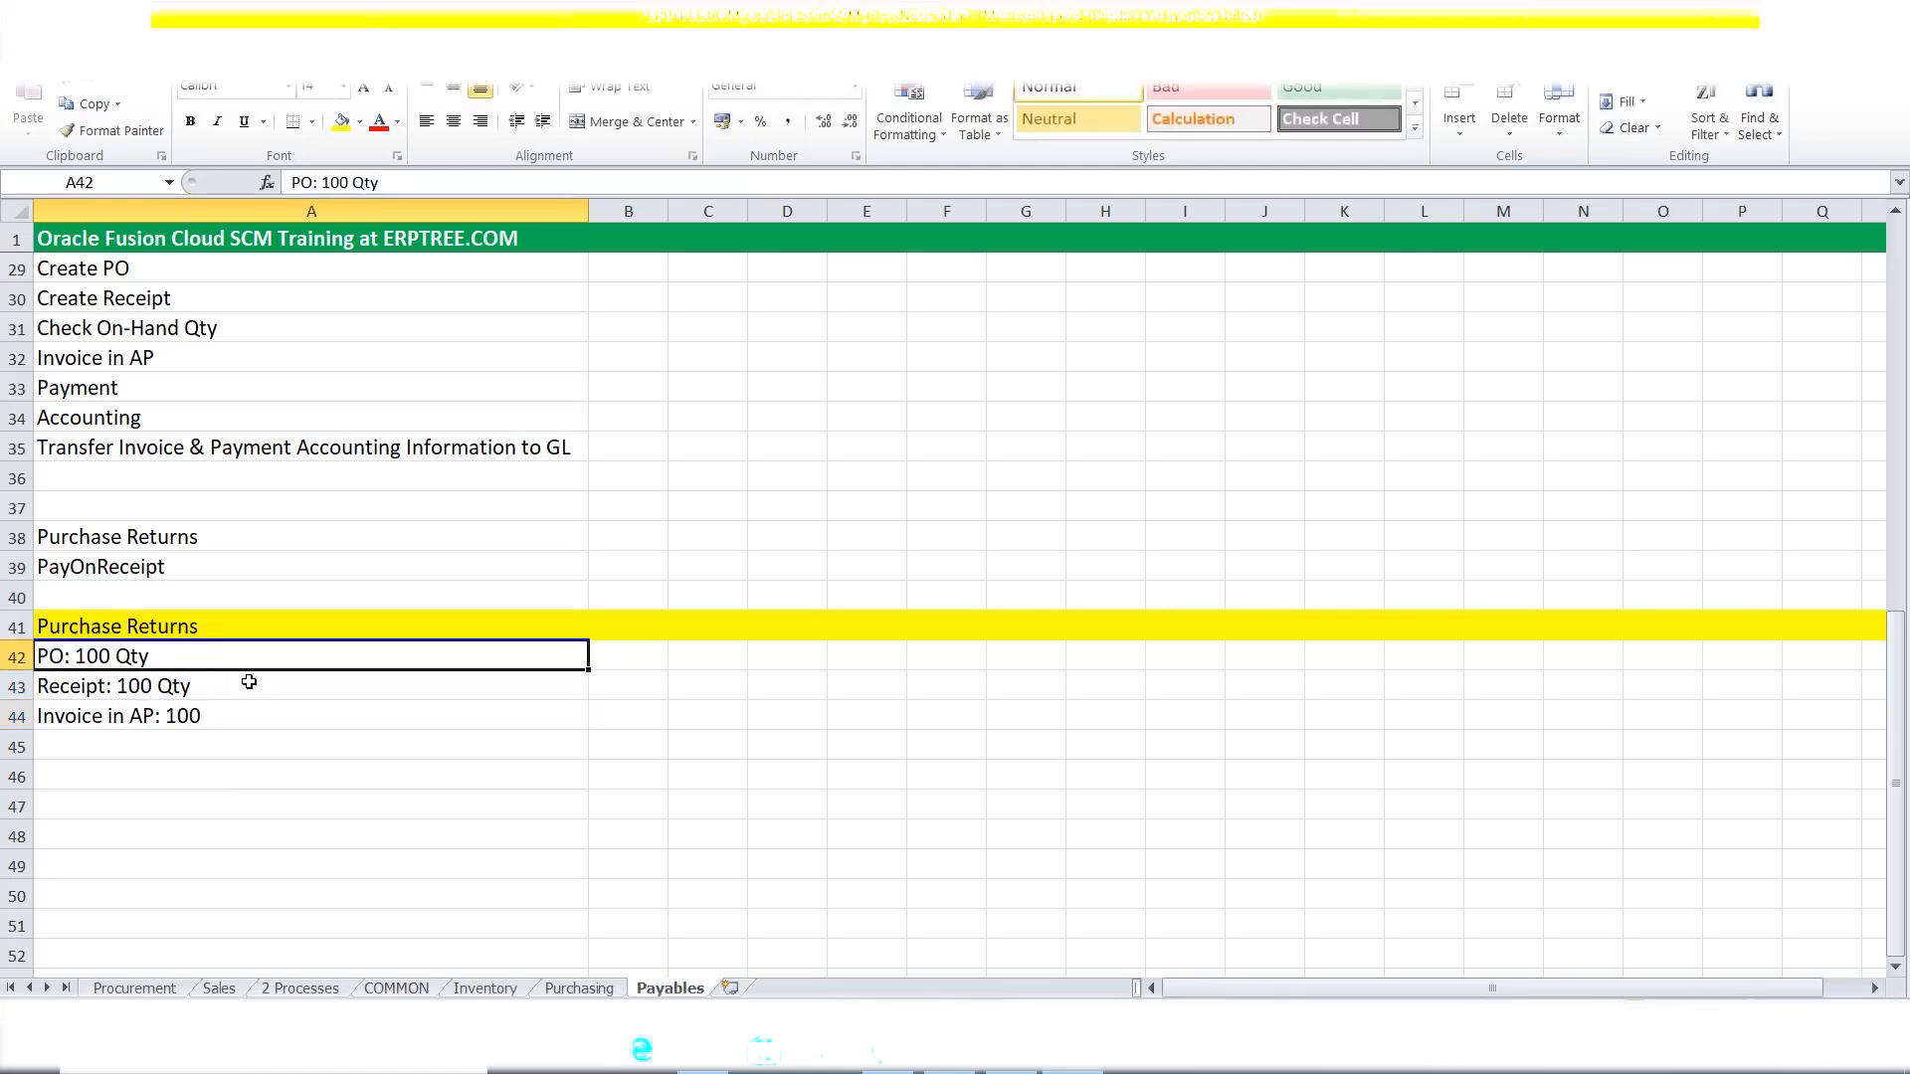
Append ', Price: 100 = 10000' to the PO line and ' Qty = 10000' to the invoice line.
{"action": "double_click", "coordinate": [231, 658]}
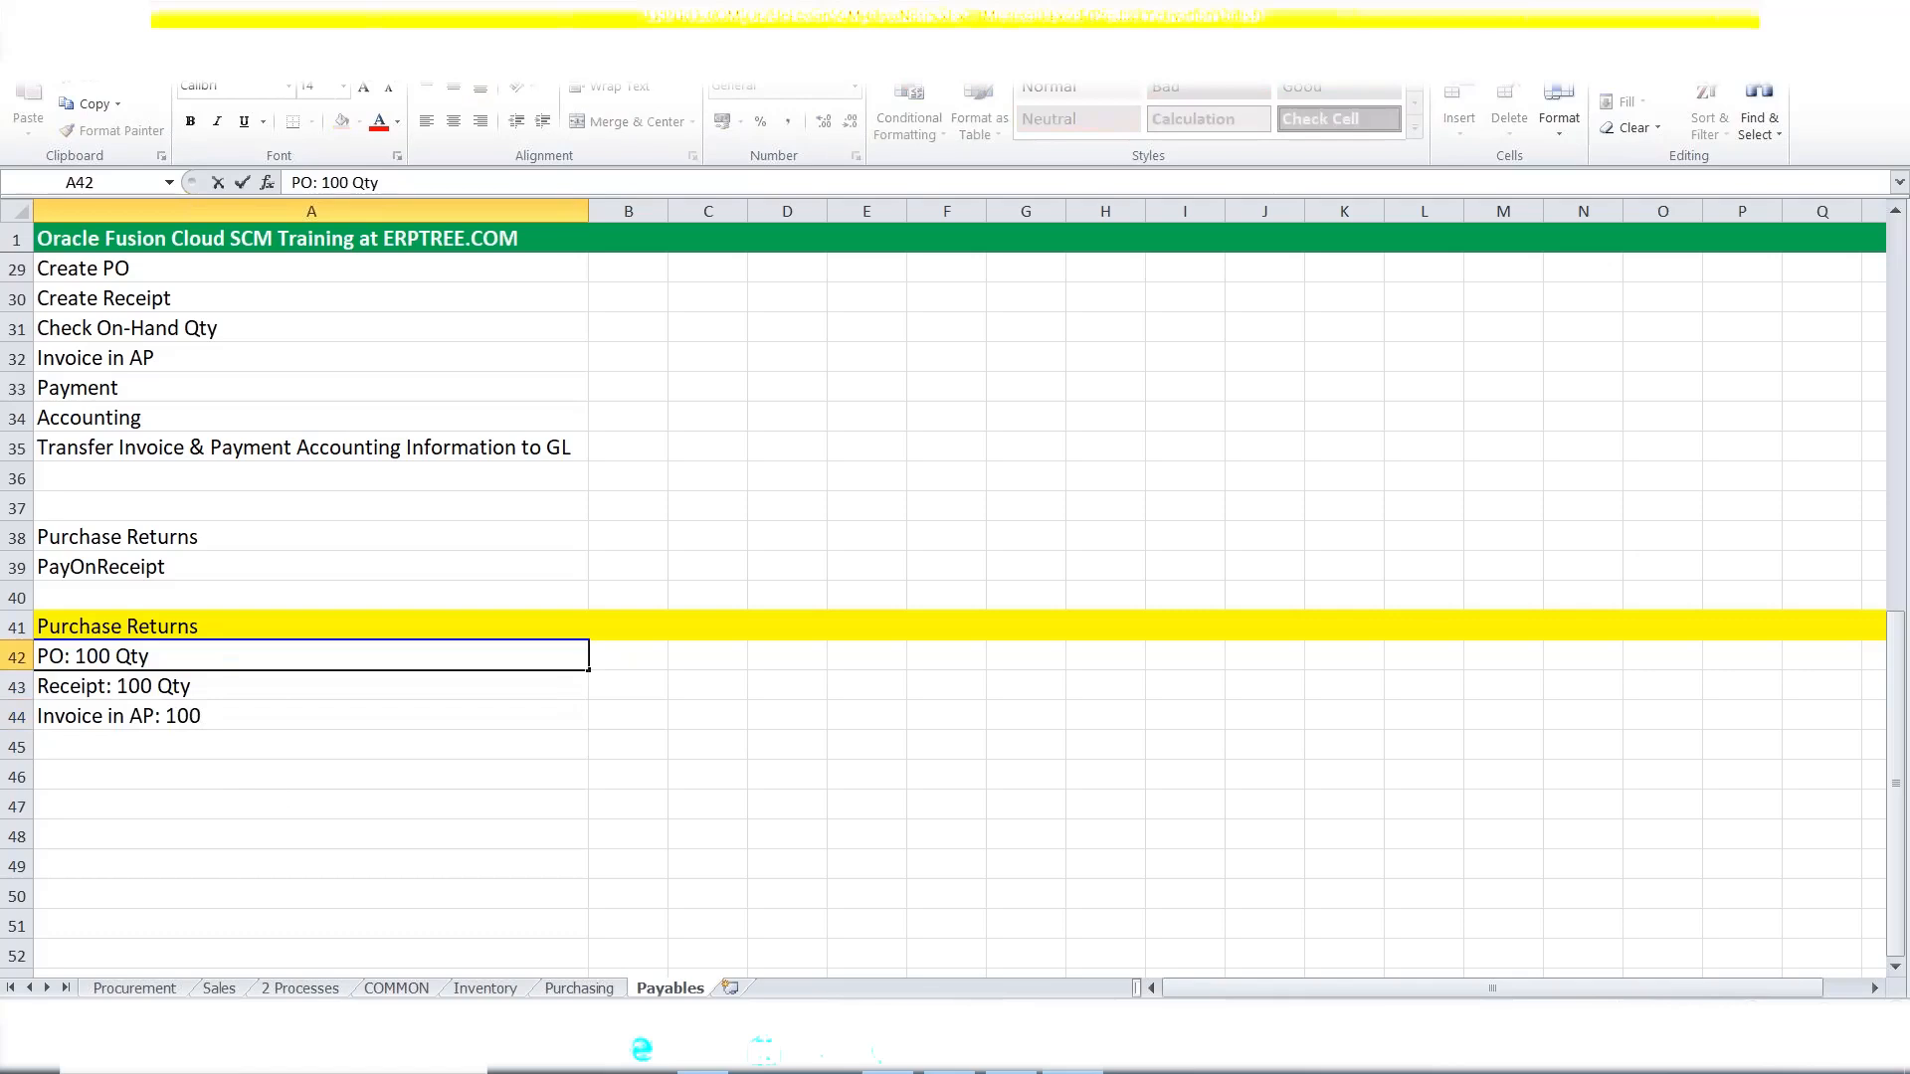
{"action": "type", "text": ", Price: 100 ="}
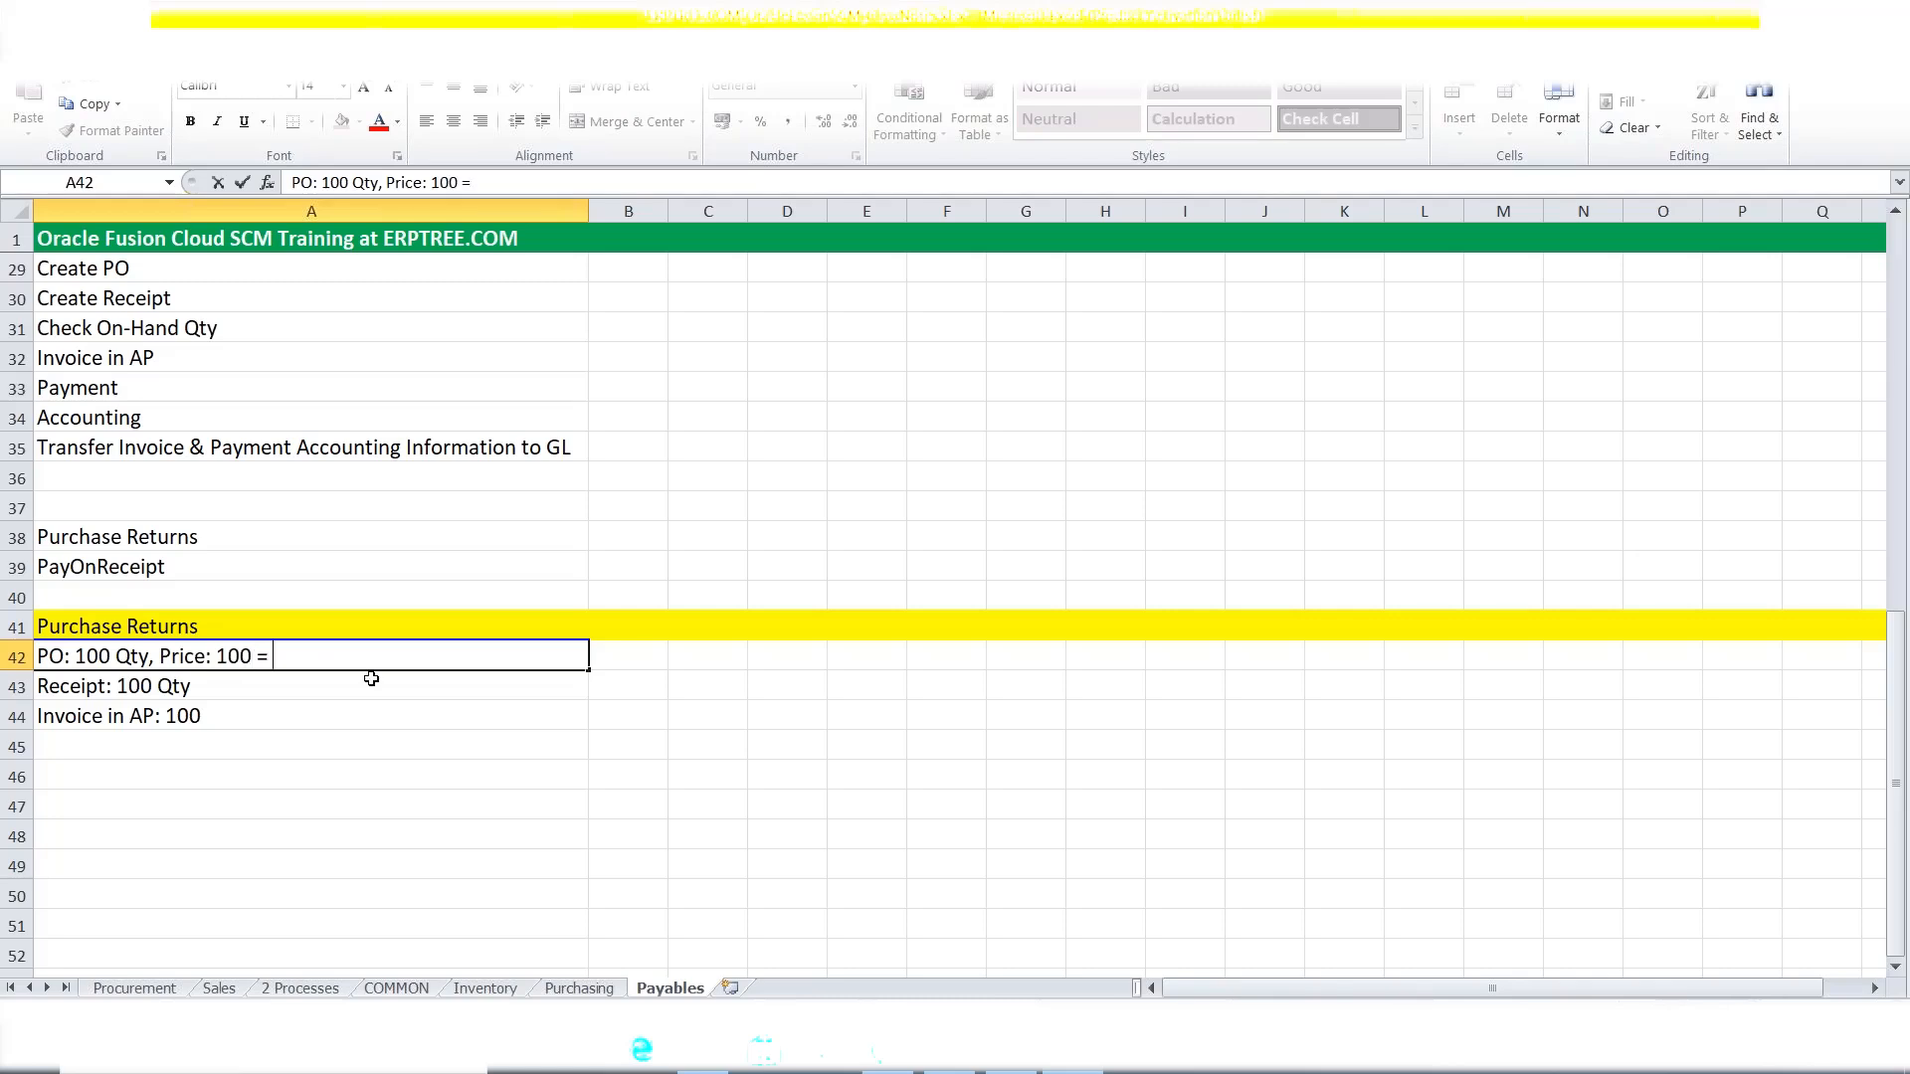
{"action": "type", "text": " 10000"}
{"action": "left_click", "coordinate": [288, 710]}
{"action": "double_click", "coordinate": [288, 710]}
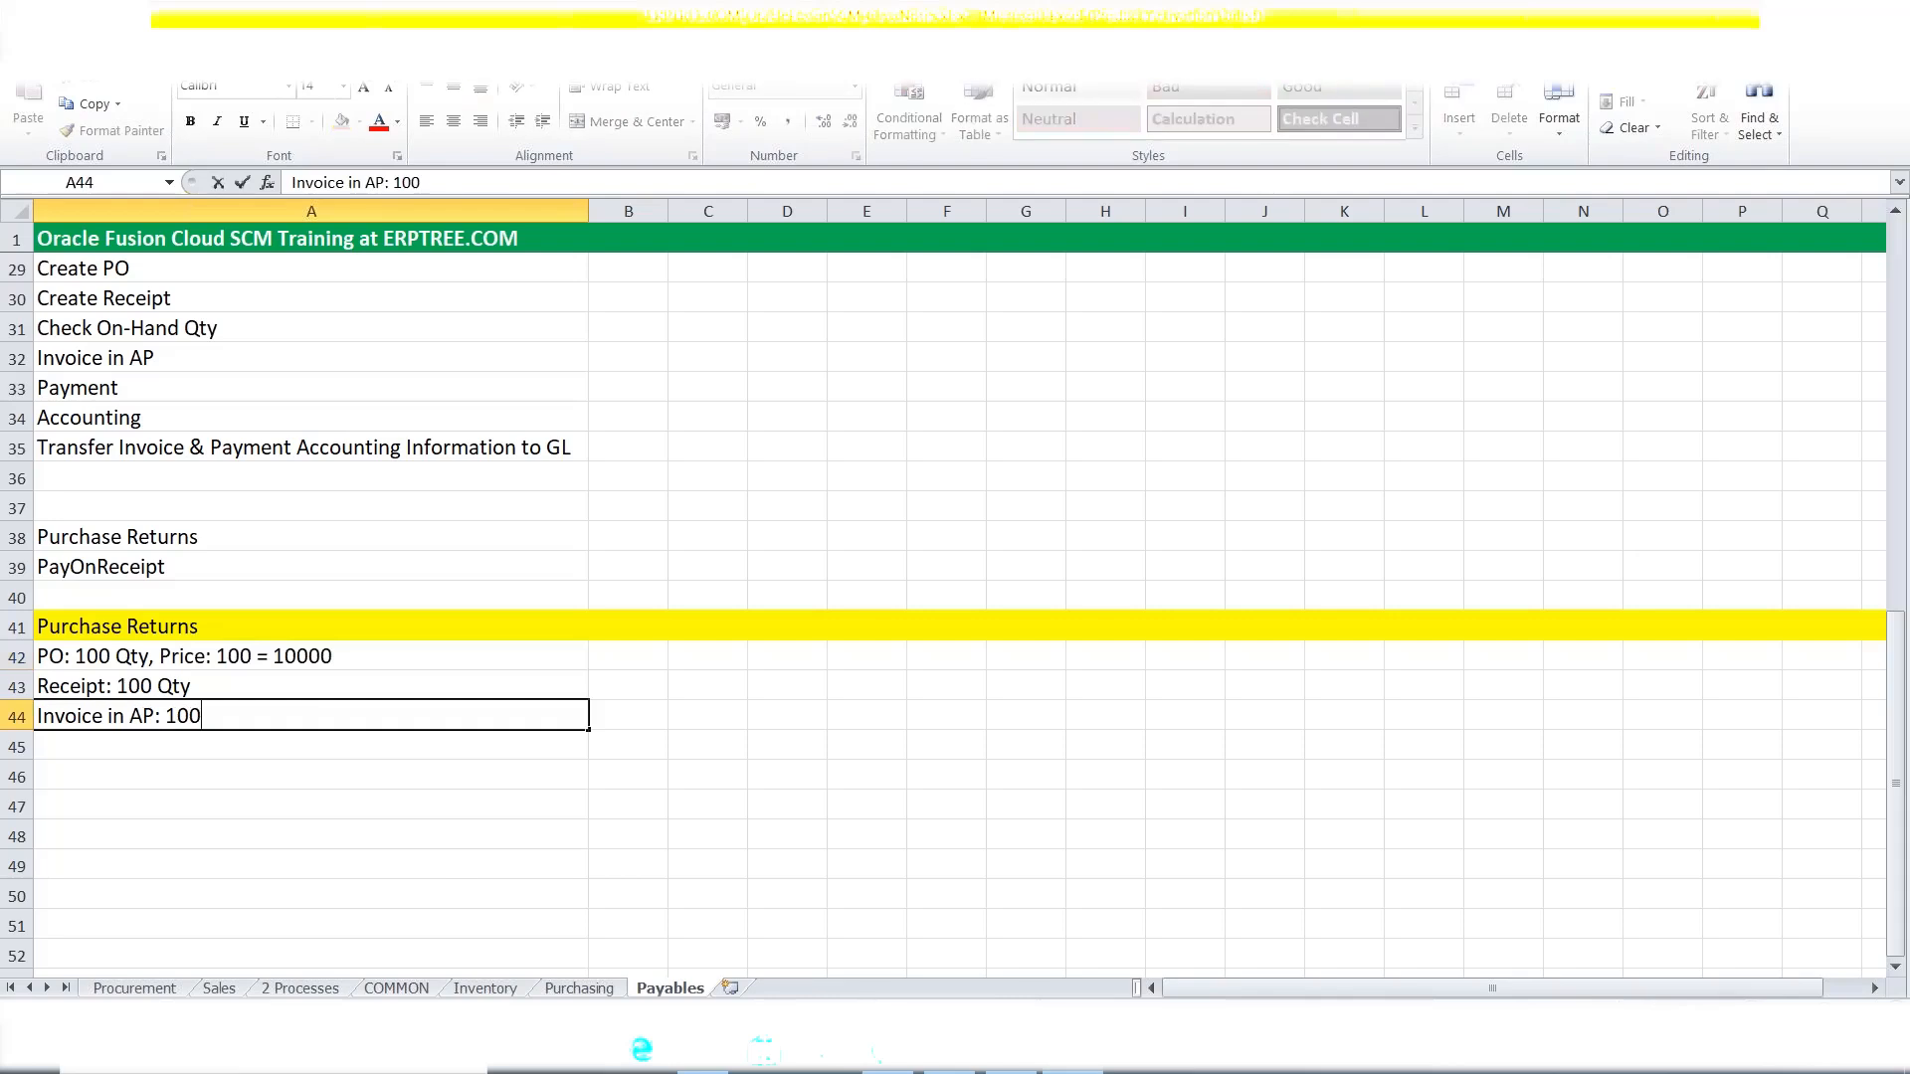
{"action": "type", "text": "q"}
{"action": "key", "text": "BackSpace"}
{"action": "type", "text": "Qty = 10000"}
{"action": "key", "text": "ctrl+Return"}
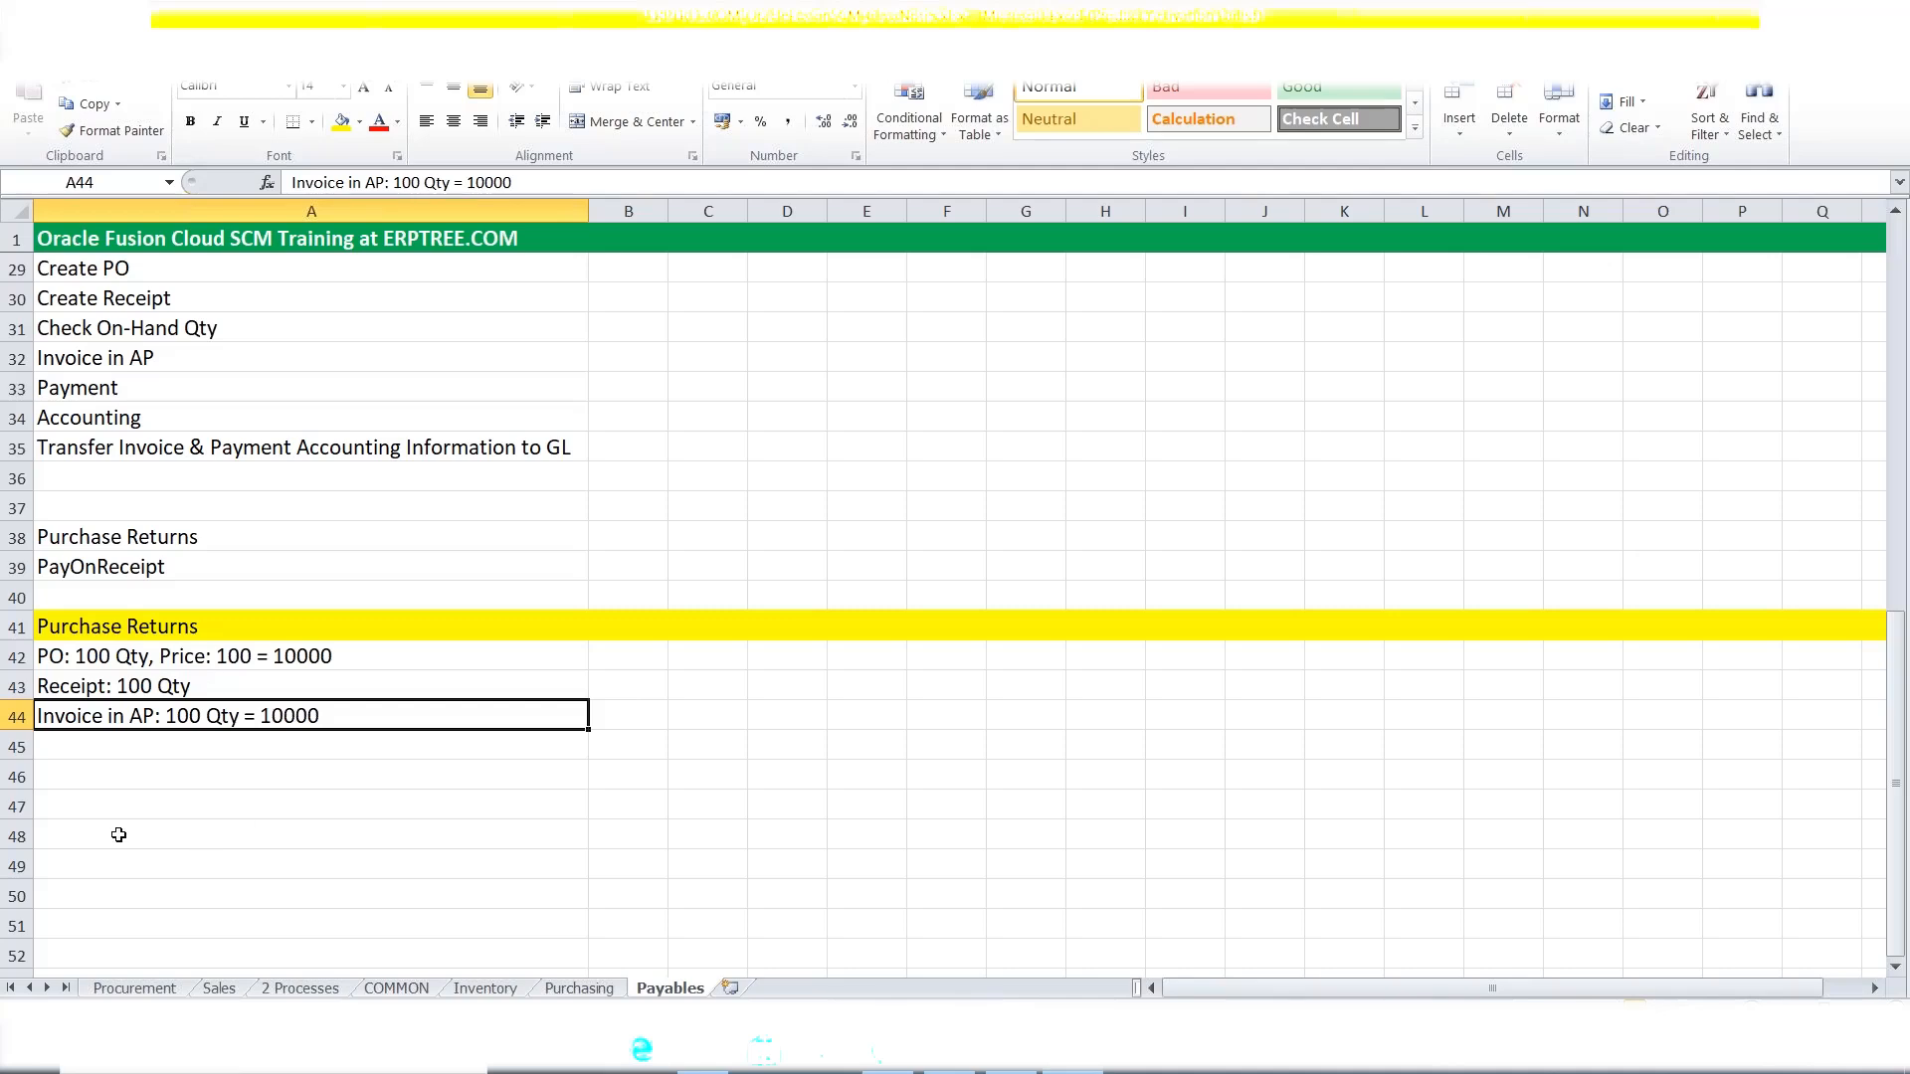
Enter 'Create Purchase Returns: 10 Qty' in row 45.
{"action": "left_click", "coordinate": [63, 752]}
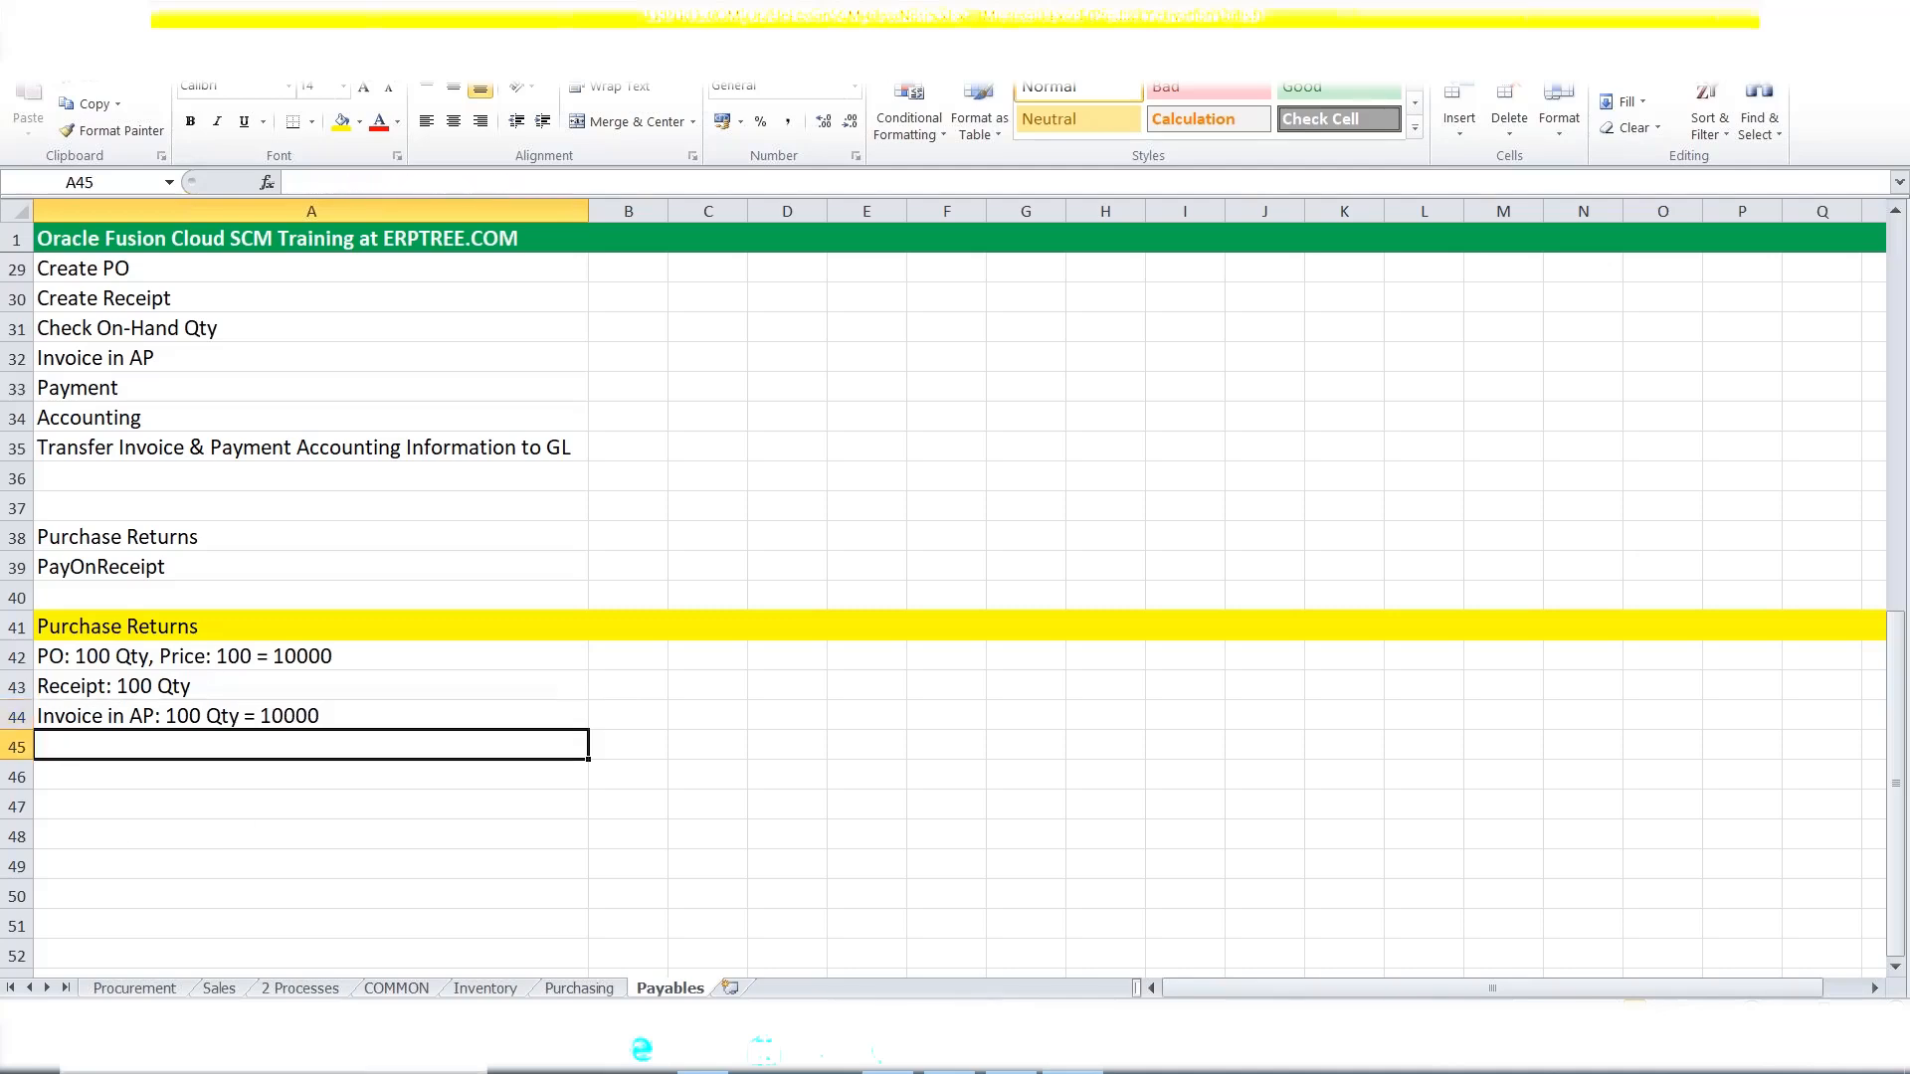
{"action": "type", "text": "C"}
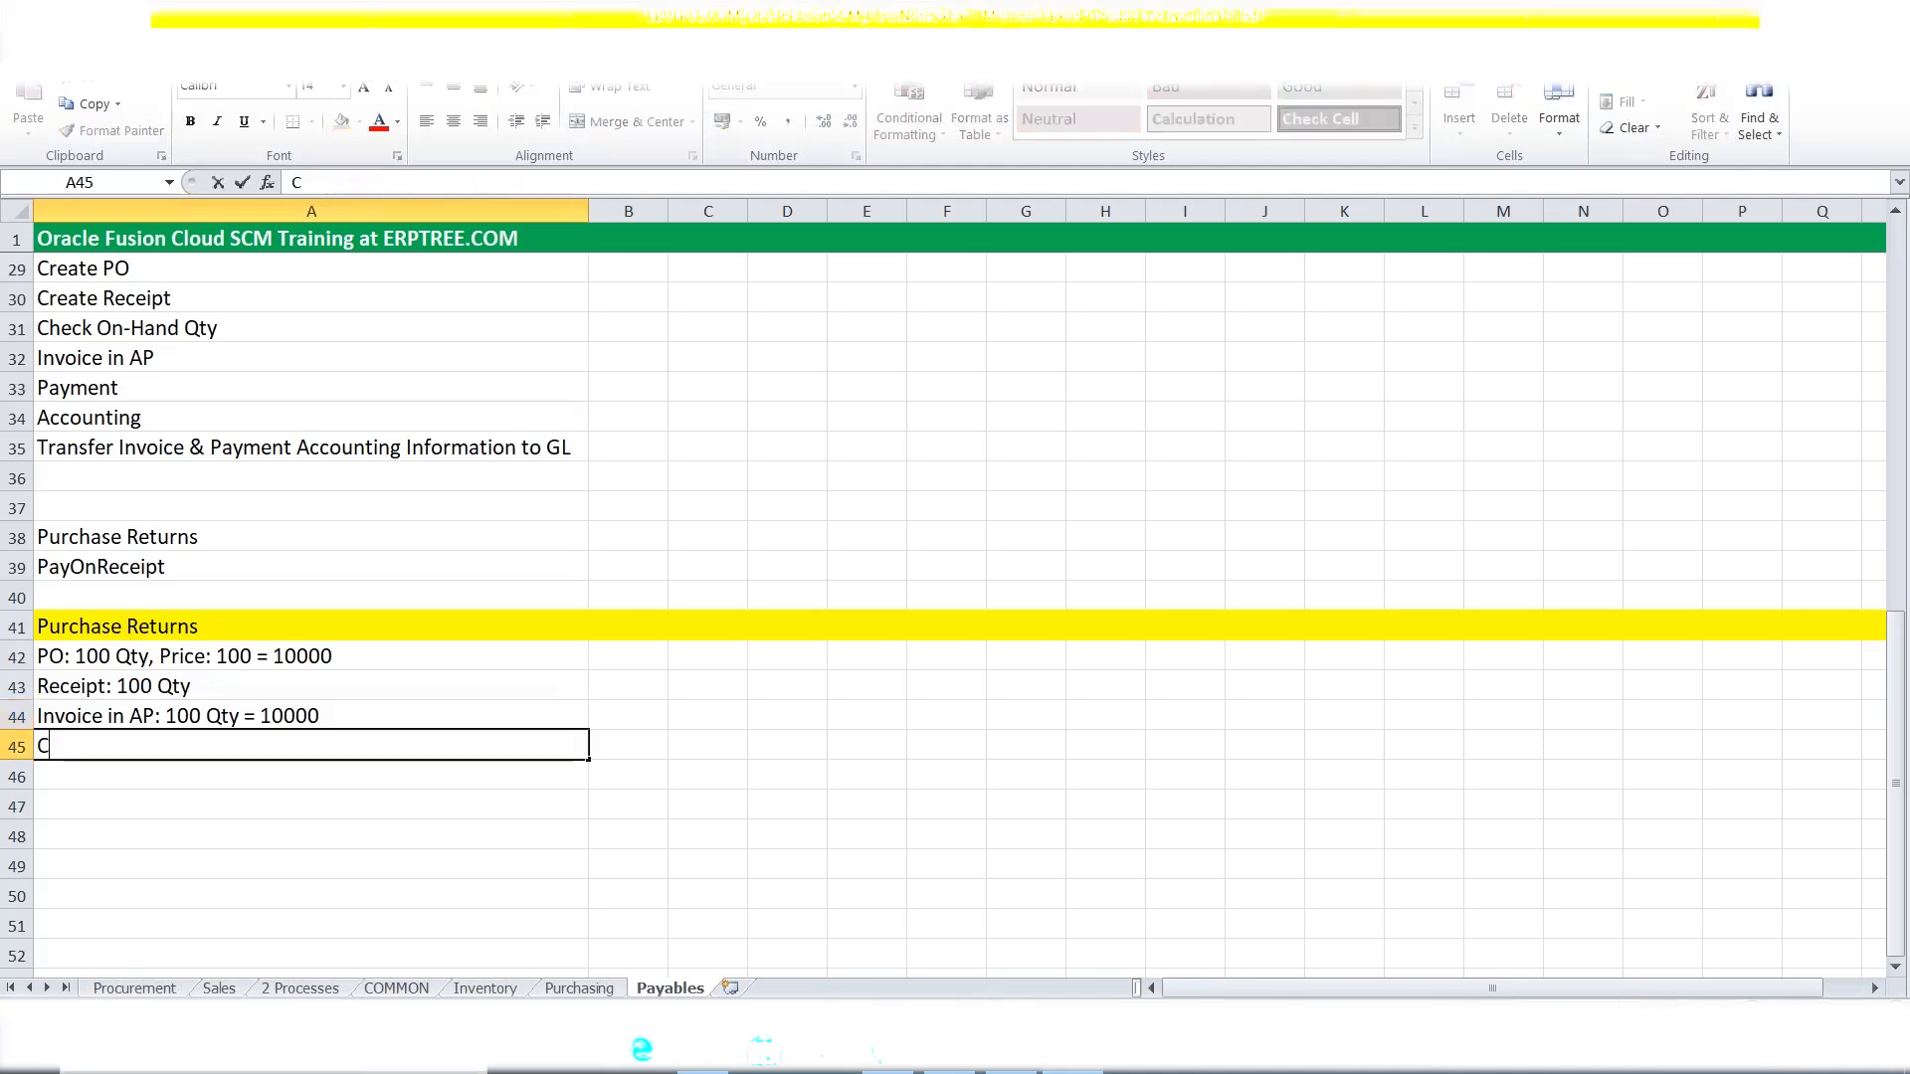
{"action": "type", "text": "reate Prurchase Returns"}
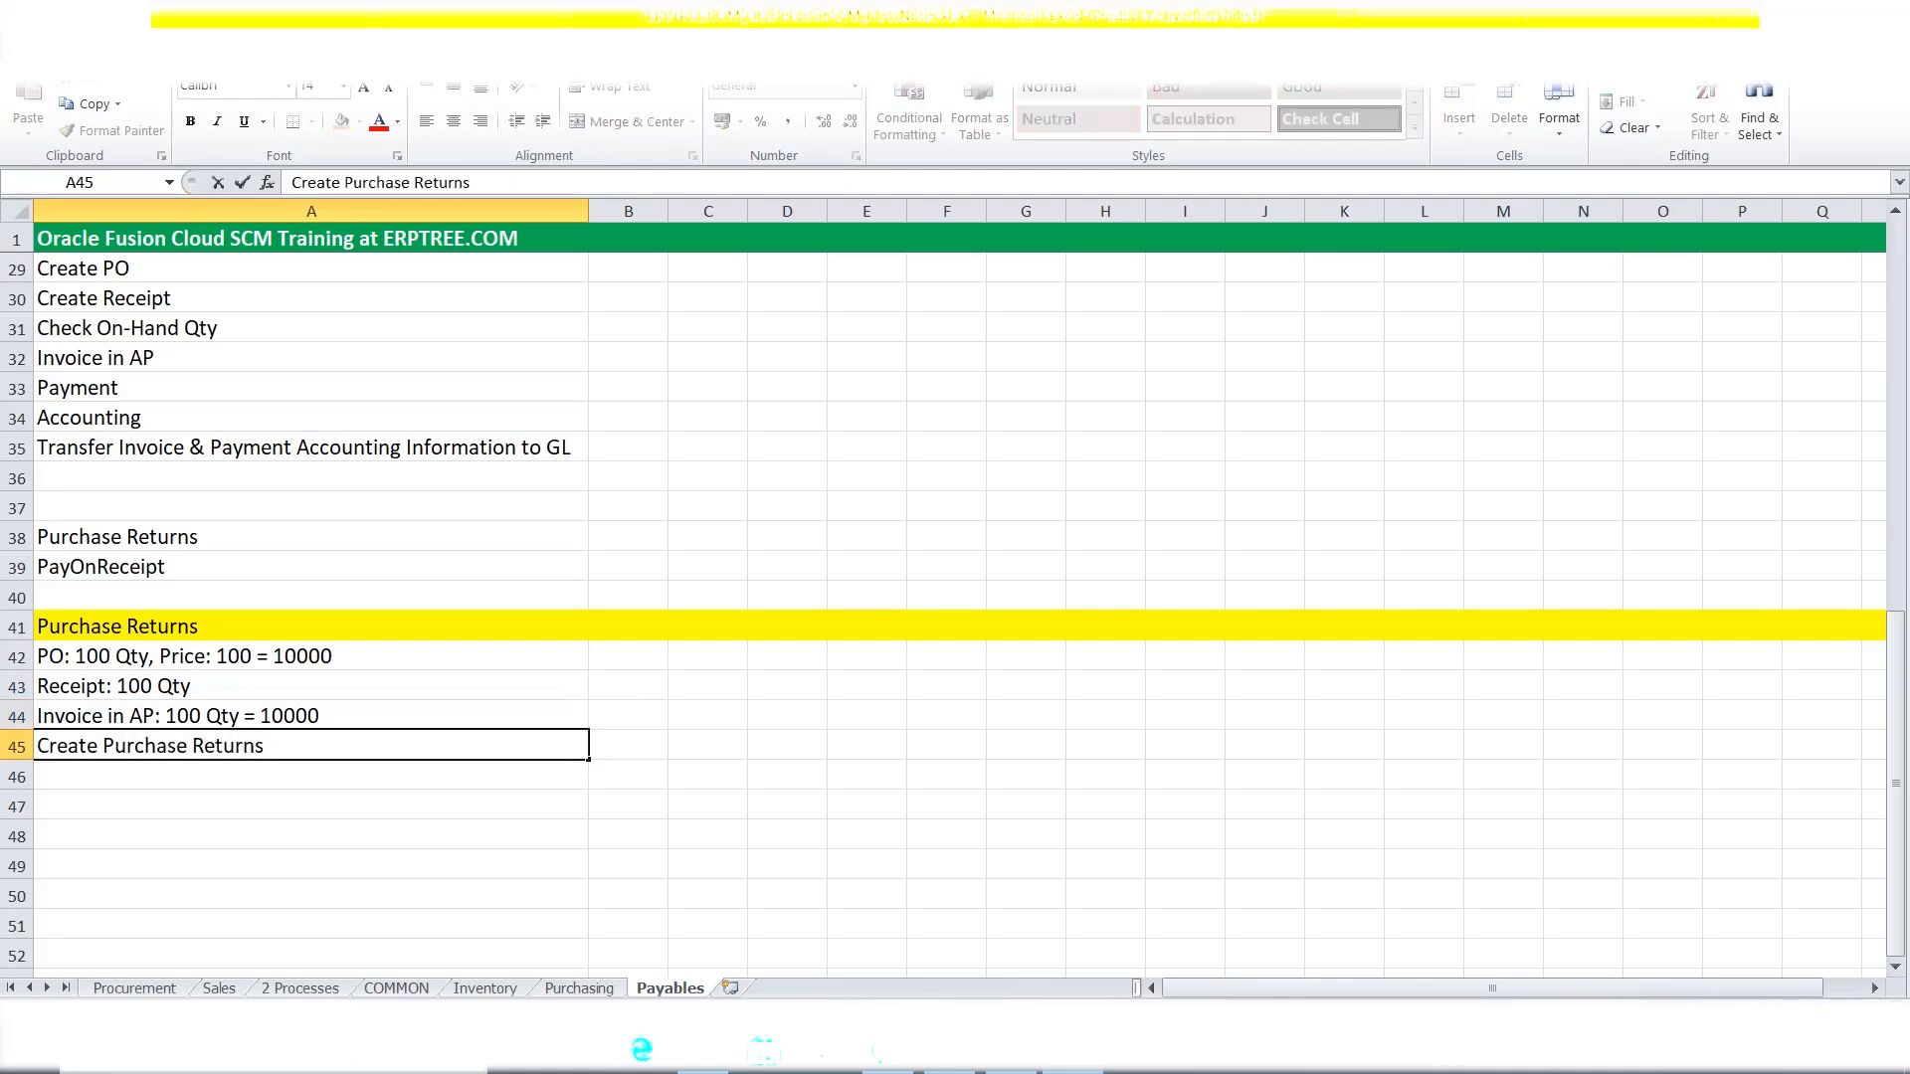
{"action": "key", "text": "ctrl+s"}
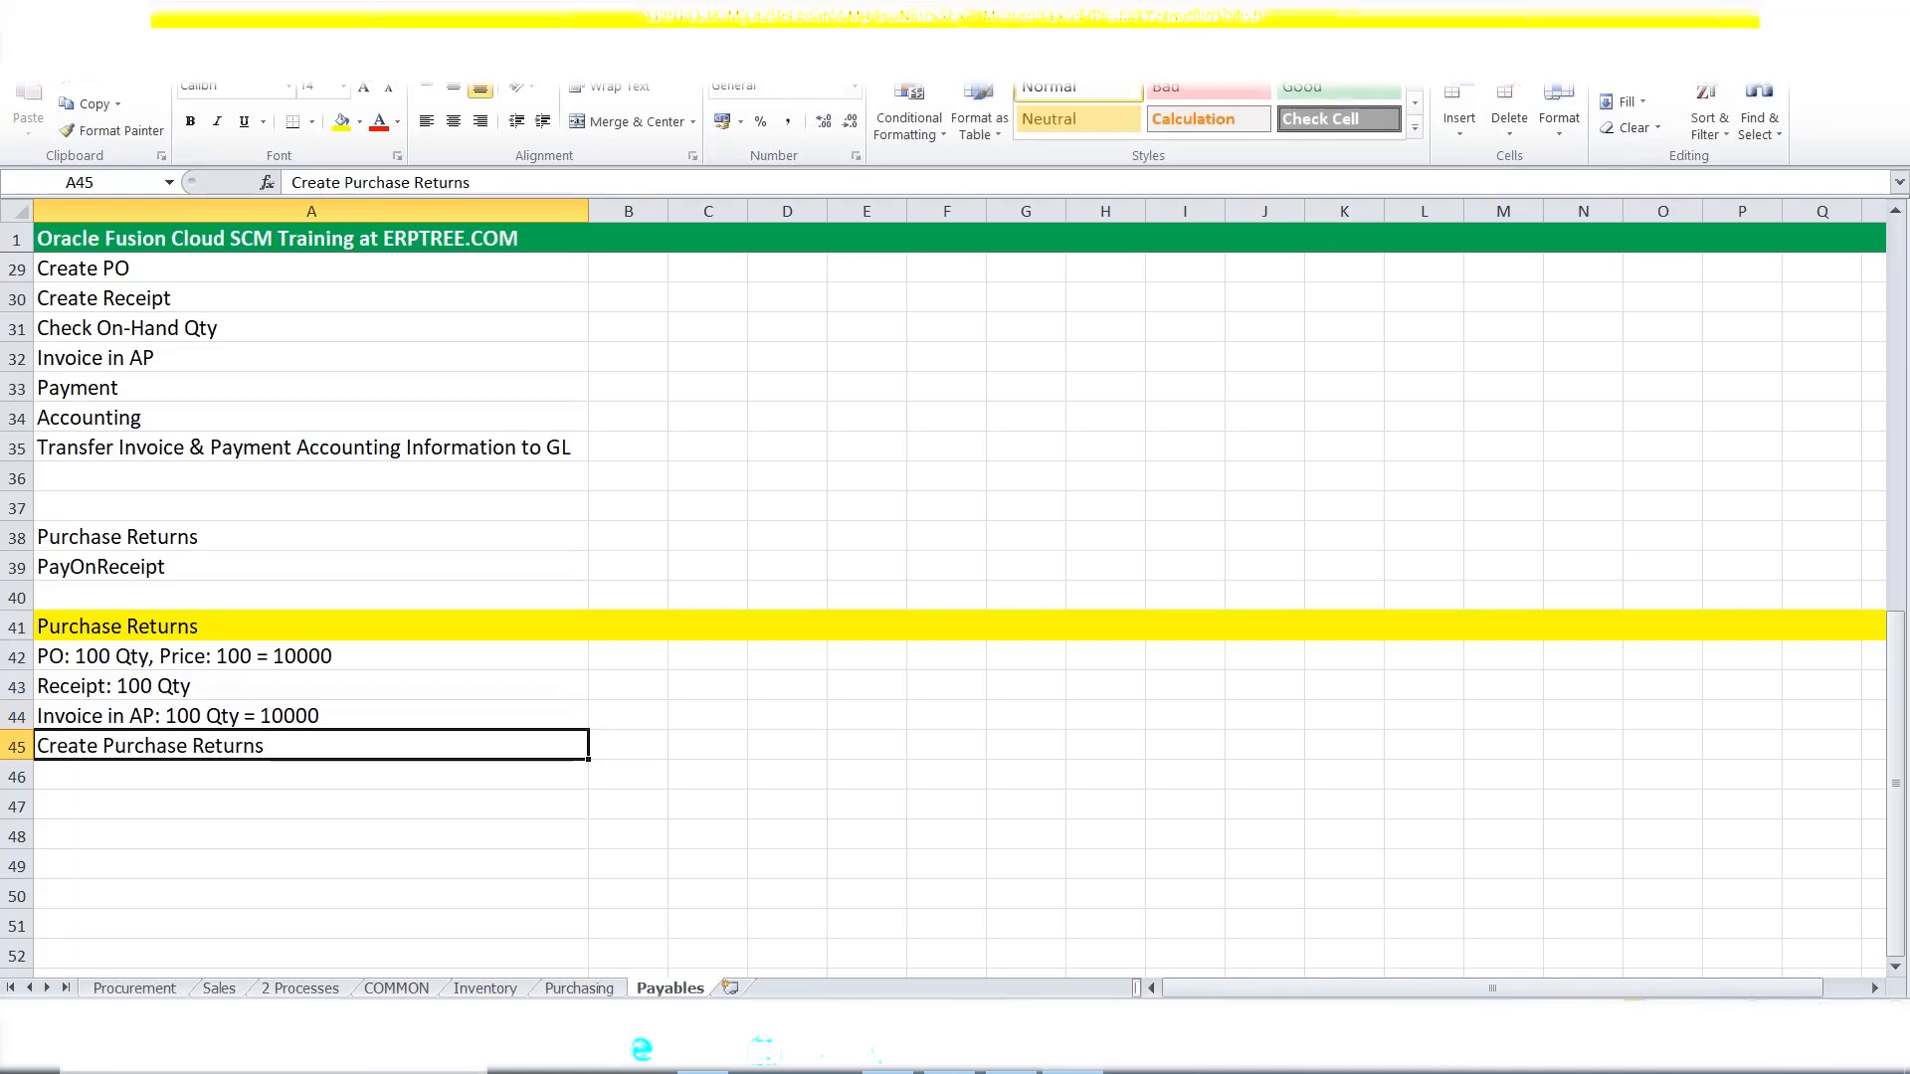
{"action": "double_click", "coordinate": [303, 745]}
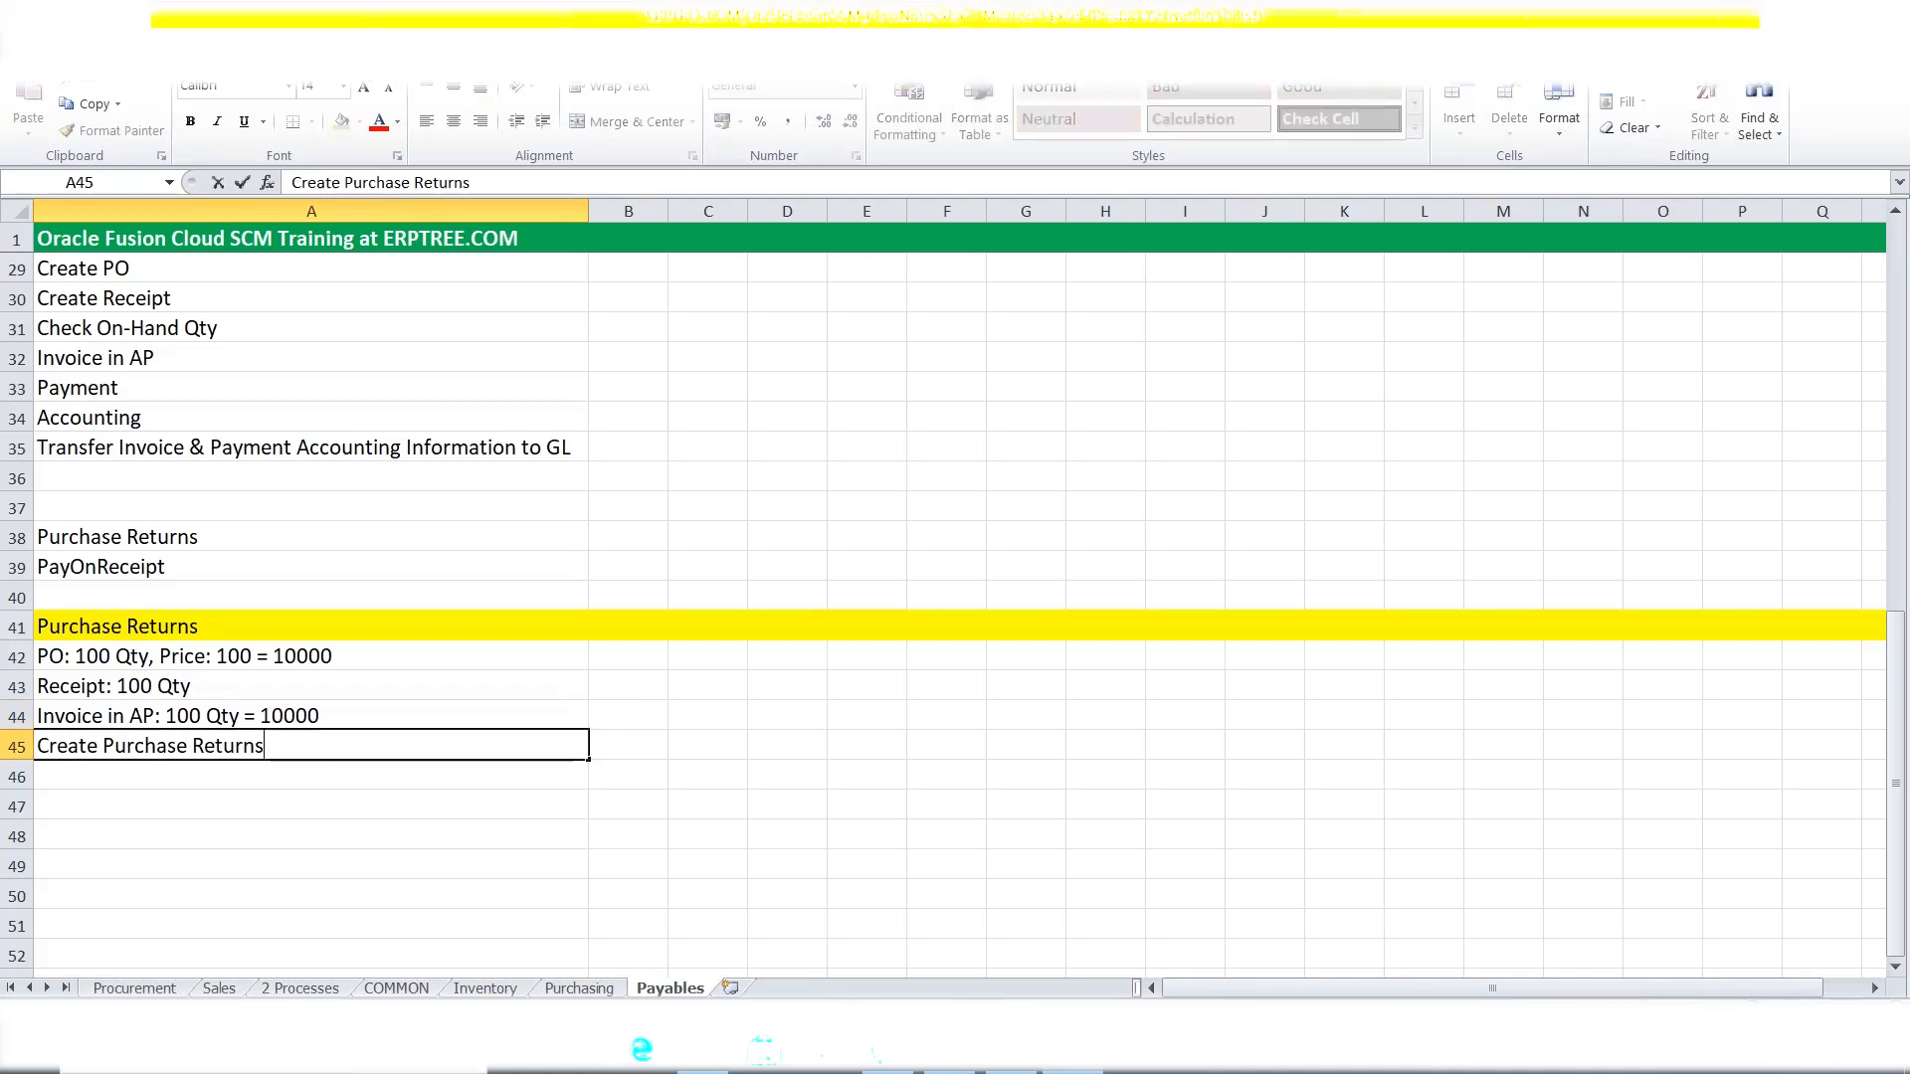
{"action": "type", "text": ": 10 q"}
{"action": "key", "text": "BackSpace"}
{"action": "type", "text": "Qty"}
{"action": "key", "text": "ctrl+Return"}
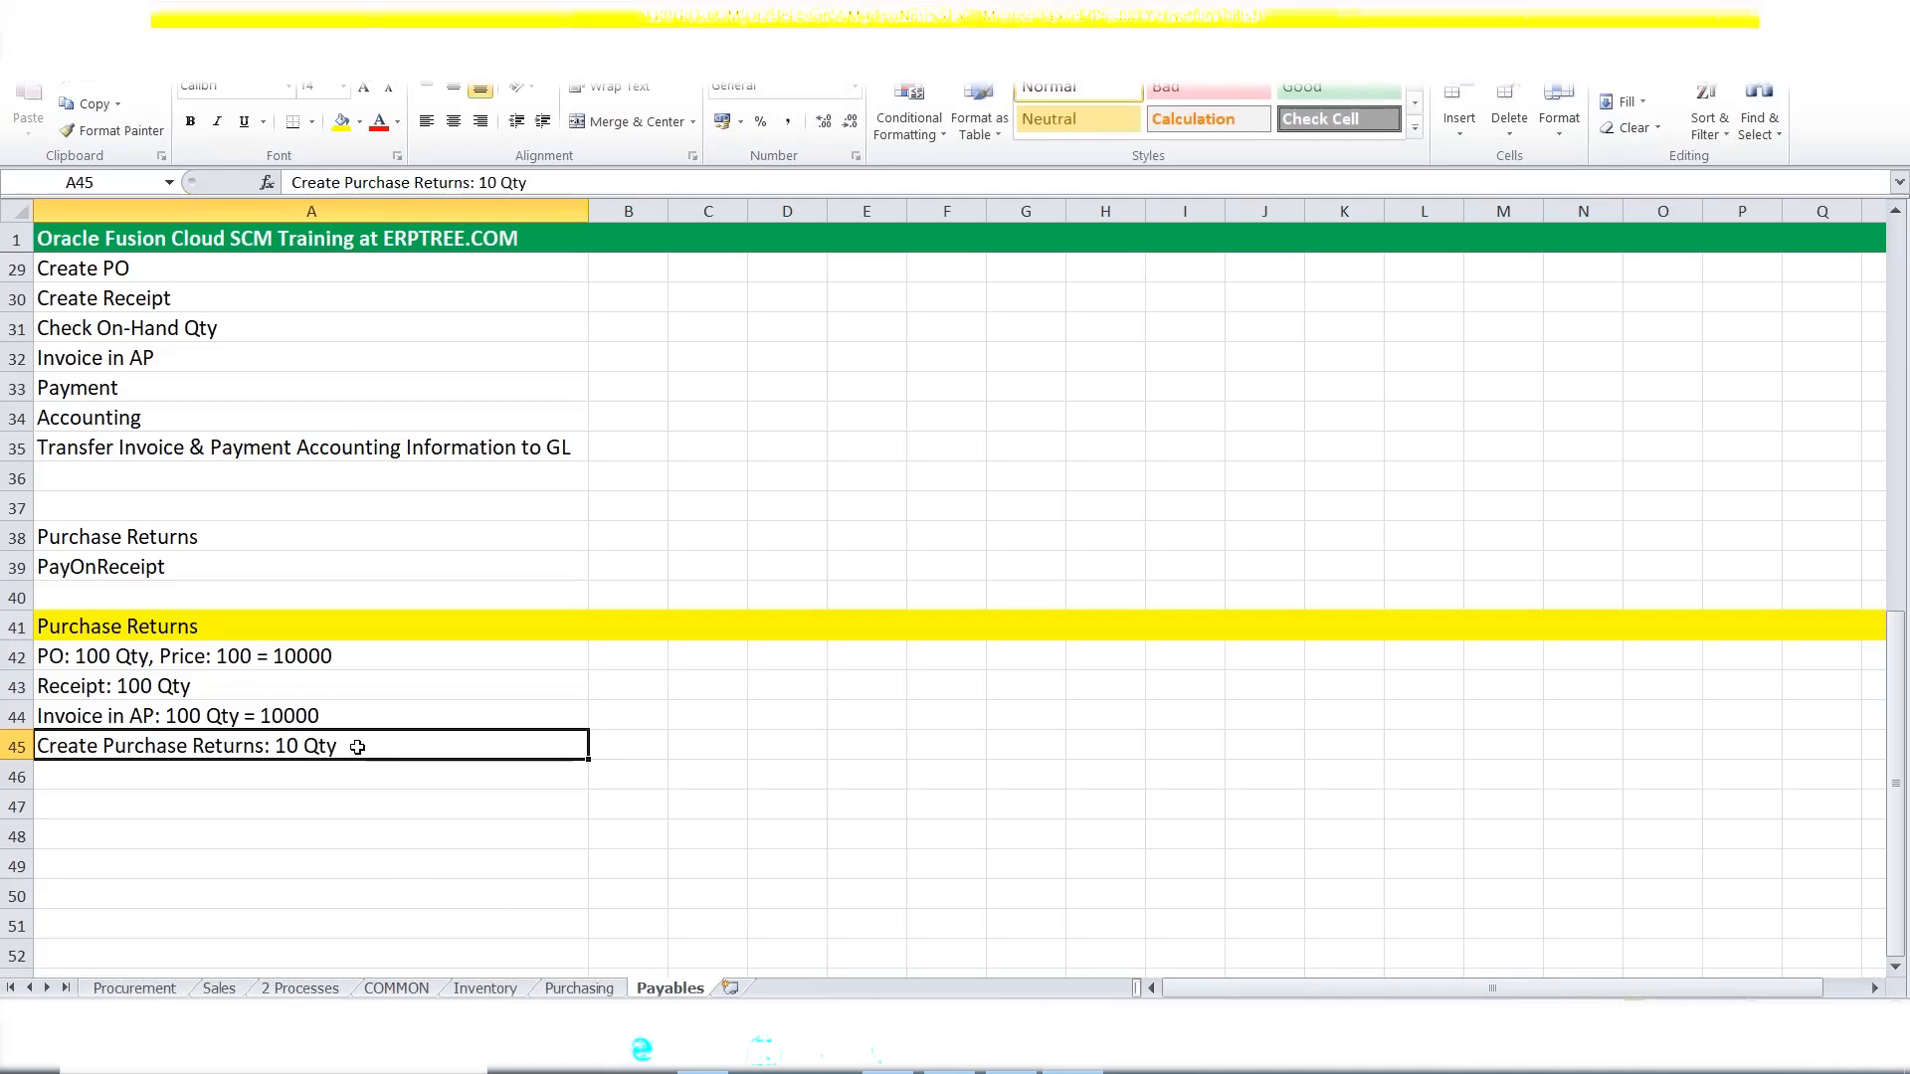
Compare the 100-unit invoice line with the 10-unit return line.
{"action": "left_click", "coordinate": [319, 717]}
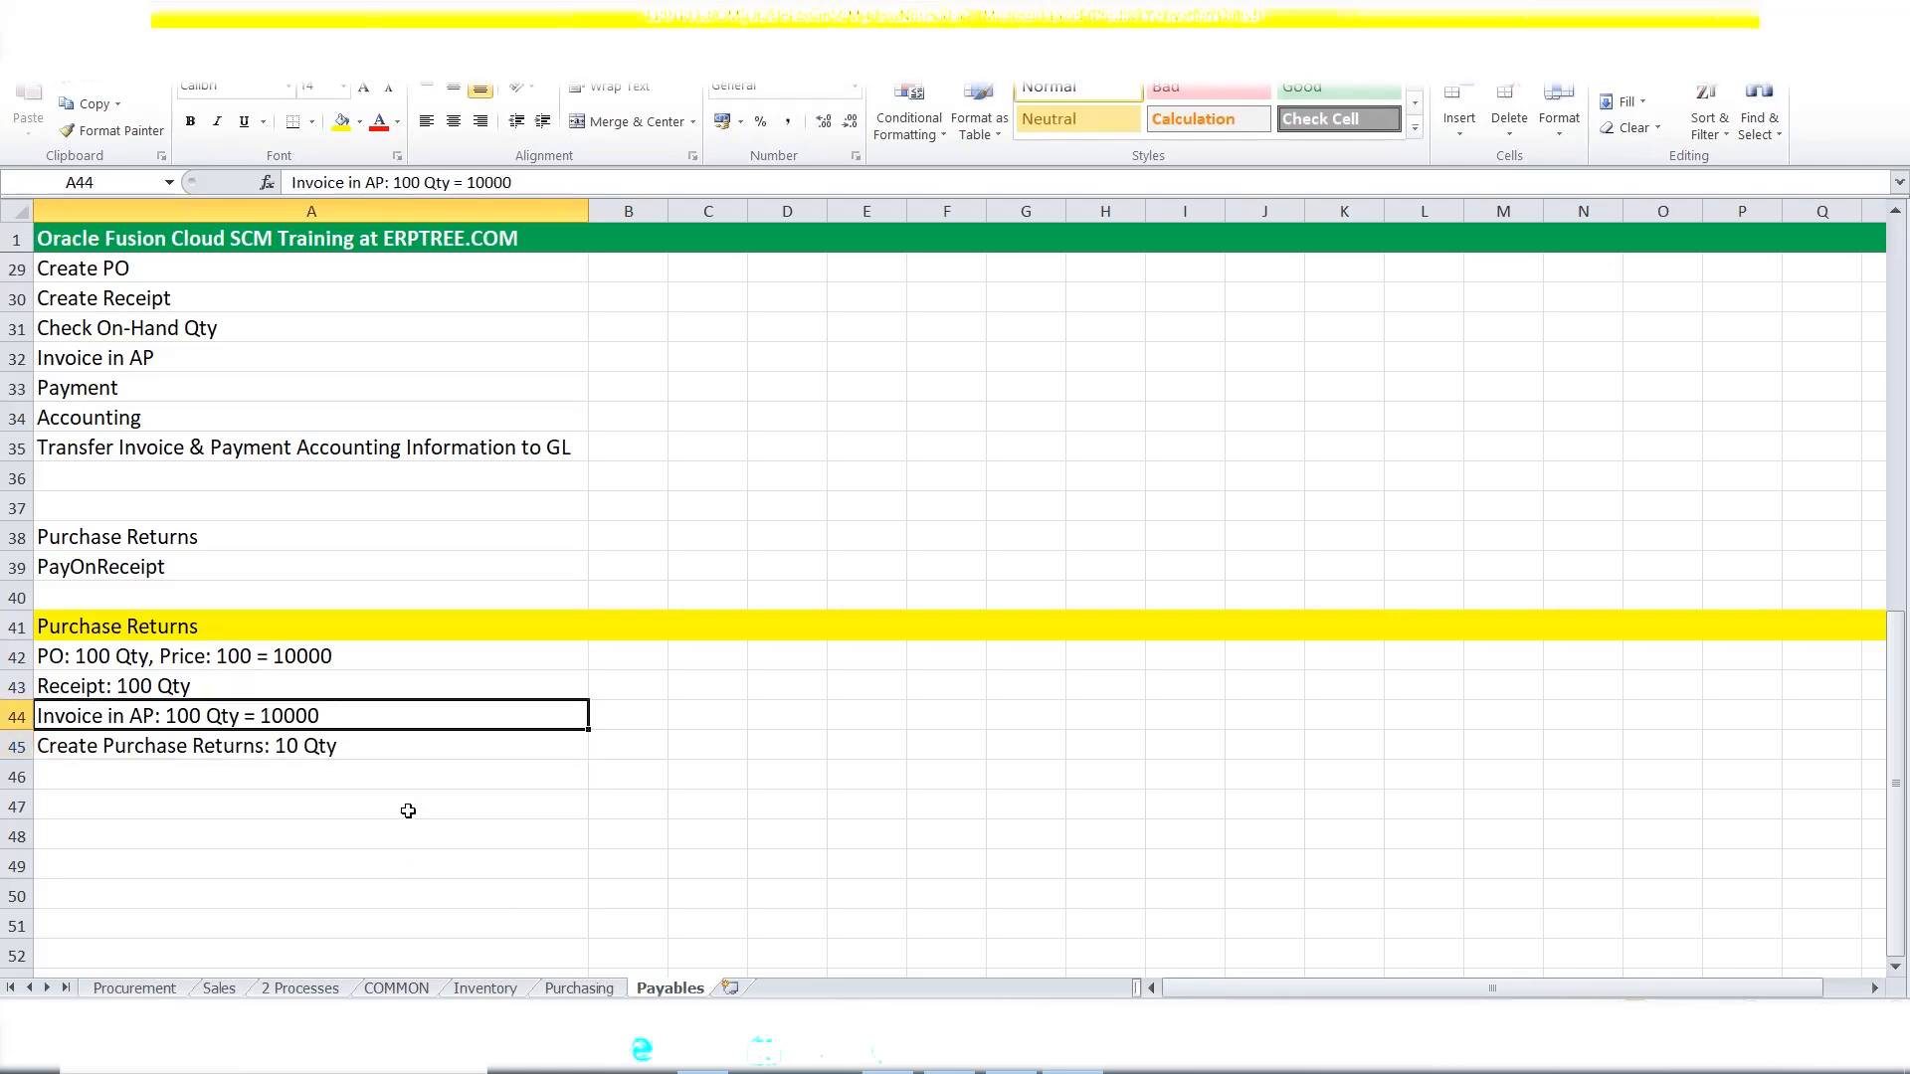
{"action": "left_click", "coordinate": [350, 756]}
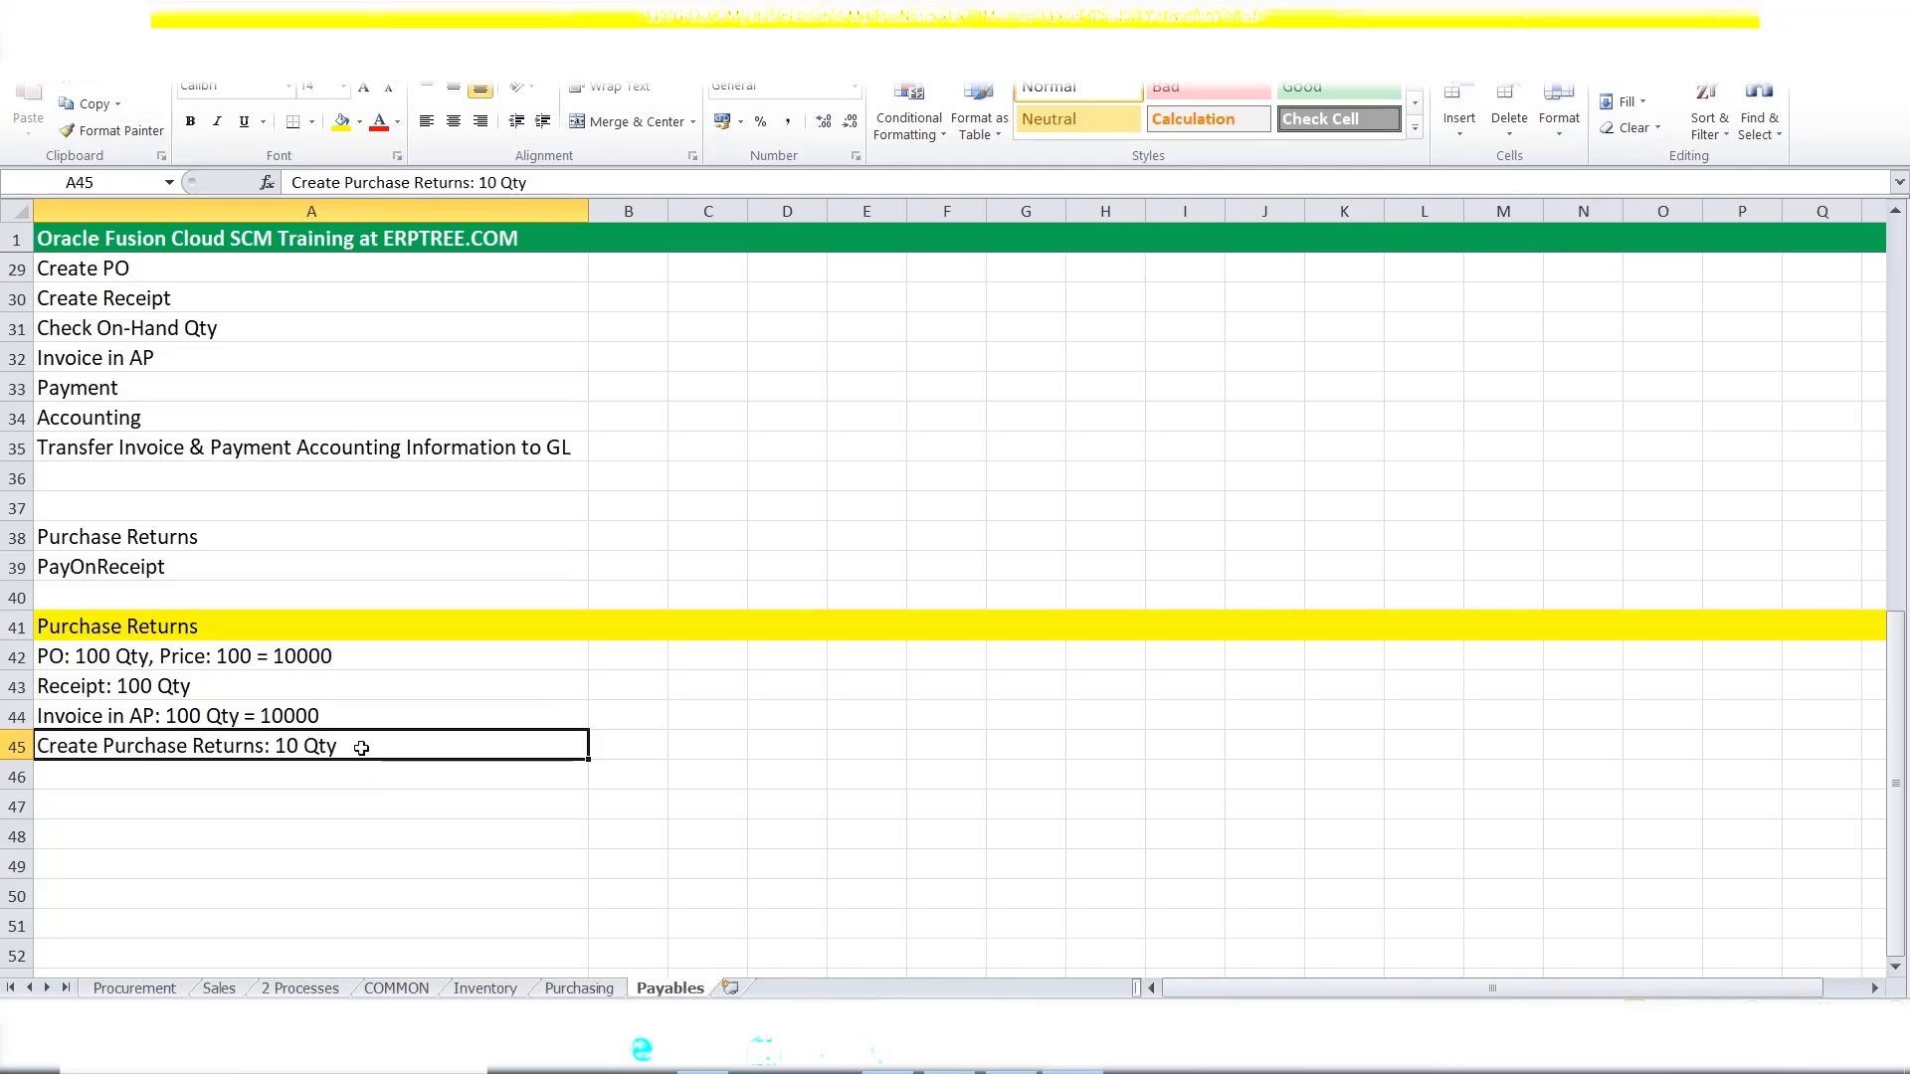
{"action": "left_click", "coordinate": [211, 716]}
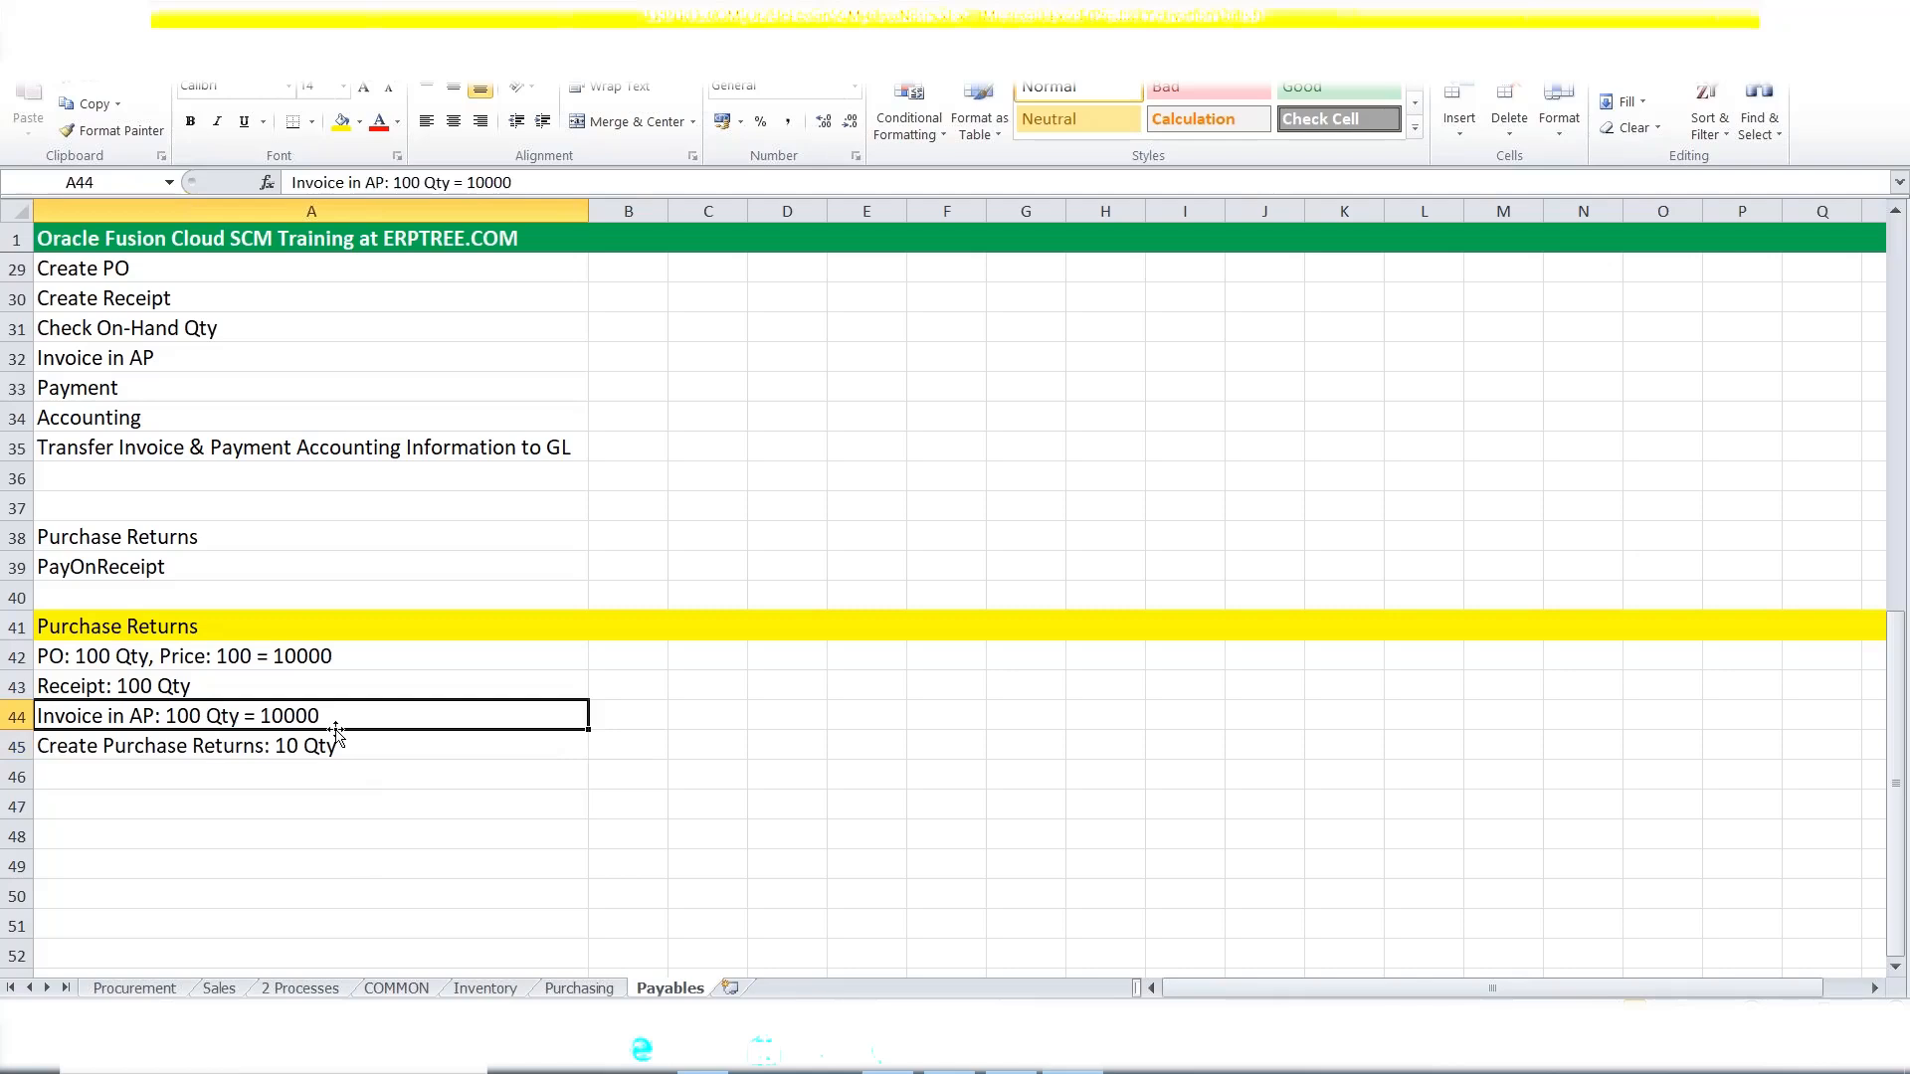
{"action": "left_click", "coordinate": [295, 747]}
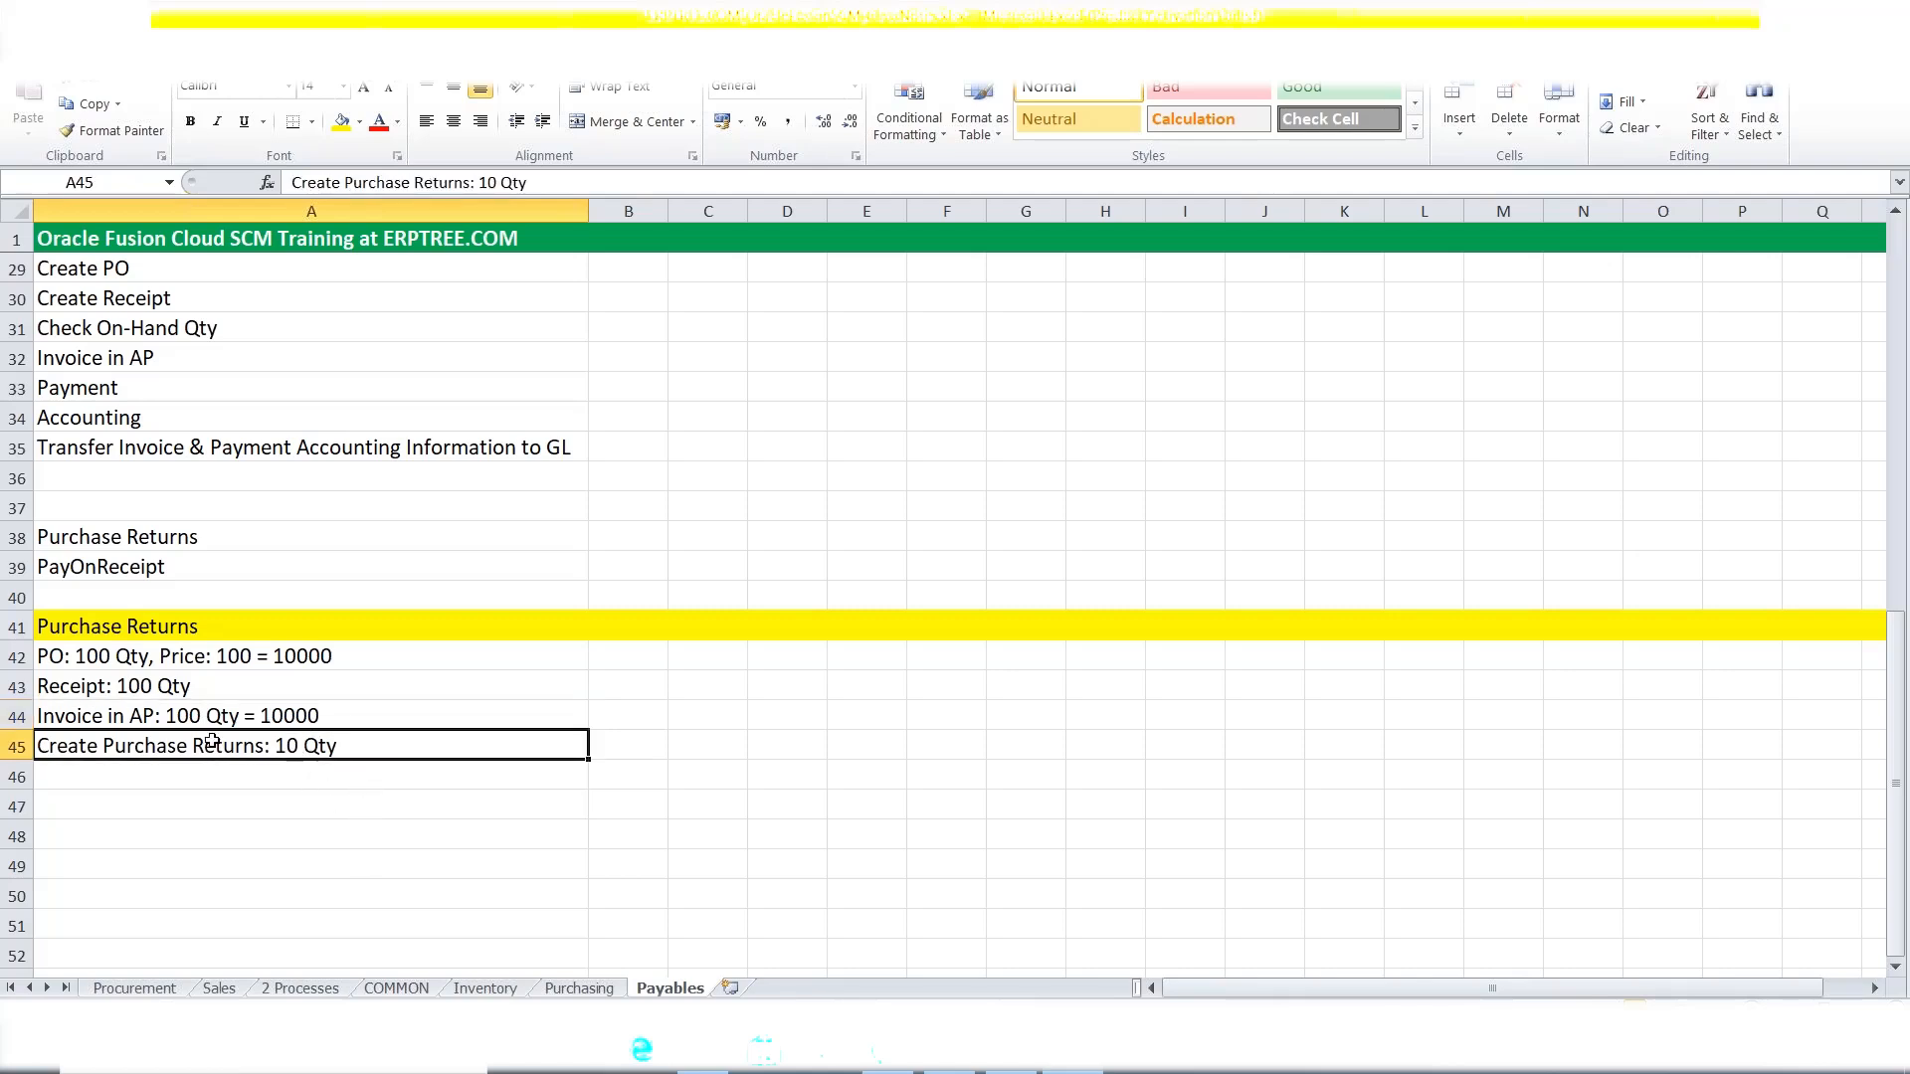
{"action": "left_click", "coordinate": [177, 717]}
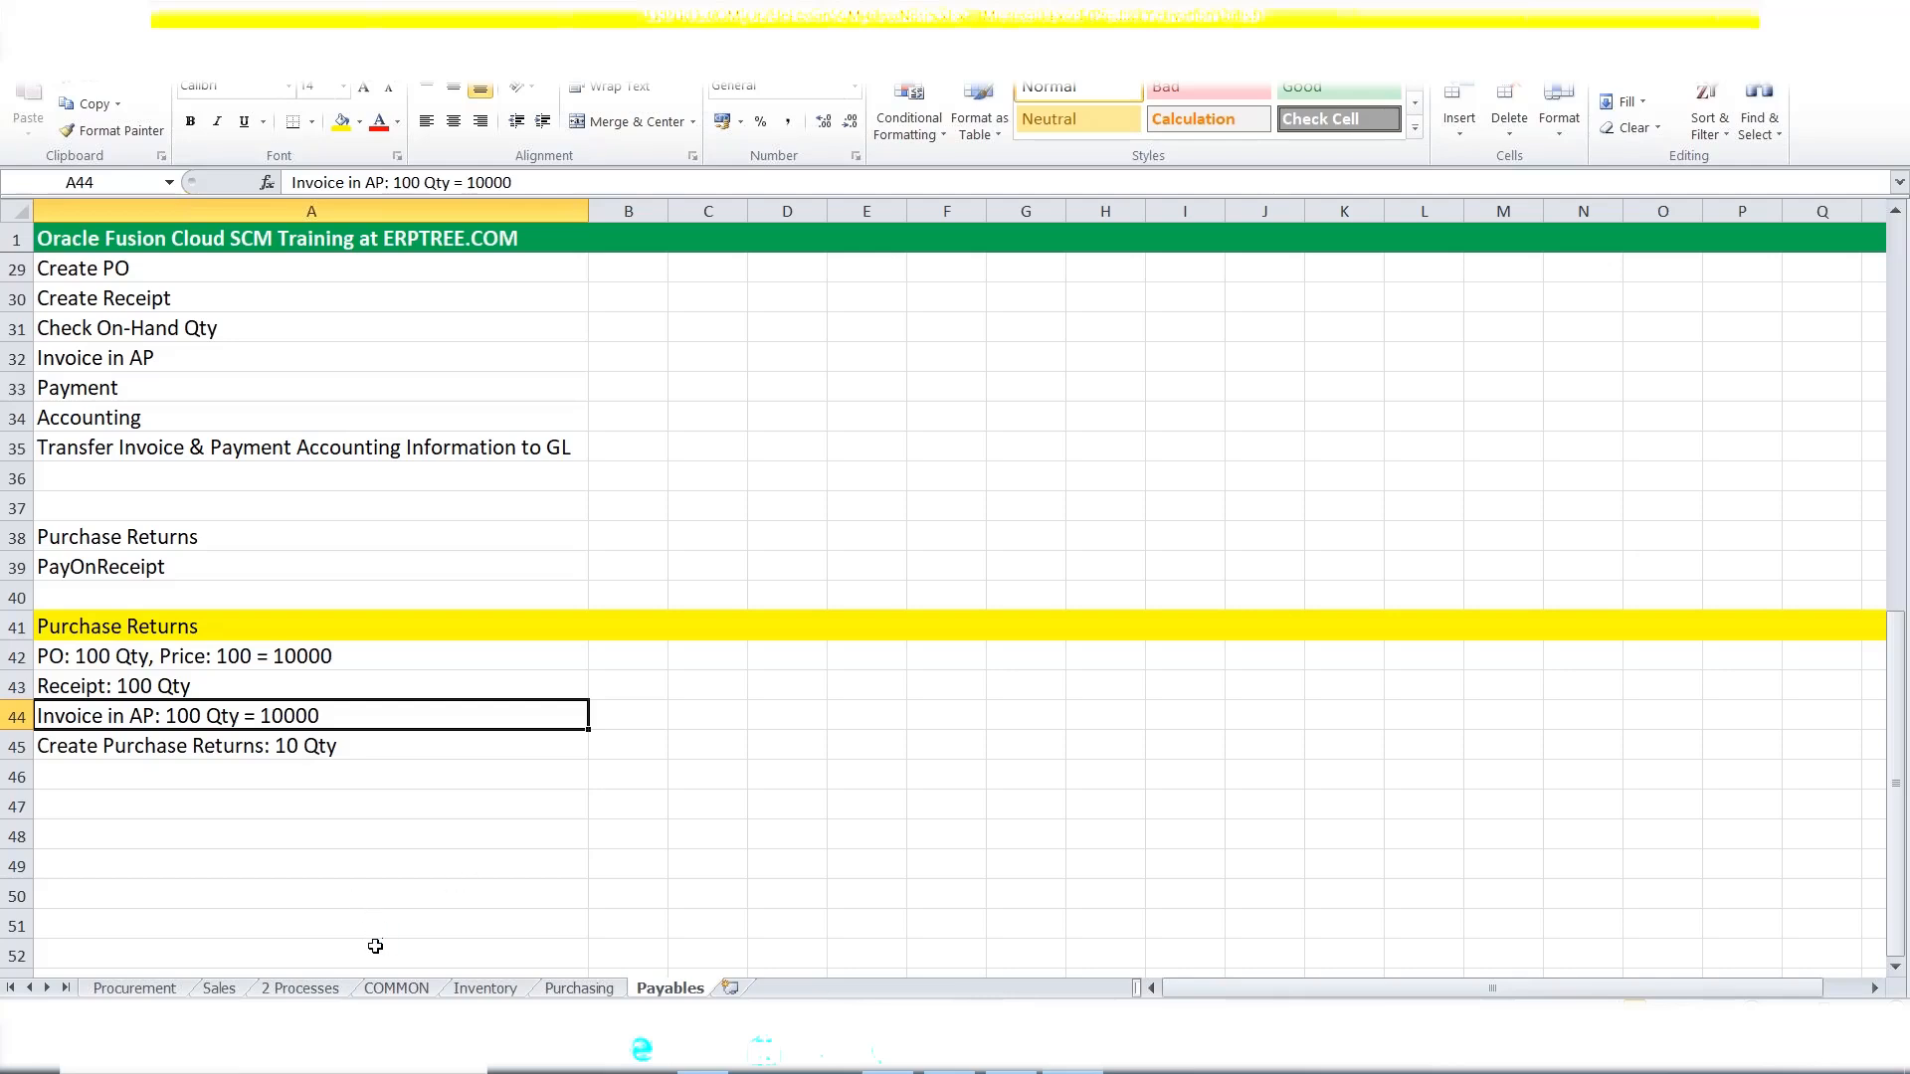
Add 'System Creates Debit Memo in AP: -1000' in row 46 and compare it with the 10000 invoice.
{"action": "left_click", "coordinate": [236, 773]}
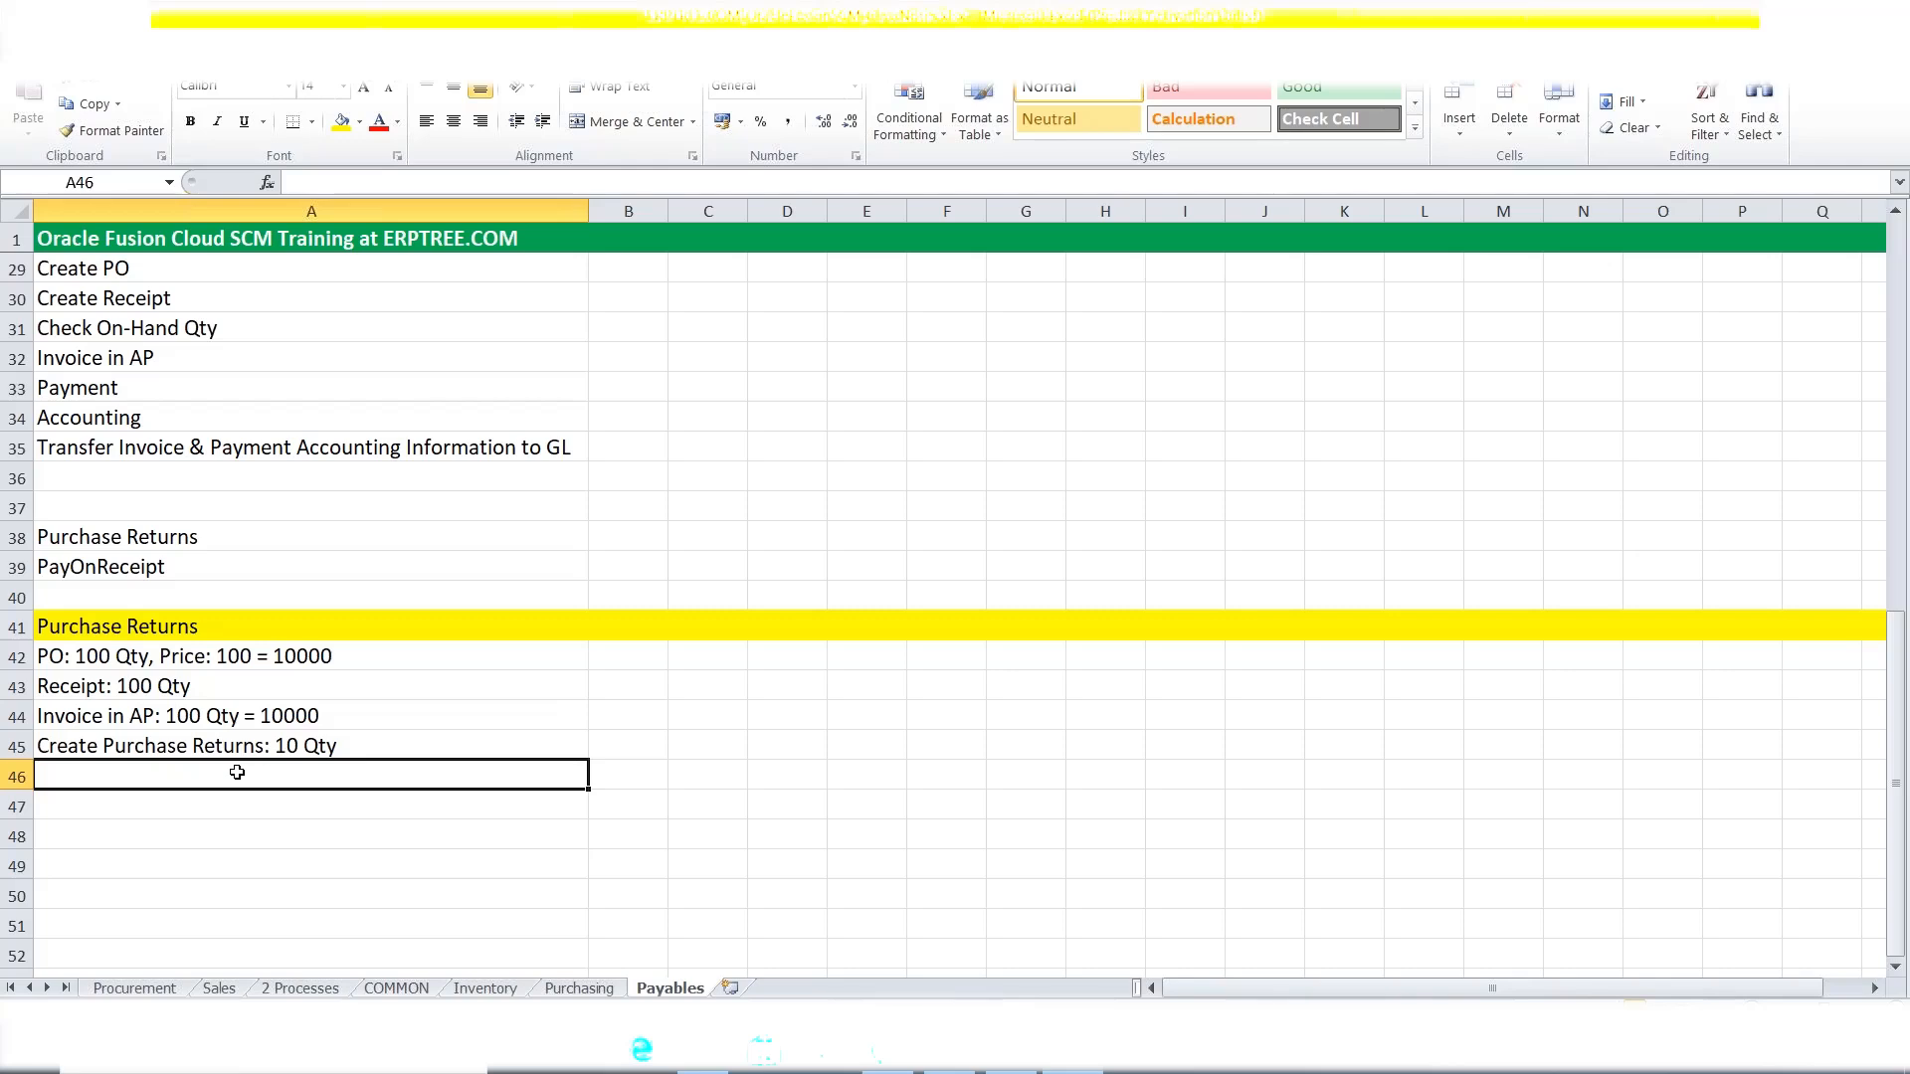
{"action": "type", "text": "System "}
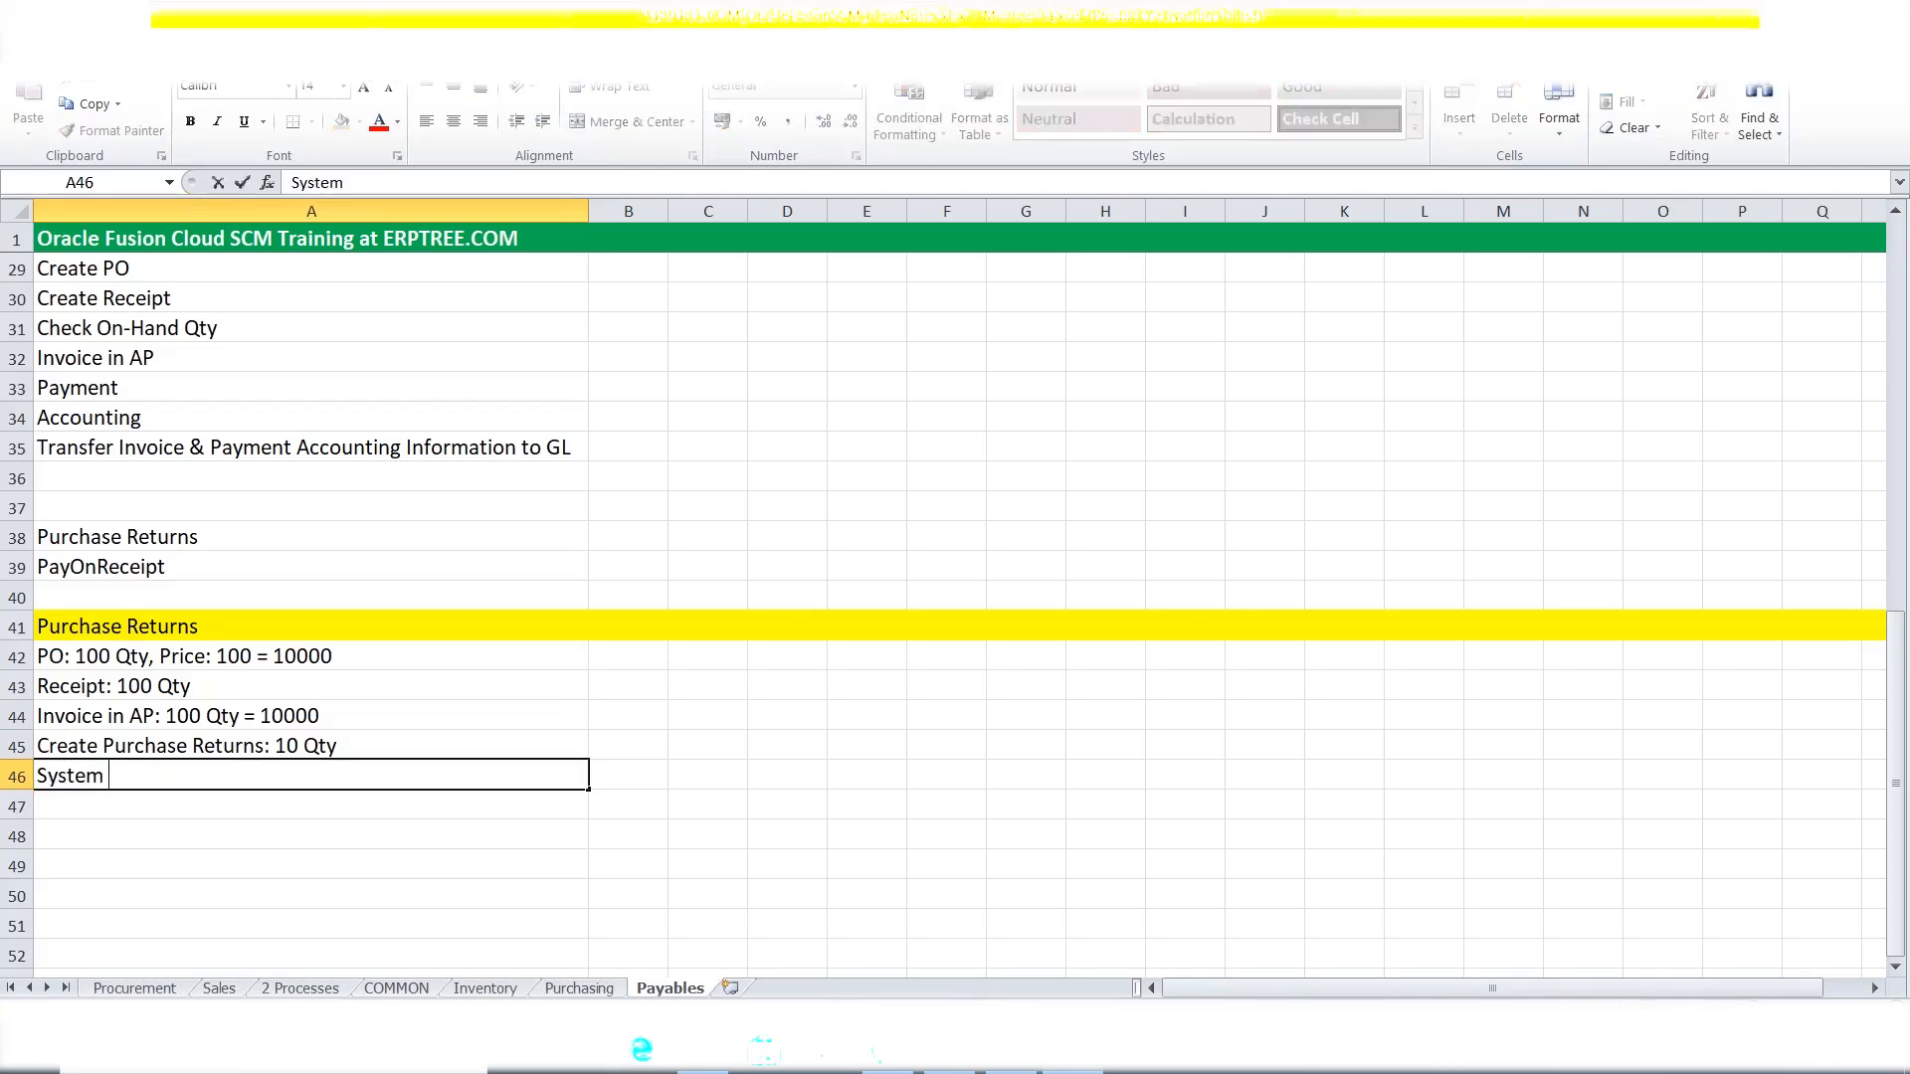
{"action": "type", "text": "Creates Debit Mem"}
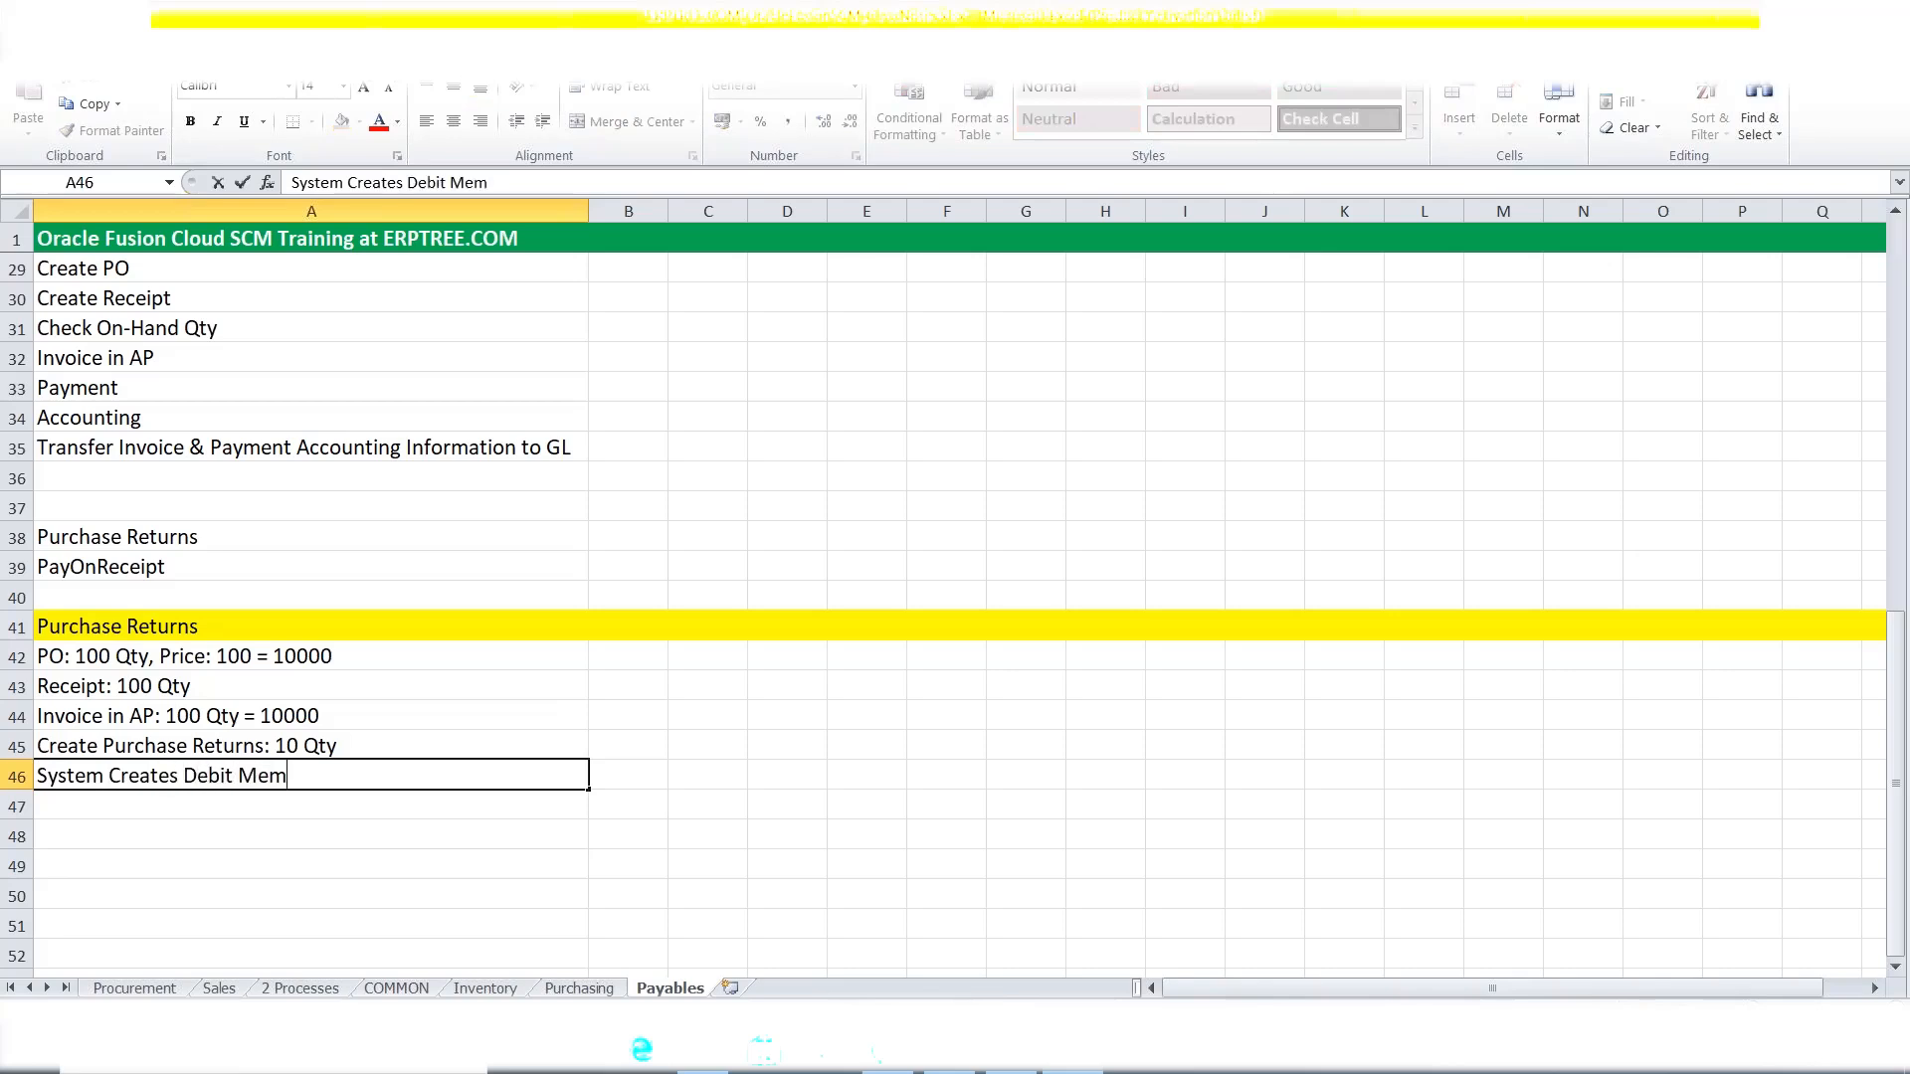
{"action": "type", "text": "o in AP:"}
{"action": "type", "text": "-1000"}
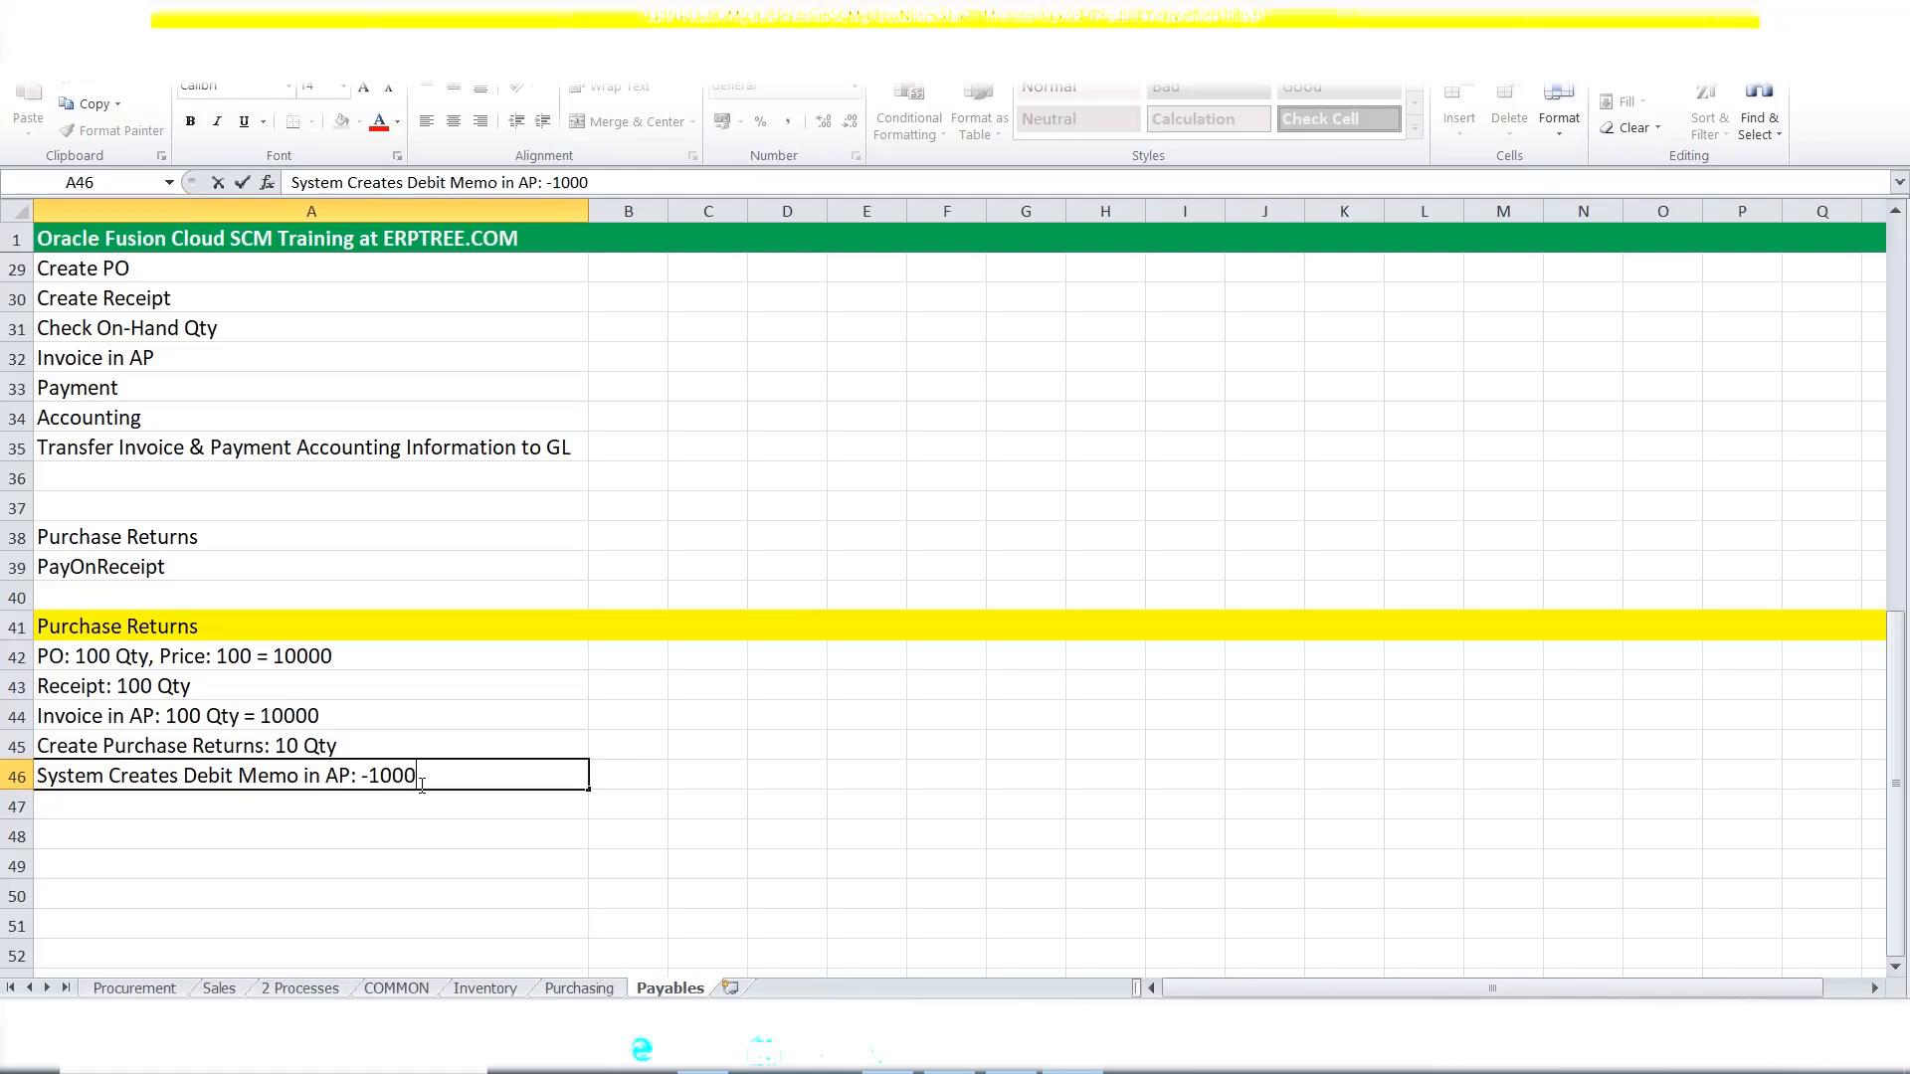
{"action": "key", "text": "ctrl+Return"}
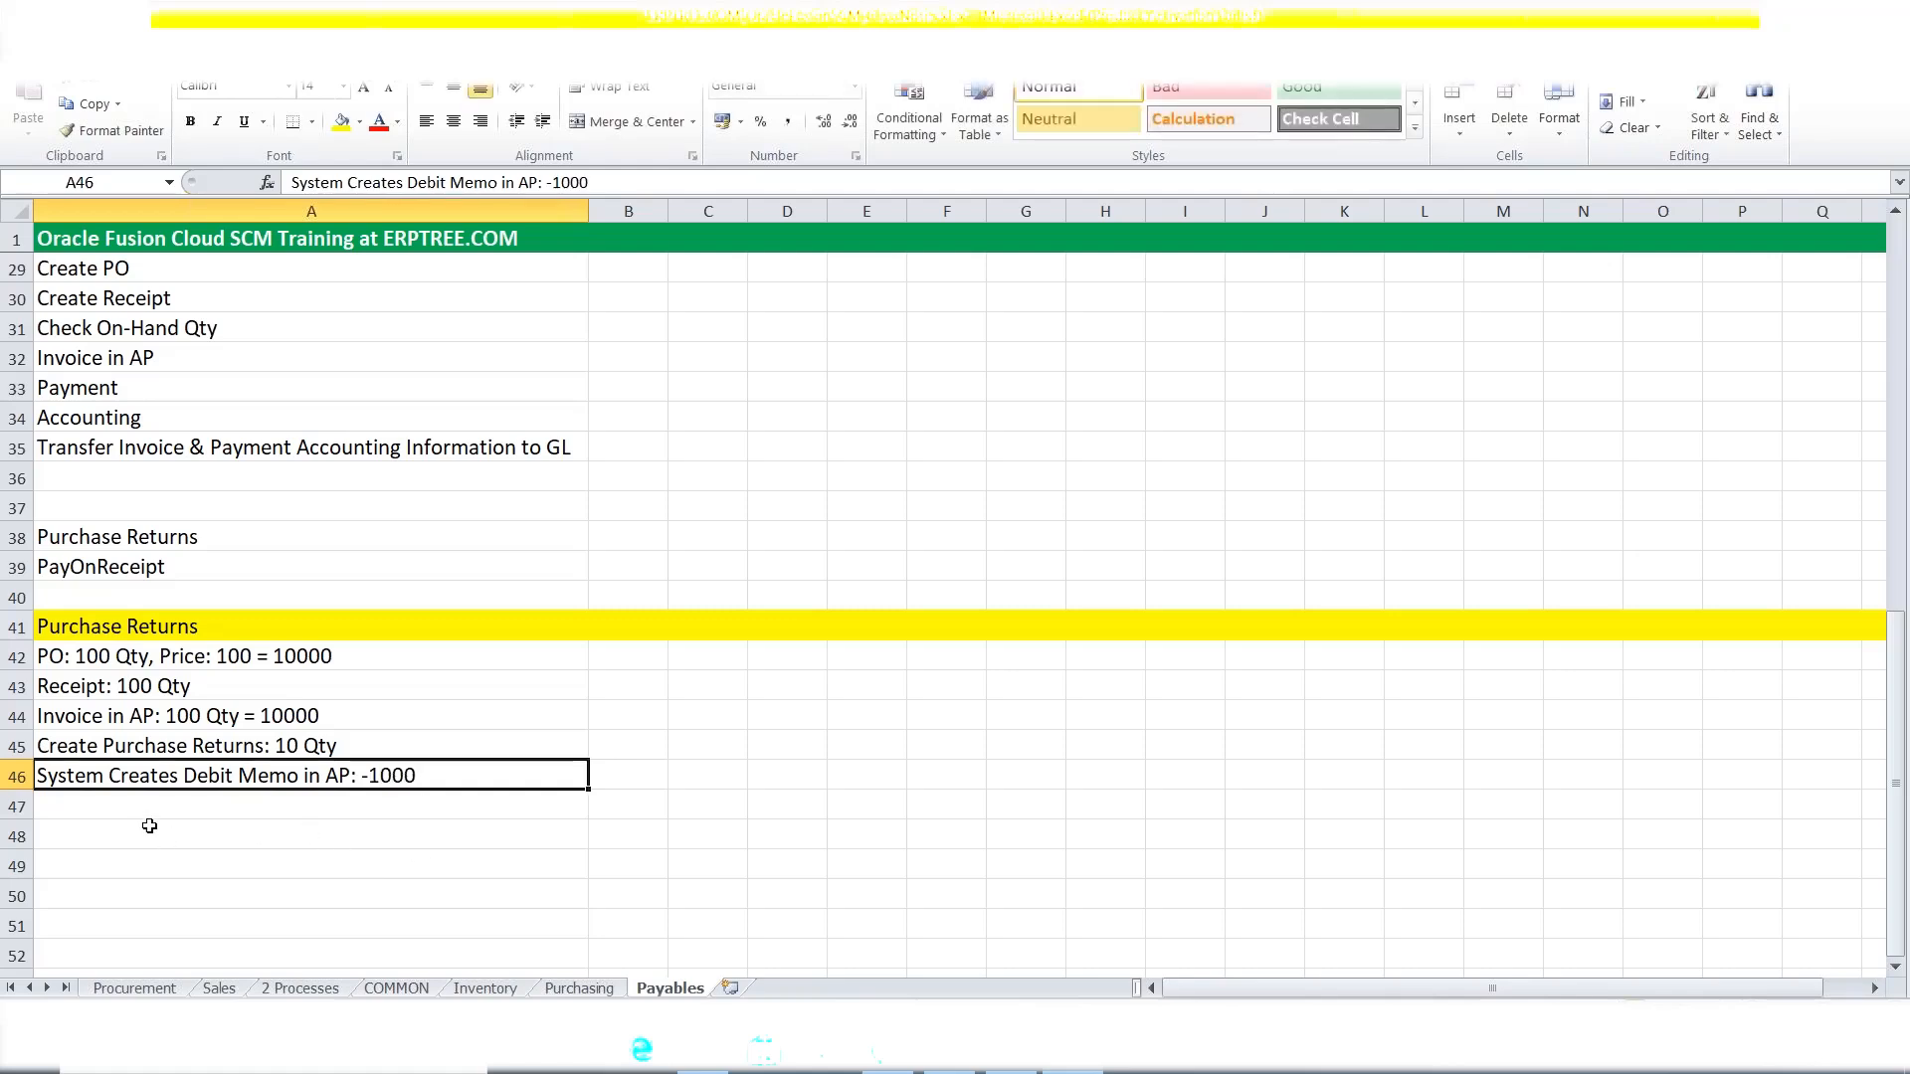
{"action": "left_click", "coordinate": [128, 727]}
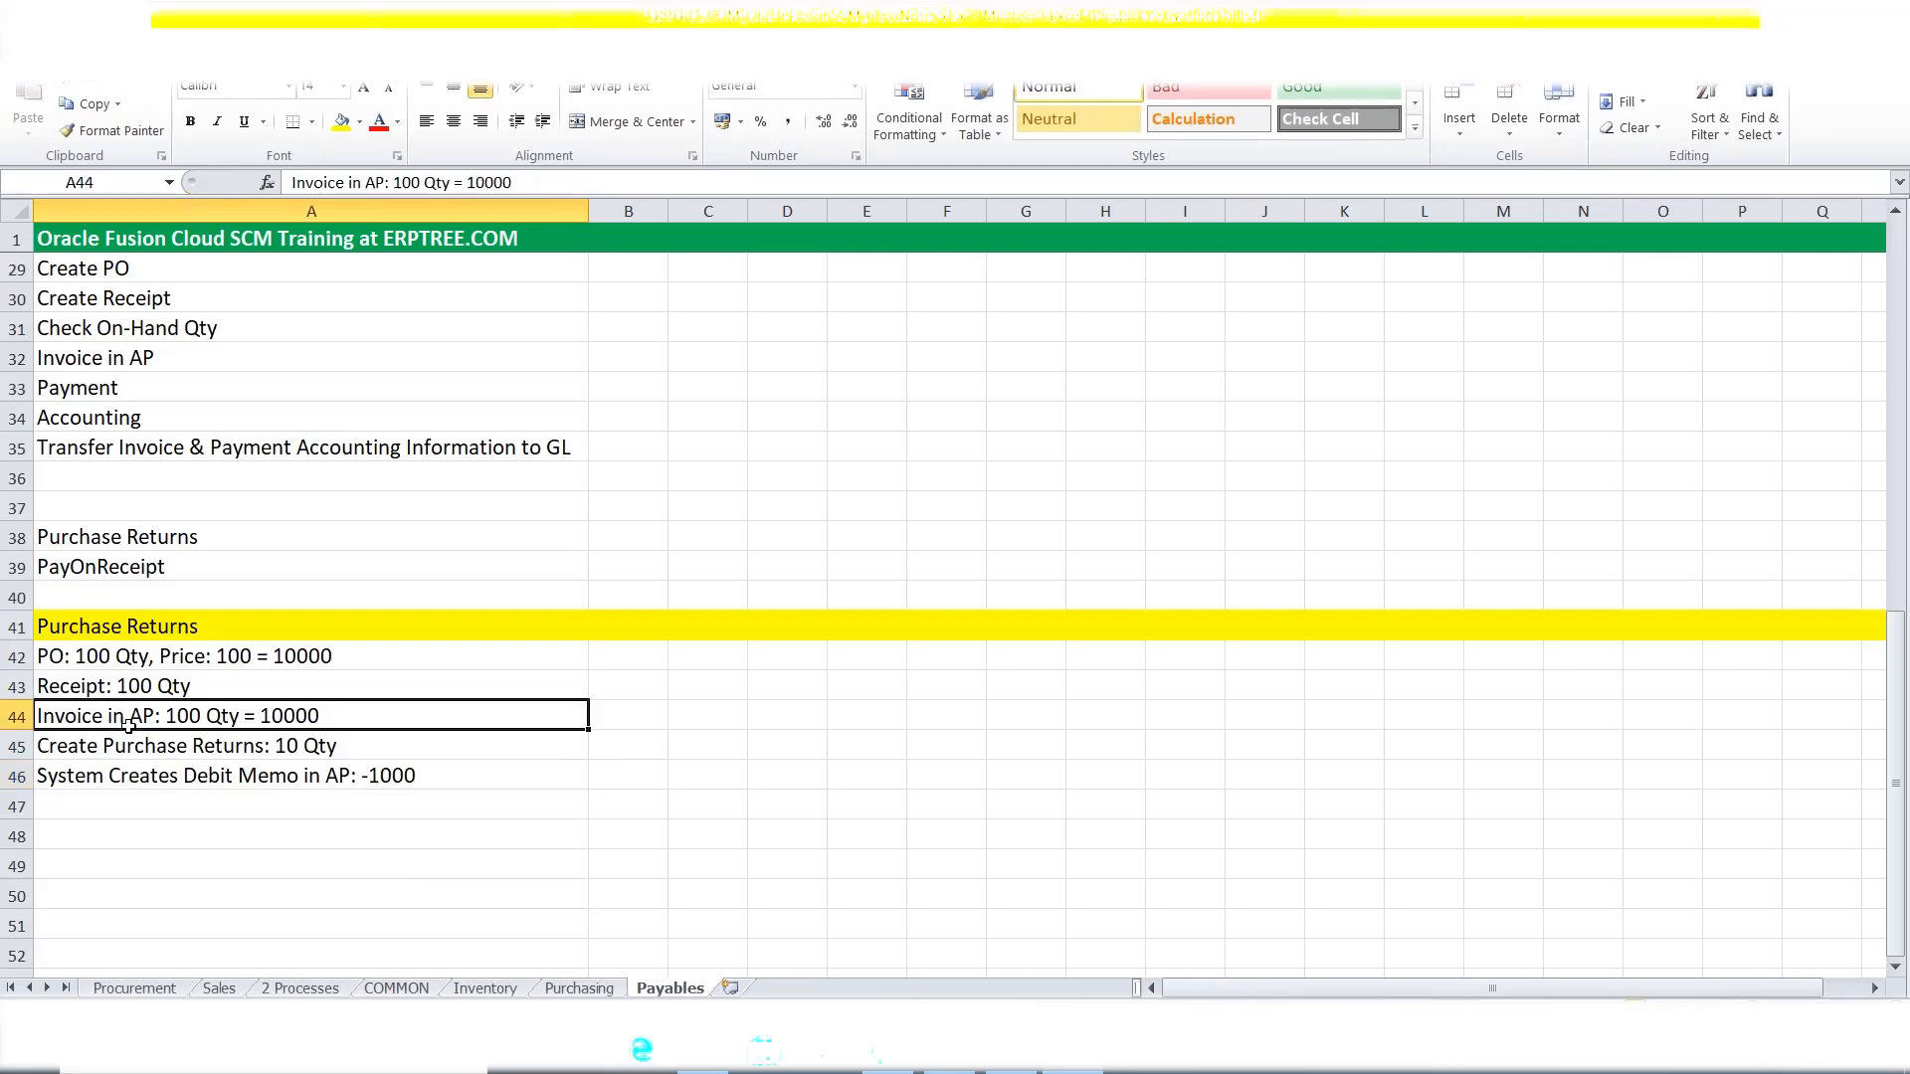
{"action": "left_click", "coordinate": [172, 786]}
{"action": "left_click", "coordinate": [164, 718]}
{"action": "left_click", "coordinate": [184, 778]}
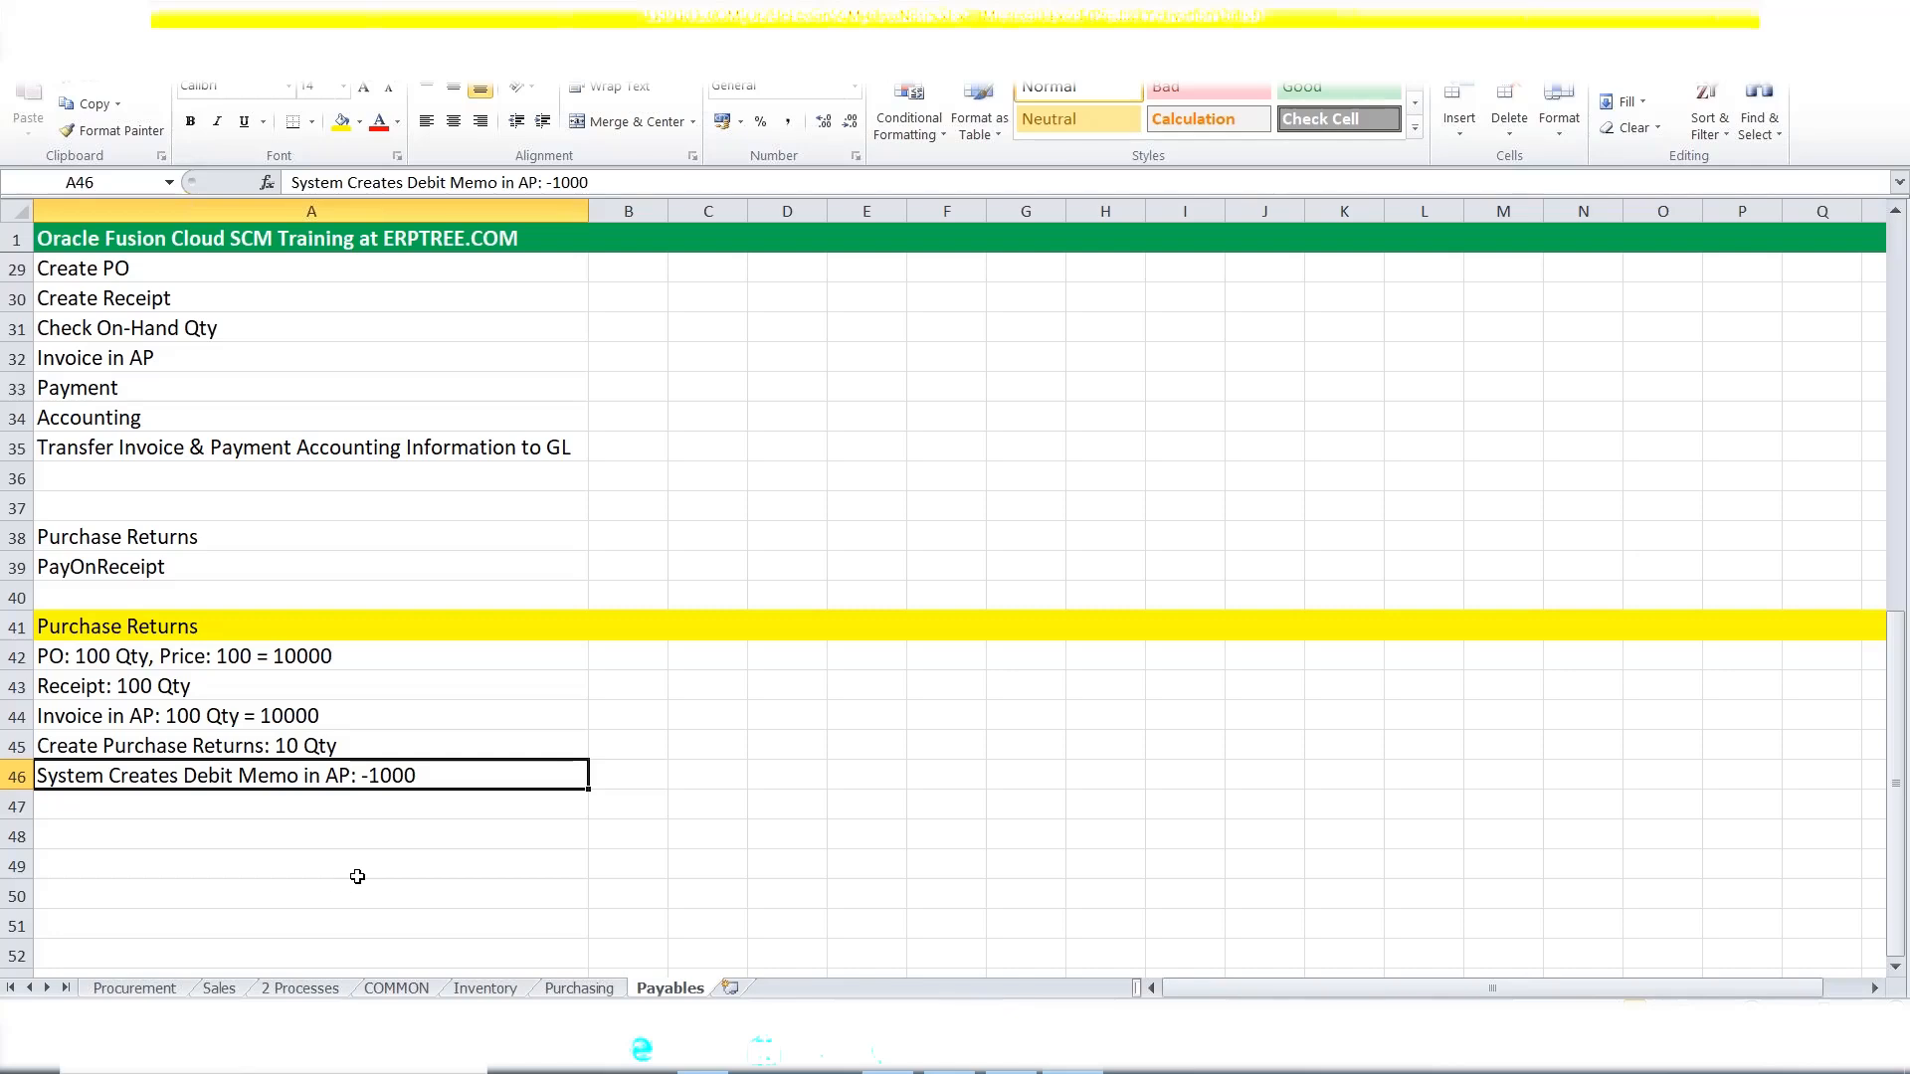
Enter 'Payment' in A47, then select the PO quantity and price note in A42.
{"action": "left_click", "coordinate": [97, 810]}
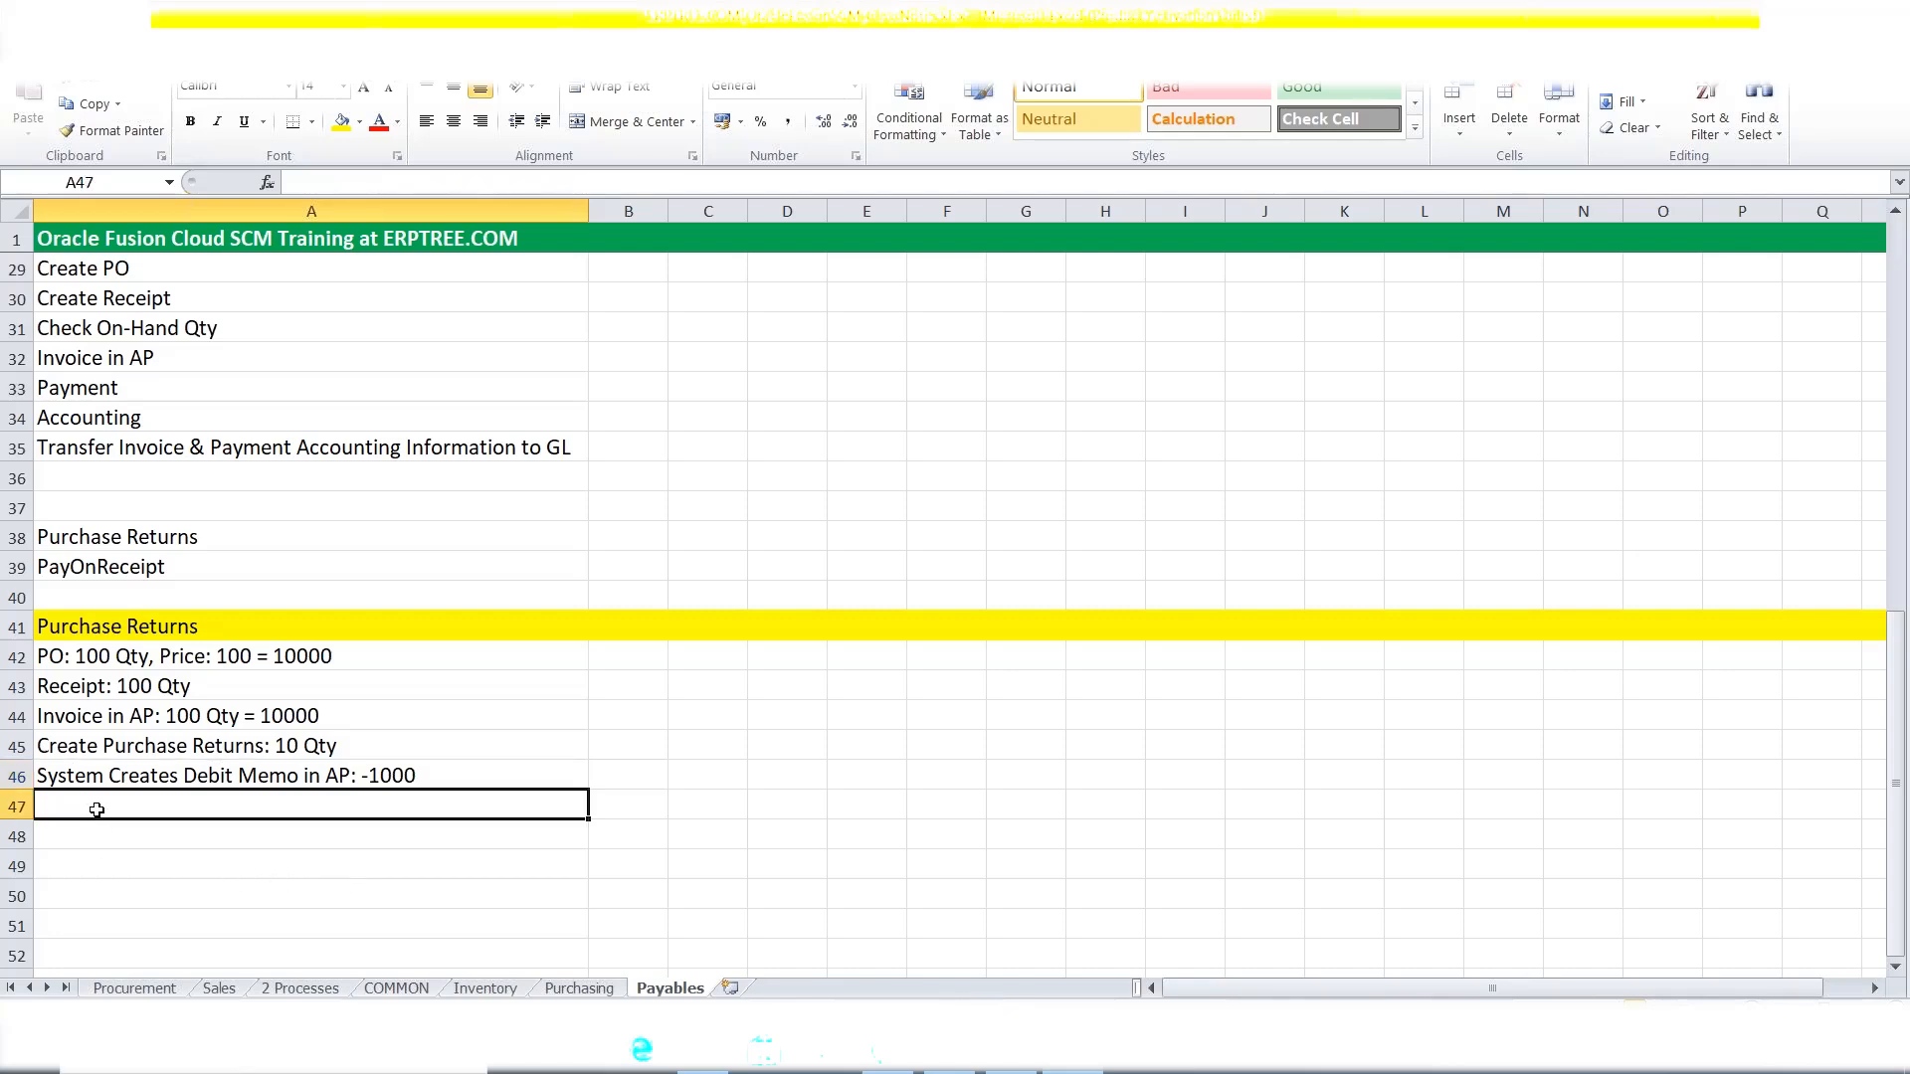
{"action": "type", "text": "Payment"}
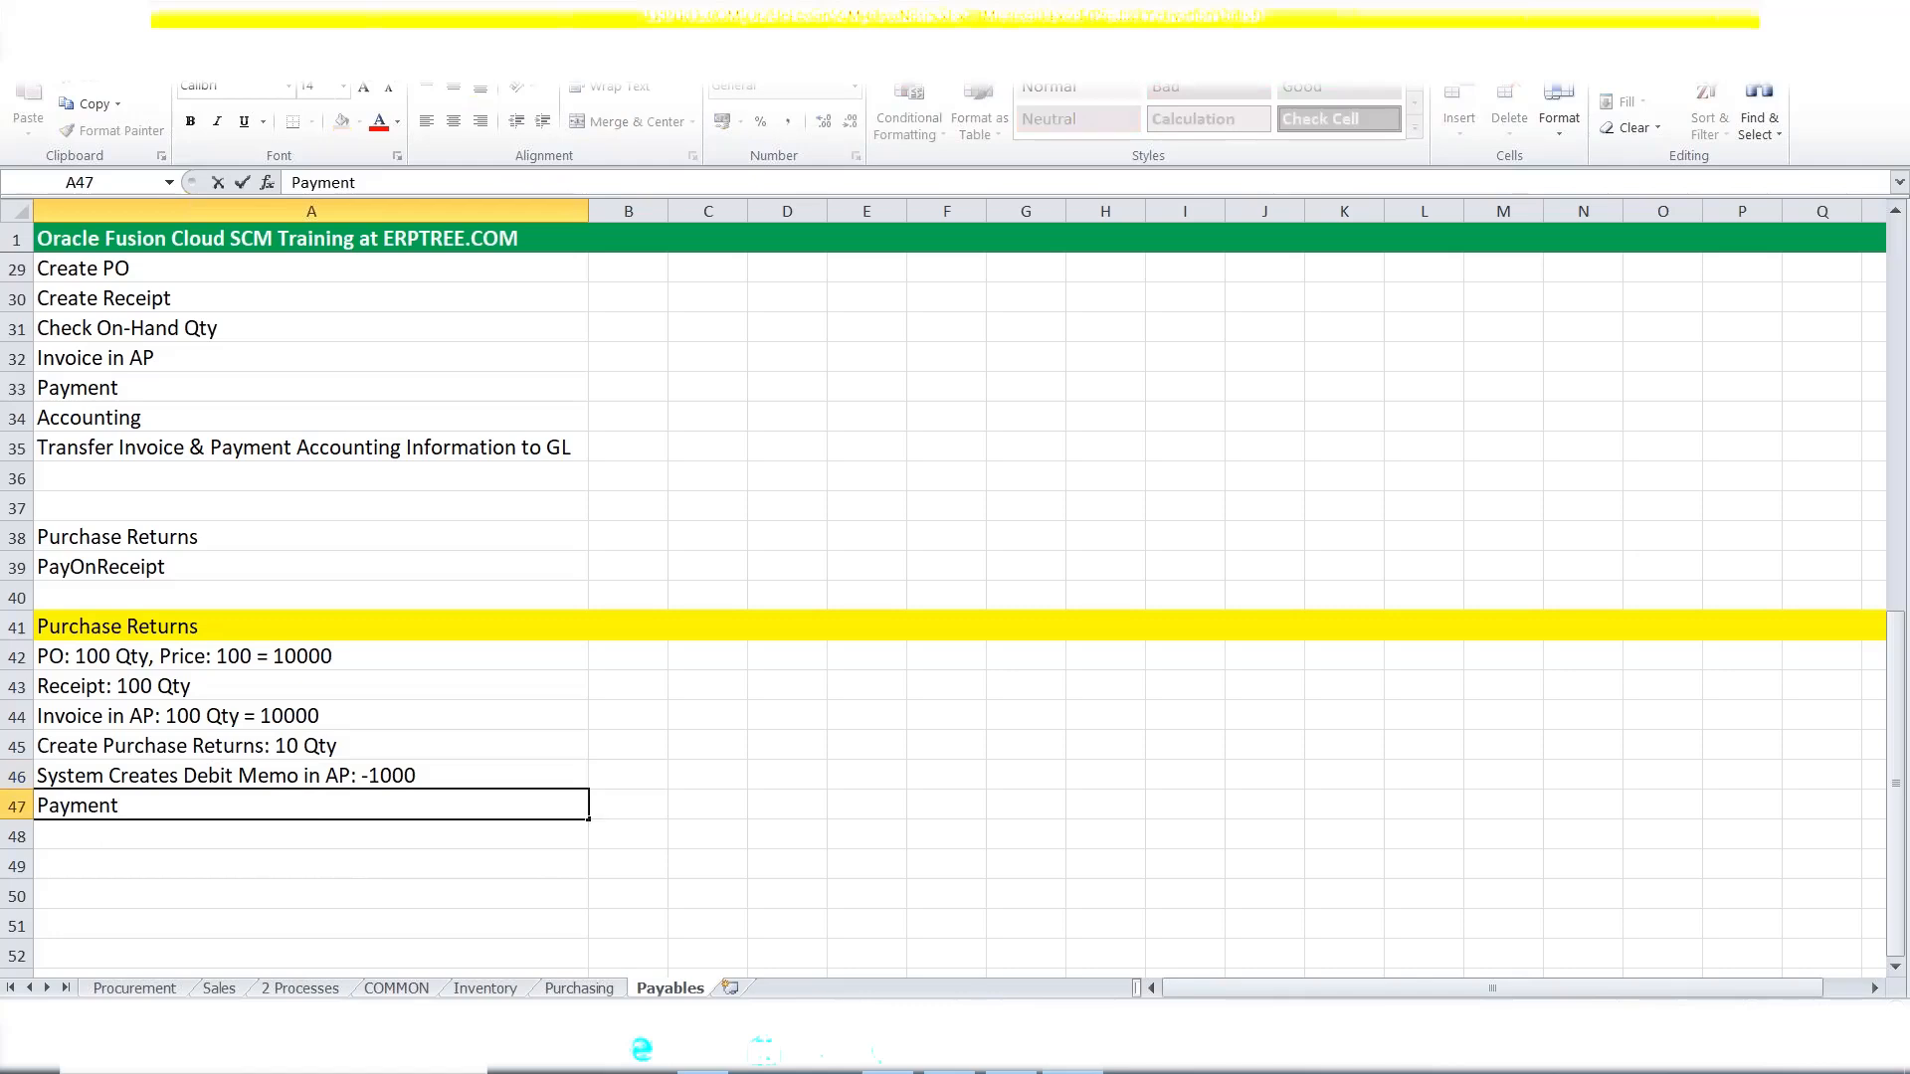
{"action": "key", "text": "ctrl+Return"}
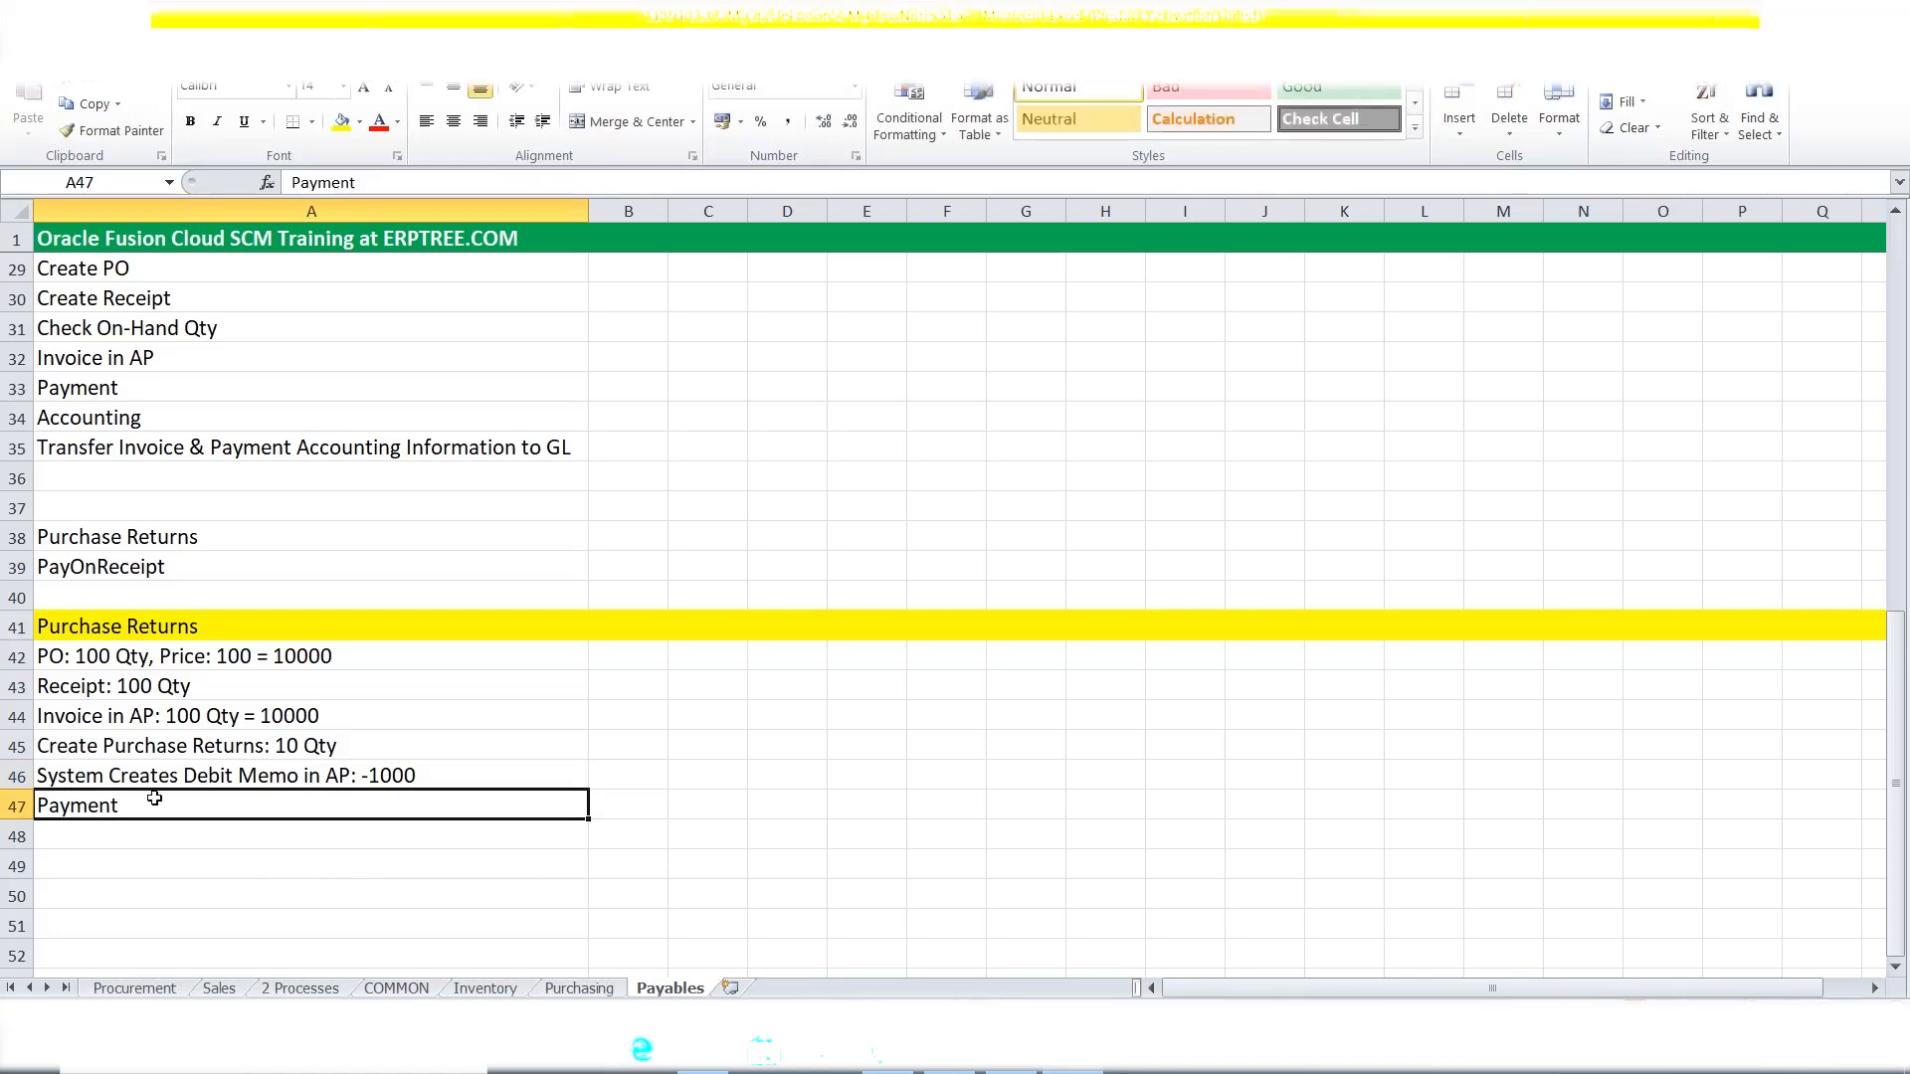
{"action": "left_click", "coordinate": [258, 660]}
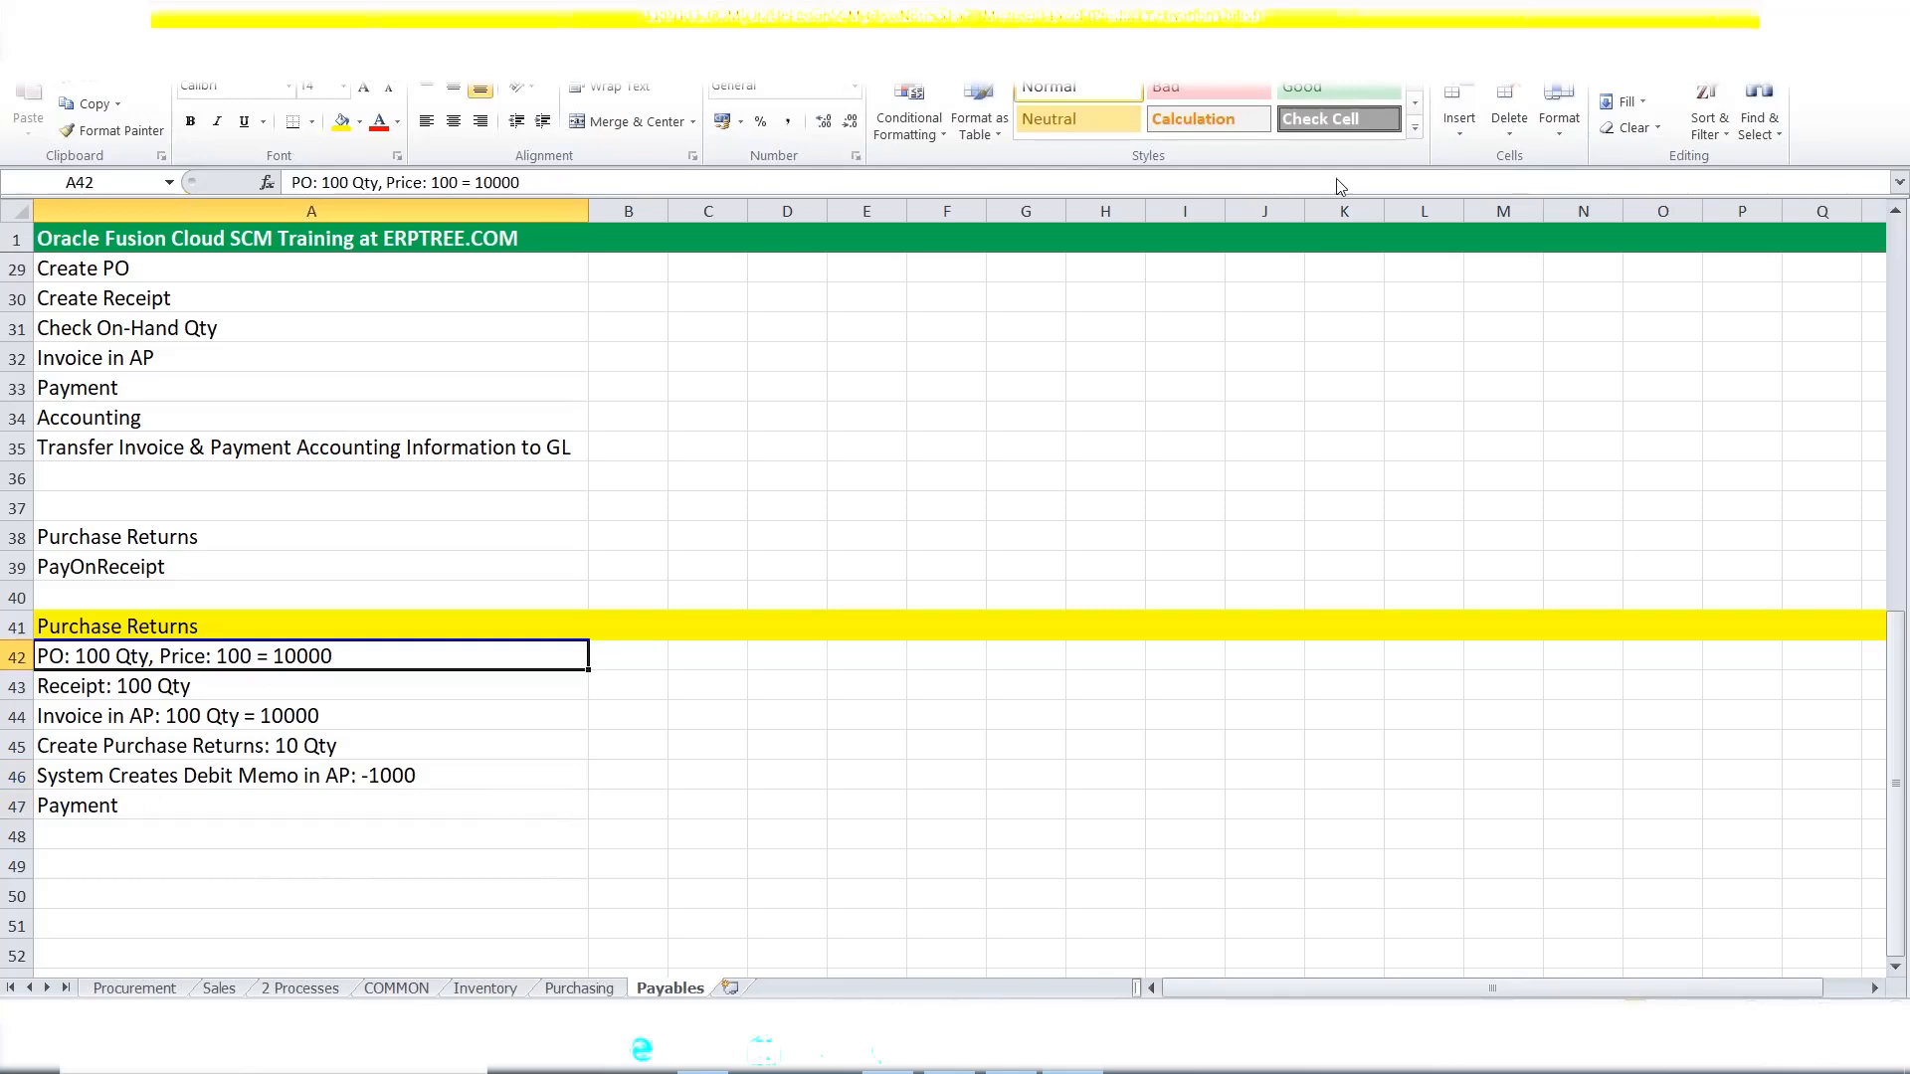
{"action": "left_click", "coordinate": [1275, 79]}
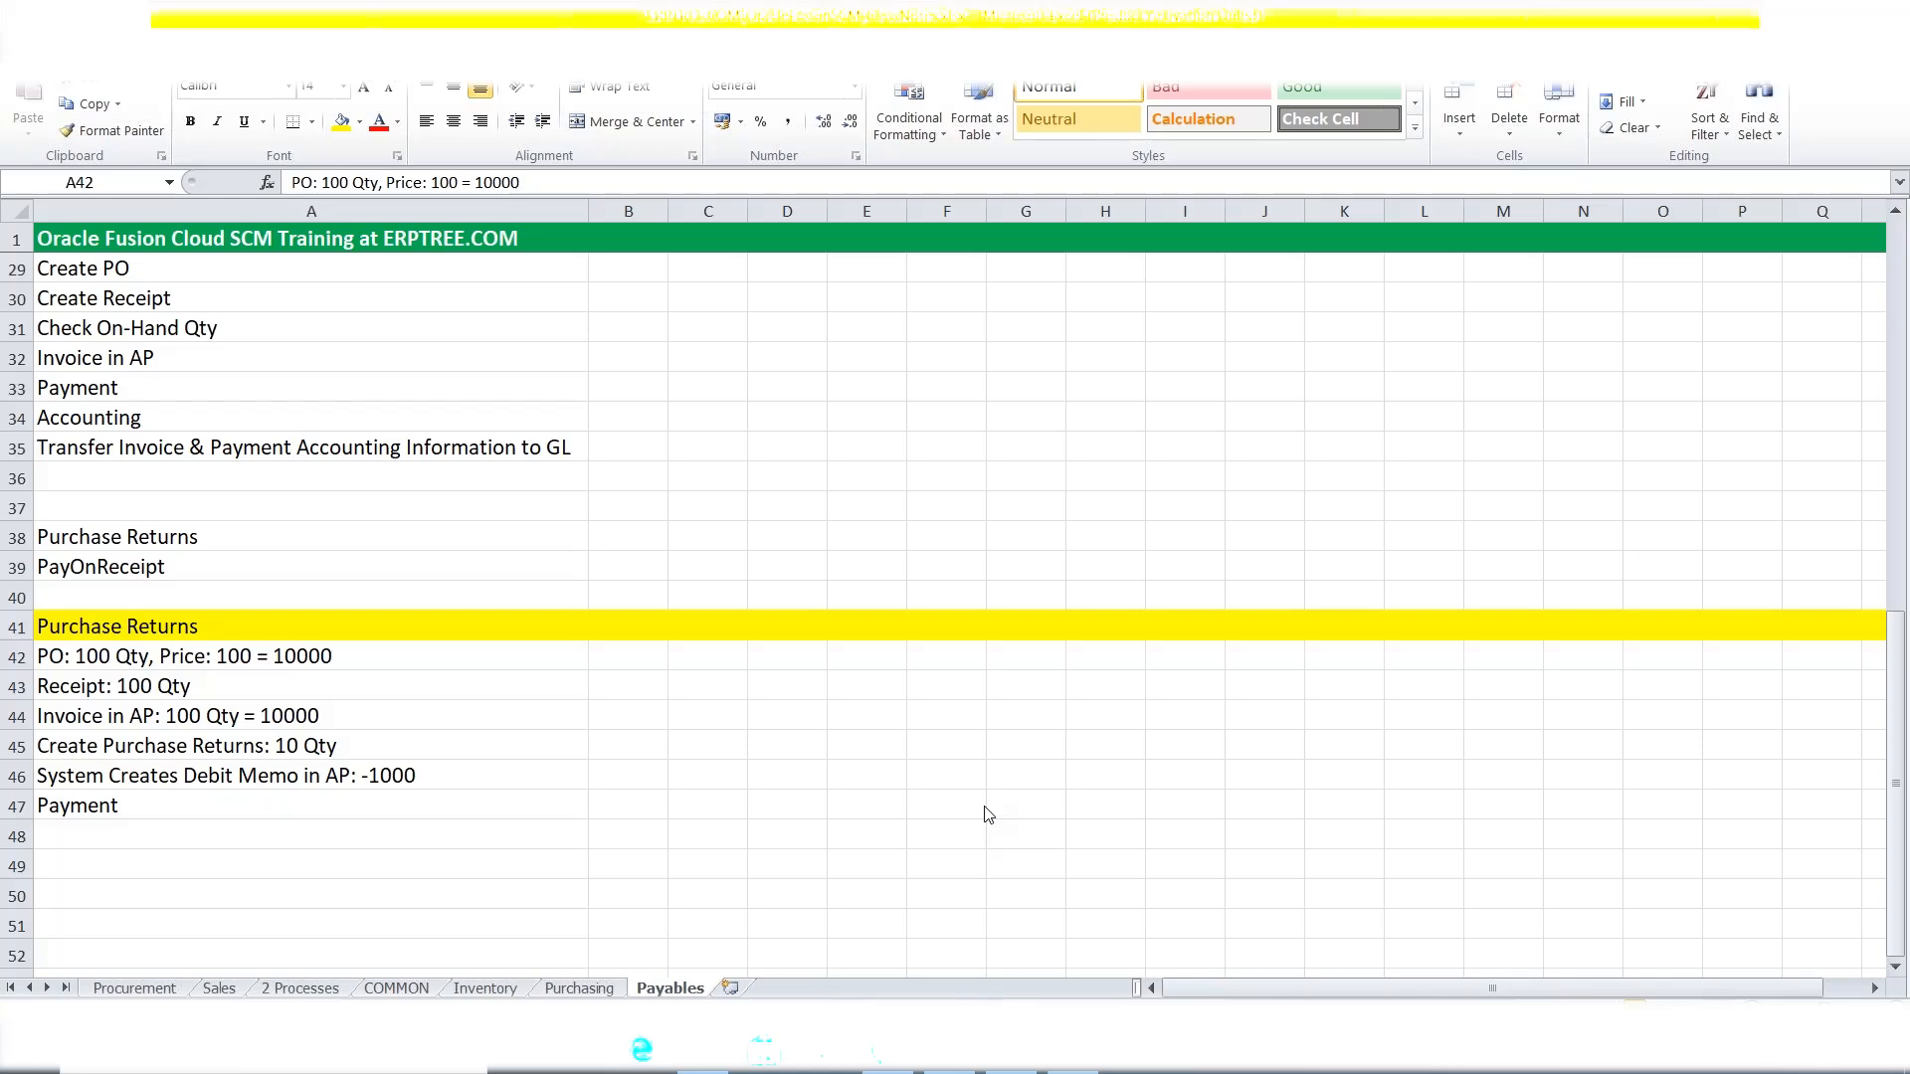
{"action": "left_click", "coordinate": [110, 54]}
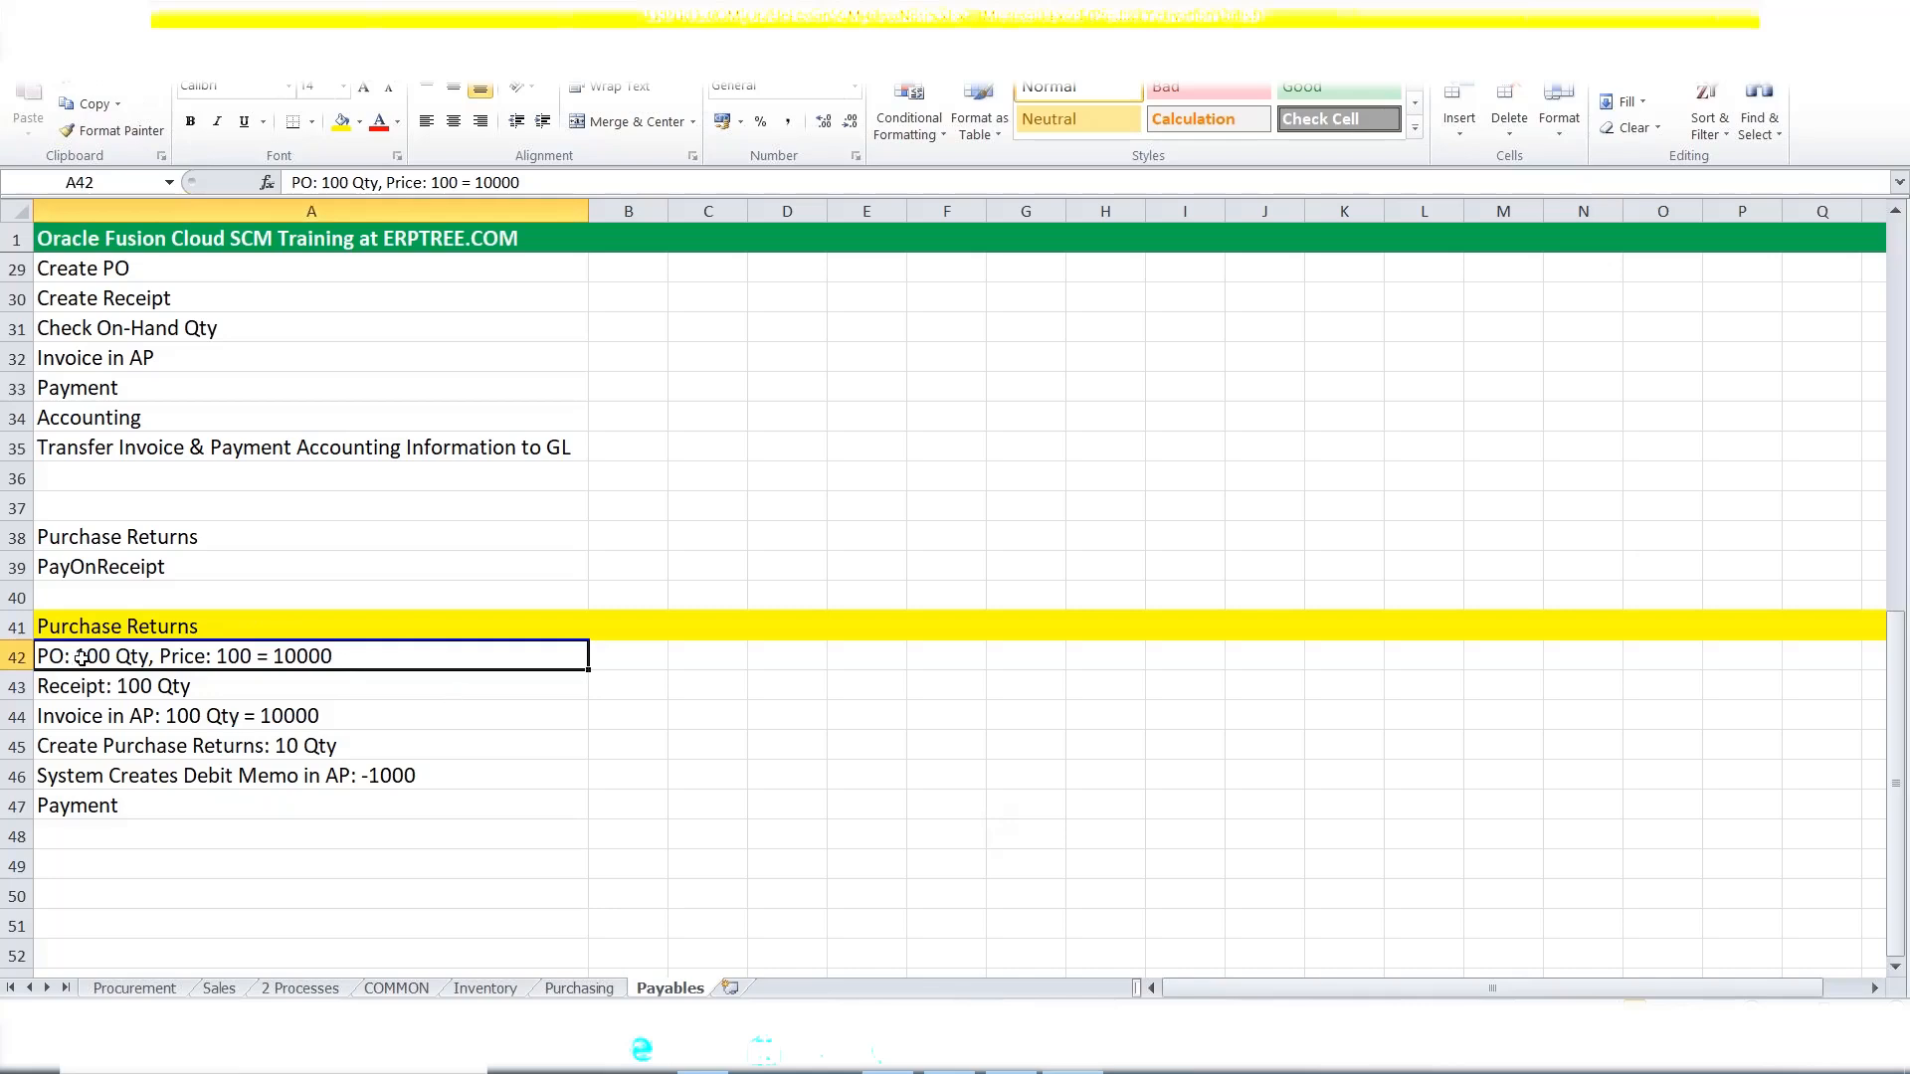
Switch to Oracle and open Purchase Orders under Procurement in the Navigator.
{"action": "left_click", "coordinate": [1023, 1056]}
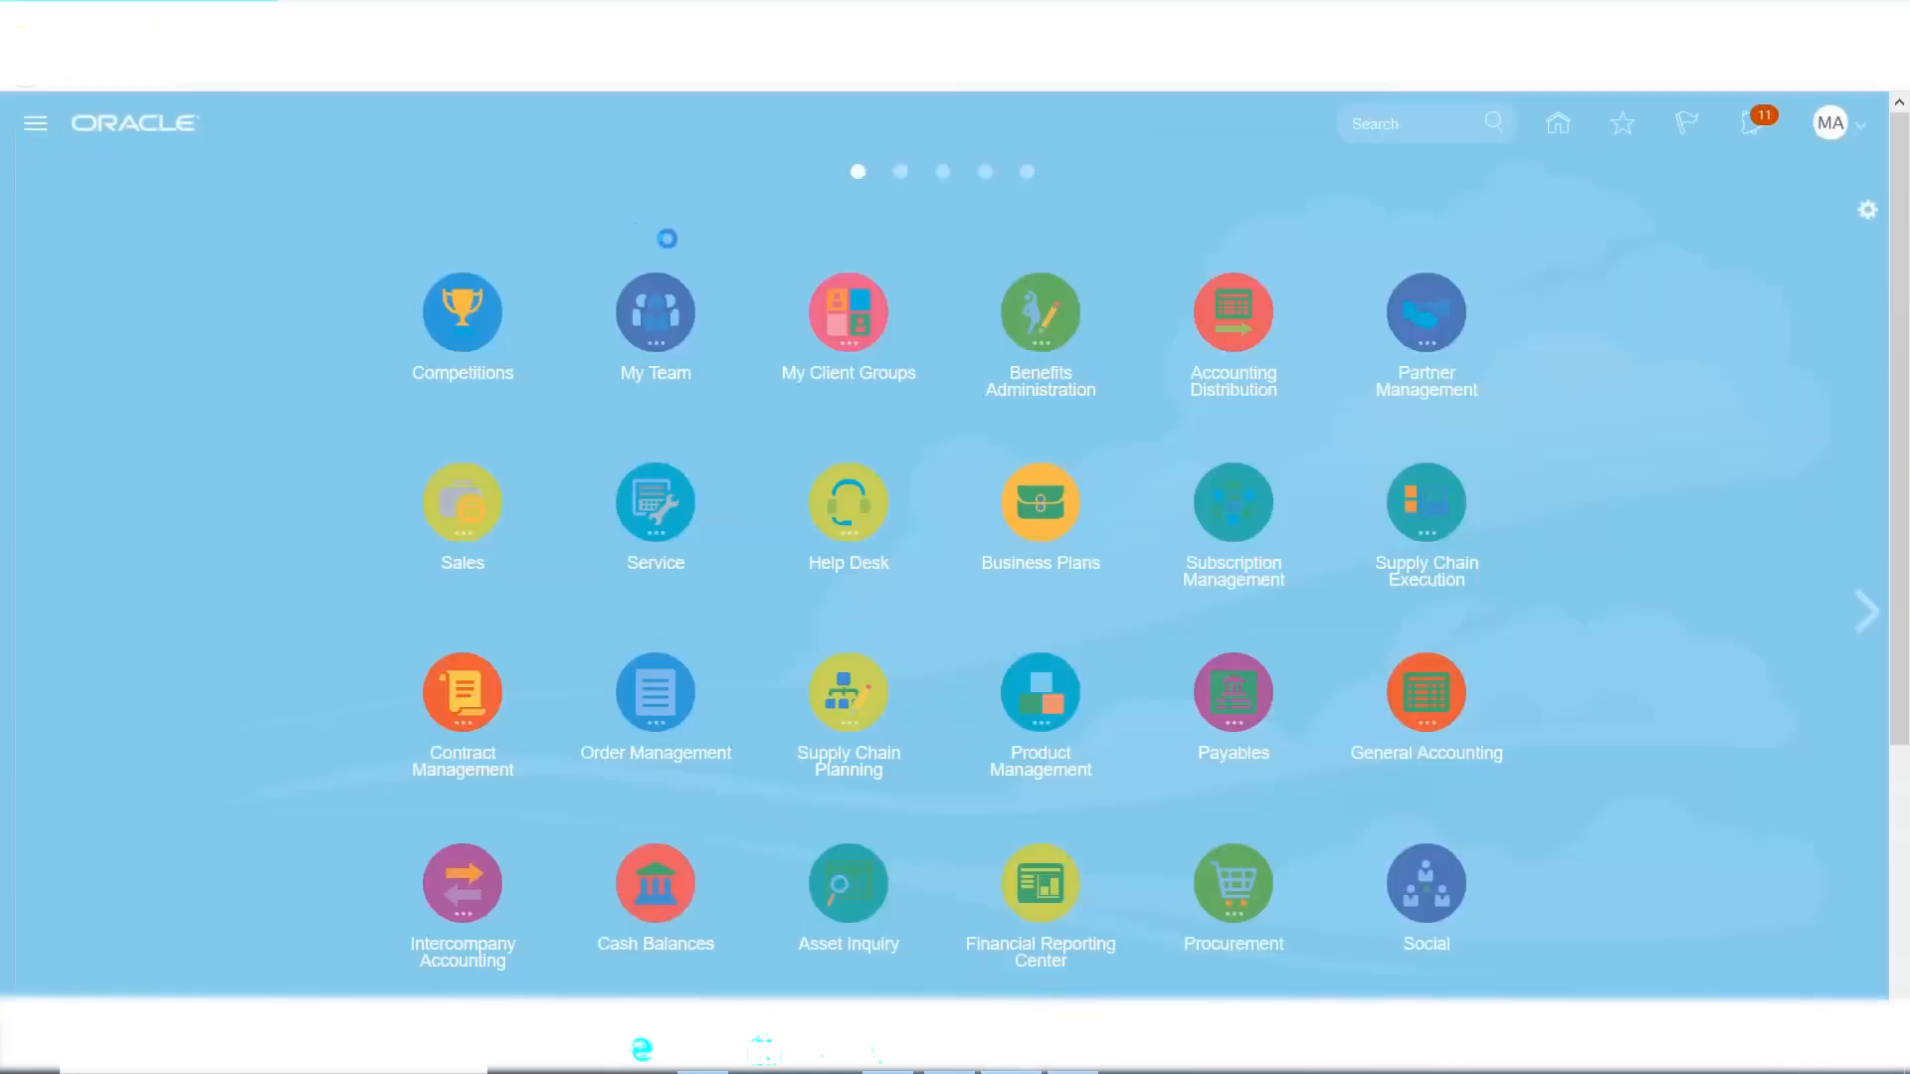
{"action": "scroll", "coordinate": [674, 713], "scroll_direction": "down", "scroll_amount": 1}
{"action": "scroll", "coordinate": [675, 713], "scroll_direction": "down", "scroll_amount": 3}
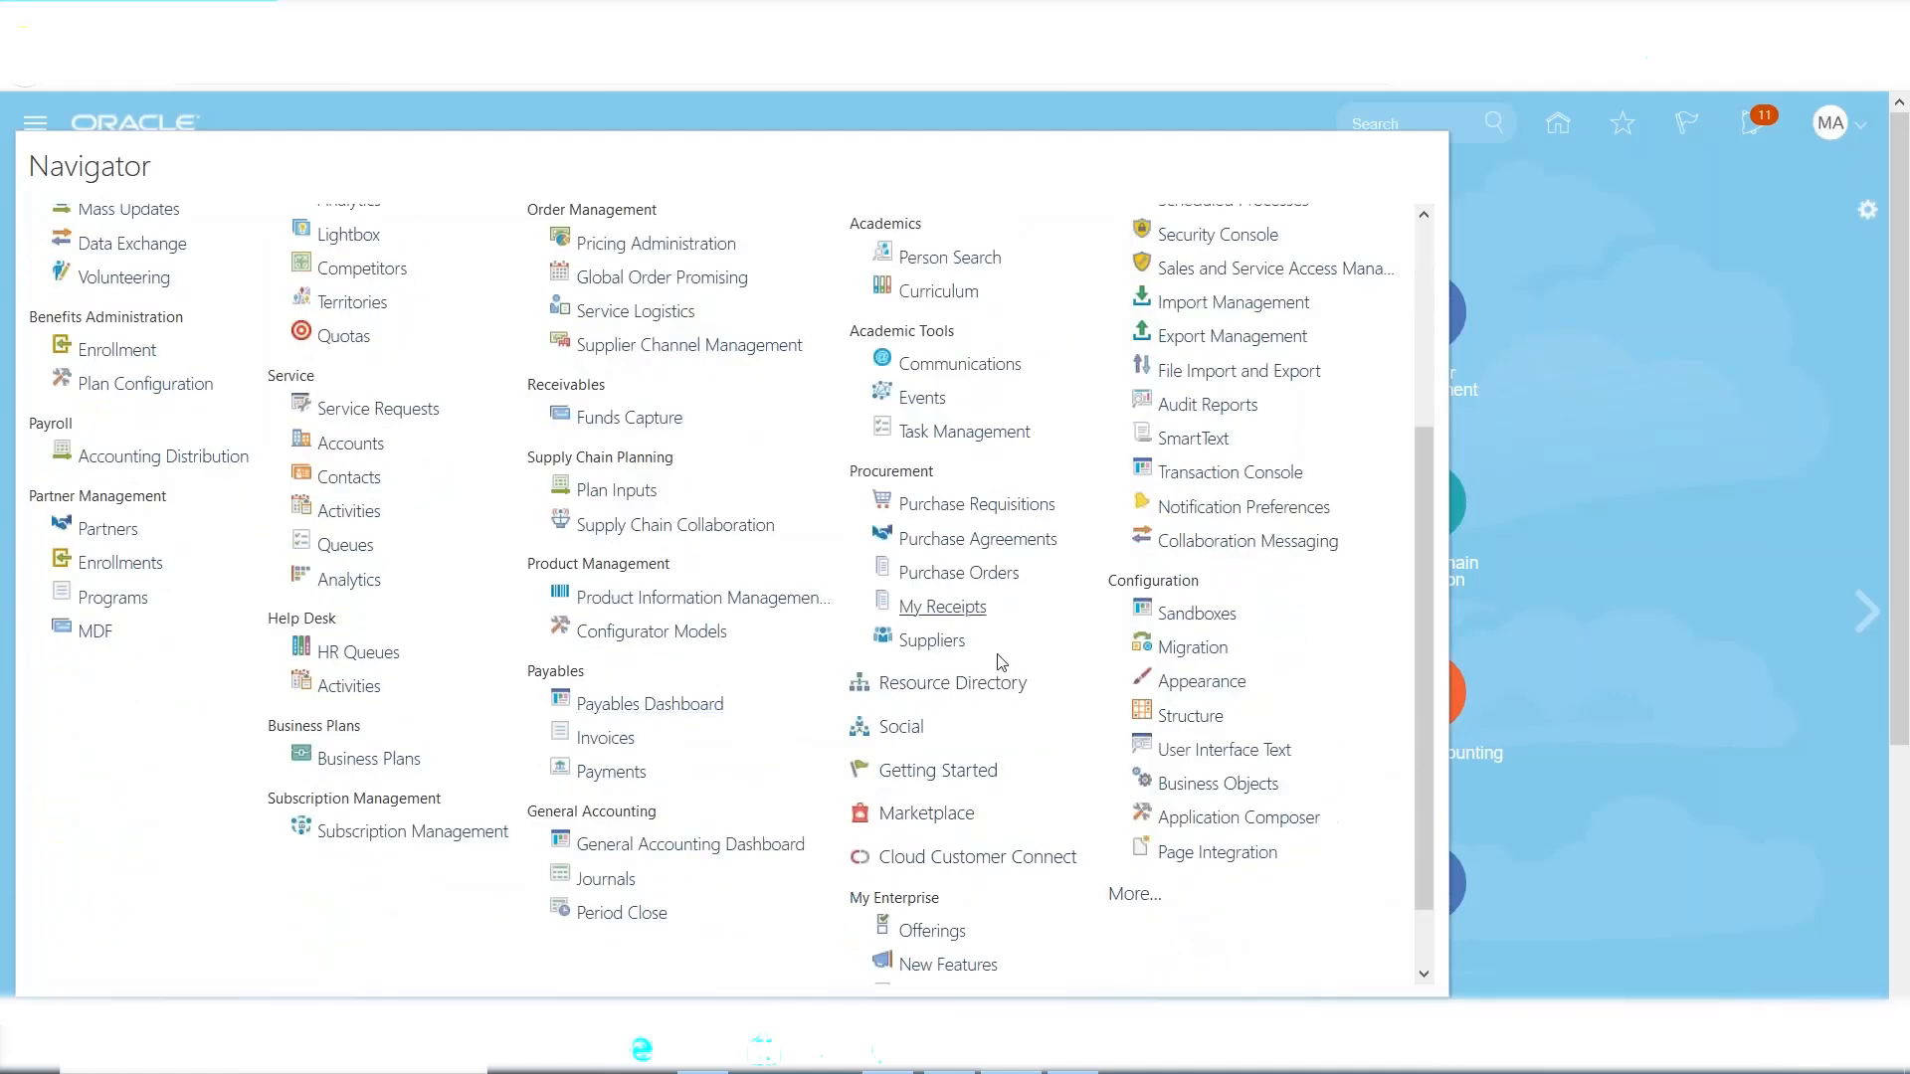
{"action": "left_click", "coordinate": [940, 575]}
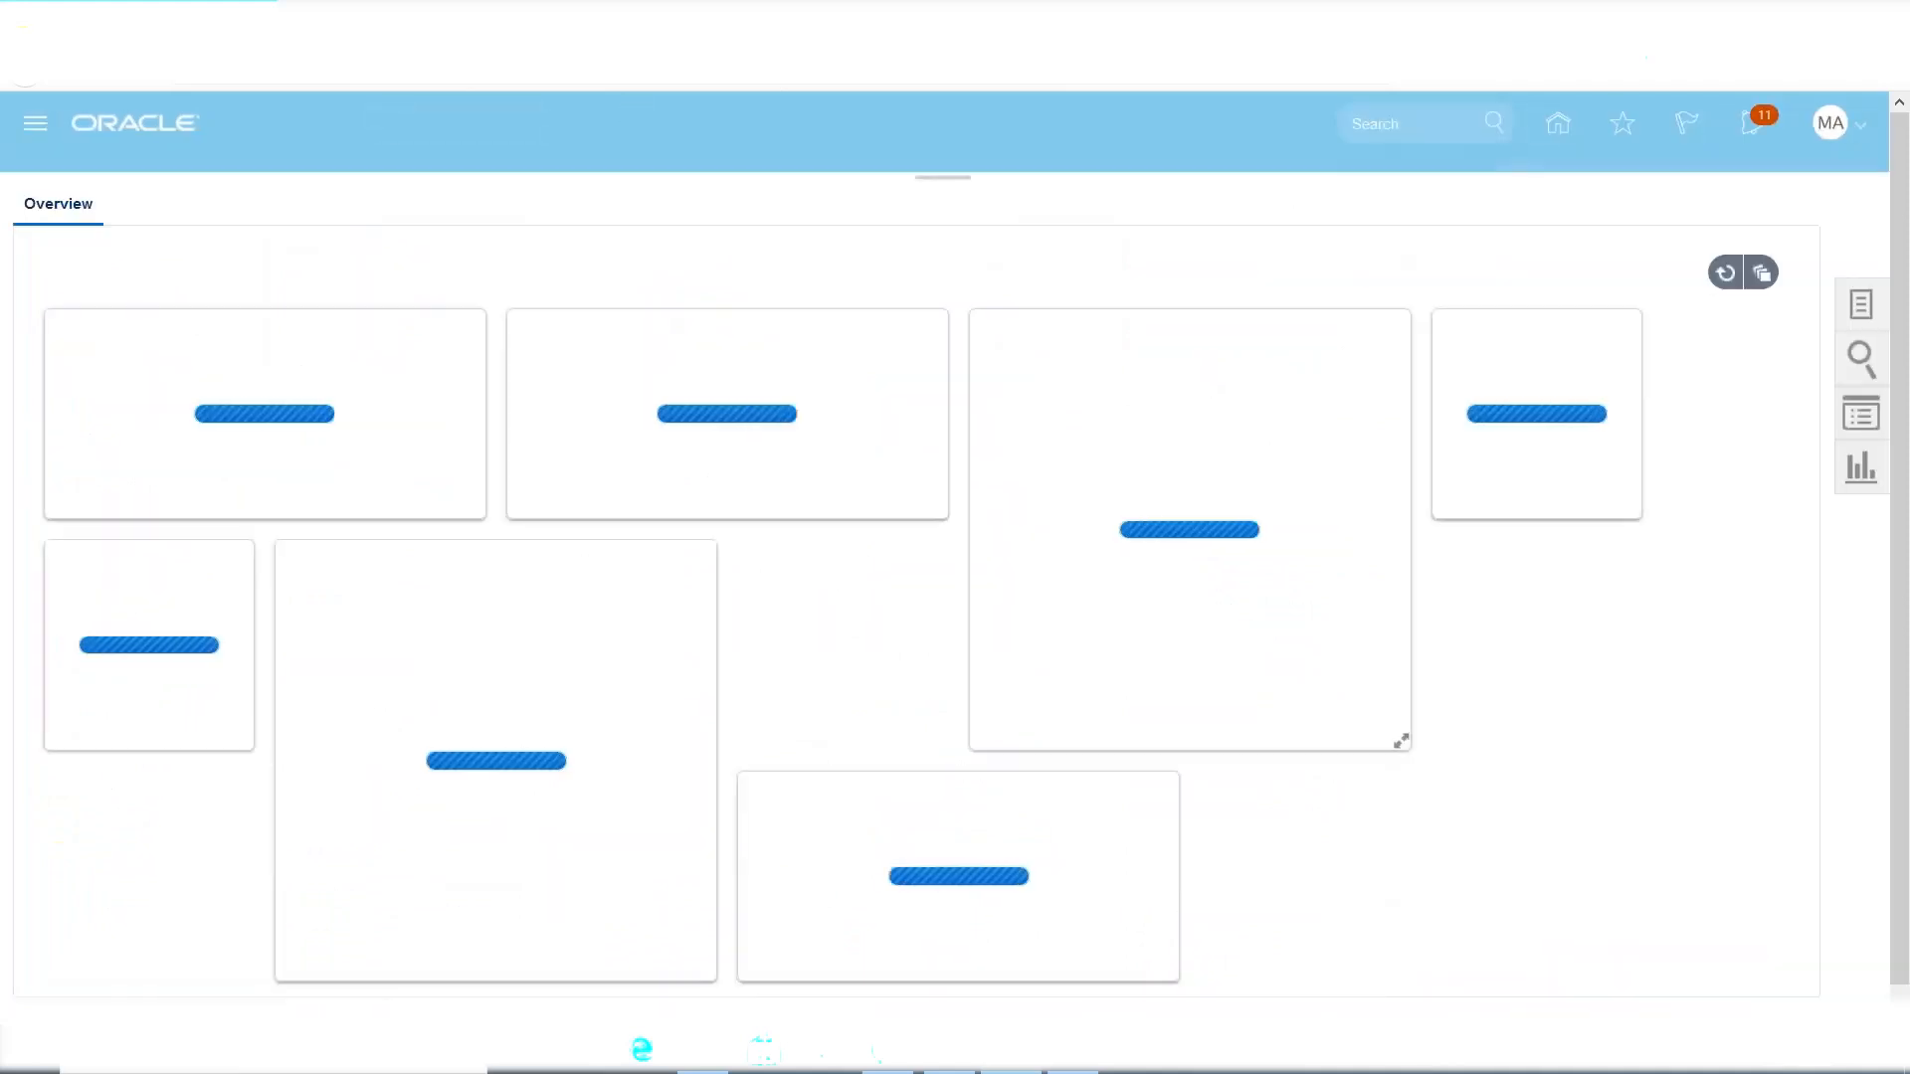
Create purchase order 1005 for supplier MAXX Inc with default ship-to location MAXX Dallas.
{"action": "left_click", "coordinate": [1861, 304]}
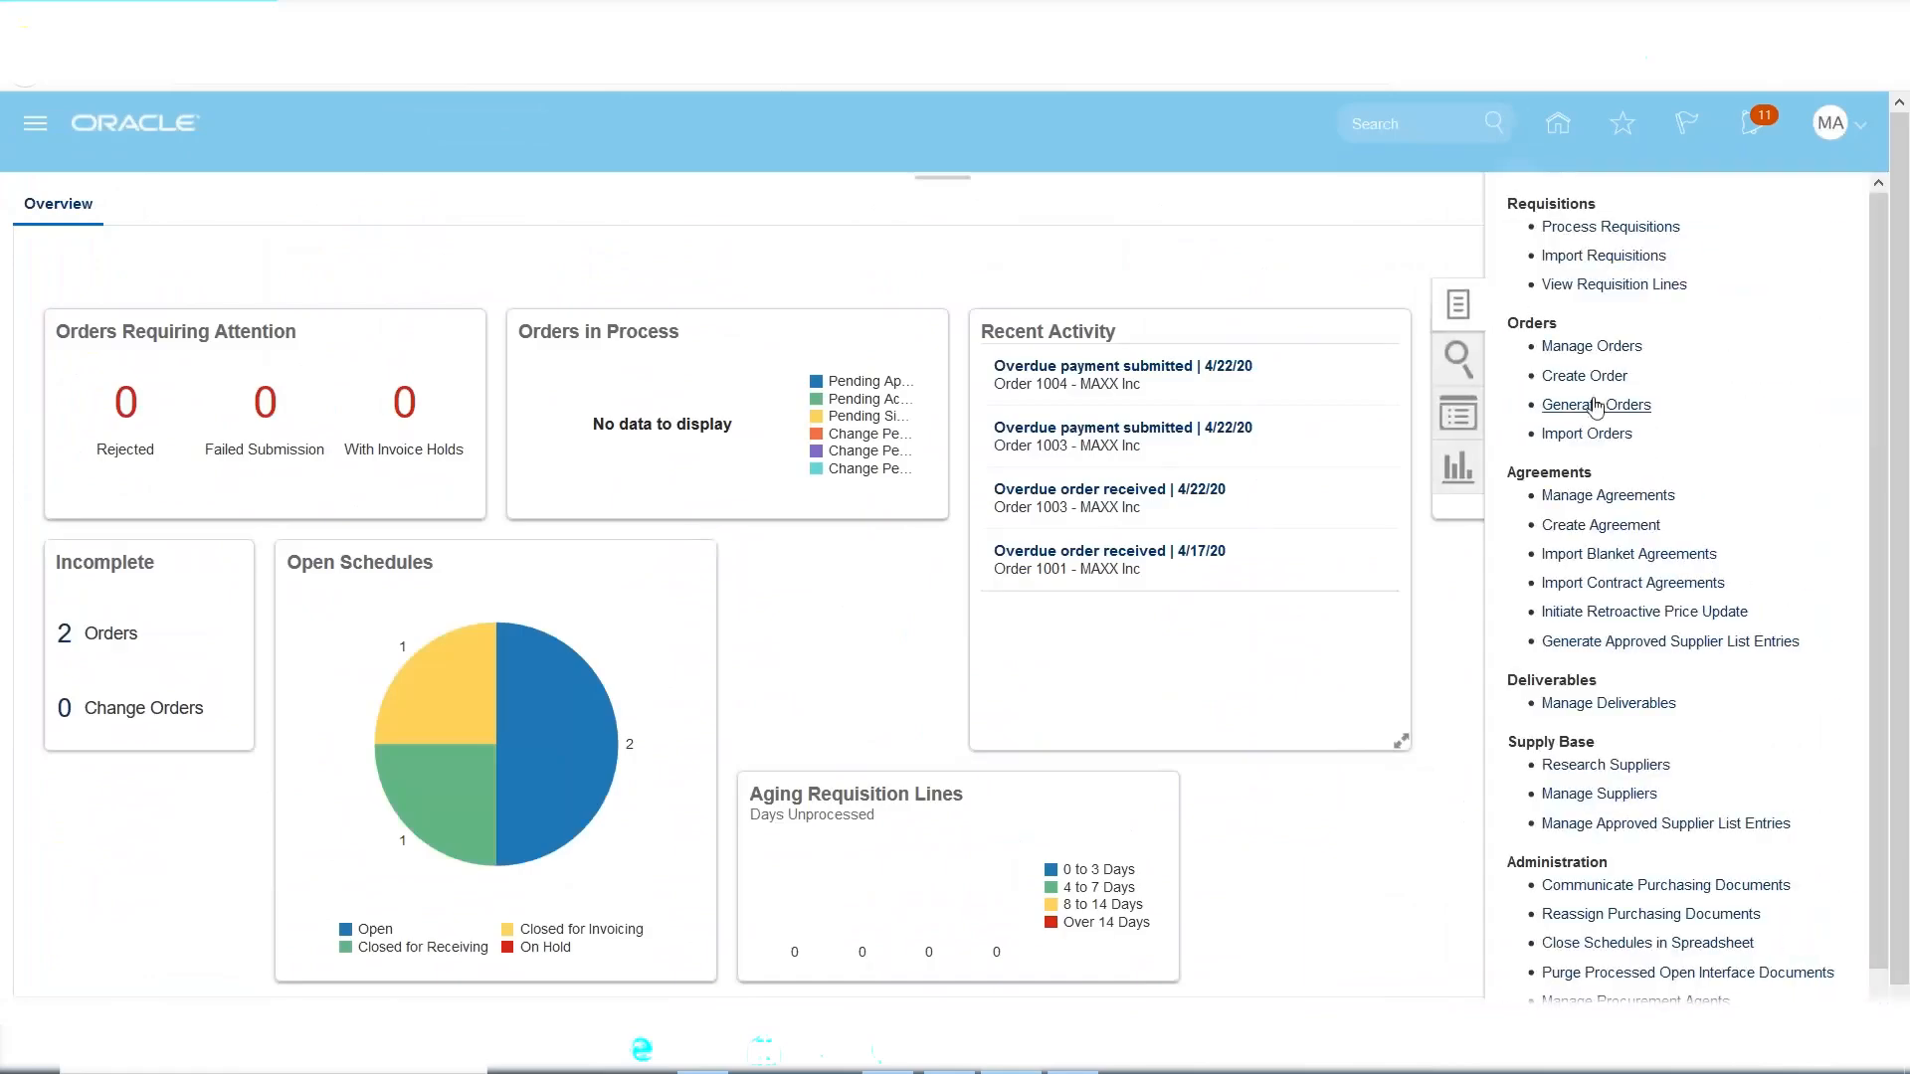
{"action": "left_click", "coordinate": [1572, 380]}
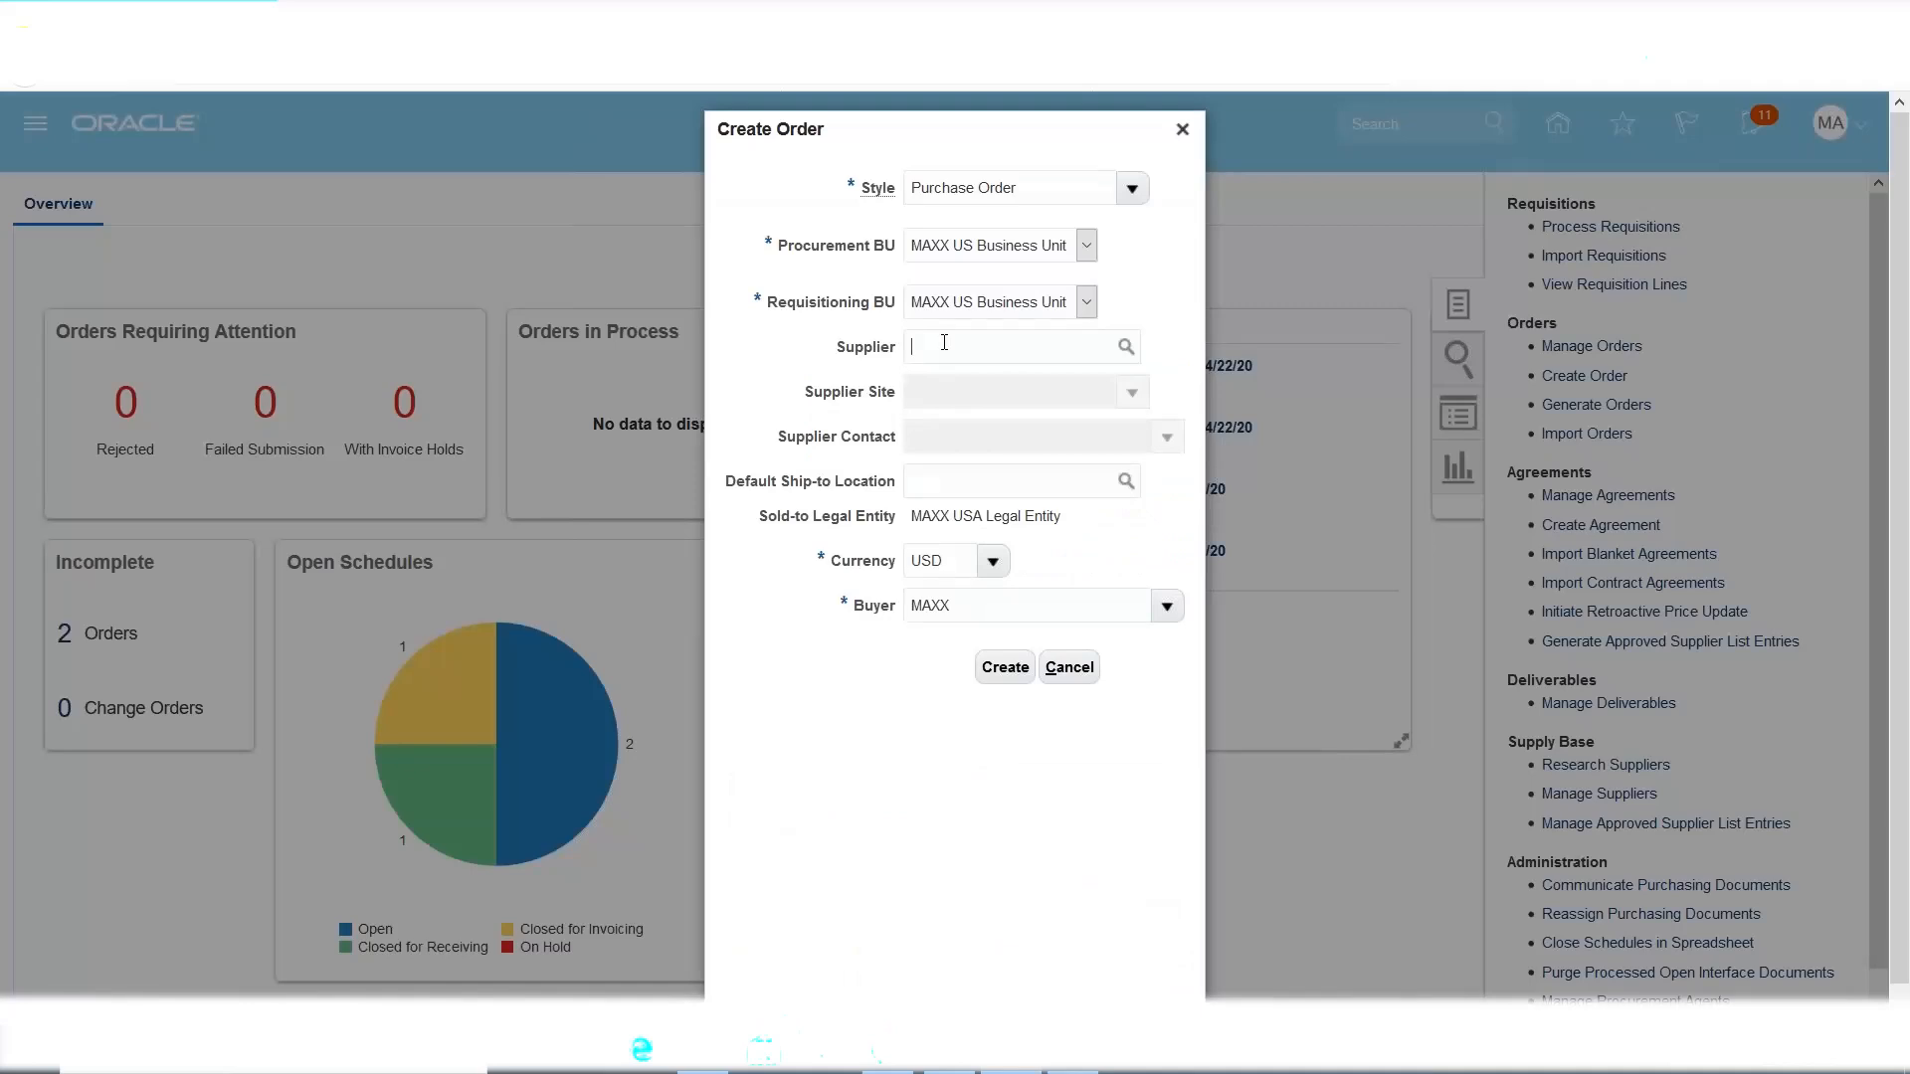
{"action": "left_click", "coordinate": [945, 342]}
{"action": "type", "text": "maxx"}
{"action": "left_click", "coordinate": [985, 387]}
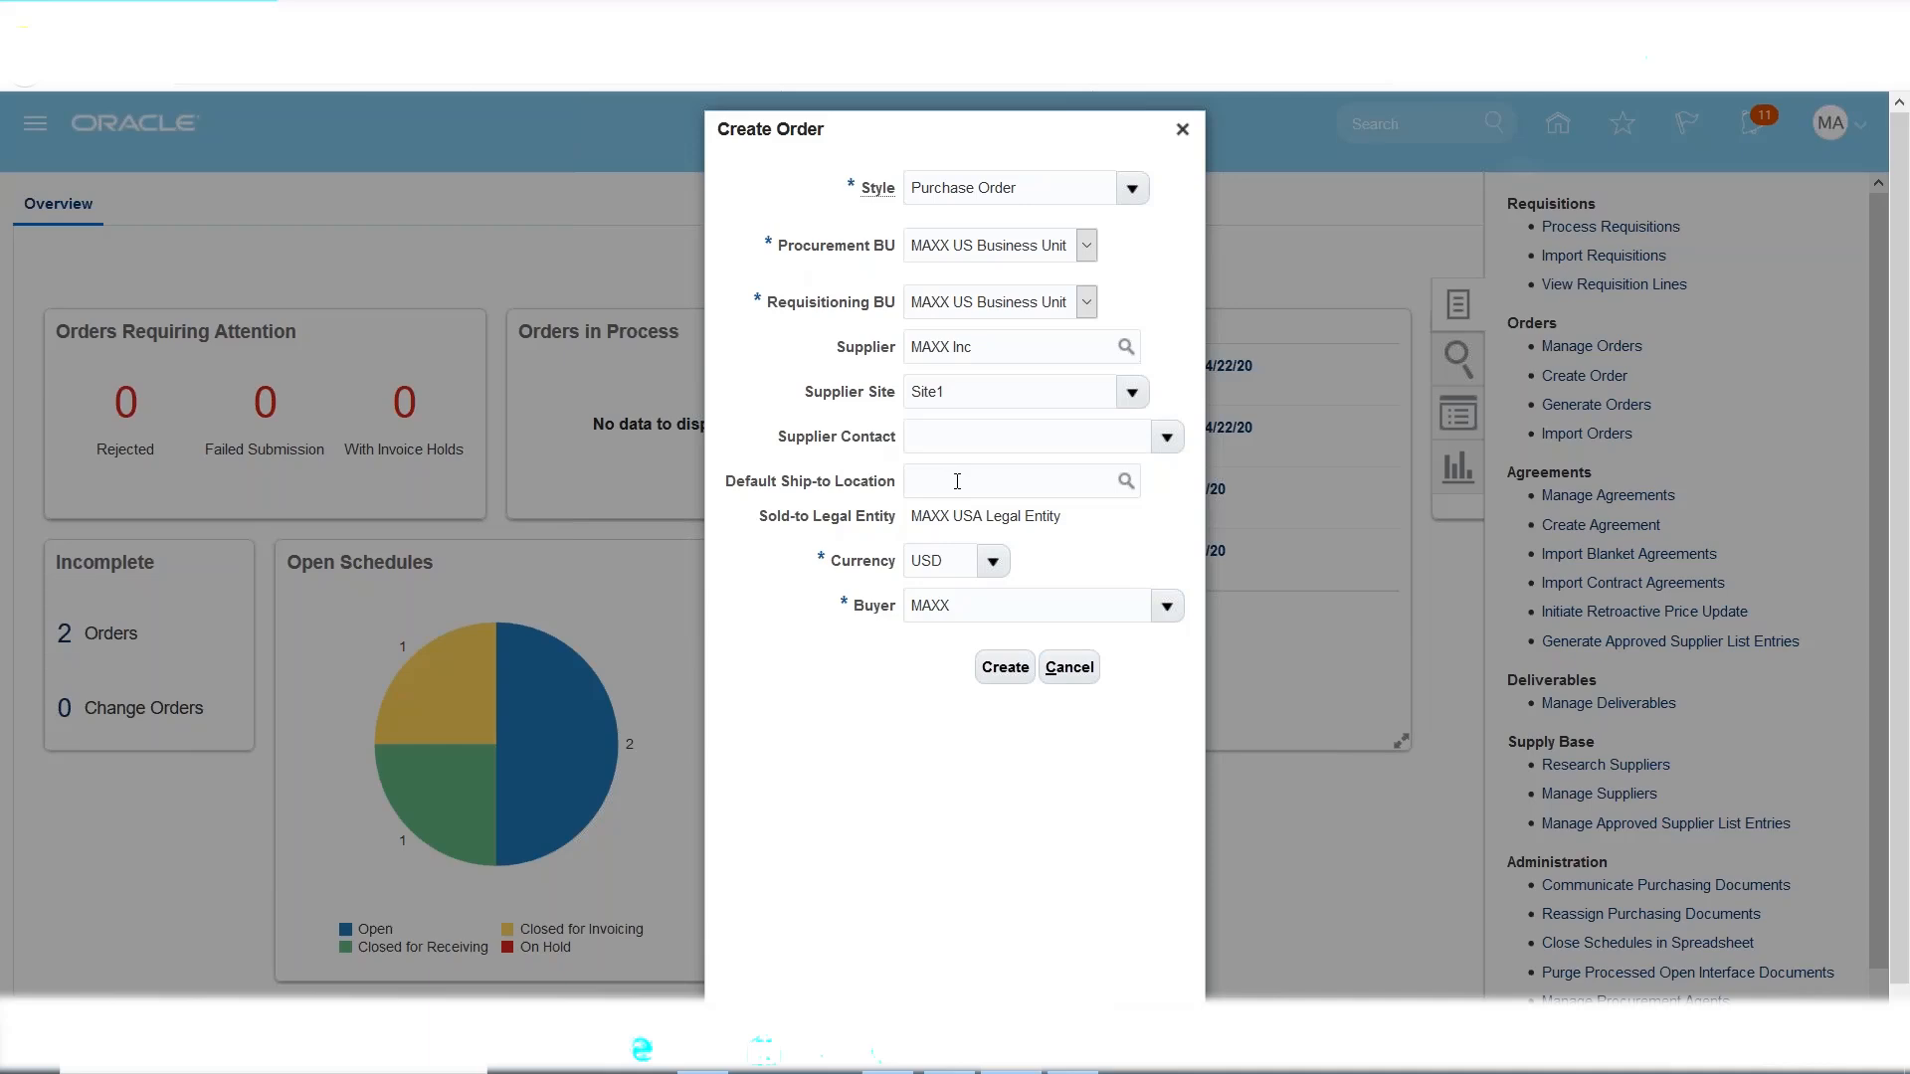
{"action": "left_click", "coordinate": [957, 482]}
{"action": "type", "text": "maxx"}
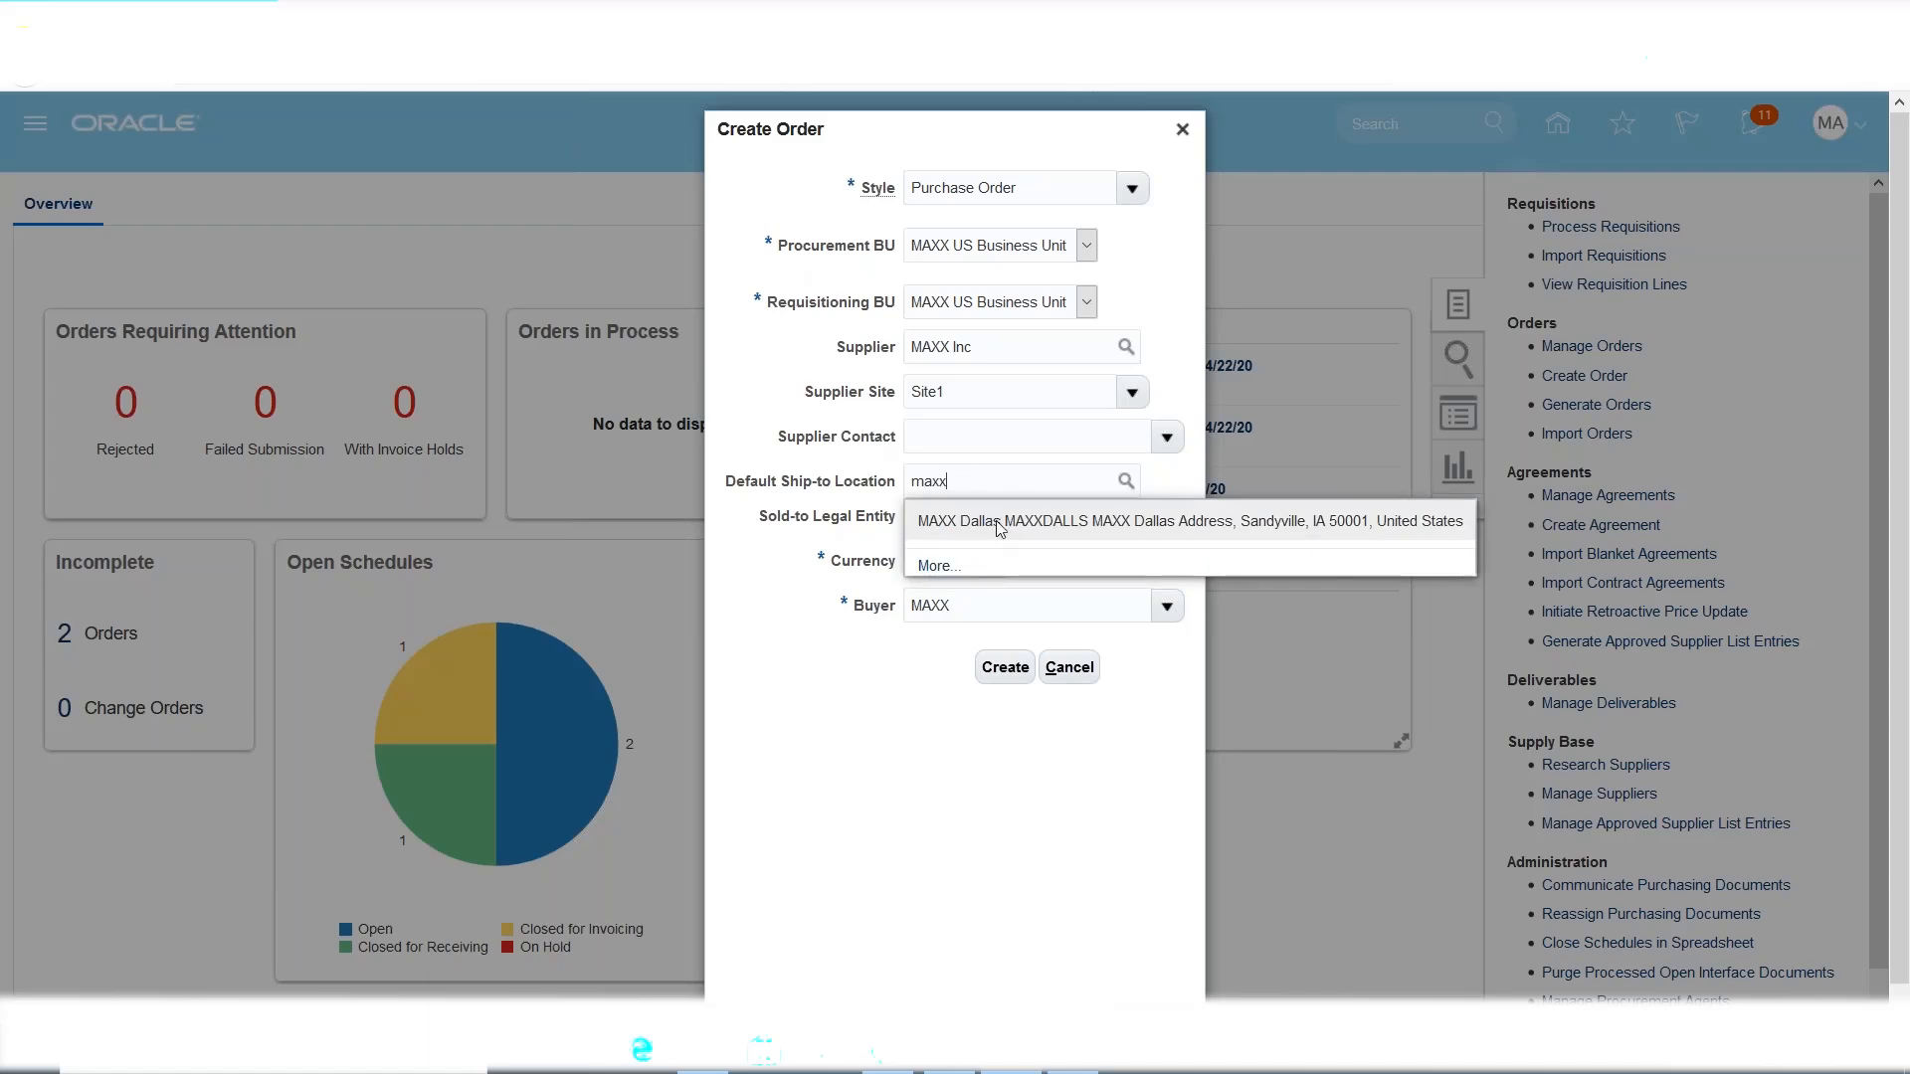
{"action": "left_click", "coordinate": [990, 521]}
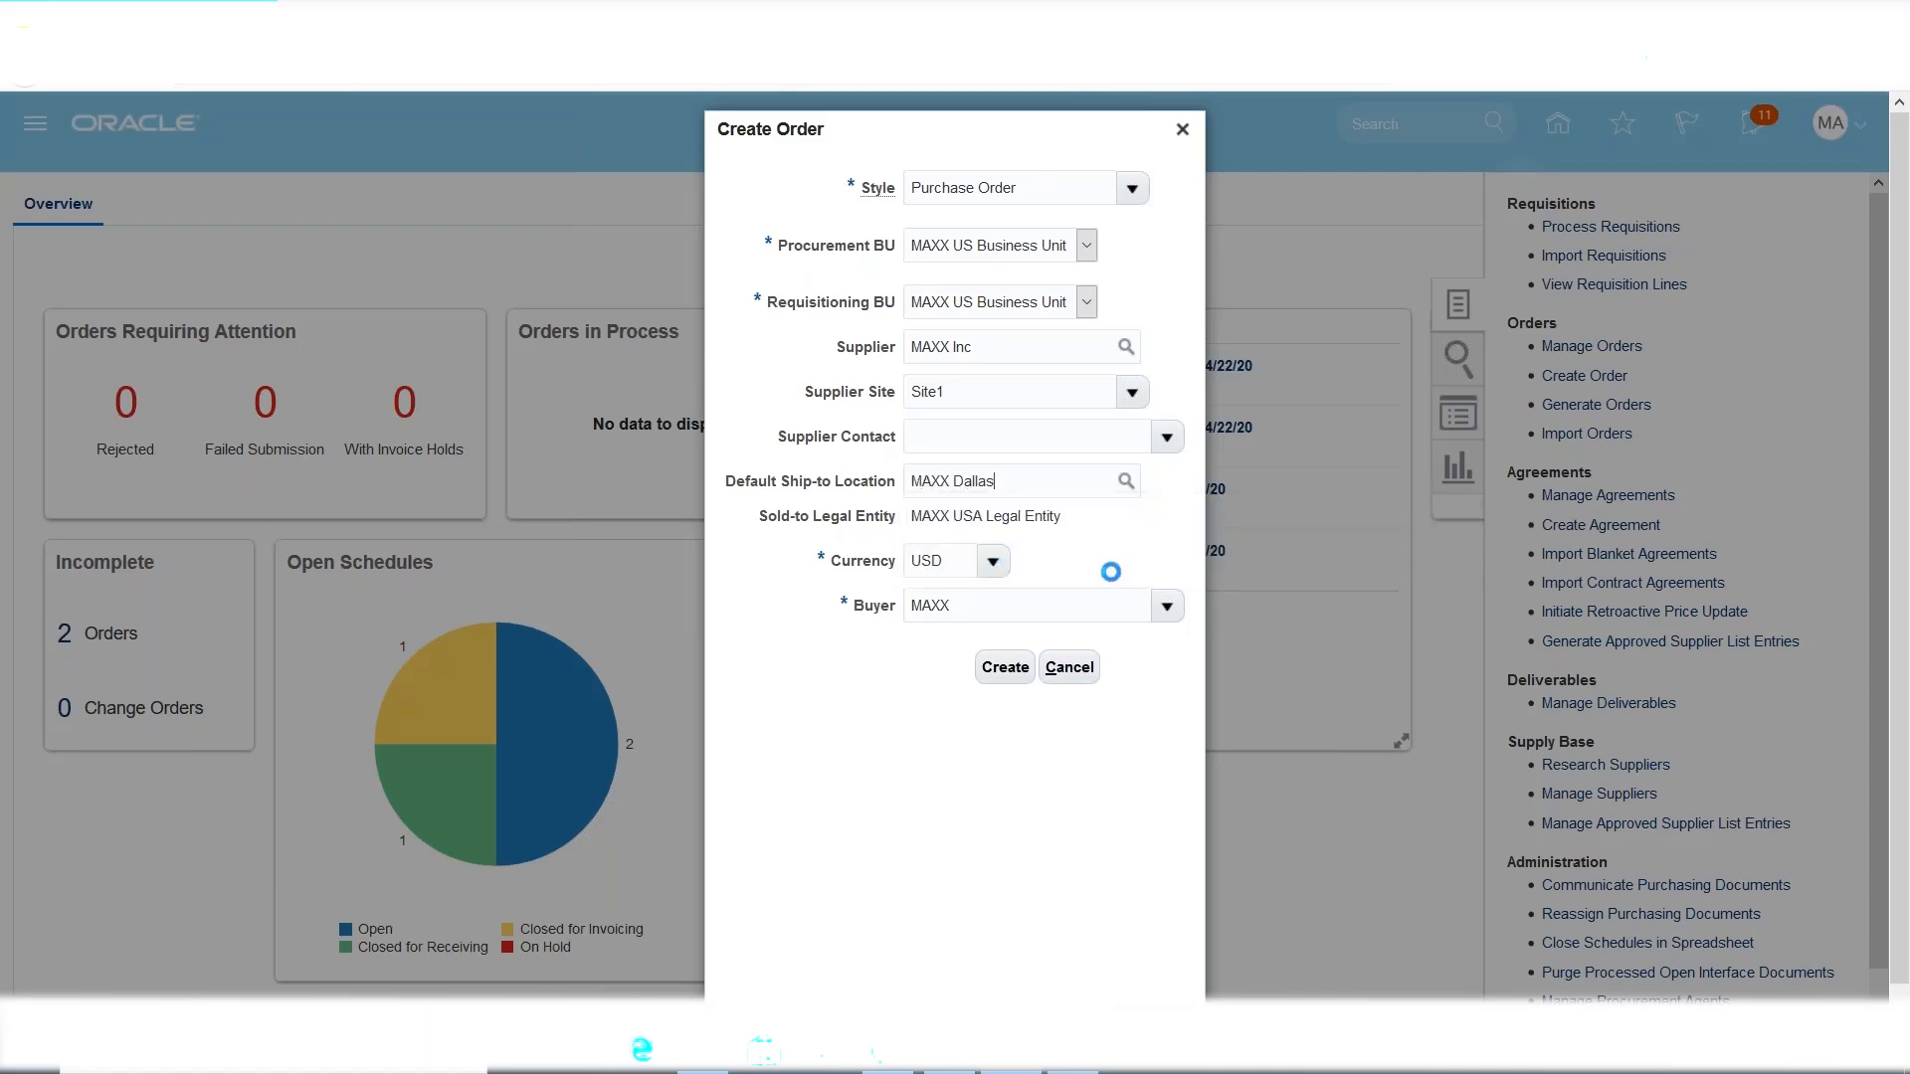
{"action": "left_click", "coordinate": [1012, 676]}
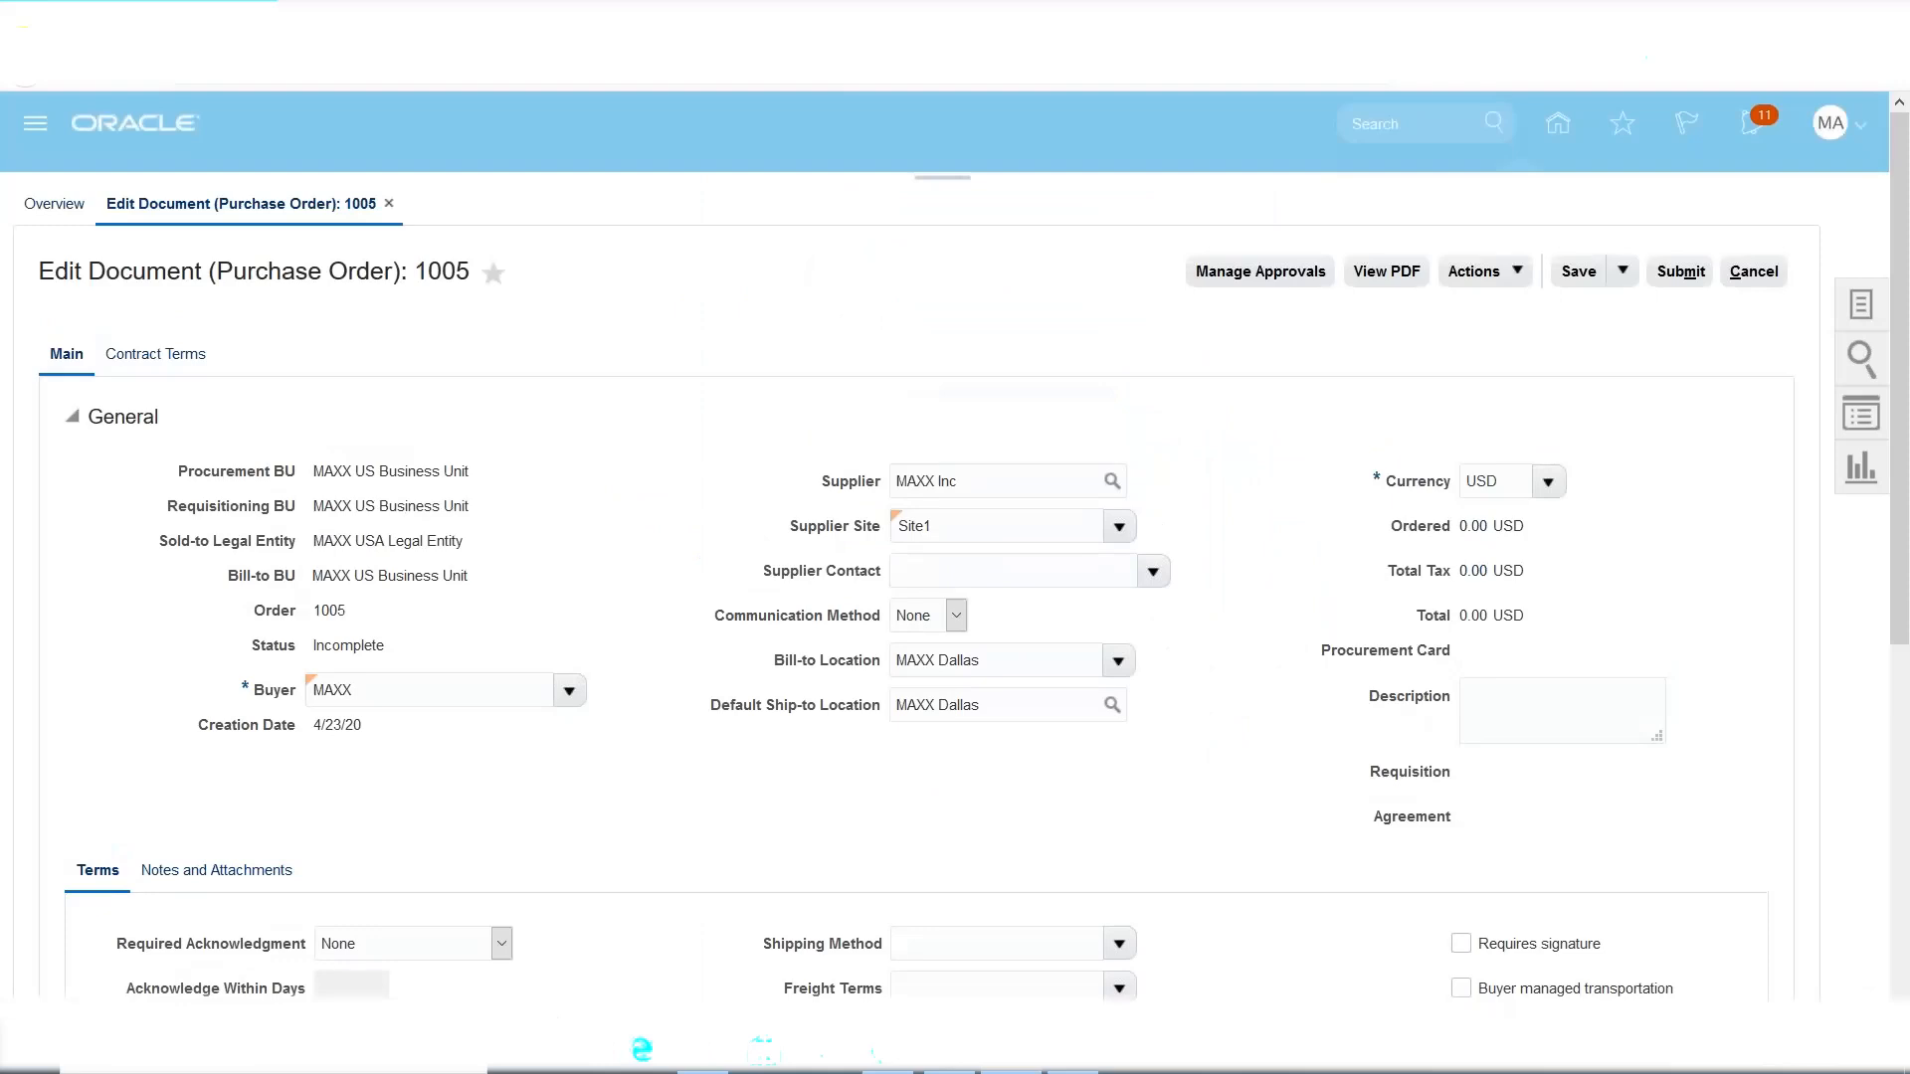
Scroll through order 1005's terms and lines, then switch back to the Excel notes.
{"action": "scroll", "coordinate": [670, 716], "scroll_direction": "down", "scroll_amount": 6}
{"action": "left_click", "coordinate": [1072, 1052]}
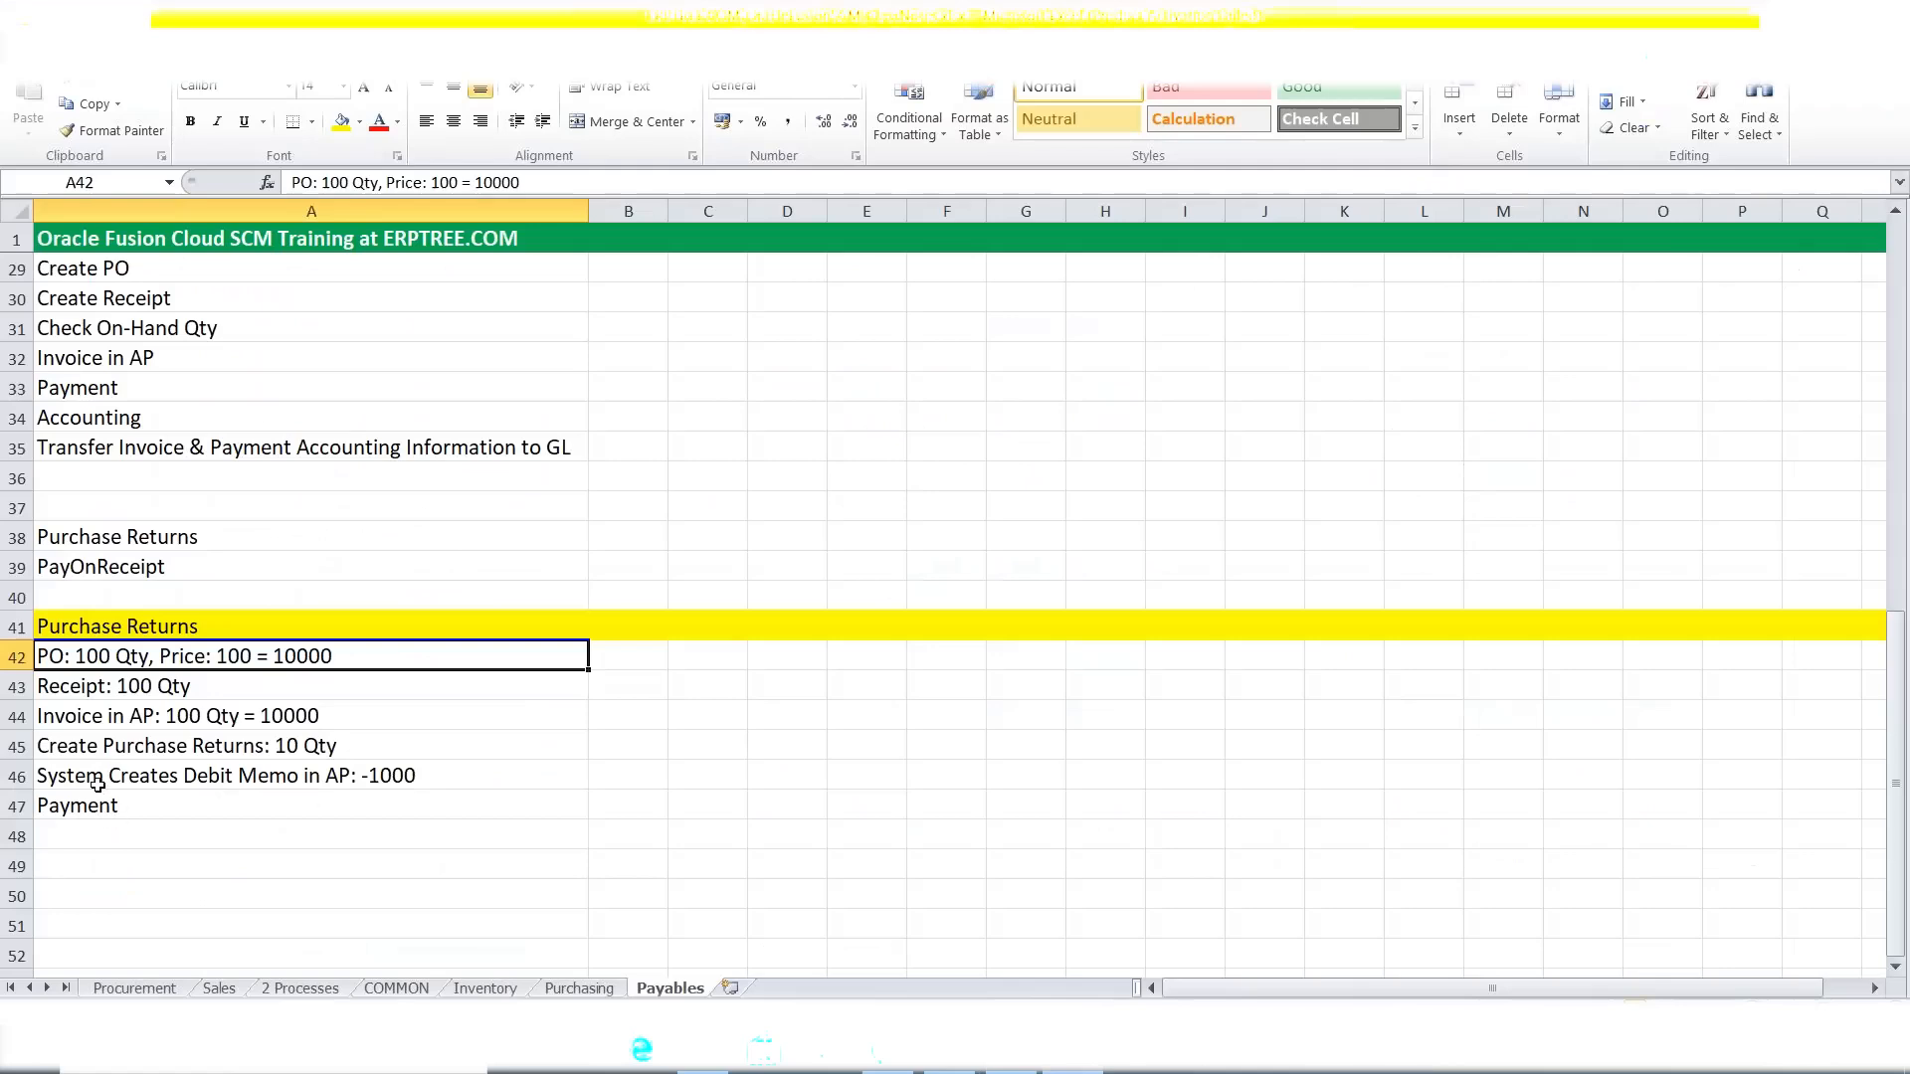
Review the purchase returns and debit memo notes in A45 and A46, then return to order 1005.
{"action": "left_click", "coordinate": [97, 785]}
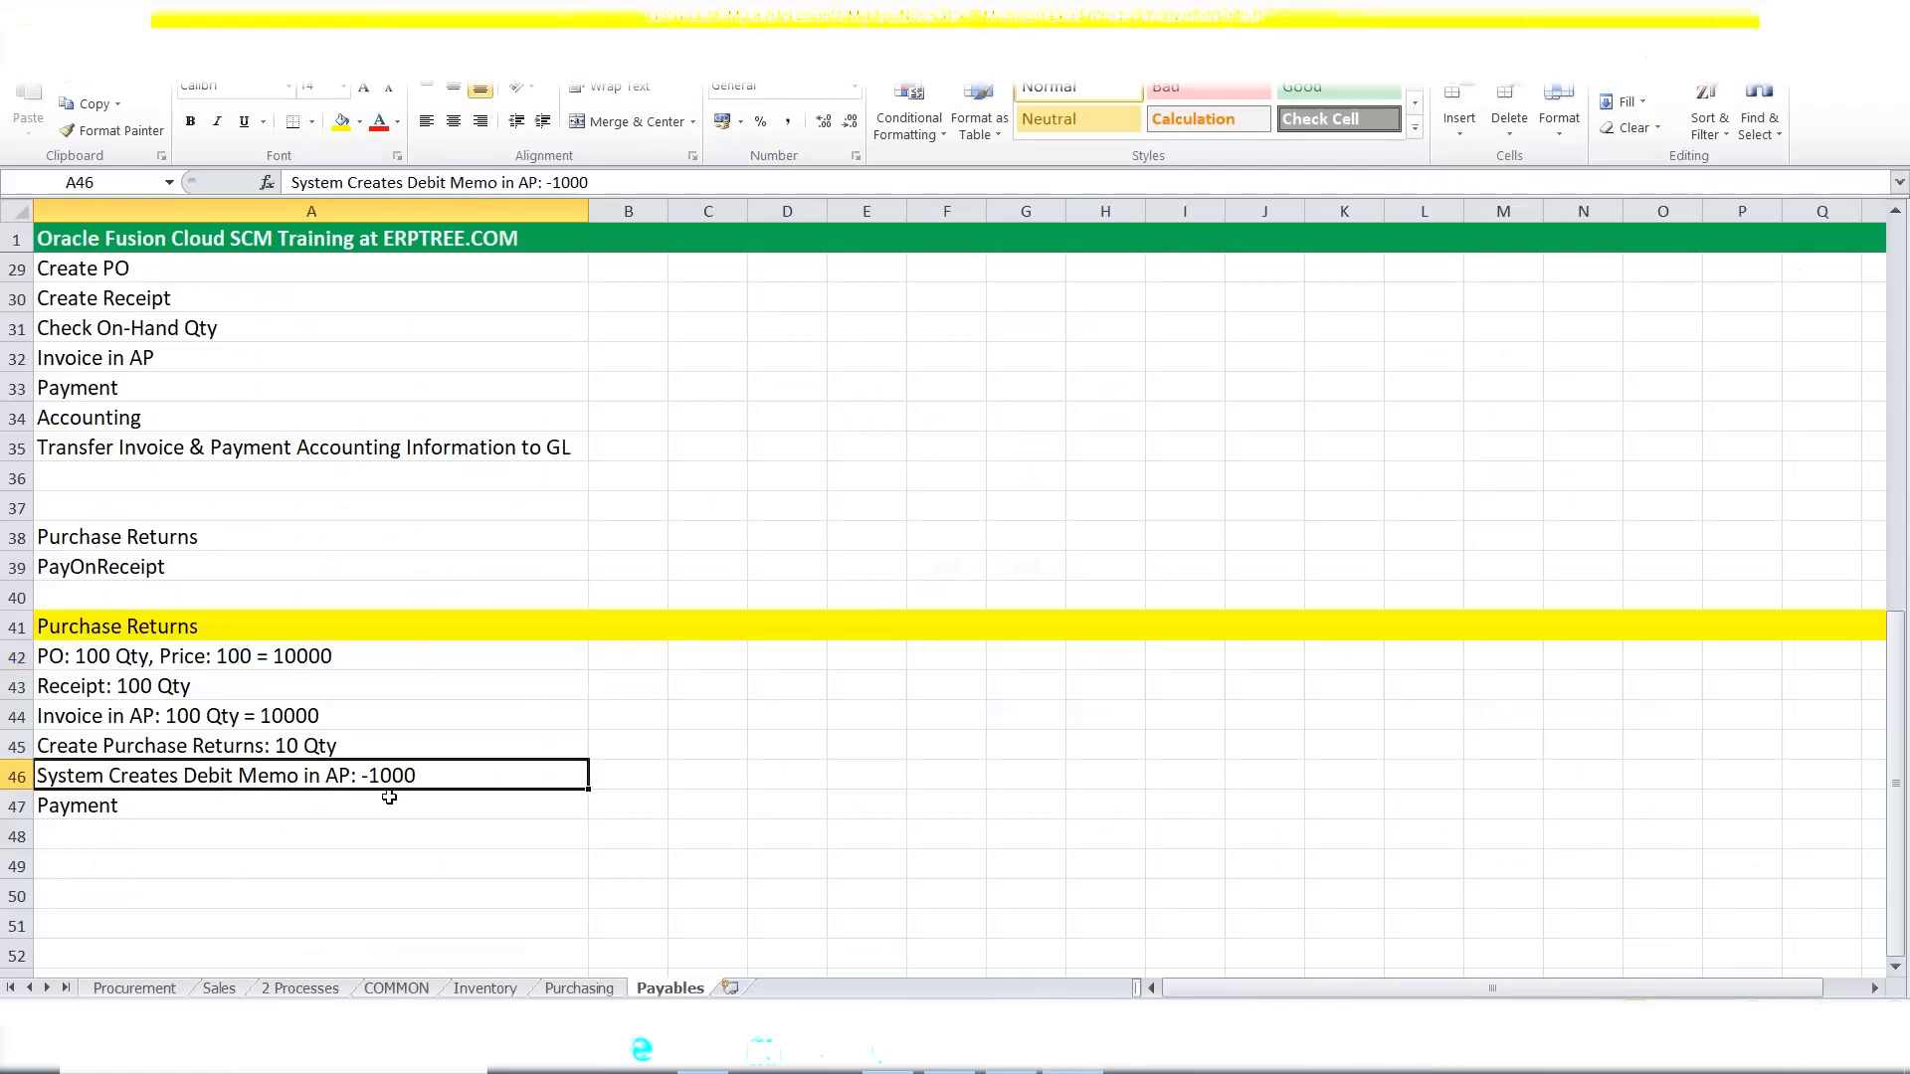
{"action": "left_click", "coordinate": [127, 748]}
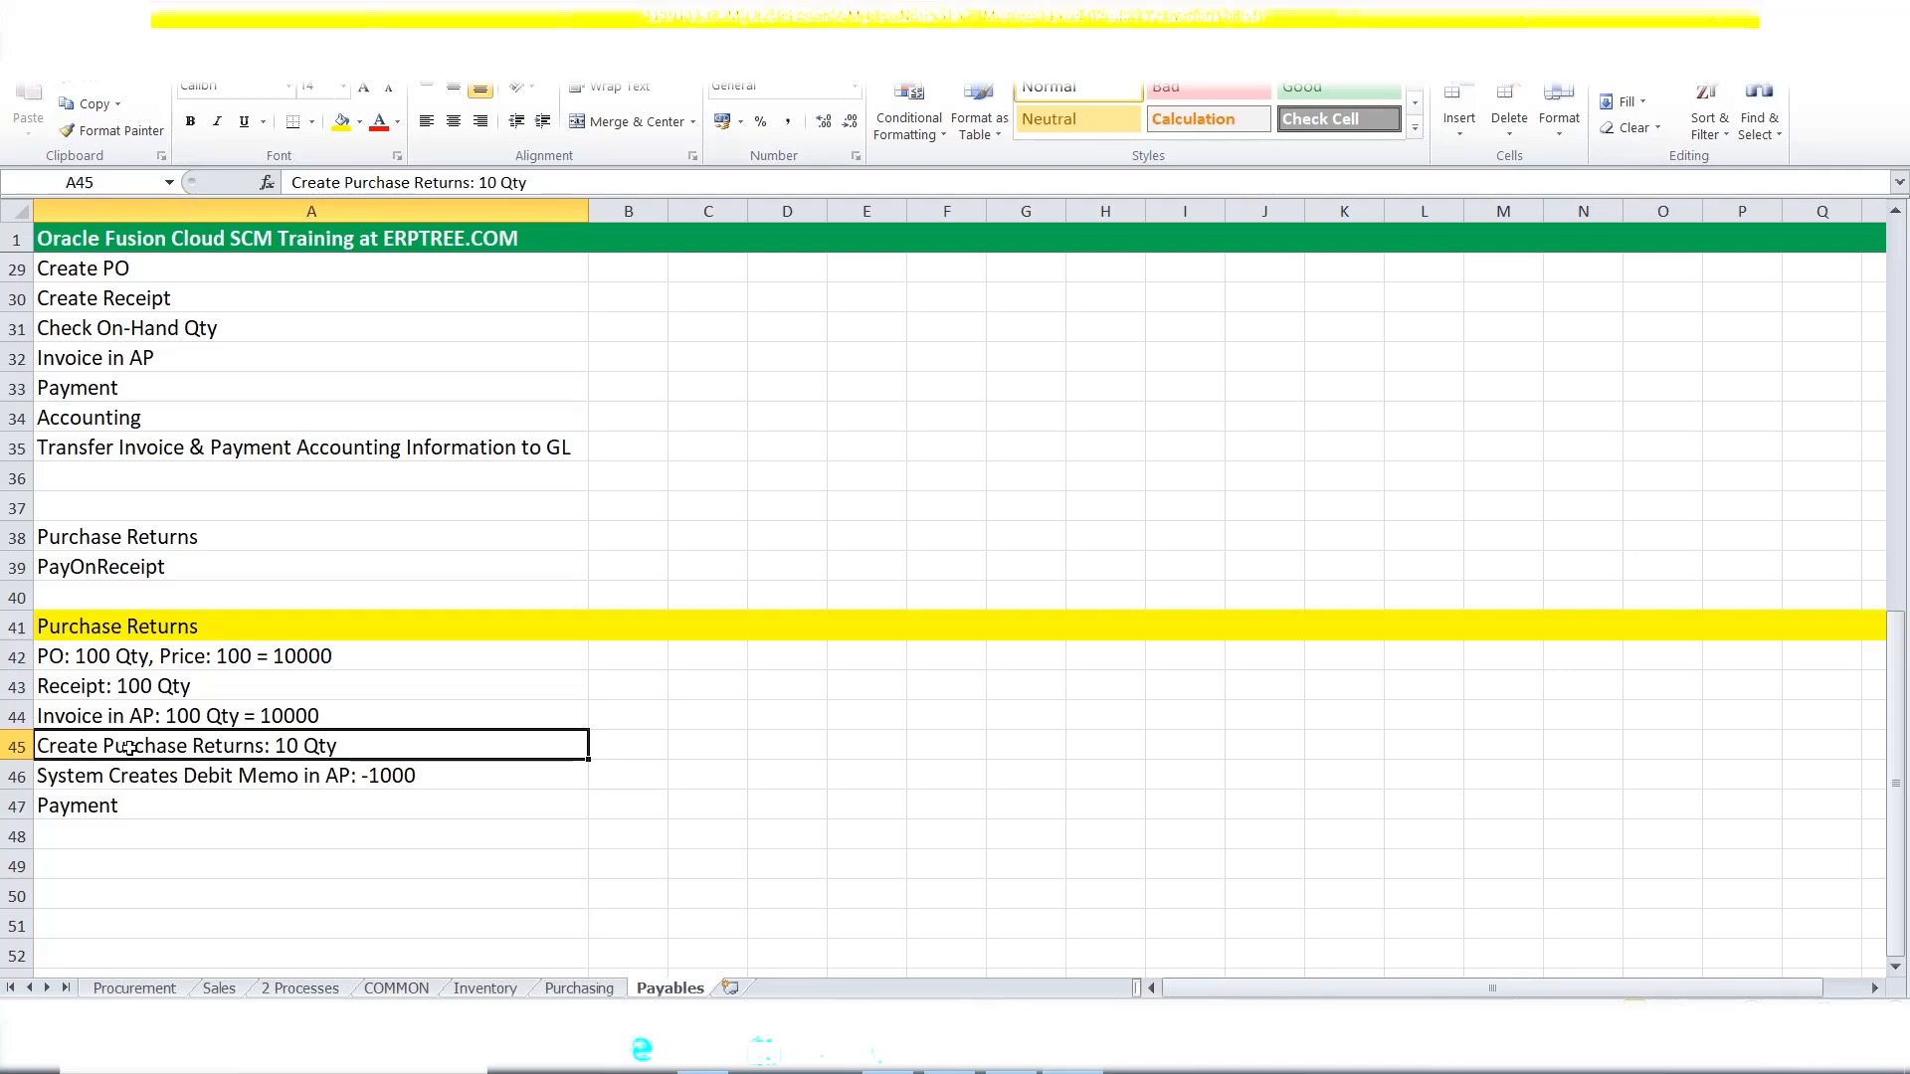
{"action": "left_click", "coordinate": [138, 773]}
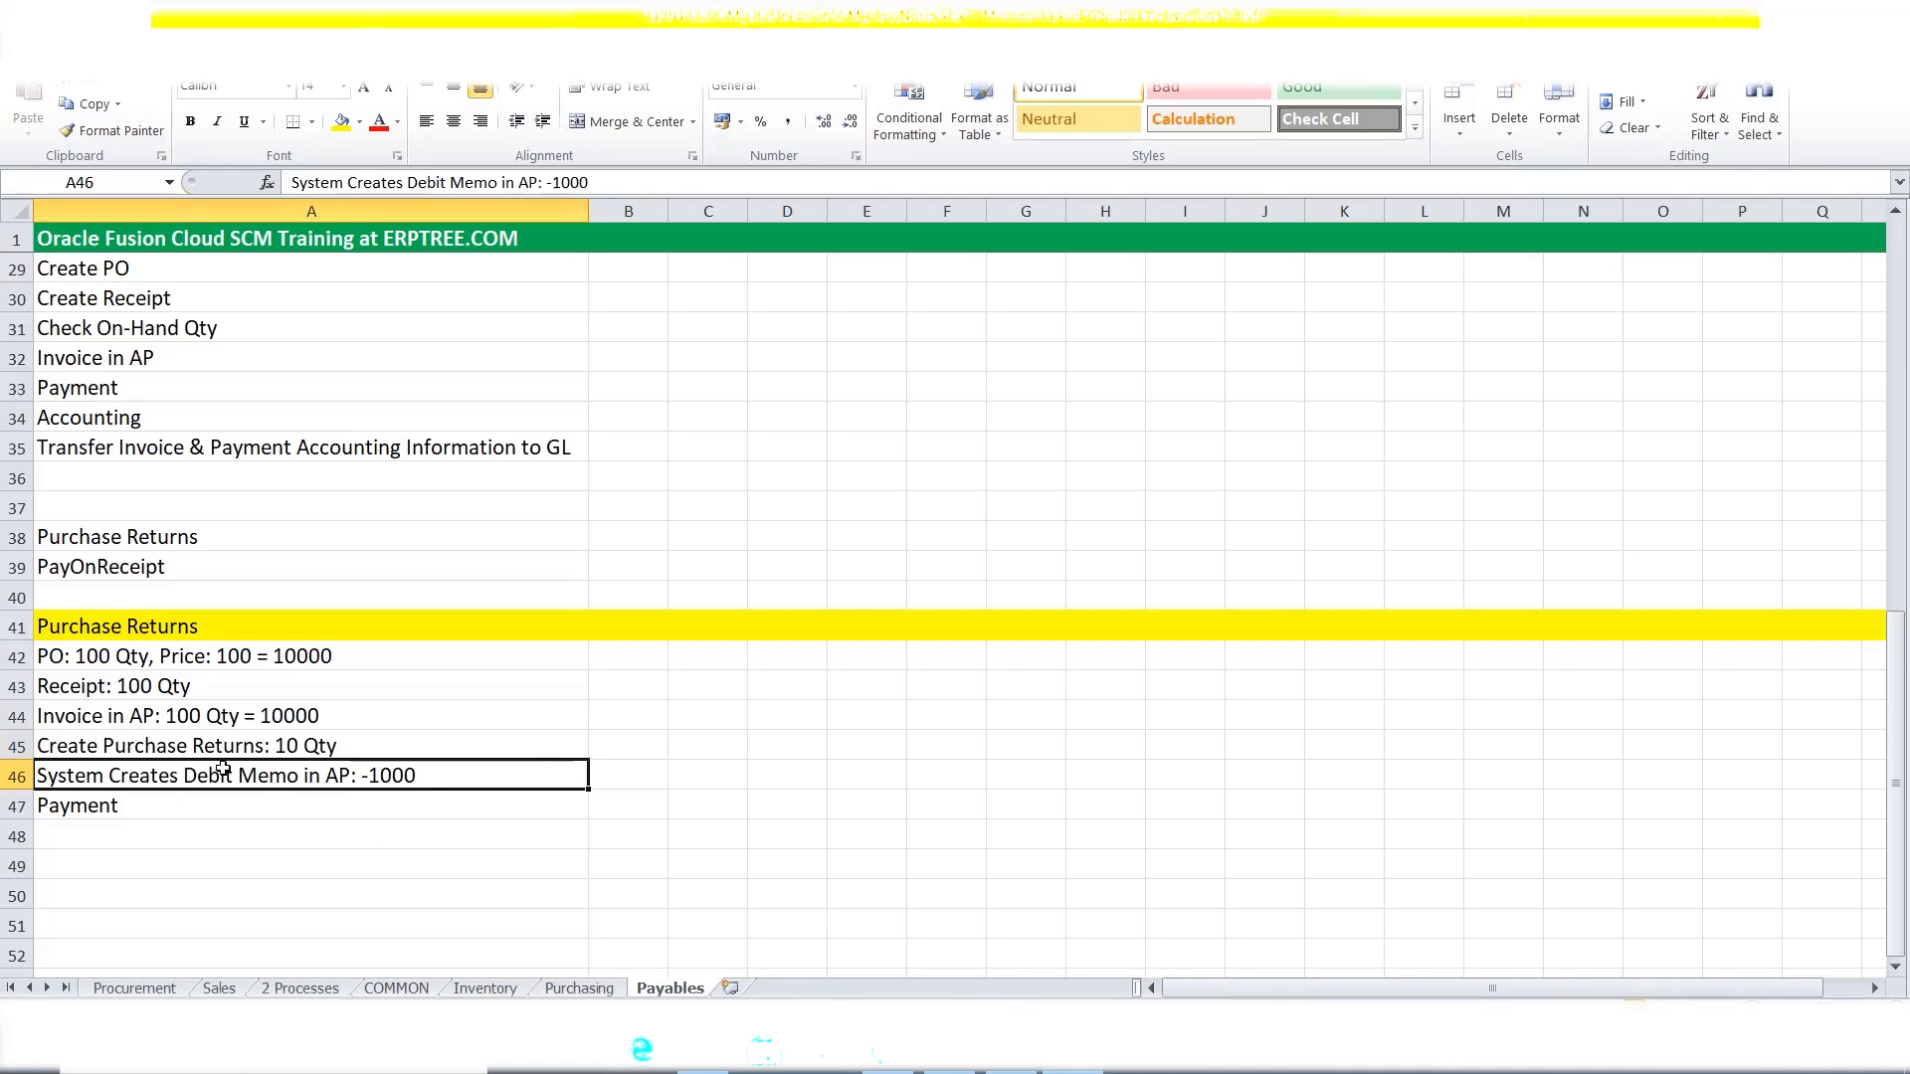
{"action": "left_click", "coordinate": [186, 746]}
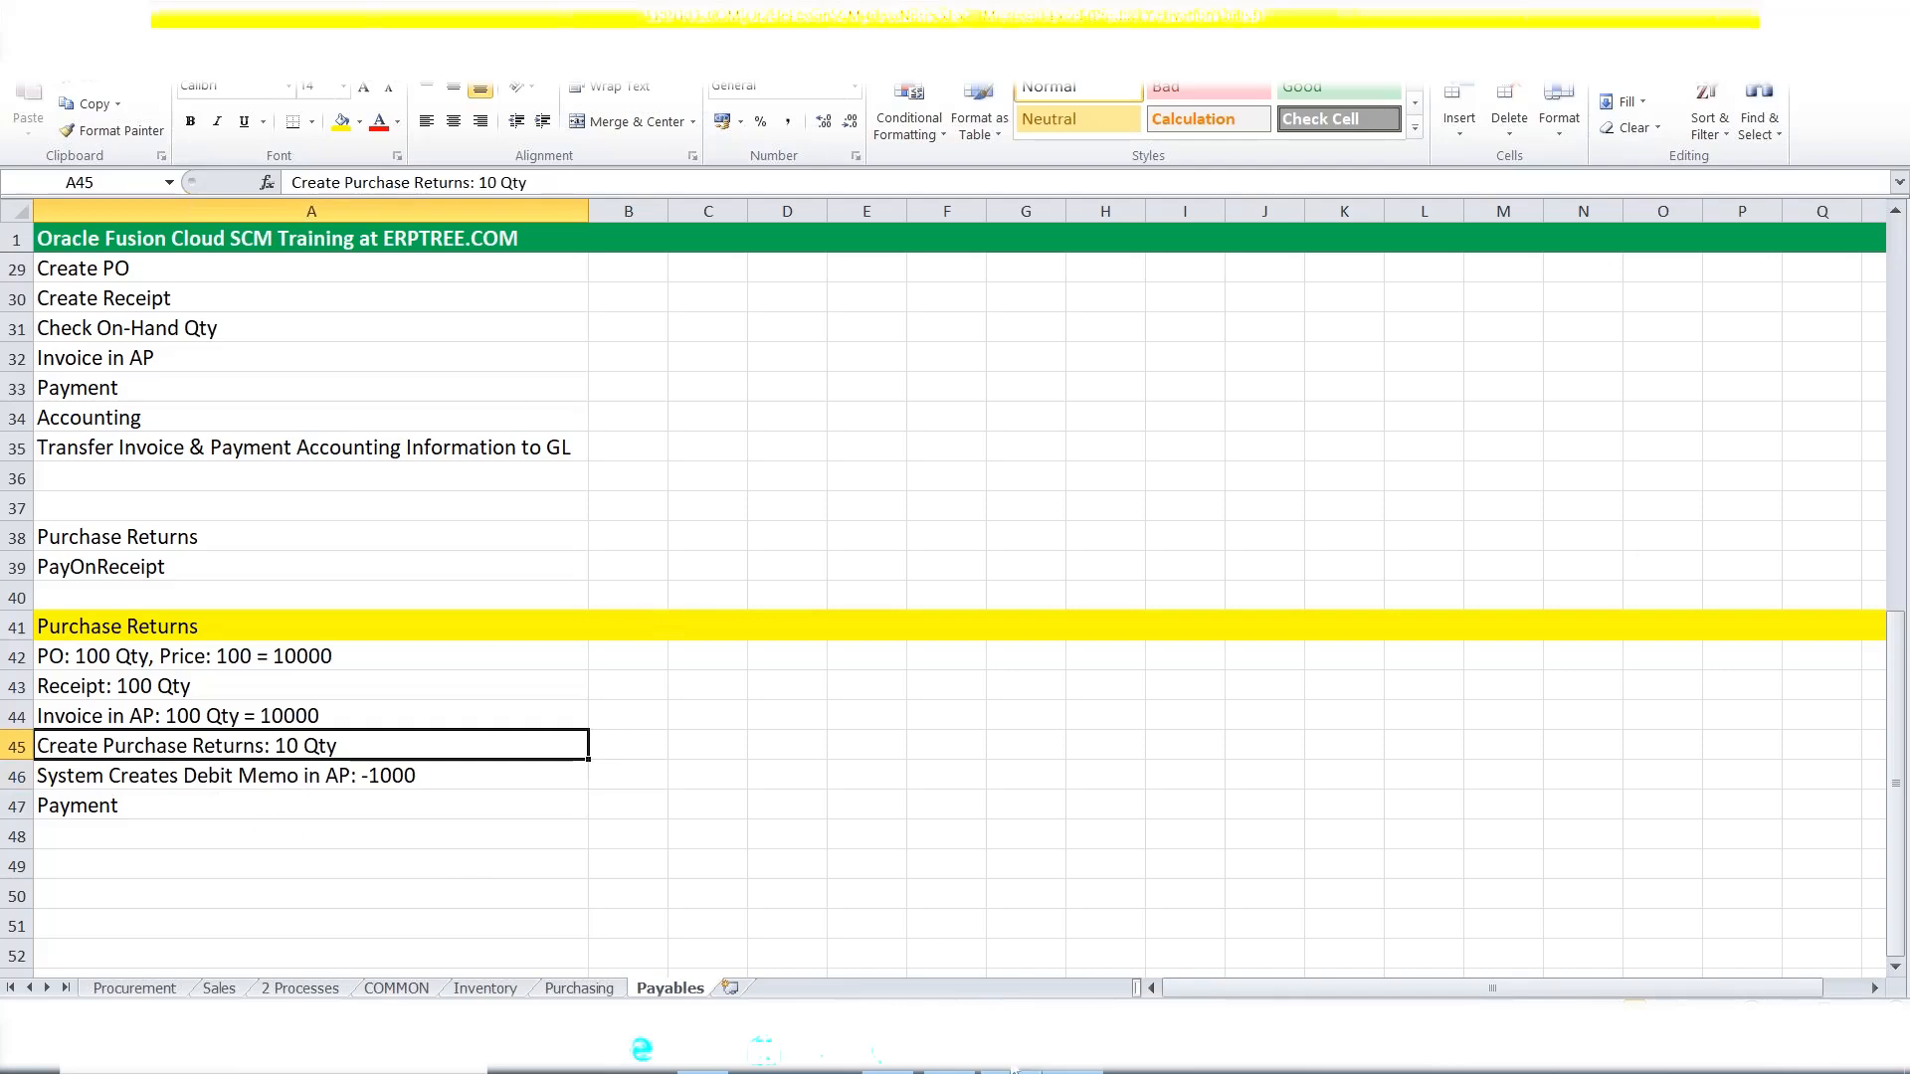
{"action": "mouse_move", "coordinate": [1010, 1051]}
{"action": "left_click", "coordinate": [1010, 926]}
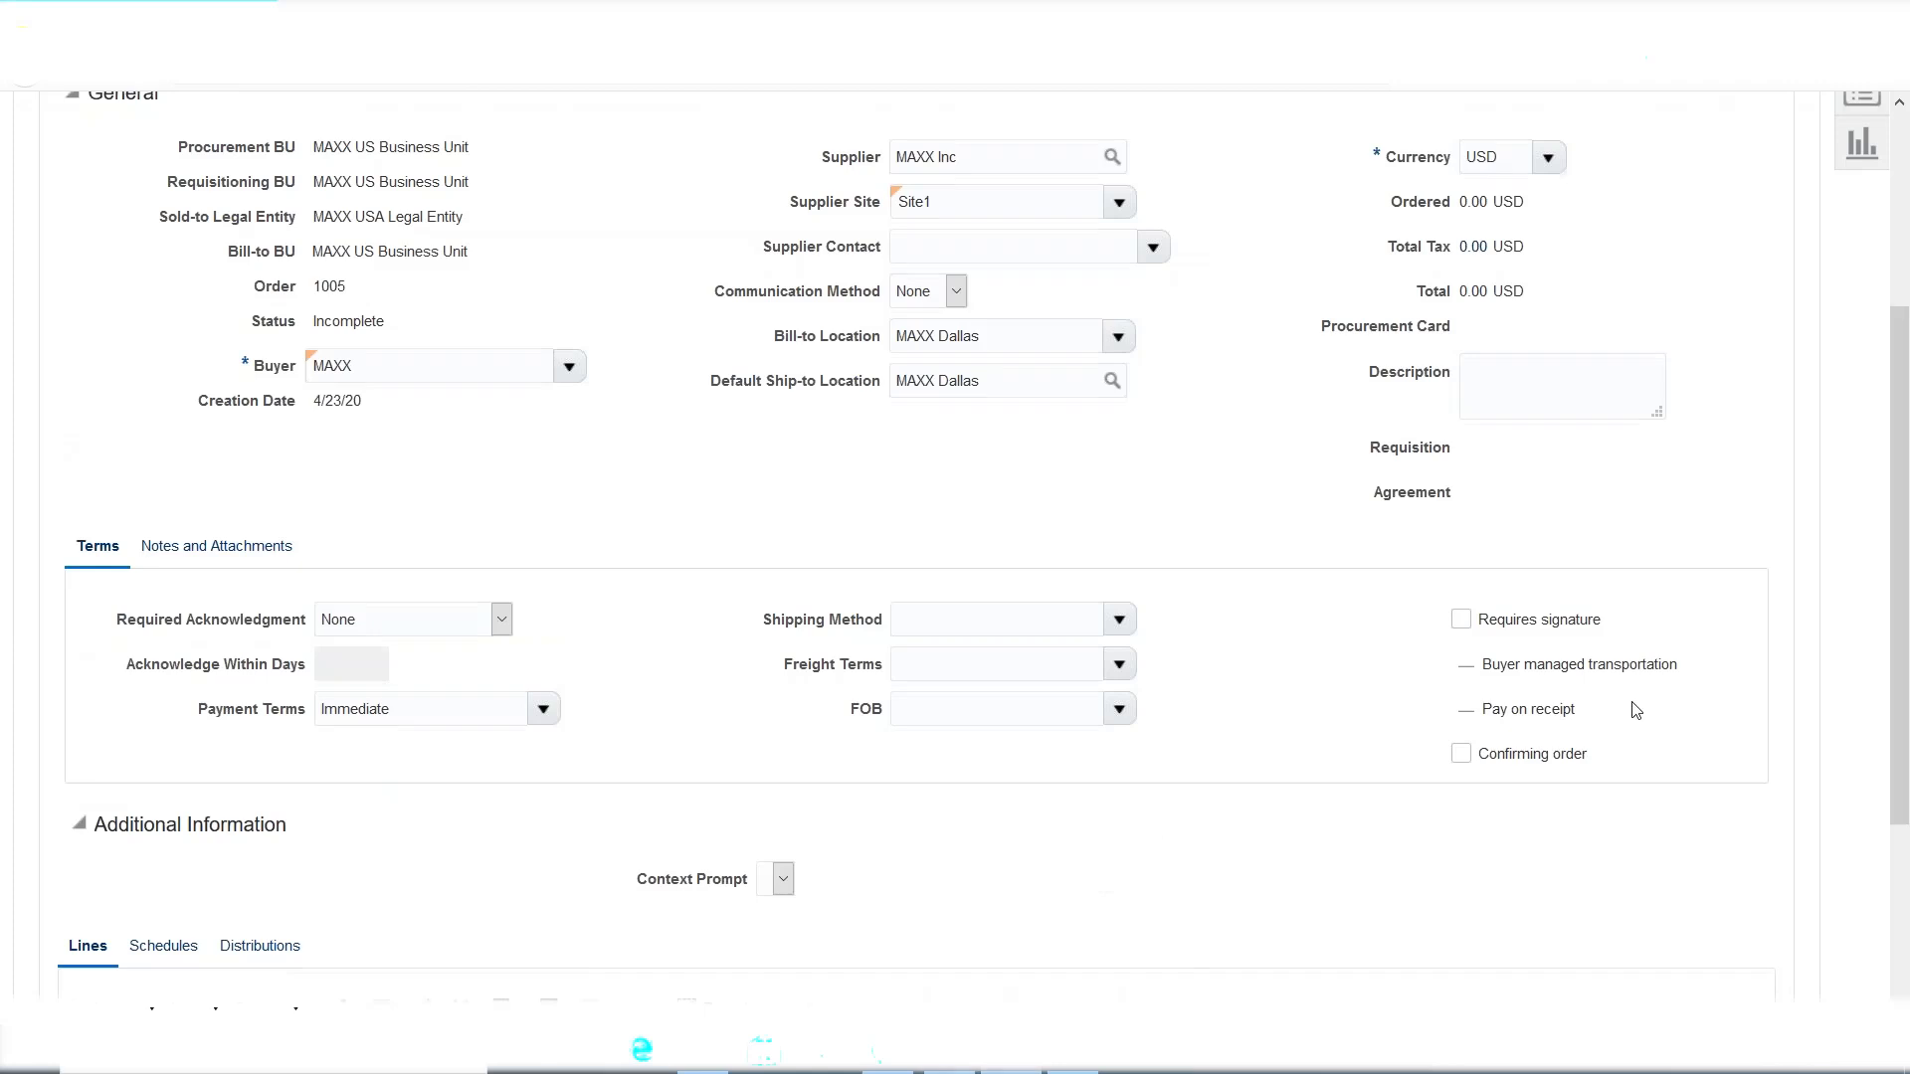
Cancel purchase order 1005 and confirm discarding its unsaved changes.
{"action": "left_click", "coordinate": [1756, 271]}
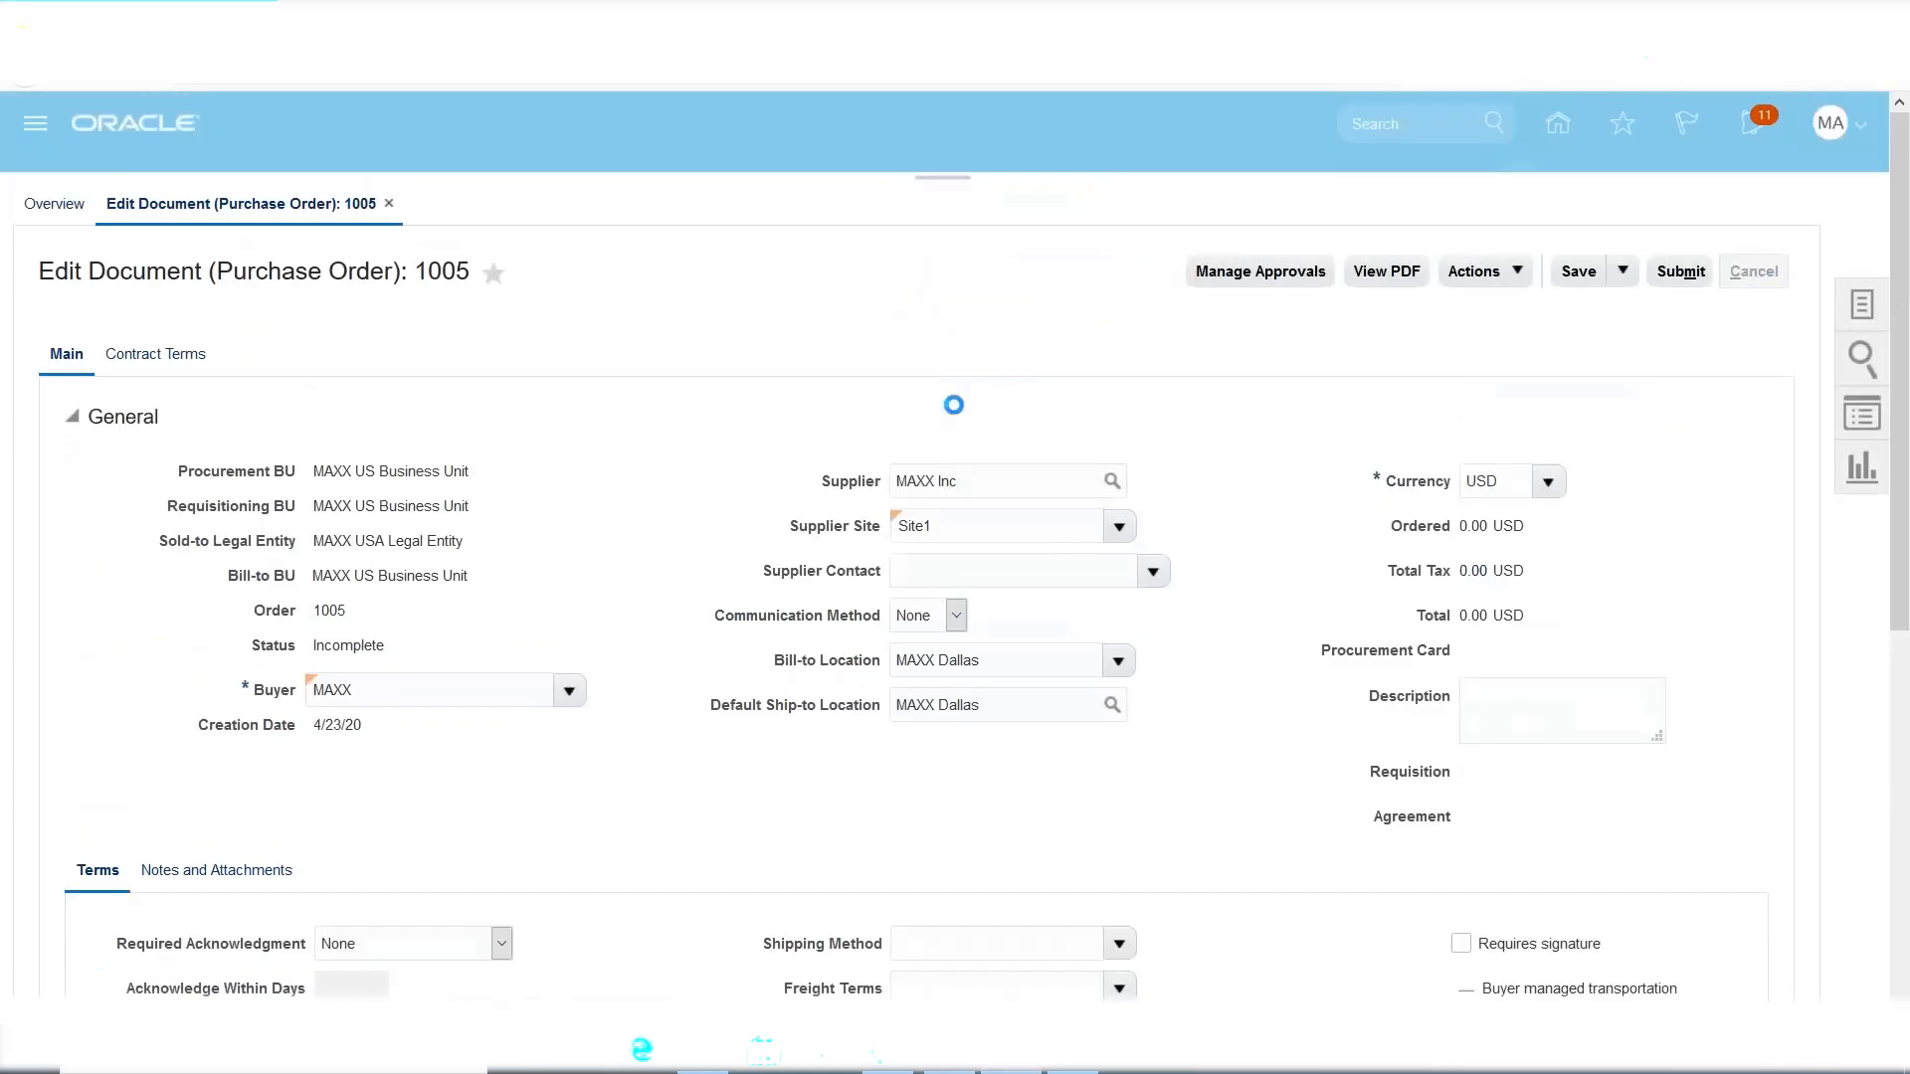
{"action": "scroll", "coordinate": [971, 409], "scroll_direction": "down", "scroll_amount": 4}
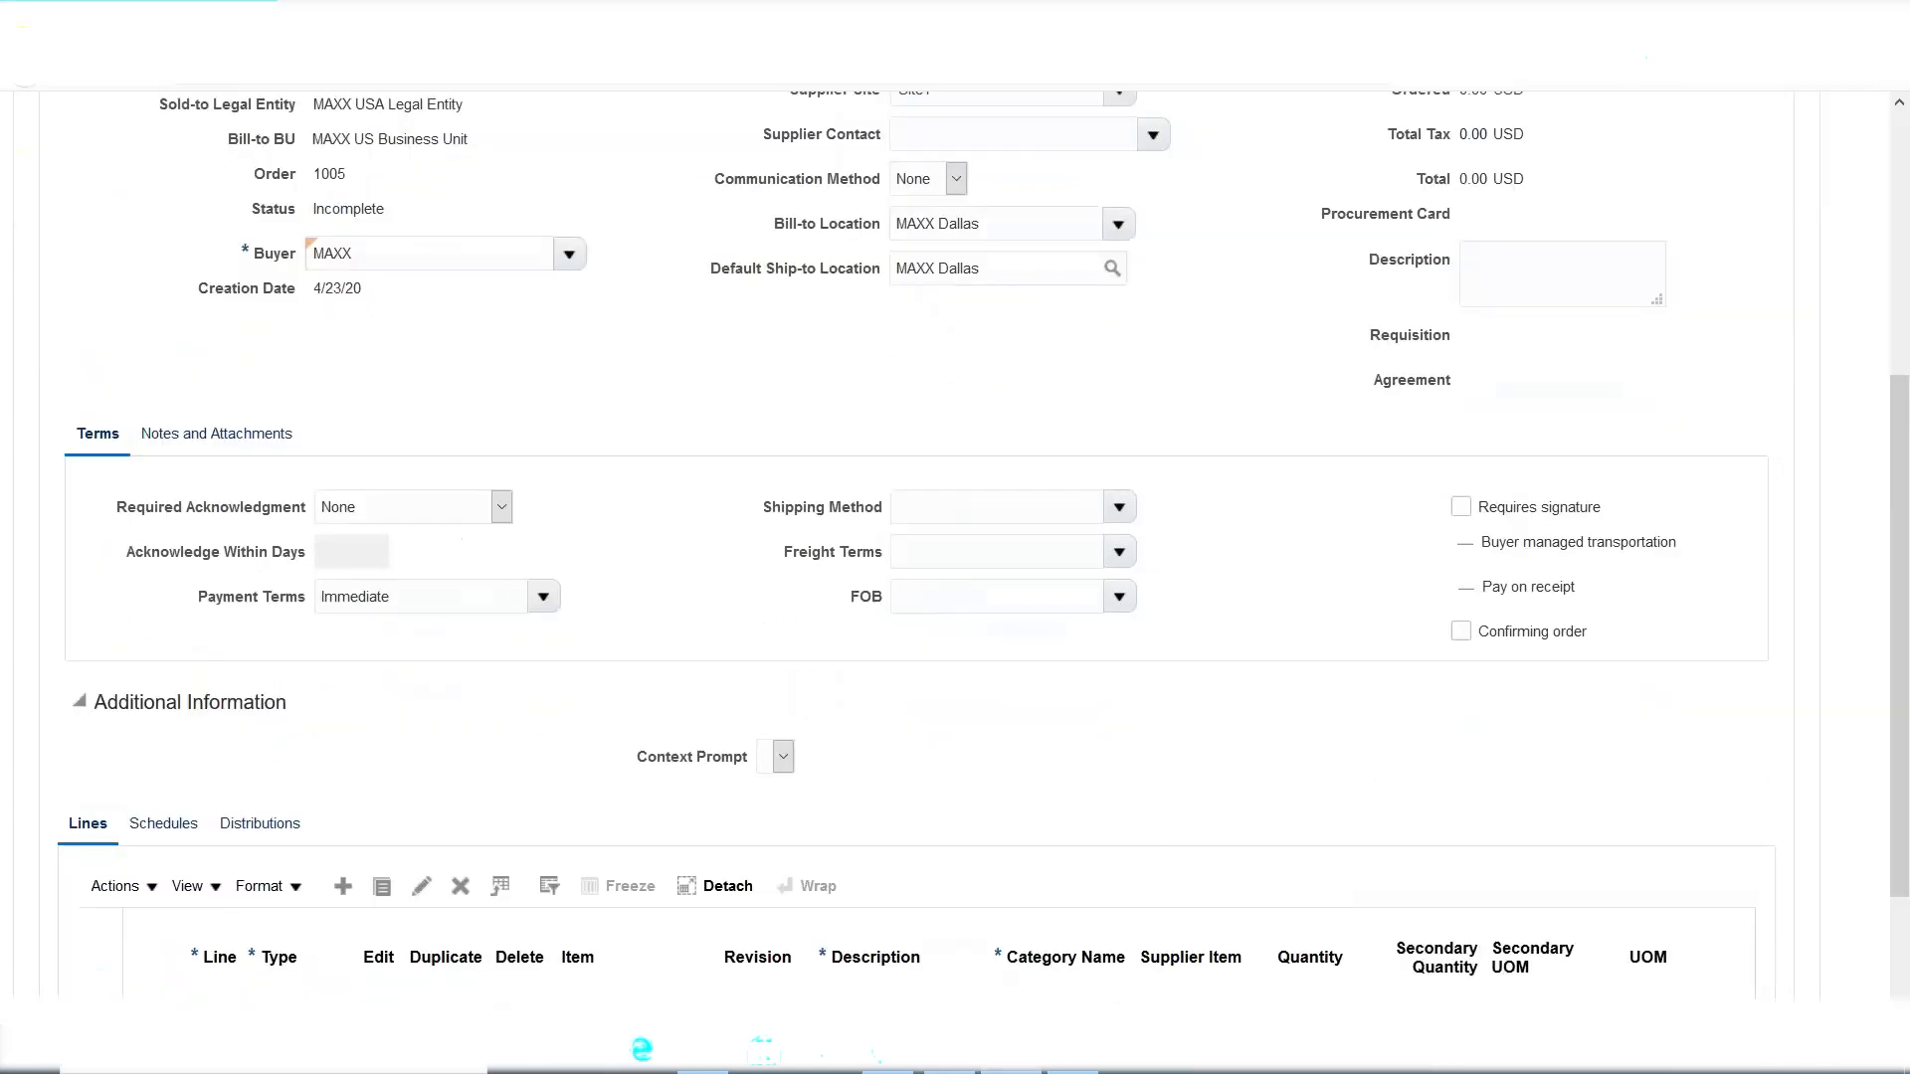
{"action": "left_click", "coordinate": [1261, 617]}
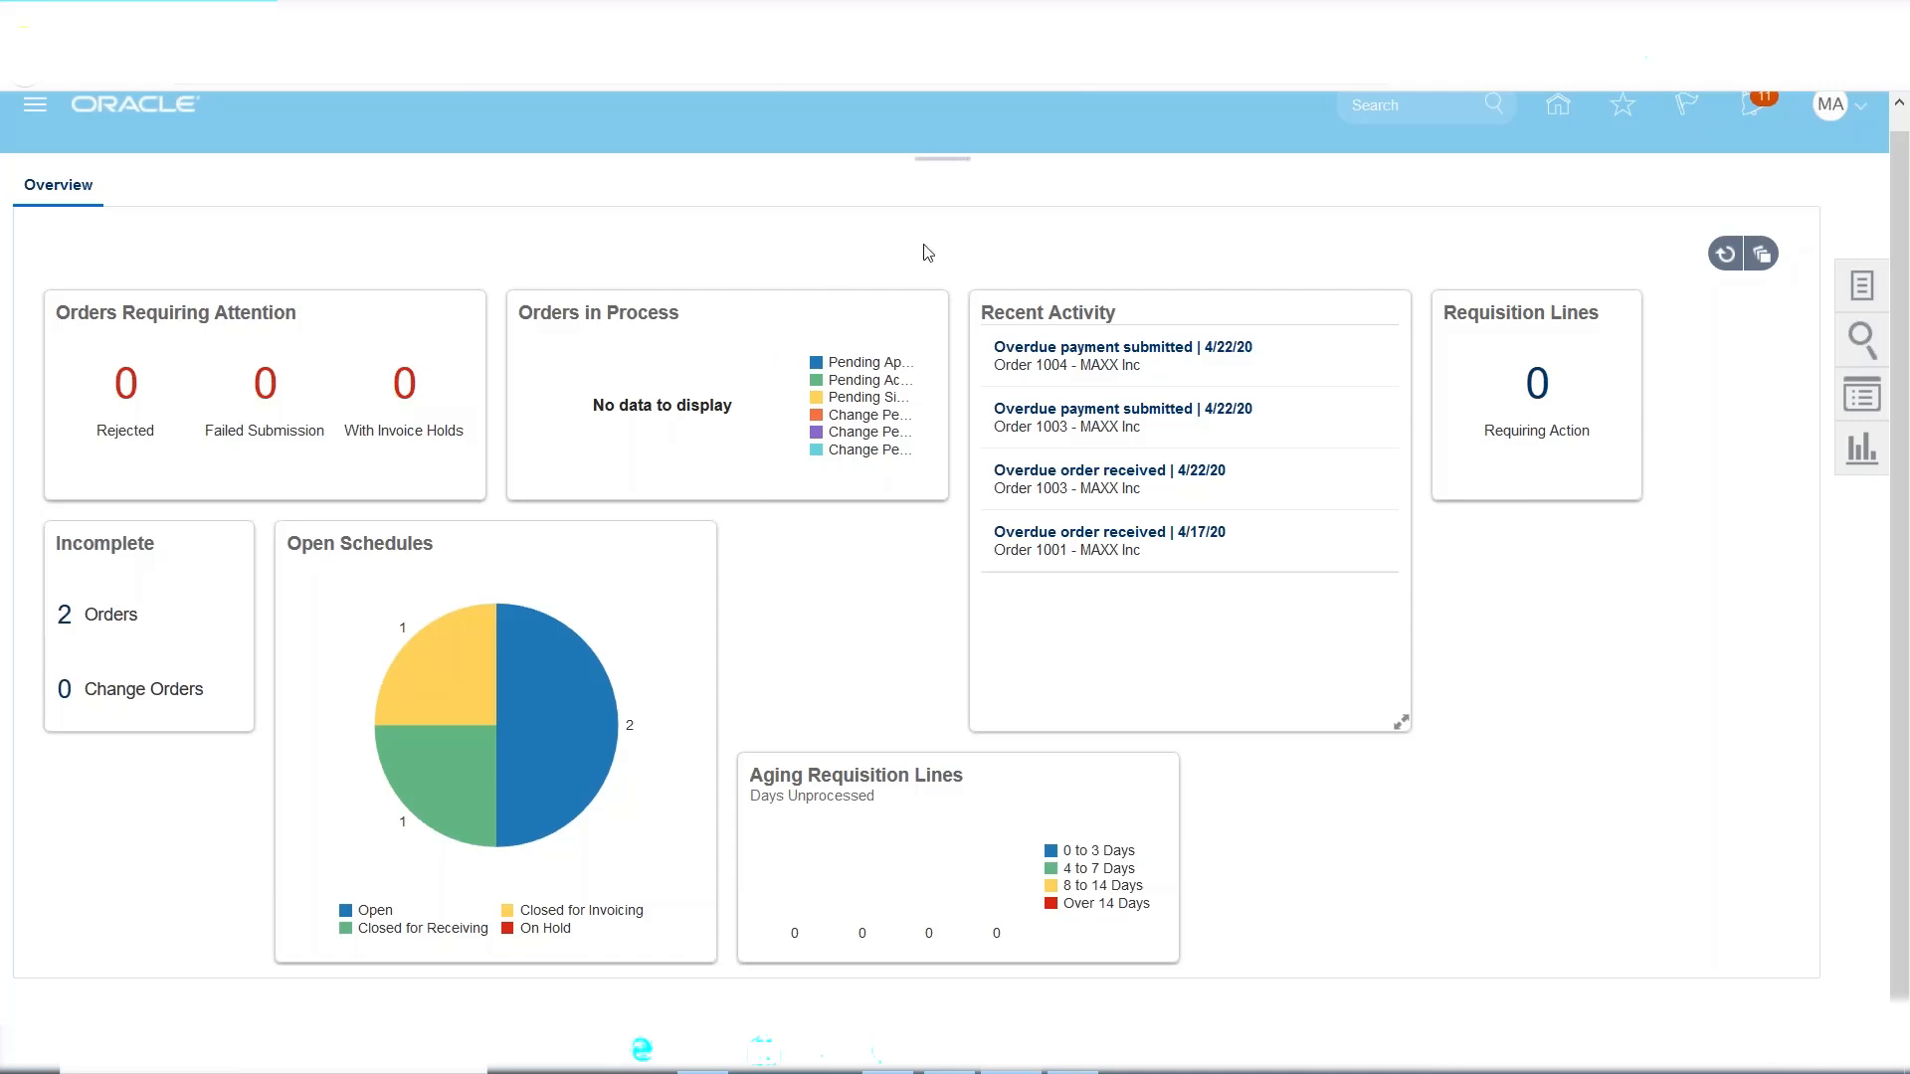
Recheck the A46 debit memo and A45 return notes in Excel, then switch back to Oracle.
{"action": "left_click", "coordinate": [1062, 1069]}
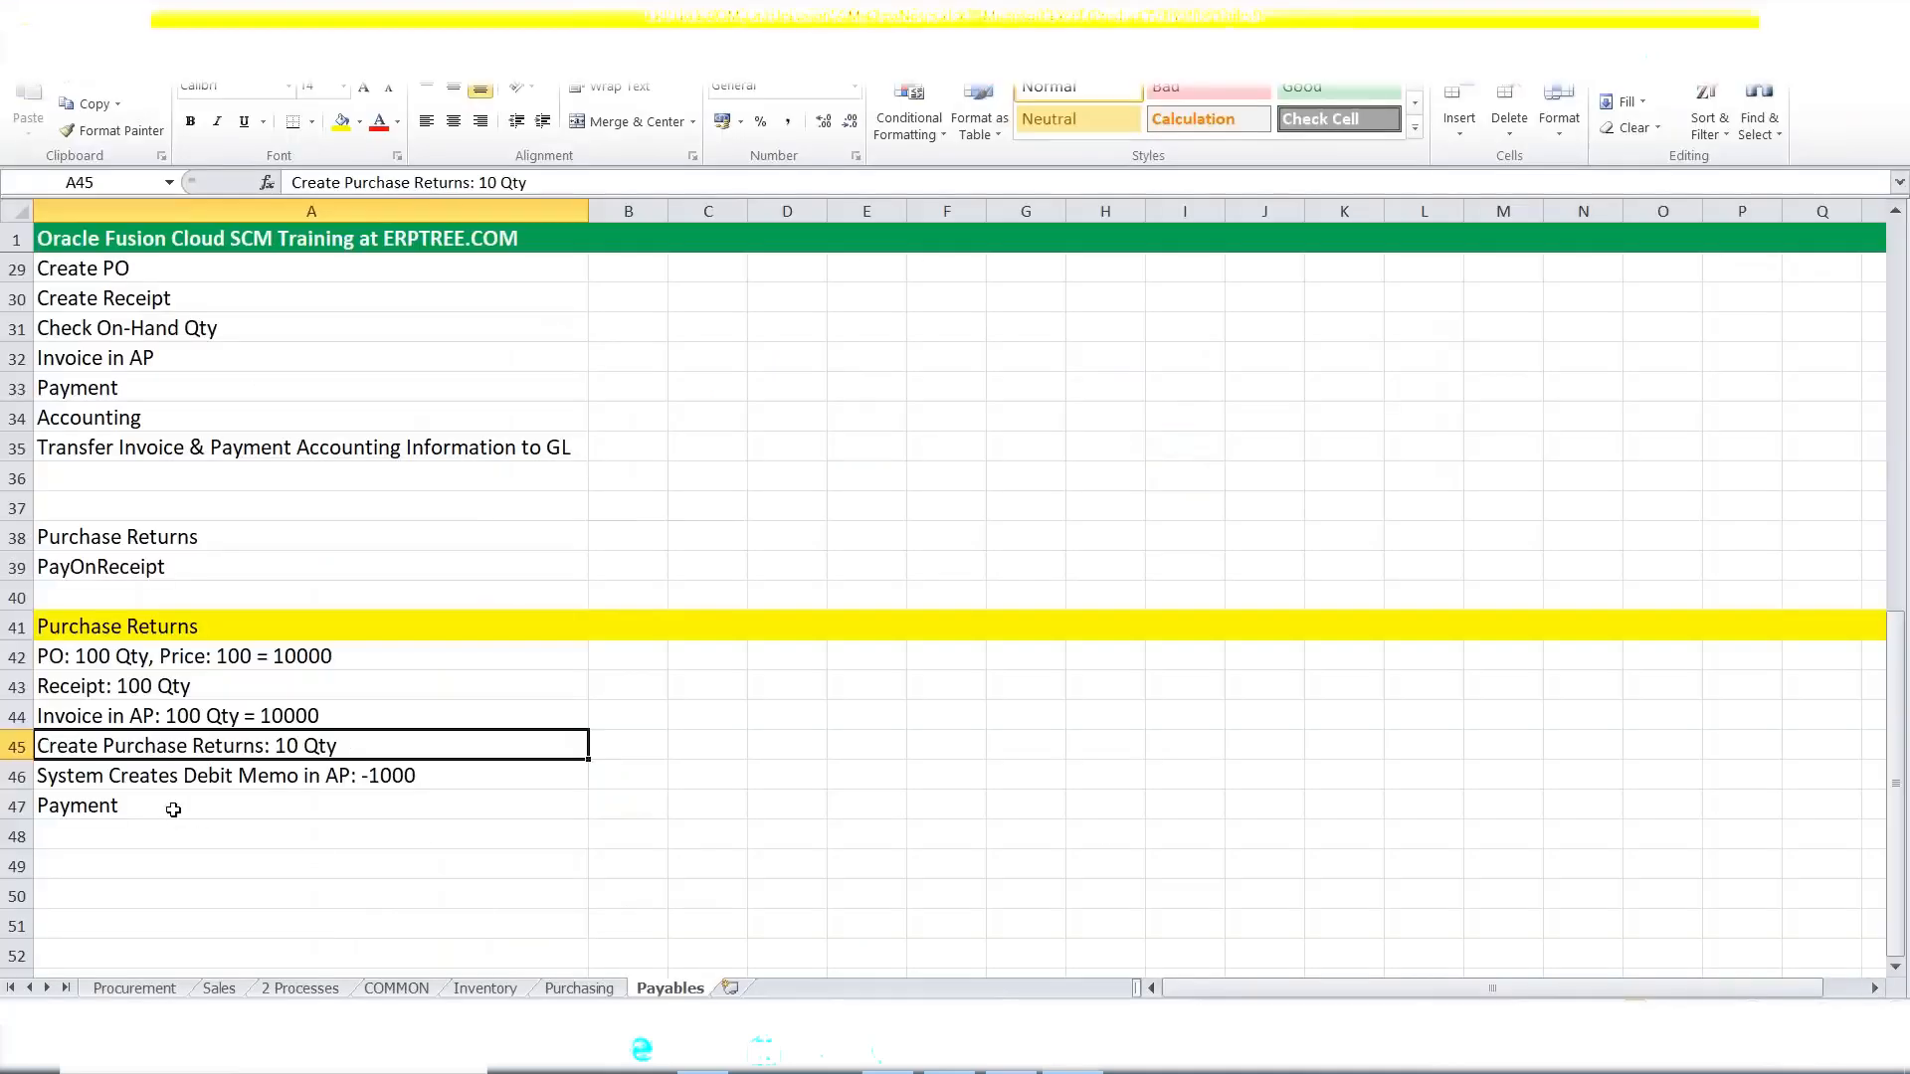
{"action": "left_click", "coordinate": [154, 778]}
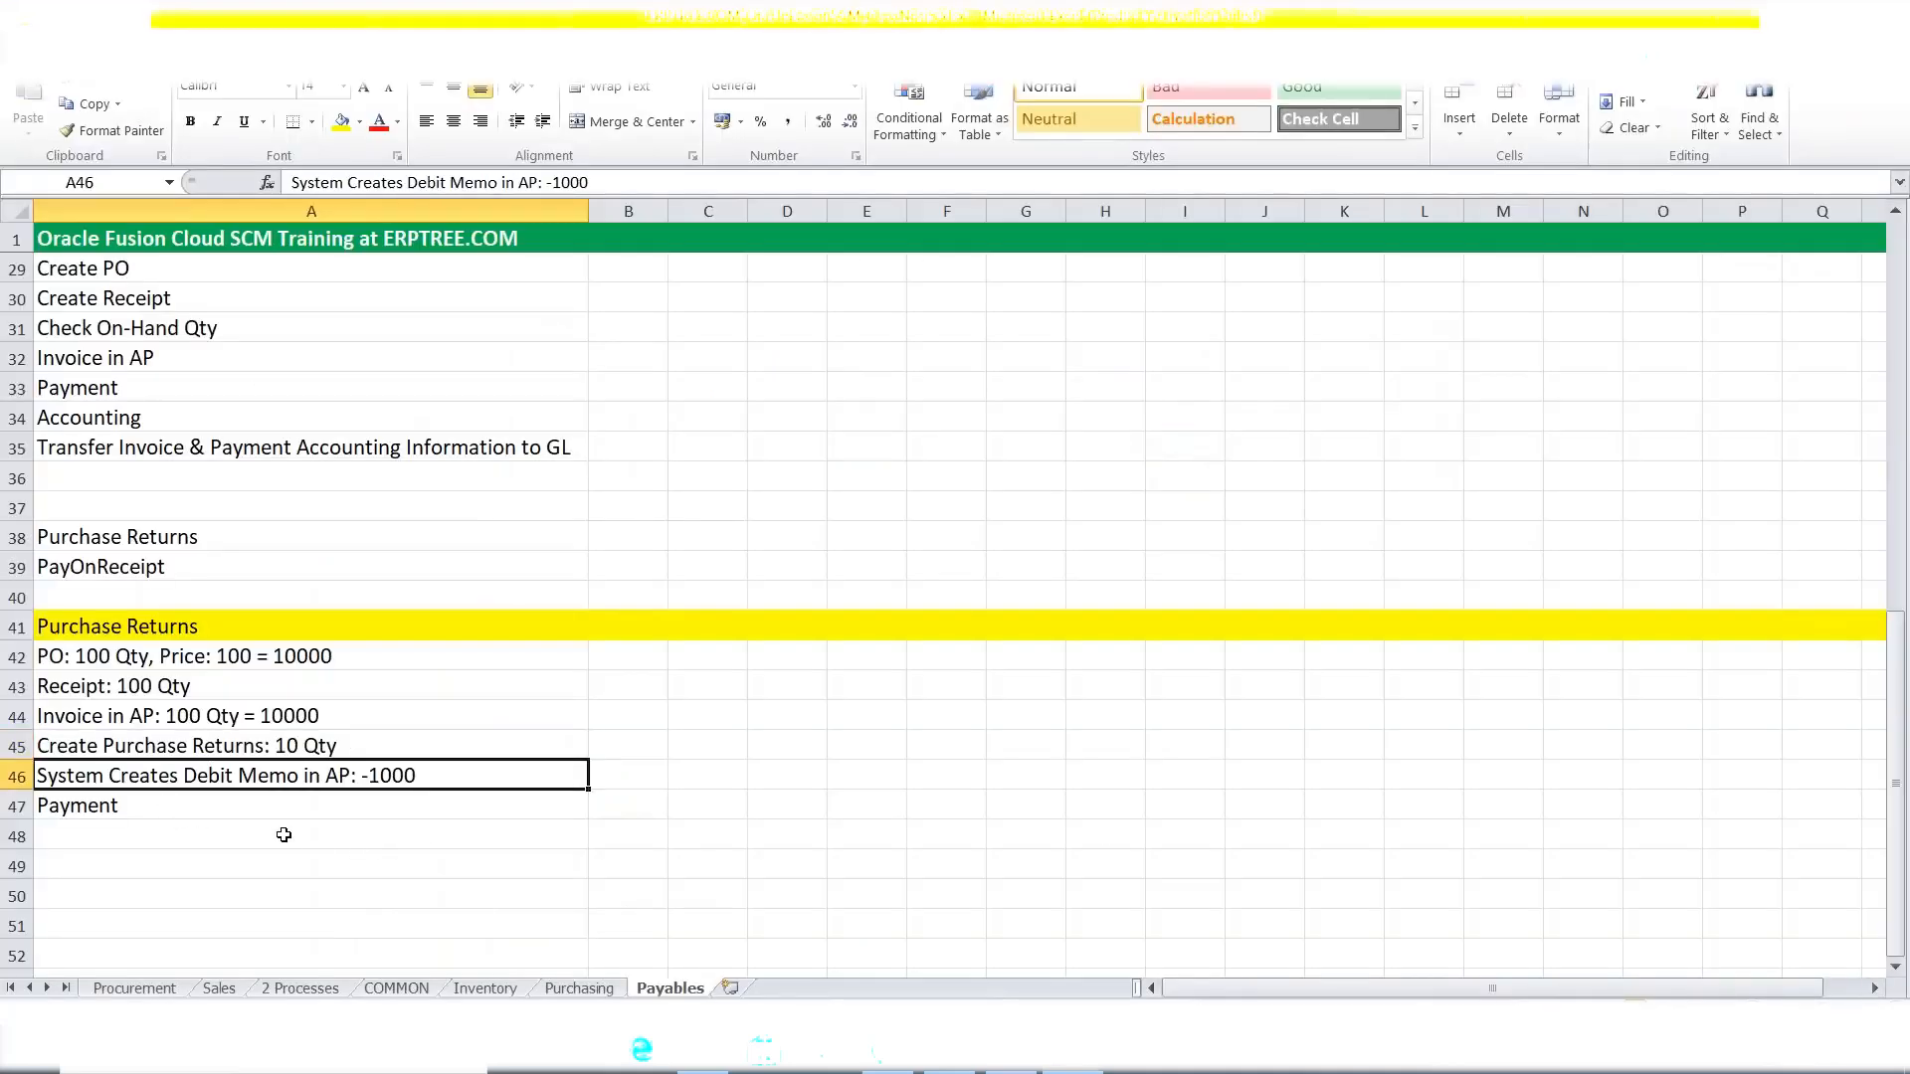
{"action": "left_click", "coordinate": [164, 750]}
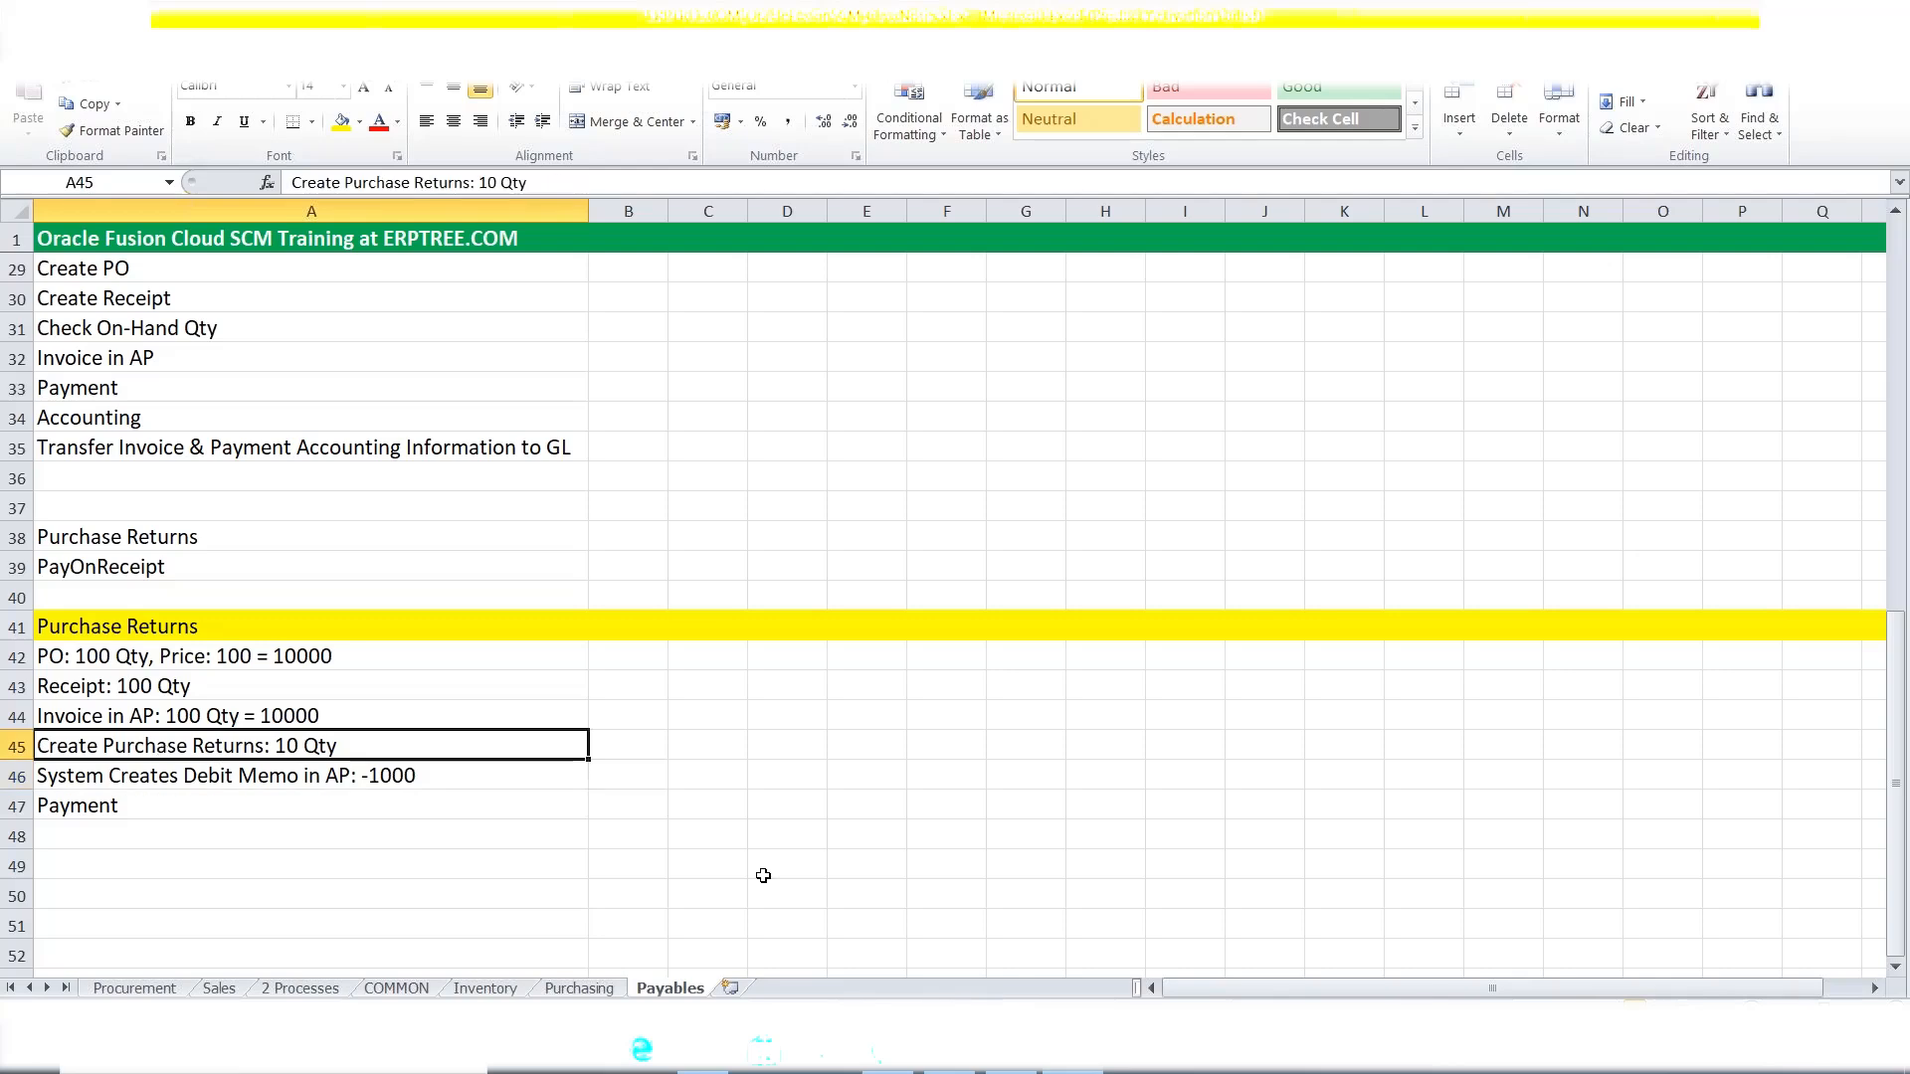
{"action": "left_click", "coordinate": [997, 1071]}
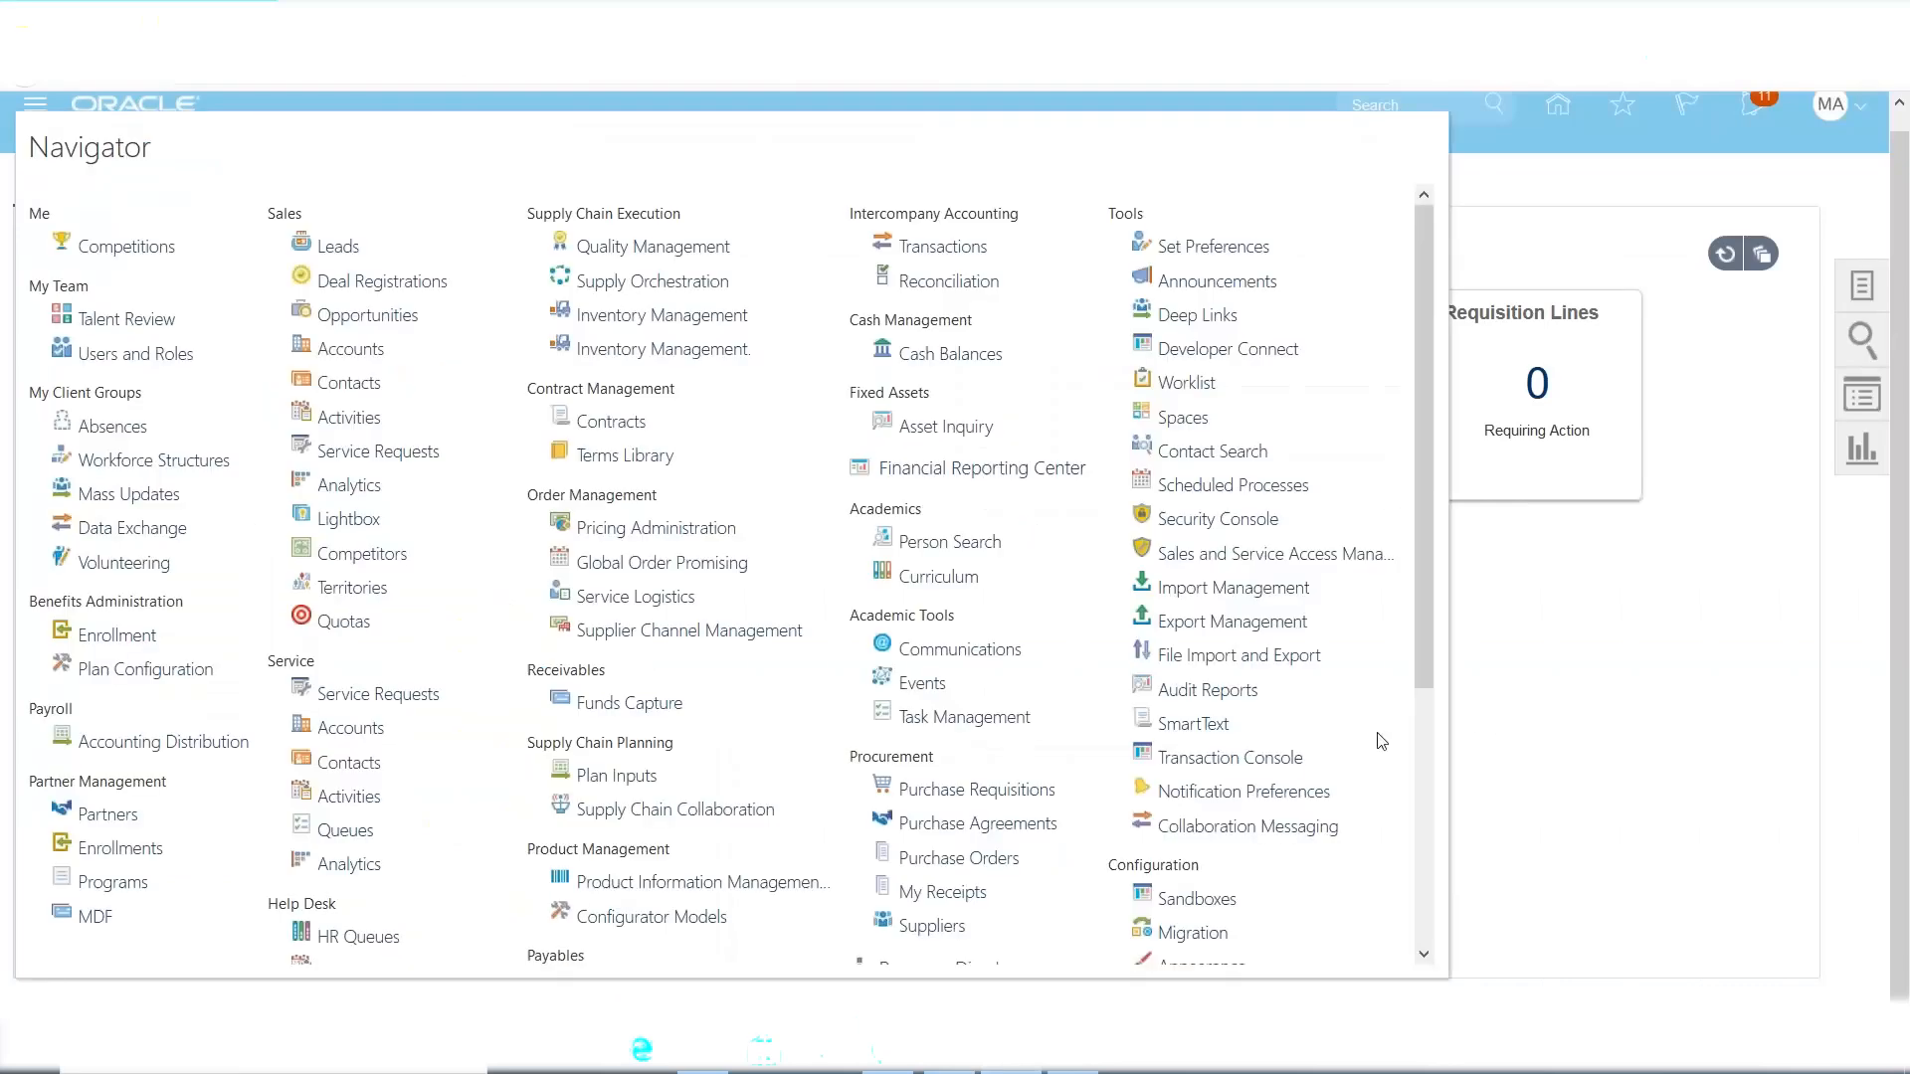
Open the Suppliers work area and go to the Manage Suppliers search page from its task list.
{"action": "scroll", "coordinate": [1184, 784], "scroll_direction": "down", "scroll_amount": 1}
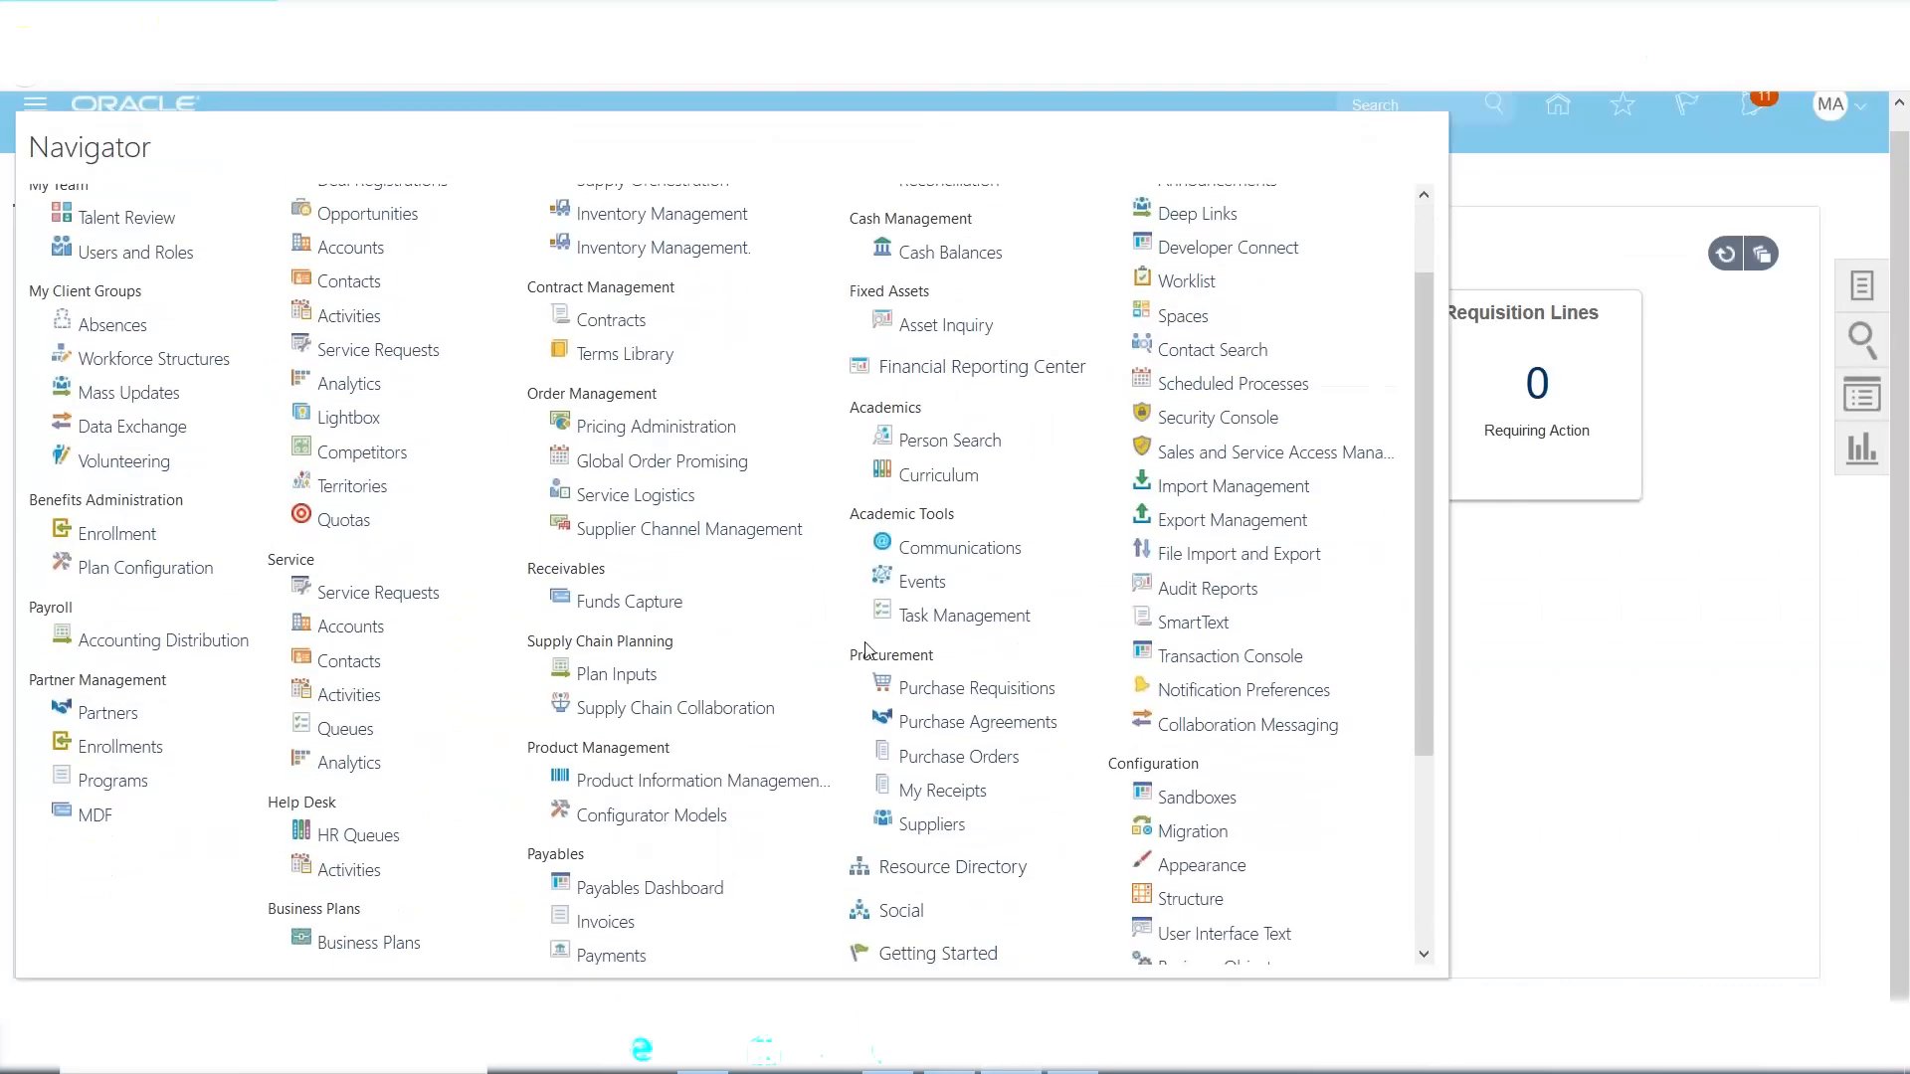
{"action": "left_click", "coordinate": [918, 834]}
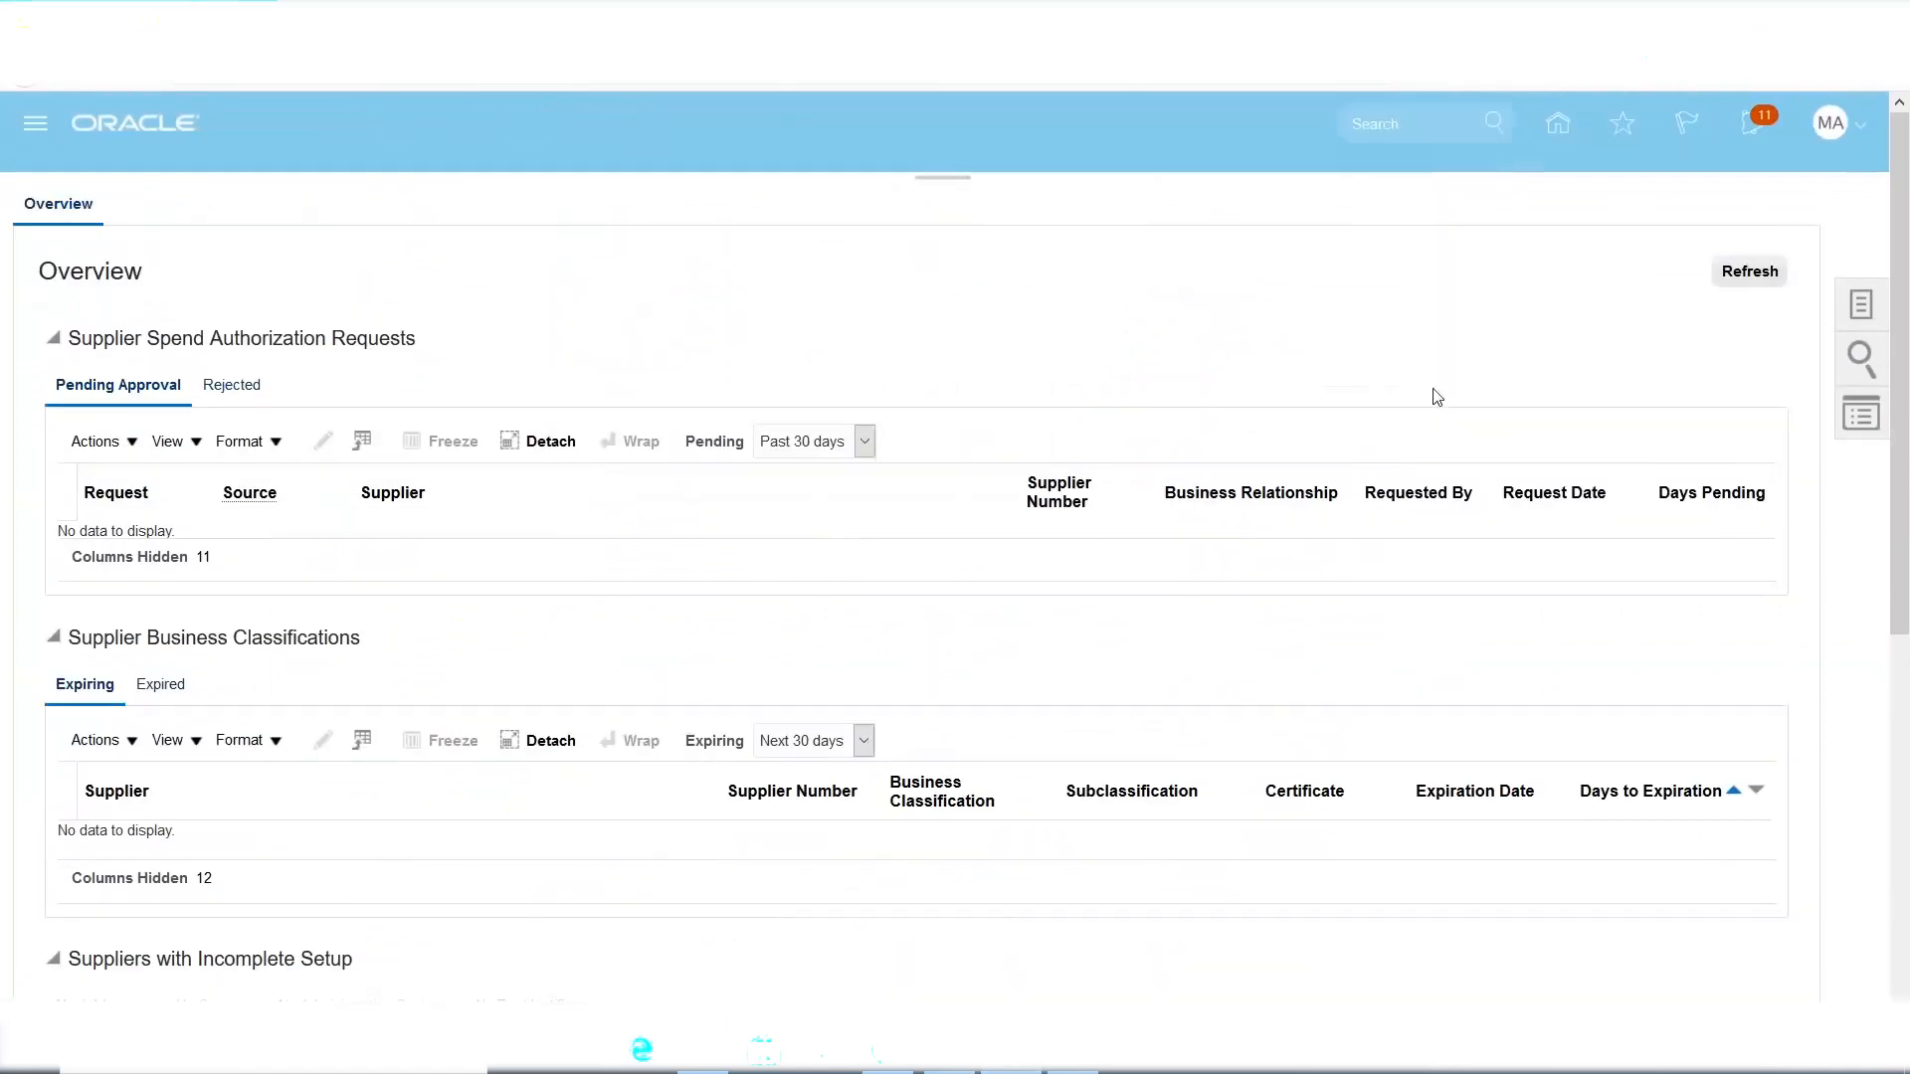
{"action": "left_click", "coordinate": [1860, 308]}
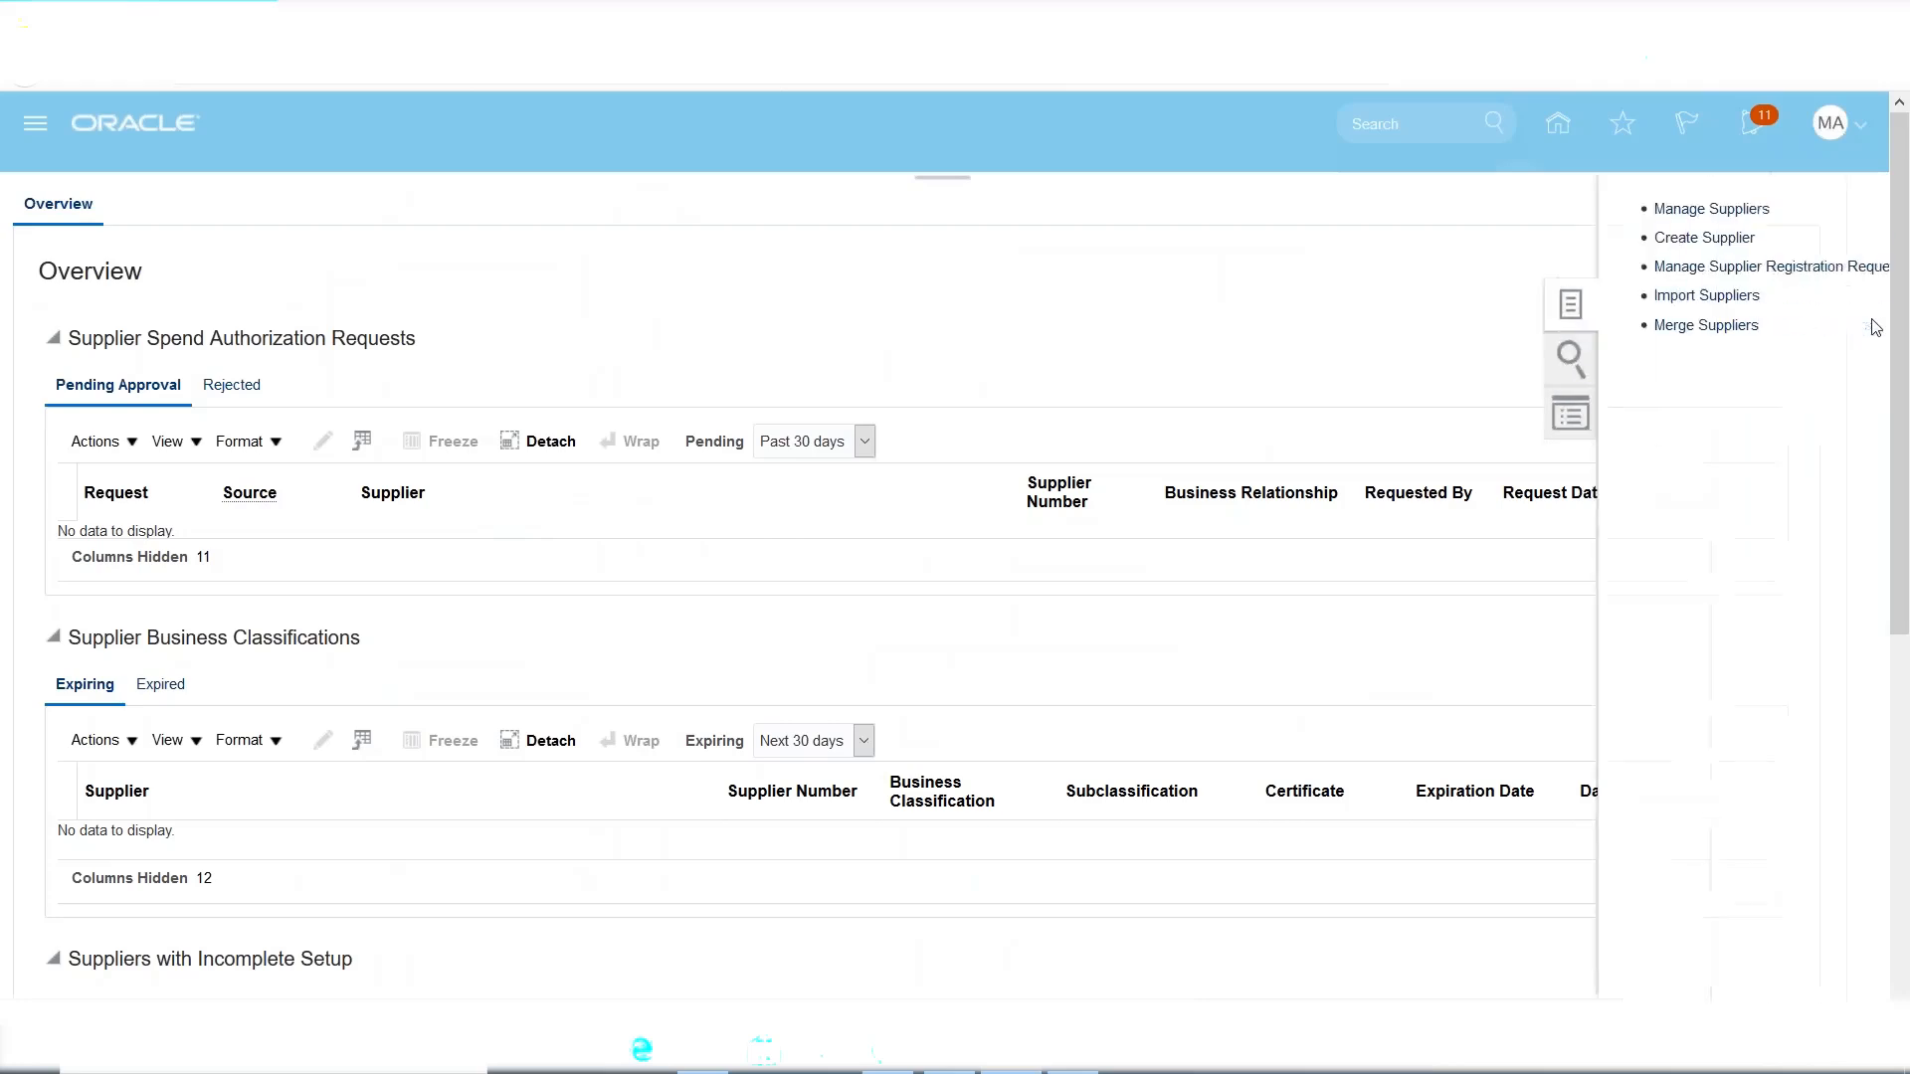
{"action": "left_click", "coordinate": [1643, 210]}
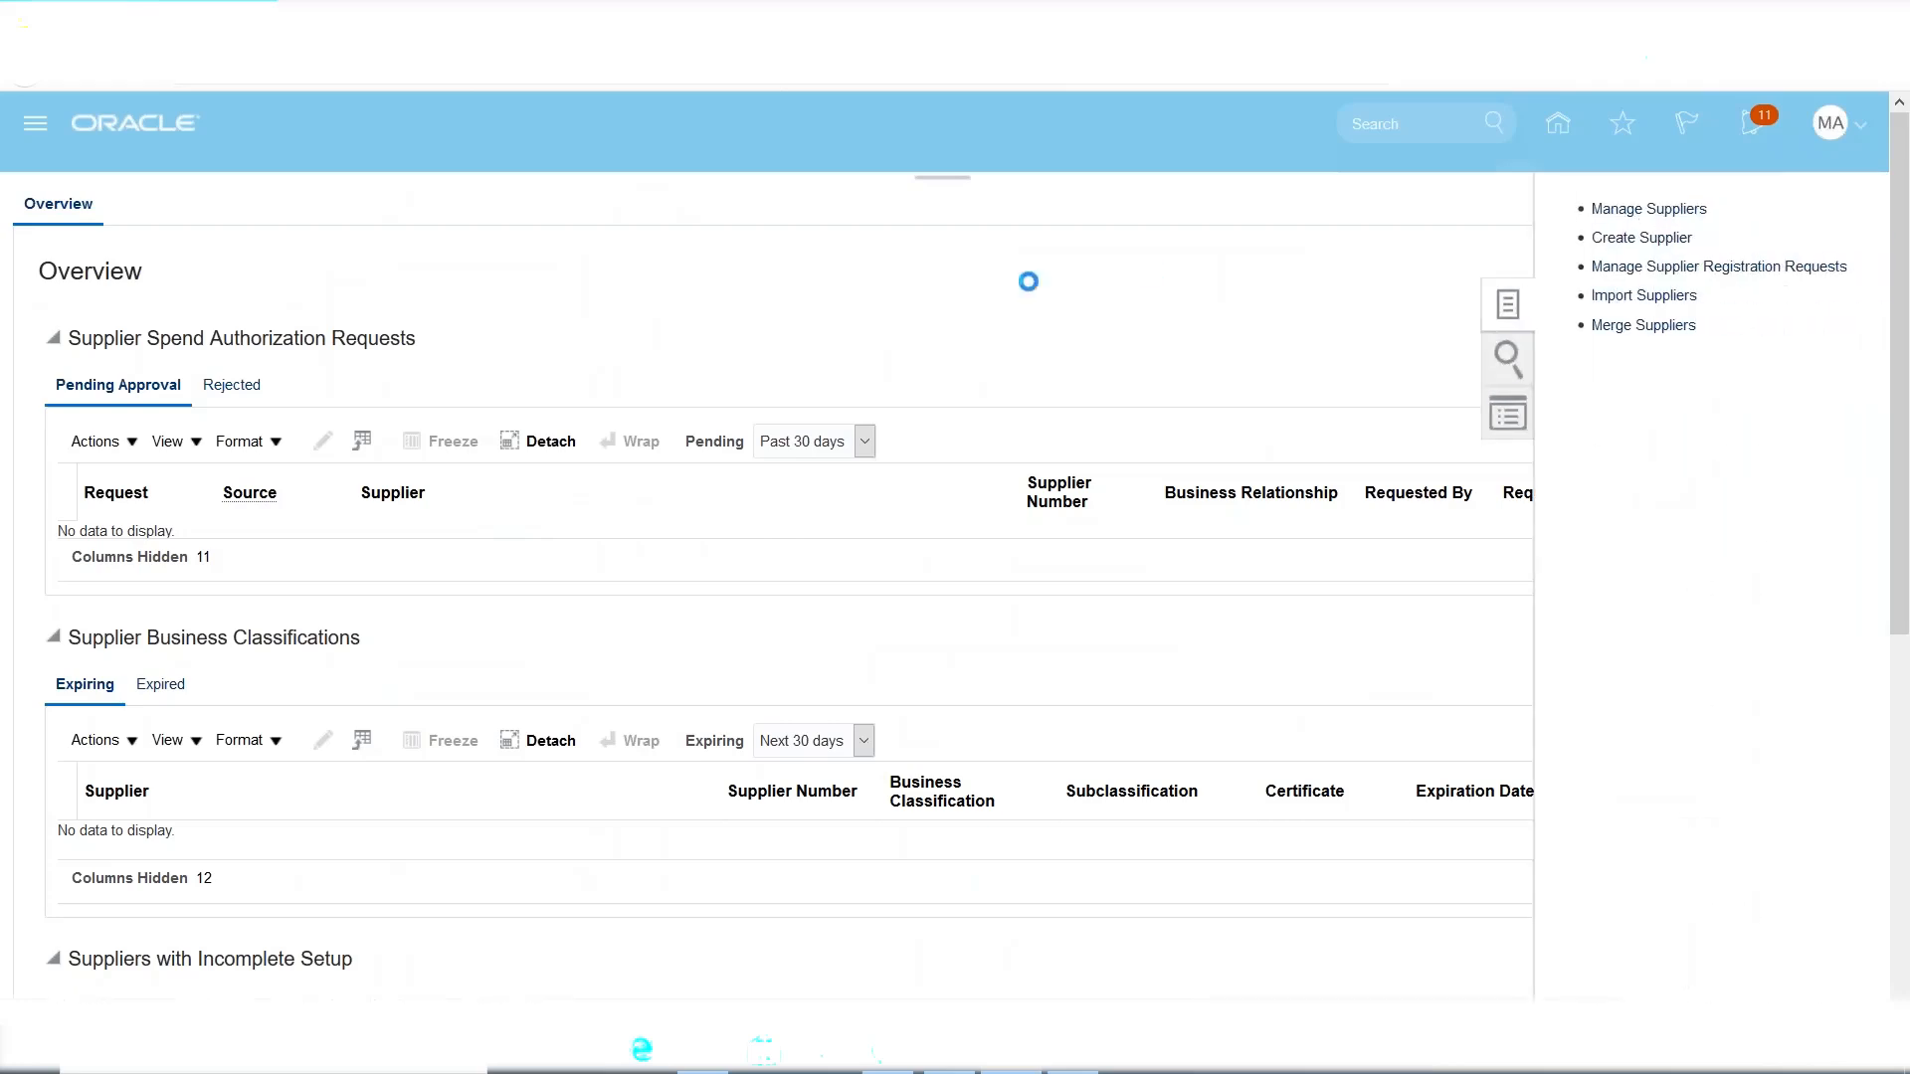
Search suppliers for 'MAXX INC' and open MAXX Inc (supplier 1061) for editing.
{"action": "left_click", "coordinate": [661, 419]}
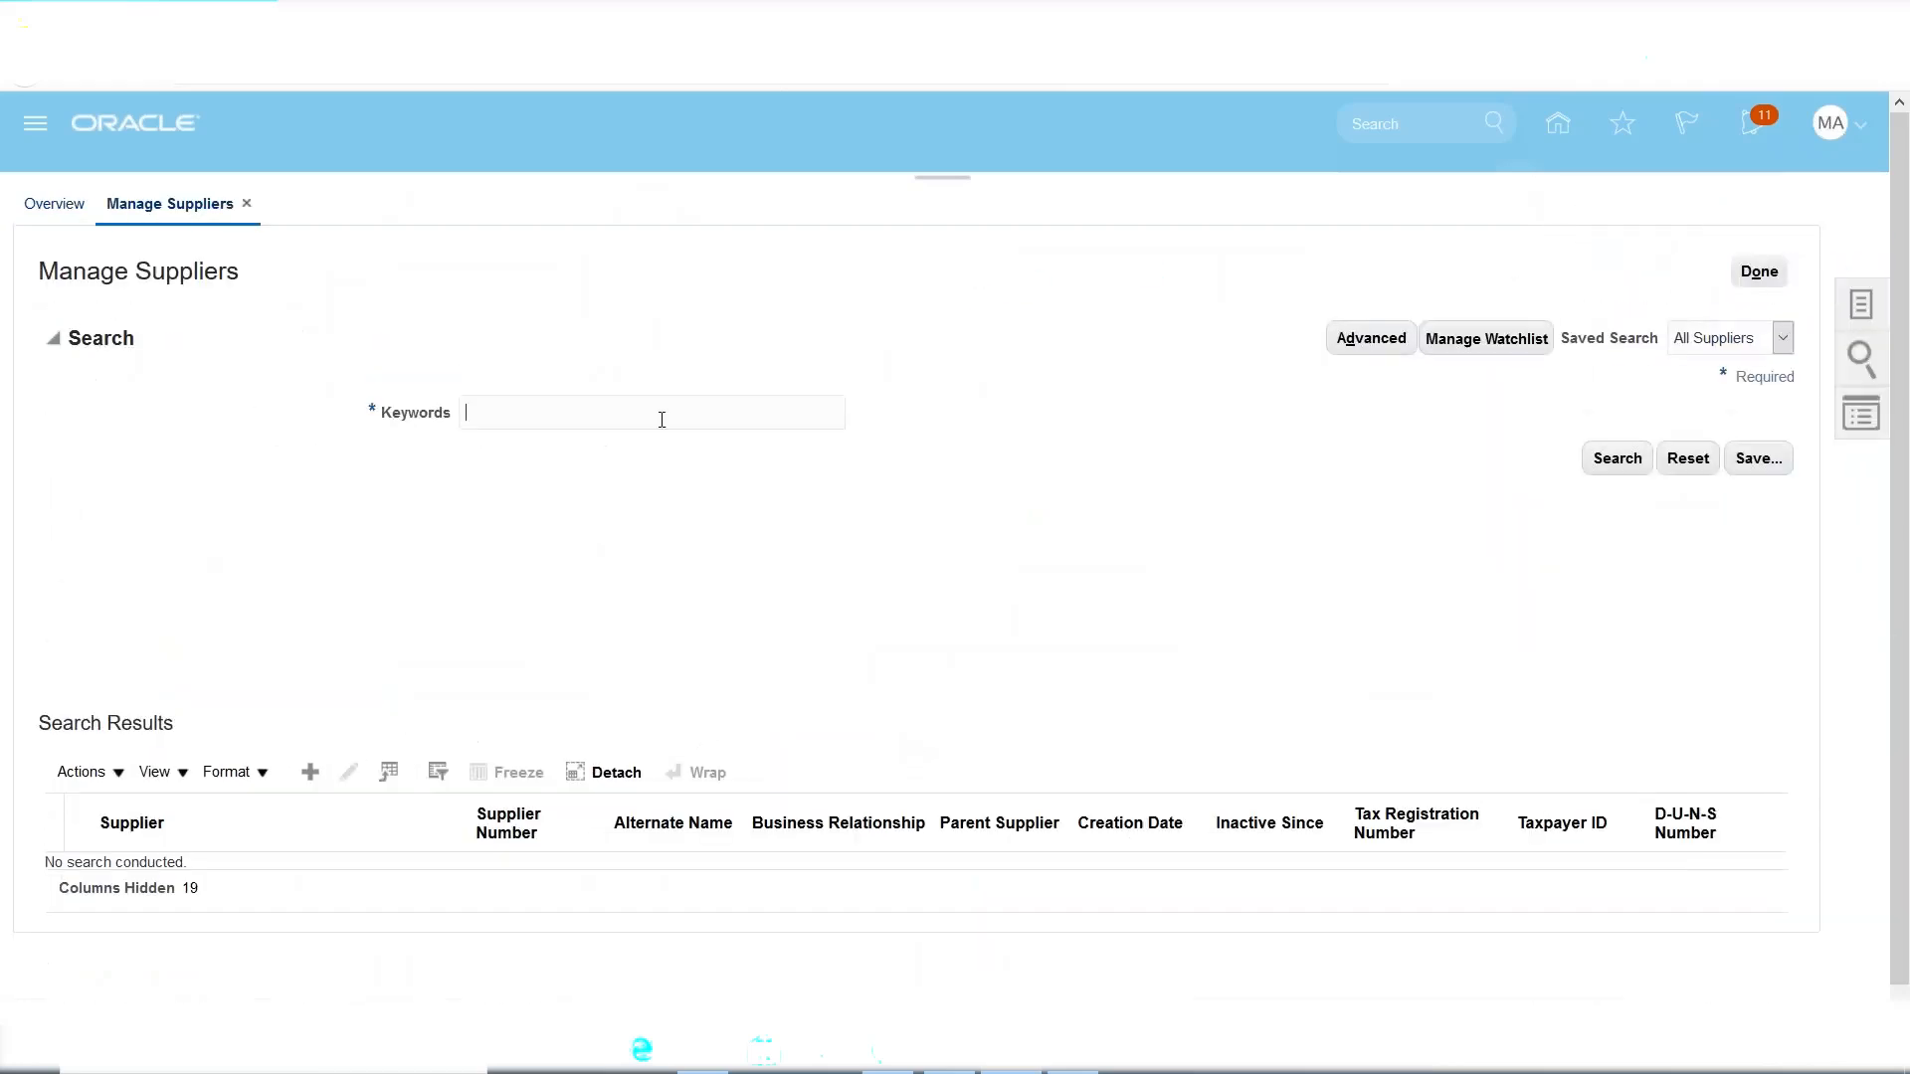
{"action": "type", "text": "MAXX INC"}
{"action": "left_click", "coordinate": [1638, 459]}
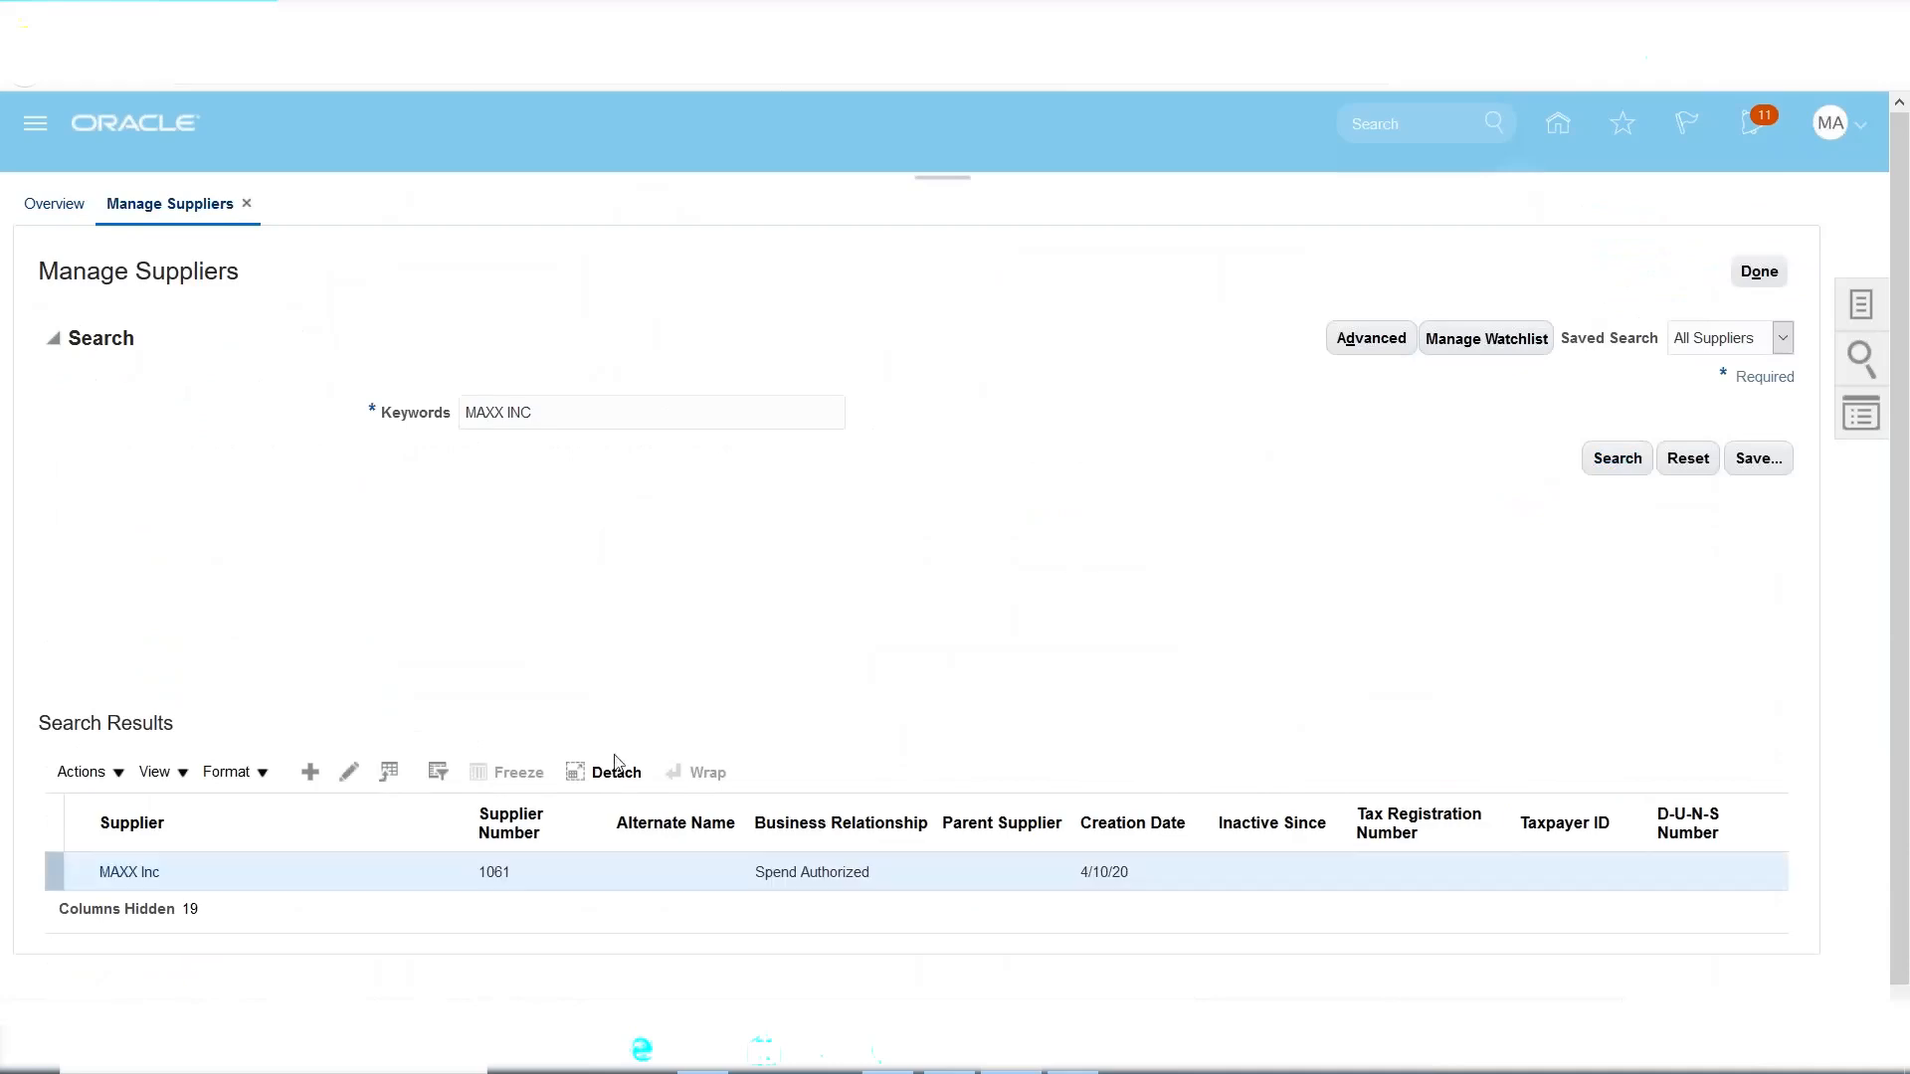
{"action": "left_click", "coordinate": [353, 774]}
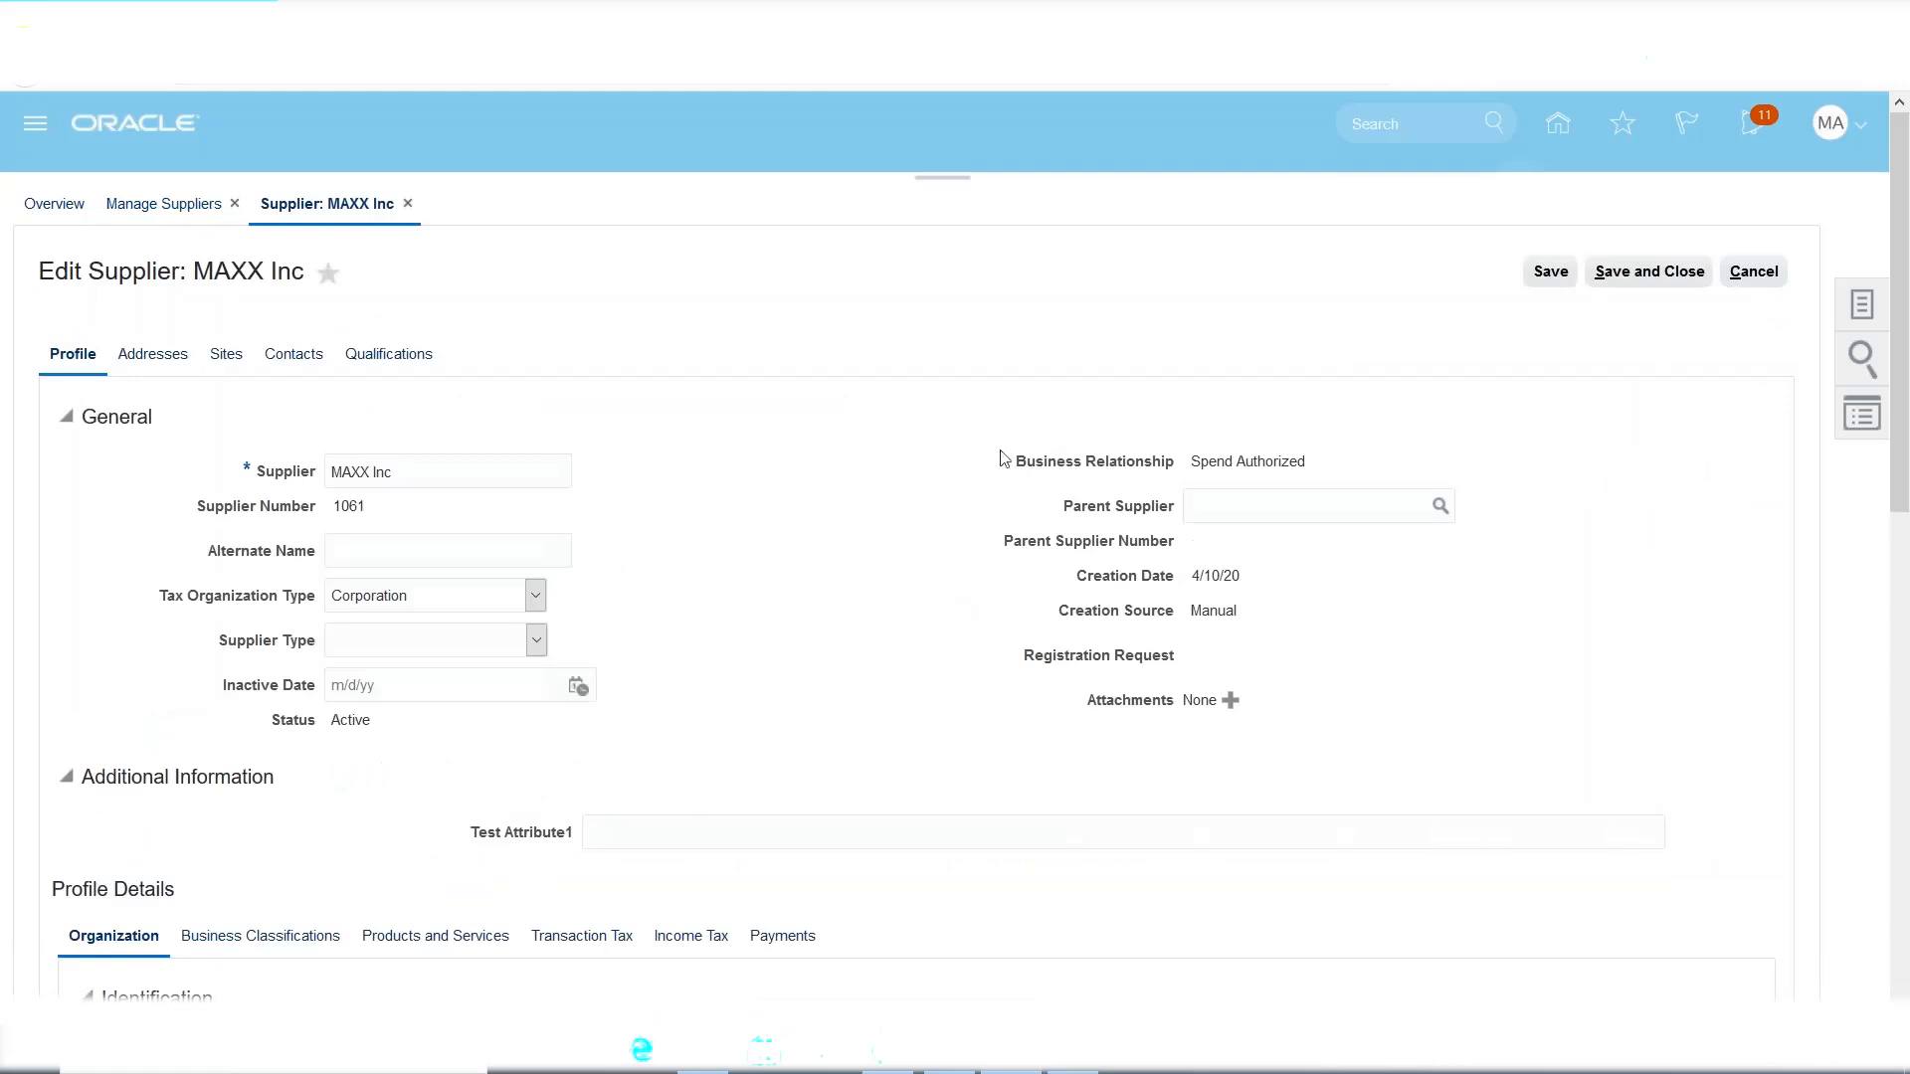
In Site1's Purchasing settings under Self-Billing, tick Create debit memo from return.
{"action": "left_click", "coordinate": [226, 356]}
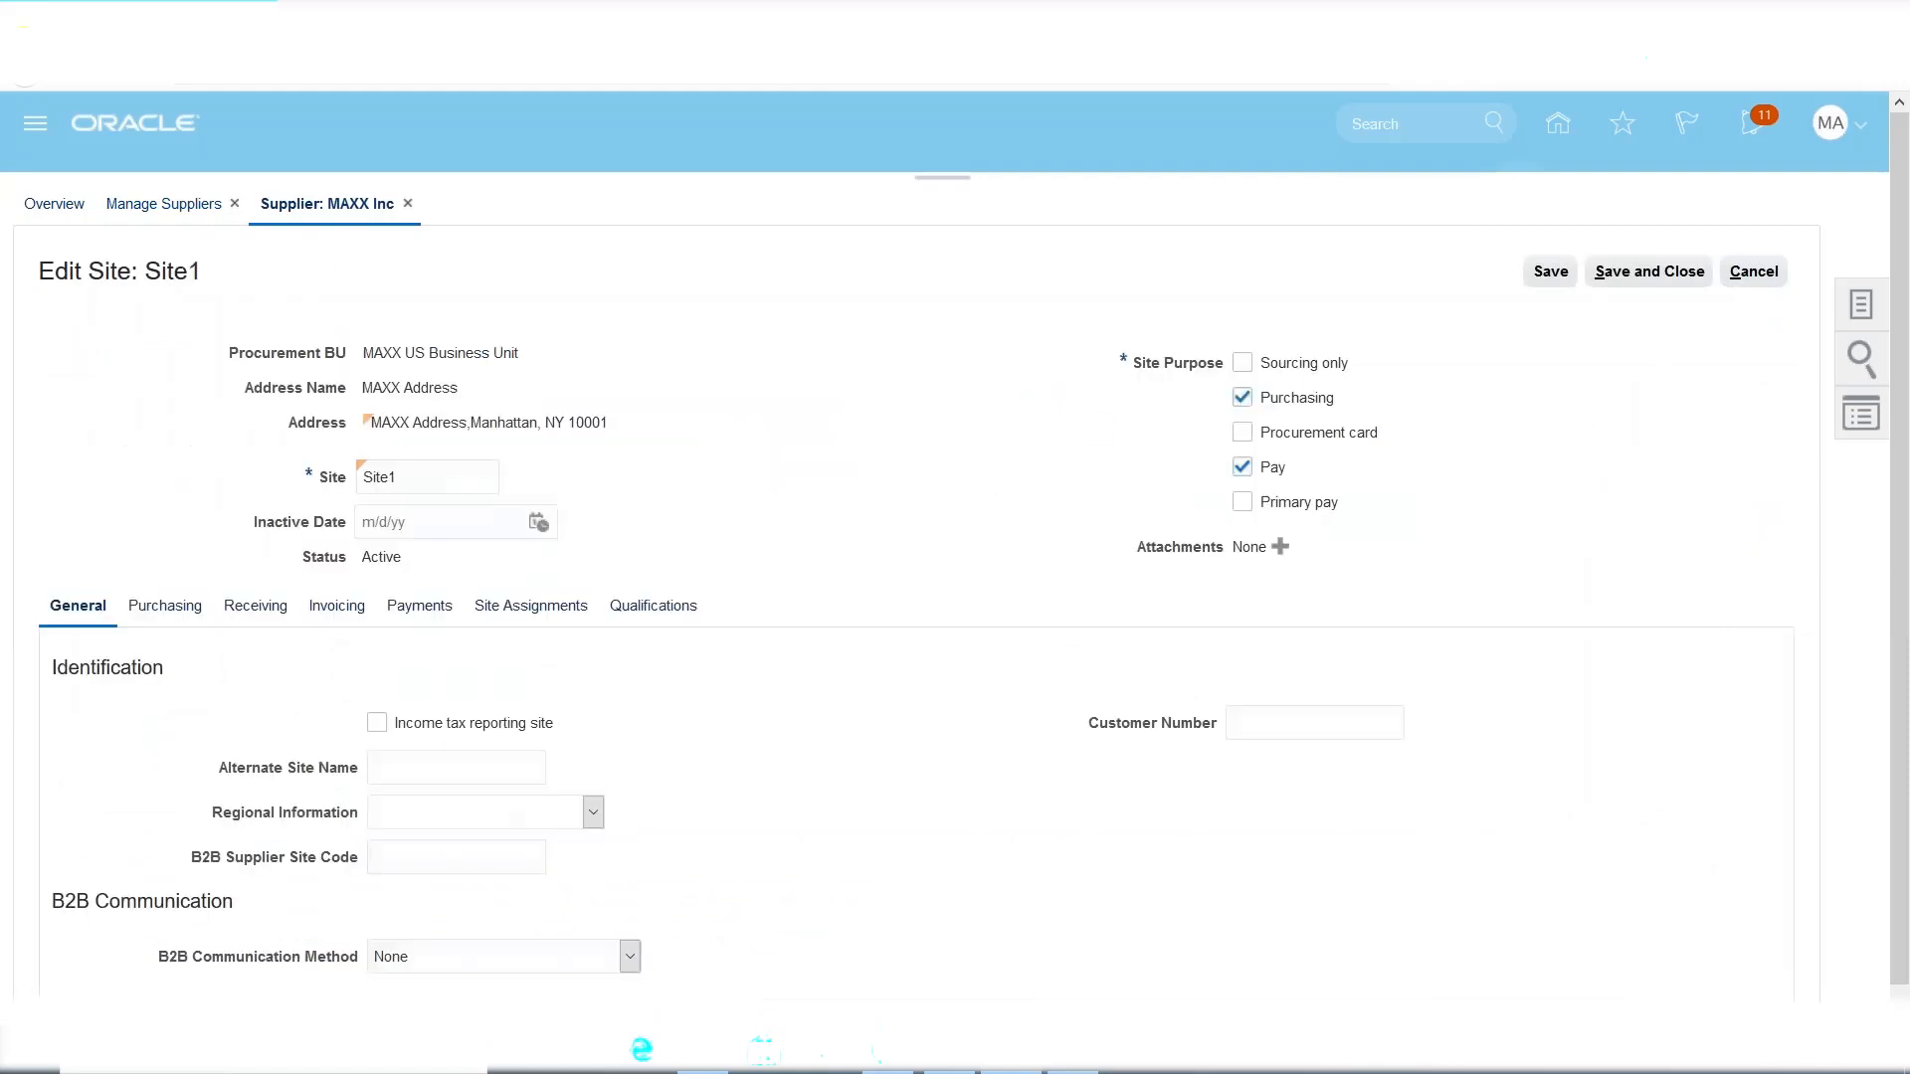
{"action": "scroll", "coordinate": [888, 560], "scroll_direction": "down", "scroll_amount": 1}
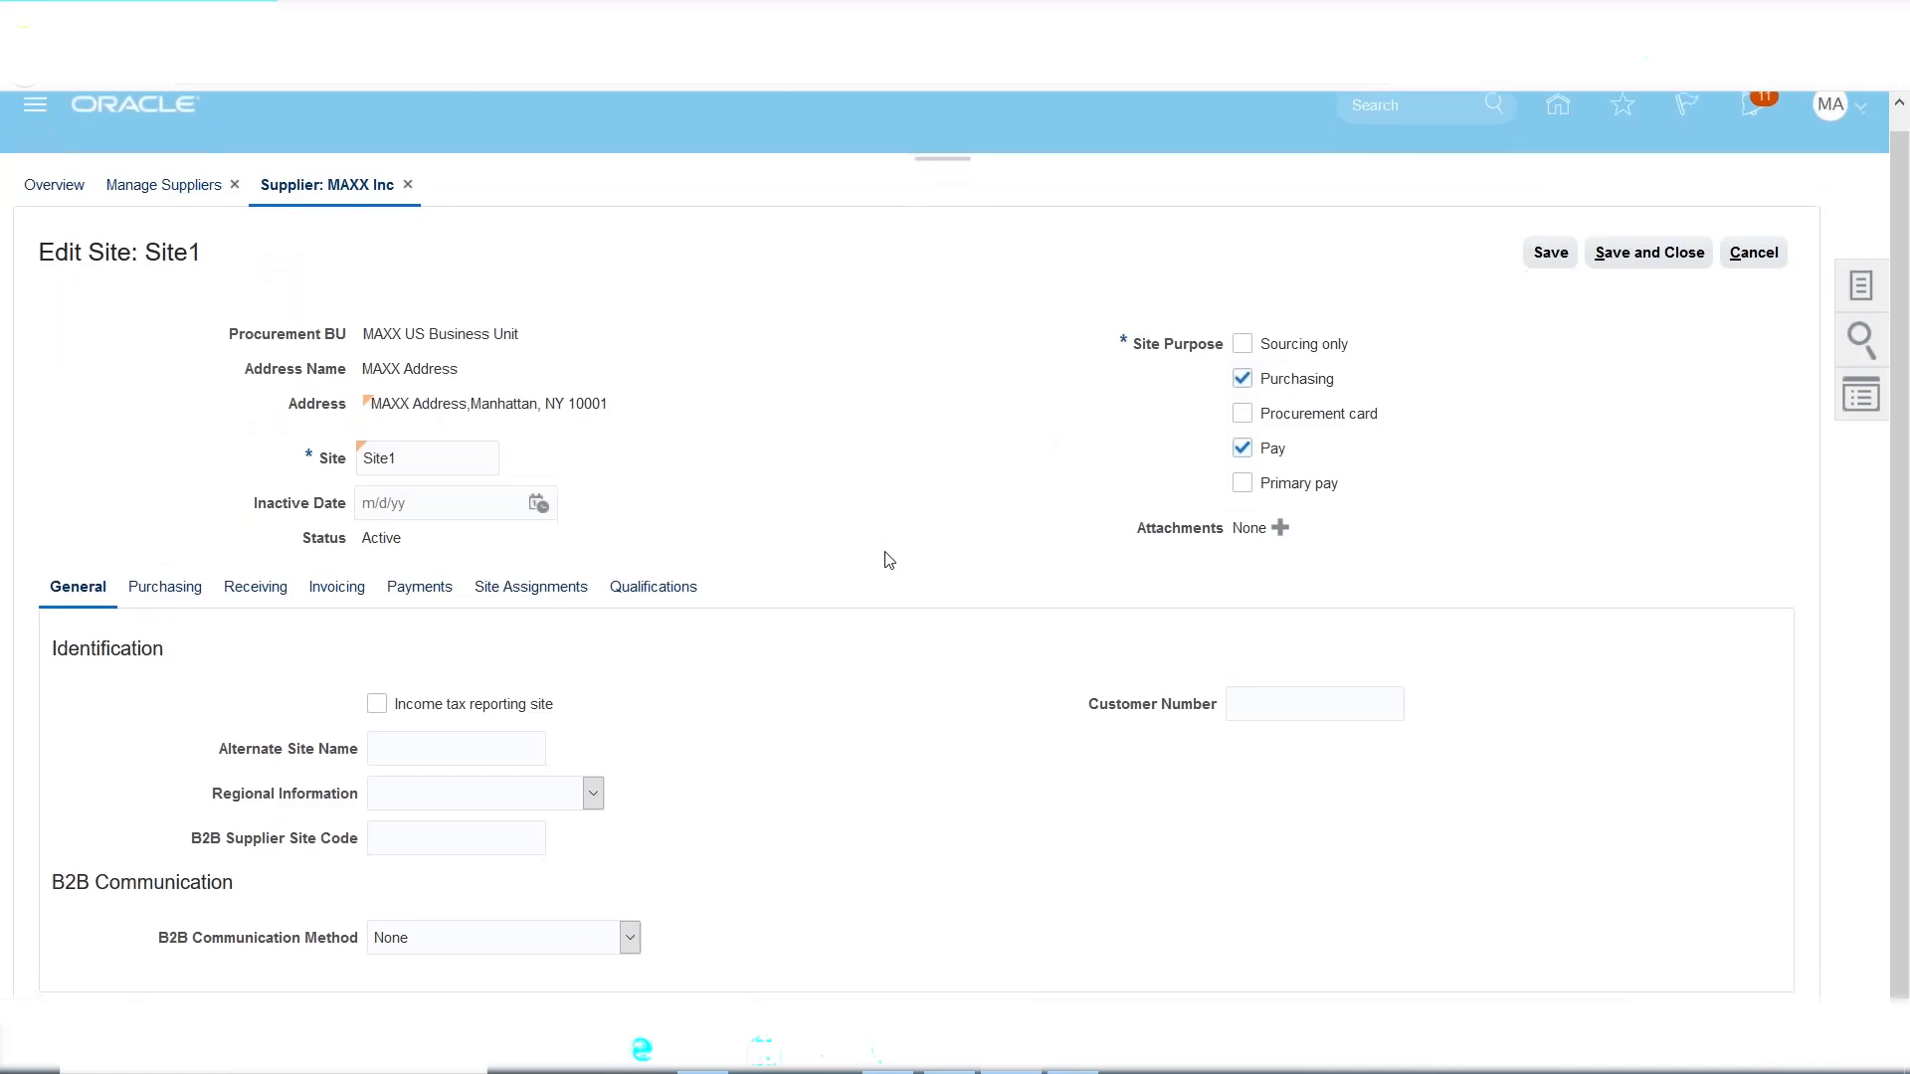
{"action": "left_click", "coordinate": [192, 593]}
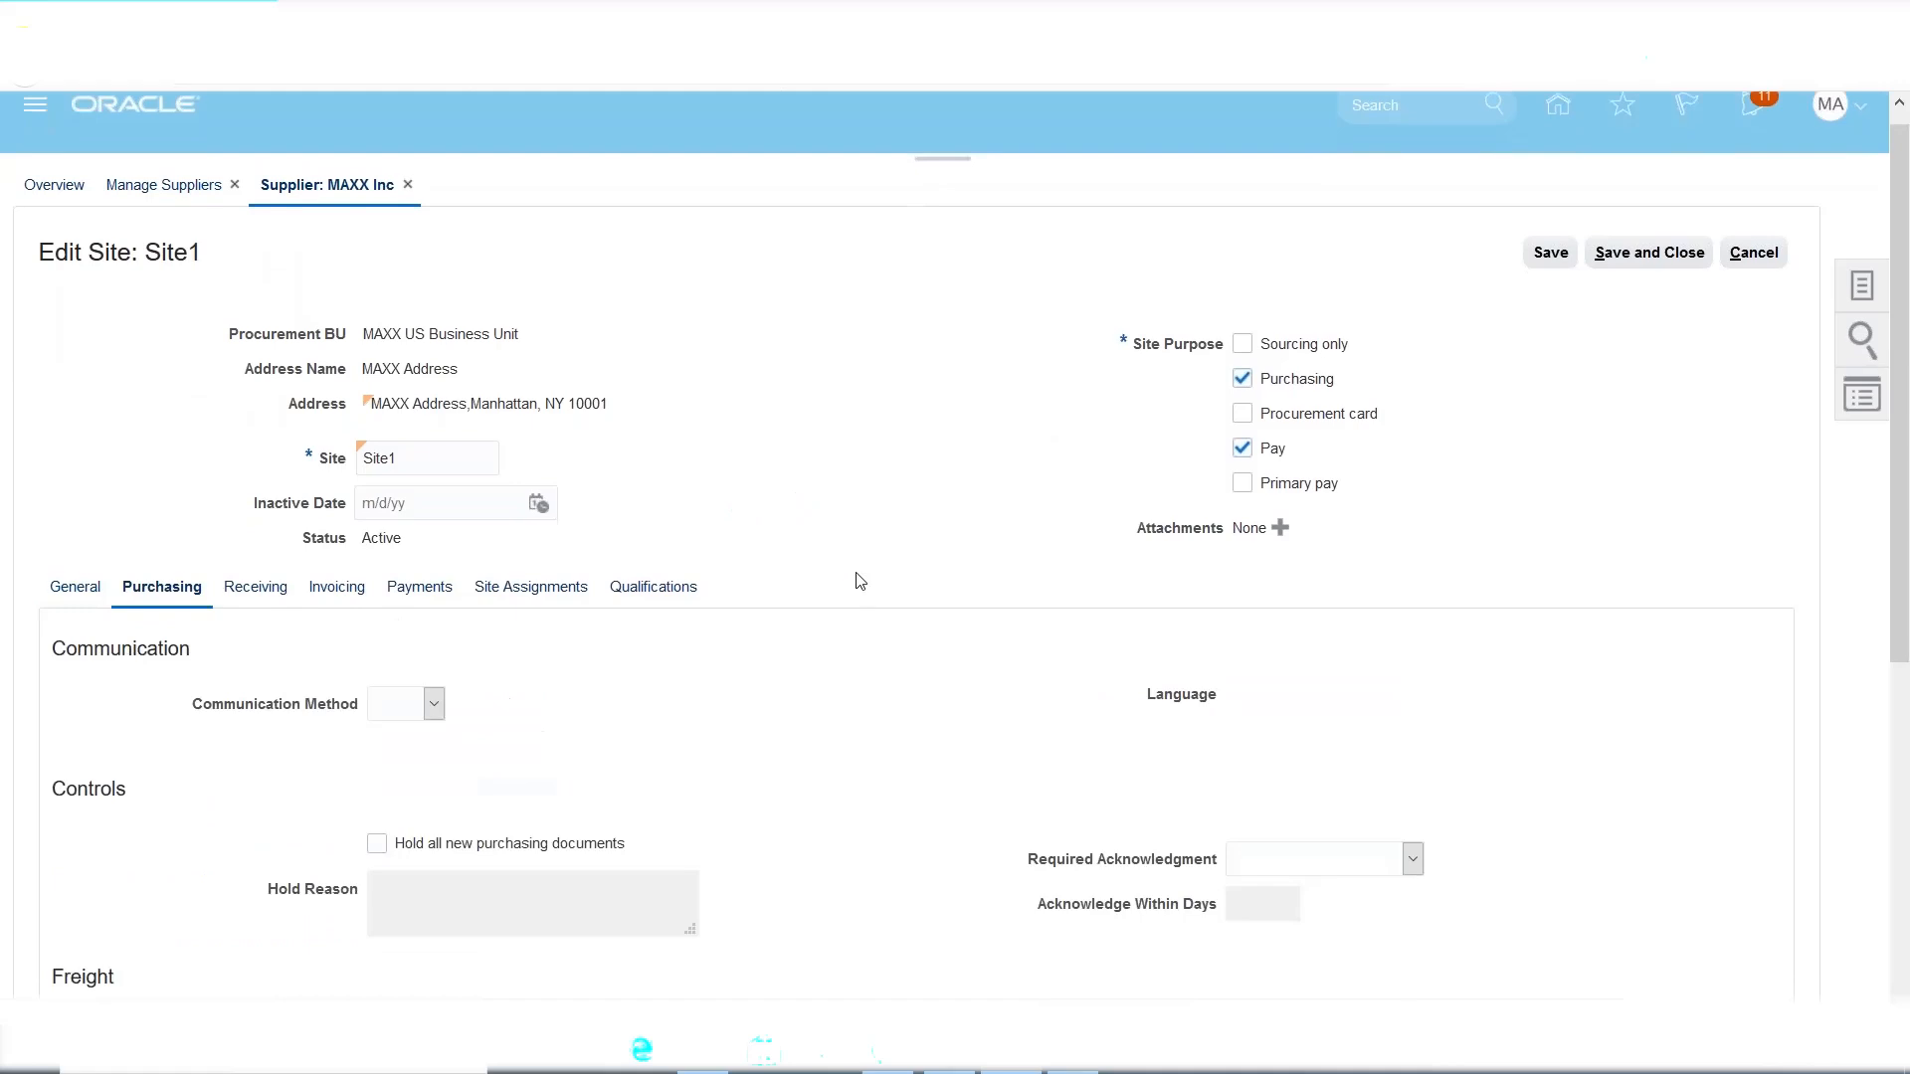
{"action": "scroll", "coordinate": [851, 574], "scroll_direction": "down", "scroll_amount": 5}
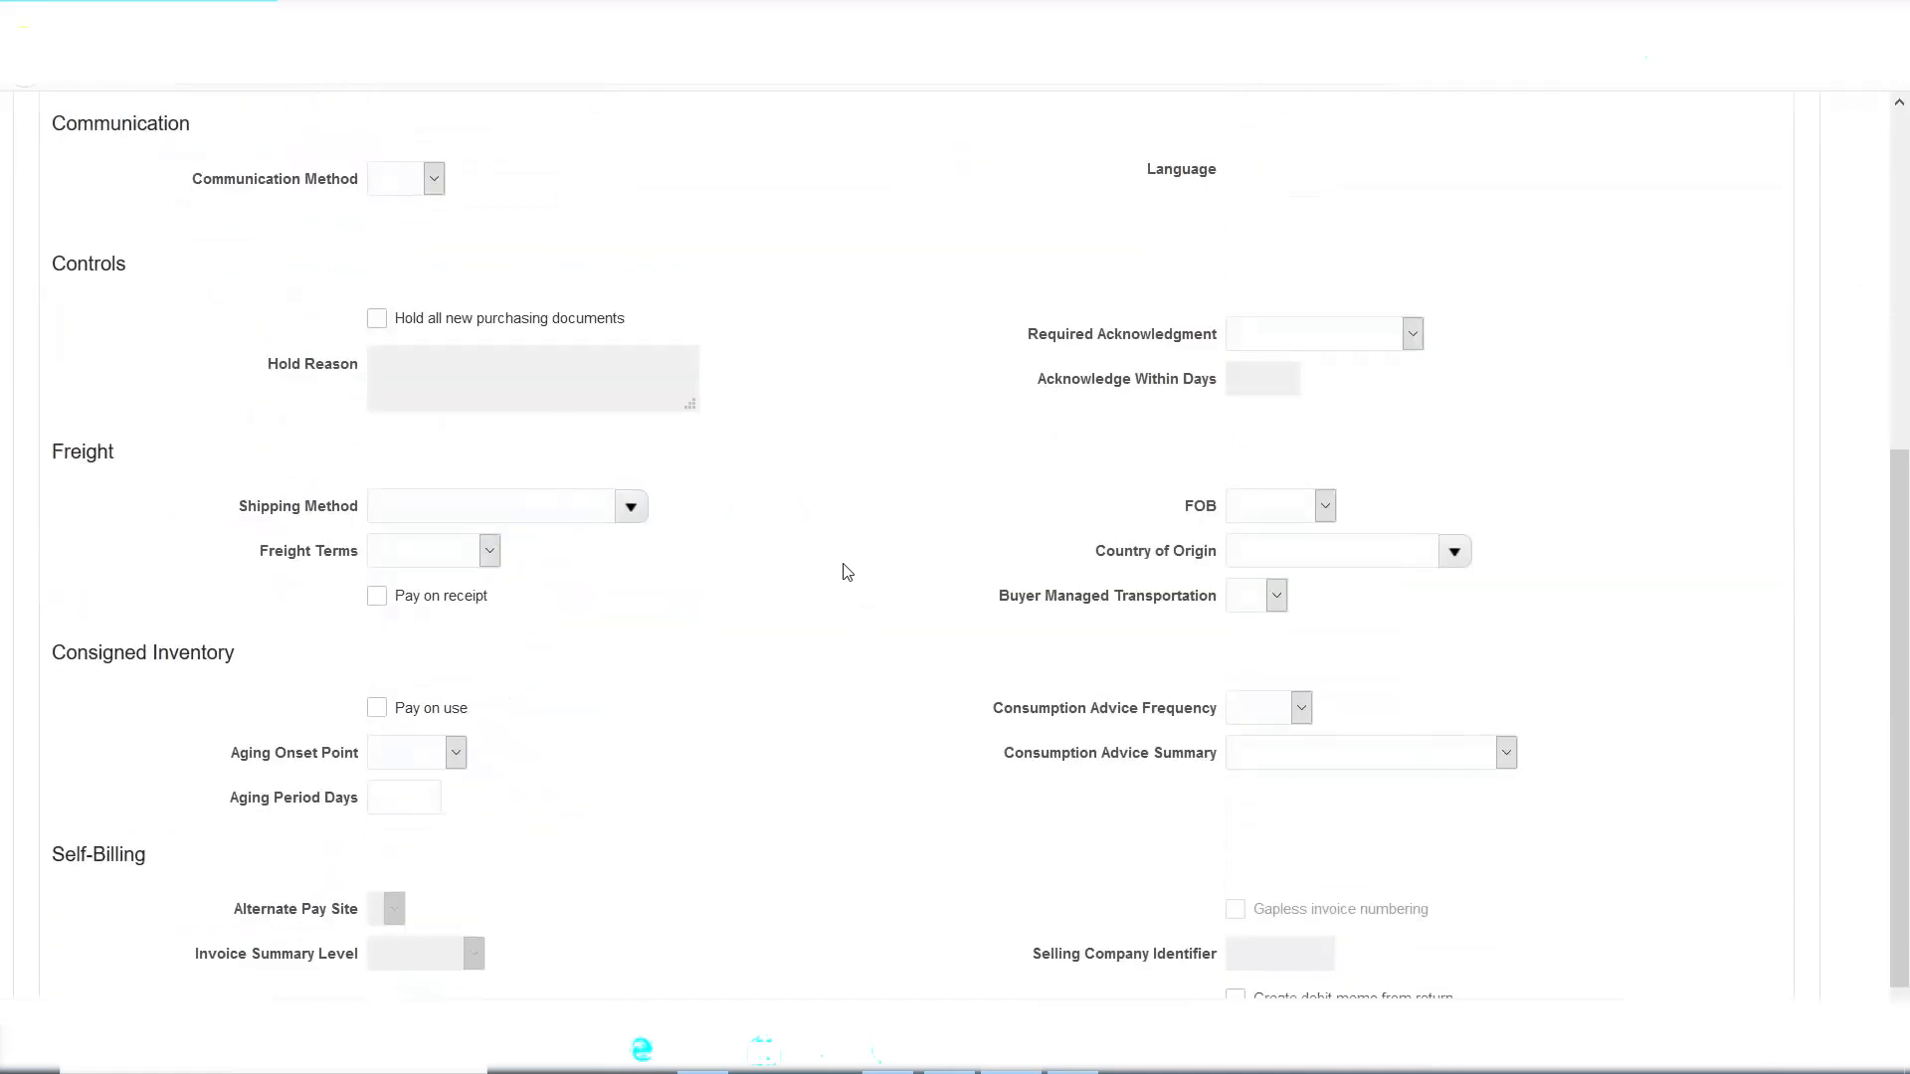
{"action": "scroll", "coordinate": [847, 572], "scroll_direction": "down", "scroll_amount": 1}
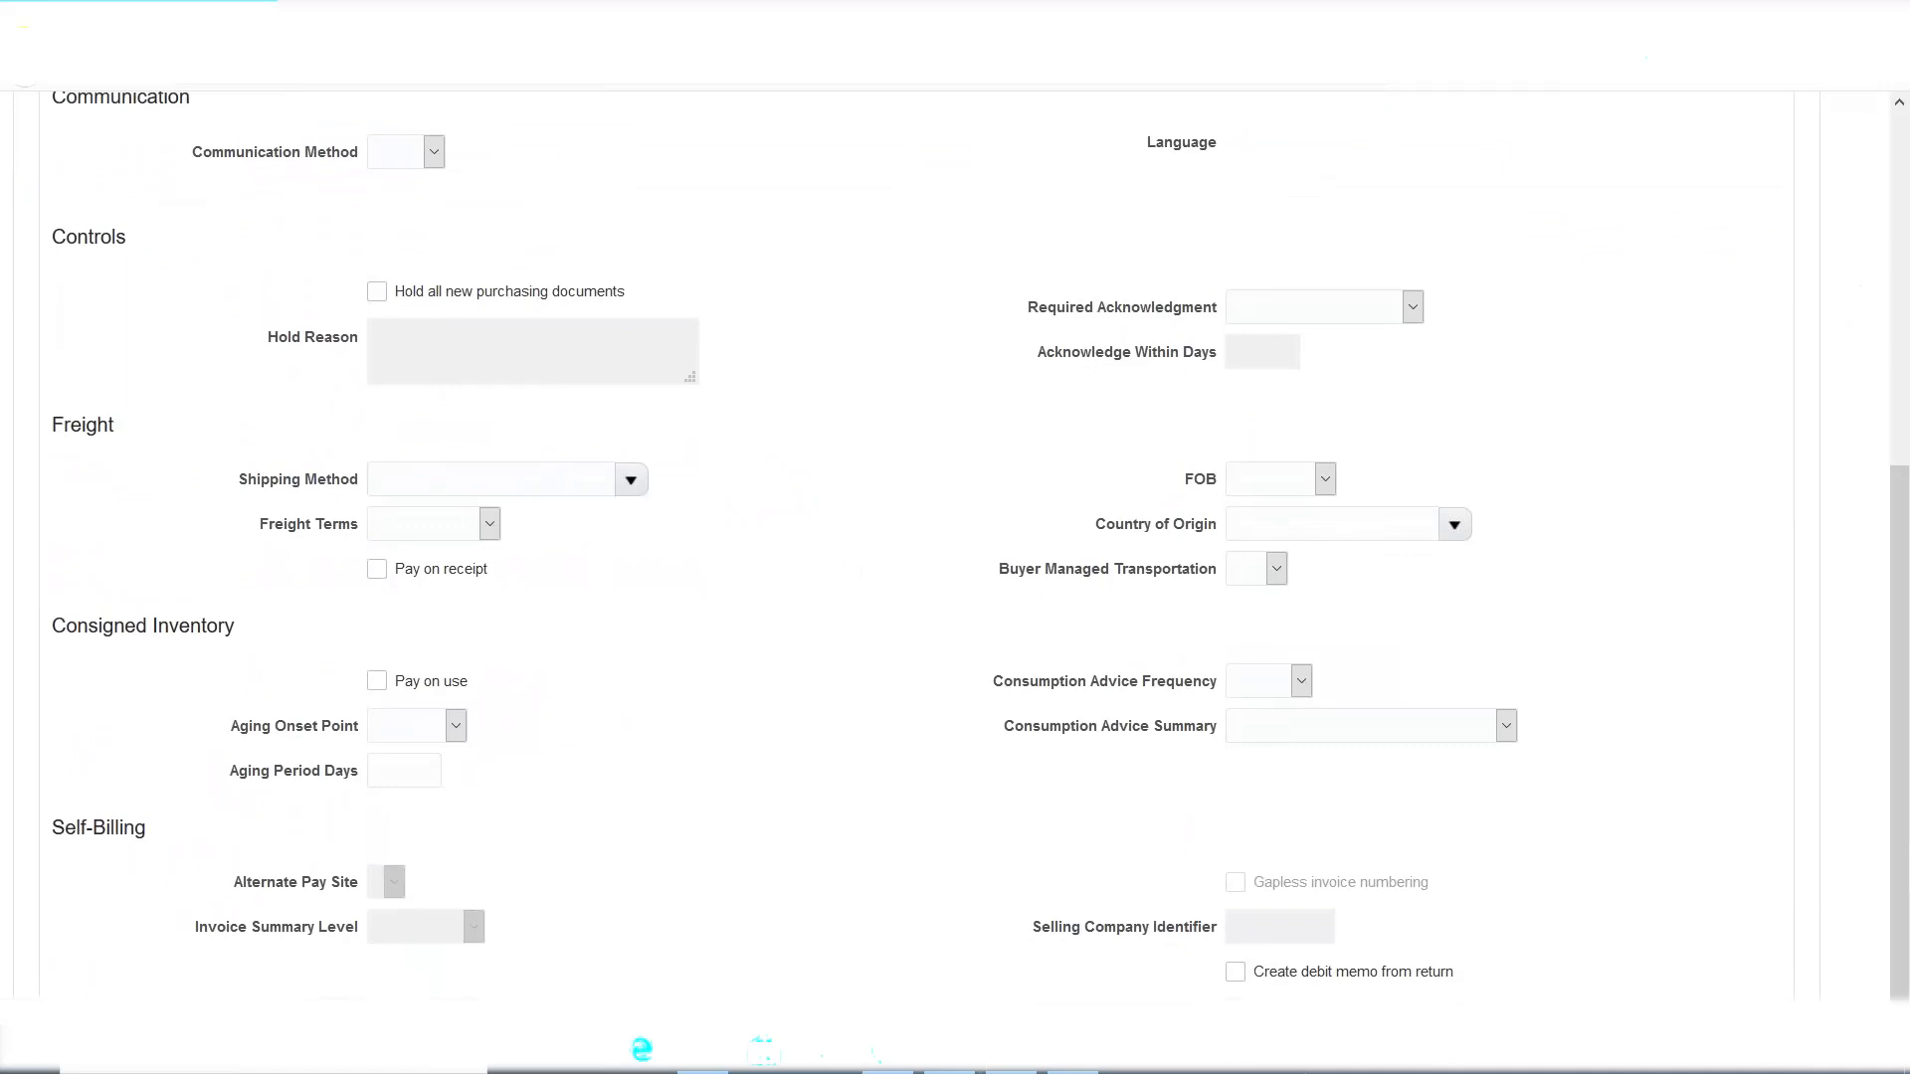
{"action": "left_click", "coordinate": [1236, 977]}
In Excel, copy the purchase-return steps in A42:A47 and paste them starting at A44.
{"action": "left_click_drag", "start_coordinate": [1469, 977], "coordinate": [1265, 979]}
{"action": "left_click", "coordinate": [1512, 940]}
{"action": "left_click", "coordinate": [1066, 1070]}
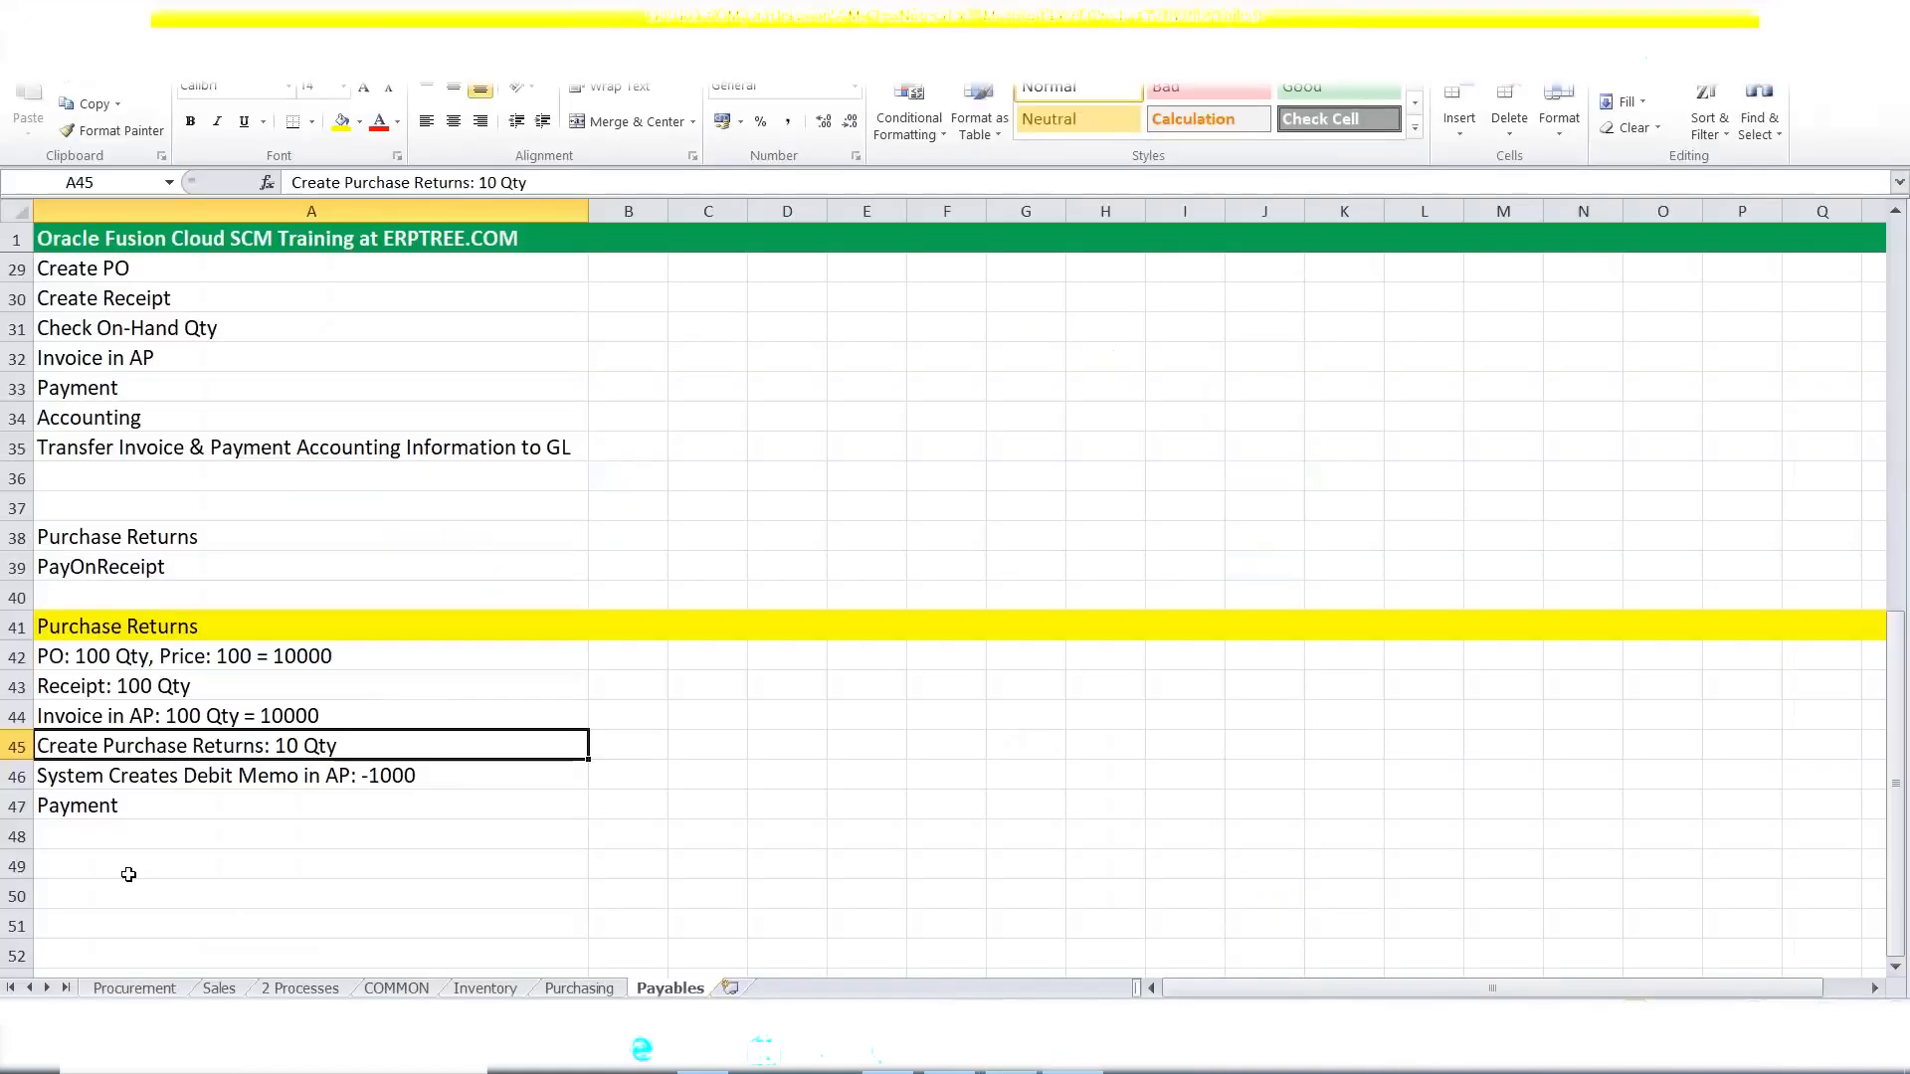
{"action": "left_click", "coordinate": [100, 857]}
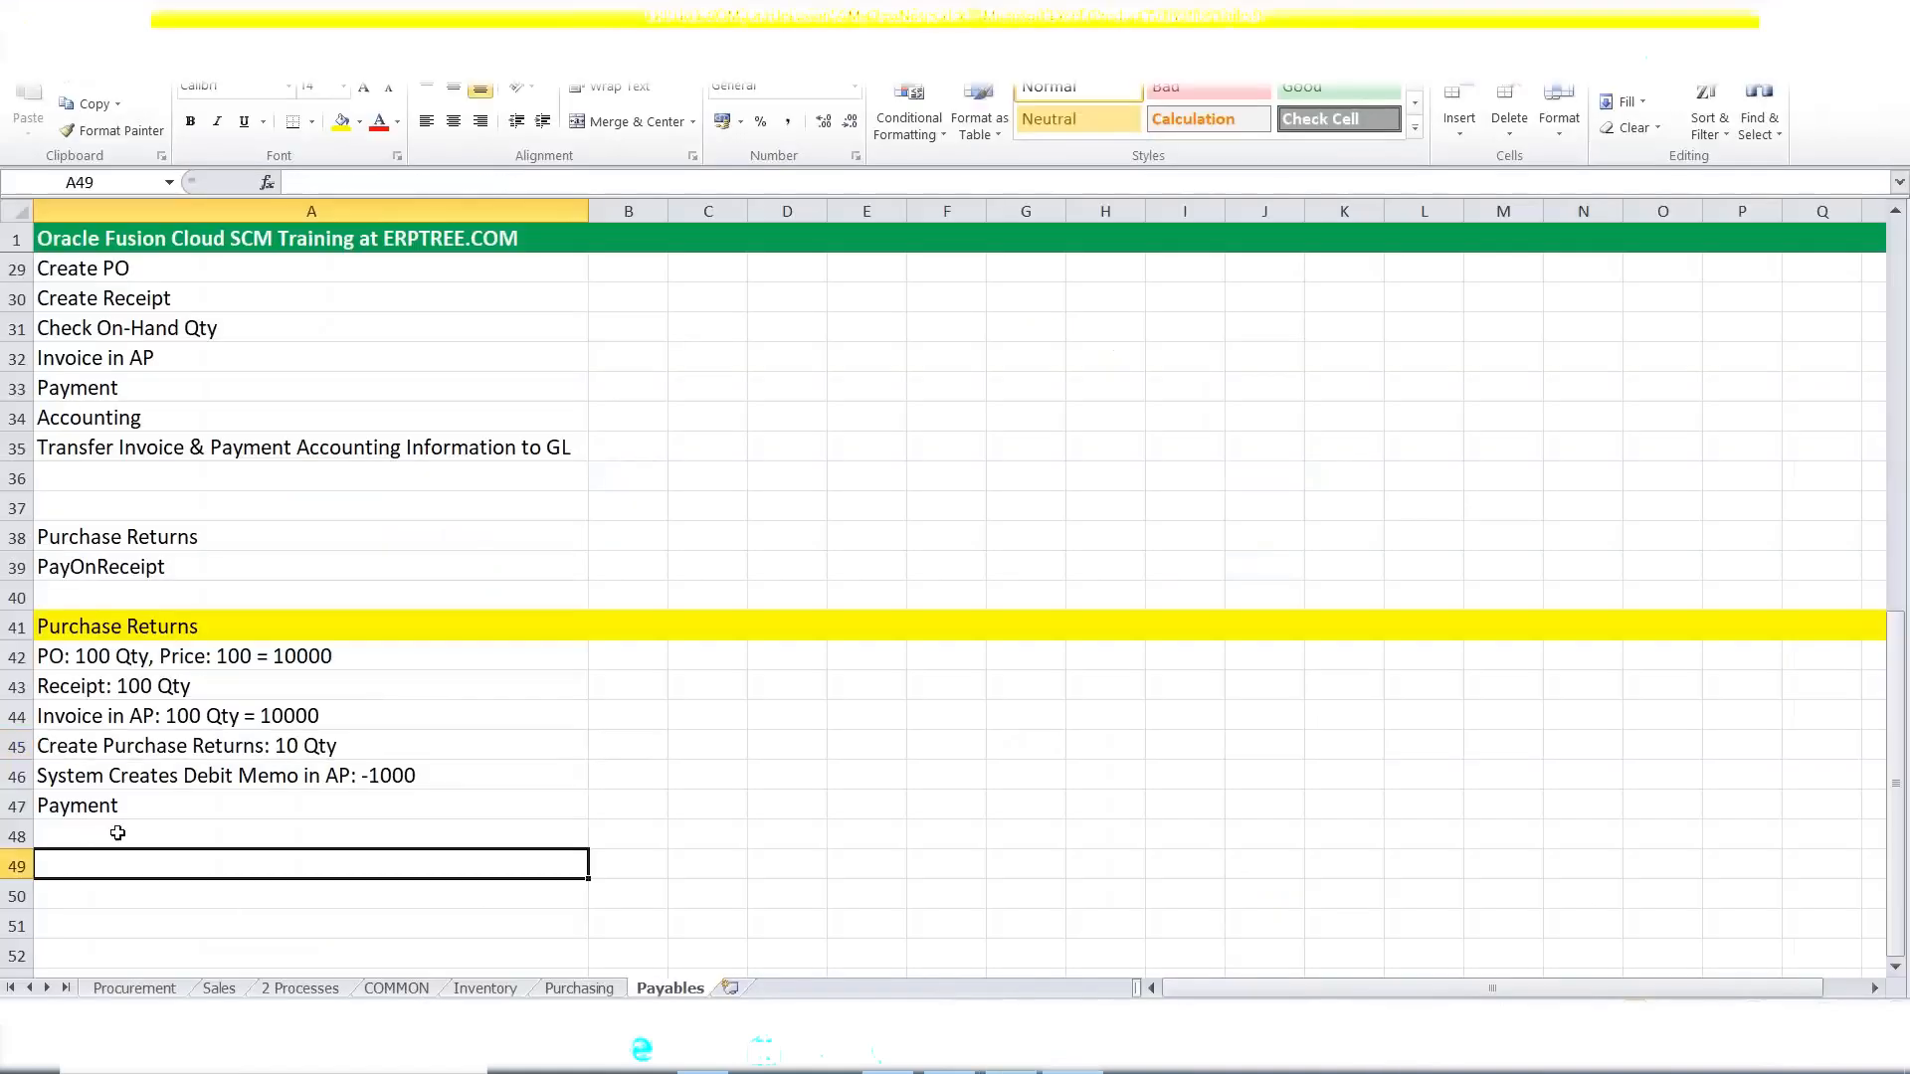
{"action": "left_click_drag", "start_coordinate": [95, 658], "coordinate": [96, 806]}
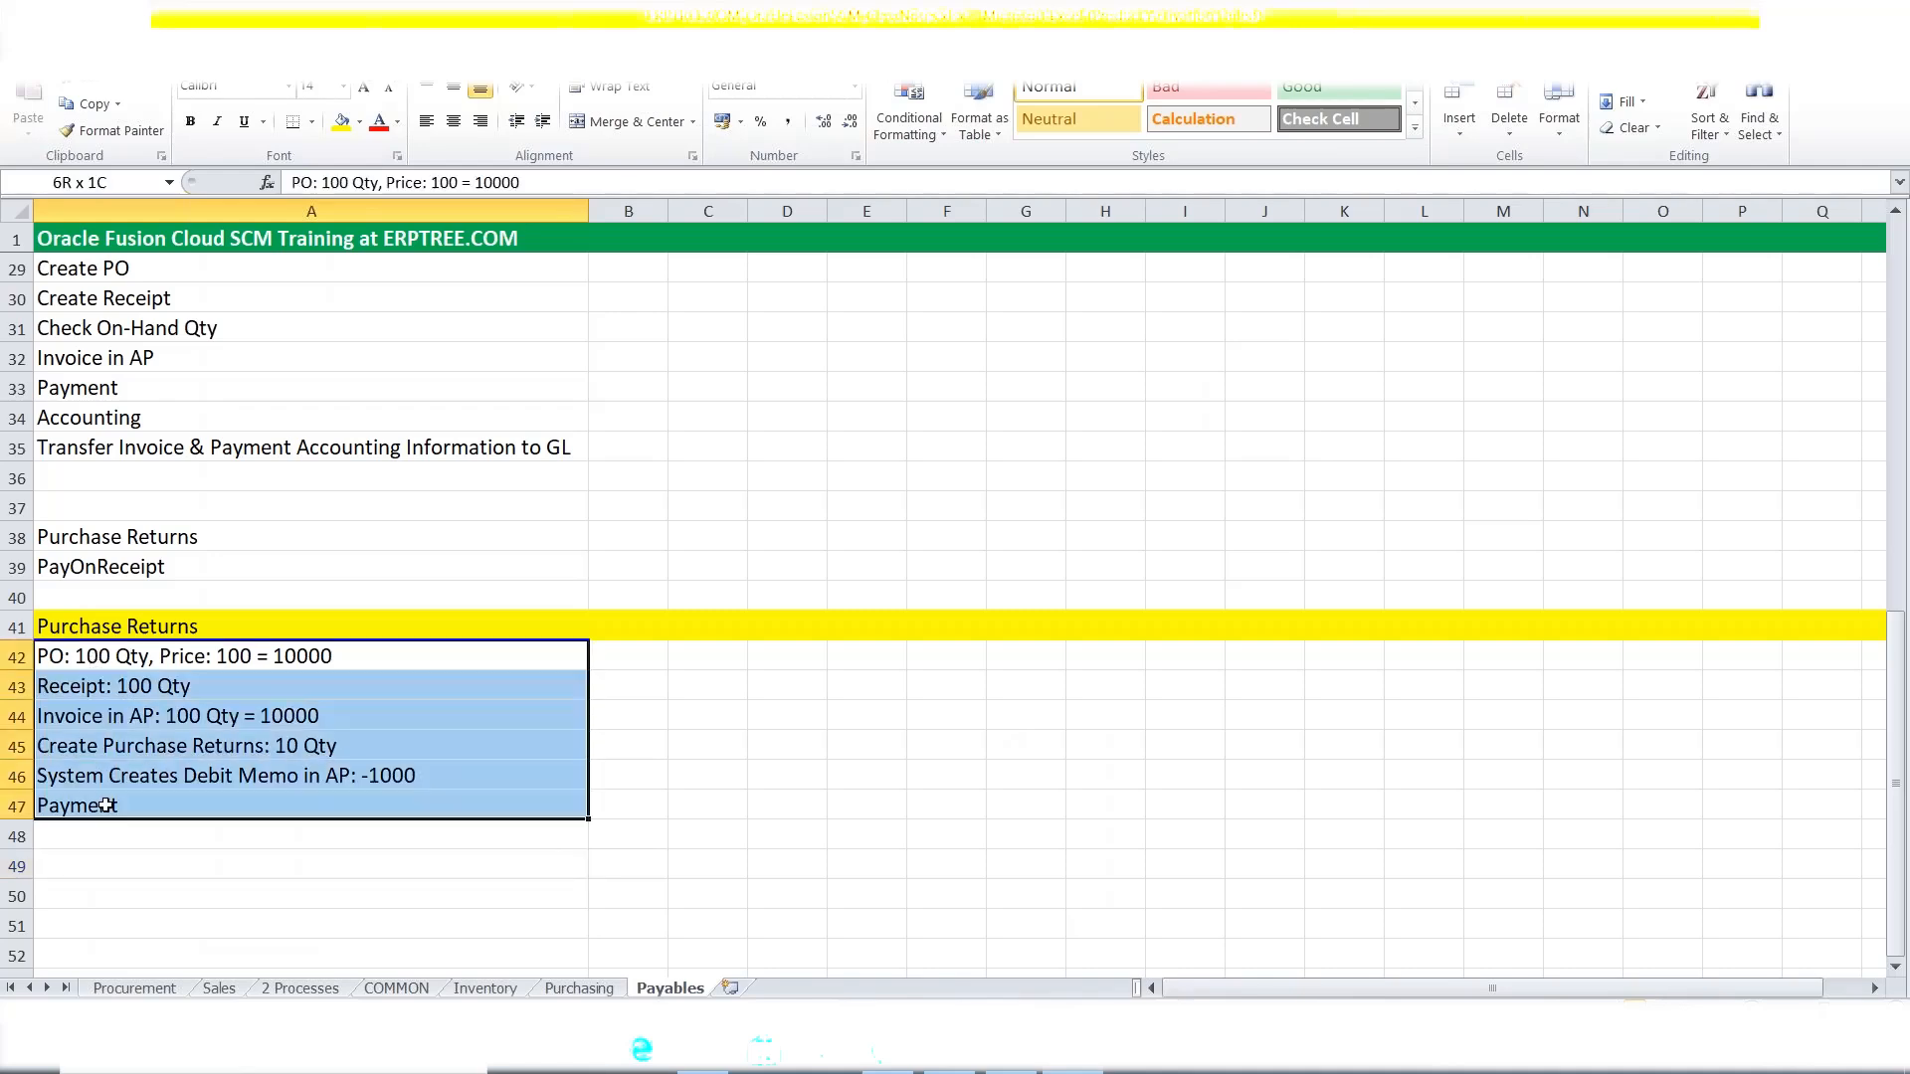
{"action": "key", "text": "ctrl+c"}
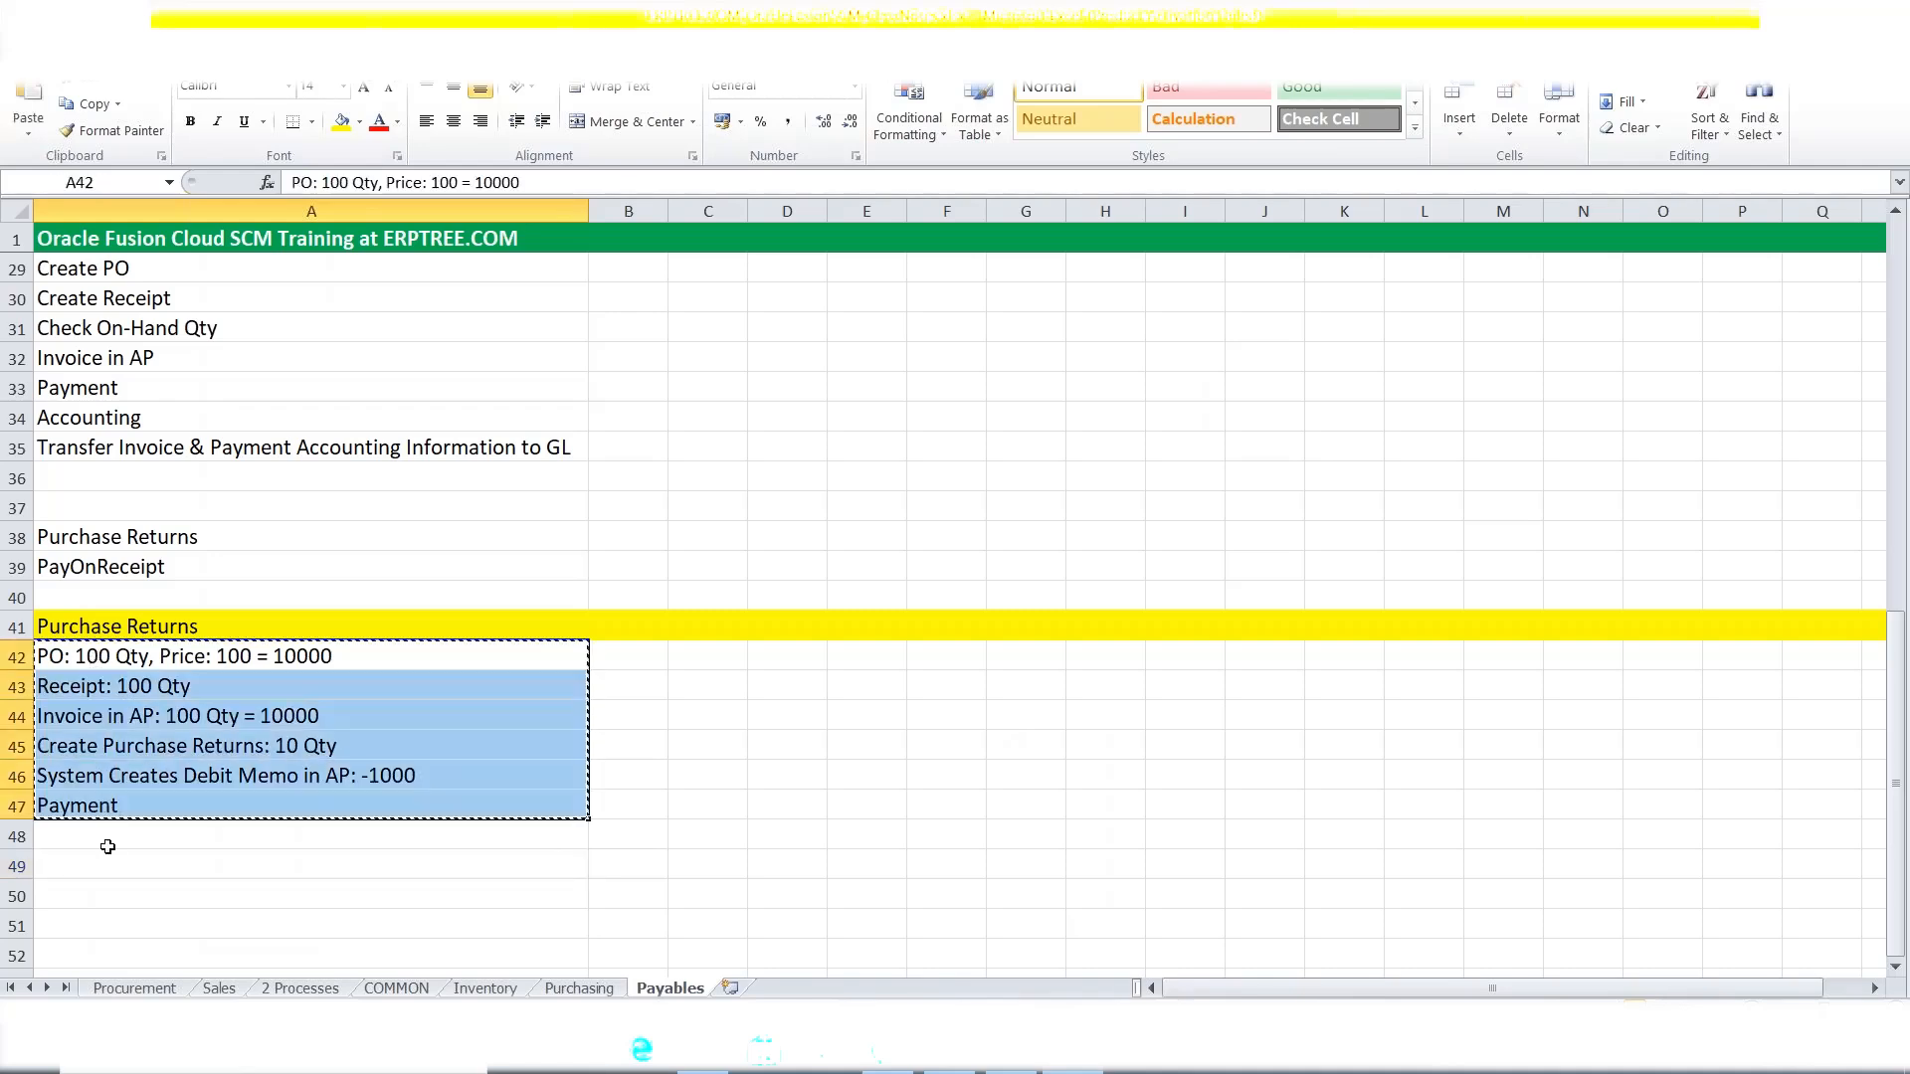
{"action": "left_click", "coordinate": [87, 721]}
{"action": "key", "text": "ctrl+v"}
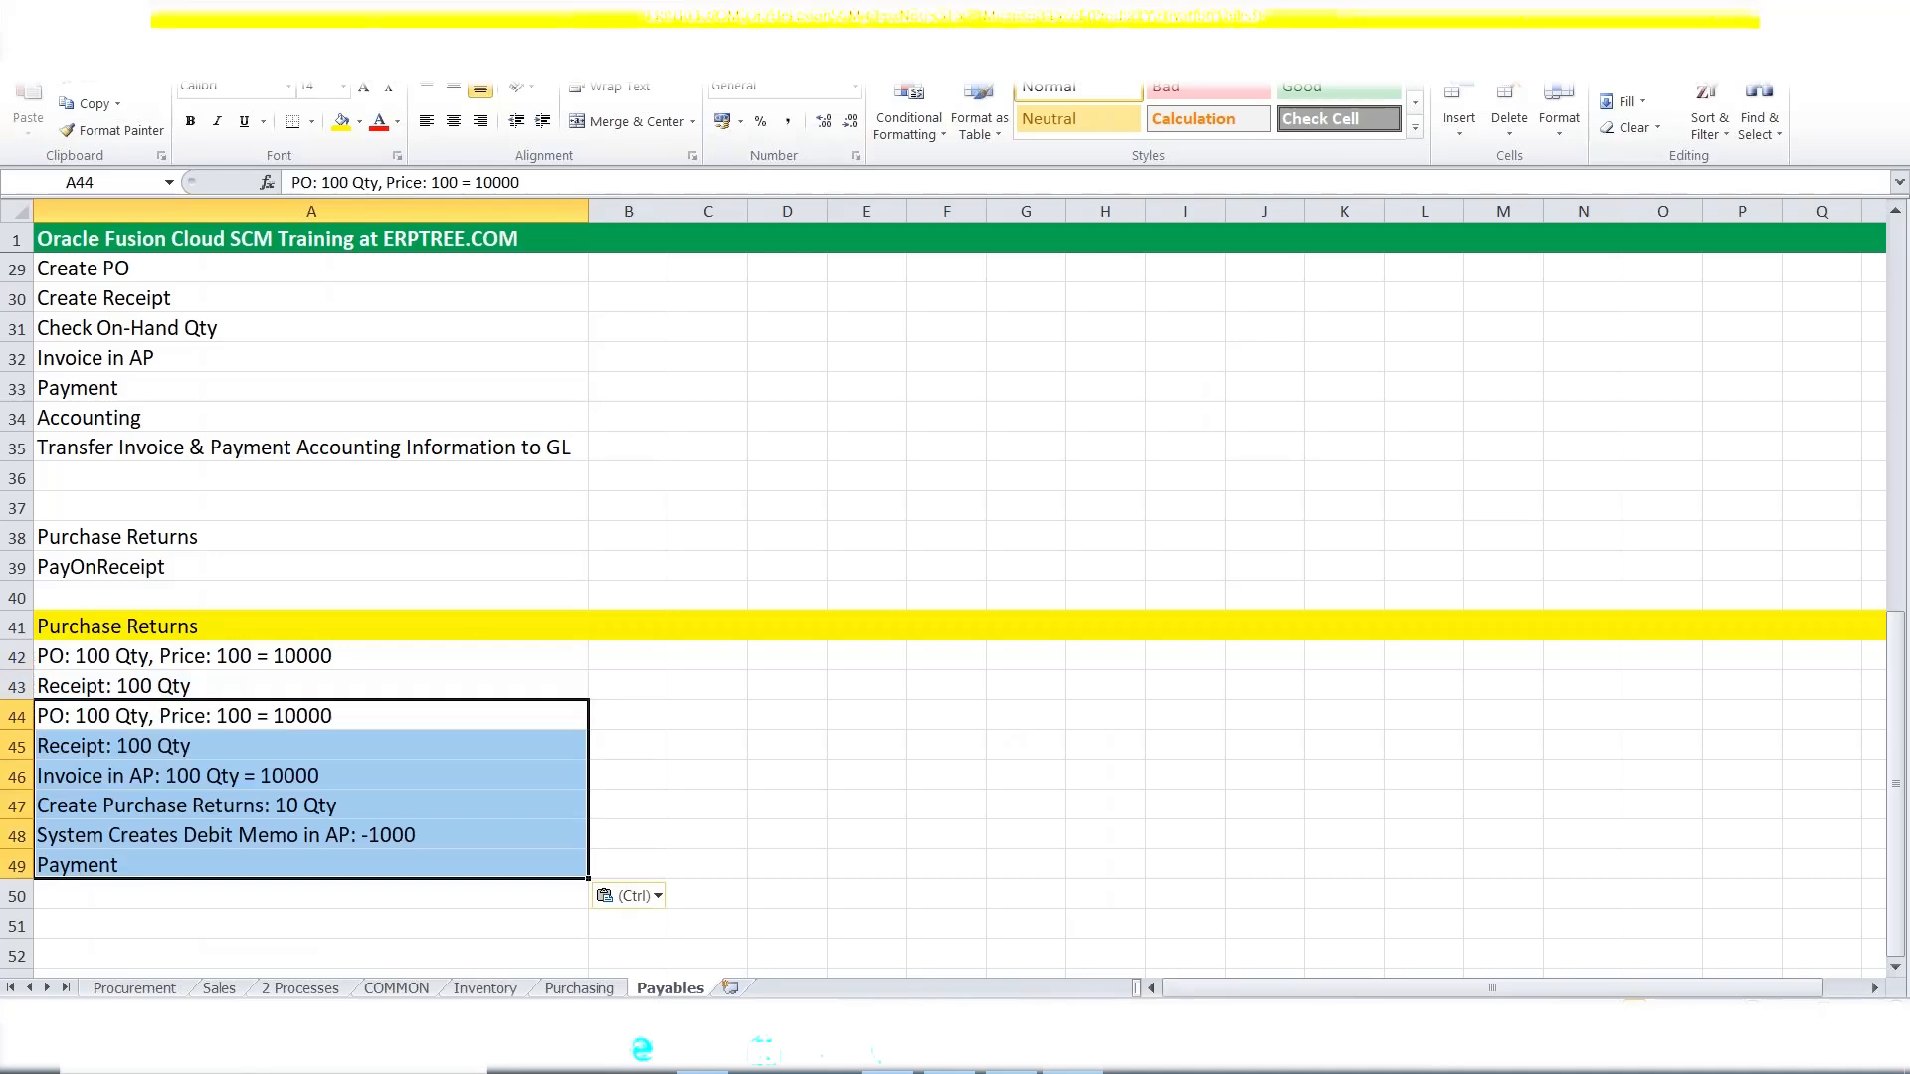
Clear the leftover contents of A42:A43 so both rows are blank.
{"action": "left_click", "coordinate": [118, 660]}
{"action": "mouse_move", "coordinate": [118, 660]}
{"action": "left_mouse_down"}
{"action": "mouse_move", "coordinate": [125, 714]}
{"action": "mouse_move", "coordinate": [127, 688]}
{"action": "left_mouse_up"}
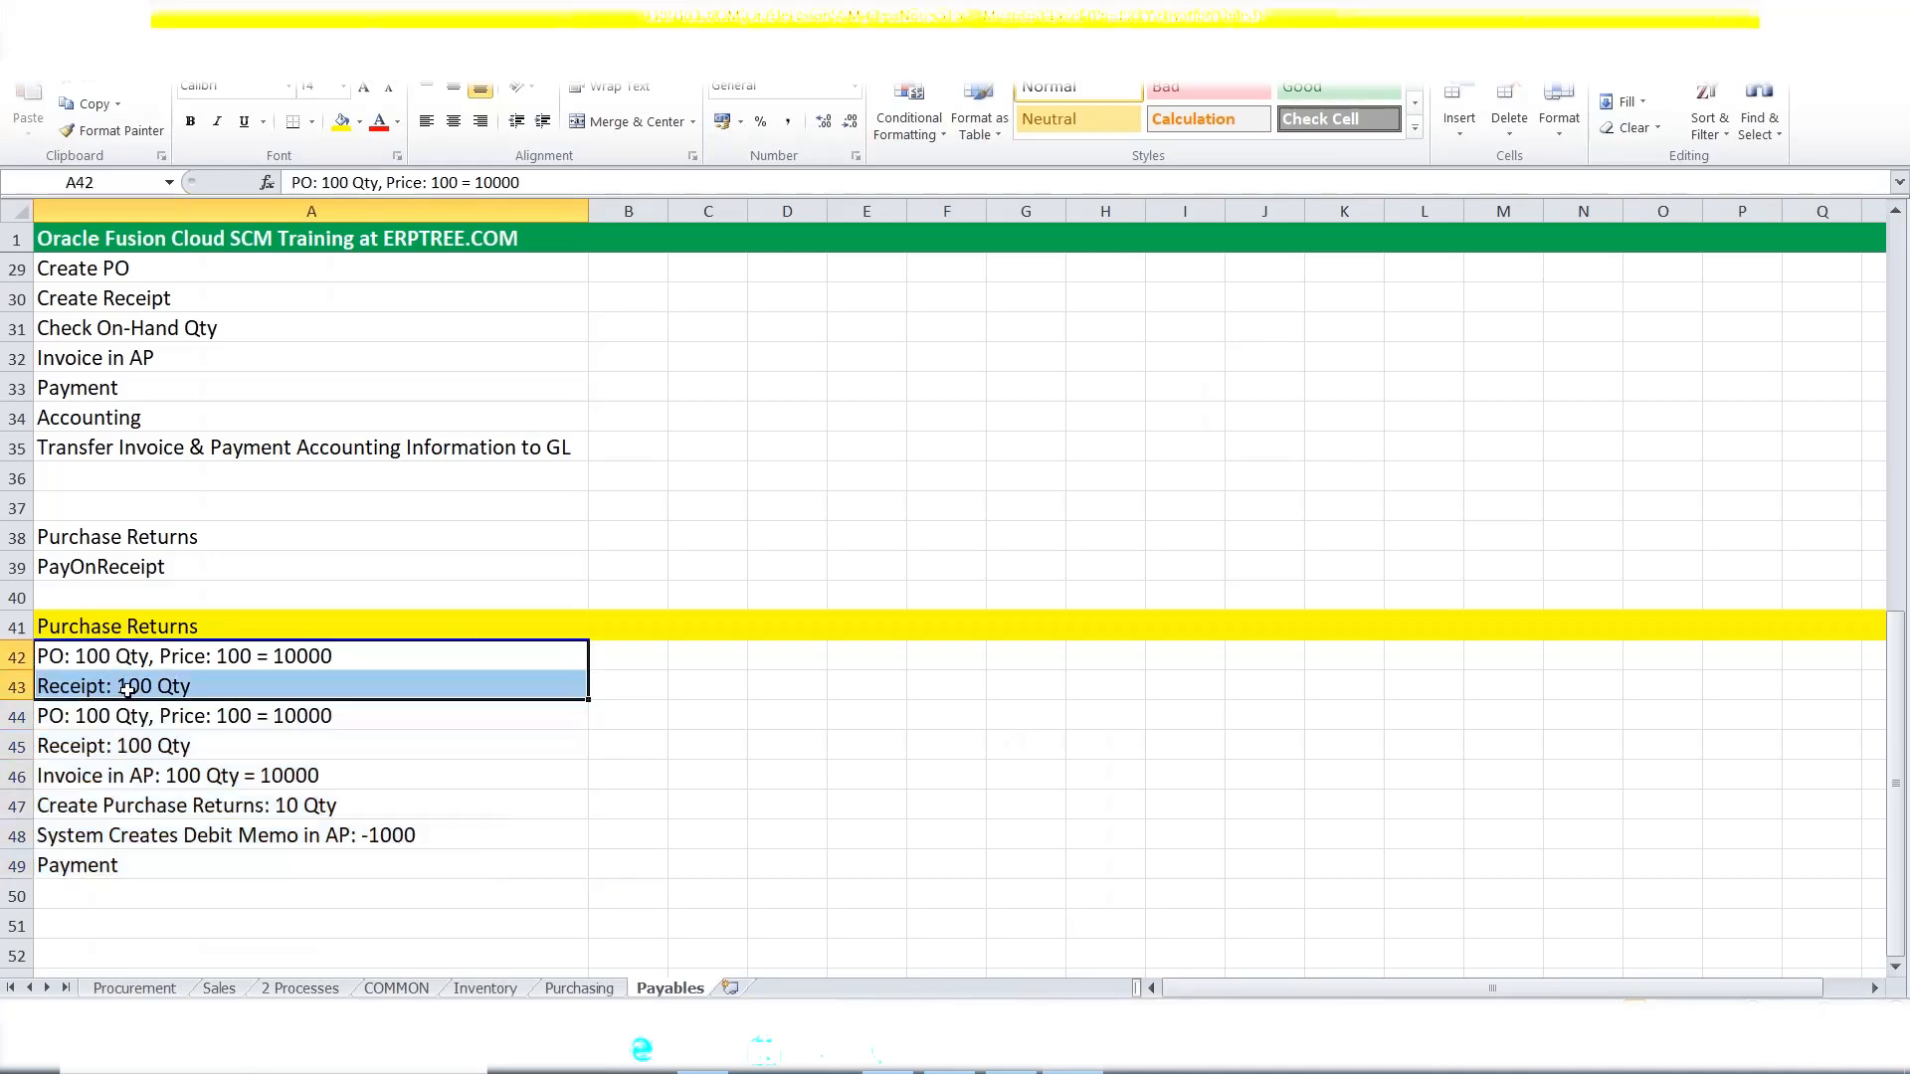
{"action": "key", "text": "Delete"}
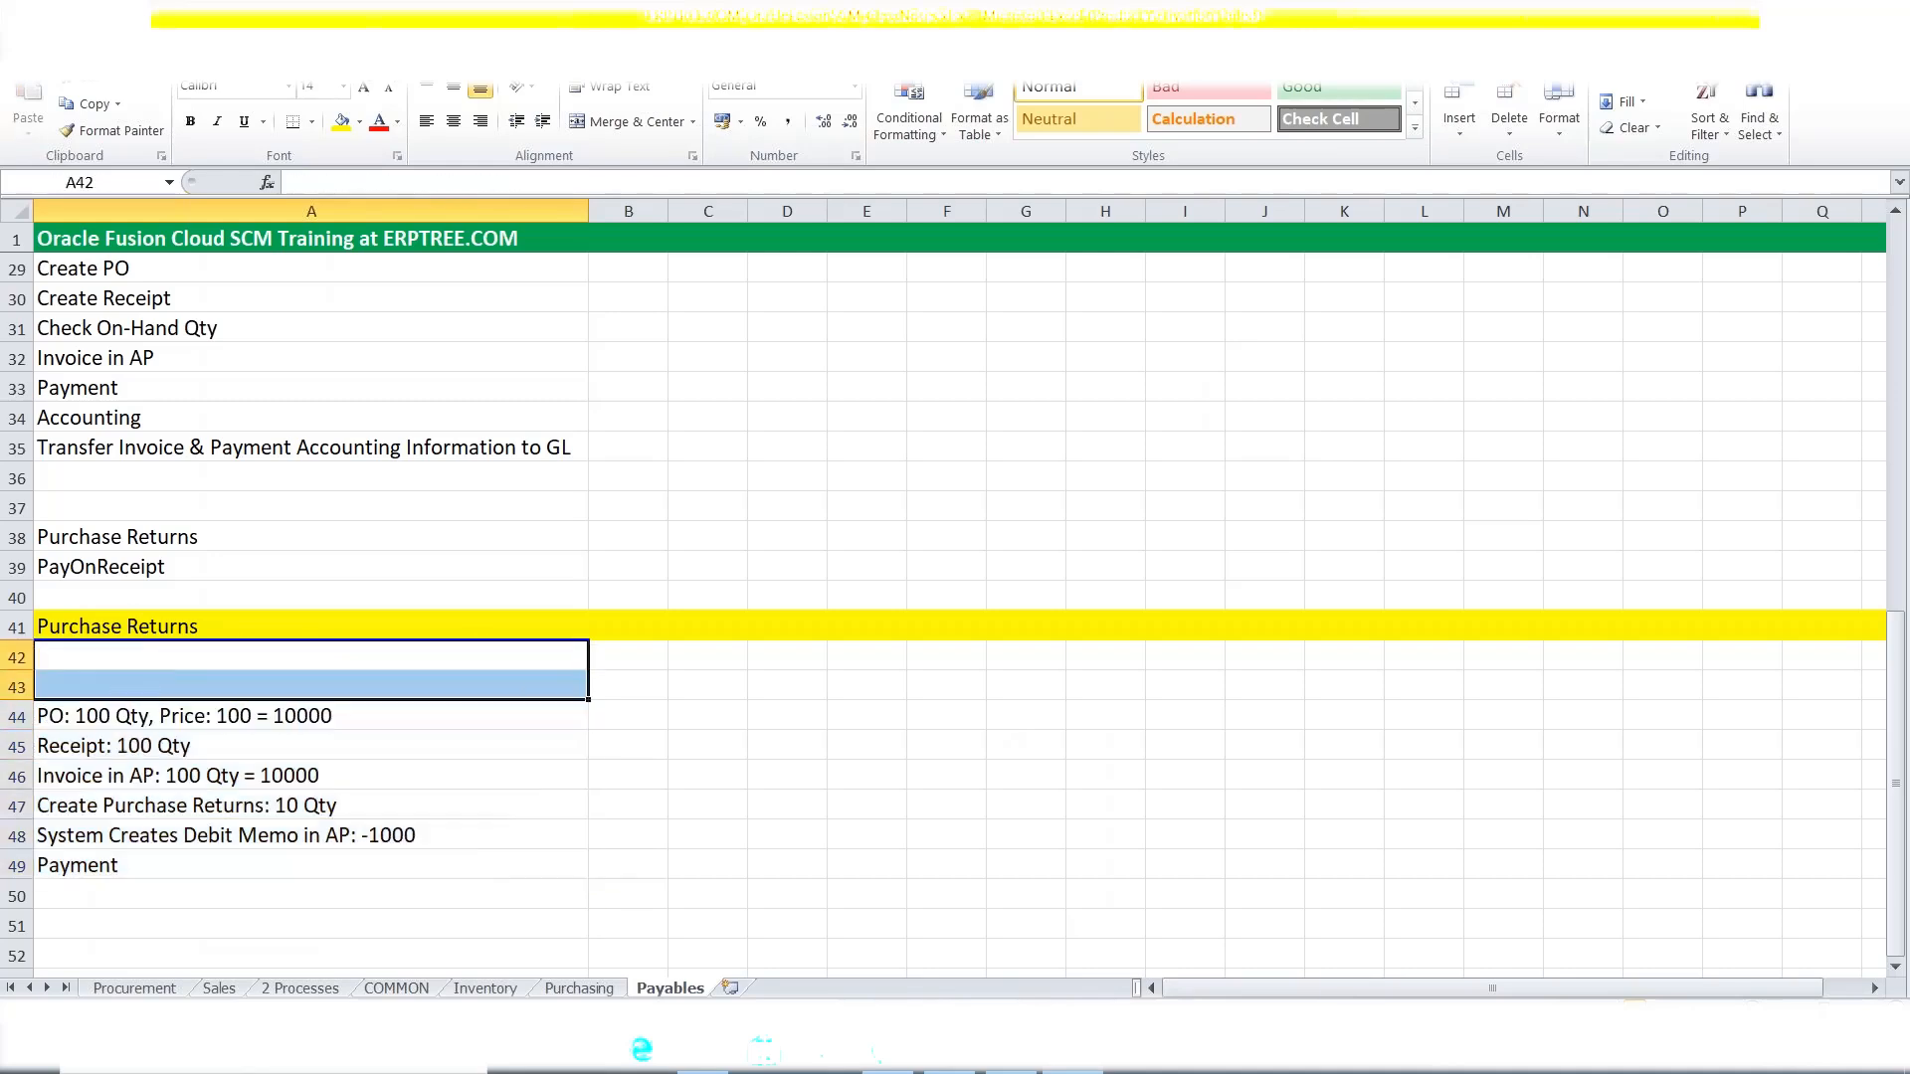
{"action": "left_click", "coordinate": [126, 661]}
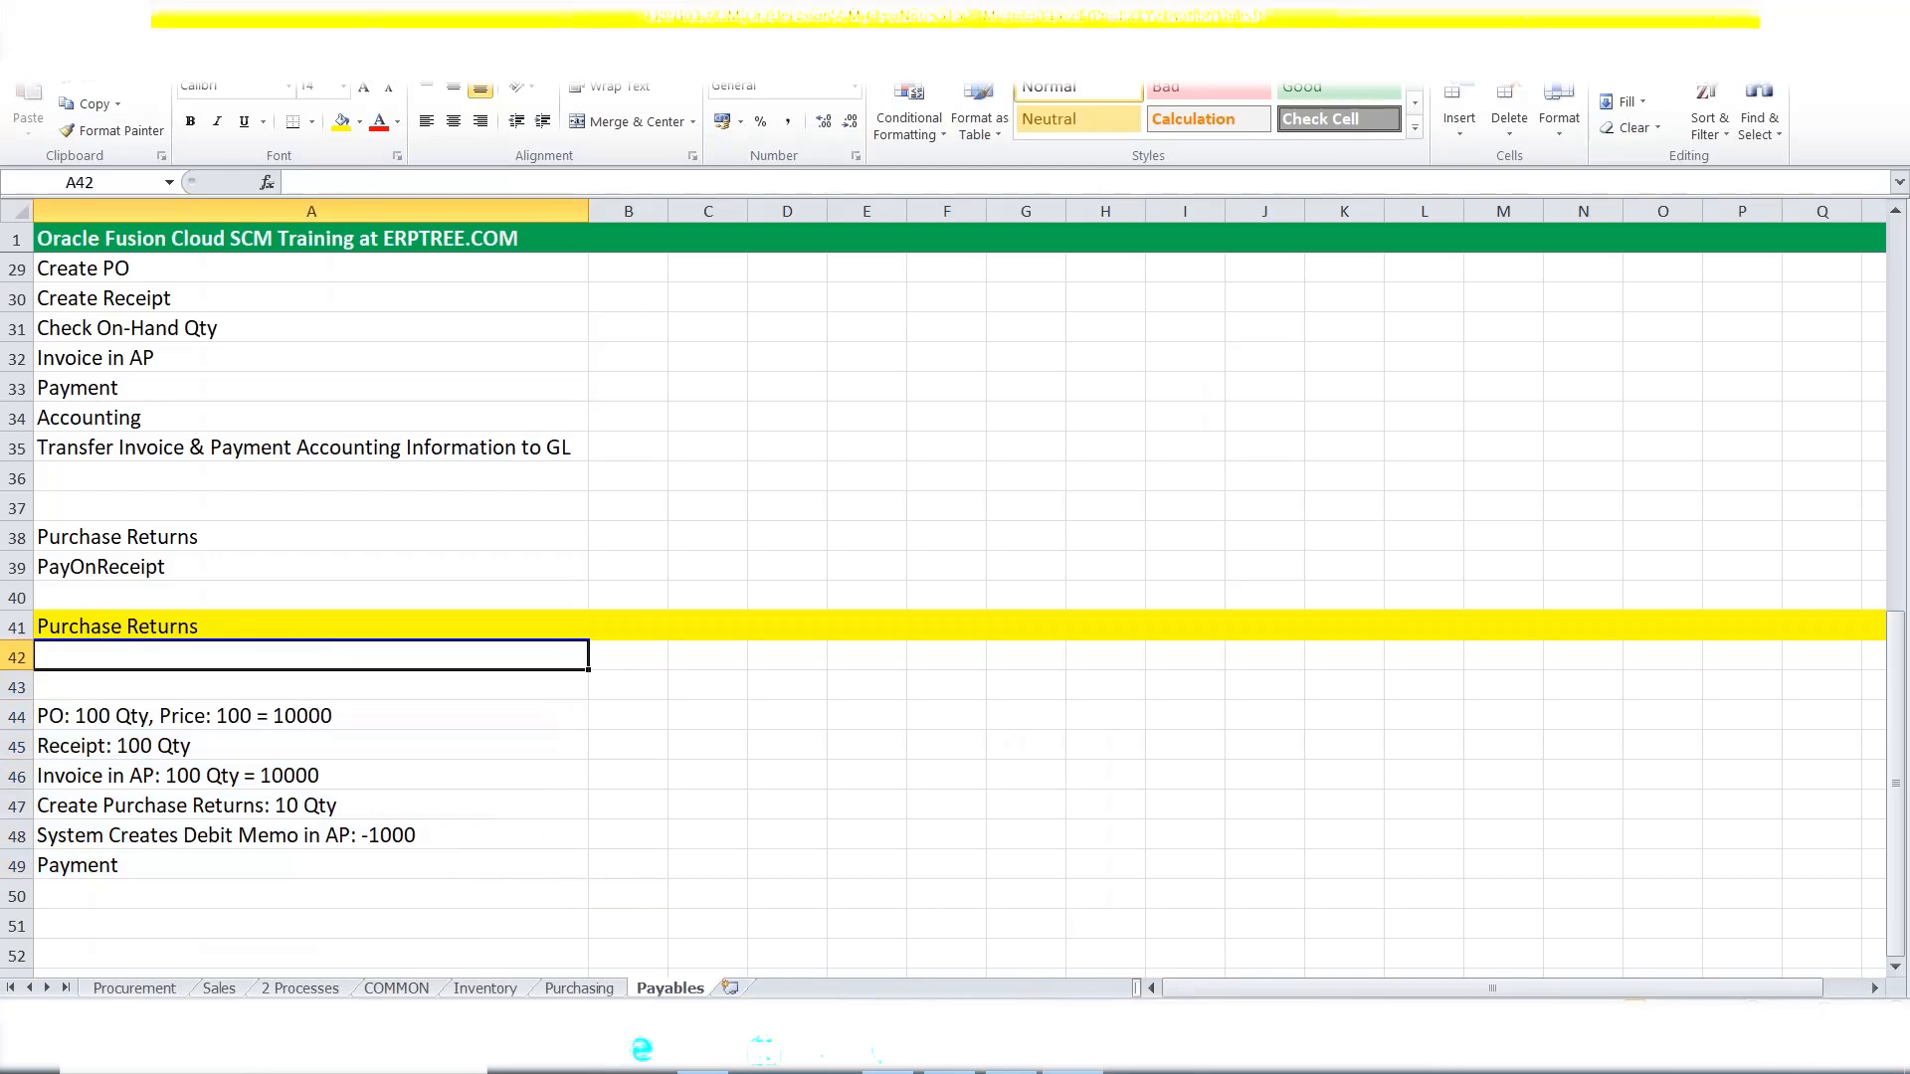
{"action": "left_click", "coordinate": [1012, 1070]}
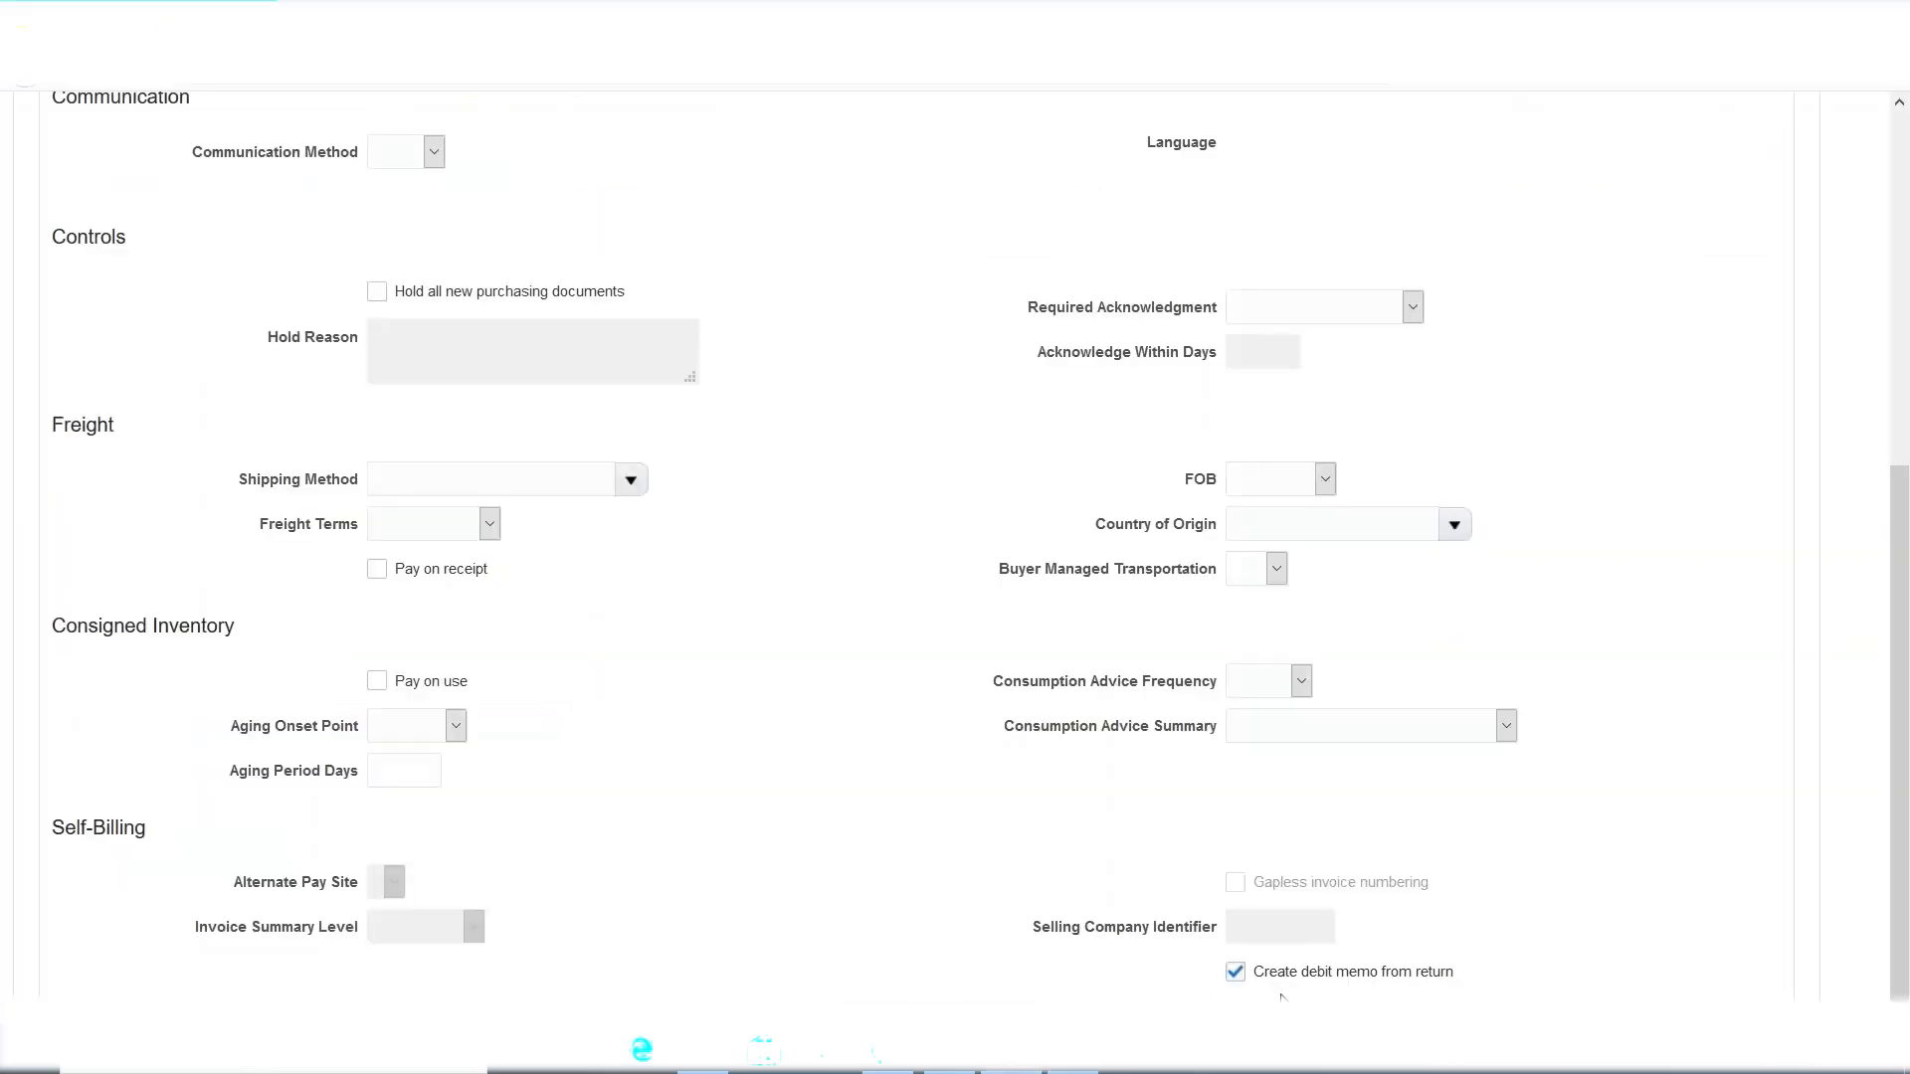
Enter the note 'Enable "Create Debit Memo from Returns" at Supplier Site' in A42.
{"action": "left_click", "coordinate": [1072, 1070]}
{"action": "type", "text": "e"}
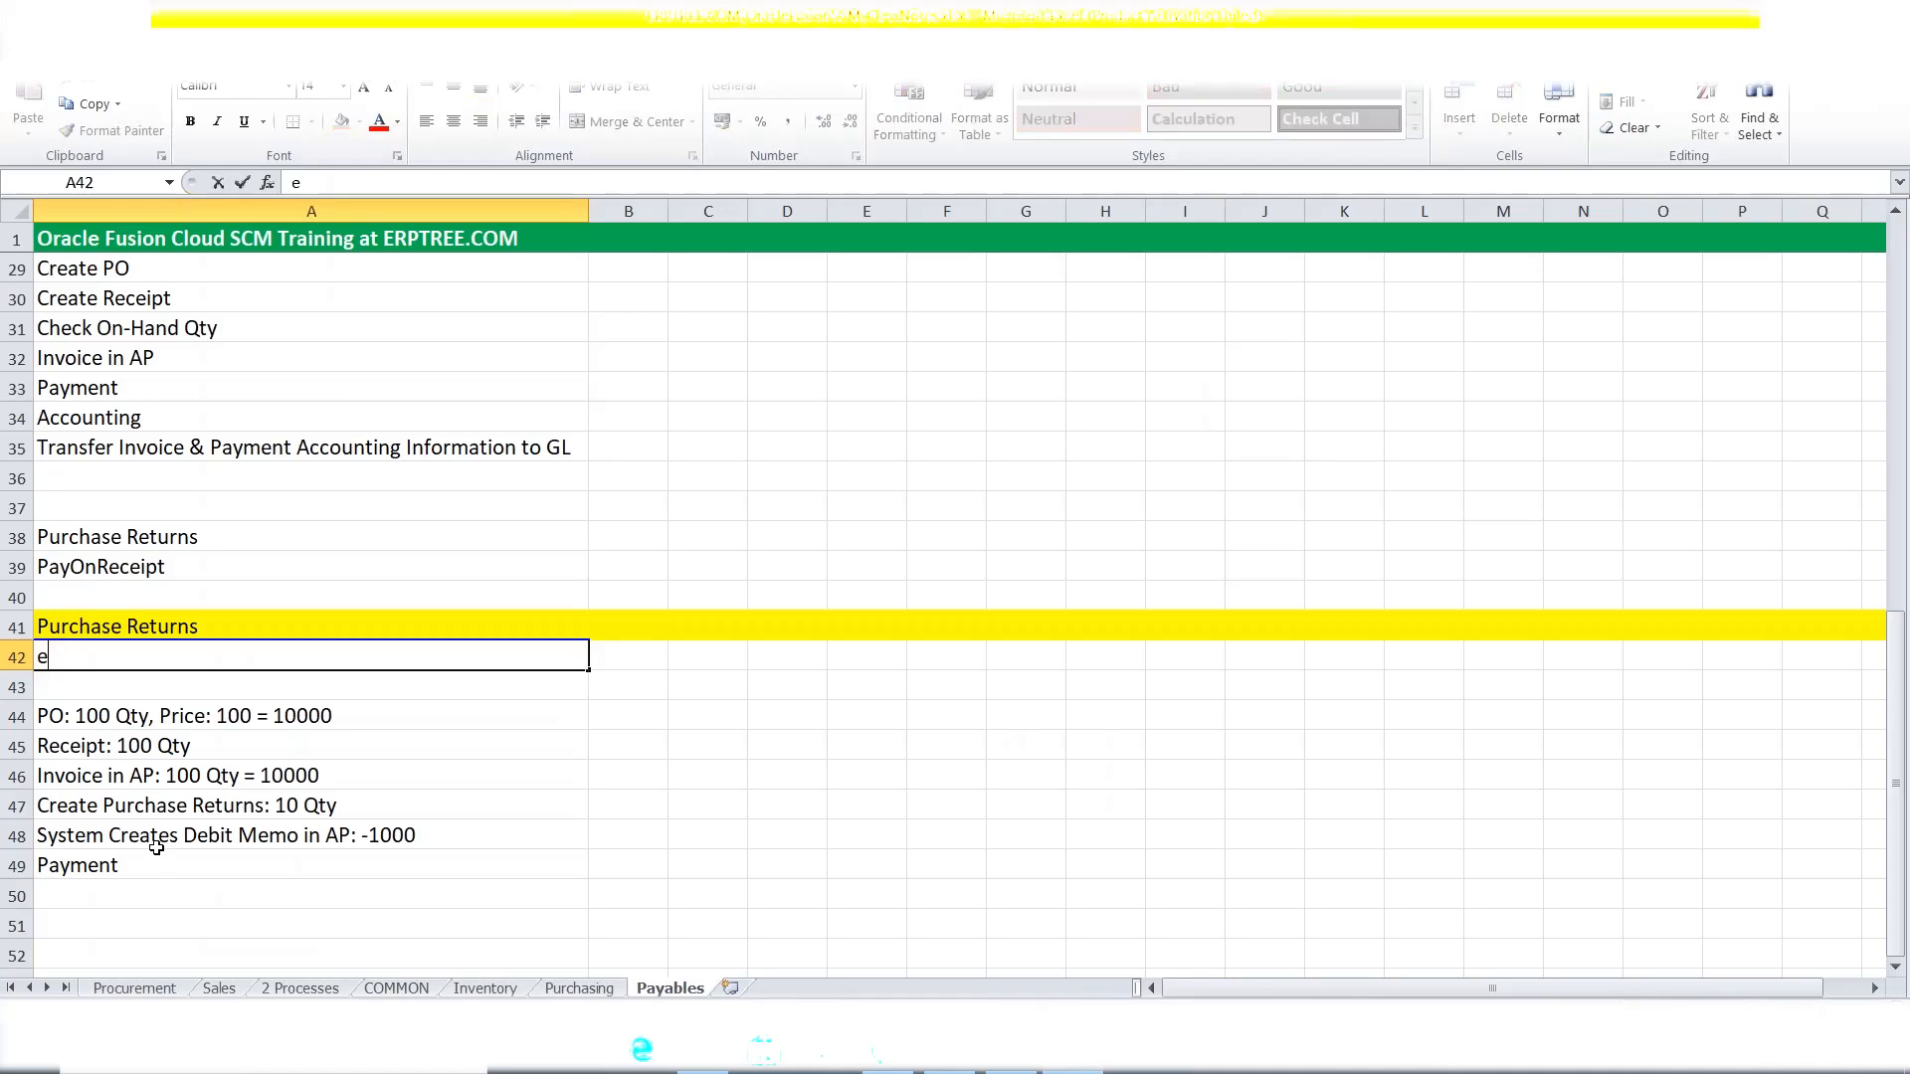
{"action": "type", "text": "Enable \"Create De"}
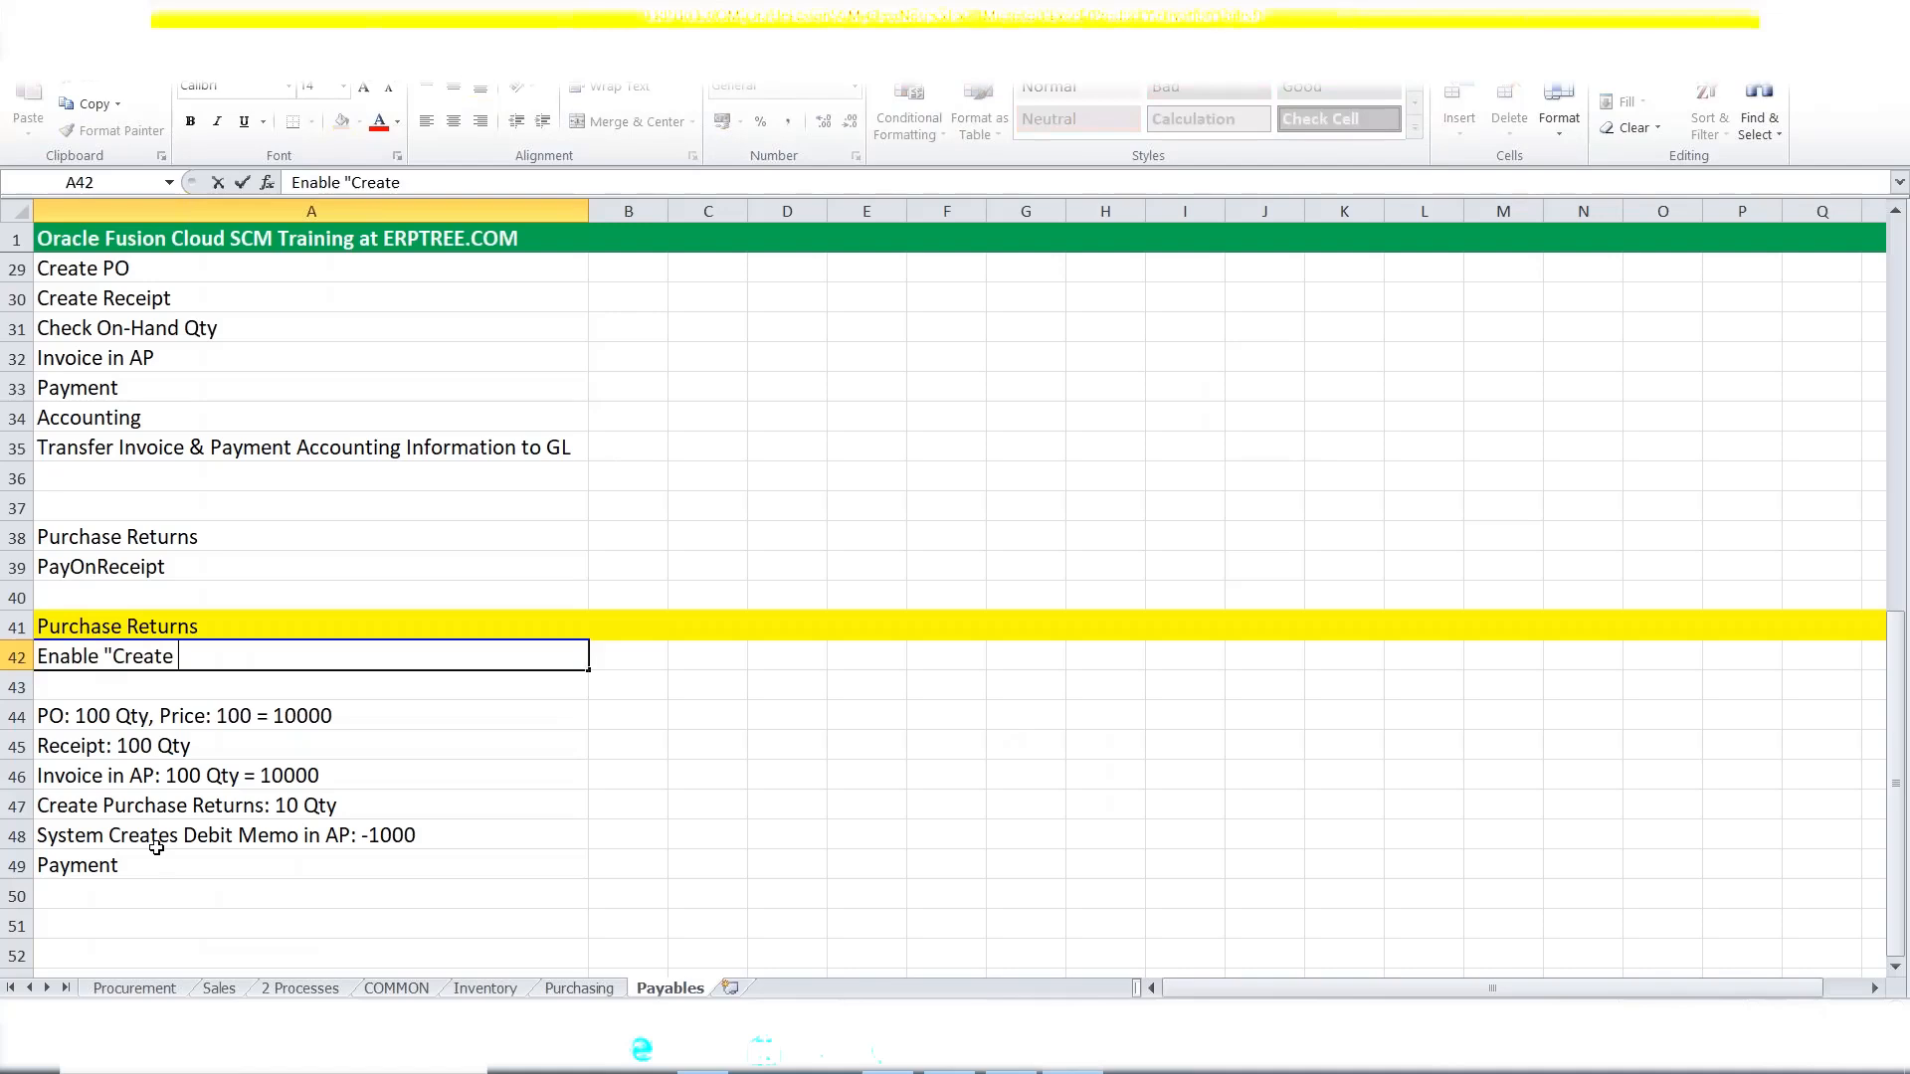
{"action": "type", "text": "bit Memo from "}
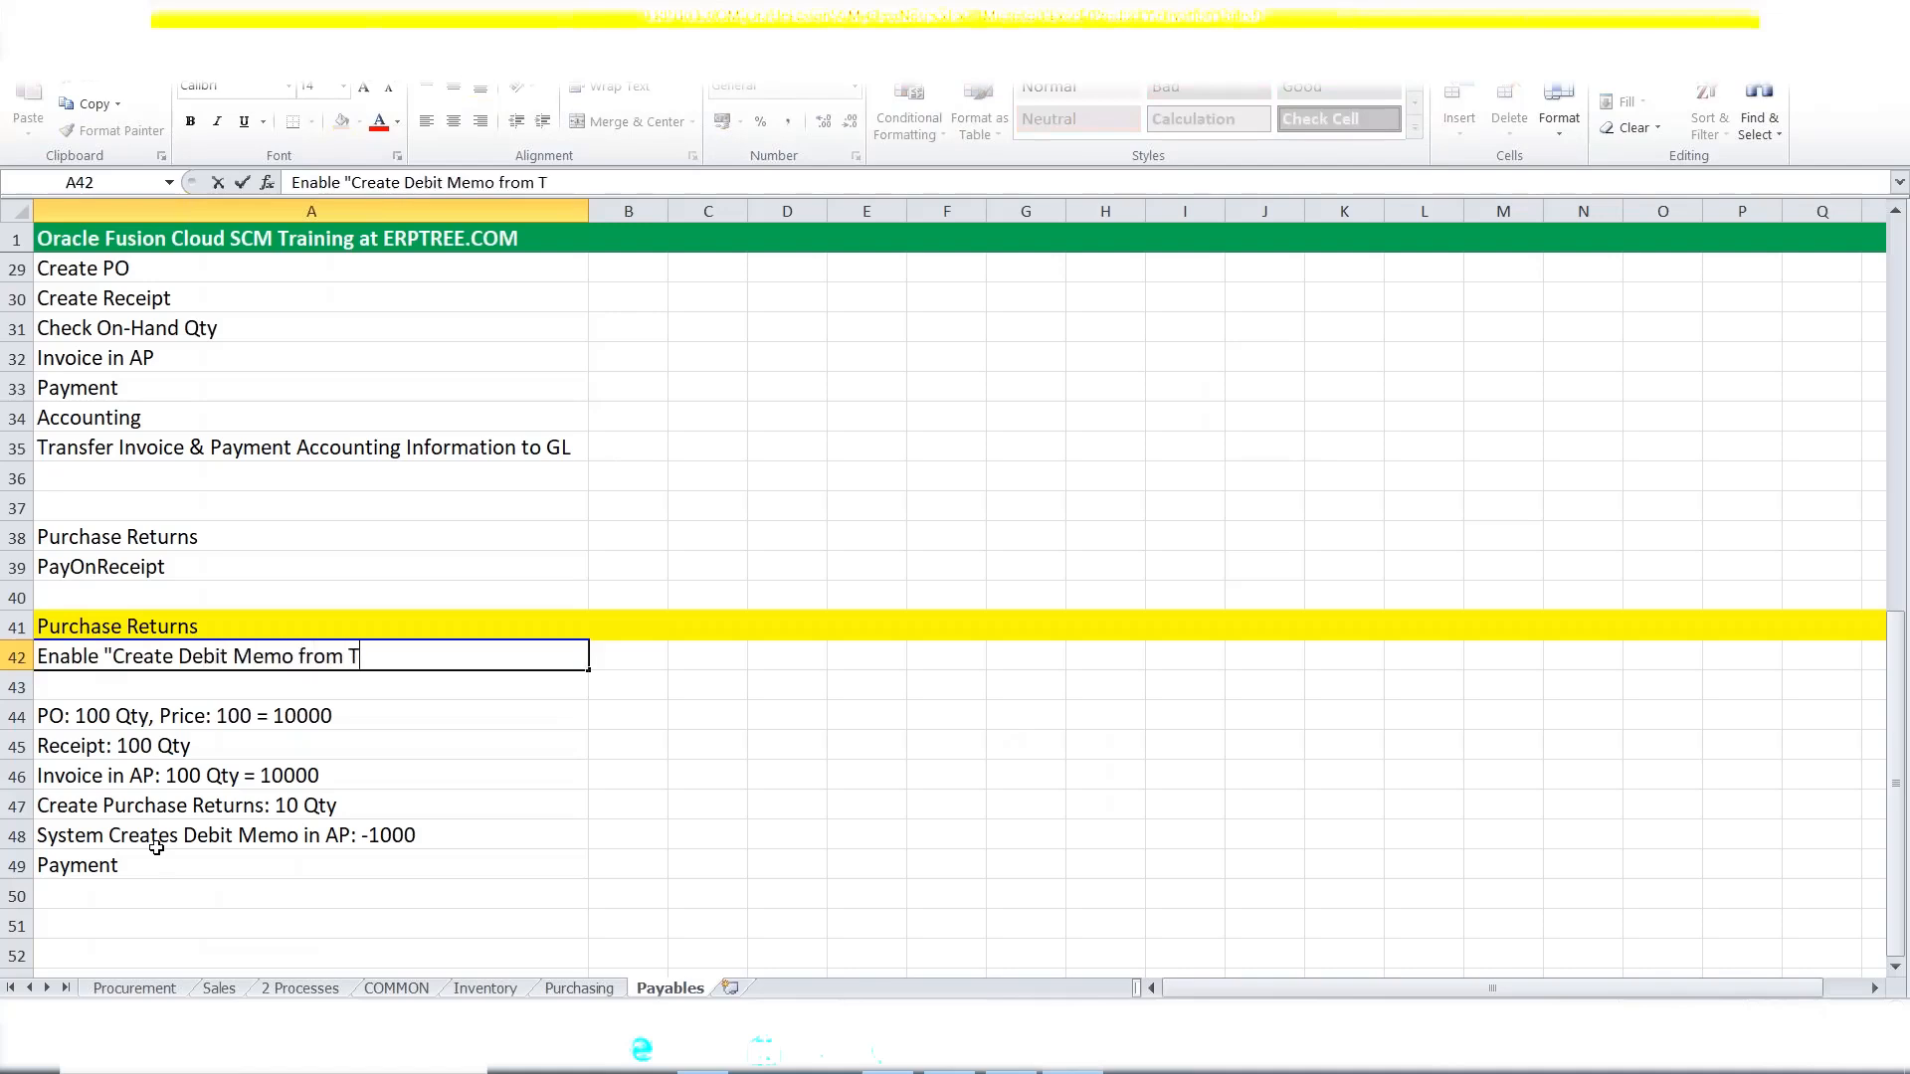
{"action": "type", "text": "Return"}
{"action": "type", "text": "s fr"}
{"action": "key", "text": "BackSpace"}
{"action": "key", "text": "BackSpace"}
{"action": "type", "text": "at Supplier Site"}
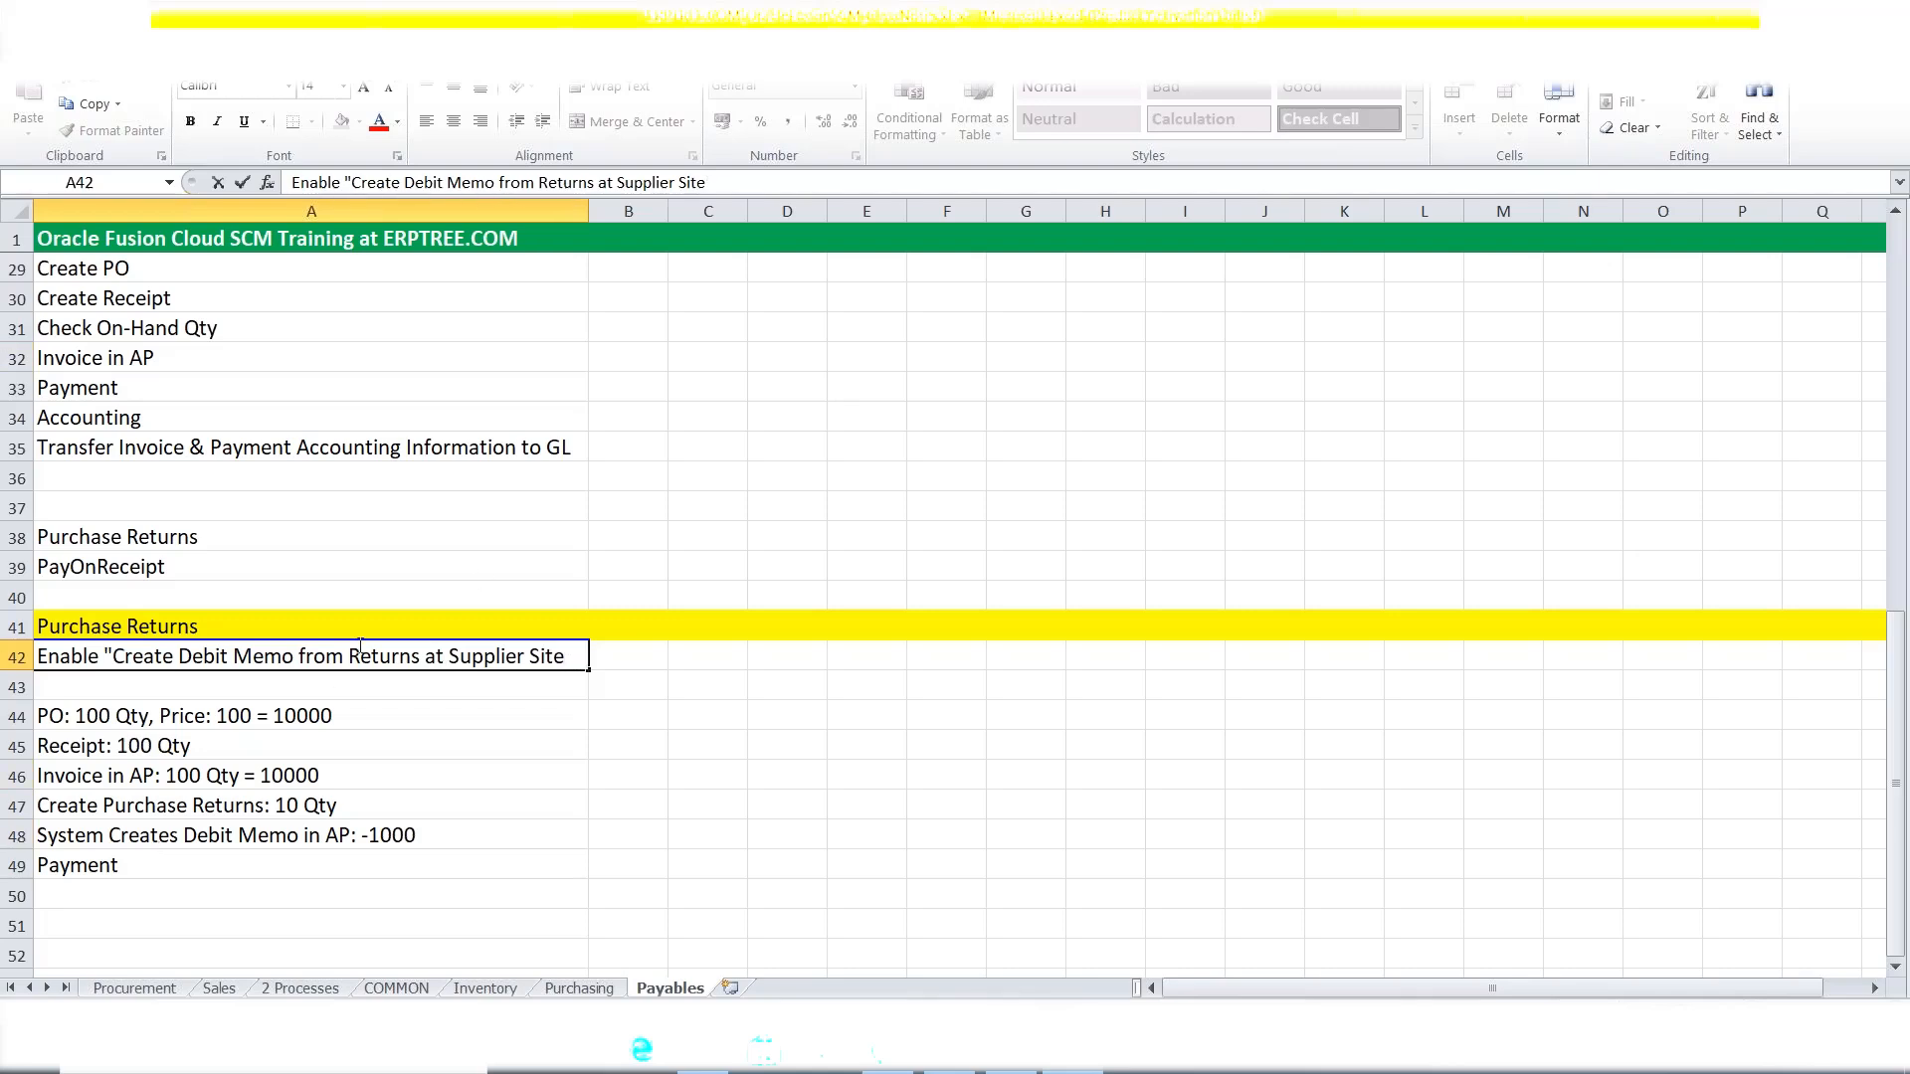
{"action": "type", "text": "\""}
{"action": "key", "text": "ctrl+Return"}
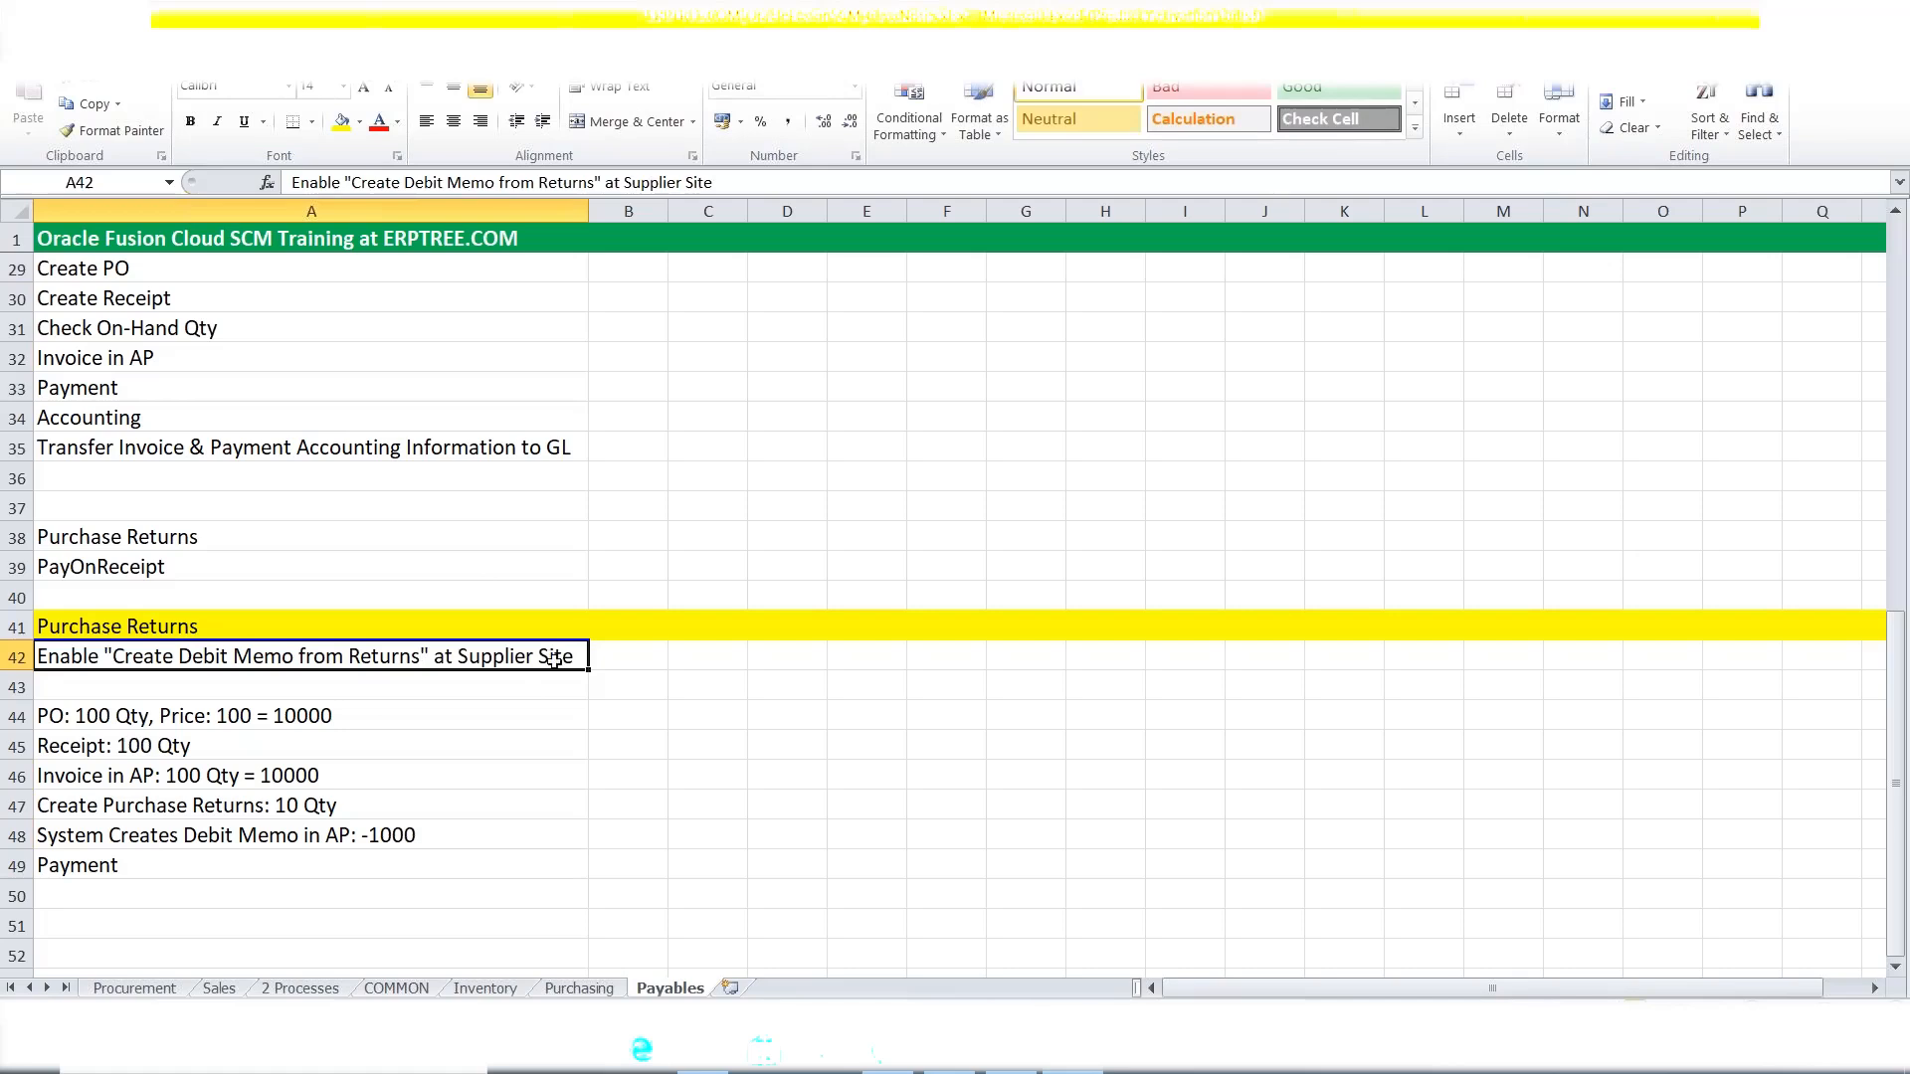
Review the note and the invoice, return and debit memo steps below it, then return to the supplier site.
{"action": "left_click", "coordinate": [159, 843]}
{"action": "left_click", "coordinate": [187, 797]}
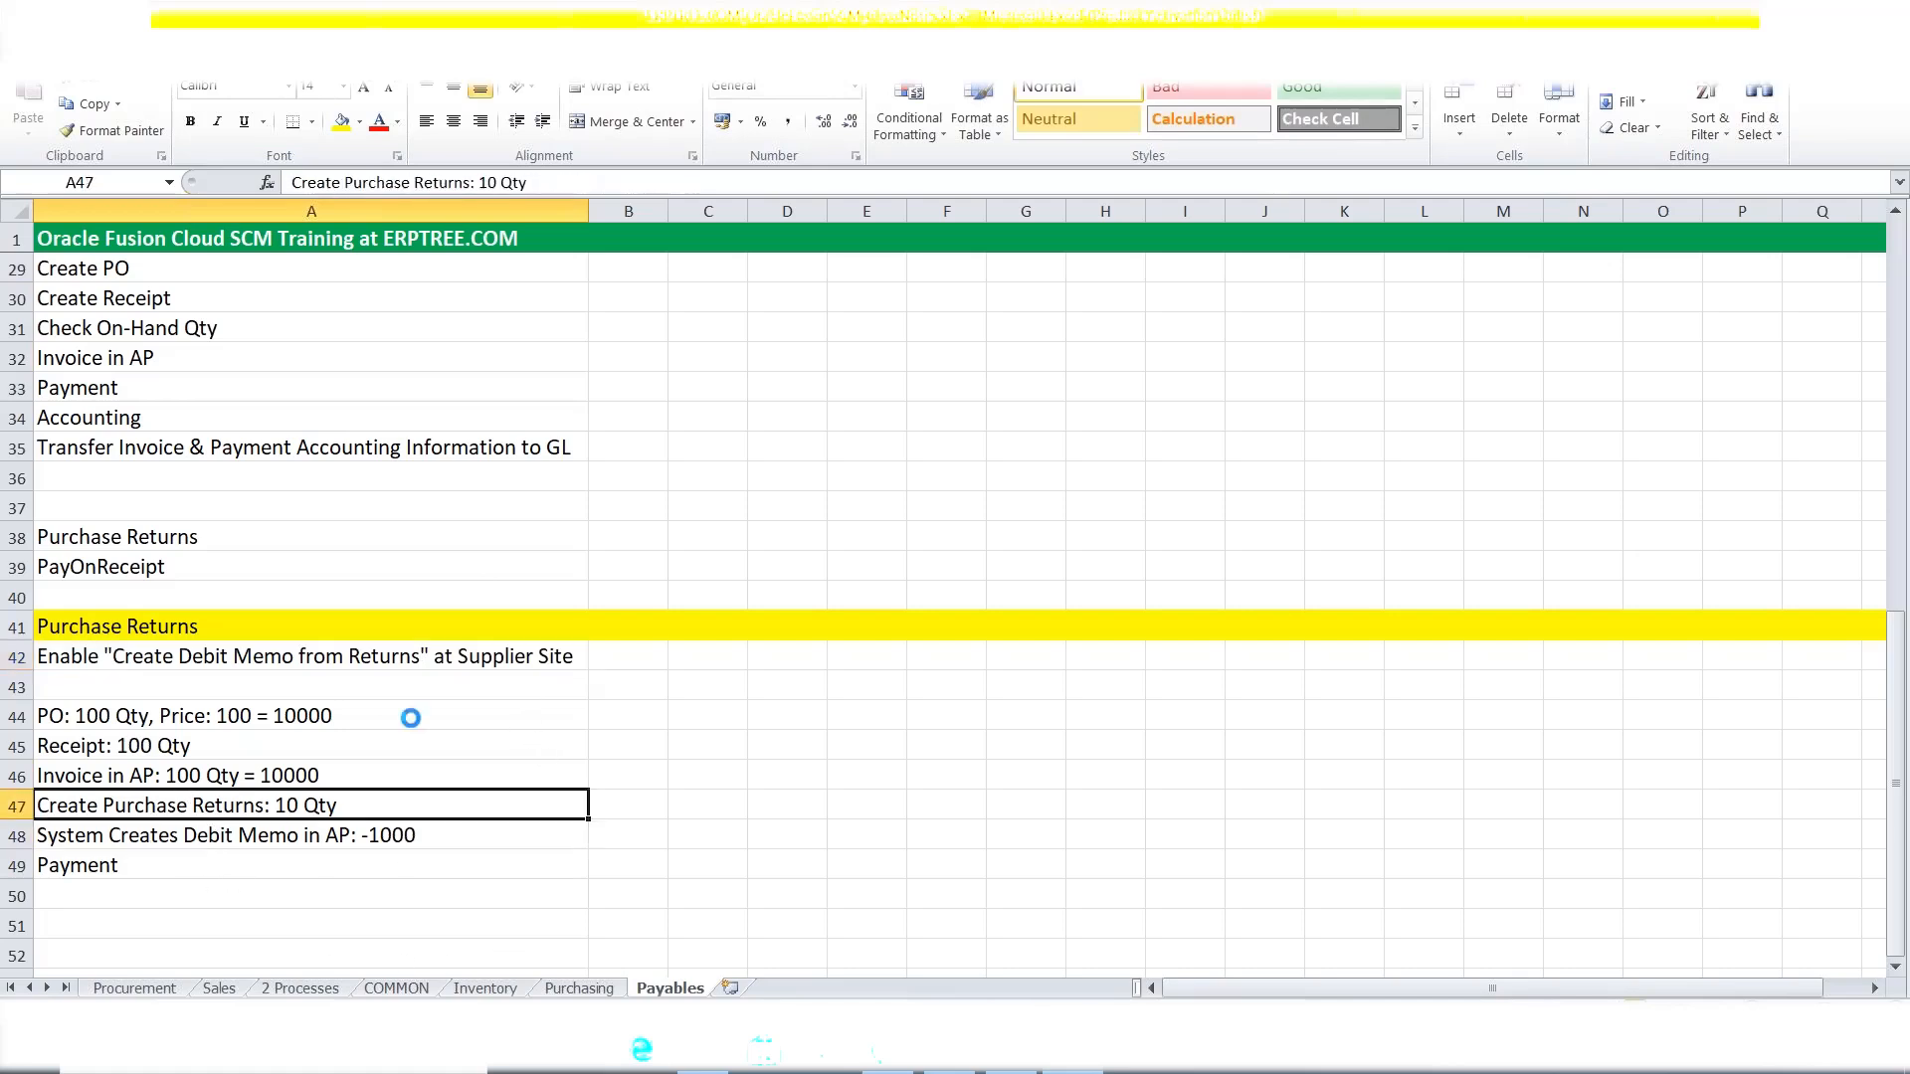
{"action": "left_click", "coordinate": [374, 665]}
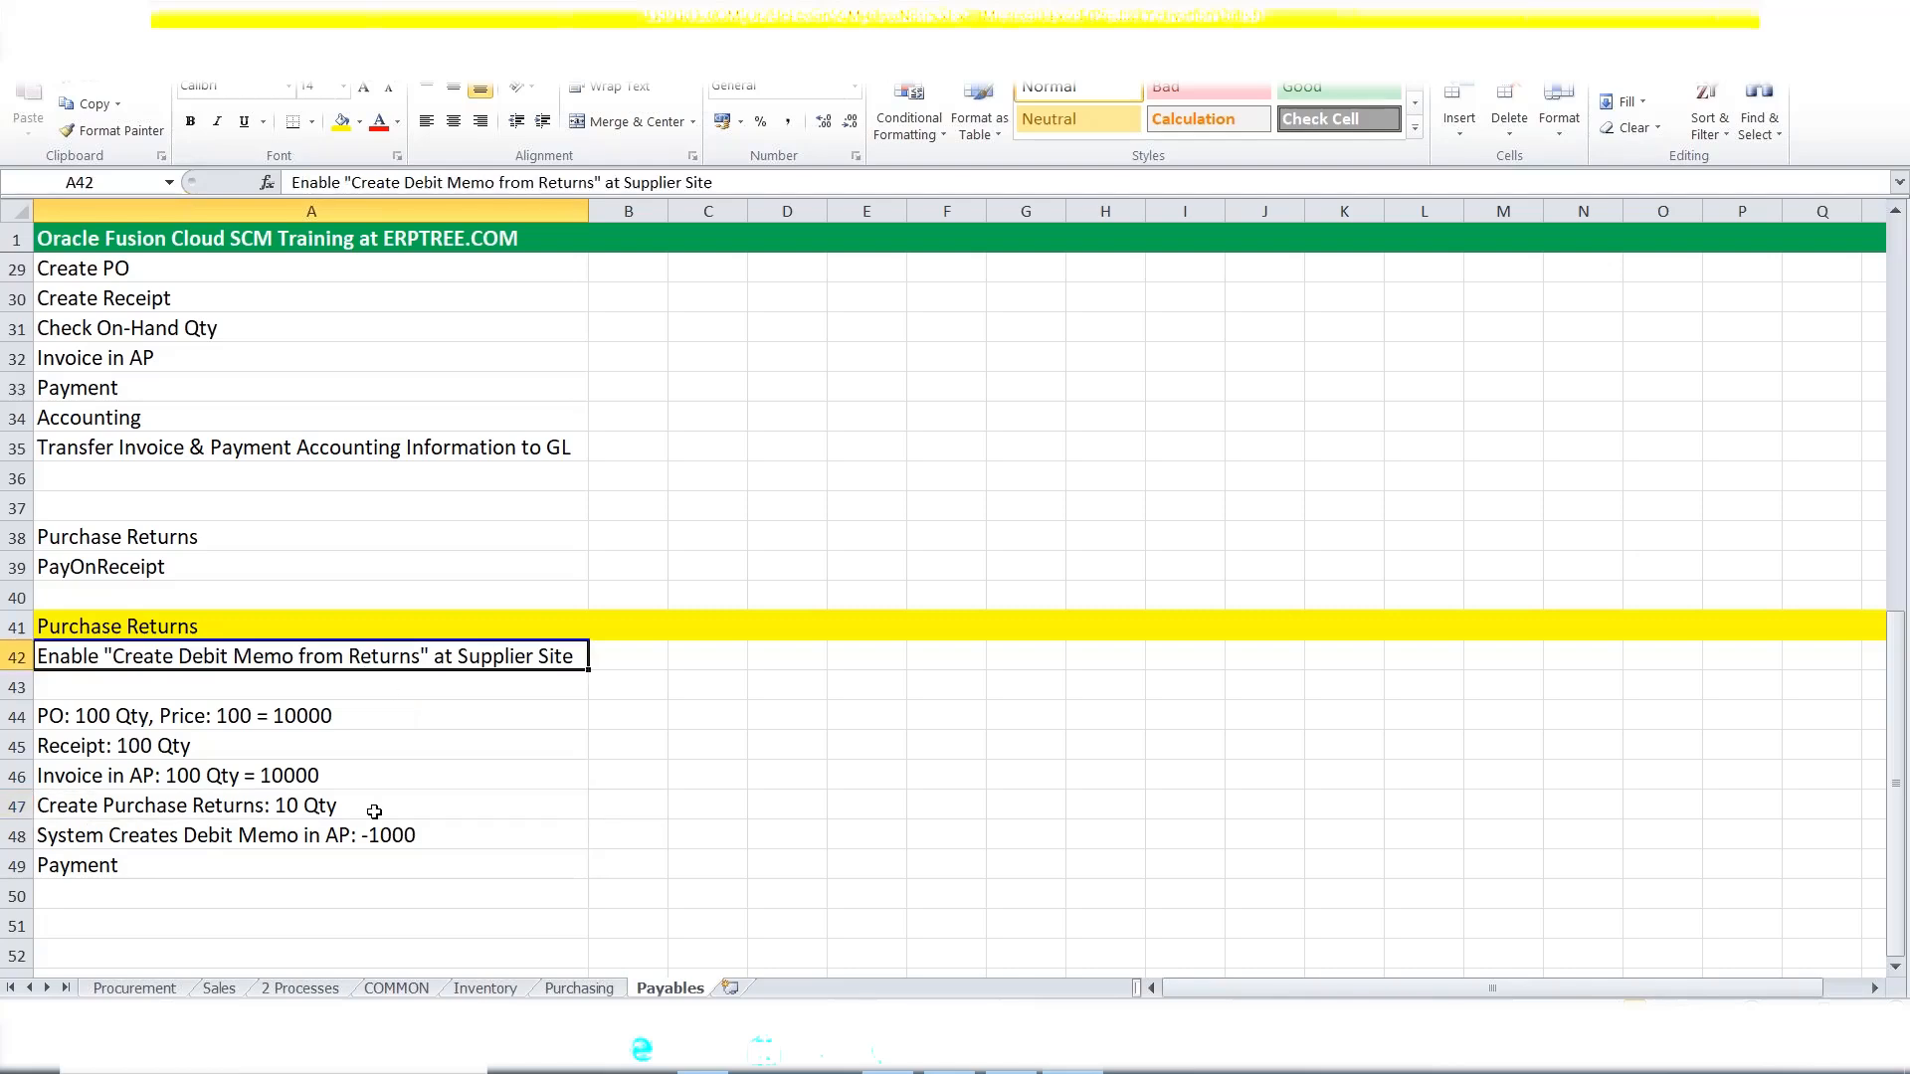
{"action": "left_click", "coordinate": [251, 843]}
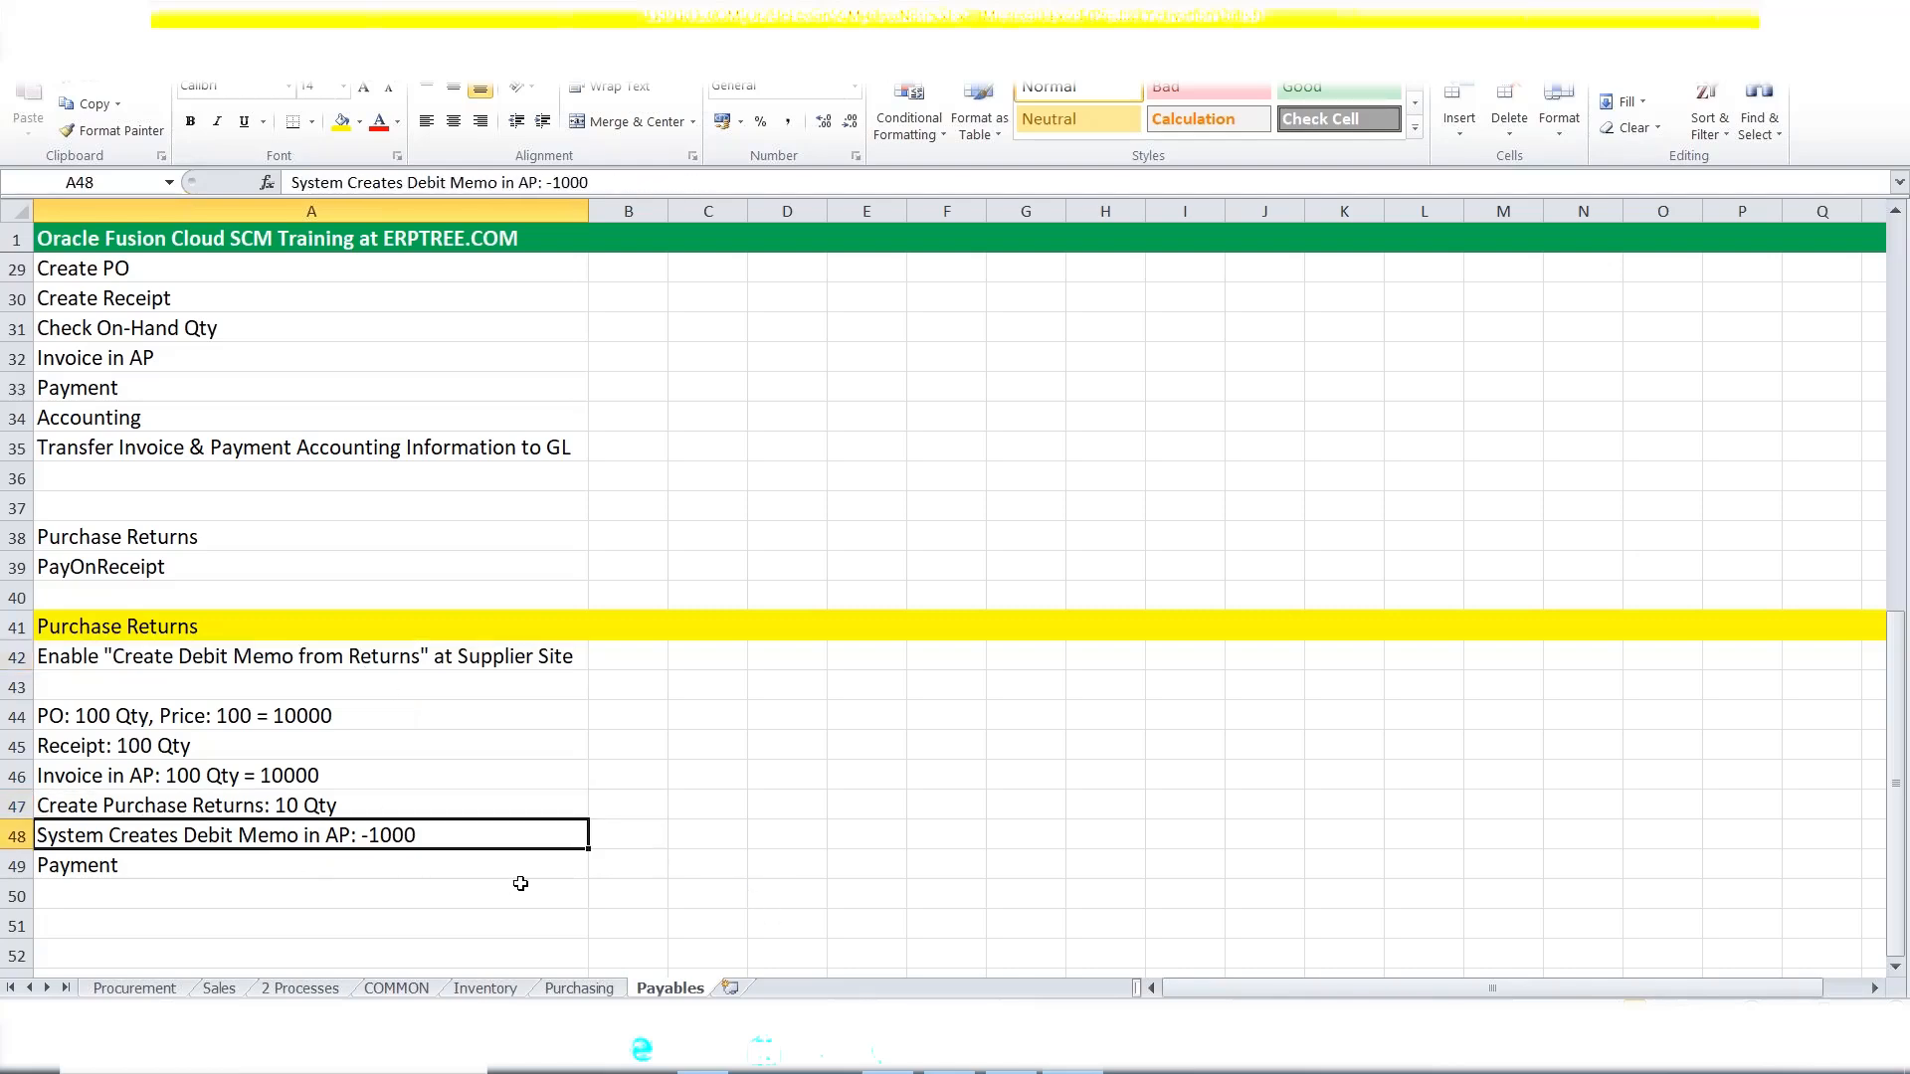
{"action": "left_click", "coordinate": [231, 781]}
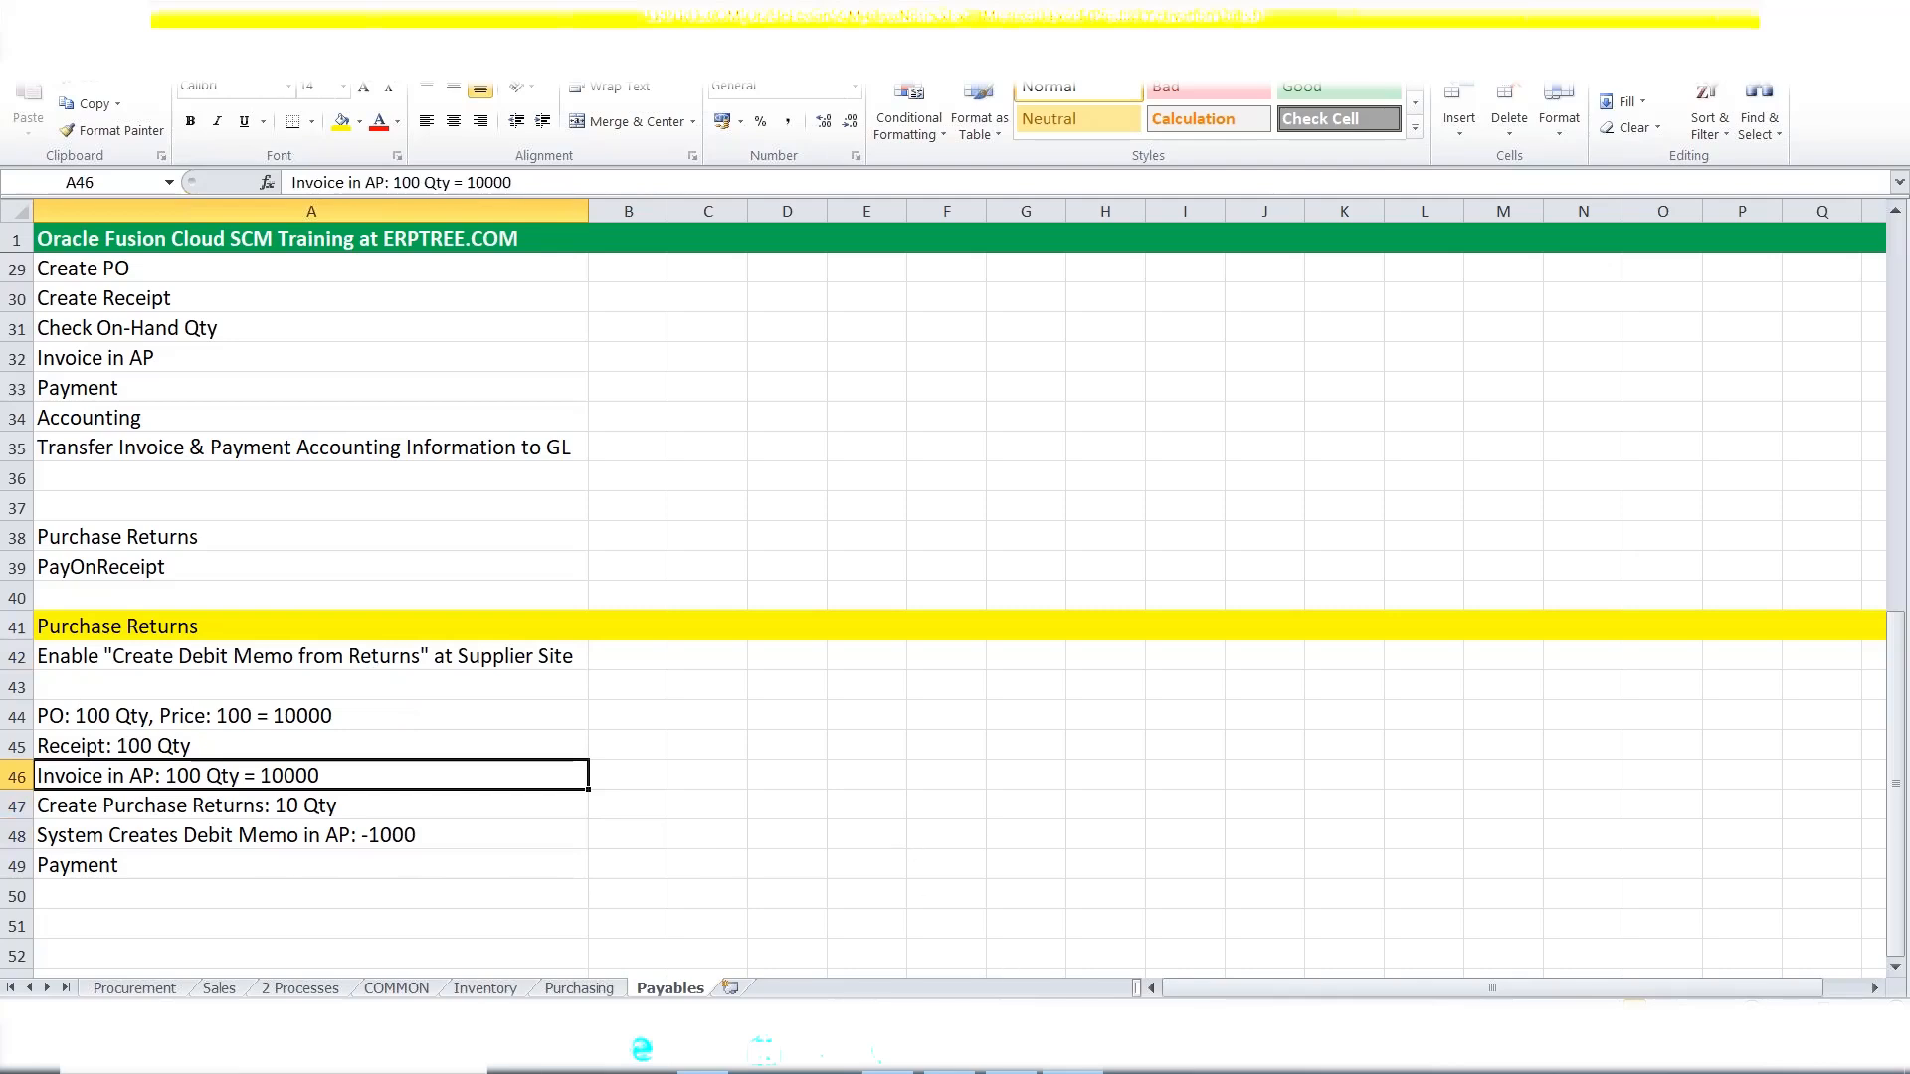
{"action": "left_click", "coordinate": [1011, 1051]}
Save and close Site1 and the MAXX Inc supplier record, then exit Manage Suppliers to the overview.
{"action": "scroll", "coordinate": [1548, 875], "scroll_direction": "up", "scroll_amount": 6}
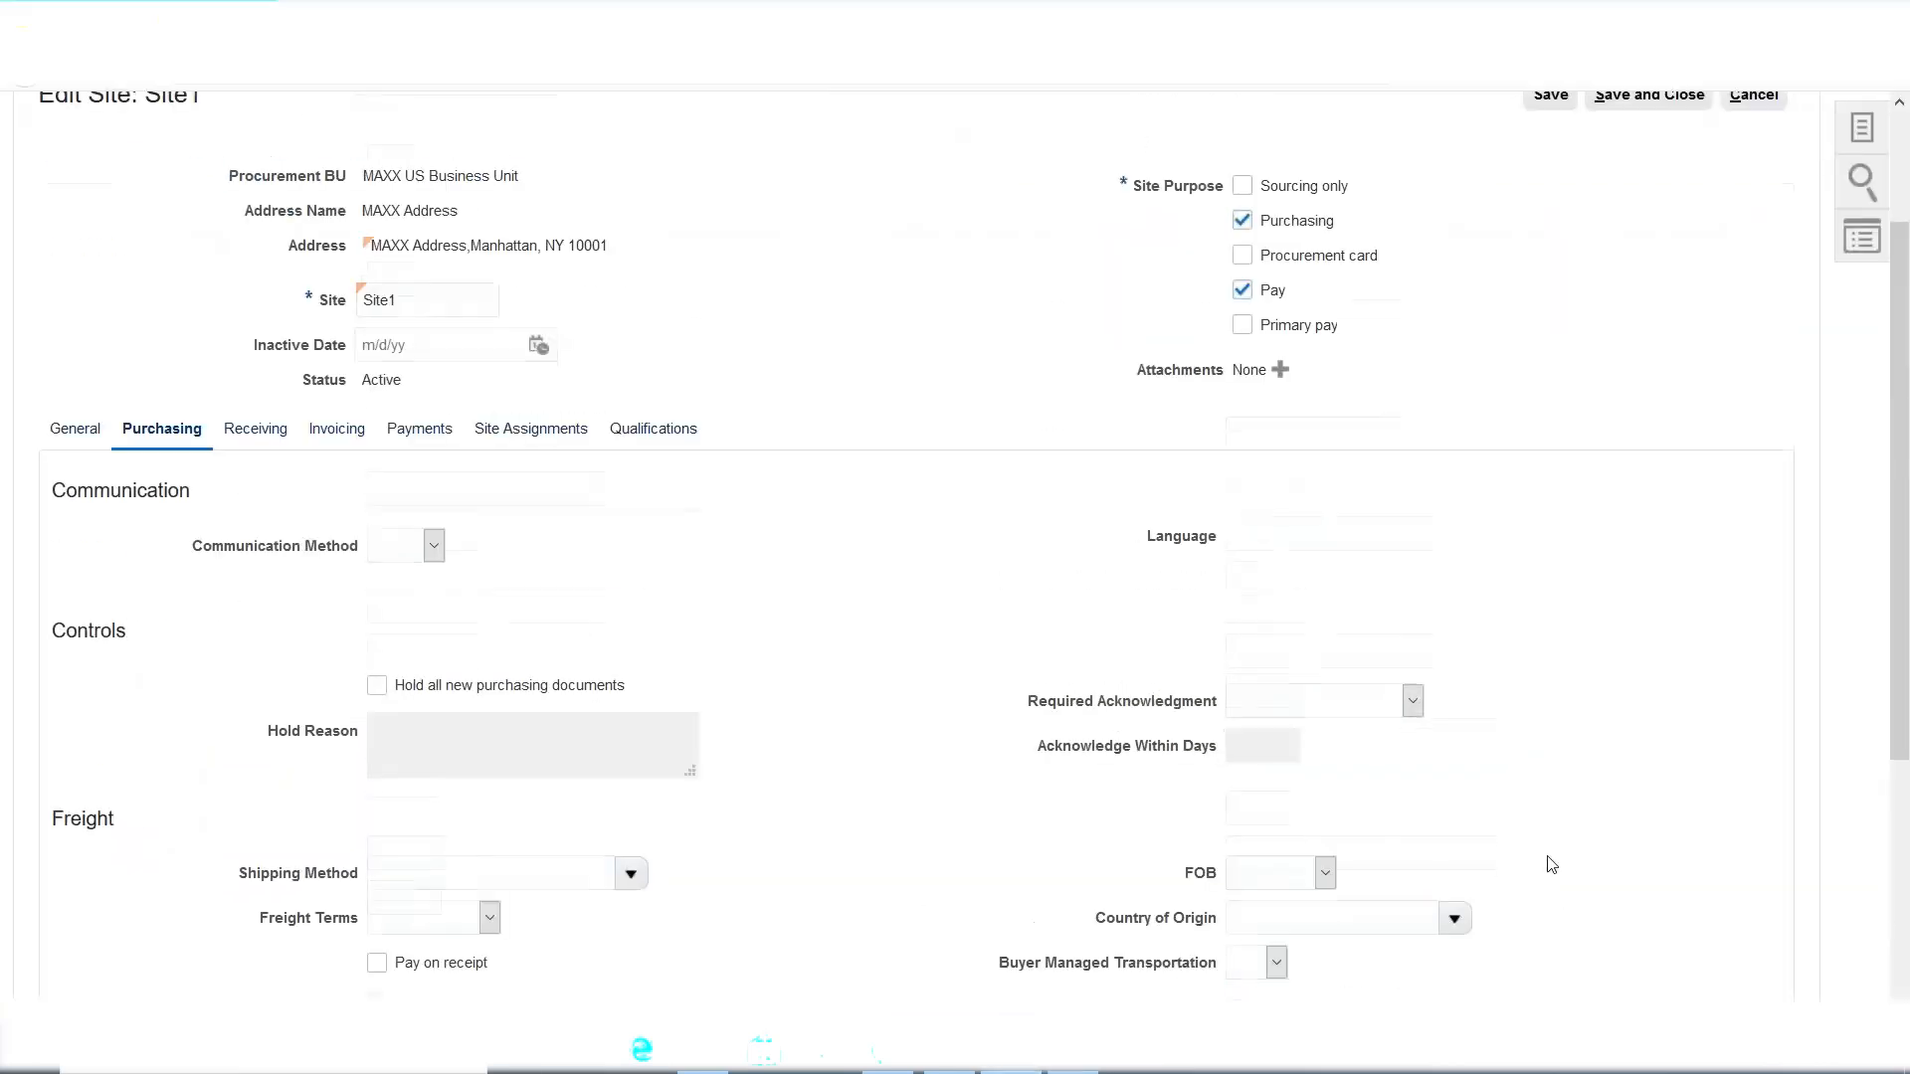
{"action": "left_click", "coordinate": [1642, 283]}
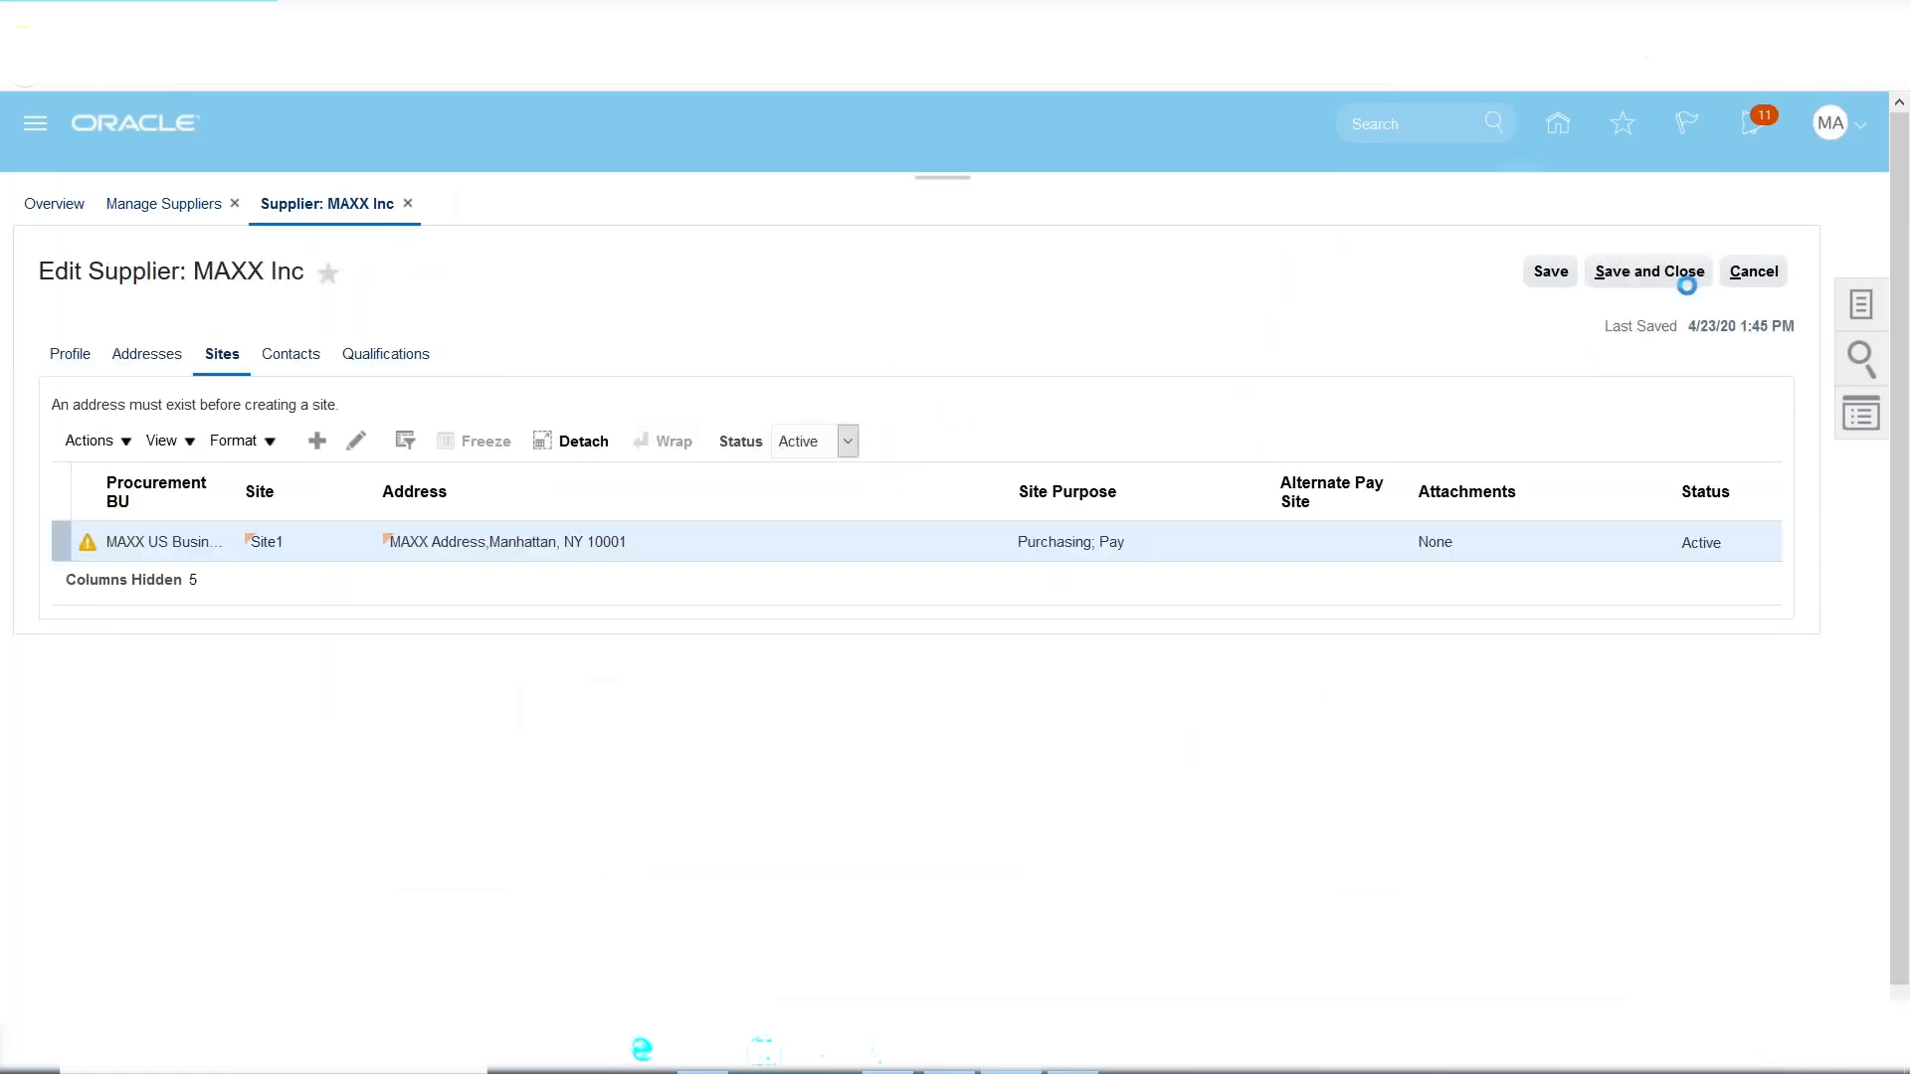
{"action": "left_click", "coordinate": [1025, 598]}
{"action": "left_click", "coordinate": [1653, 273]}
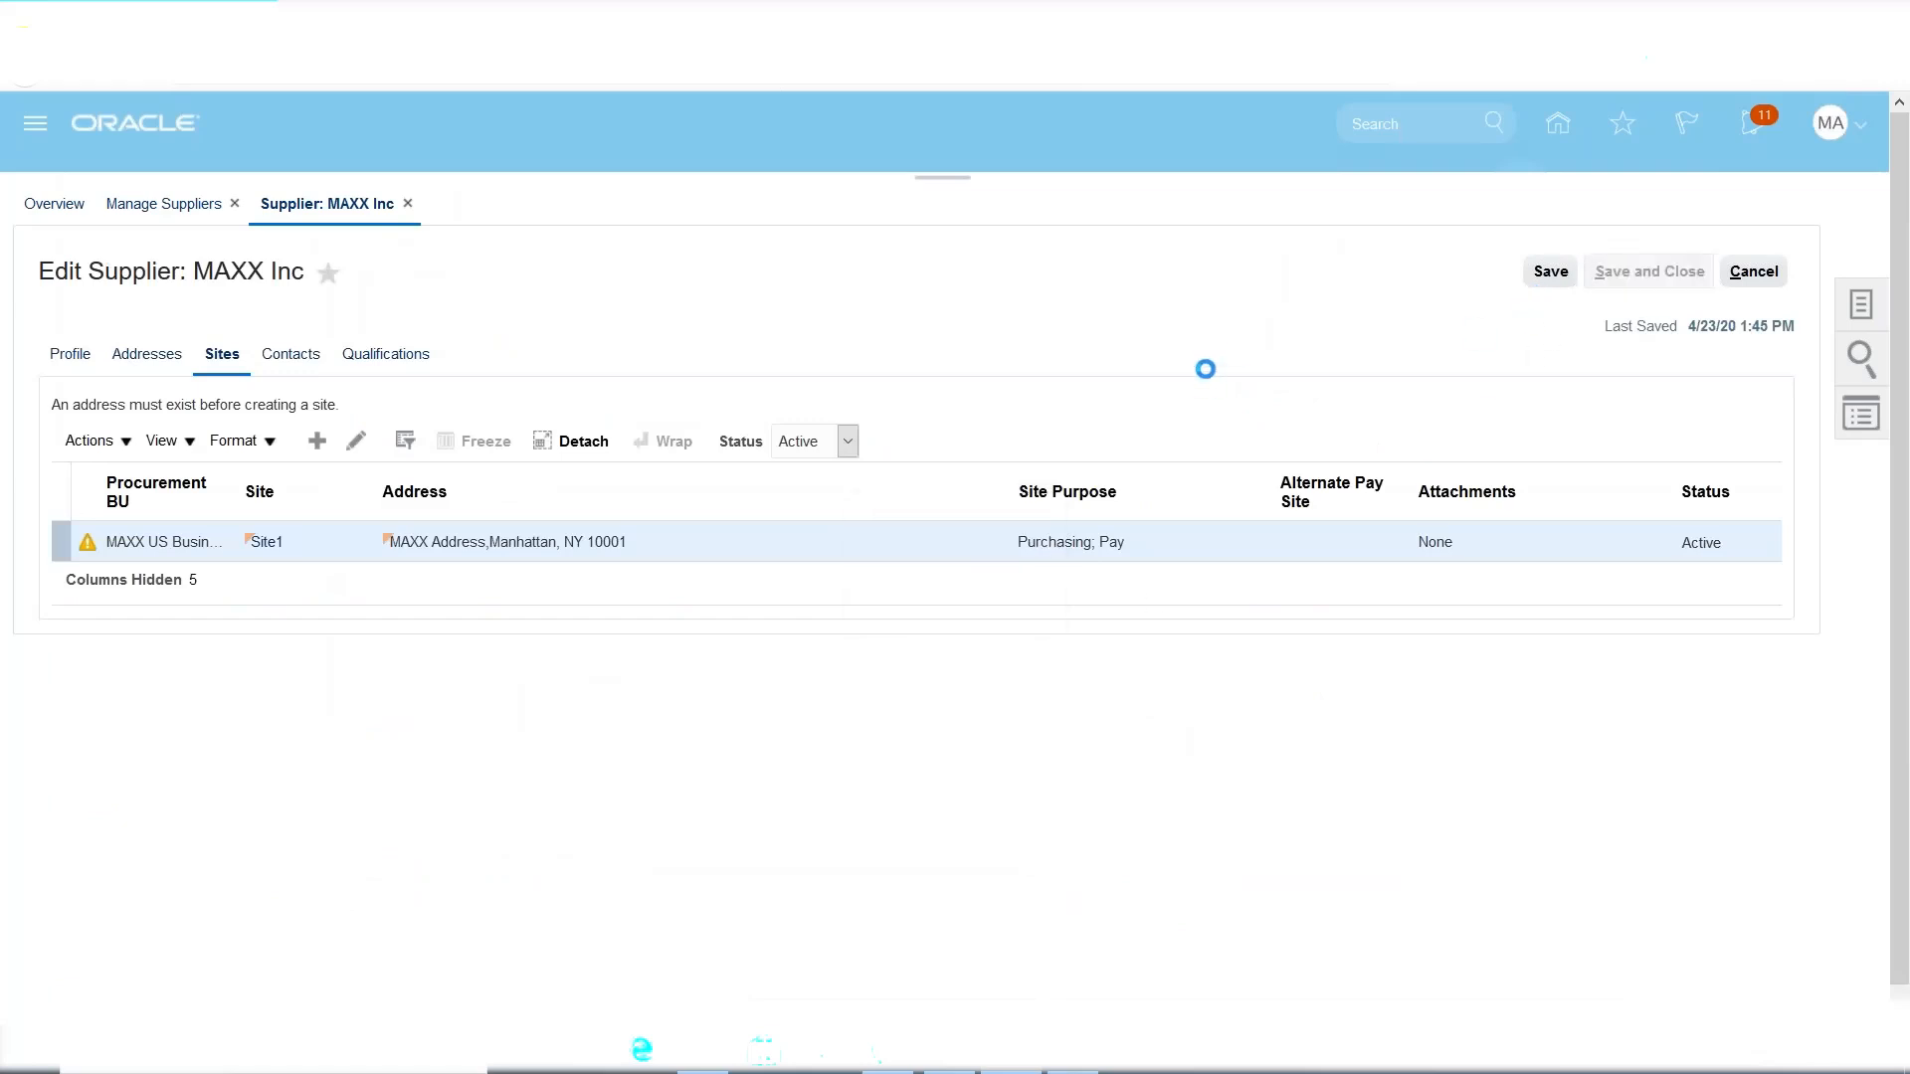
{"action": "left_click", "coordinate": [1017, 380]}
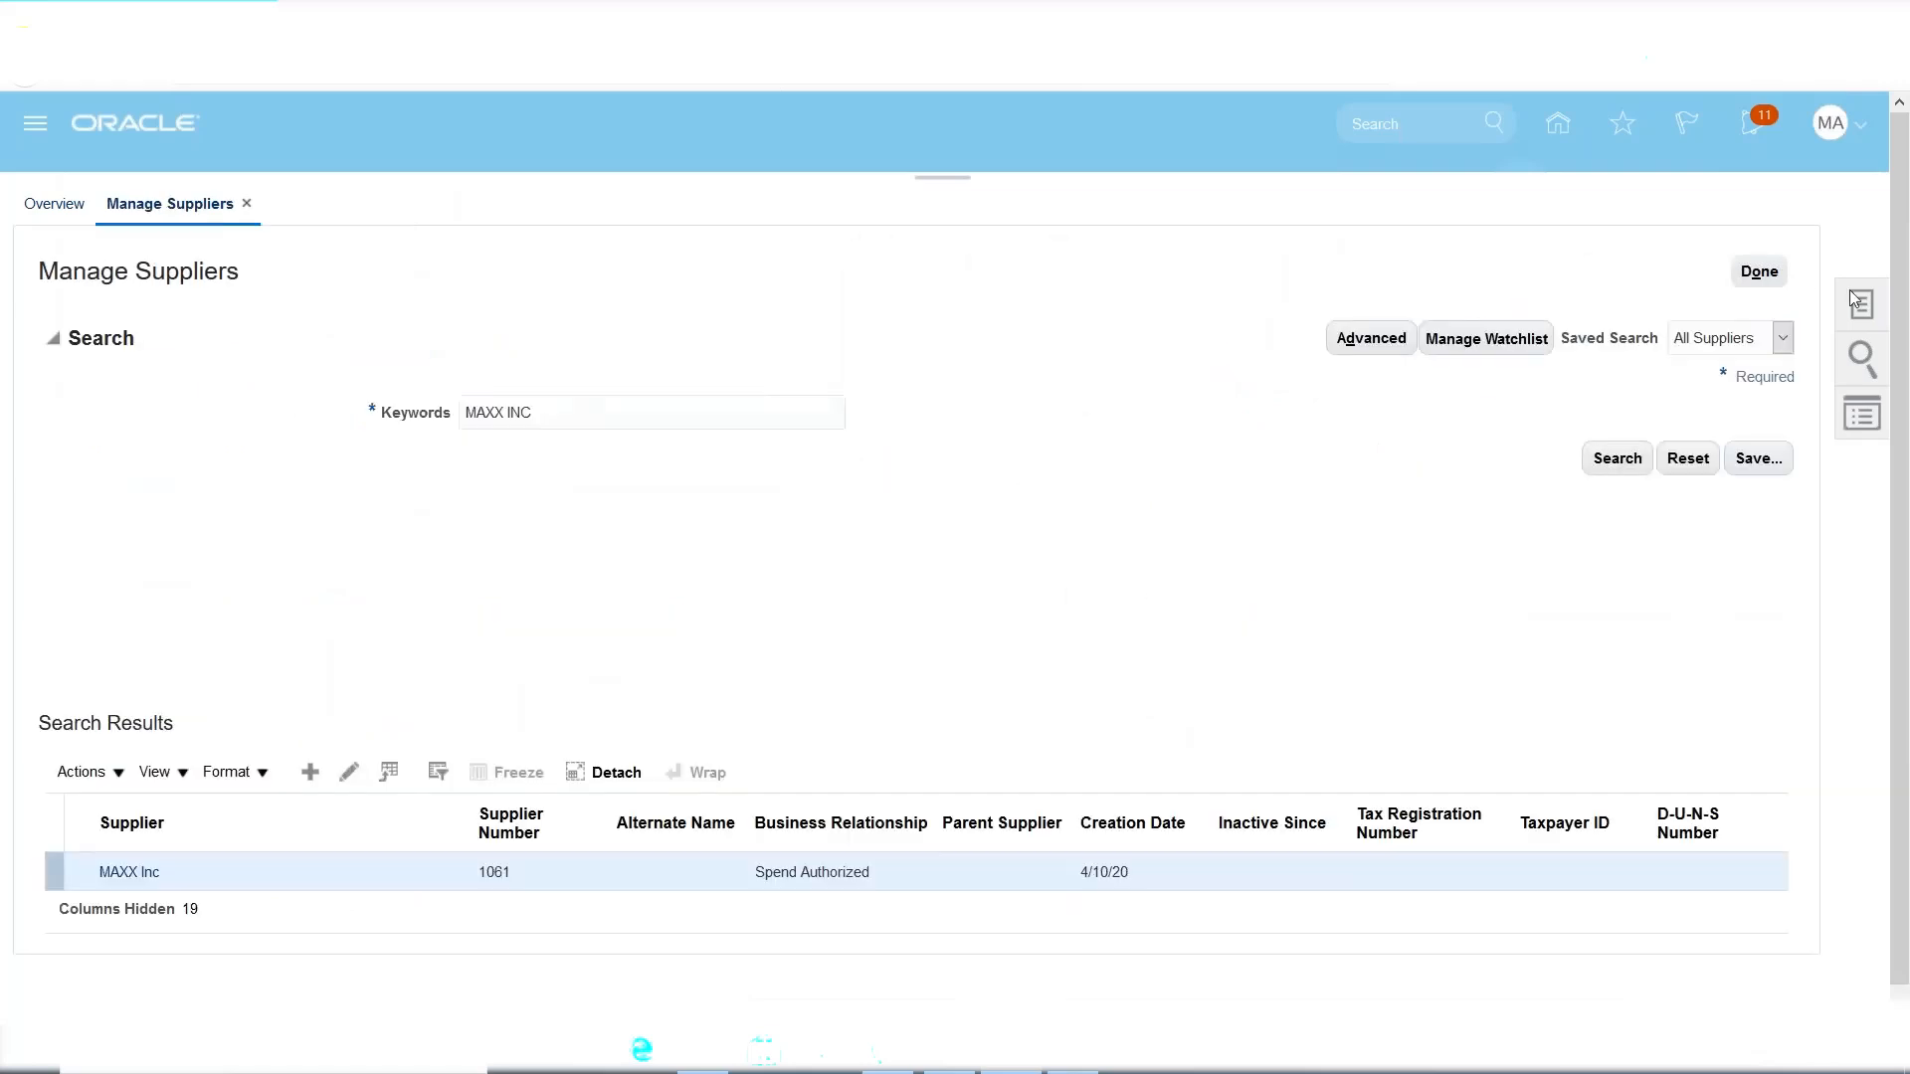
{"action": "left_click", "coordinate": [1777, 276]}
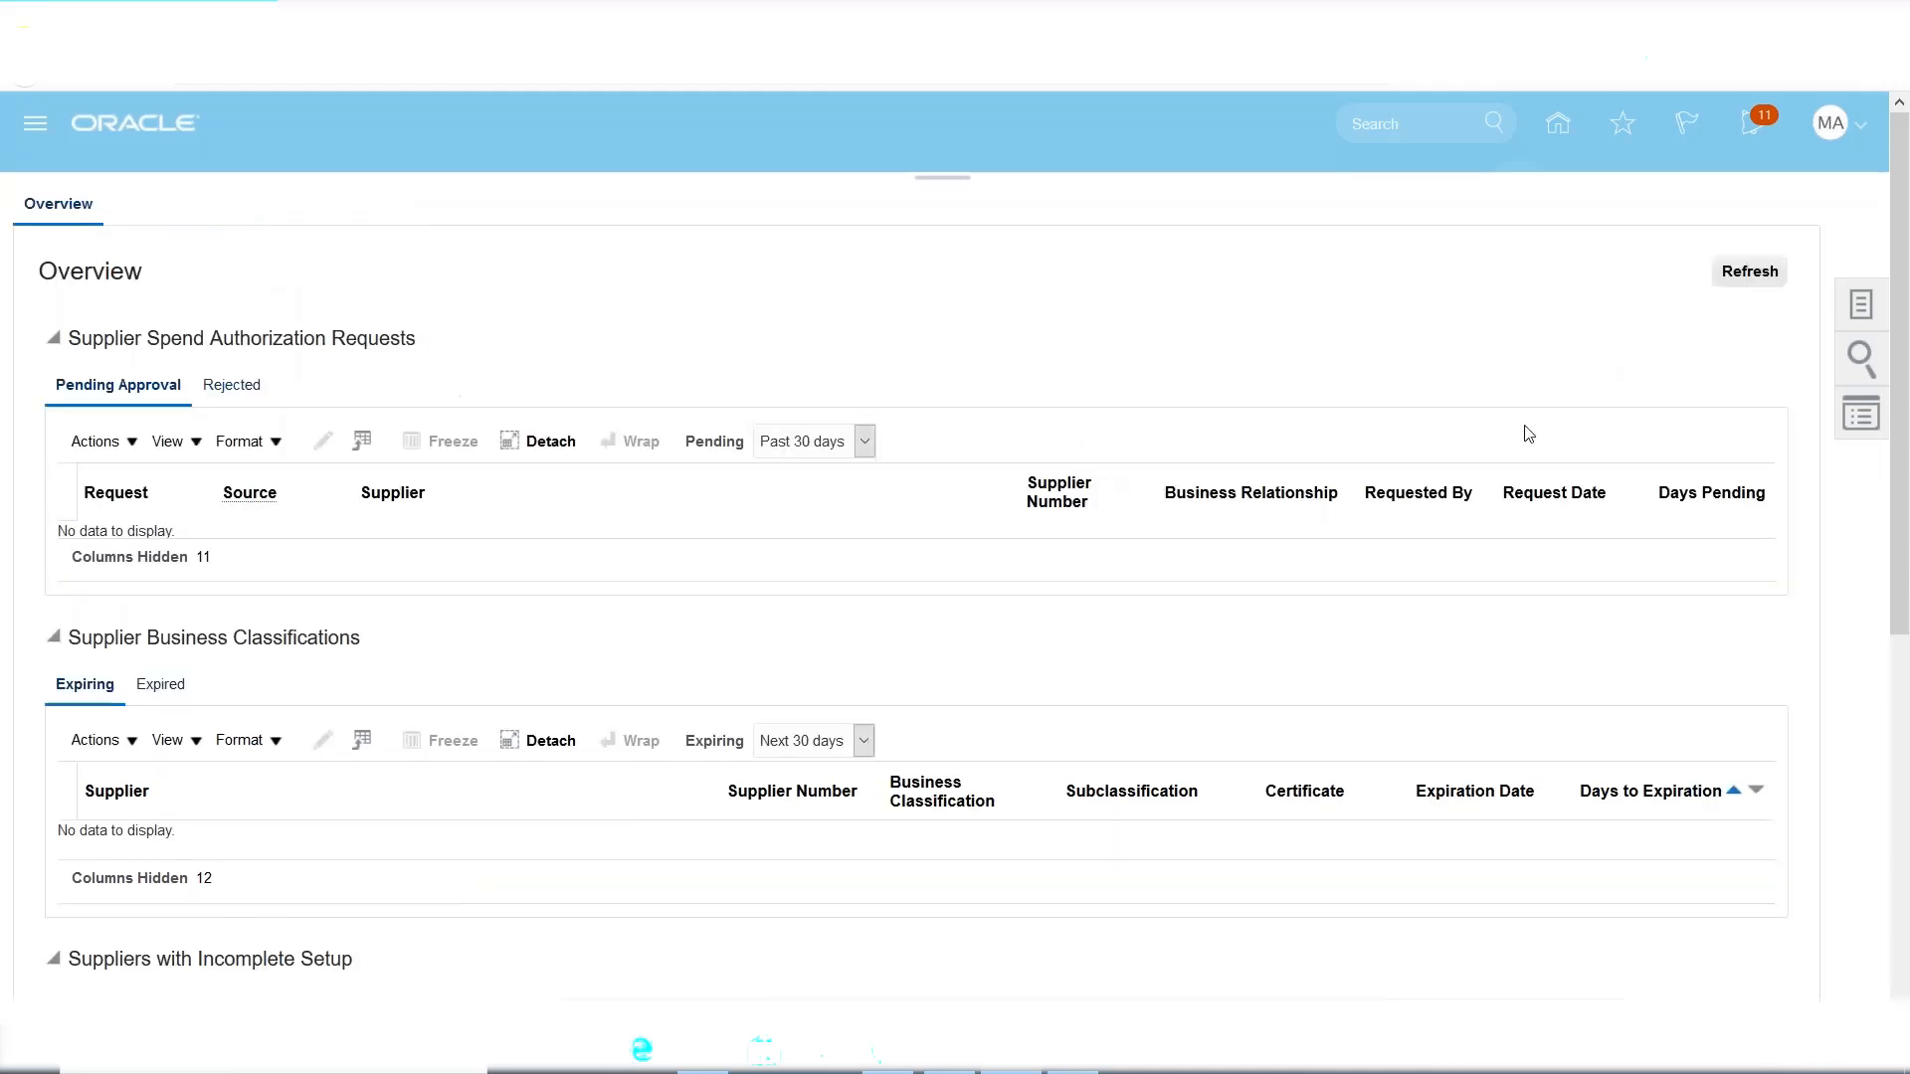
Check the planned PO quantity and price in the Excel notes, then open the Purchase Orders work area.
{"action": "key", "text": "alt+Tab"}
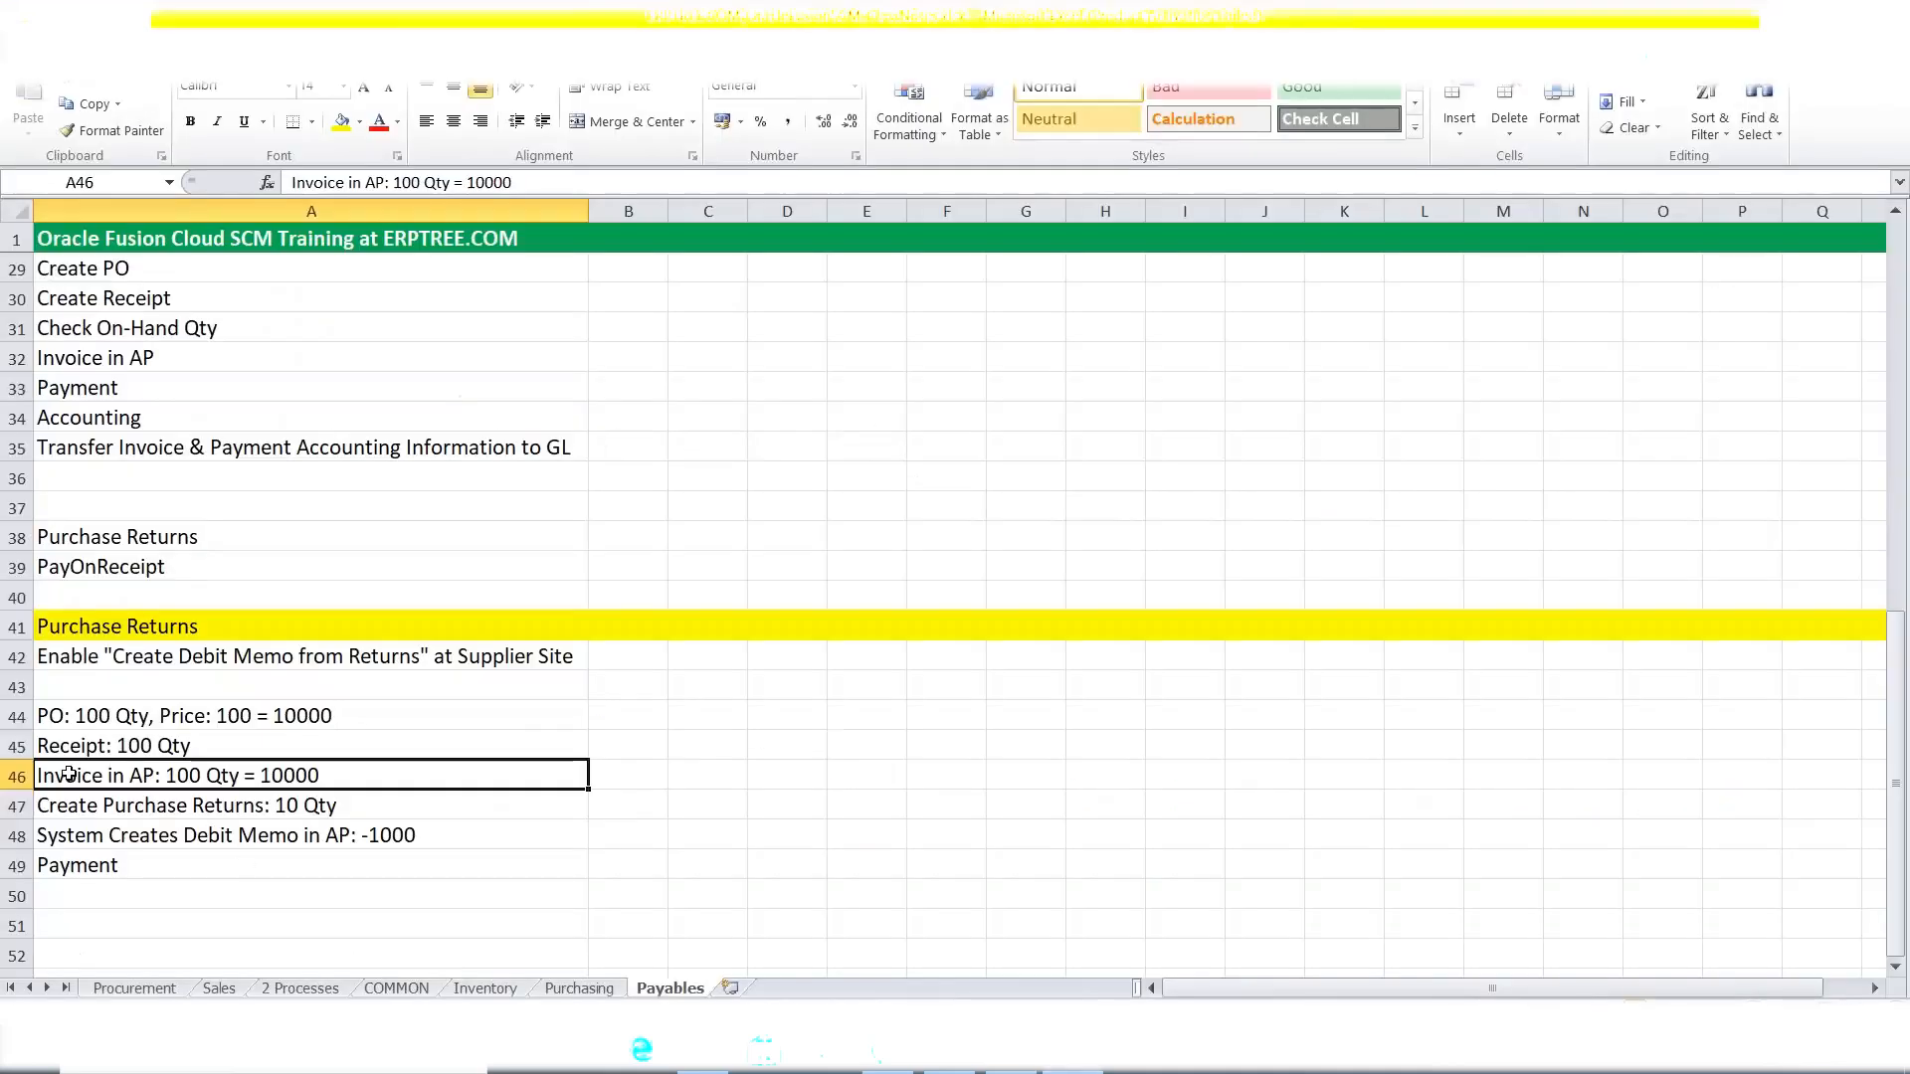
{"action": "left_click", "coordinate": [84, 721]}
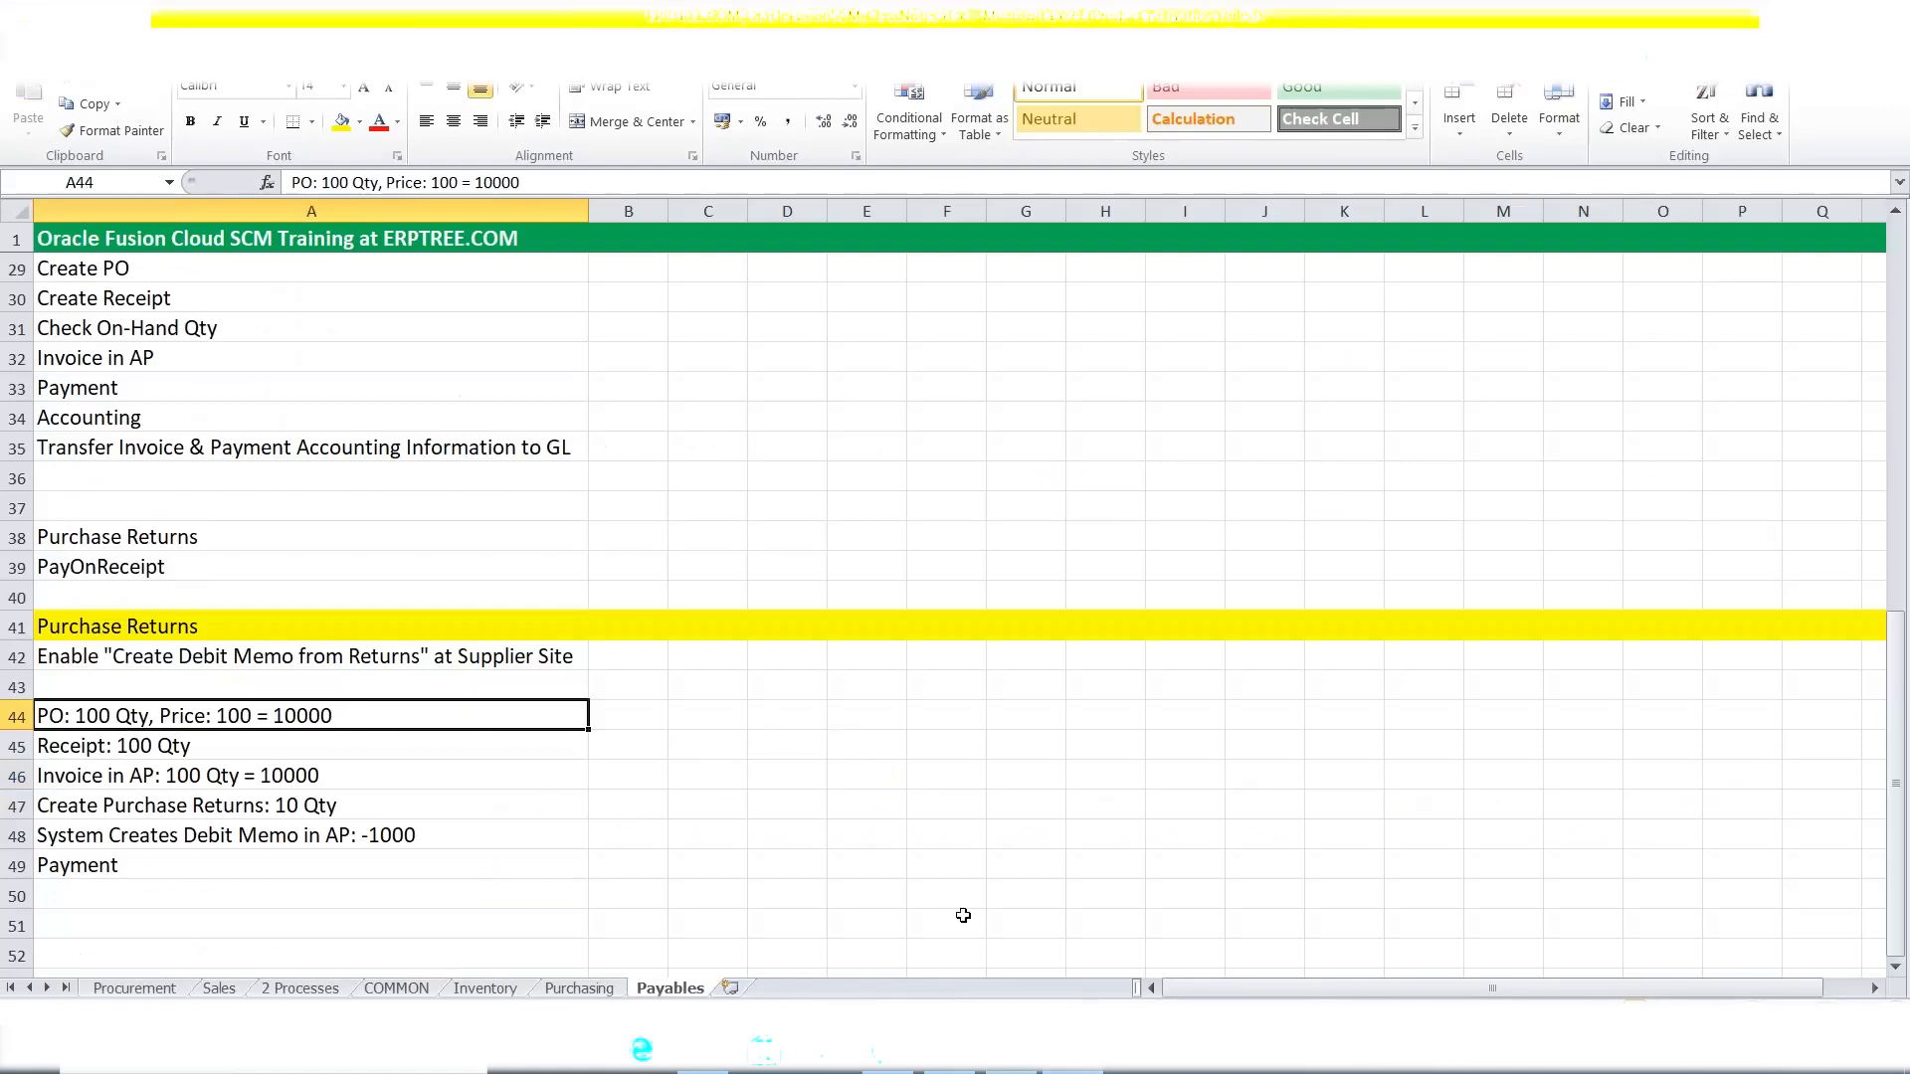
{"action": "key", "text": "alt+Tab"}
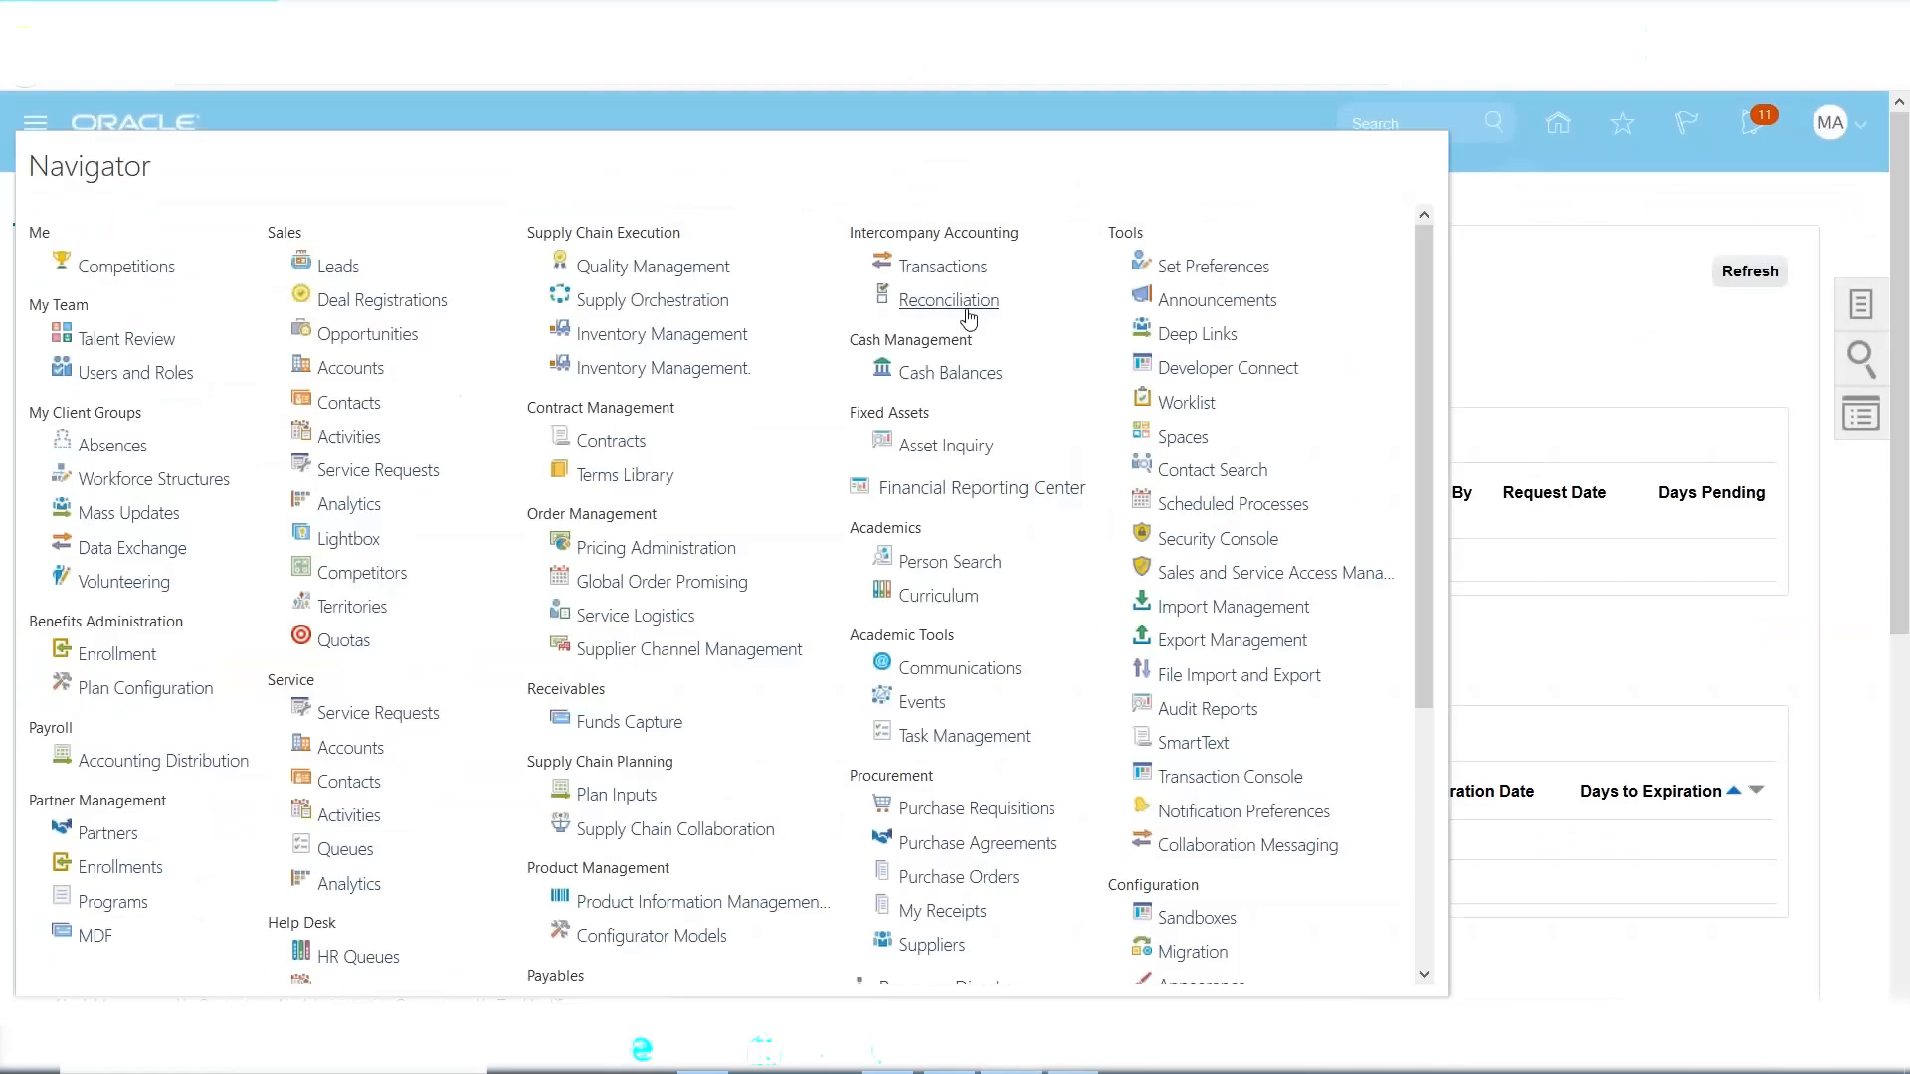
{"action": "scroll", "coordinate": [996, 720], "scroll_direction": "down", "scroll_amount": 1}
{"action": "scroll", "coordinate": [997, 720], "scroll_direction": "down", "scroll_amount": 3}
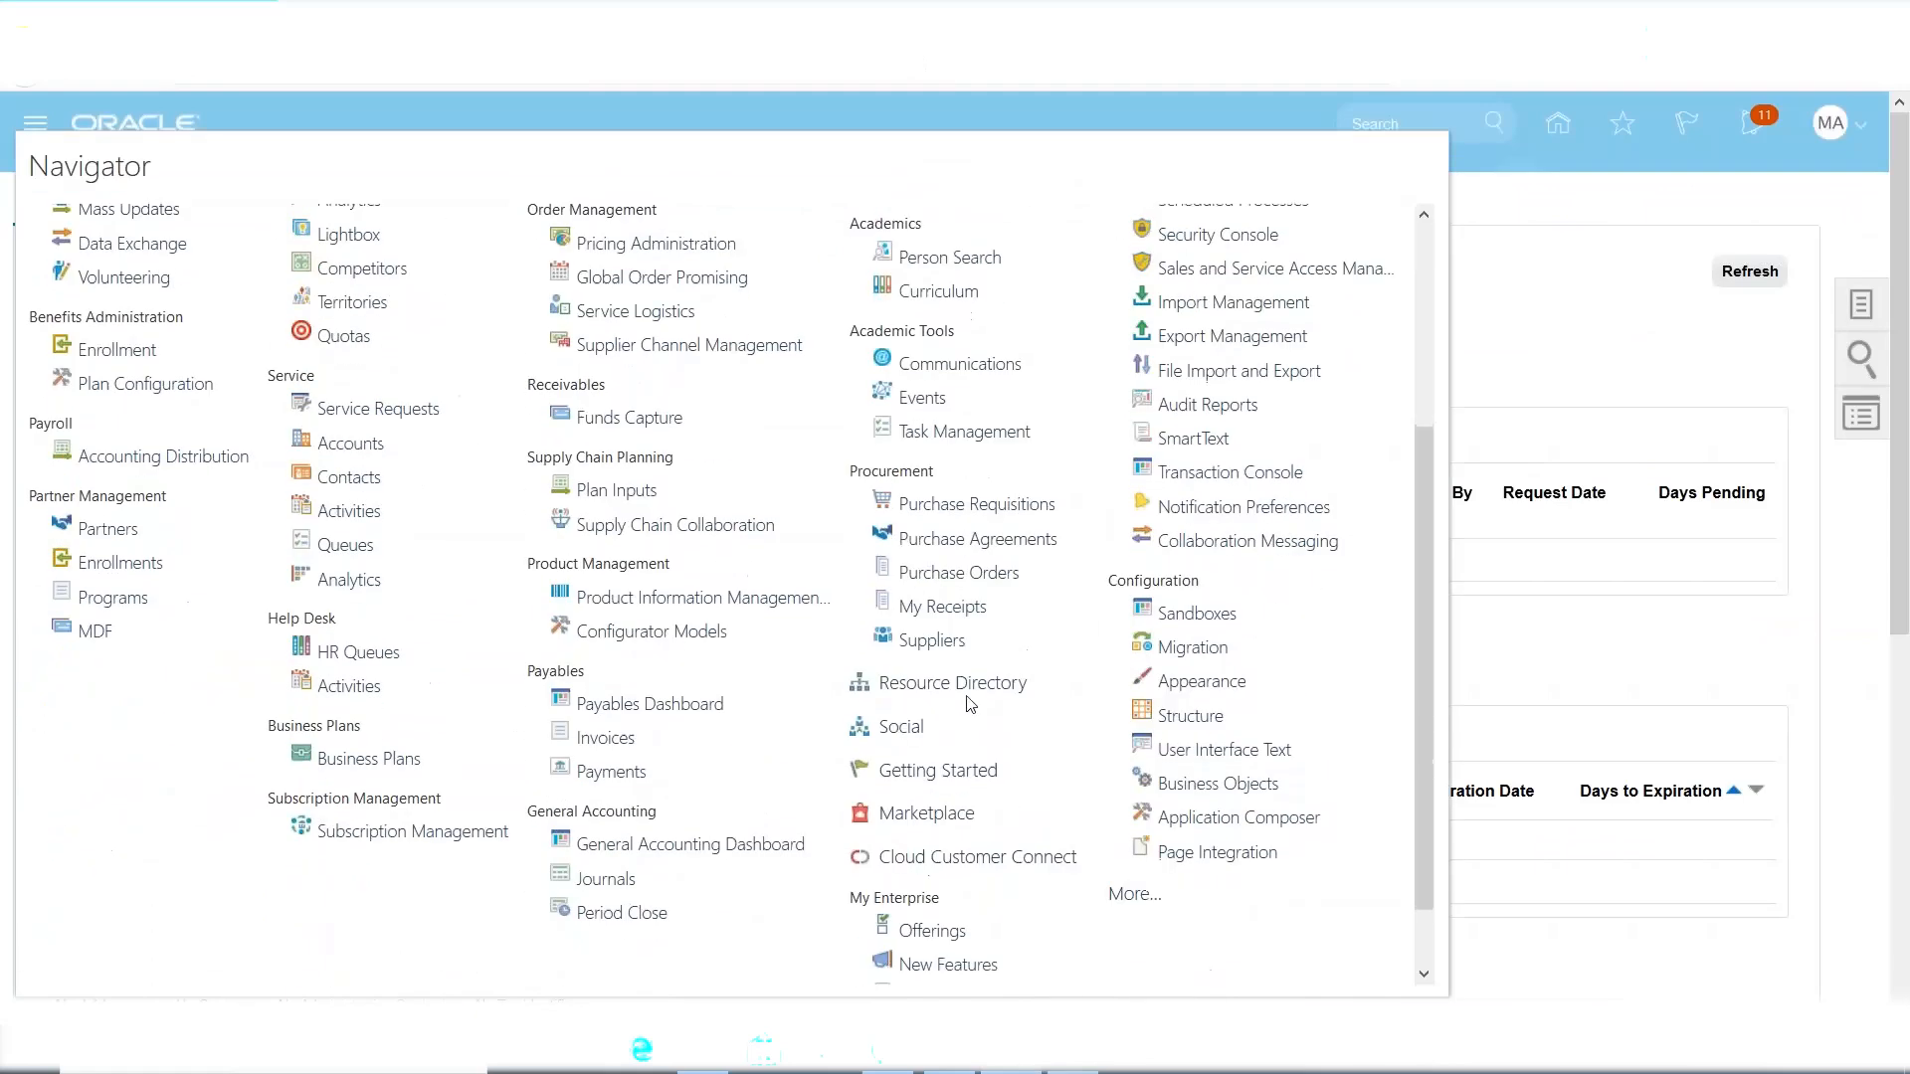
{"action": "left_click", "coordinate": [926, 575]}
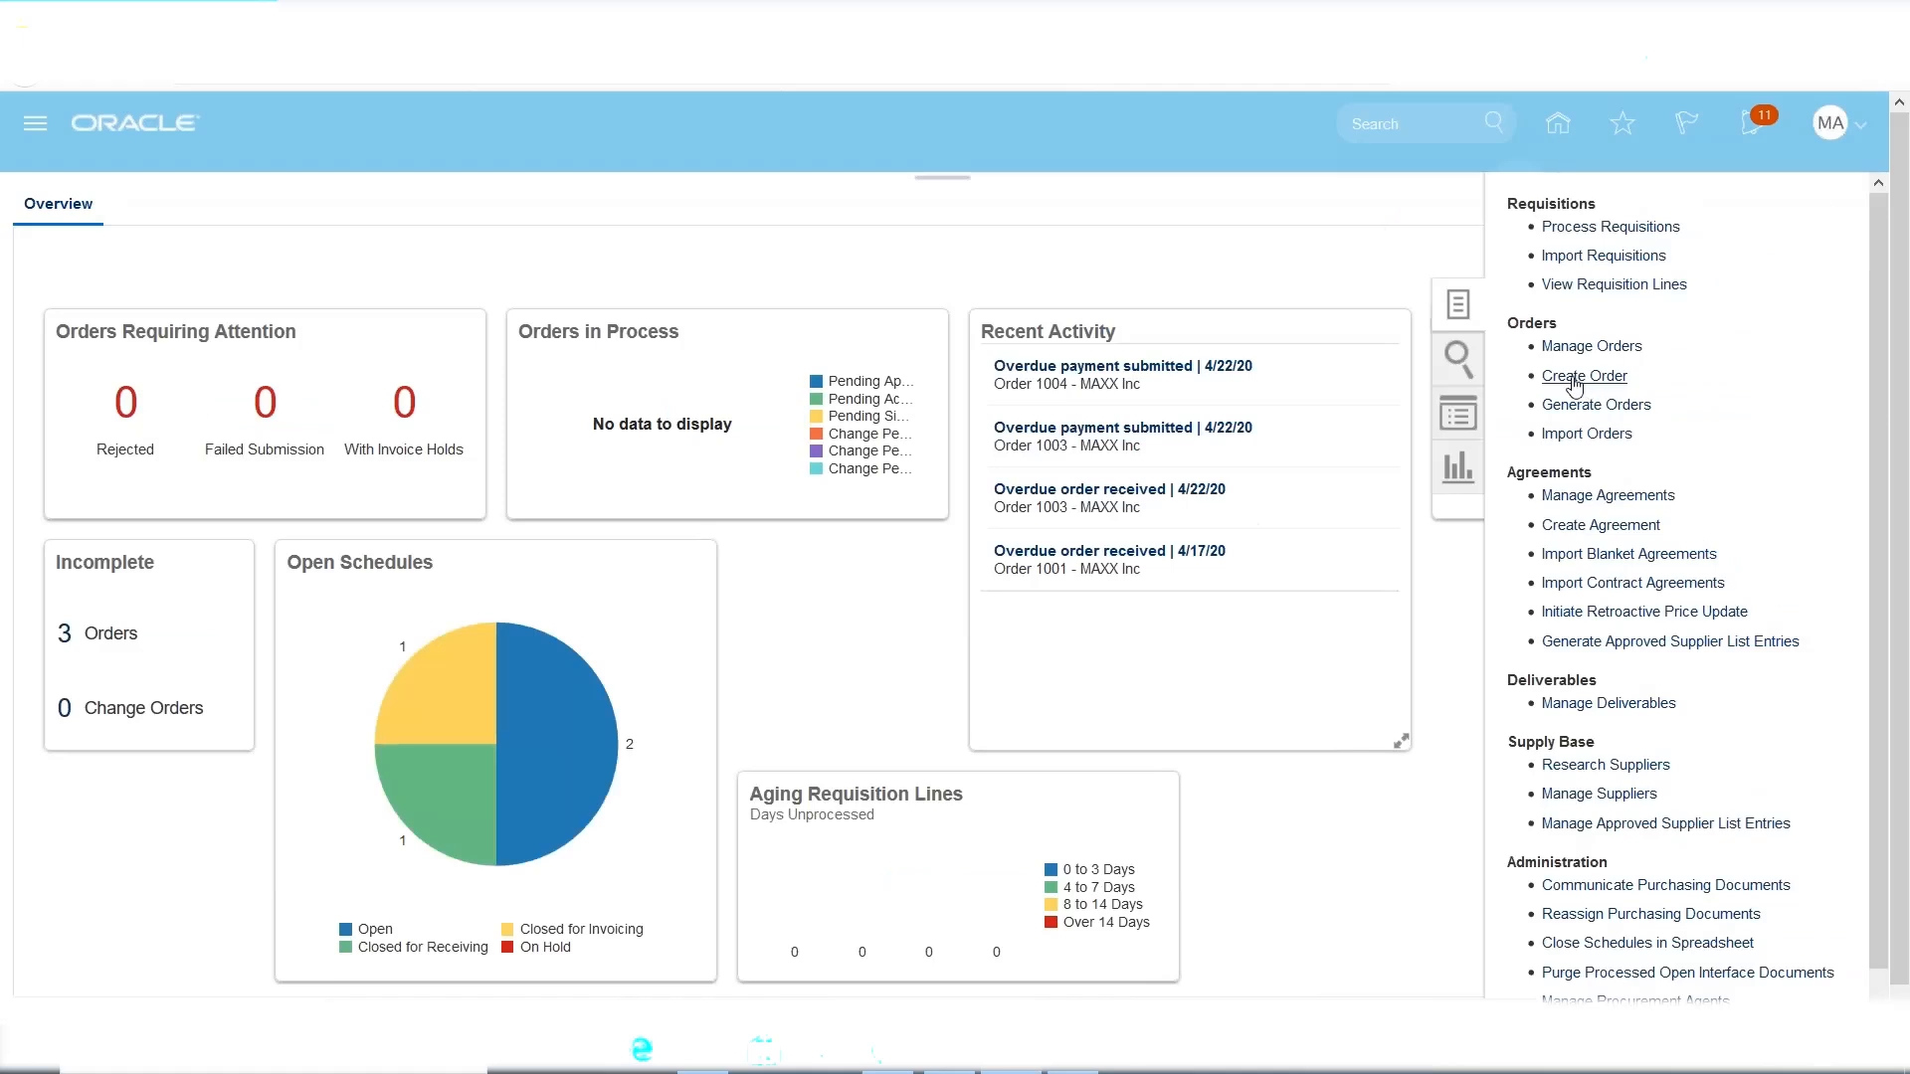
Create a new order for supplier MAXX Inc shipping to MAXX Dallas, producing PO 1006.
{"action": "left_click", "coordinate": [1582, 376]}
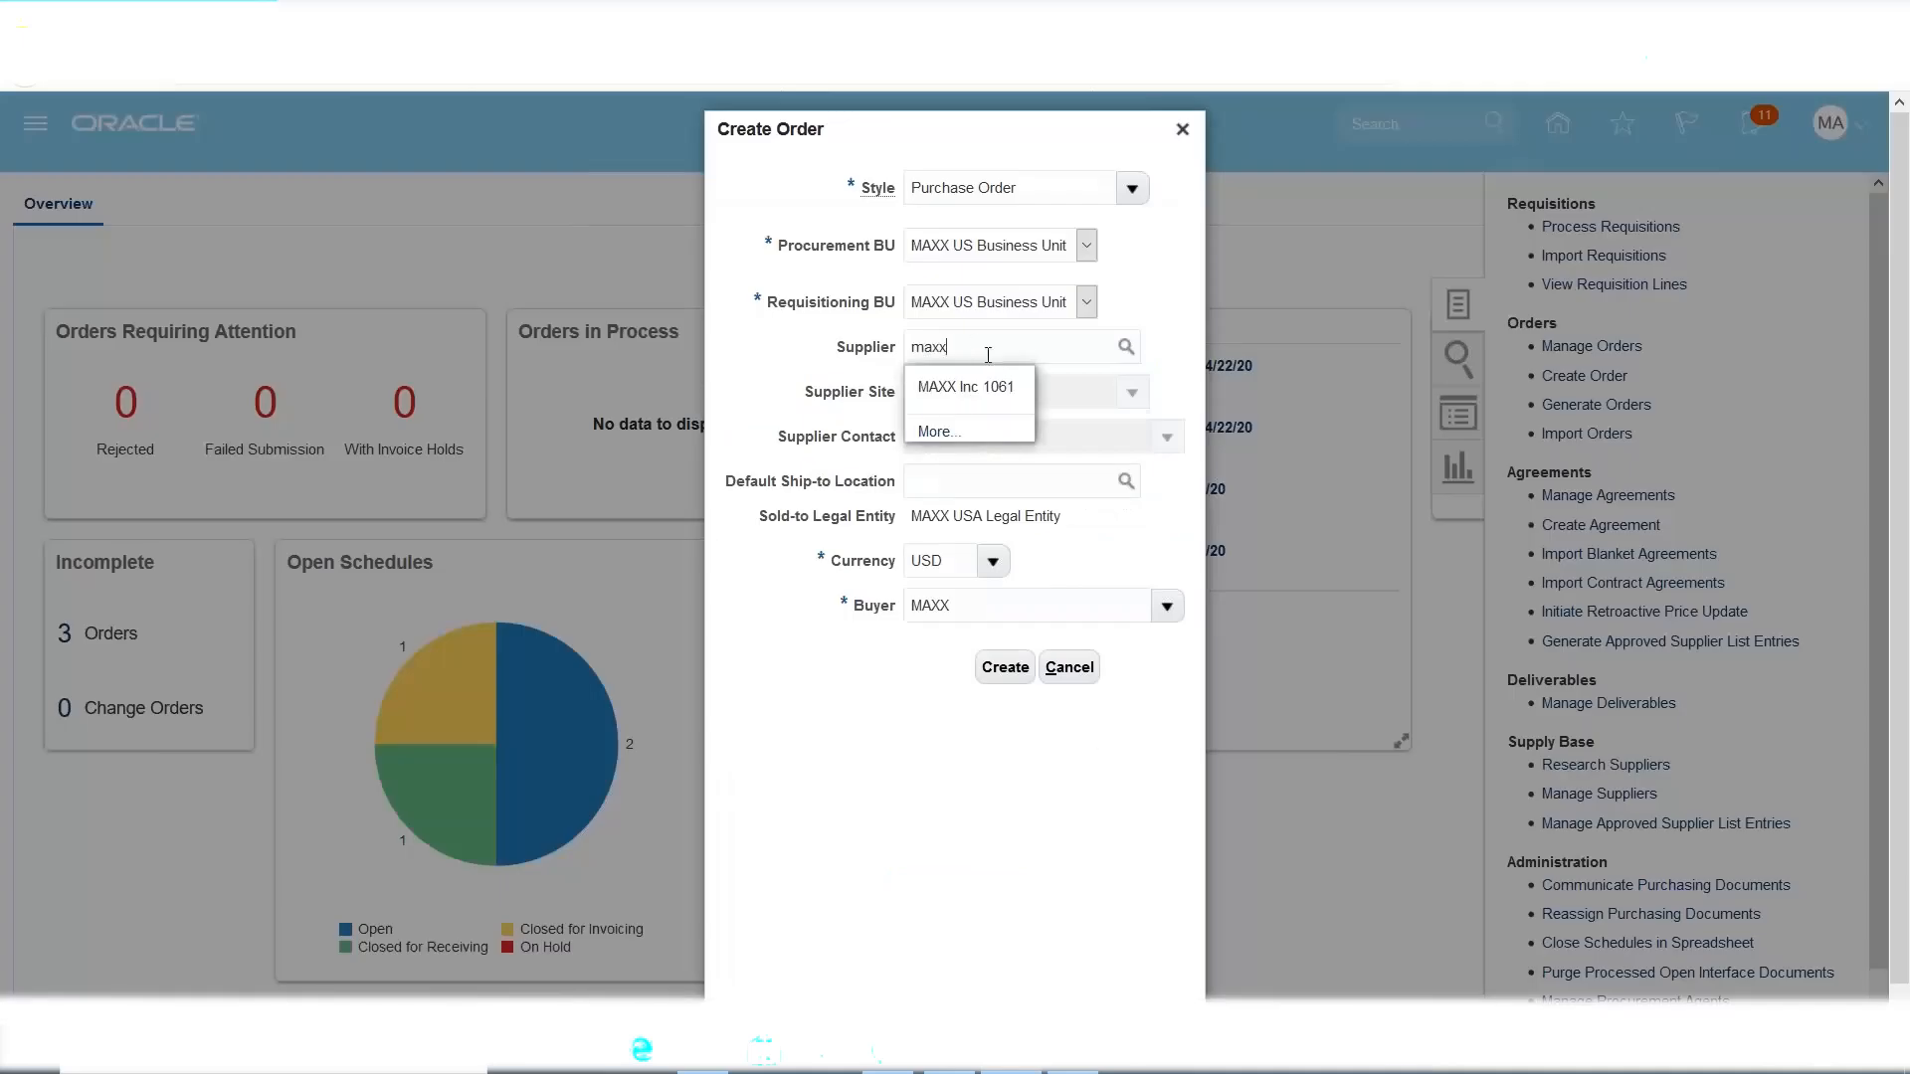
{"action": "left_click", "coordinate": [1000, 387]}
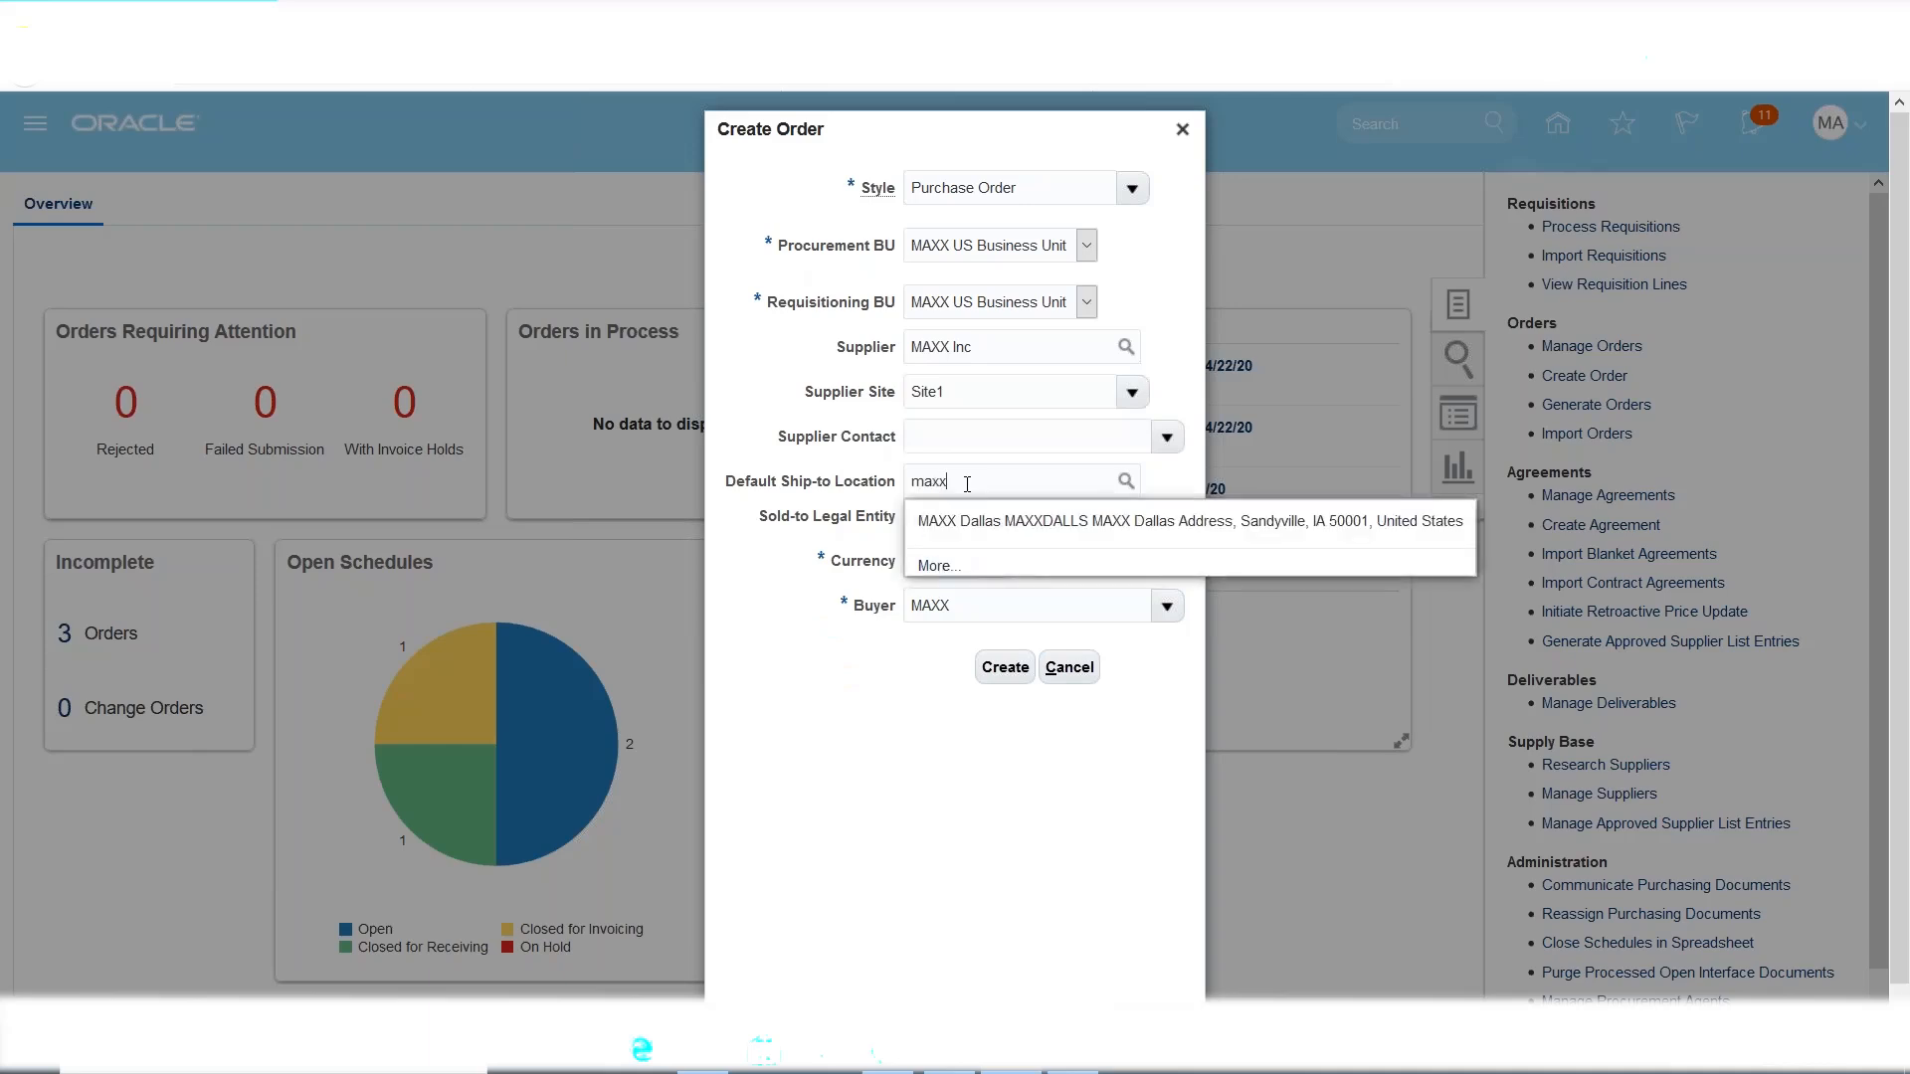
{"action": "left_click", "coordinate": [994, 521]}
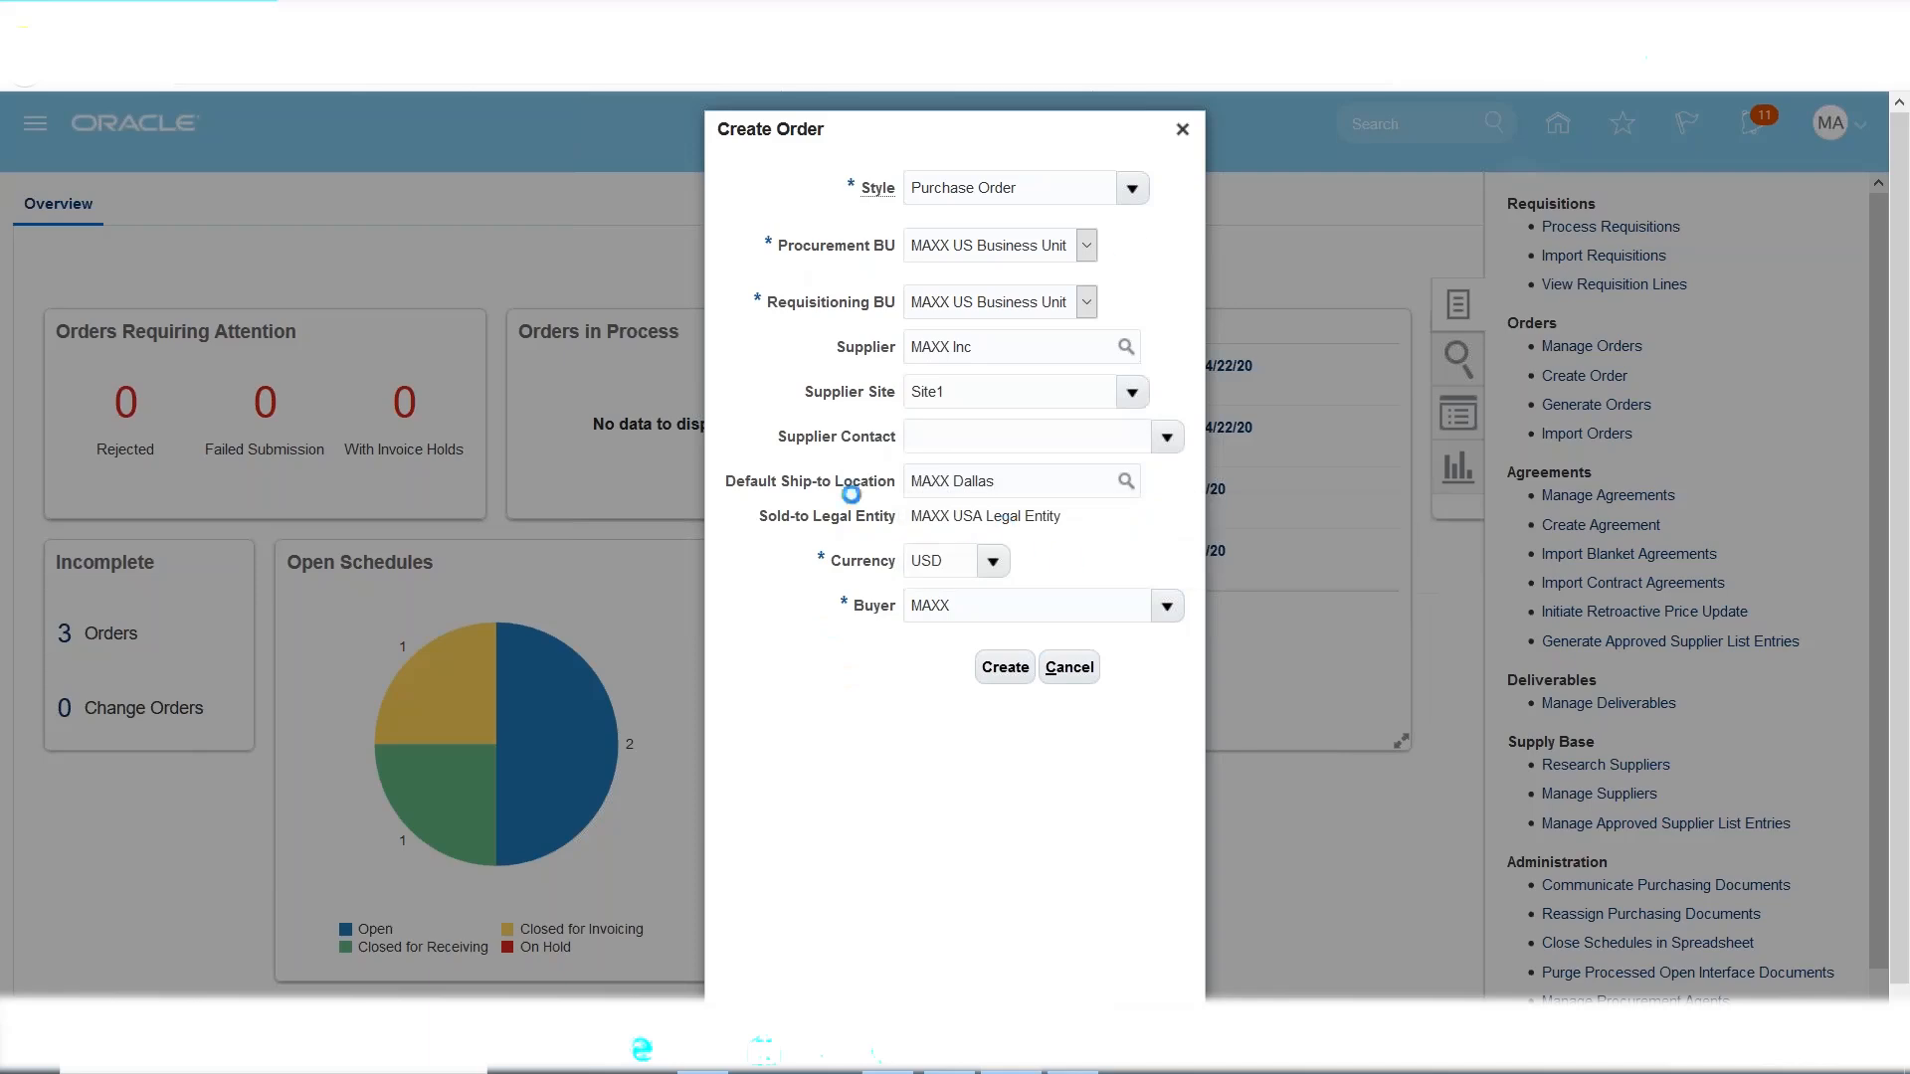
{"action": "left_click", "coordinate": [1003, 669]}
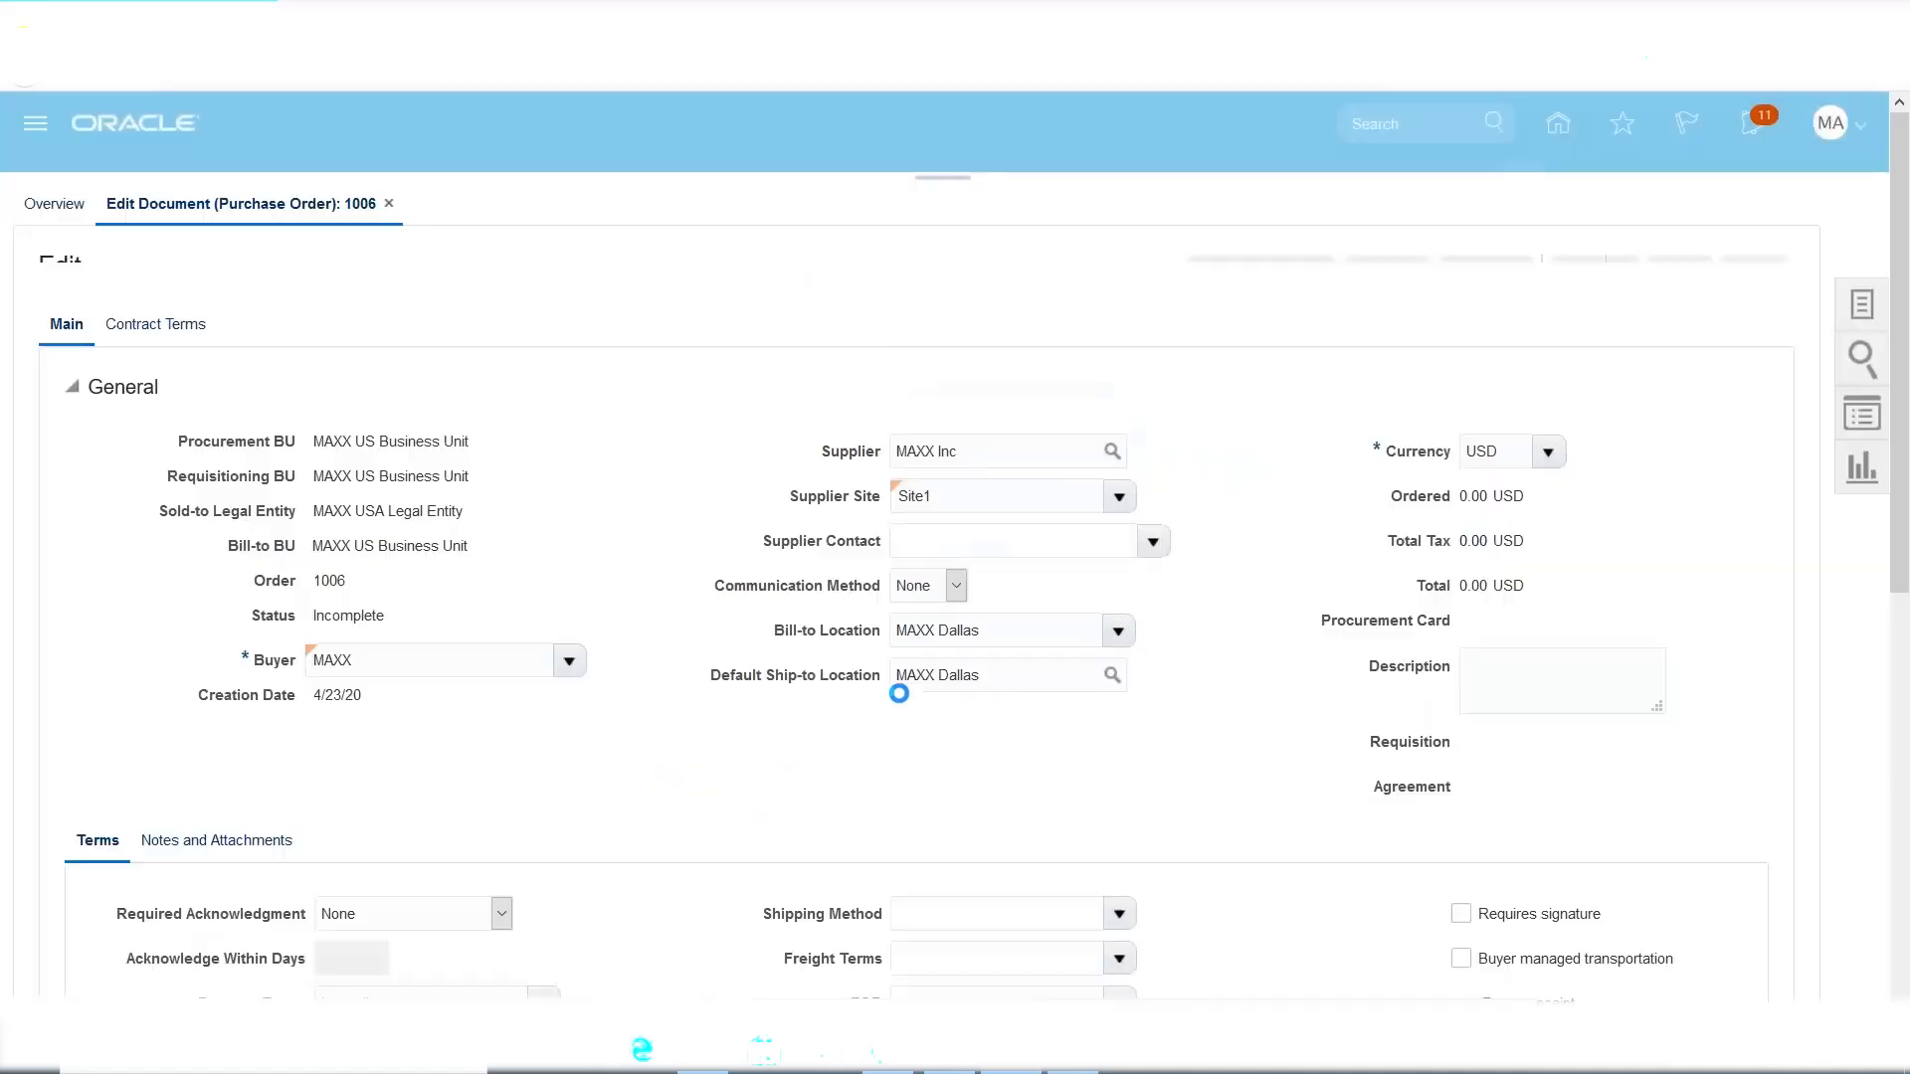
Add a line for item MAXX1001 (MacBook), quantity 100 at price 100, totalling 10,000 USD.
{"action": "scroll", "coordinate": [895, 716], "scroll_direction": "down", "scroll_amount": 6}
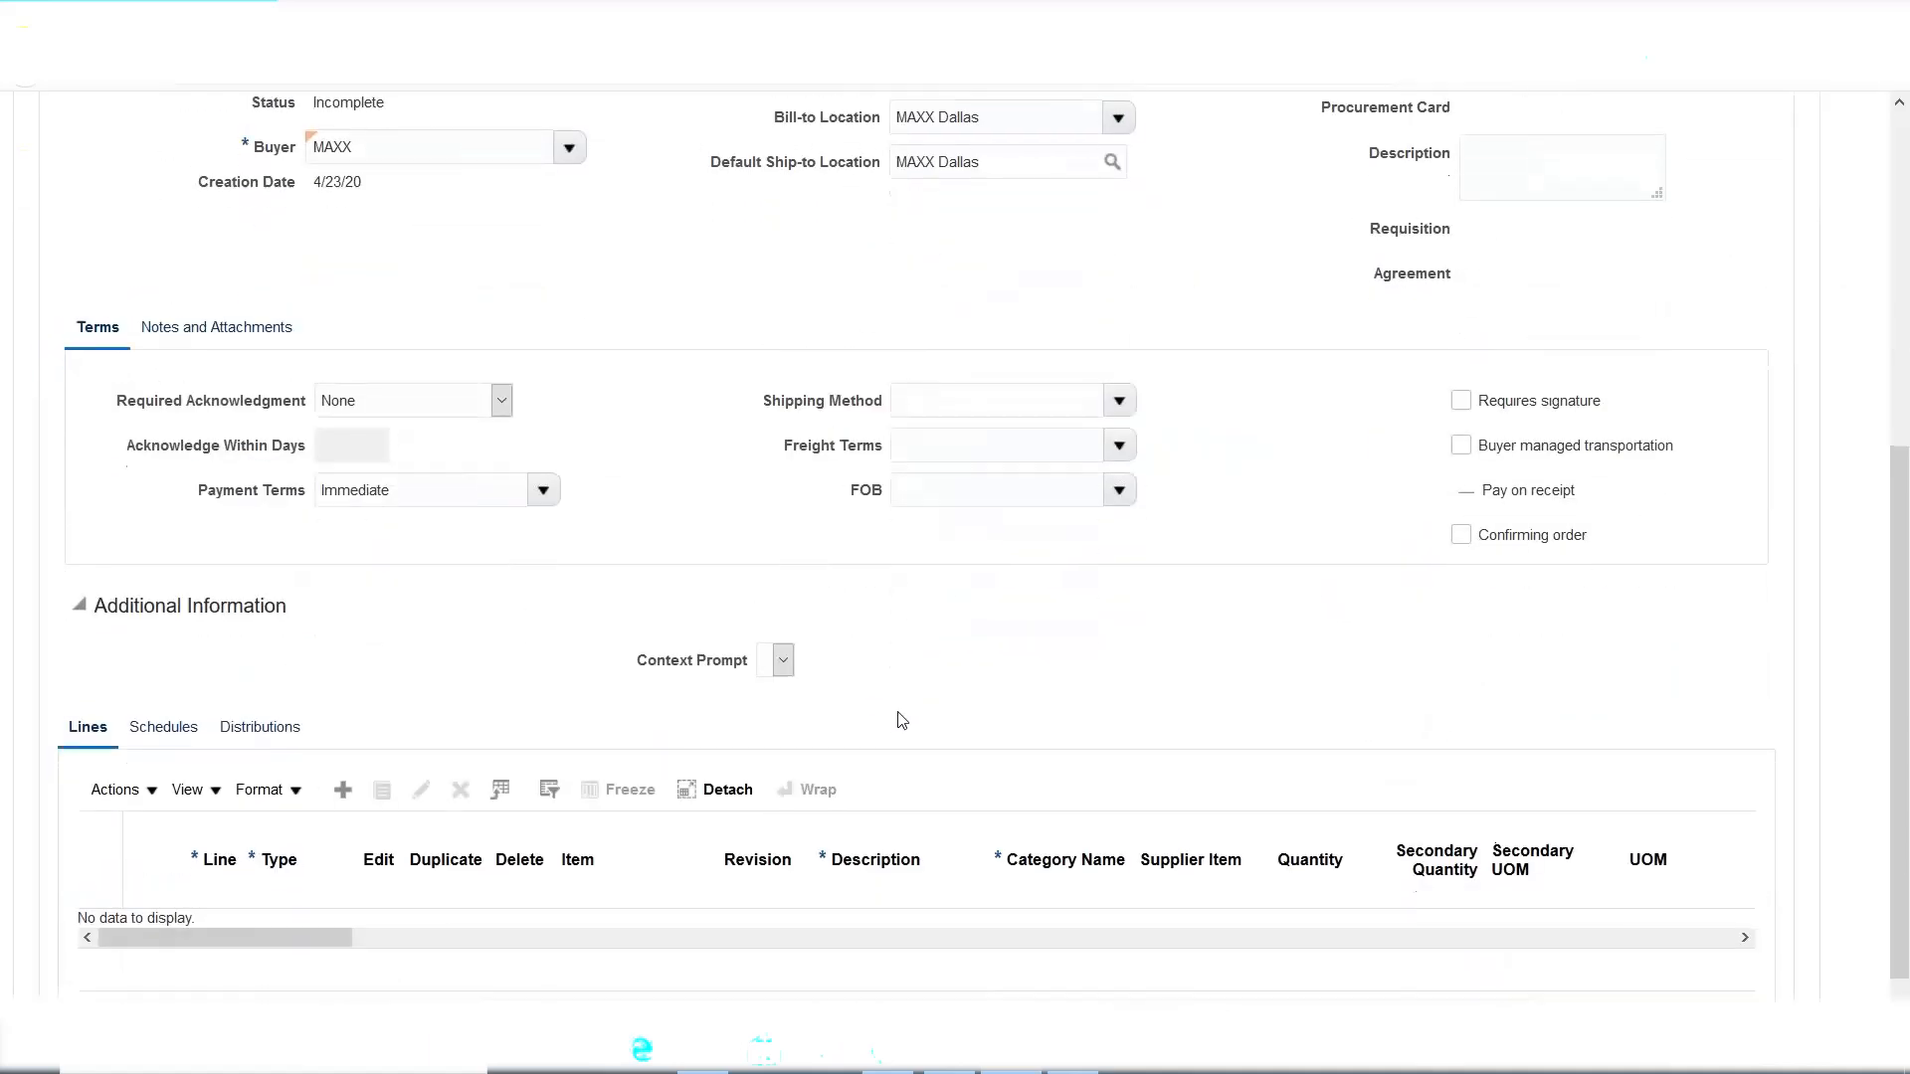
{"action": "left_click", "coordinate": [343, 749]}
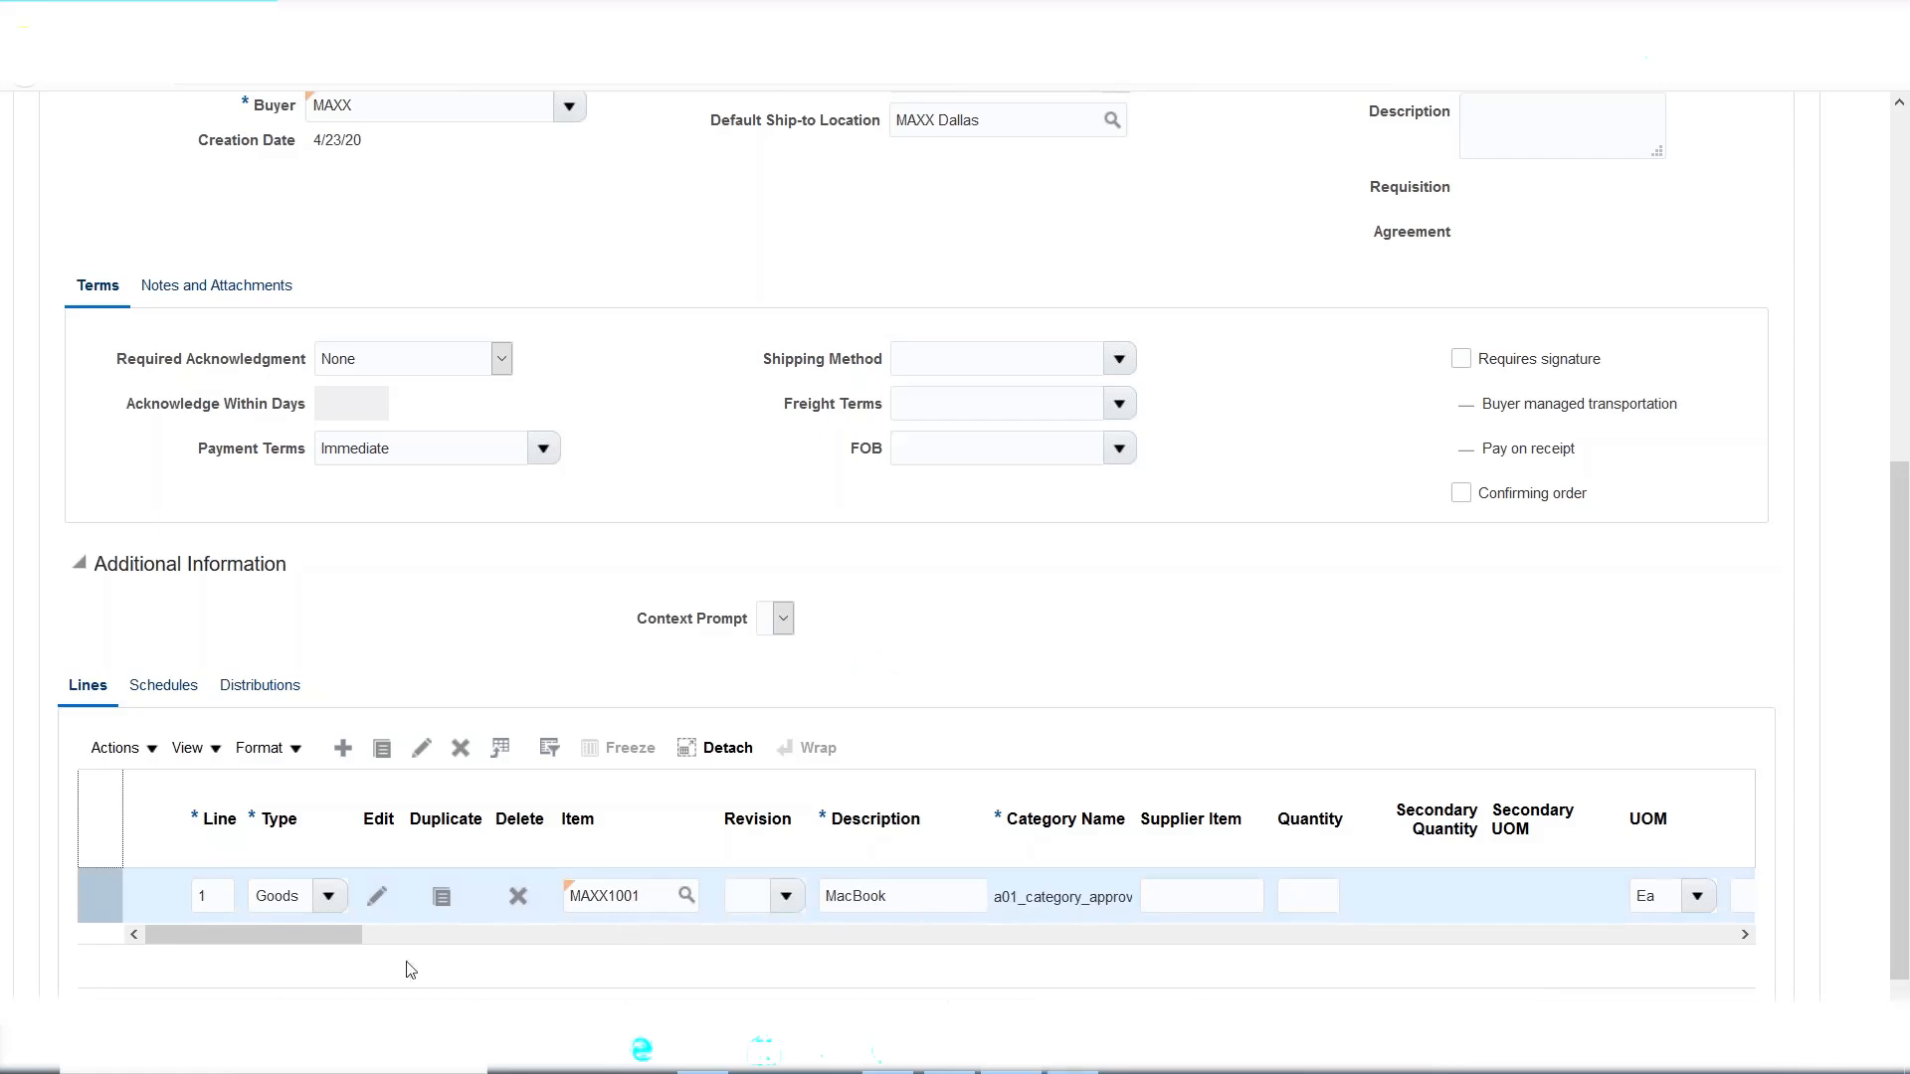
{"action": "left_click_drag", "start_coordinate": [331, 933], "coordinate": [472, 955]}
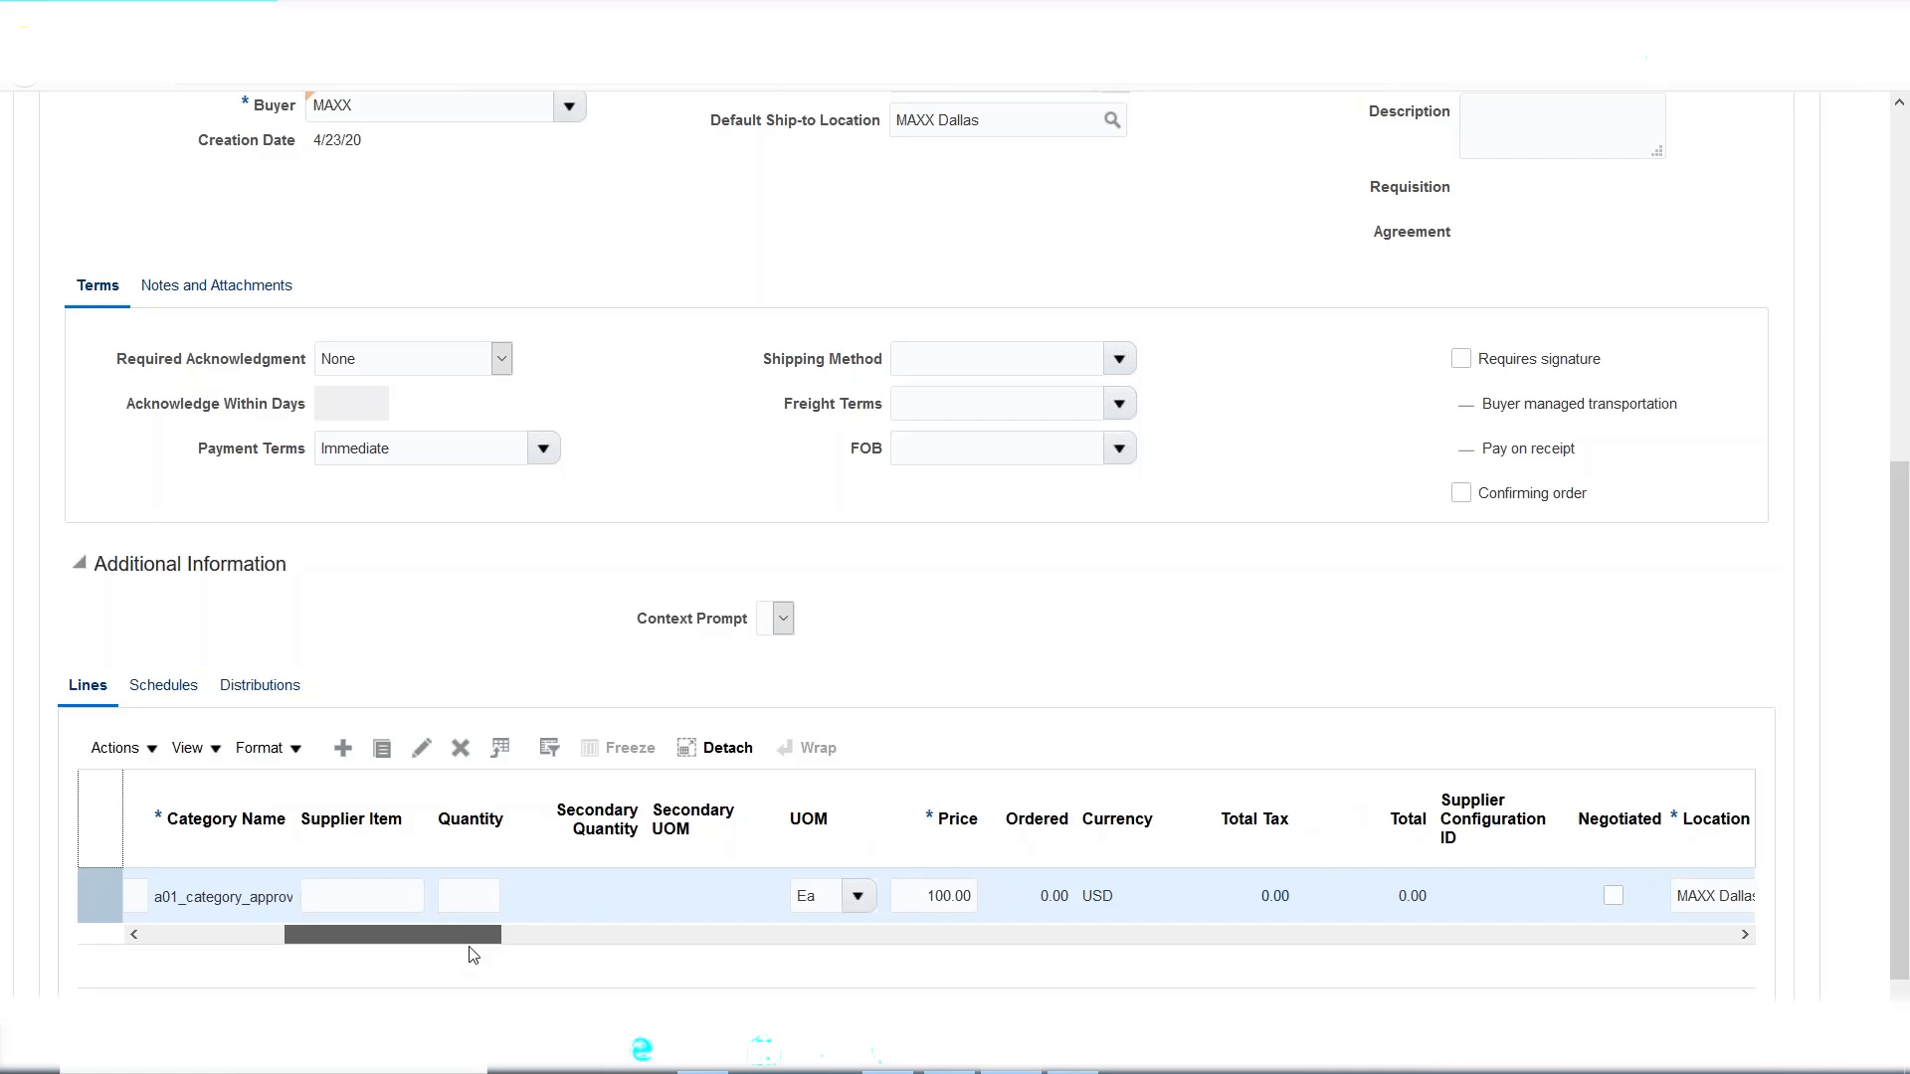
{"action": "left_click", "coordinate": [489, 891]}
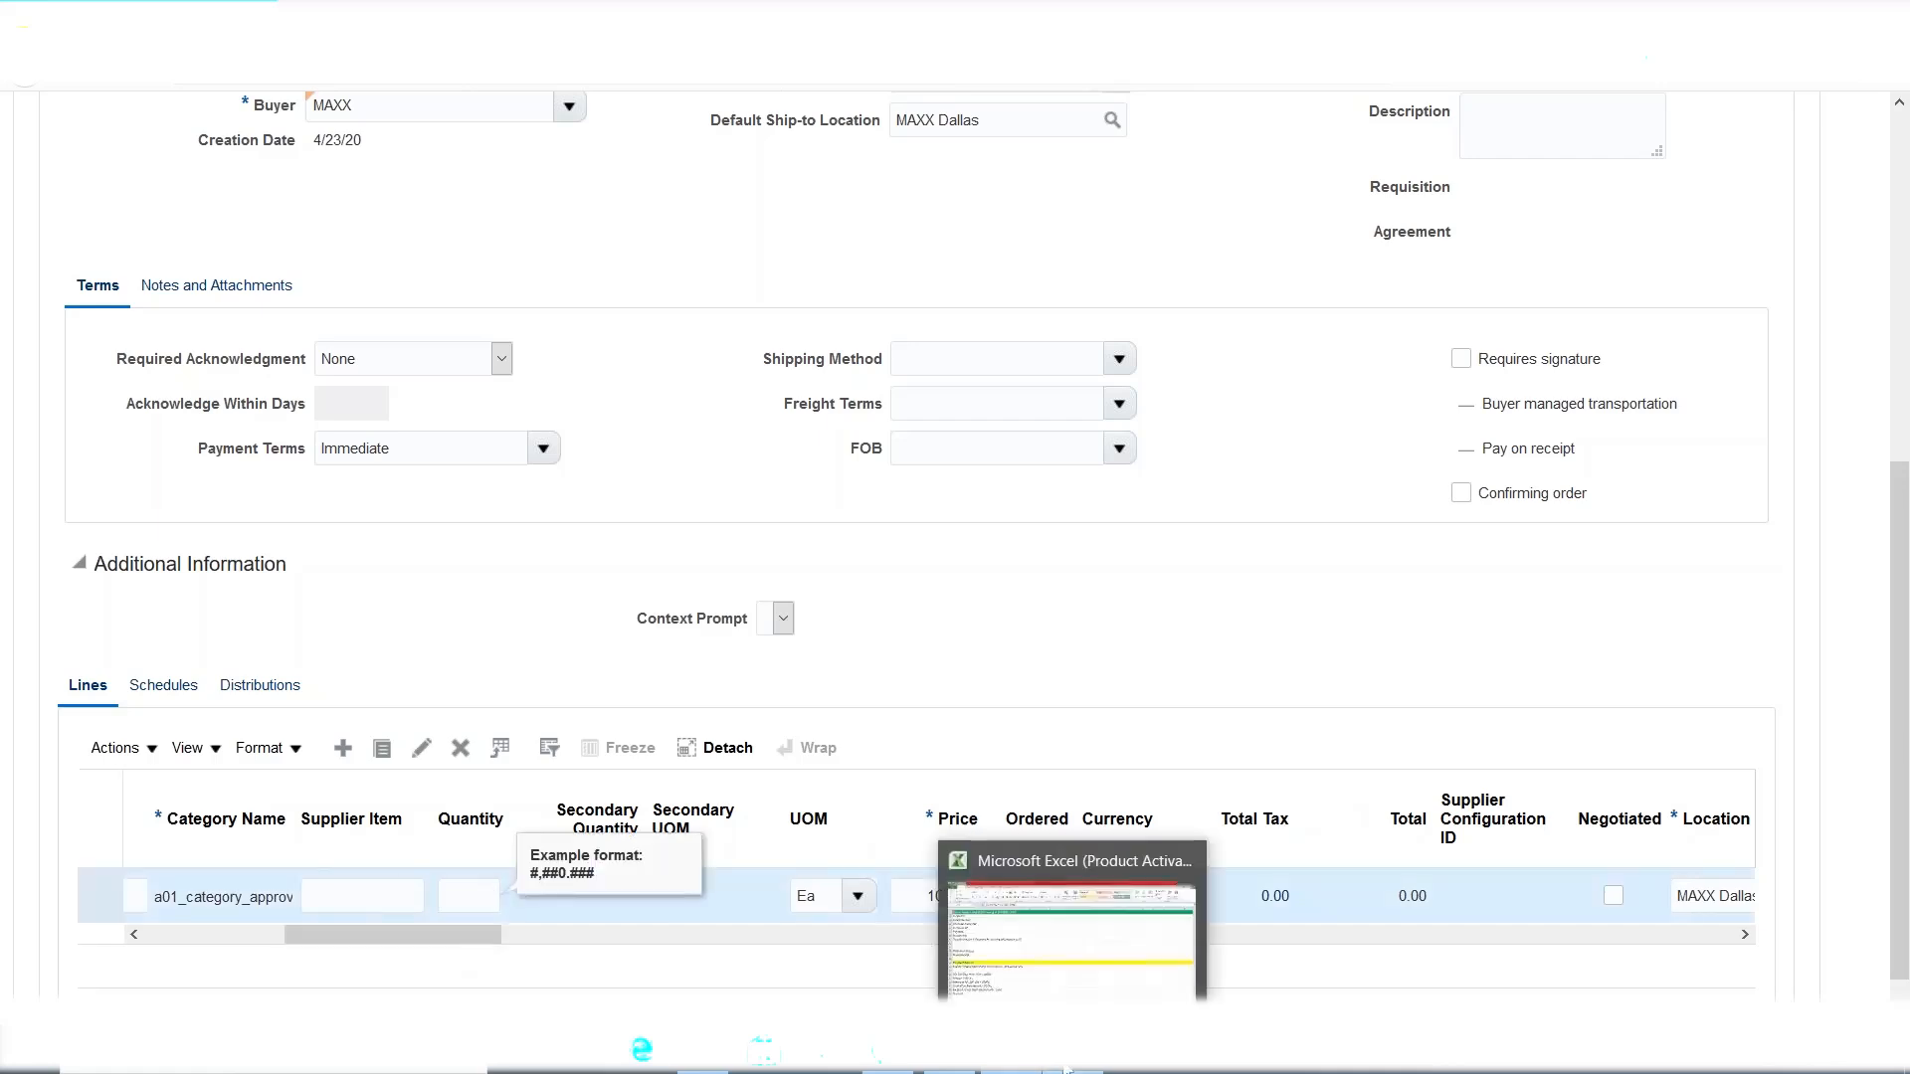
{"action": "left_click", "coordinate": [1062, 1068]}
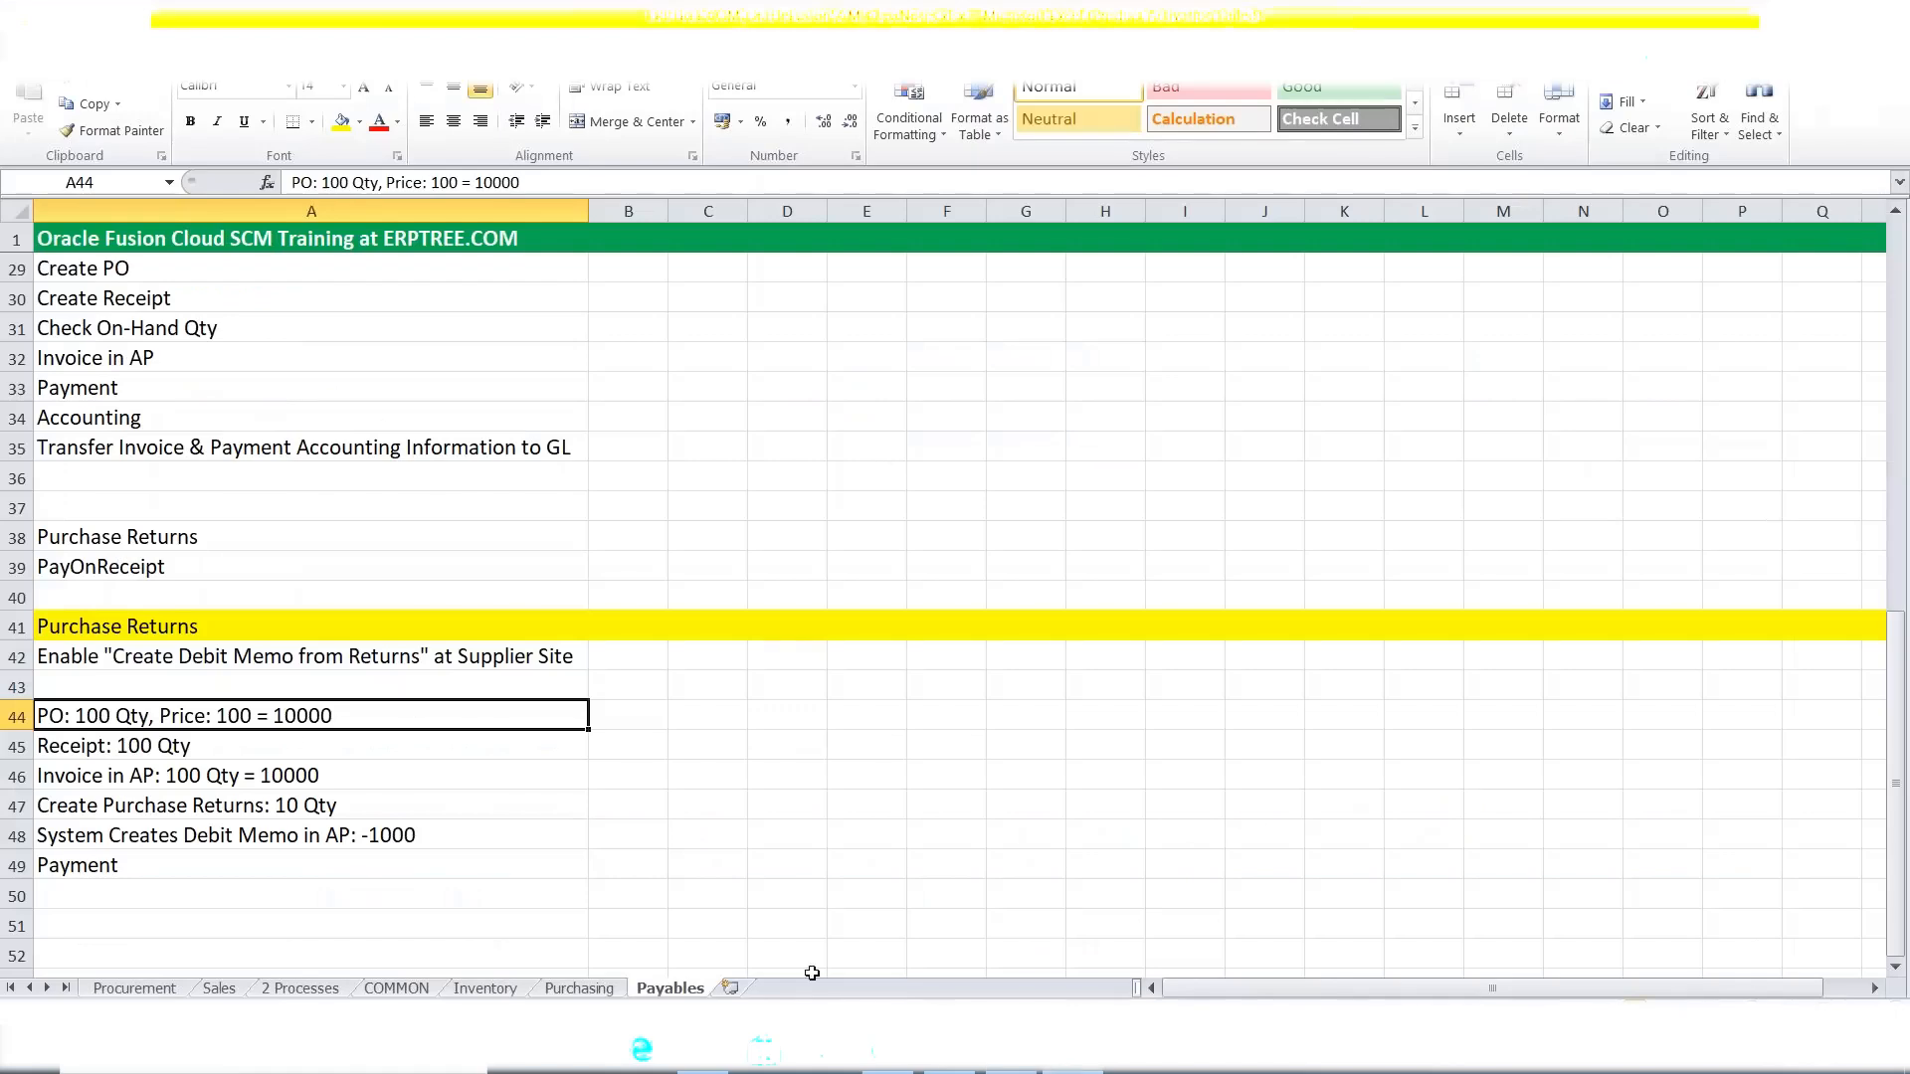
{"action": "left_click", "coordinate": [1002, 1070]}
{"action": "type", "text": "100"}
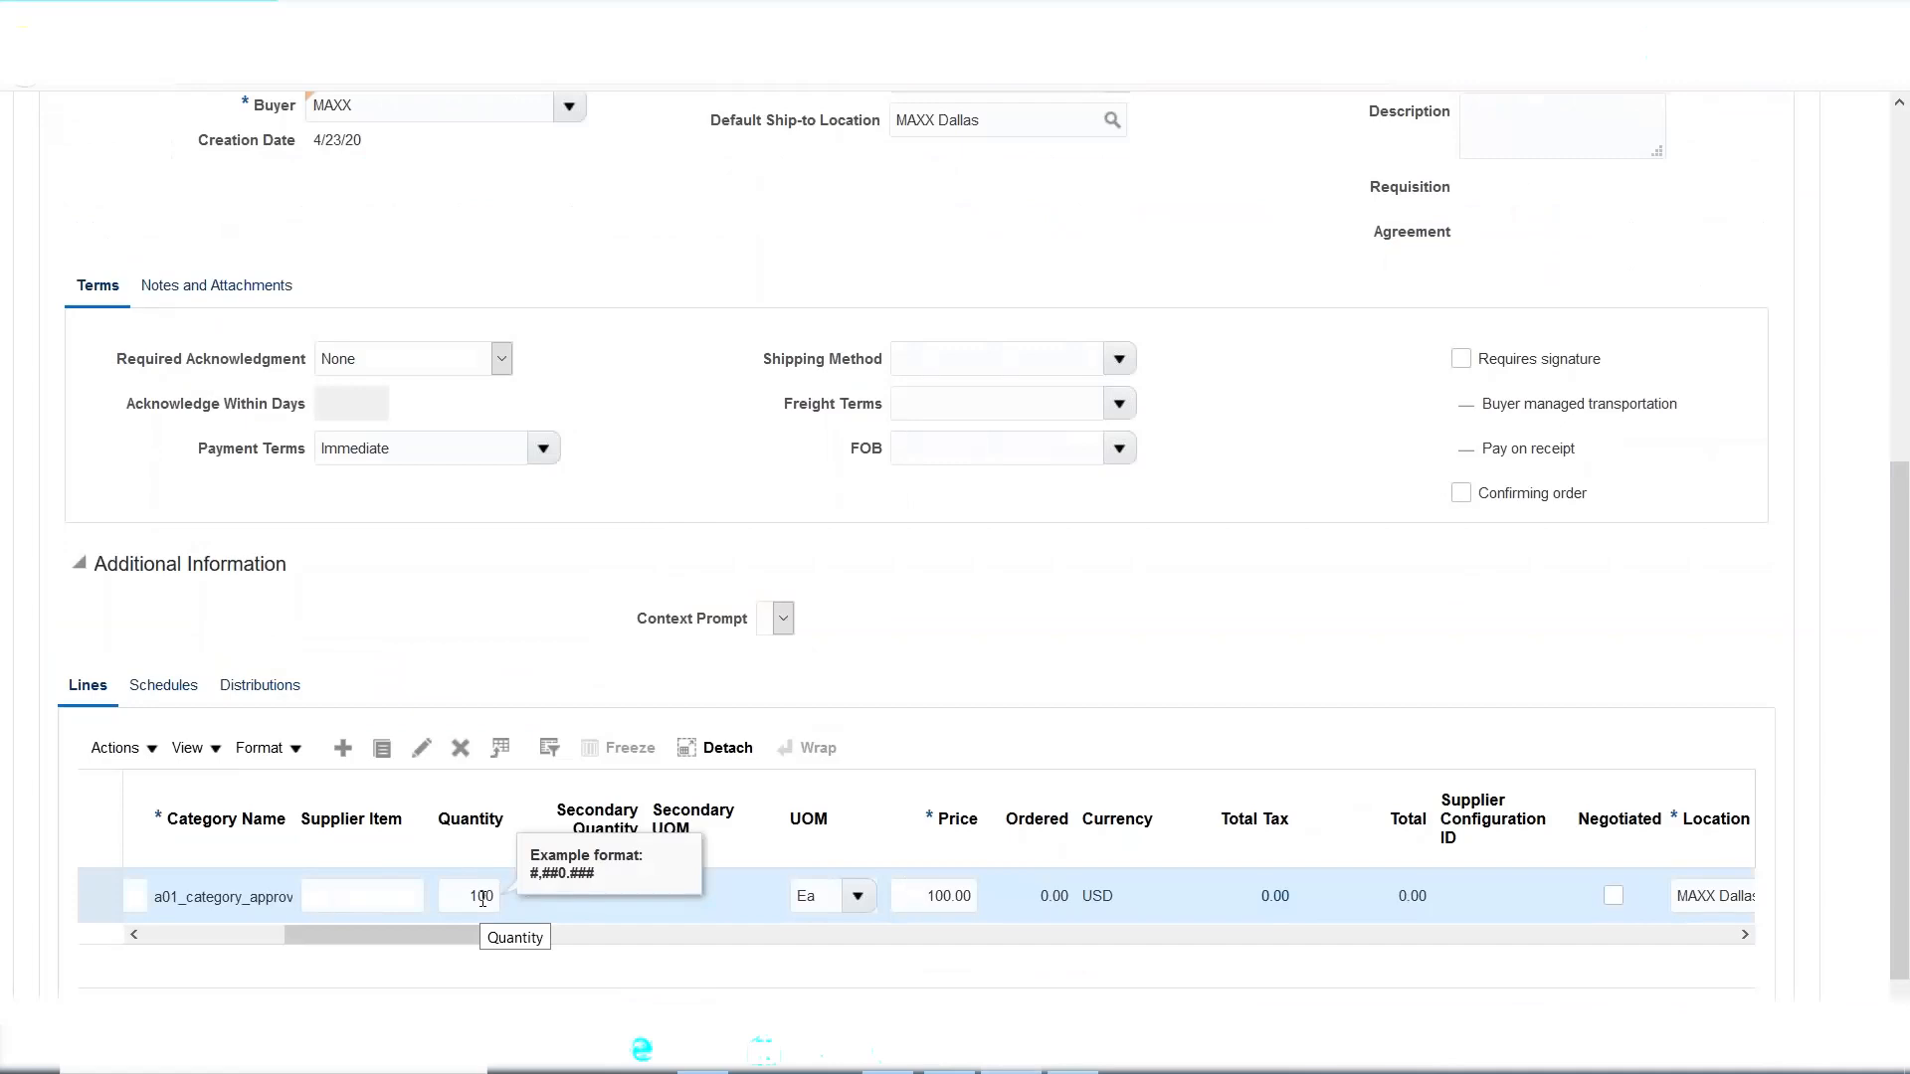
{"action": "key", "text": "Tab"}
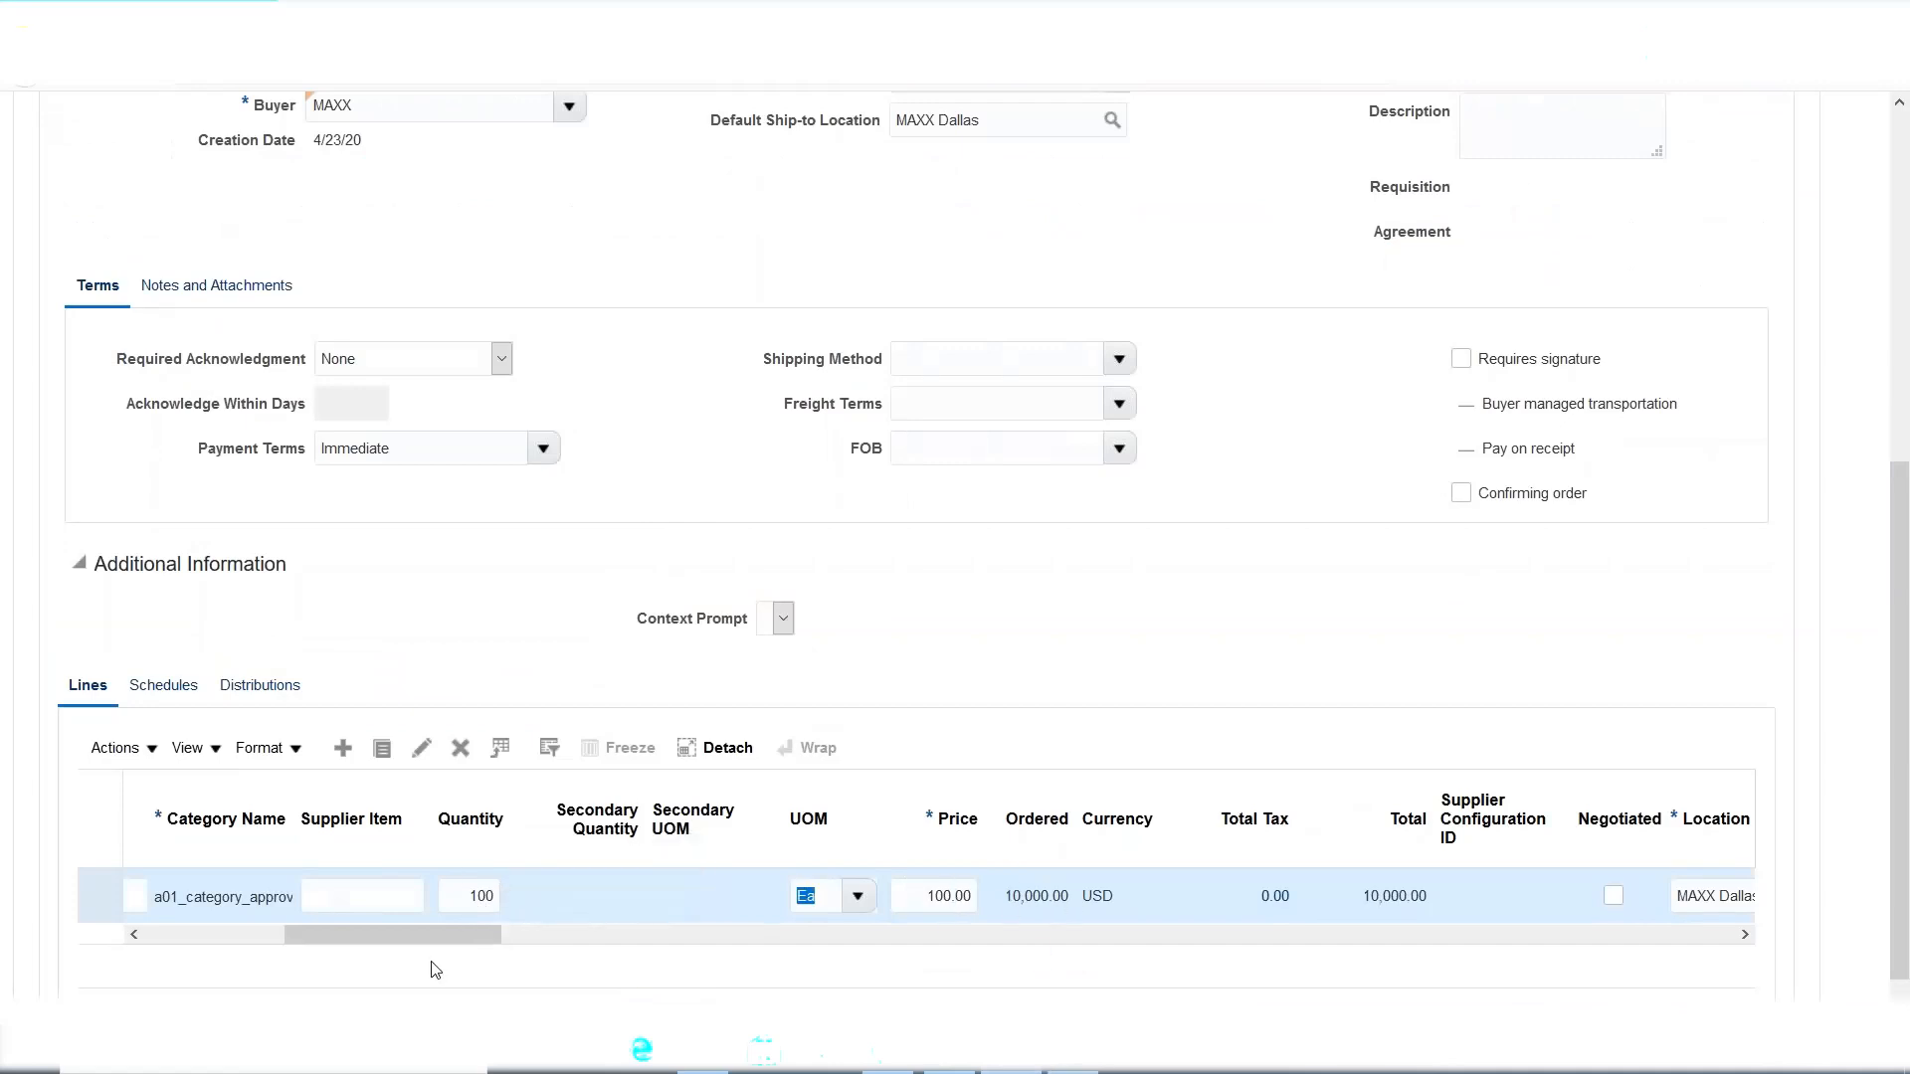
{"action": "left_click_drag", "start_coordinate": [429, 939], "coordinate": [656, 963]}
Set the line's requested delivery date to 4/24/20 and scroll the Lines table back to its start.
{"action": "left_click", "coordinate": [796, 896]}
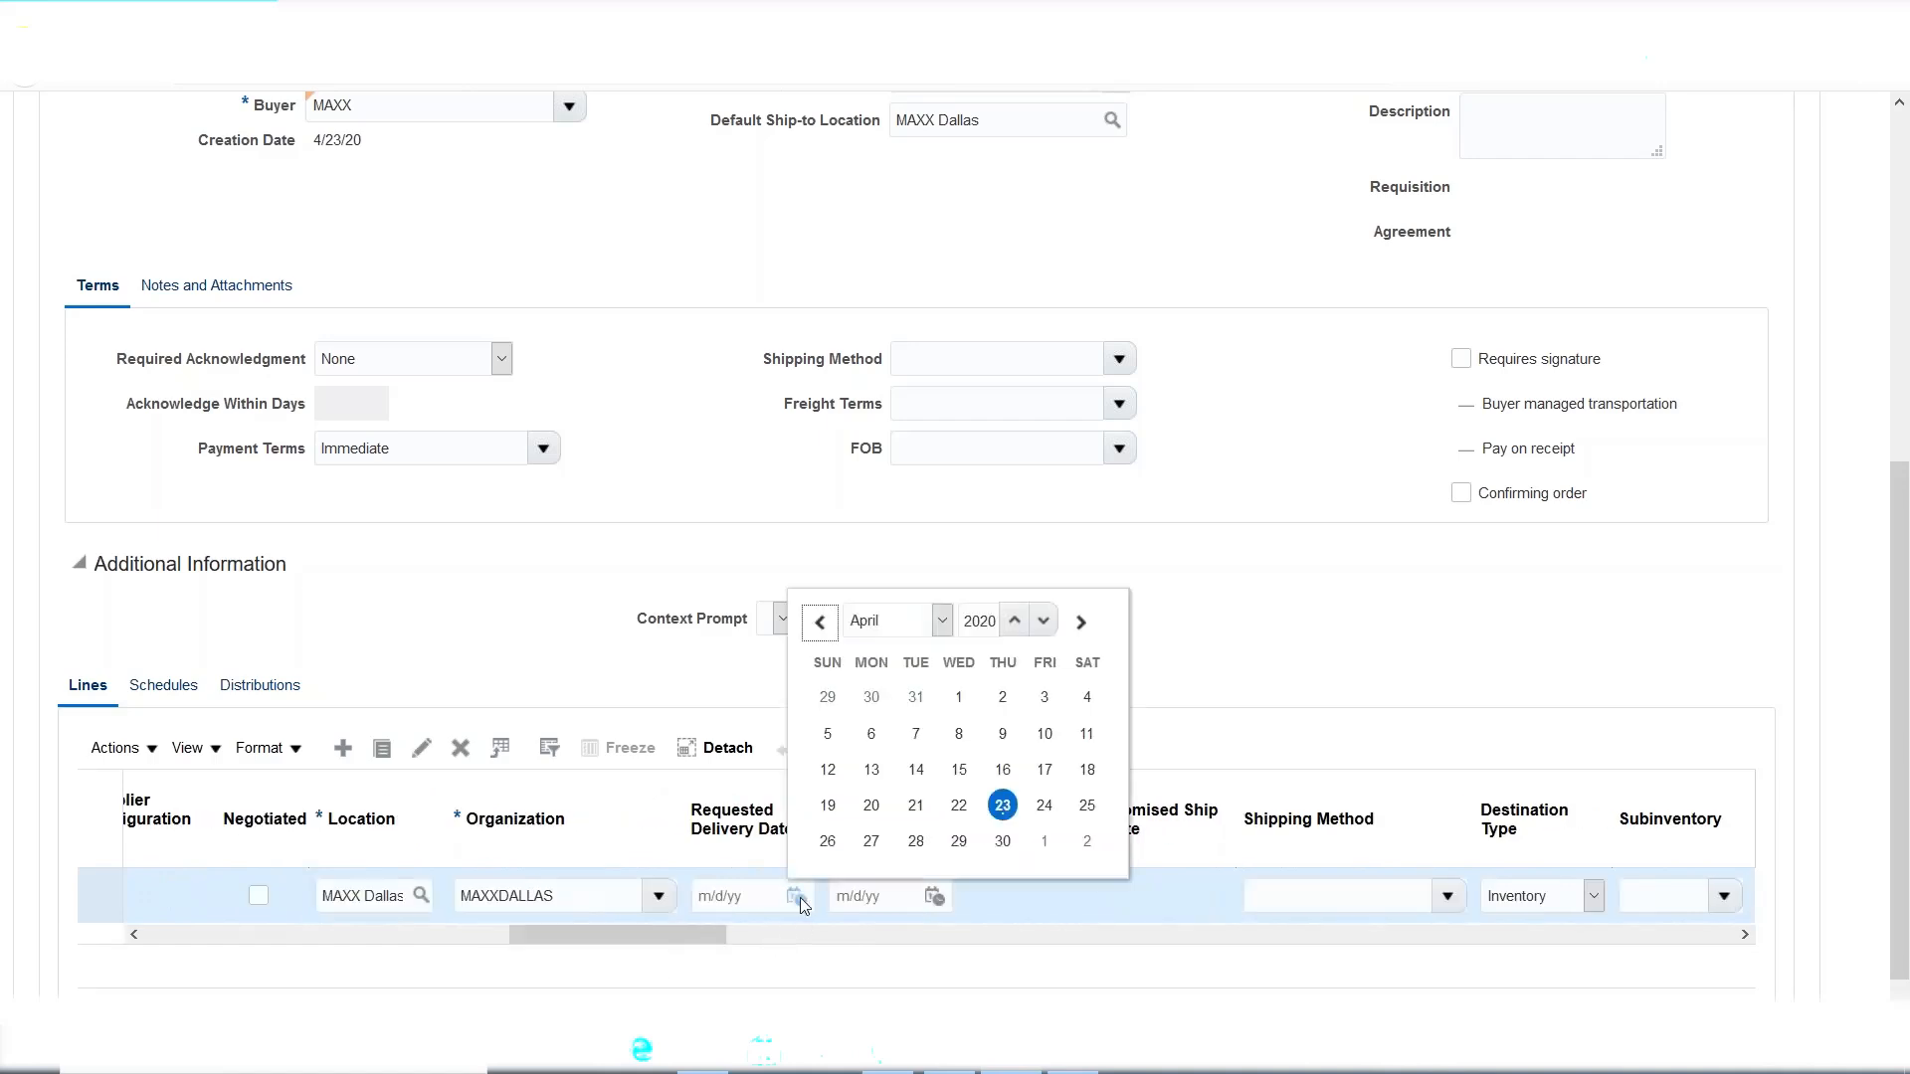
{"action": "left_click", "coordinate": [1044, 806]}
{"action": "left_click_drag", "start_coordinate": [729, 937], "coordinate": [905, 950]}
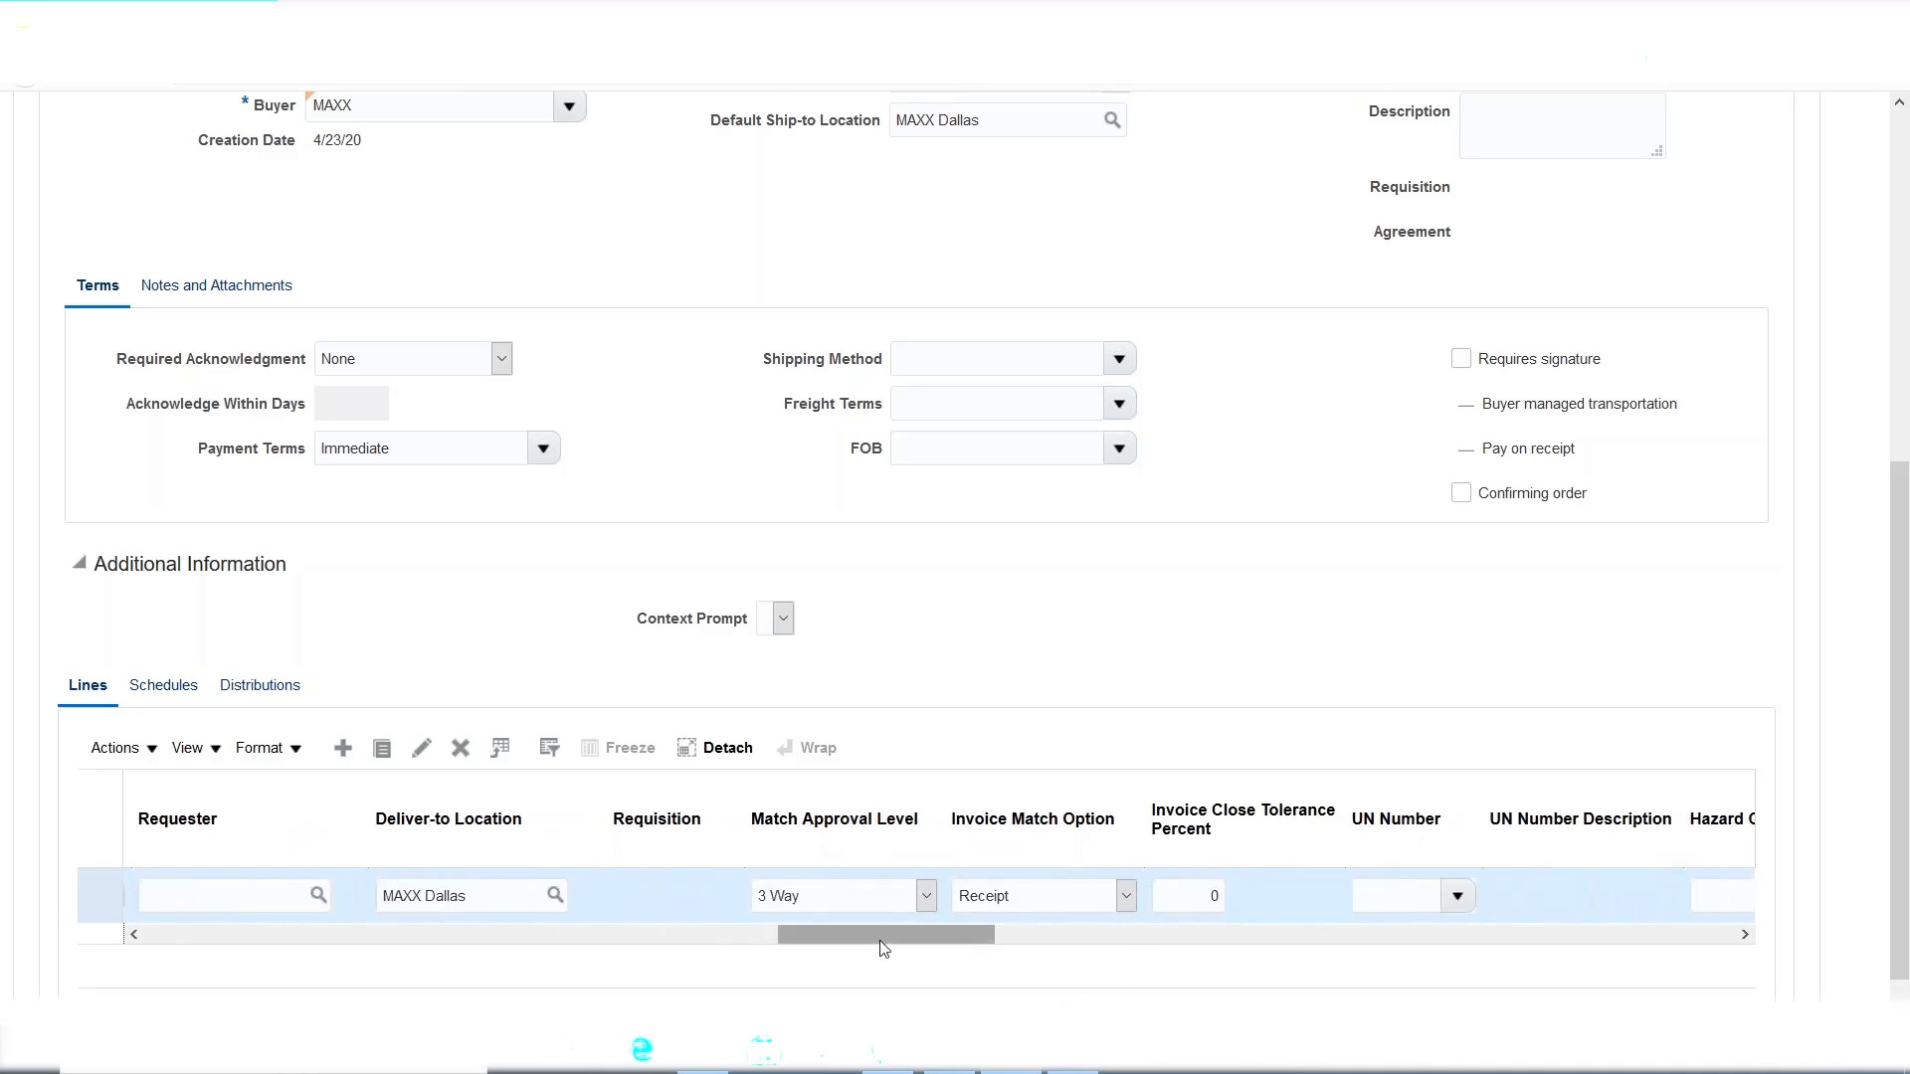
{"action": "left_click_drag", "start_coordinate": [884, 948], "coordinate": [154, 909]}
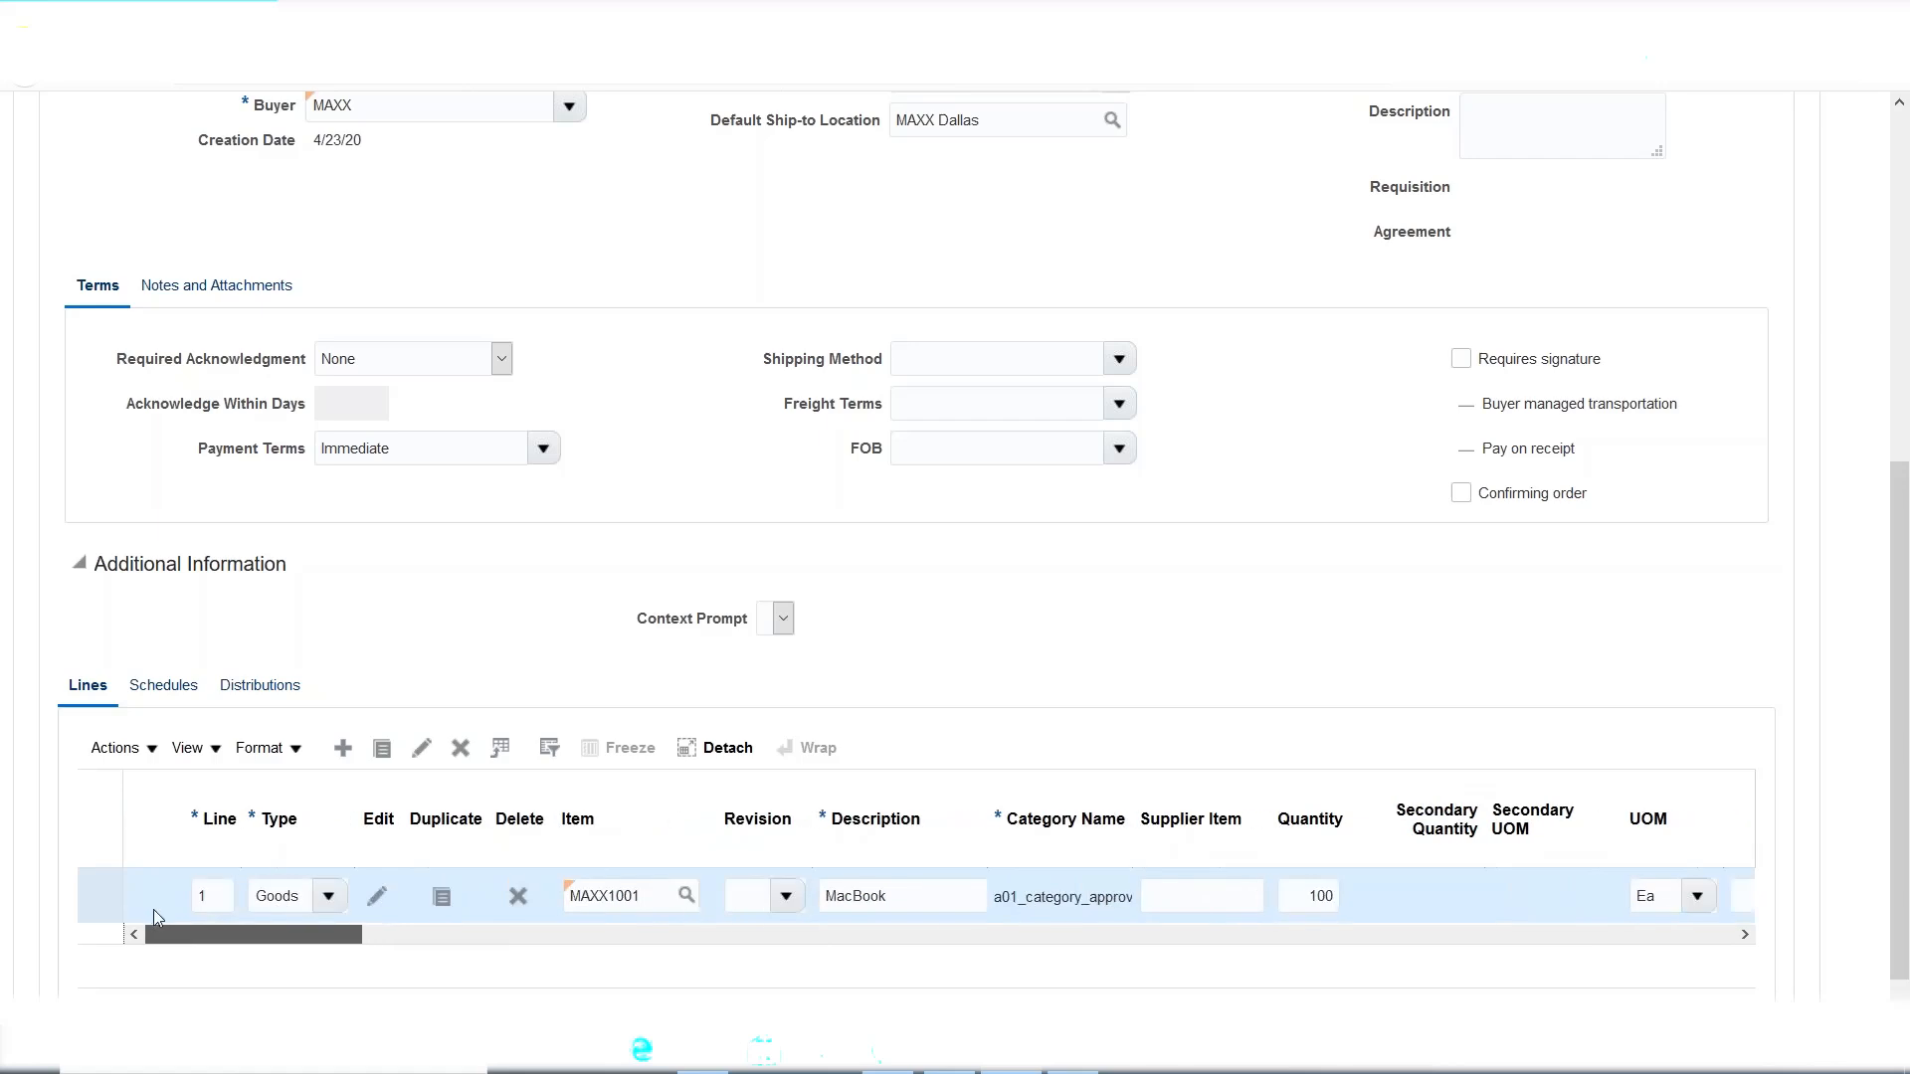
{"action": "scroll", "coordinate": [1219, 686], "scroll_direction": "up", "scroll_amount": 5}
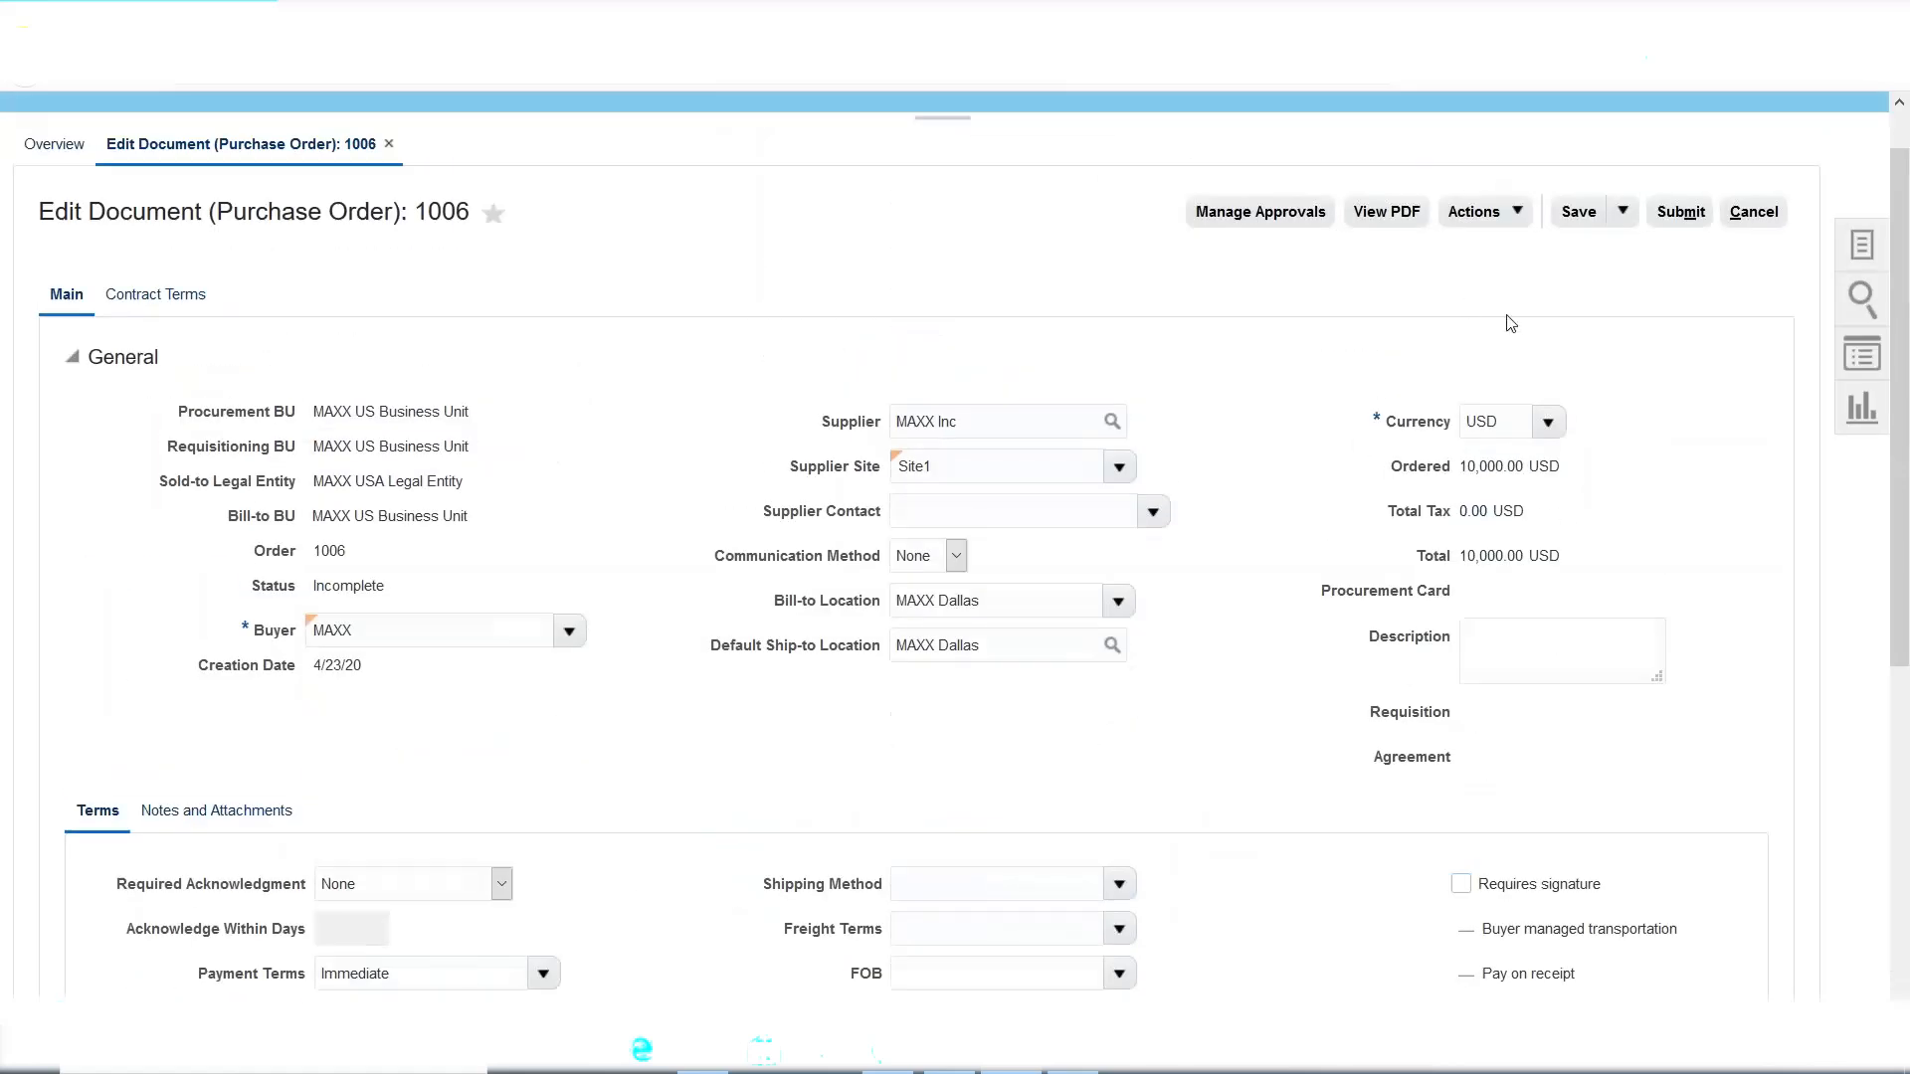
Save purchase order 1006, submit it for approval, and acknowledge the confirmation.
{"action": "scroll", "coordinate": [1622, 447], "scroll_direction": "down", "scroll_amount": 2}
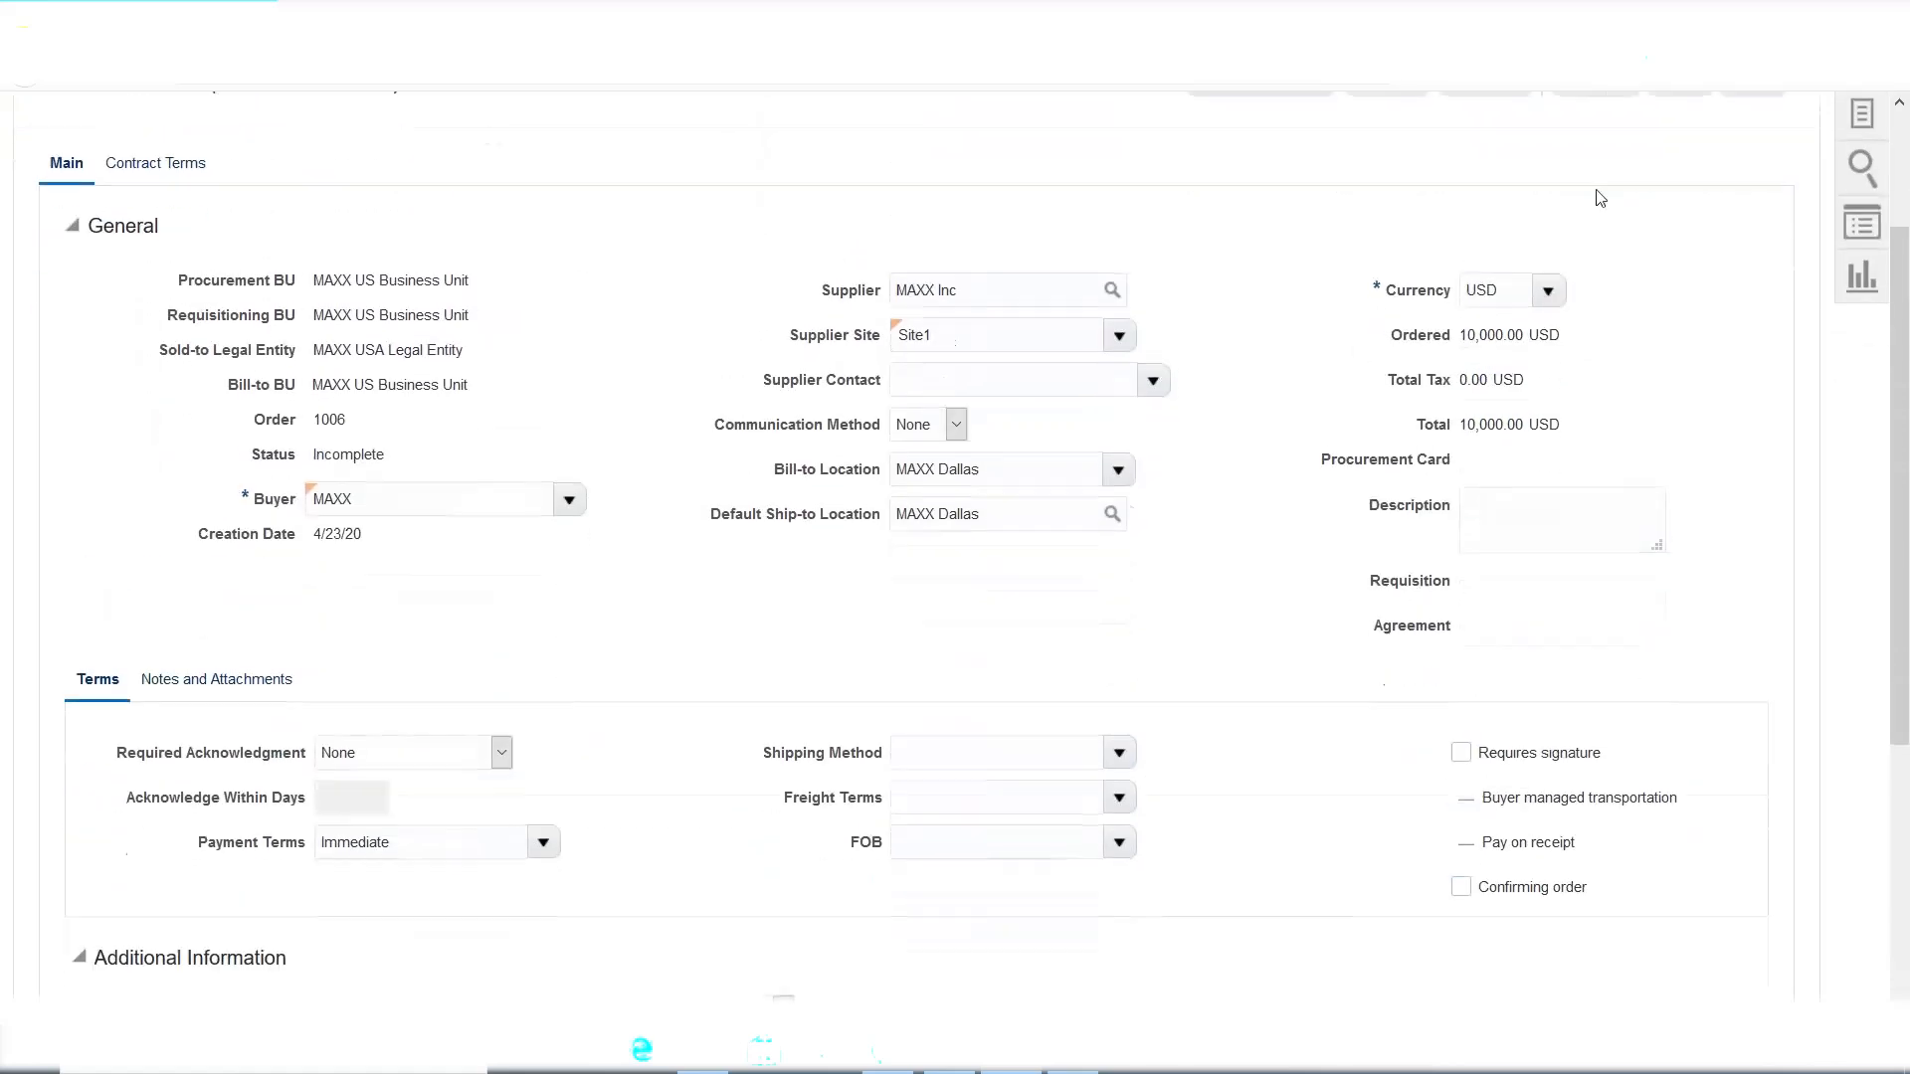
{"action": "scroll", "coordinate": [1591, 359], "scroll_direction": "up", "scroll_amount": 3}
{"action": "left_click", "coordinate": [1582, 278]}
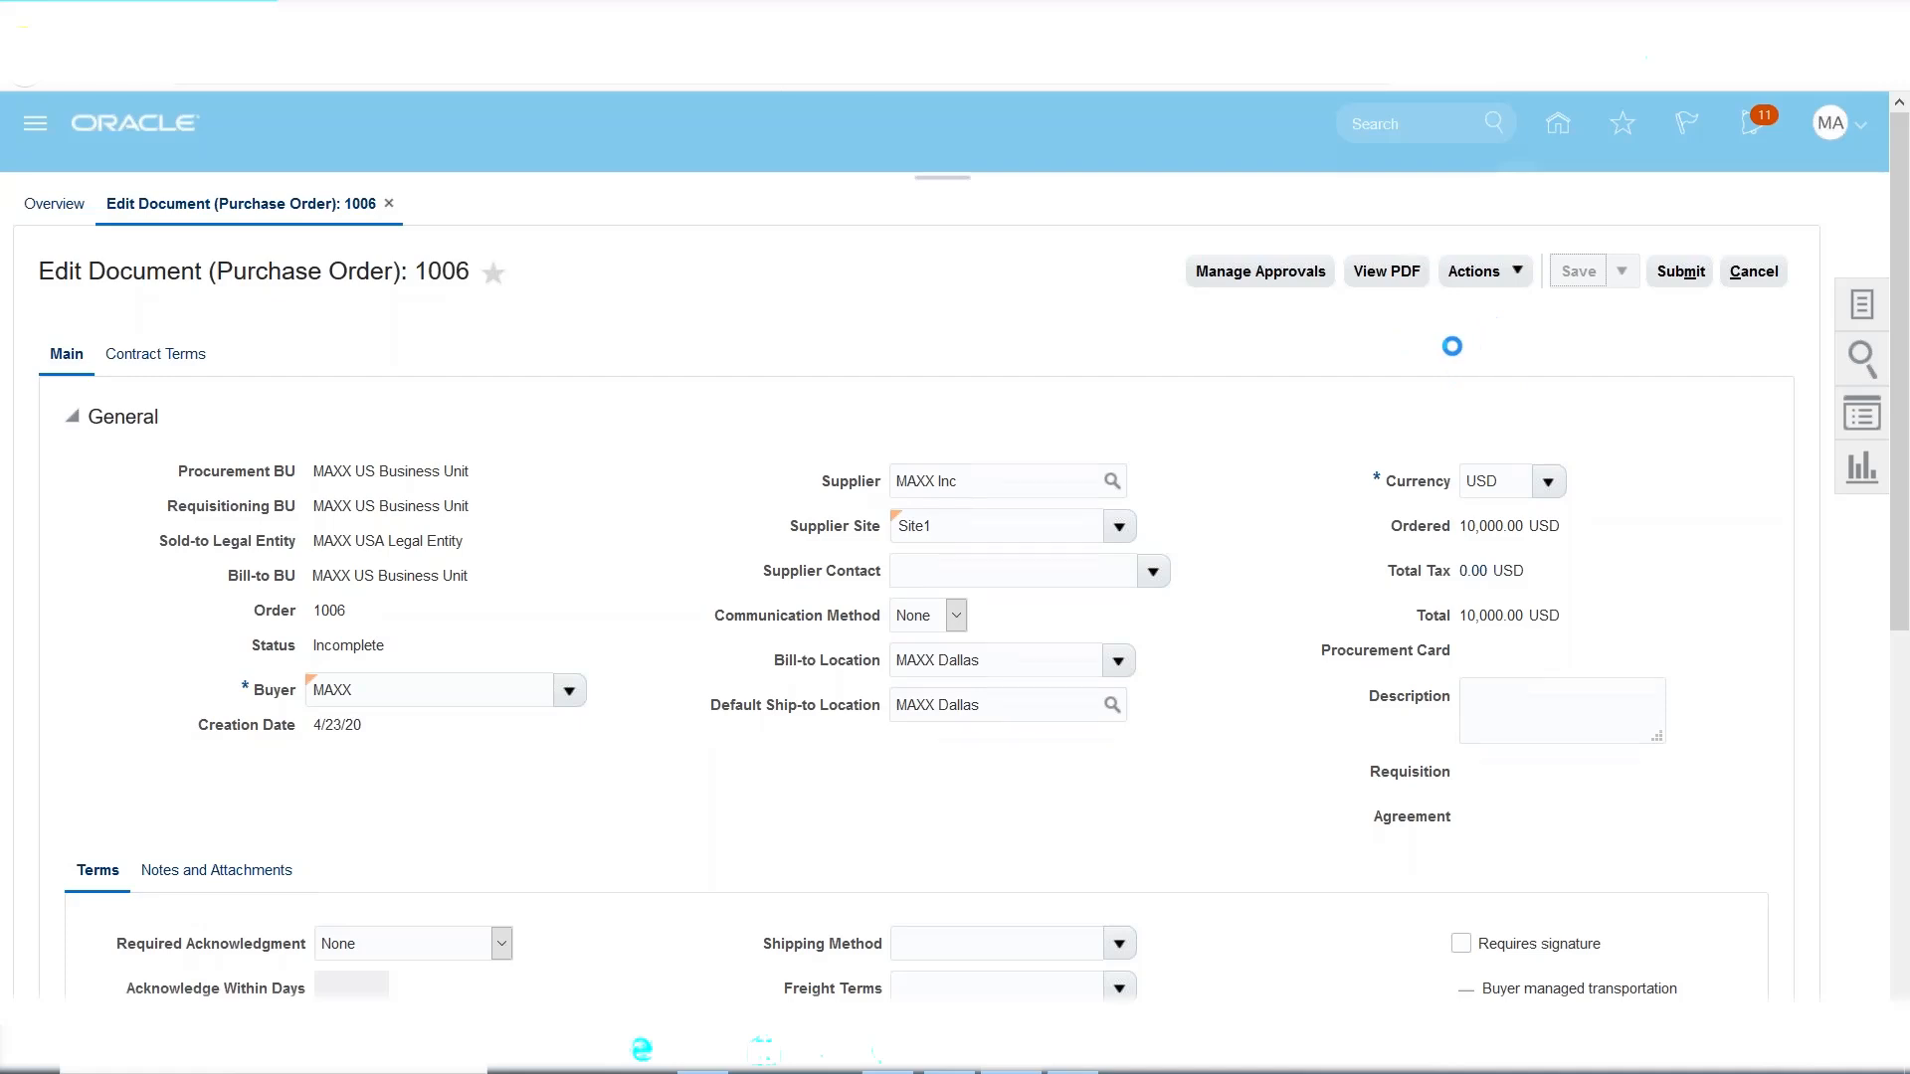
{"action": "left_click", "coordinate": [1681, 273]}
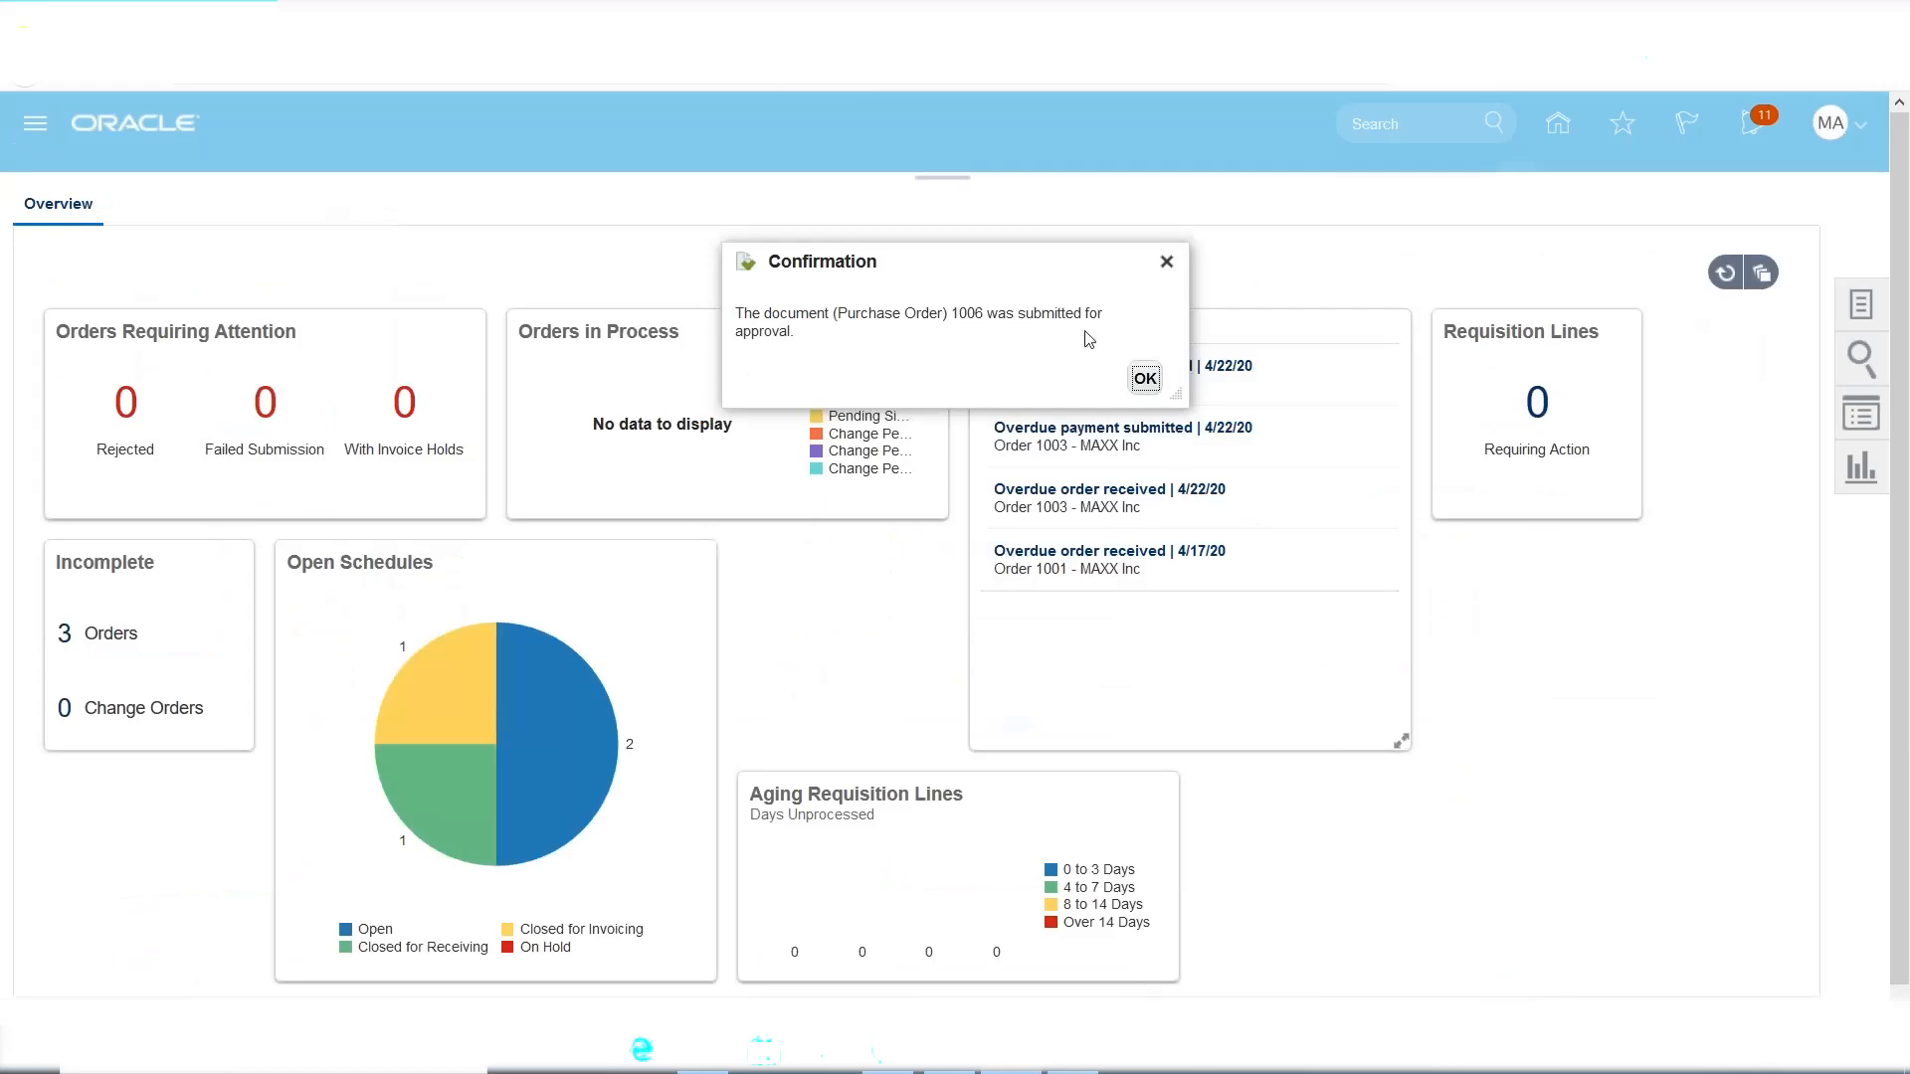
{"action": "left_click", "coordinate": [1145, 378]}
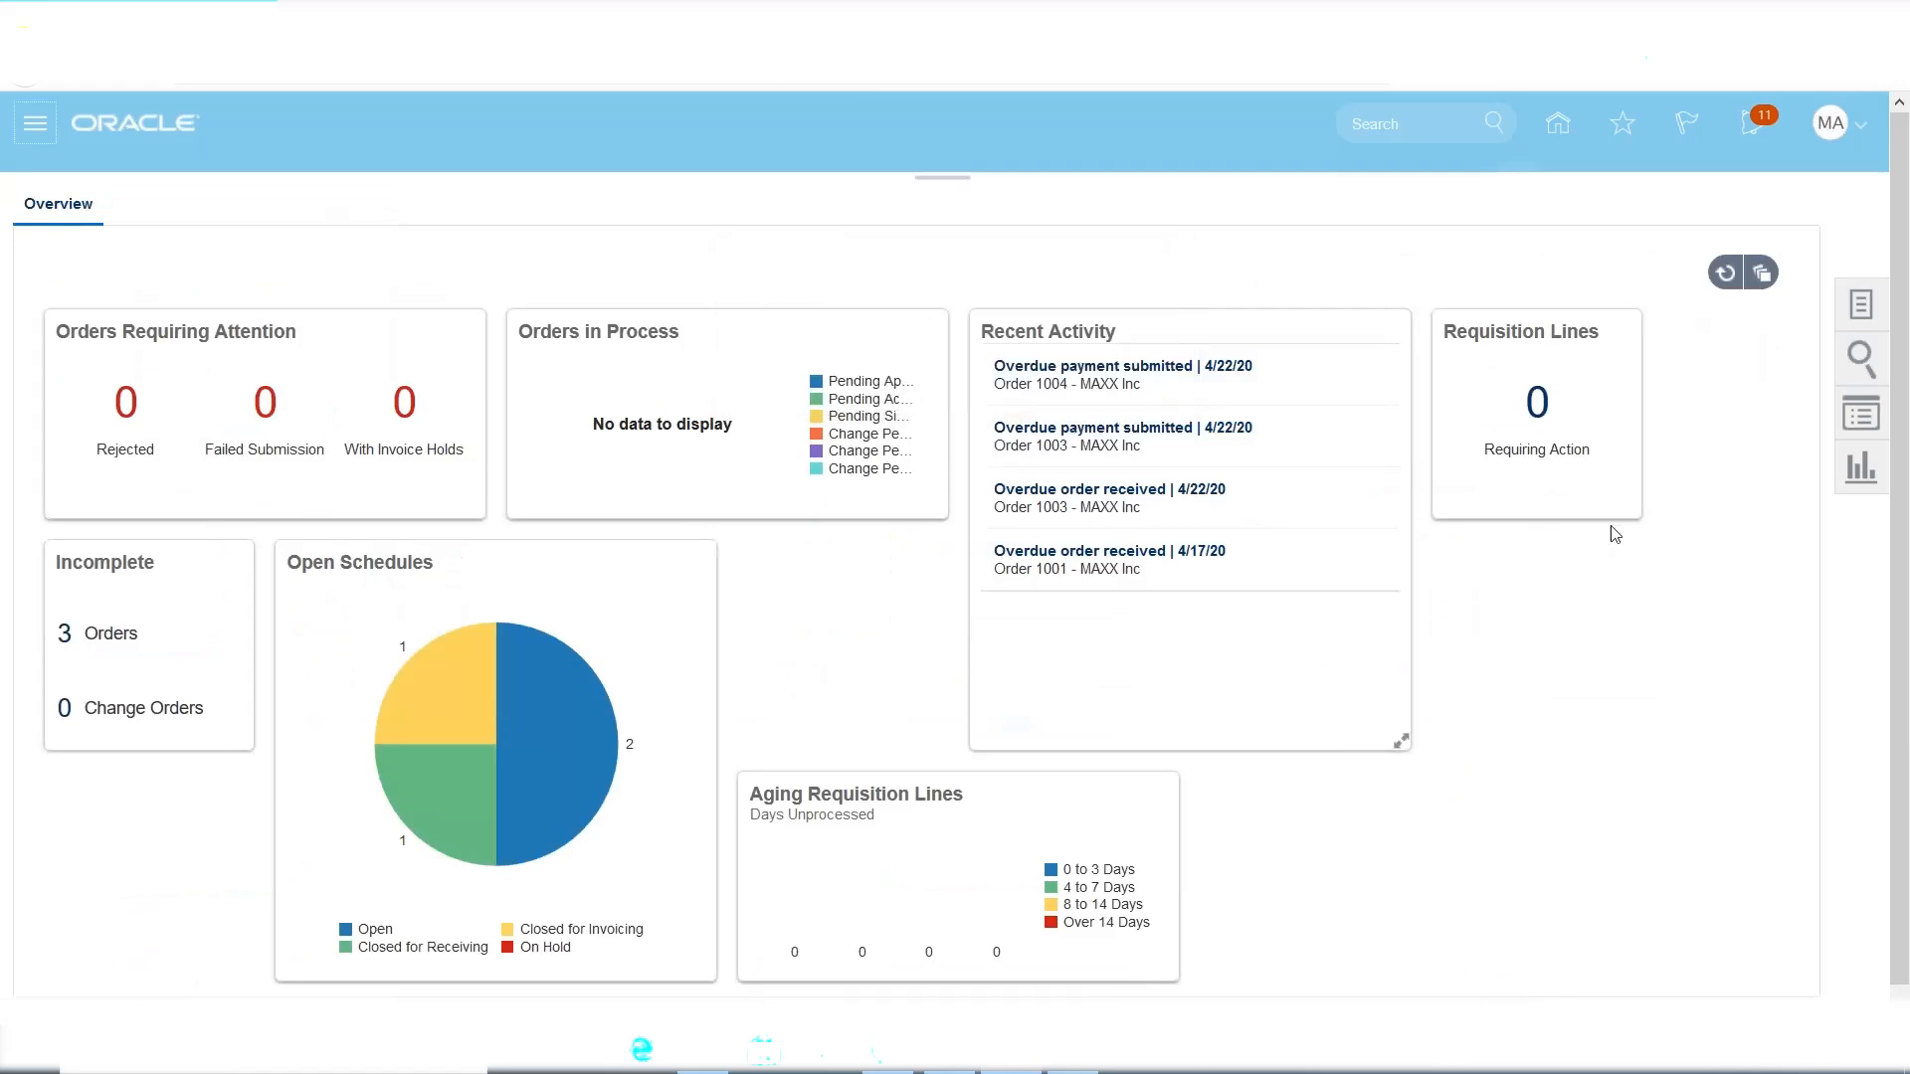
Search Manage Orders for purchase order 1006.
{"action": "left_click", "coordinate": [1862, 308]}
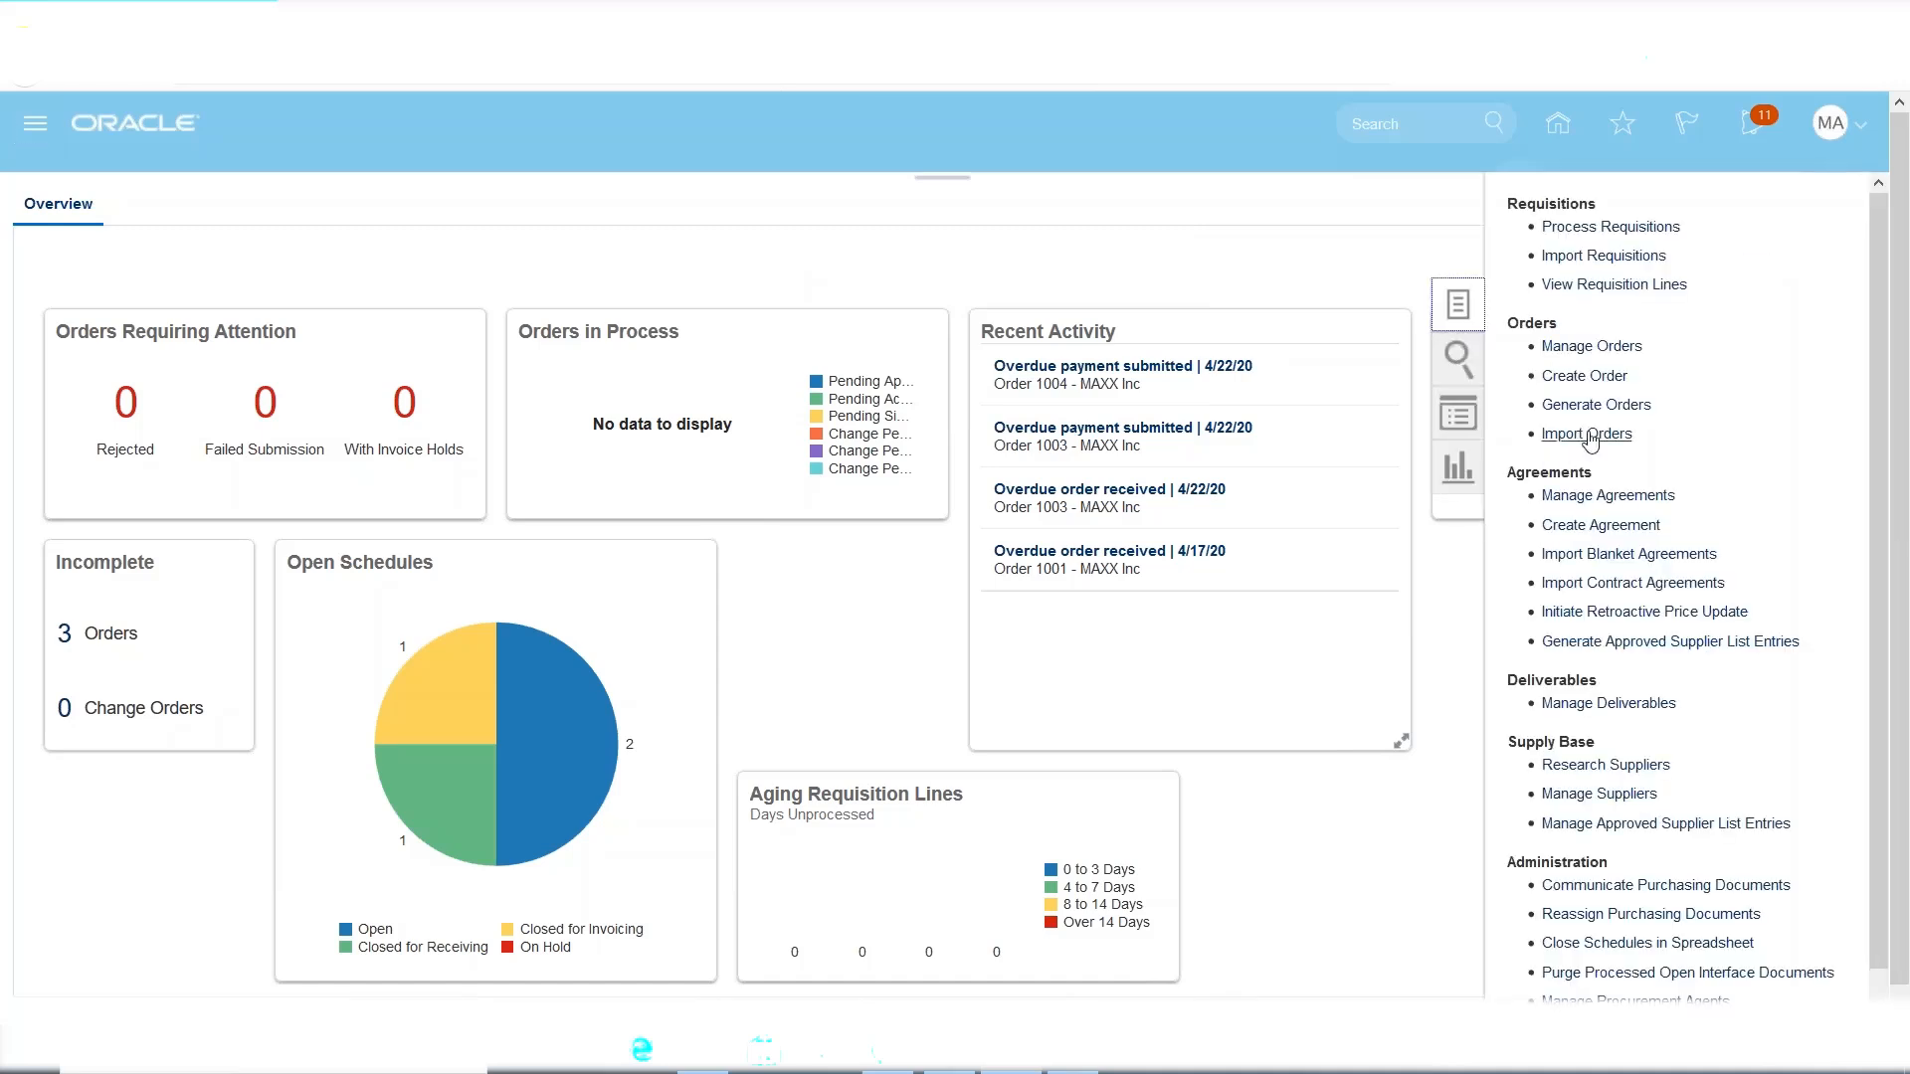
{"action": "left_click", "coordinate": [1590, 346]}
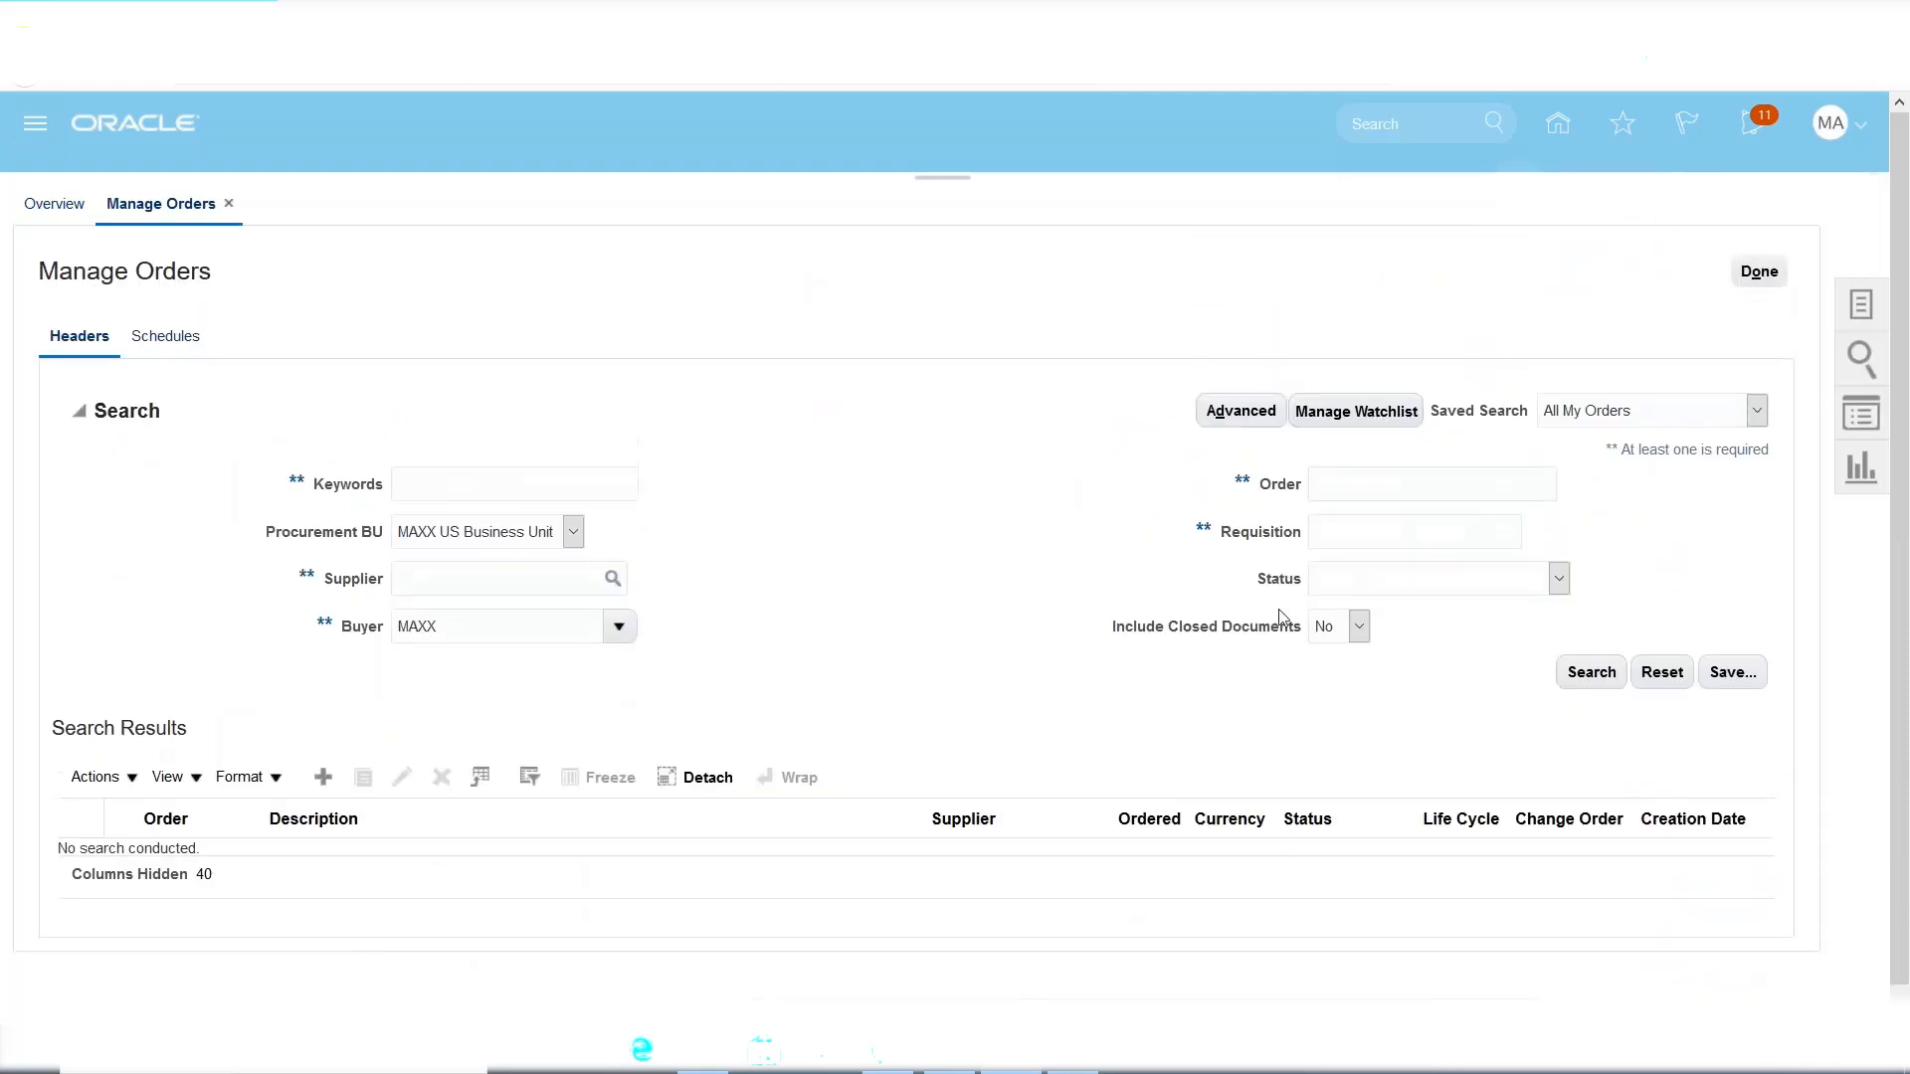
{"action": "left_click", "coordinate": [1346, 488]}
{"action": "type", "text": "1006"}
{"action": "left_click", "coordinate": [1592, 673]}
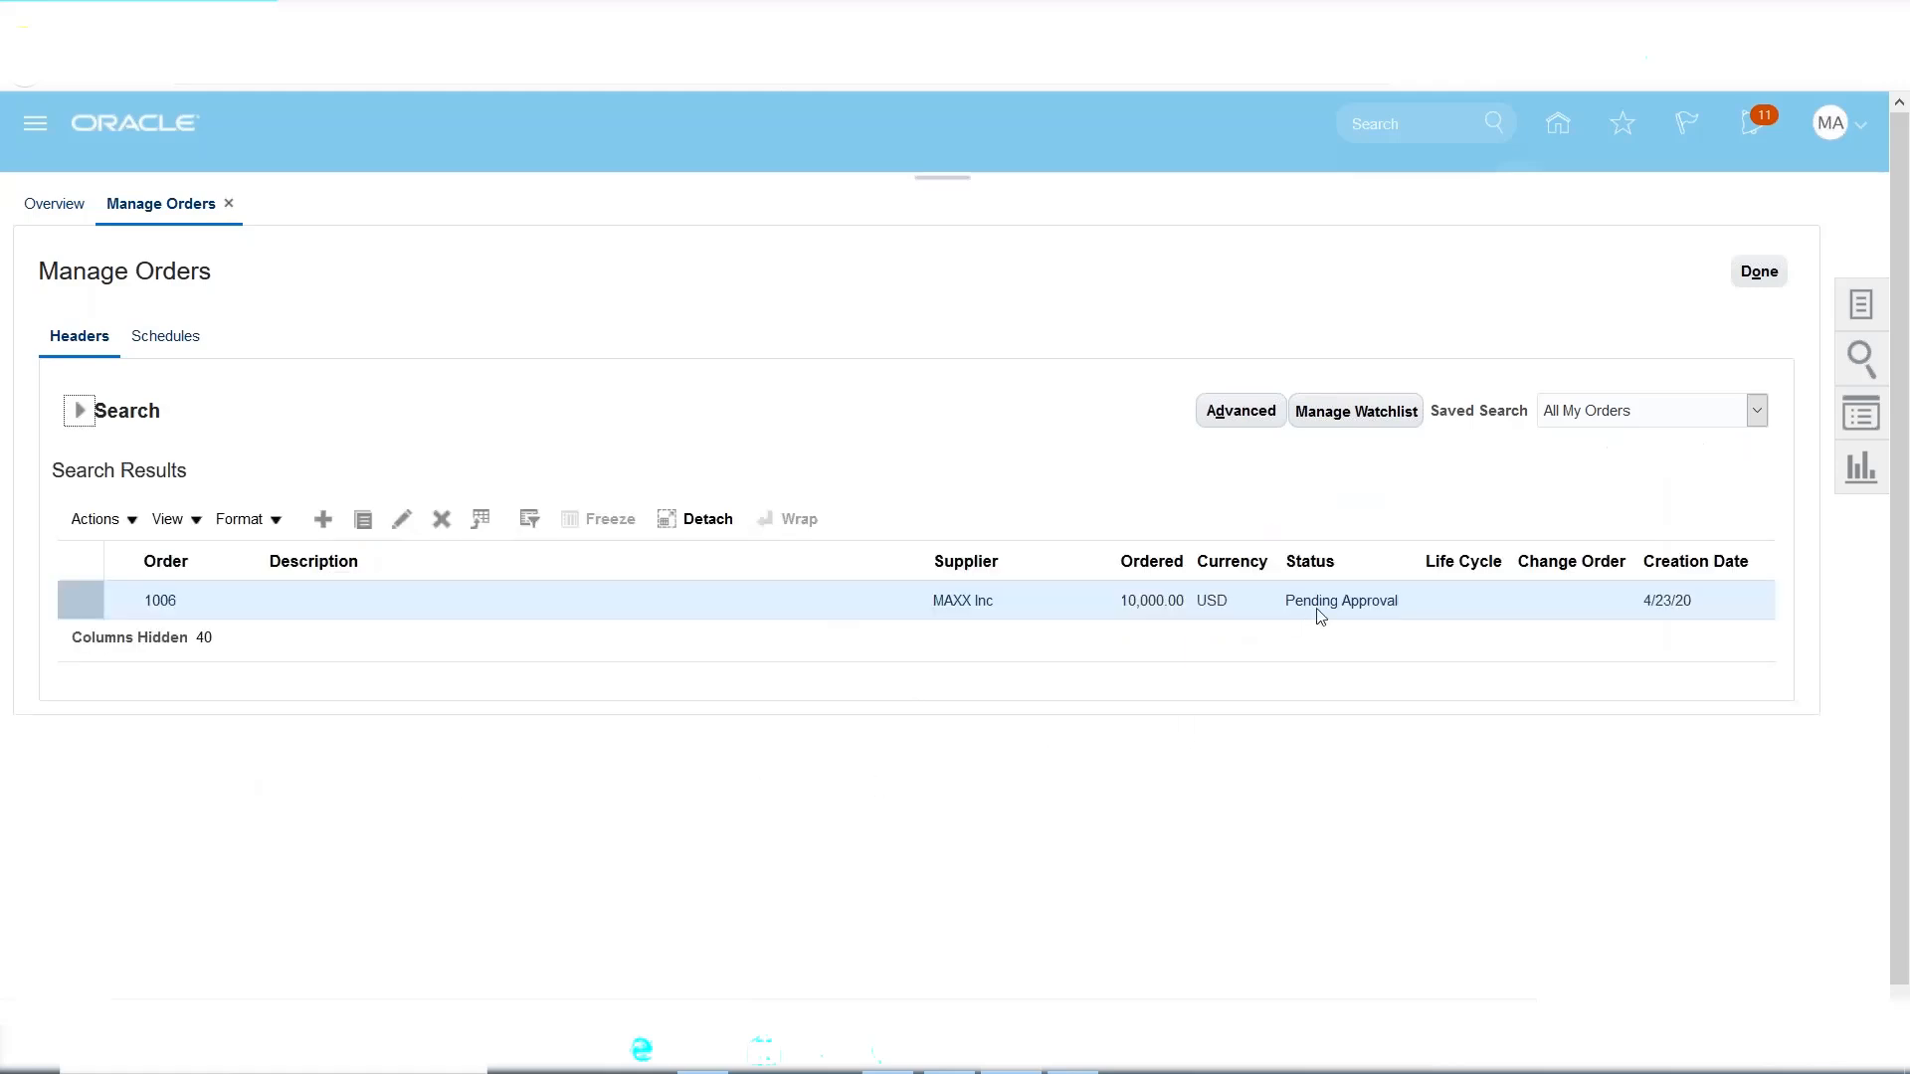
Rerun the search until order 1006 shows Open, then leave Manage Orders for the Navigator.
{"action": "left_click", "coordinate": [79, 411]}
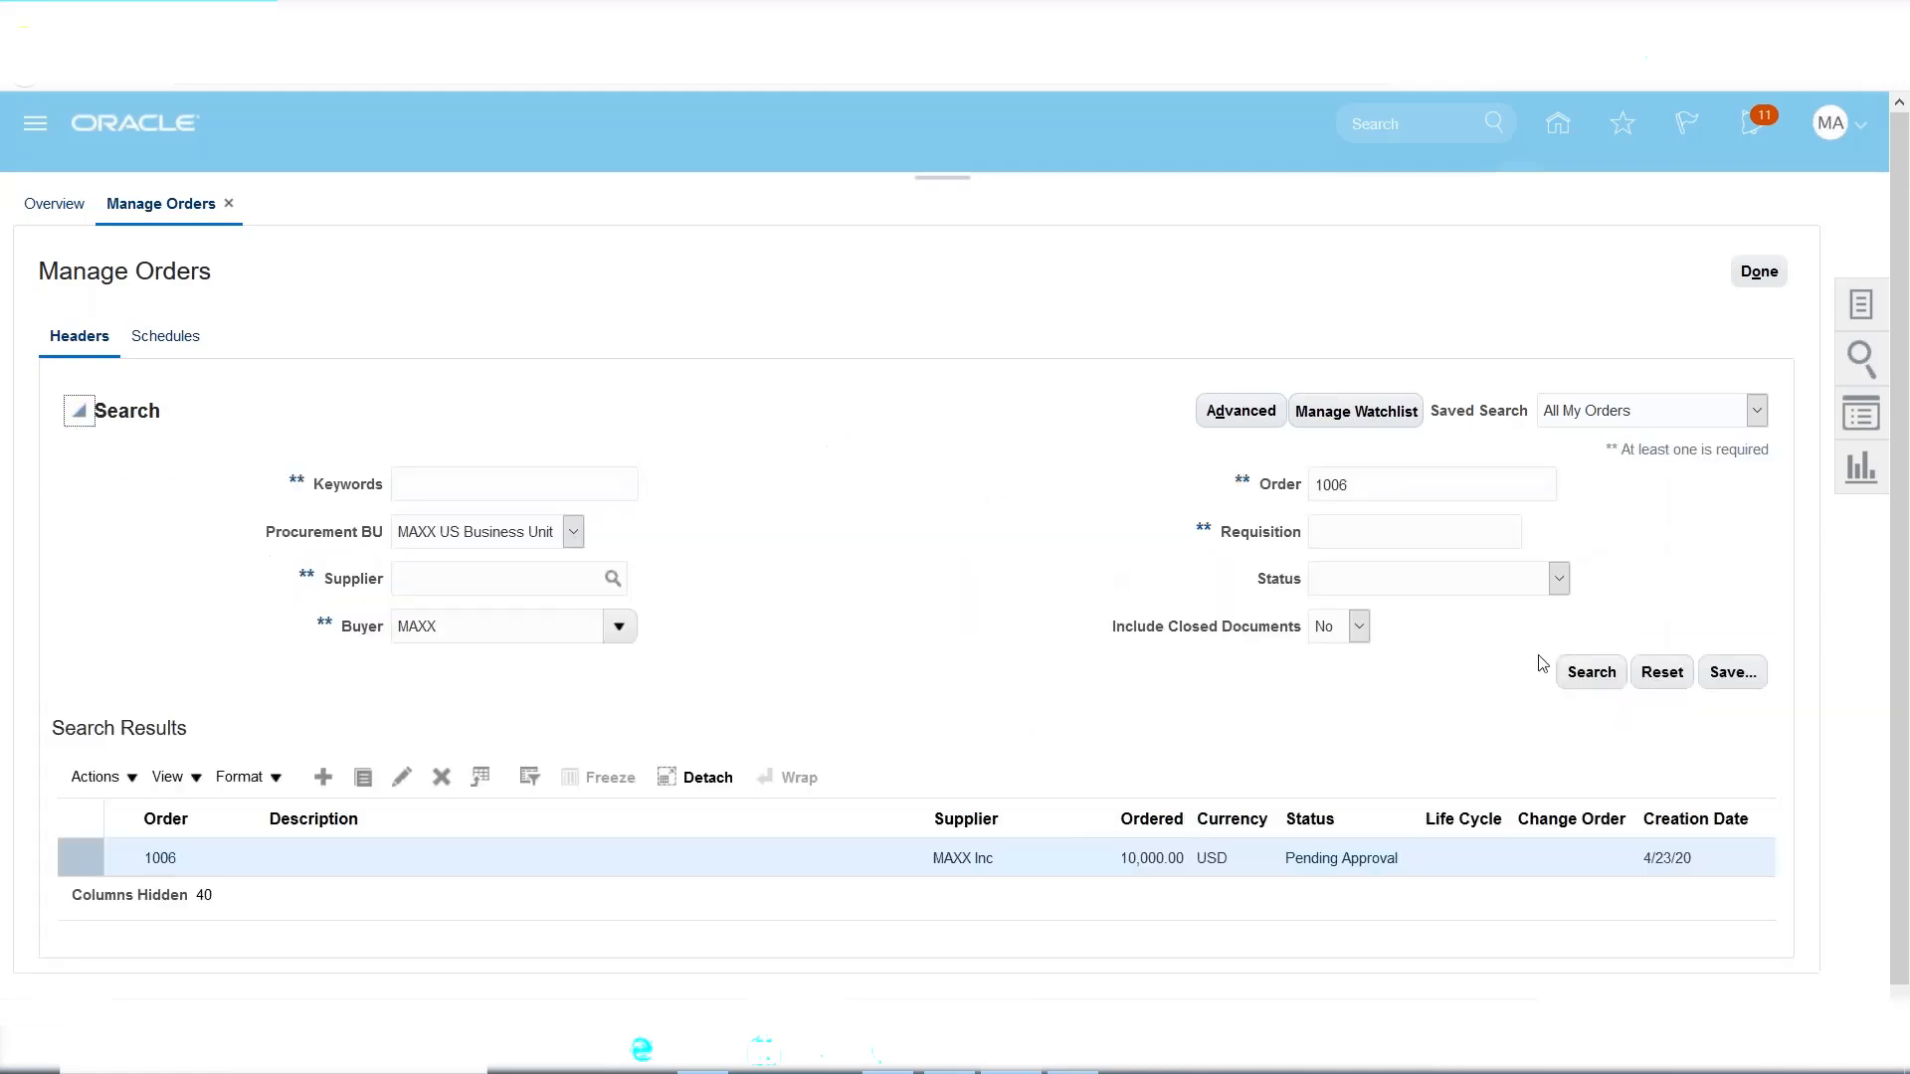
{"action": "left_click", "coordinate": [1590, 674]}
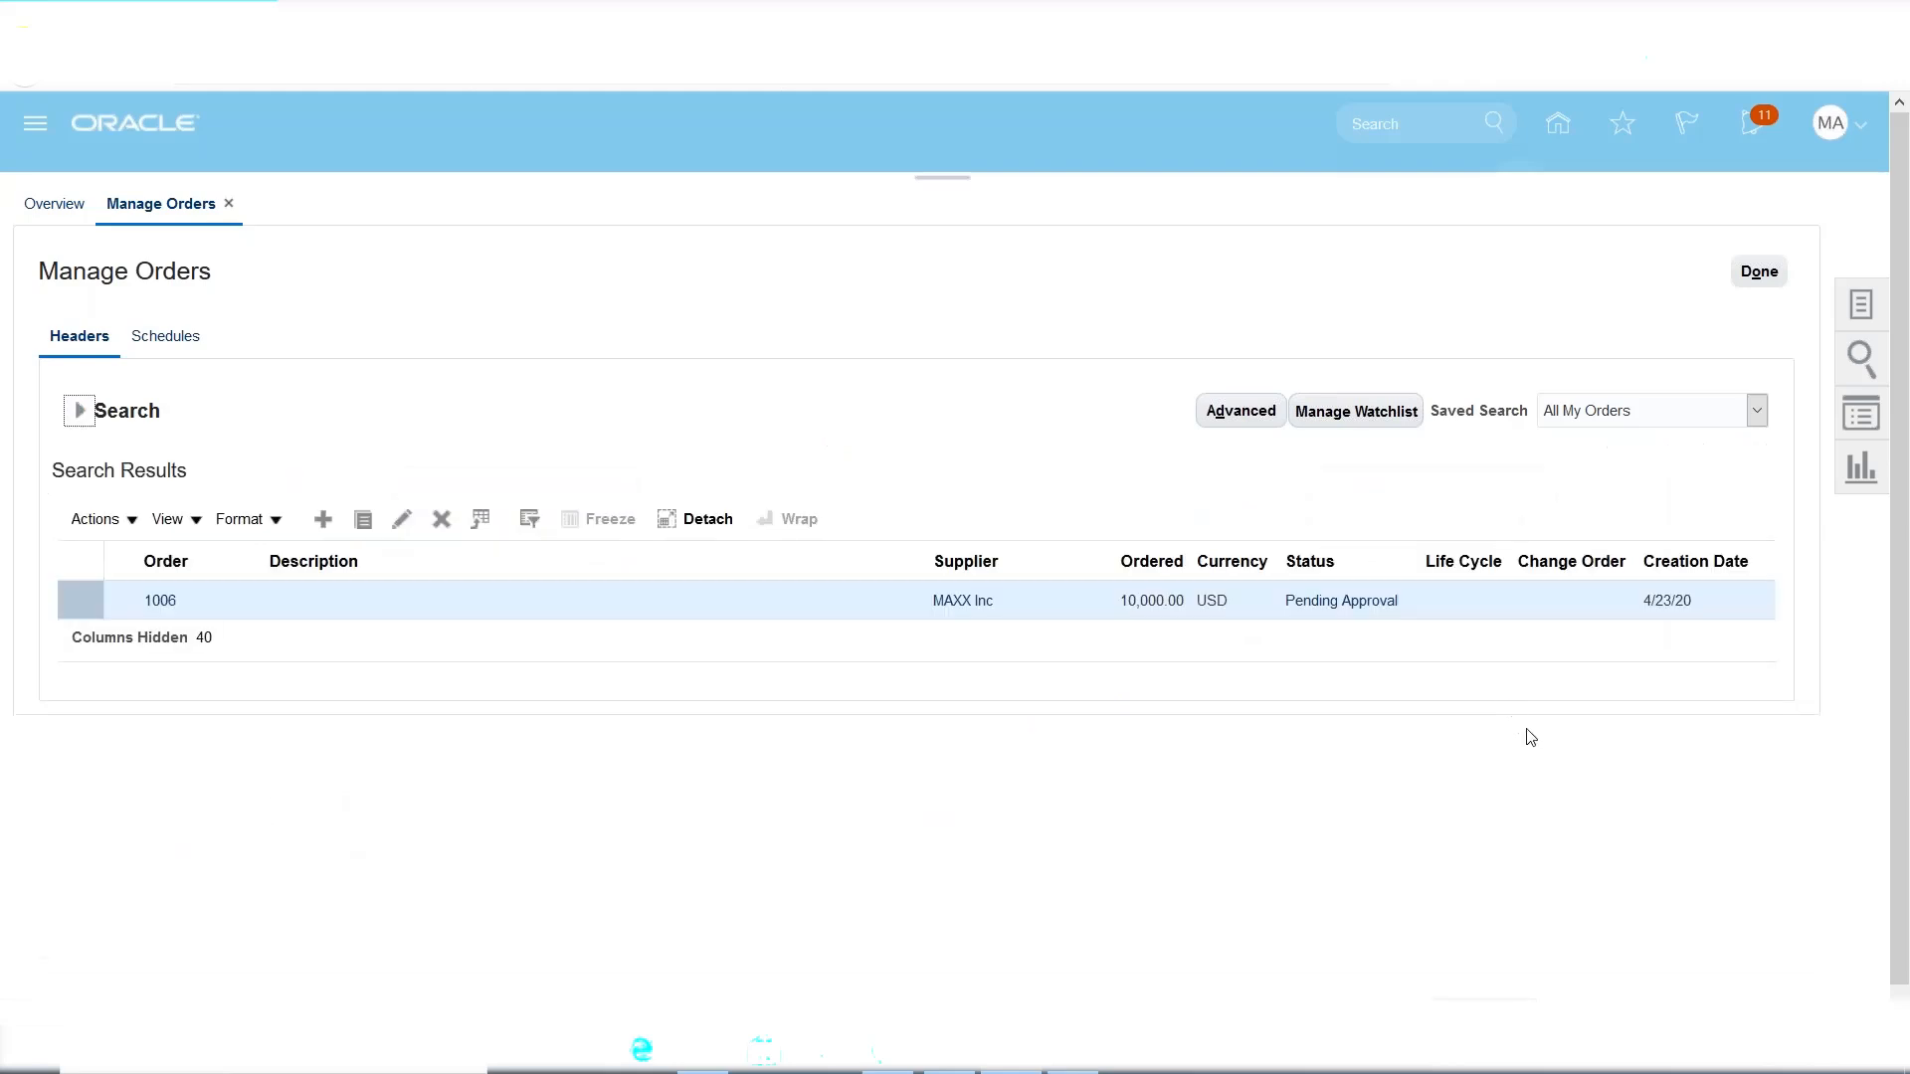
{"action": "left_click", "coordinate": [82, 410]}
{"action": "left_click", "coordinate": [1592, 673]}
{"action": "left_click", "coordinate": [80, 410]}
{"action": "left_click", "coordinate": [80, 410]}
{"action": "left_click", "coordinate": [1592, 672]}
{"action": "left_click", "coordinate": [80, 410]}
{"action": "left_click", "coordinate": [80, 414]}
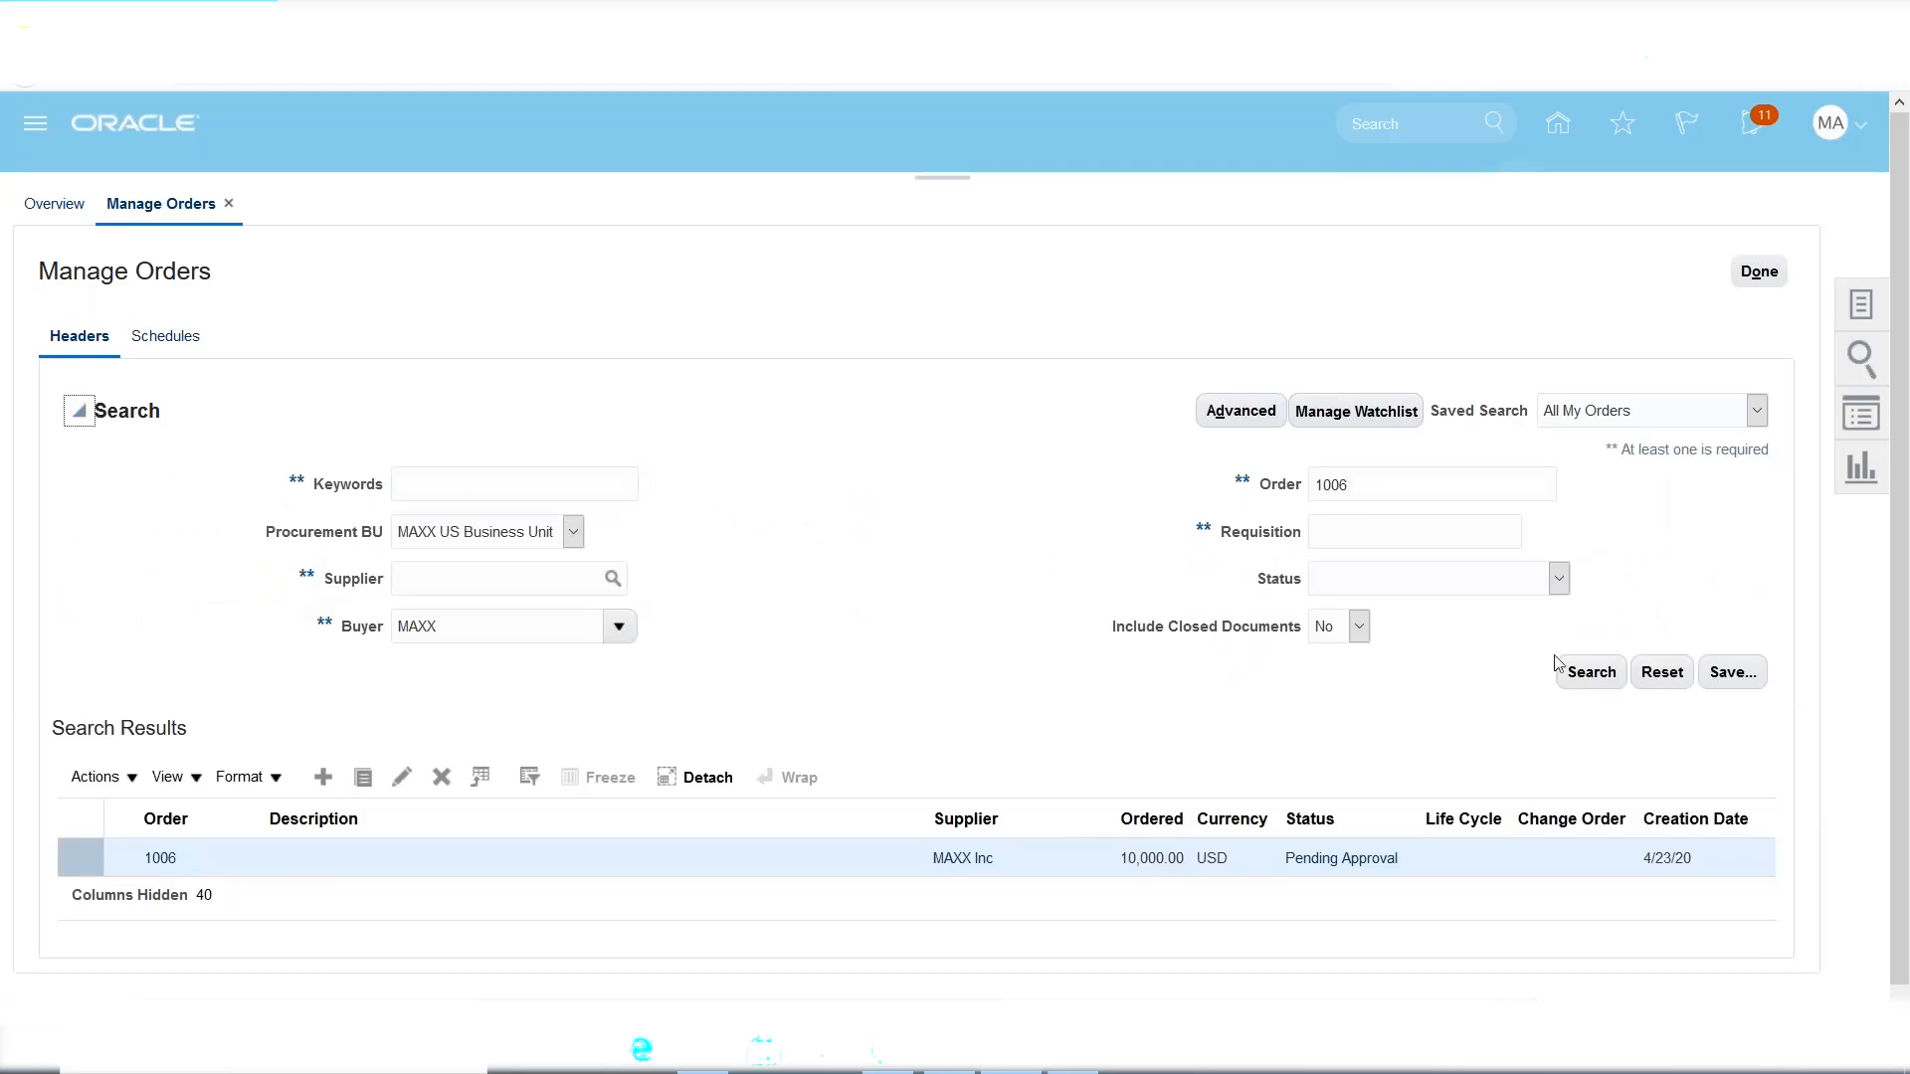
{"action": "left_click", "coordinate": [1582, 677]}
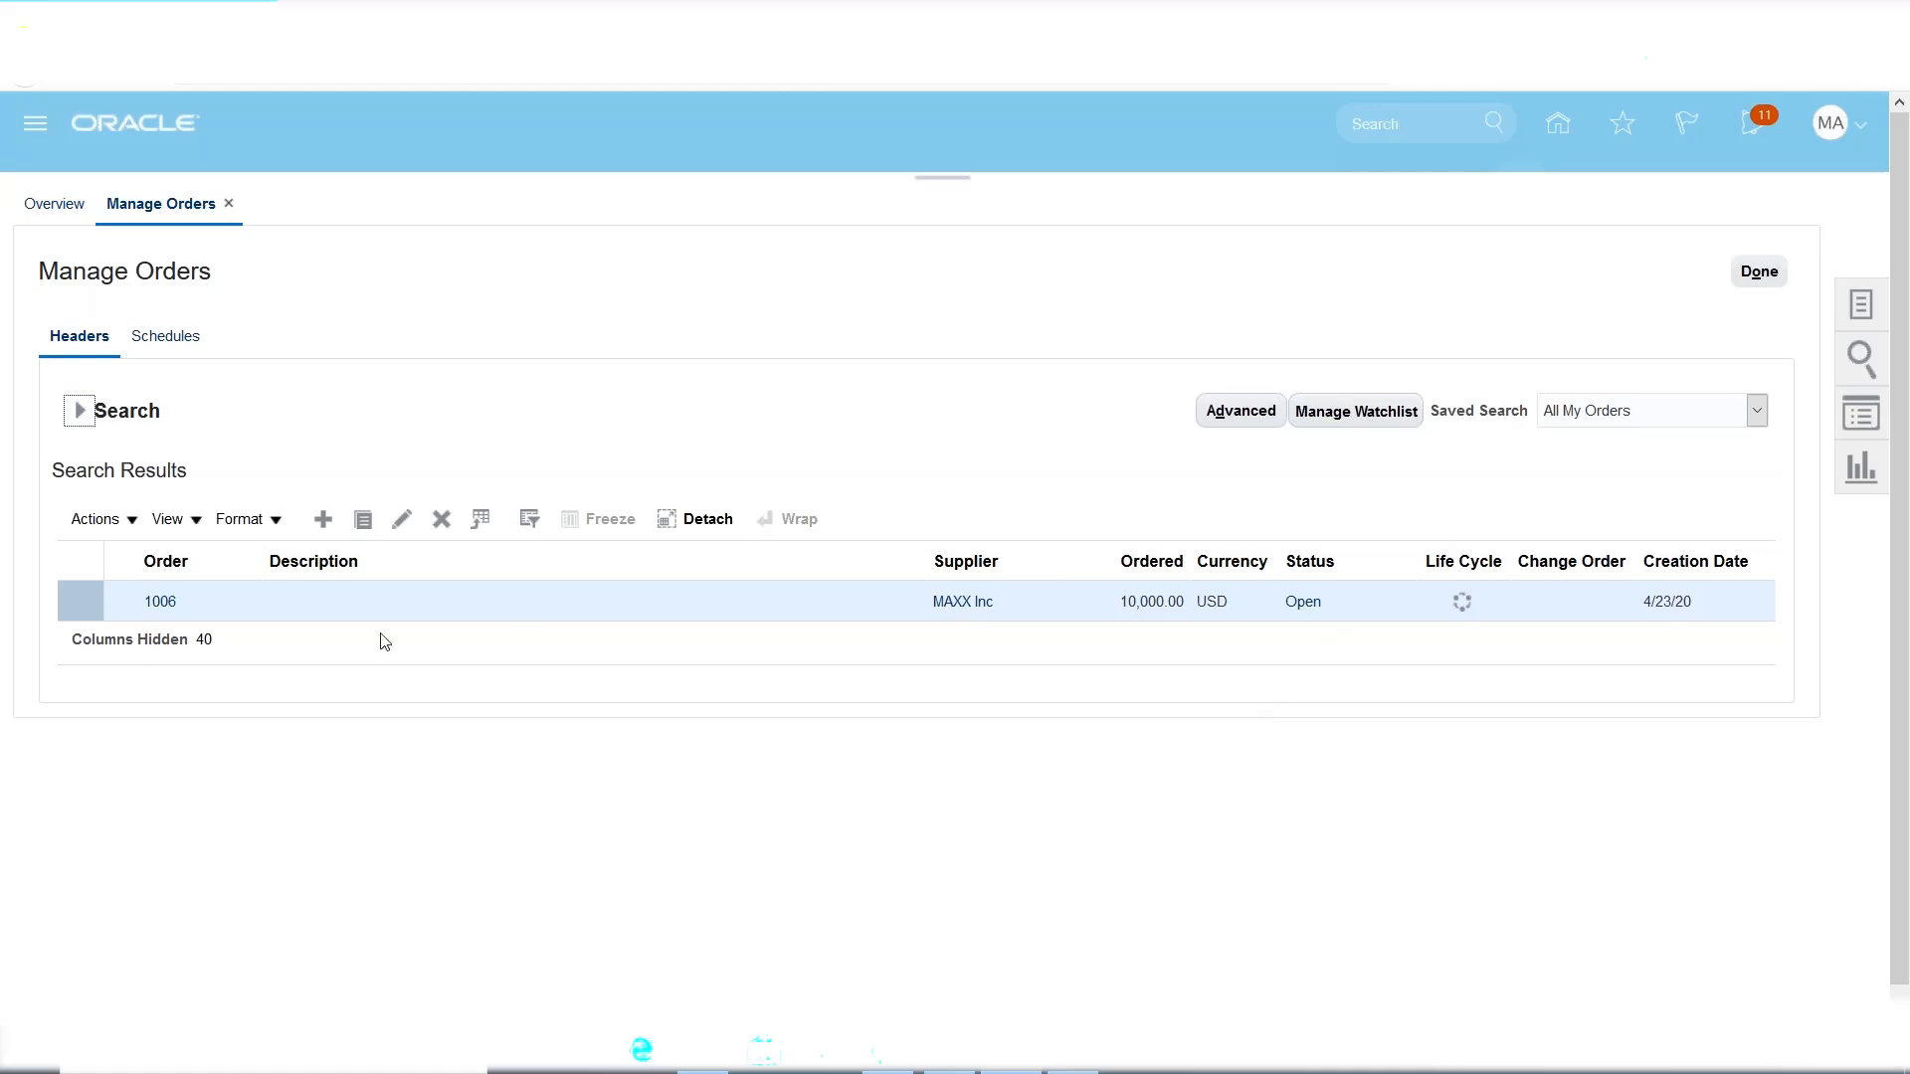
{"action": "left_click", "coordinate": [1759, 273]}
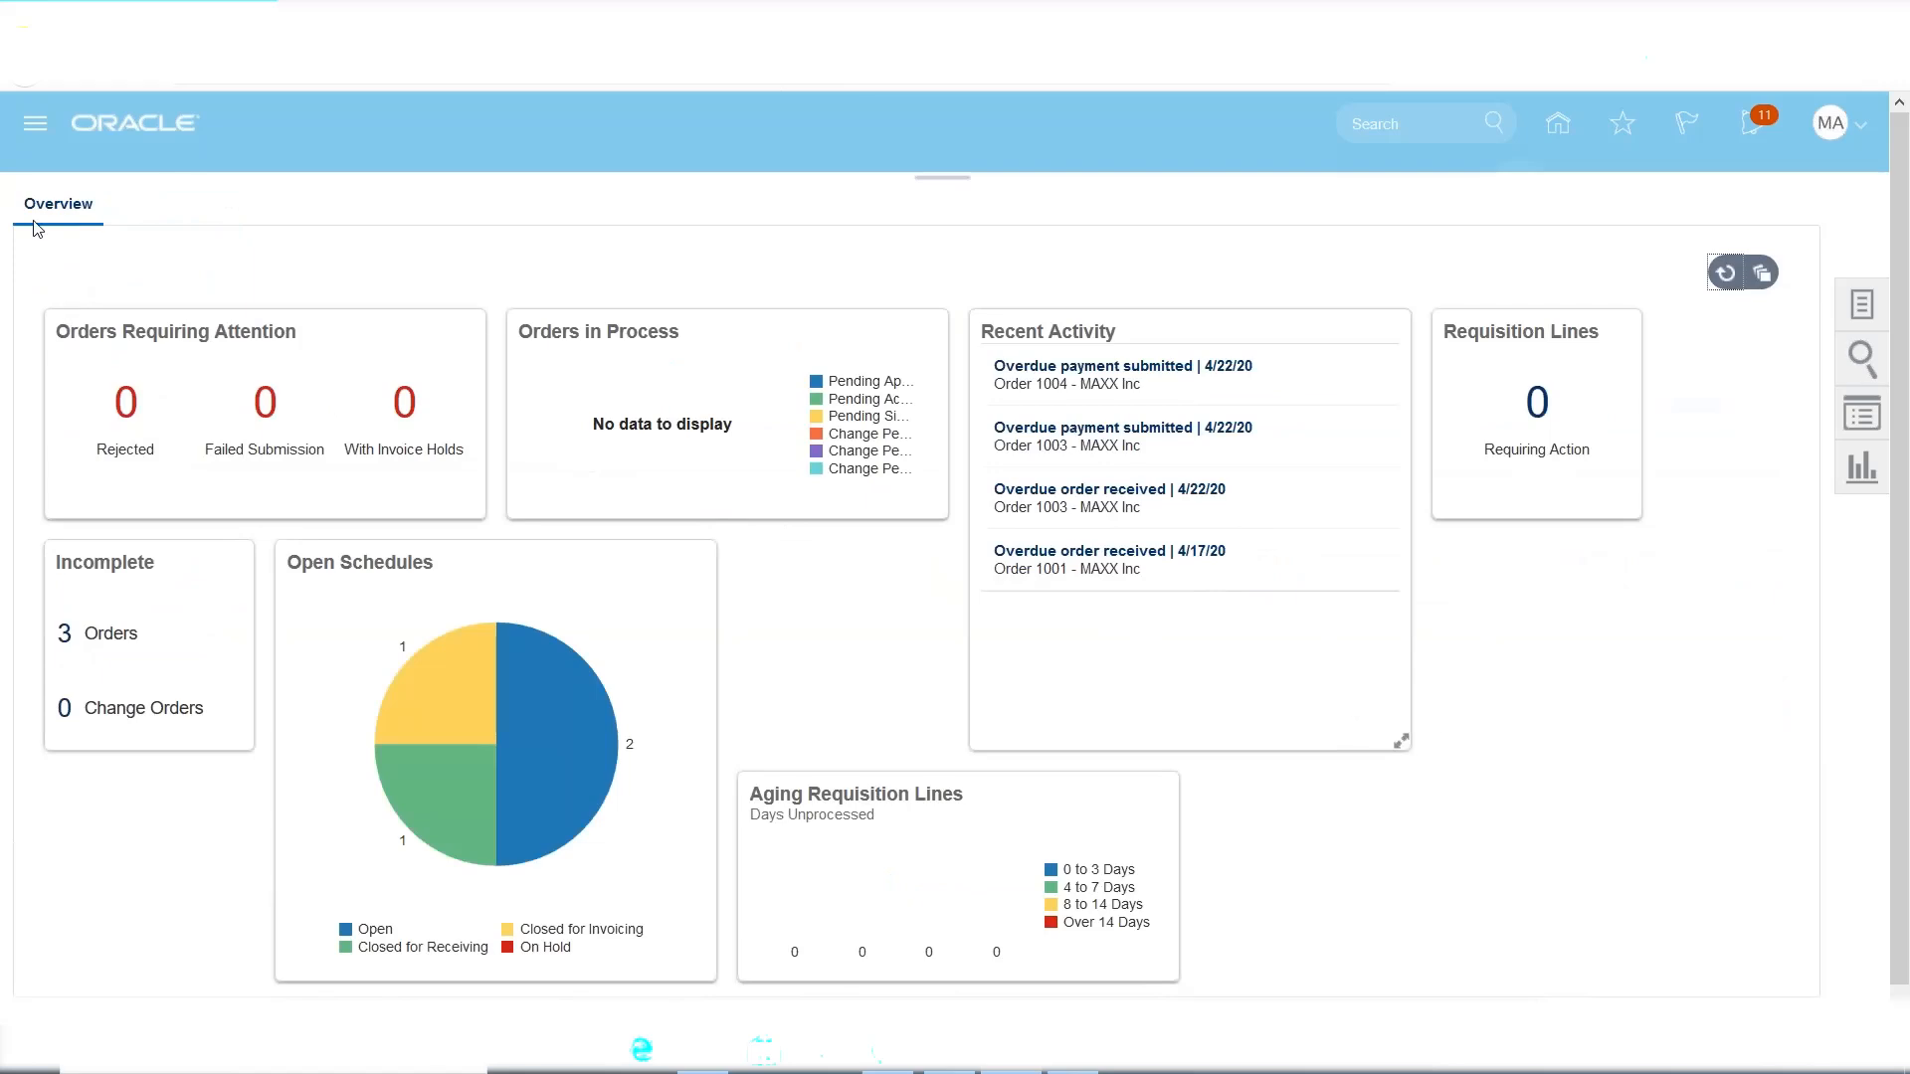
{"action": "left_click", "coordinate": [35, 123]}
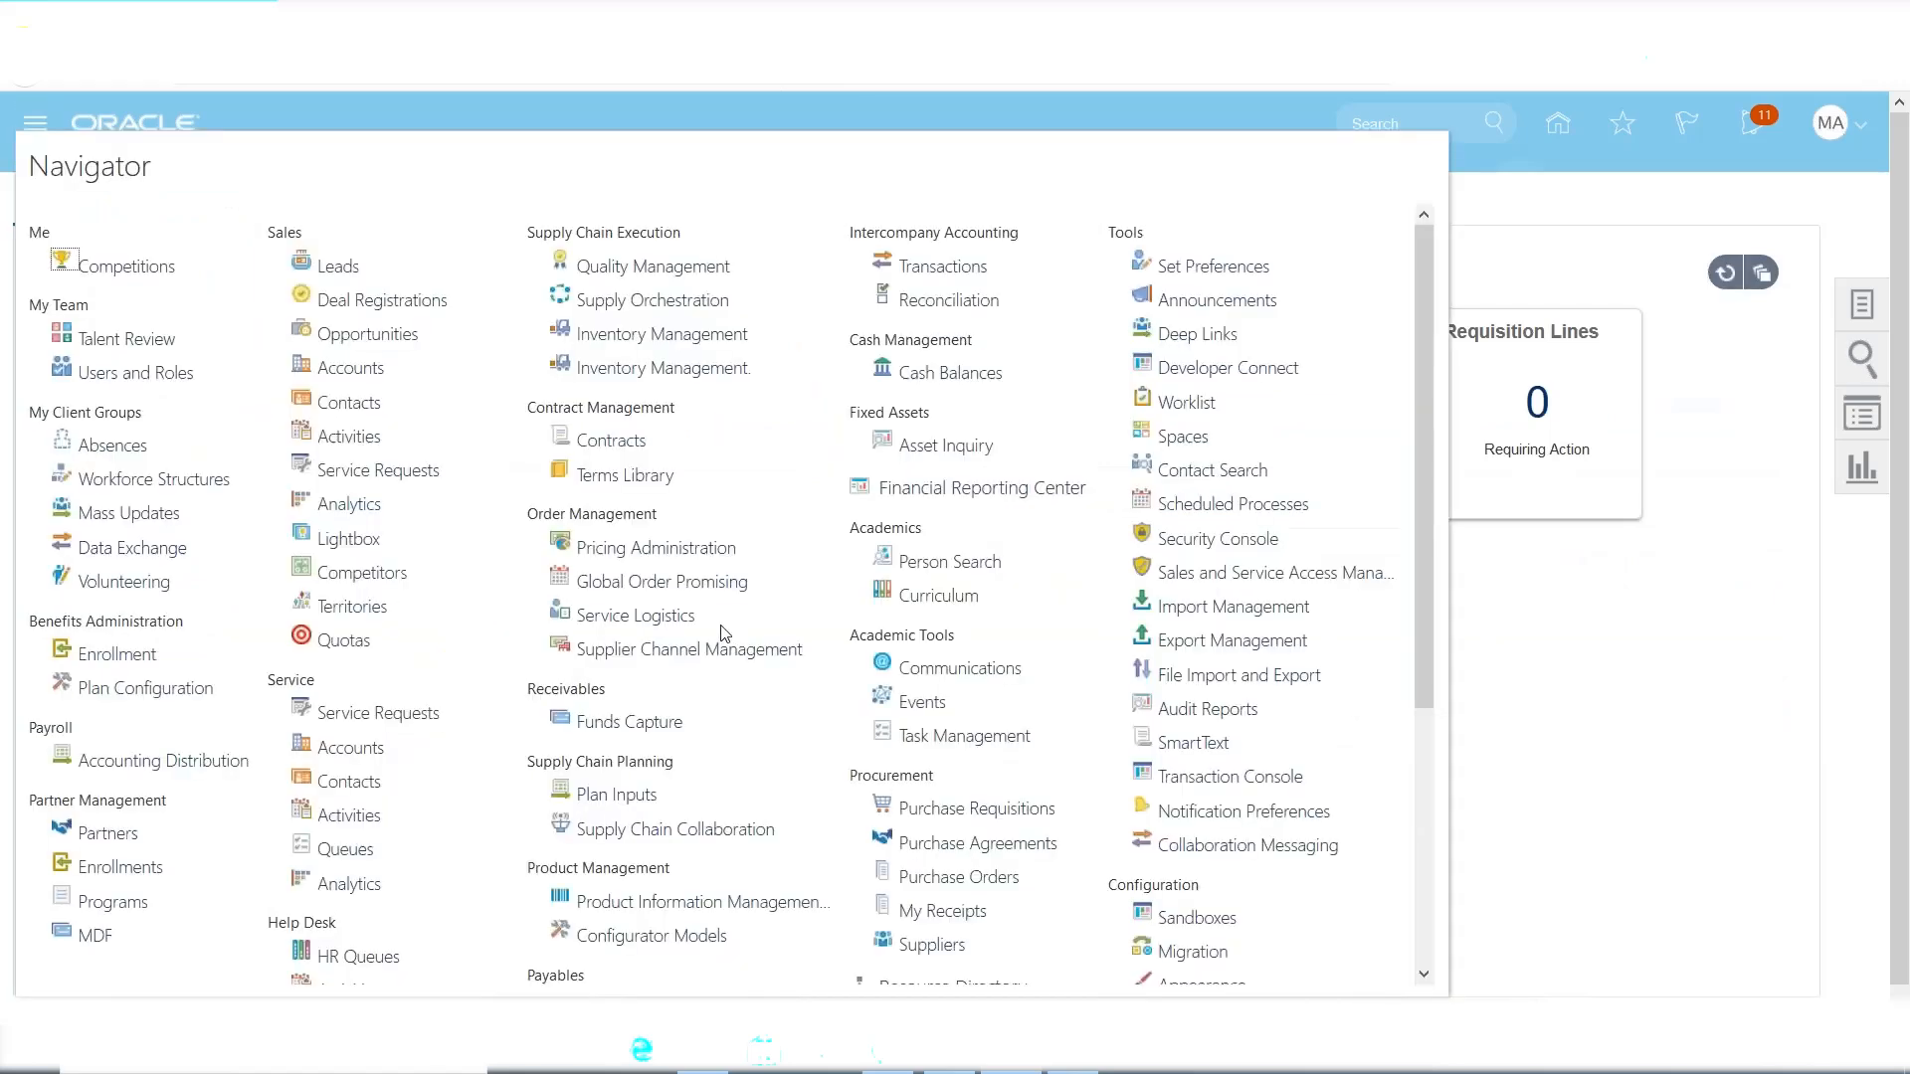
Open Inventory Management and show the Receipts task group in the Tasks panel.
{"action": "scroll", "coordinate": [727, 637], "scroll_direction": "down", "scroll_amount": 4}
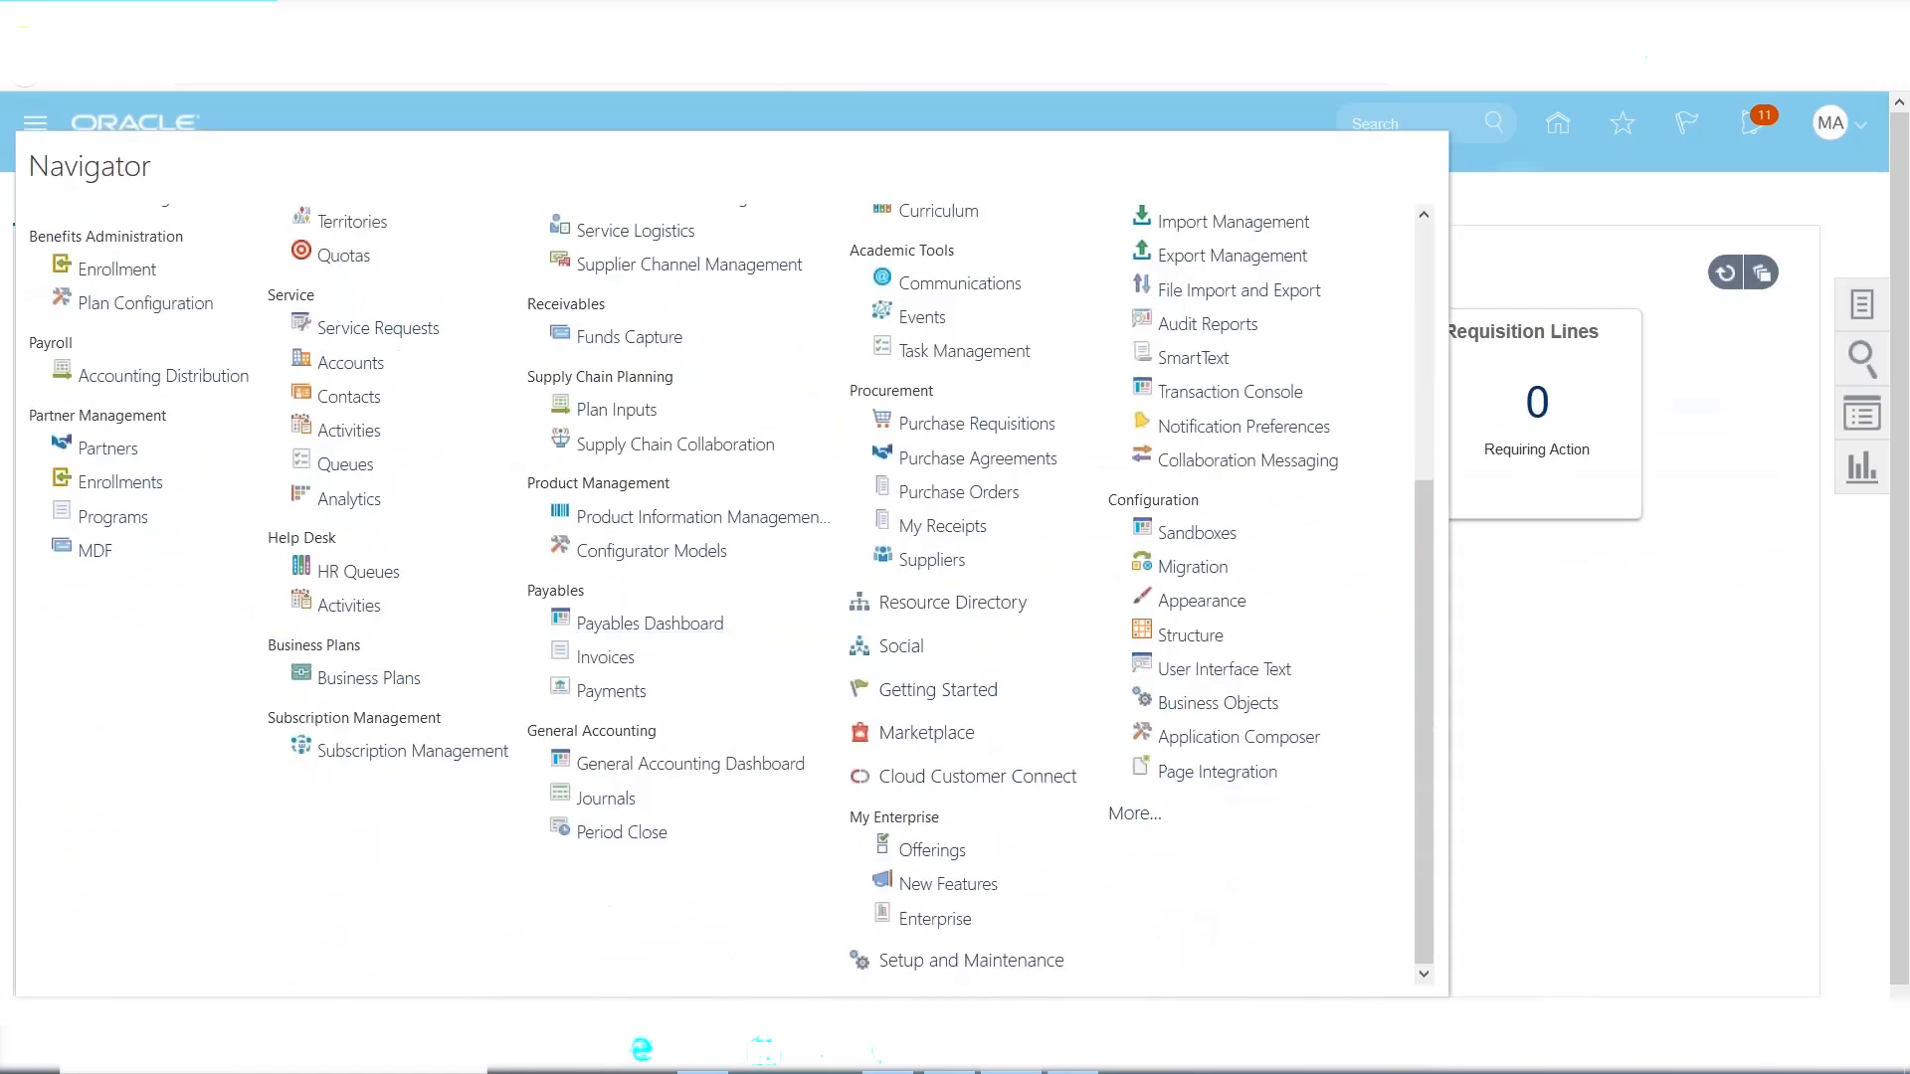
{"action": "scroll", "coordinate": [657, 537], "scroll_direction": "up", "scroll_amount": 4}
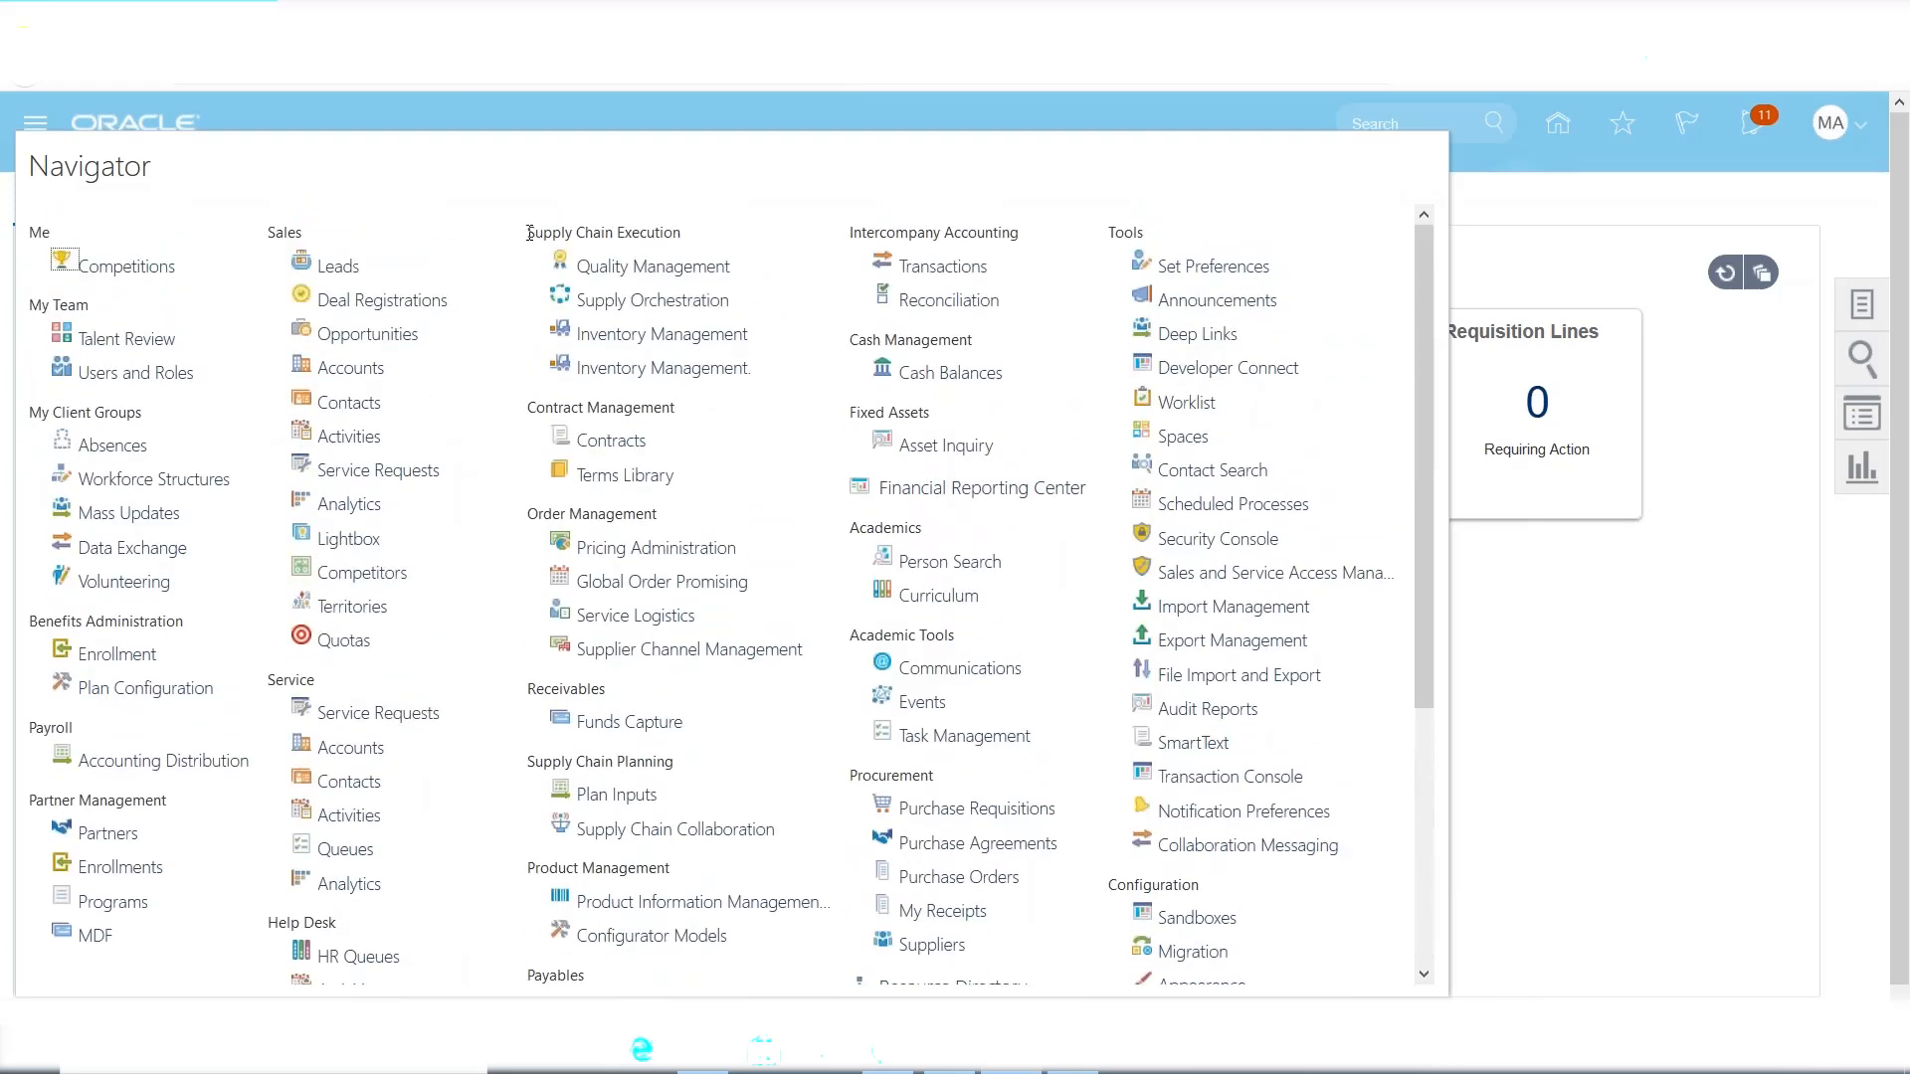
{"action": "left_click", "coordinate": [637, 334]}
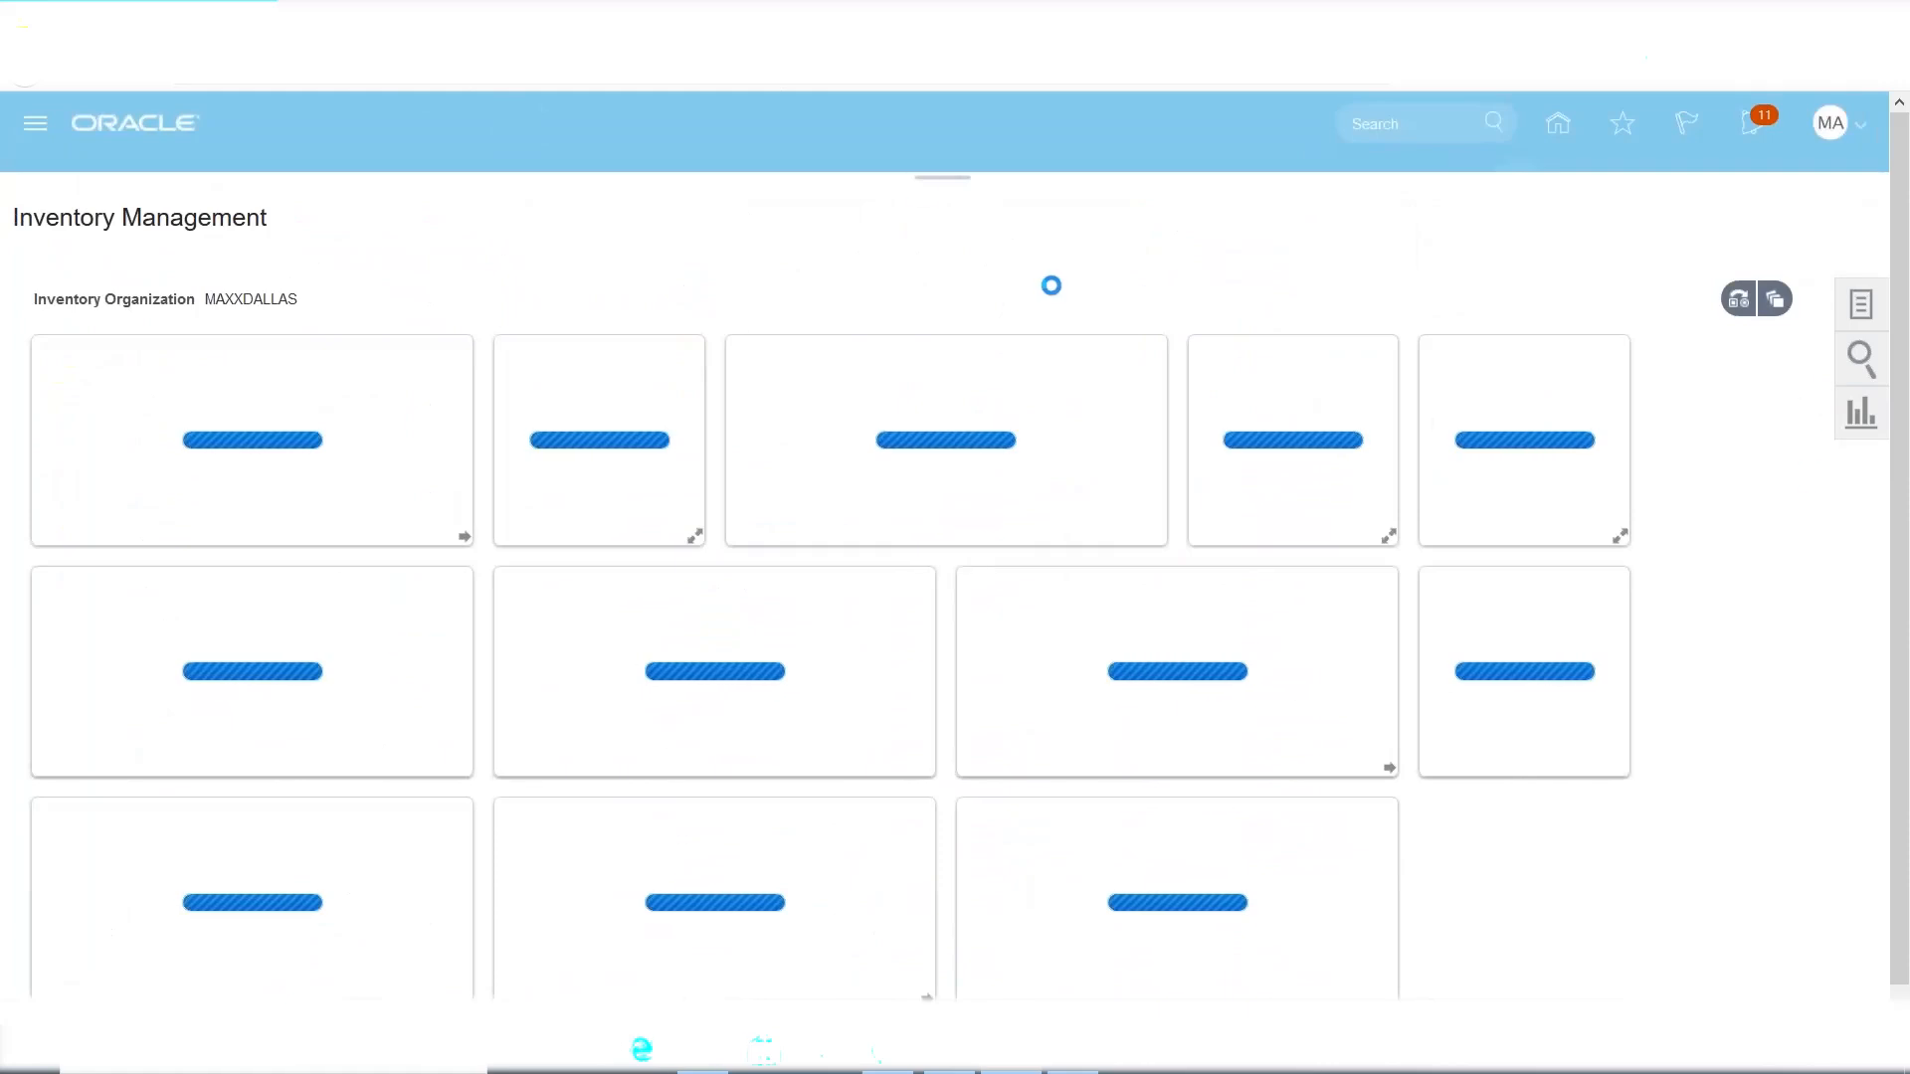
{"action": "left_click", "coordinate": [1859, 306]}
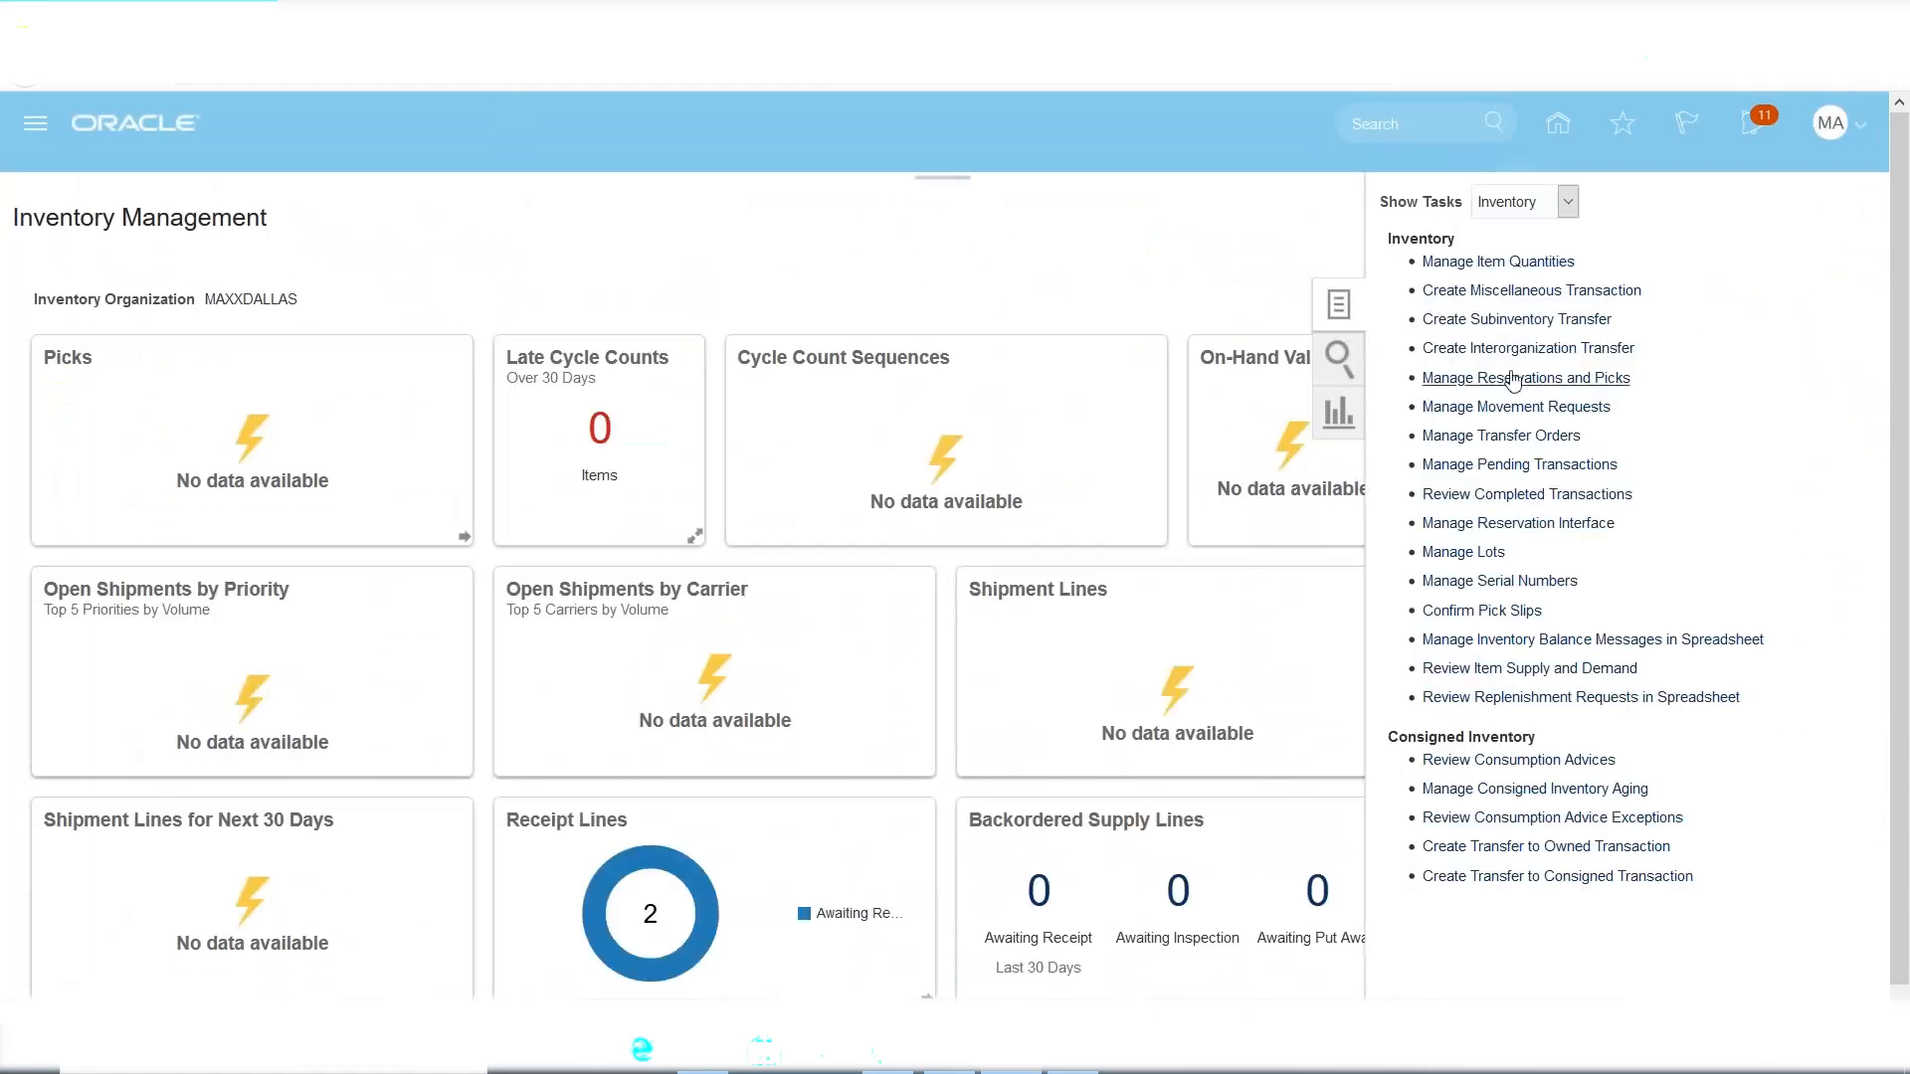
{"action": "left_click", "coordinate": [1569, 204]}
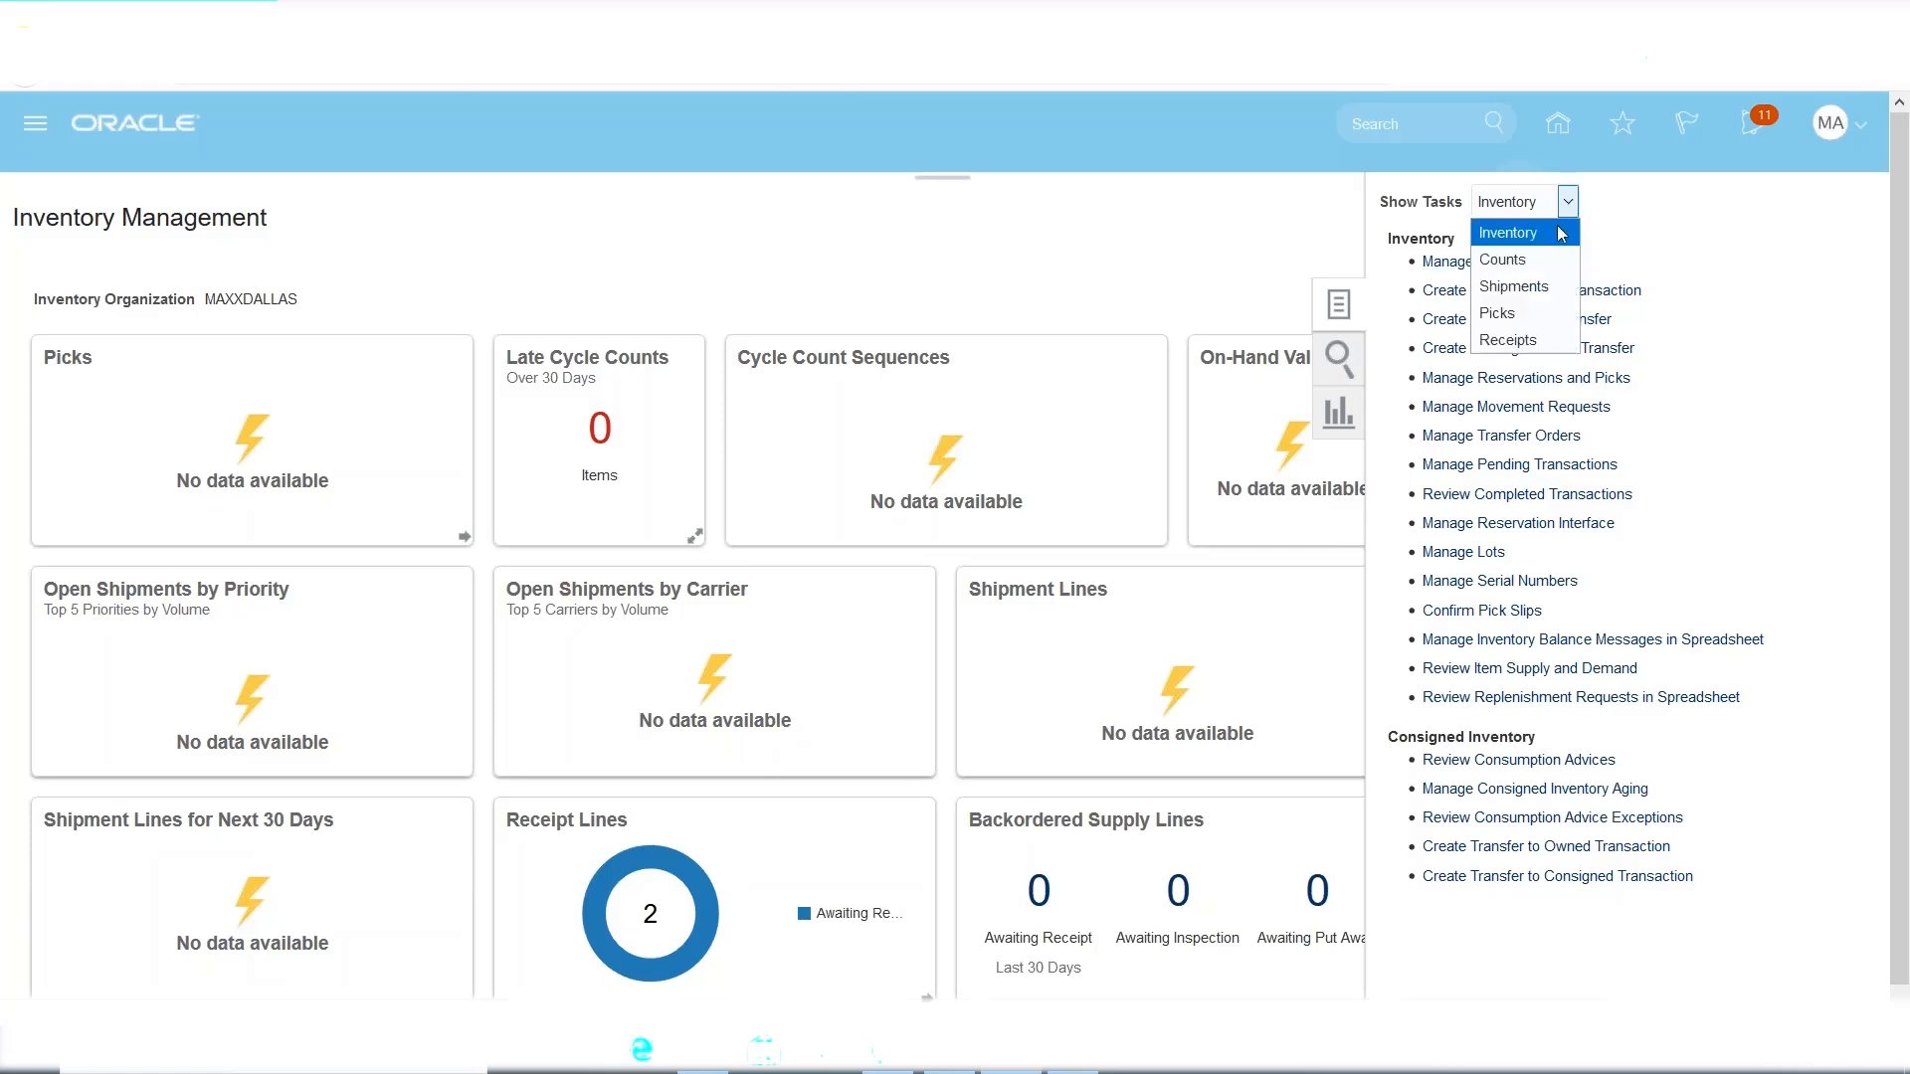
{"action": "left_click", "coordinate": [1534, 341]}
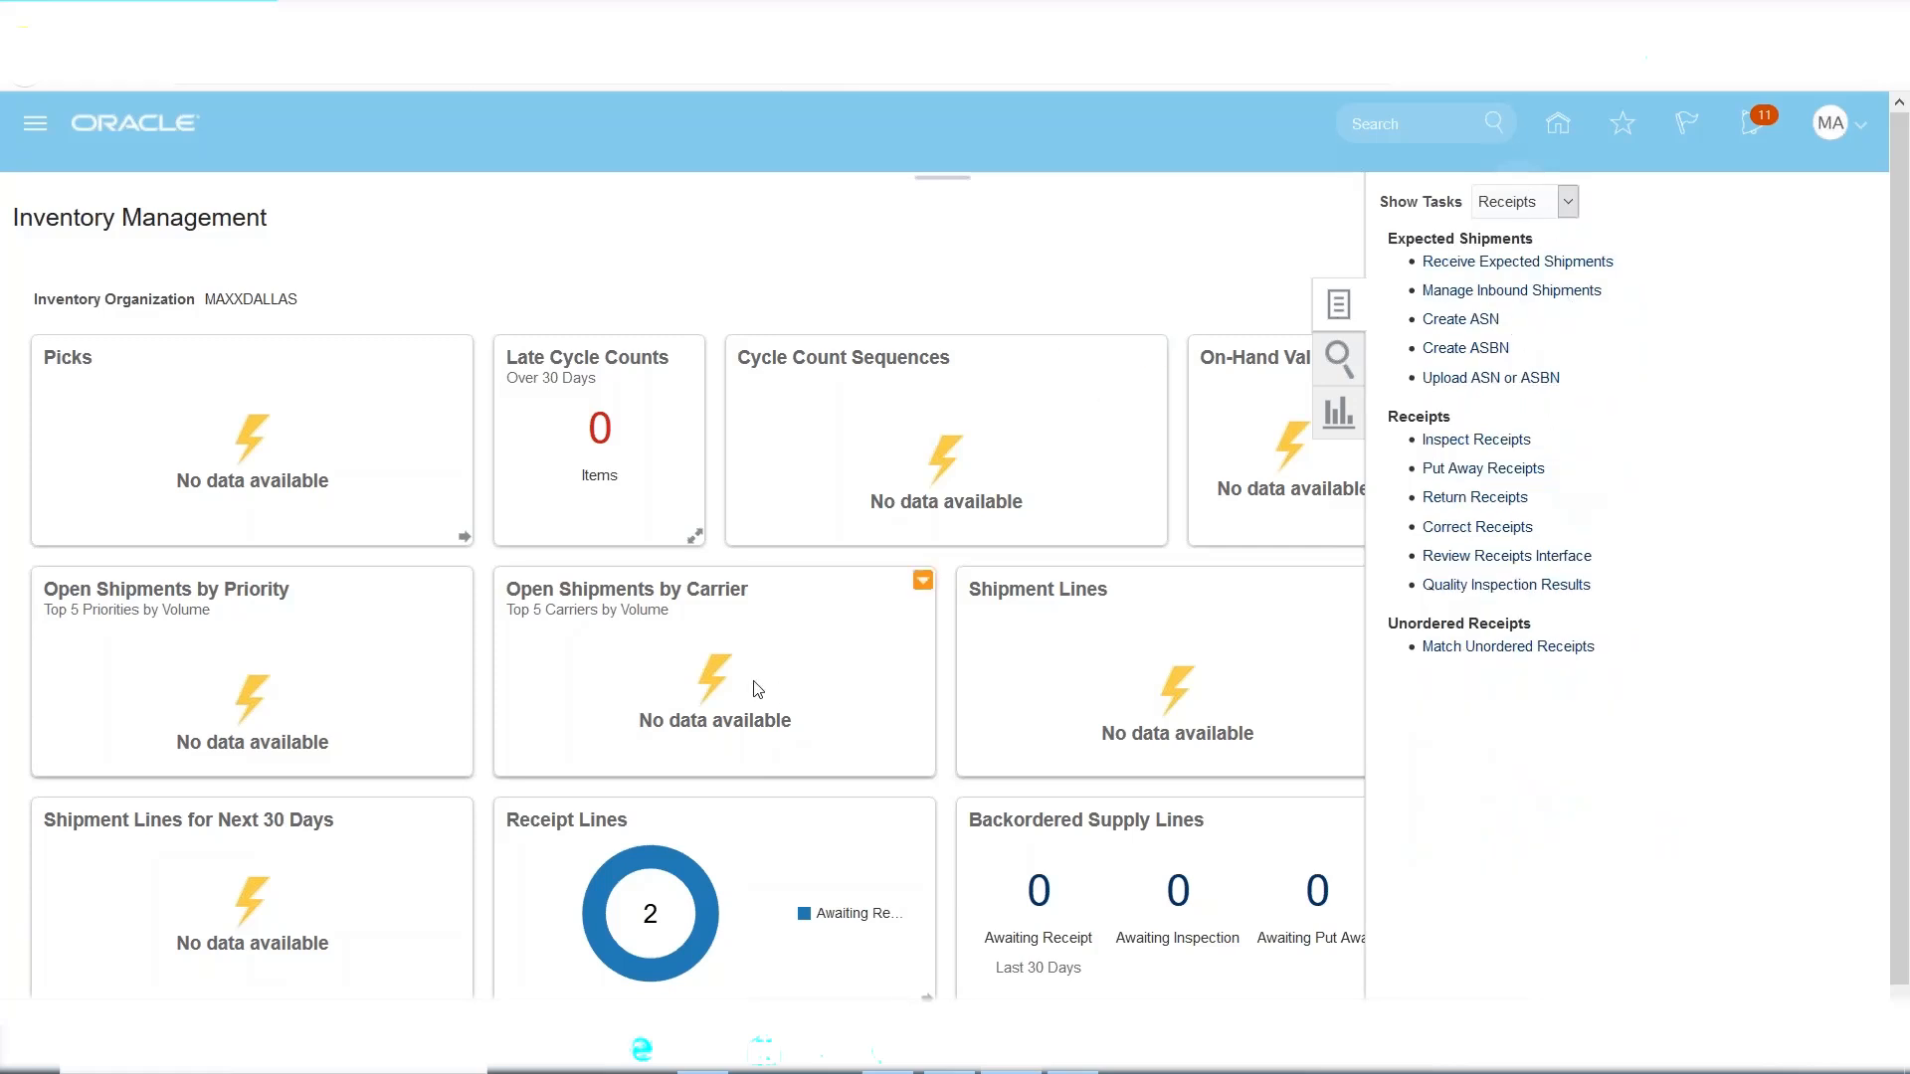
{"action": "scroll", "coordinate": [712, 796], "scroll_direction": "down", "scroll_amount": 1}
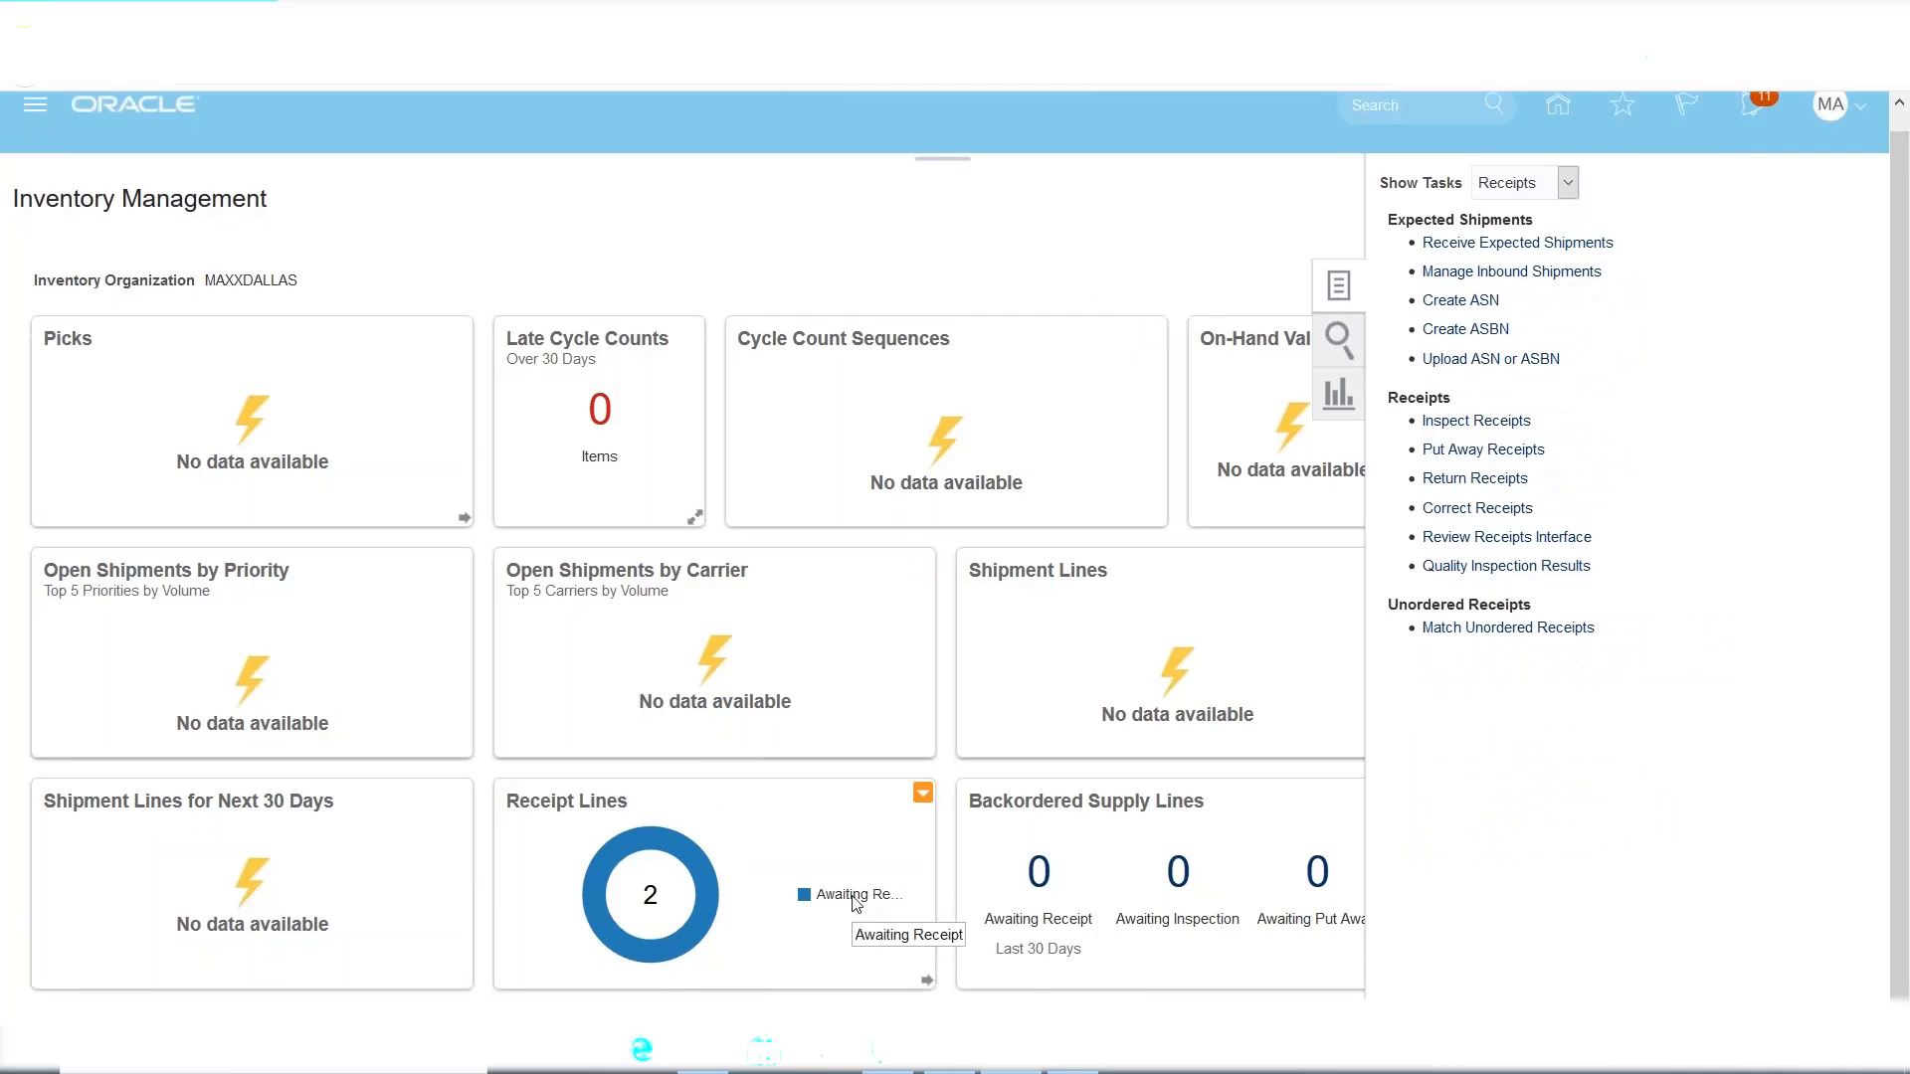
{"action": "scroll", "coordinate": [1717, 478], "scroll_direction": "up", "scroll_amount": 1}
{"action": "scroll", "coordinate": [1717, 478], "scroll_direction": "up", "scroll_amount": 1}
Search expected shipments for PO 1006 and select the MacBook line of 100 Ea.
{"action": "left_click", "coordinate": [1503, 261]}
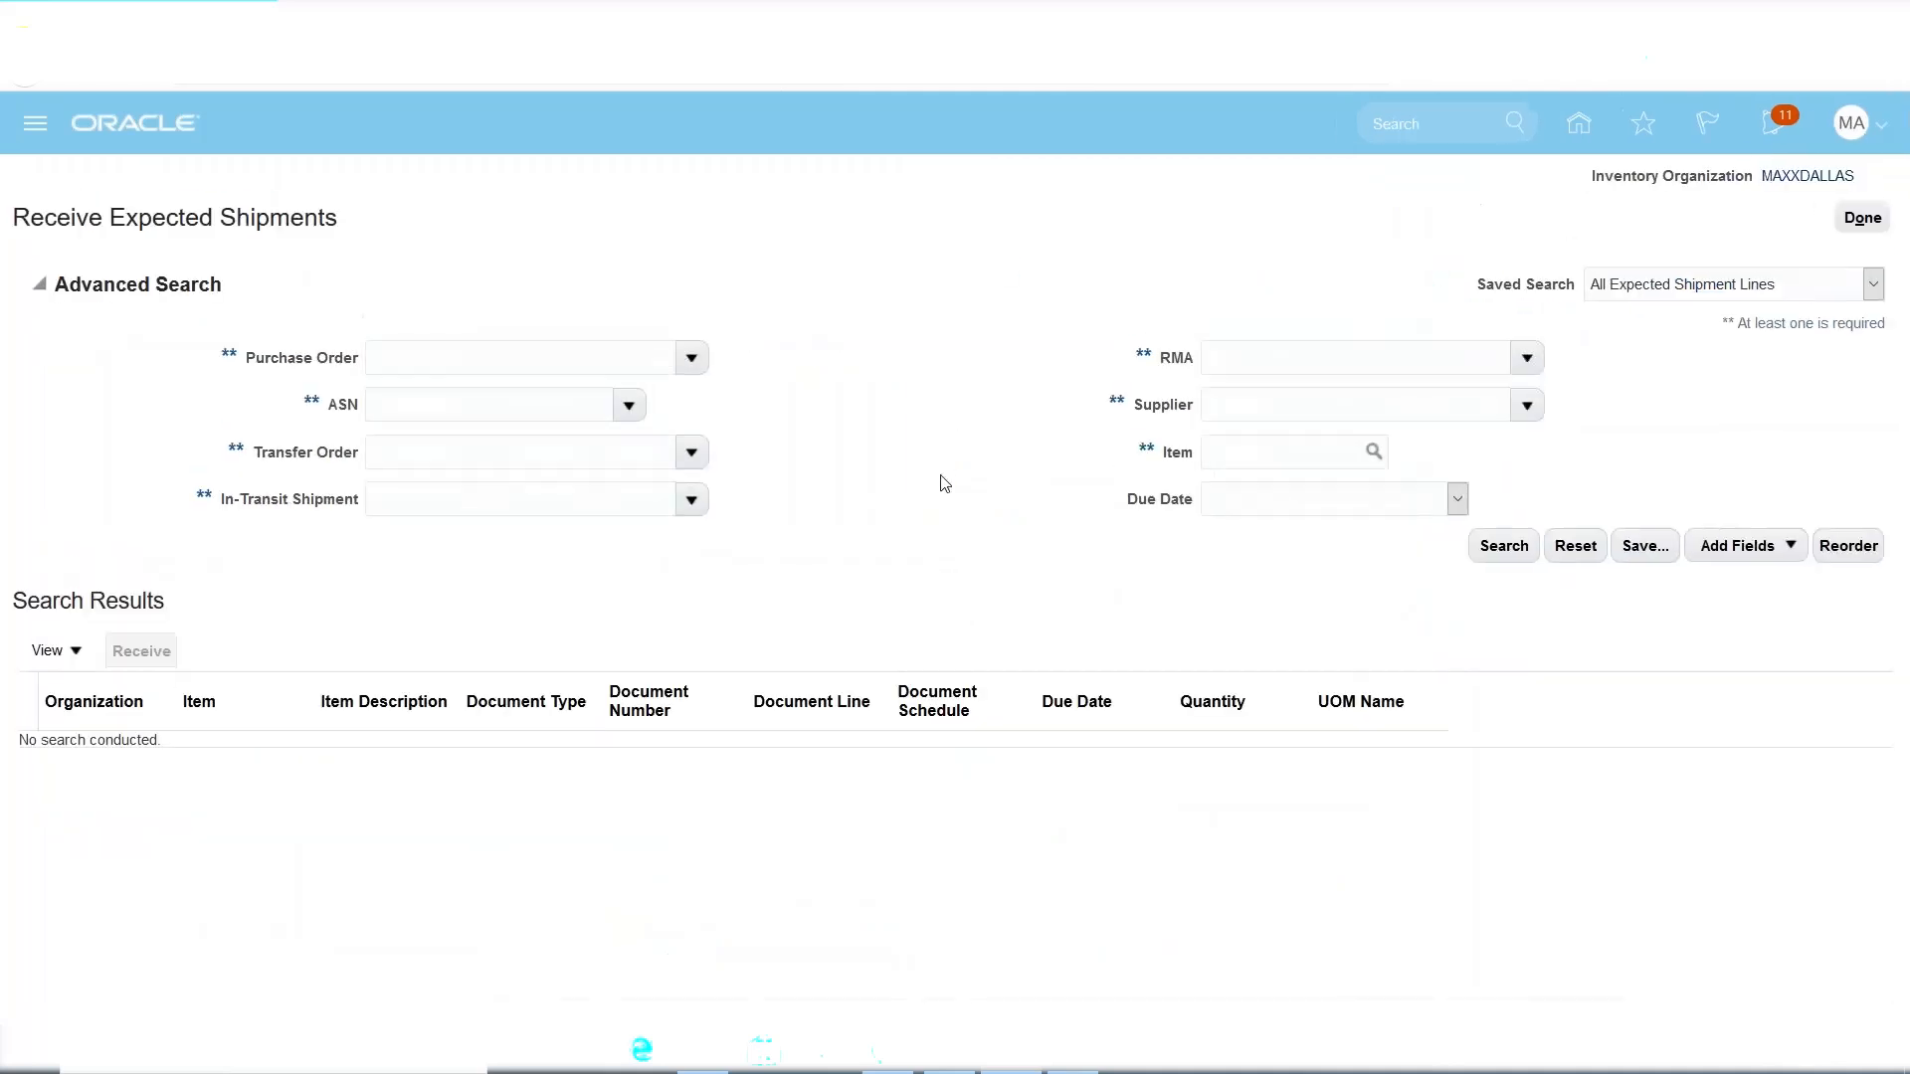
{"action": "left_click", "coordinate": [437, 347]}
{"action": "type", "text": "1006"}
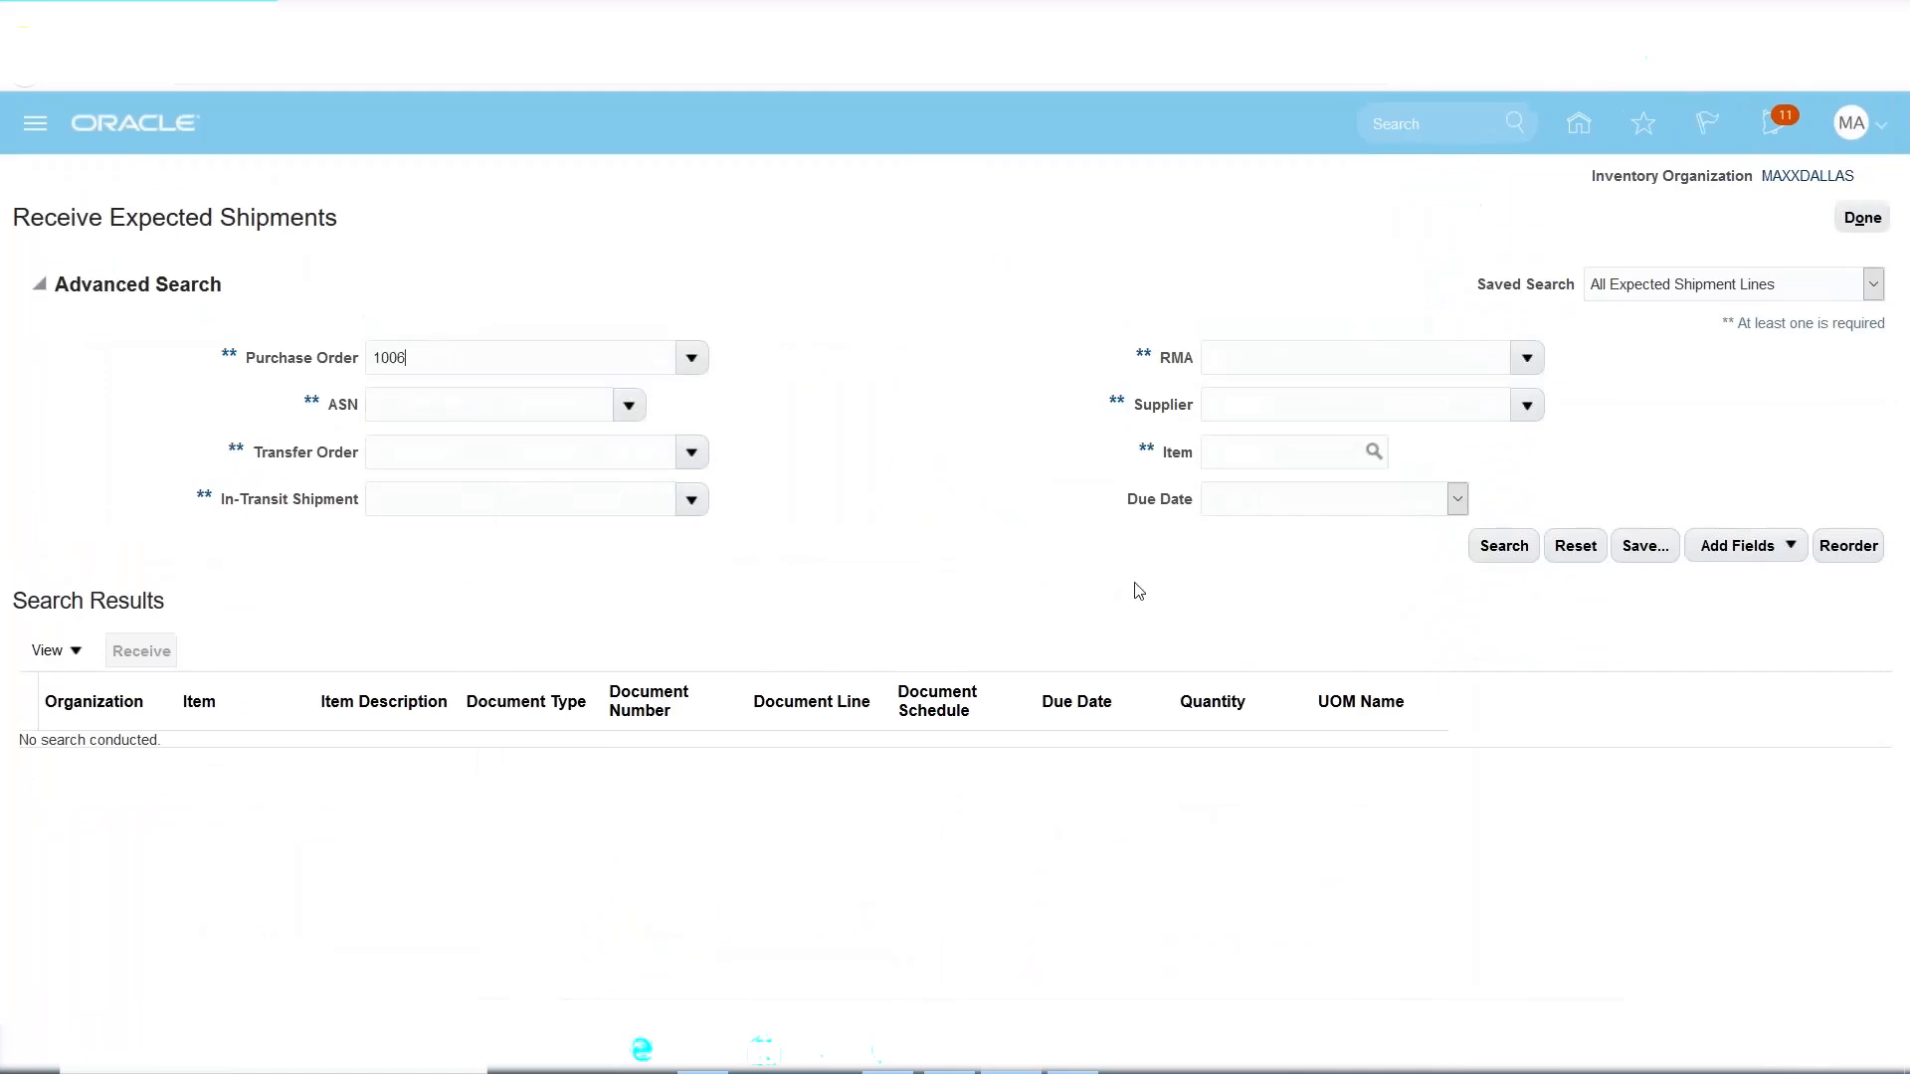
{"action": "left_click", "coordinate": [1505, 546]}
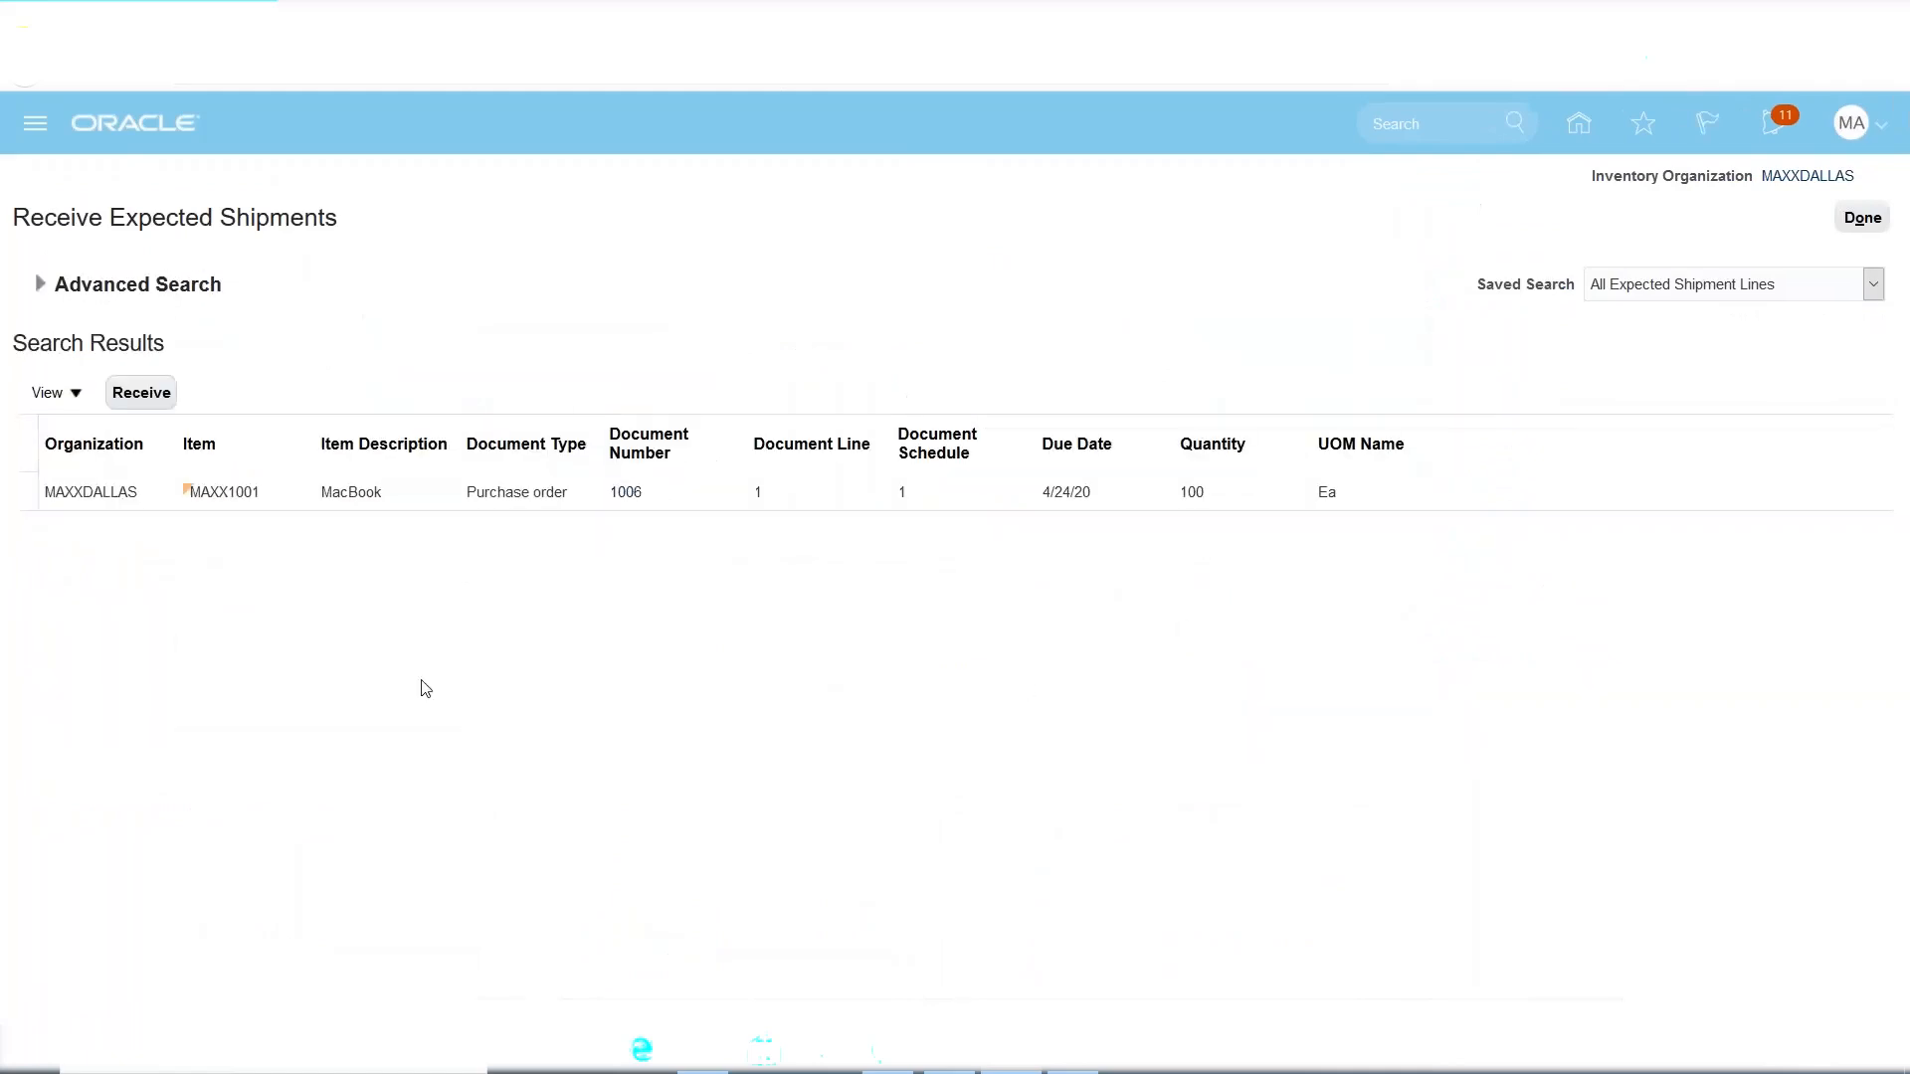
{"action": "left_click", "coordinate": [41, 498]}
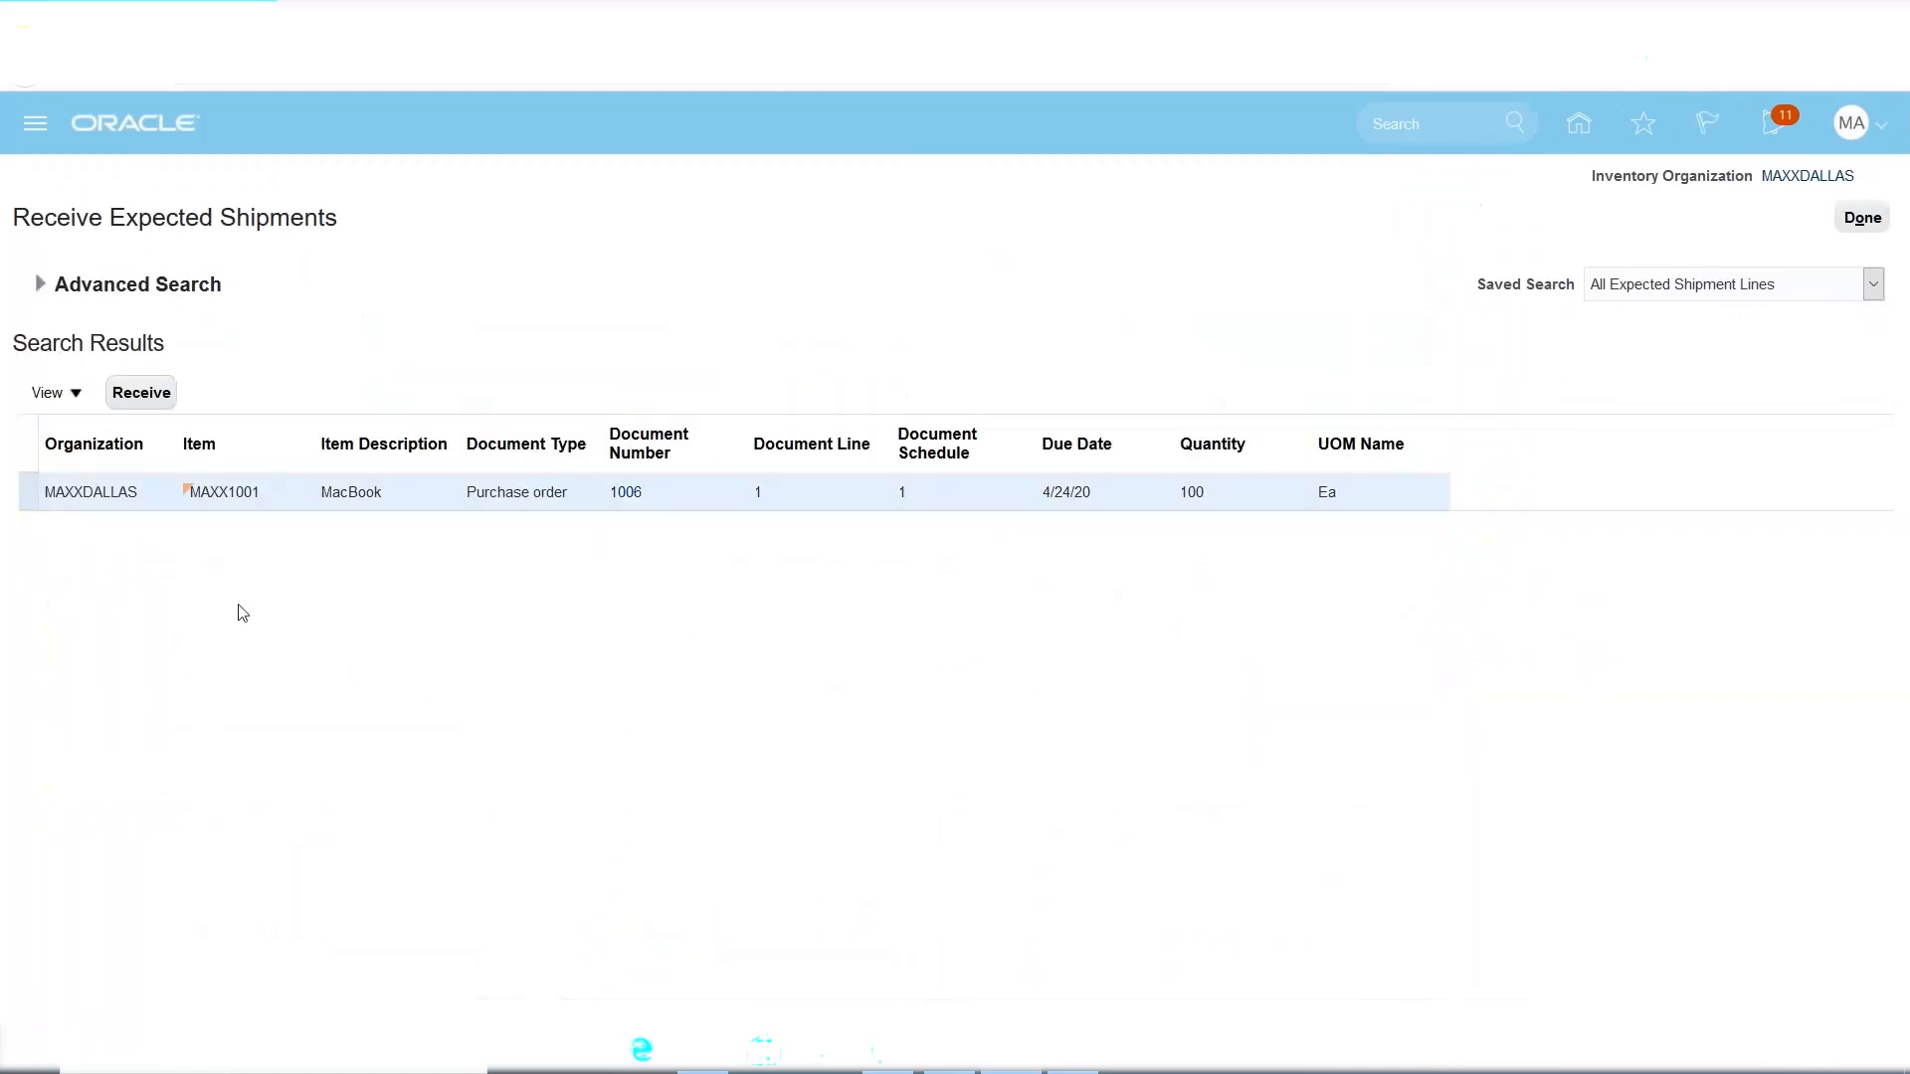
Start receiving the MacBook line and review its full line details.
{"action": "left_click", "coordinate": [154, 396]}
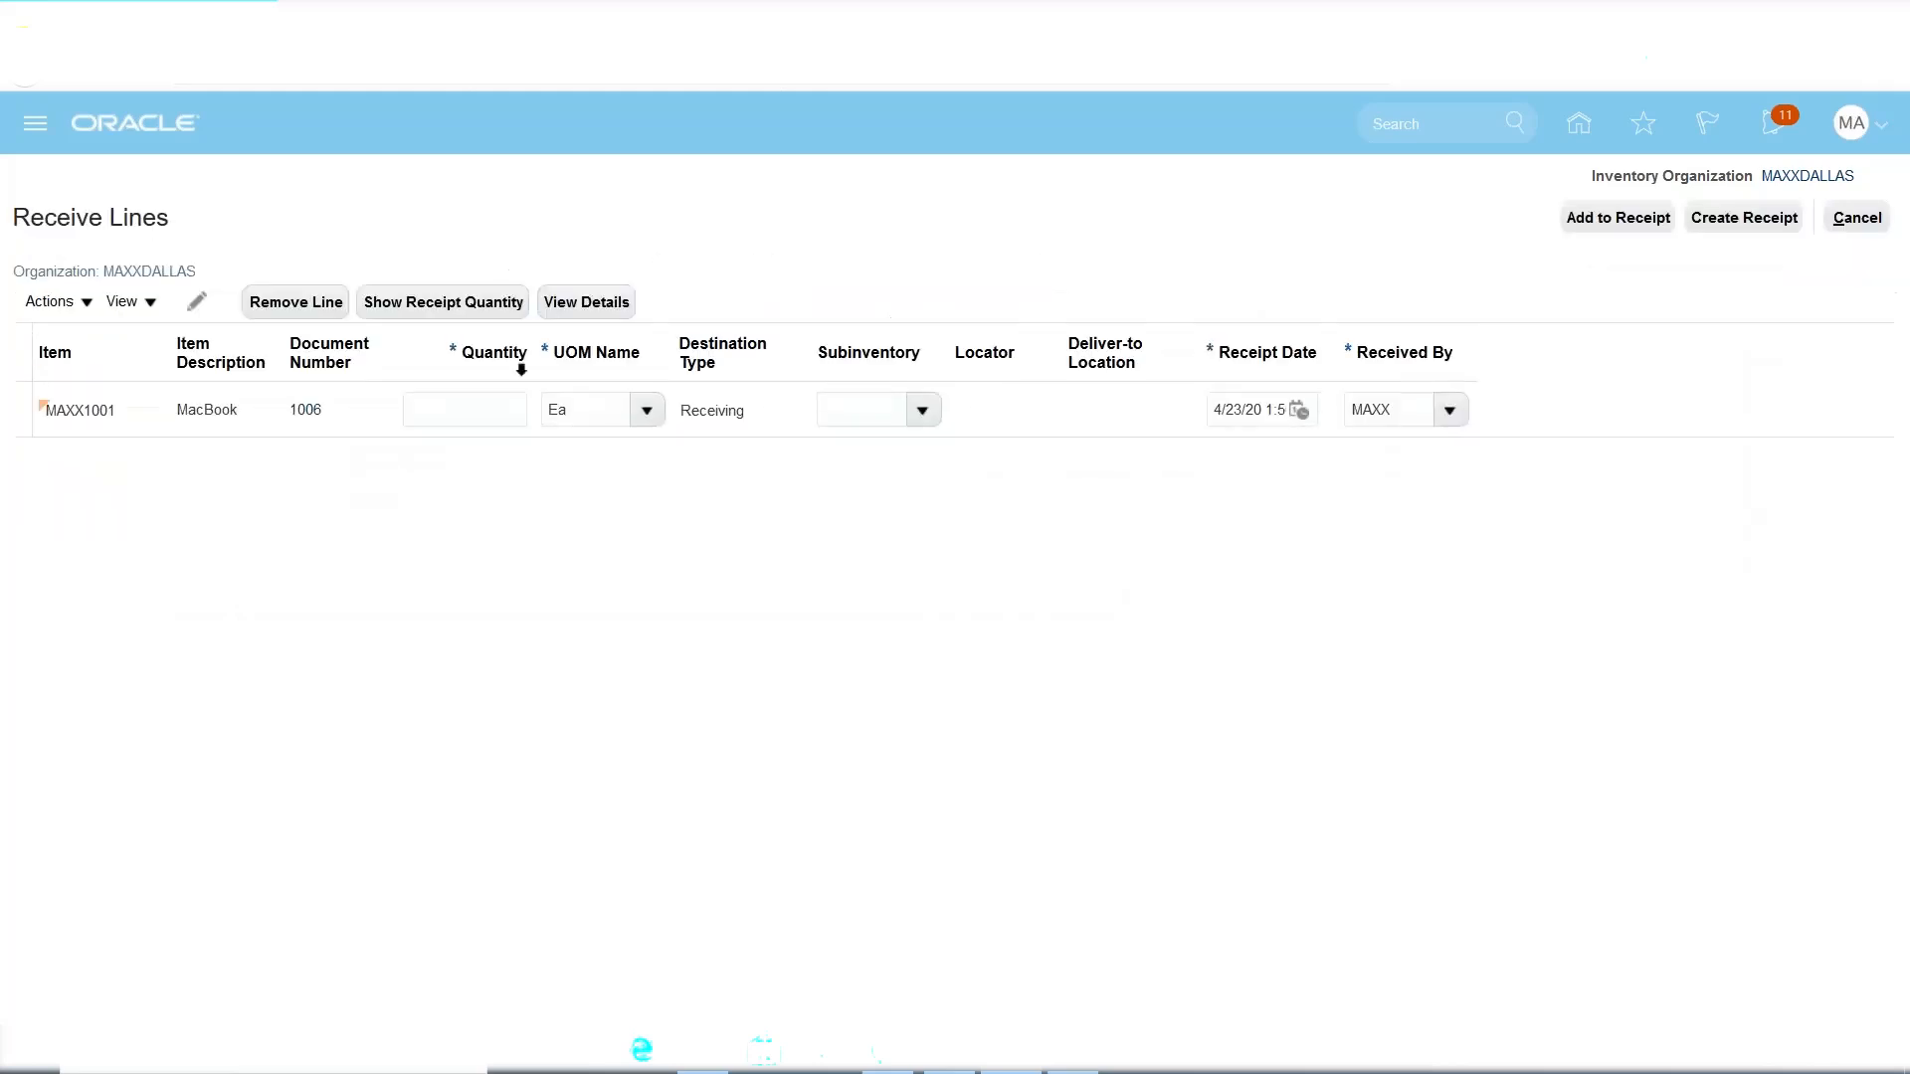
{"action": "left_click", "coordinate": [450, 422]}
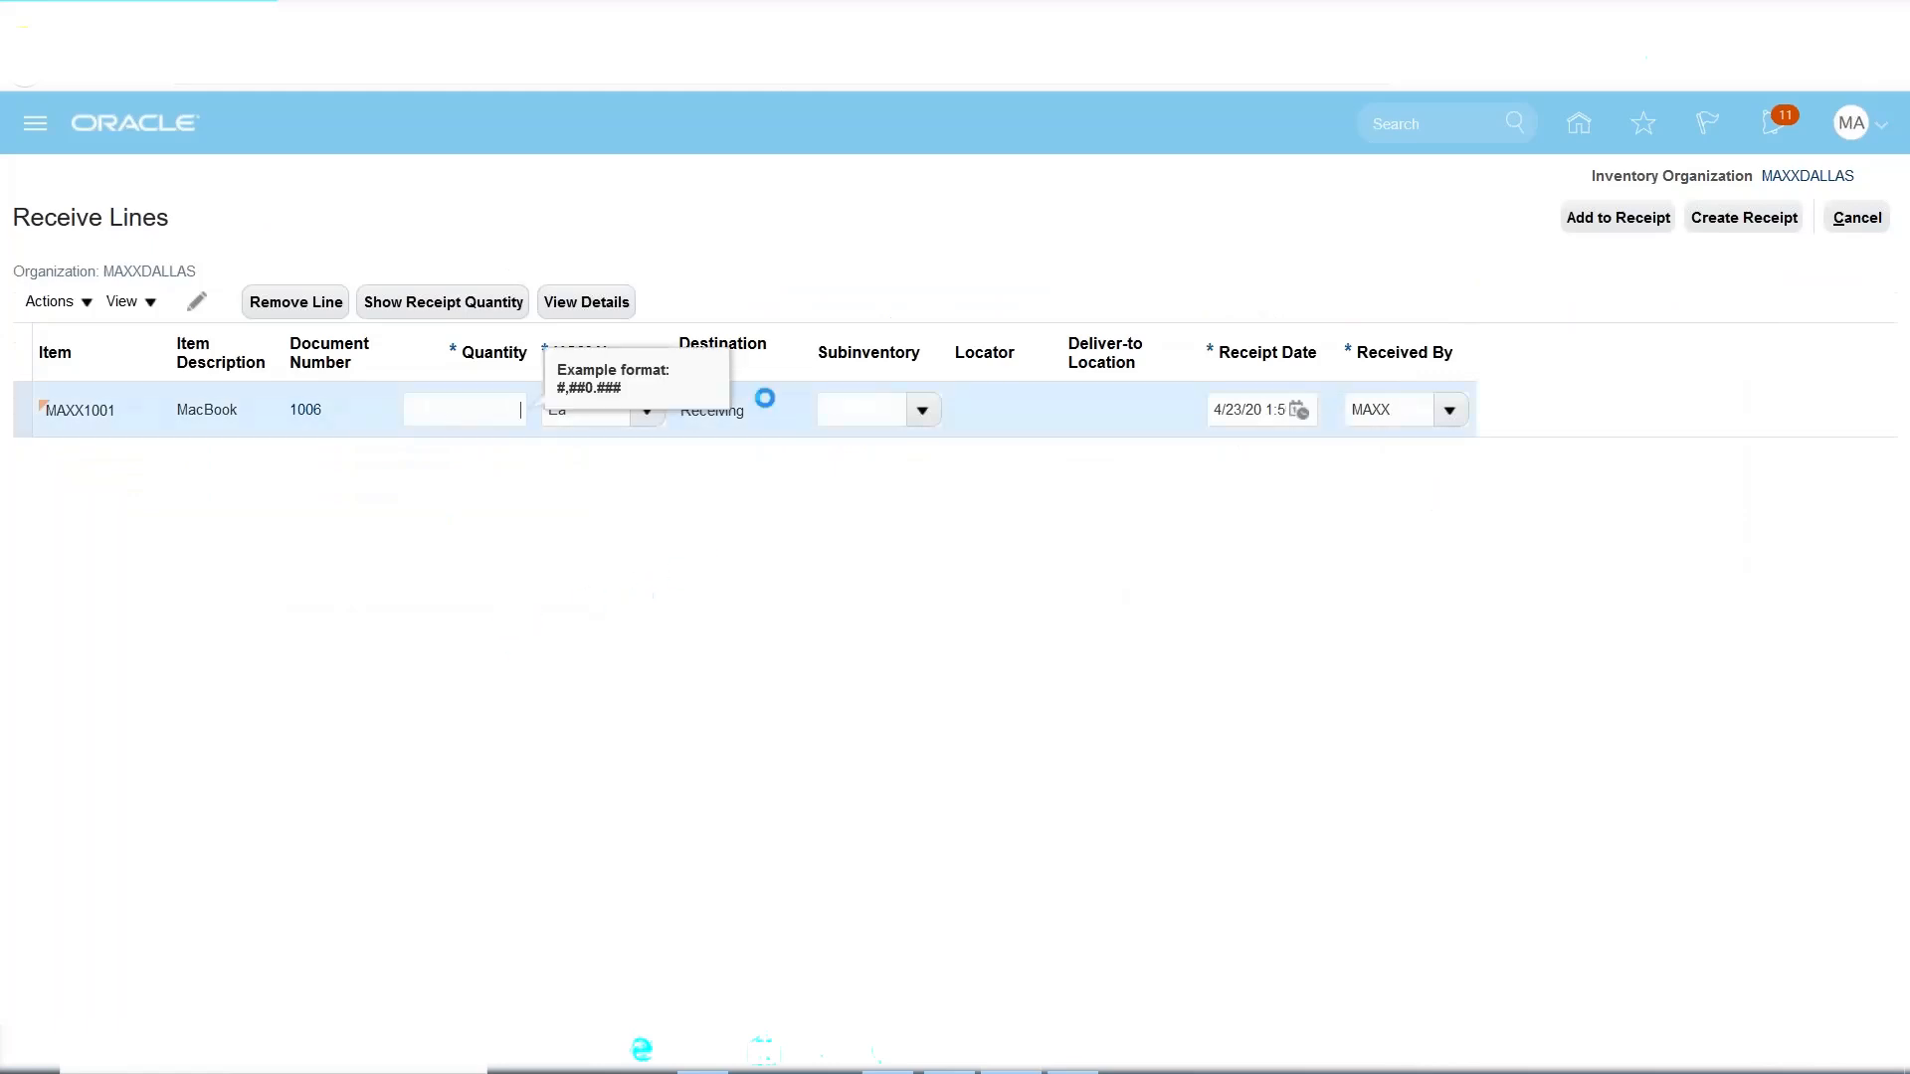
{"action": "left_click", "coordinate": [583, 304]}
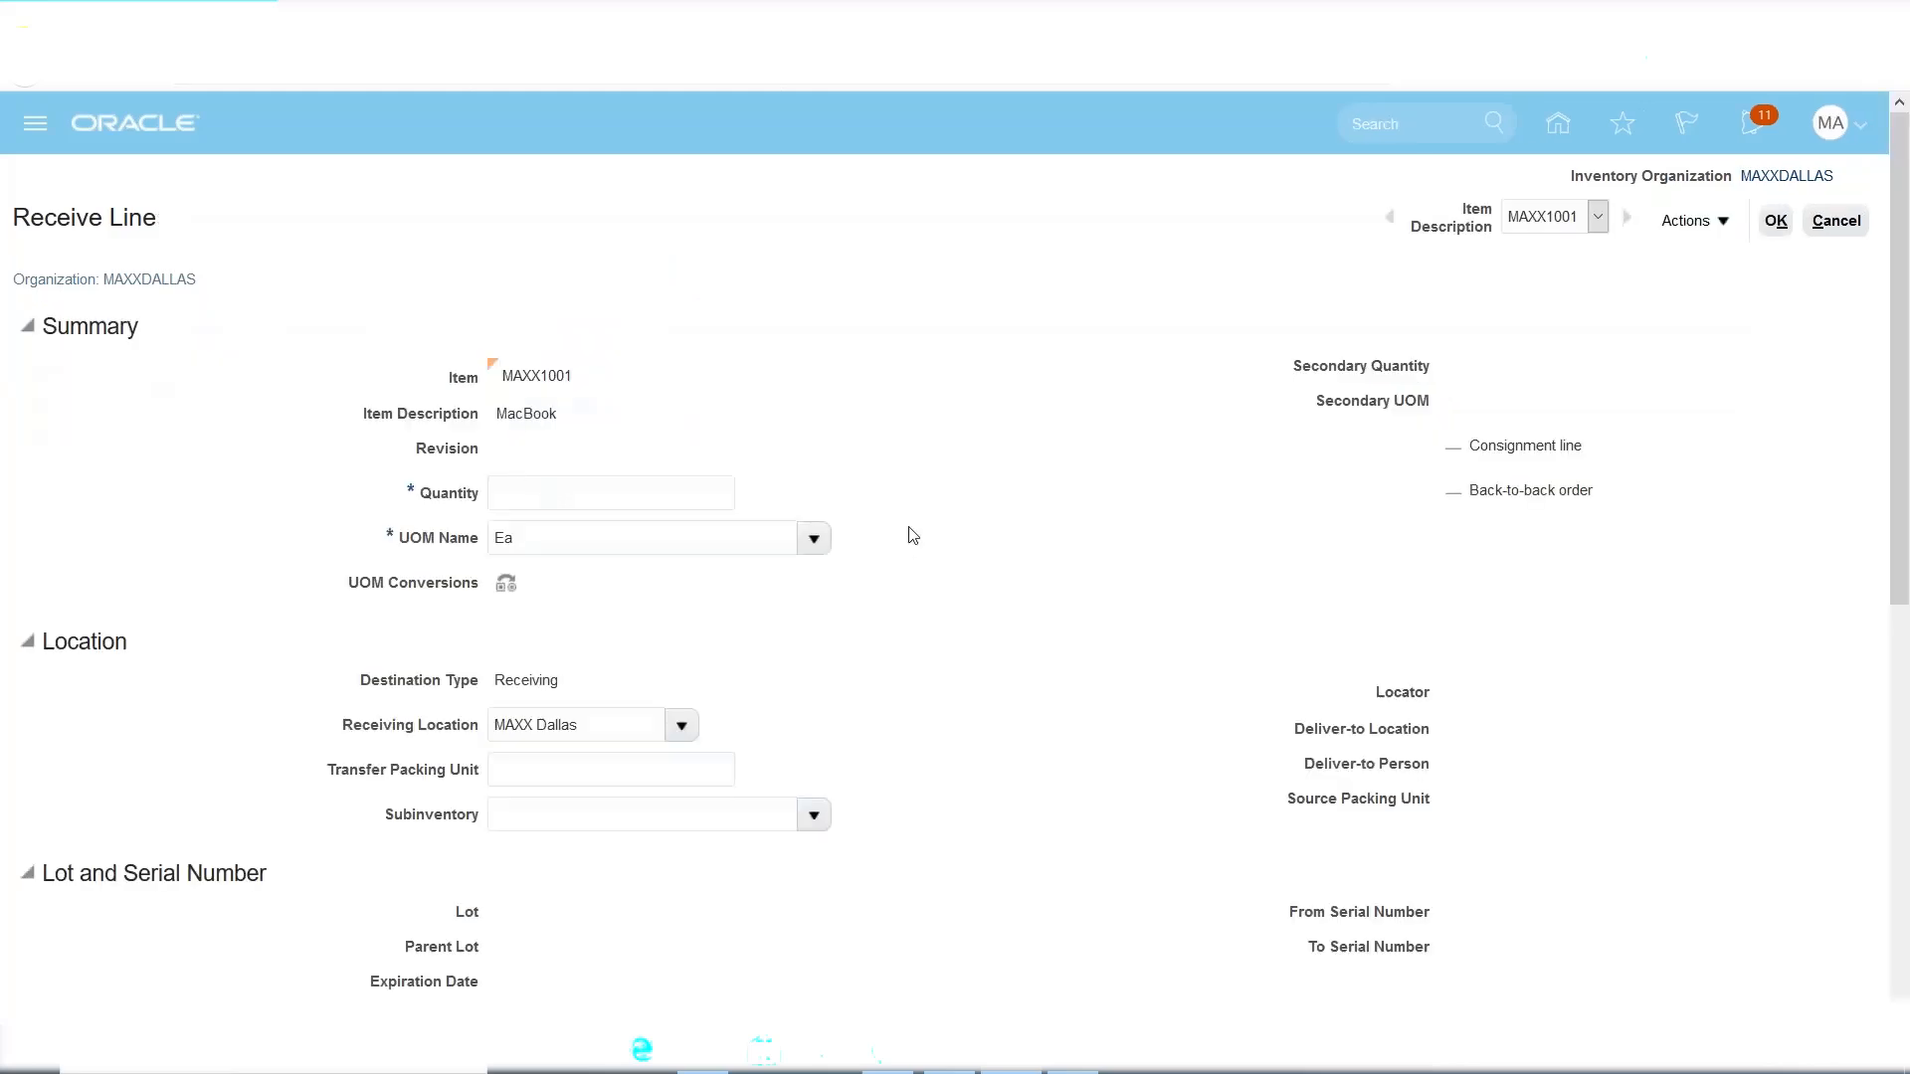
{"action": "scroll", "coordinate": [908, 517], "scroll_direction": "down", "scroll_amount": 3}
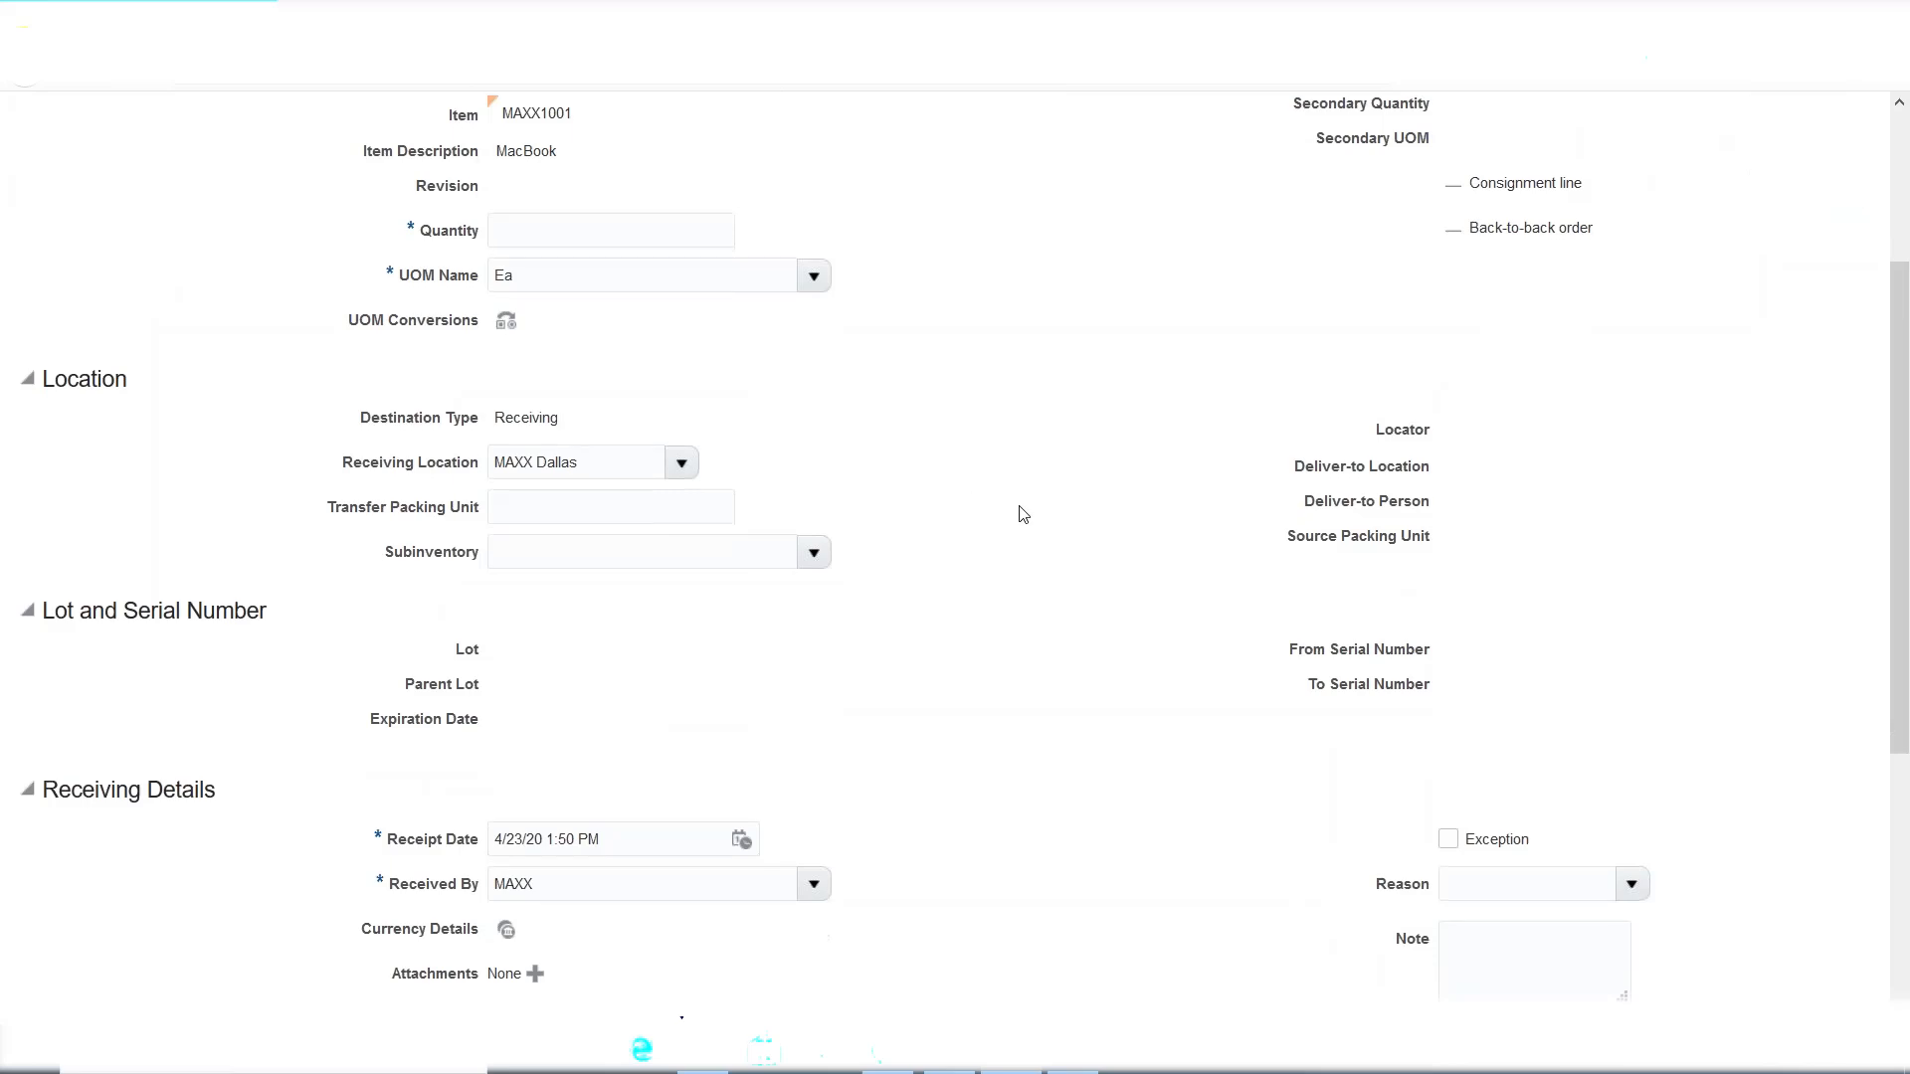
{"action": "scroll", "coordinate": [1021, 513], "scroll_direction": "down", "scroll_amount": 5}
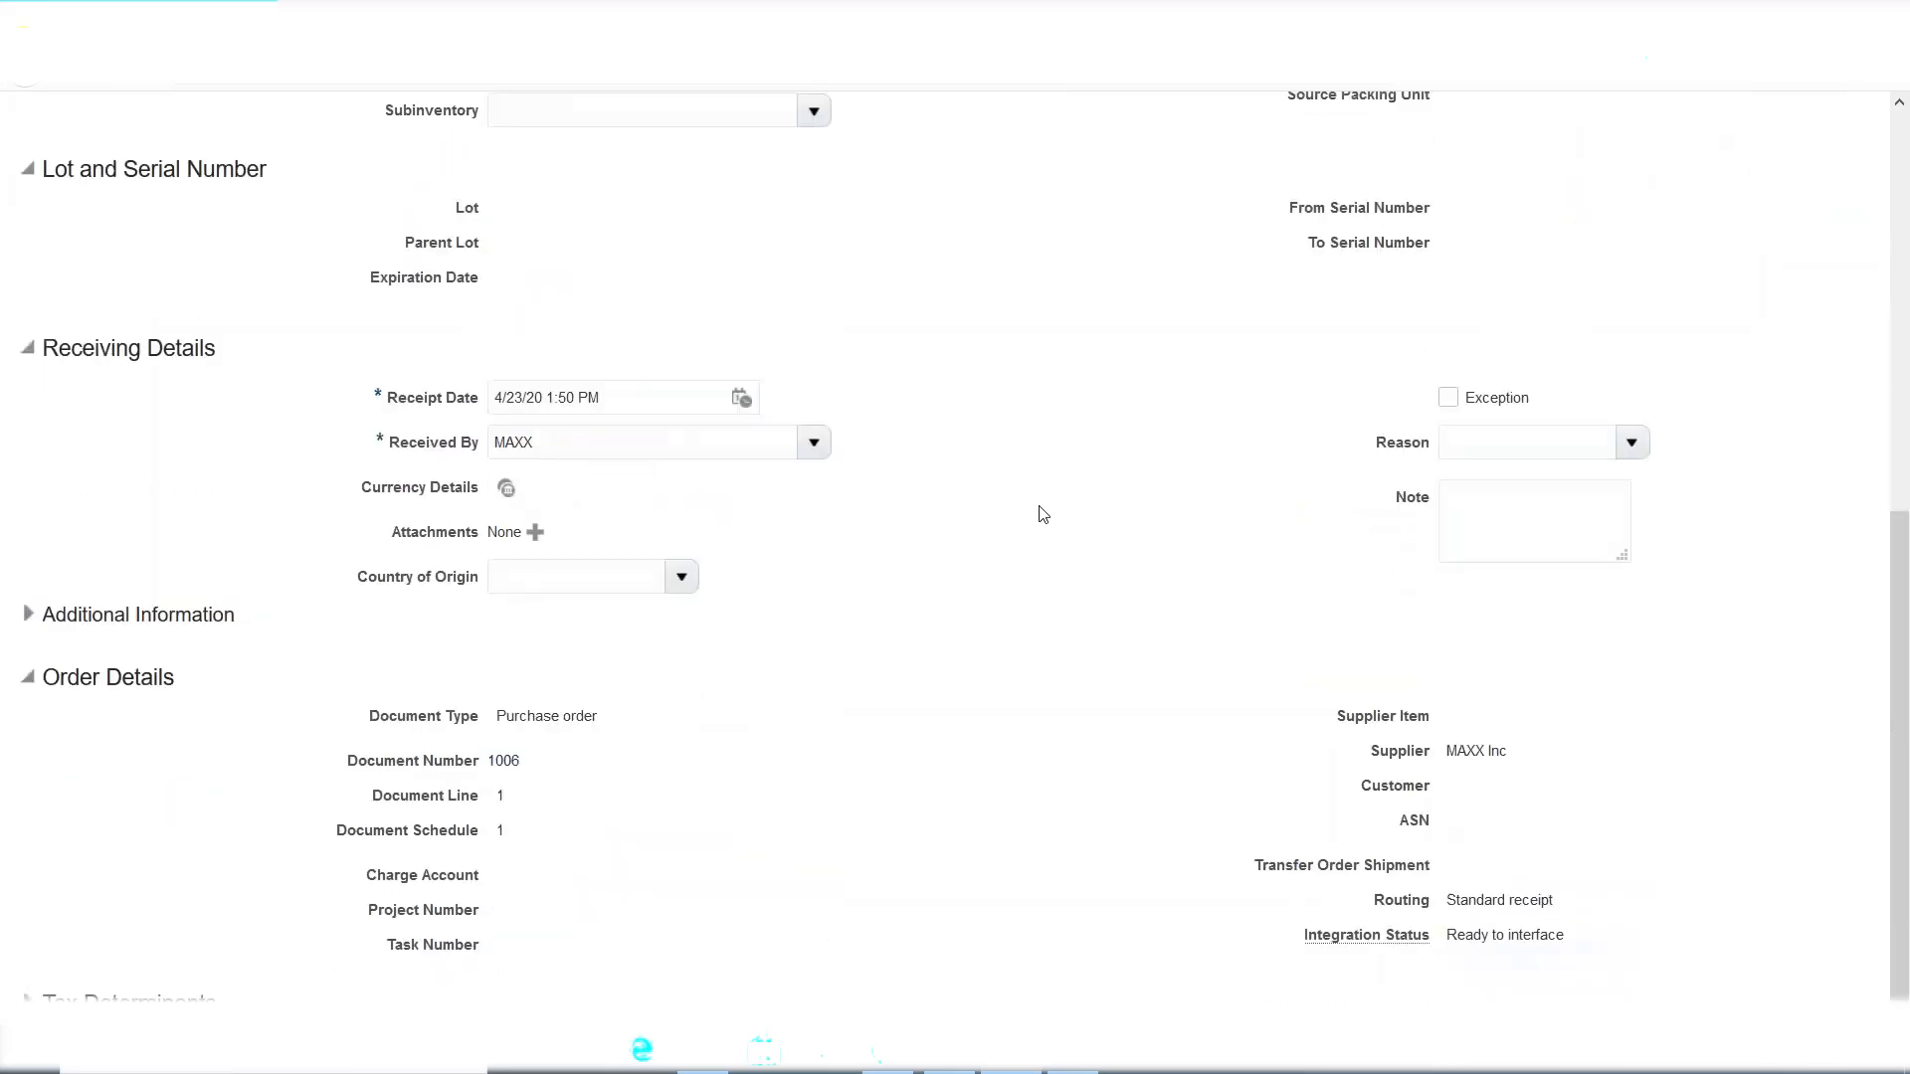
{"action": "scroll", "coordinate": [1088, 529], "scroll_direction": "up", "scroll_amount": 8}
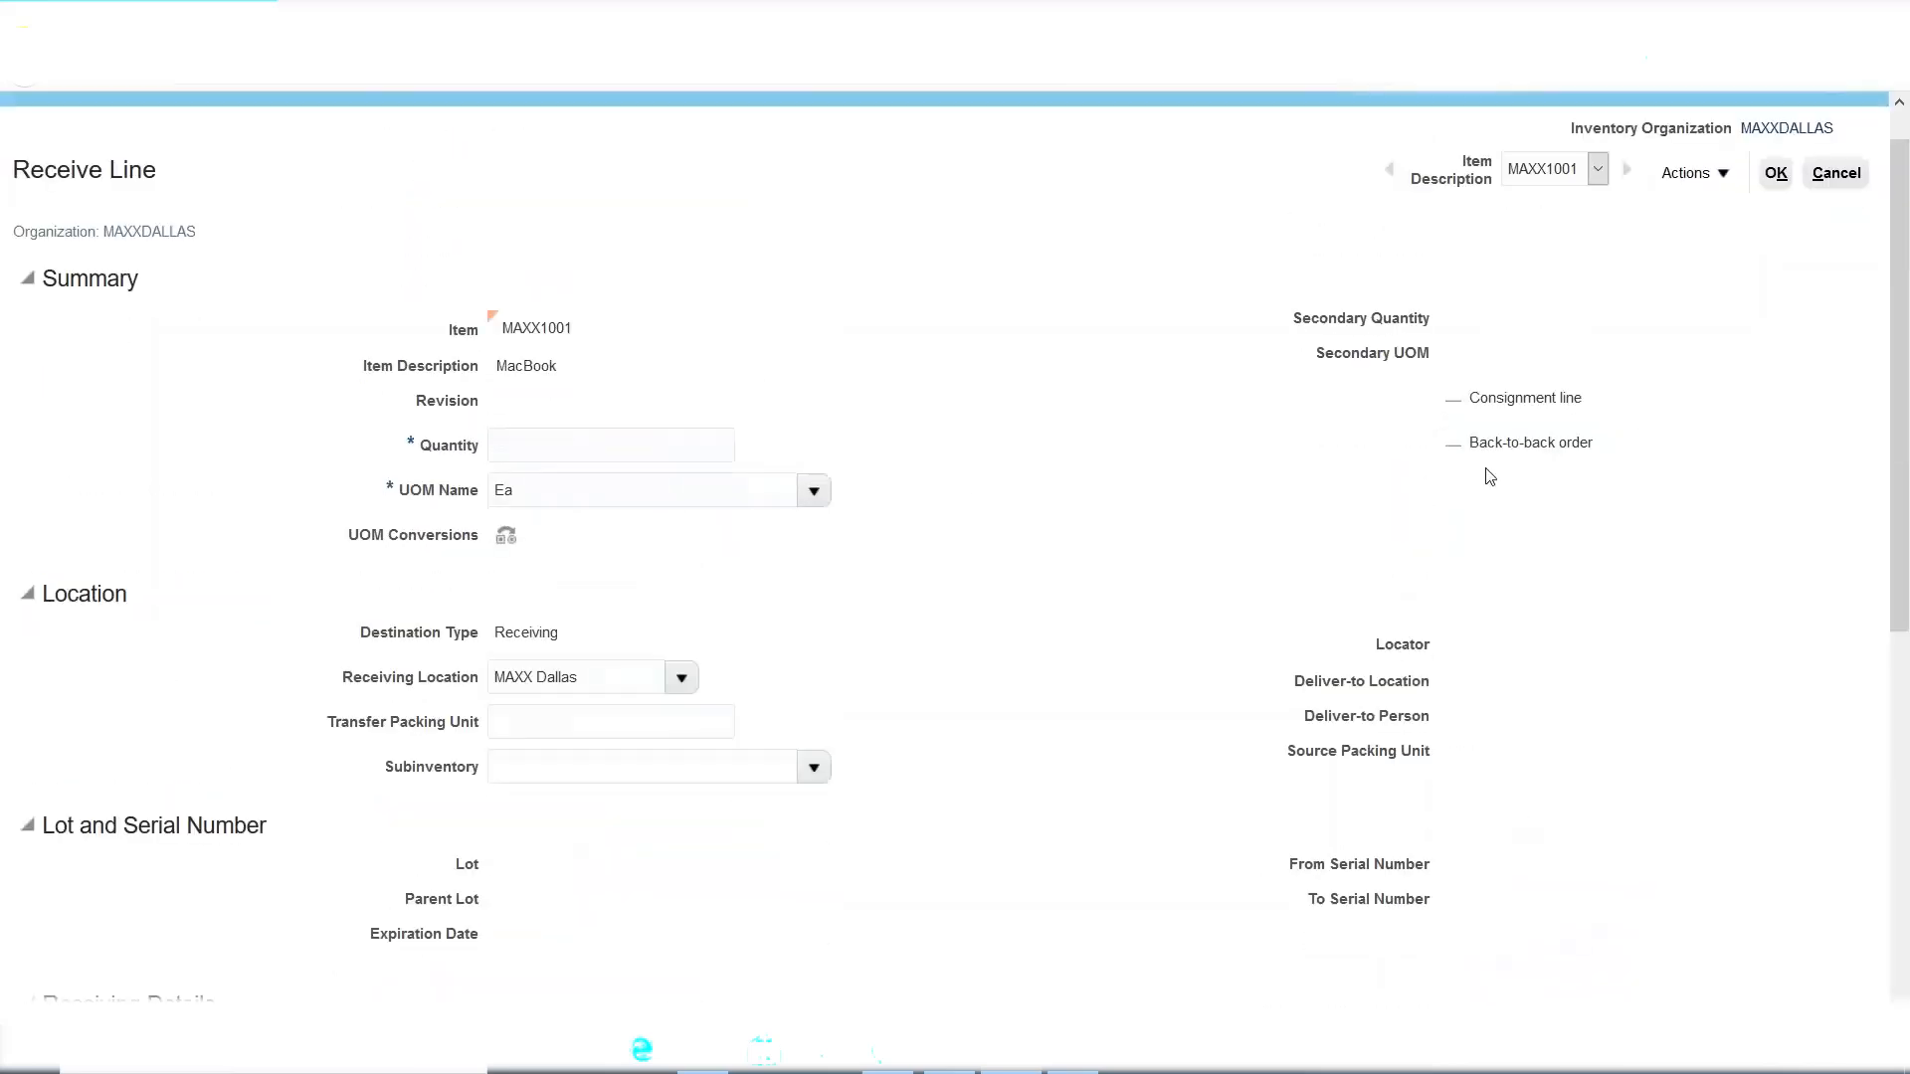
{"action": "left_click", "coordinate": [1836, 175]}
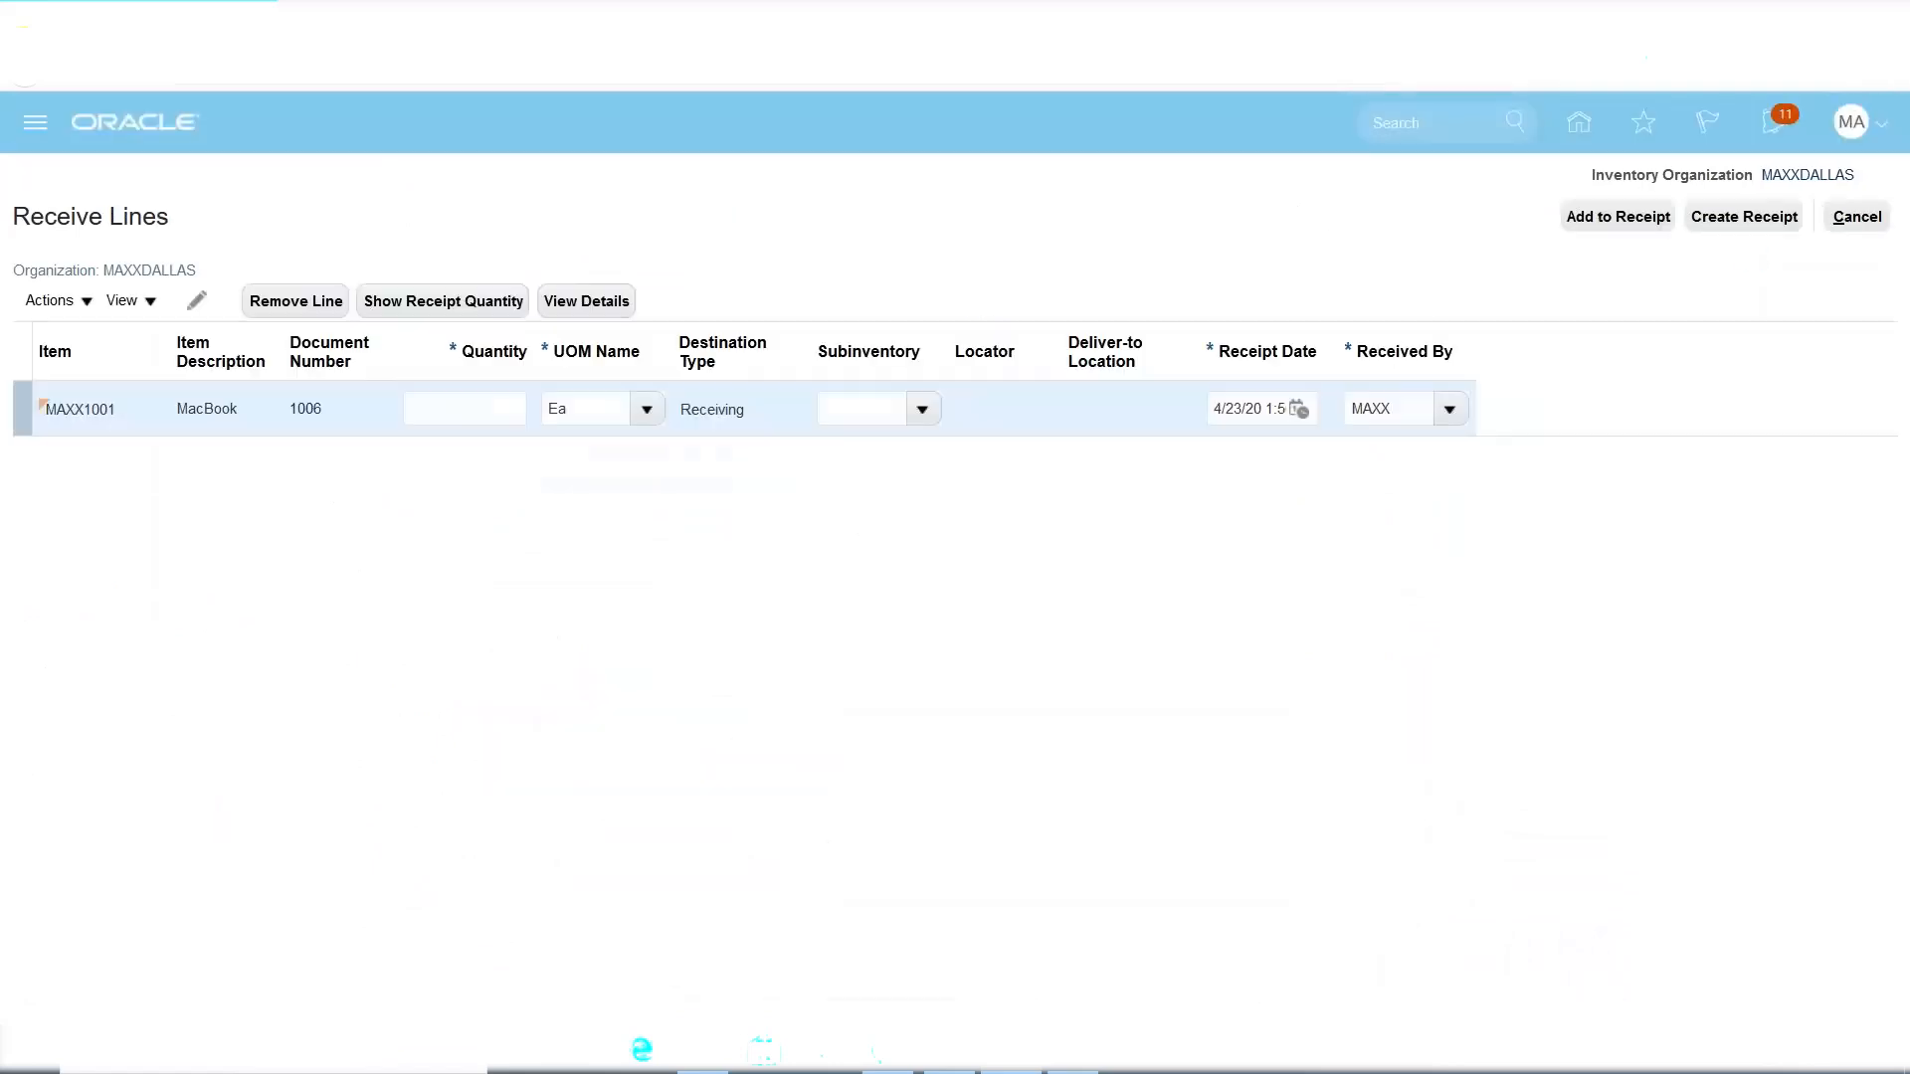
Enter a received quantity of 100 for the MacBook line.
{"action": "left_click", "coordinate": [559, 314]}
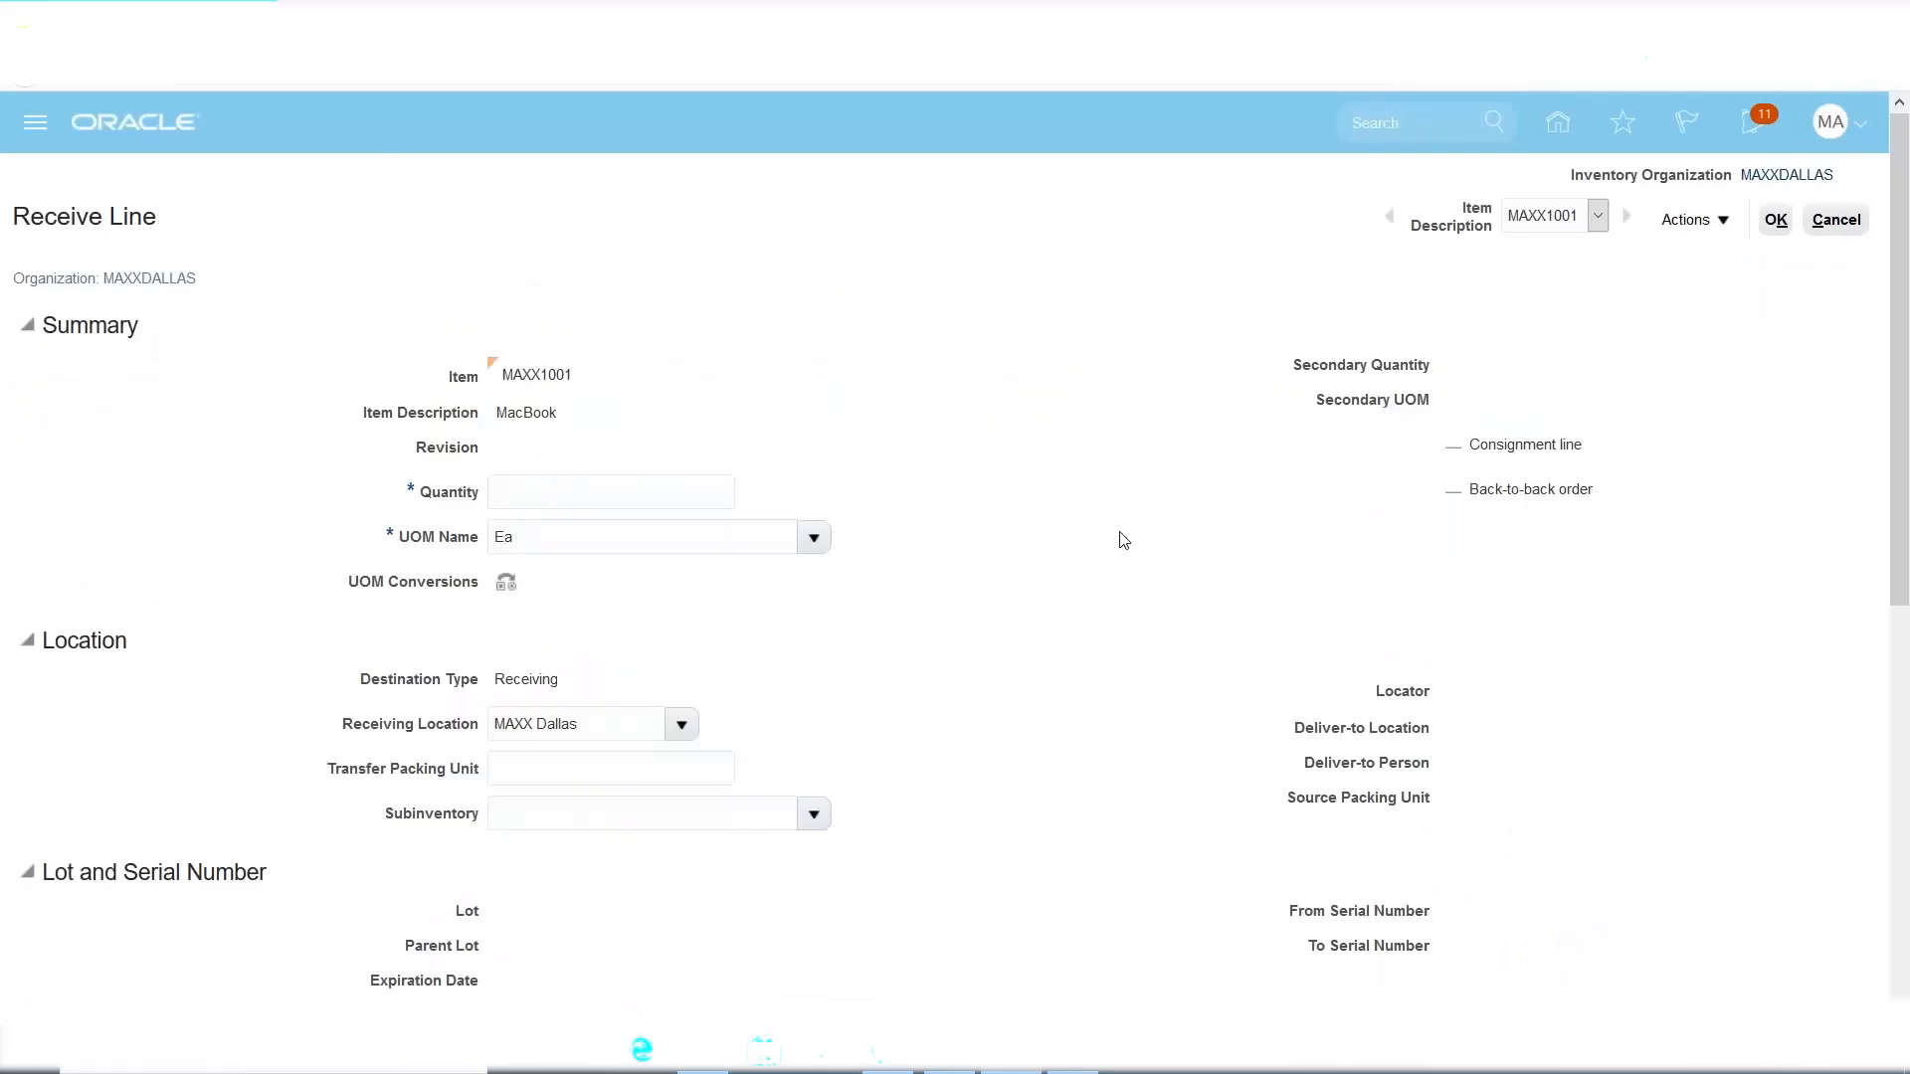
{"action": "scroll", "coordinate": [1123, 541], "scroll_direction": "down", "scroll_amount": 7}
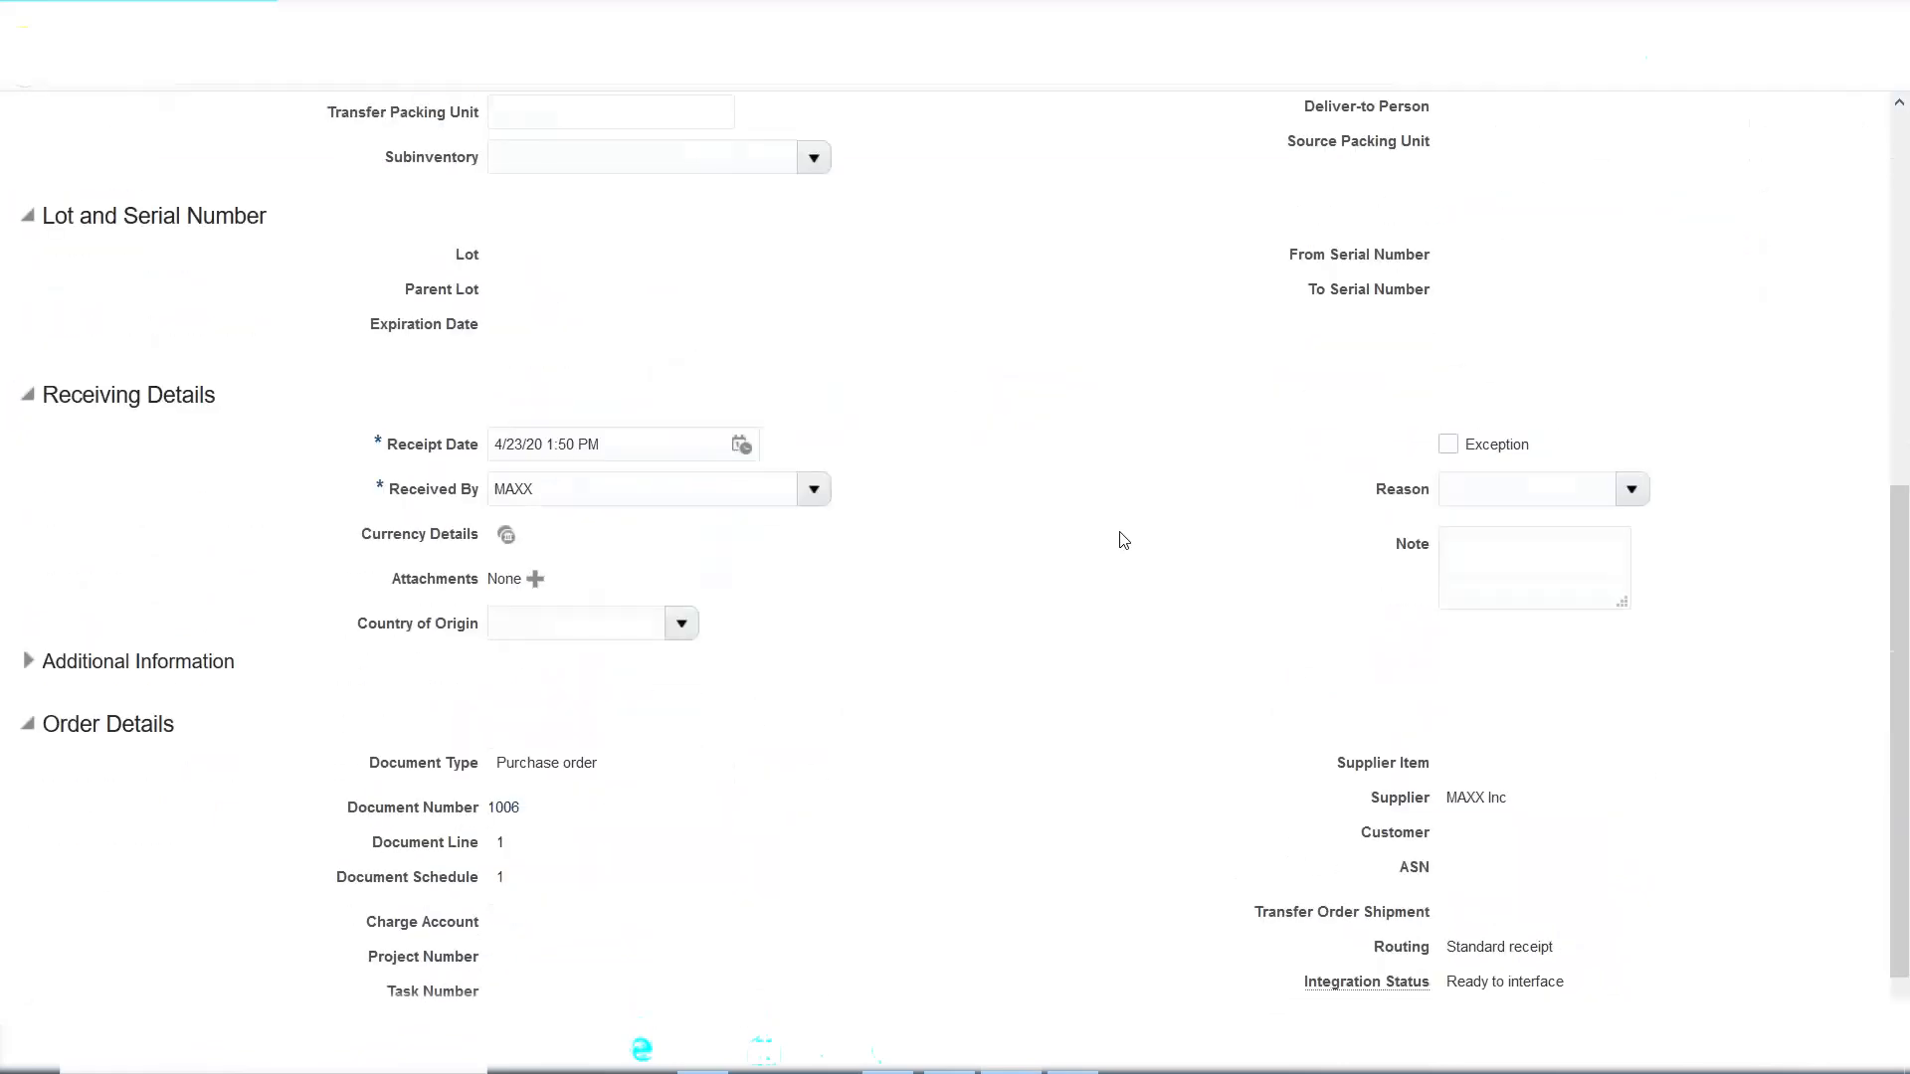
{"action": "scroll", "coordinate": [1510, 549], "scroll_direction": "up", "scroll_amount": 7}
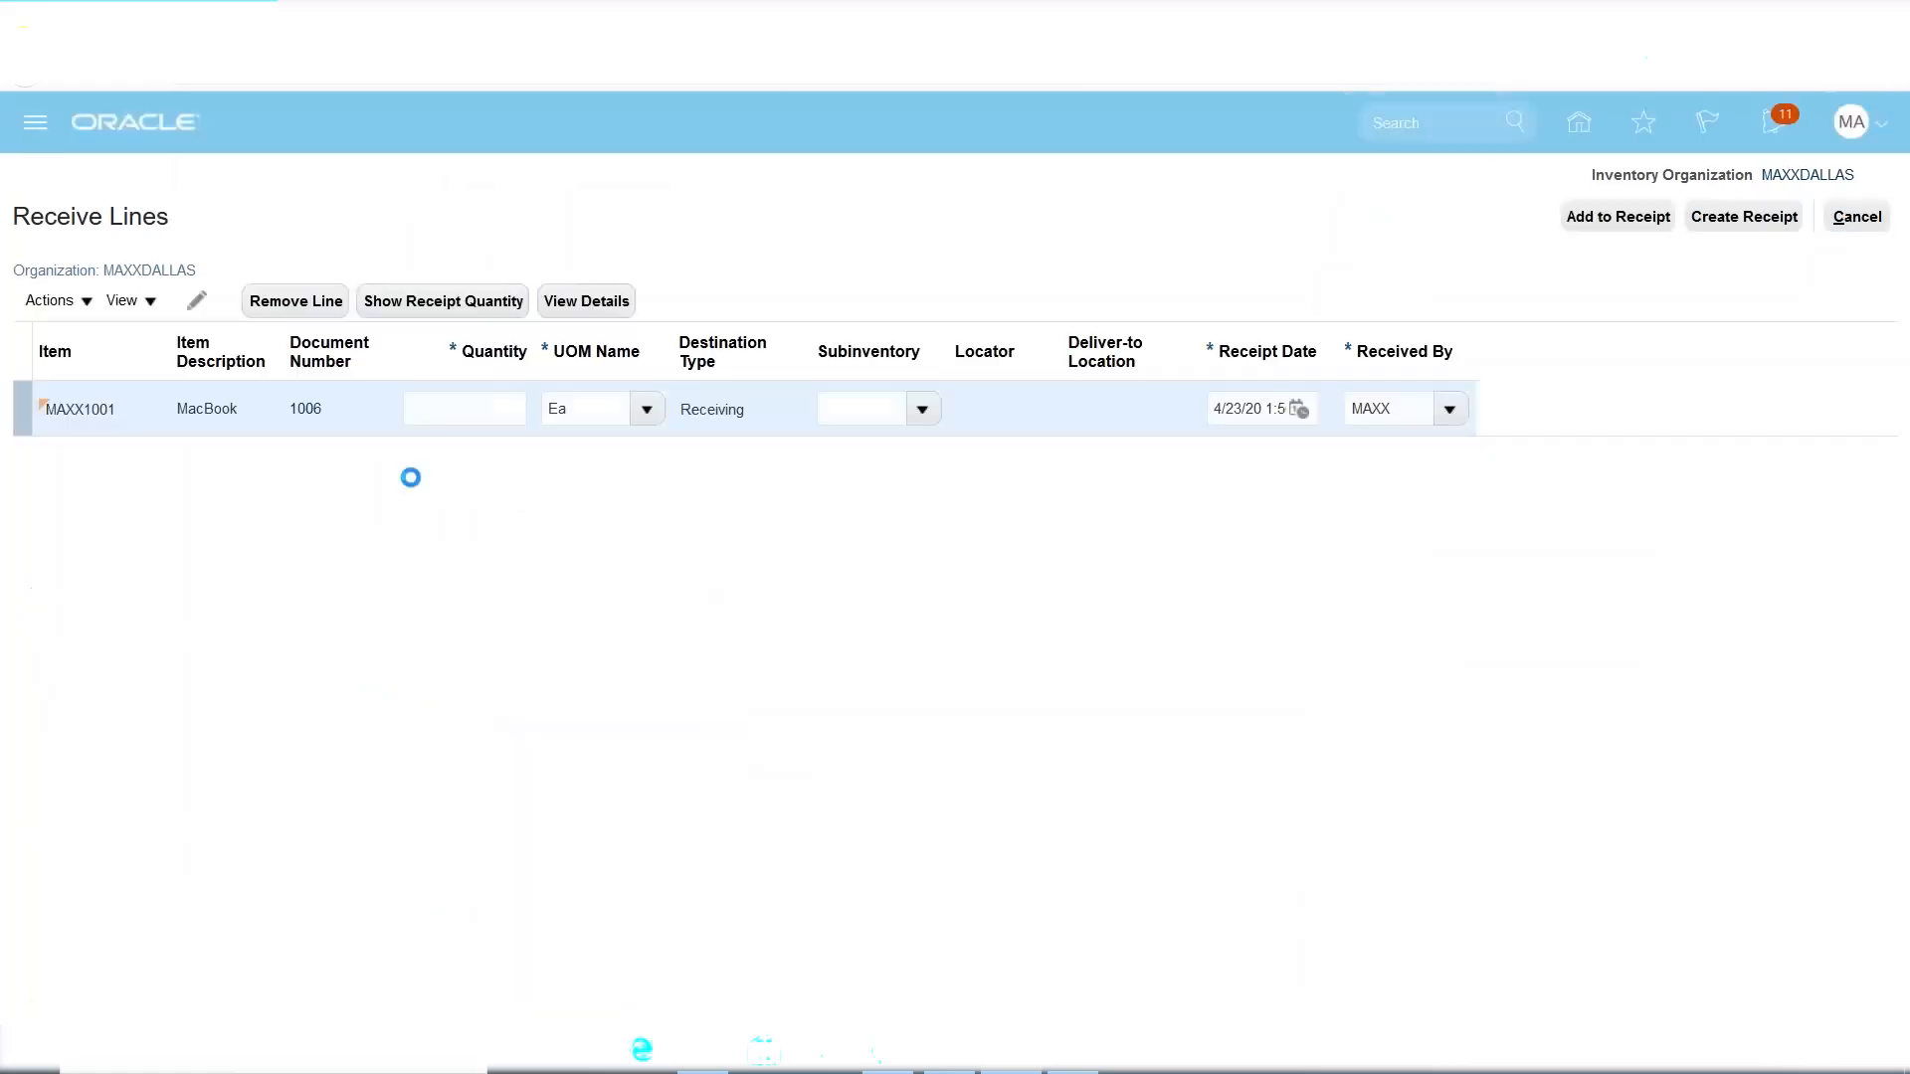
{"action": "left_click", "coordinate": [456, 411]}
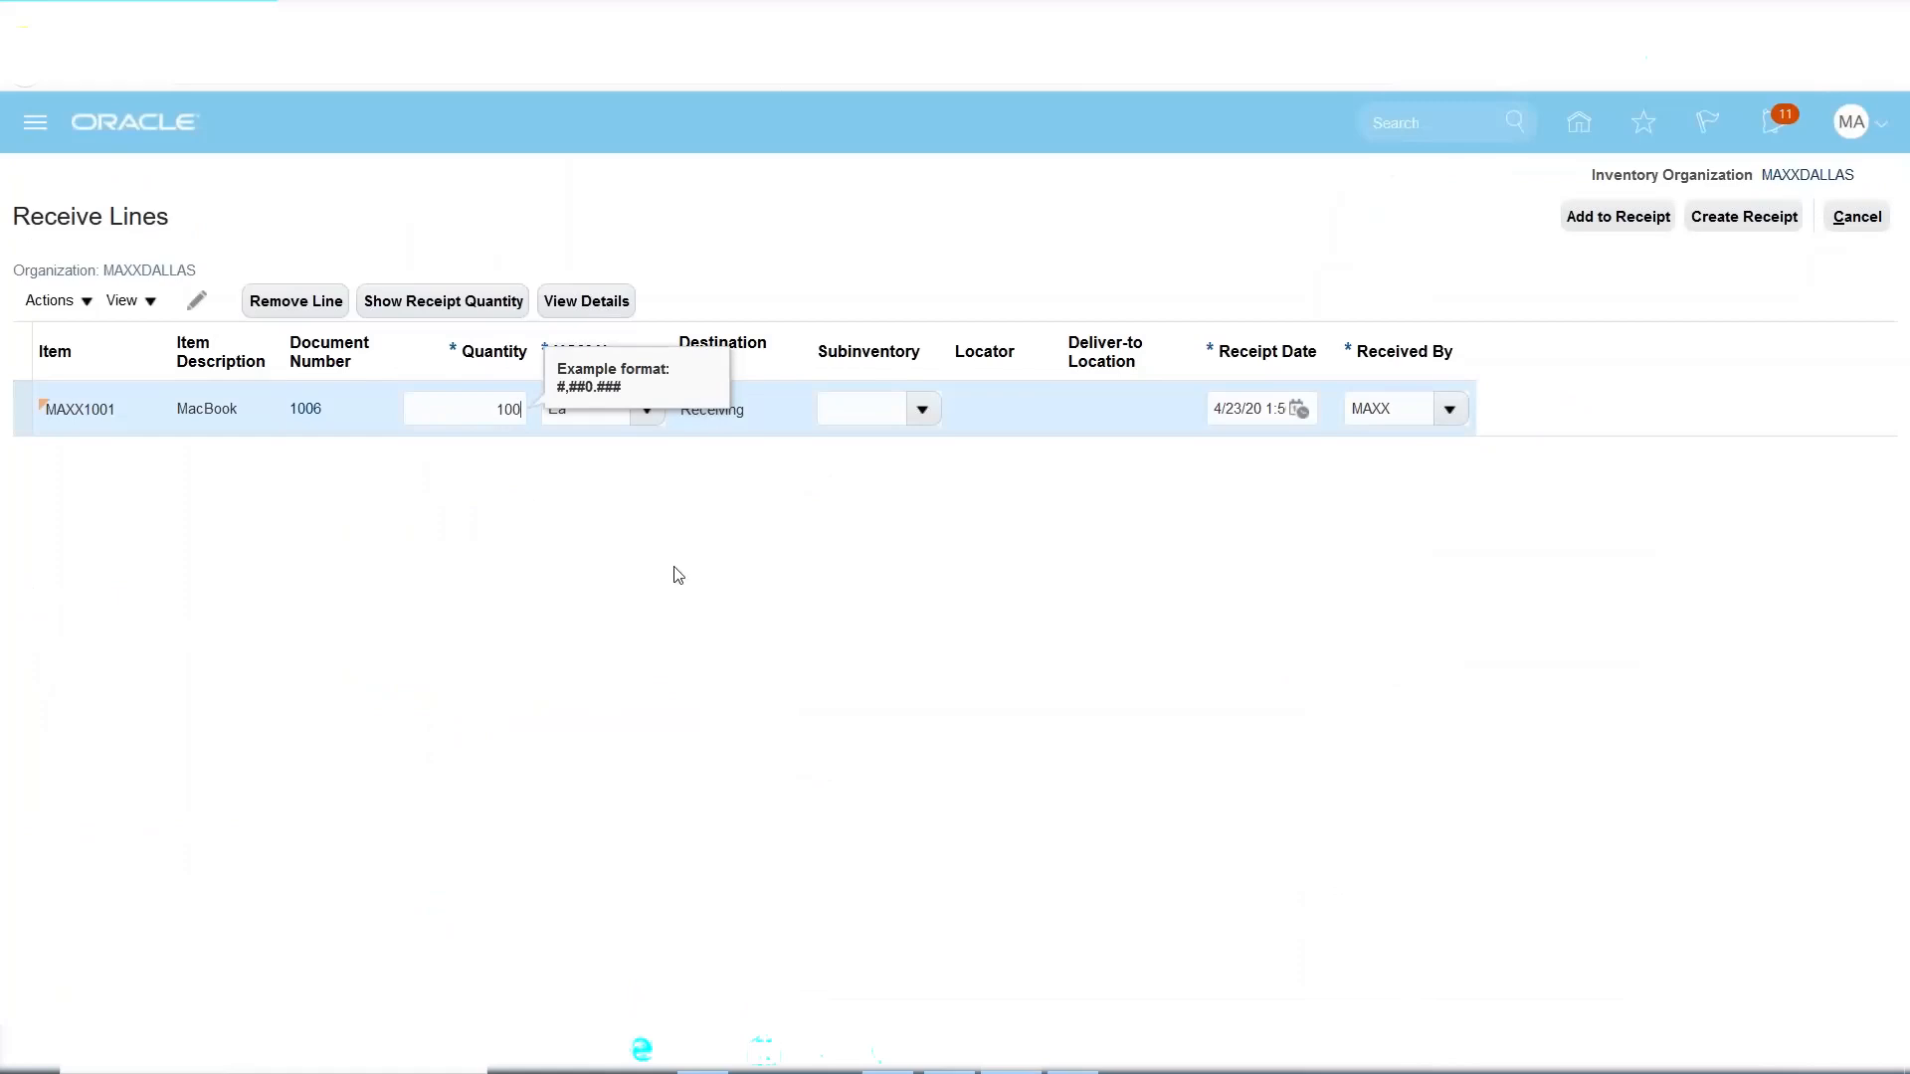
{"action": "left_click", "coordinate": [588, 690]}
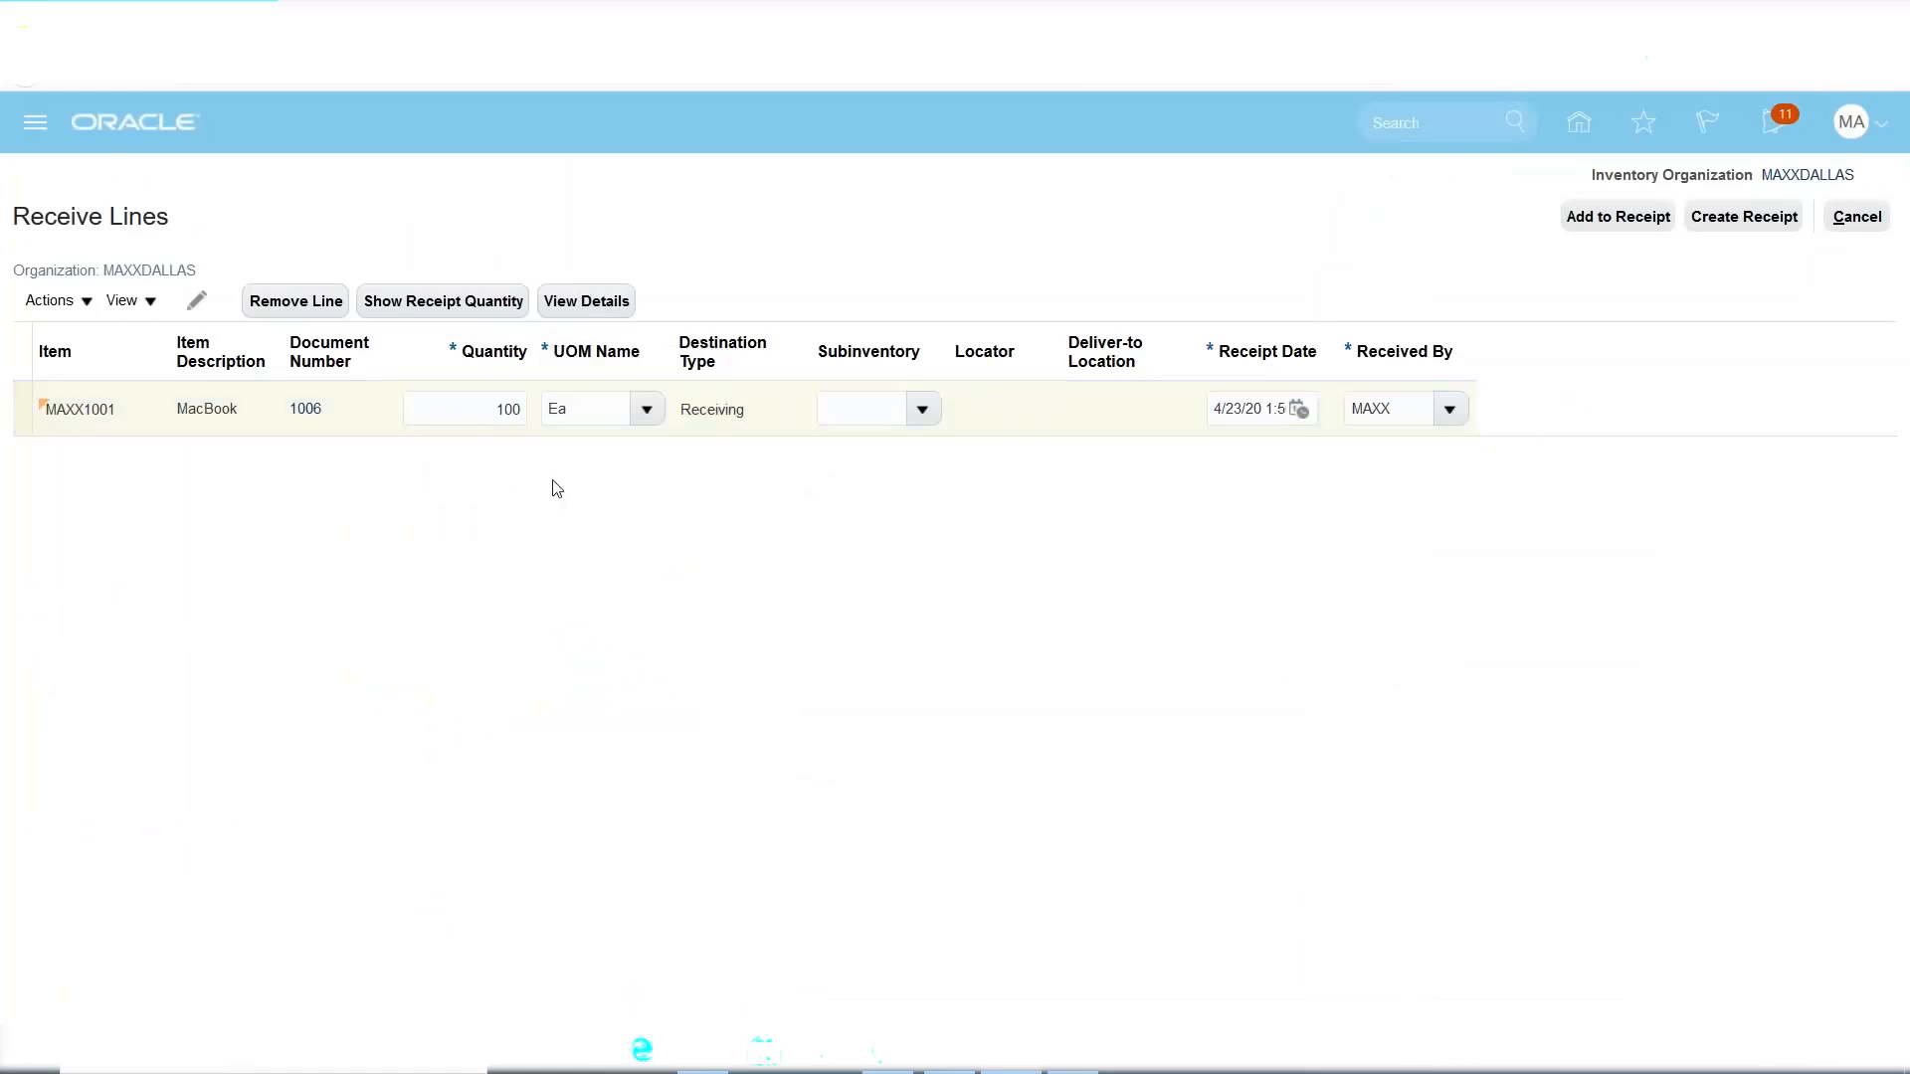
Submit the receipt for the 100 MacBooks and acknowledge that receipt 4 was created.
{"action": "left_click", "coordinate": [1727, 221]}
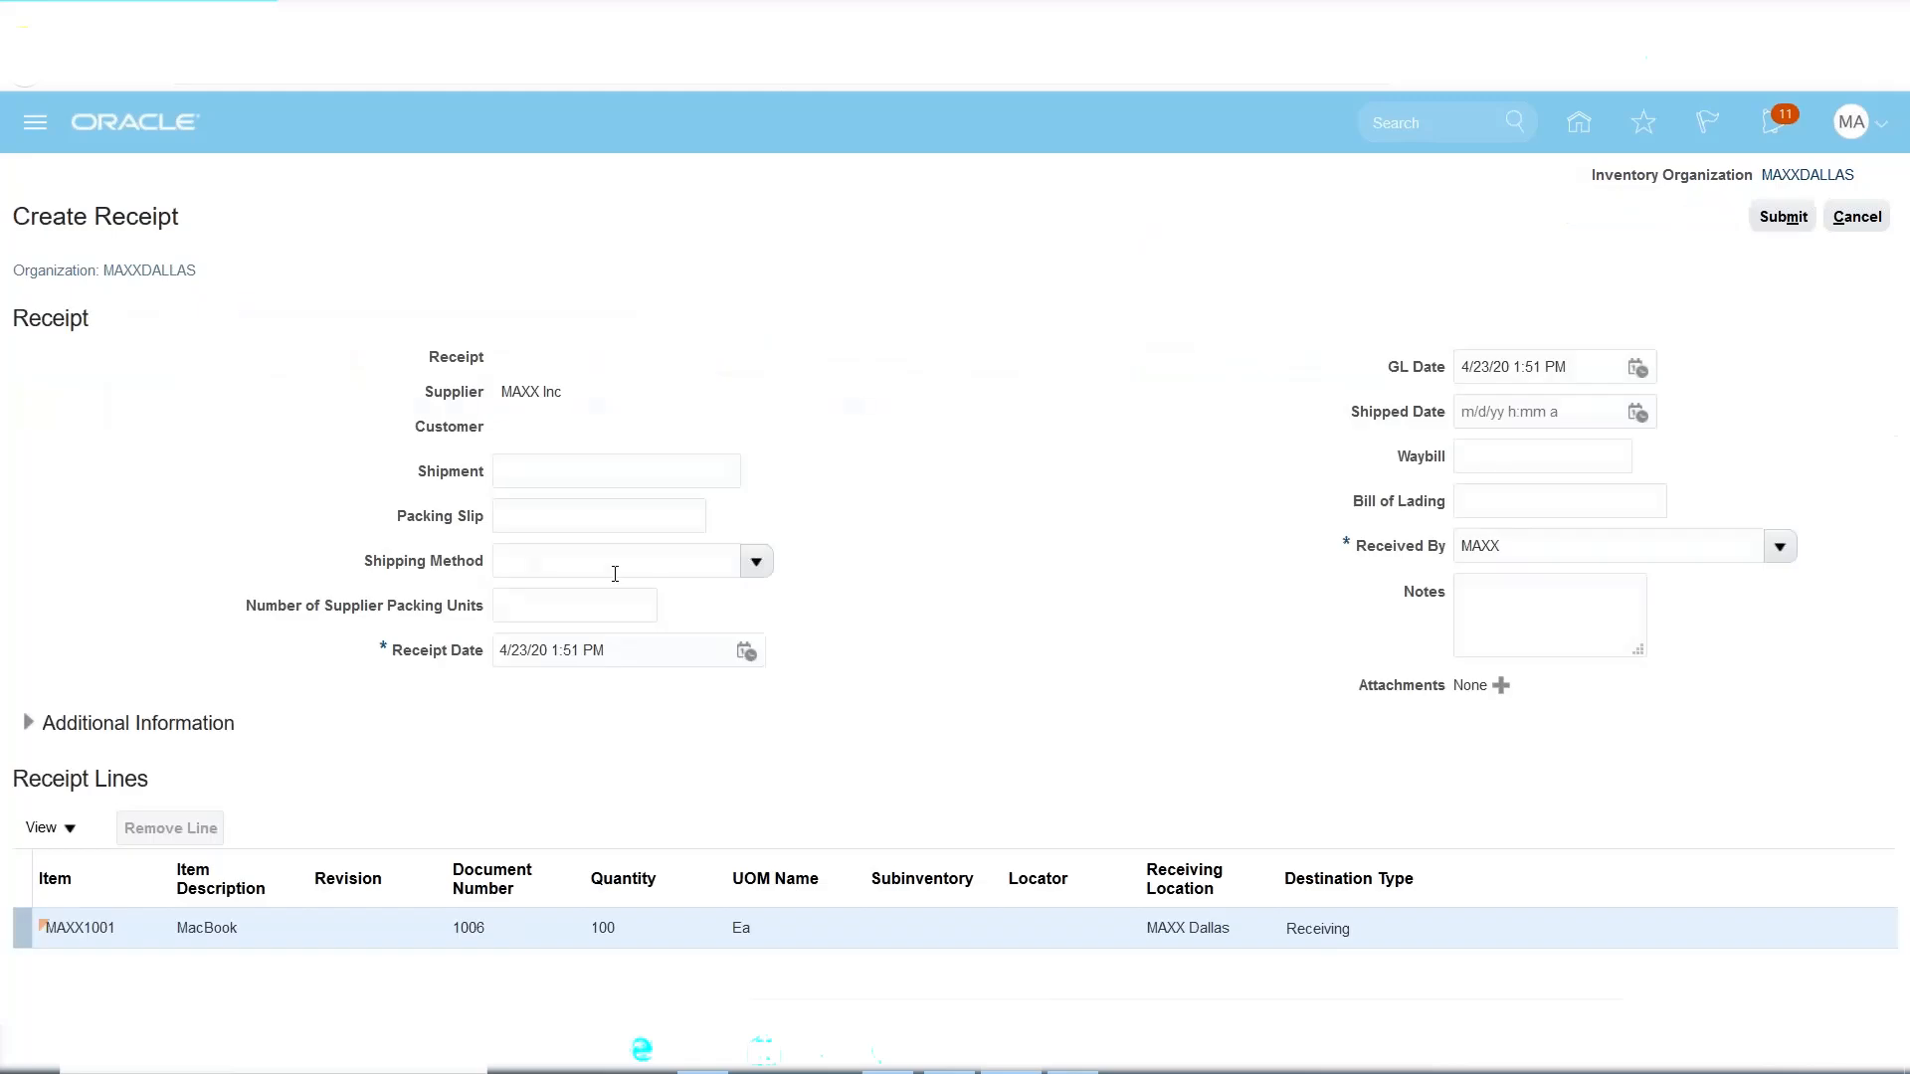
{"action": "left_click", "coordinate": [1782, 217]}
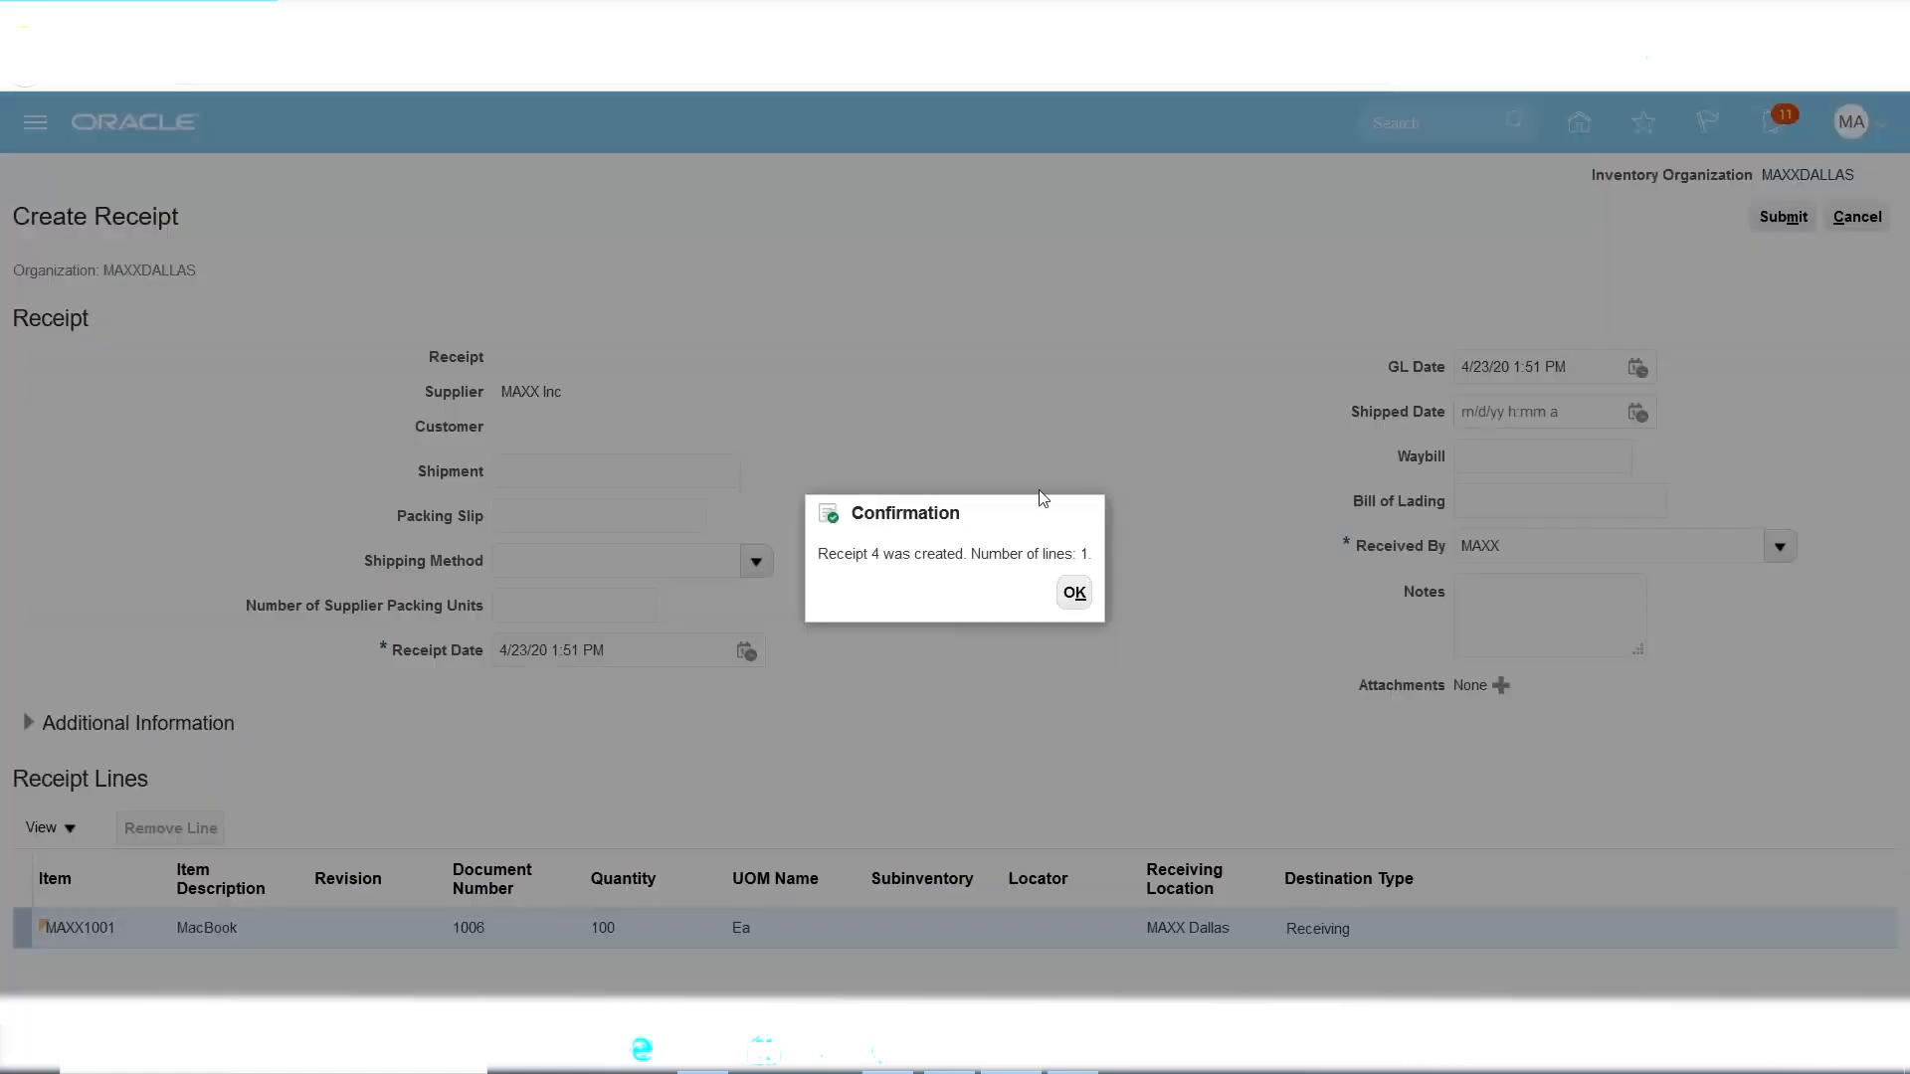
{"action": "left_click", "coordinate": [1071, 596]}
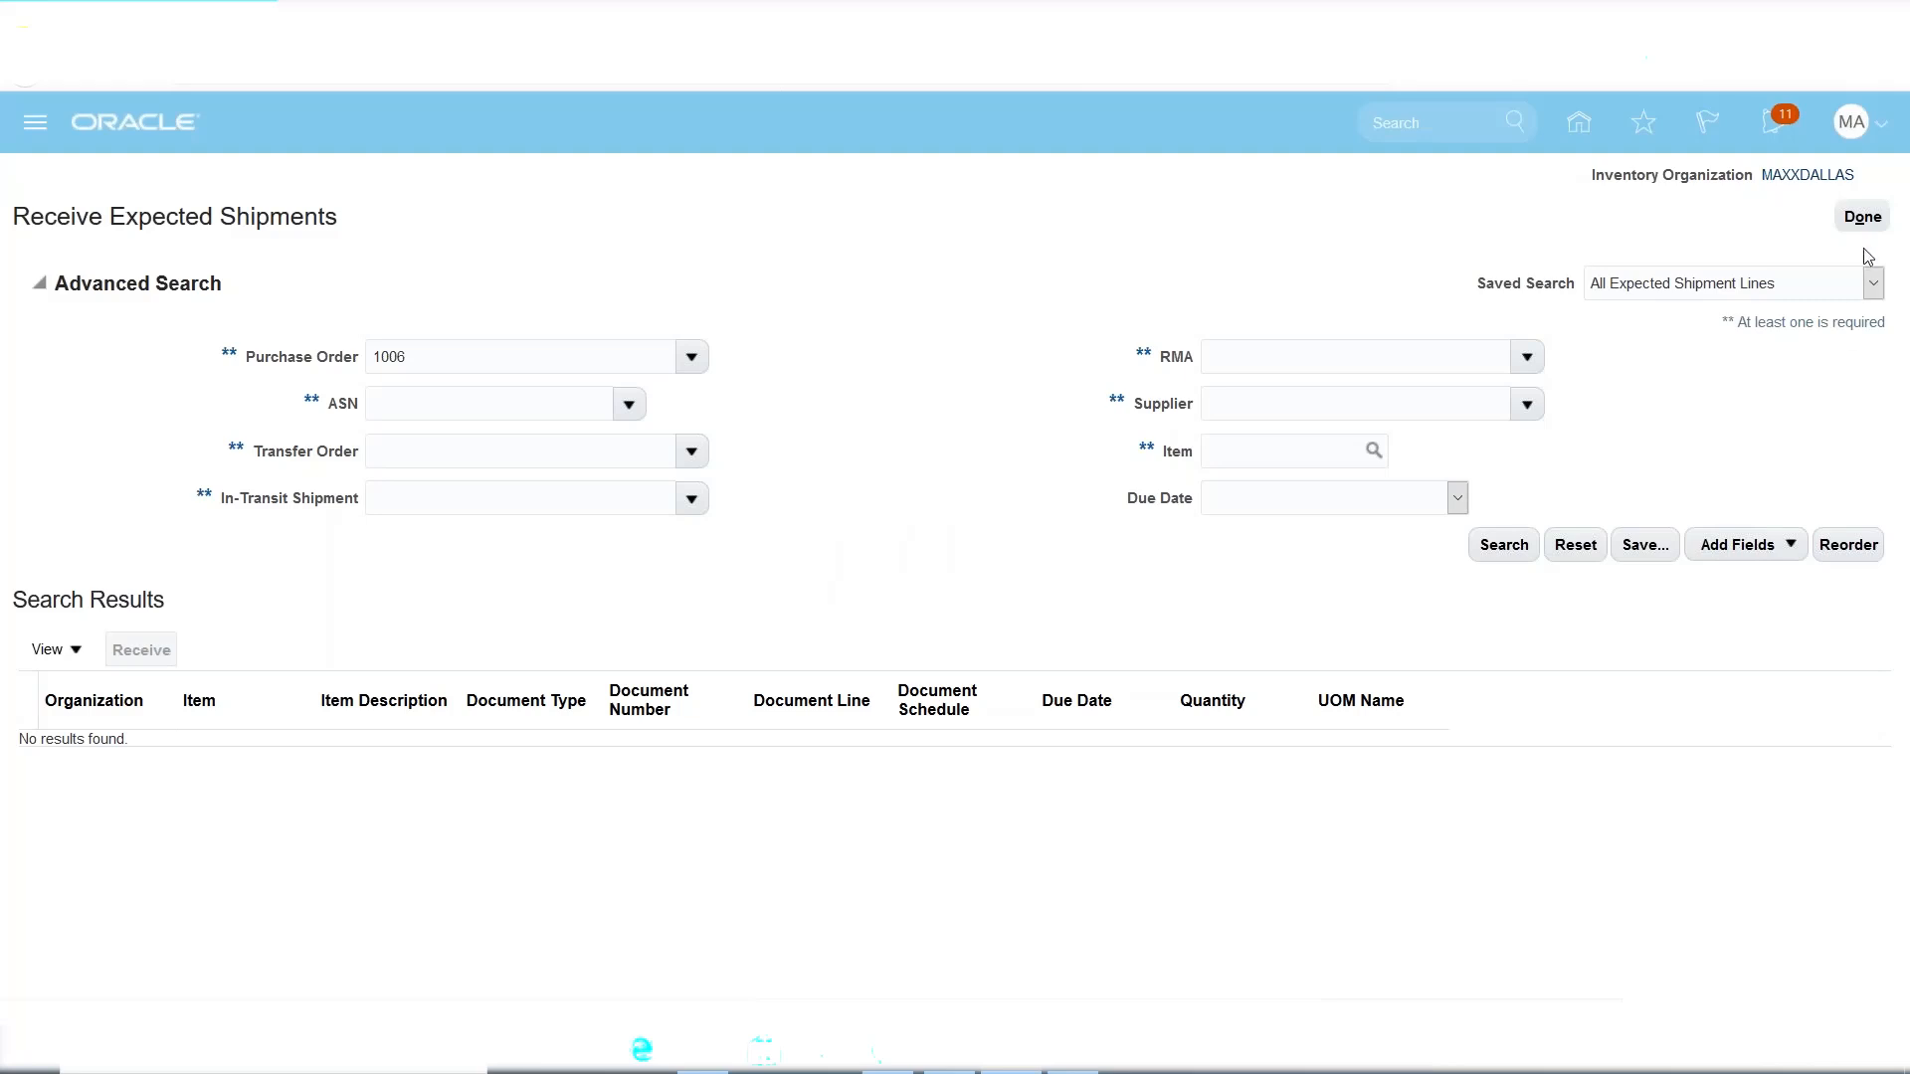
Search Put Away Receipts to list receipt 4's MacBook line awaiting put-away.
{"action": "left_click", "coordinate": [1862, 216]}
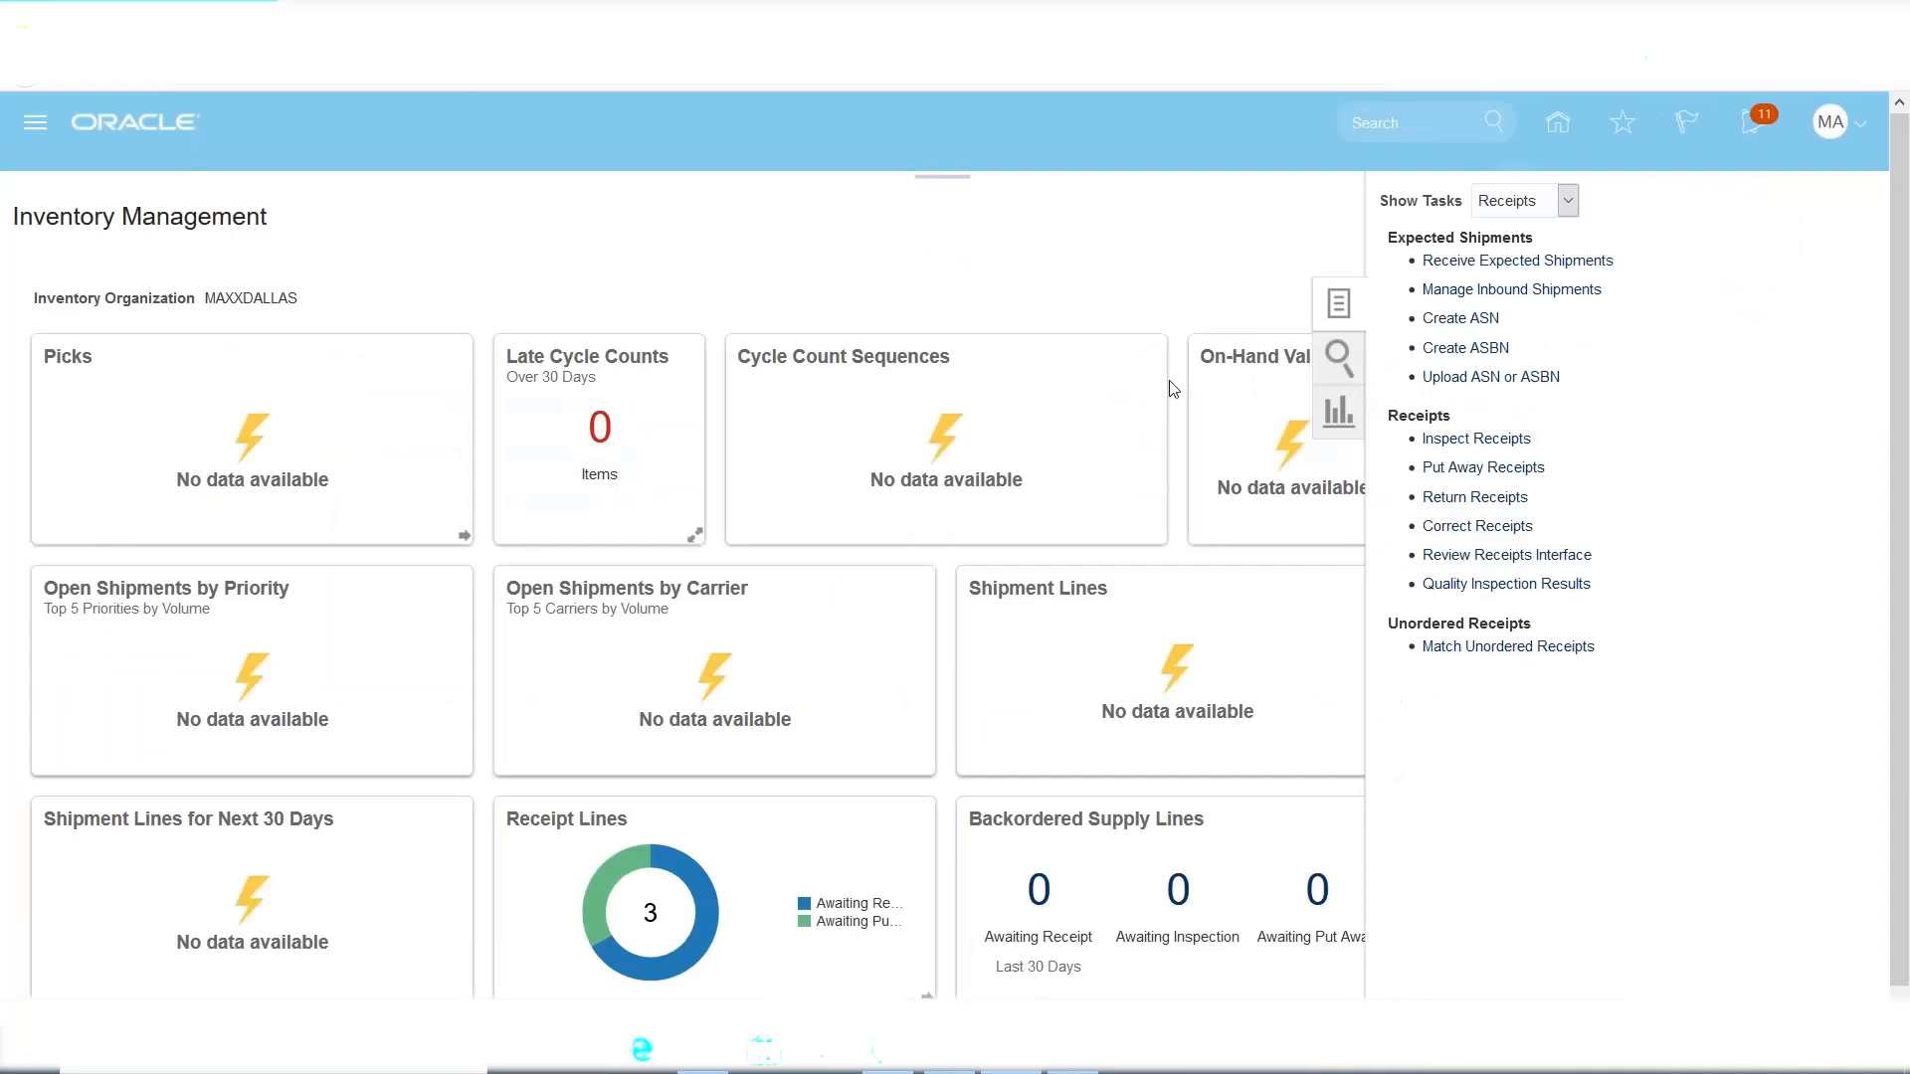
{"action": "left_click", "coordinate": [1493, 476]}
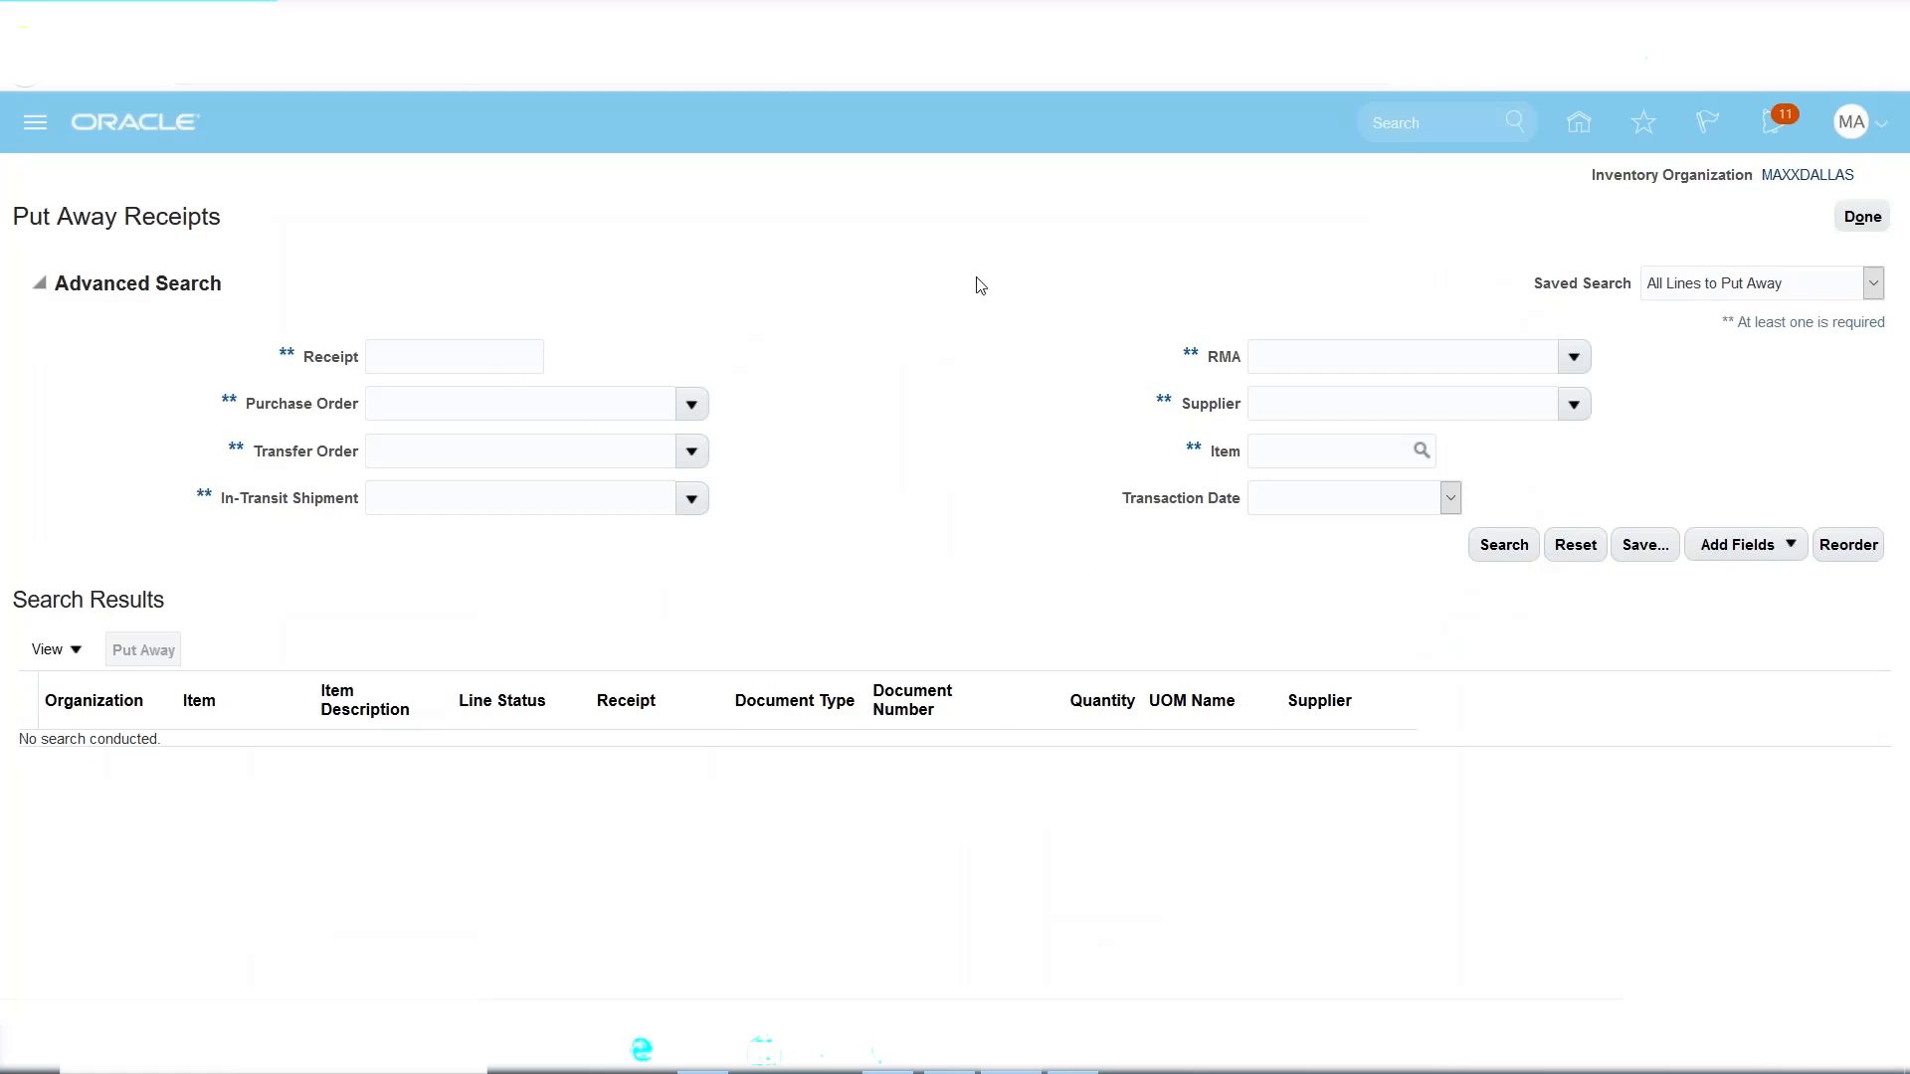
{"action": "left_click", "coordinate": [1498, 550]}
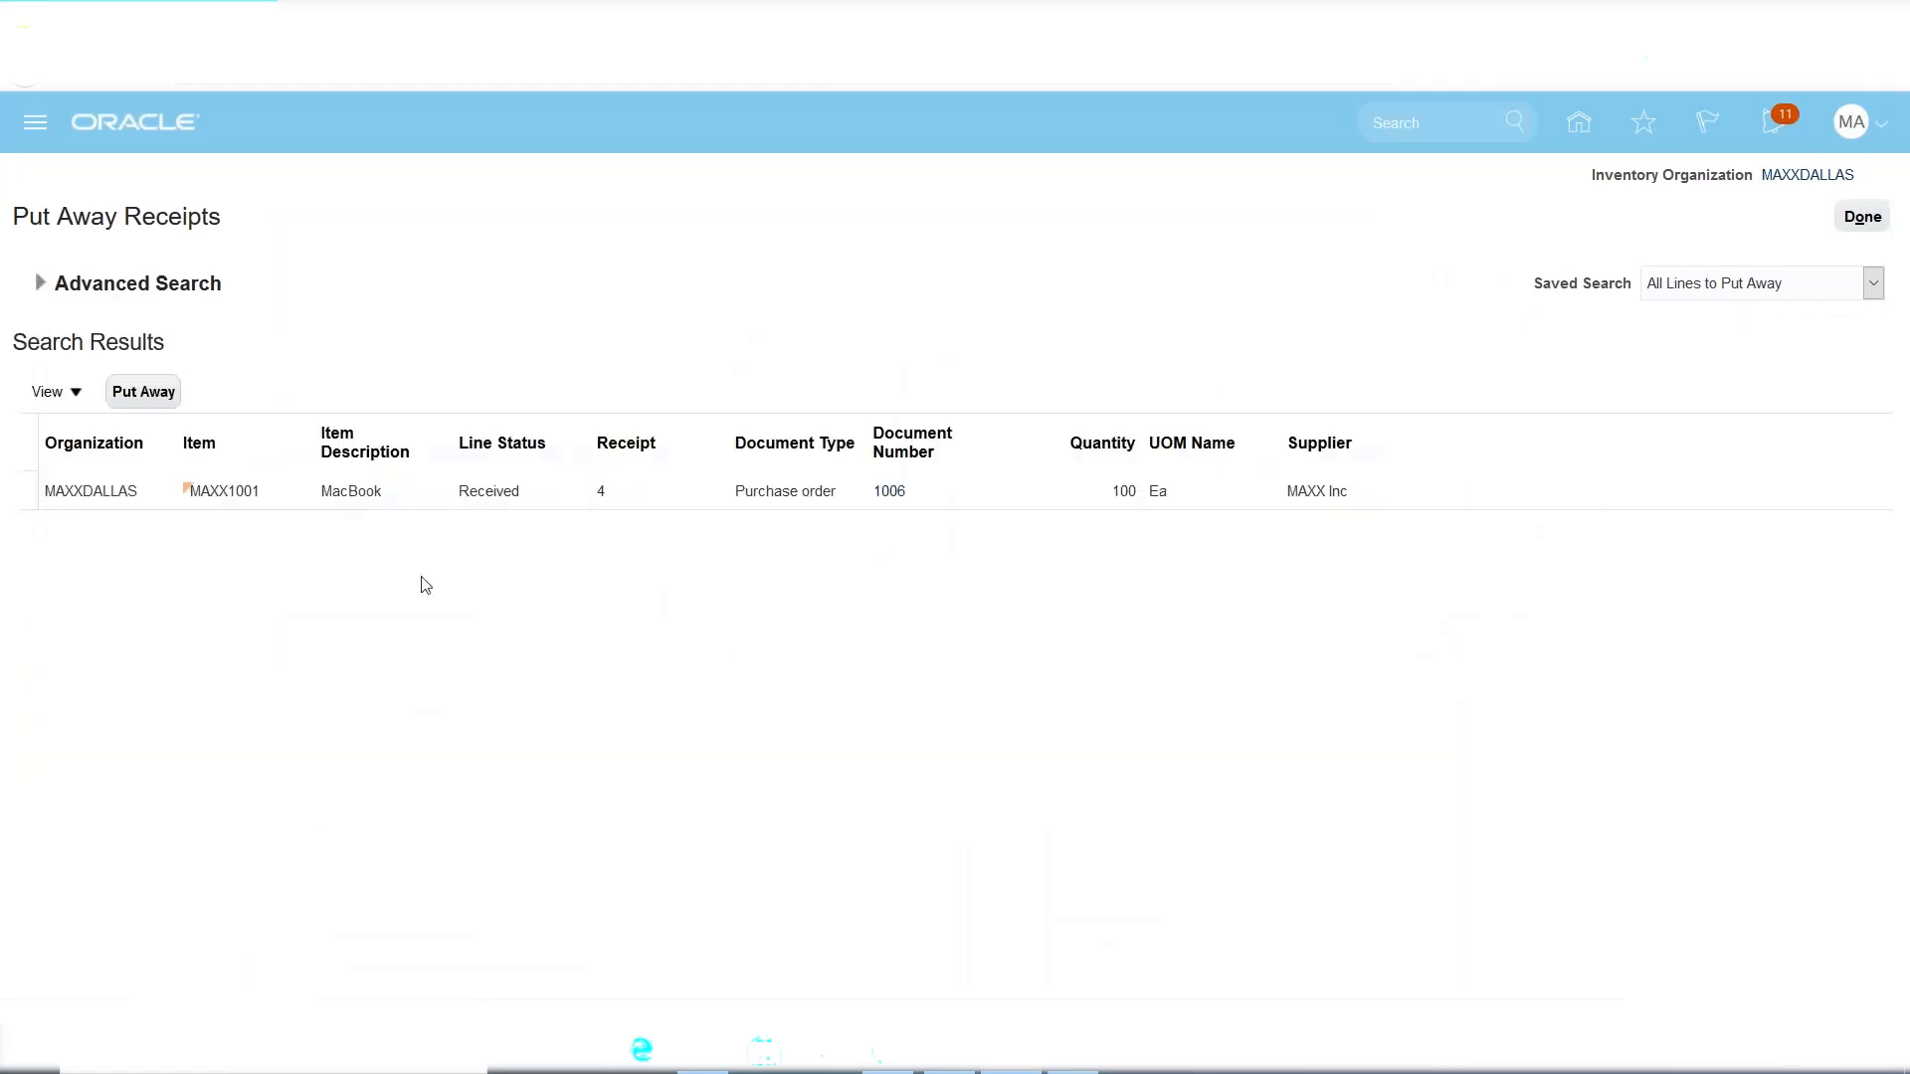
Select receipt 4's MacBook line and start putting away its full 100 quantity.
{"action": "left_click", "coordinate": [20, 491]}
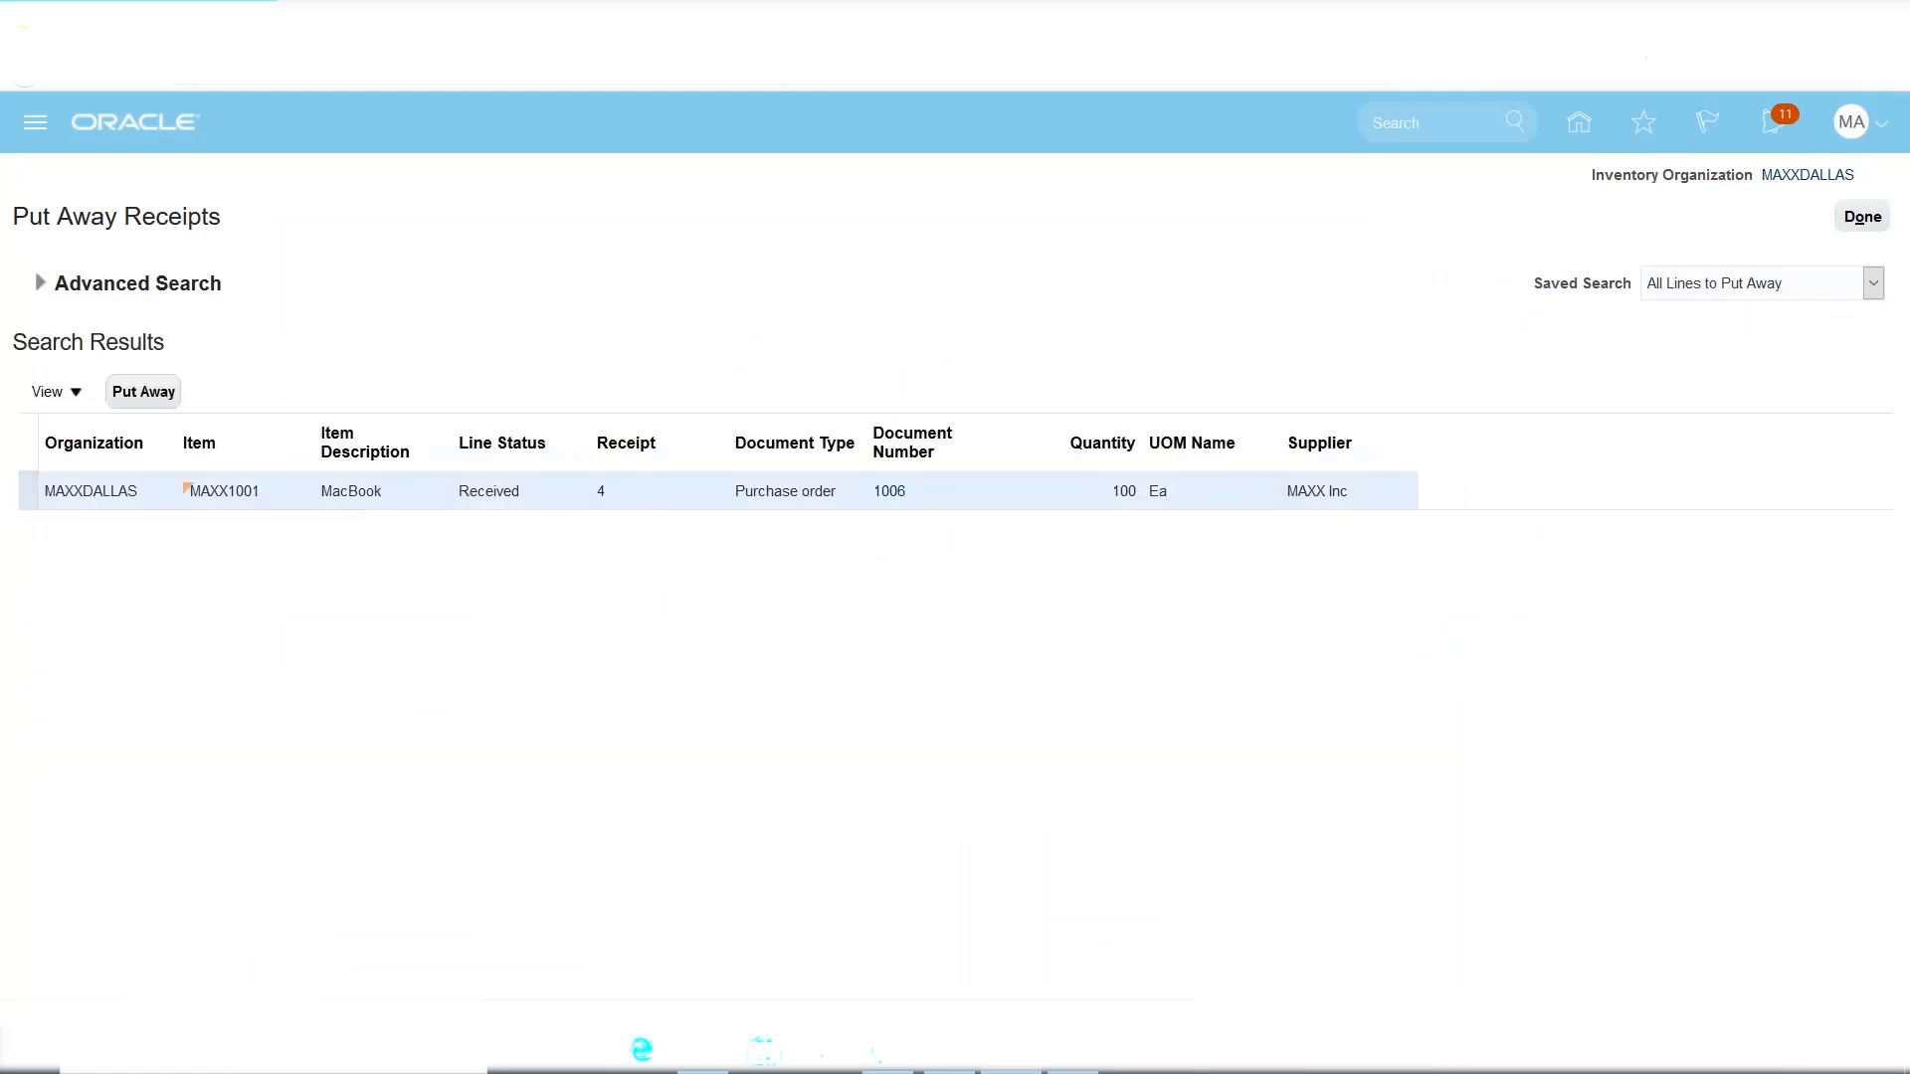
{"action": "left_click", "coordinate": [145, 394]}
{"action": "double_click", "coordinate": [498, 490]}
{"action": "double_click", "coordinate": [1130, 489]}
{"action": "left_click", "coordinate": [173, 403]}
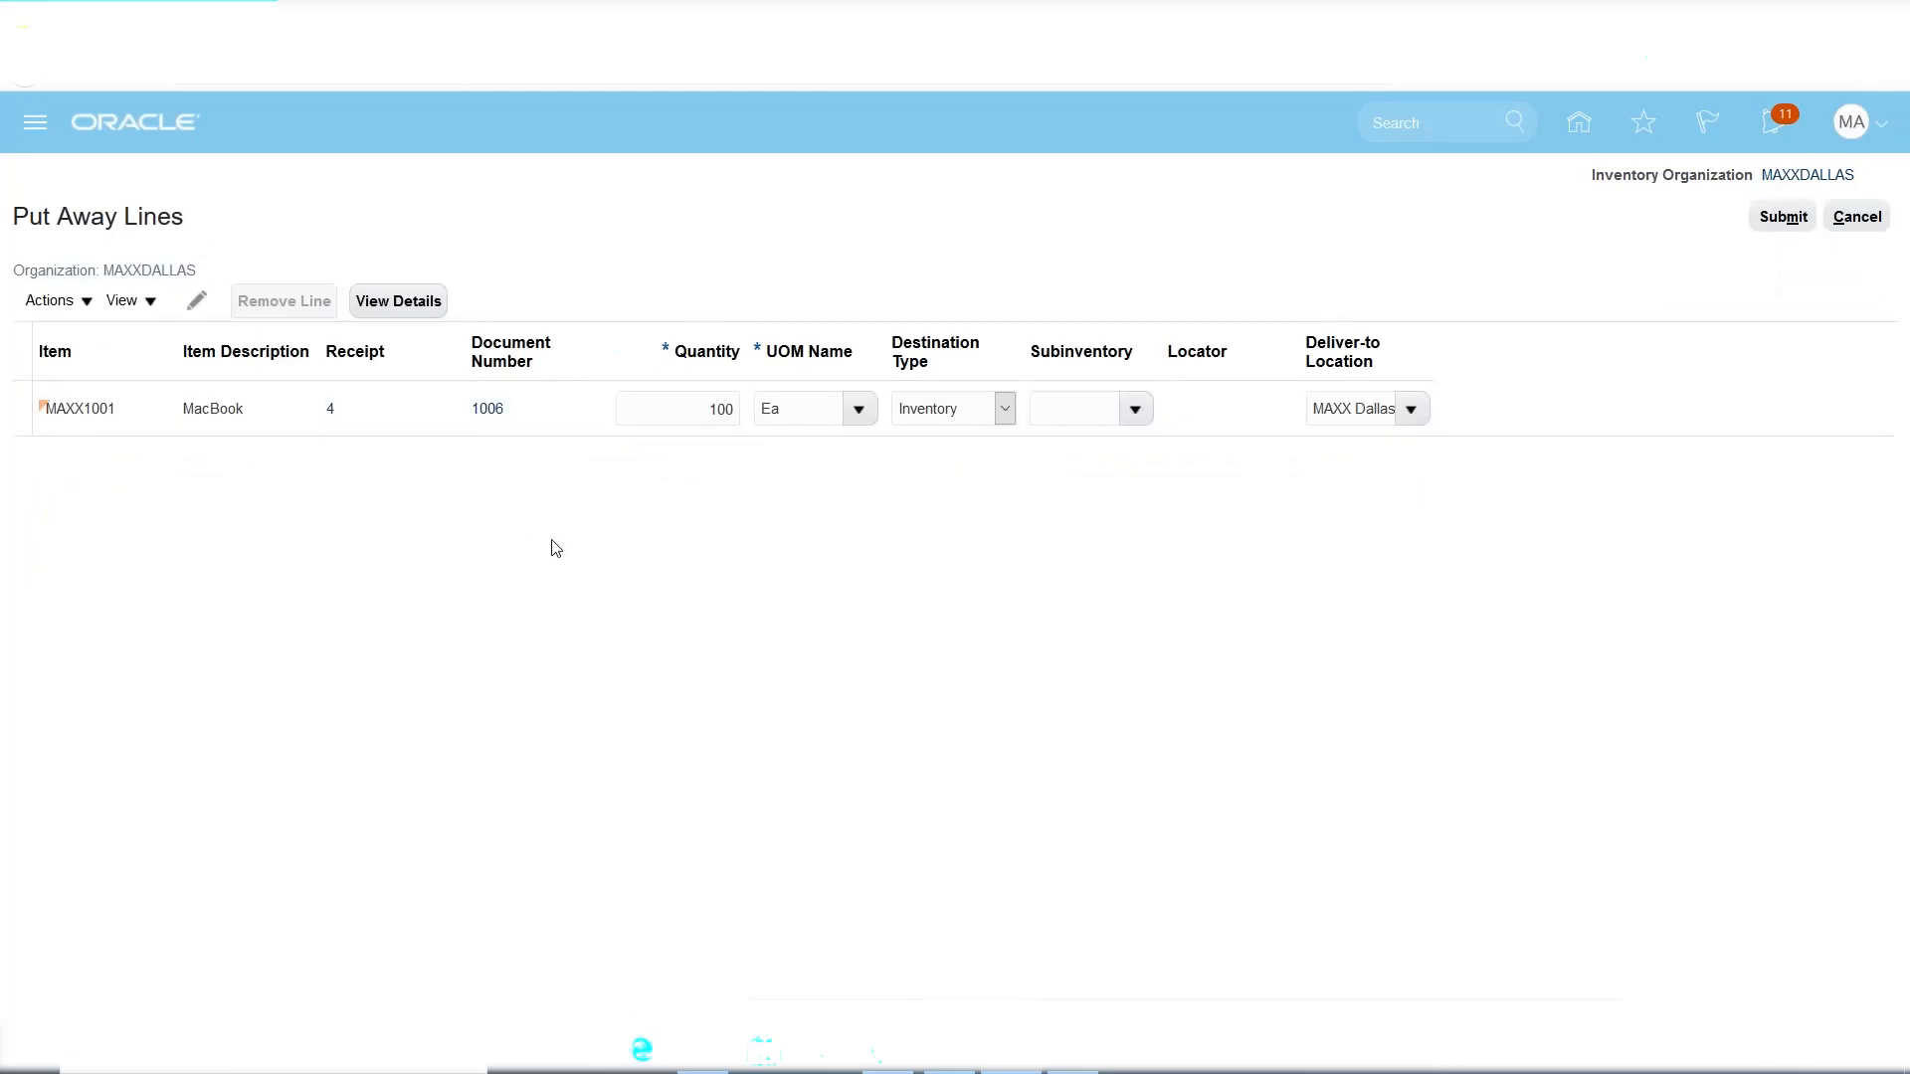
{"action": "left_click", "coordinate": [701, 402]}
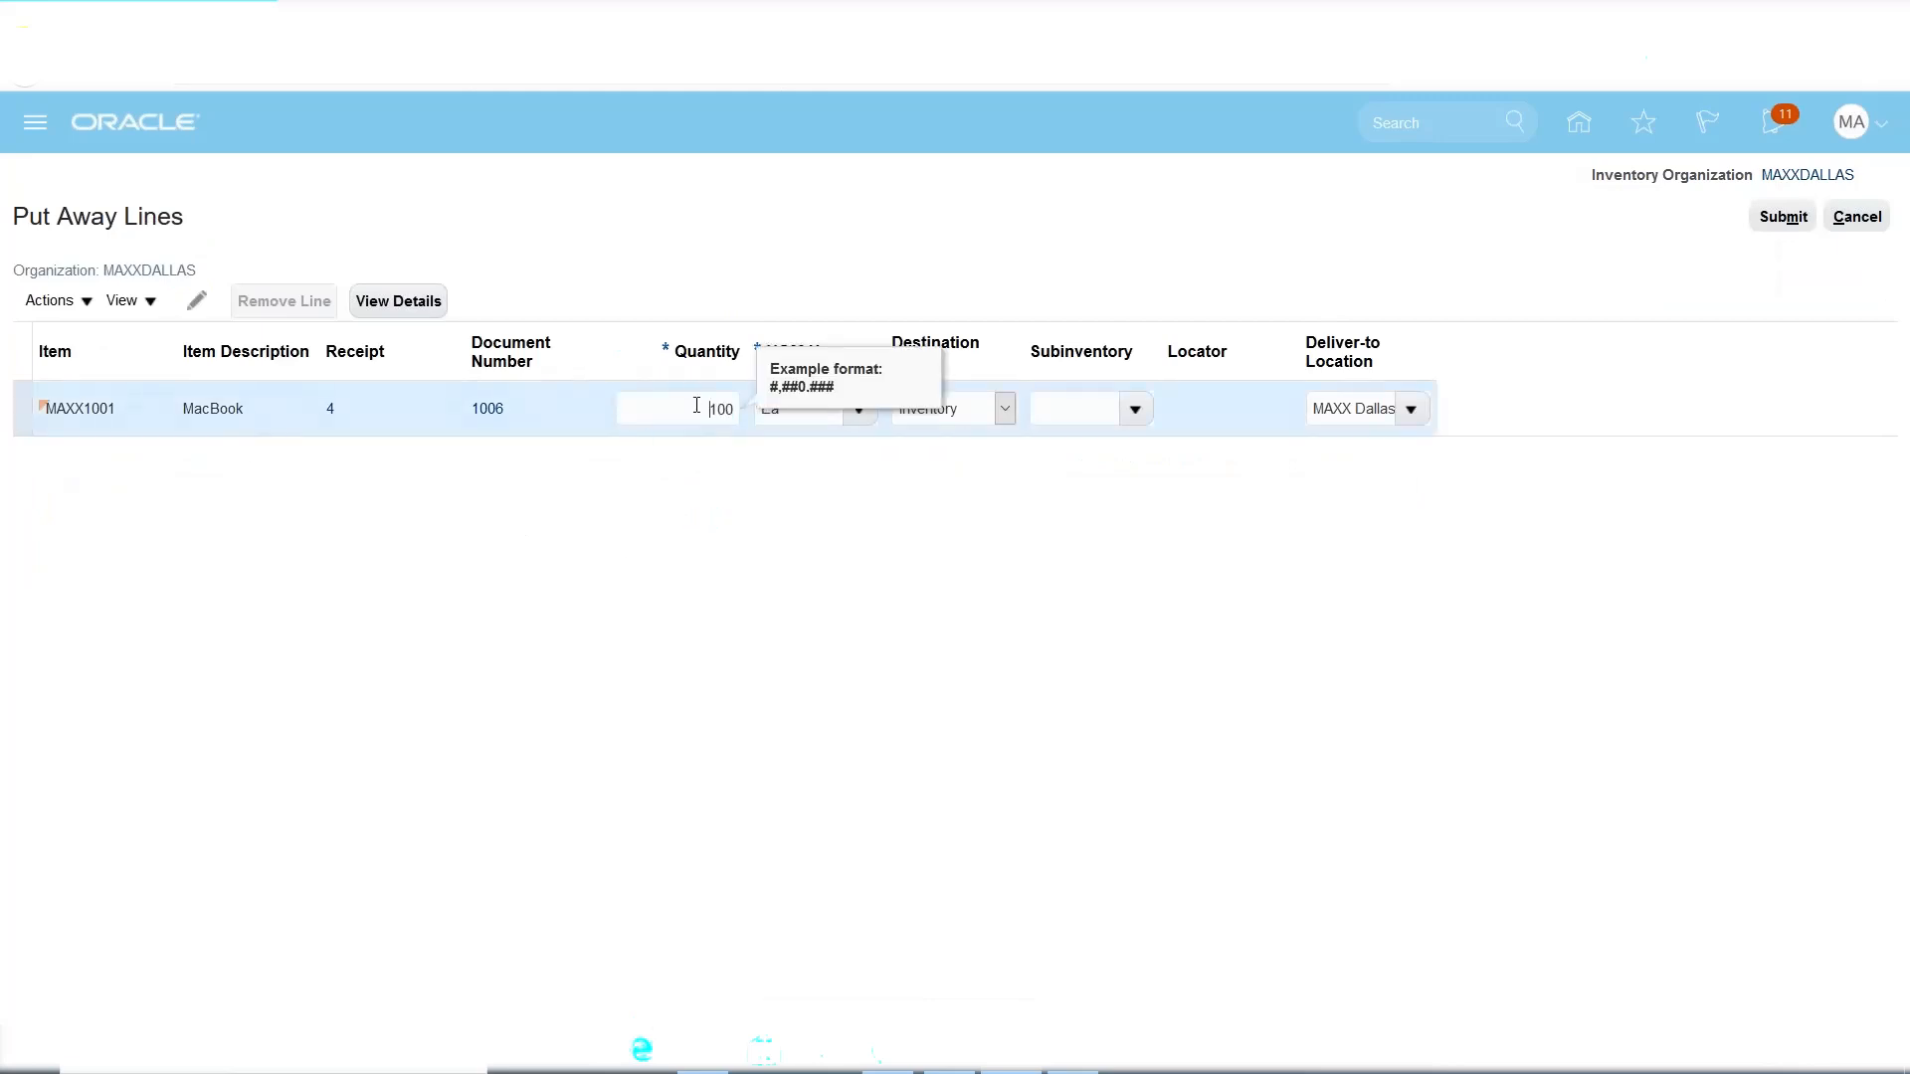
{"action": "left_click", "coordinate": [728, 556]}
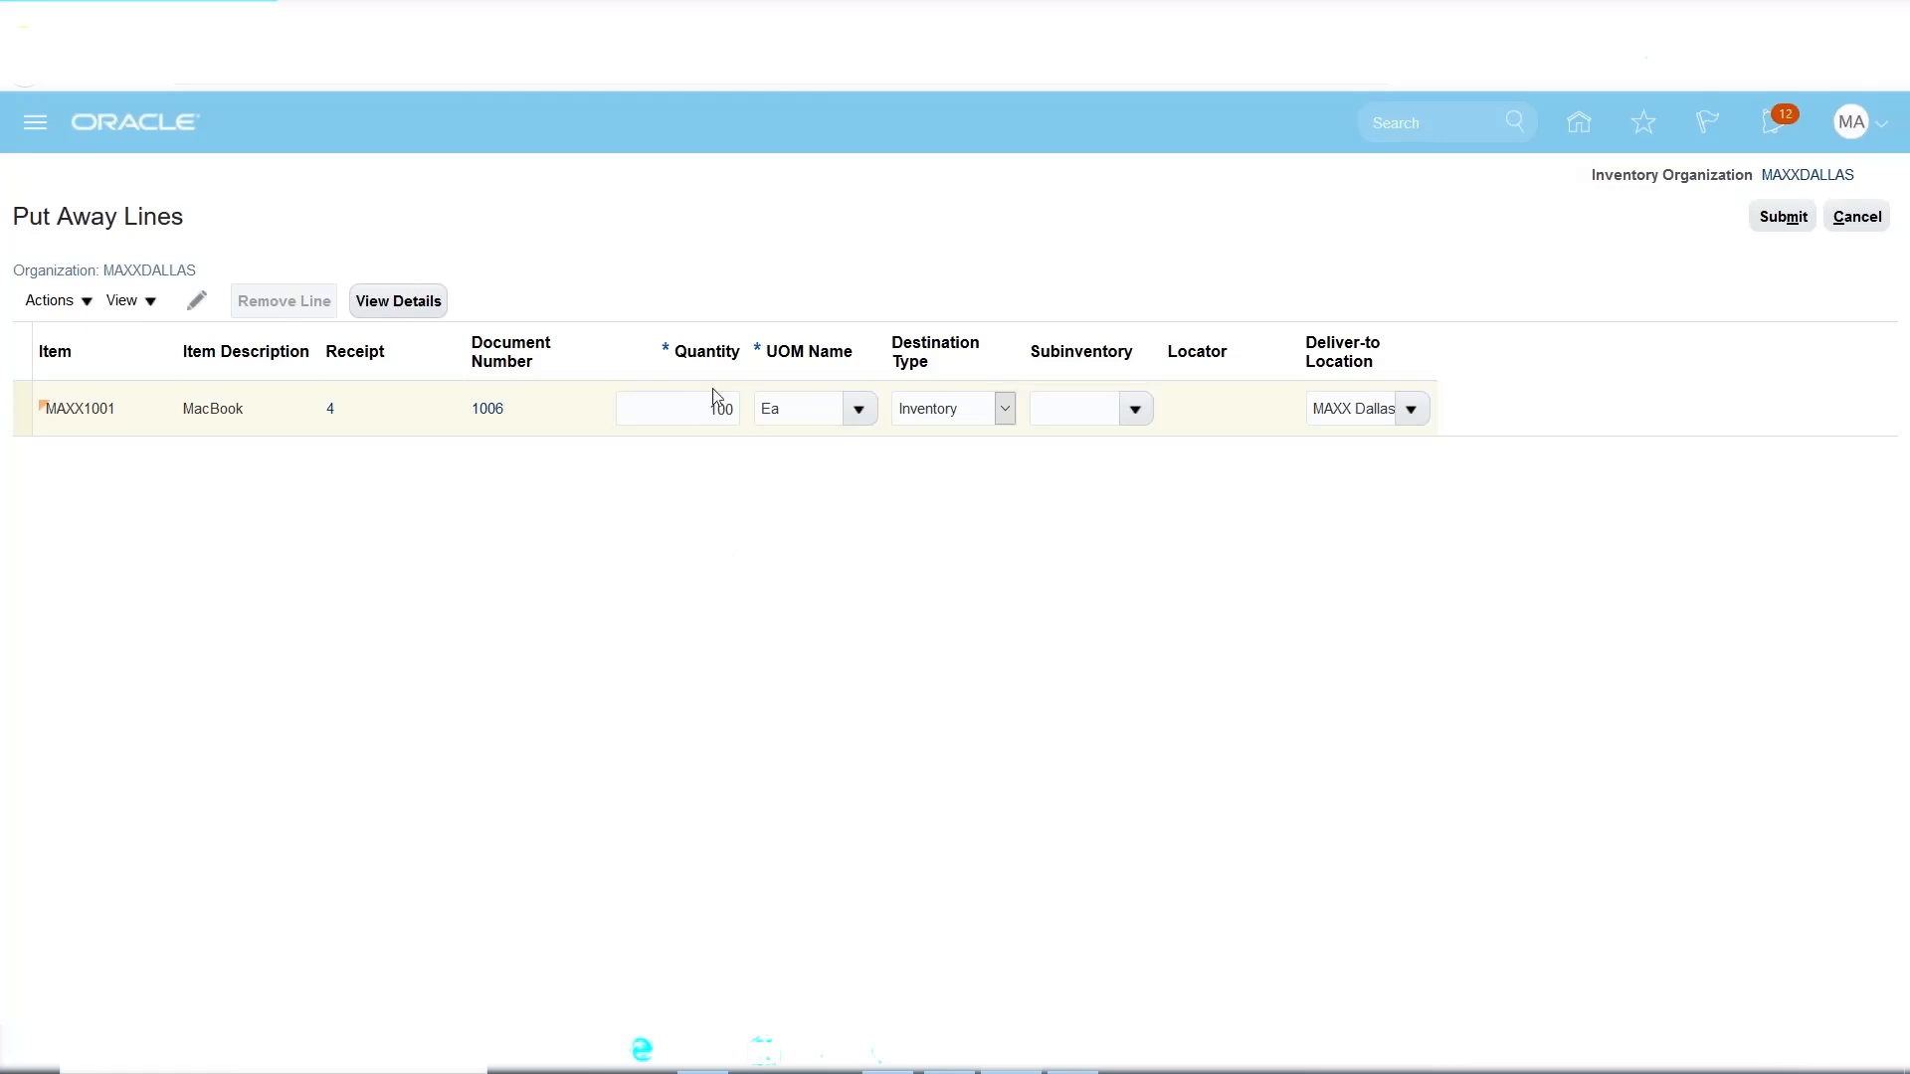
Put the goods into subinventory SUBINV1, submit, and close the page.
{"action": "left_click", "coordinate": [1138, 418]}
{"action": "left_click", "coordinate": [1113, 424]}
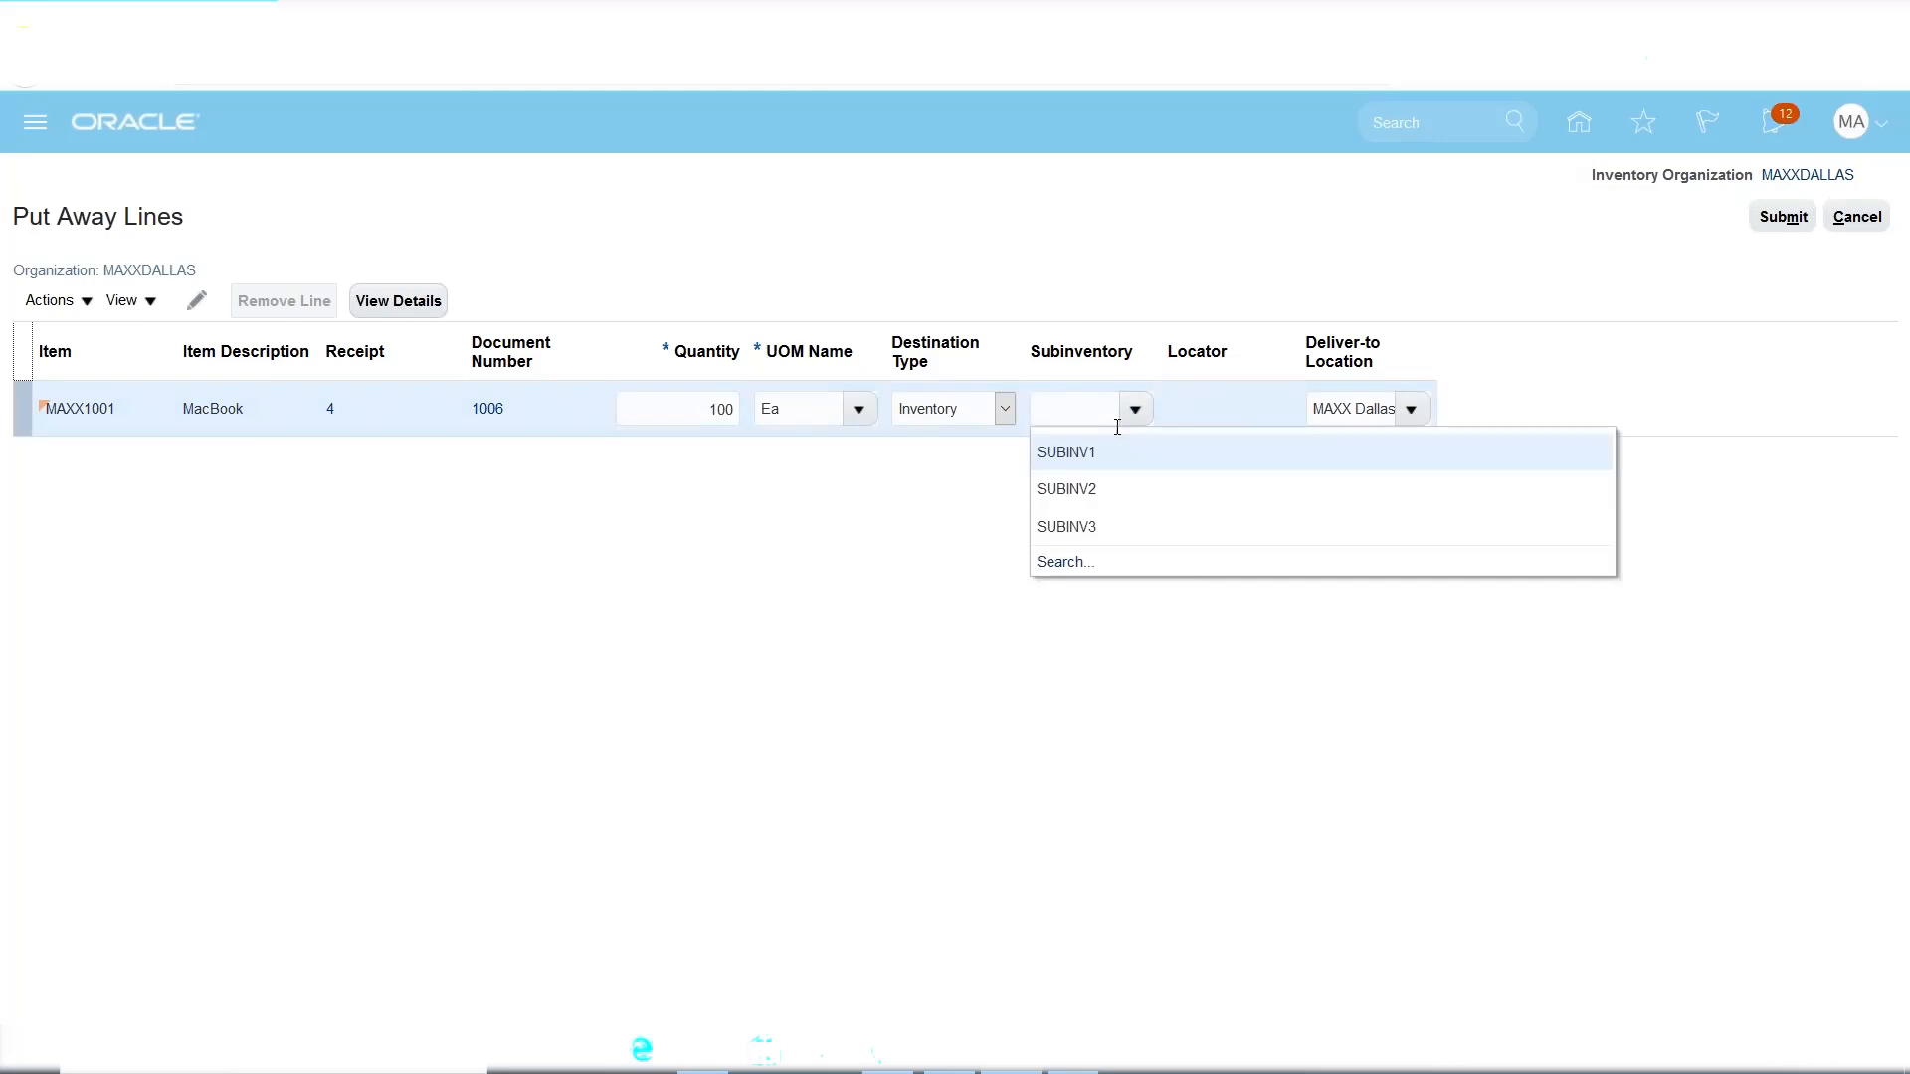
{"action": "left_click", "coordinate": [1096, 446]}
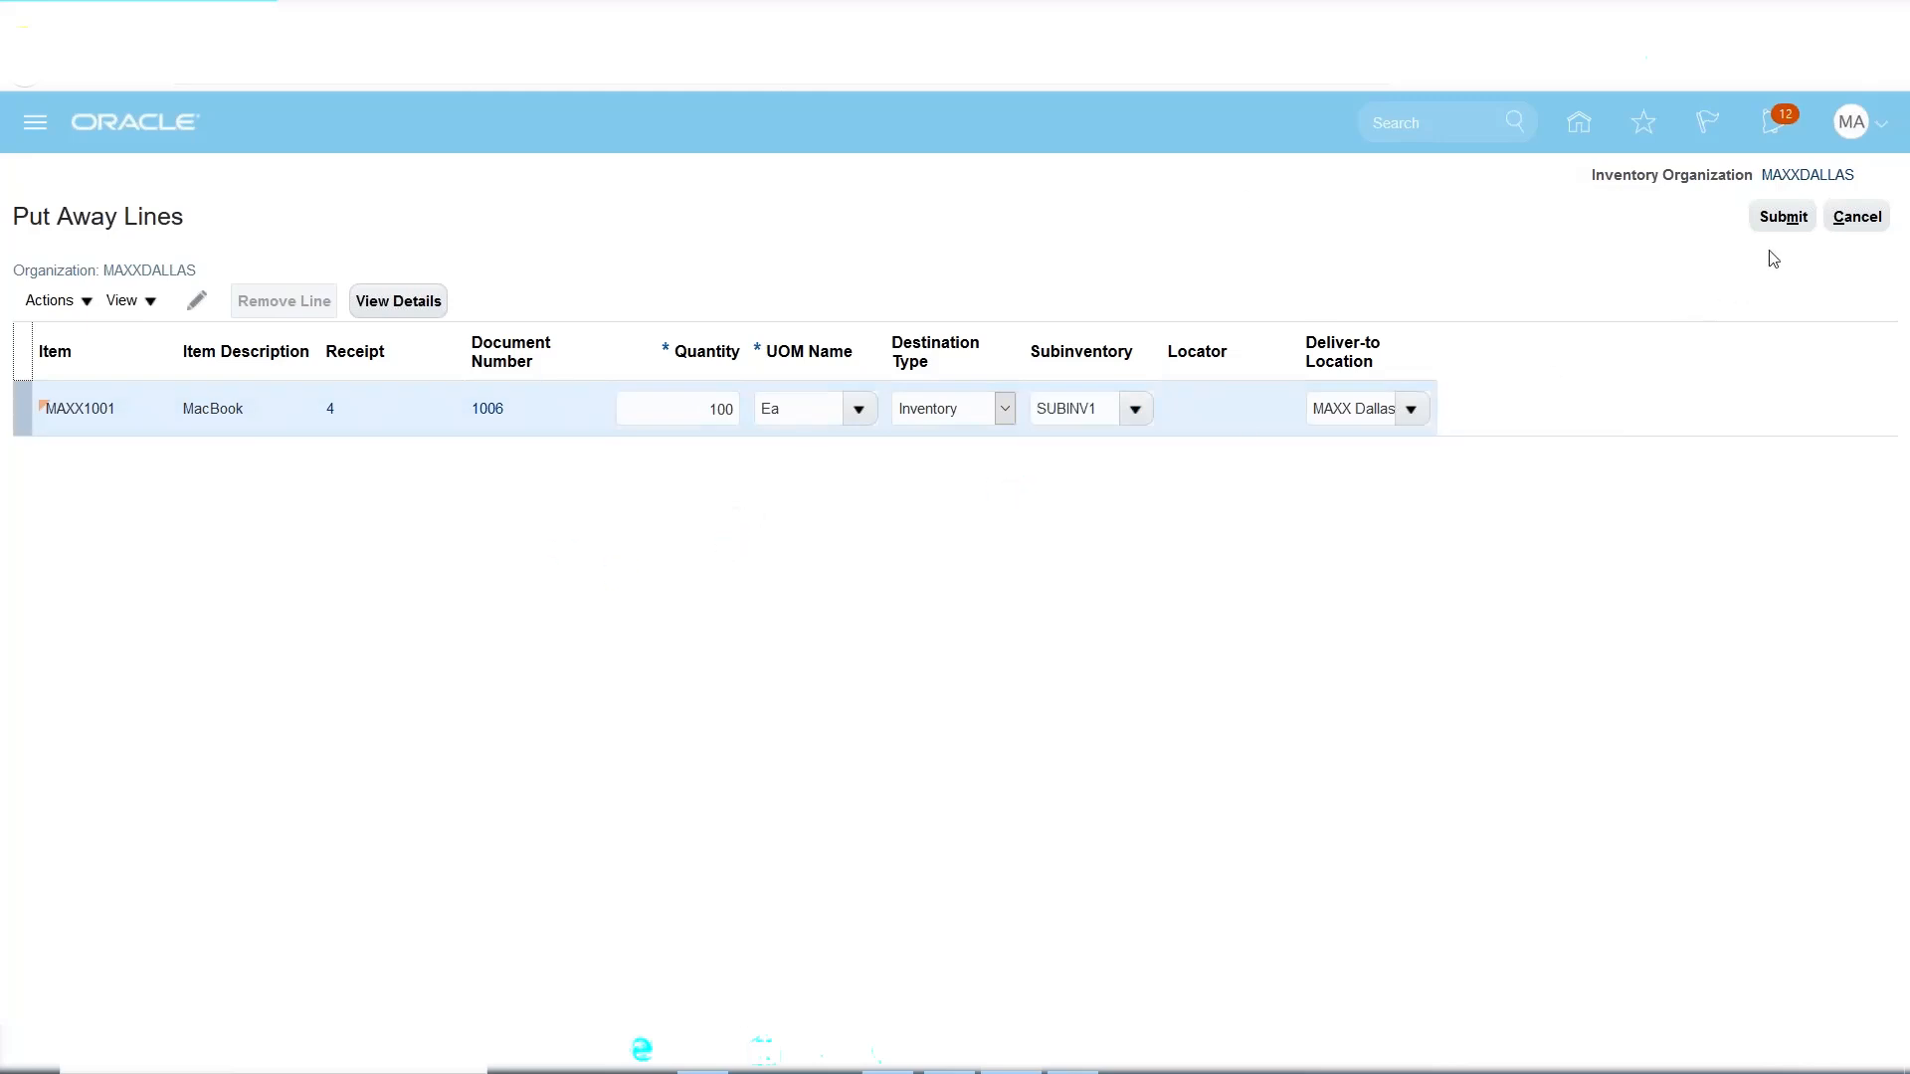
{"action": "left_click", "coordinate": [1779, 221]}
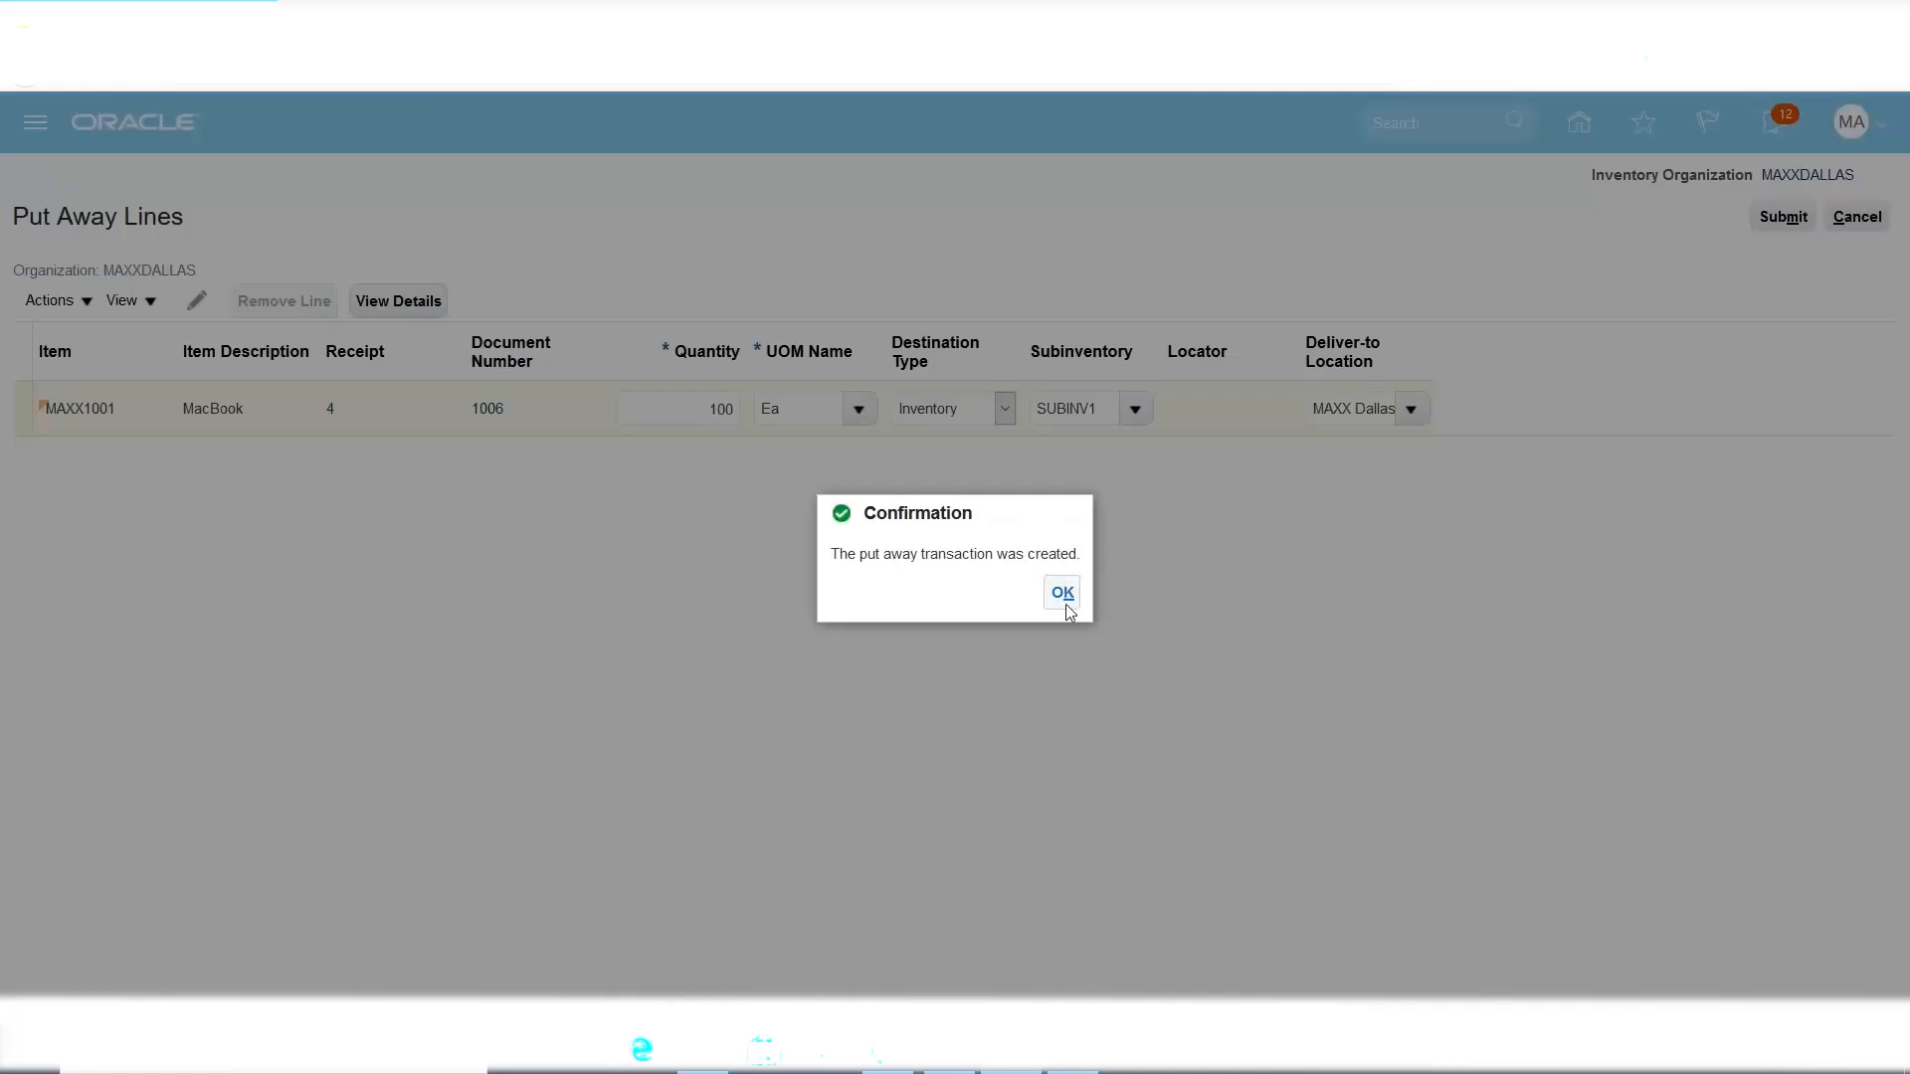
{"action": "left_click", "coordinate": [1060, 593]}
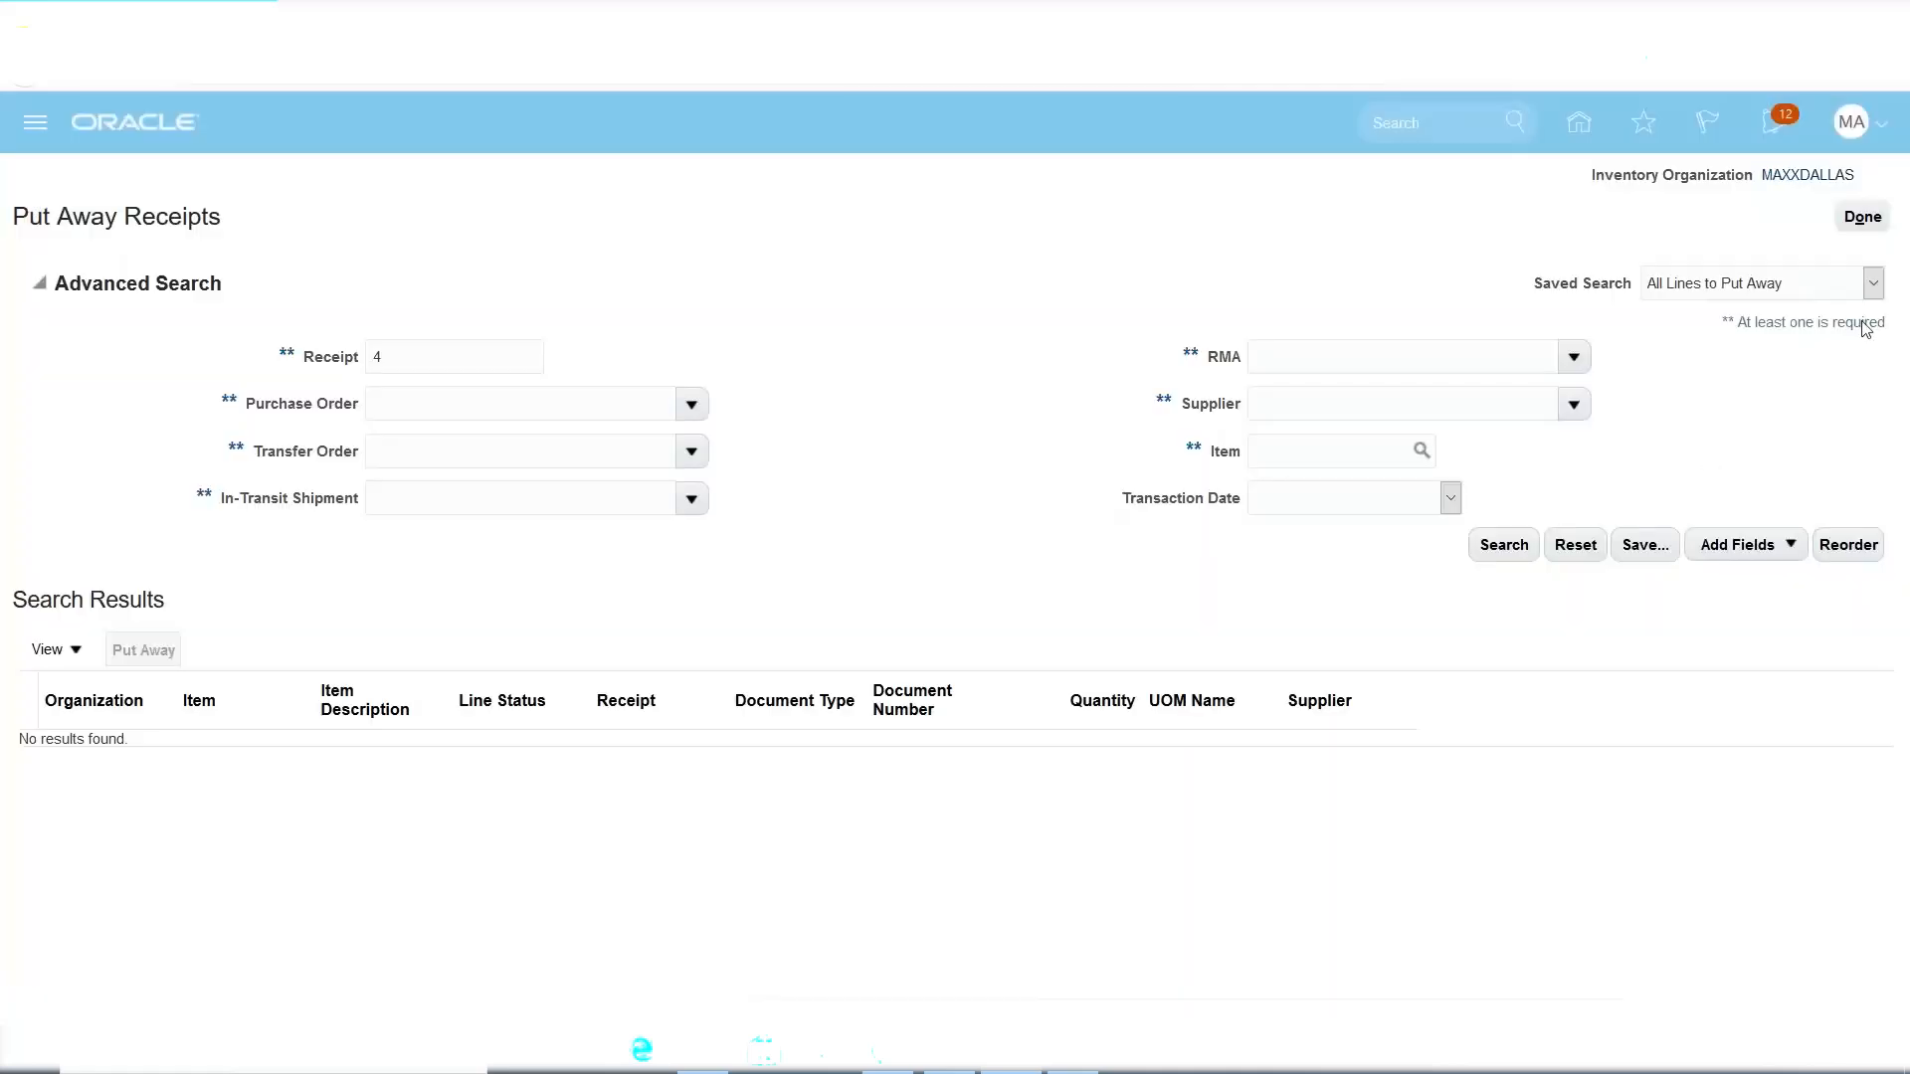
{"action": "left_click", "coordinate": [1865, 221]}
Review the Excel plan's receipt step (100 Qty) and invoice step (10000).
{"action": "left_click", "coordinate": [1073, 1051]}
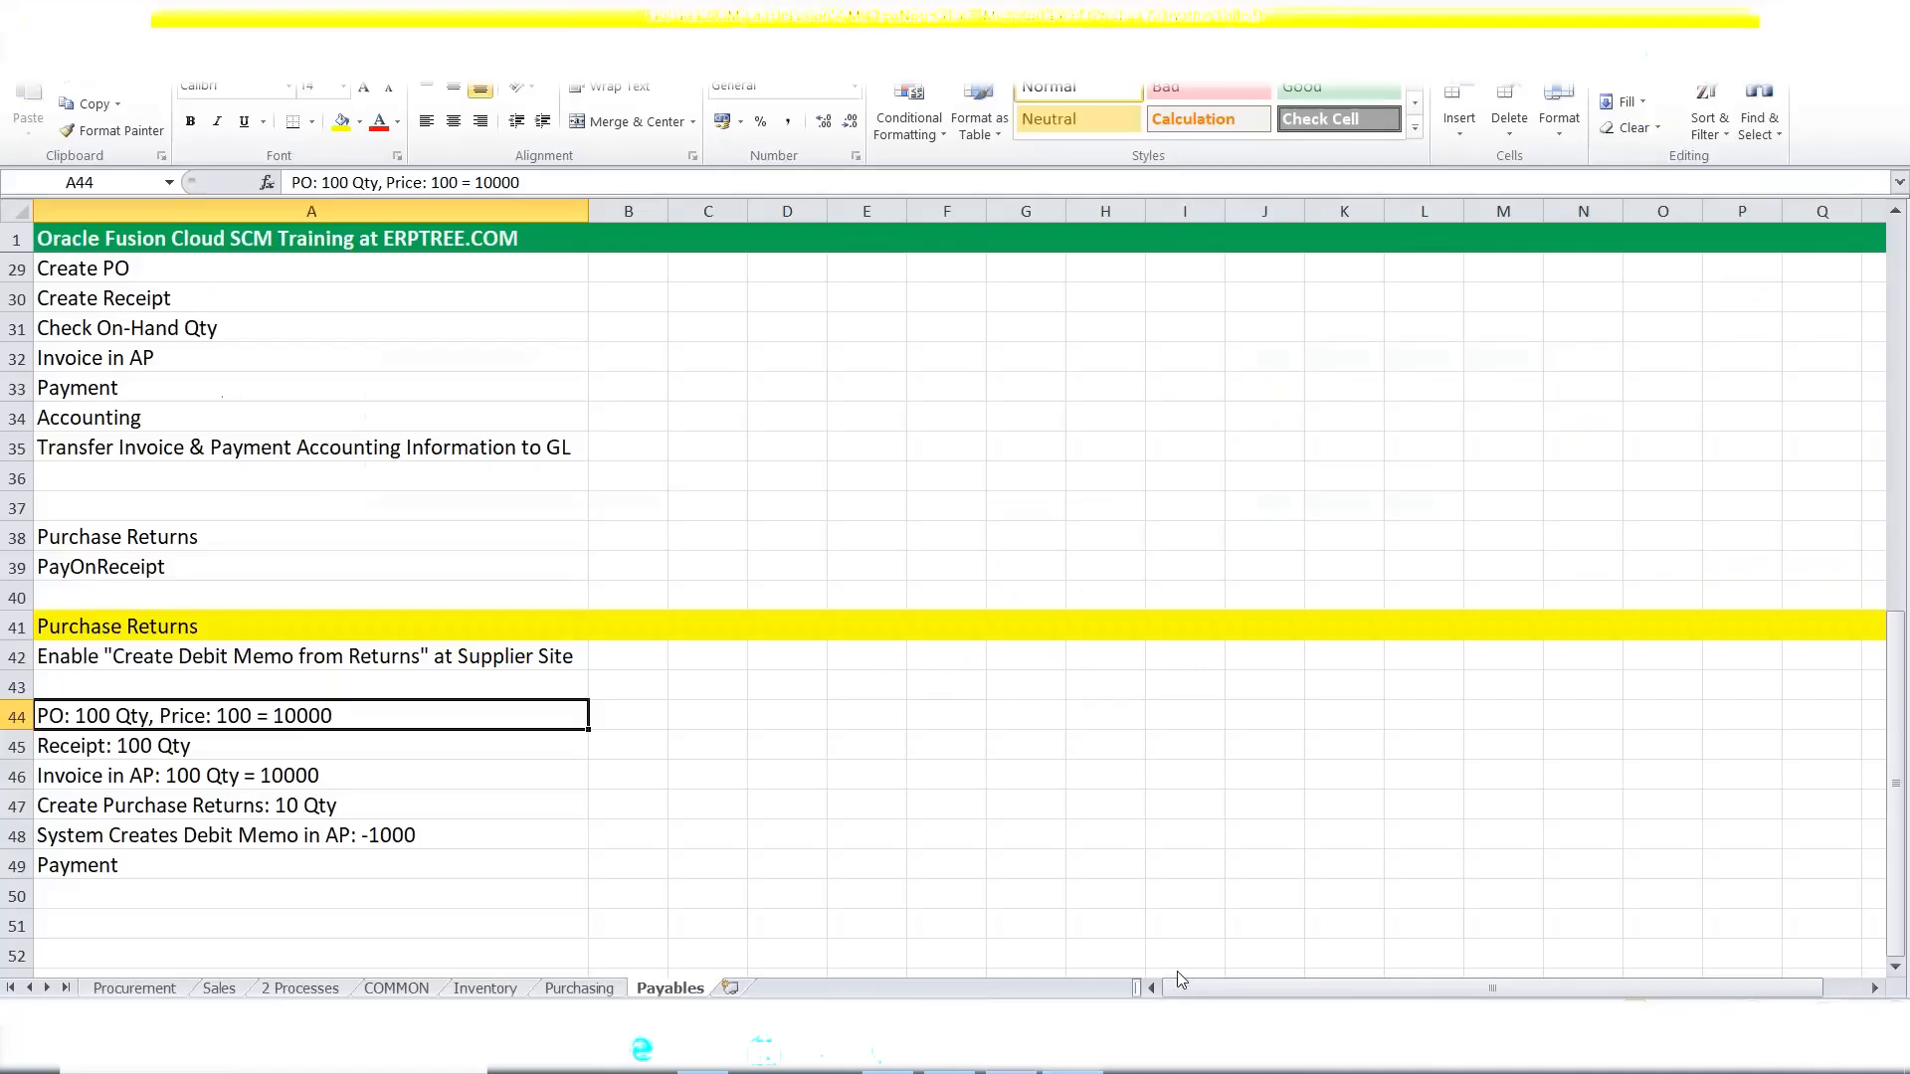
{"action": "left_click", "coordinate": [151, 744]}
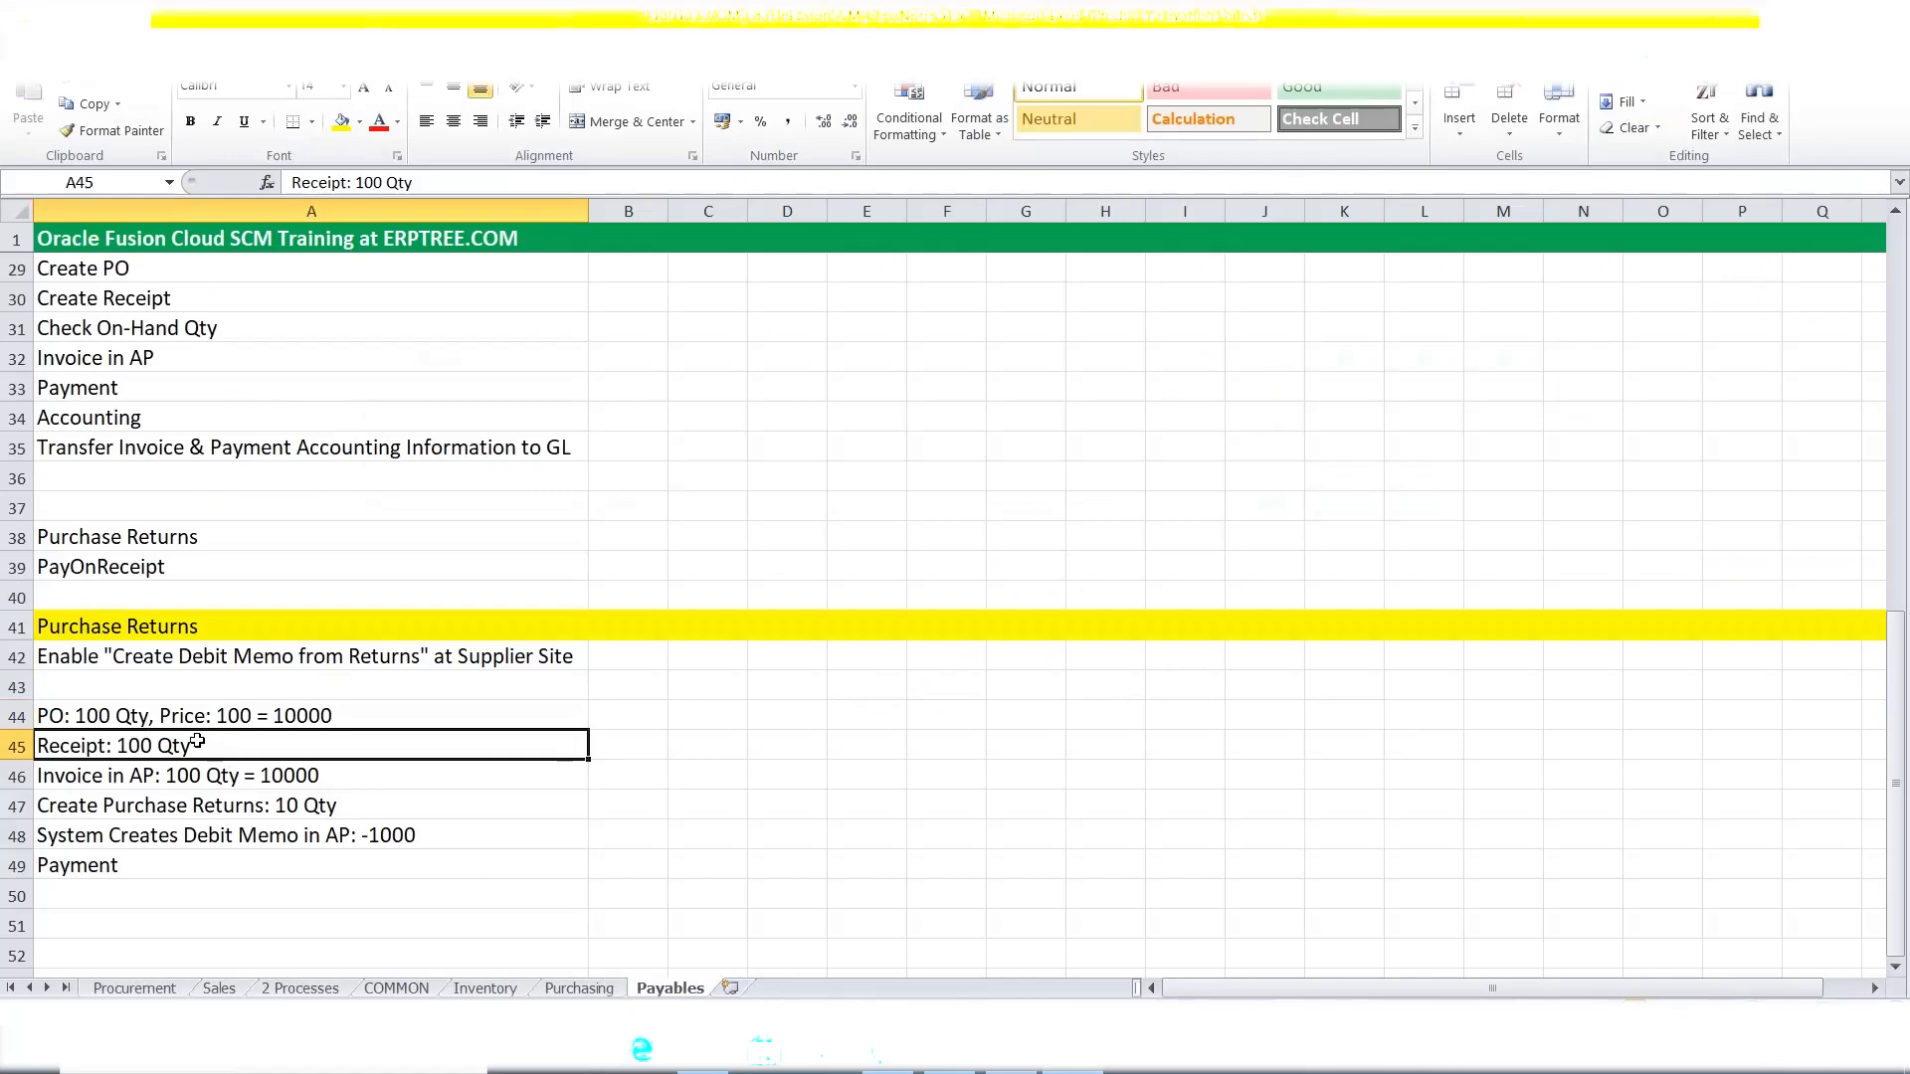
{"action": "left_click", "coordinate": [145, 779]}
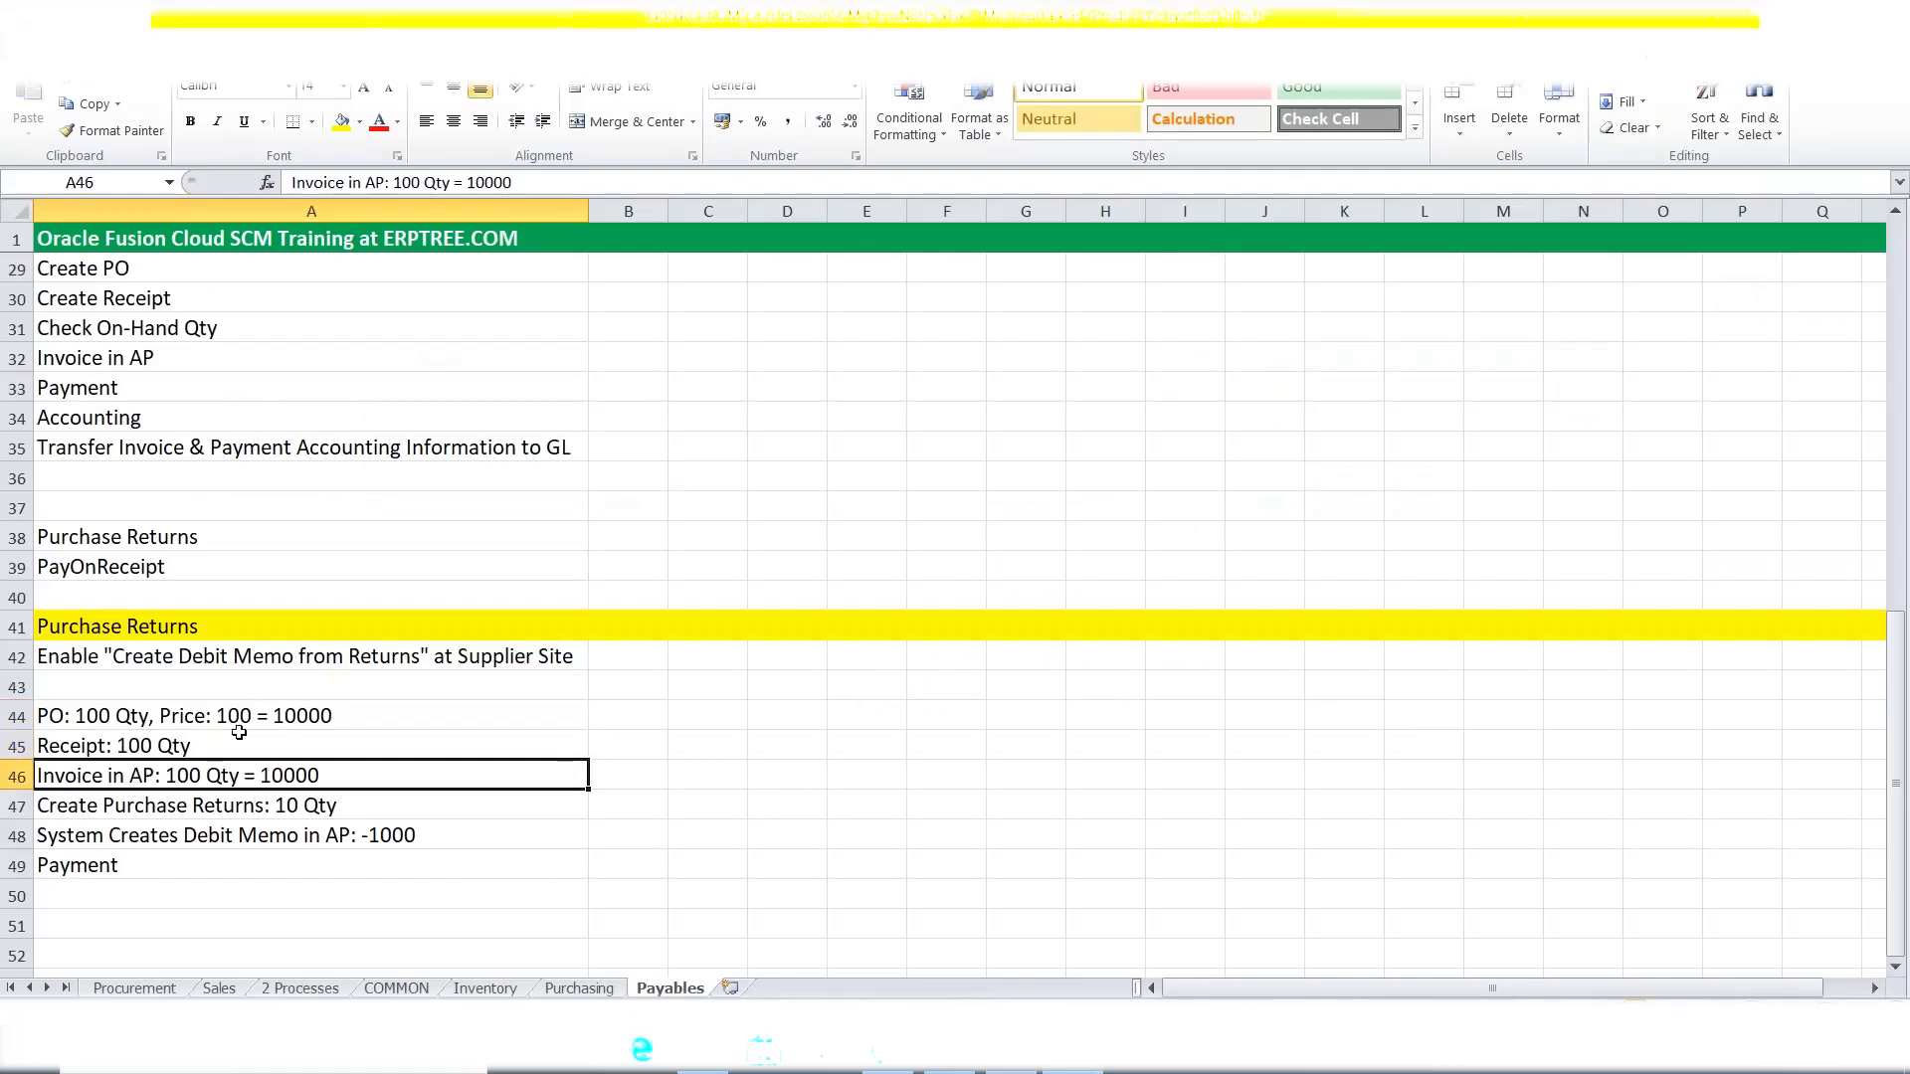
{"action": "left_click", "coordinate": [1018, 1071]}
Start a new invoice from the Payables Invoices work area's Create Invoice task.
{"action": "left_click", "coordinate": [36, 127]}
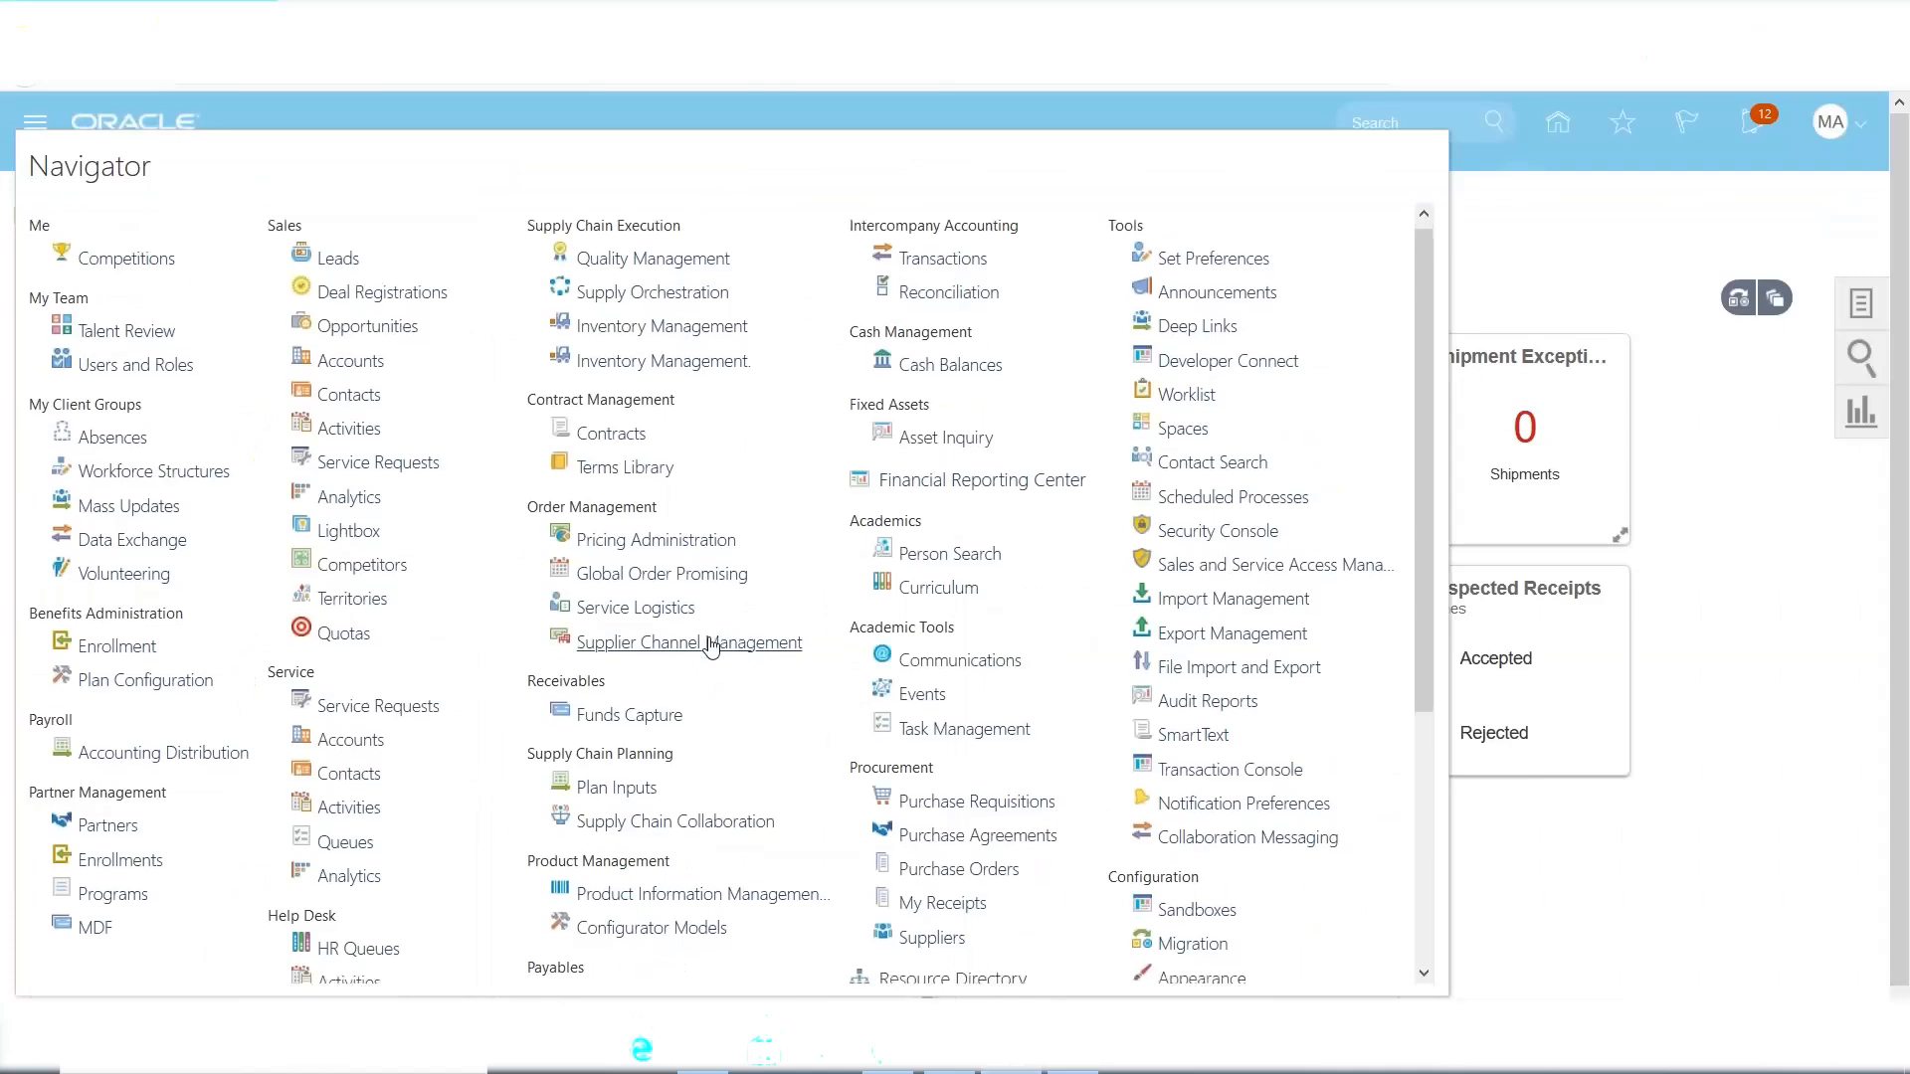
{"action": "scroll", "coordinate": [701, 649], "scroll_direction": "down", "scroll_amount": 3}
{"action": "double_click", "coordinate": [572, 670]}
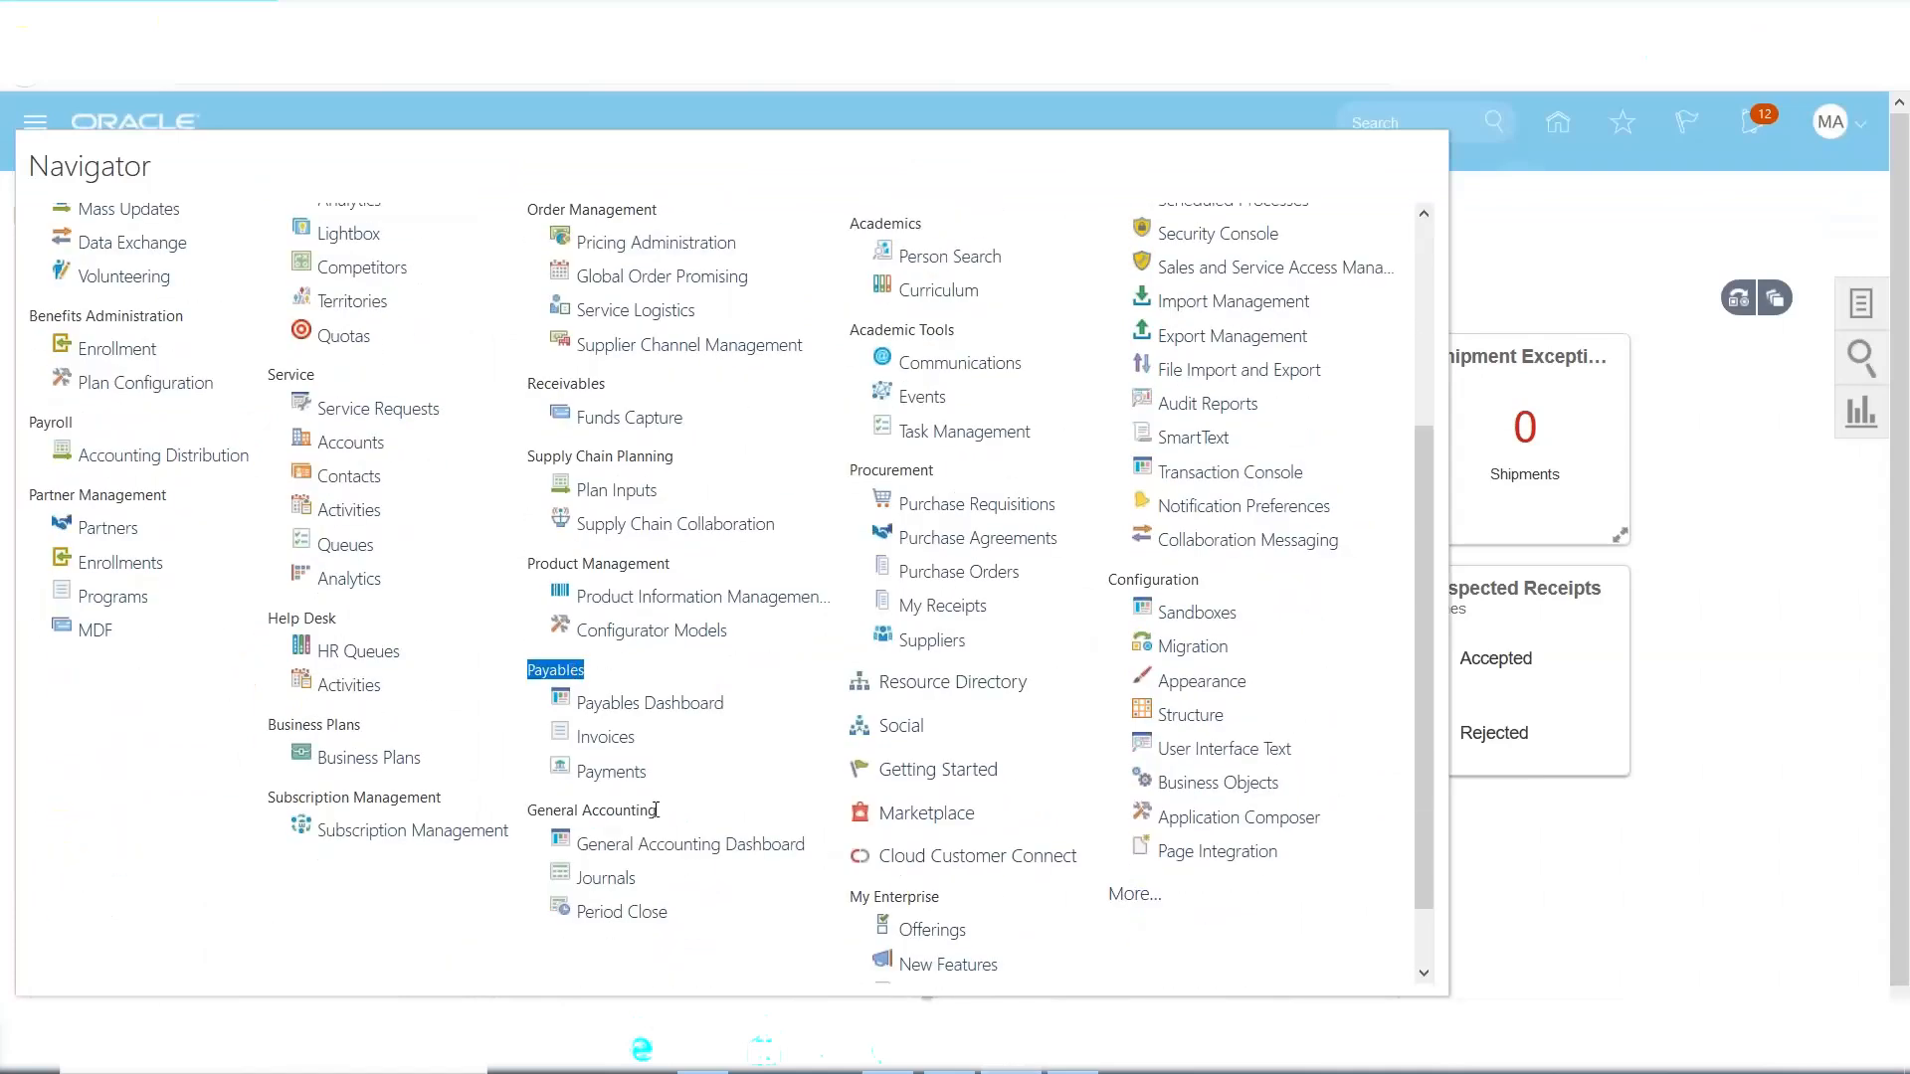
{"action": "left_click", "coordinate": [598, 742]}
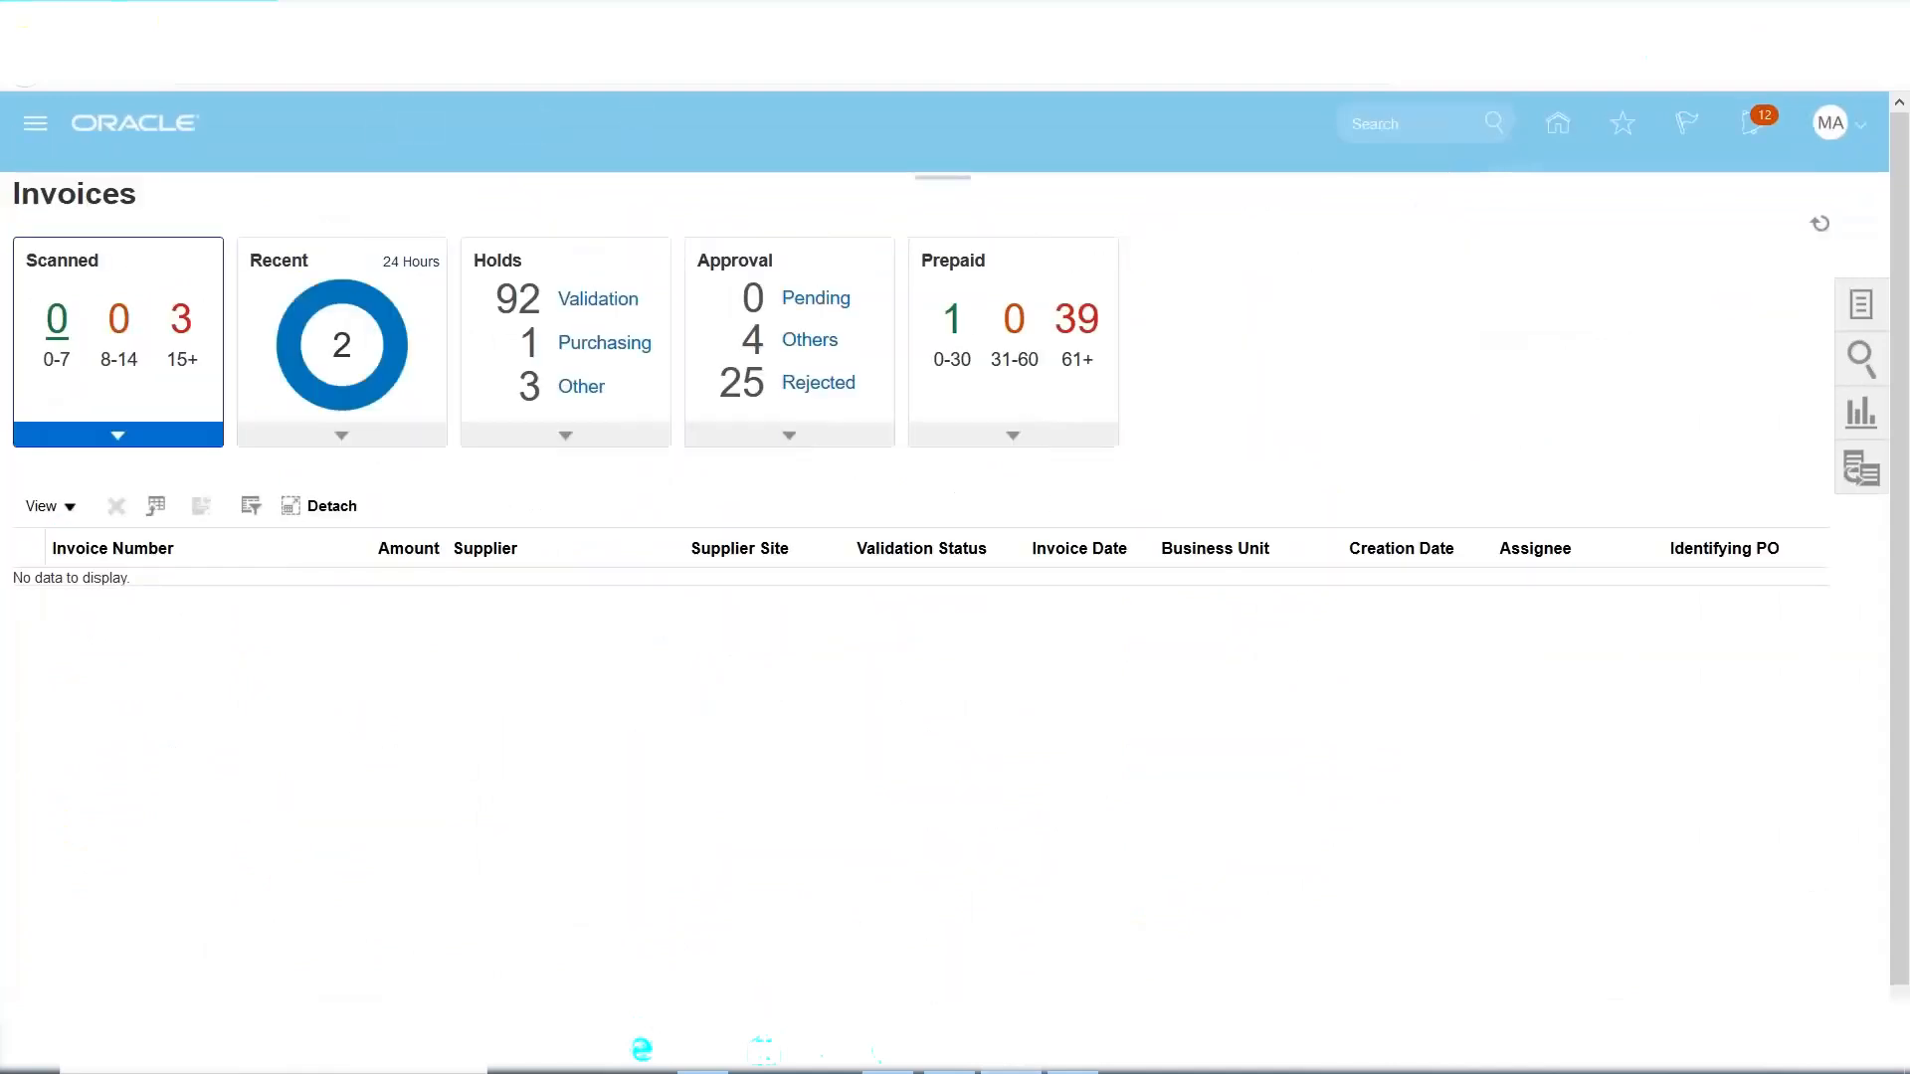
{"action": "left_click", "coordinate": [1860, 310]}
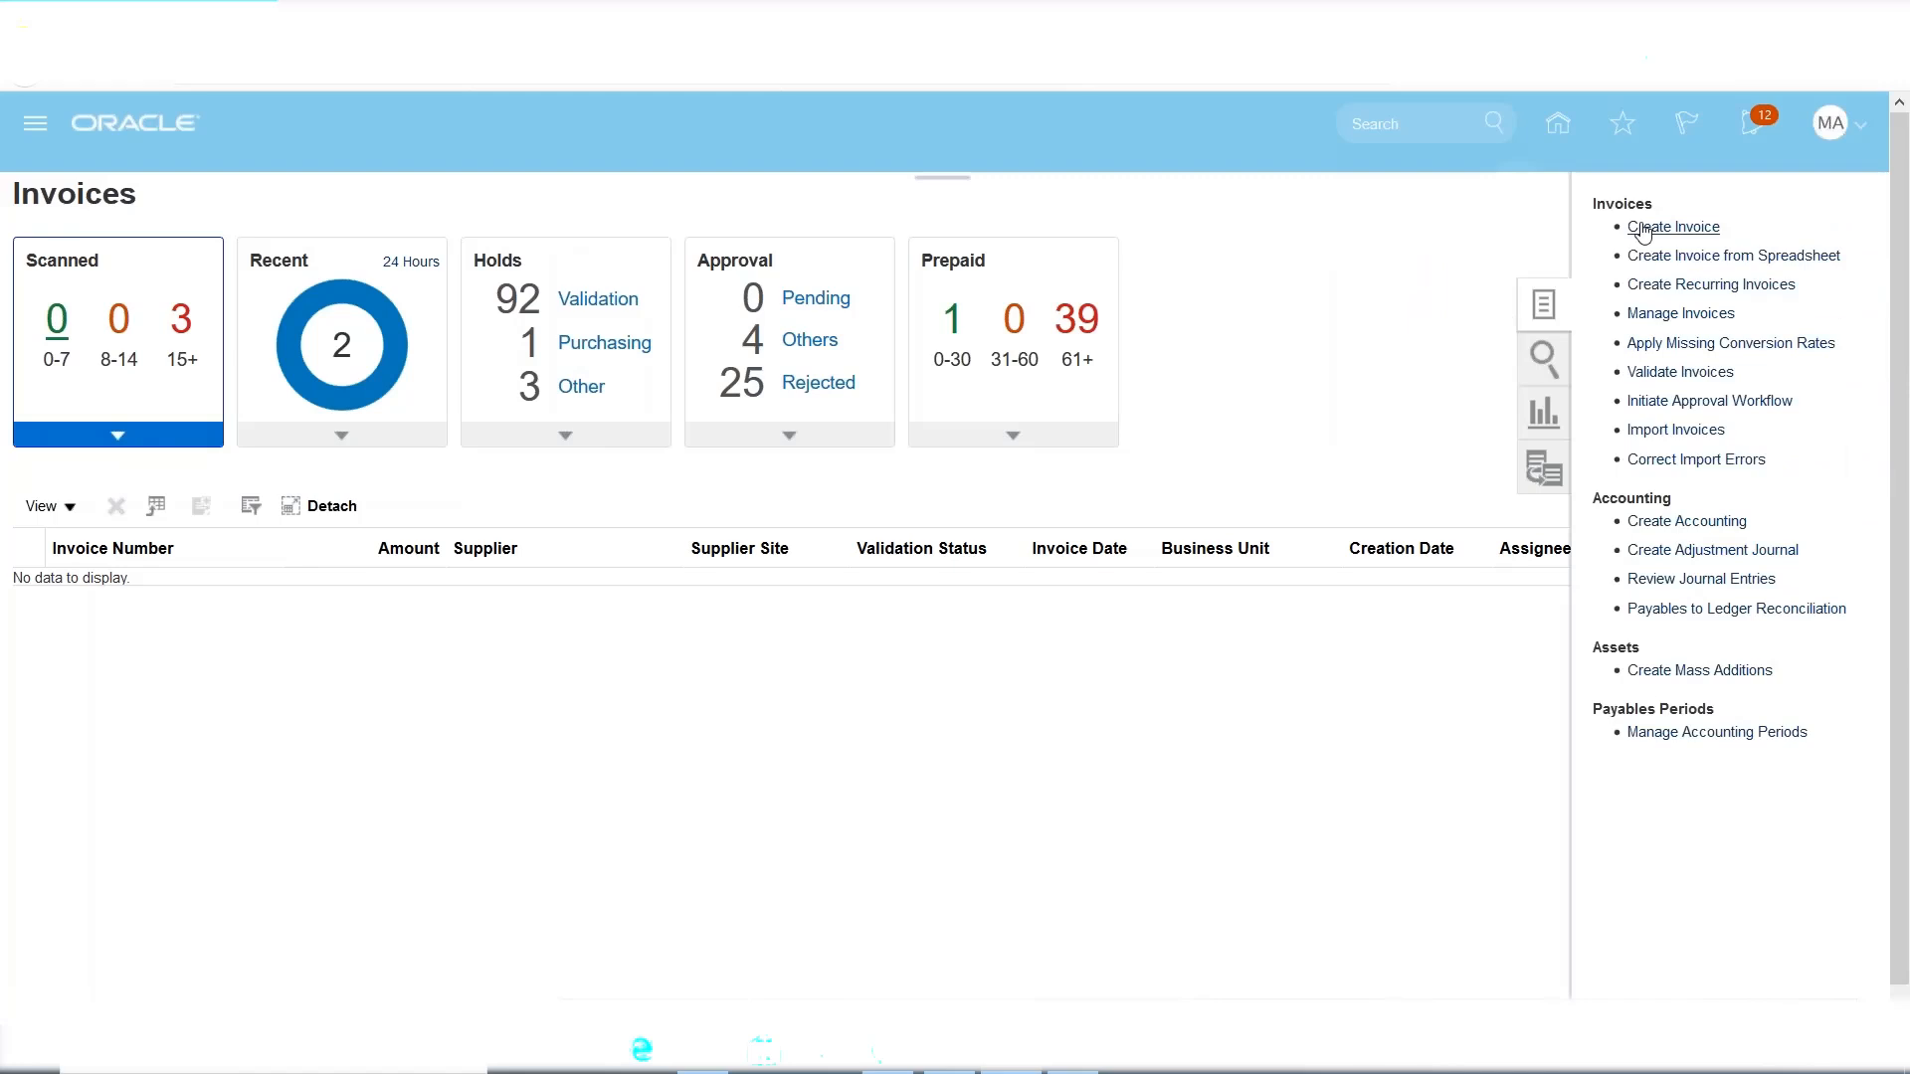
{"action": "left_click", "coordinate": [1672, 227]}
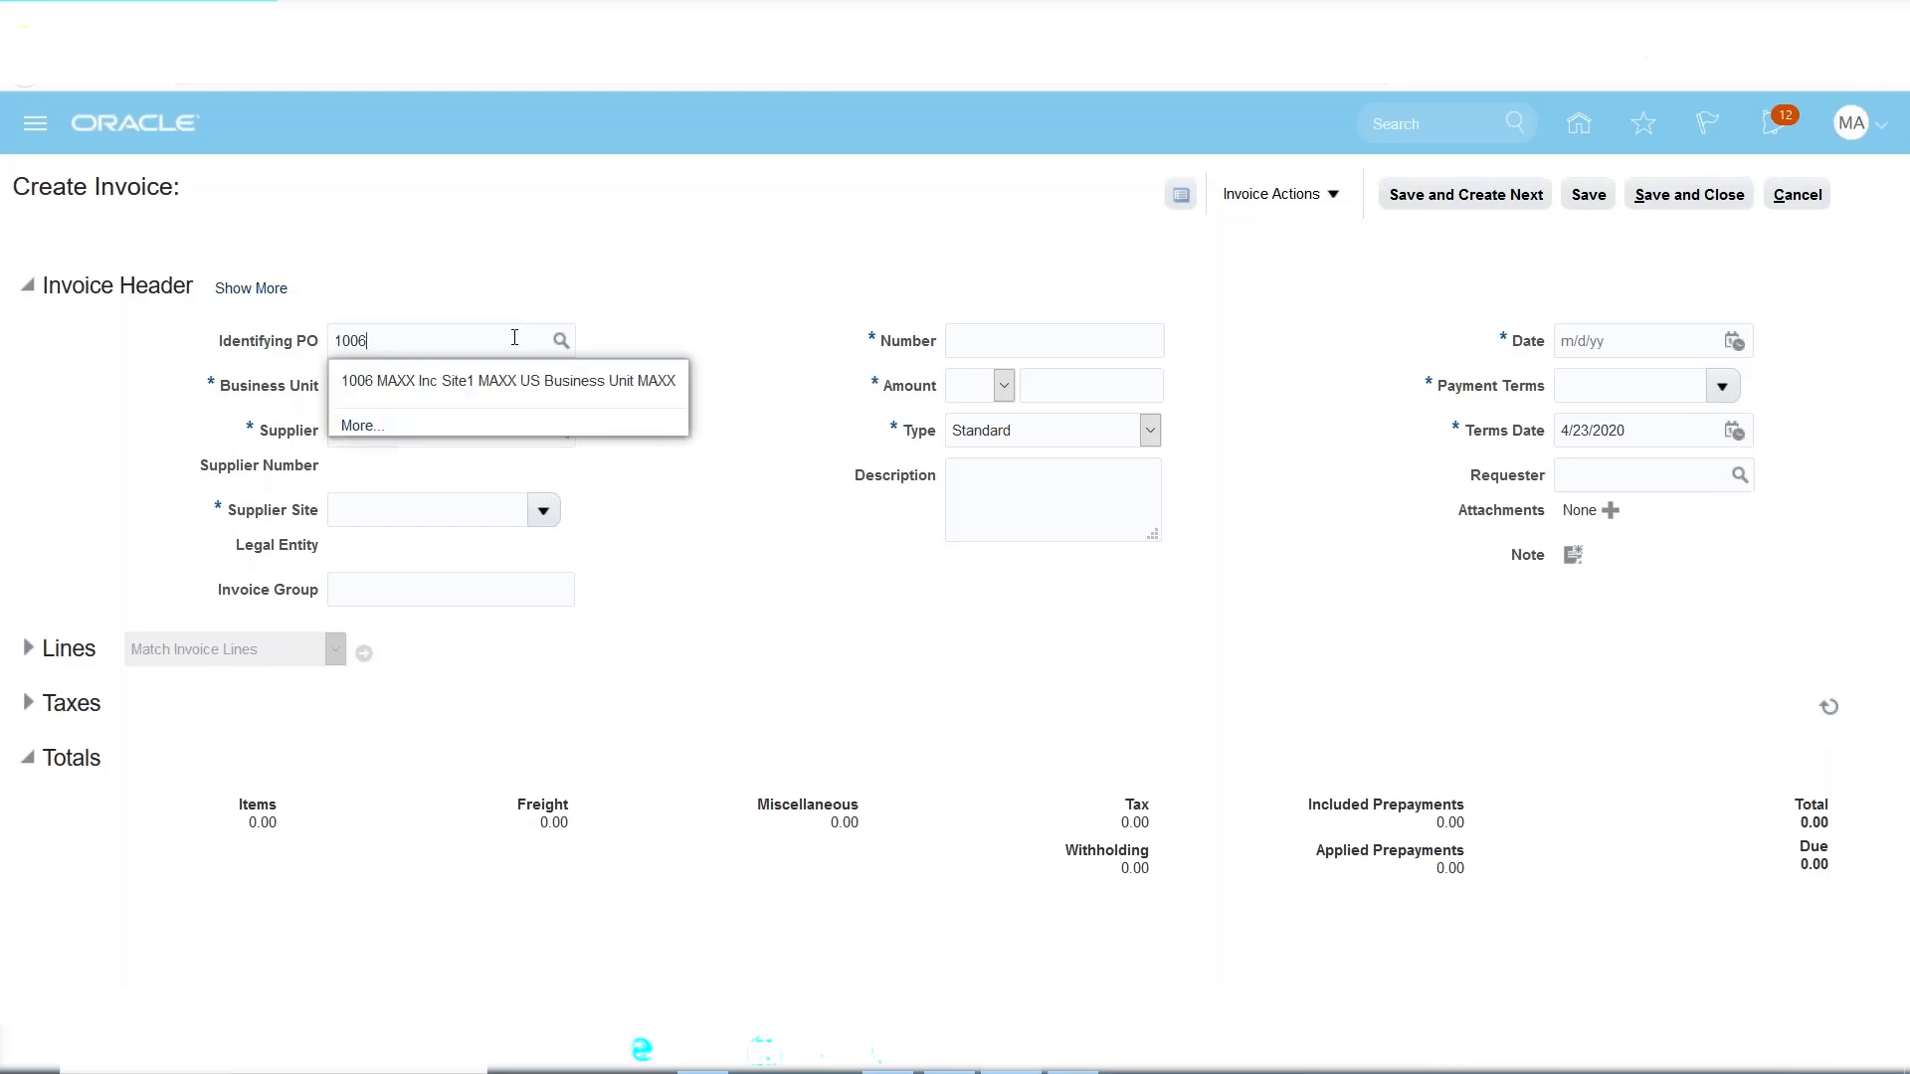
Pick PO 1006 and enter invoice number INV11 with amount 10,000.00.
{"action": "left_click", "coordinate": [462, 383]}
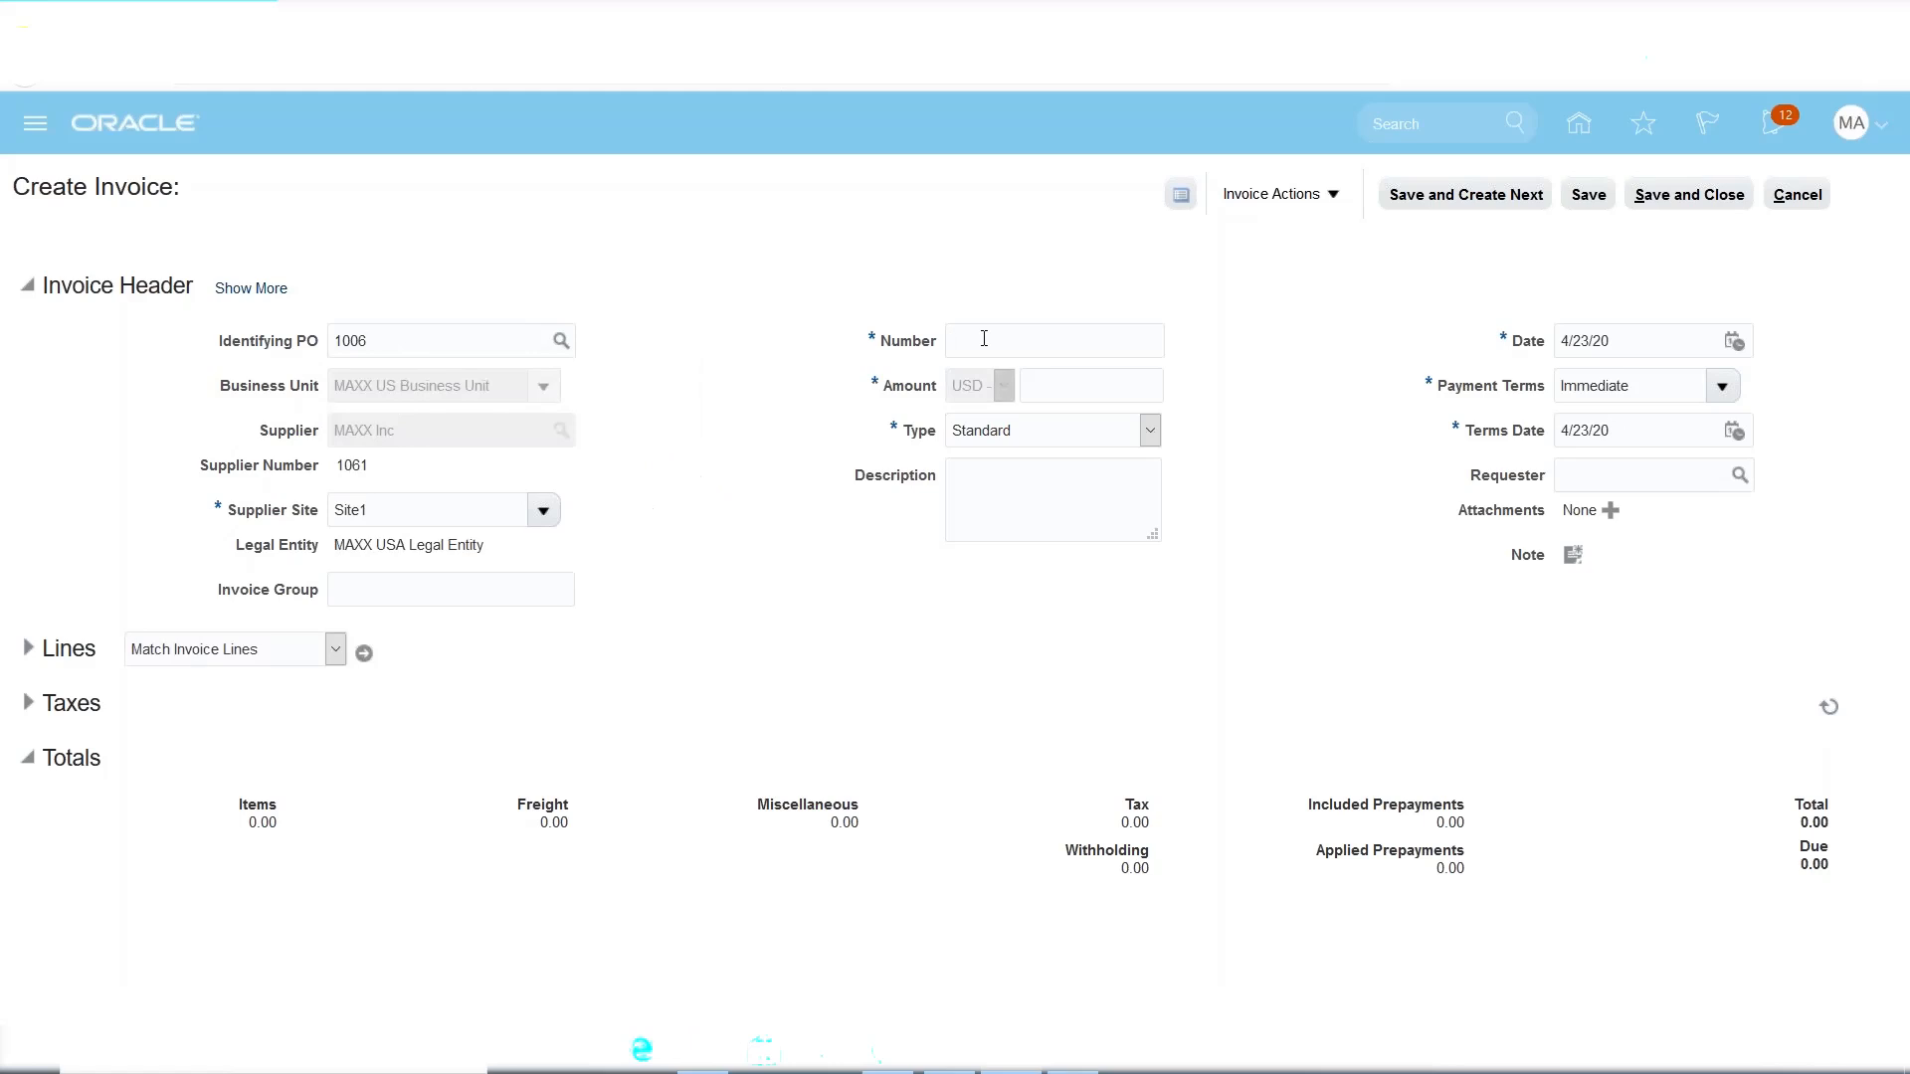
{"action": "type", "text": "INV11"}
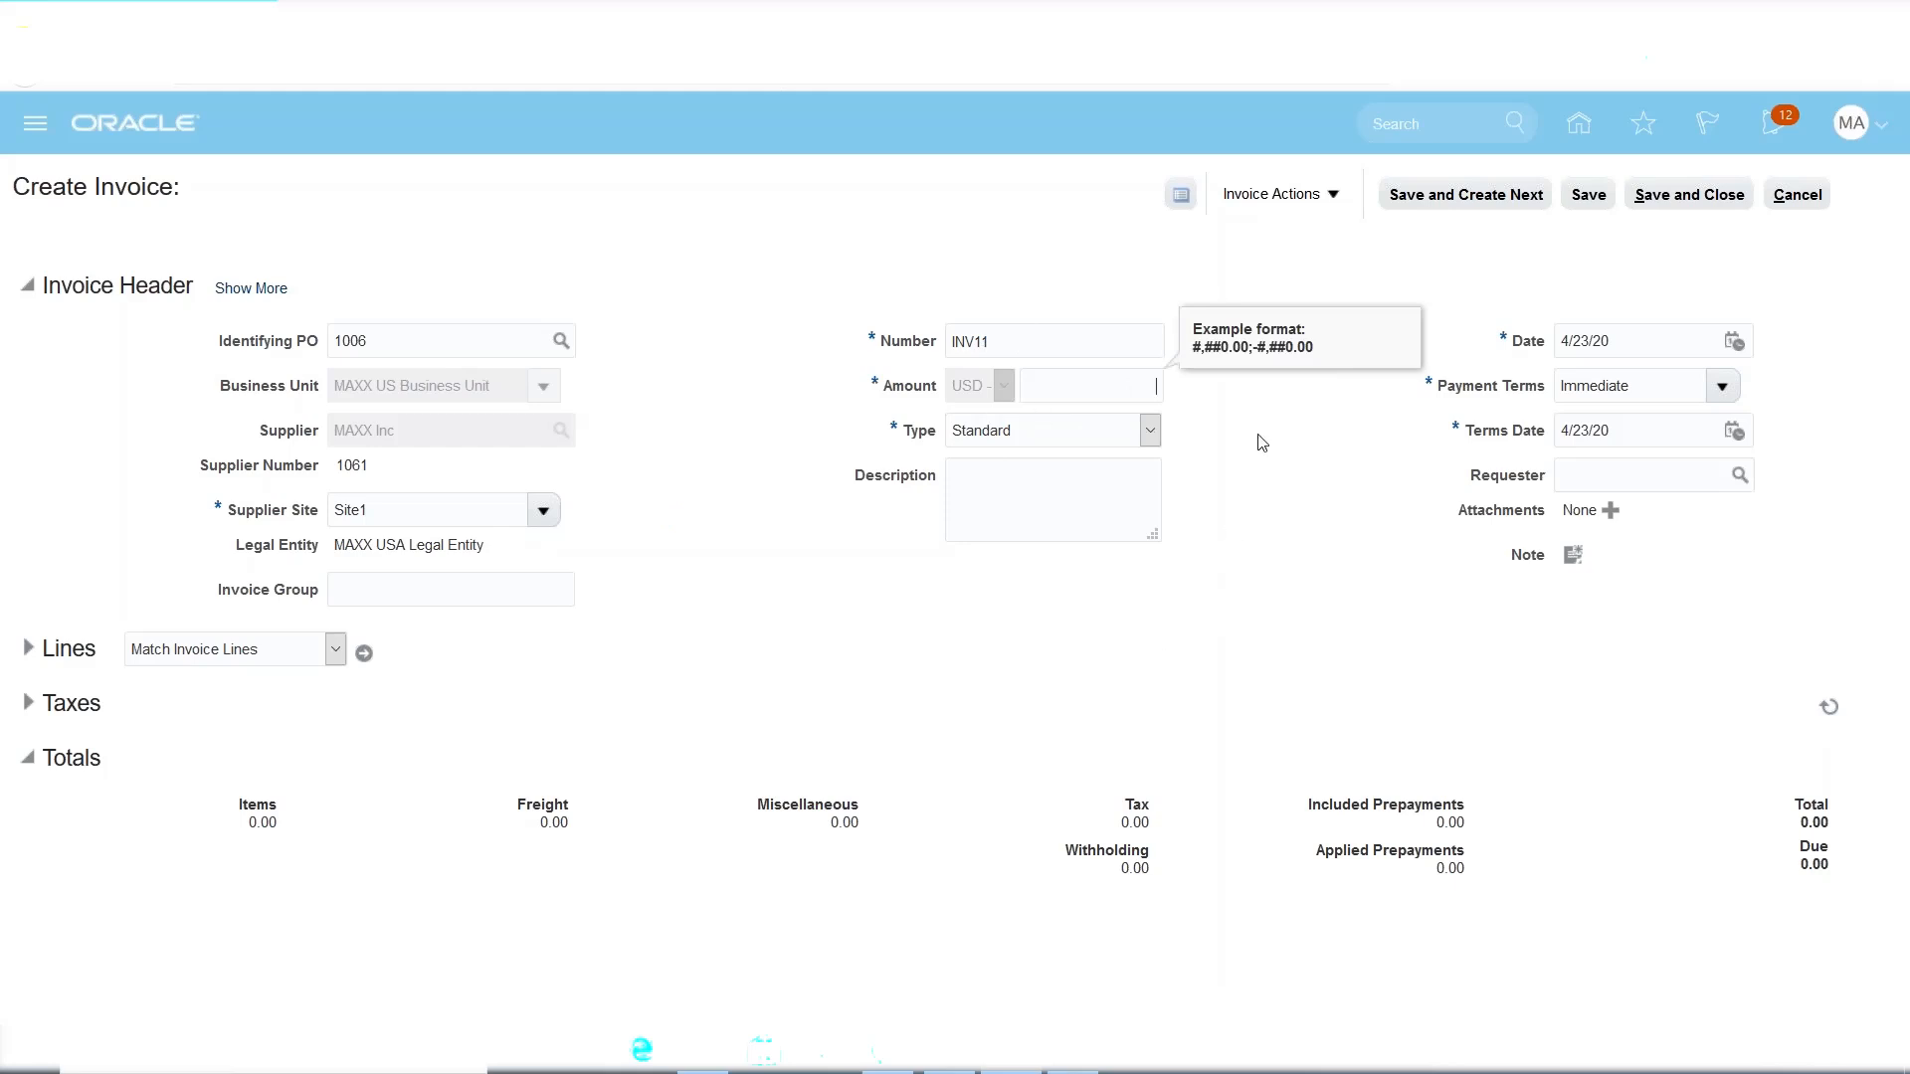
{"action": "type", "text": "0000"}
{"action": "key", "text": "Tab"}
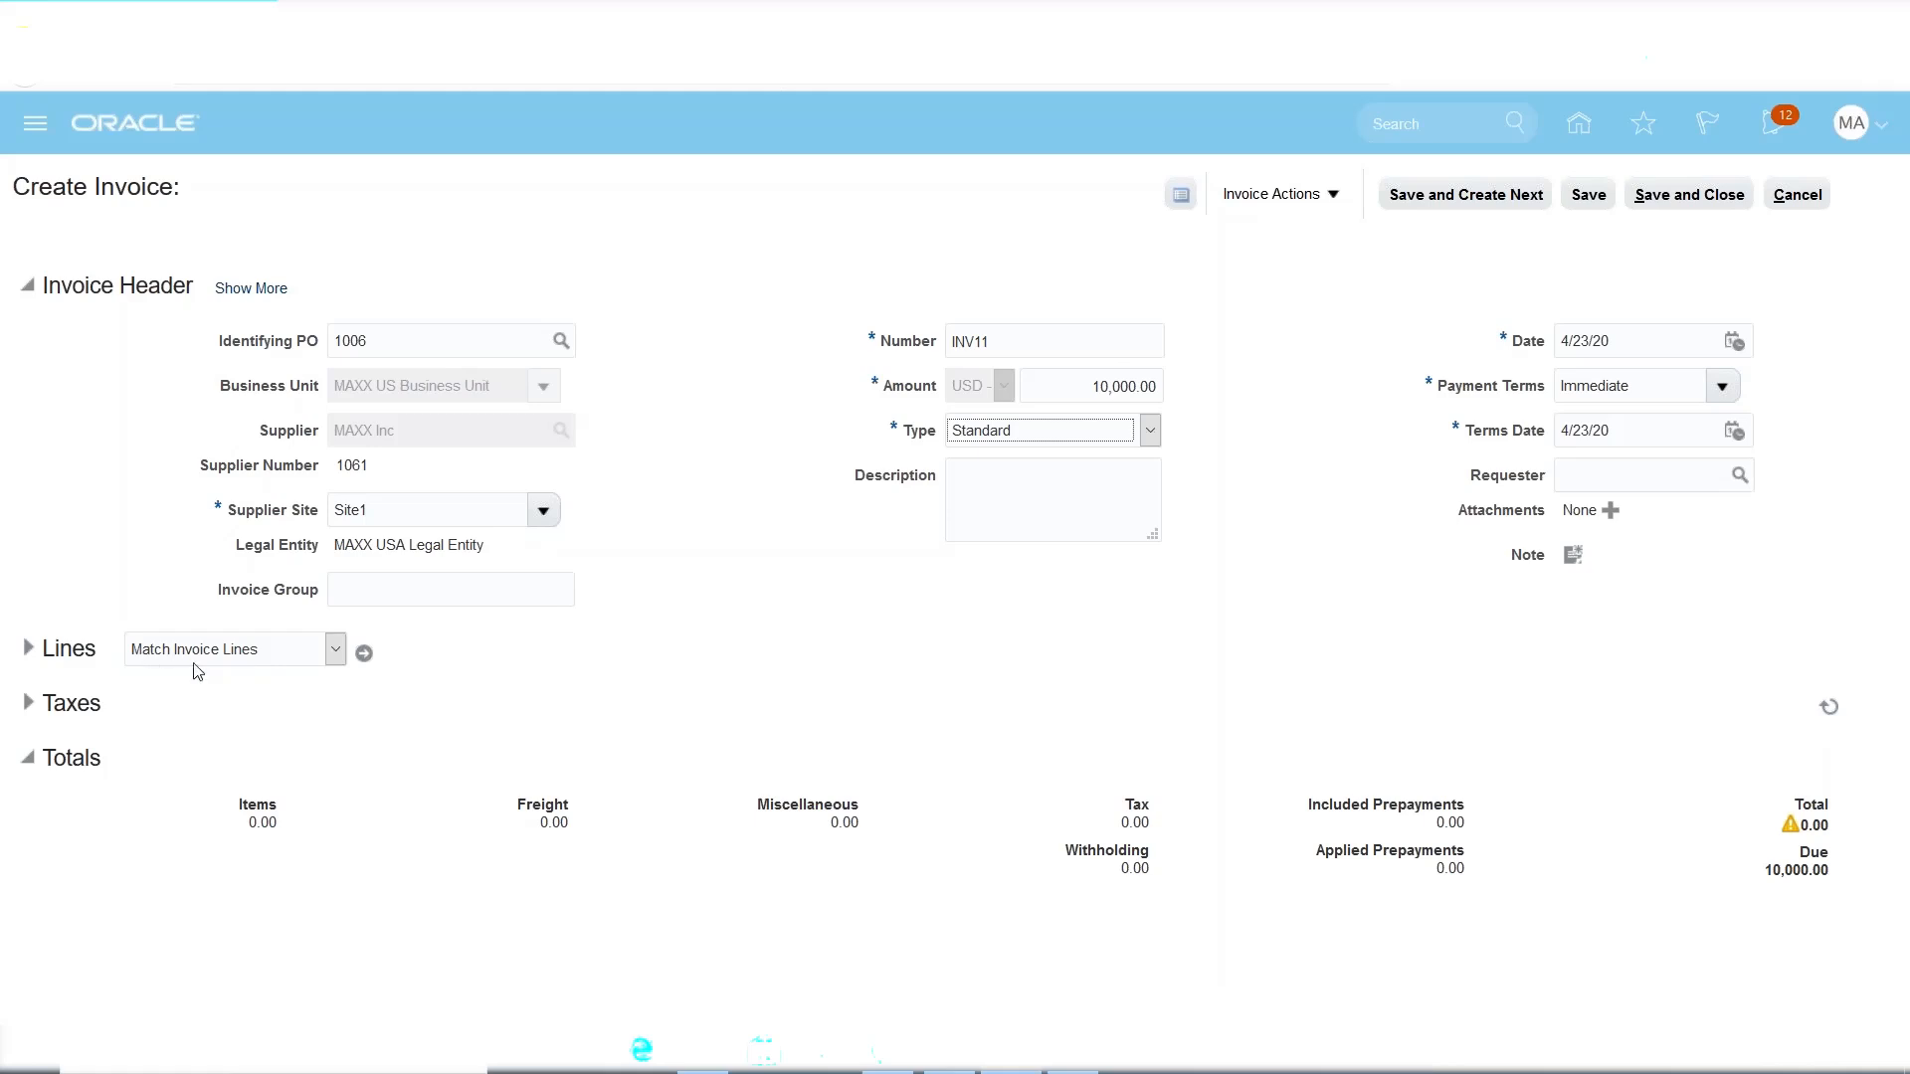
Bring up PO 1006's lines and check receipt 4, ordered quantity 100 and received quantity 100.
{"action": "left_click", "coordinate": [364, 655]}
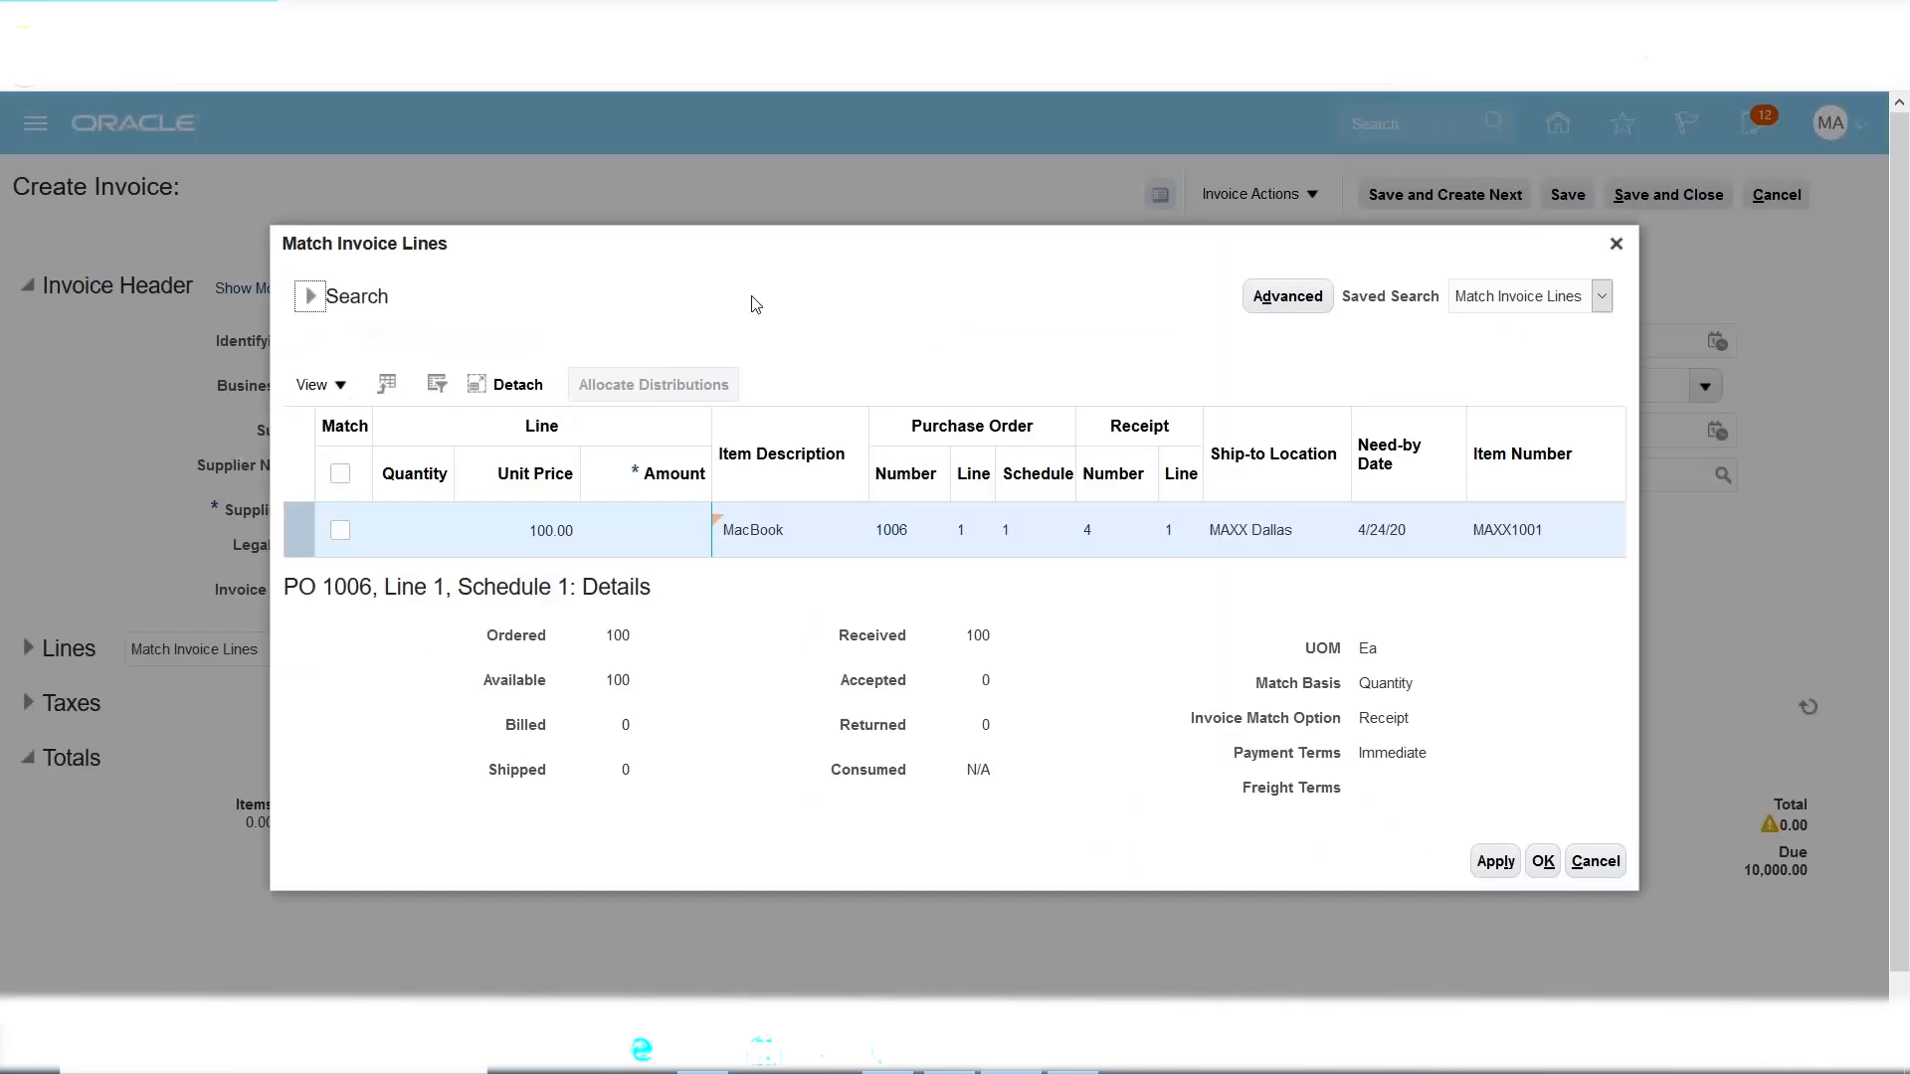
{"action": "double_click", "coordinate": [1092, 529]}
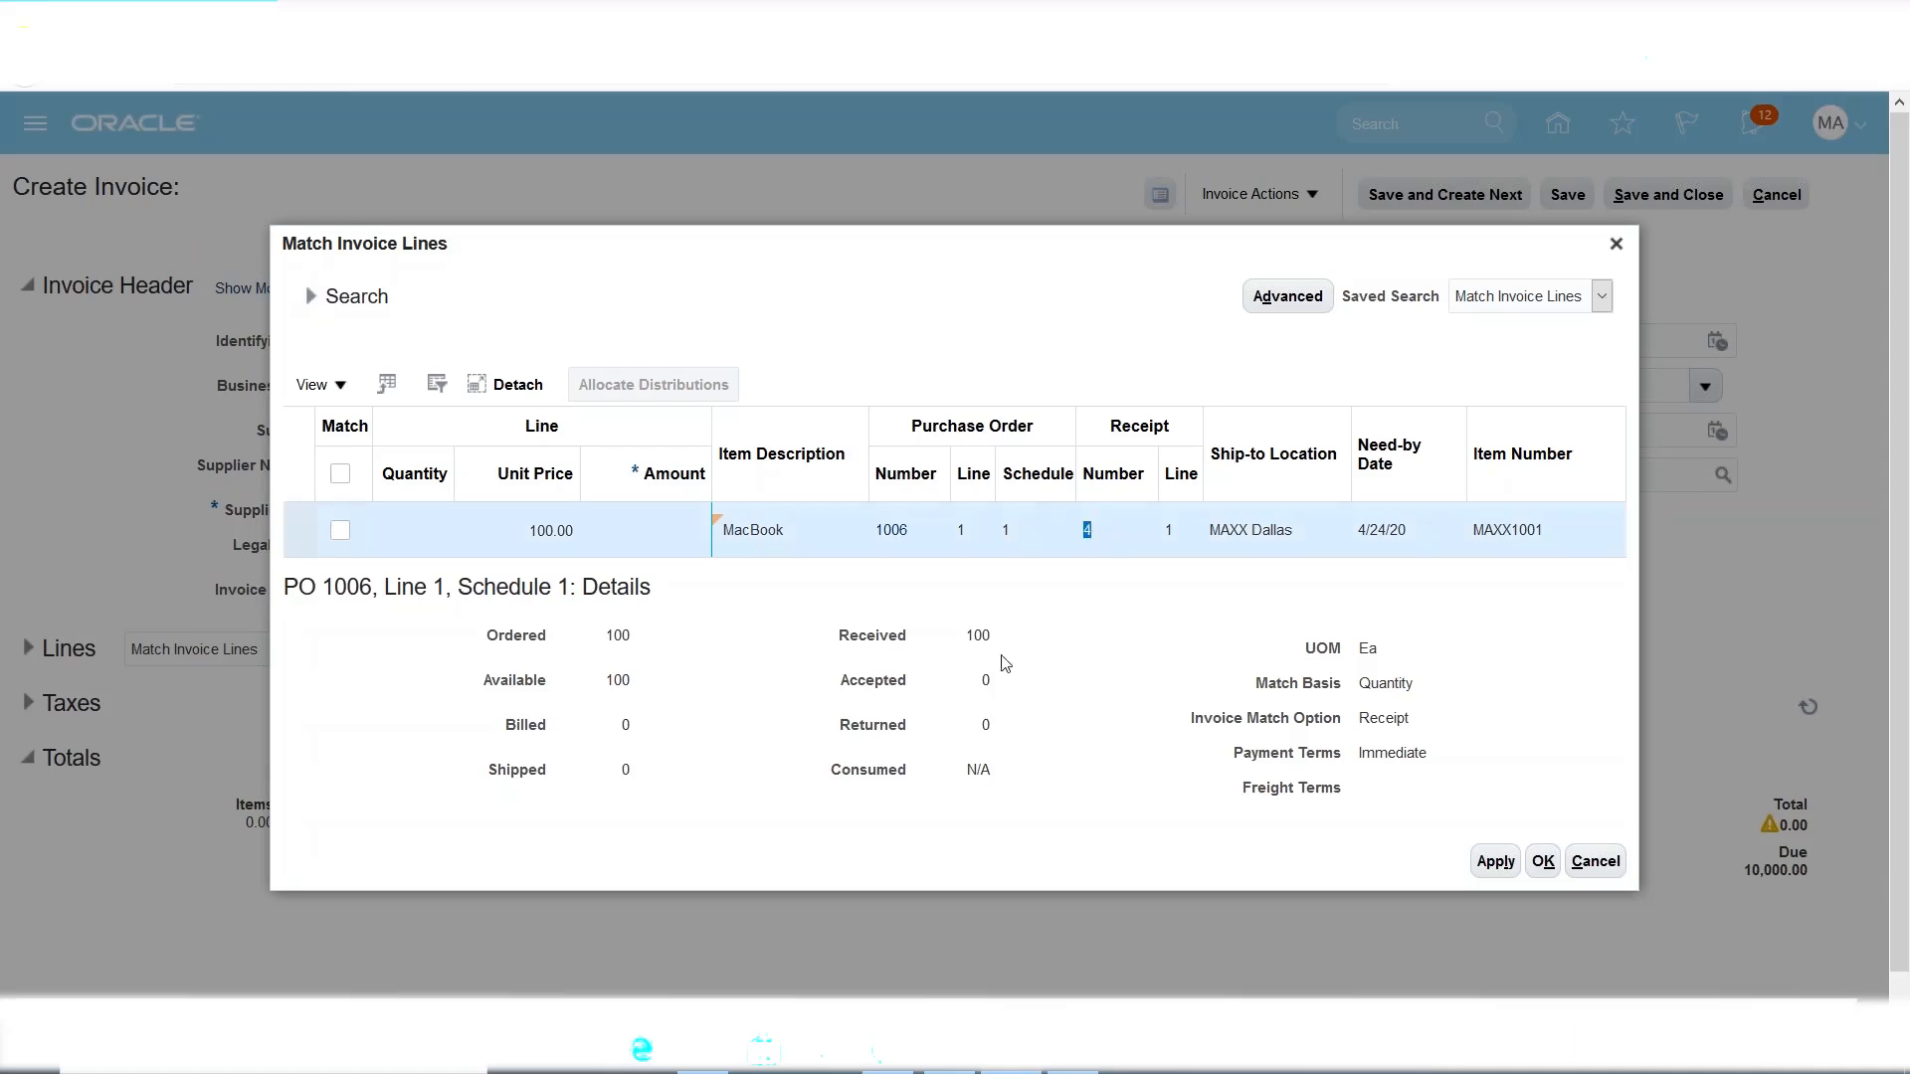
{"action": "double_click", "coordinate": [618, 636]}
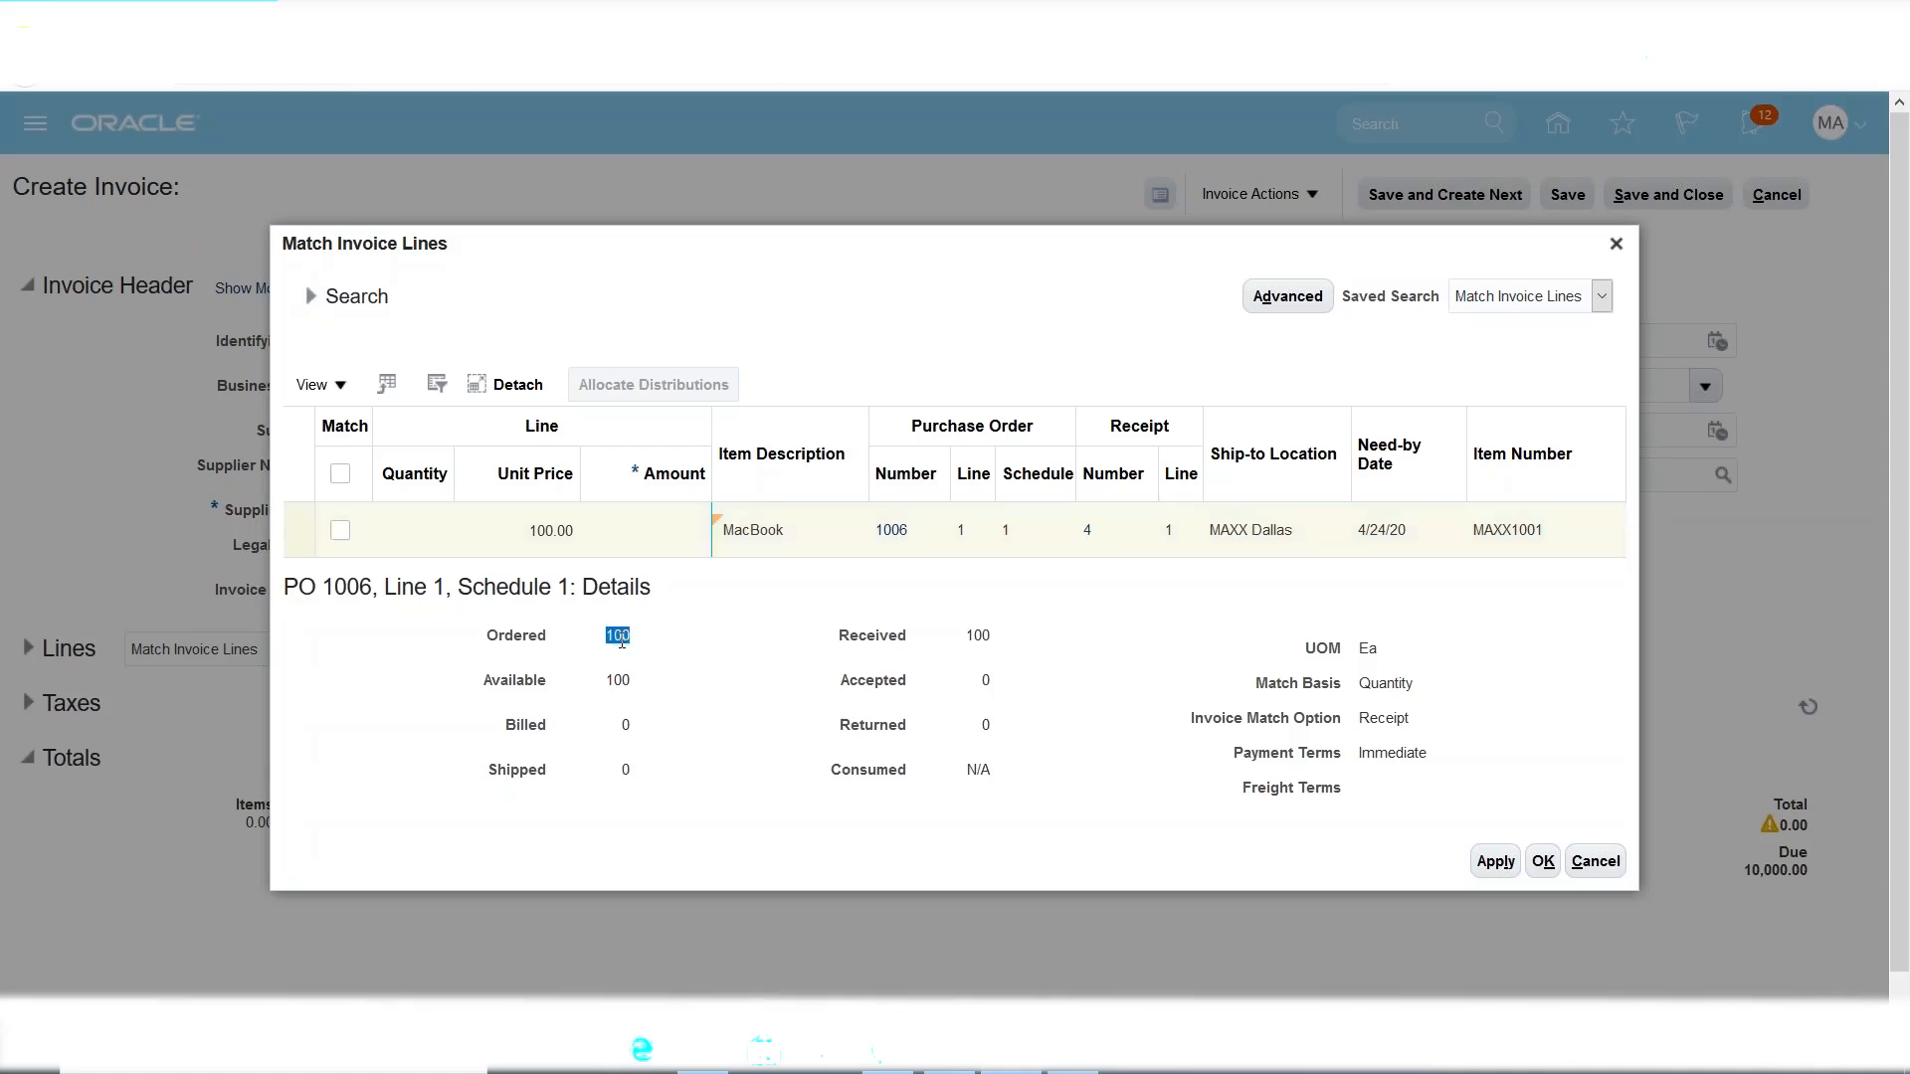
{"action": "double_click", "coordinate": [985, 632]}
Match the MacBook line at quantity 100 and unit price 100.00, and apply it.
{"action": "left_click", "coordinate": [338, 547]}
{"action": "left_click", "coordinate": [340, 530]}
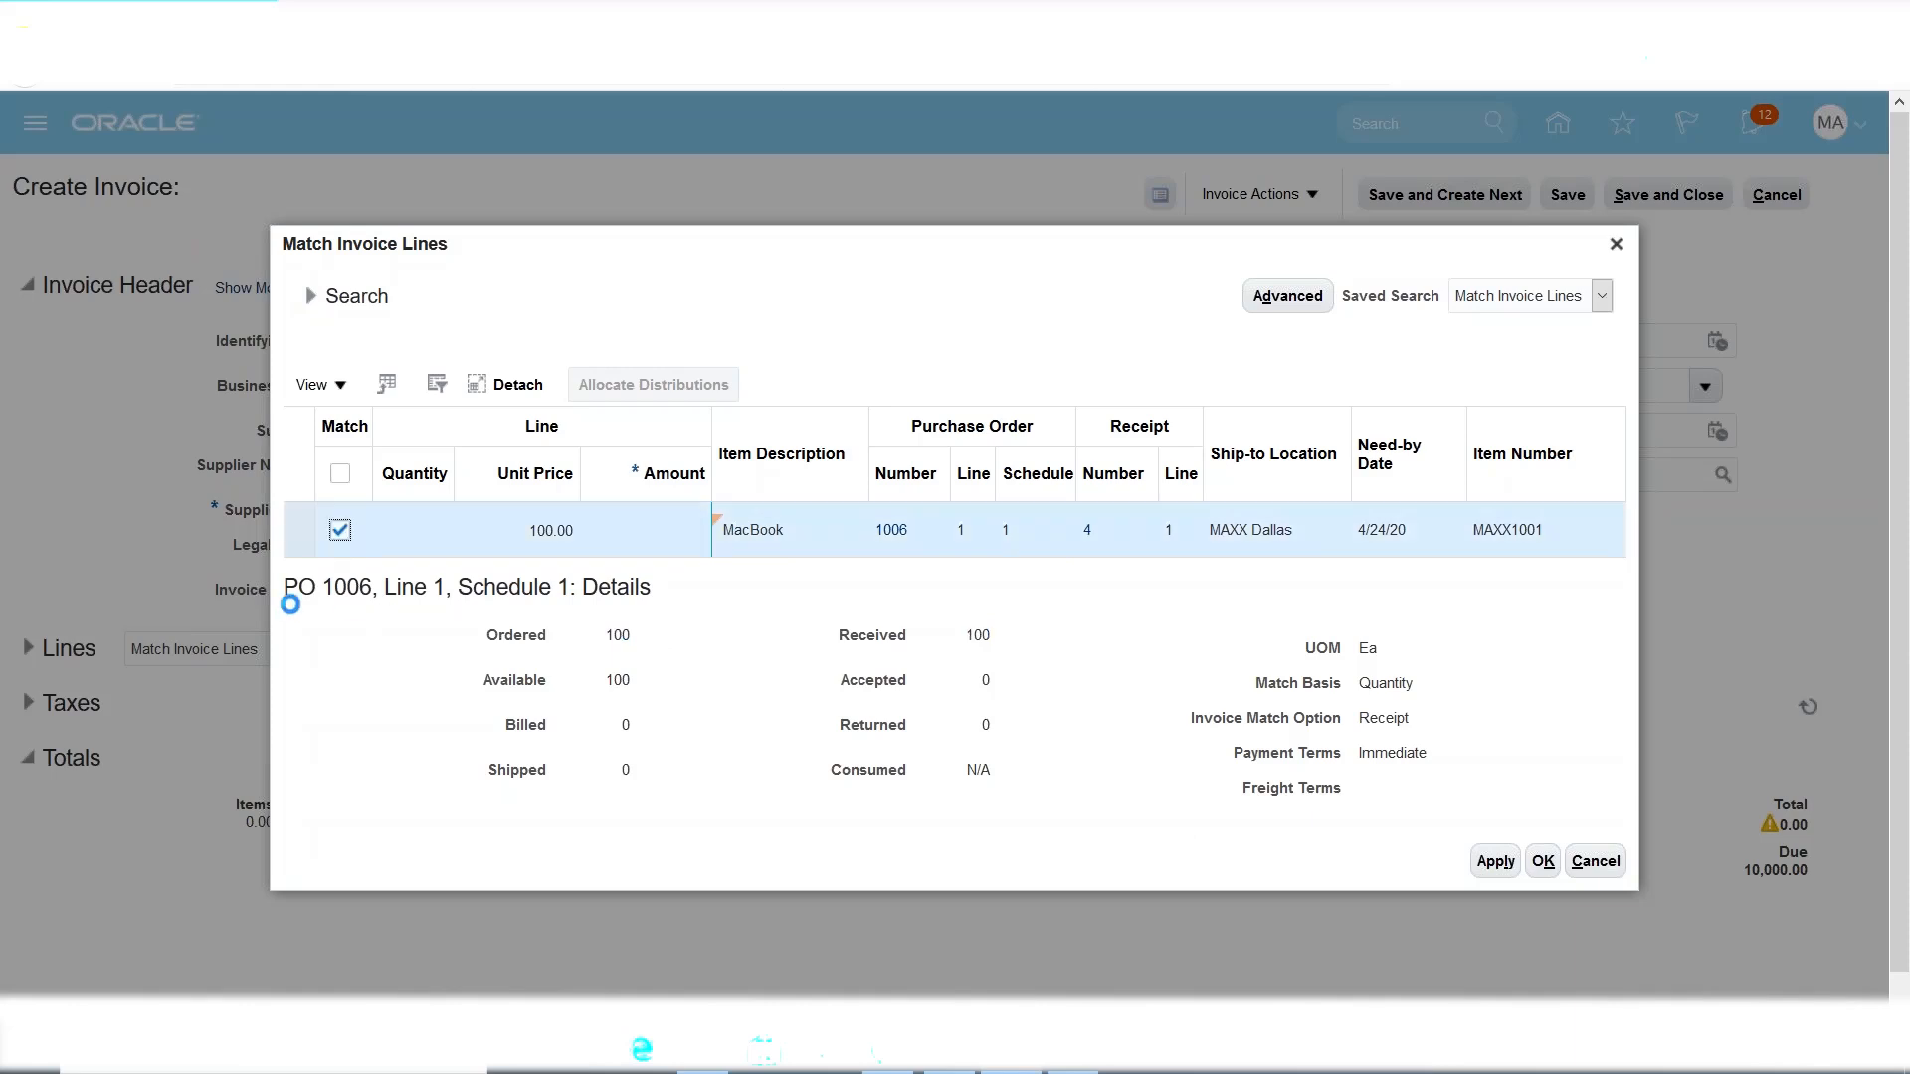
{"action": "double_click", "coordinate": [426, 531]}
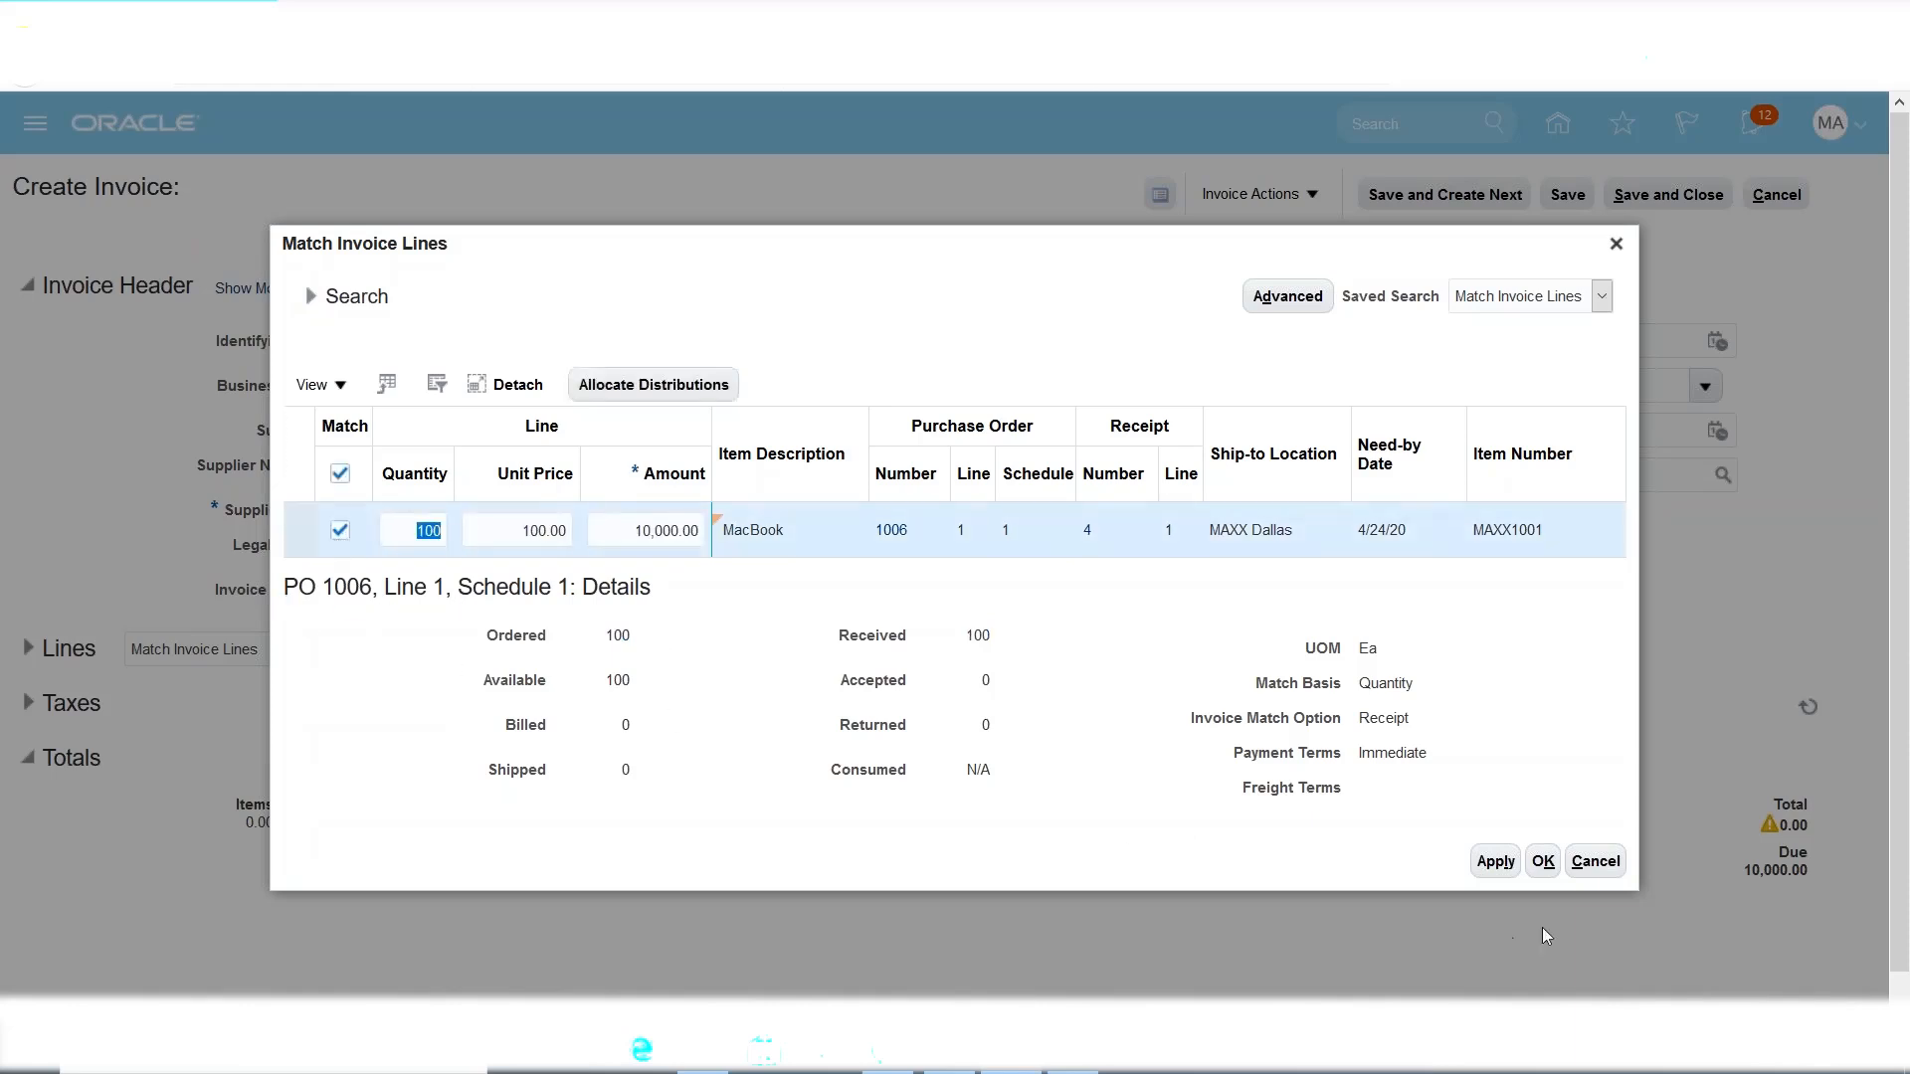
{"action": "double_click", "coordinate": [523, 532]}
{"action": "left_click", "coordinate": [1106, 680]}
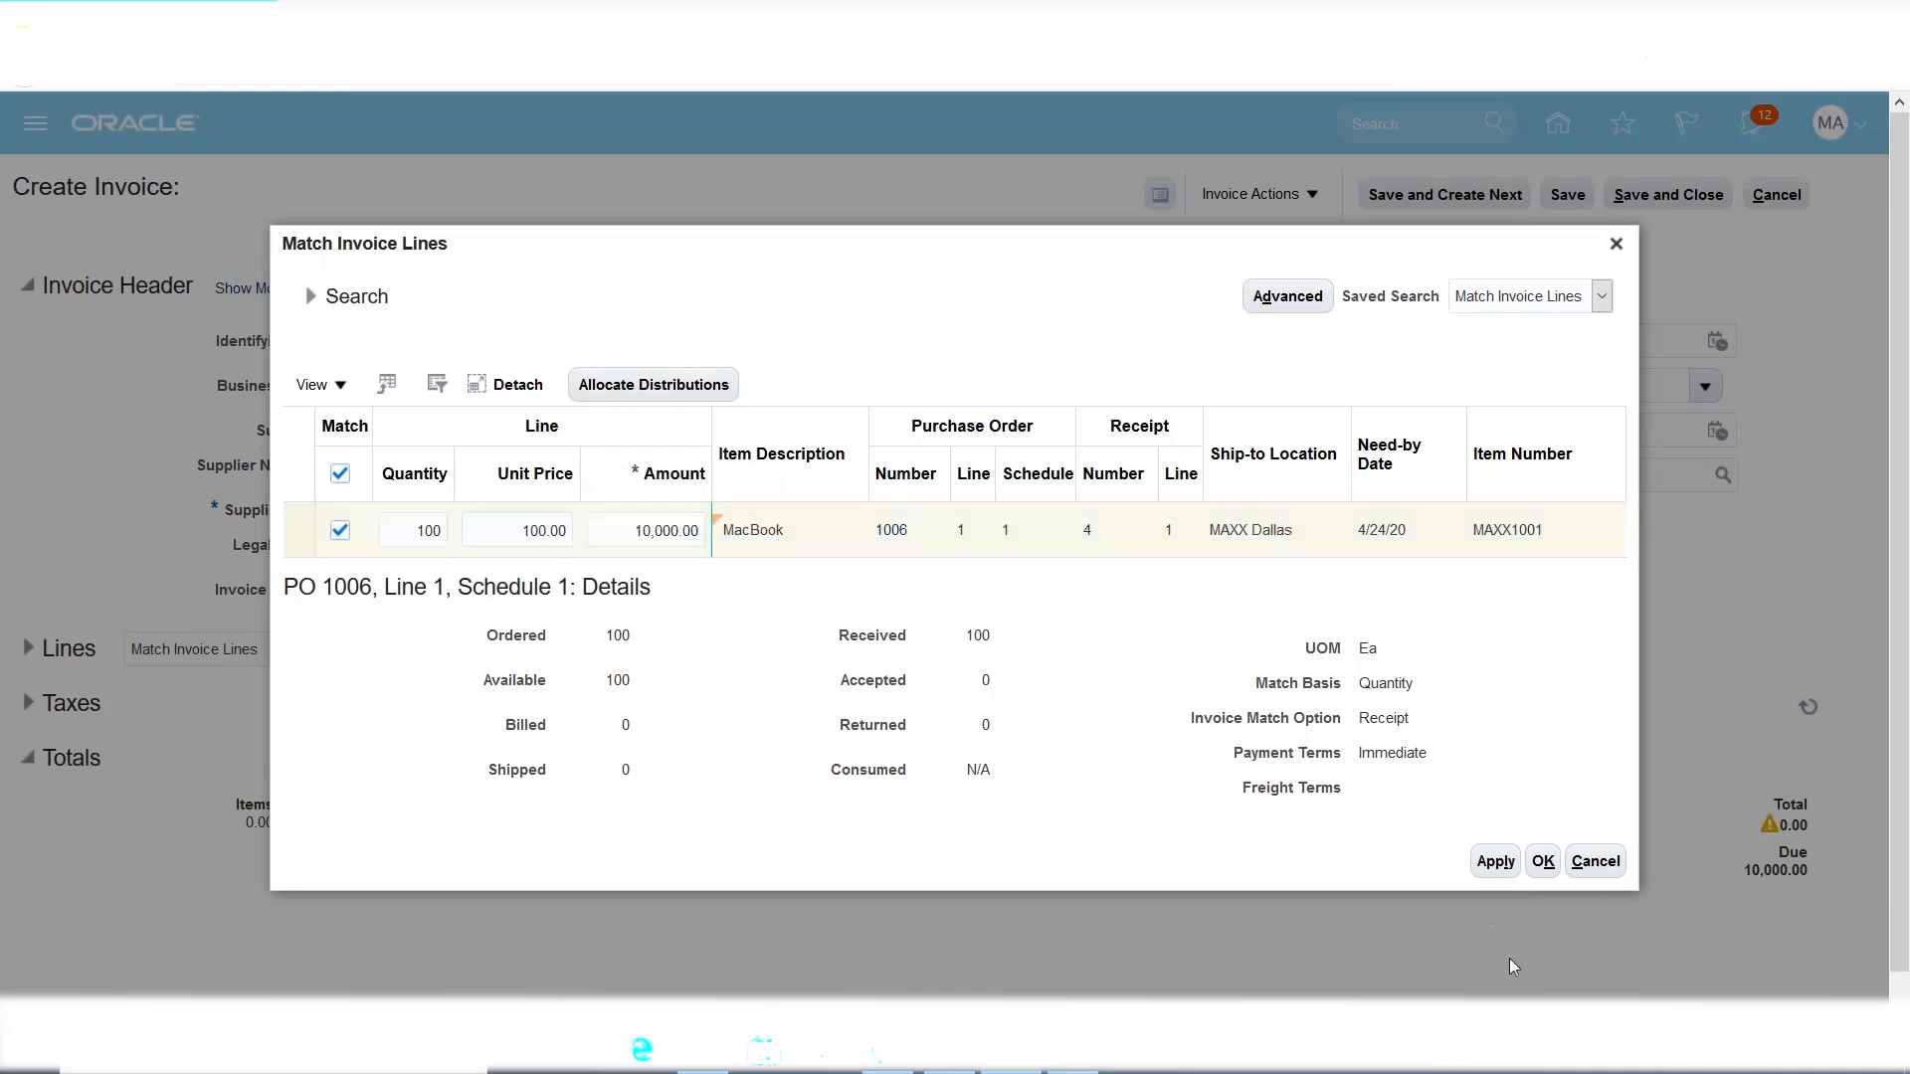
{"action": "left_click", "coordinate": [1494, 863]}
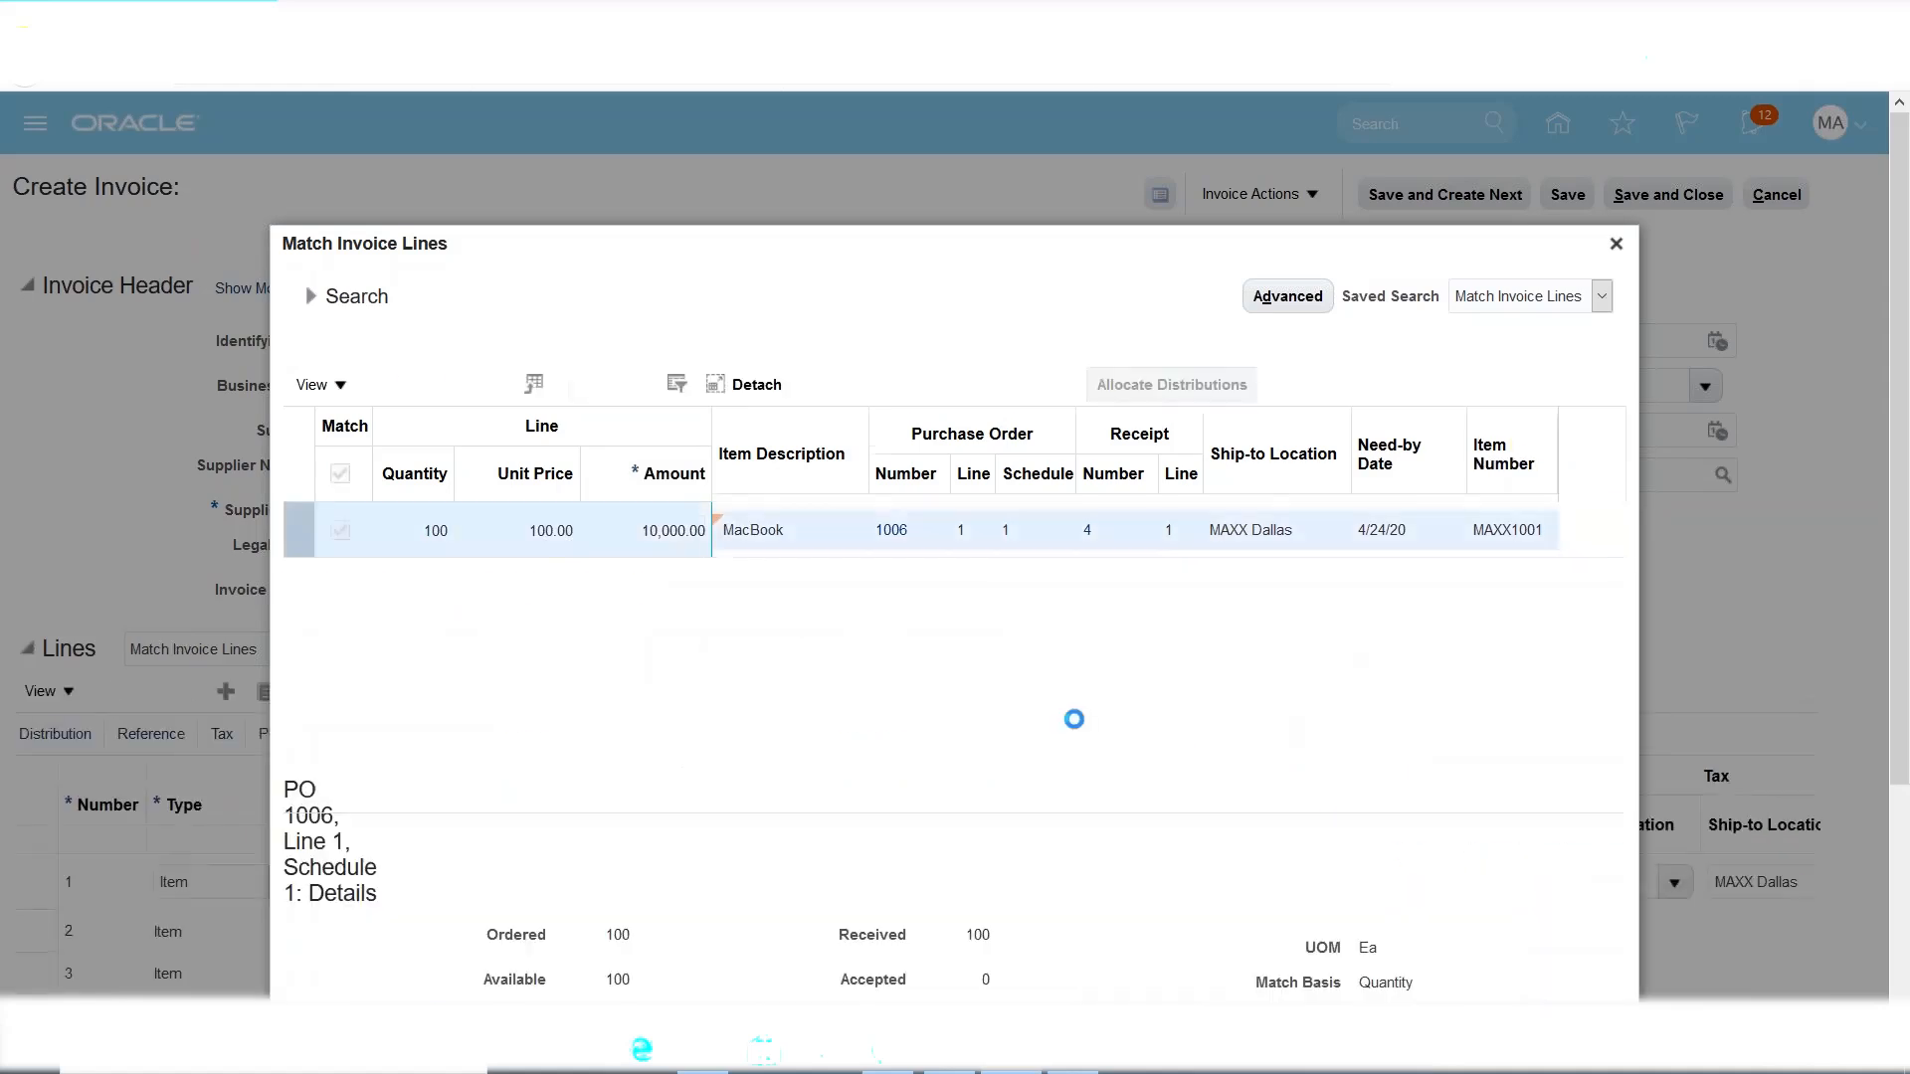
Confirm the match and validate invoice INV11 from Invoice Actions.
{"action": "left_click", "coordinate": [1544, 862]}
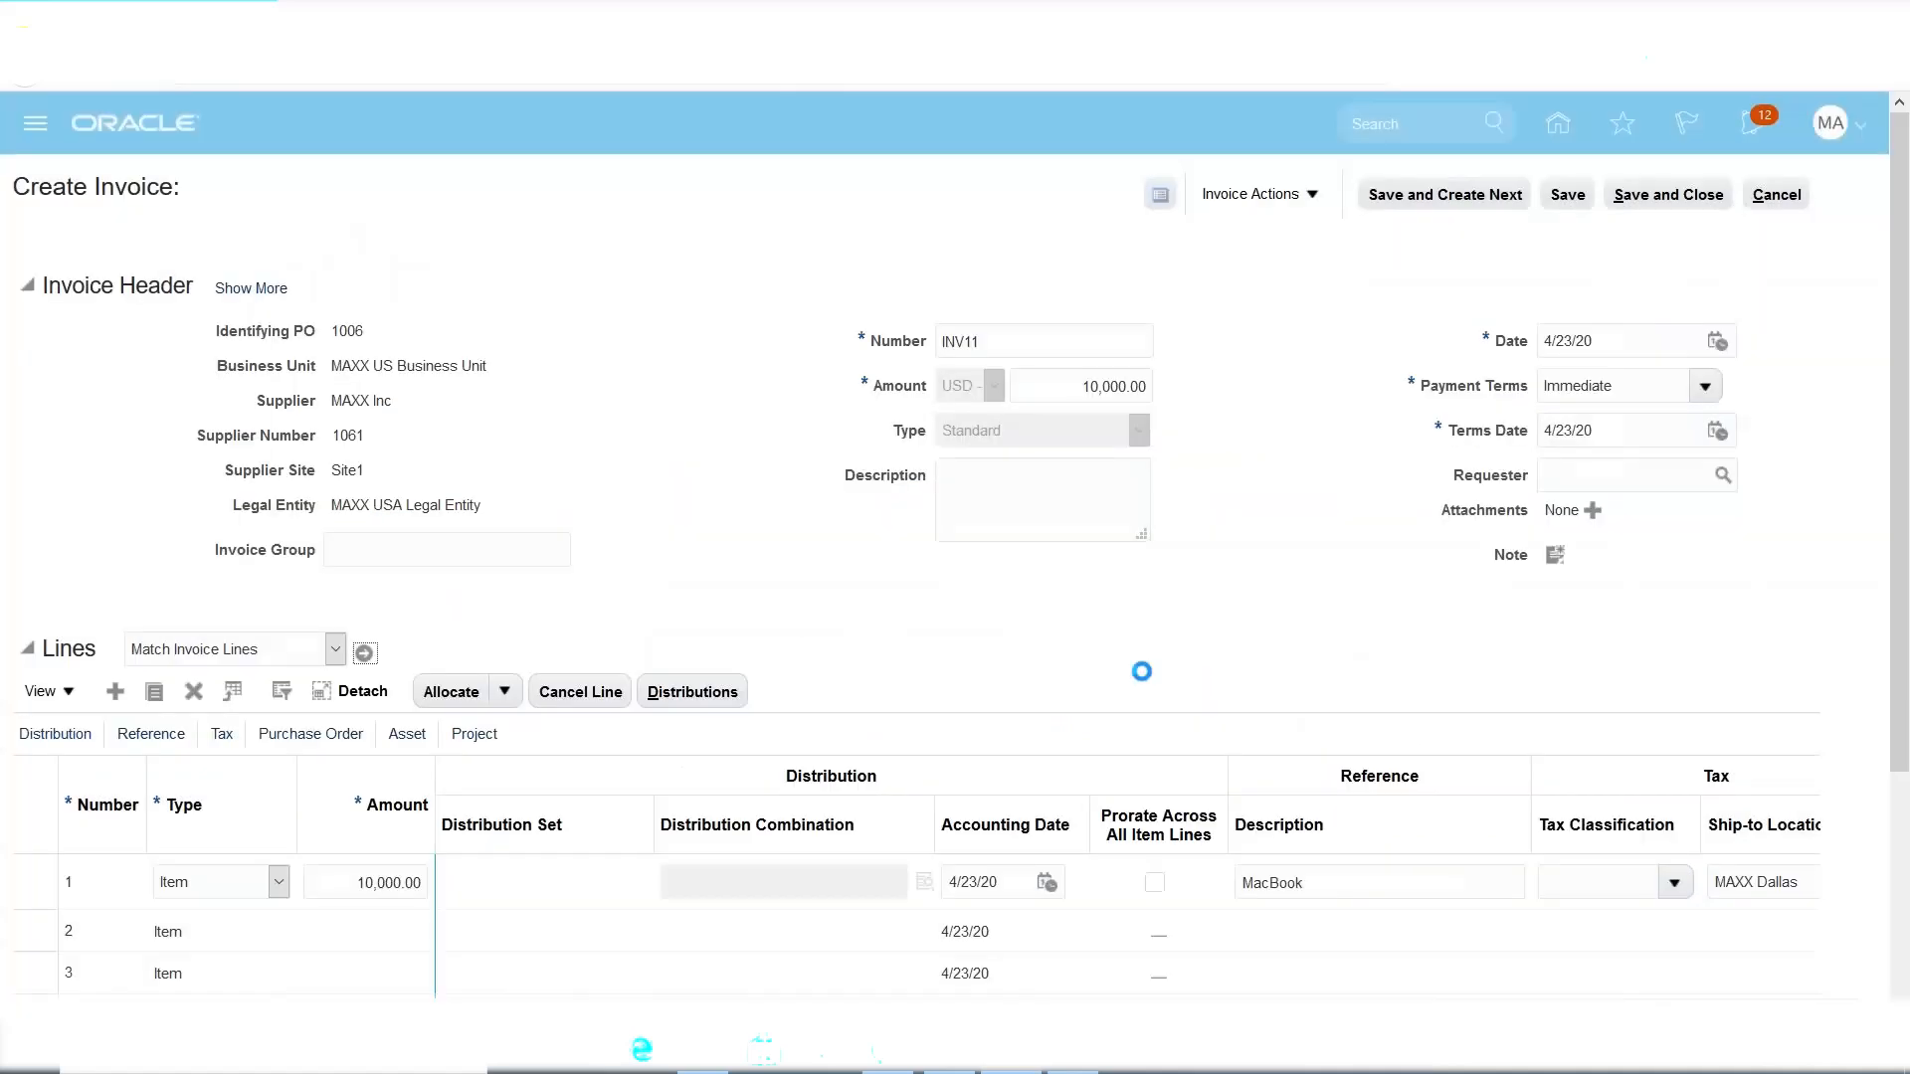
{"action": "left_click", "coordinate": [1310, 197]}
{"action": "left_click", "coordinate": [1288, 307]}
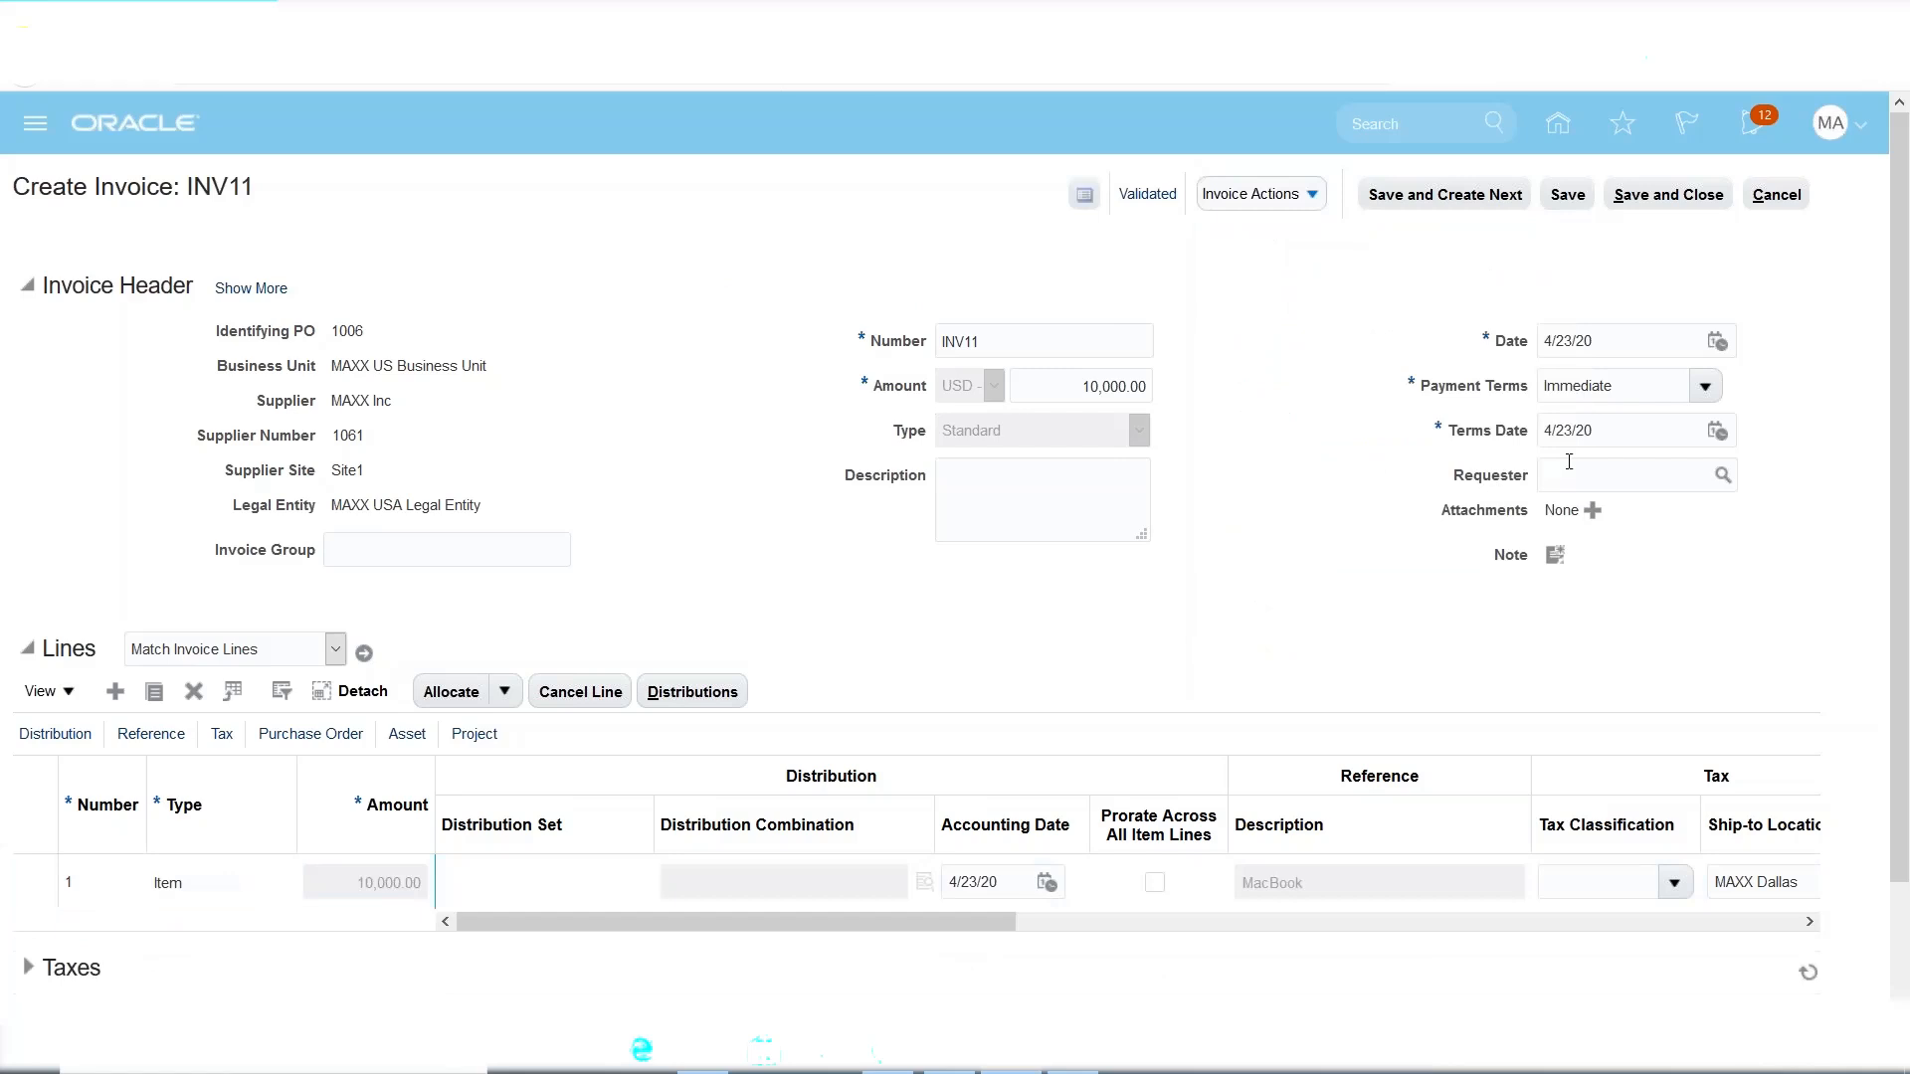
Review the terms date, Immediate payment terms and due date in the invoice summary, then close it.
{"action": "left_click", "coordinate": [1615, 444]}
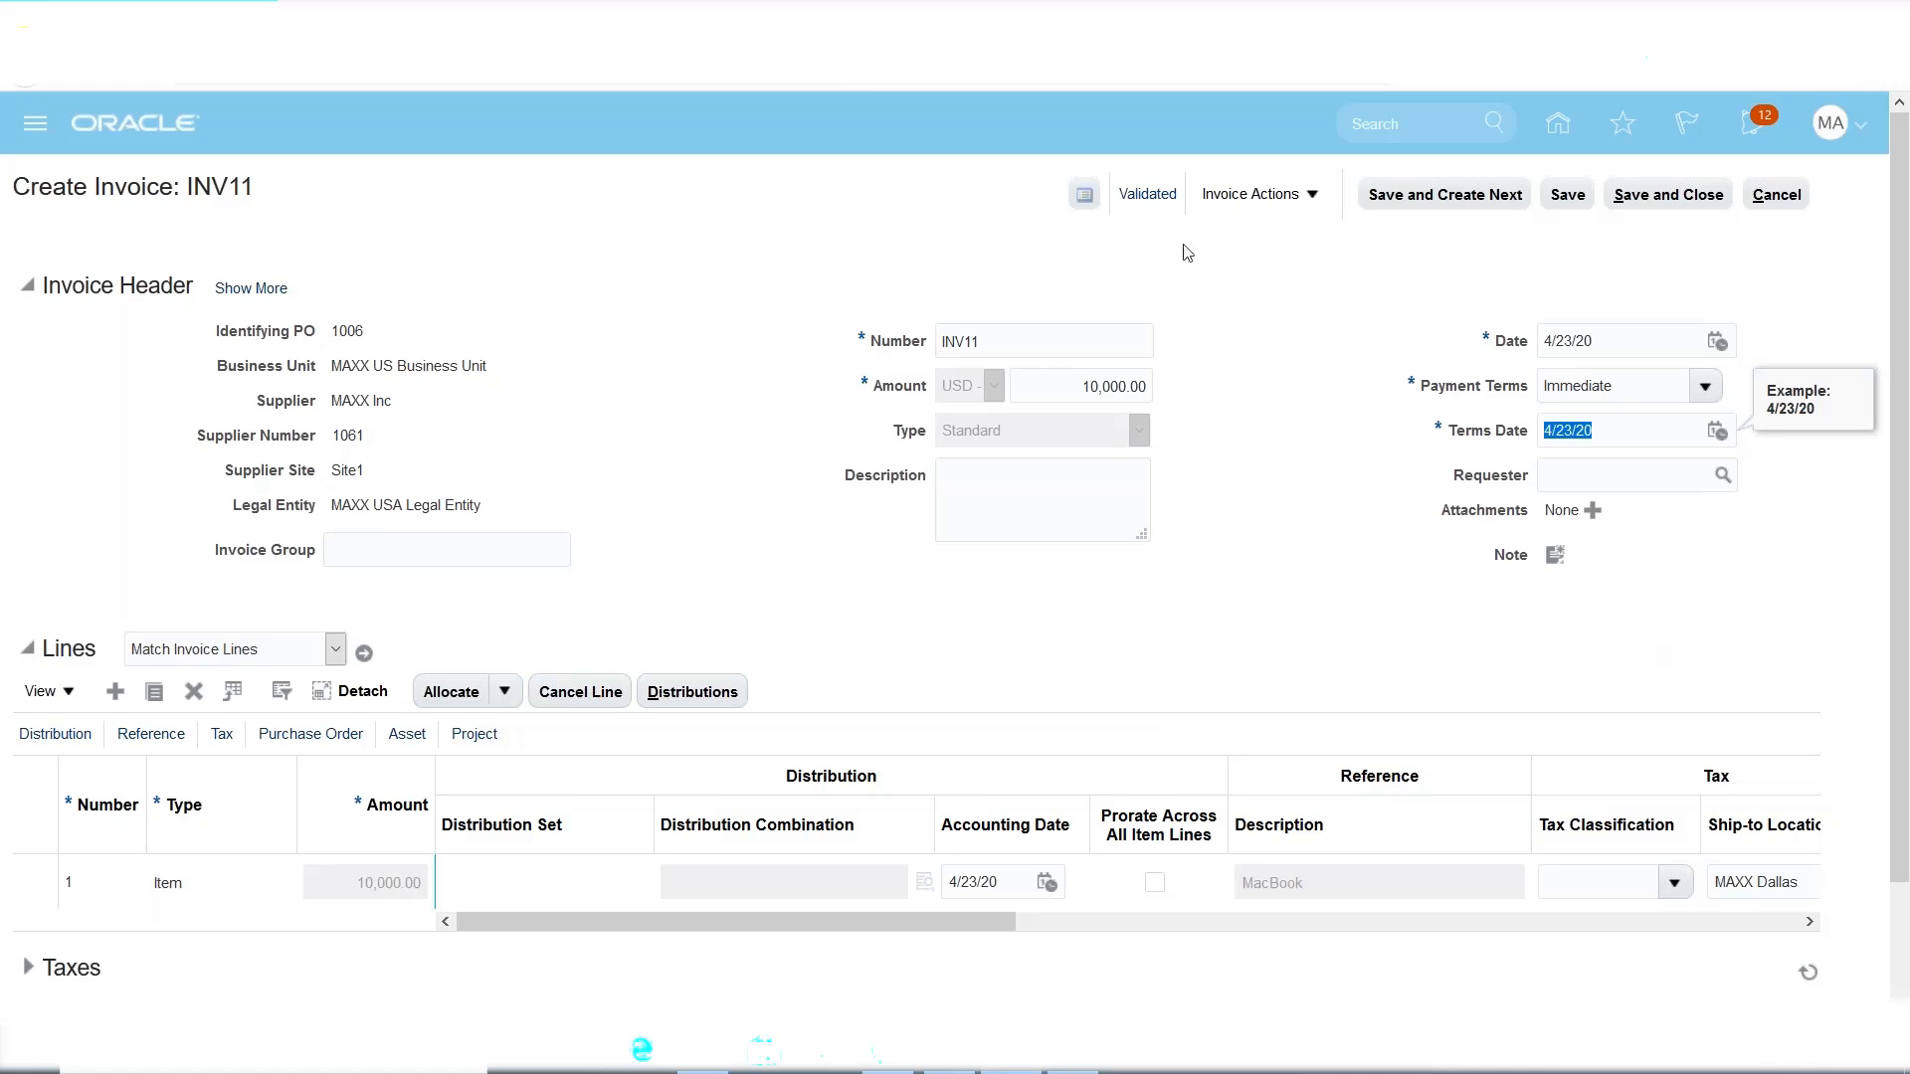
{"action": "left_click", "coordinate": [1628, 388]}
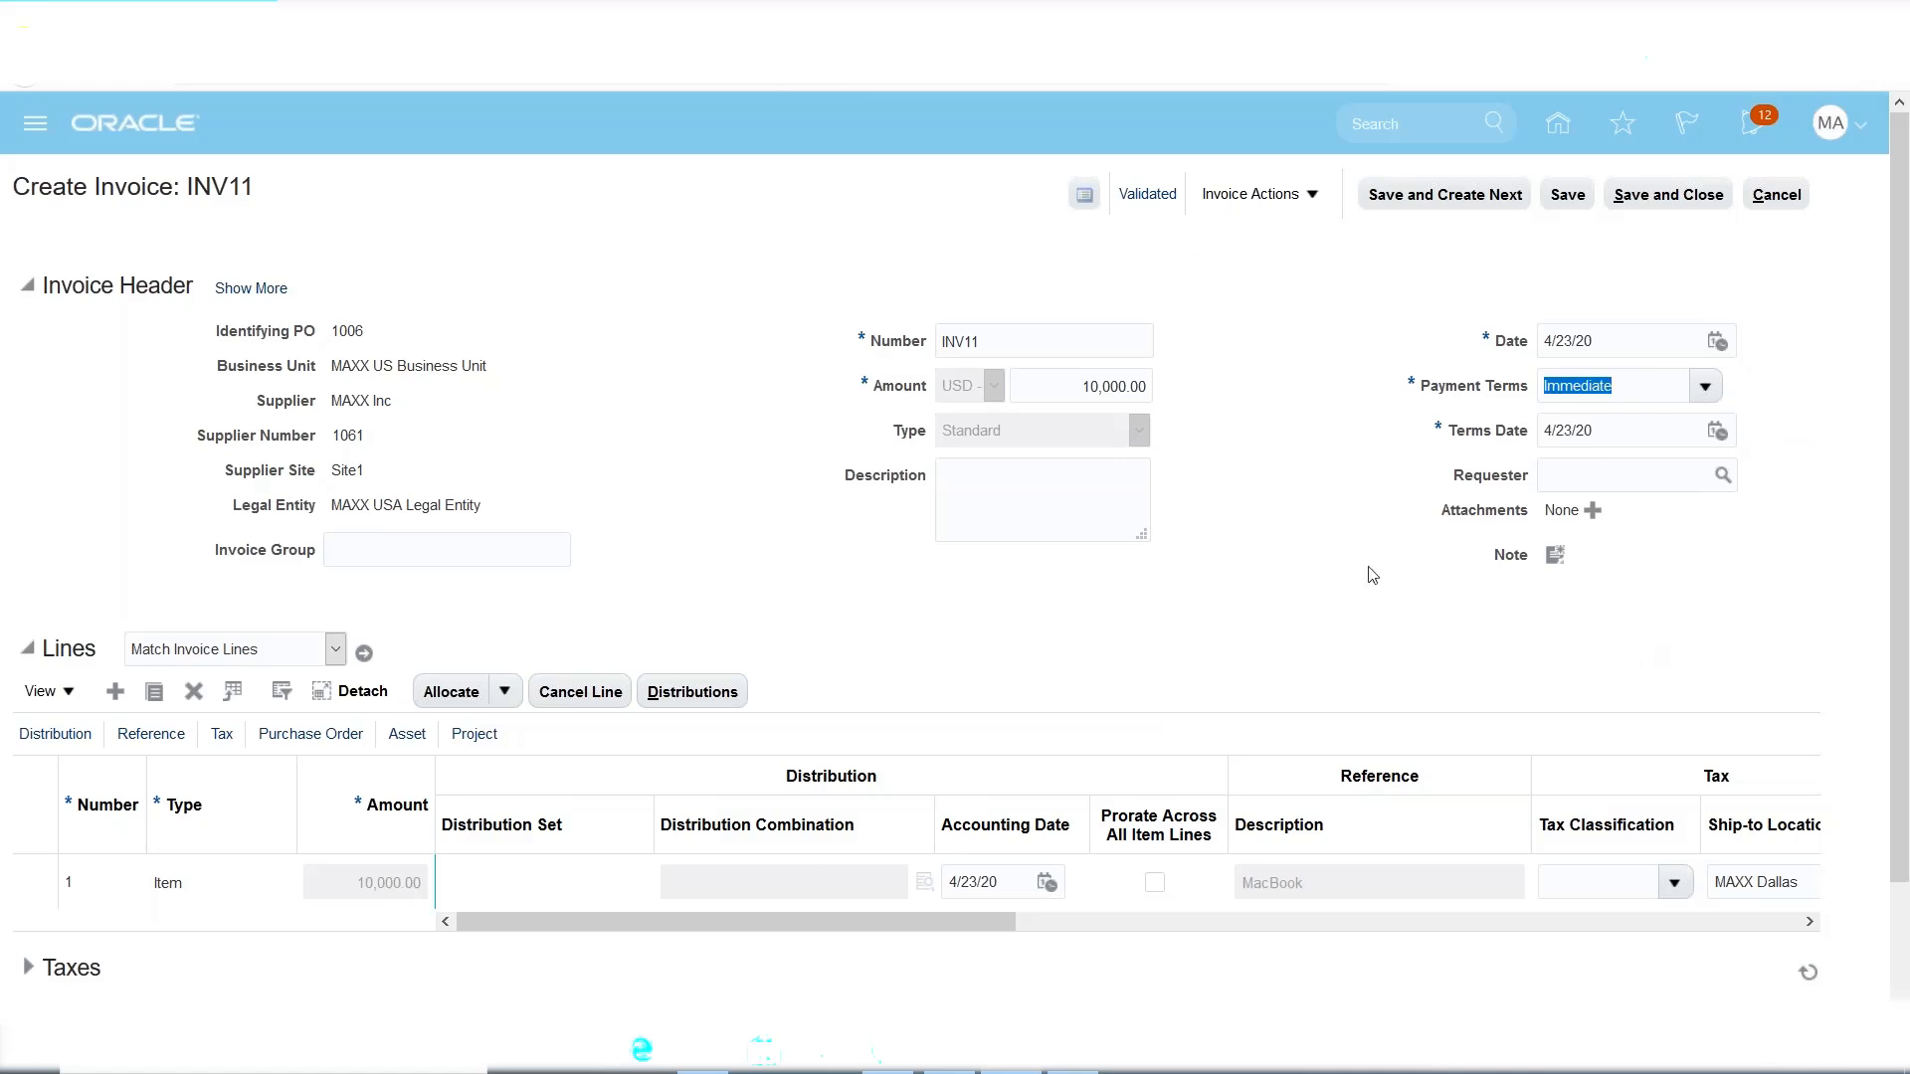
{"action": "left_click", "coordinate": [1149, 194]}
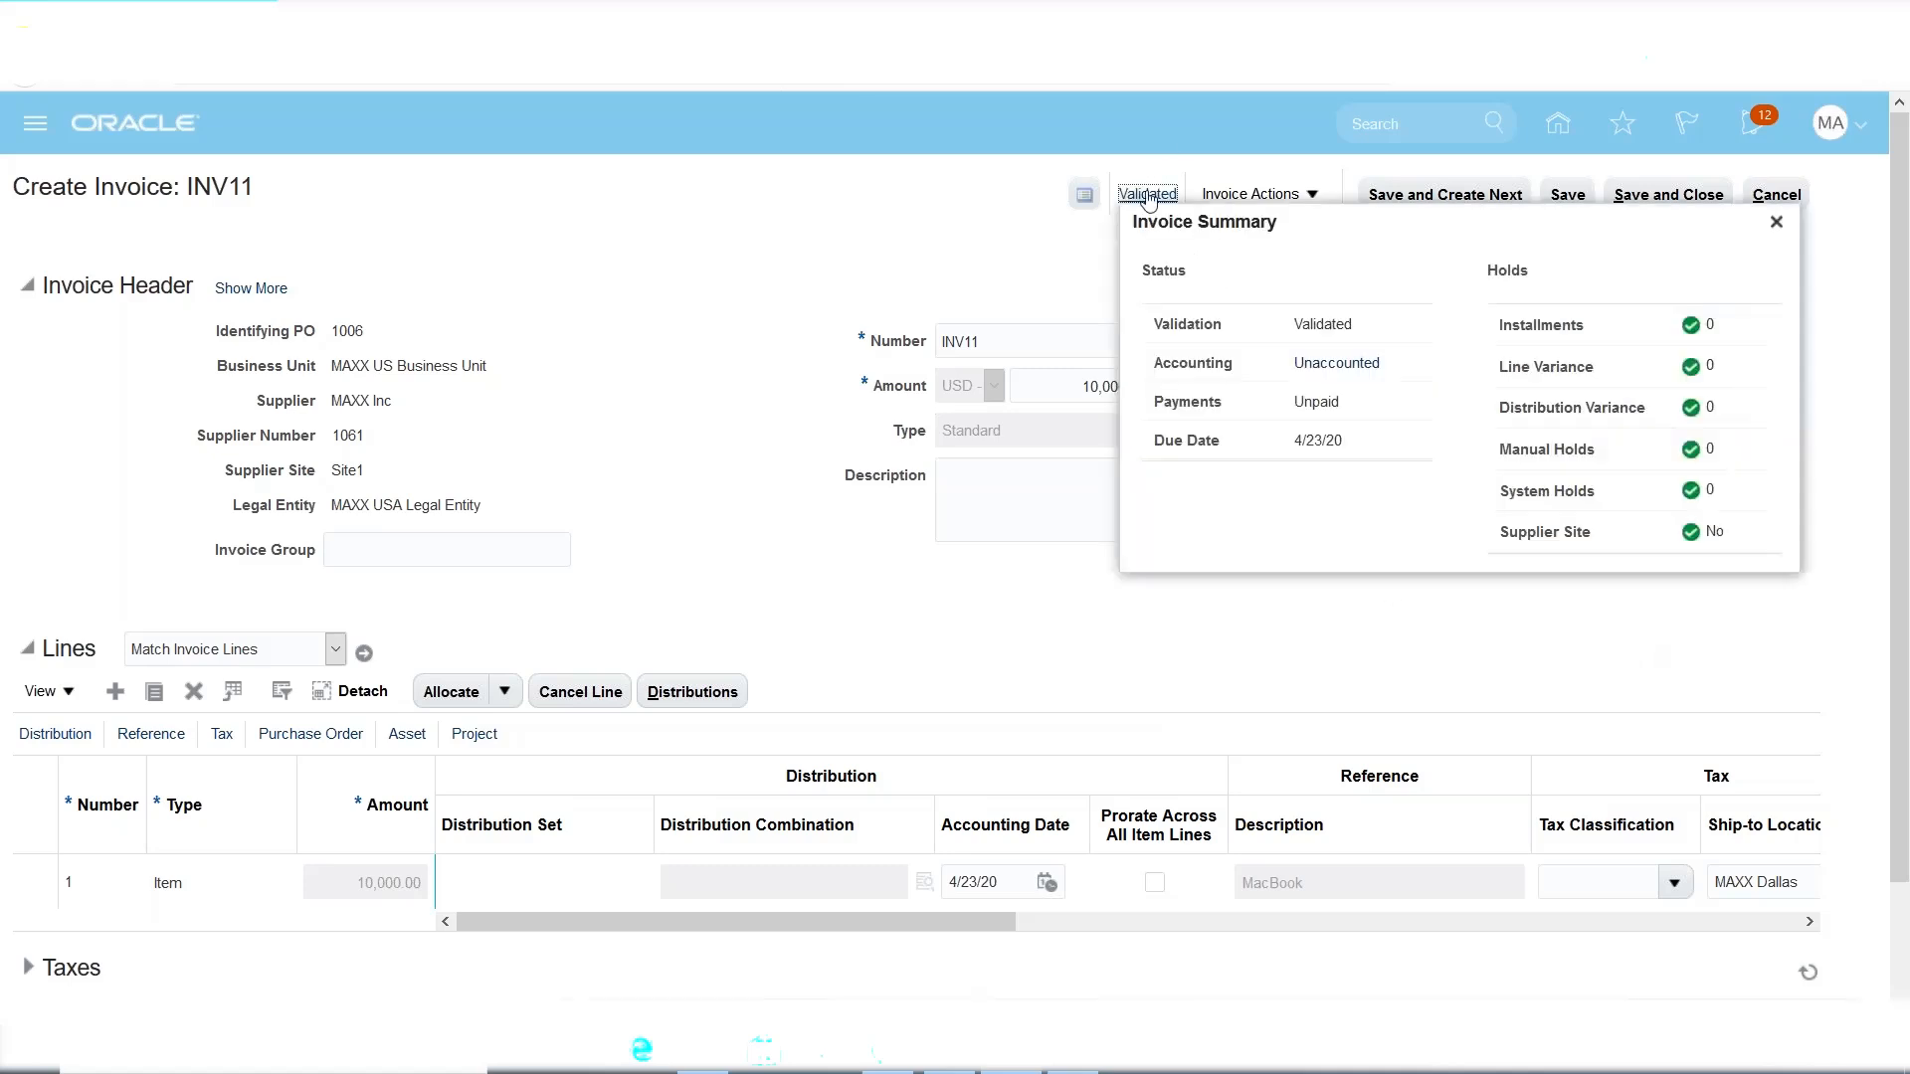
{"action": "triple_click", "coordinate": [1310, 442]}
{"action": "left_click", "coordinate": [1223, 567]}
{"action": "left_click", "coordinate": [1776, 222]}
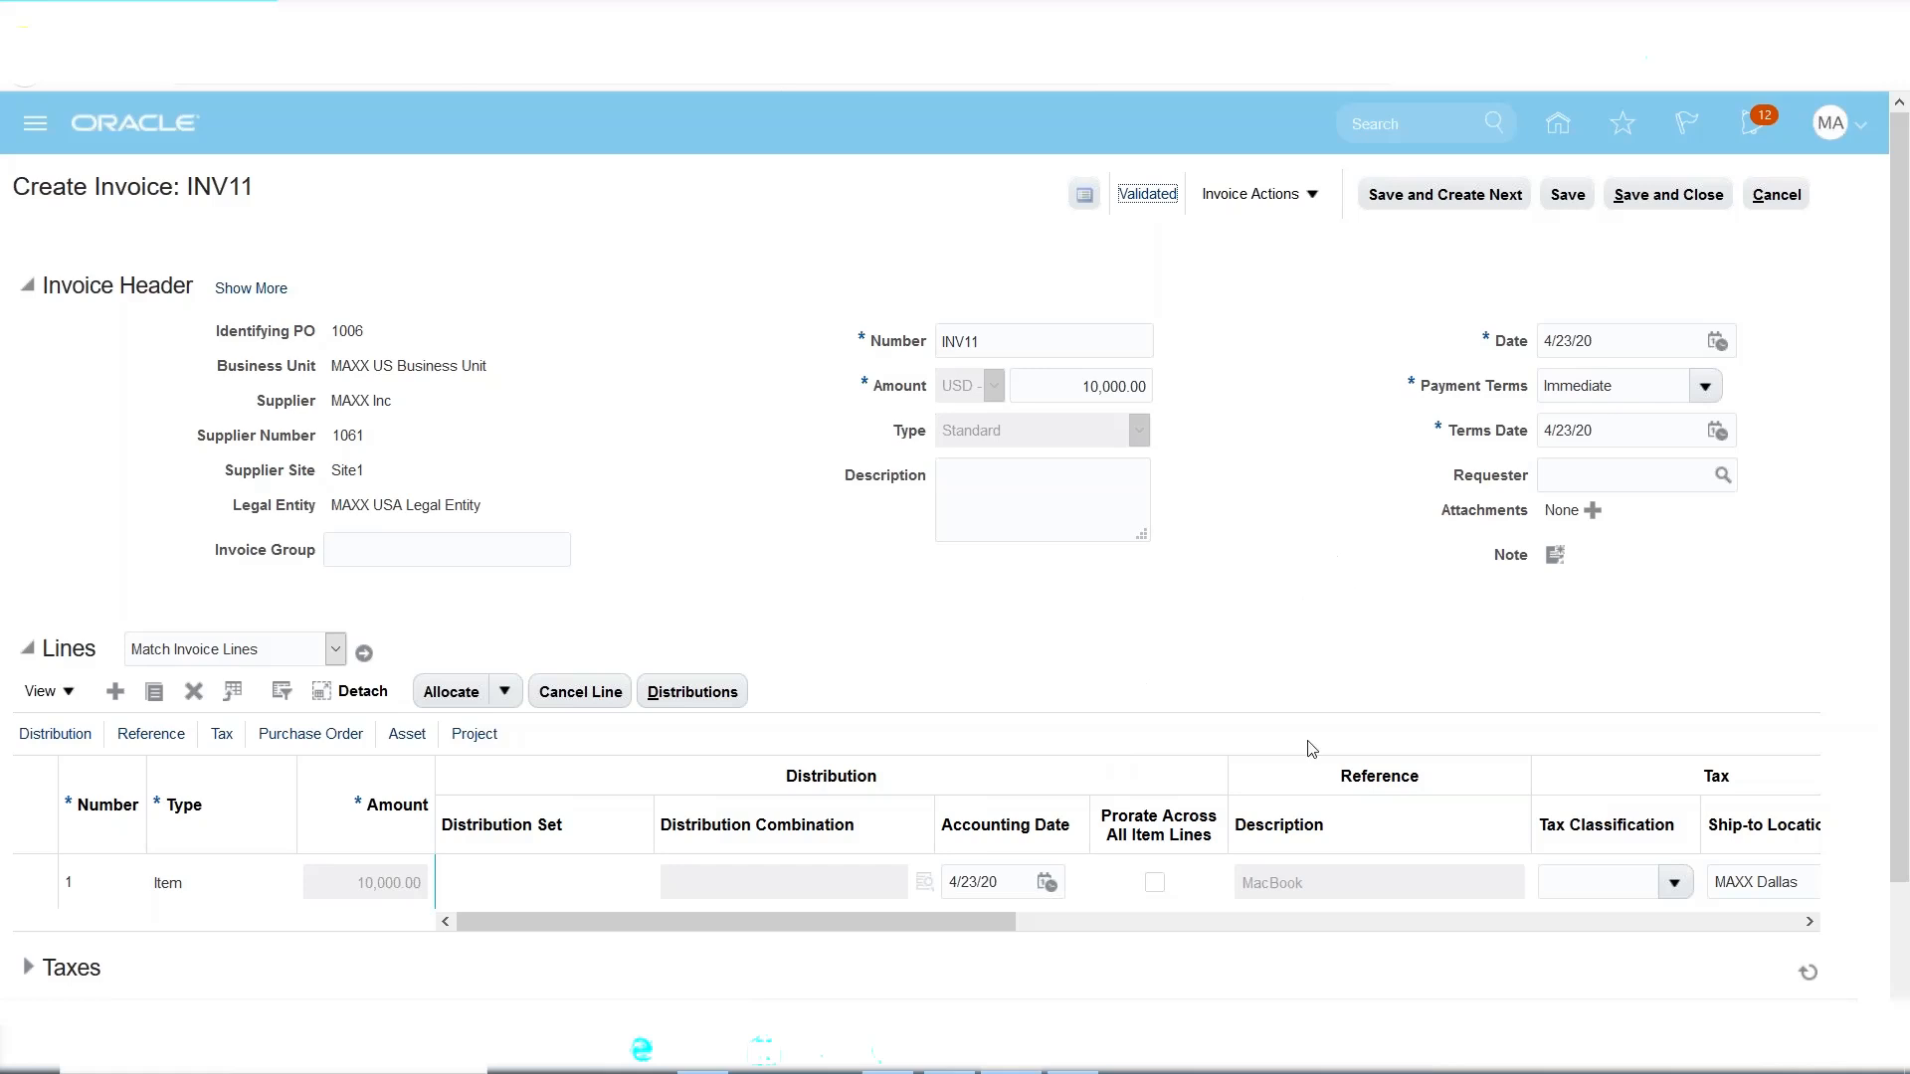
Review the Purchase Returns notes (10 Qty return, -1000 debit memo), then save and close INV11.
{"action": "left_click", "coordinate": [1072, 1052]}
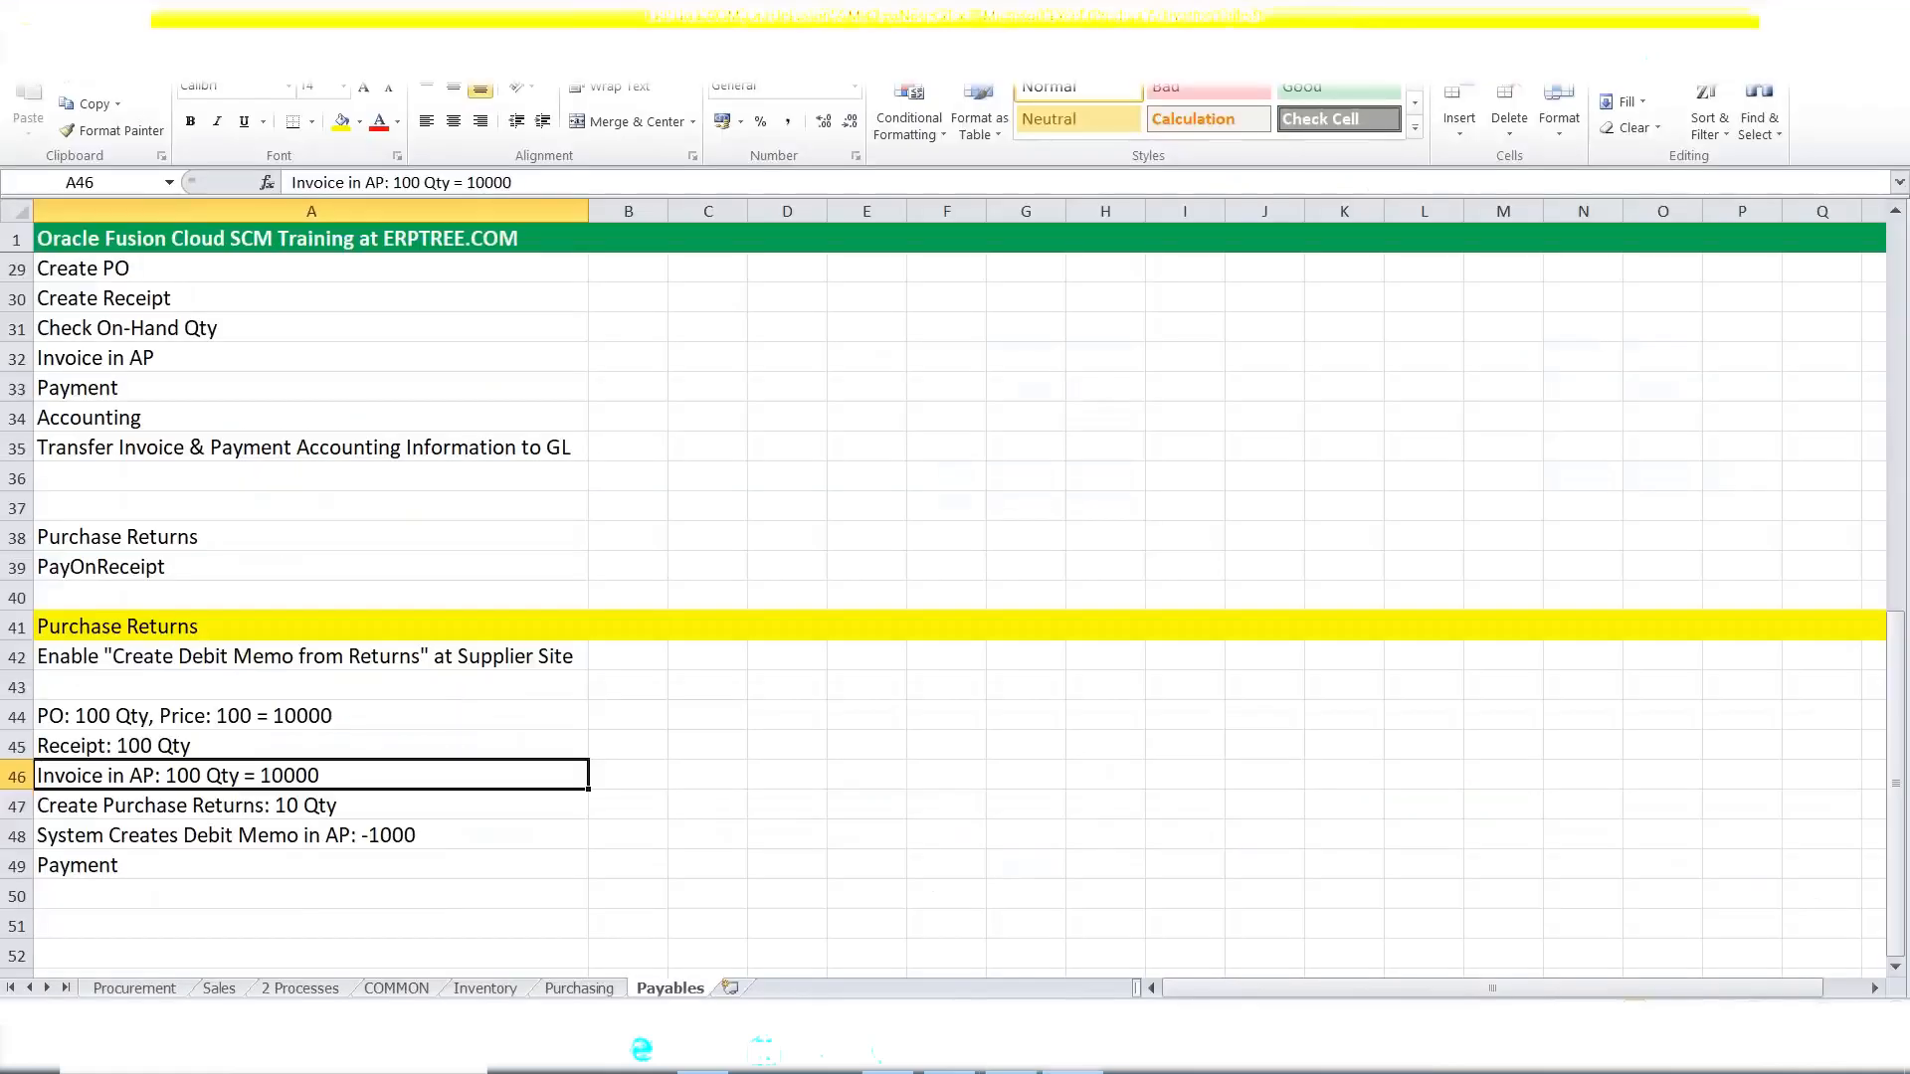
{"action": "left_click", "coordinate": [344, 806]}
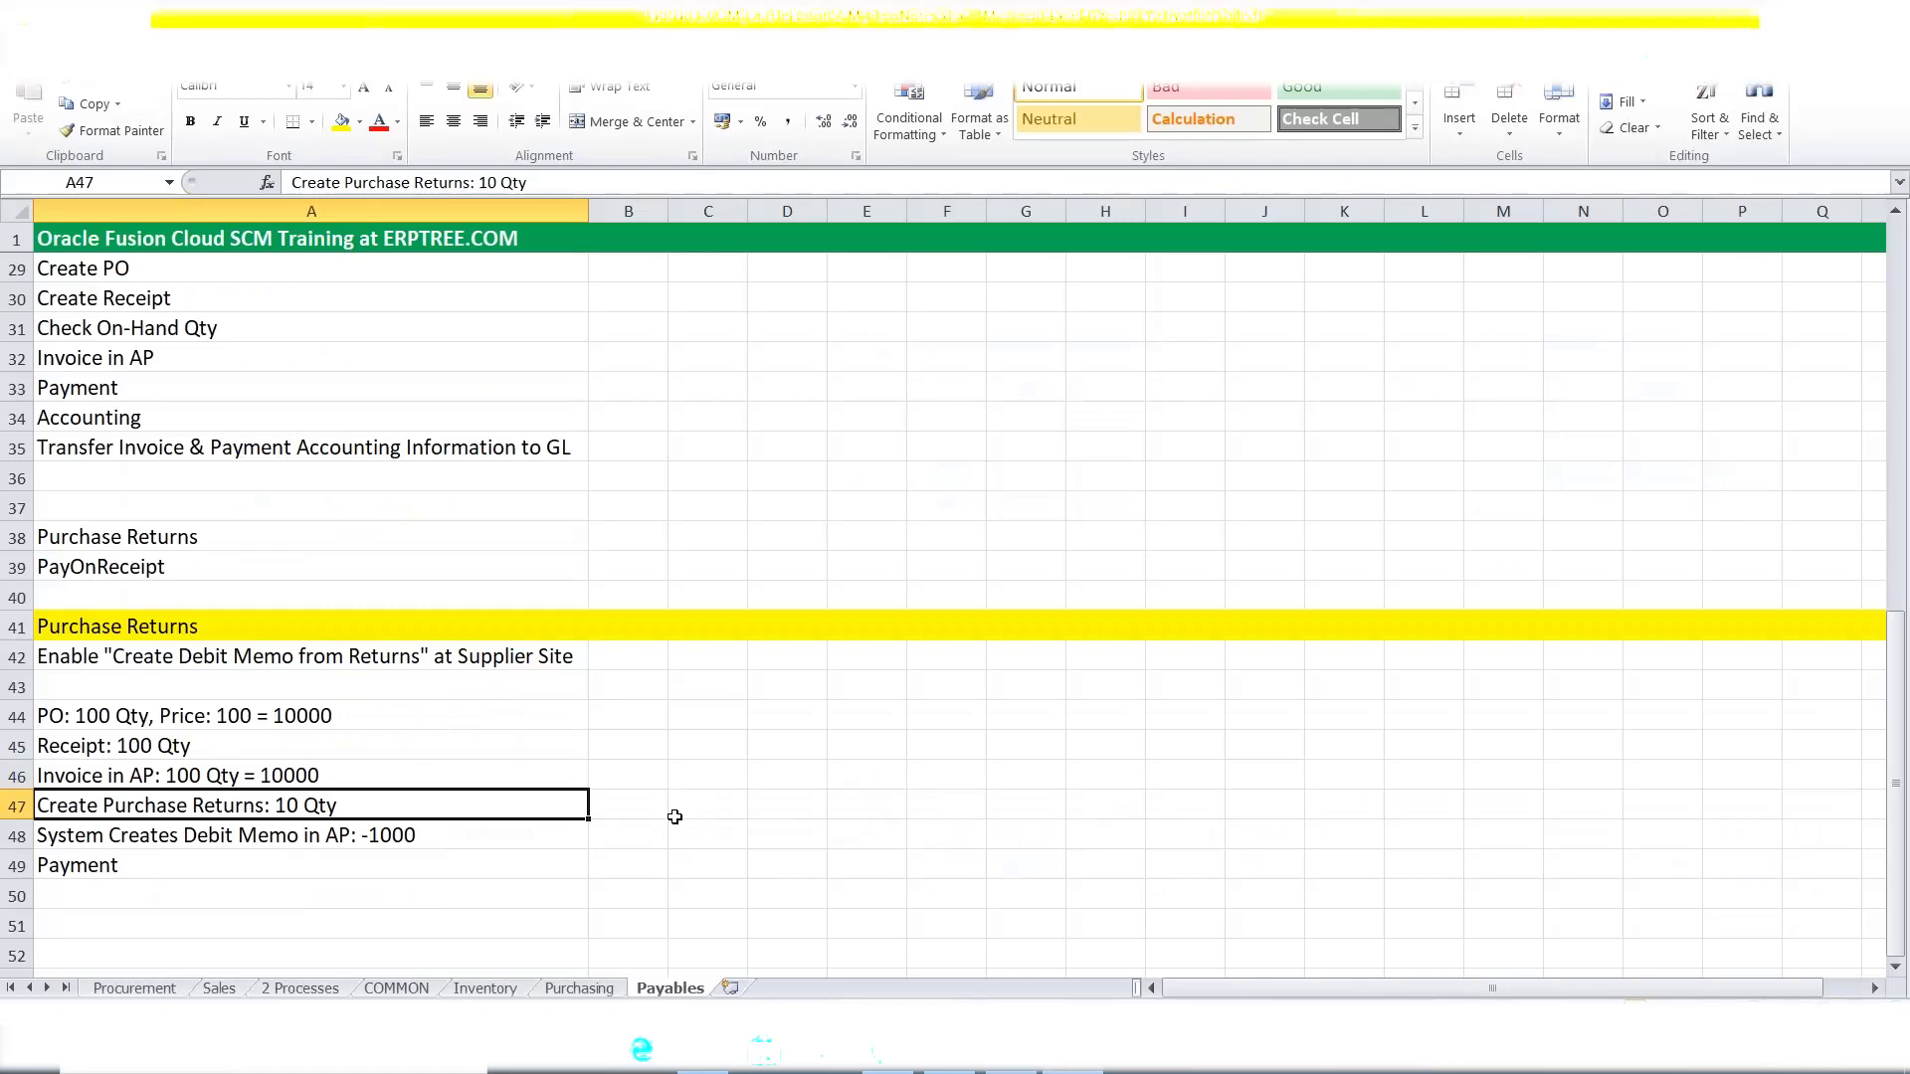
{"action": "left_click", "coordinate": [318, 653]}
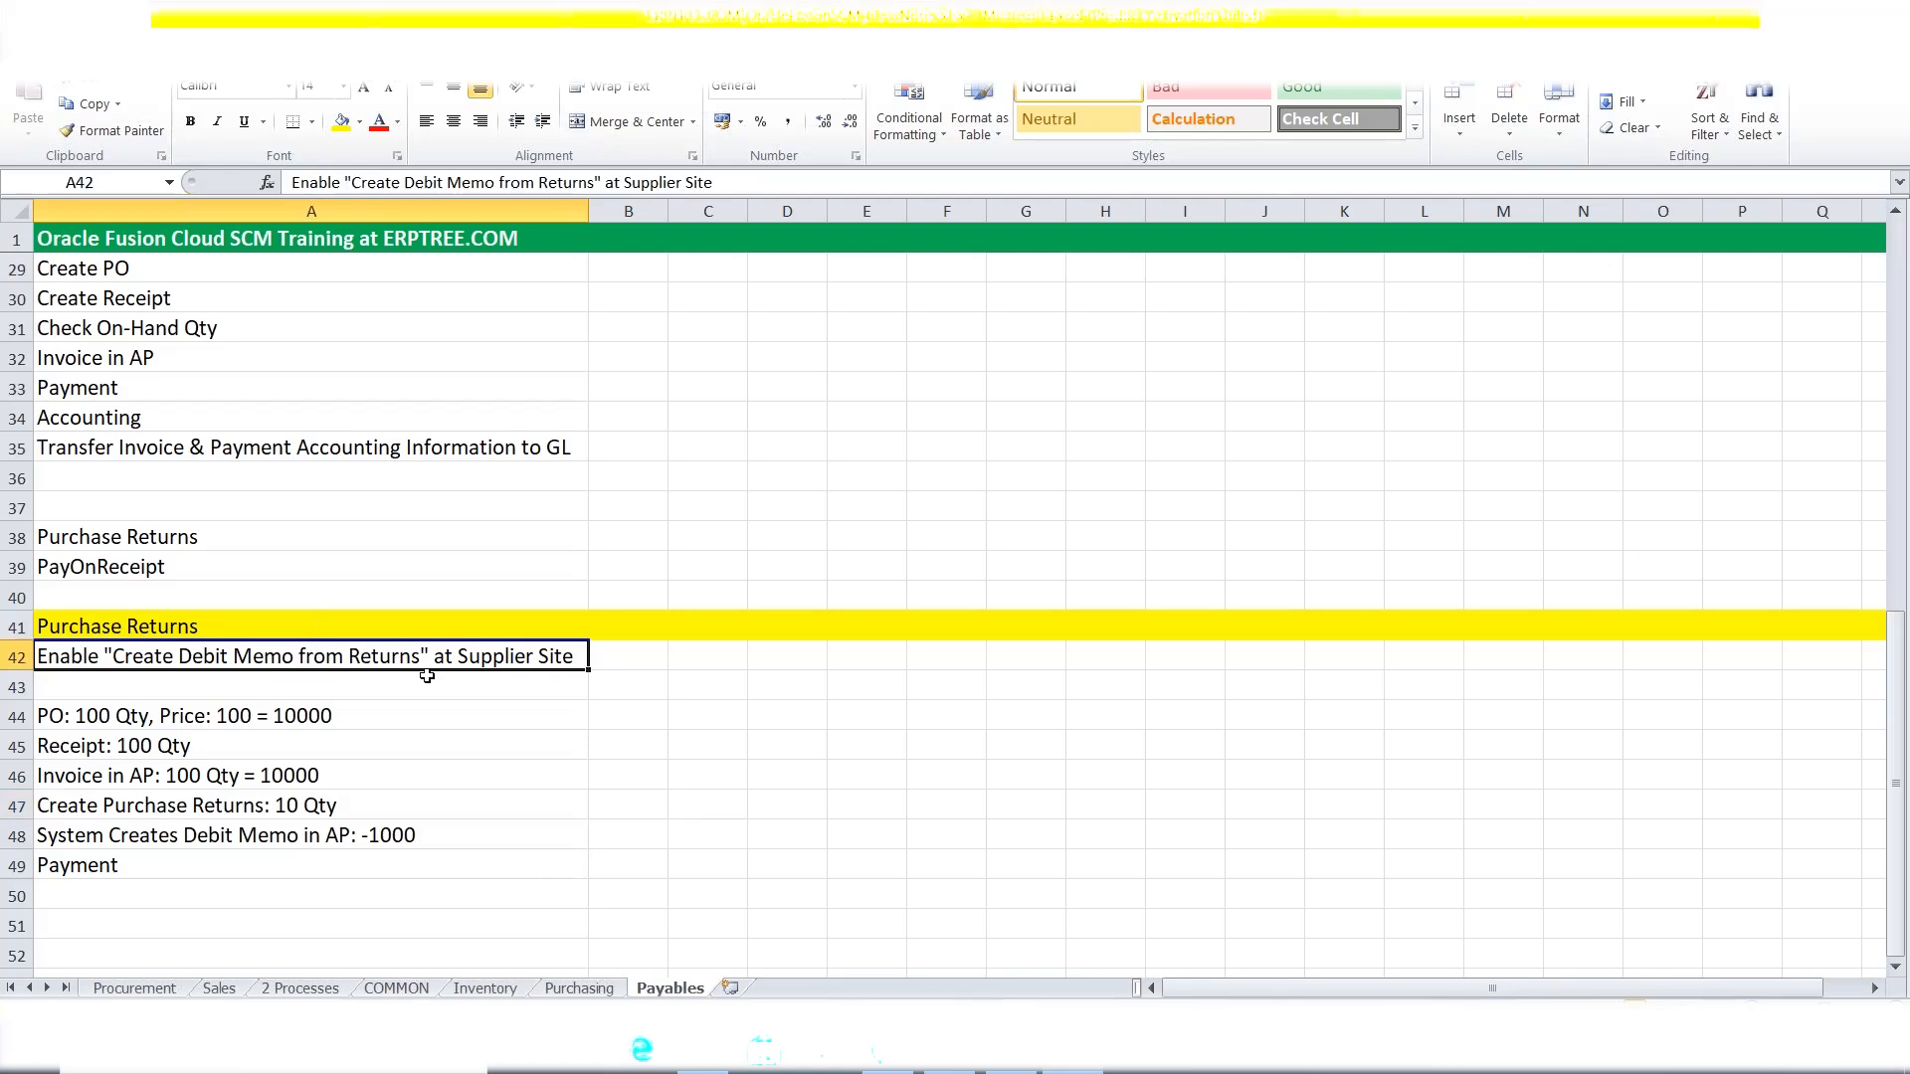
{"action": "left_click", "coordinate": [229, 809]}
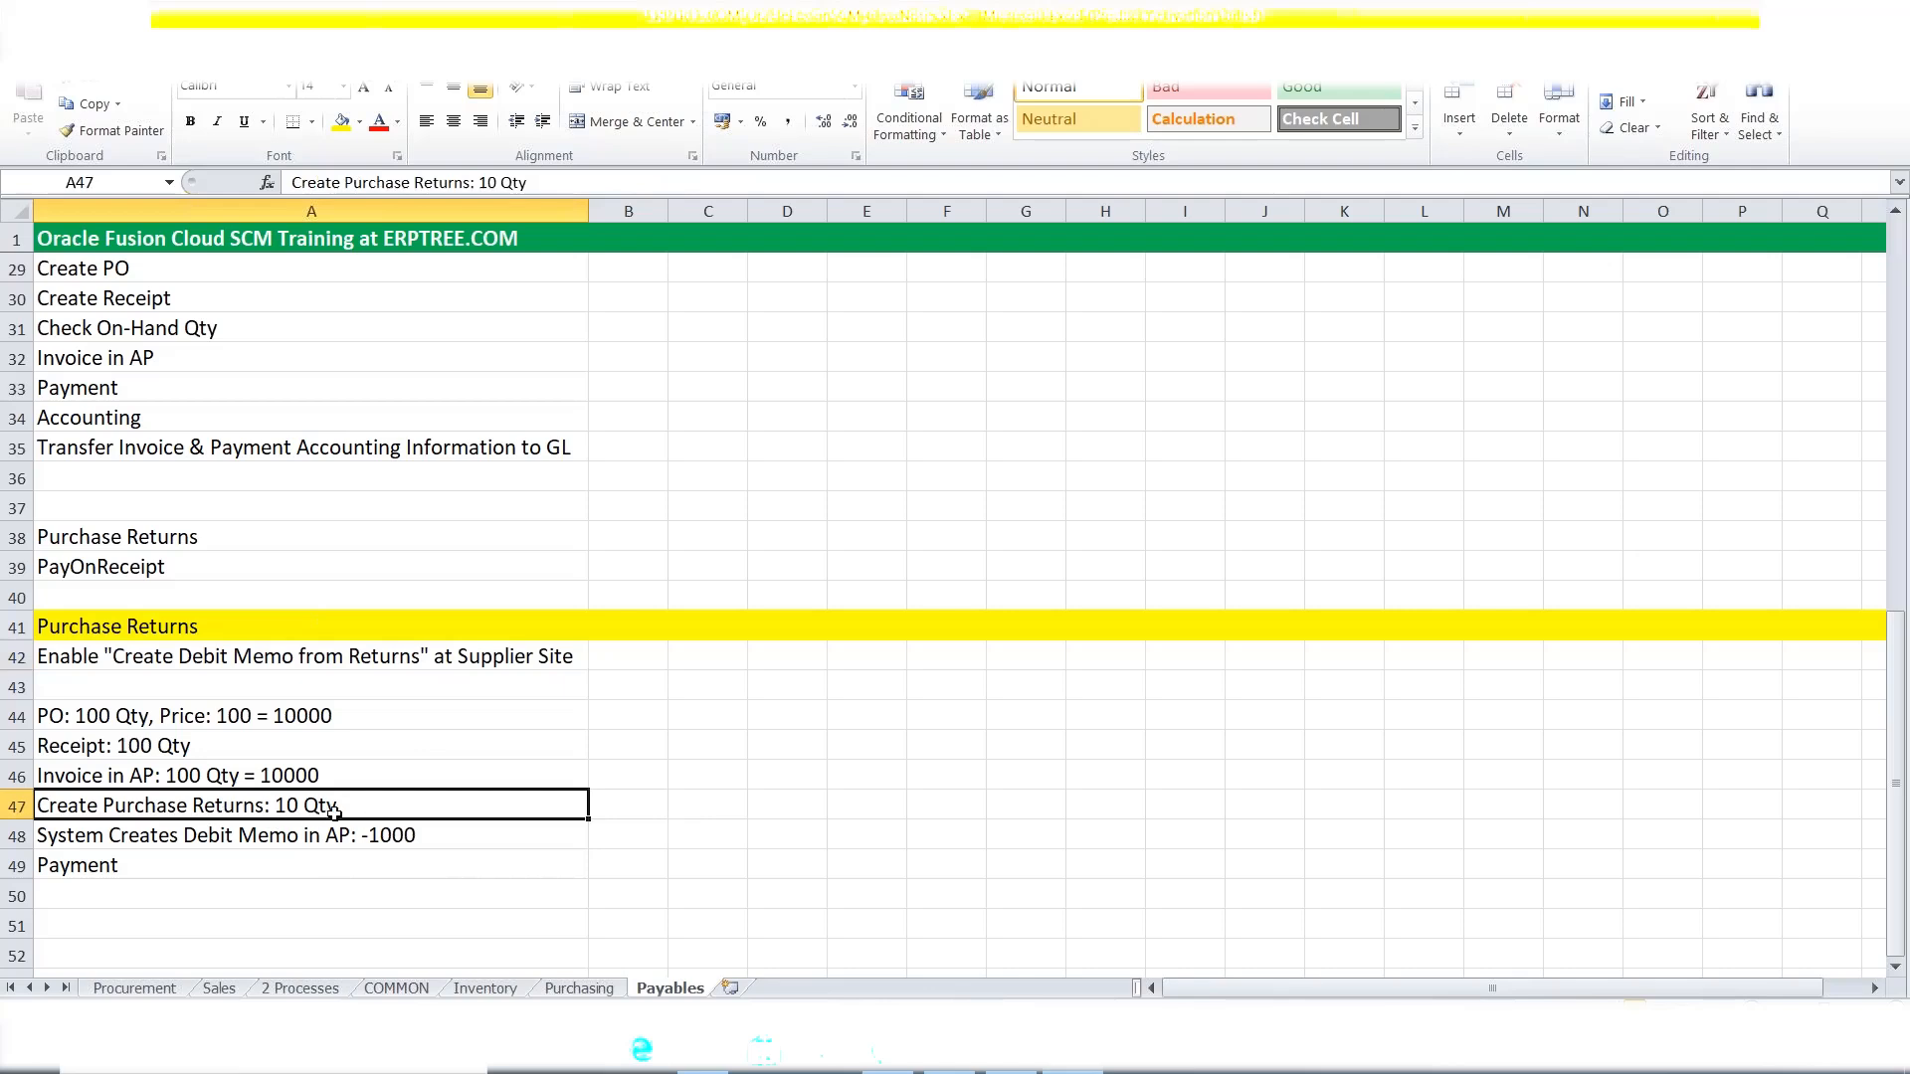
{"action": "left_click", "coordinate": [271, 836]}
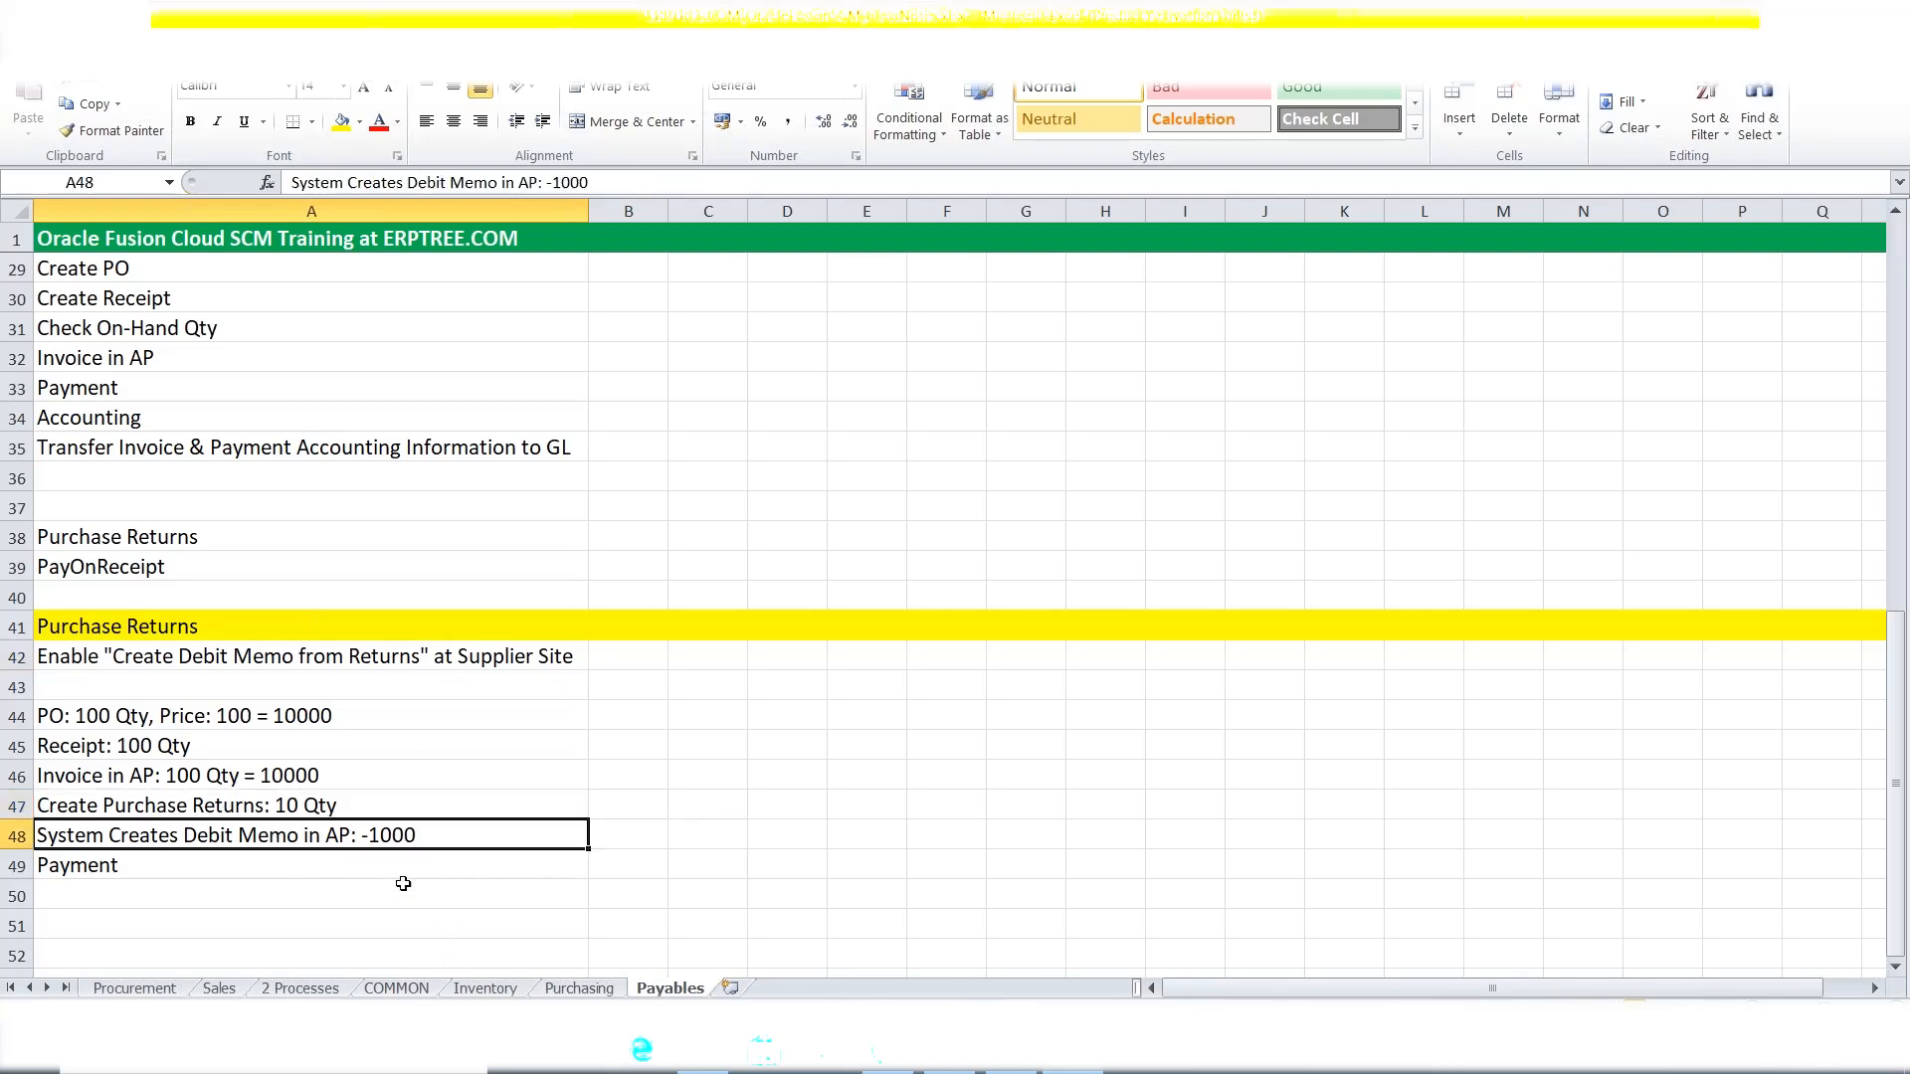
{"action": "left_click", "coordinate": [225, 778]}
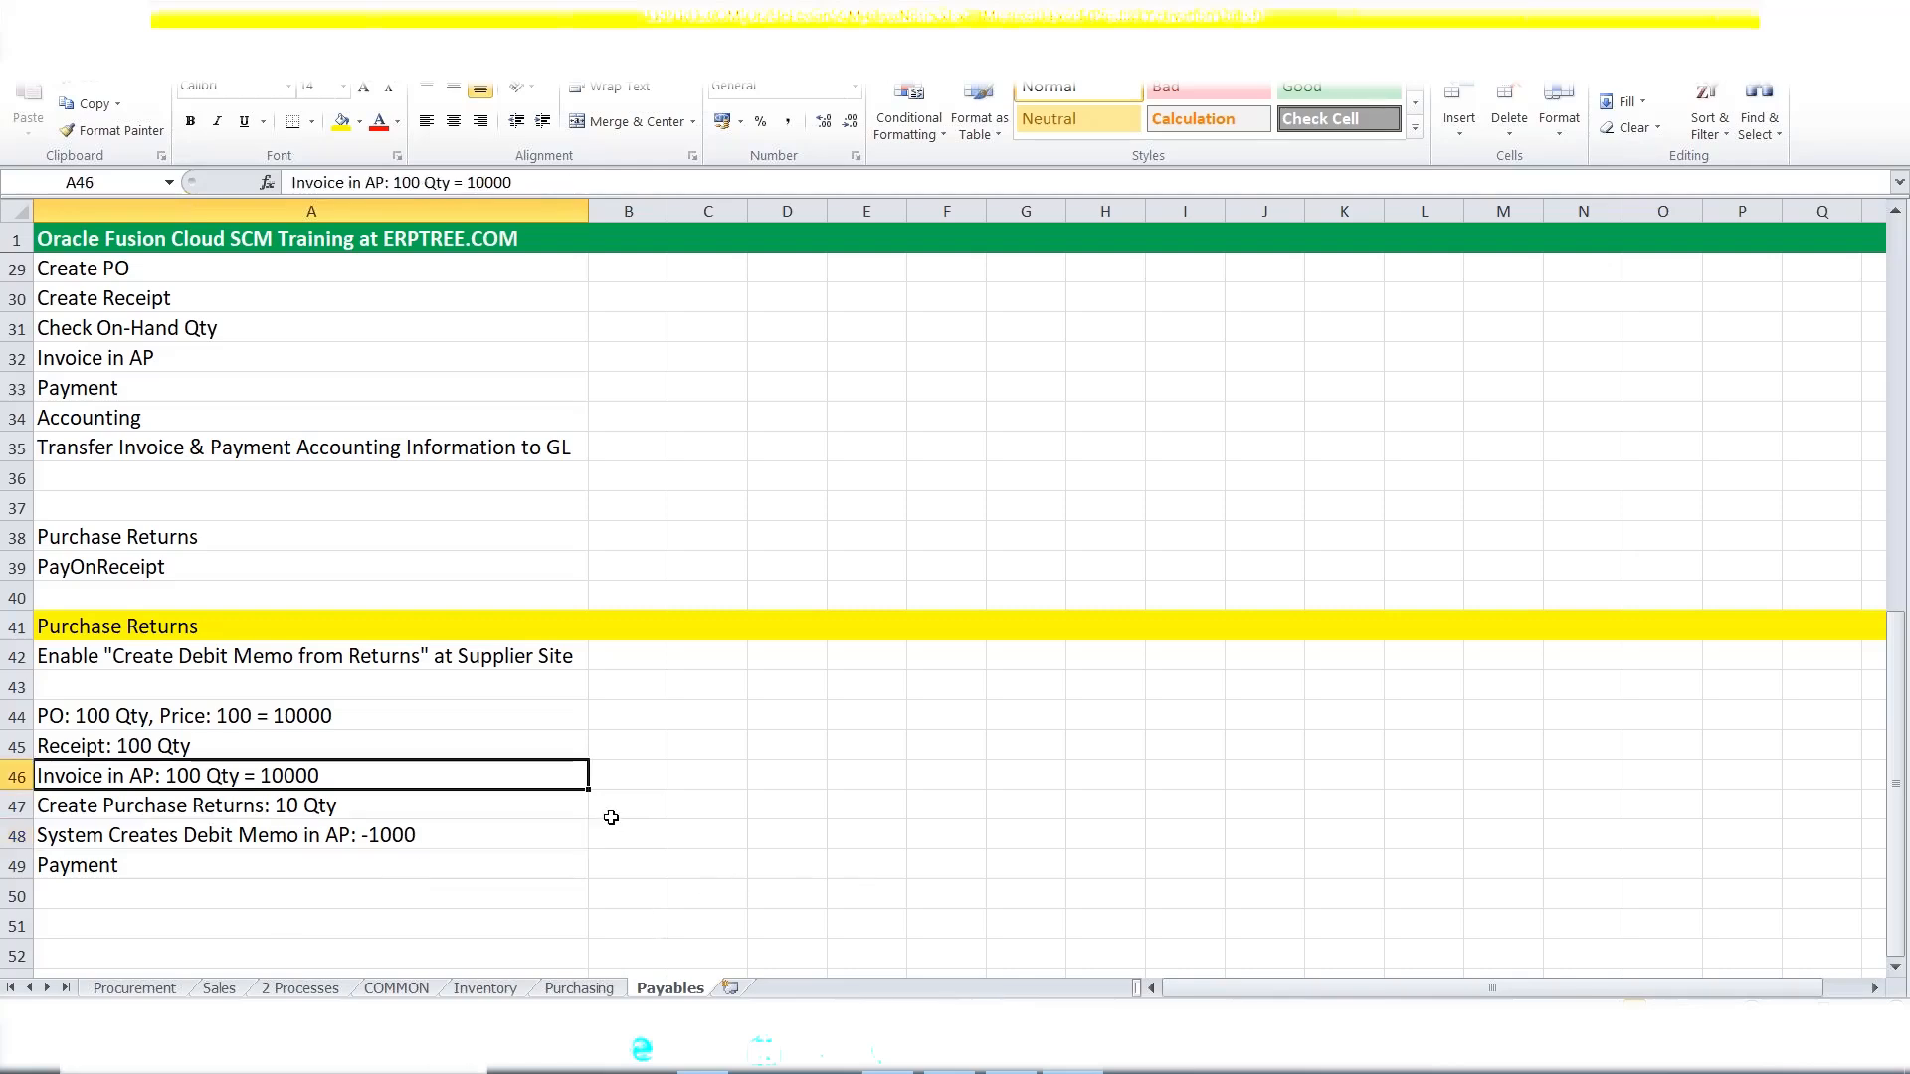
{"action": "left_click", "coordinate": [227, 806]}
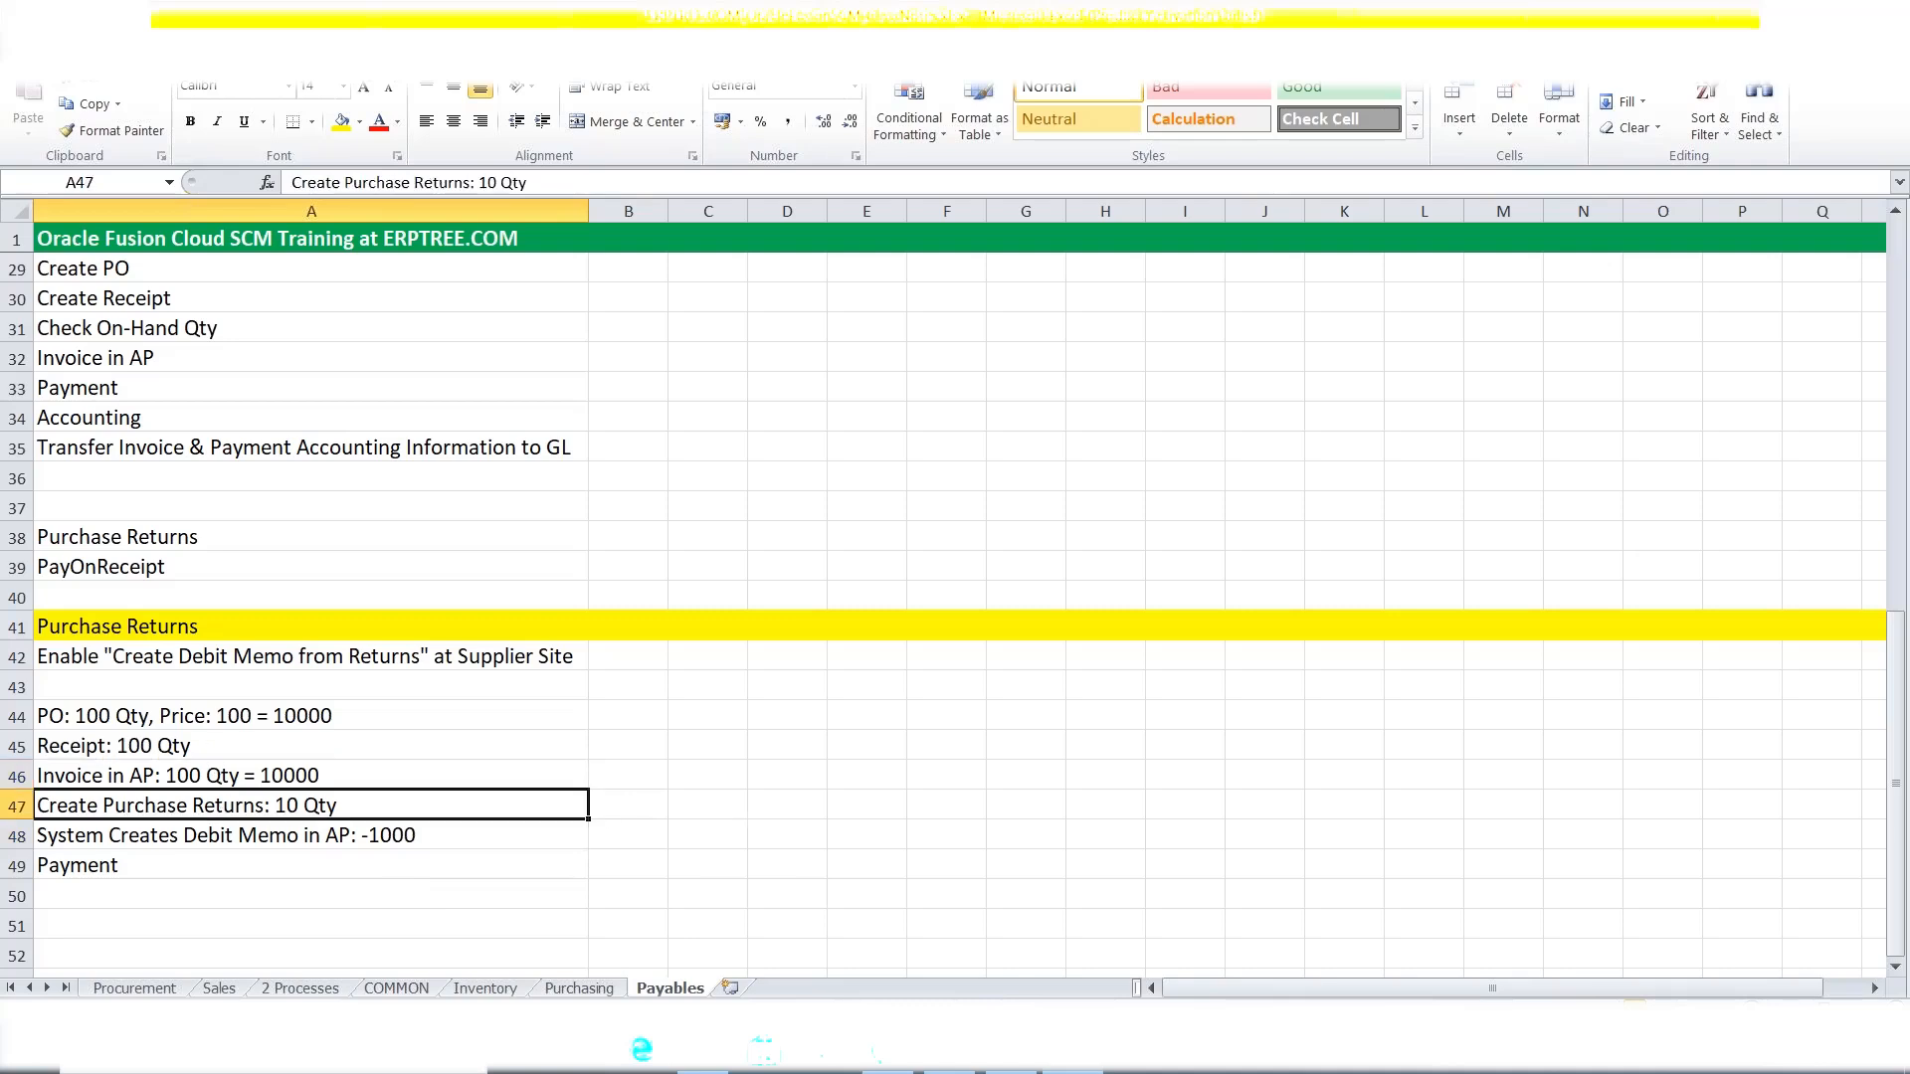
{"action": "left_click", "coordinate": [1012, 1053]}
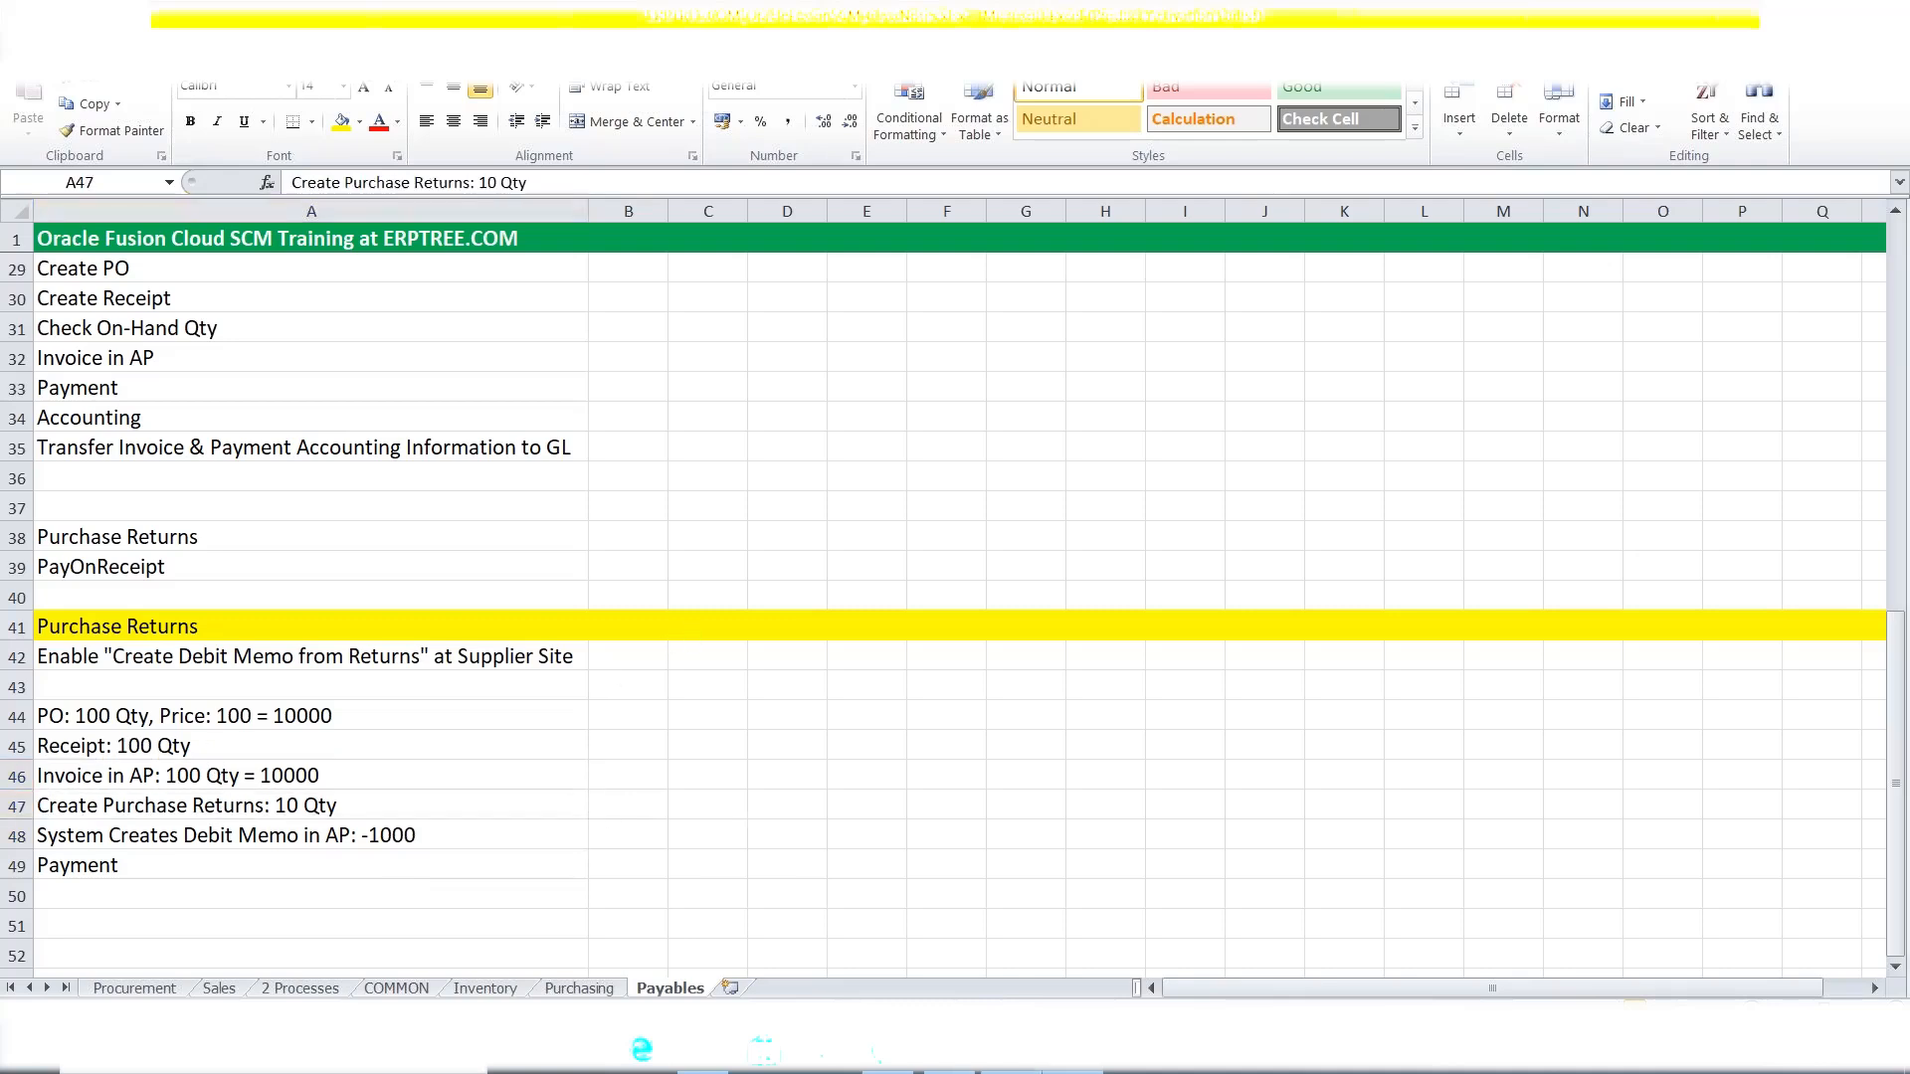
{"action": "left_click", "coordinate": [1639, 199]}
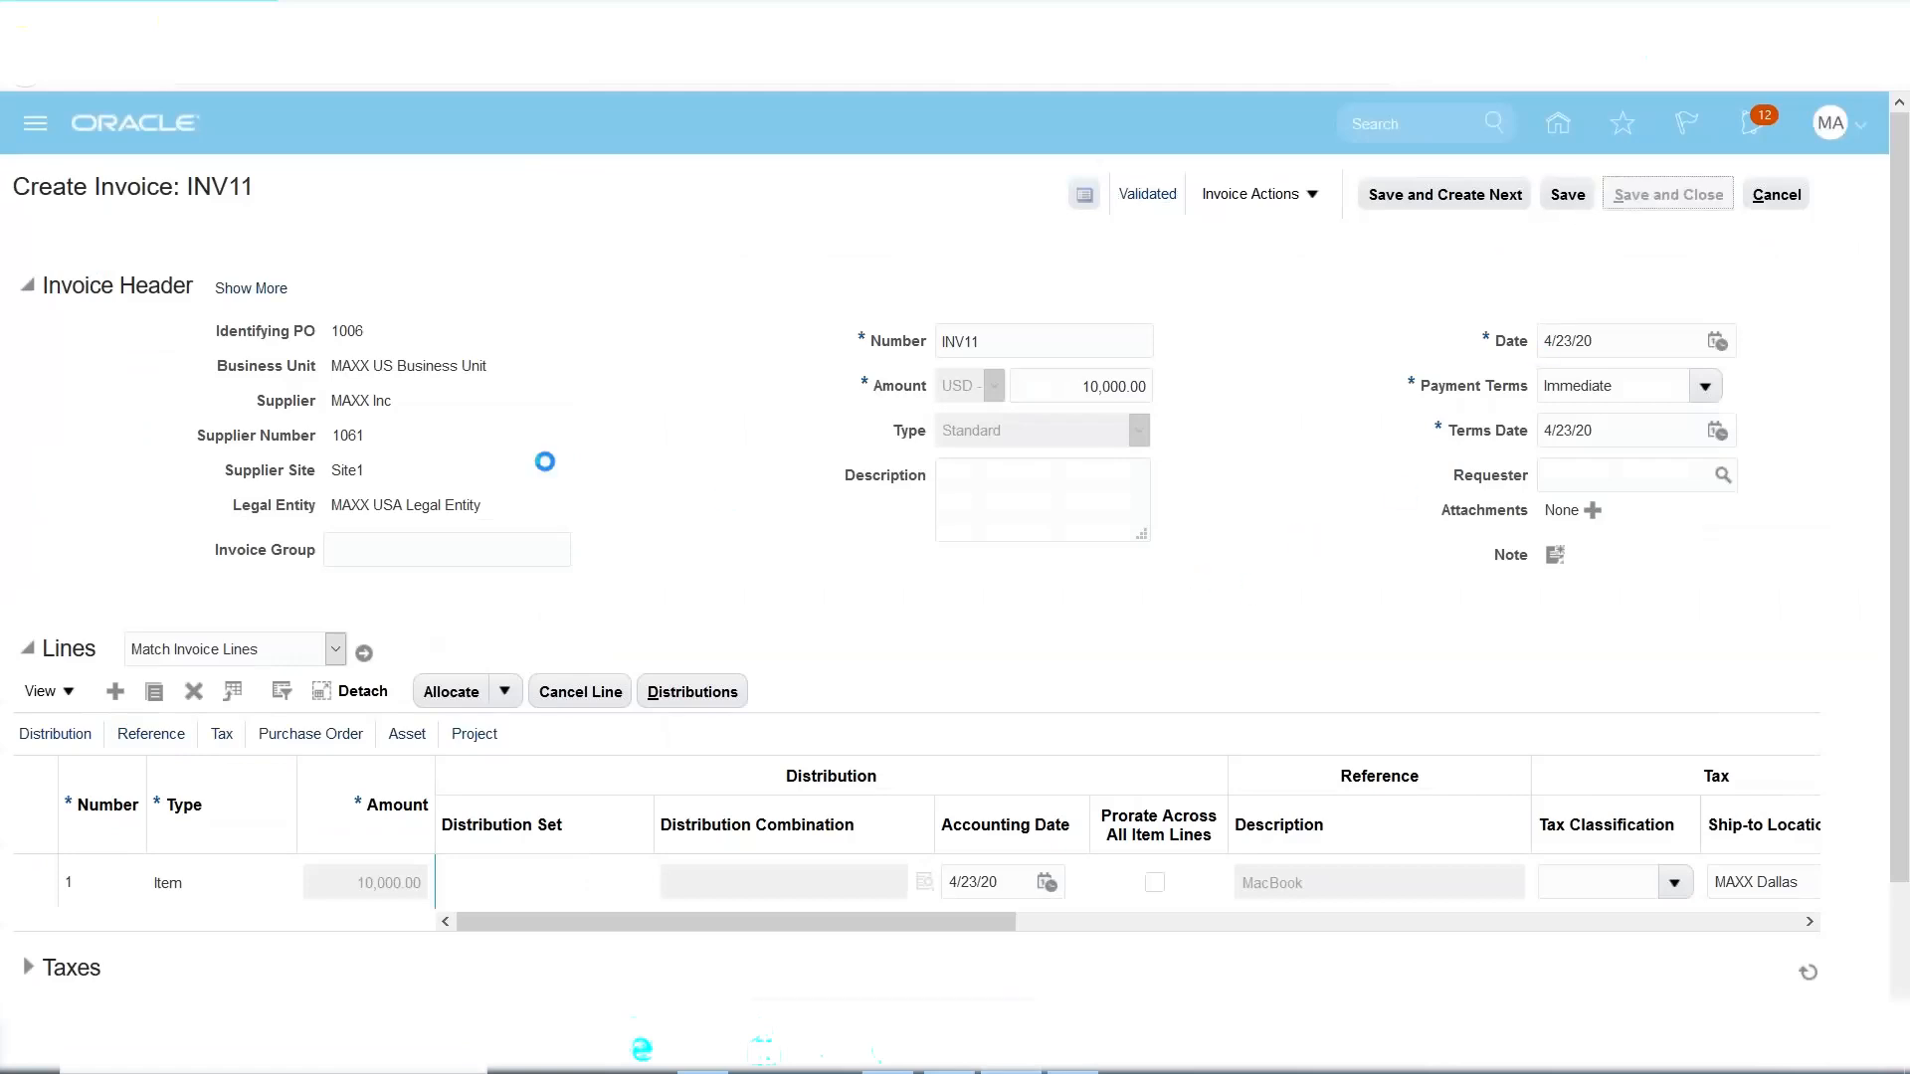
Go to Inventory Management and open the Return Receipts task from the receipt tasks.
{"action": "left_click", "coordinate": [31, 133]}
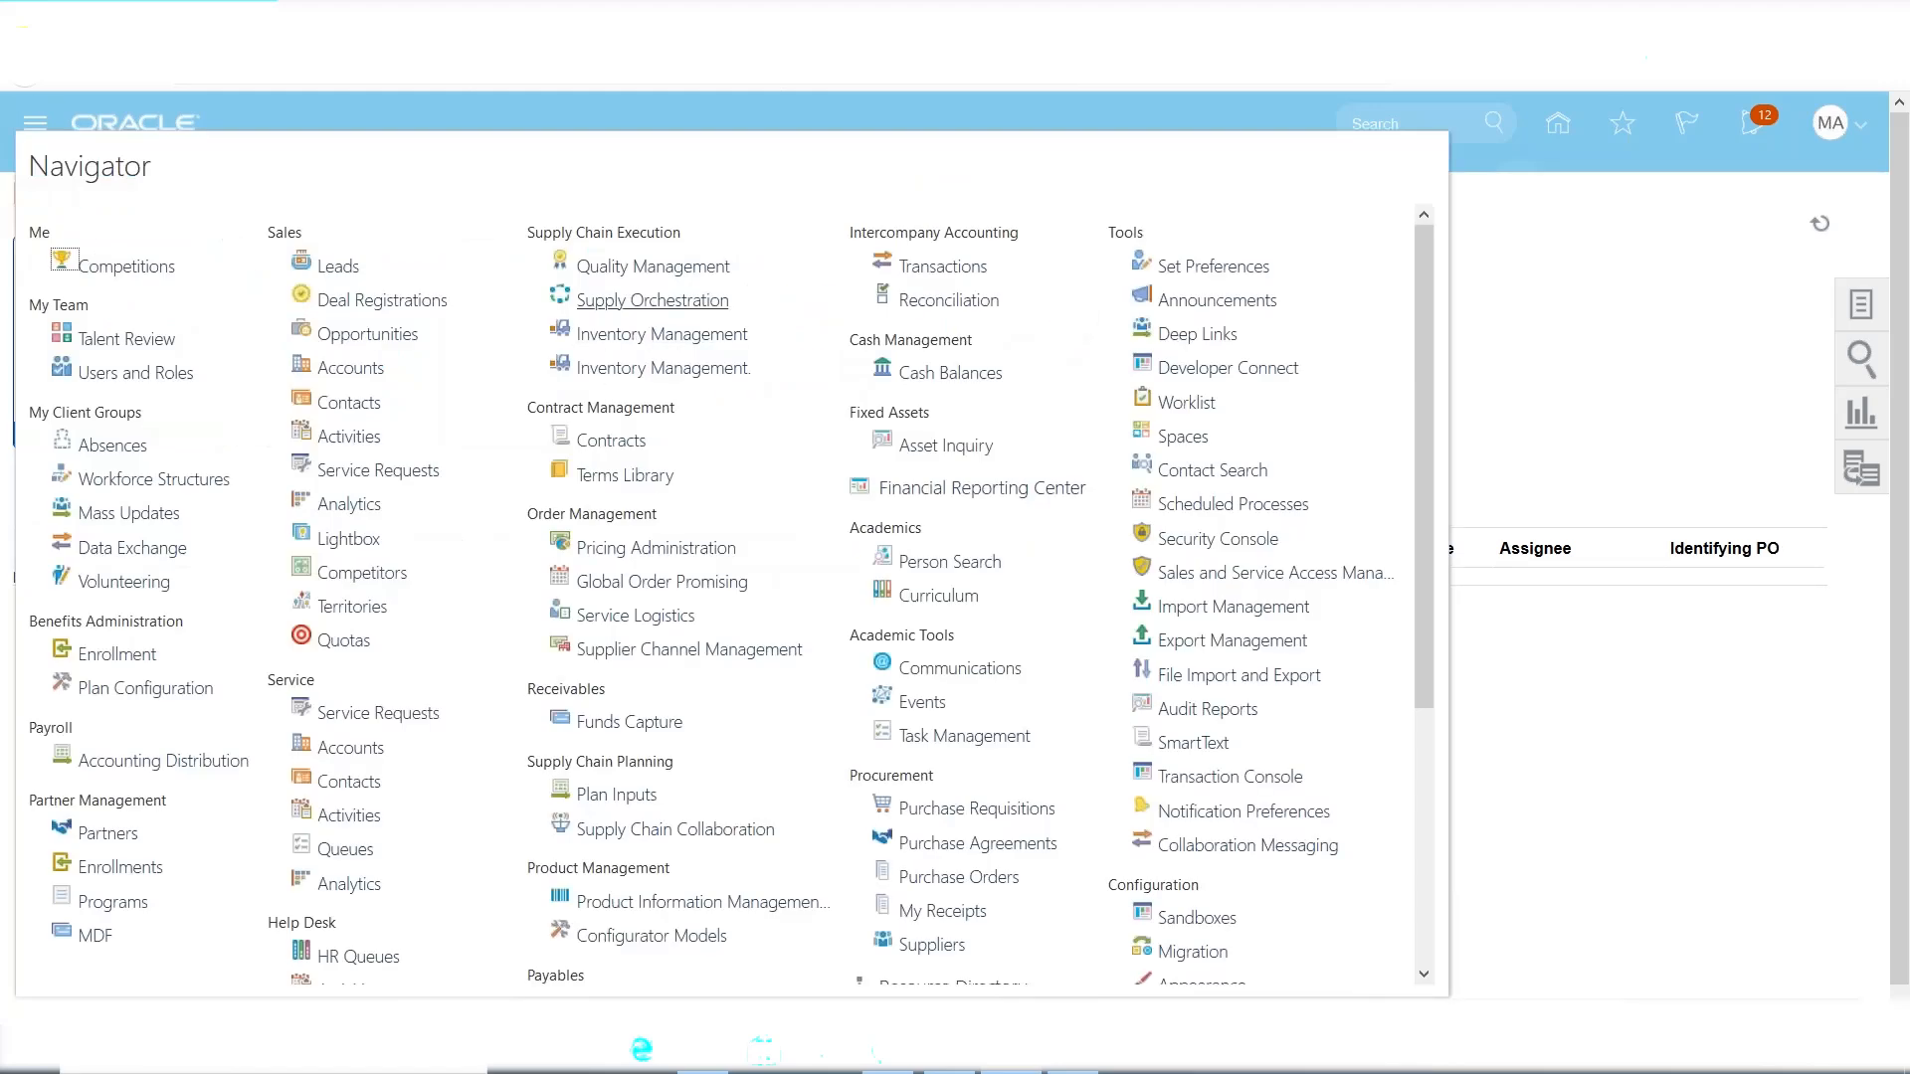
{"action": "left_click", "coordinate": [661, 334]}
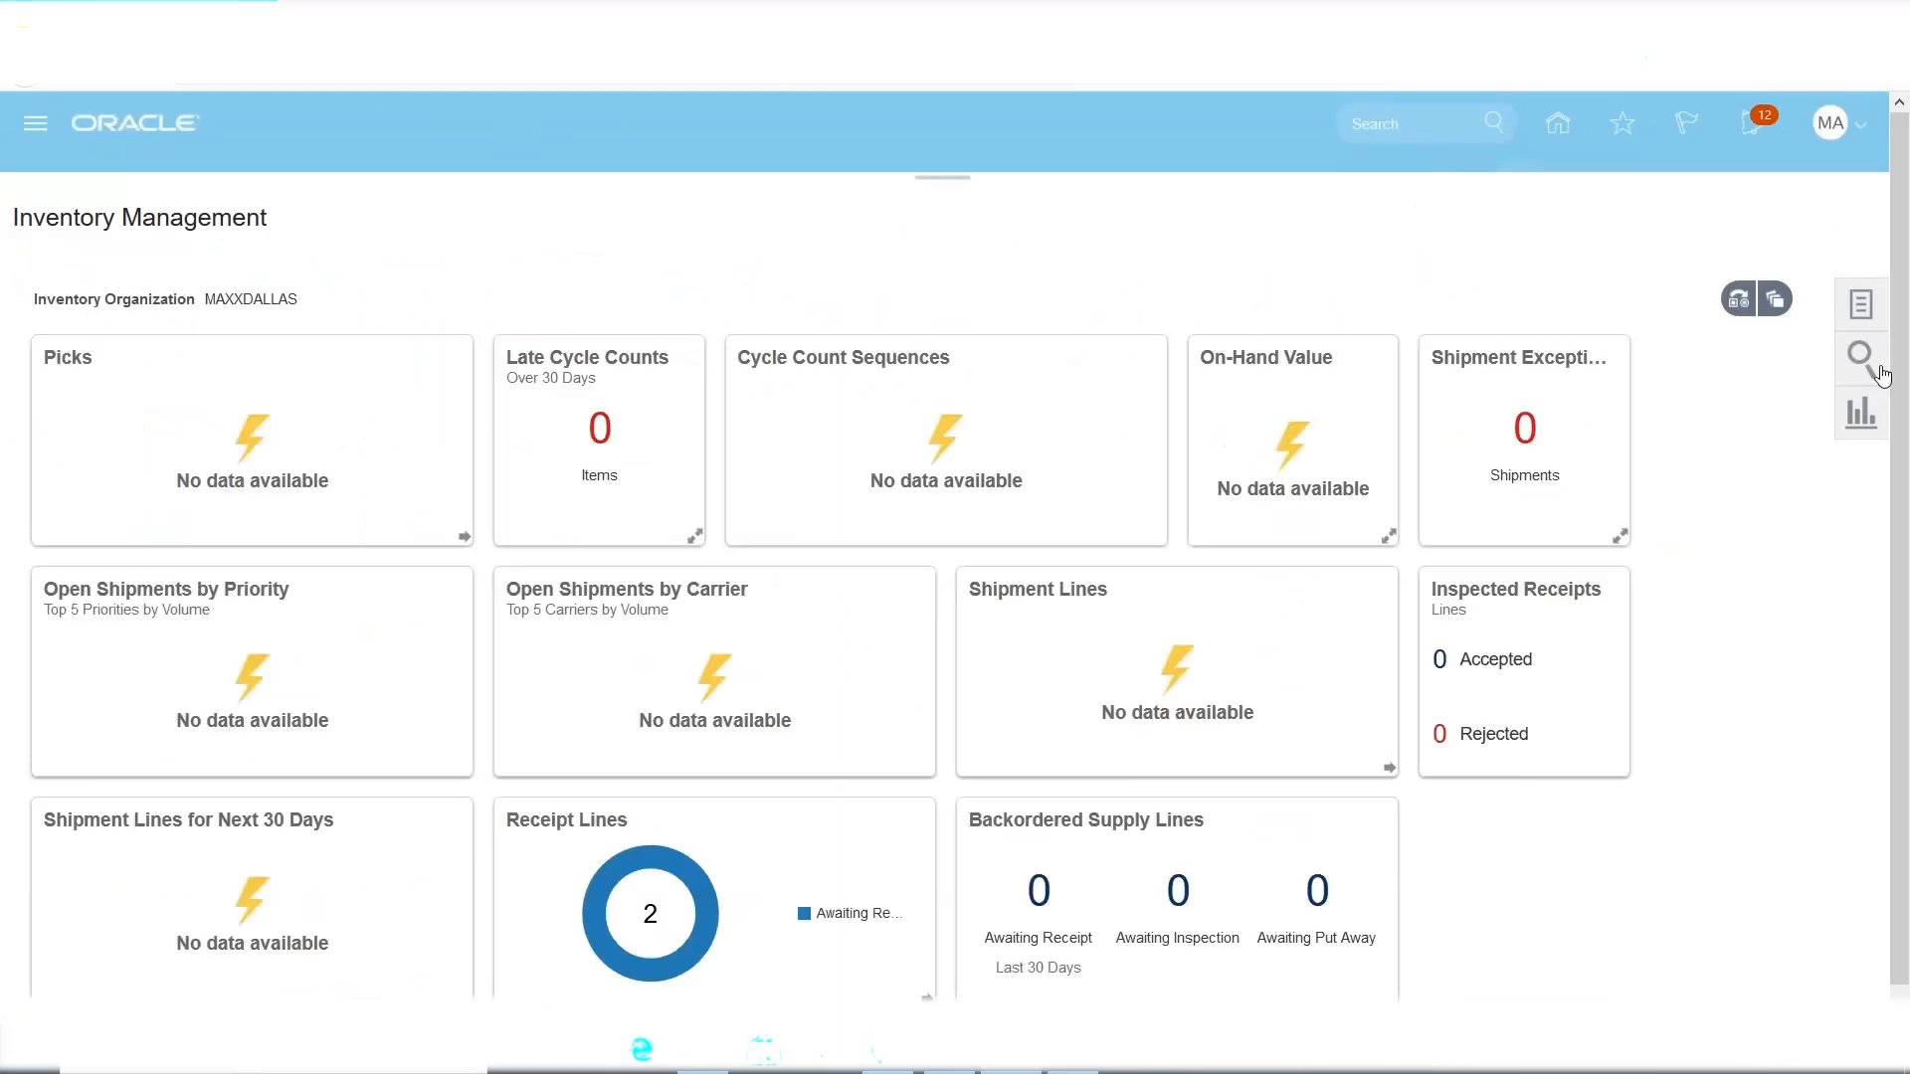
{"action": "left_click", "coordinate": [1862, 304]}
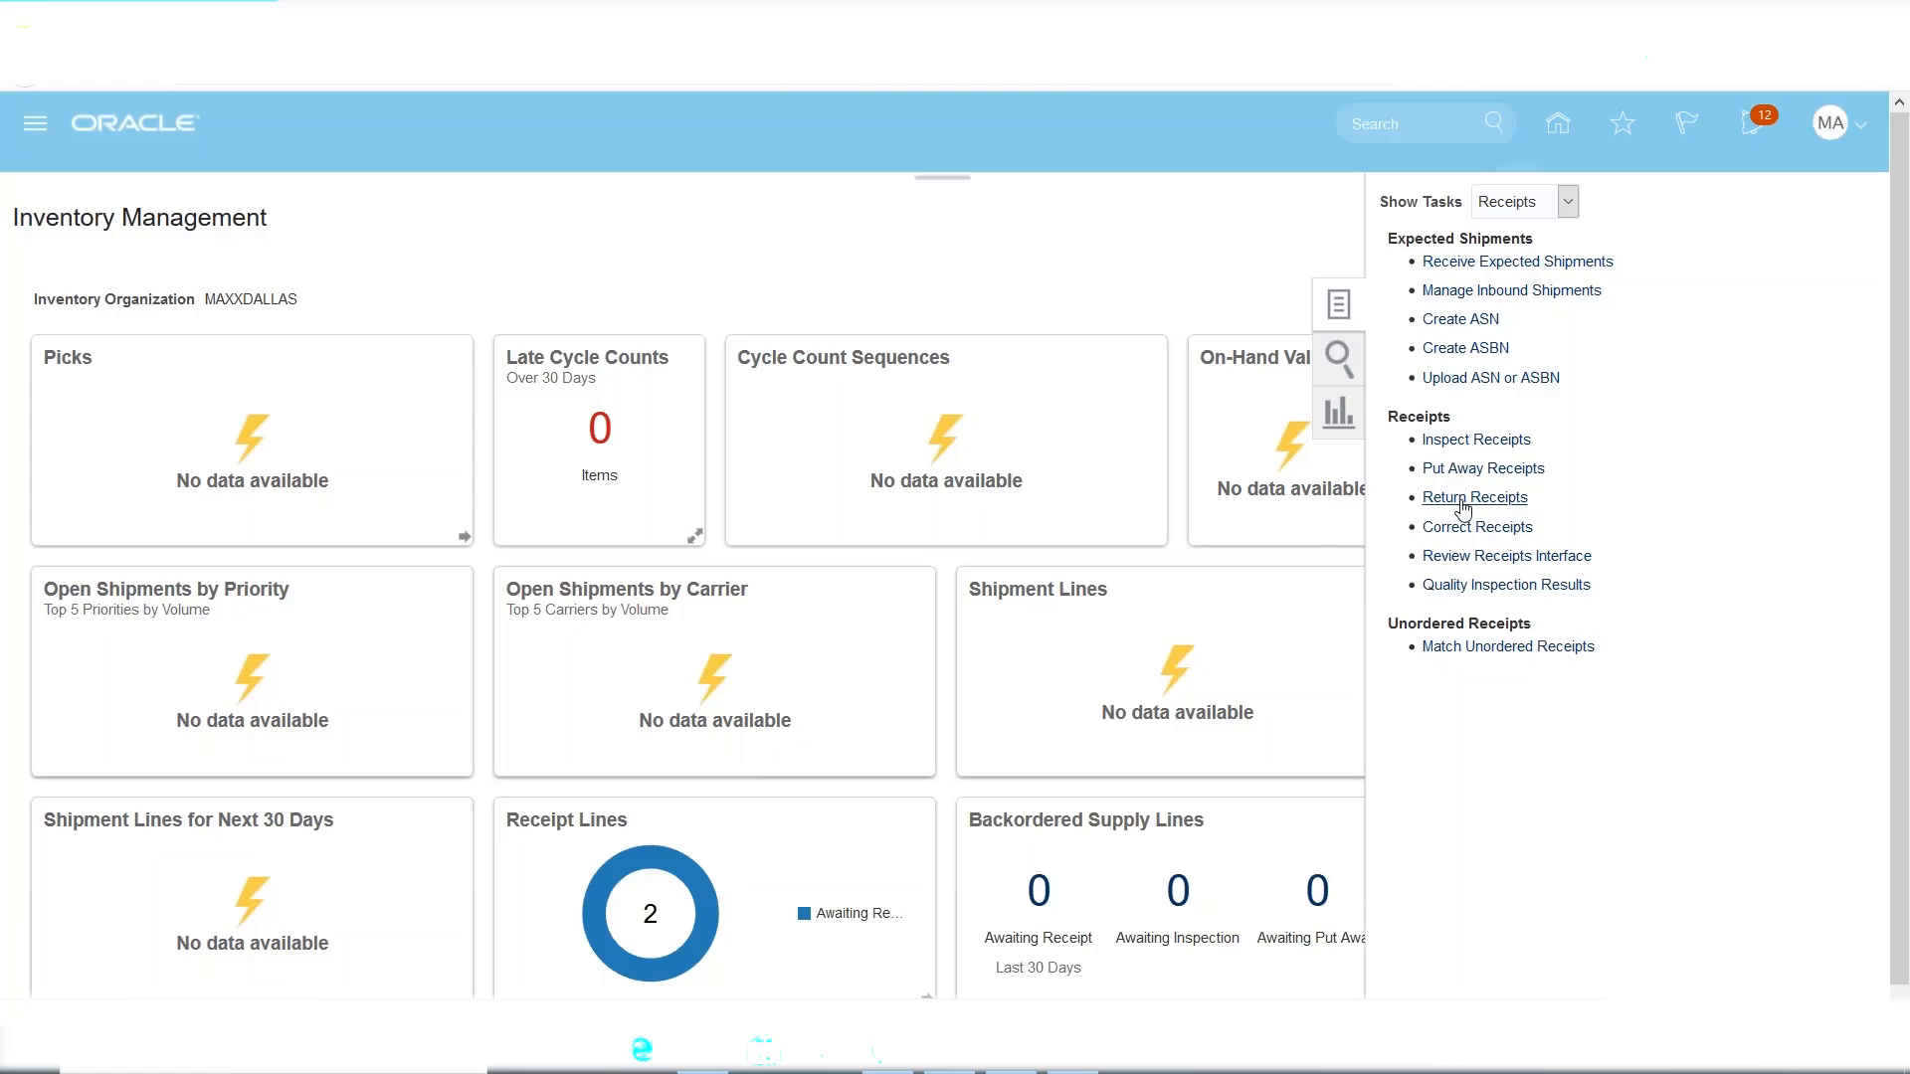
{"action": "left_click", "coordinate": [1463, 498]}
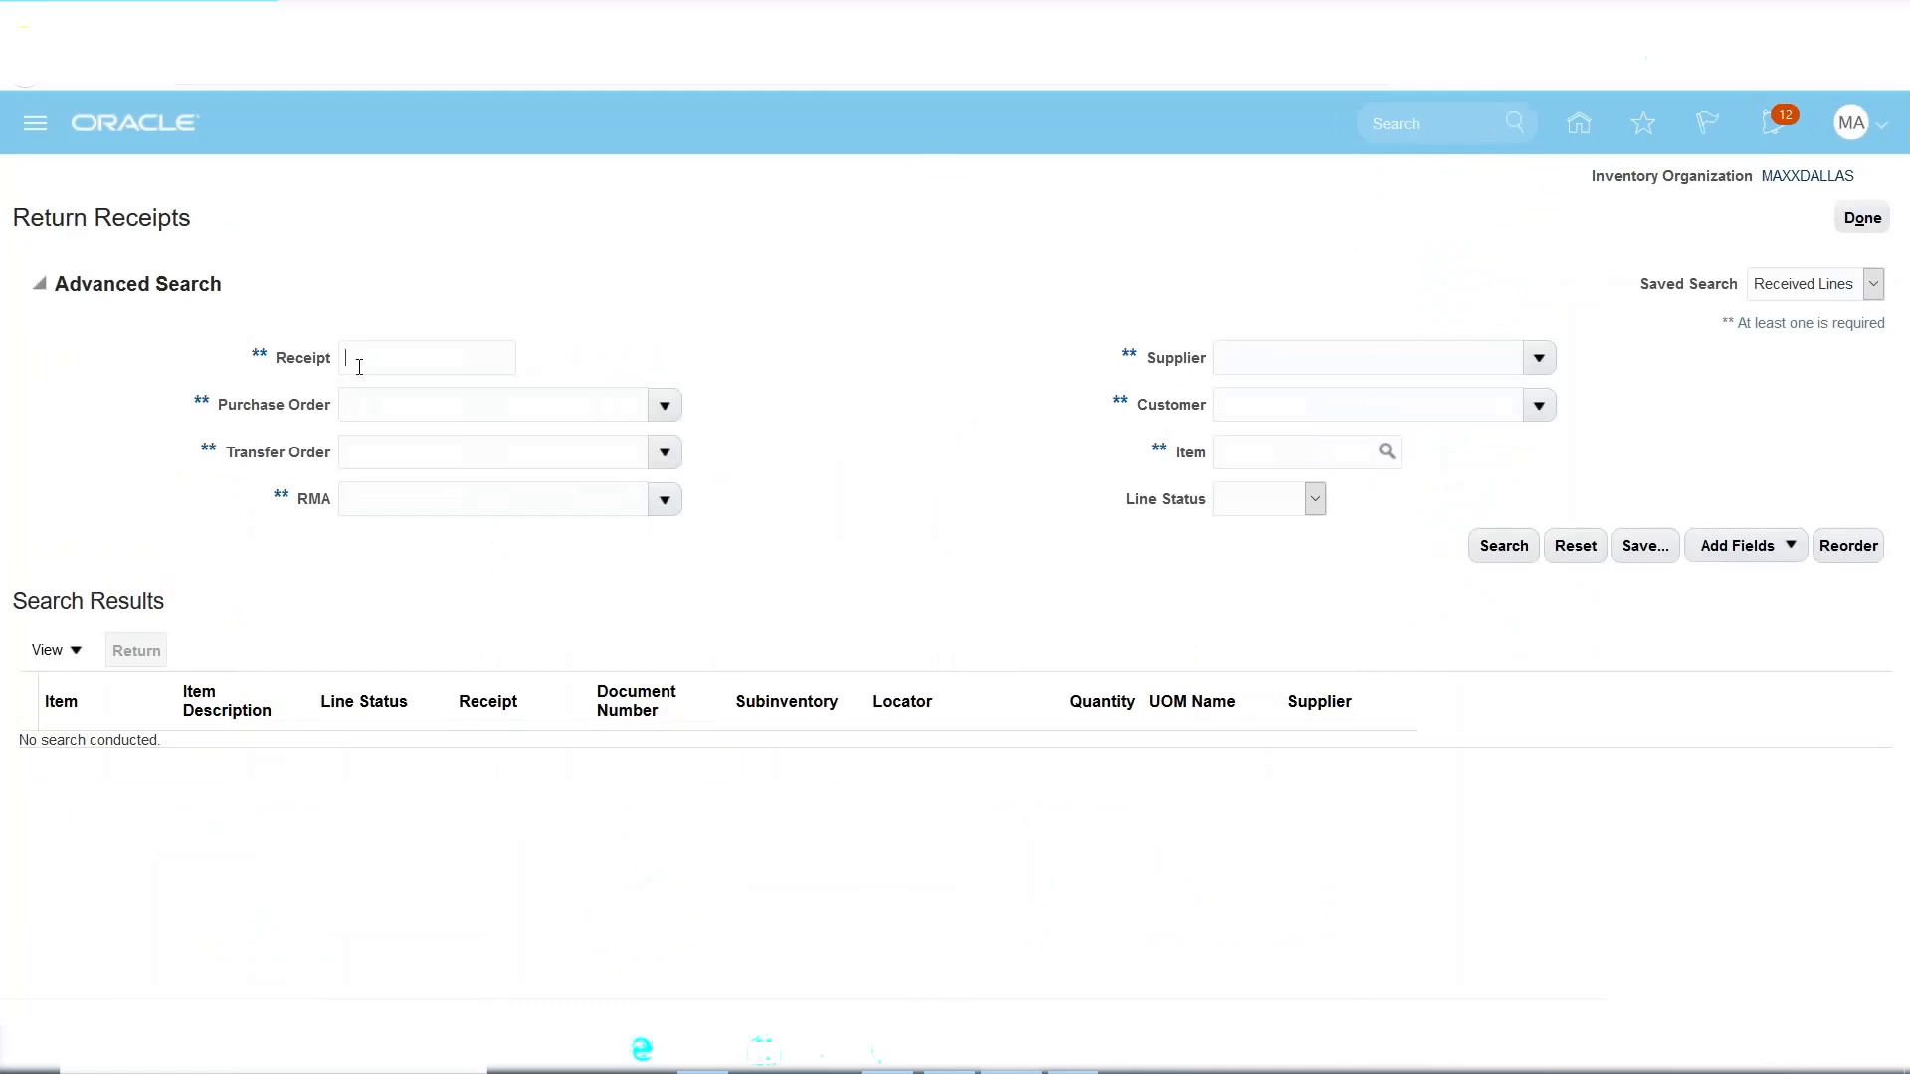
Search received lines, select the MAXX1001 MacBook receipt line and start a return.
{"action": "left_click", "coordinate": [1495, 553]}
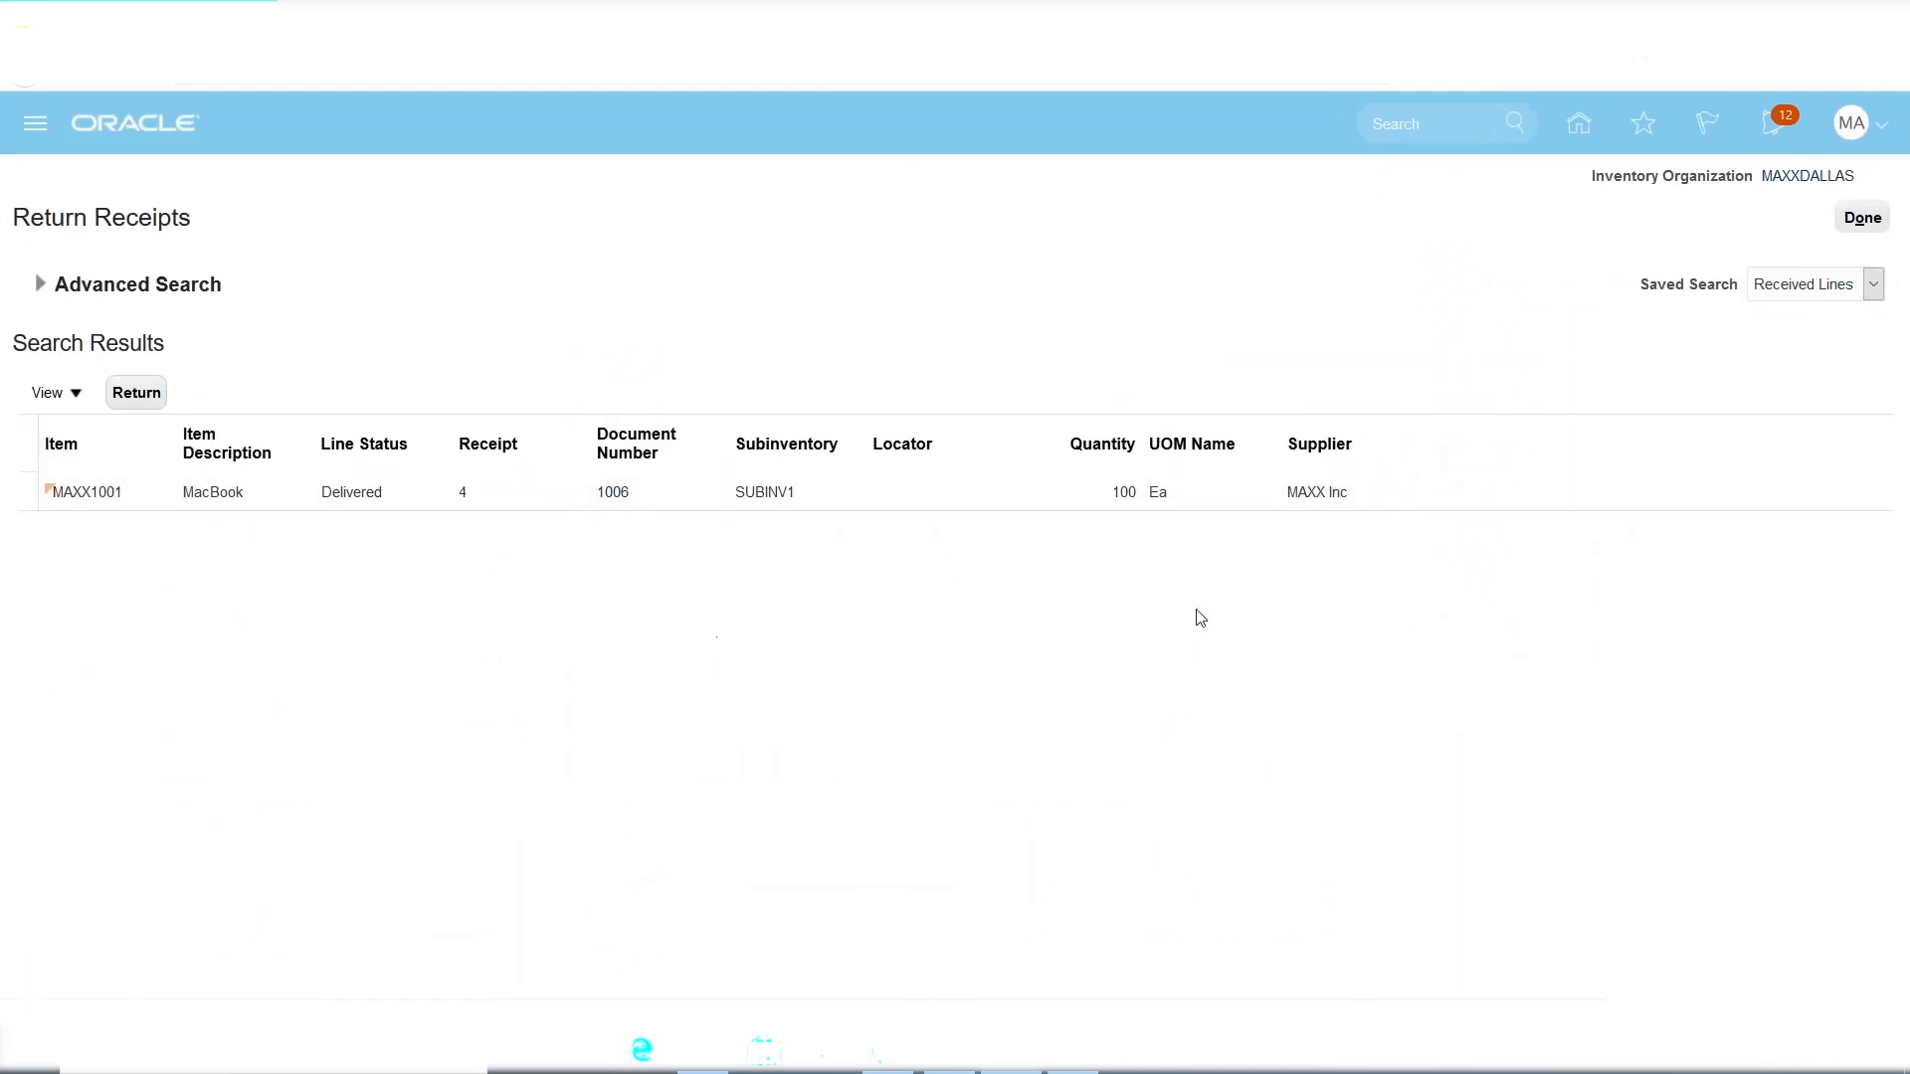
{"action": "left_click", "coordinate": [1124, 493]}
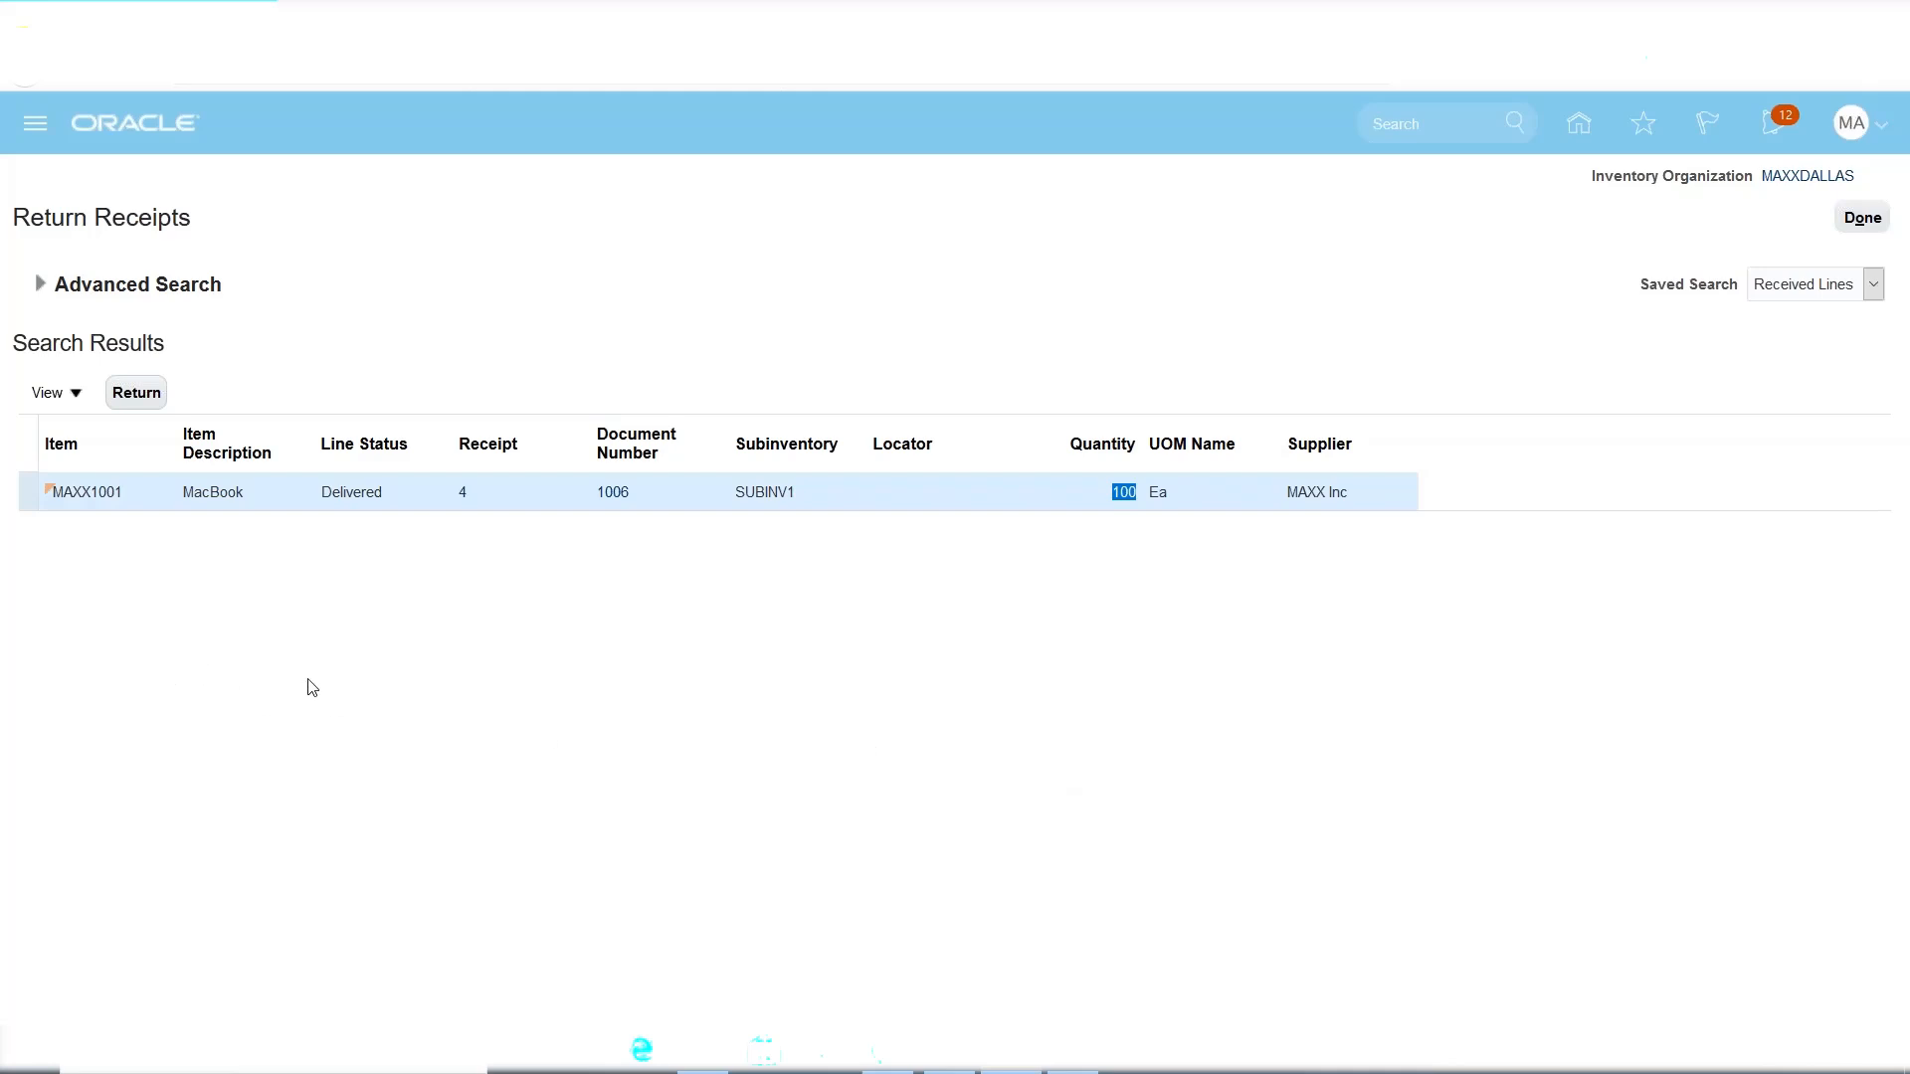
{"action": "left_click", "coordinate": [20, 529]}
{"action": "left_click", "coordinate": [141, 398]}
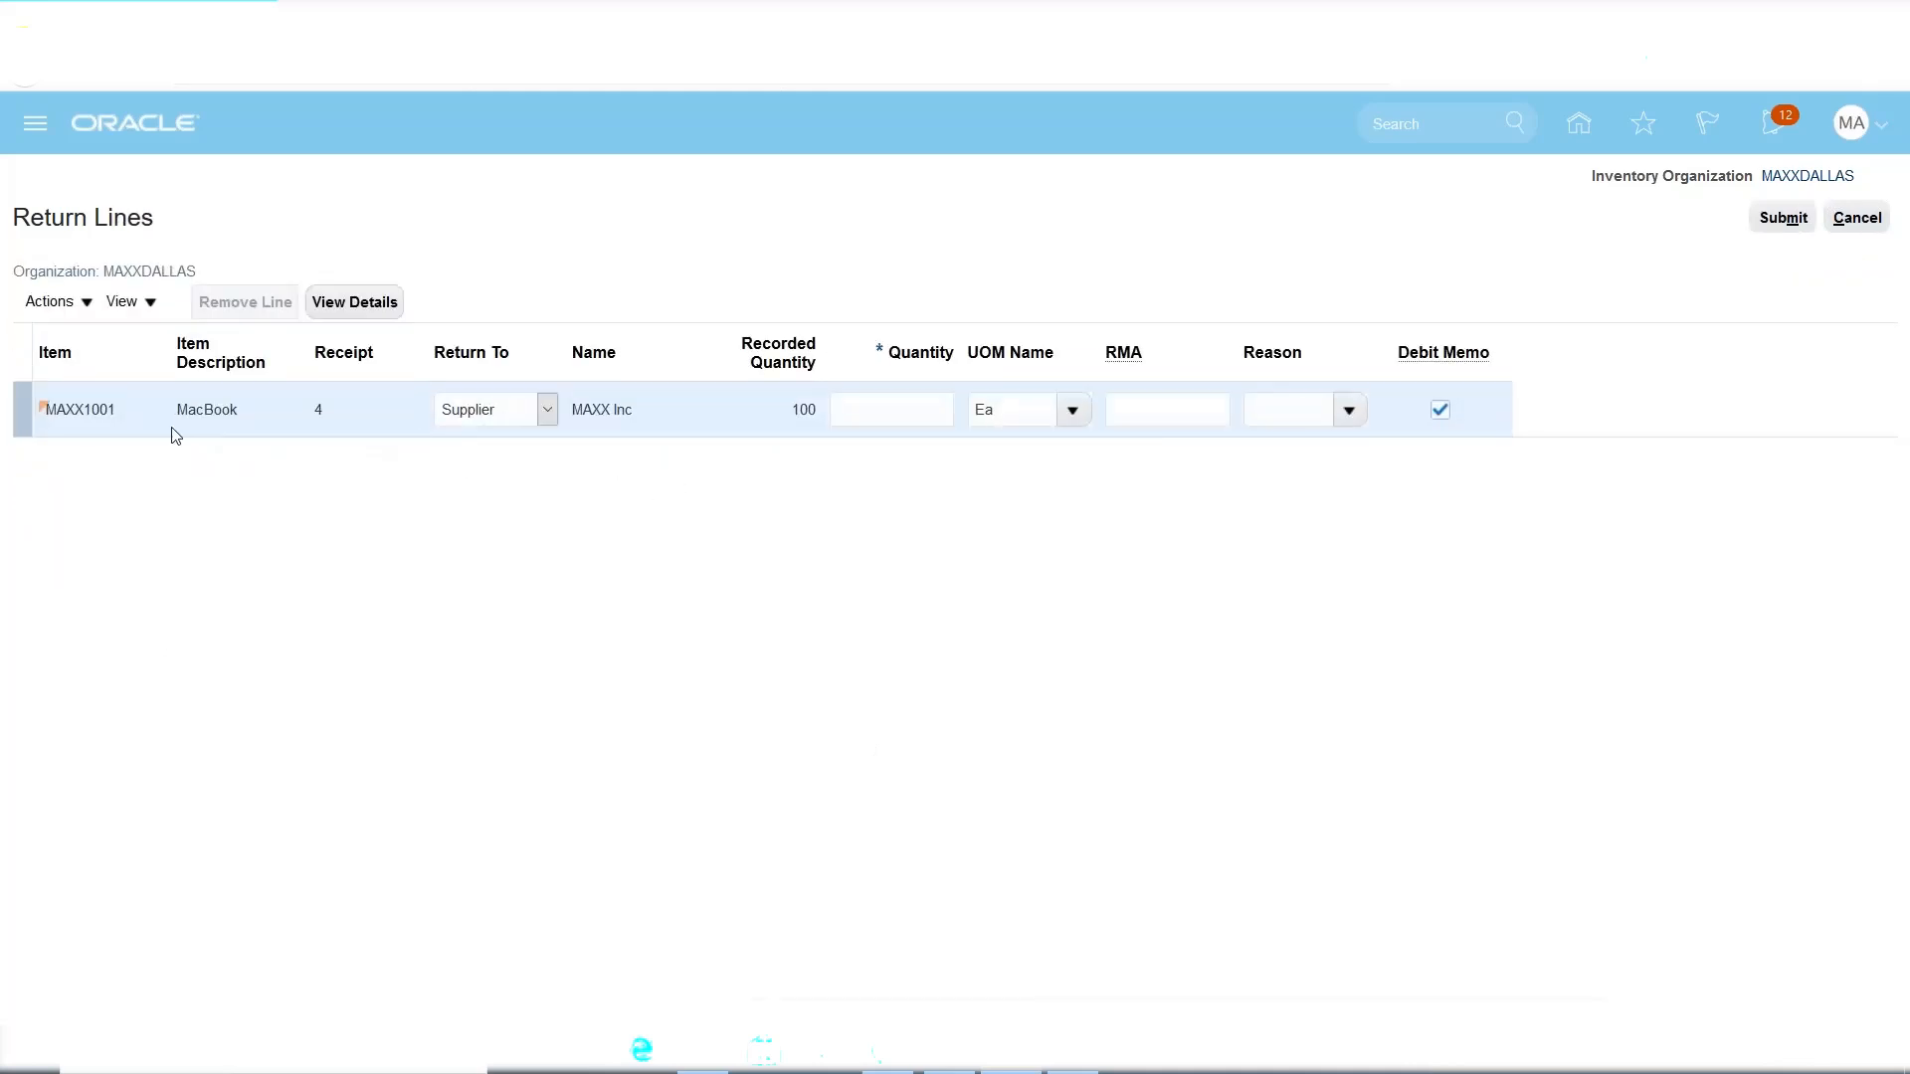
Return the MacBook line to supplier MAXX Inc for 10 Ea, keeping Debit Memo ticked.
{"action": "left_click", "coordinate": [547, 410]}
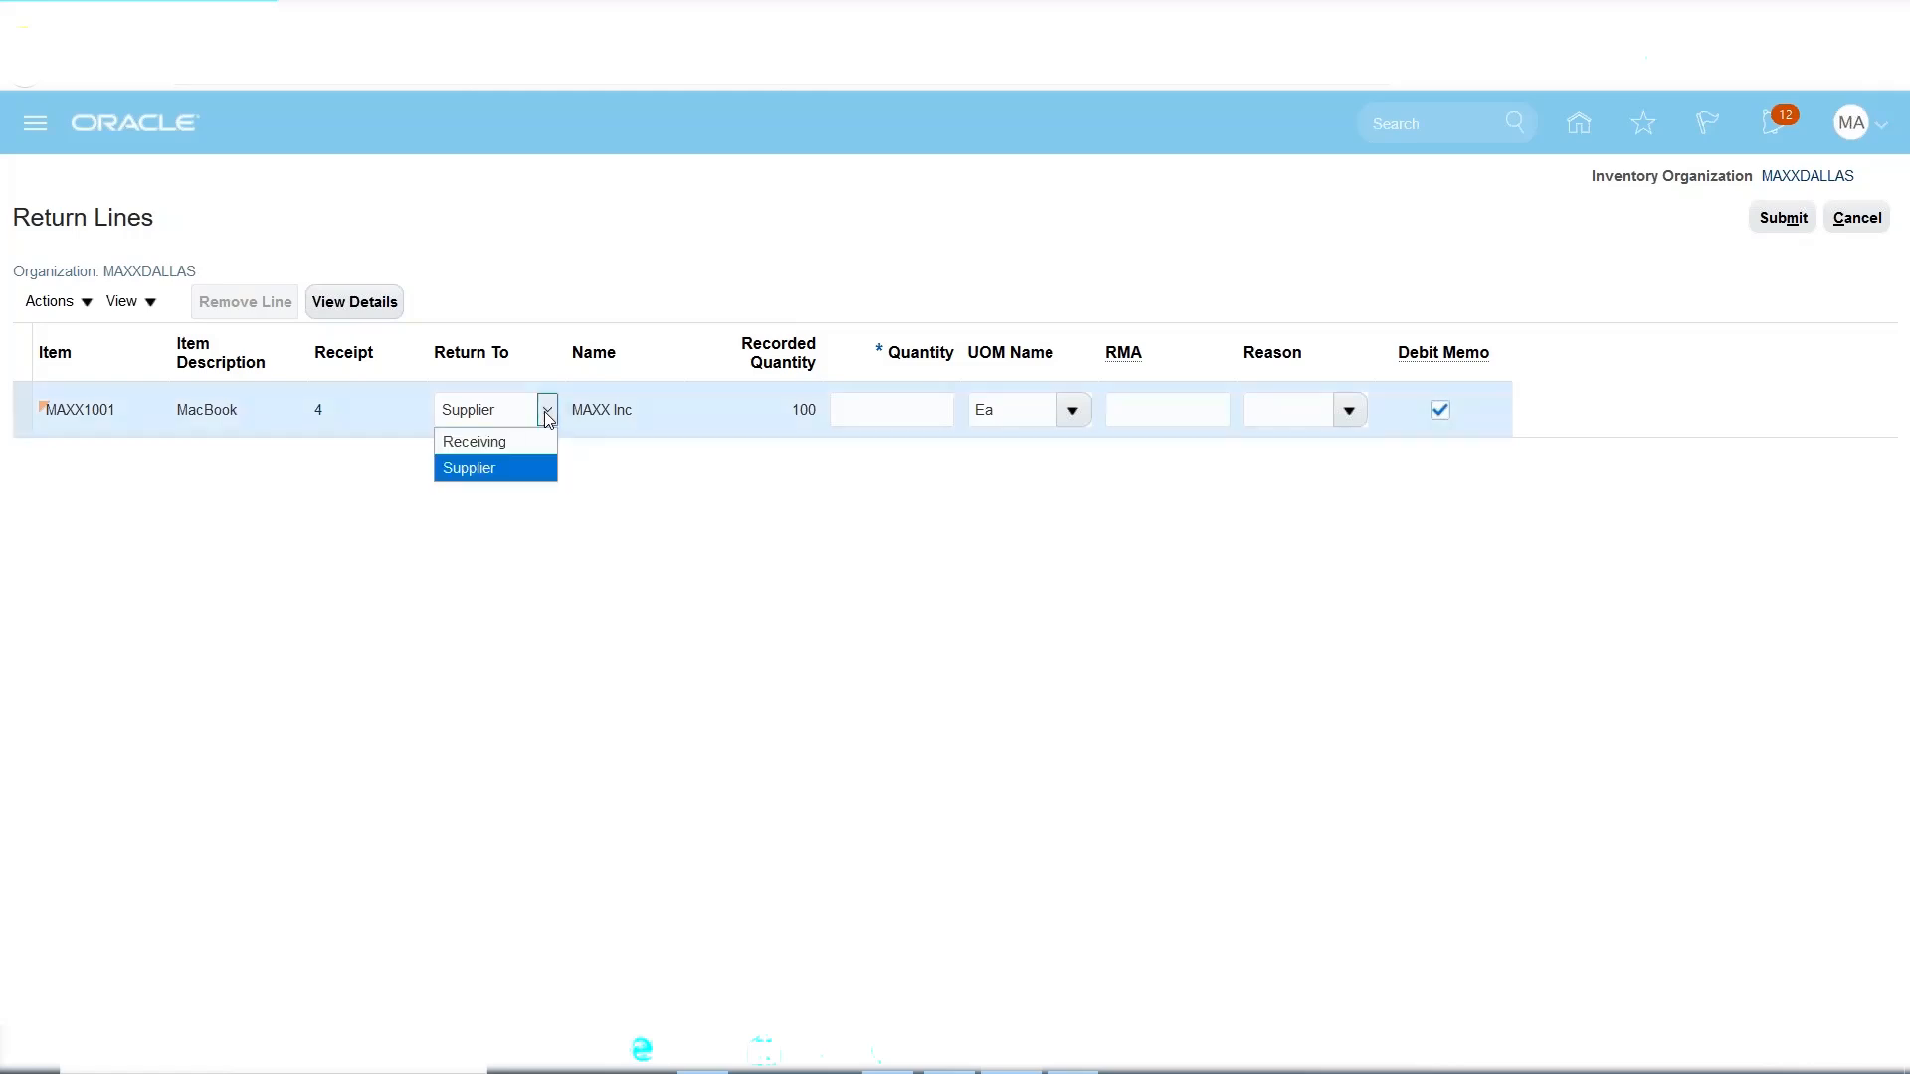
{"action": "left_click", "coordinate": [509, 476]}
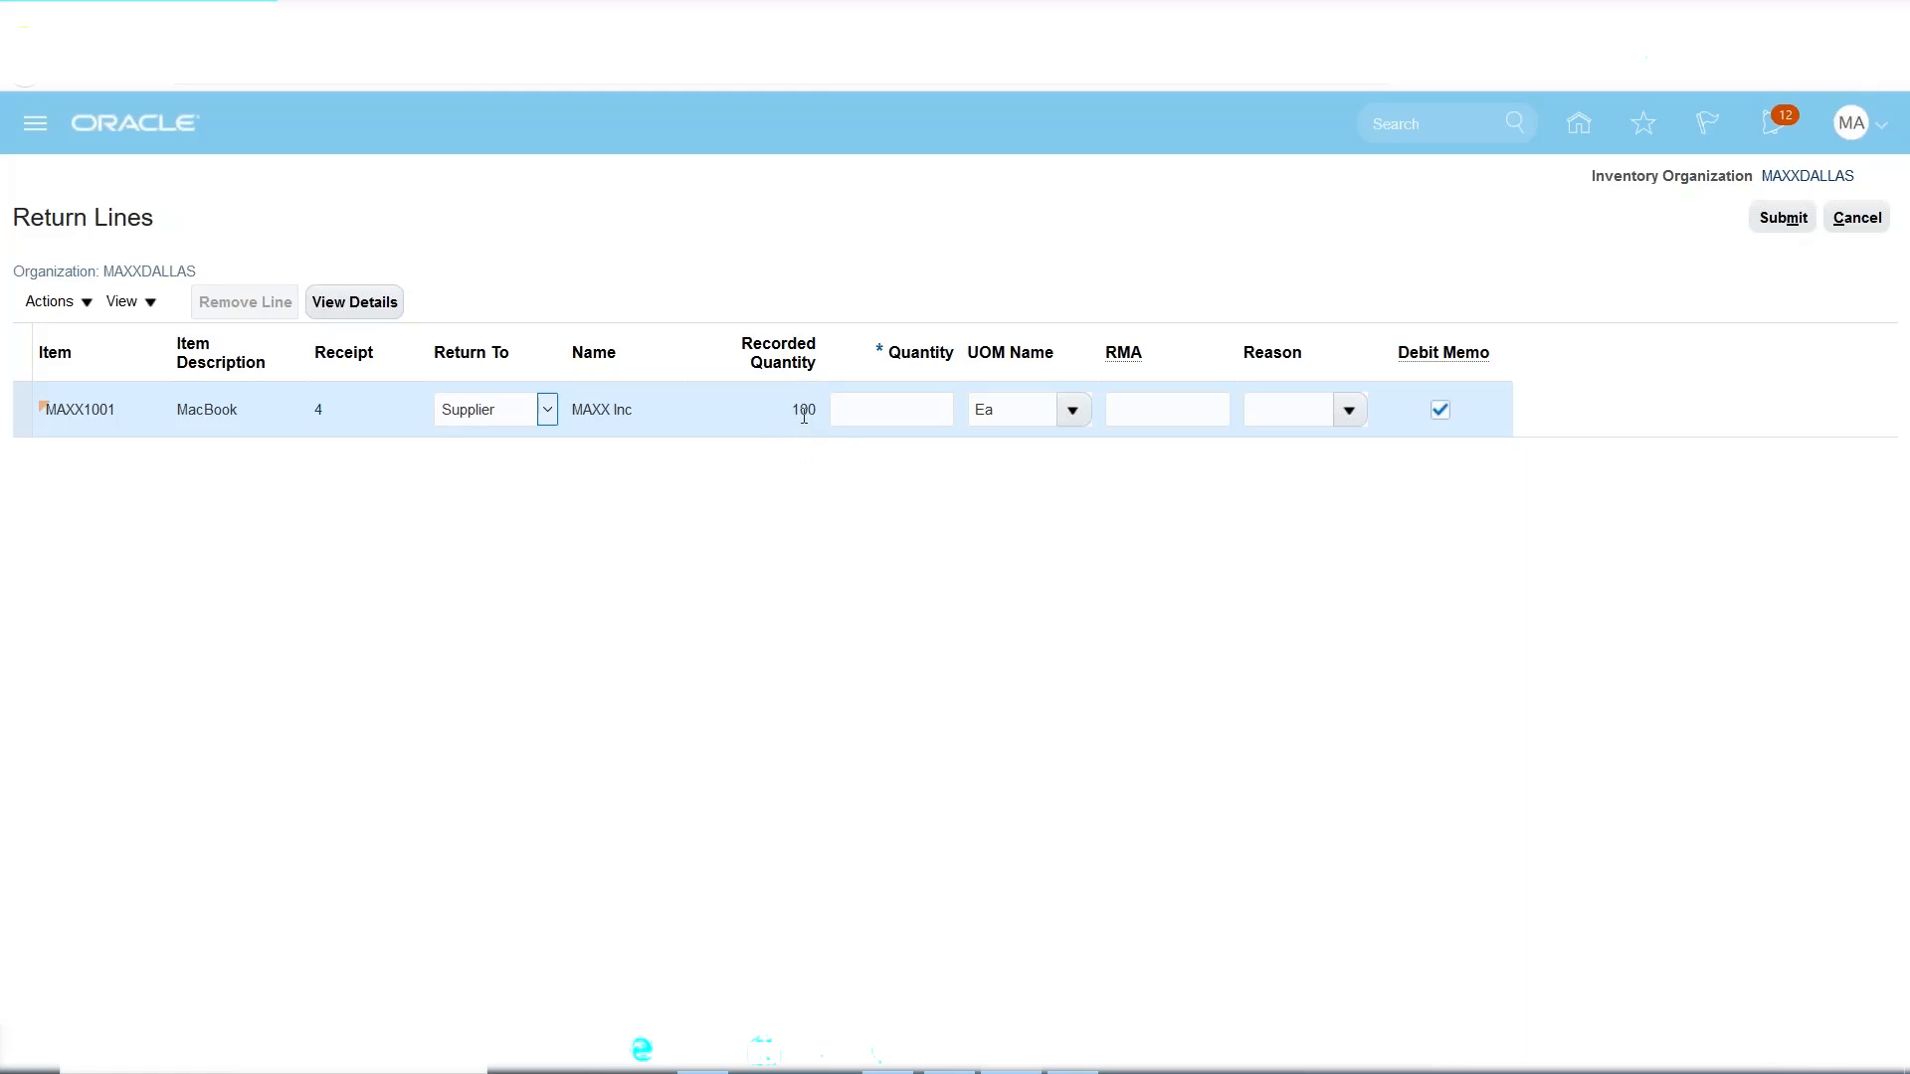
{"action": "left_click", "coordinate": [863, 413]}
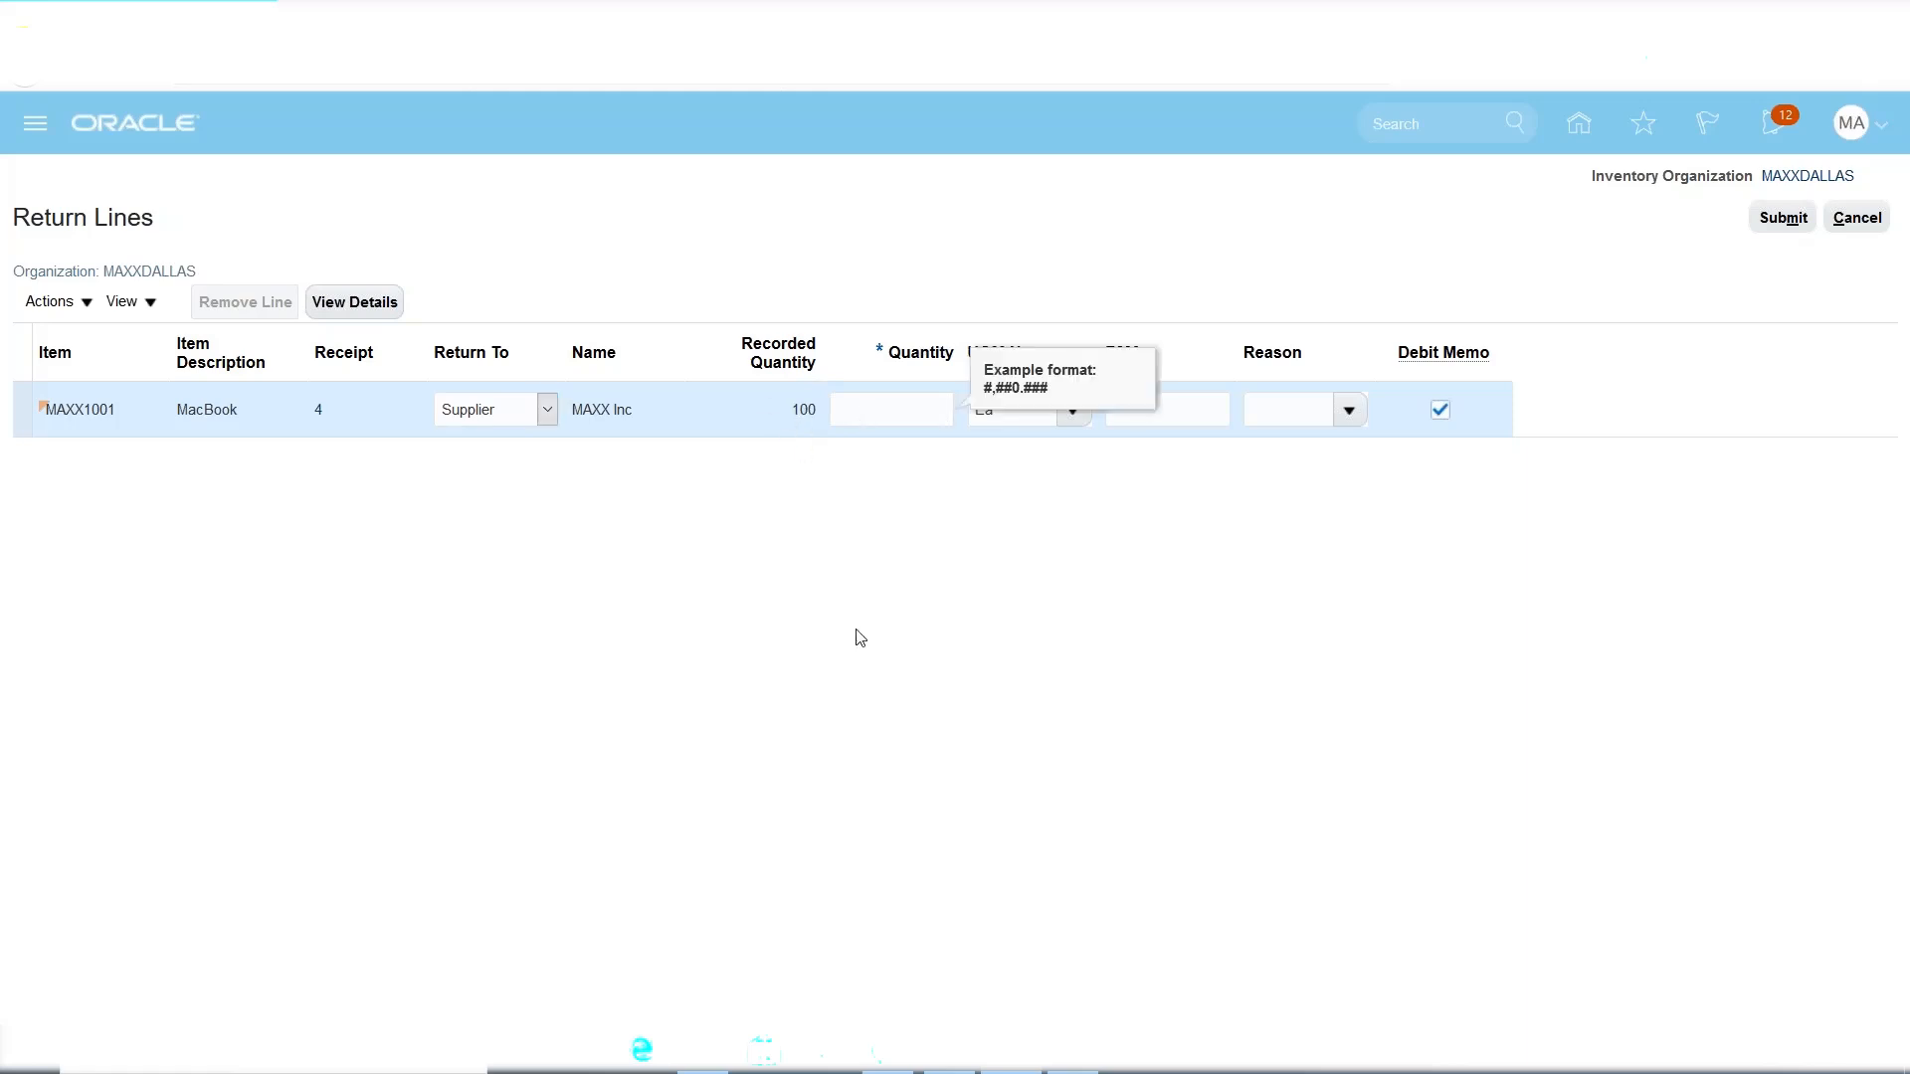
{"action": "key", "text": "Tab"}
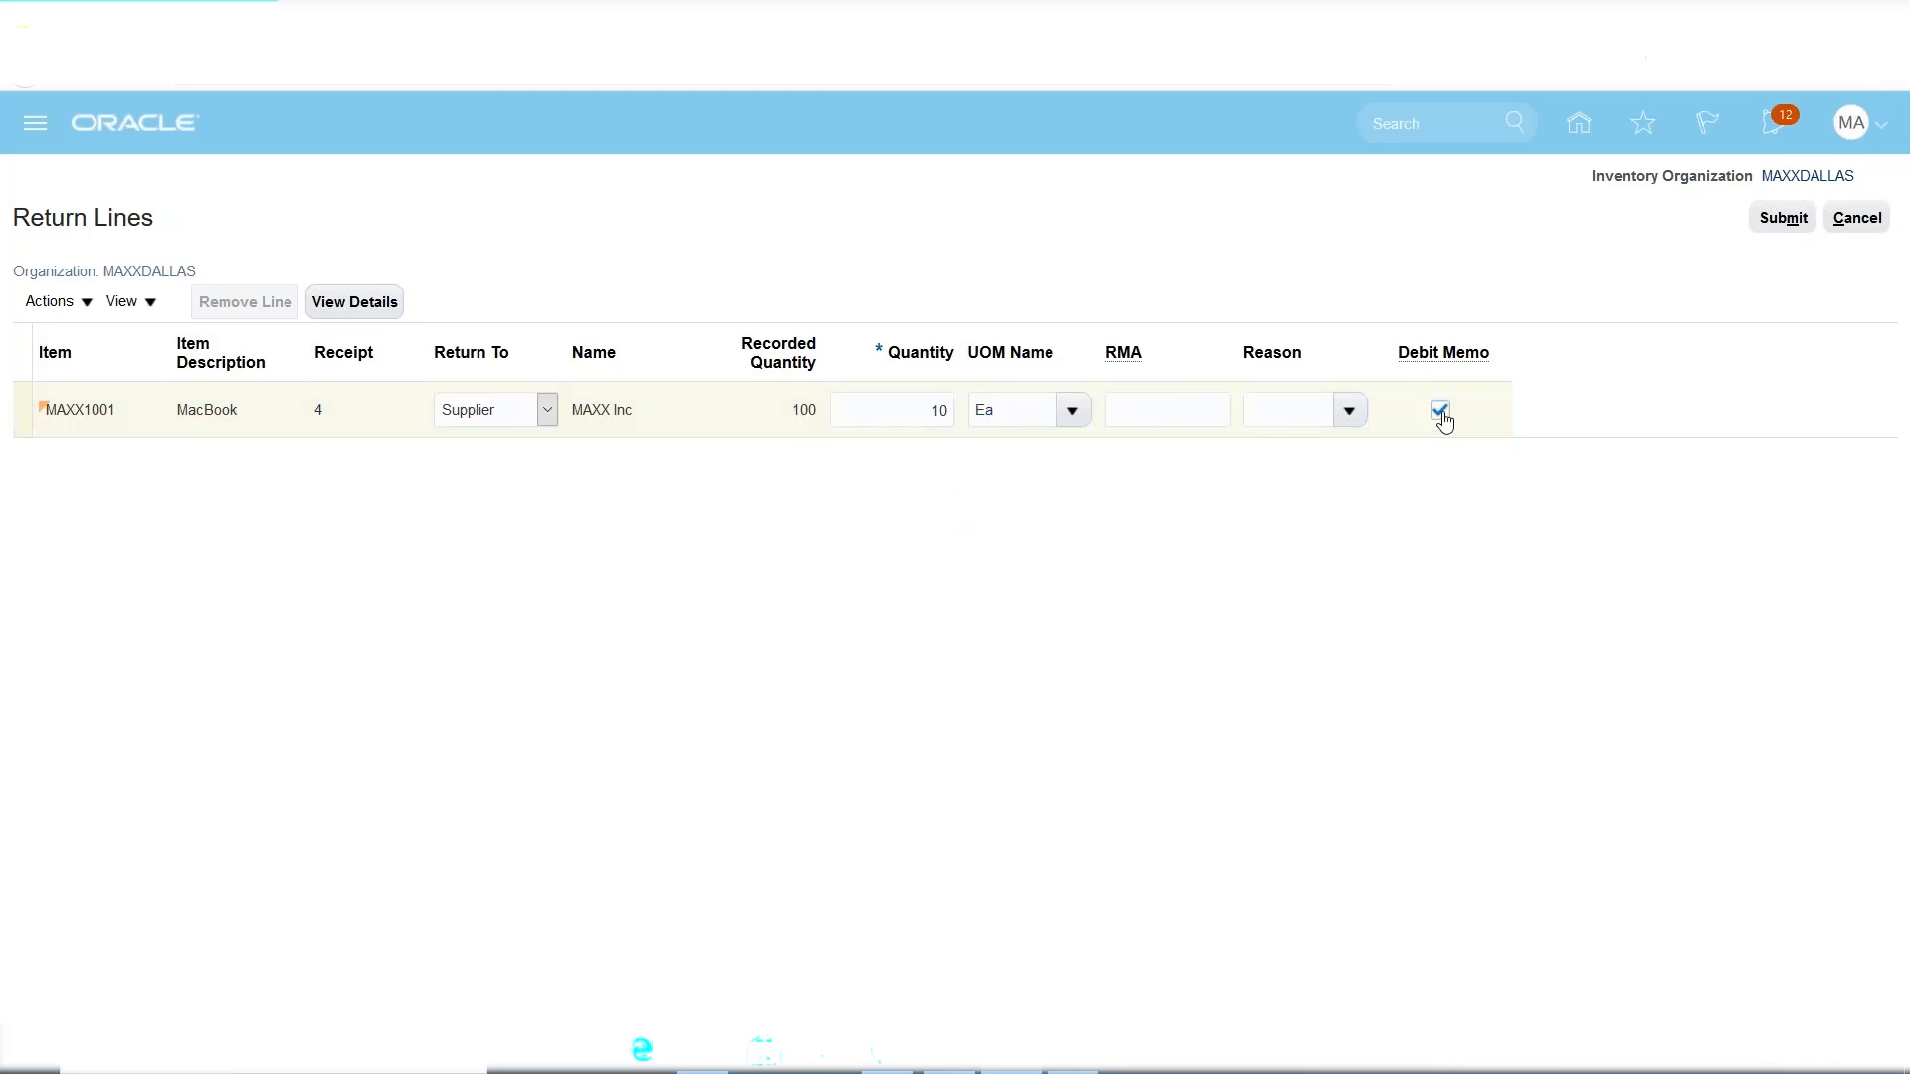
{"action": "left_click", "coordinate": [608, 419]}
{"action": "triple_click", "coordinate": [607, 419]}
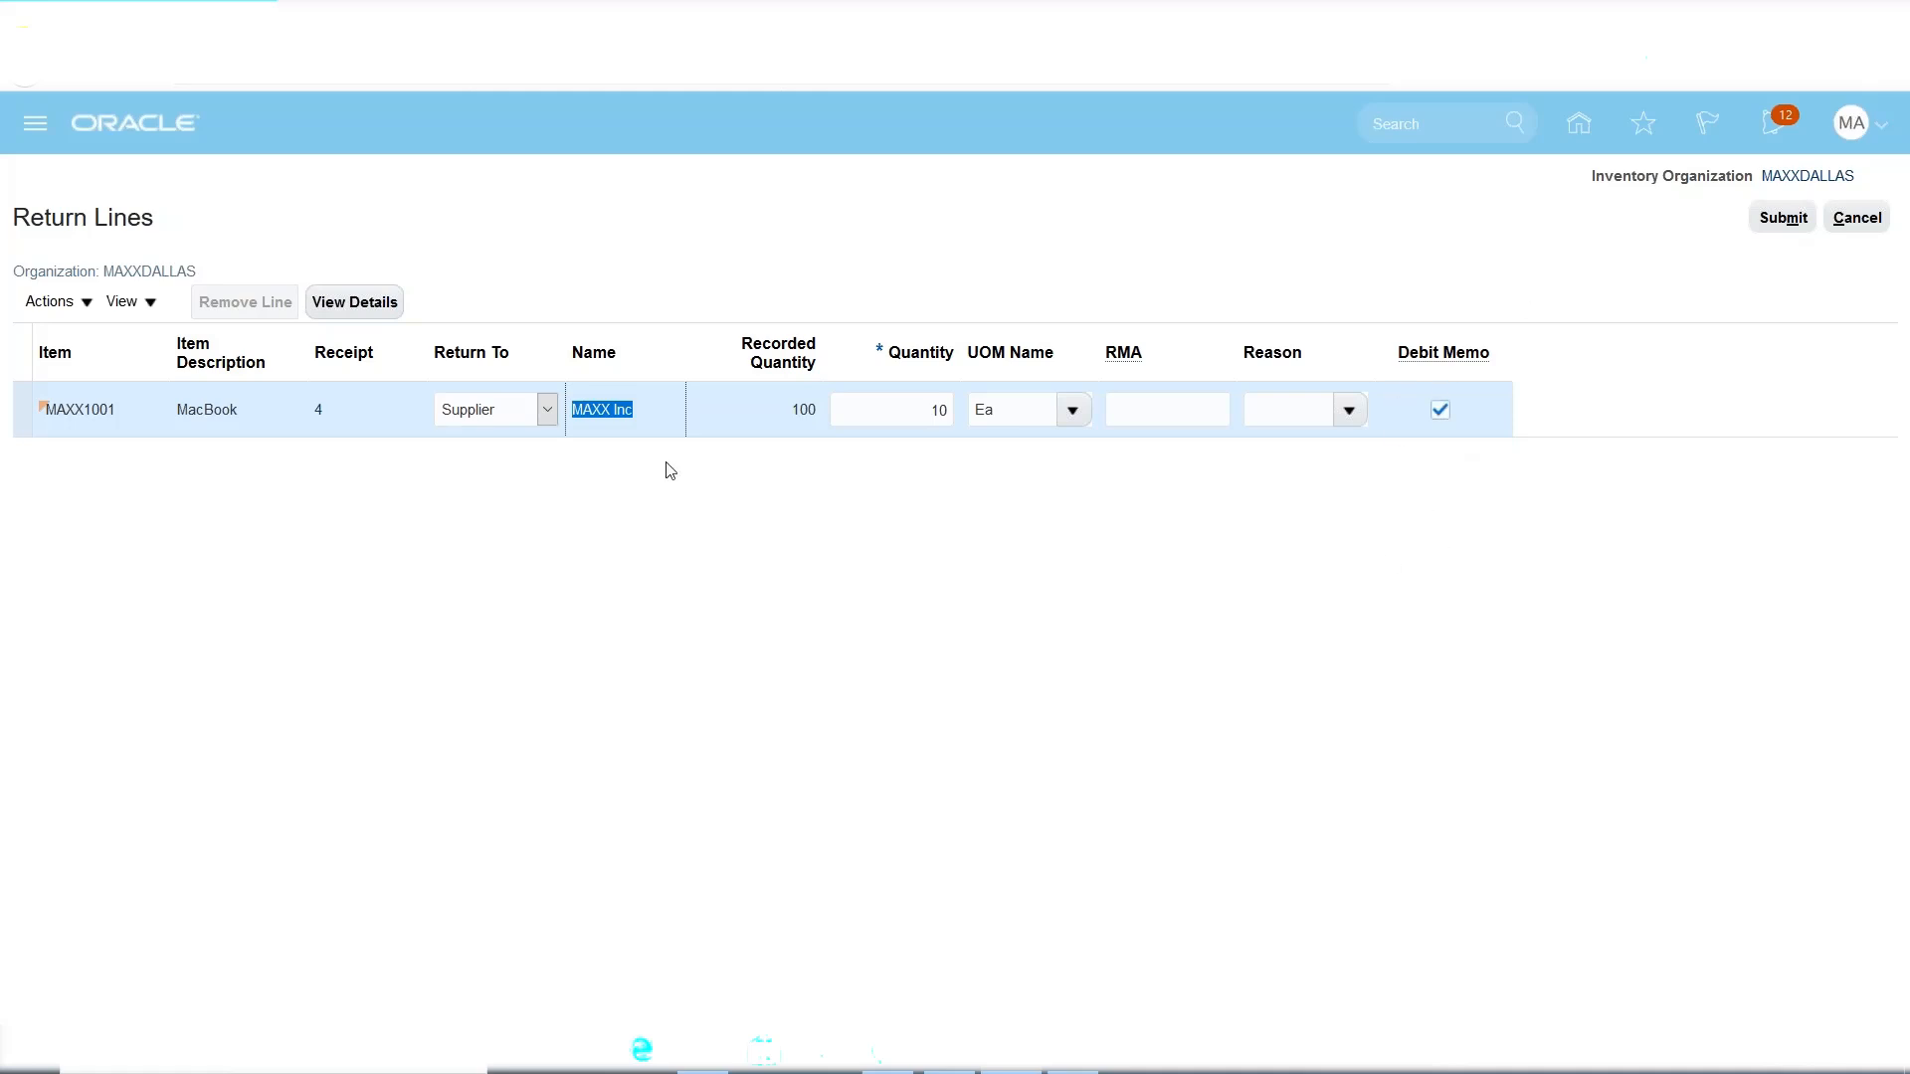
Submit the return of 10 Ea of MacBook MAXX1001 to MAXX Inc with Debit Memo kept on.
{"action": "left_click", "coordinate": [932, 412]}
{"action": "double_click", "coordinate": [935, 410]}
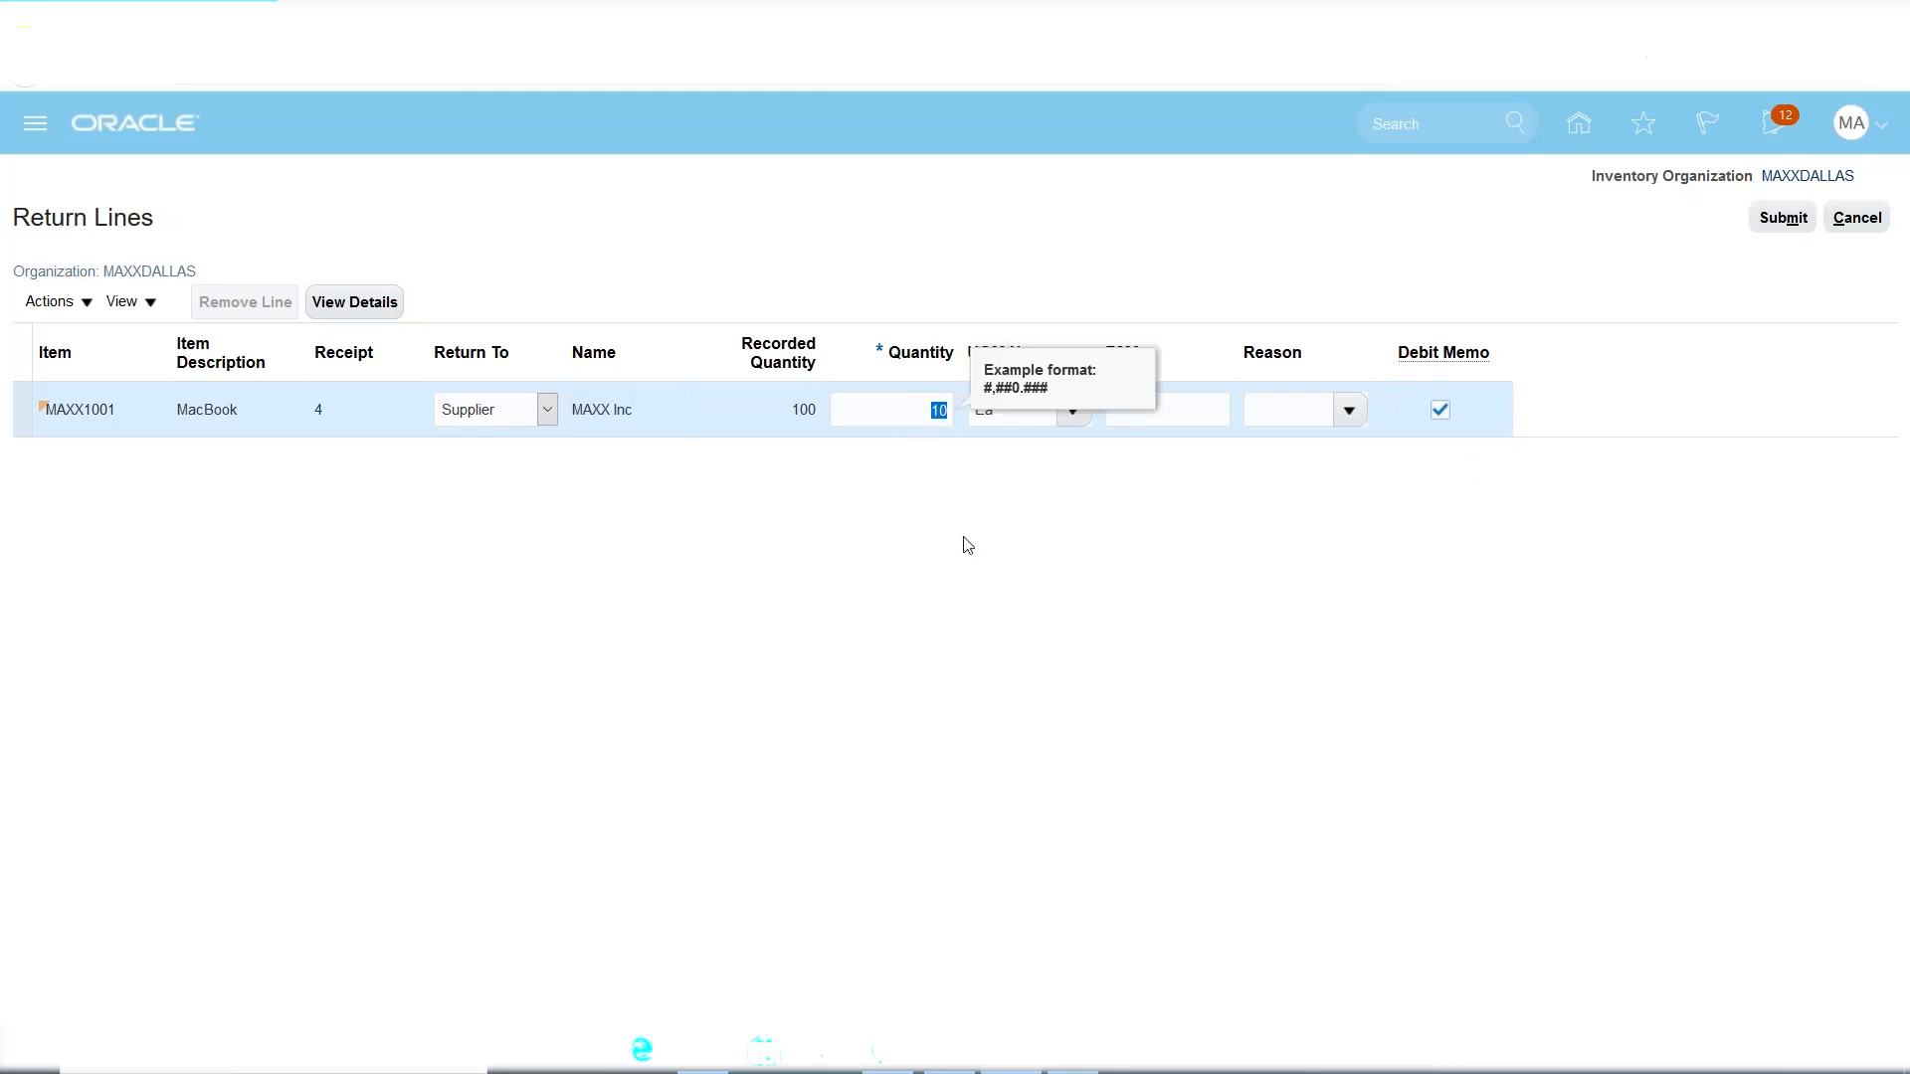
{"action": "left_click", "coordinate": [1164, 555]}
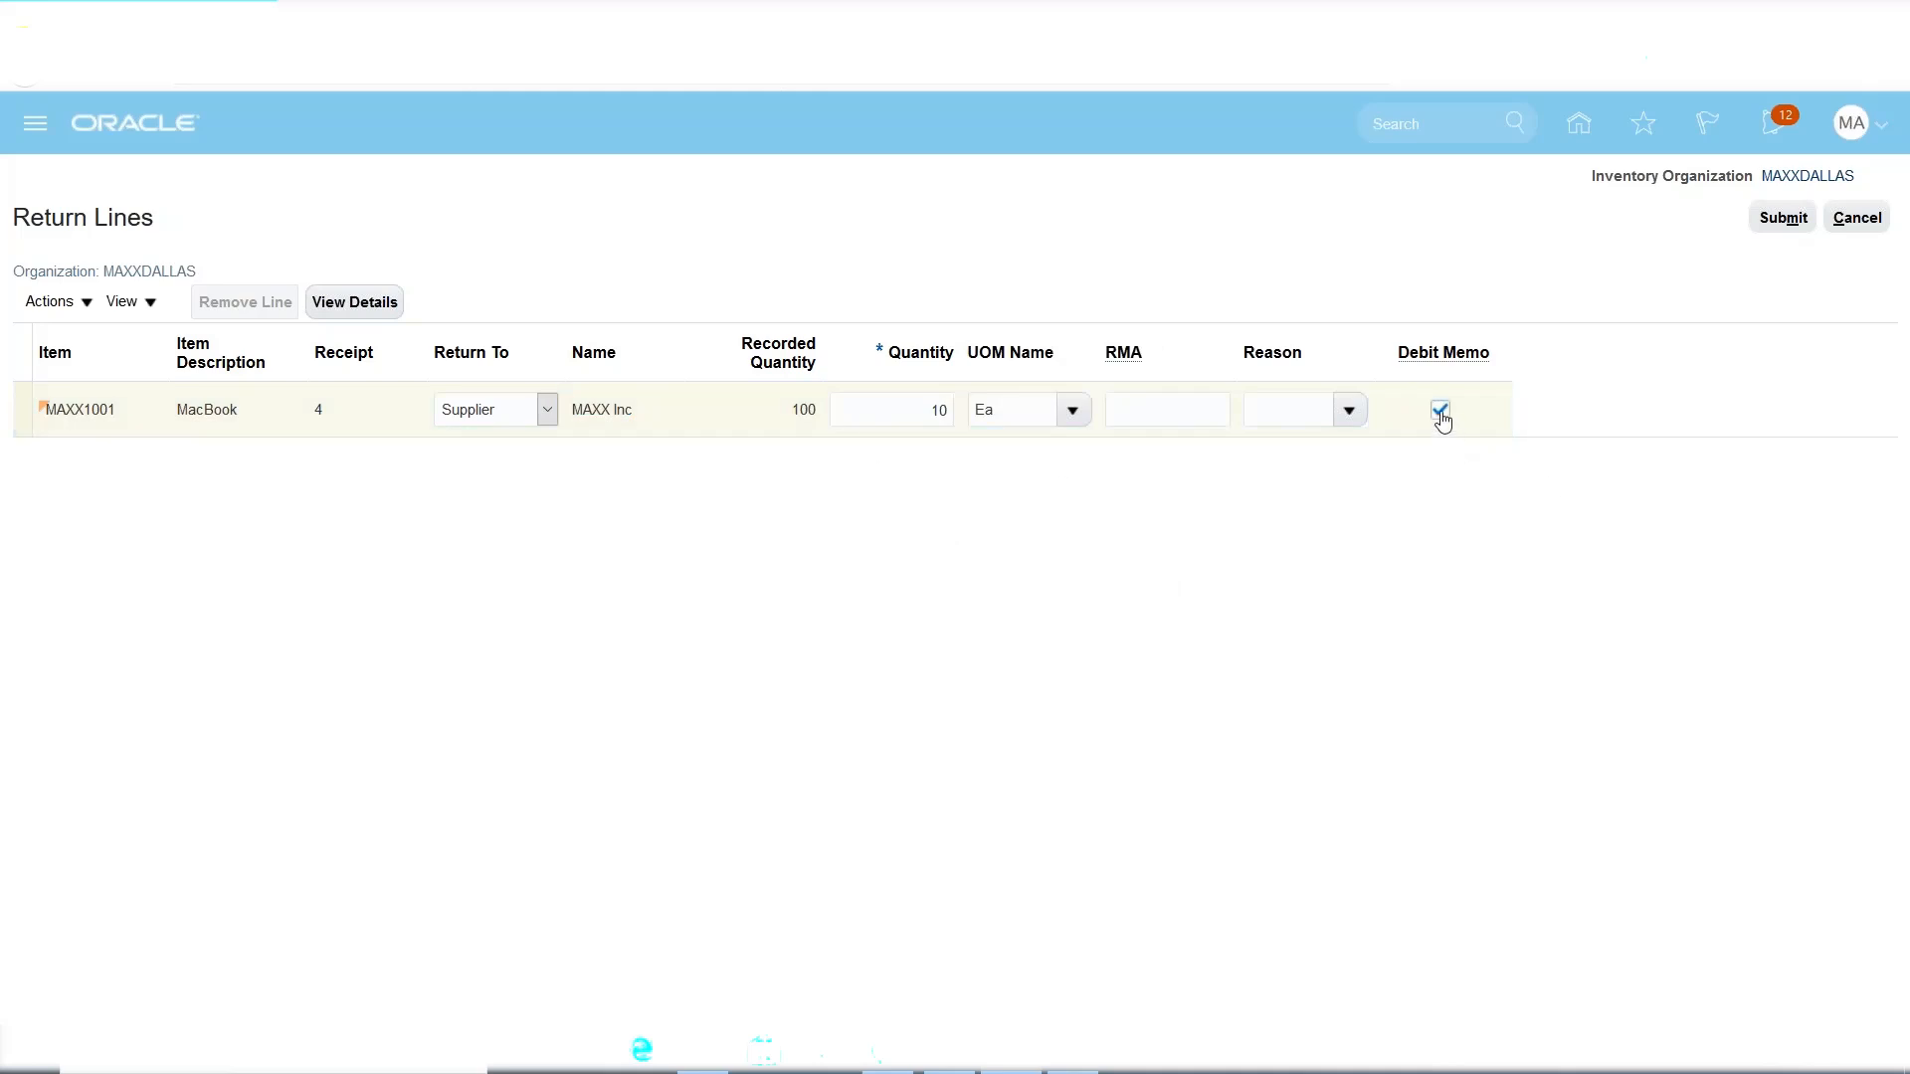
{"action": "left_click", "coordinate": [1775, 220]}
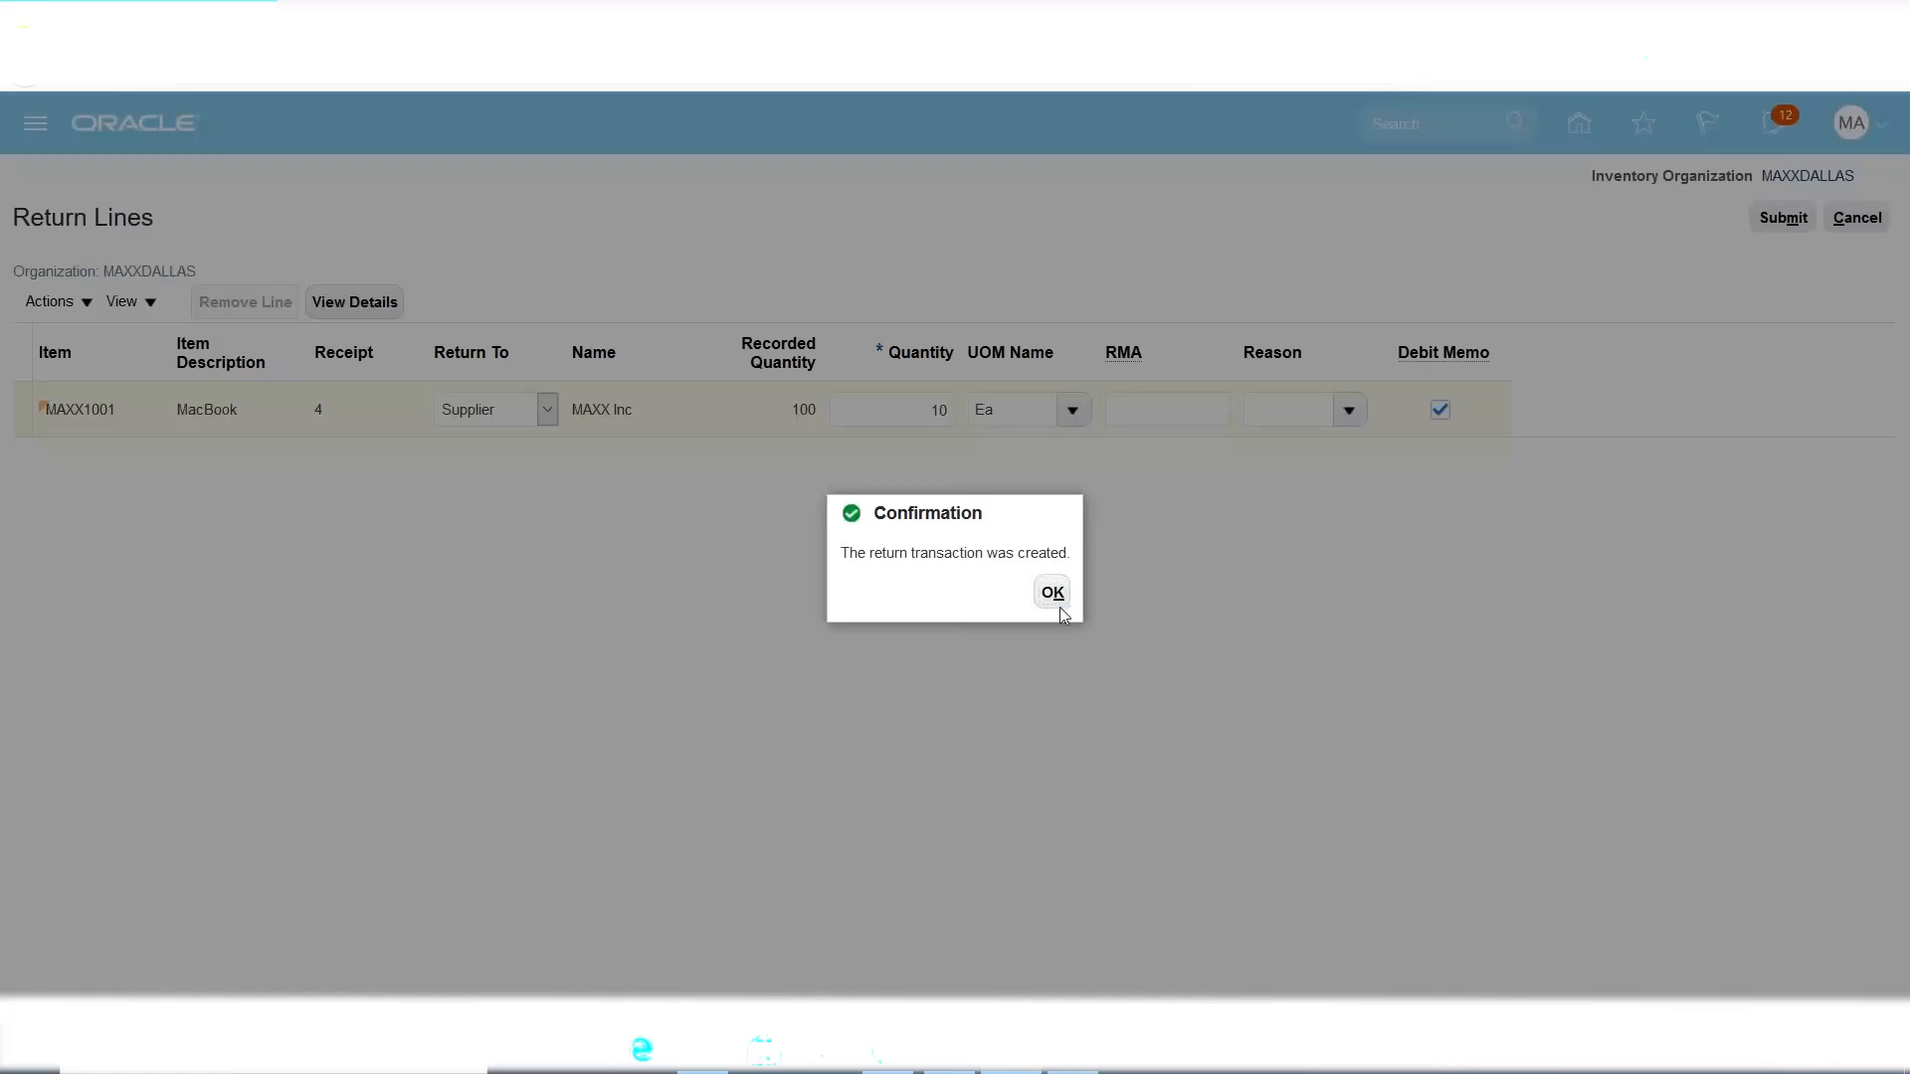
Close the return confirmation and go to the Payables Invoices work area.
{"action": "left_click", "coordinate": [1057, 603]}
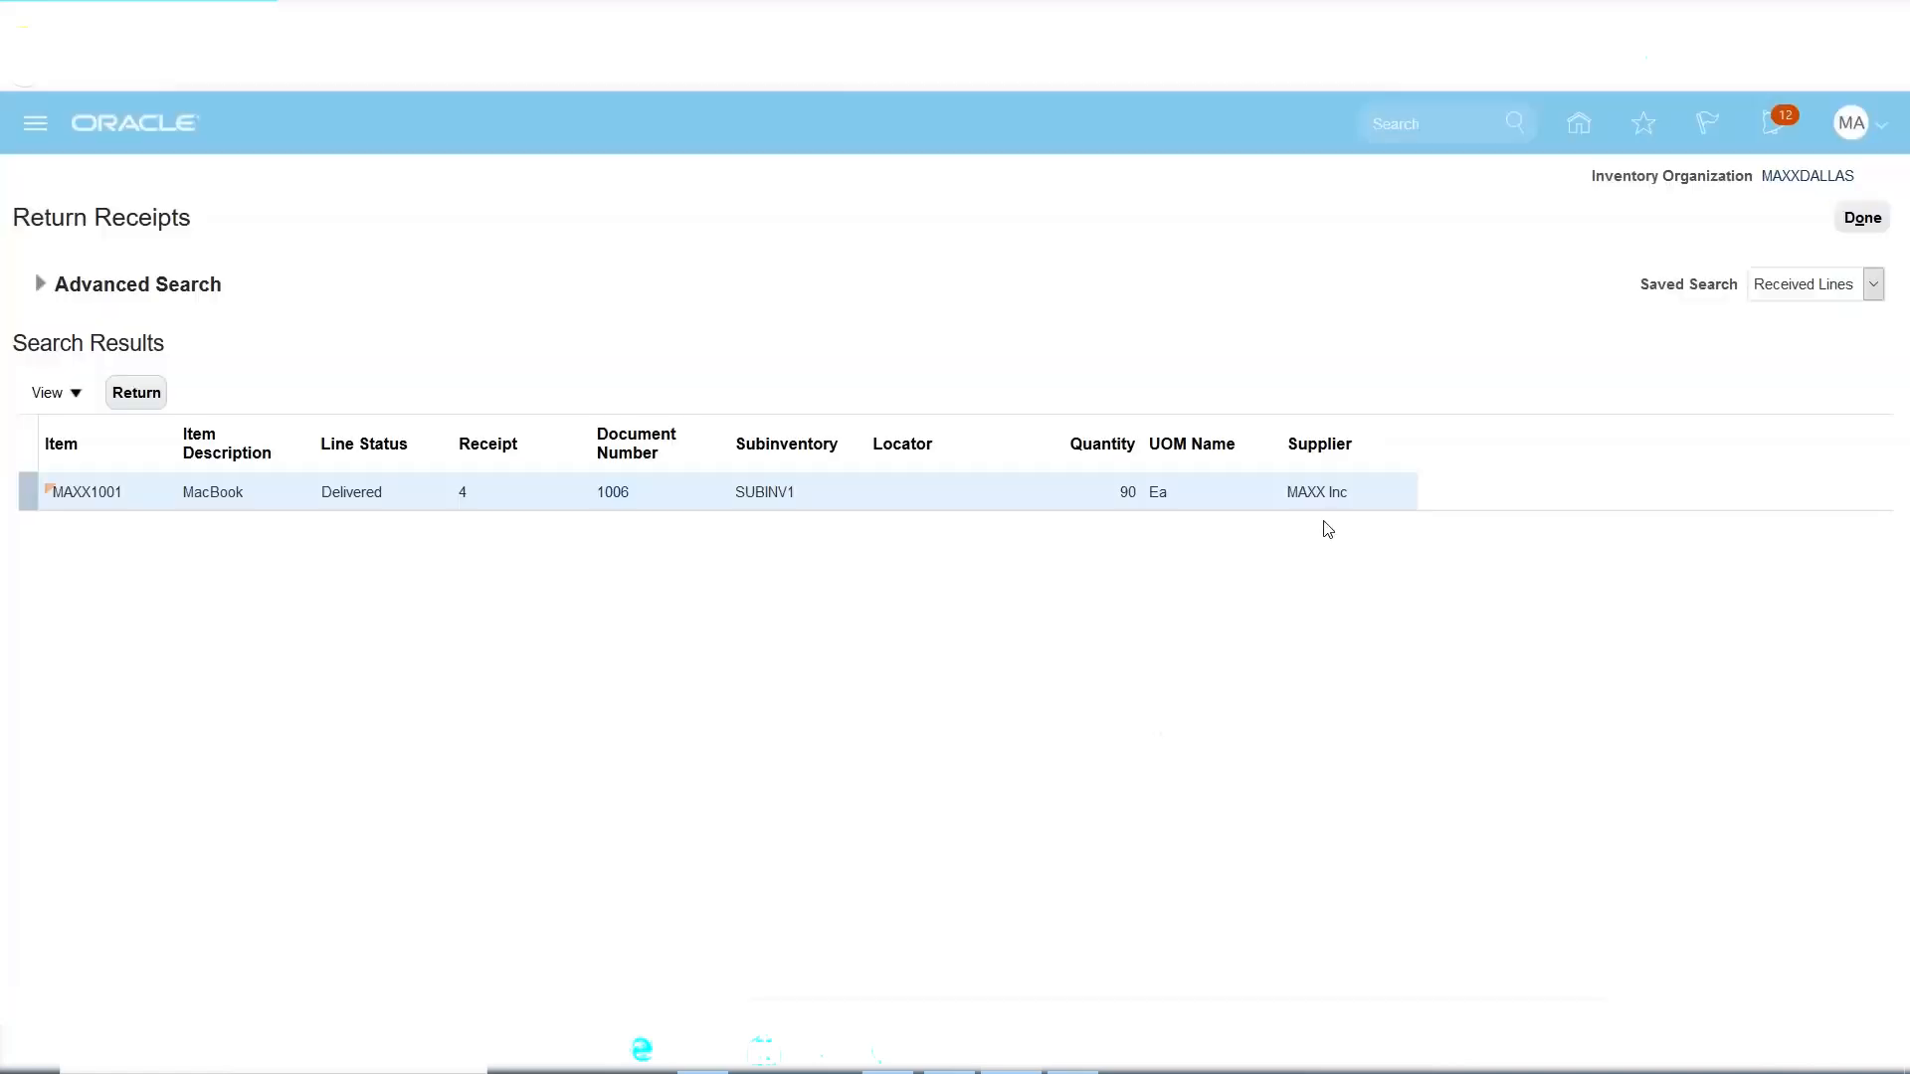
{"action": "left_click", "coordinate": [1859, 216]}
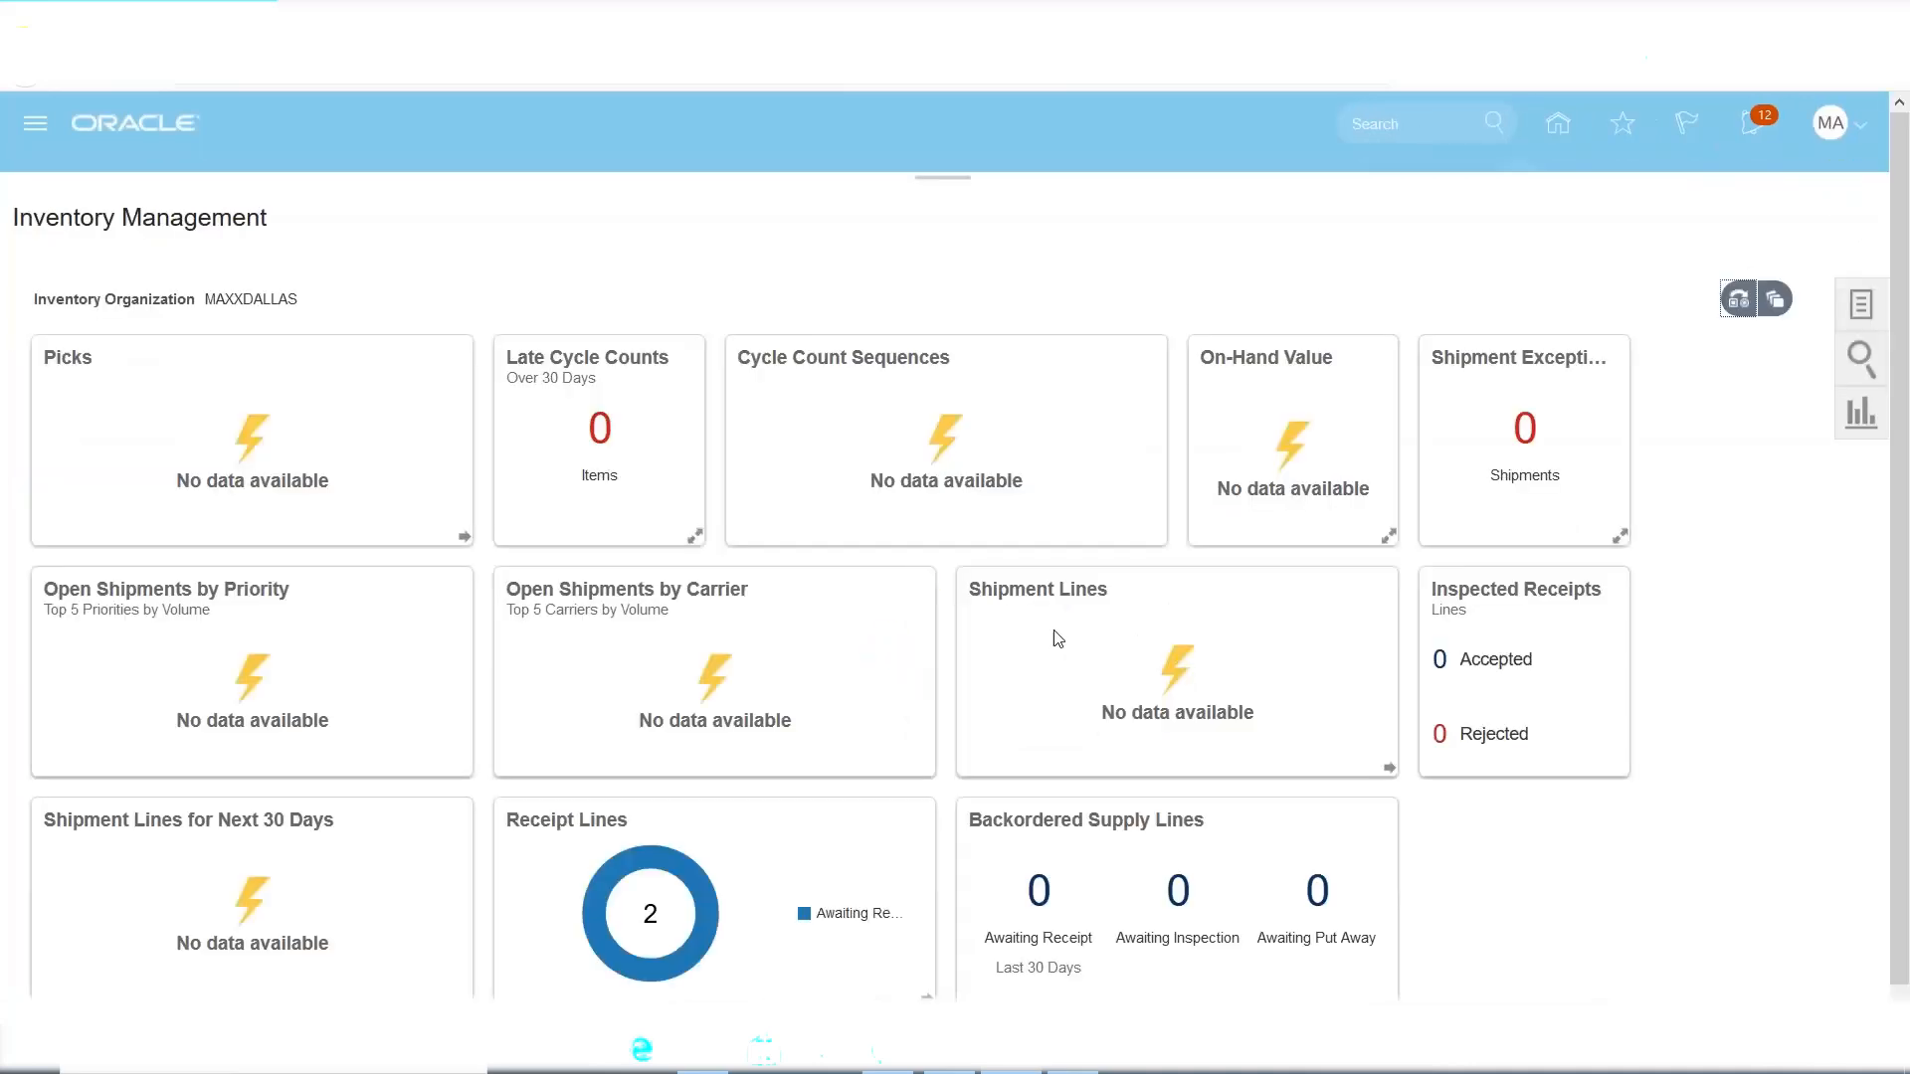
{"action": "left_click", "coordinate": [35, 136]}
{"action": "scroll", "coordinate": [718, 449], "scroll_direction": "down", "scroll_amount": 3}
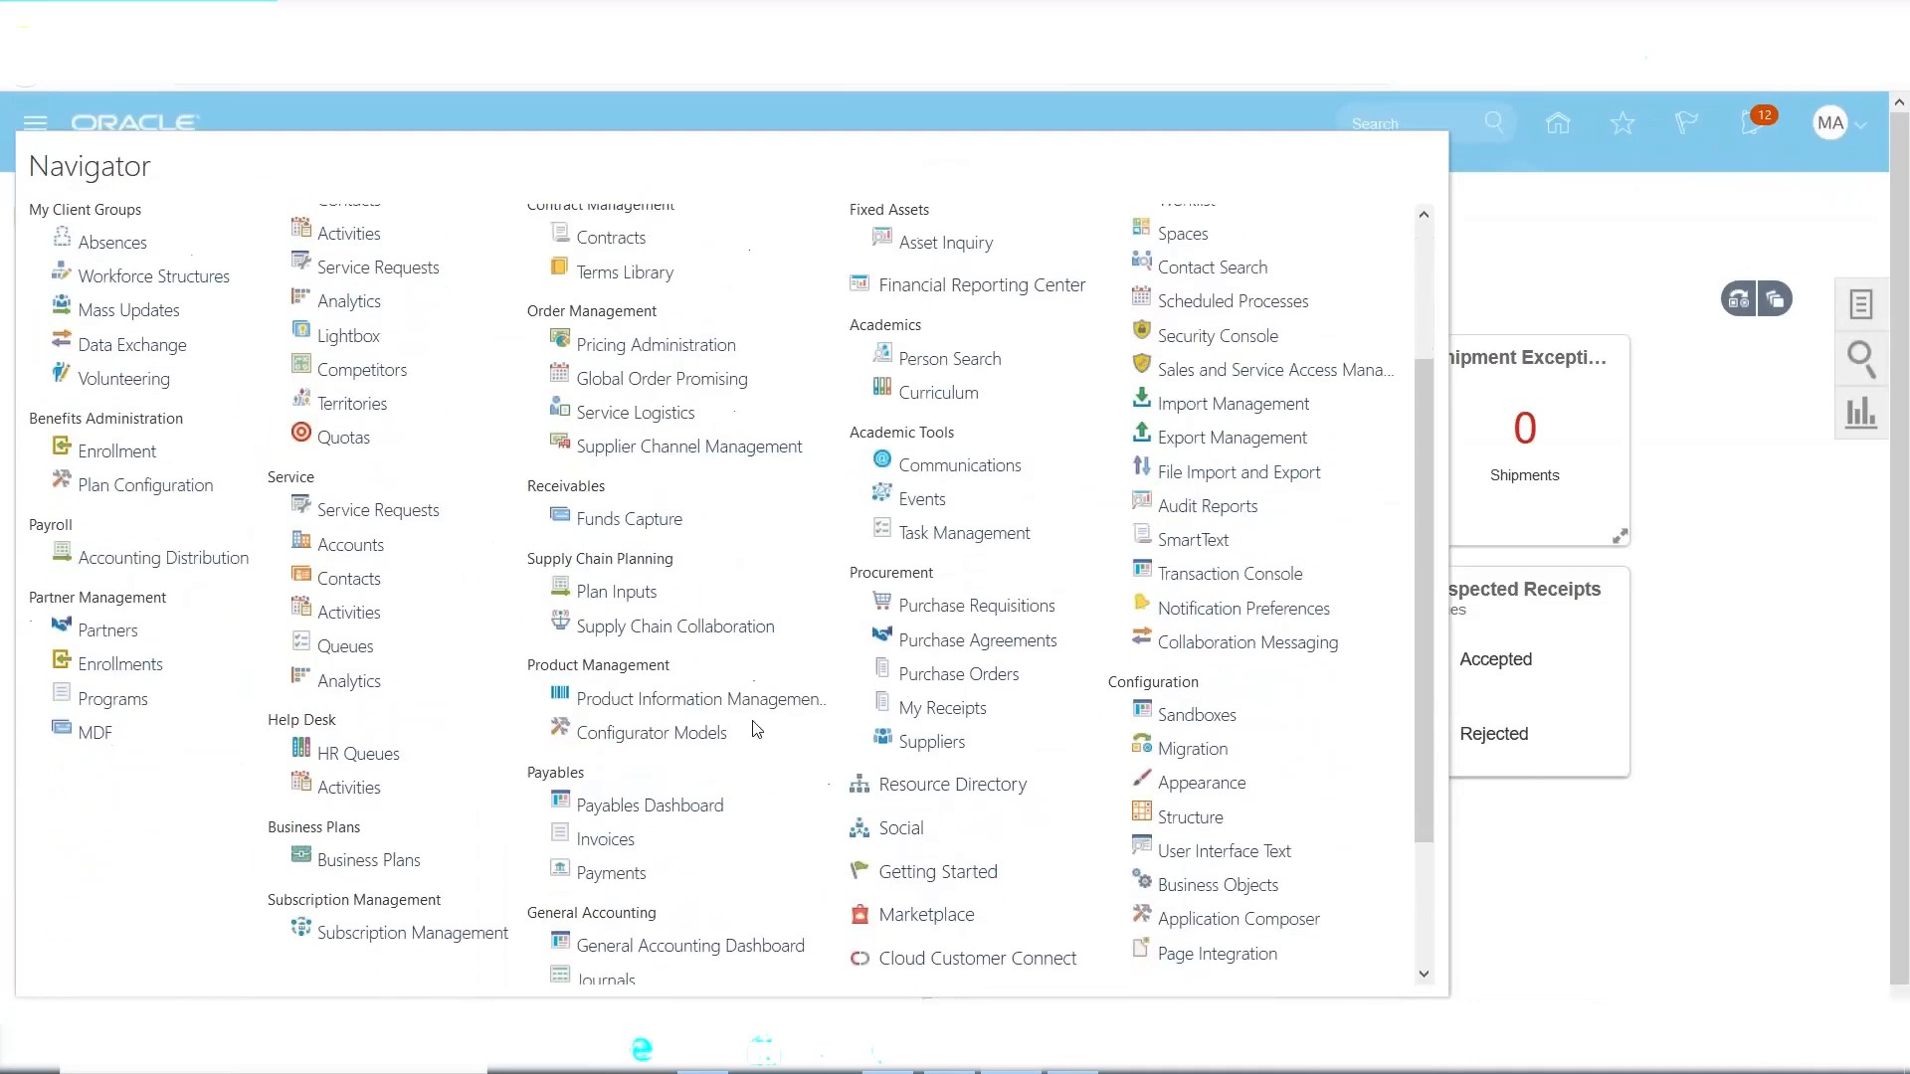
{"action": "left_click", "coordinate": [607, 840]}
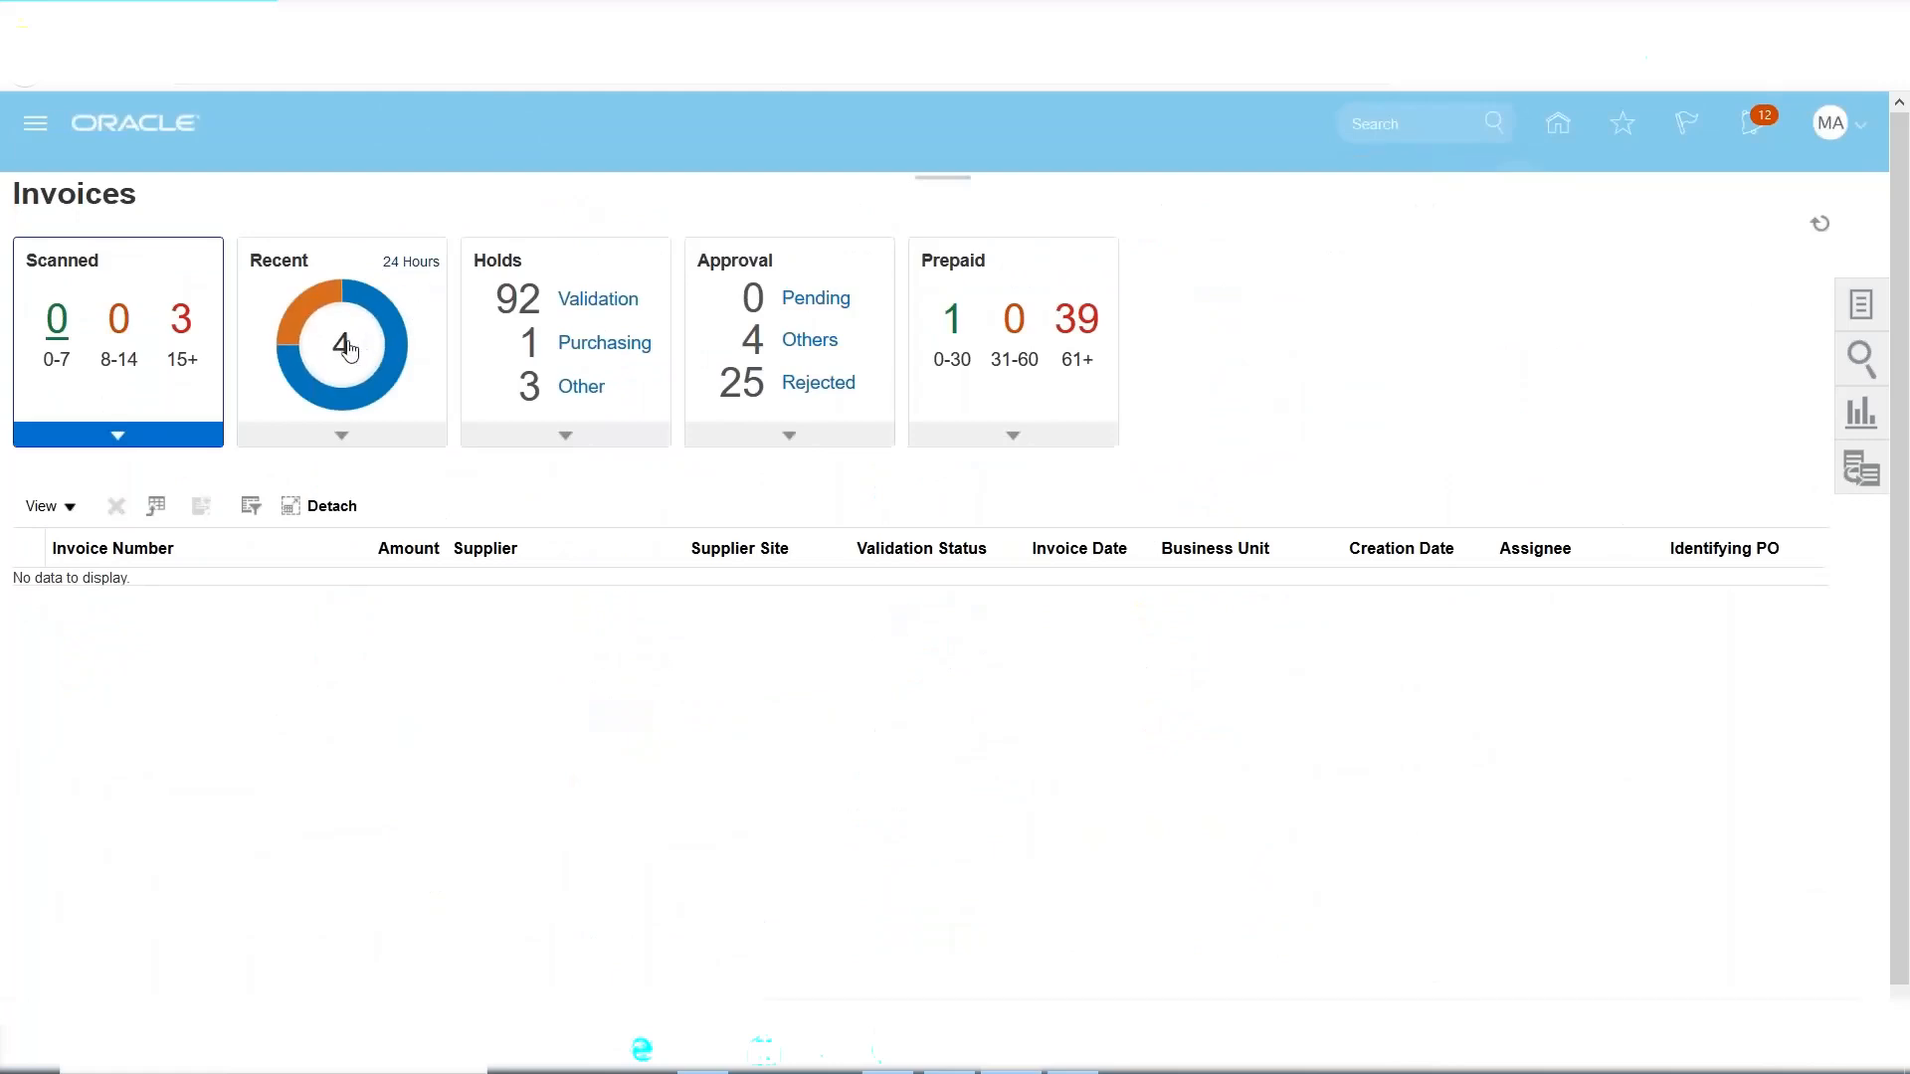
Open the recently created -1,000.00 USD MAXX Inc invoice 4-1001.
{"action": "mouse_move", "coordinate": [318, 308]}
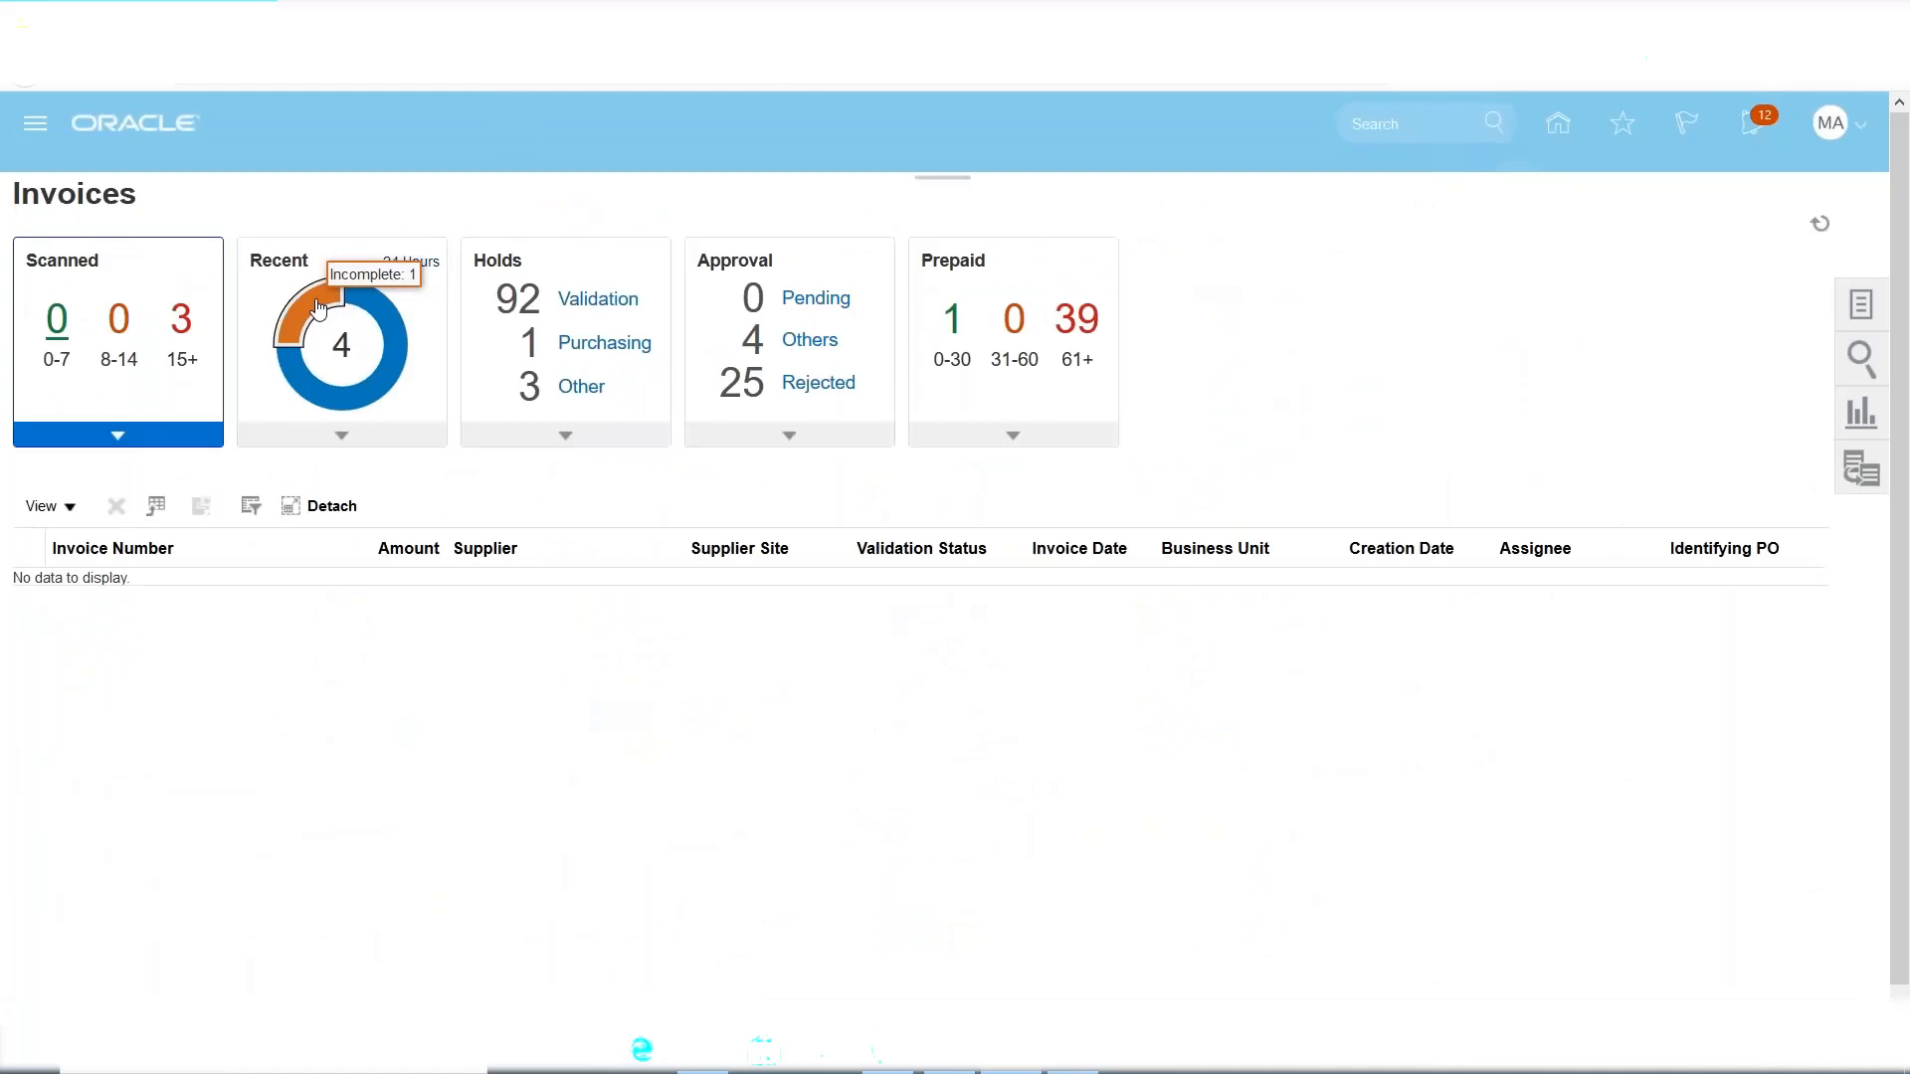
{"action": "left_click", "coordinate": [318, 308]}
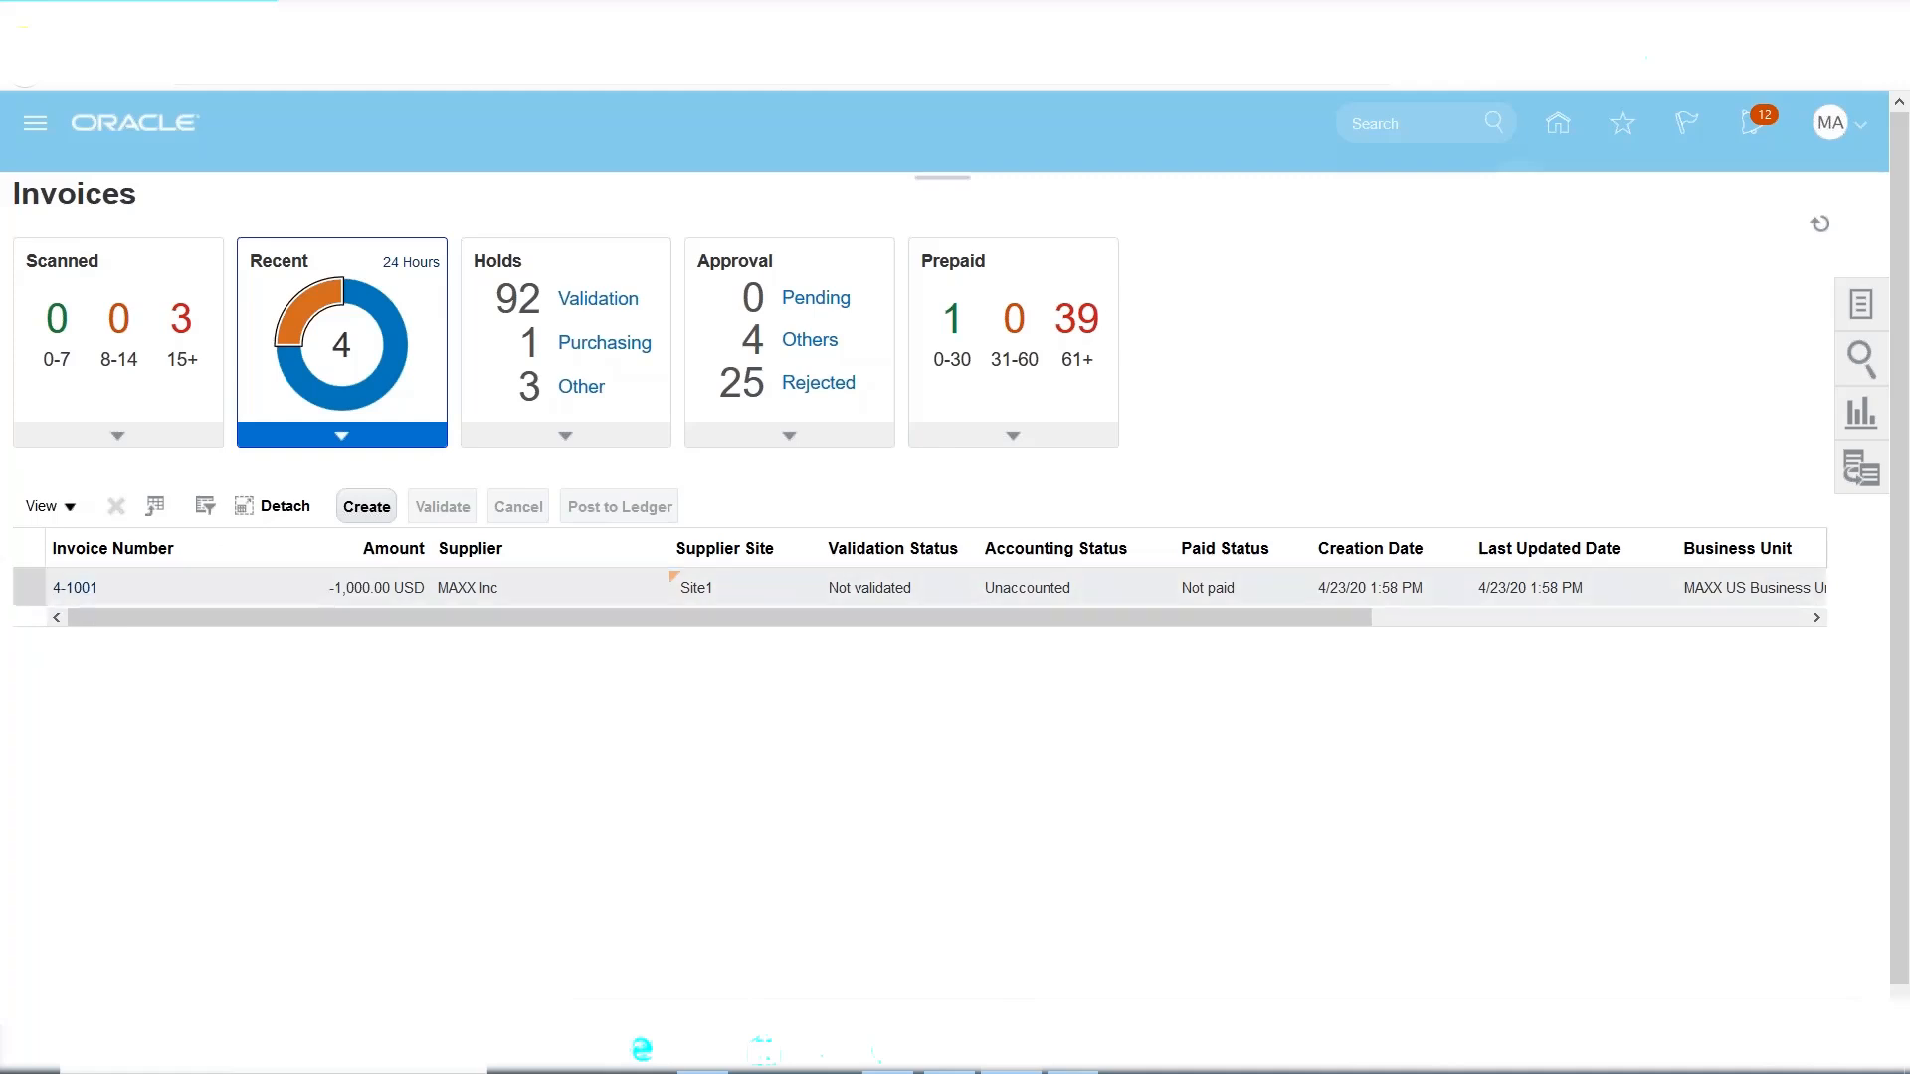
{"action": "left_click", "coordinate": [76, 591]}
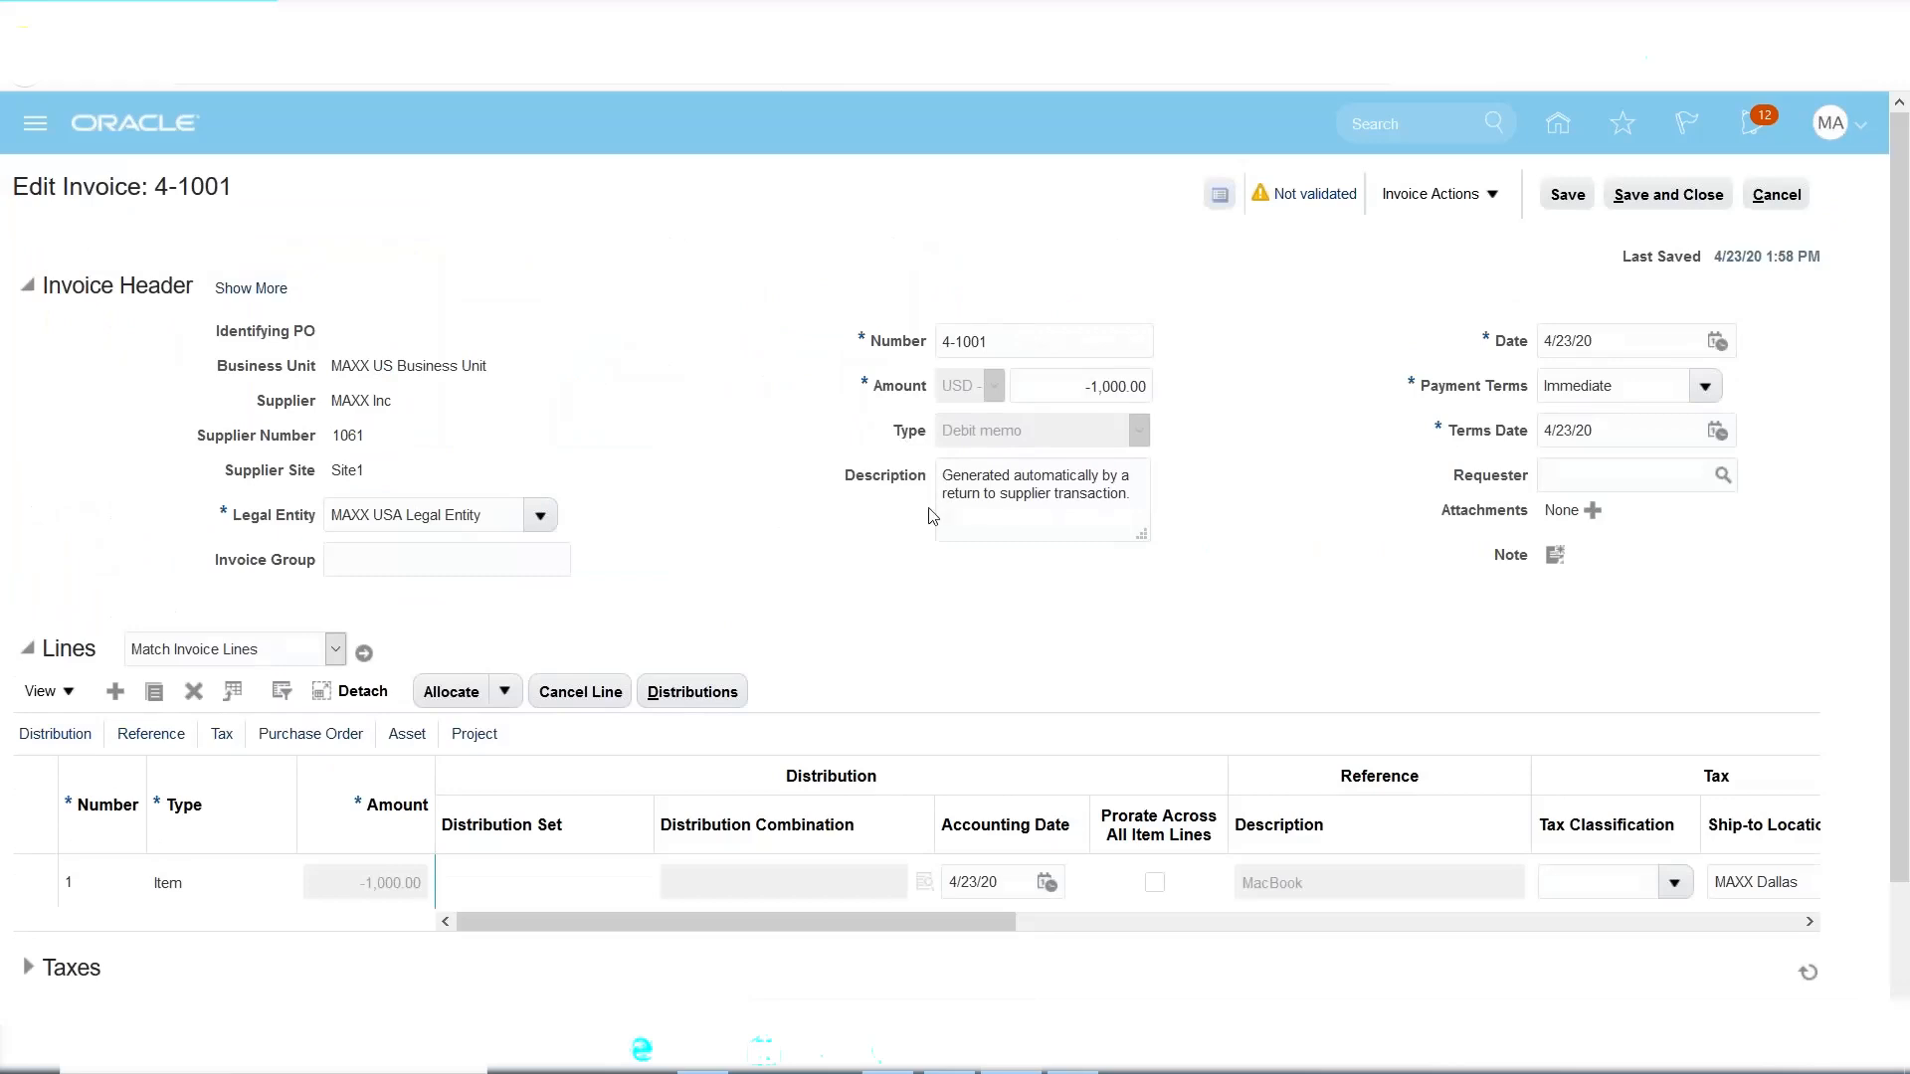
Check debit memo 4-1001's return-to-supplier description and its -1,000.00 amount.
{"action": "left_click_drag", "start_coordinate": [984, 501], "coordinate": [1054, 503]}
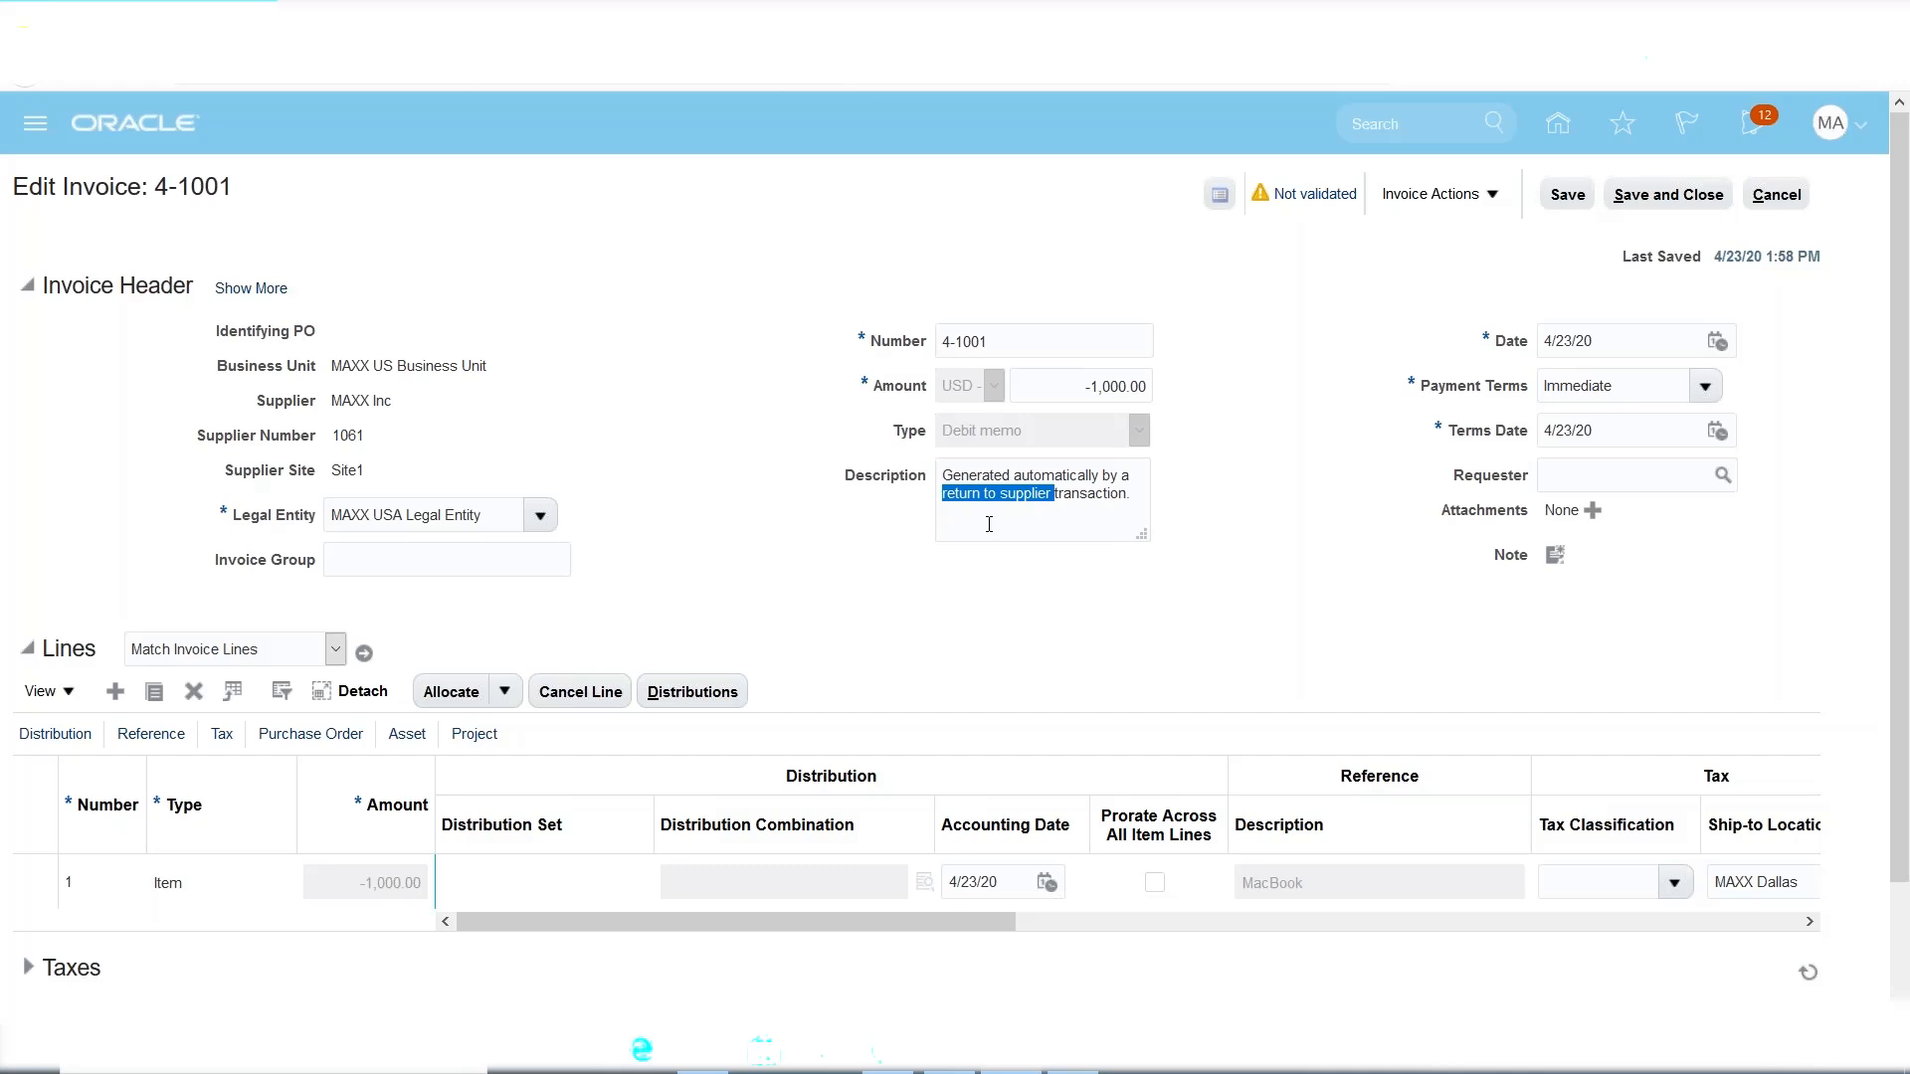
{"action": "left_click_drag", "start_coordinate": [1121, 494], "coordinate": [942, 494]}
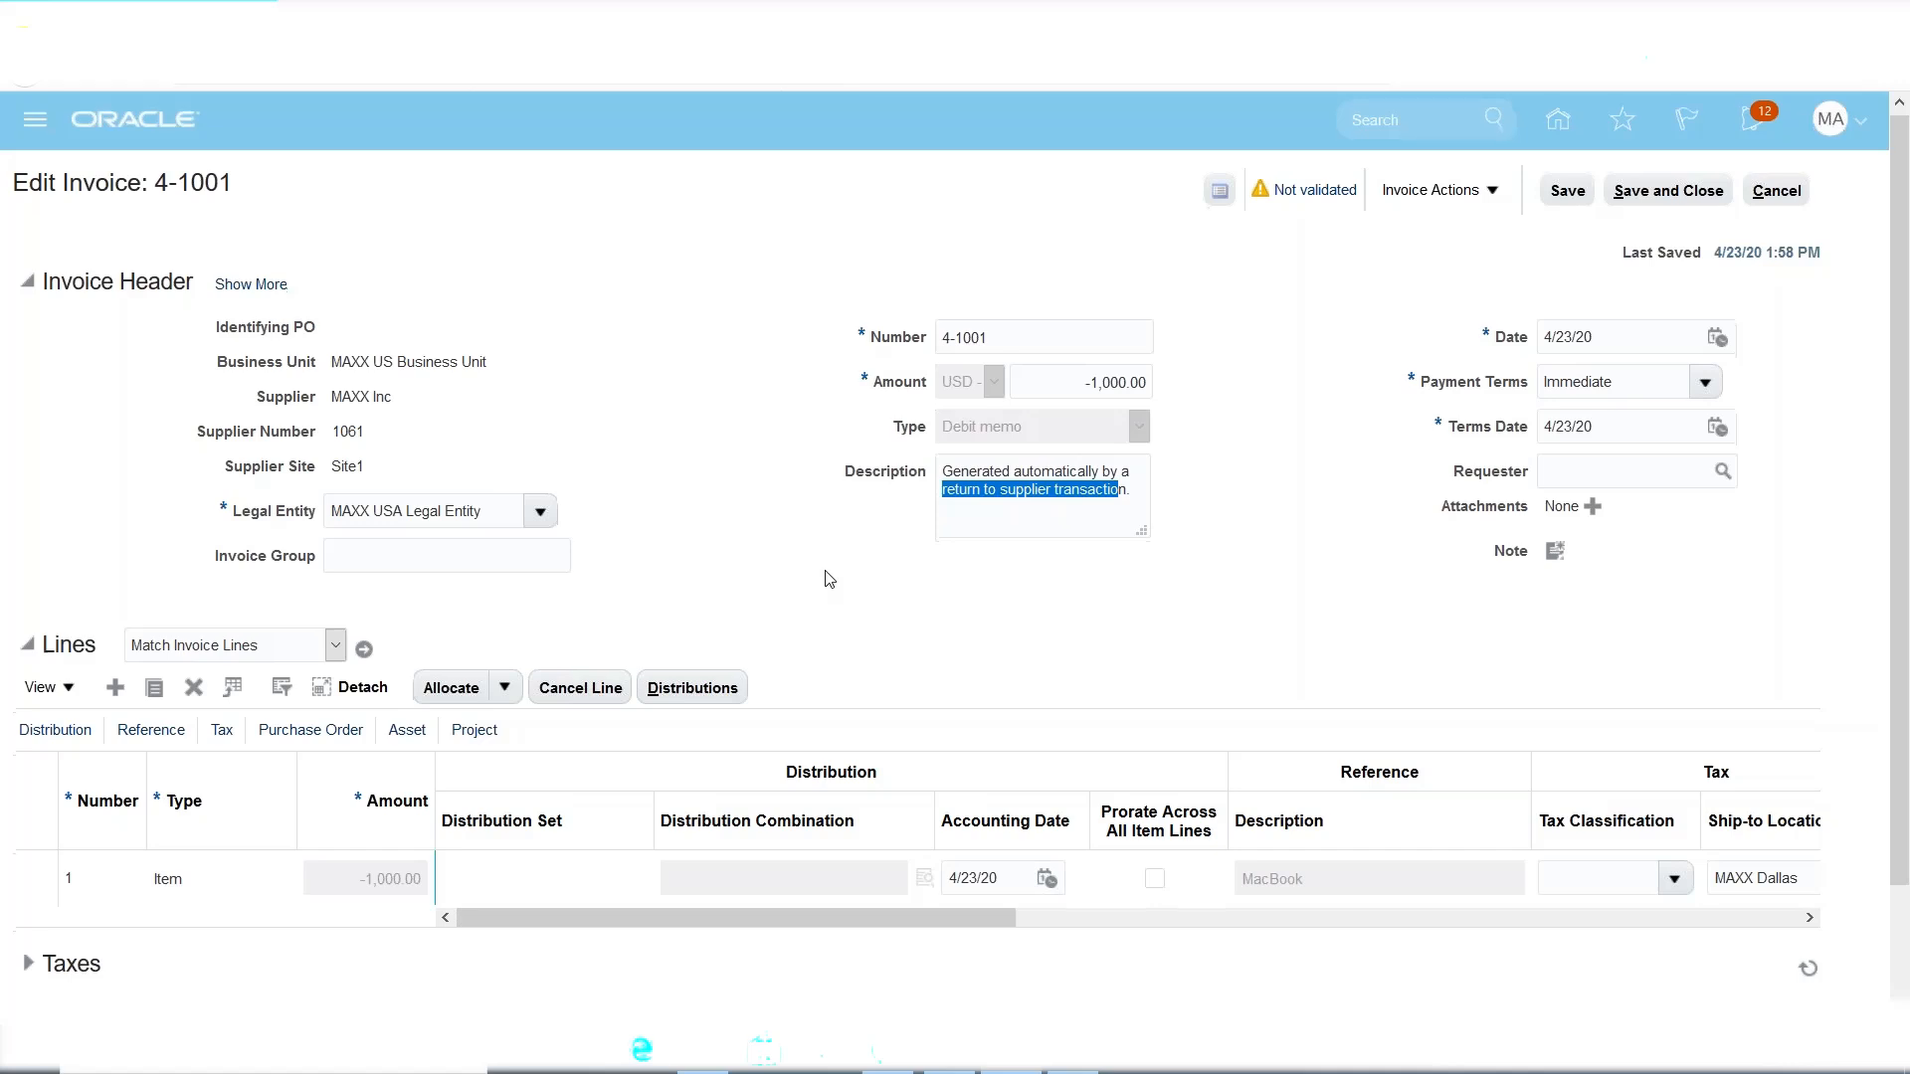
{"action": "scroll", "coordinate": [830, 579], "scroll_direction": "down", "scroll_amount": 2}
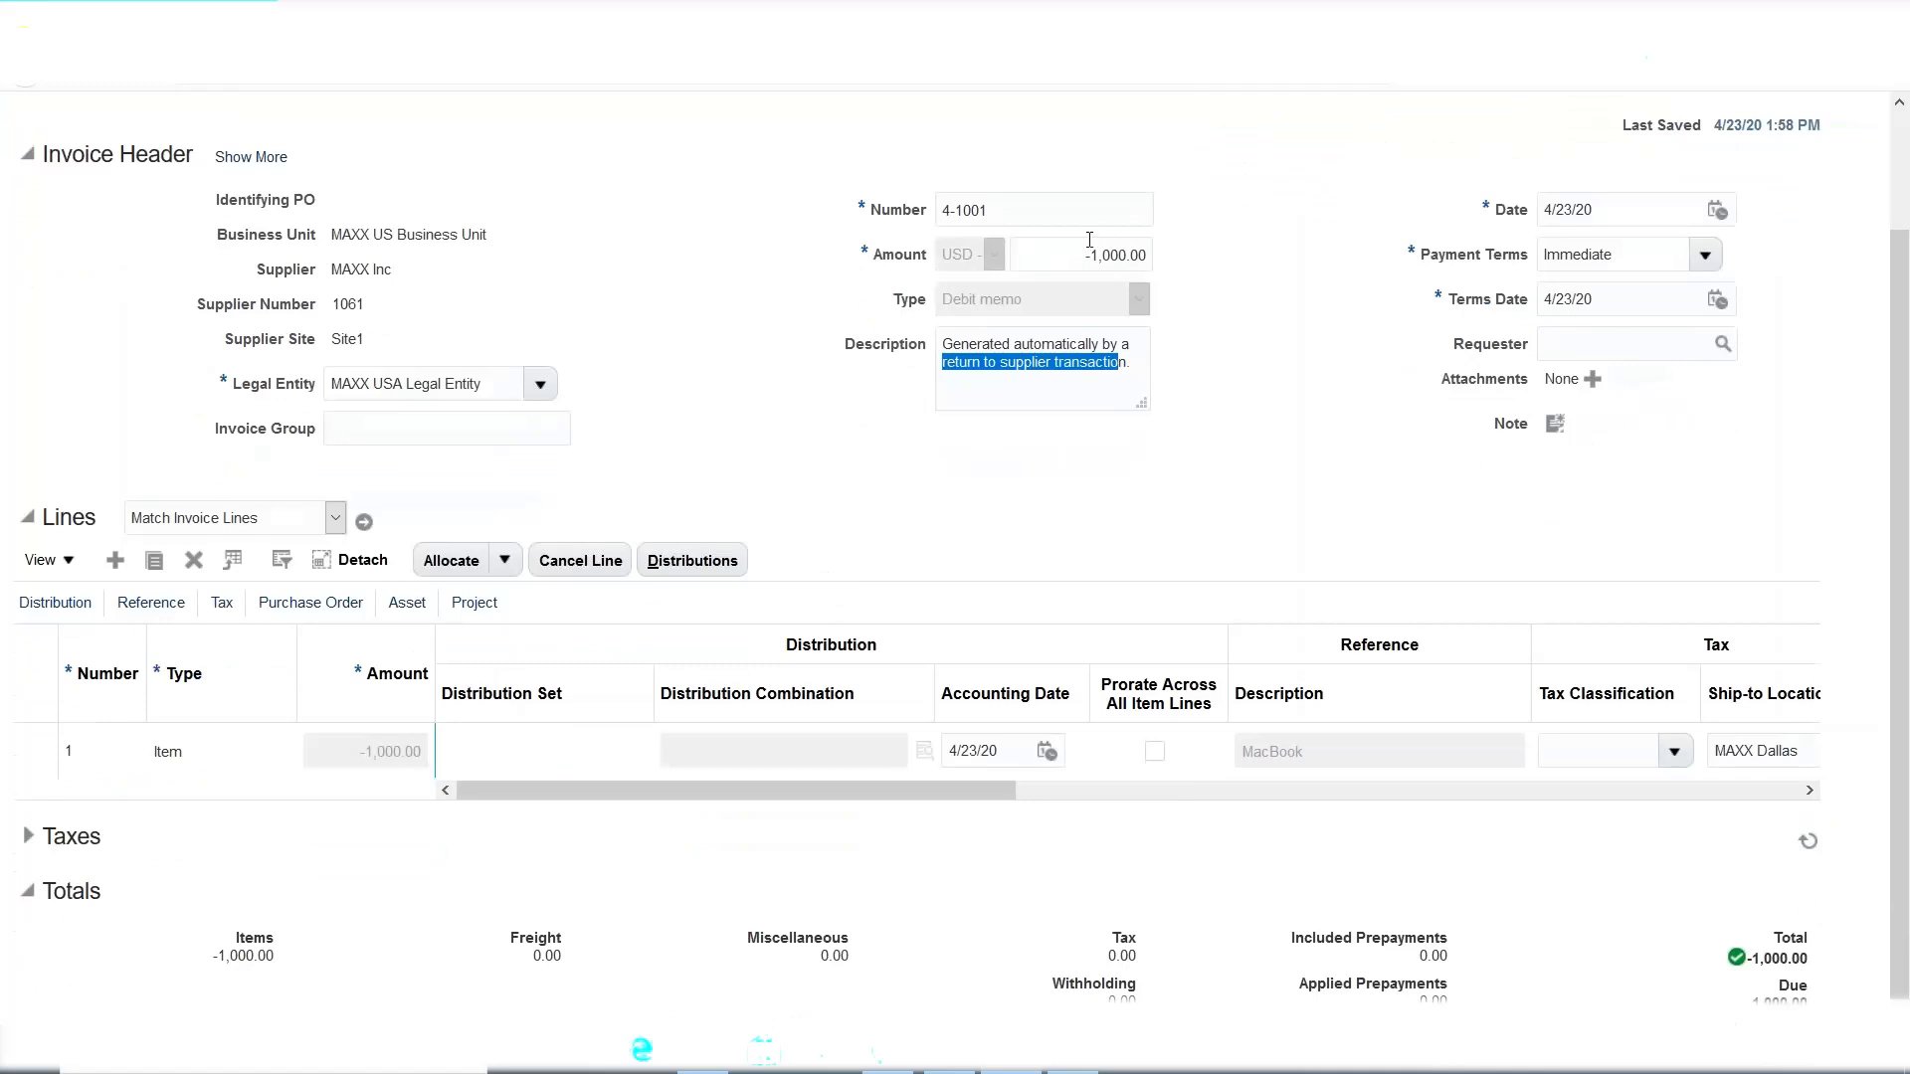
{"action": "key", "text": "shift+Tab"}
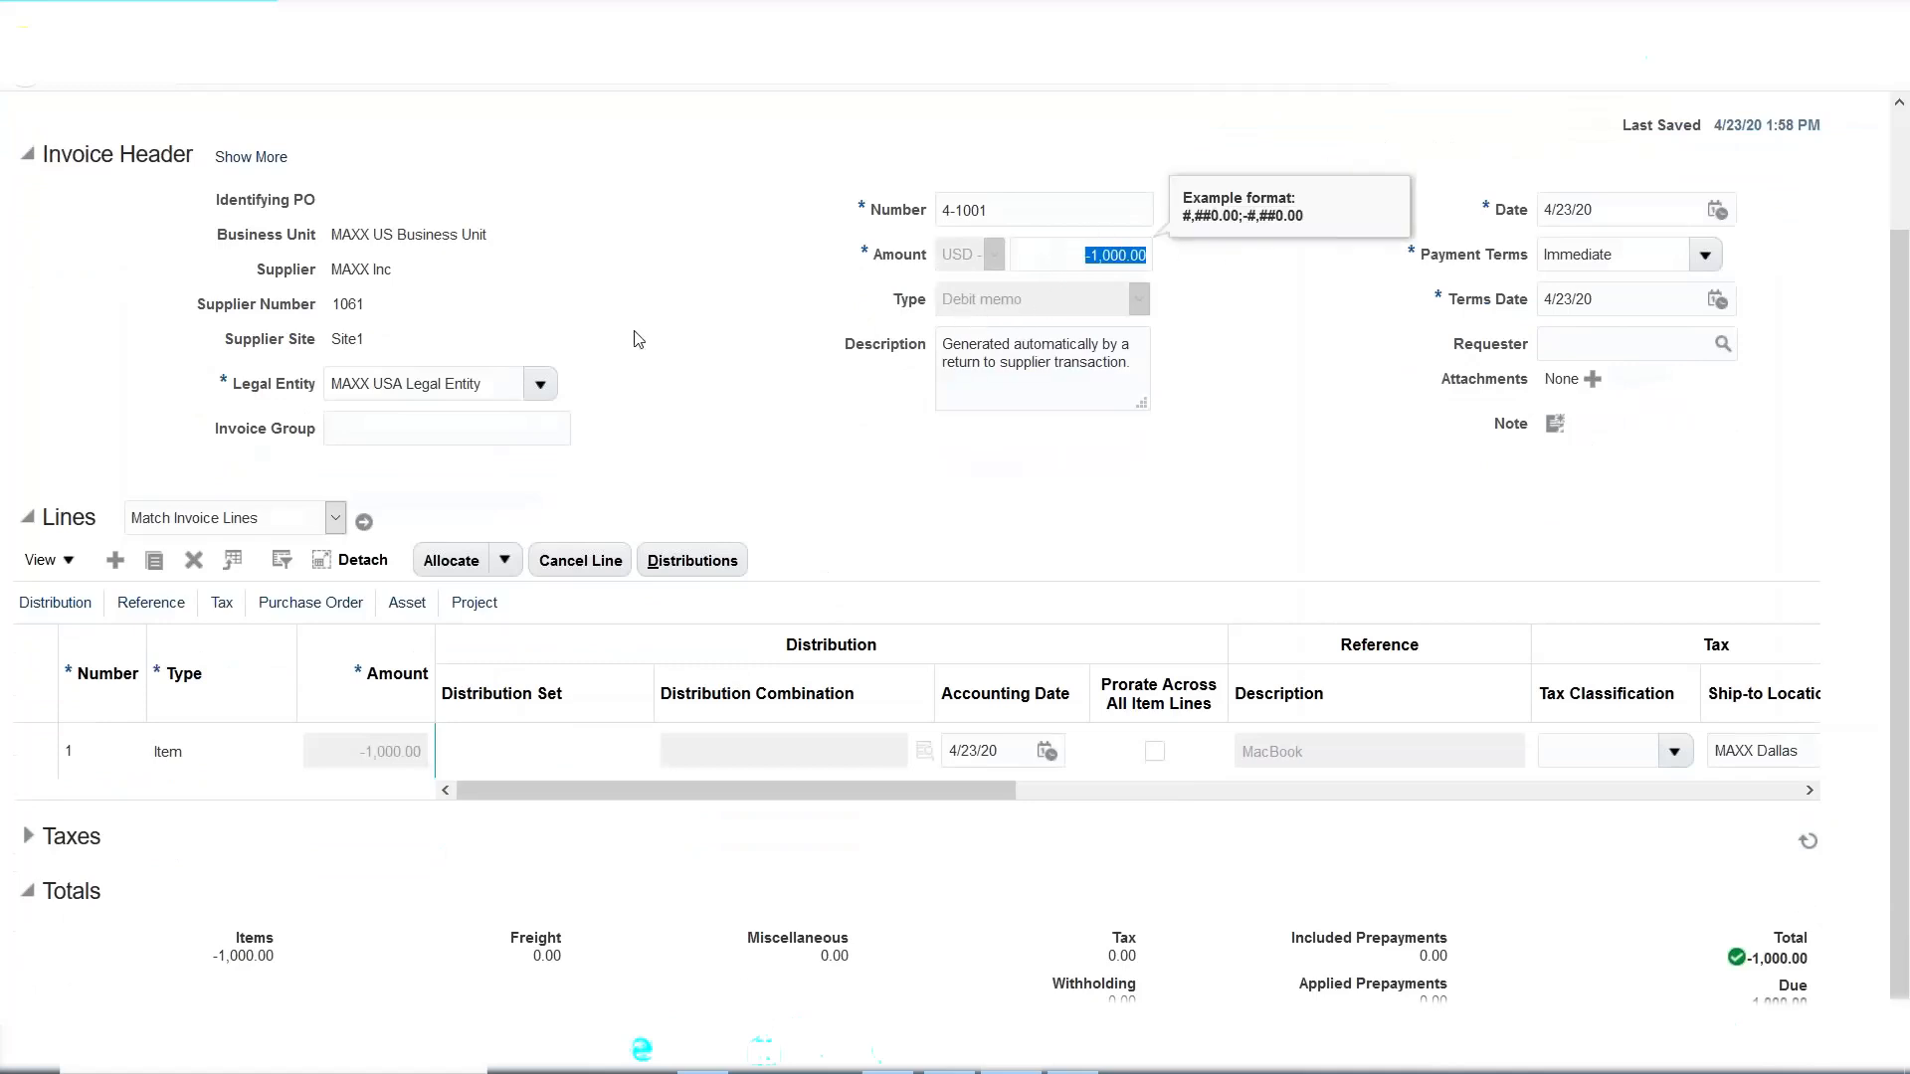
{"action": "left_click", "coordinate": [1069, 253]}
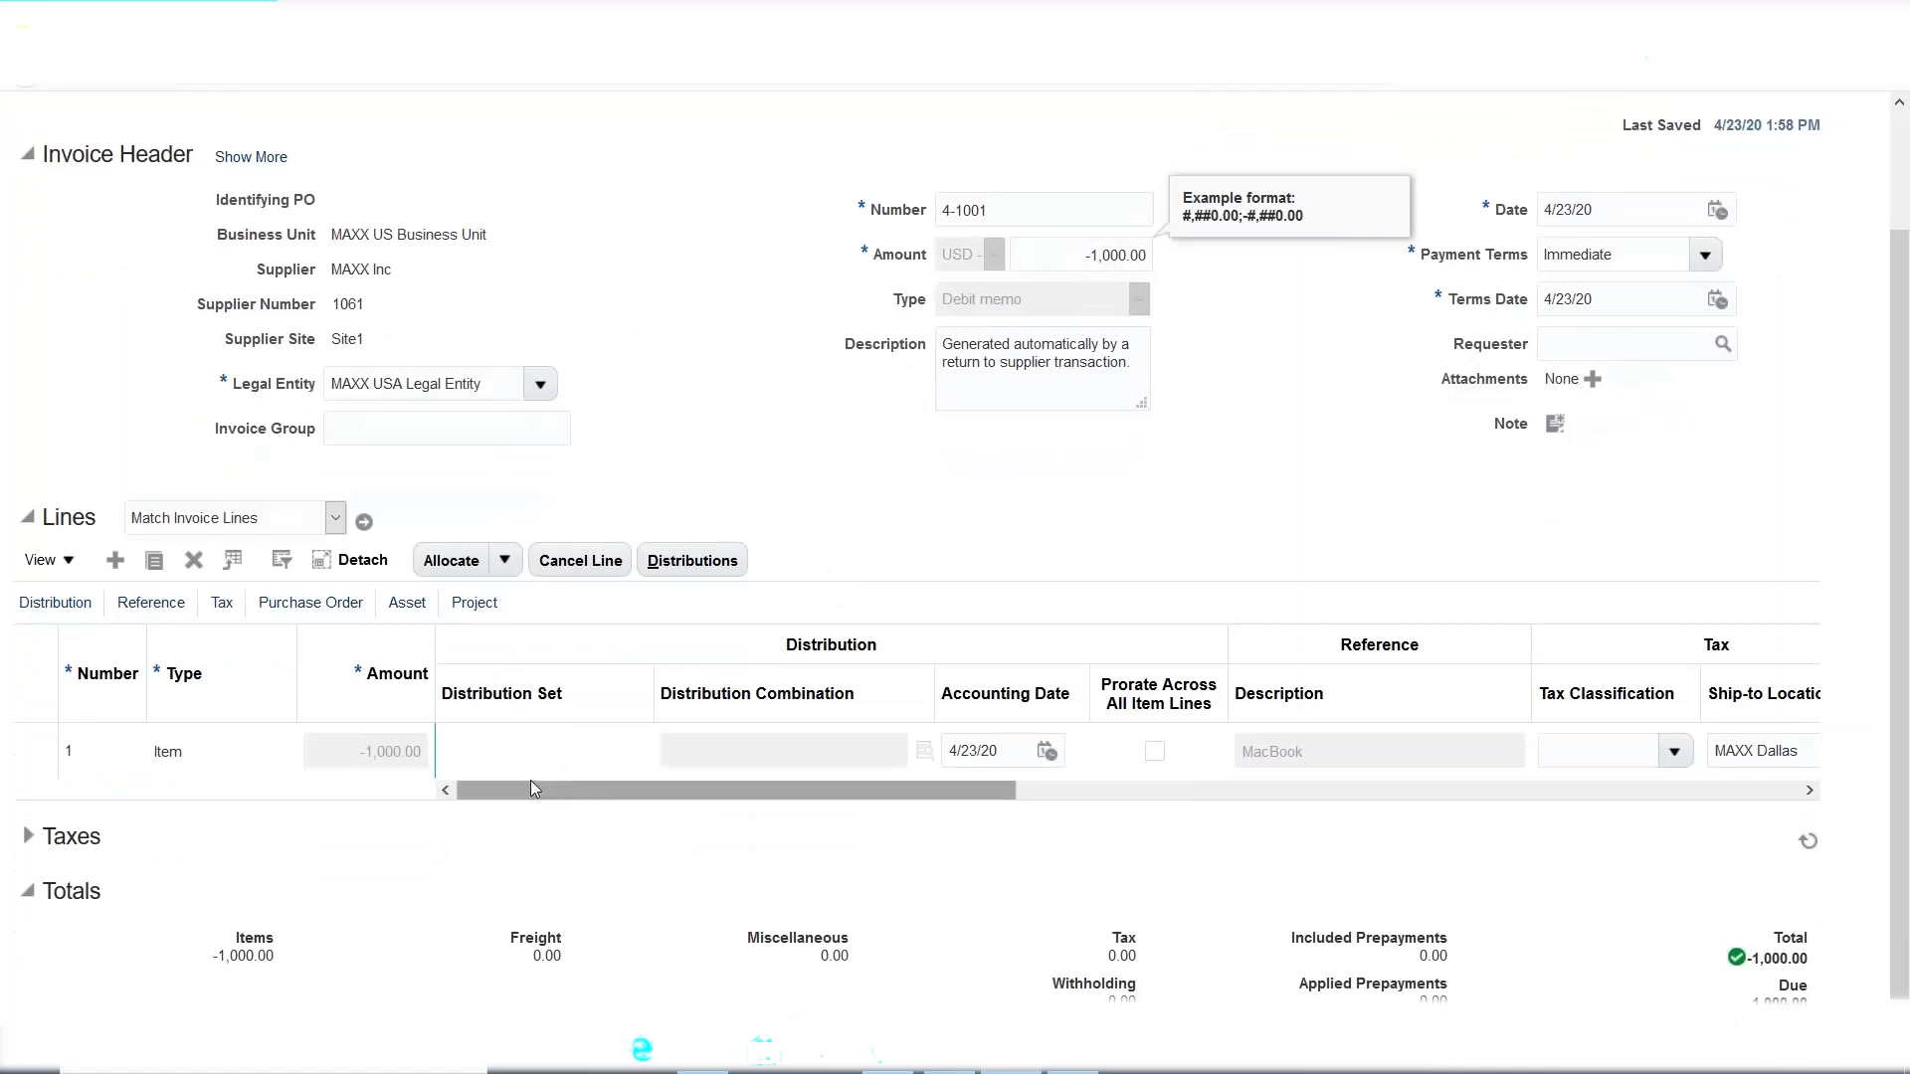
Inspect the single -1,000.00 MacBook line for MAXX Dallas in the Lines table.
{"action": "left_click", "coordinate": [382, 752]}
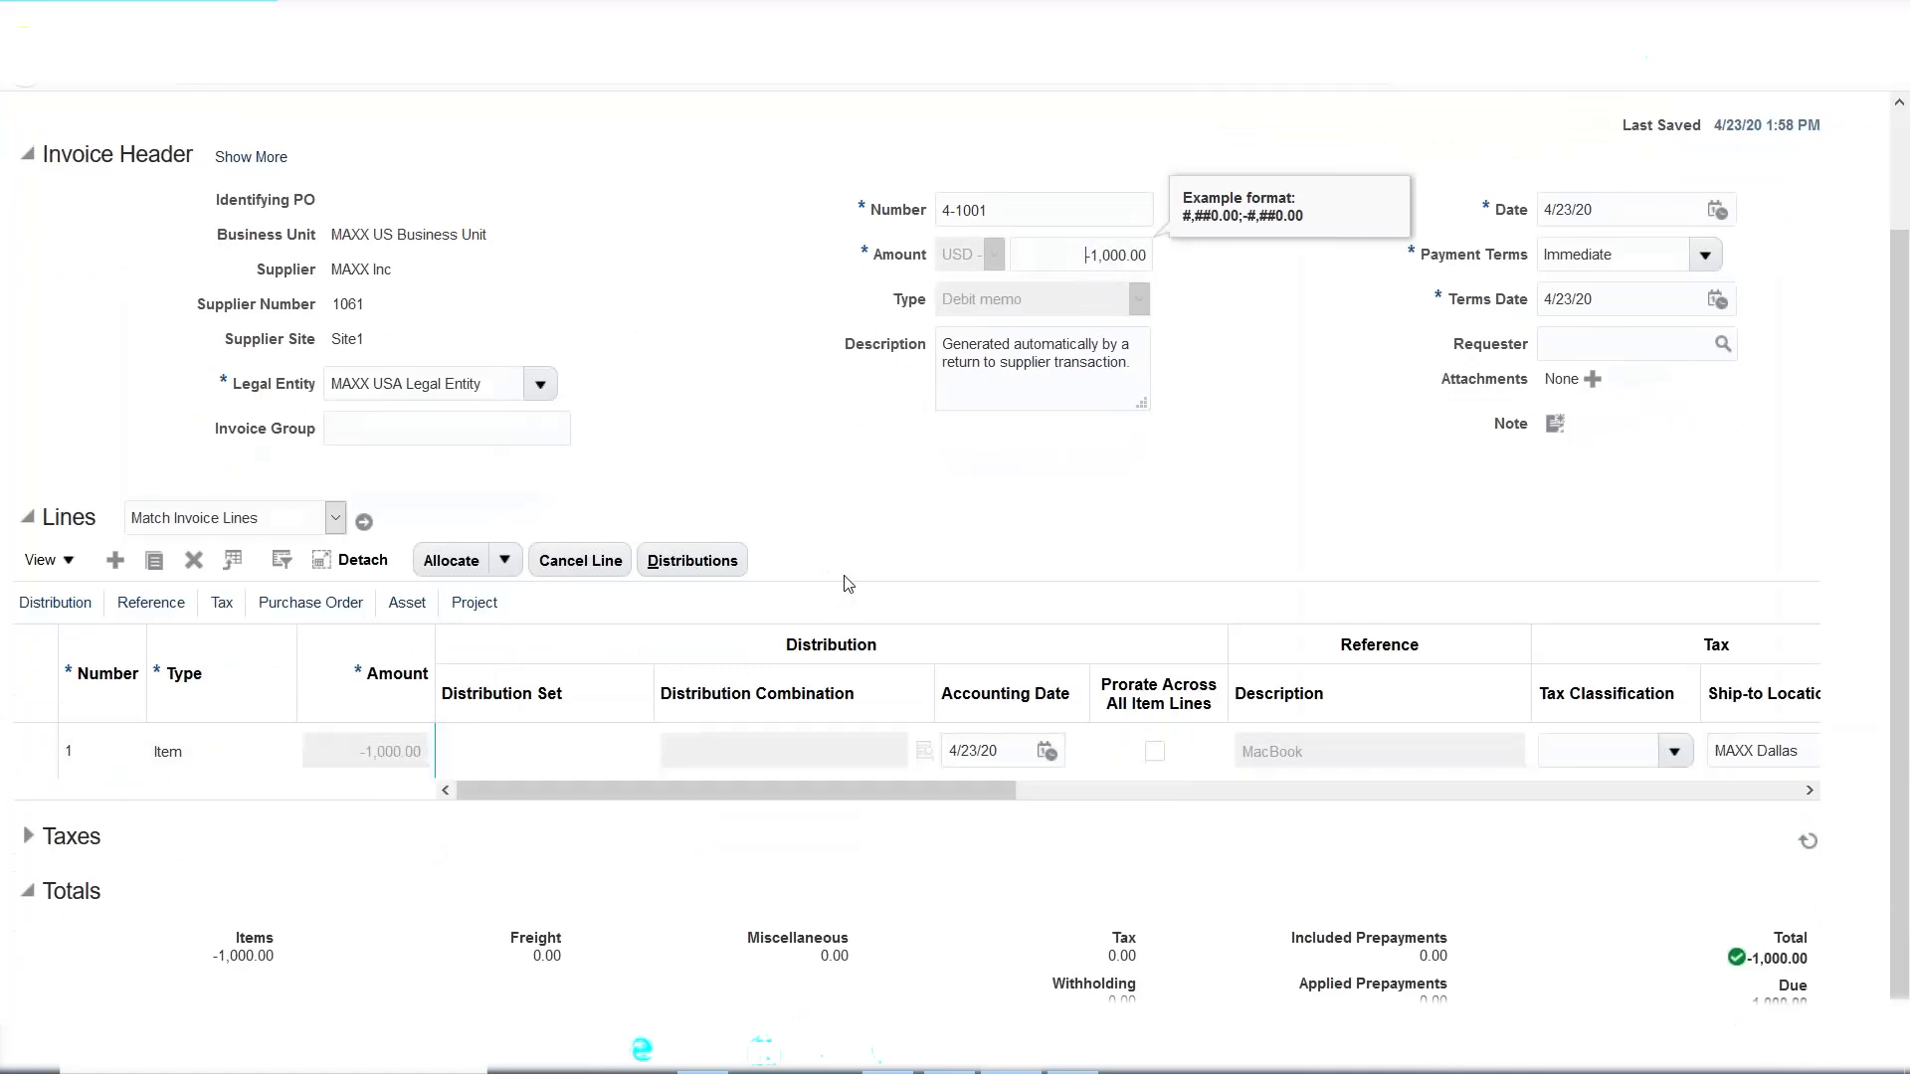
{"action": "left_click", "coordinate": [1269, 753]}
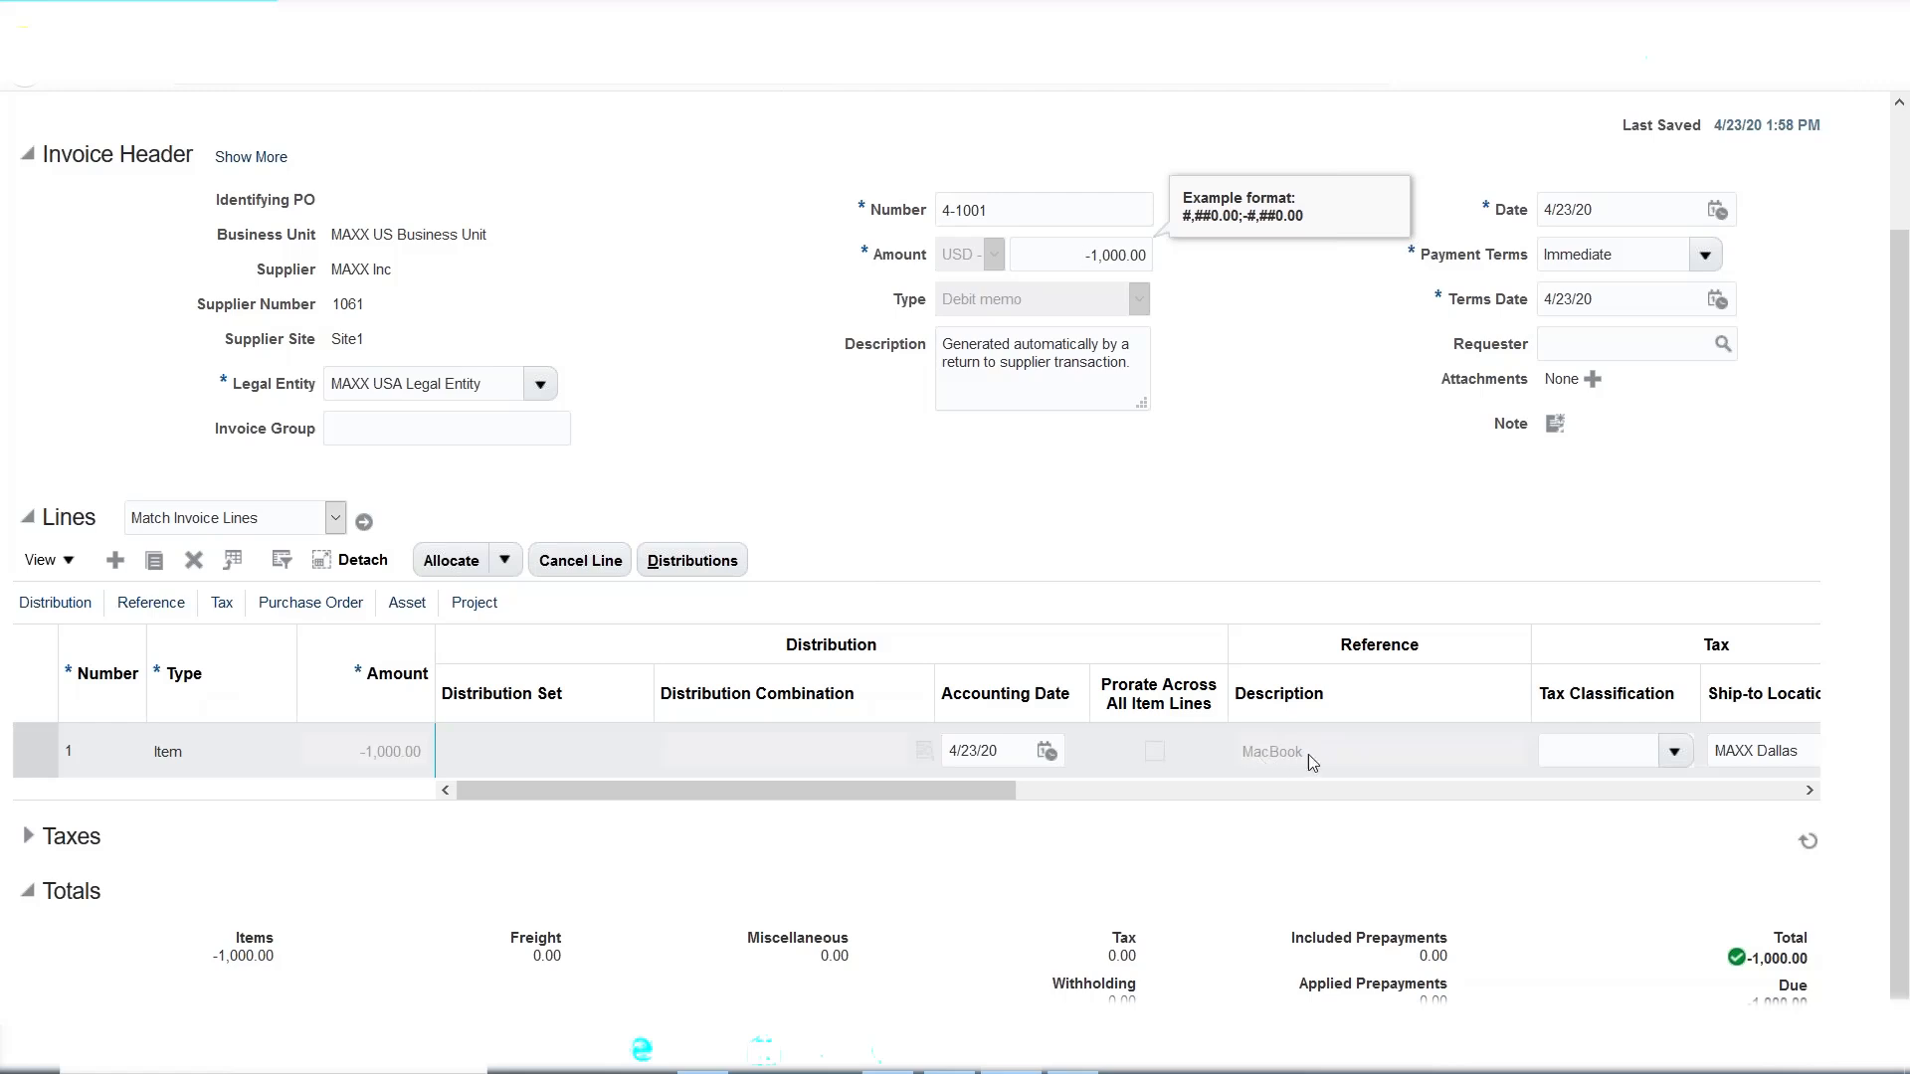
{"action": "left_click_drag", "start_coordinate": [863, 794], "coordinate": [776, 784]}
{"action": "scroll", "coordinate": [687, 767], "scroll_direction": "up", "scroll_amount": 2}
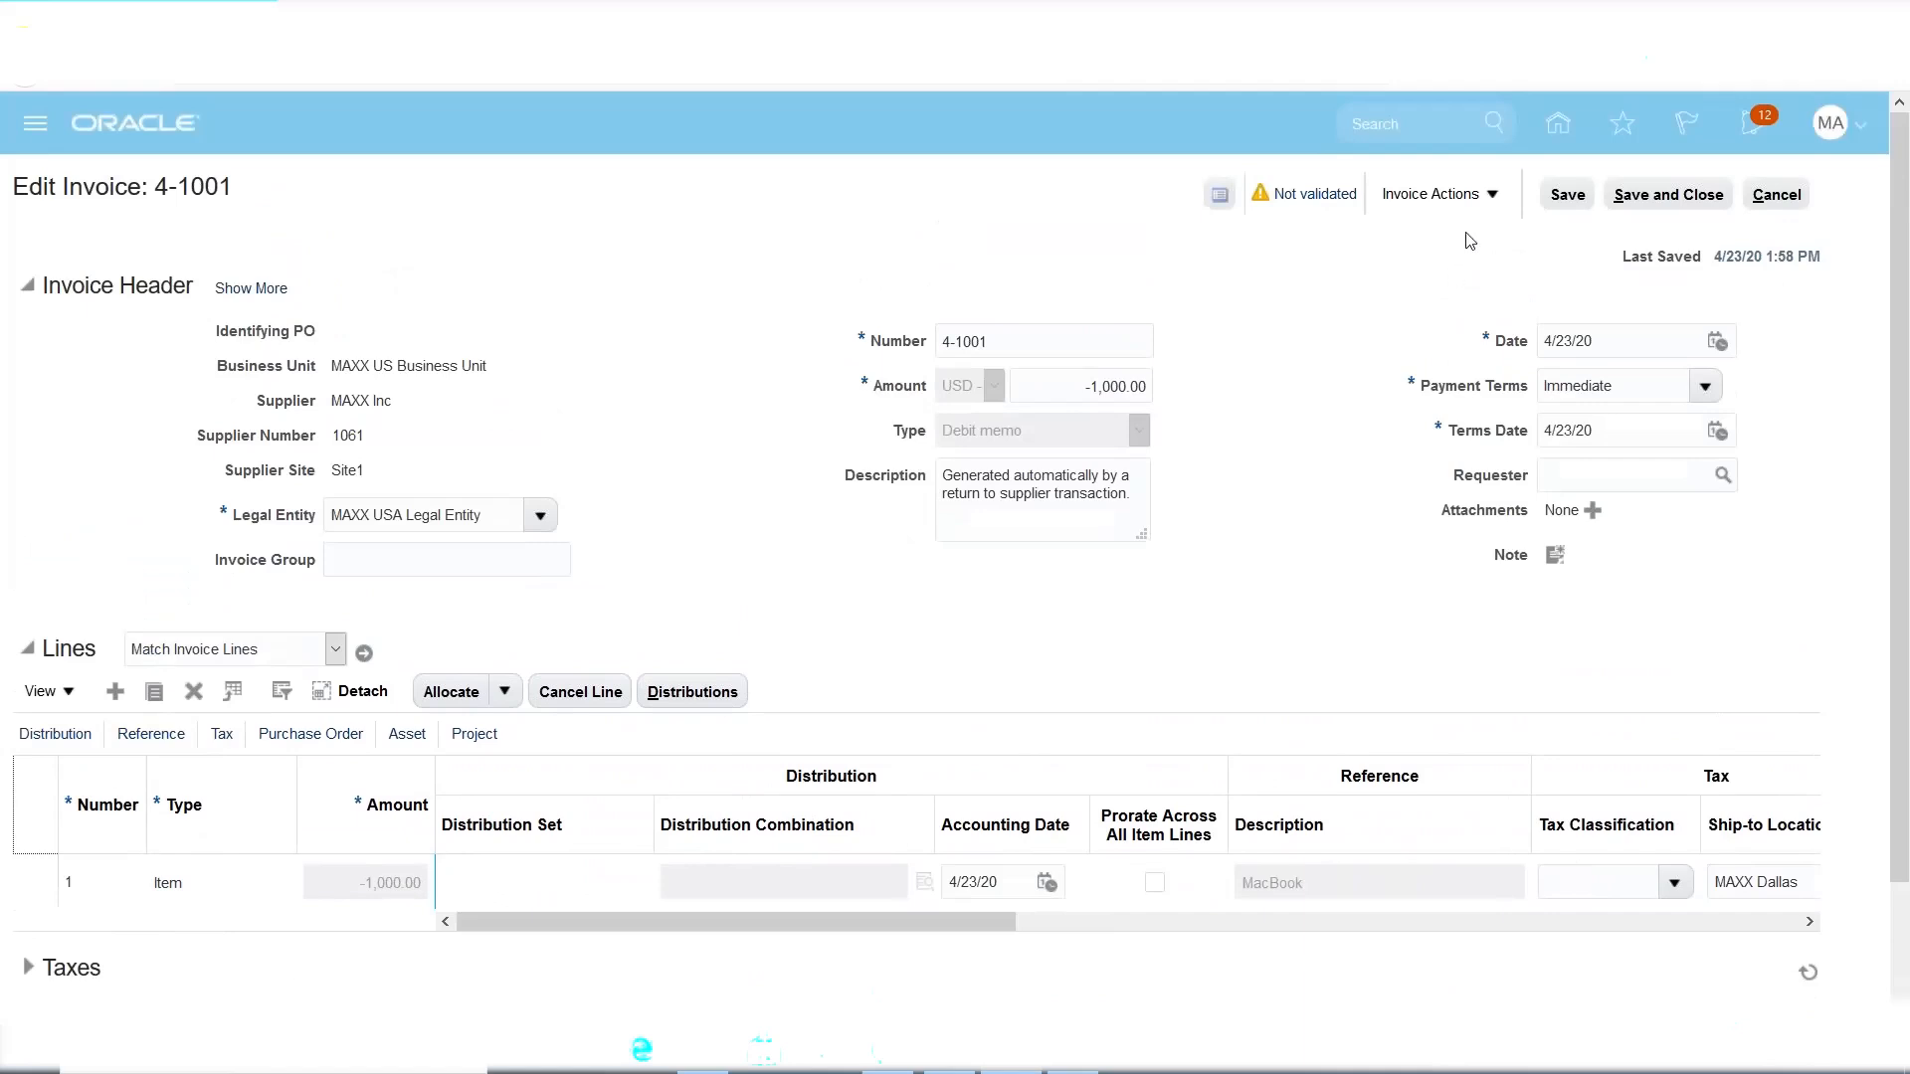
Validate debit memo 4-1001 through Invoice Actions, then save and close it.
{"action": "left_click", "coordinate": [1492, 197]}
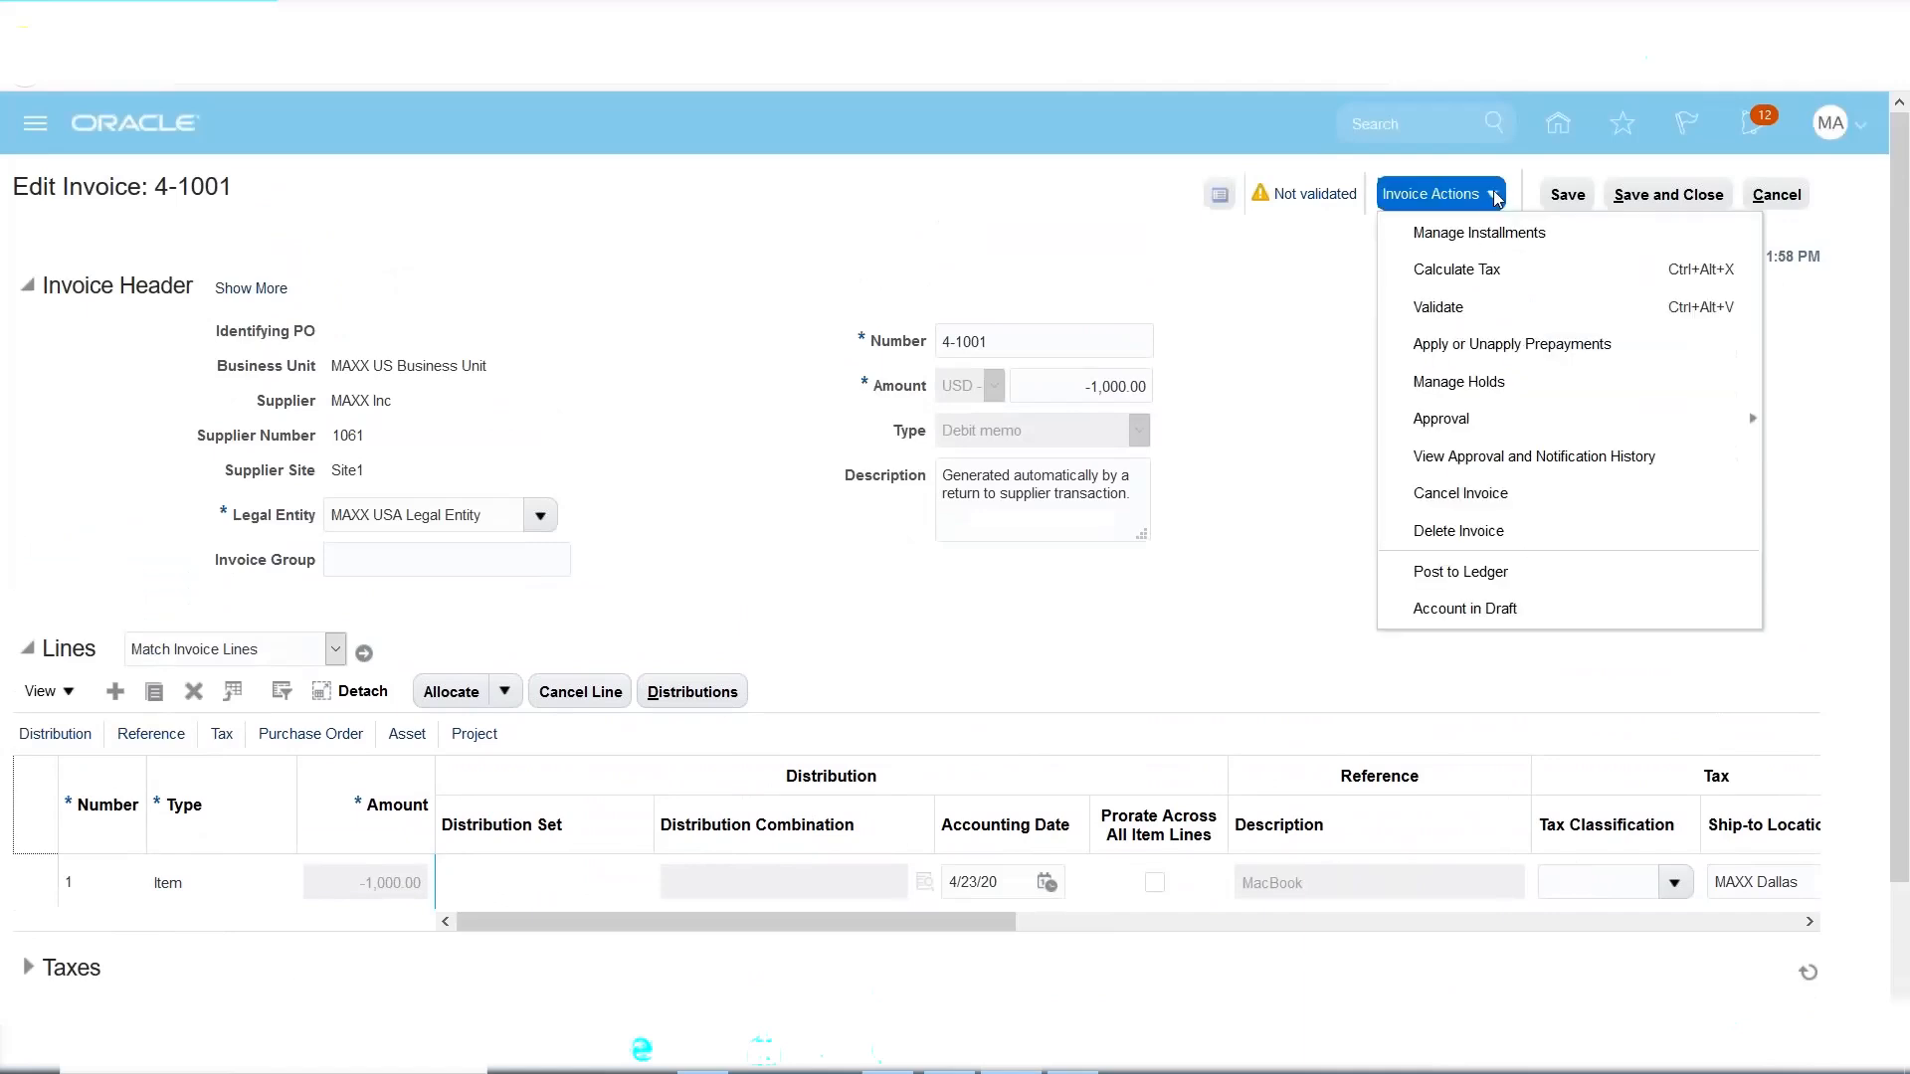
{"action": "left_click", "coordinate": [1440, 308]}
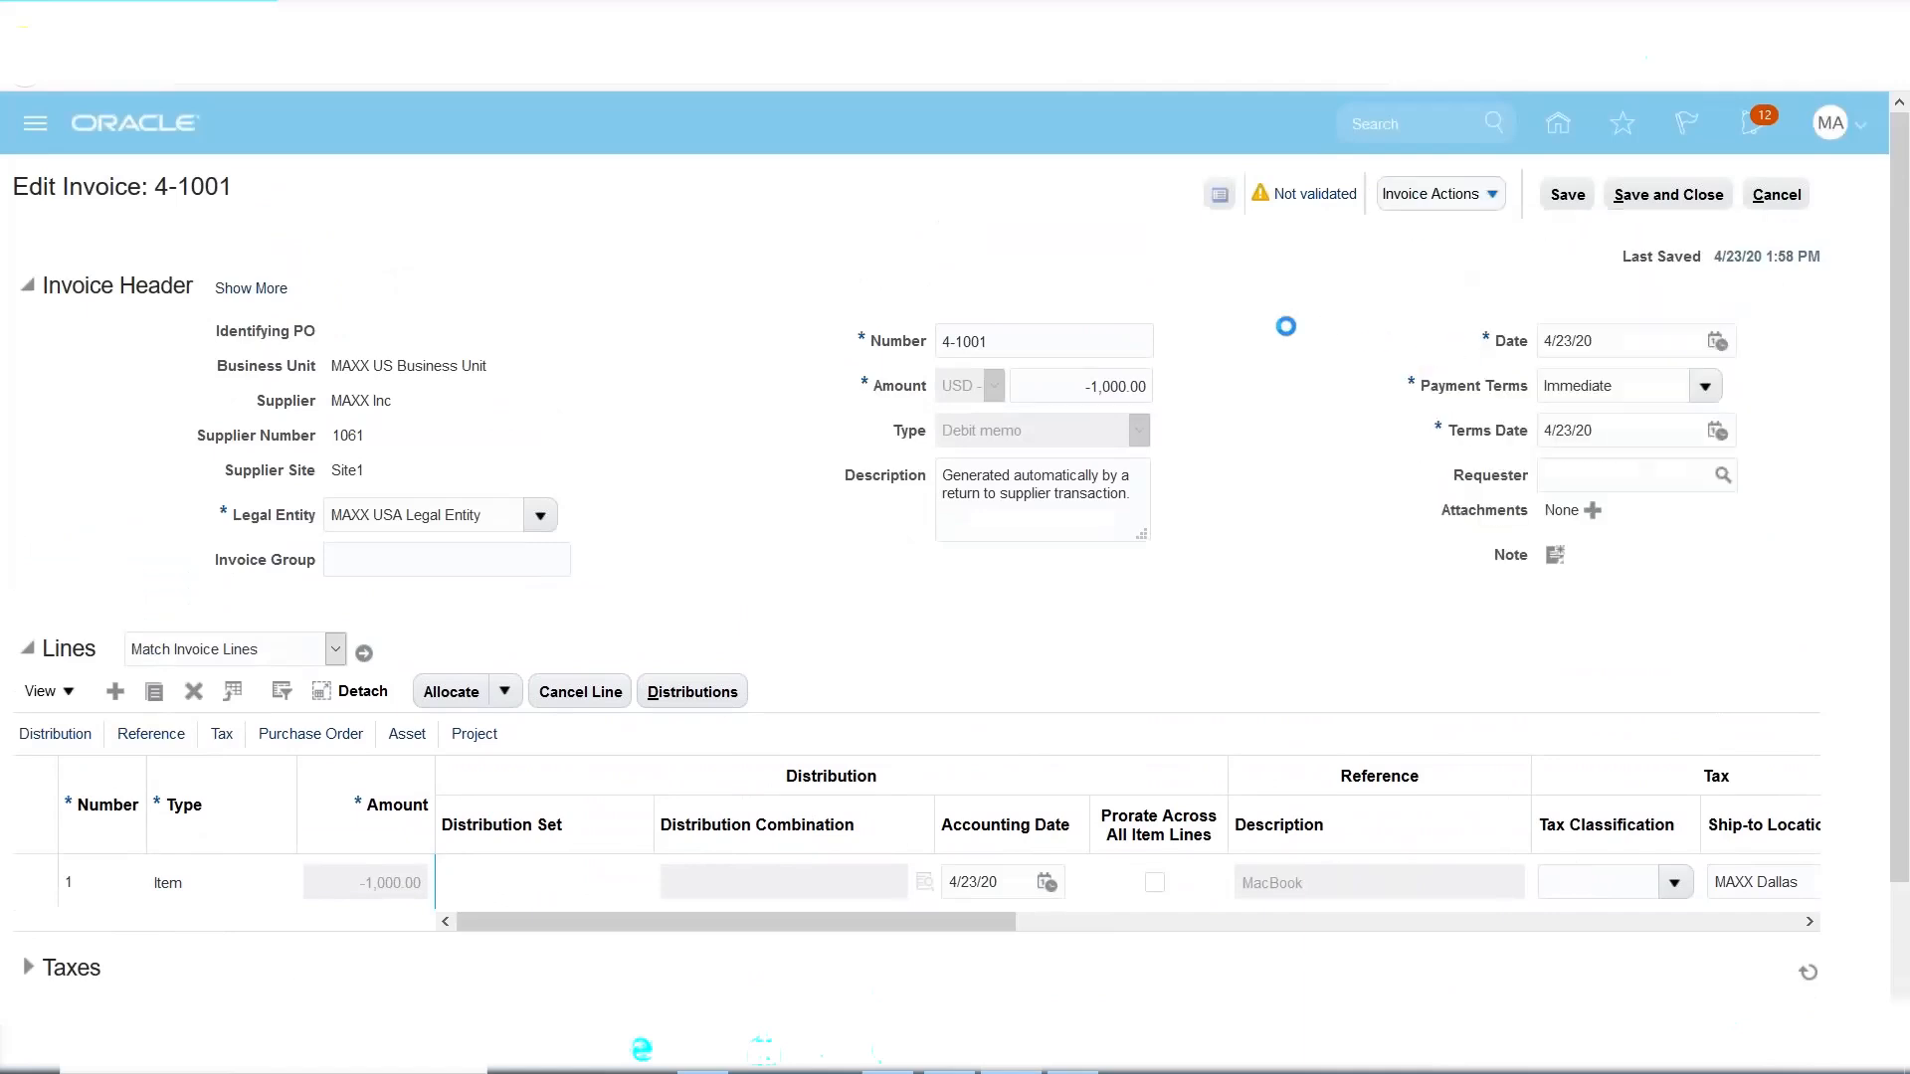
{"action": "left_click", "coordinate": [1660, 207]}
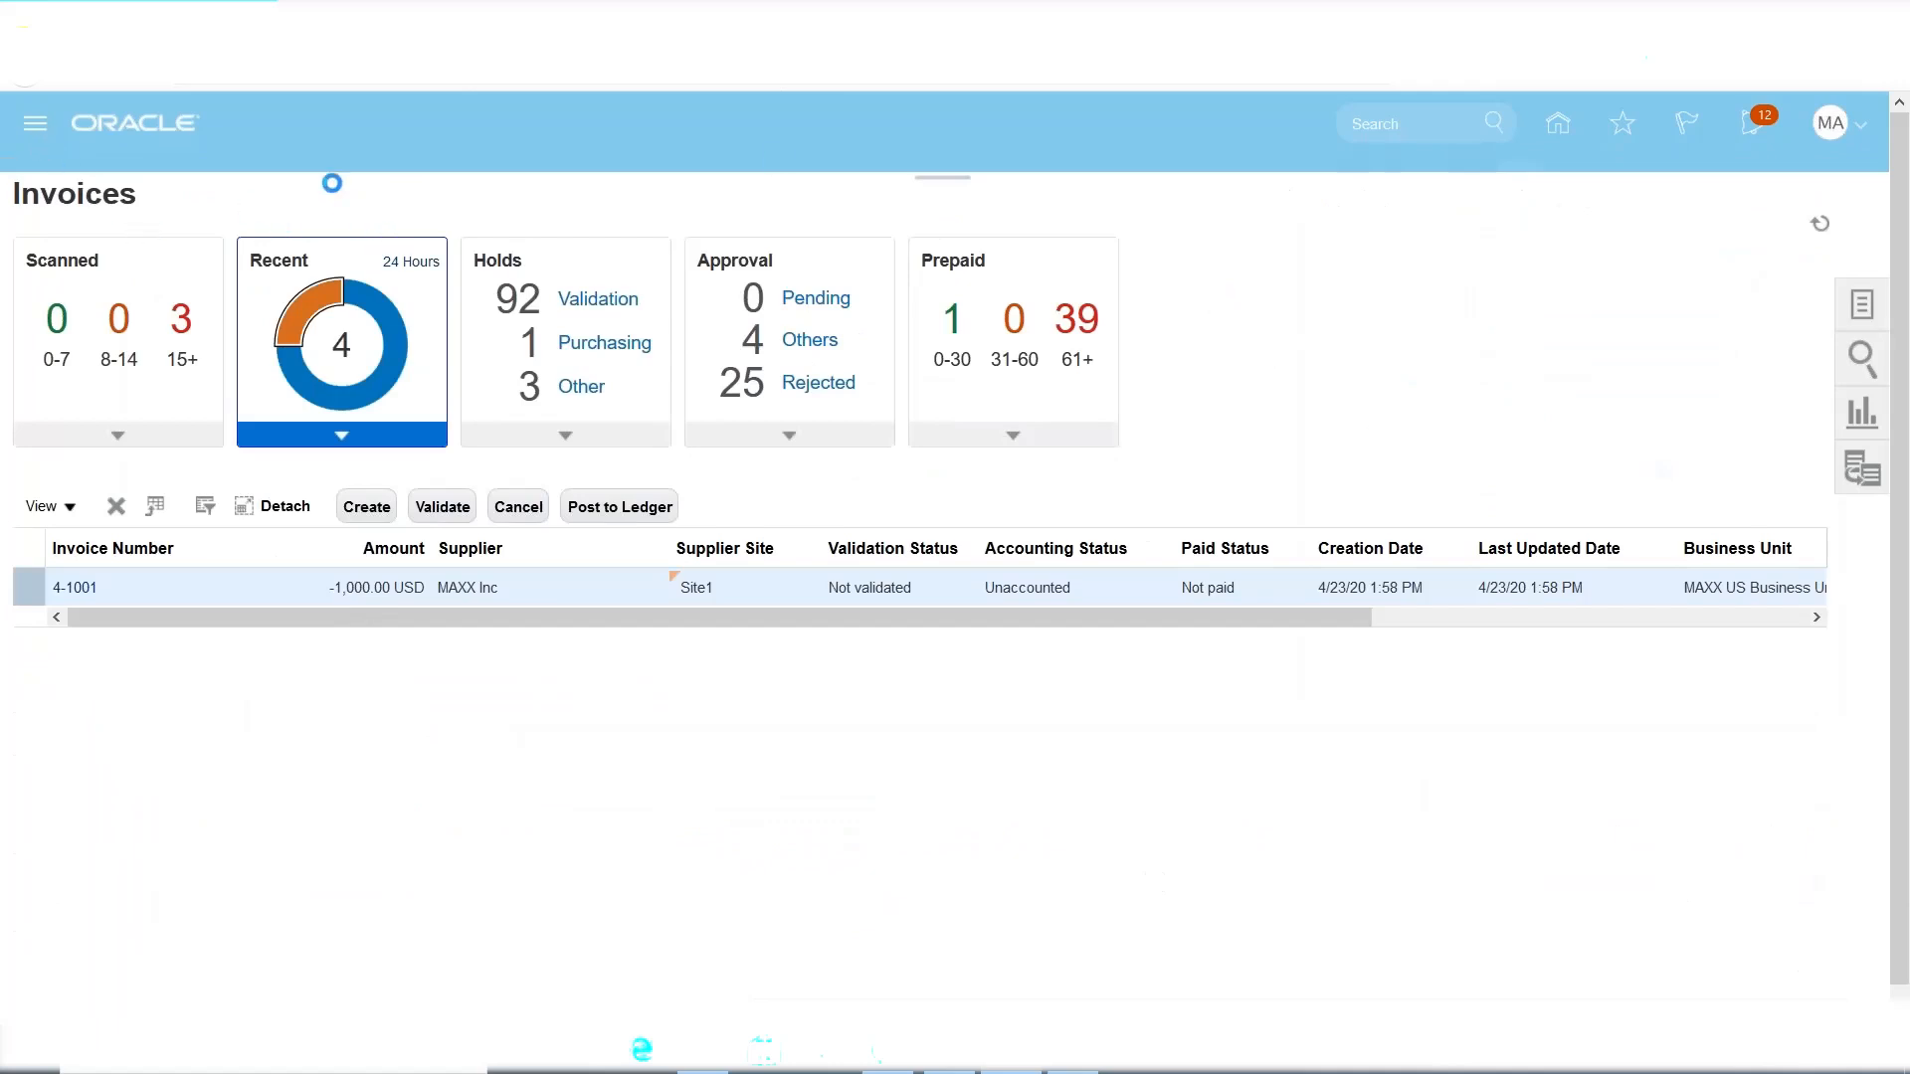
Start a new quick payment in Payments for supplier MAXX Inc.
{"action": "left_click", "coordinate": [36, 124]}
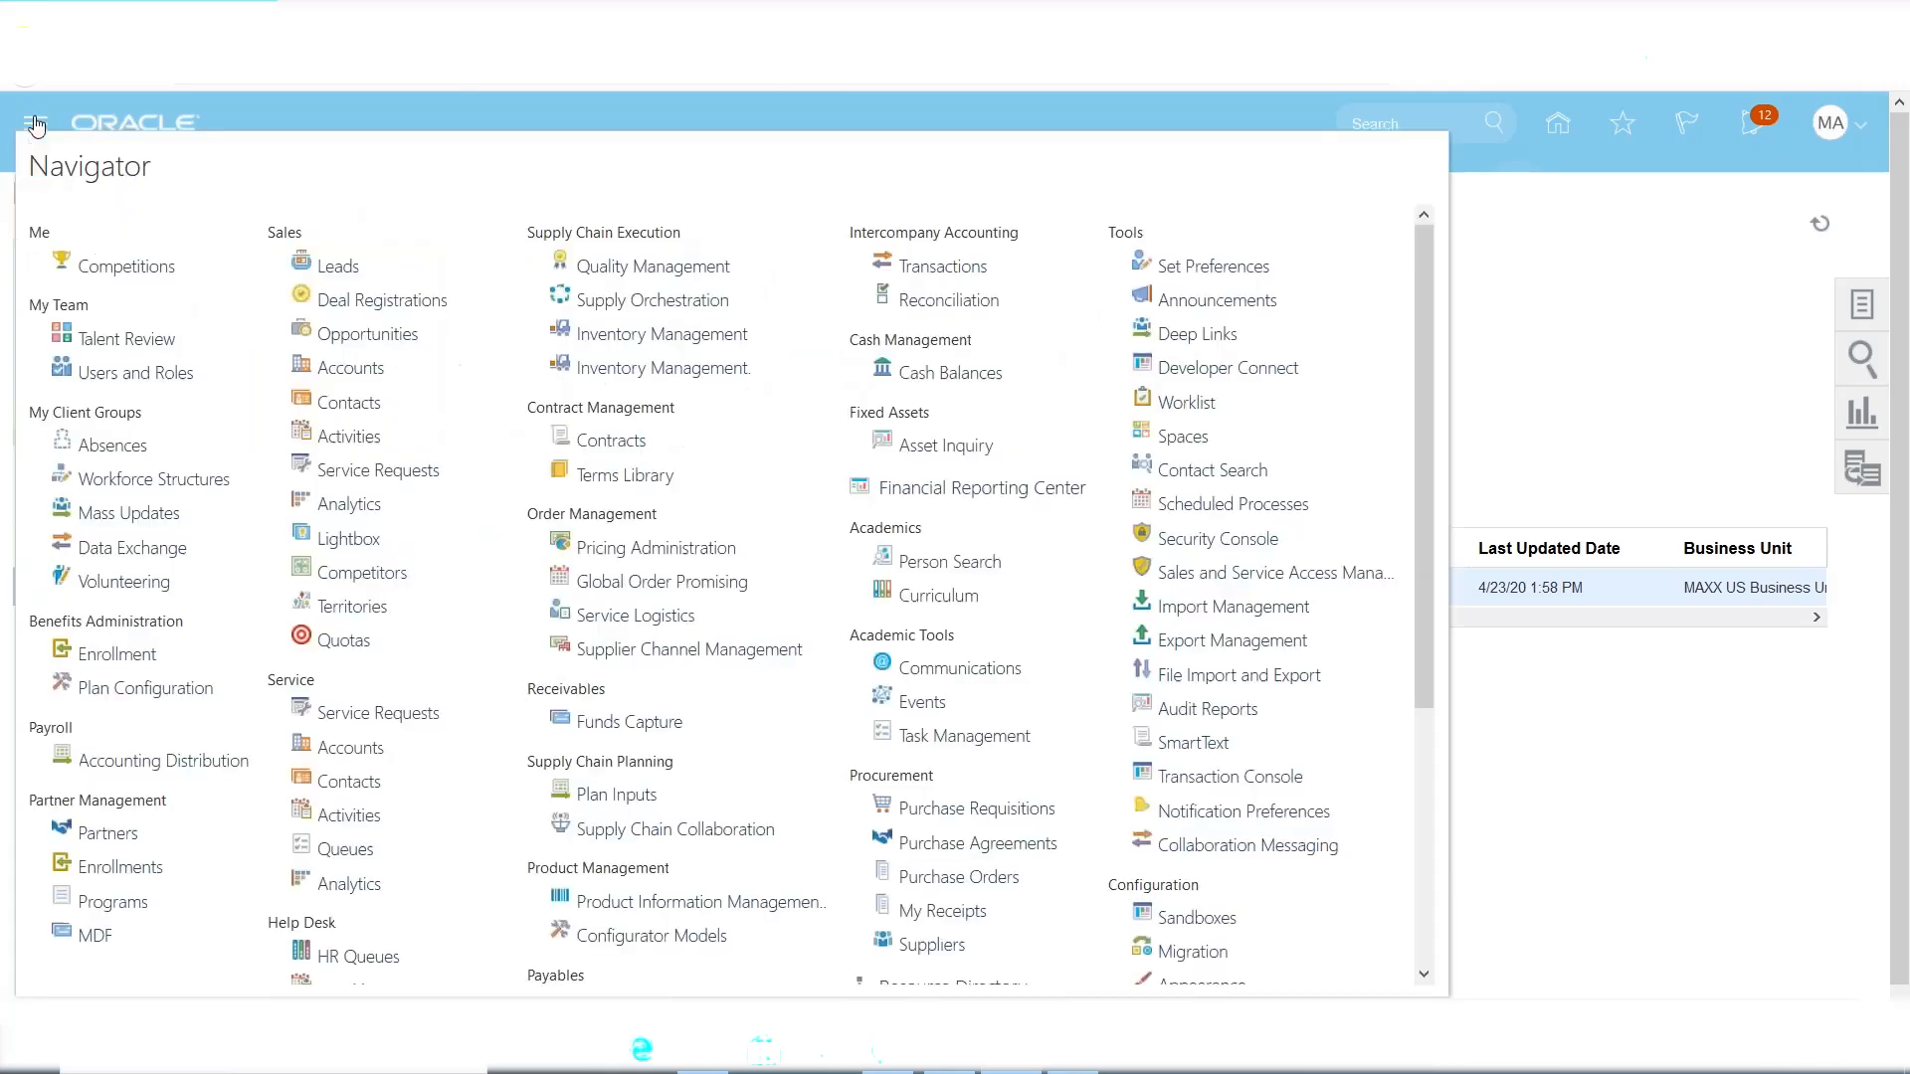
{"action": "scroll", "coordinate": [801, 624], "scroll_direction": "down", "scroll_amount": 1}
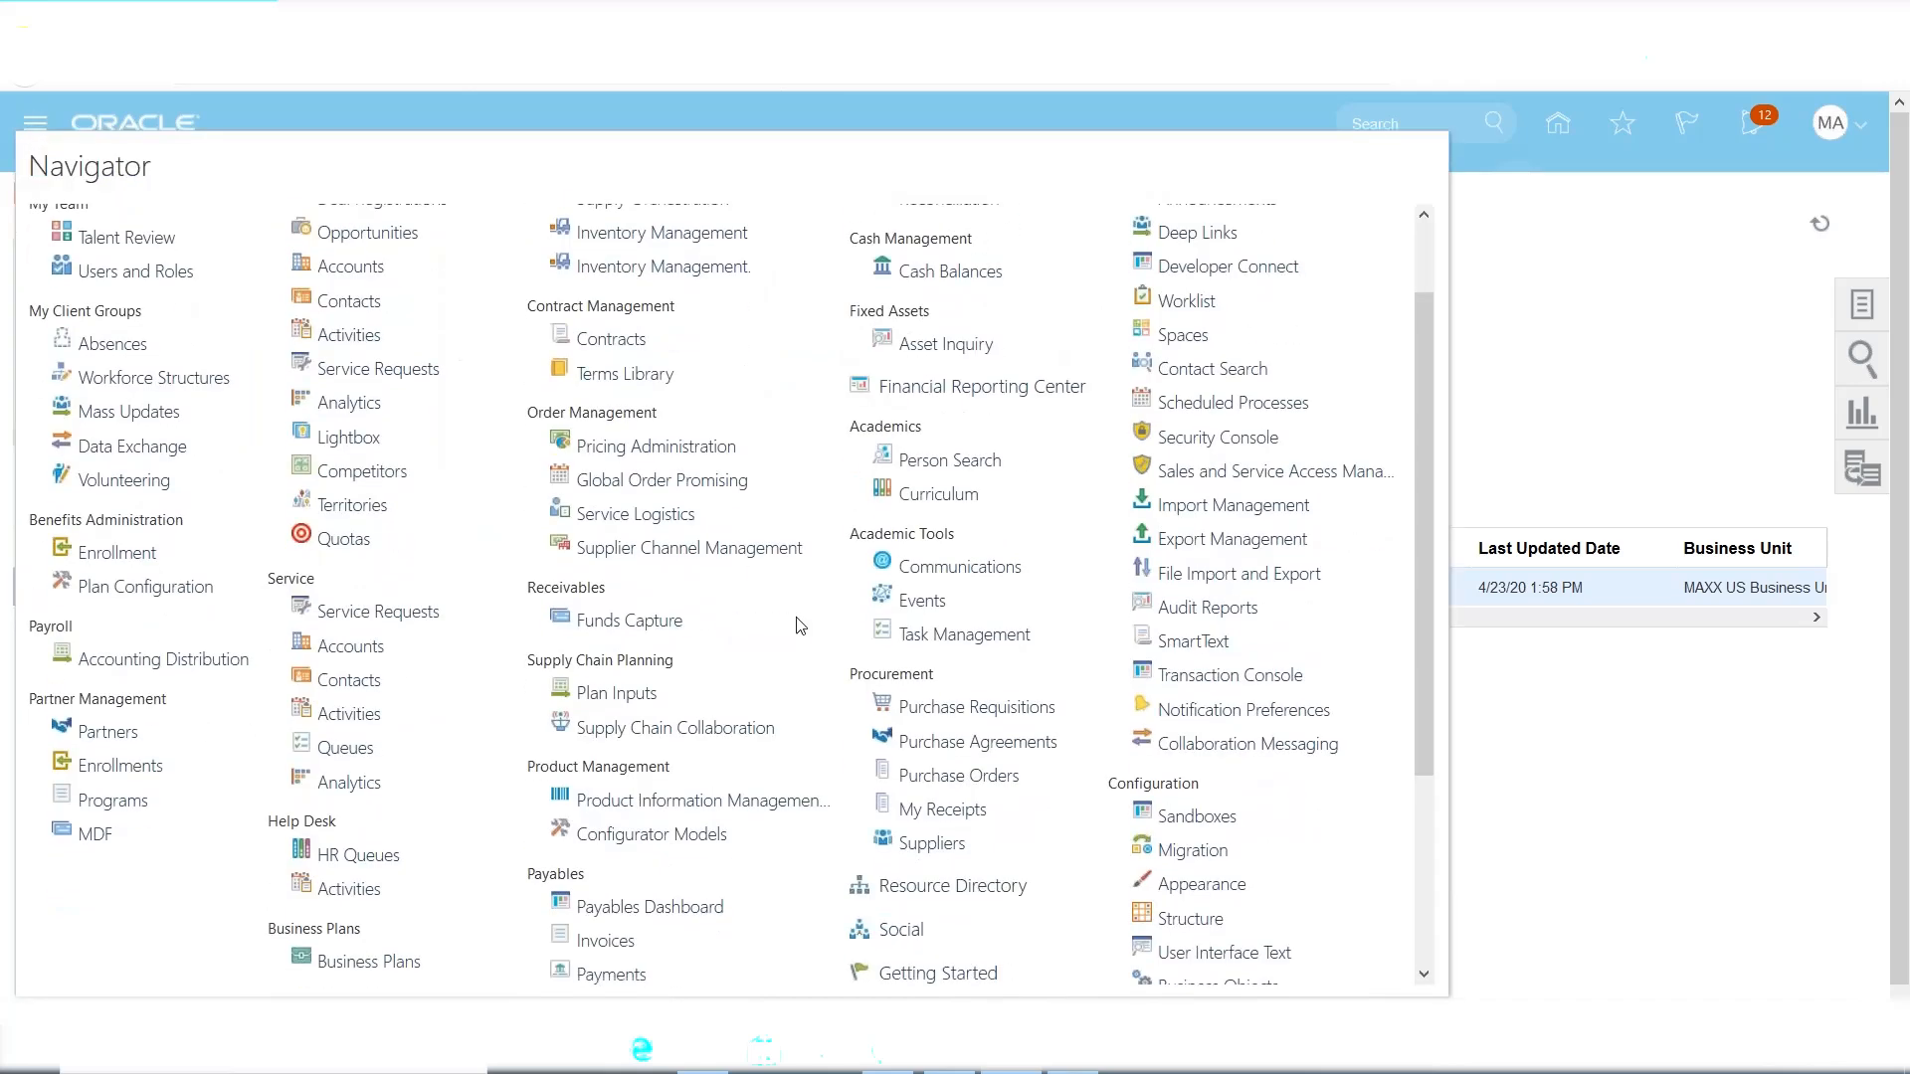
{"action": "scroll", "coordinate": [707, 891], "scroll_direction": "down", "scroll_amount": 3}
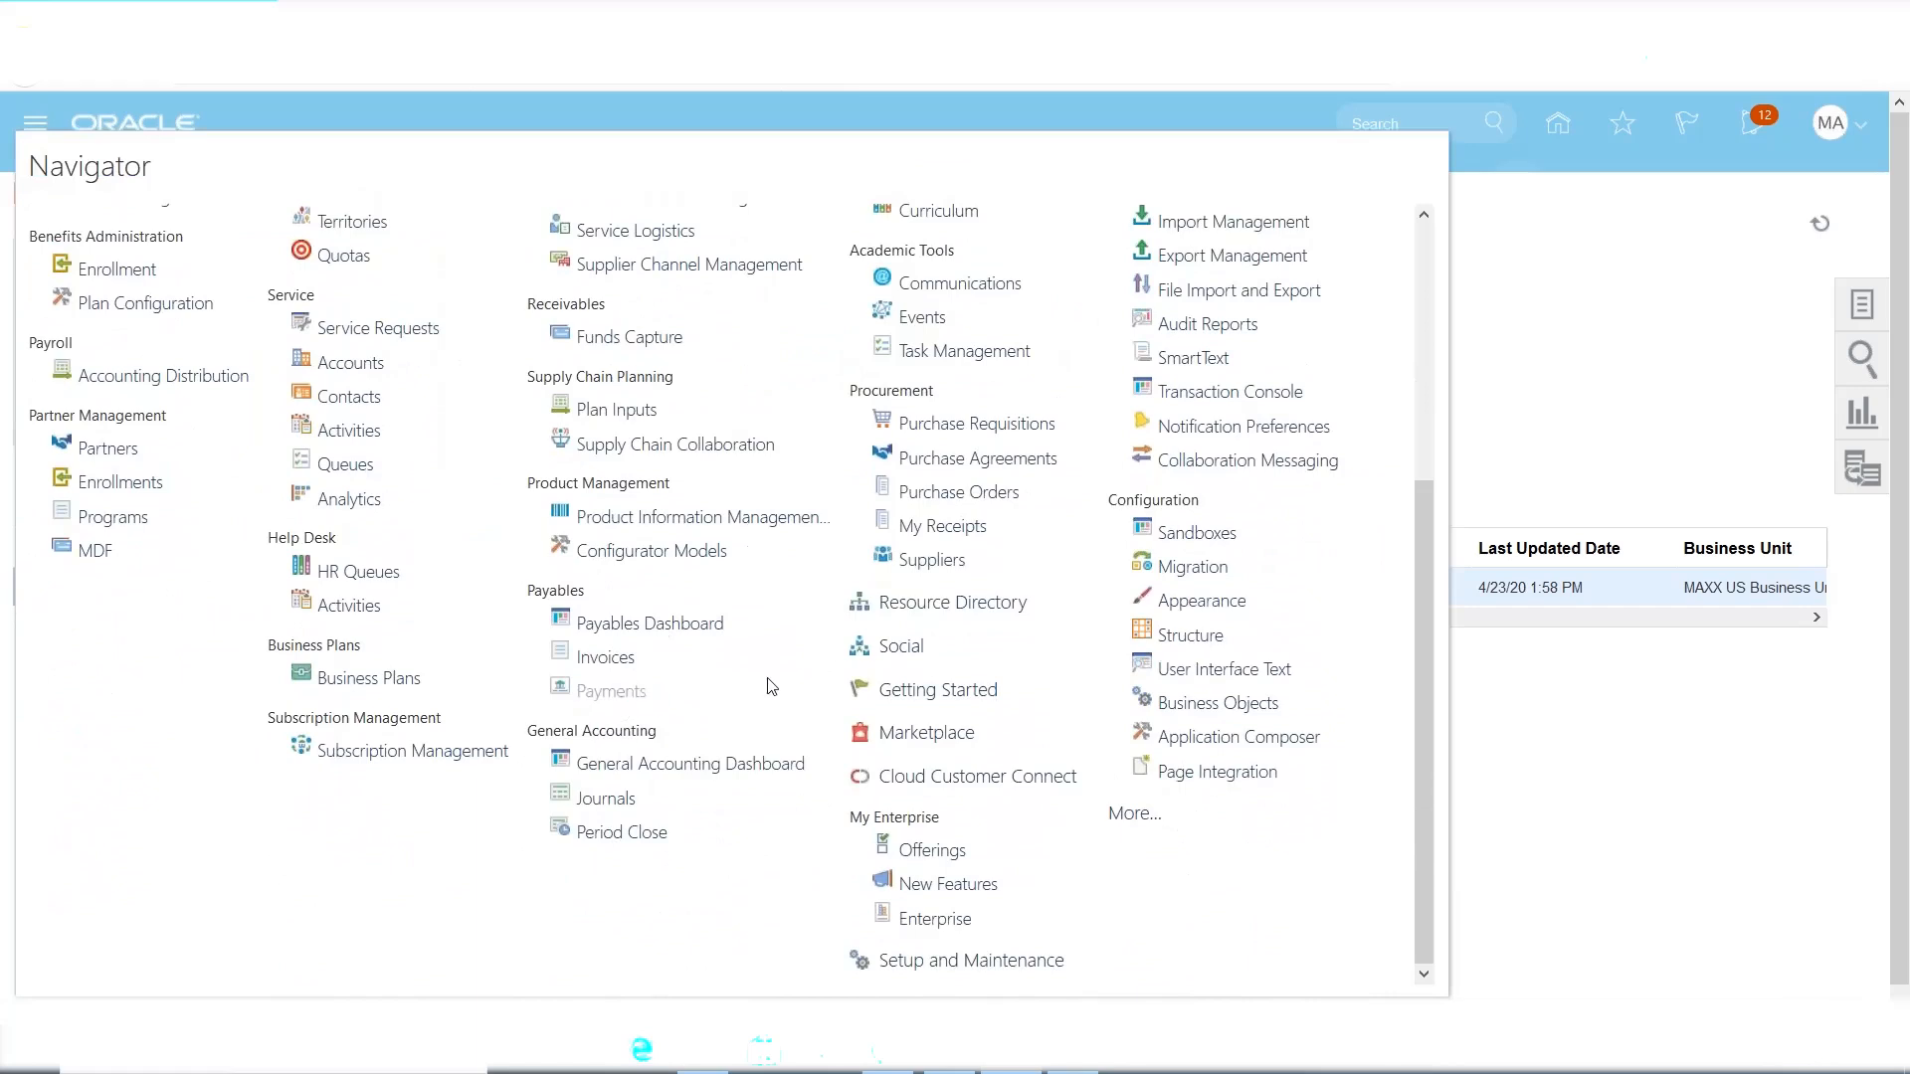
{"action": "left_click", "coordinate": [1861, 305]}
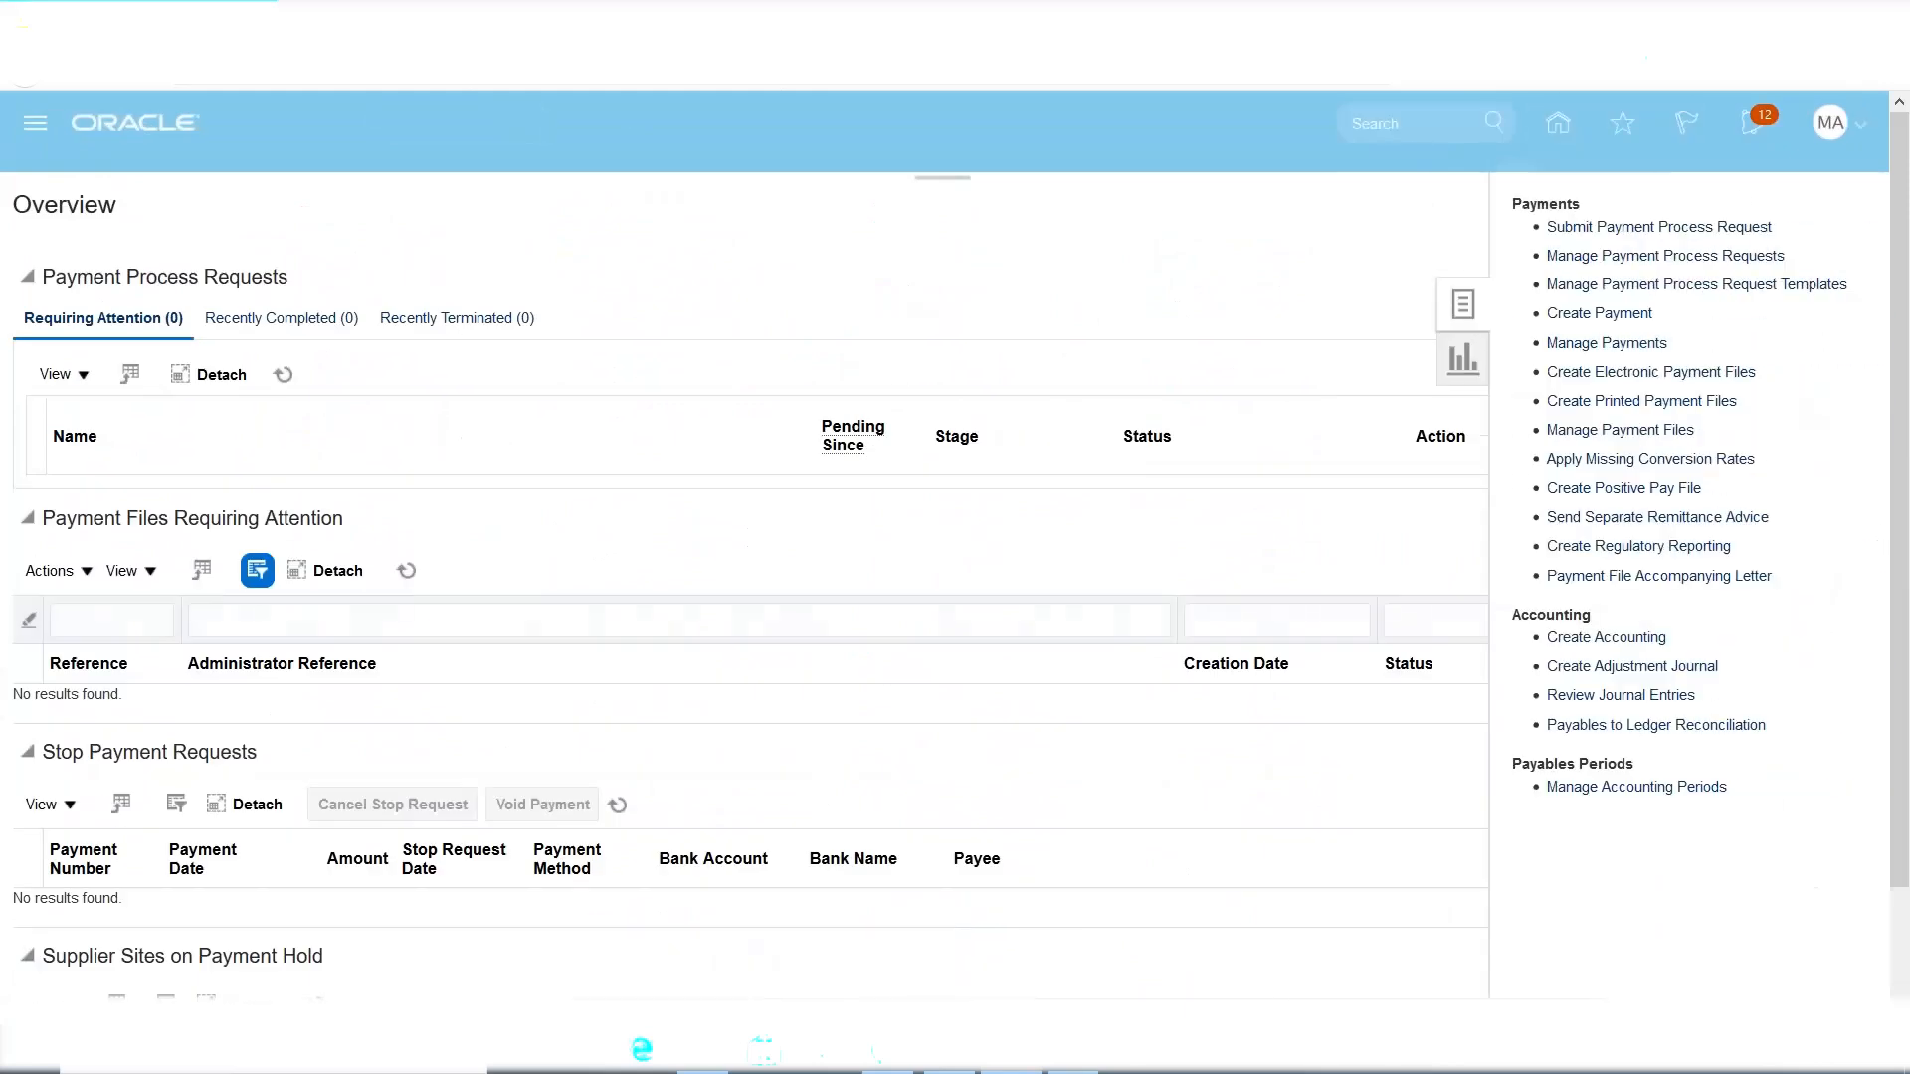
{"action": "left_click", "coordinate": [1599, 313]}
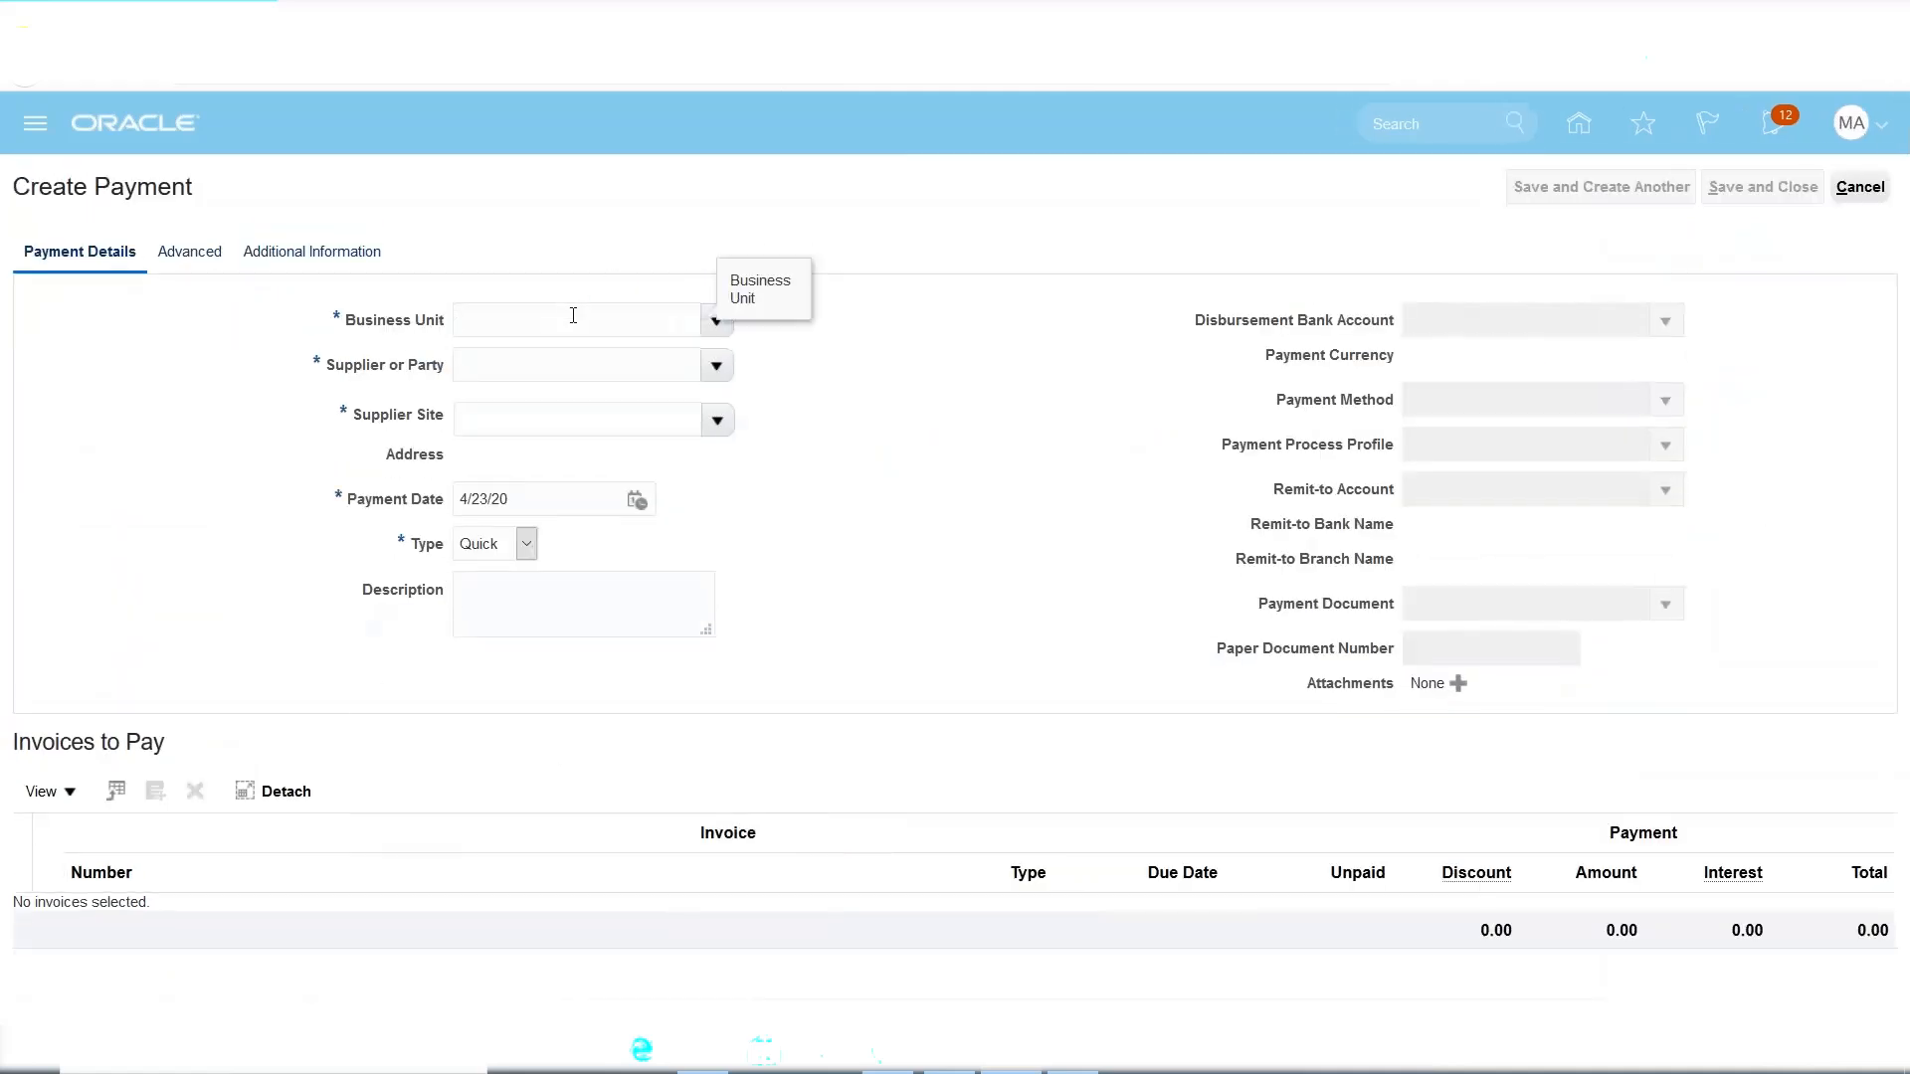
{"action": "type", "text": "MAXX Inc"}
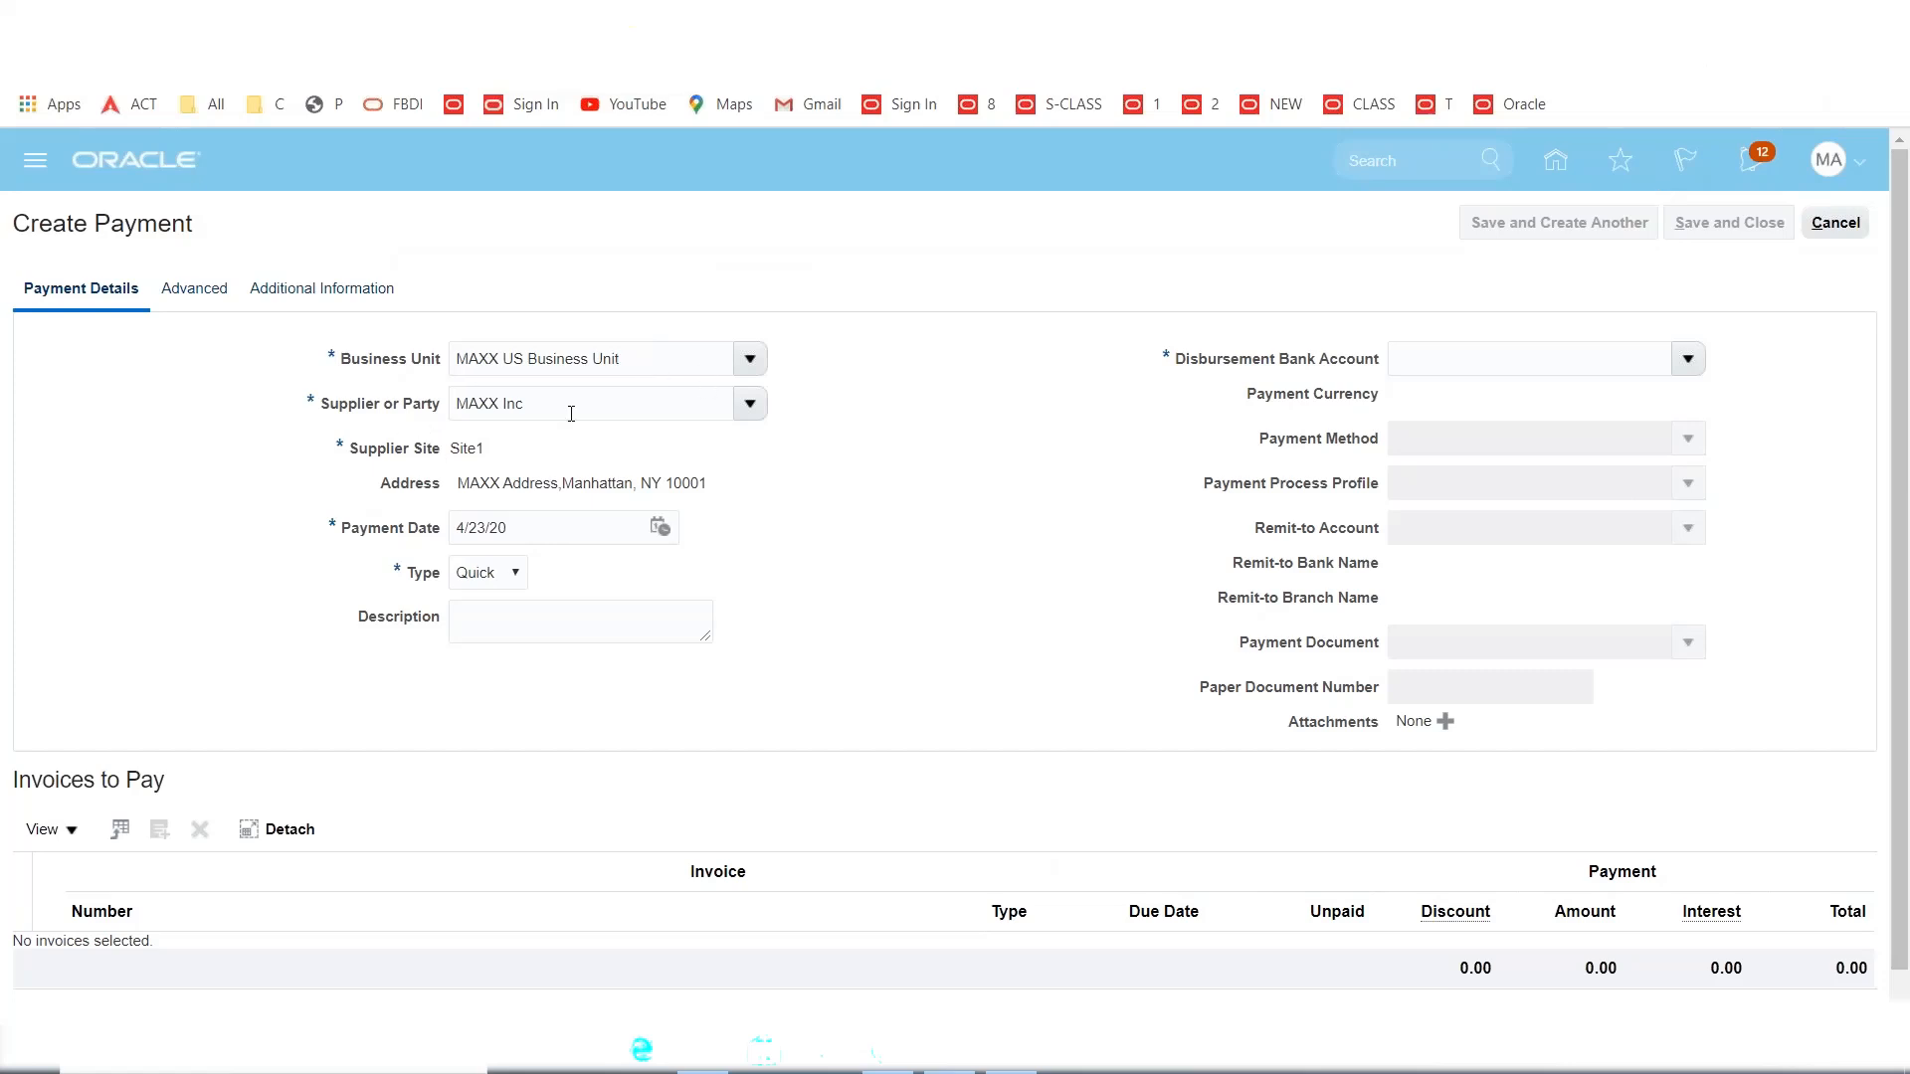
Set MAXX Corporate Account, MAXX Payment Process Profile and Check document, keeping paper number 100013.
{"action": "left_click", "coordinate": [1417, 367]}
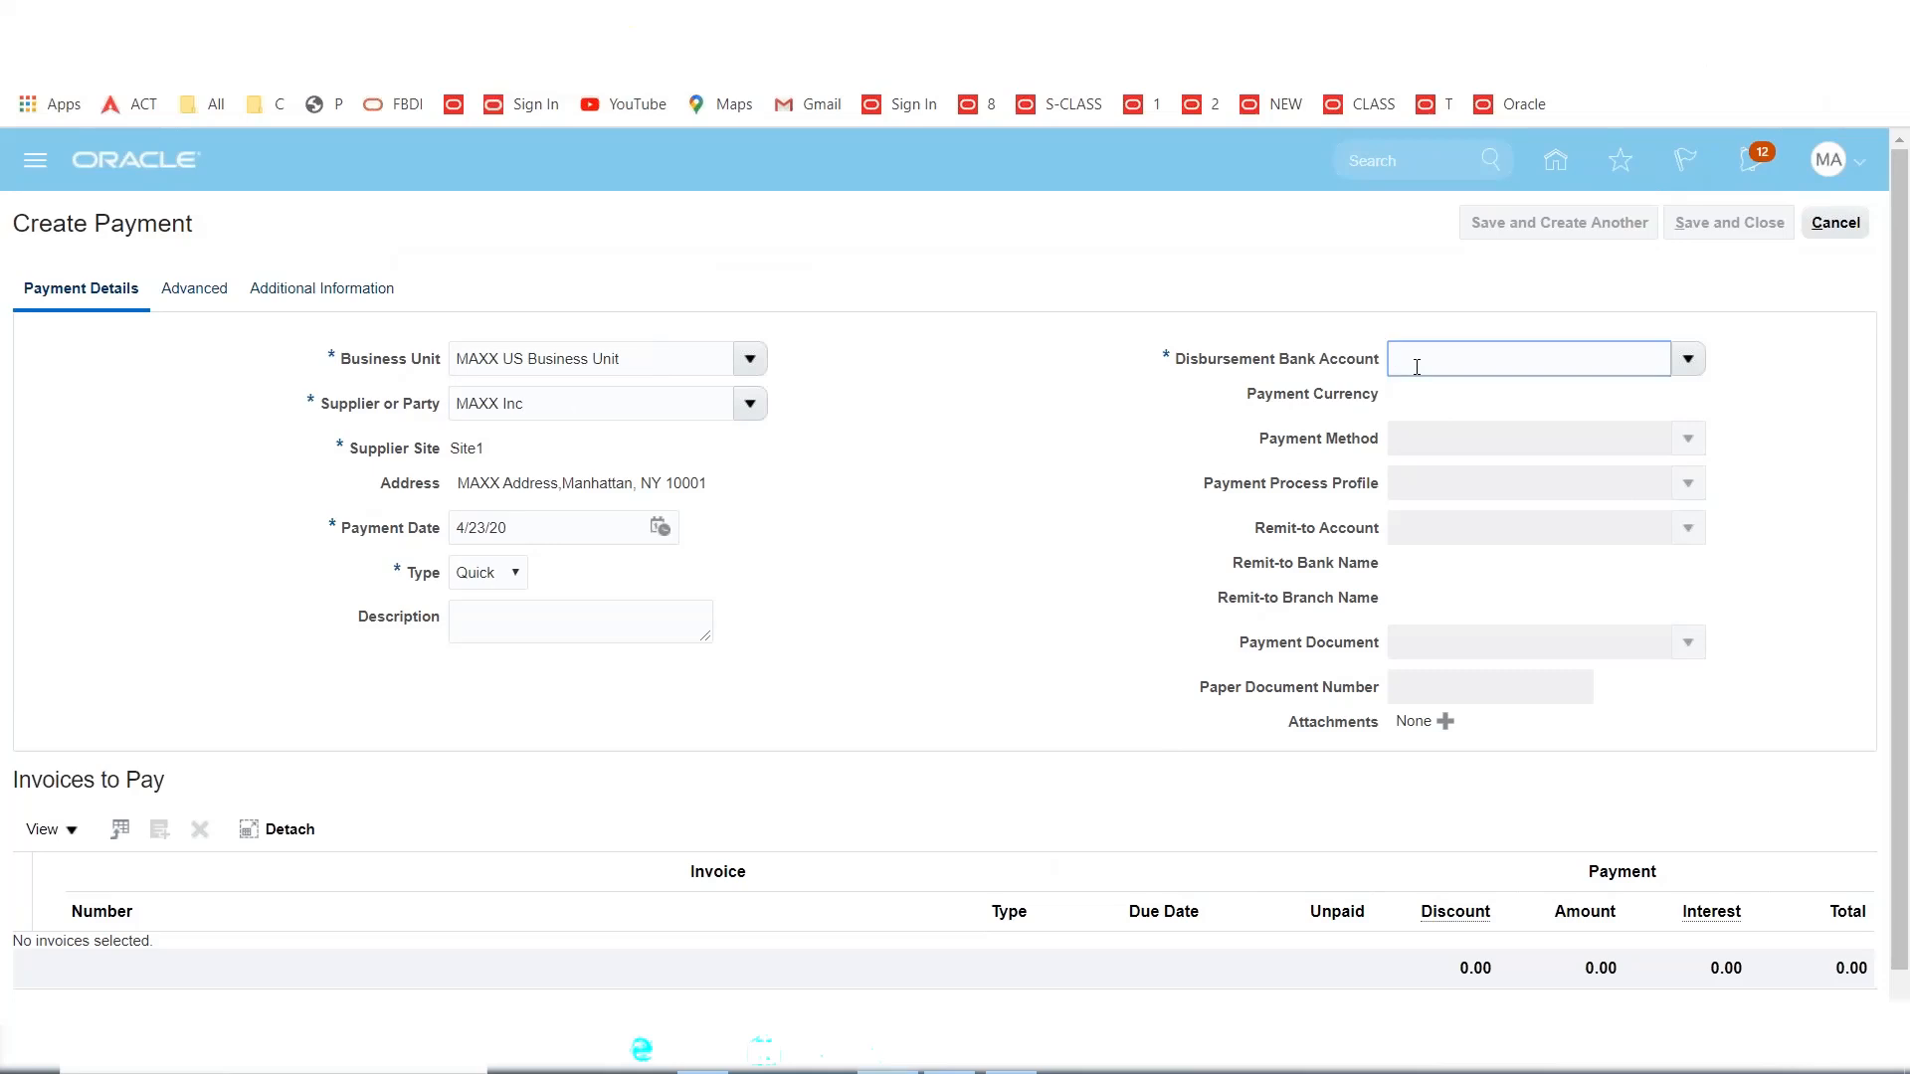
{"action": "type", "text": "MAXX"}
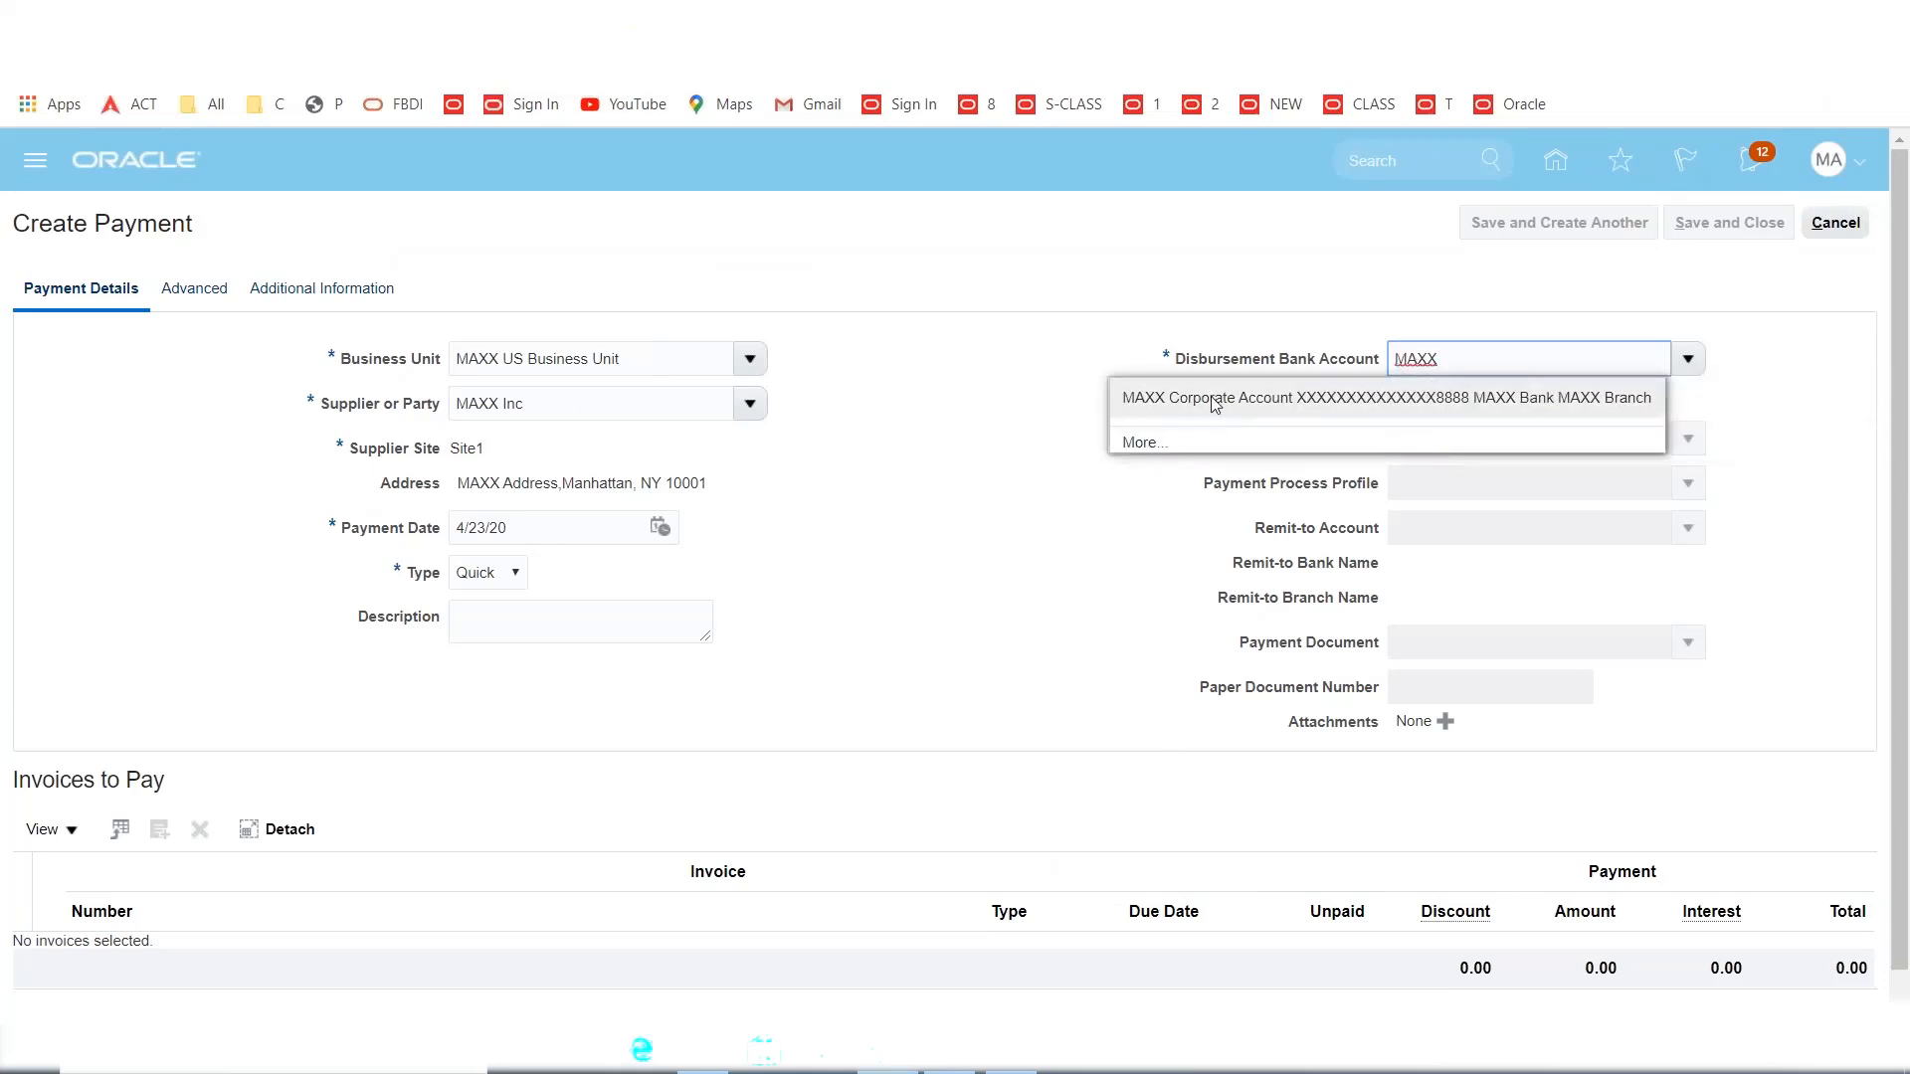
{"action": "left_click", "coordinate": [1216, 405]}
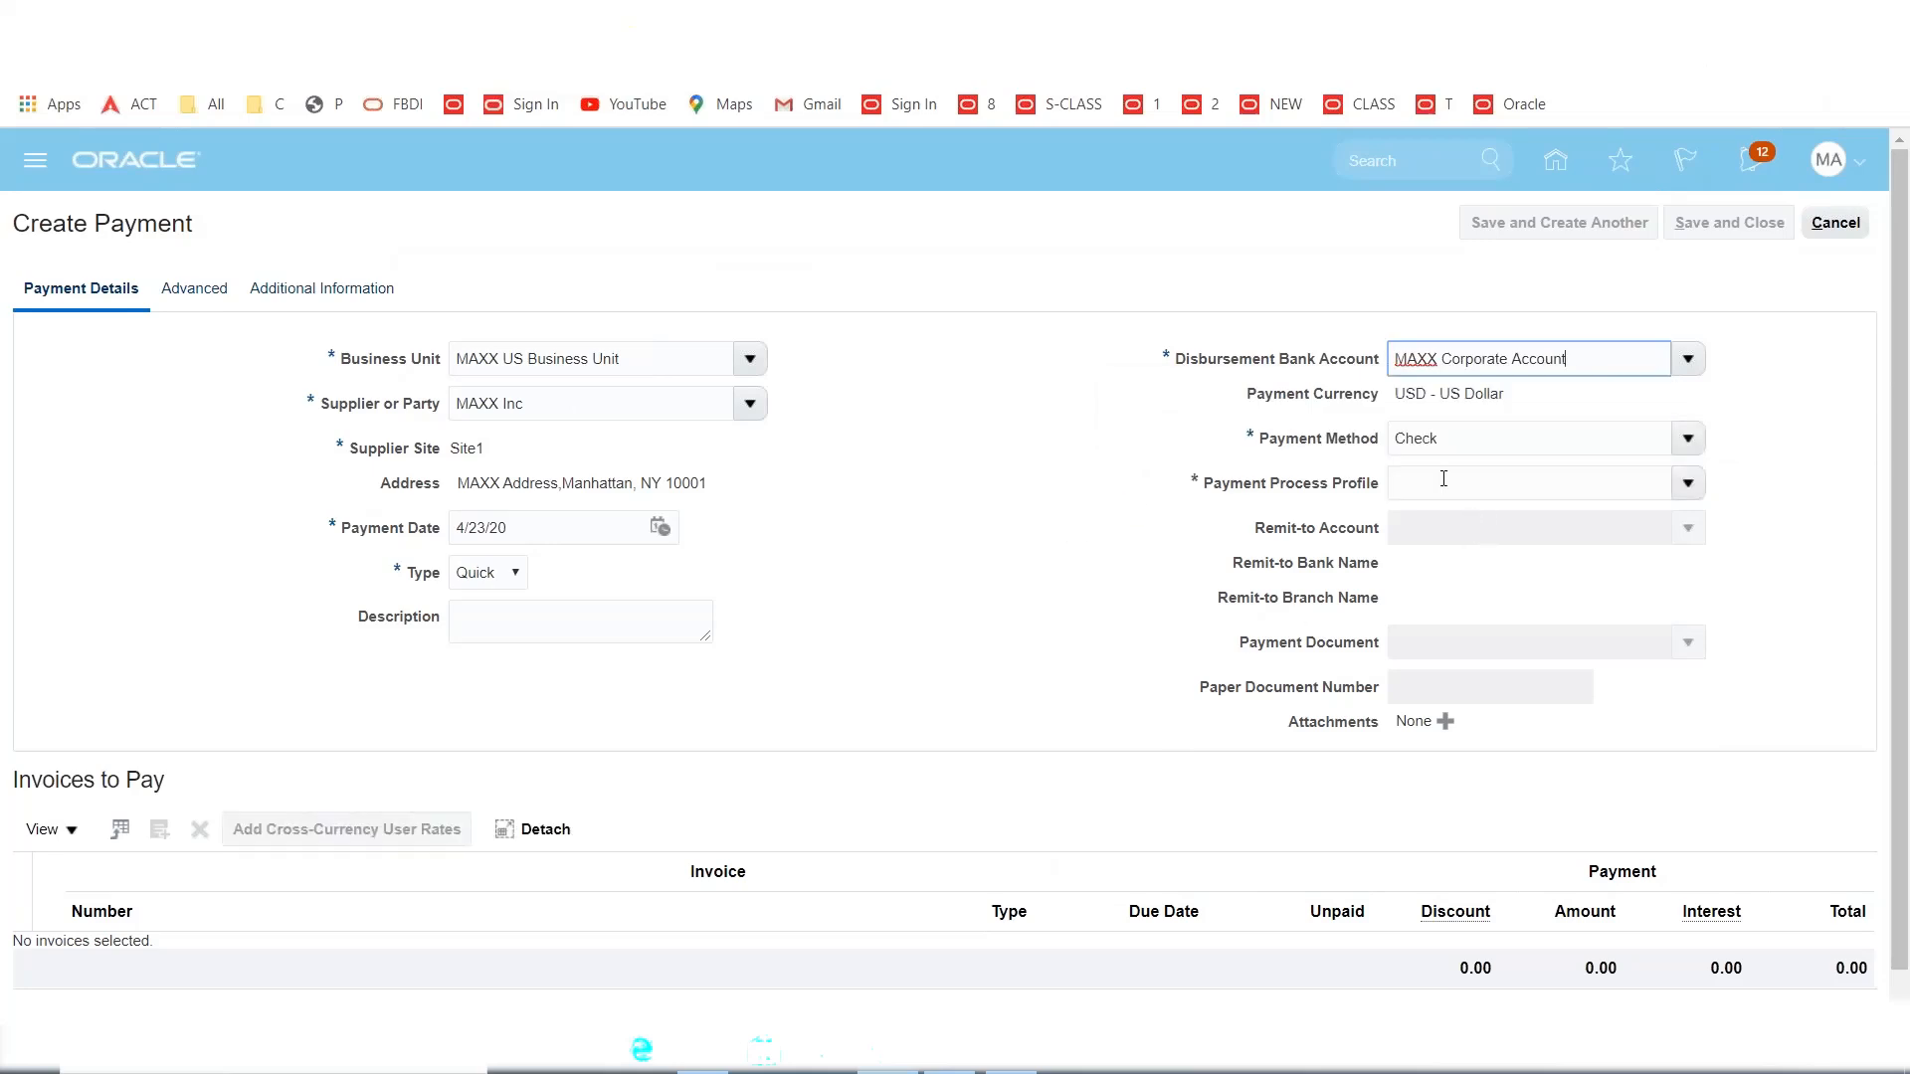
{"action": "left_click", "coordinate": [1441, 478]}
{"action": "type", "text": "MAXX"}
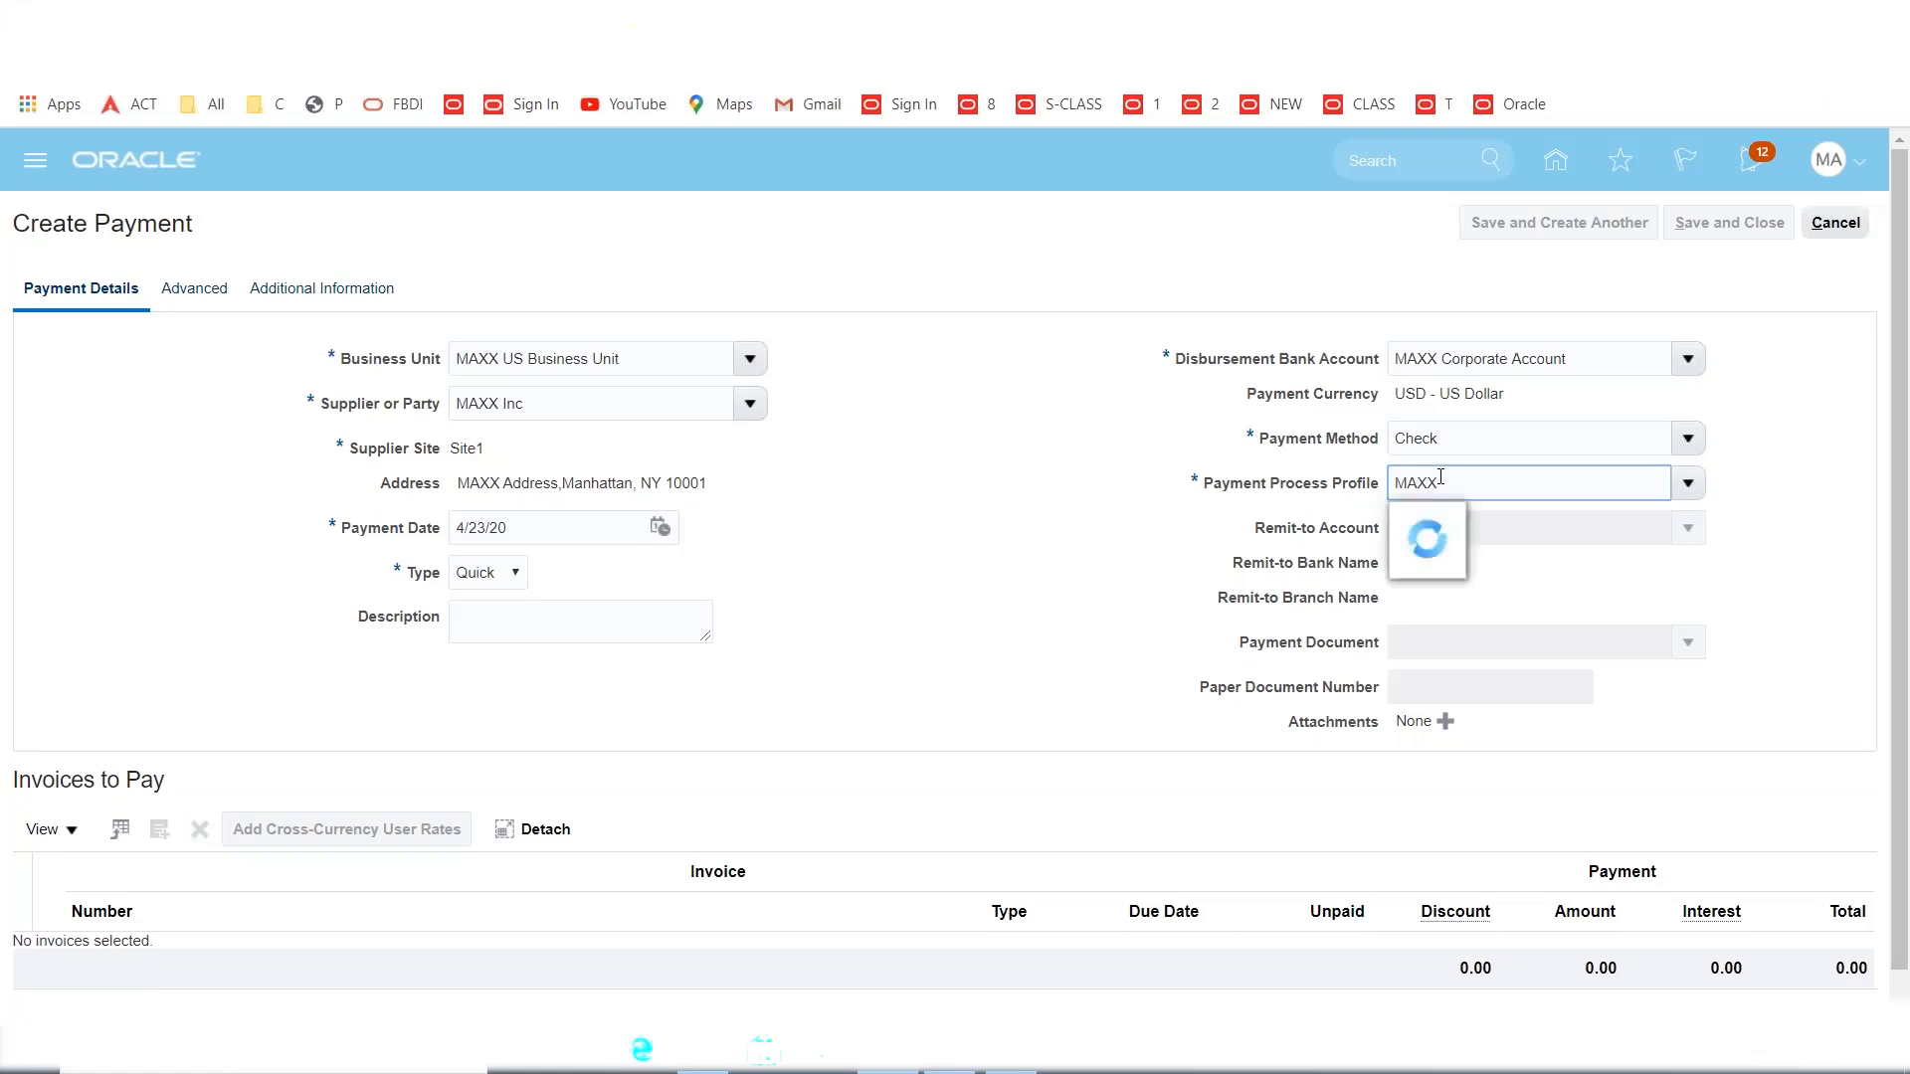
{"action": "left_click", "coordinate": [1496, 522]}
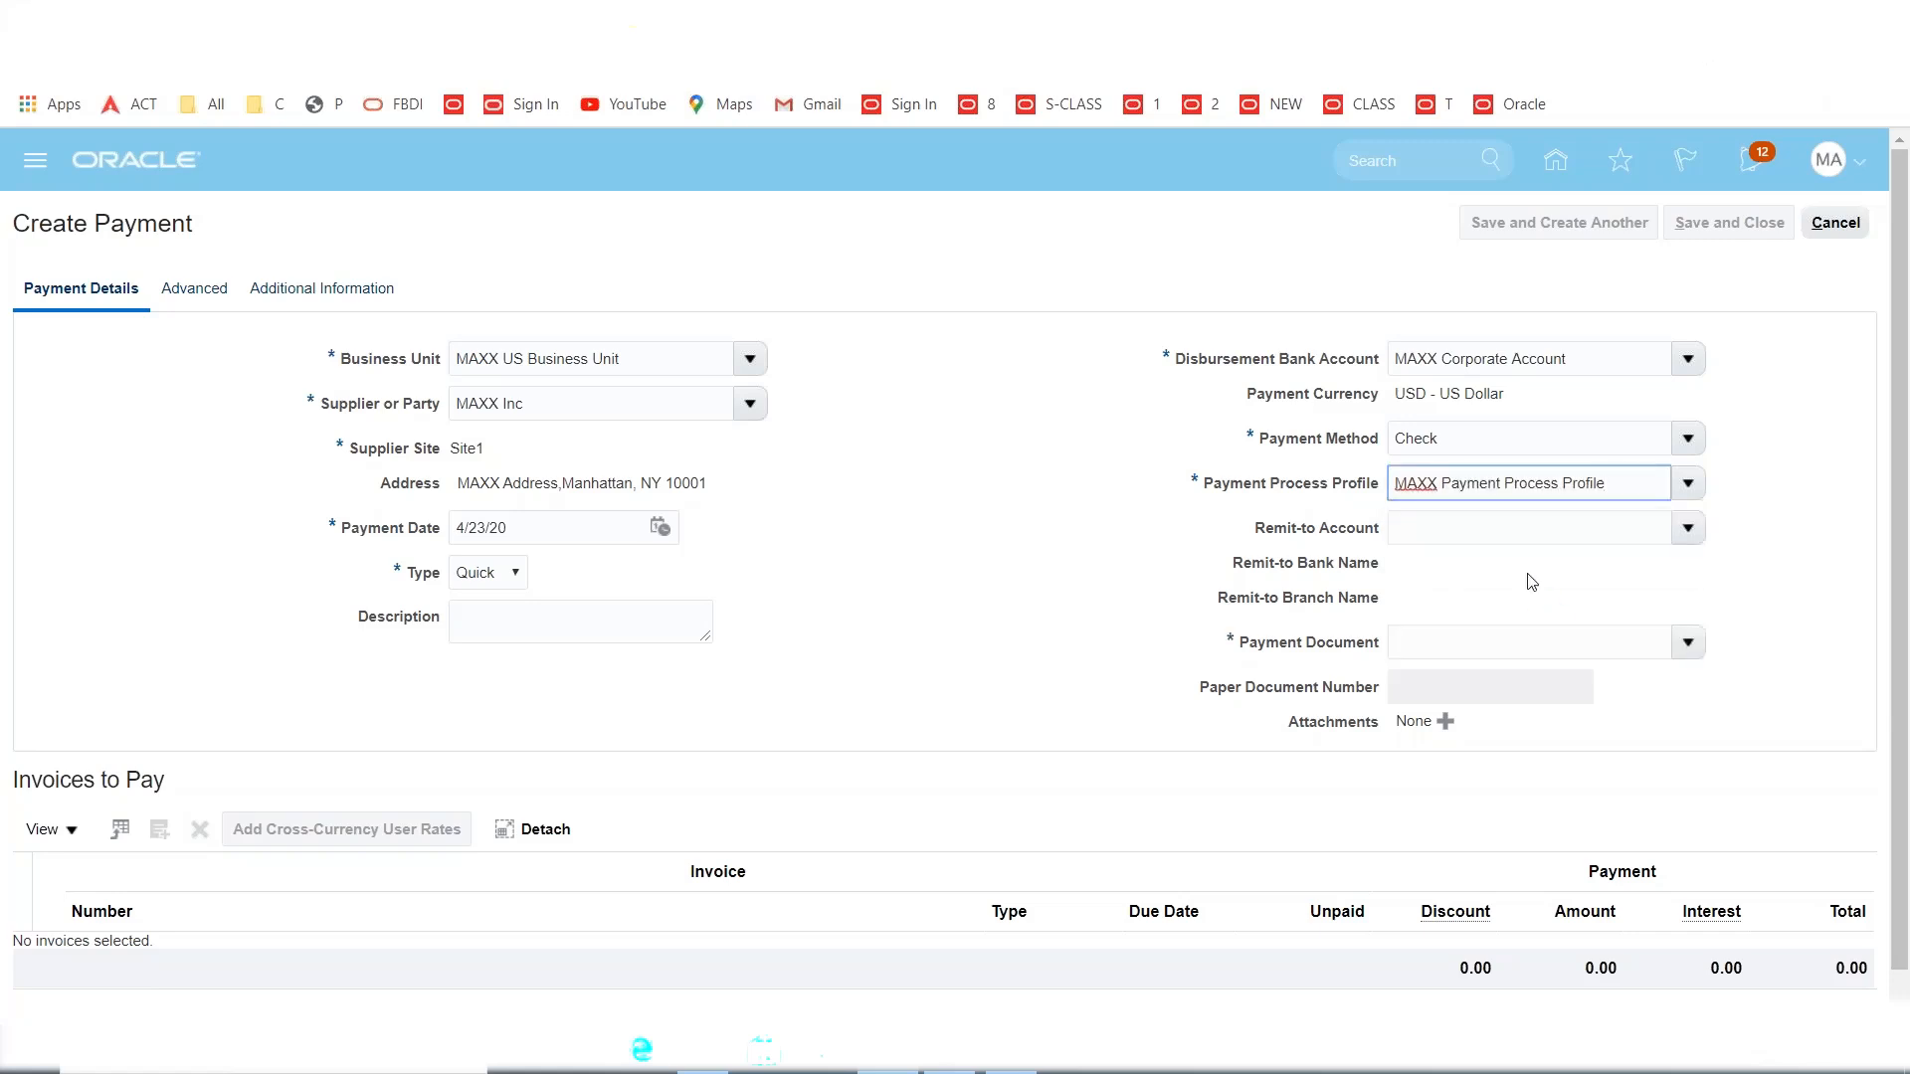
{"action": "left_click", "coordinate": [1688, 642]}
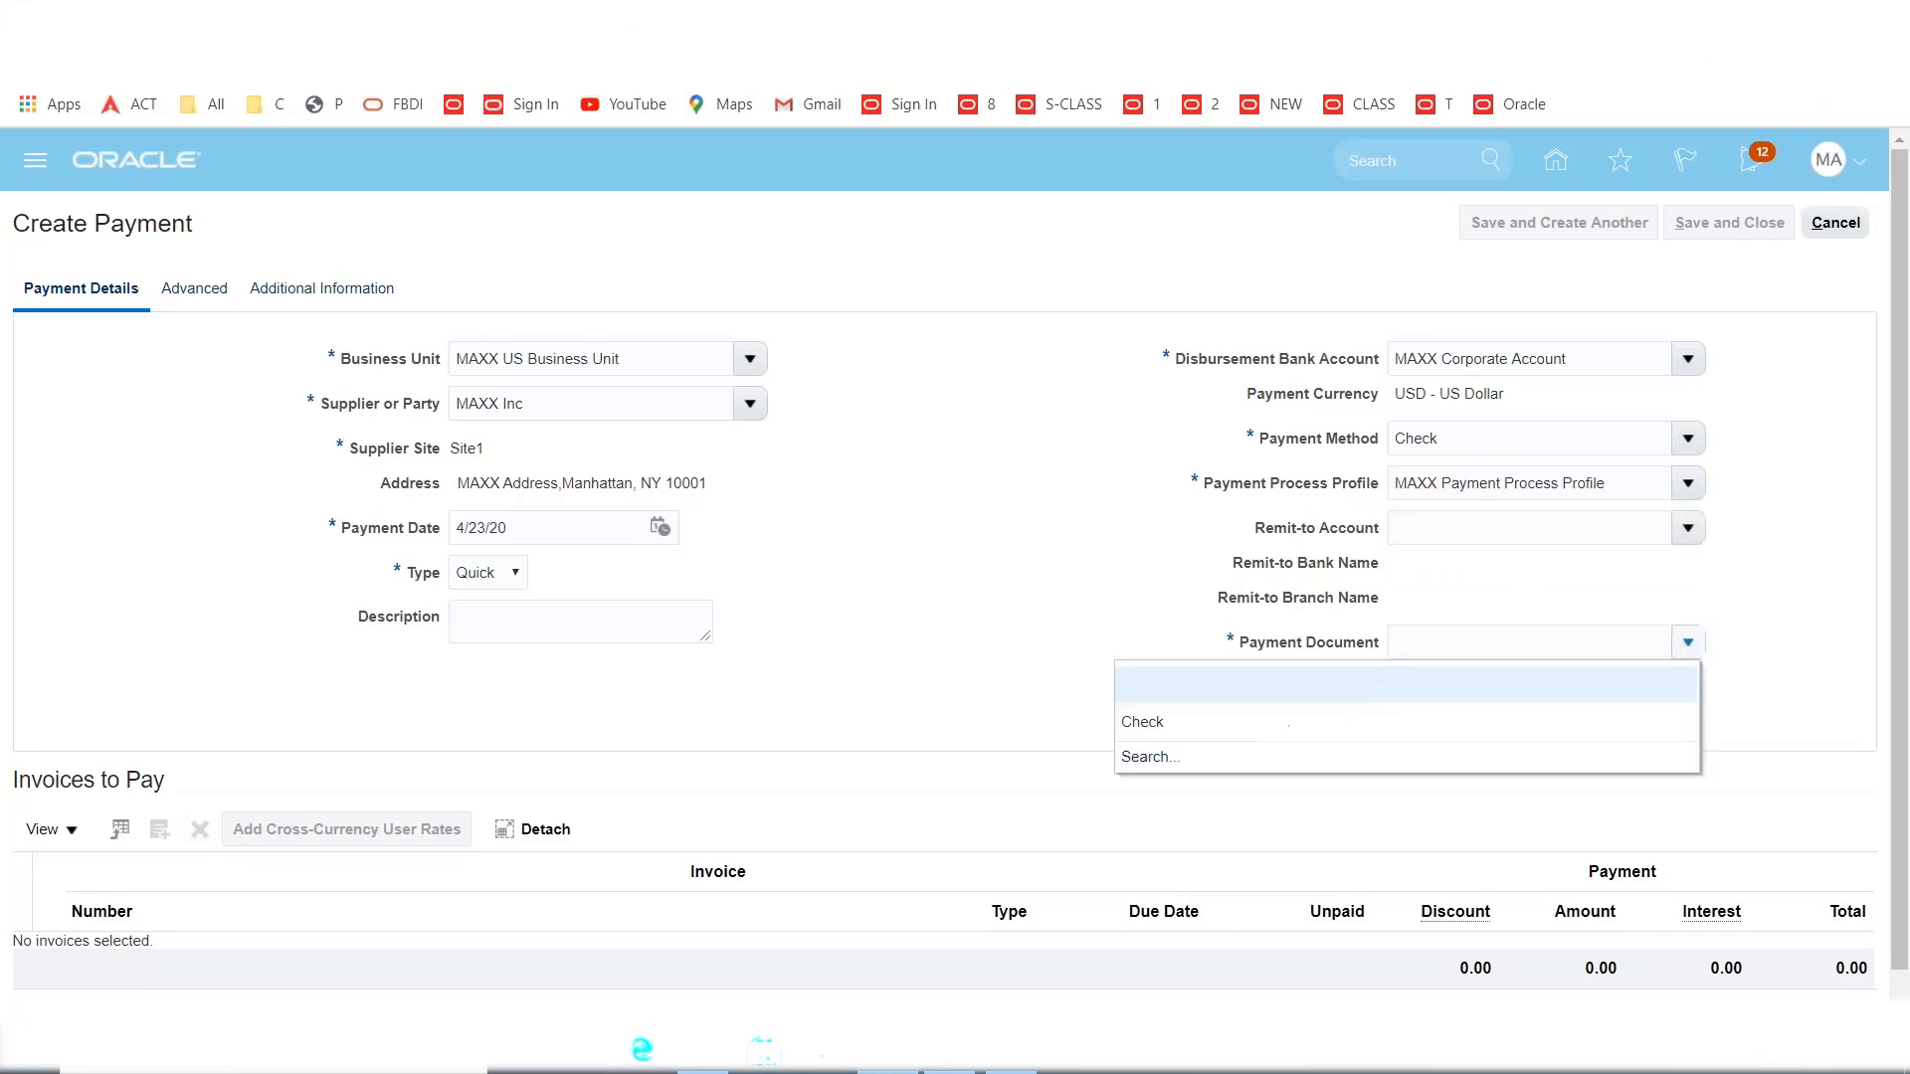
{"action": "left_click", "coordinate": [1204, 722]}
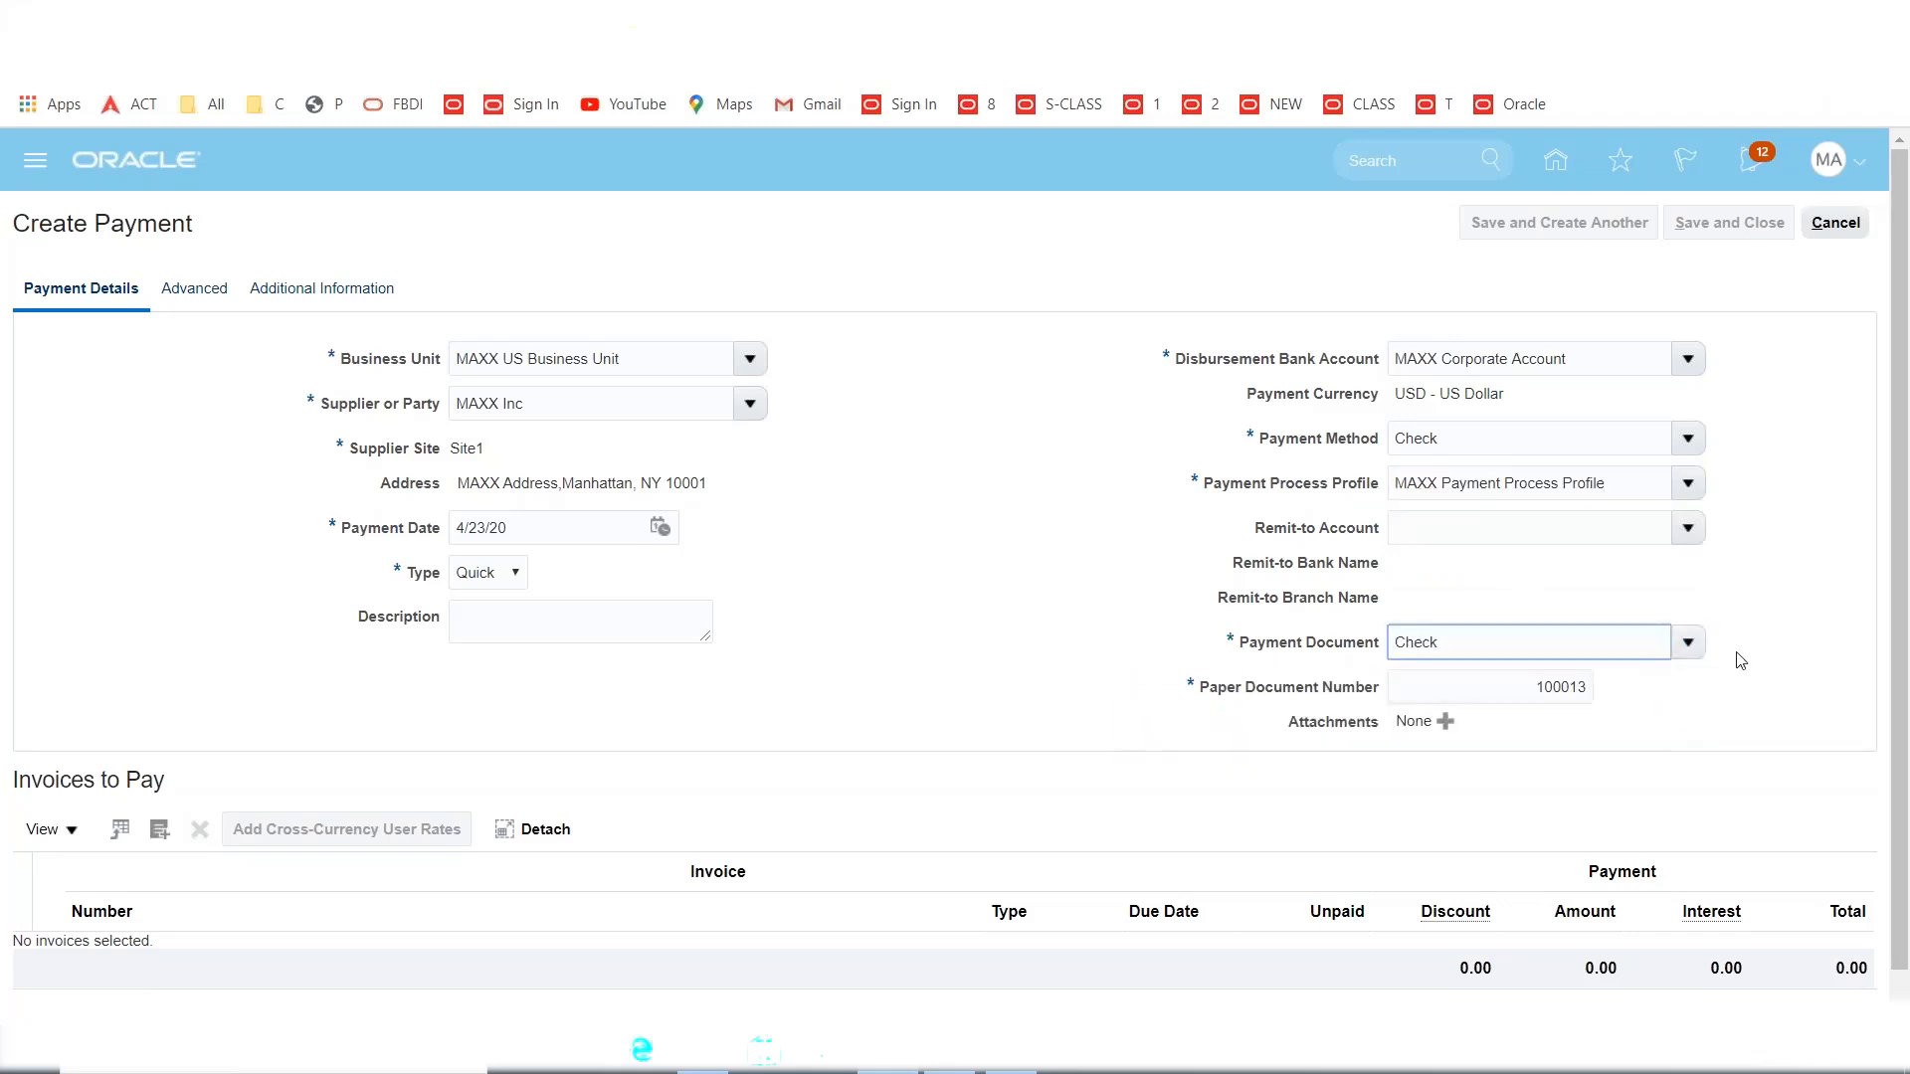
{"action": "scroll", "coordinate": [1736, 661], "scroll_direction": "down", "scroll_amount": 1}
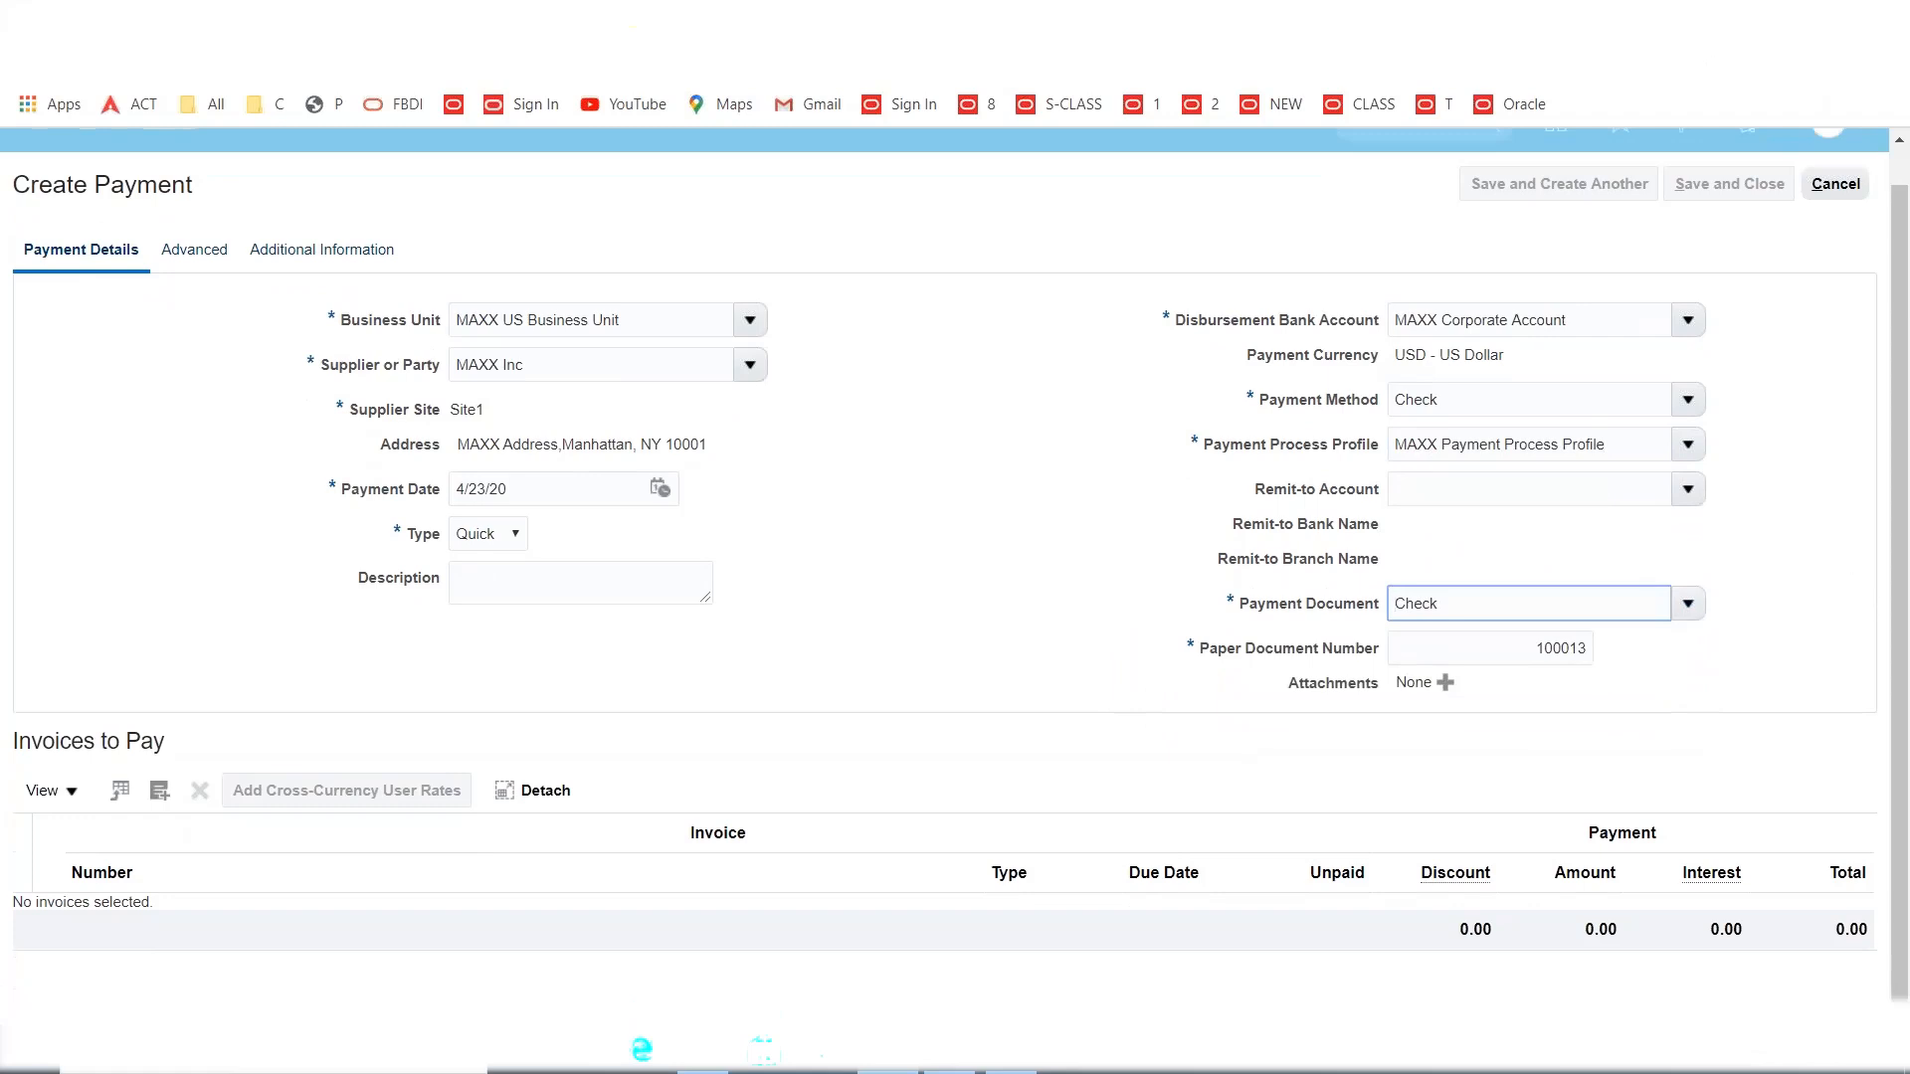
{"action": "key", "text": "Tab"}
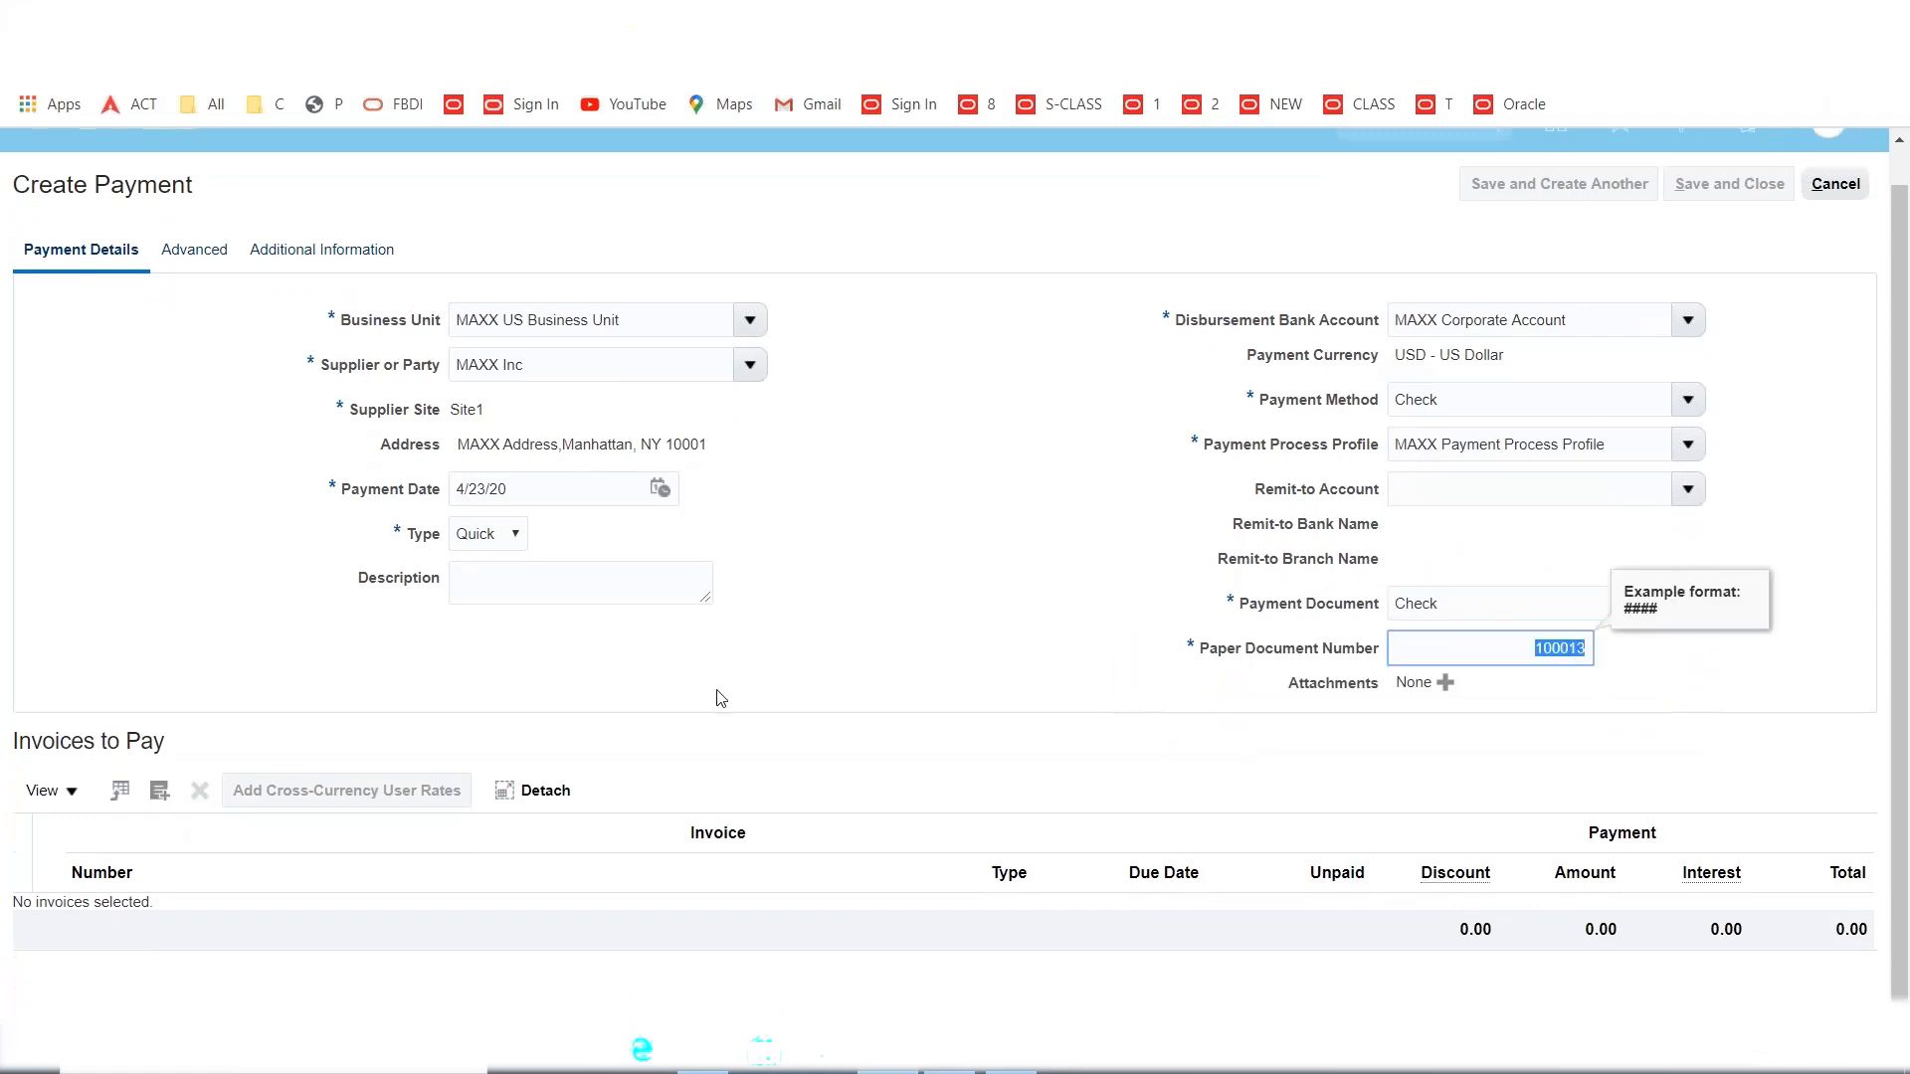
{"action": "left_click", "coordinate": [602, 670]}
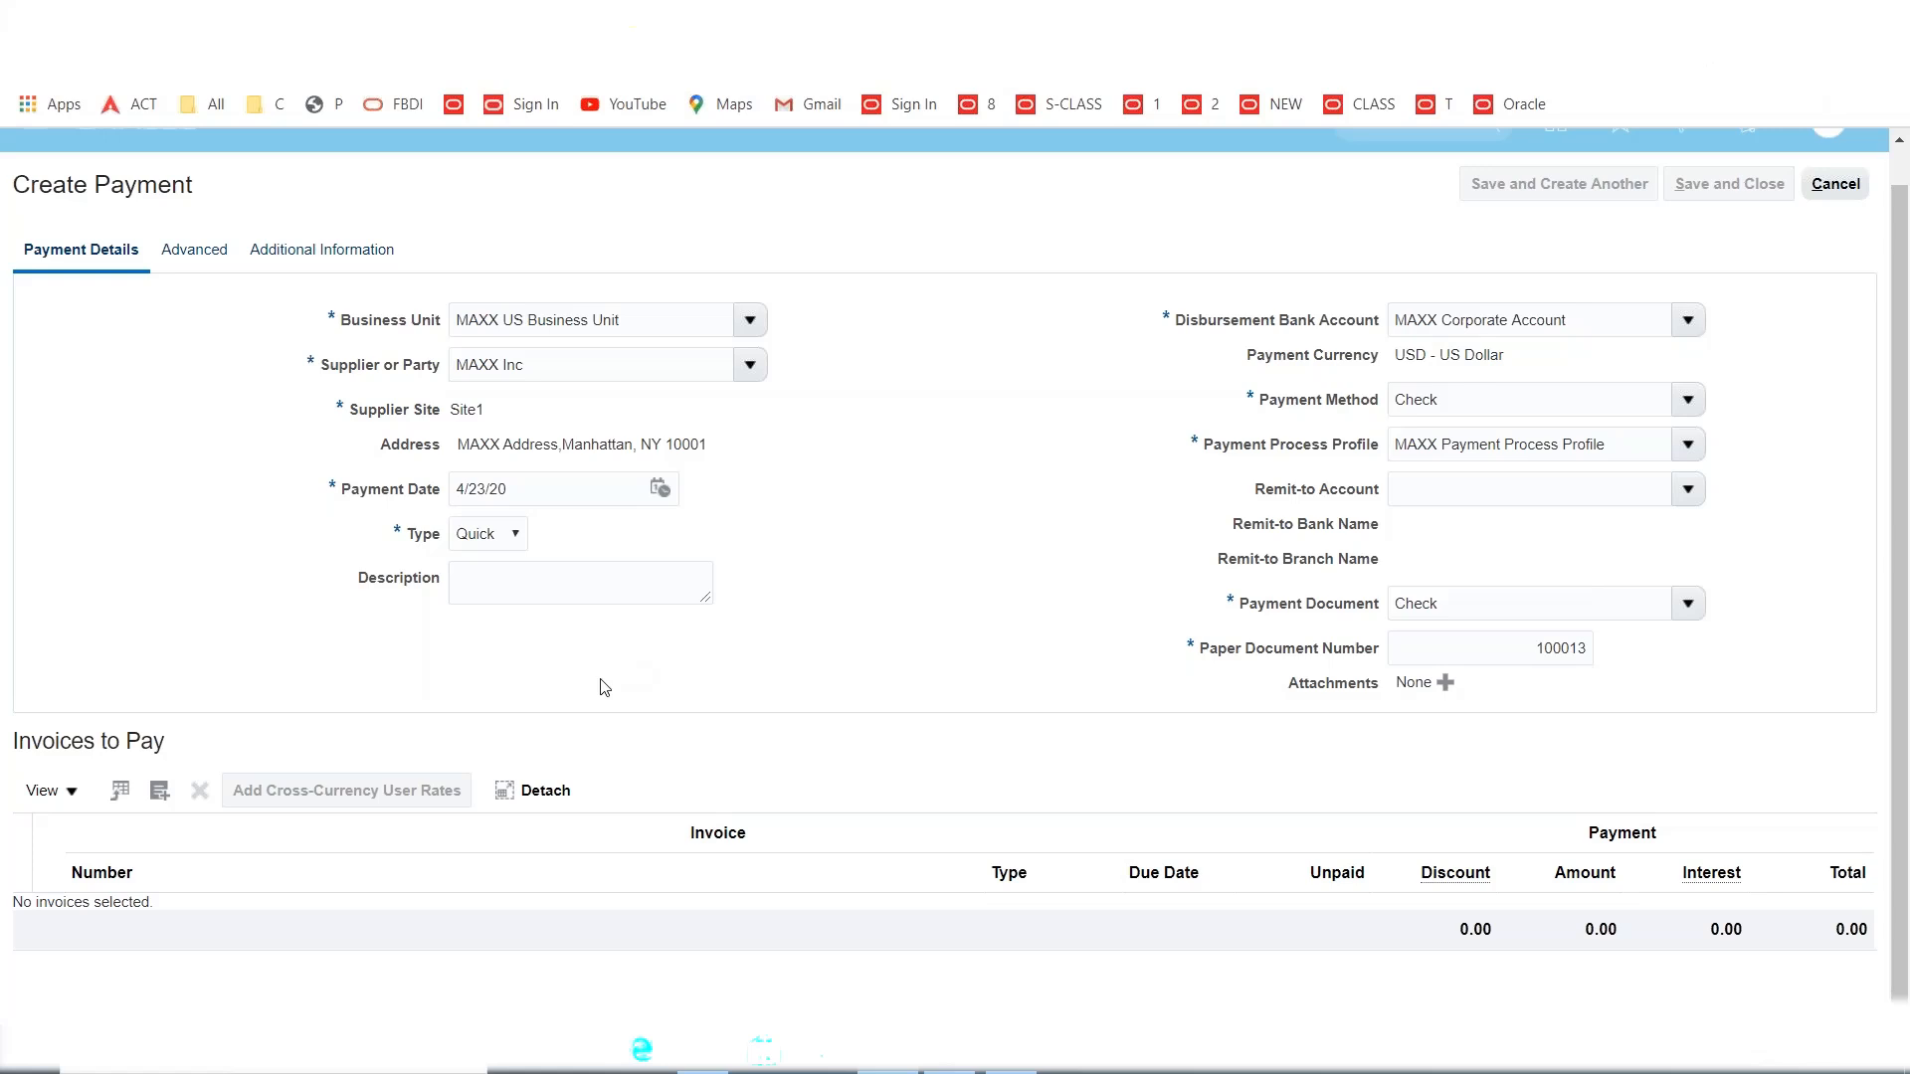
Add invoice INV11 and debit memo 4-1001 to the payment's invoices to pay.
{"action": "left_click", "coordinate": [161, 794]}
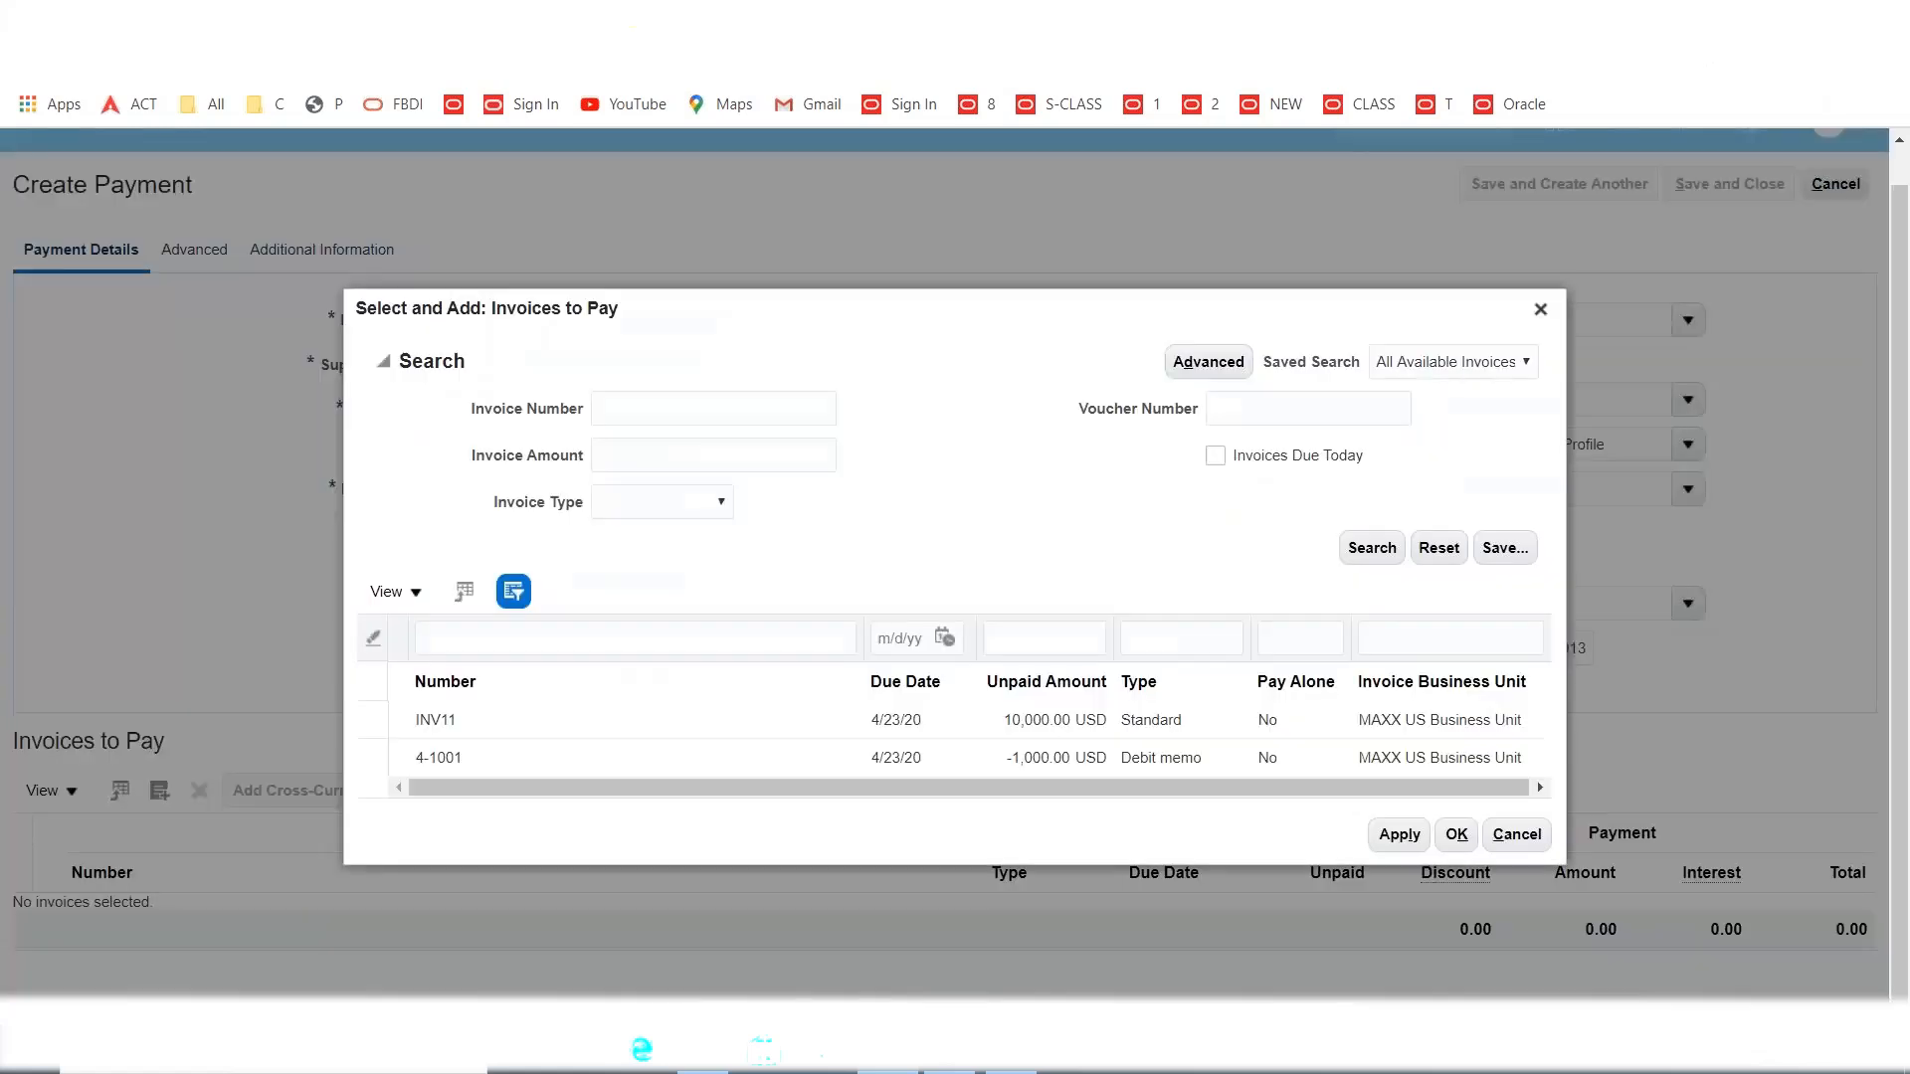
{"action": "left_click", "coordinate": [371, 722]}
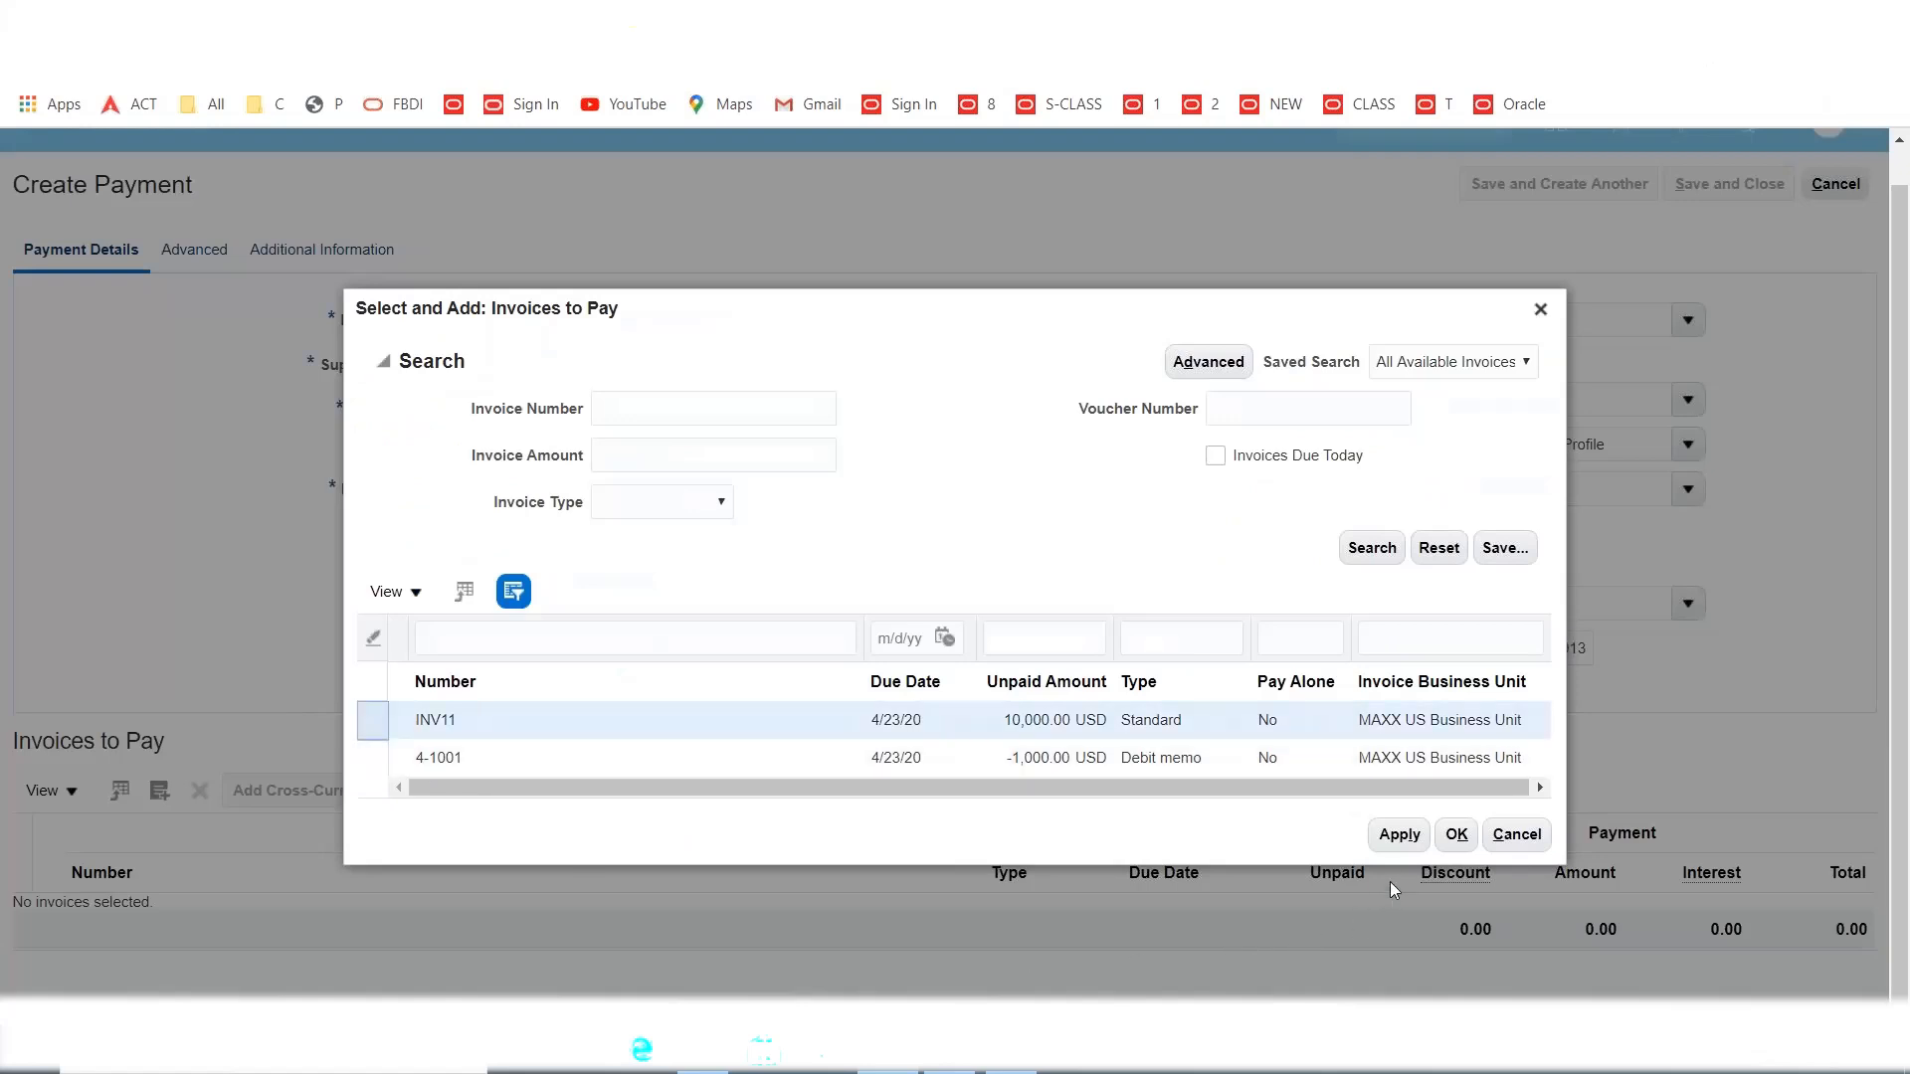
{"action": "left_click", "coordinate": [1399, 838]}
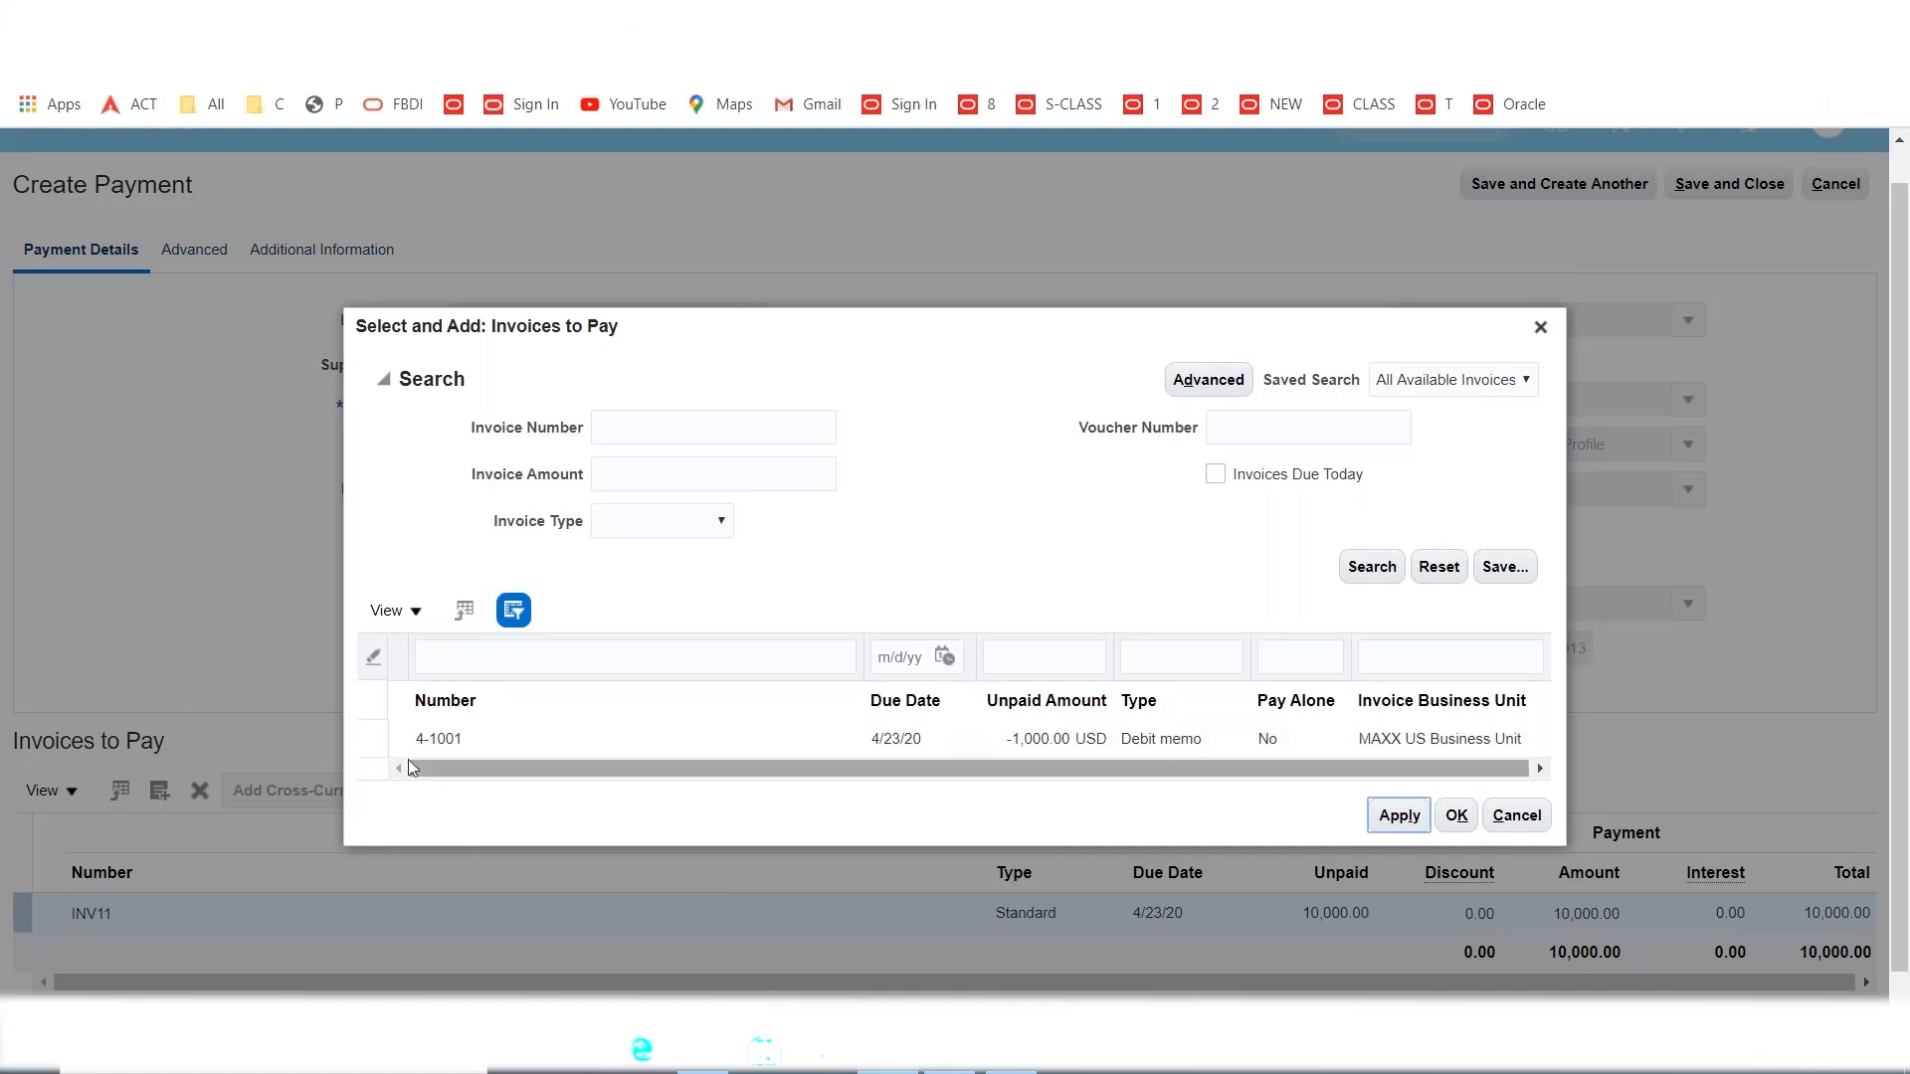
{"action": "left_click", "coordinate": [372, 738]}
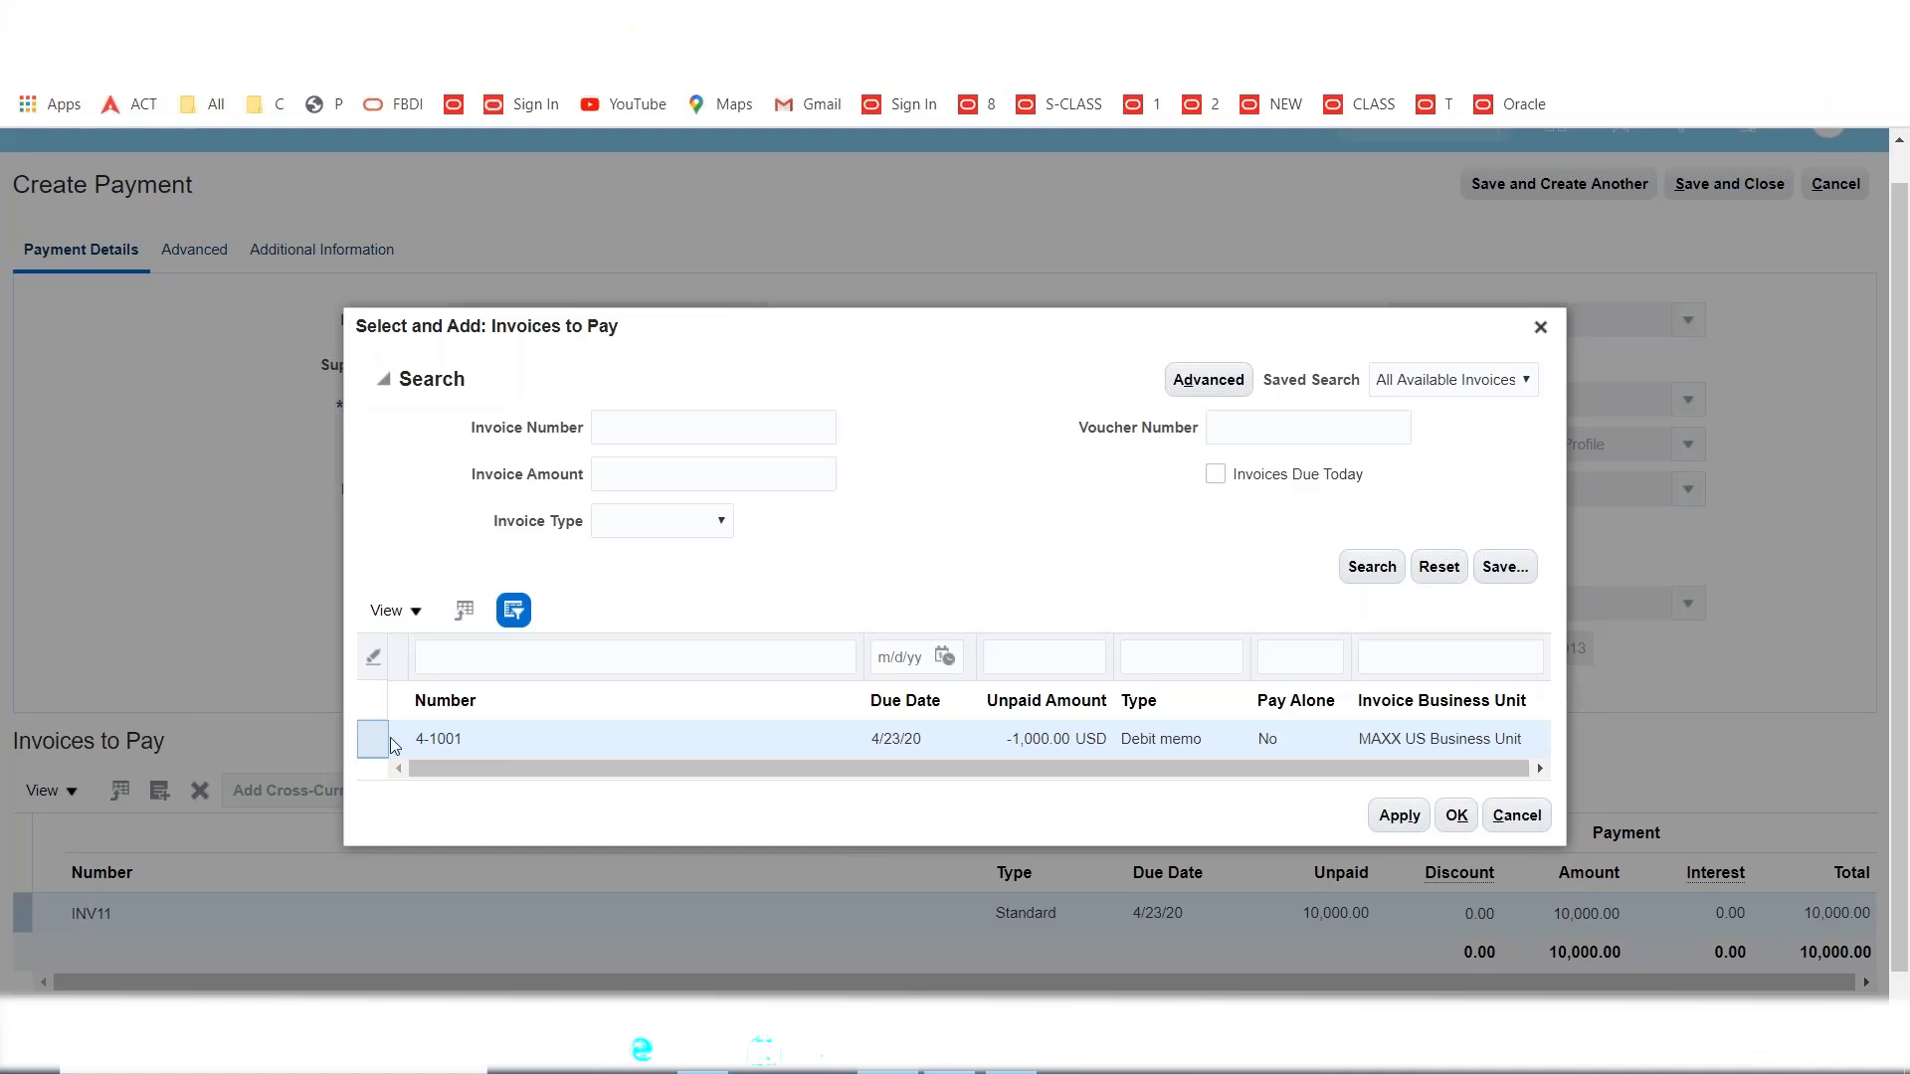
{"action": "left_click", "coordinate": [1403, 818]}
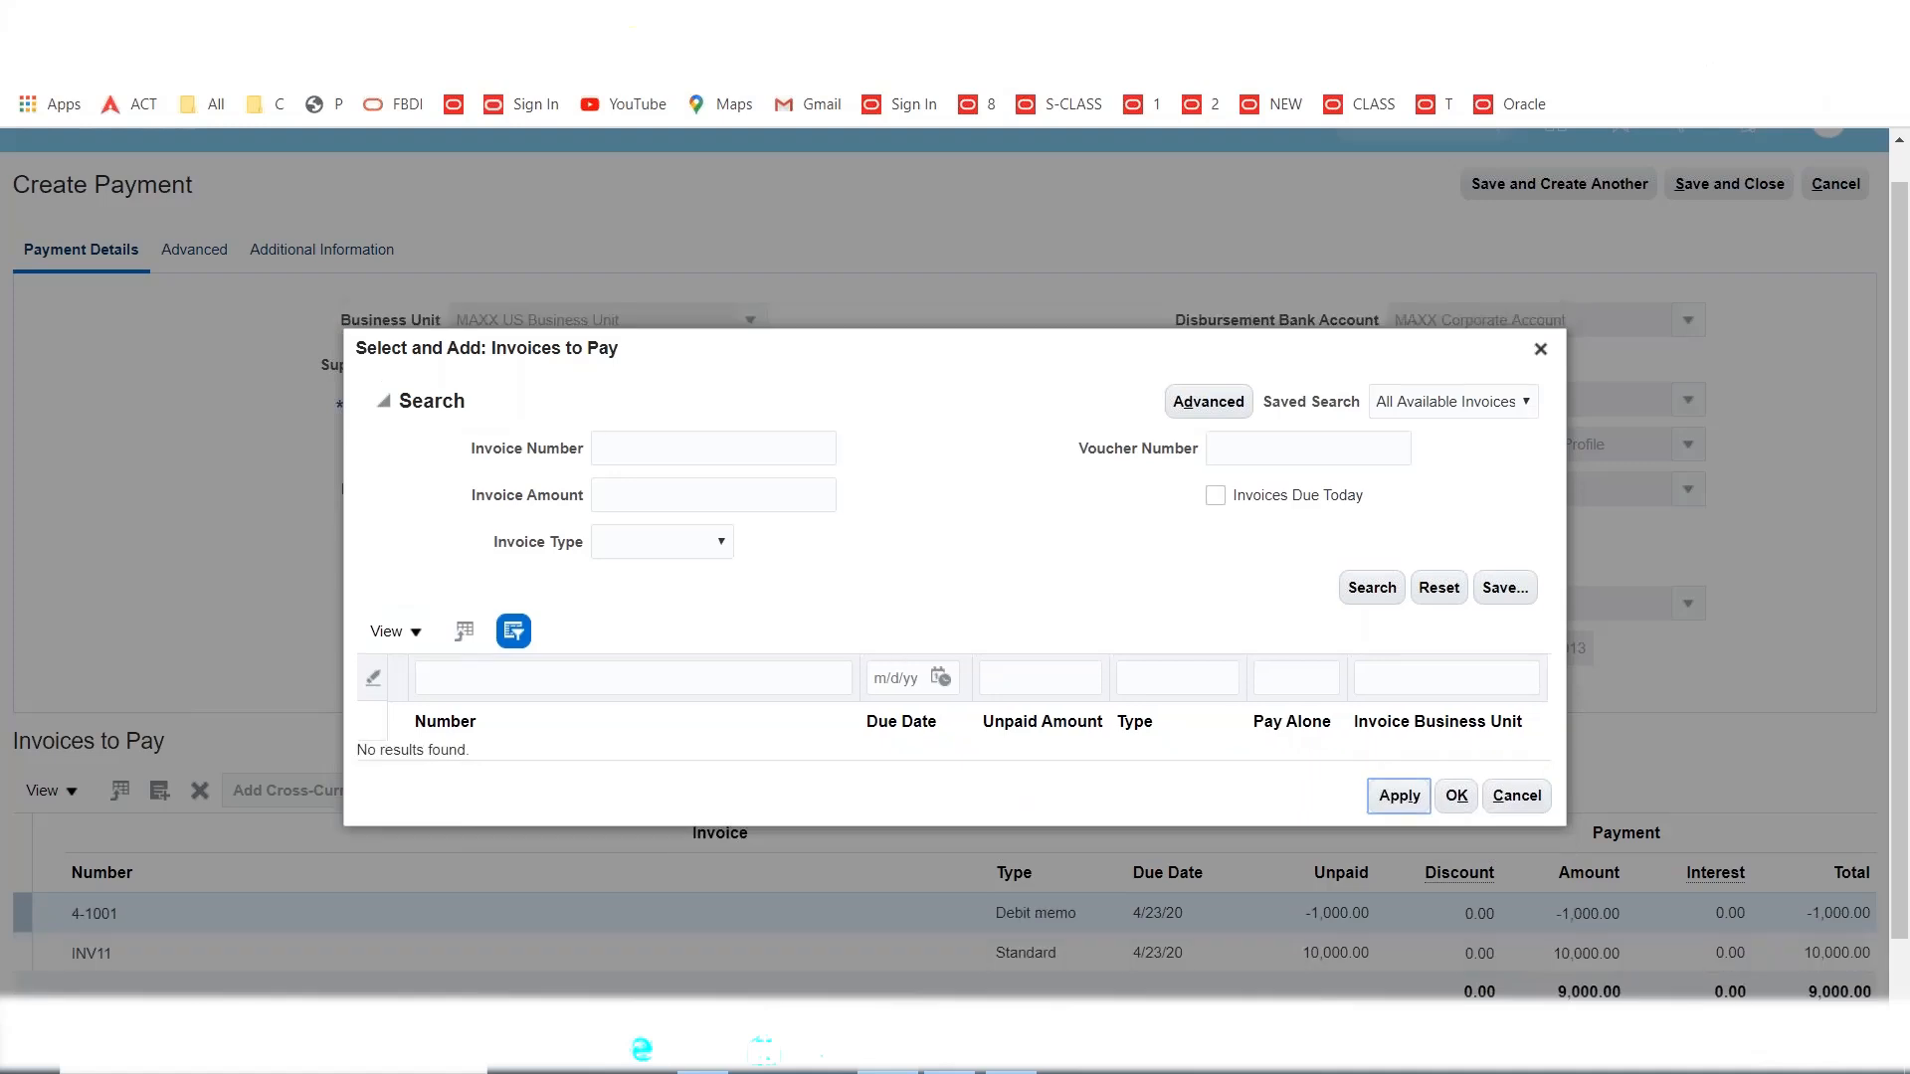
{"action": "left_click", "coordinate": [1456, 799]}
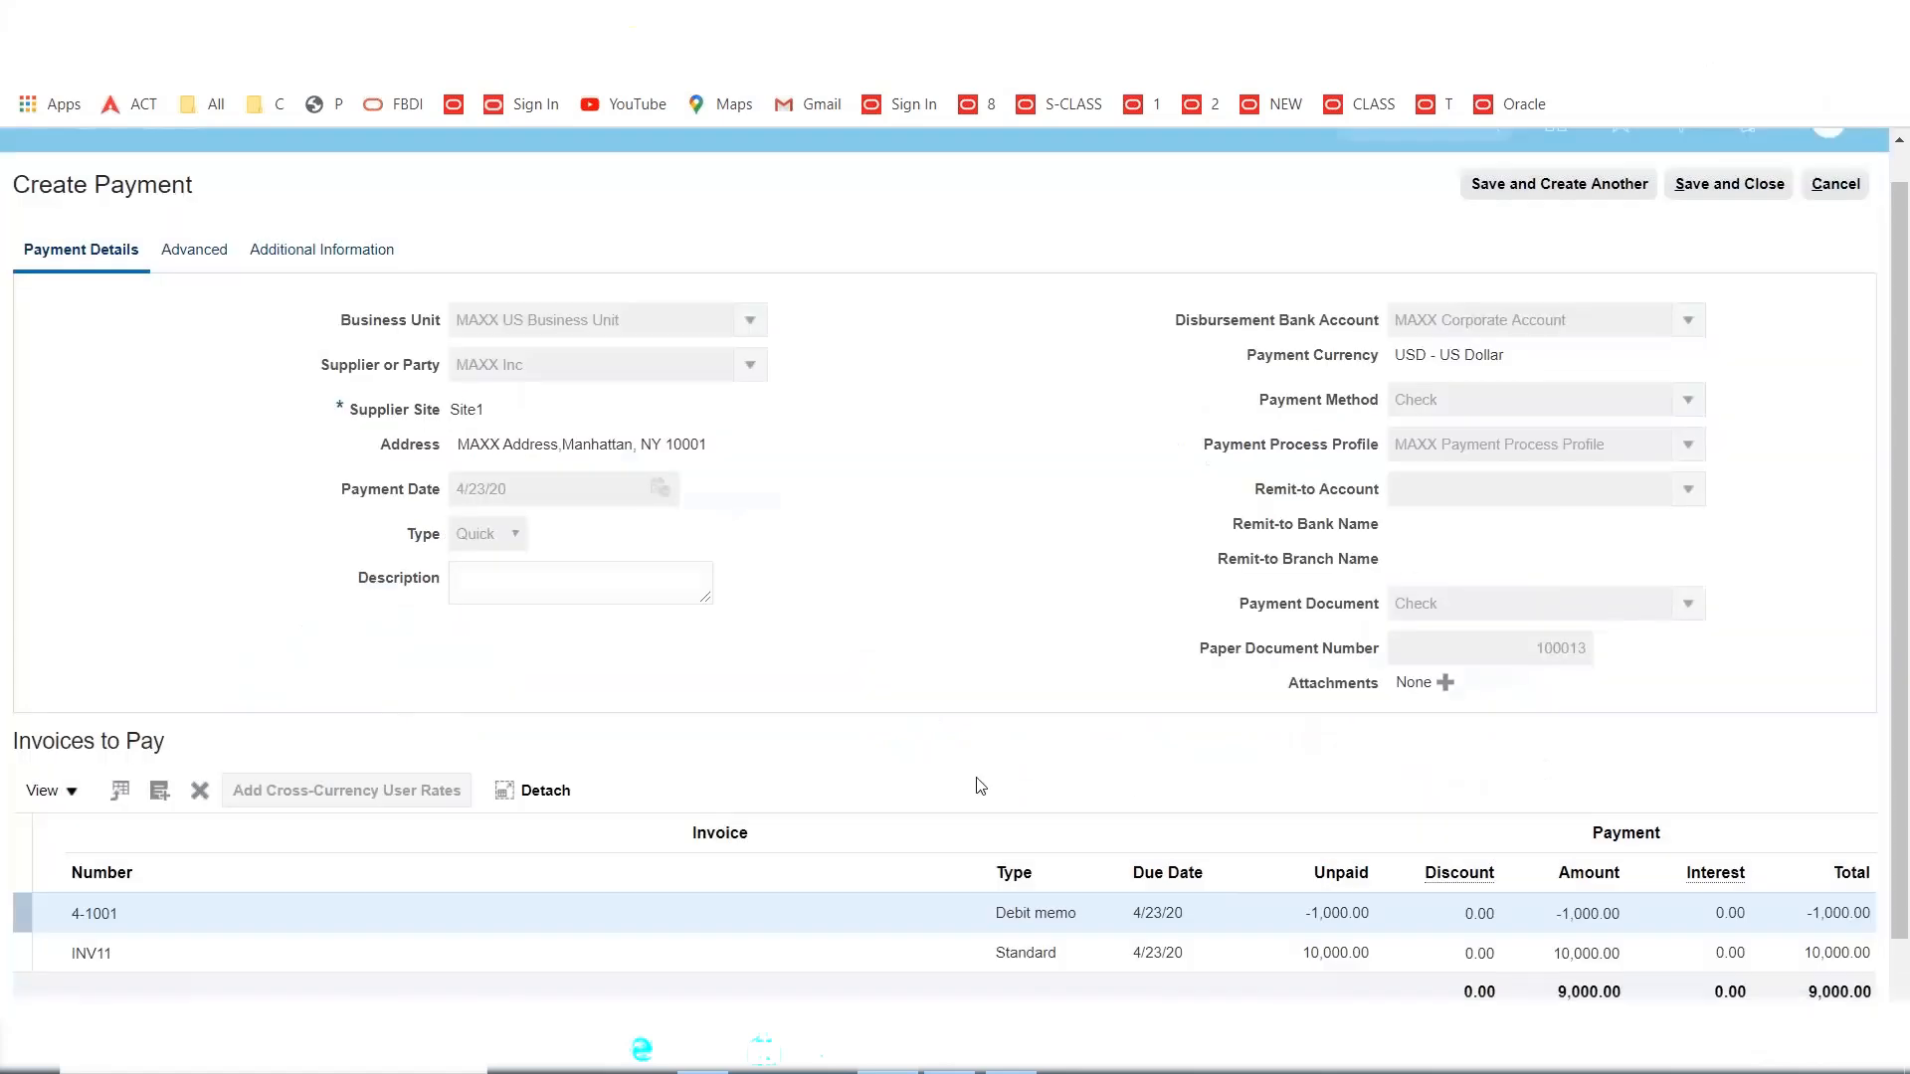
Confirm the INV11 and 4-1001 lines and save the 9,000.00 quick payment.
{"action": "scroll", "coordinate": [1038, 742], "scroll_direction": "down", "scroll_amount": 1}
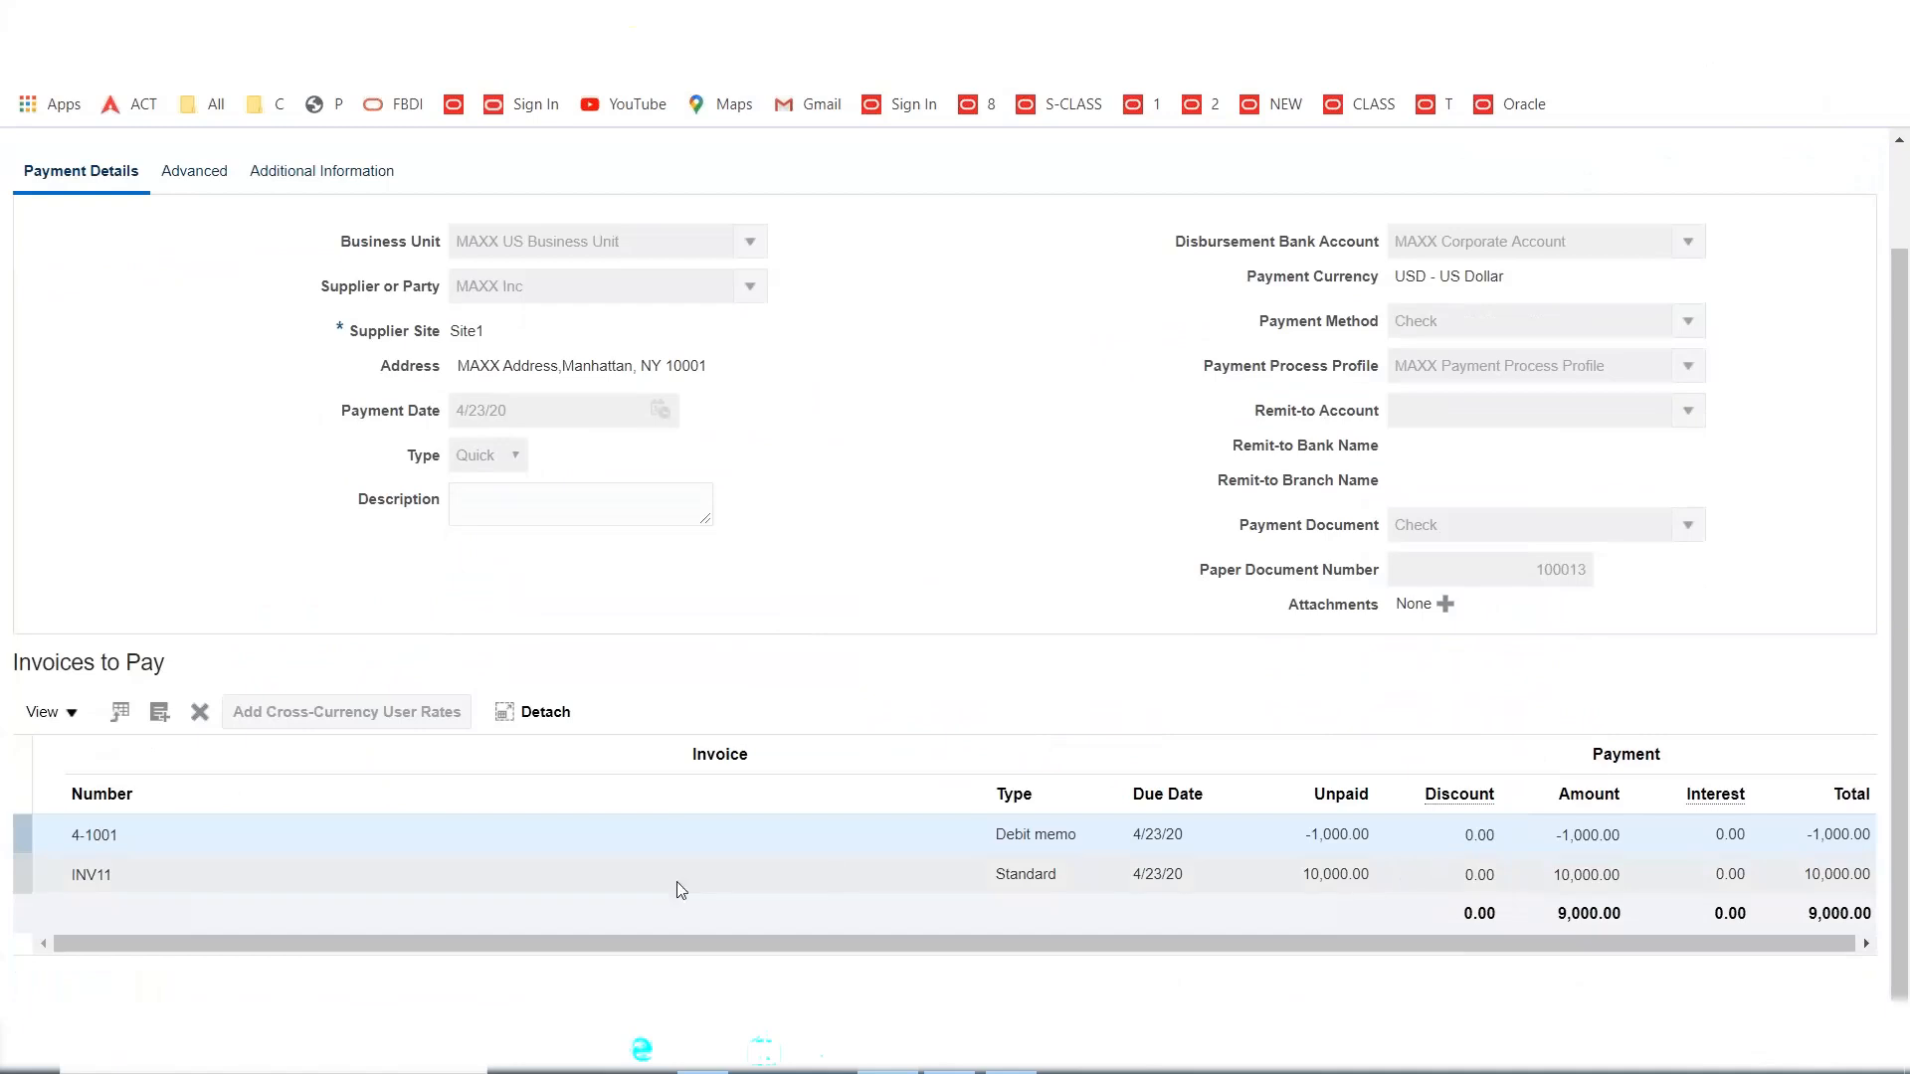
{"action": "left_click", "coordinate": [136, 877]}
{"action": "left_click", "coordinate": [130, 836]}
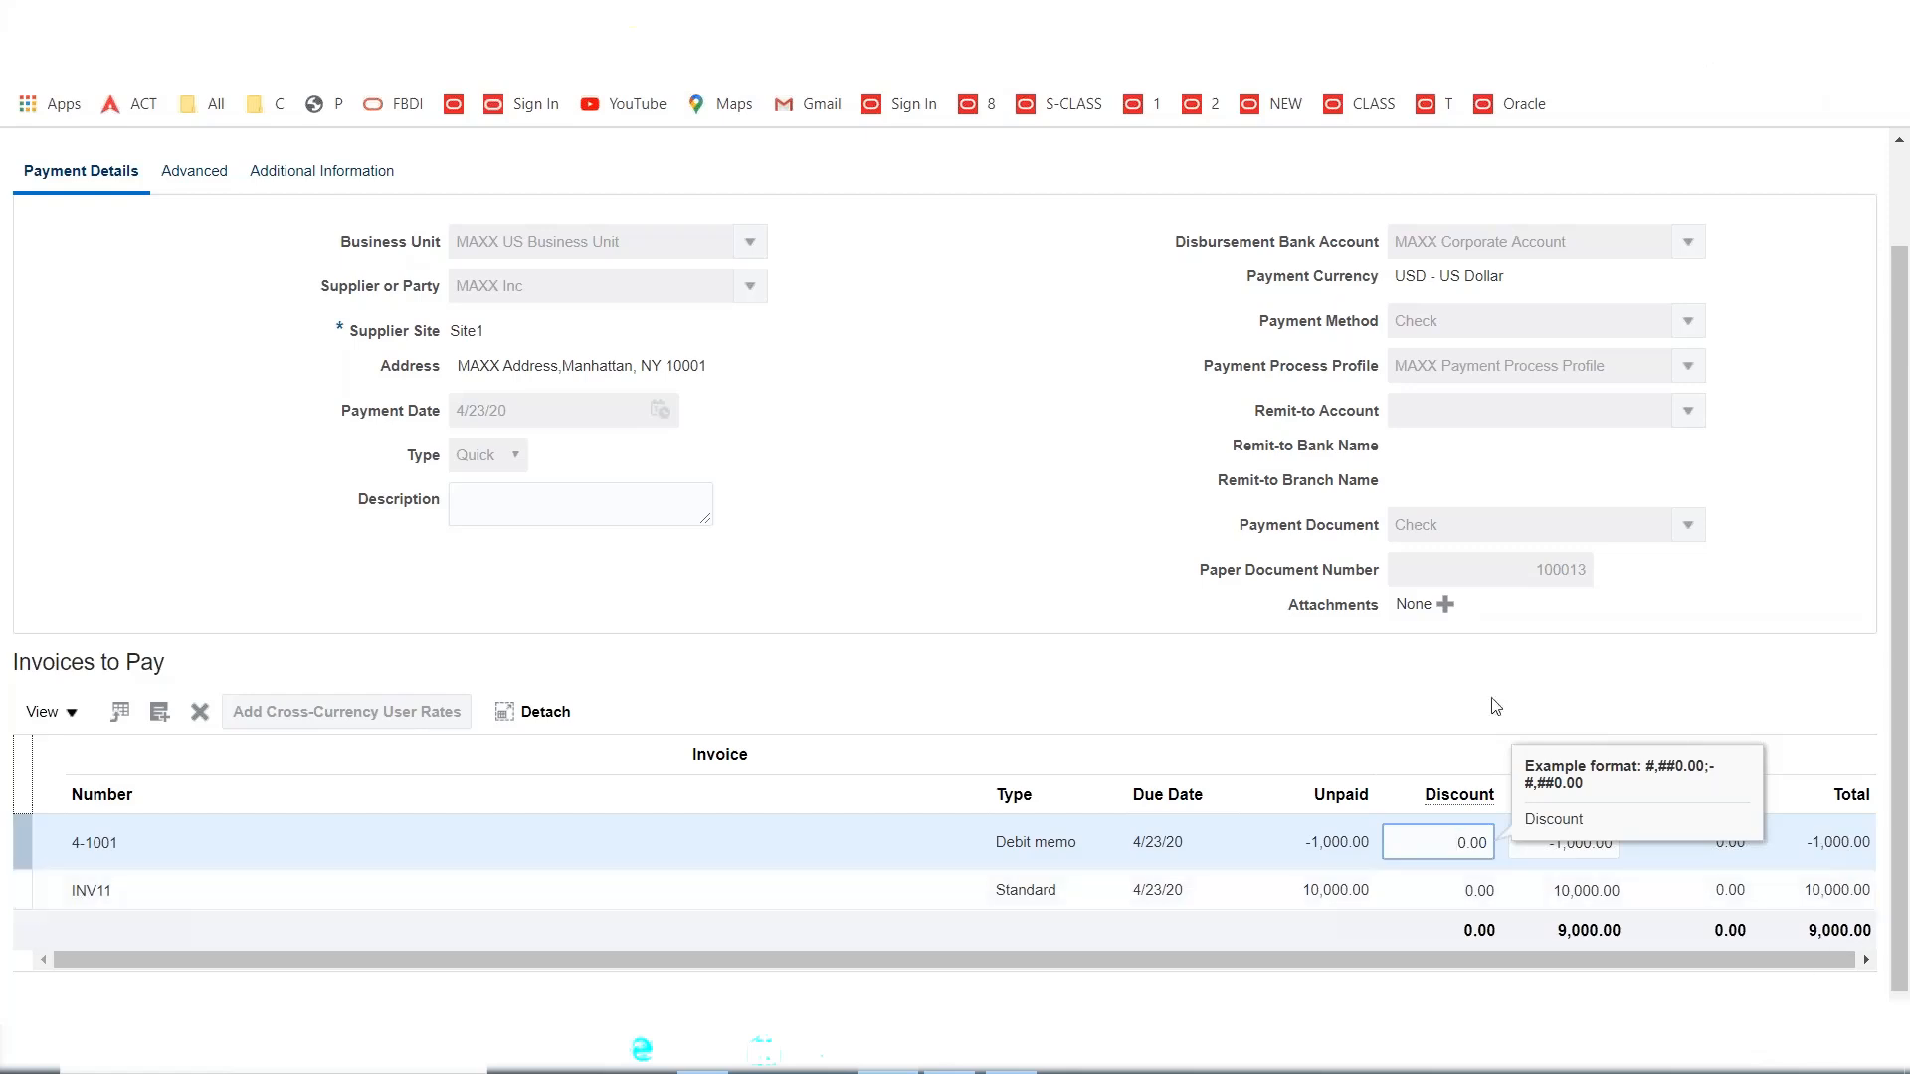
{"action": "scroll", "coordinate": [1373, 677], "scroll_direction": "up", "scroll_amount": 2}
{"action": "left_click", "coordinate": [1748, 239]}
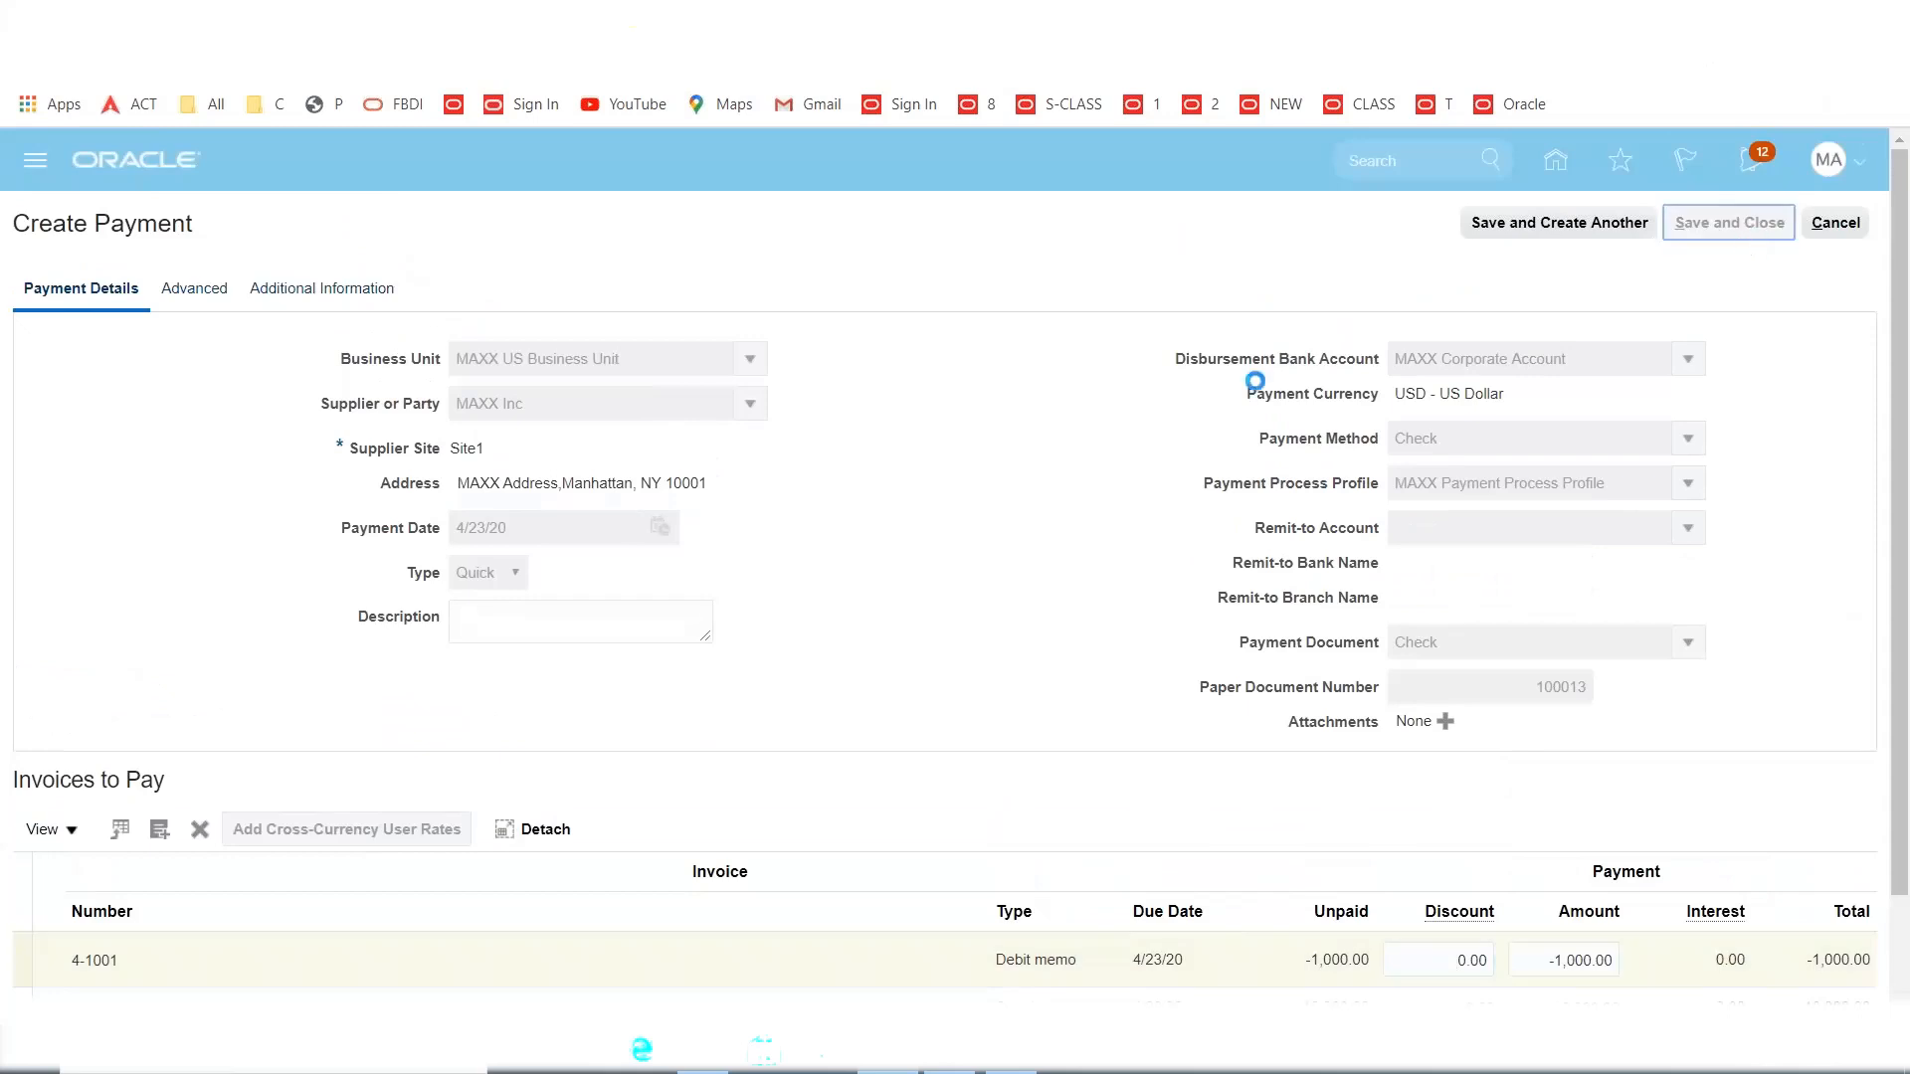
{"action": "left_click", "coordinate": [1102, 393]}
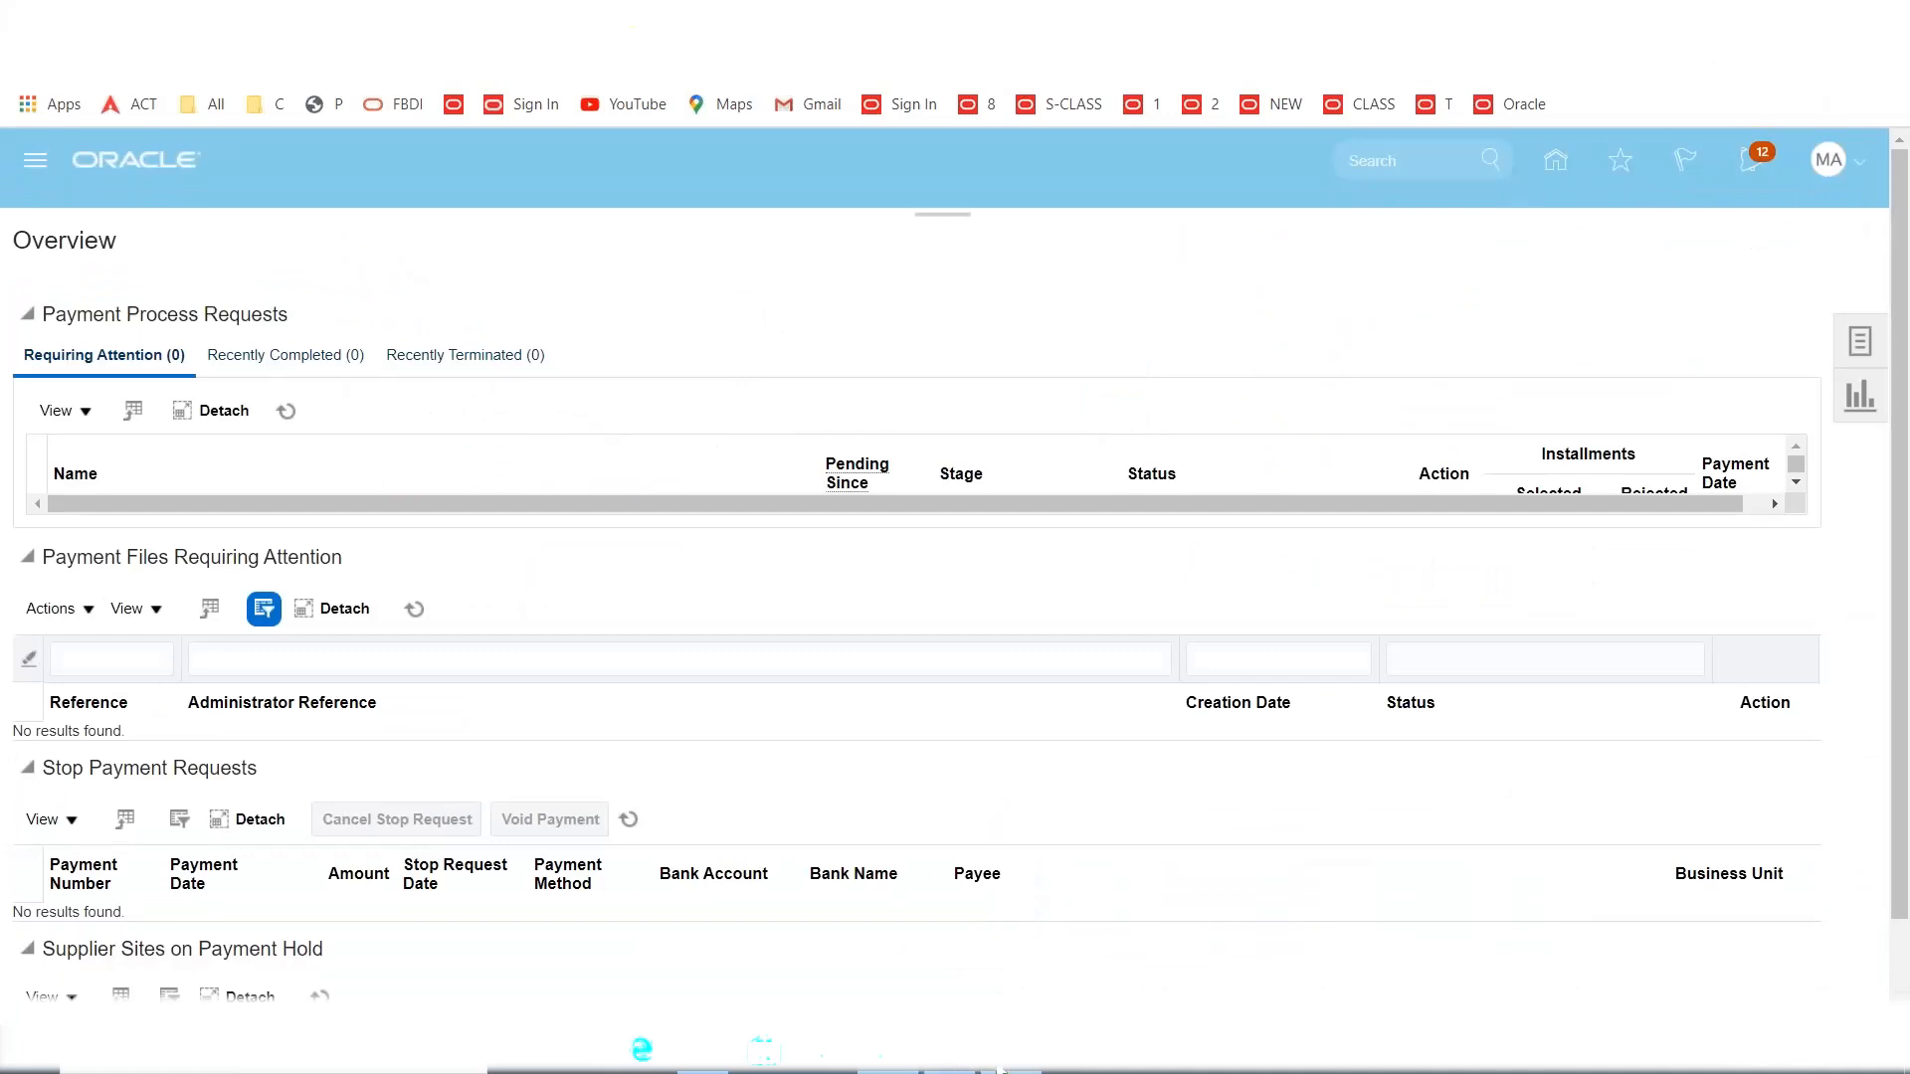
{"action": "key", "text": "alt+Tab"}
{"action": "scroll", "coordinate": [561, 776], "scroll_direction": "up", "scroll_amount": 3}
Copy 'PayOnReceipt' from A39 into A51 and give row 51 a yellow fill.
{"action": "scroll", "coordinate": [519, 768], "scroll_direction": "down", "scroll_amount": 2}
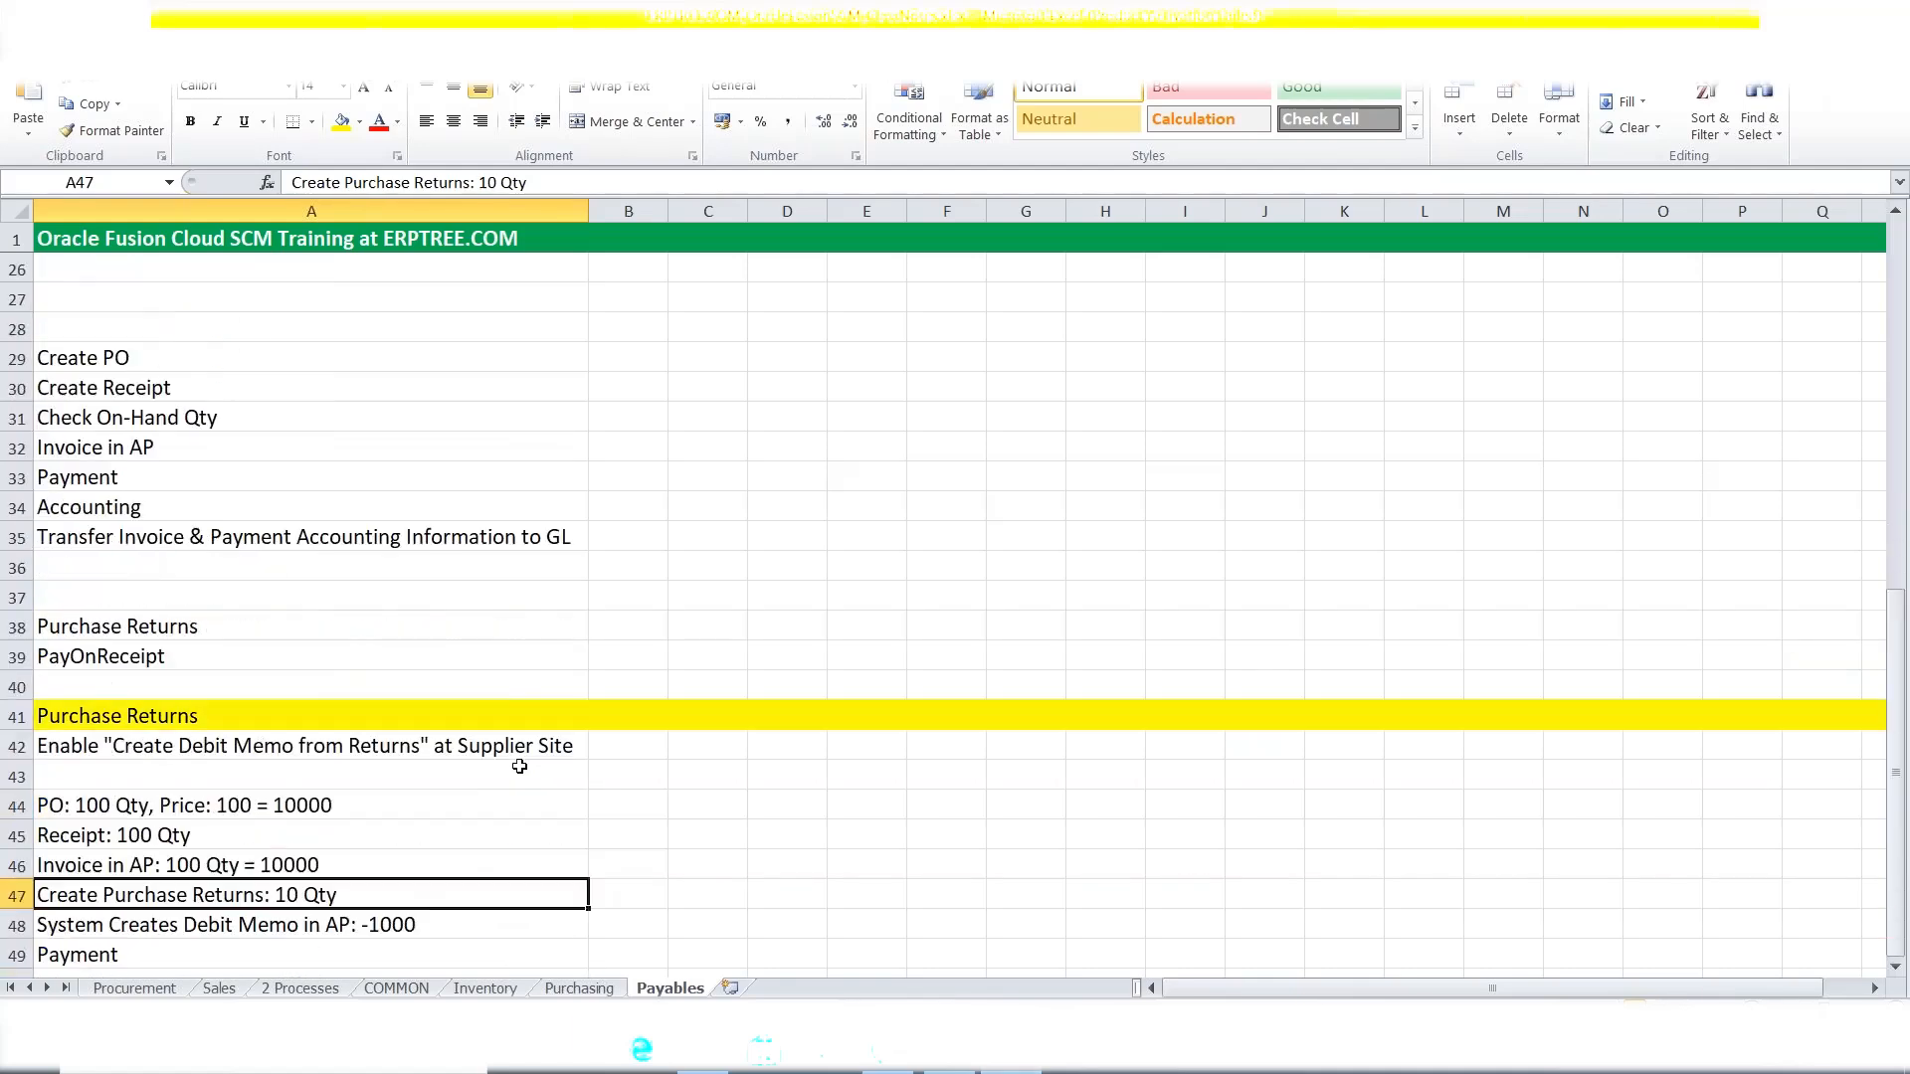
{"action": "left_click", "coordinate": [99, 660]}
{"action": "scroll", "coordinate": [562, 595], "scroll_direction": "down", "scroll_amount": 1}
{"action": "scroll", "coordinate": [562, 595], "scroll_direction": "down", "scroll_amount": 2}
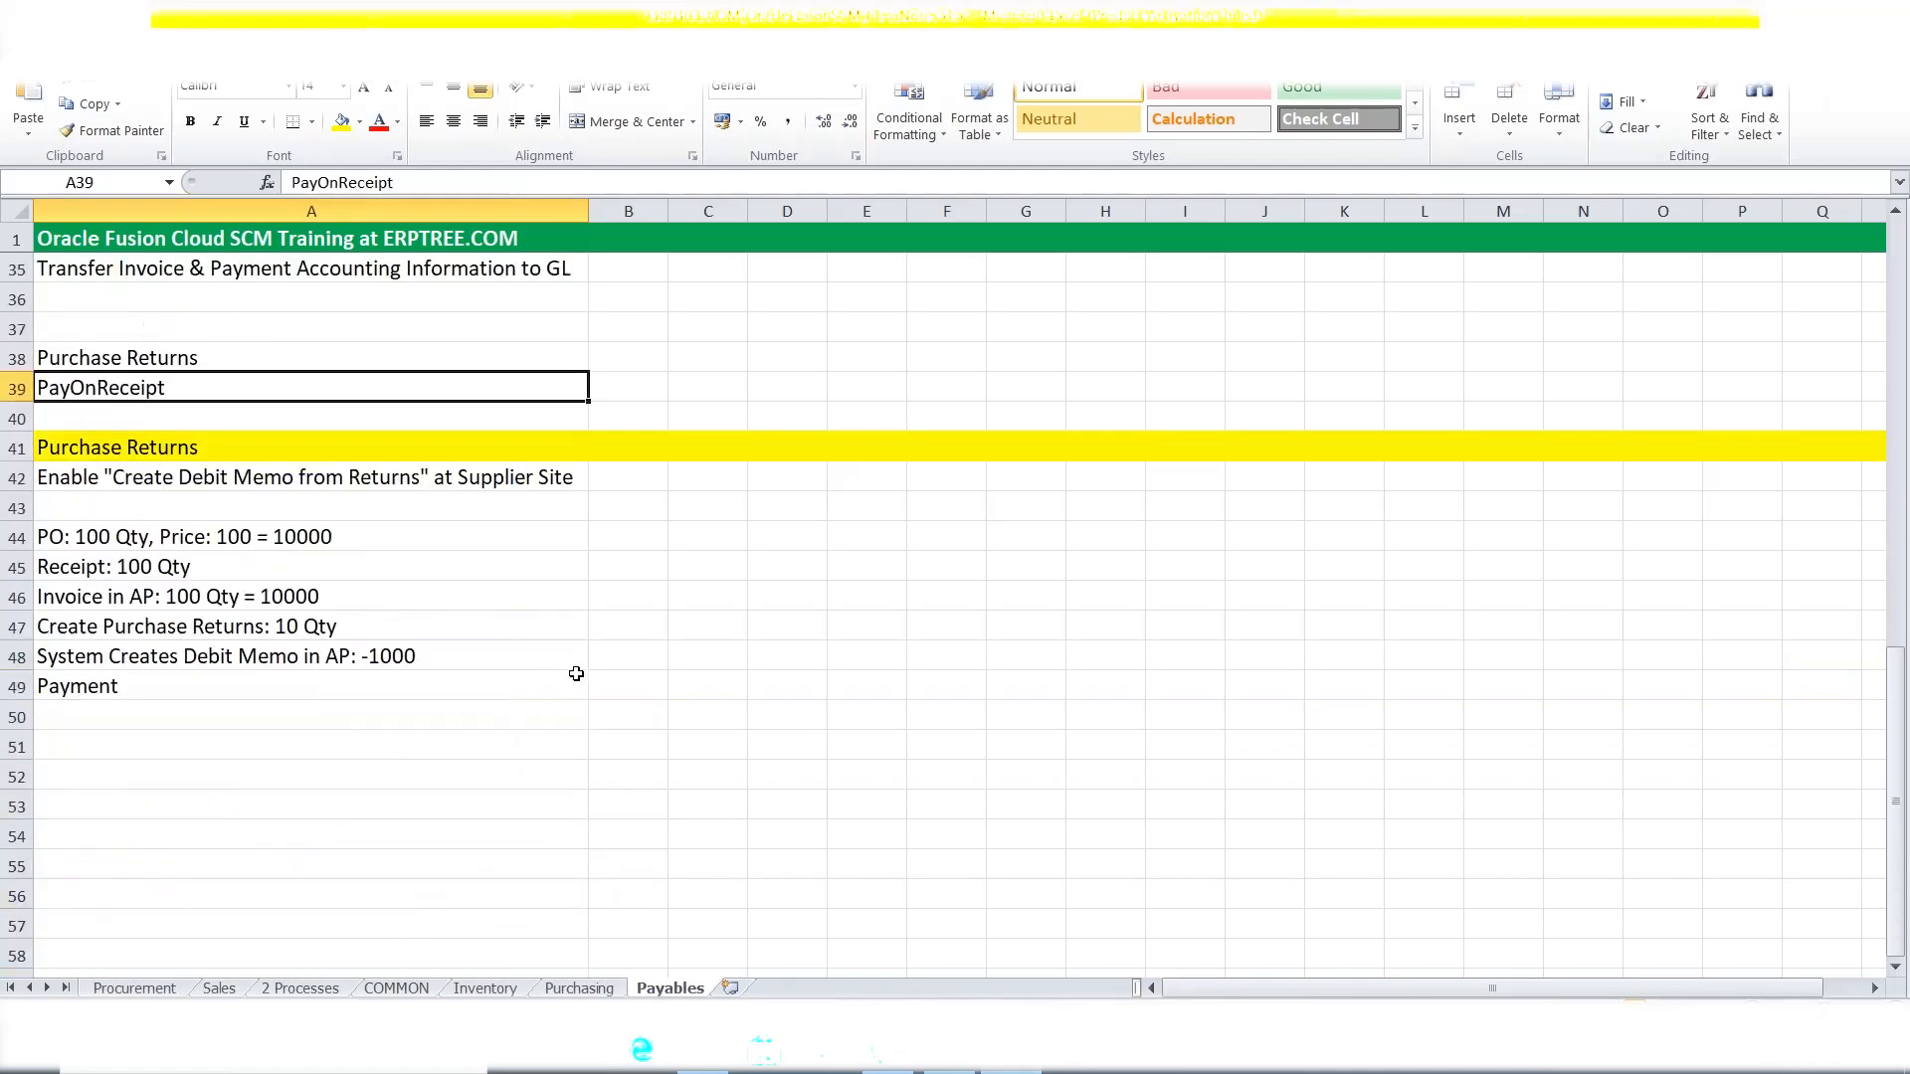
{"action": "key", "text": "ctrl+c"}
{"action": "left_click", "coordinate": [100, 751]}
{"action": "key", "text": "ctrl+v"}
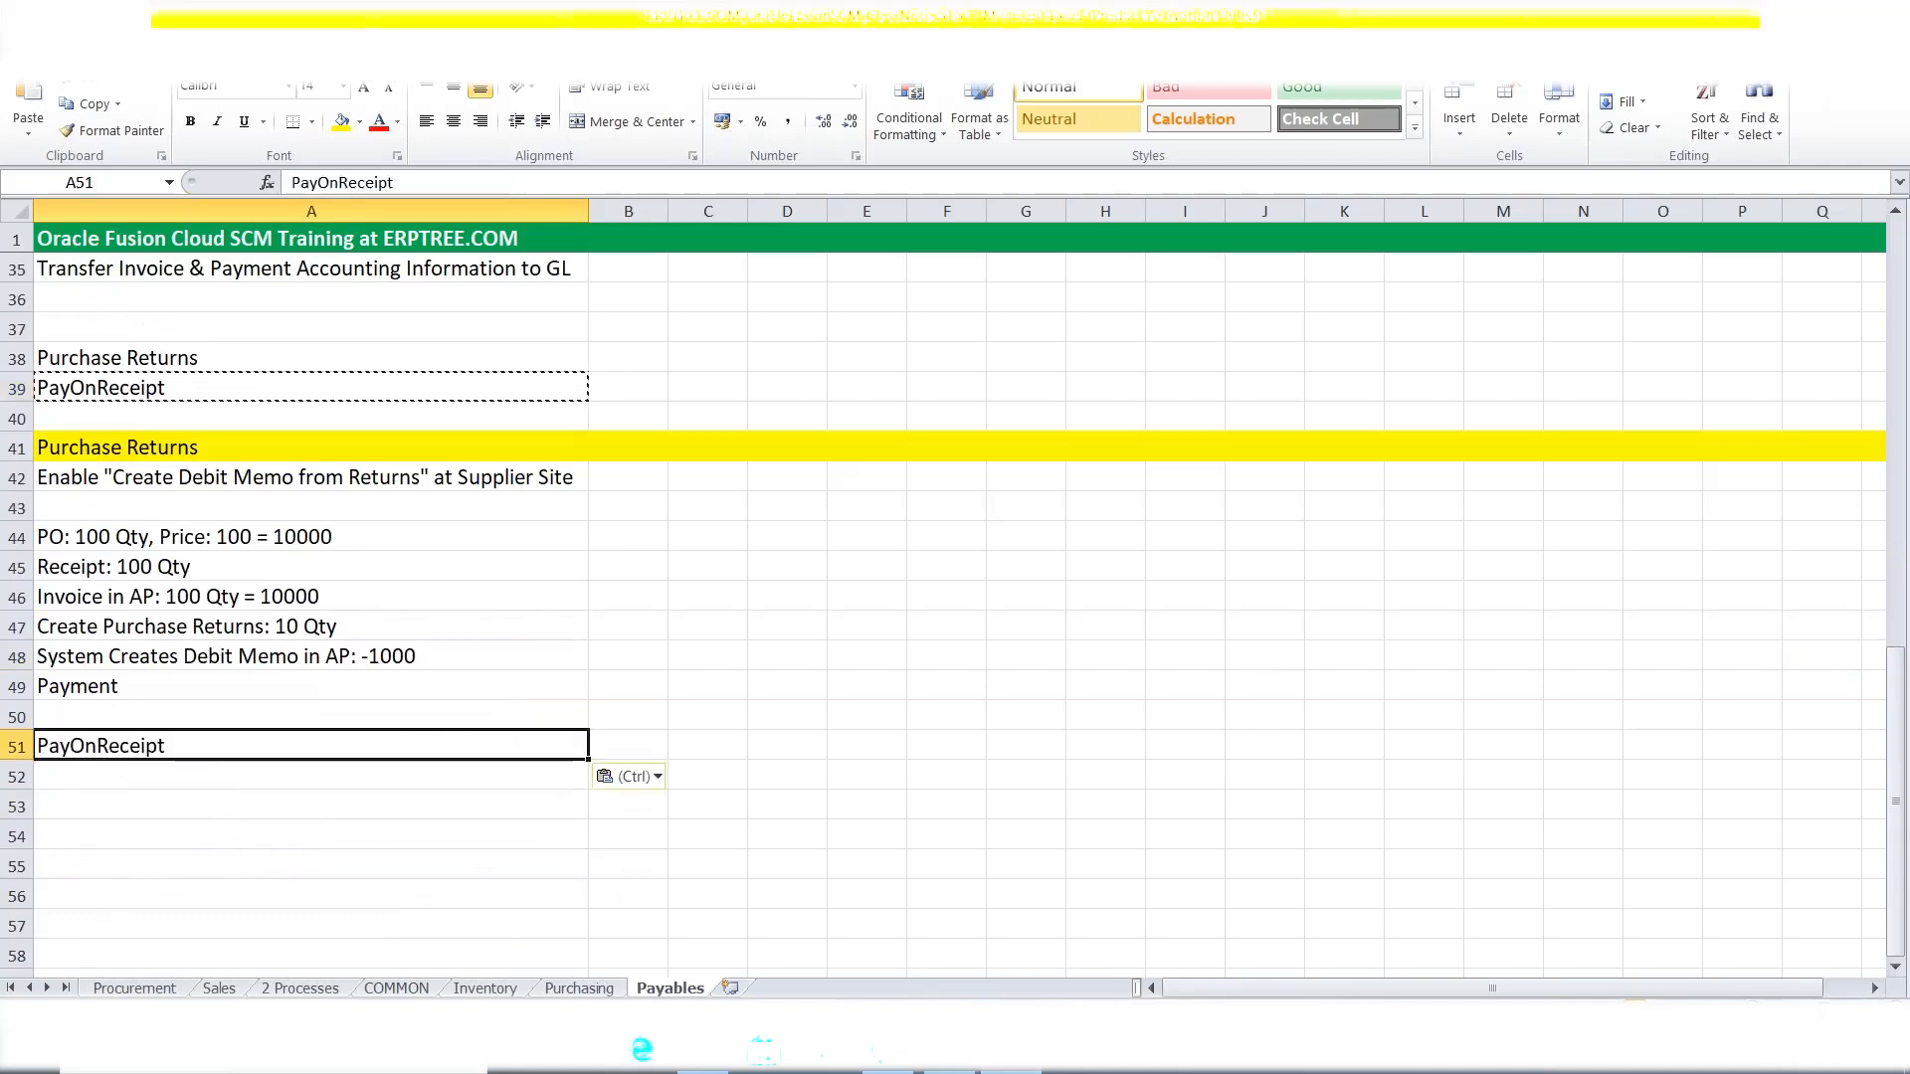
{"action": "key", "text": "Escape"}
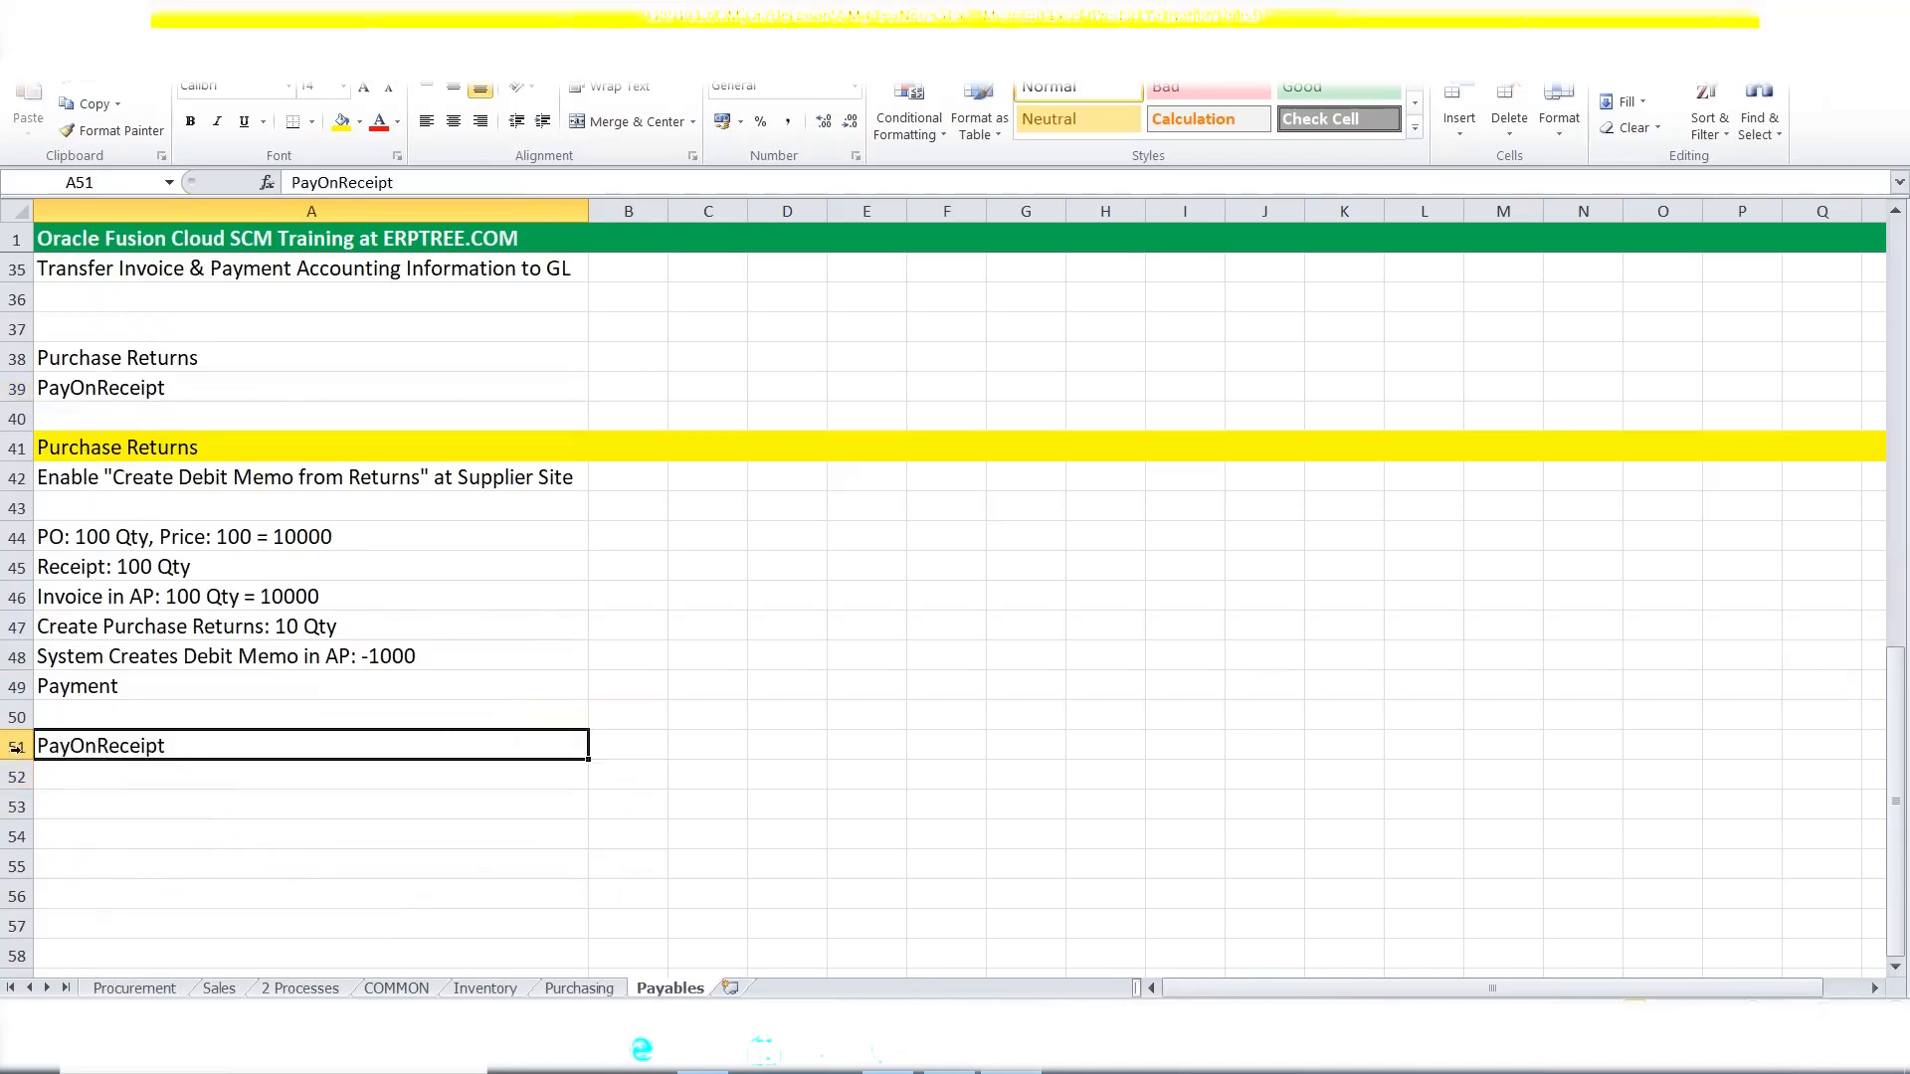
{"action": "left_click", "coordinate": [16, 747]}
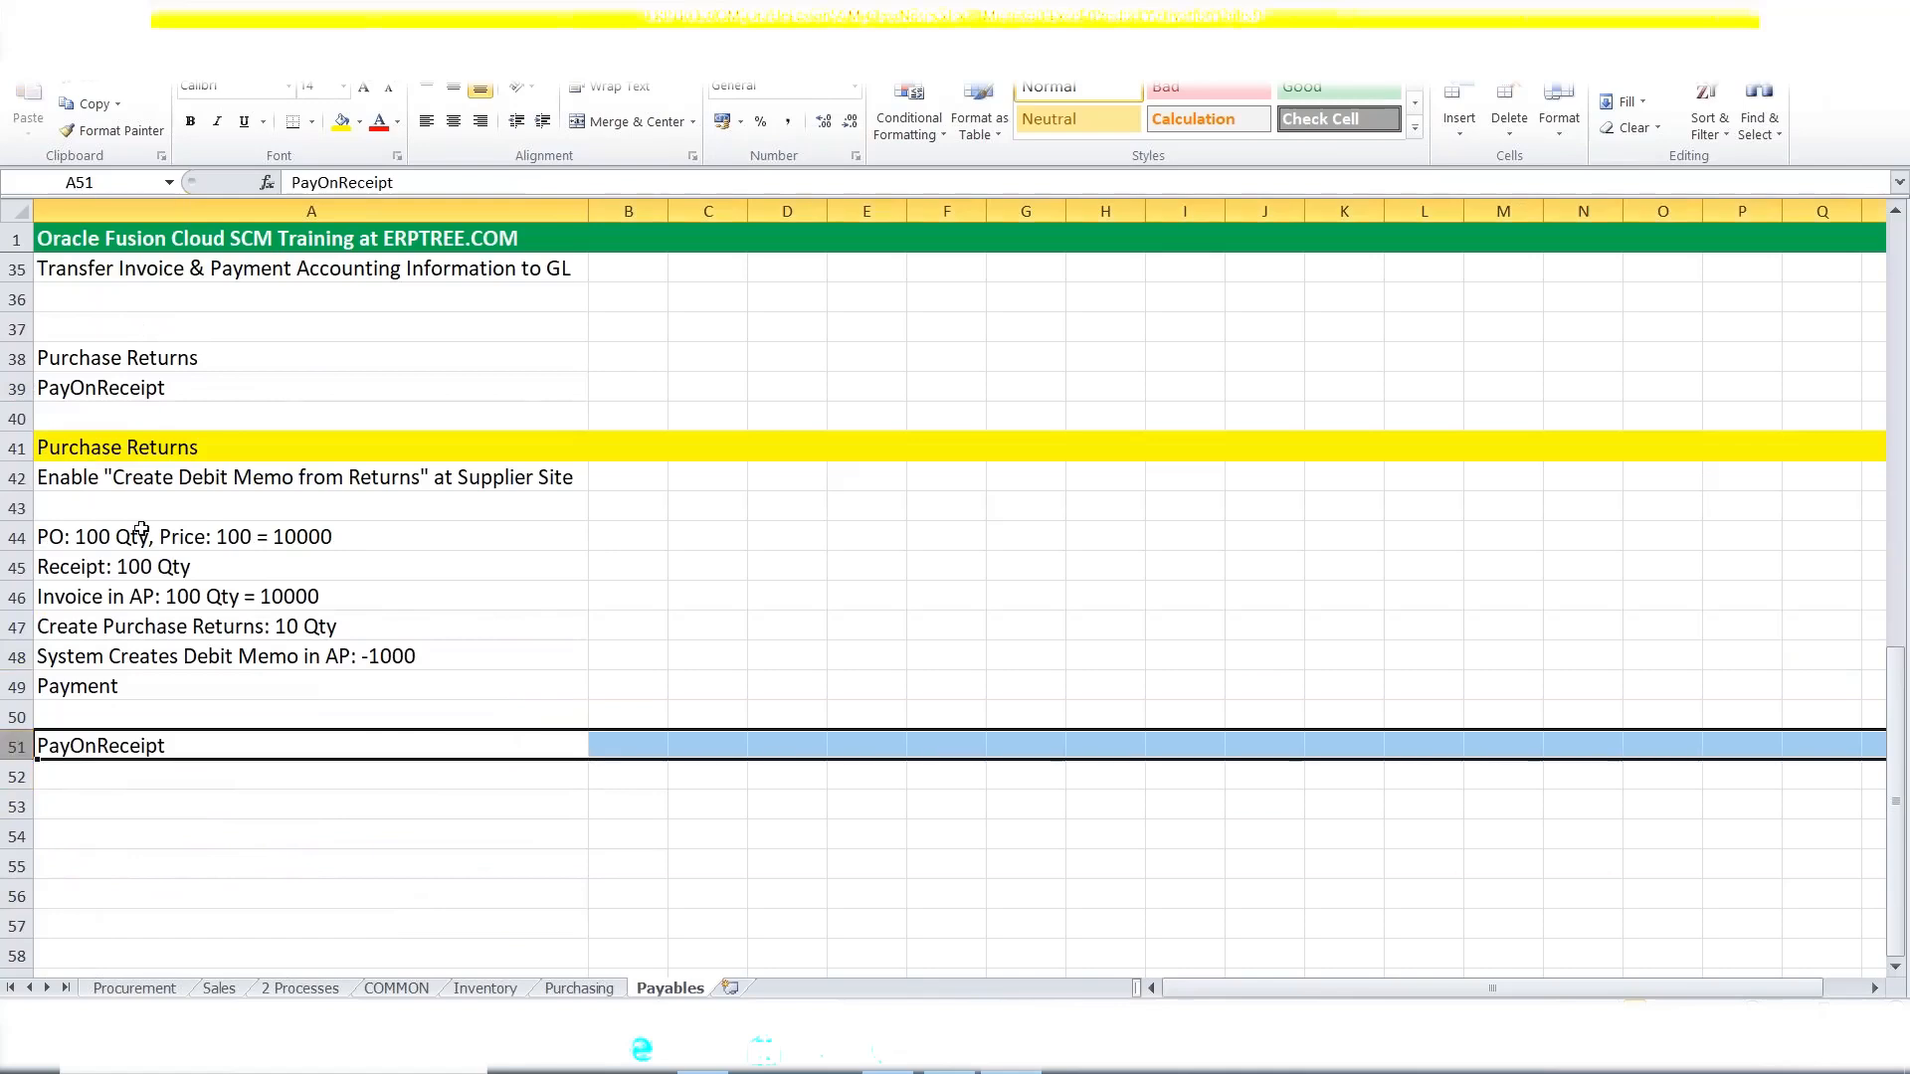
{"action": "left_click", "coordinate": [341, 121]}
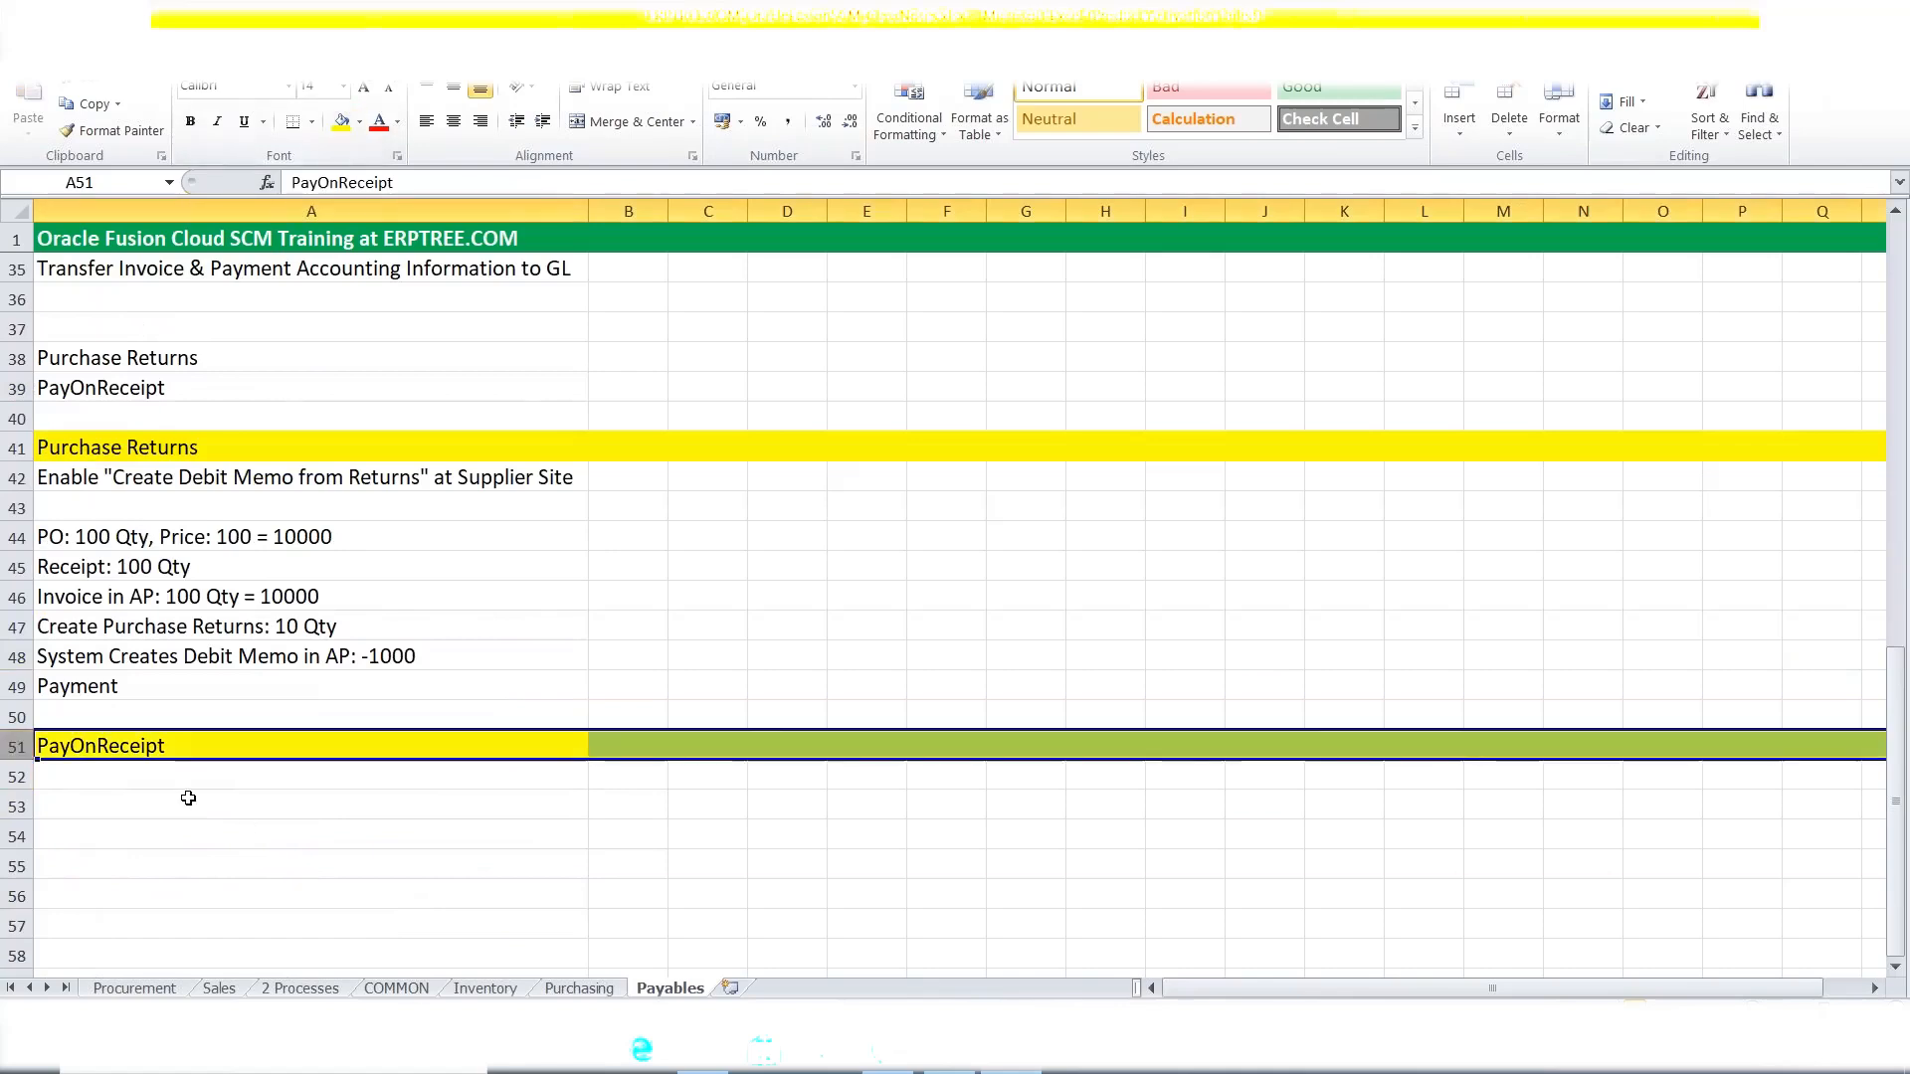
{"action": "scroll", "coordinate": [194, 786], "scroll_direction": "down", "scroll_amount": 2}
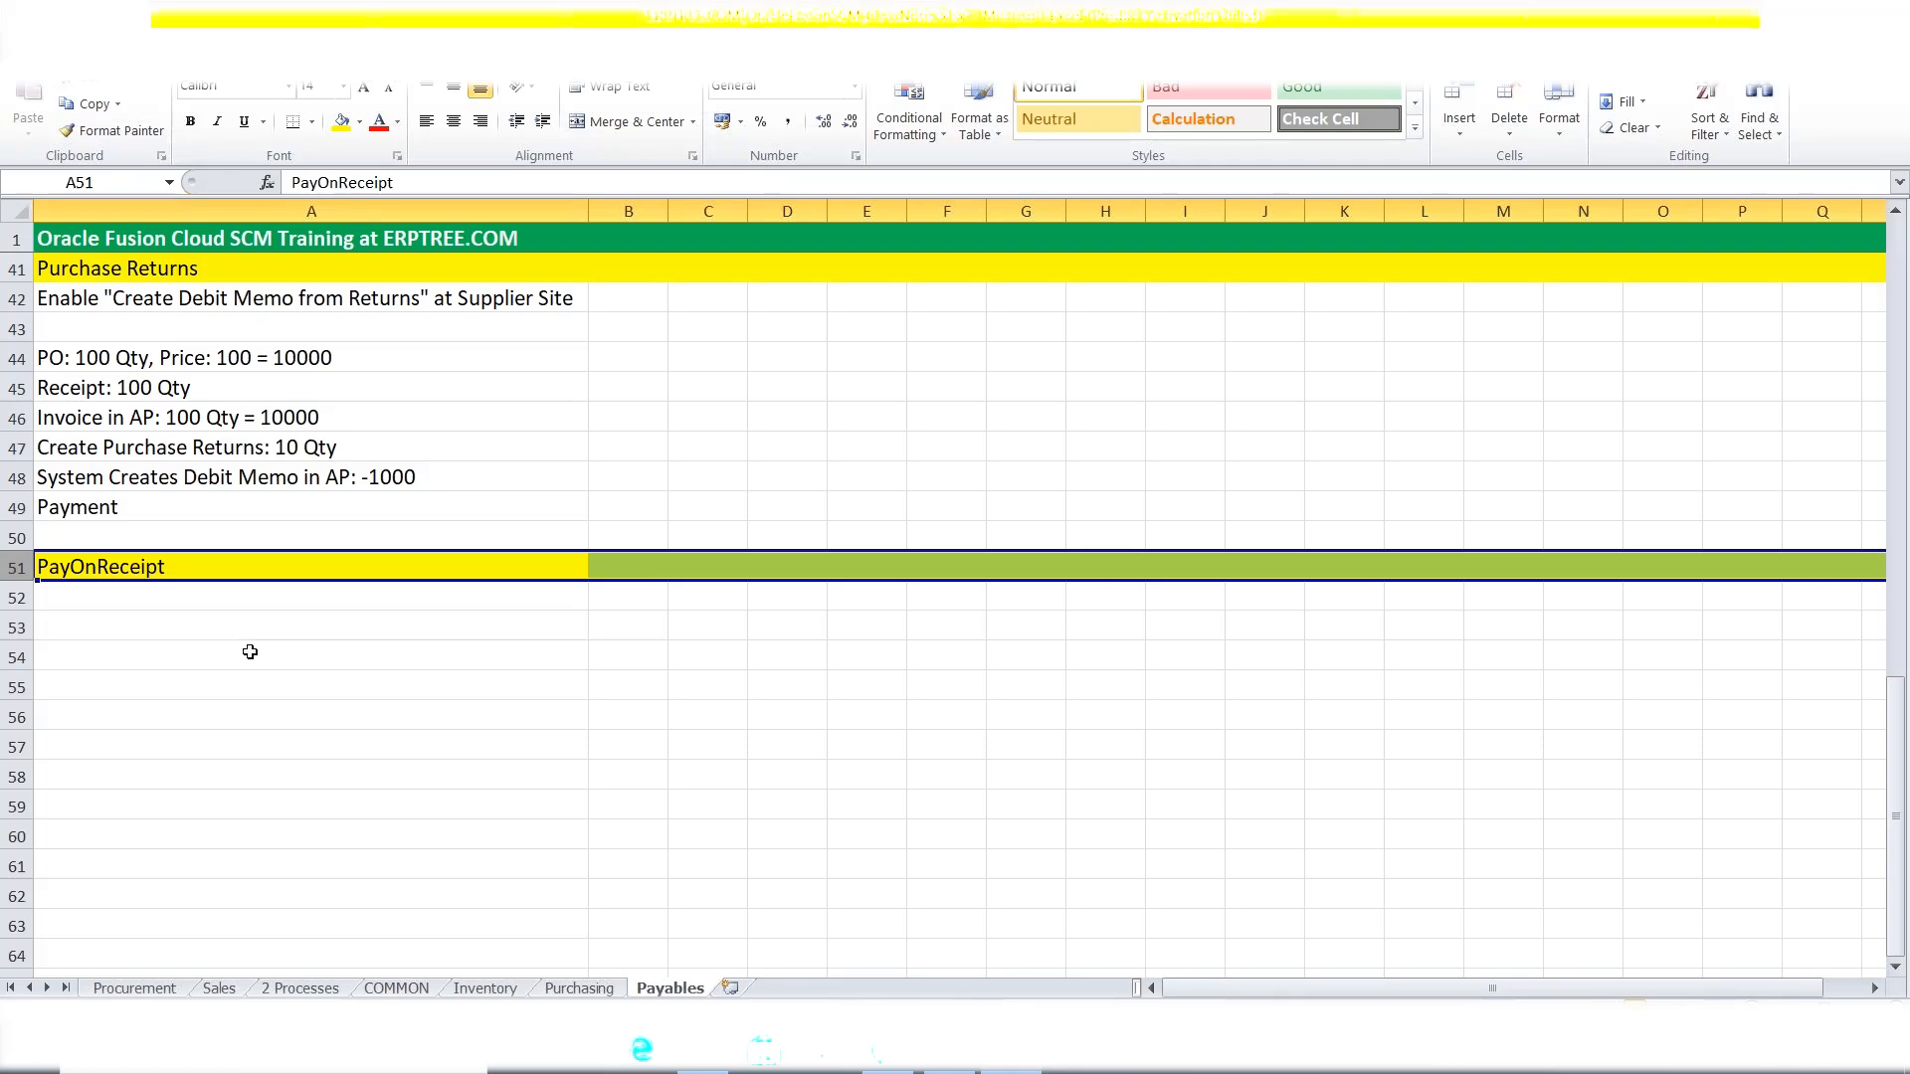
Extend the A51 heading with '/ERS/Self Billing (Automatic Invoice Creation in AP)'.
{"action": "double_click", "coordinate": [239, 561]}
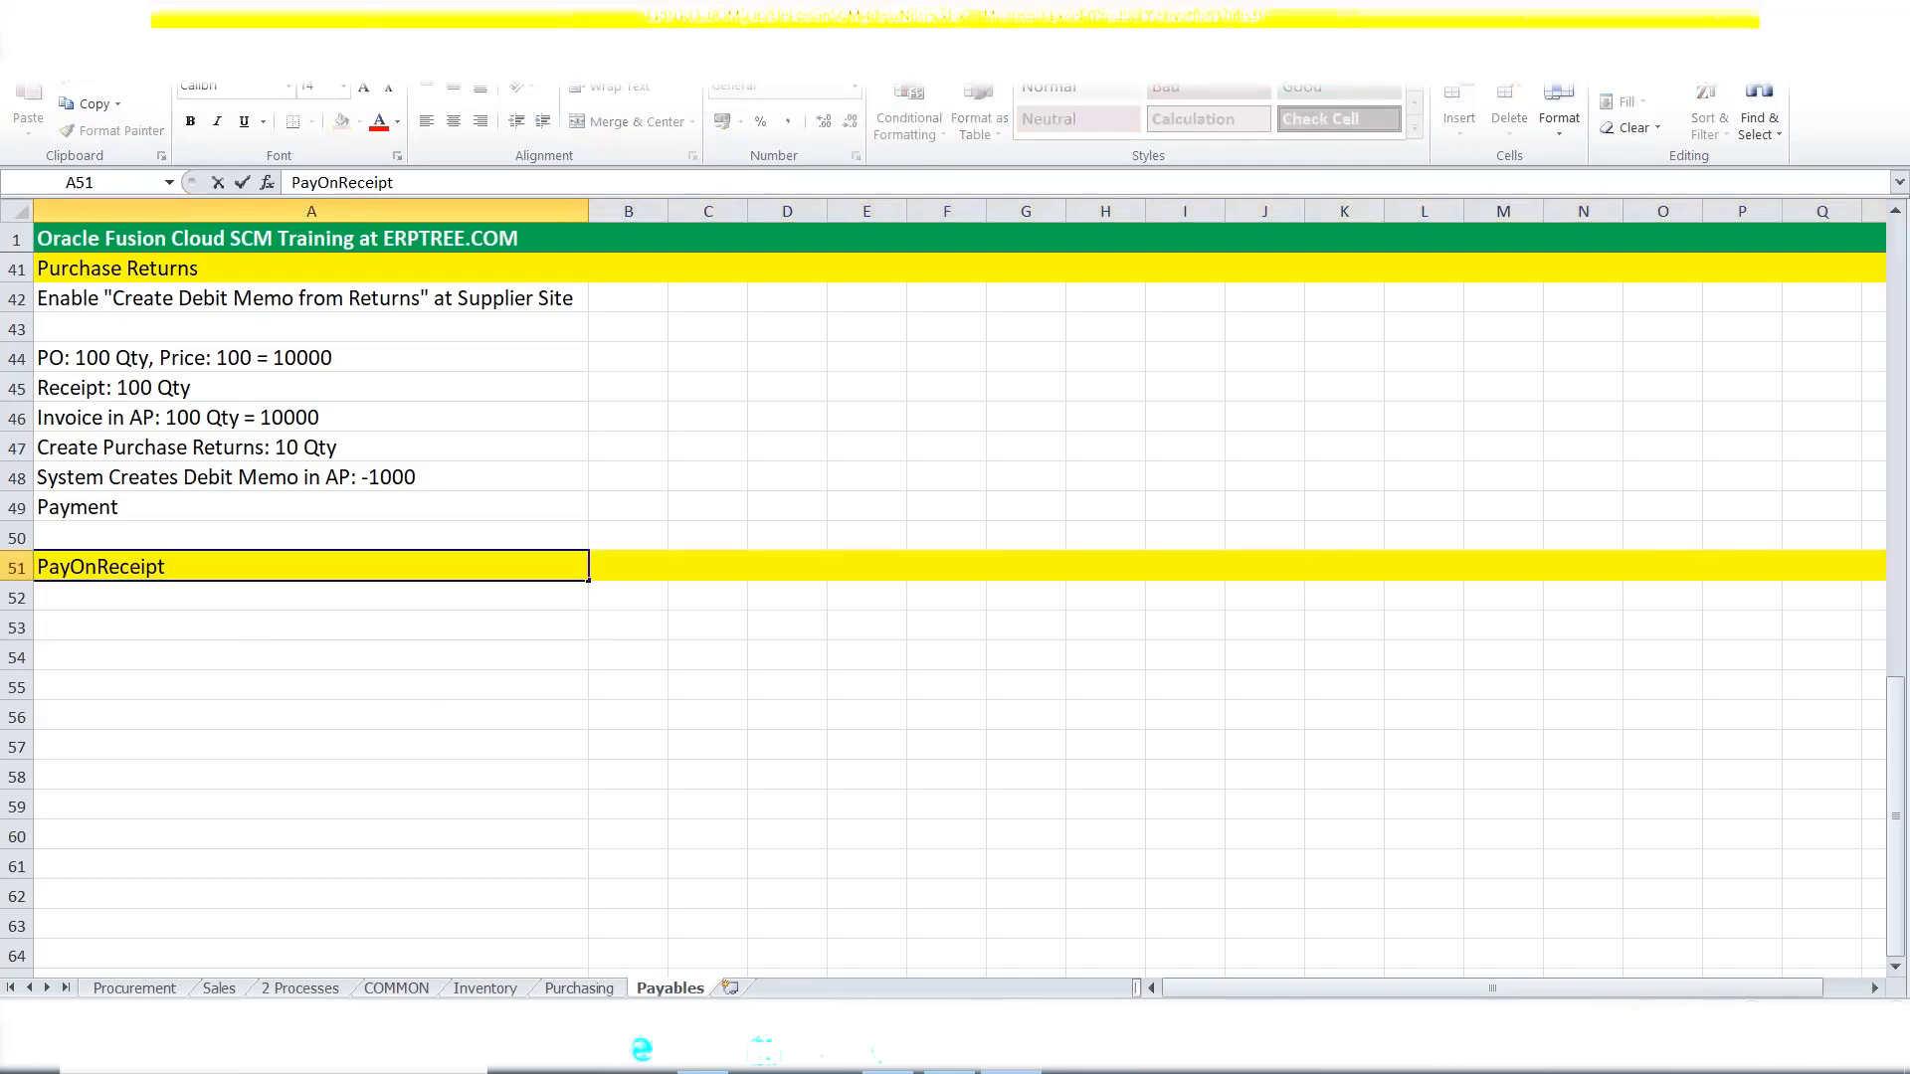
{"action": "type", "text": "/ERS"}
{"action": "type", "text": "/Self Billing"}
{"action": "key", "text": "ctrl+Return"}
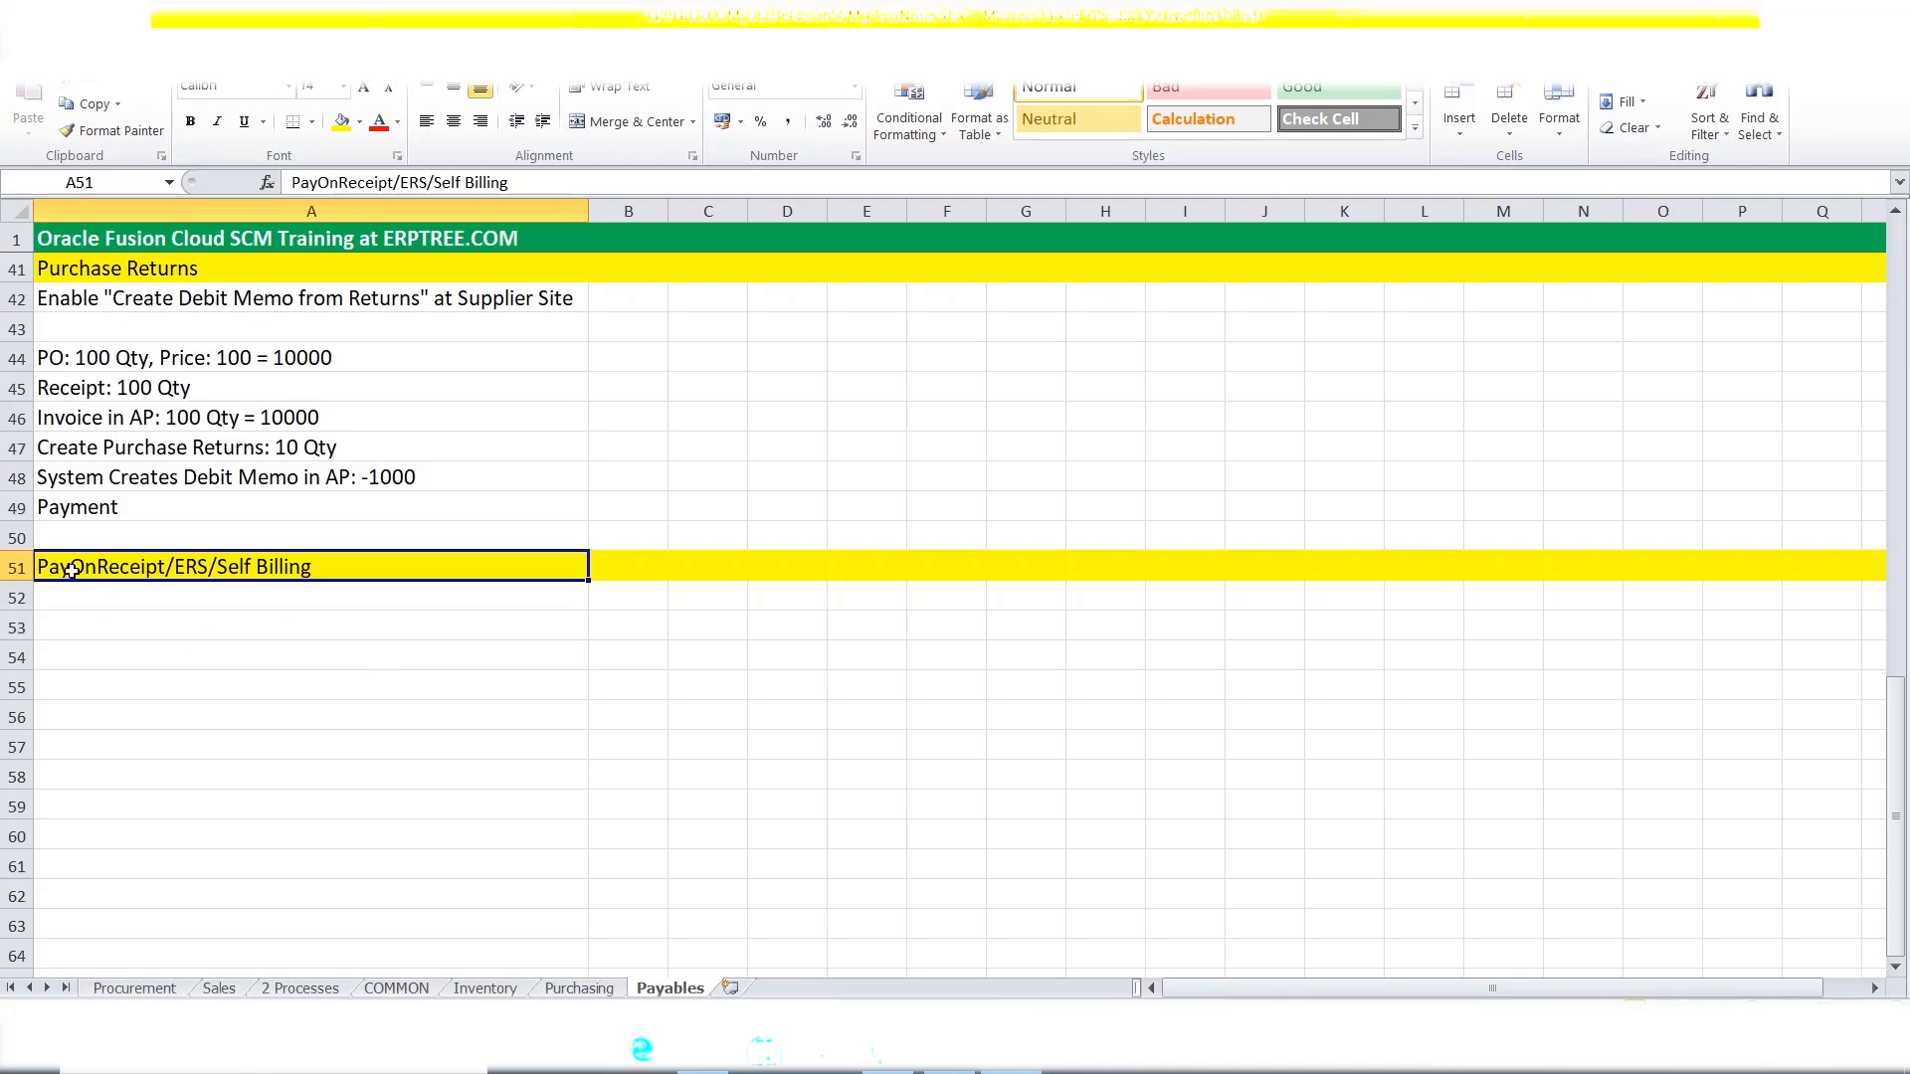
{"action": "double_click", "coordinate": [381, 570]}
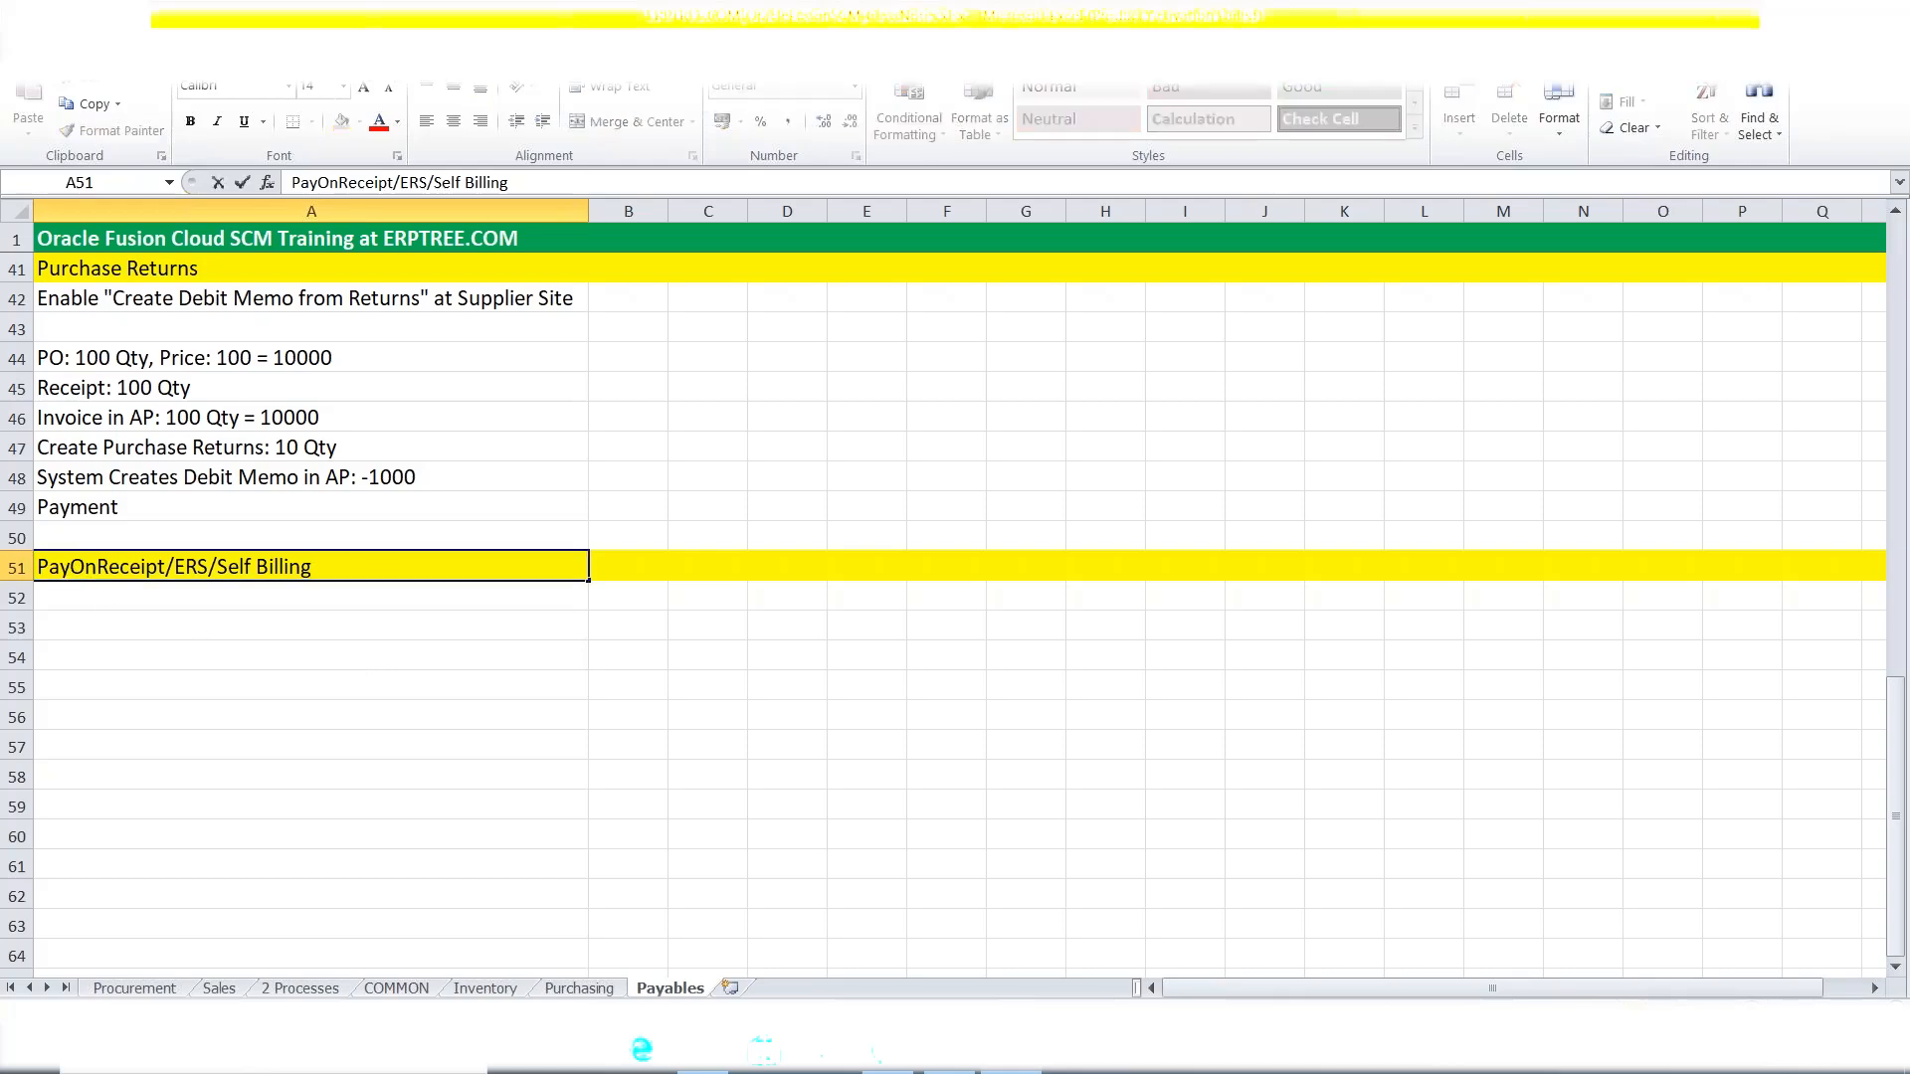
{"action": "type", "text": "(Automatic Invoice"}
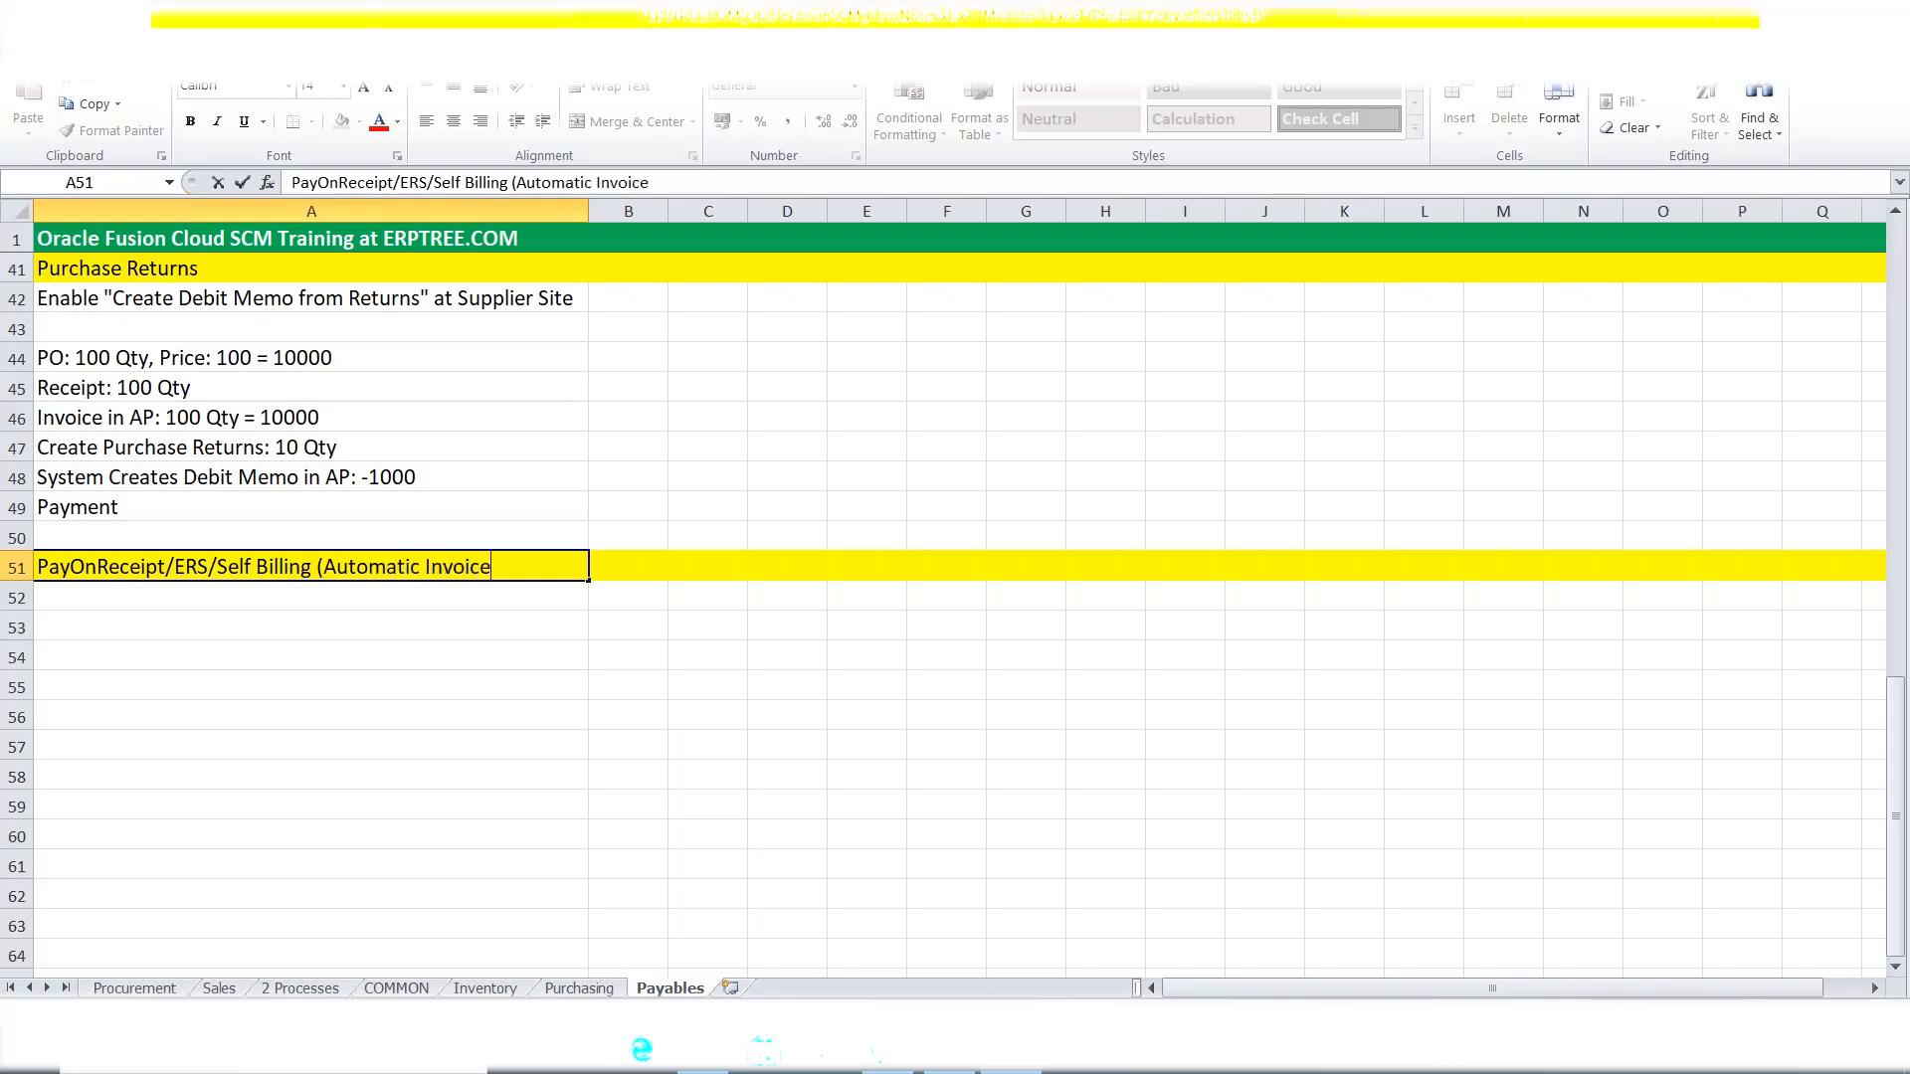
{"action": "type", "text": " Creation in AP)"}
{"action": "key", "text": "ctrl+Return"}
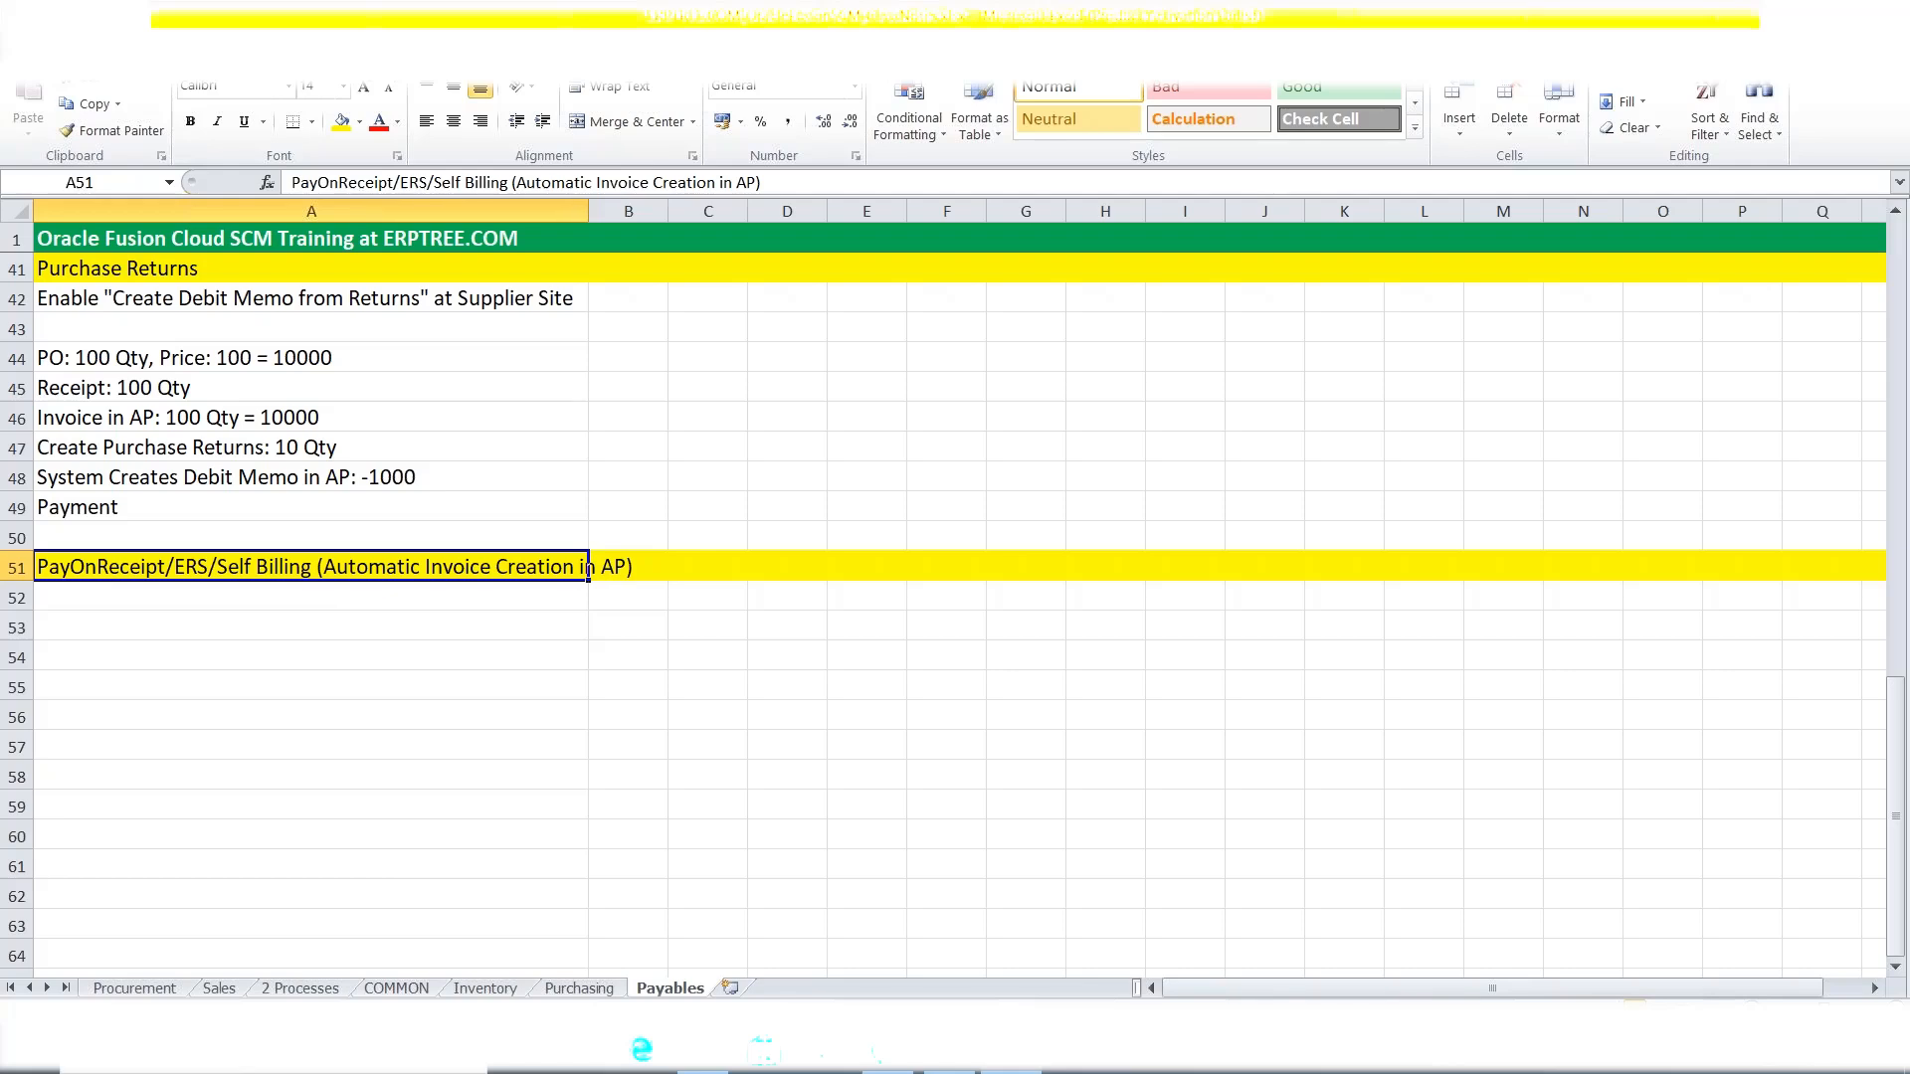
{"action": "left_click", "coordinate": [297, 595]}
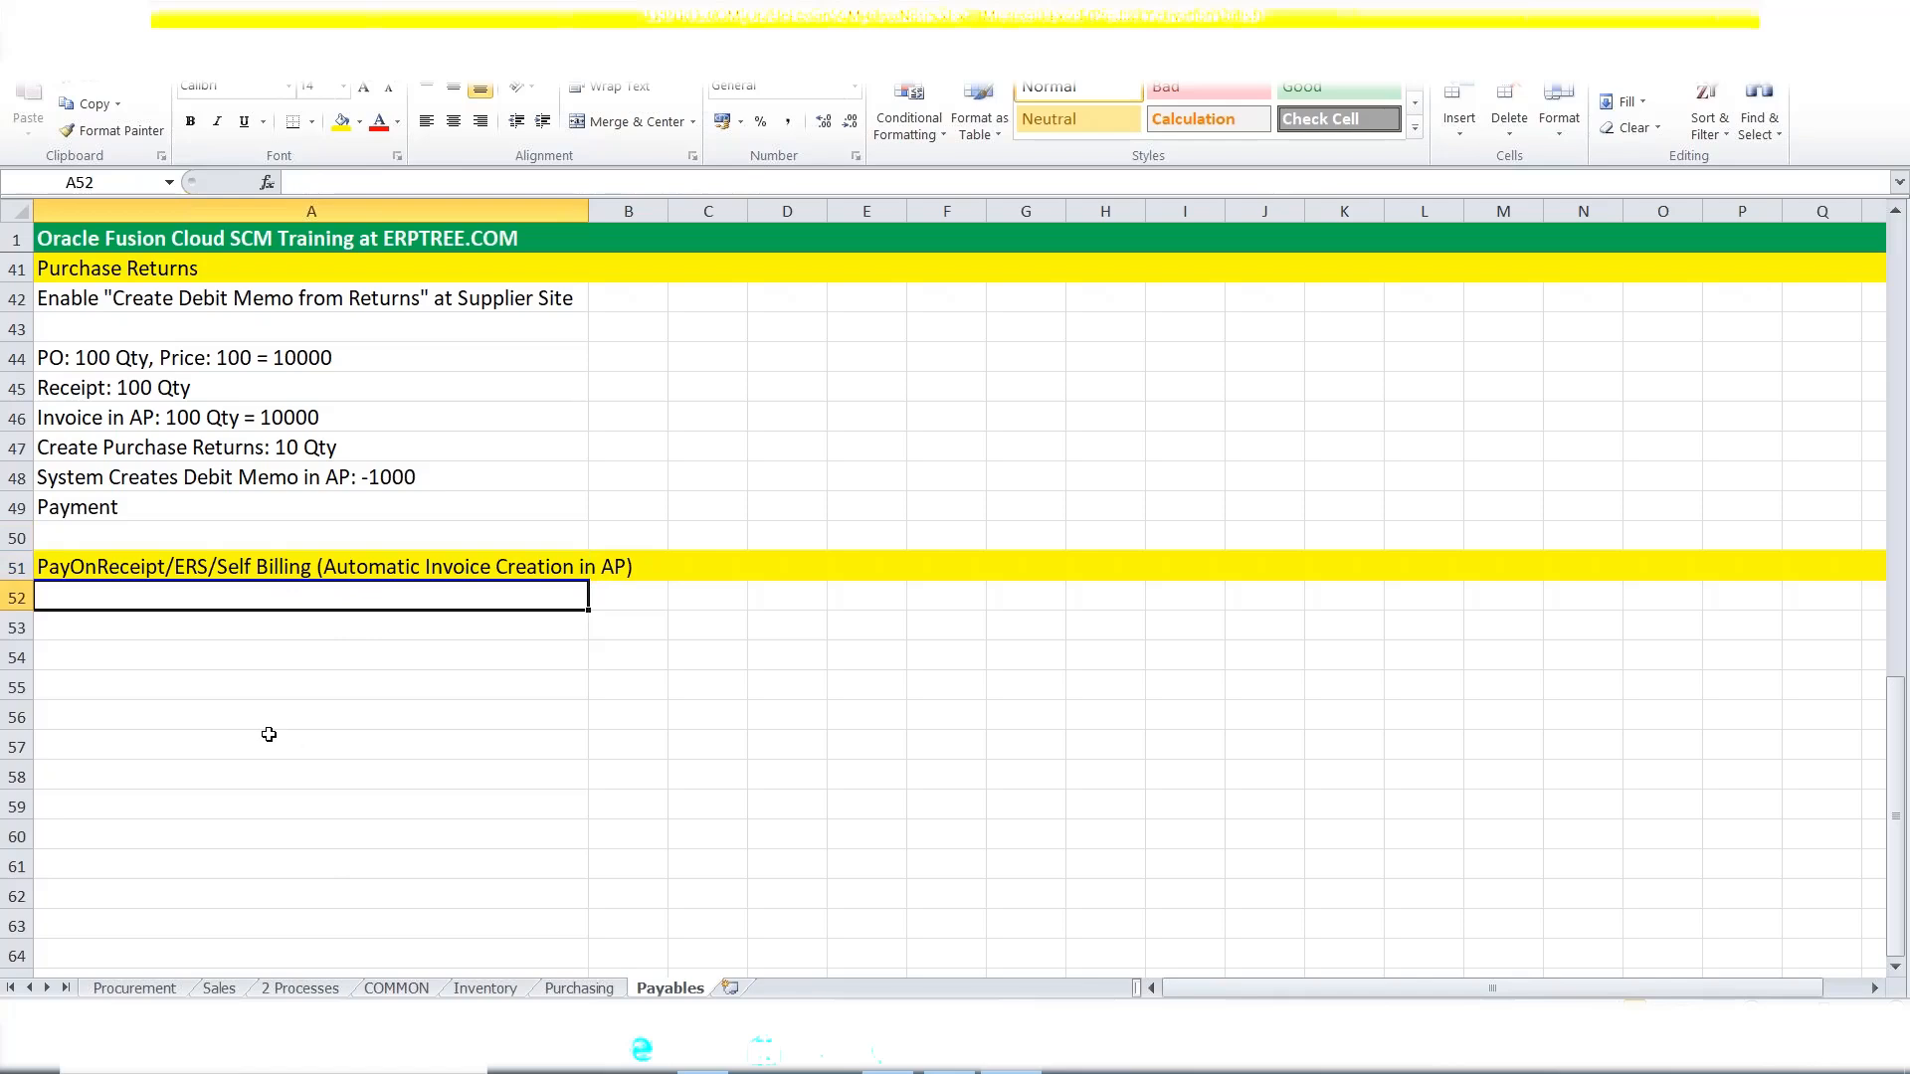
Enter 'Set "PayOnReceipt" at Supplier Site' in A52.
{"action": "type", "text": "Set"}
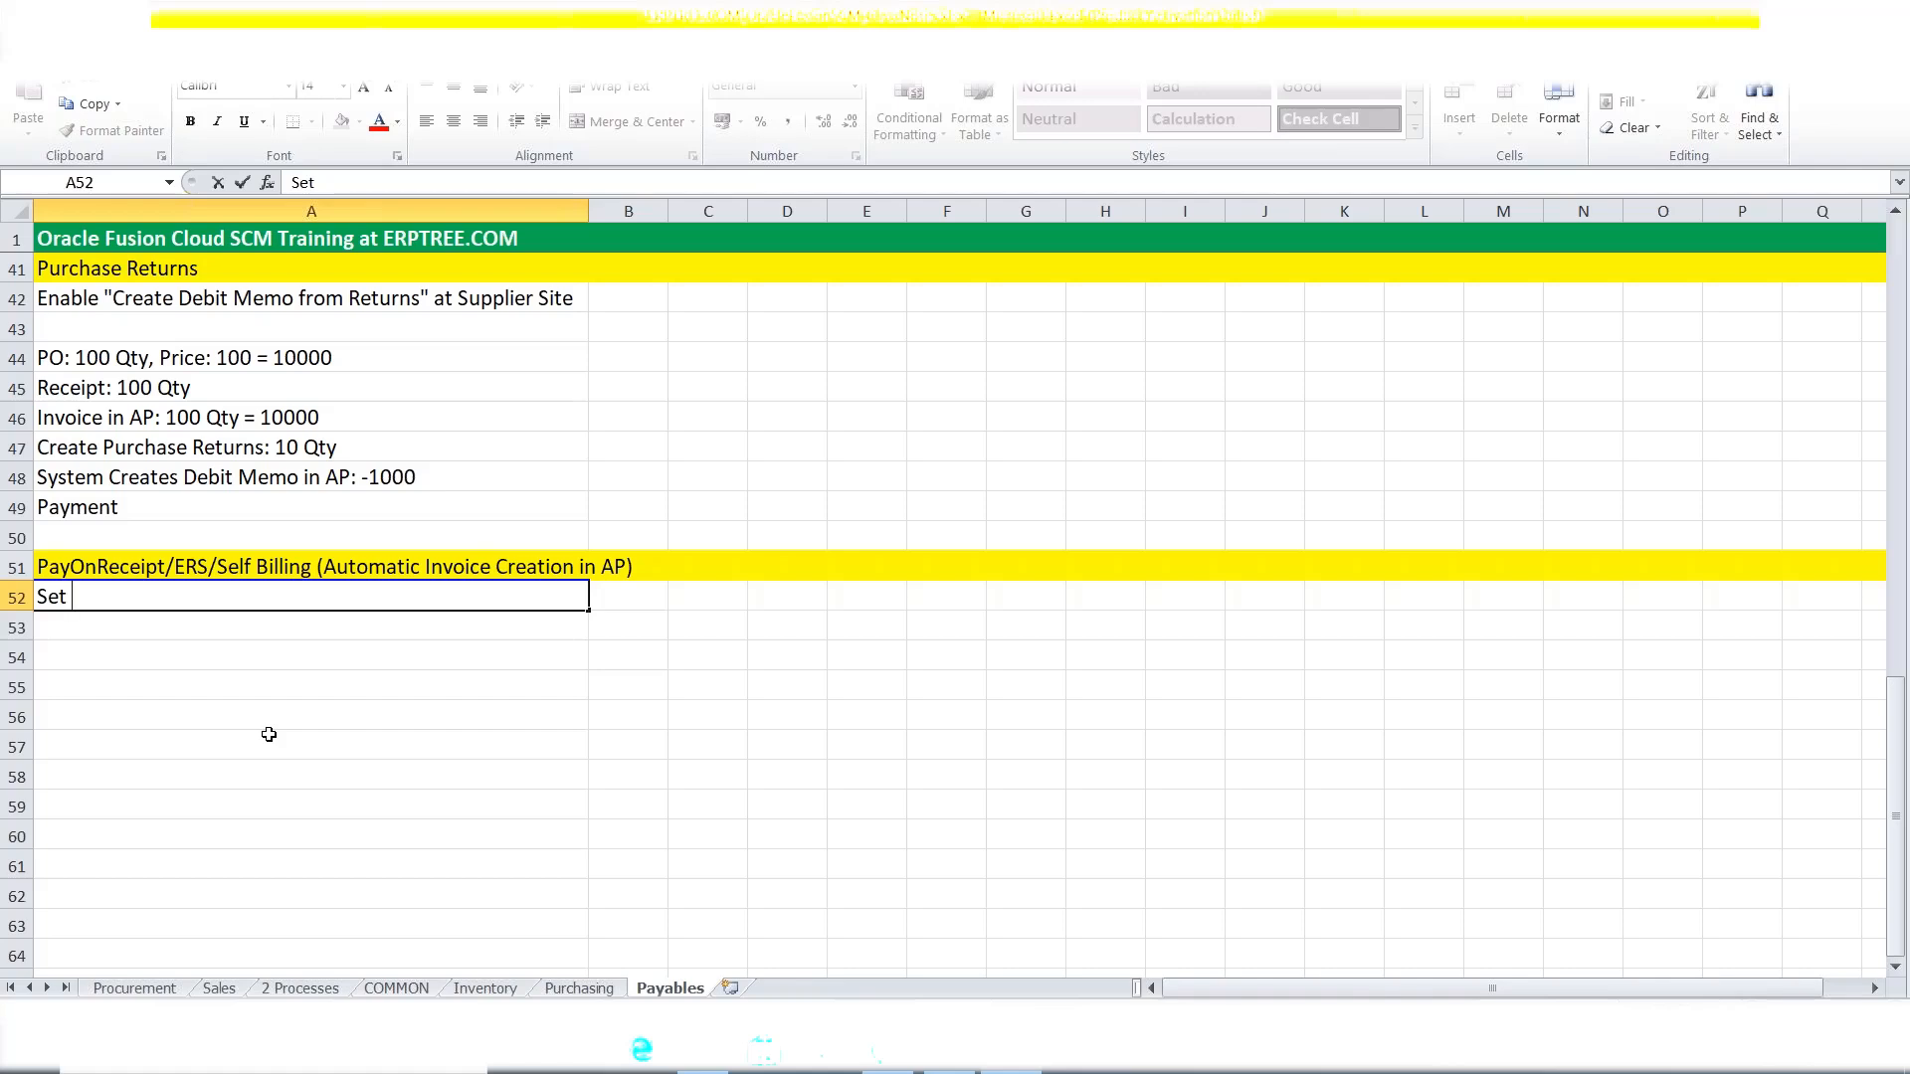
{"action": "type", "text": "\"p"}
{"action": "key", "text": "BackSpace"}
{"action": "type", "text": "PayOnReceipt\" at Supplier Site"}
{"action": "key", "text": "ctrl+Return"}
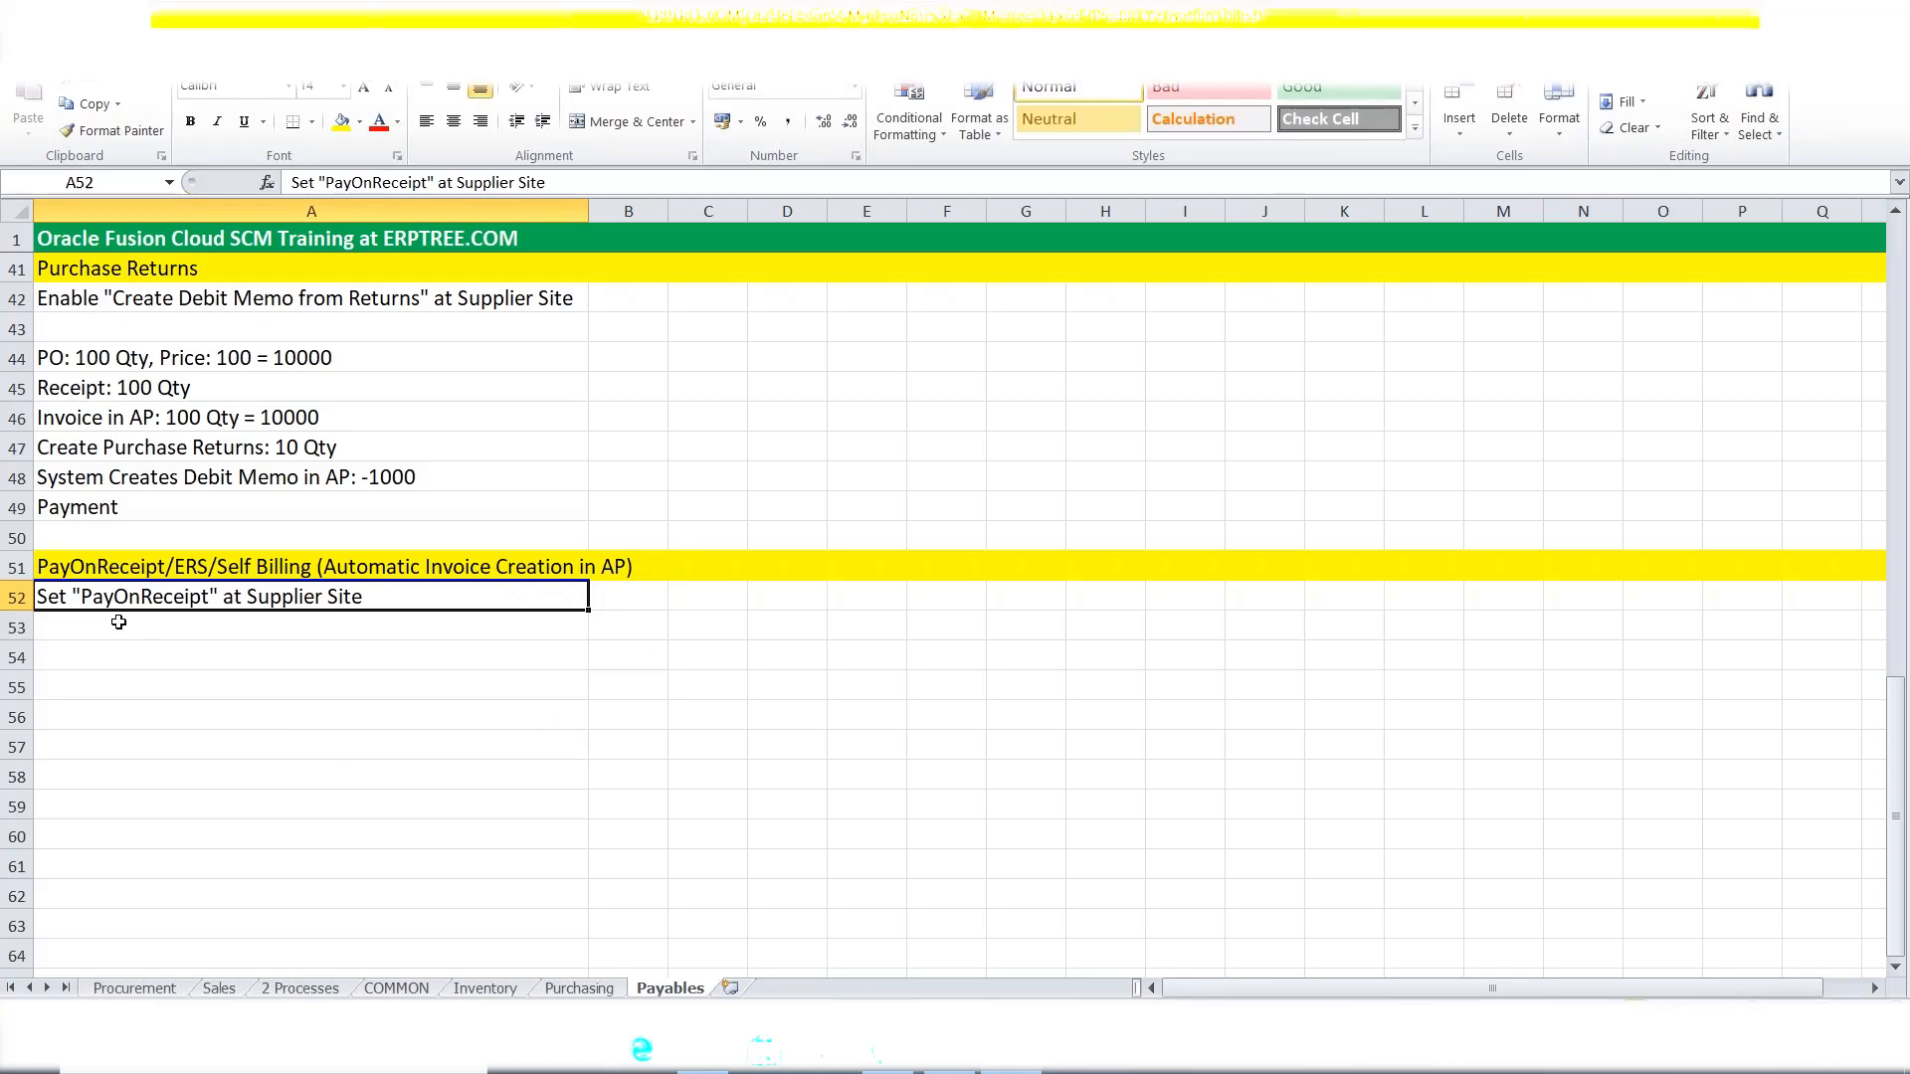
Enter 'Create Purchase Order (PO) 10 Qty' in A54.
{"action": "left_click", "coordinate": [76, 652]}
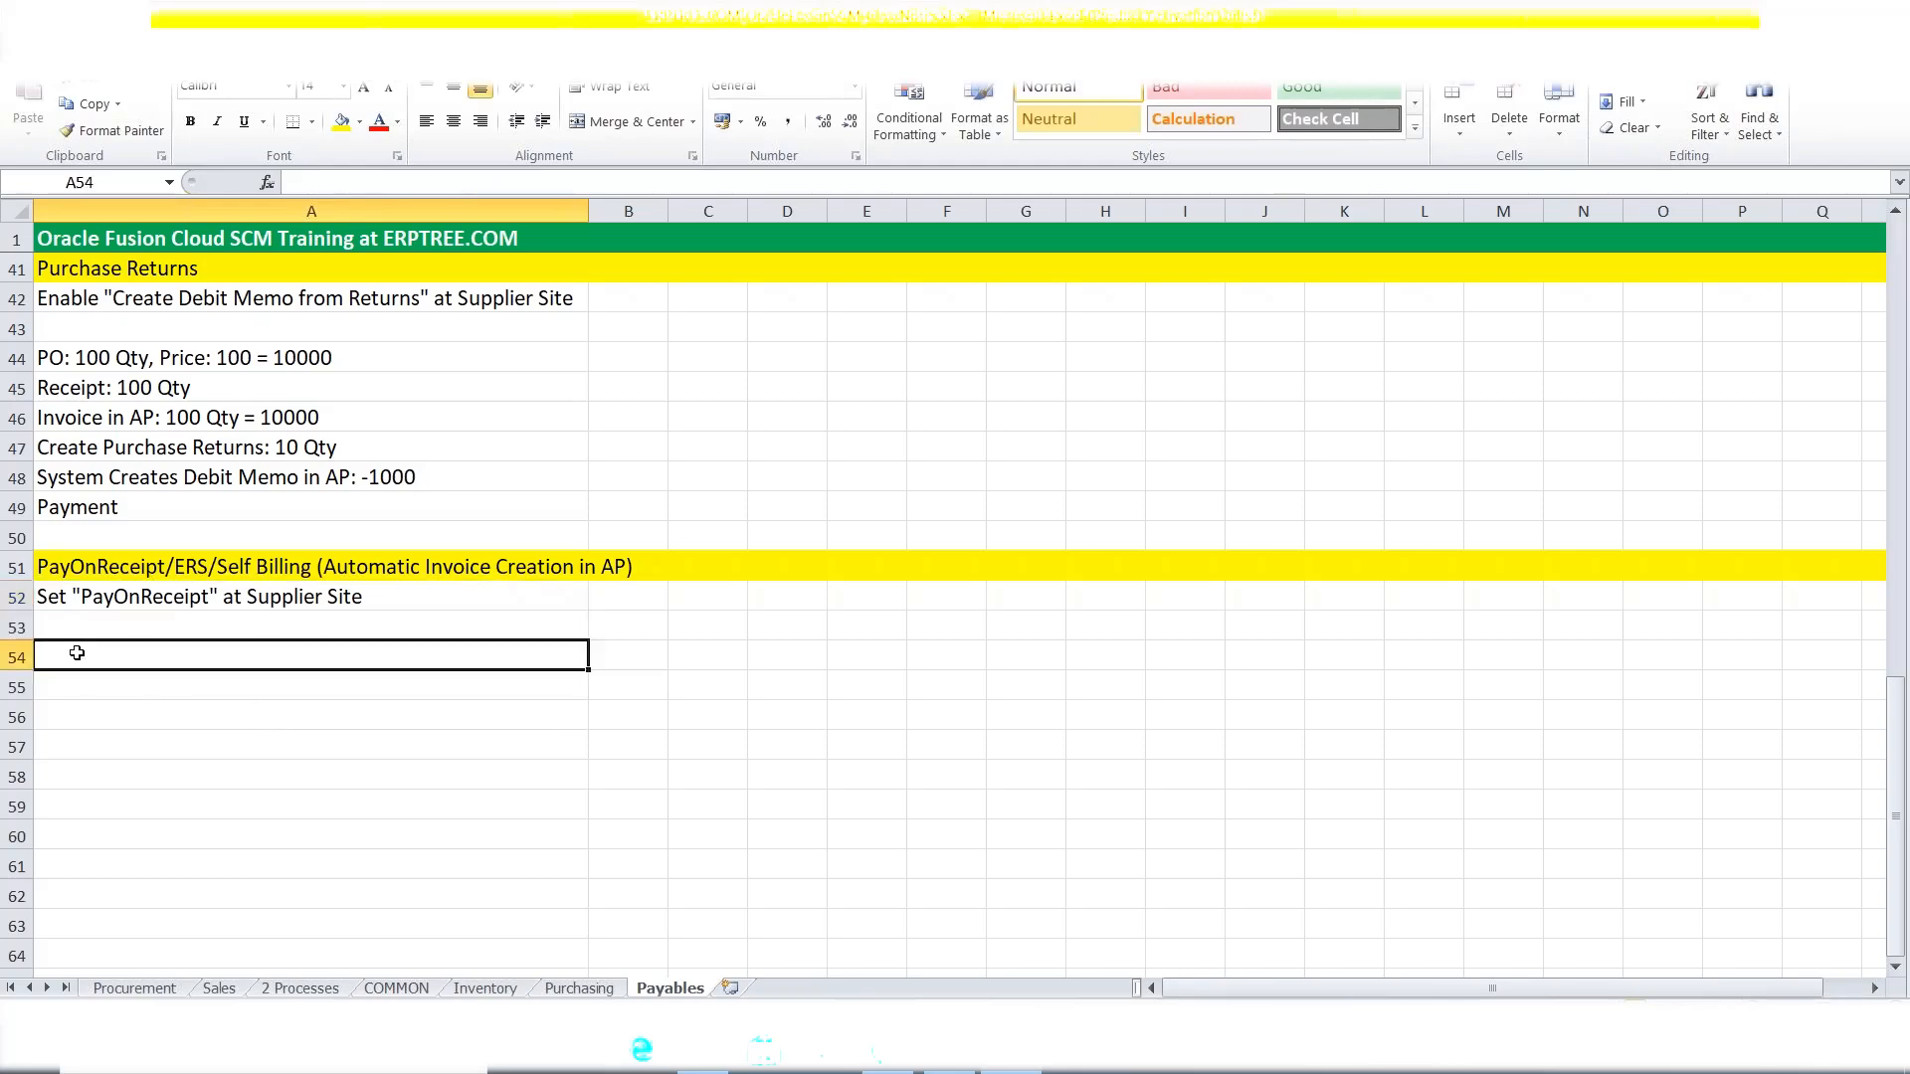
{"action": "type", "text": "Create P"}
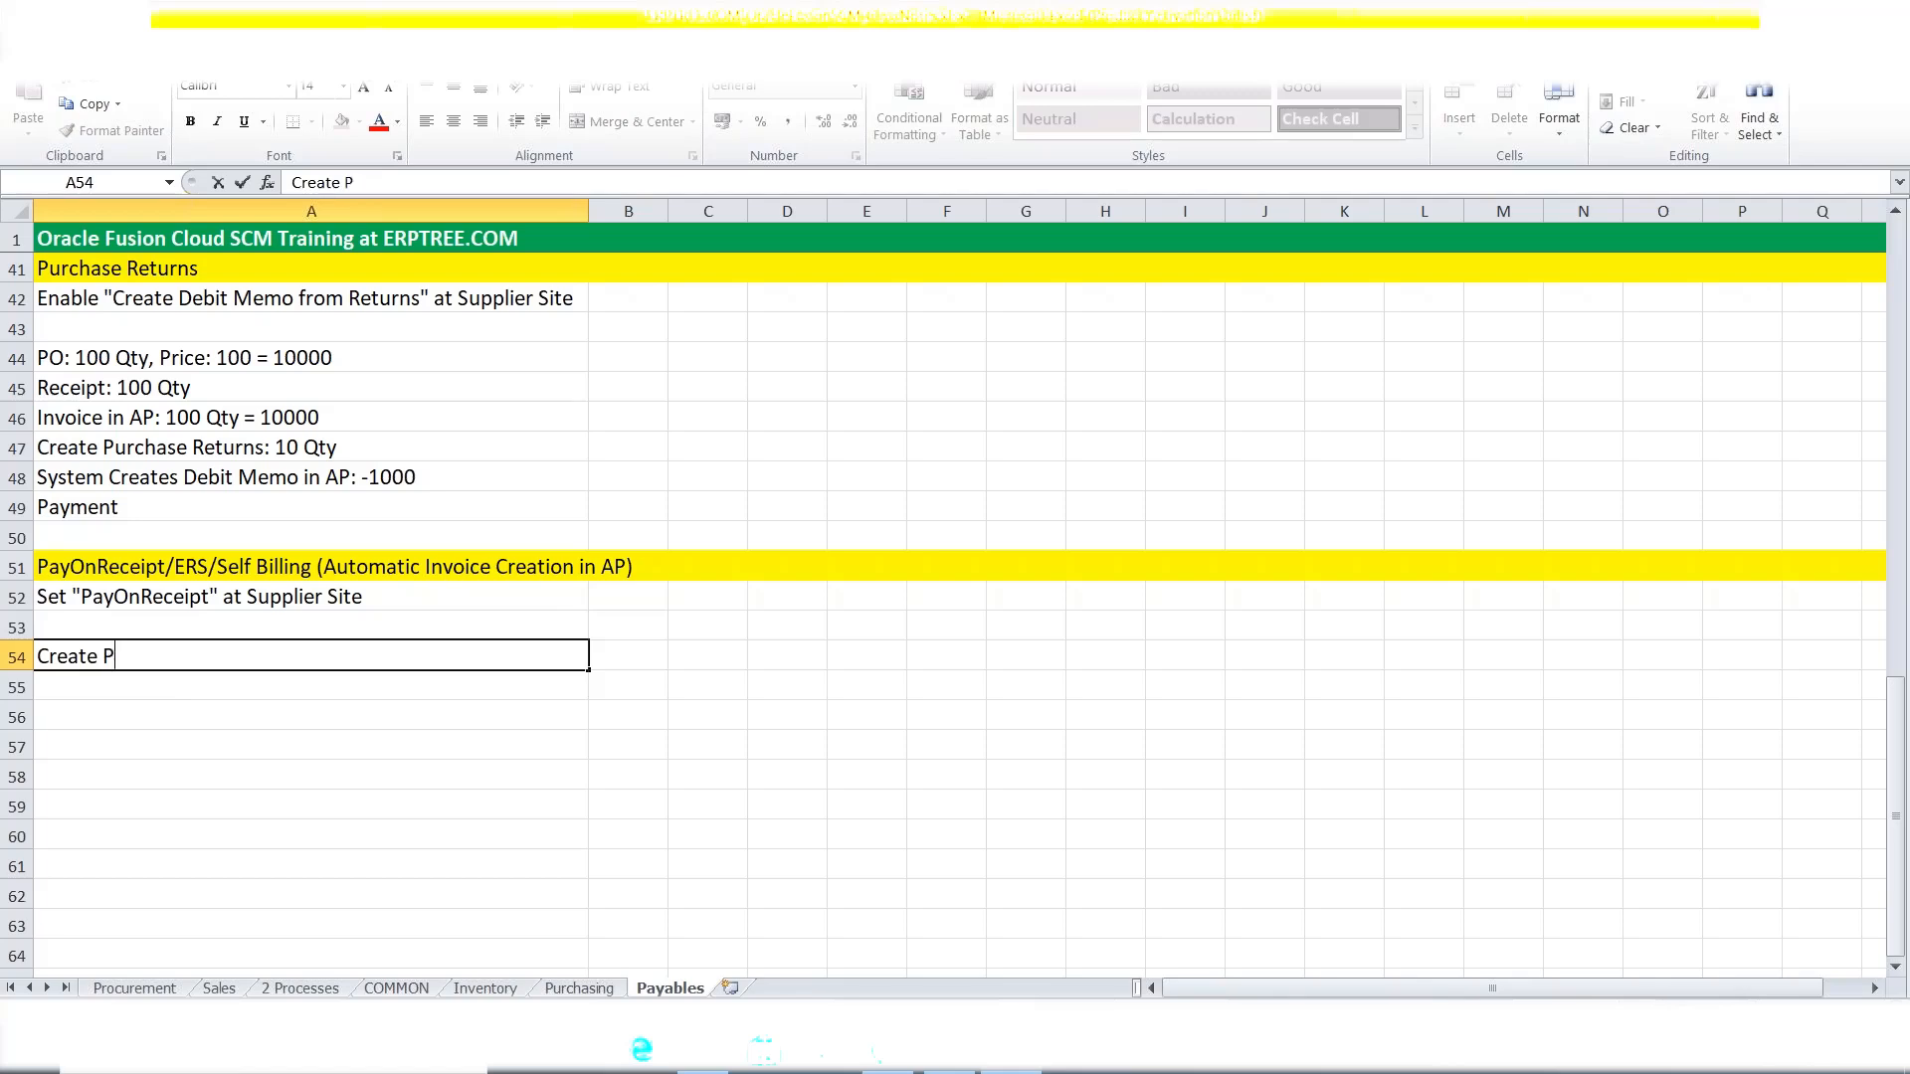
{"action": "type", "text": "urchase Ord"}
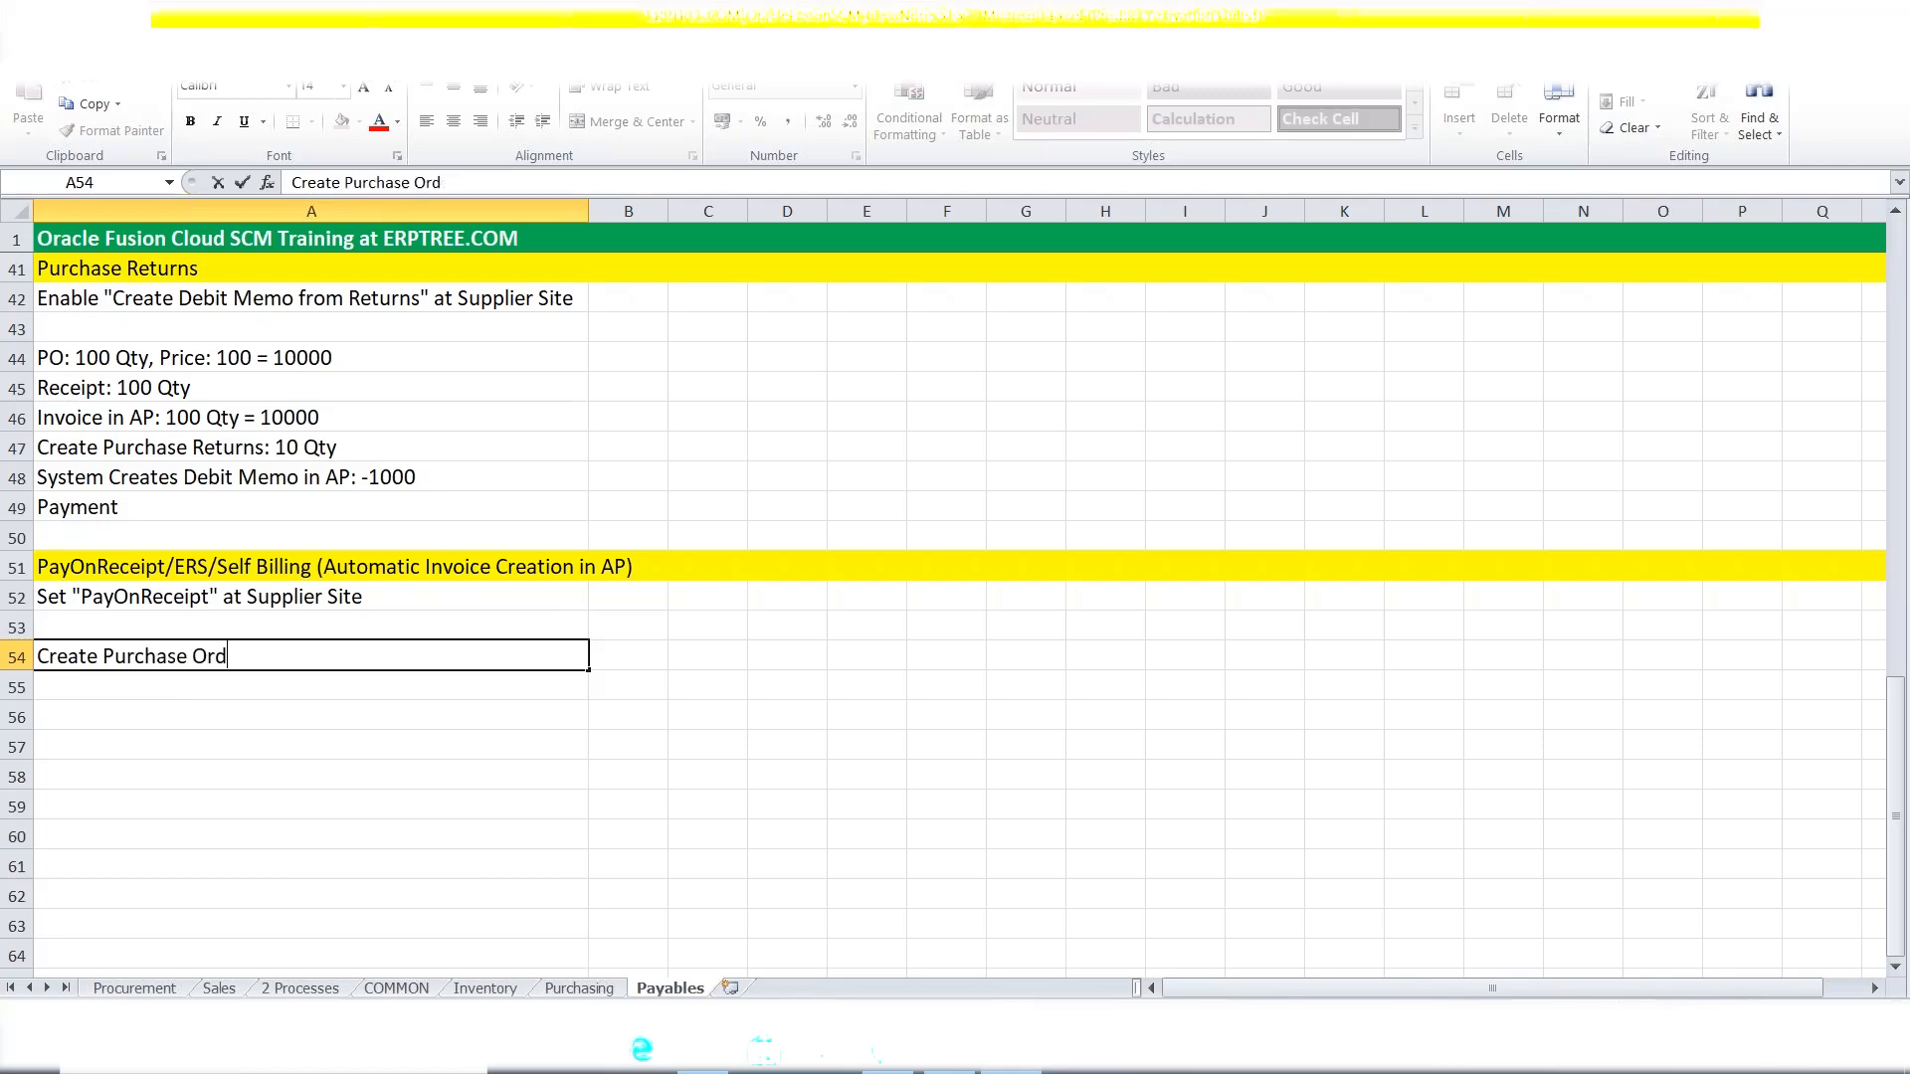
{"action": "type", "text": "er (PO)"}
{"action": "type", "text": "10 Qty"}
{"action": "key", "text": "ctrl+Return"}
Enter 'Create Receipt 10 Qty' in A55.
{"action": "key", "text": "Down"}
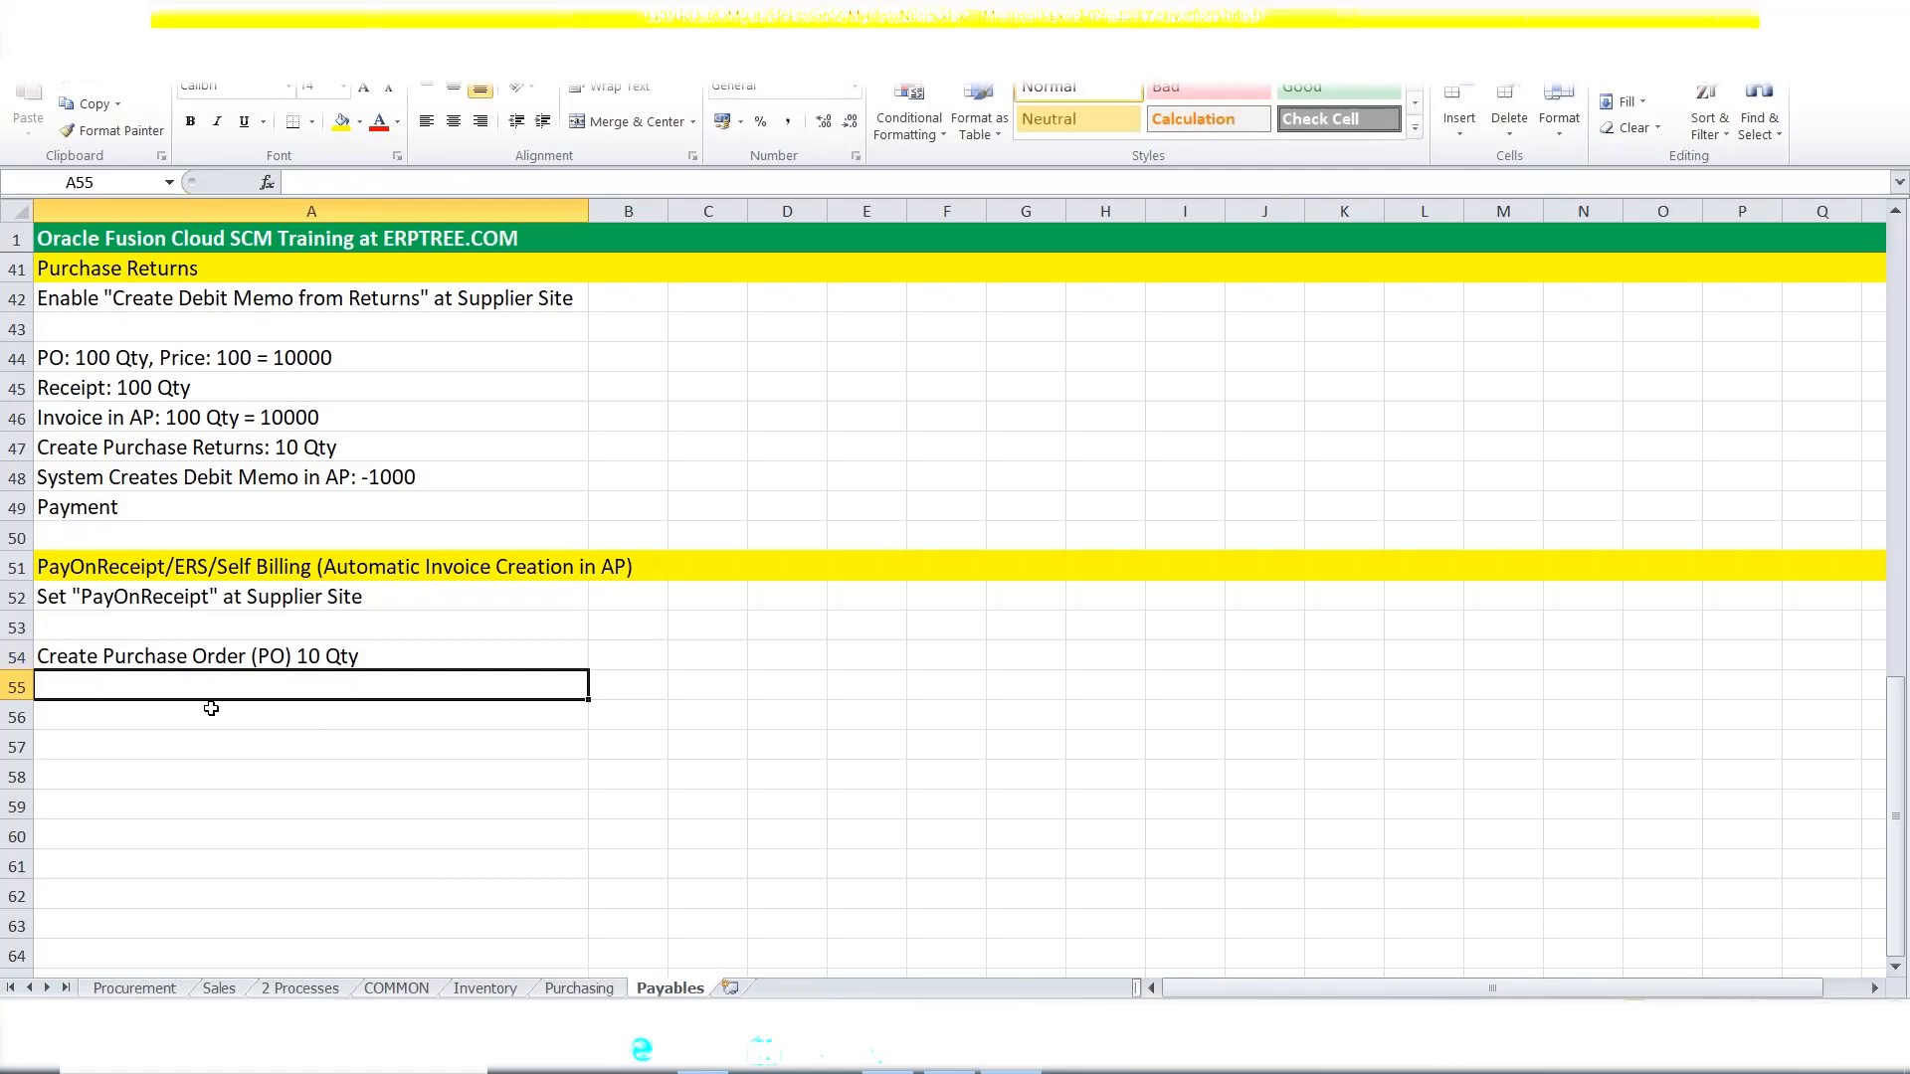
{"action": "type", "text": "c"}
{"action": "key", "text": "BackSpace"}
{"action": "key", "text": "BackSpace"}
{"action": "type", "text": "Create Receipt"}
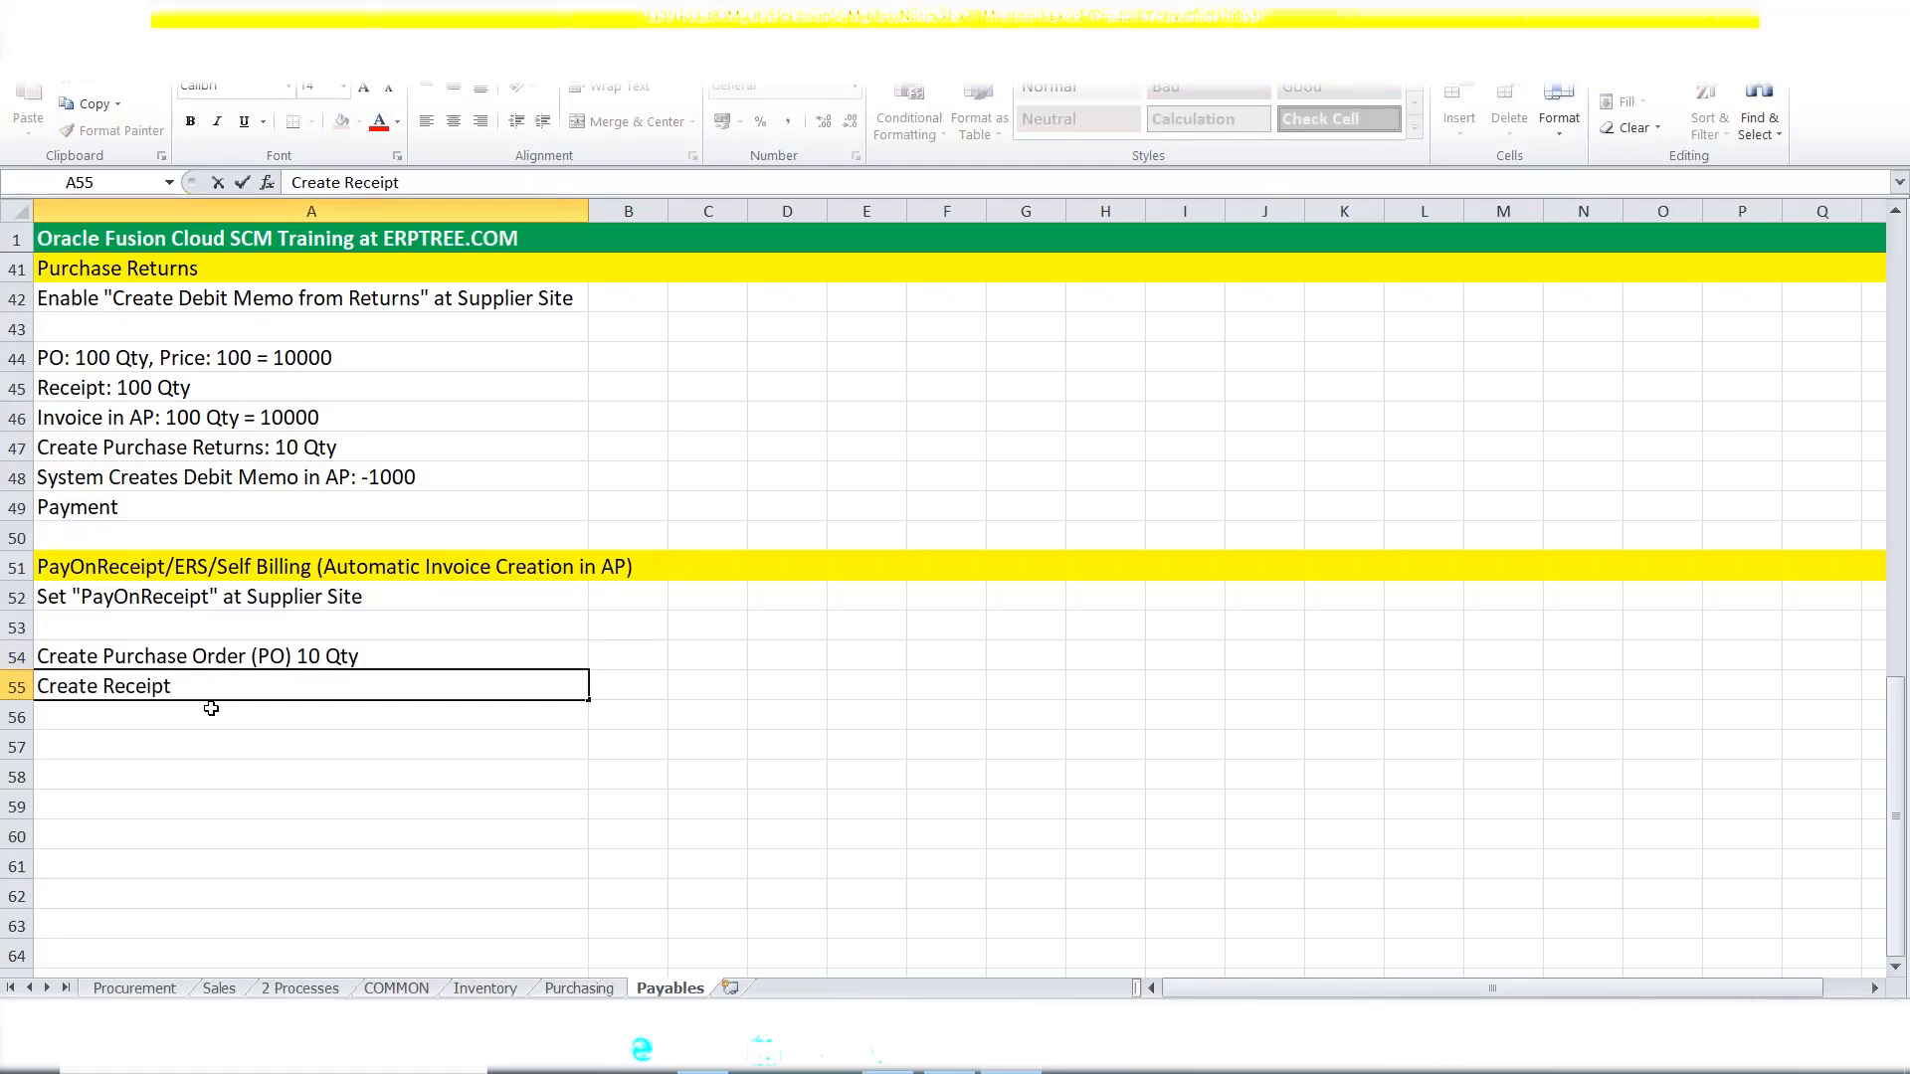
{"action": "type", "text": " 10 Qty"}
{"action": "key", "text": "ctrl+Return"}
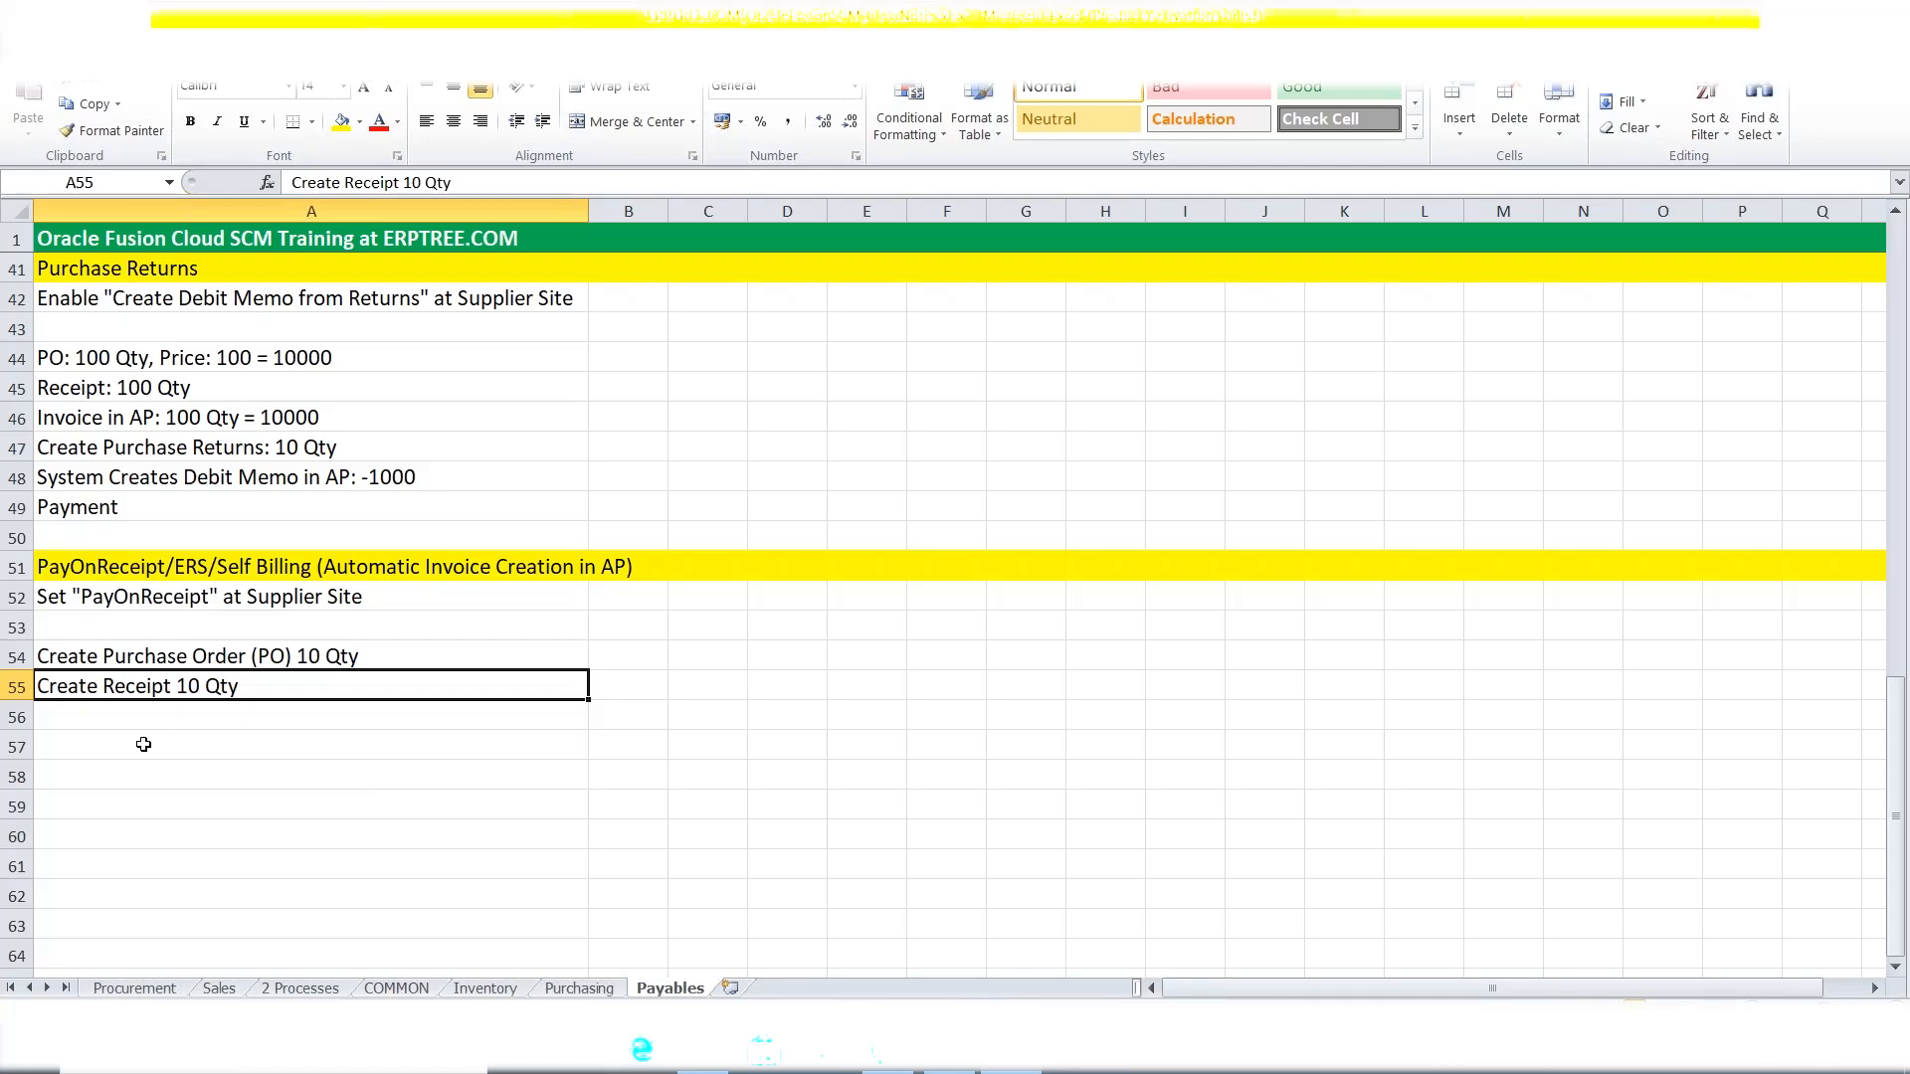
Enter 'Run " Send PayOnReceipts' in A56.
{"action": "left_click", "coordinate": [93, 711]}
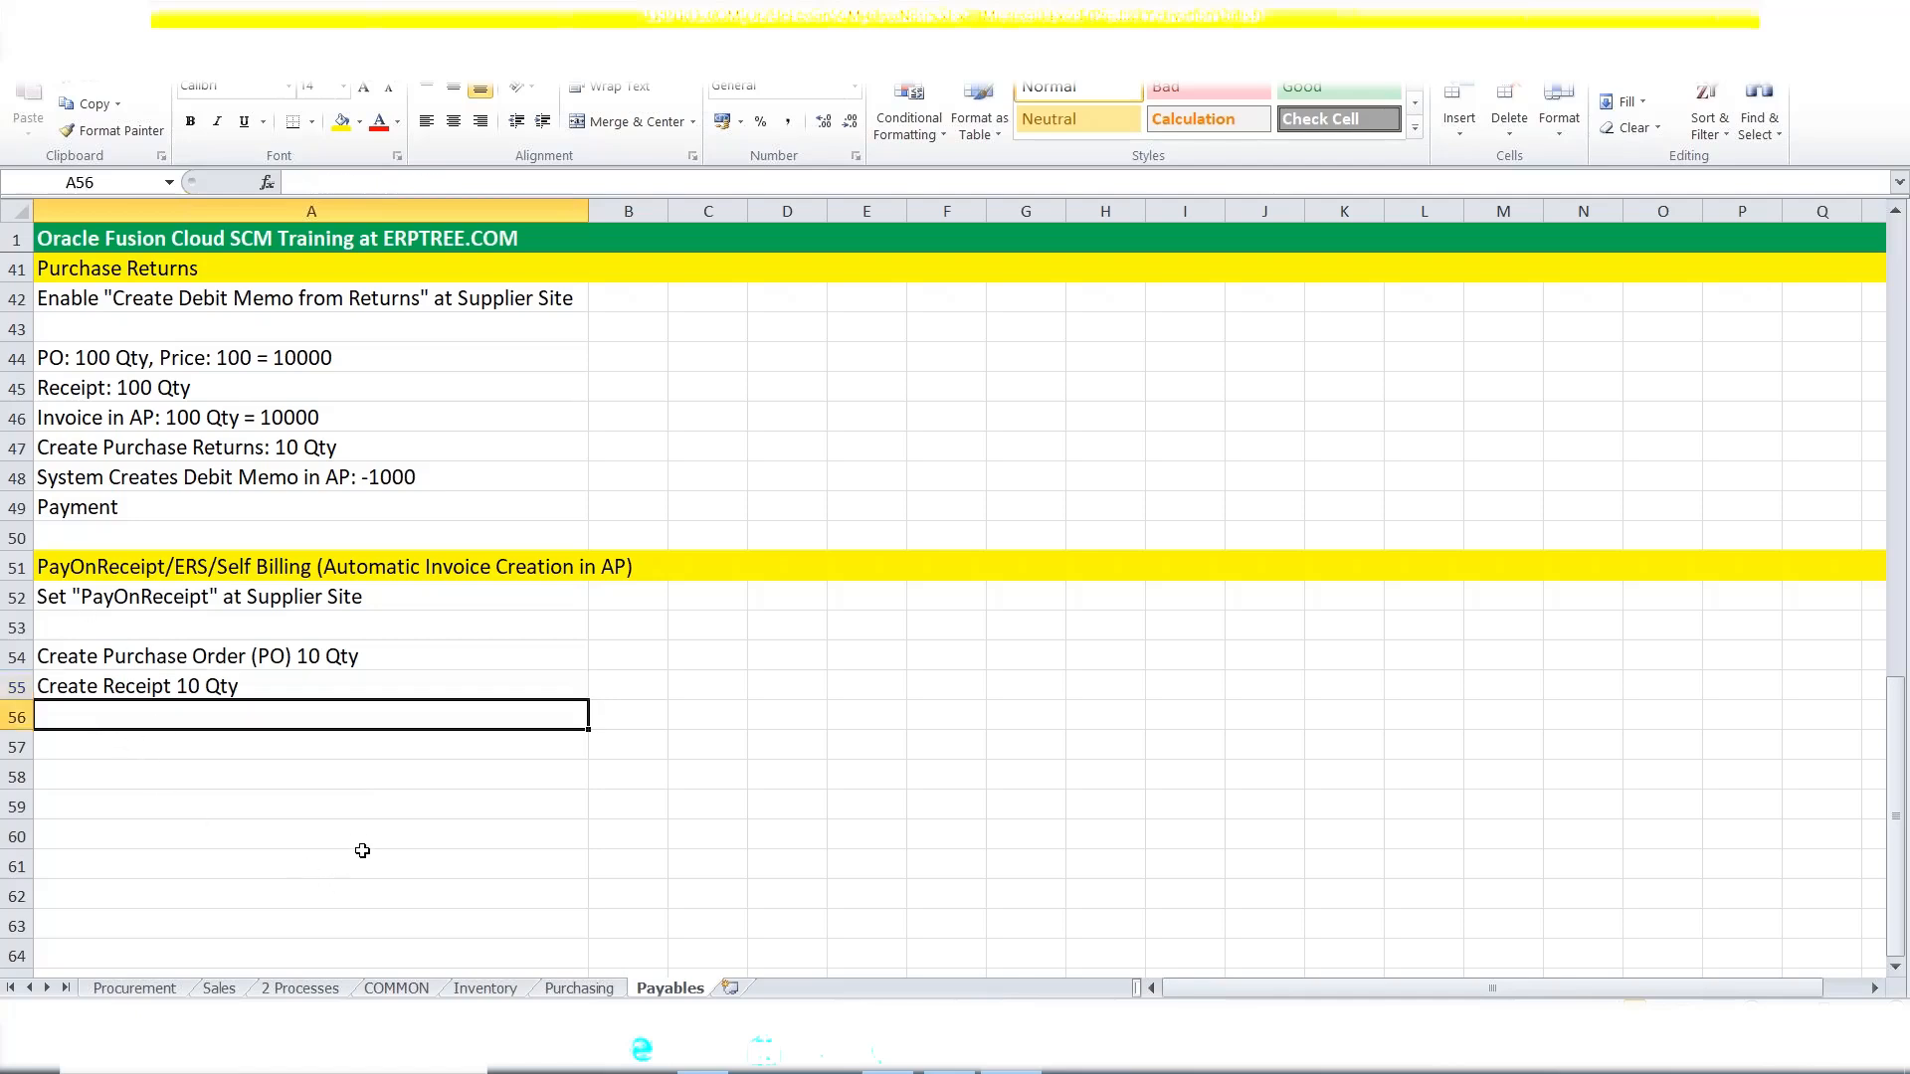
{"action": "type", "text": "Ru"}
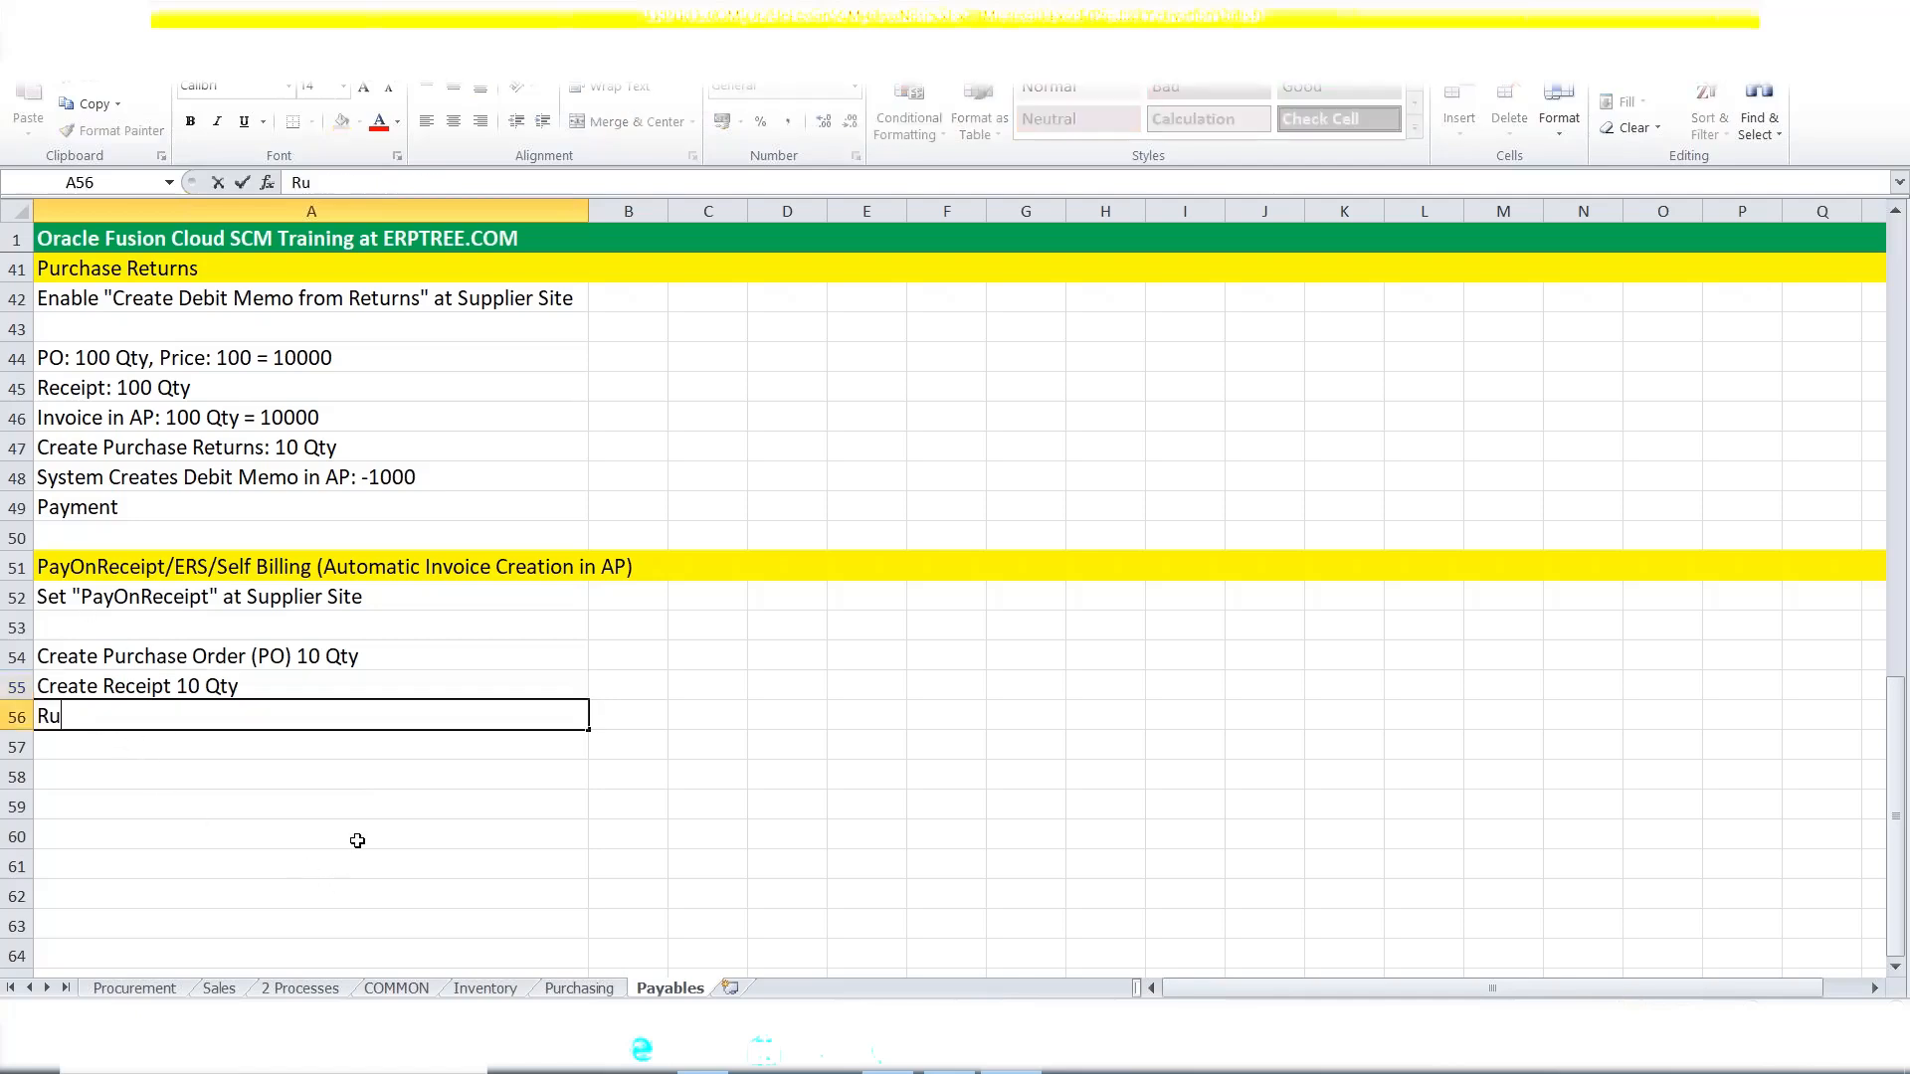
{"action": "type", "text": "n \" Send PayOnR"}
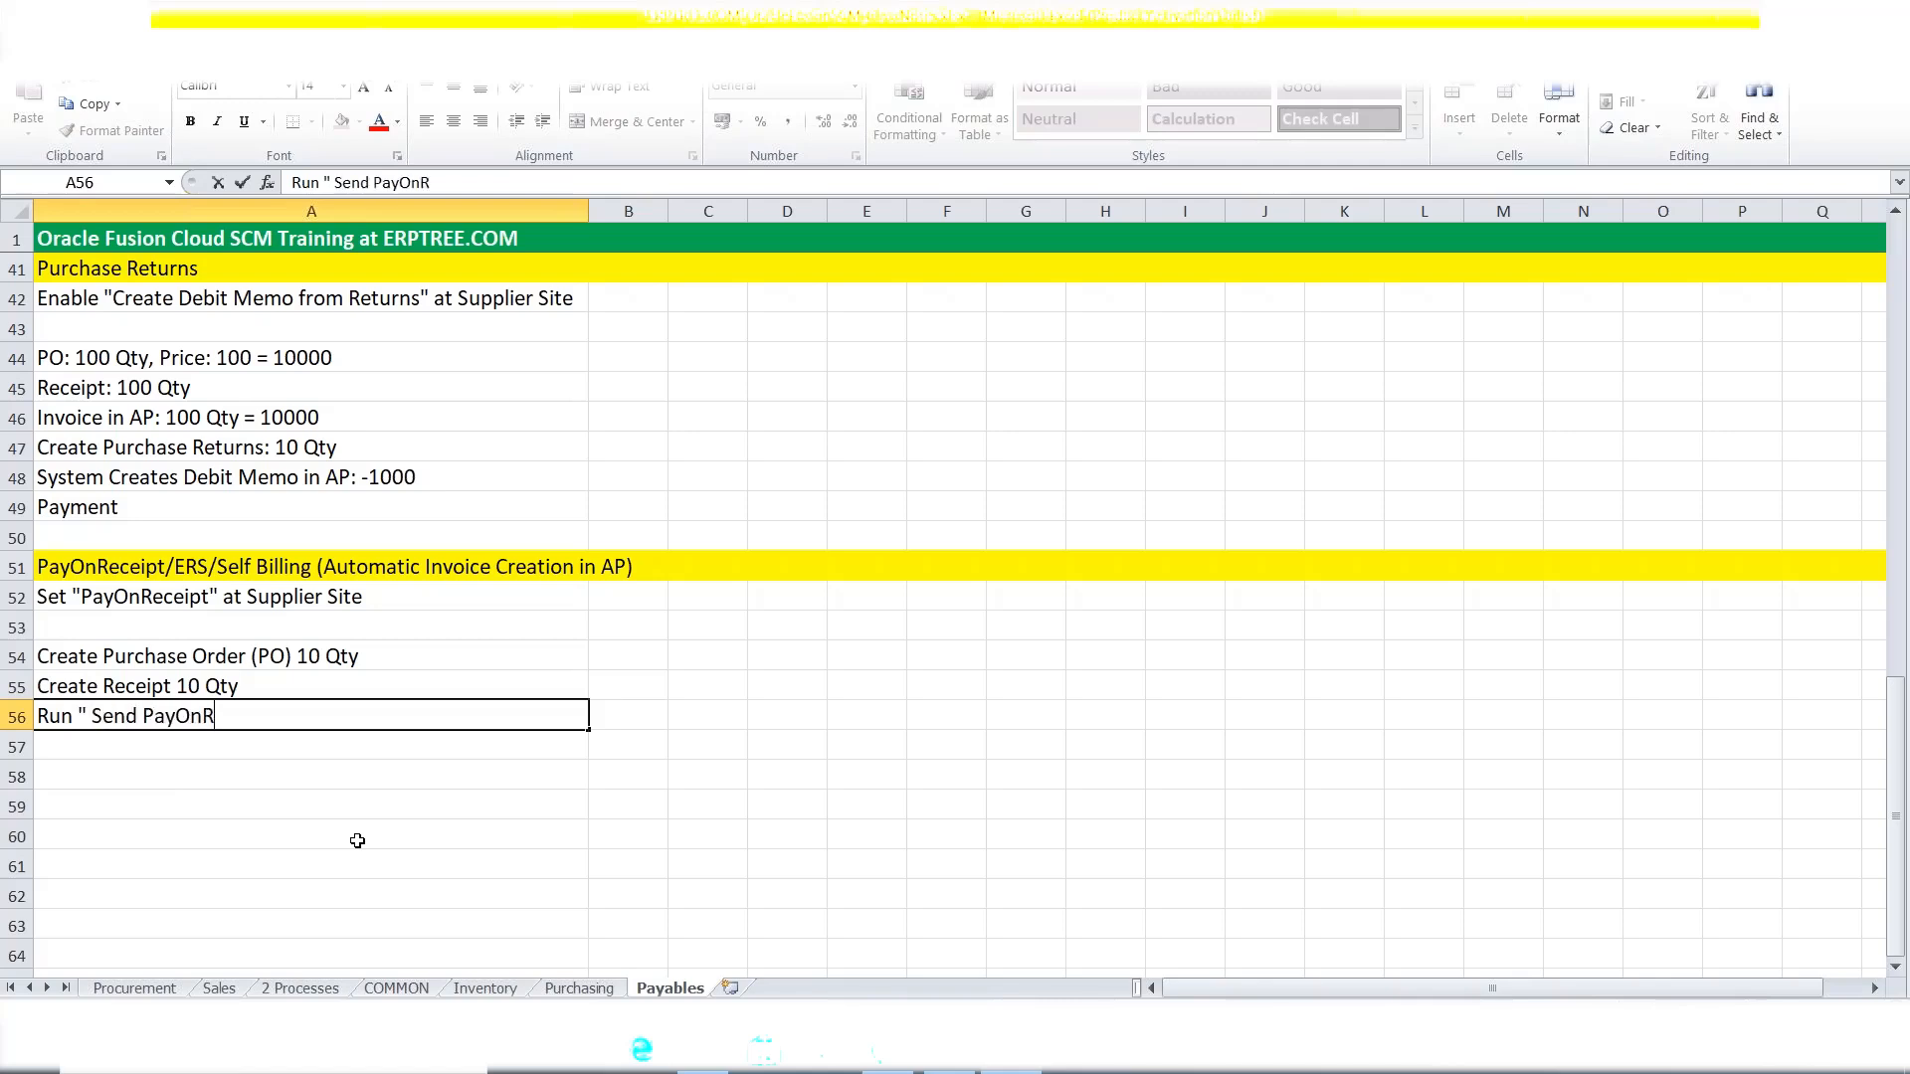
{"action": "type", "text": "eceipts"}
{"action": "left_click", "coordinate": [112, 750]}
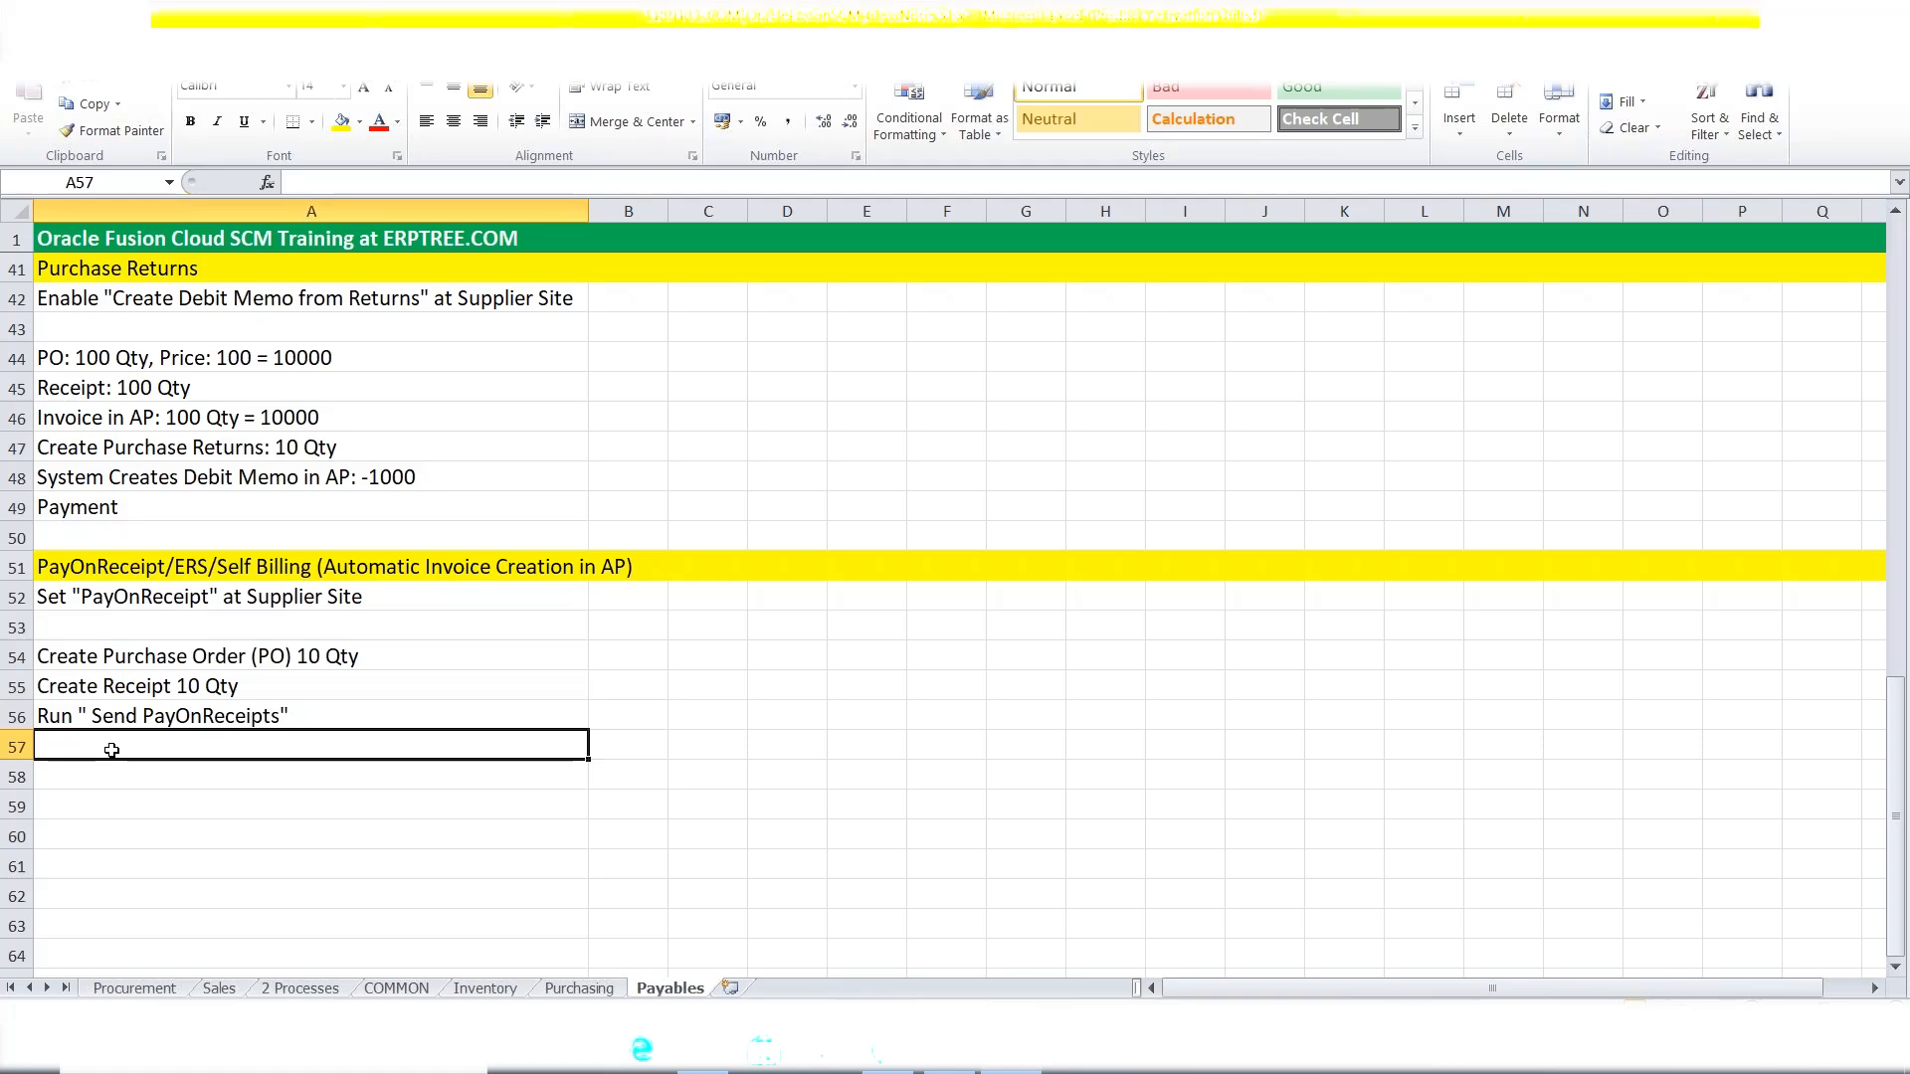
Enter 'System Creates Invoice in AP: 1000' in A57.
{"action": "type", "text": "System "}
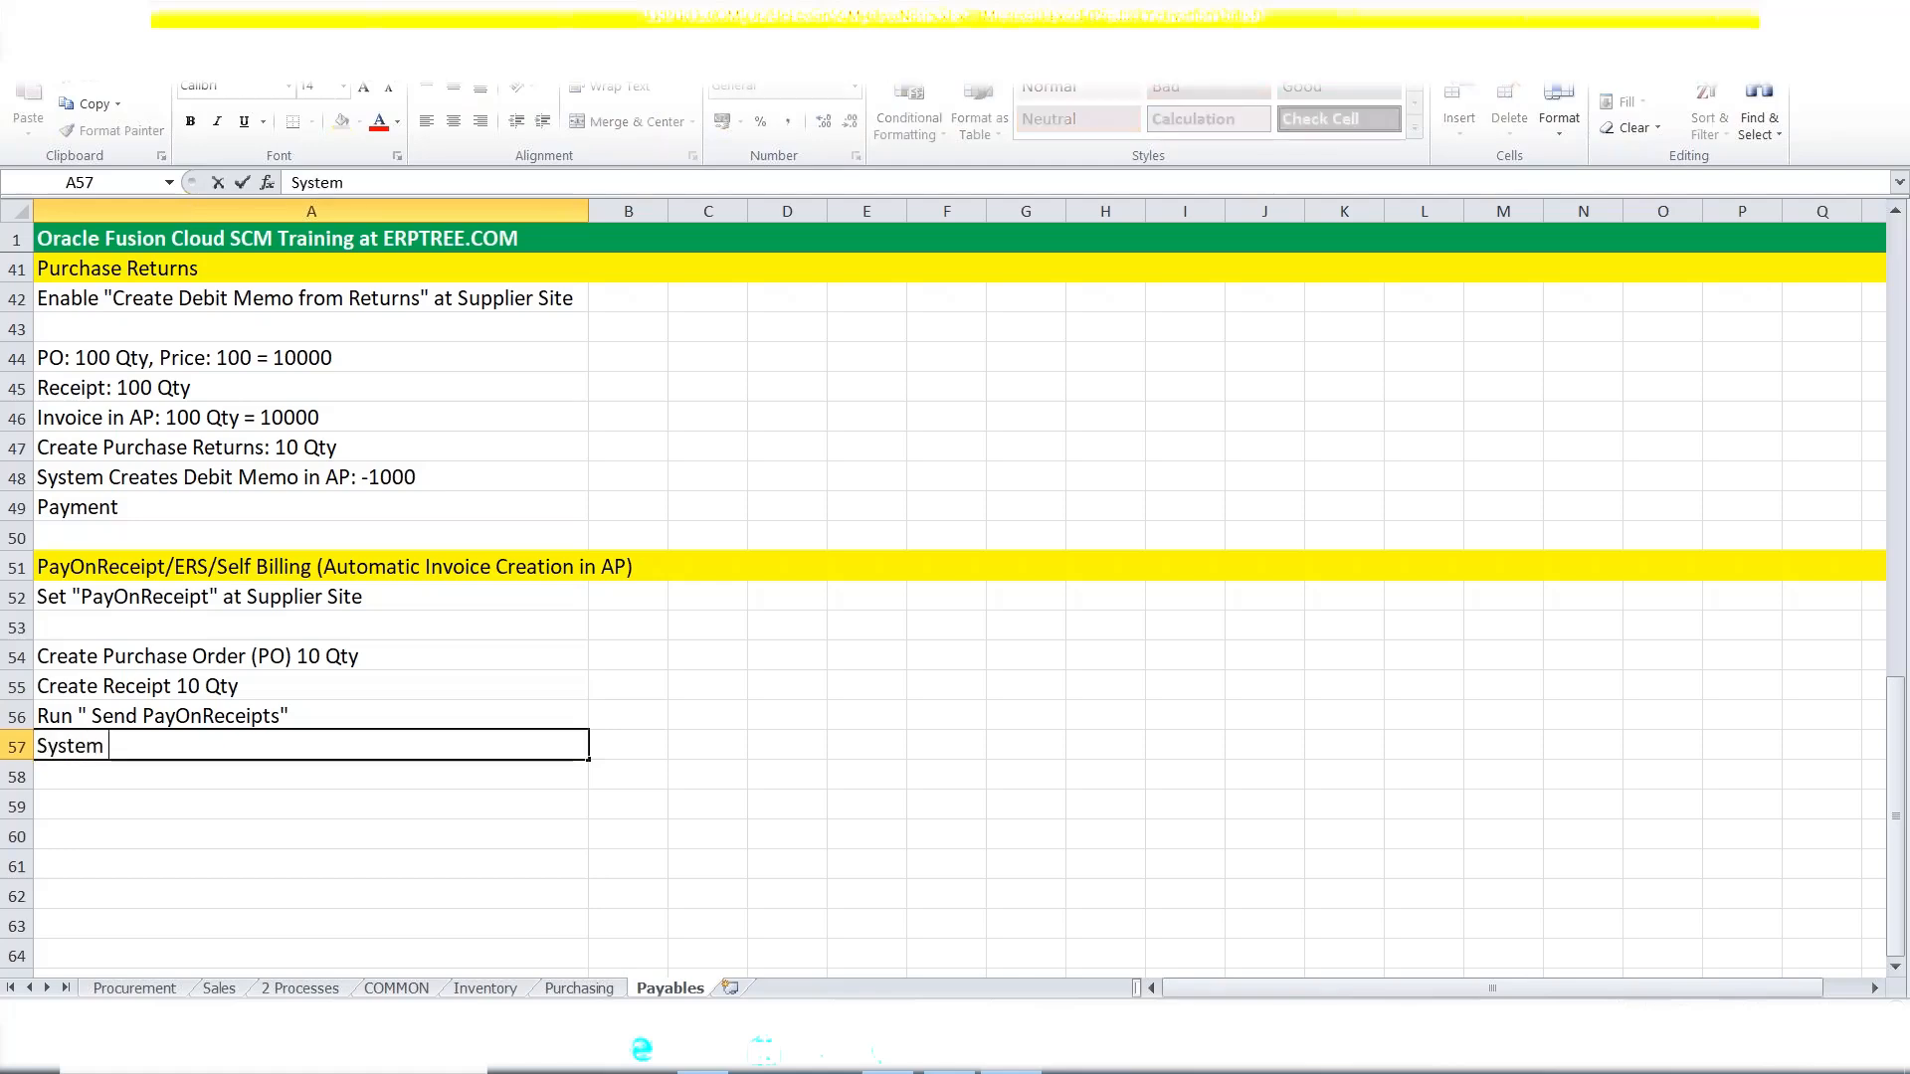
{"action": "type", "text": "Creates"}
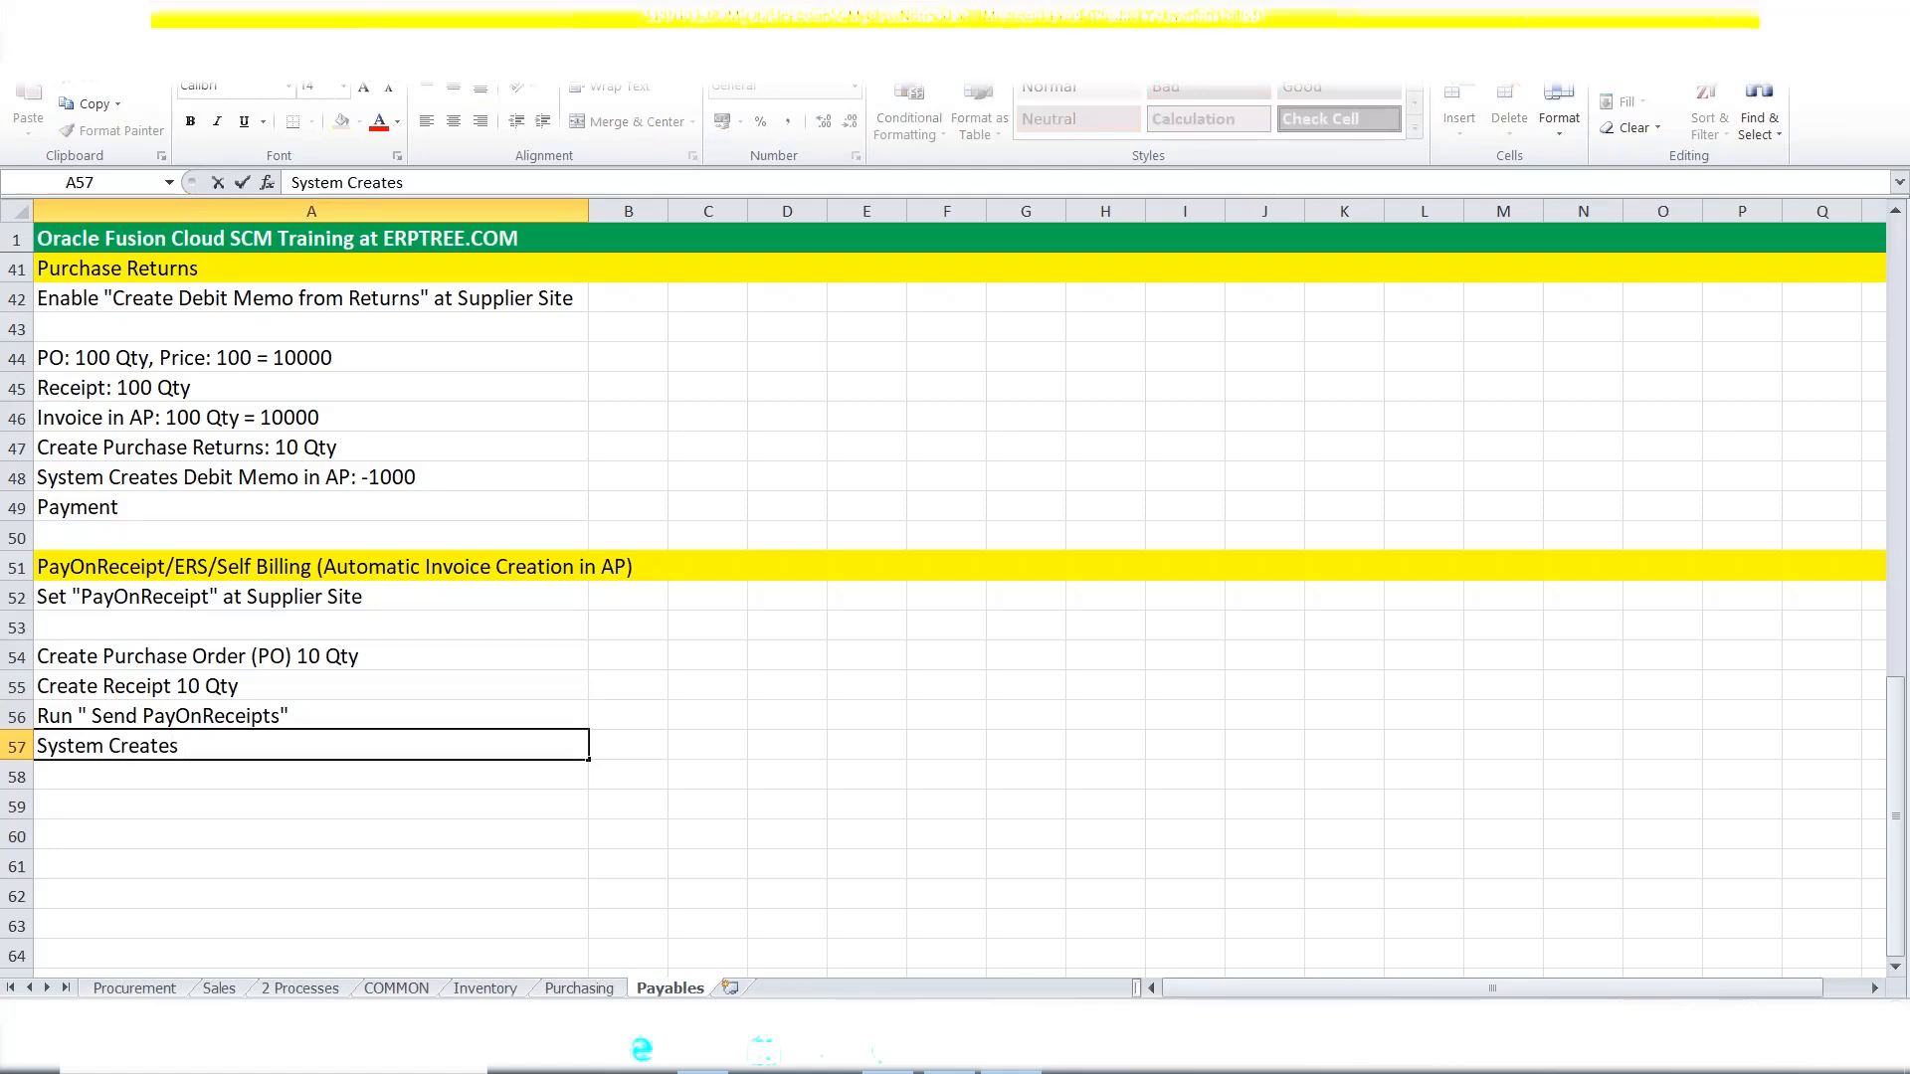
{"action": "type", "text": " Invoice in "}
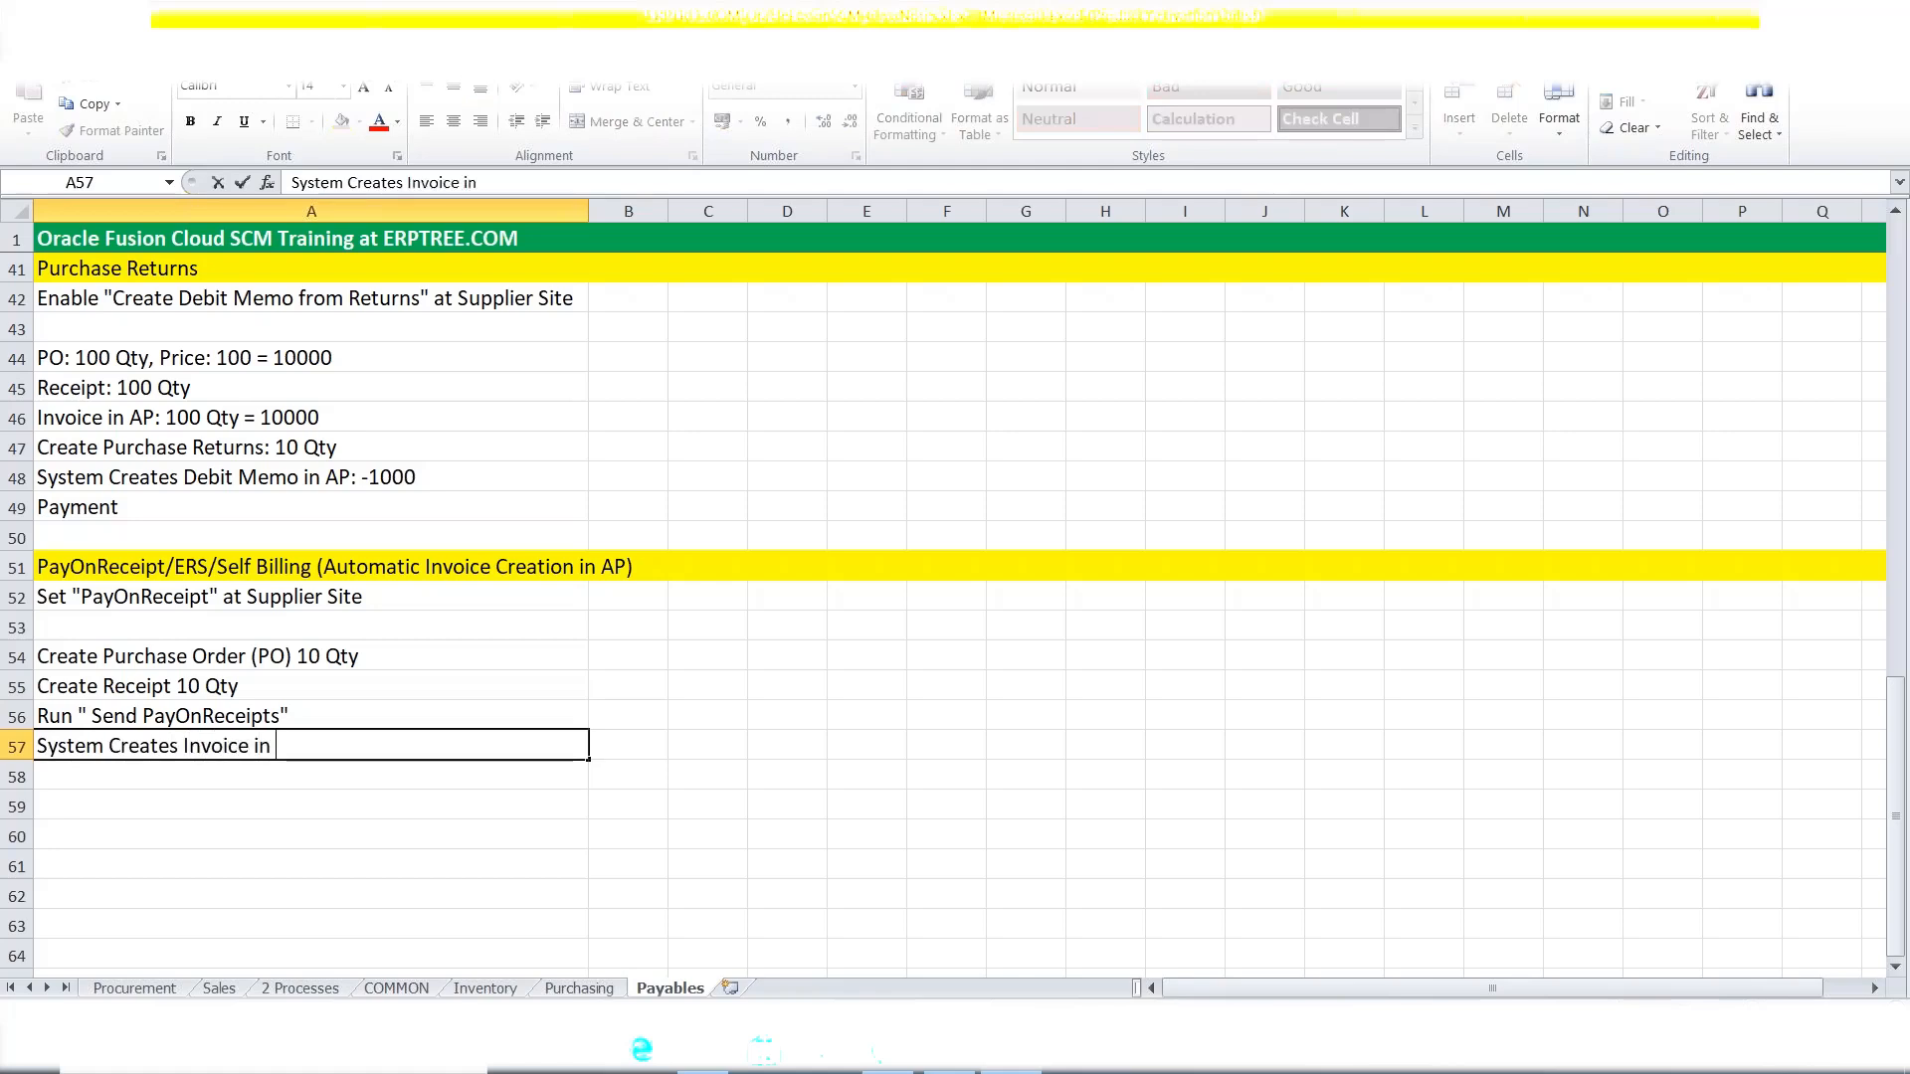
{"action": "type", "text": "AP"}
{"action": "left_click", "coordinate": [340, 649]}
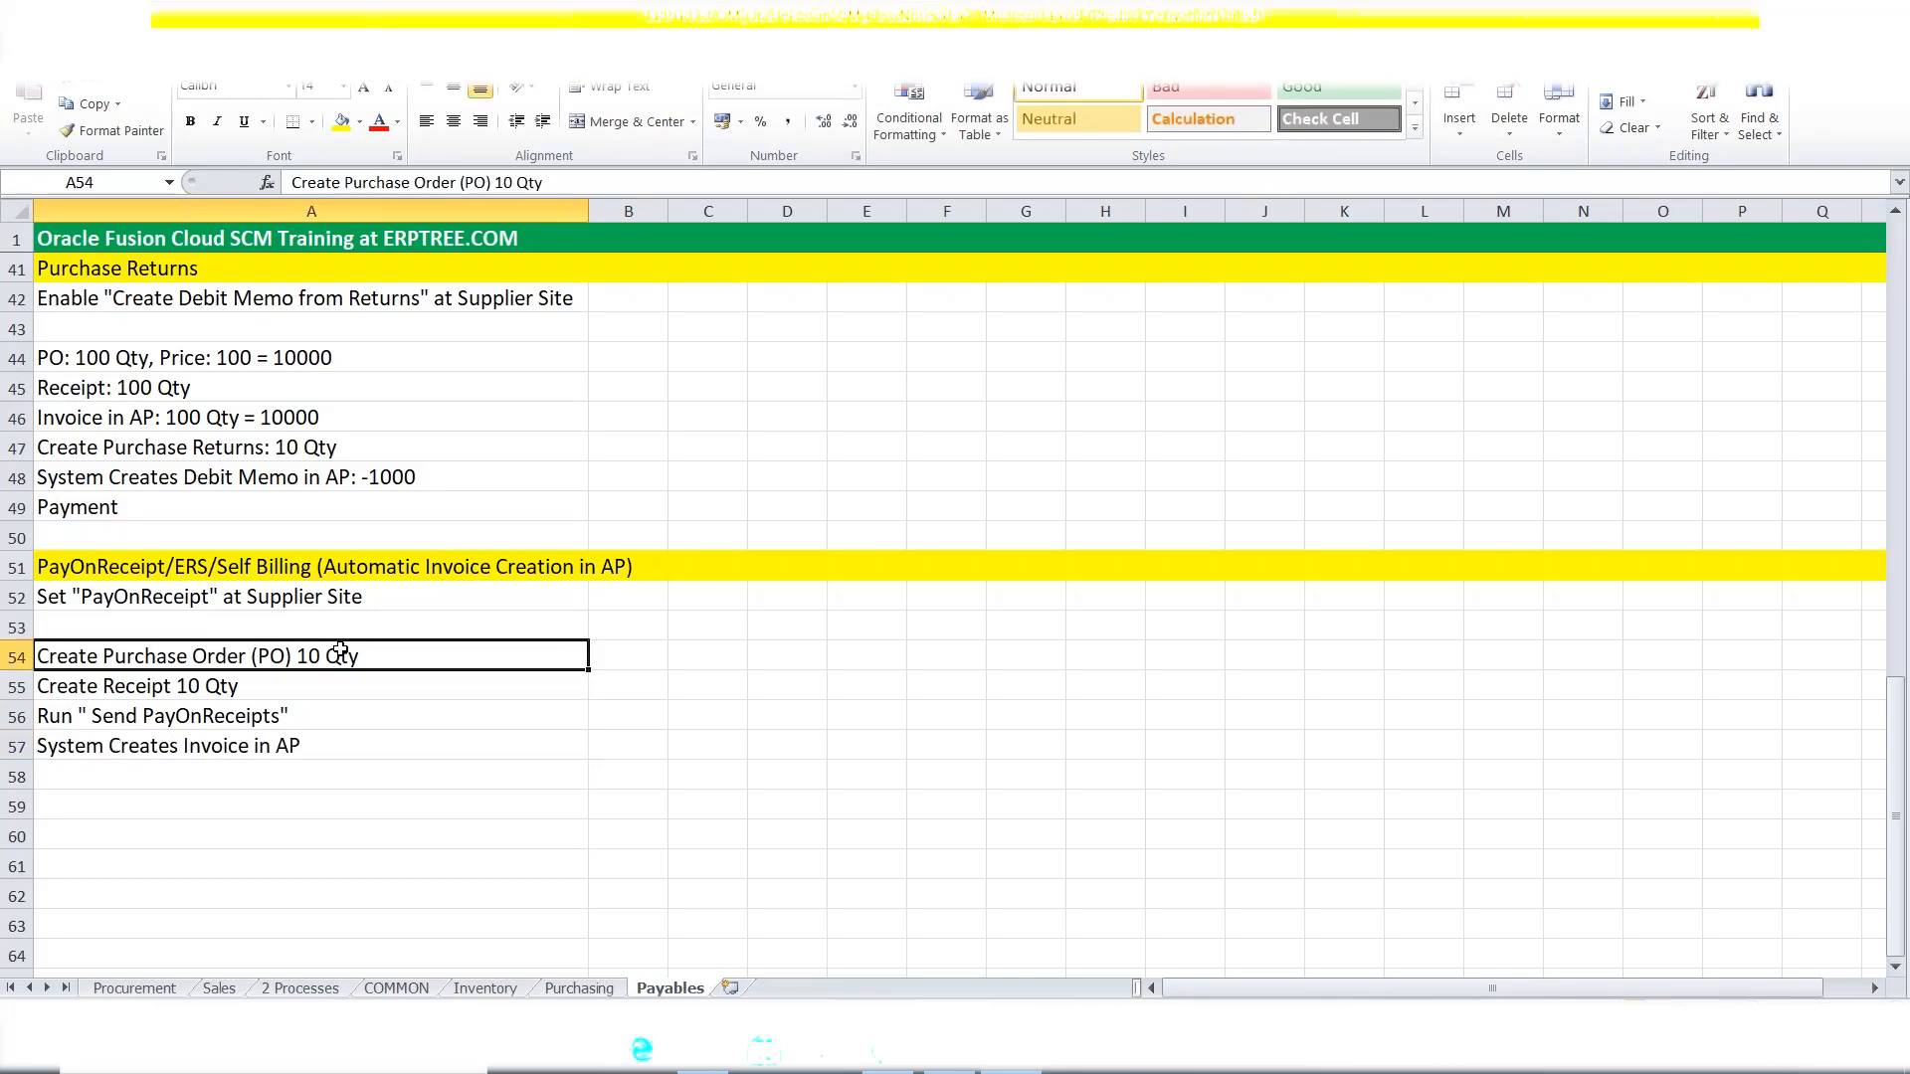
{"action": "double_click", "coordinate": [360, 747]}
{"action": "type", "text": ": 1000"}
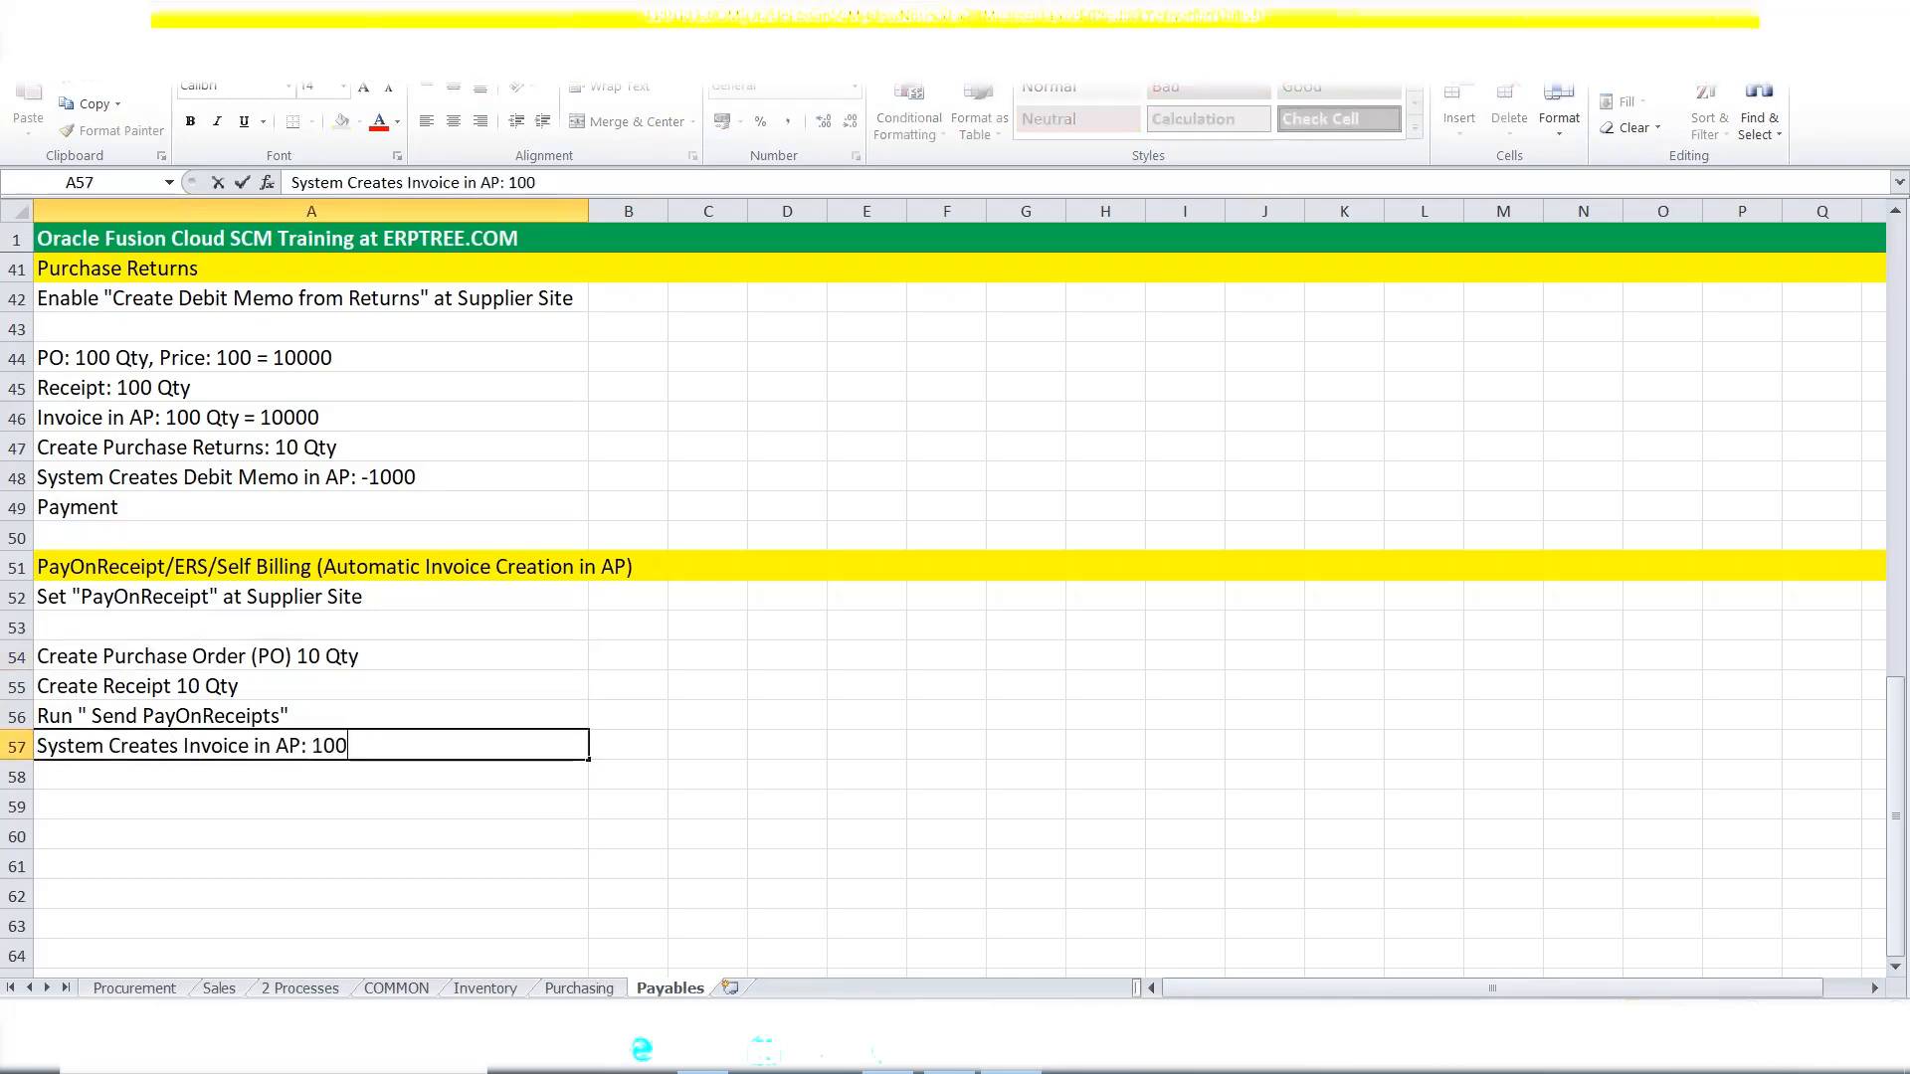
{"action": "key", "text": "ctrl+Return"}
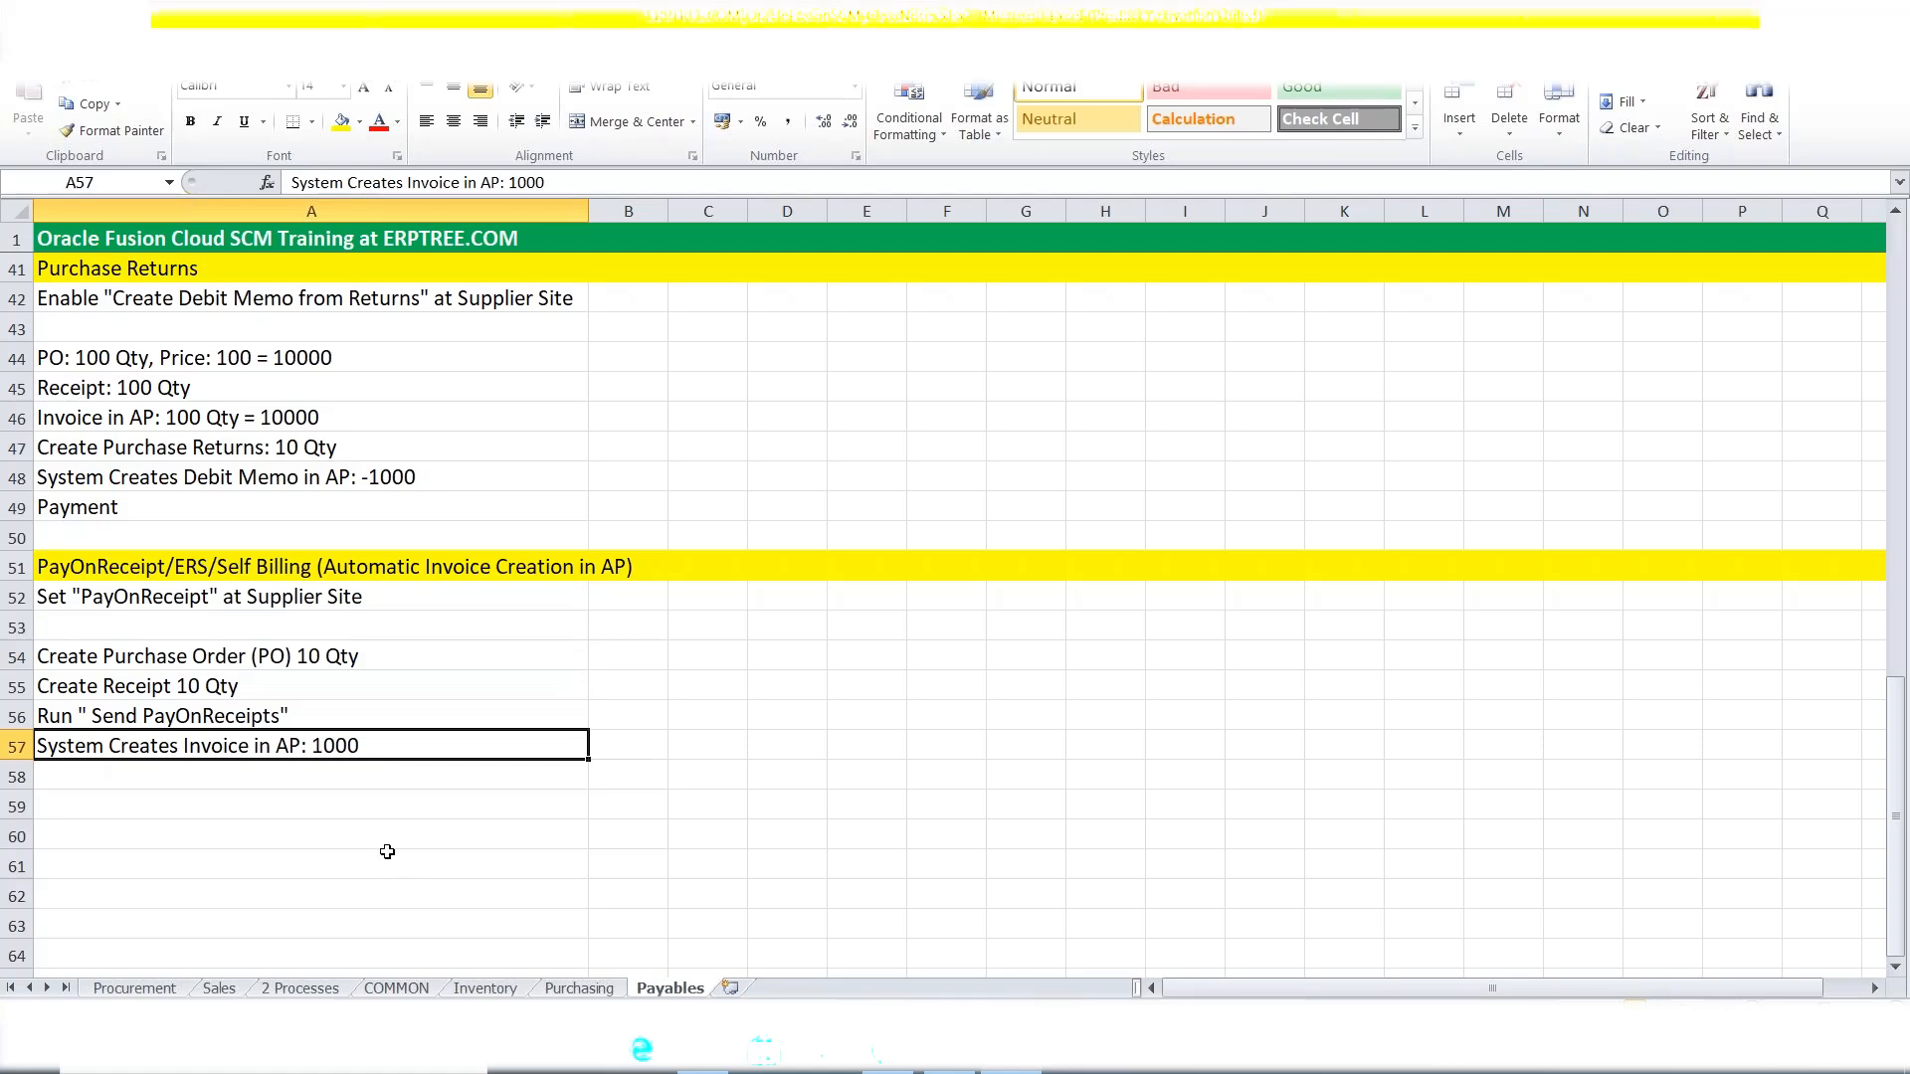
Review the receipt and supplier site steps, then bring up Oracle Fusion's navigator.
{"action": "left_click", "coordinate": [116, 683]}
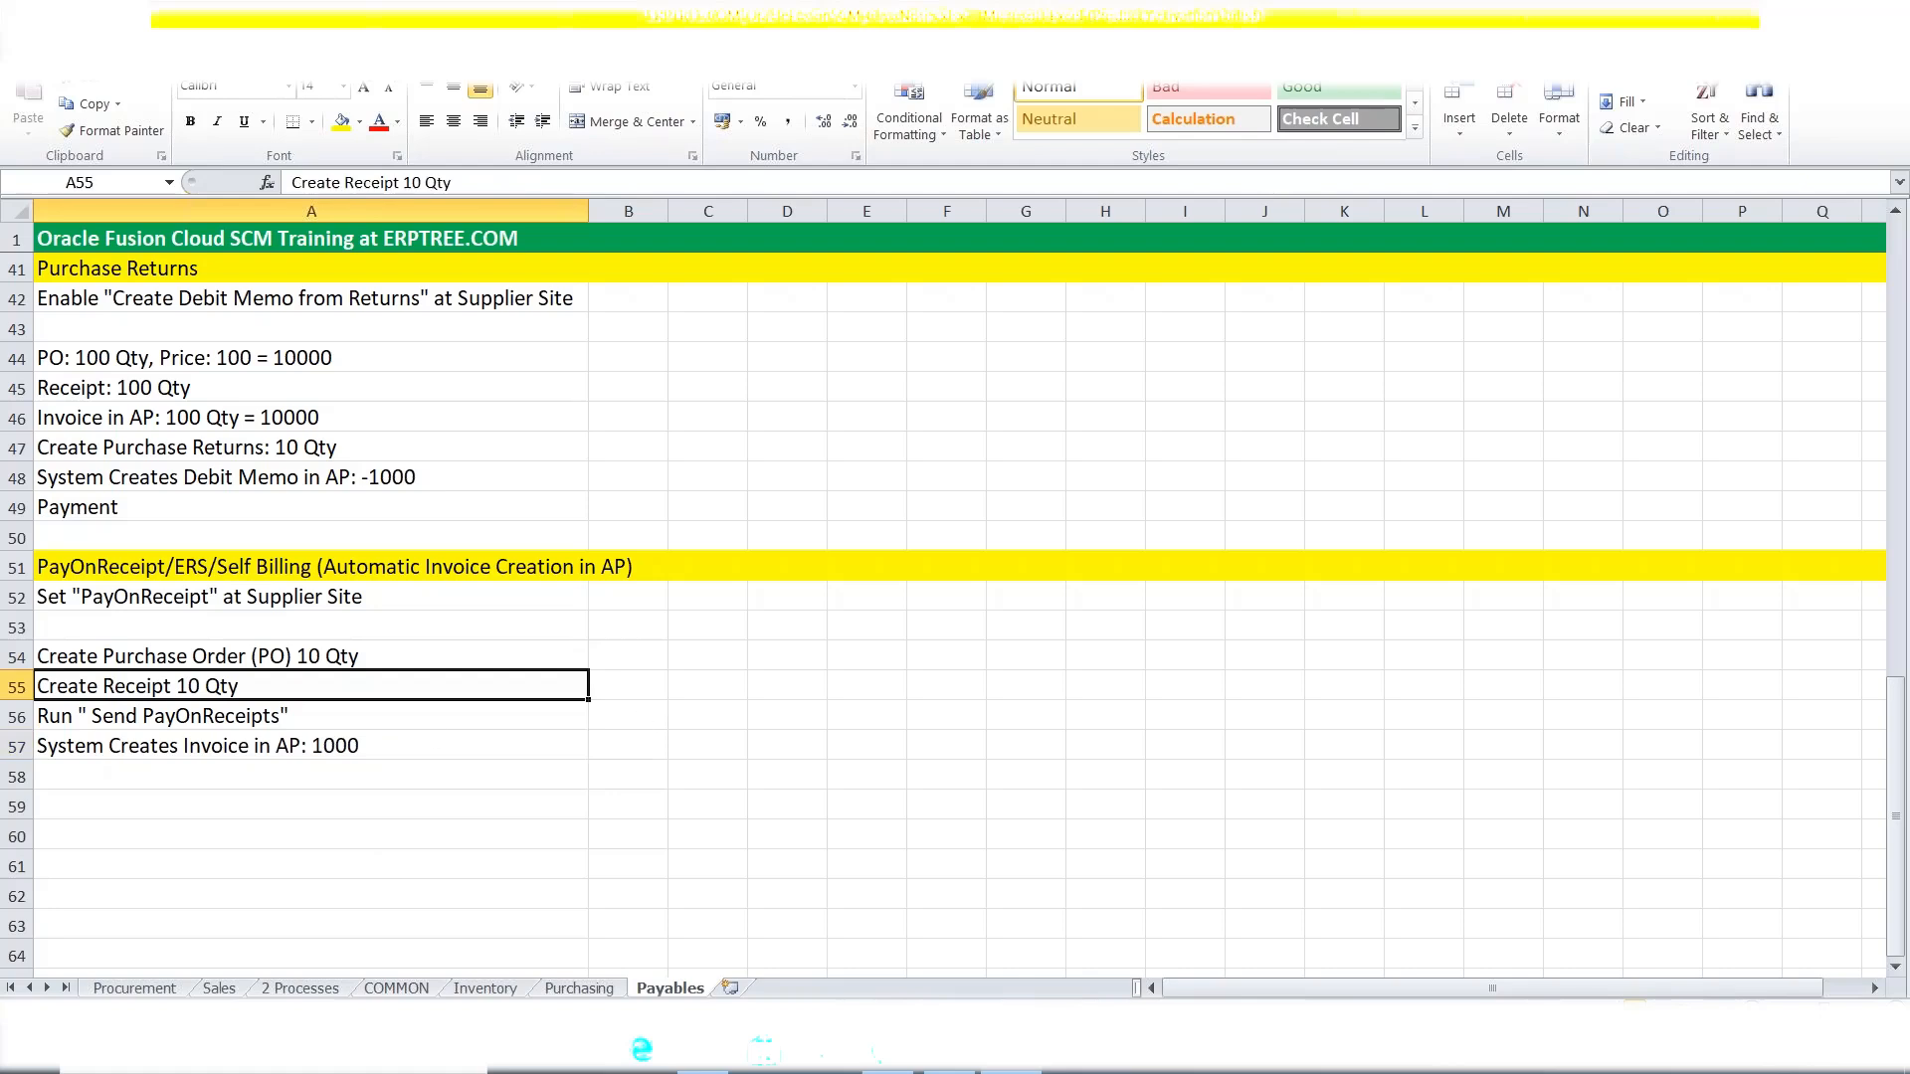
{"action": "left_click", "coordinate": [114, 603]}
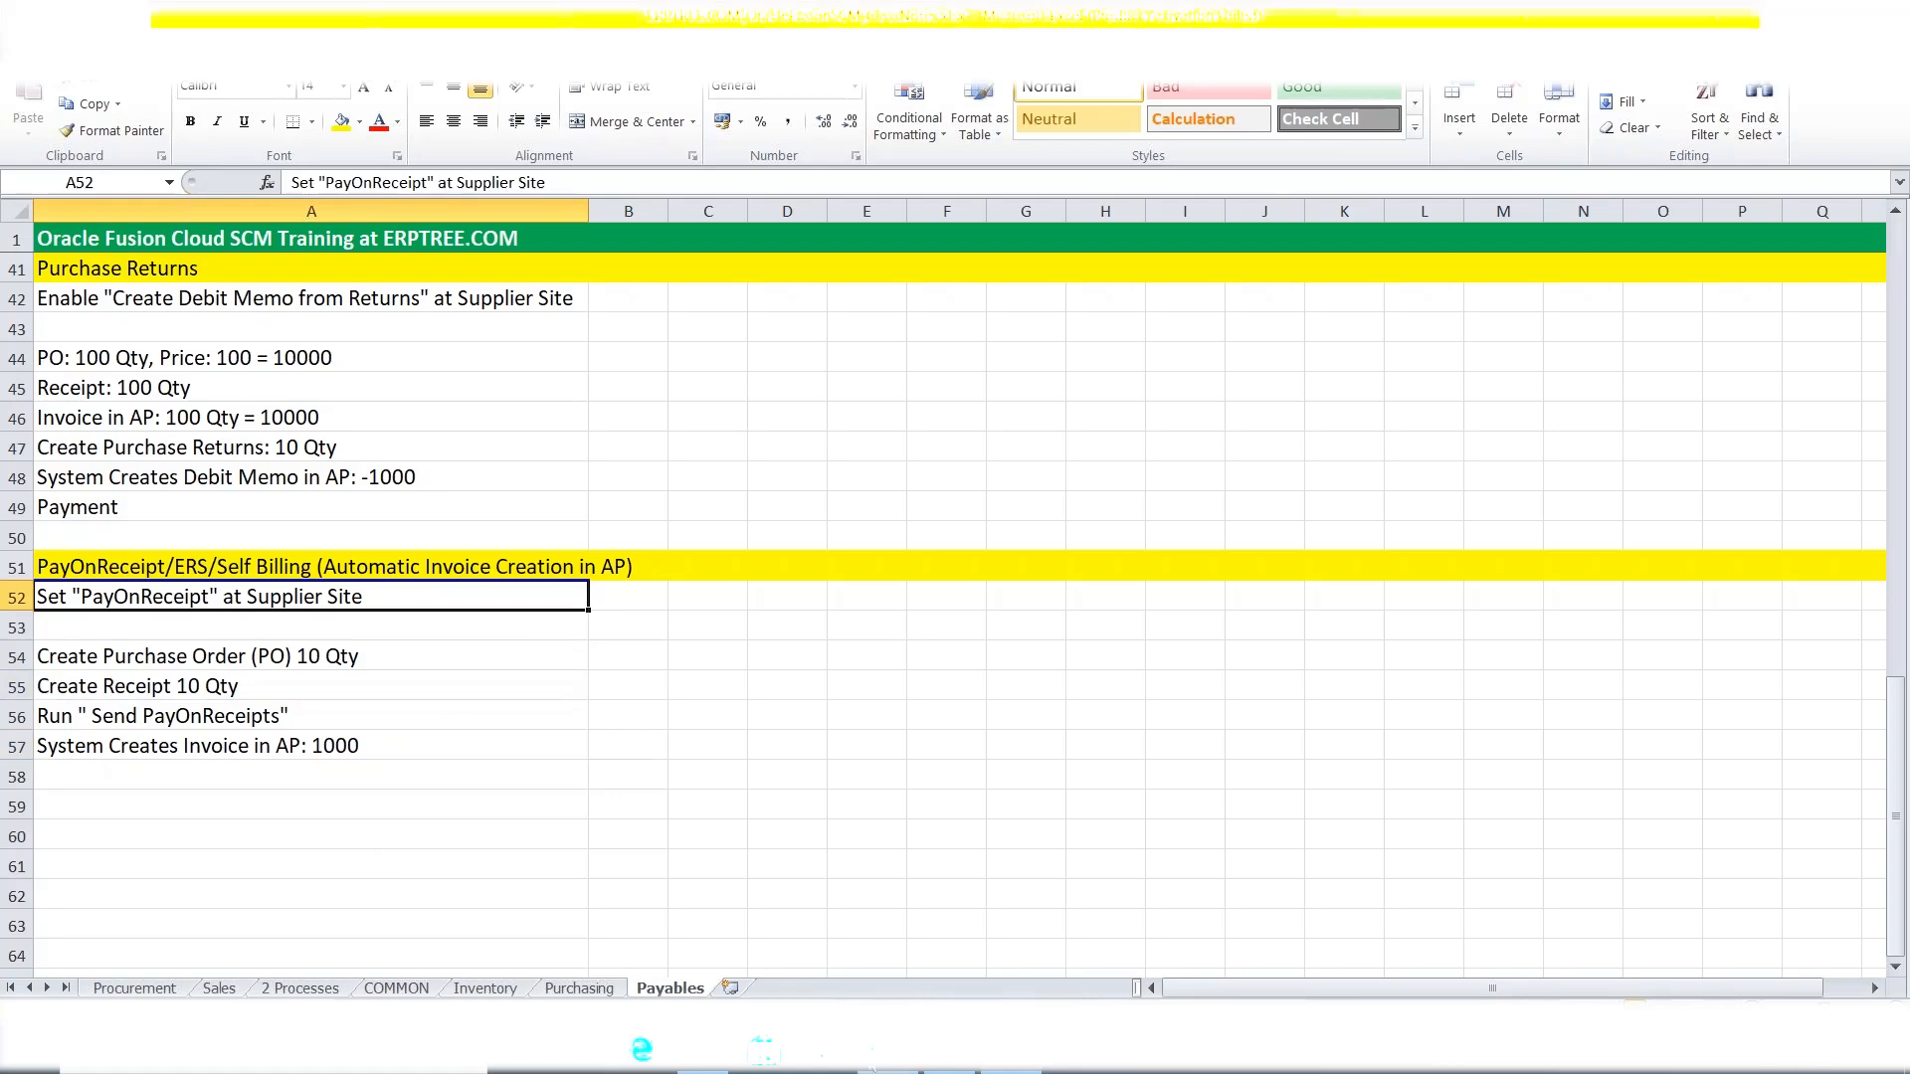
{"action": "left_click", "coordinate": [873, 1069]}
{"action": "left_click", "coordinate": [30, 166]}
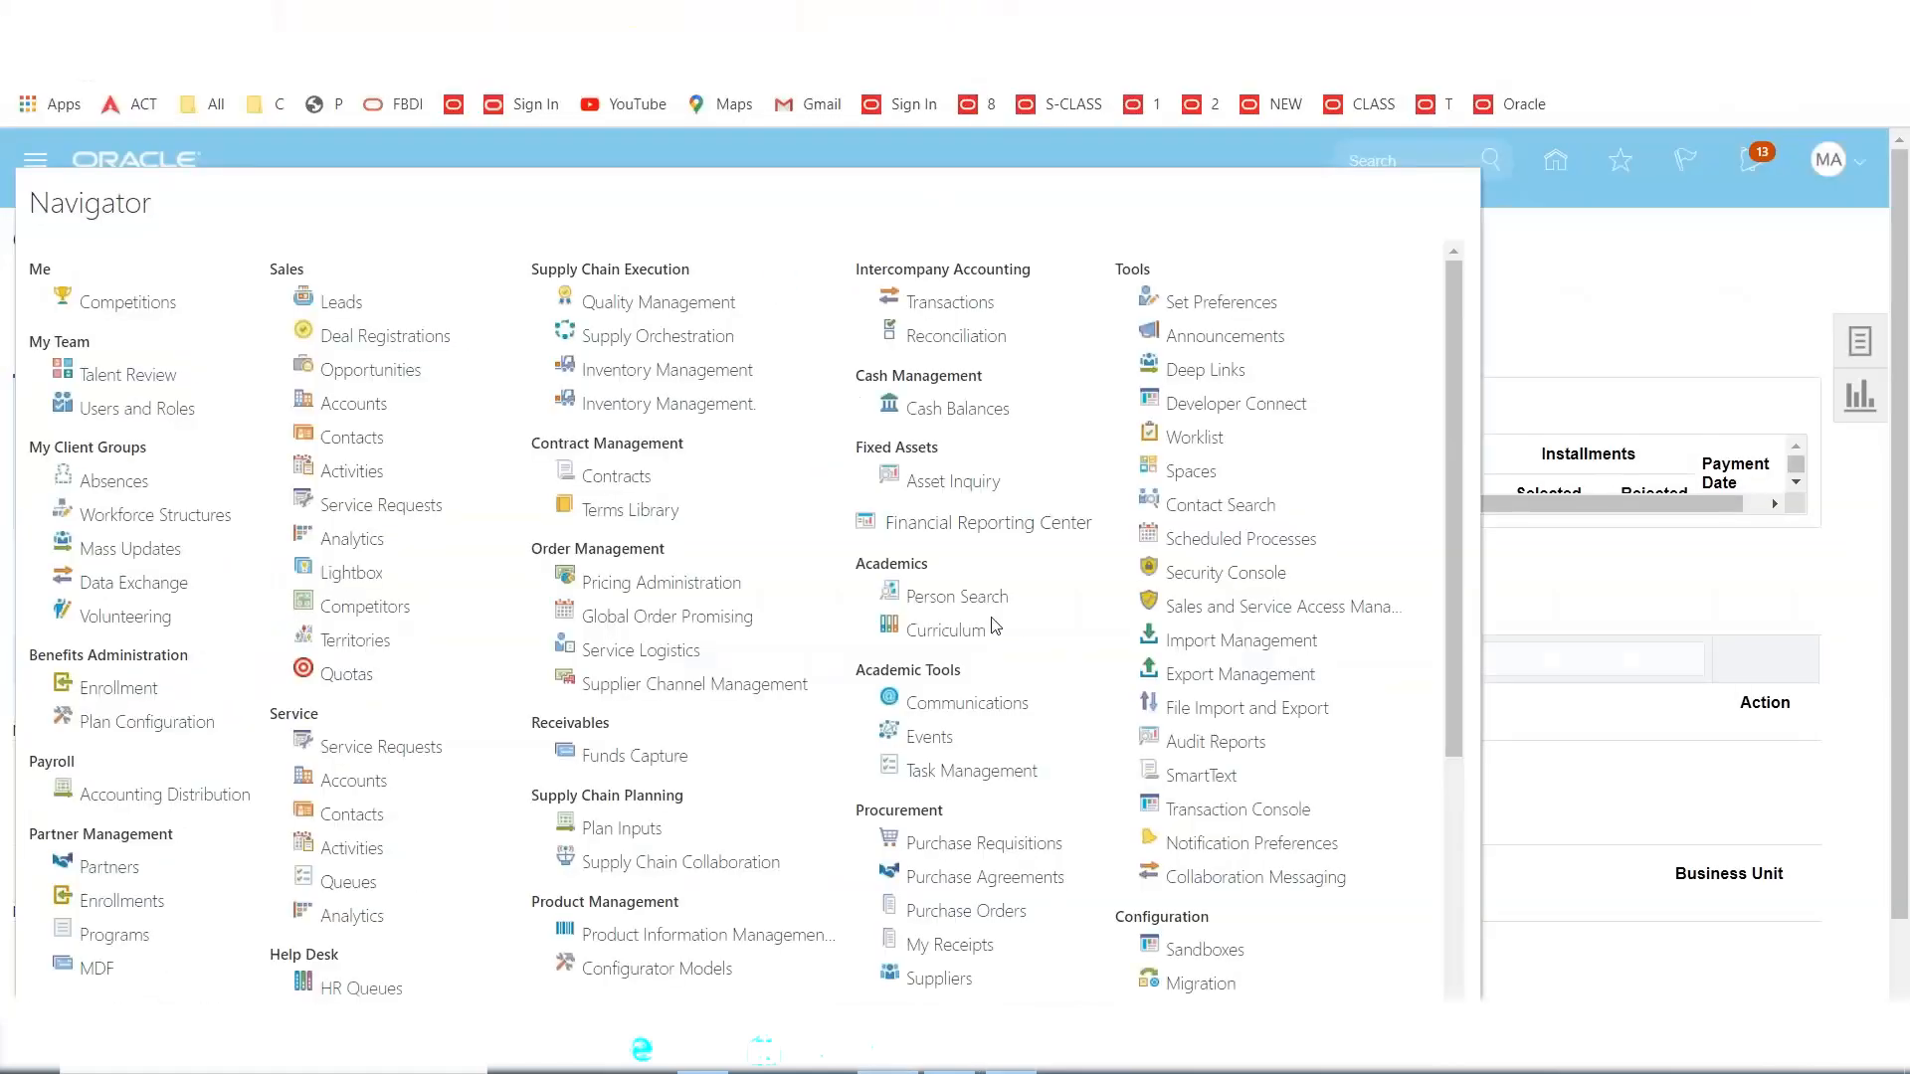
Open Manage Suppliers from the supplier tasks and search the keyword 'MAXX In' to list MAXX Inc.
{"action": "scroll", "coordinate": [993, 625], "scroll_direction": "down", "scroll_amount": 1}
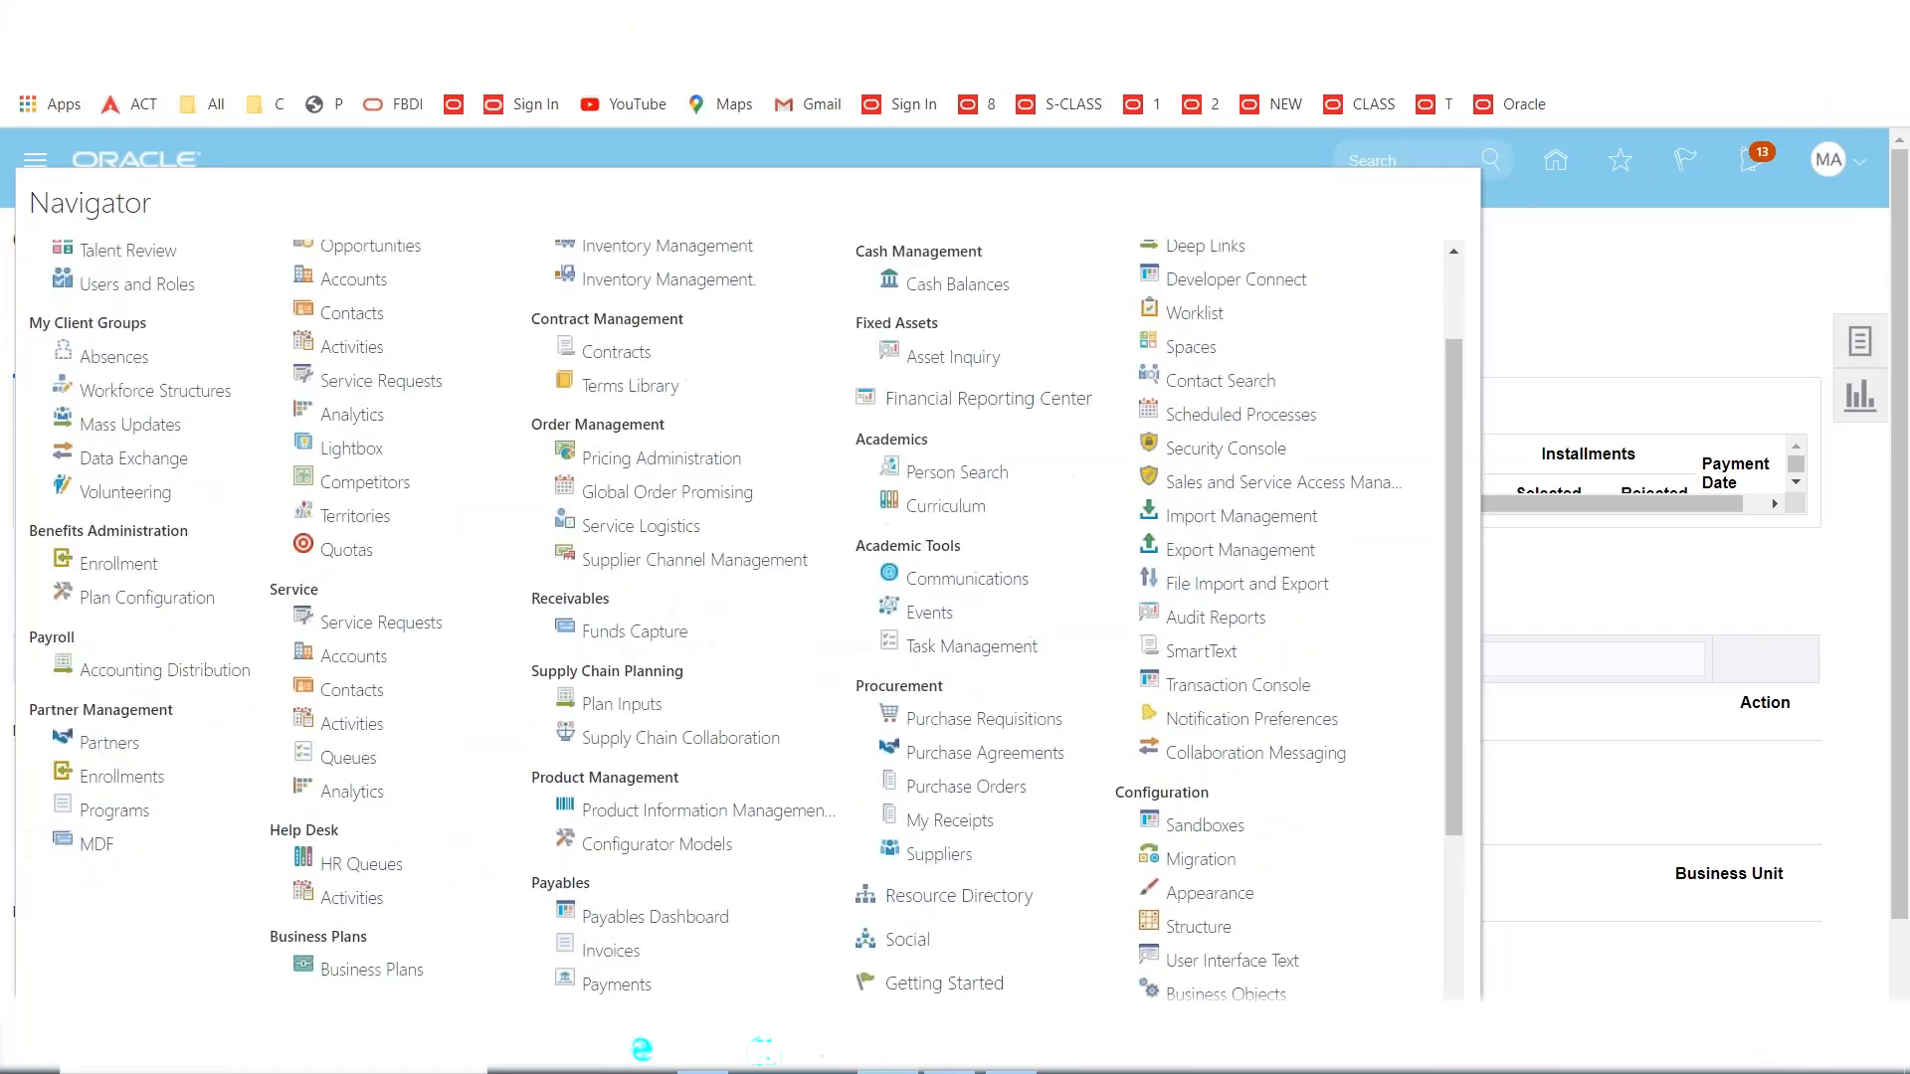
{"action": "scroll", "coordinate": [995, 617], "scroll_direction": "down", "scroll_amount": 2}
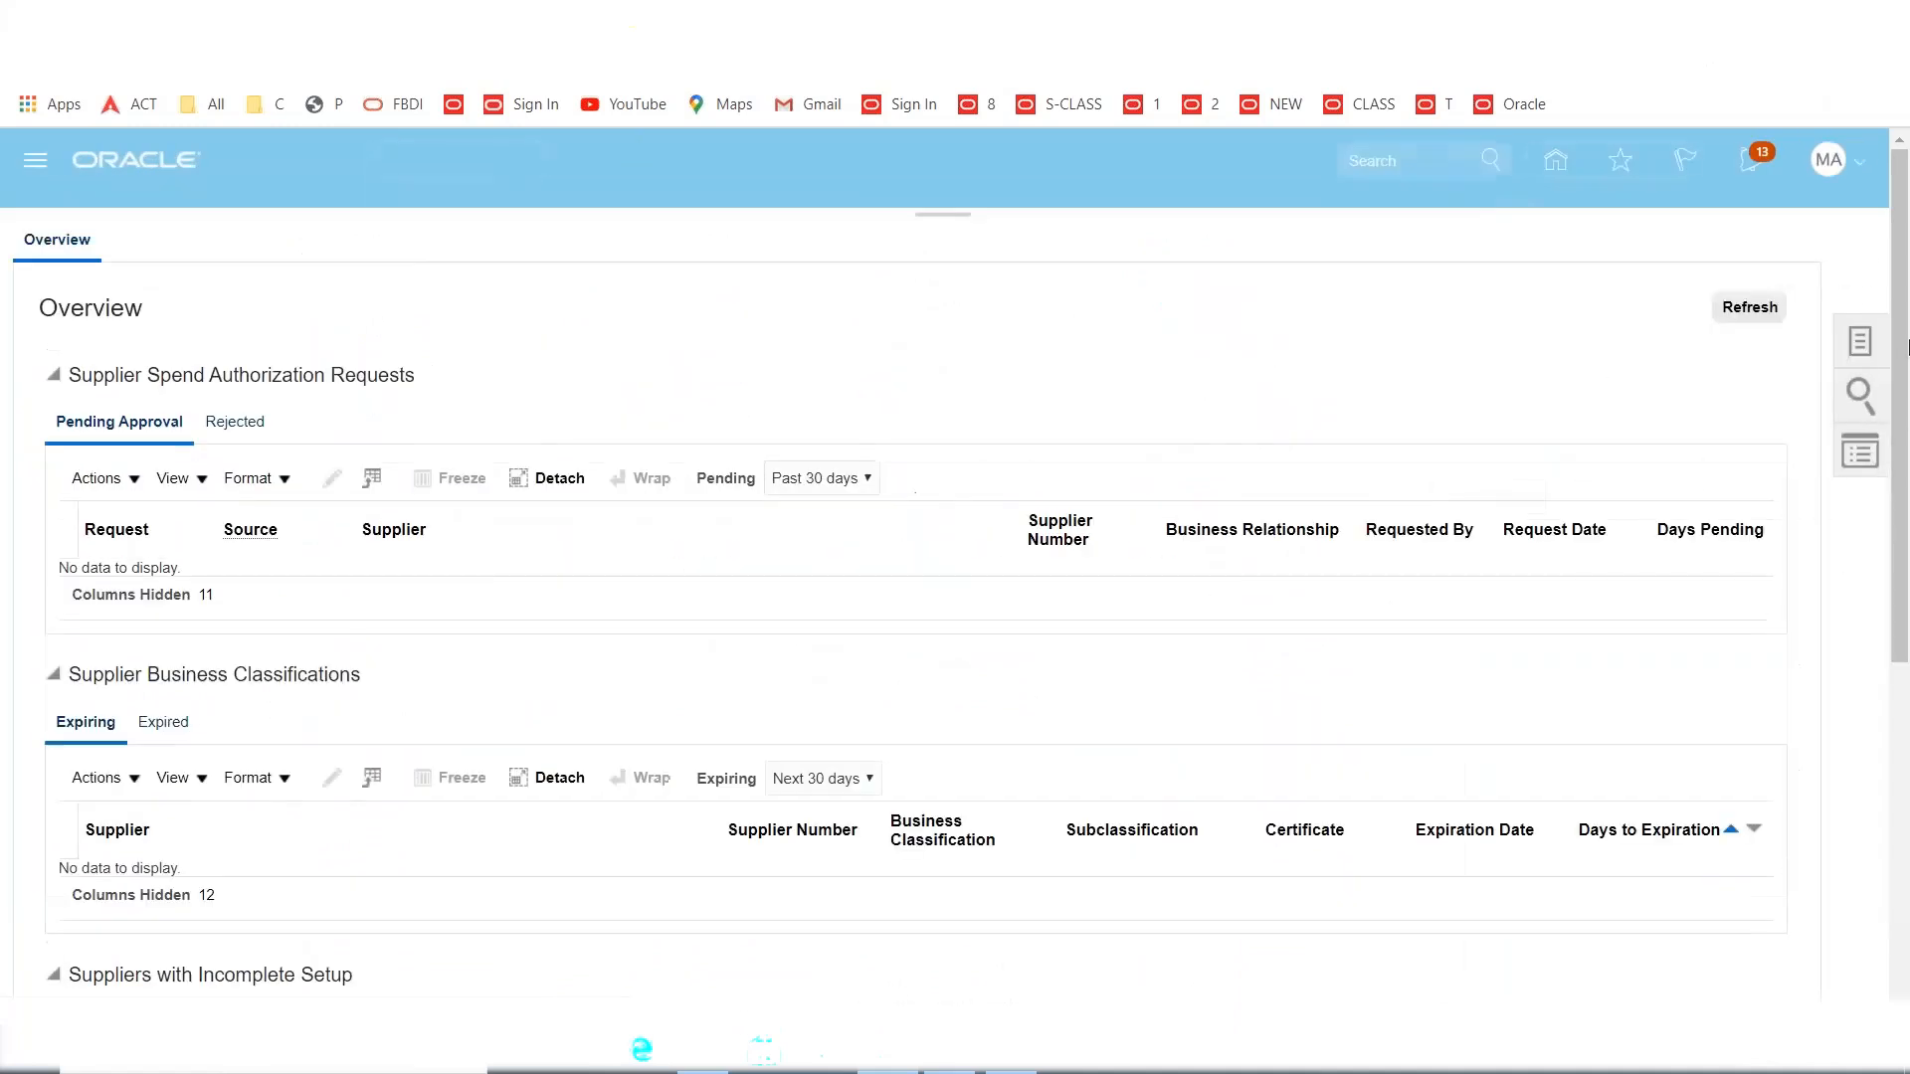
{"action": "left_click", "coordinate": [1854, 343]}
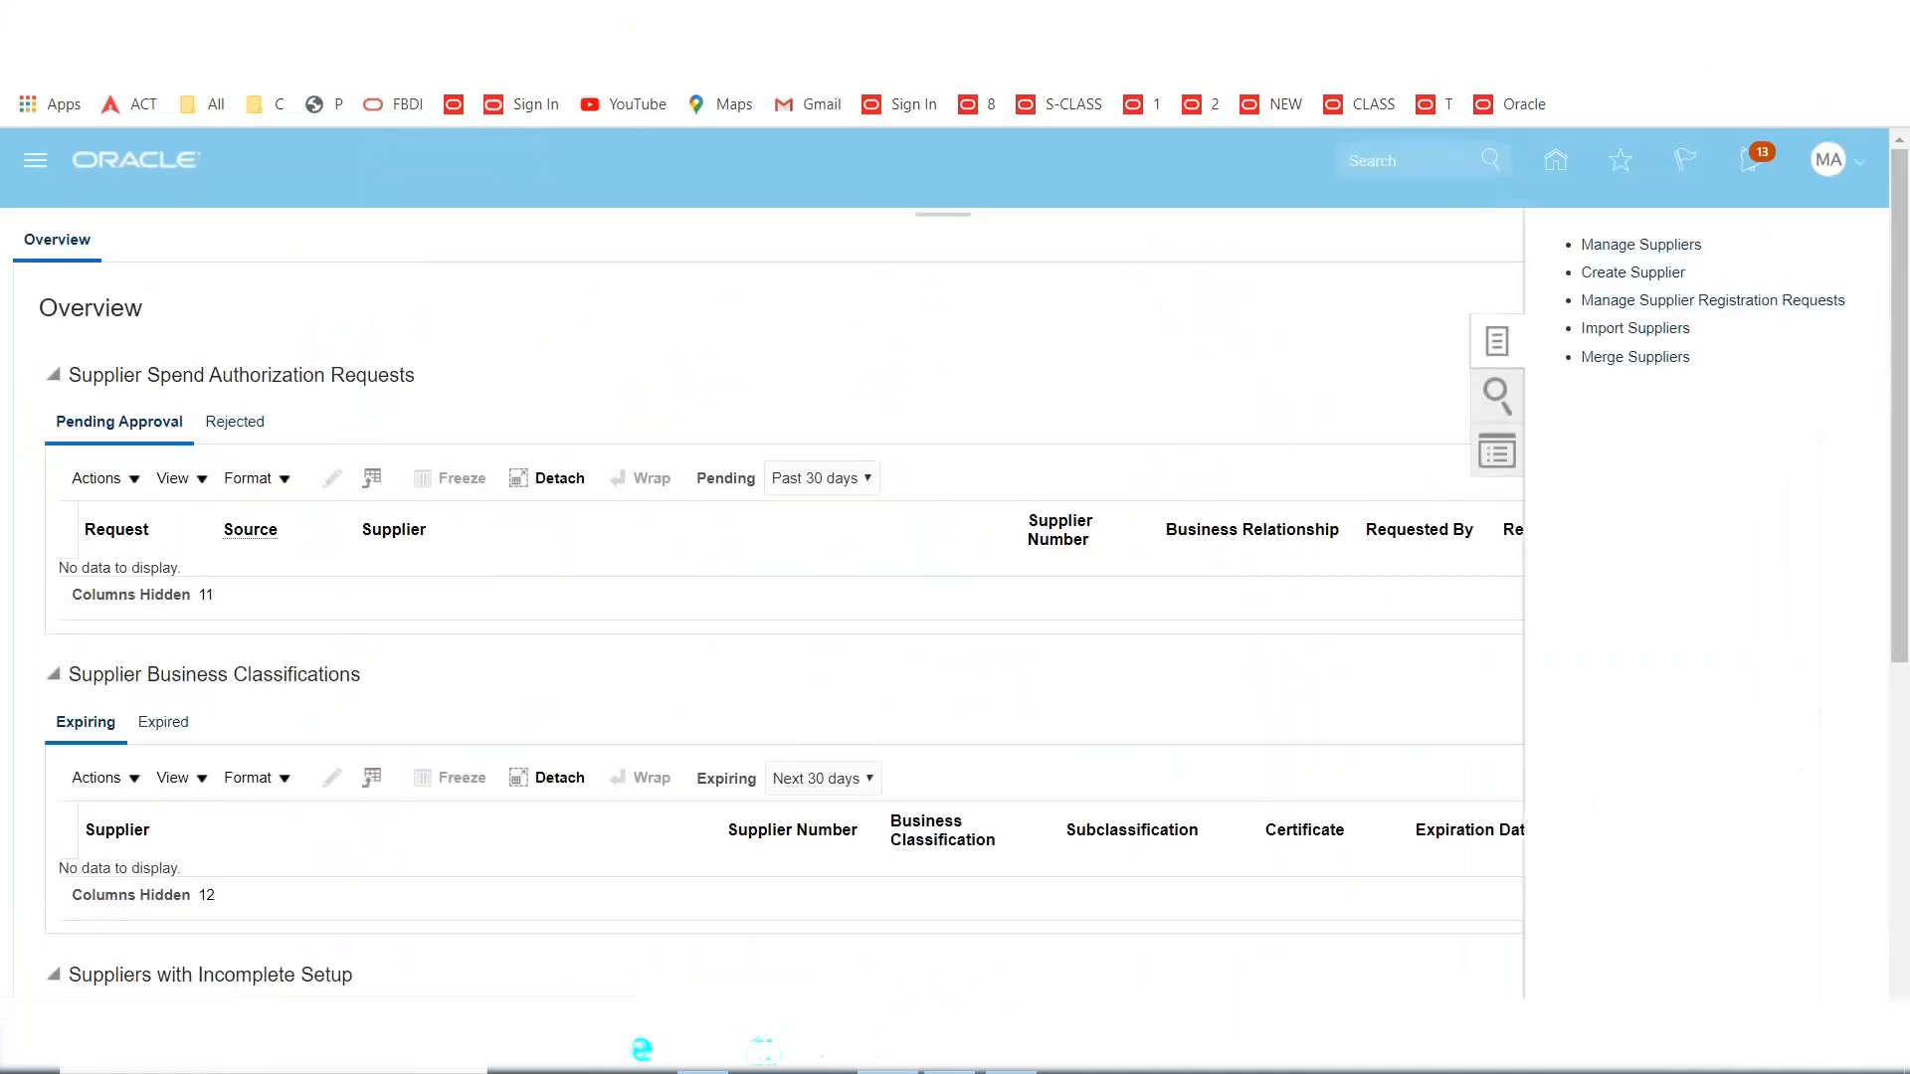
{"action": "left_click", "coordinate": [1656, 272]}
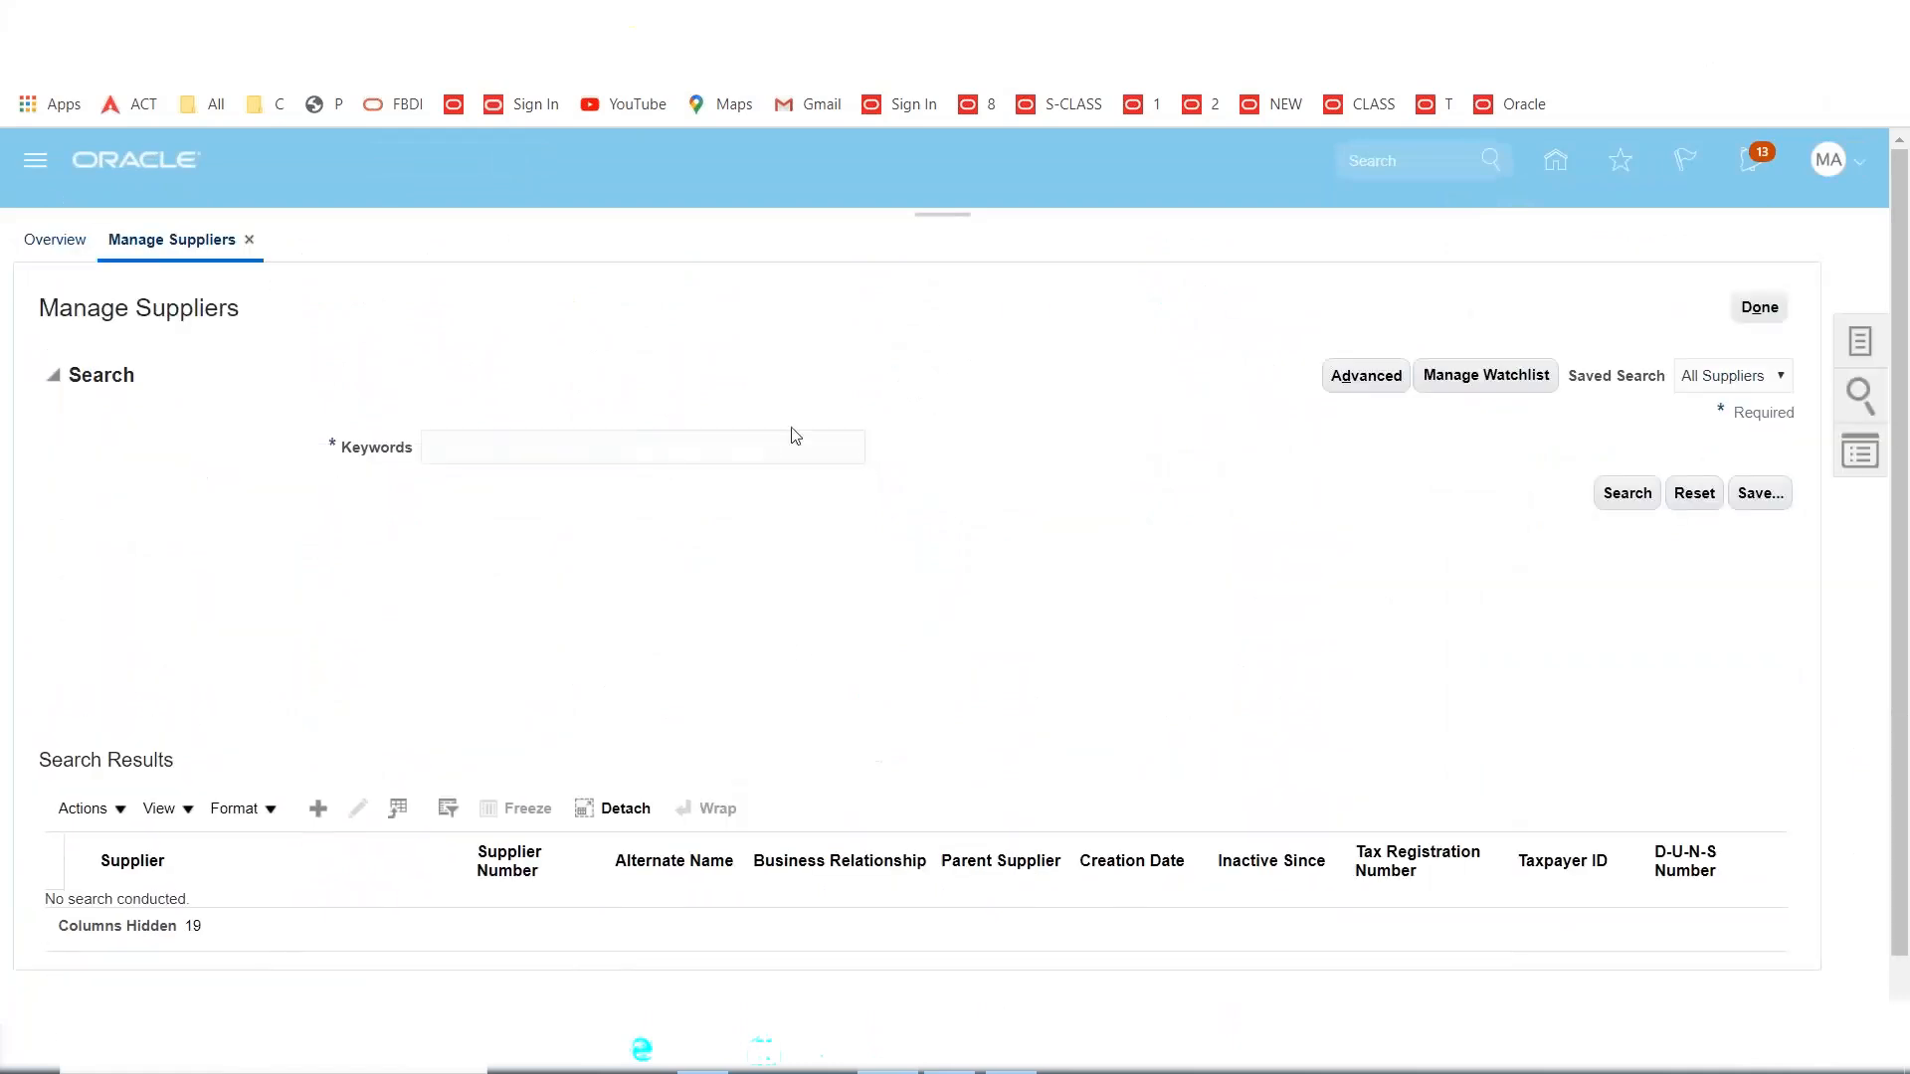
{"action": "left_click", "coordinate": [708, 445]}
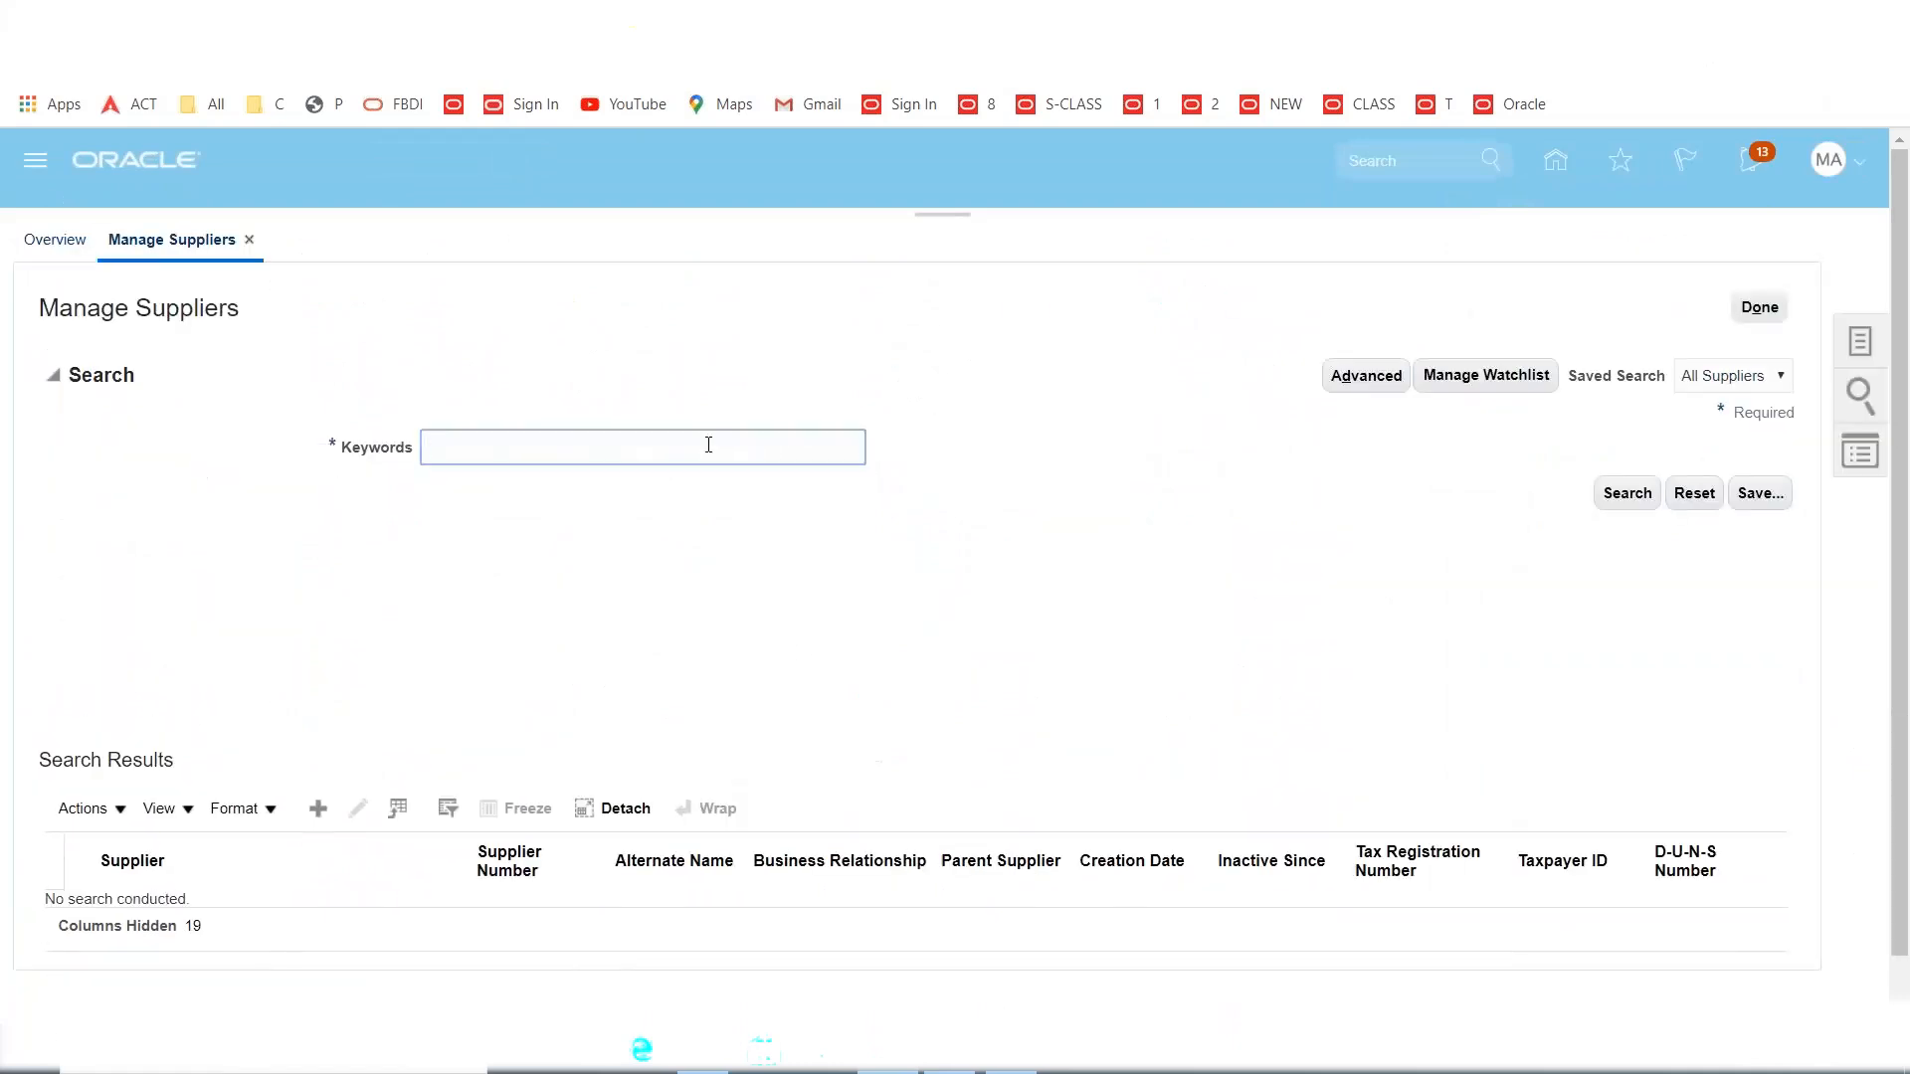
{"action": "type", "text": "MAXX Inc"}
{"action": "left_click", "coordinate": [1646, 506]}
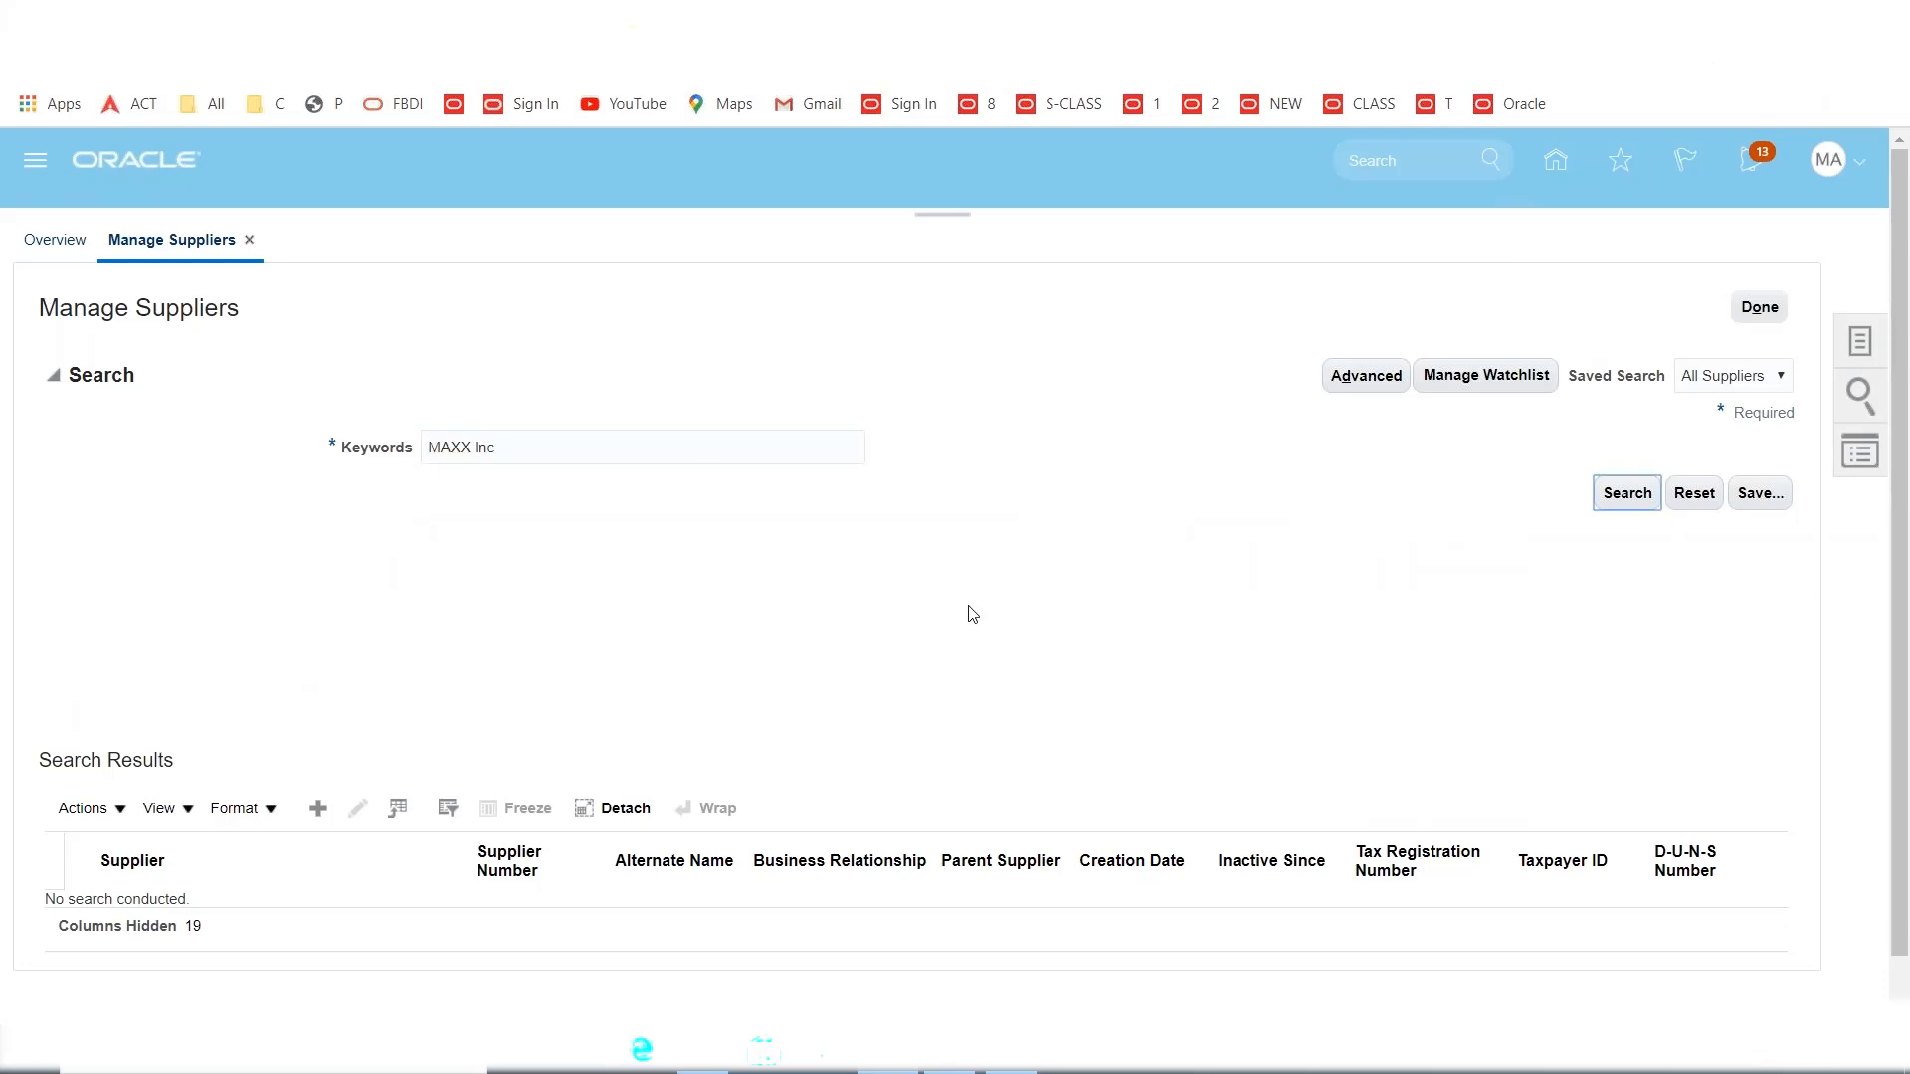
{"action": "scroll", "coordinate": [853, 619], "scroll_direction": "down", "scroll_amount": 1}
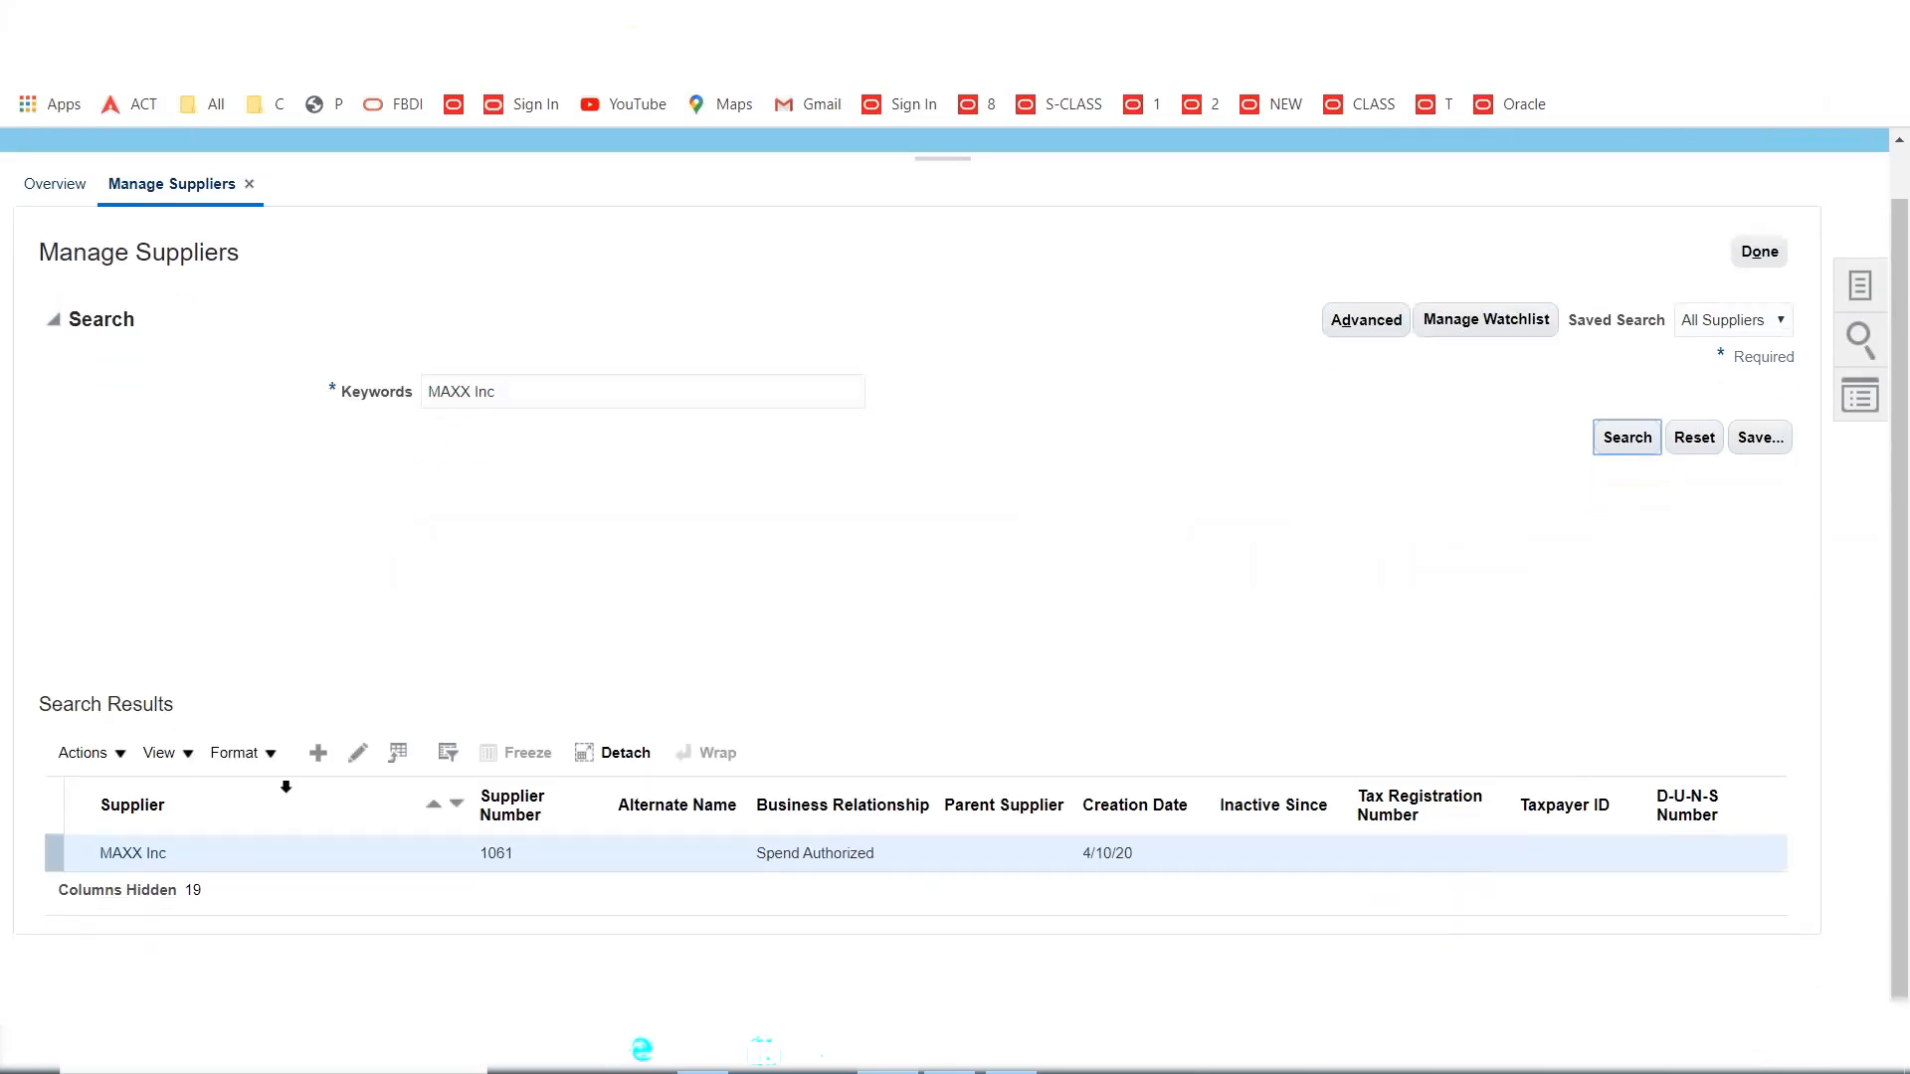
Edit supplier MAXX Inc and bring up Site1's purchasing settings.
{"action": "left_click", "coordinate": [360, 754]}
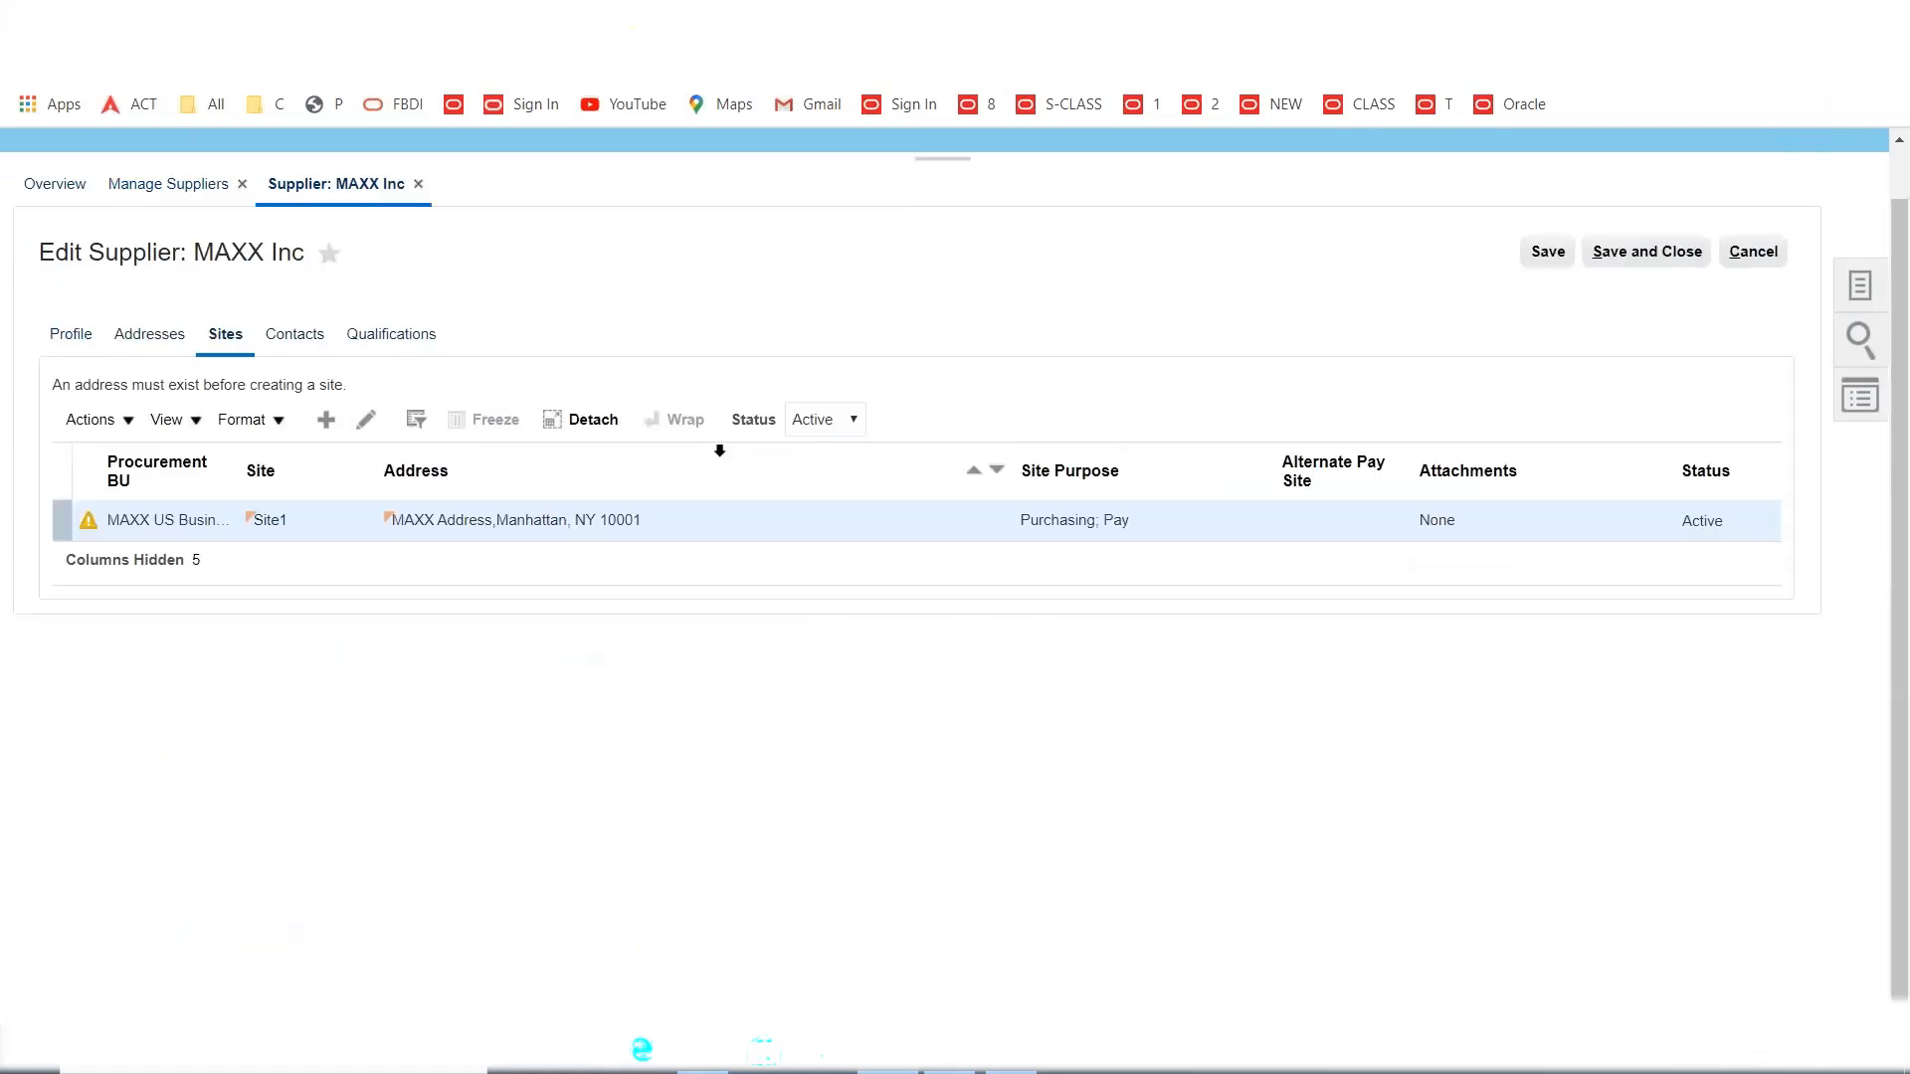
{"action": "left_click", "coordinate": [366, 419]}
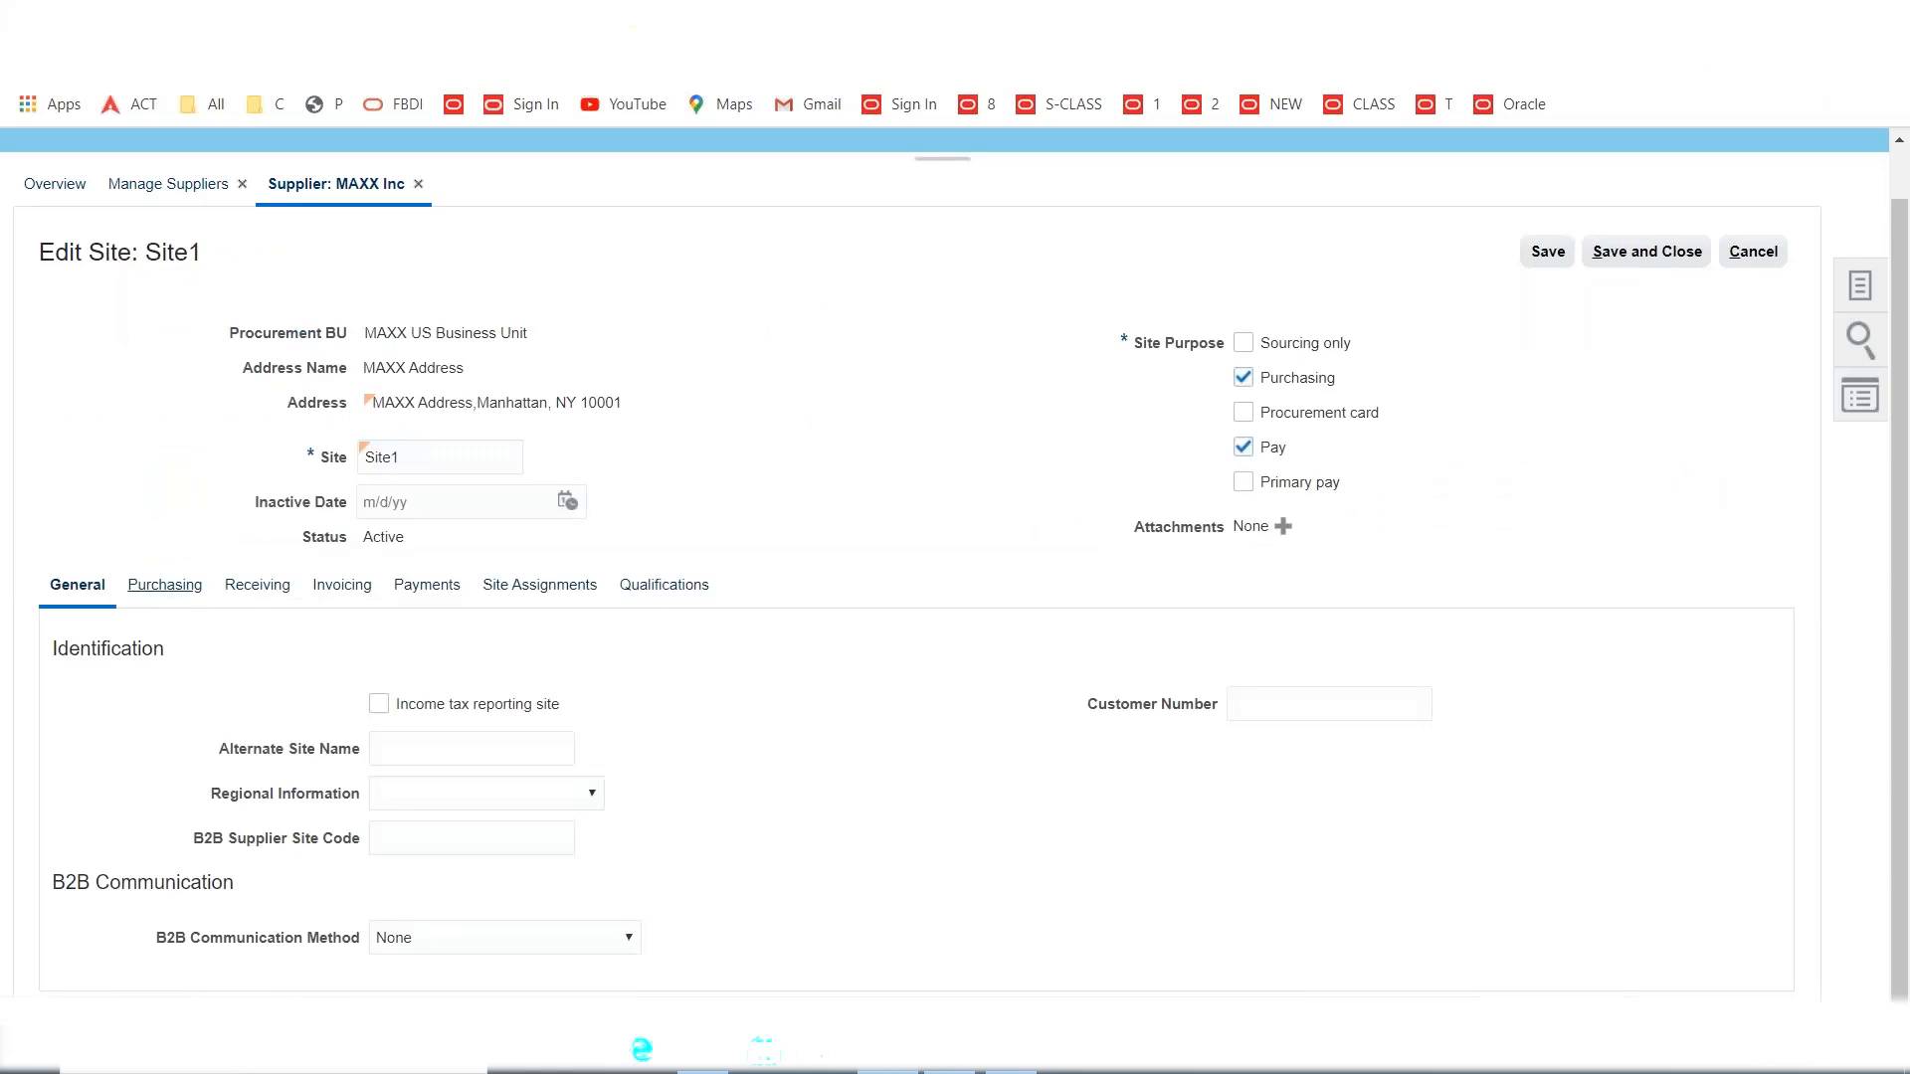
{"action": "left_click", "coordinate": [175, 593]}
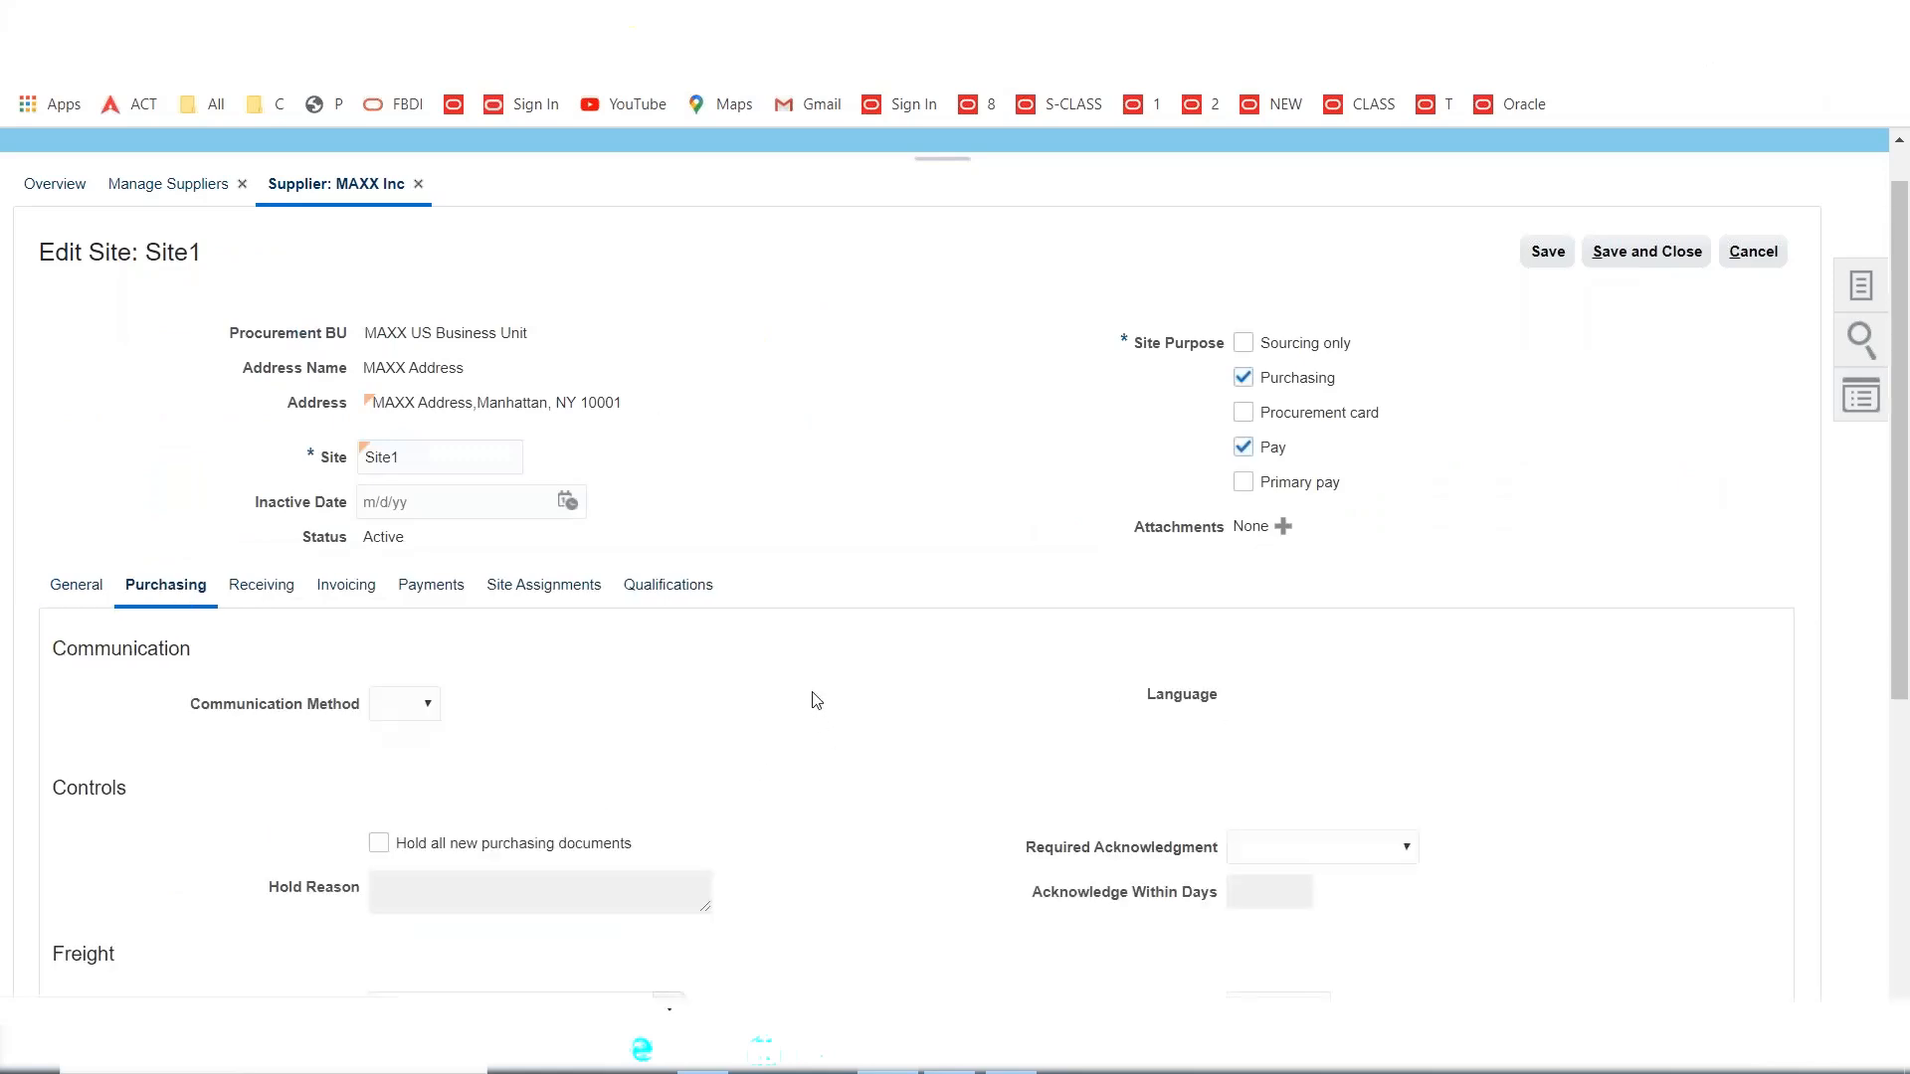
{"action": "scroll", "coordinate": [809, 696], "scroll_direction": "down", "scroll_amount": 5}
{"action": "scroll", "coordinate": [806, 682], "scroll_direction": "down", "scroll_amount": 1}
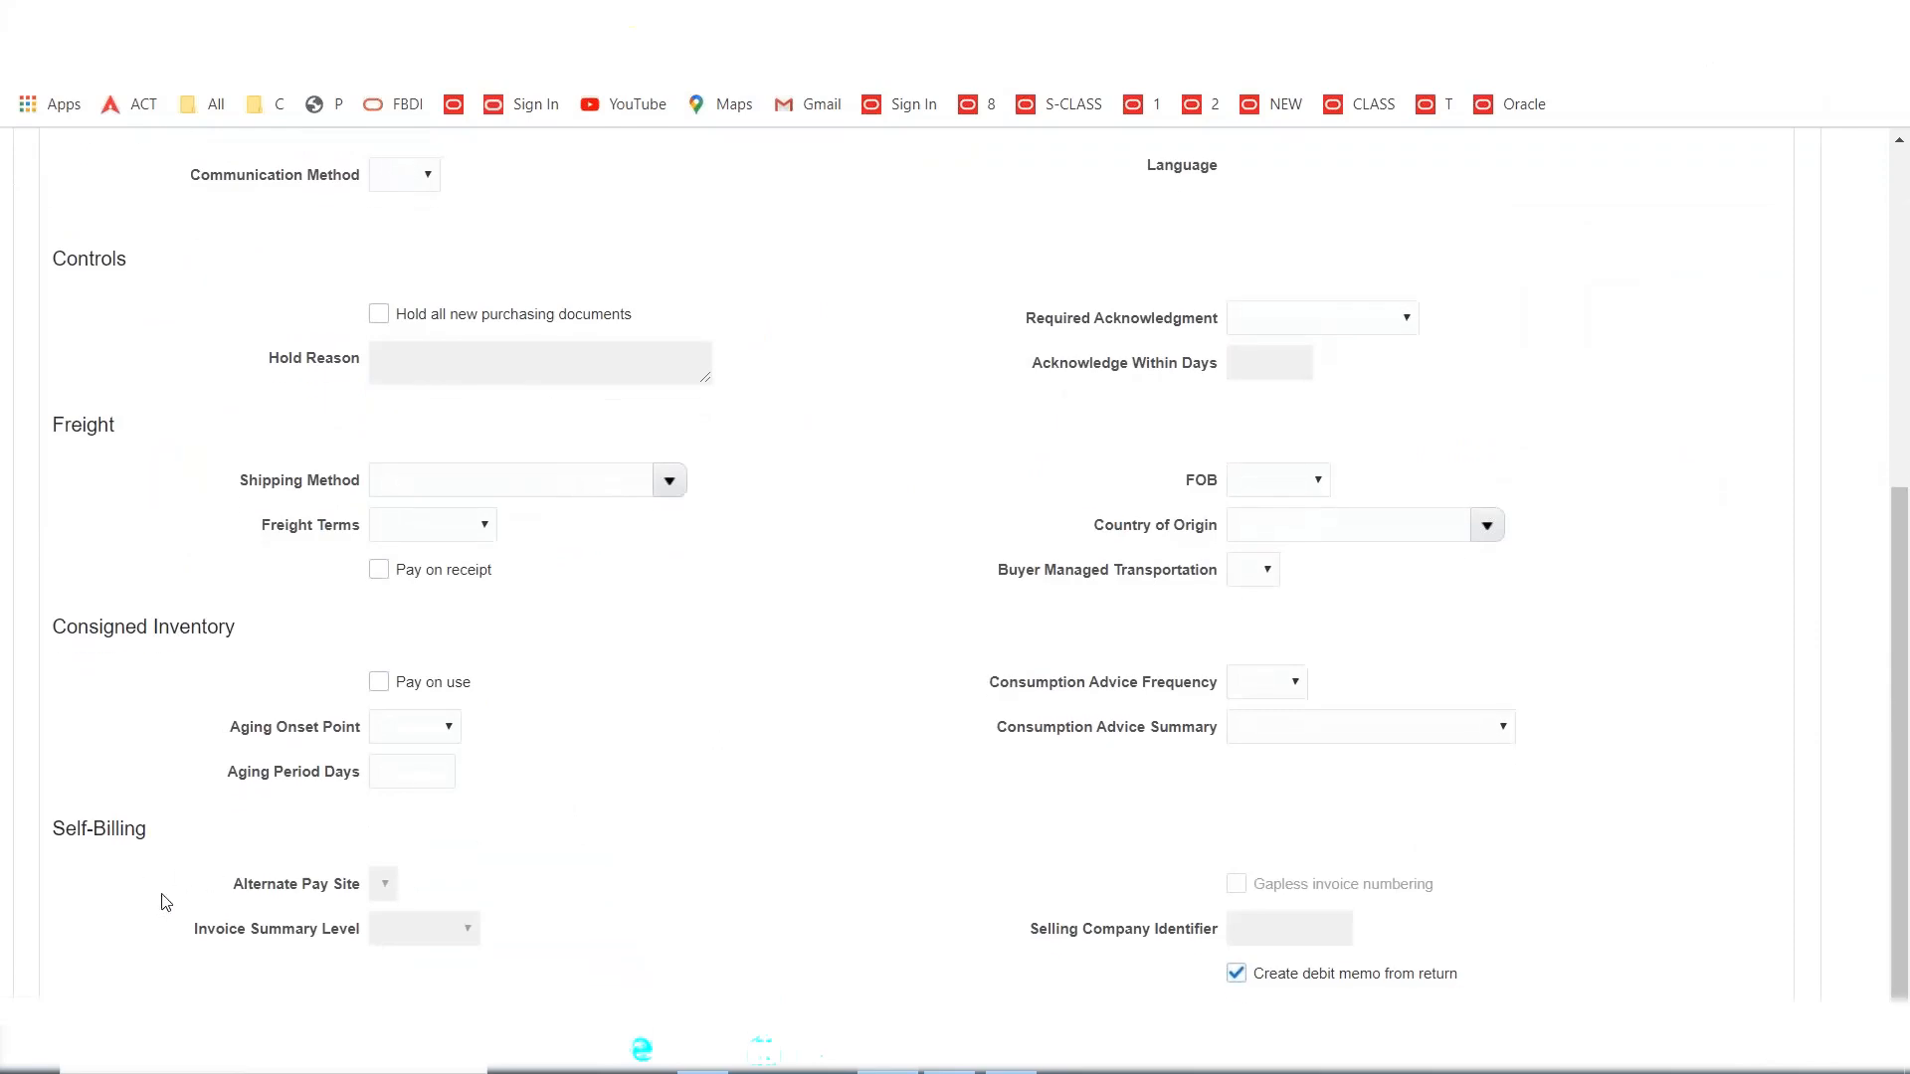
Enable Pay on receipt for Site1 and set Invoice Summary Level to Pay Site.
{"action": "triple_click", "coordinate": [88, 829]}
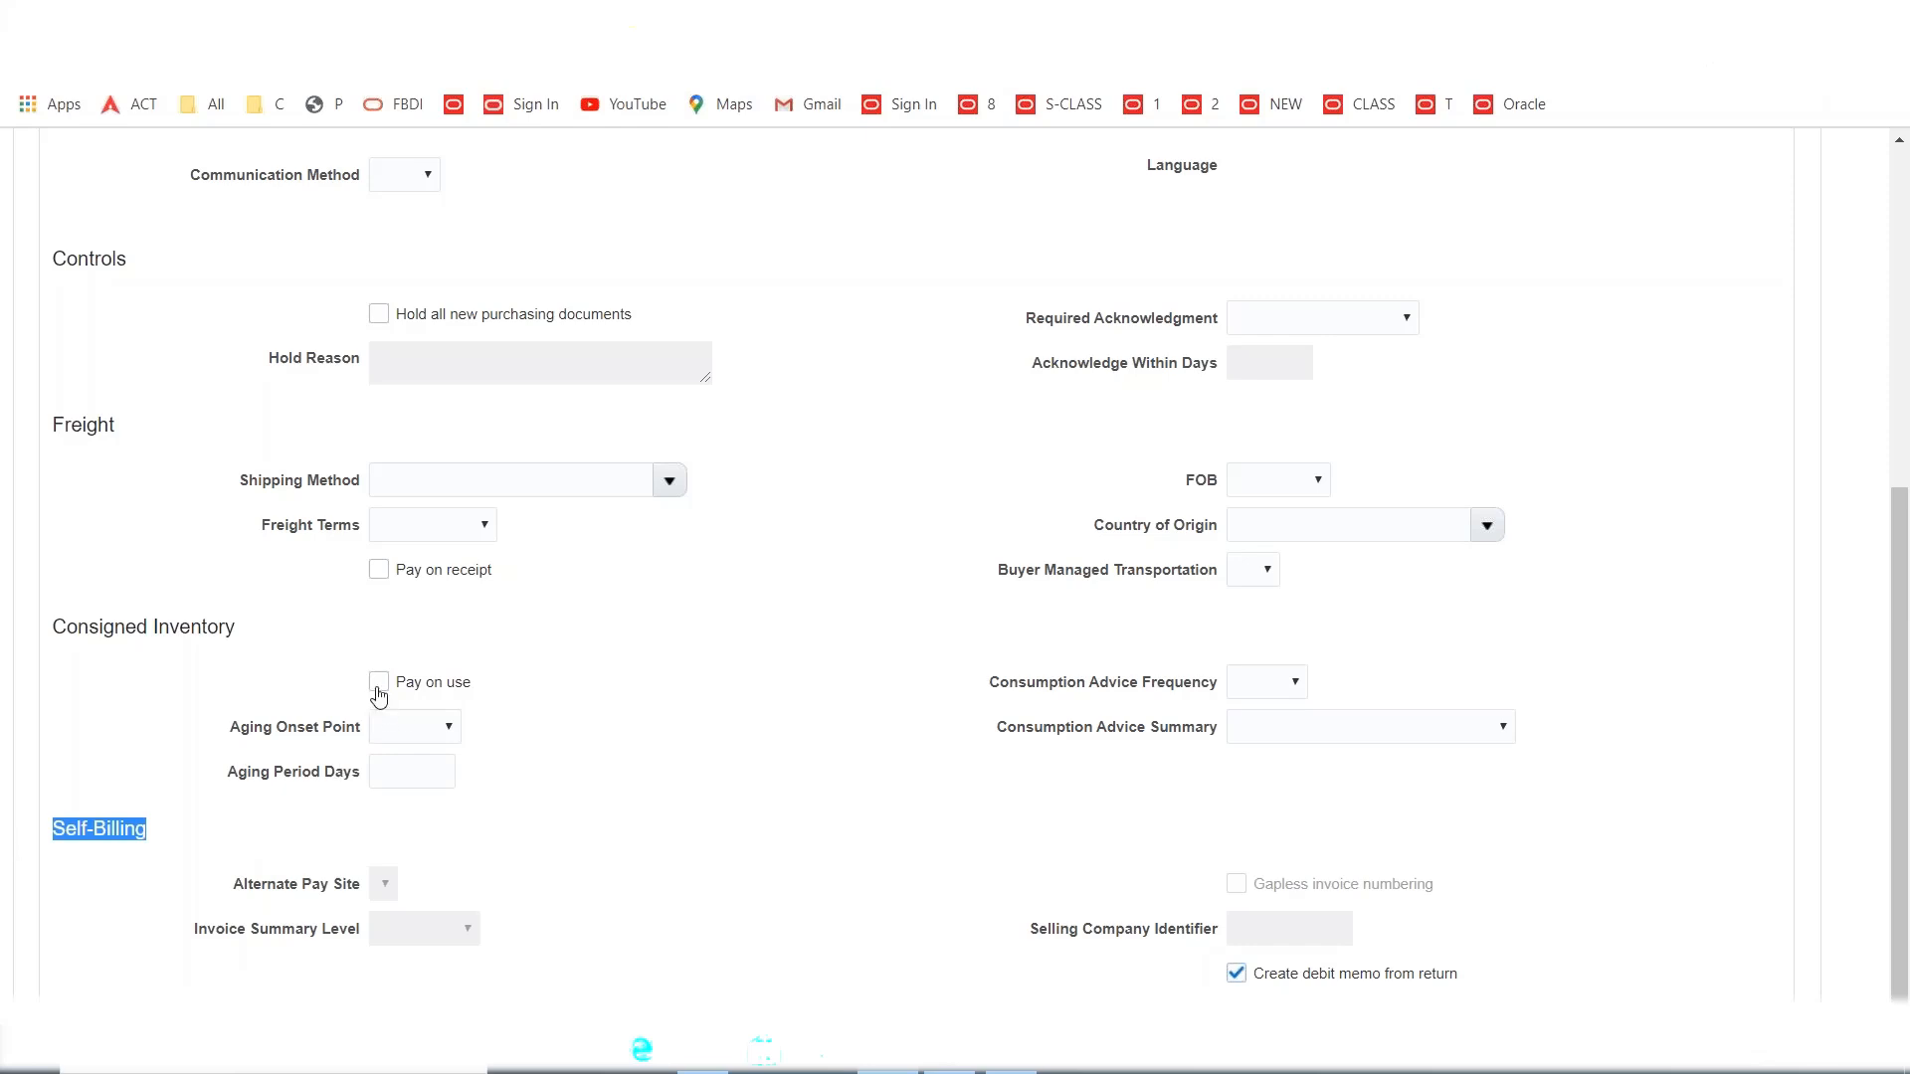
{"action": "left_click", "coordinate": [379, 570]}
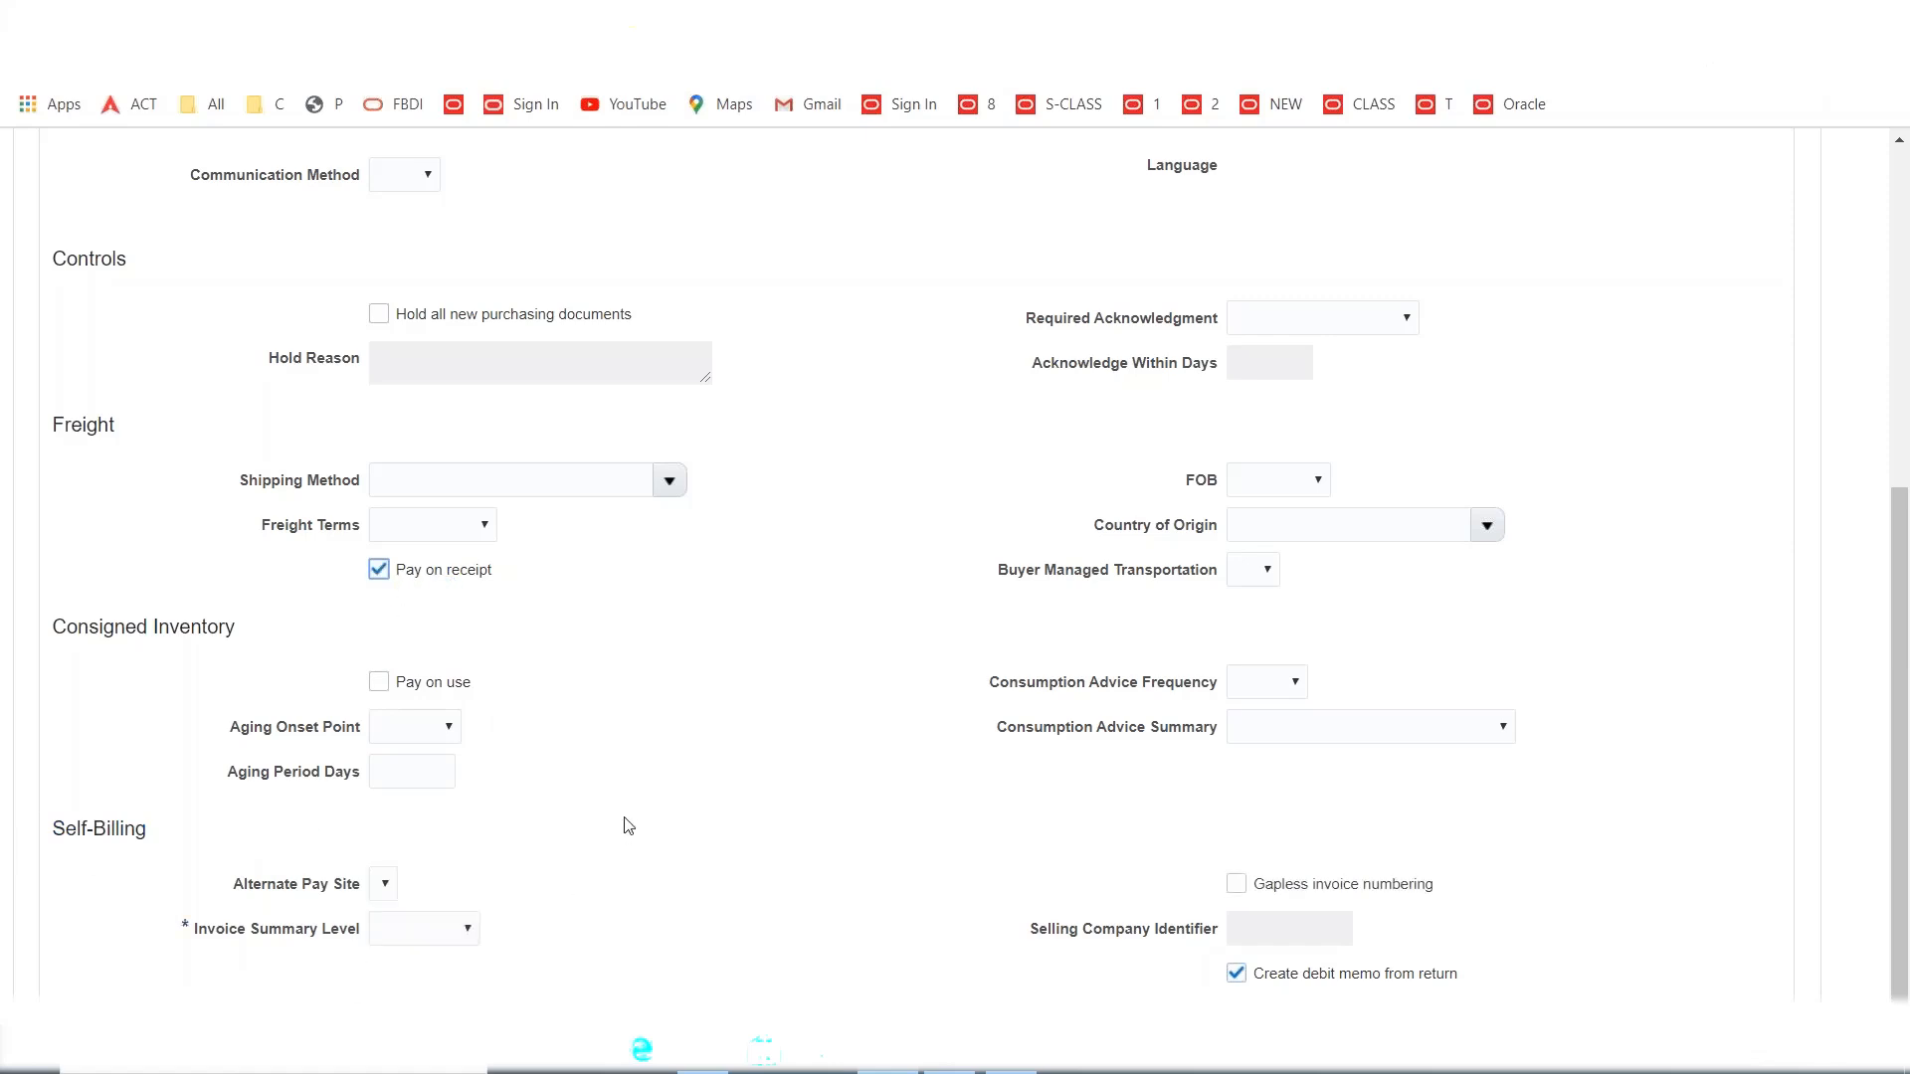
{"action": "left_click", "coordinate": [425, 930]}
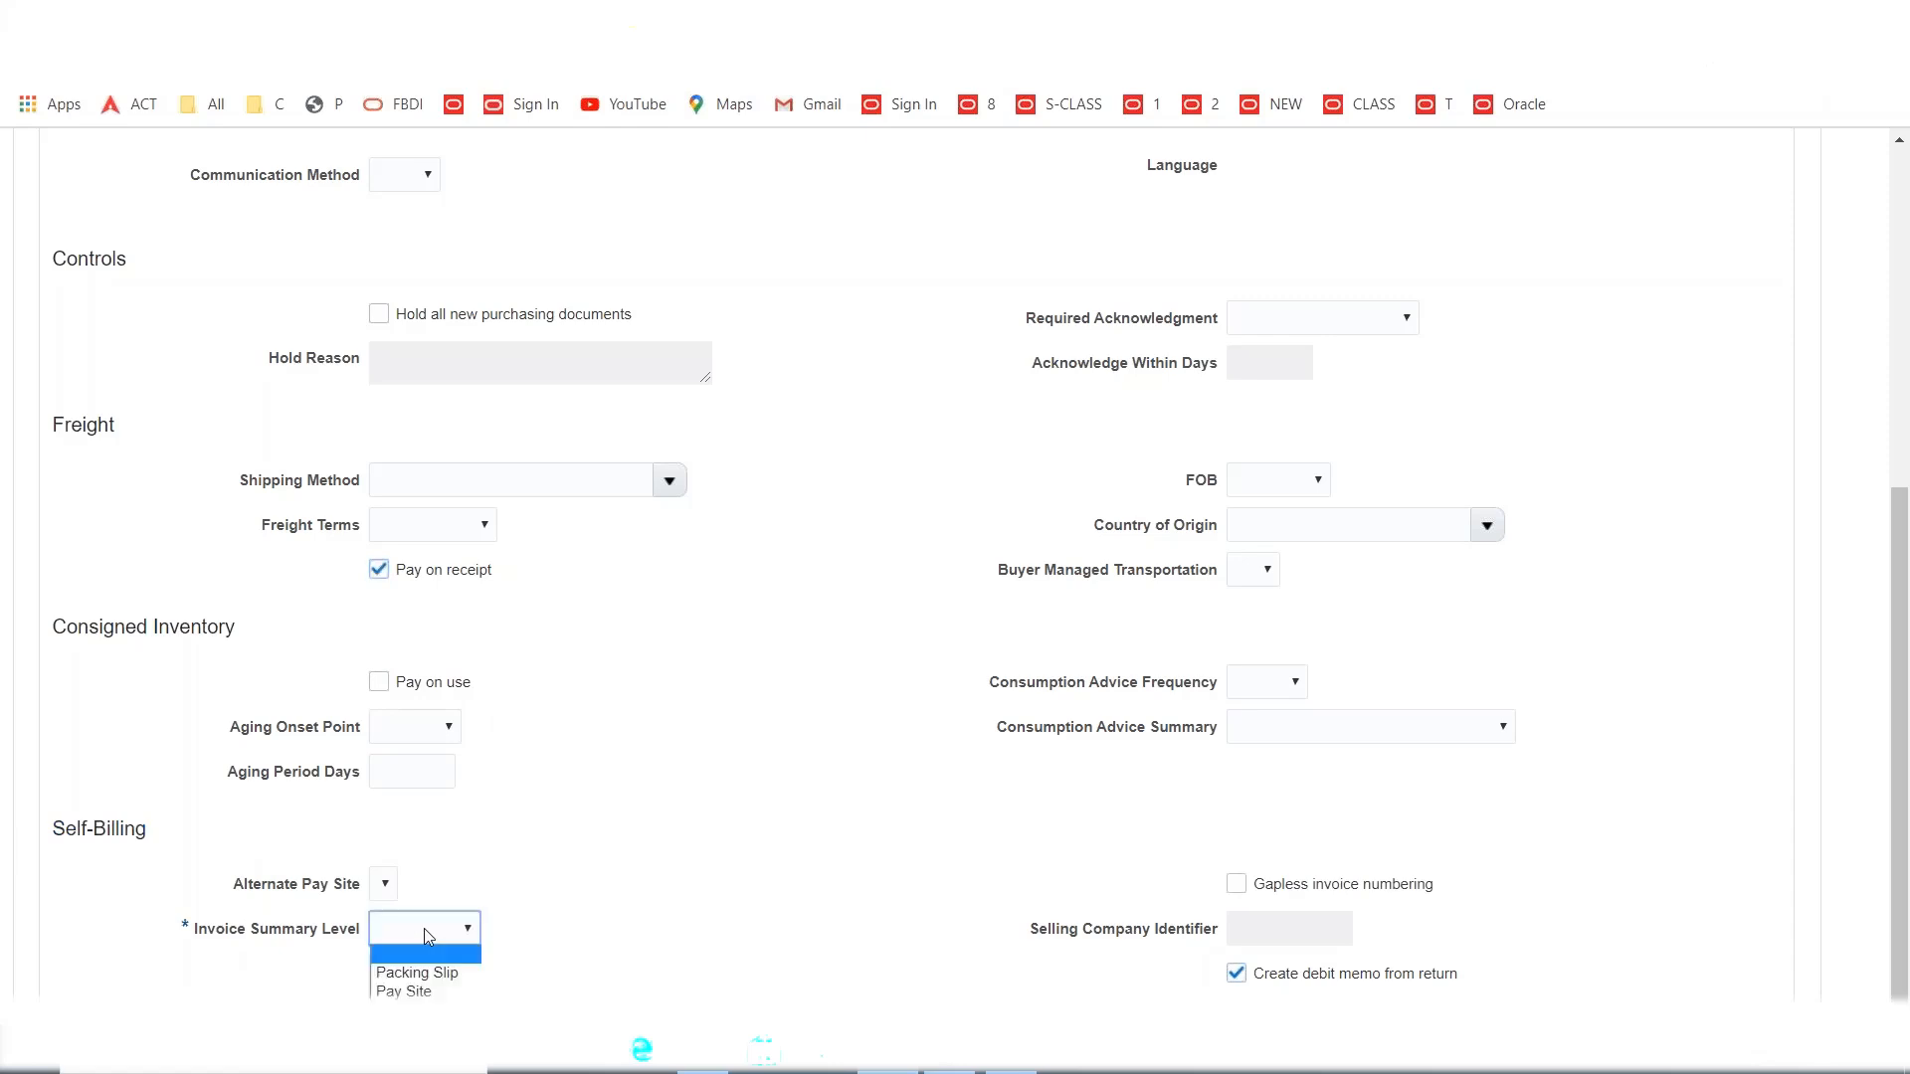
{"action": "left_click", "coordinate": [418, 992]}
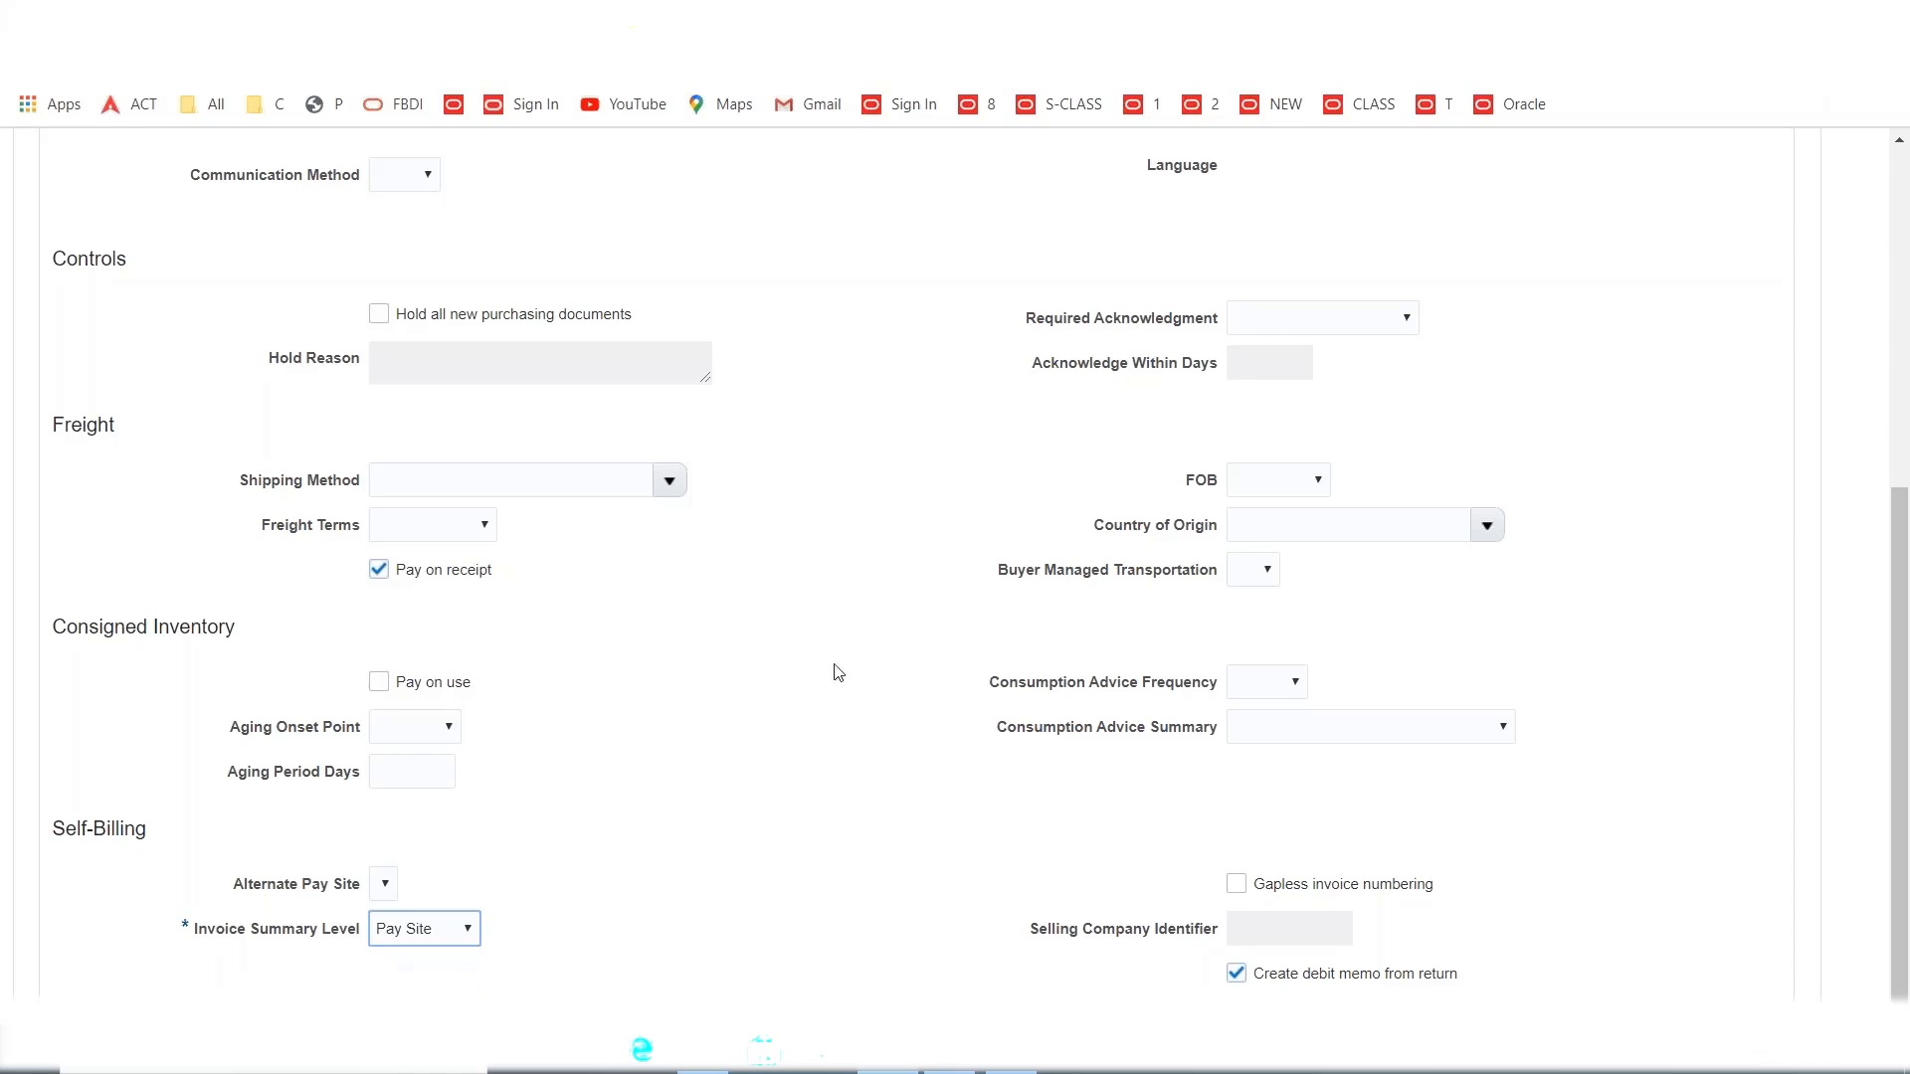
{"action": "left_click", "coordinate": [844, 706]}
{"action": "scroll", "coordinate": [763, 785], "scroll_direction": "up", "scroll_amount": 5}
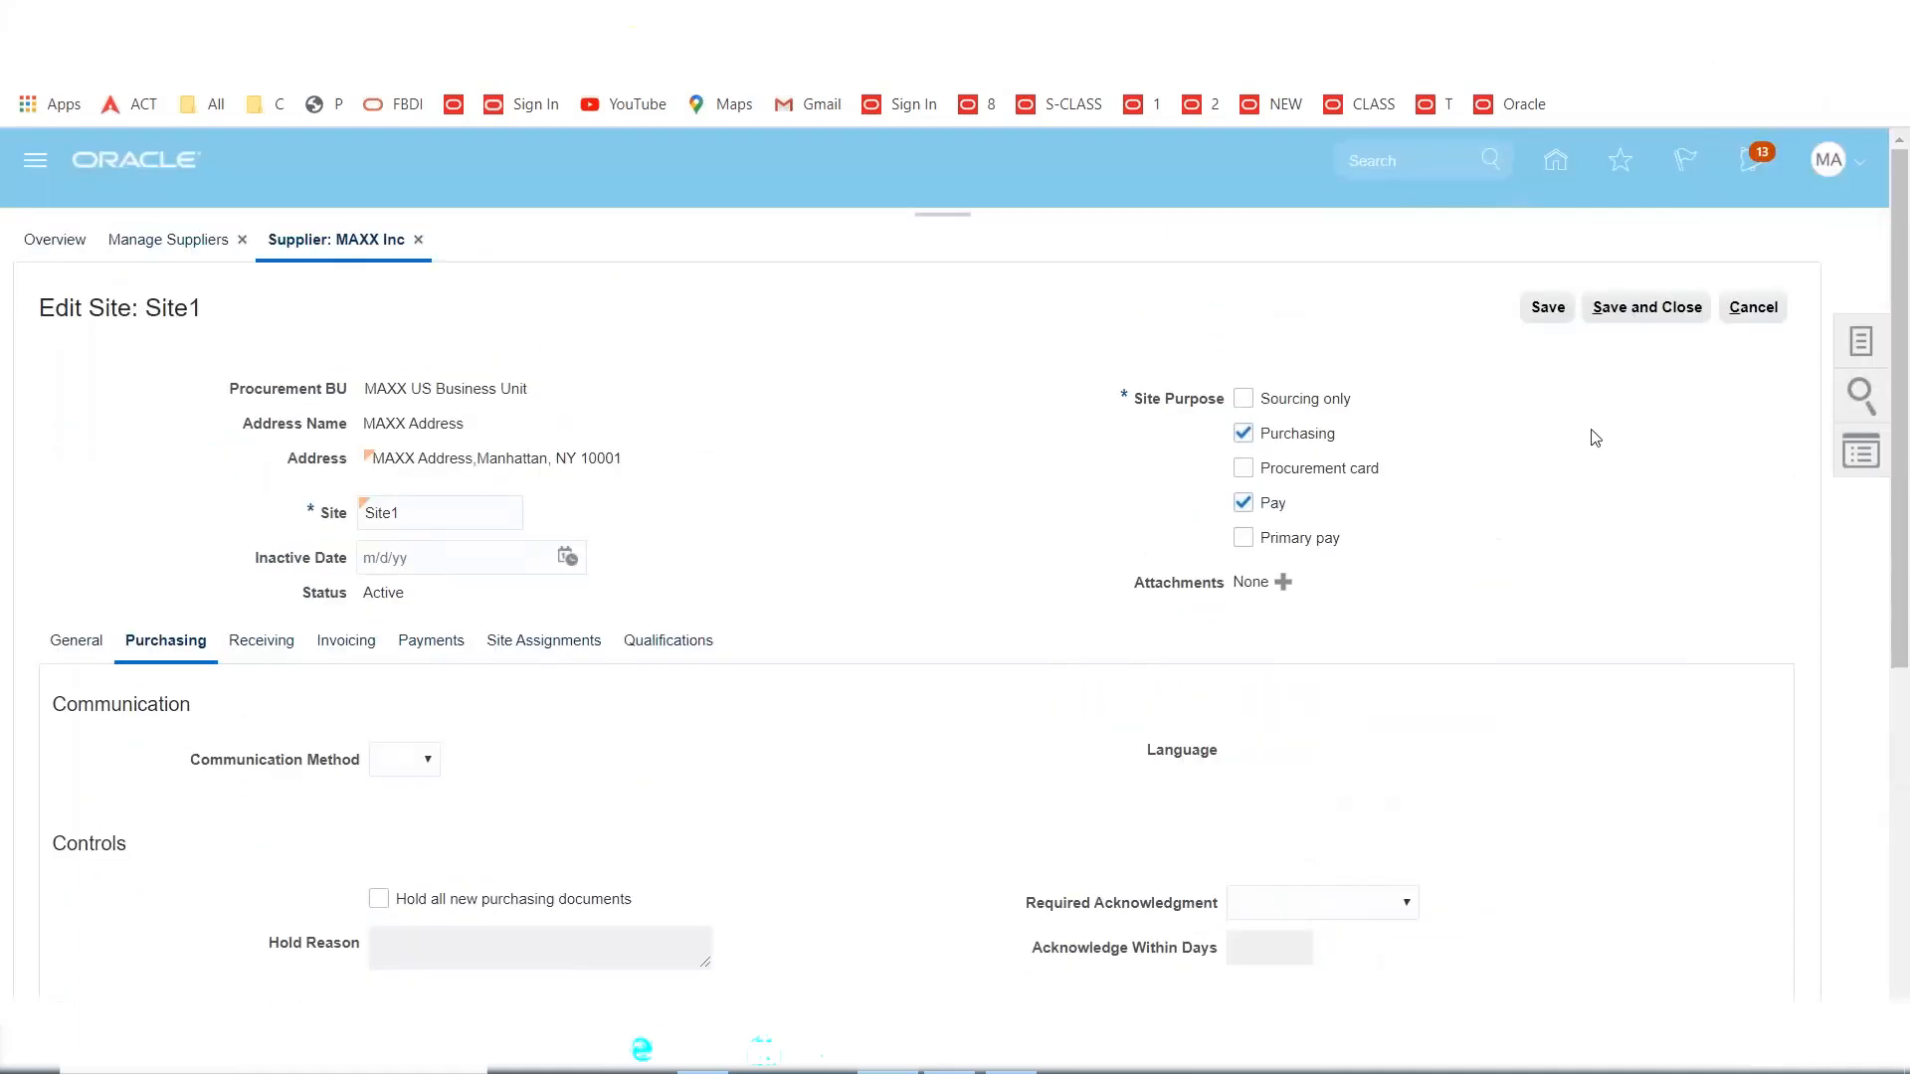
Save and close the Site1 edits and the MAXX Inc supplier record, acknowledging each confirmation.
{"action": "left_click", "coordinate": [1640, 326]}
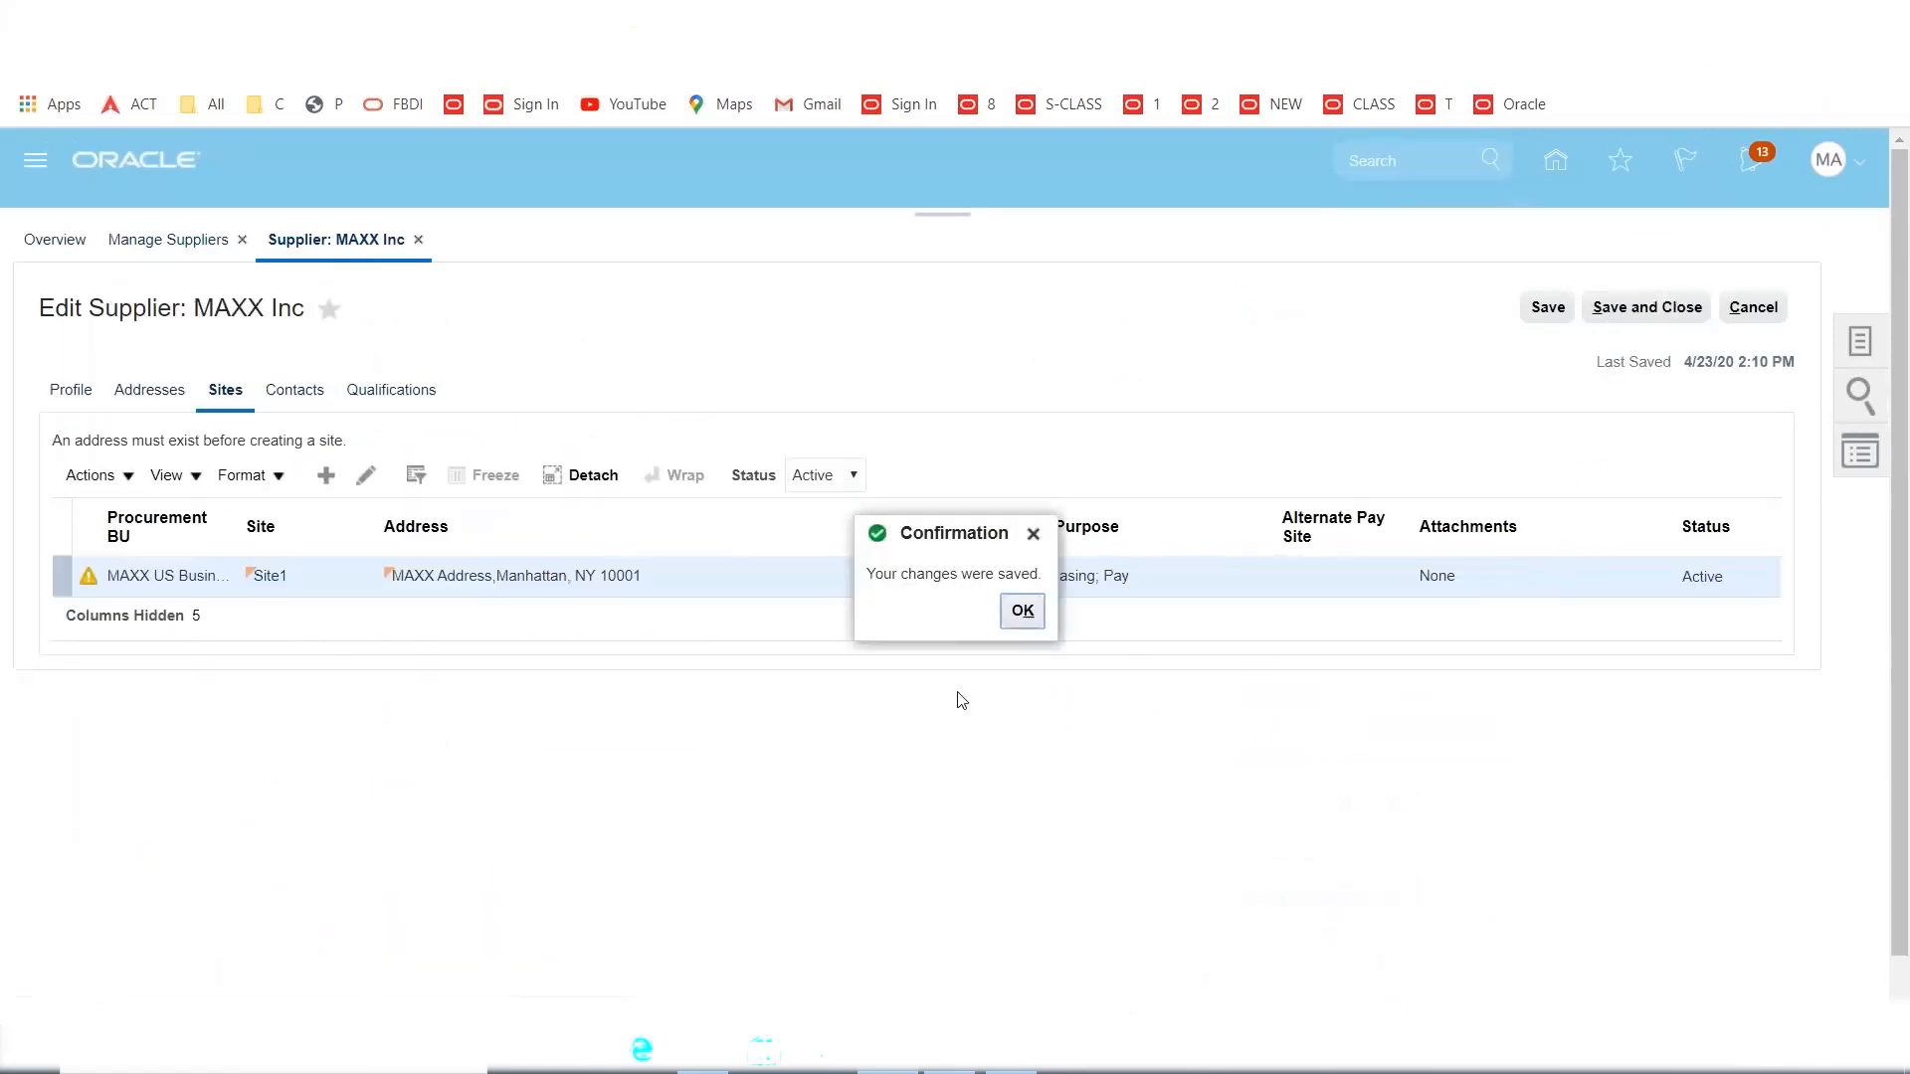
{"action": "left_click", "coordinate": [1022, 610]}
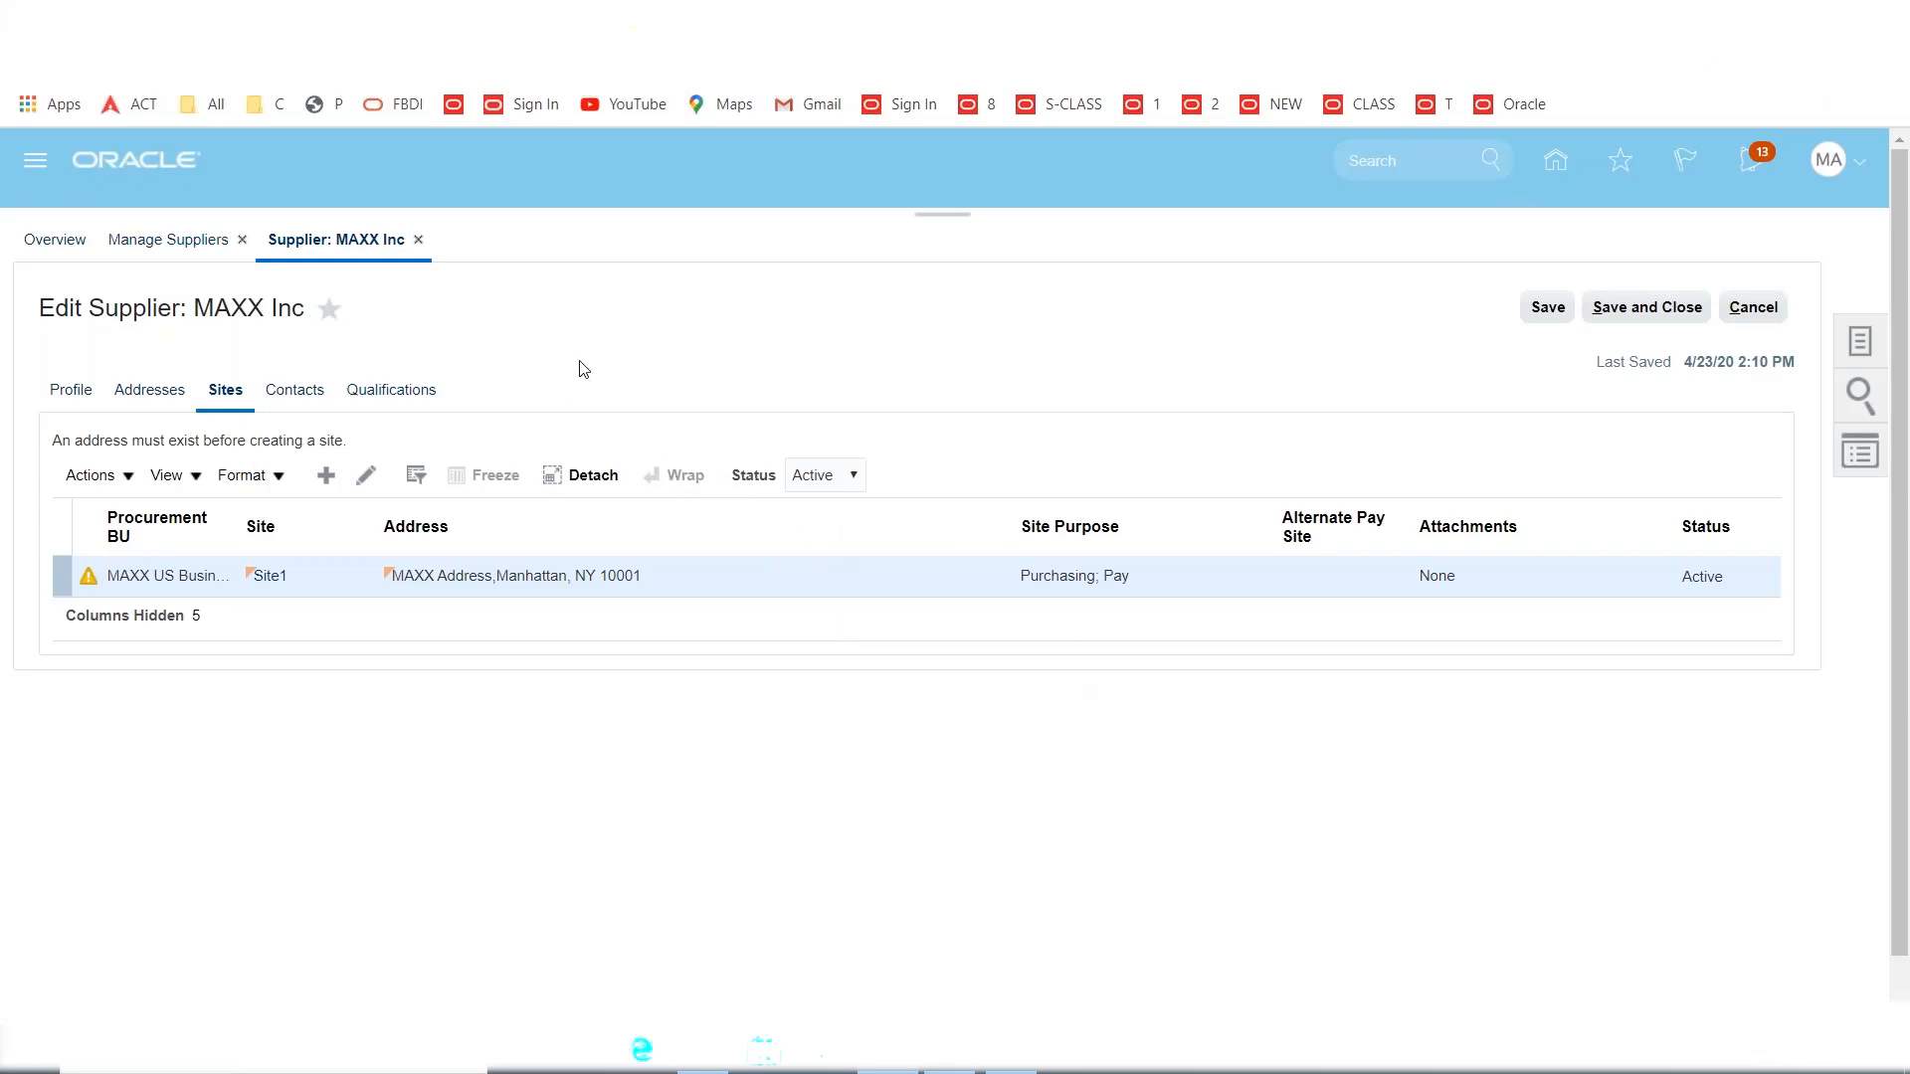
{"action": "left_click", "coordinate": [1641, 307]}
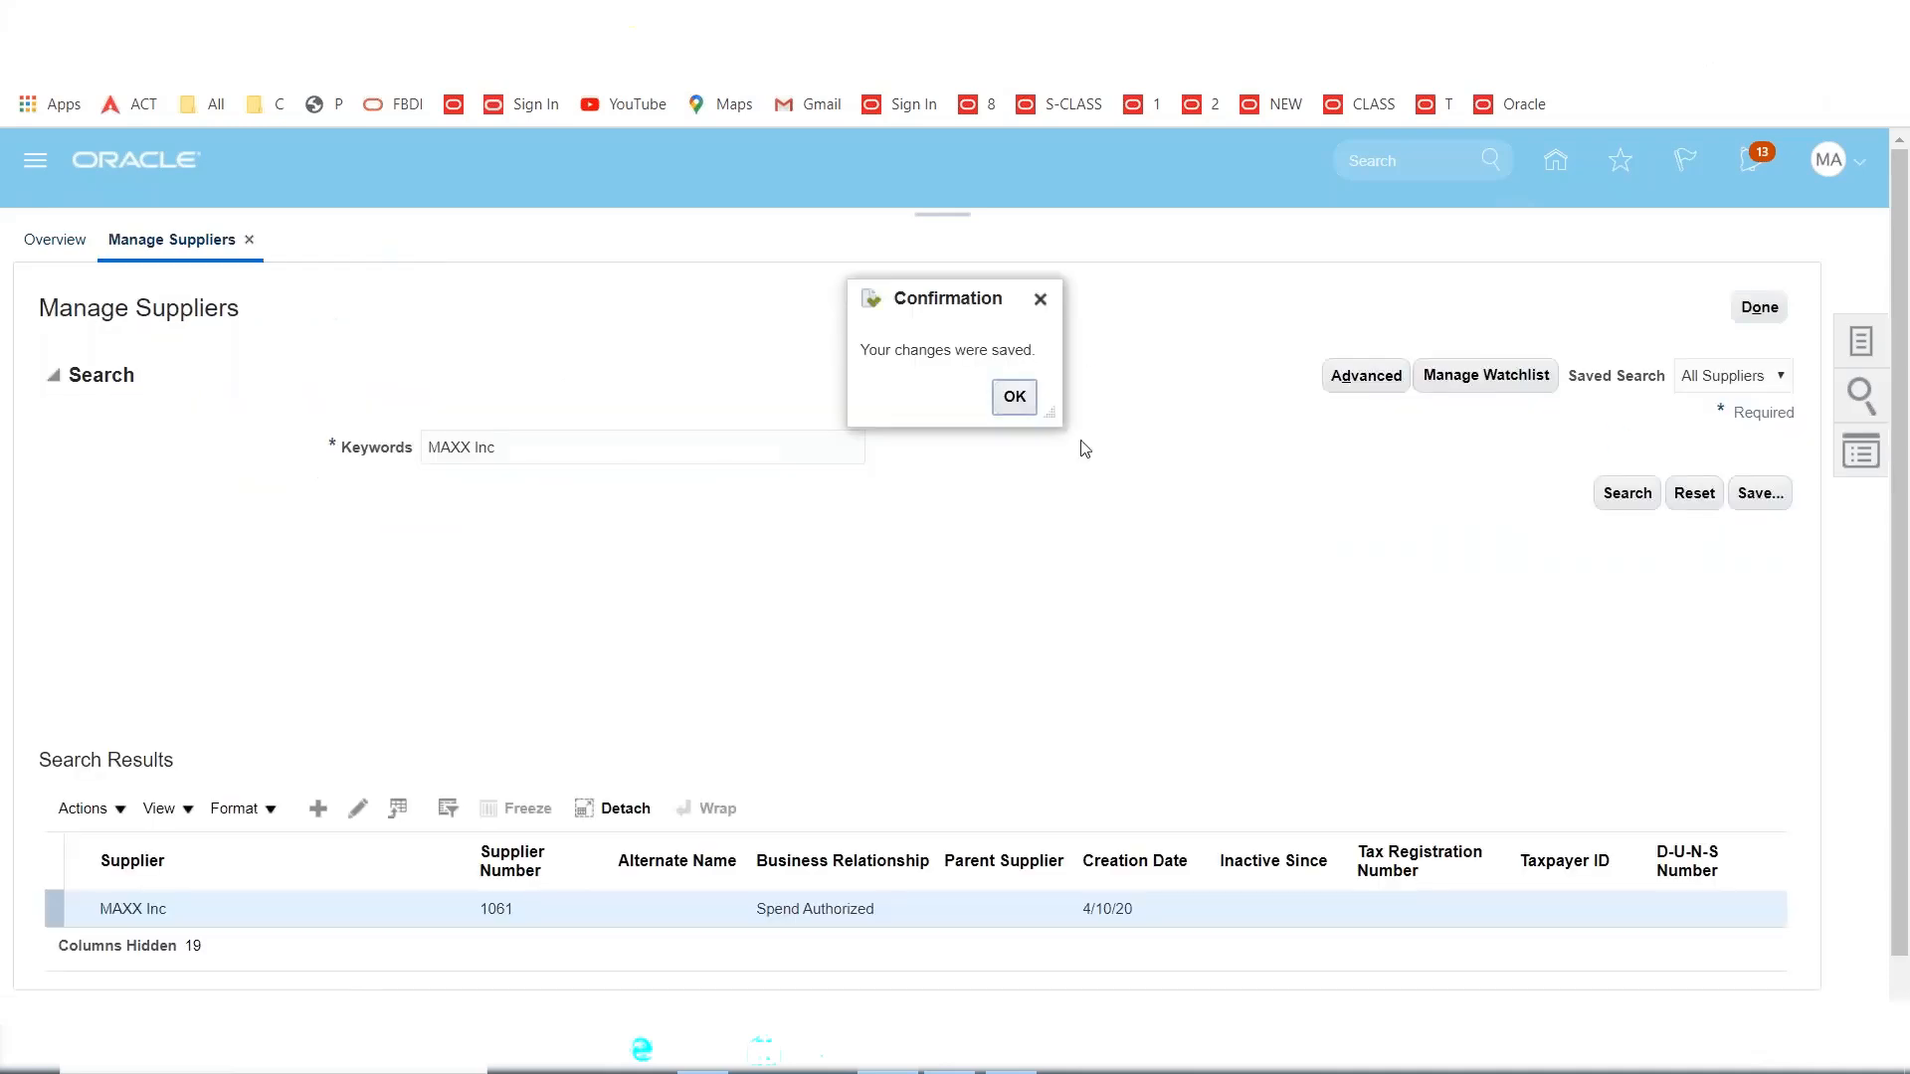
{"action": "left_click", "coordinate": [1015, 396]}
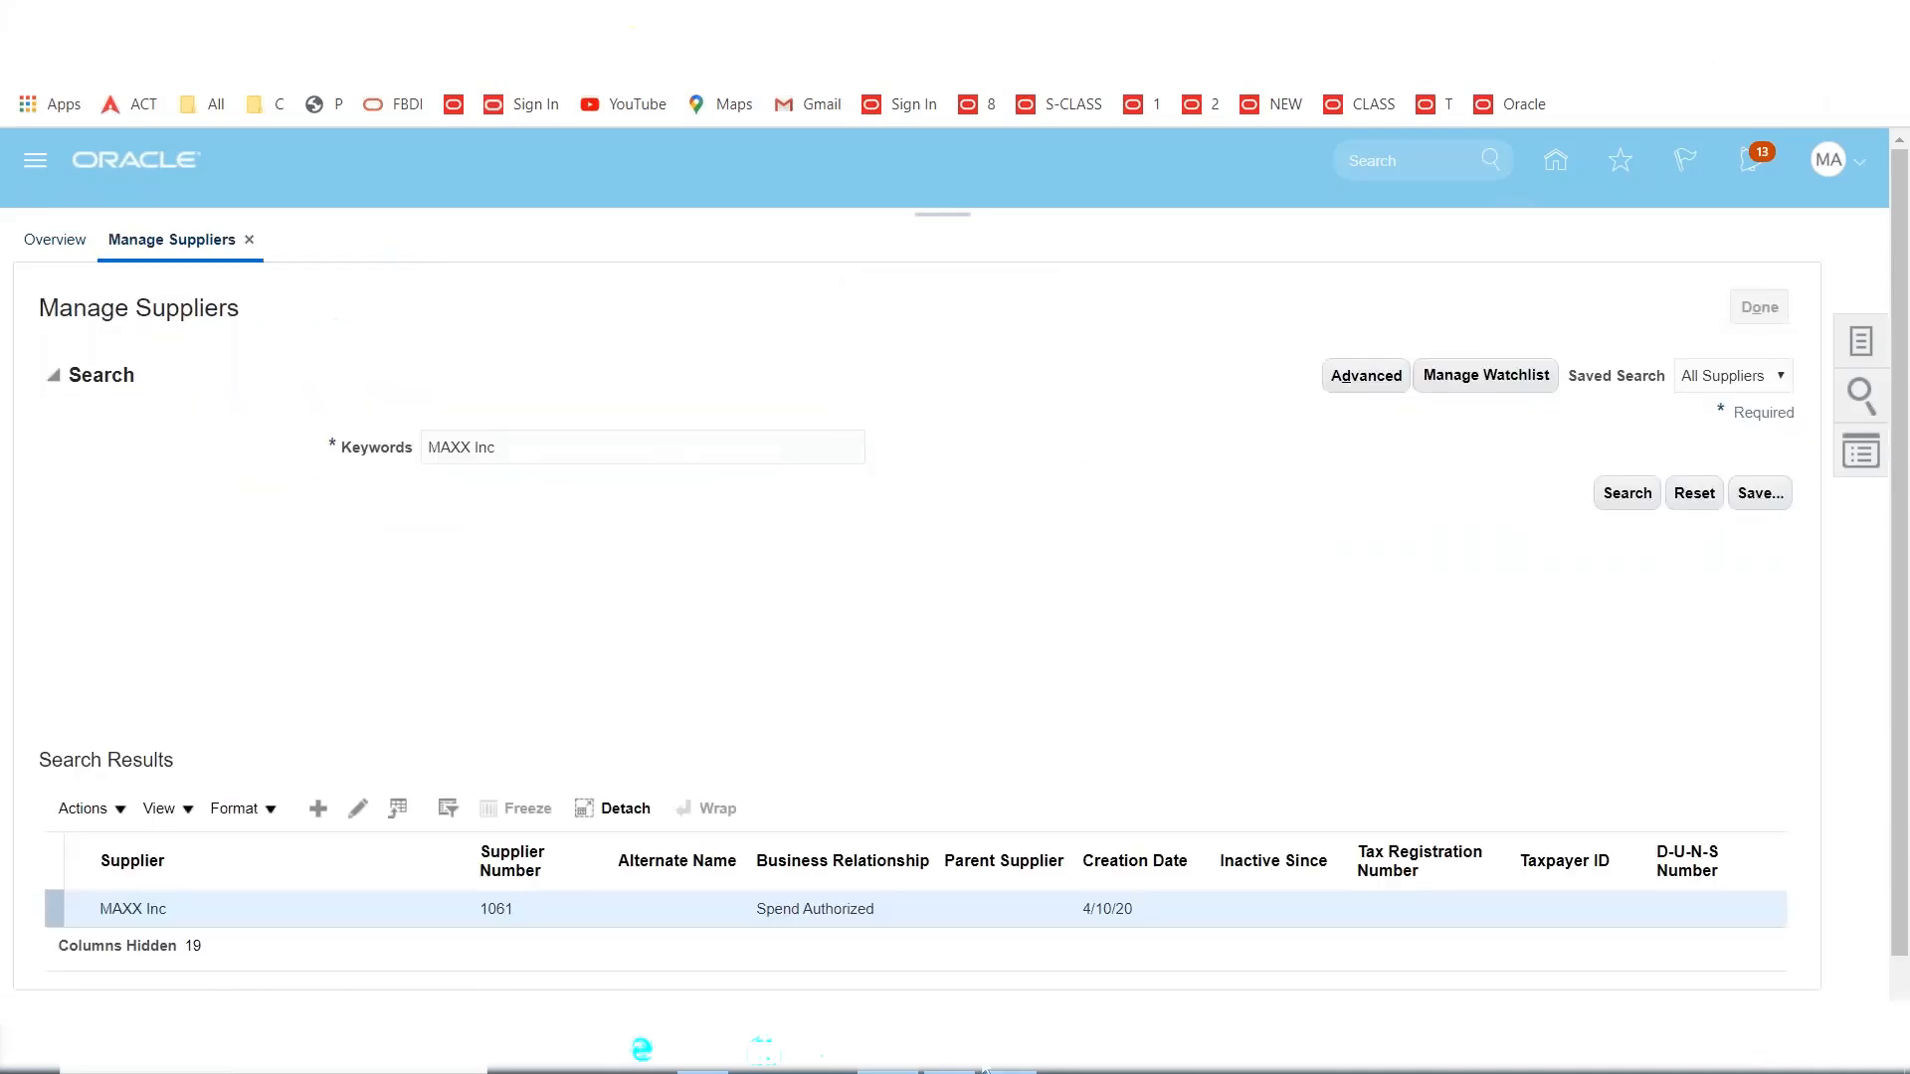
Mark the create purchase order step in the training notes spreadsheet, then return to Oracle.
{"action": "key", "text": "alt+Tab"}
{"action": "left_click", "coordinate": [100, 657]}
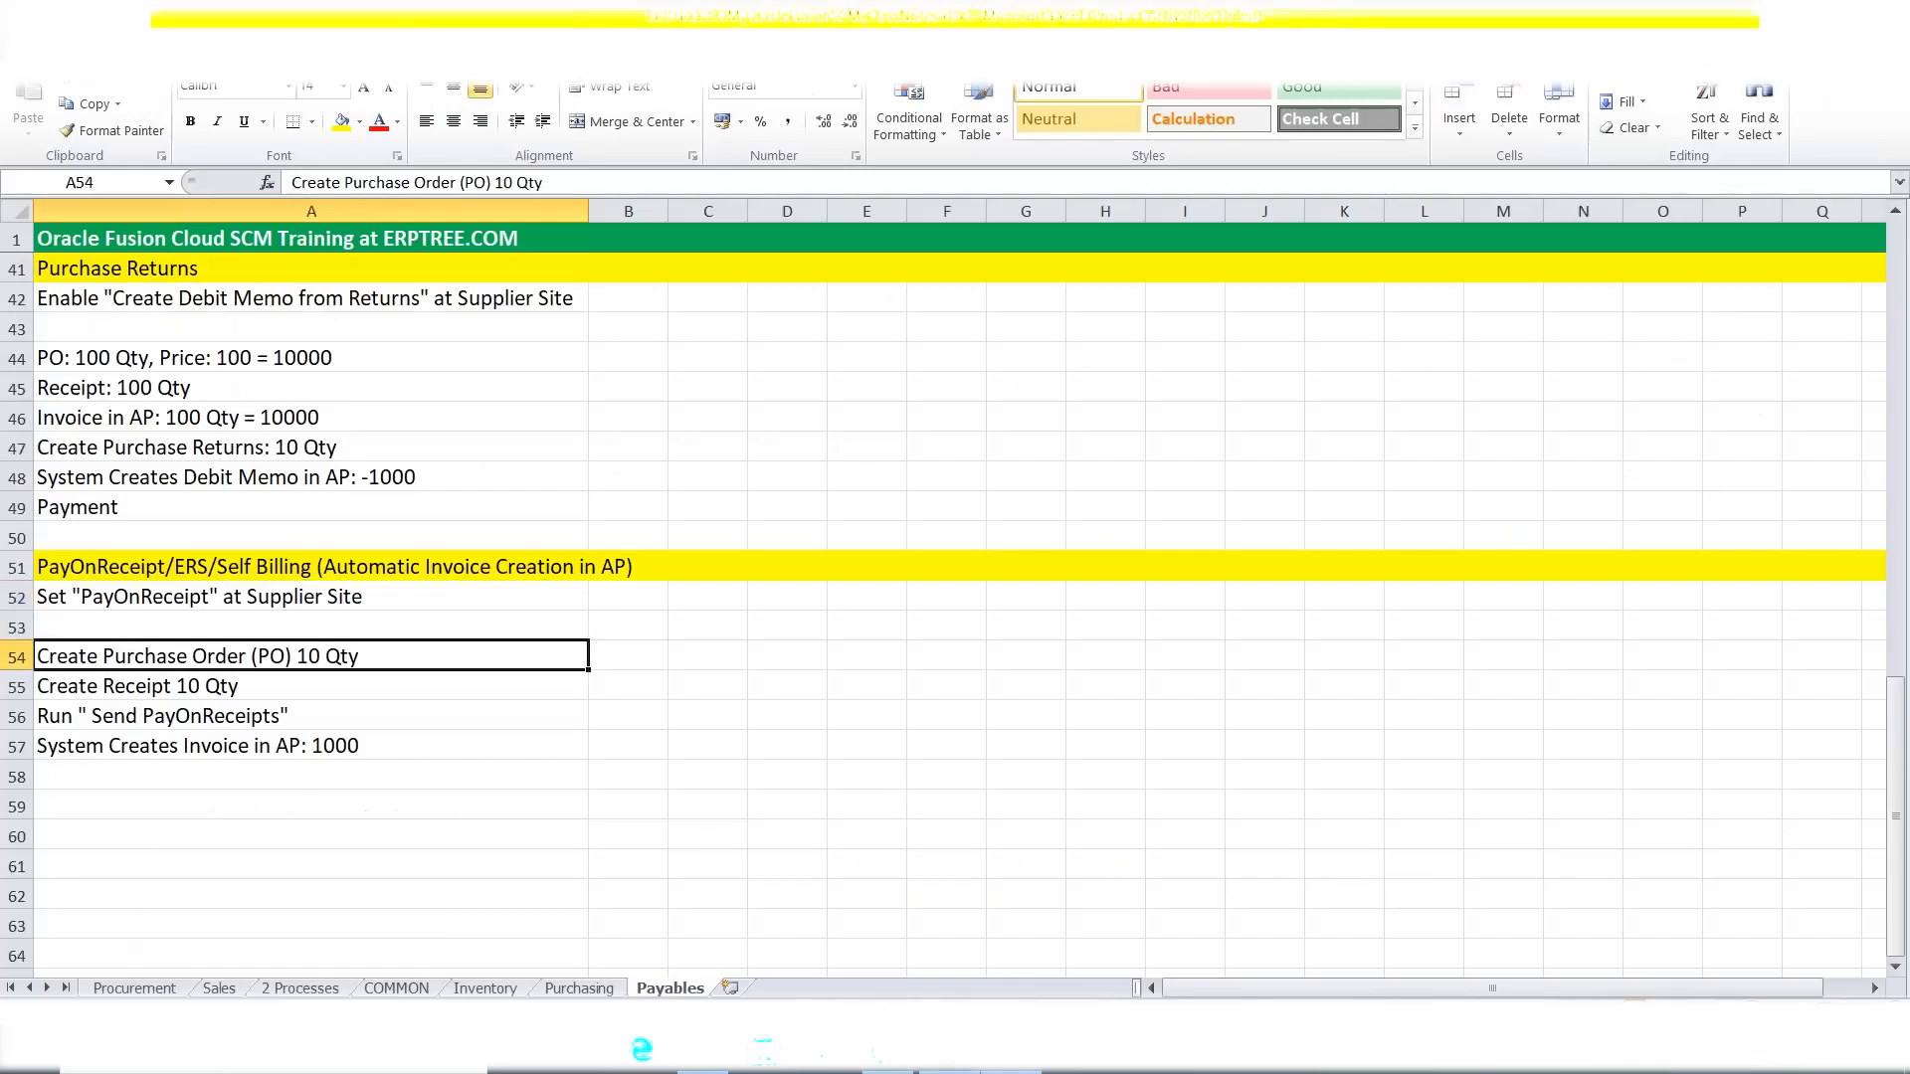
{"action": "key", "text": "alt+Tab"}
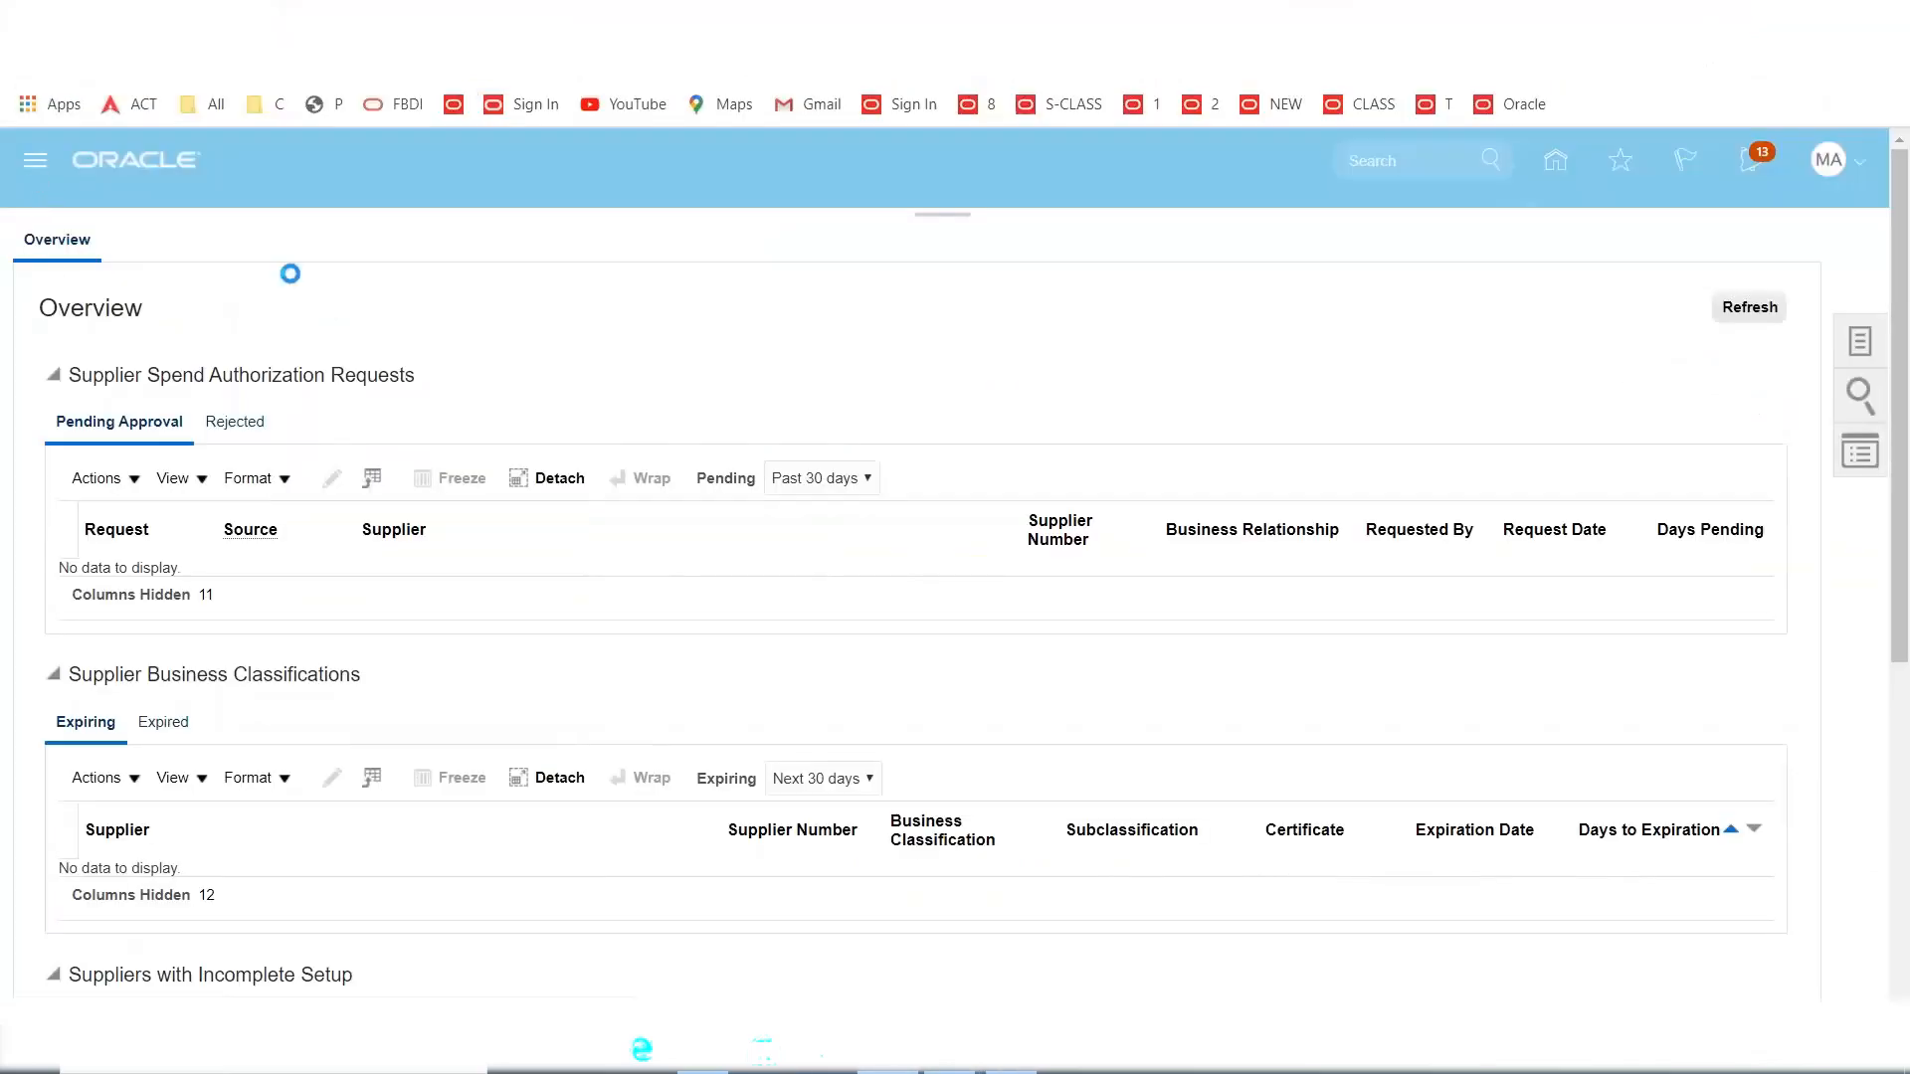
{"action": "scroll", "coordinate": [1012, 574], "scroll_direction": "down", "scroll_amount": 2}
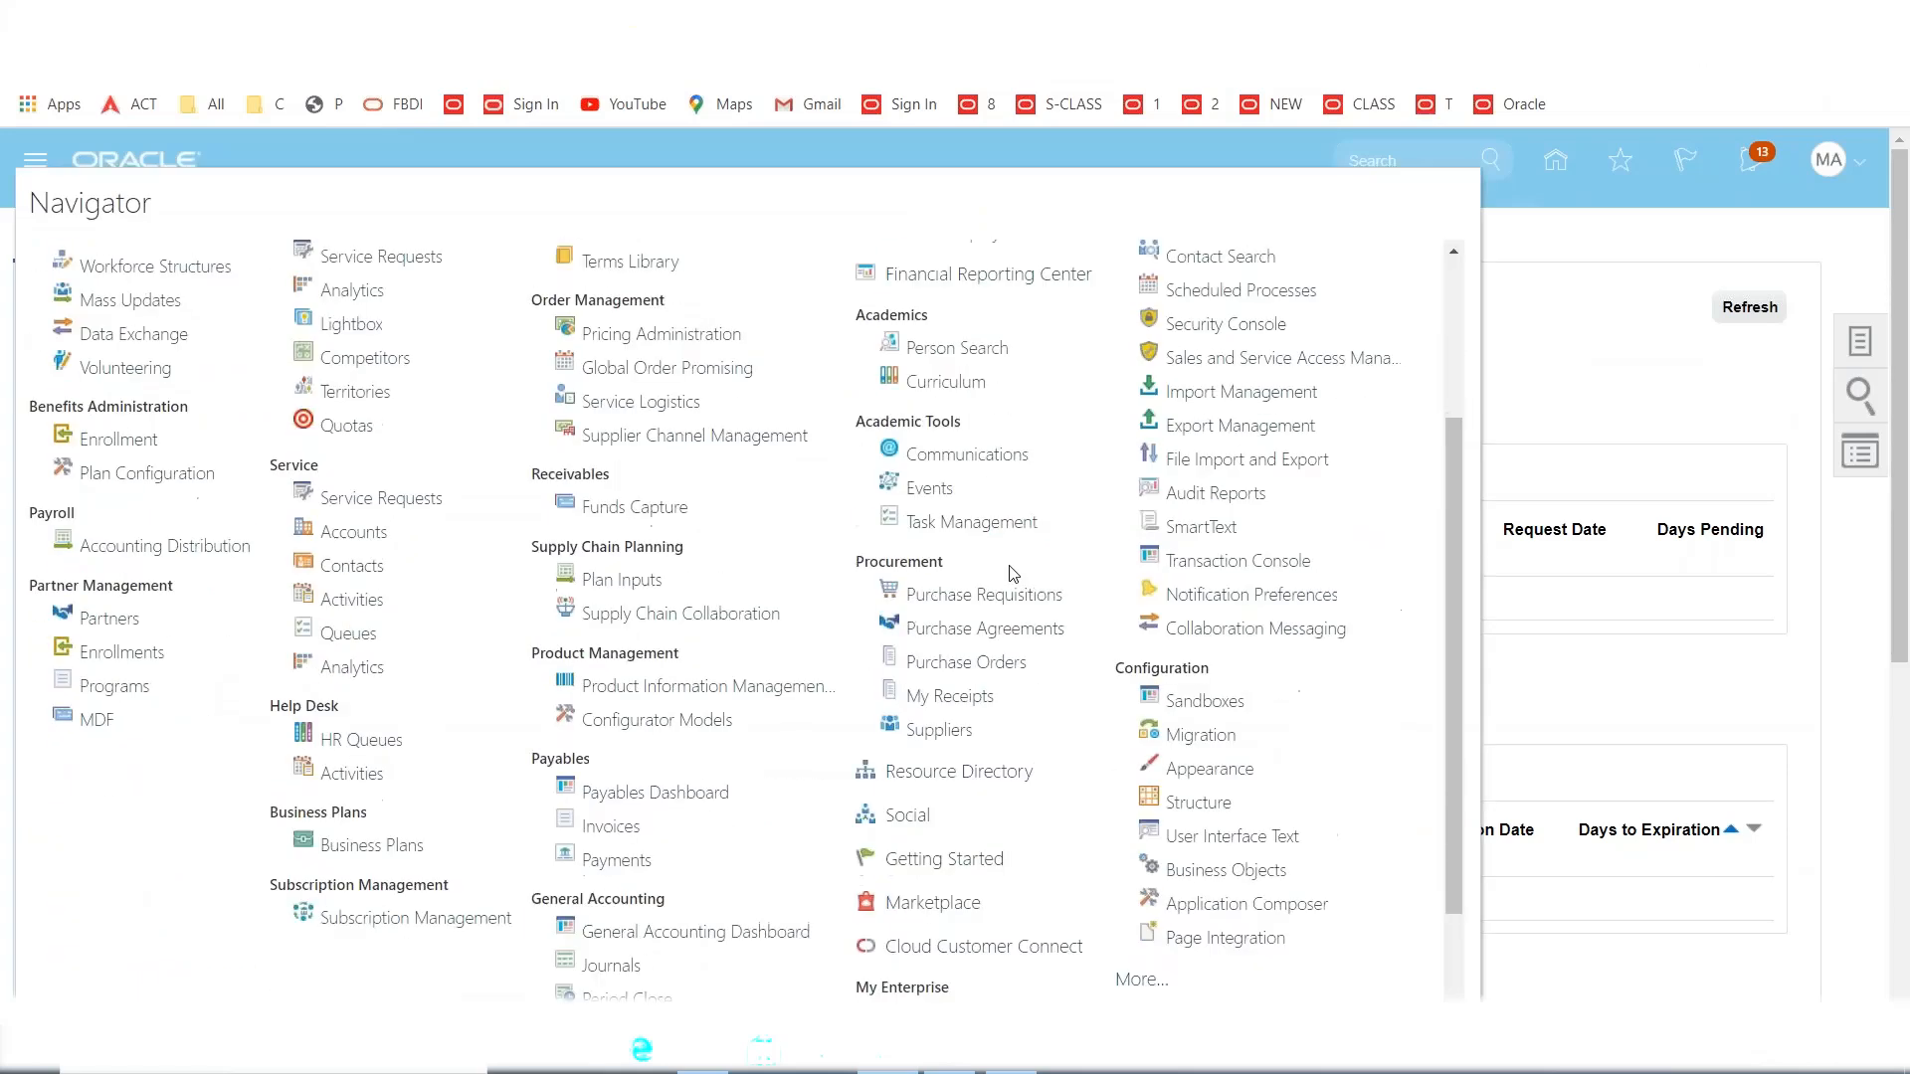
Start a new purchase order from the Purchase Orders work area's Create Order task.
{"action": "left_click", "coordinate": [970, 664]}
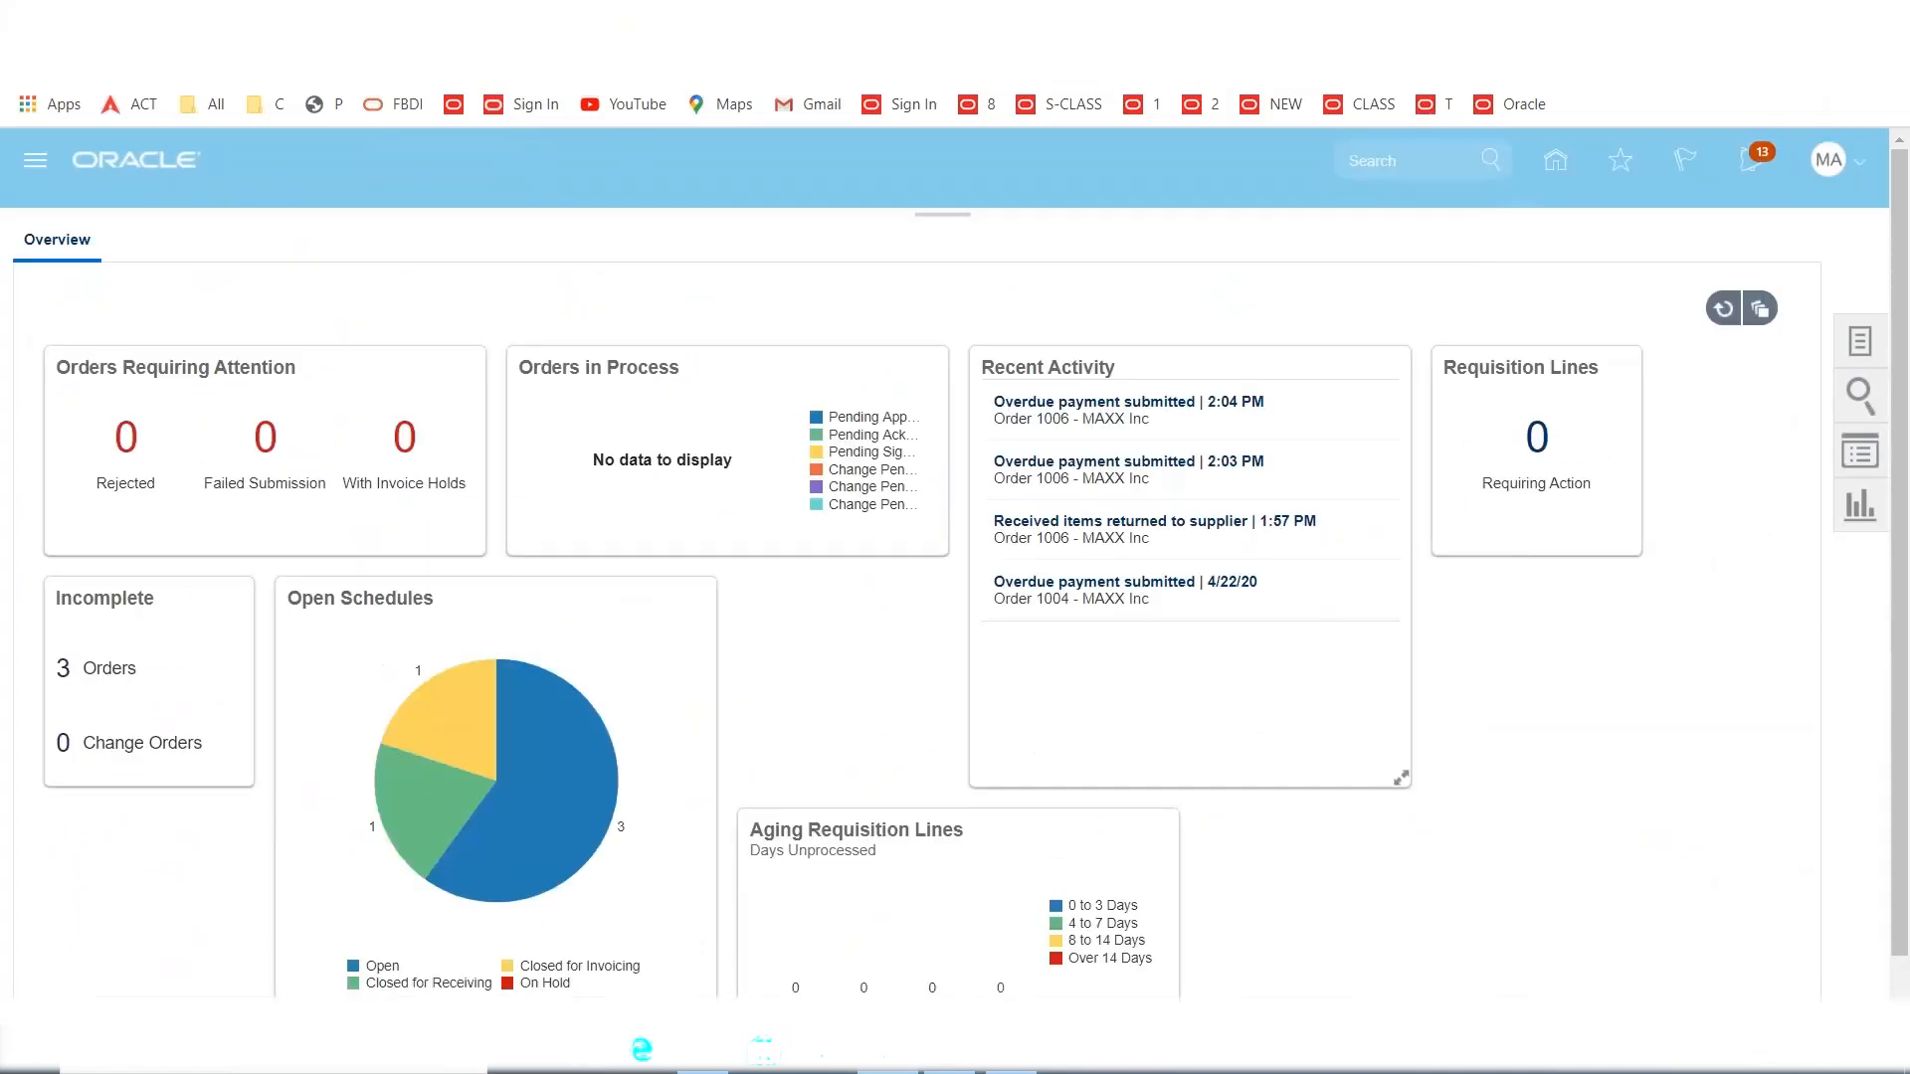
{"action": "left_click", "coordinate": [1861, 341]}
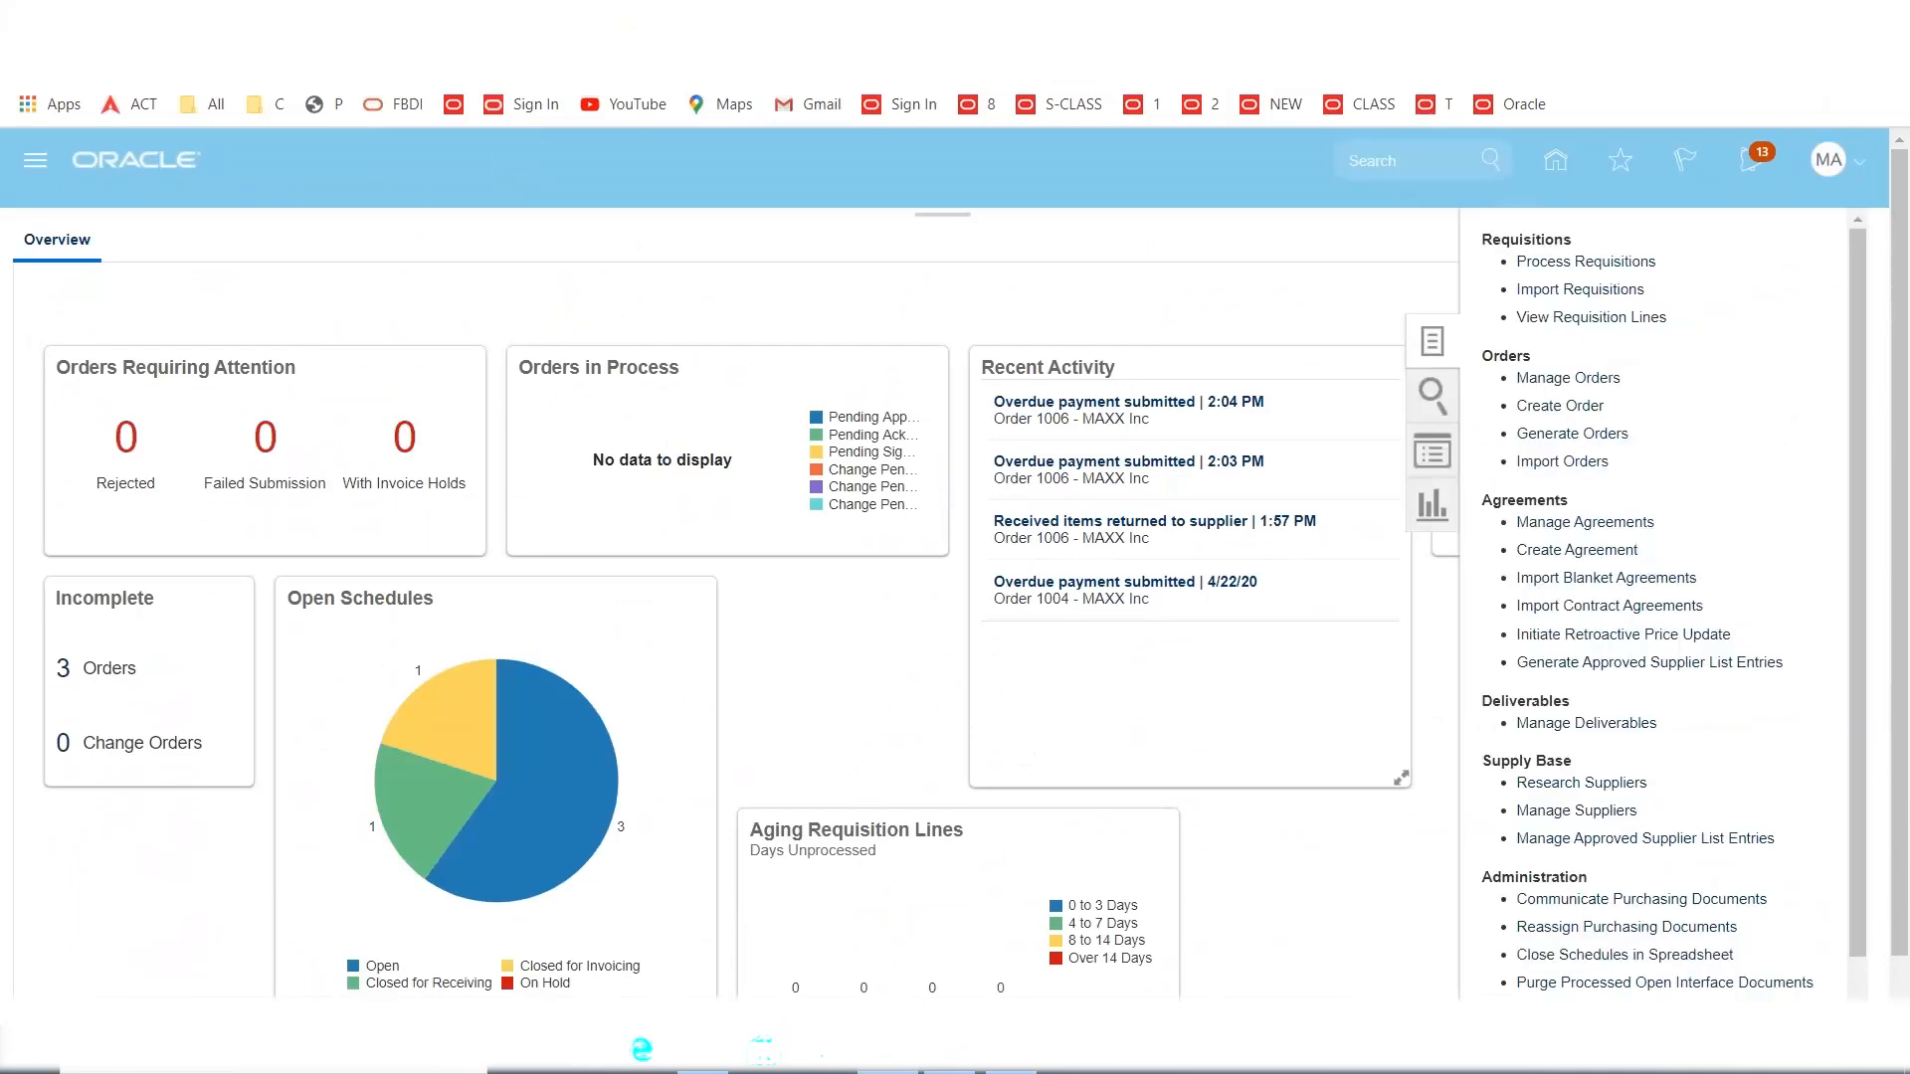
{"action": "left_click", "coordinate": [1539, 408]}
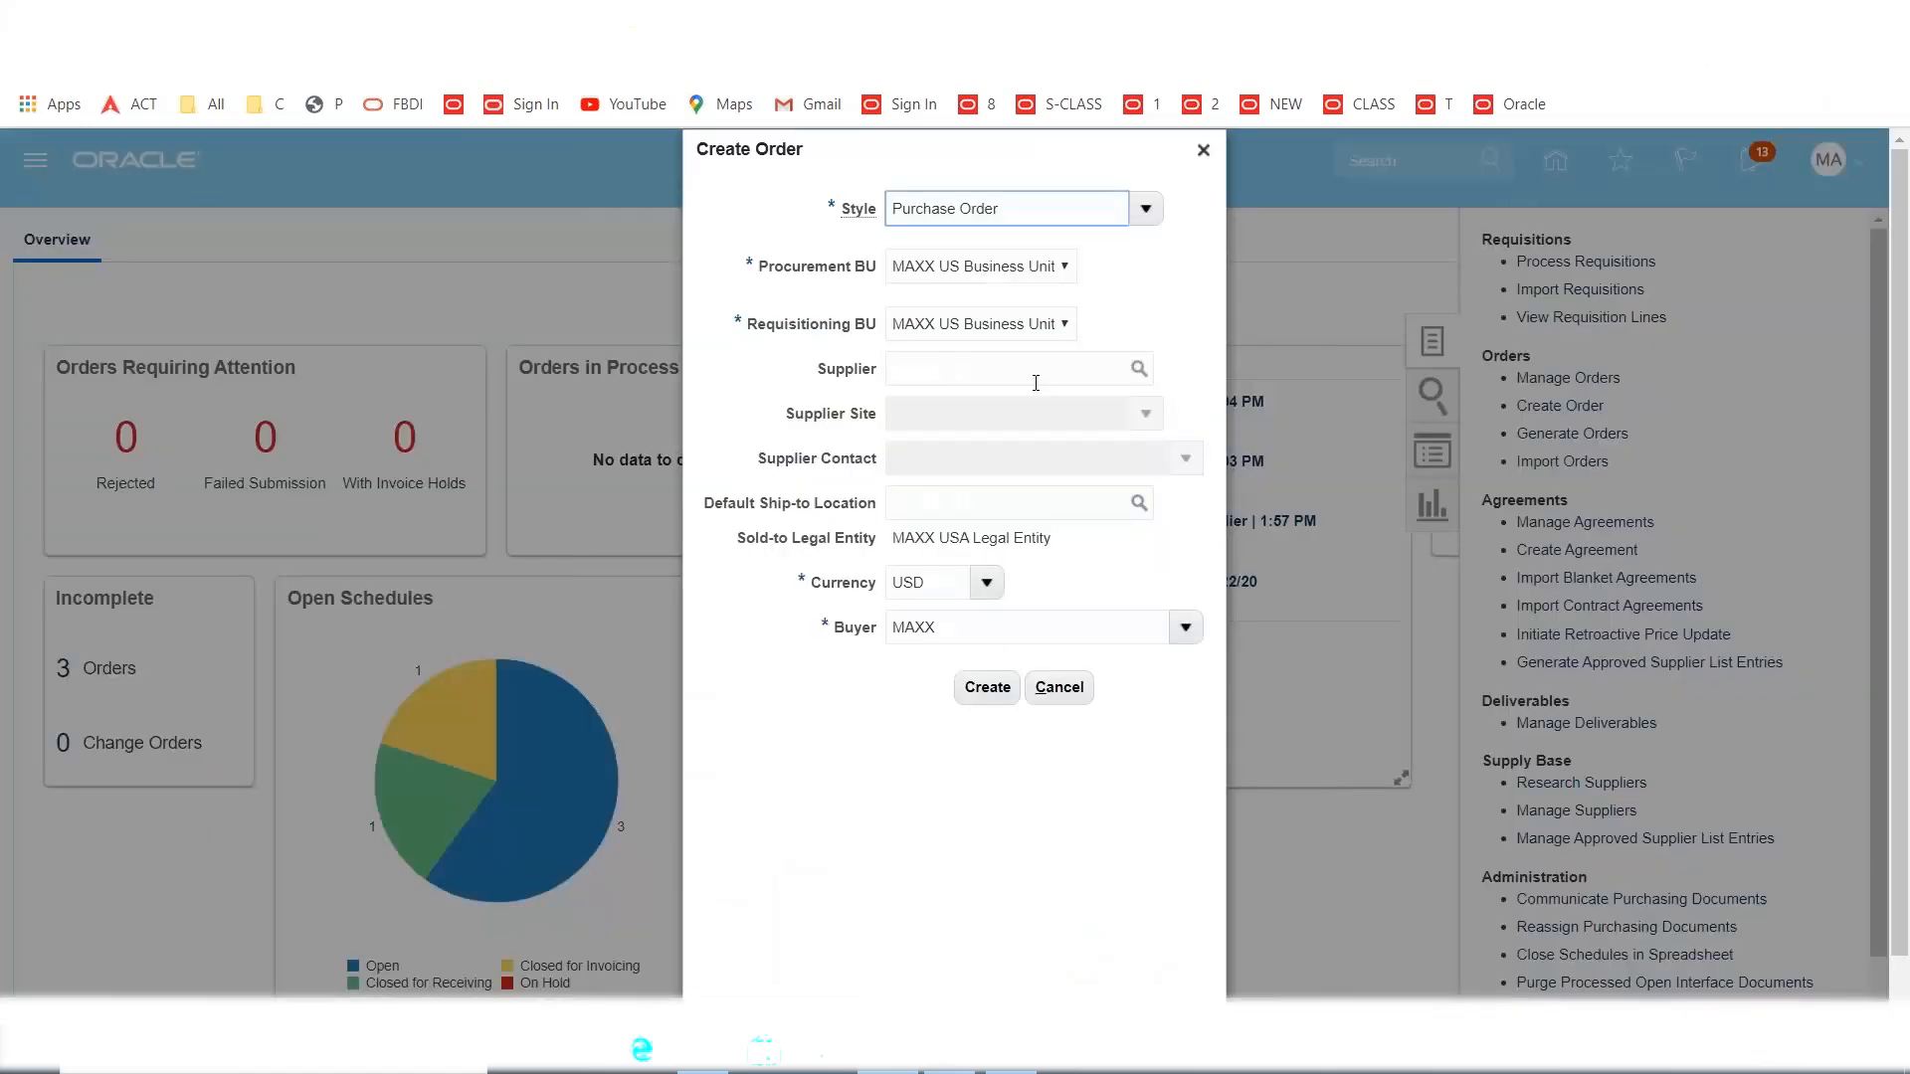
Create the order with supplier MAXX Inc and ship-to location MAXX Dallas.
{"action": "left_click", "coordinate": [1036, 383]}
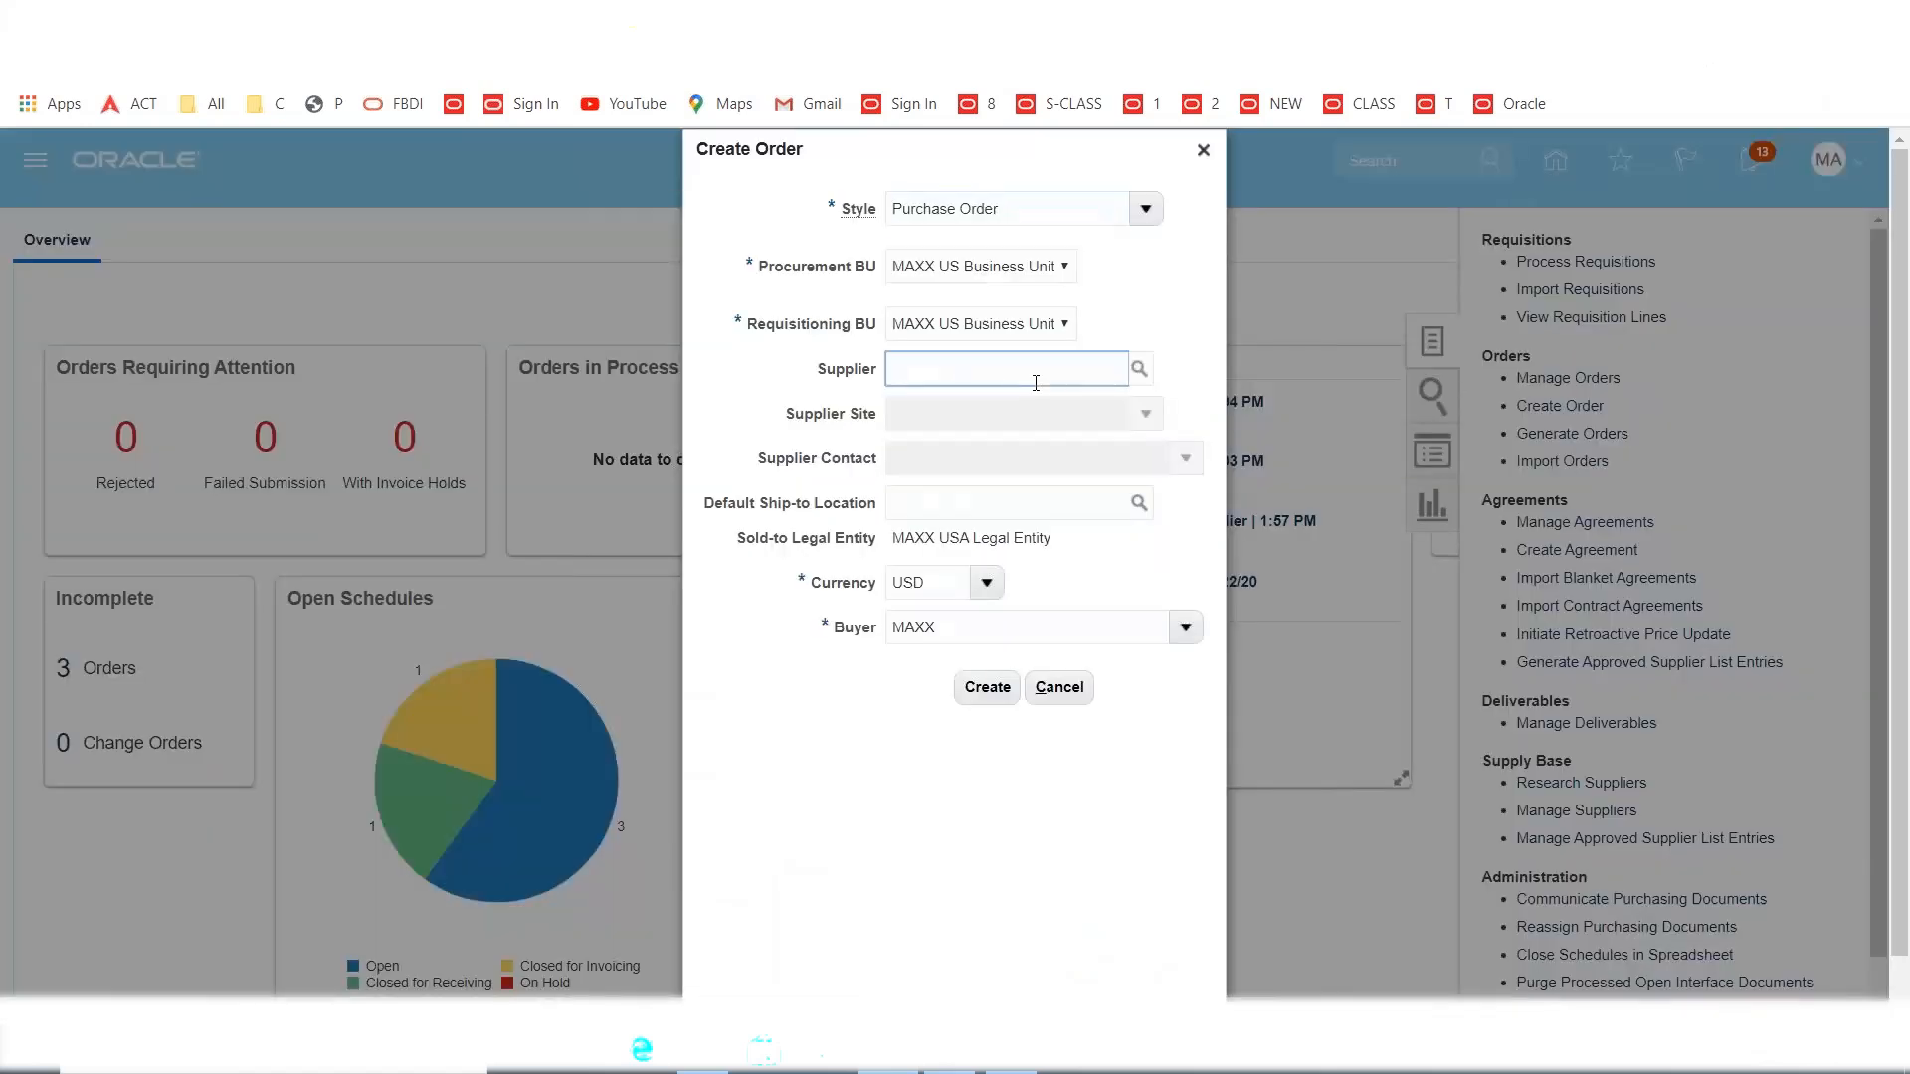
{"action": "type", "text": "MAXX I"}
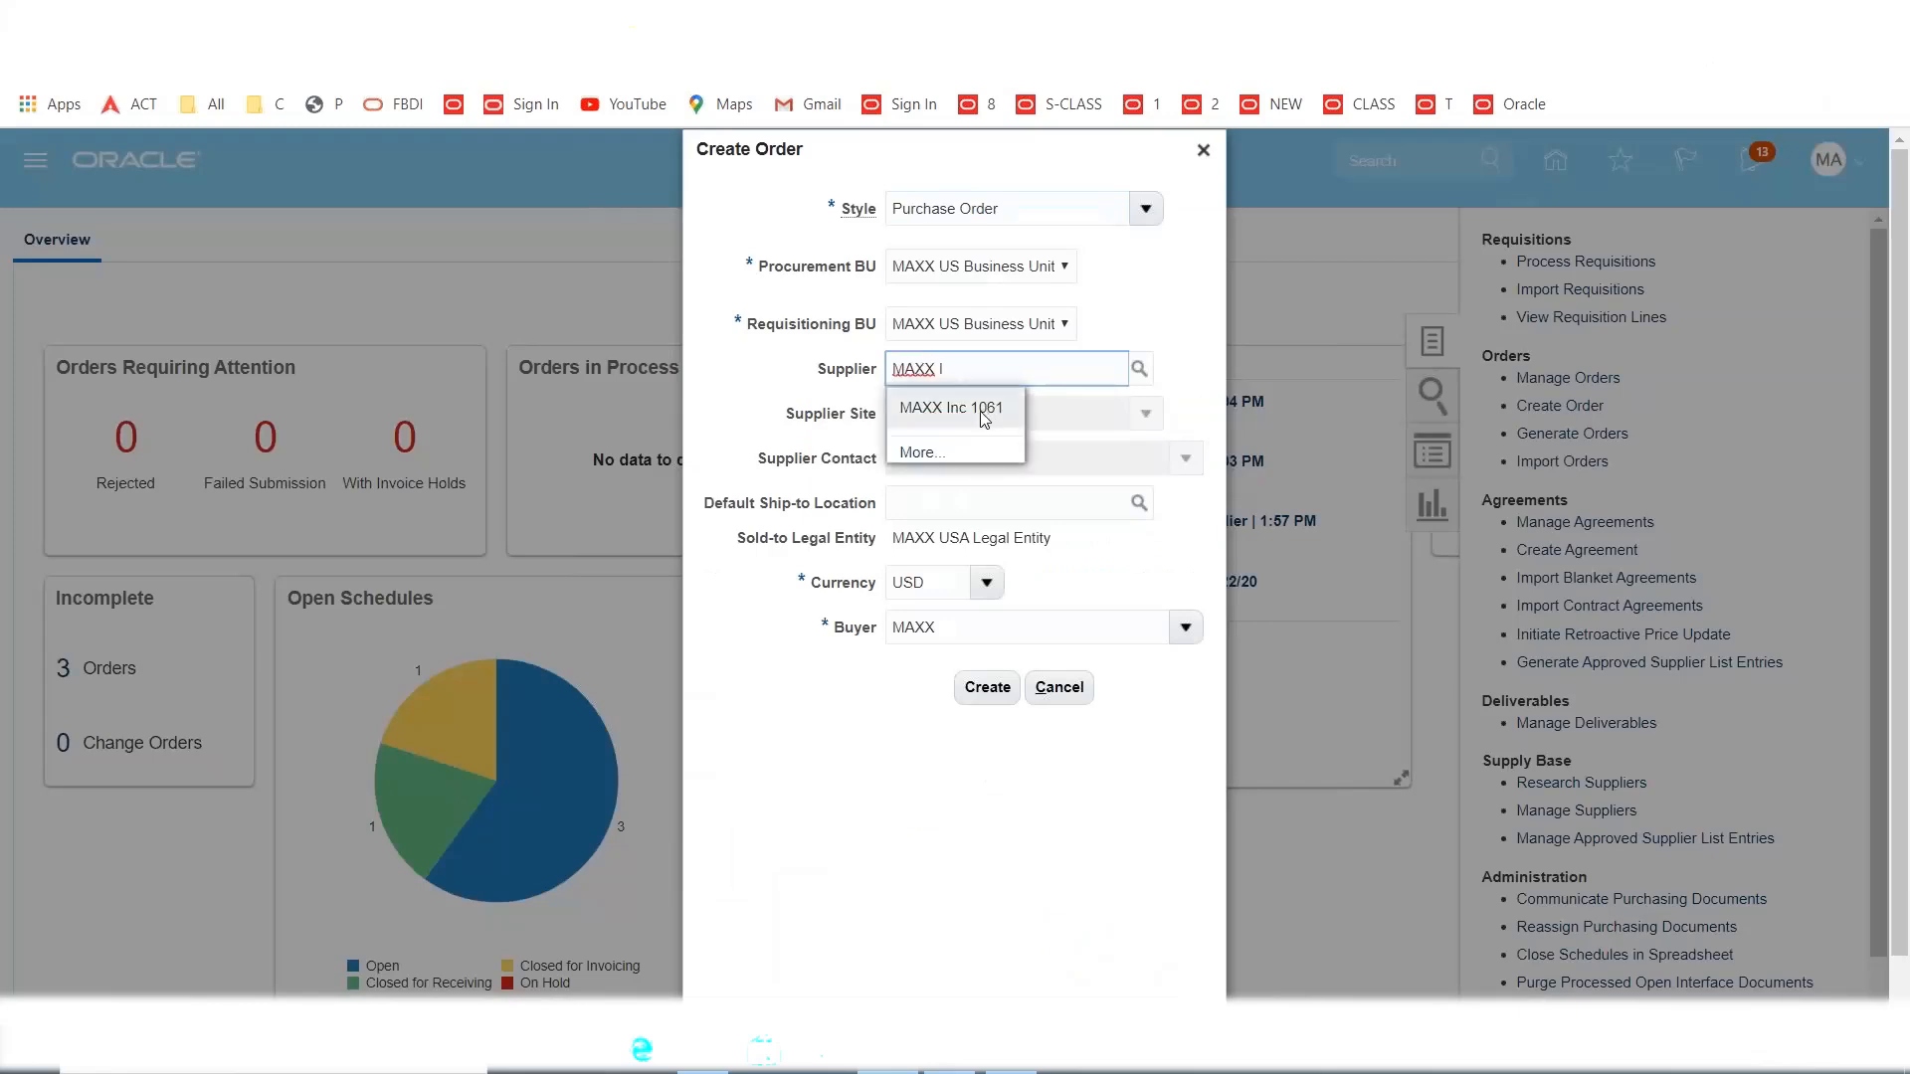
{"action": "left_click", "coordinate": [981, 418]}
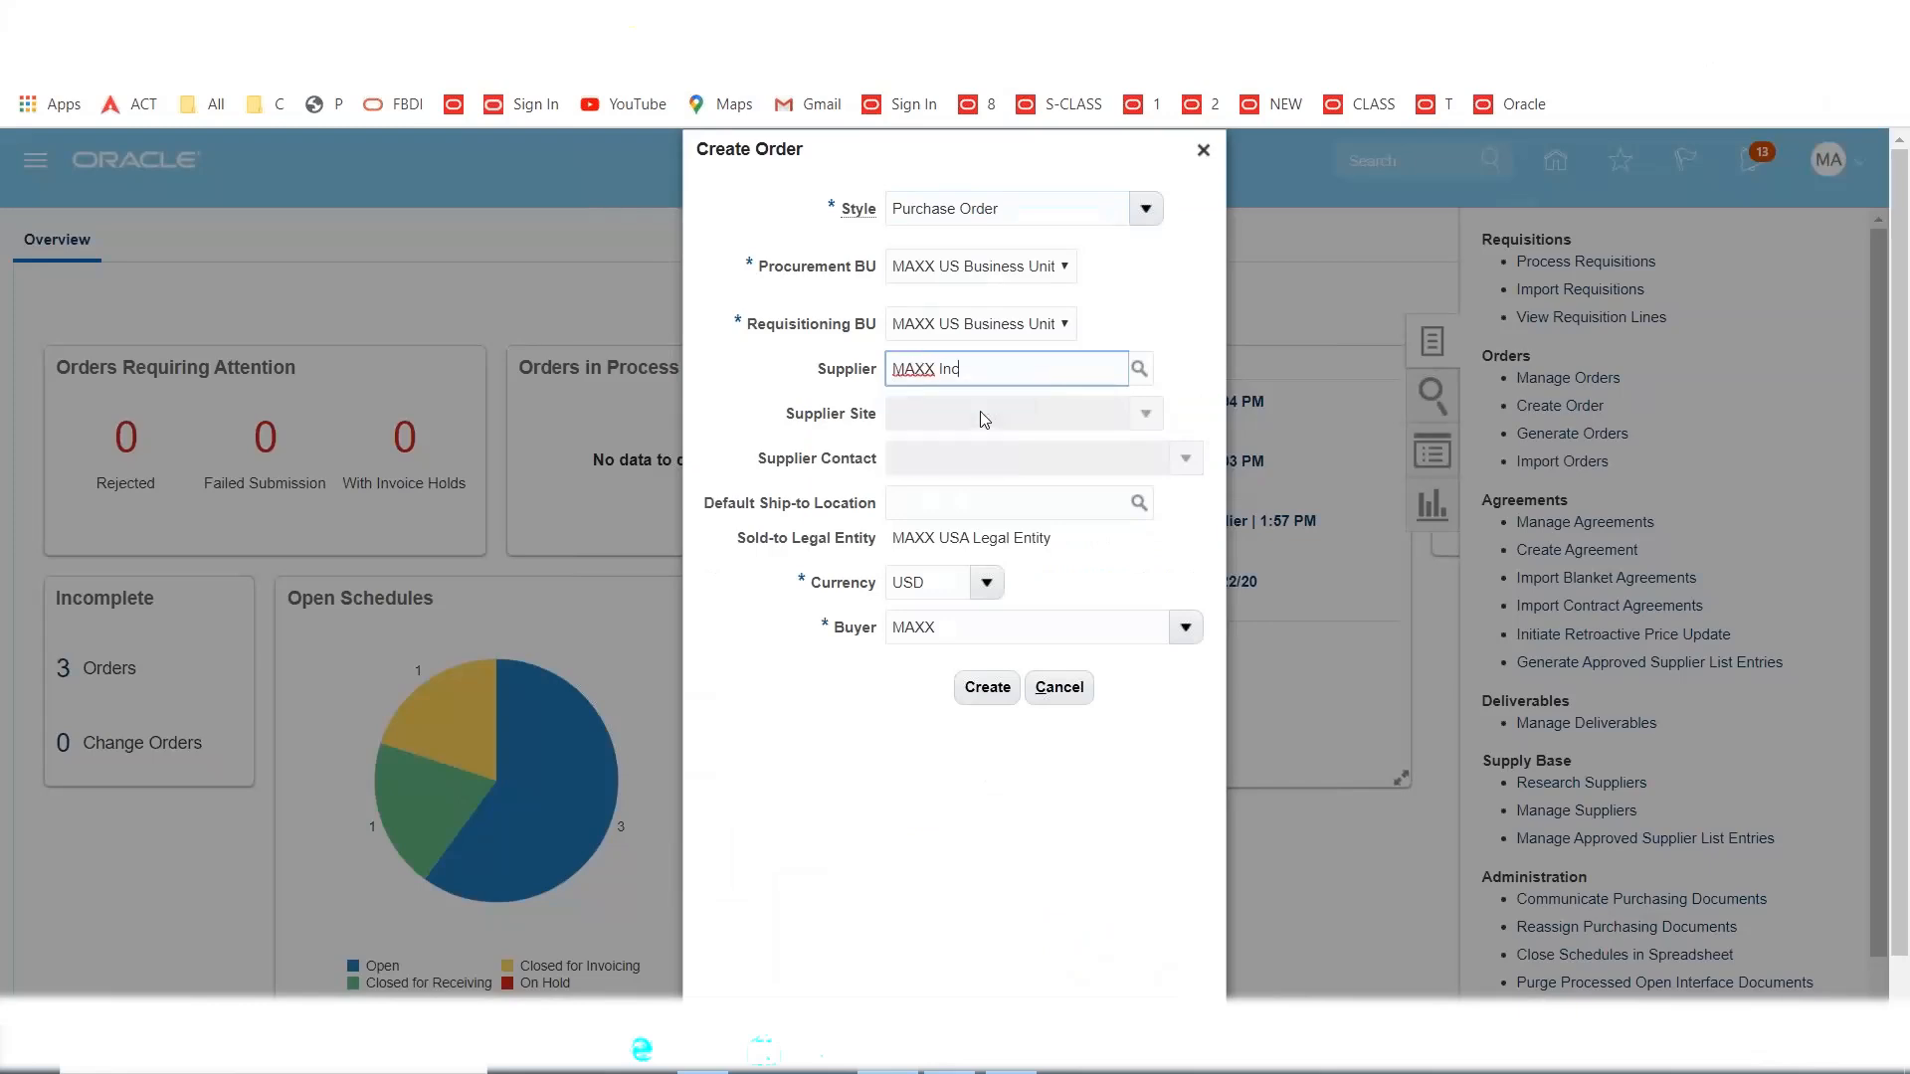
{"action": "left_click", "coordinate": [963, 499]}
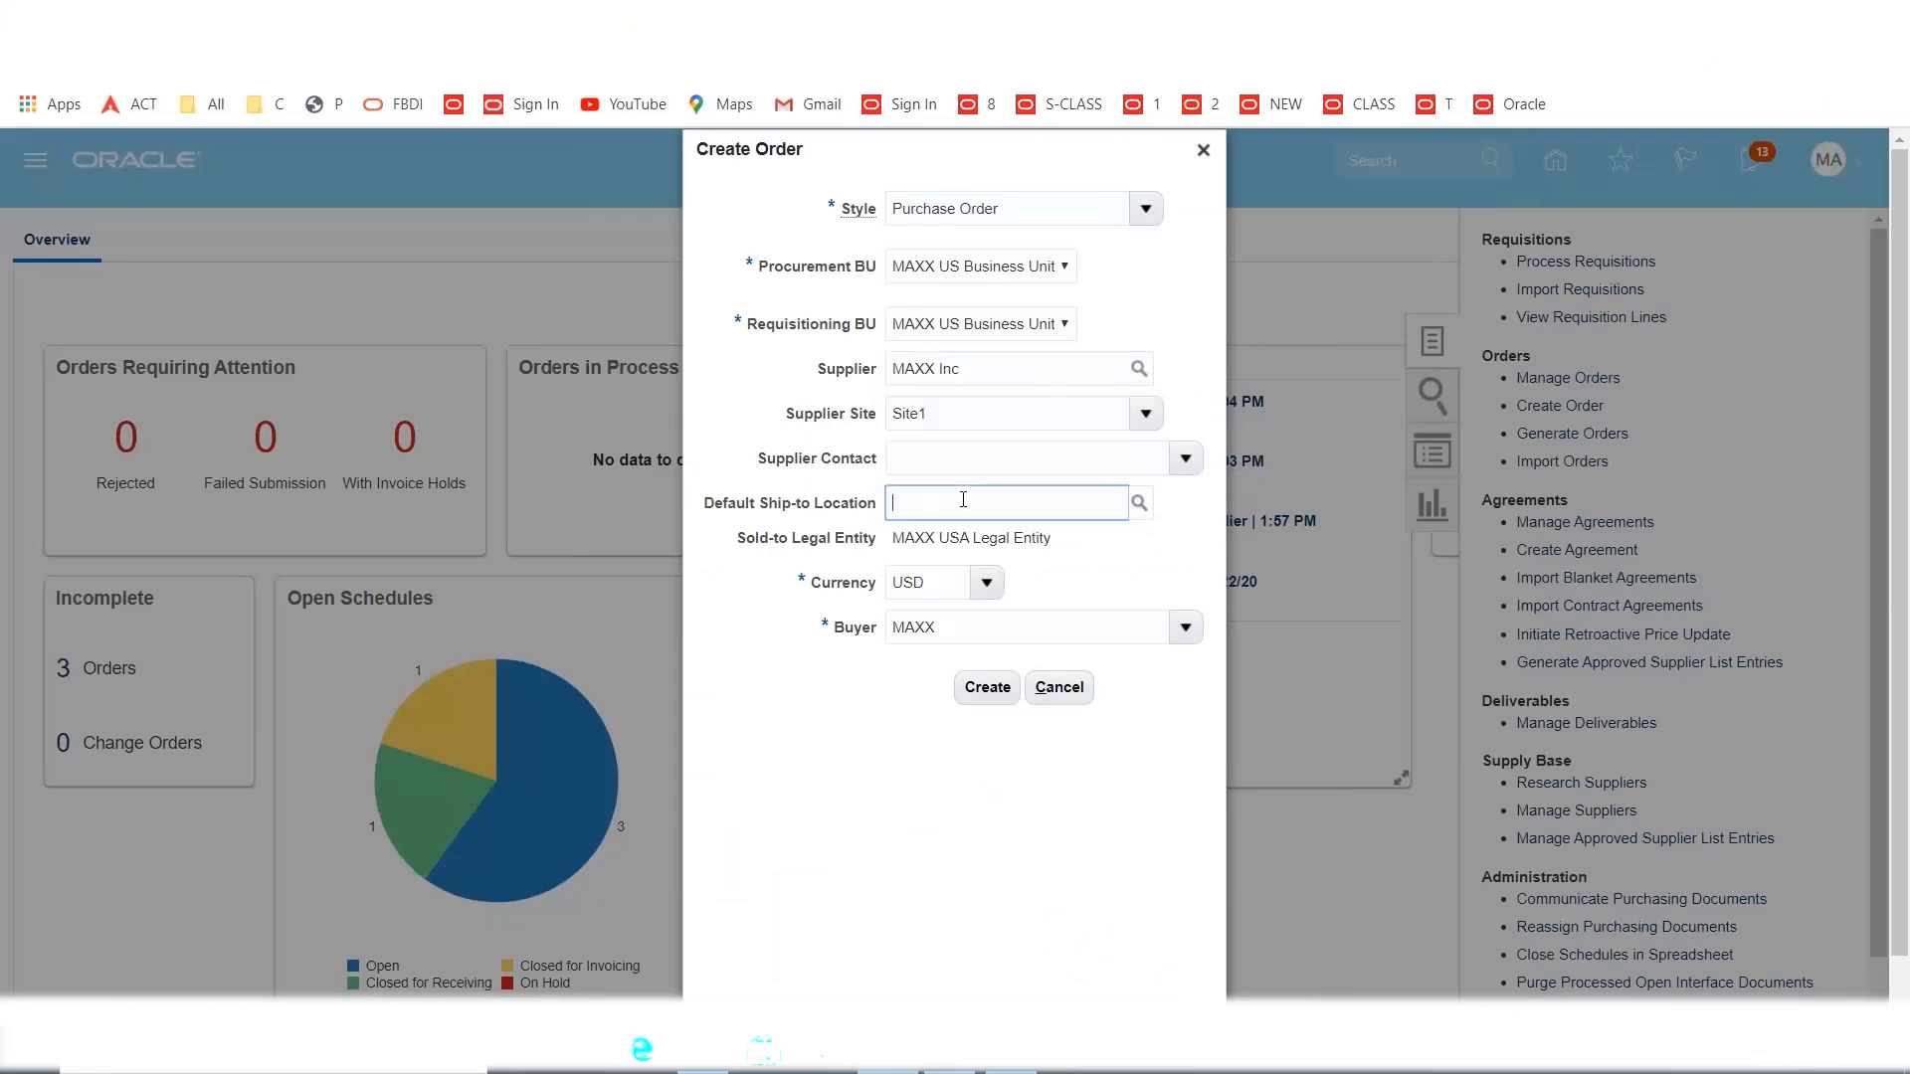
{"action": "type", "text": "MAXX"}
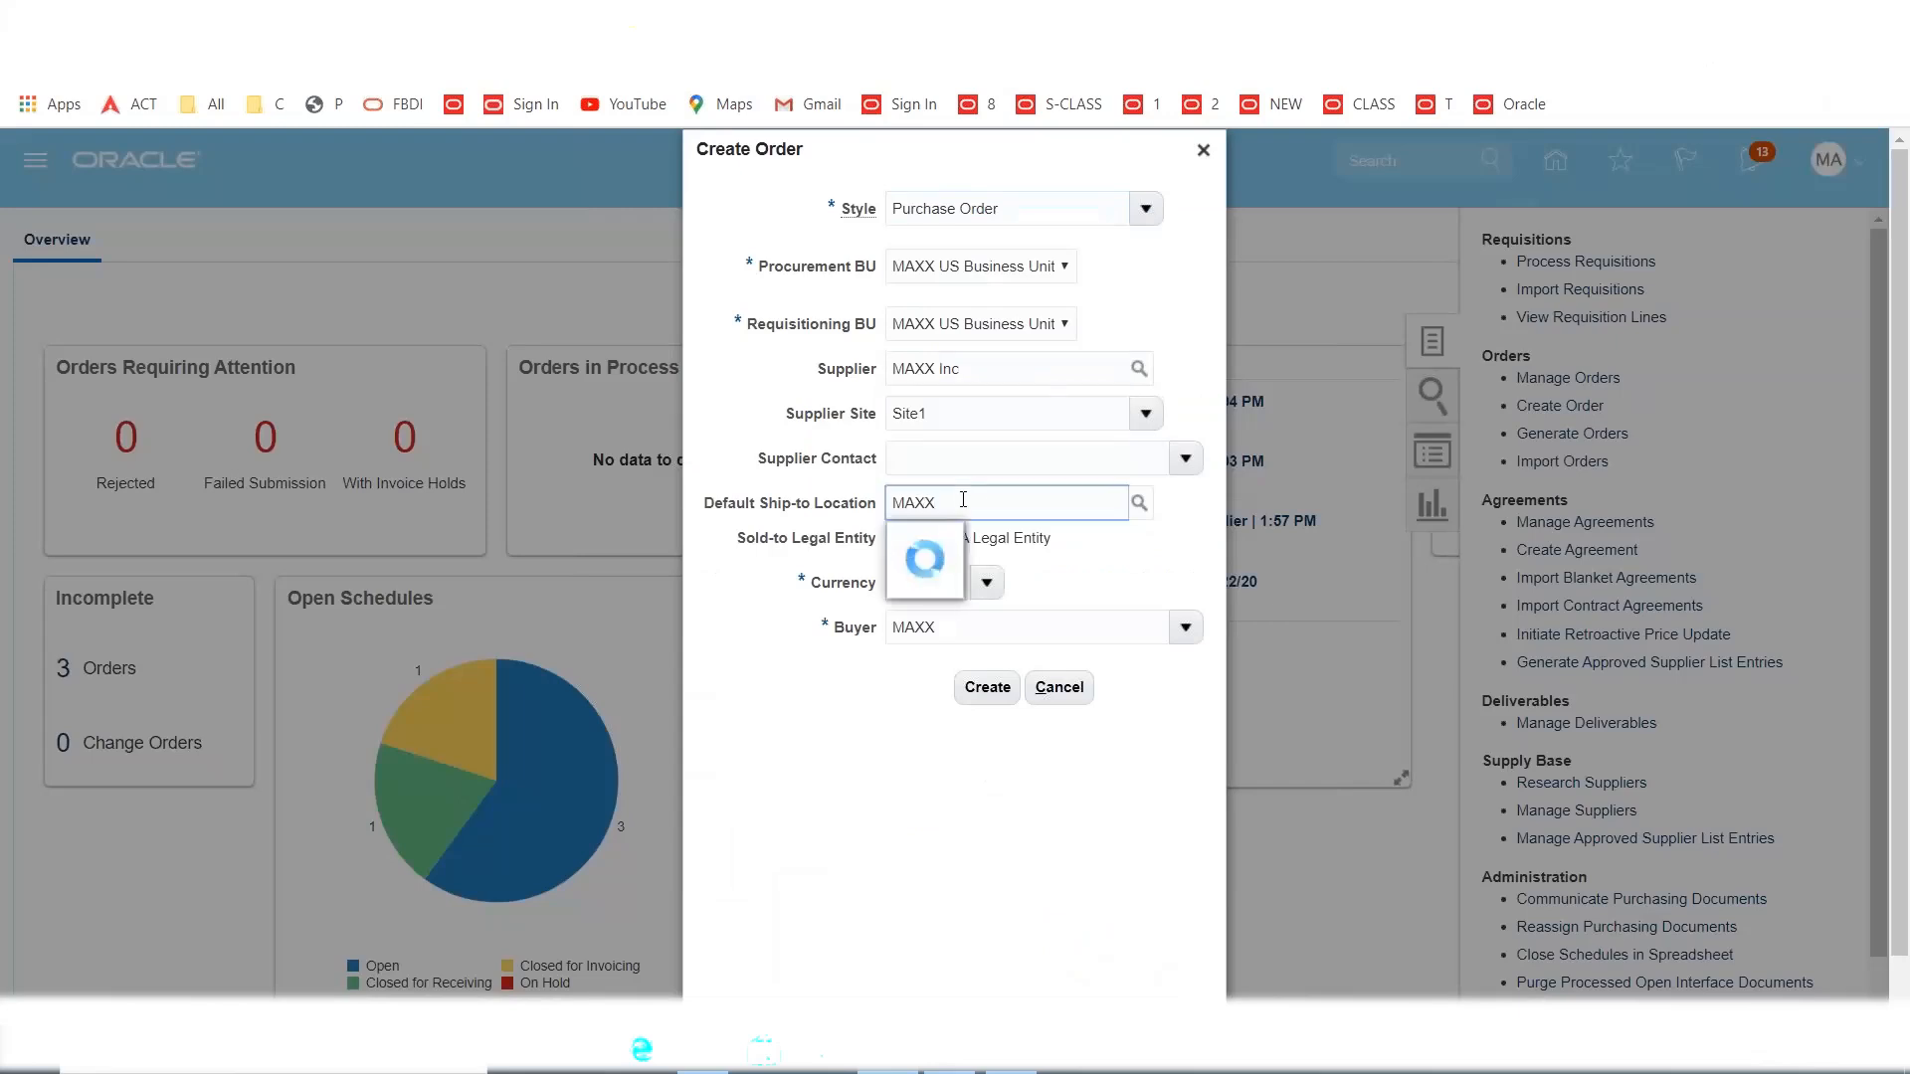
{"action": "left_click", "coordinate": [985, 546]}
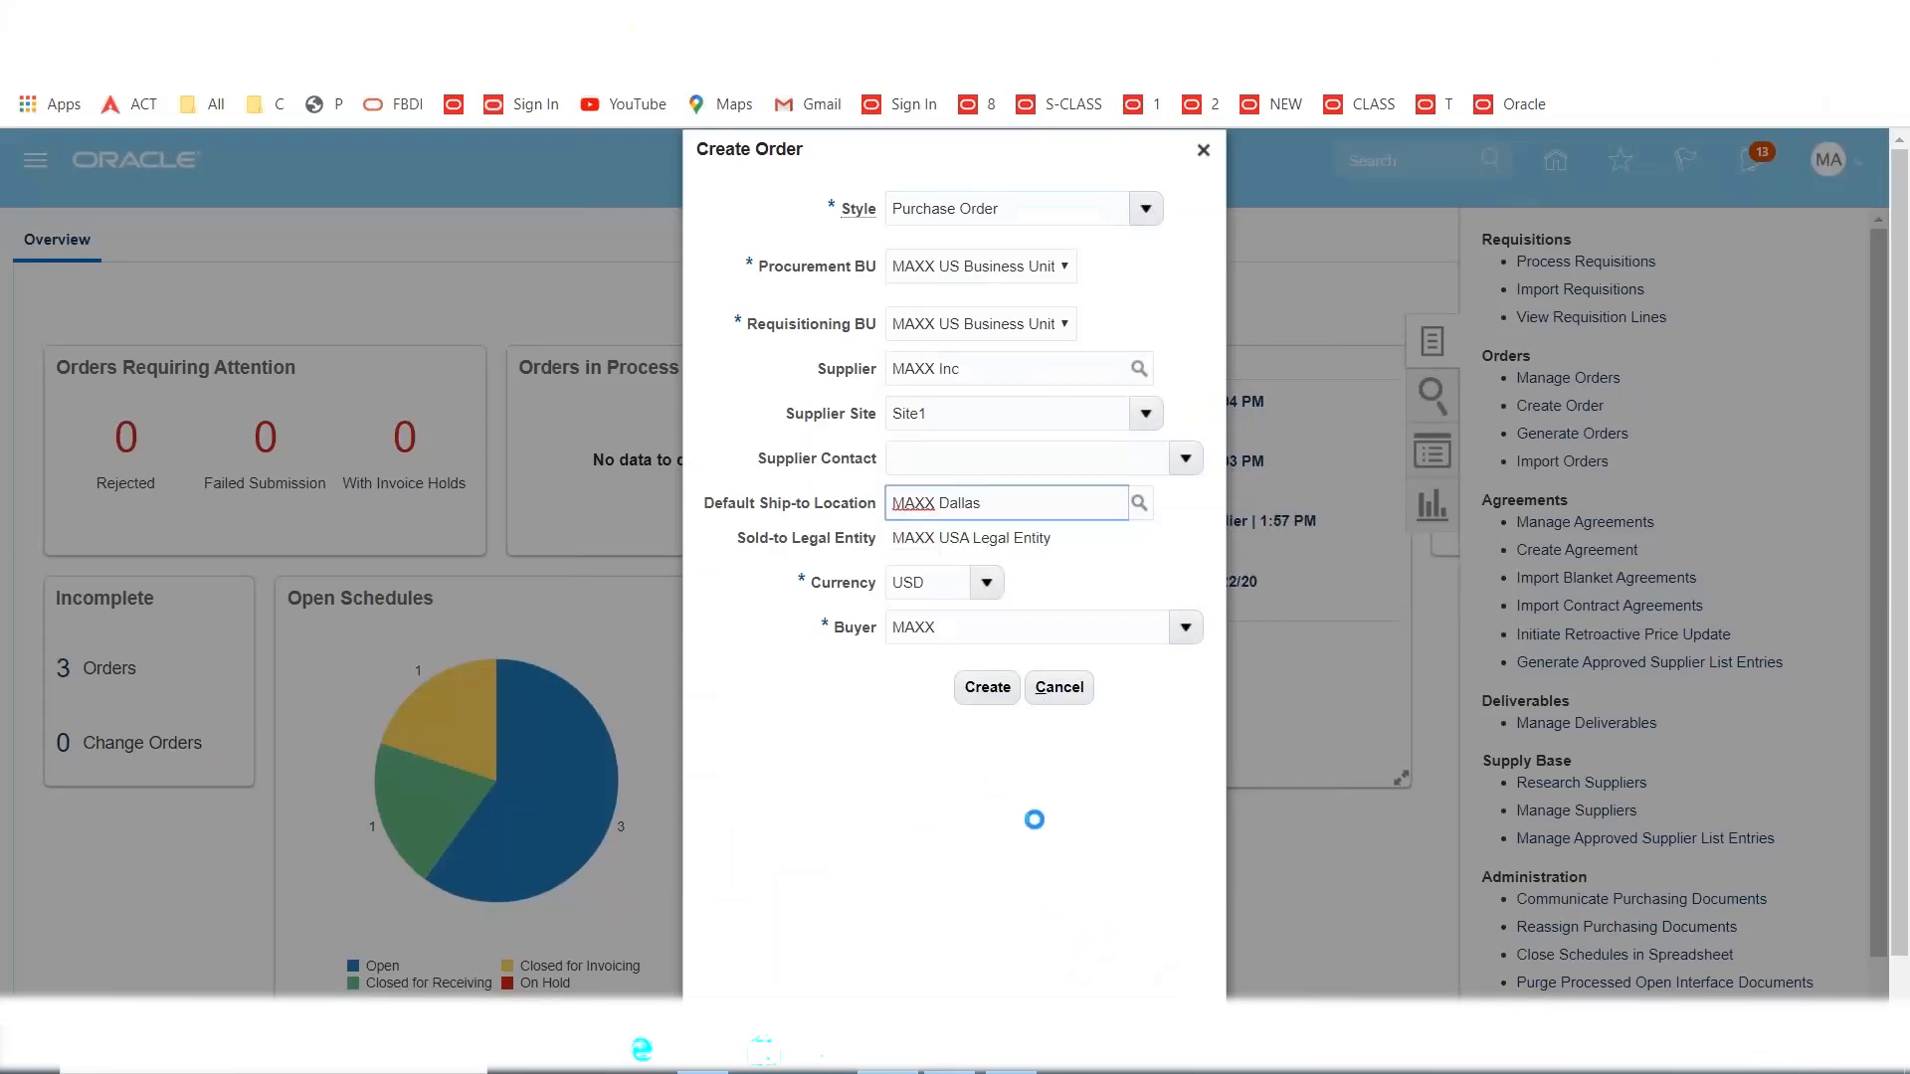
{"action": "left_click", "coordinate": [988, 687]}
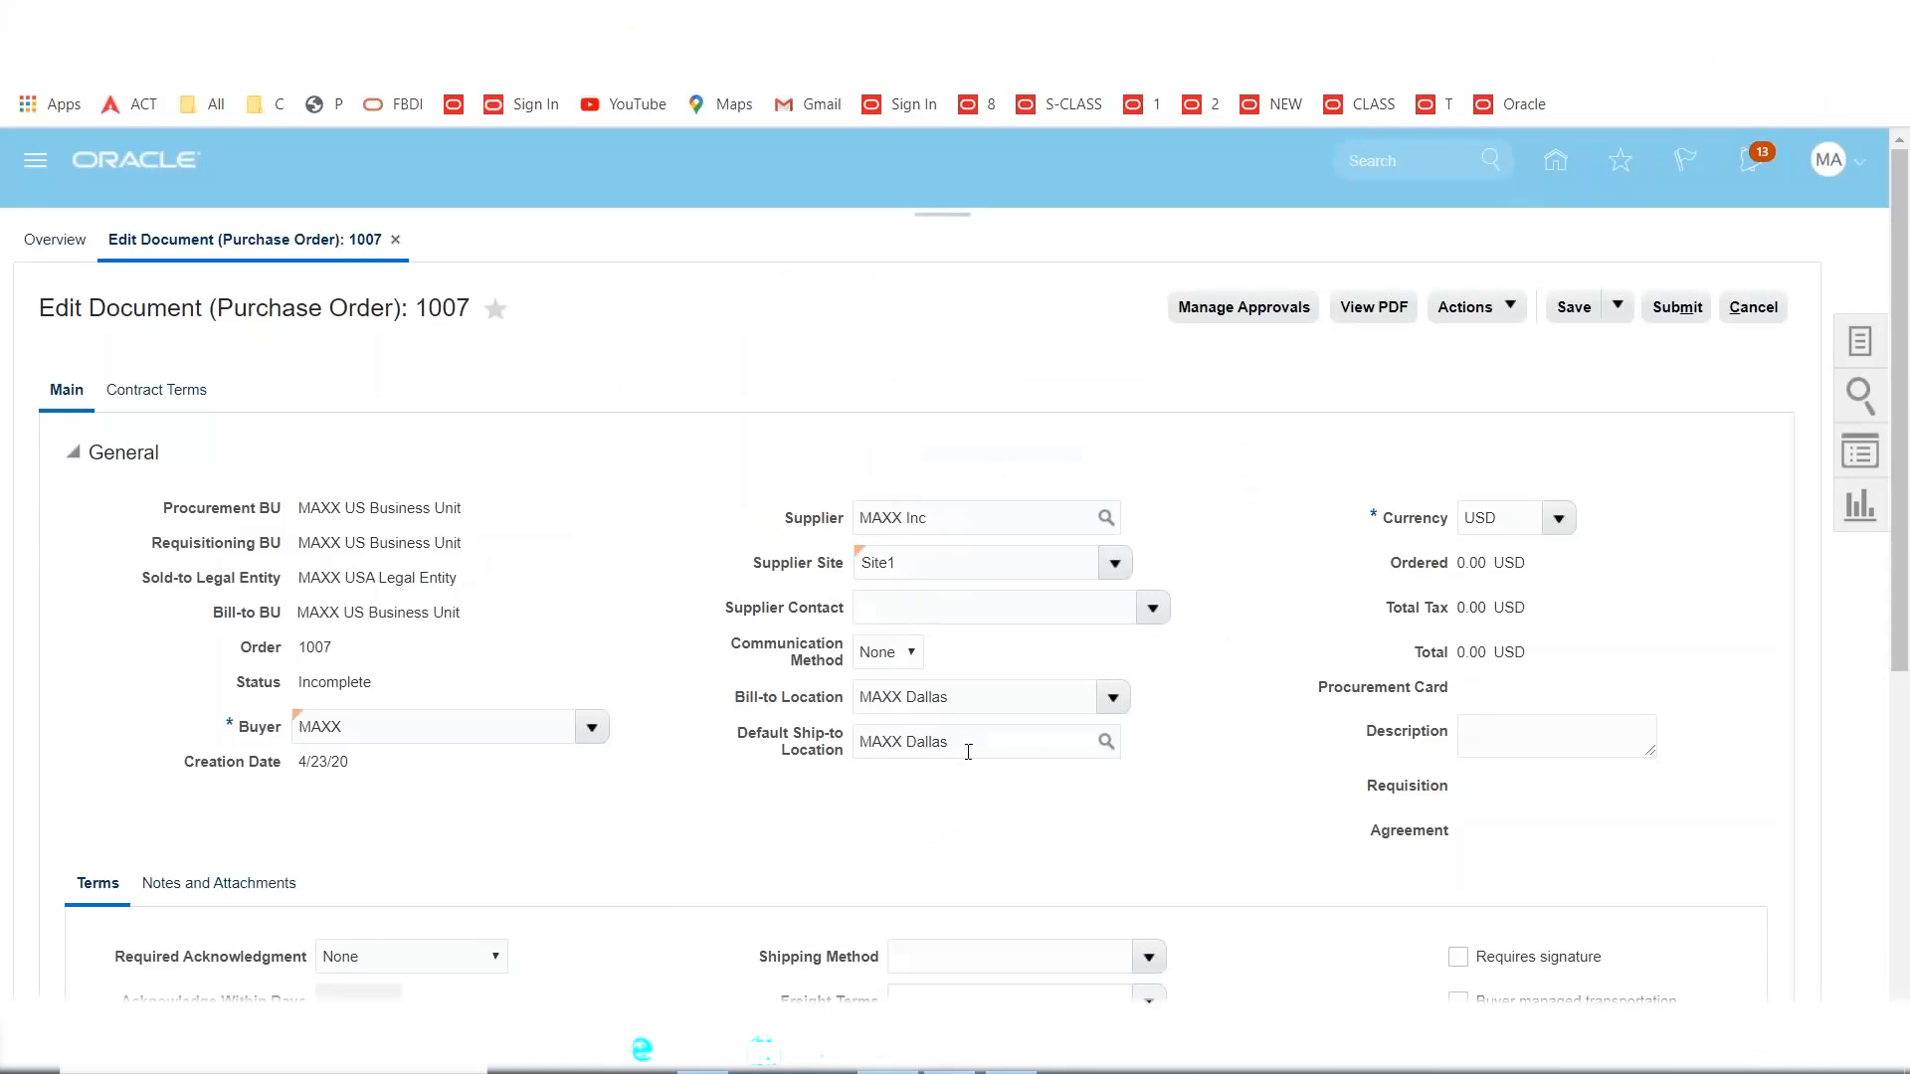
{"action": "left_click_drag", "start_coordinate": [968, 752], "coordinate": [687, 791]}
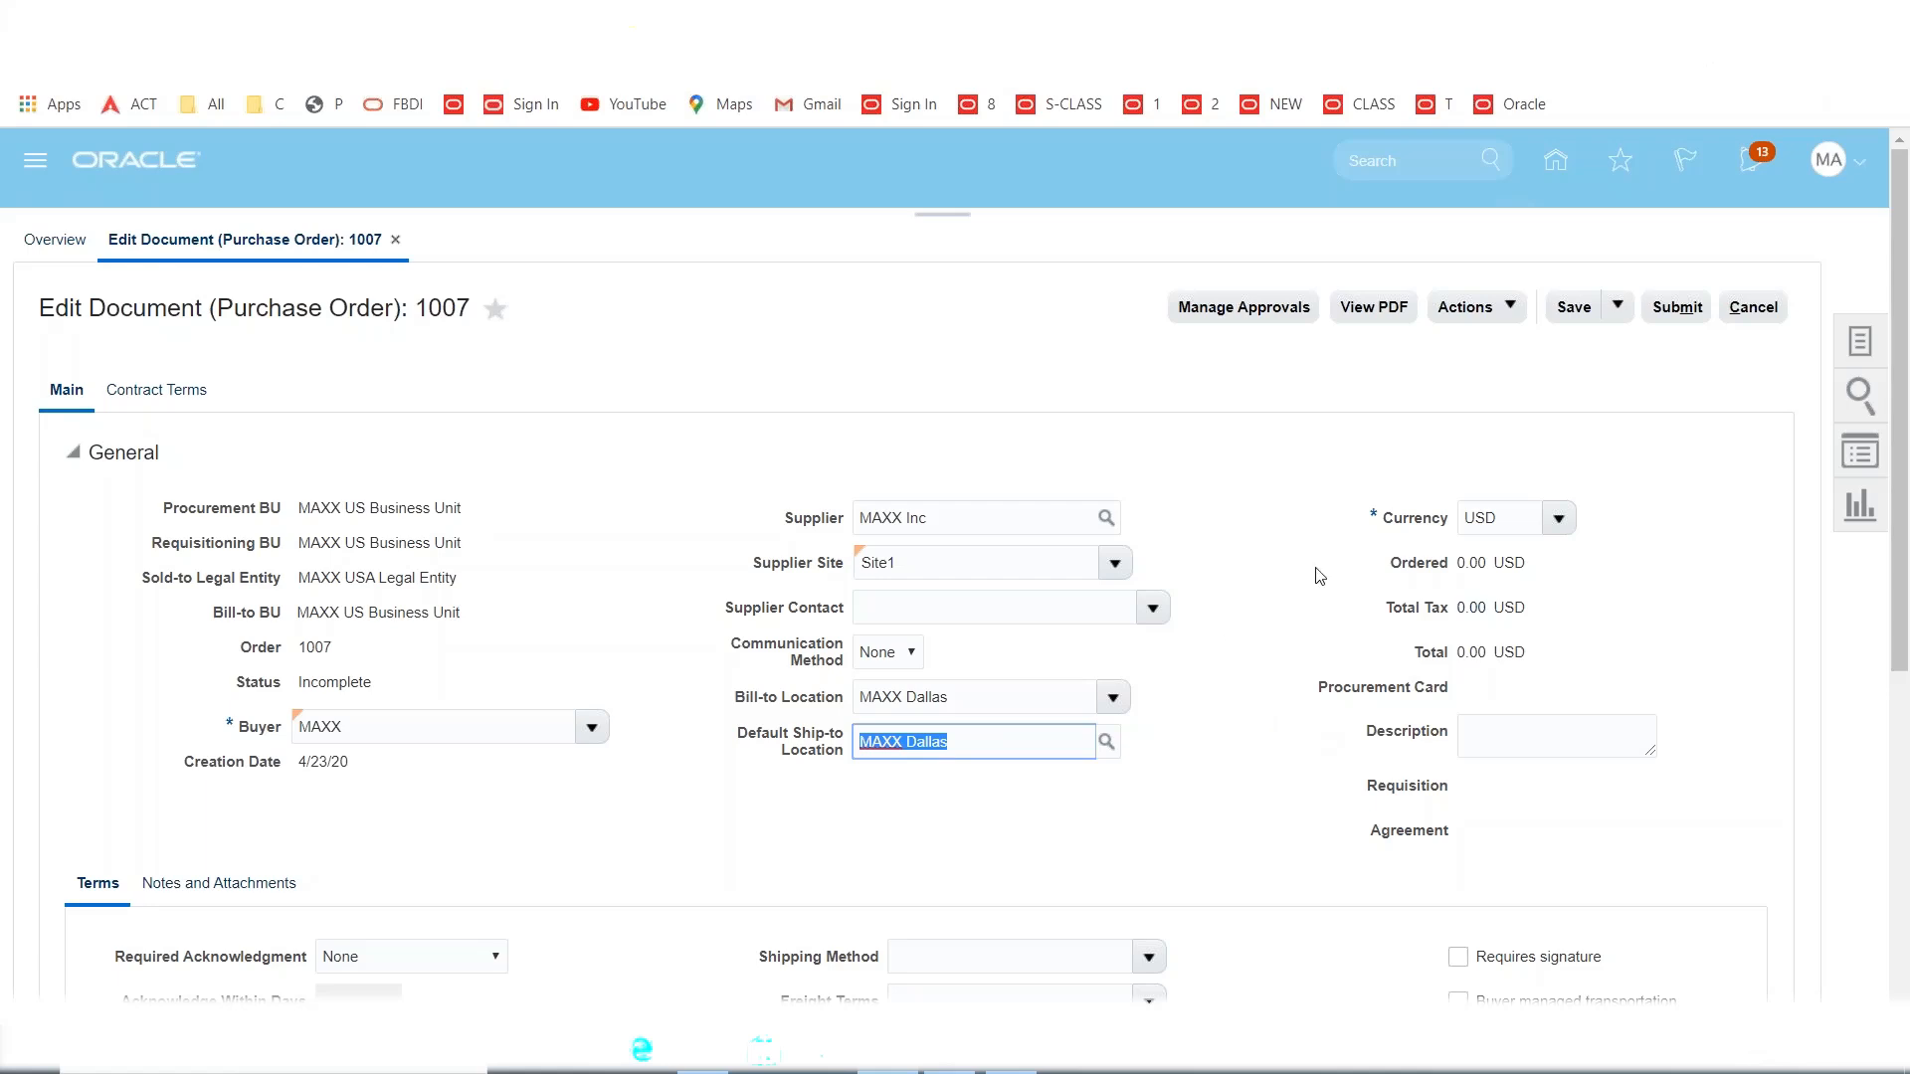
{"action": "left_click", "coordinate": [1278, 618]}
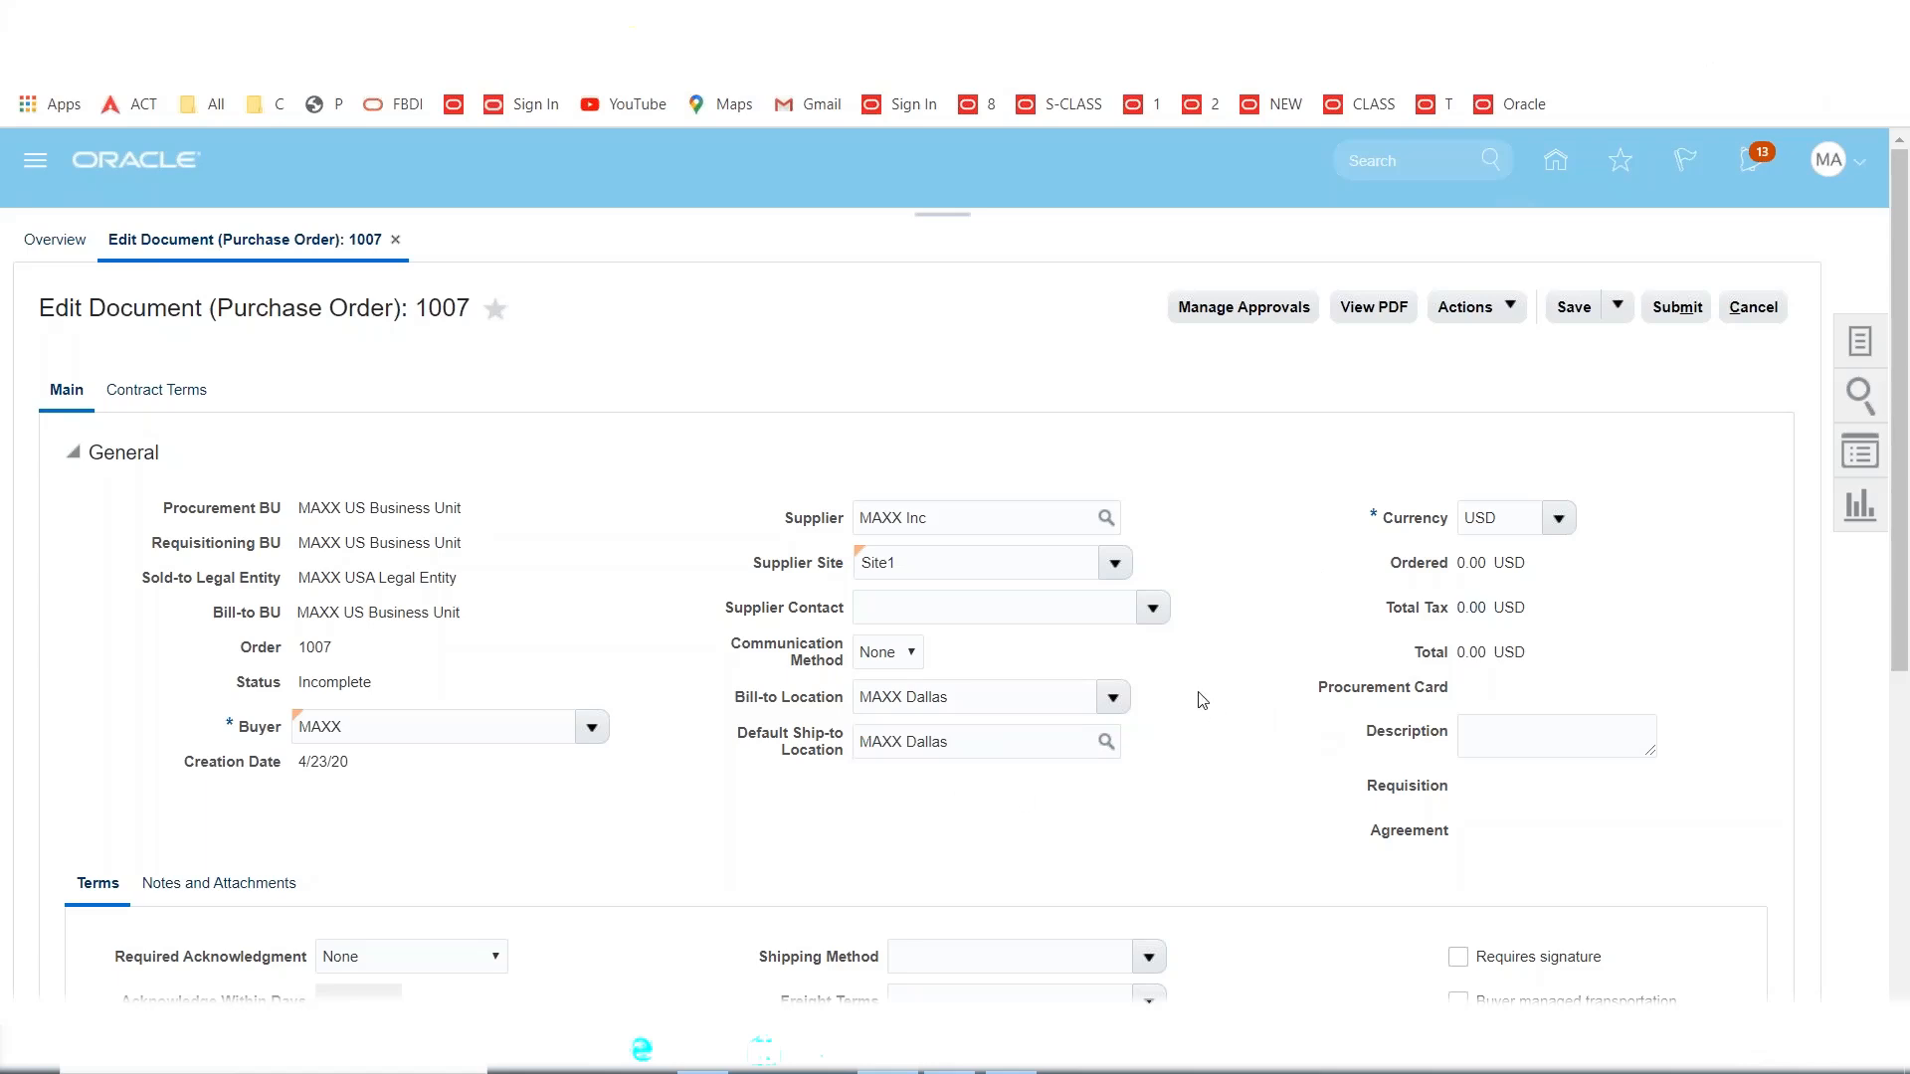
{"action": "scroll", "coordinate": [1199, 694], "scroll_direction": "down", "scroll_amount": 3}
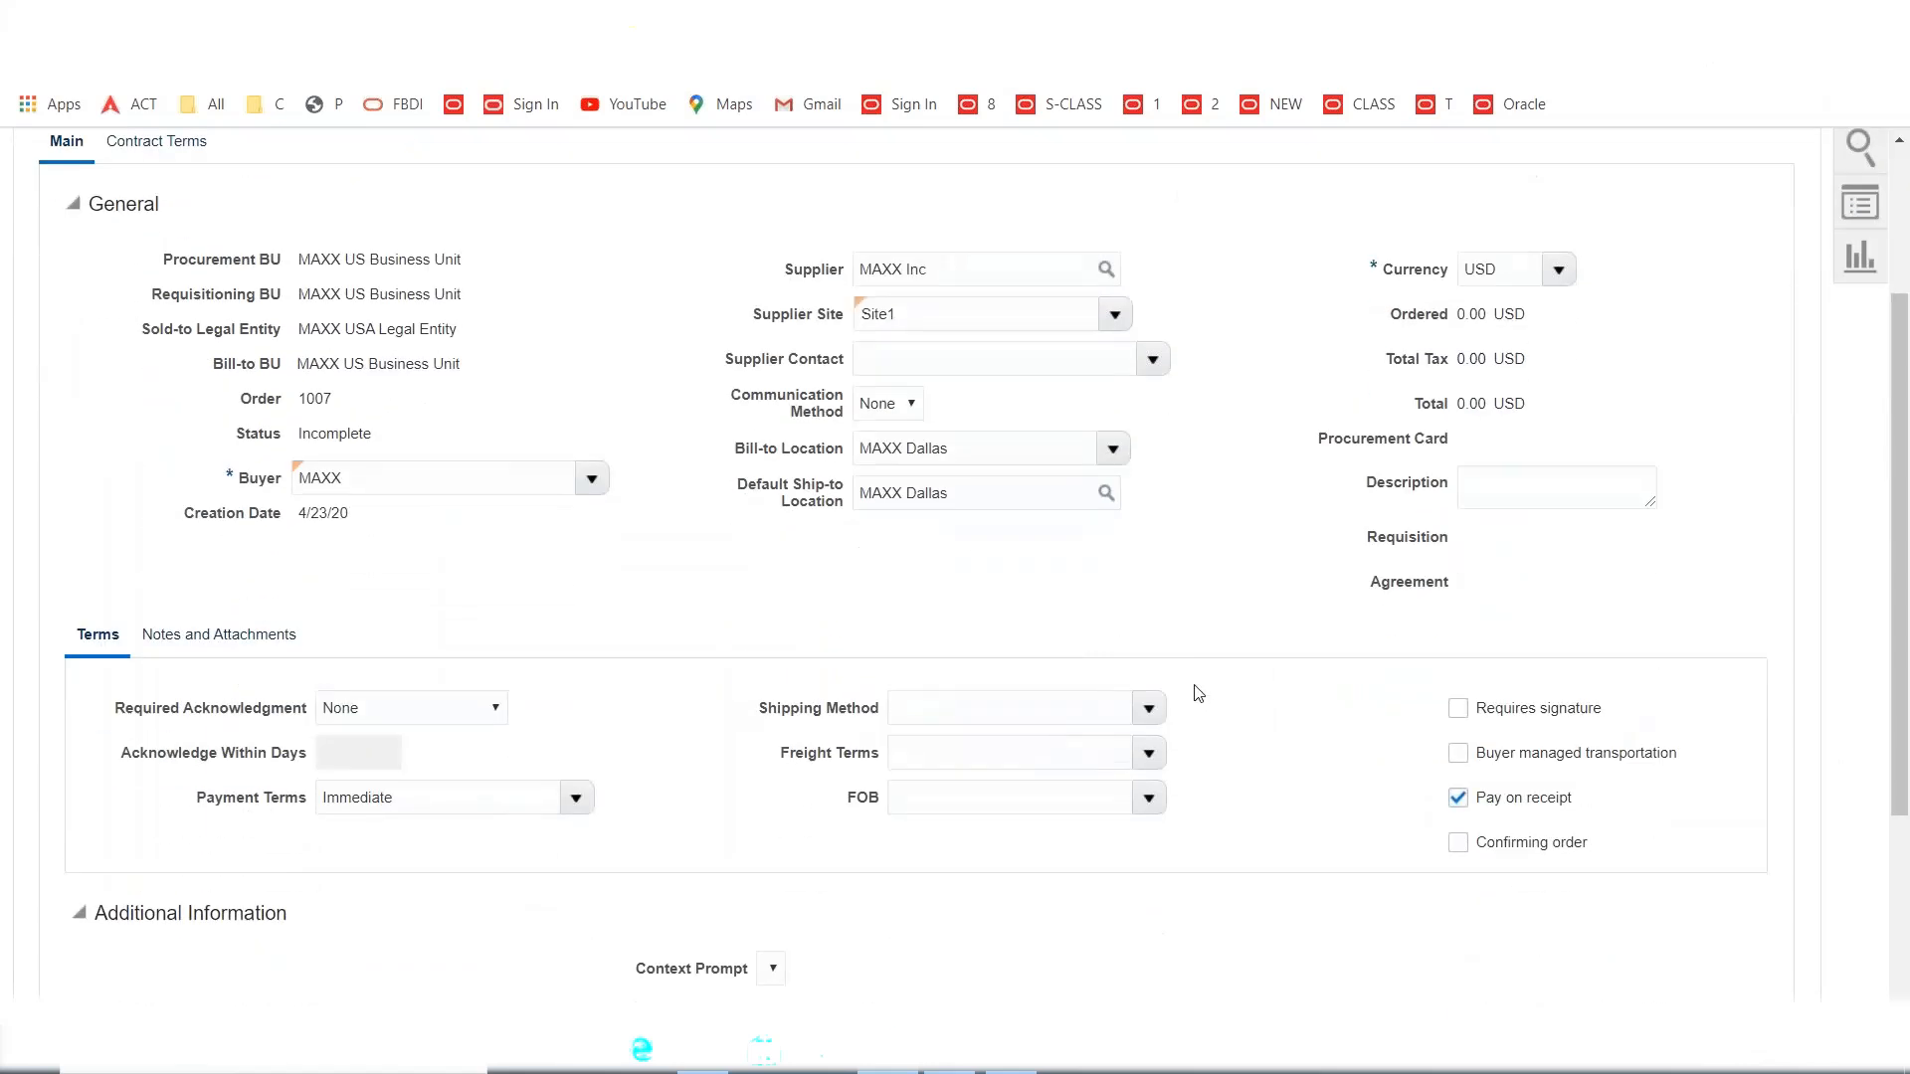
{"action": "scroll", "coordinate": [1196, 693], "scroll_direction": "up", "scroll_amount": 2}
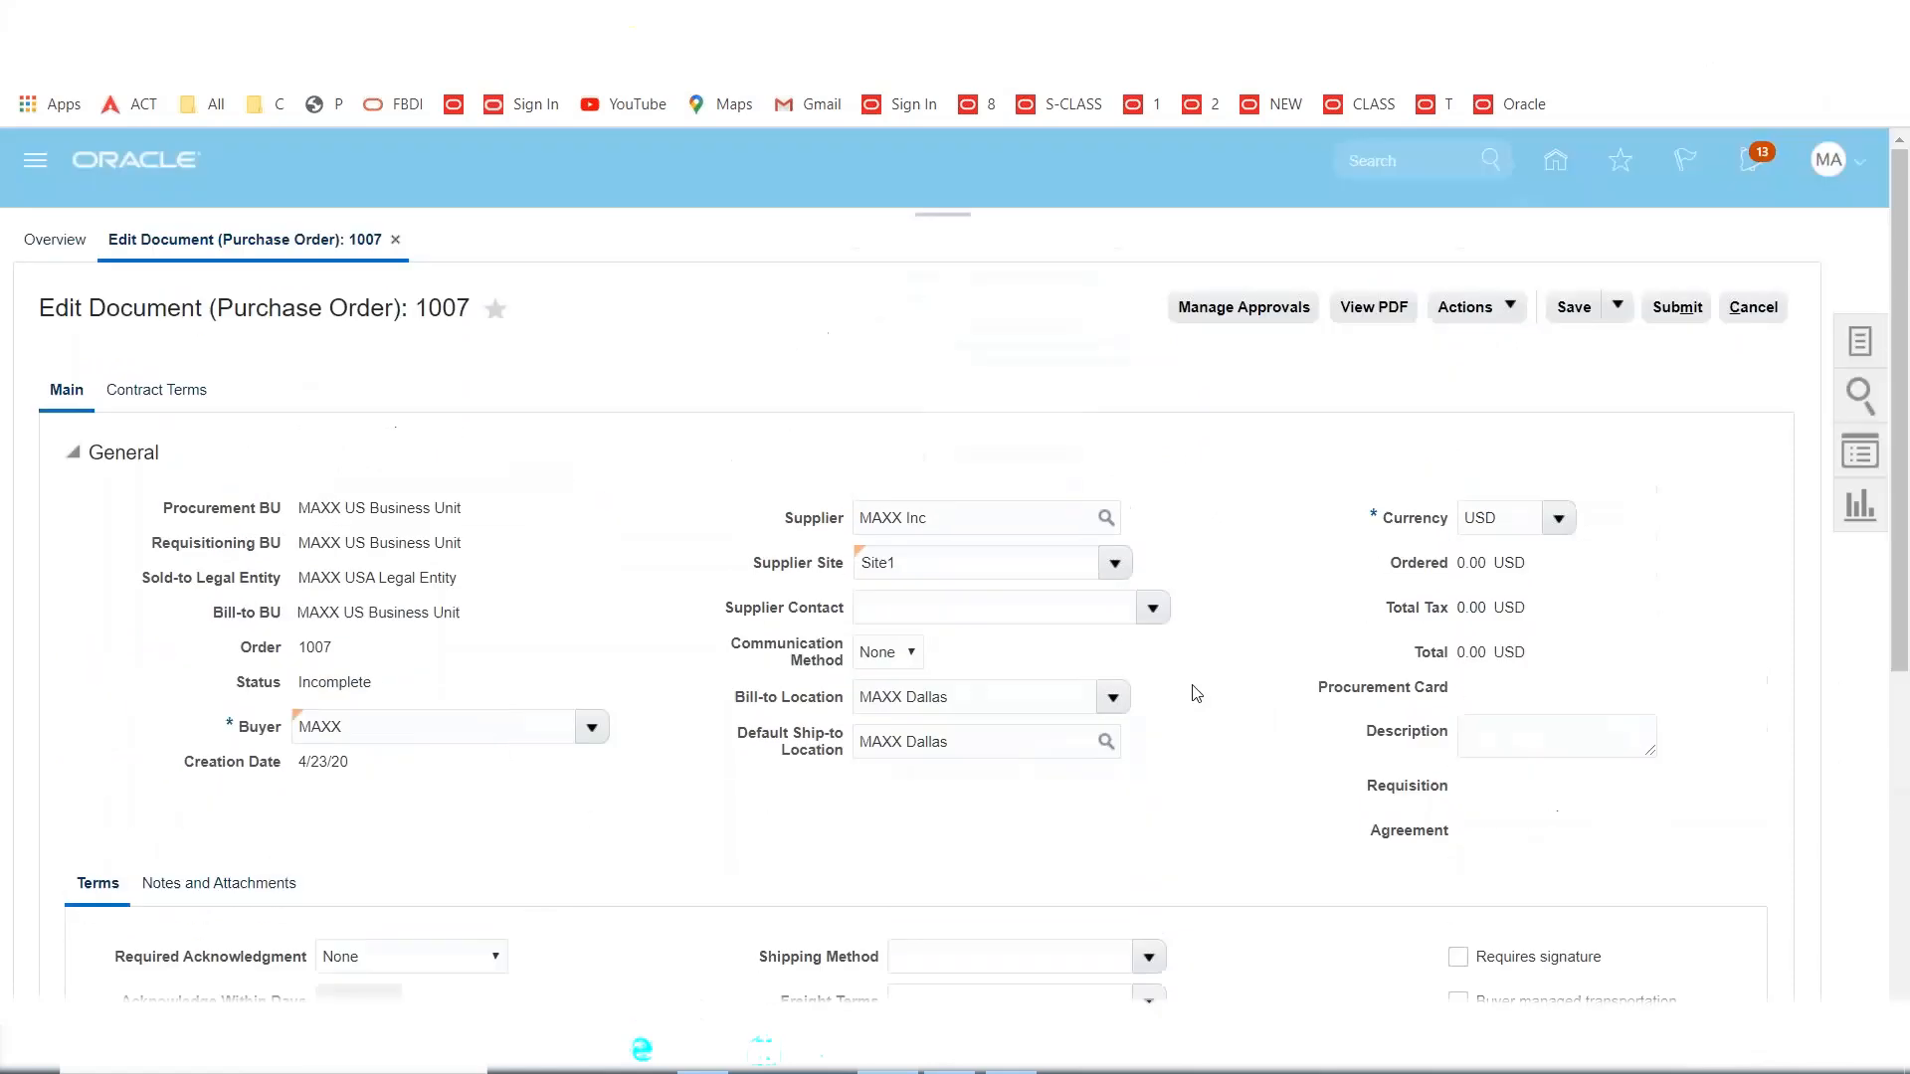
{"action": "scroll", "coordinate": [1443, 945], "scroll_direction": "down", "scroll_amount": 2}
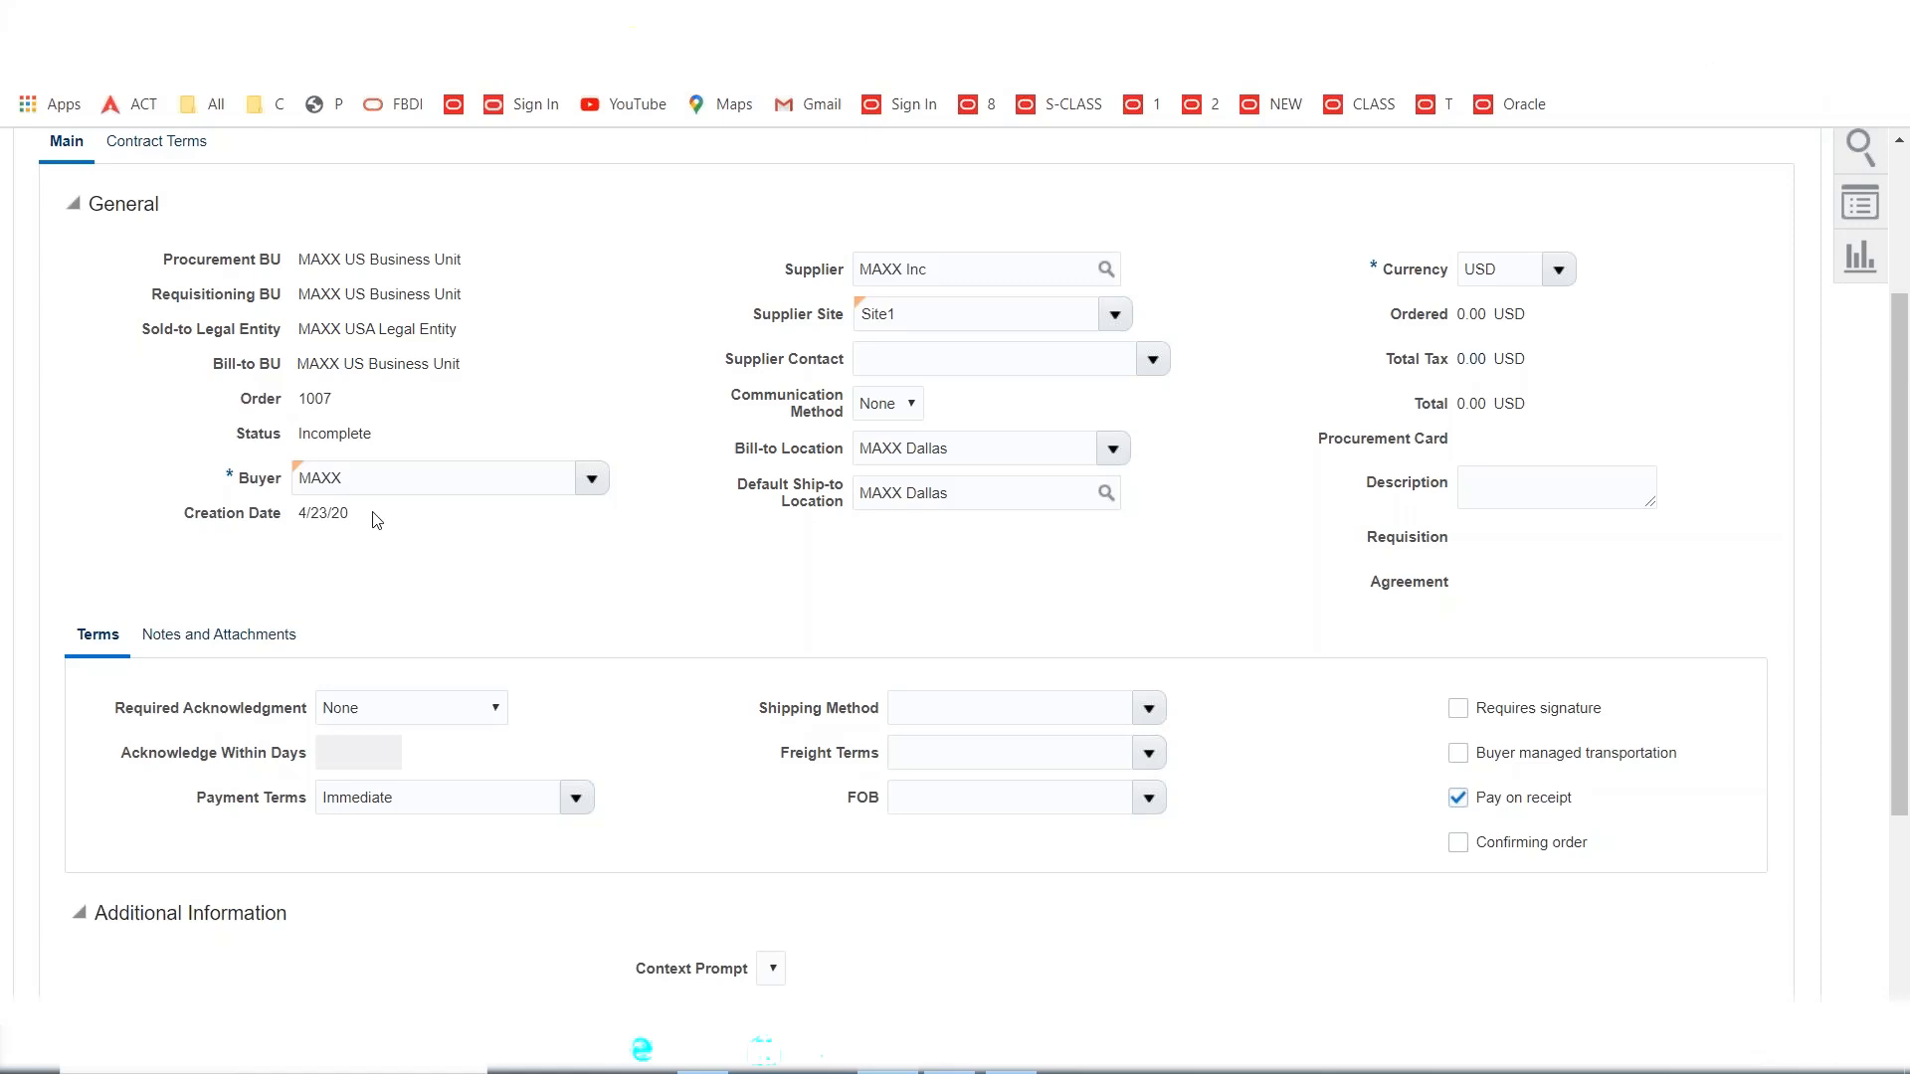
{"action": "double_click", "coordinate": [922, 321]}
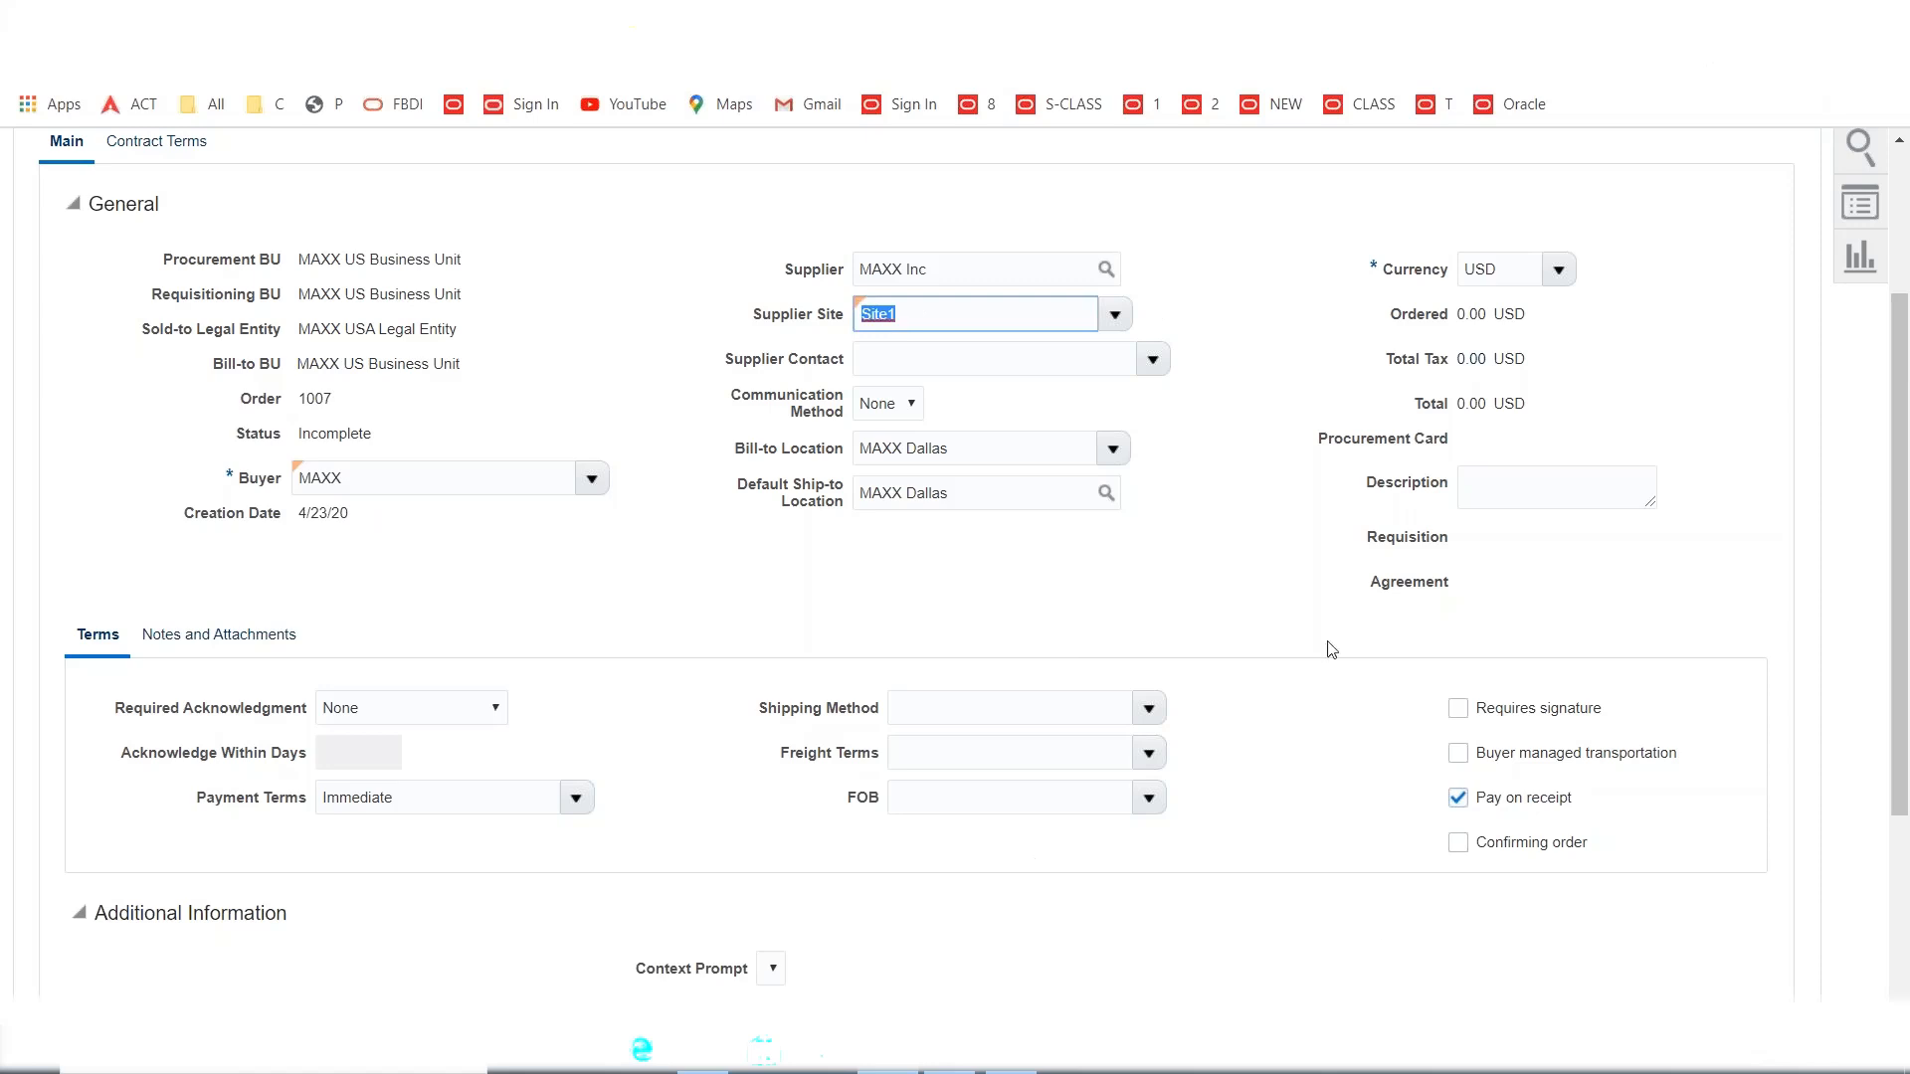
{"action": "left_click", "coordinate": [1458, 800]}
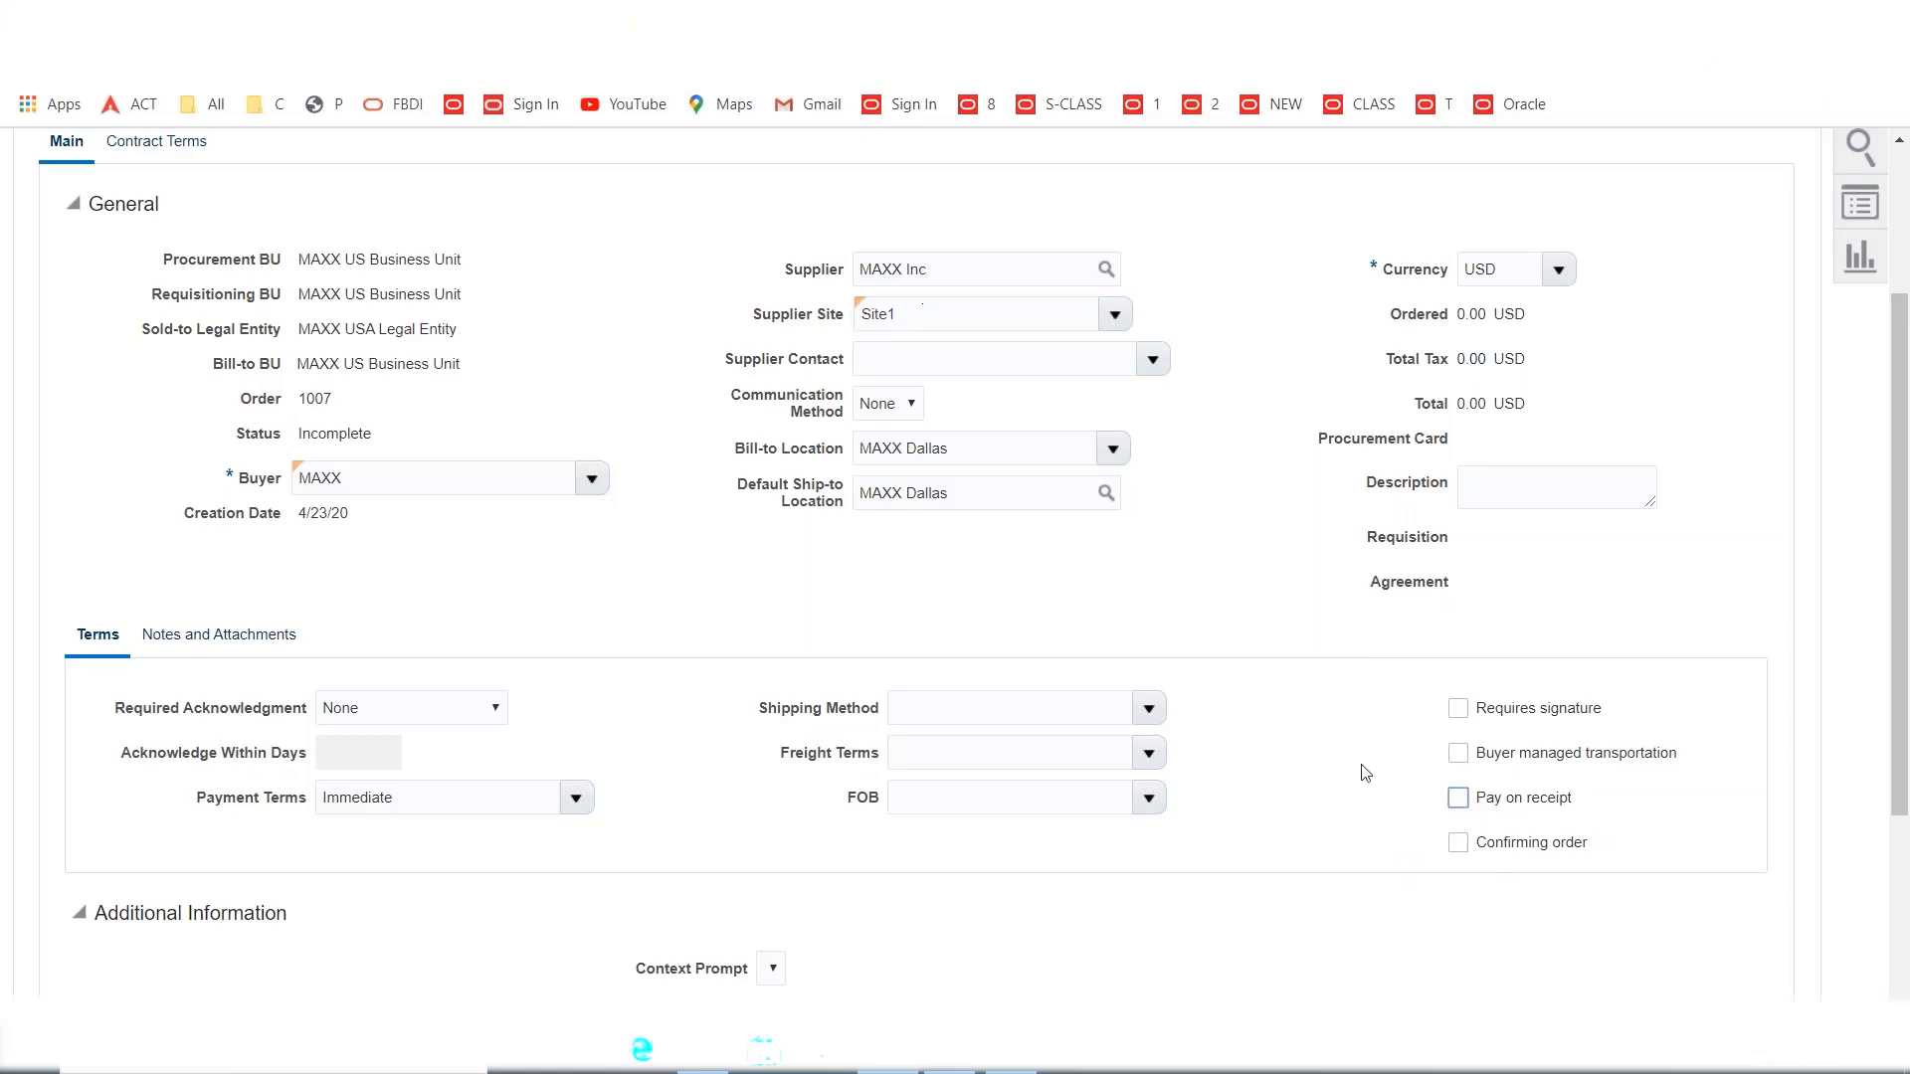
{"action": "left_click", "coordinate": [1459, 798]}
Add line 1 for item MAXX1001 MacBook with quantity 10.
{"action": "scroll", "coordinate": [1300, 746], "scroll_direction": "down", "scroll_amount": 3}
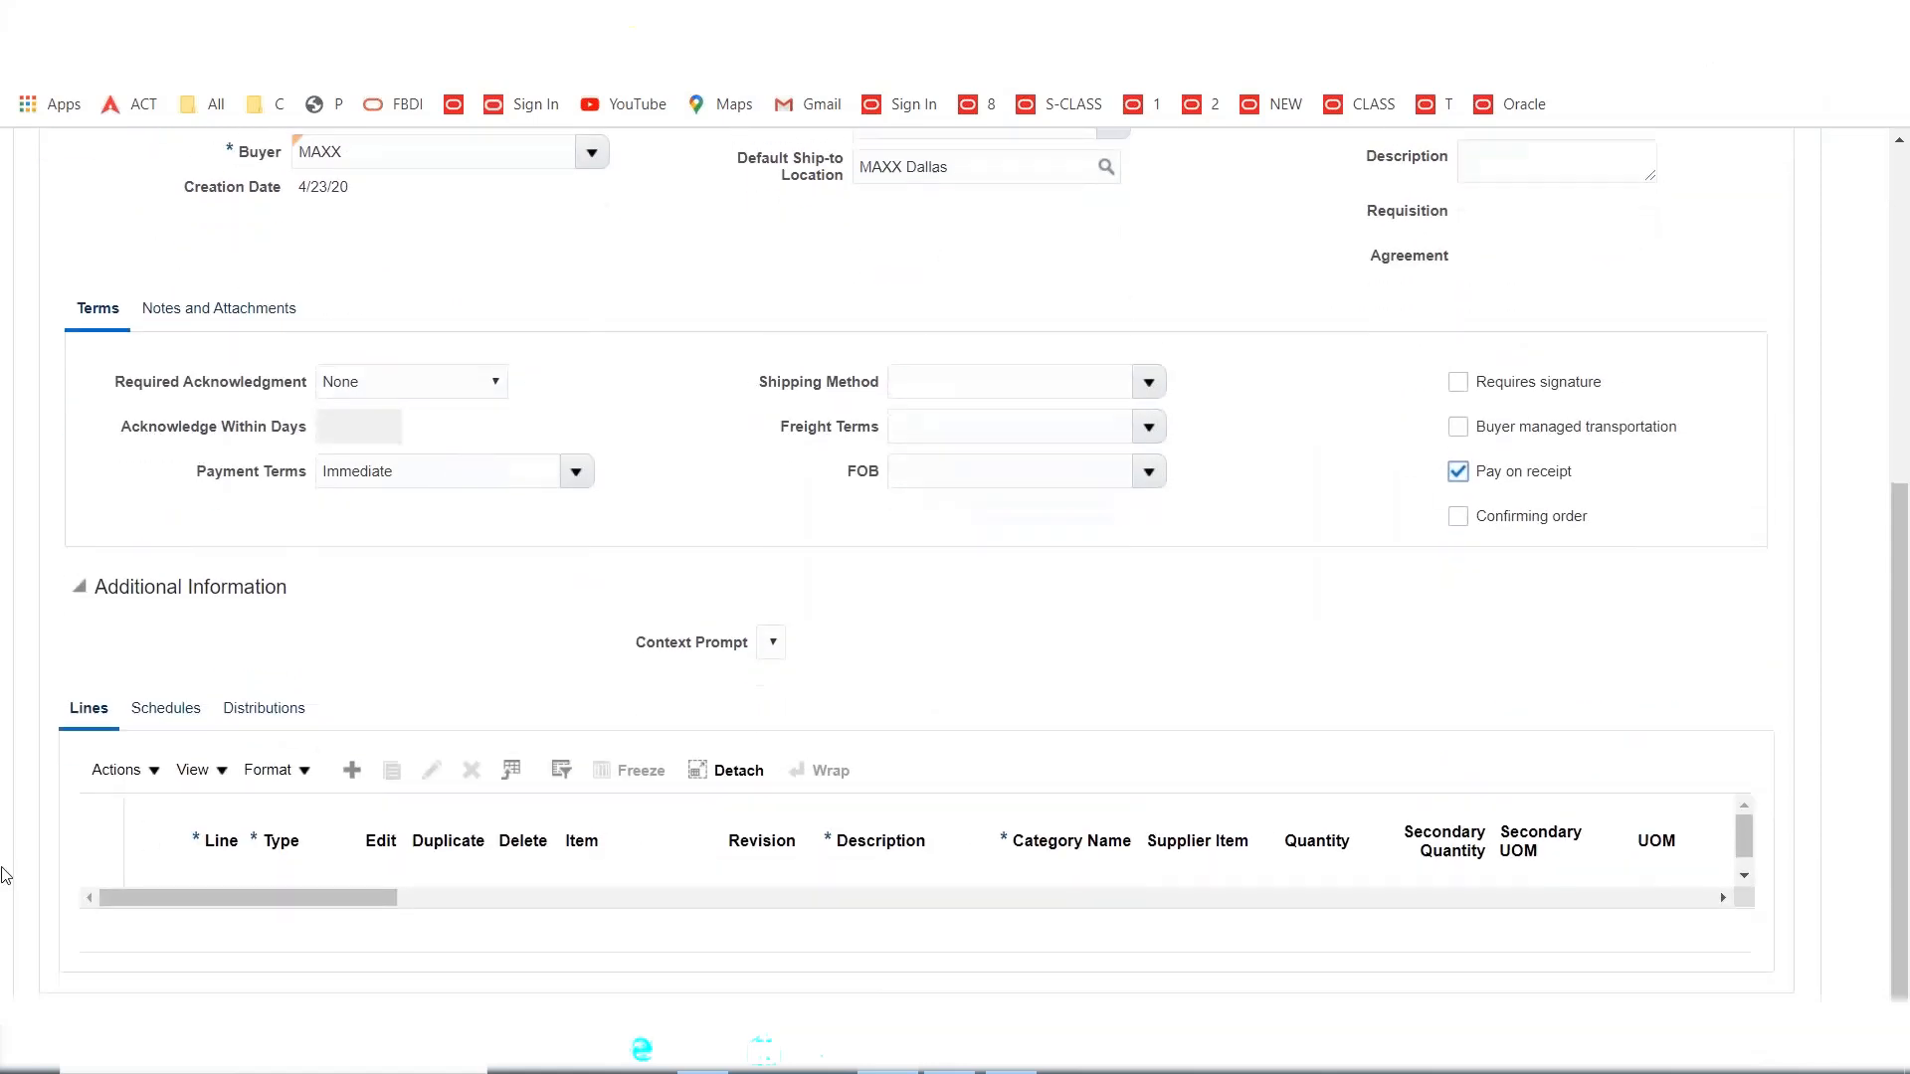
{"action": "left_click", "coordinate": [350, 772]}
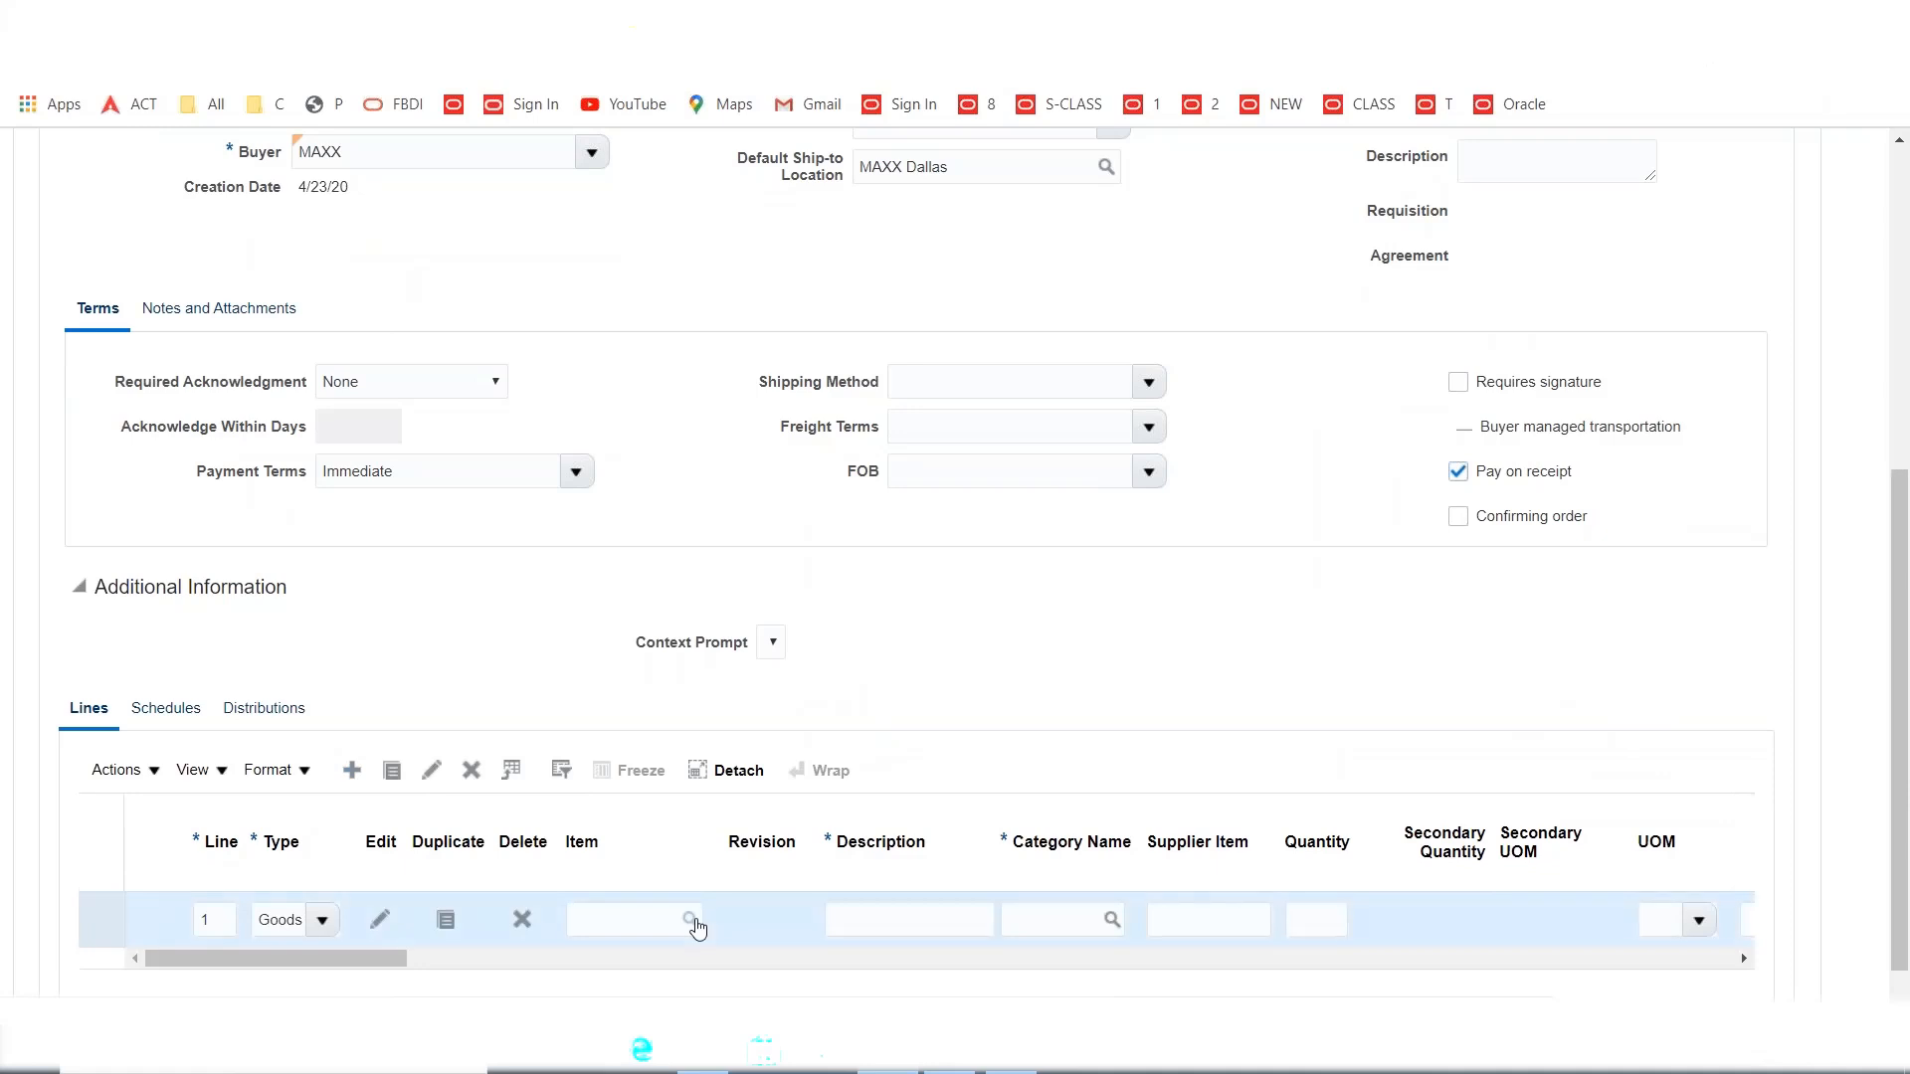
{"action": "left_click", "coordinate": [662, 918]}
{"action": "left_click", "coordinate": [691, 919]}
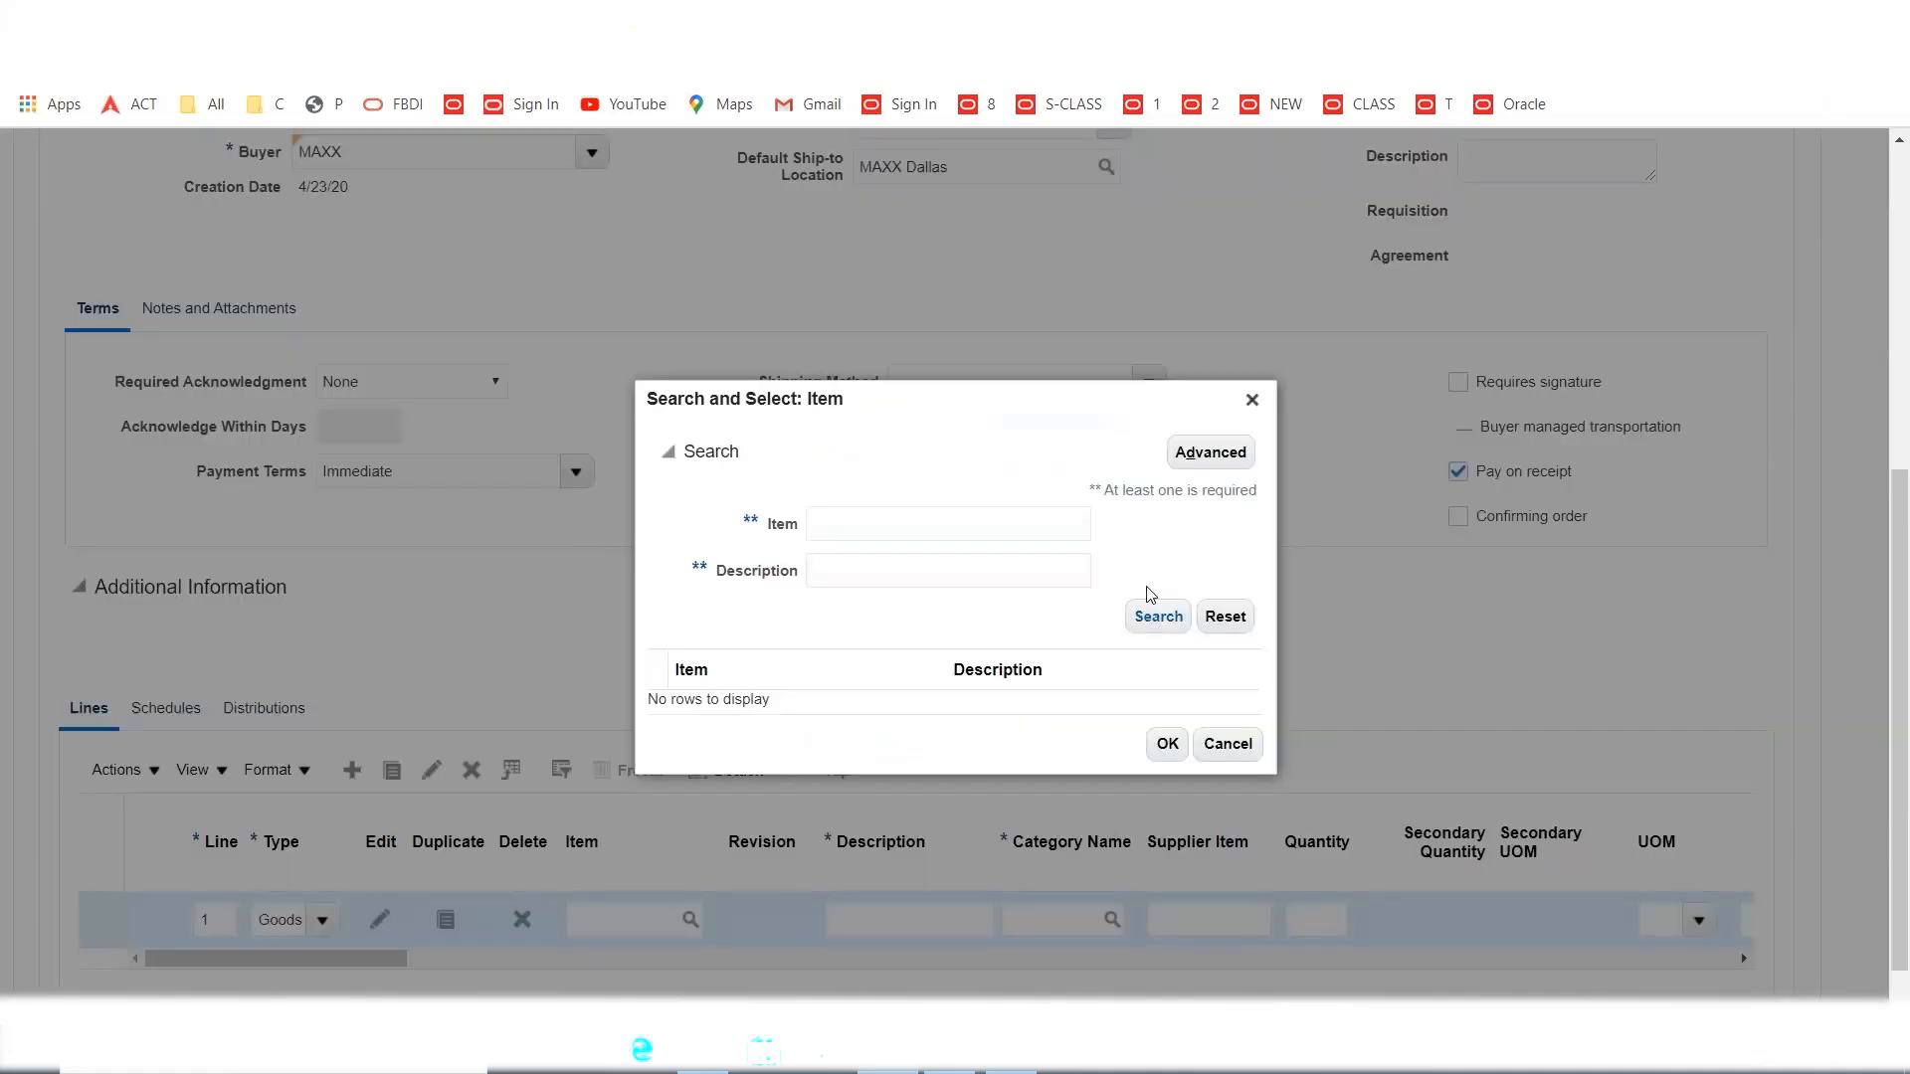
{"action": "left_click", "coordinate": [1251, 399]}
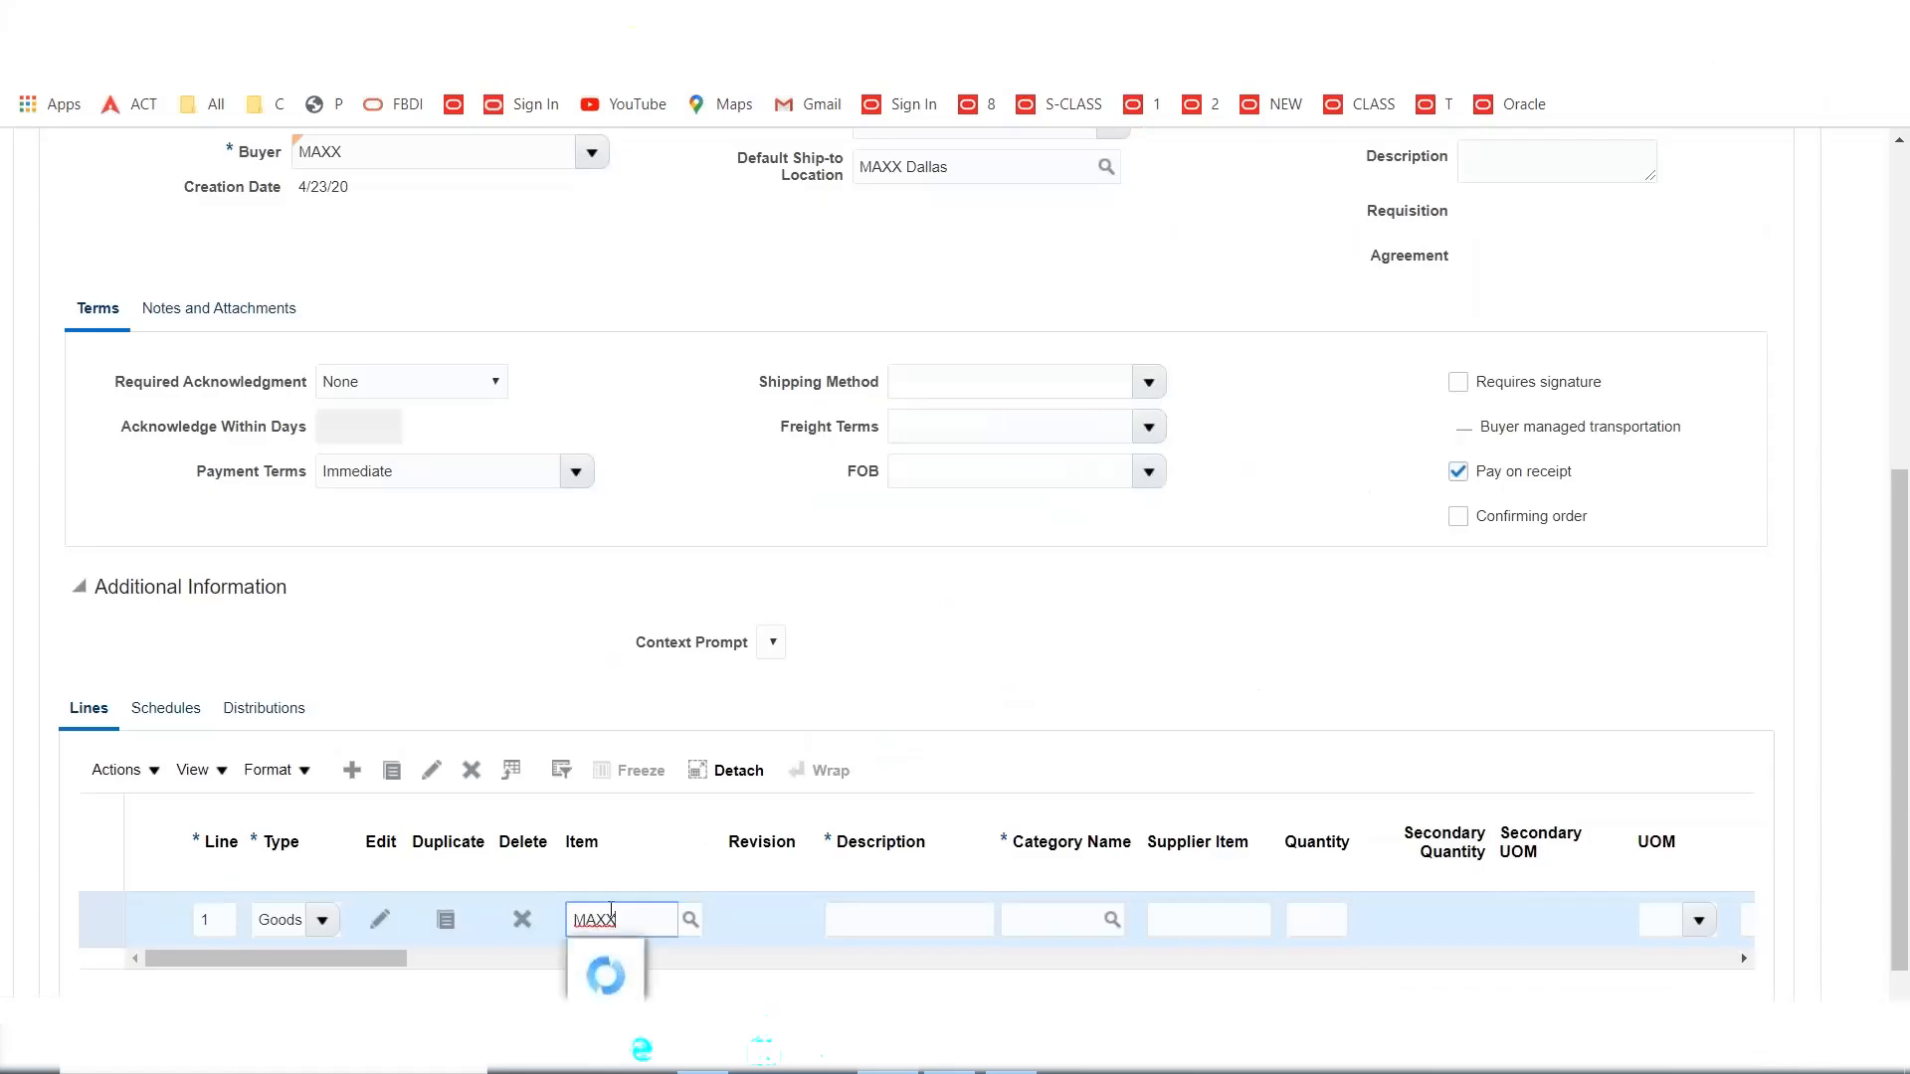
{"action": "left_click", "coordinate": [645, 960]}
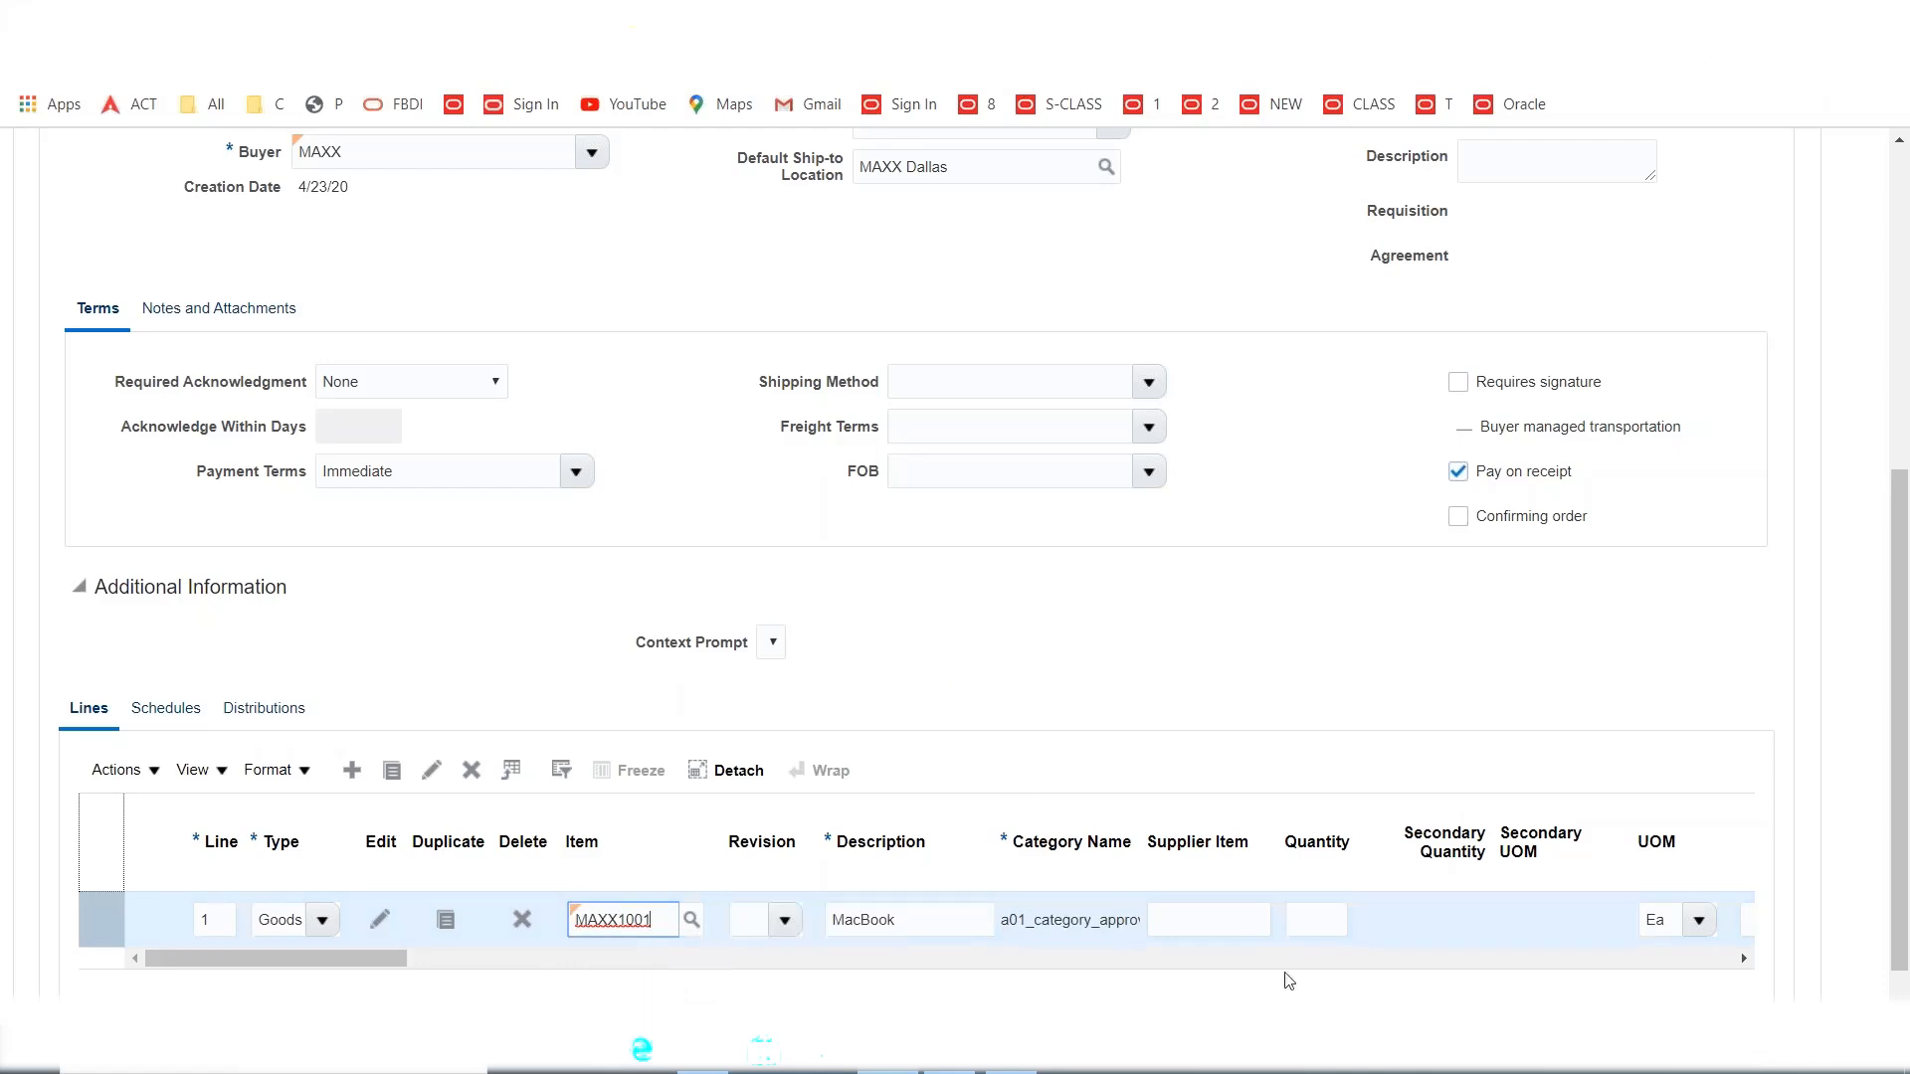
{"action": "left_click", "coordinate": [1312, 917]}
{"action": "type", "text": "10"}
{"action": "key", "text": "Tab"}
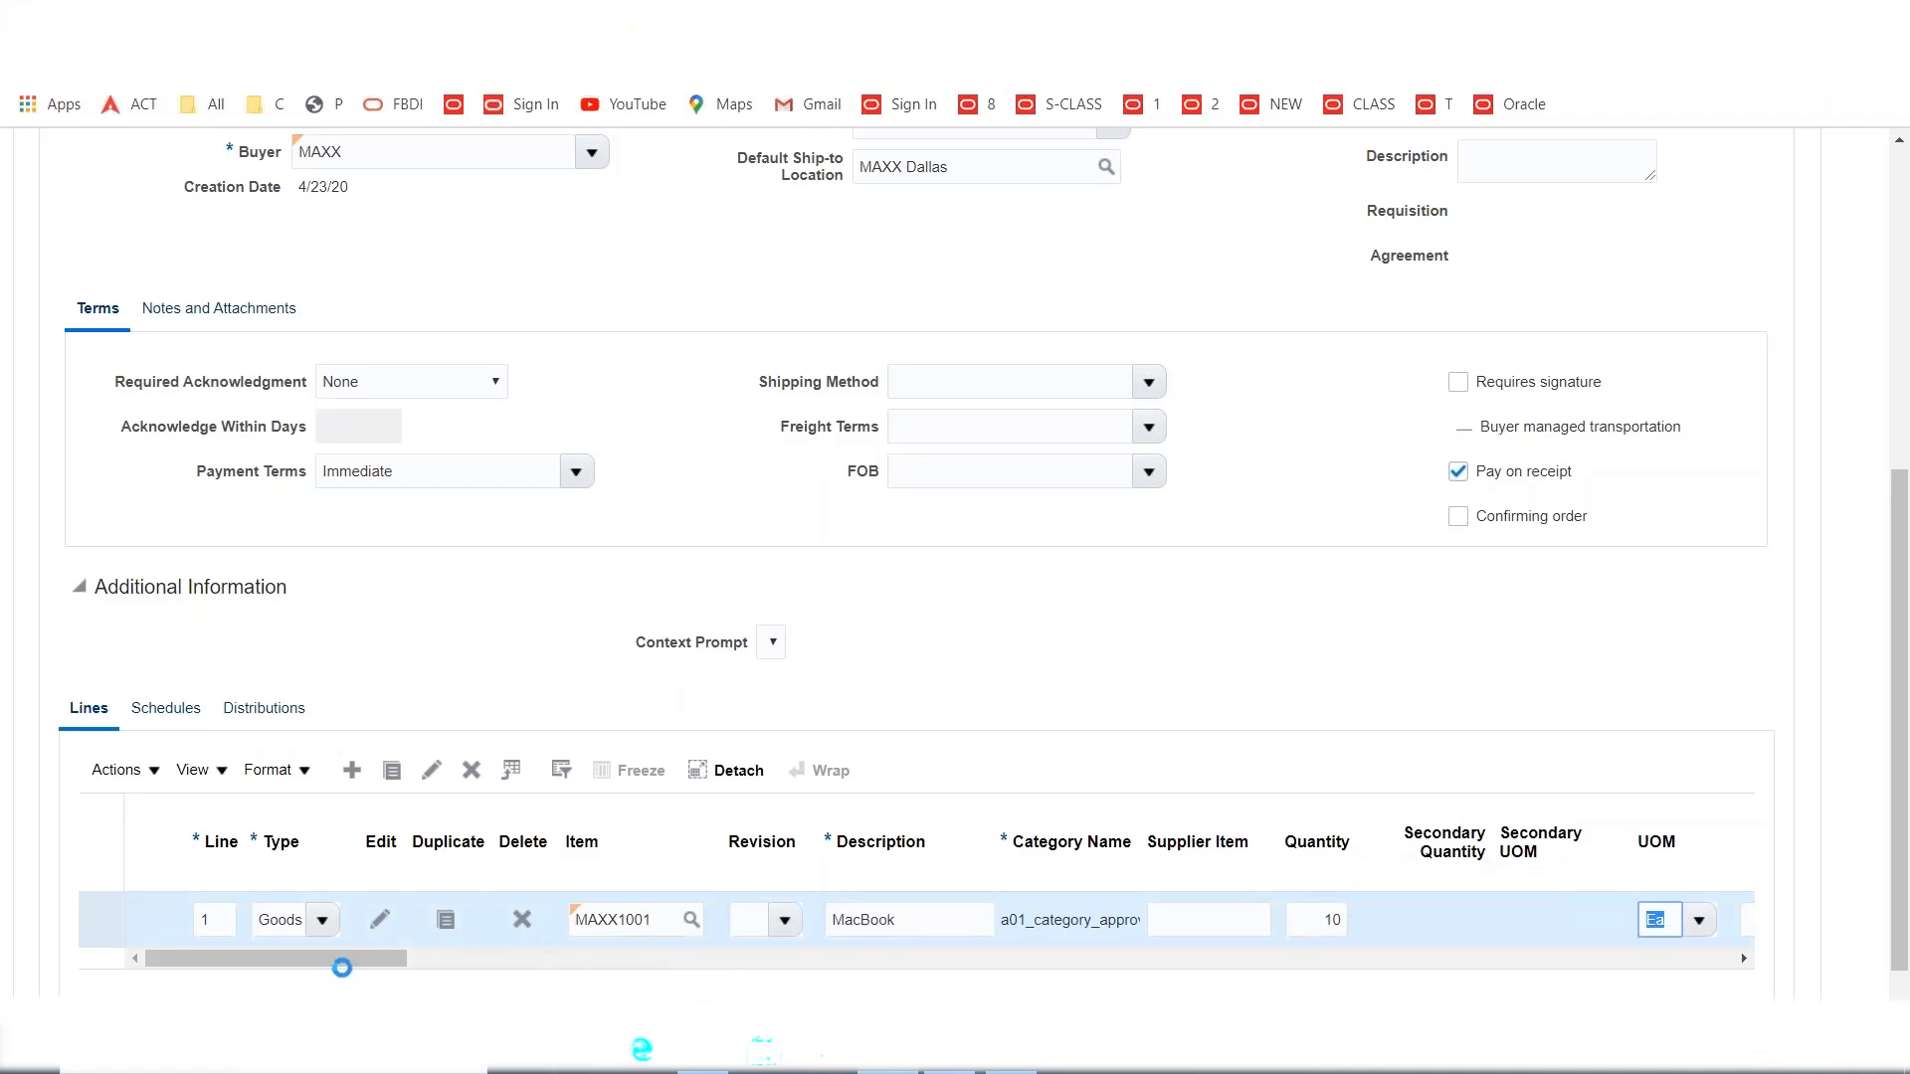
Set the line's requested delivery date to 4/24/20 and keep invoice match option Receipt.
{"action": "left_click_drag", "start_coordinate": [341, 967], "coordinate": [652, 995]}
{"action": "left_click", "coordinate": [1107, 919]}
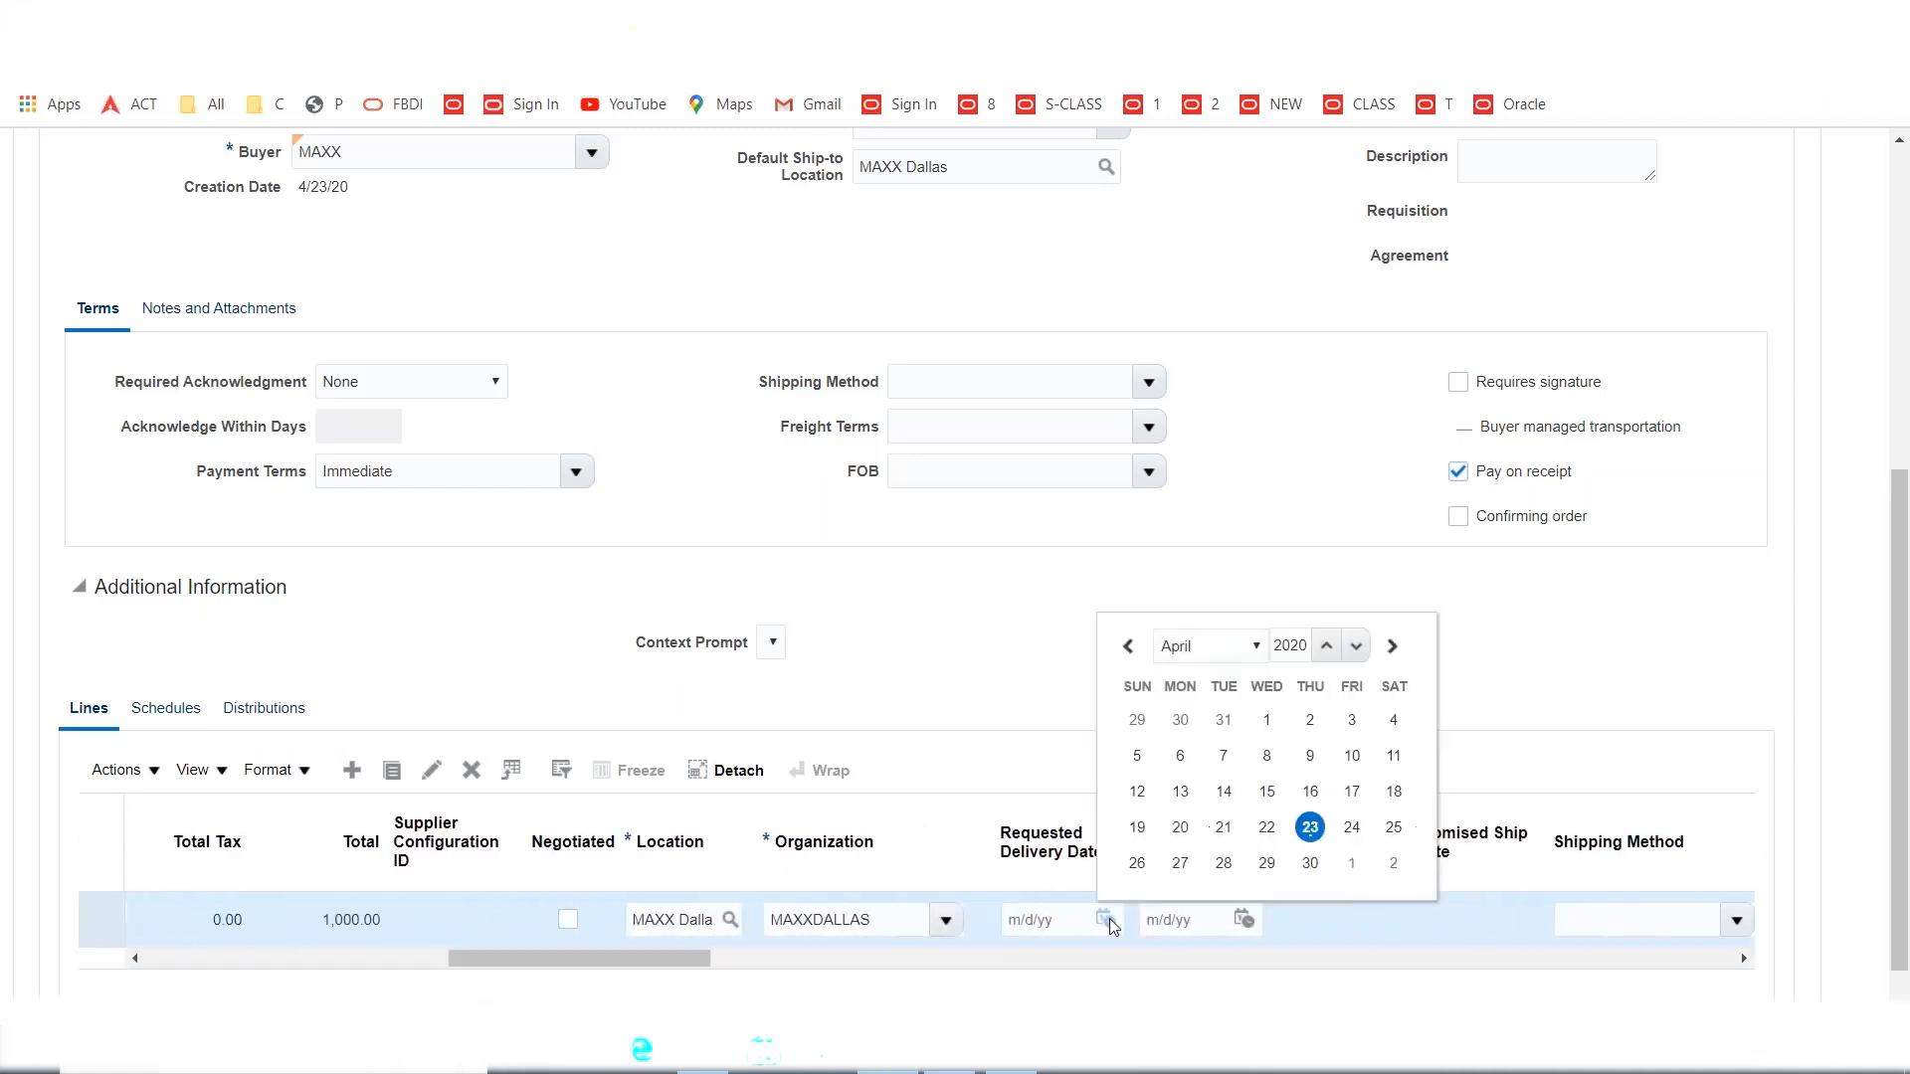
{"action": "left_click", "coordinate": [1352, 828]}
{"action": "left_click_drag", "start_coordinate": [635, 960], "coordinate": [892, 997]}
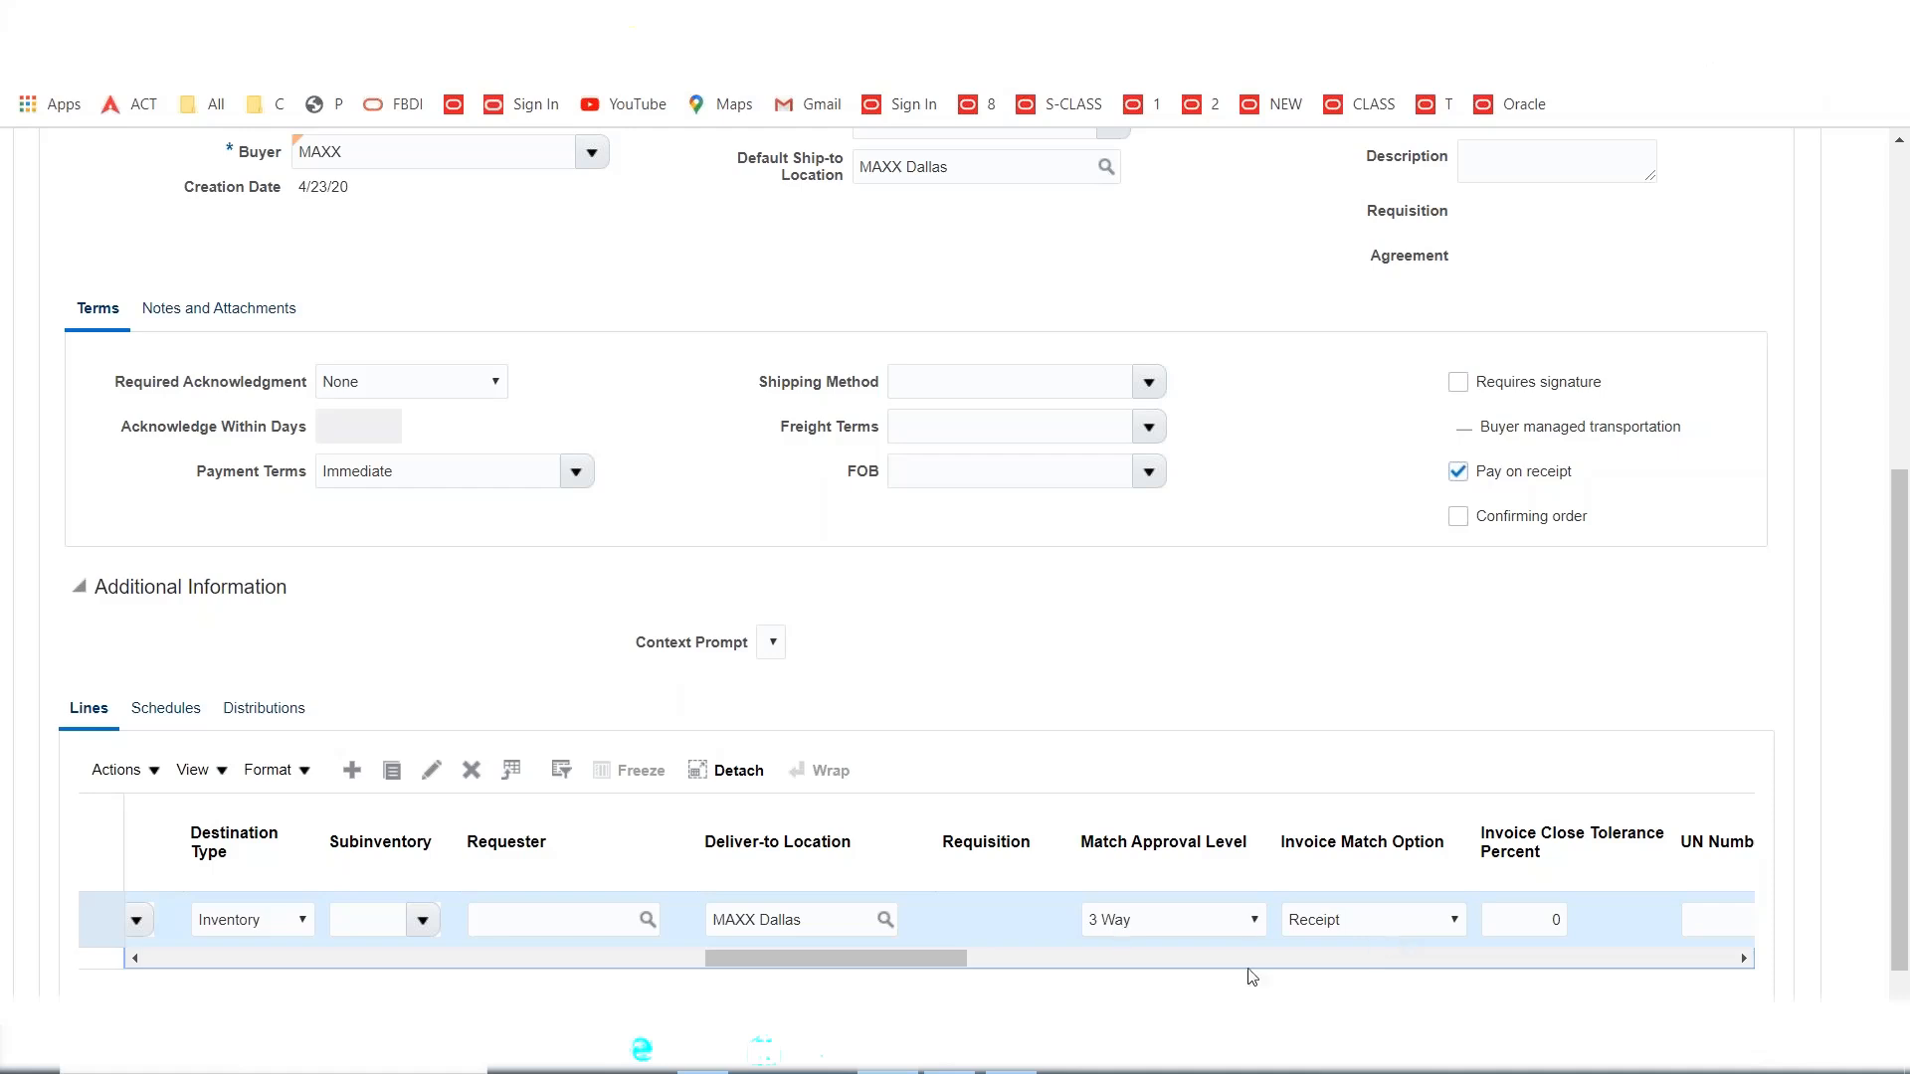
{"action": "left_click", "coordinate": [1411, 913]}
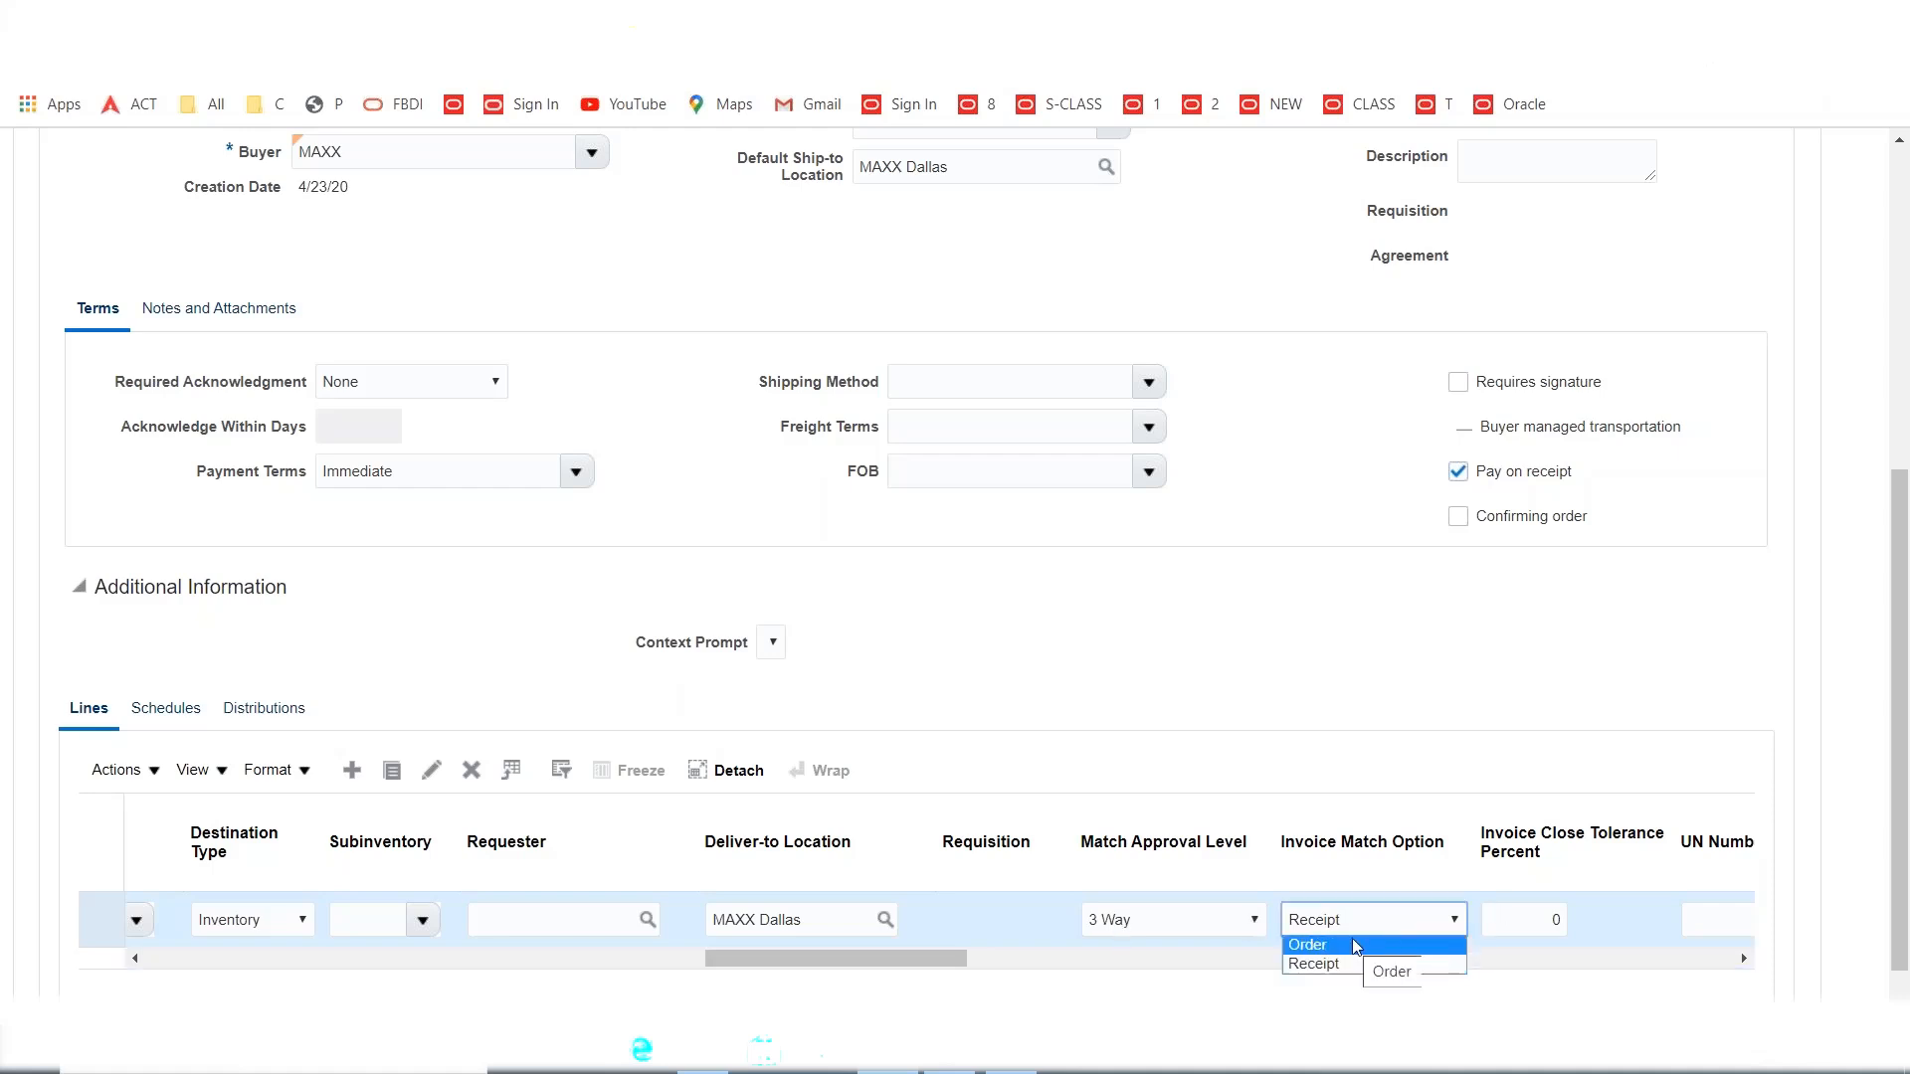
{"action": "left_click", "coordinate": [1372, 683]}
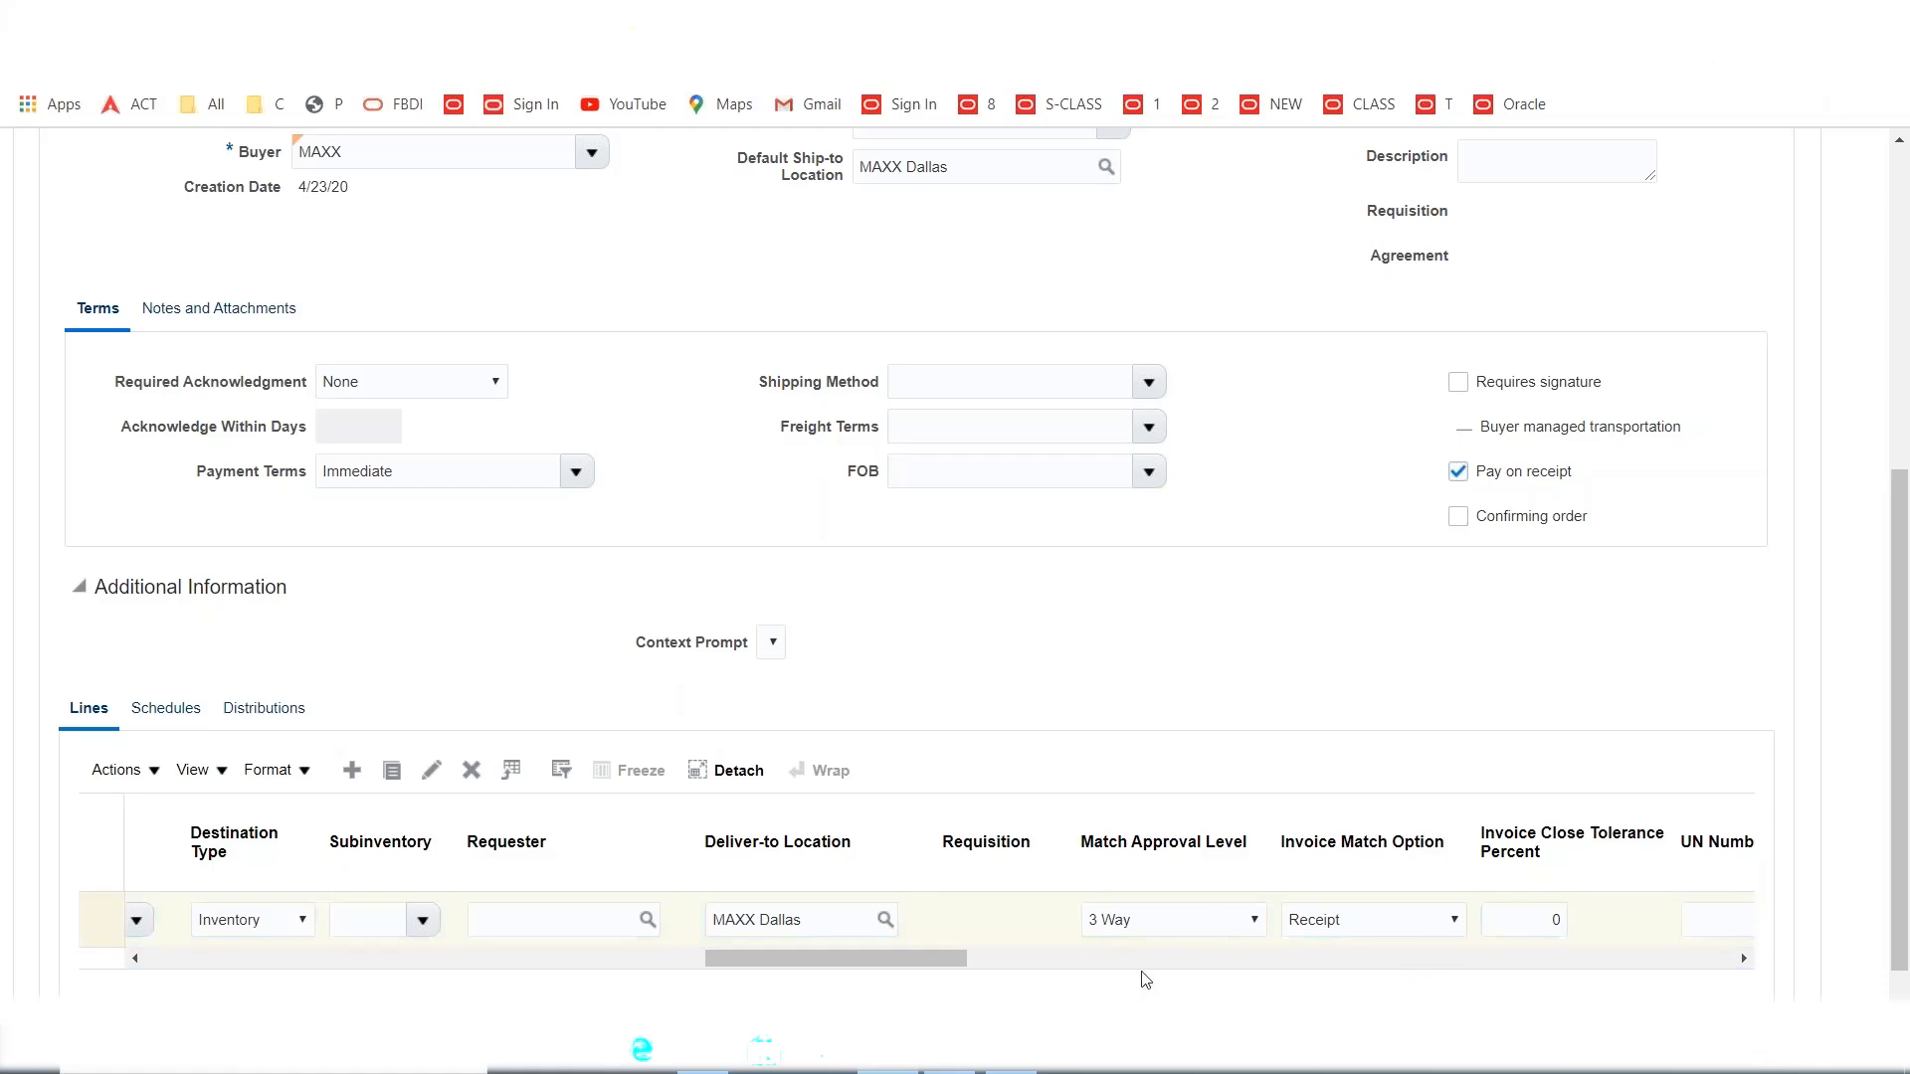
{"action": "left_click_drag", "start_coordinate": [811, 973], "coordinate": [134, 972]}
Save purchase order 1007, submit it for approval, and dismiss the confirmation.
{"action": "scroll", "coordinate": [135, 896], "scroll_direction": "up", "scroll_amount": 5}
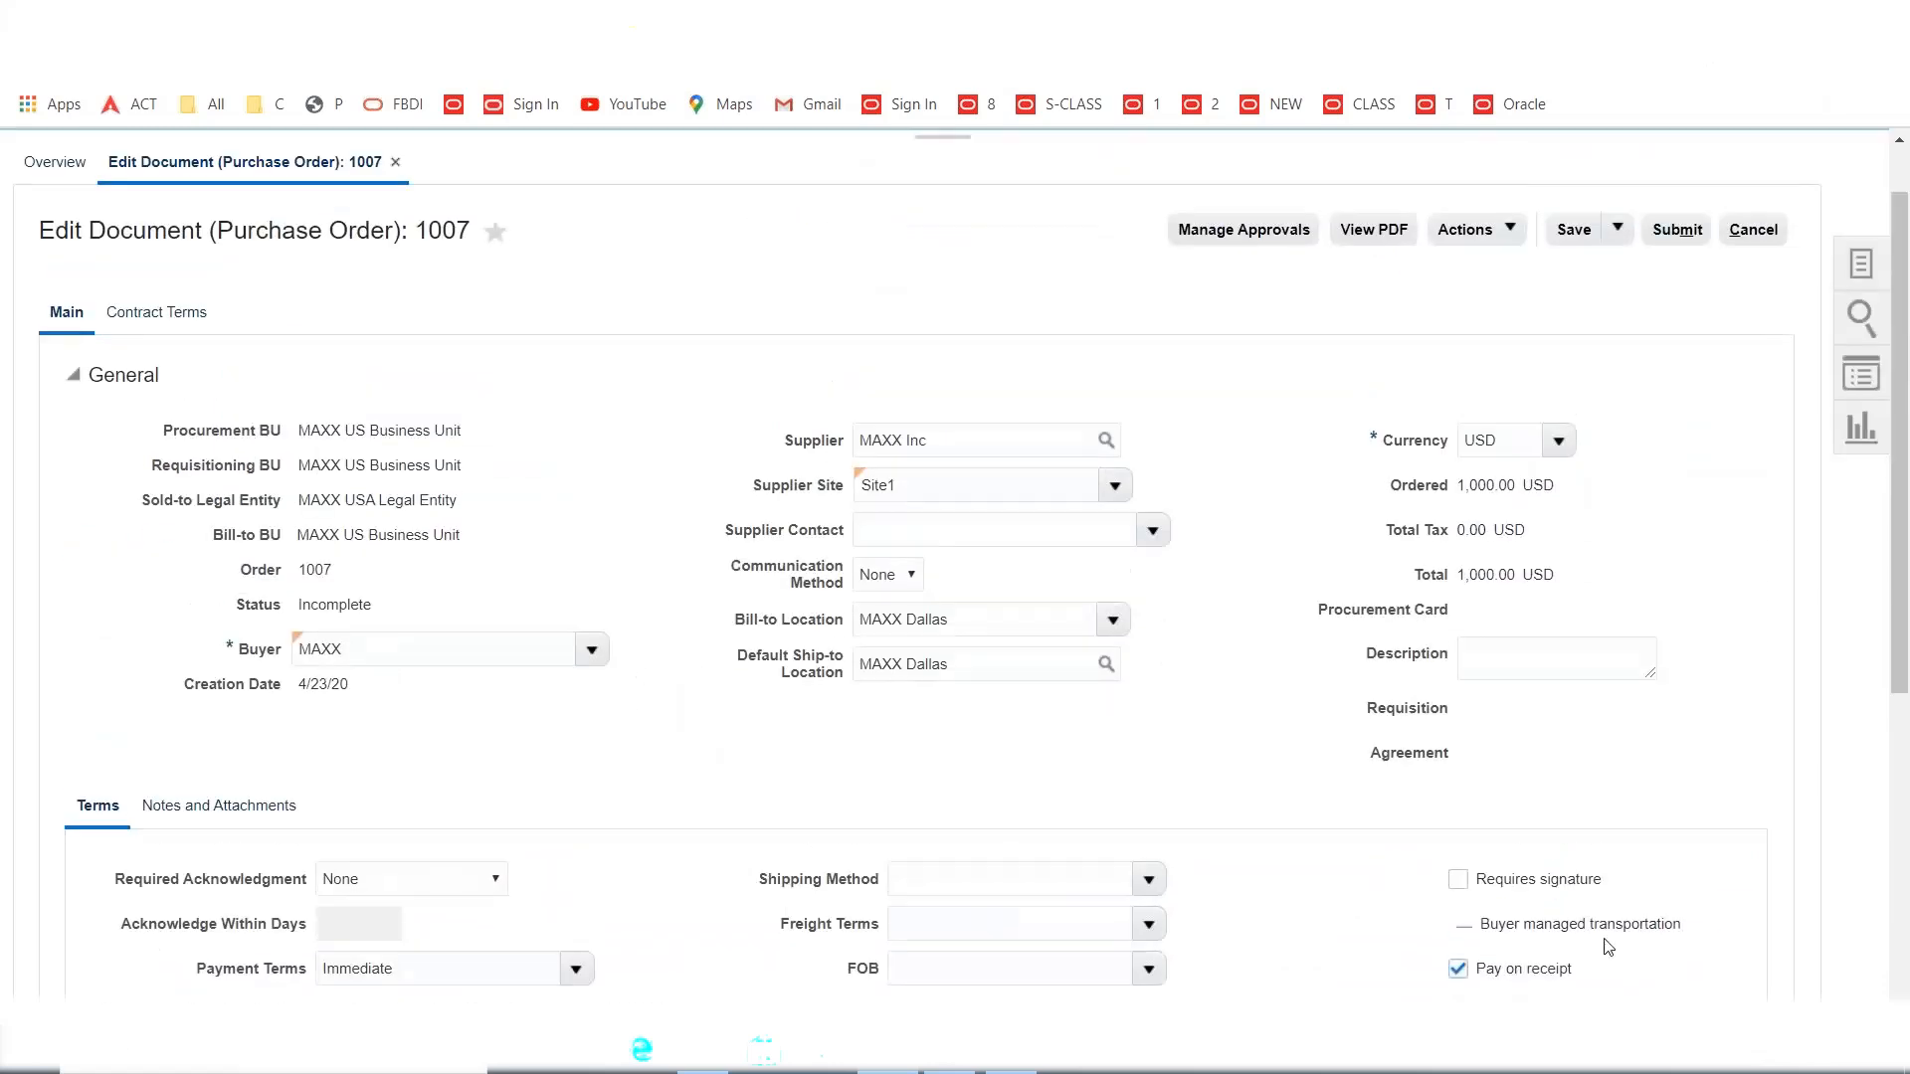
{"action": "left_click", "coordinate": [1575, 231]}
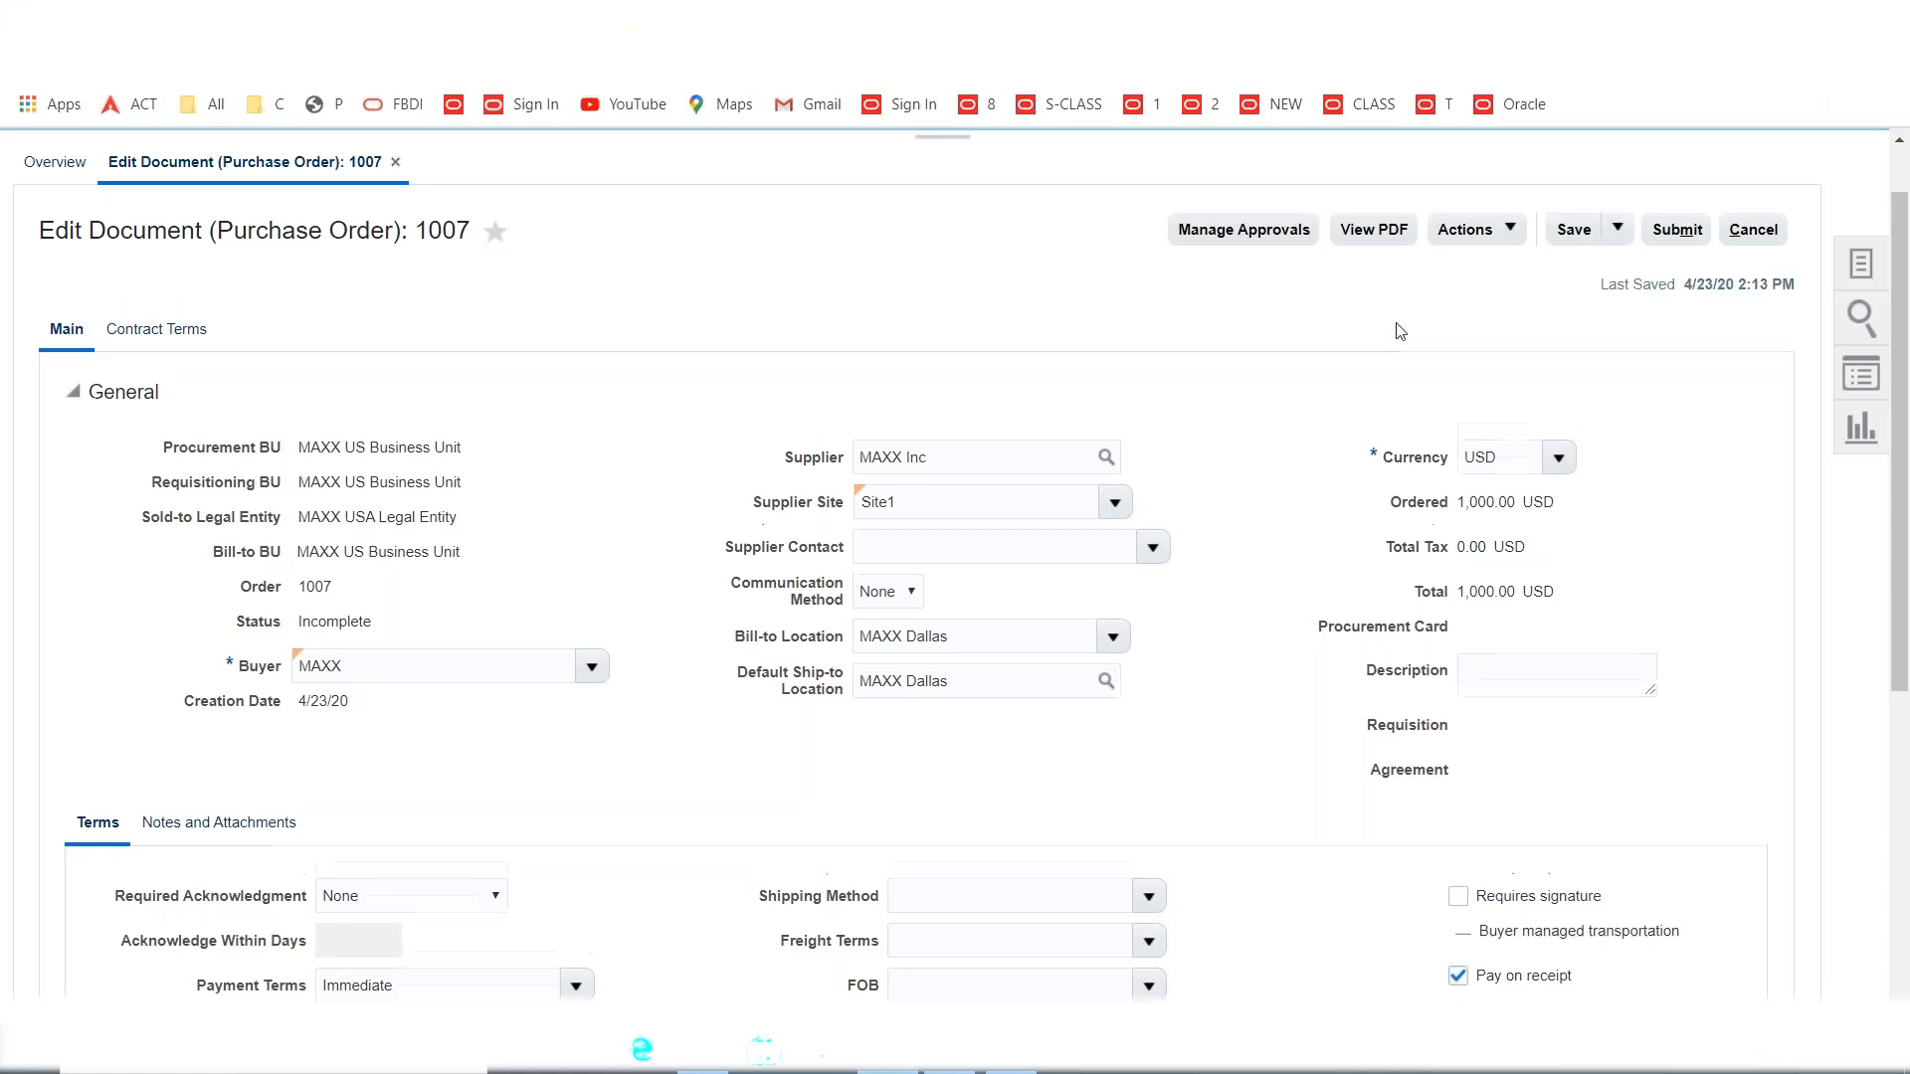
{"action": "left_click", "coordinate": [1704, 239]}
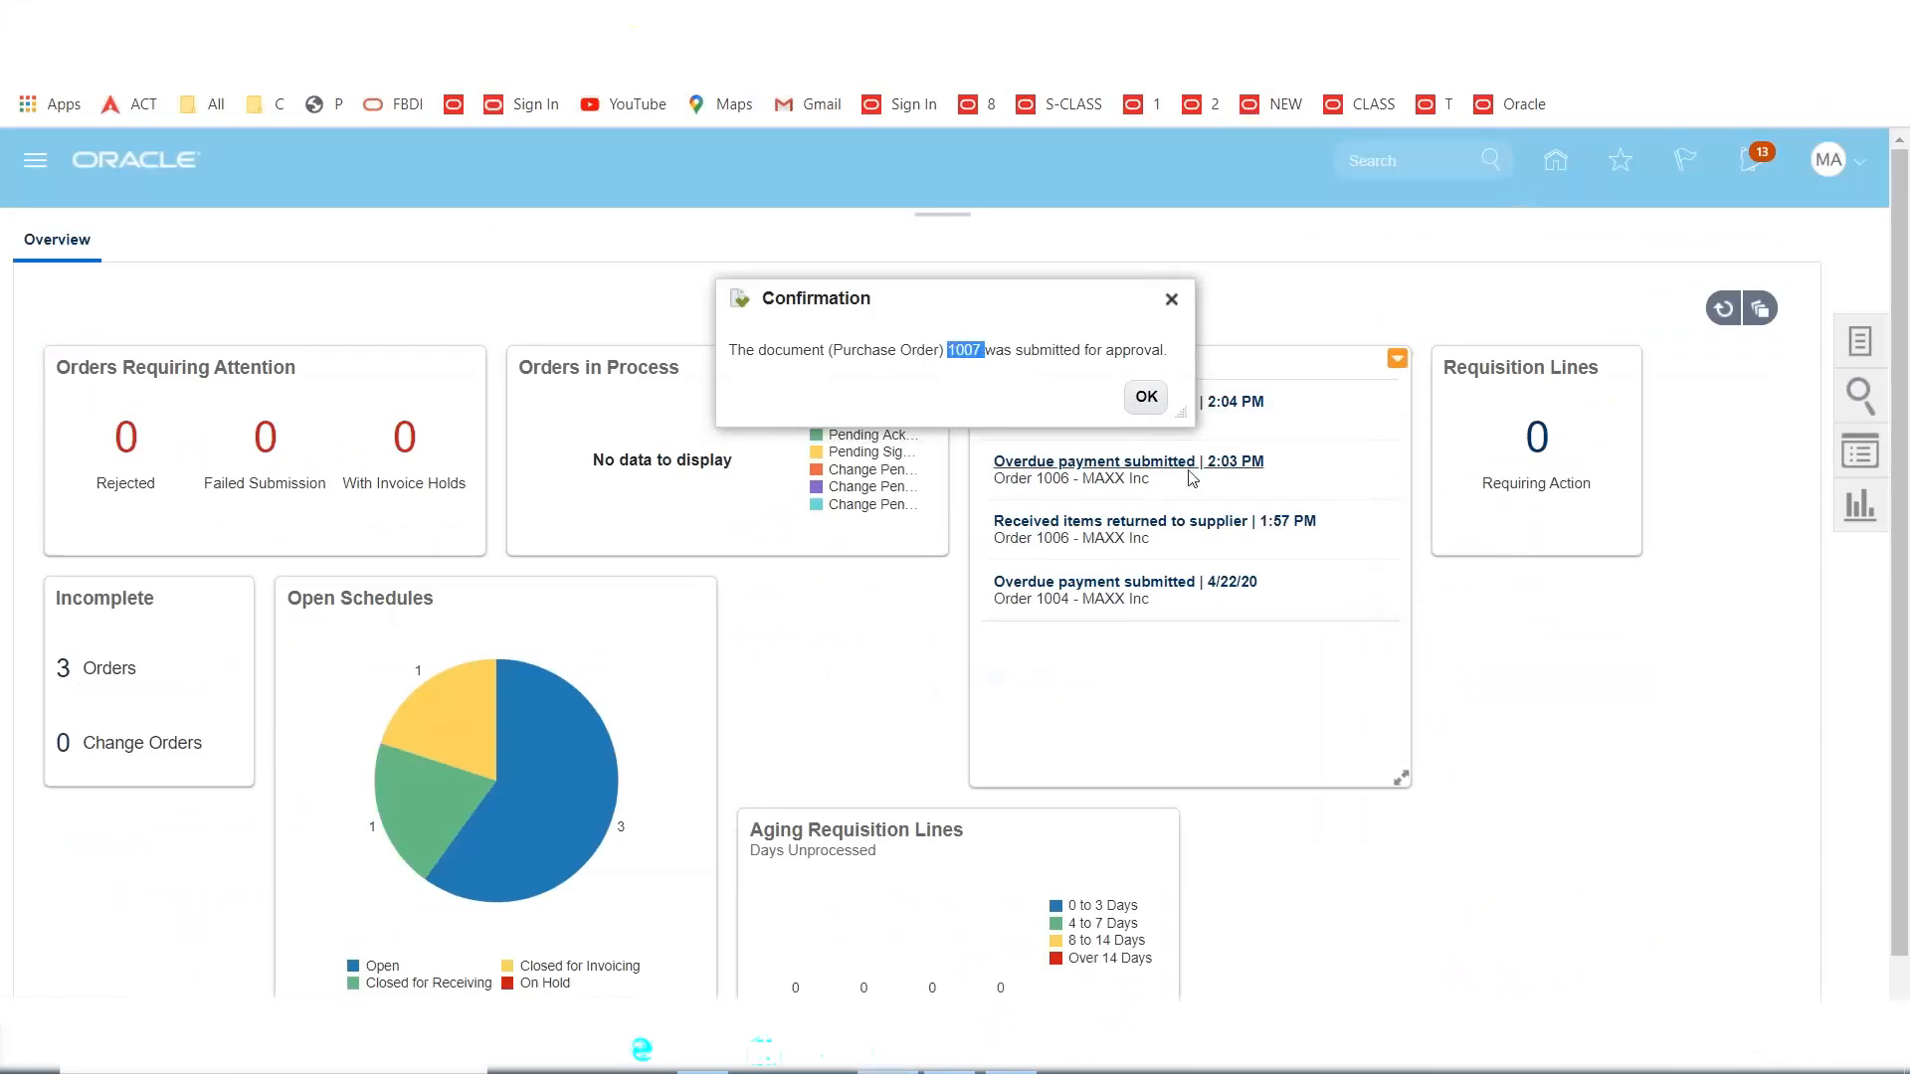
{"action": "left_click", "coordinate": [1146, 396]}
{"action": "left_click", "coordinate": [1859, 344]}
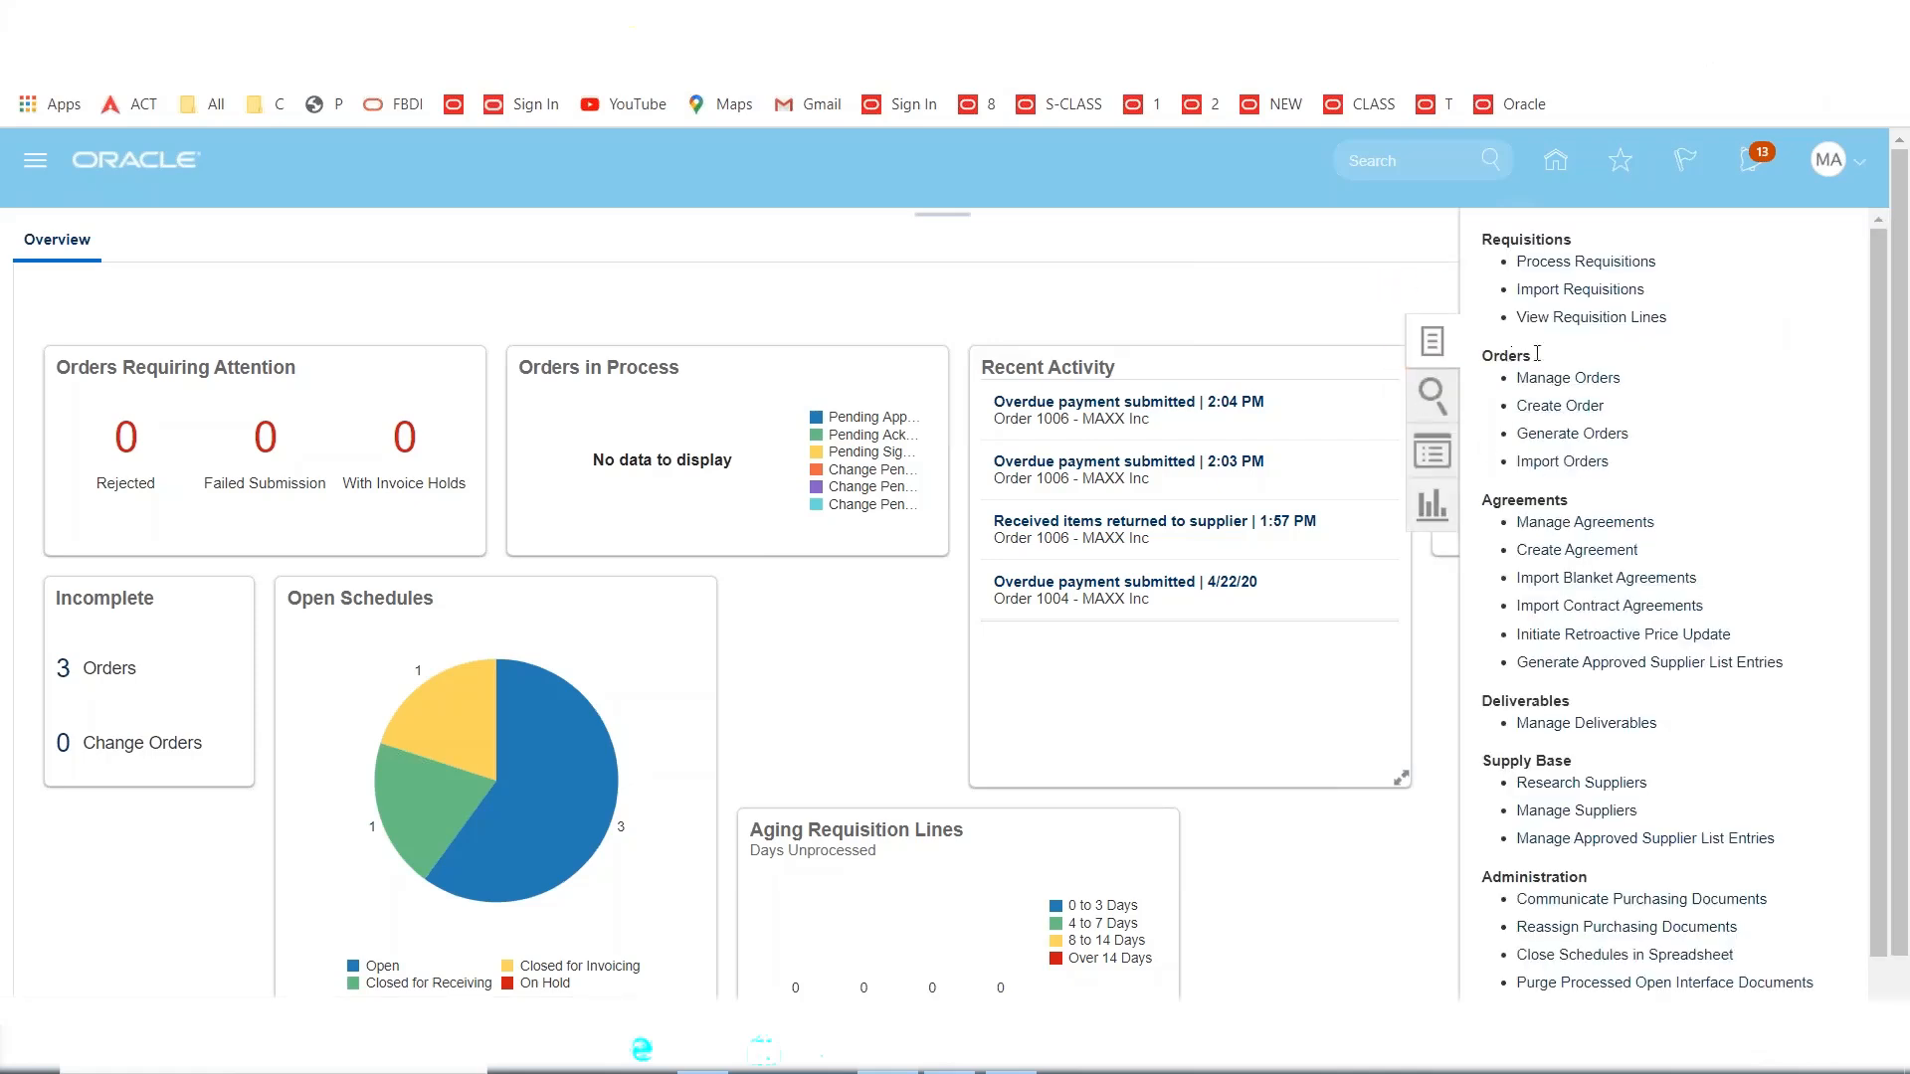
Search Manage Orders for order 1007 and rerun the search until its status shows Open.
{"action": "left_click", "coordinate": [1510, 405]}
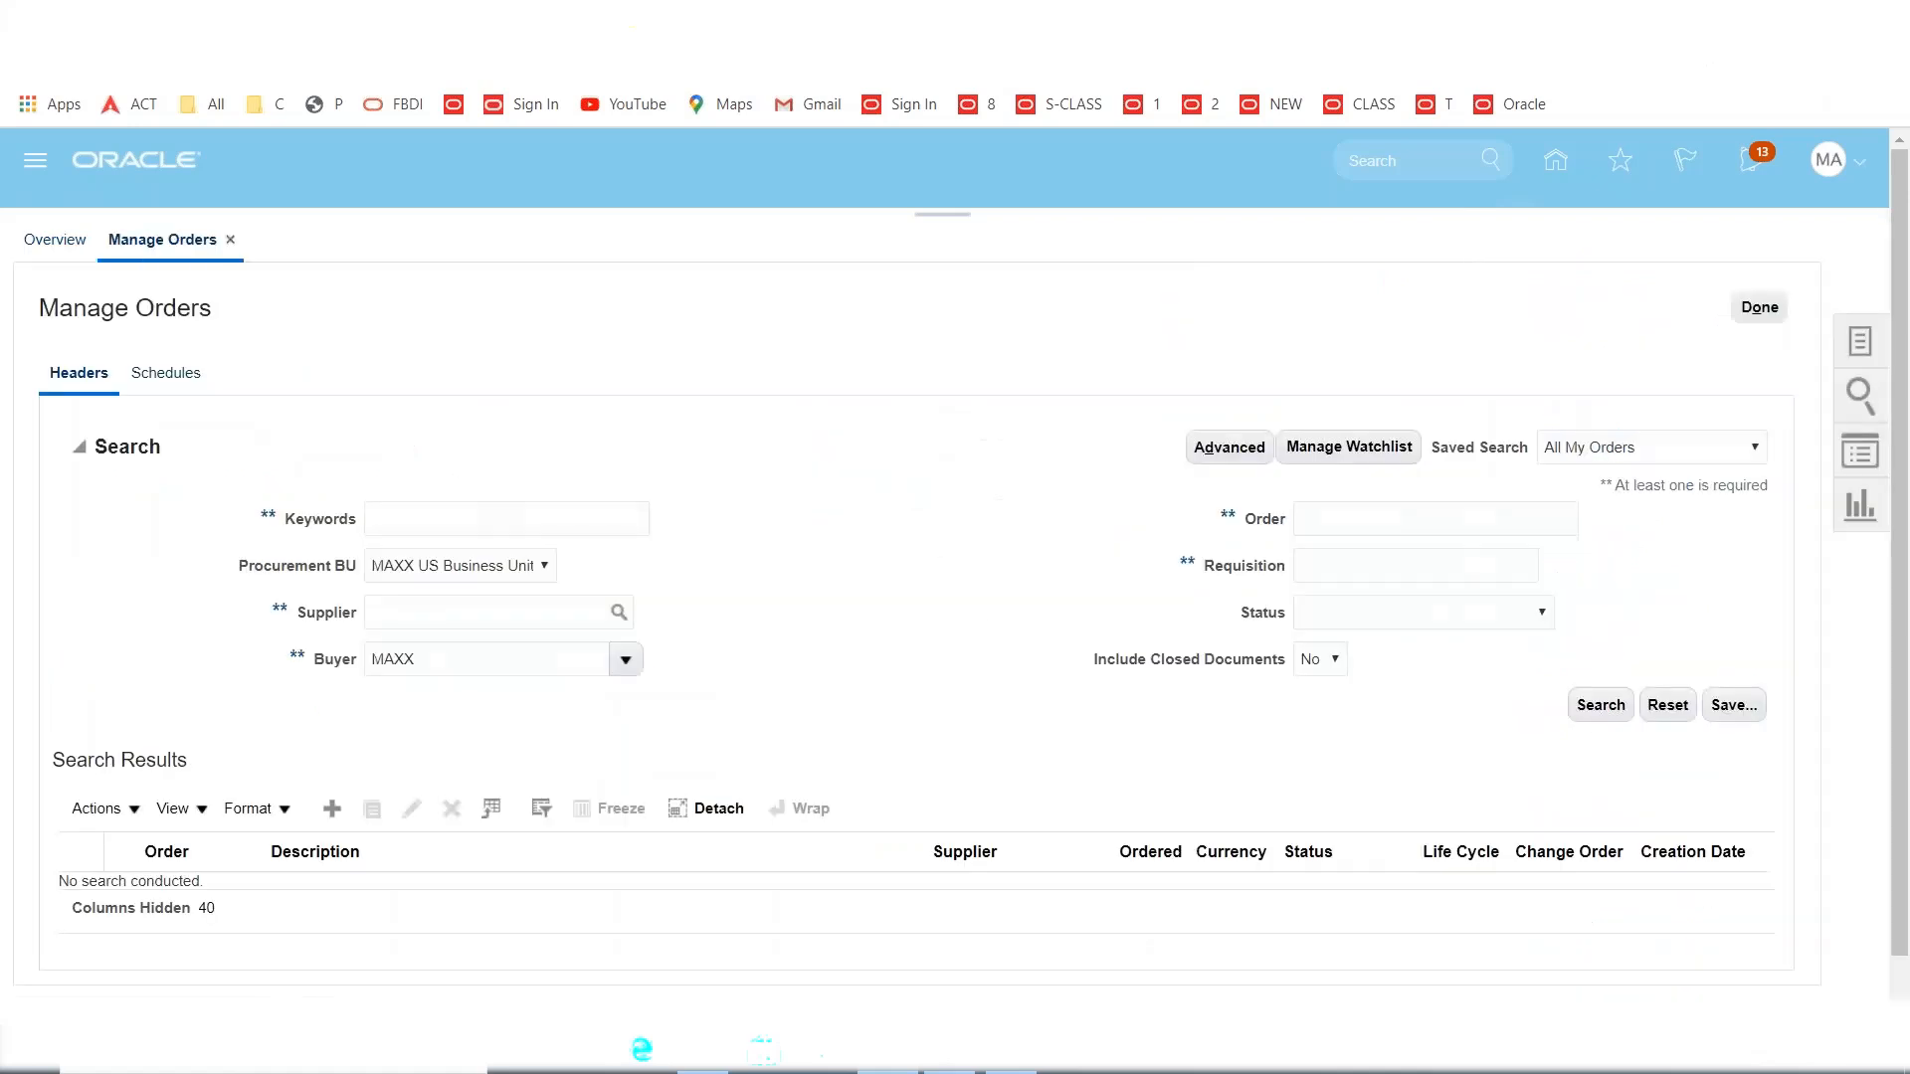
{"action": "left_click", "coordinate": [1384, 524]}
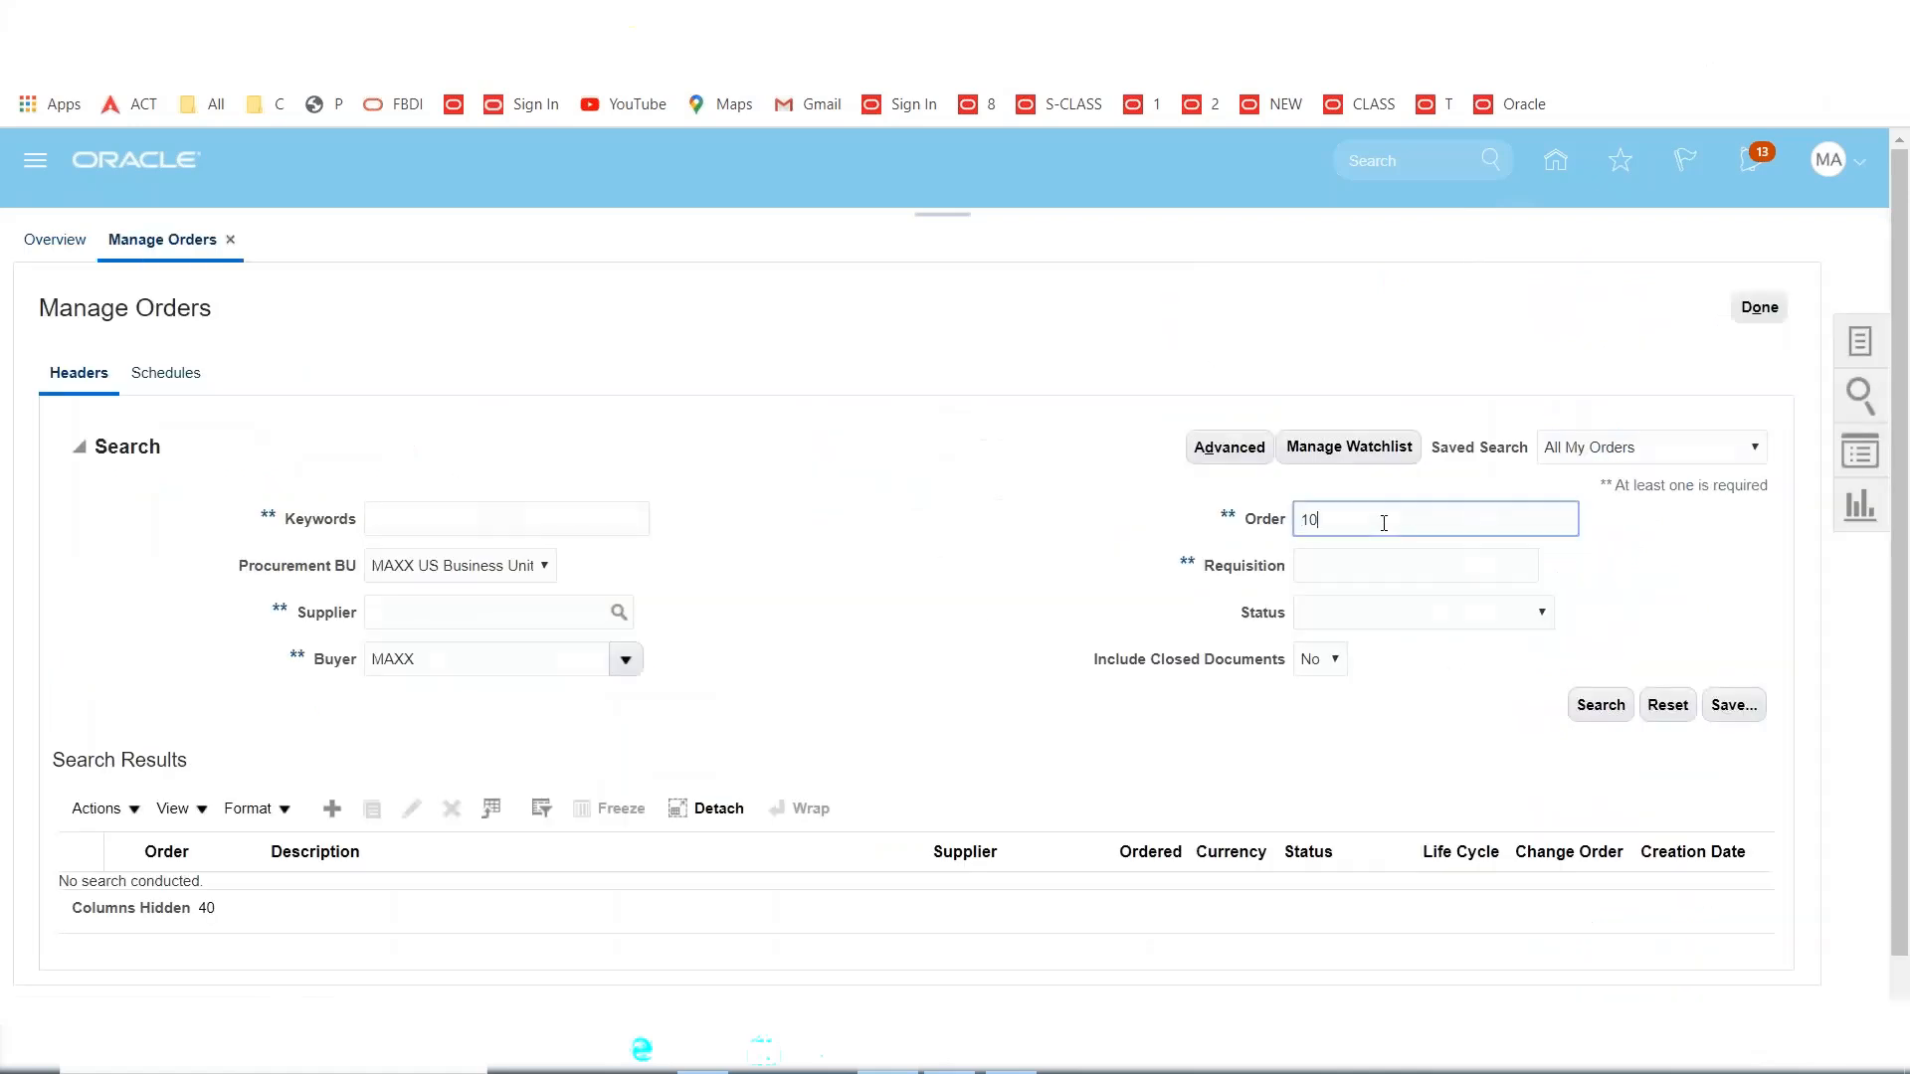
{"action": "left_click", "coordinate": [1608, 708]}
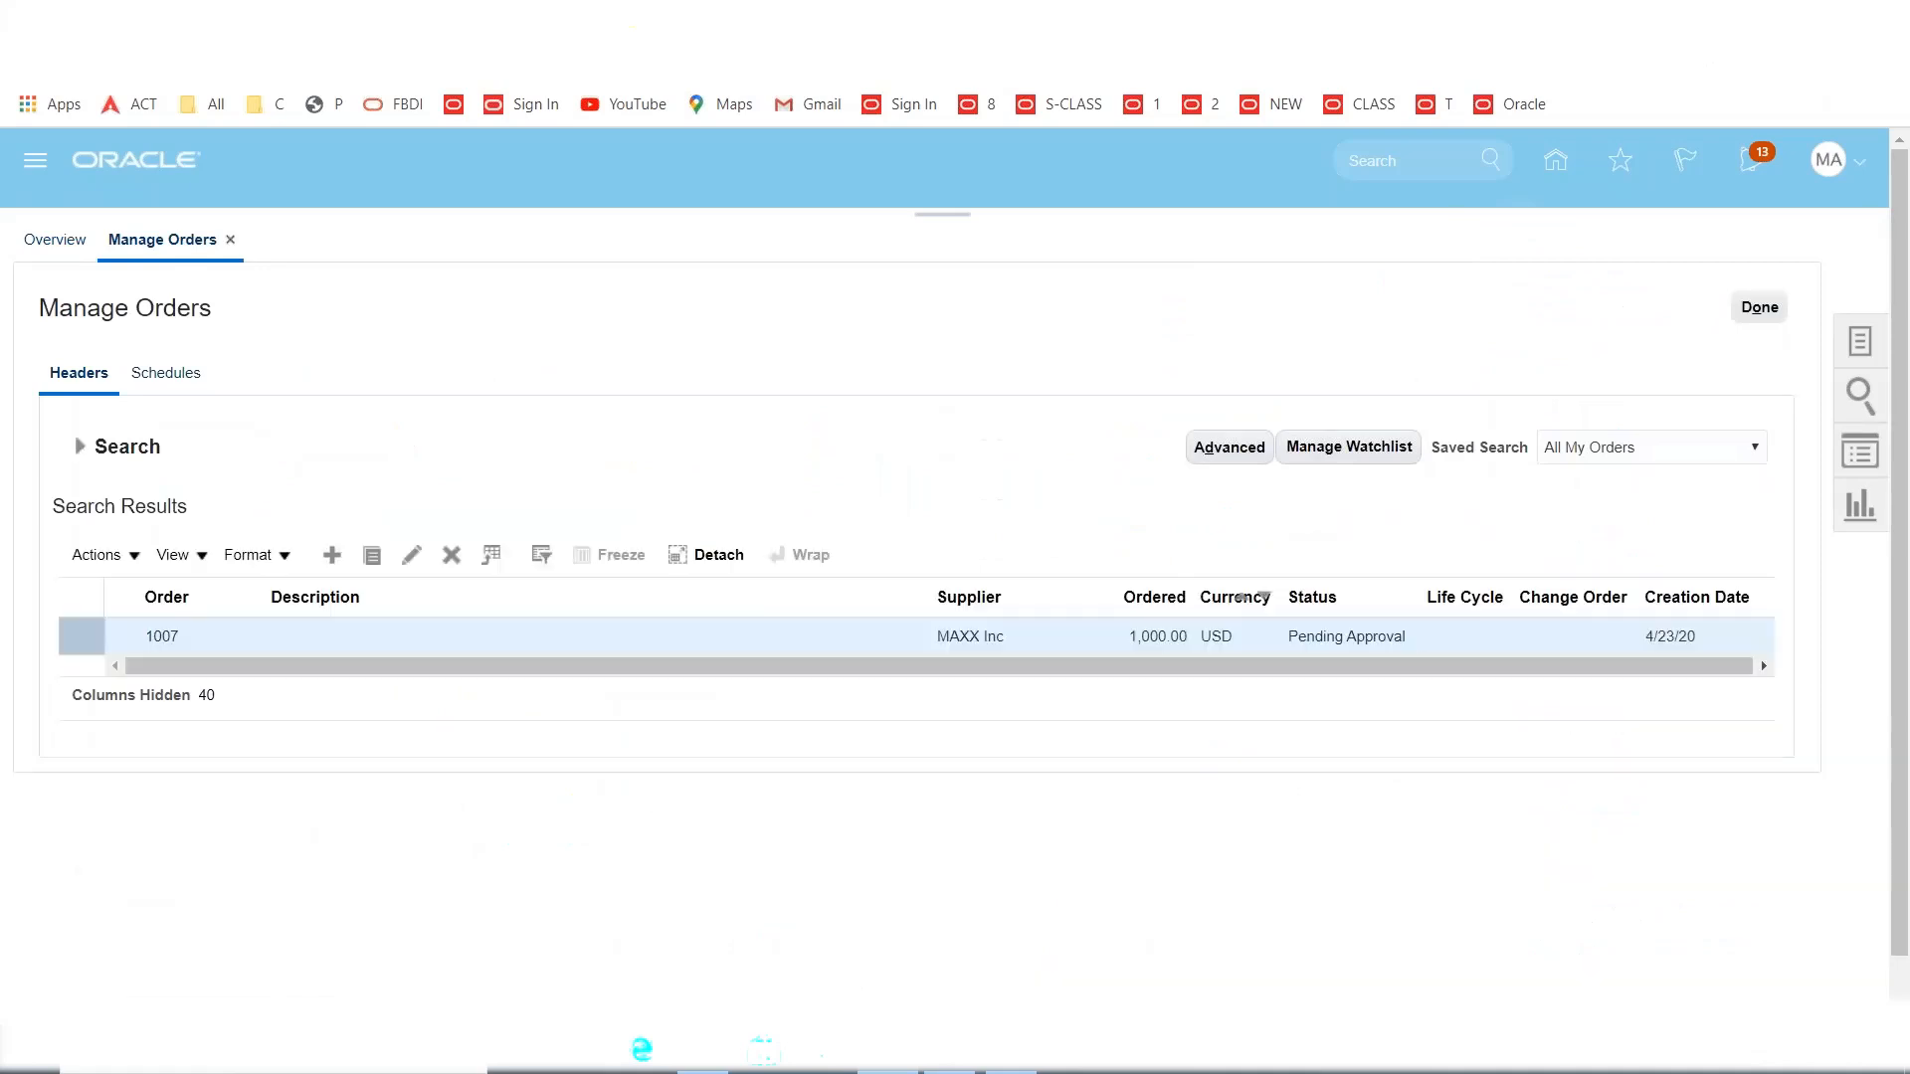
{"action": "left_click", "coordinate": [81, 450]}
{"action": "left_click", "coordinate": [1600, 714]}
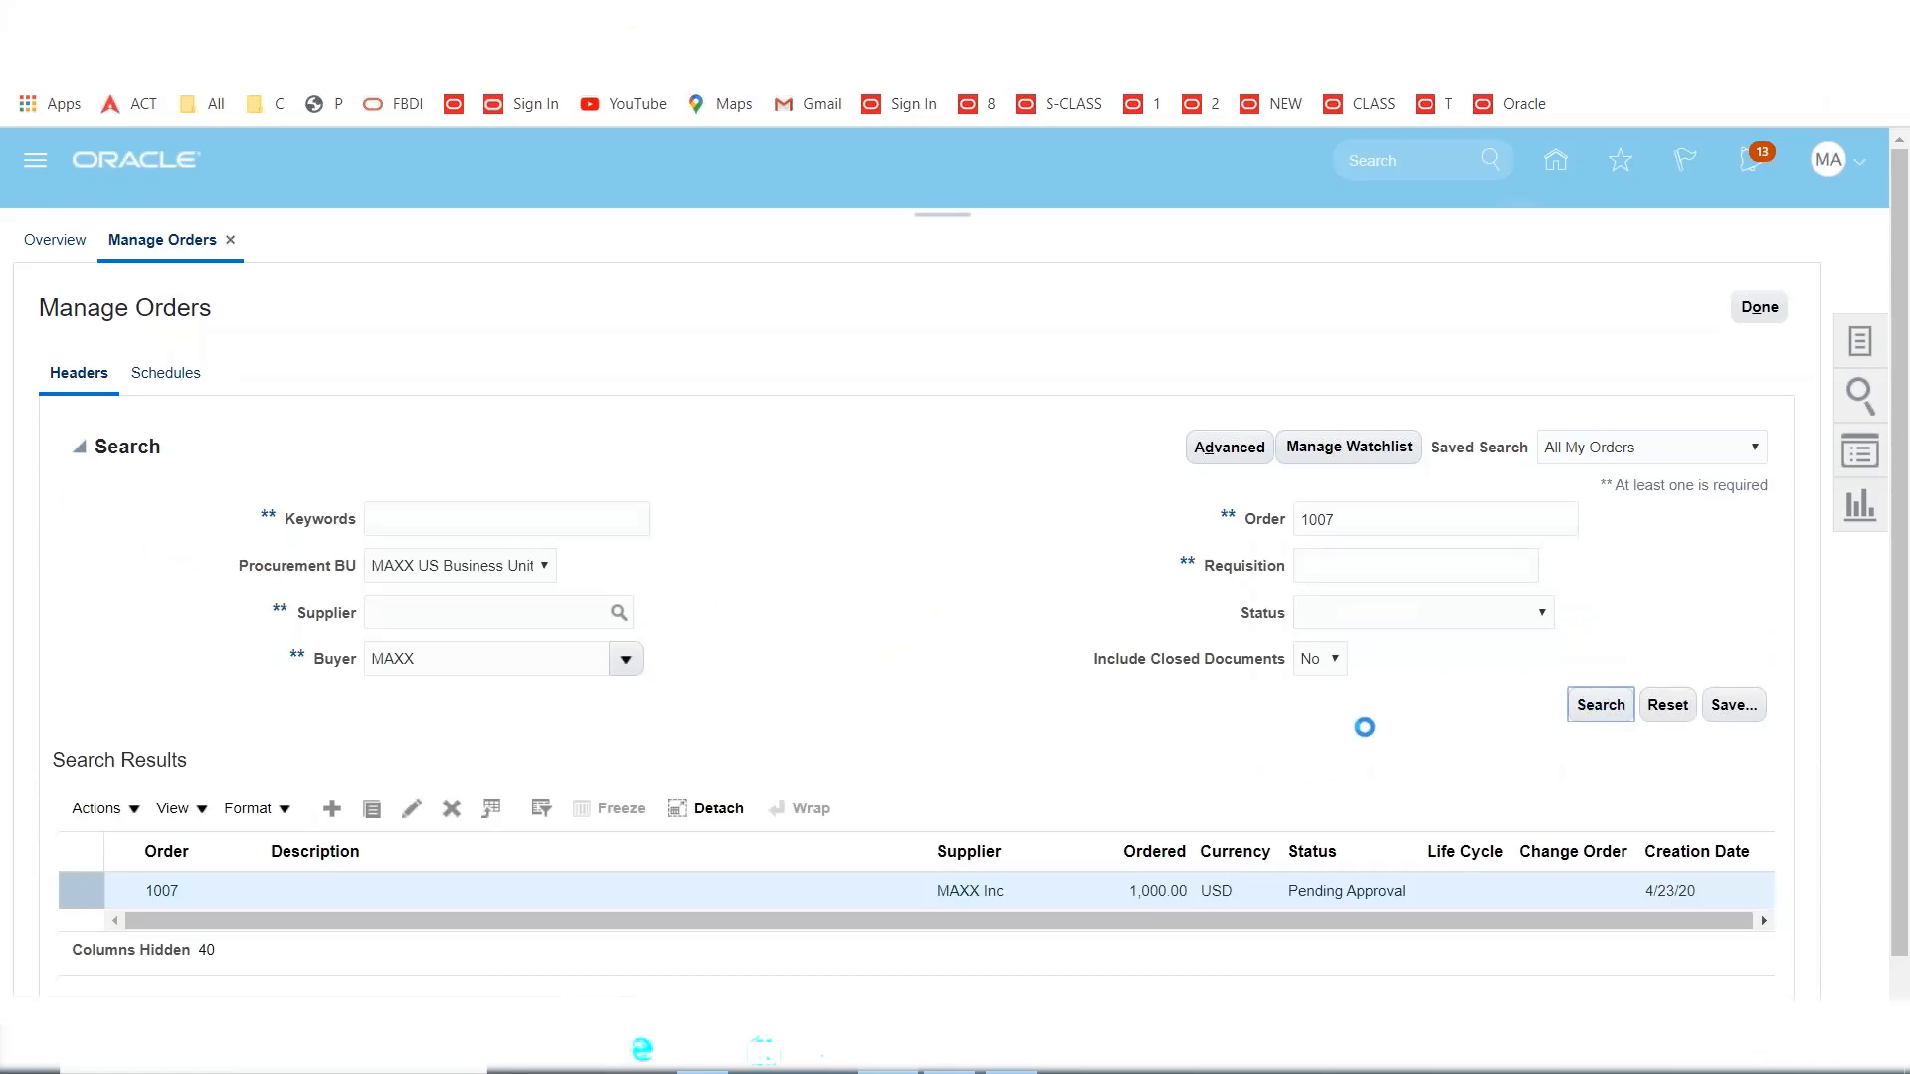
{"action": "left_click", "coordinate": [1595, 705]}
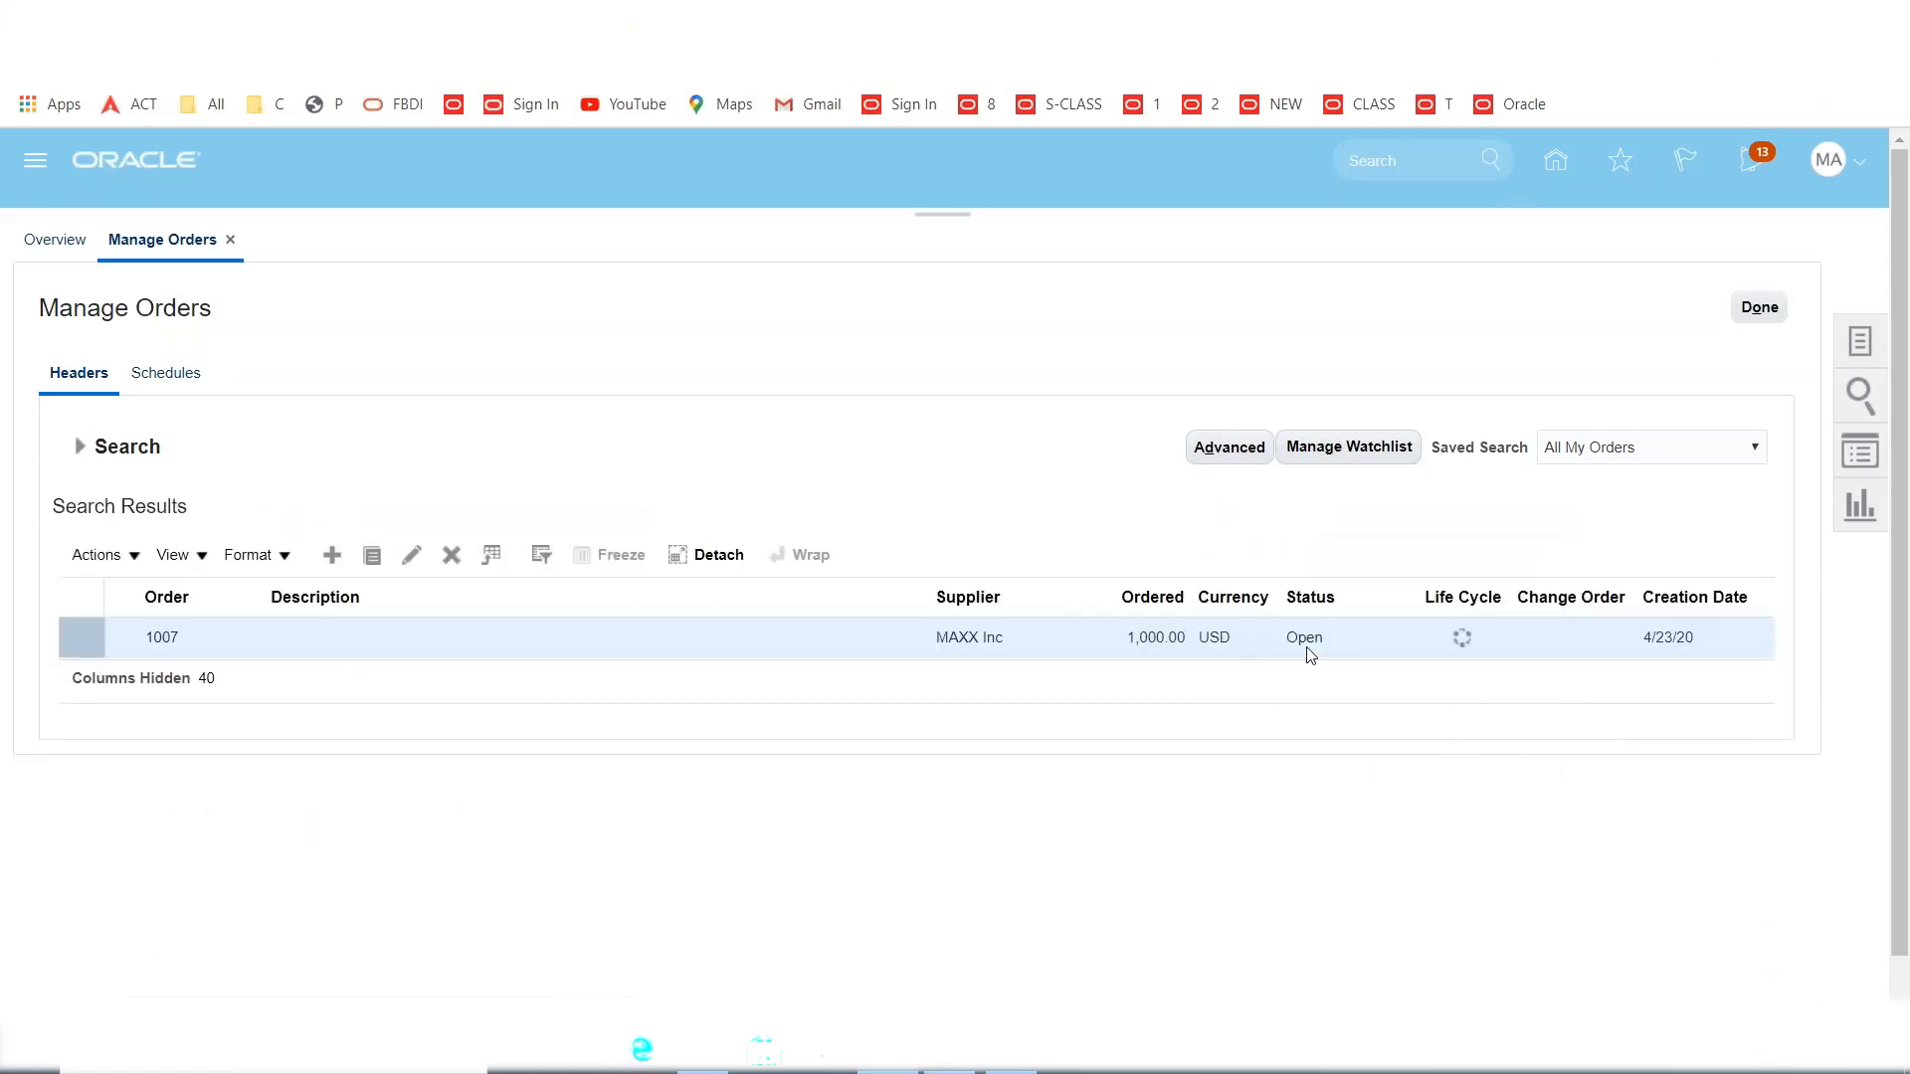
Go to Inventory Management and open Receive Expected Shipments from the receipt tasks.
{"action": "left_click", "coordinate": [1758, 308]}
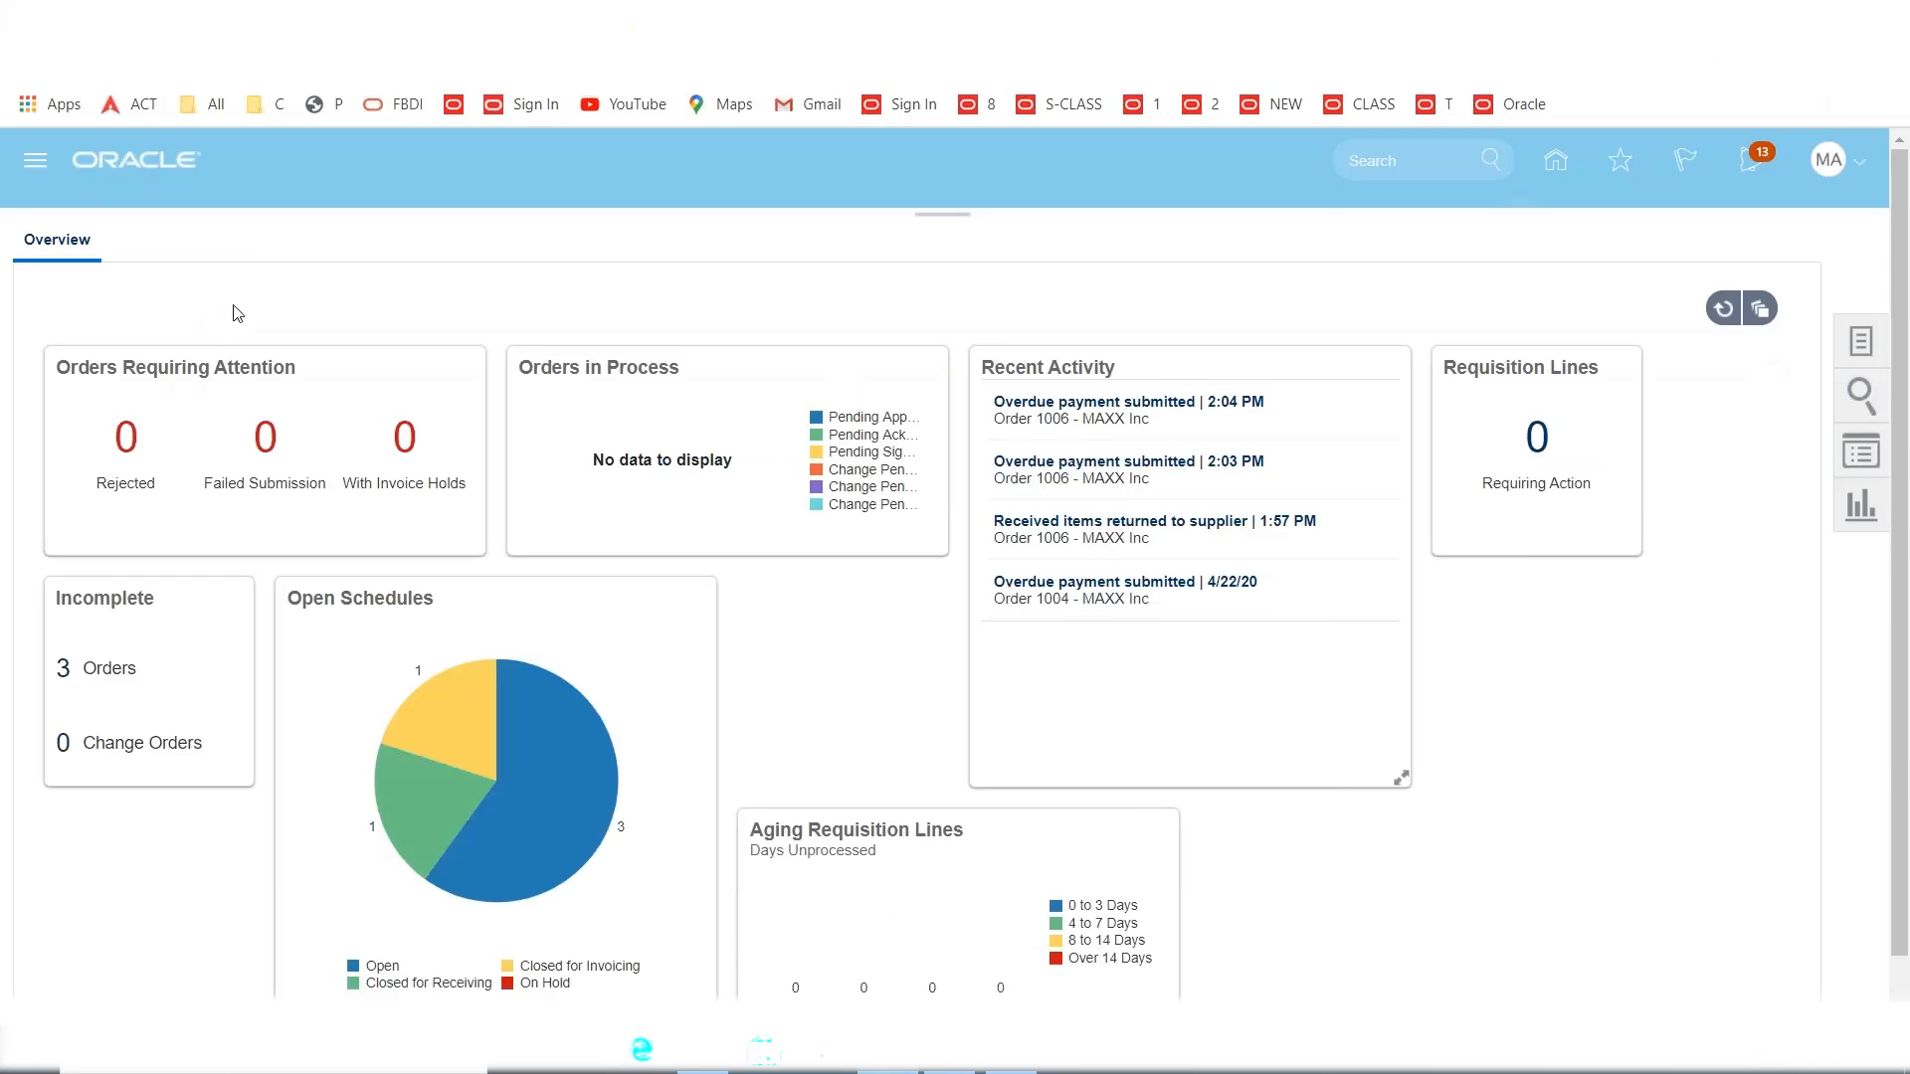
{"action": "left_click", "coordinate": [24, 159]}
{"action": "left_click", "coordinate": [612, 370]}
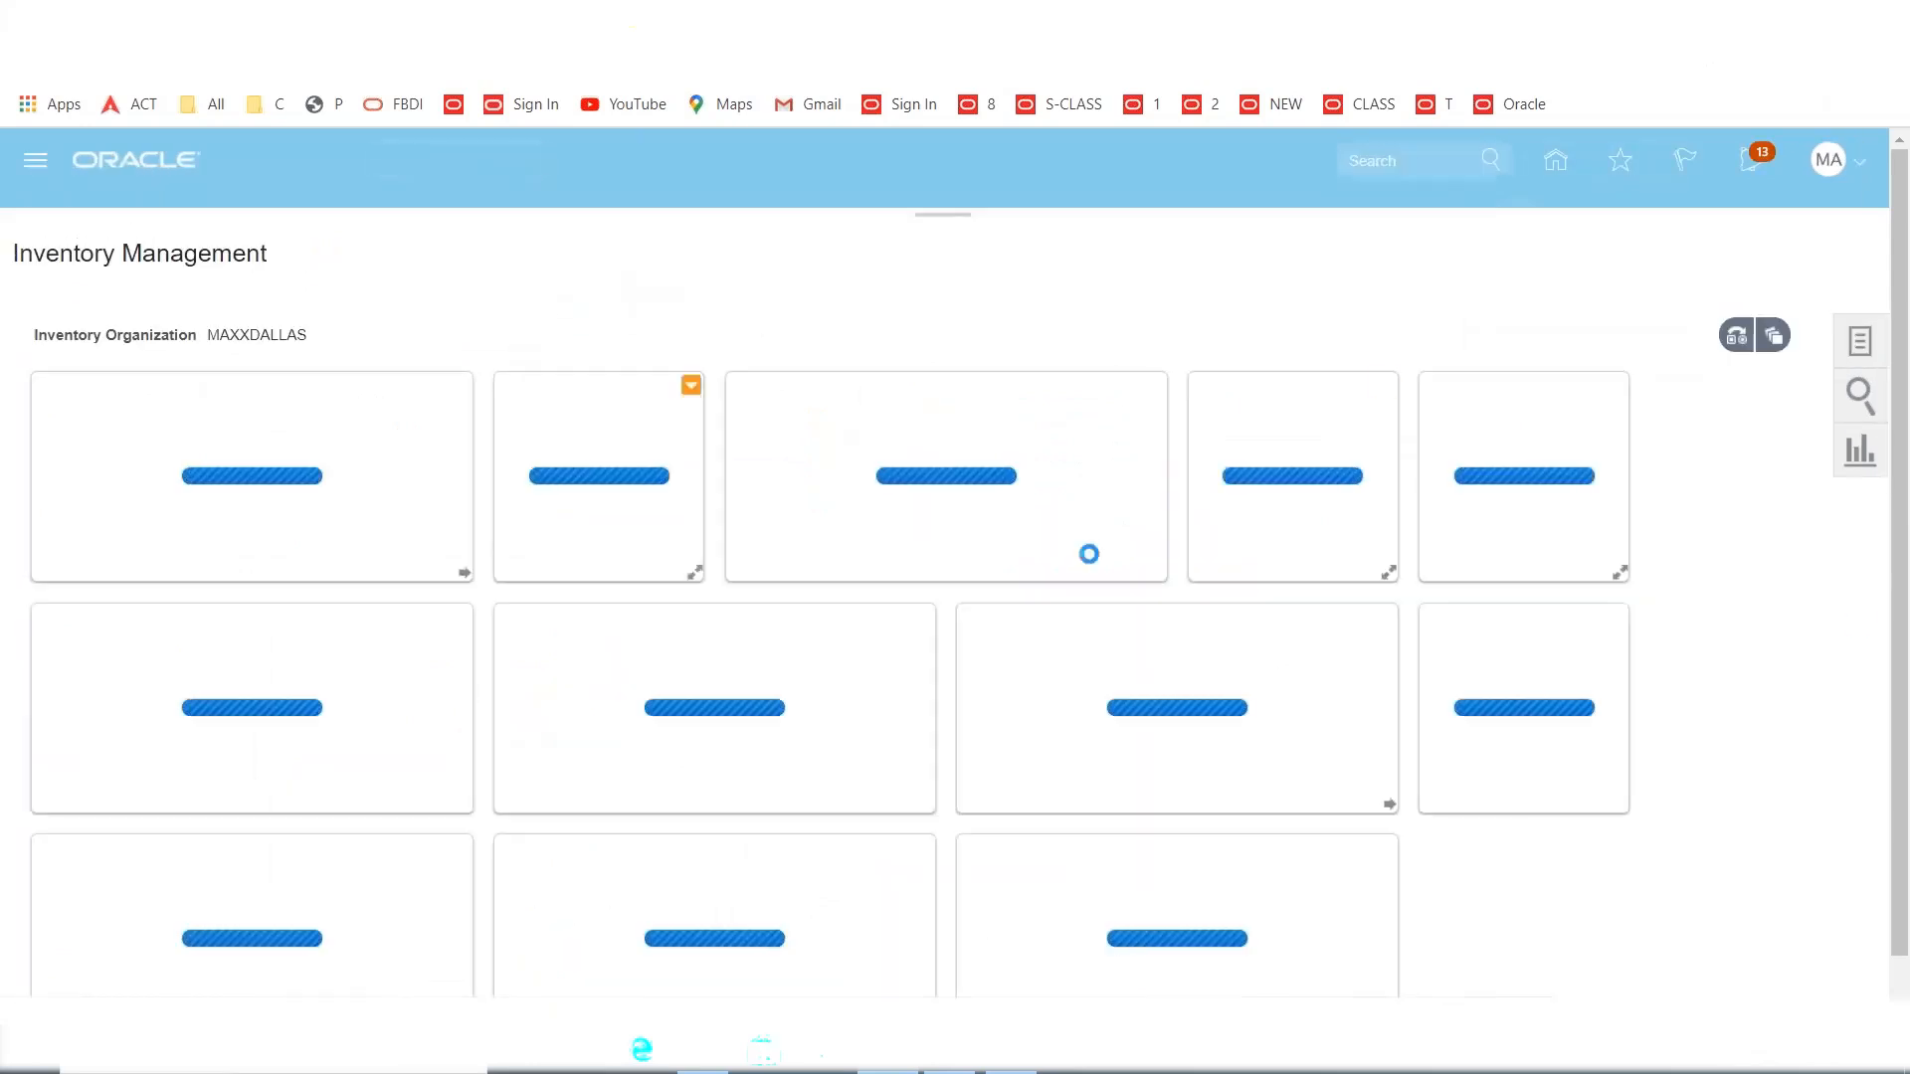
{"action": "left_click", "coordinate": [1860, 343]}
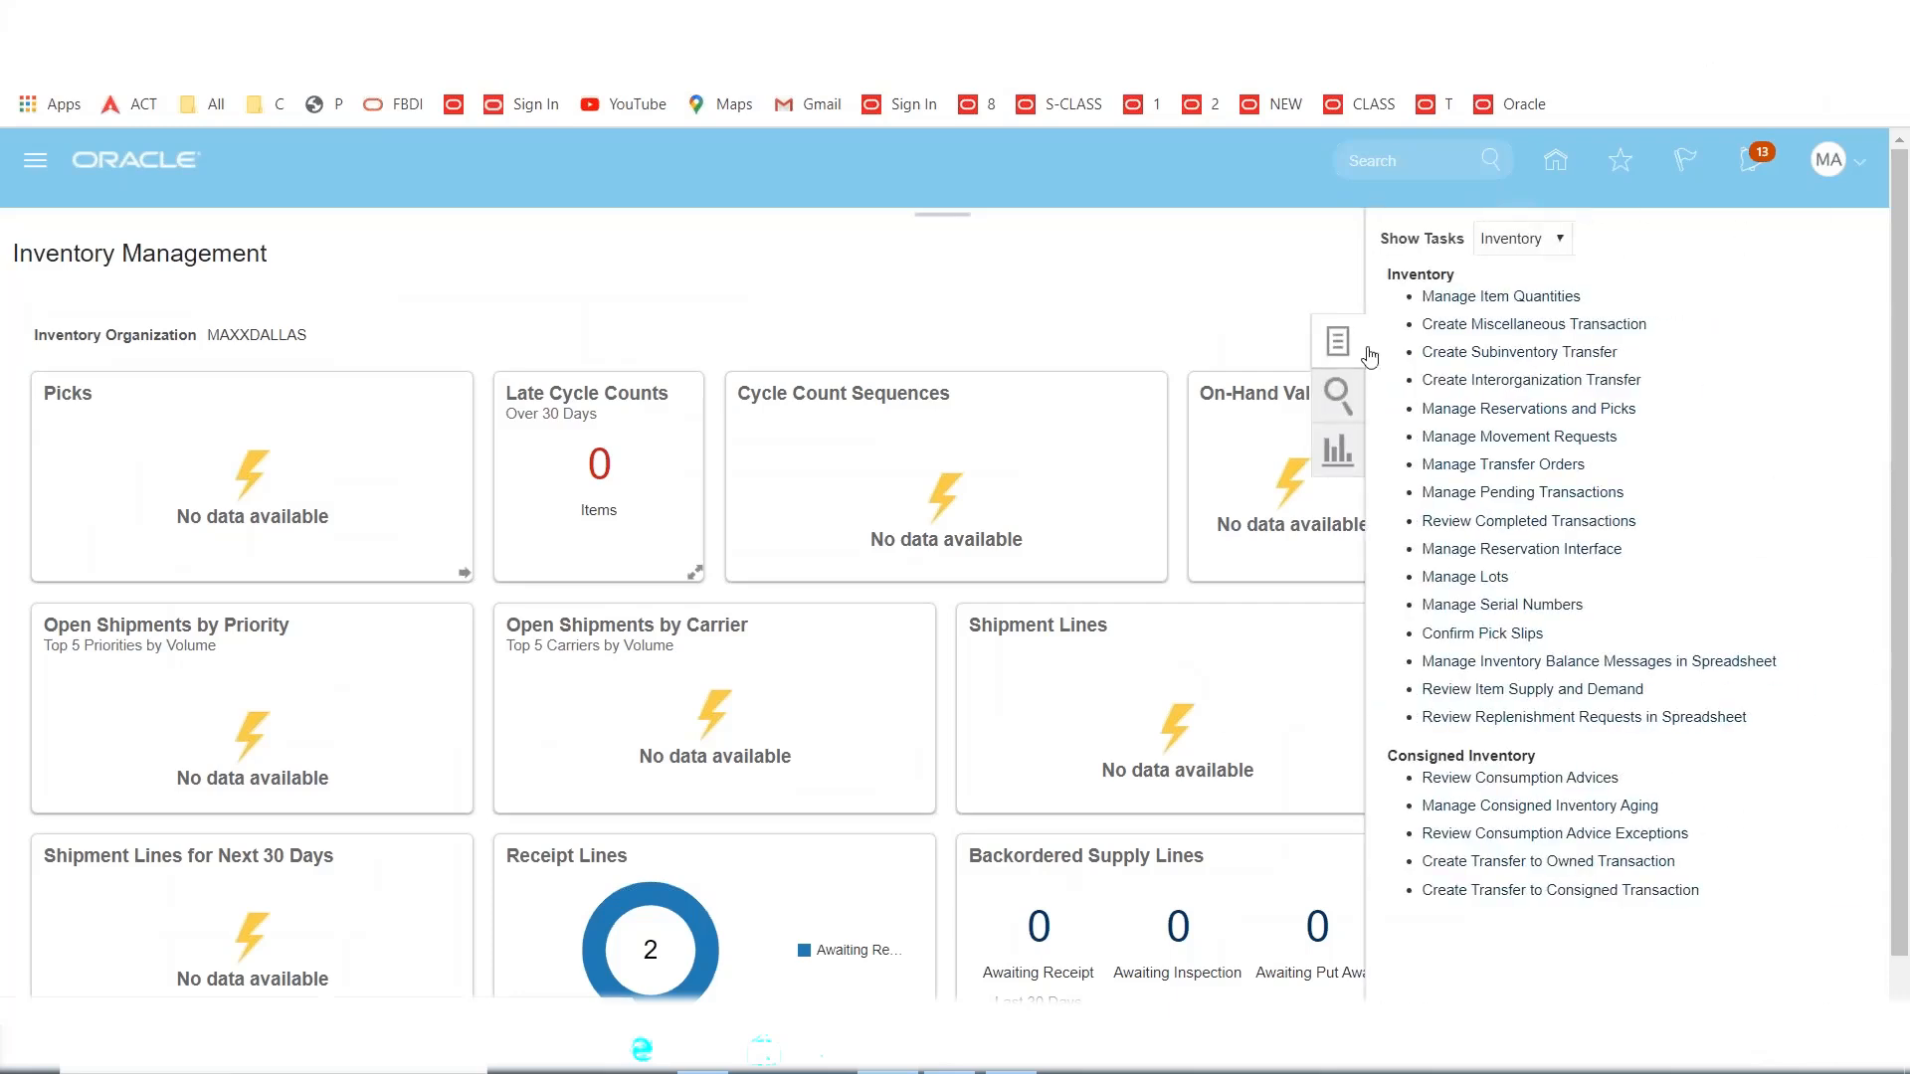
{"action": "left_click", "coordinate": [1554, 241]}
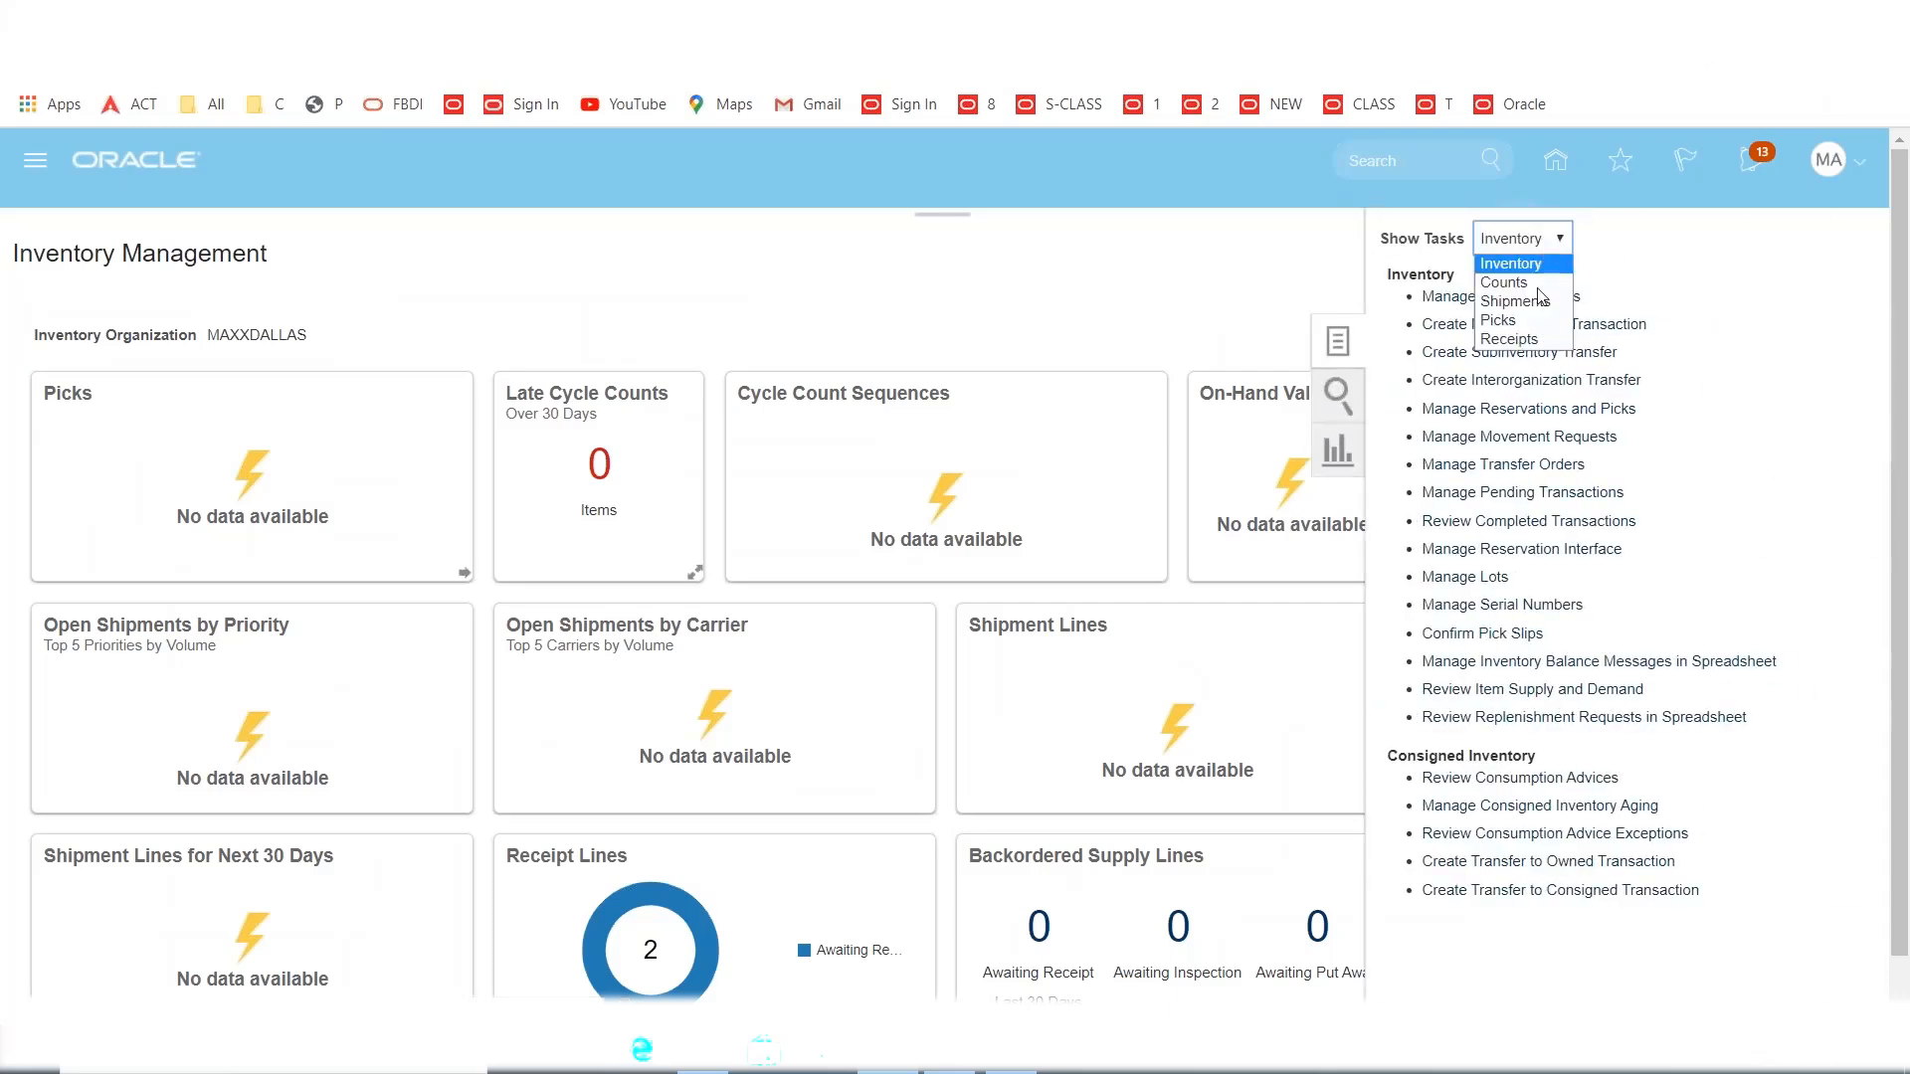
{"action": "left_click", "coordinate": [1541, 340]}
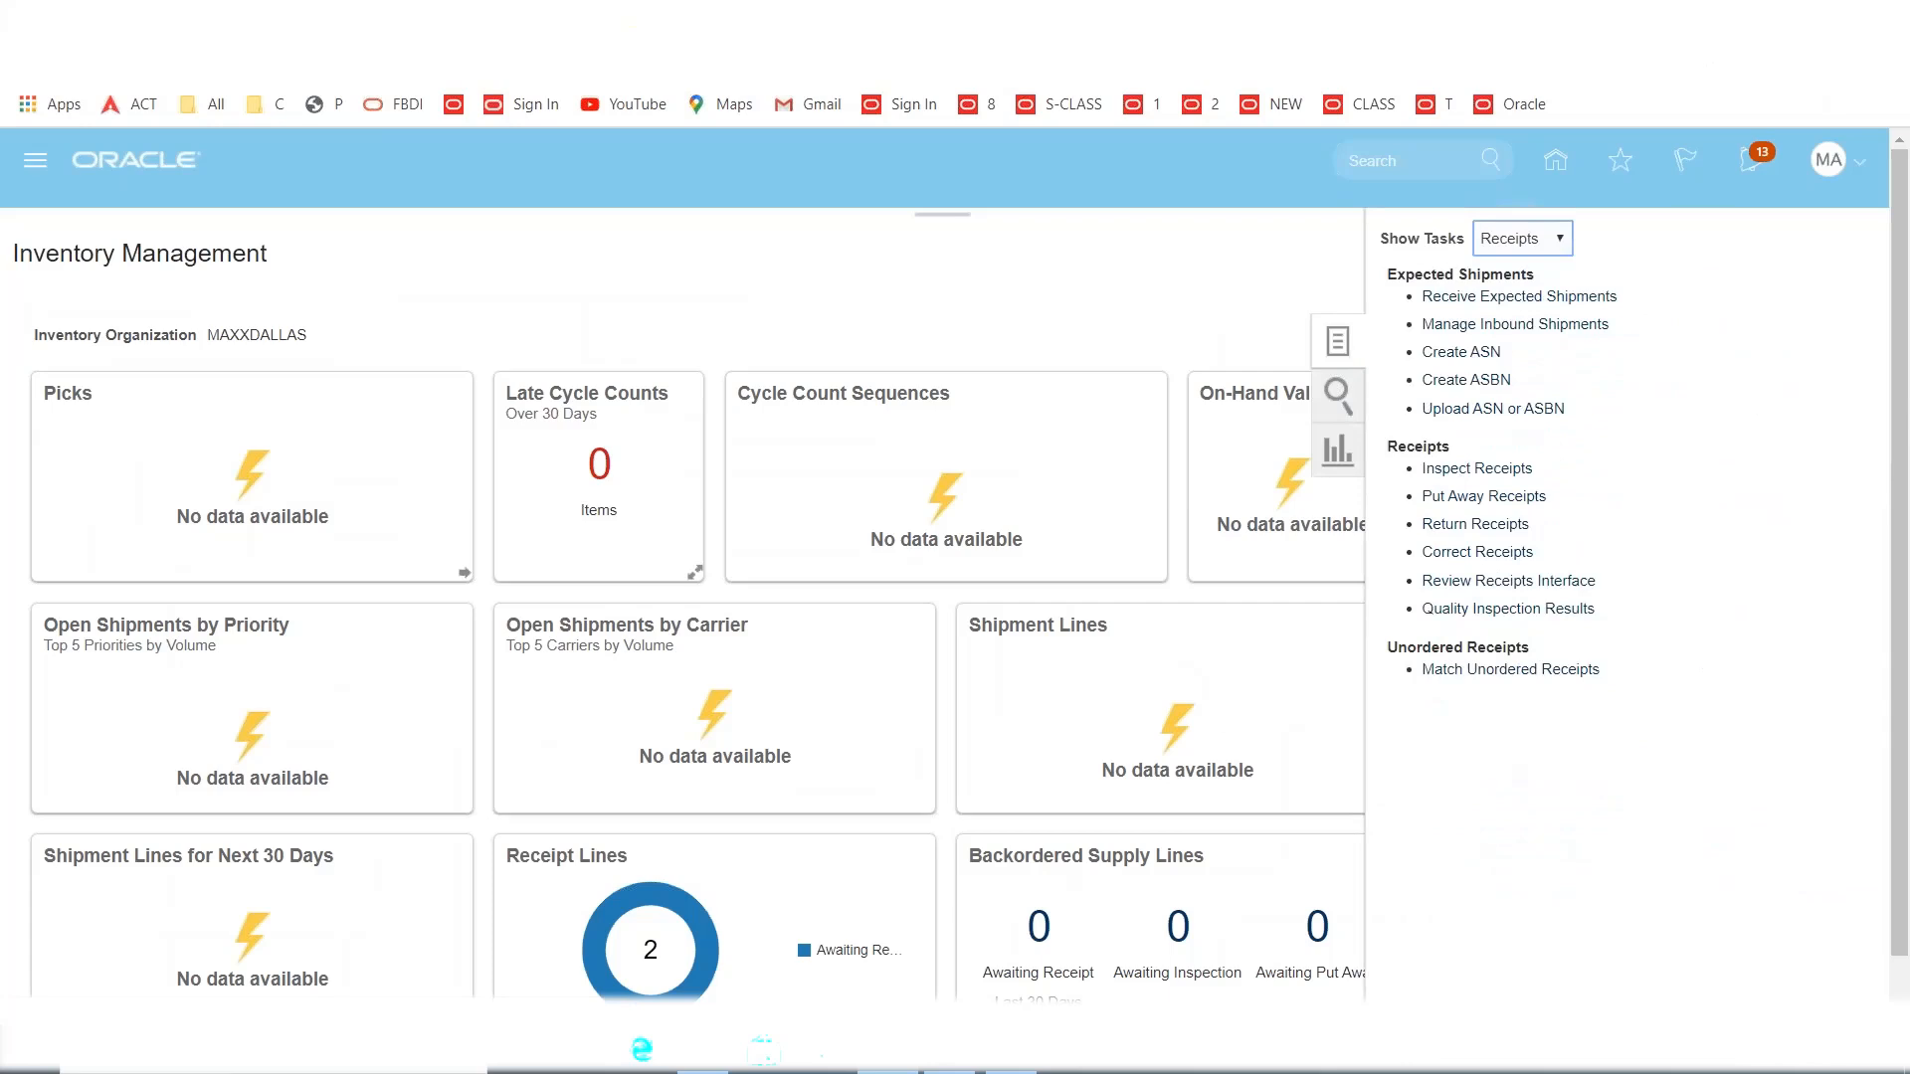
{"action": "left_click", "coordinate": [1440, 299]}
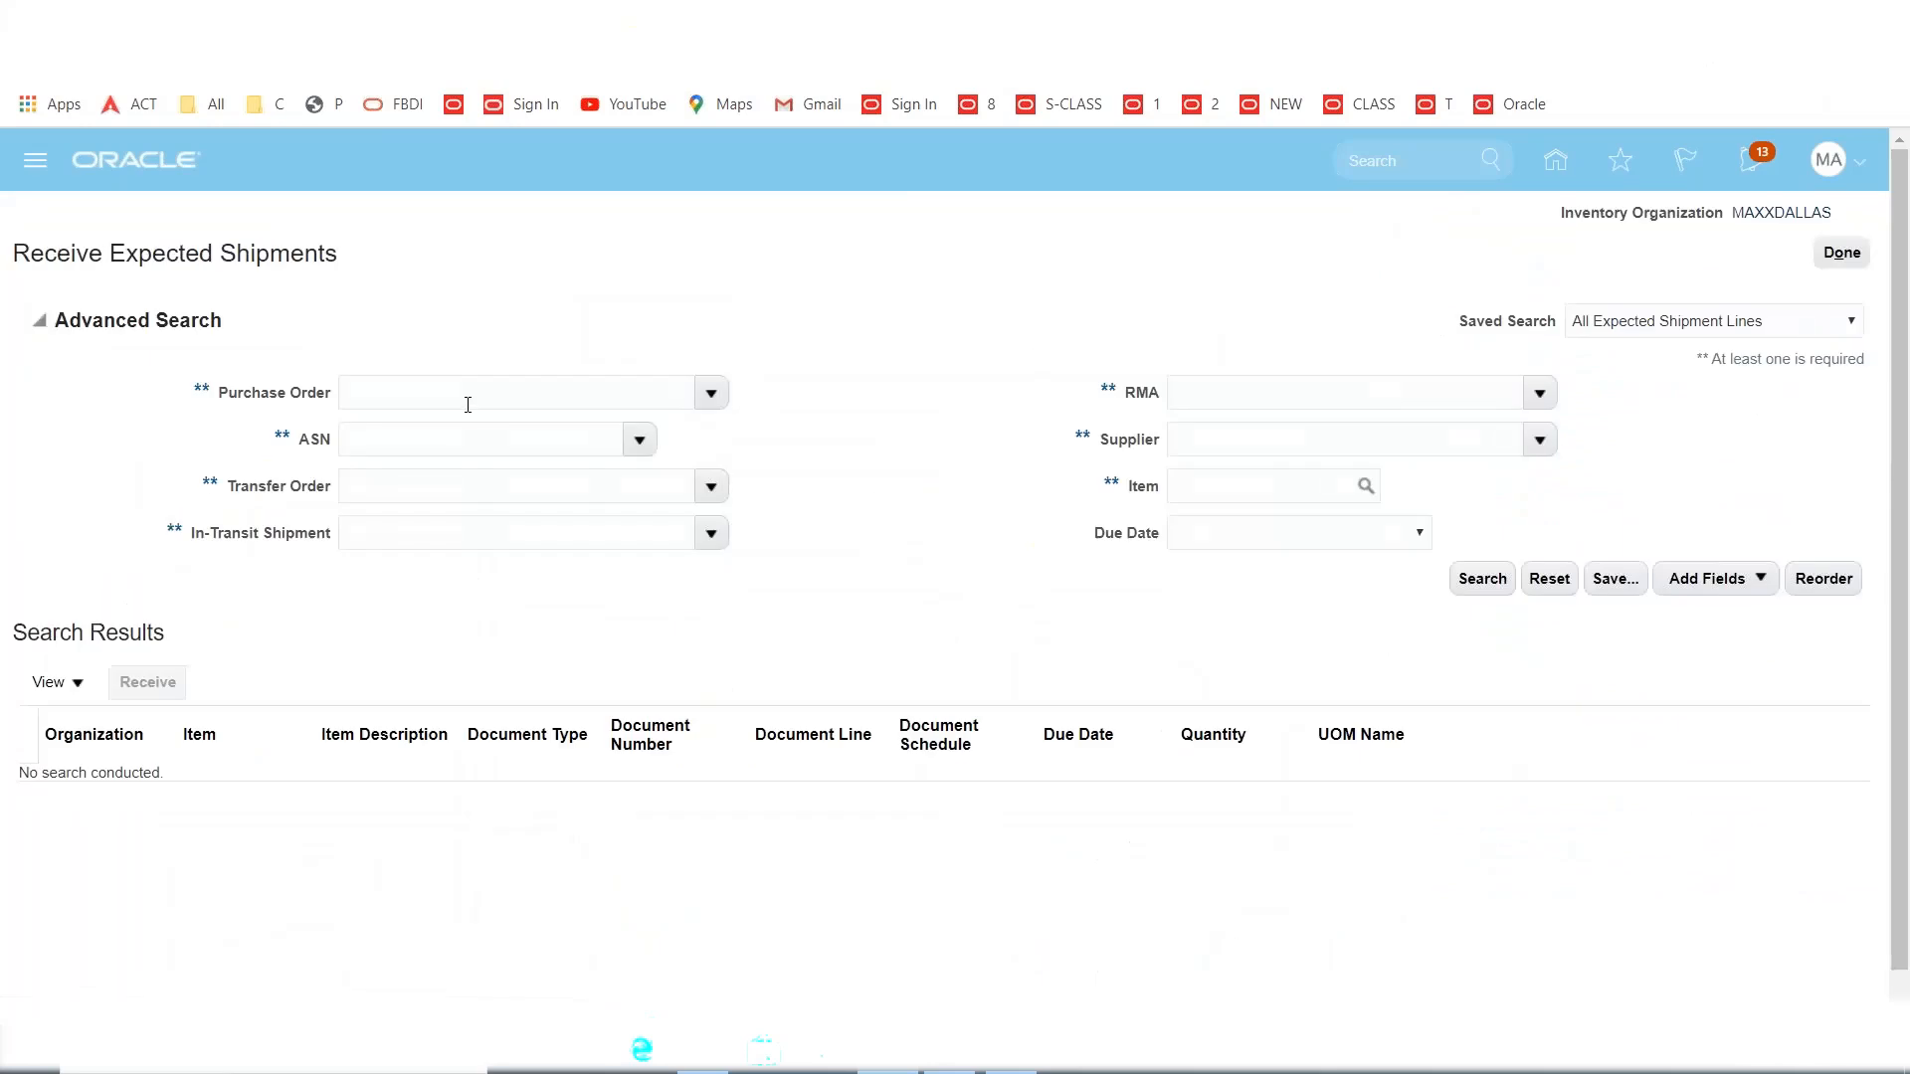
Search expected shipments for PO 1007 and start receiving the MacBook line.
{"action": "left_click", "coordinate": [467, 405]}
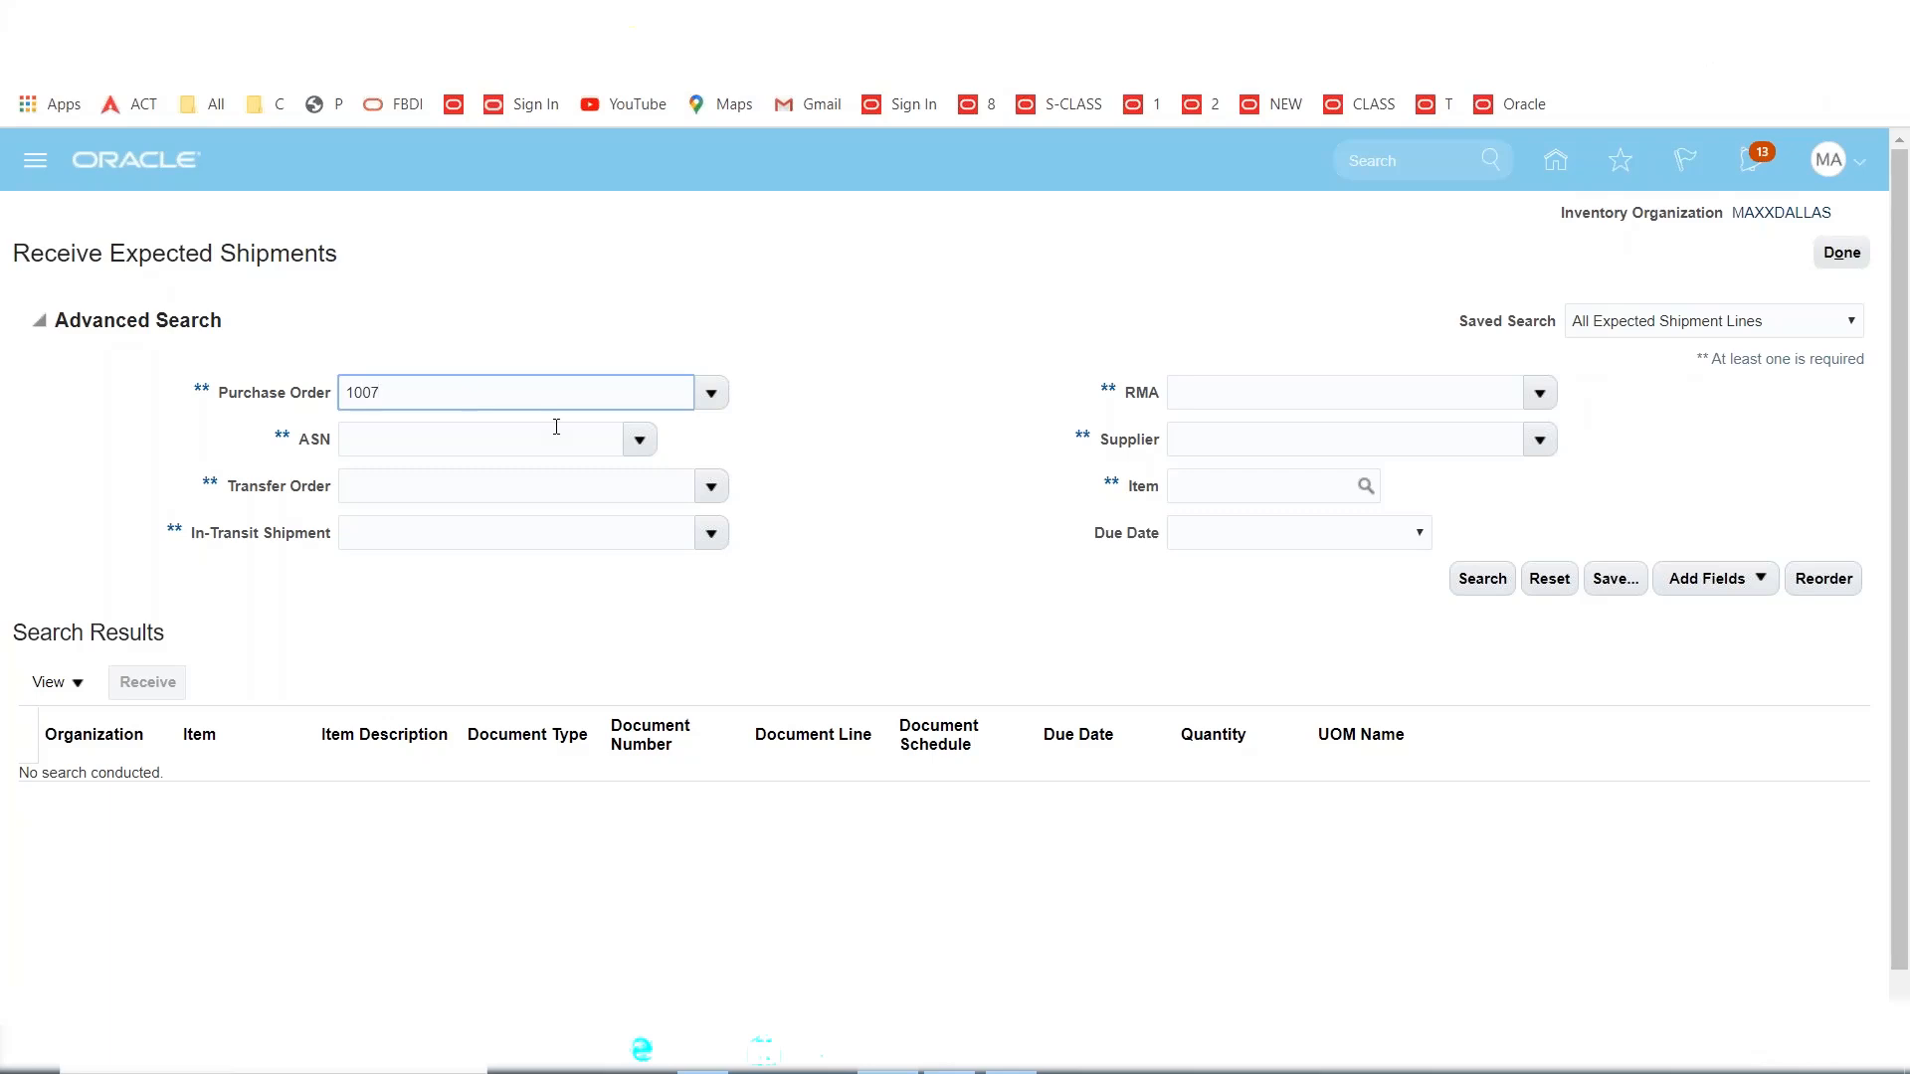
{"action": "left_click", "coordinate": [1482, 578]}
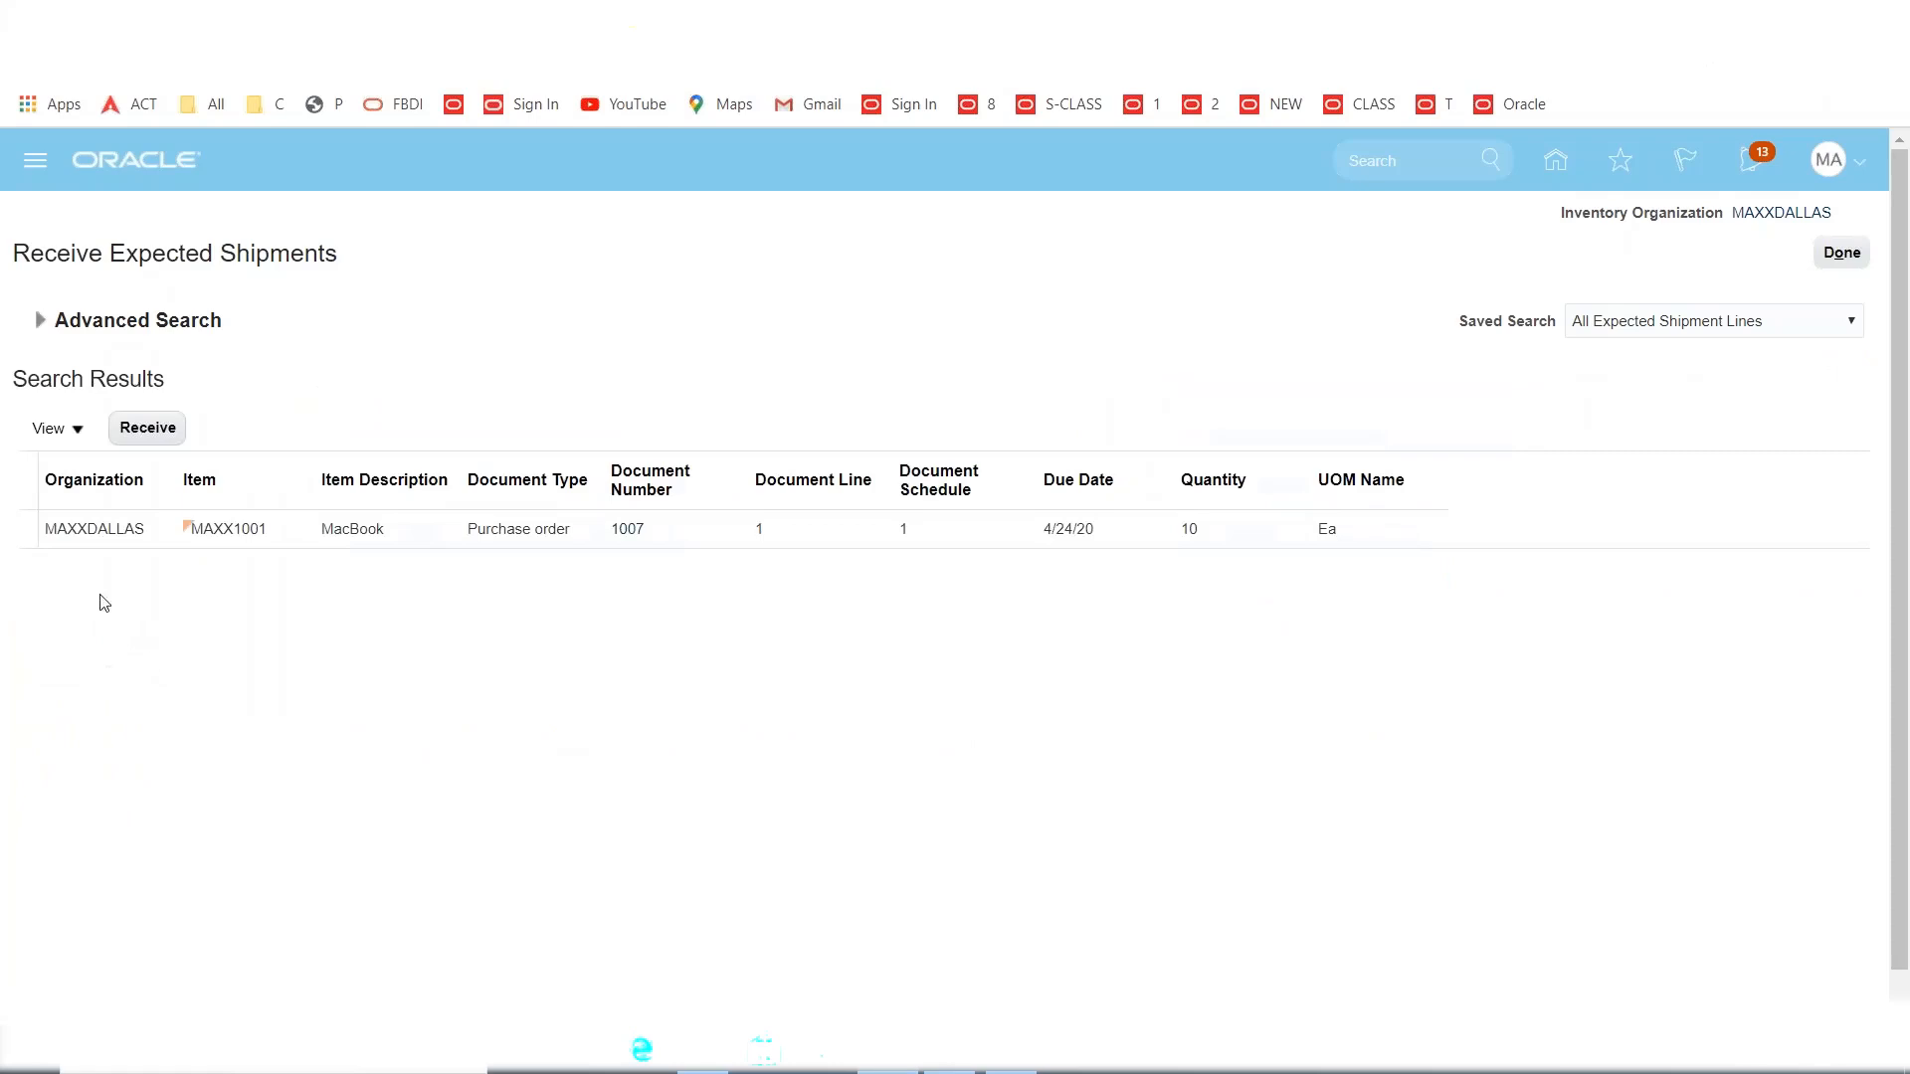
{"action": "left_click", "coordinate": [36, 533]}
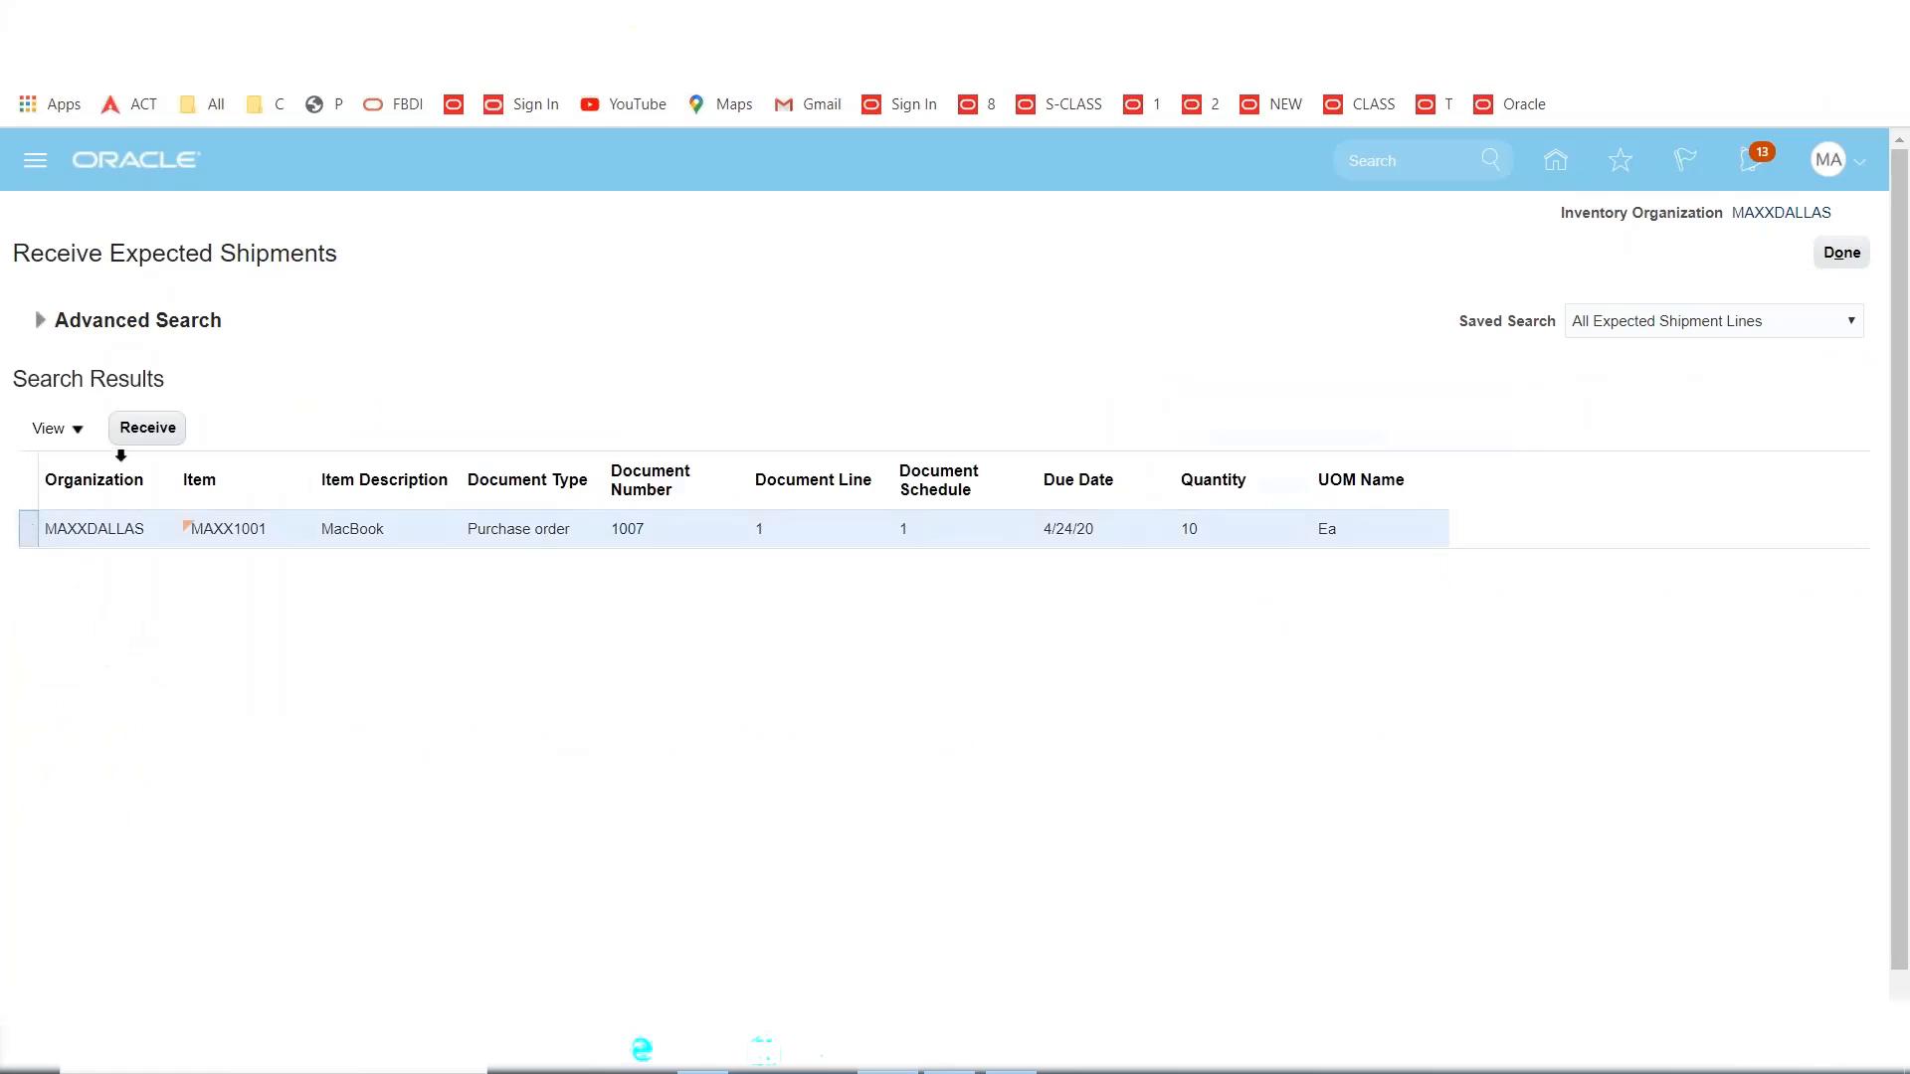
{"action": "left_click", "coordinate": [132, 438]}
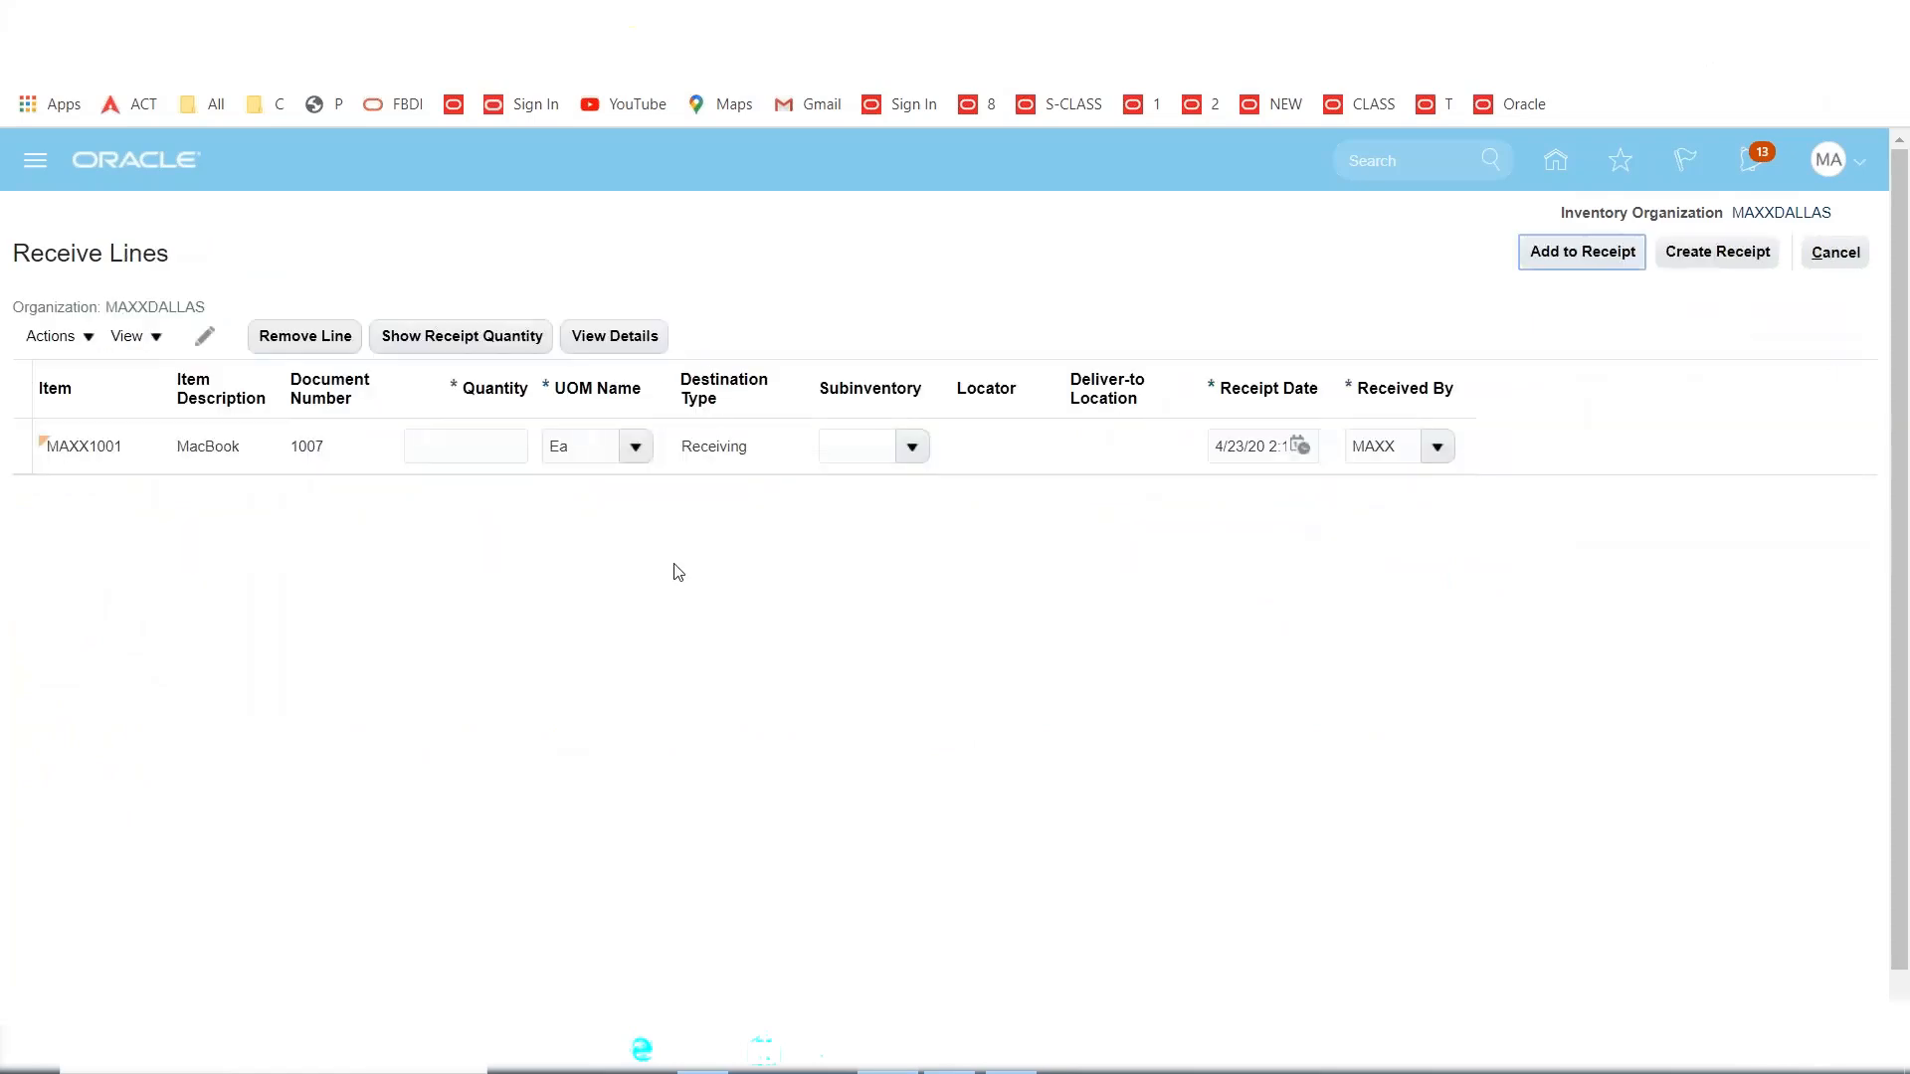
Receive quantity 10, create and submit receipt 5, and dismiss the confirmation.
{"action": "left_click", "coordinate": [454, 445]}
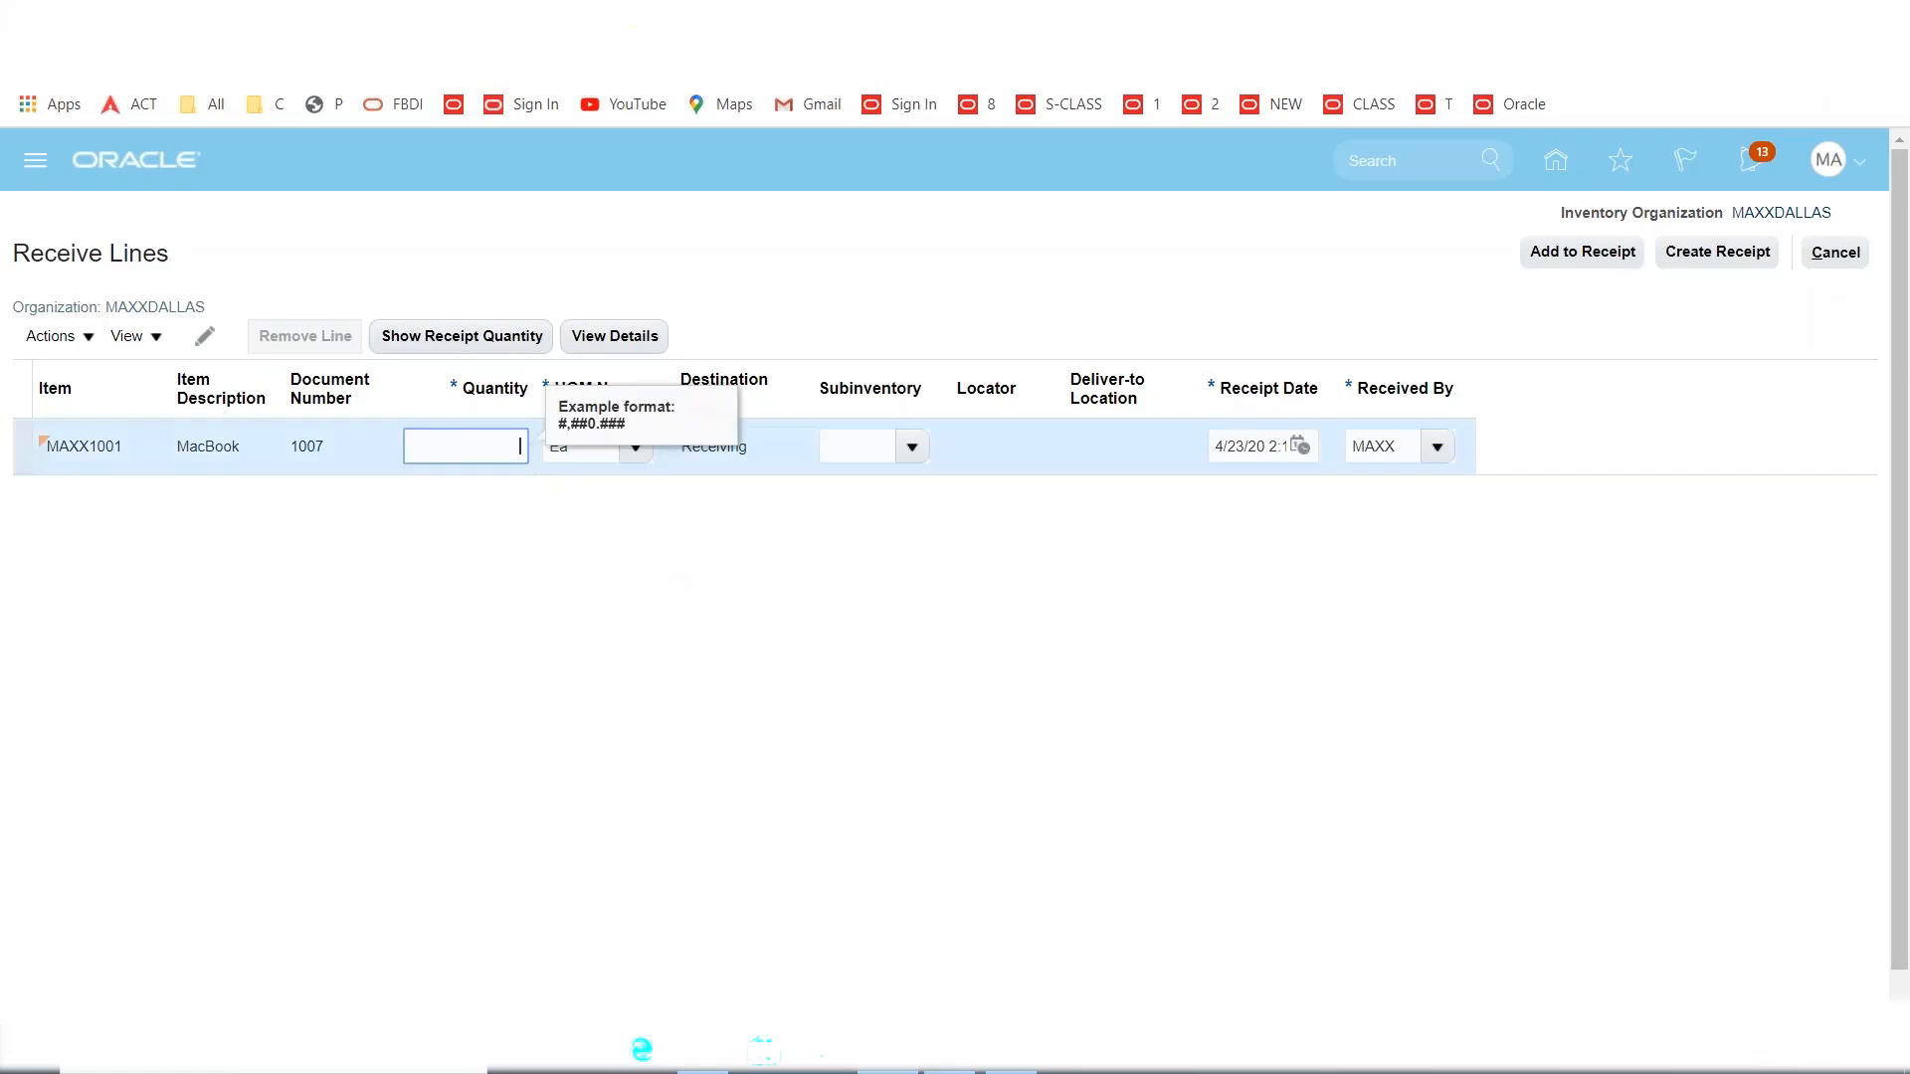
{"action": "key", "text": "Tab"}
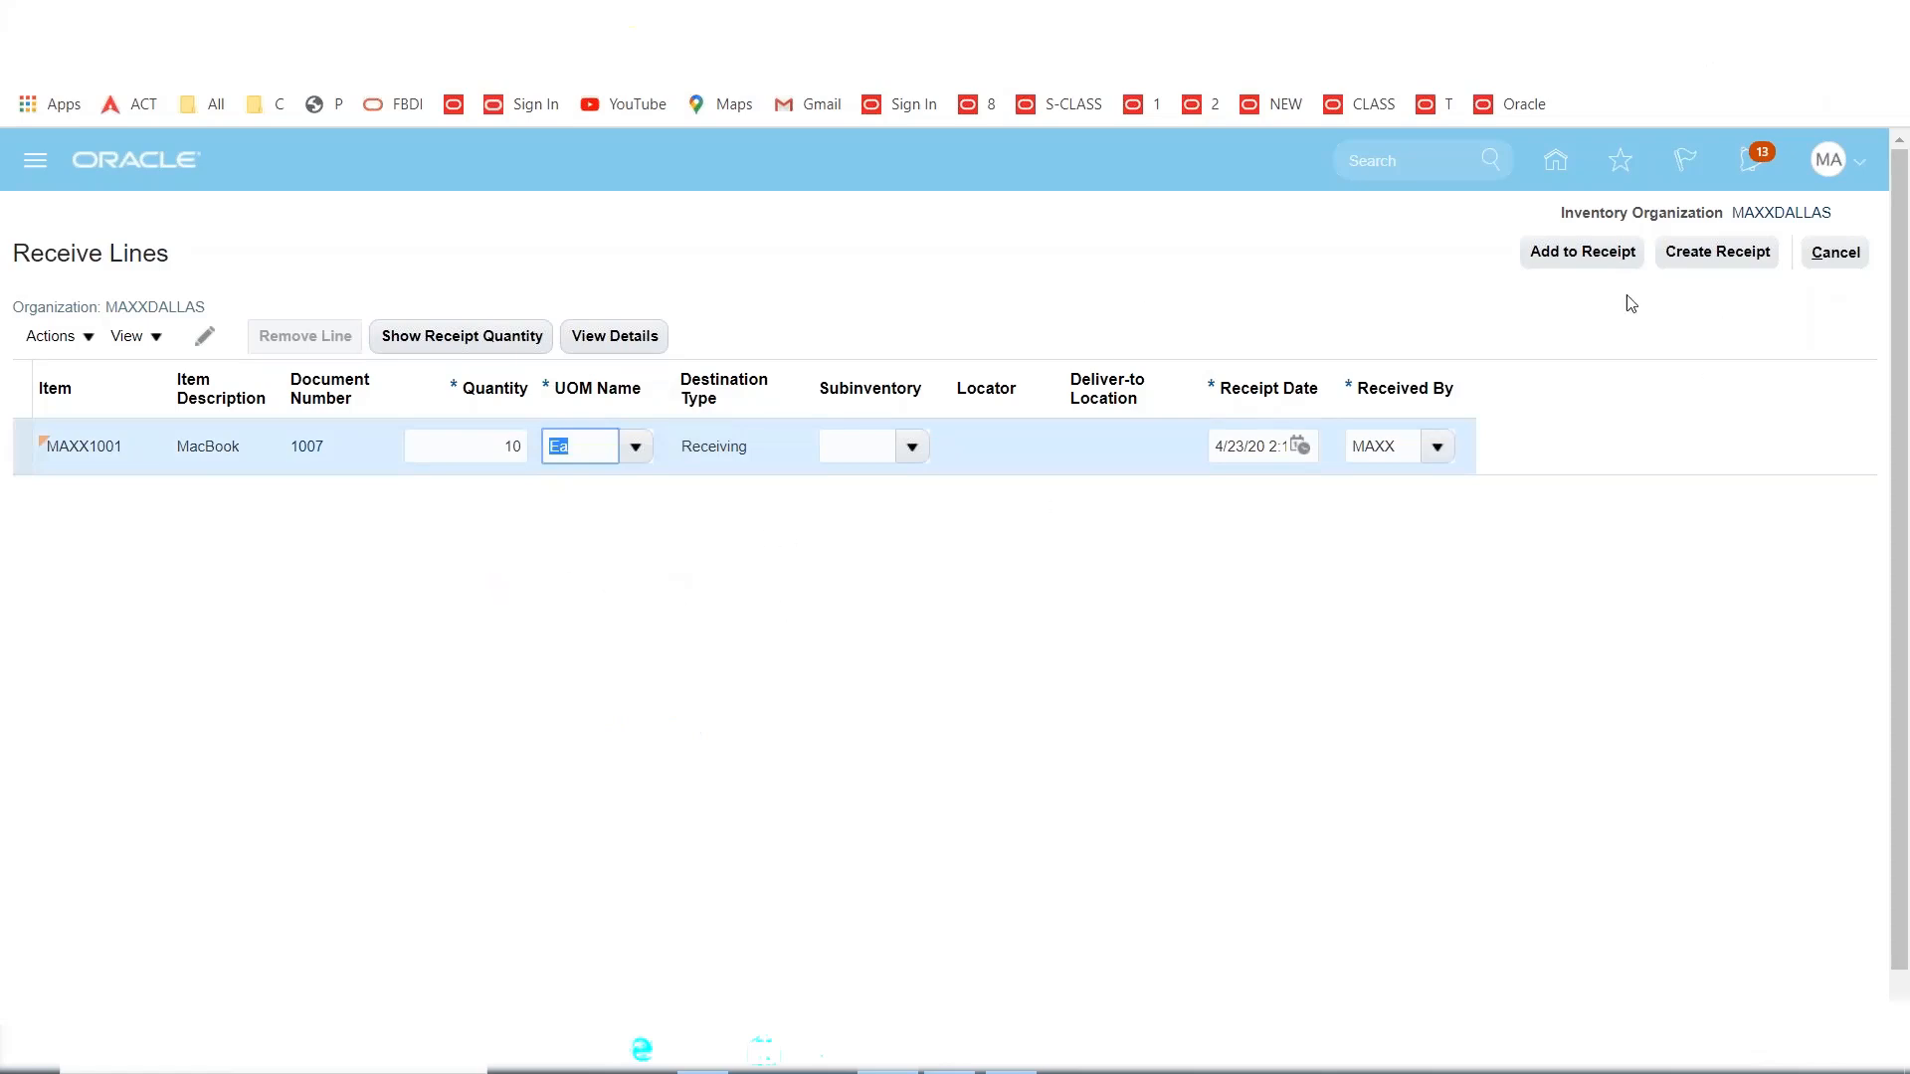
{"action": "left_click", "coordinate": [1713, 261]}
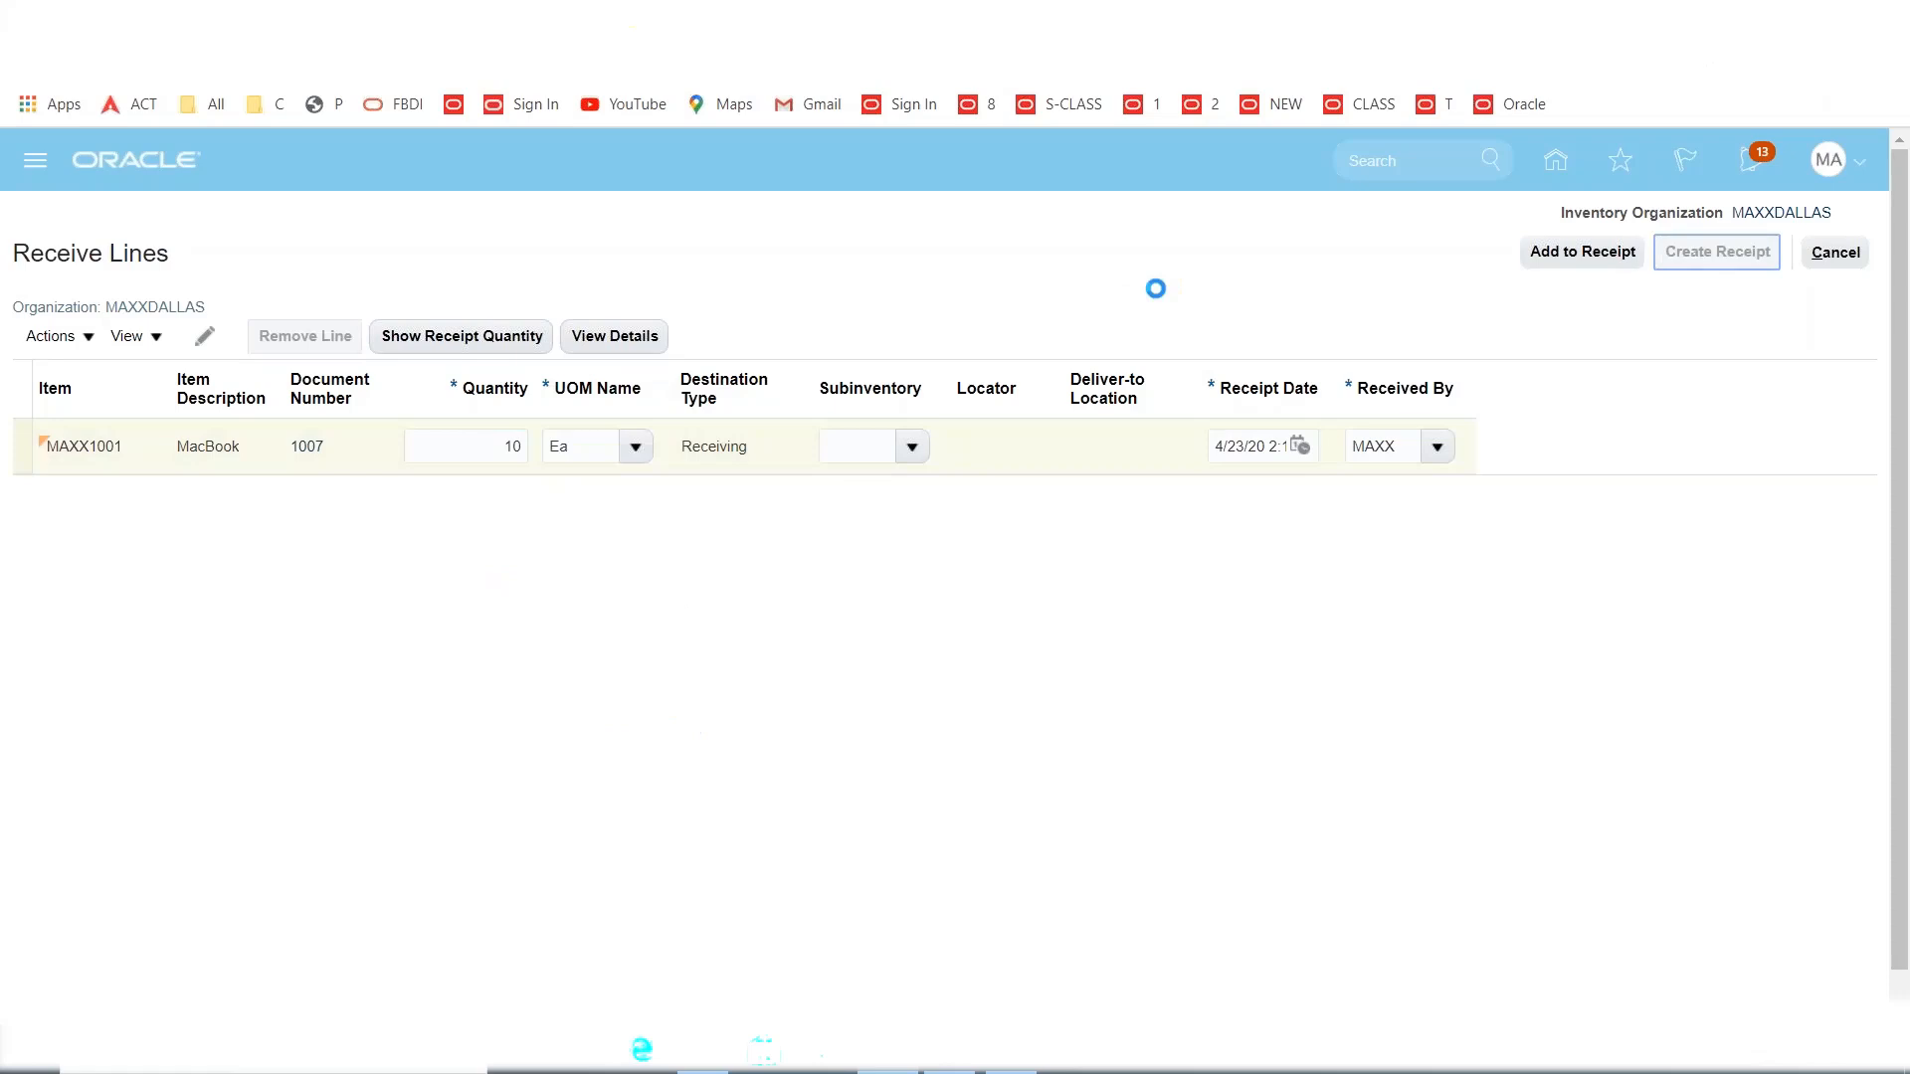
{"action": "left_click", "coordinate": [1758, 257]}
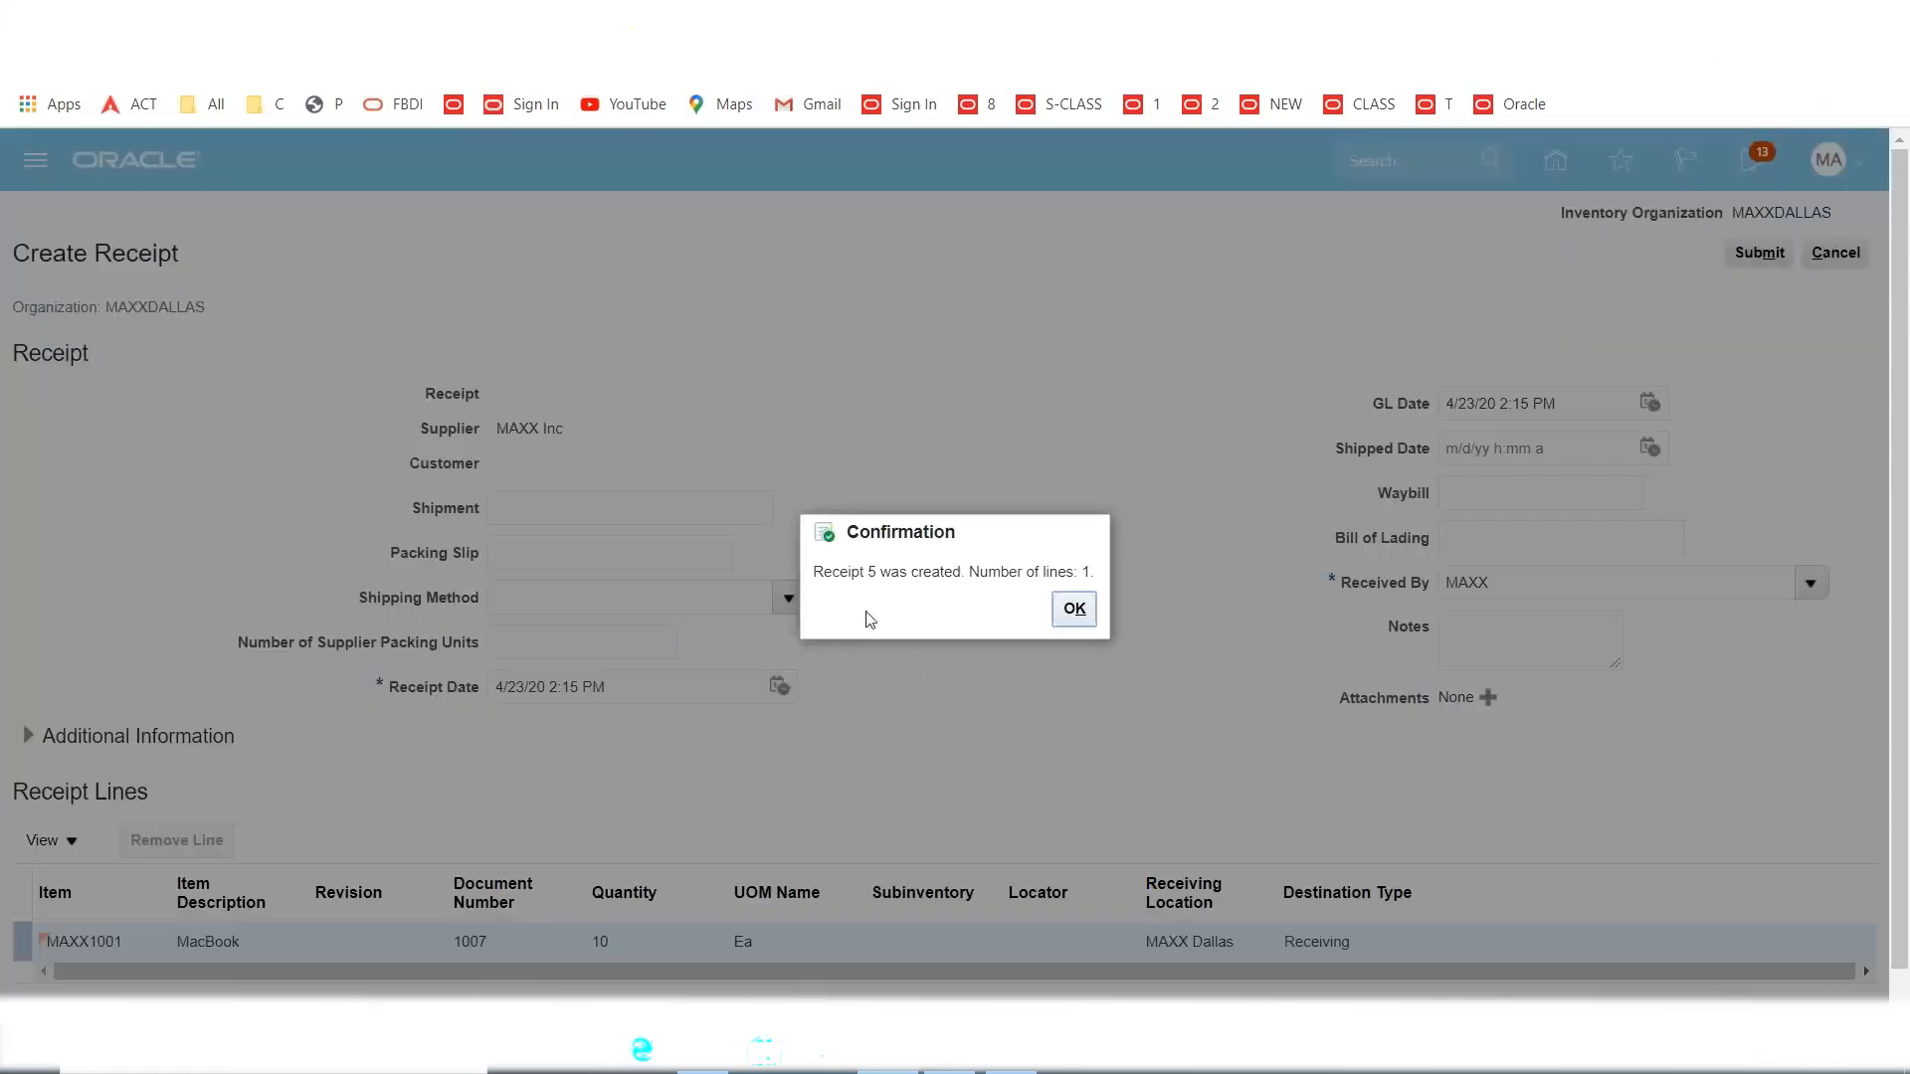
{"action": "left_click", "coordinate": [870, 575]}
{"action": "left_click", "coordinate": [1073, 610]}
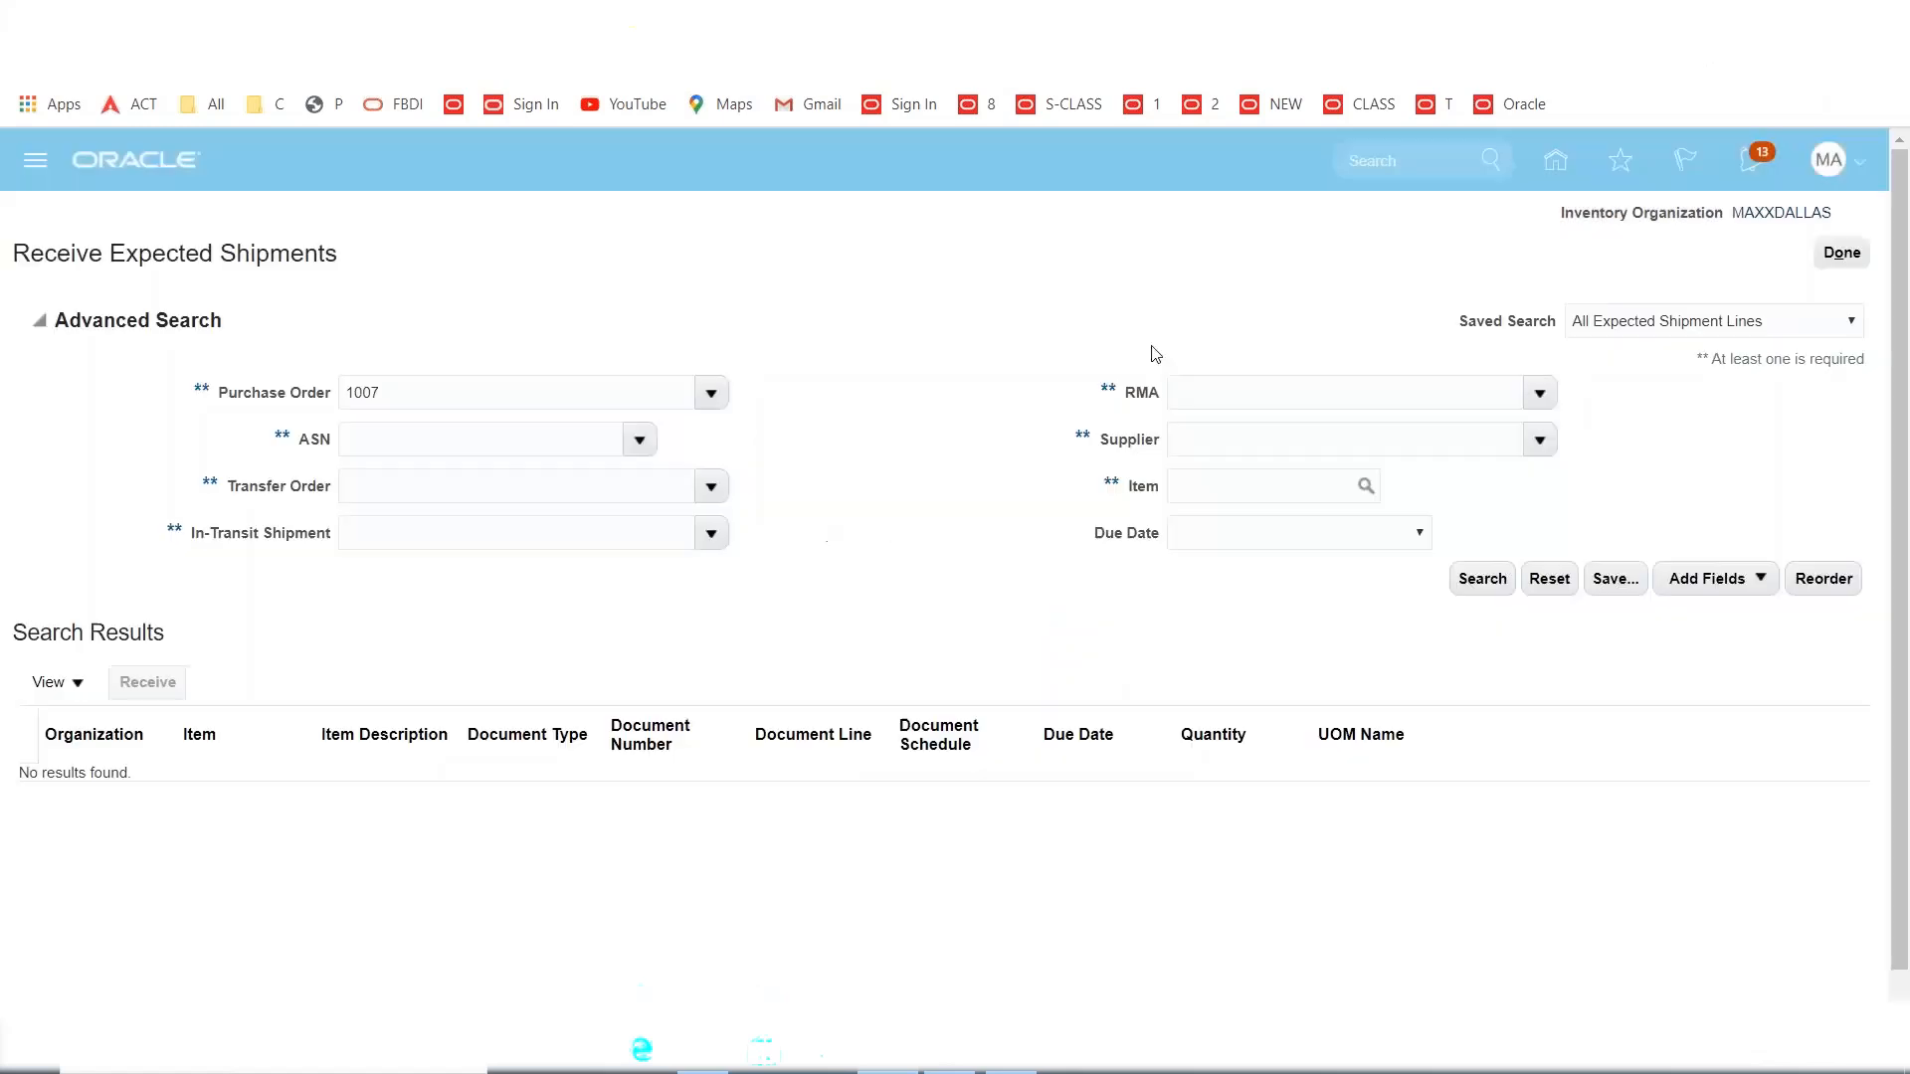
Open Put Away Receipts, search receipt 5, and start putting away the MAXX1001 line.
{"action": "left_click", "coordinate": [1847, 259]}
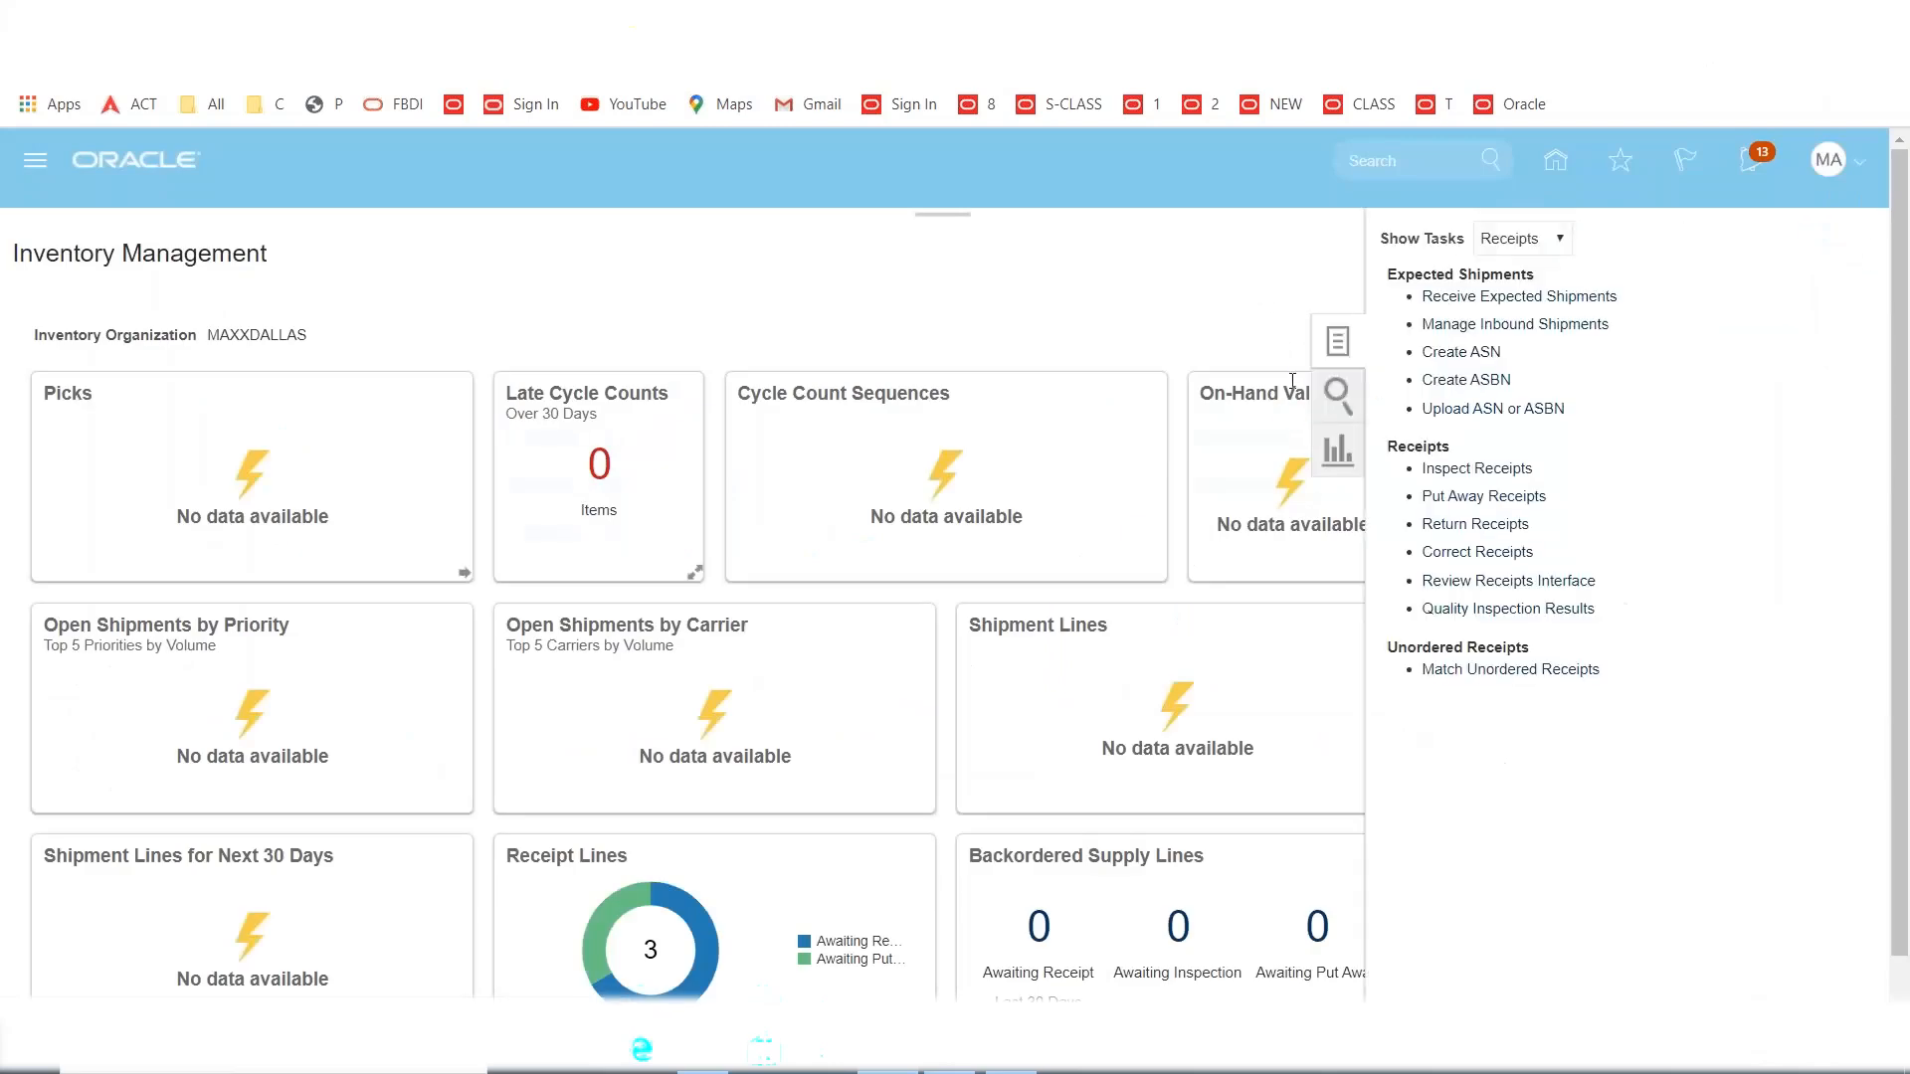
{"action": "left_click", "coordinate": [1461, 501]}
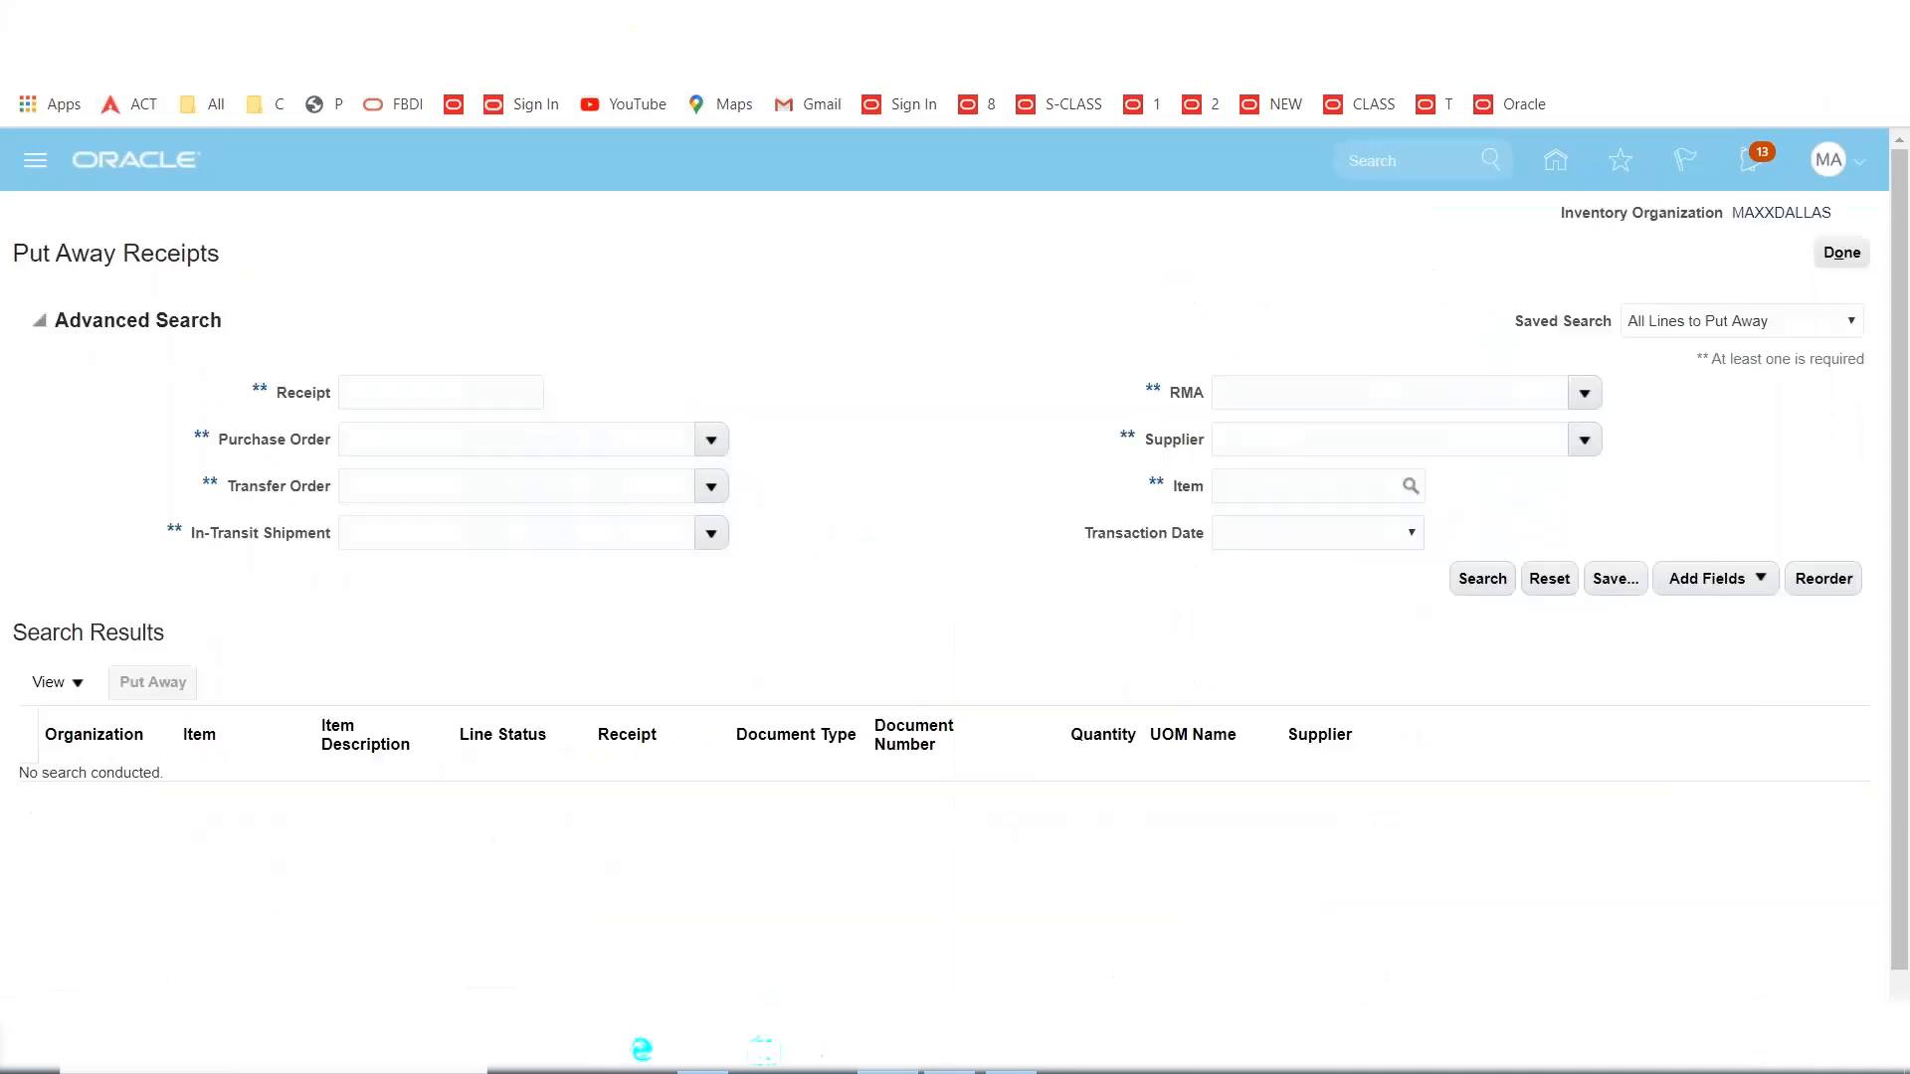
{"action": "left_click", "coordinate": [438, 402]}
{"action": "left_click", "coordinate": [1483, 578]}
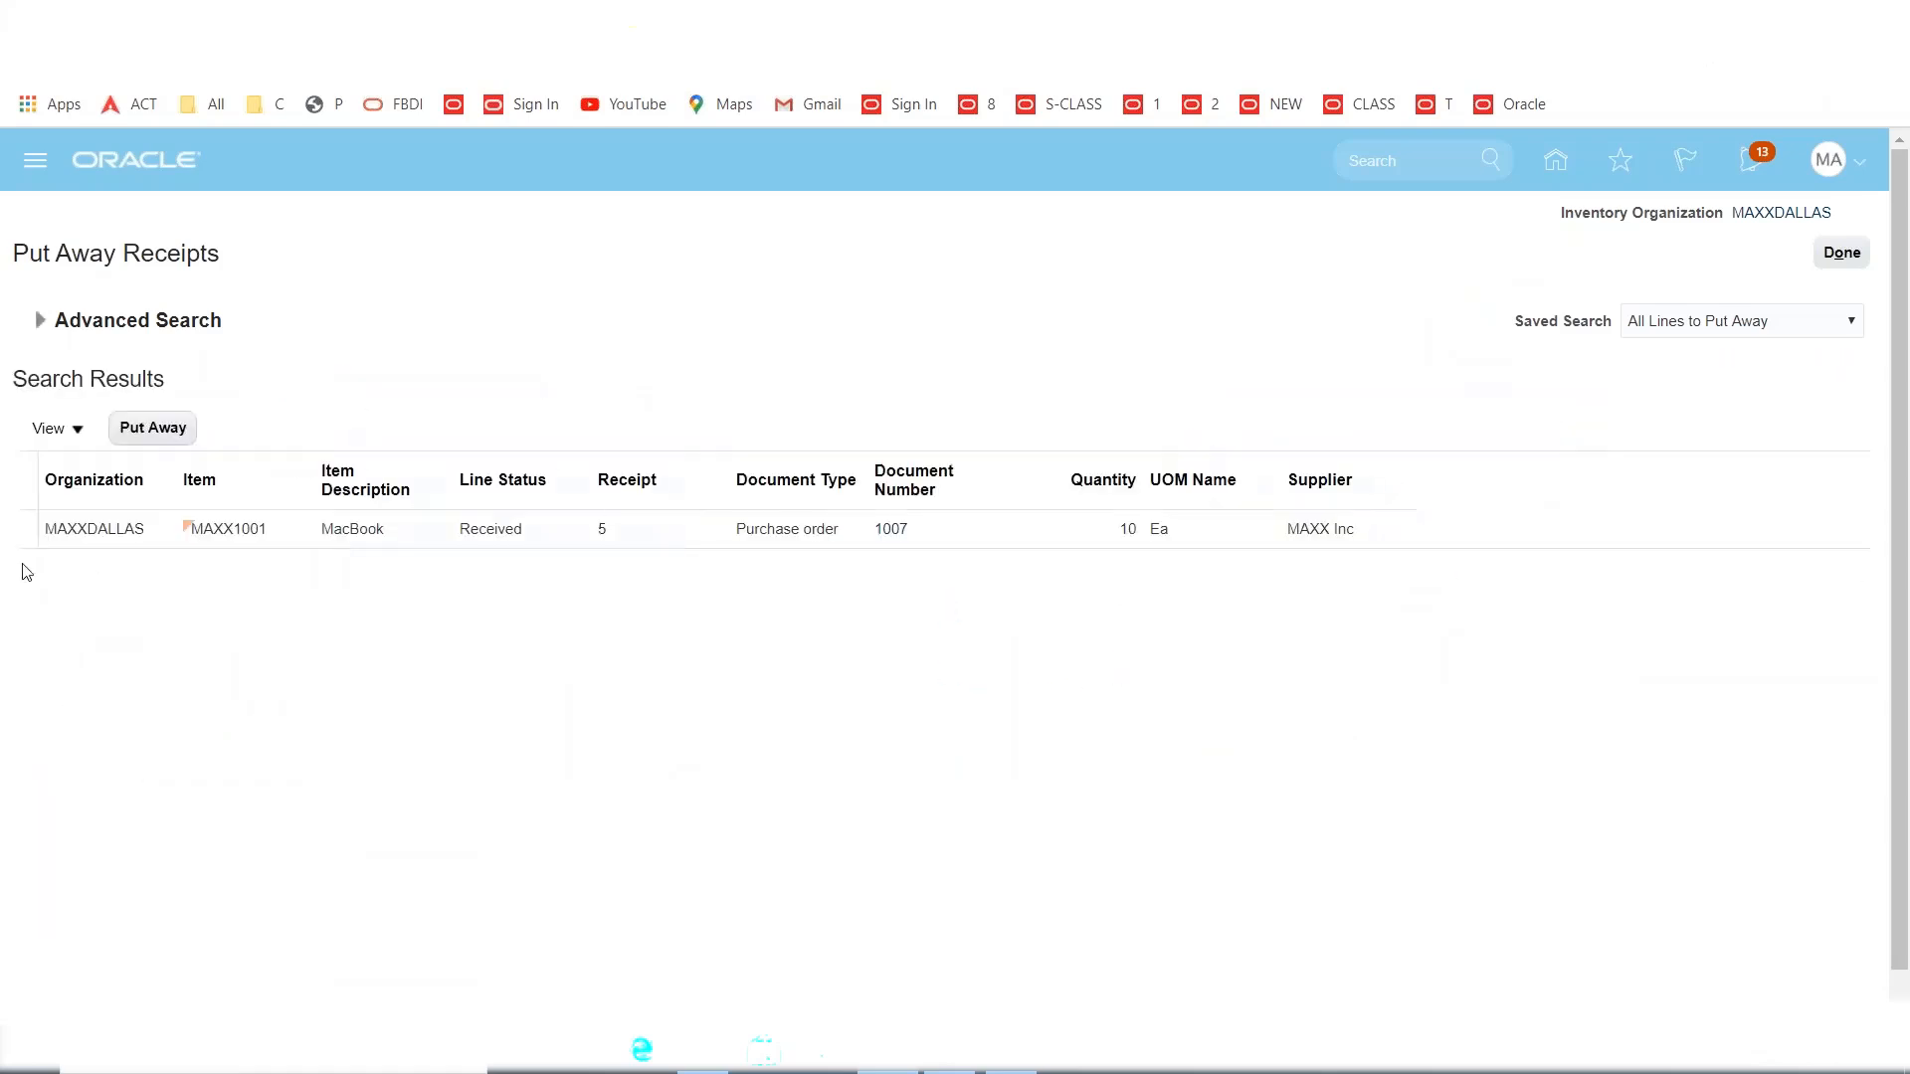
{"action": "left_click", "coordinate": [22, 538]}
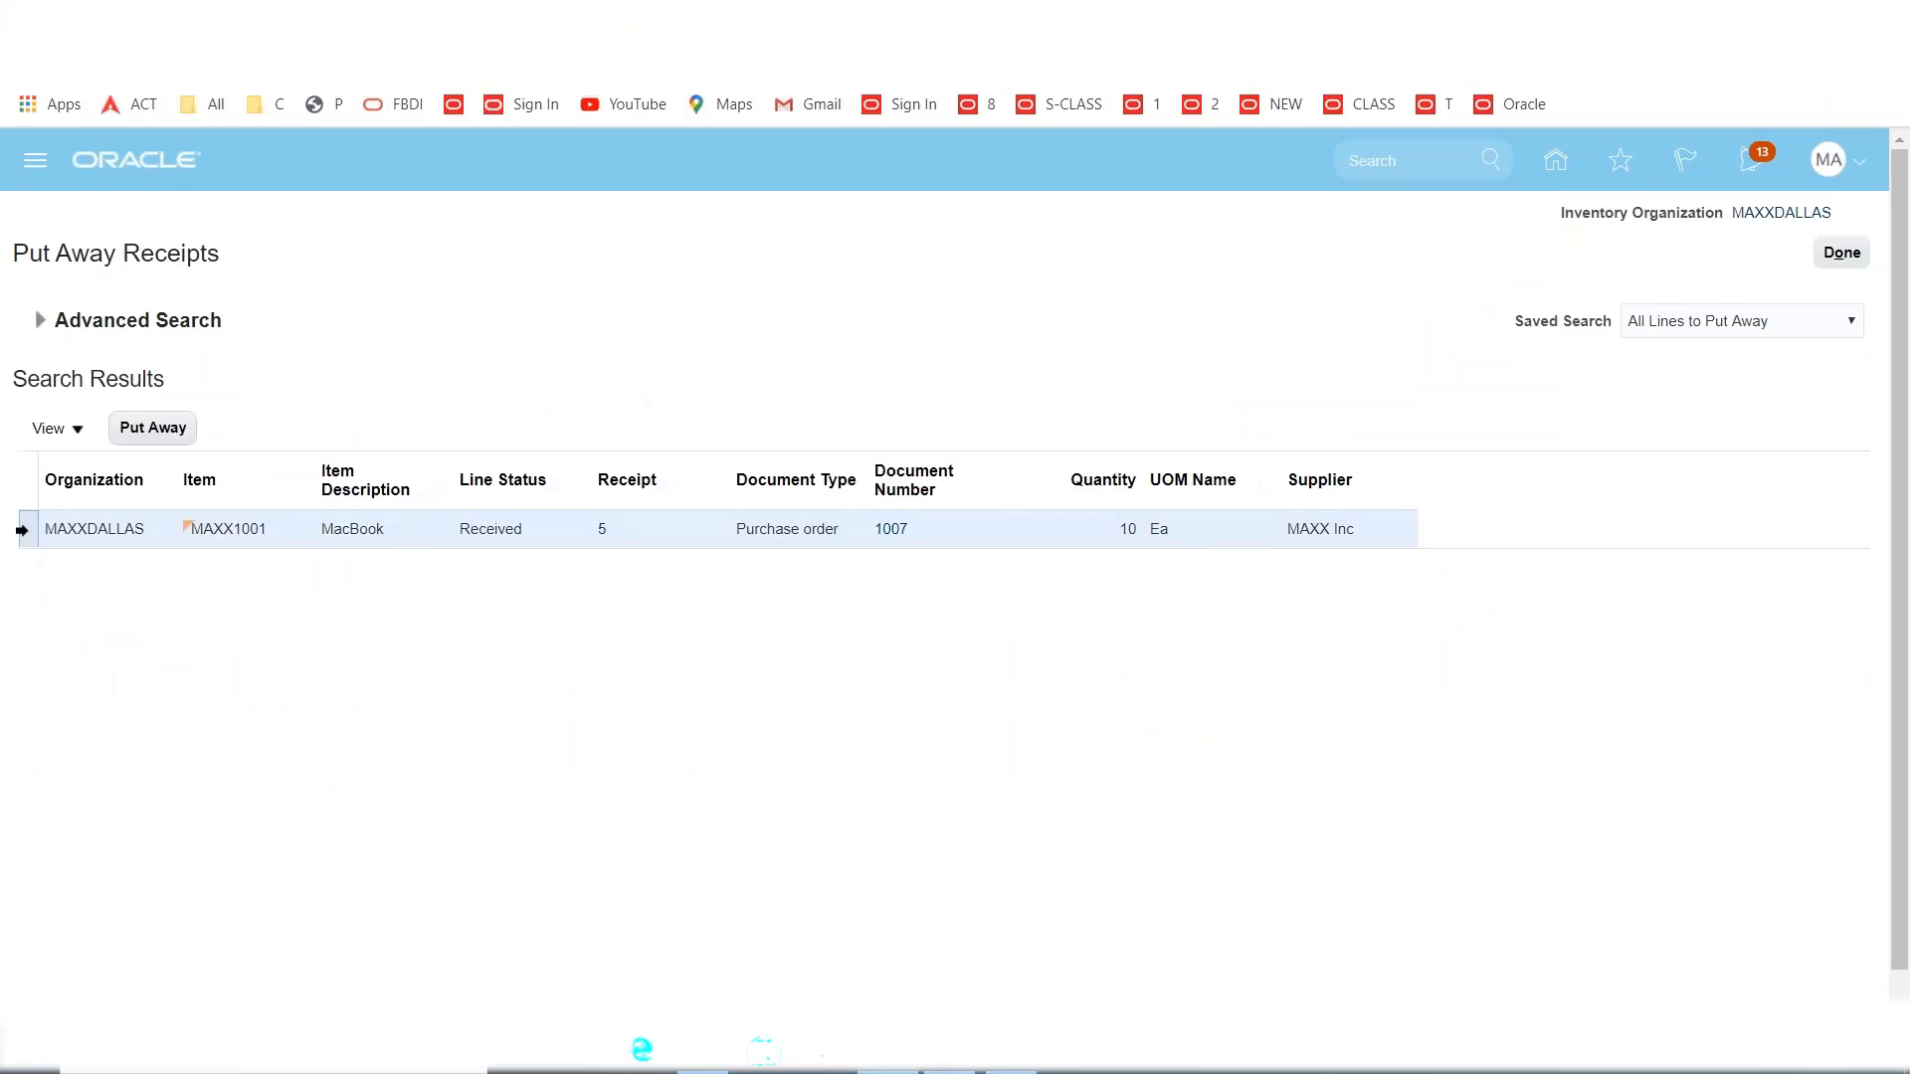
{"action": "left_click", "coordinate": [137, 429]}
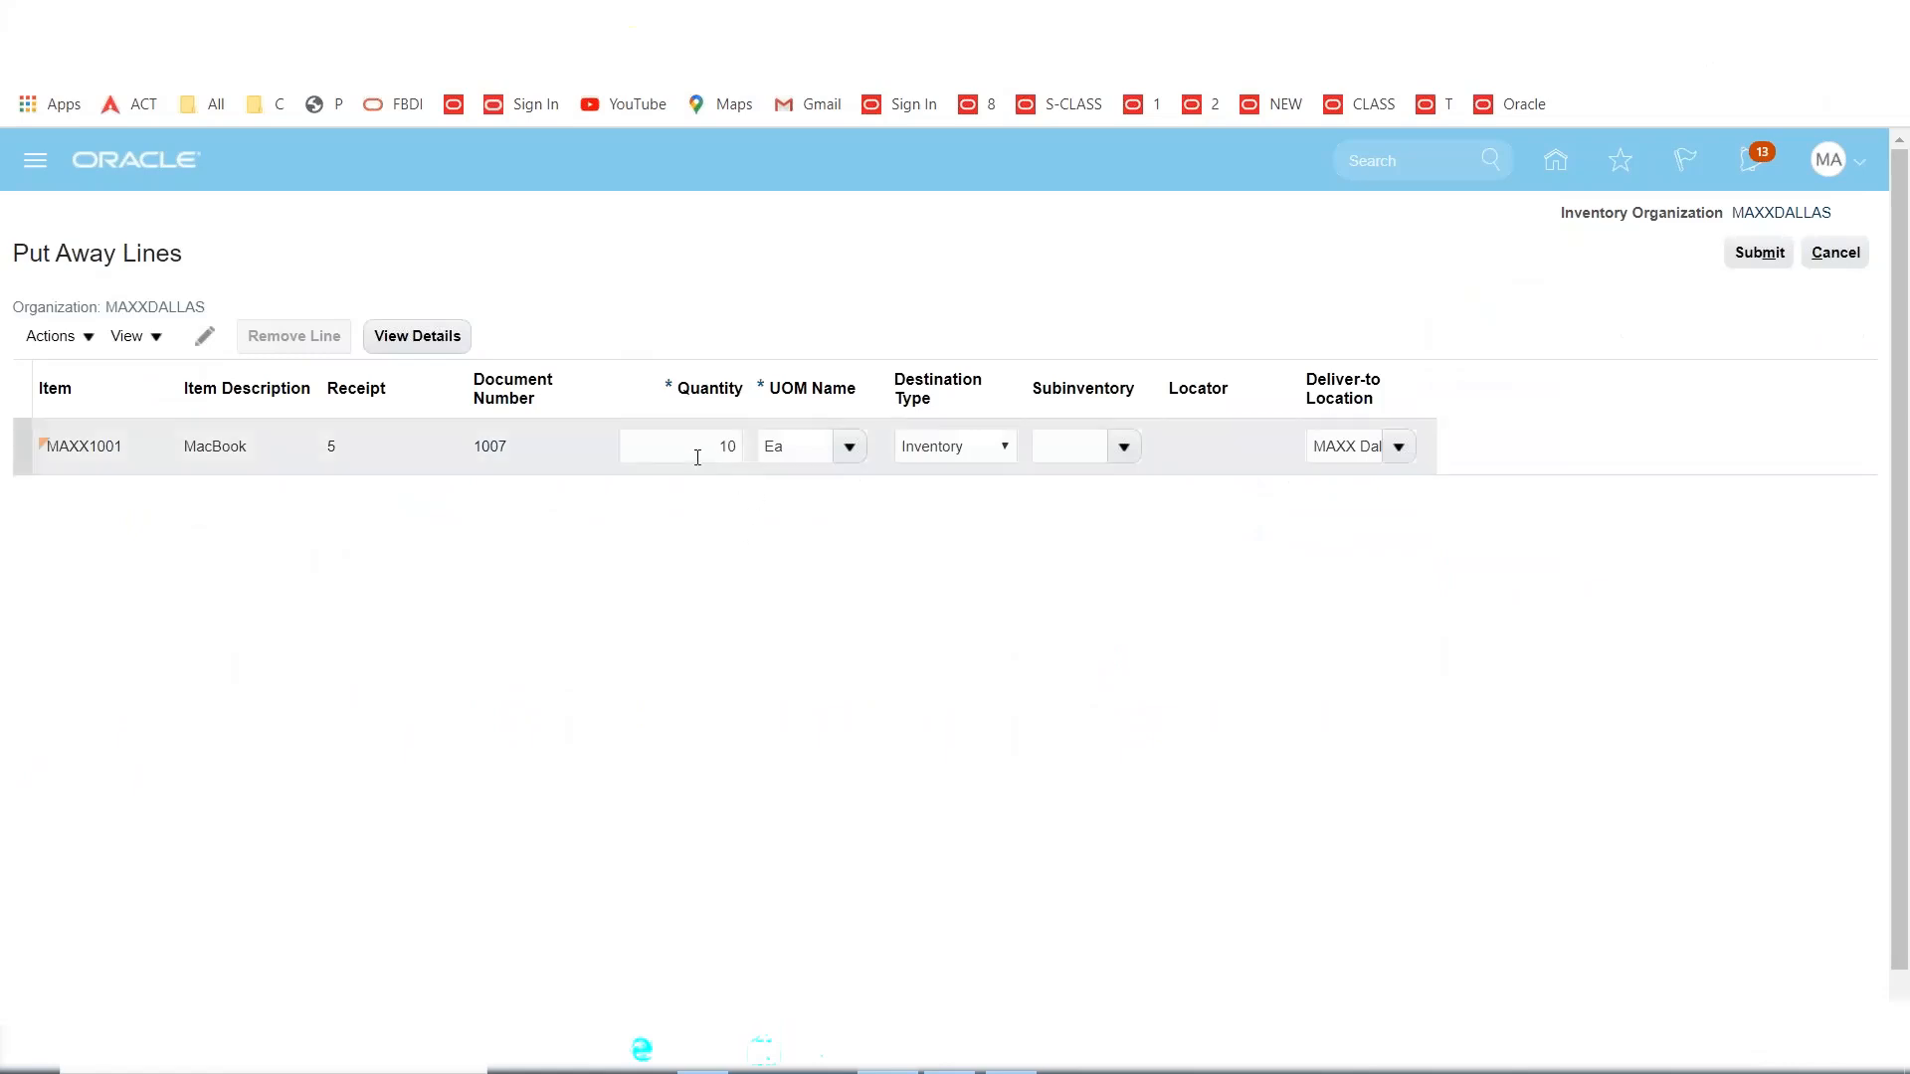
Set subinventory SUBINV1 after the missing-subinventory error and submit the put away.
{"action": "left_click", "coordinate": [696, 454]}
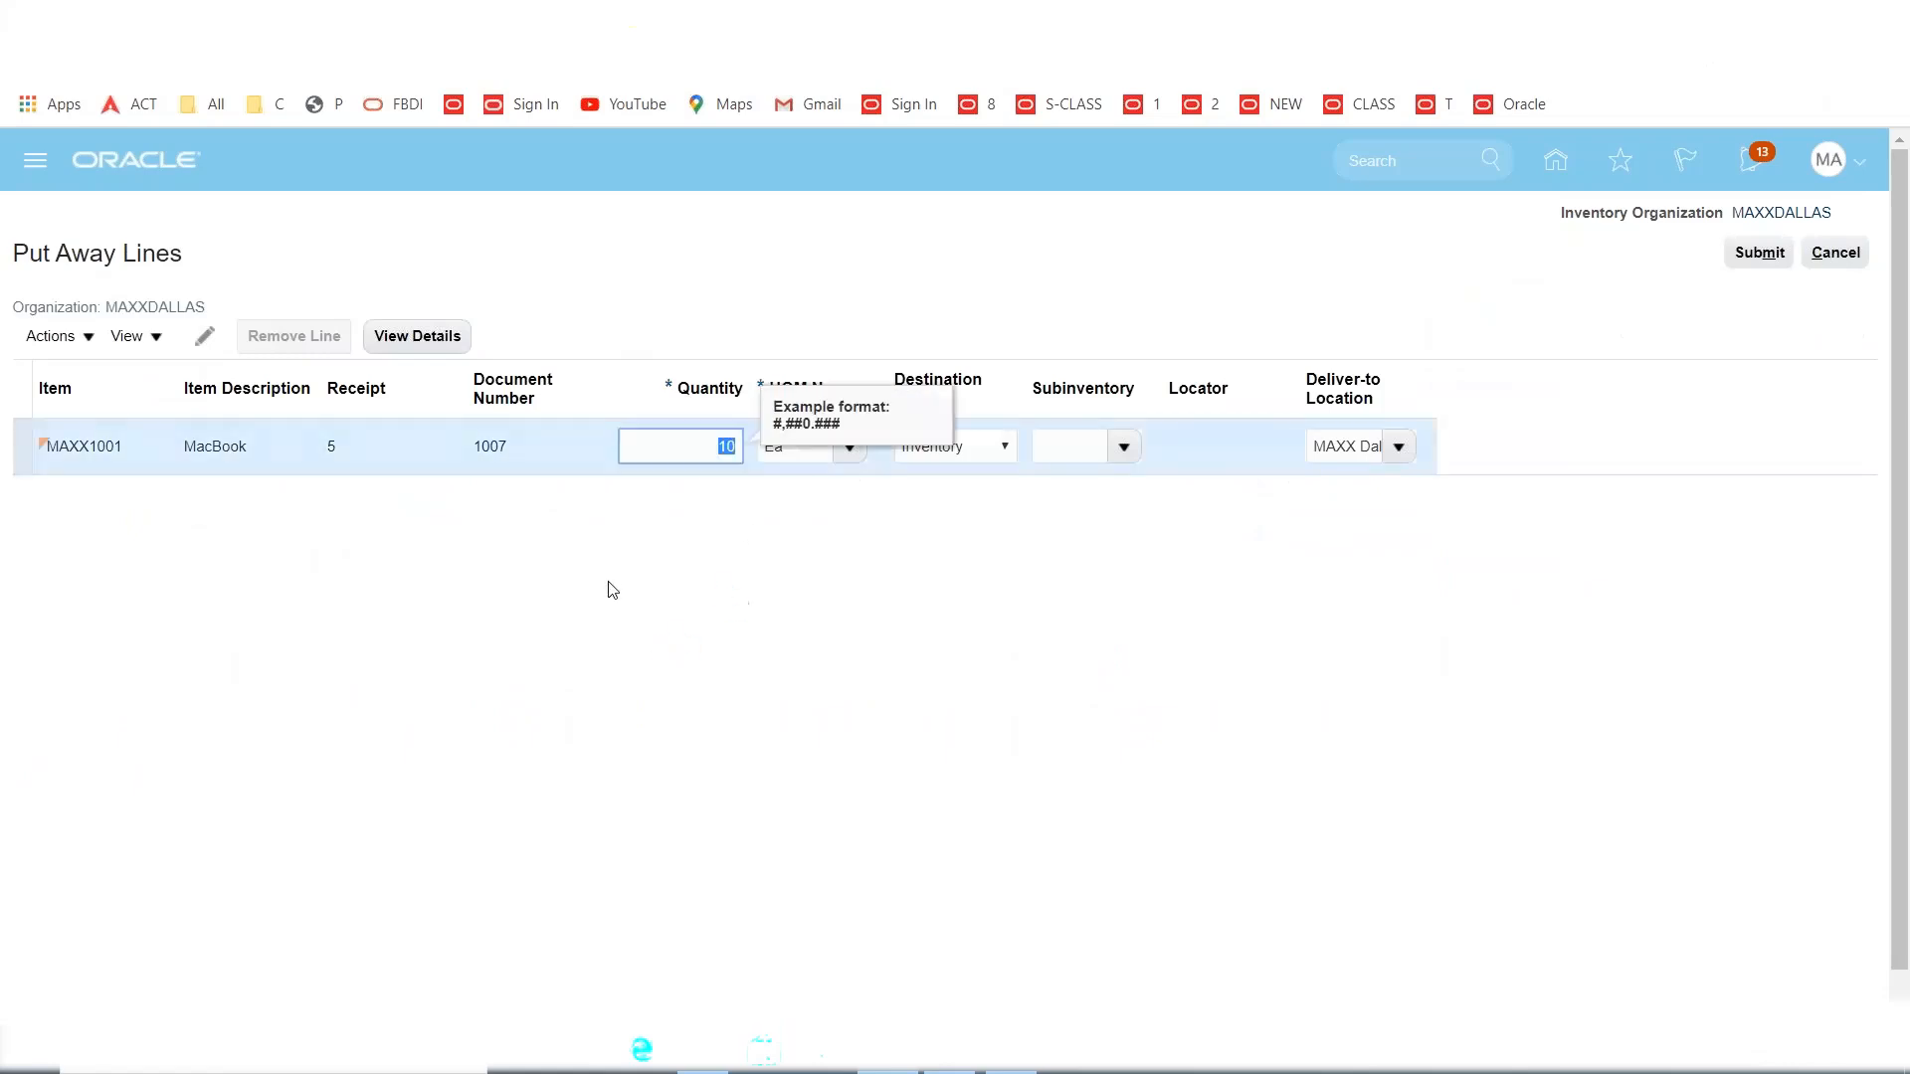
{"action": "left_click", "coordinate": [1760, 253]}
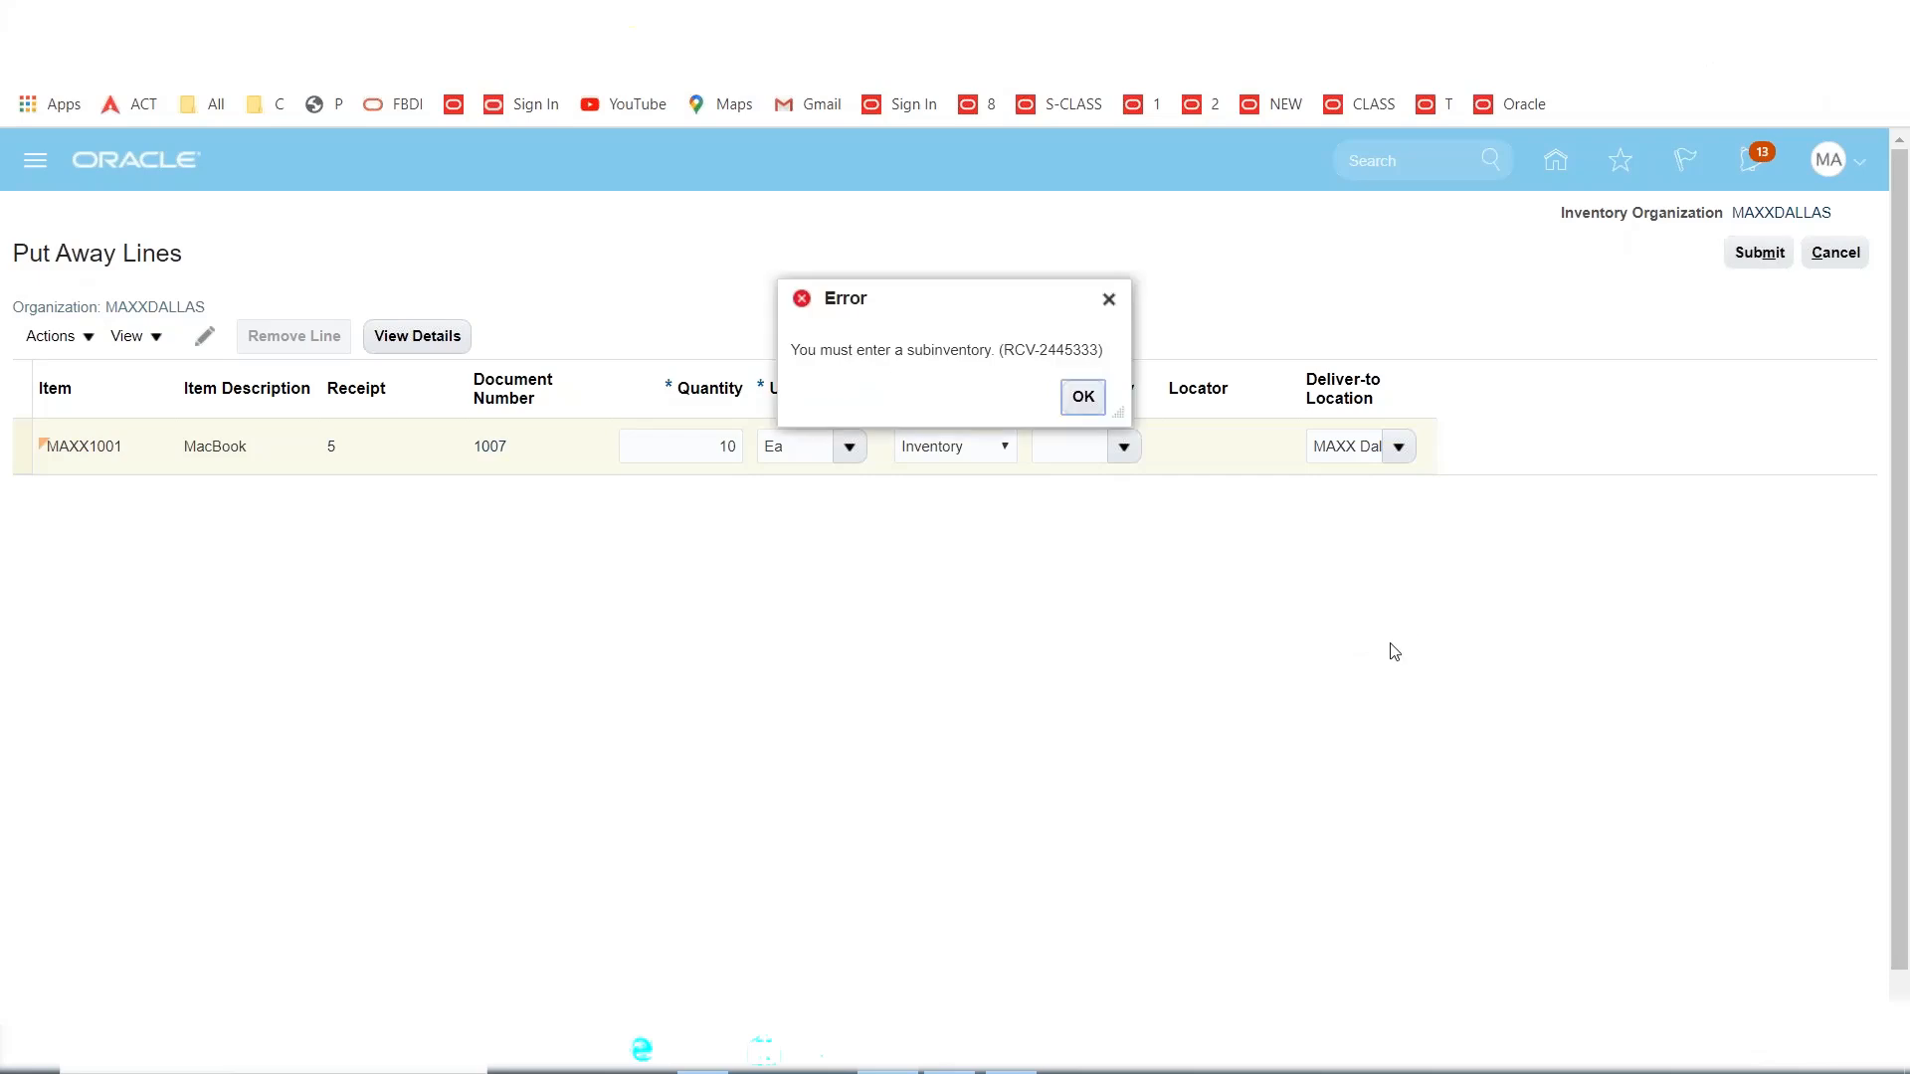
{"action": "left_click", "coordinate": [1081, 400]}
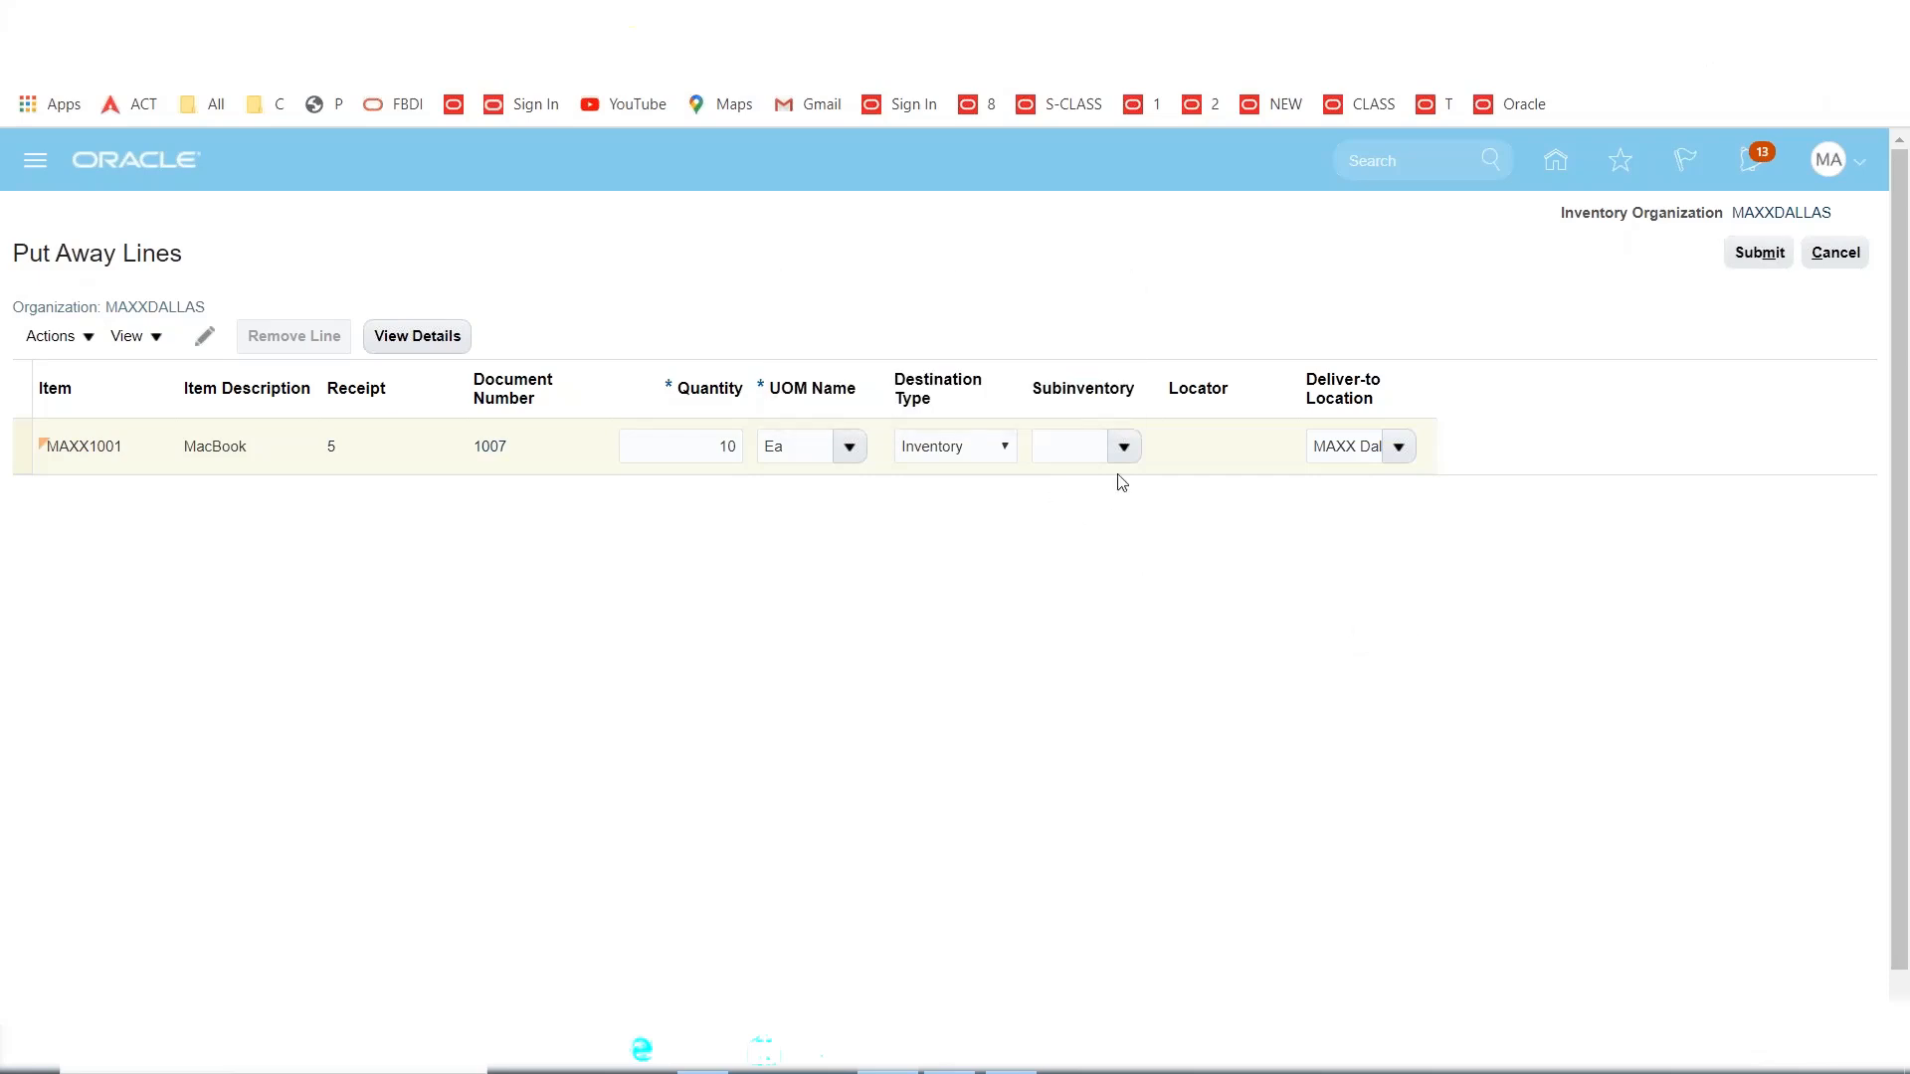
{"action": "left_click", "coordinate": [1123, 447]}
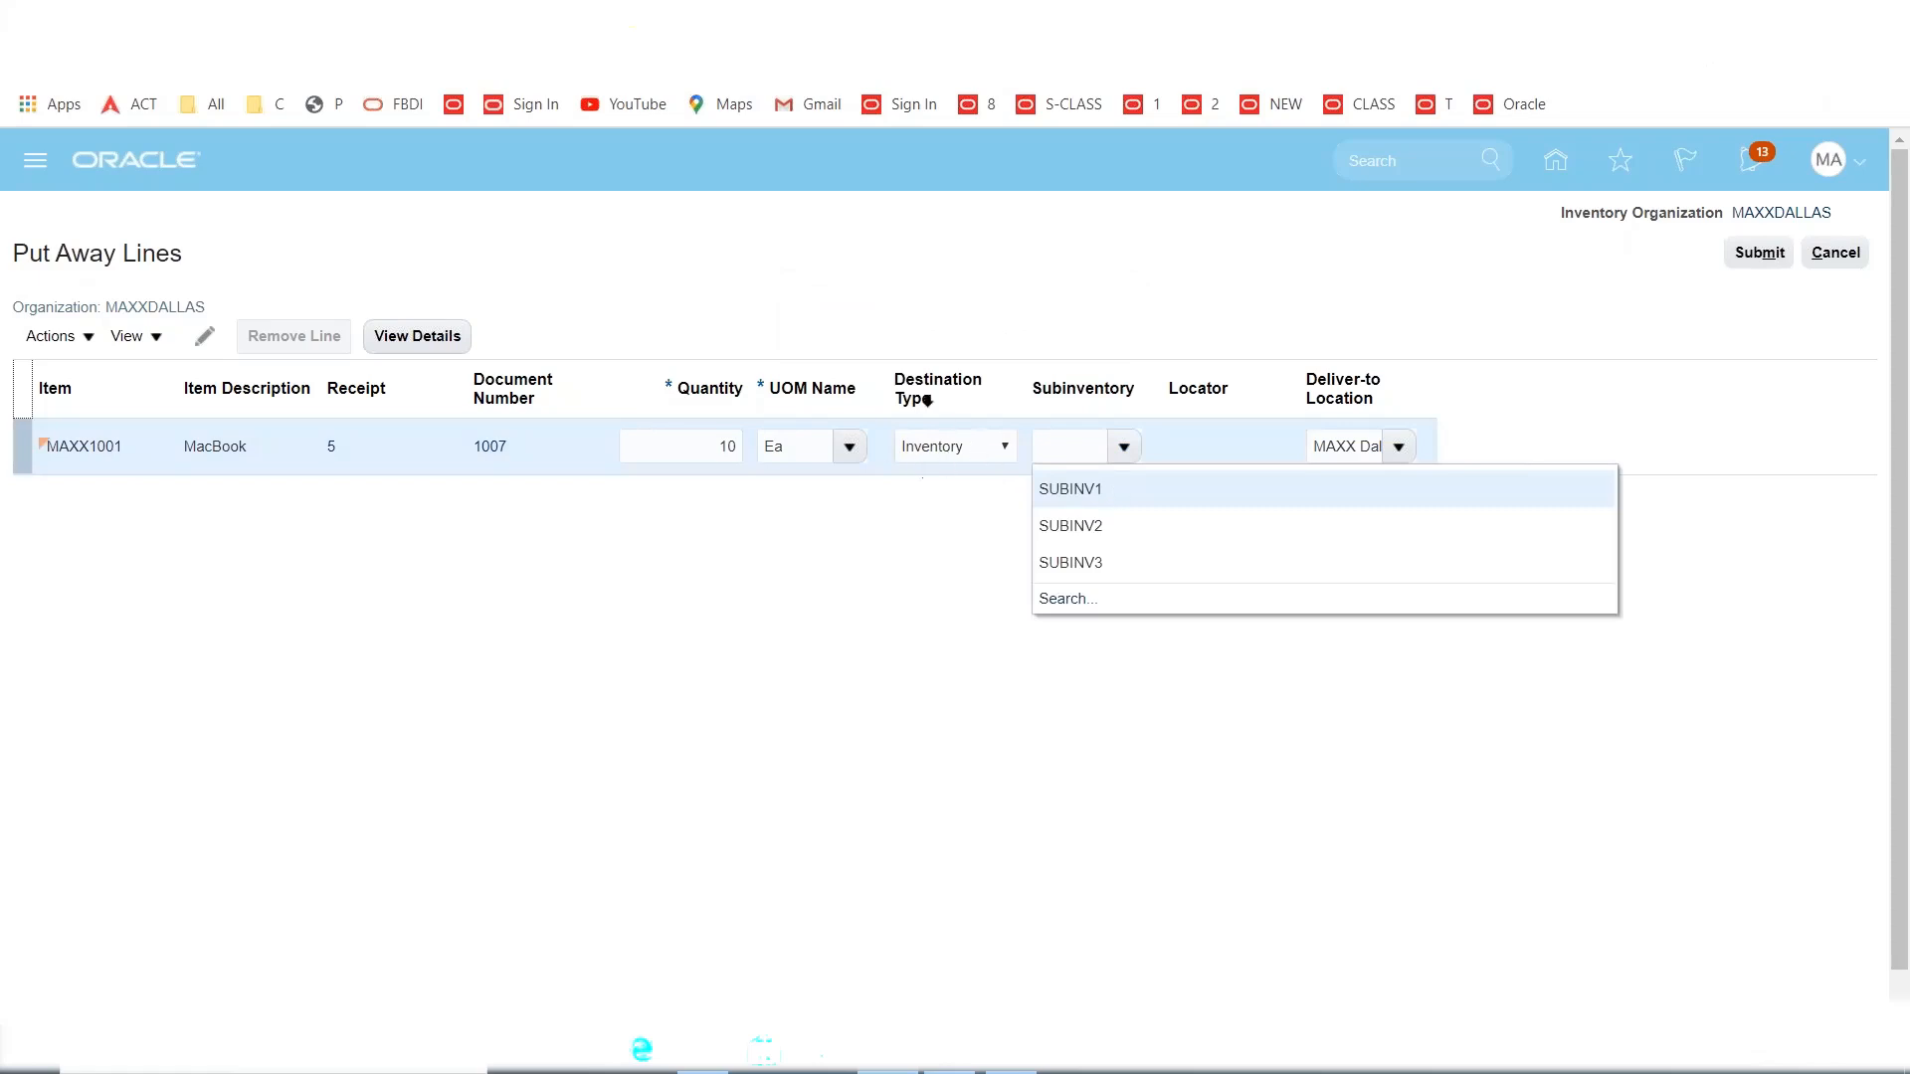
{"action": "left_click", "coordinate": [1082, 488]}
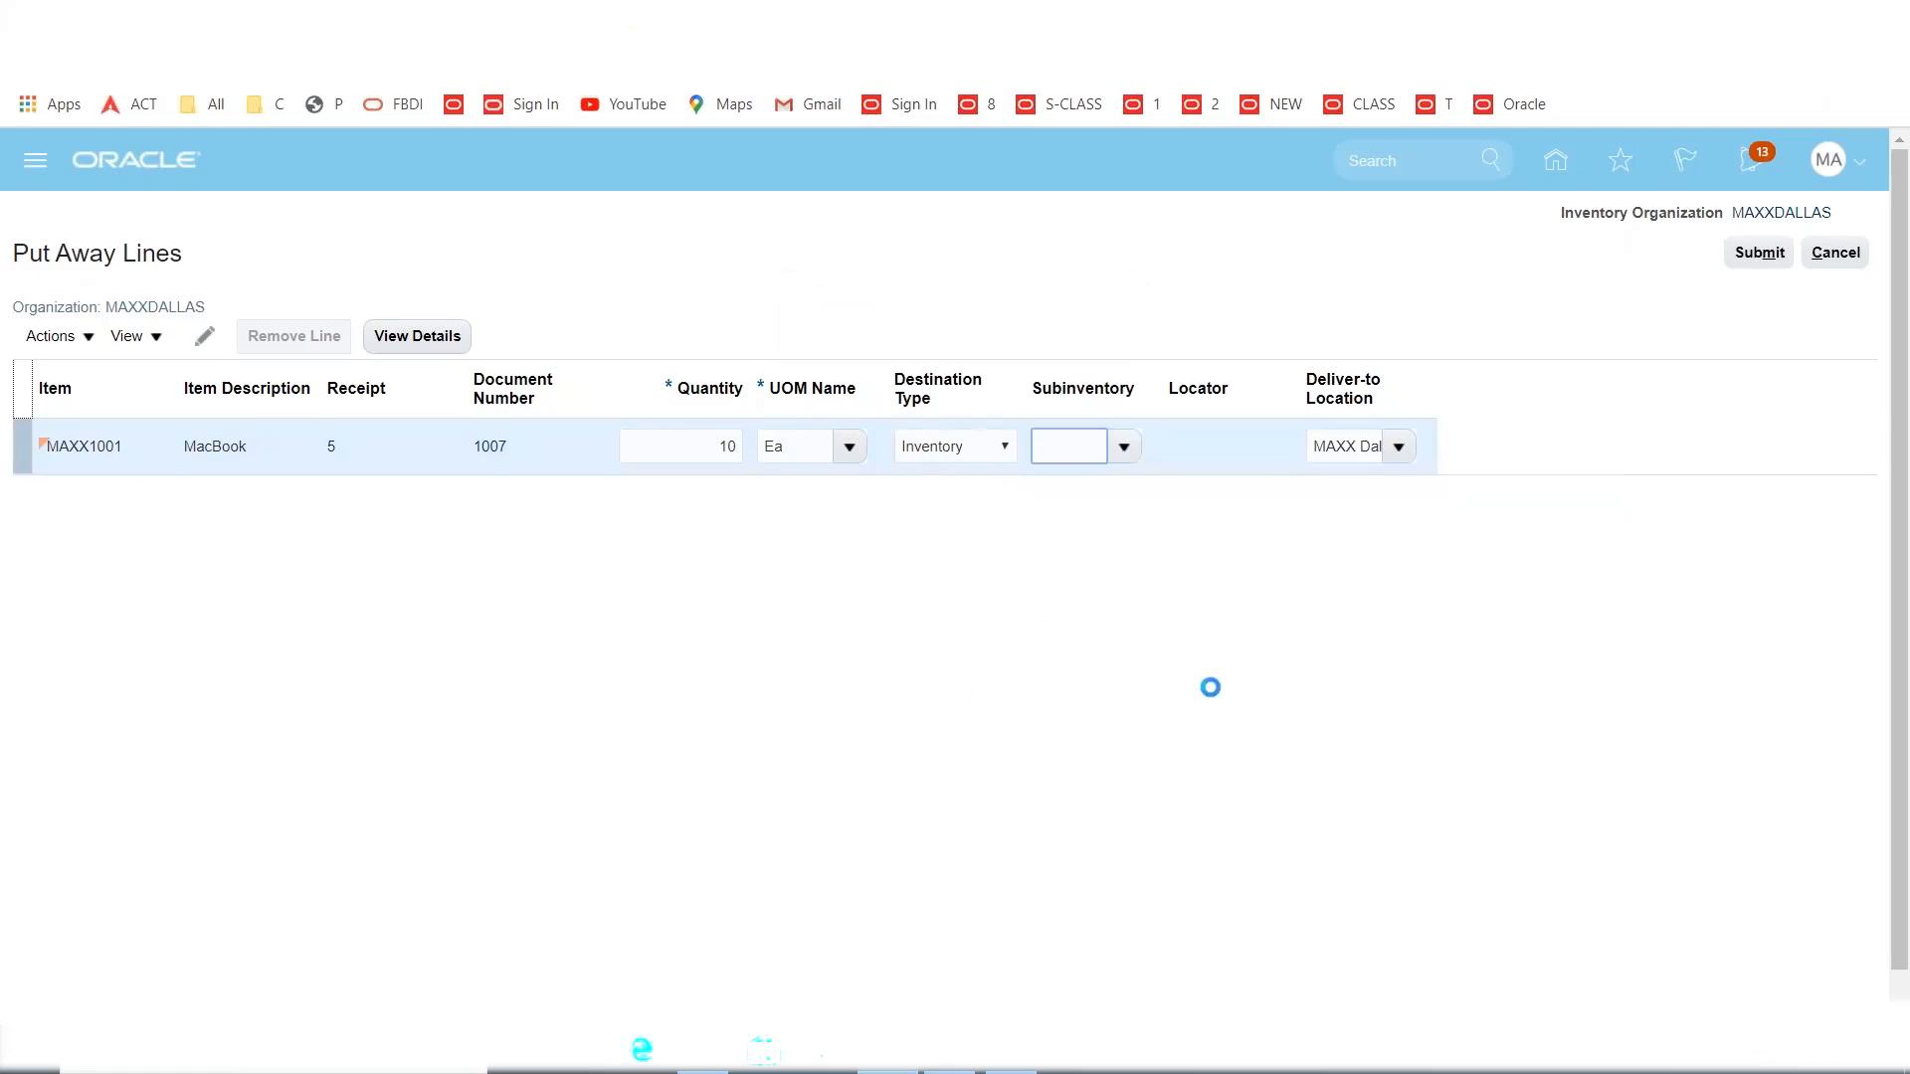
{"action": "left_click", "coordinate": [1724, 252]}
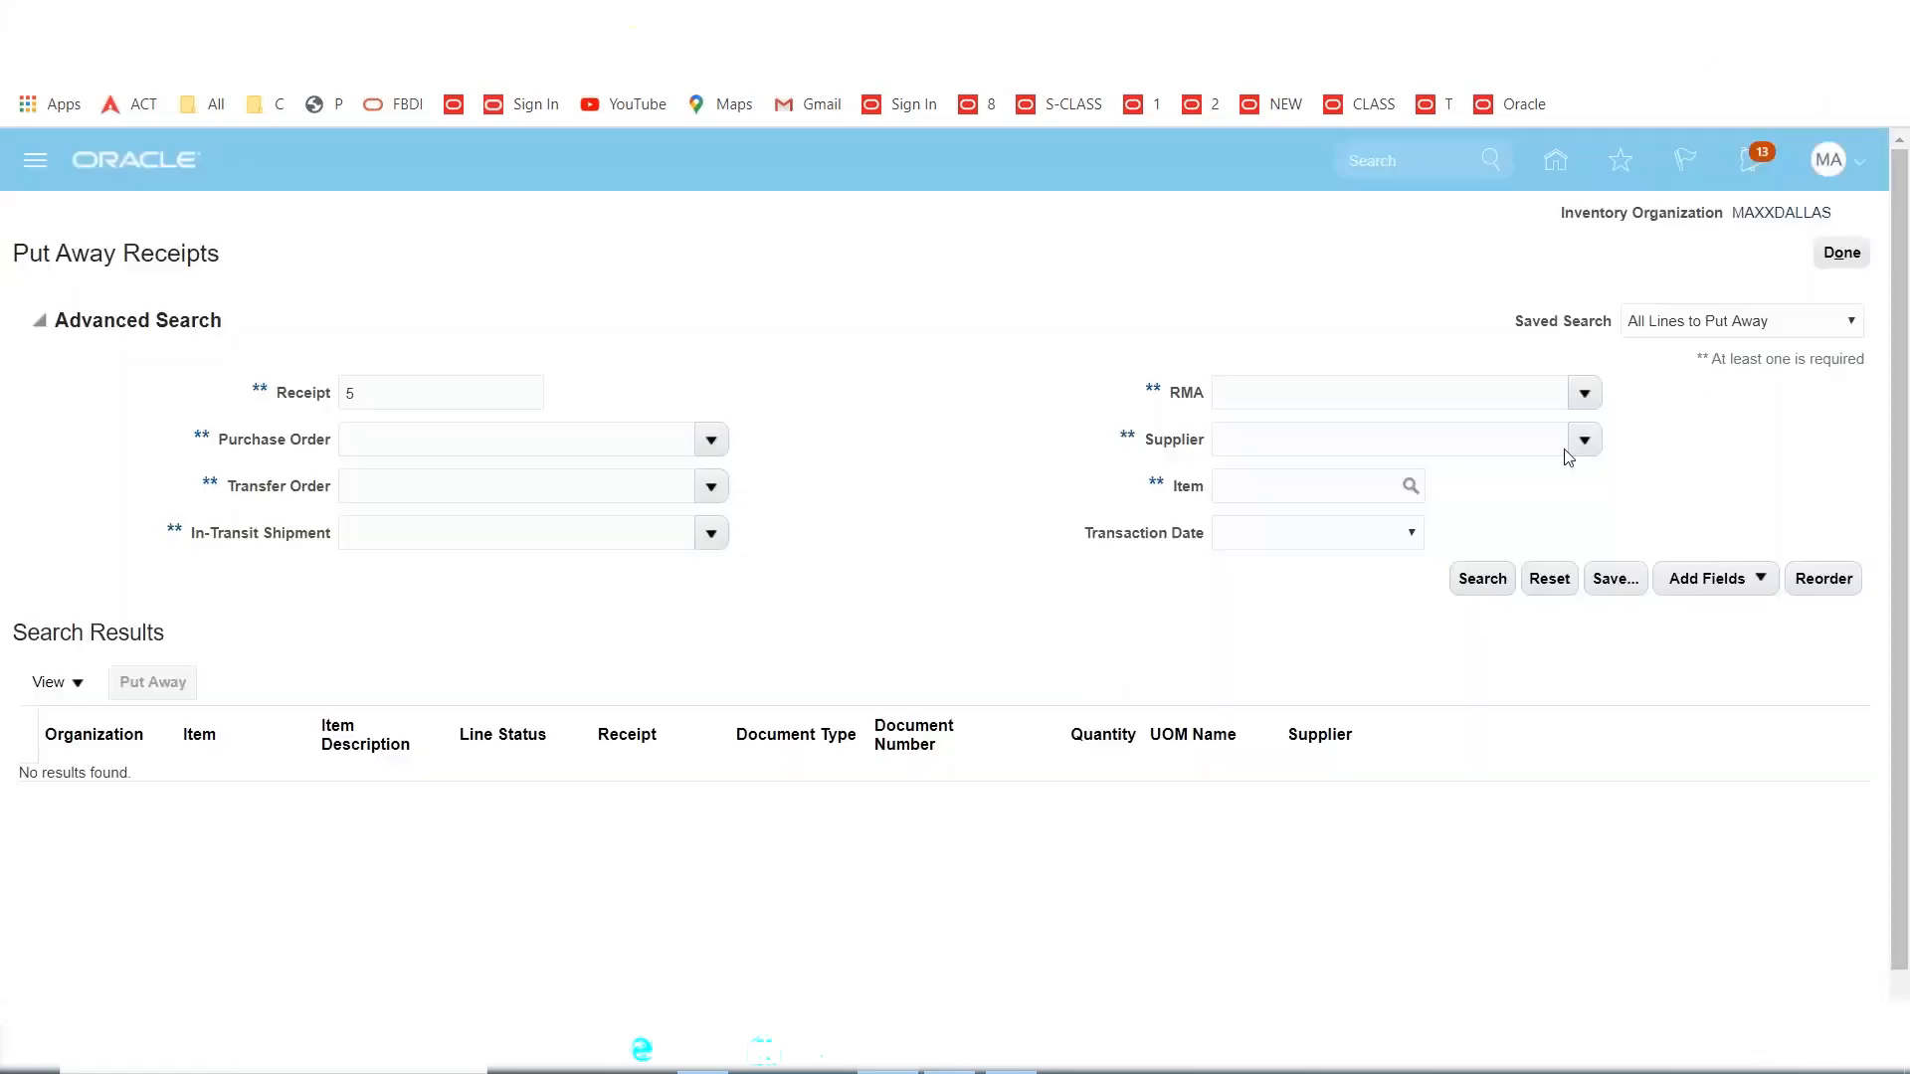
Review the purchase order, Create Receipt and Send PayOnReceipts steps in the Excel notes, then return to Oracle.
{"action": "left_click", "coordinate": [998, 1067]}
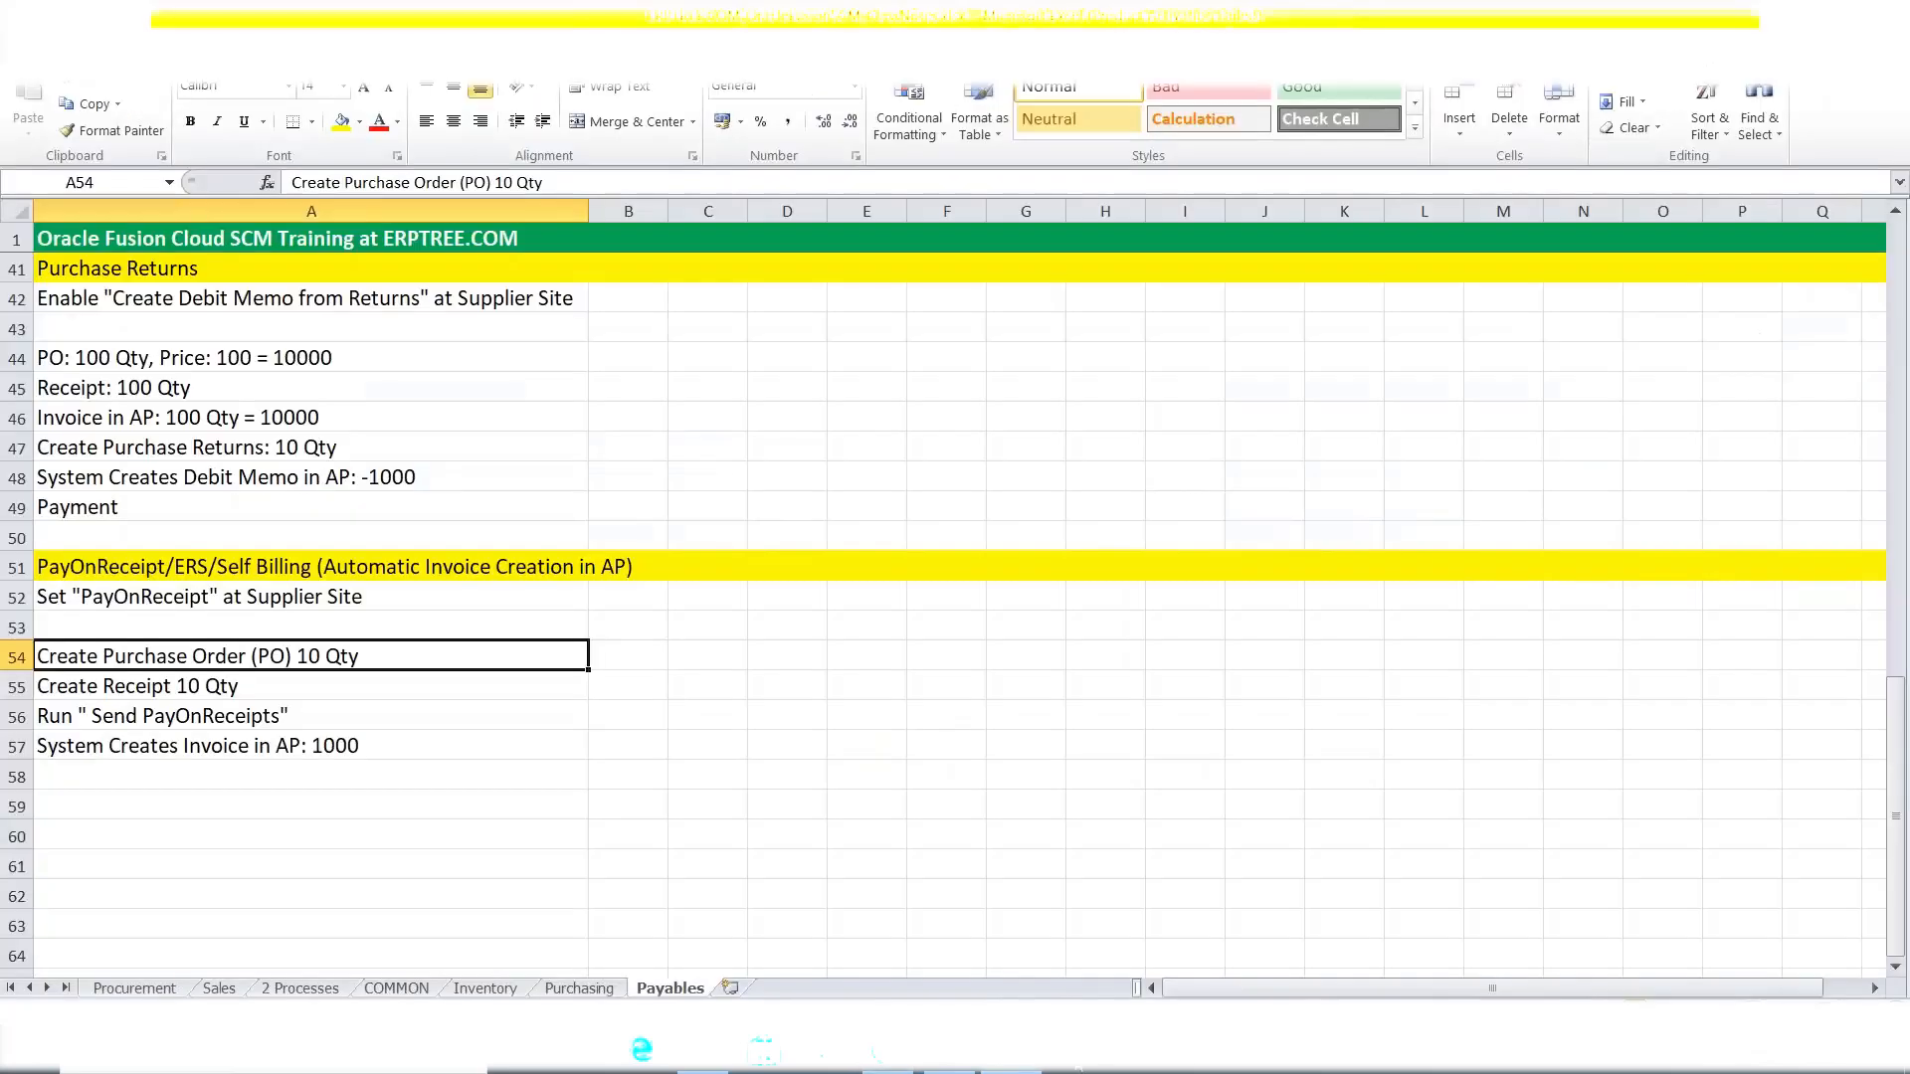
{"action": "left_click", "coordinate": [105, 691]}
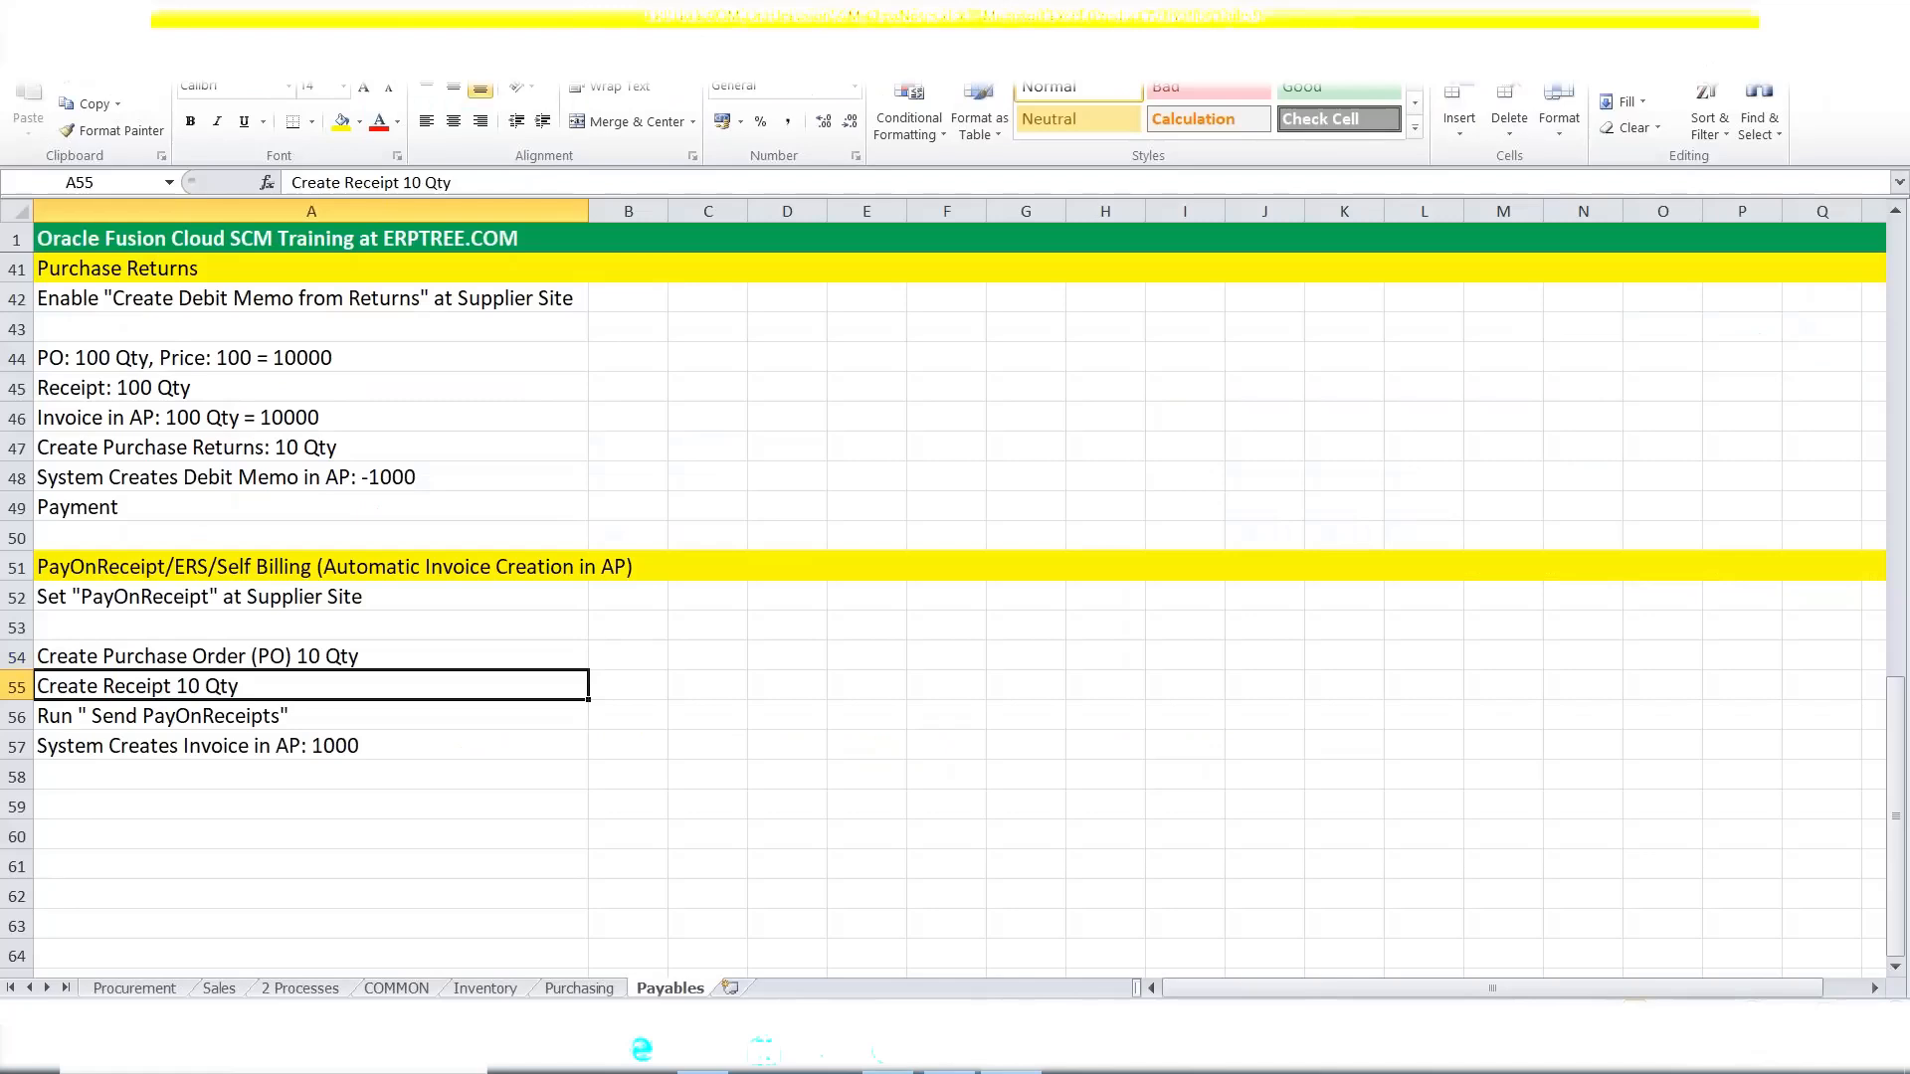
{"action": "left_click", "coordinate": [180, 660]}
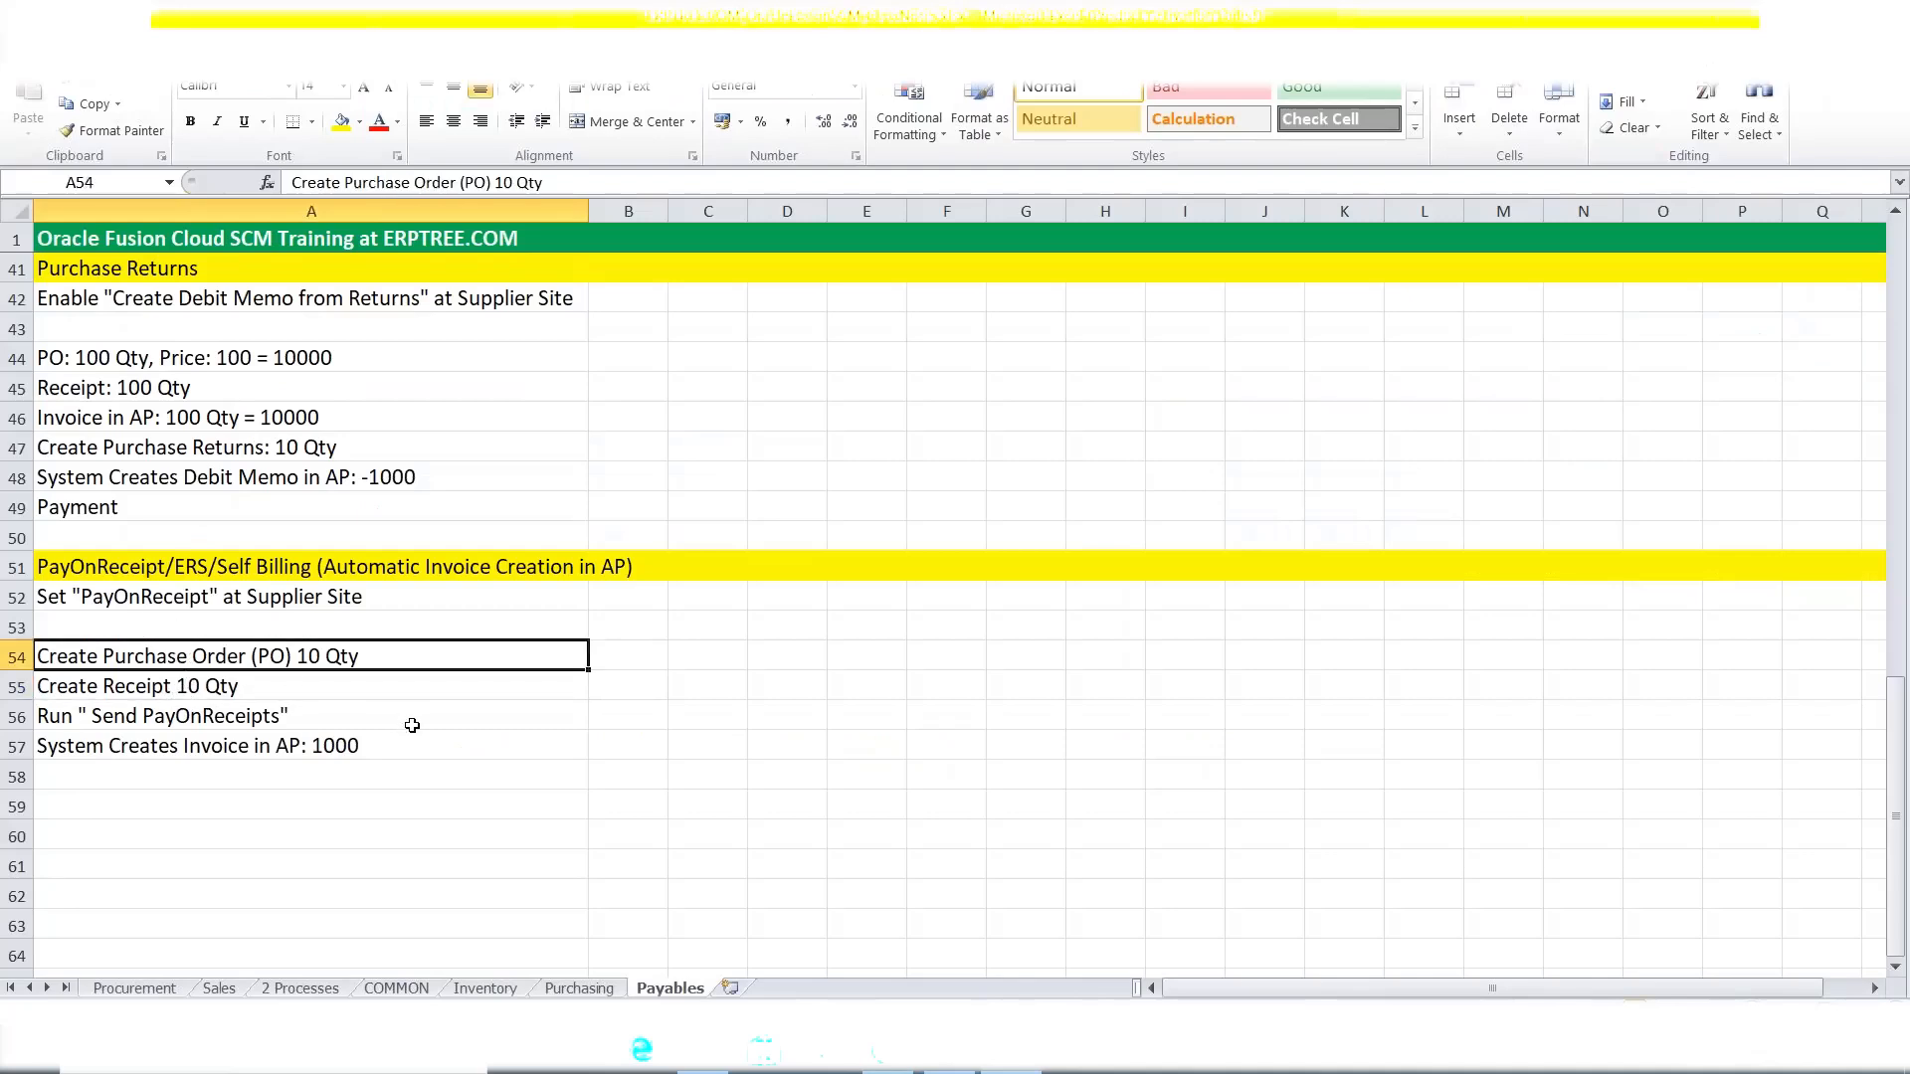
{"action": "left_click", "coordinate": [179, 684]}
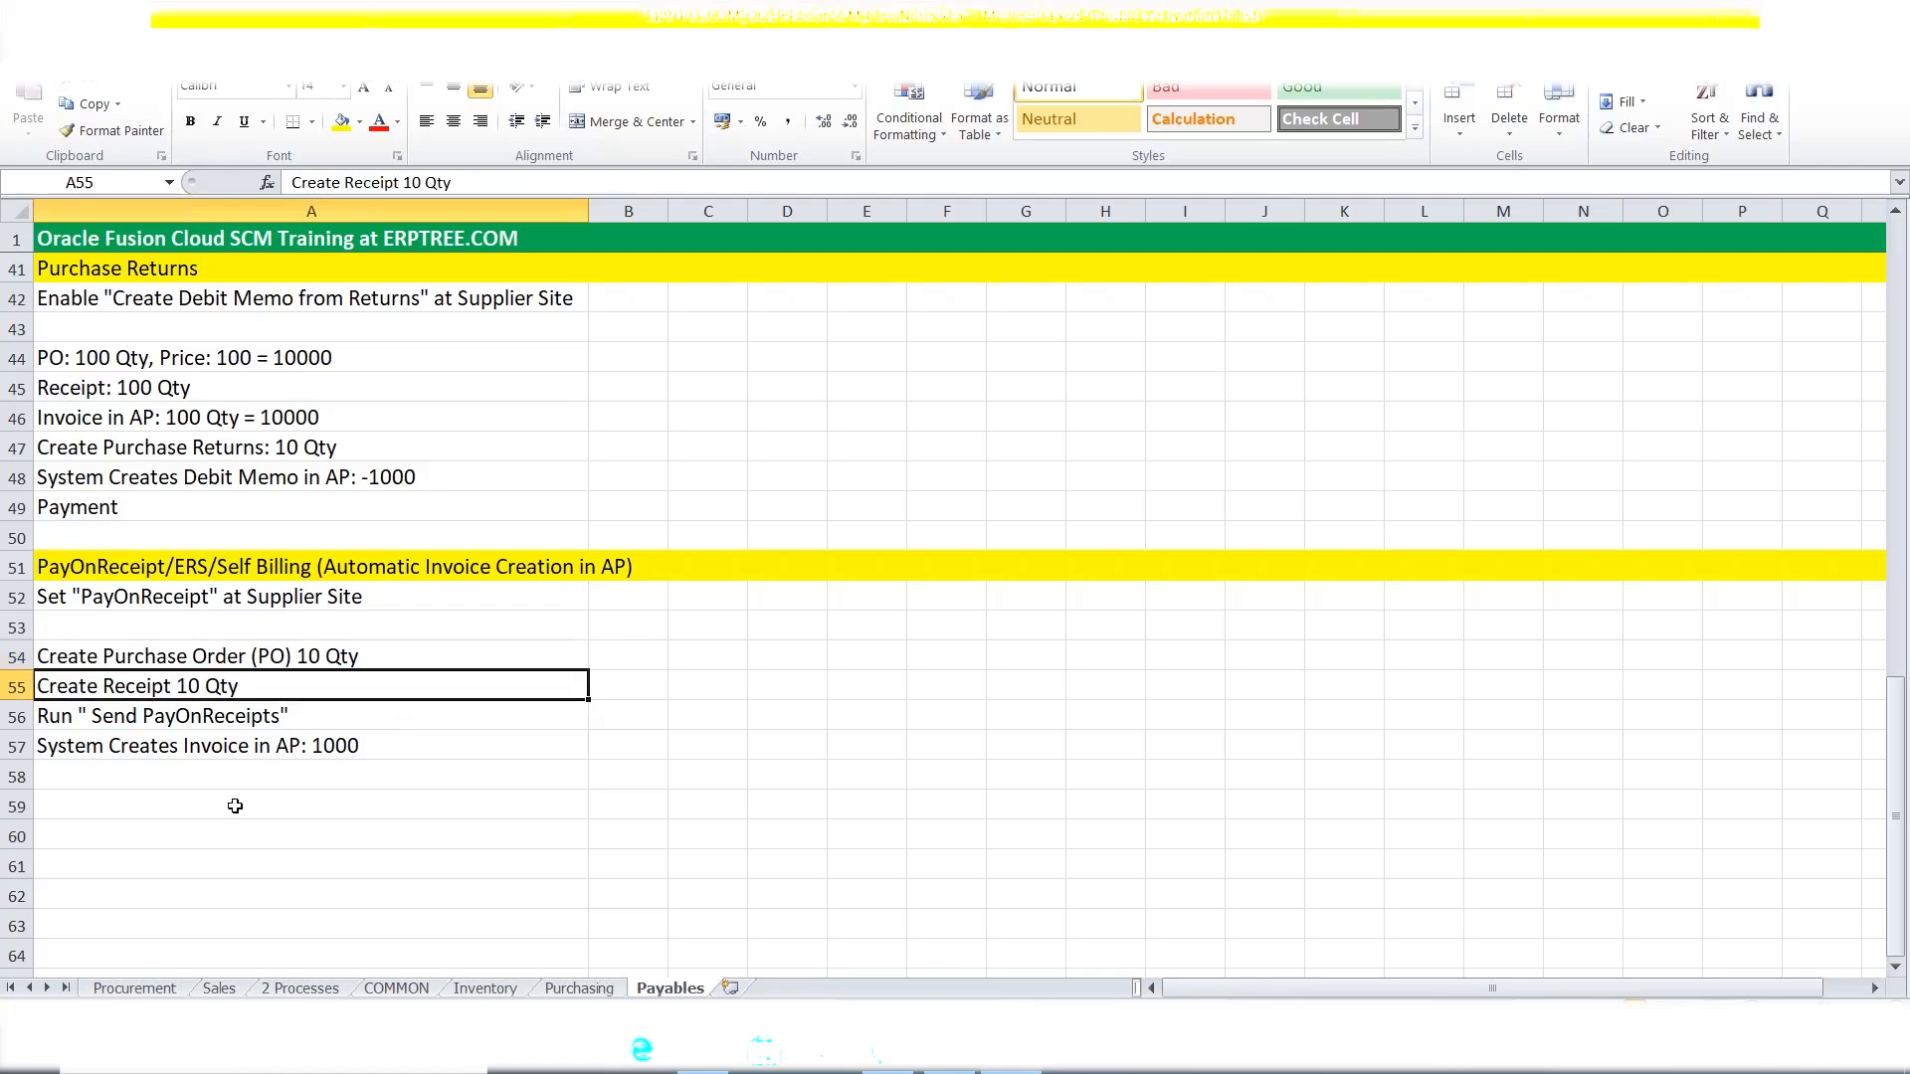
{"action": "left_click", "coordinate": [135, 721]}
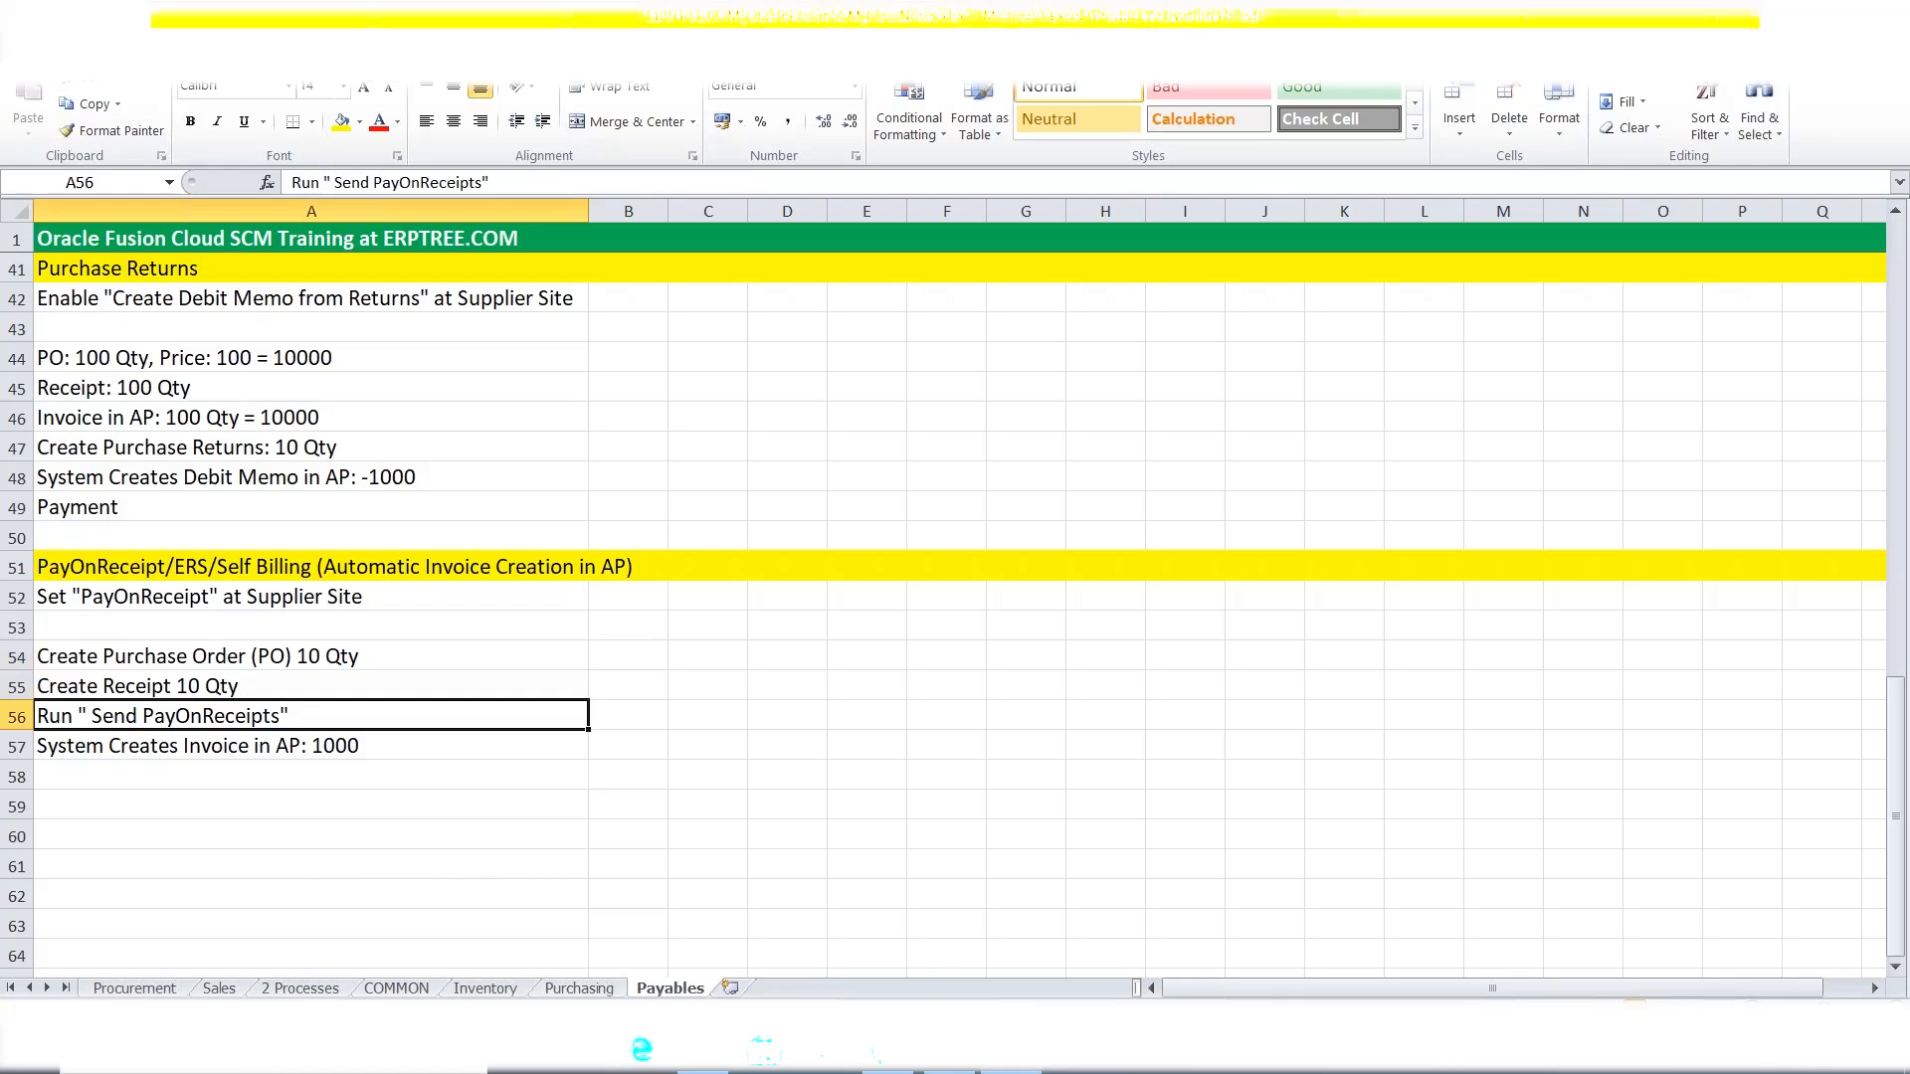
{"action": "left_click", "coordinate": [900, 1069]}
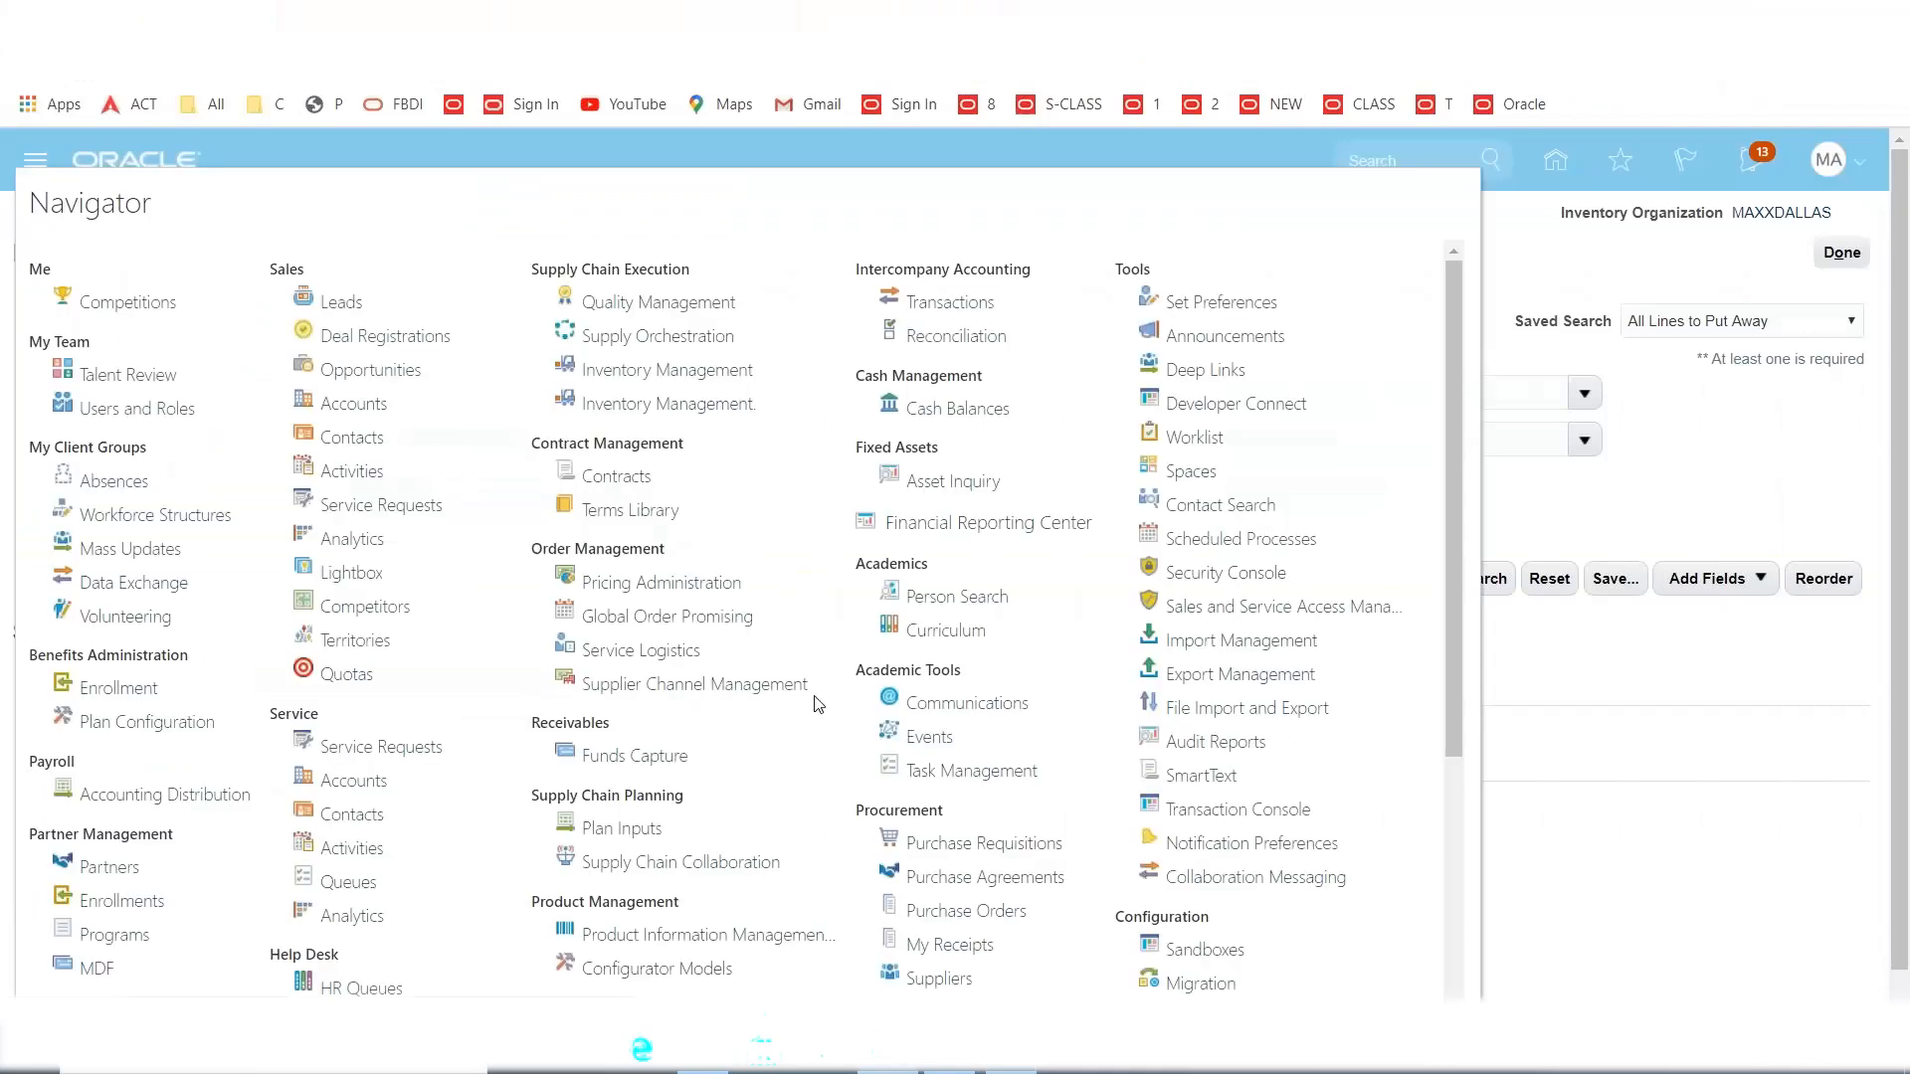
Schedule a new process and select Send Pay on Receipt as the job to bring up its parameters.
{"action": "left_click", "coordinate": [1234, 542]}
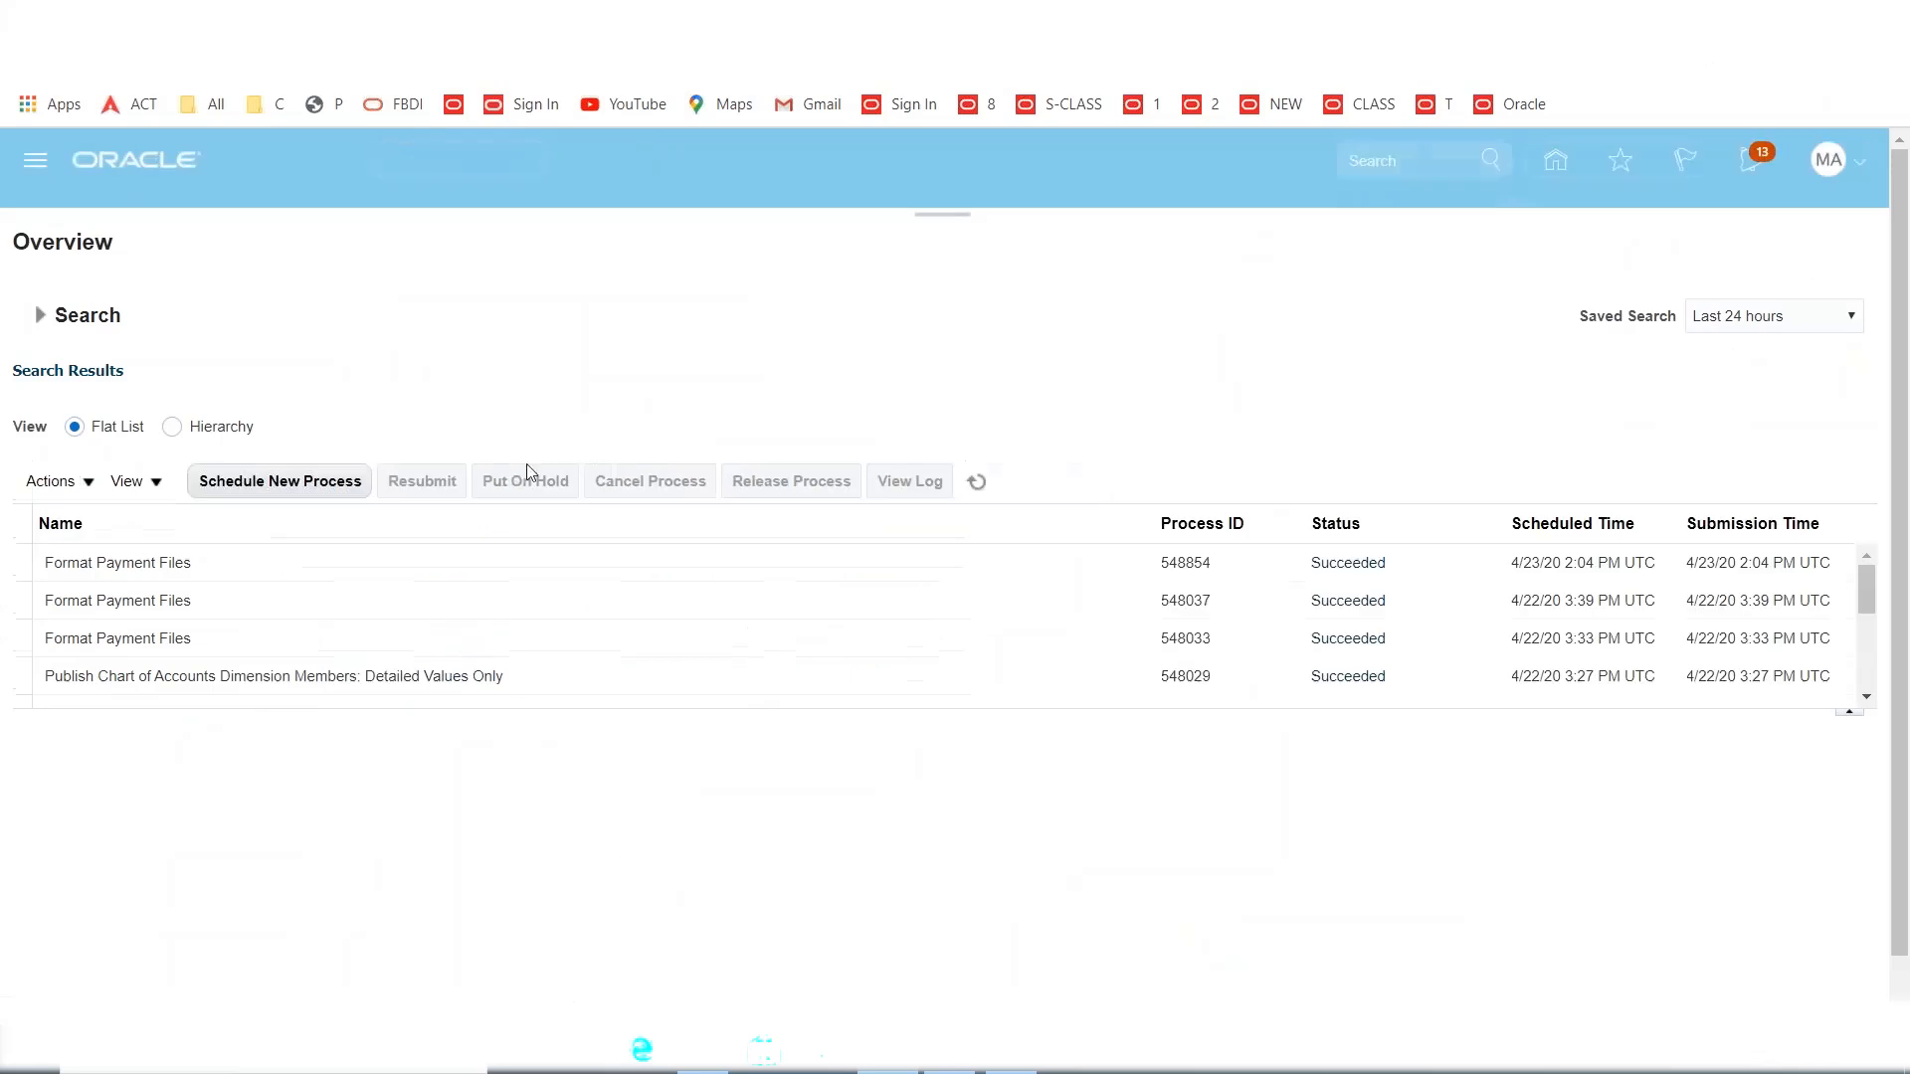
{"action": "left_click", "coordinate": [315, 483]}
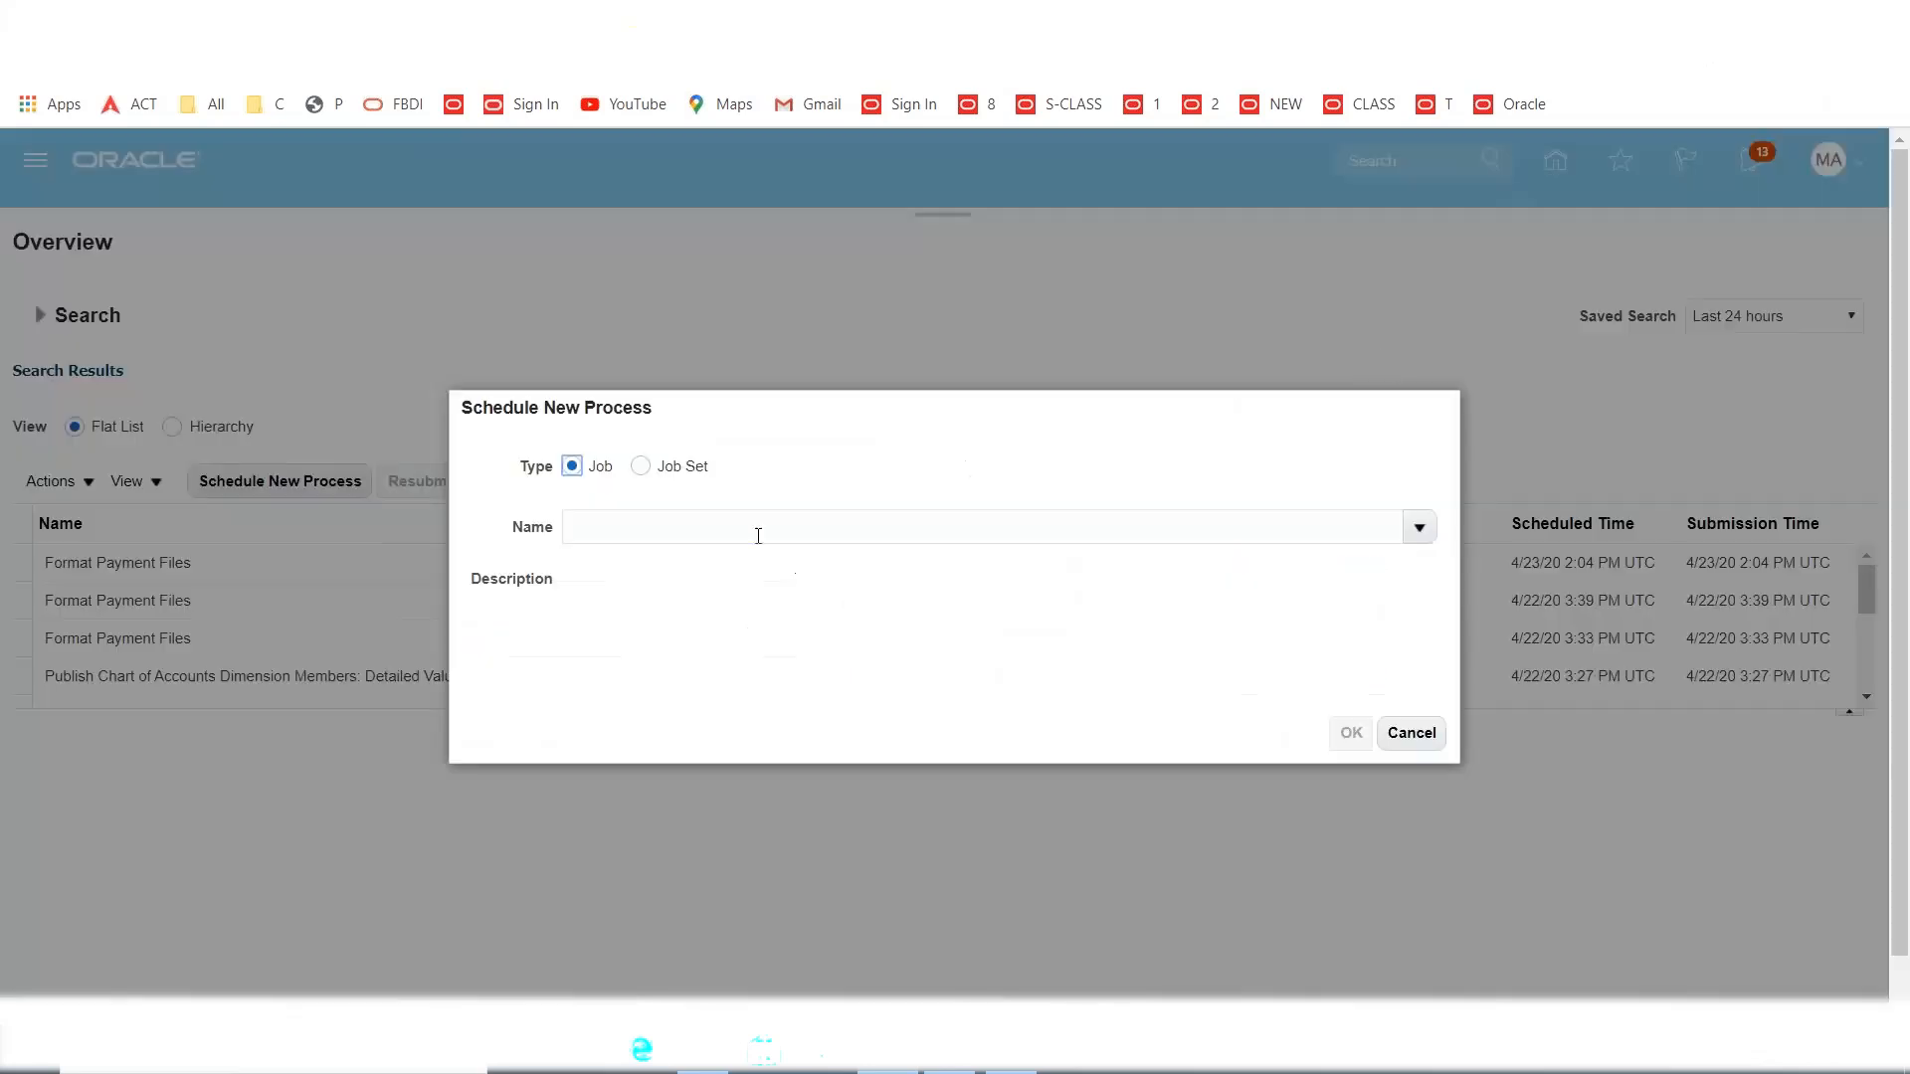
{"action": "left_click", "coordinate": [758, 537]}
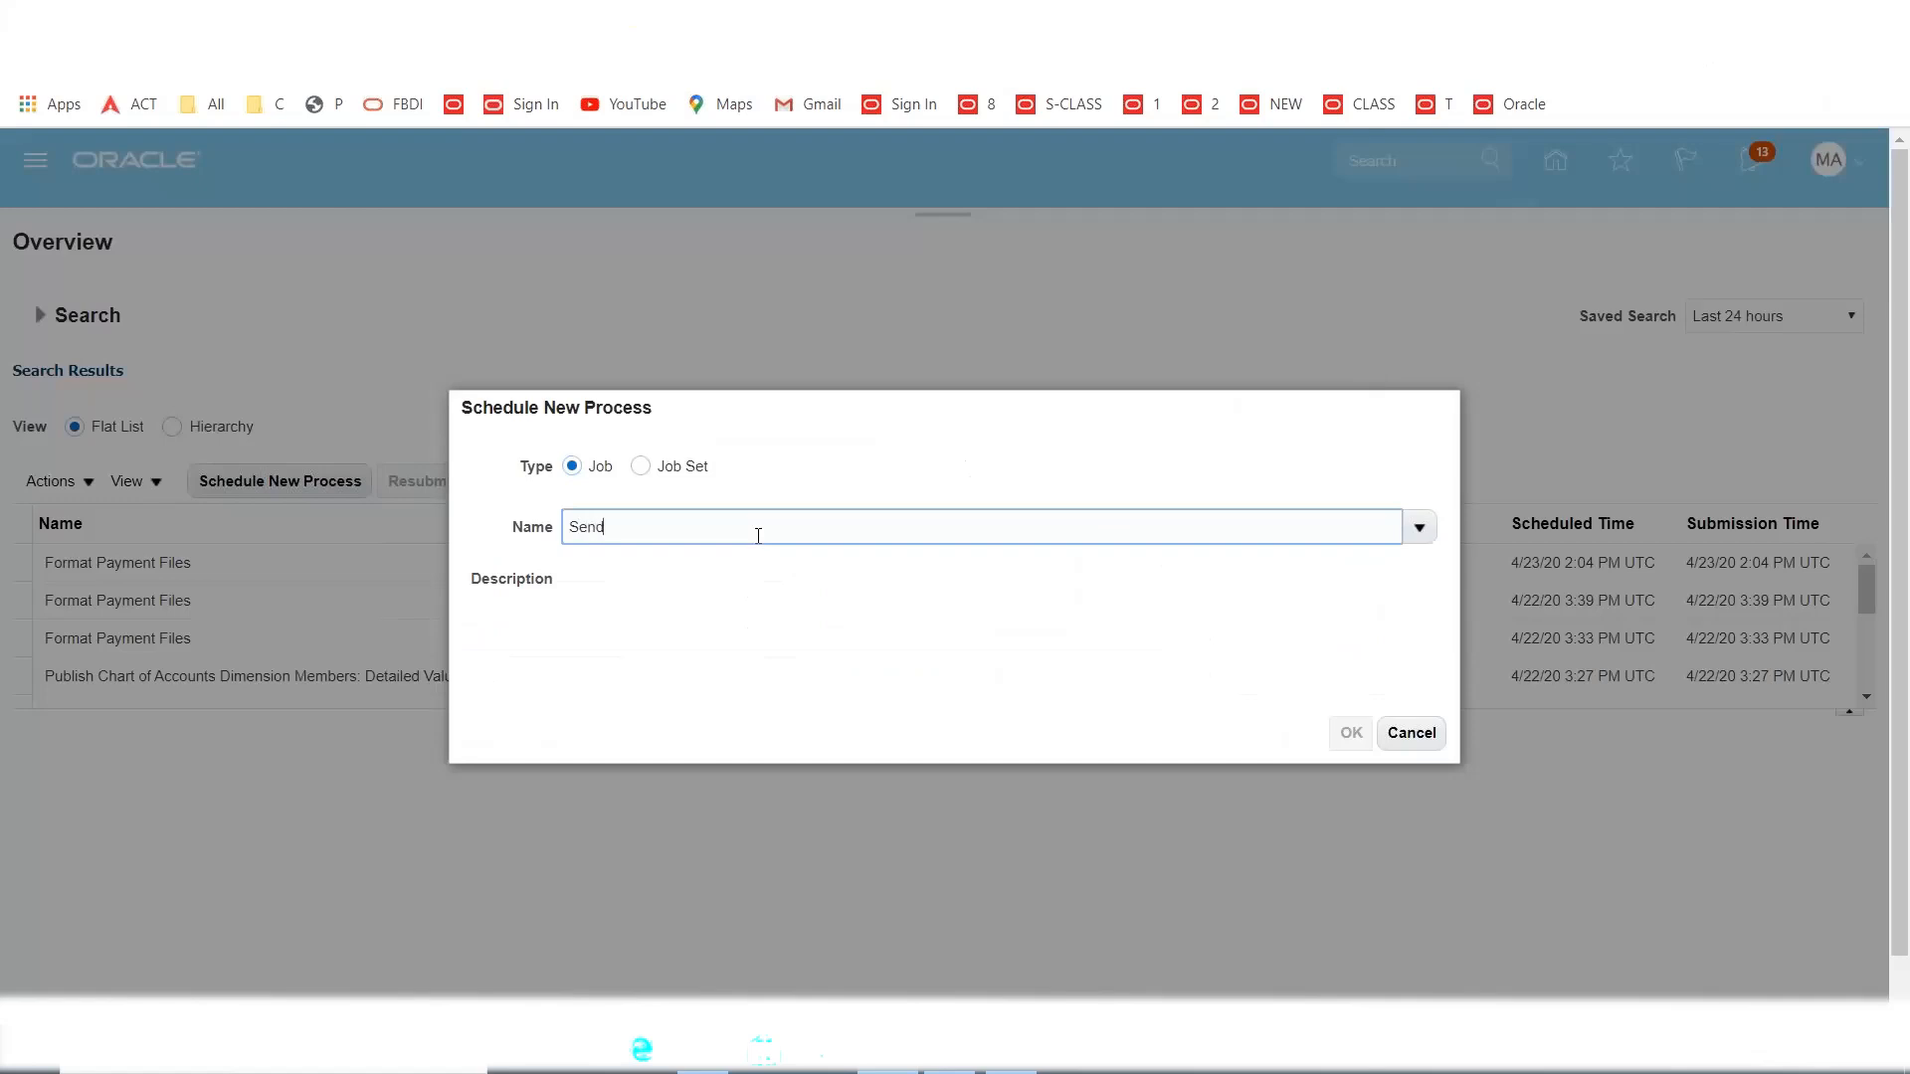
{"action": "key", "text": "Tab"}
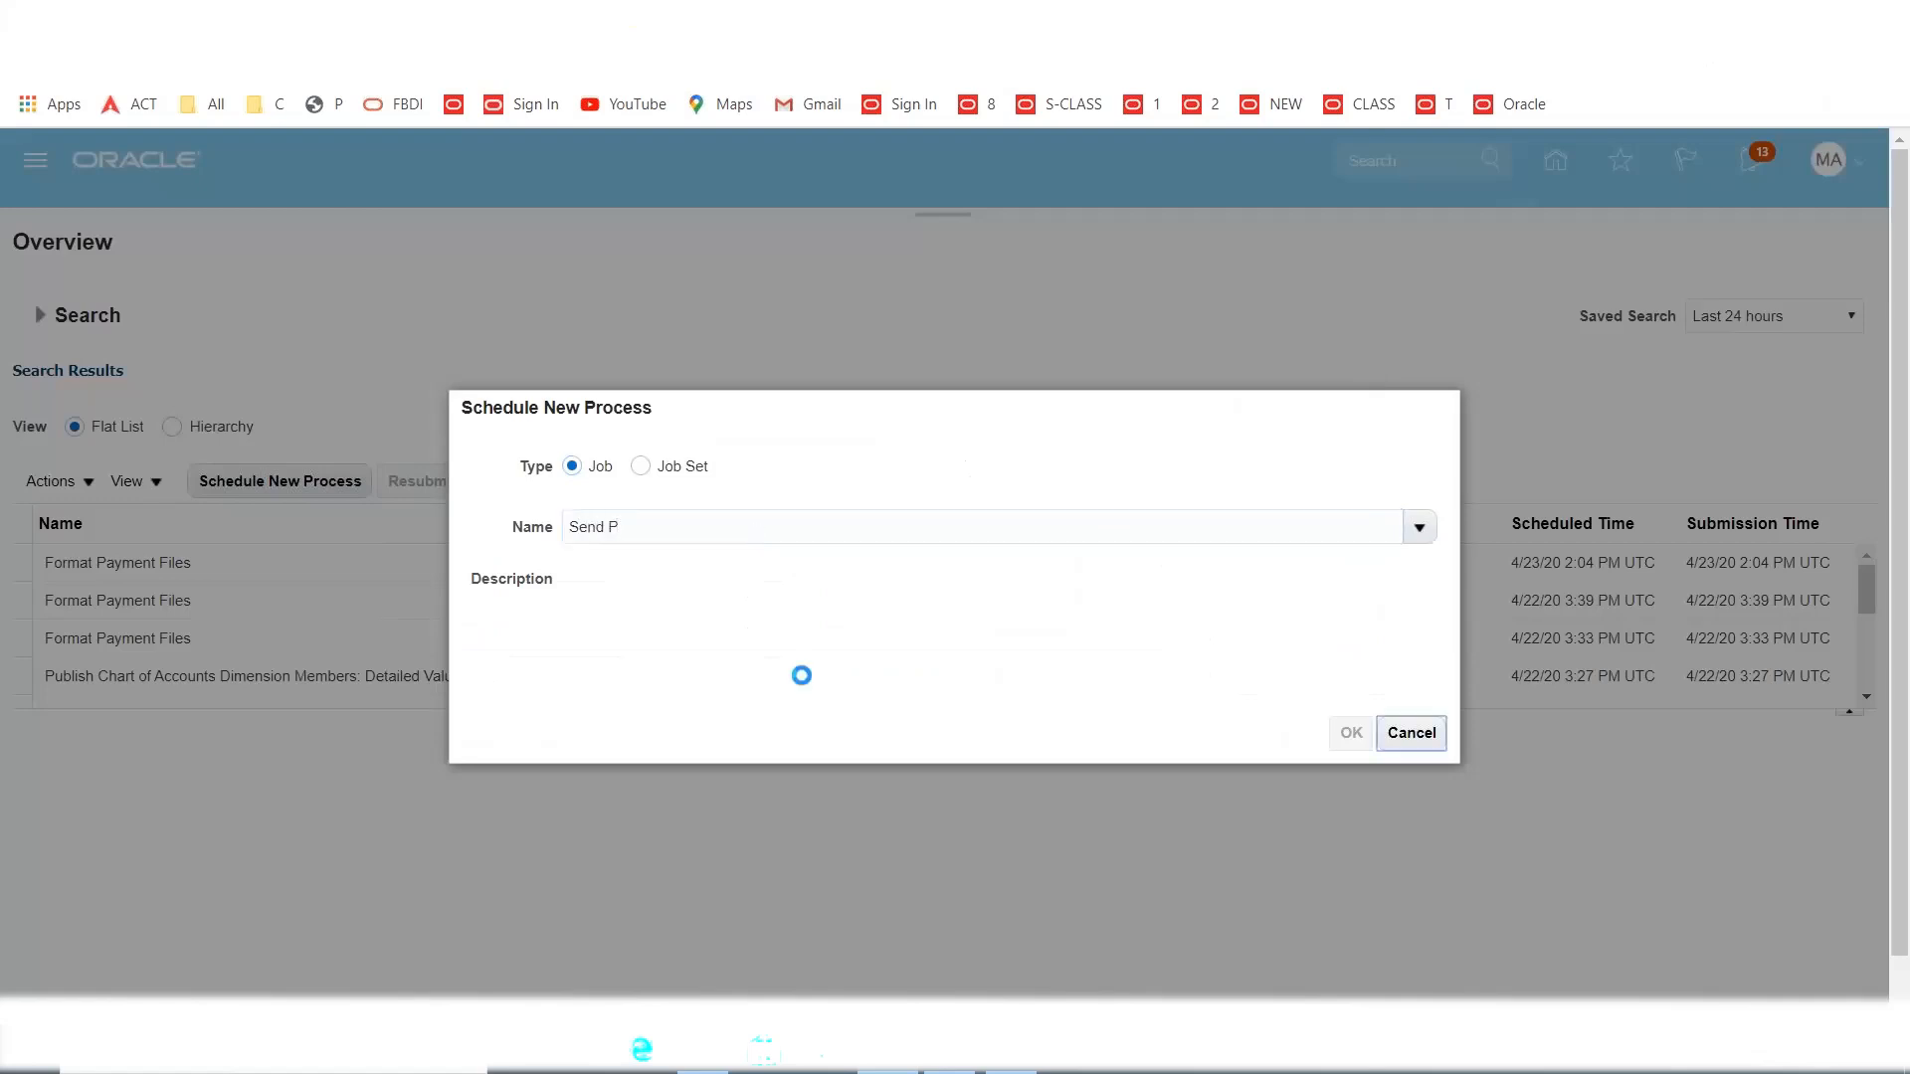
{"action": "left_click", "coordinate": [446, 597]}
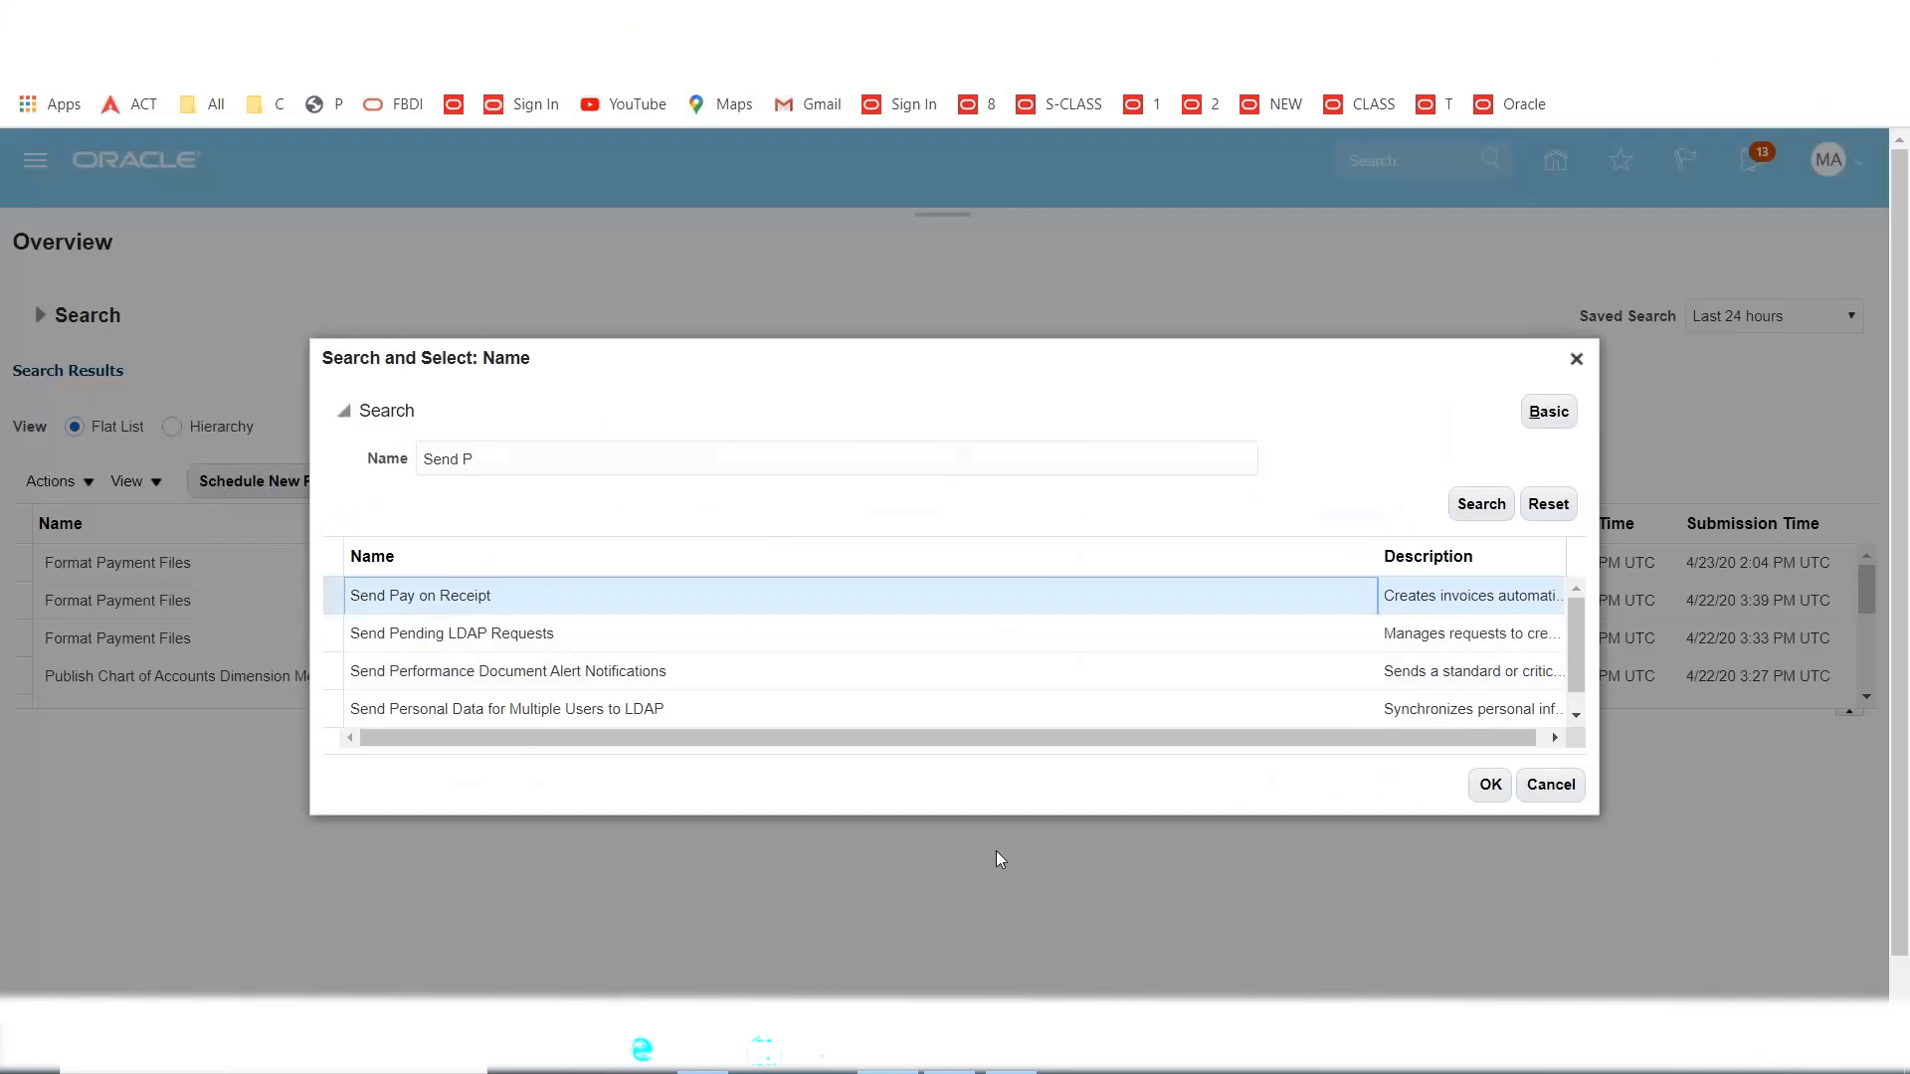
{"action": "left_click", "coordinate": [1505, 789]}
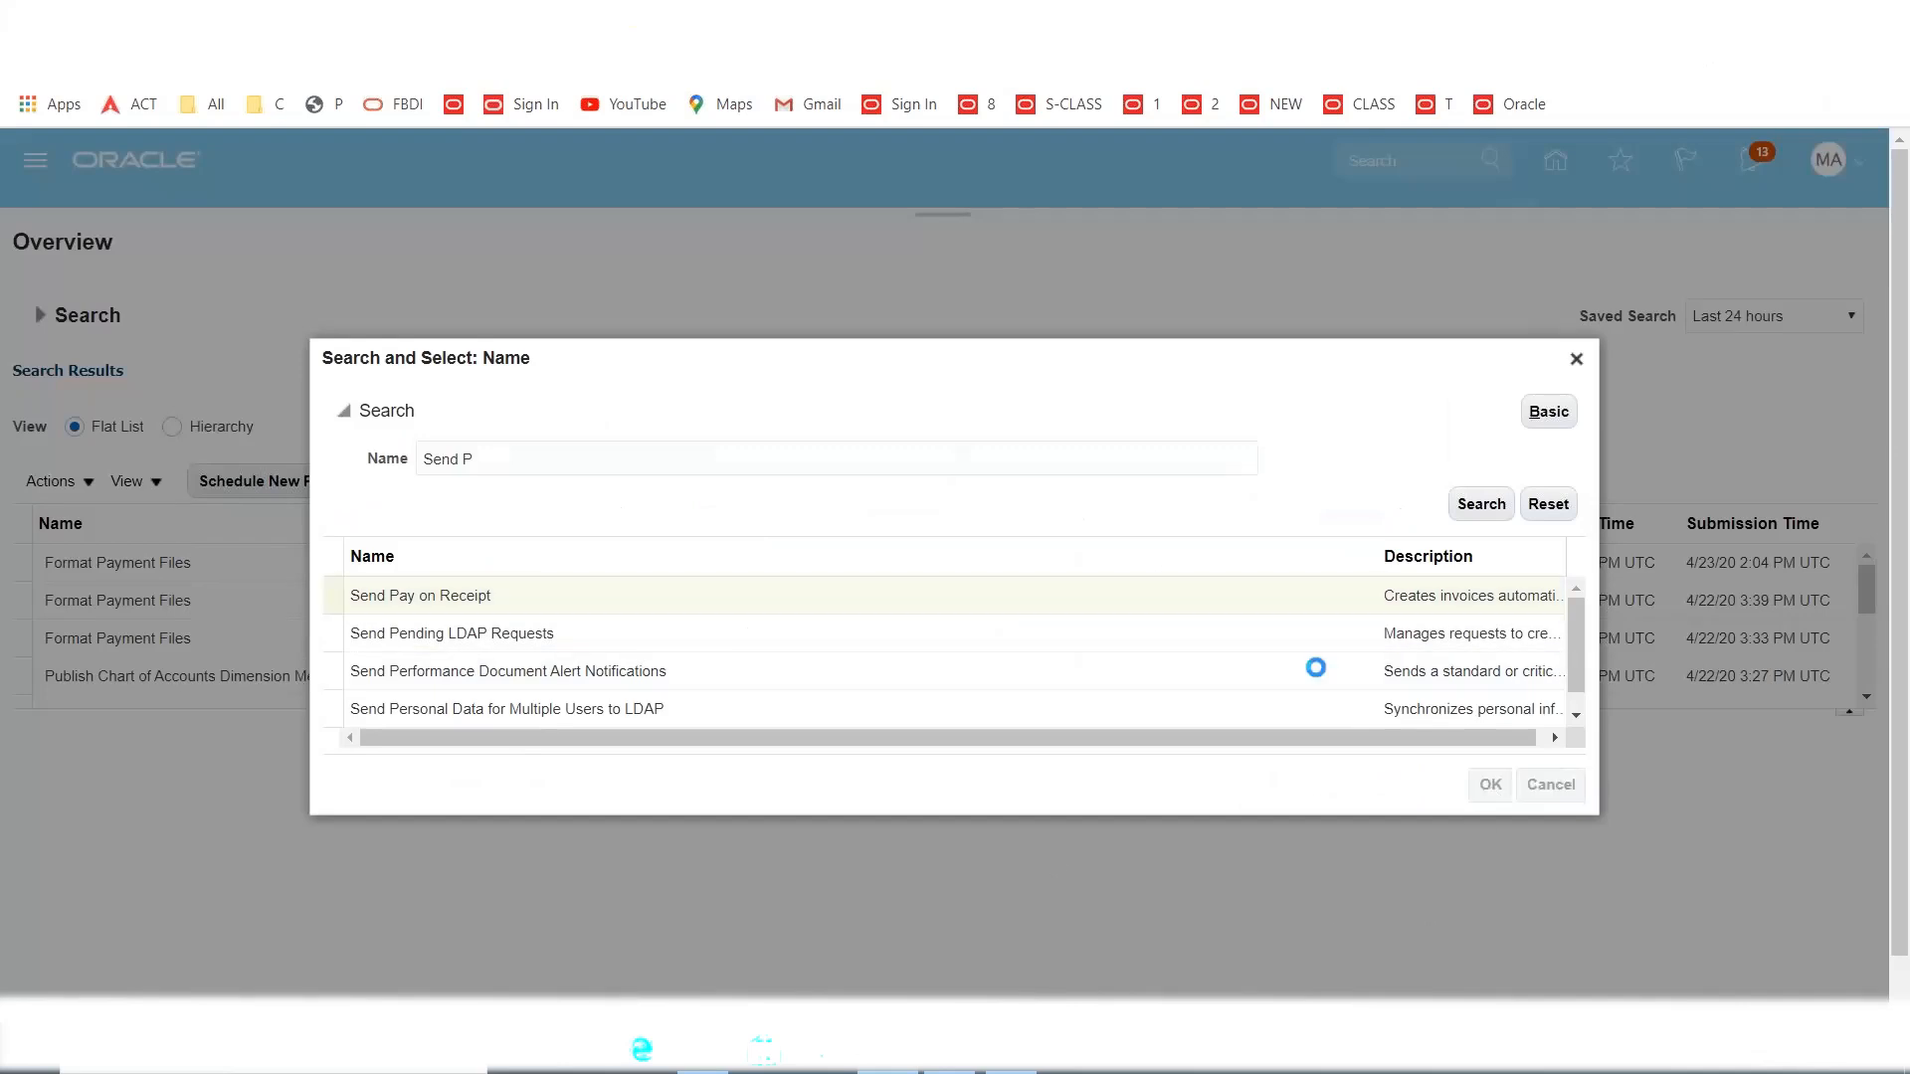
{"action": "left_click", "coordinate": [1350, 733]}
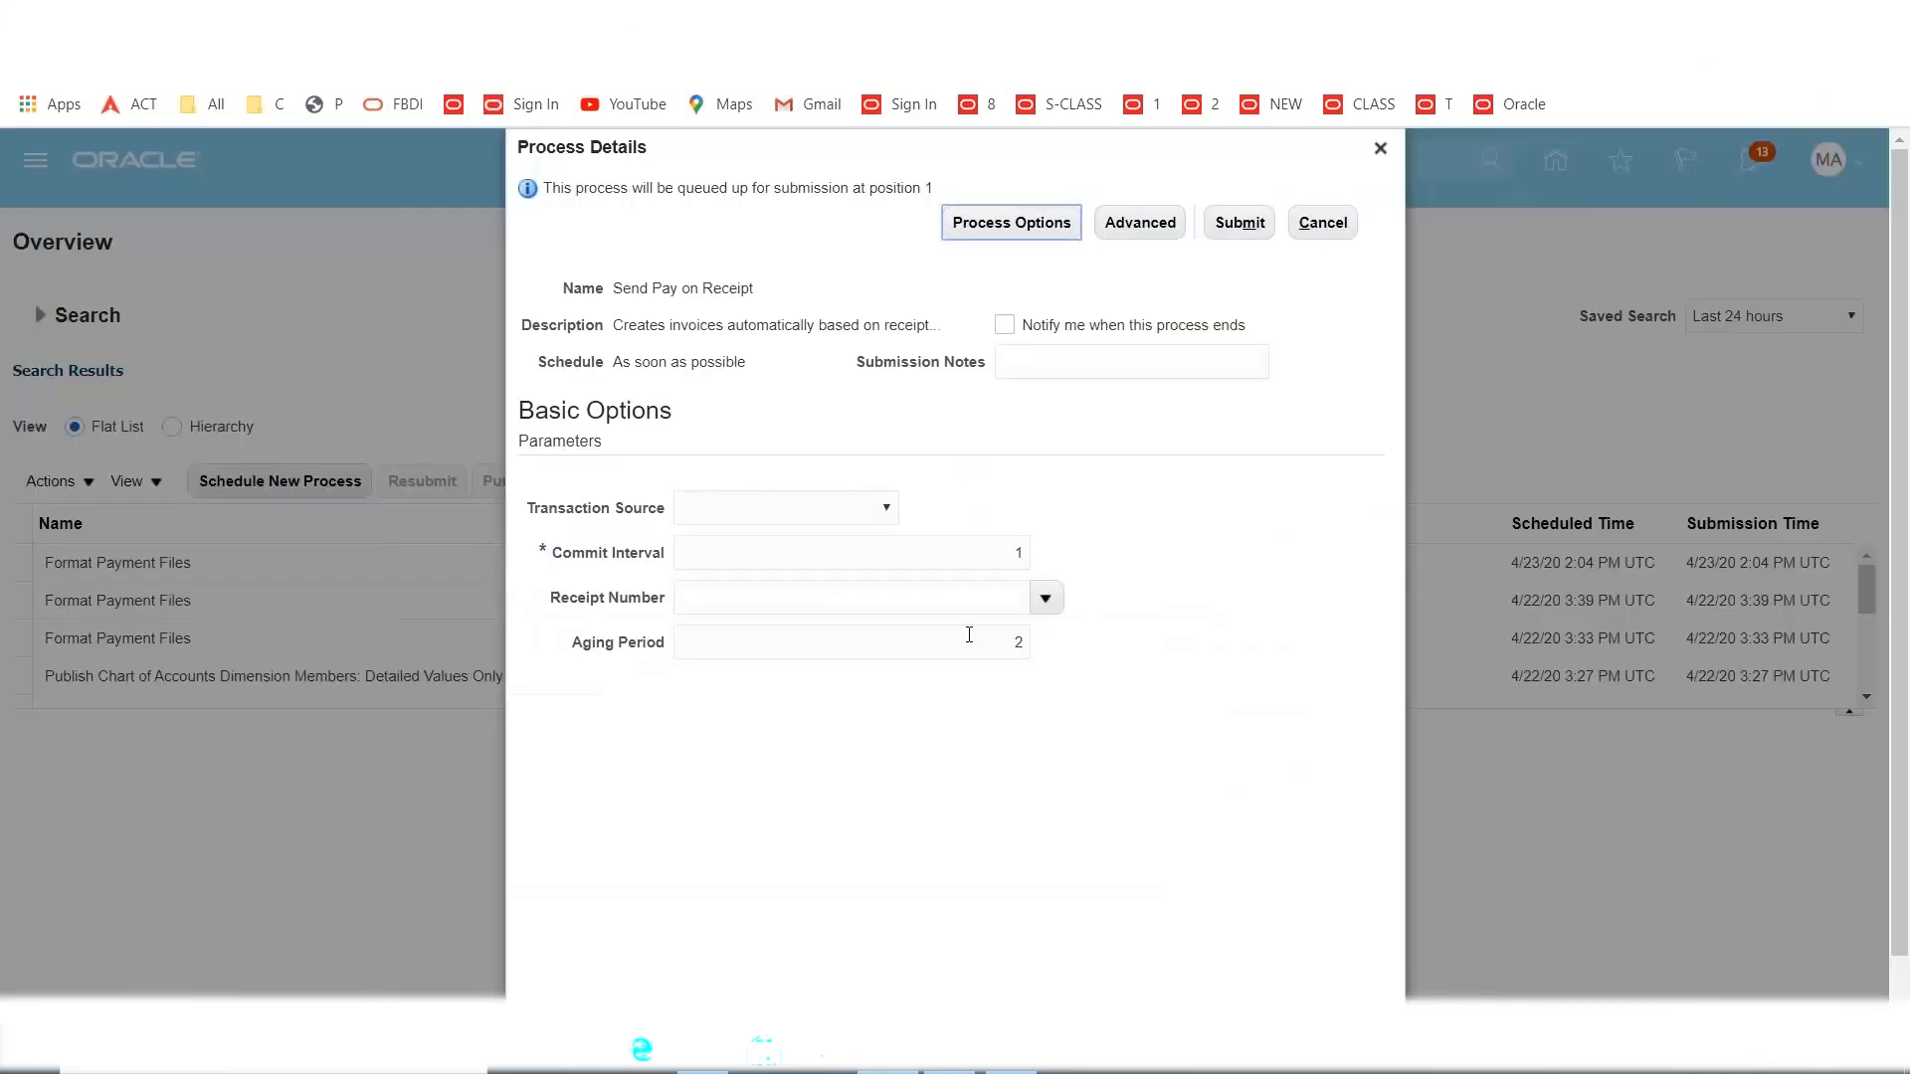
Submit Send Pay on Receipt with source Evaluated Receipt Settlement and receipt 5 (MAXX Dallas Inventory).
{"action": "left_click", "coordinate": [780, 511]}
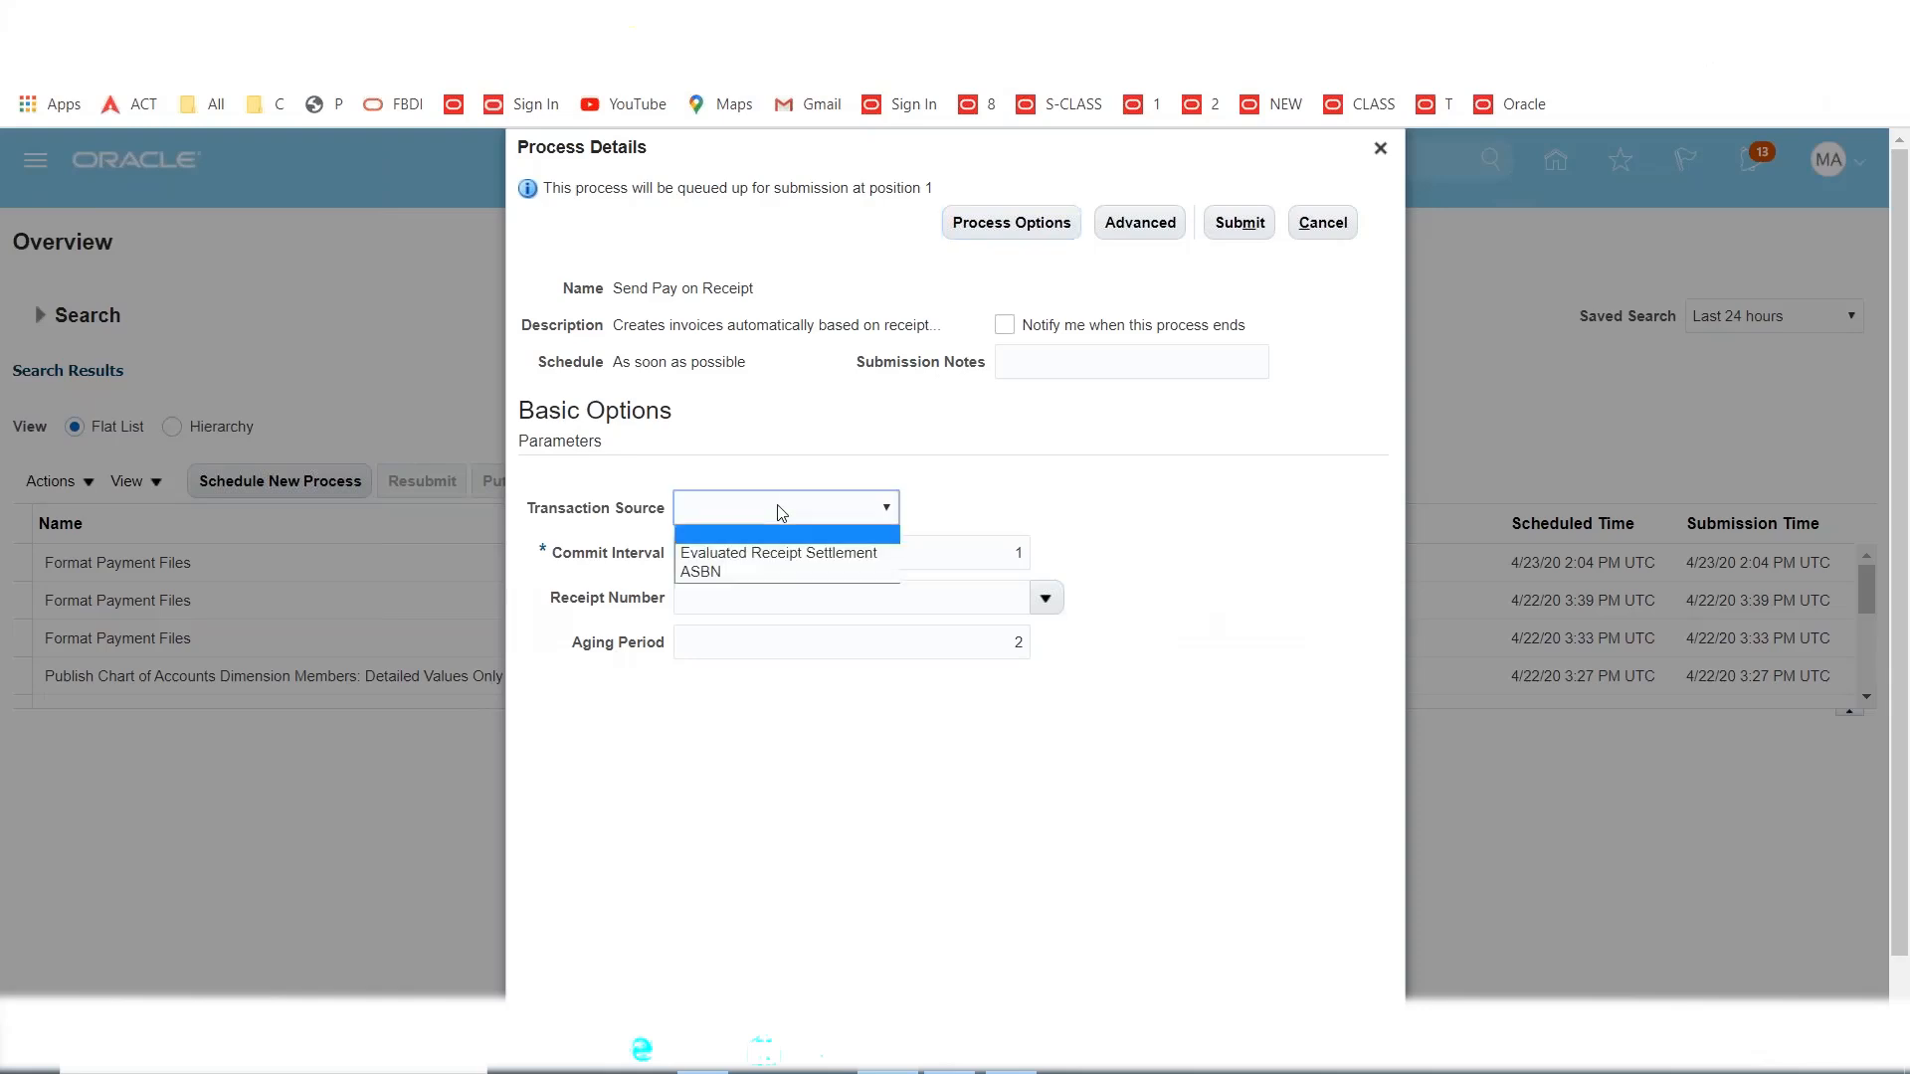
{"action": "left_click", "coordinate": [782, 557]}
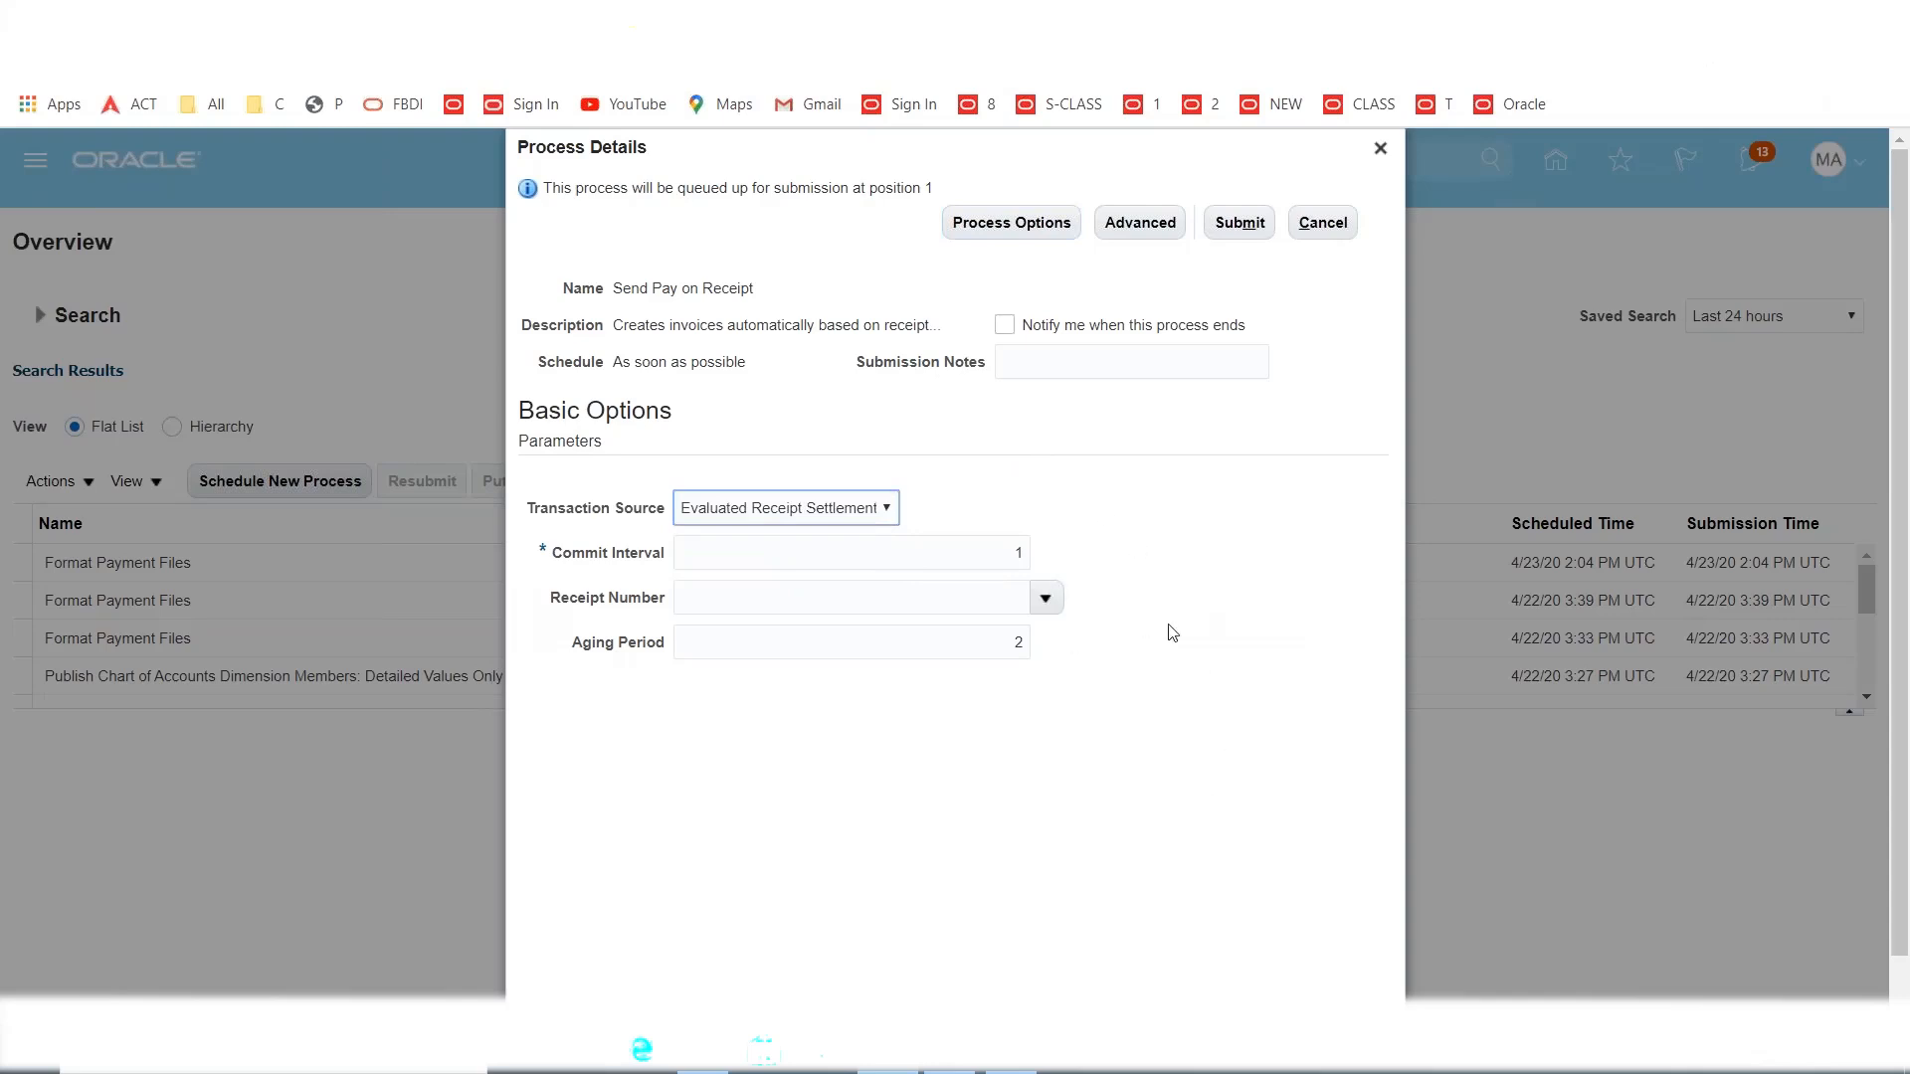
{"action": "left_click", "coordinate": [956, 597]}
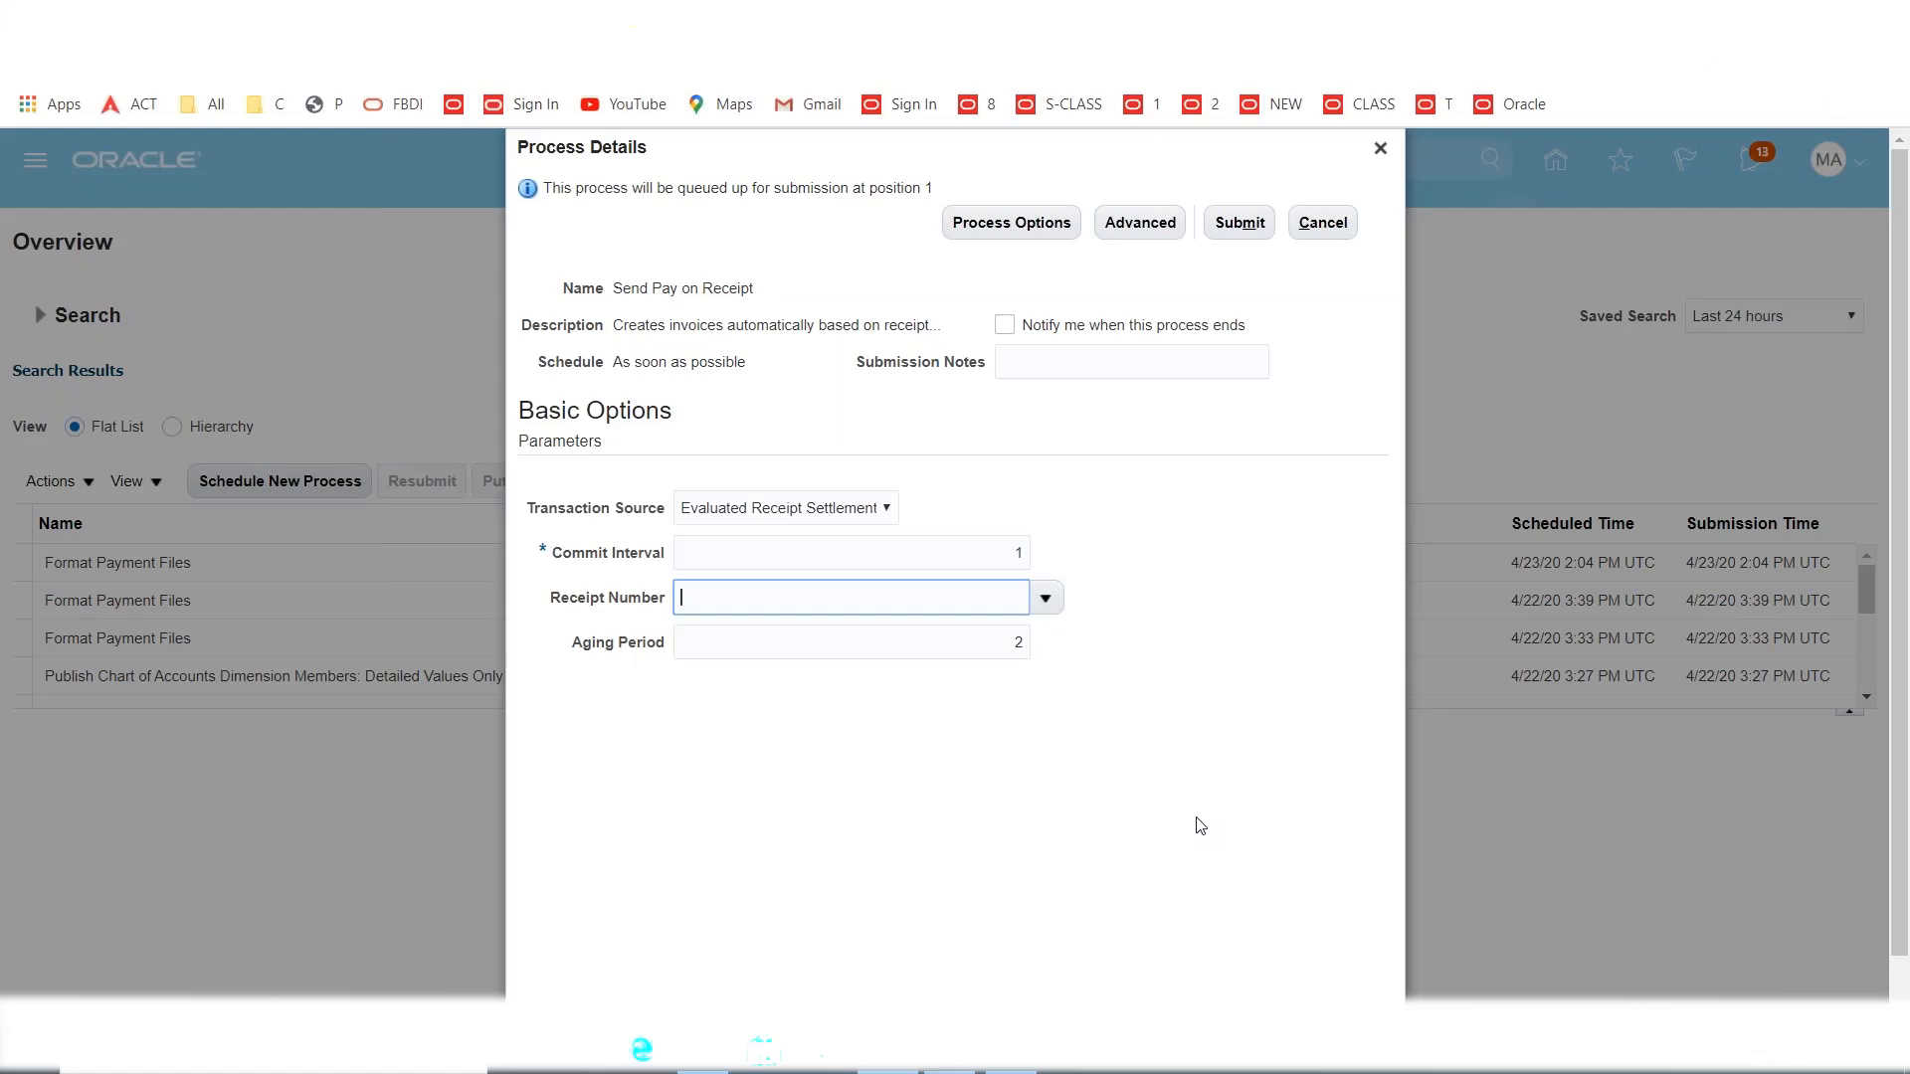
{"action": "key", "text": "Tab"}
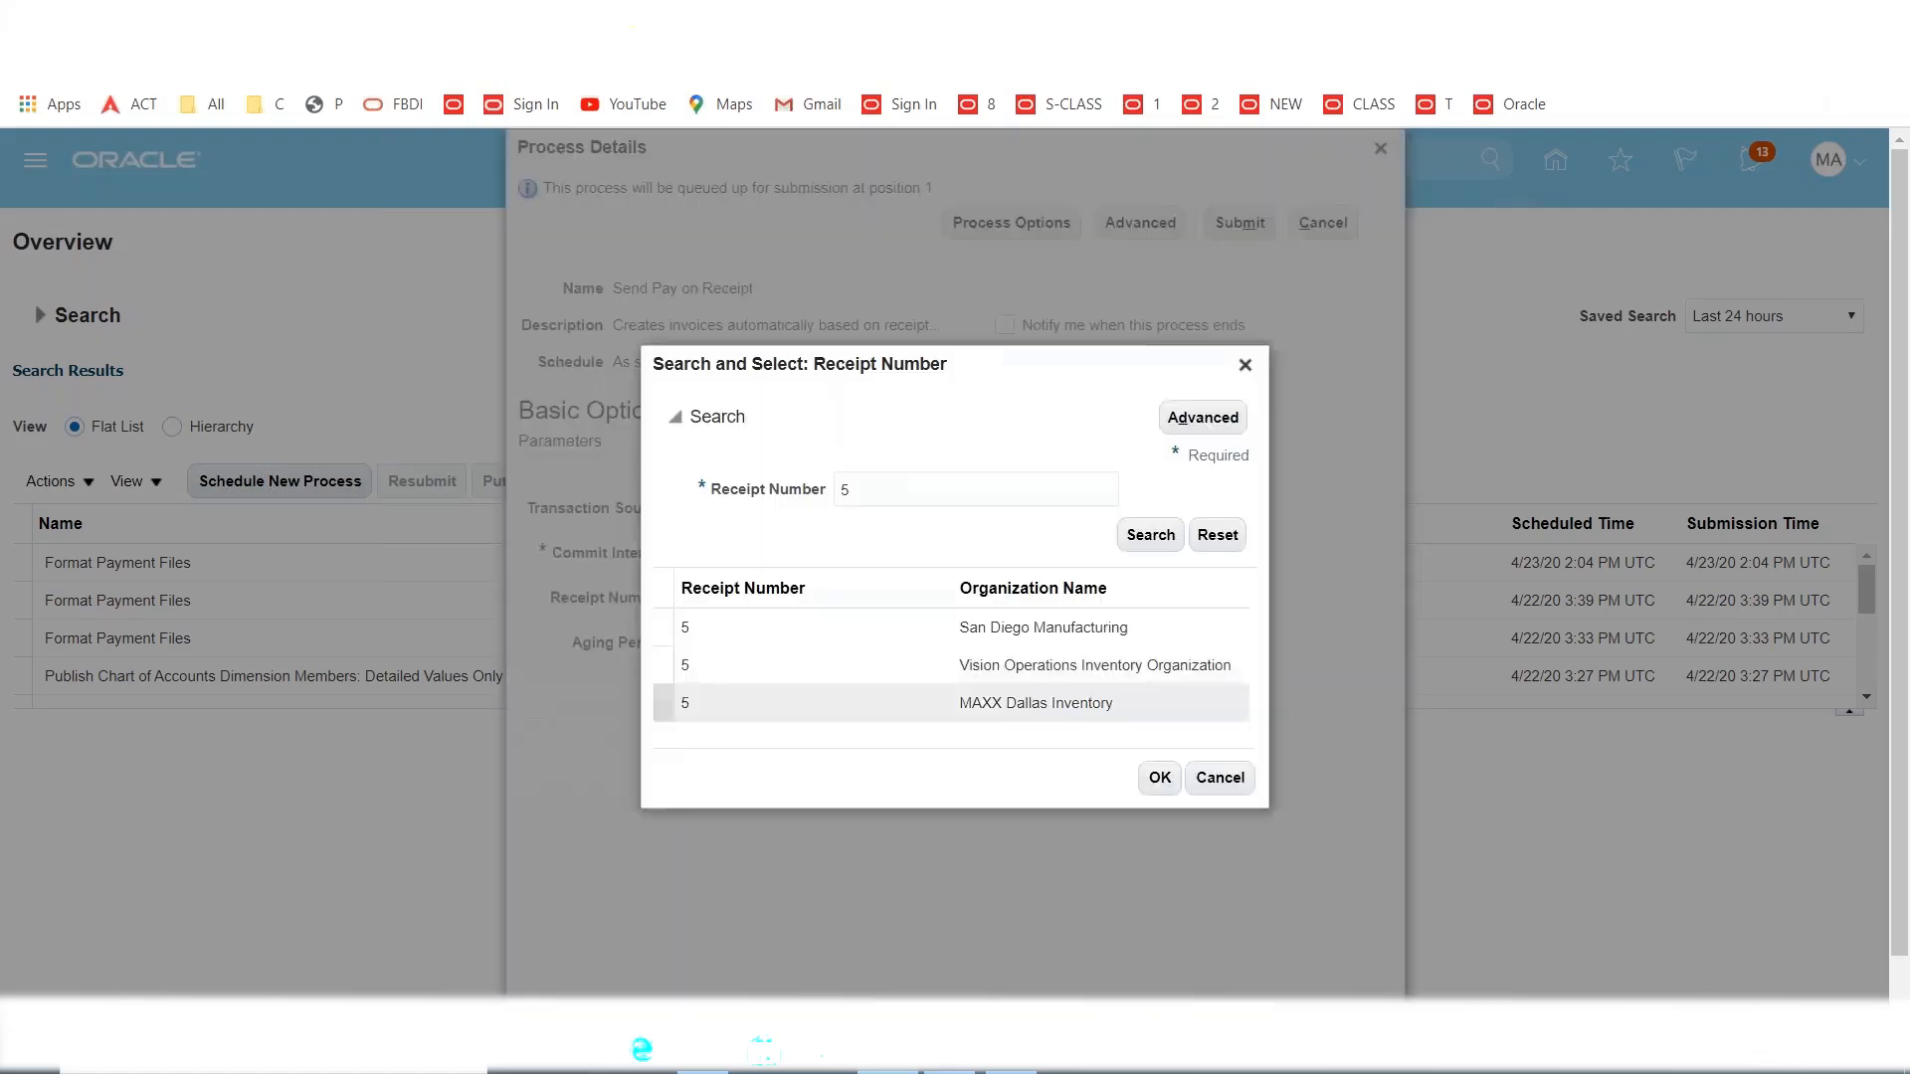
{"action": "left_click", "coordinate": [731, 701]}
{"action": "left_click", "coordinate": [1160, 781]}
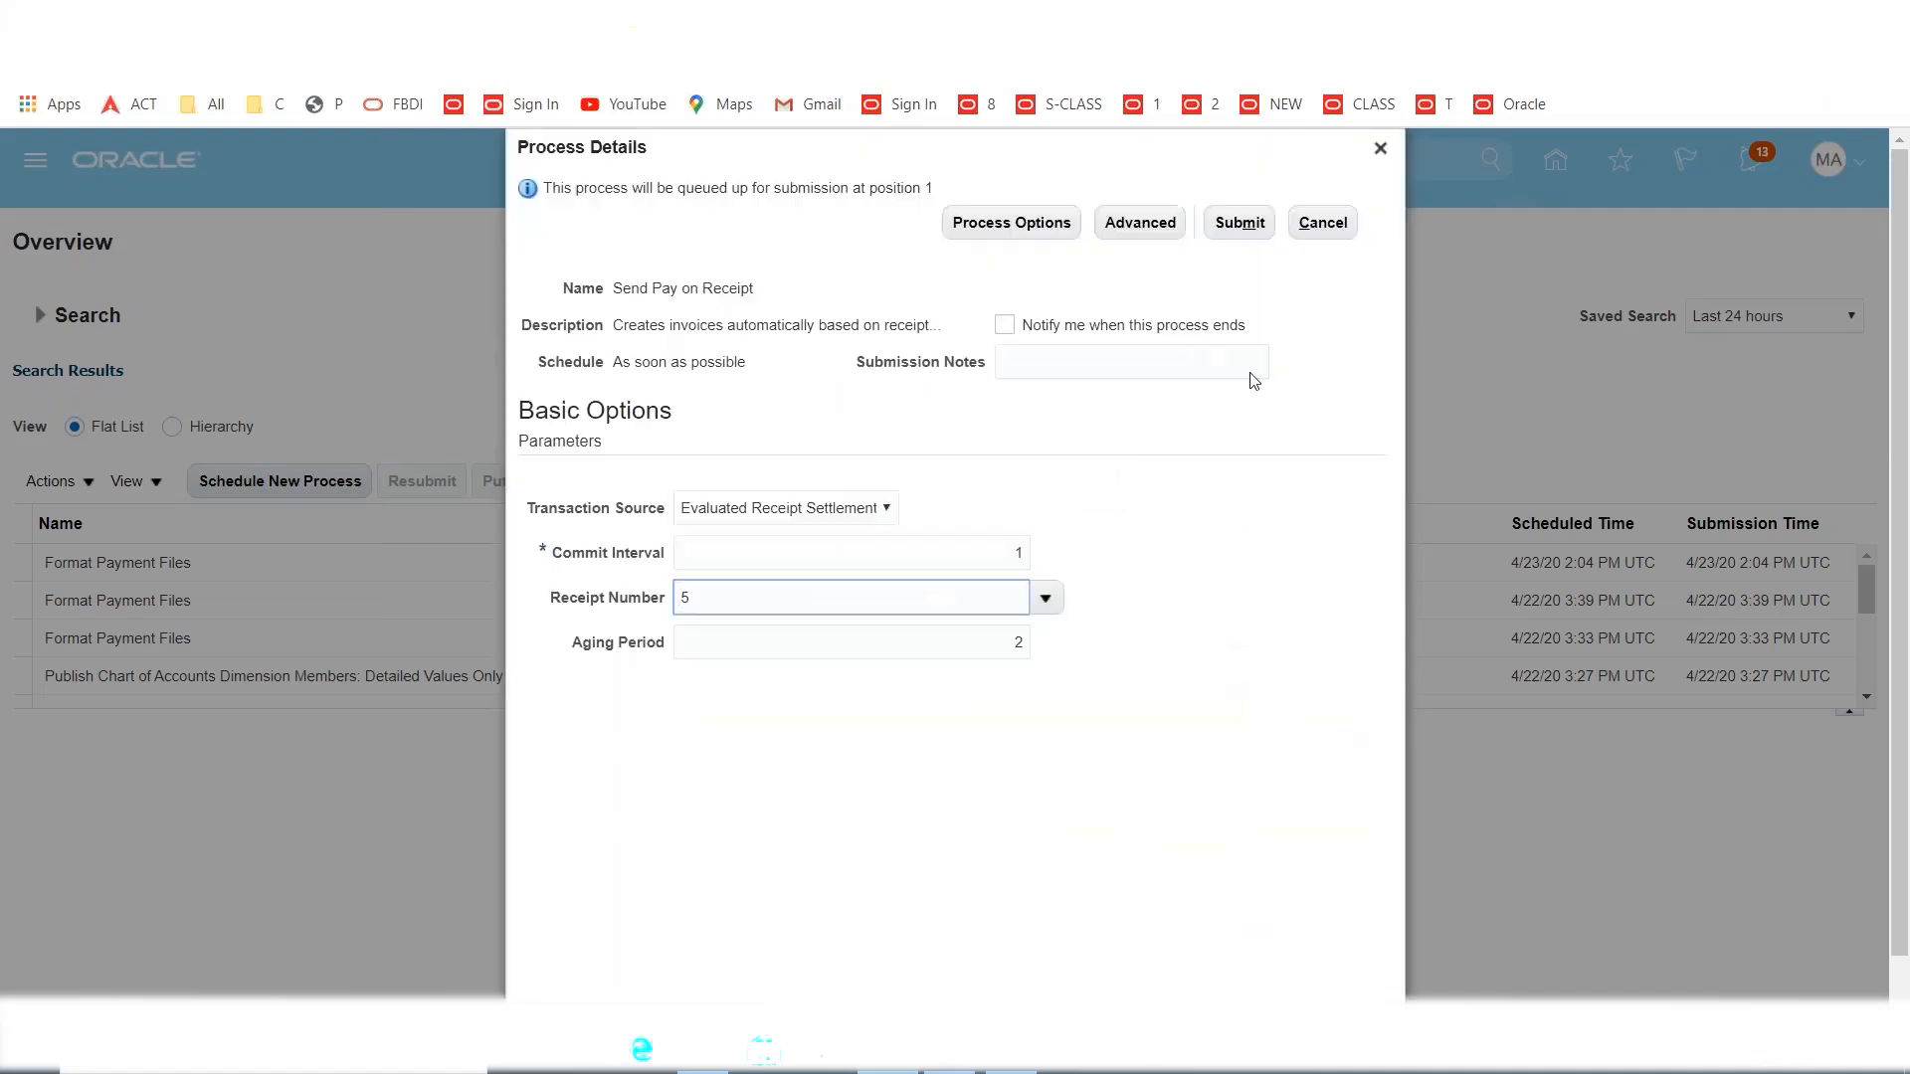
{"action": "left_click", "coordinate": [1239, 222]}
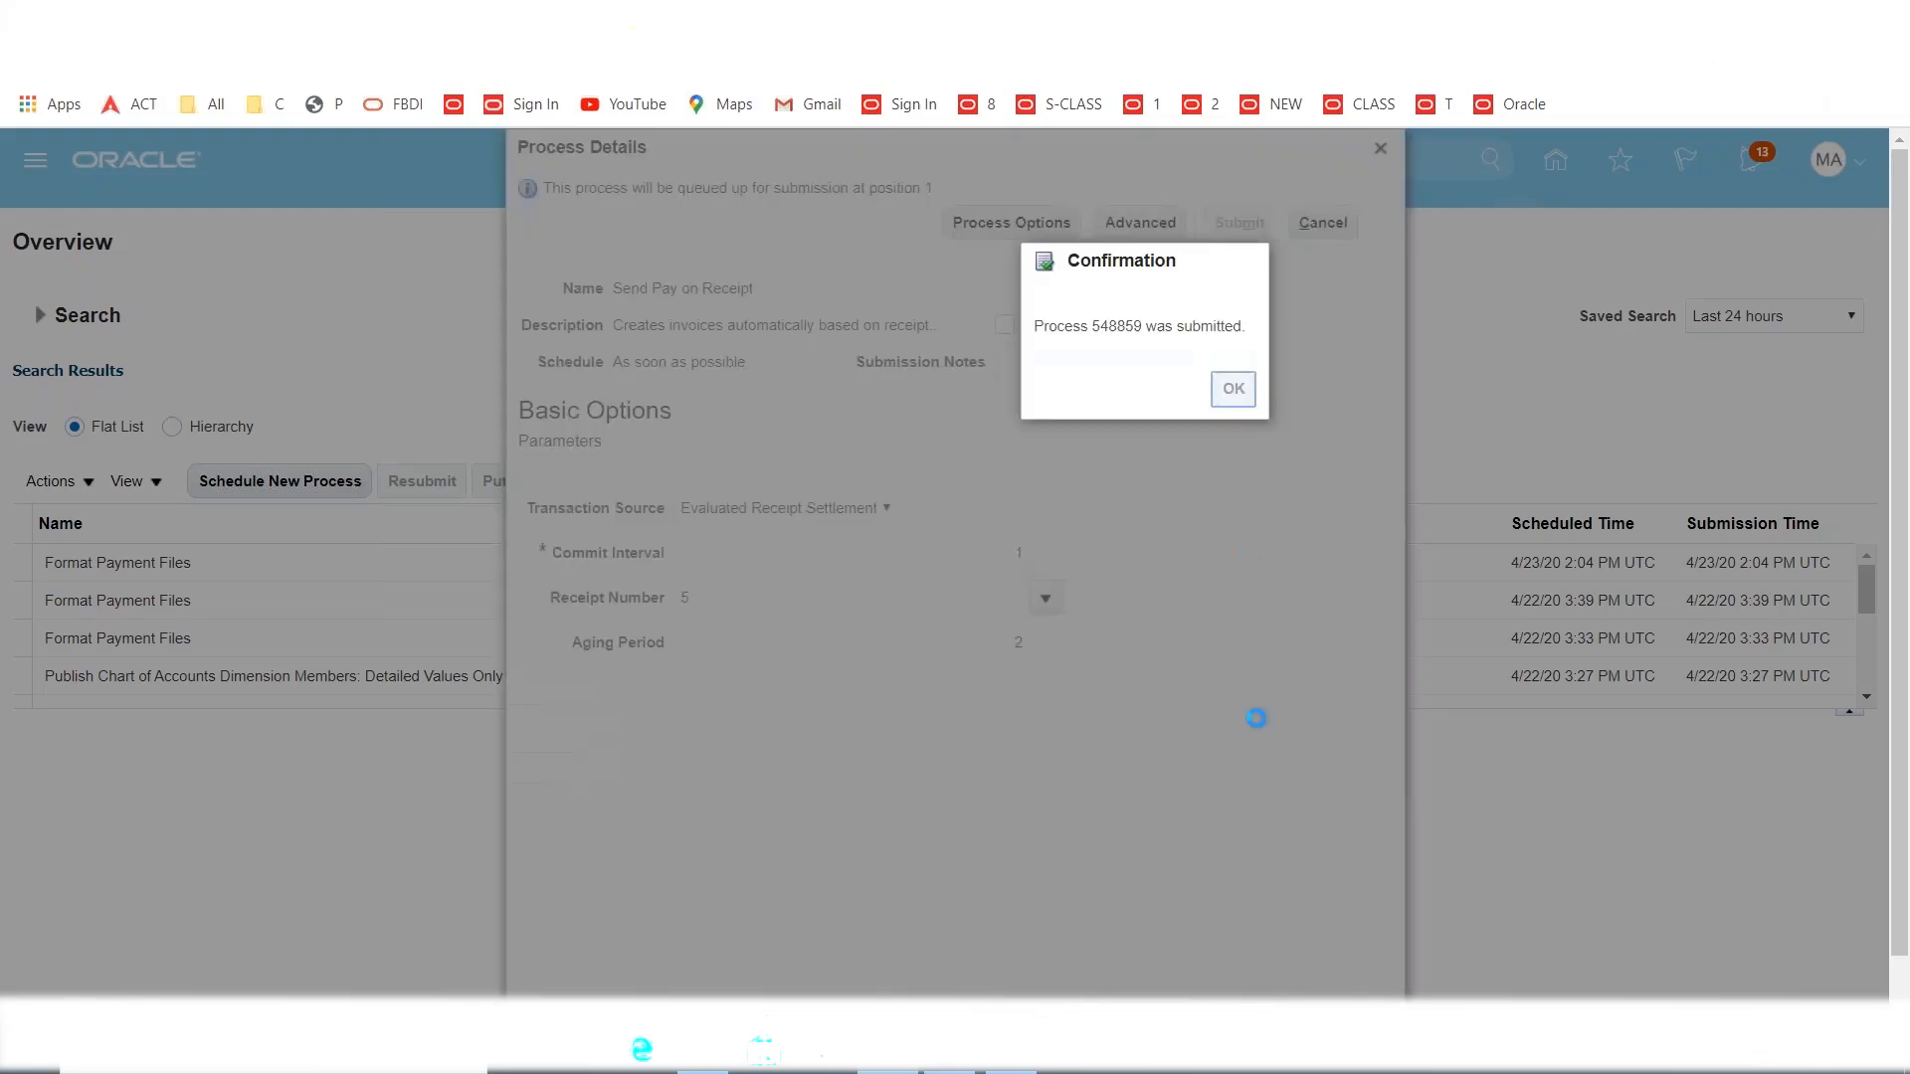
{"action": "key", "text": "Return"}
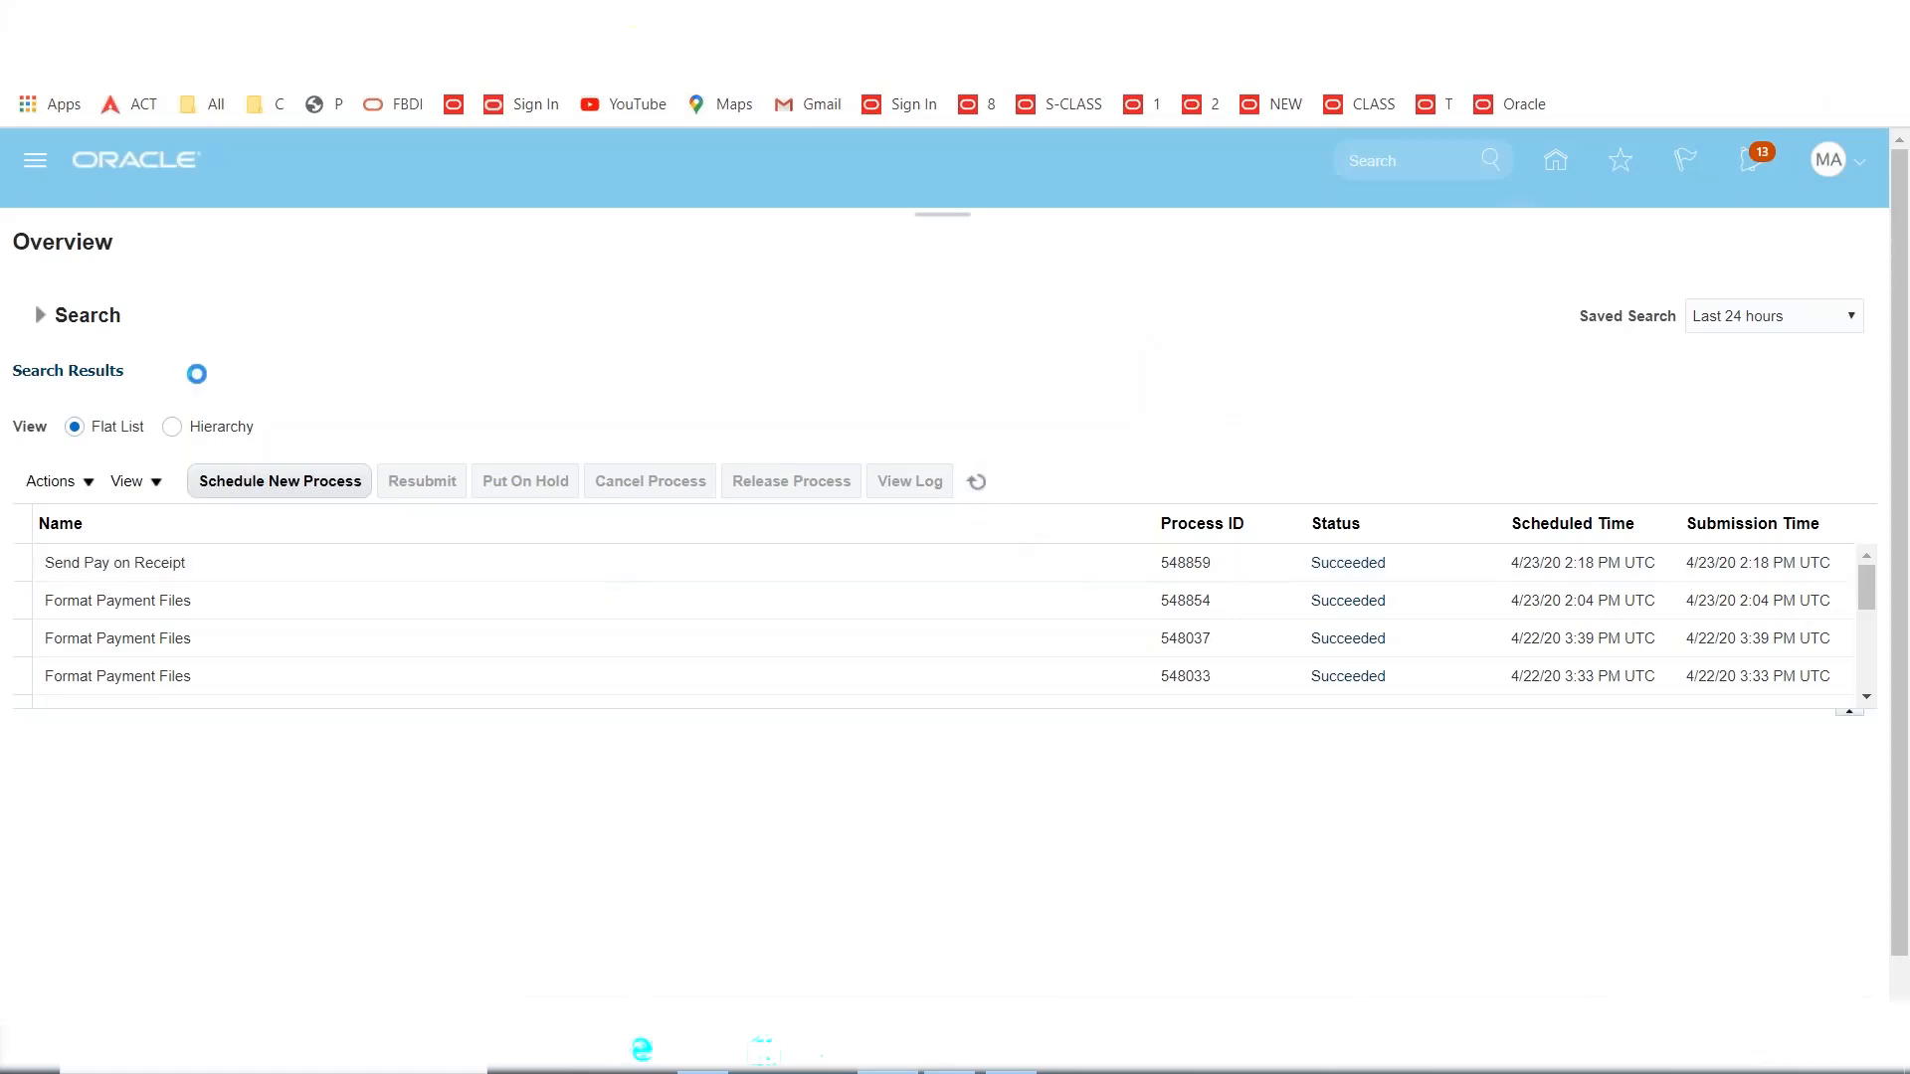
In Payables Invoices, search for invoice number 'ERS', finding only ERS 53921, then close the search.
{"action": "left_click", "coordinate": [23, 165]}
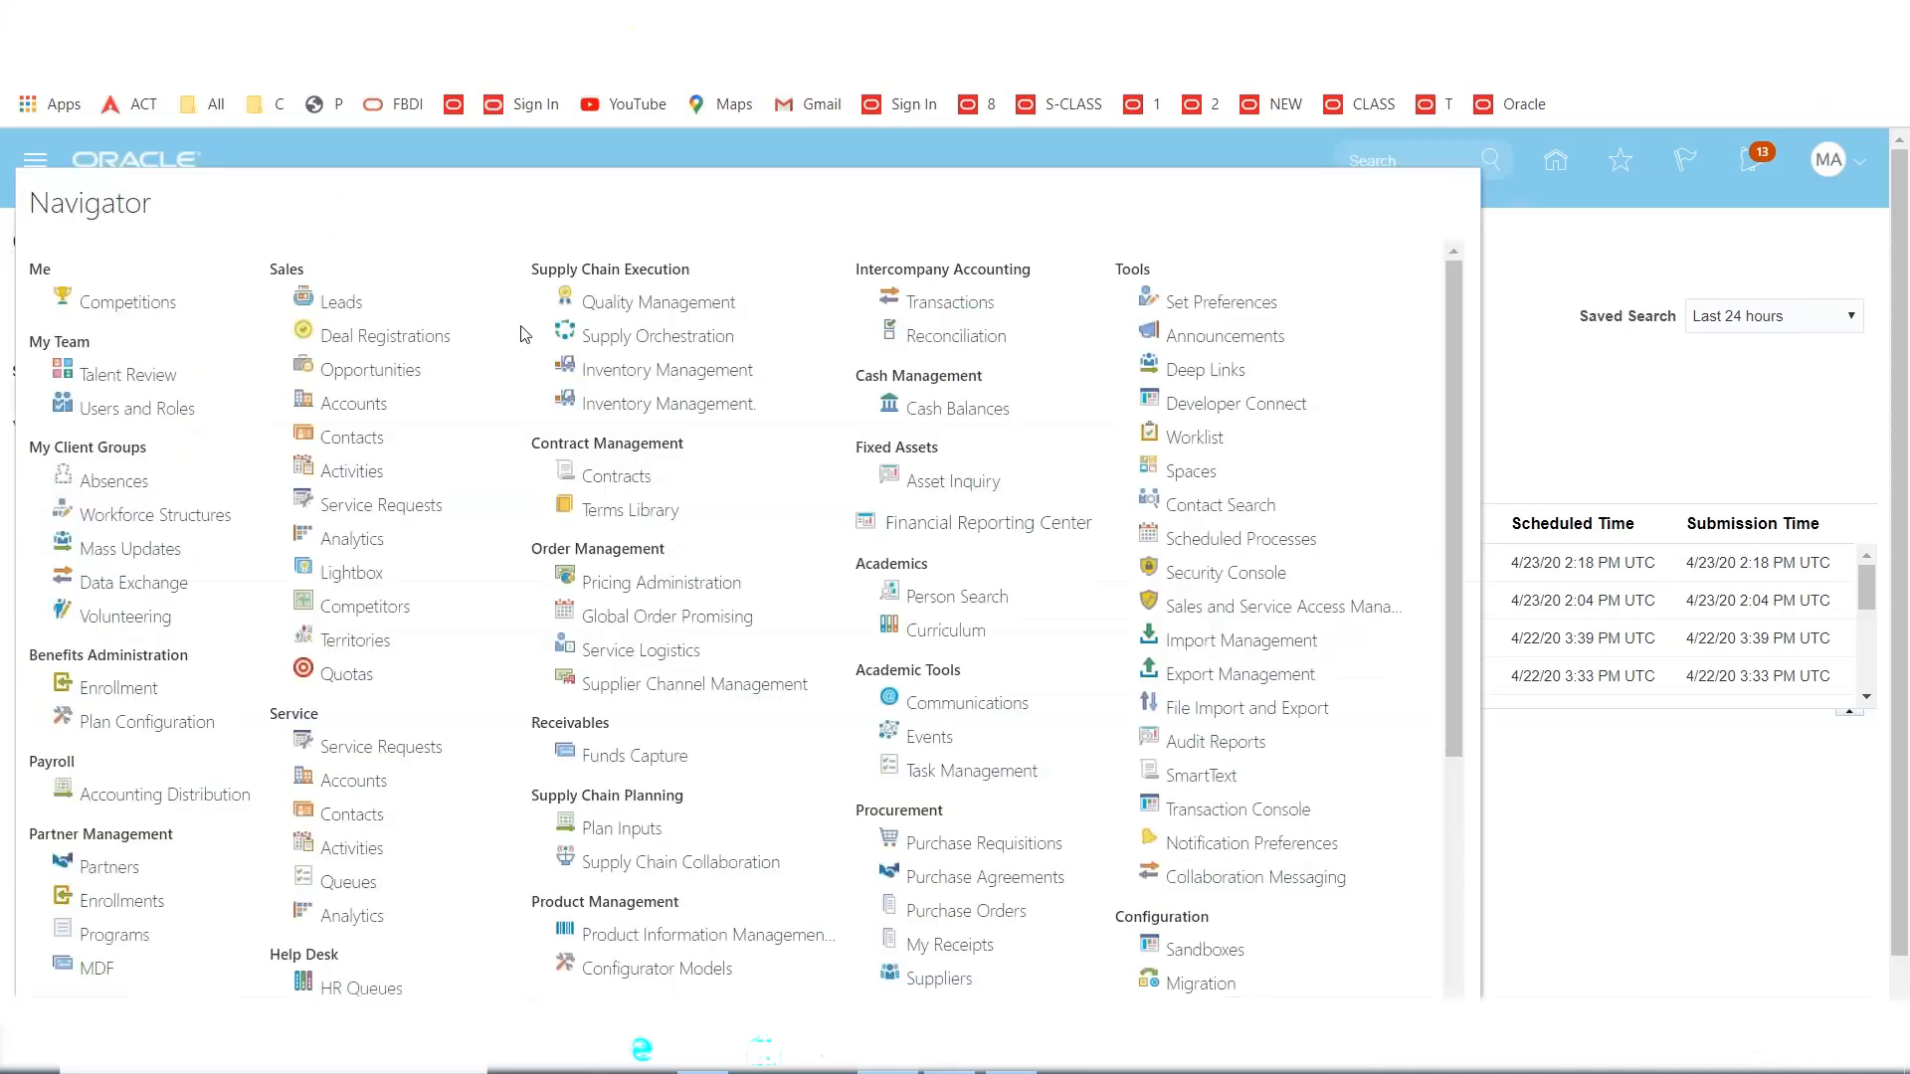
{"action": "scroll", "coordinate": [822, 670], "scroll_direction": "down", "scroll_amount": 3}
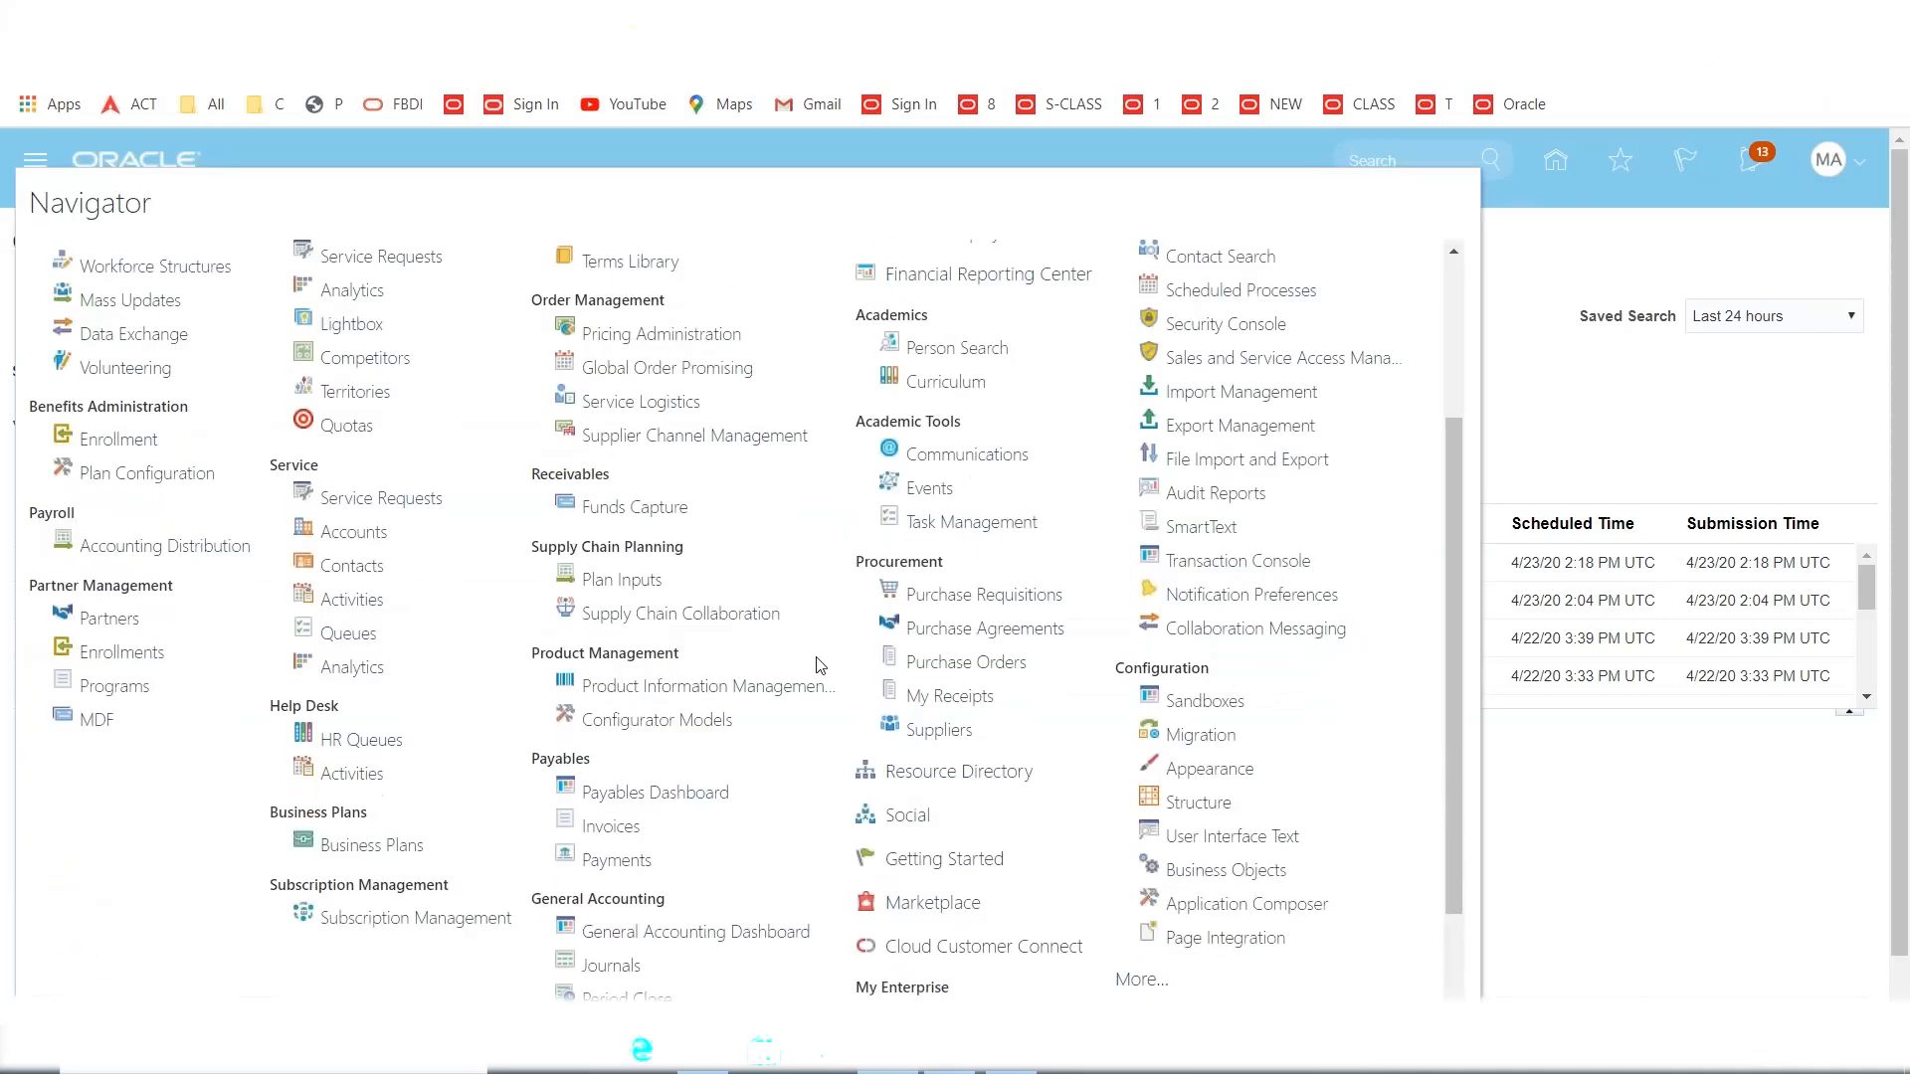
{"action": "left_click", "coordinate": [629, 826]}
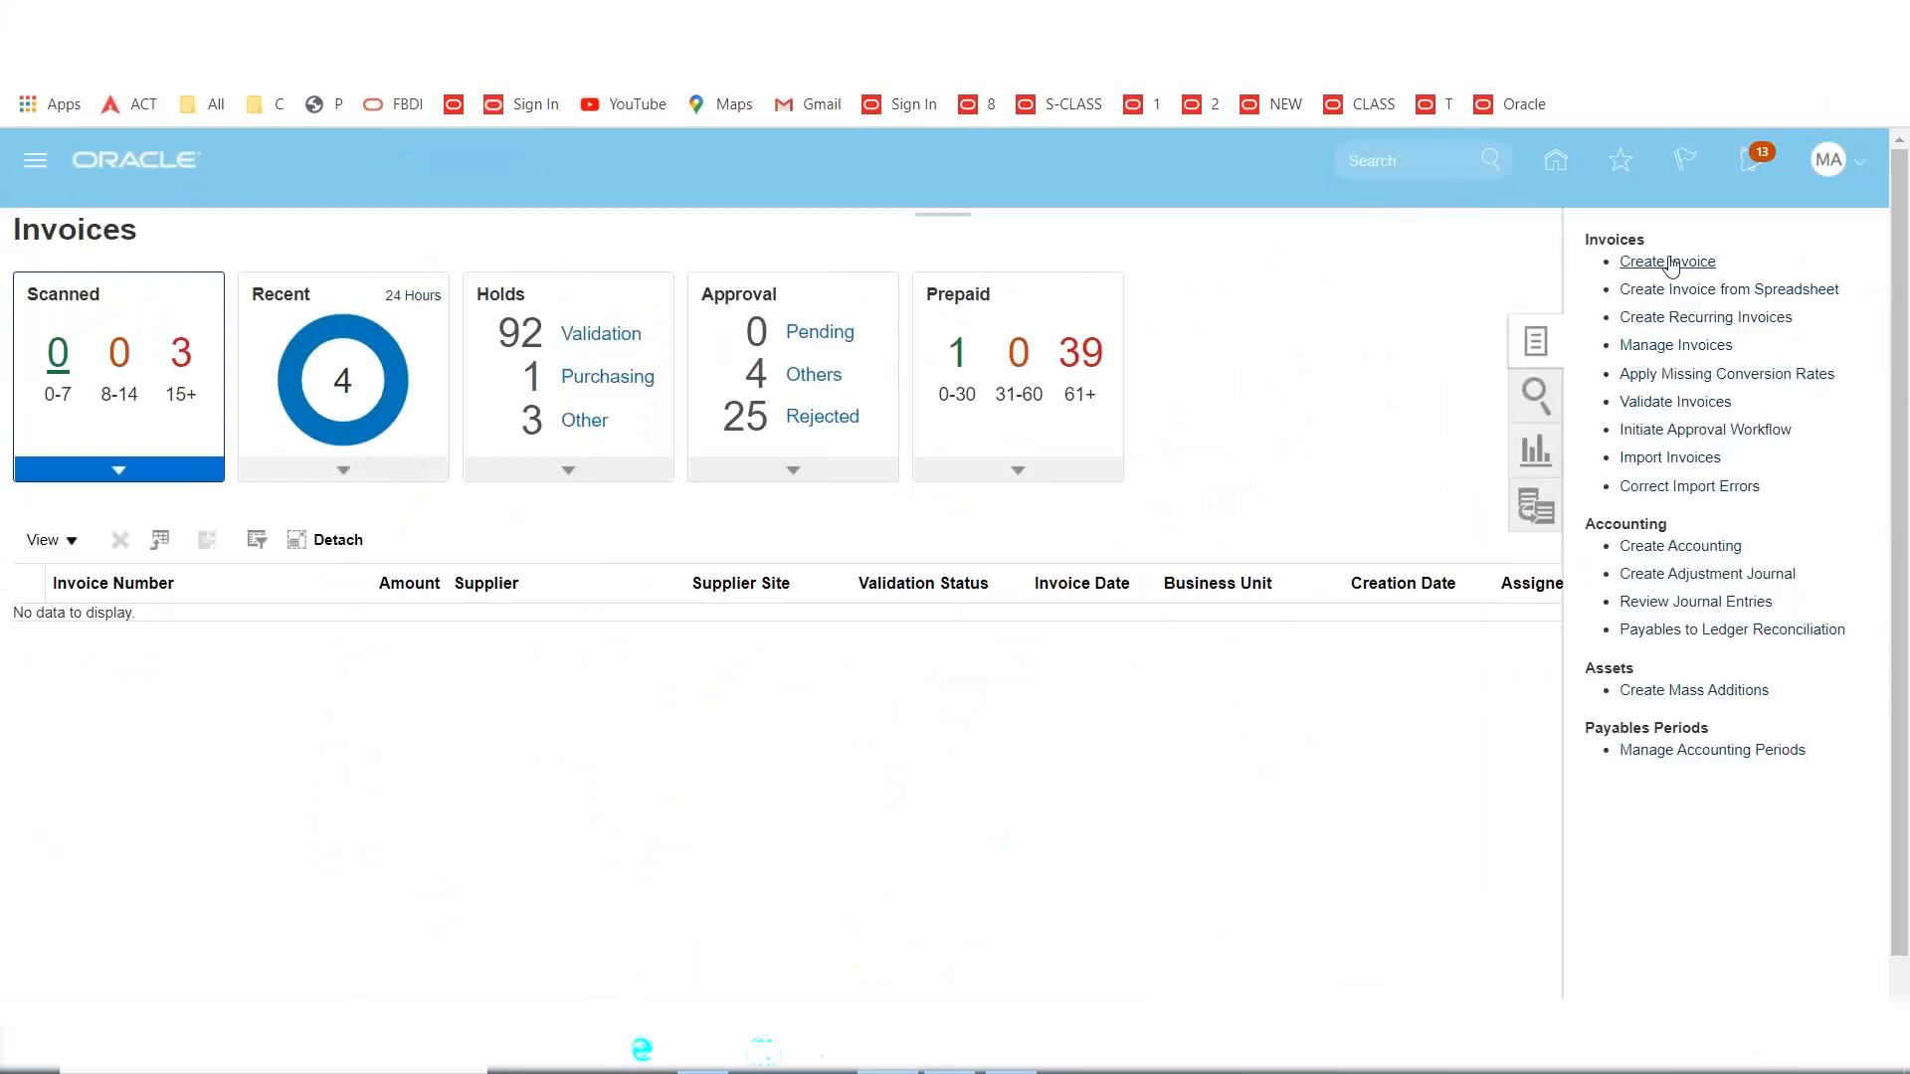
{"action": "left_click", "coordinate": [1671, 346]}
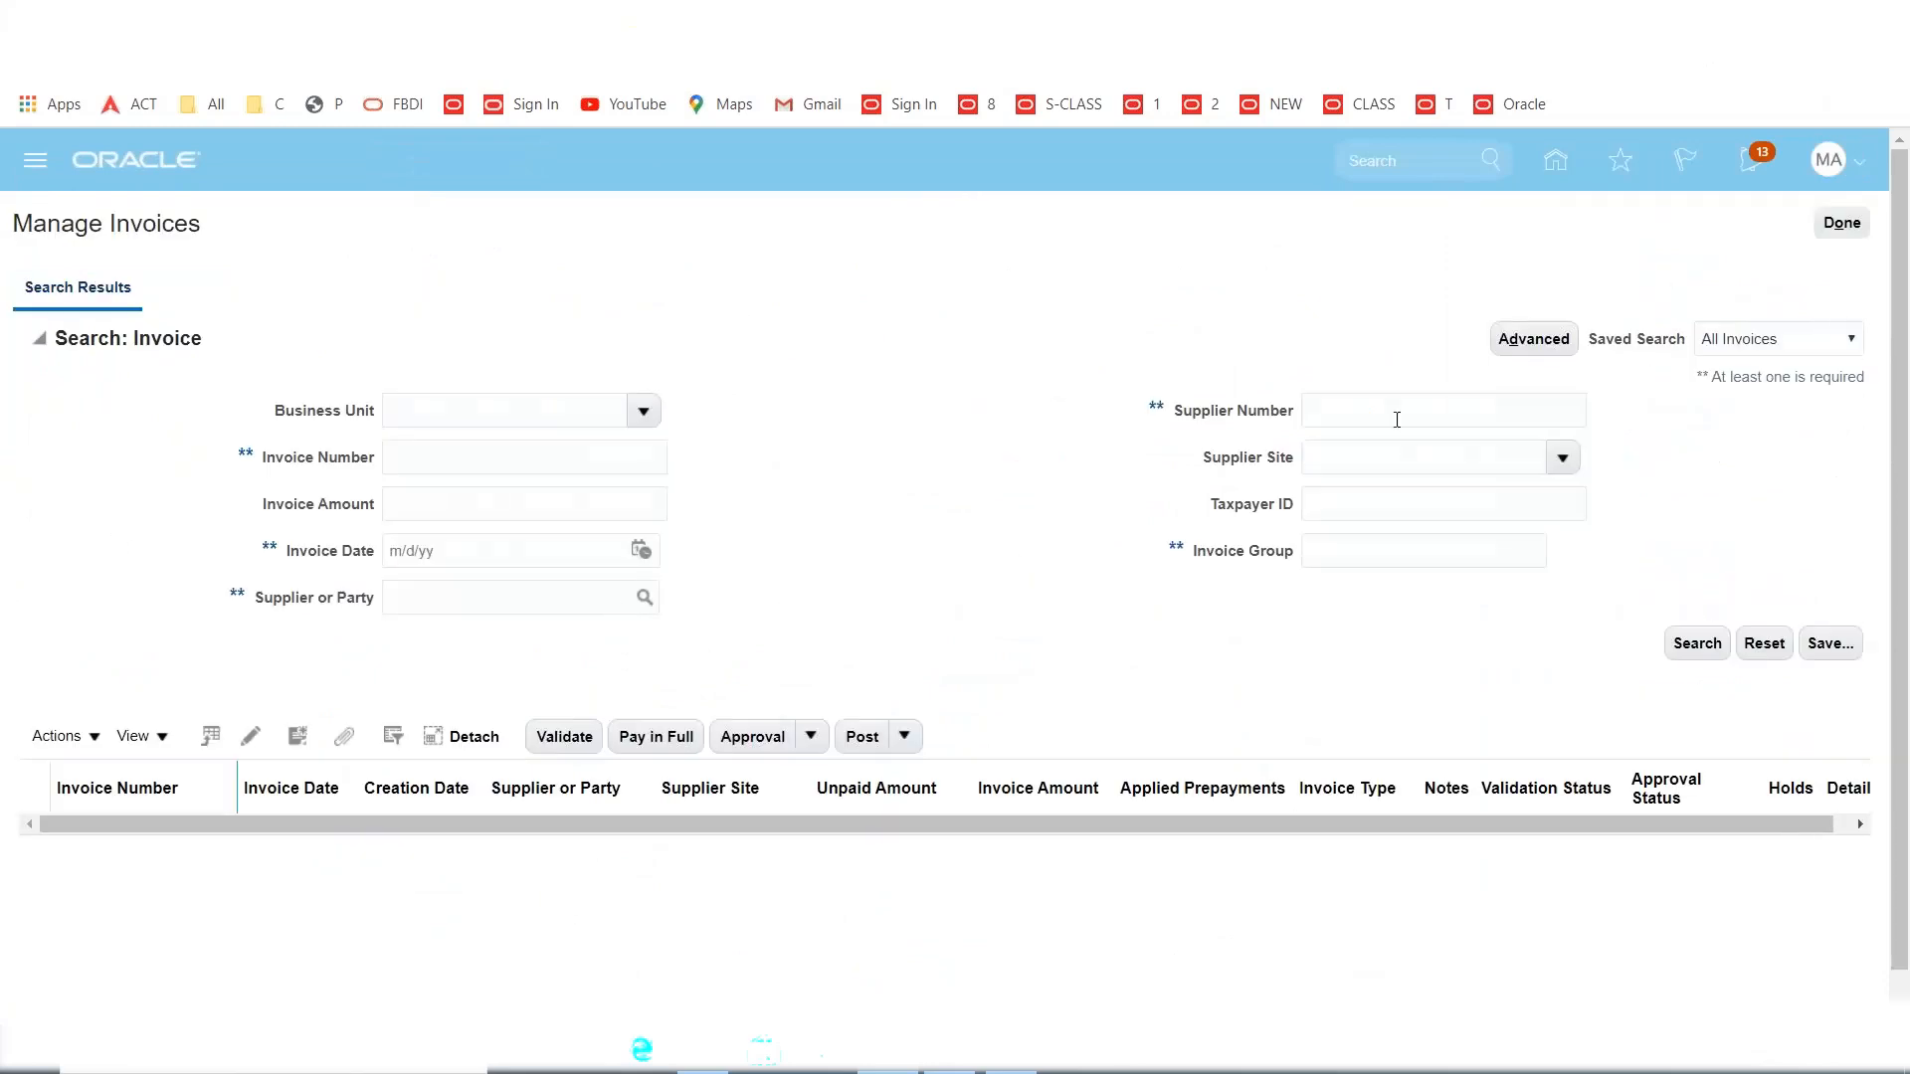
{"action": "left_click", "coordinate": [438, 467]}
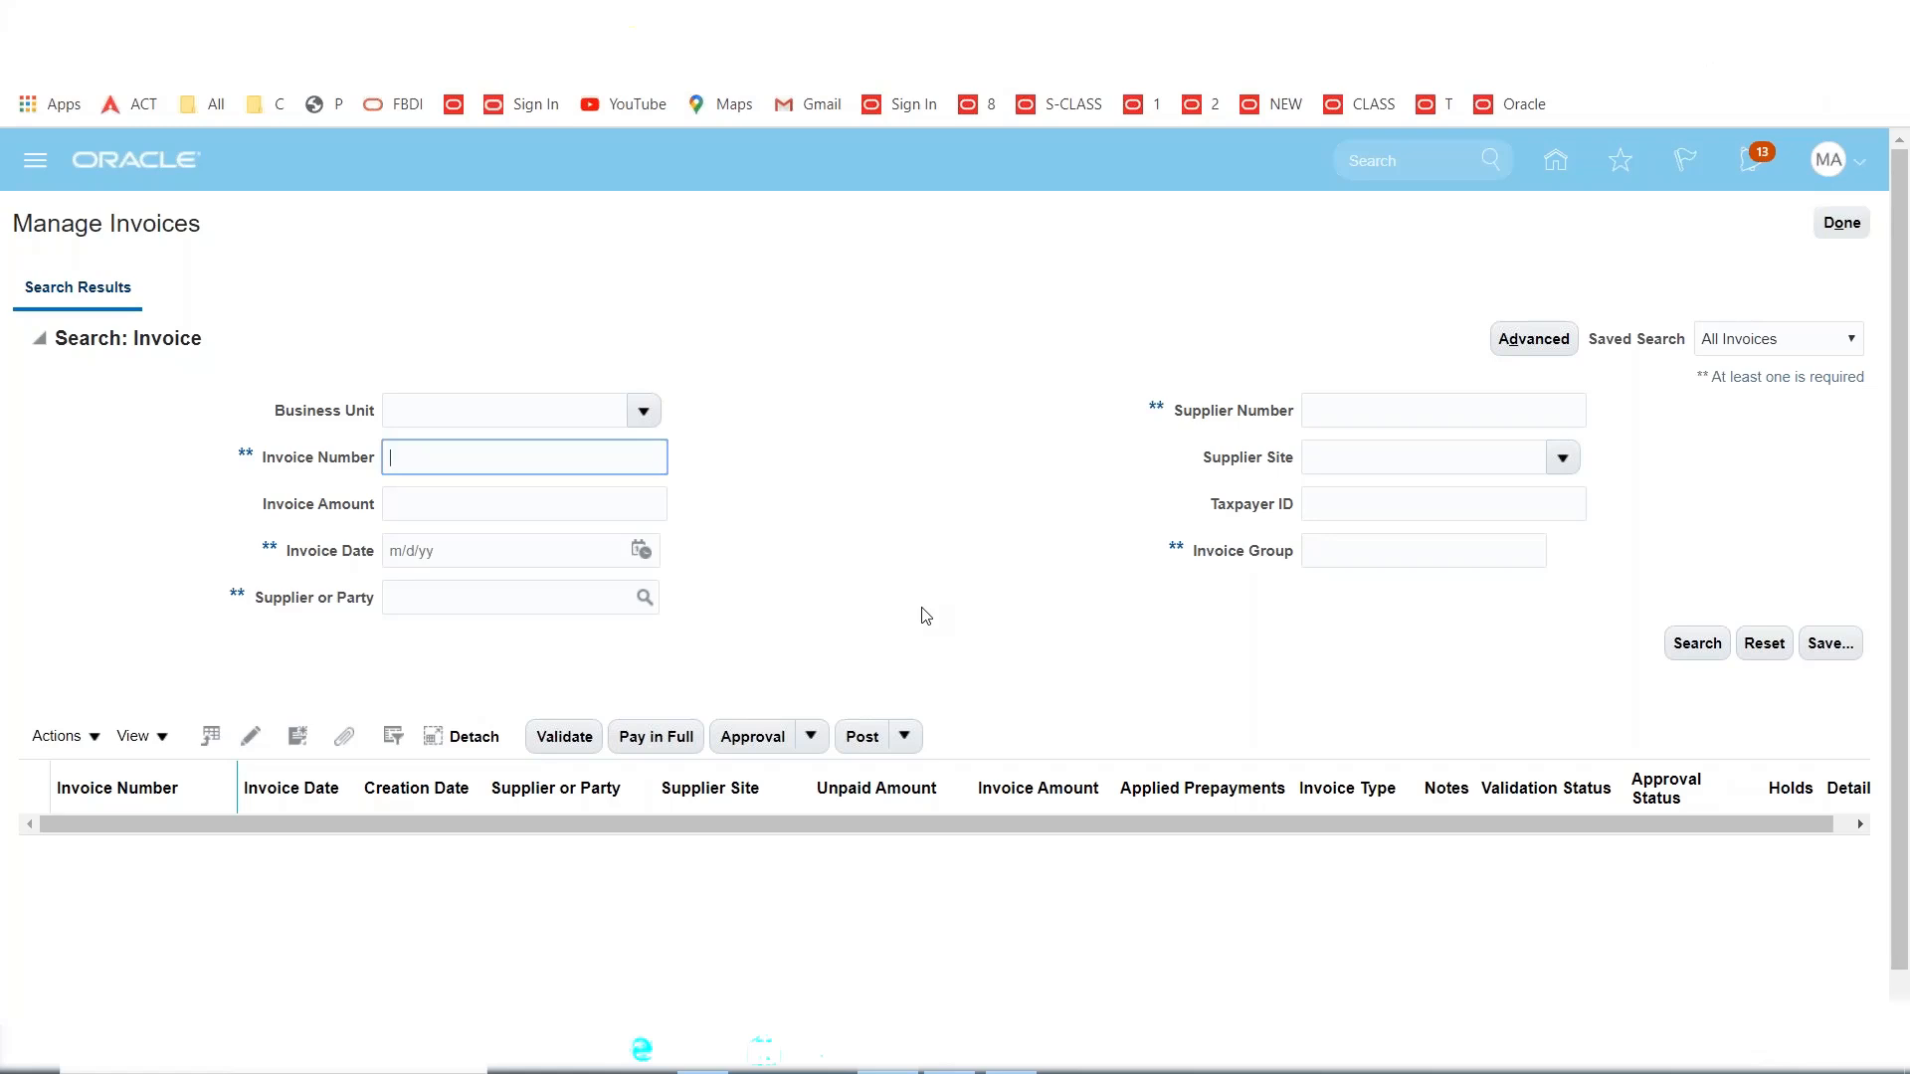
{"action": "type", "text": "ERS"}
{"action": "left_click", "coordinate": [1696, 645]}
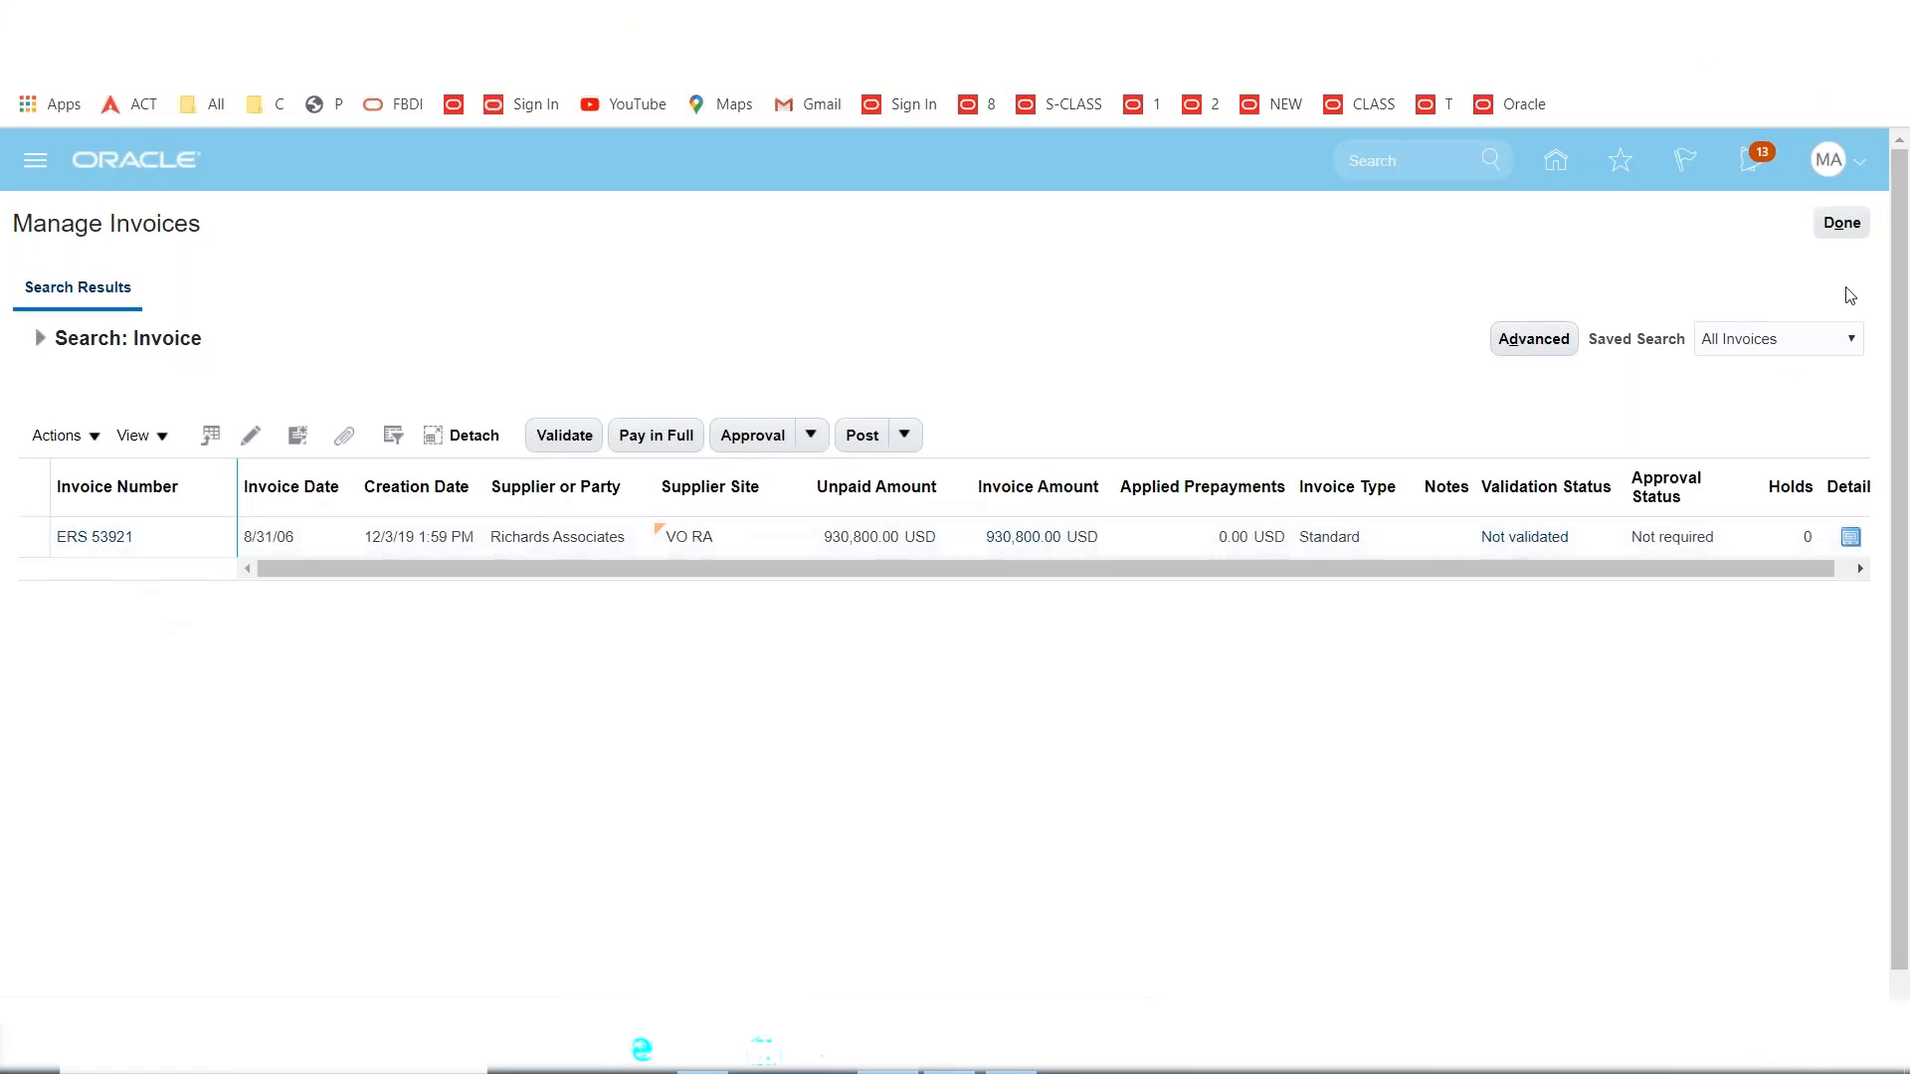
{"action": "left_click", "coordinate": [1842, 225]}
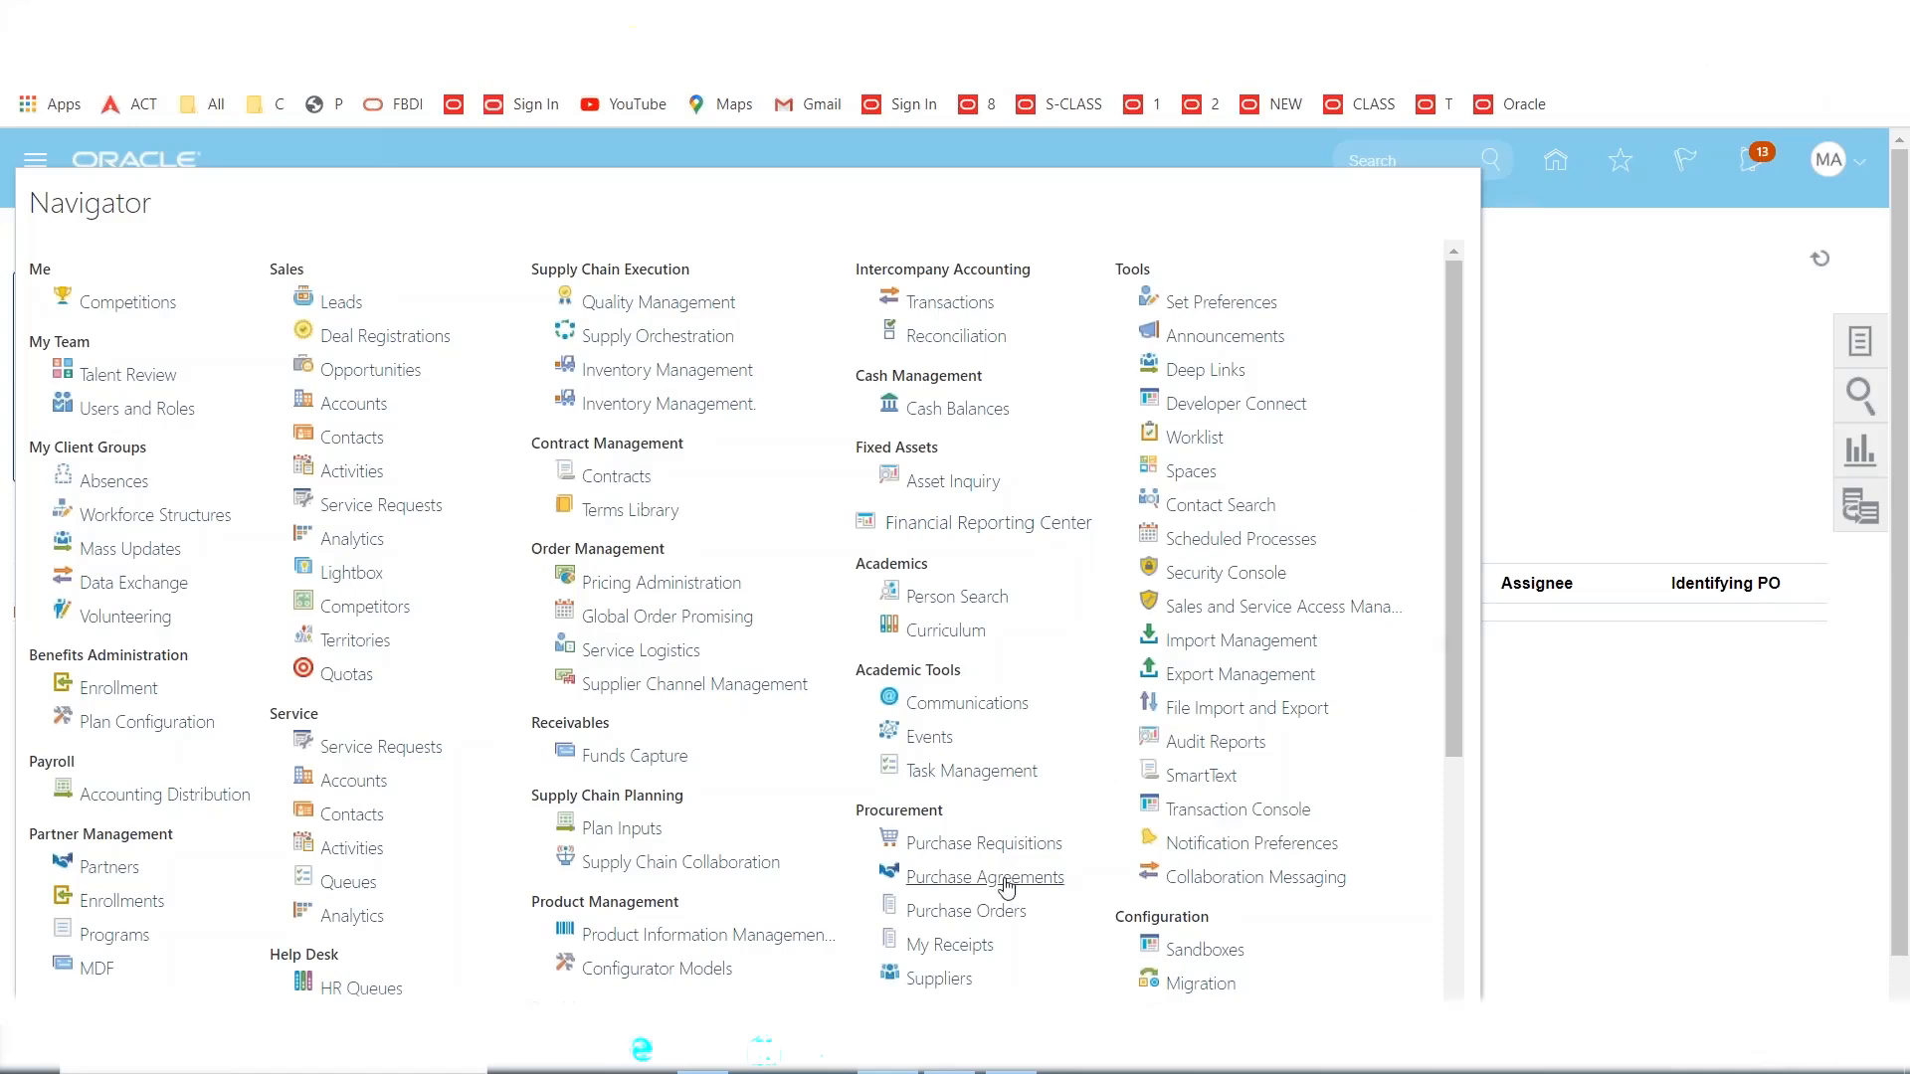
Schedule a new process, entering SEND to select the Send Pay on Receipt job.
{"action": "left_click", "coordinate": [1230, 545]}
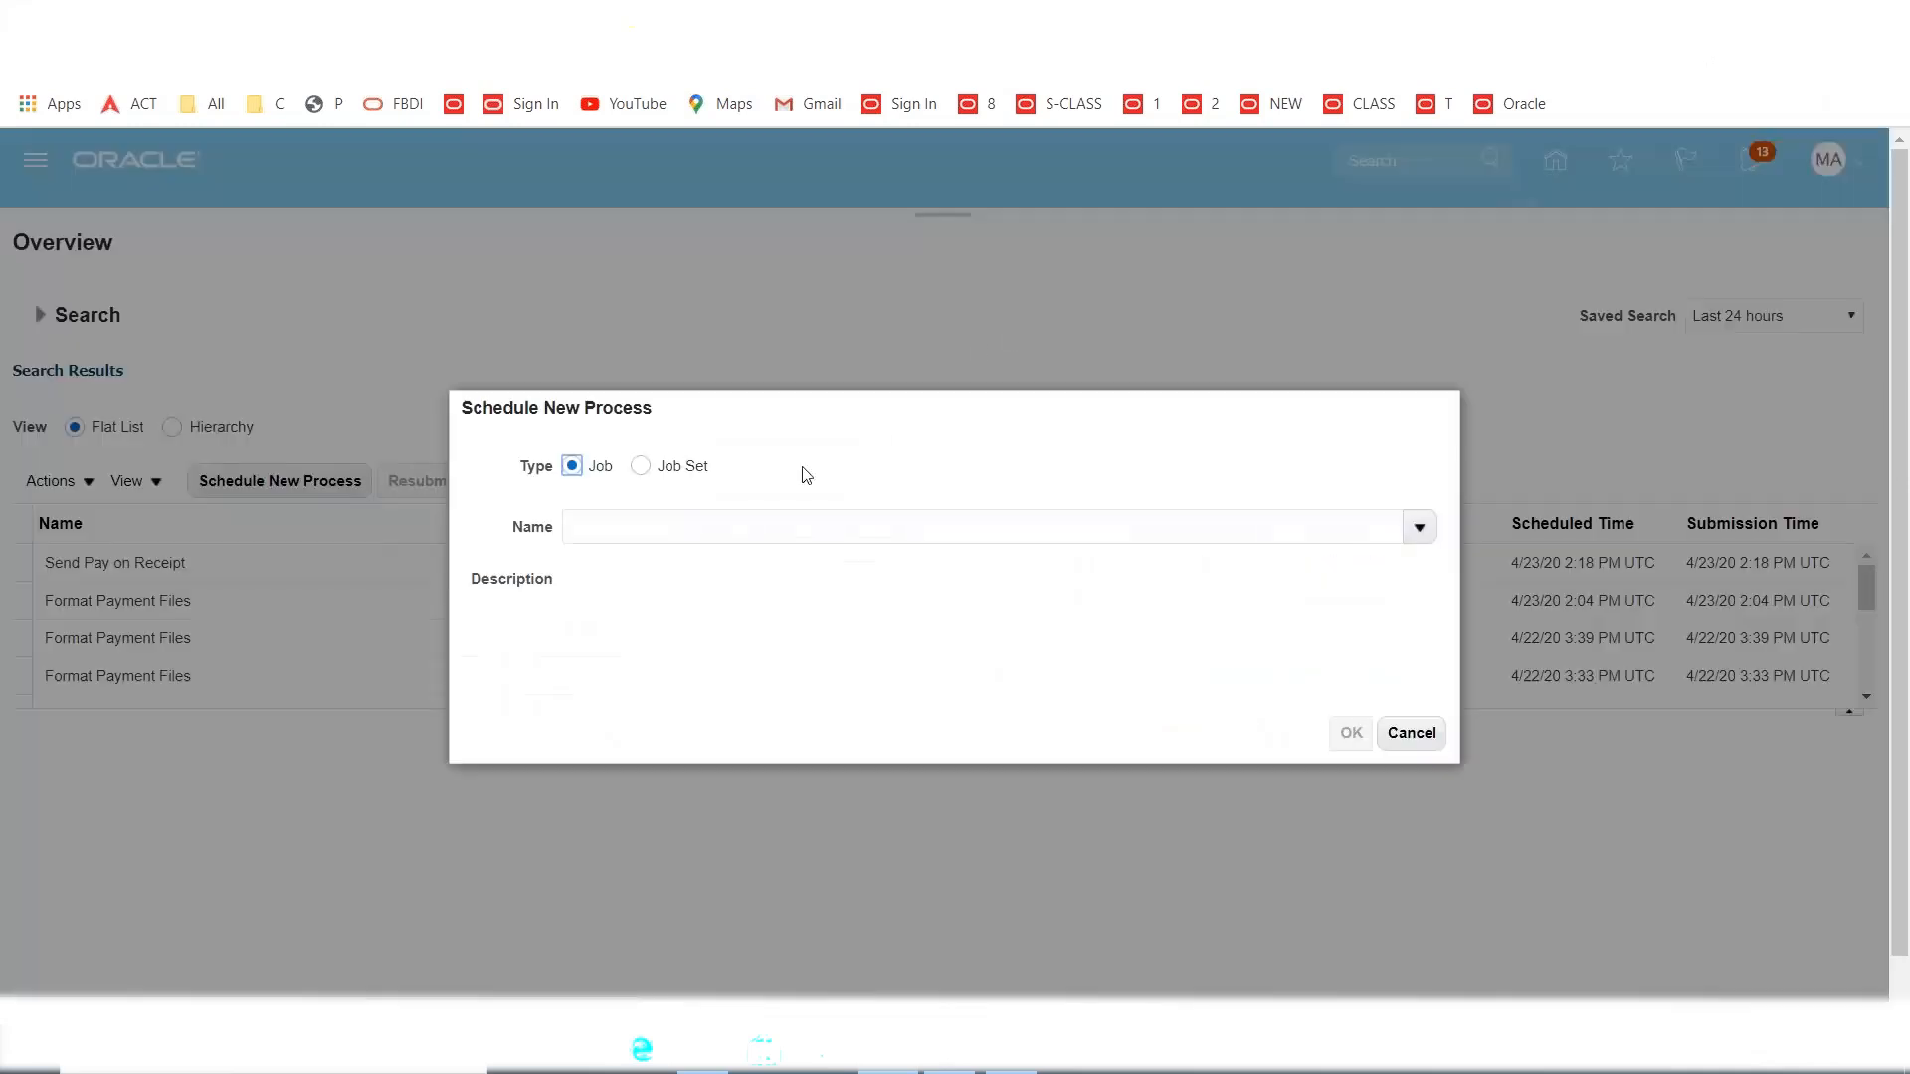
{"action": "left_click", "coordinate": [726, 523]}
{"action": "type", "text": "SEND P"}
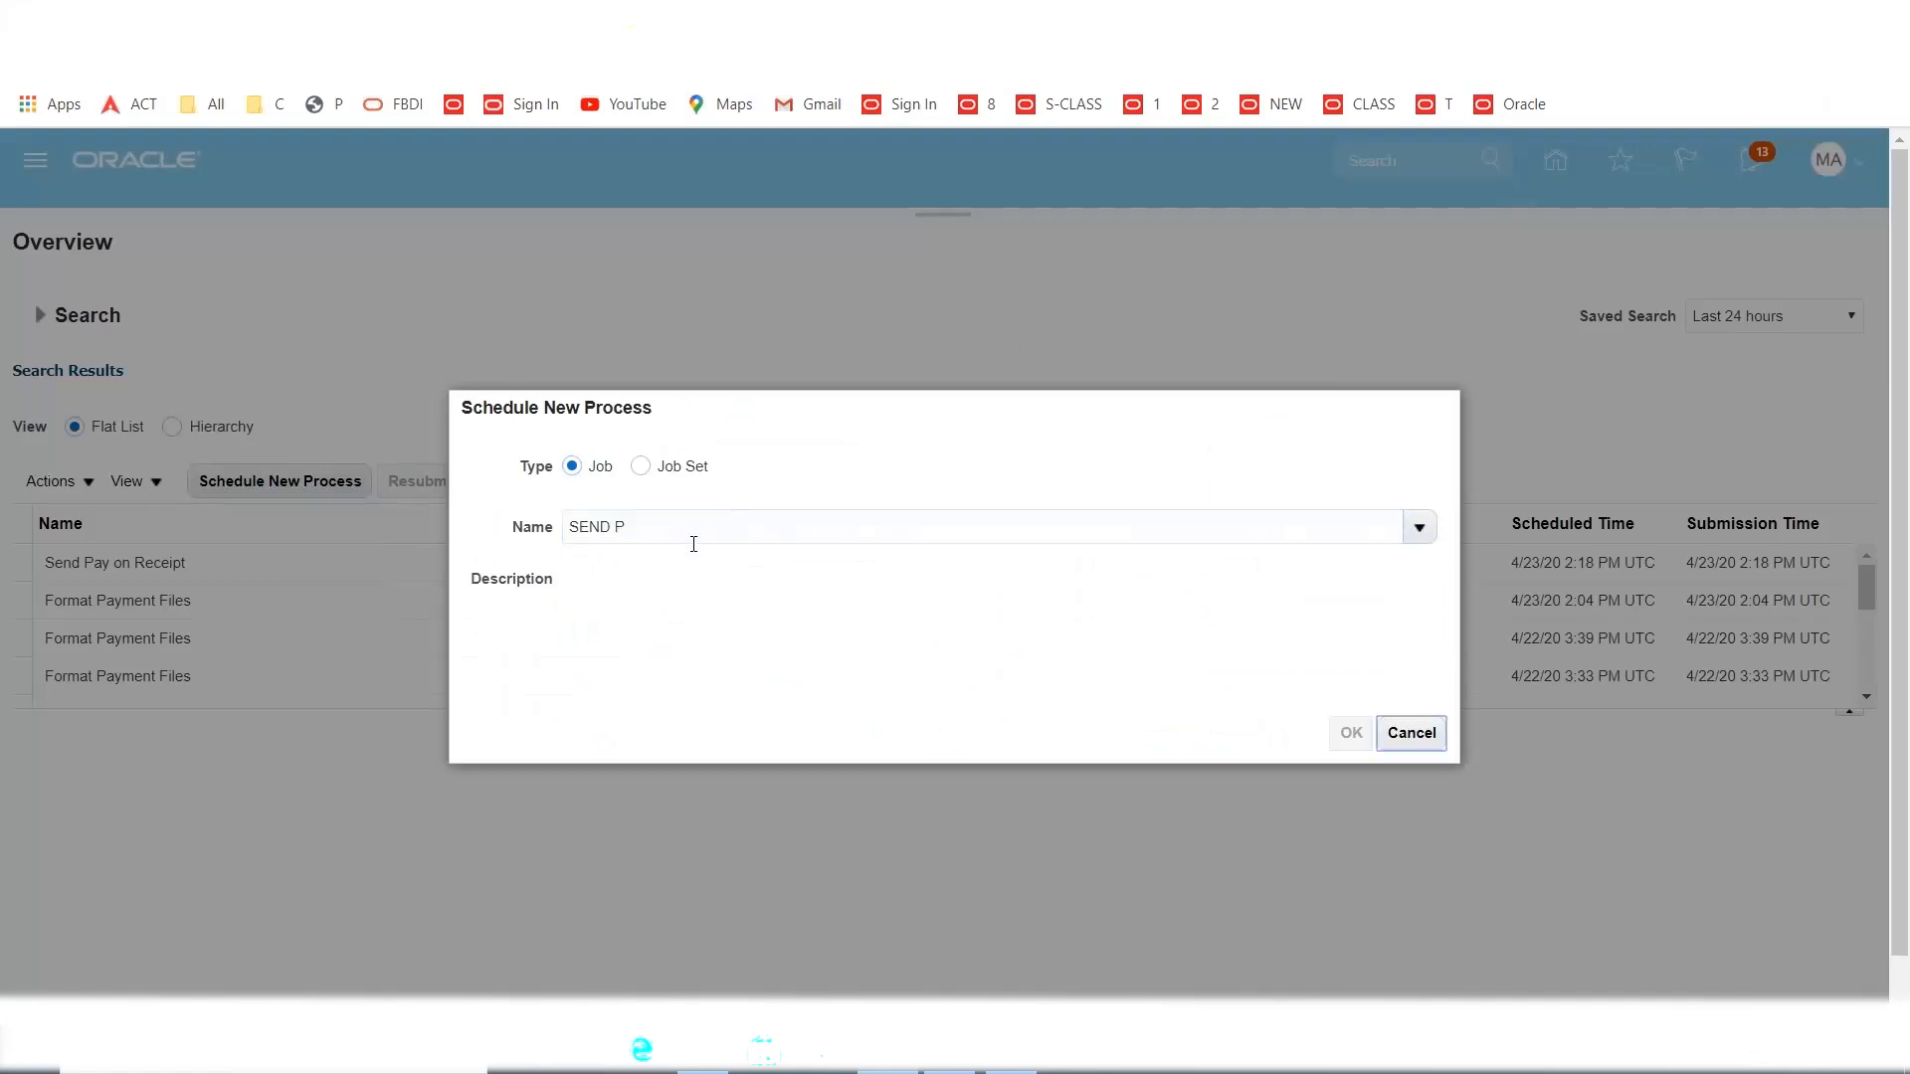
{"action": "key", "text": "Tab"}
{"action": "left_click", "coordinate": [438, 595]}
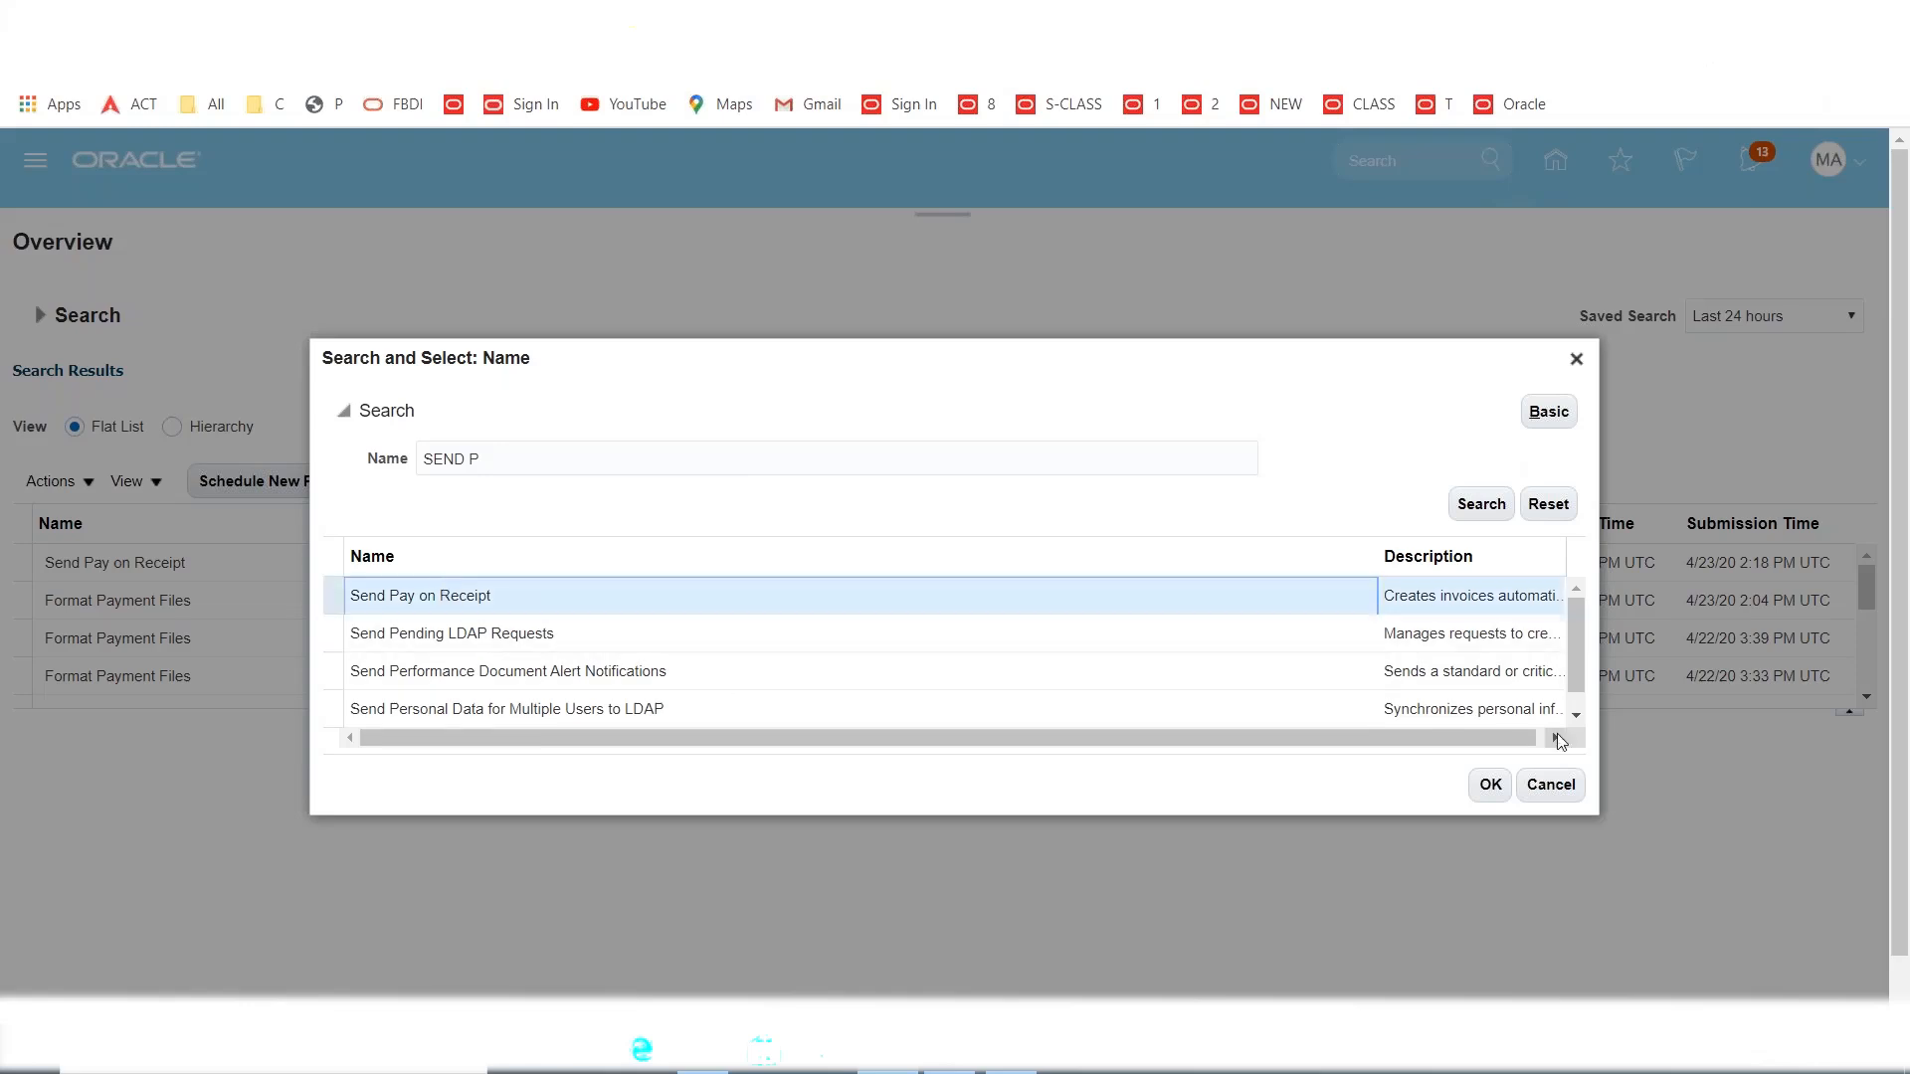
{"action": "left_click", "coordinate": [1490, 784]}
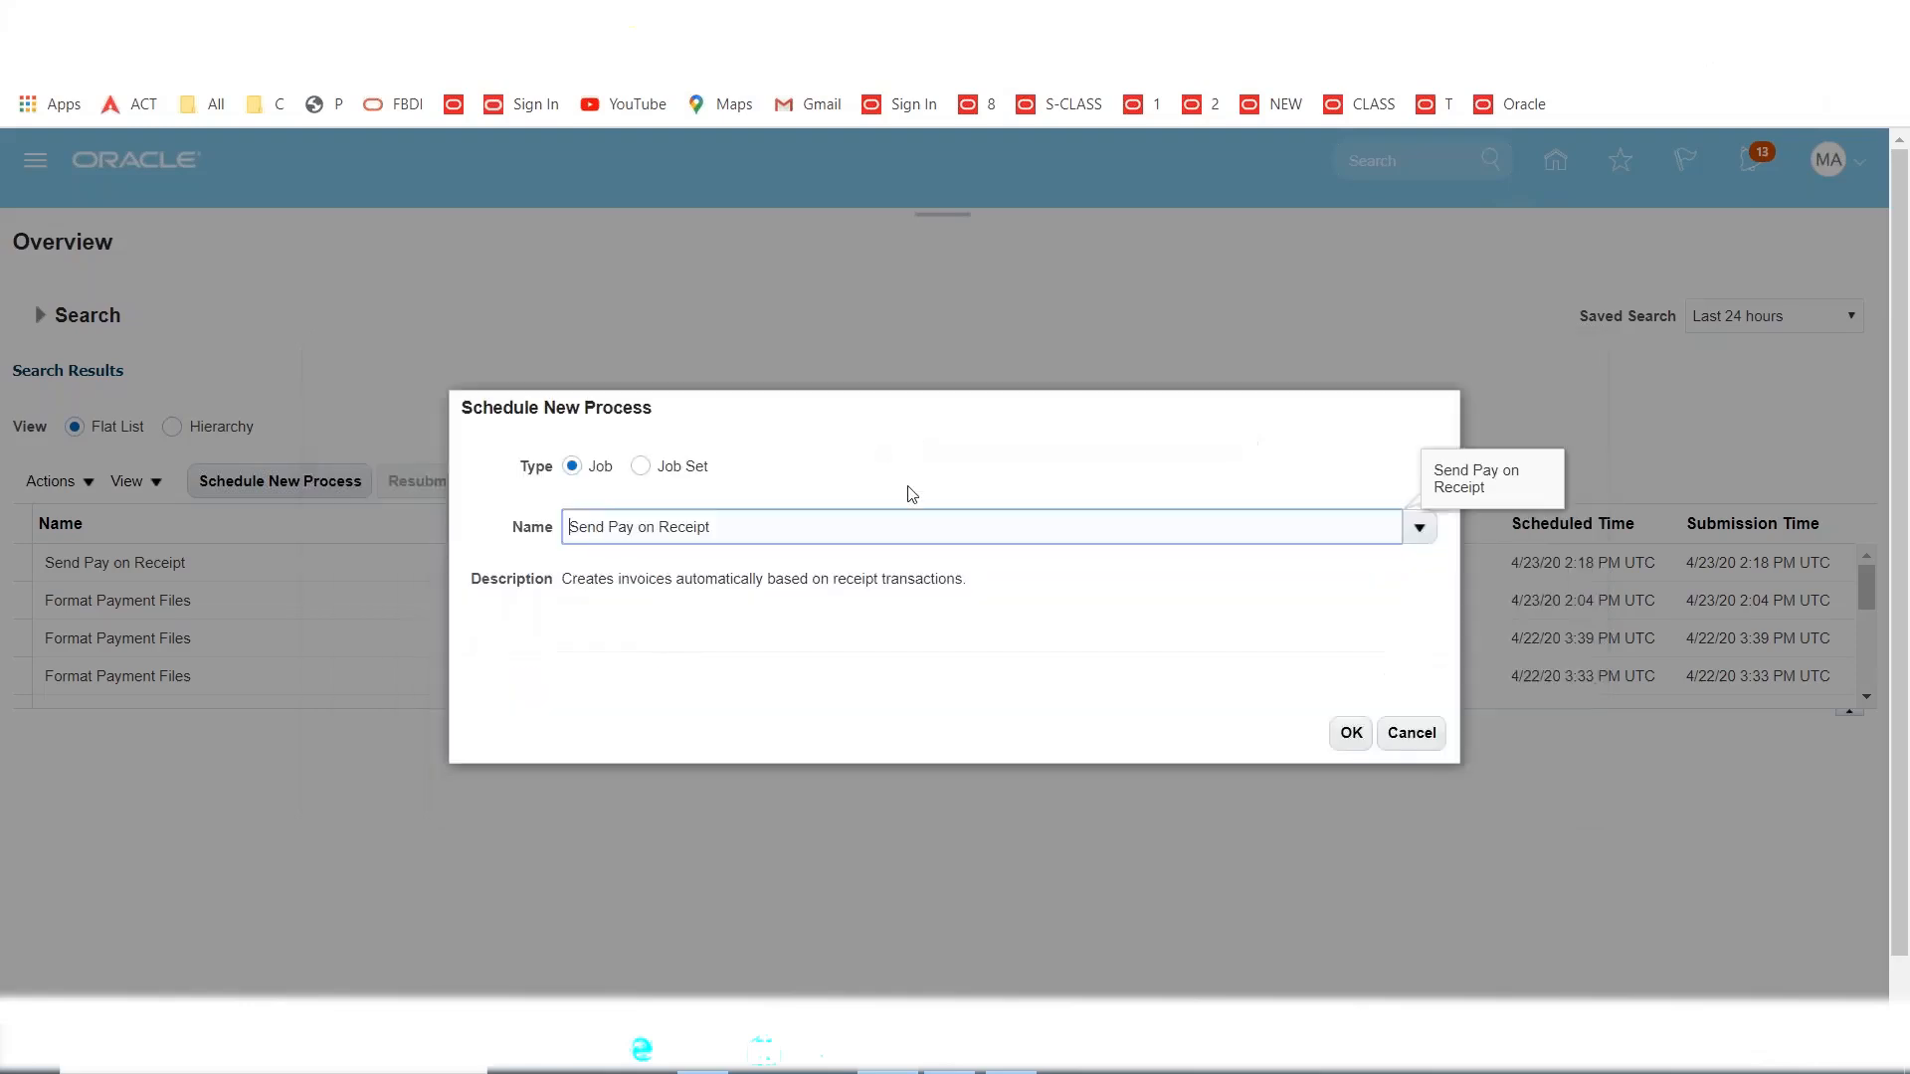
{"action": "left_click", "coordinate": [1350, 733]}
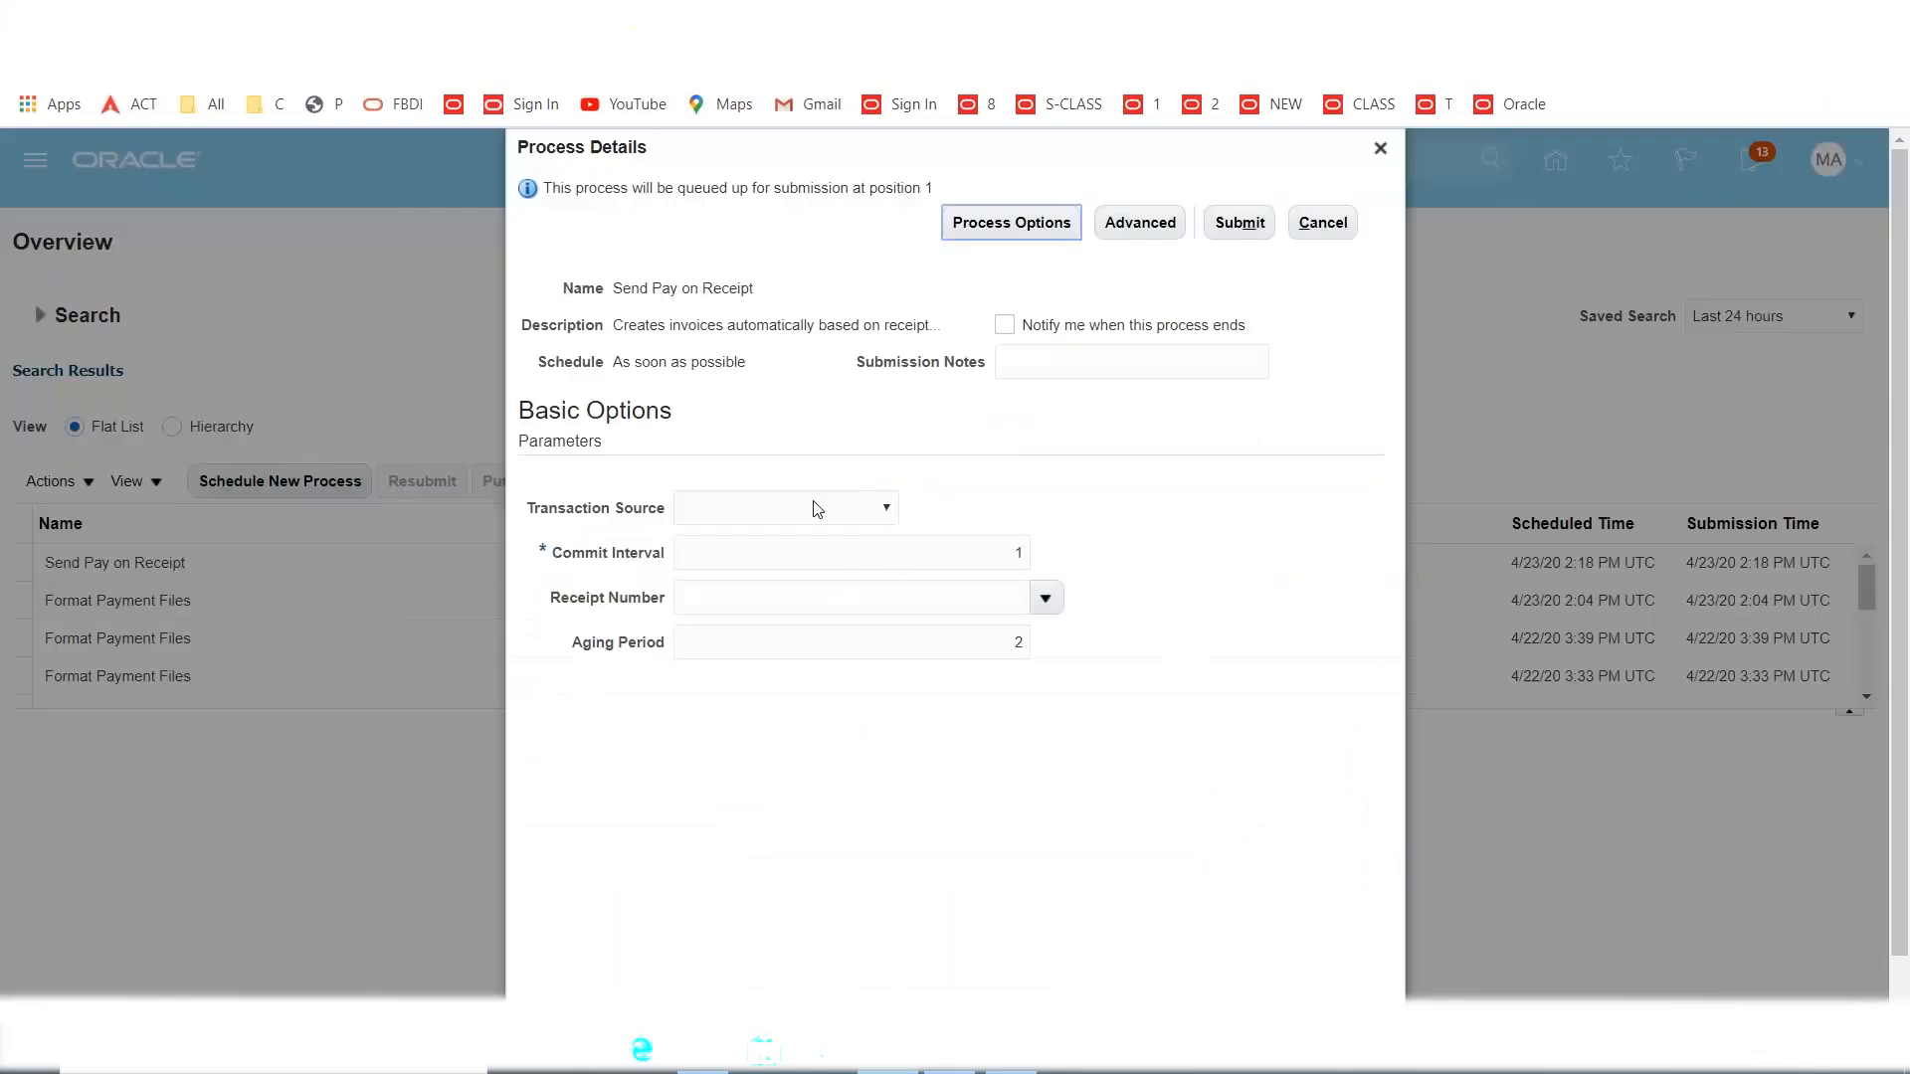
Set source to Evaluated Receipt Settlement and receipt 5 (MAXX Dallas Inventory), then submit.
{"action": "left_click", "coordinate": [816, 509]}
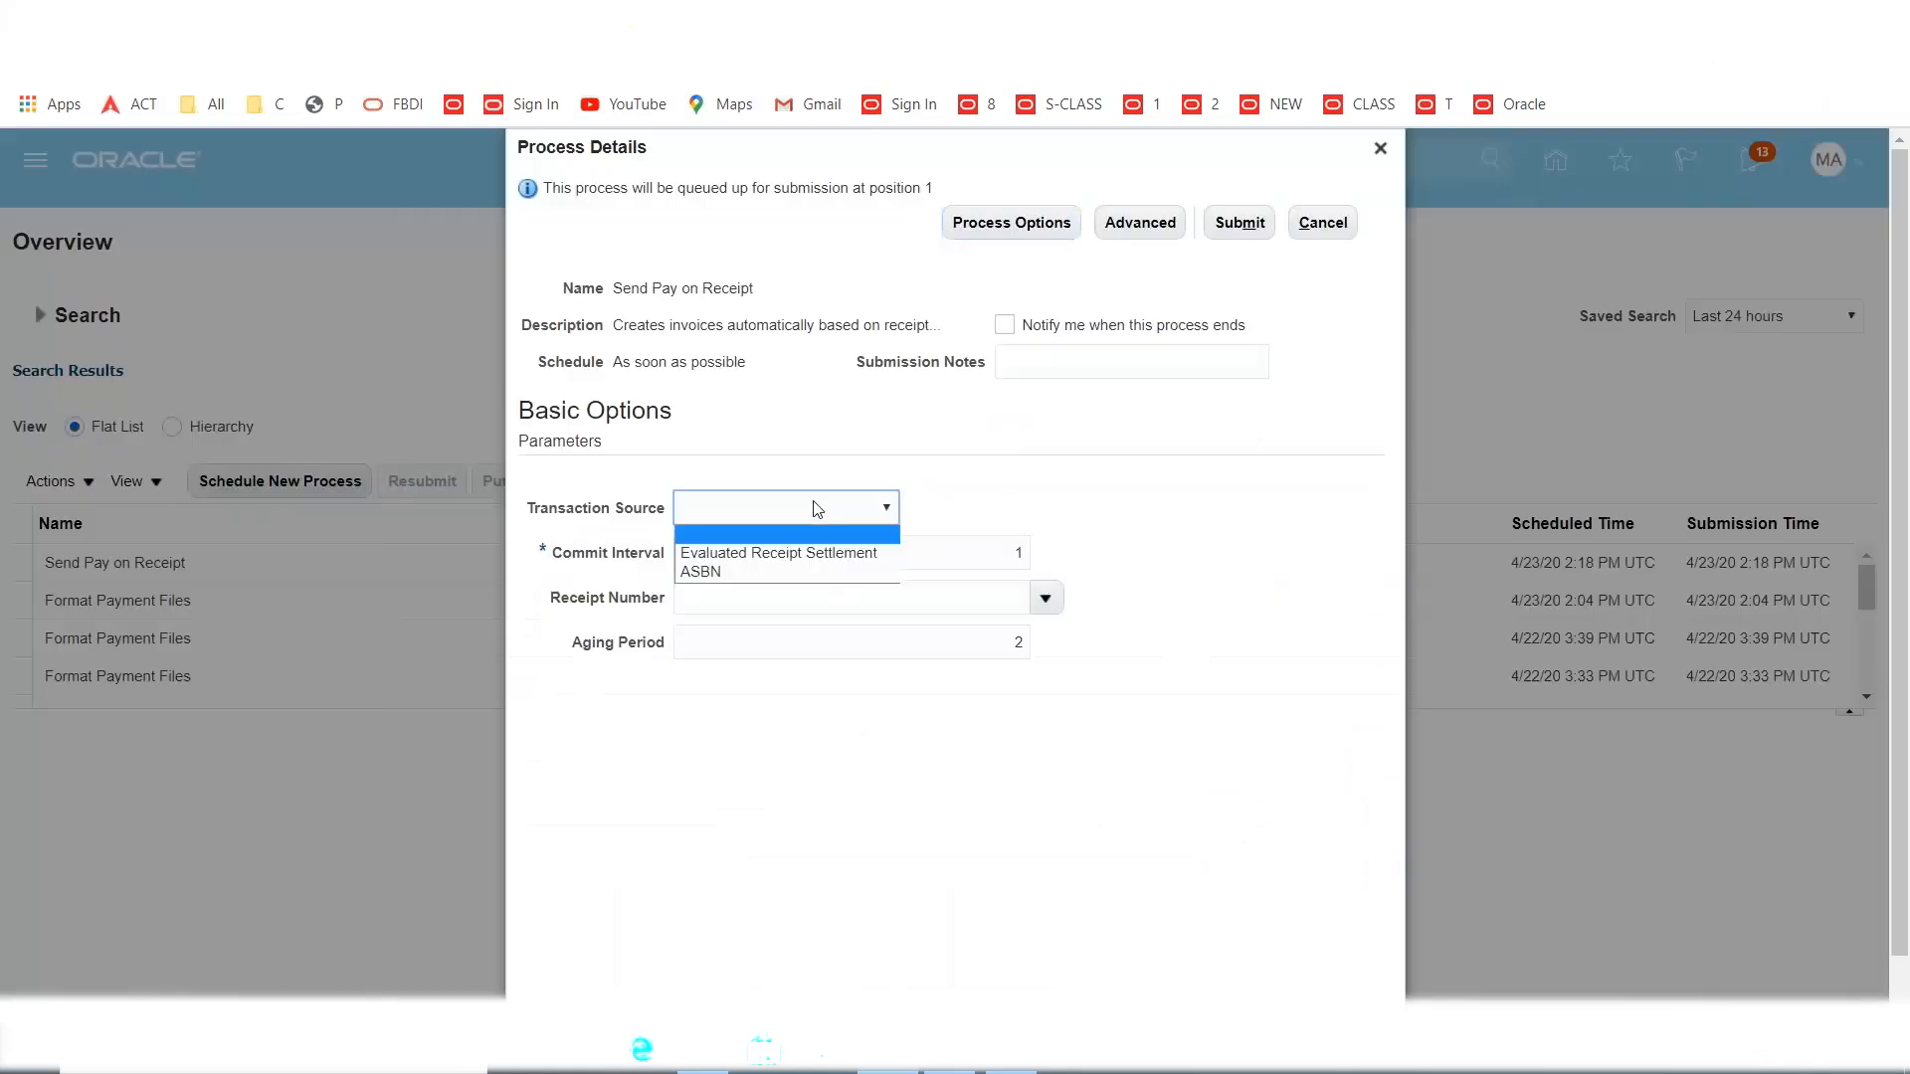
{"action": "left_click", "coordinate": [806, 555]}
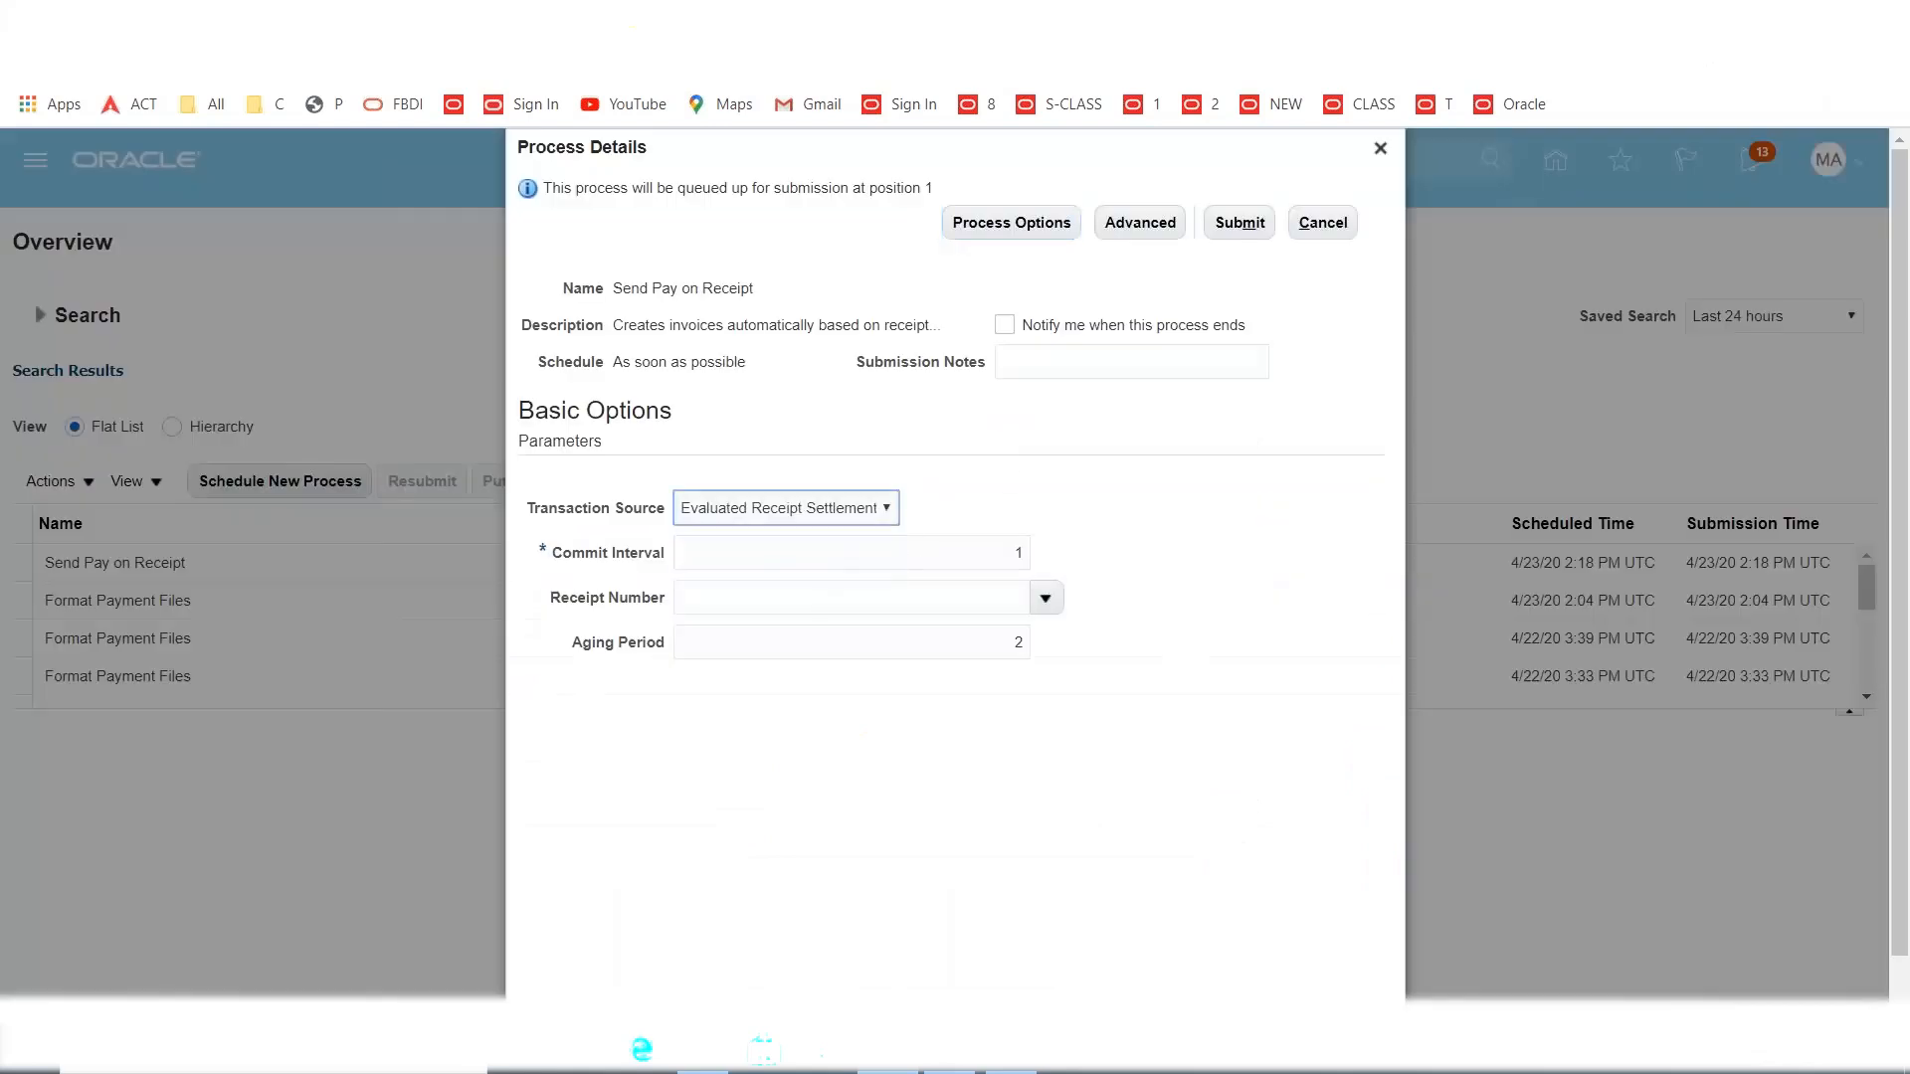
{"action": "key", "text": "Tab"}
{"action": "key", "text": "Tab"}
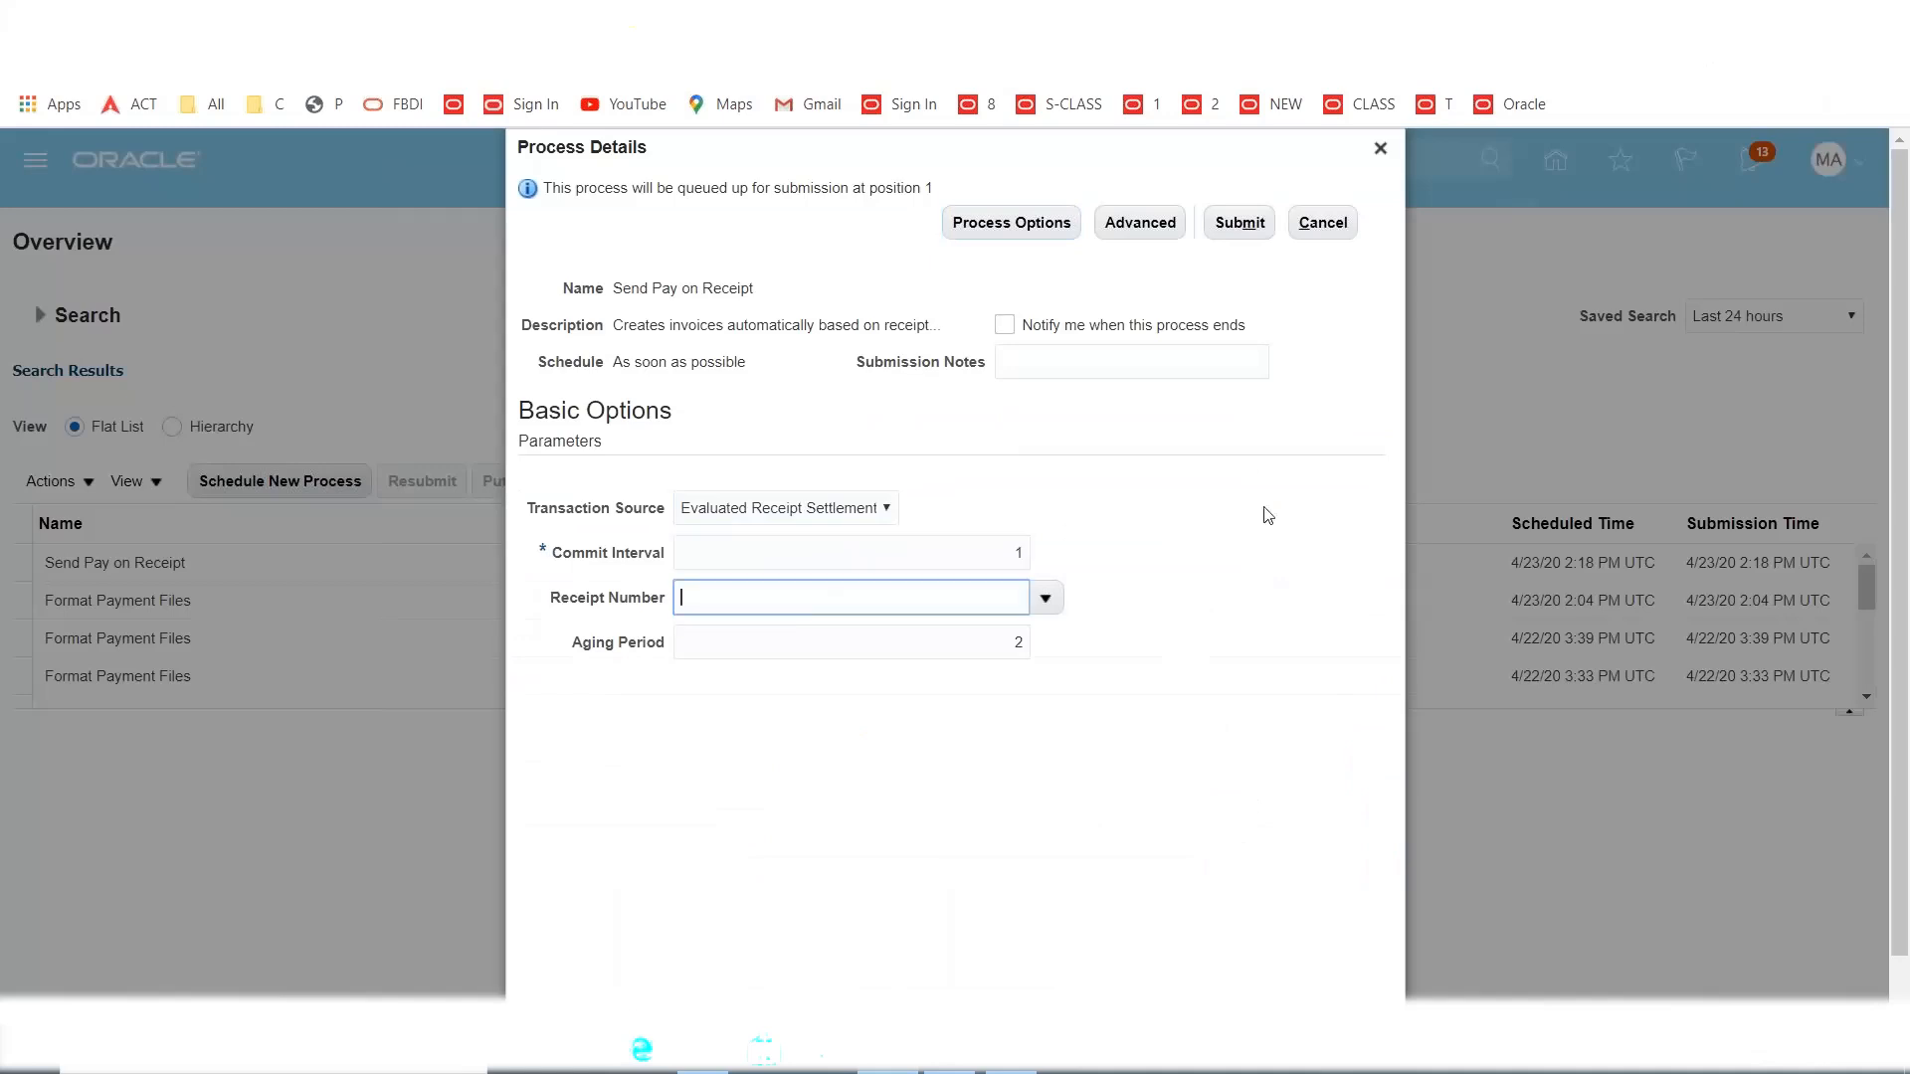
{"action": "left_click", "coordinate": [1046, 599]}
{"action": "left_click", "coordinate": [844, 589]}
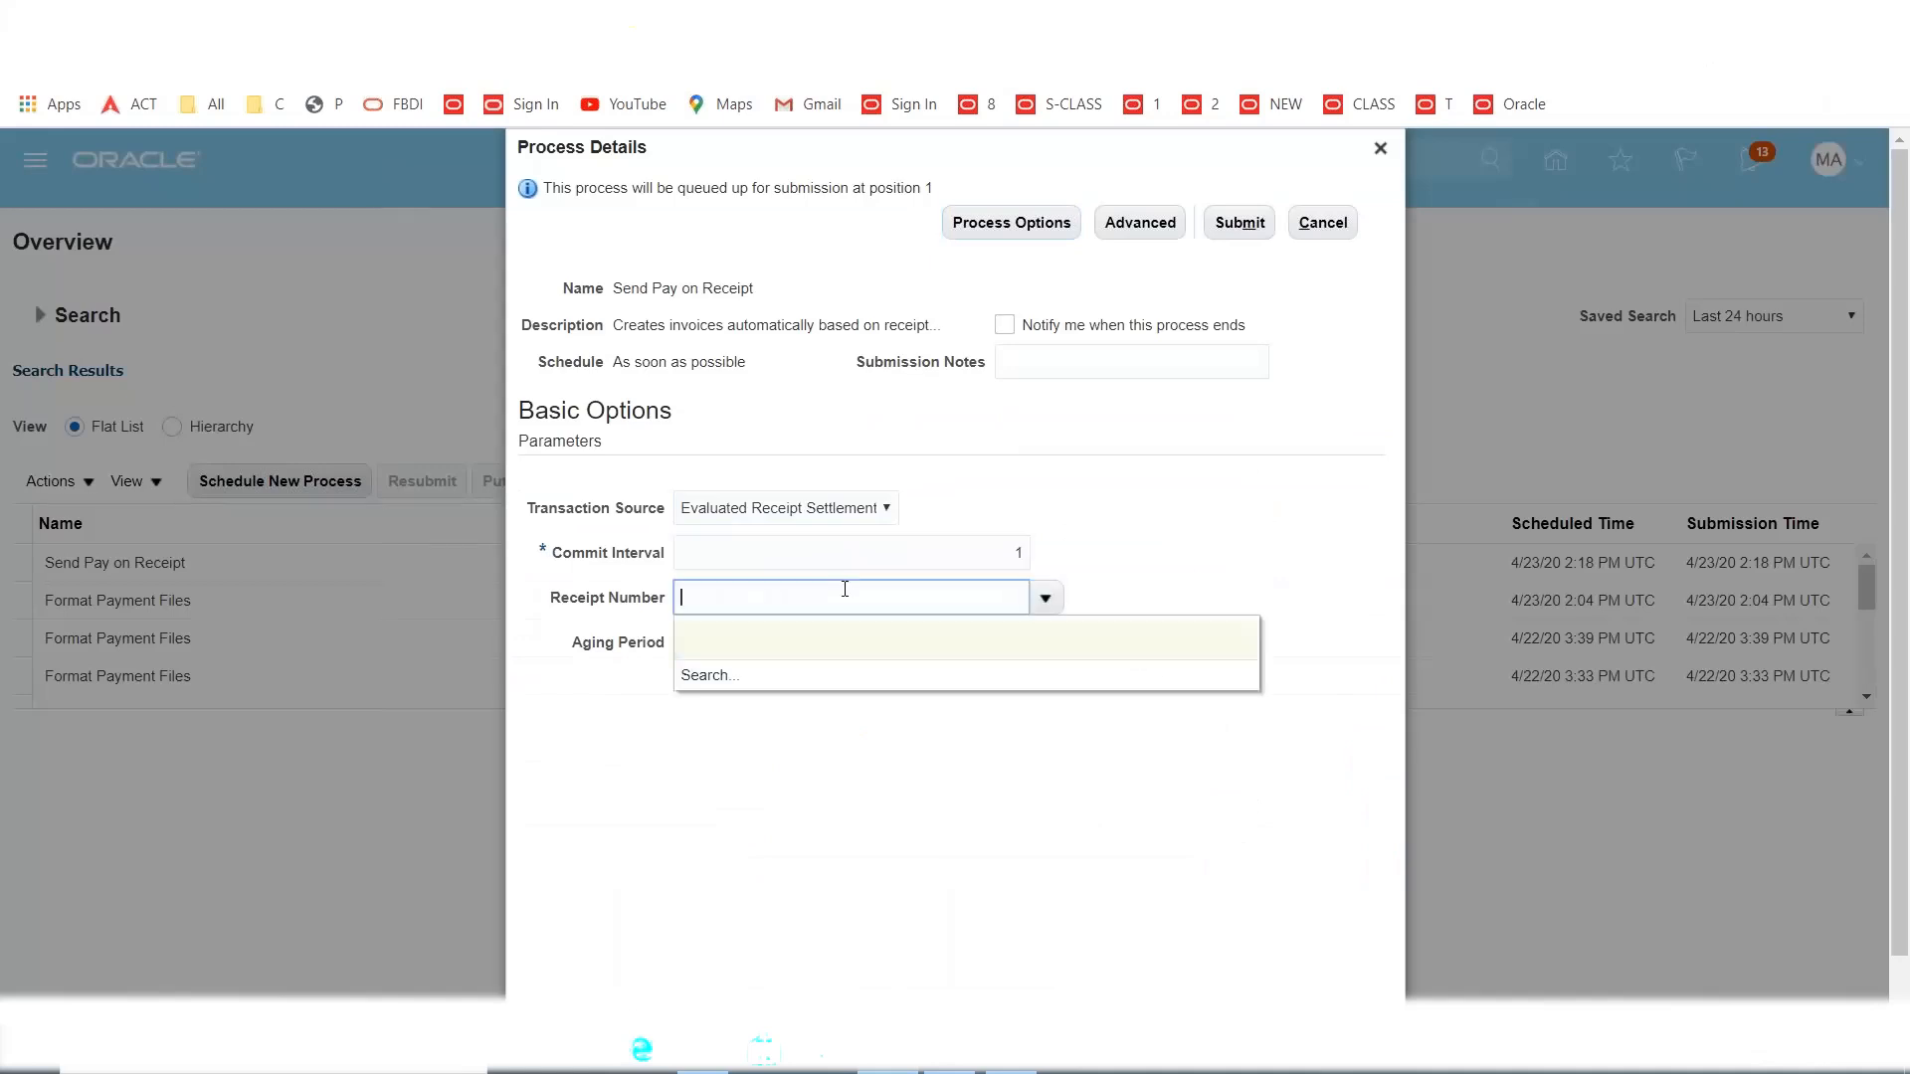
{"action": "key", "text": "Tab"}
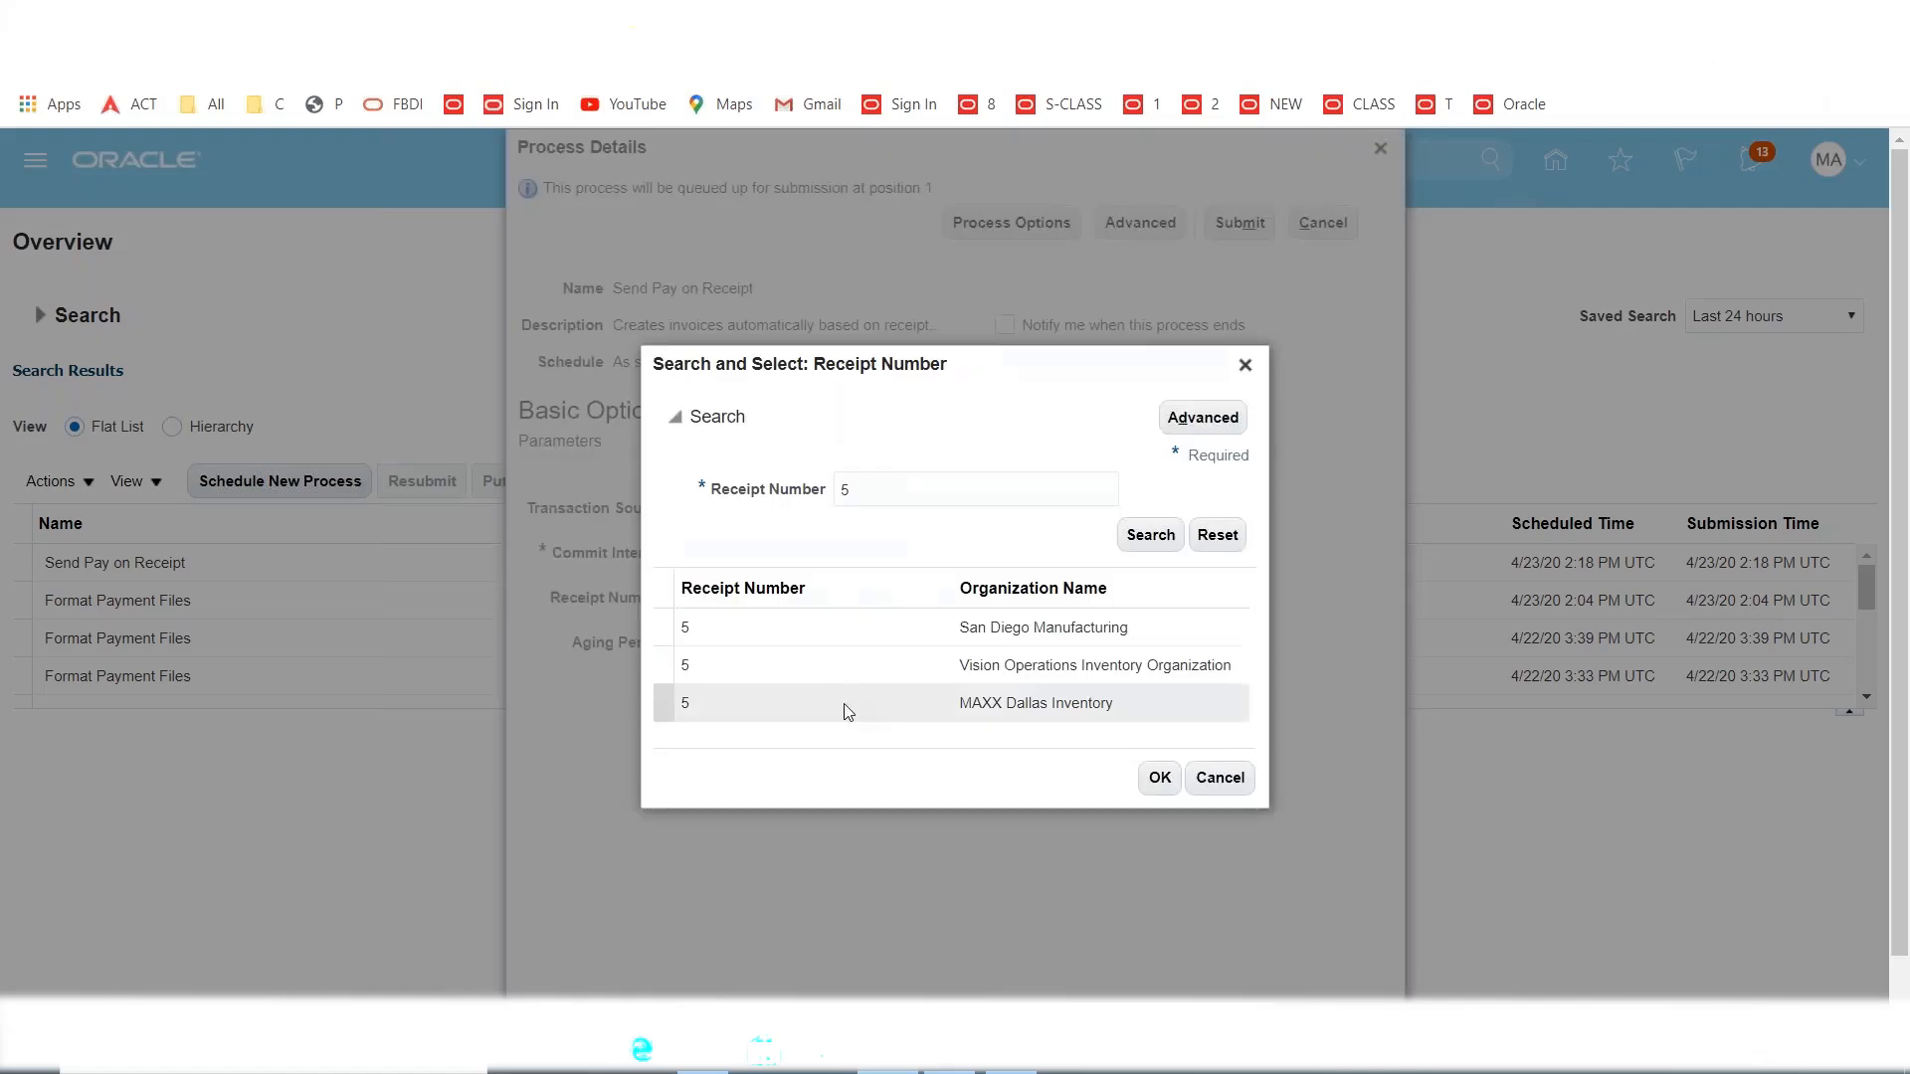
{"action": "left_click", "coordinate": [736, 709]}
{"action": "left_click", "coordinate": [1152, 780]}
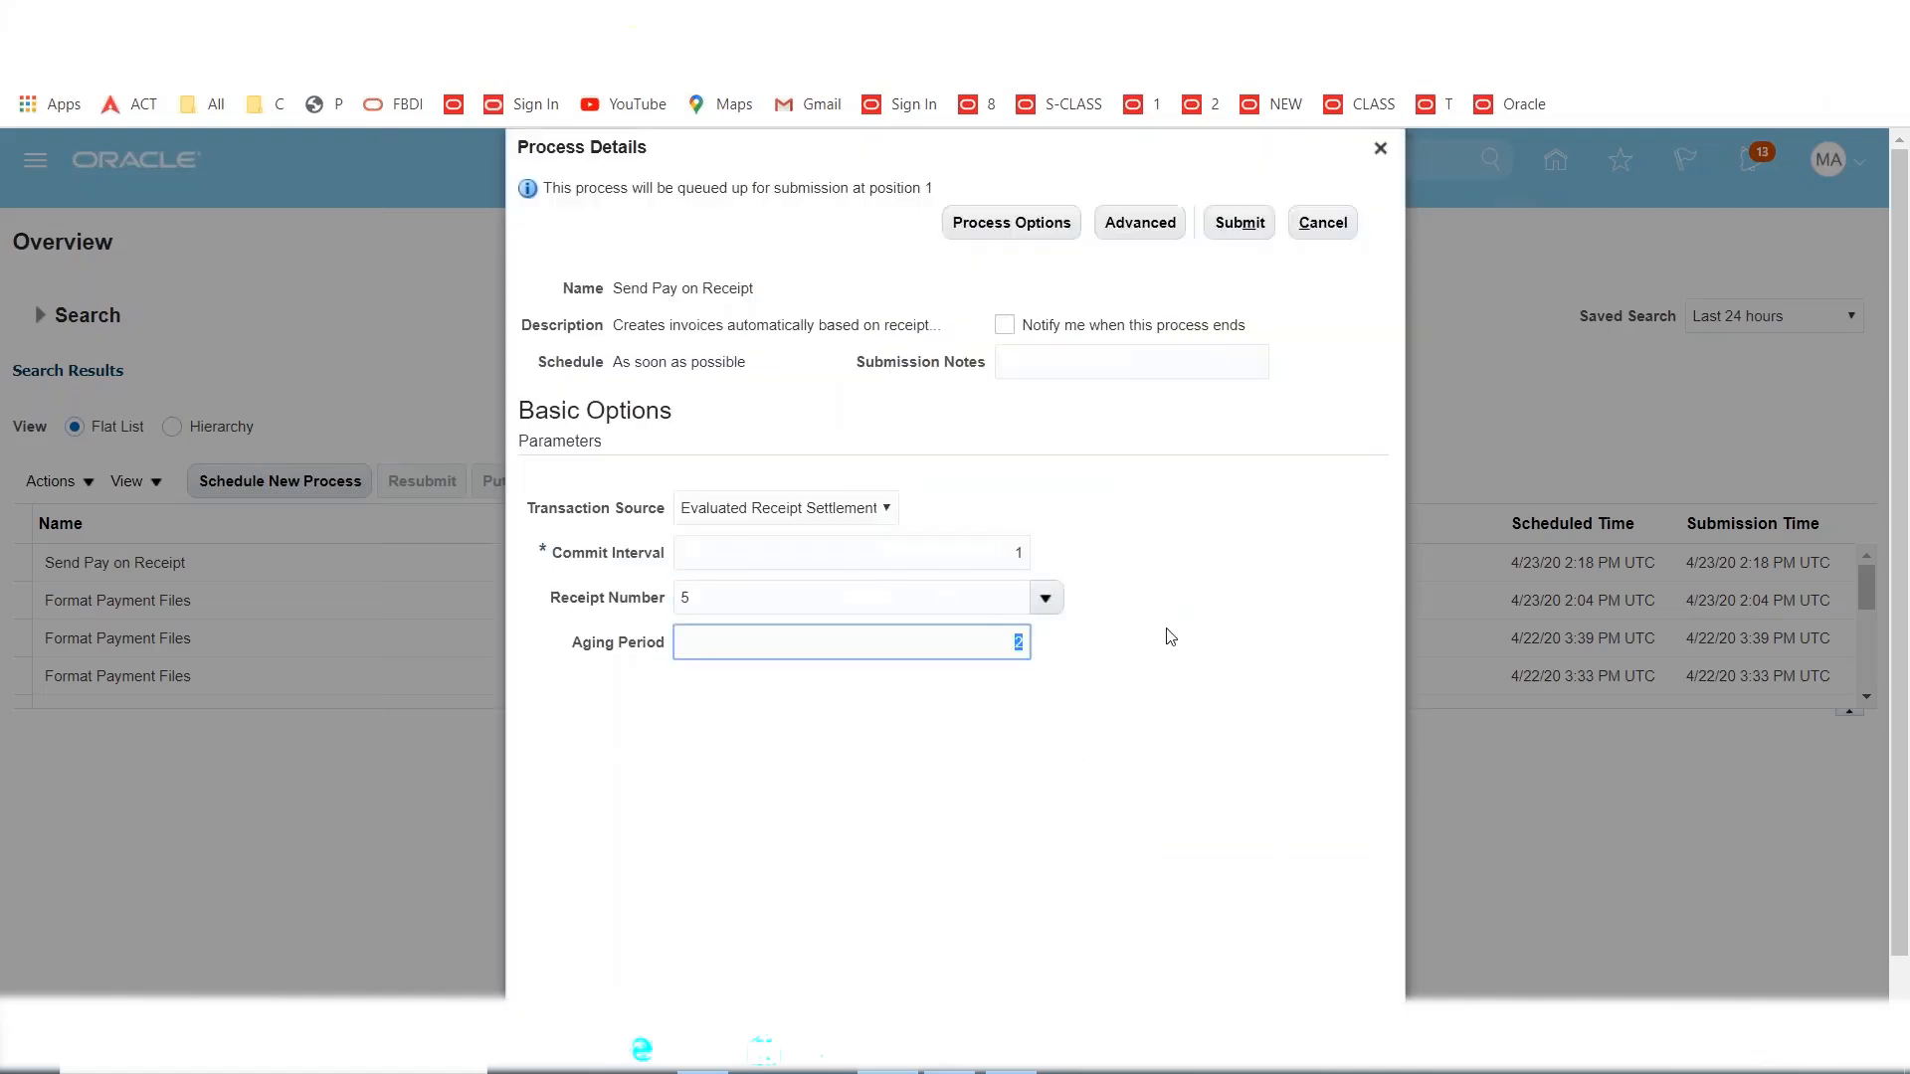
{"action": "left_click", "coordinate": [1240, 222]}
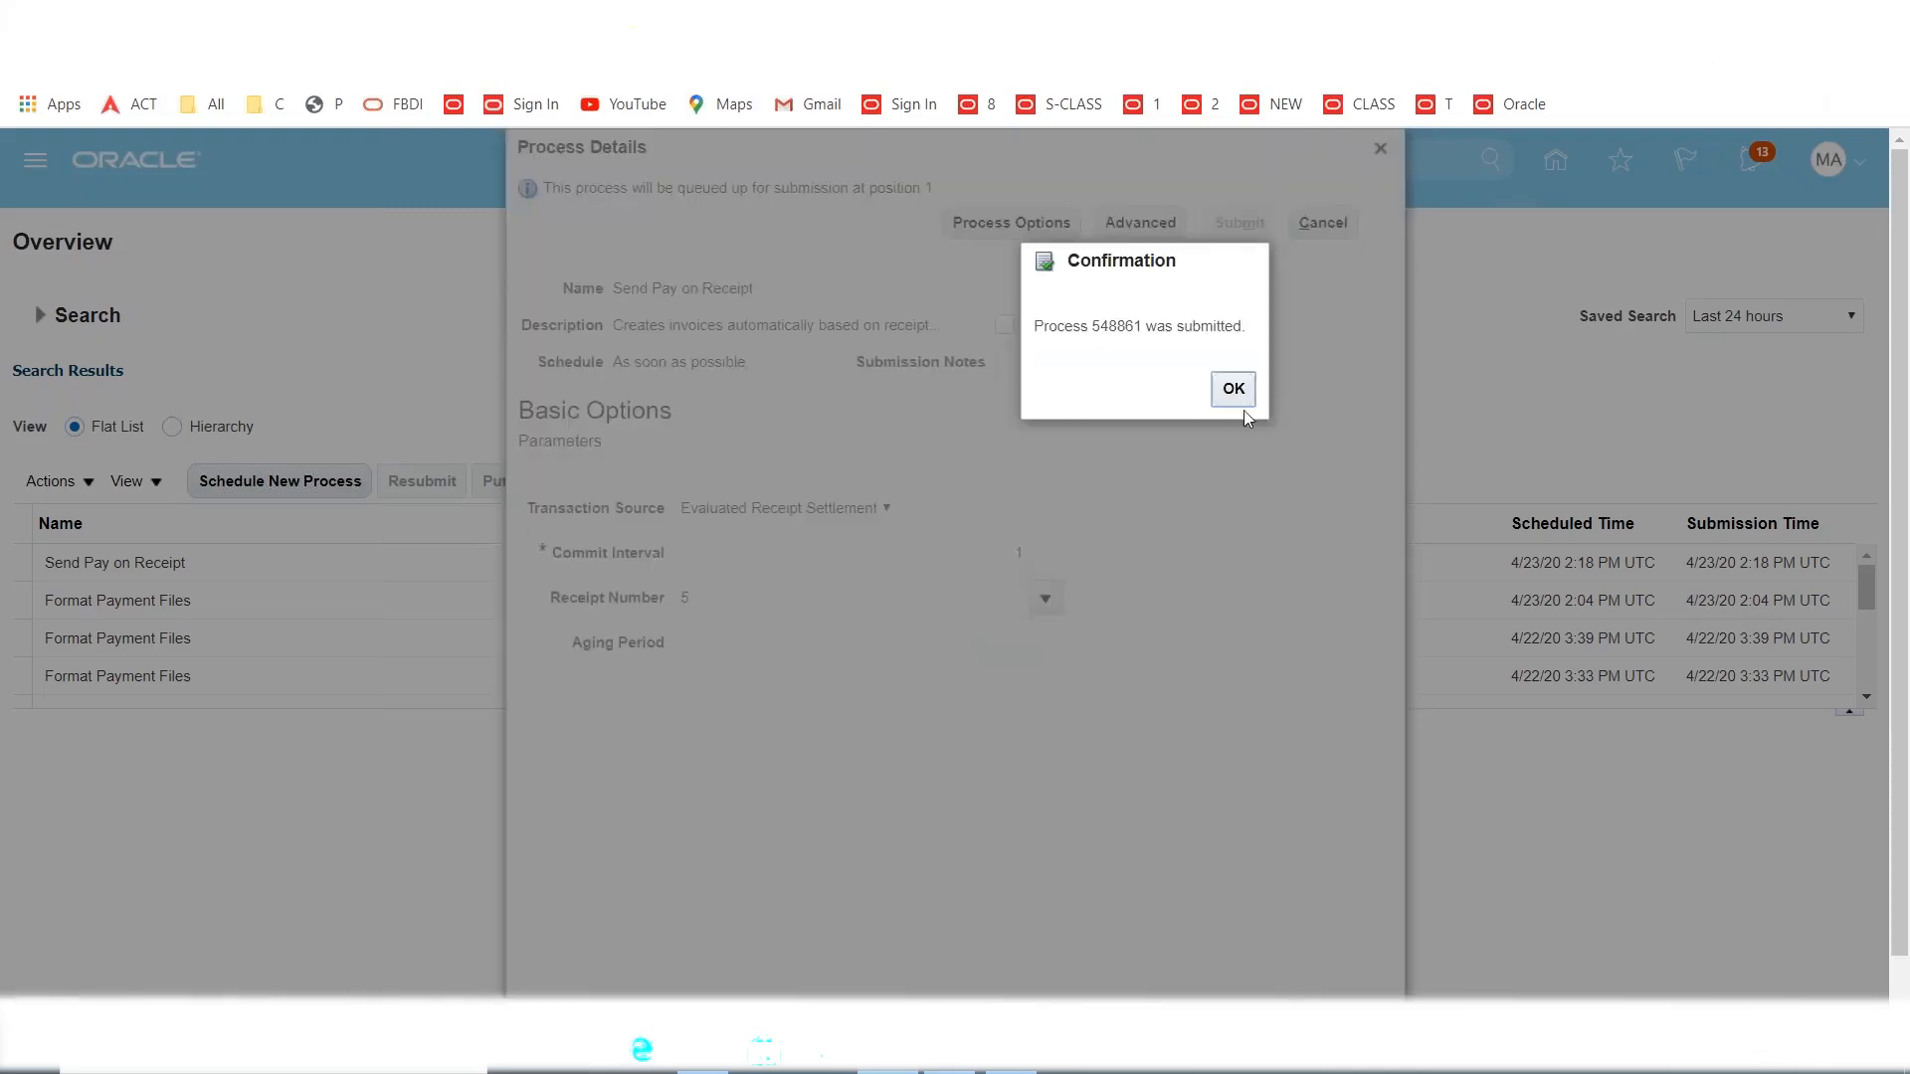
{"action": "left_click", "coordinate": [1235, 394]}
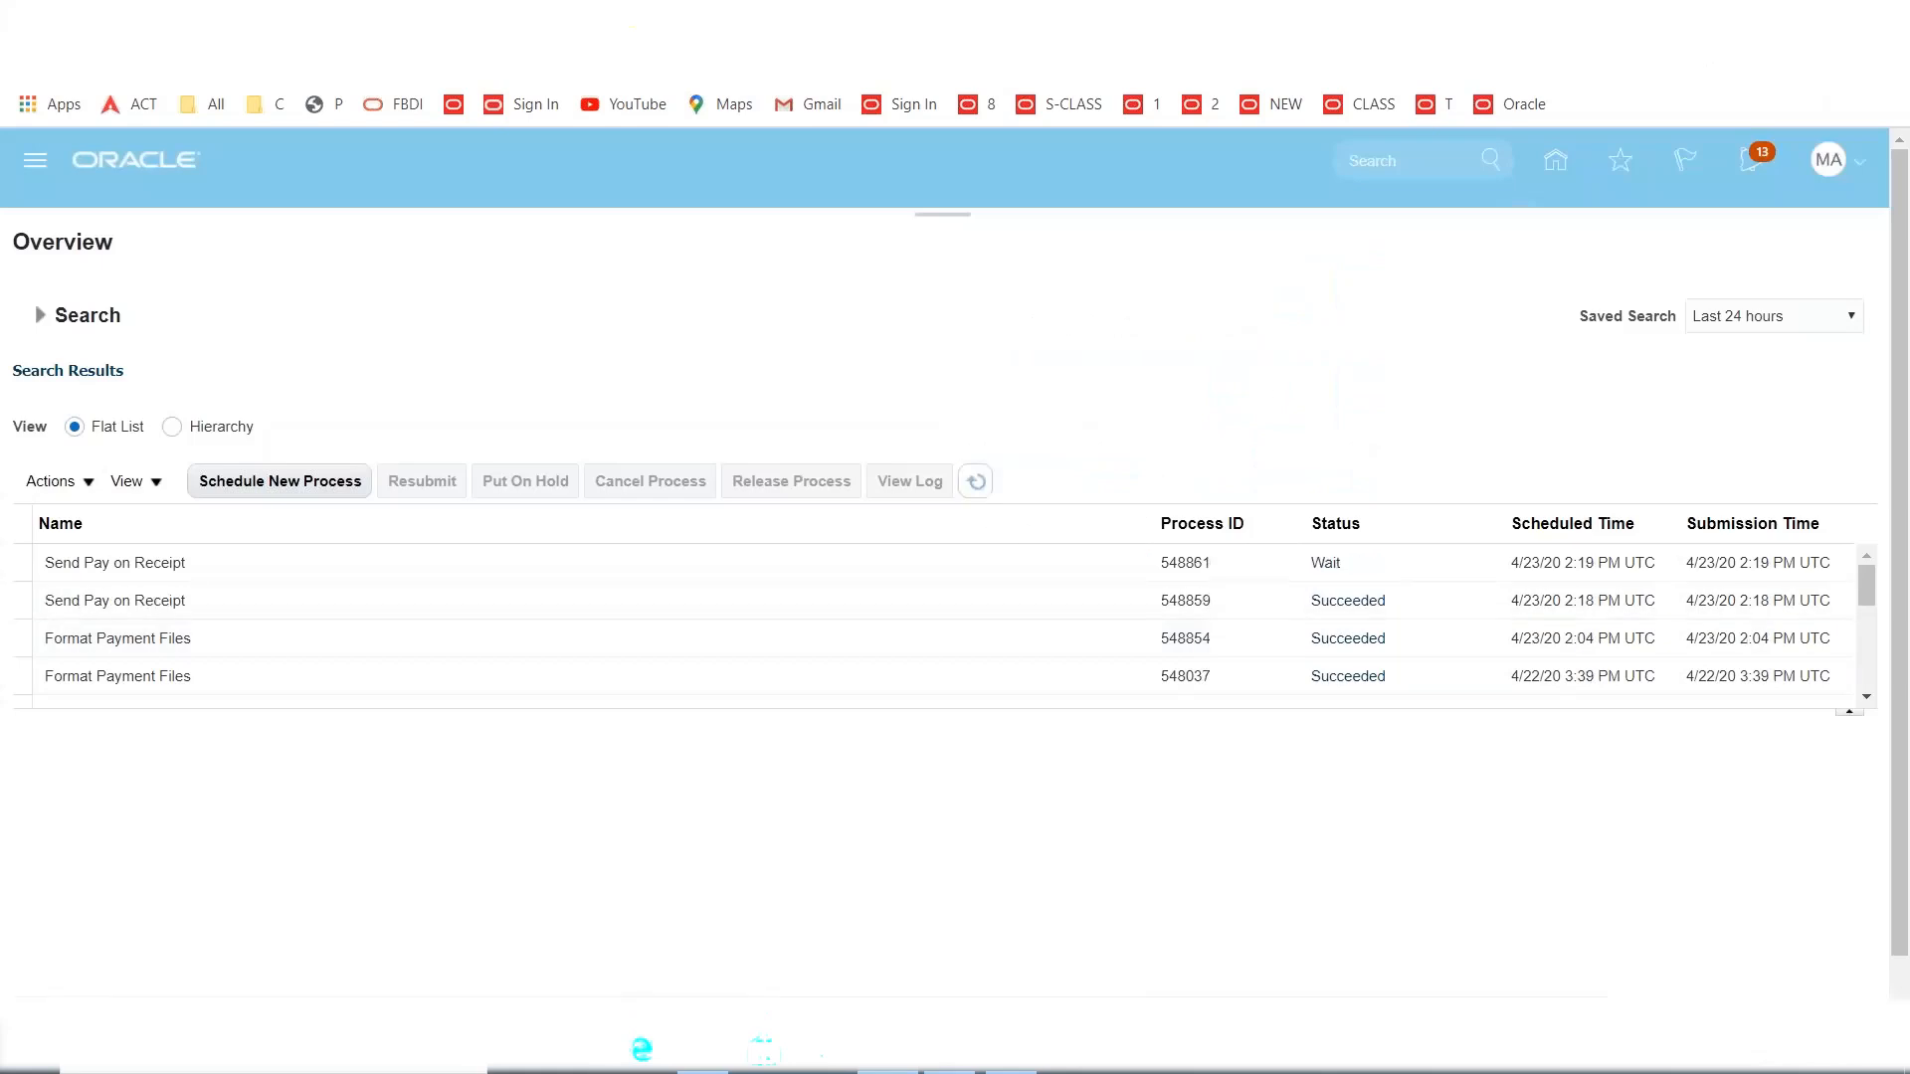
Refresh the process list until Send Pay on Receipt 548861 succeeds, then select the Import Payables Invoices job.
{"action": "left_click", "coordinate": [977, 482]}
{"action": "left_click", "coordinate": [977, 482]}
{"action": "left_click", "coordinate": [977, 482]}
{"action": "left_click", "coordinate": [977, 481]}
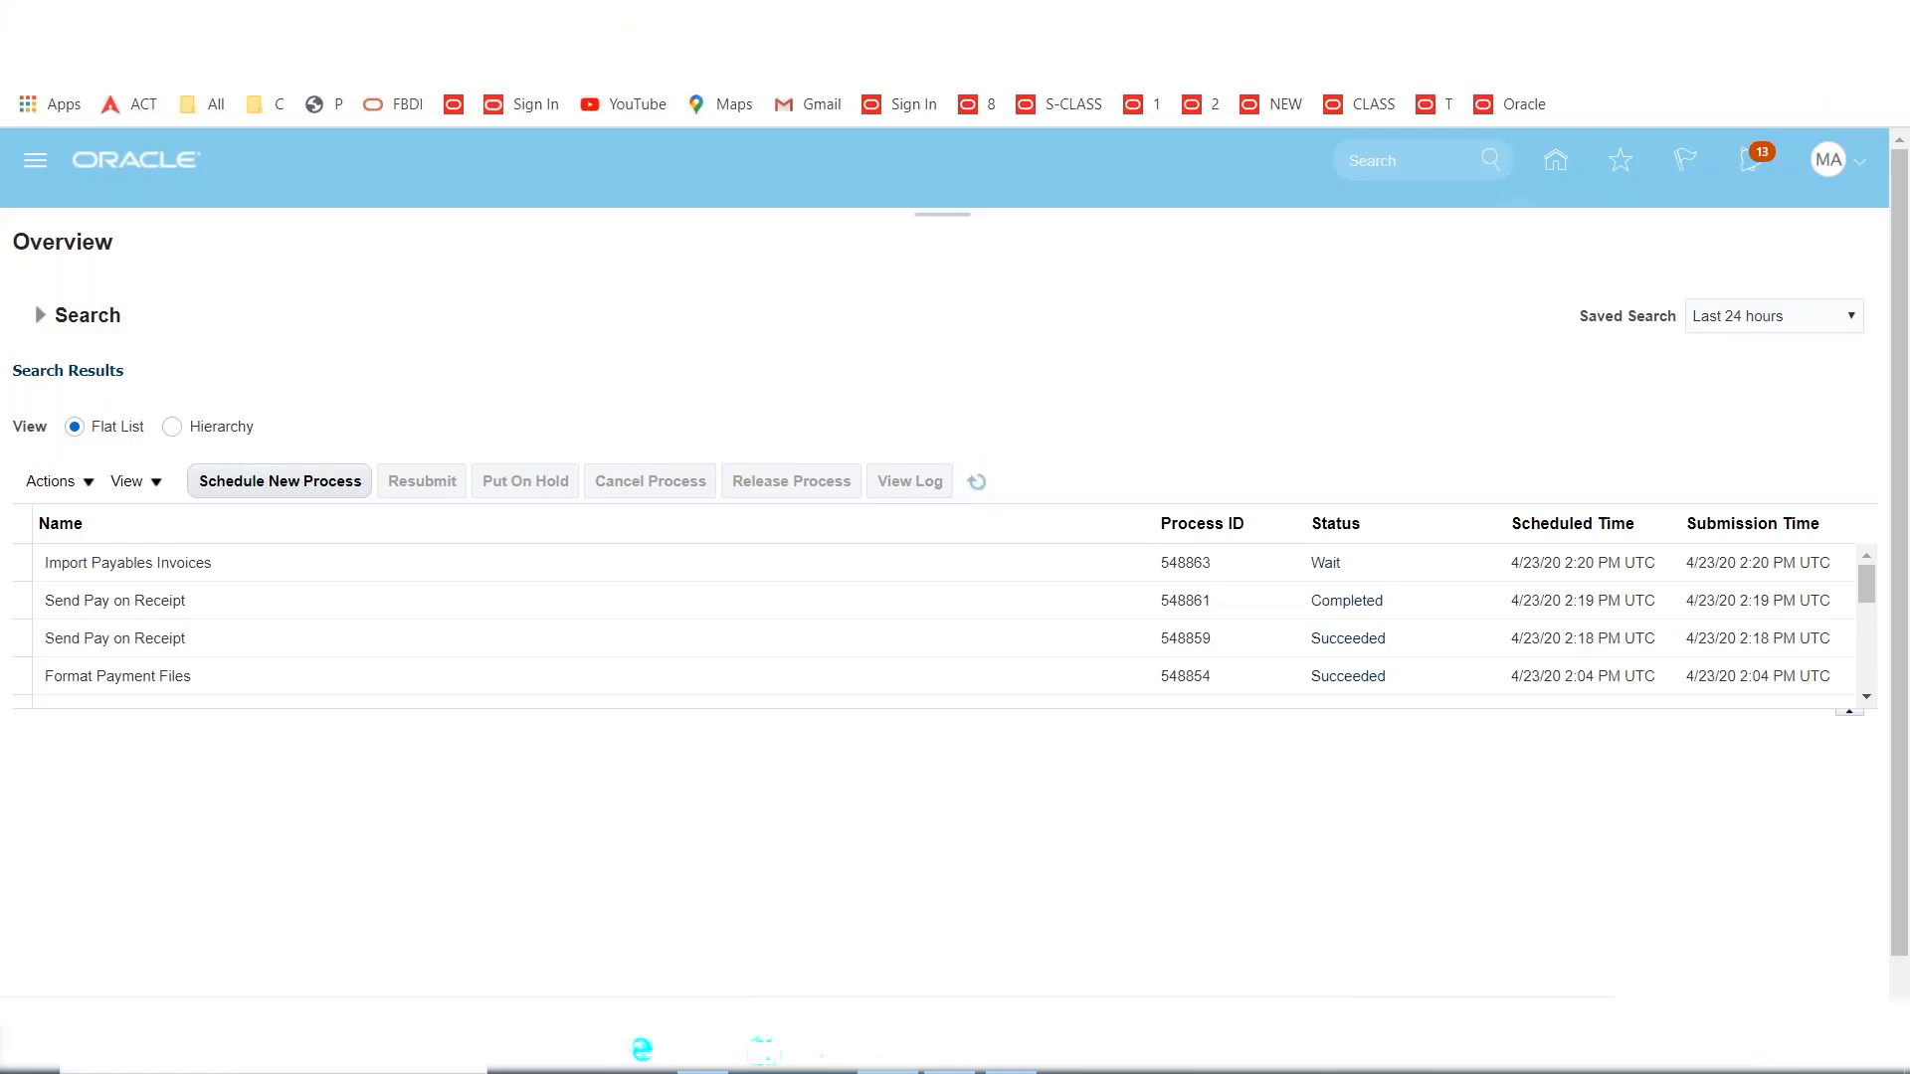
{"action": "left_click", "coordinate": [977, 481]}
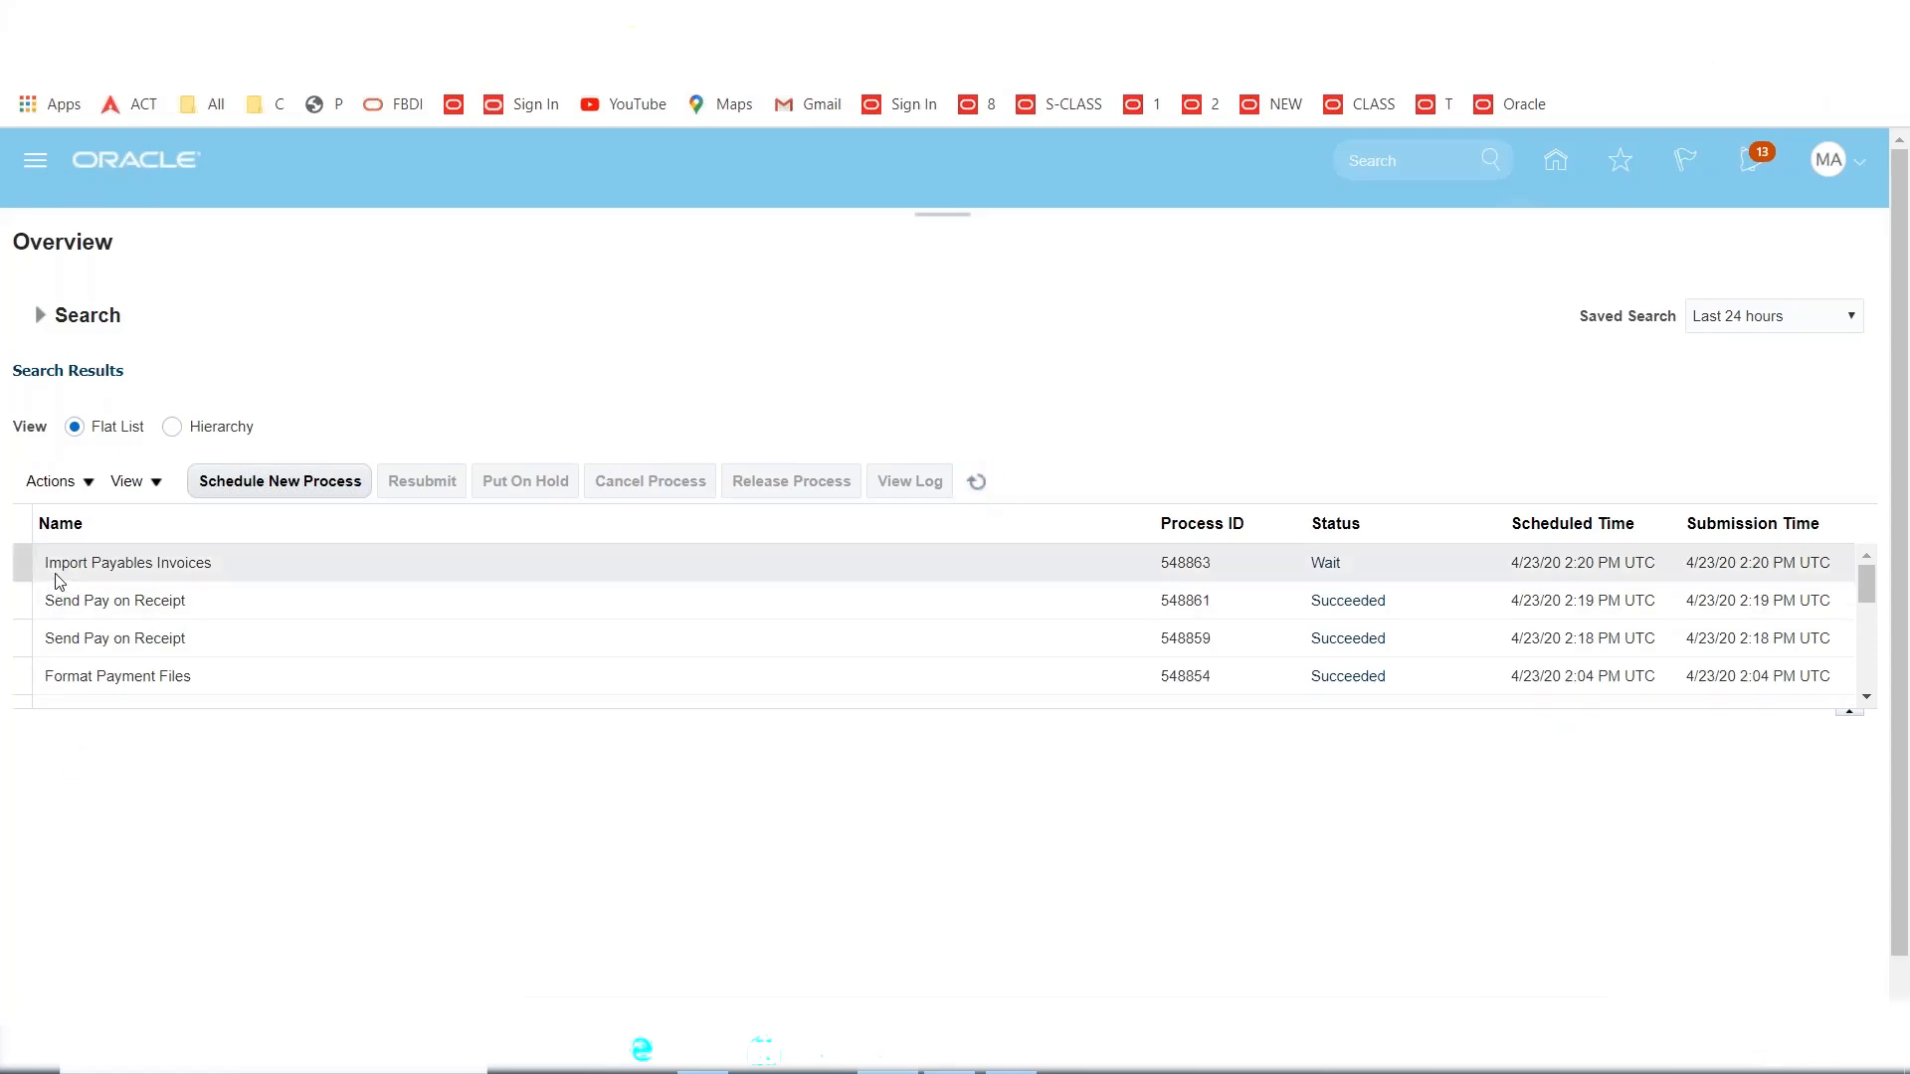
{"action": "left_click", "coordinate": [217, 571]}
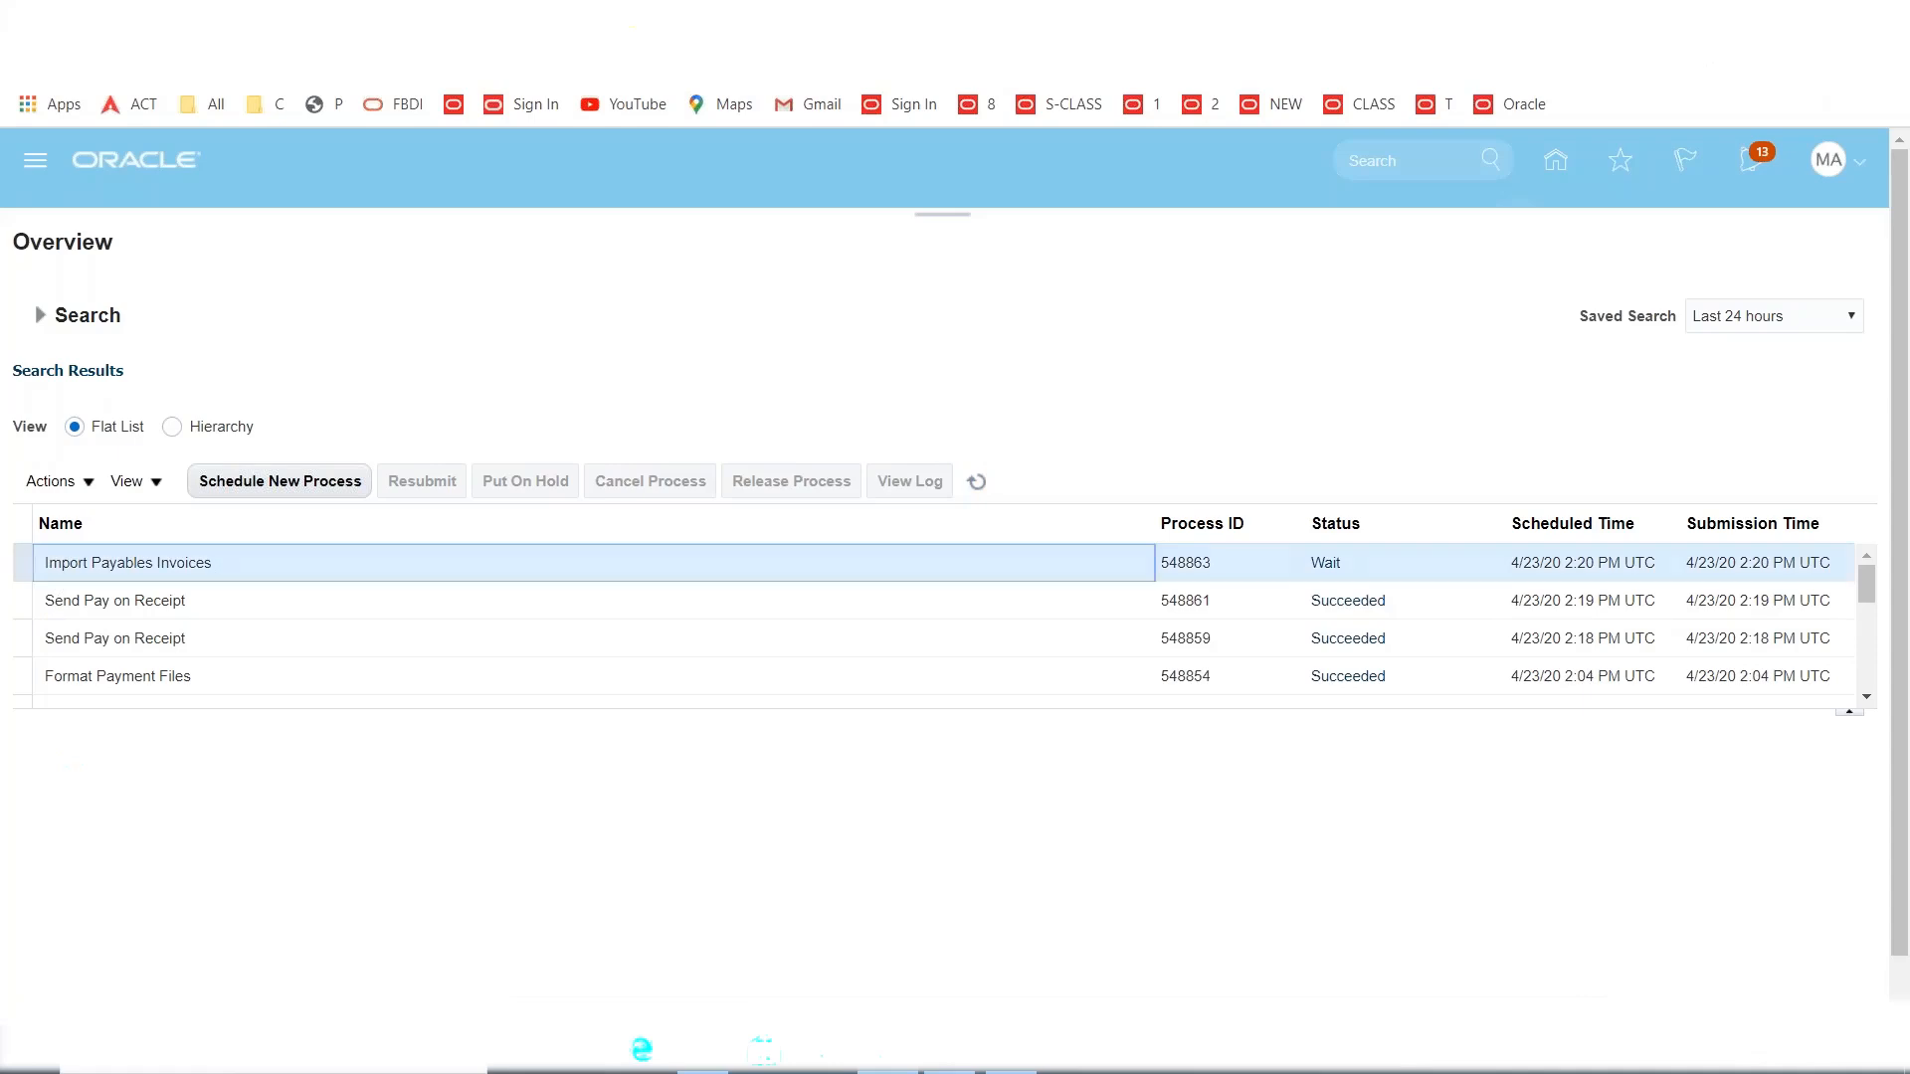
Refresh until the Import Payables Invoices report succeeds, then view its and the Trial Balance Report details.
{"action": "left_click", "coordinate": [974, 482]}
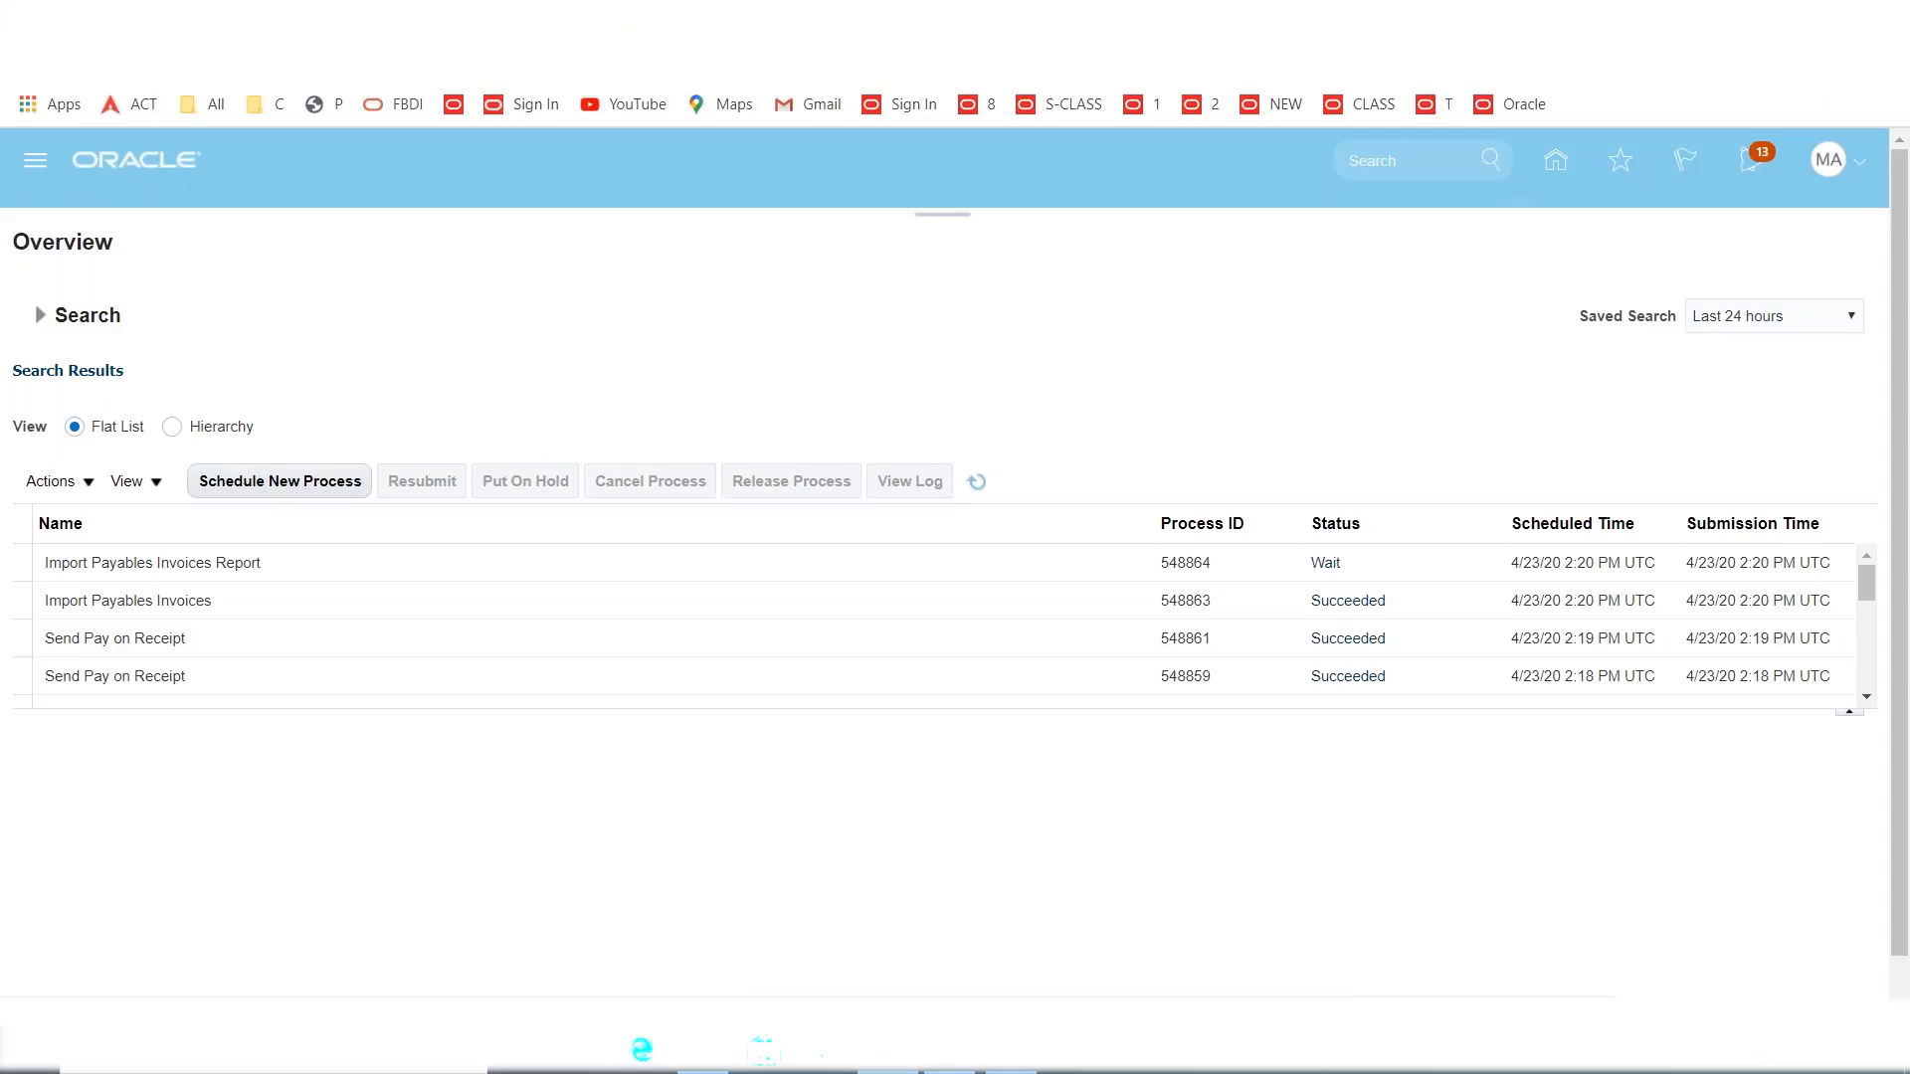
{"action": "left_click", "coordinate": [976, 481]}
{"action": "left_click", "coordinate": [976, 482]}
{"action": "left_click", "coordinate": [976, 482]}
{"action": "left_click", "coordinate": [976, 481]}
{"action": "left_click", "coordinate": [976, 482]}
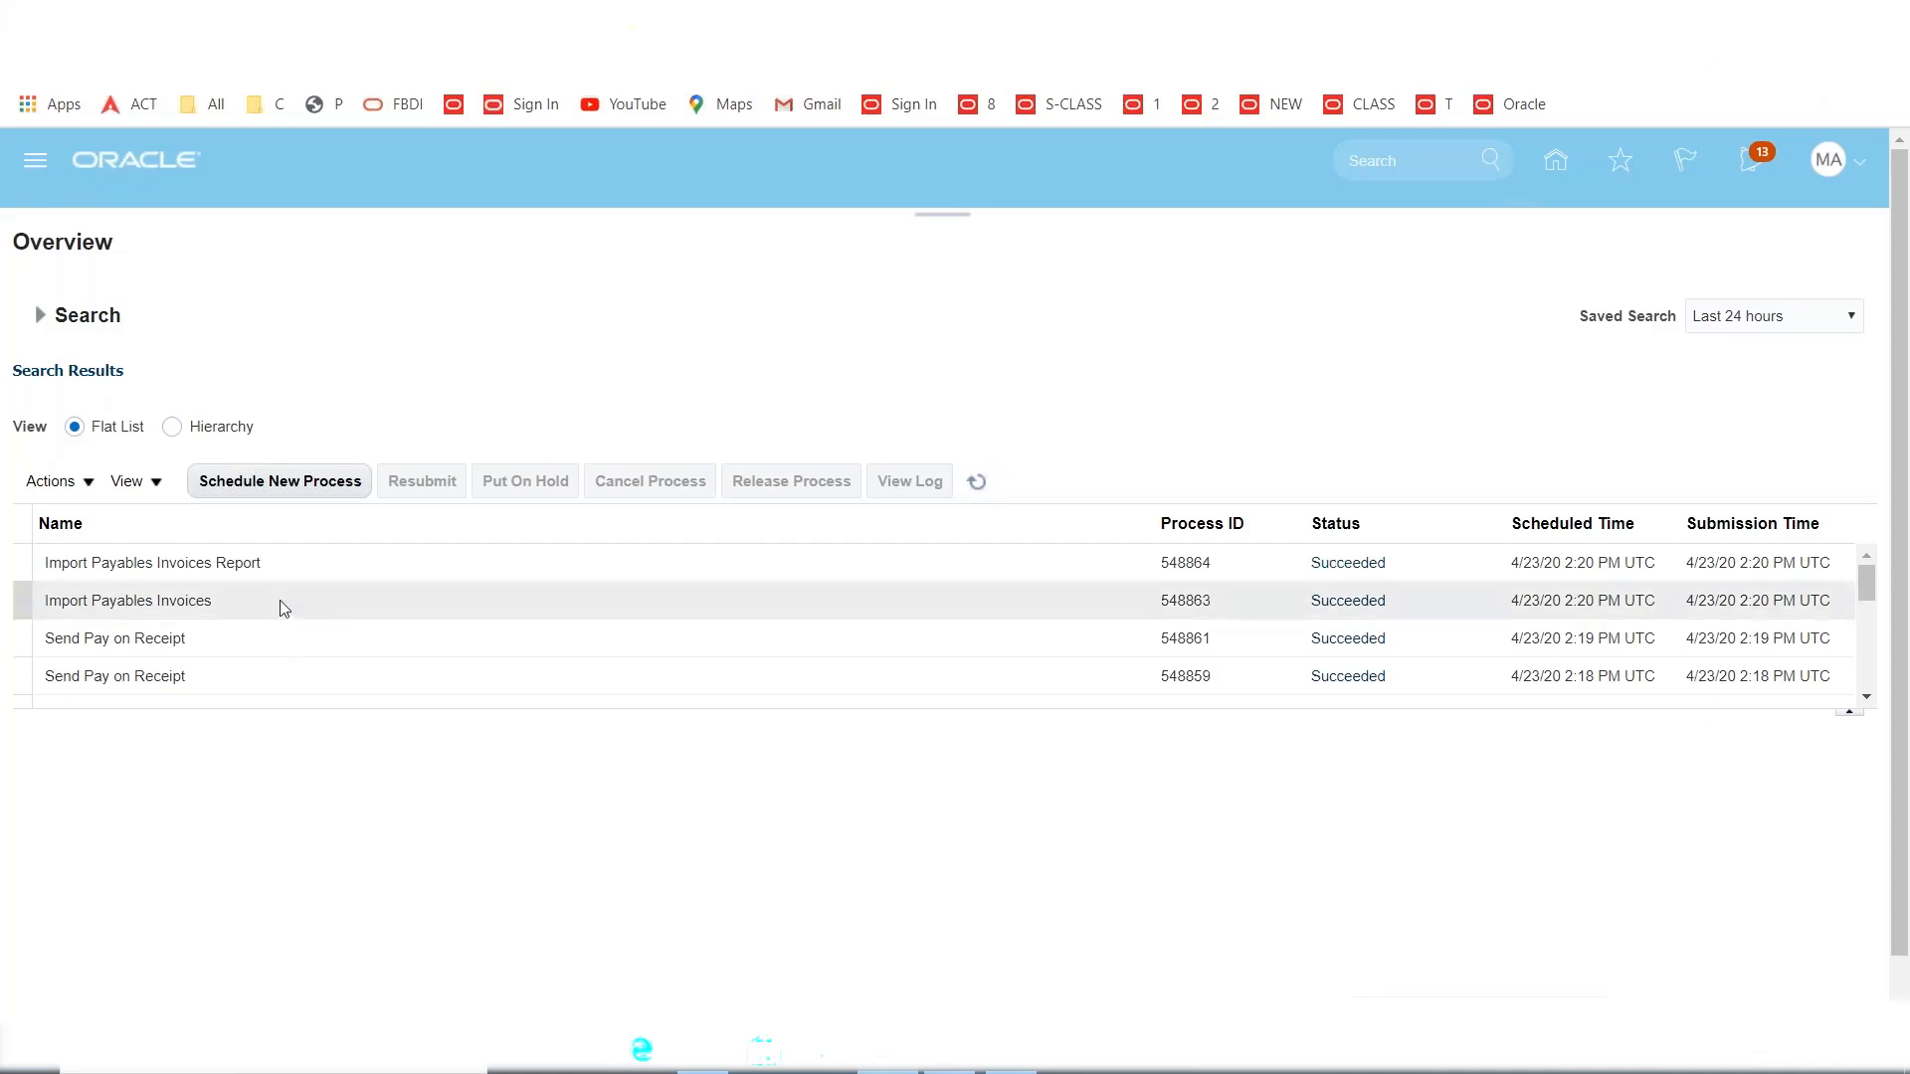
{"action": "left_click", "coordinate": [263, 570]}
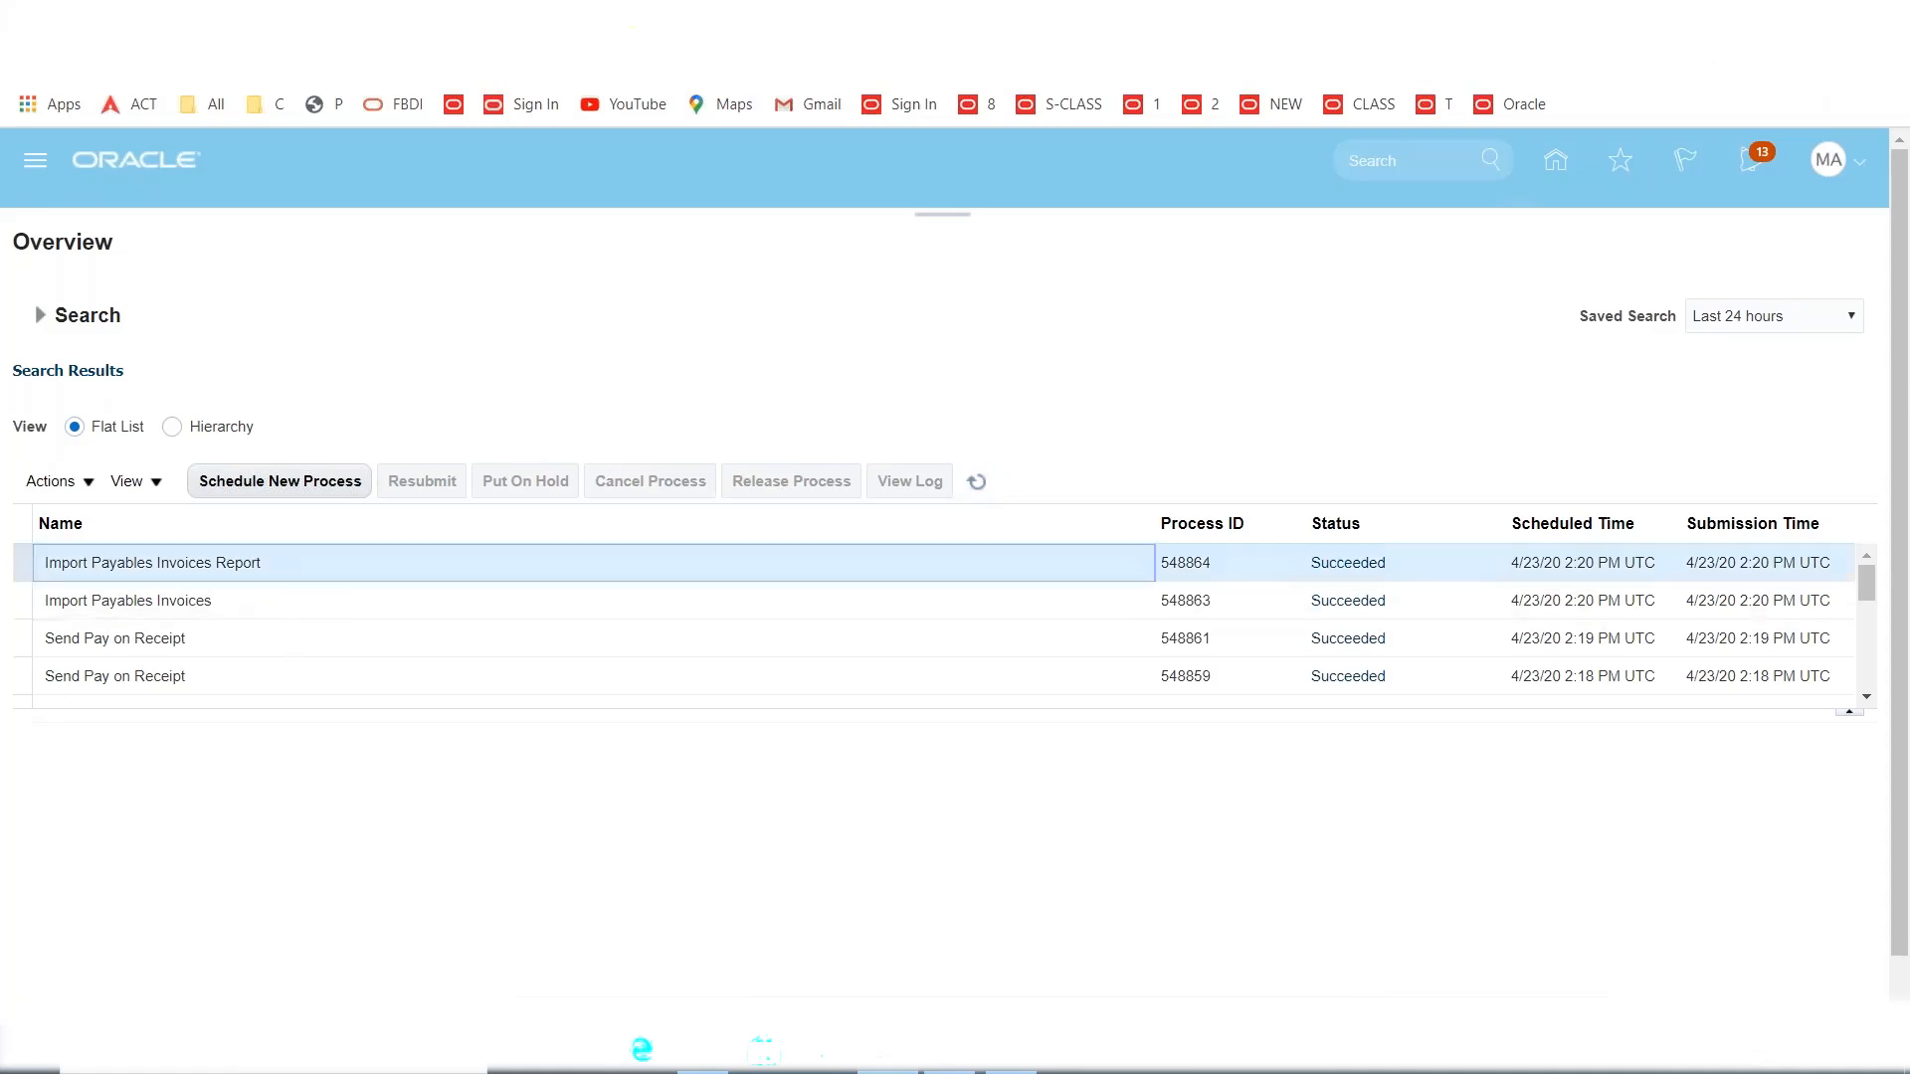
{"action": "scroll", "coordinate": [461, 646], "scroll_direction": "down", "scroll_amount": 5}
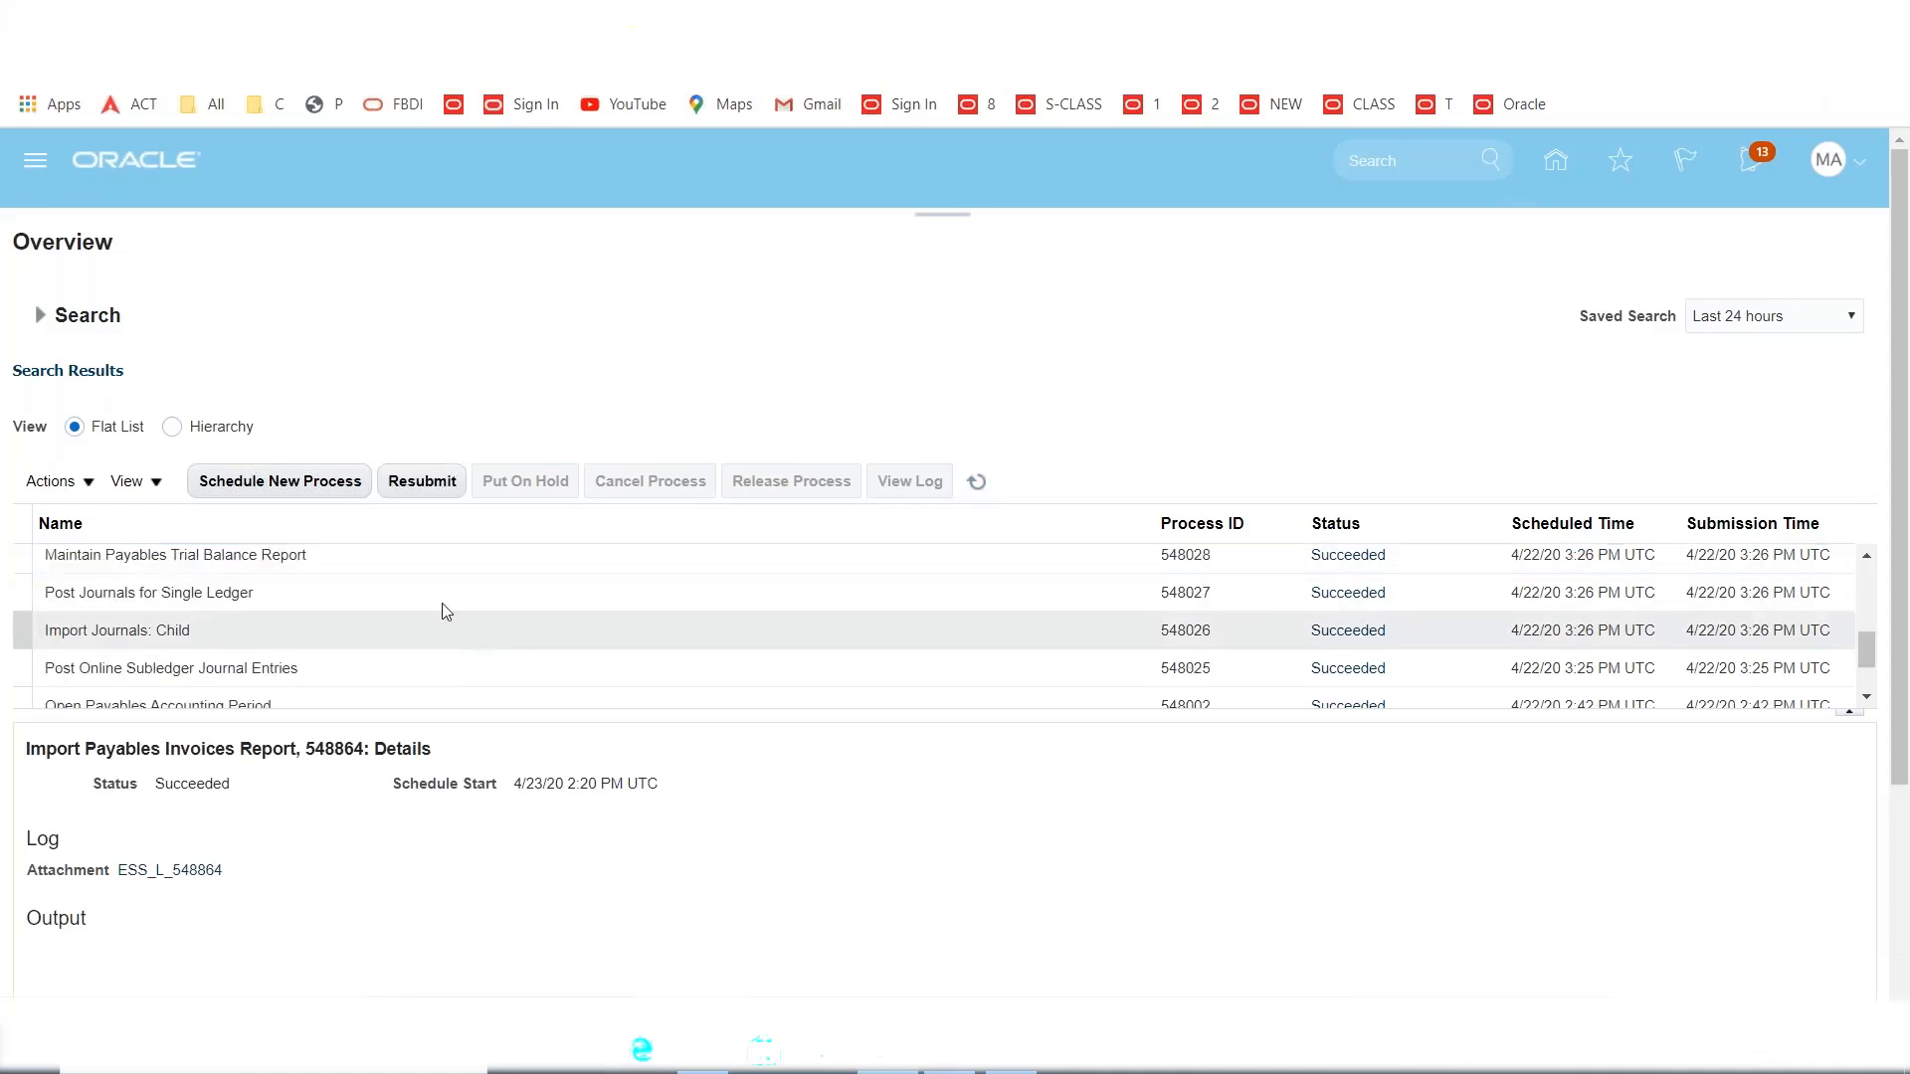
{"action": "left_click", "coordinate": [337, 558]}
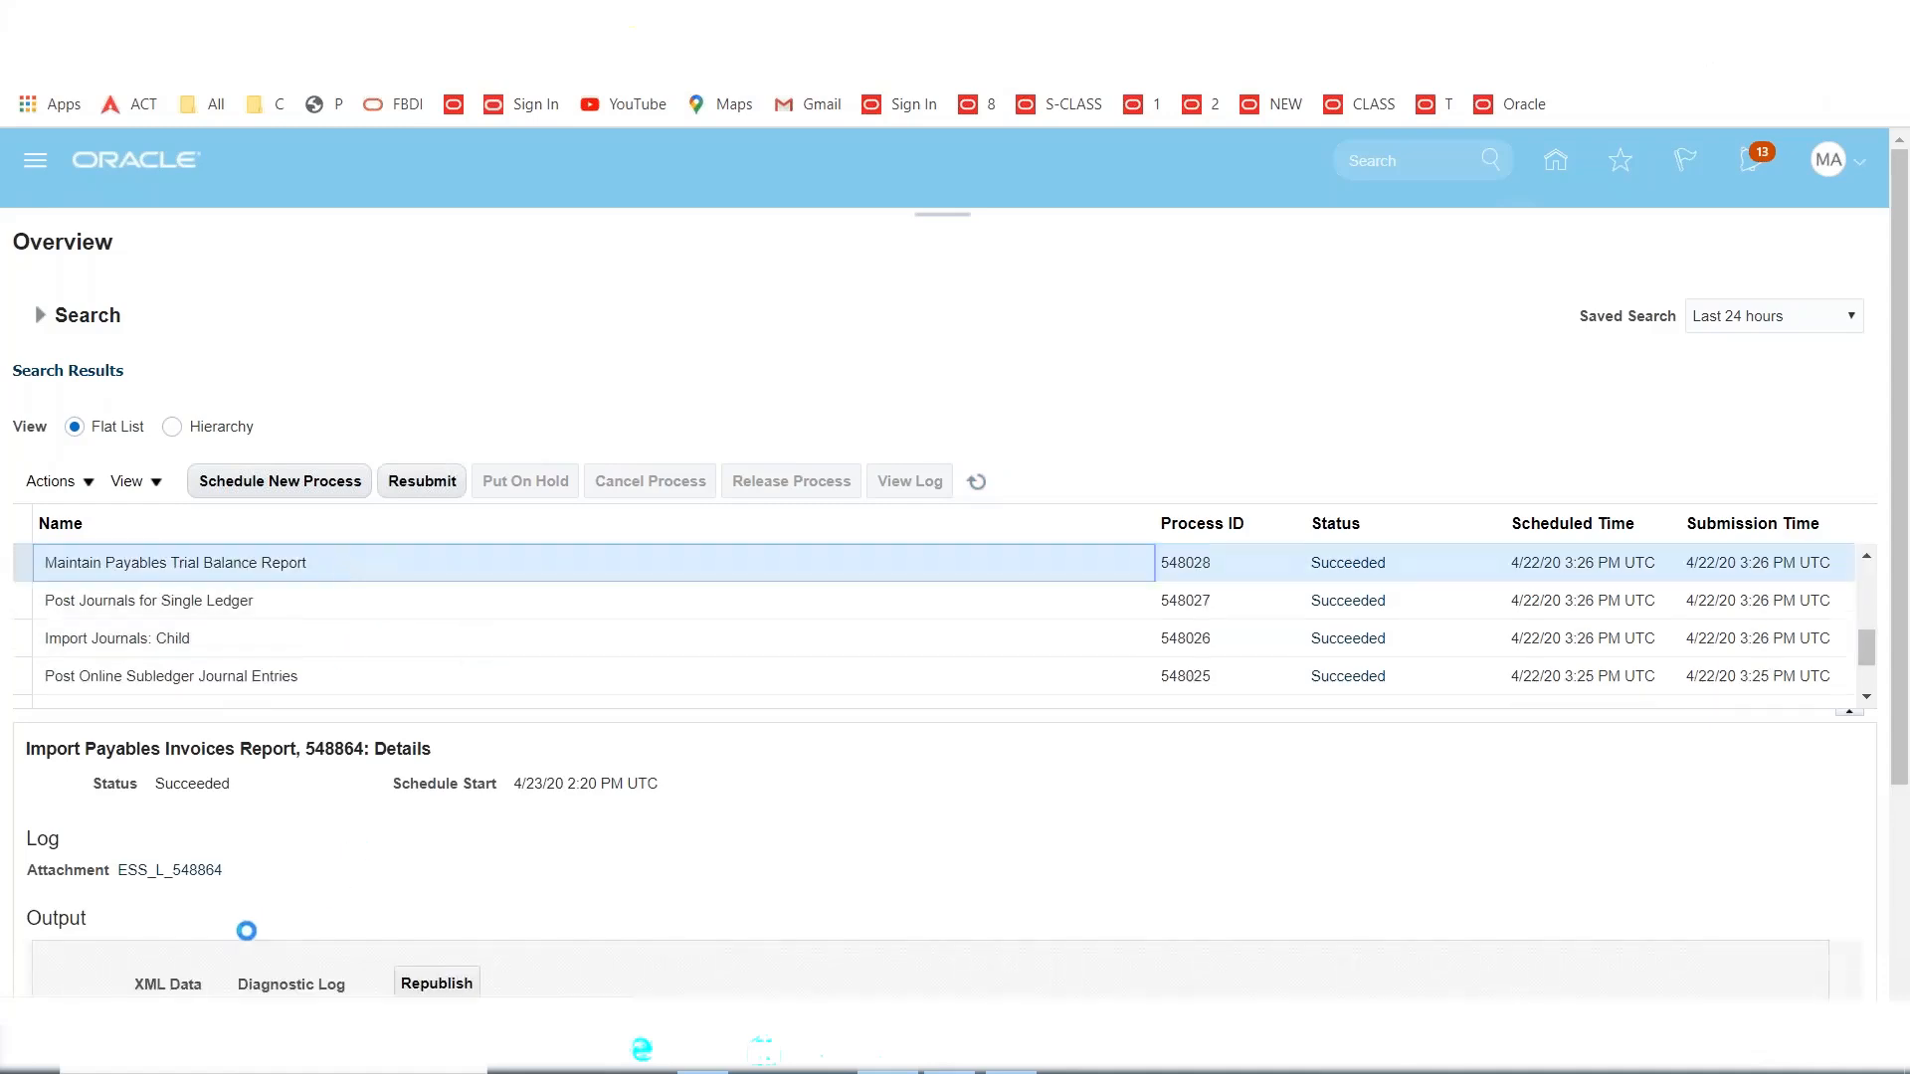
{"action": "scroll", "coordinate": [532, 866], "scroll_direction": "down", "scroll_amount": 1}
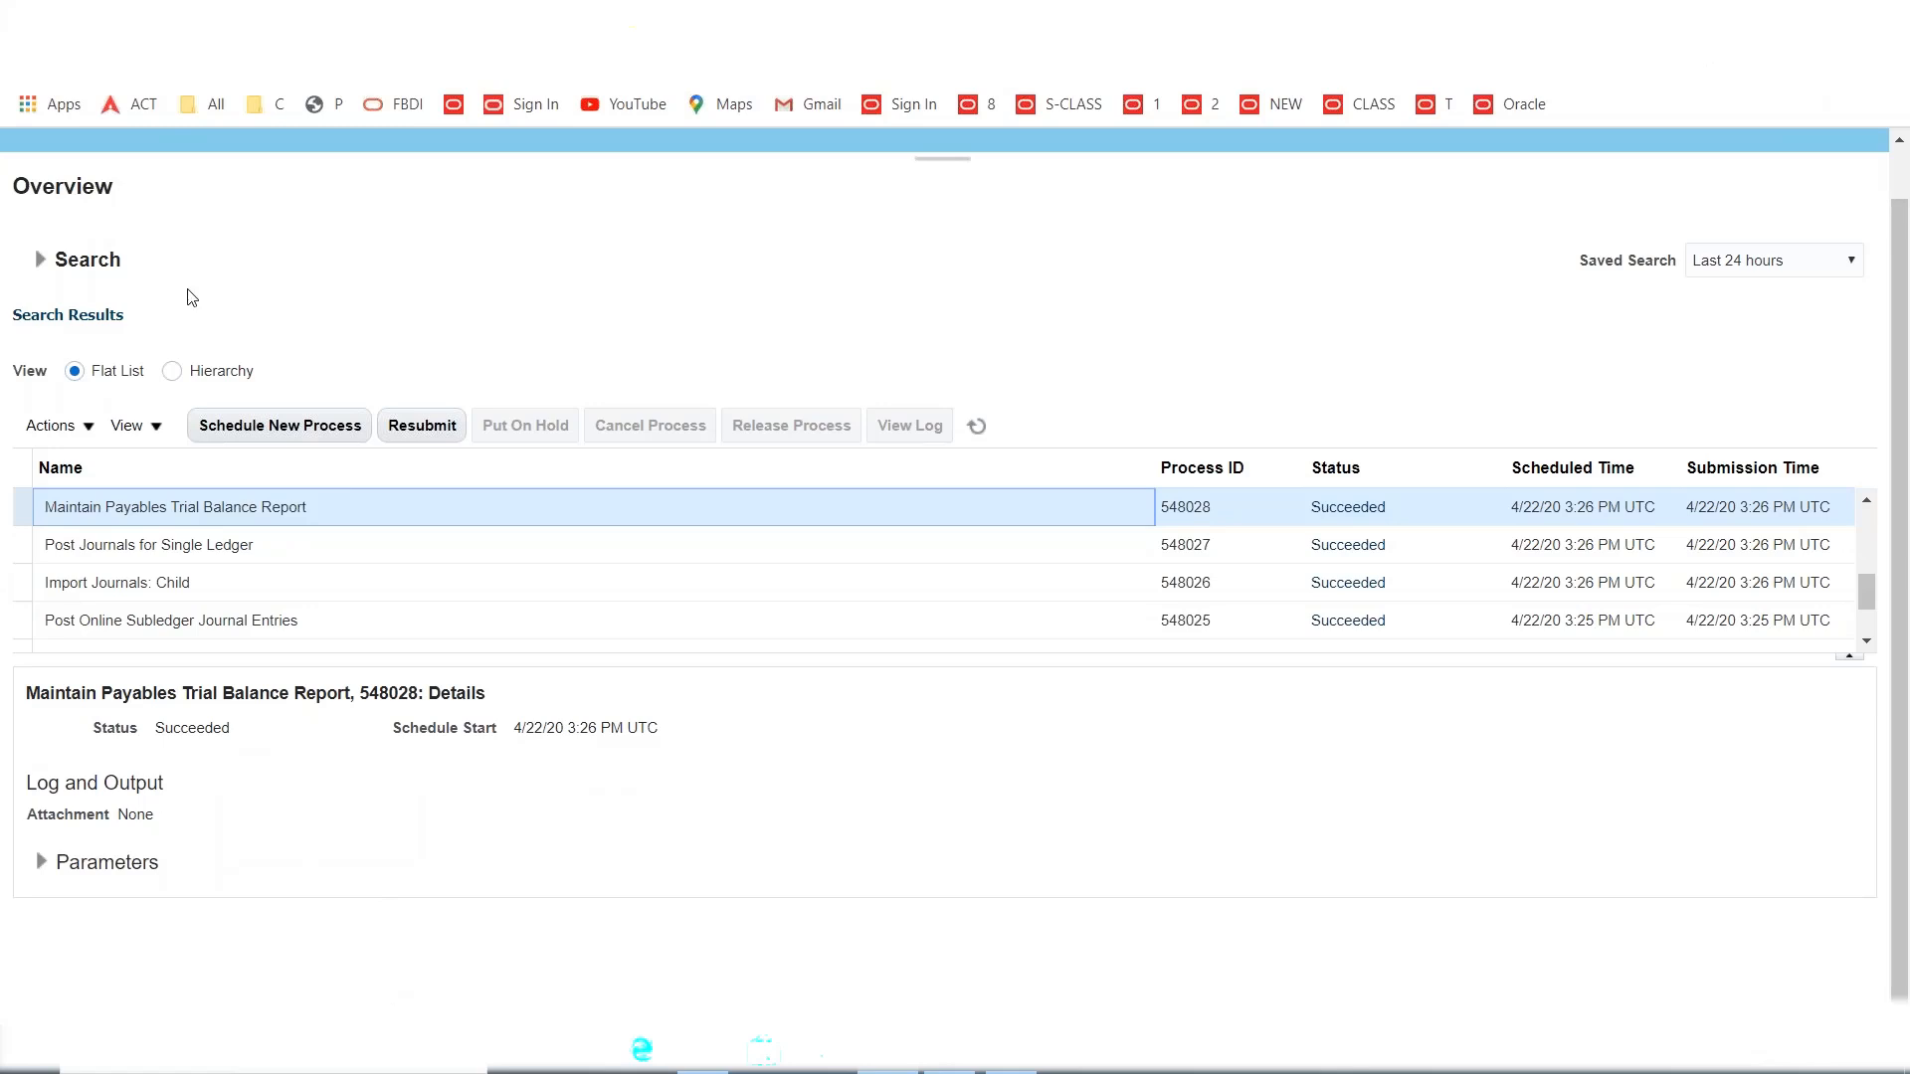
{"action": "scroll", "coordinate": [437, 467], "scroll_direction": "up", "scroll_amount": 1}
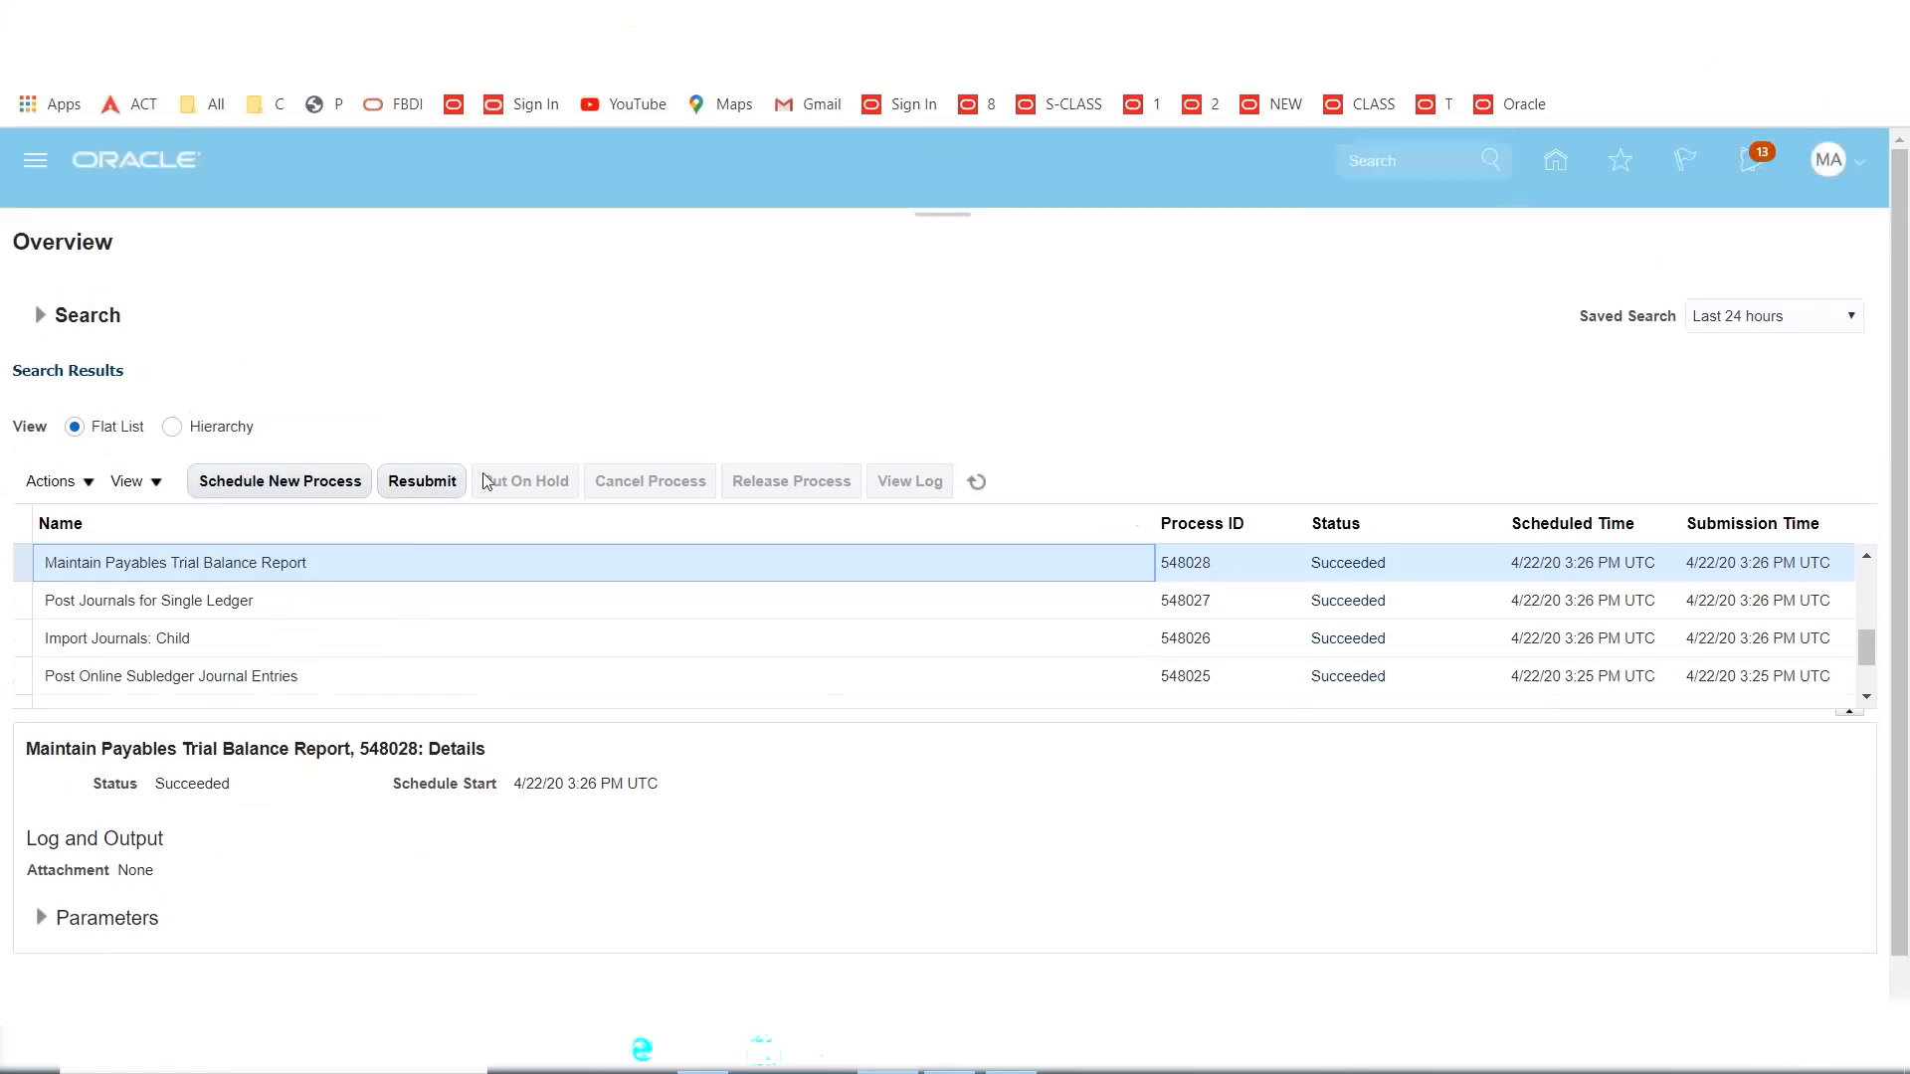
{"action": "left_click", "coordinate": [27, 164]}
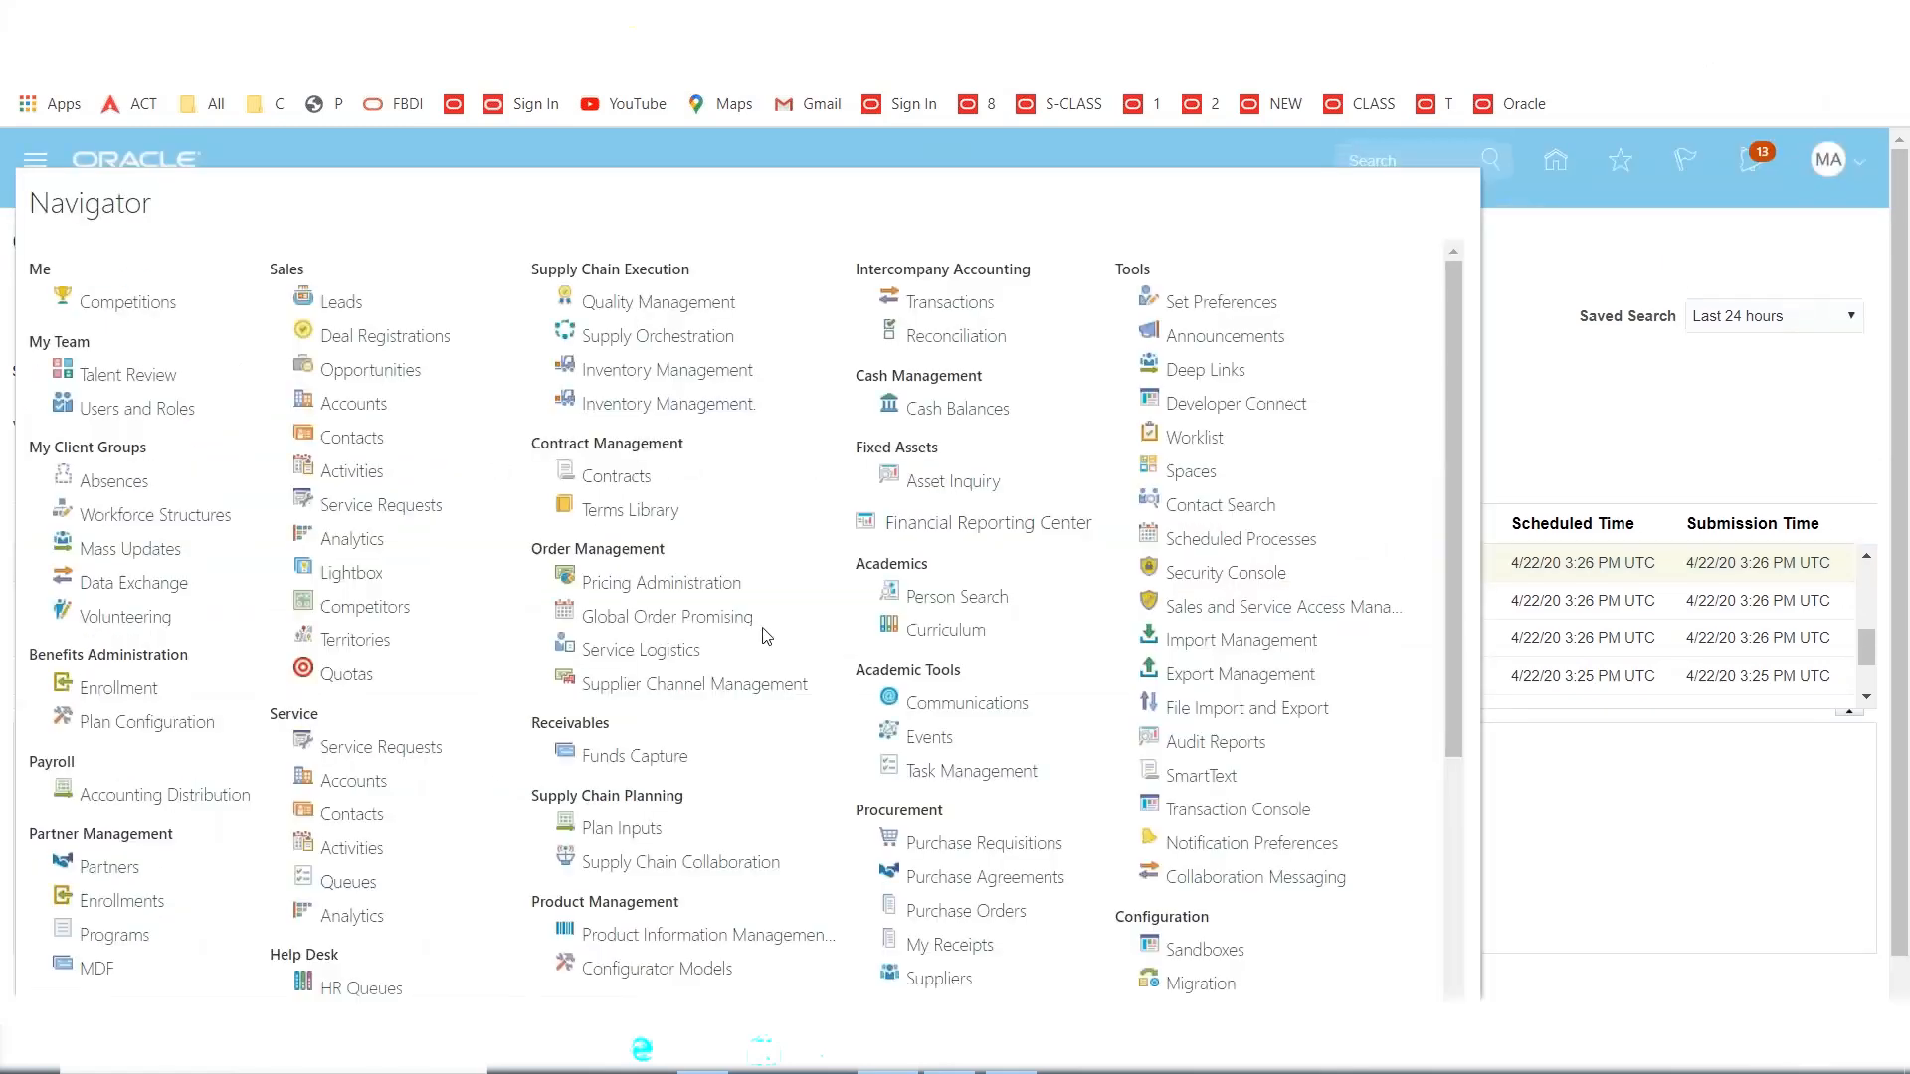
{"action": "scroll", "coordinate": [771, 783], "scroll_direction": "down", "scroll_amount": 4}
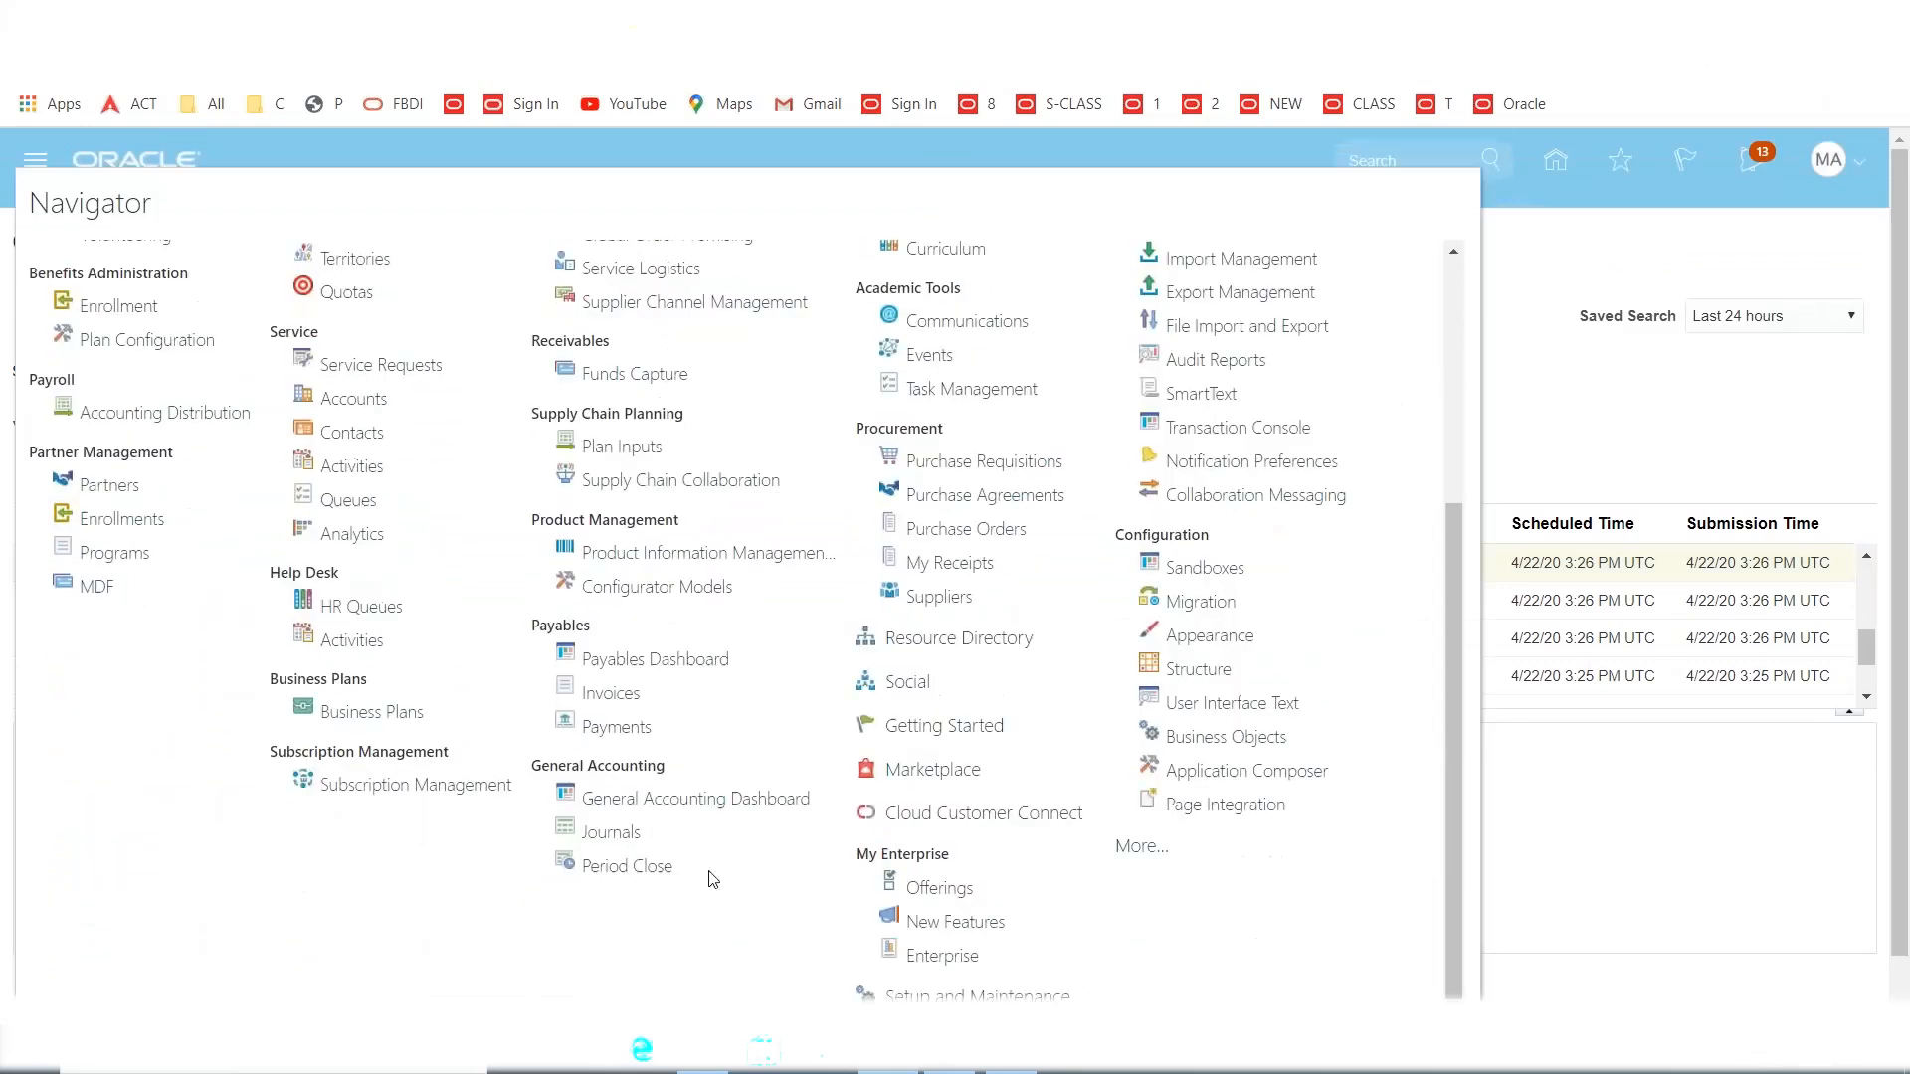
{"action": "left_click", "coordinate": [616, 695]}
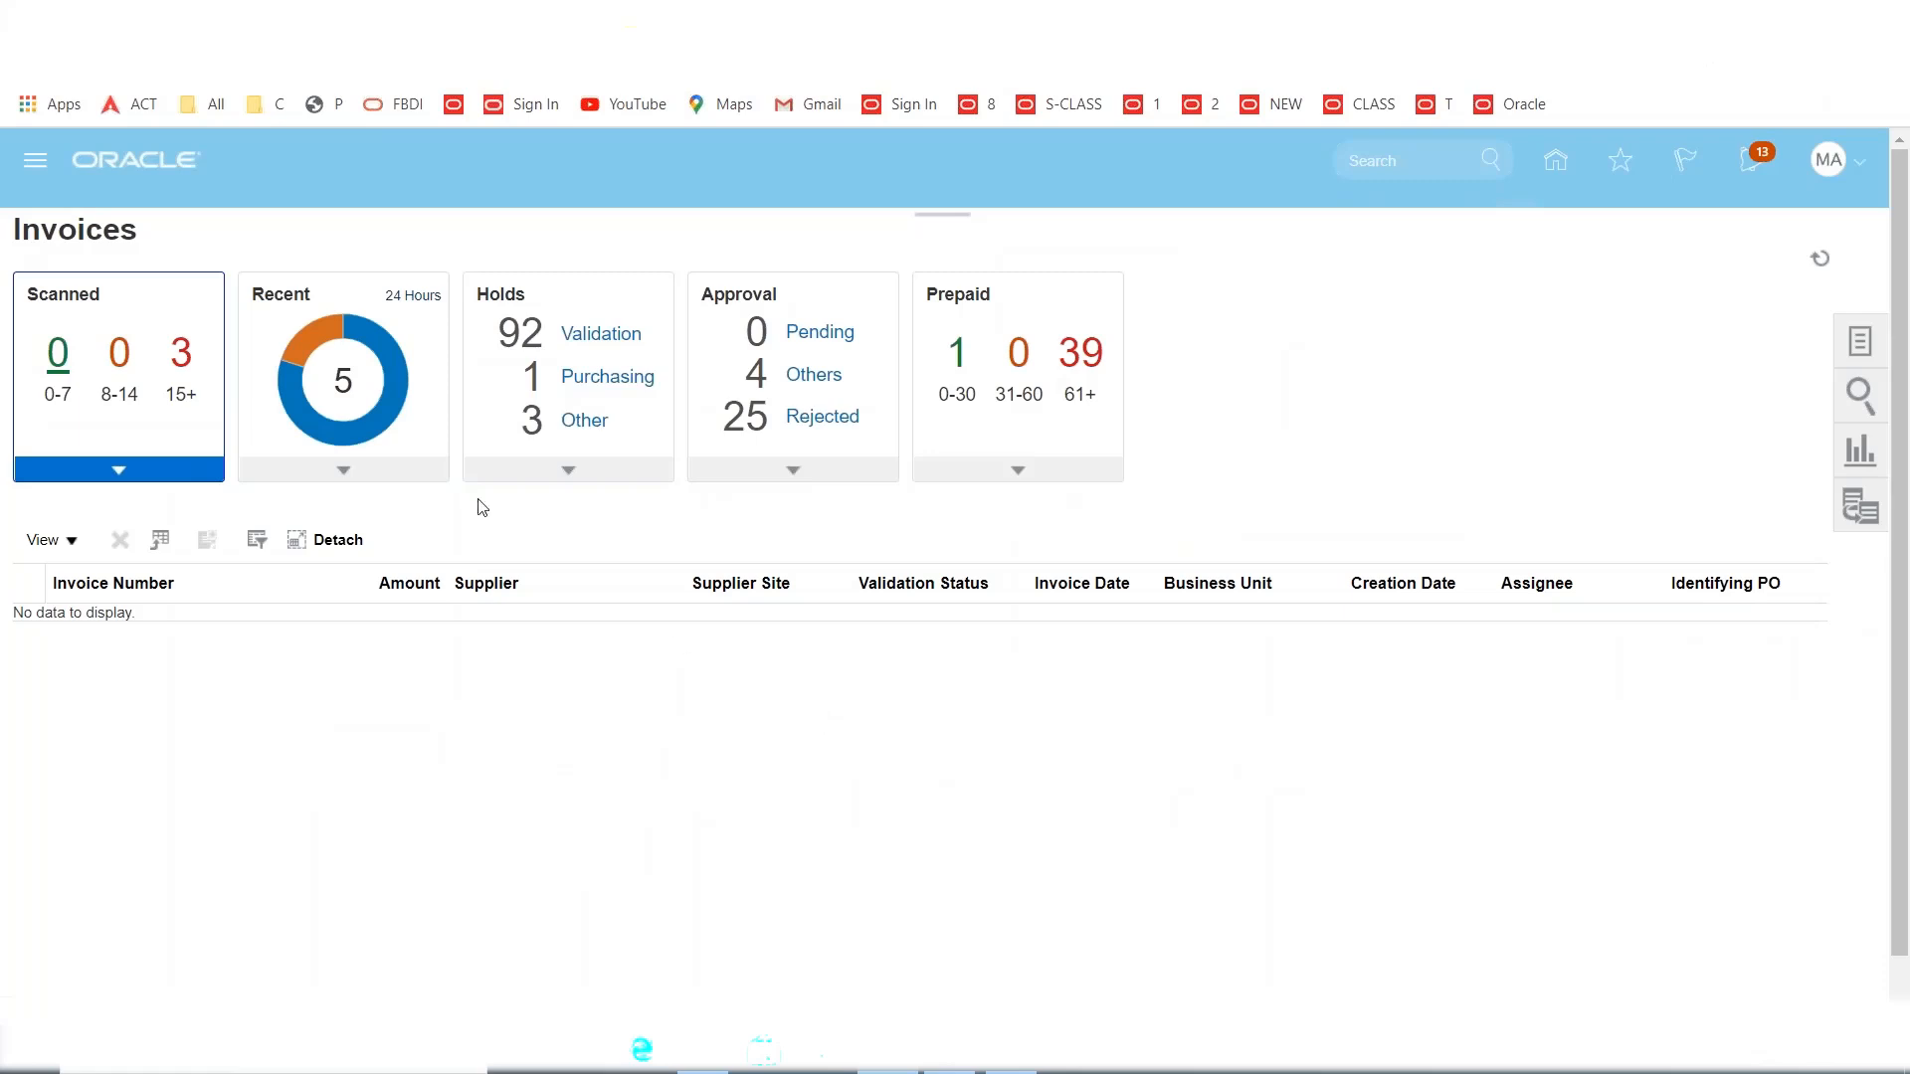
{"action": "mouse_move", "coordinate": [307, 352]}
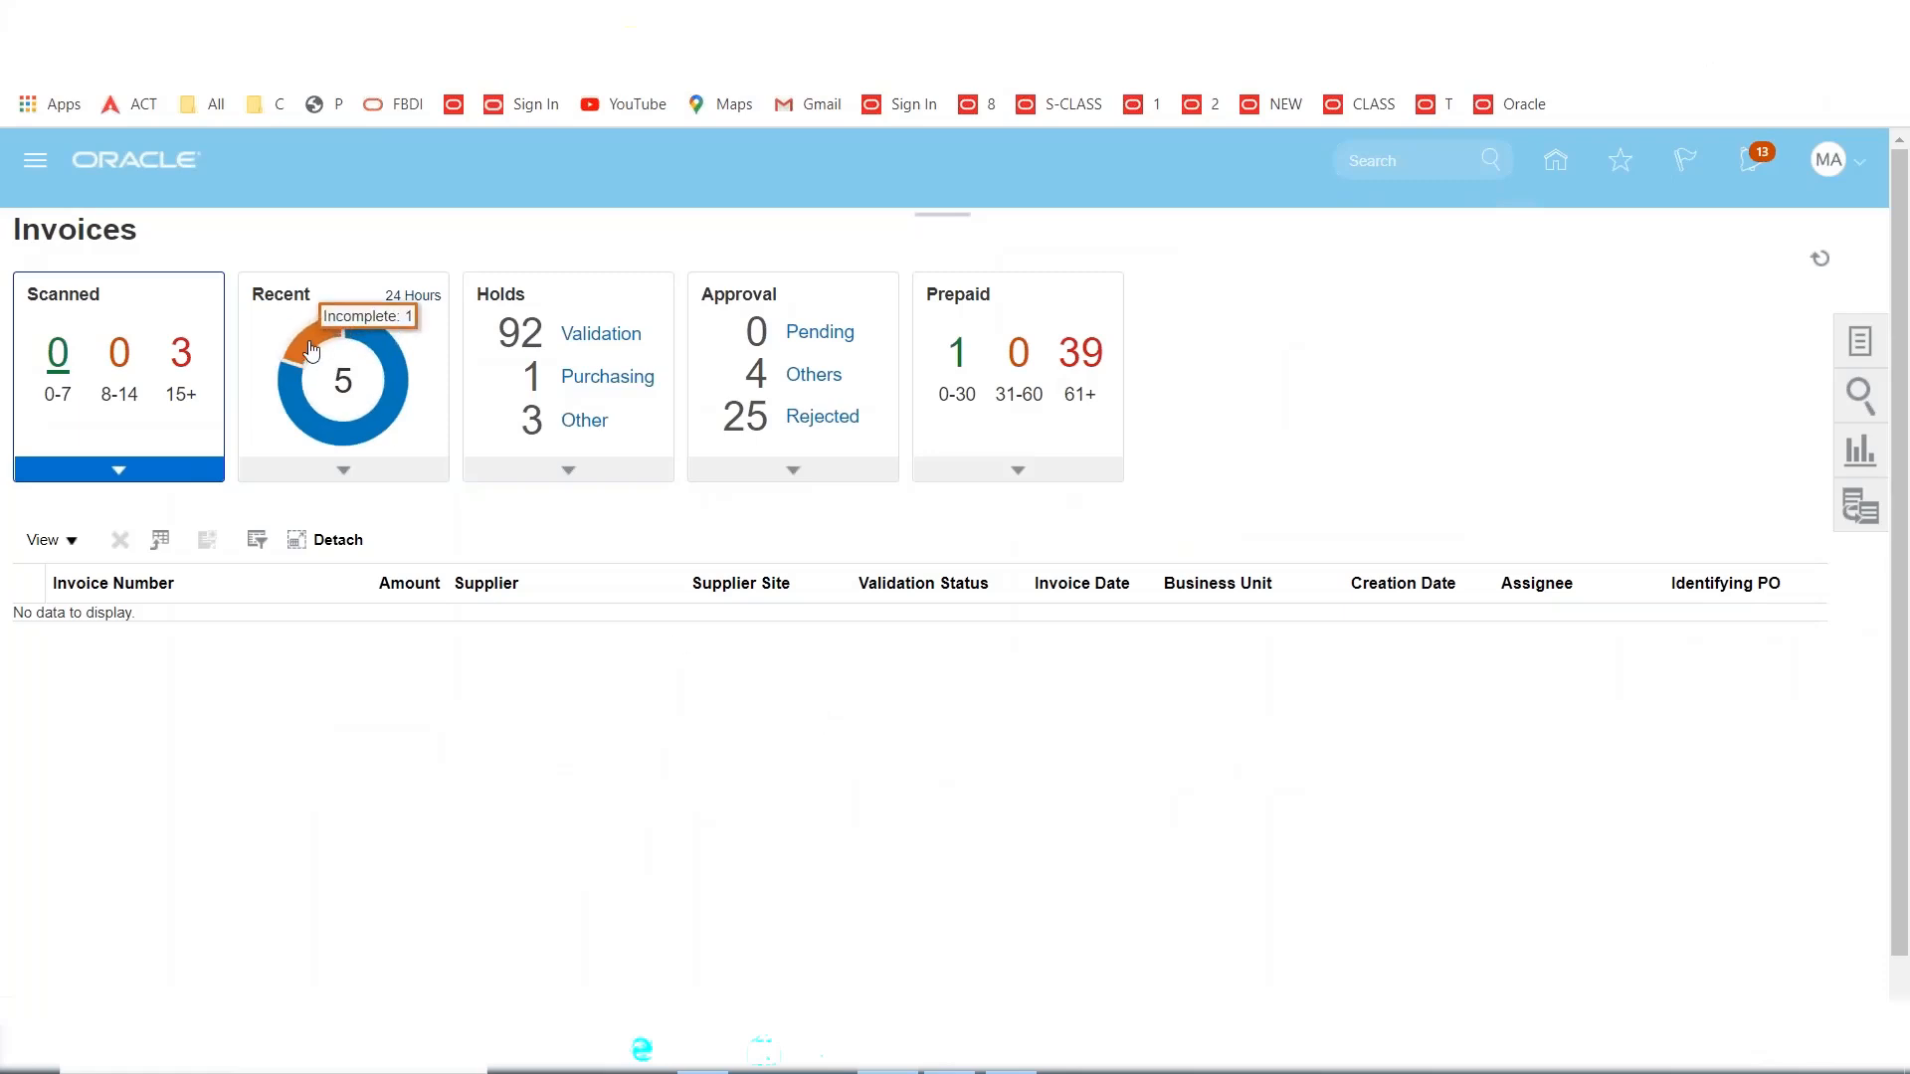
{"action": "left_click", "coordinate": [311, 348]}
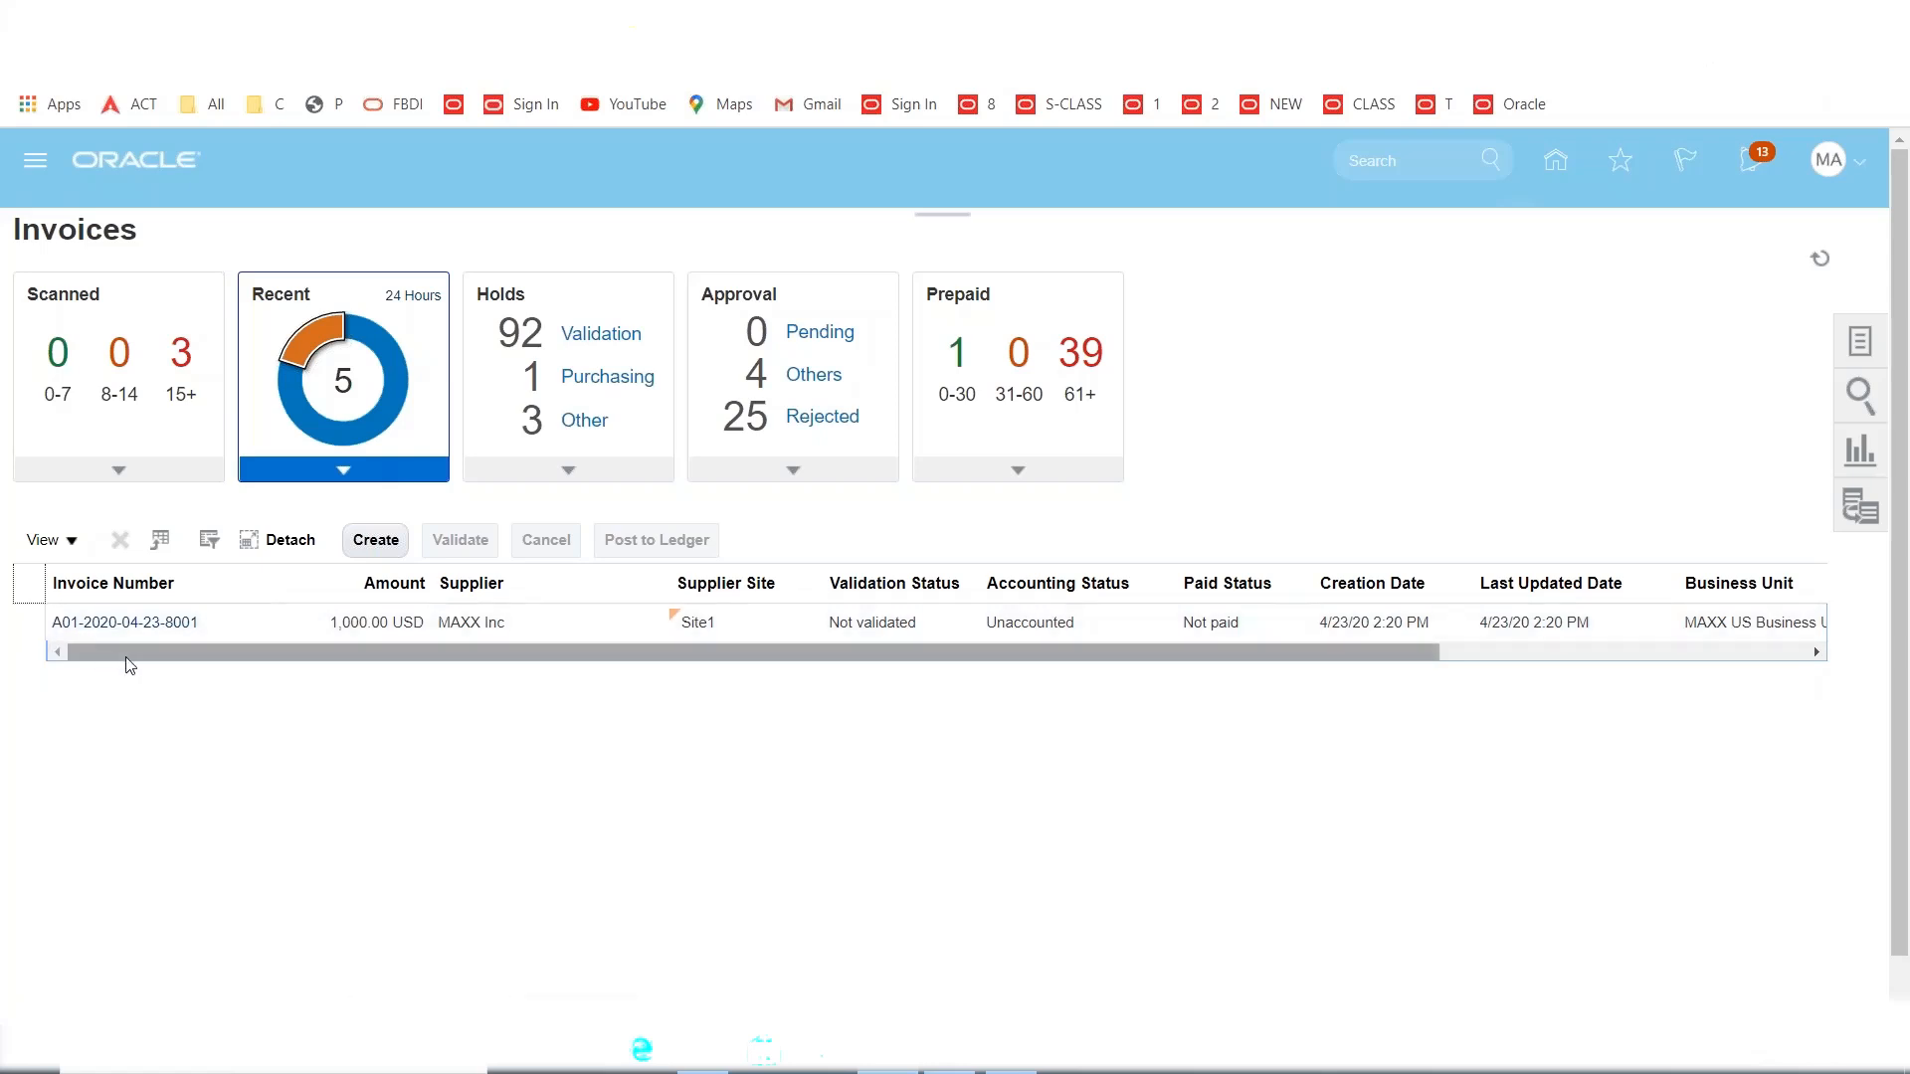
{"action": "left_click", "coordinate": [123, 623]}
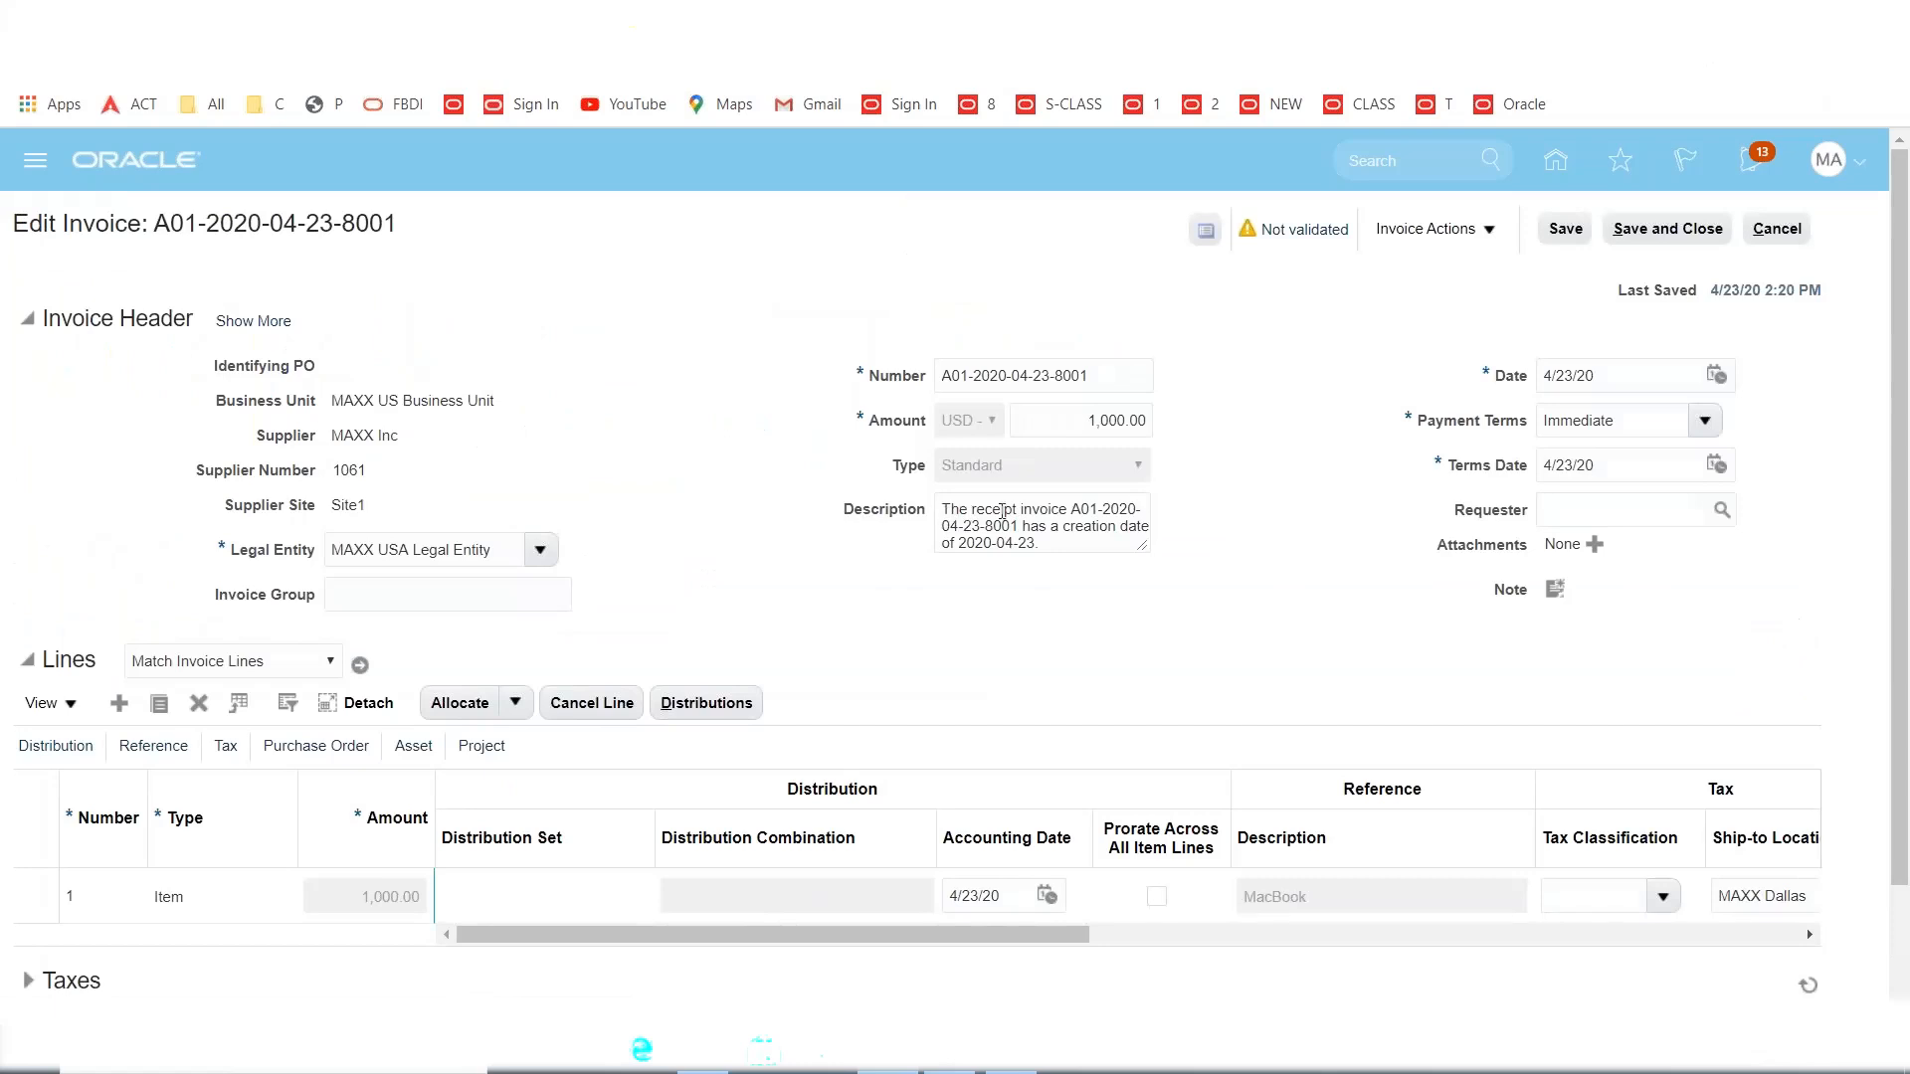
{"action": "left_click", "coordinate": [1046, 546]}
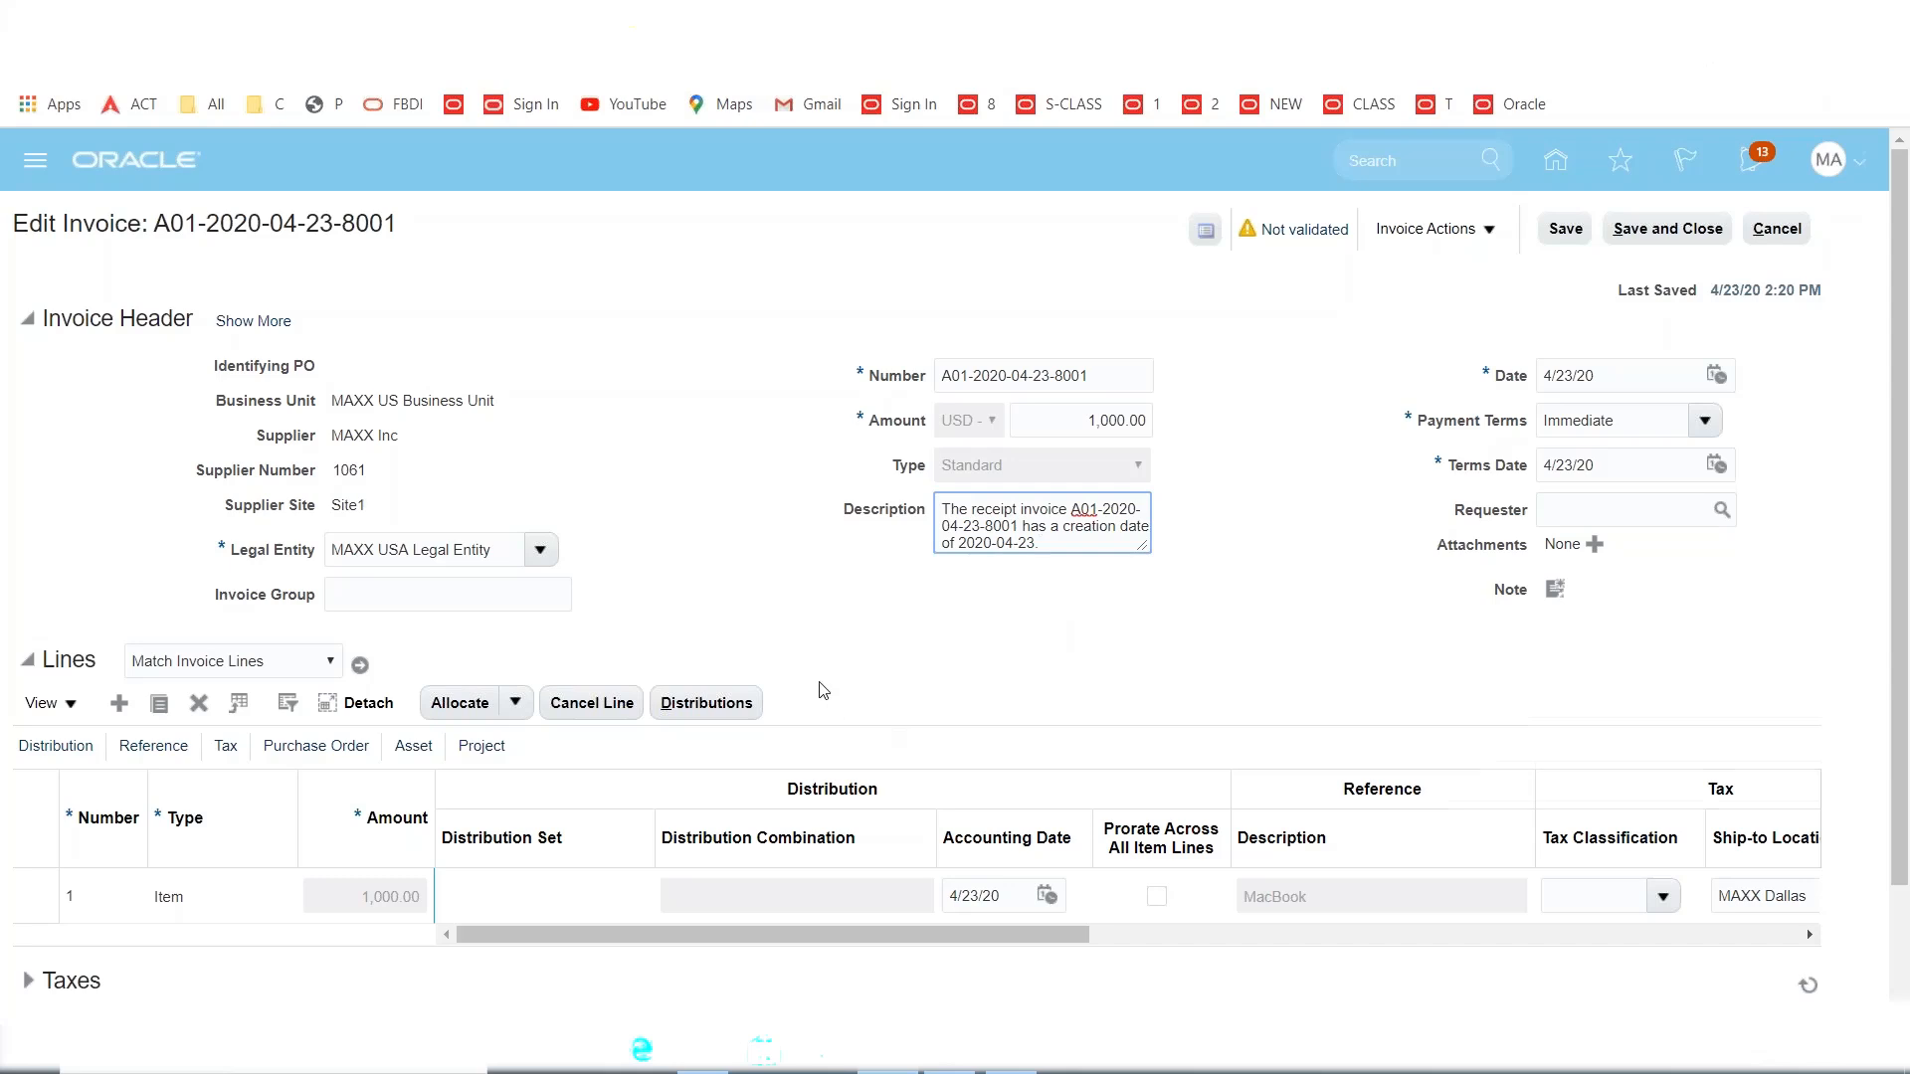
{"action": "scroll", "coordinate": [823, 689], "scroll_direction": "down", "scroll_amount": 2}
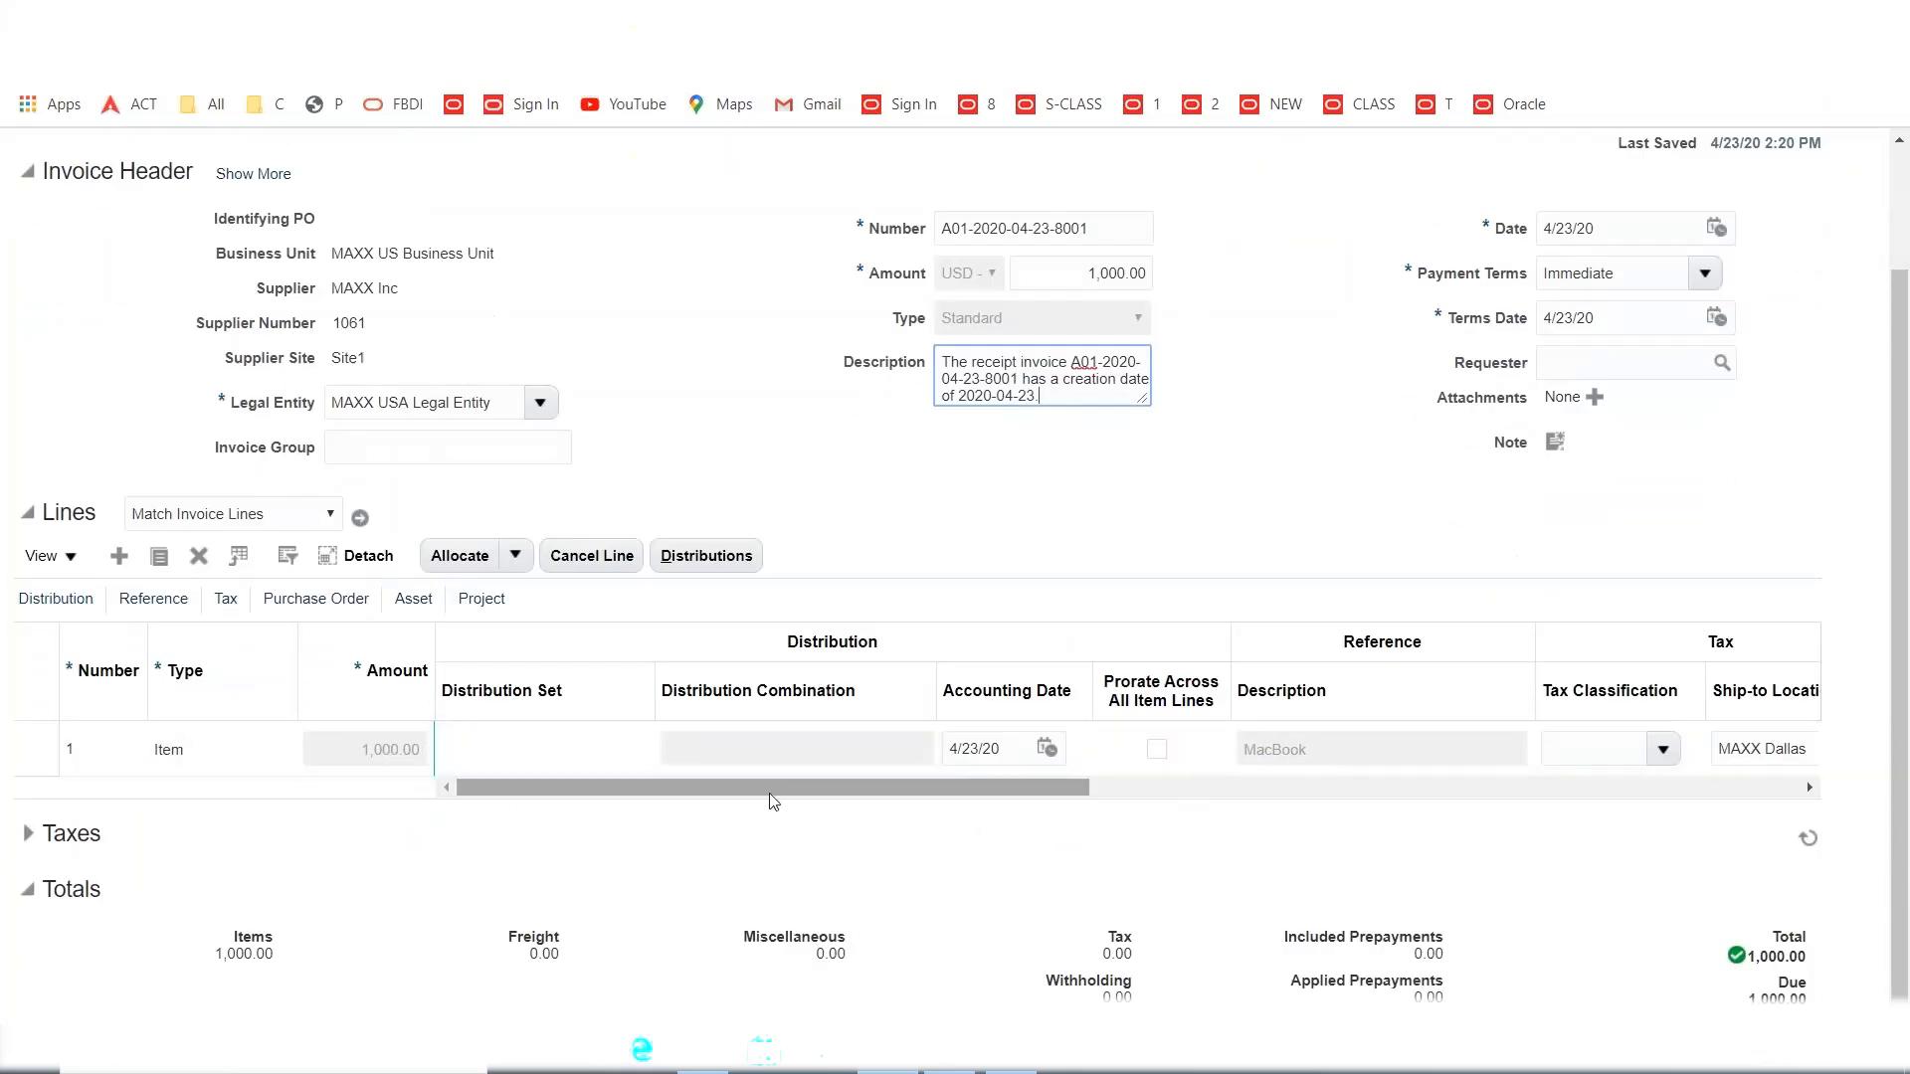
{"action": "scroll", "coordinate": [754, 782], "scroll_direction": "right", "scroll_amount": 3}
Check the 1,000.00 MacBook line matched to PO 1007, then validate the invoice.
{"action": "left_click", "coordinate": [1017, 760]}
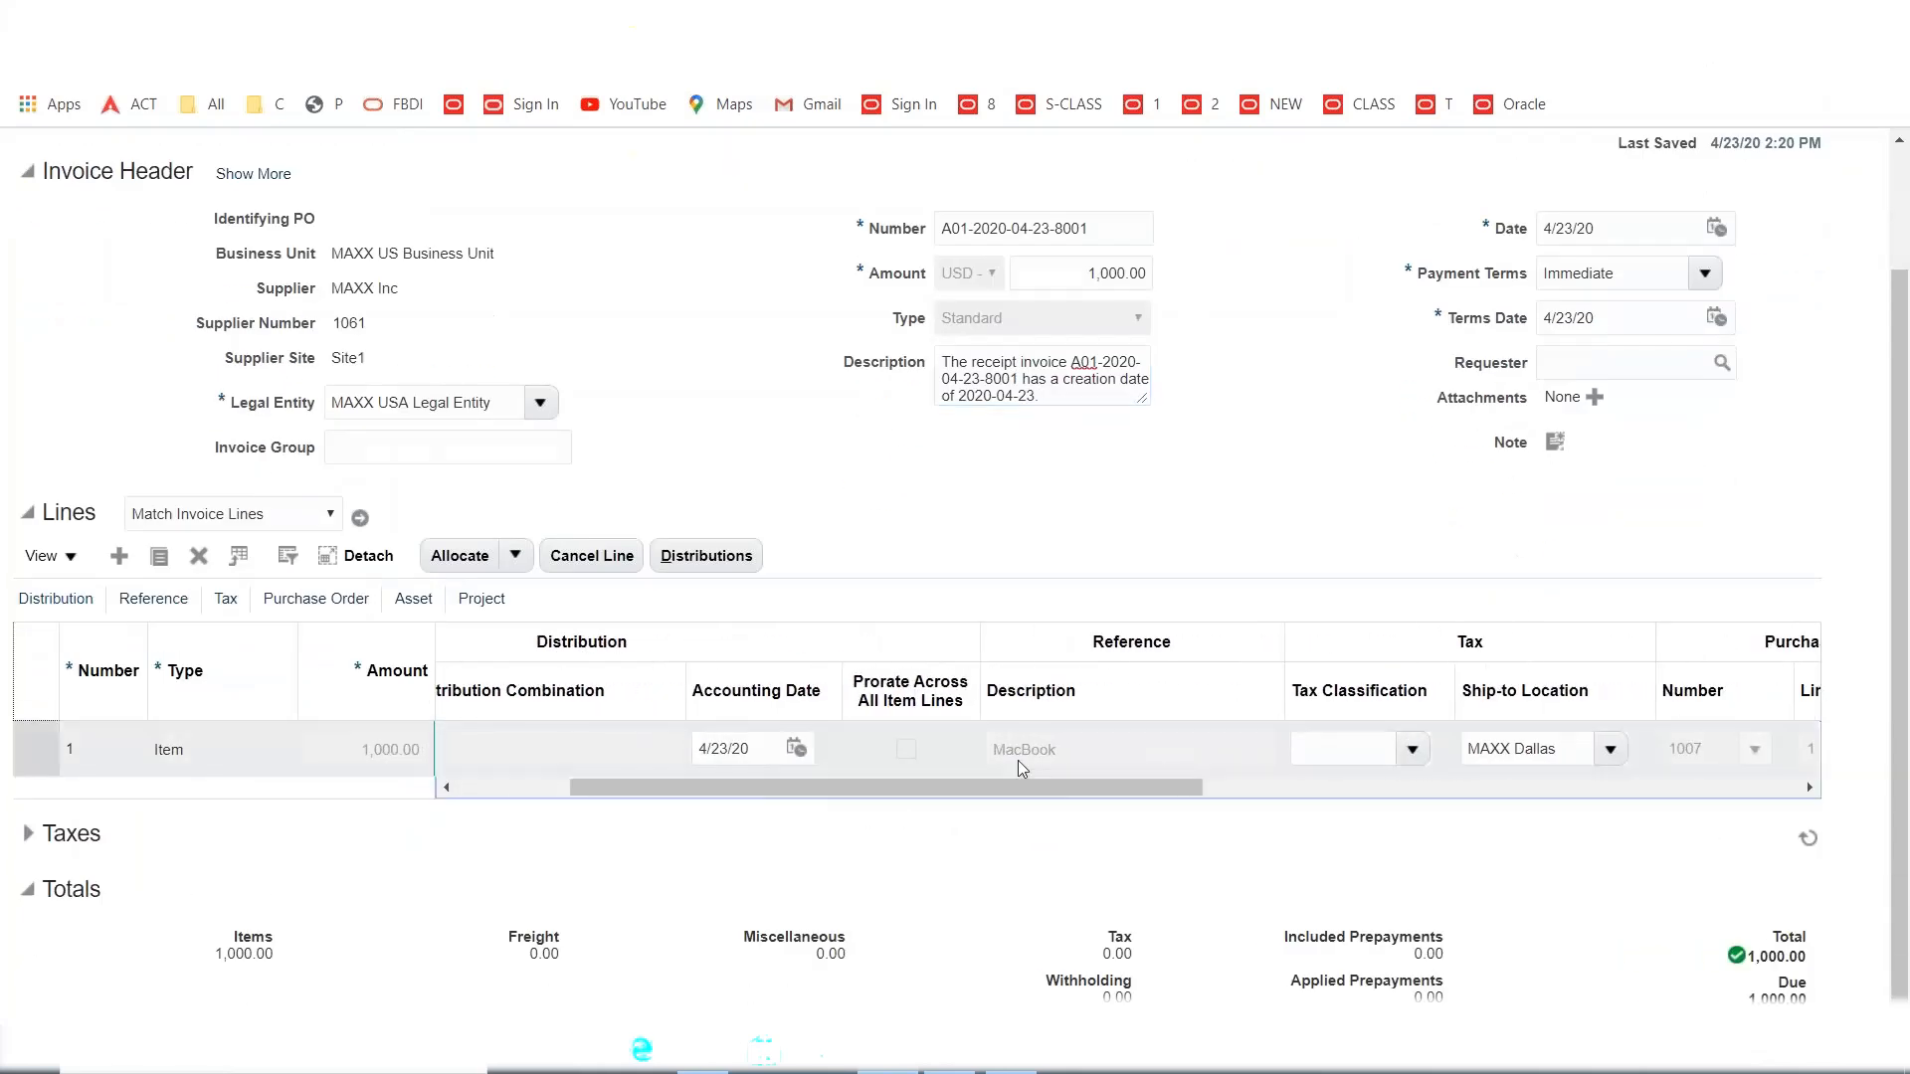
{"action": "left_click_drag", "start_coordinate": [775, 797], "coordinate": [1050, 866]}
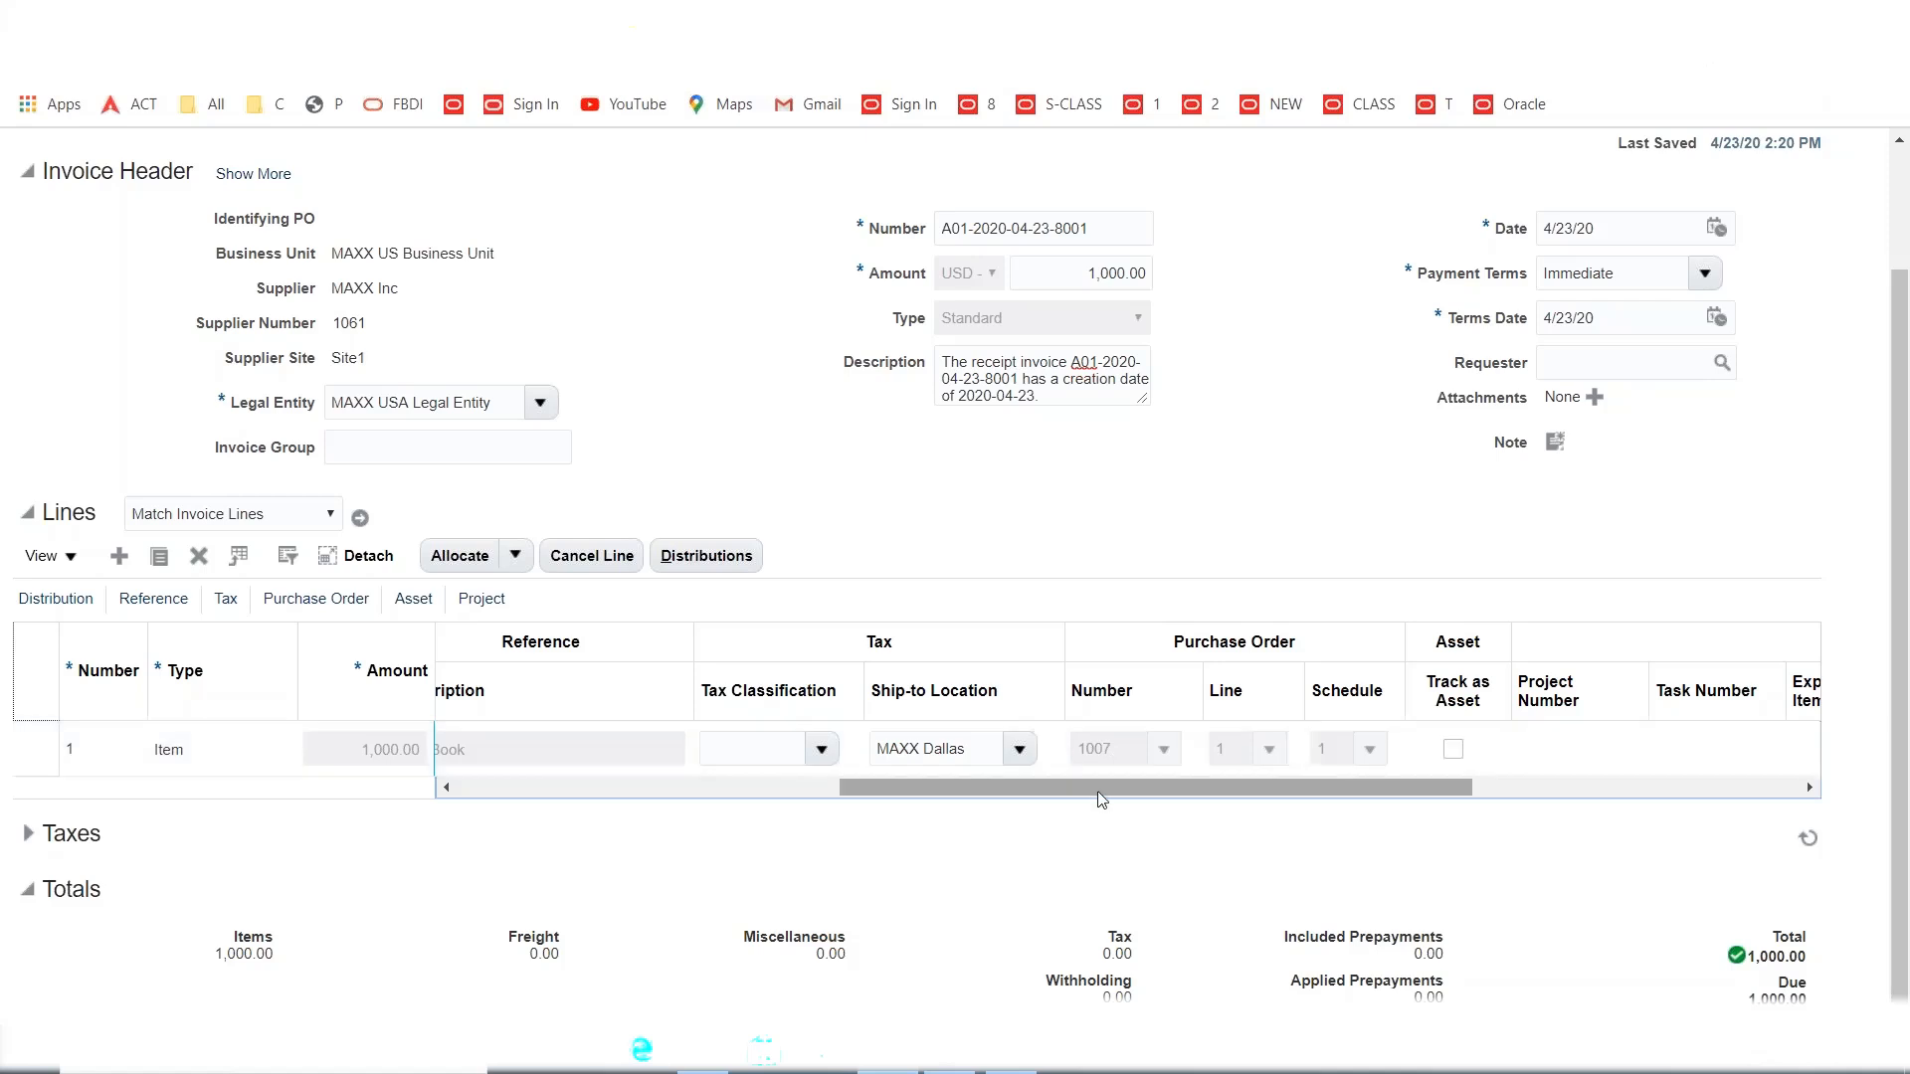
{"action": "left_click_drag", "start_coordinate": [1088, 790], "coordinate": [1206, 808]}
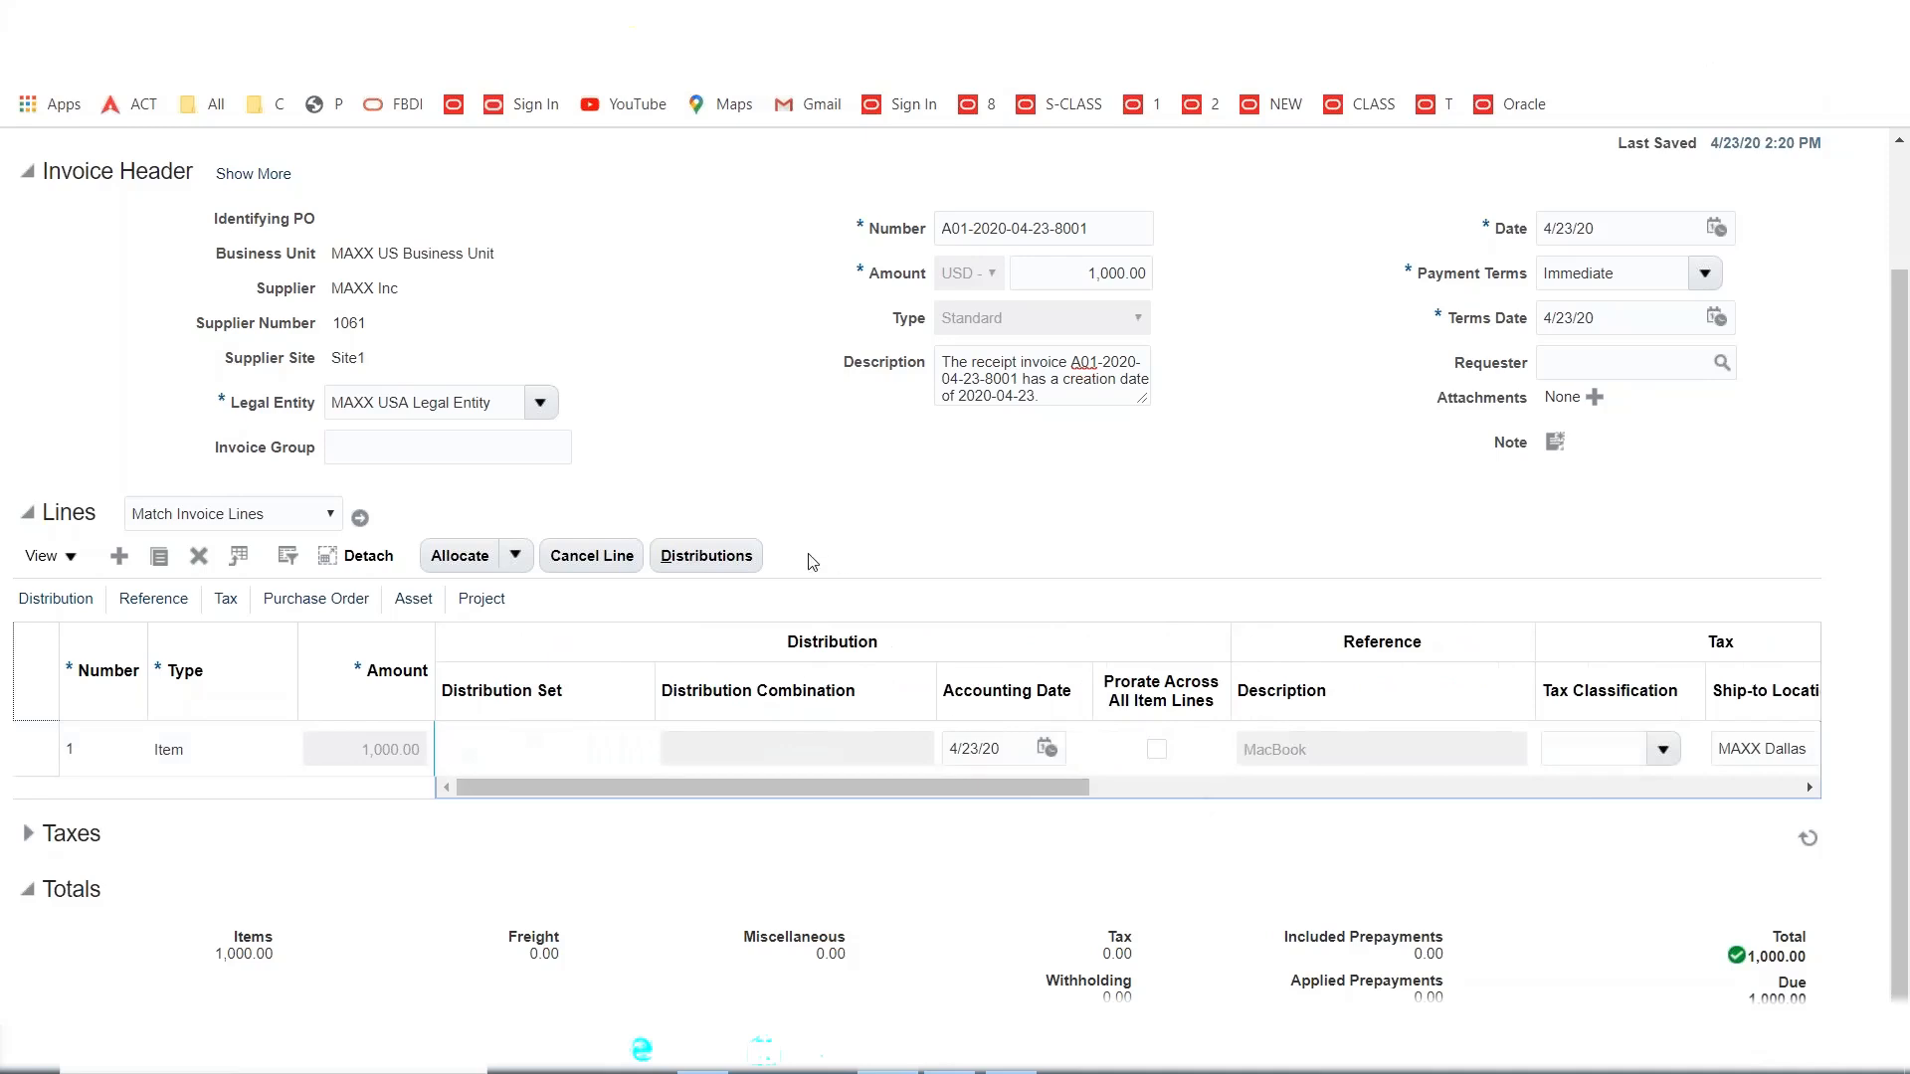
{"action": "scroll", "coordinate": [813, 562], "scroll_direction": "up", "scroll_amount": 2}
{"action": "left_click", "coordinate": [1433, 210]}
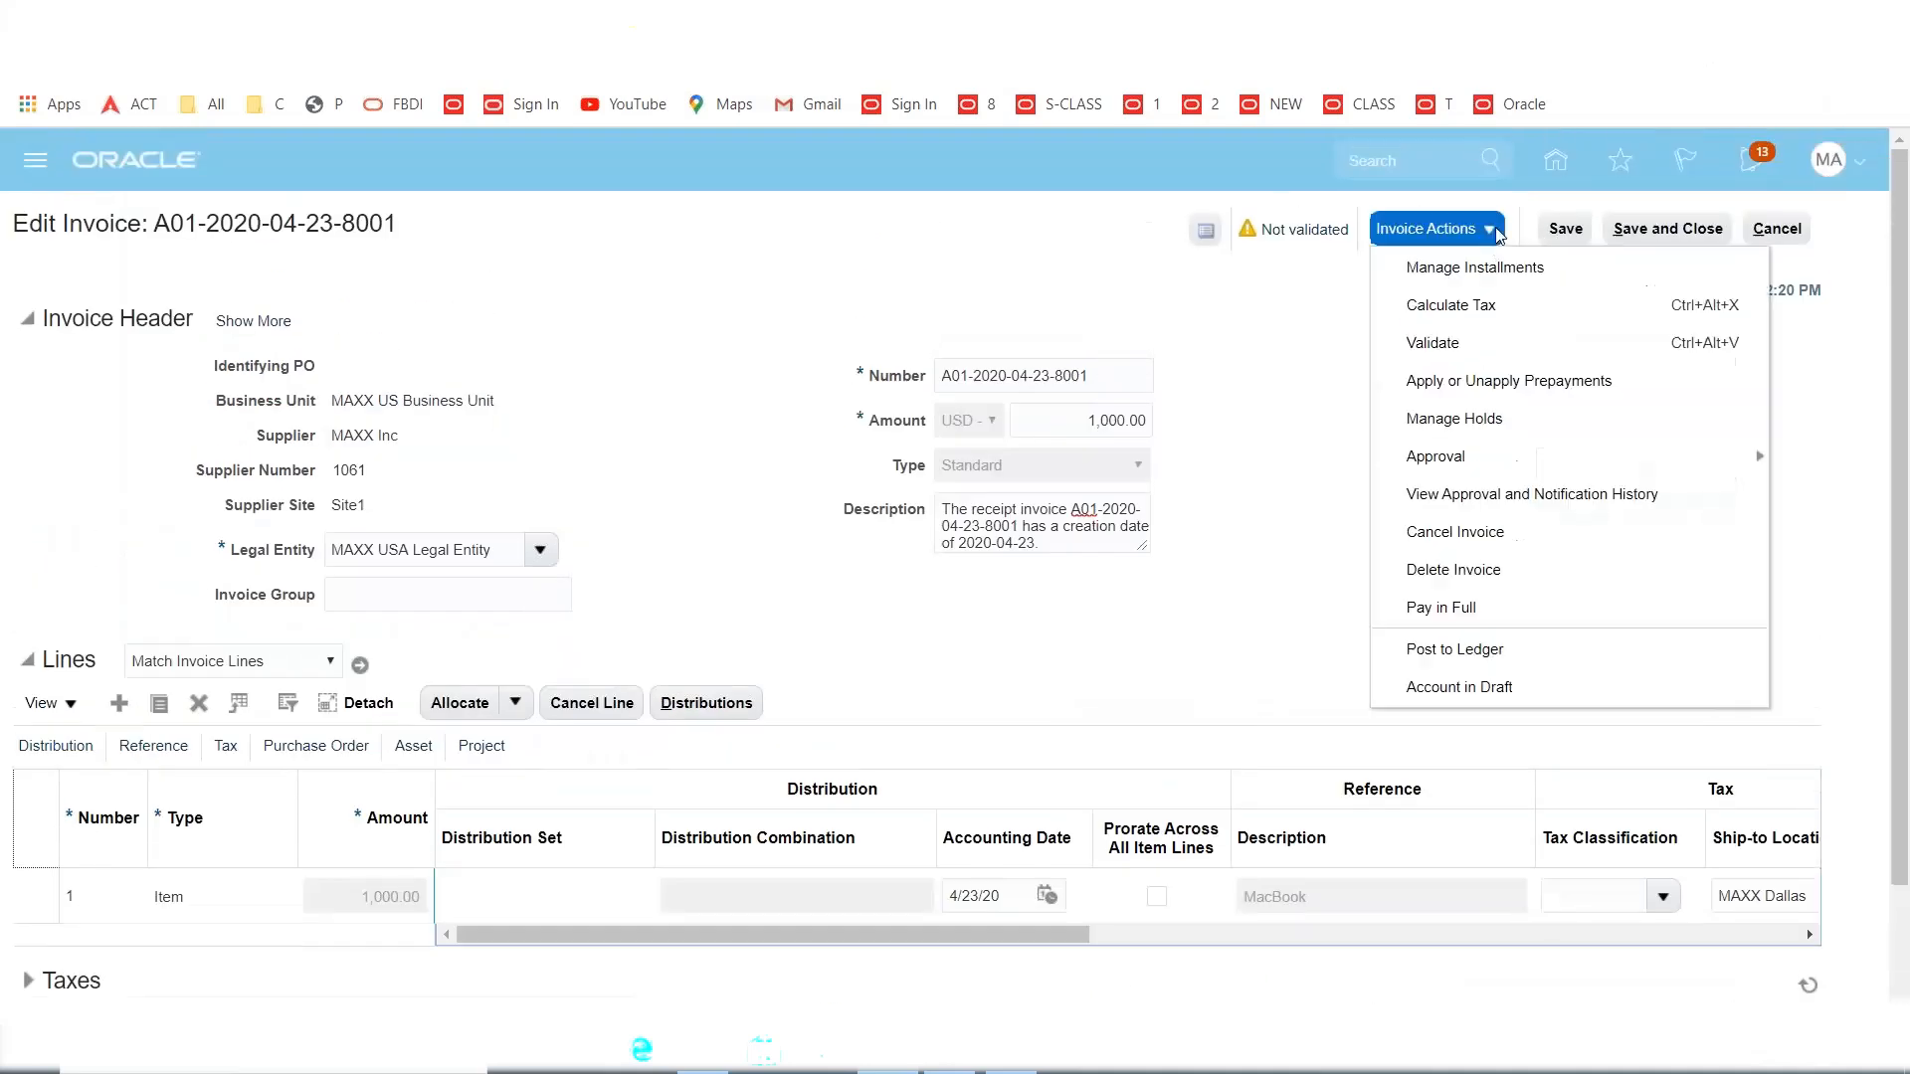
{"action": "left_click", "coordinate": [1433, 343]}
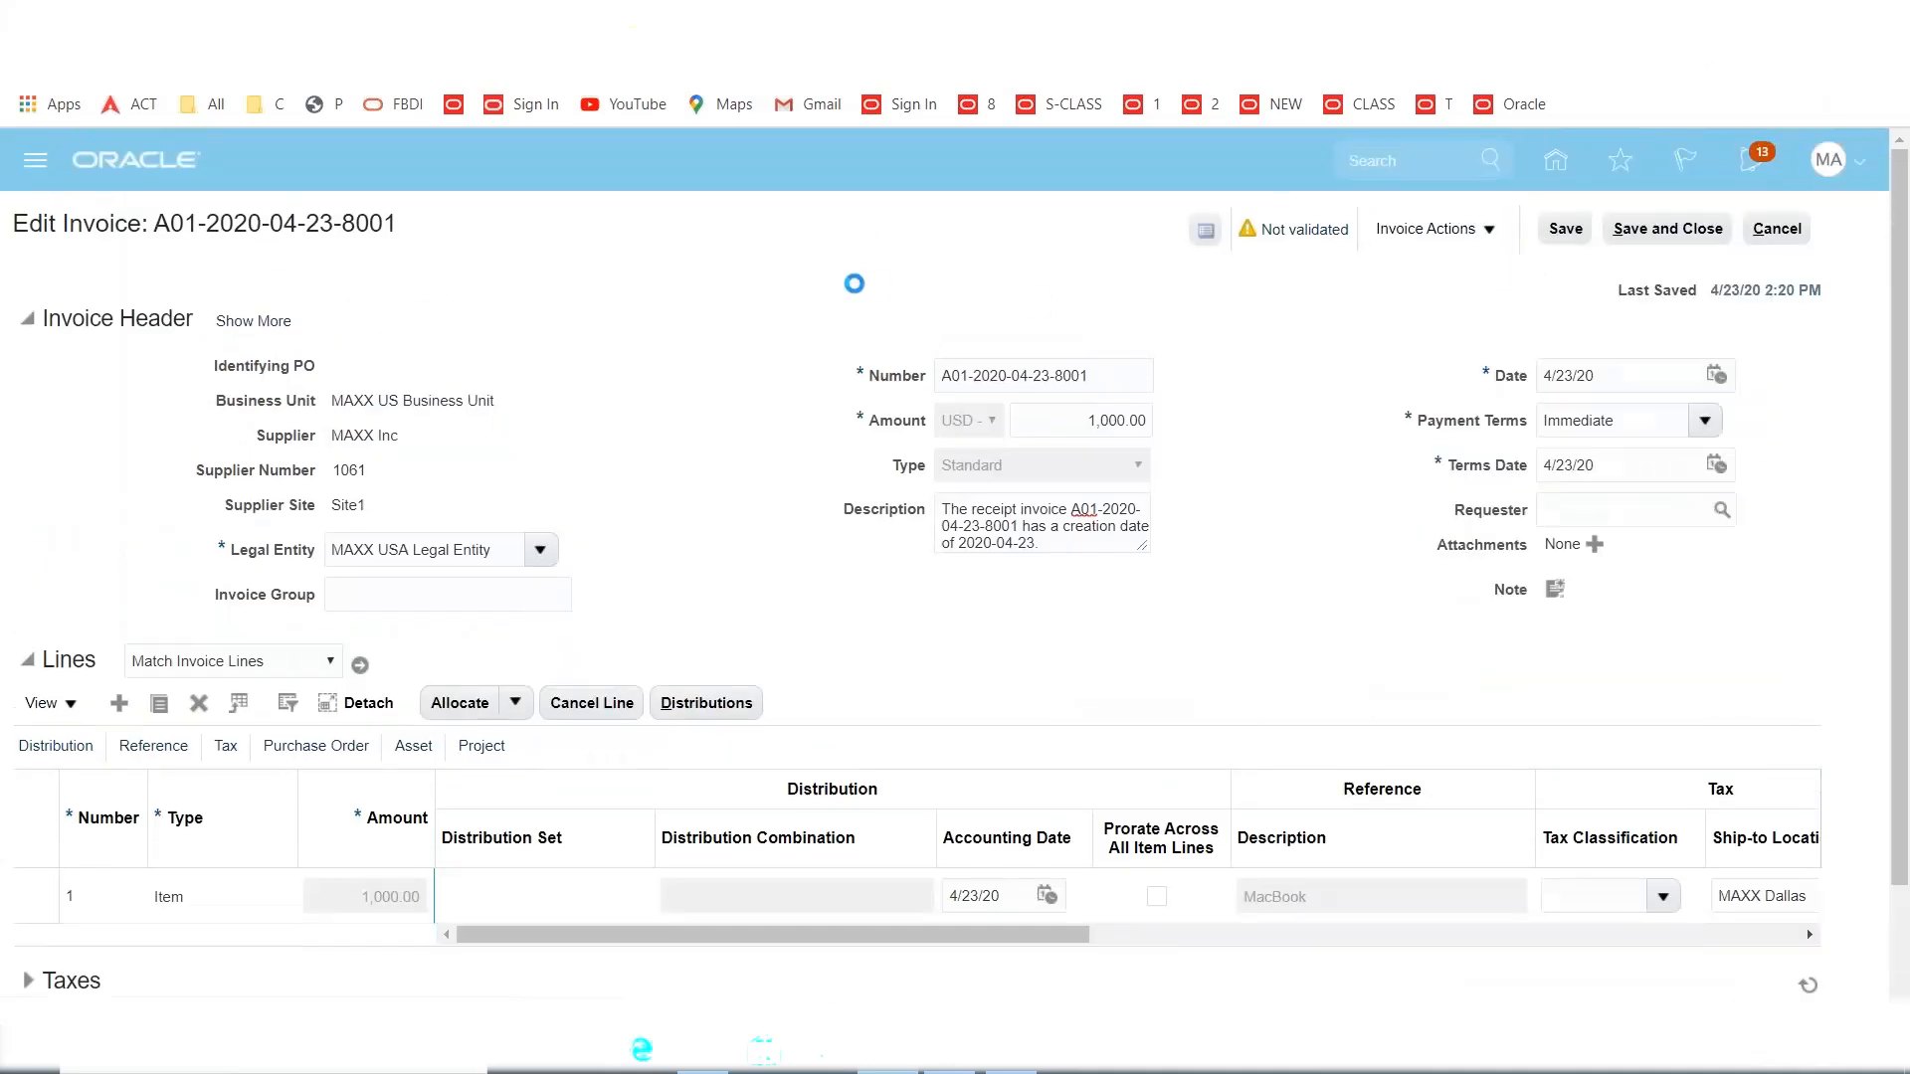
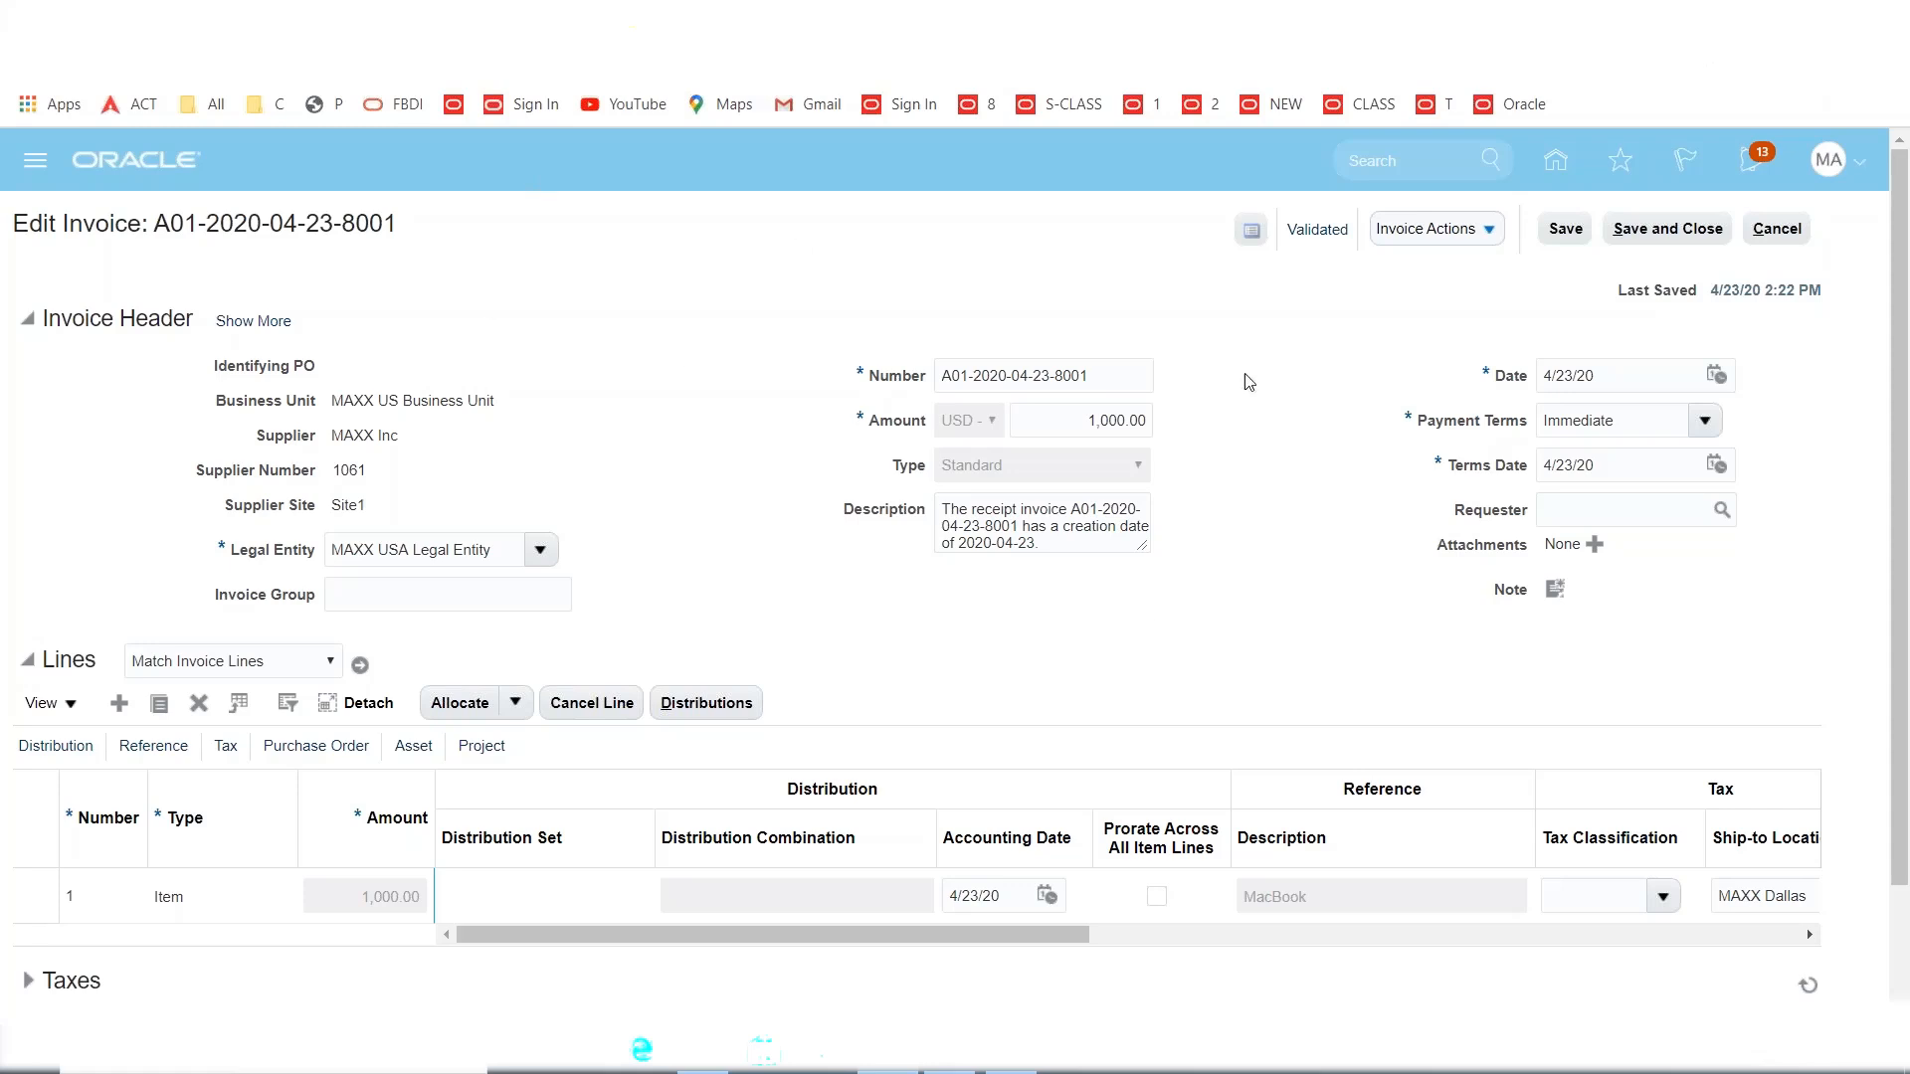
{"action": "left_click", "coordinate": [1672, 235]}
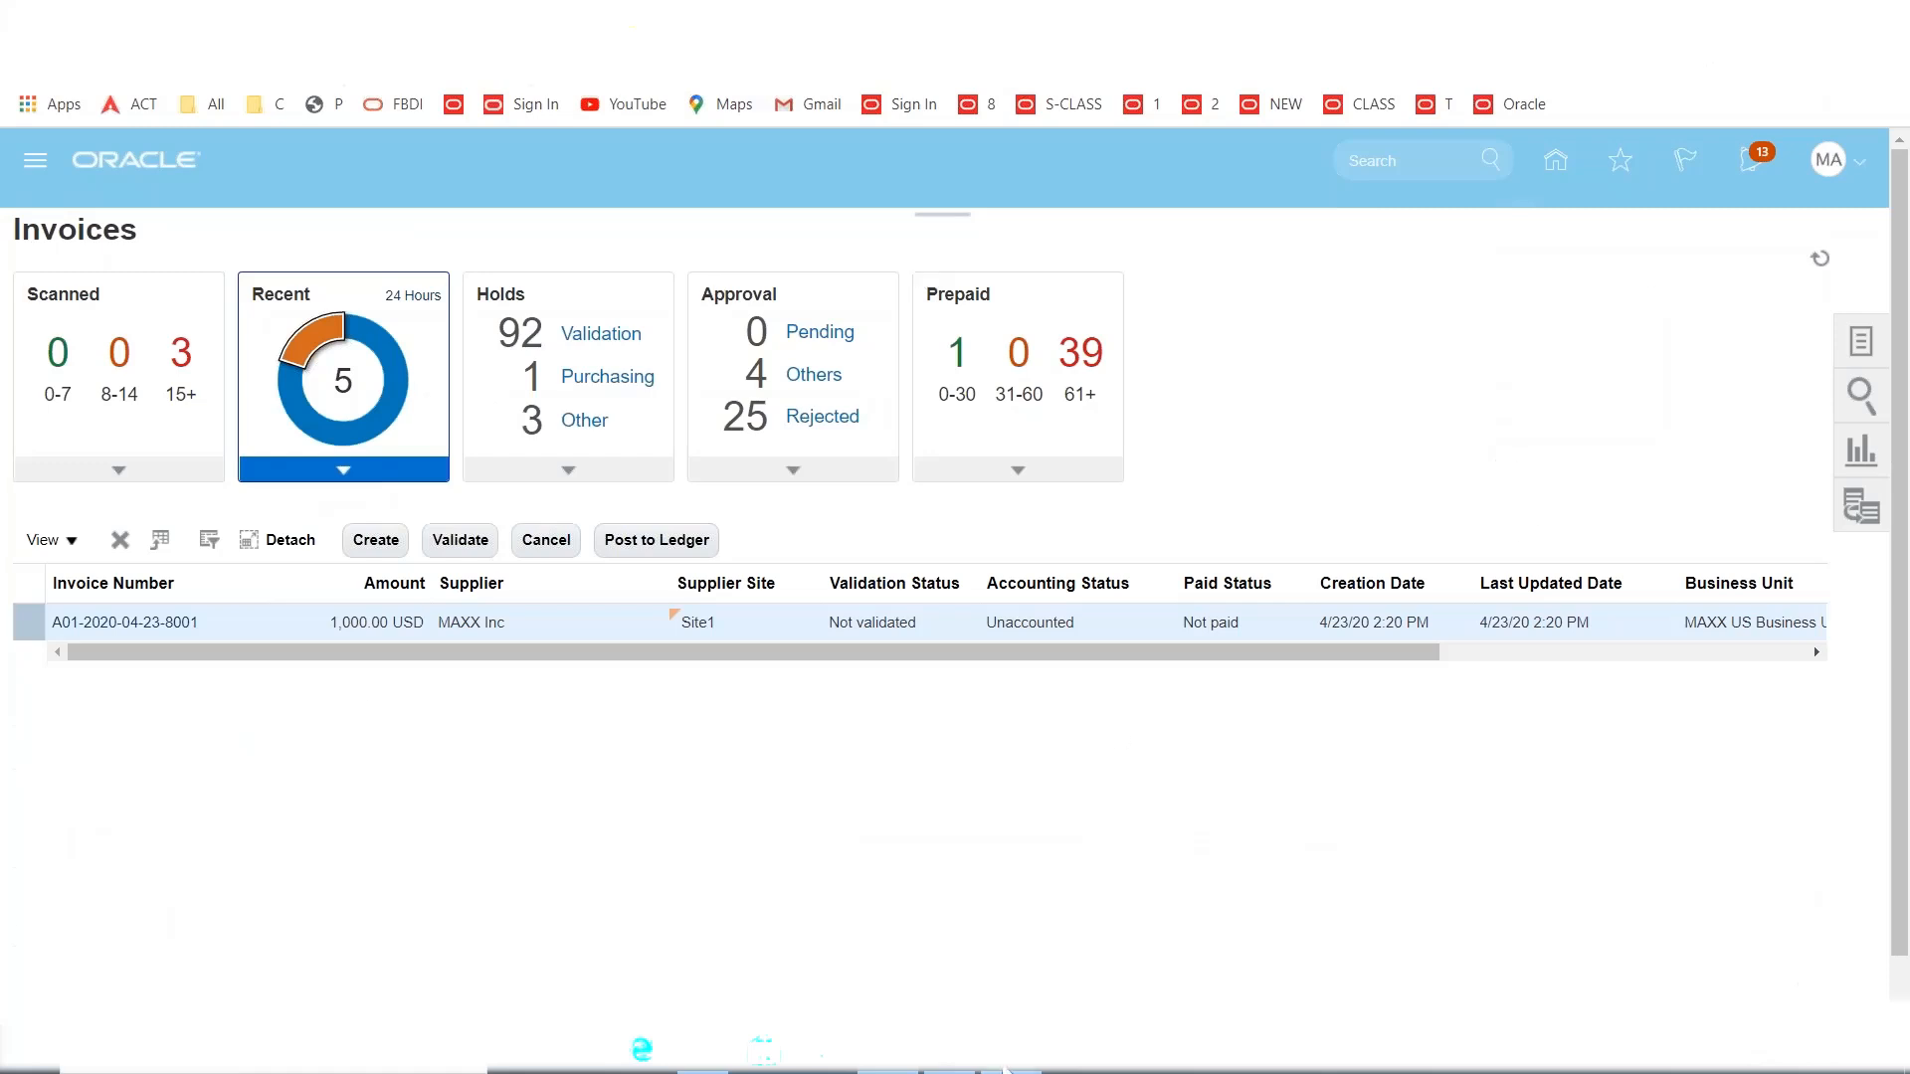
{"action": "left_click", "coordinate": [1006, 1067]}
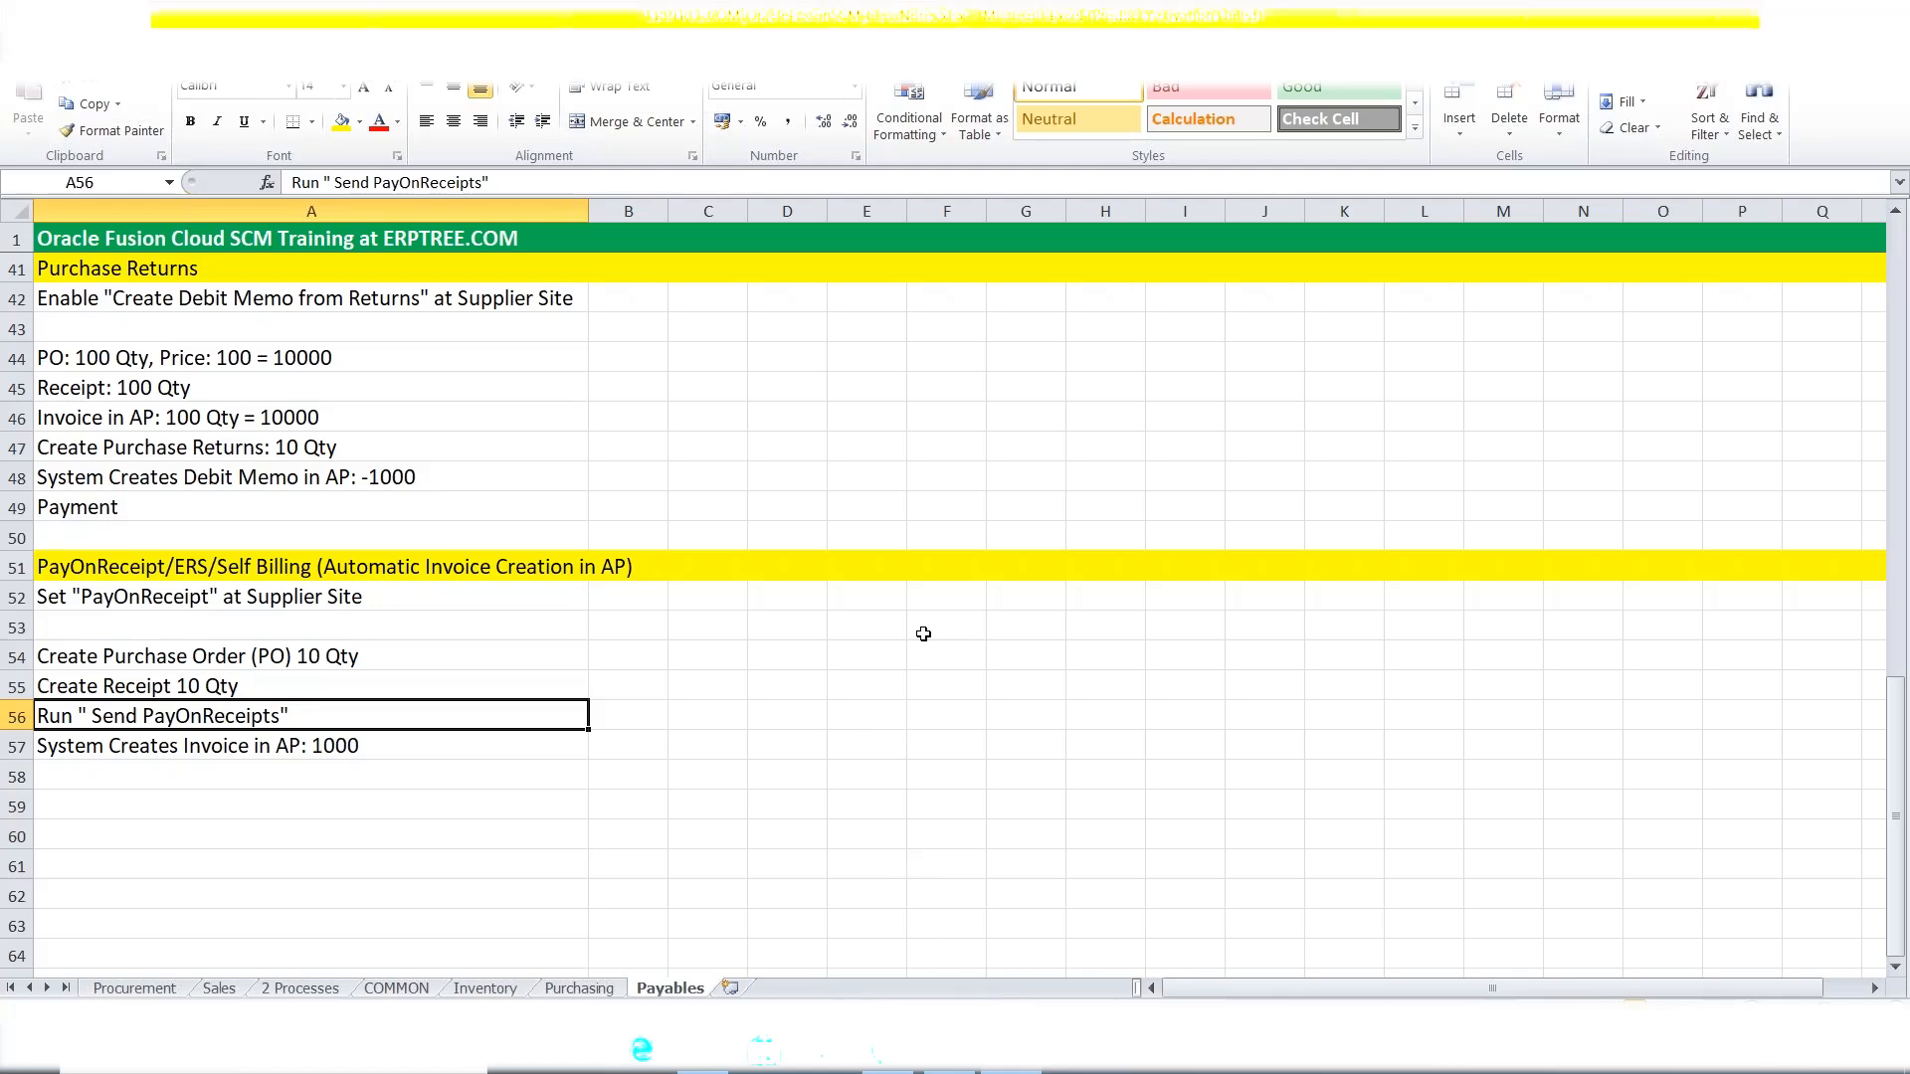
Return to the Oracle invoices page and open the Navigator of work areas.
{"action": "left_click", "coordinate": [887, 1051]}
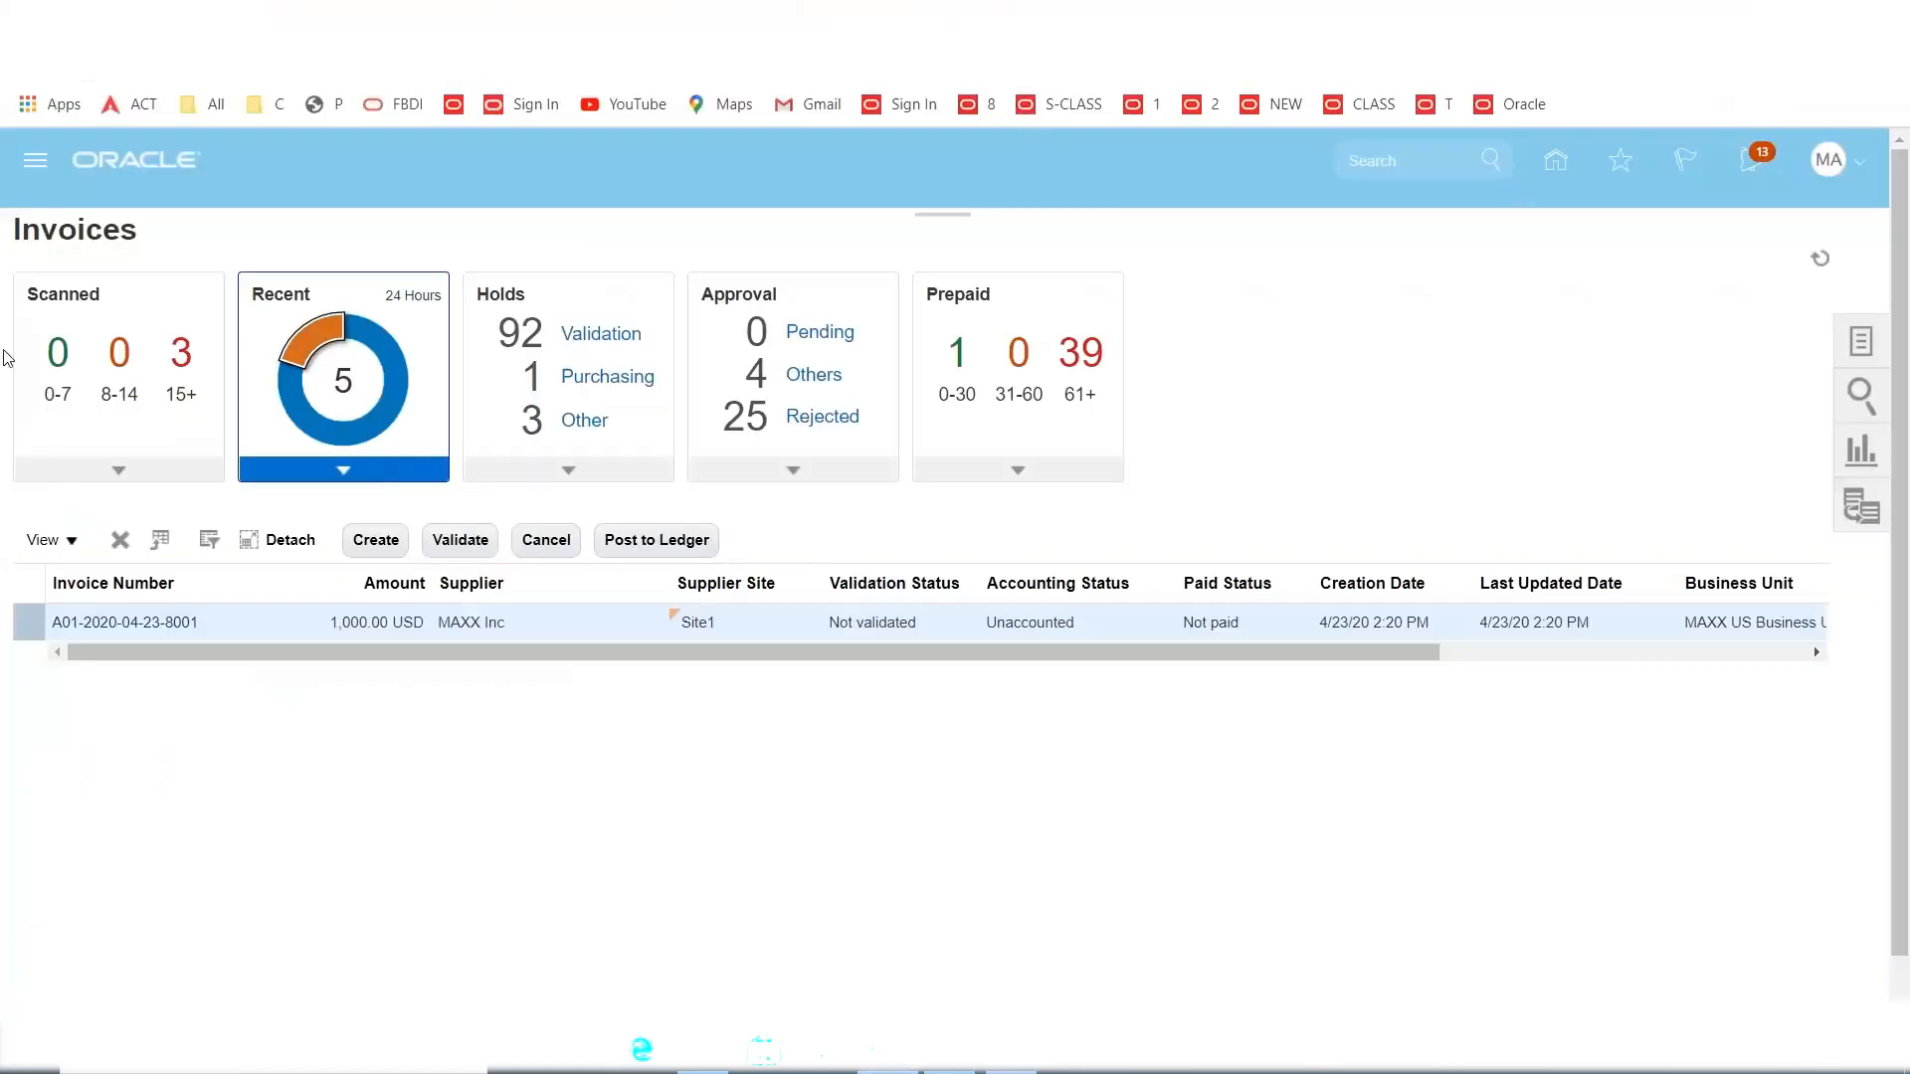
{"action": "left_click", "coordinate": [30, 161]}
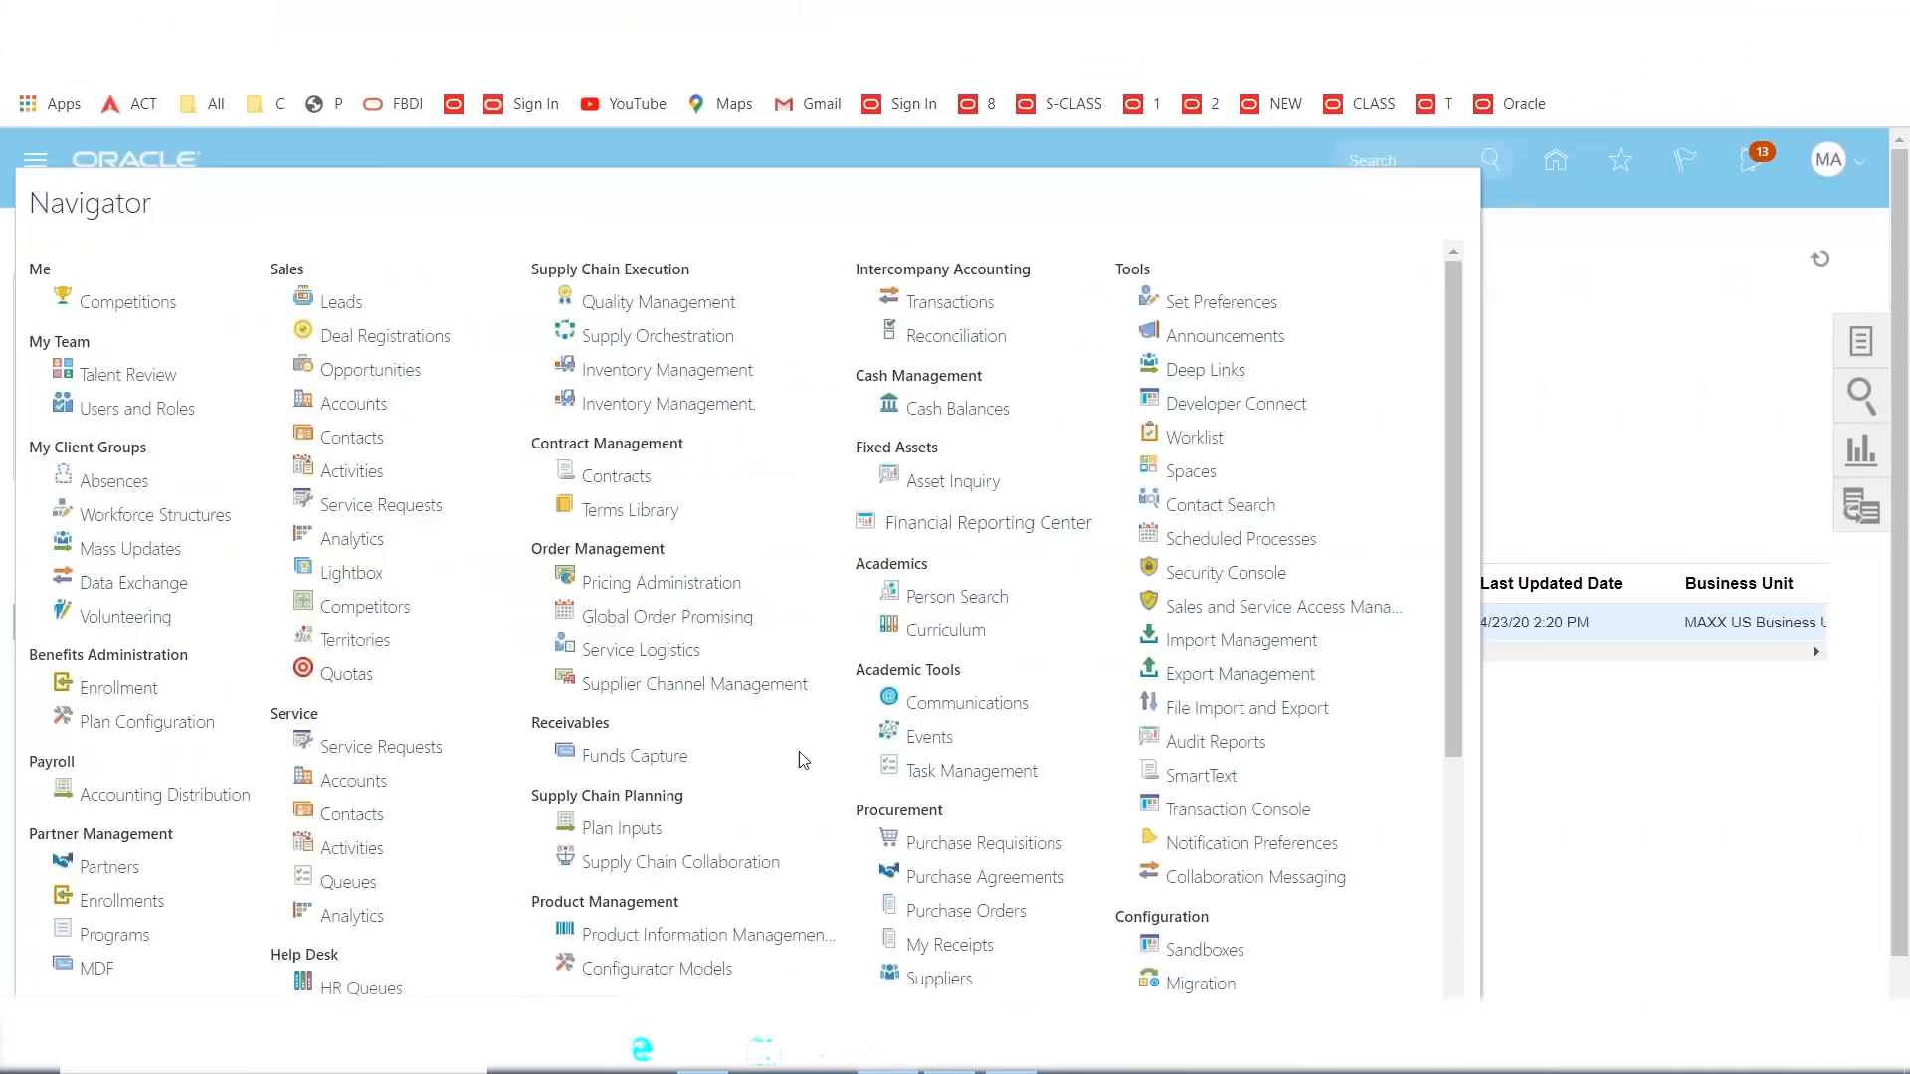
Go to Tools > Scheduled Processes and start a new process schedule.
{"action": "scroll", "coordinate": [779, 741], "scroll_direction": "down", "scroll_amount": 4}
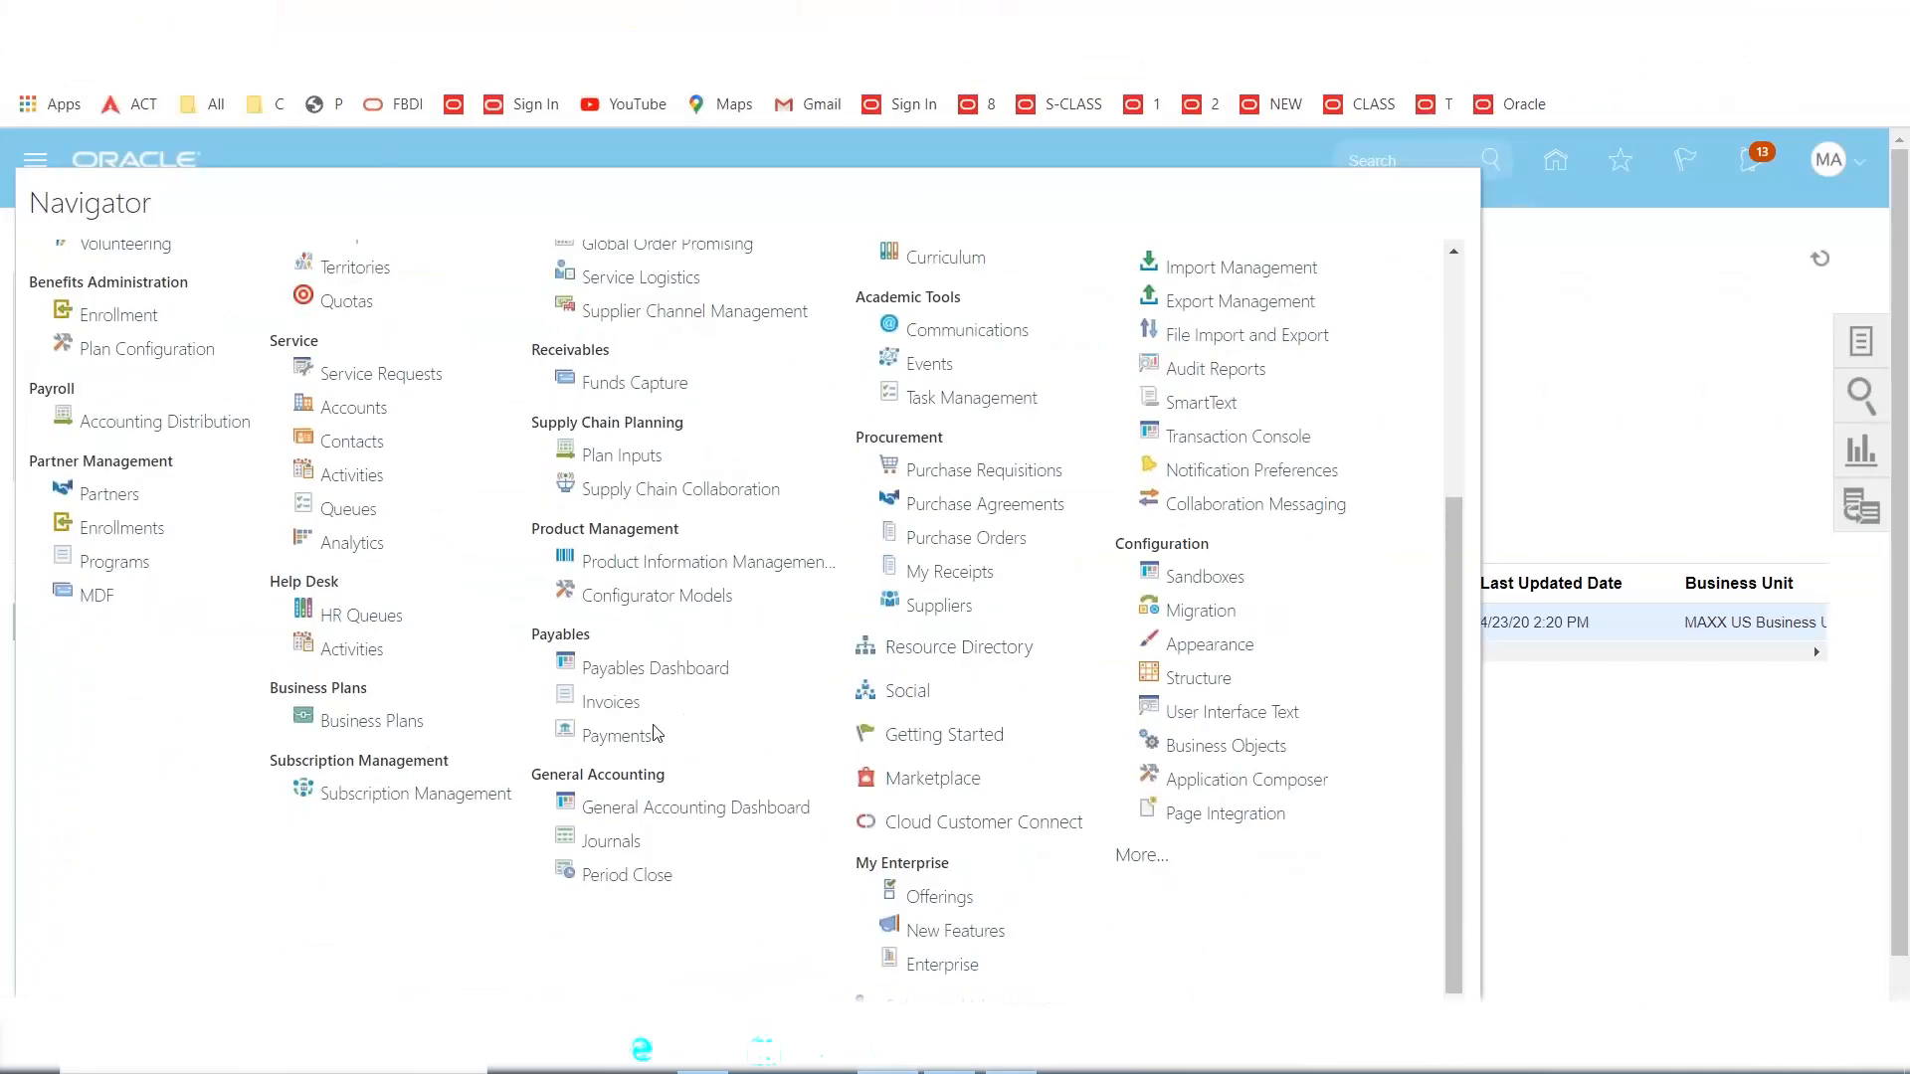
{"action": "scroll", "coordinate": [1123, 722], "scroll_direction": "up", "scroll_amount": 3}
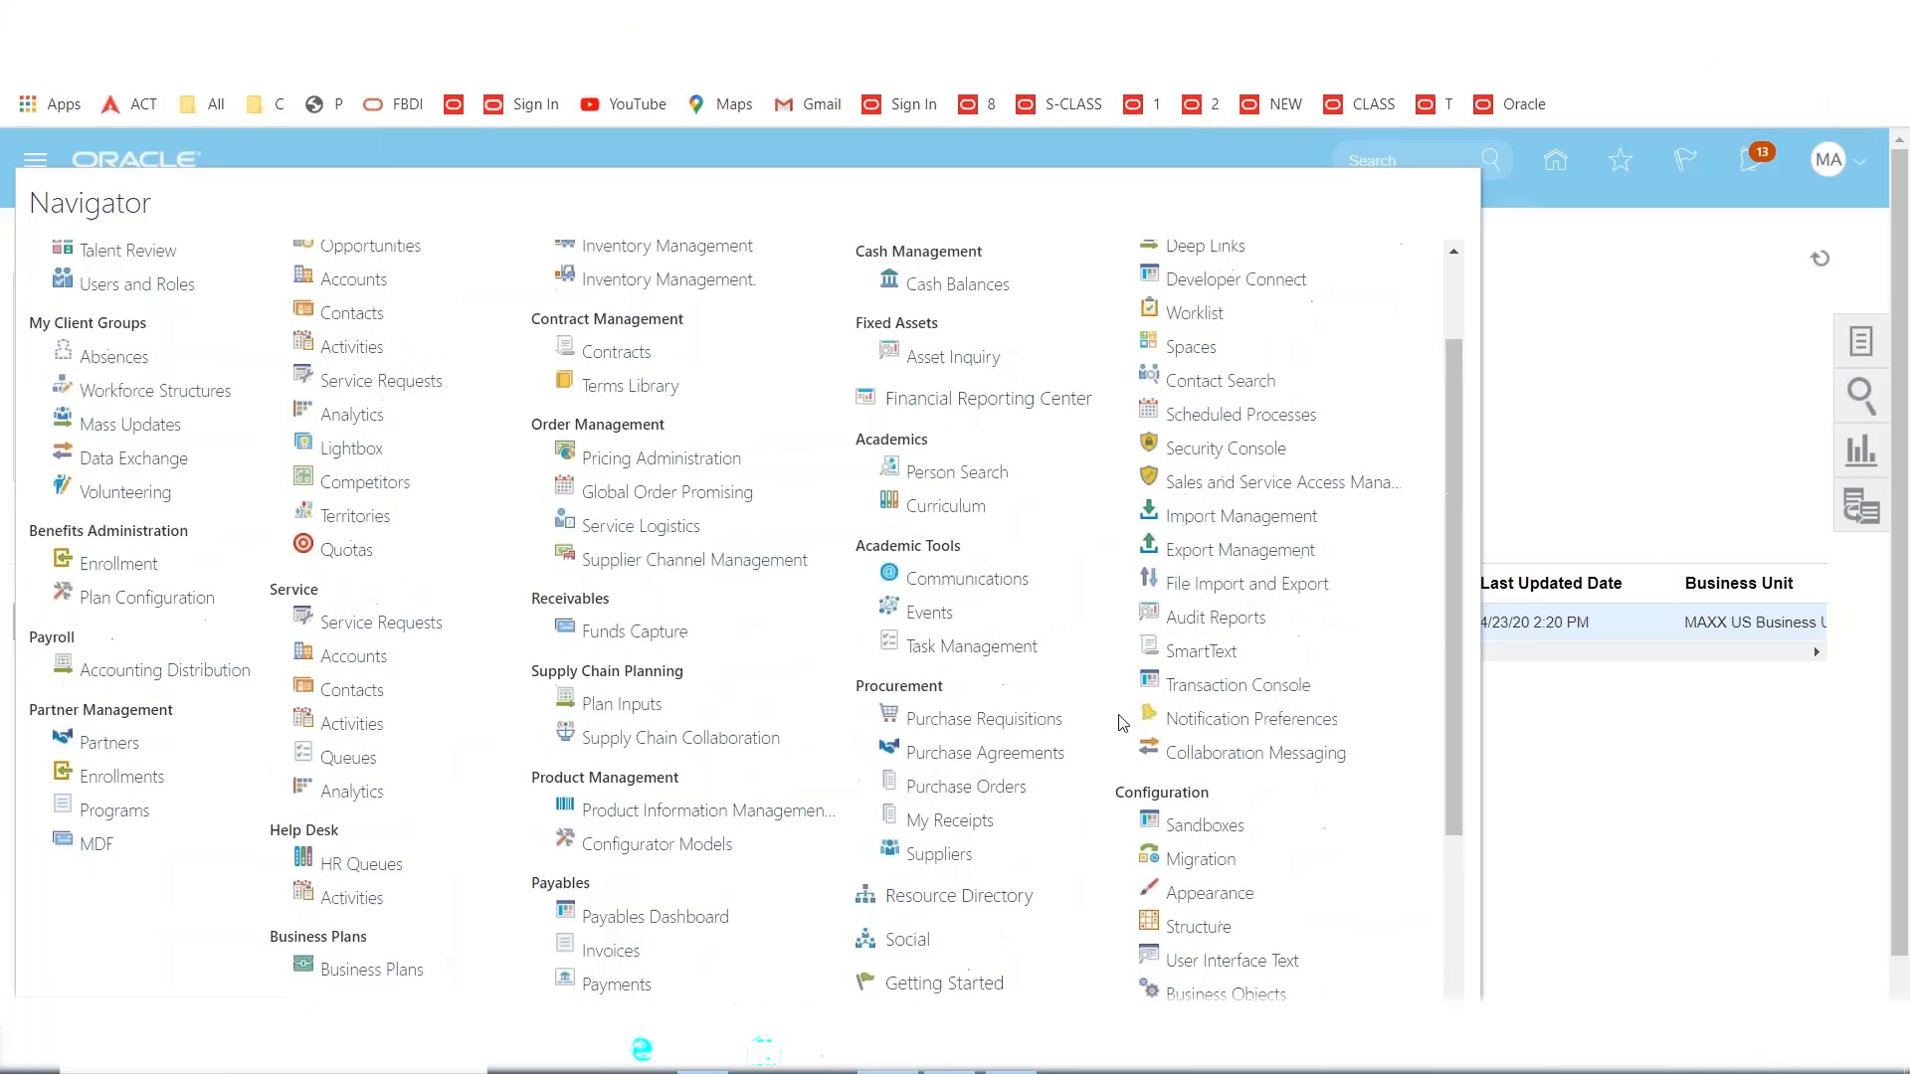
{"action": "left_click", "coordinate": [1234, 426]}
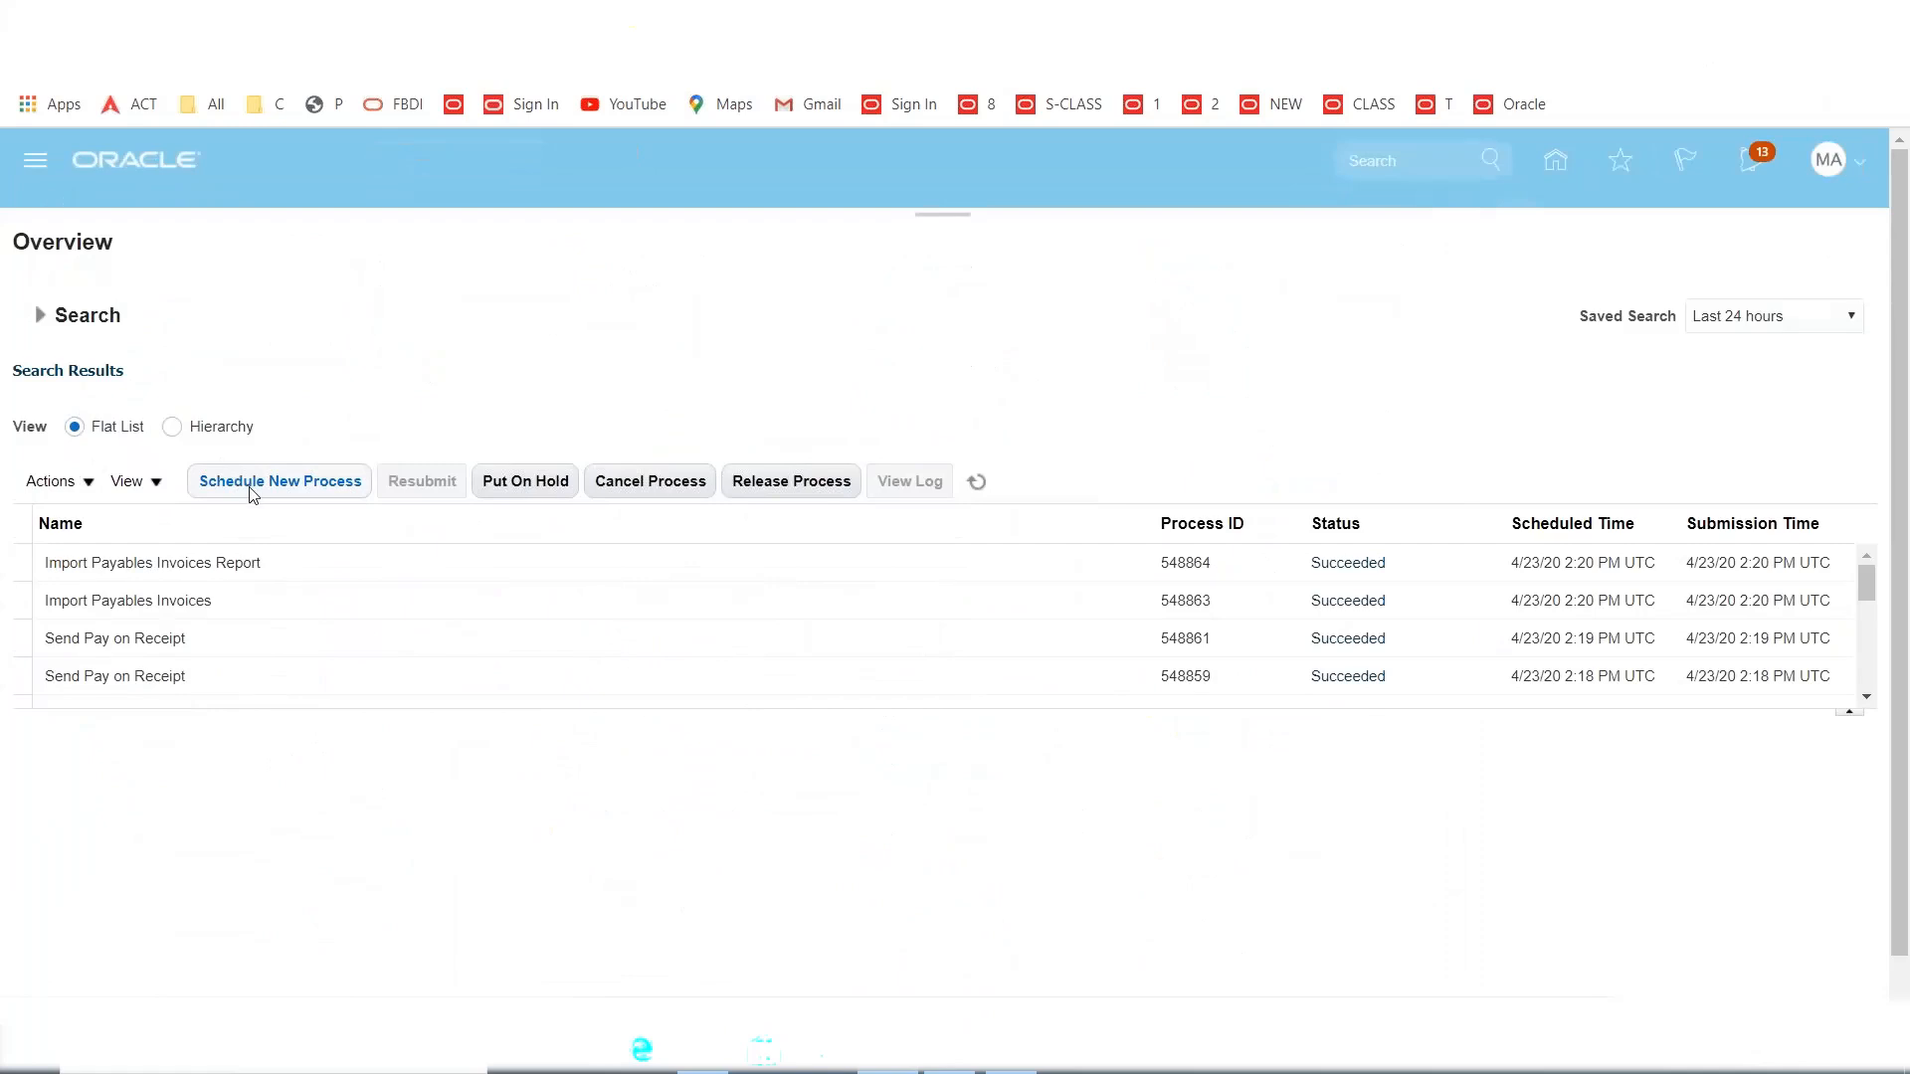
{"action": "left_click", "coordinate": [253, 488]}
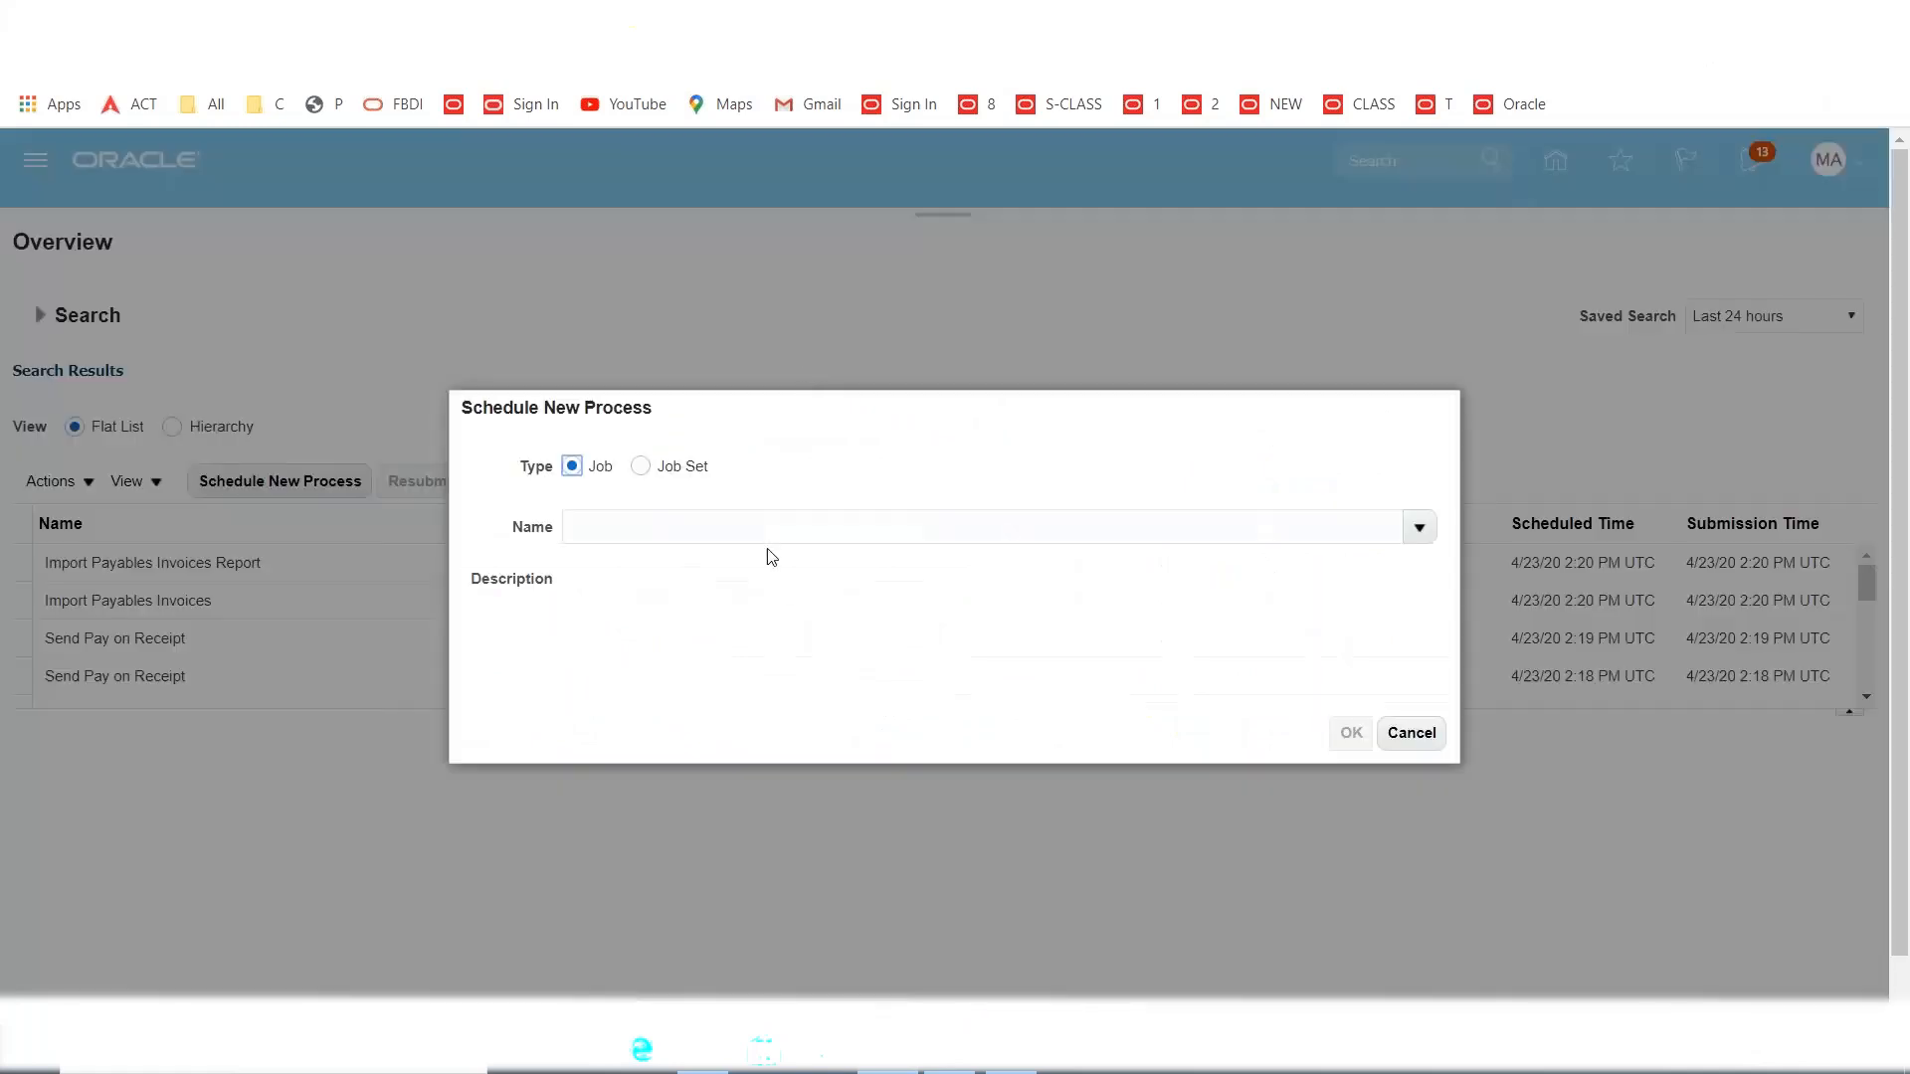
Search the job Name list for jobs containing 'Validate'.
{"action": "left_click", "coordinate": [748, 520]}
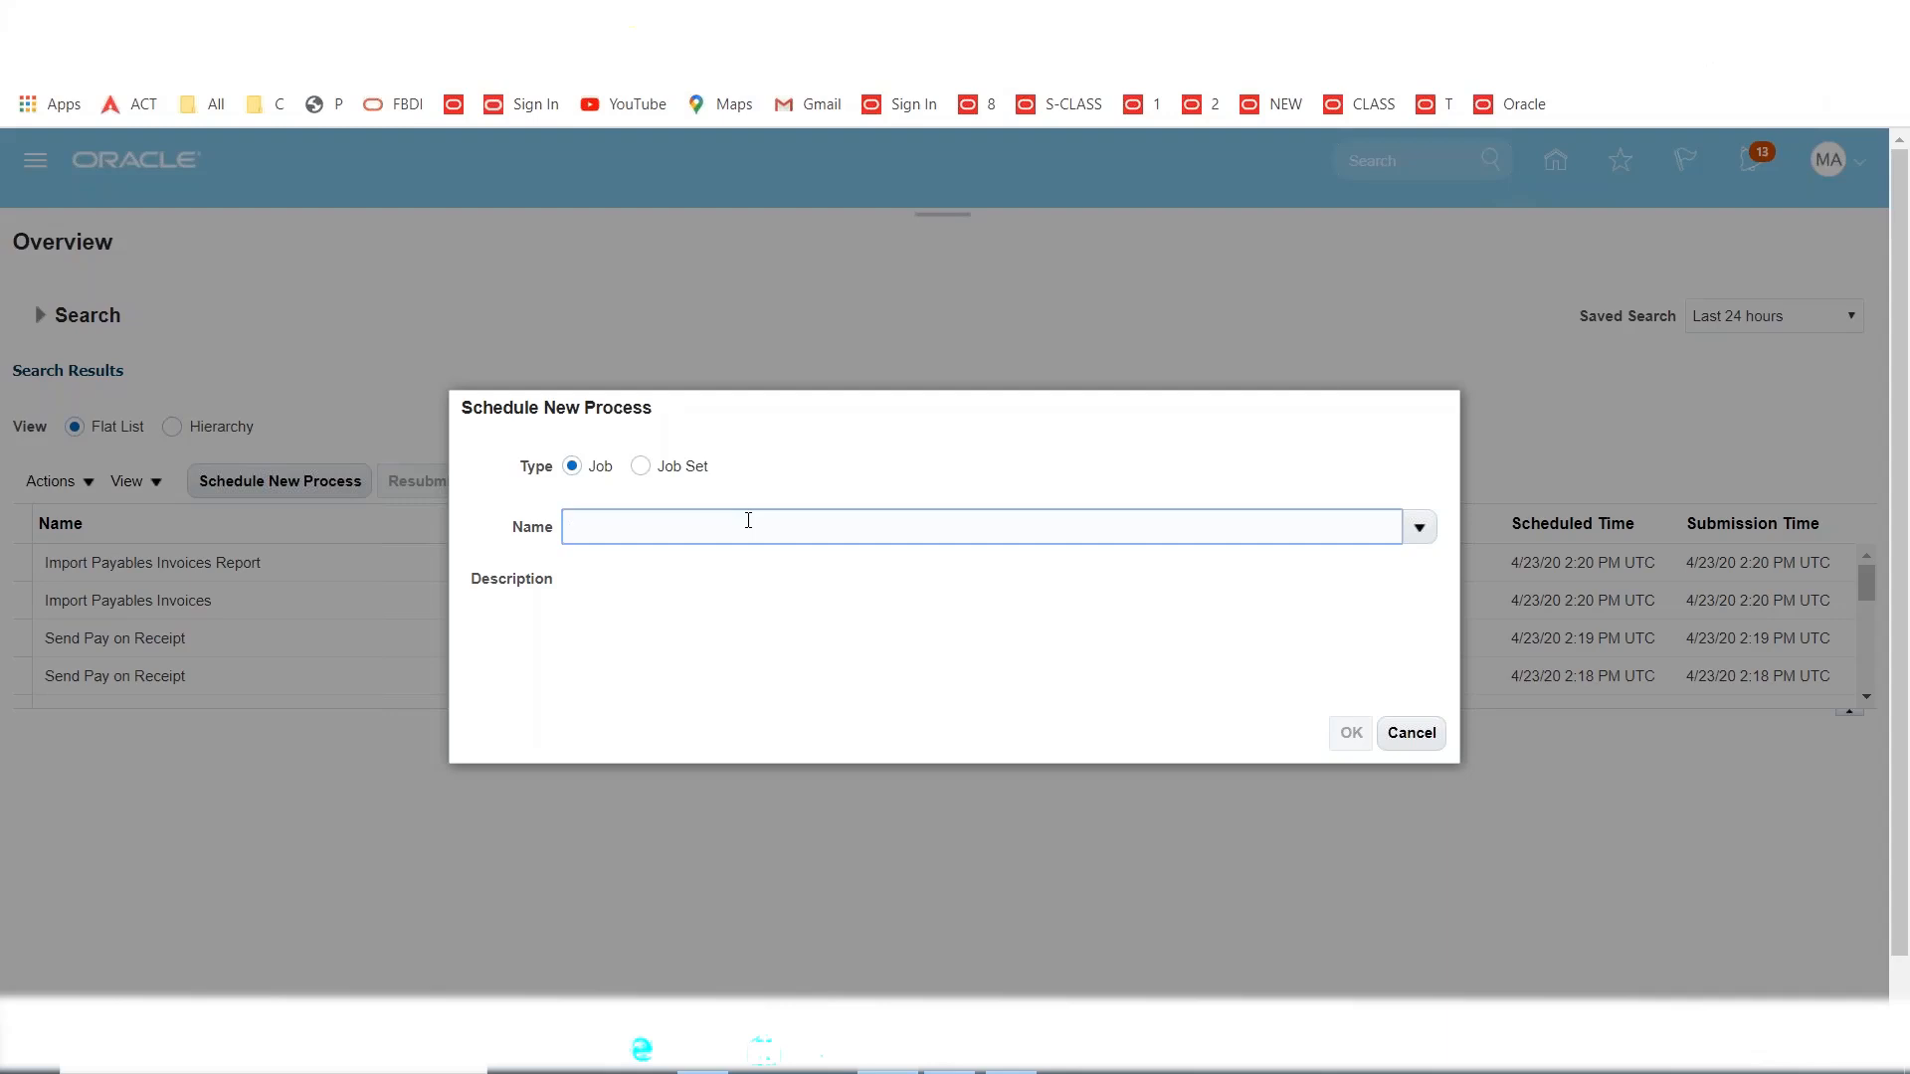
{"action": "type", "text": "Validation"}
{"action": "key", "text": "Tab"}
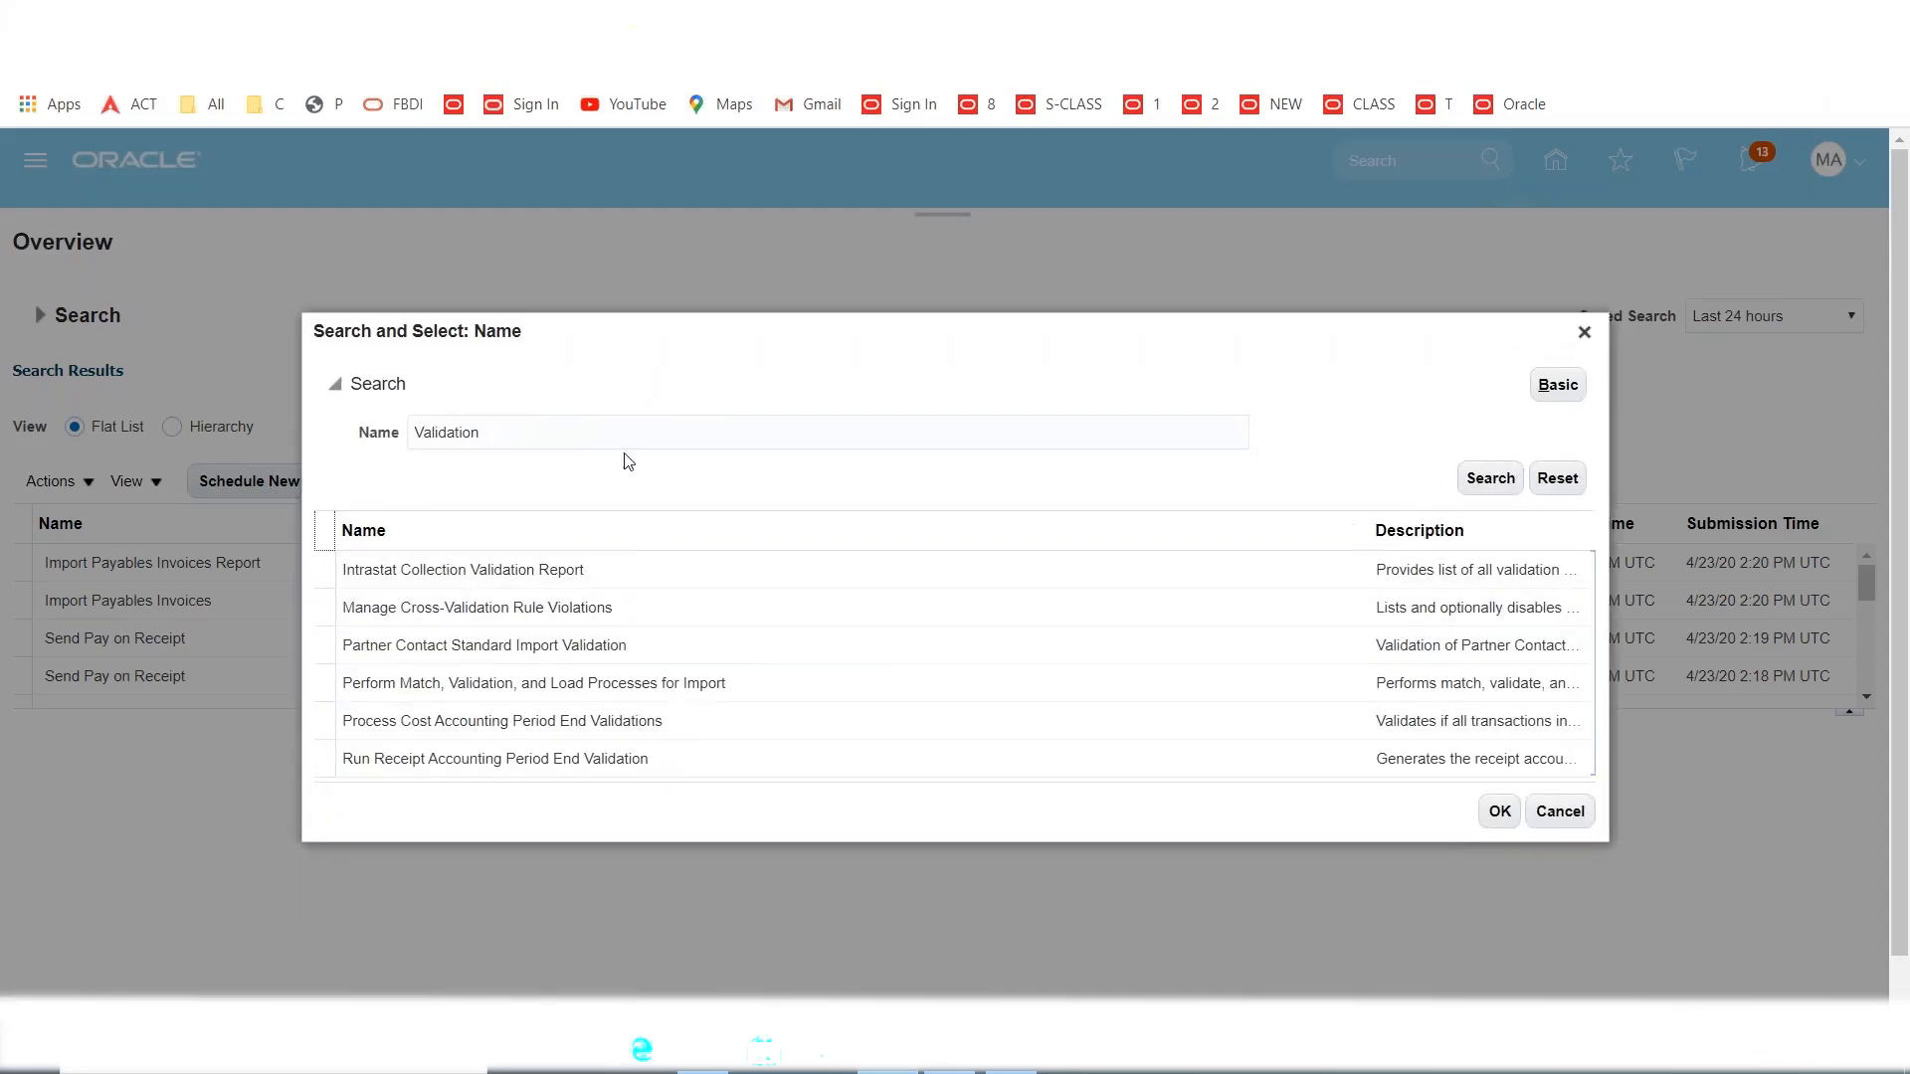
{"action": "left_click", "coordinate": [522, 433]}
{"action": "key", "text": "BackSpace"}
{"action": "key", "text": "BackSpace"}
{"action": "key", "text": "BackSpace"}
{"action": "key", "text": "BackSpace"}
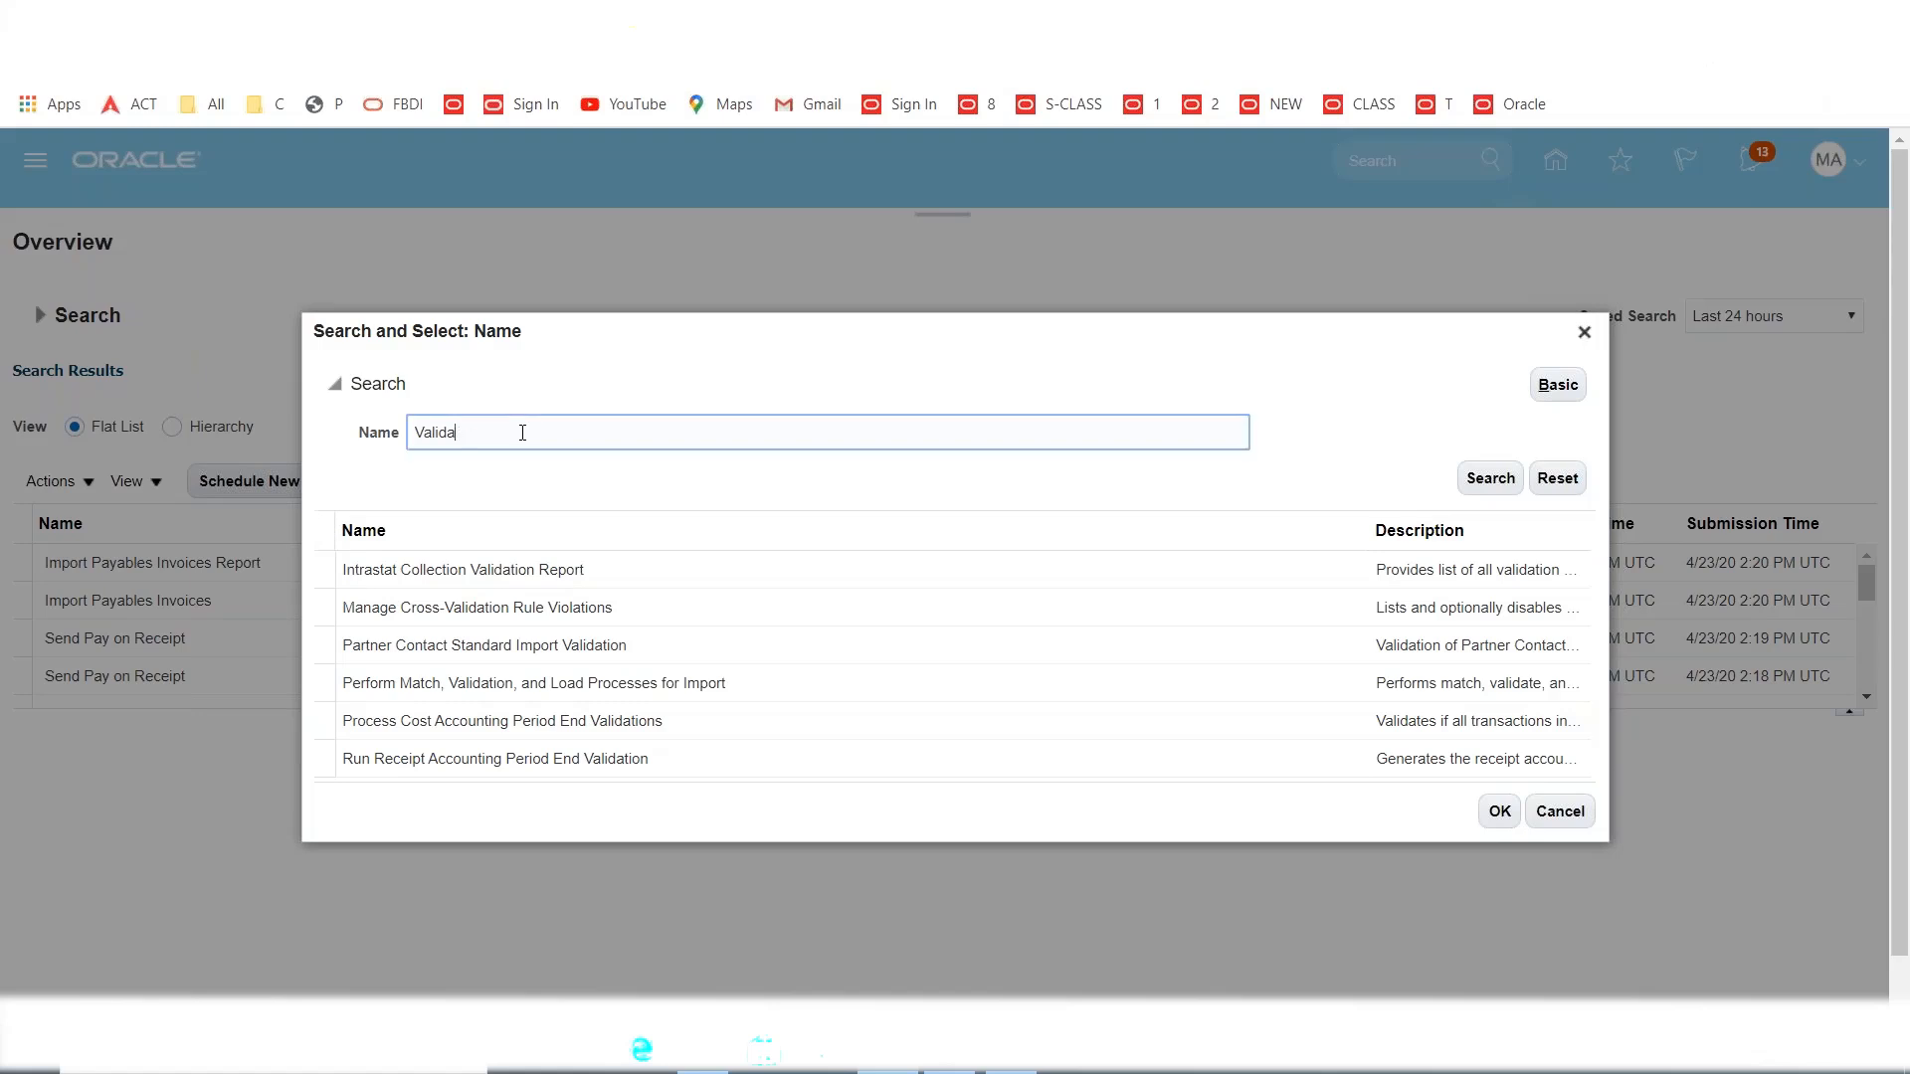
{"action": "type", "text": "te"}
{"action": "key", "text": "Tab"}
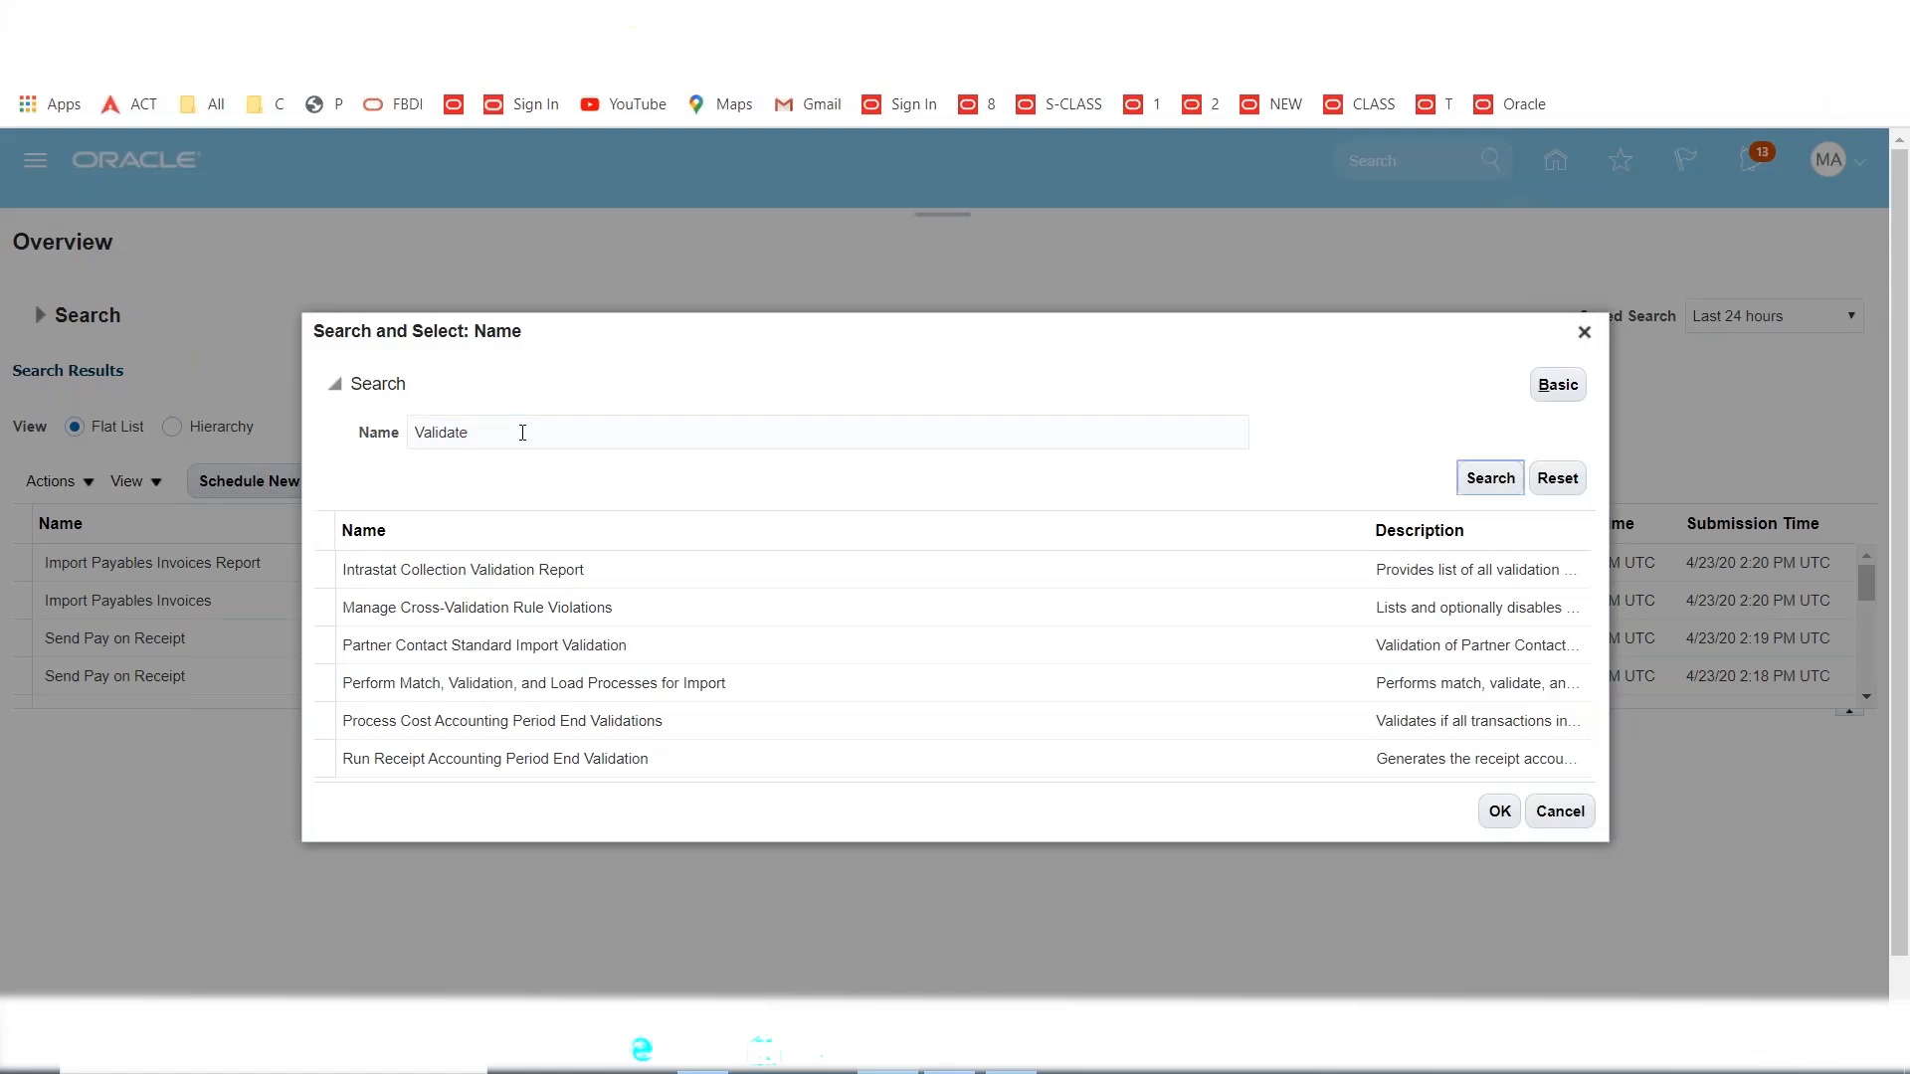
{"action": "left_click", "coordinate": [1480, 483]}
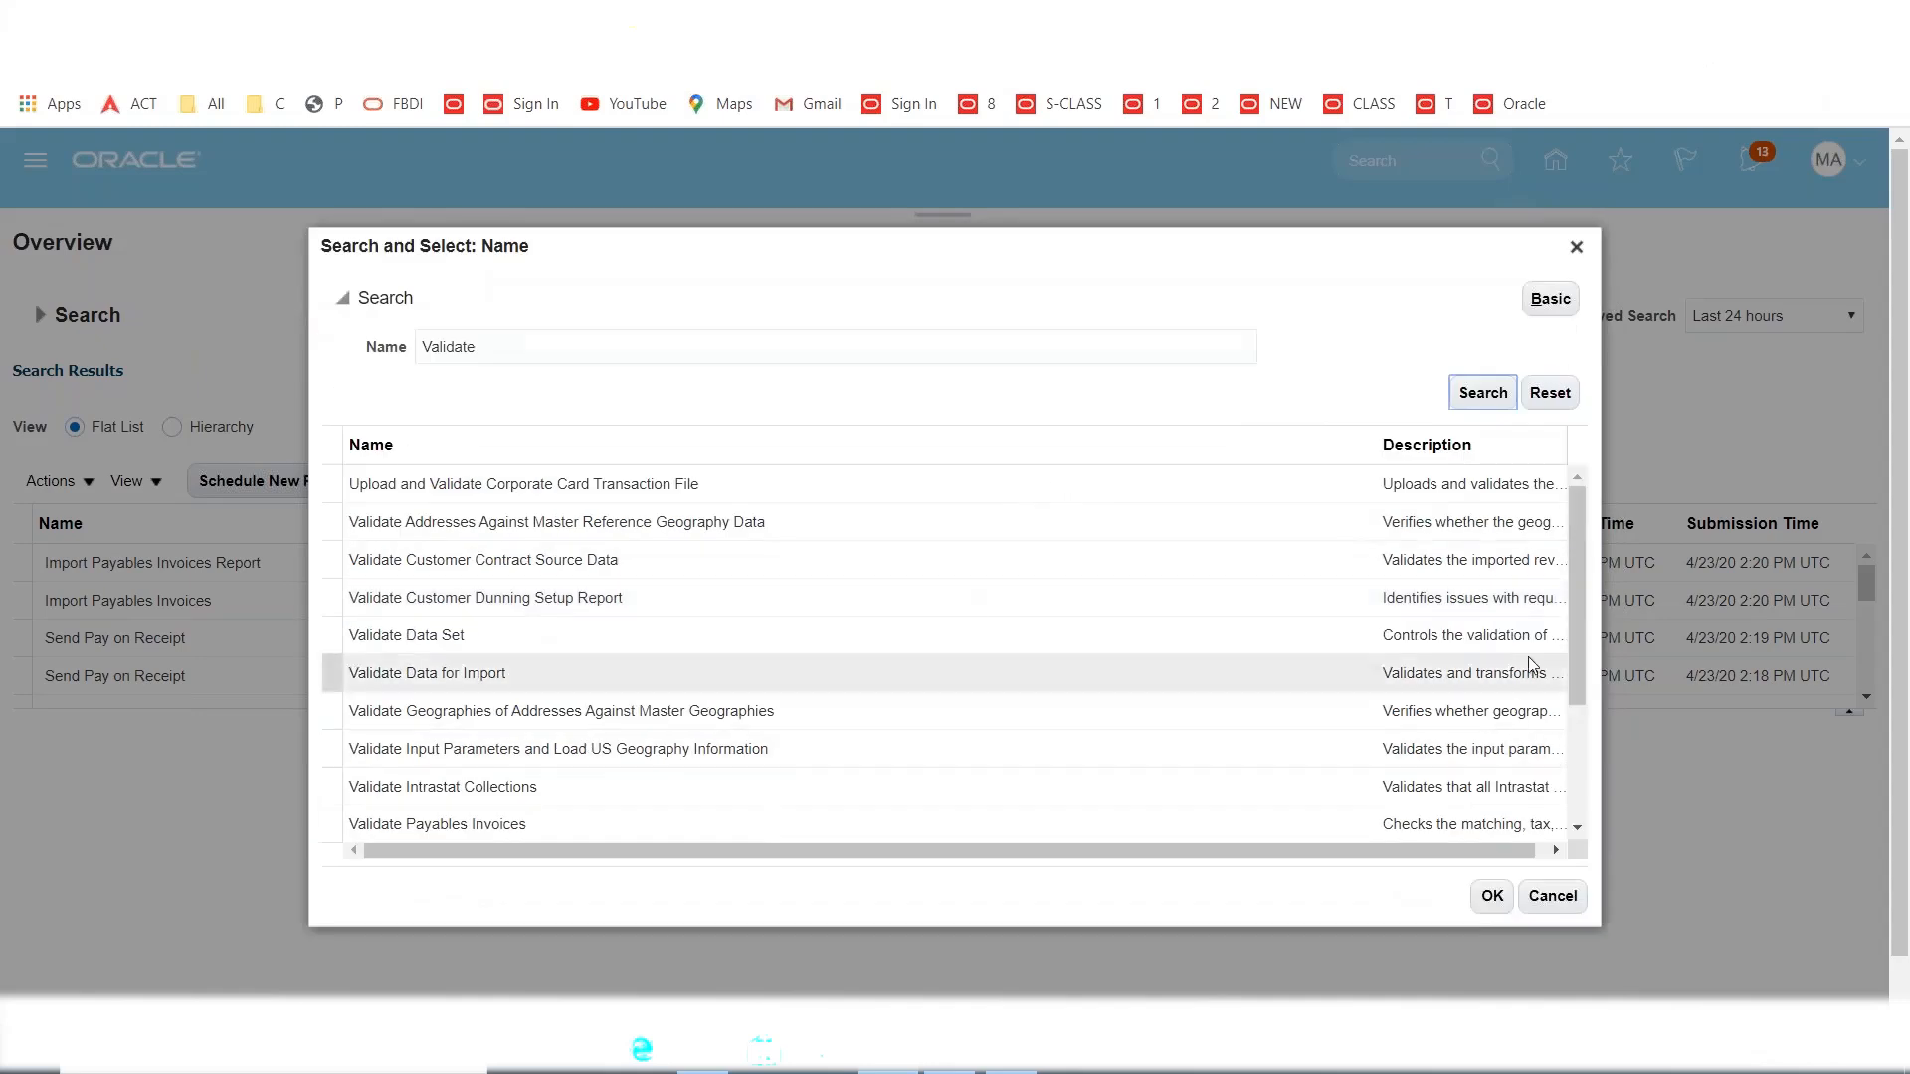
Choose Validate Payables Invoices as the job and confirm it to open its parameters.
{"action": "left_click_drag", "start_coordinate": [1577, 569], "coordinate": [1580, 657]}
{"action": "left_click", "coordinate": [592, 682]}
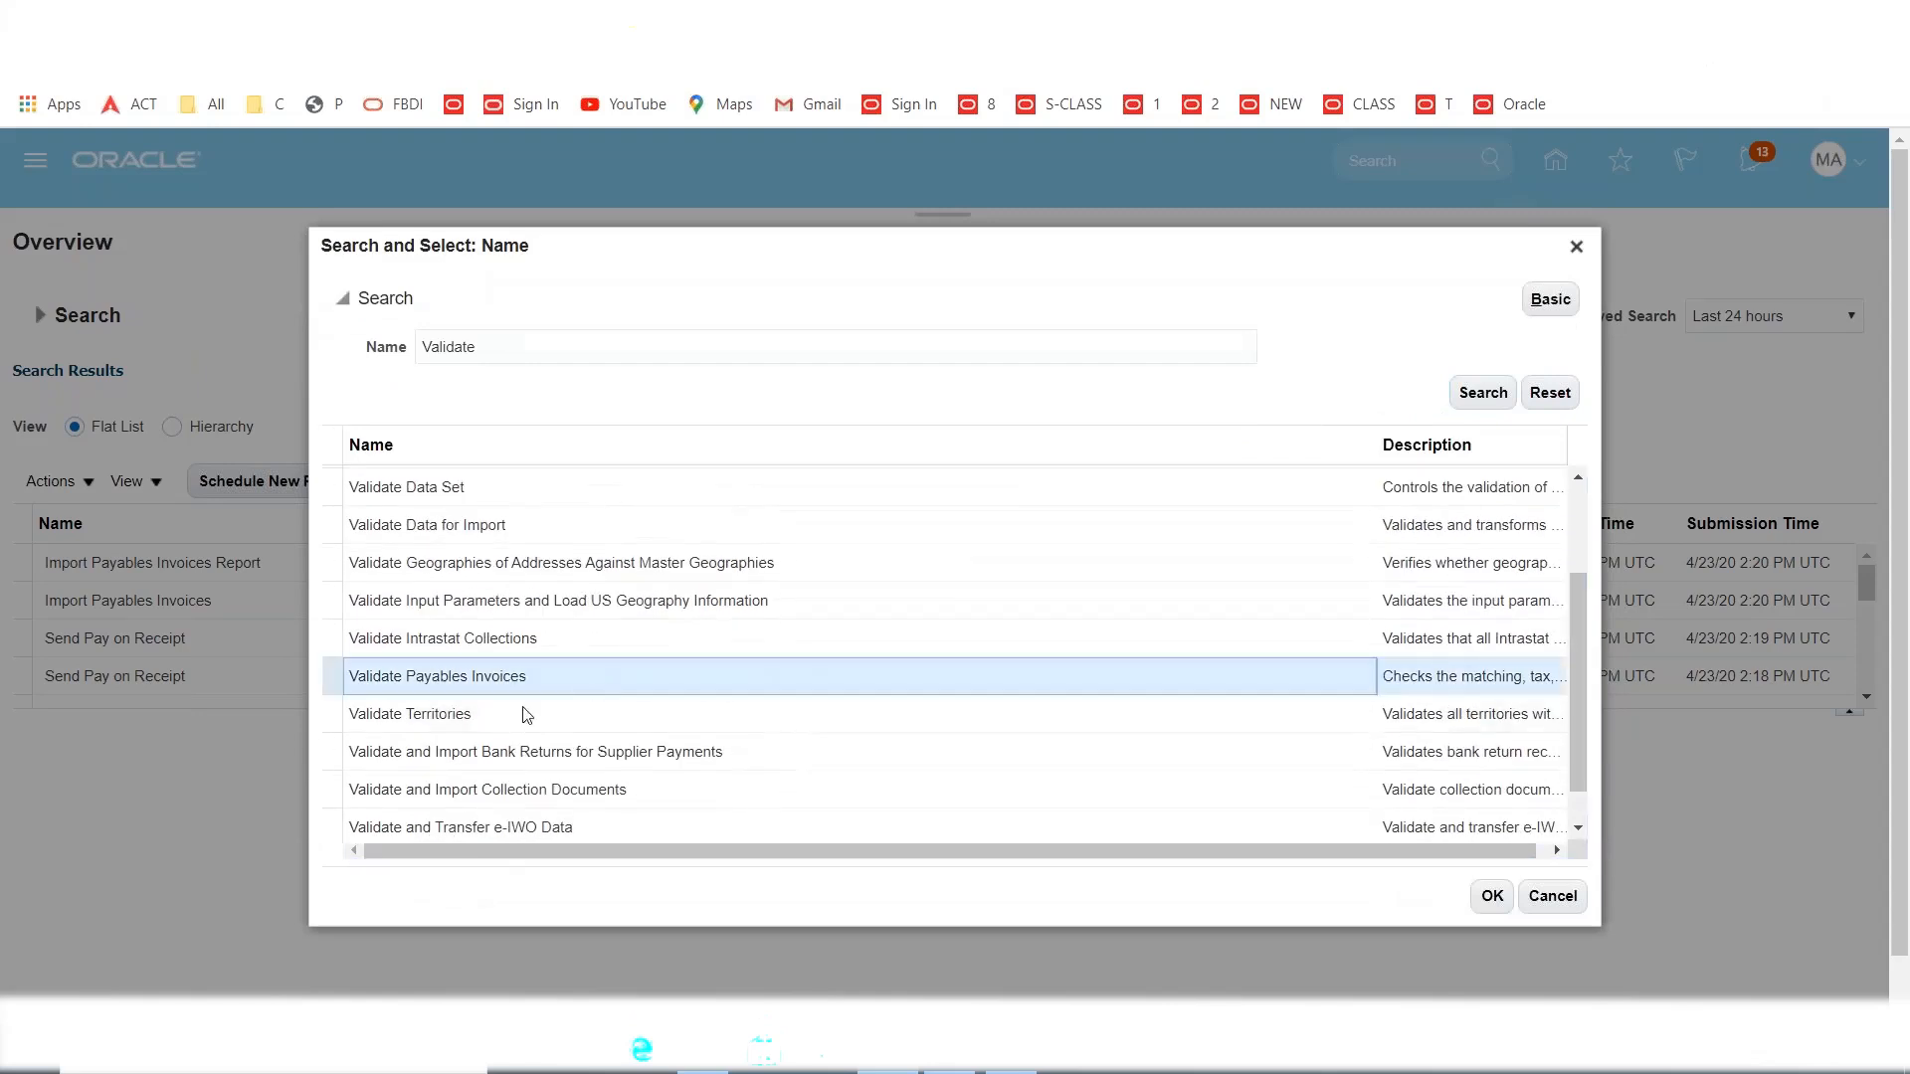
{"action": "left_click", "coordinate": [1492, 895]}
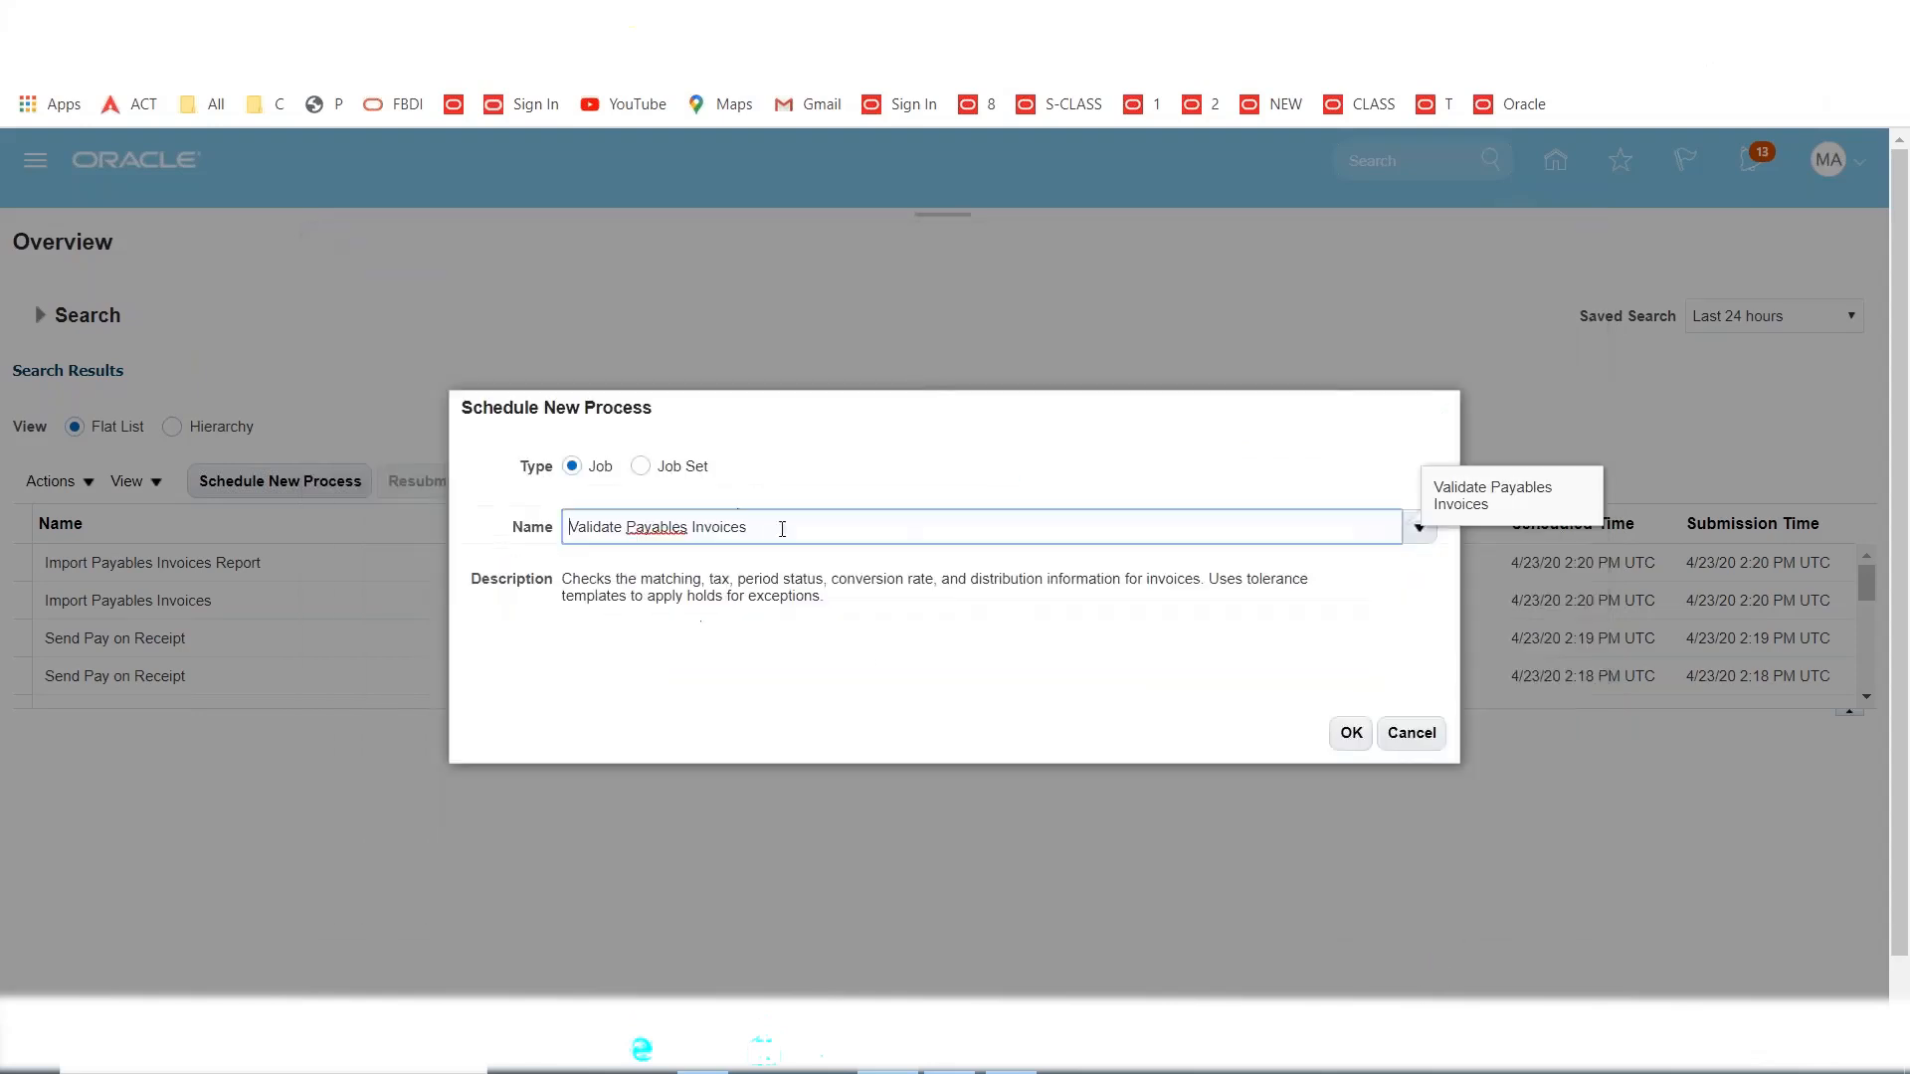
{"action": "left_click", "coordinate": [1351, 734]}
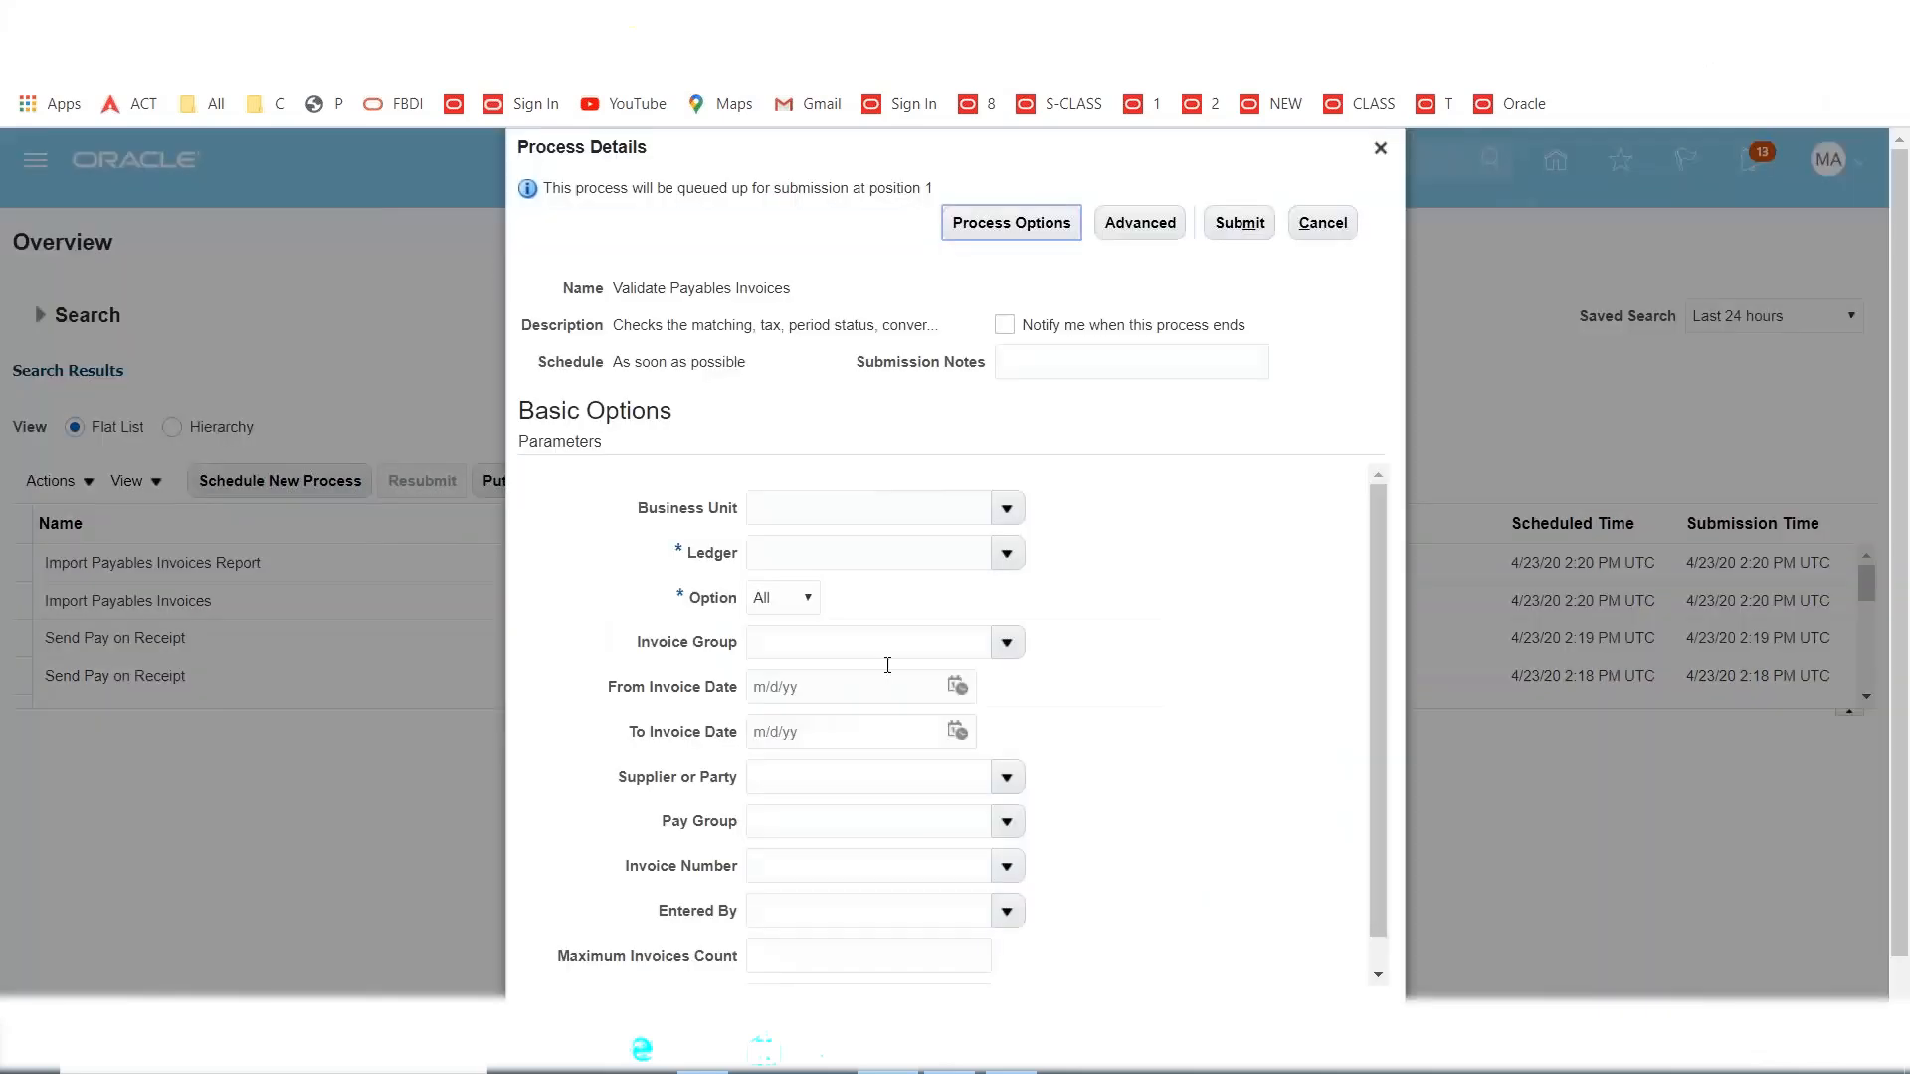
Submit Validate Payables Invoices for MAXX US Business Unit and MAXX USA Primary Ledger as process 548866.
{"action": "left_click", "coordinate": [1008, 510]}
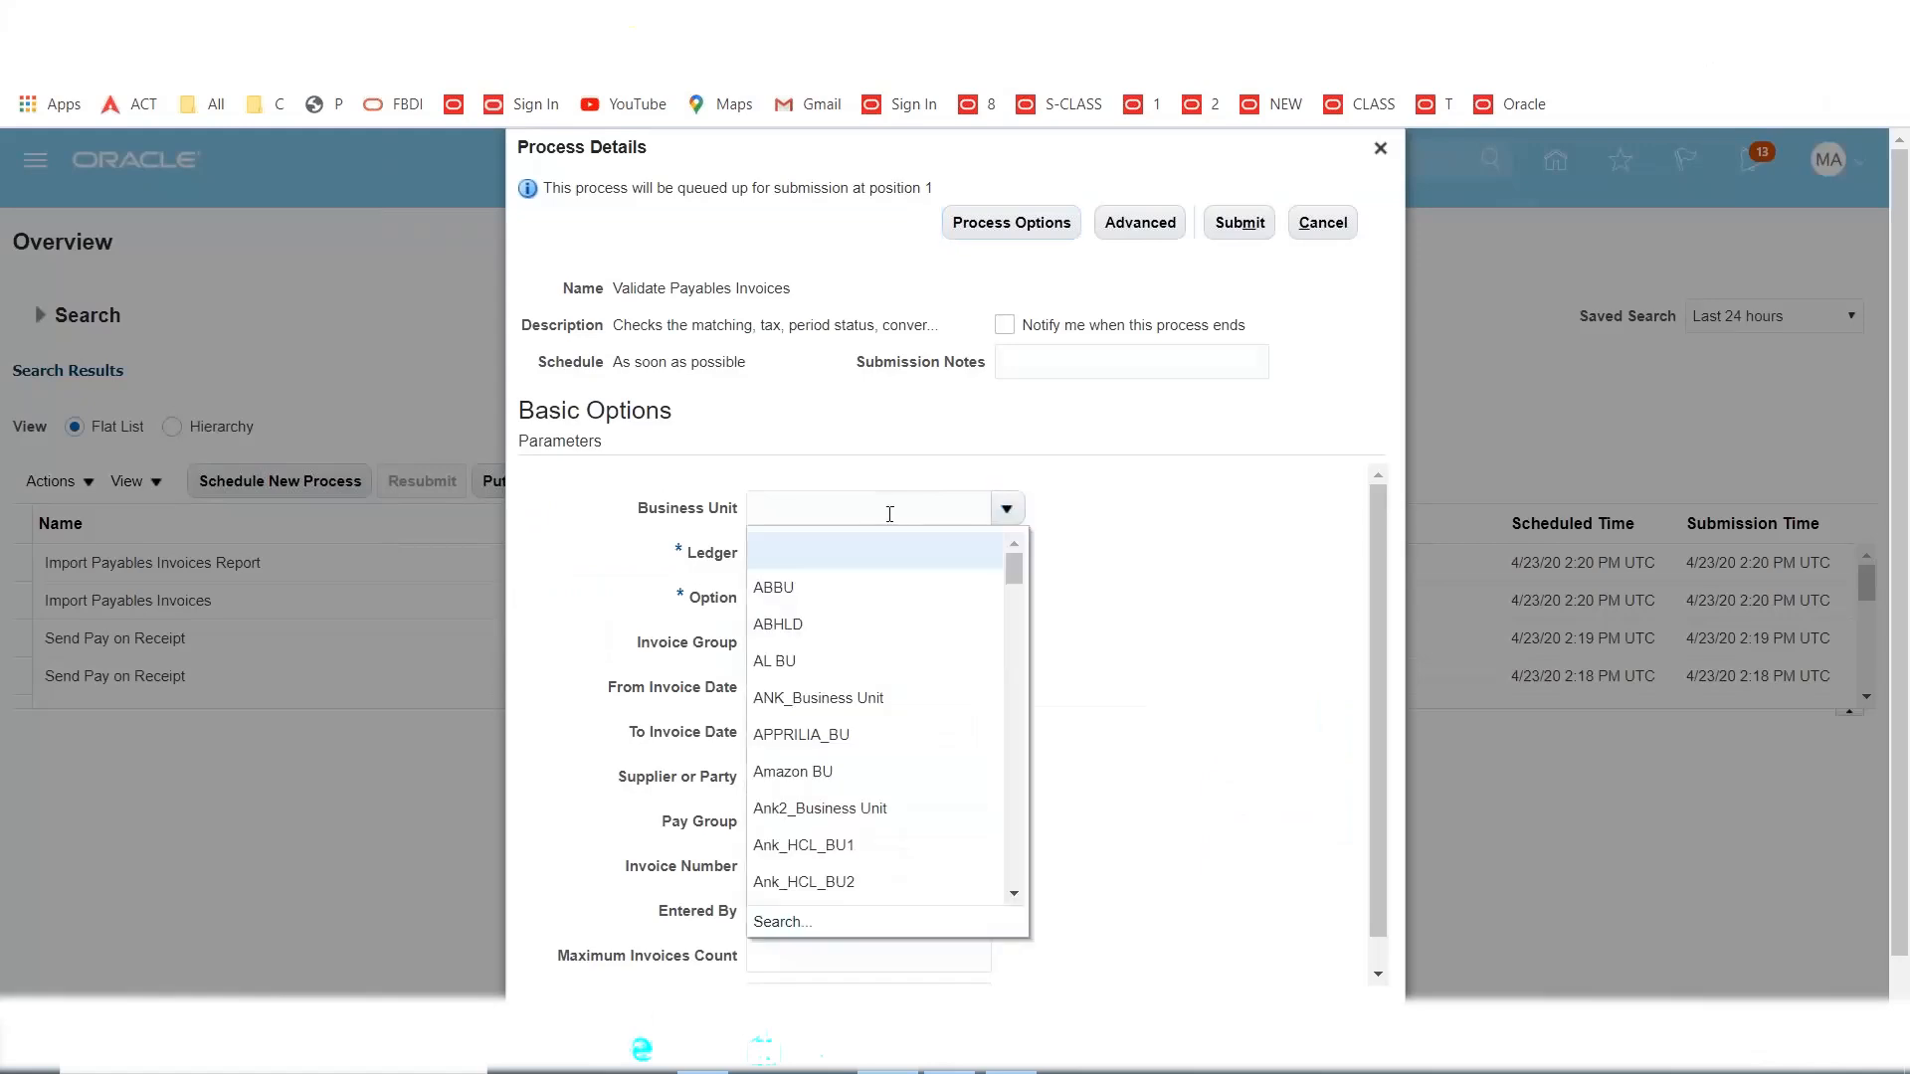
{"action": "type", "text": "maxx"}
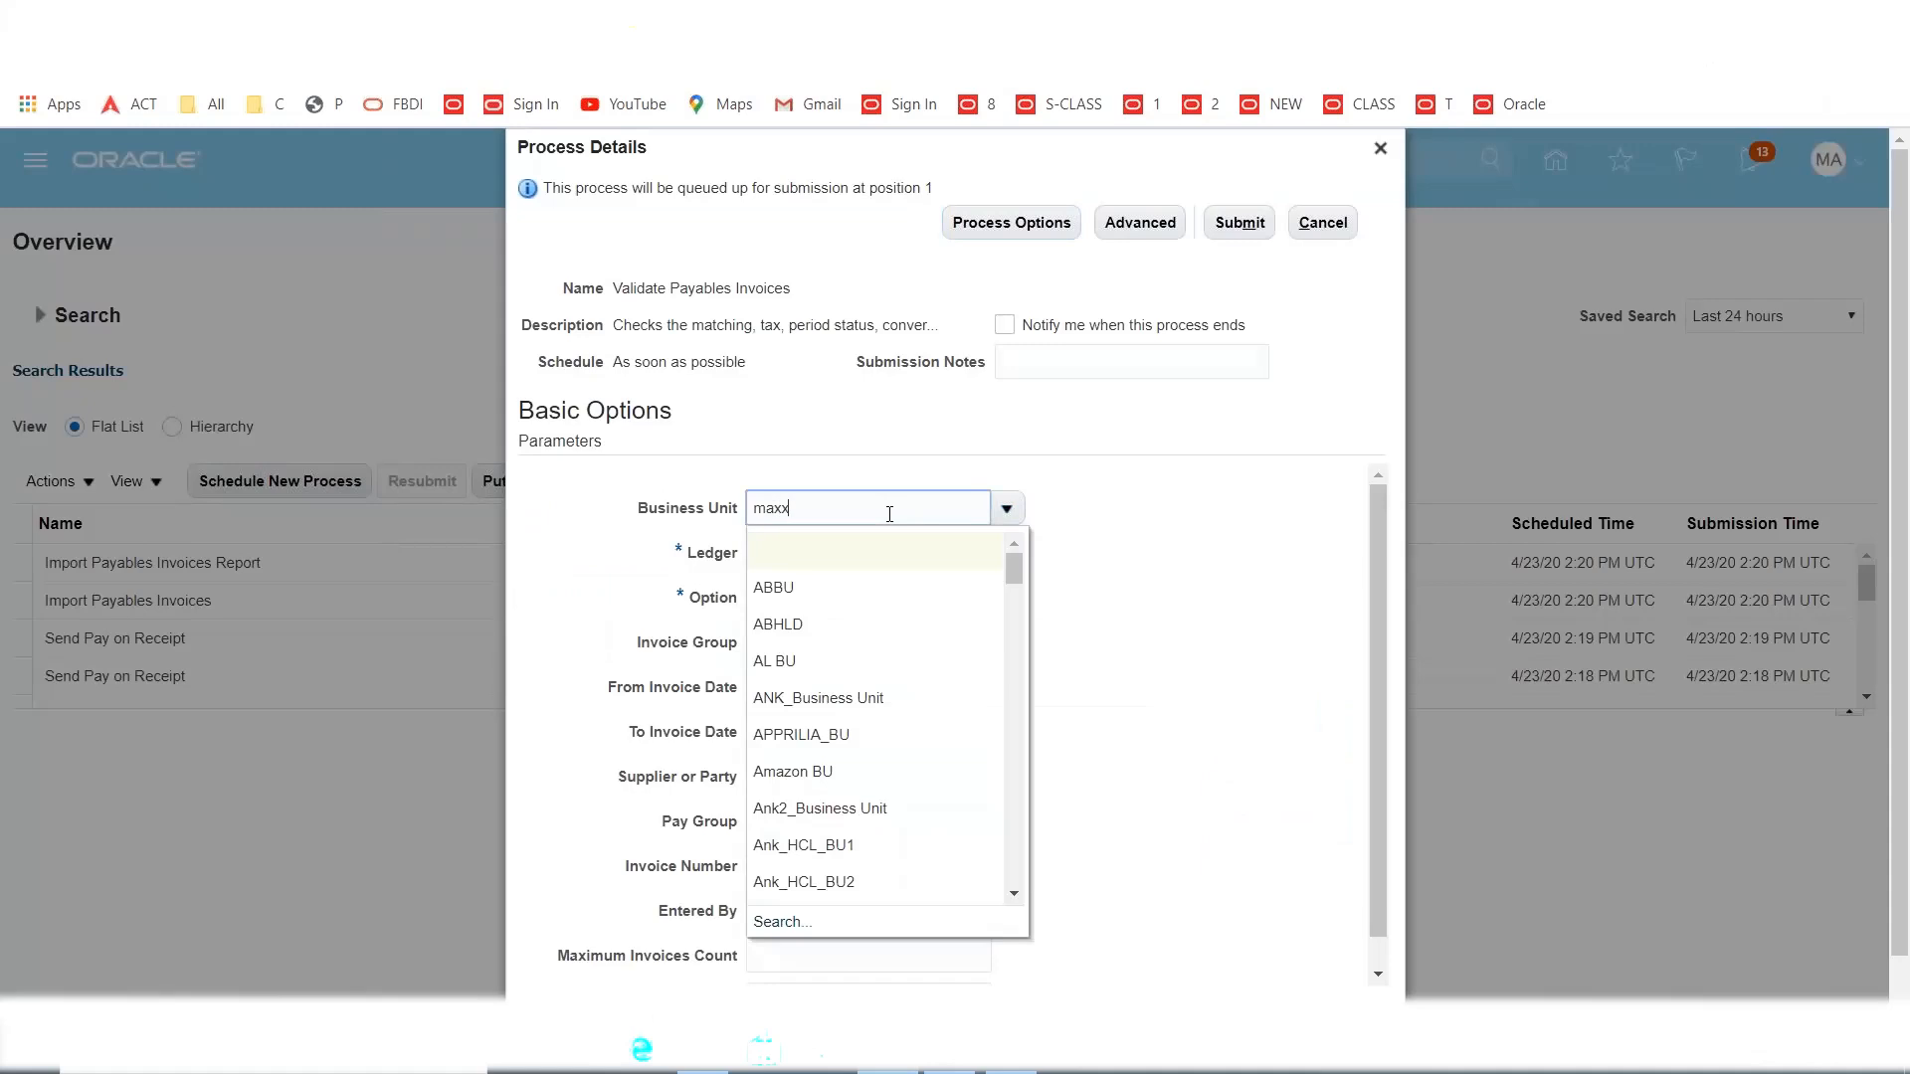
{"action": "key", "text": "Tab"}
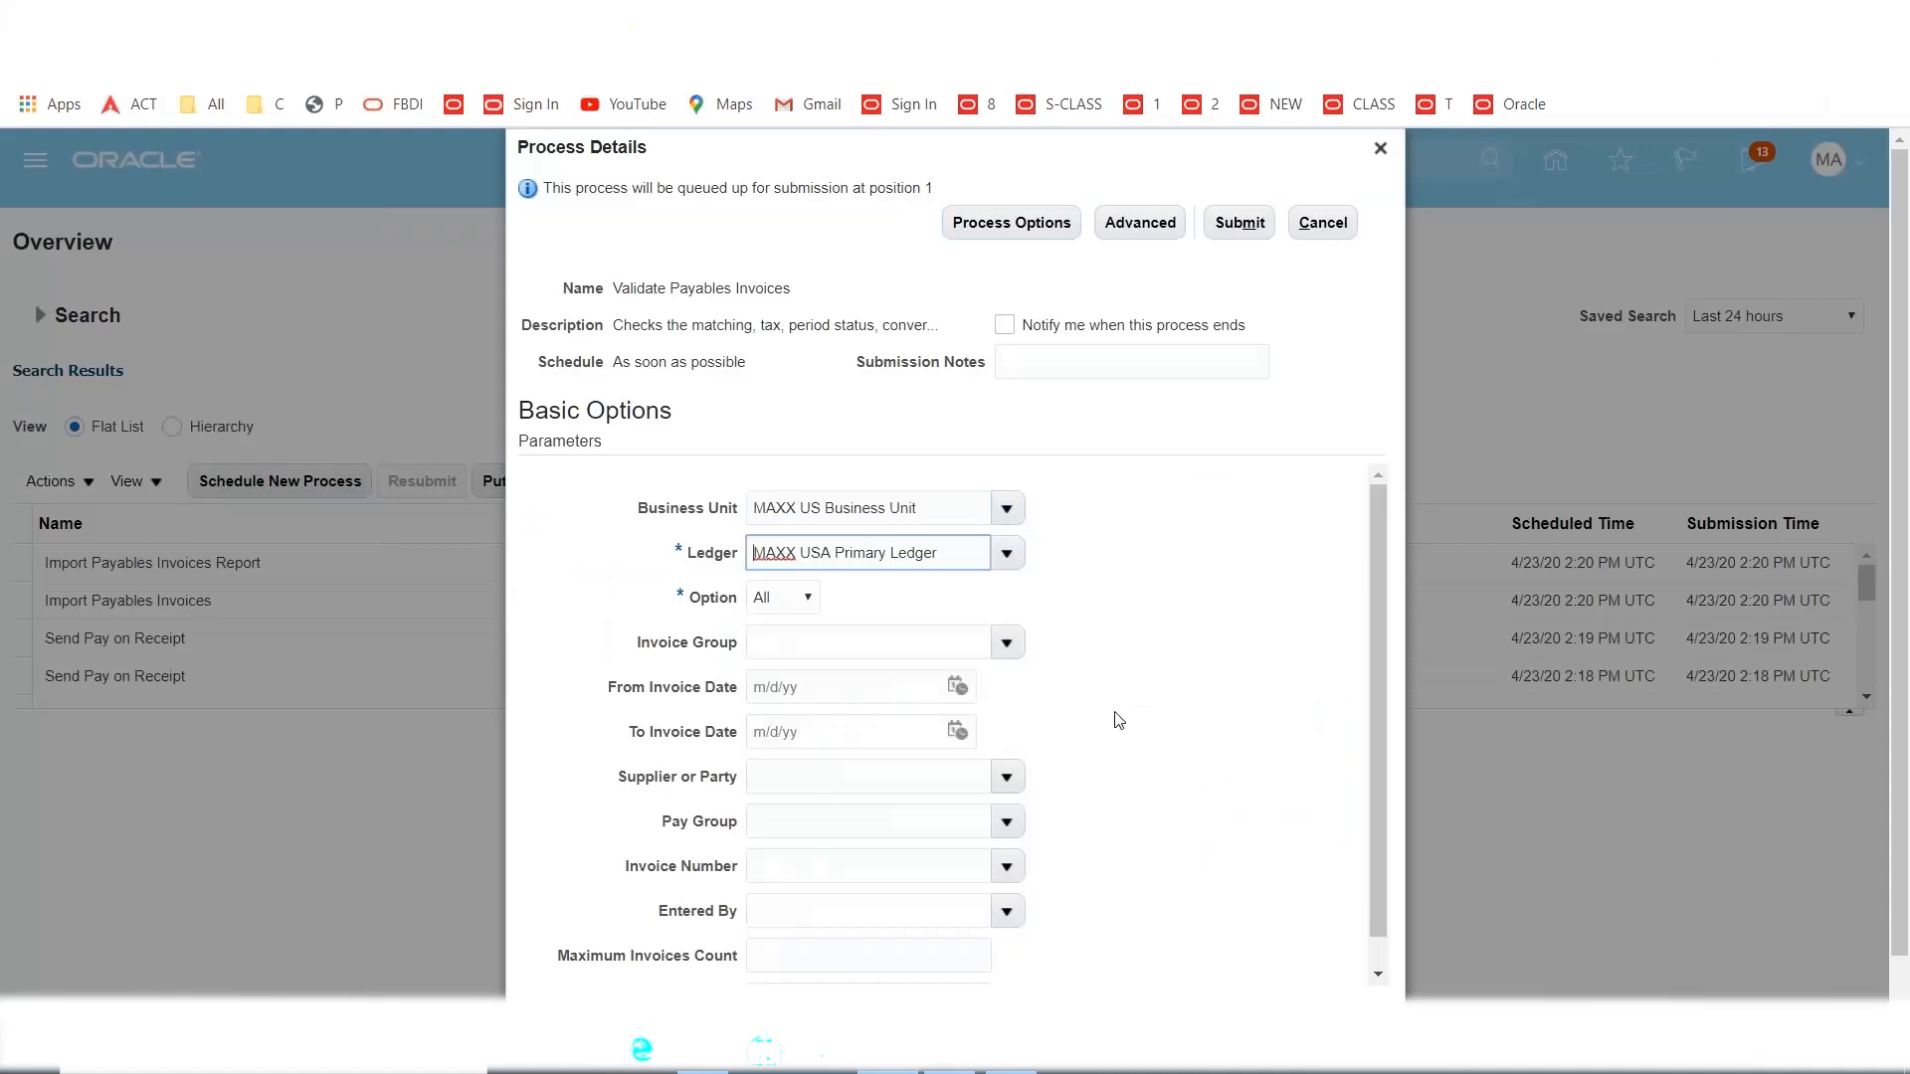
{"action": "scroll", "coordinate": [1115, 718], "scroll_direction": "down", "scroll_amount": 1}
{"action": "scroll", "coordinate": [1134, 557], "scroll_direction": "up", "scroll_amount": 1}
{"action": "left_click", "coordinate": [1240, 222]}
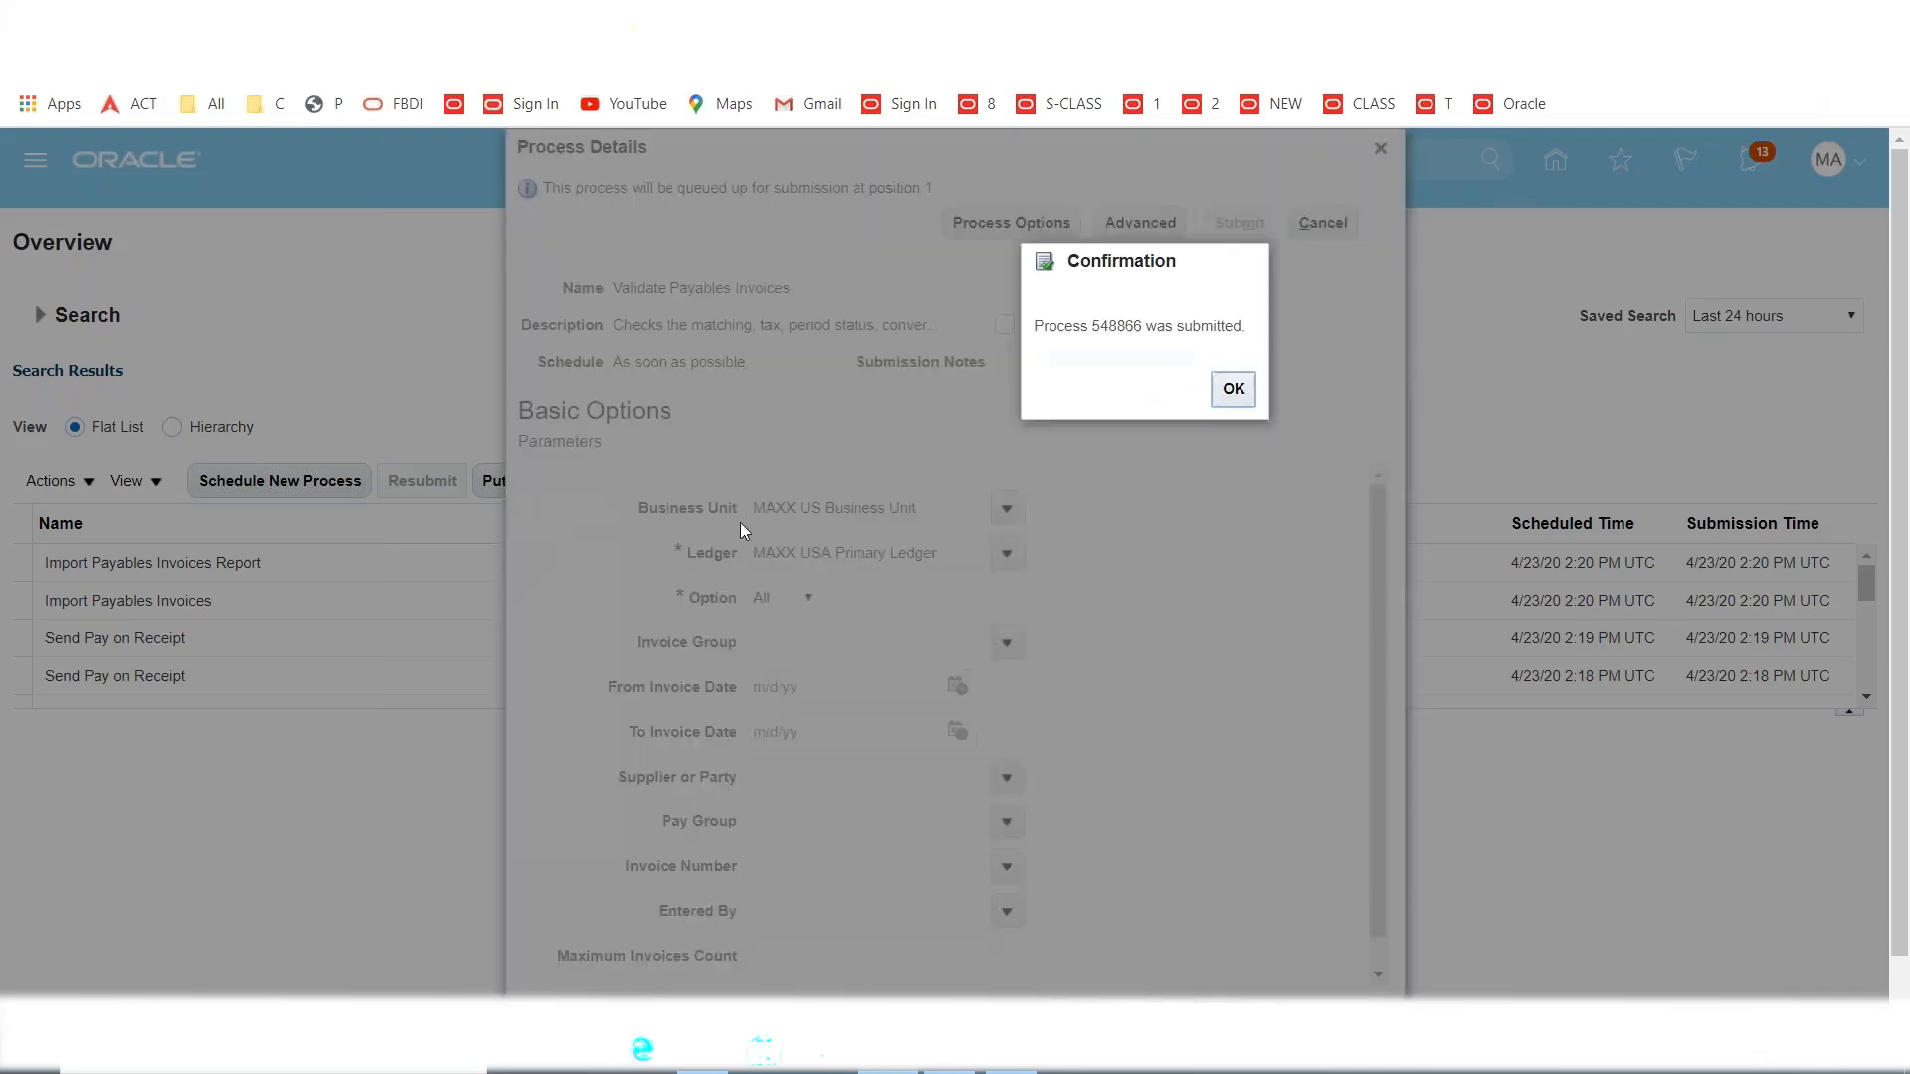
{"action": "left_click", "coordinate": [1234, 388]}
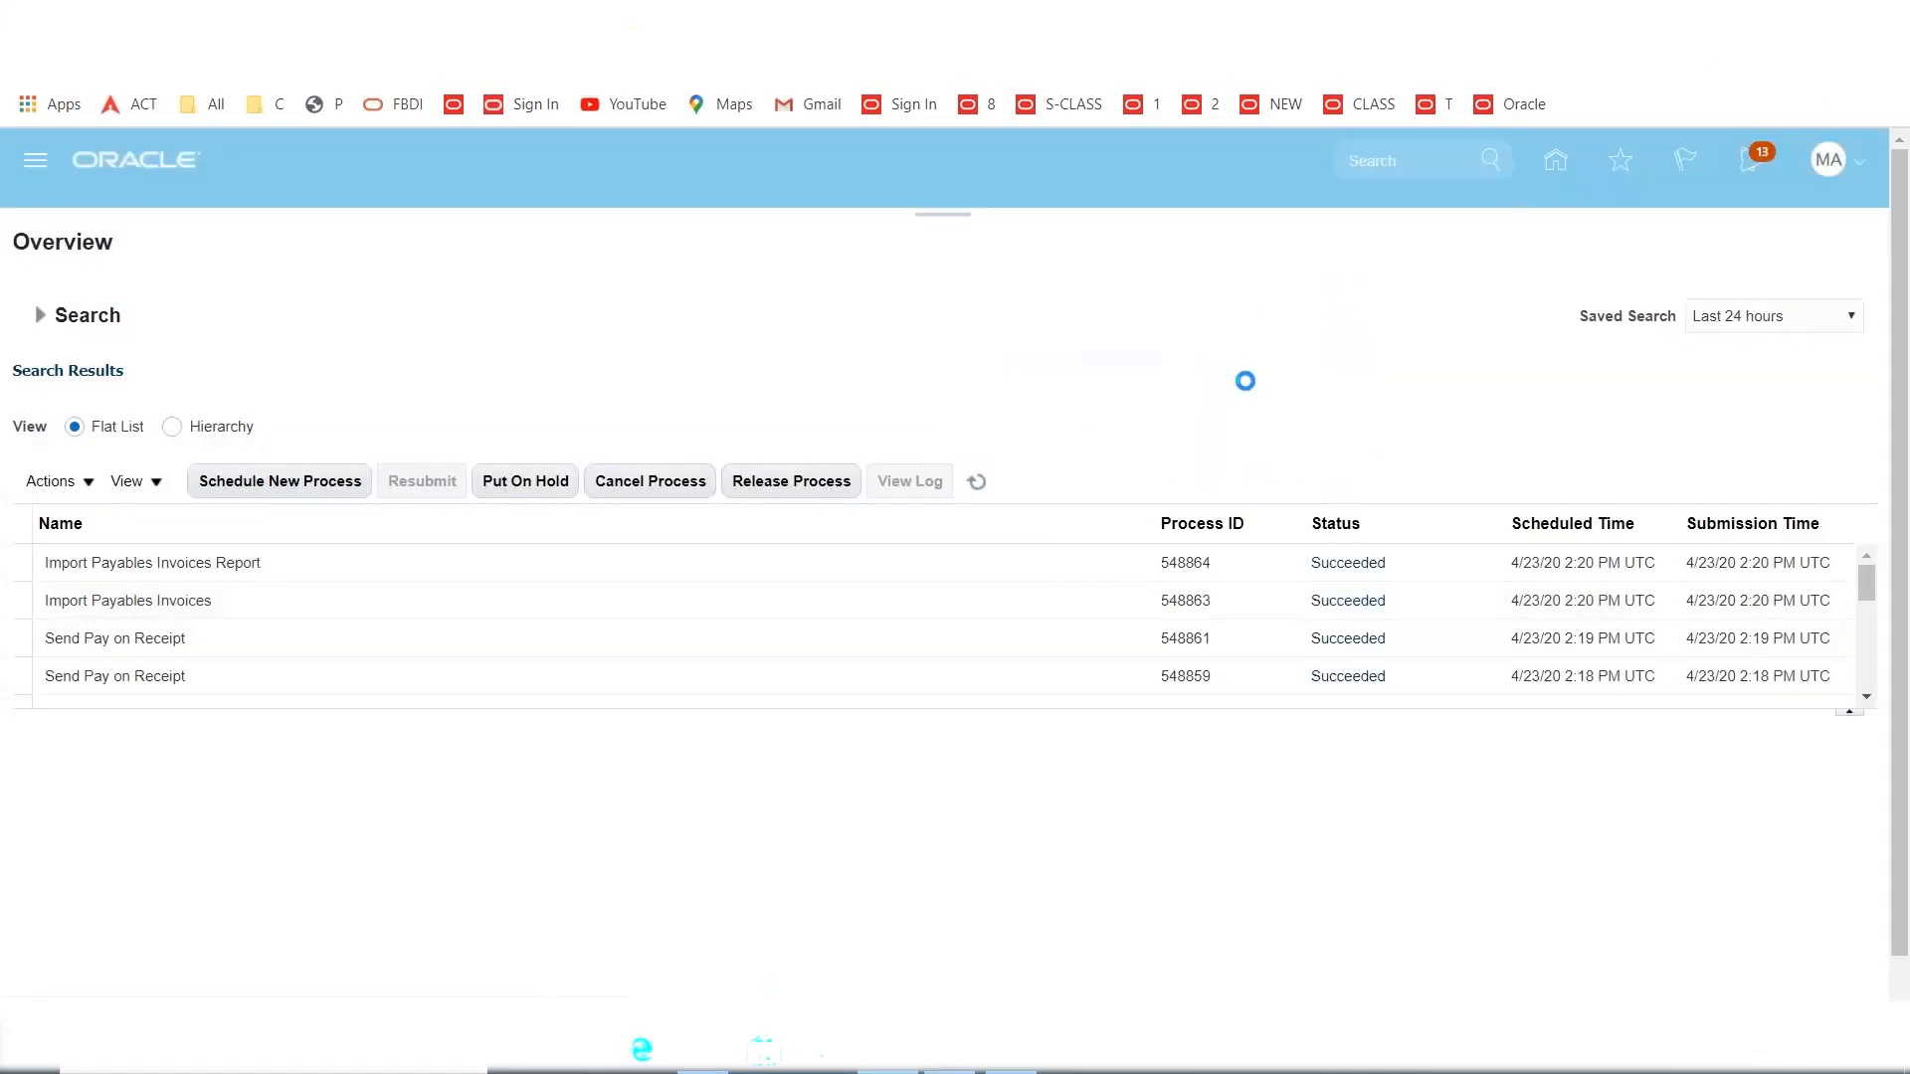
Refresh until process 548866 succeeds, then open a new Validate Payables Invoices submission.
{"action": "left_click", "coordinate": [980, 487]}
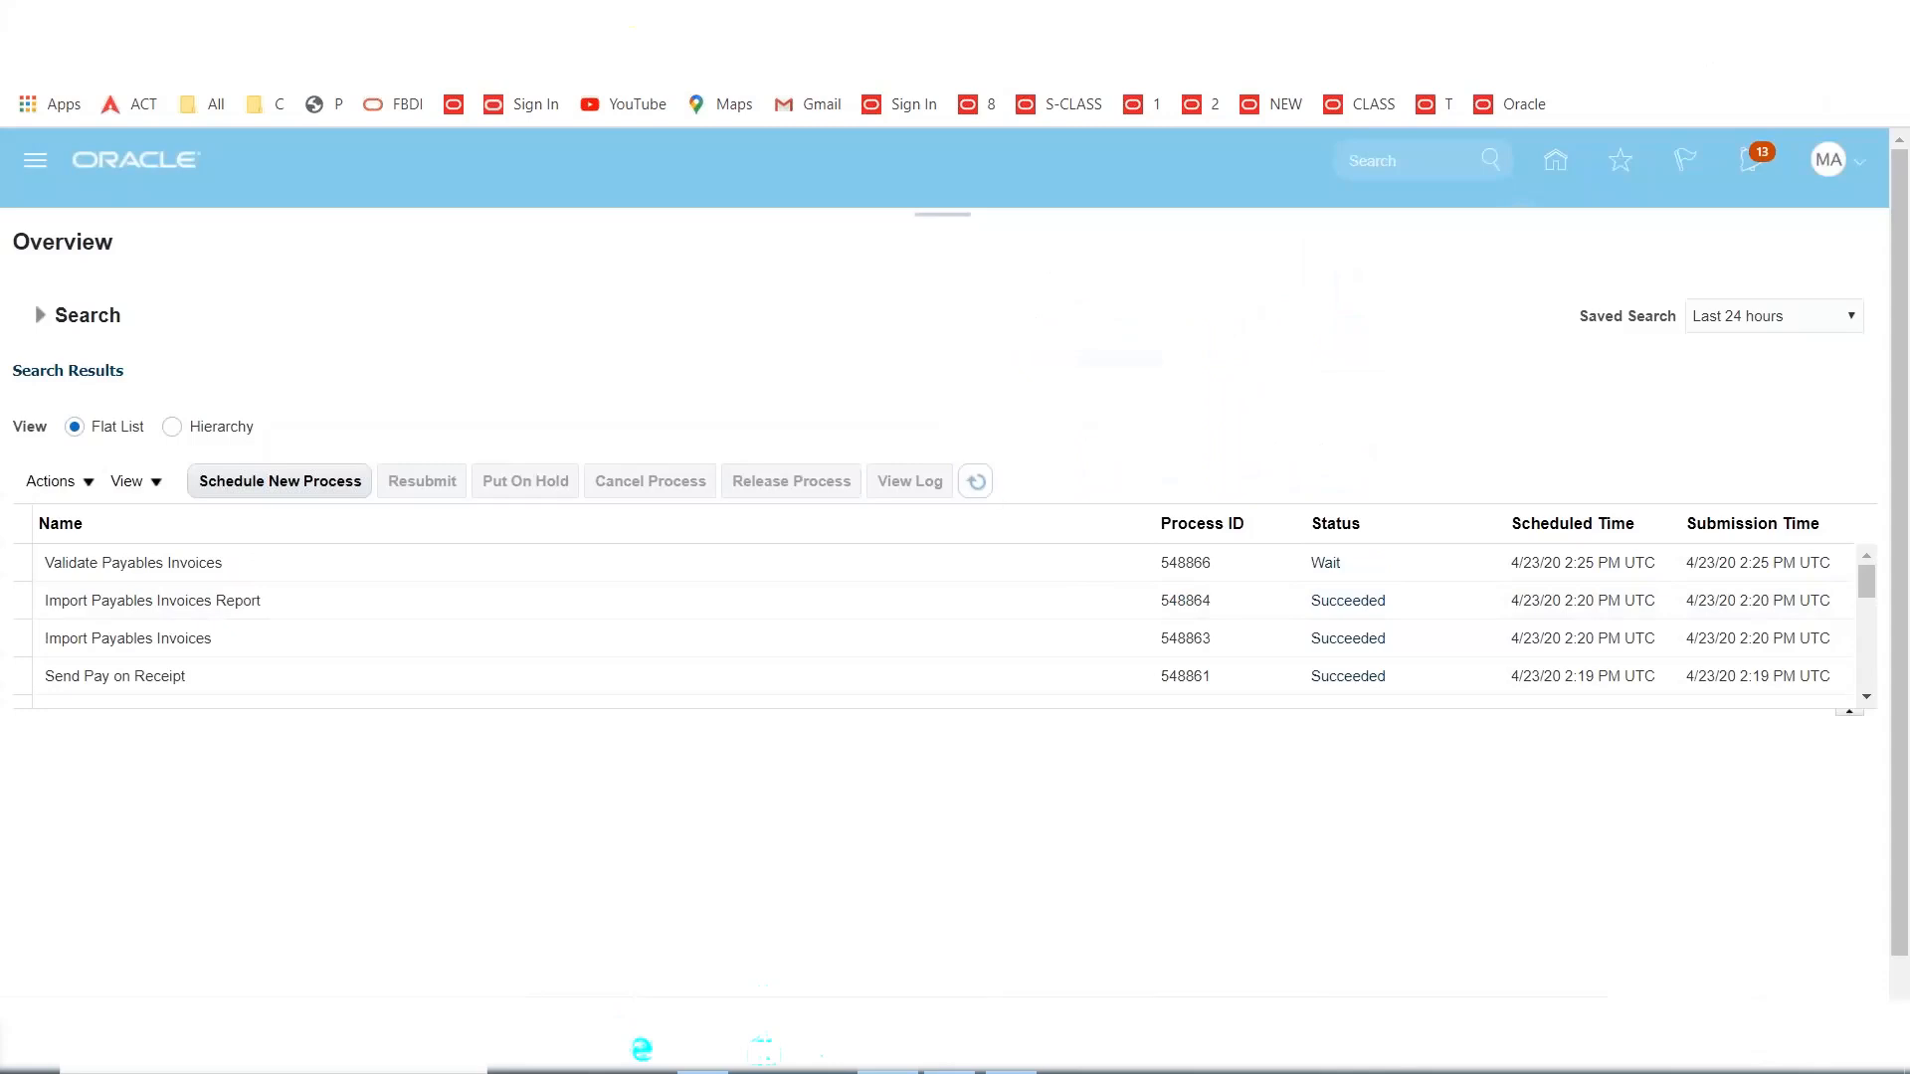
{"action": "left_click", "coordinate": [977, 482]}
{"action": "left_click", "coordinate": [977, 482]}
{"action": "left_click", "coordinate": [285, 485]}
{"action": "left_click", "coordinate": [1349, 734]}
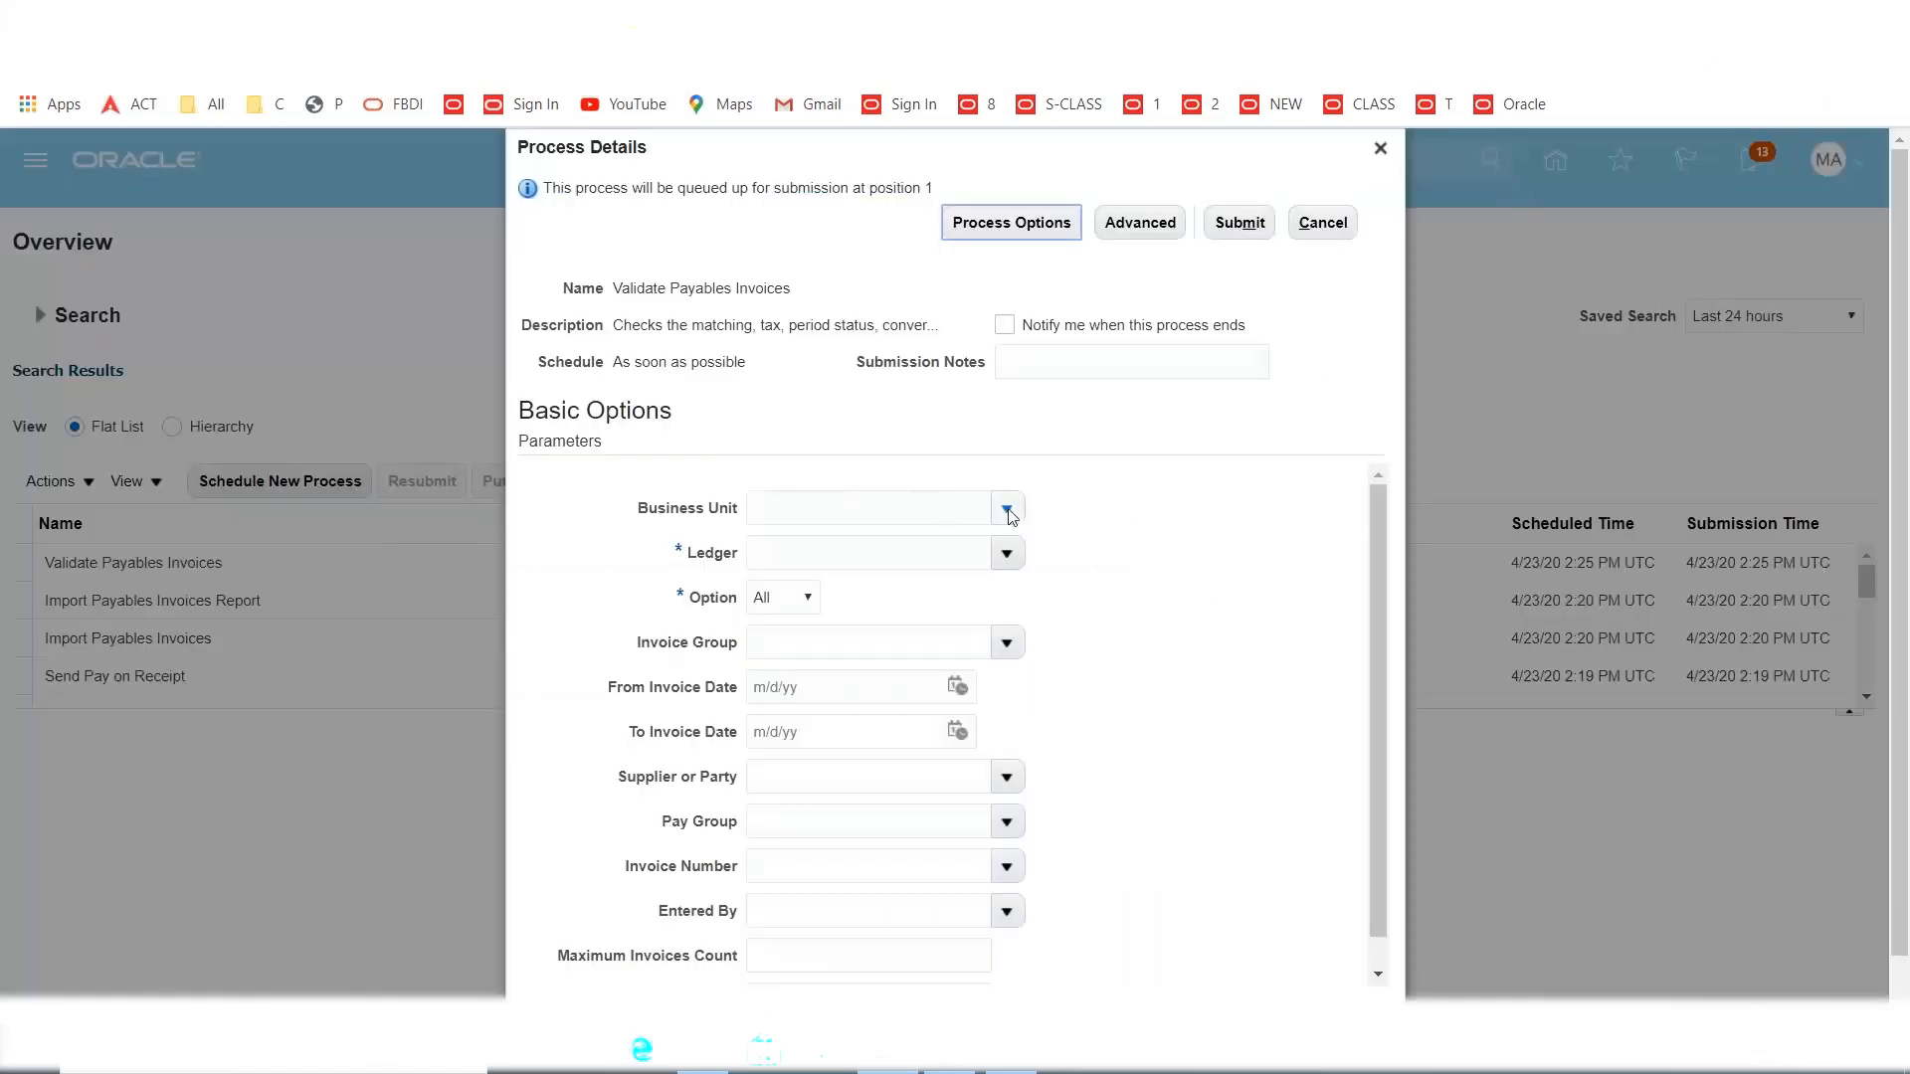
Set Business Unit to MAXX so the Ledger fills in automatically.
{"action": "left_click", "coordinate": [921, 520]}
{"action": "type", "text": "maxx"}
{"action": "key", "text": "Tab"}
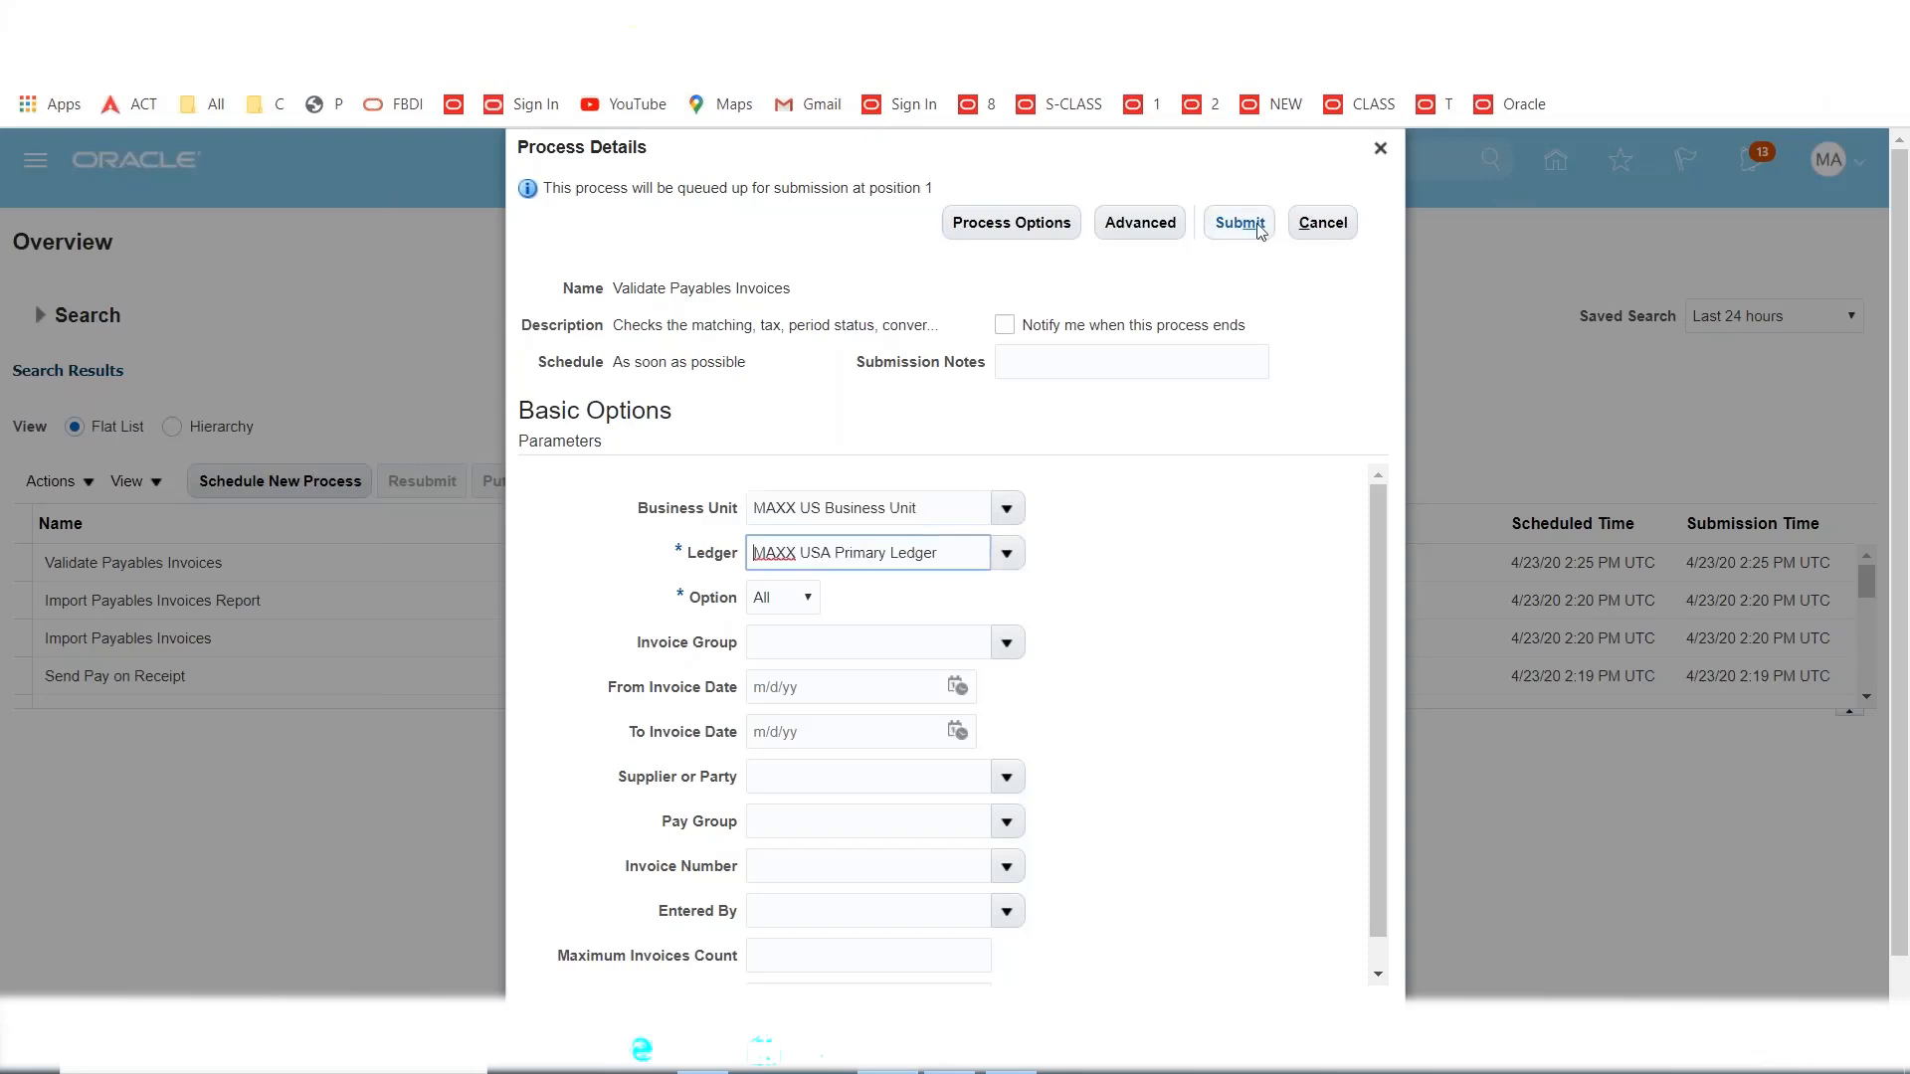
Schedule the process Hourly/Minute every 10 minutes, then close the details without submitting.
{"action": "left_click", "coordinate": [1136, 231]}
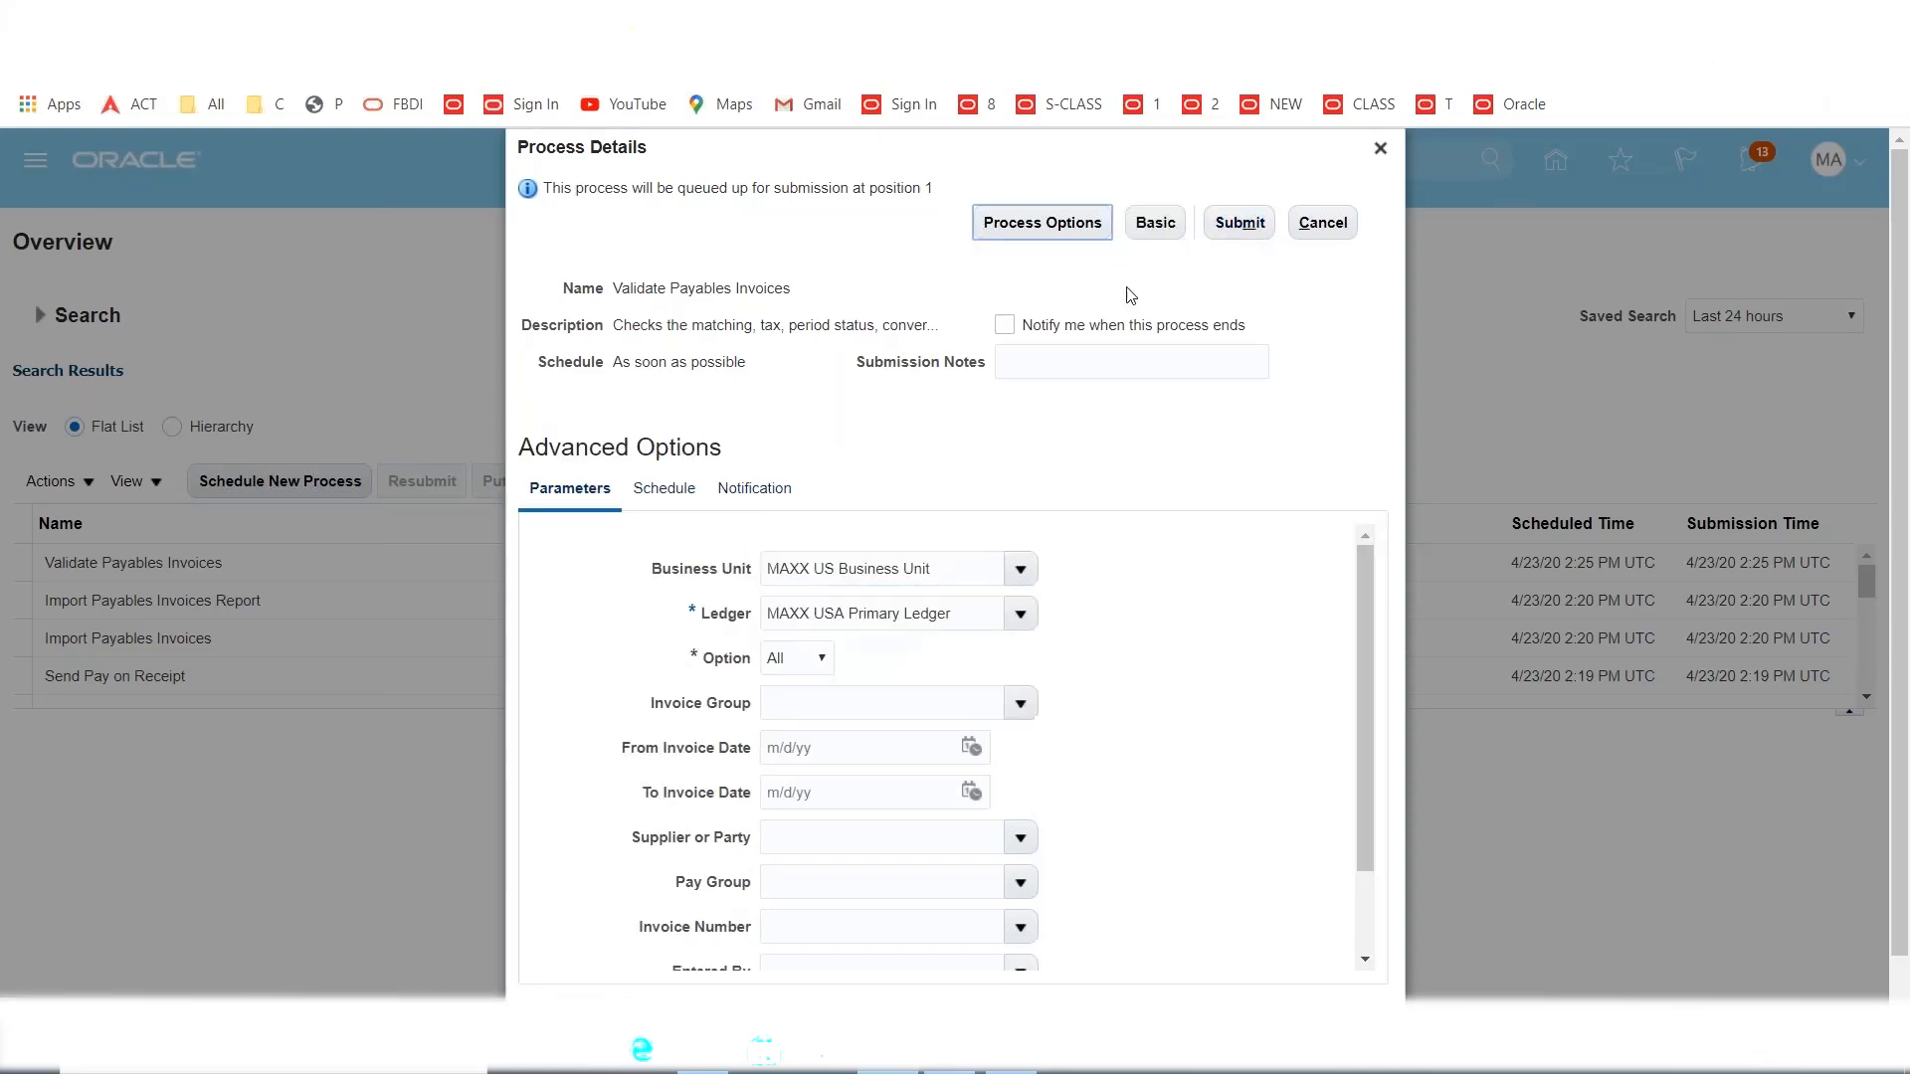
{"action": "left_click", "coordinate": [667, 493]}
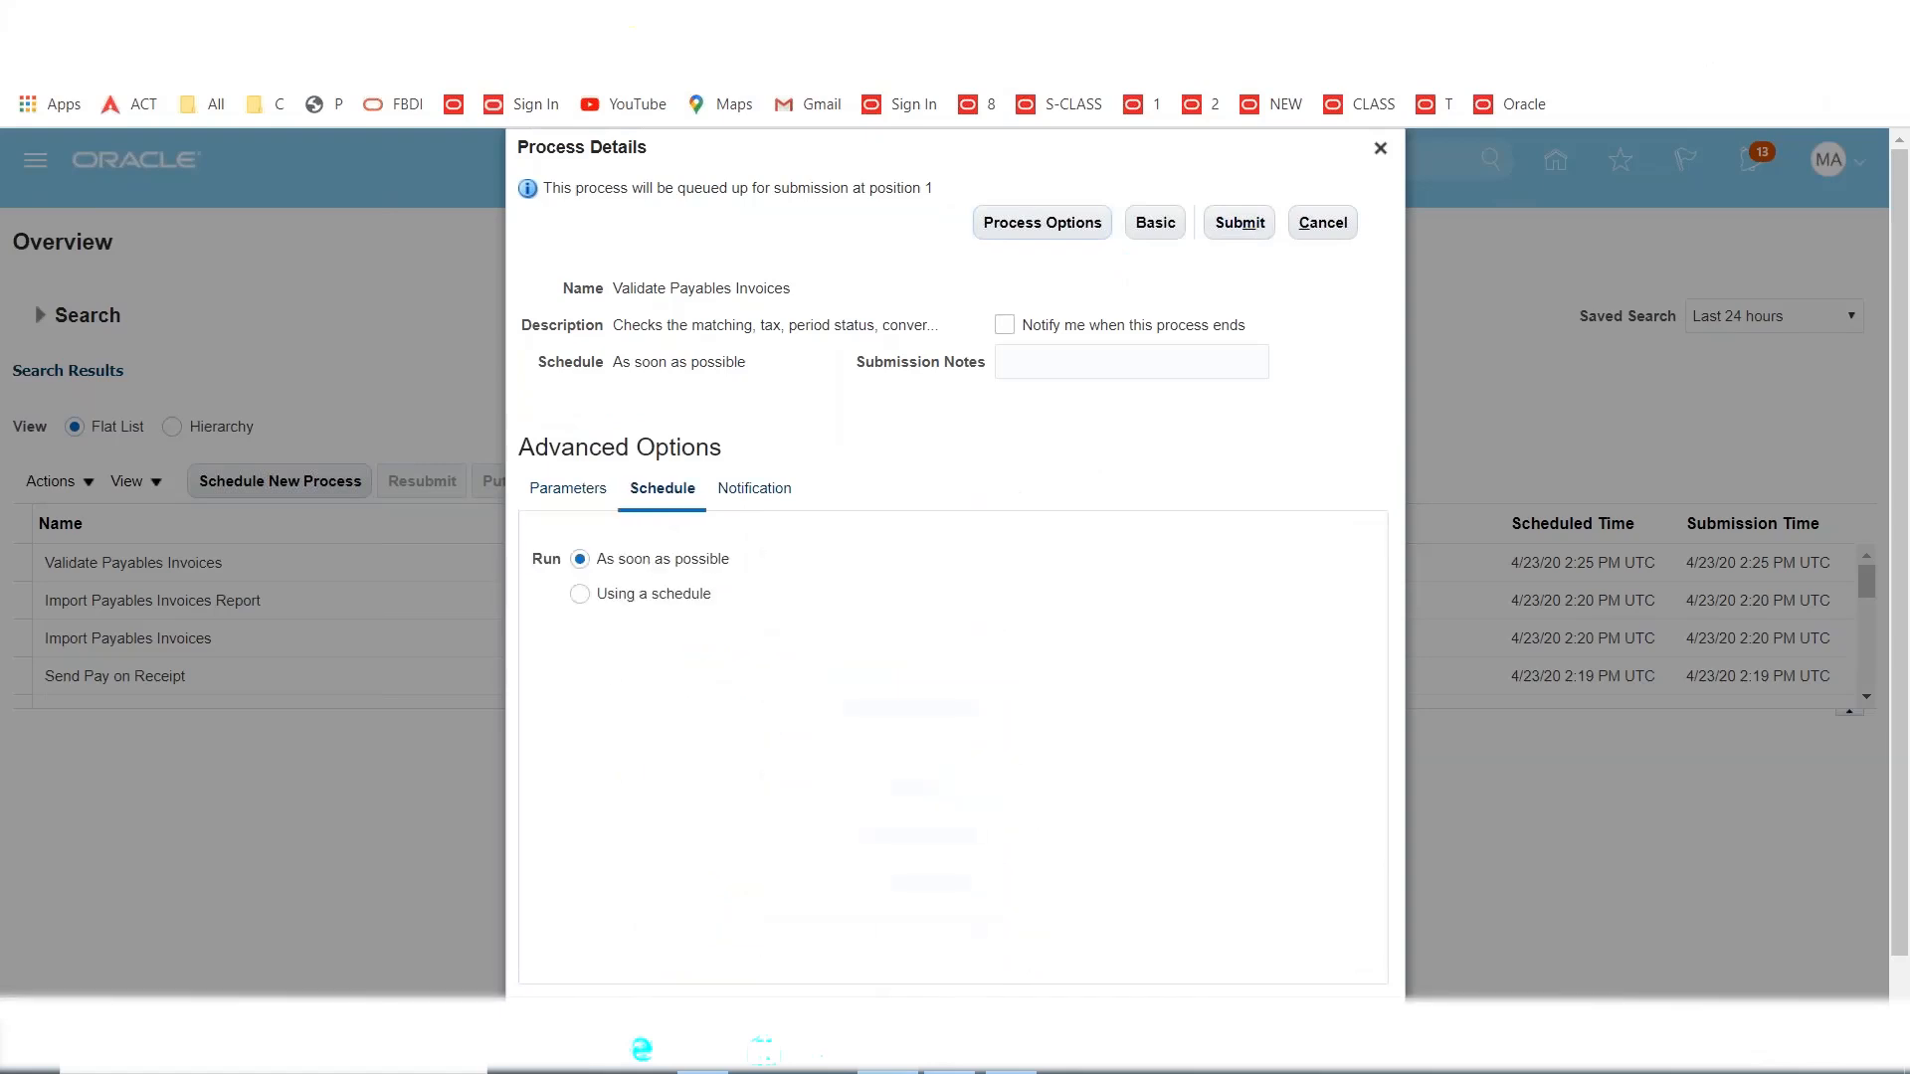
{"action": "left_click", "coordinate": [581, 597]}
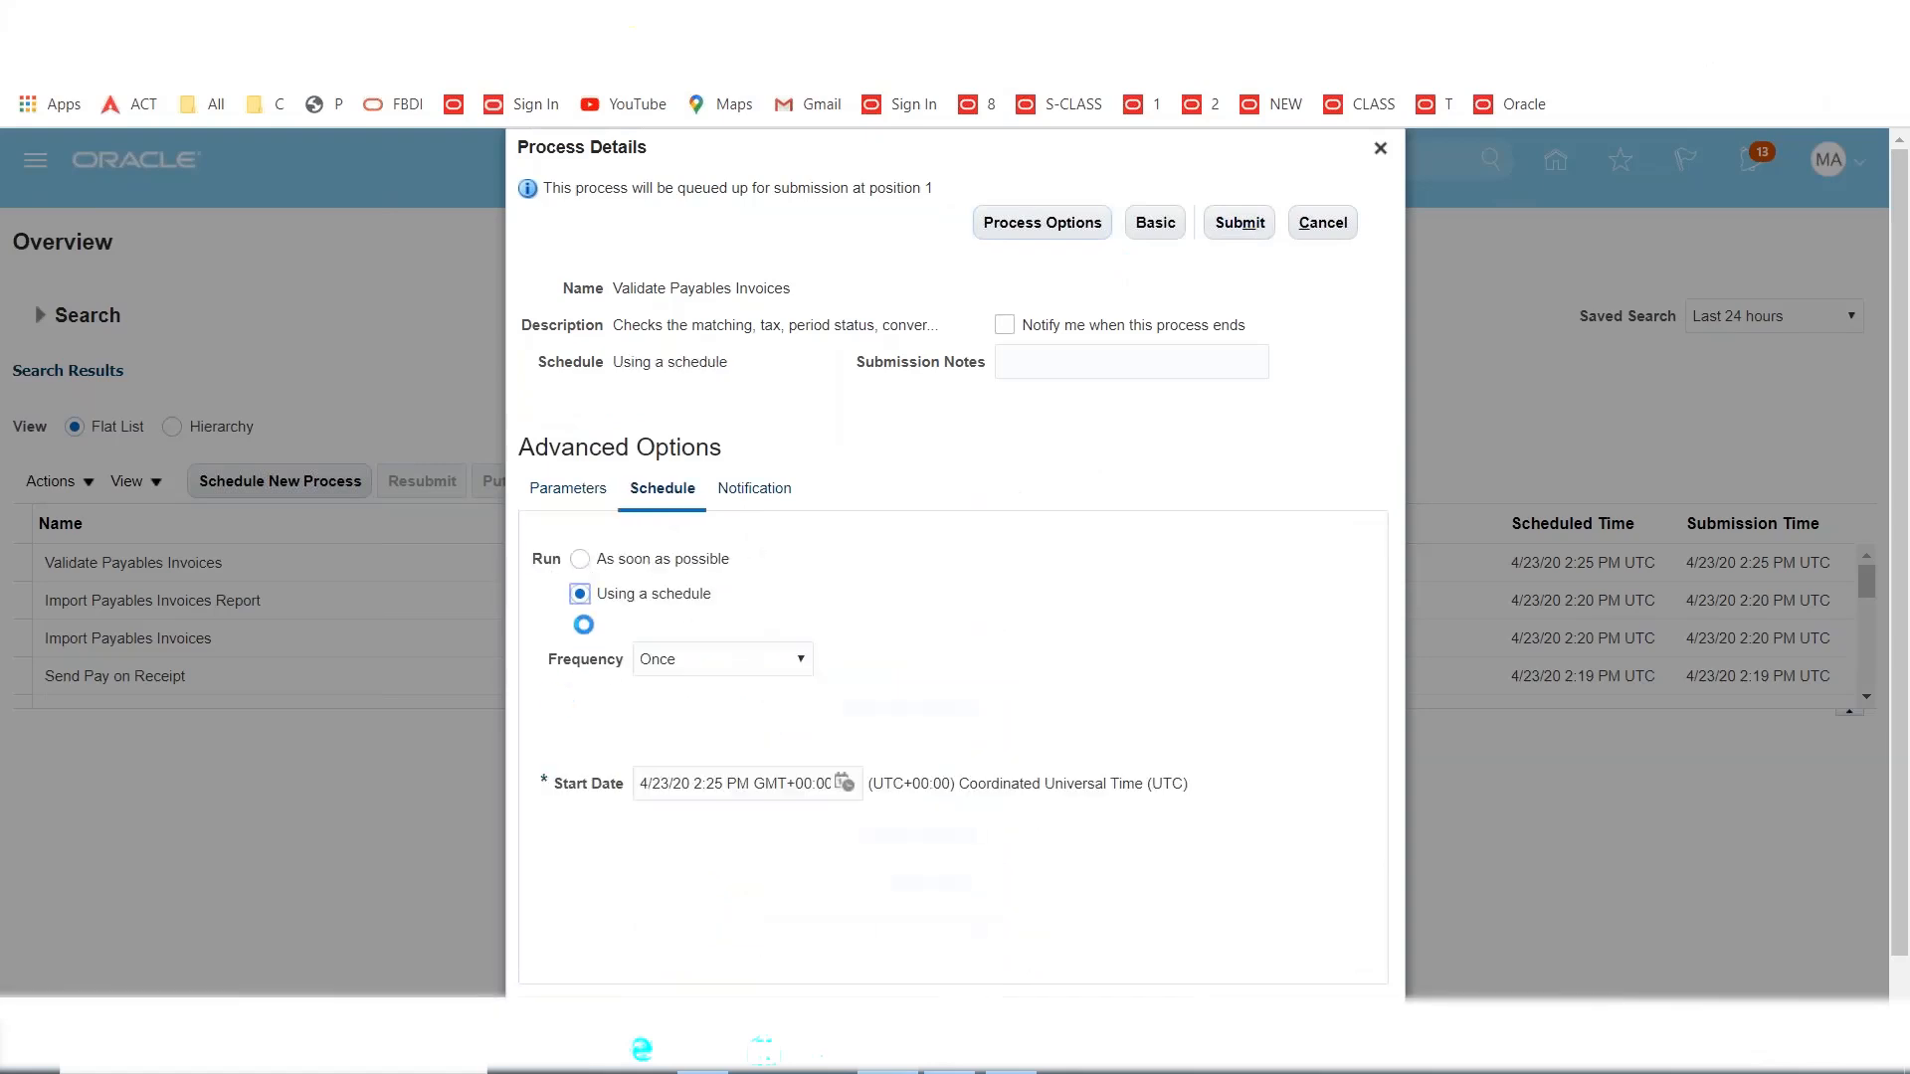
{"action": "left_click", "coordinate": [799, 663]}
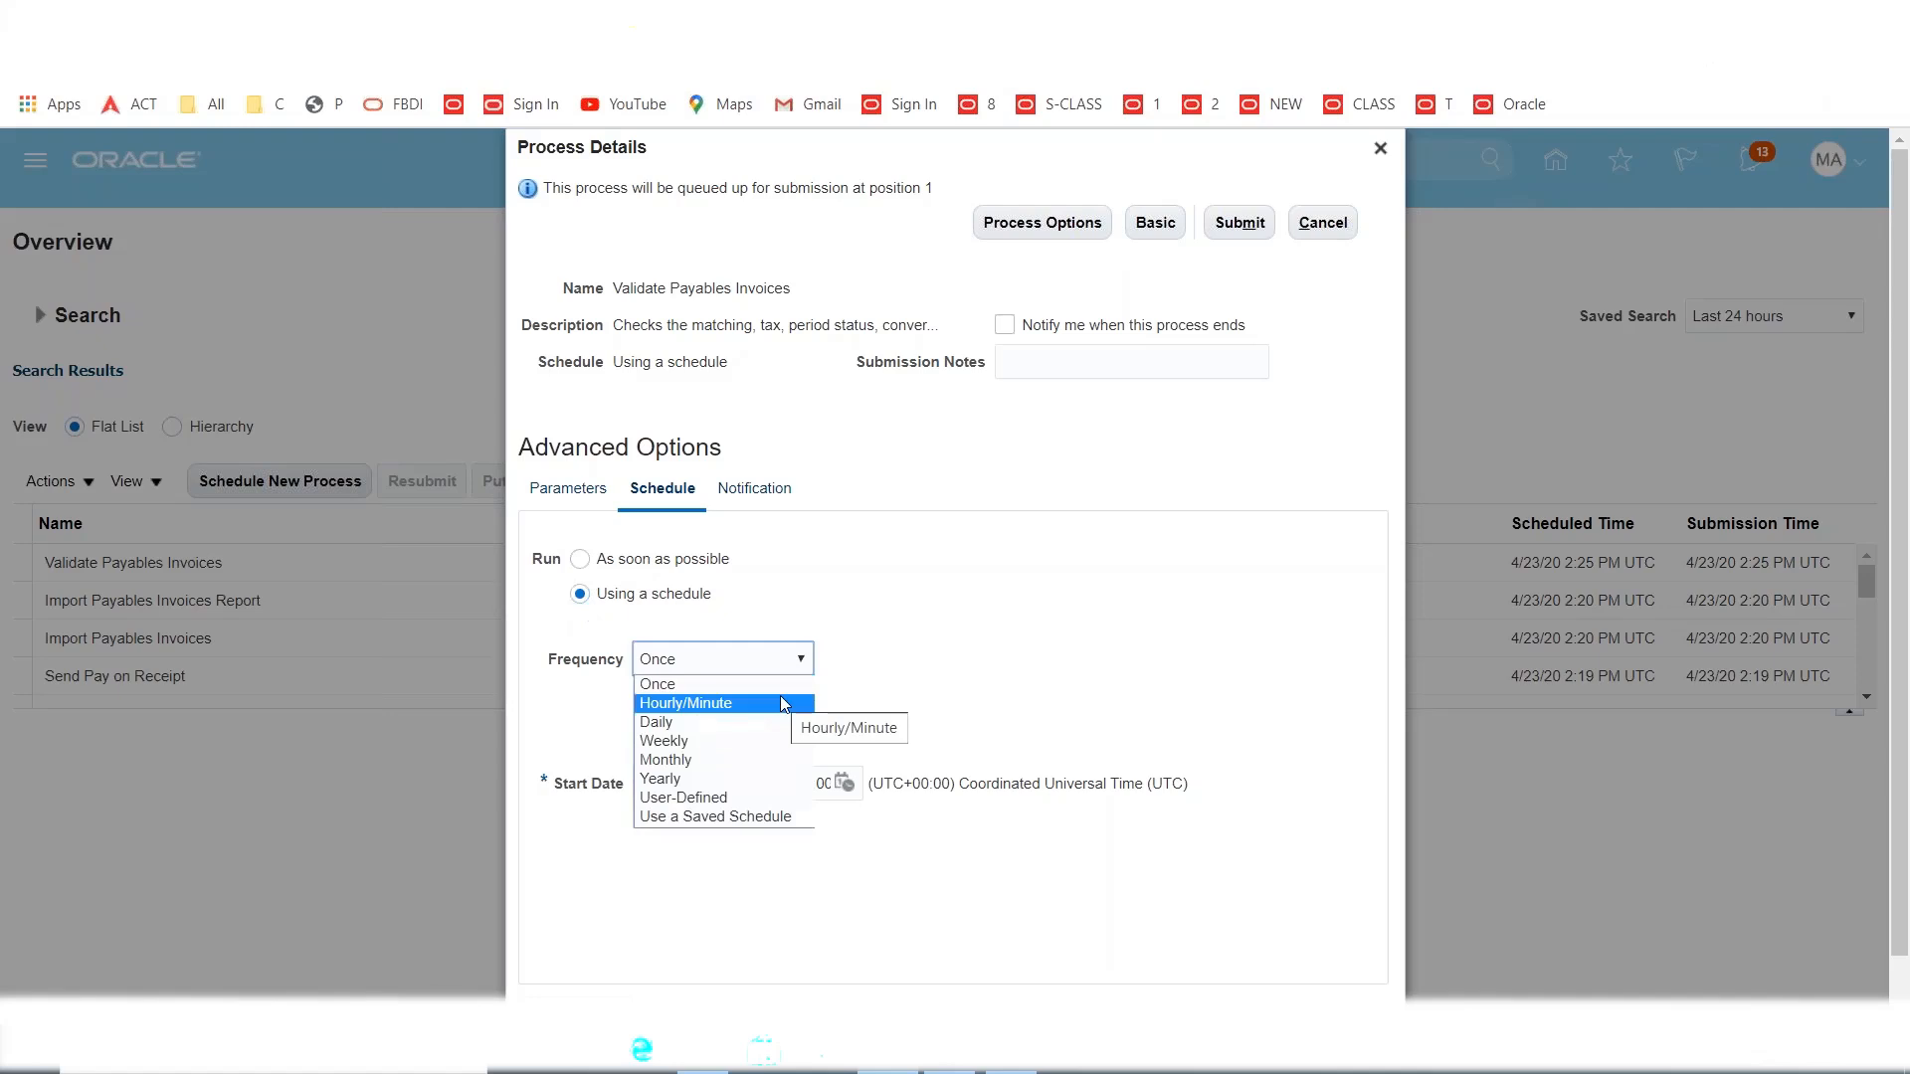
{"action": "left_click", "coordinate": [784, 703]}
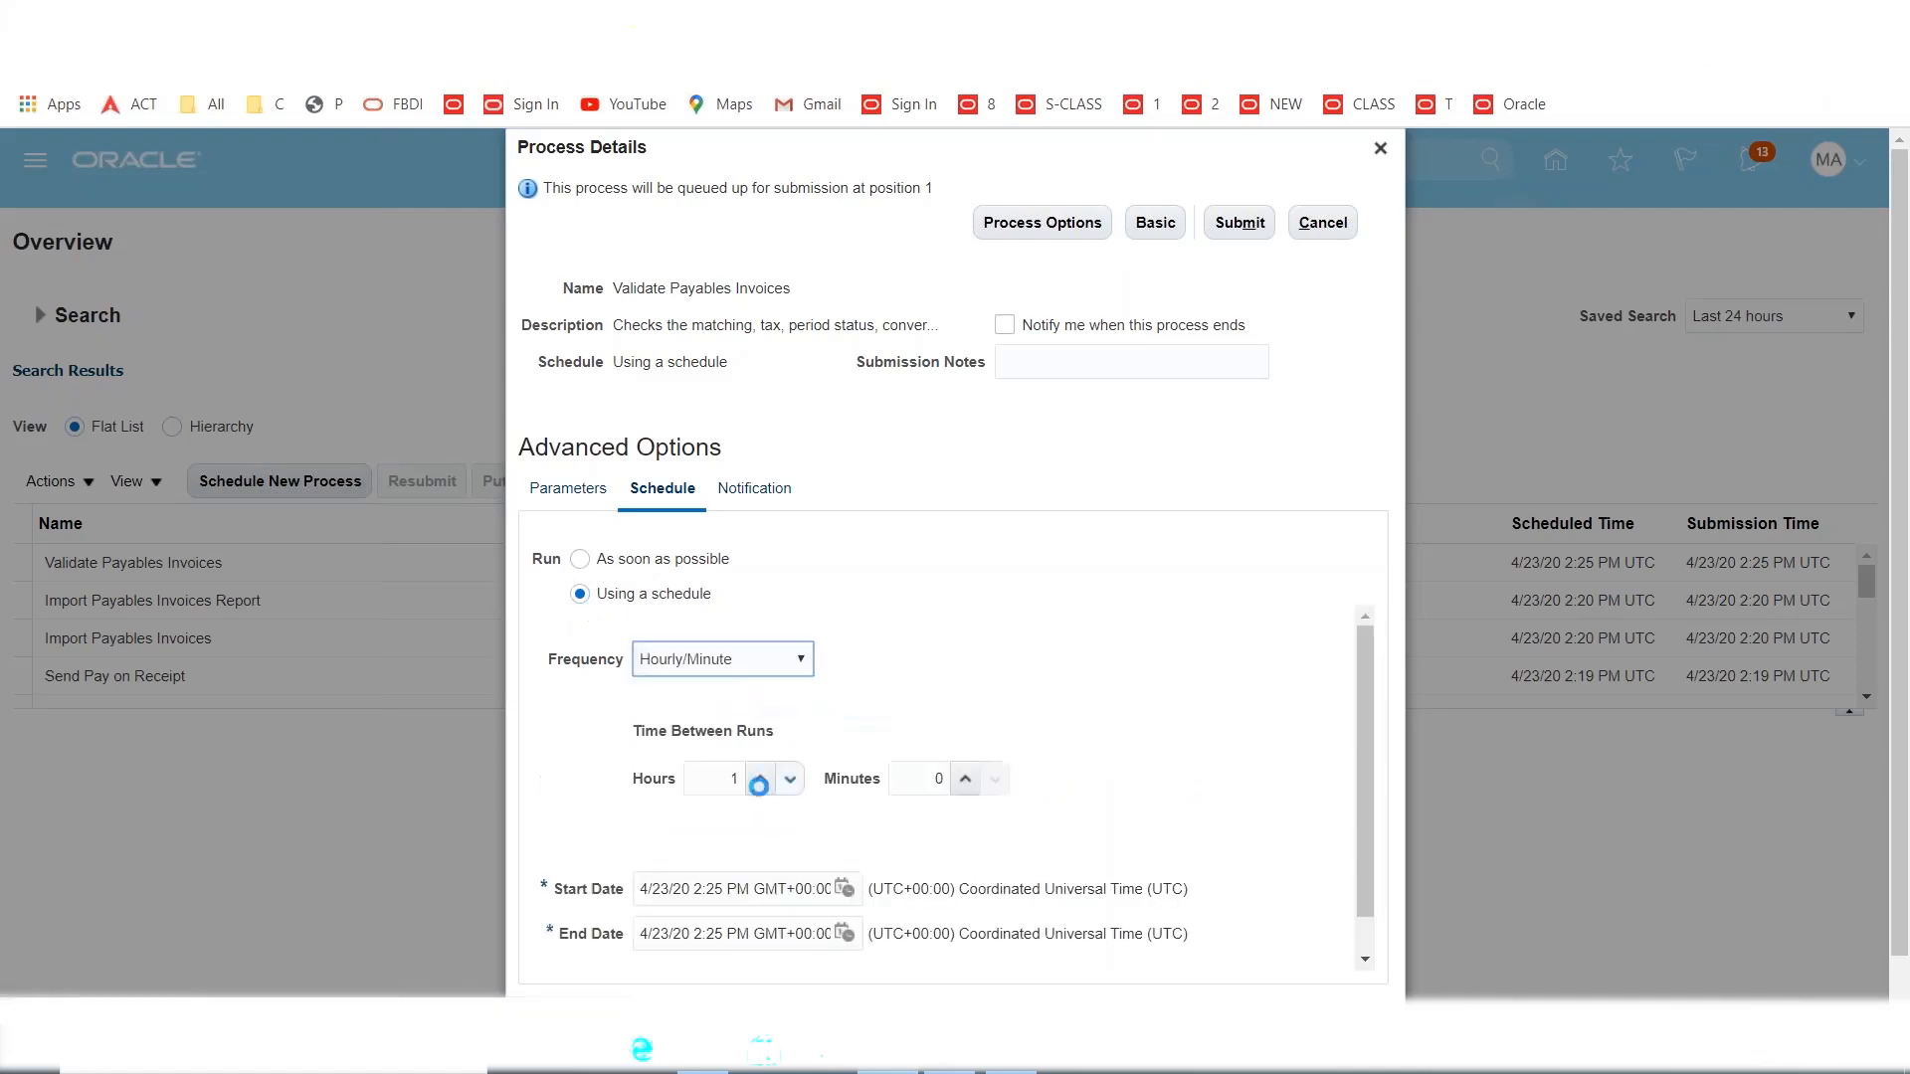
{"action": "left_click", "coordinate": [761, 781]}
{"action": "key", "text": "BackSpace"}
{"action": "key", "text": "Tab"}
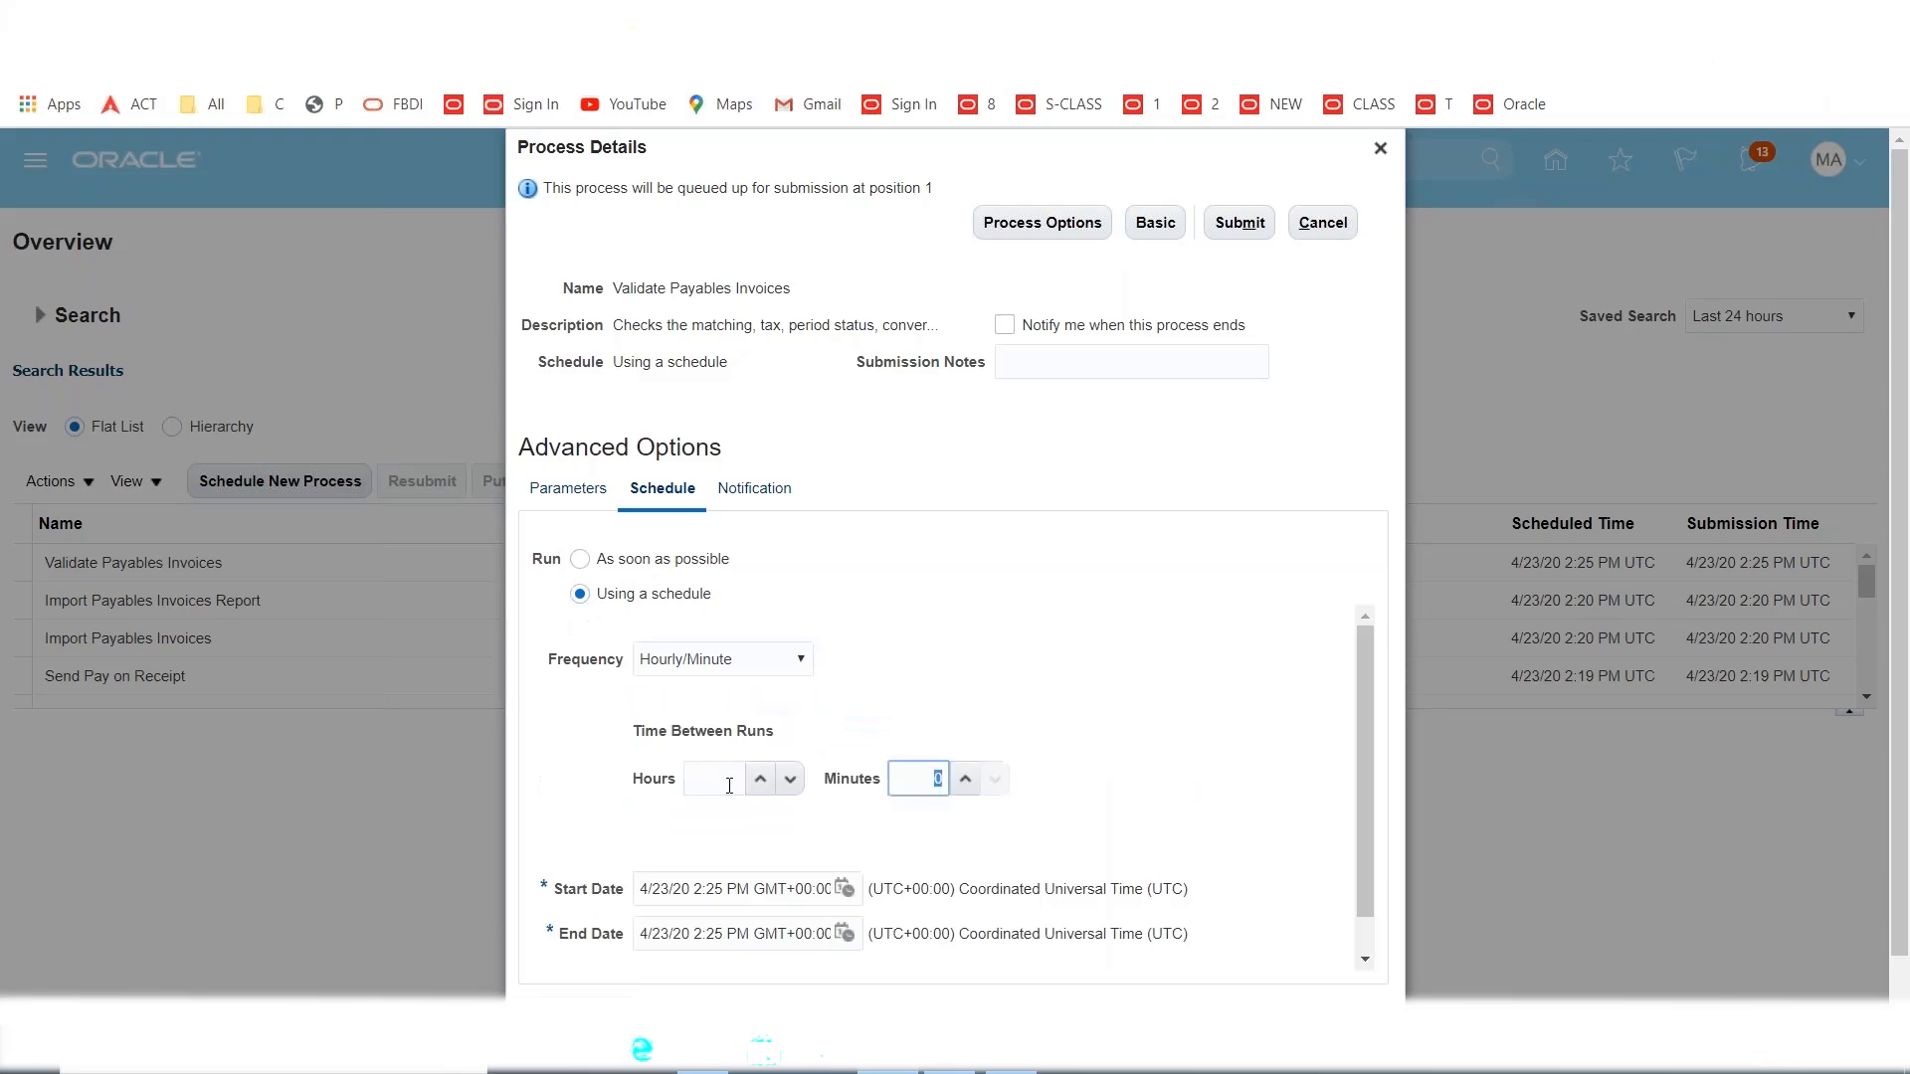
{"action": "type", "text": "10"}
{"action": "left_click", "coordinate": [855, 631]}
{"action": "triple_click", "coordinate": [648, 293]}
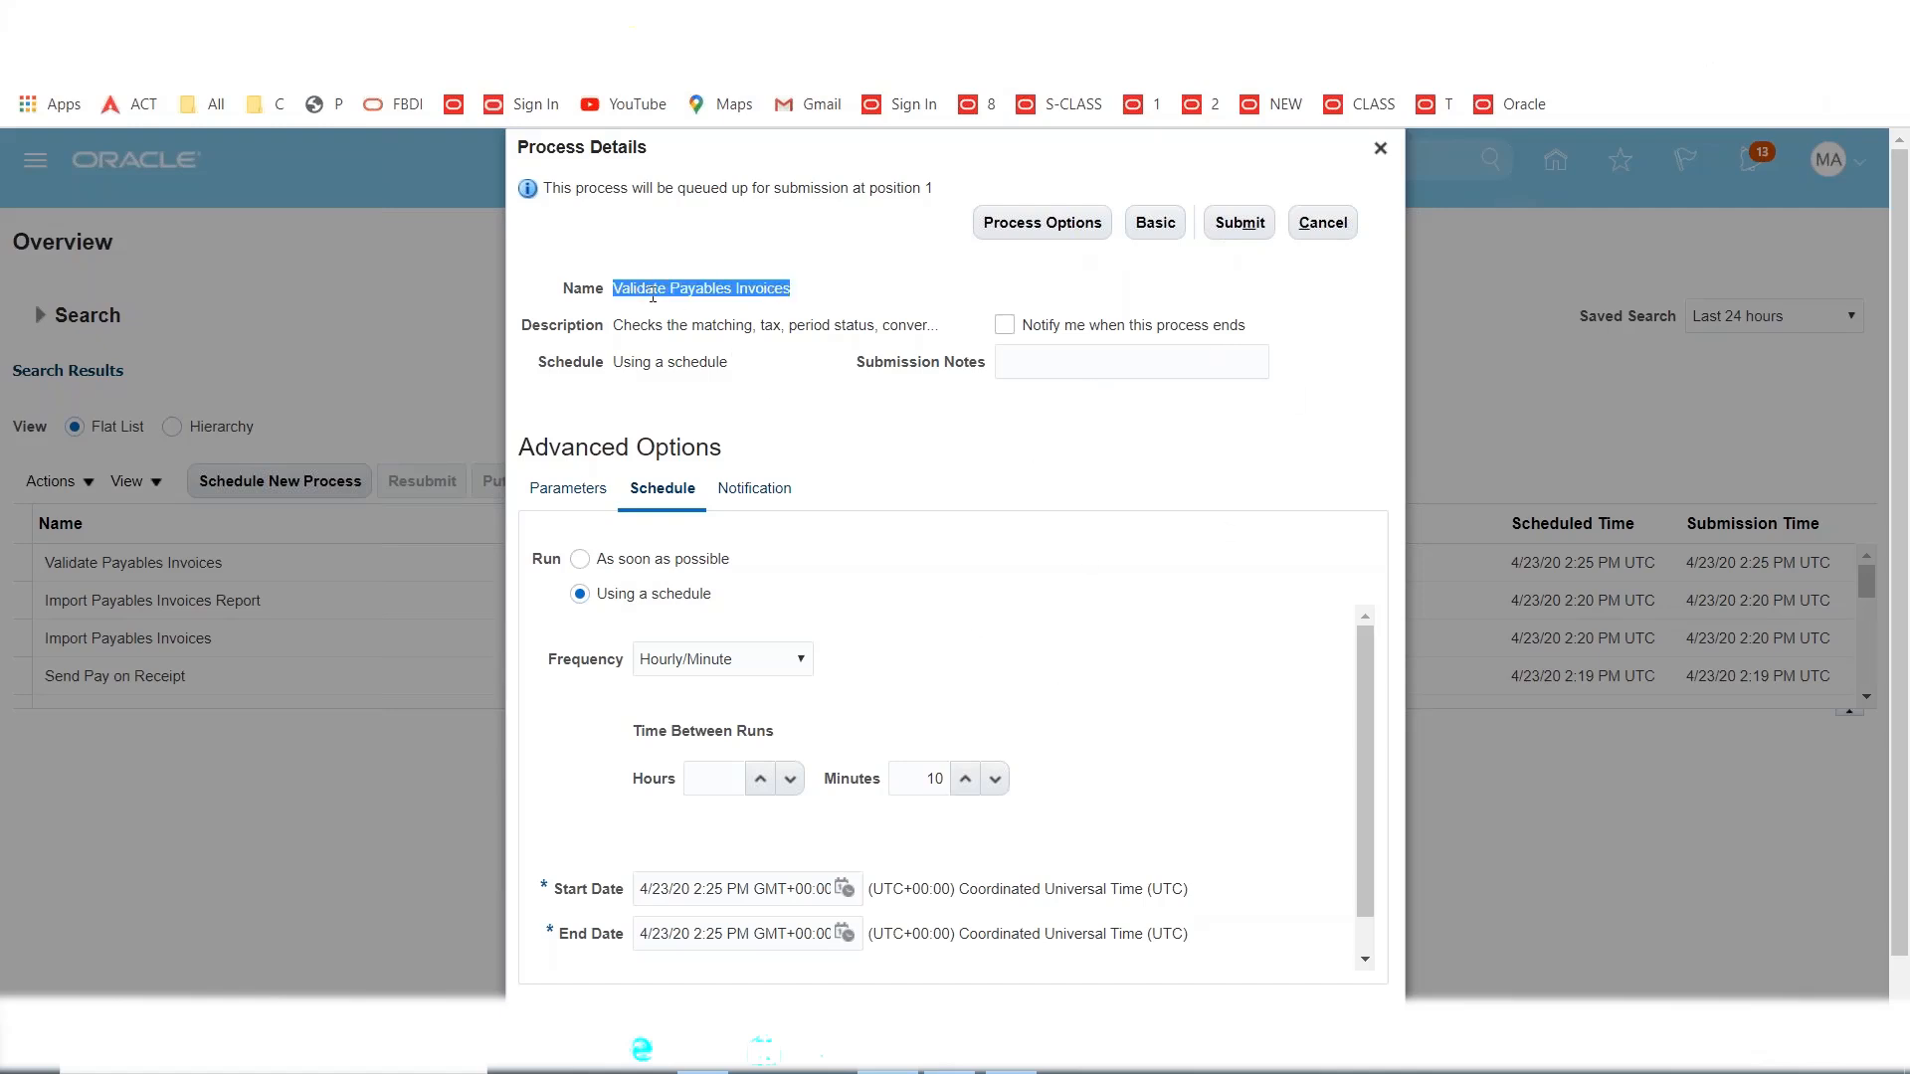
{"action": "left_click", "coordinate": [1380, 149]}
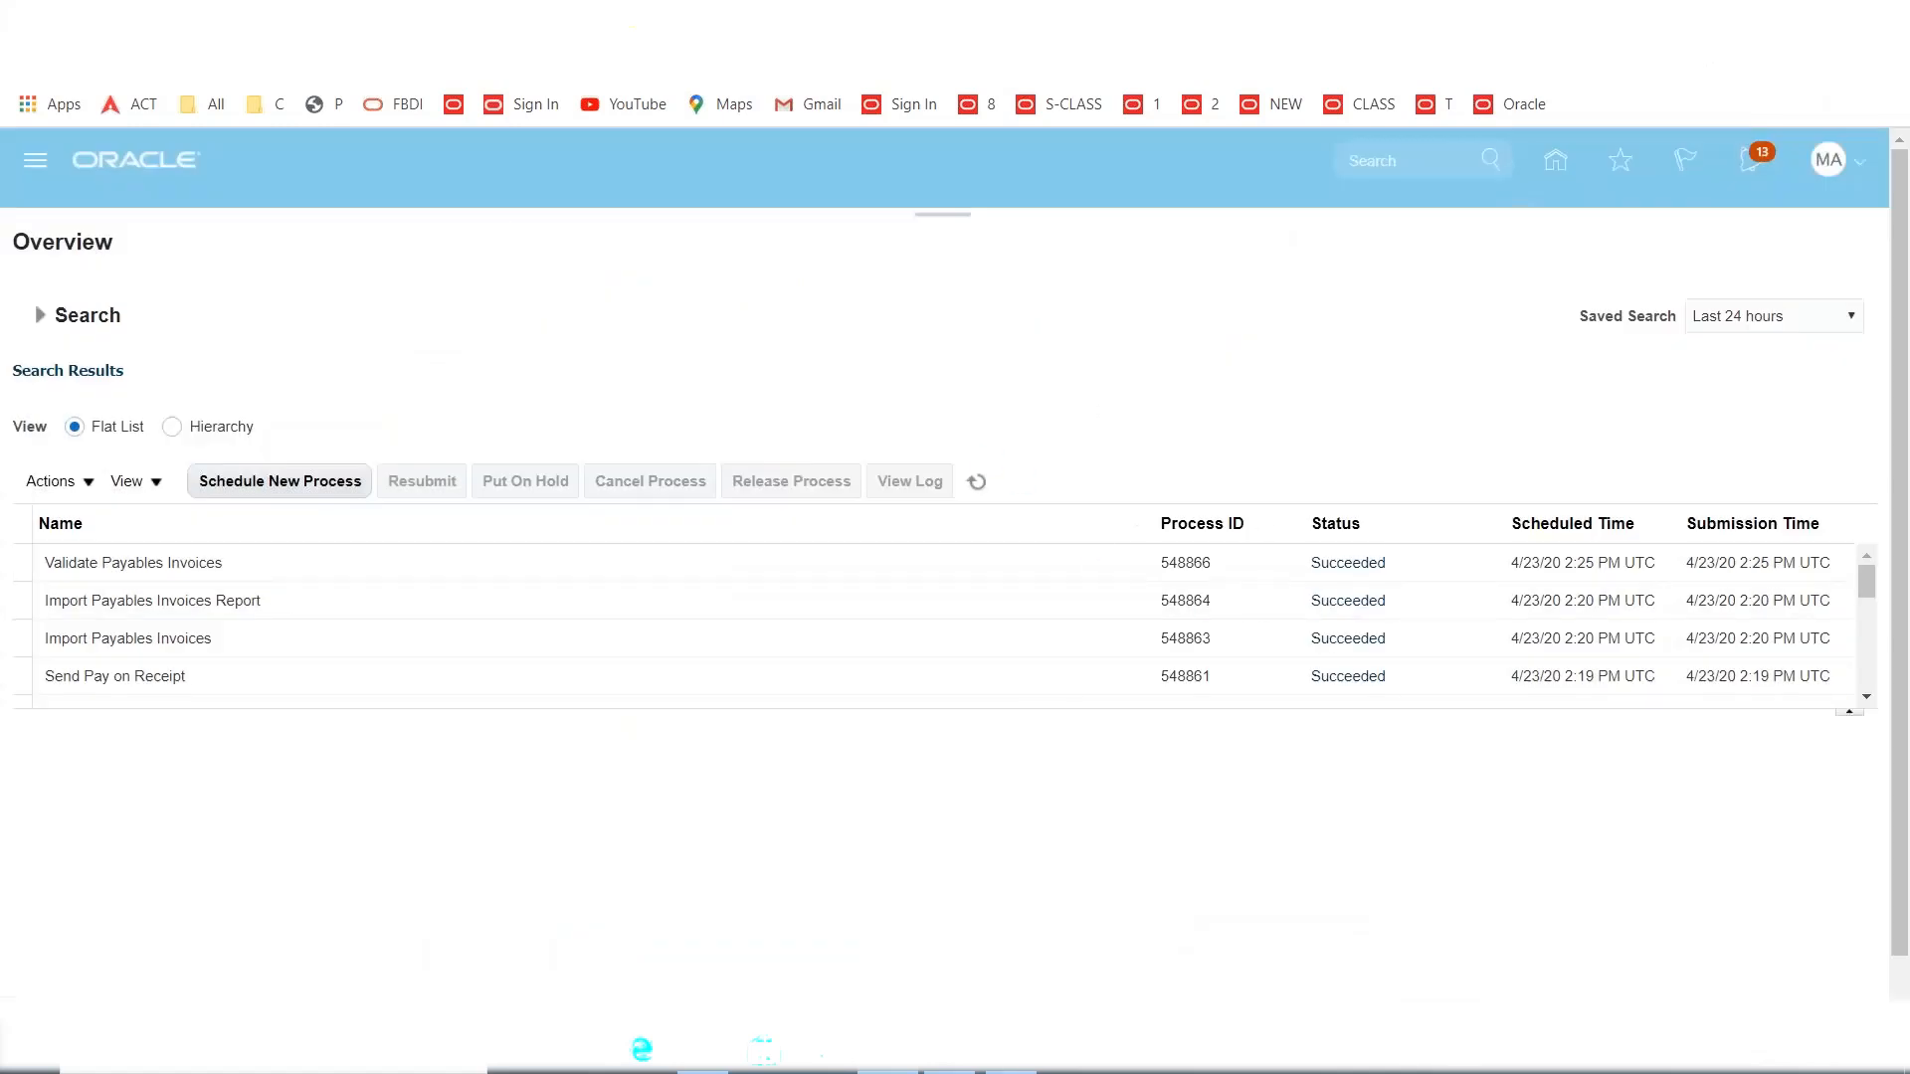
Switch to the Excel training workbook showing the PayOnReceipt notes.
{"action": "left_click", "coordinate": [1003, 1066]}
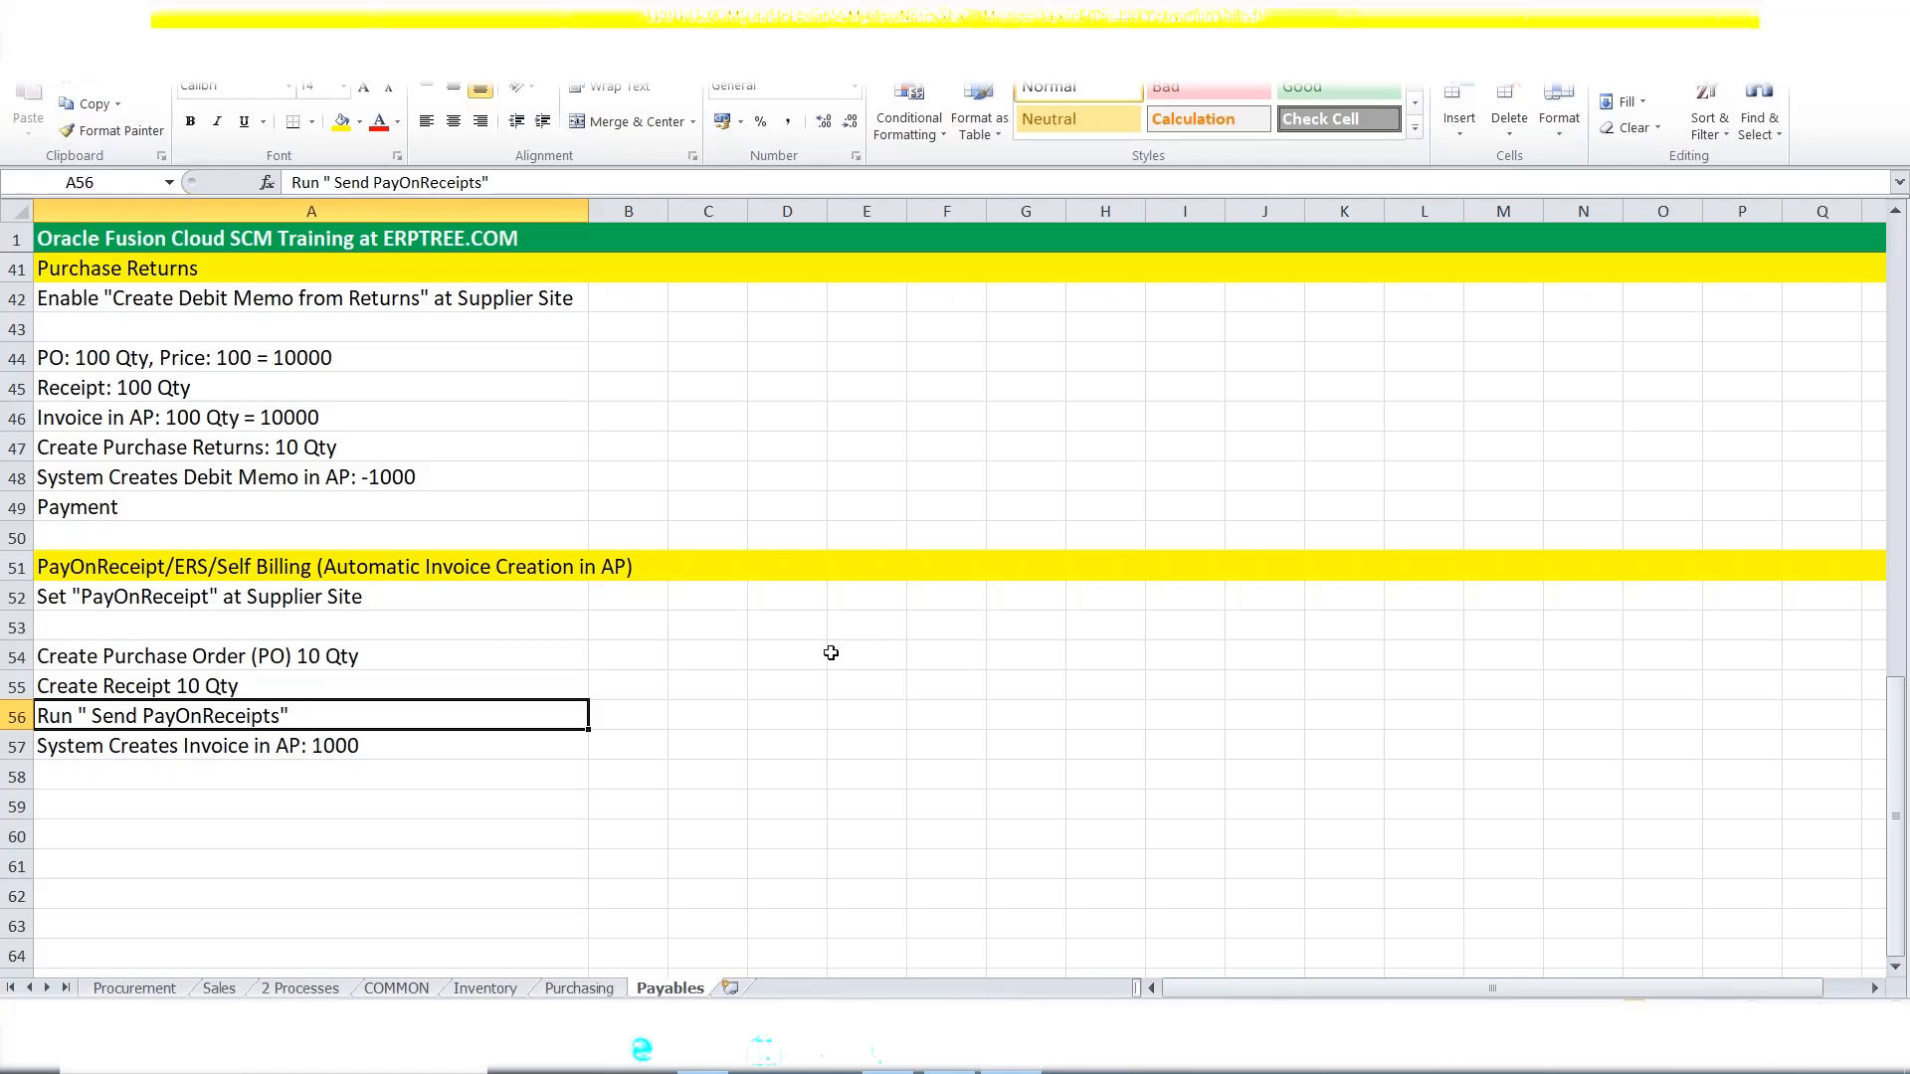
Review the Purchasing sheet's Populate data in Interface Tables step, then move to the Inventory sheet.
{"action": "left_click", "coordinate": [800, 653]}
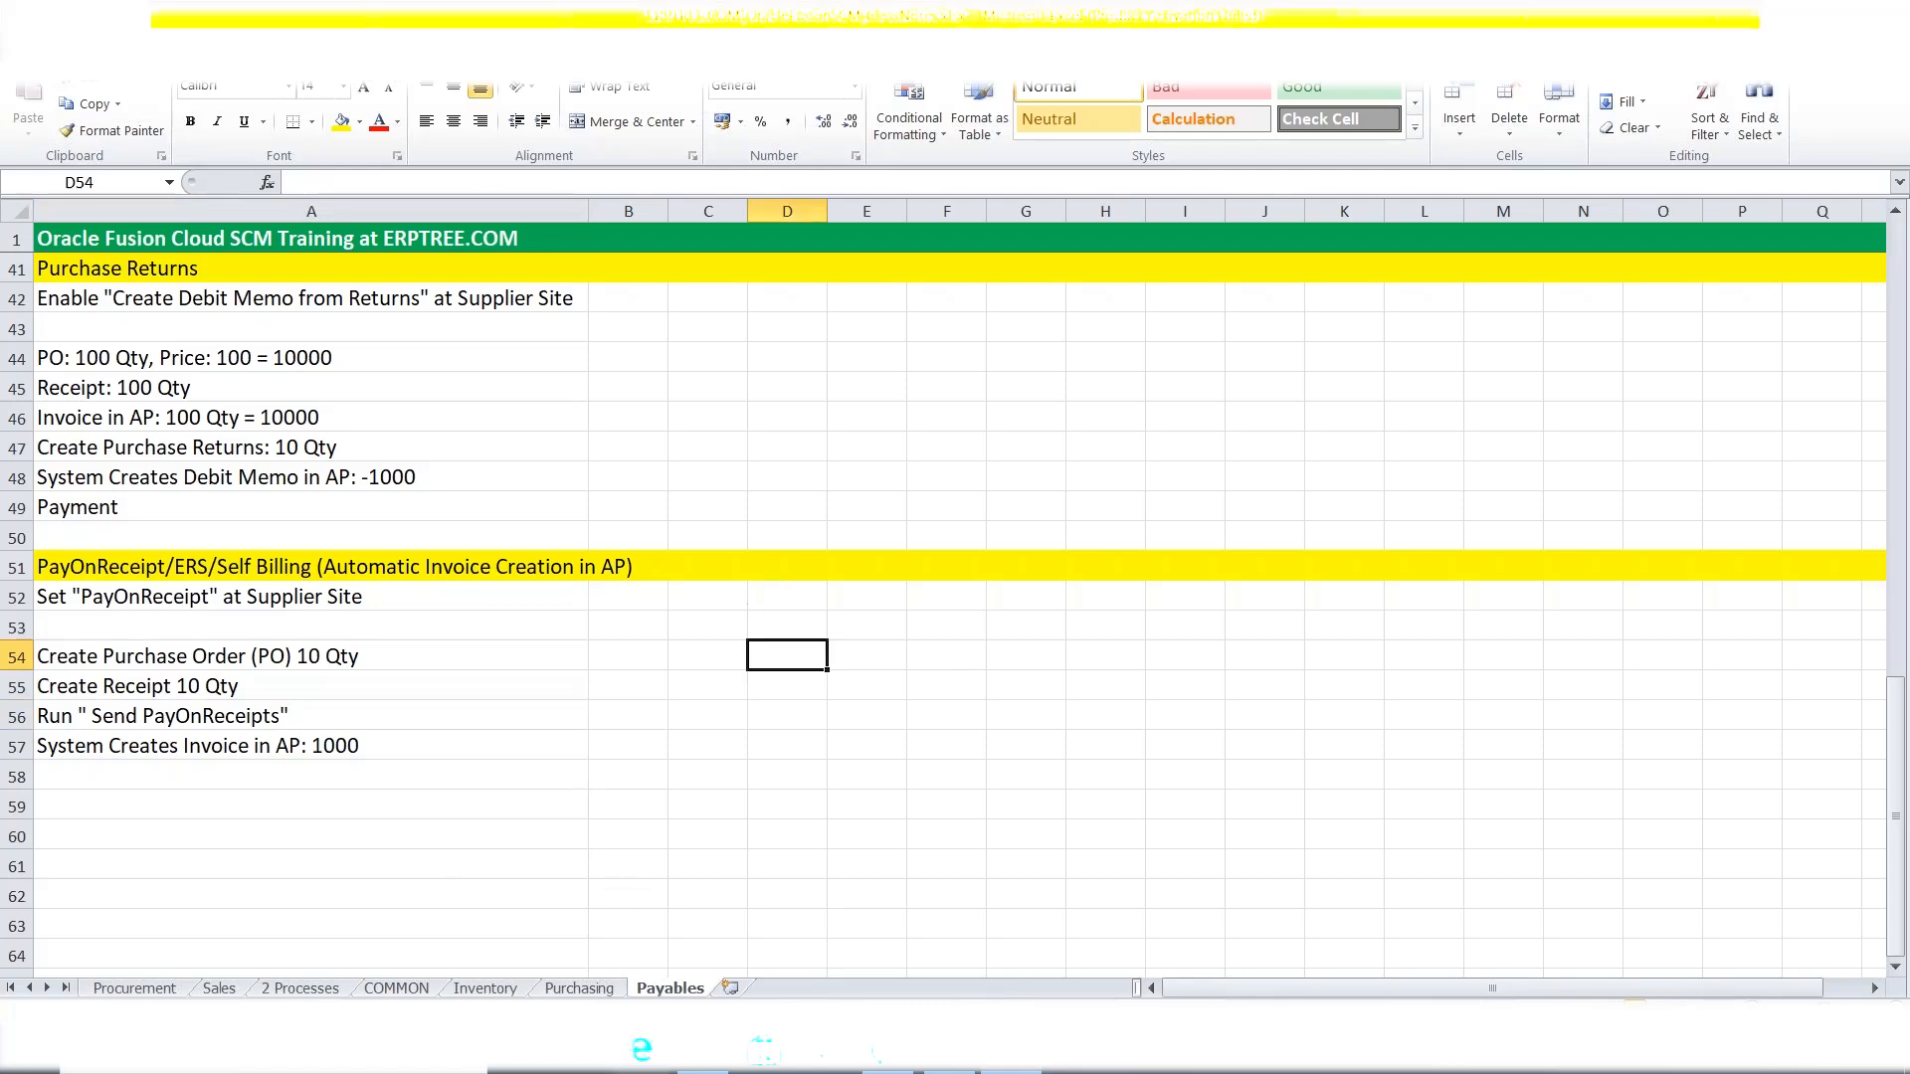
{"action": "left_click", "coordinate": [579, 987]}
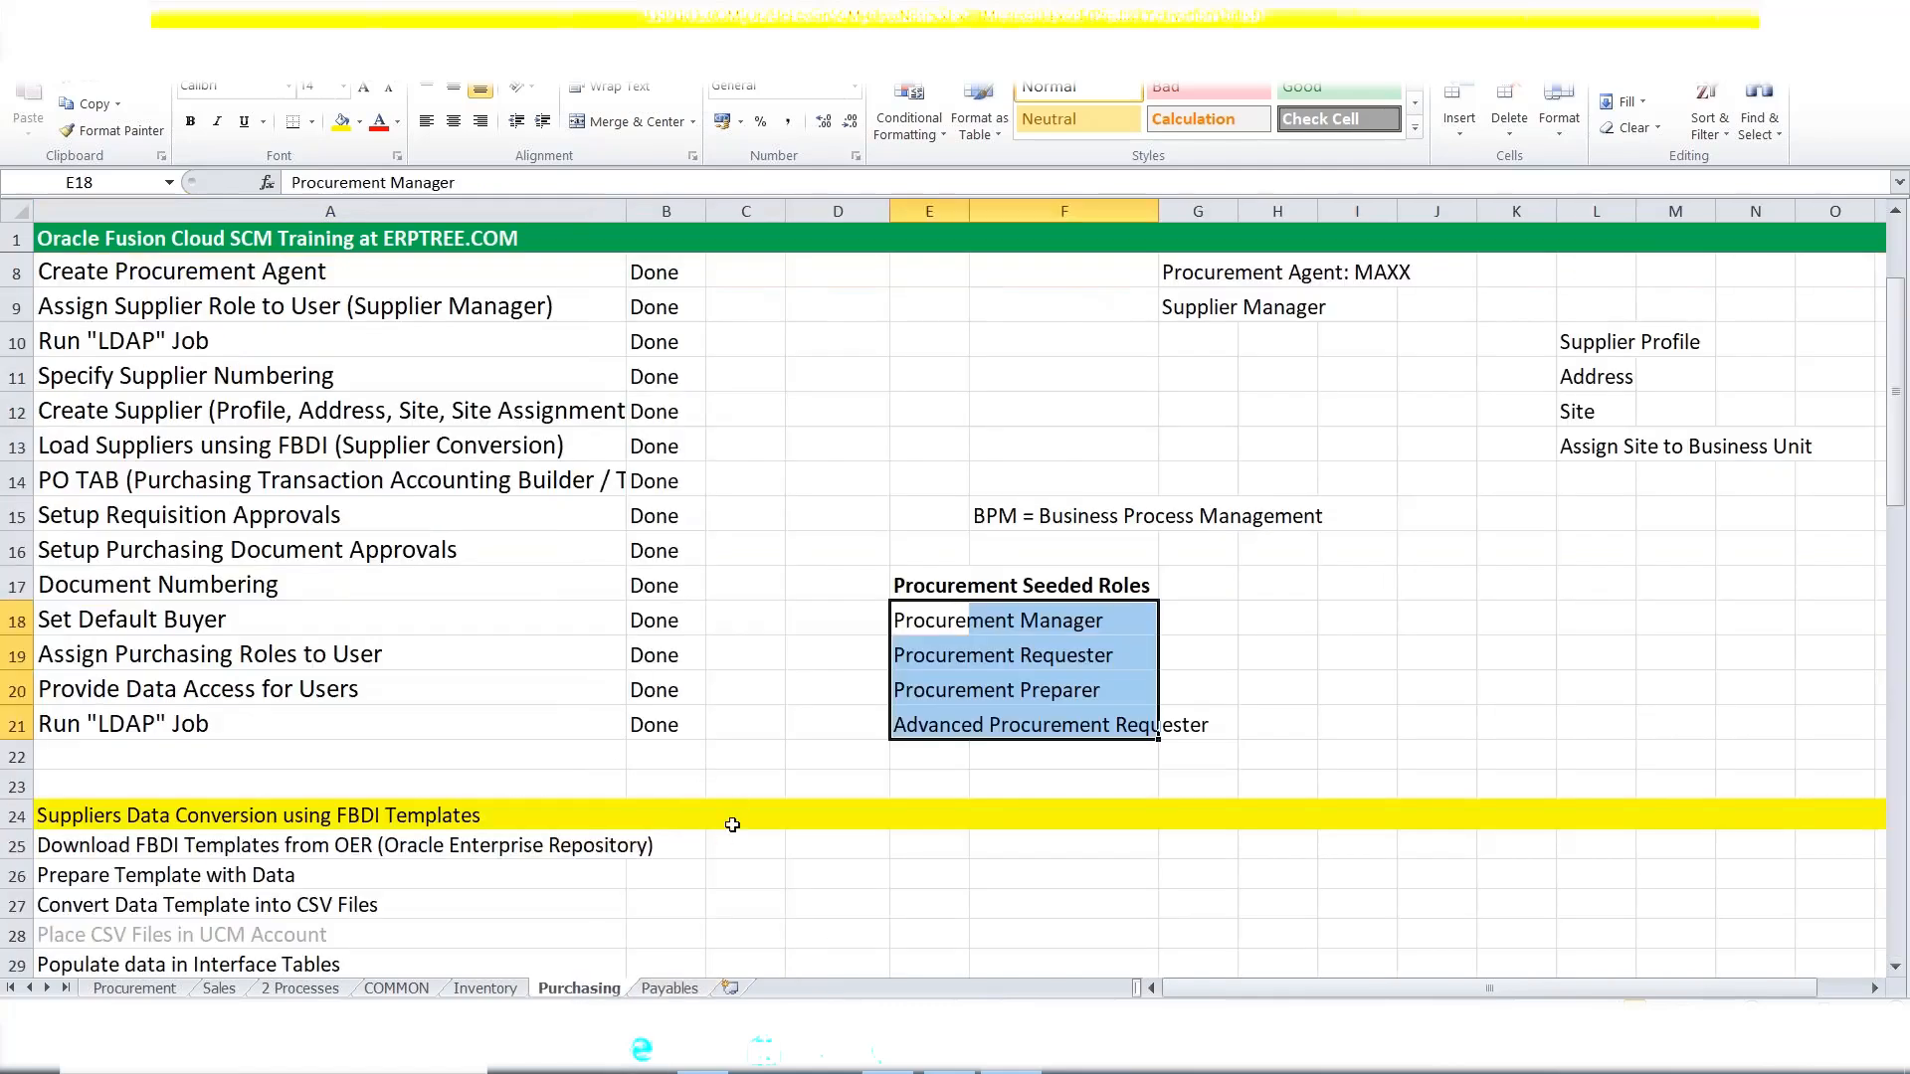
{"action": "scroll", "coordinate": [732, 825], "scroll_direction": "up", "scroll_amount": 2}
{"action": "scroll", "coordinate": [732, 825], "scroll_direction": "down", "scroll_amount": 4}
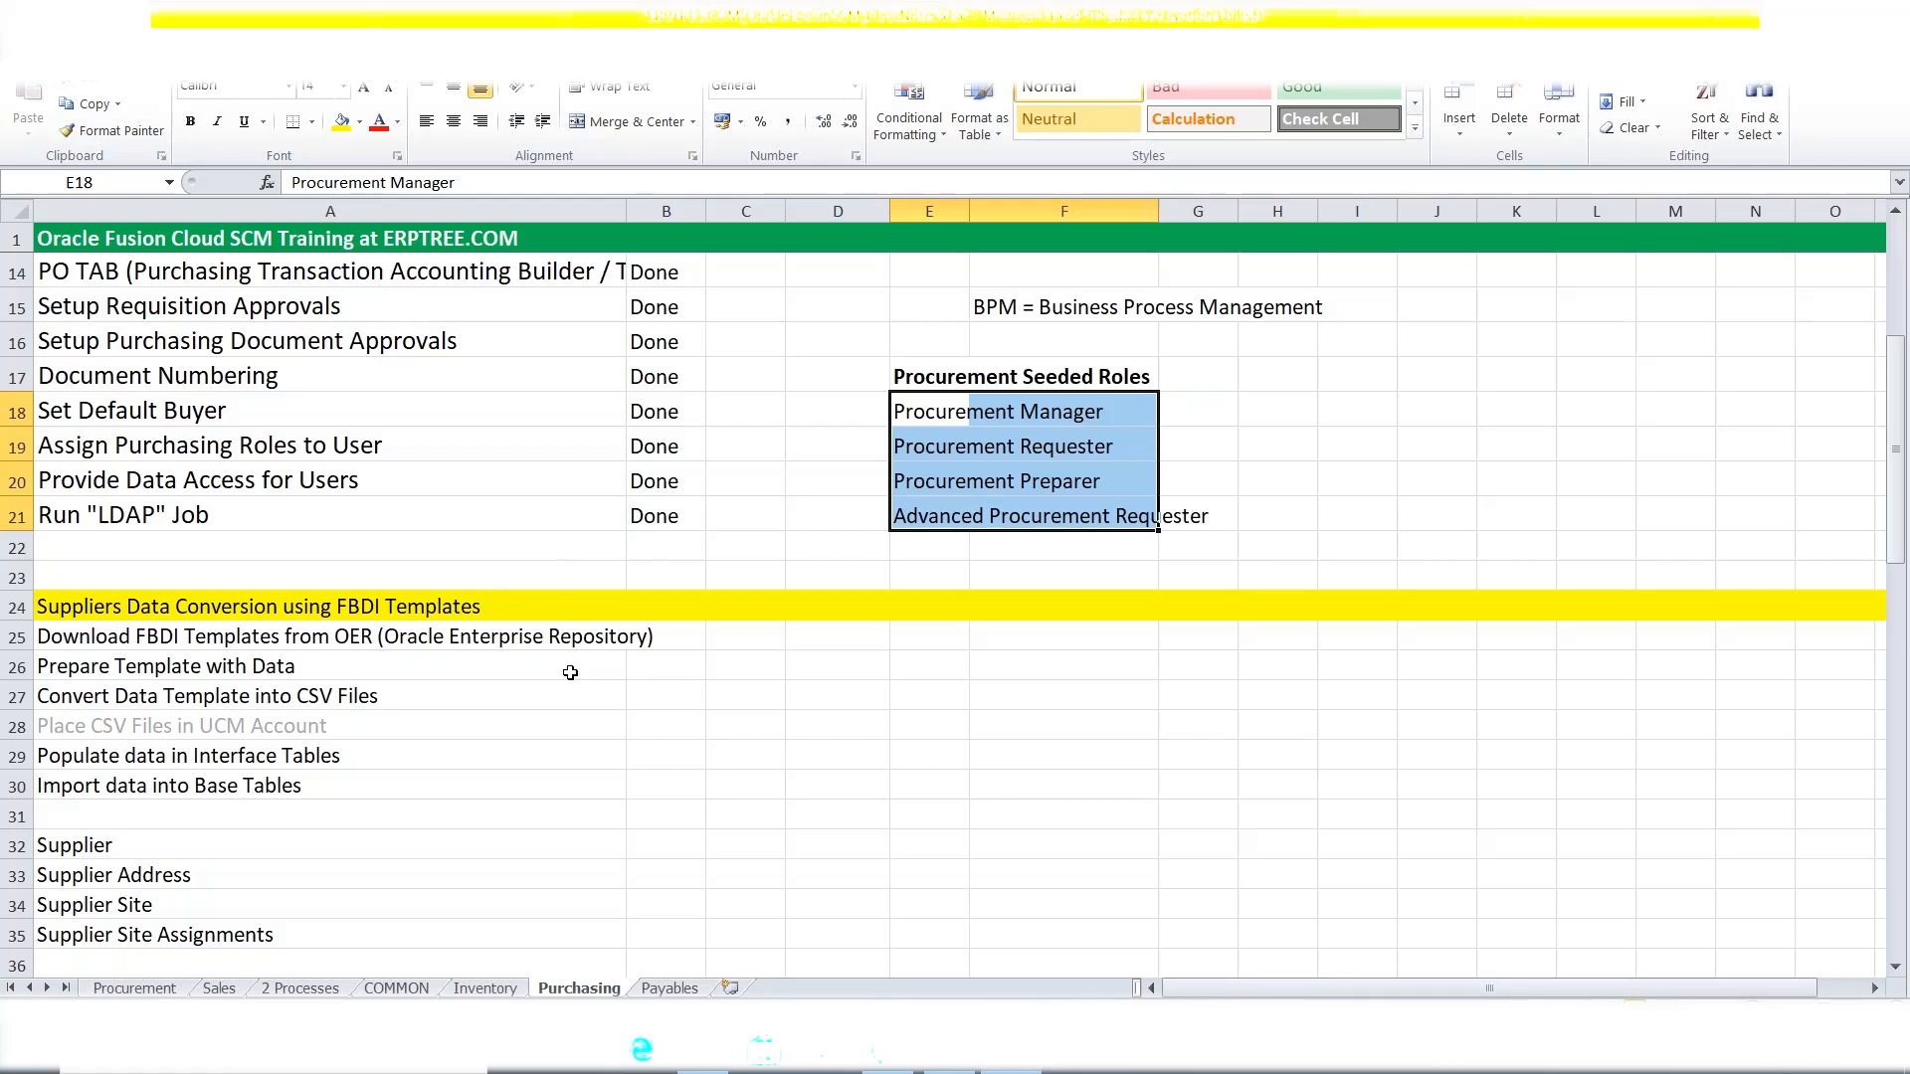
{"action": "left_click", "coordinate": [587, 754]}
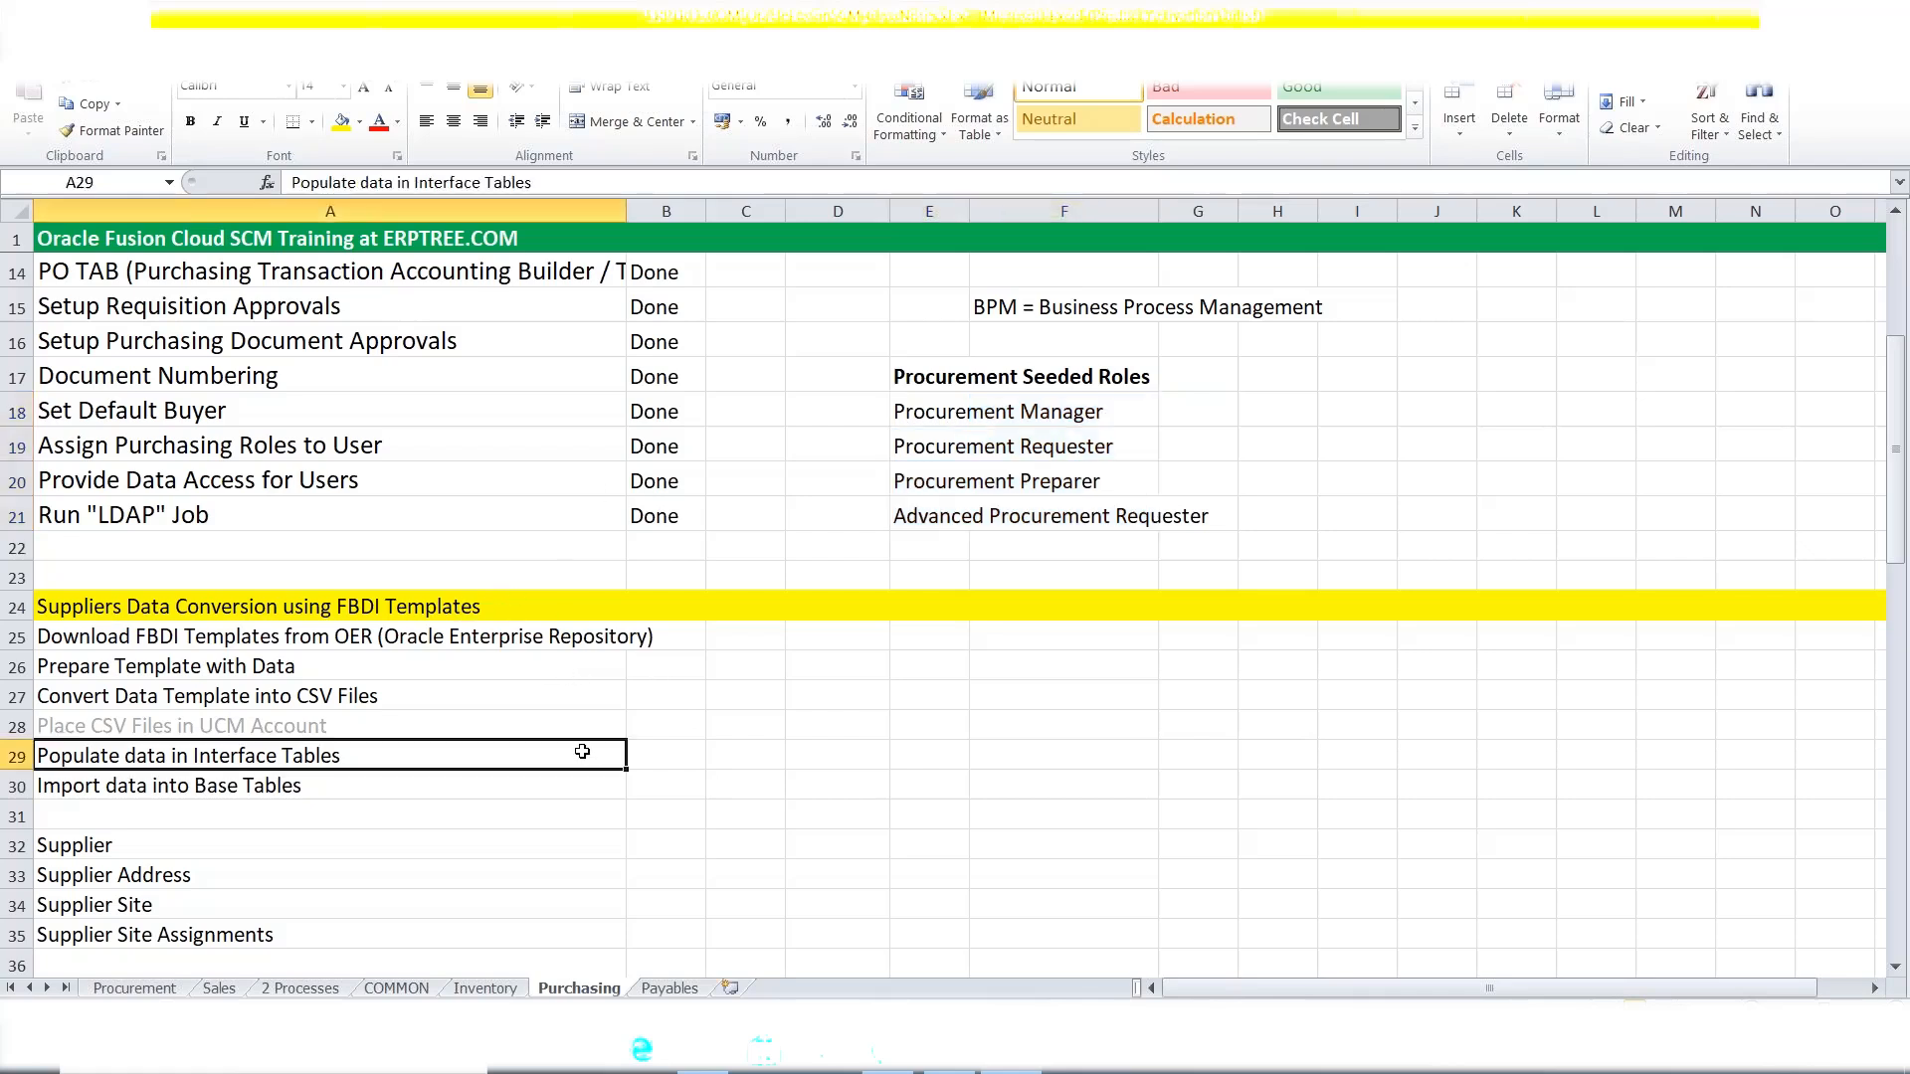
{"action": "scroll", "coordinate": [543, 692], "scroll_direction": "down", "scroll_amount": 1}
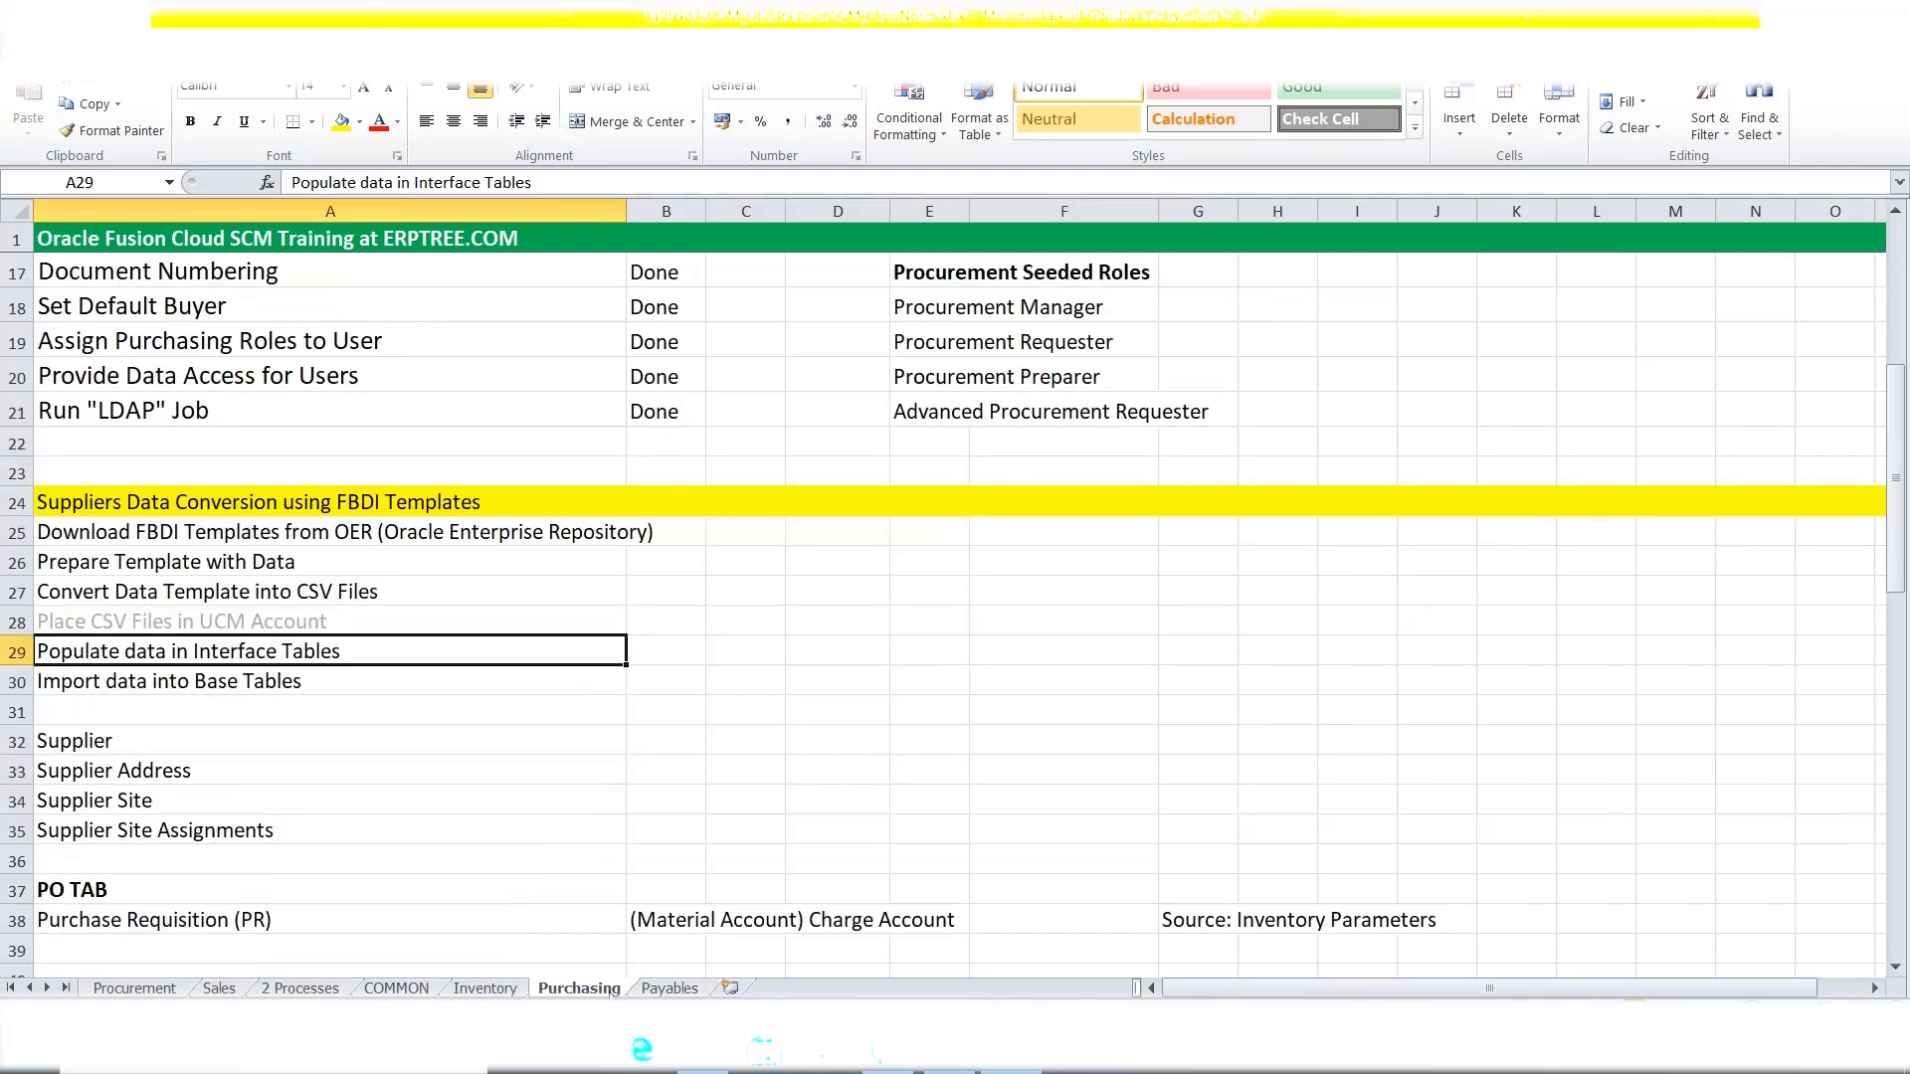
{"action": "key", "text": "ctrl+Page_Up"}
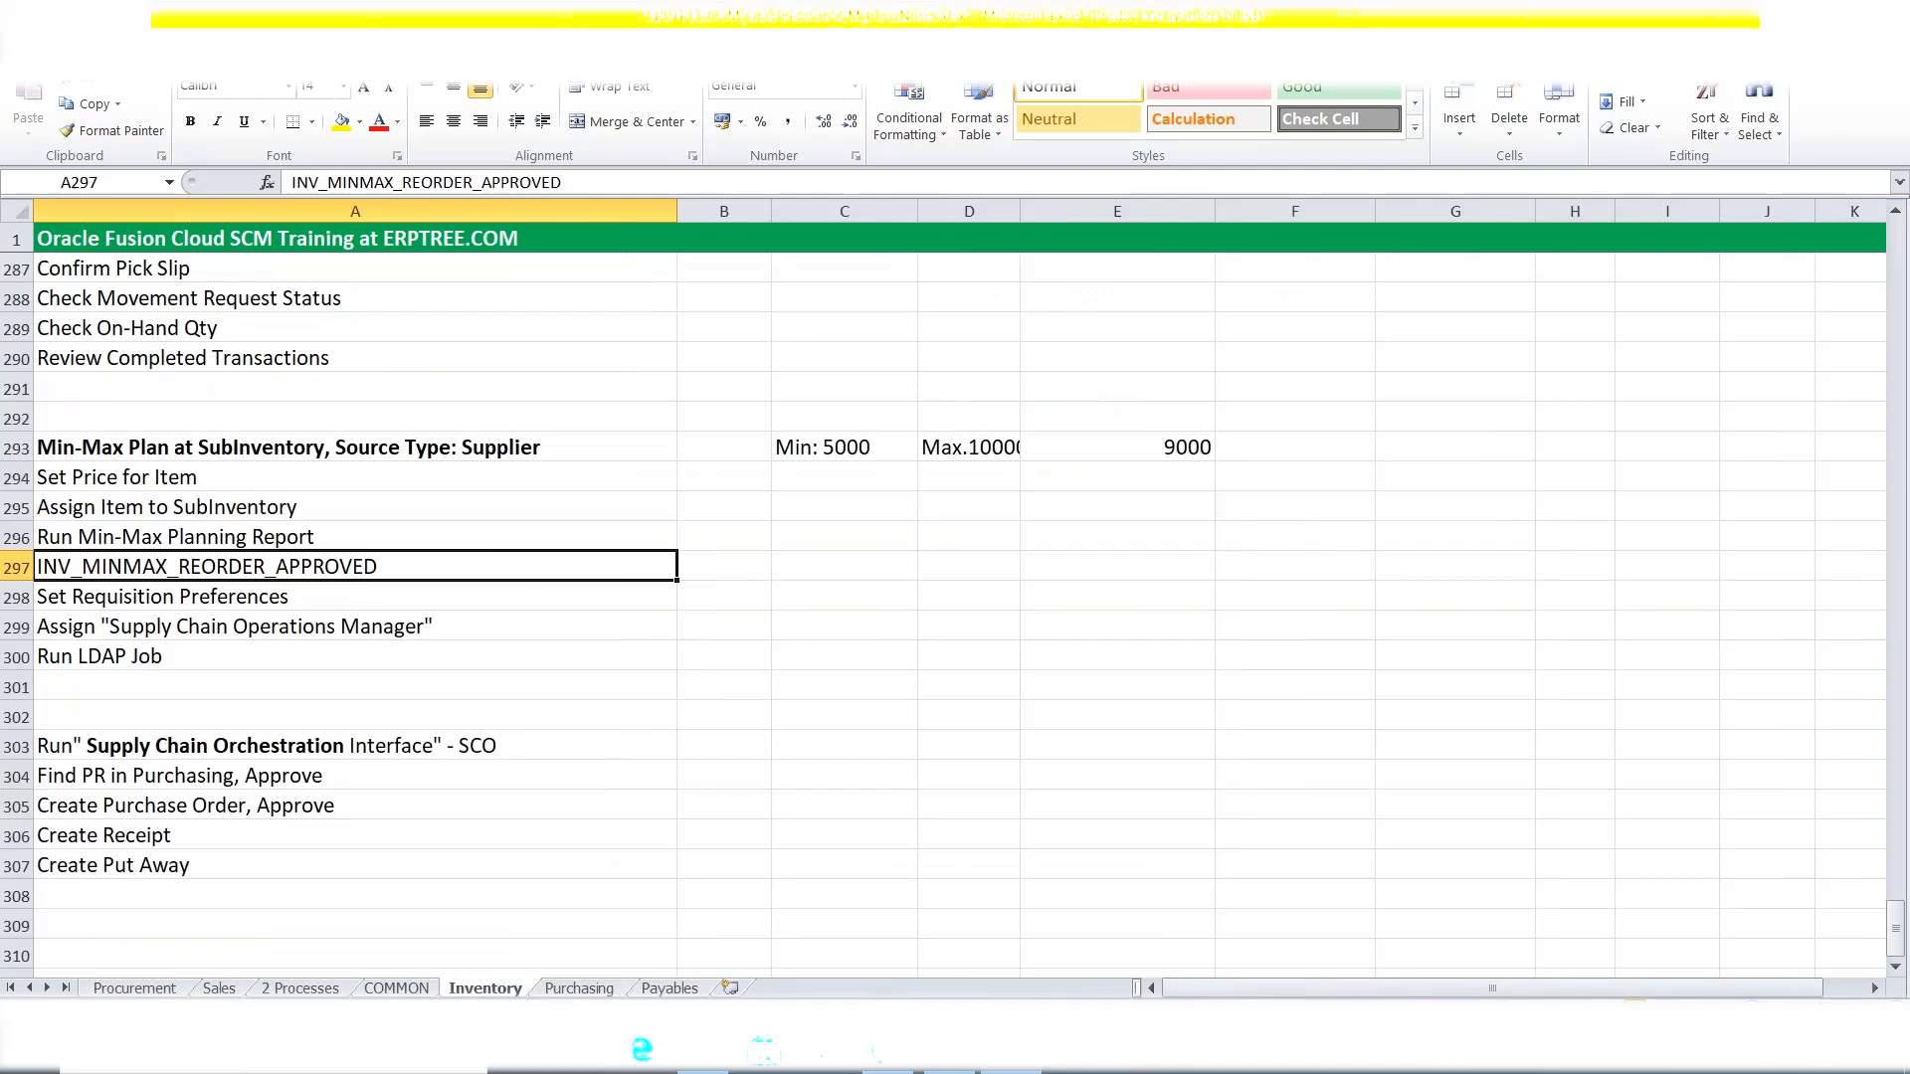
Select the Supplier: PR, Subinventory: Movement Request and Organization: Transfer Order source types.
{"action": "scroll", "coordinate": [340, 622], "scroll_direction": "up", "scroll_amount": 1}
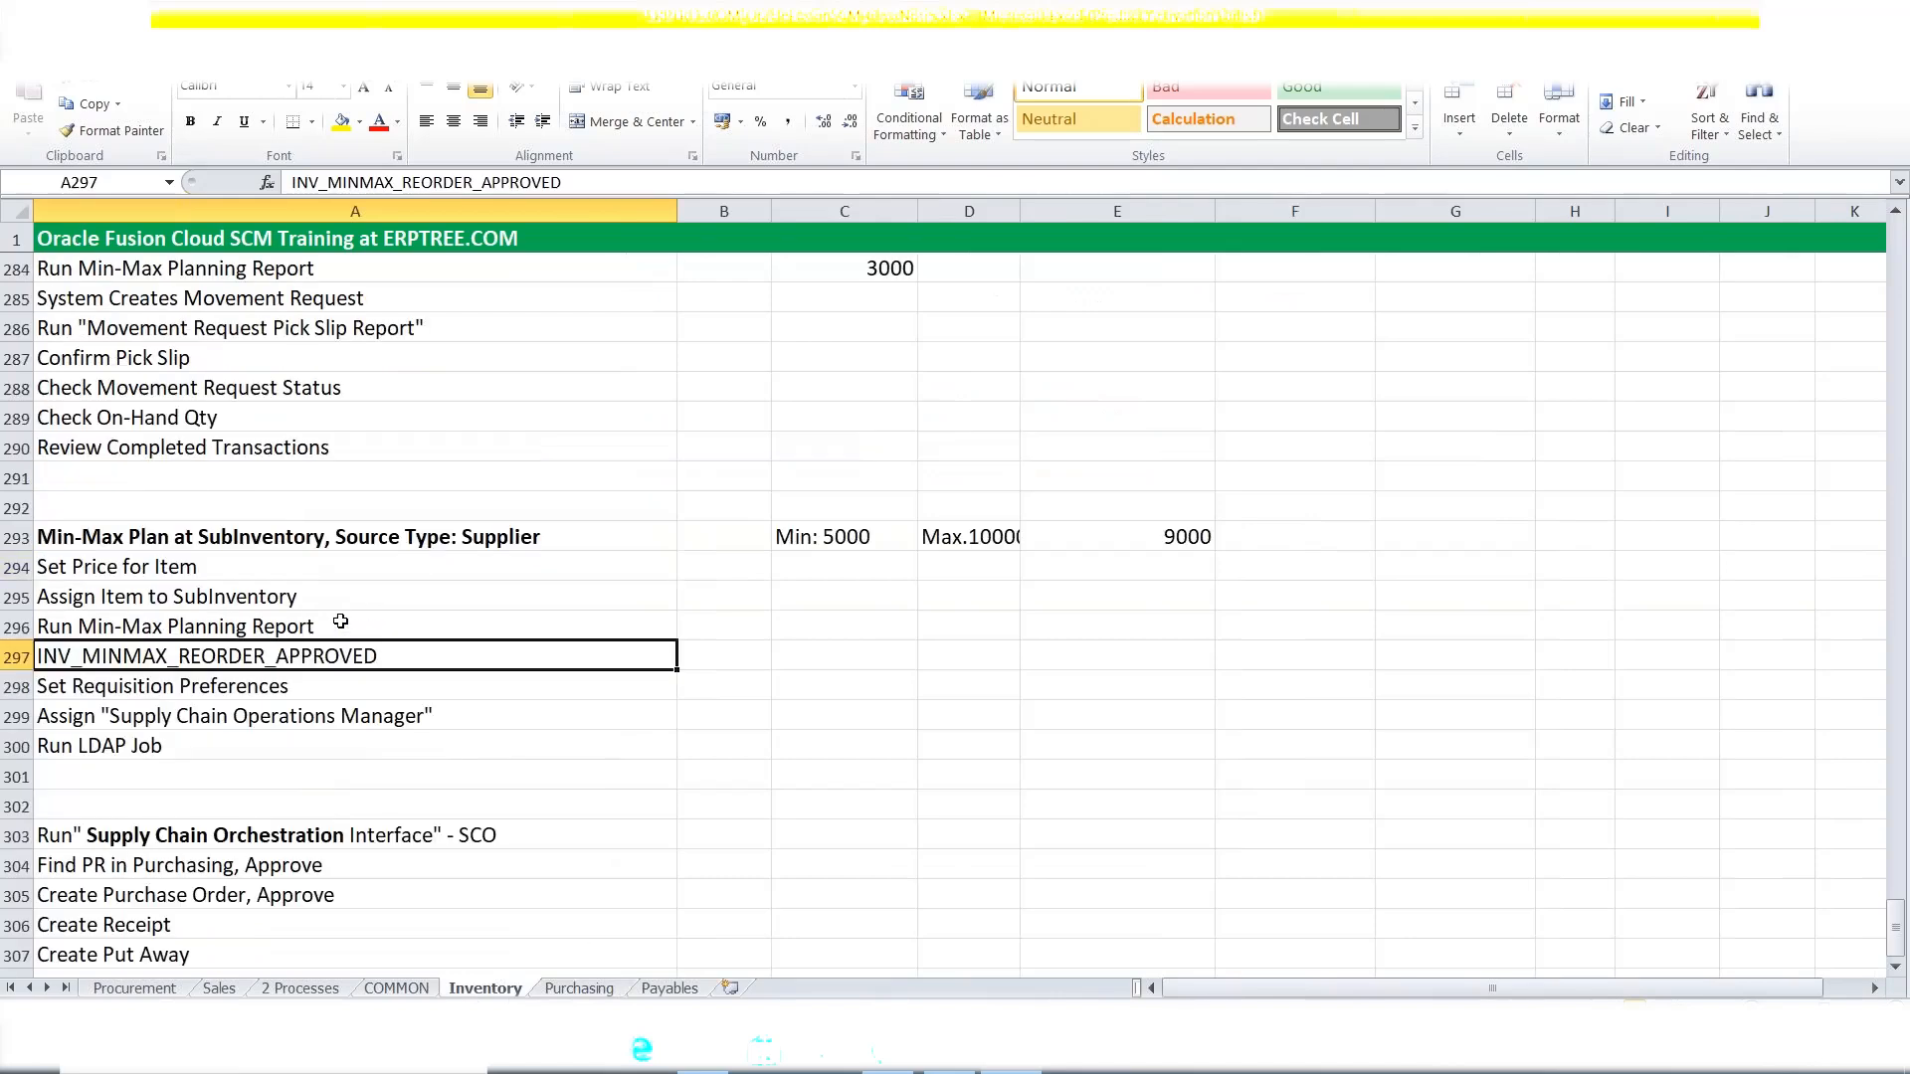
{"action": "scroll", "coordinate": [340, 622], "scroll_direction": "up", "scroll_amount": 5}
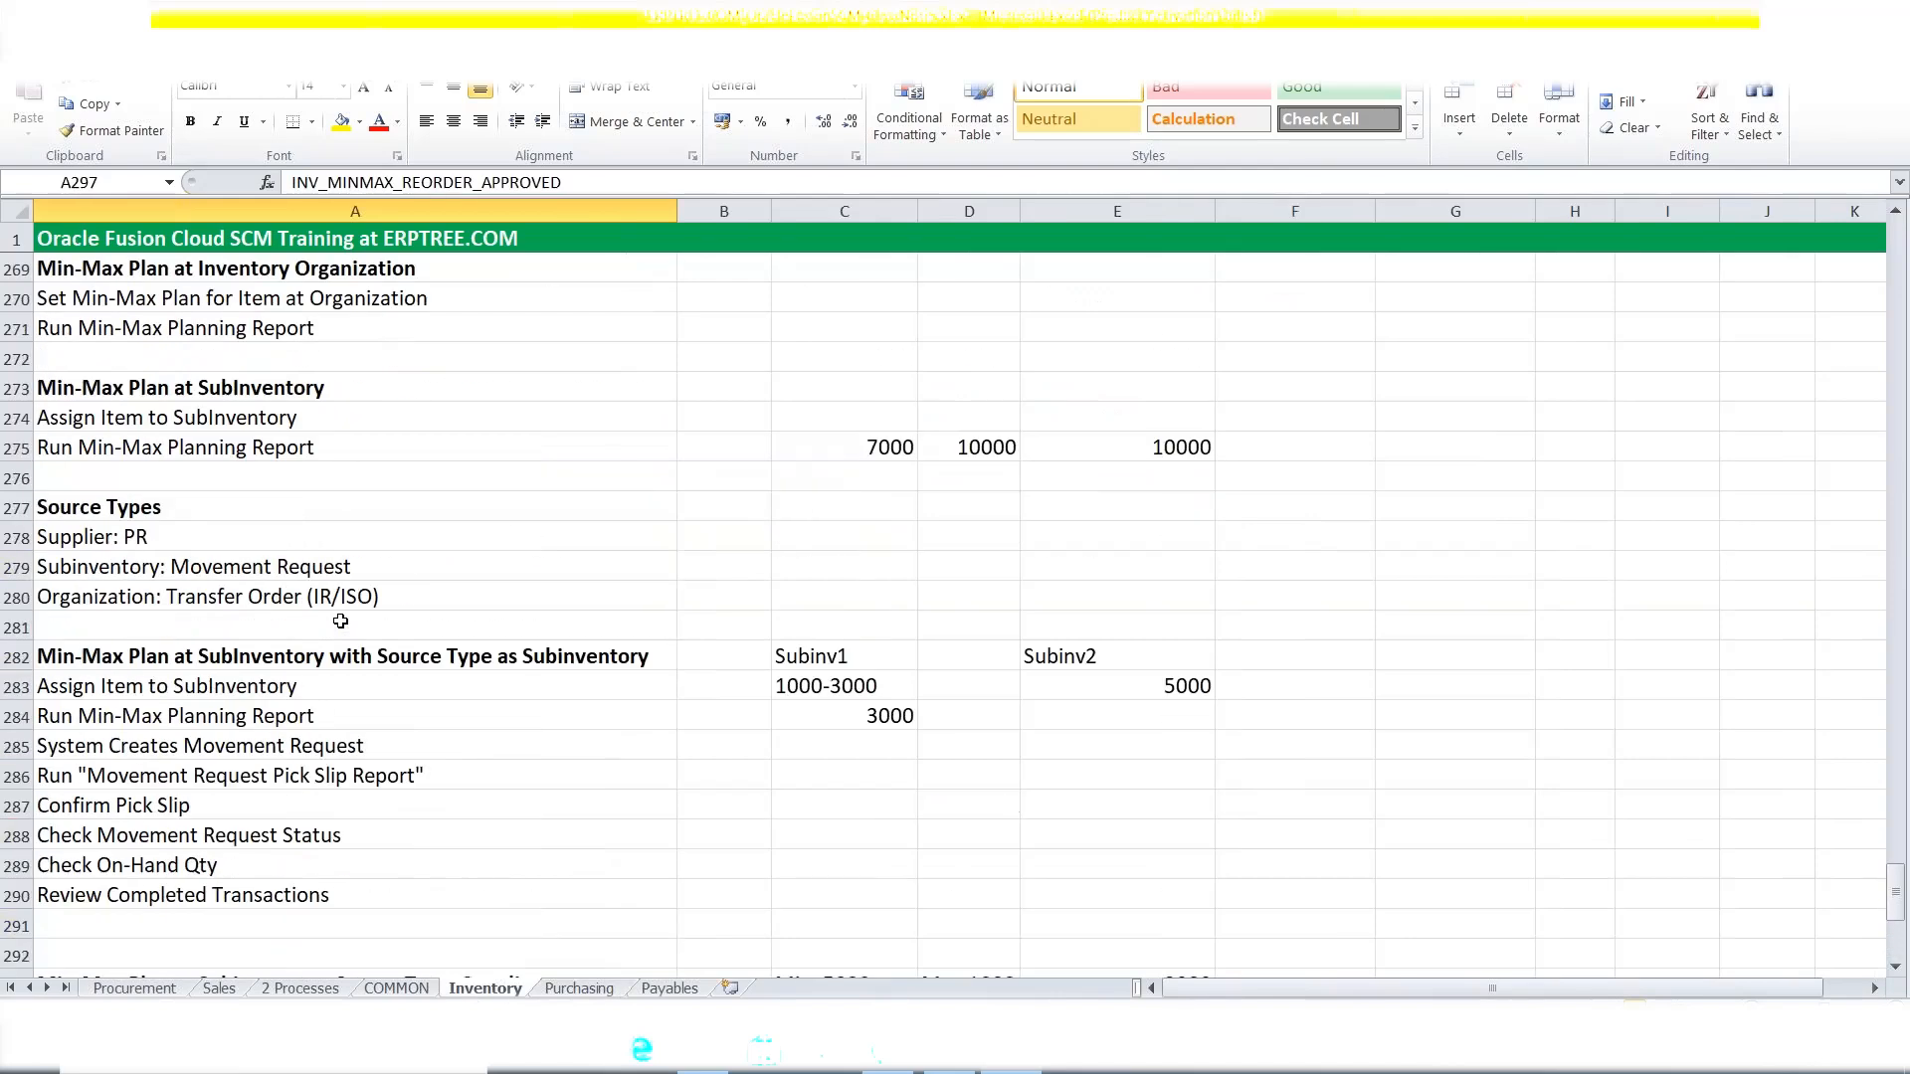
{"action": "left_click", "coordinate": [101, 543]}
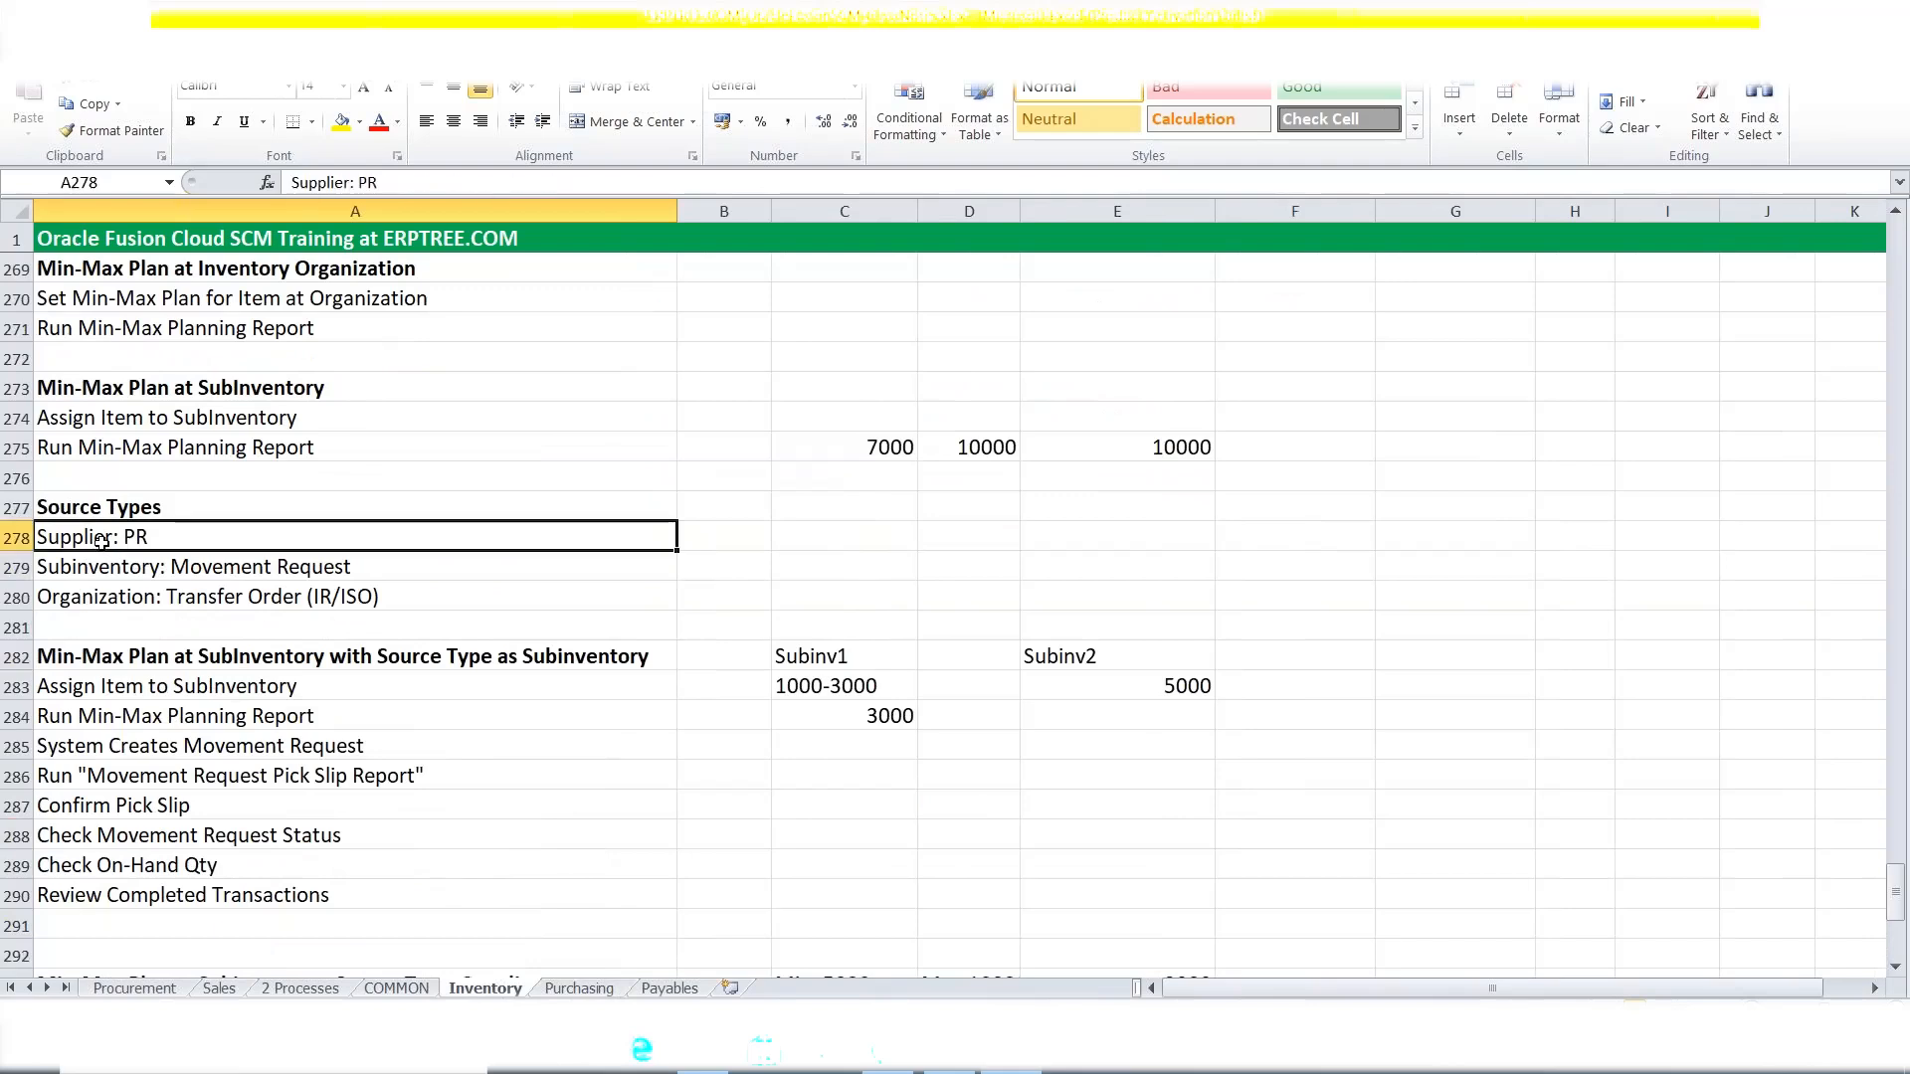
{"action": "left_click", "coordinate": [86, 573]}
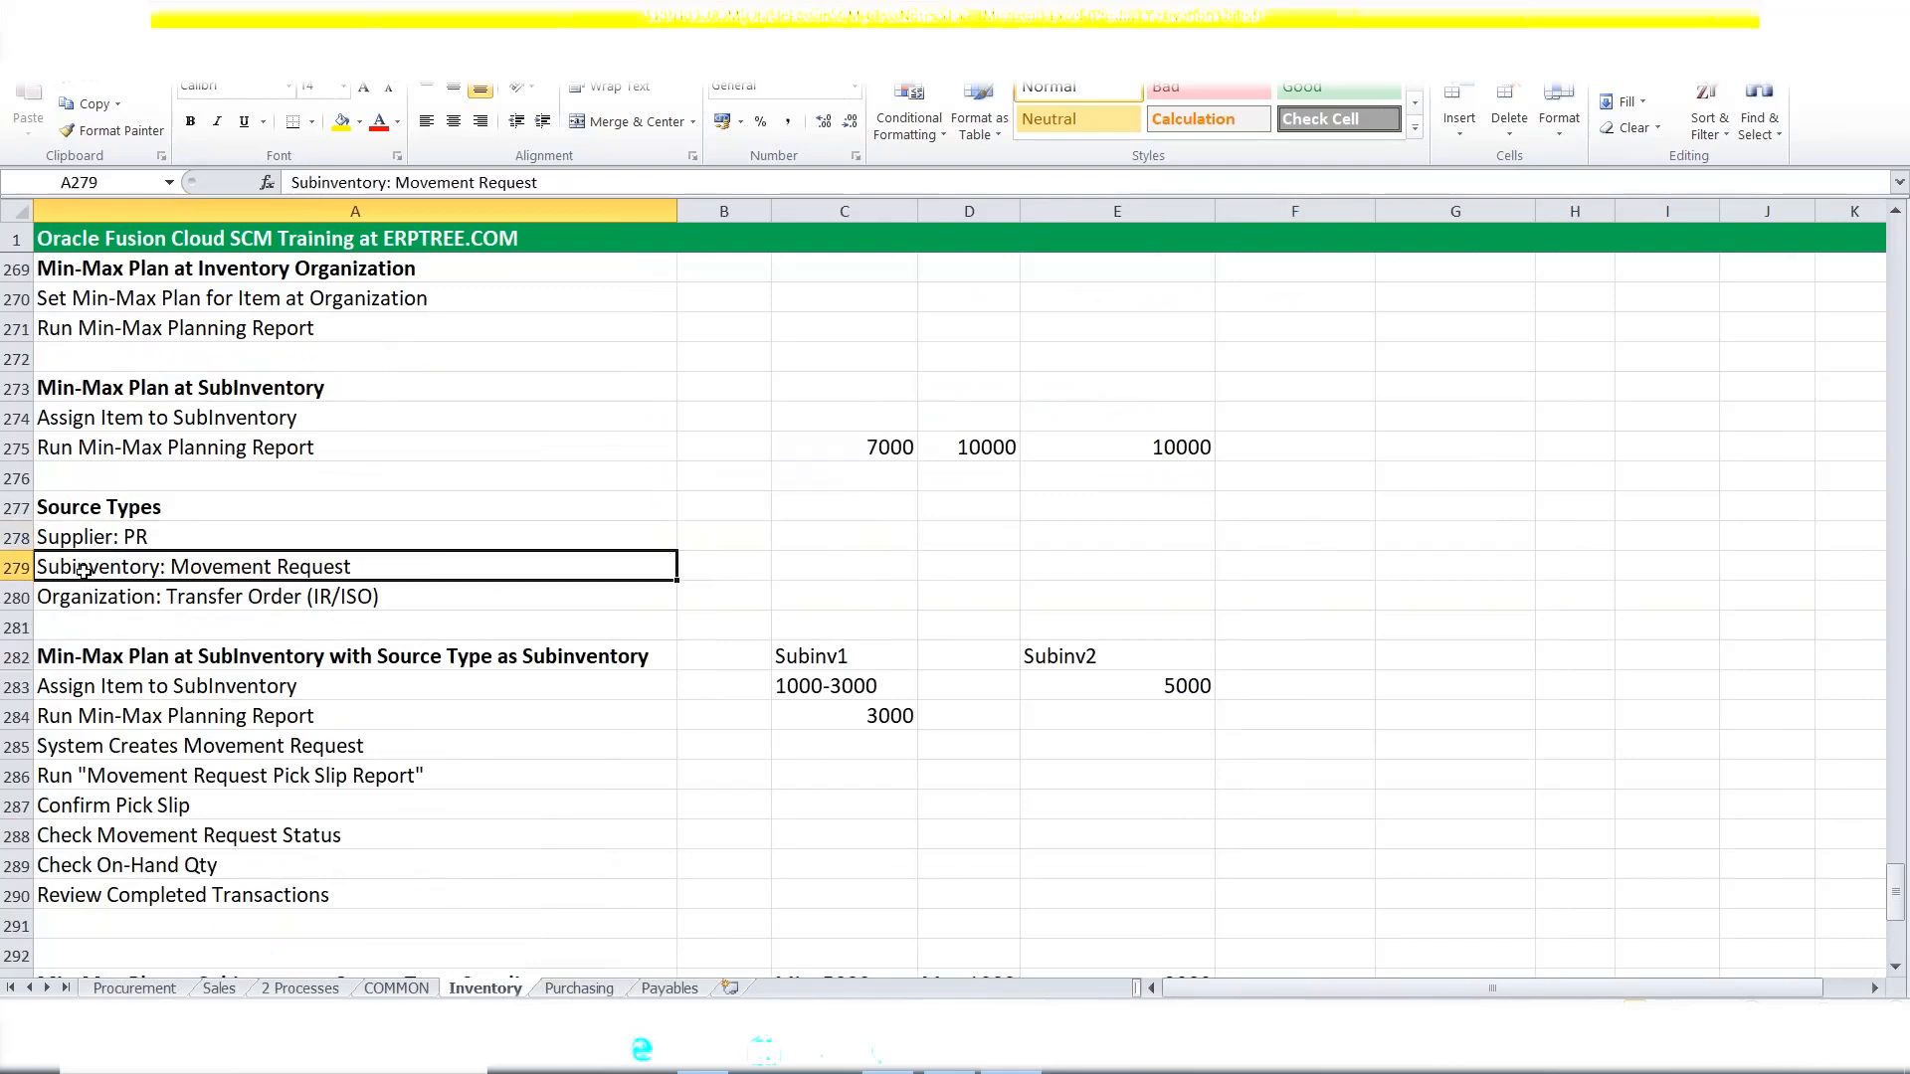
{"action": "left_click", "coordinate": [77, 602]}
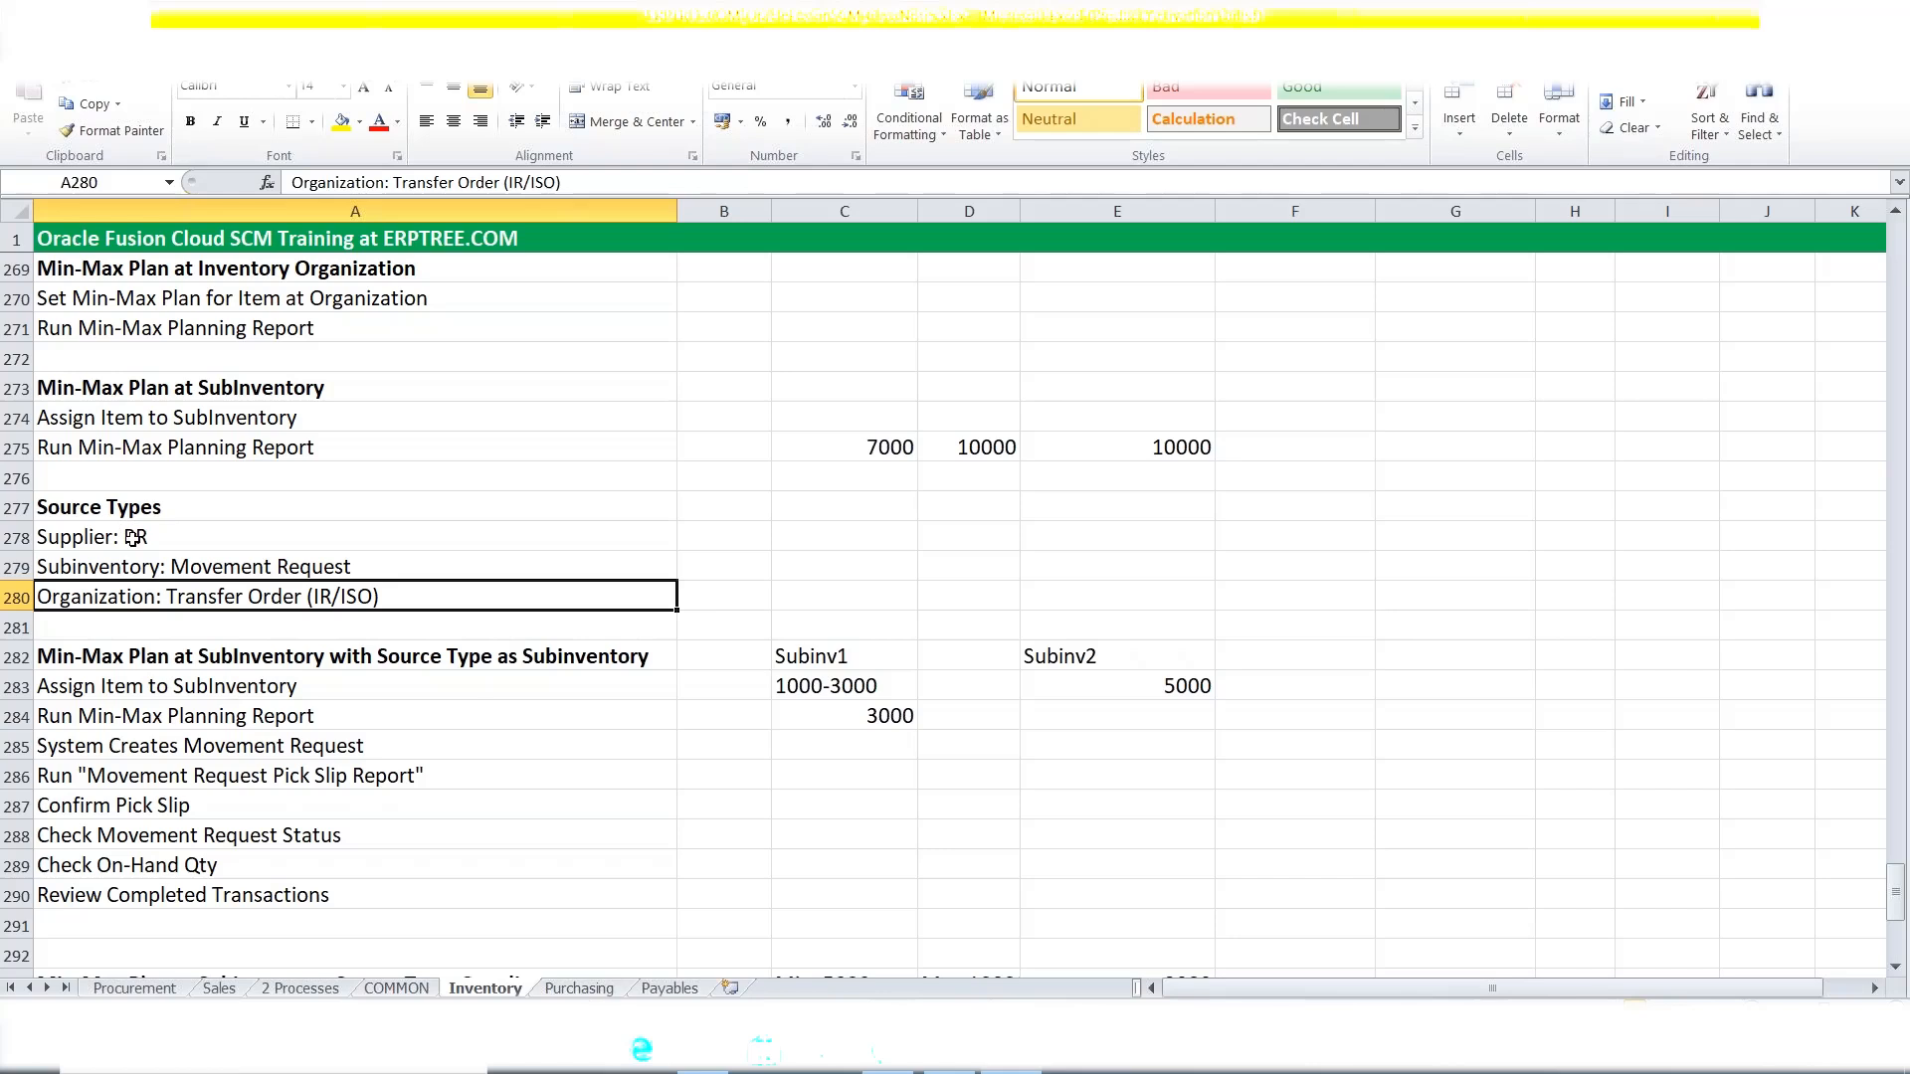
Return to the Purchasing sheet and scroll down to the PO TAB account notes.
{"action": "left_click", "coordinate": [580, 988]}
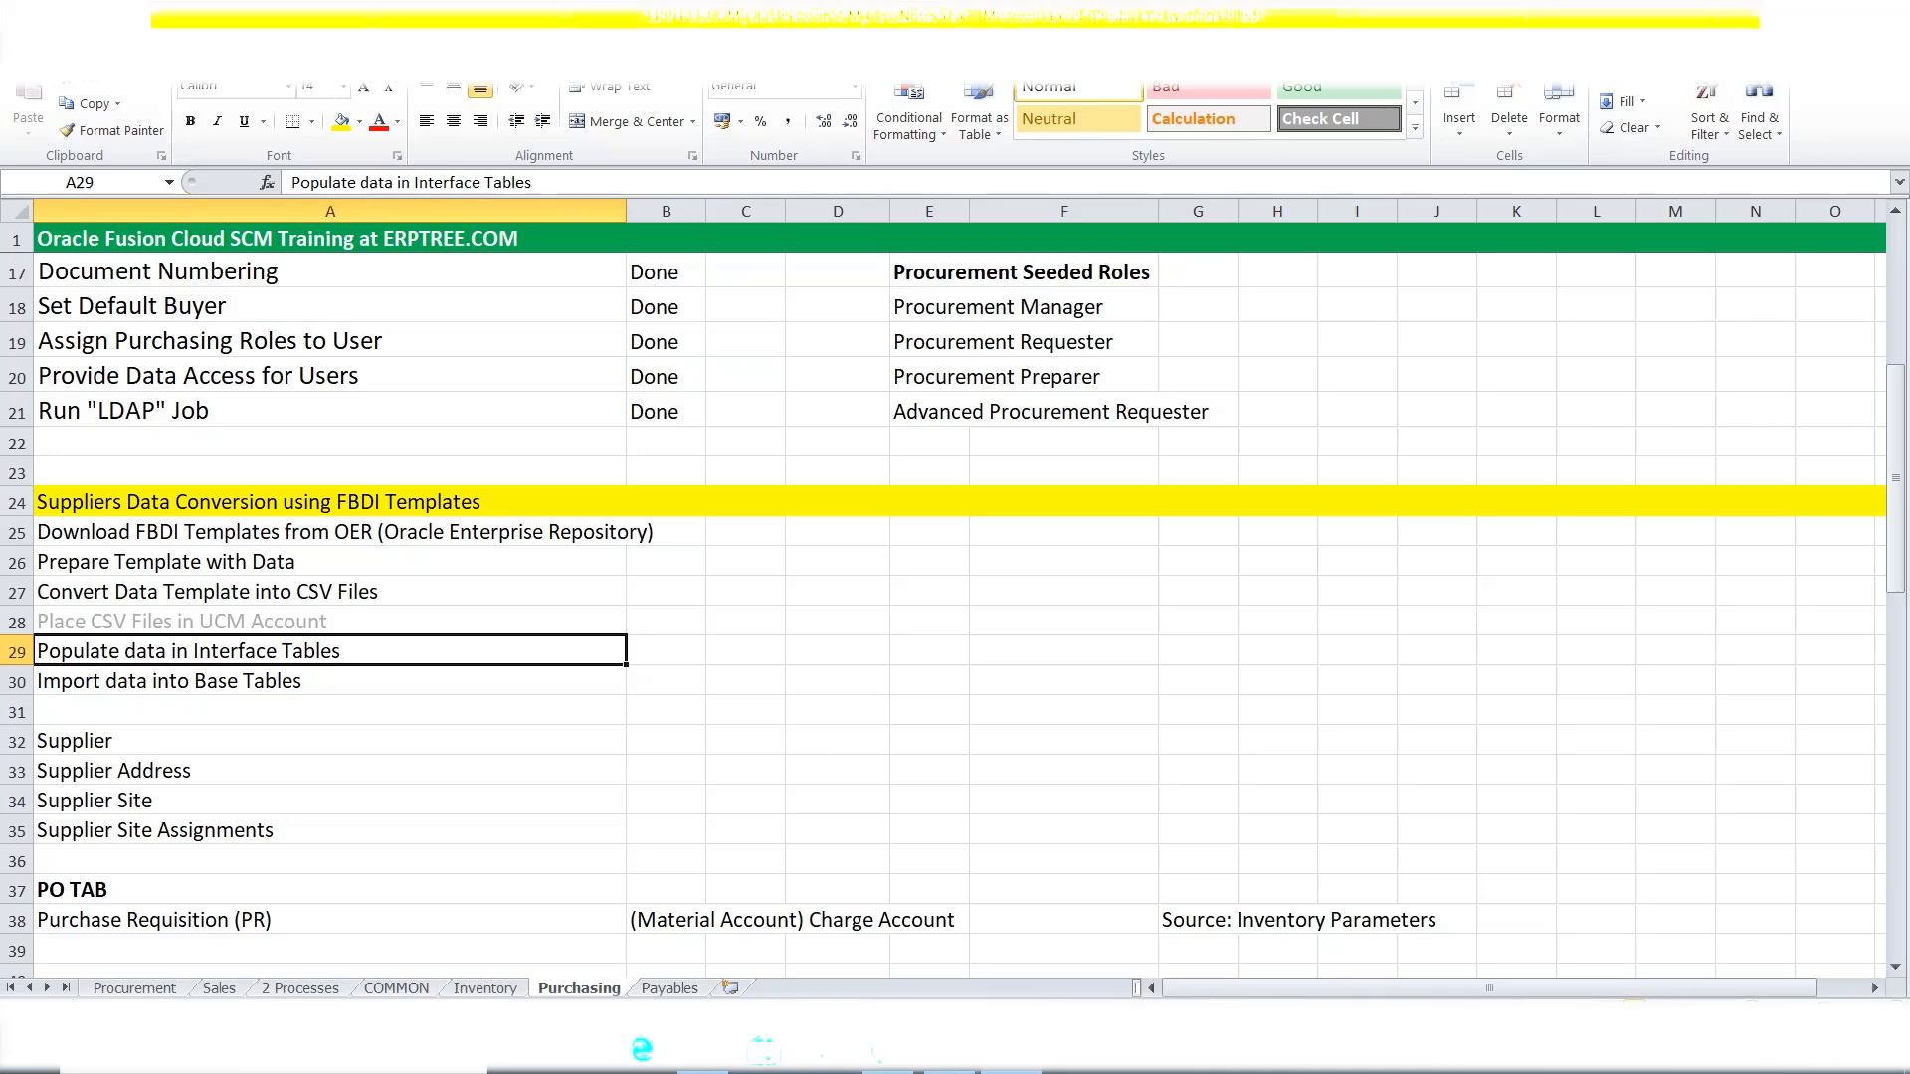
{"action": "scroll", "coordinate": [633, 713], "scroll_direction": "down", "scroll_amount": 2}
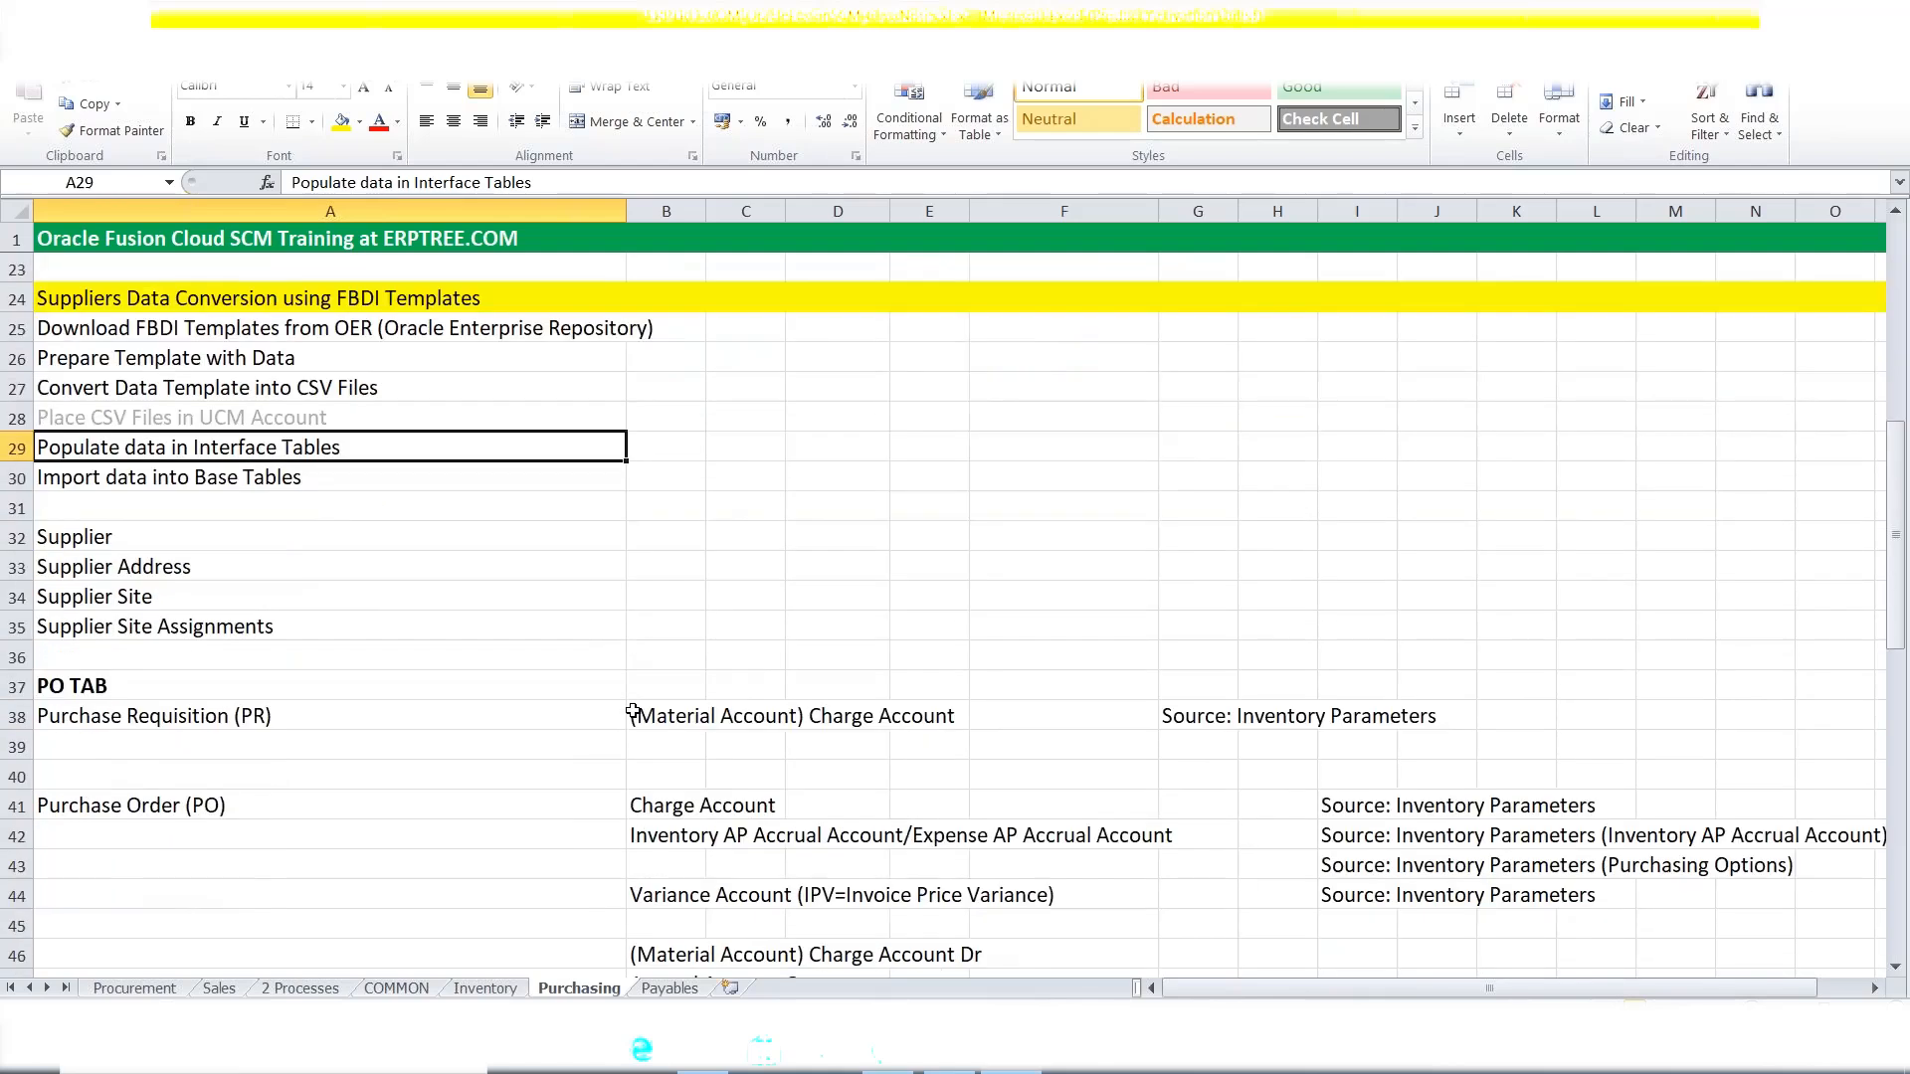
{"action": "scroll", "coordinate": [633, 713], "scroll_direction": "down", "scroll_amount": 2}
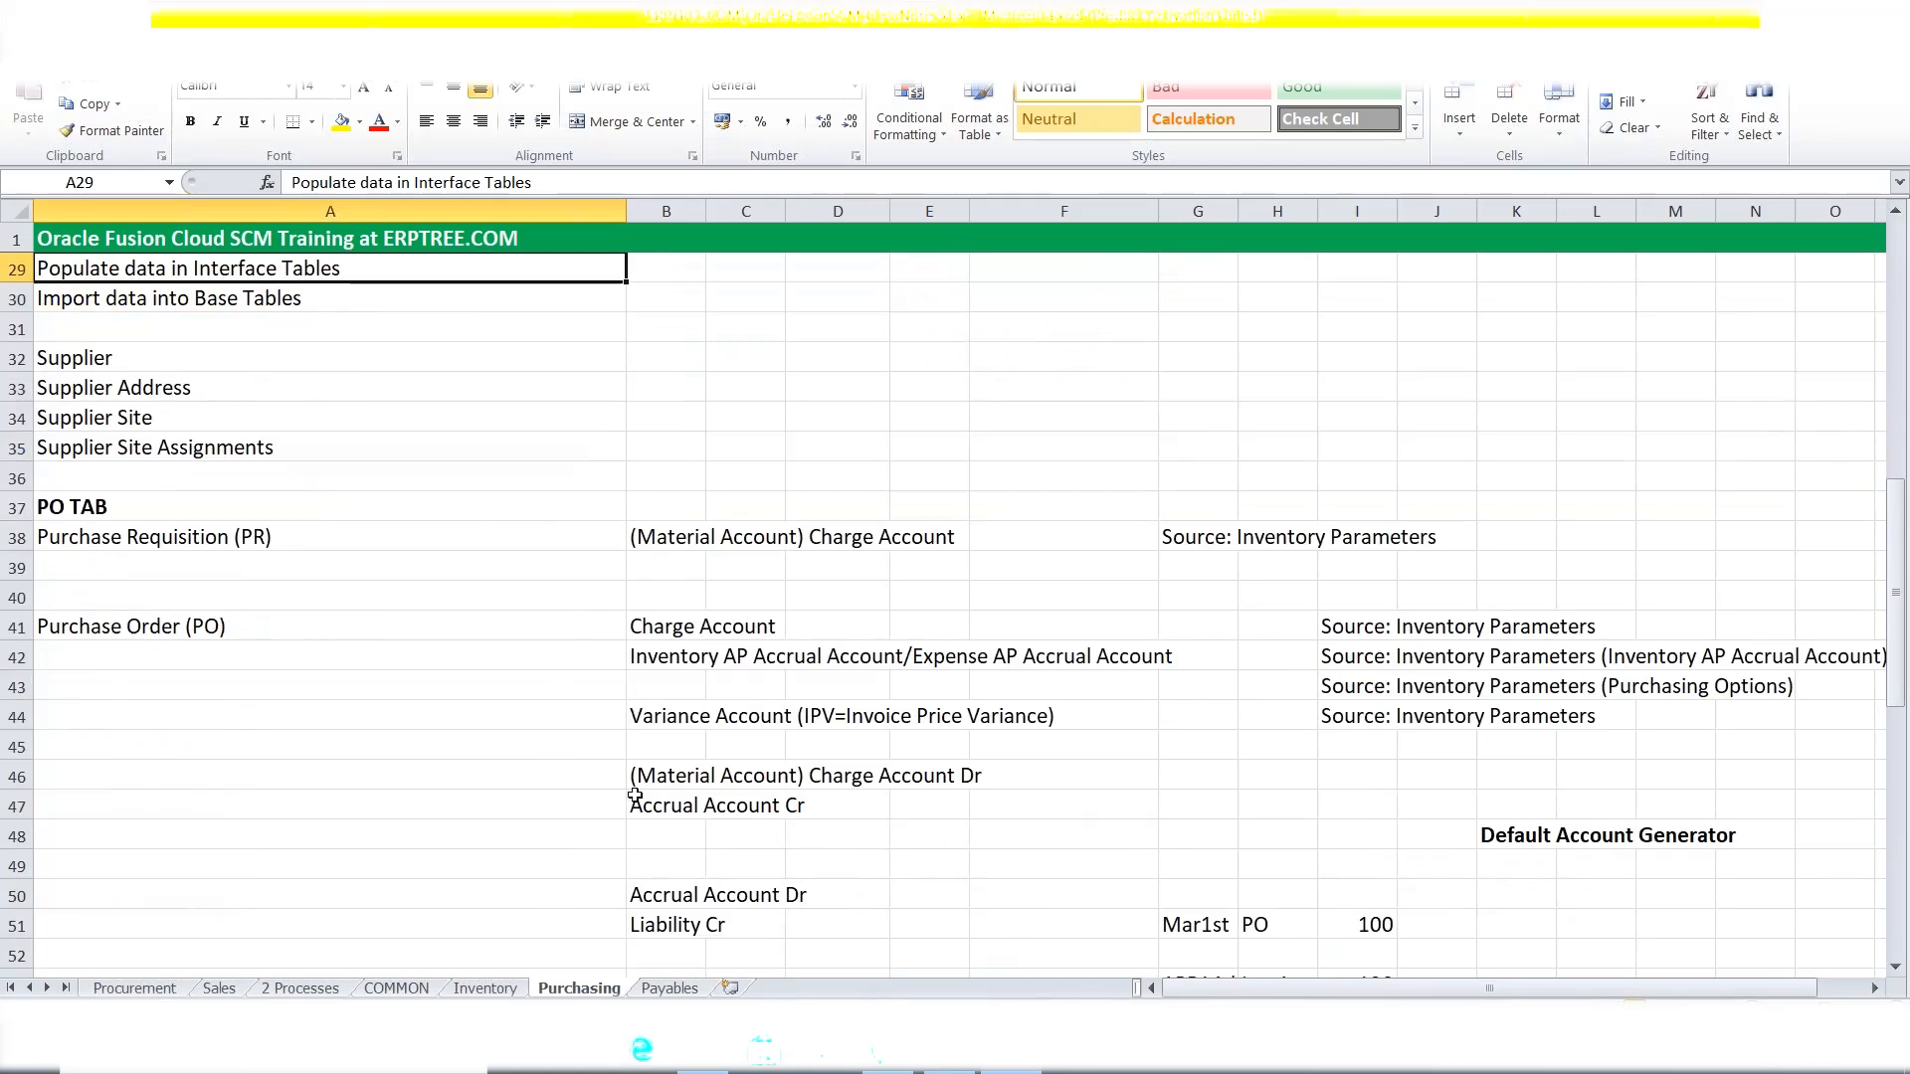
Enter the heading 'Approval Group' in cell A80 and fill the whole row 80 yellow.
{"action": "scroll", "coordinate": [617, 747], "scroll_direction": "down", "scroll_amount": 9}
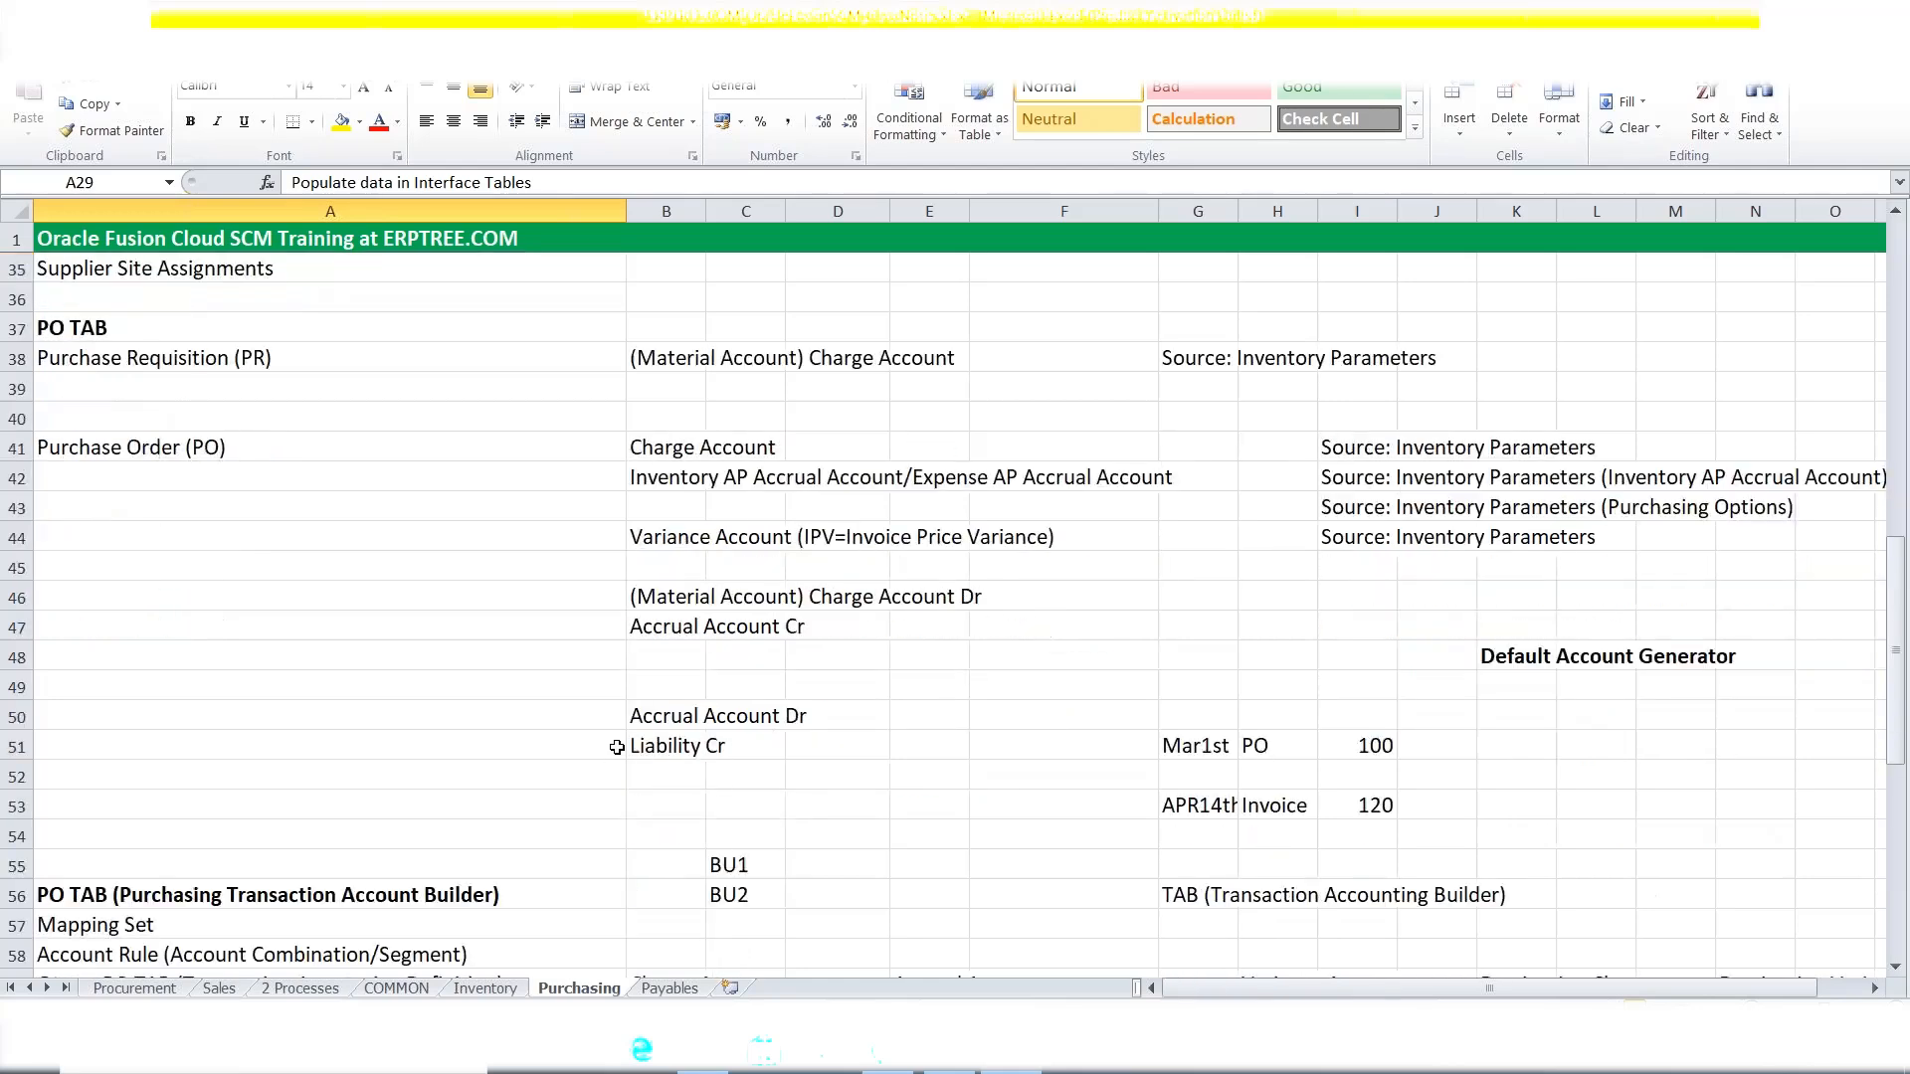
{"action": "scroll", "coordinate": [617, 747], "scroll_direction": "down", "scroll_amount": 4}
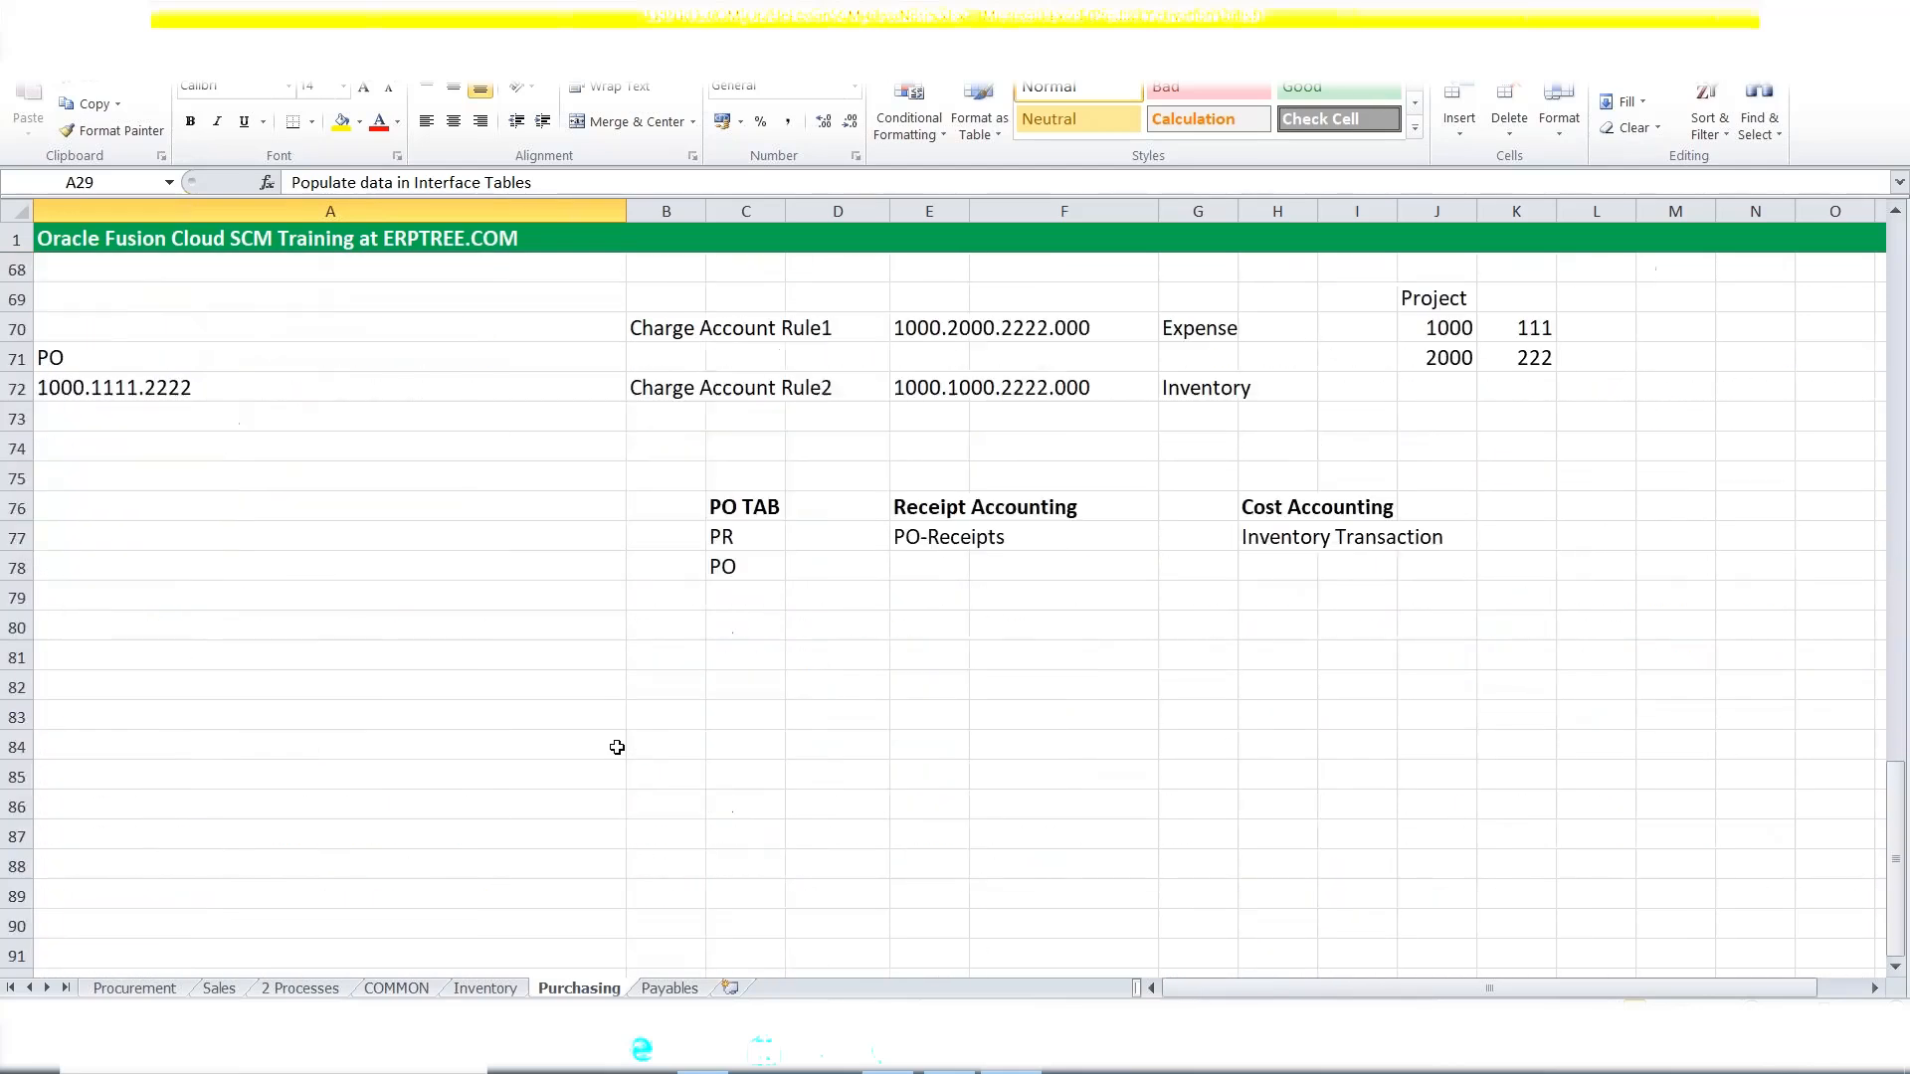
{"action": "left_click", "coordinate": [122, 636]}
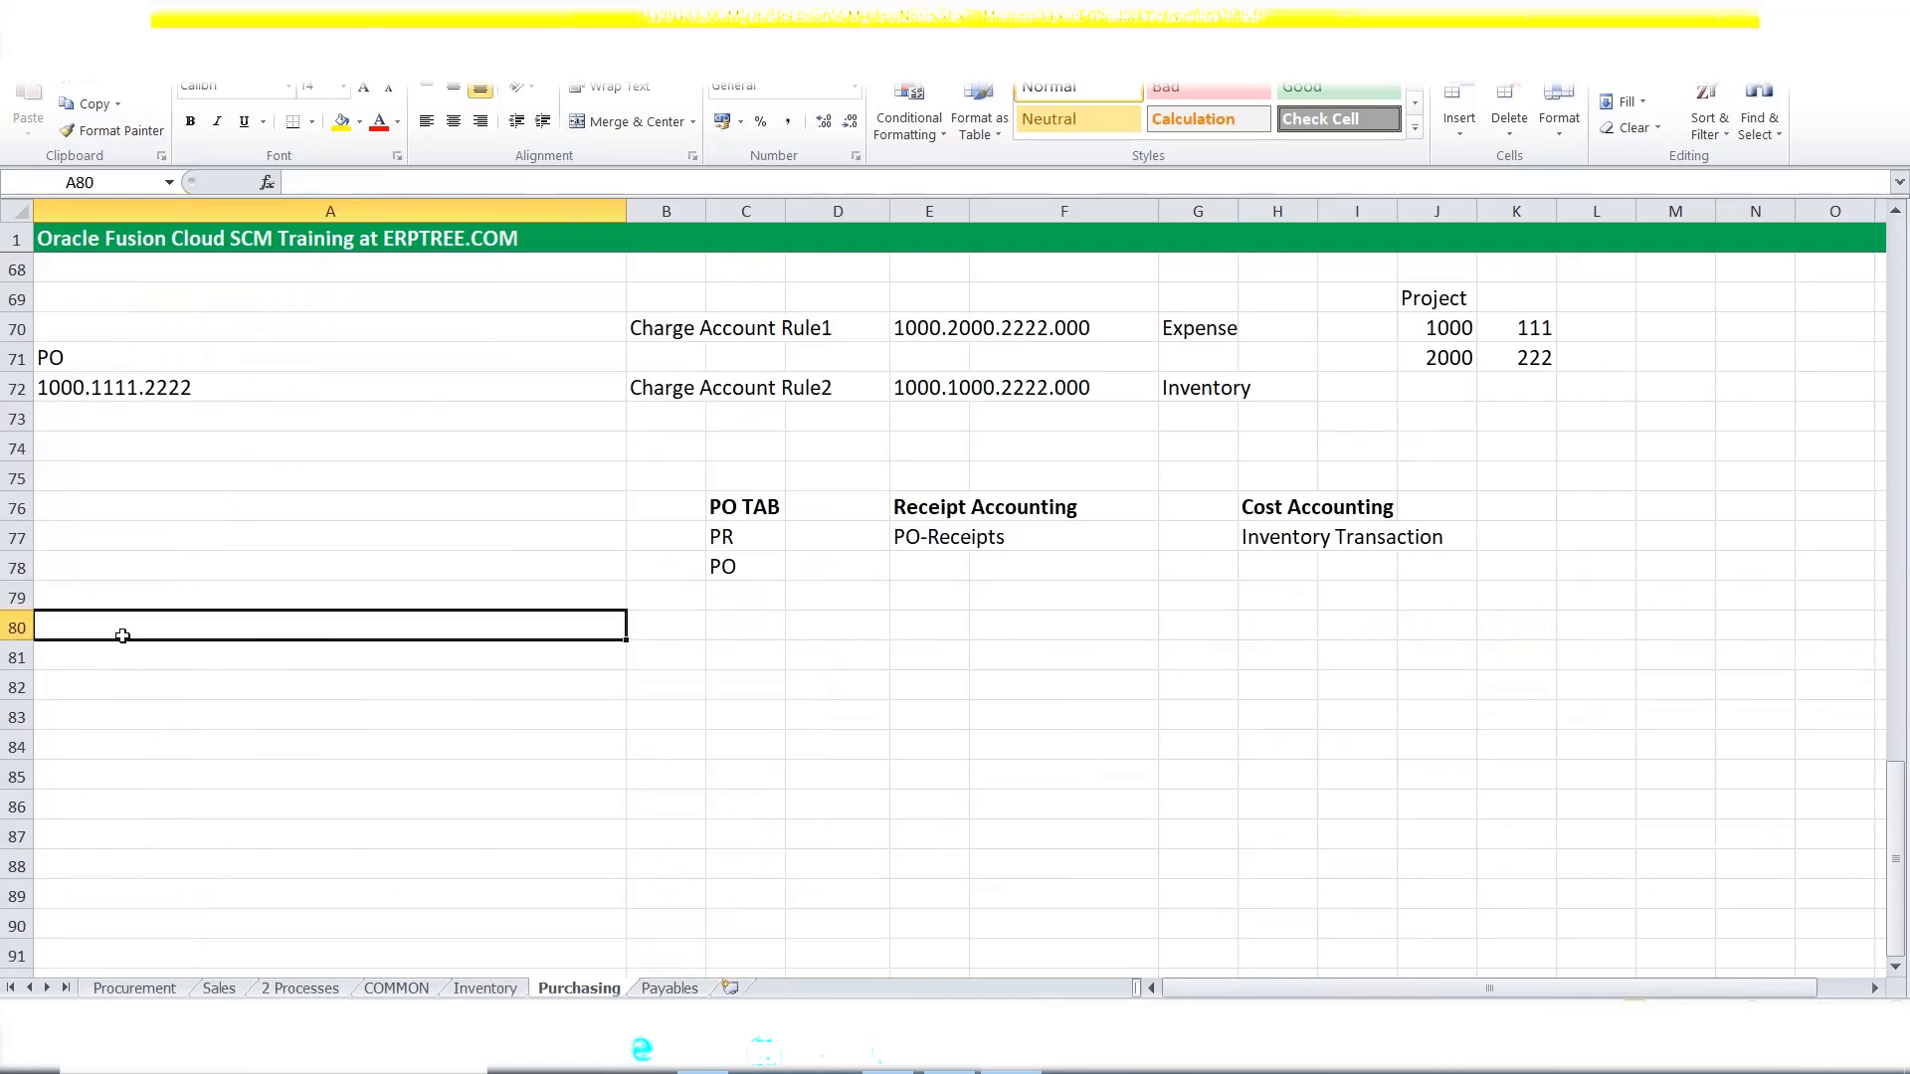
{"action": "type", "text": "A"}
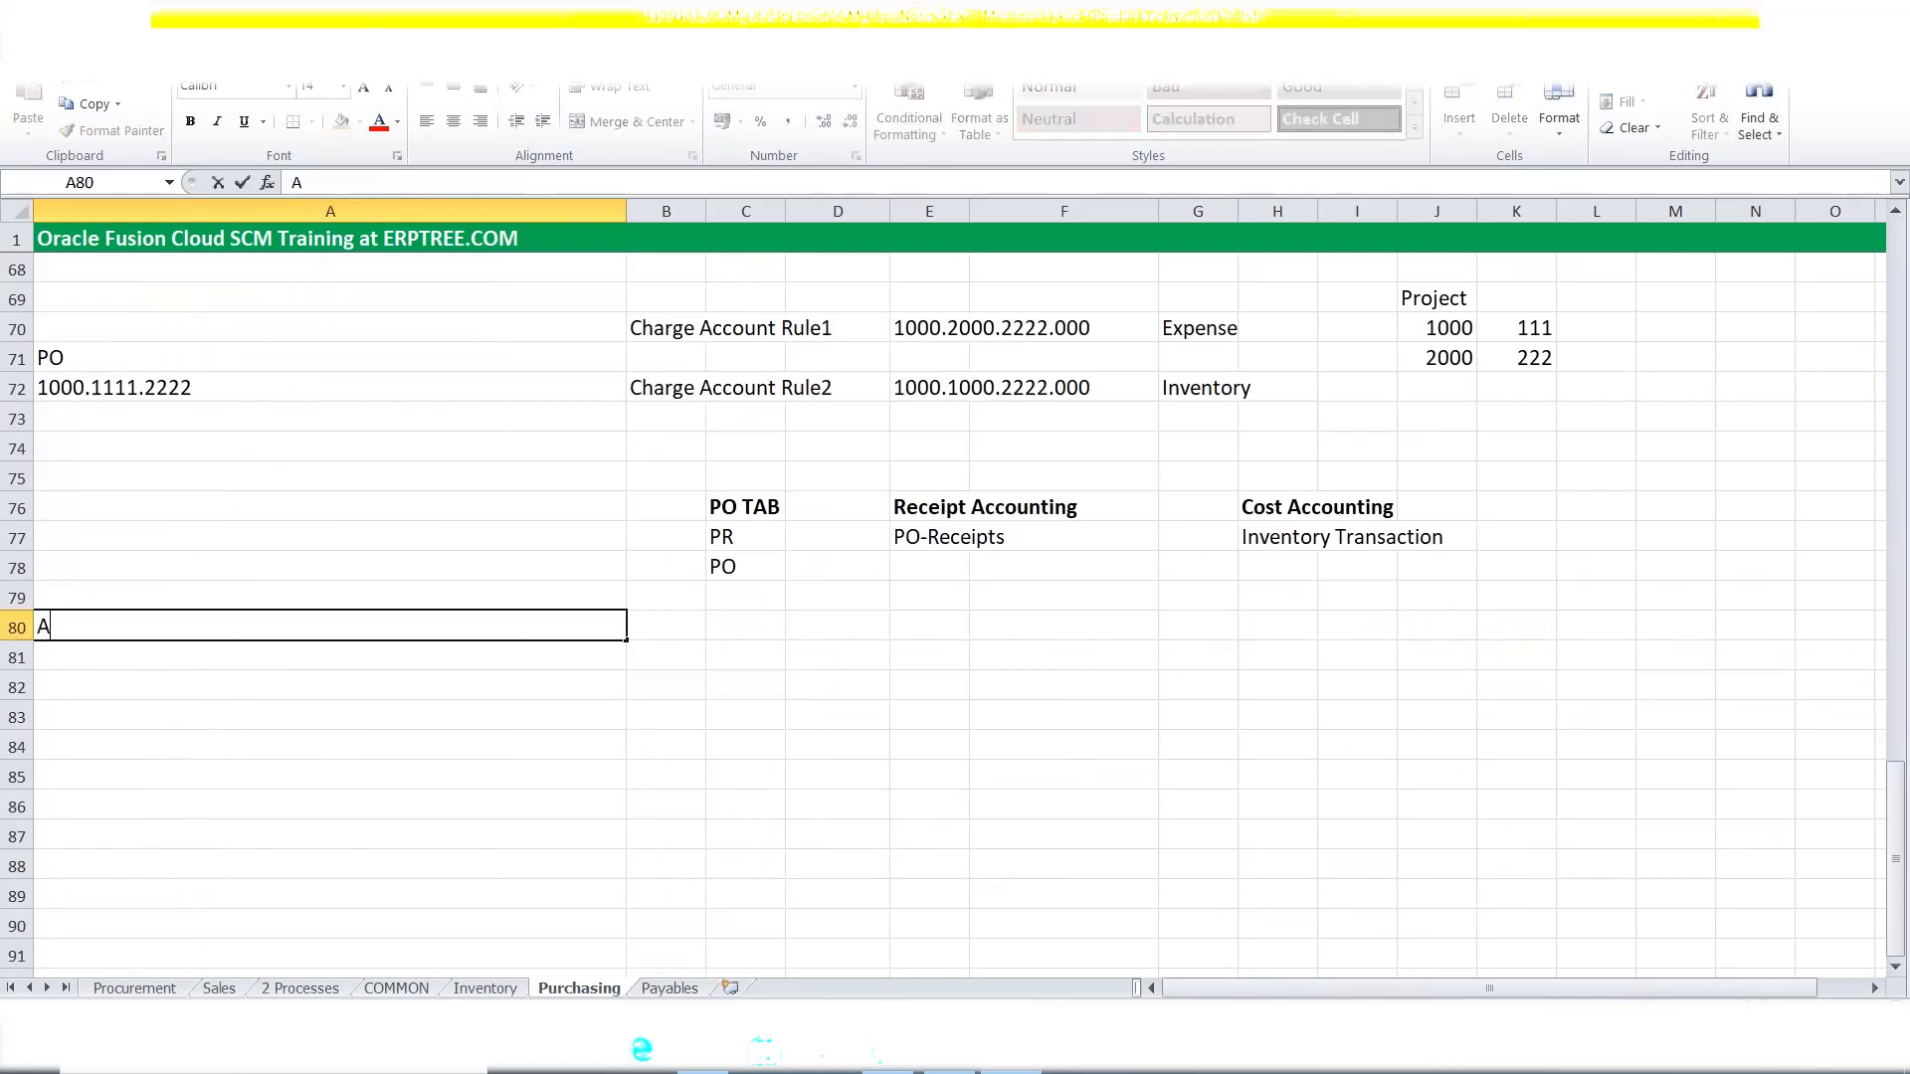
{"action": "type", "text": "pproval Group"}
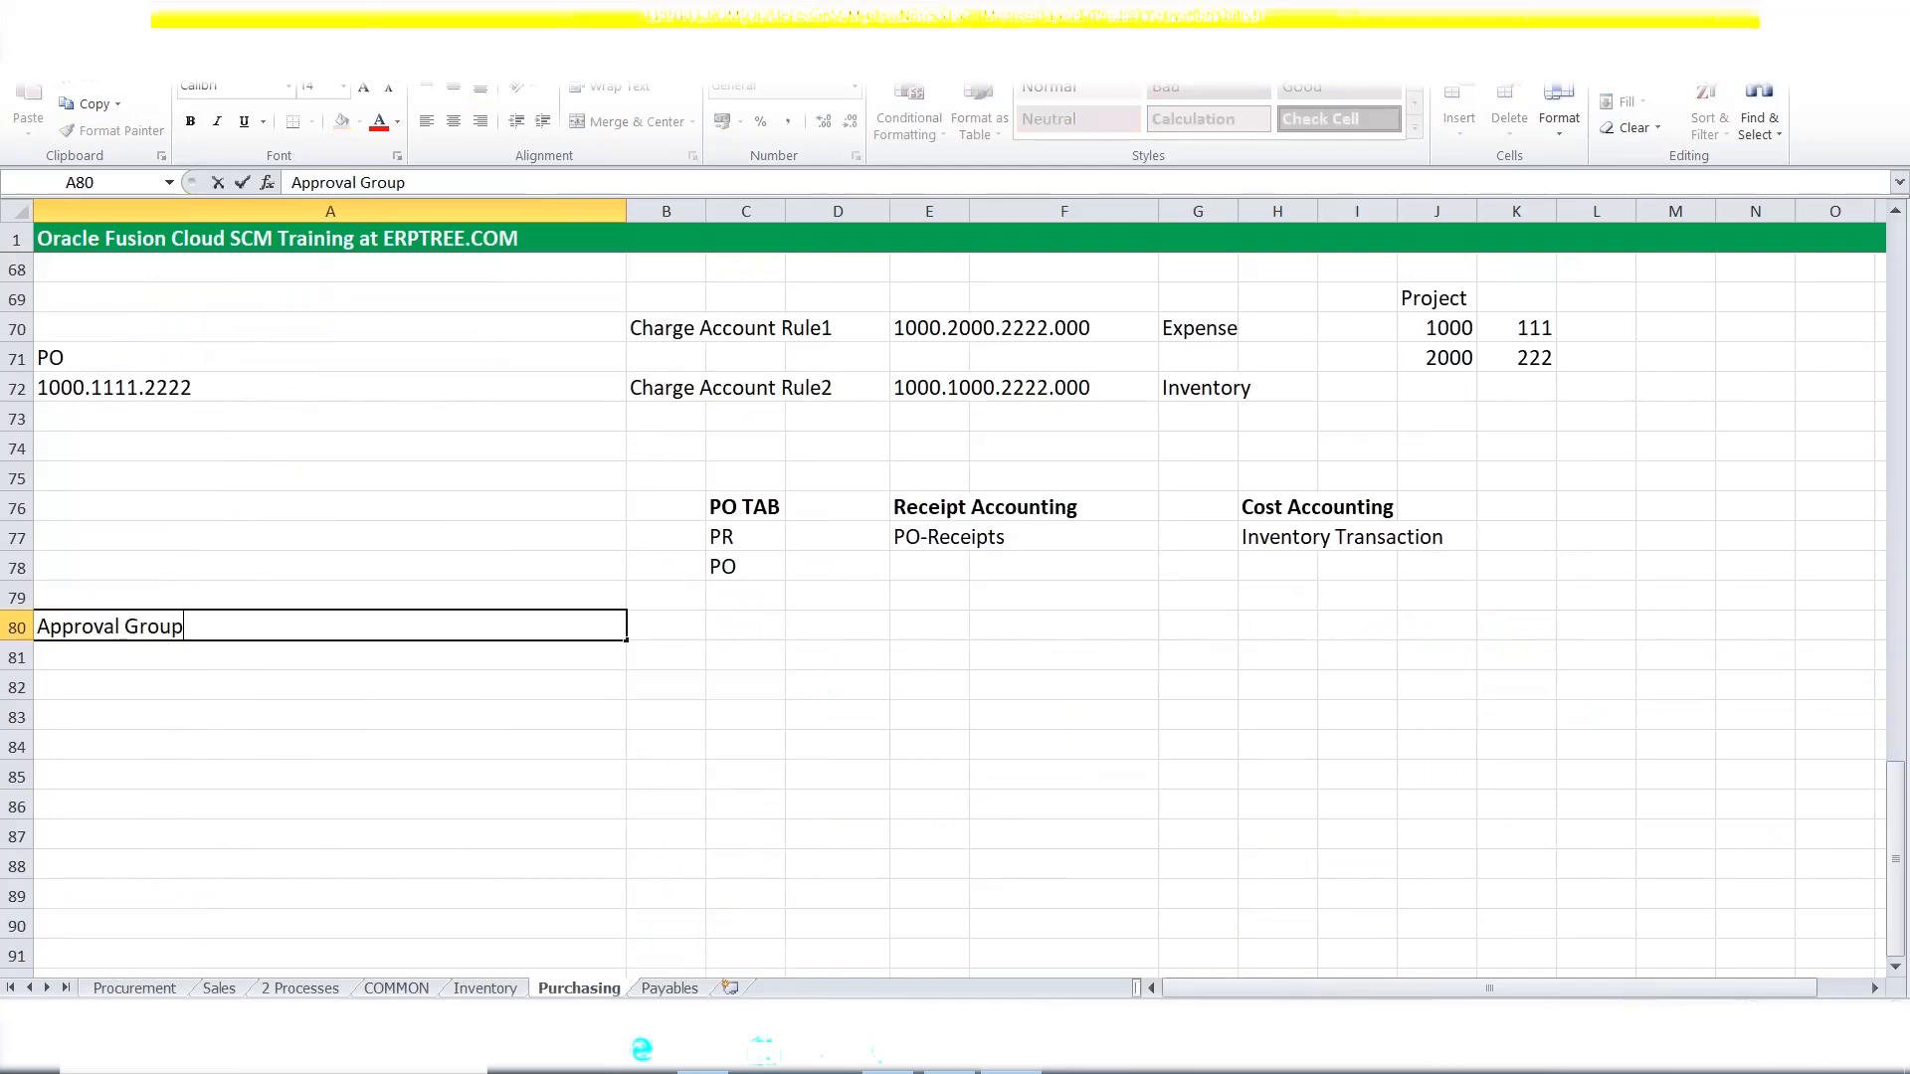
{"action": "key", "text": "ctrl+Return"}
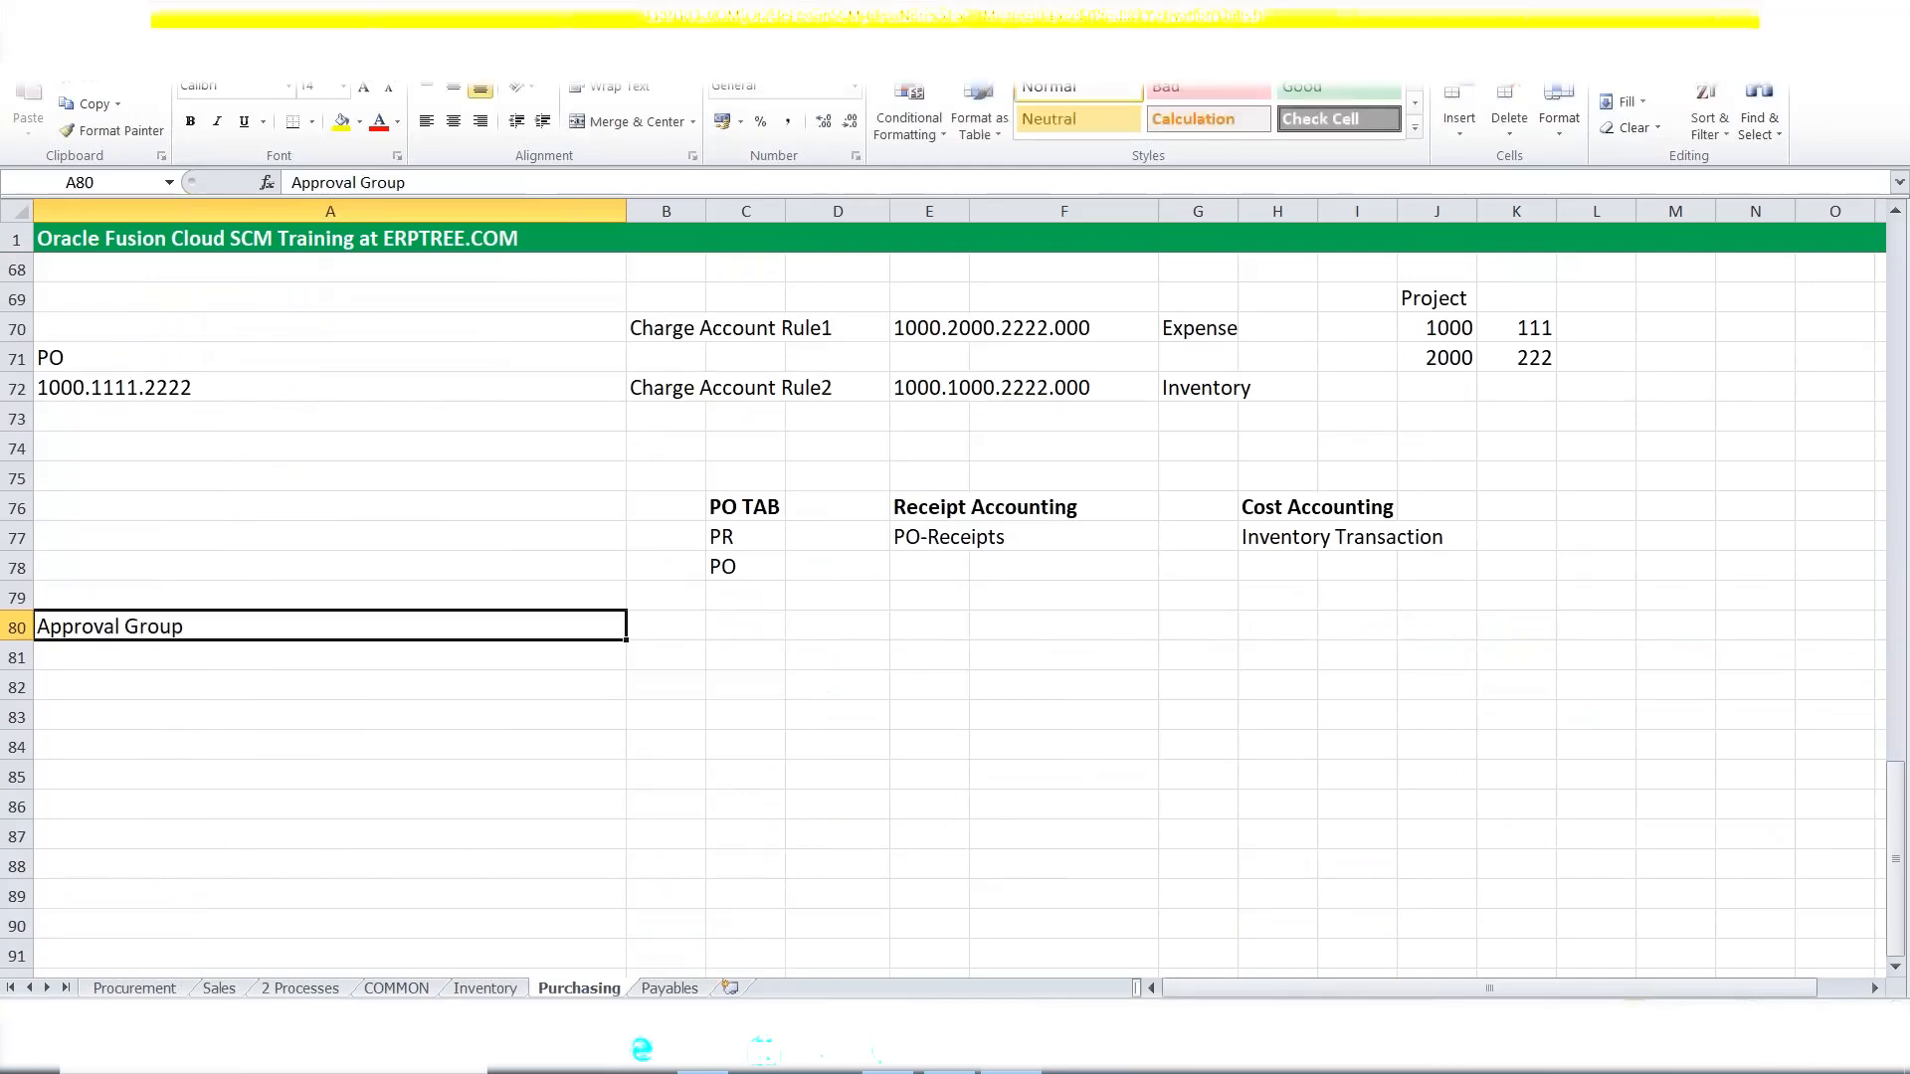
{"action": "key", "text": "shift+space"}
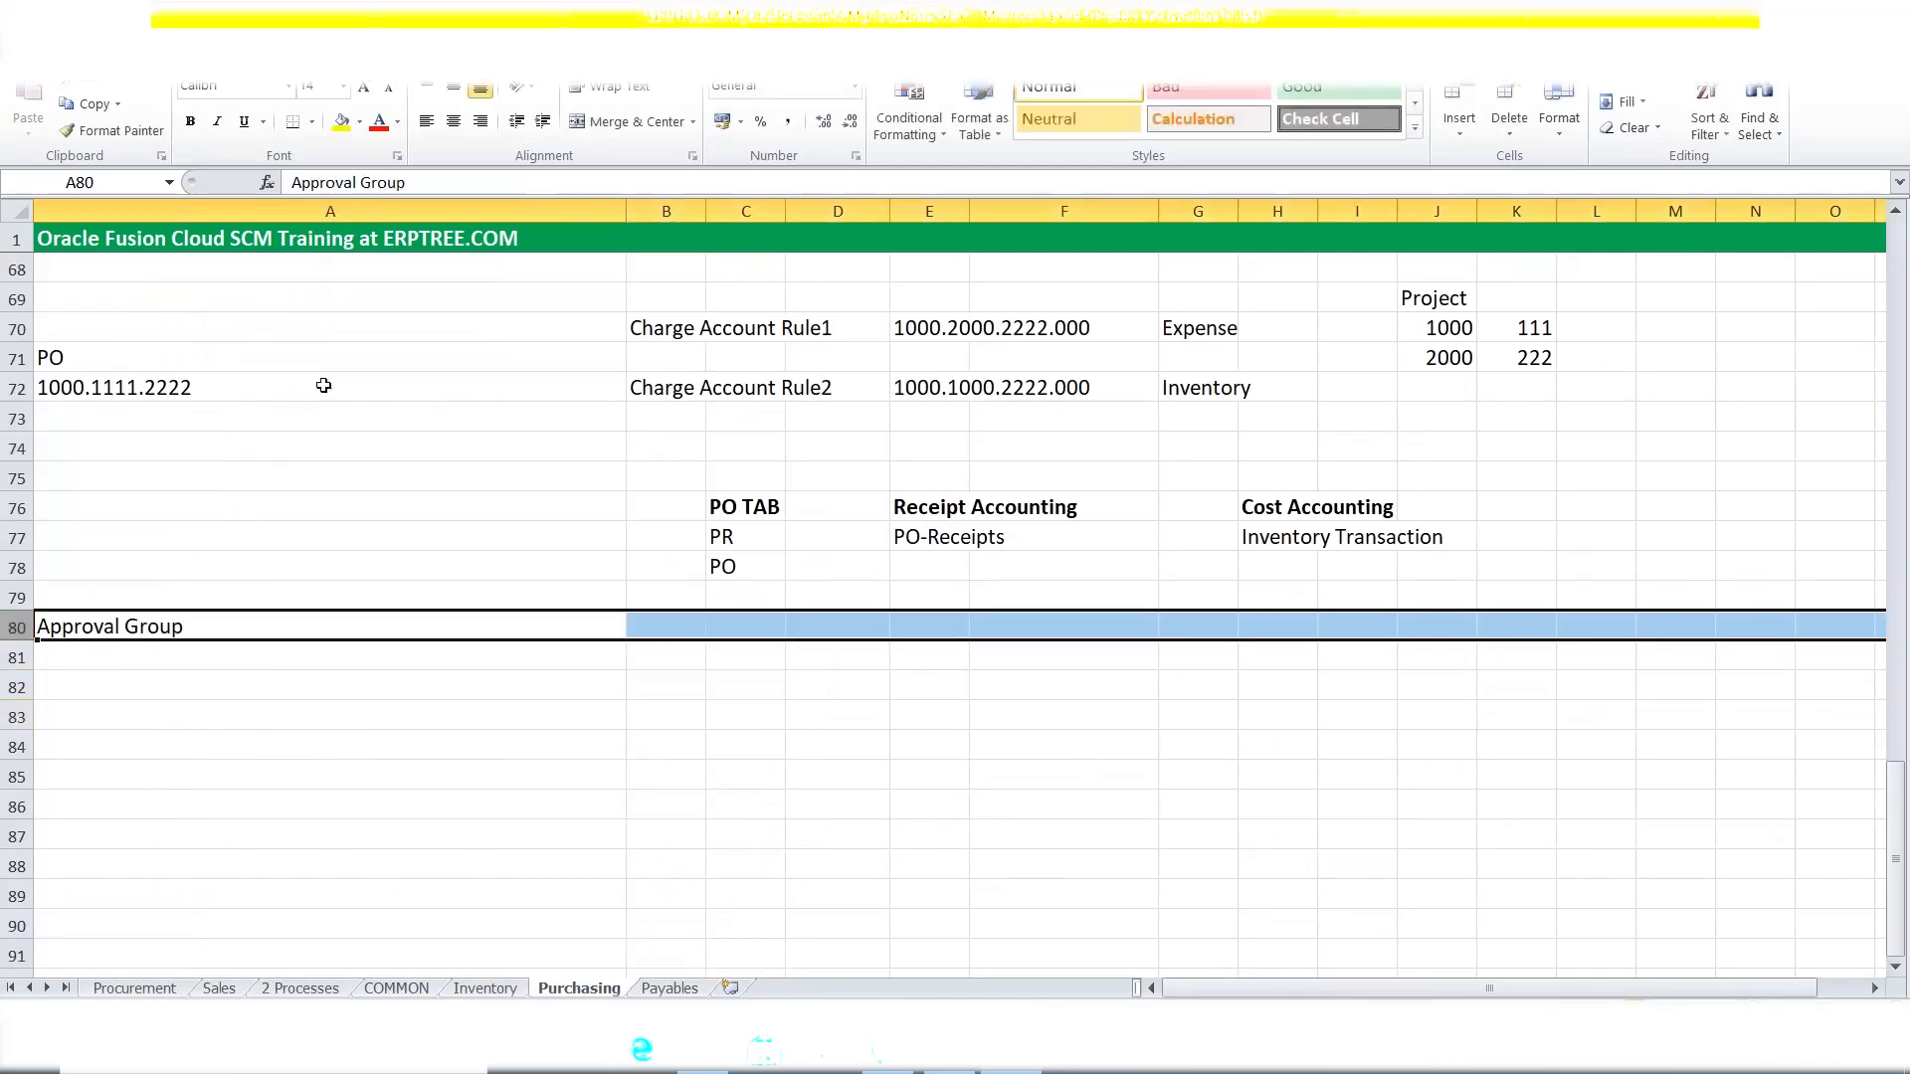
{"action": "left_click", "coordinate": [342, 121]}
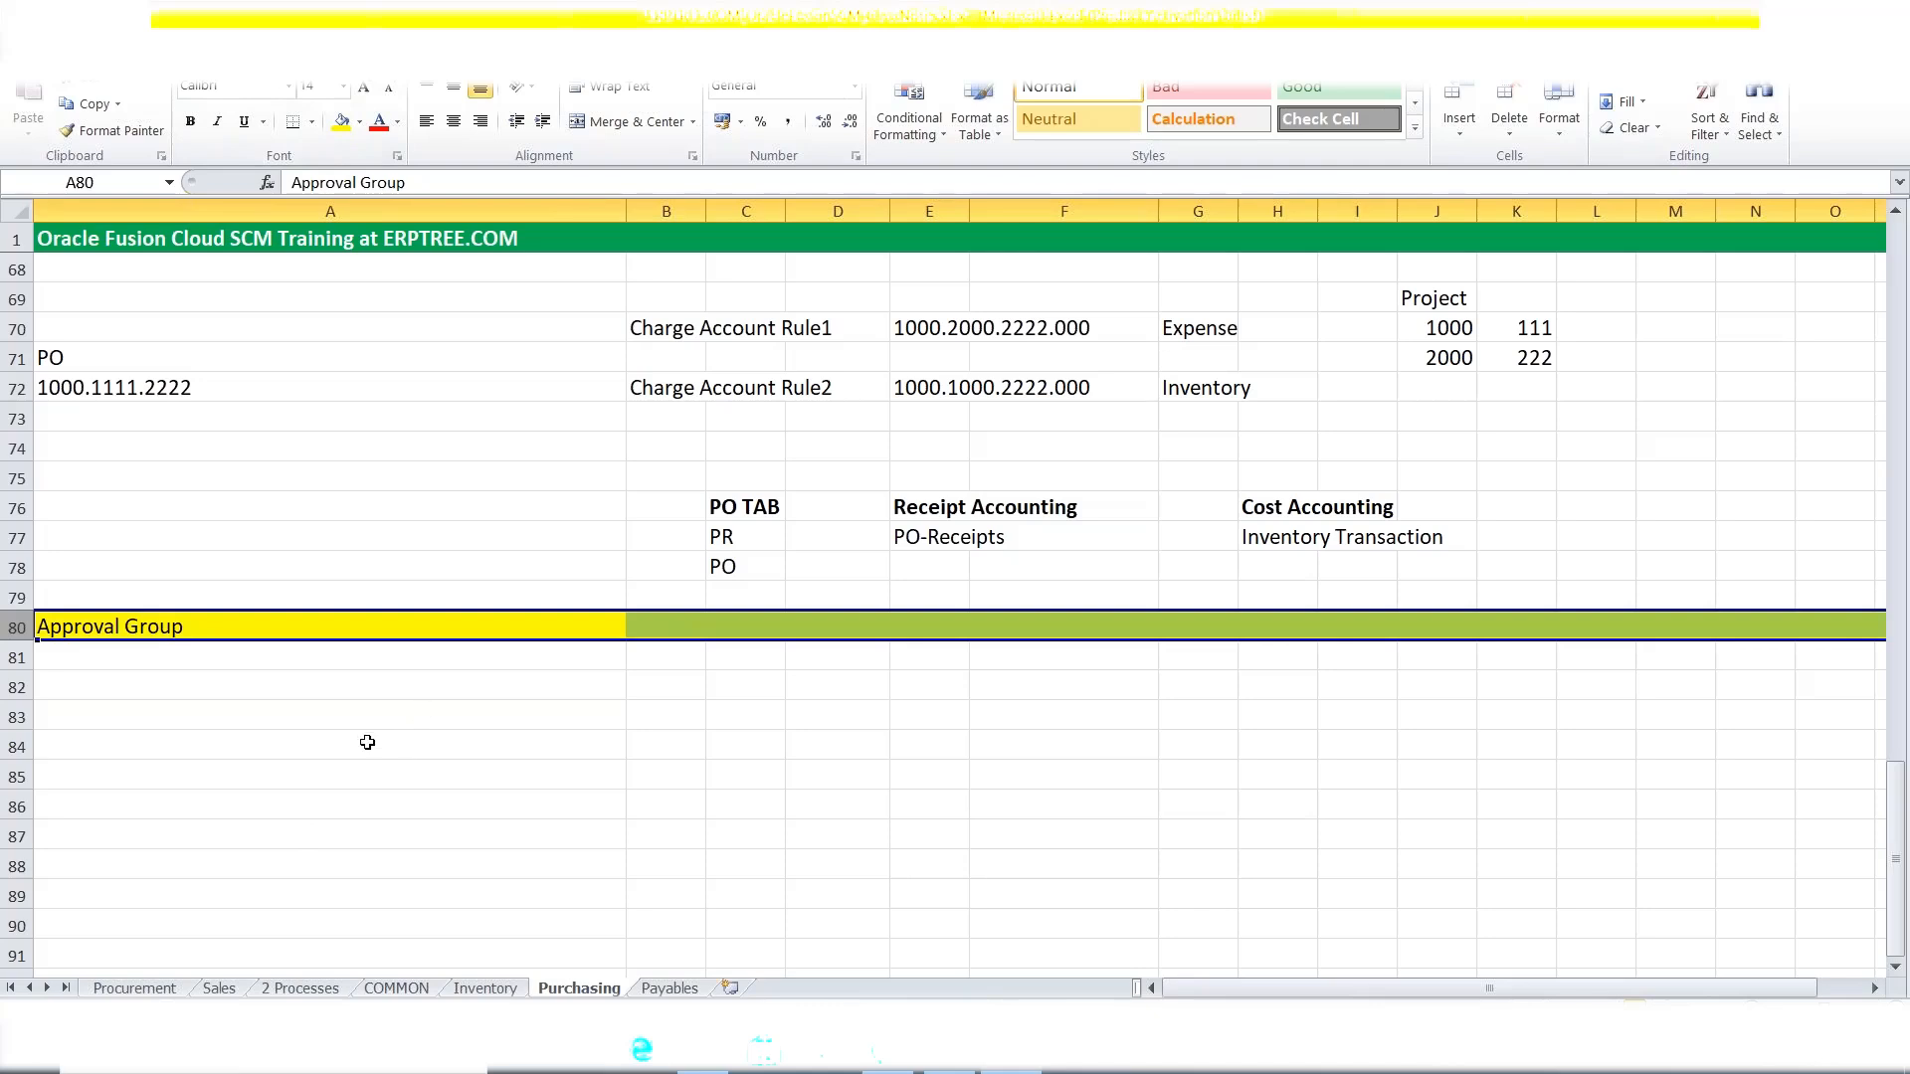
Enter the subheading 'Purchase Requisition (PR)' in cell A82.
{"action": "left_click", "coordinate": [107, 686]}
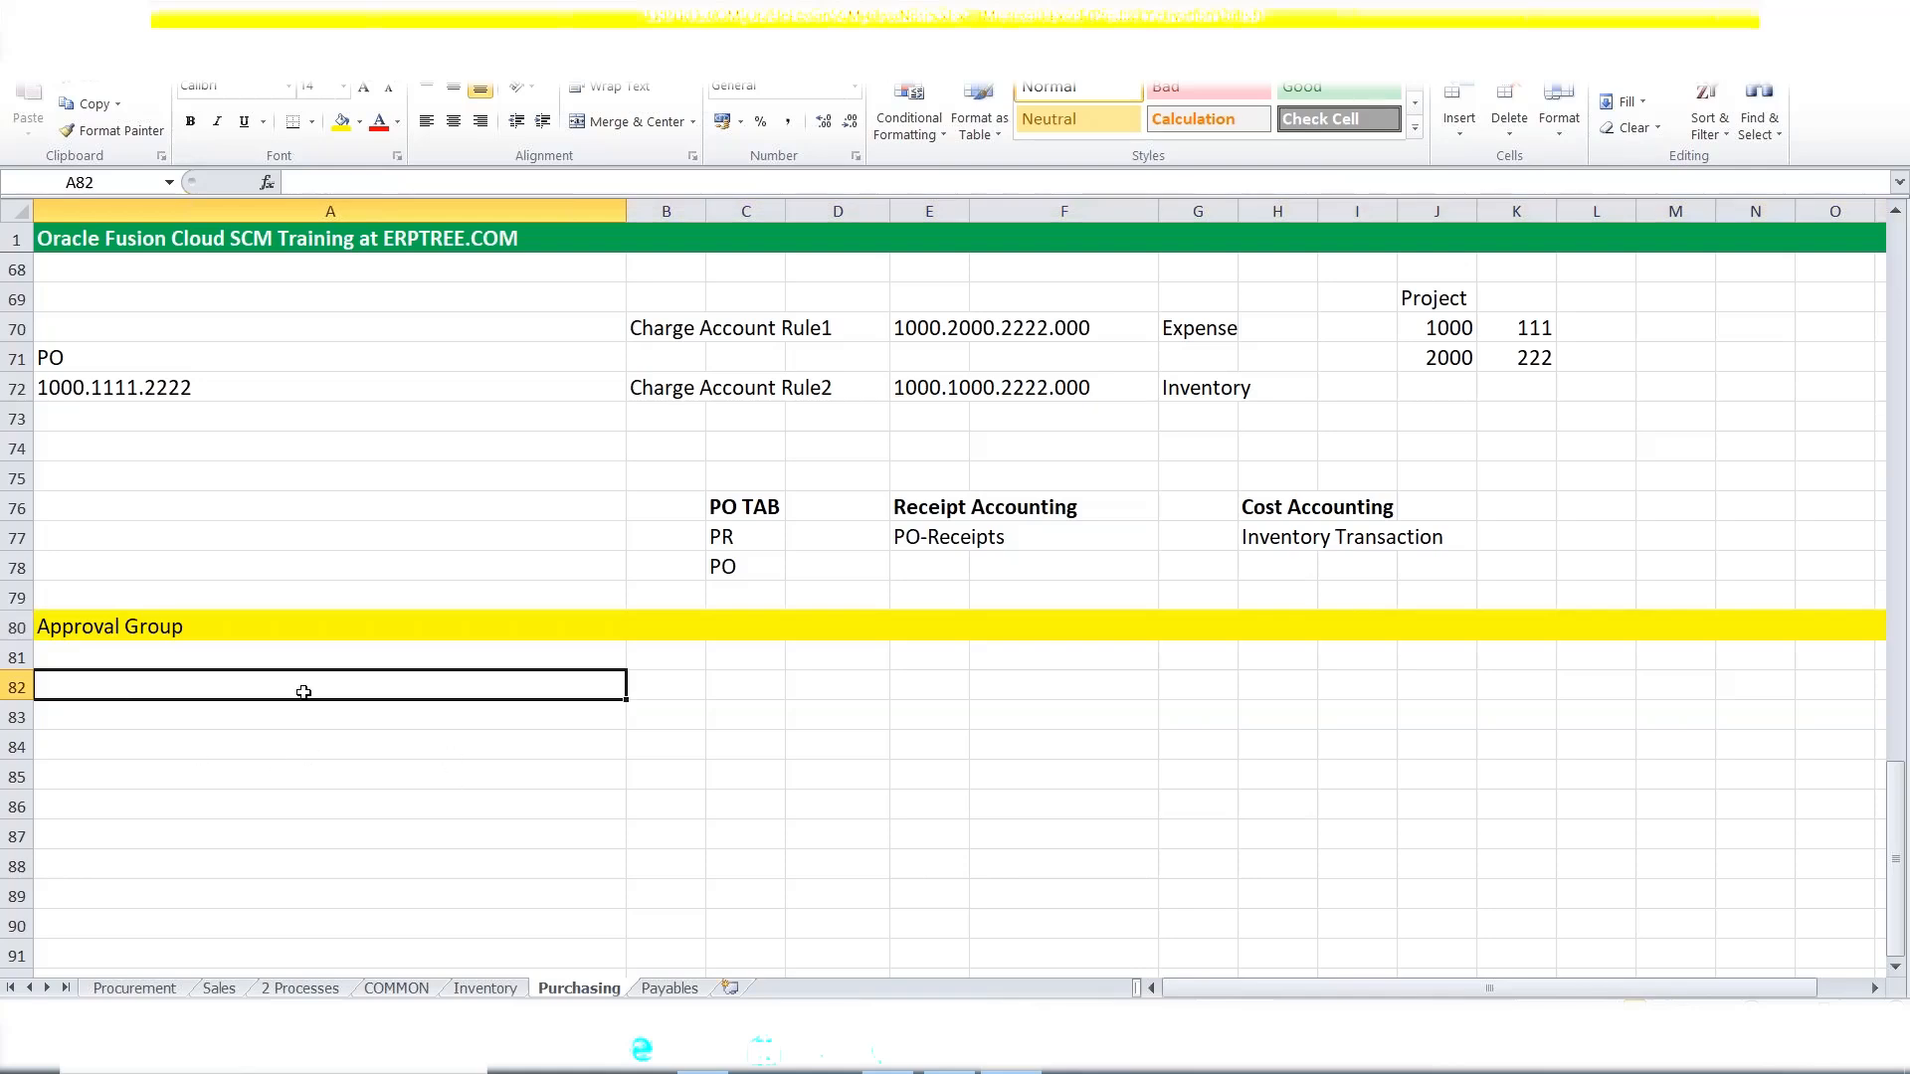
{"action": "type", "text": "PR"}
{"action": "key", "text": "BackSpace"}
{"action": "key", "text": "BackSpace"}
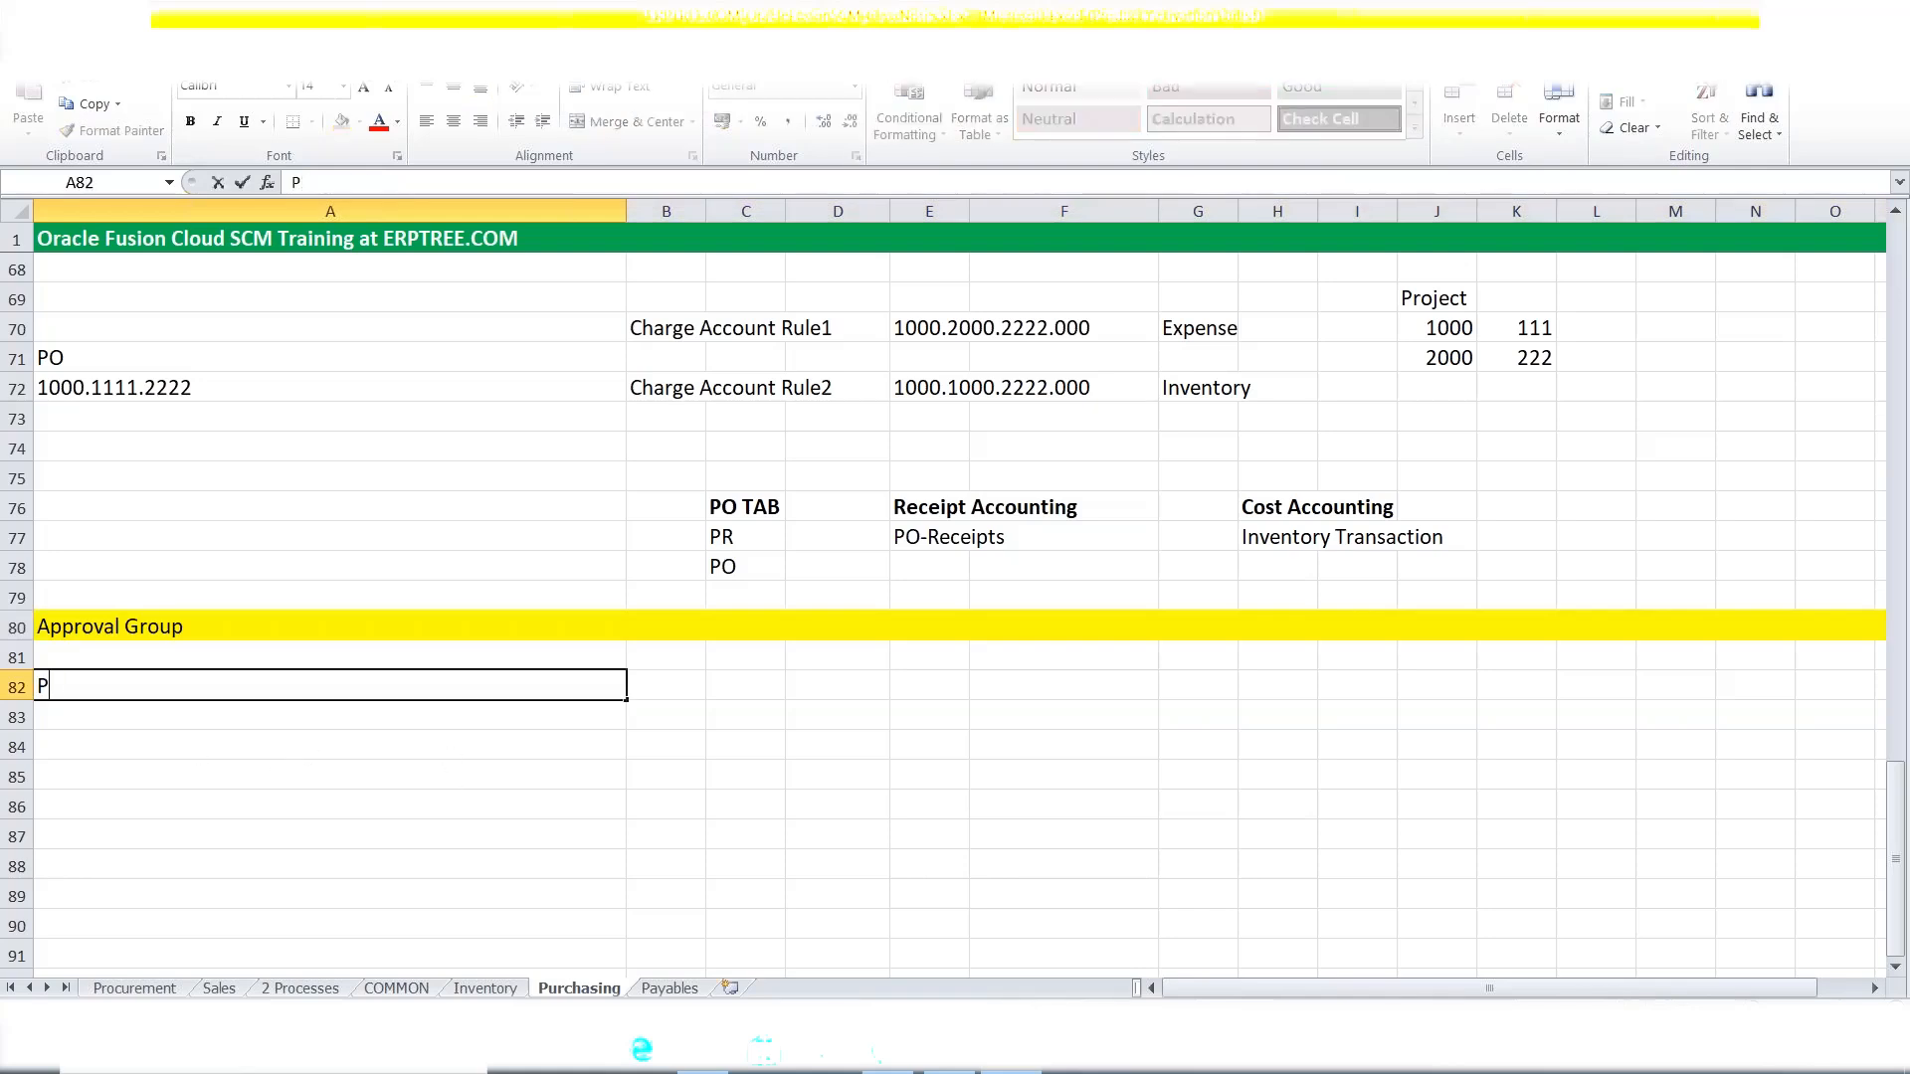
{"action": "type", "text": "OP"}
{"action": "key", "text": "BackSpace"}
{"action": "key", "text": "BackSpace"}
{"action": "type", "text": "Purchase Re"}
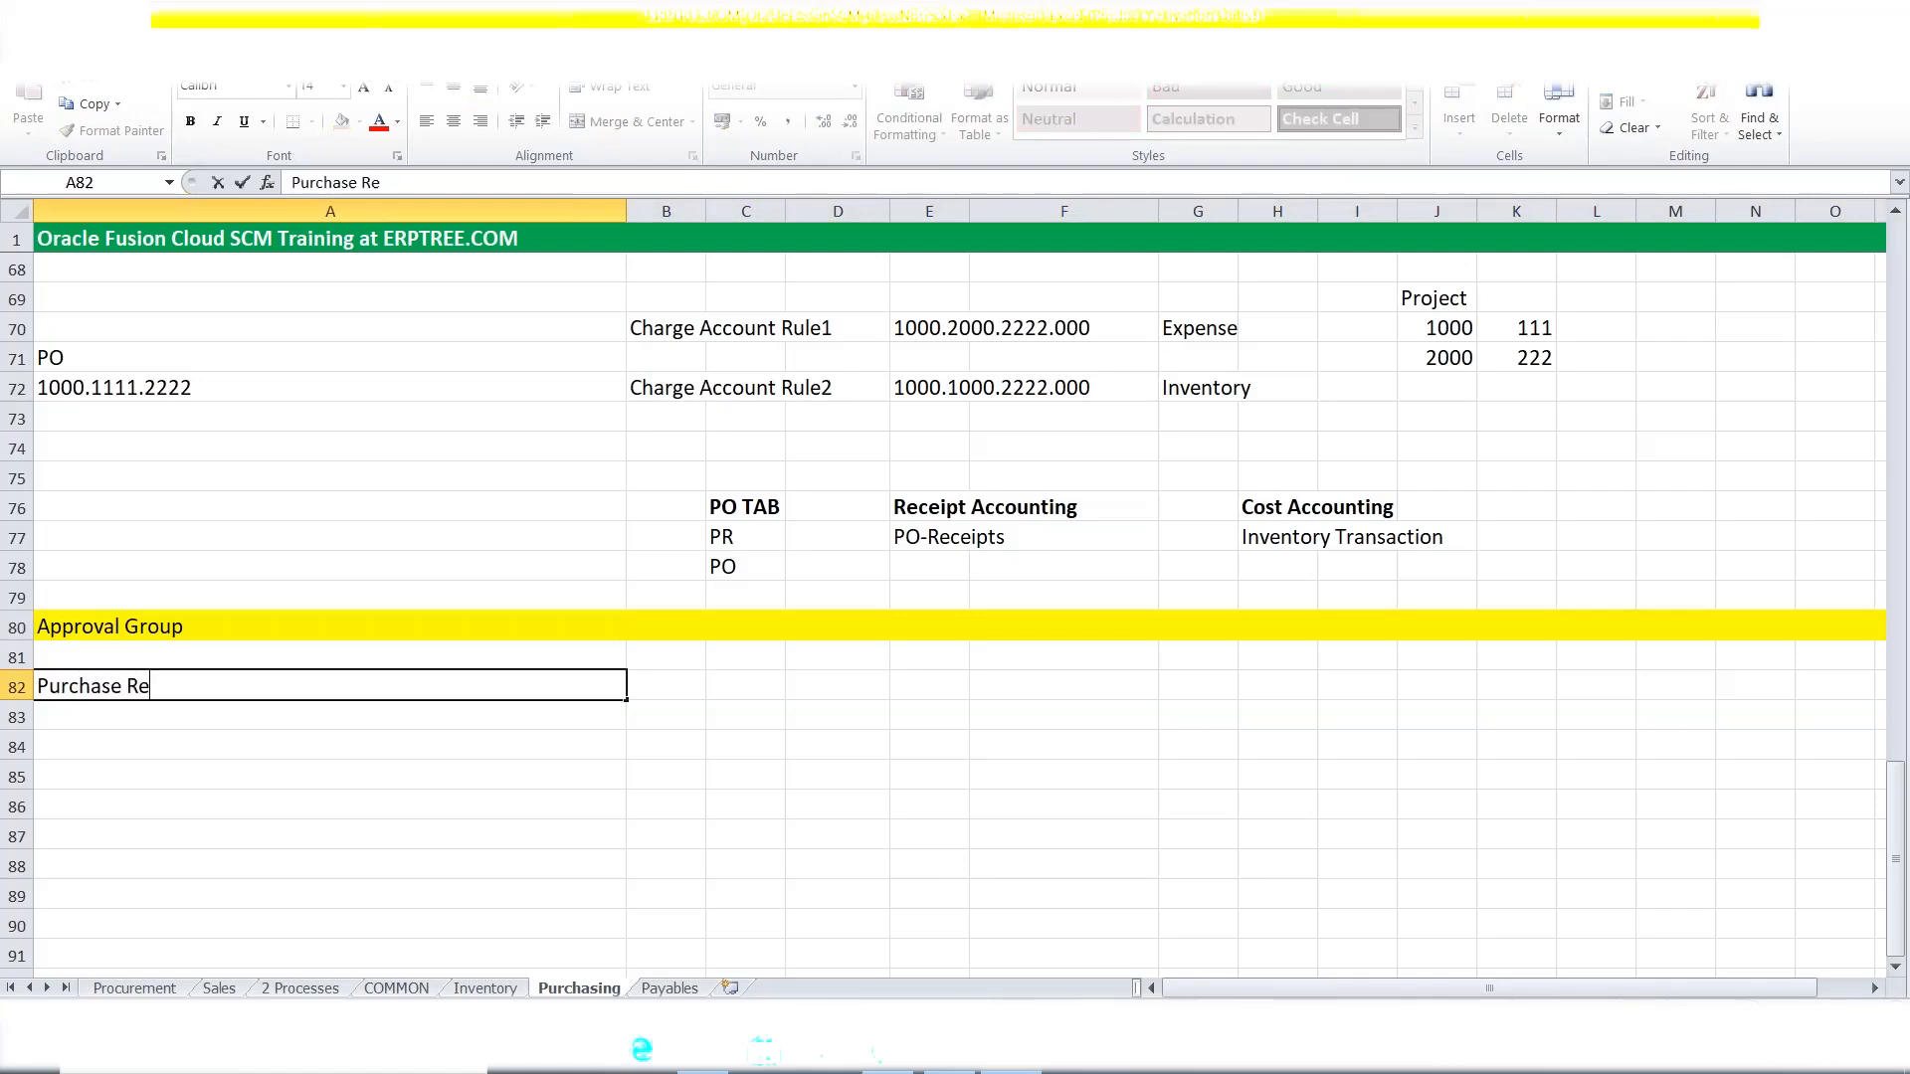
{"action": "type", "text": "quisition (PR"}
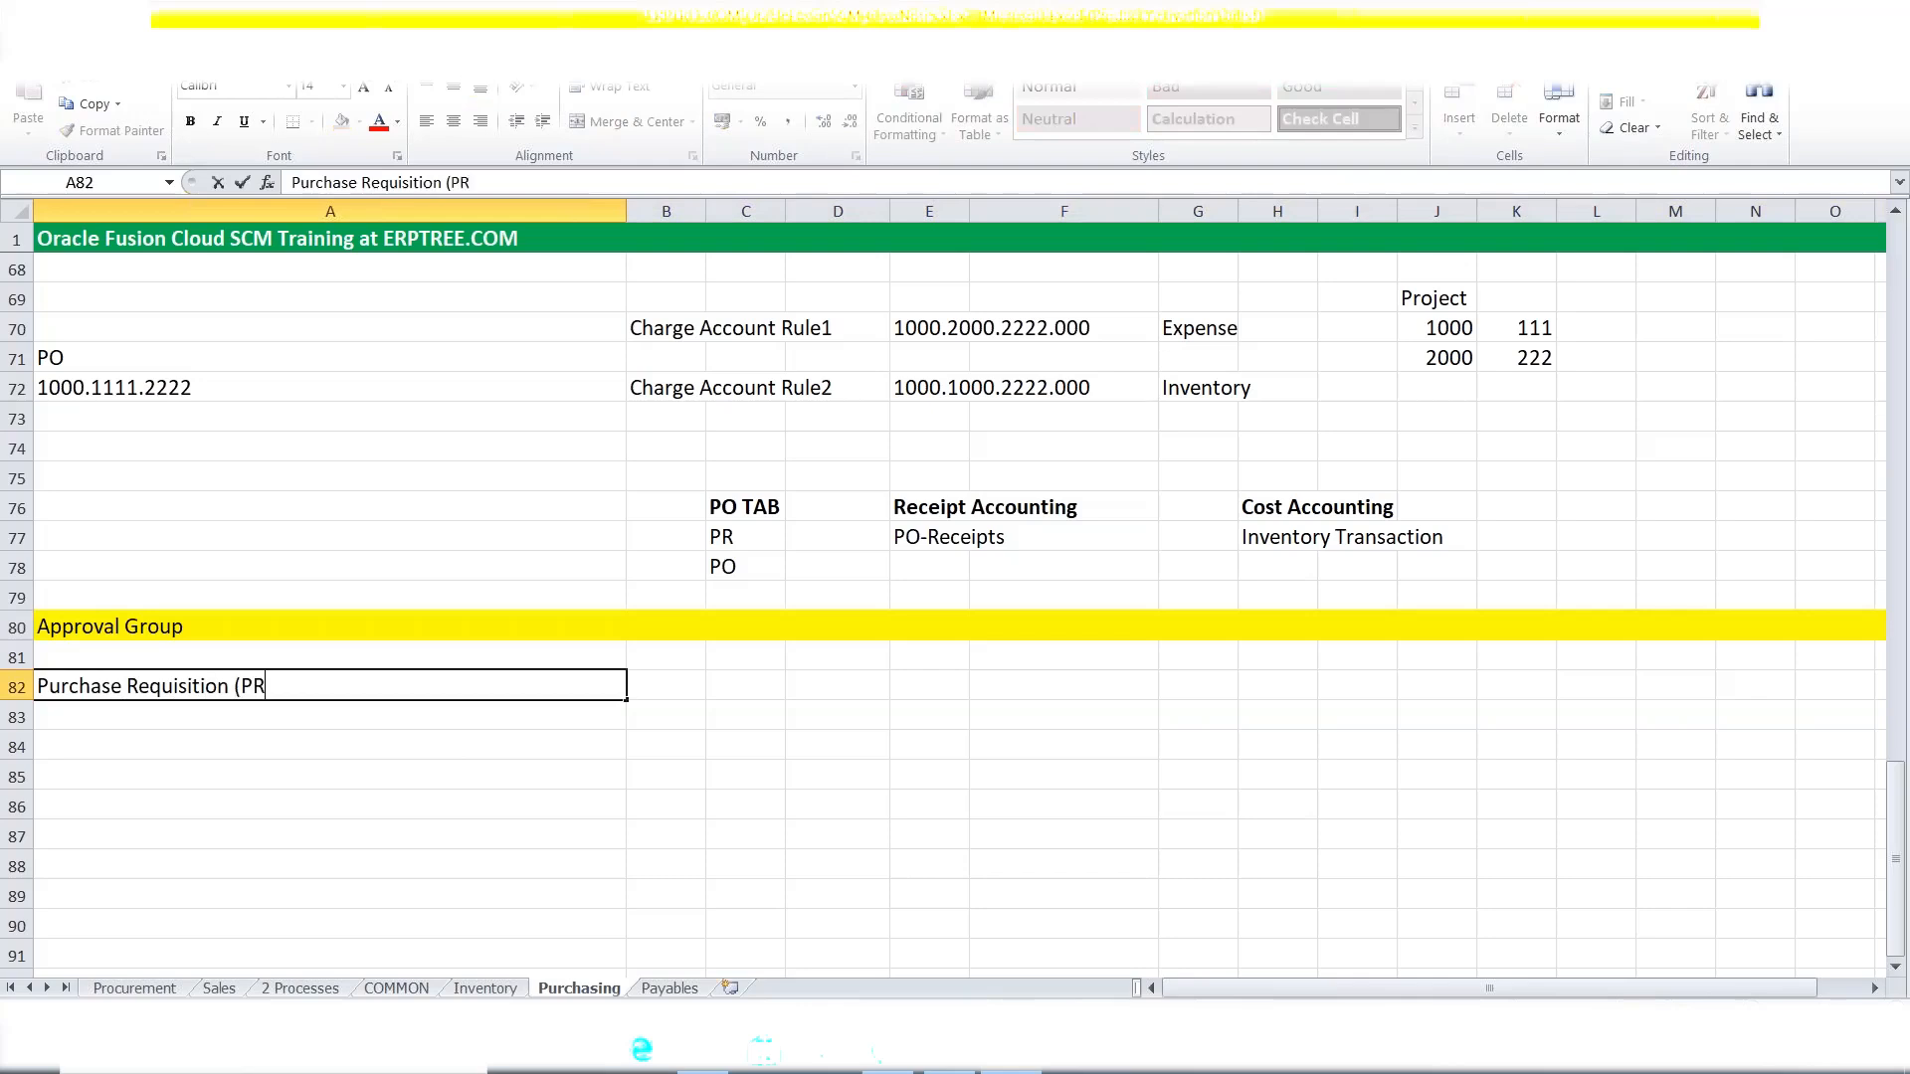
{"action": "type", "text": ")"}
{"action": "key", "text": "Tab"}
{"action": "key", "text": "Tab"}
{"action": "key", "text": "Tab"}
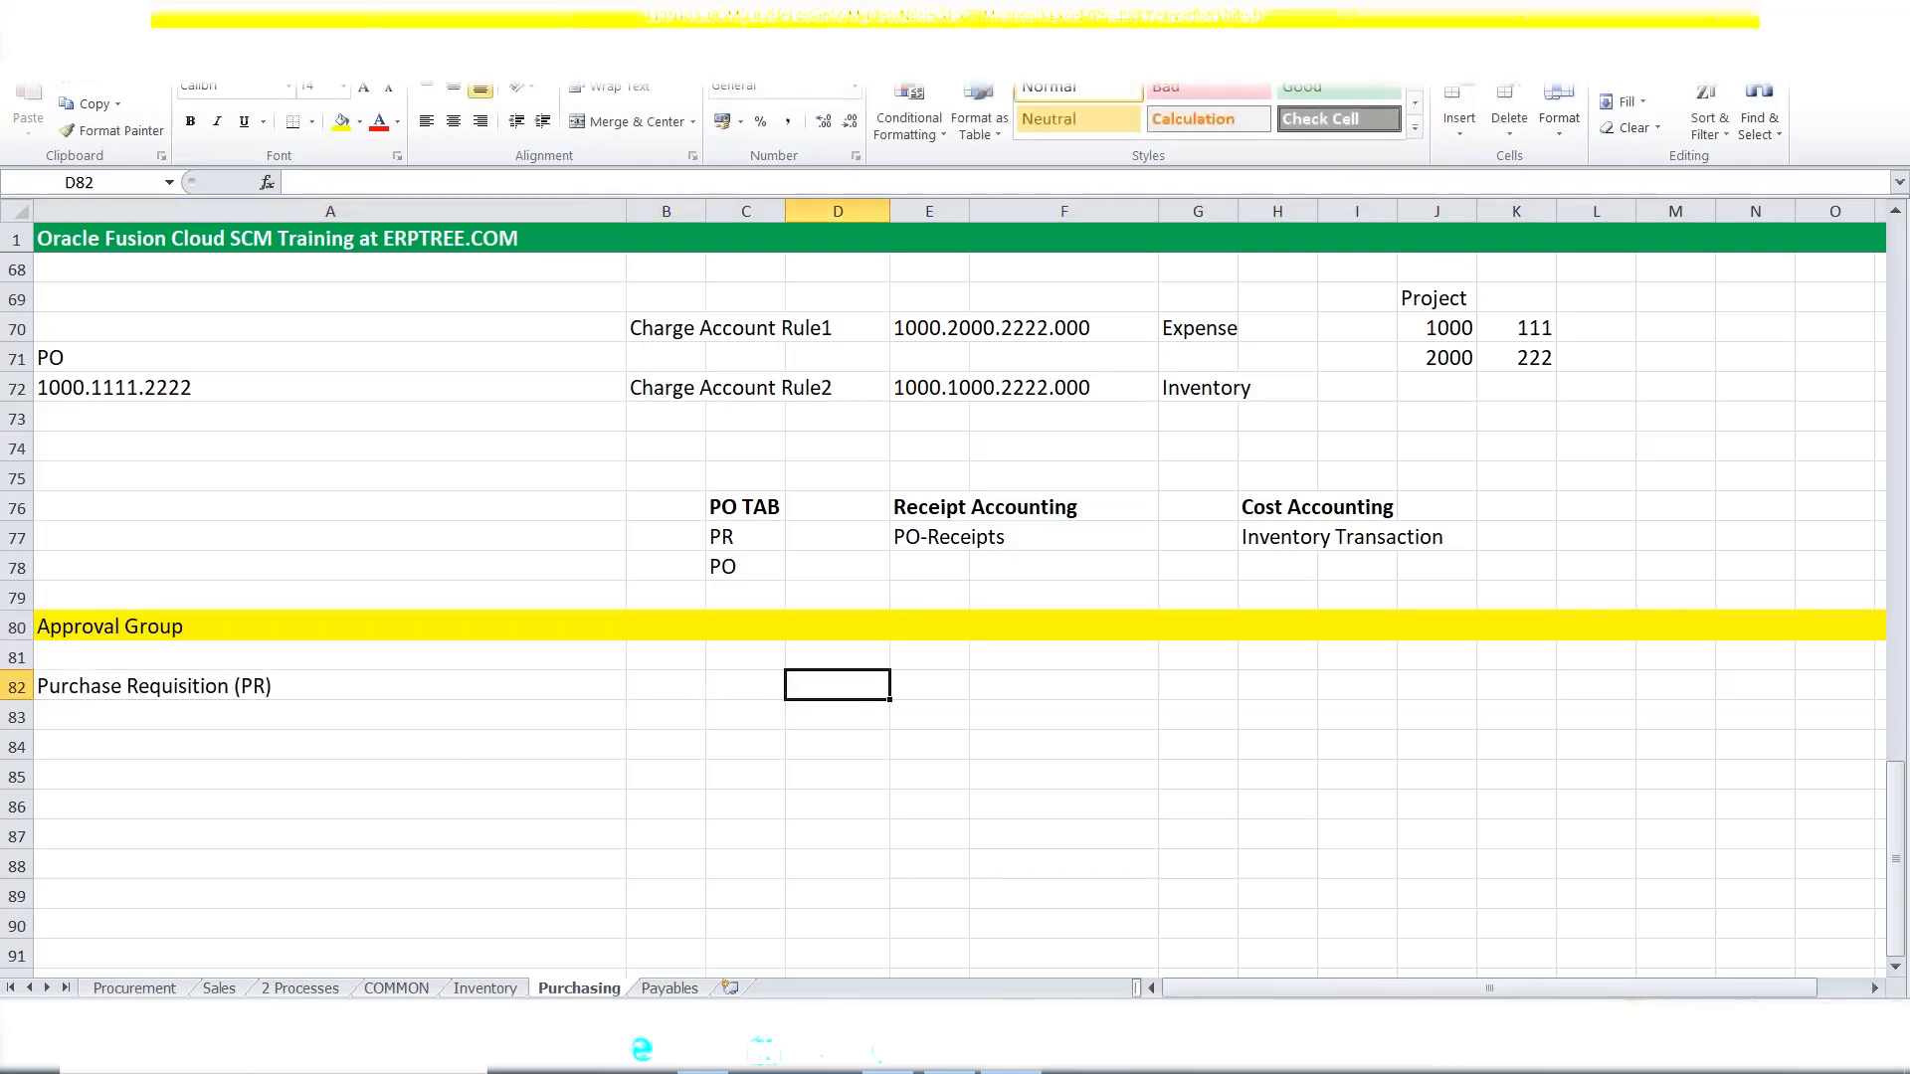
Enter the subheading 'Purchase Order (PO)' in cell D82.
{"action": "type", "text": "pUR"}
{"action": "key", "text": "BackSpace"}
{"action": "key", "text": "BackSpace"}
{"action": "key", "text": "BackSpace"}
{"action": "type", "text": "P["}
{"action": "key", "text": "BackSpace"}
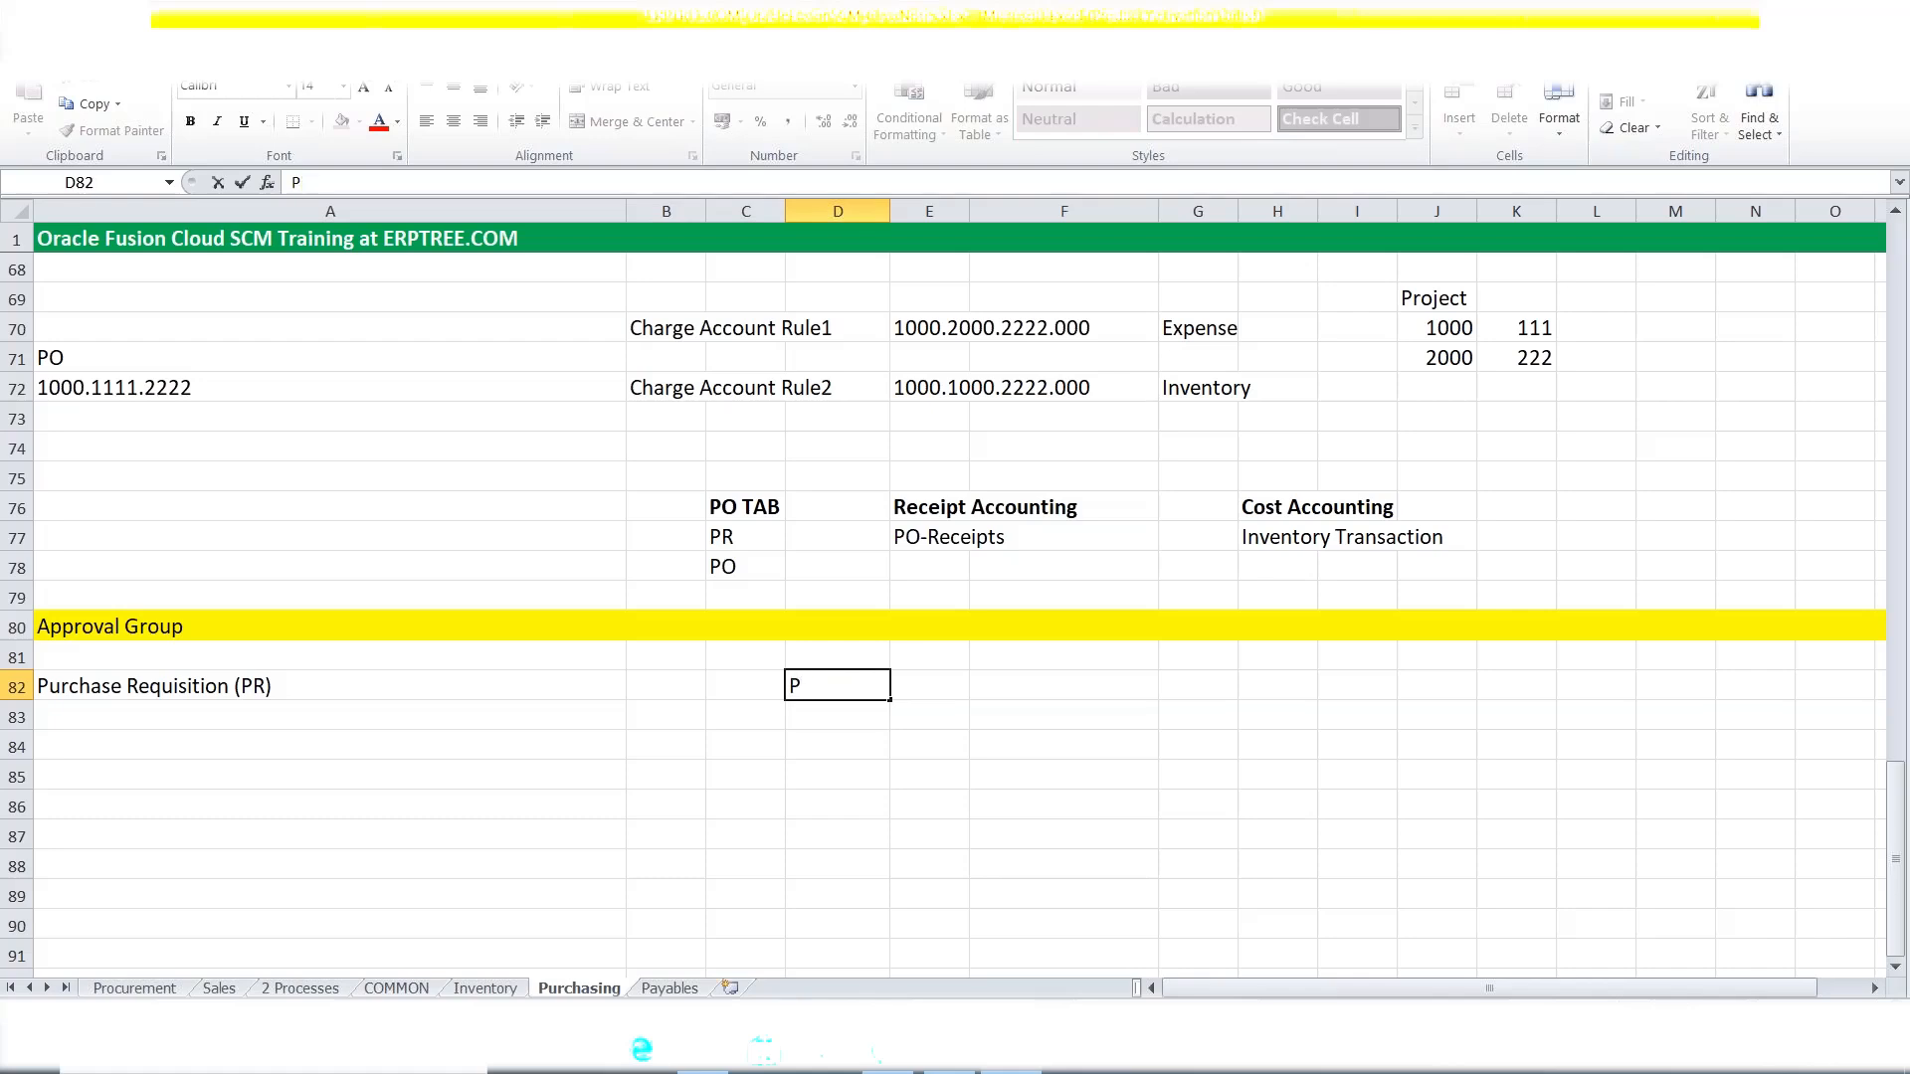
{"action": "type", "text": "urchase Order"}
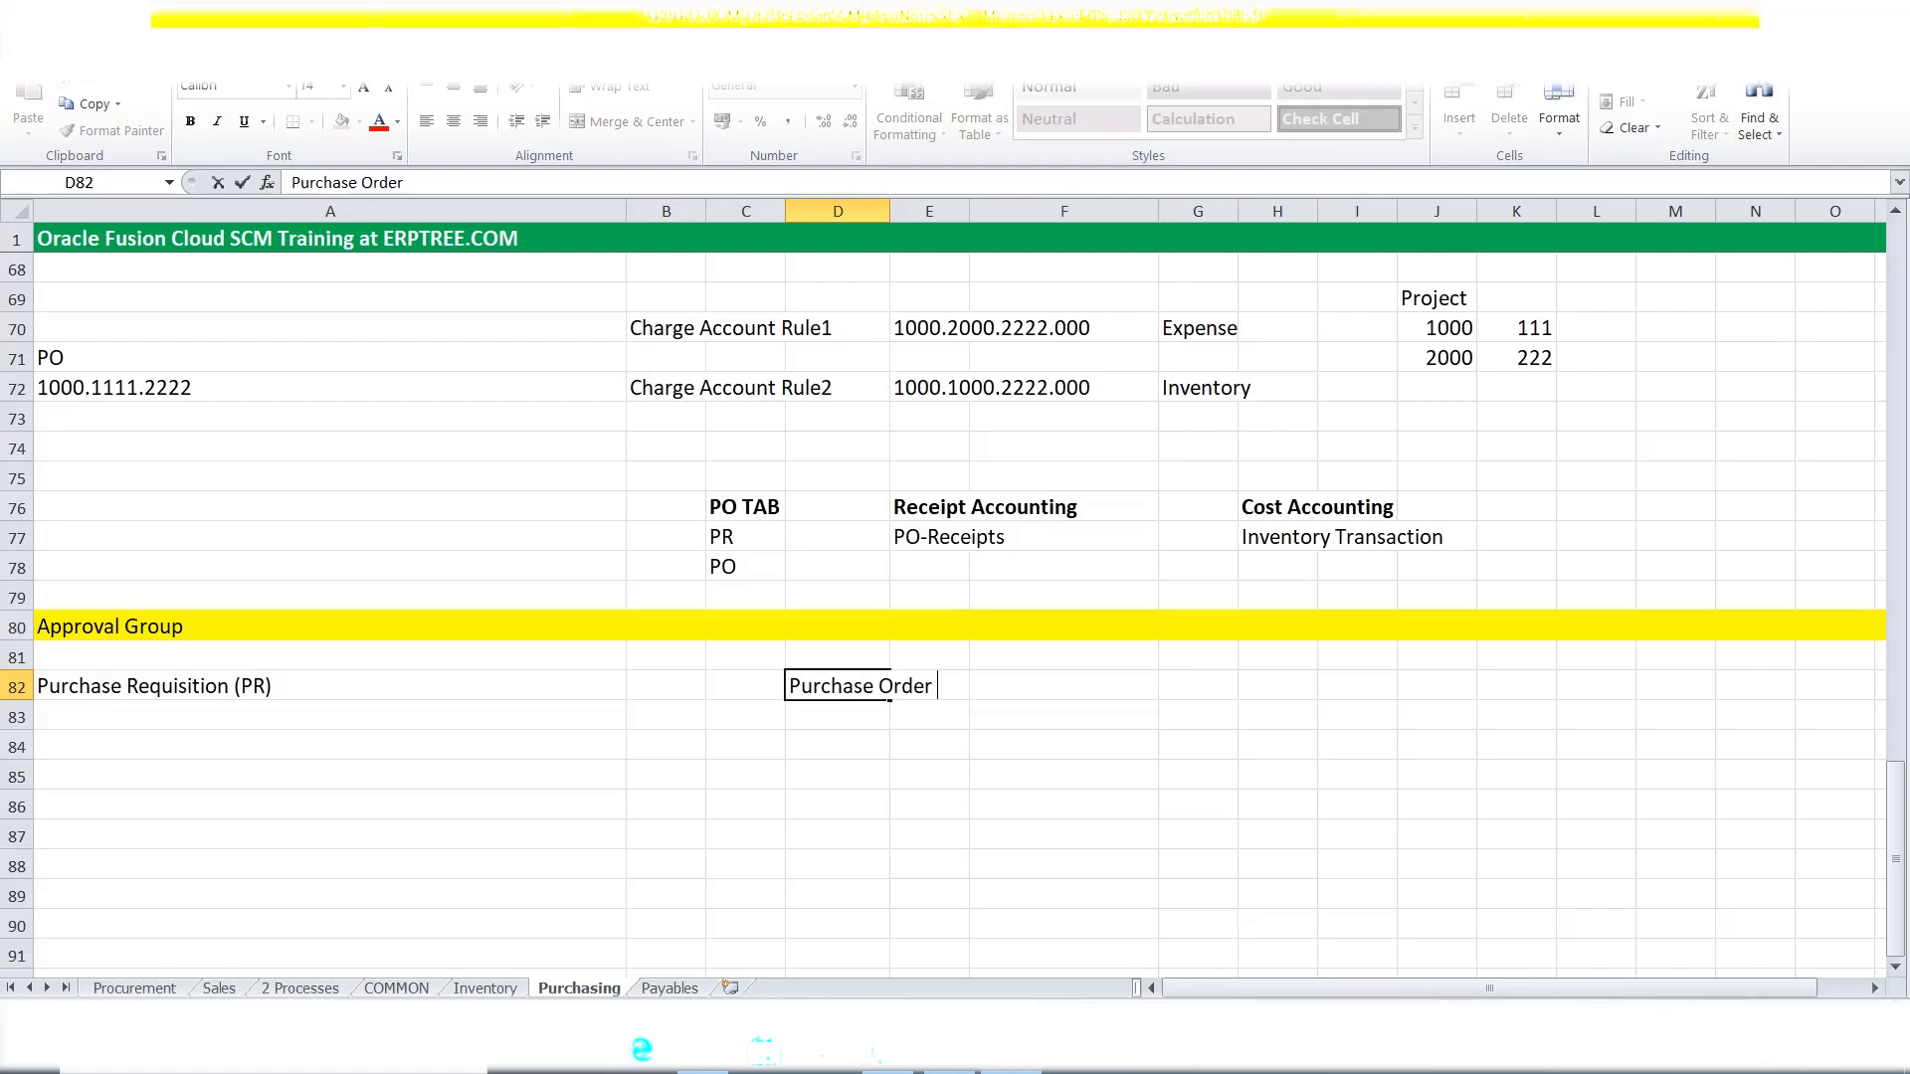
{"action": "type", "text": " (PO)"}
{"action": "left_click", "coordinate": [242, 183]}
Make the 'Purchase Requisition (PR)' and 'Purchase Order (PO)' subheadings bold.
{"action": "left_click", "coordinate": [293, 676]}
{"action": "left_click", "coordinate": [881, 684]}
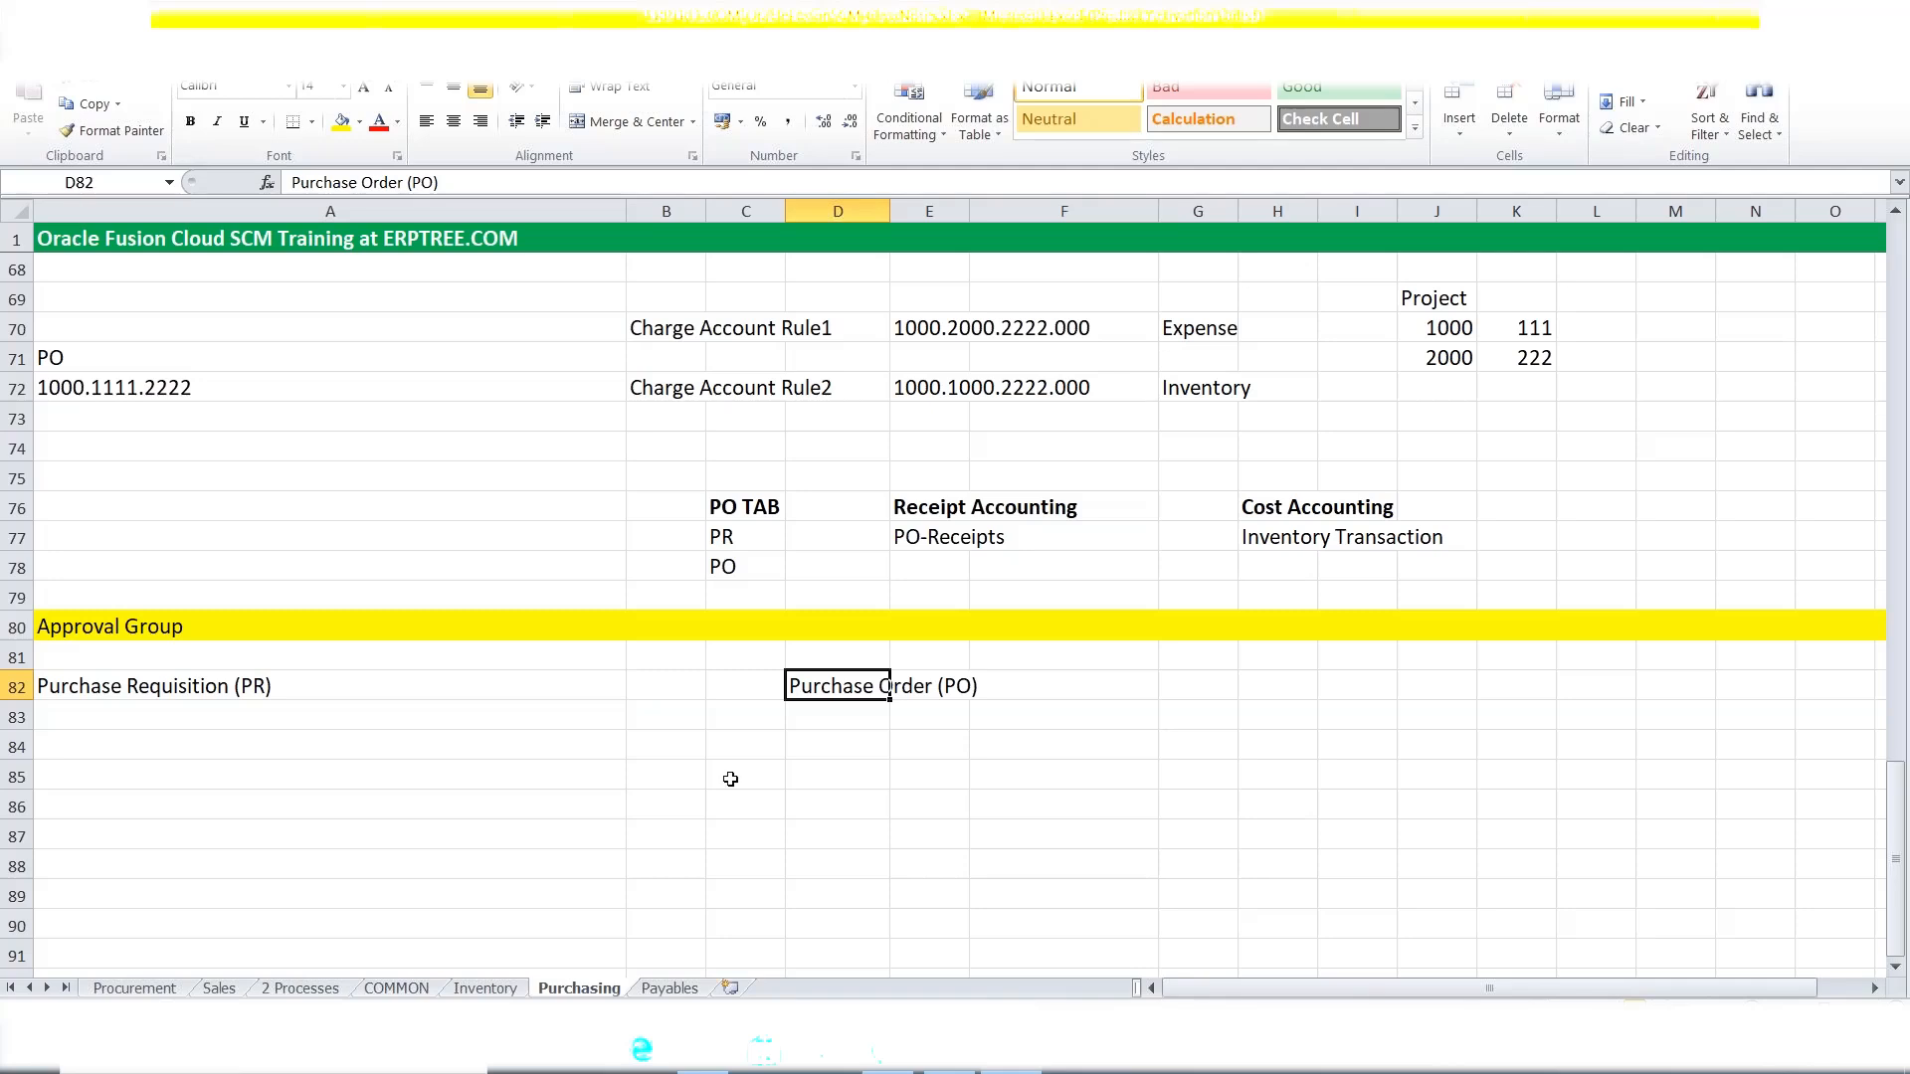
{"action": "left_click", "coordinate": [123, 687]}
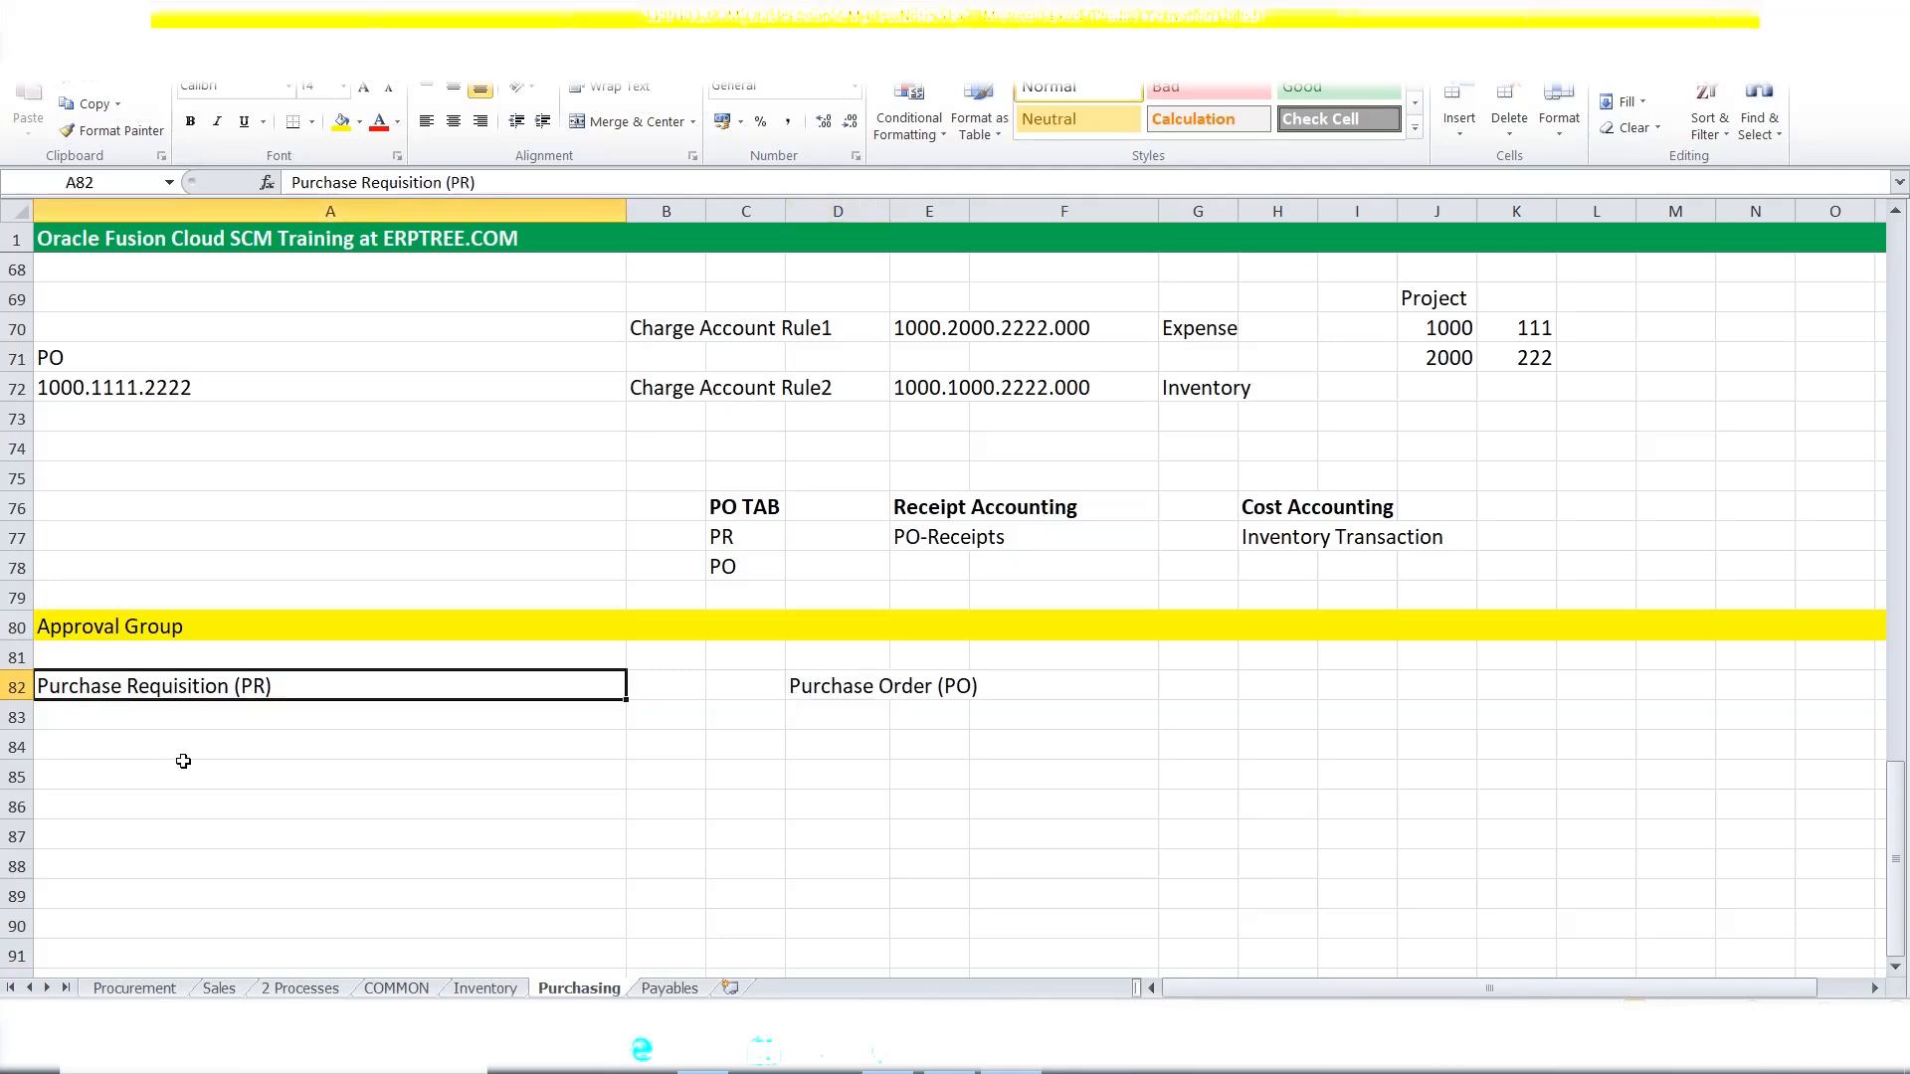
{"action": "key", "text": "ctrl+b"}
{"action": "left_click", "coordinate": [850, 688]}
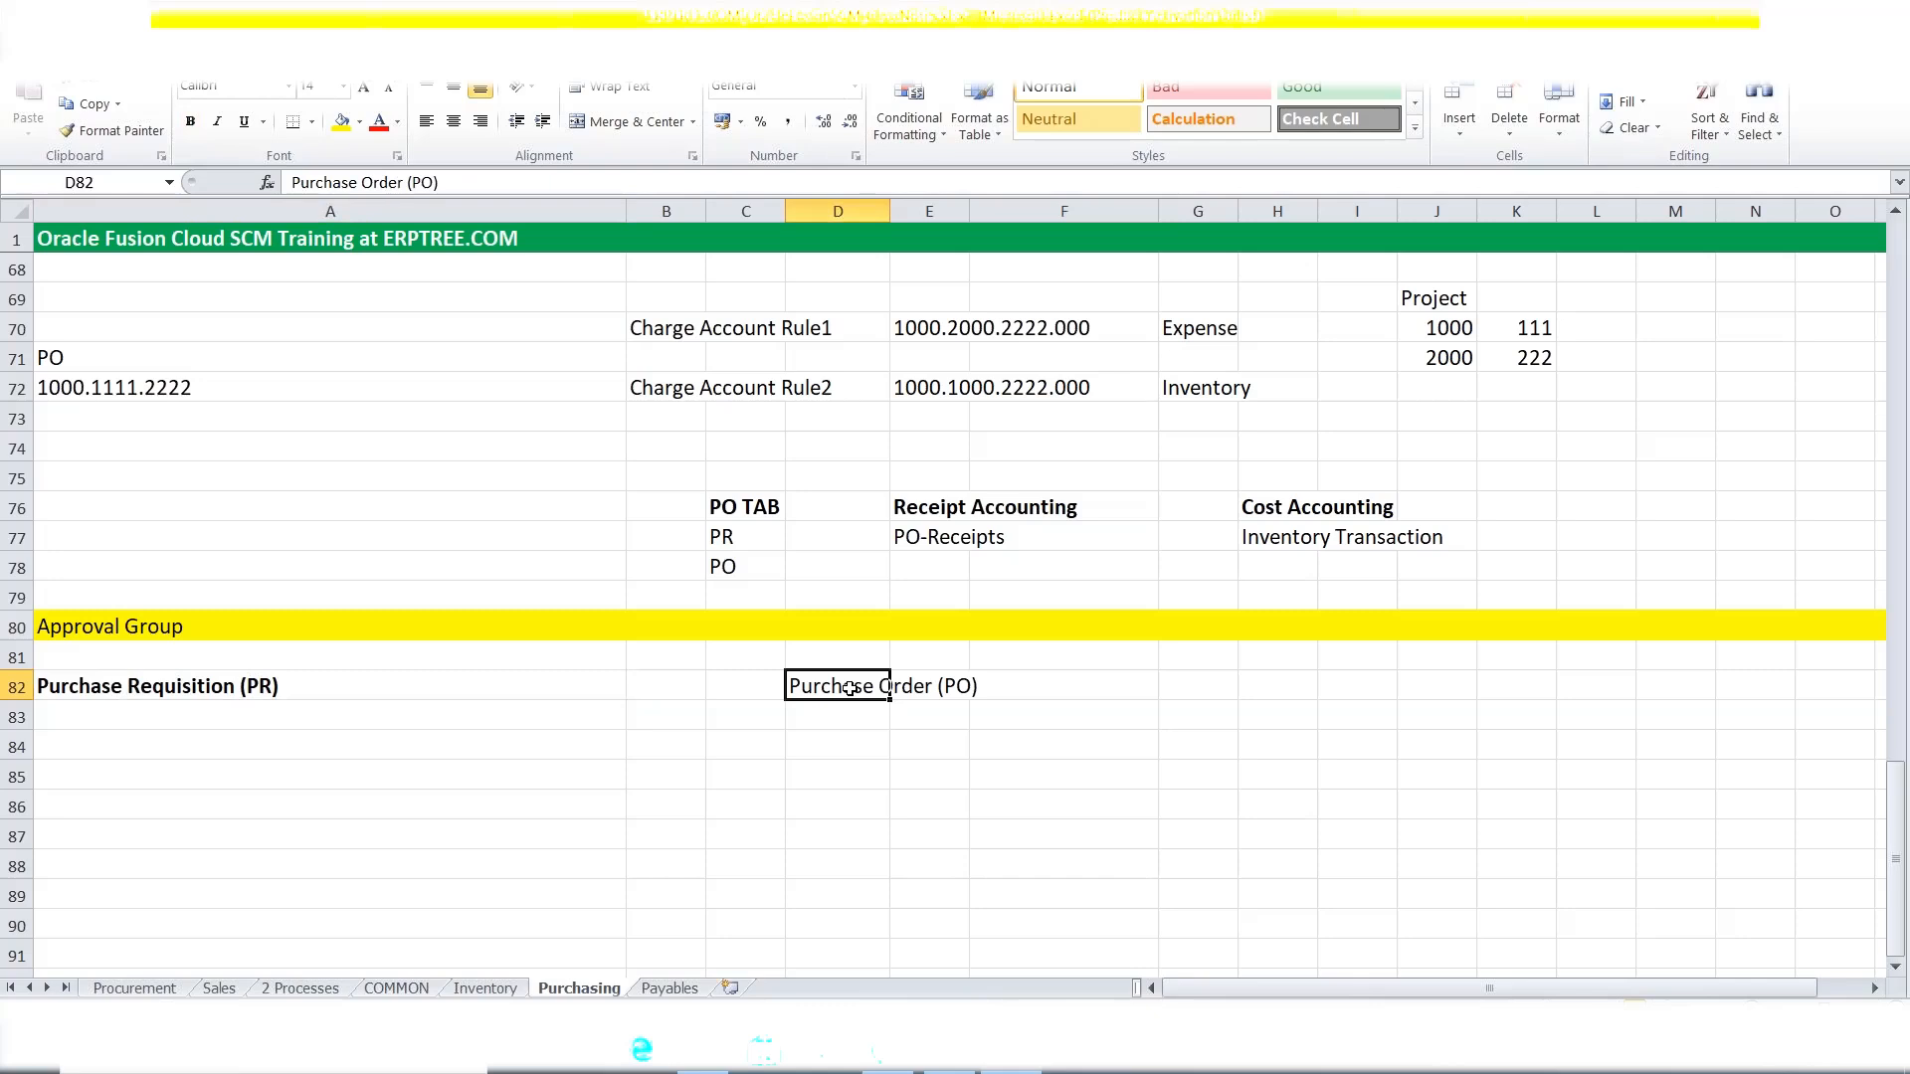
{"action": "key", "text": "ctrl+b"}
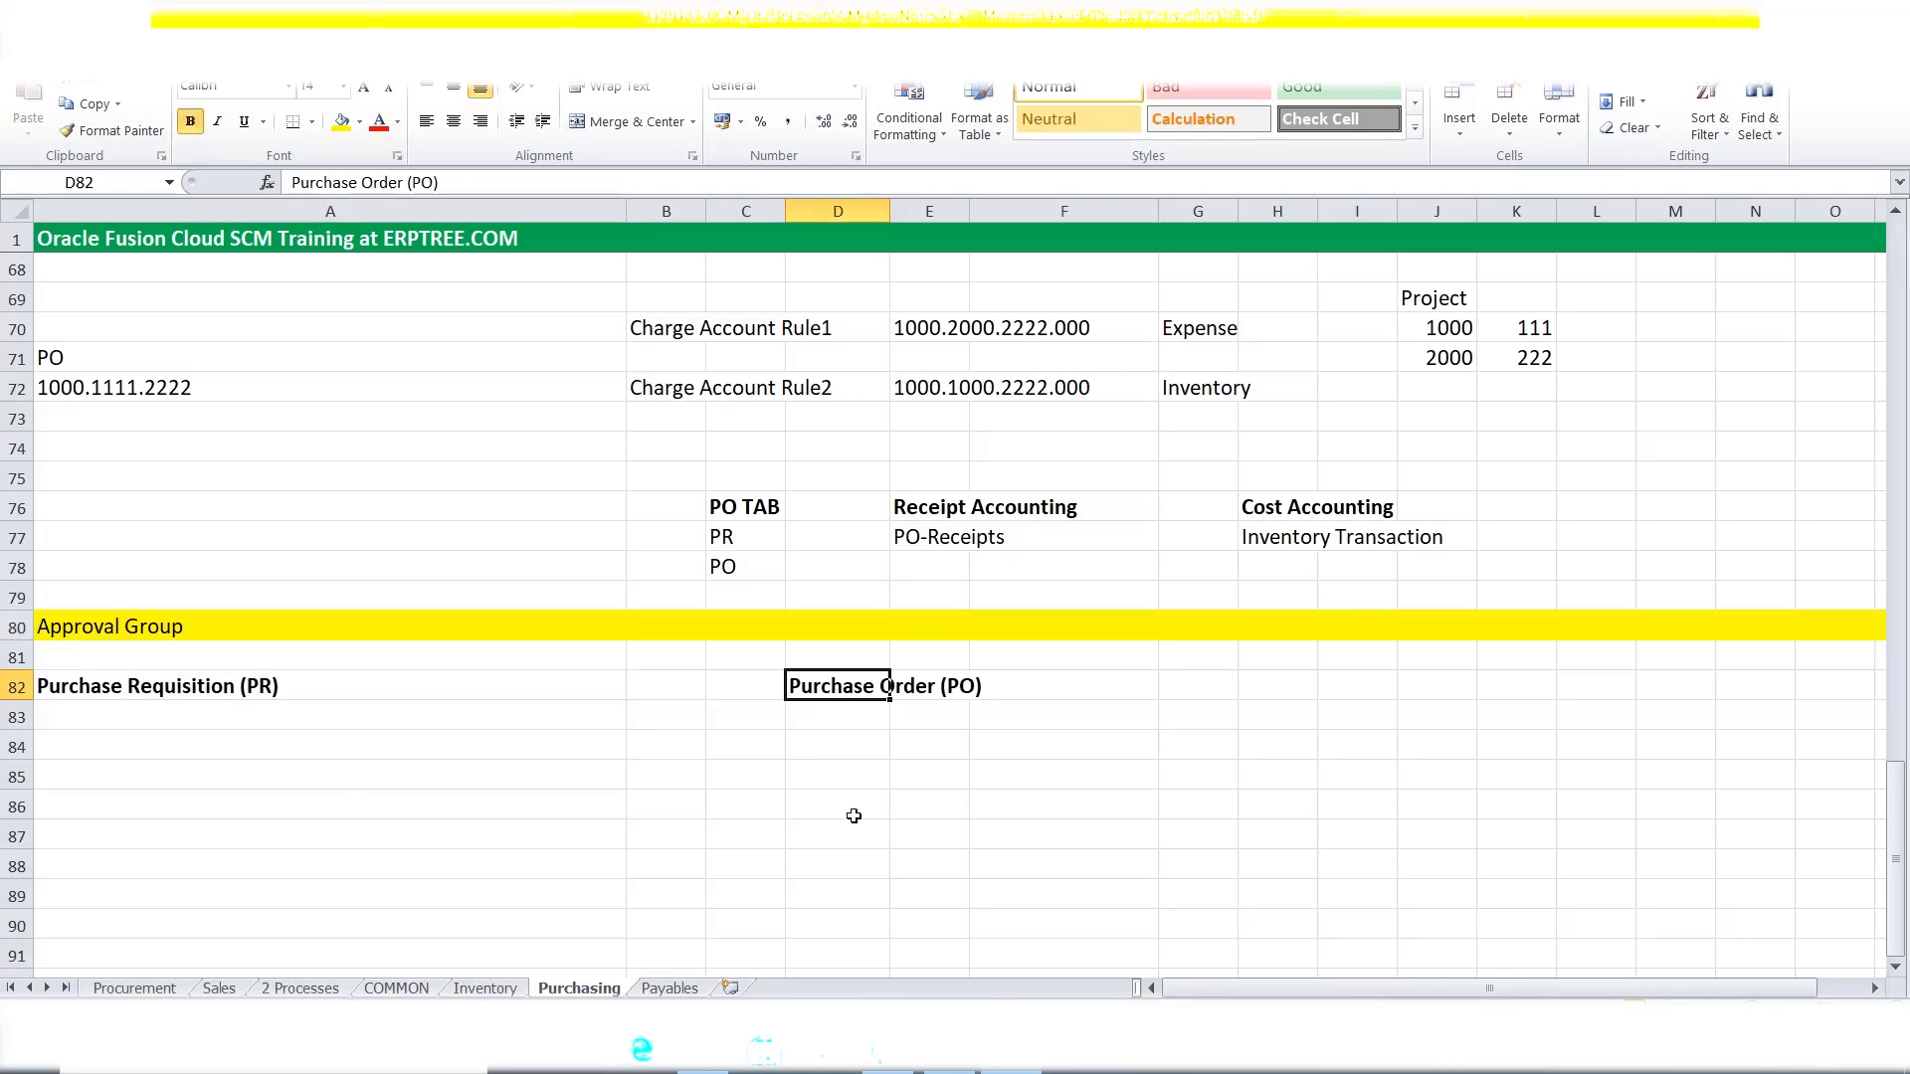
{"action": "left_click", "coordinate": [156, 686]}
{"action": "left_click", "coordinate": [813, 683]}
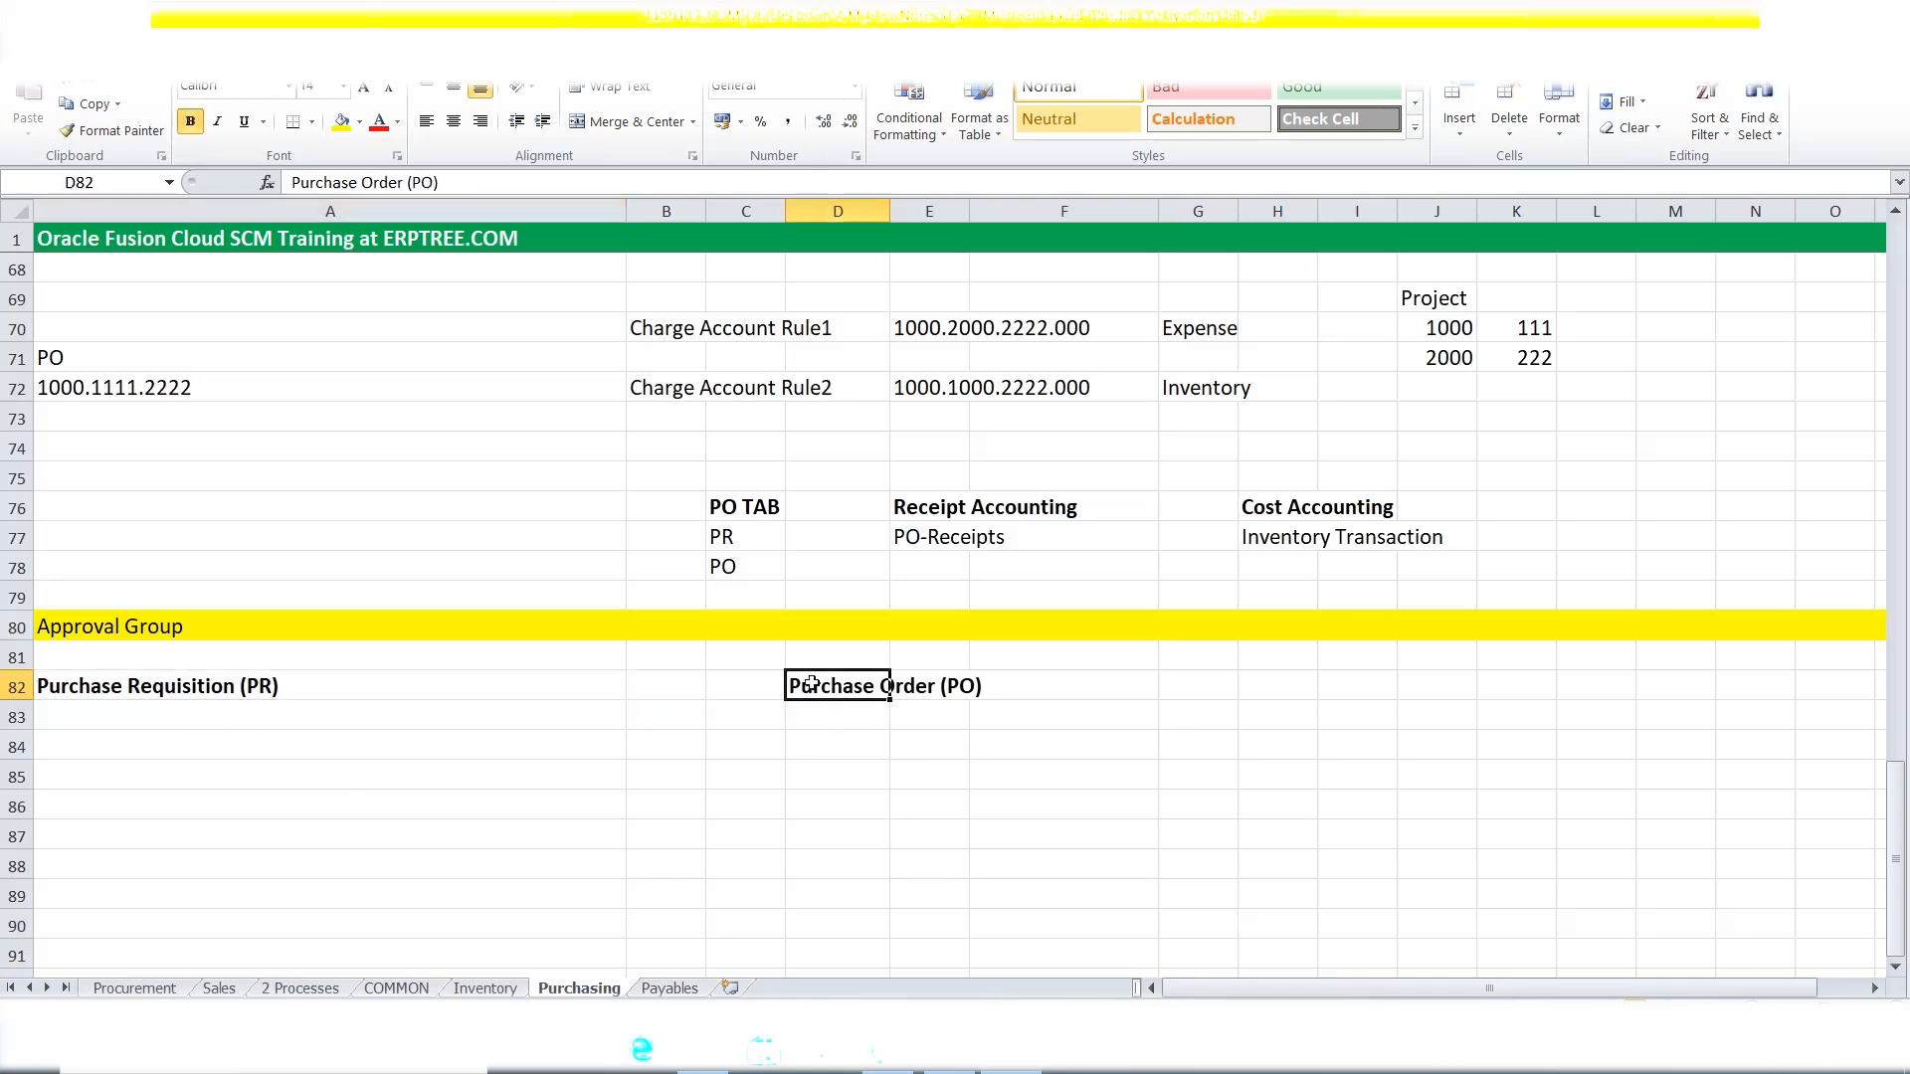
{"action": "left_click", "coordinate": [134, 743]}
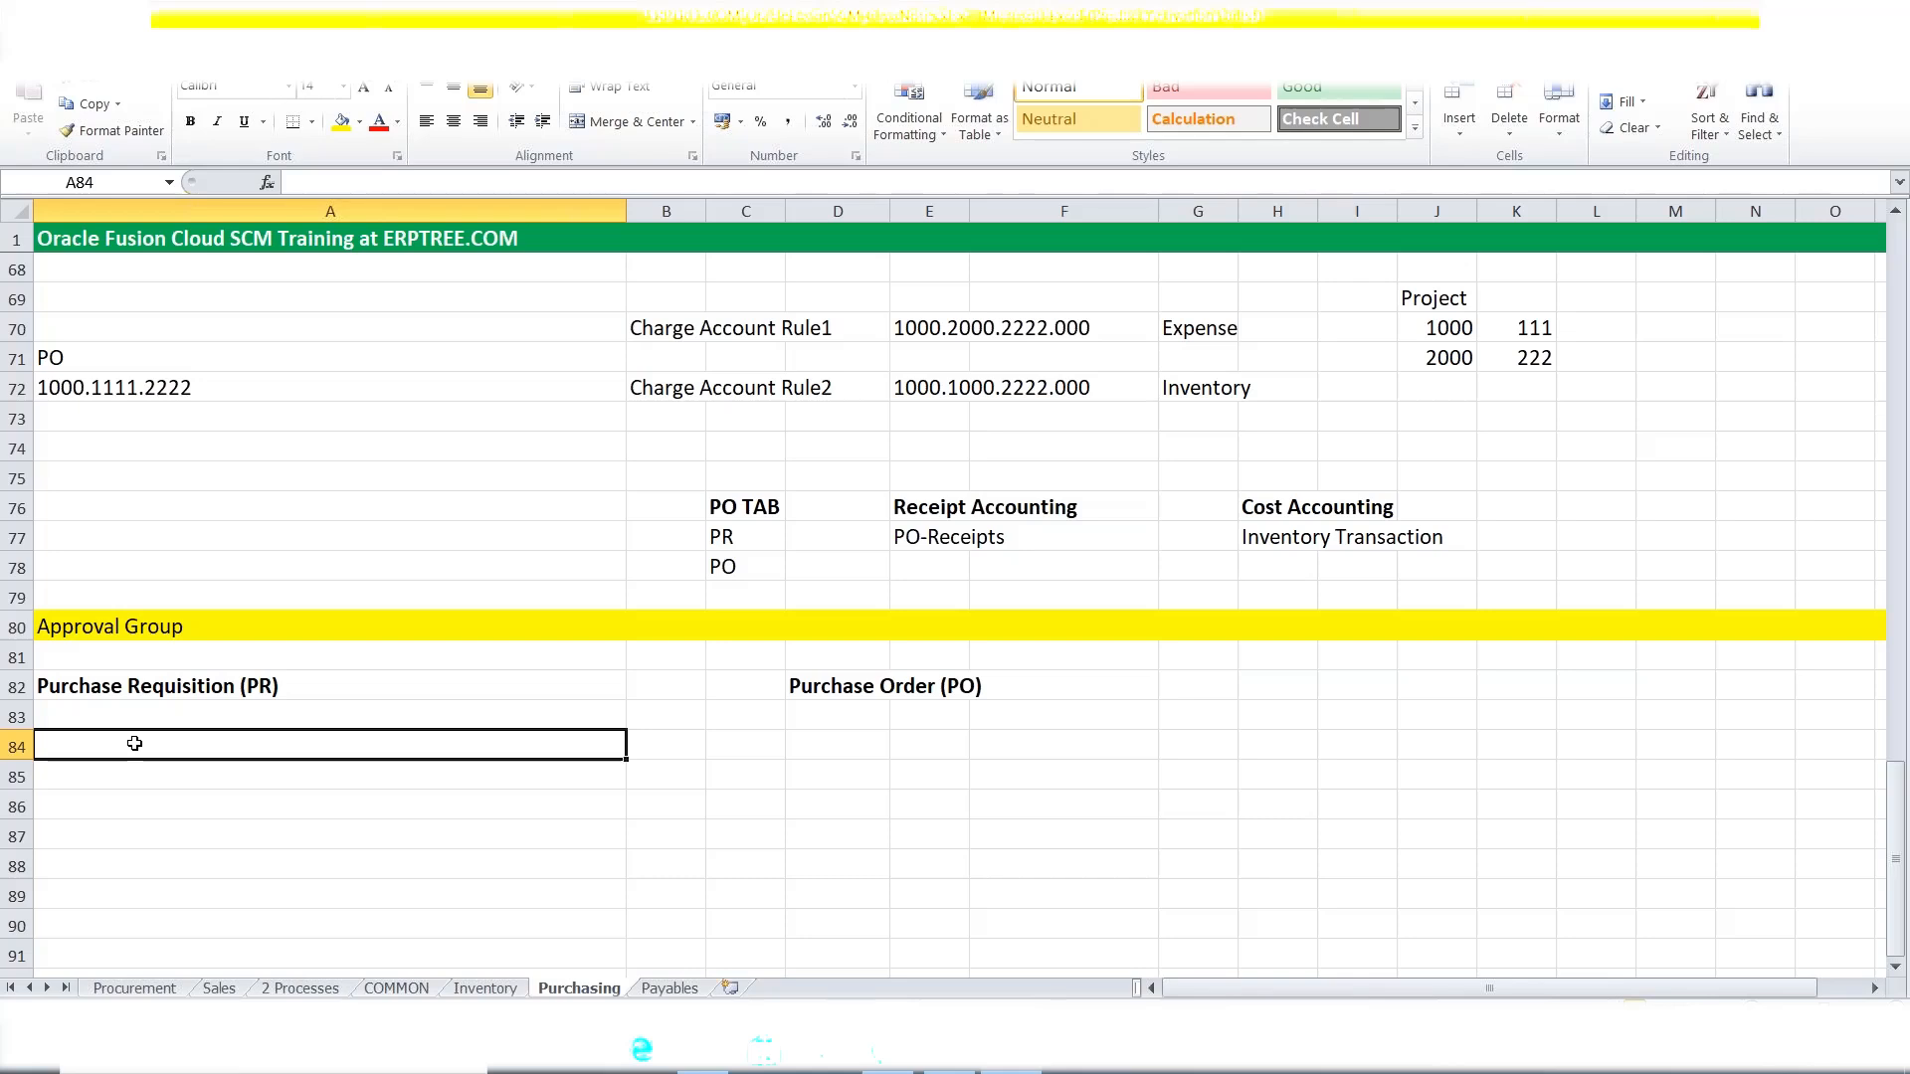
Type 'If PR amount same or less than 100, Approver: MAXX' into cell A84.
{"action": "type", "text": "i"}
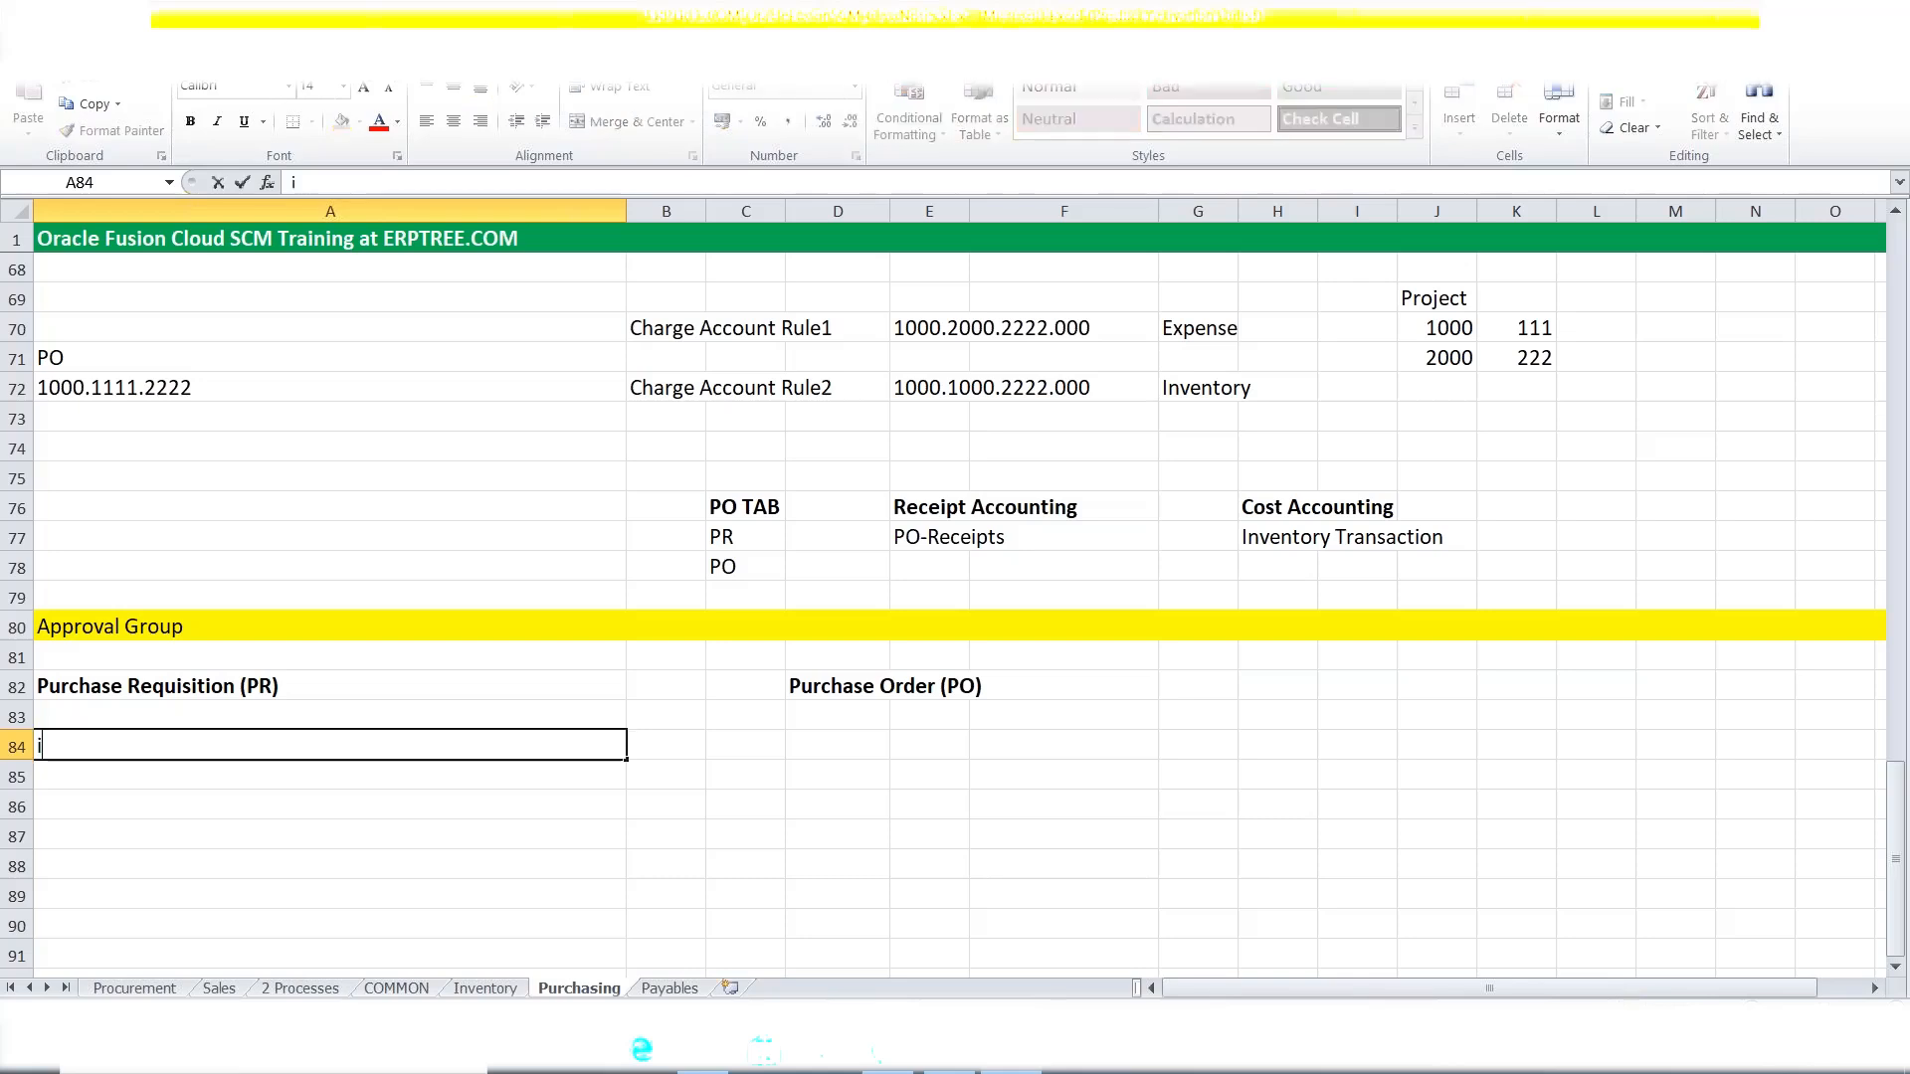
{"action": "key", "text": "BackSpace"}
{"action": "type", "text": "If"}
{"action": "type", "text": " Rq"}
{"action": "key", "text": "BackSpace"}
{"action": "key", "text": "BackSpace"}
{"action": "type", "text": "PR A"}
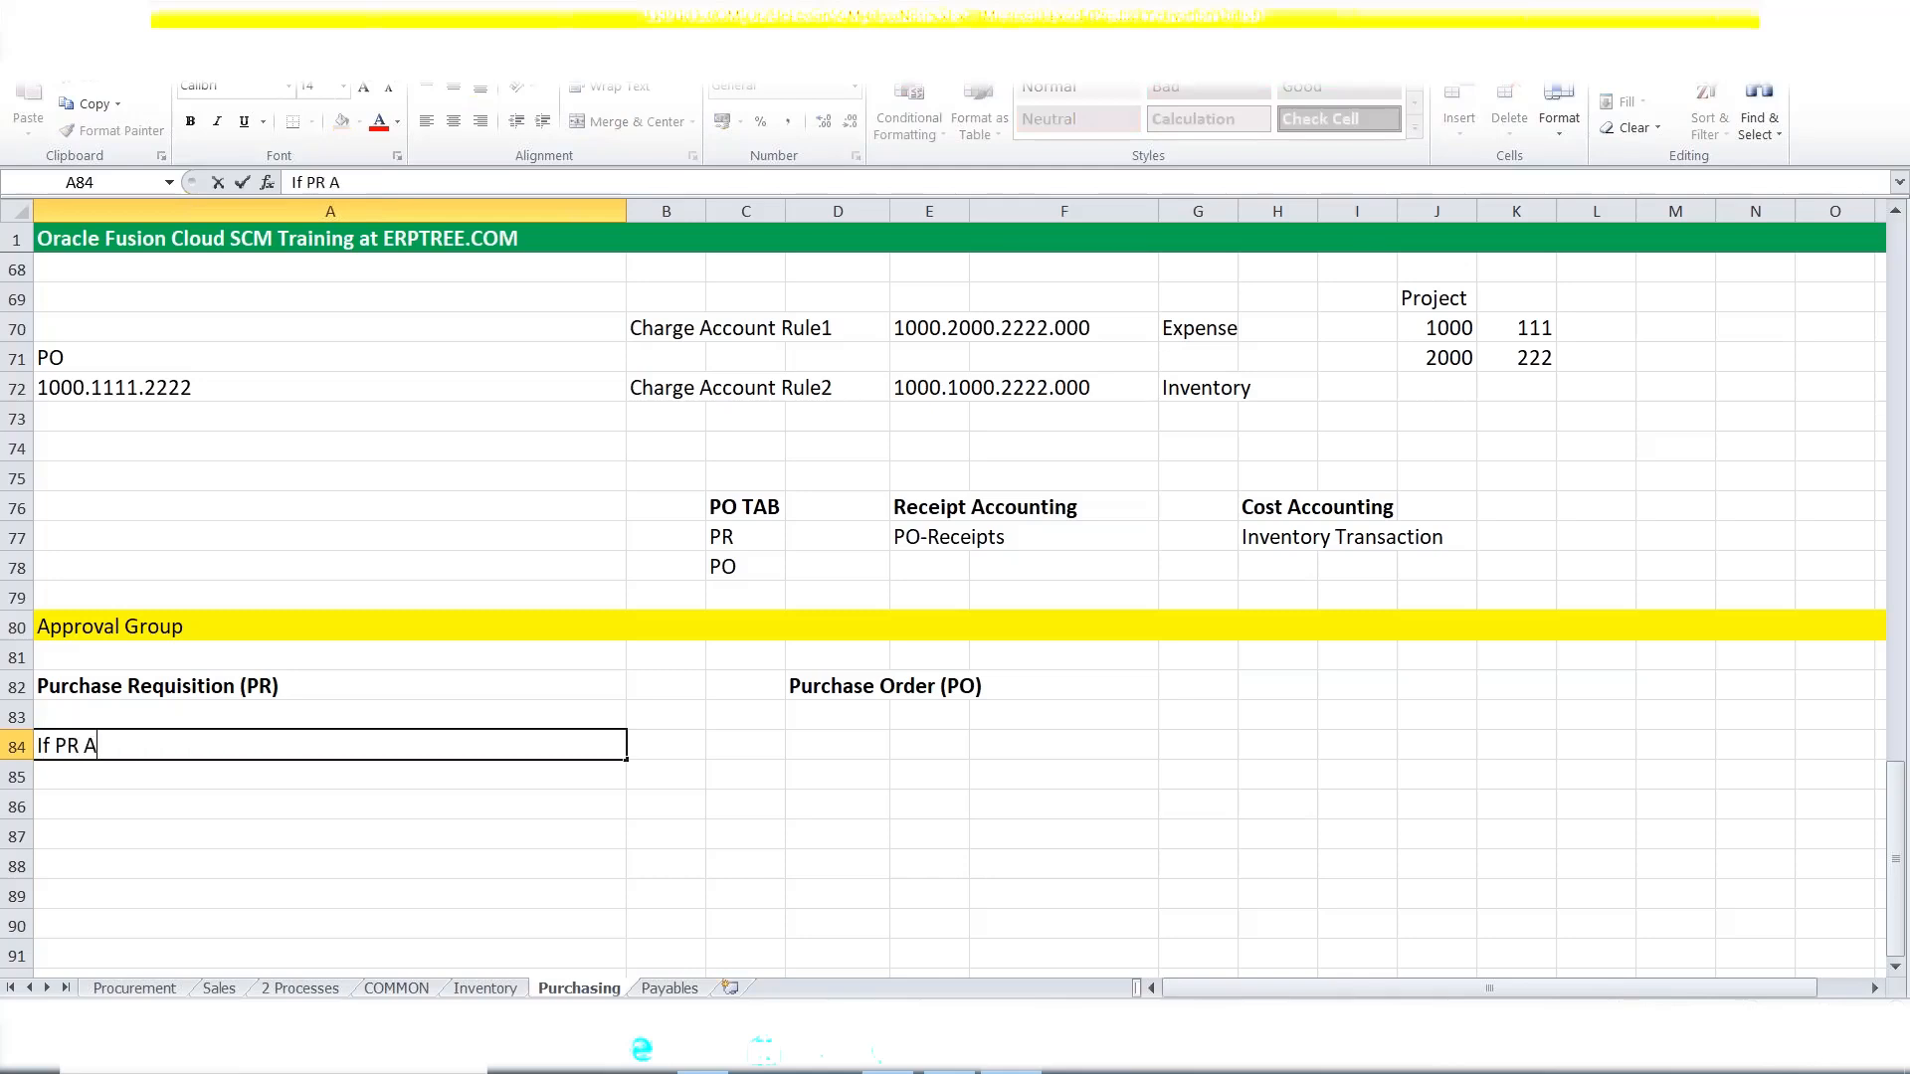
{"action": "key", "text": "BackSpace"}
{"action": "type", "text": "amount is"}
{"action": "key", "text": "BackSpace"}
{"action": "key", "text": "BackSpace"}
{"action": "key", "text": "BackSpace"}
{"action": "type", "text": "sam"}
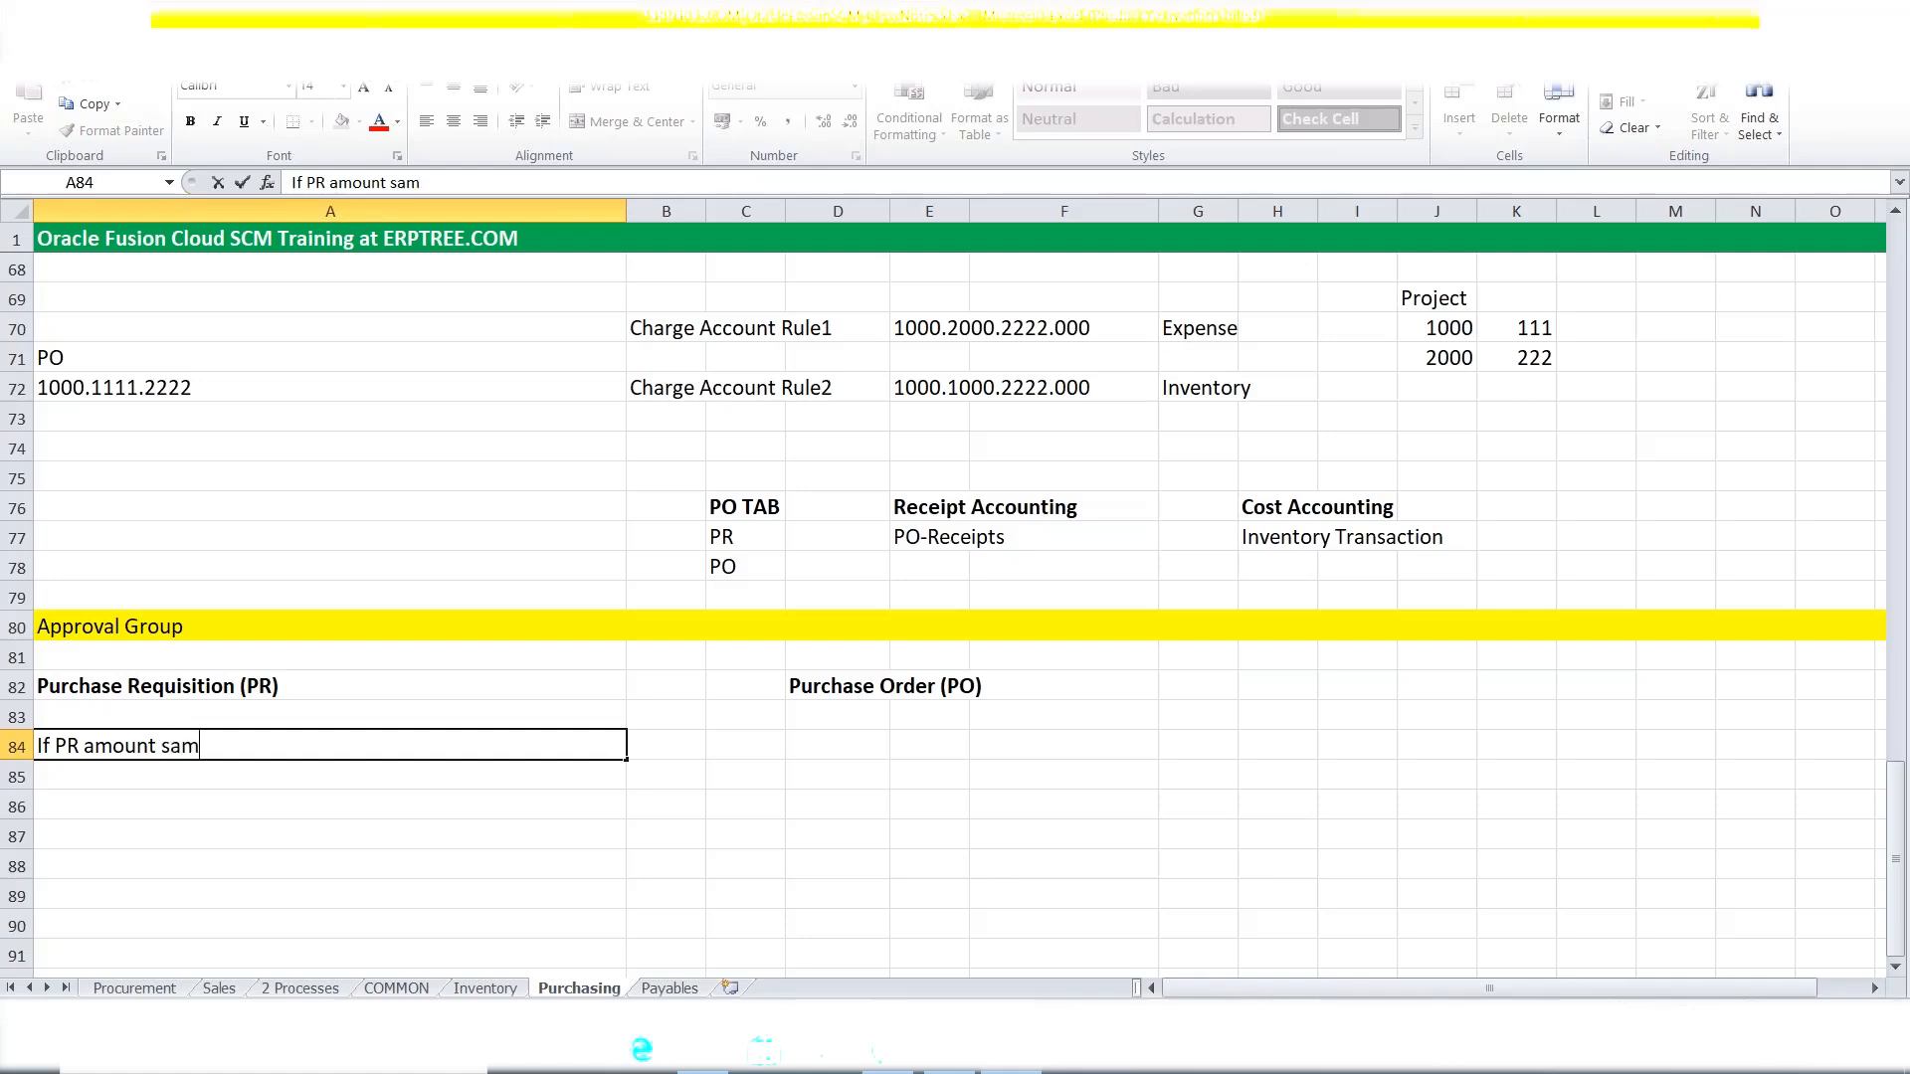
{"action": "type", "text": "e or less than"}
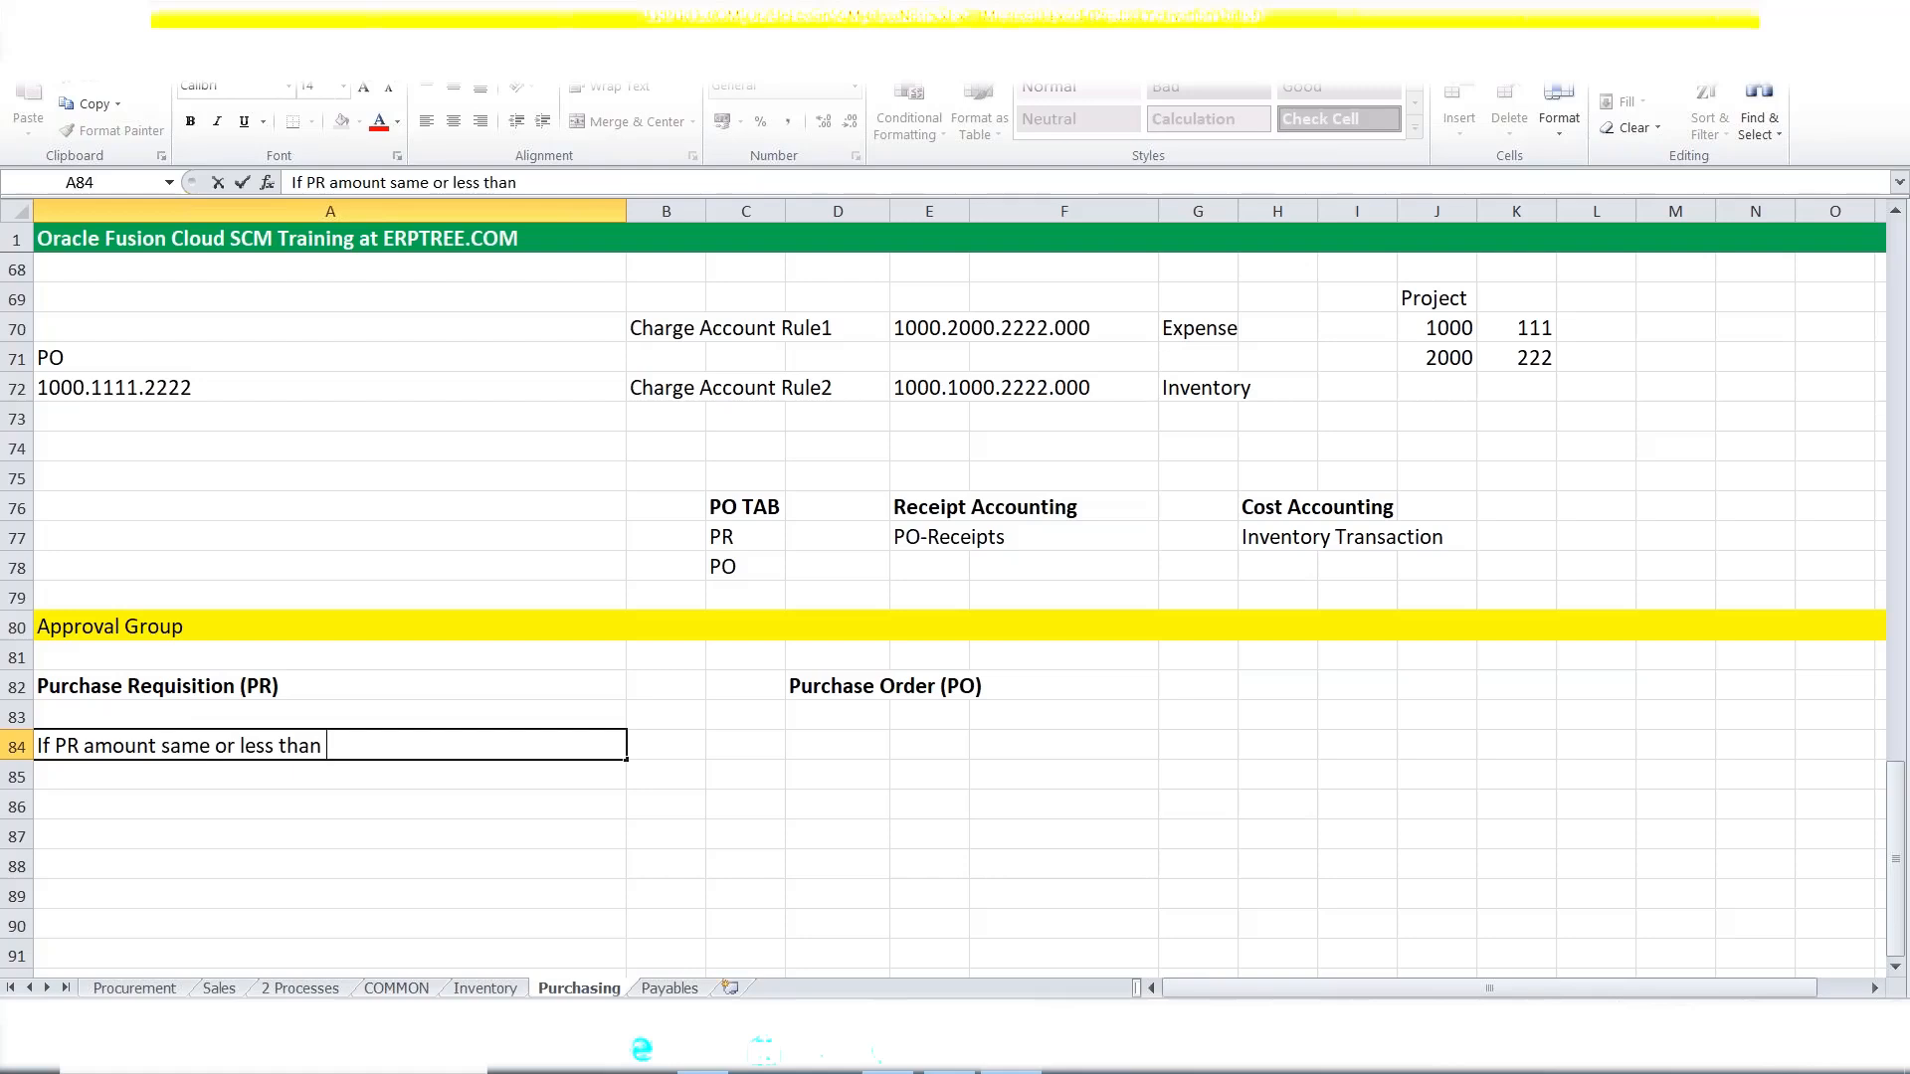
{"action": "type", "text": " 100, Pr"}
{"action": "key", "text": "BackSpace"}
{"action": "key", "text": "BackSpace"}
{"action": "type", "text": "Approver: MAXX"}
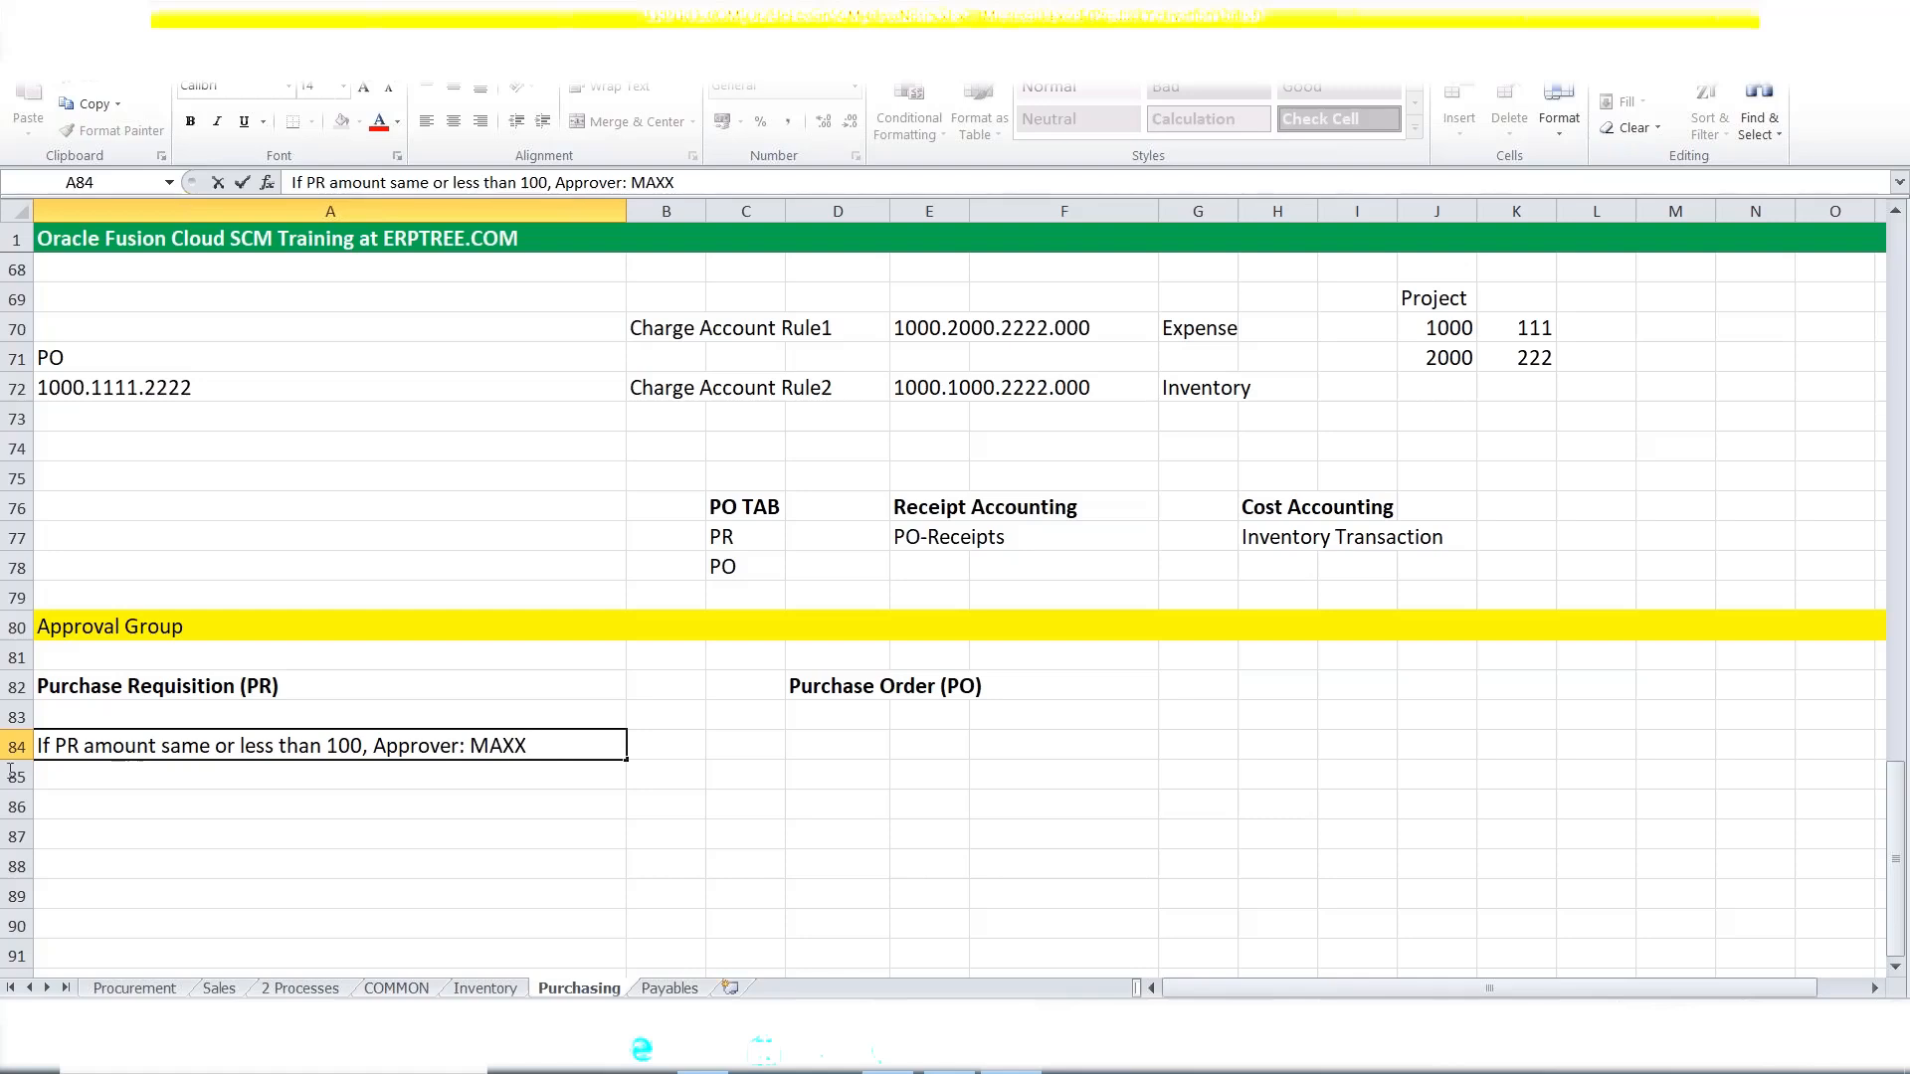
Copy the A84 rule into D84 and change PR to PO.
{"action": "left_click_drag", "start_coordinate": [561, 746], "coordinate": [32, 751]}
{"action": "key", "text": "ctrl+c"}
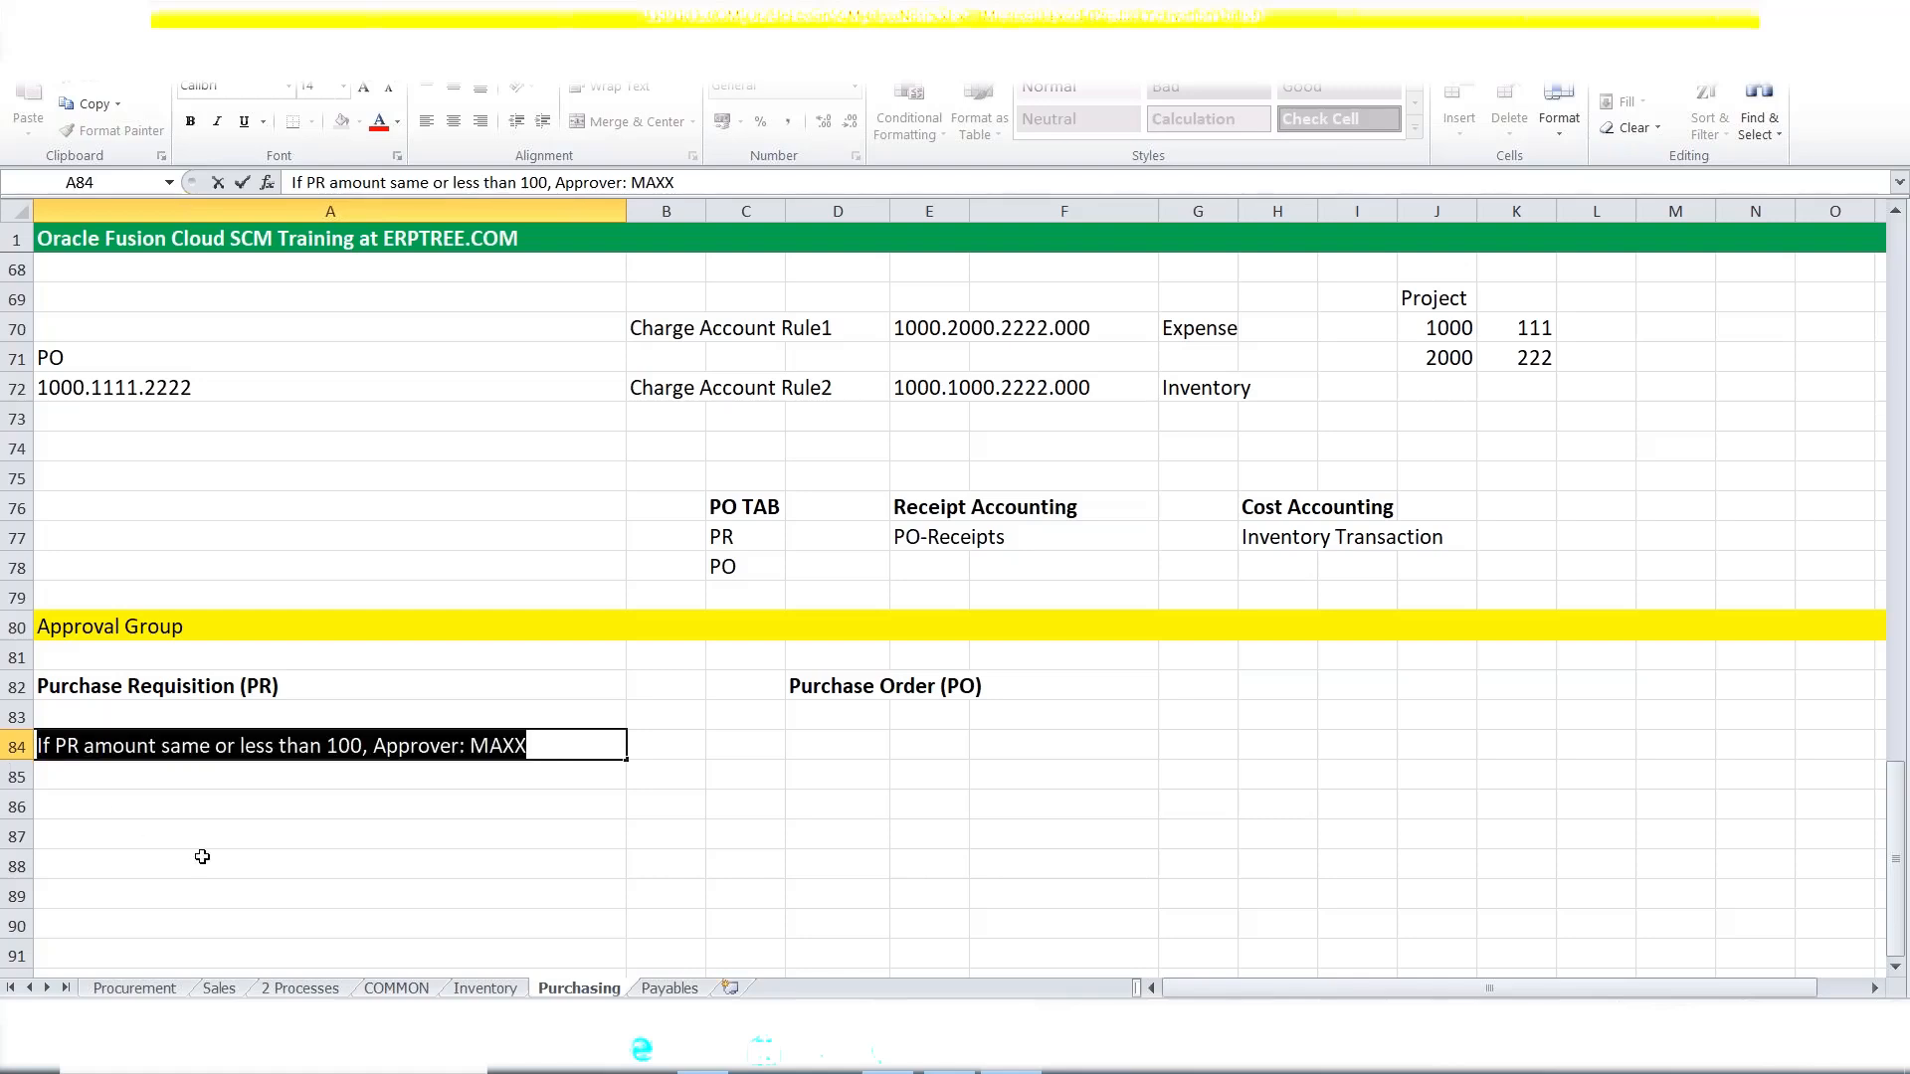
{"action": "left_click", "coordinate": [834, 744]}
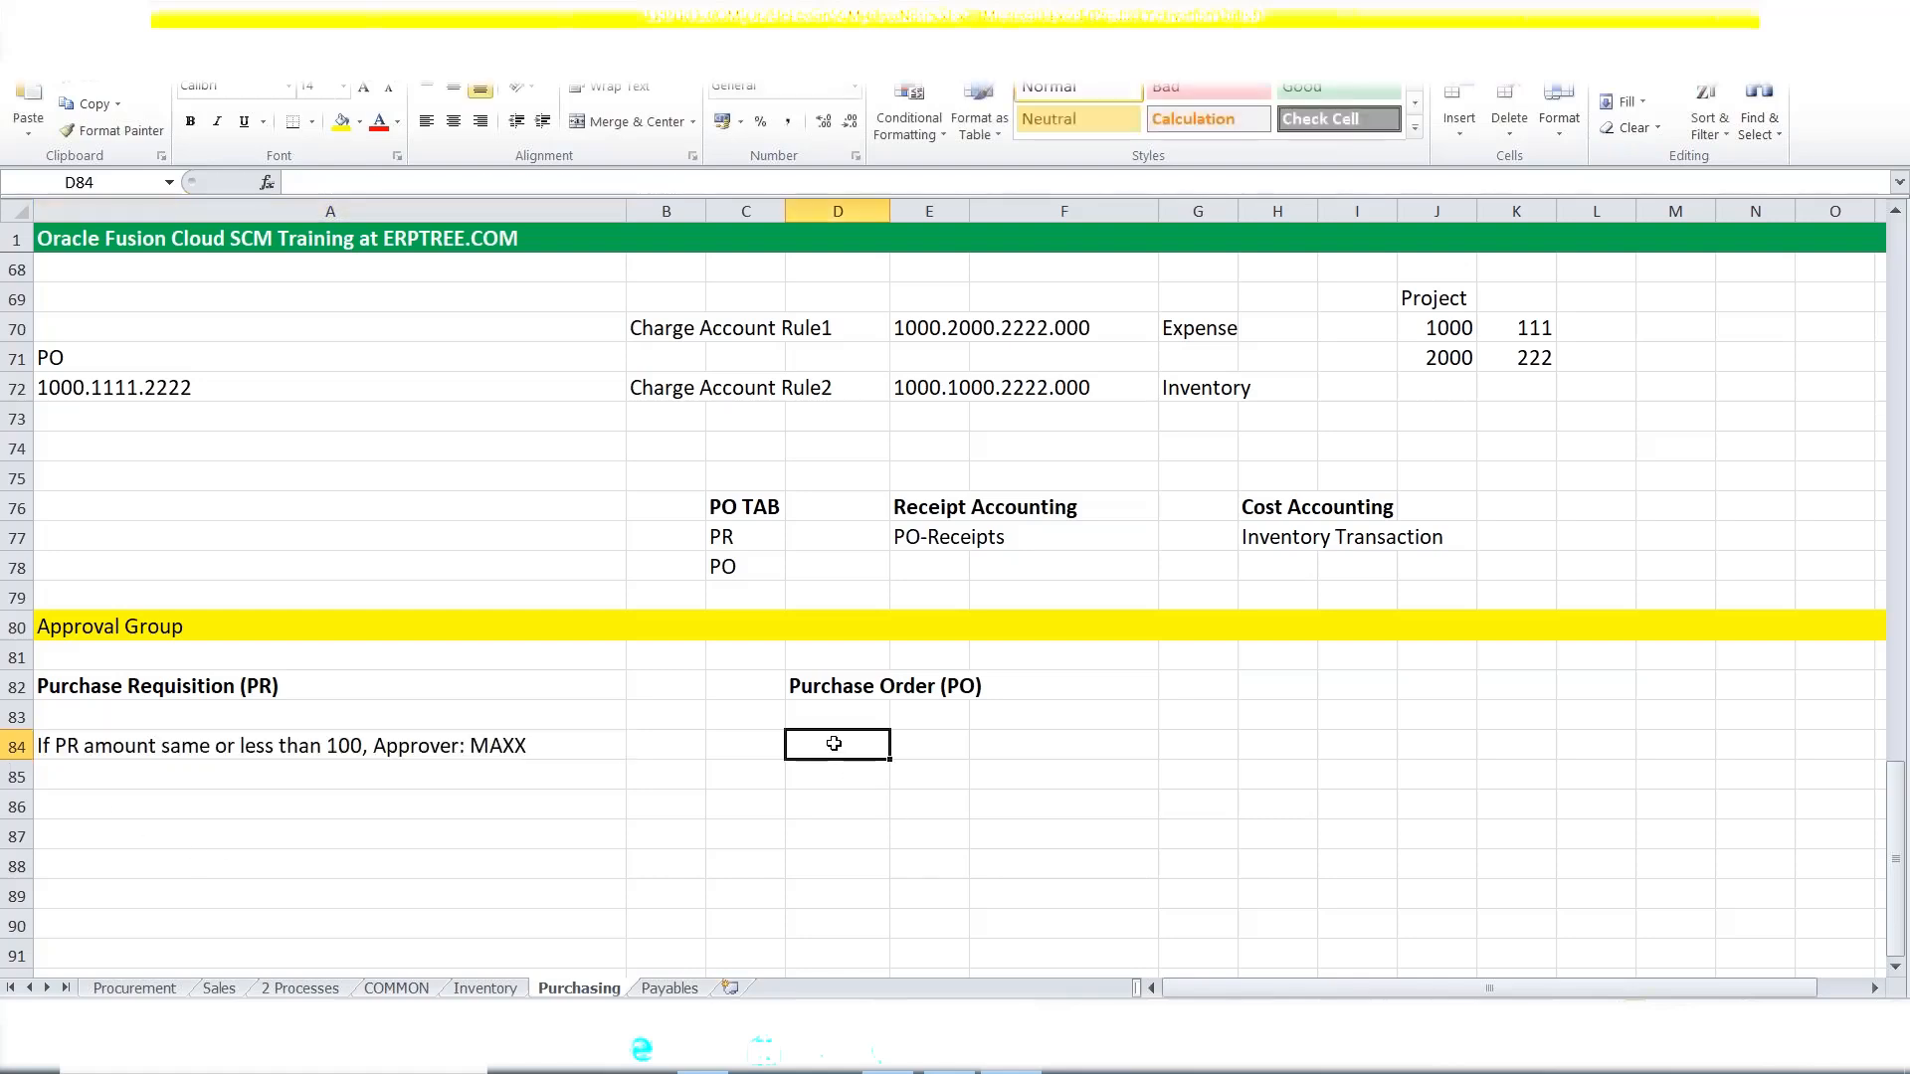
{"action": "key", "text": "ctrl+v"}
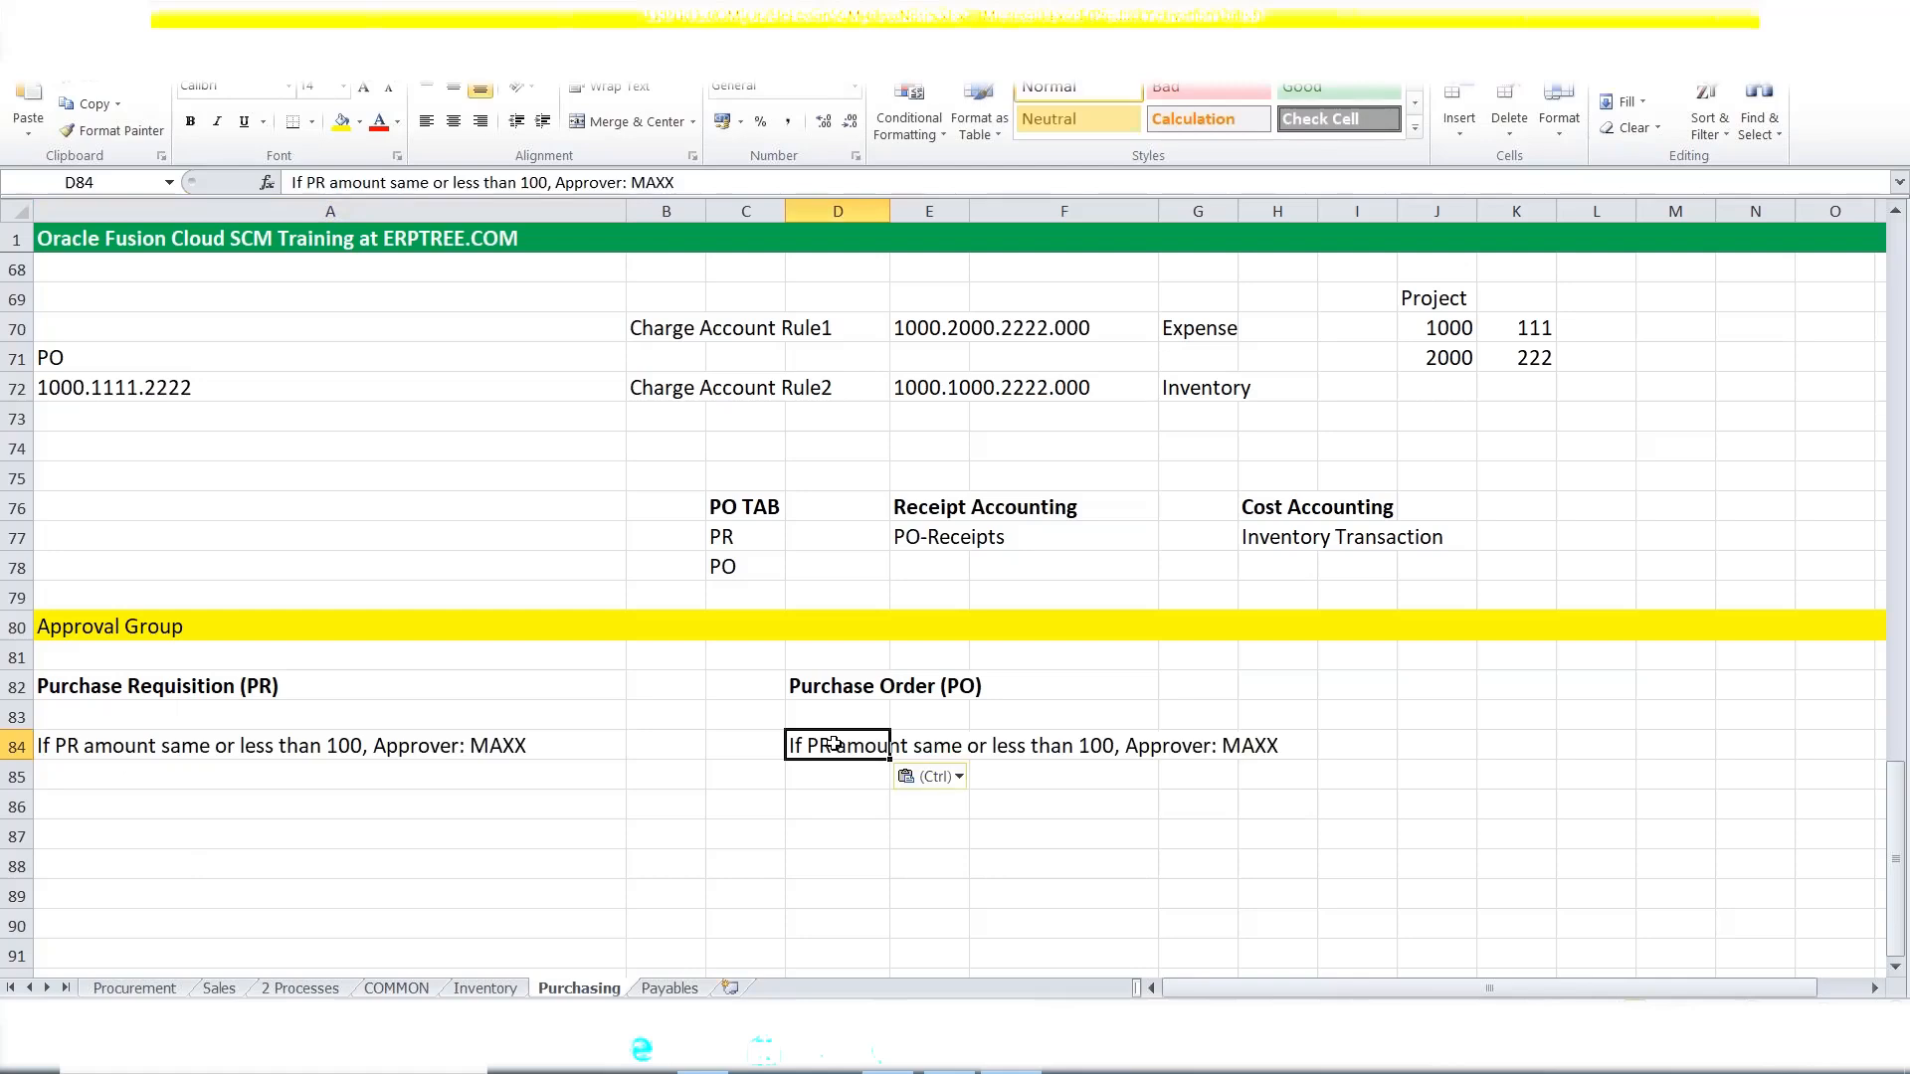
{"action": "double_click", "coordinate": [834, 744]}
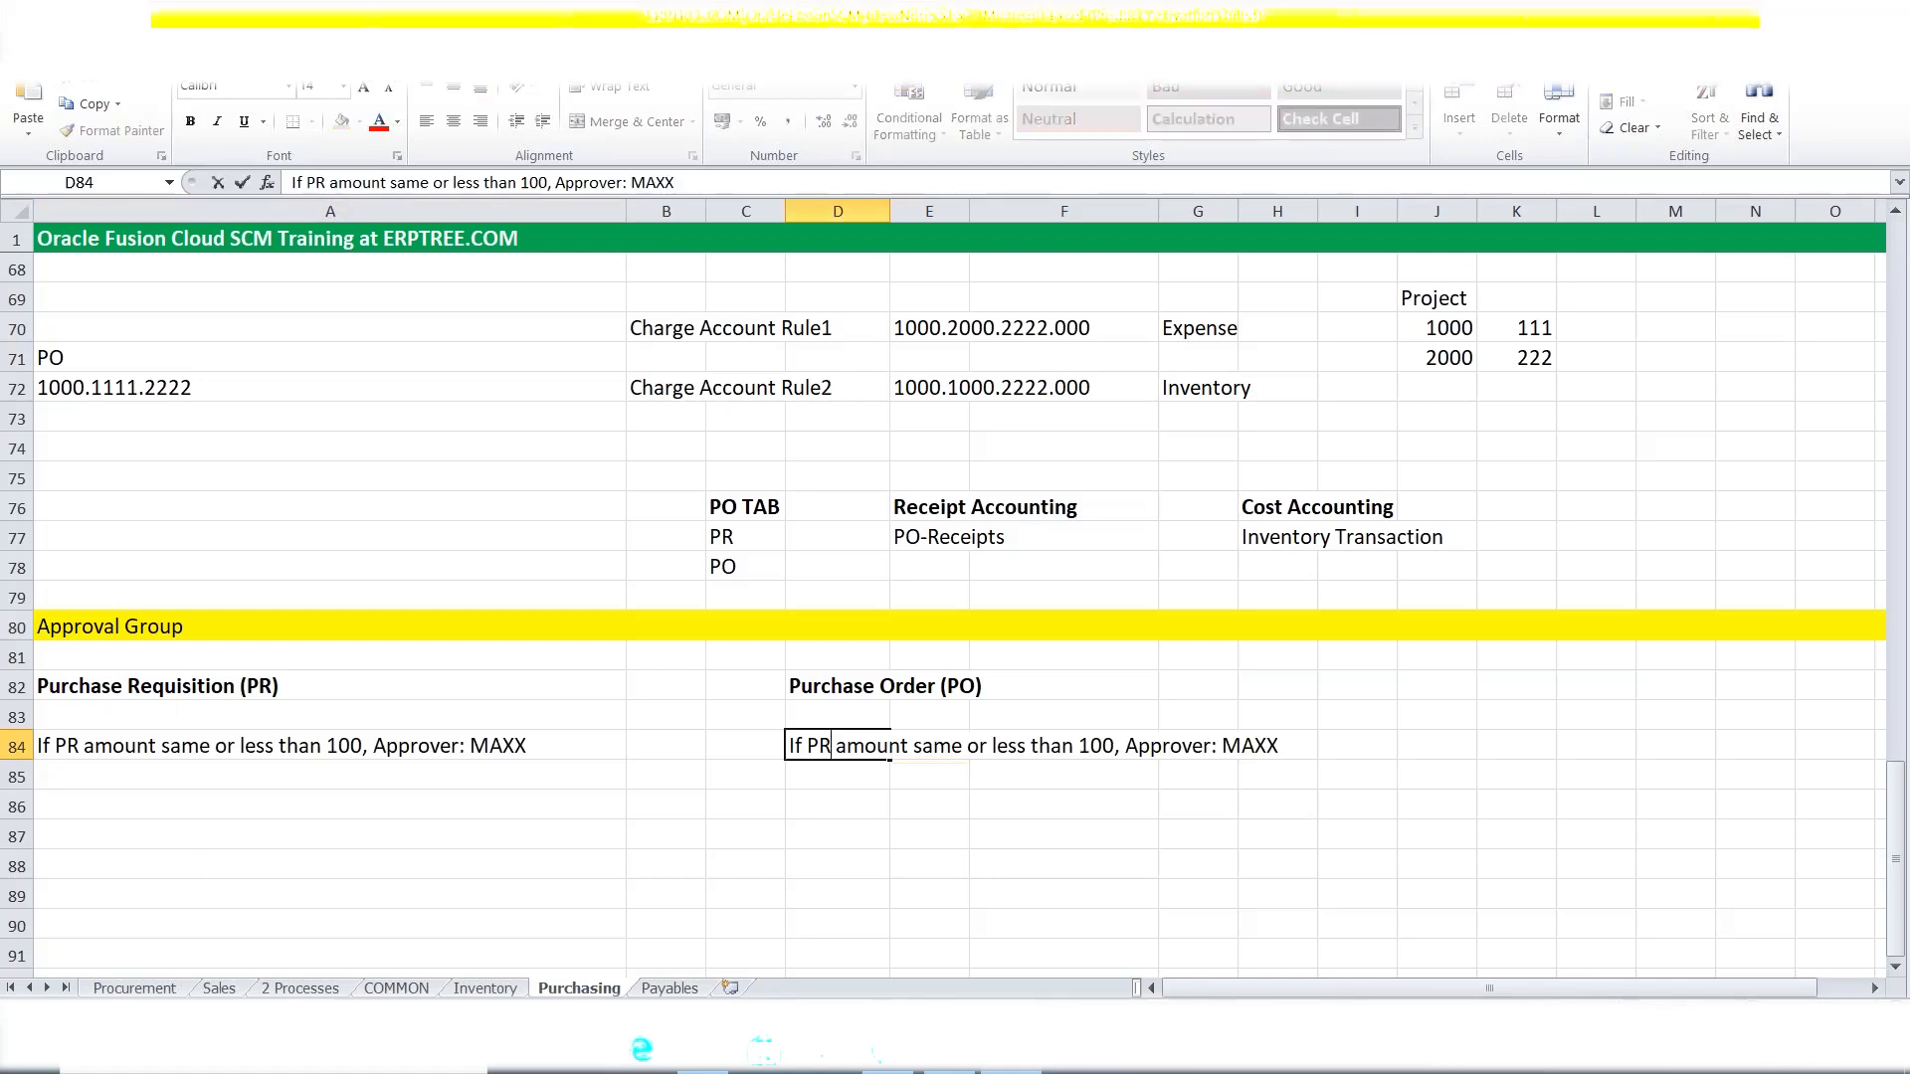
{"action": "key", "text": "BackSpace"}
{"action": "type", "text": "O"}
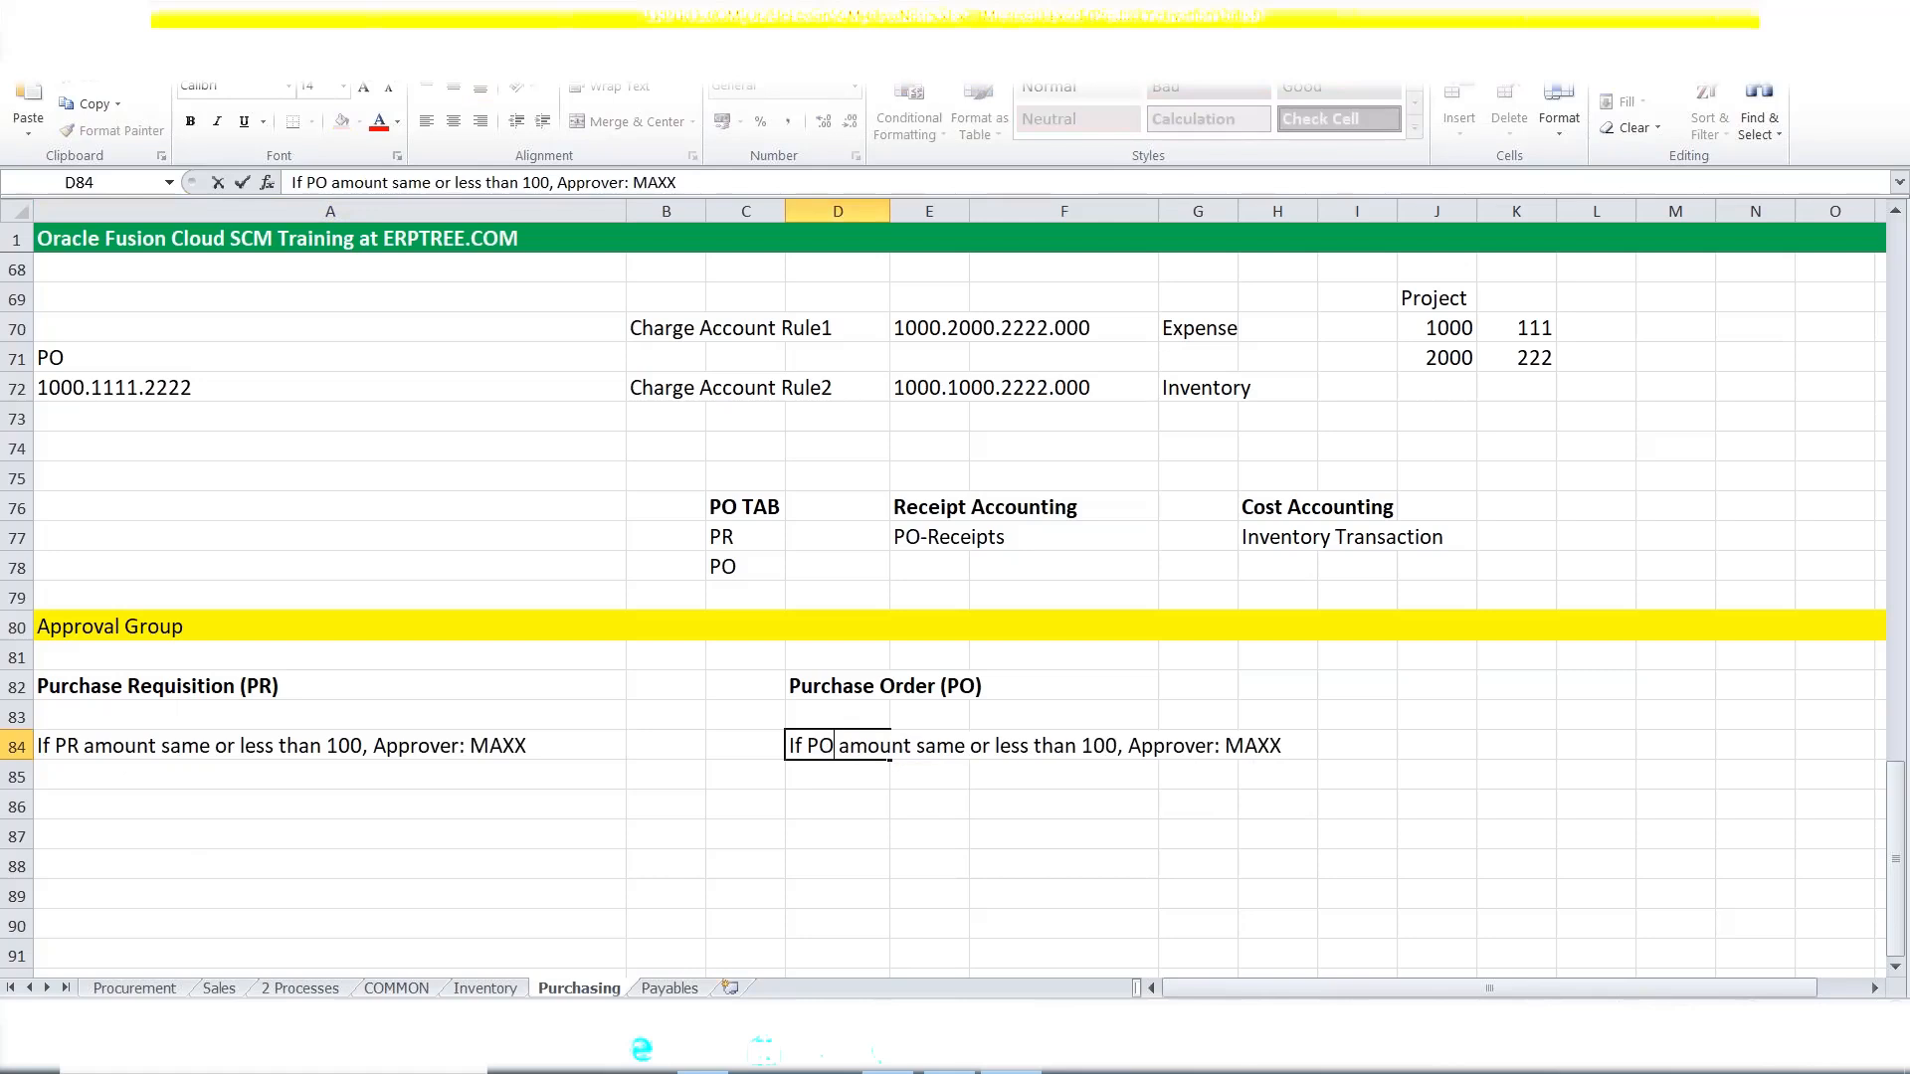
{"action": "left_click", "coordinate": [66, 774]}
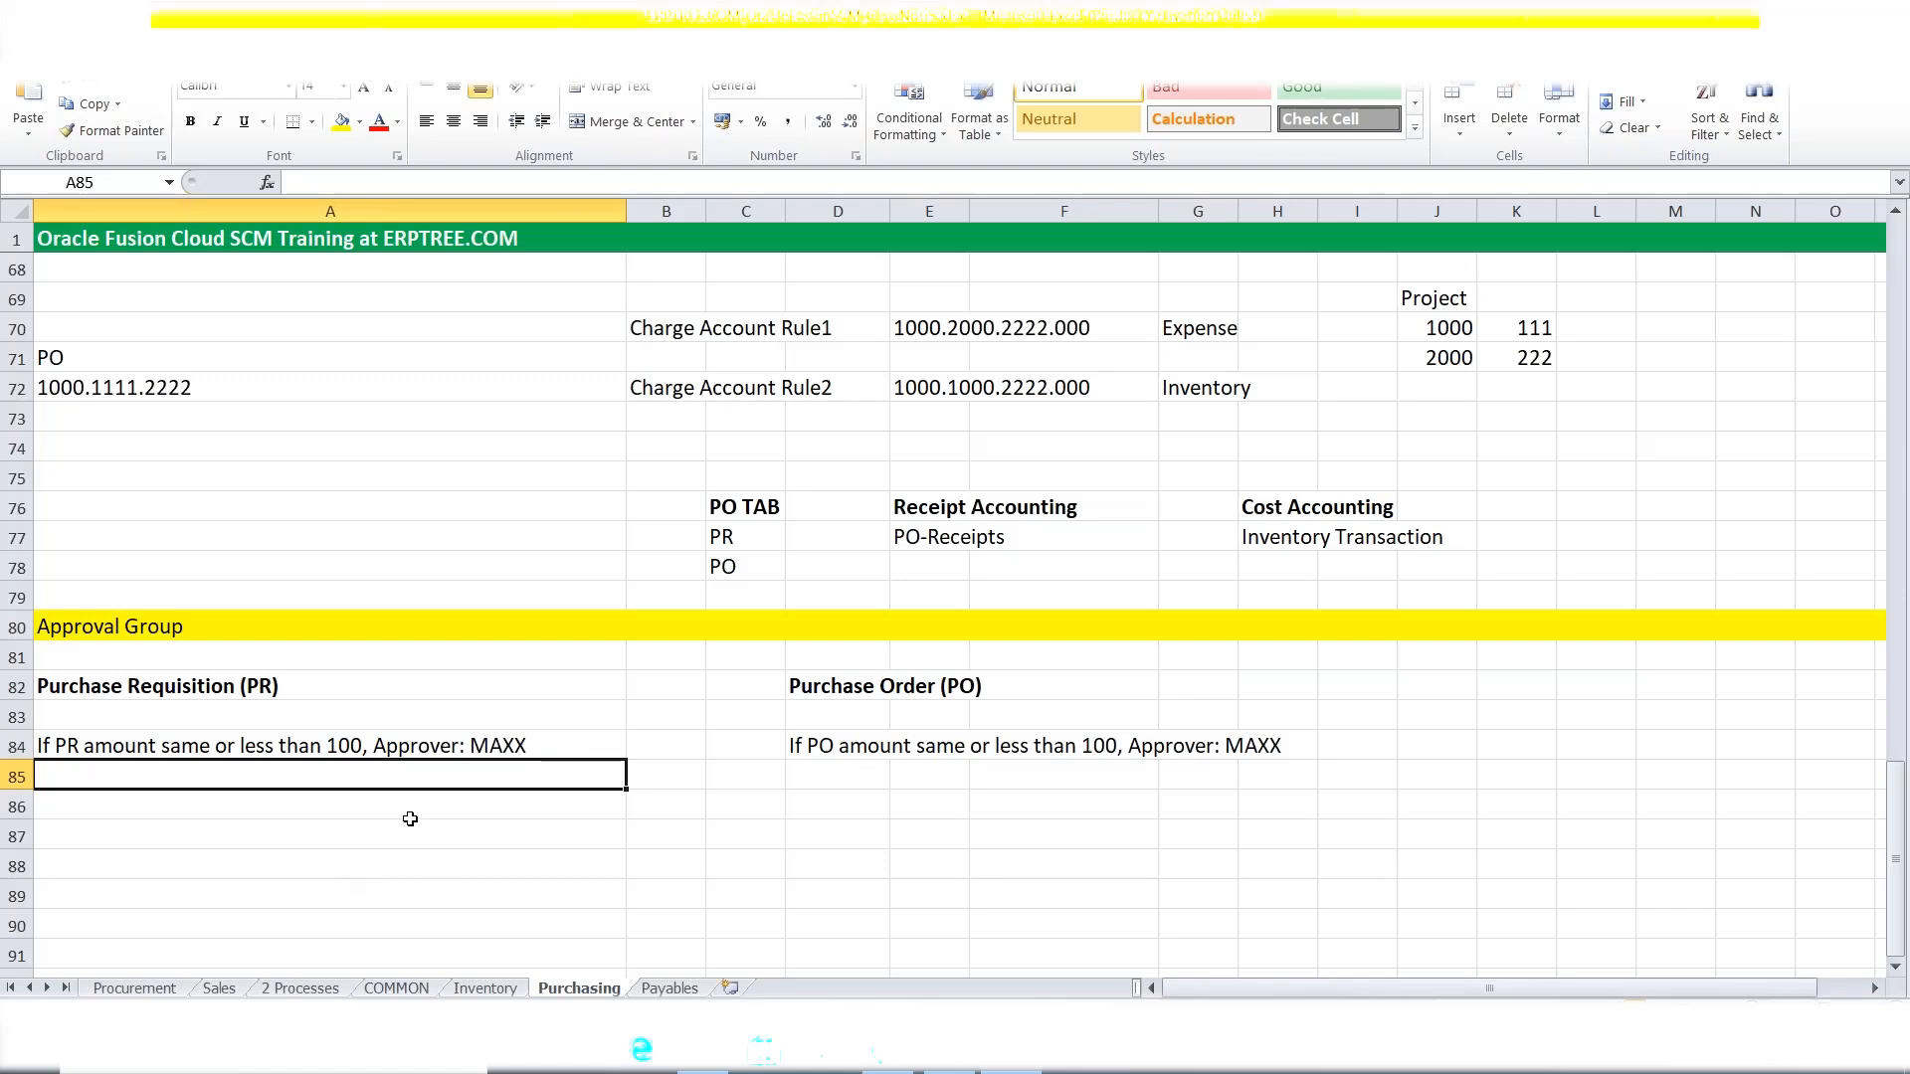
Type 'If PR amount more than 100, Approver: MAXXONE' into cell A85.
{"action": "left_click", "coordinate": [331, 743]}
{"action": "left_click", "coordinate": [179, 775]}
{"action": "type", "text": "If pr"}
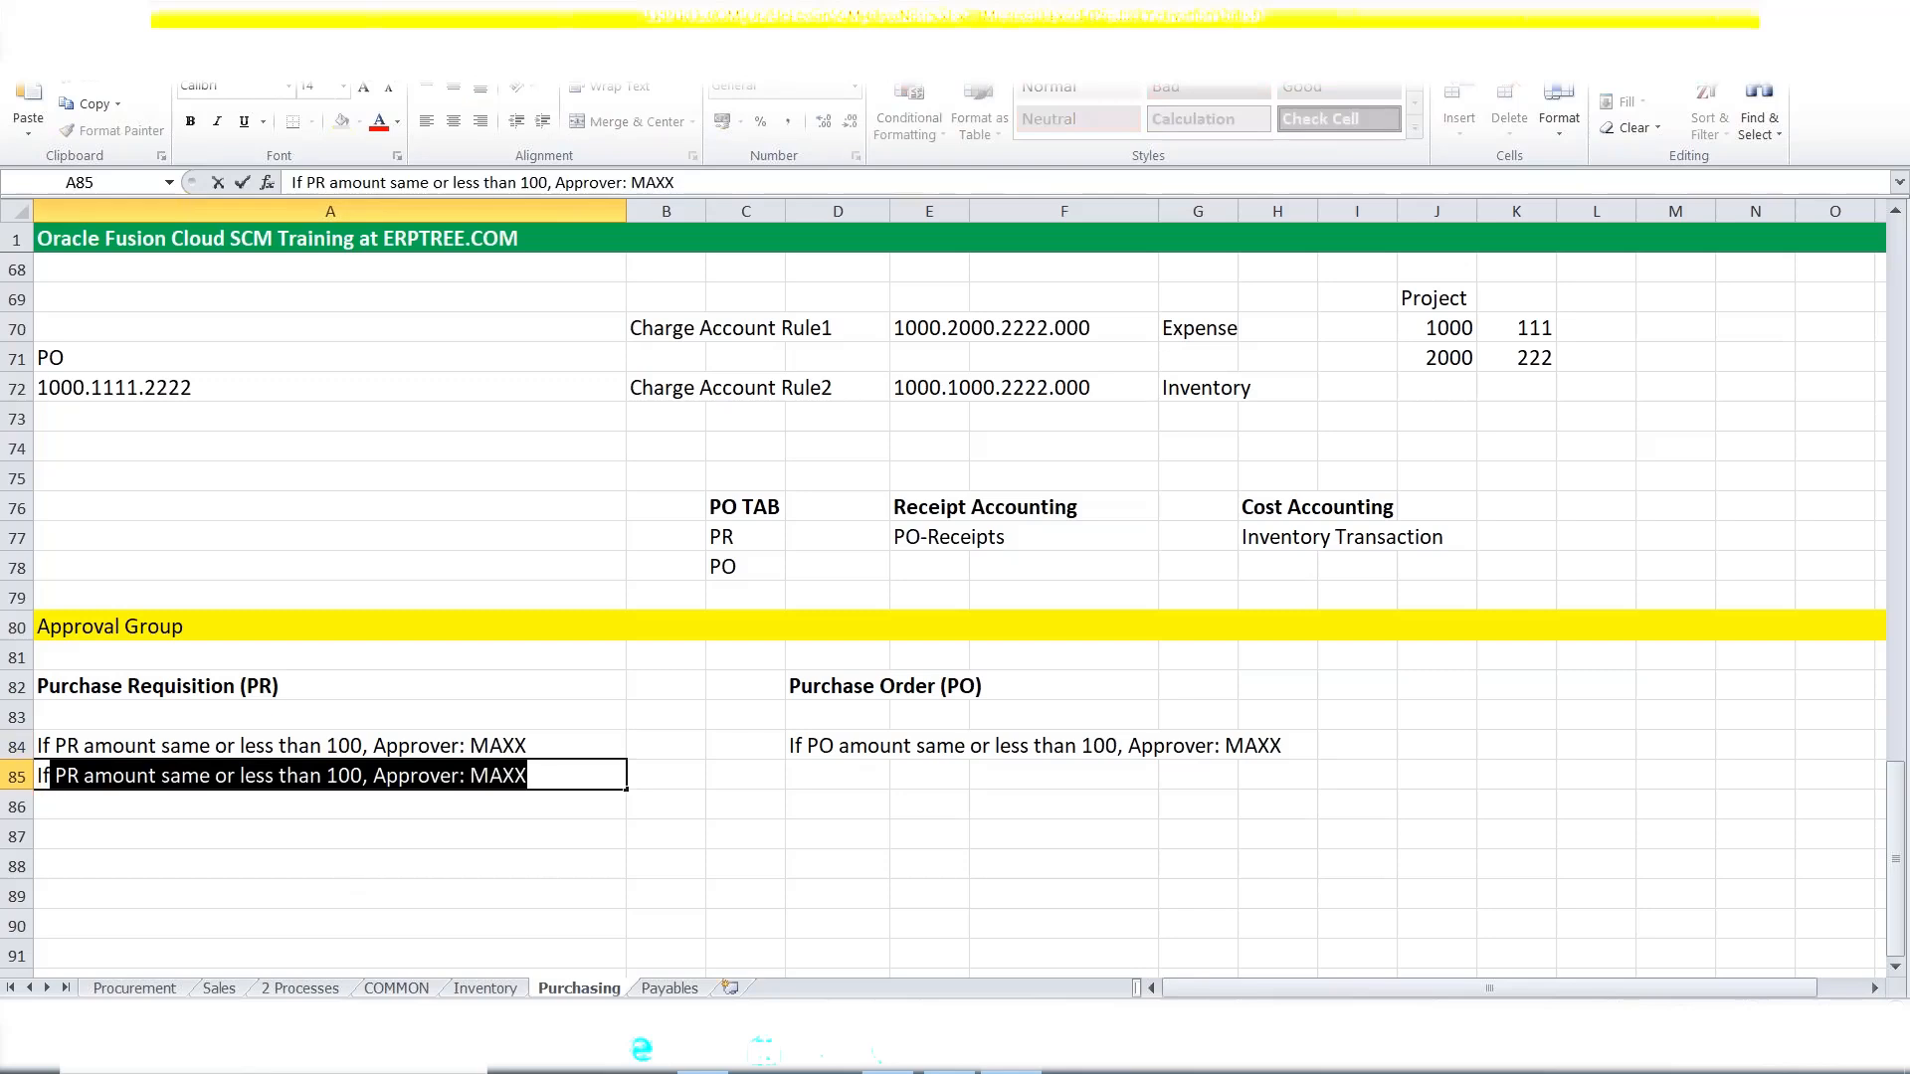
{"action": "key", "text": "BackSpace"}
{"action": "key", "text": "BackSpace"}
{"action": "key", "text": "BackSpace"}
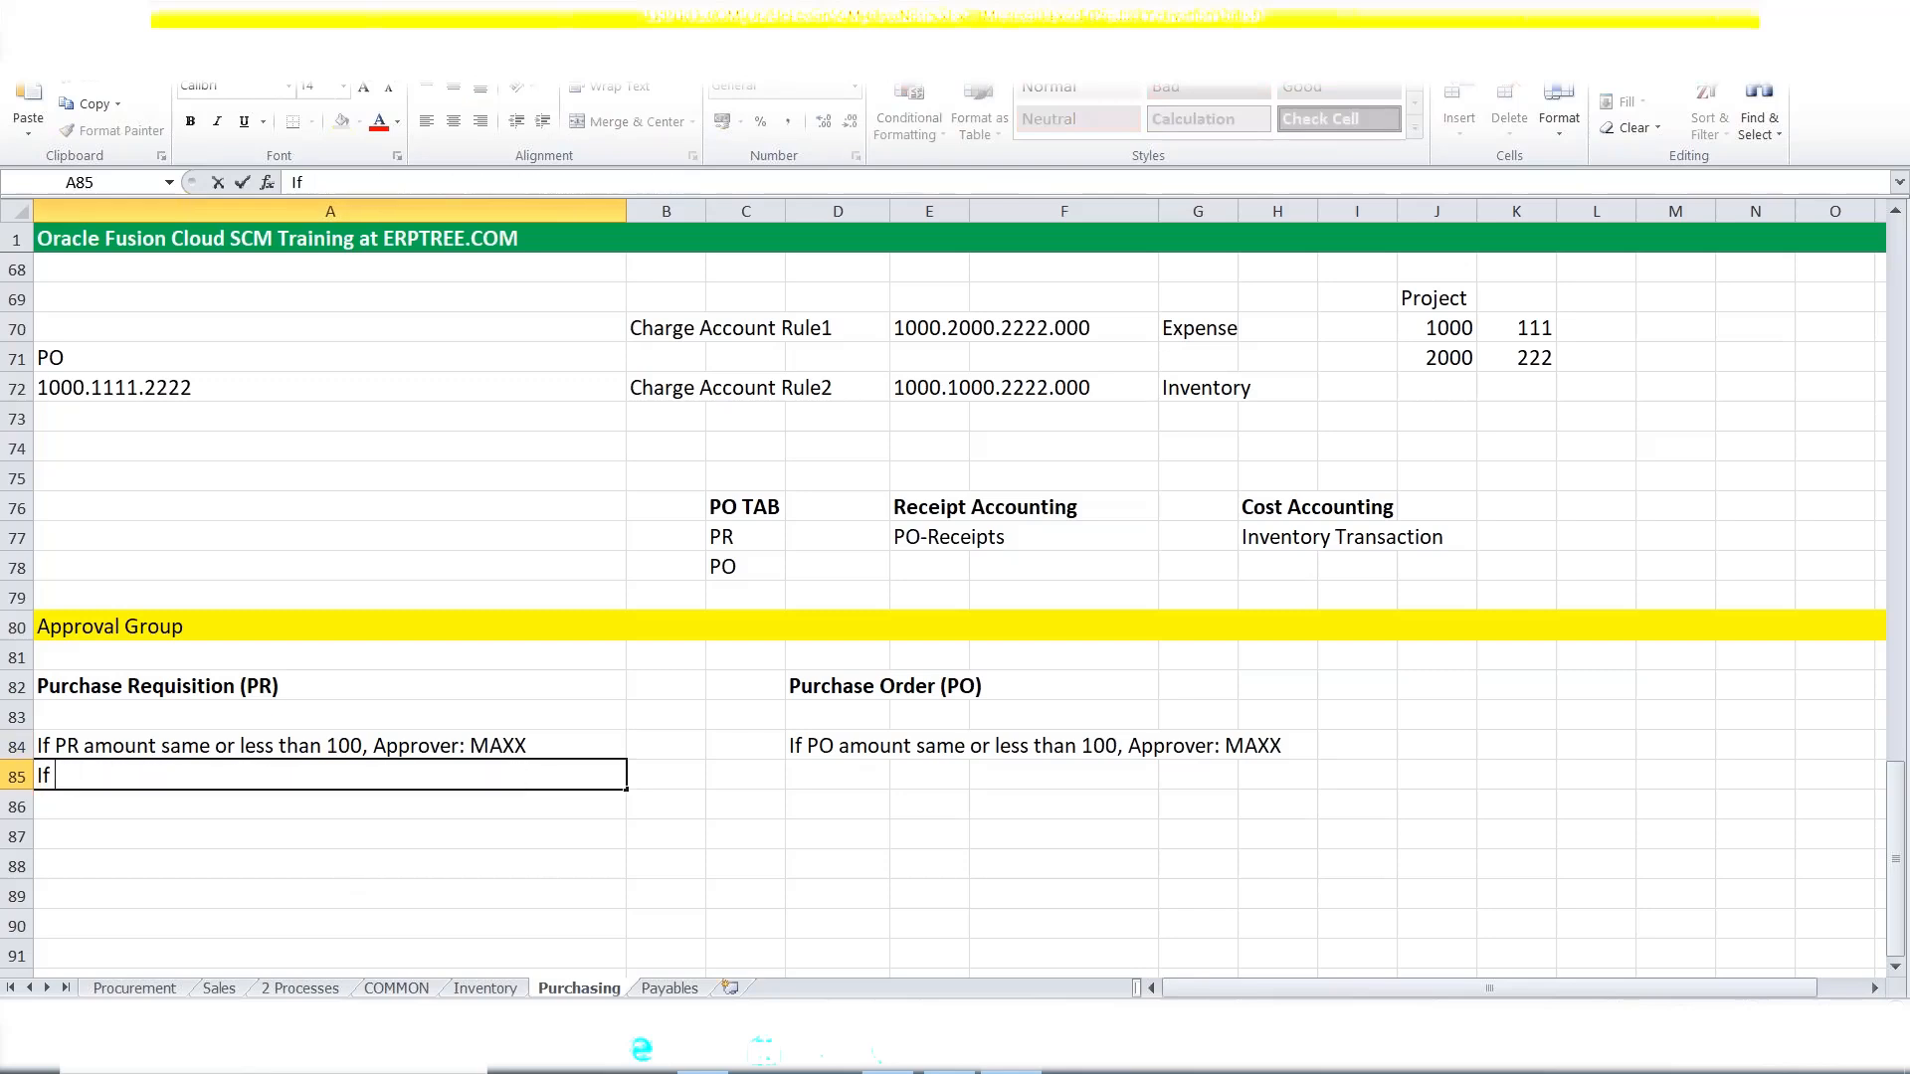
{"action": "type", "text": "PR A"}
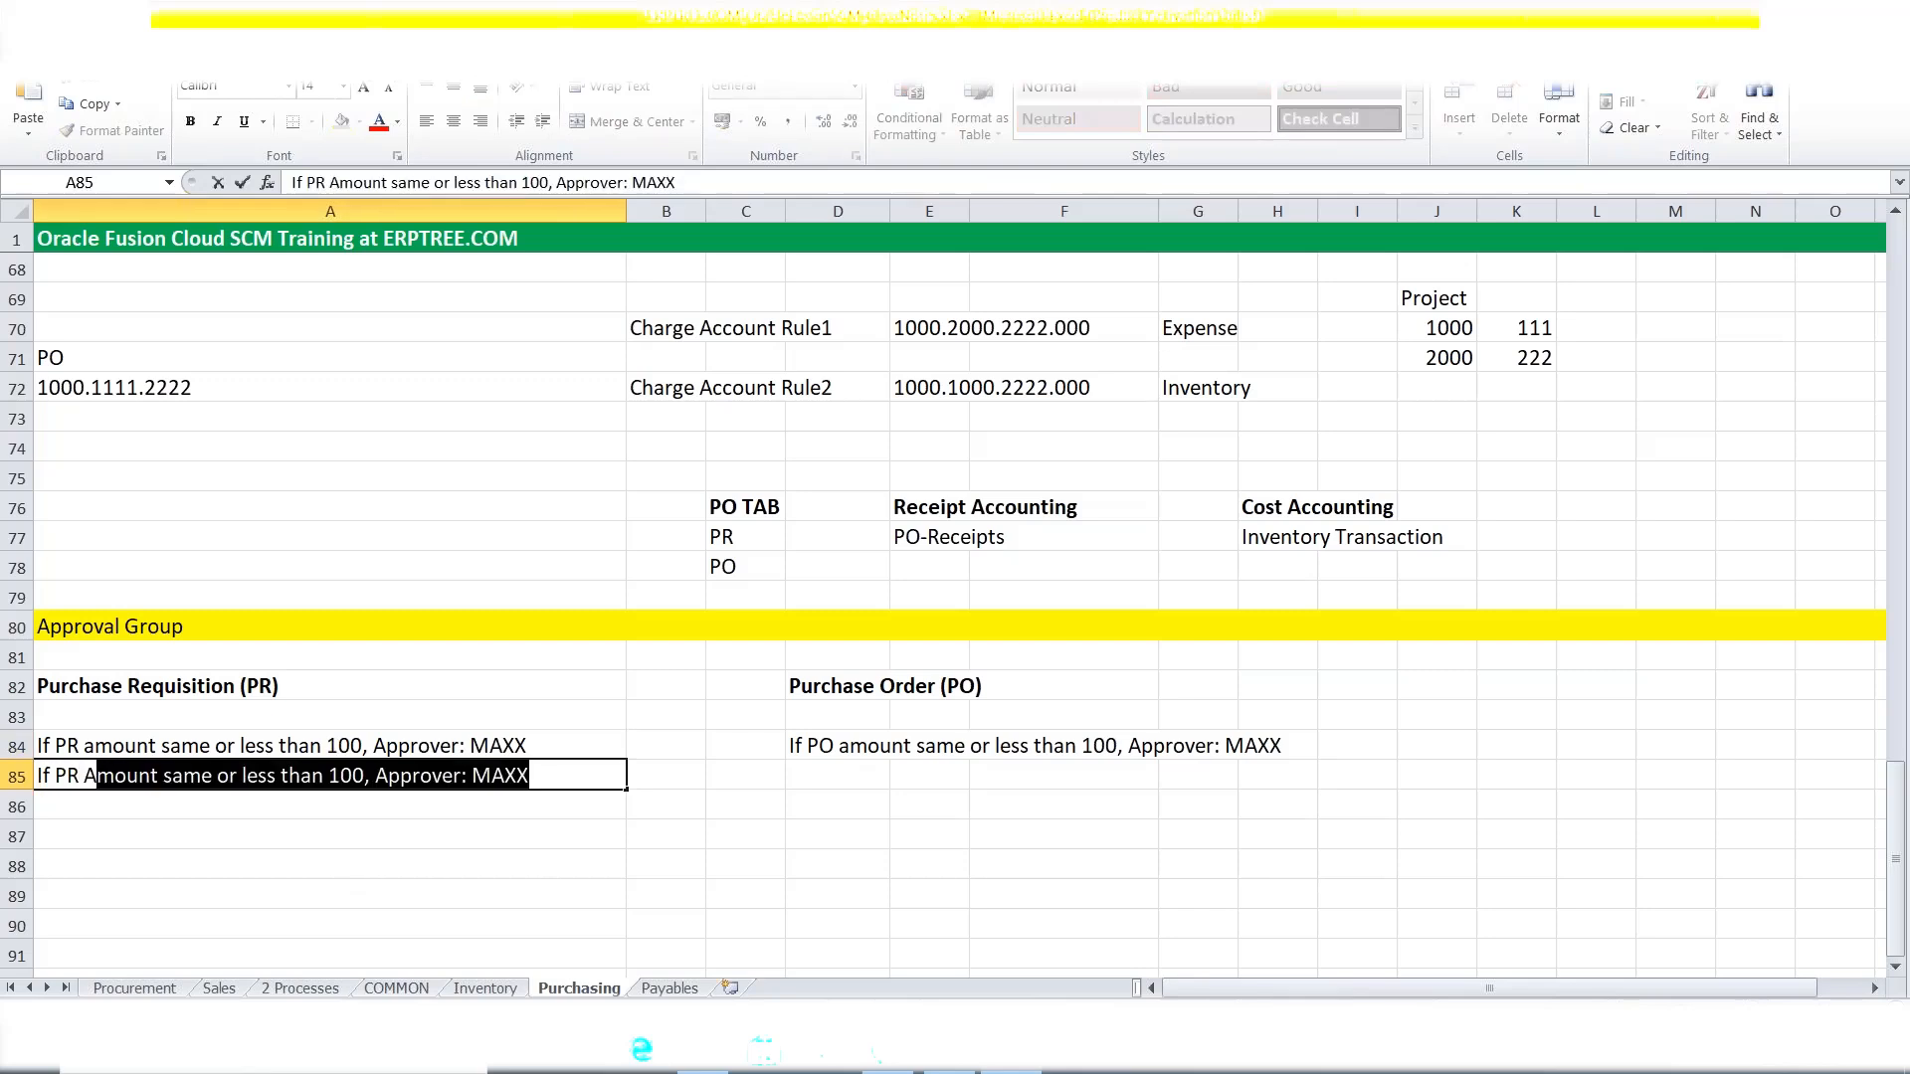
{"action": "key", "text": "BackSpace"}
{"action": "key", "text": "BackSpace"}
{"action": "type", "text": "amount"}
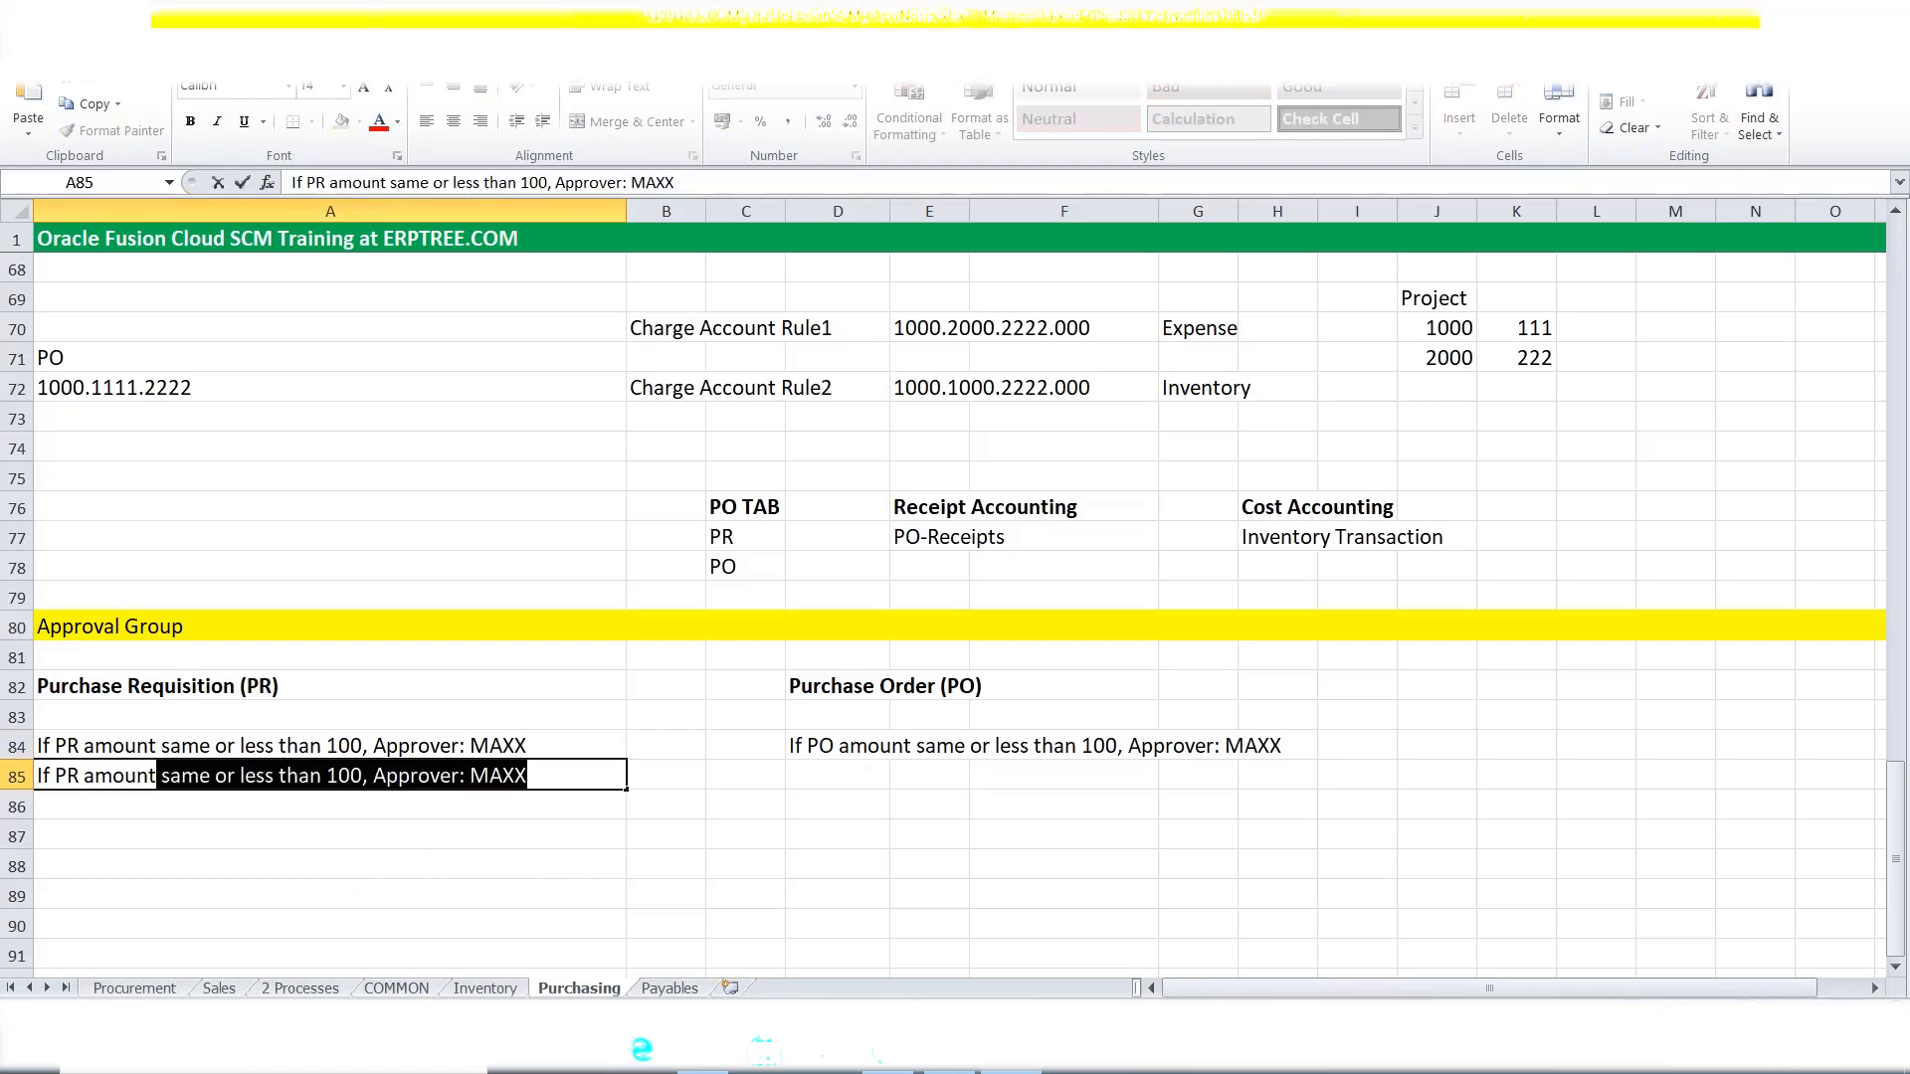
{"action": "type", "text": " more tha"}
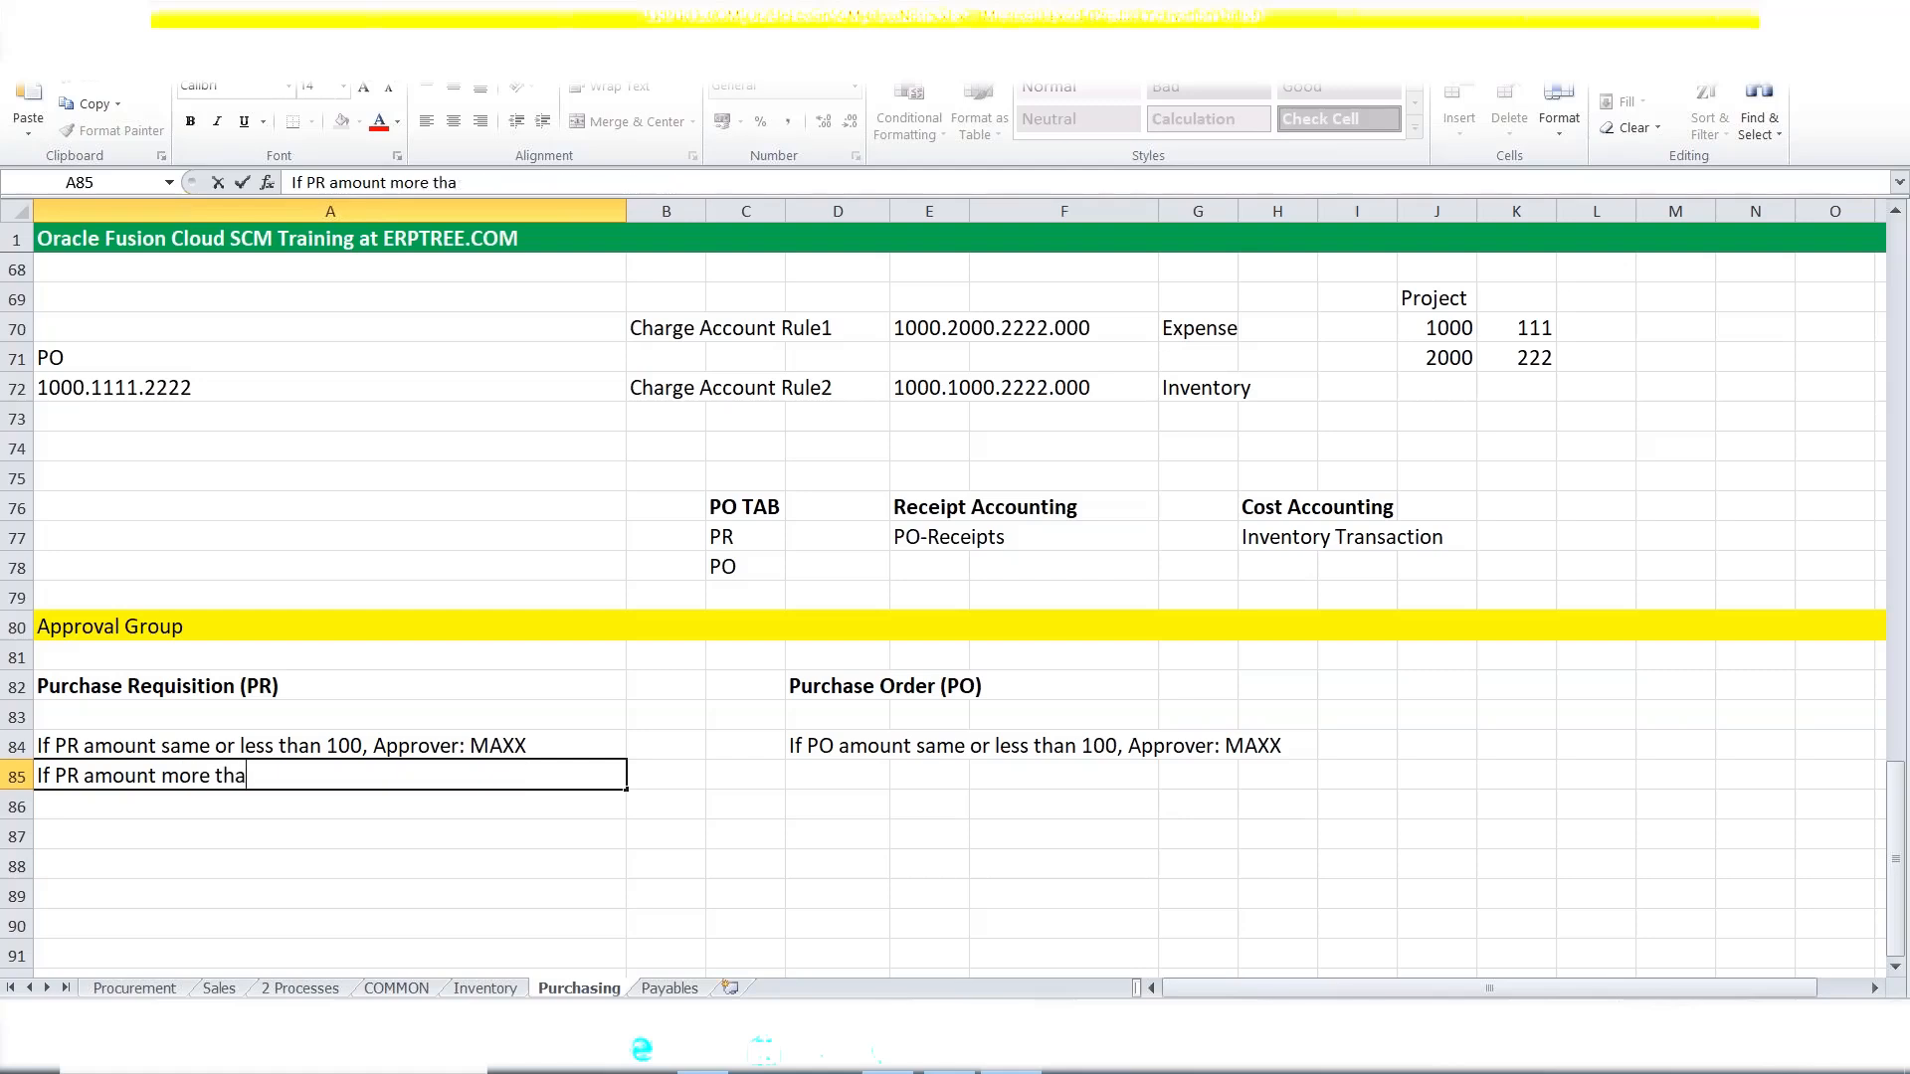
{"action": "type", "text": "n 100, Approver"}
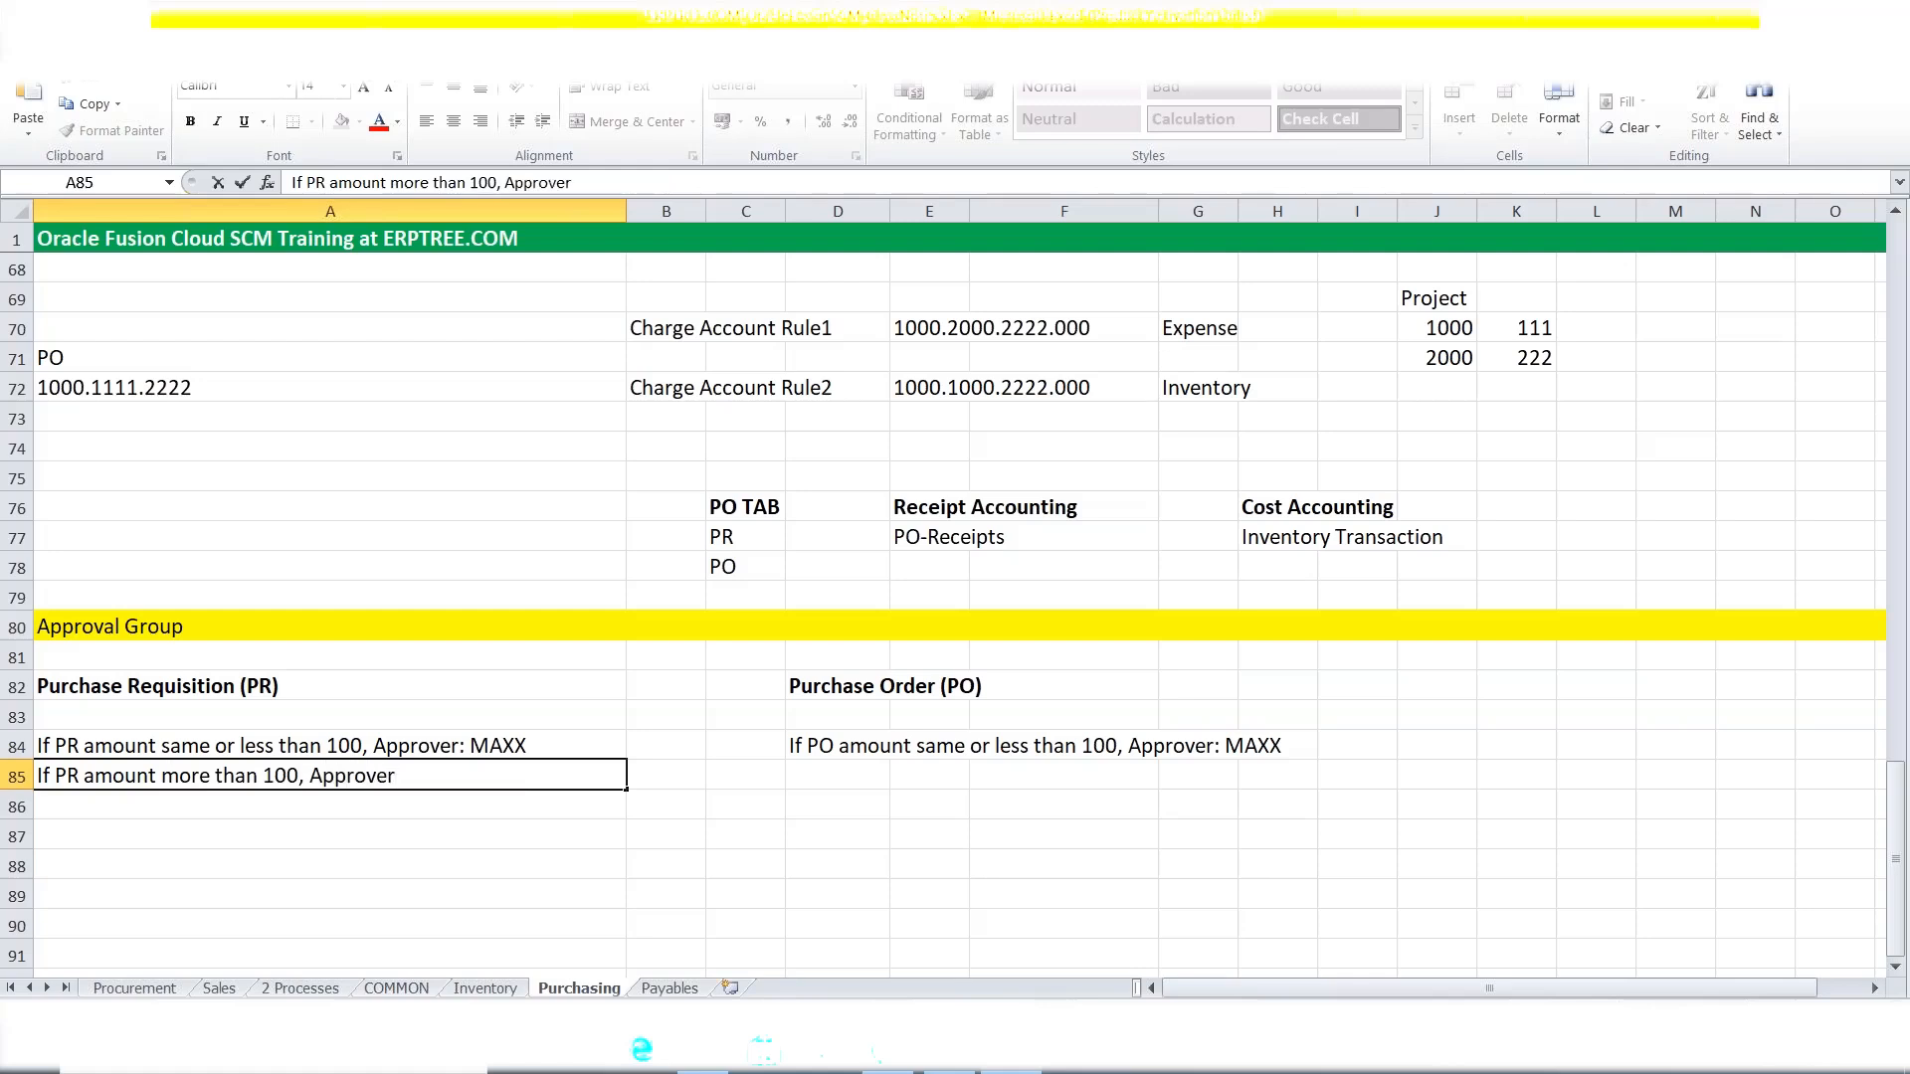
{"action": "type", "text": ": MAXXONE"}
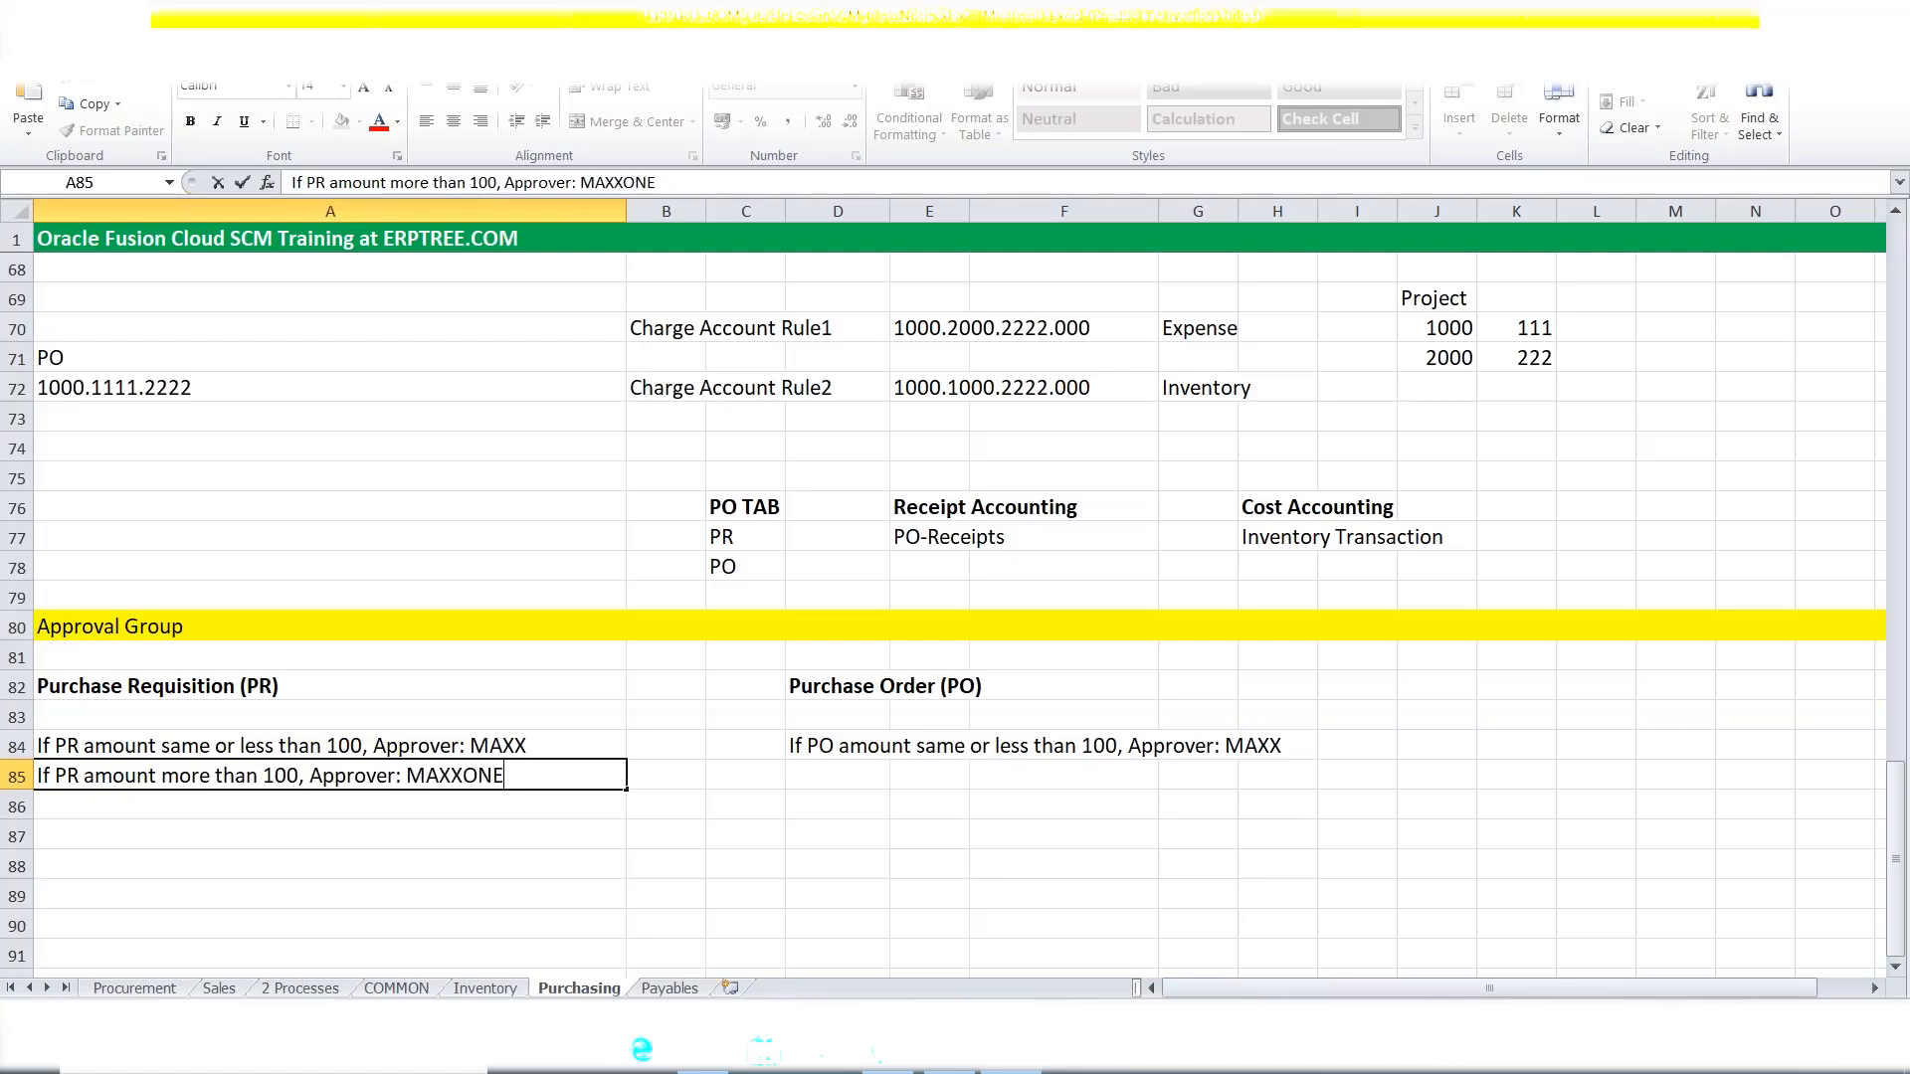
{"action": "key", "text": "ctrl+Return"}
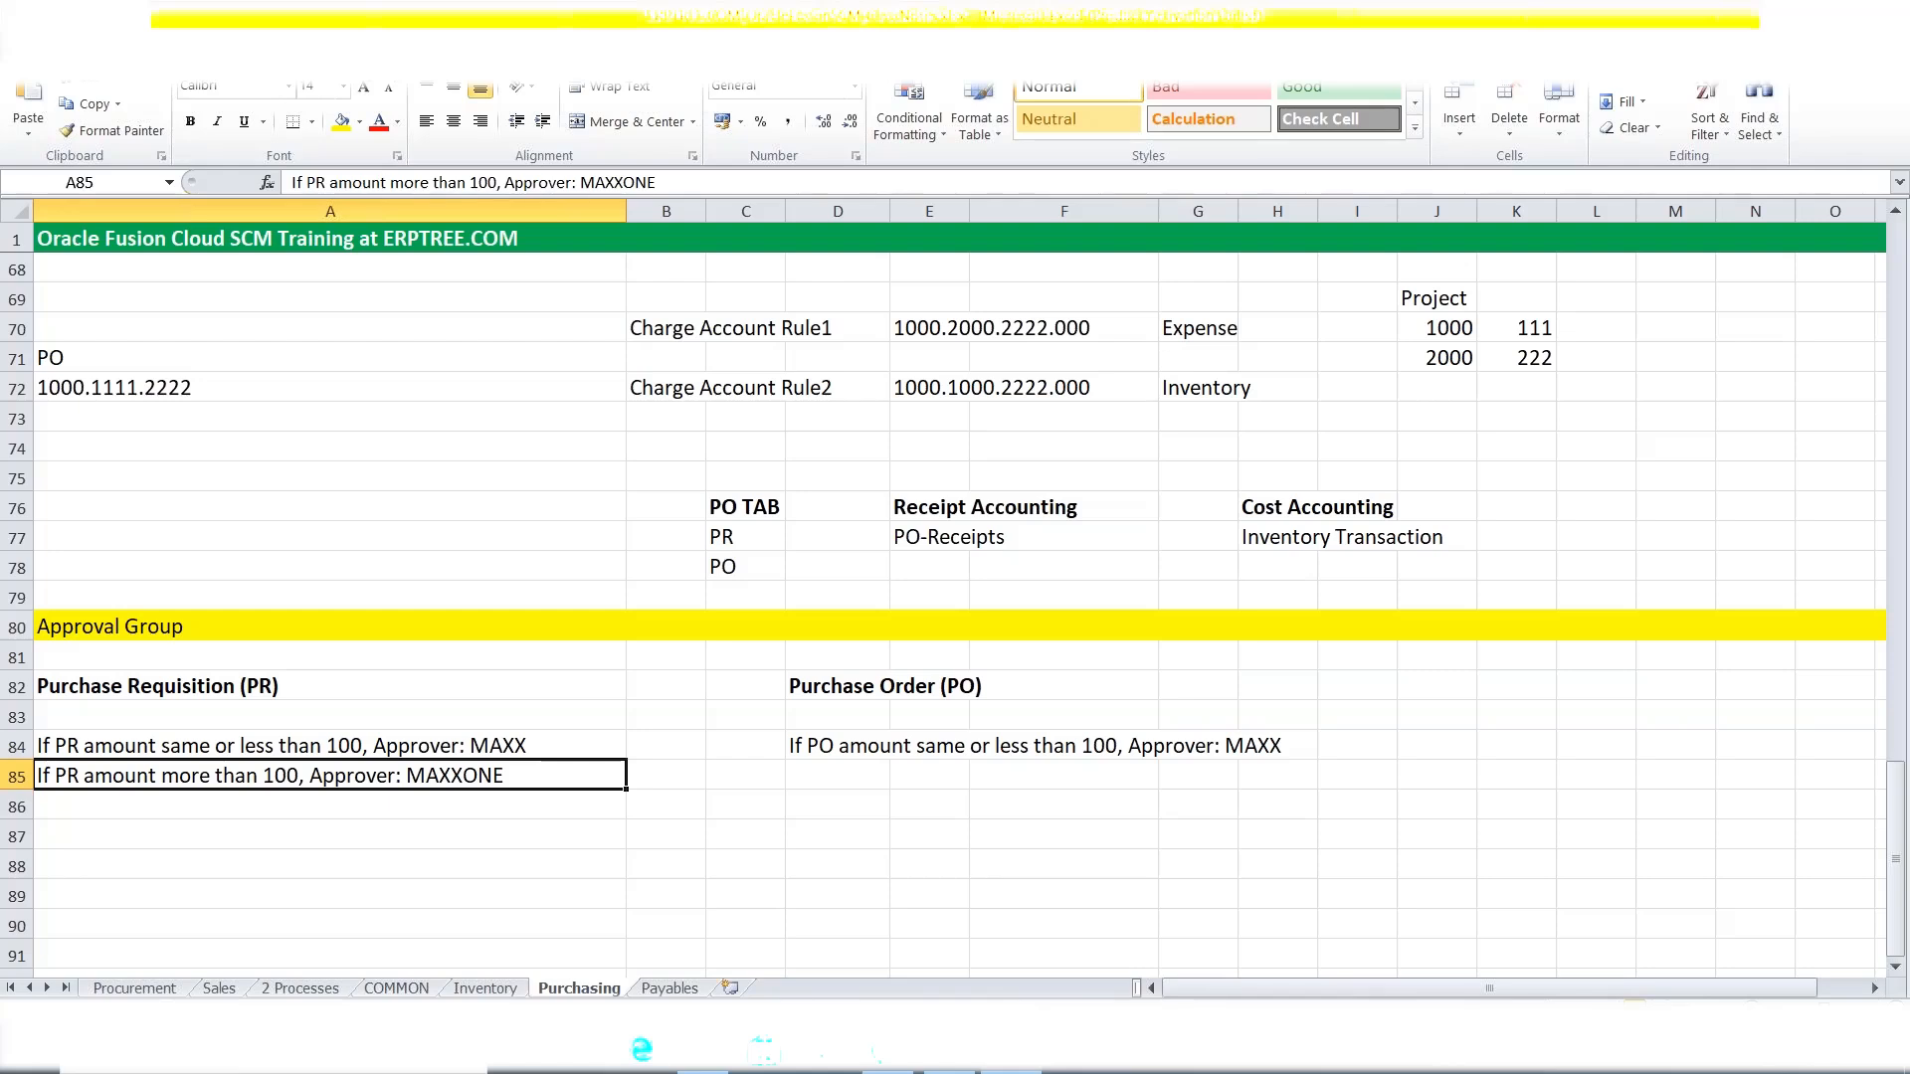
Copy the A85 rule into D85 and change PR to PO.
{"action": "key", "text": "ctrl+c"}
{"action": "left_click", "coordinate": [820, 767]}
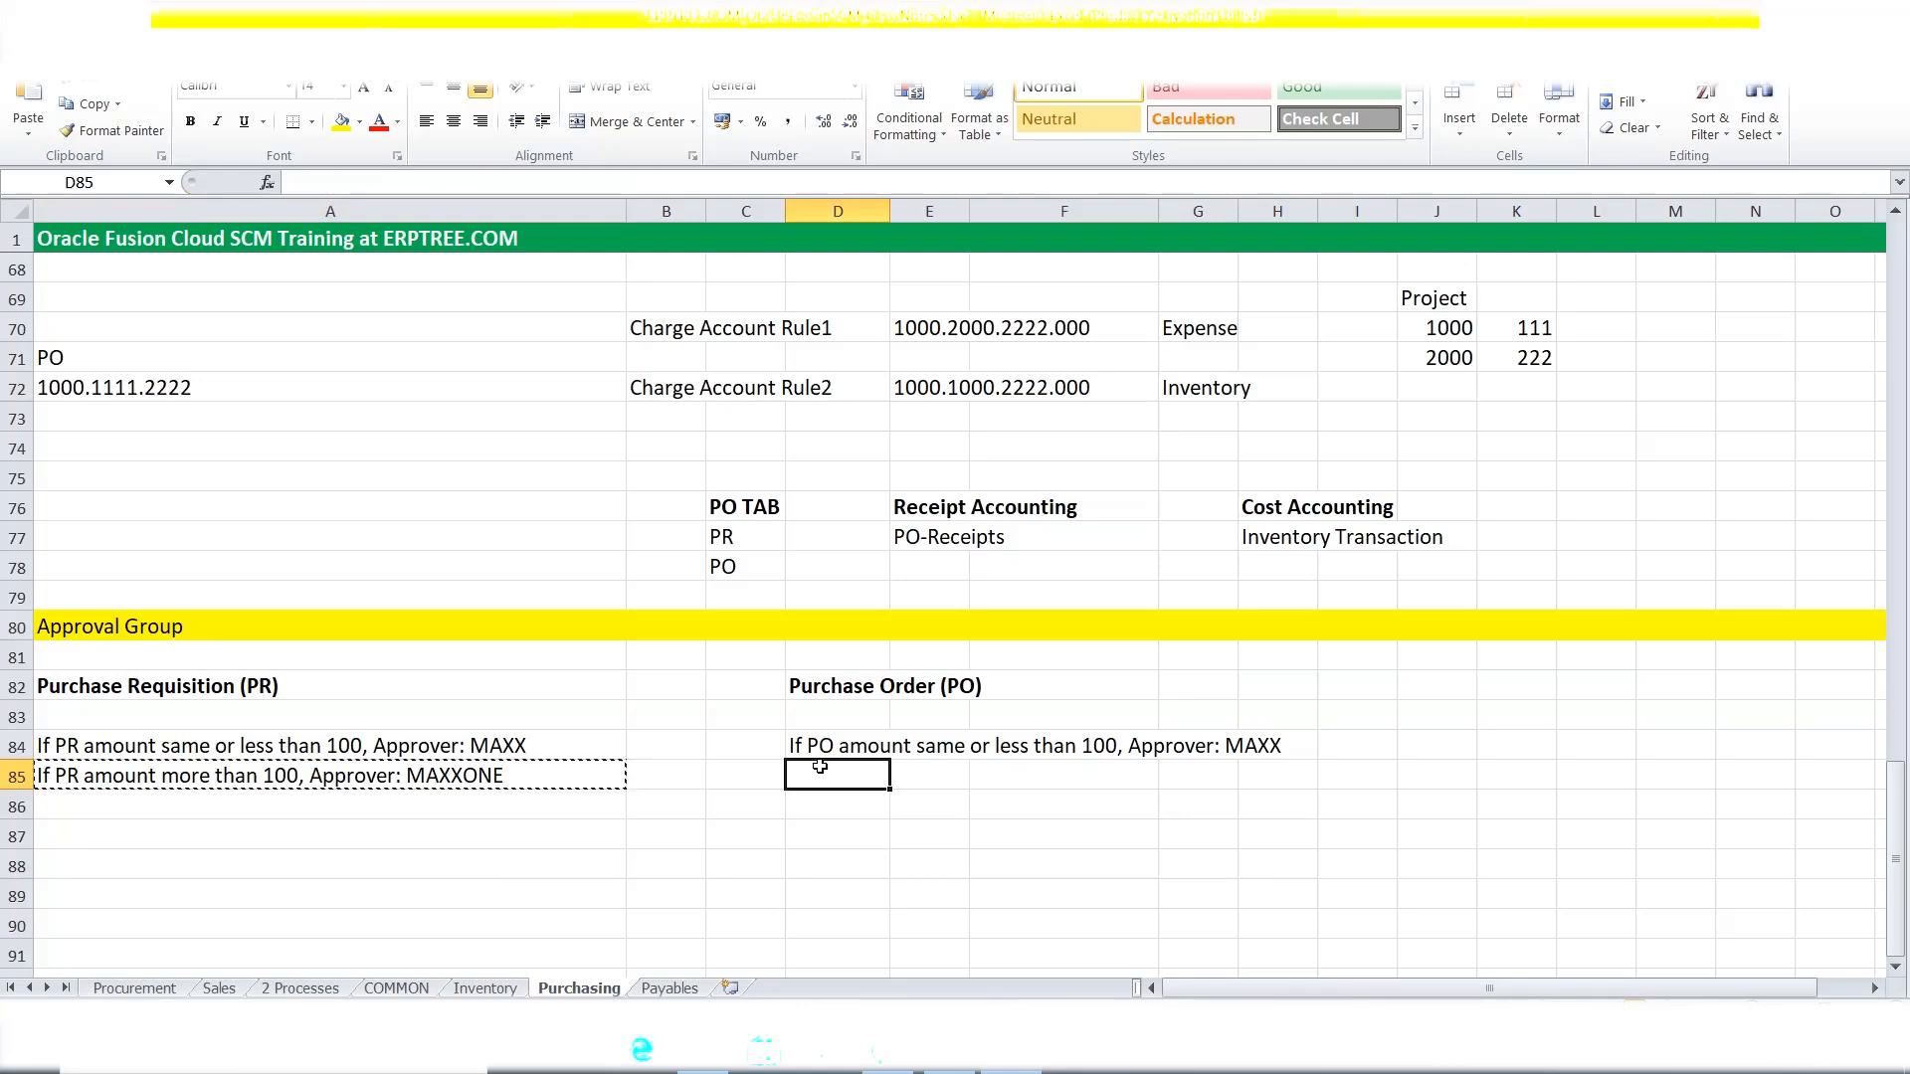
{"action": "key", "text": "ctrl+v"}
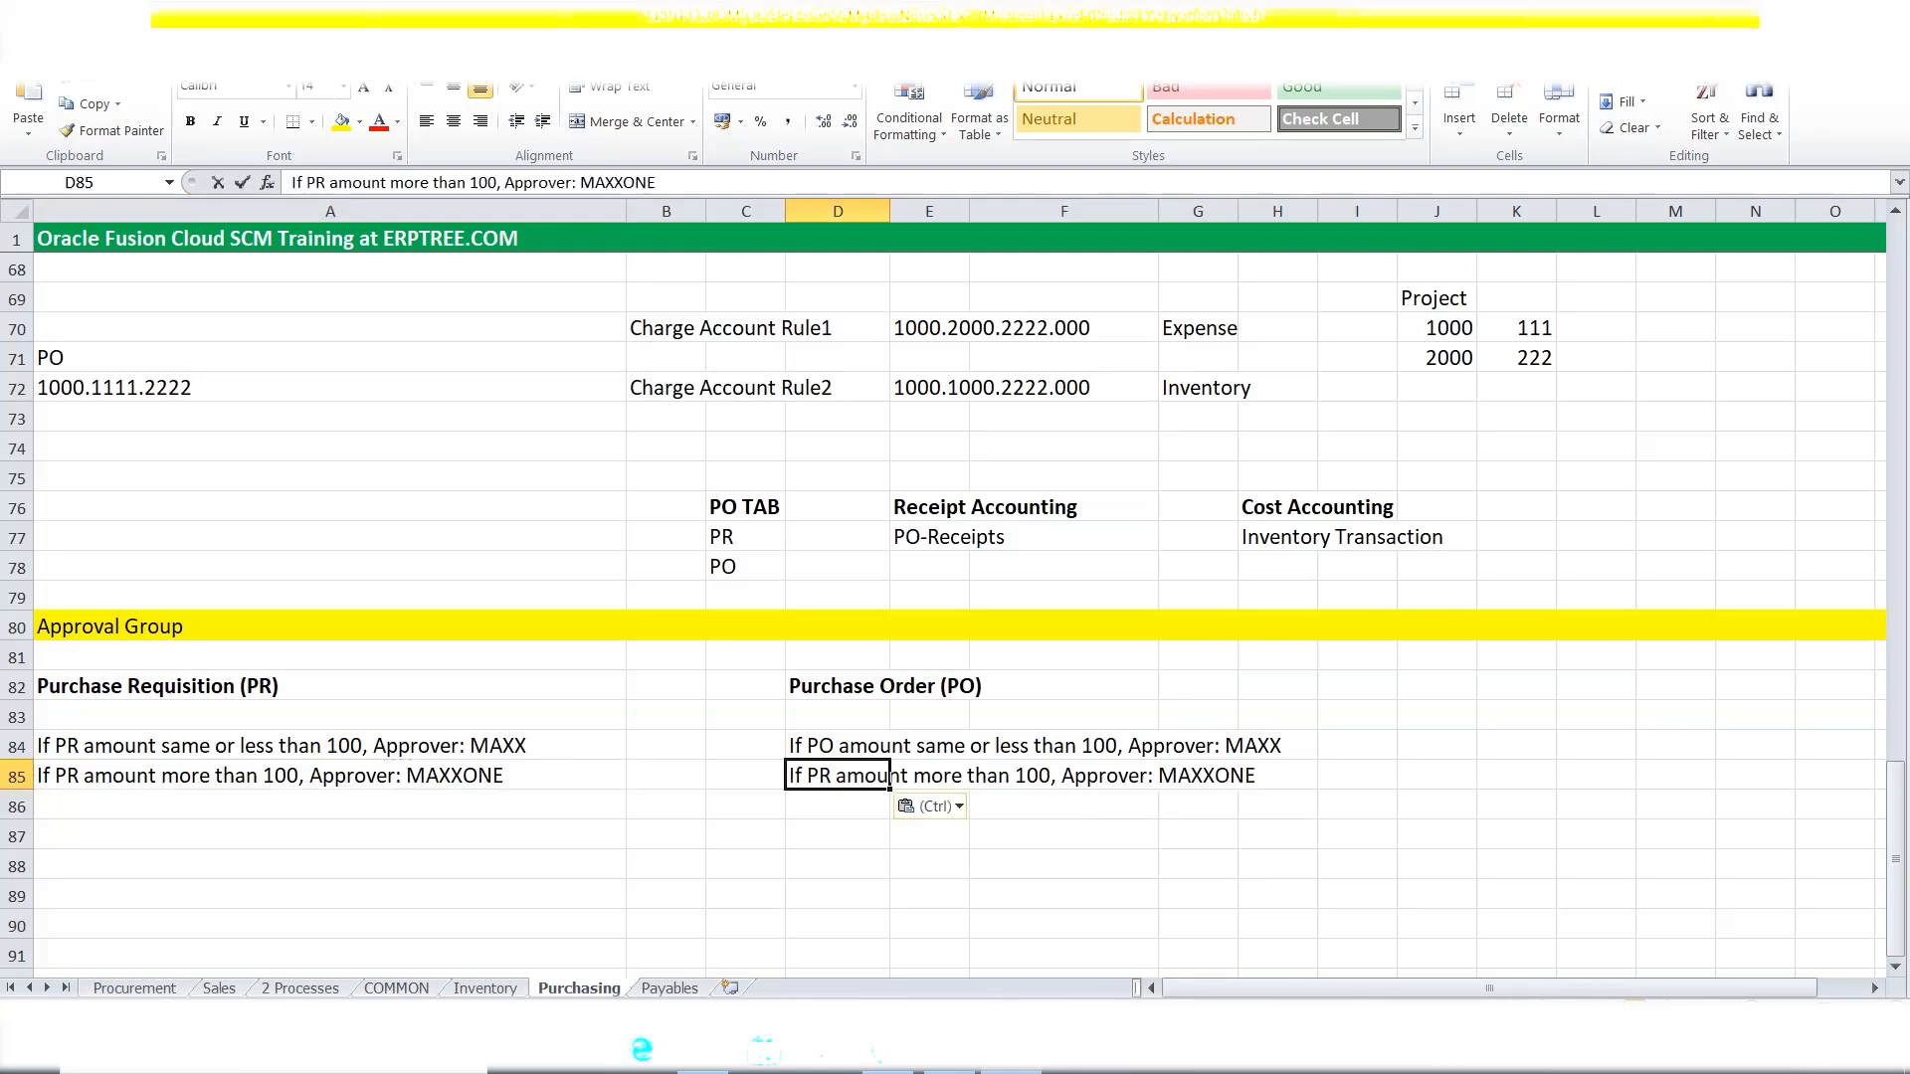
{"action": "double_click", "coordinate": [837, 775]}
{"action": "key", "text": "BackSpace"}
{"action": "key", "text": "BackSpace"}
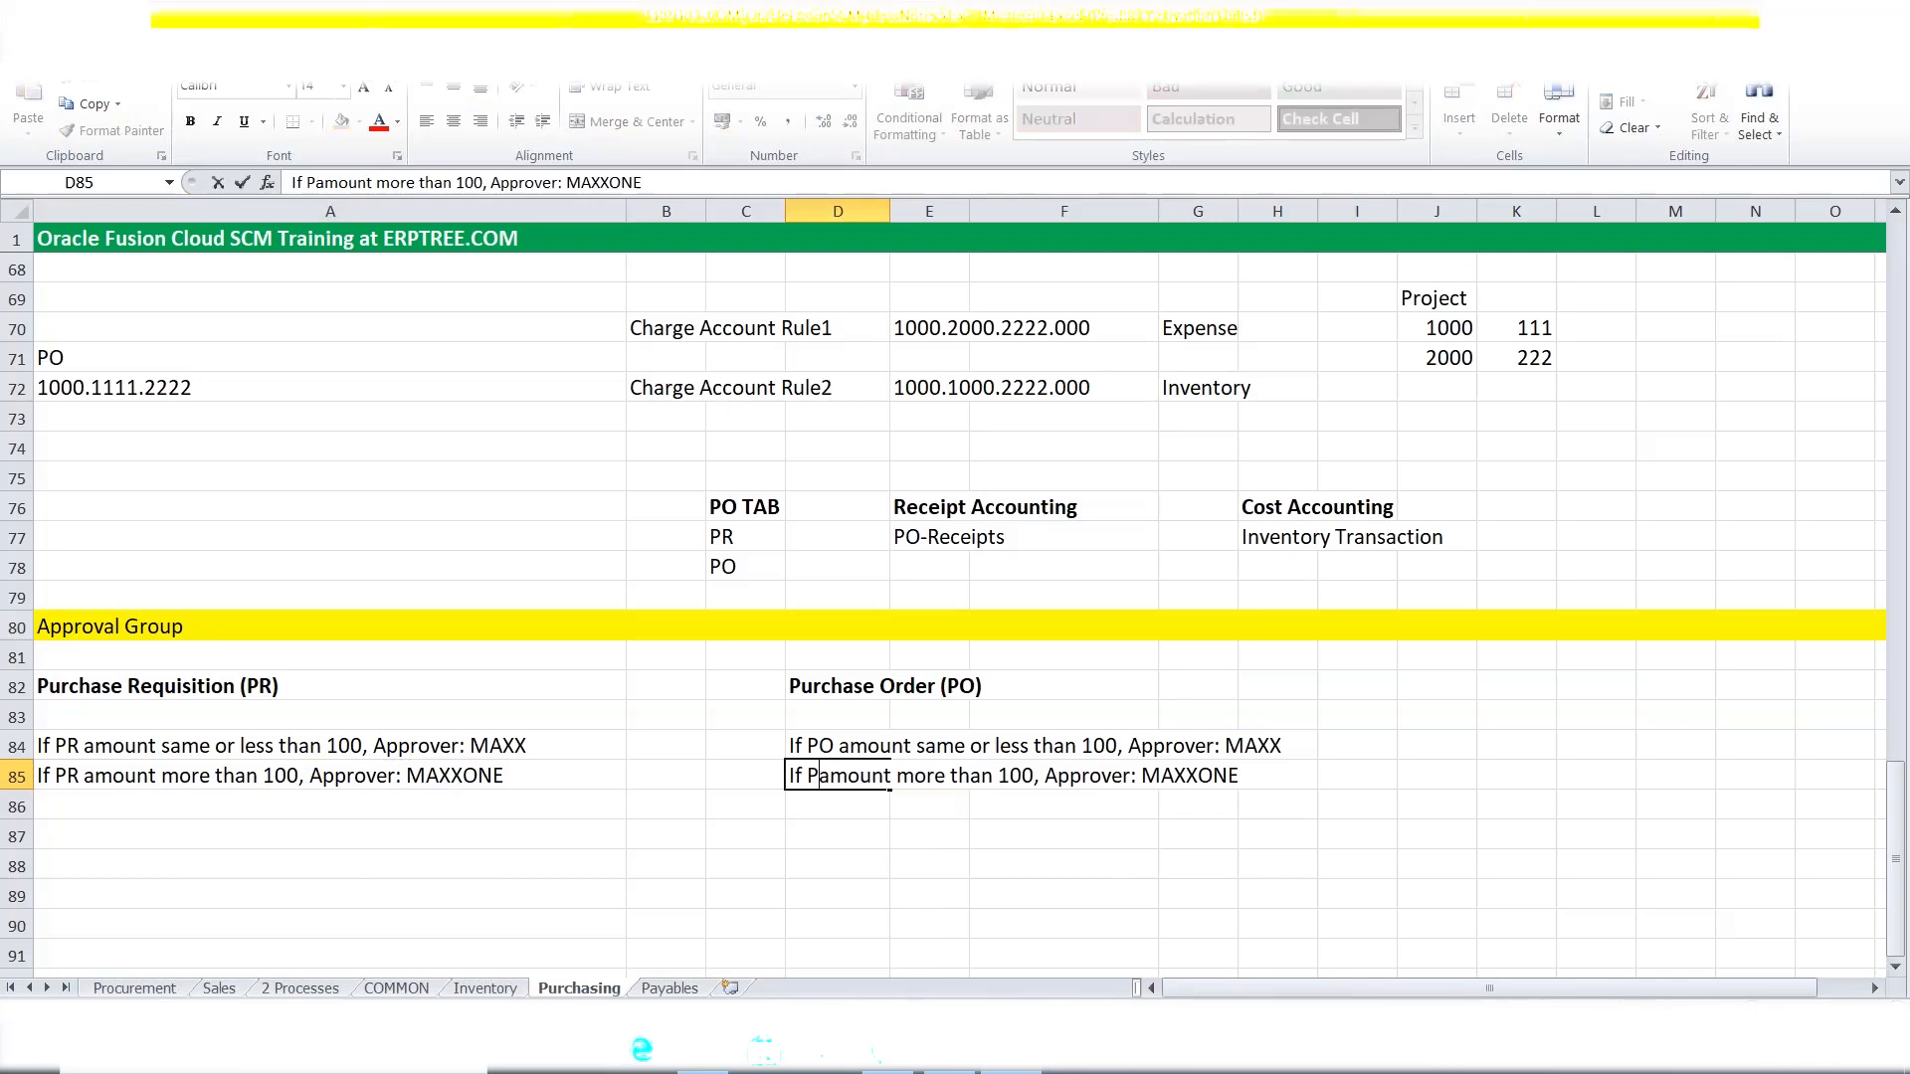
{"action": "type", "text": "O"}
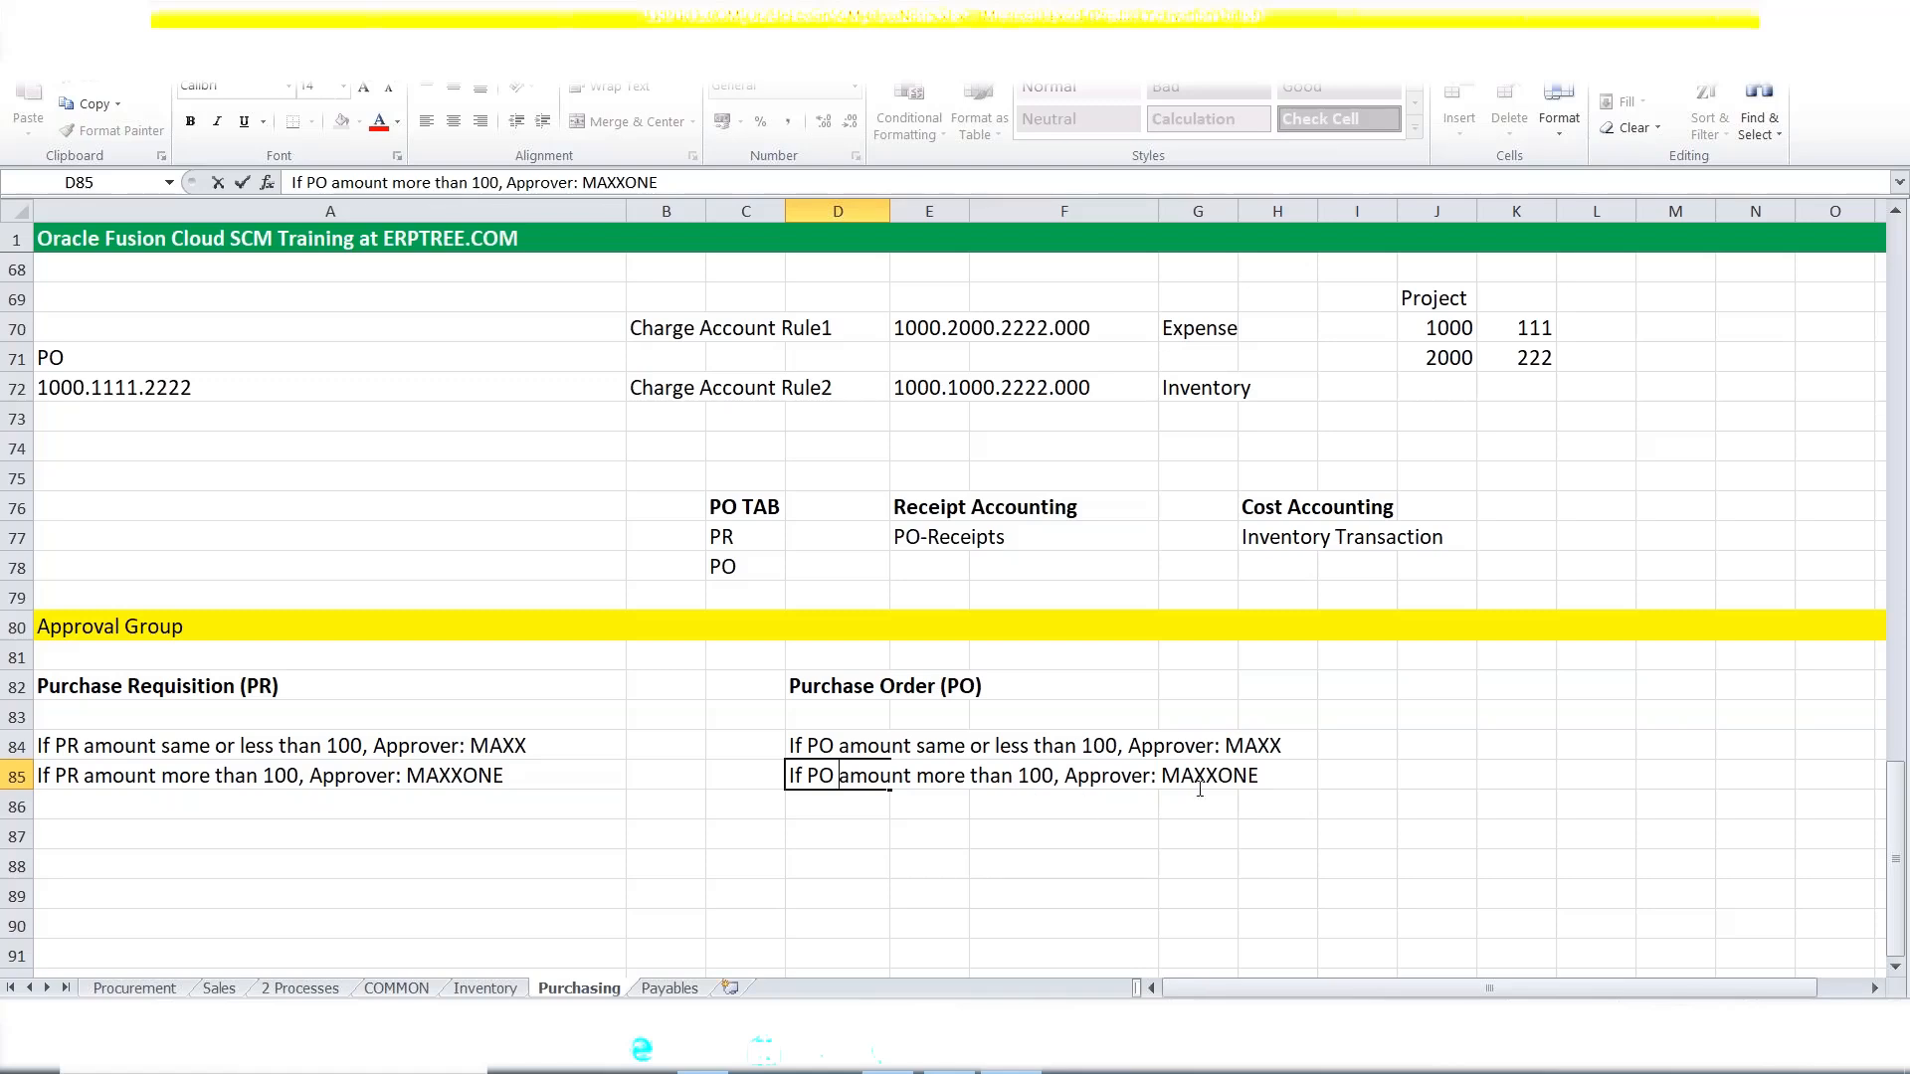
{"action": "key", "text": "Escape"}
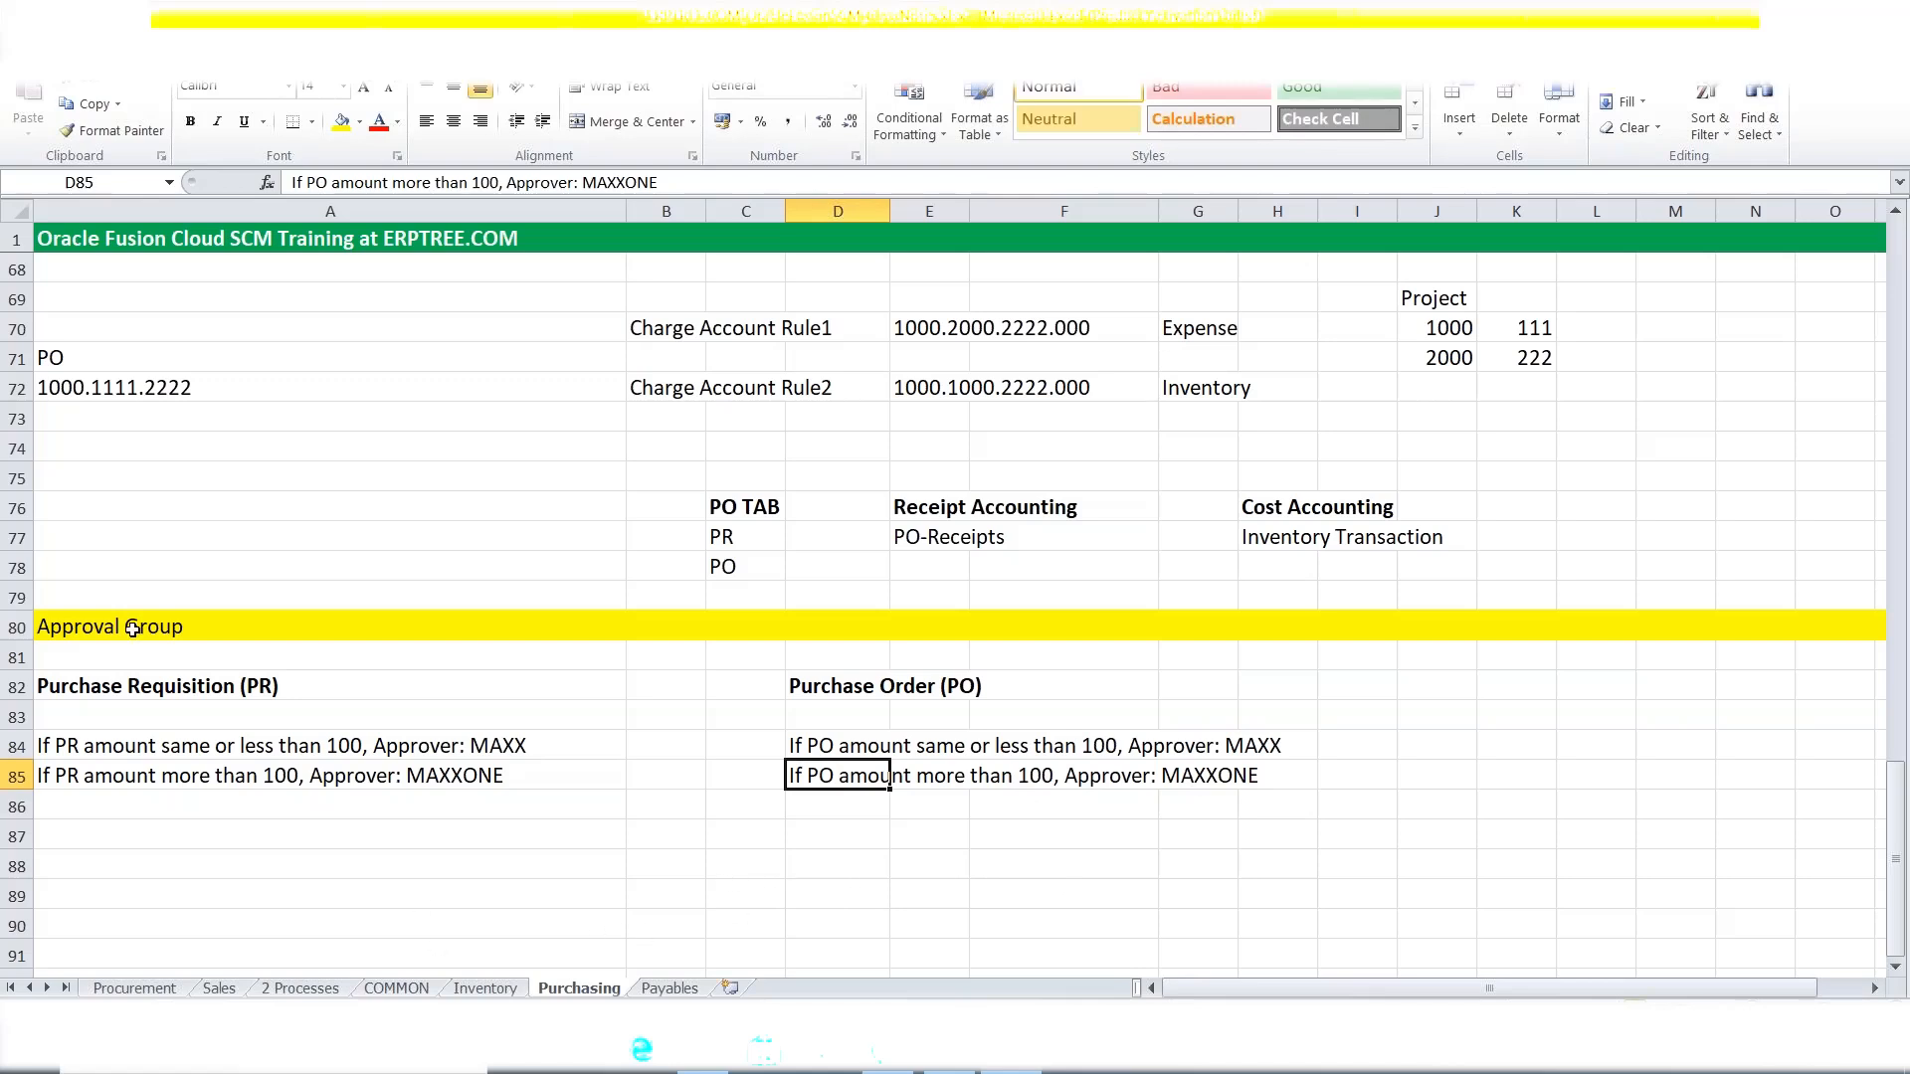
Review the approver name MAXX in the A84 rule without changing it.
{"action": "left_click", "coordinate": [295, 748]}
{"action": "double_click", "coordinate": [527, 747]}
{"action": "left_click_drag", "start_coordinate": [527, 746], "coordinate": [478, 745]}
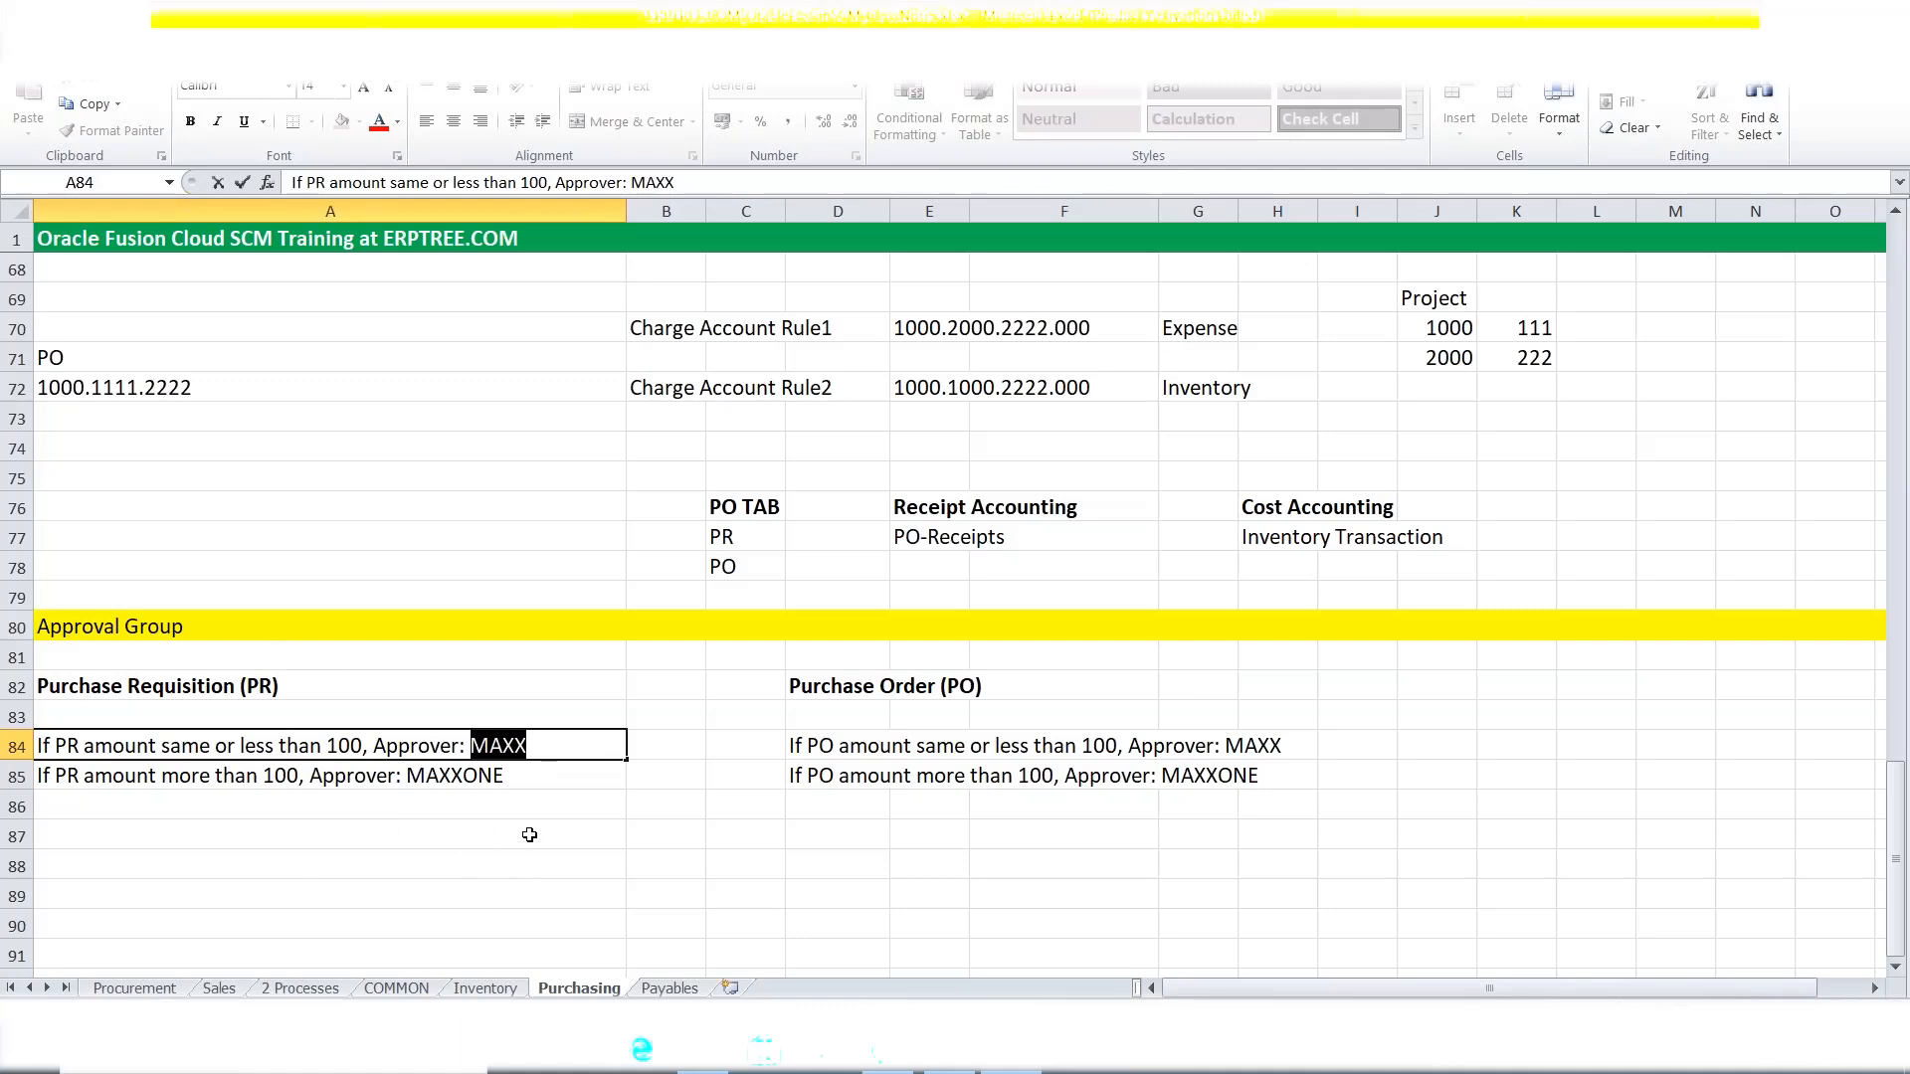
{"action": "scroll", "coordinate": [529, 834], "scroll_direction": "down", "scroll_amount": 1}
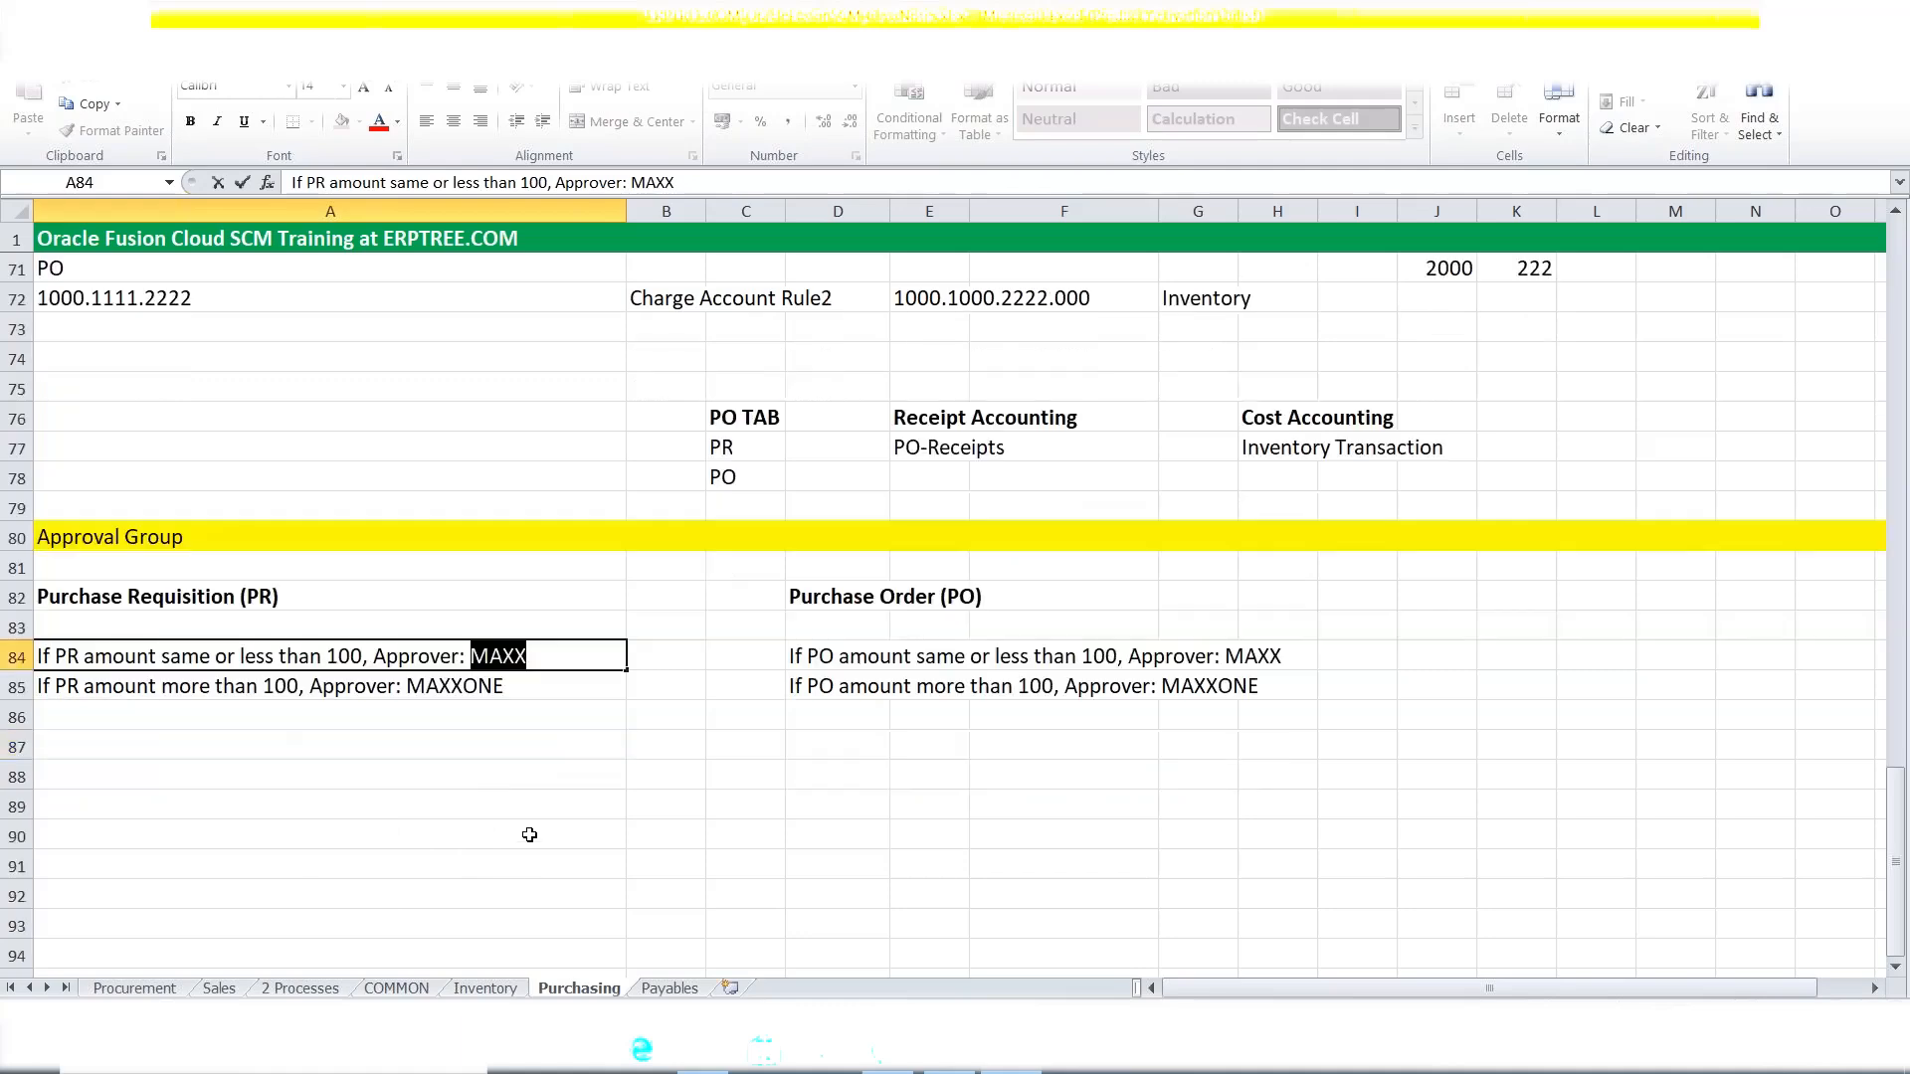
{"action": "left_click", "coordinate": [199, 739]}
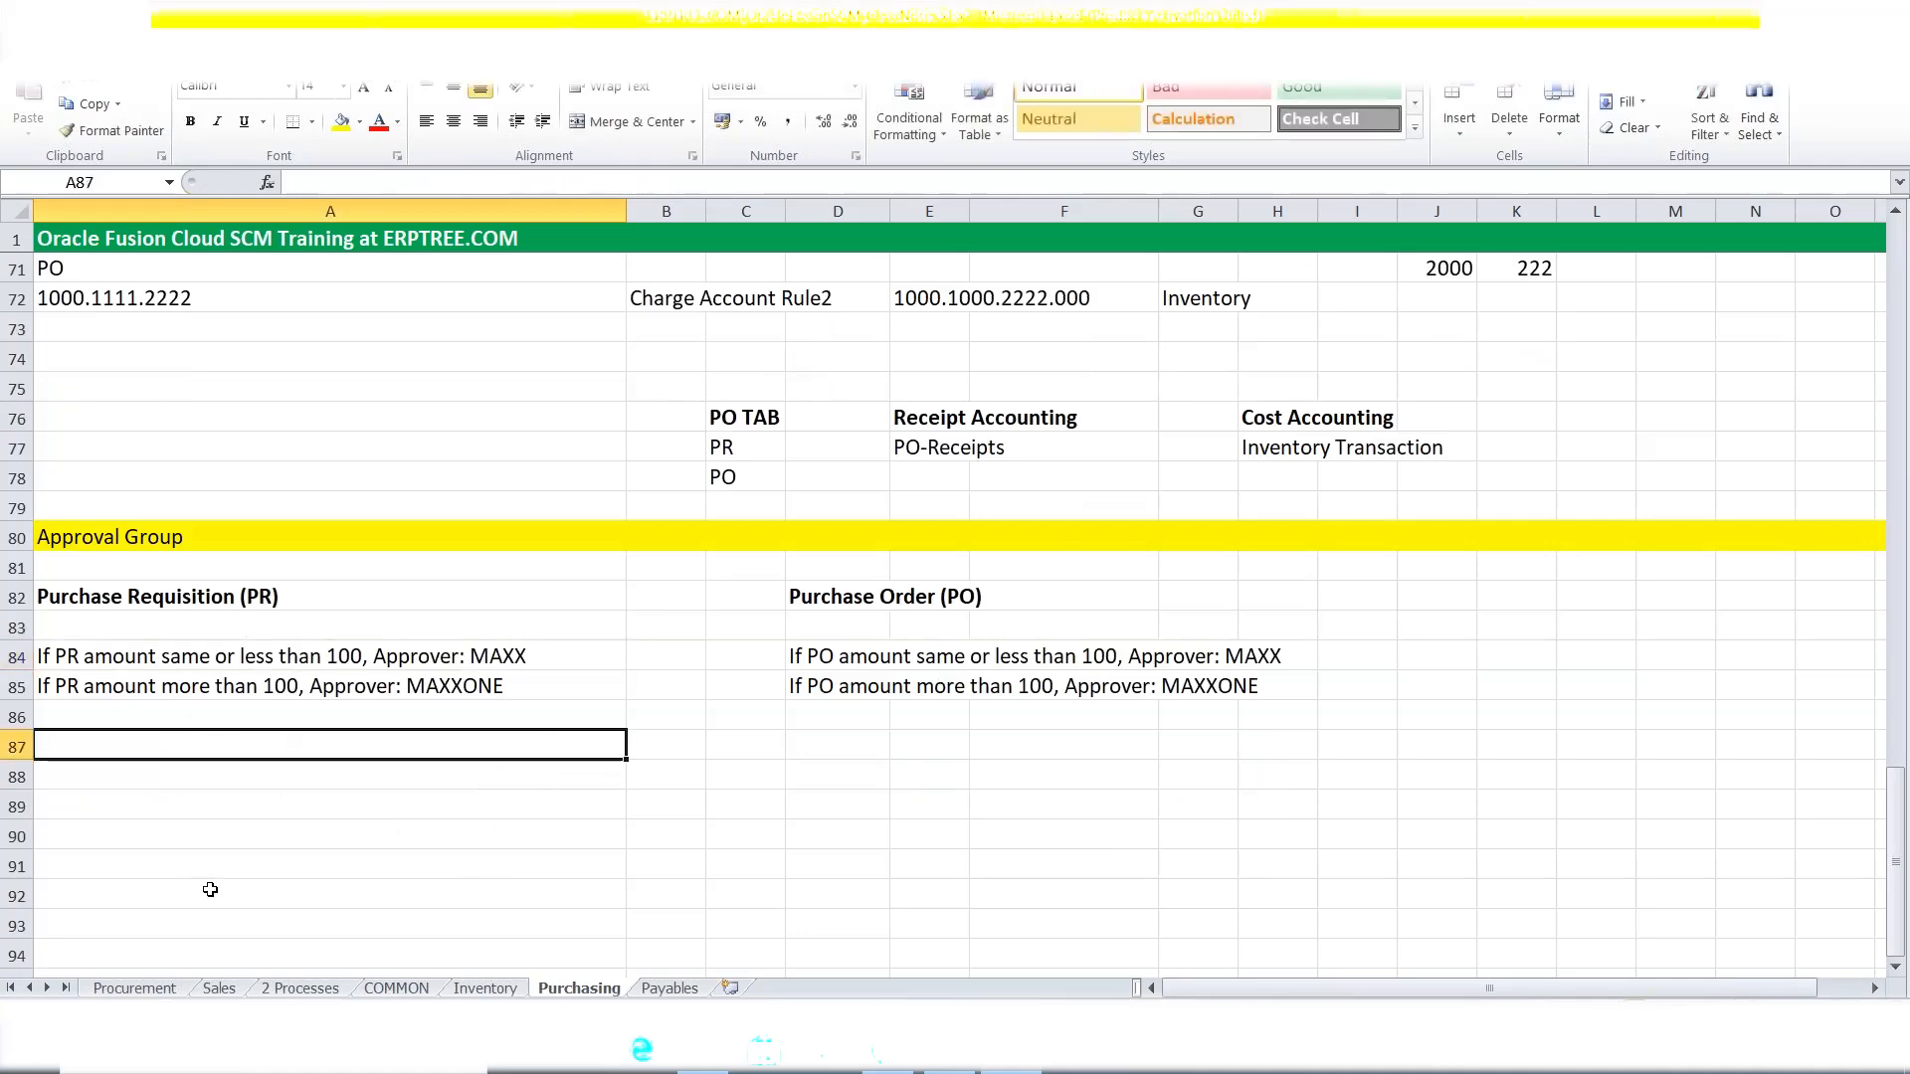
Enter 'Approval Group1: MAXX' in cell A87, inserting the 1 after Group.
{"action": "type", "text": "Appro"}
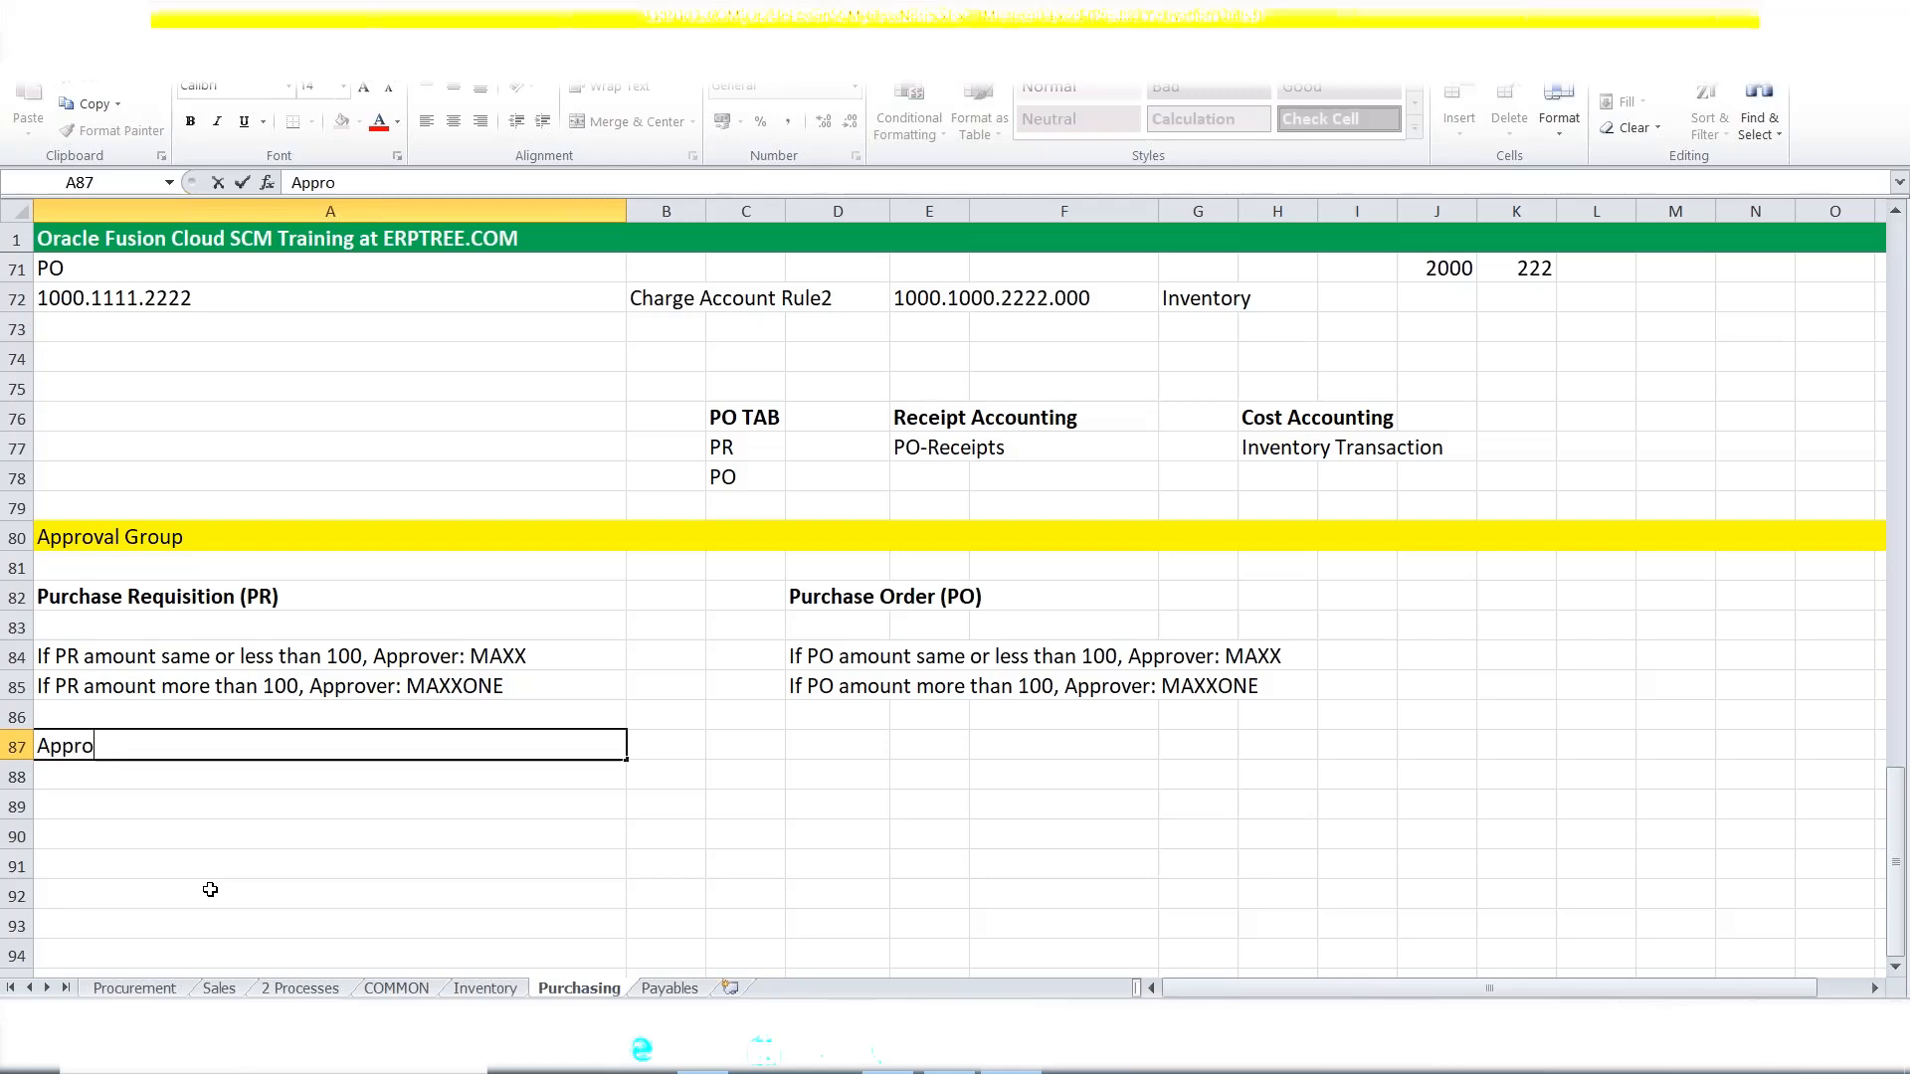
{"action": "type", "text": "val Group:"}
{"action": "key", "text": "BackSpace"}
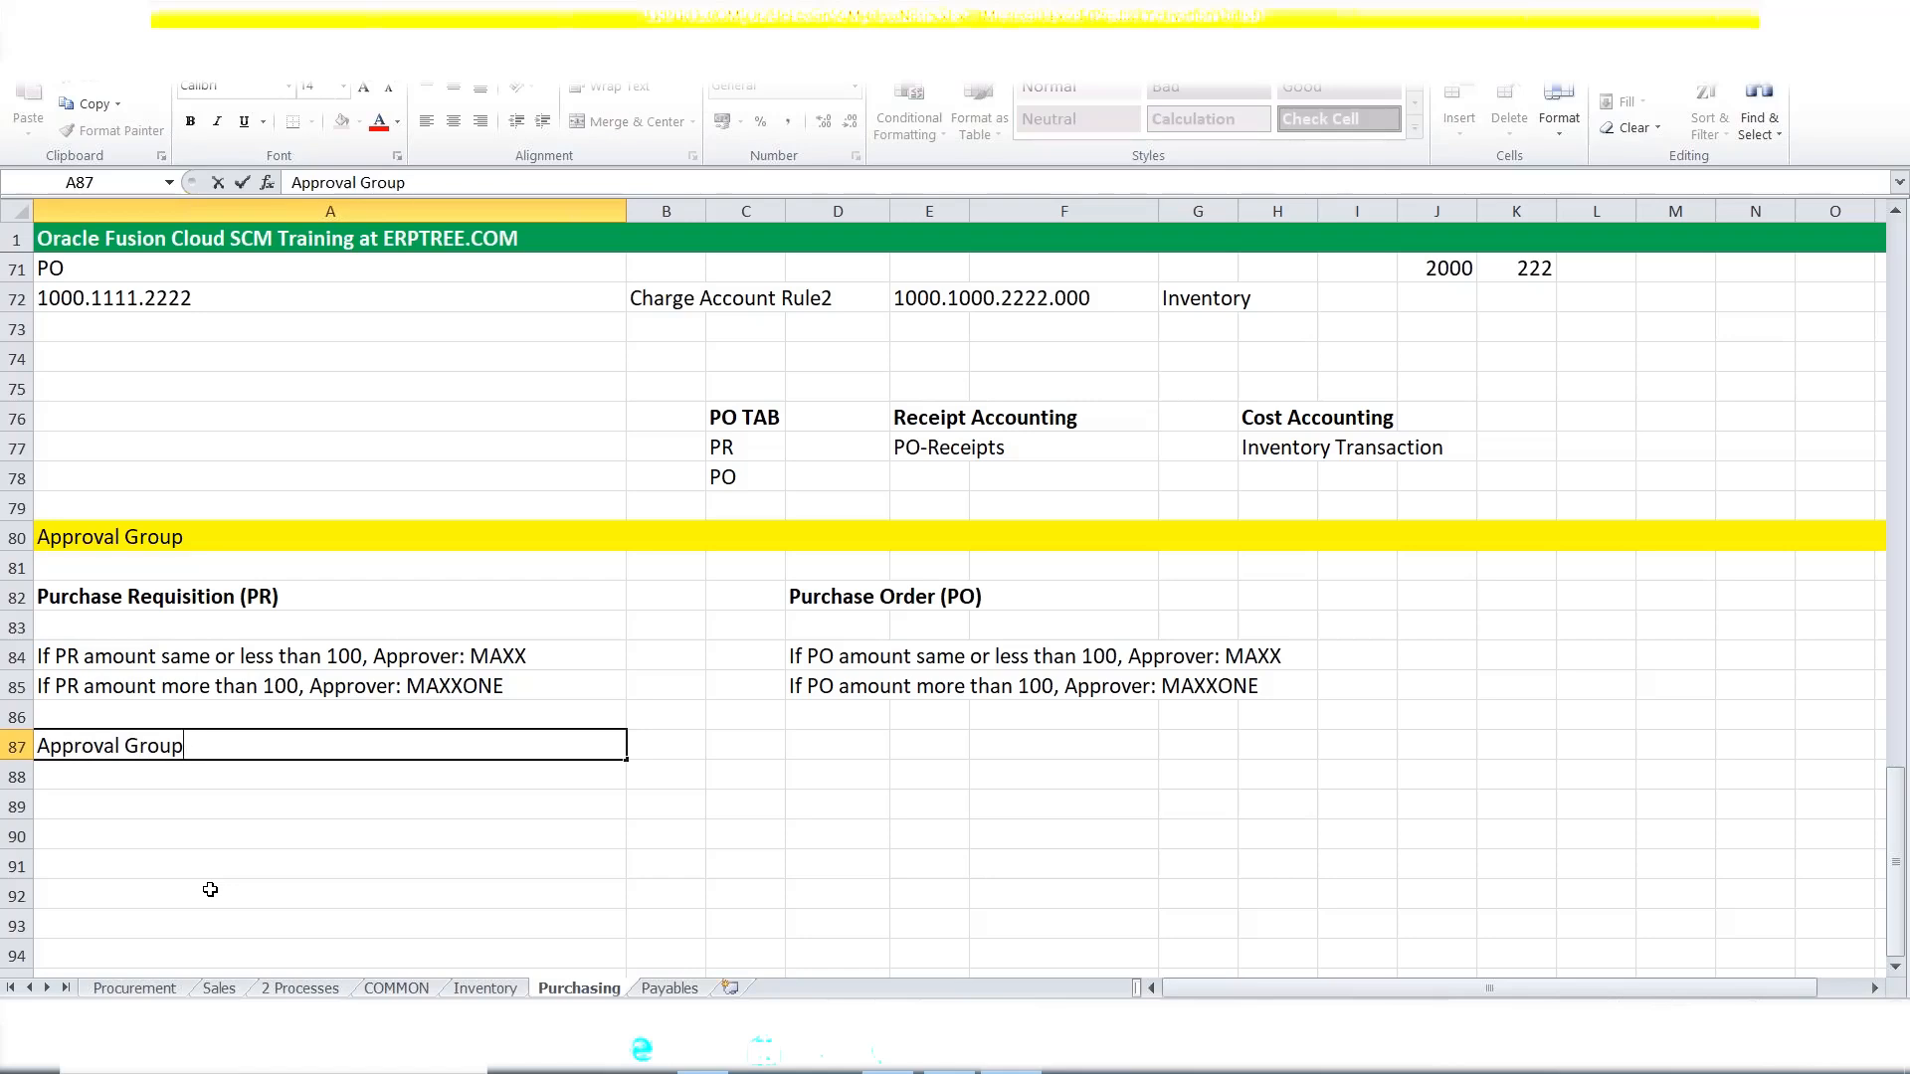
{"action": "key", "text": "BackSpace"}
{"action": "type", "text": "p: MAXX"}
{"action": "left_click_drag", "start_coordinate": [45, 746], "coordinate": [200, 746]}
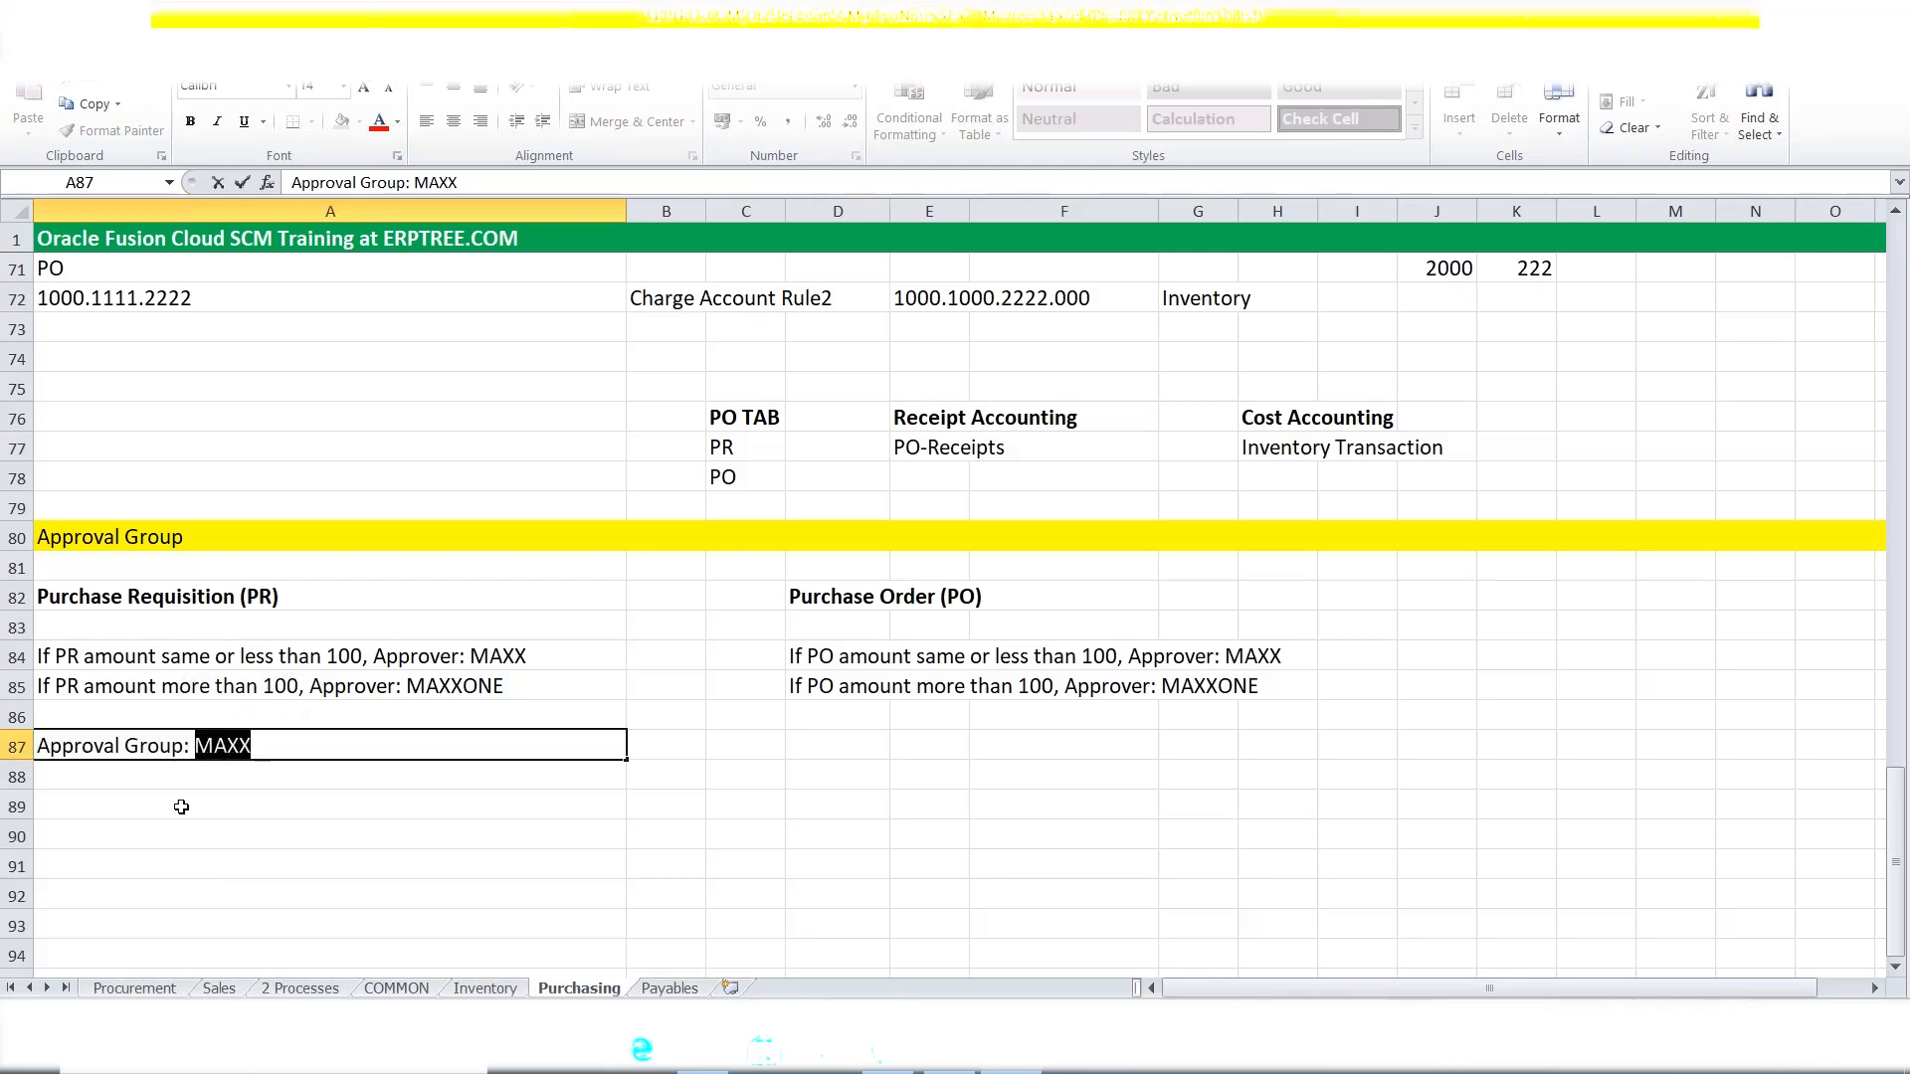
{"action": "left_click", "coordinate": [177, 749]}
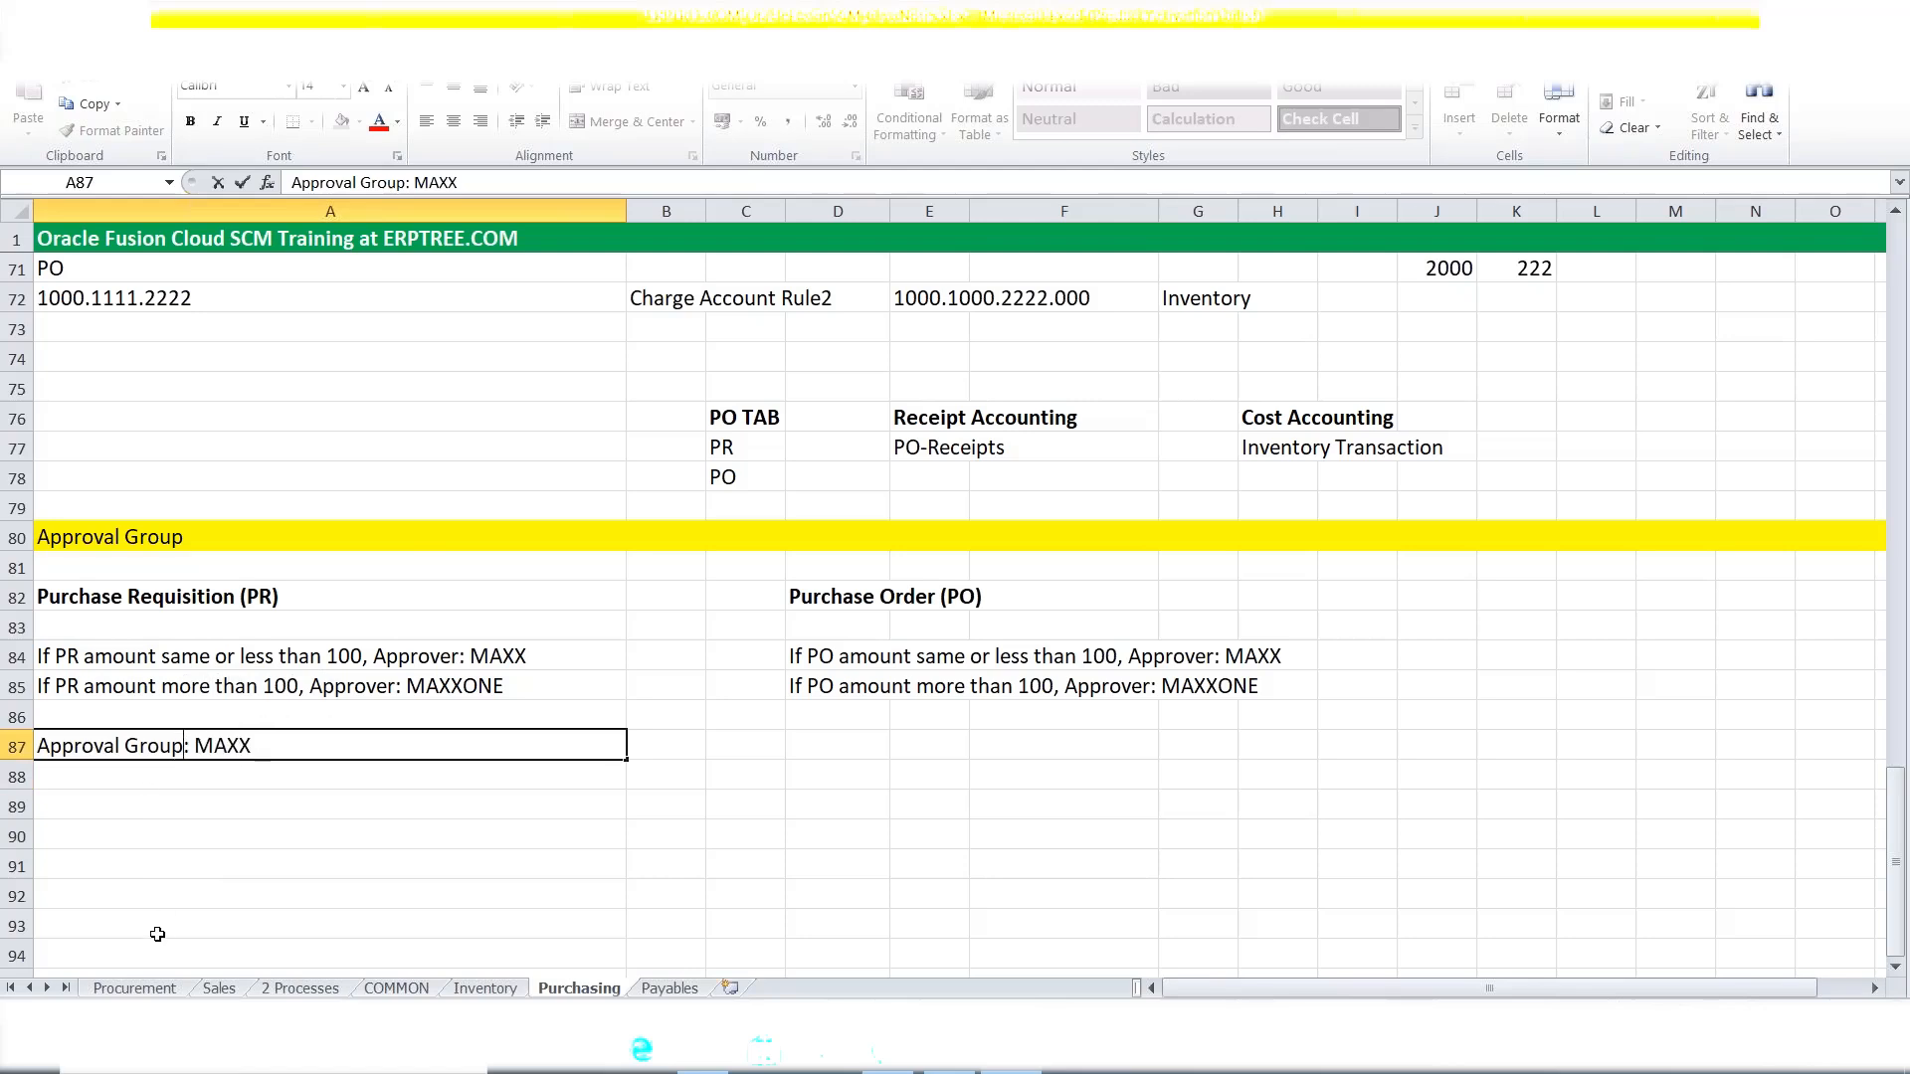
{"action": "type", "text": "1"}
{"action": "left_click_drag", "start_coordinate": [43, 746], "coordinate": [201, 748]}
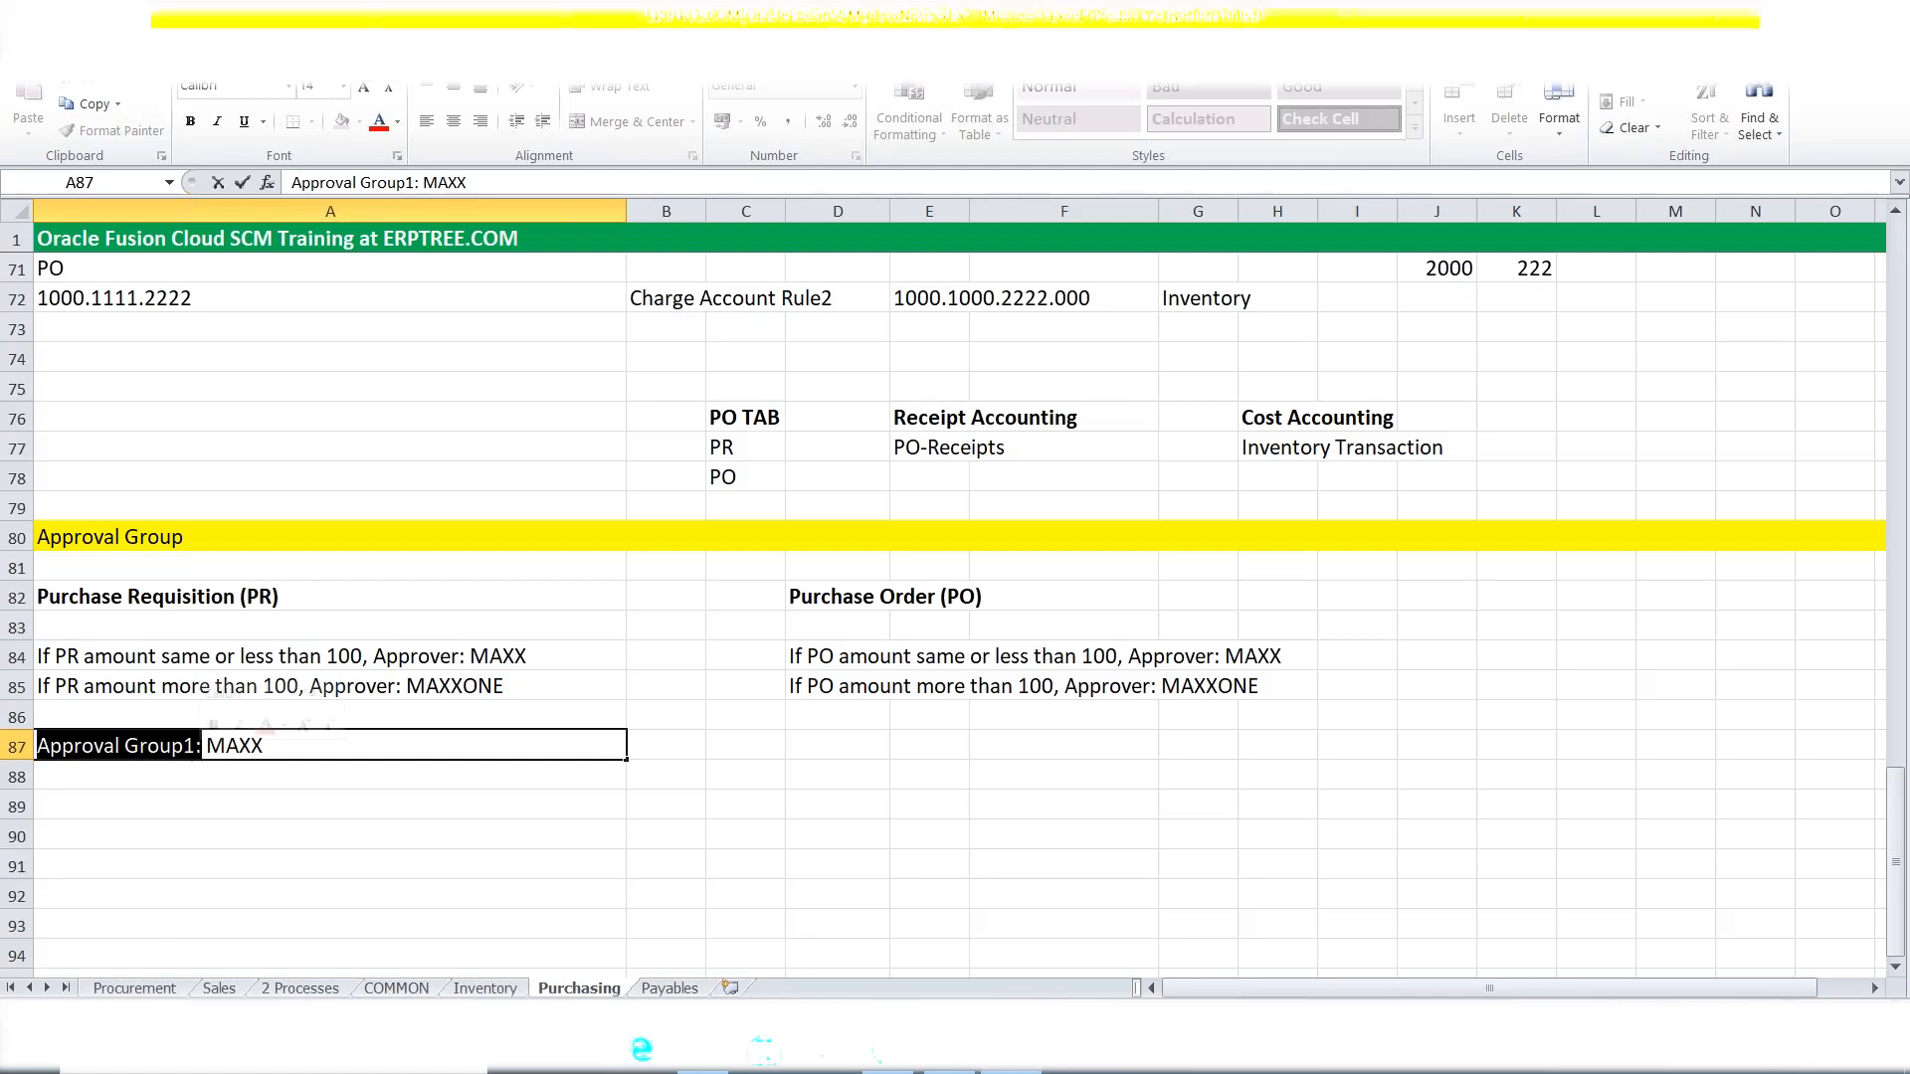
{"action": "left_click", "coordinate": [195, 746]}
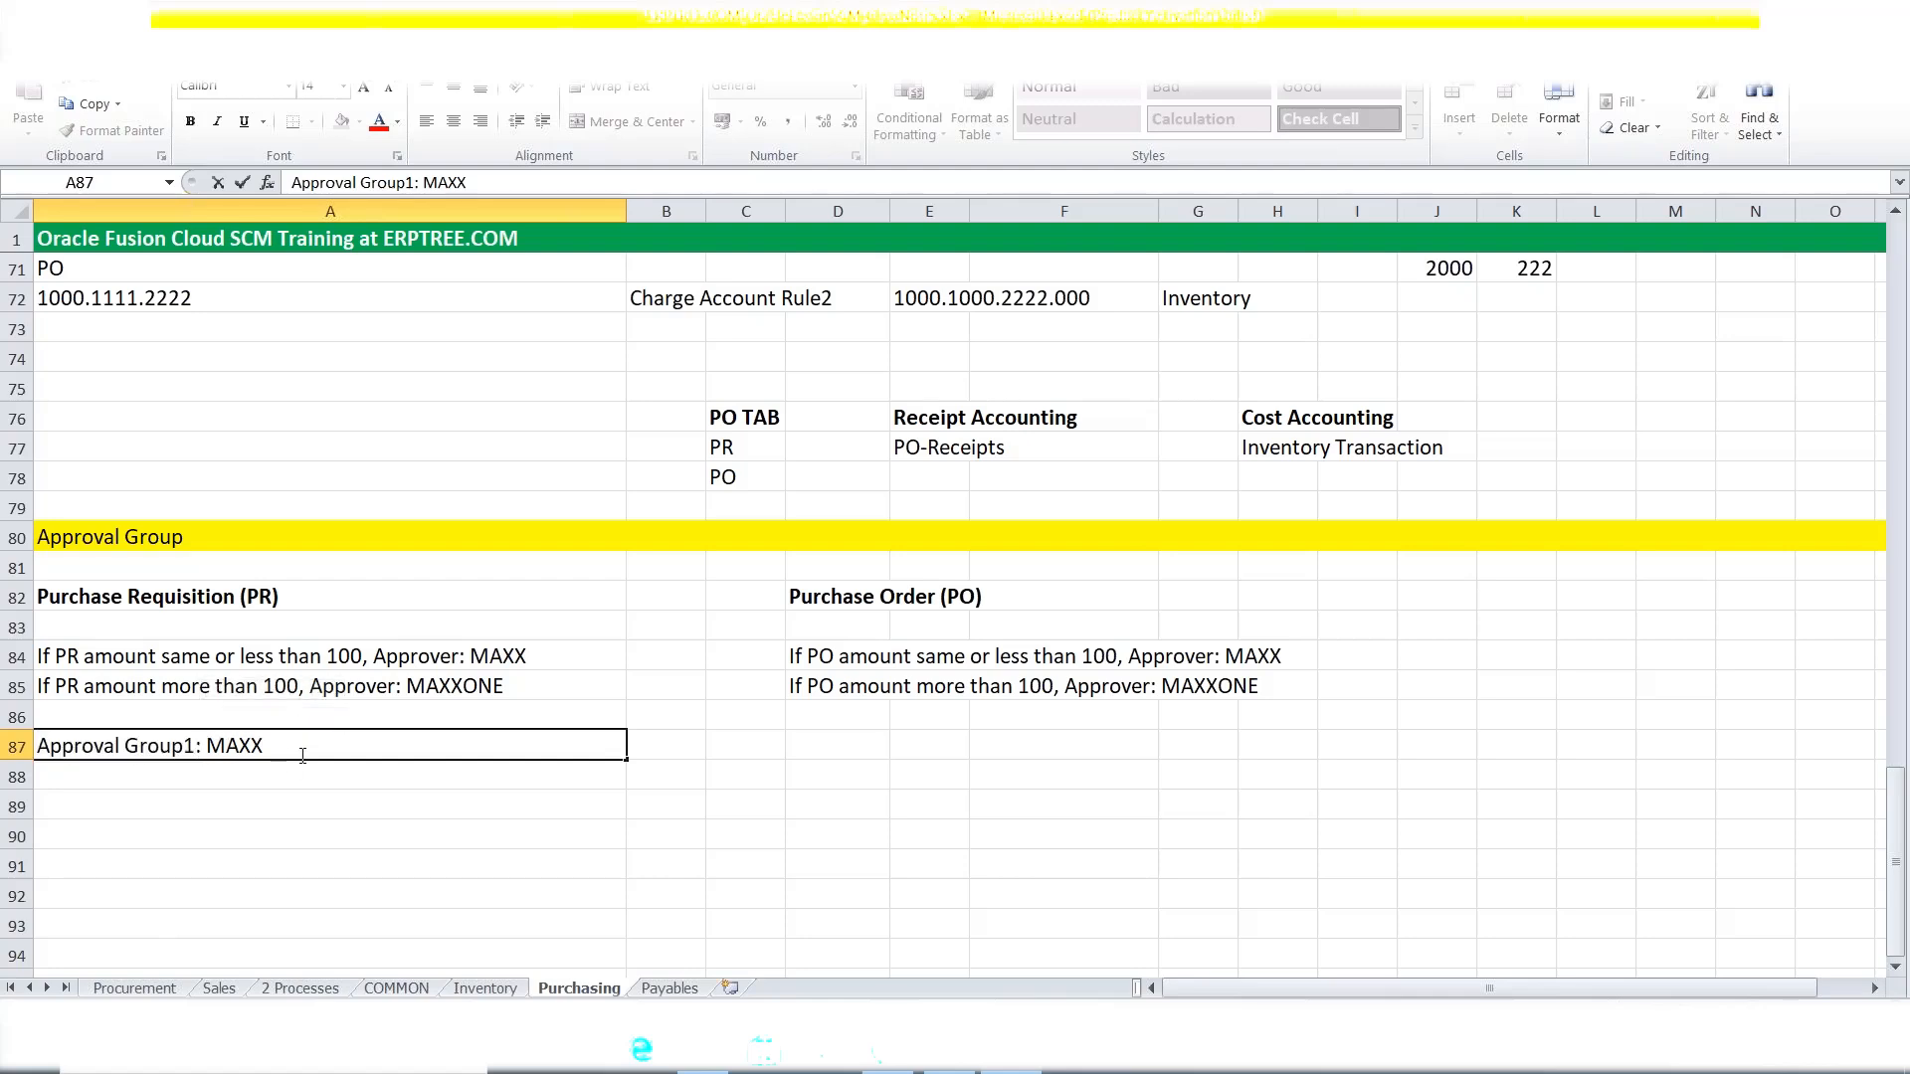
{"action": "left_click_drag", "start_coordinate": [292, 747], "coordinate": [205, 746]}
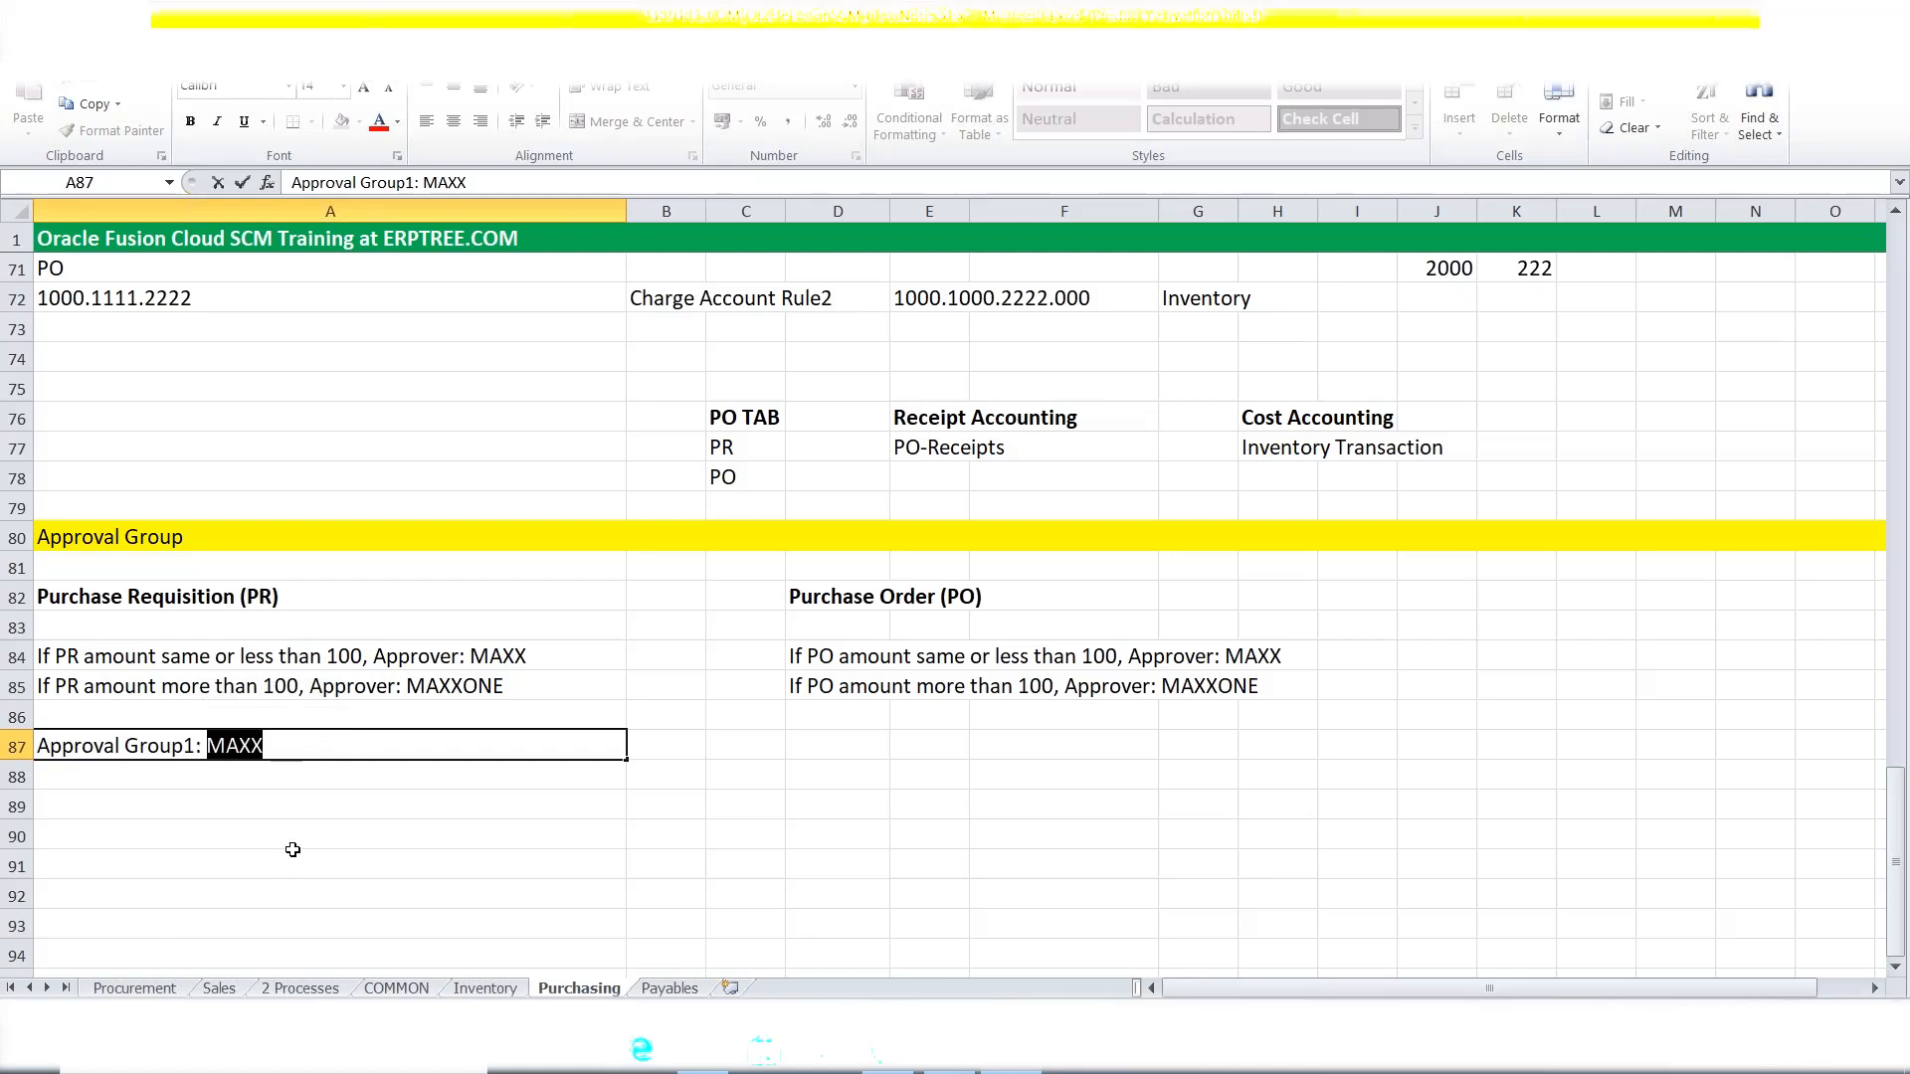
{"action": "left_click", "coordinate": [98, 658]}
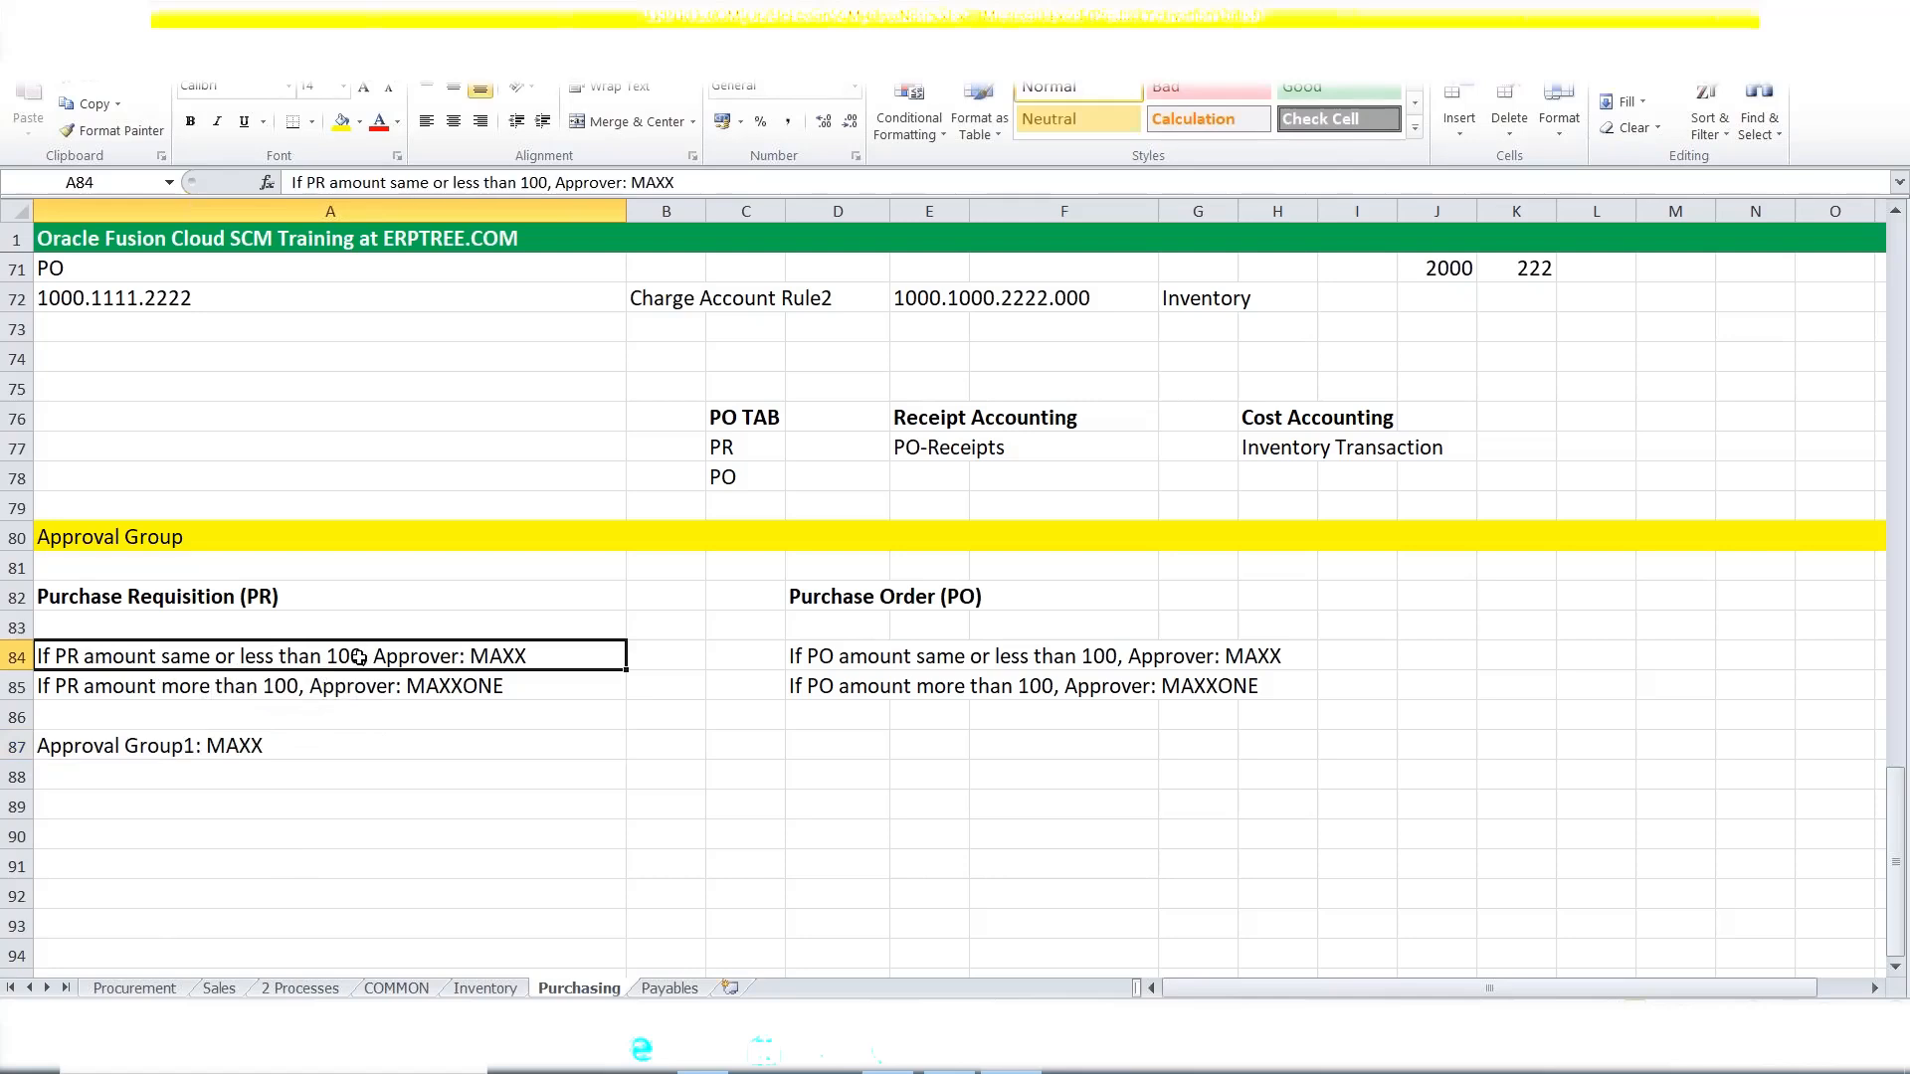
Review the A84 and A85 approver rules, leaving them unchanged.
{"action": "double_click", "coordinate": [542, 658]}
{"action": "left_click_drag", "start_coordinate": [527, 657], "coordinate": [378, 658]}
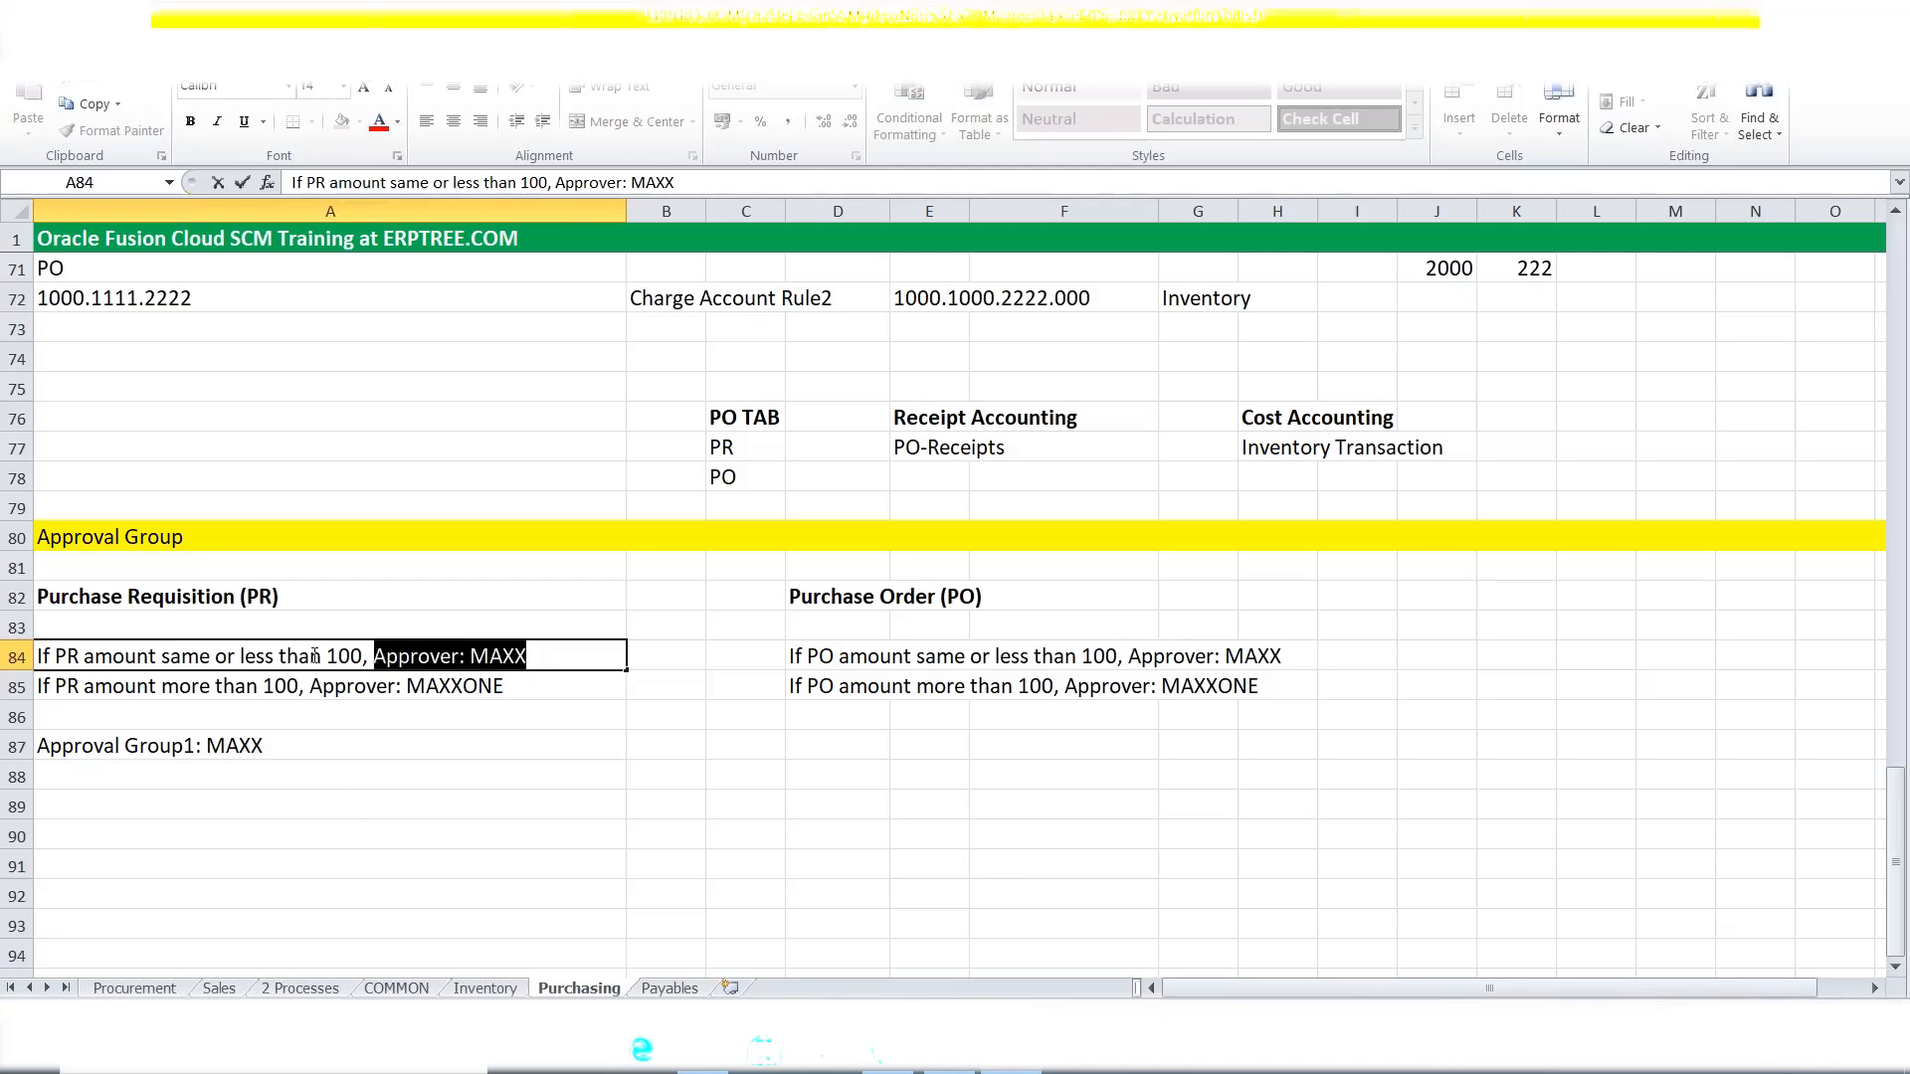
{"action": "left_click", "coordinate": [113, 753]}
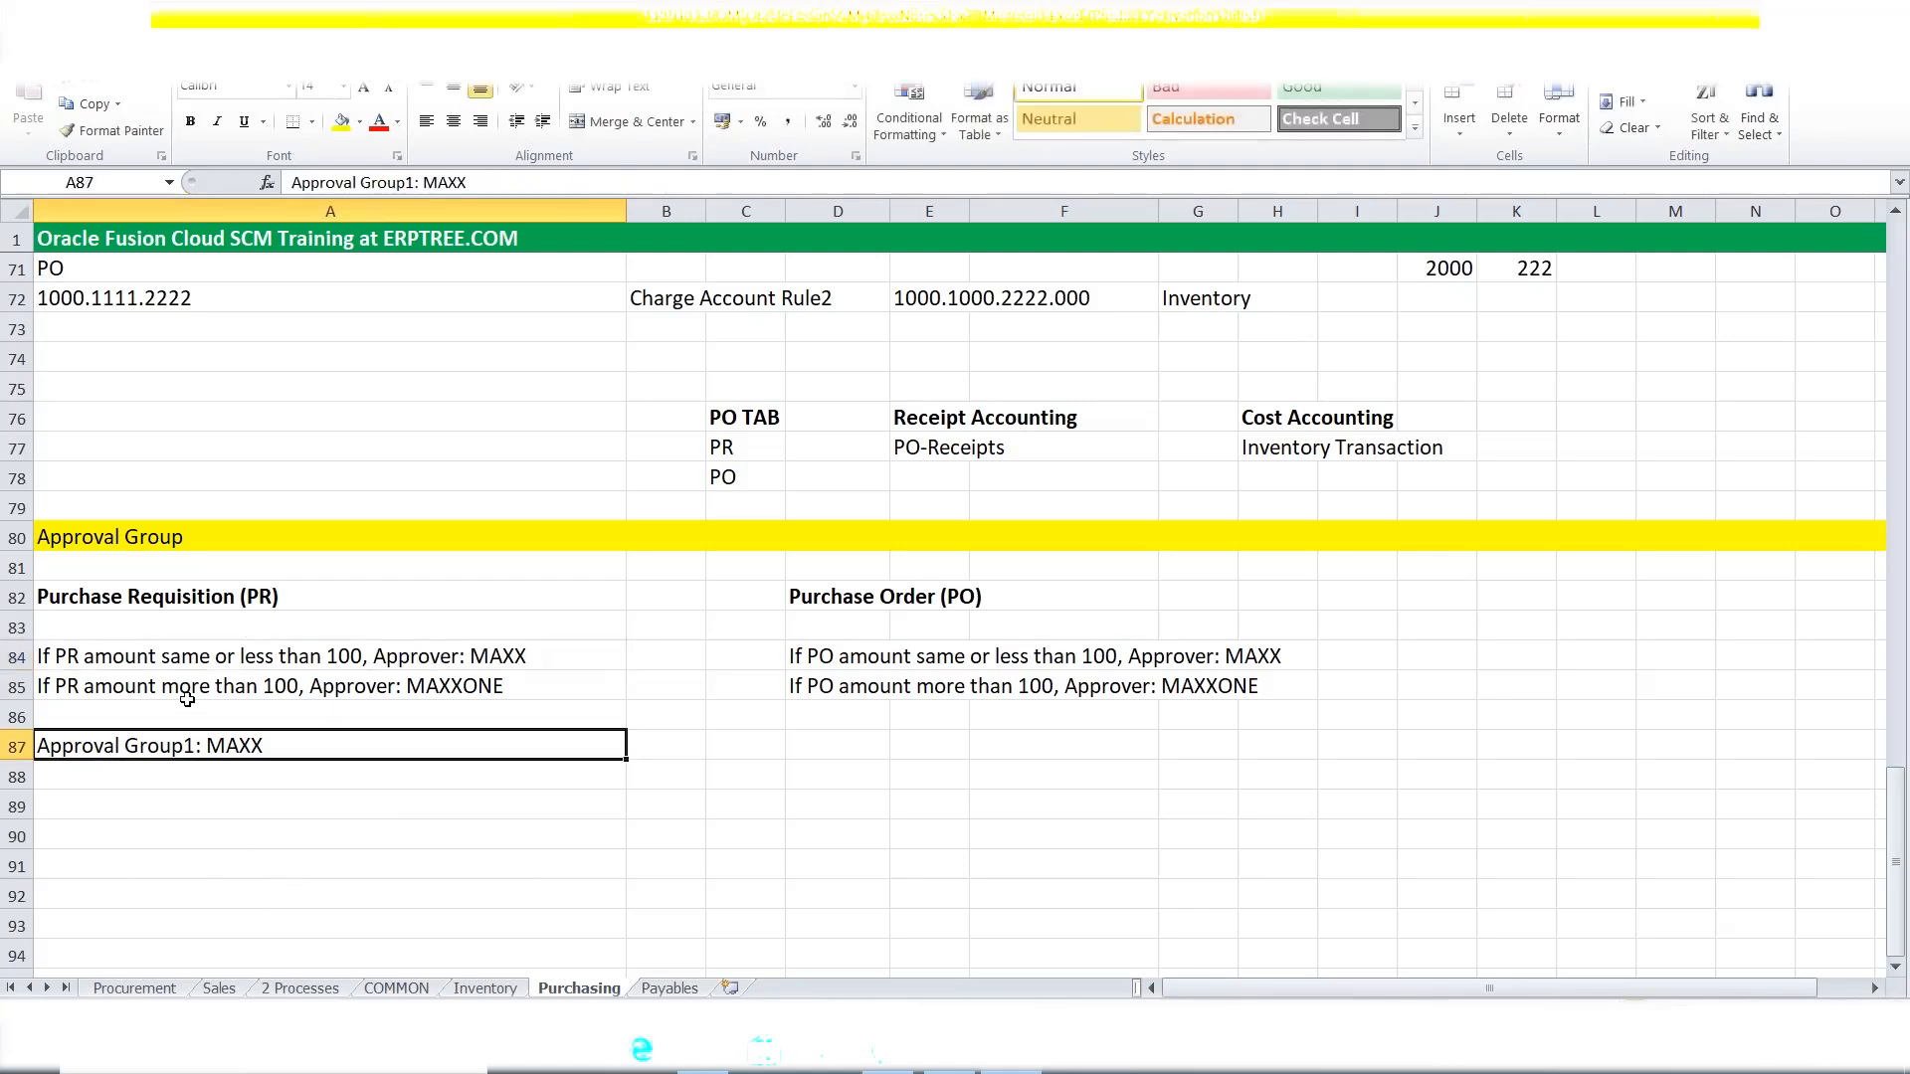
{"action": "left_click", "coordinate": [227, 691]}
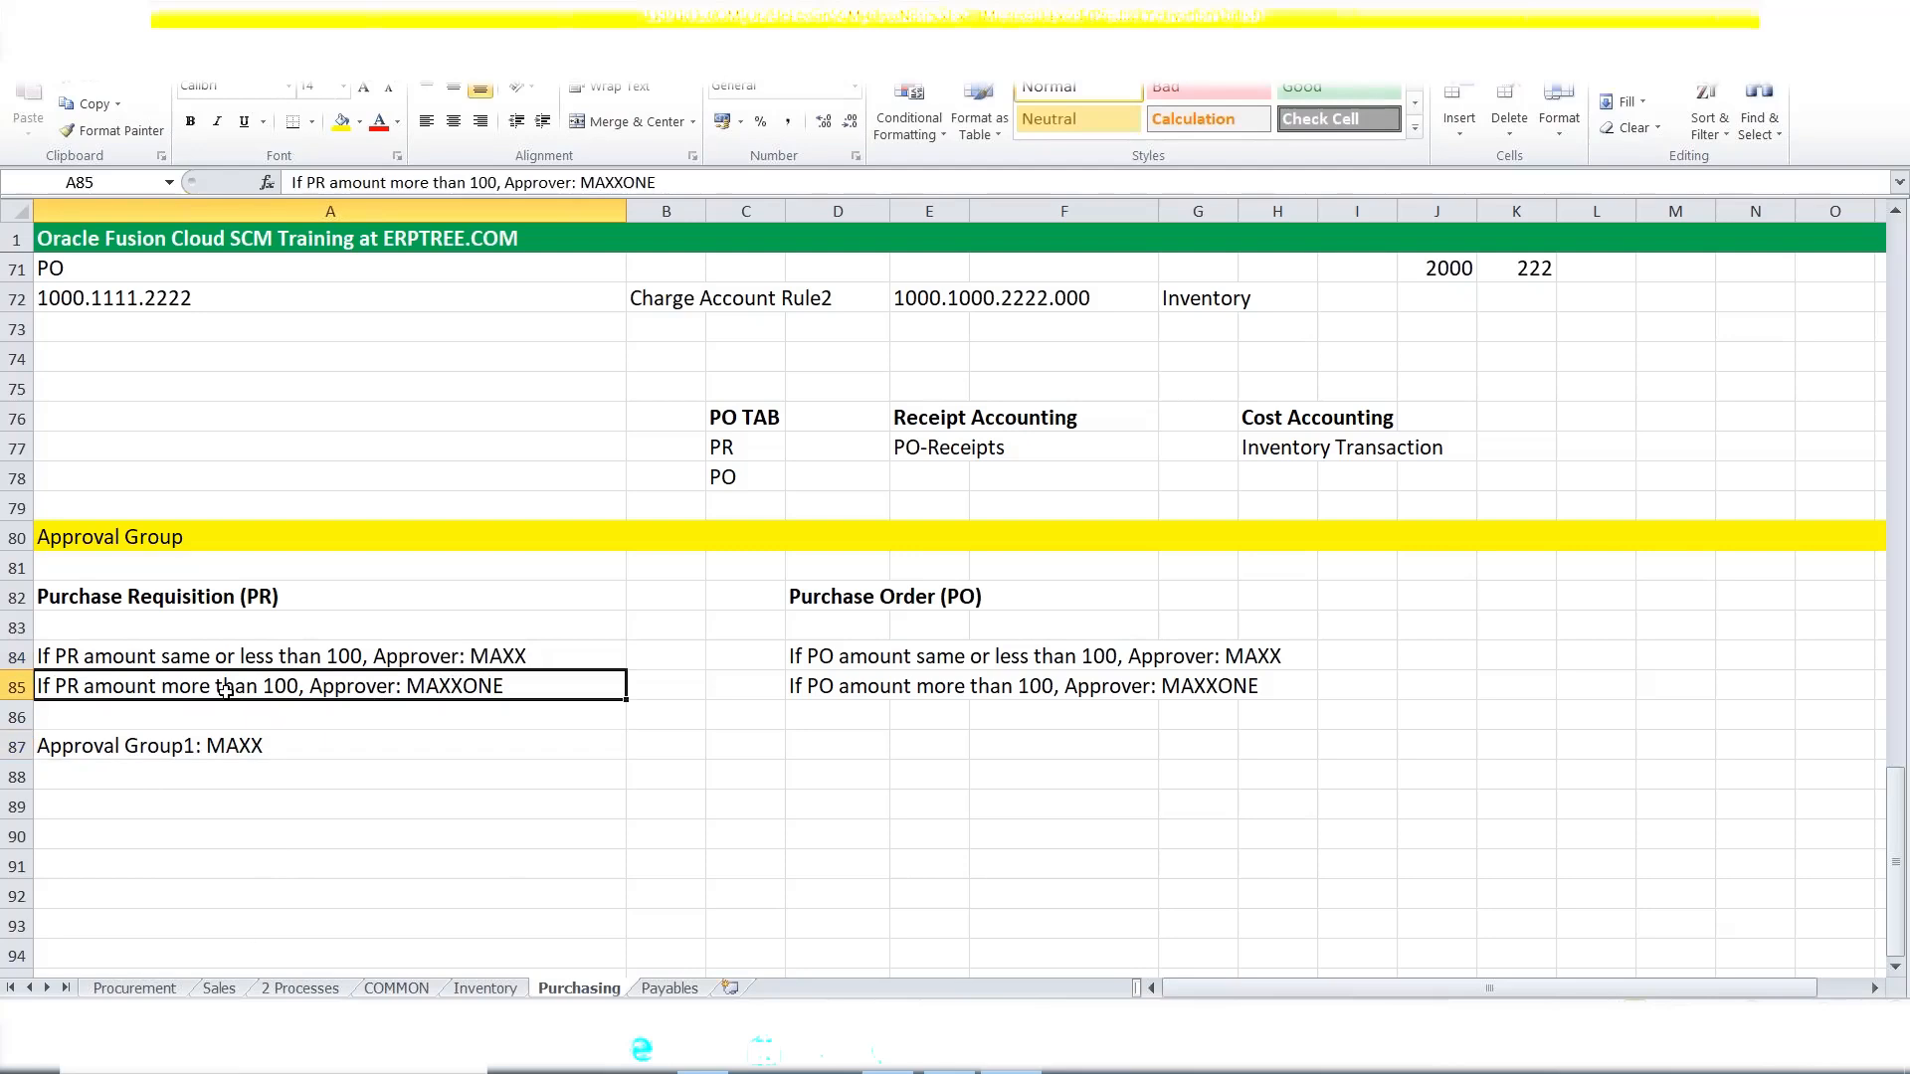
{"action": "left_click", "coordinate": [164, 748]}
Copy the A87 line to A88 and make it 'Approval Group1: MAXXONE'.
{"action": "key", "text": "ctrl+c"}
{"action": "left_click", "coordinate": [141, 779]}
{"action": "key", "text": "ctrl+v"}
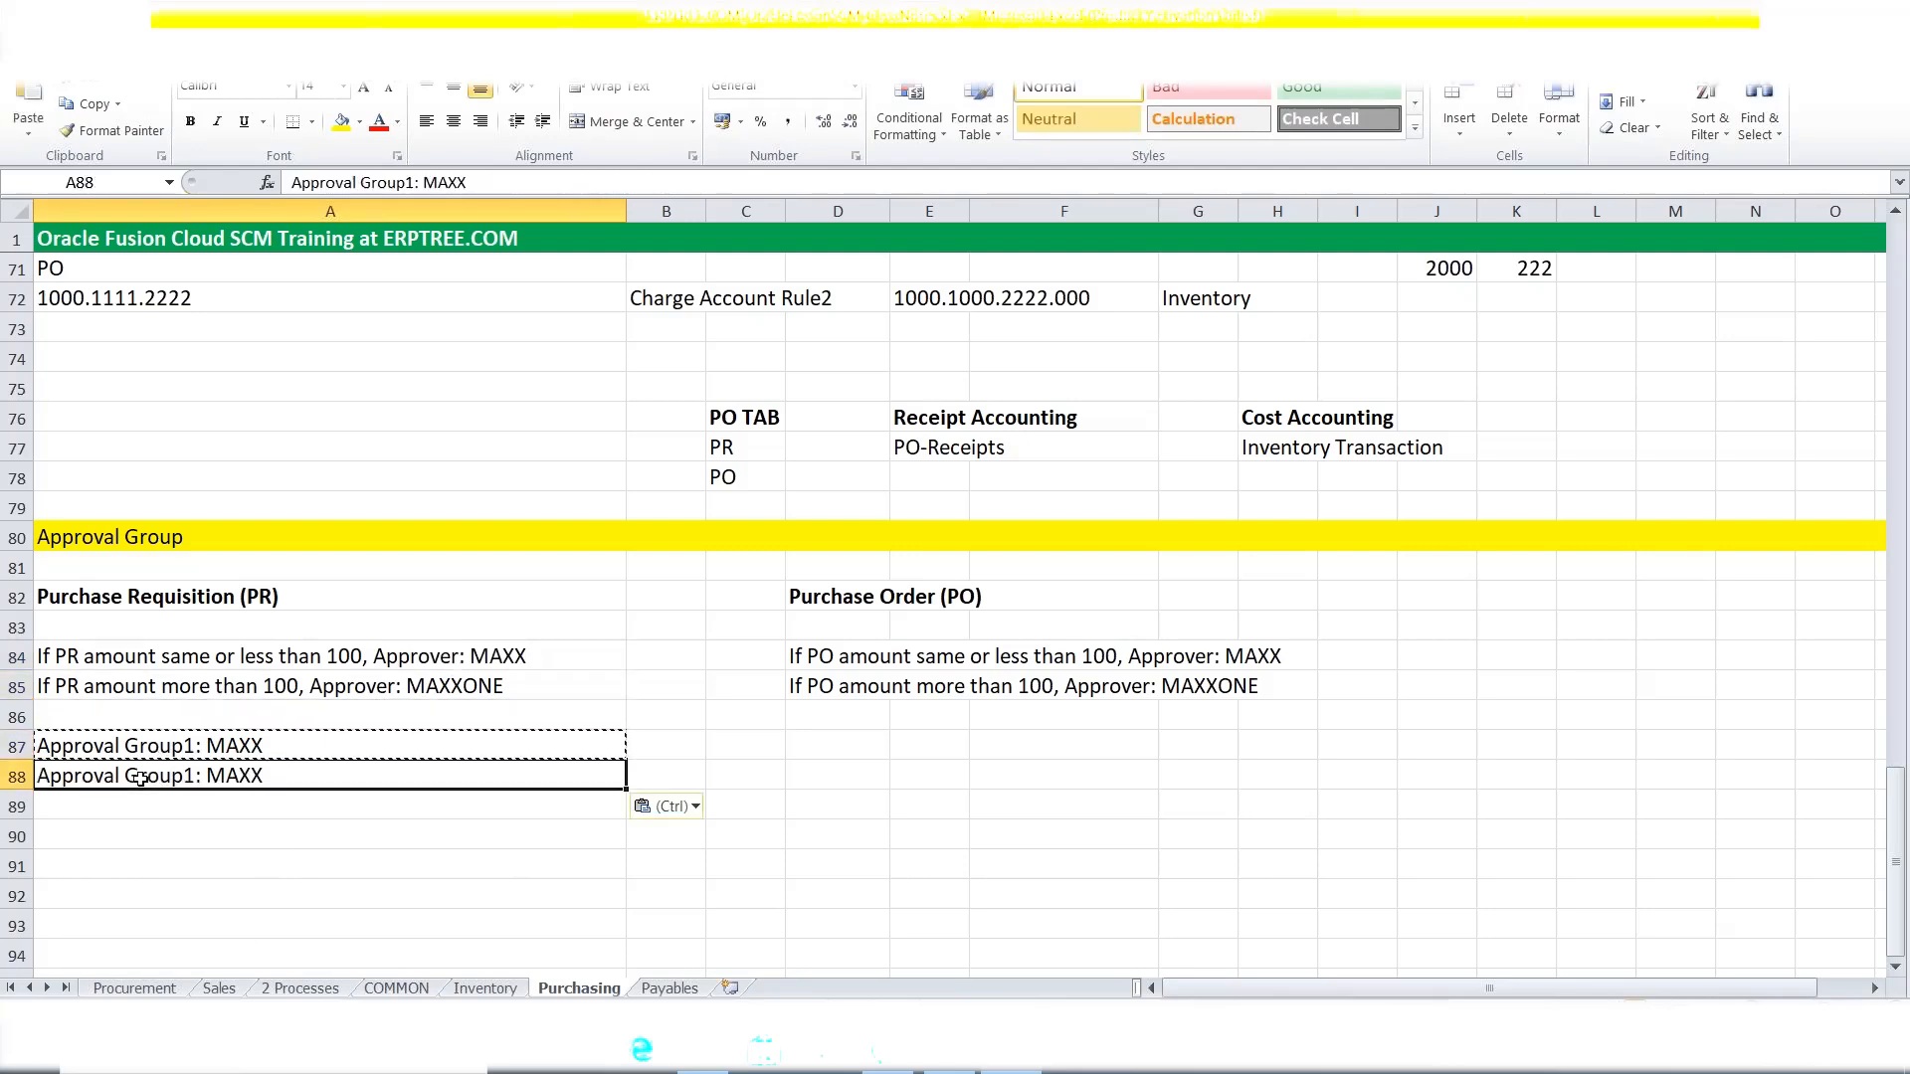
{"action": "key", "text": "Escape"}
{"action": "key", "text": "F2"}
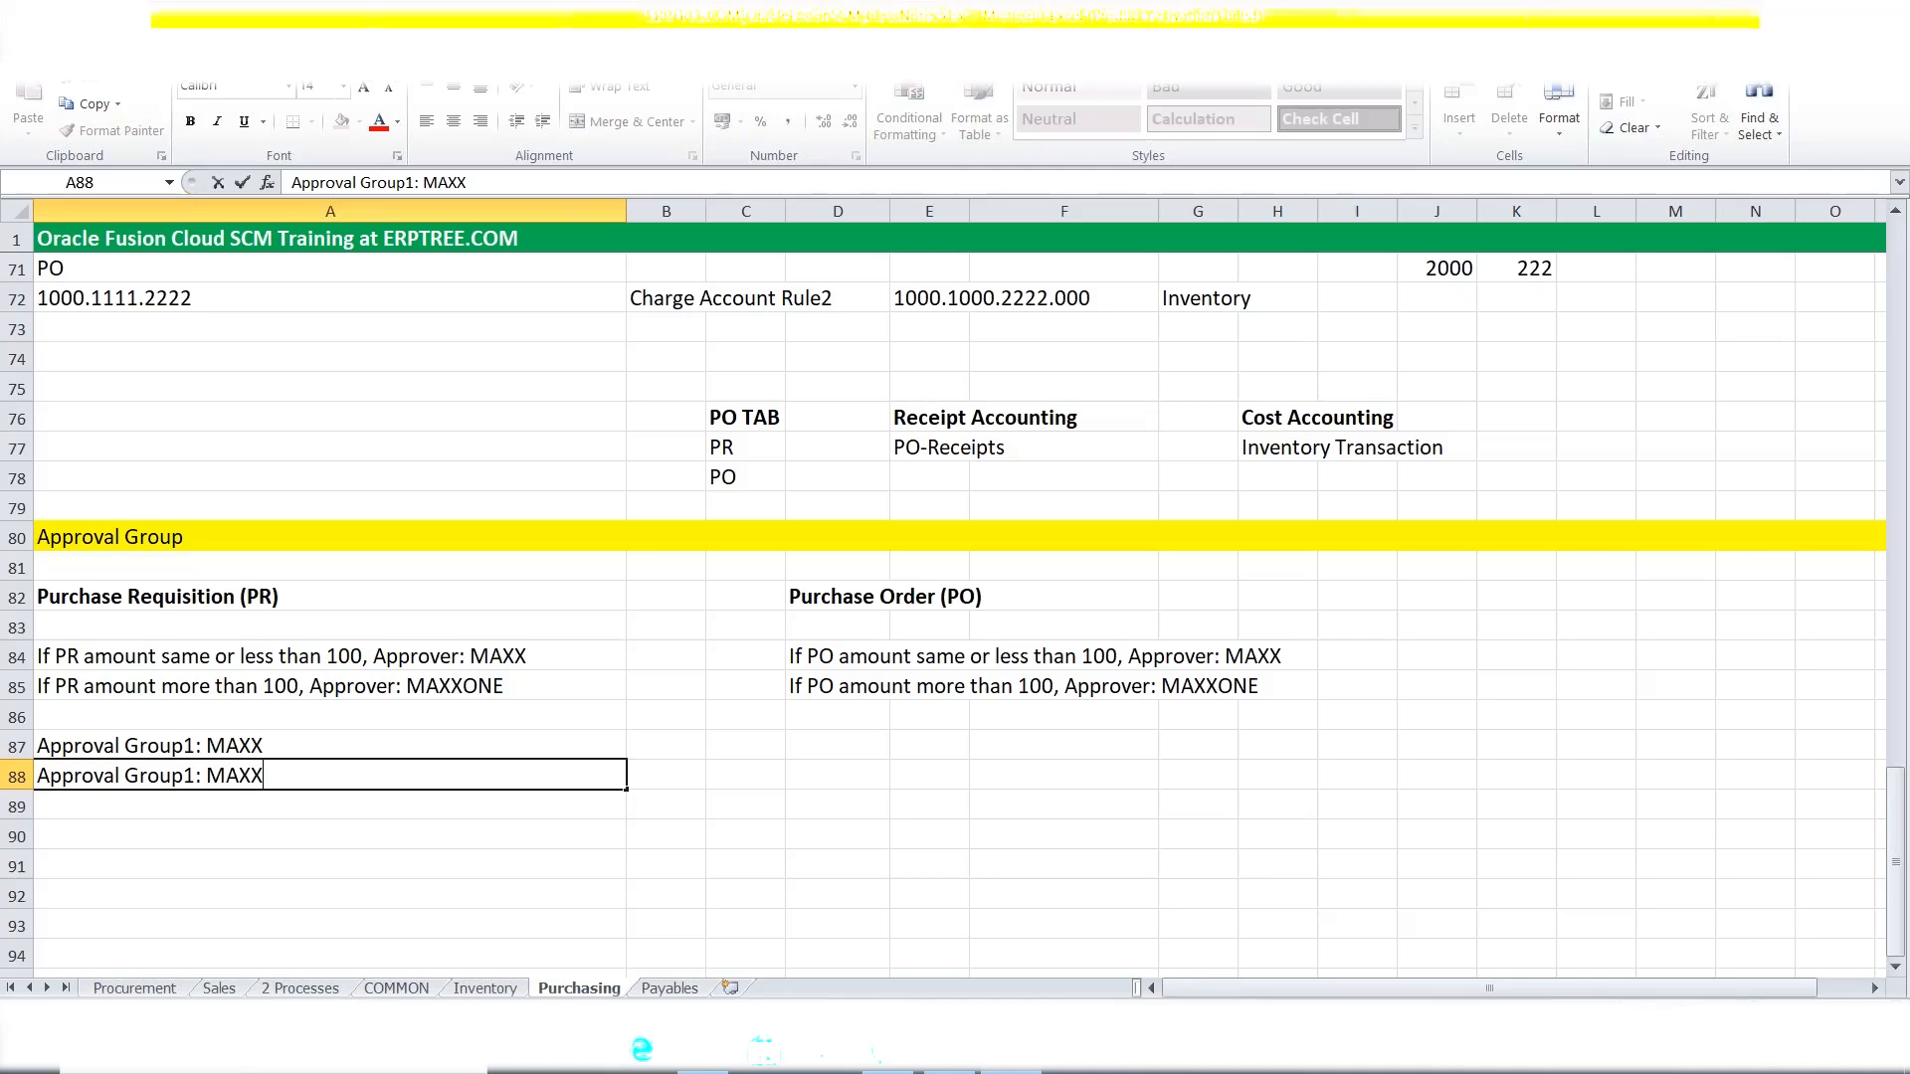
{"action": "type", "text": "ONE"}
{"action": "key", "text": "ctrl+Return"}
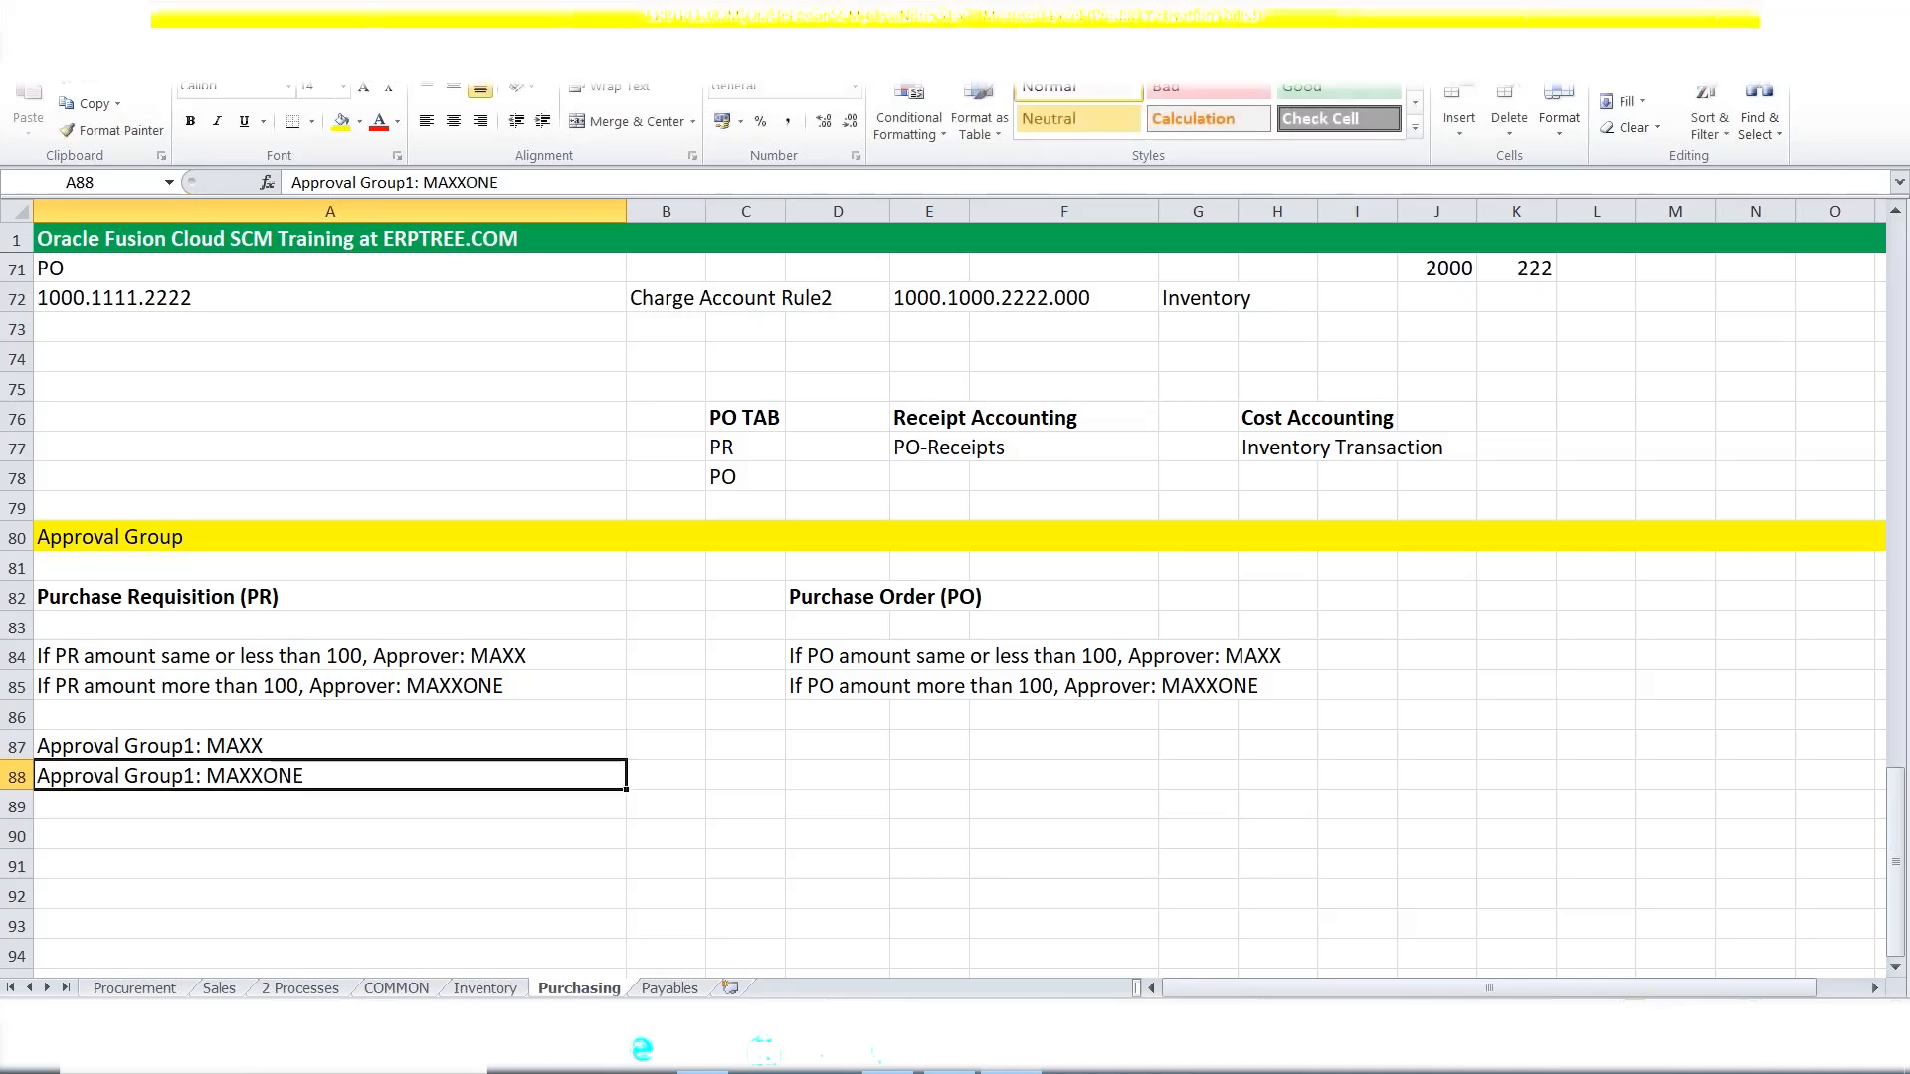
Copy both approval group lines A87:A88 into D87:D88 under the PO rules.
{"action": "left_click_drag", "start_coordinate": [275, 755], "coordinate": [238, 771]}
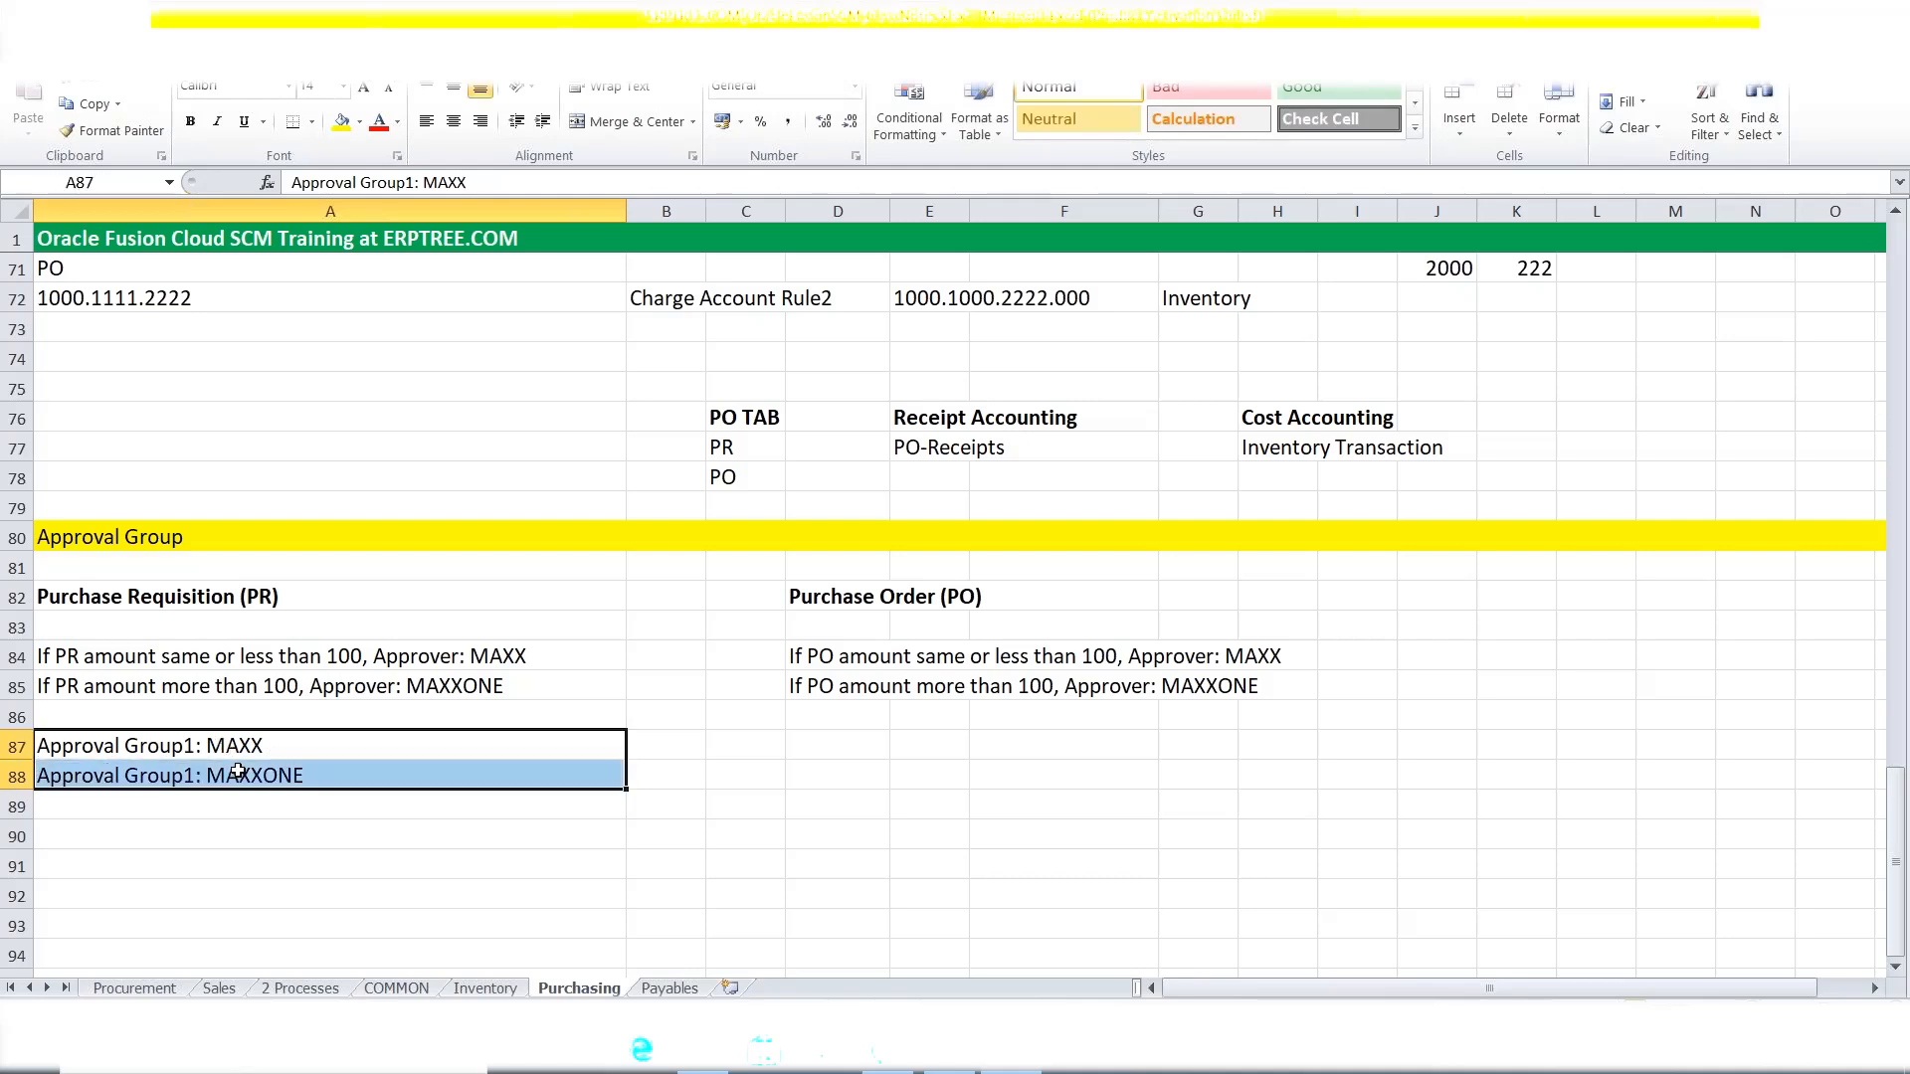
{"action": "key", "text": "ctrl+c"}
{"action": "left_click", "coordinate": [819, 745]}
{"action": "key", "text": "ctrl+v"}
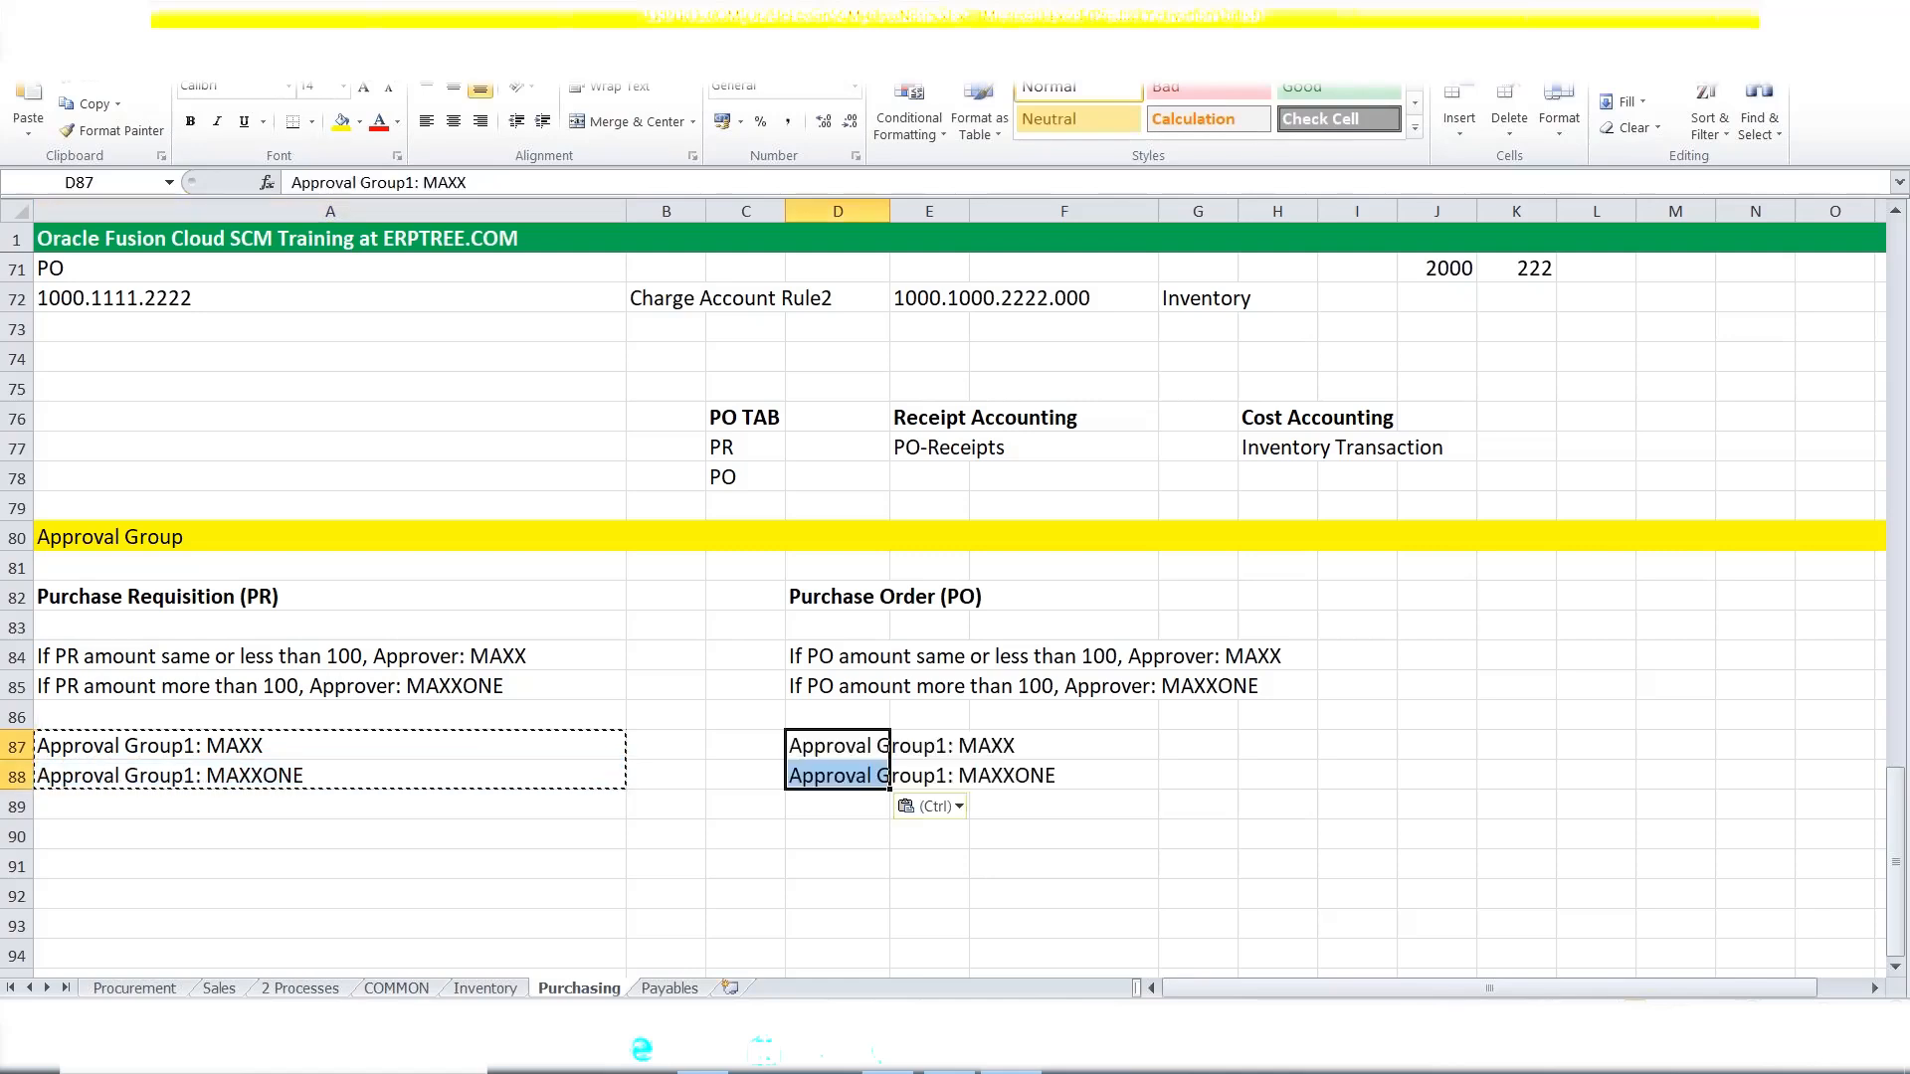
{"action": "key", "text": "Escape"}
{"action": "left_click", "coordinate": [1077, 869]}
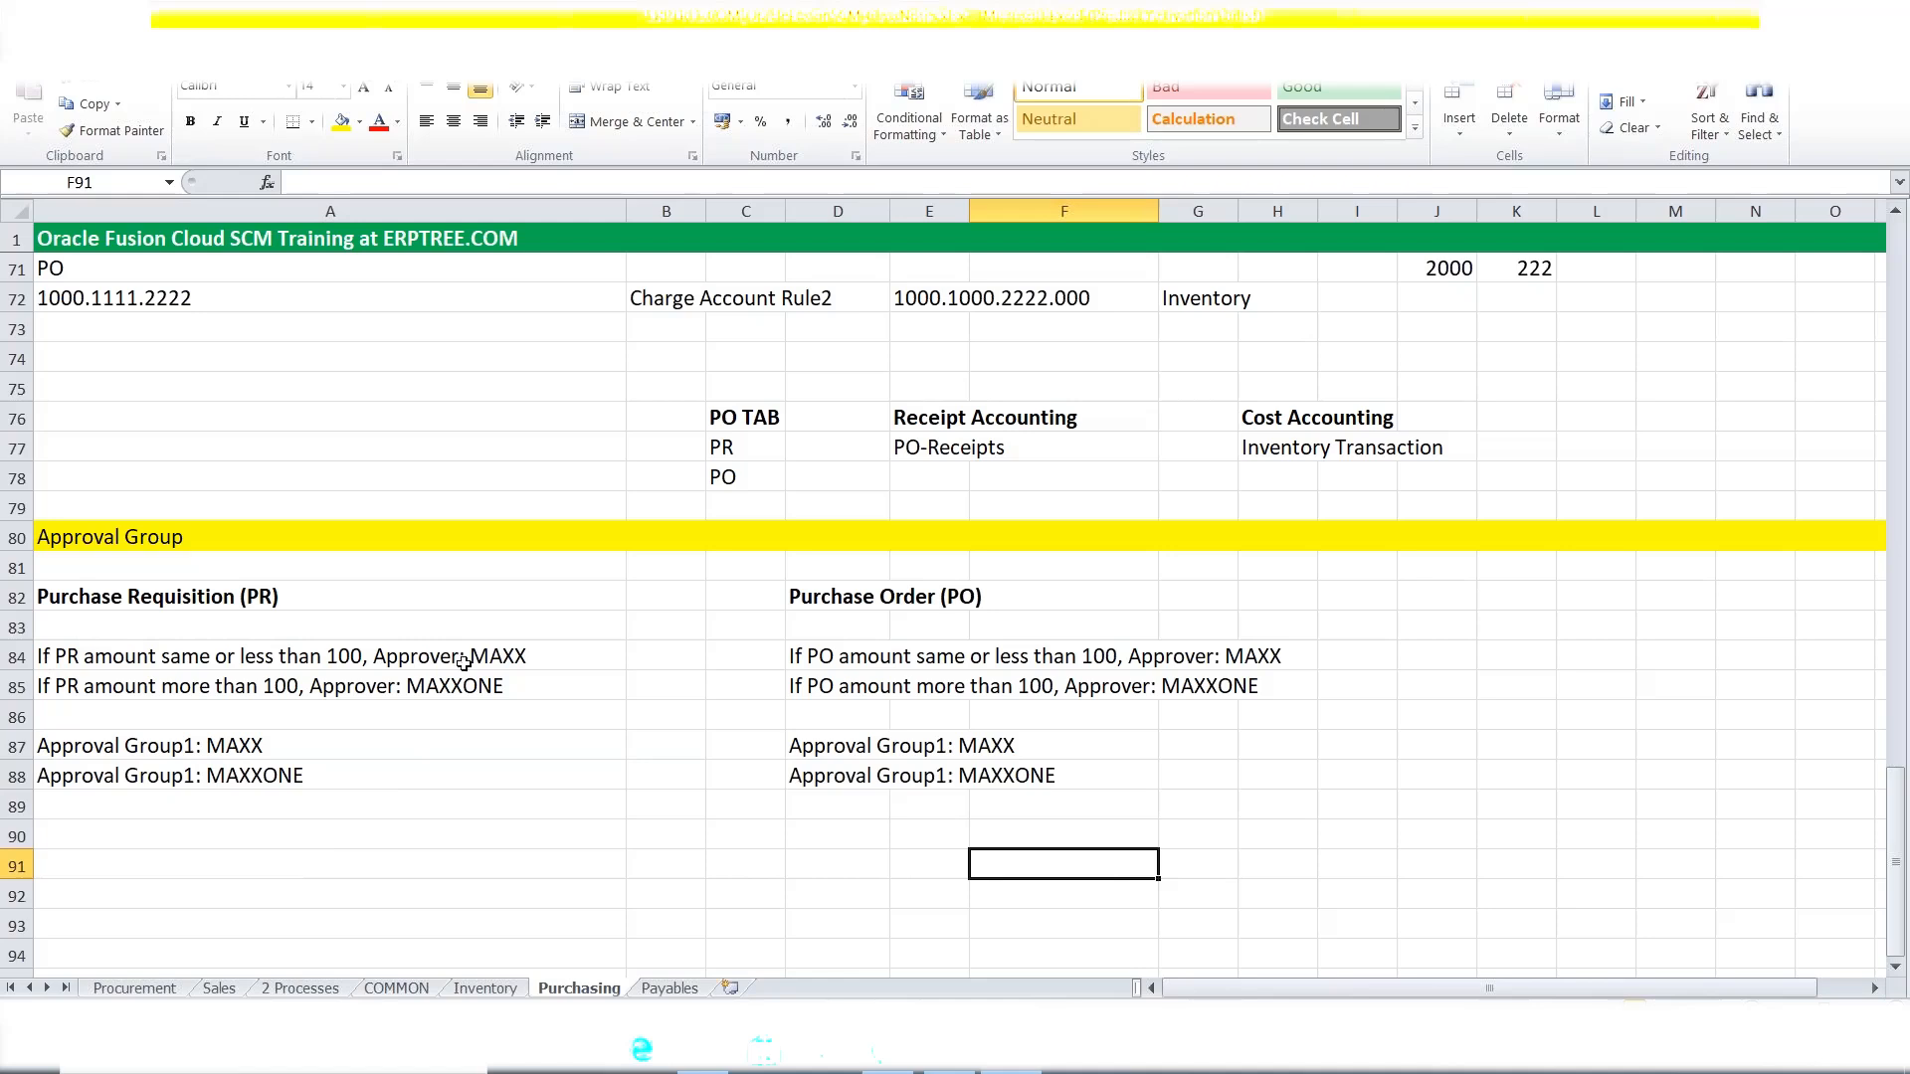
Try adding approver MAXXABC to the A84 rule, then remove it so only MAXX remains.
{"action": "double_click", "coordinate": [559, 654]}
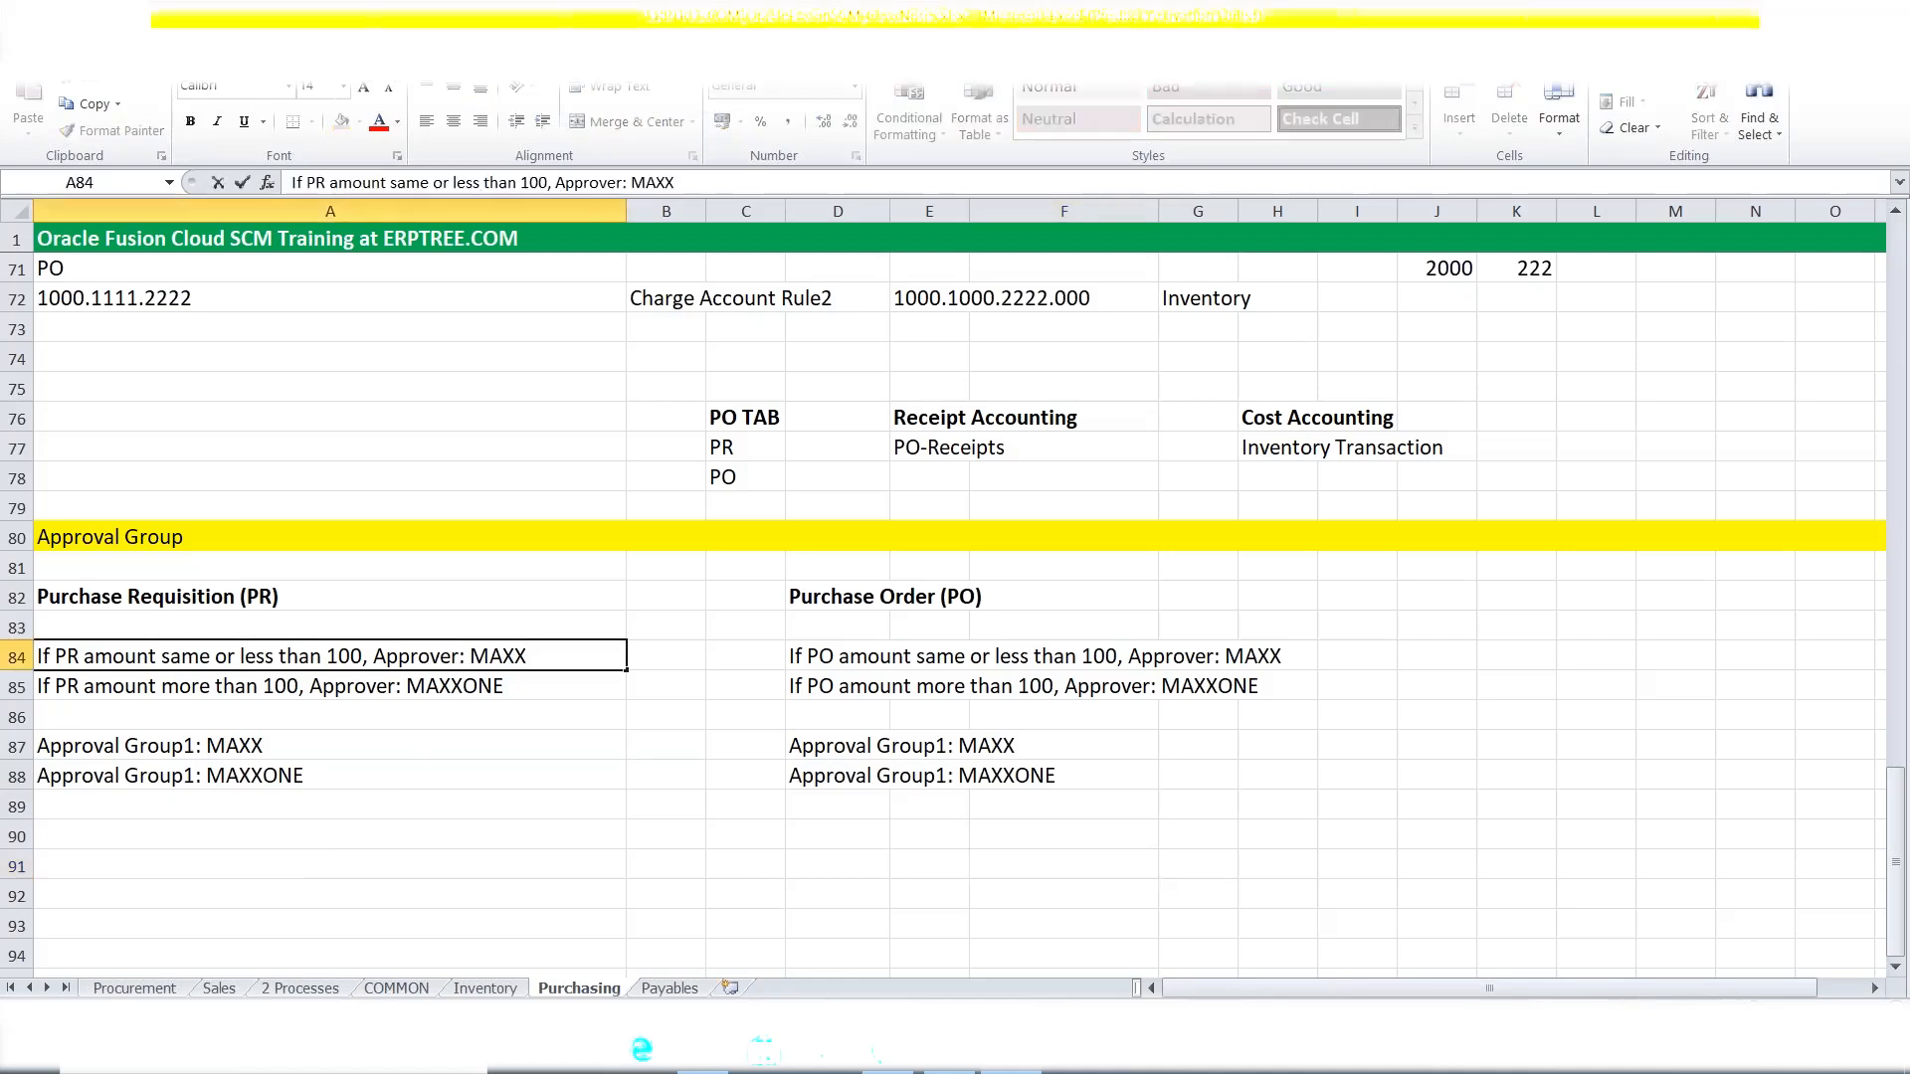
{"action": "type", "text": ", MAXXABC"}
{"action": "left_click", "coordinate": [612, 806]}
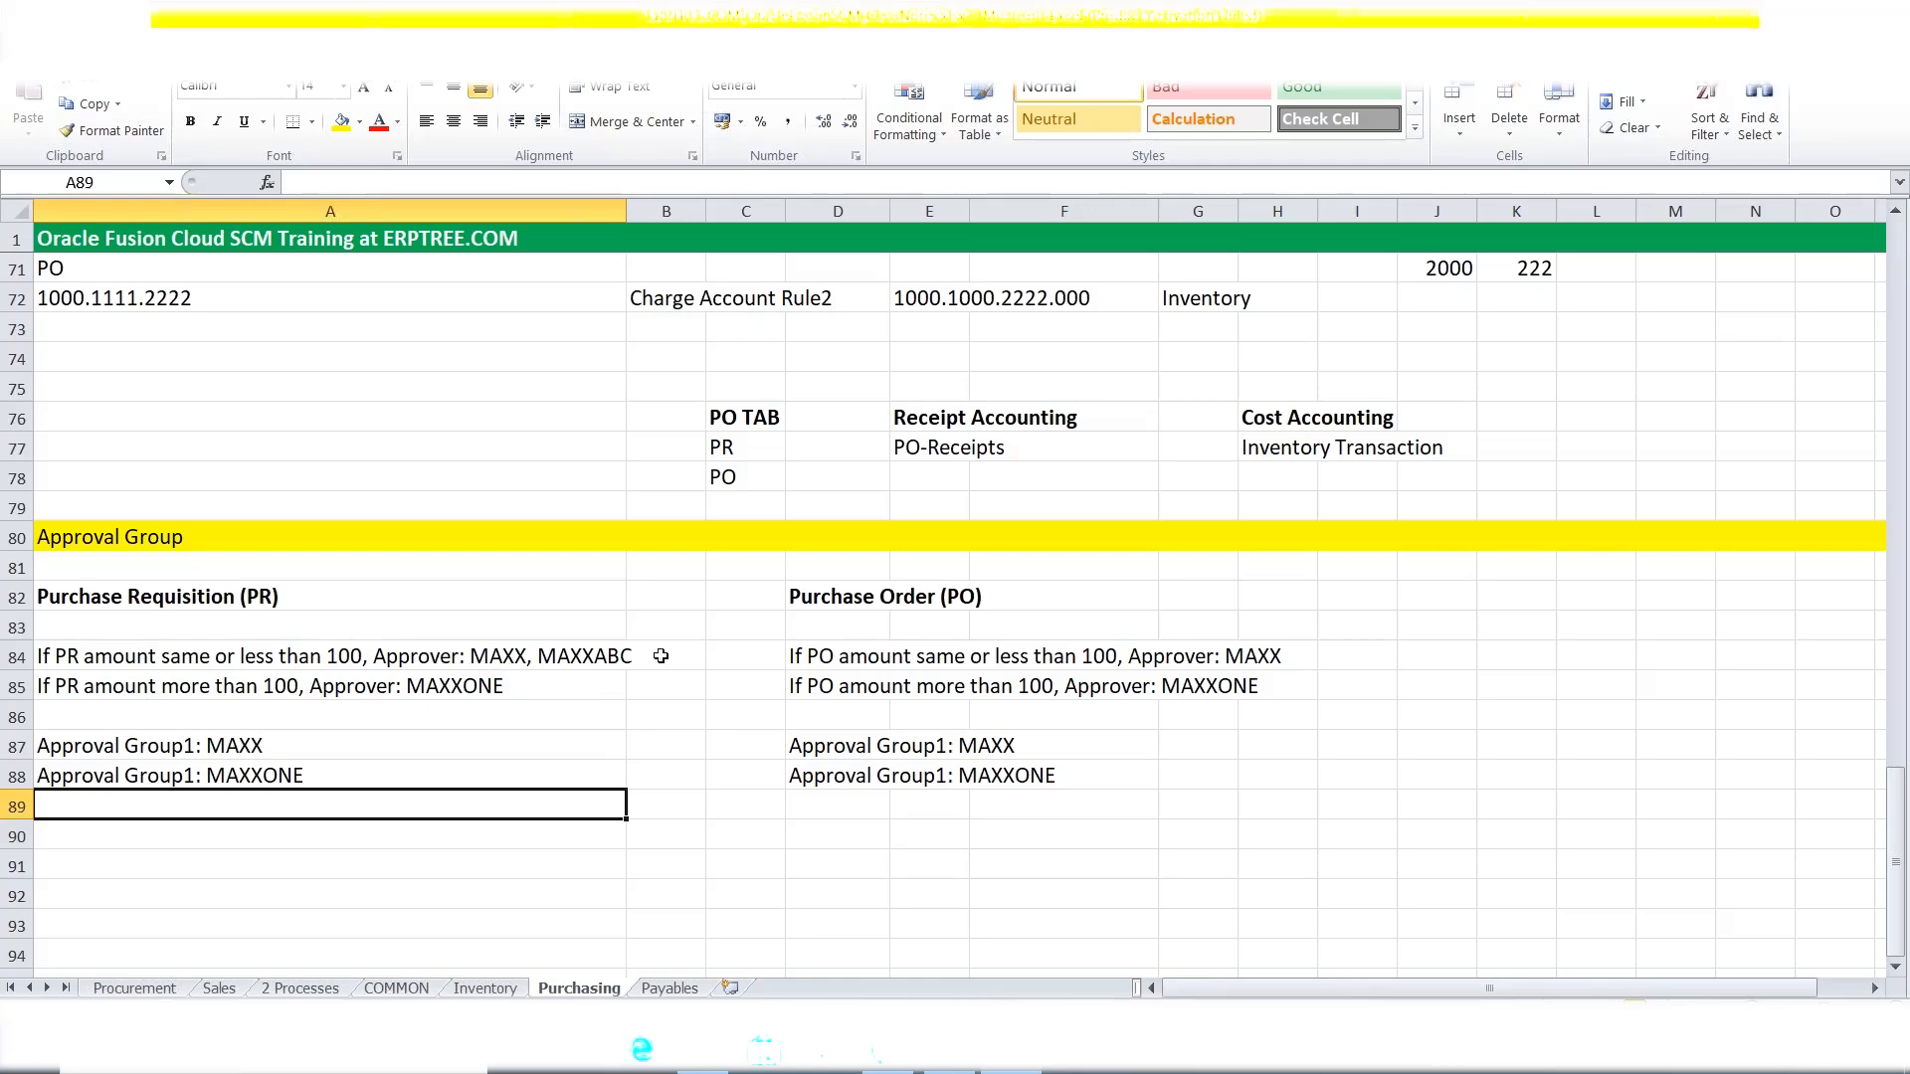
{"action": "left_click", "coordinate": [105, 750]}
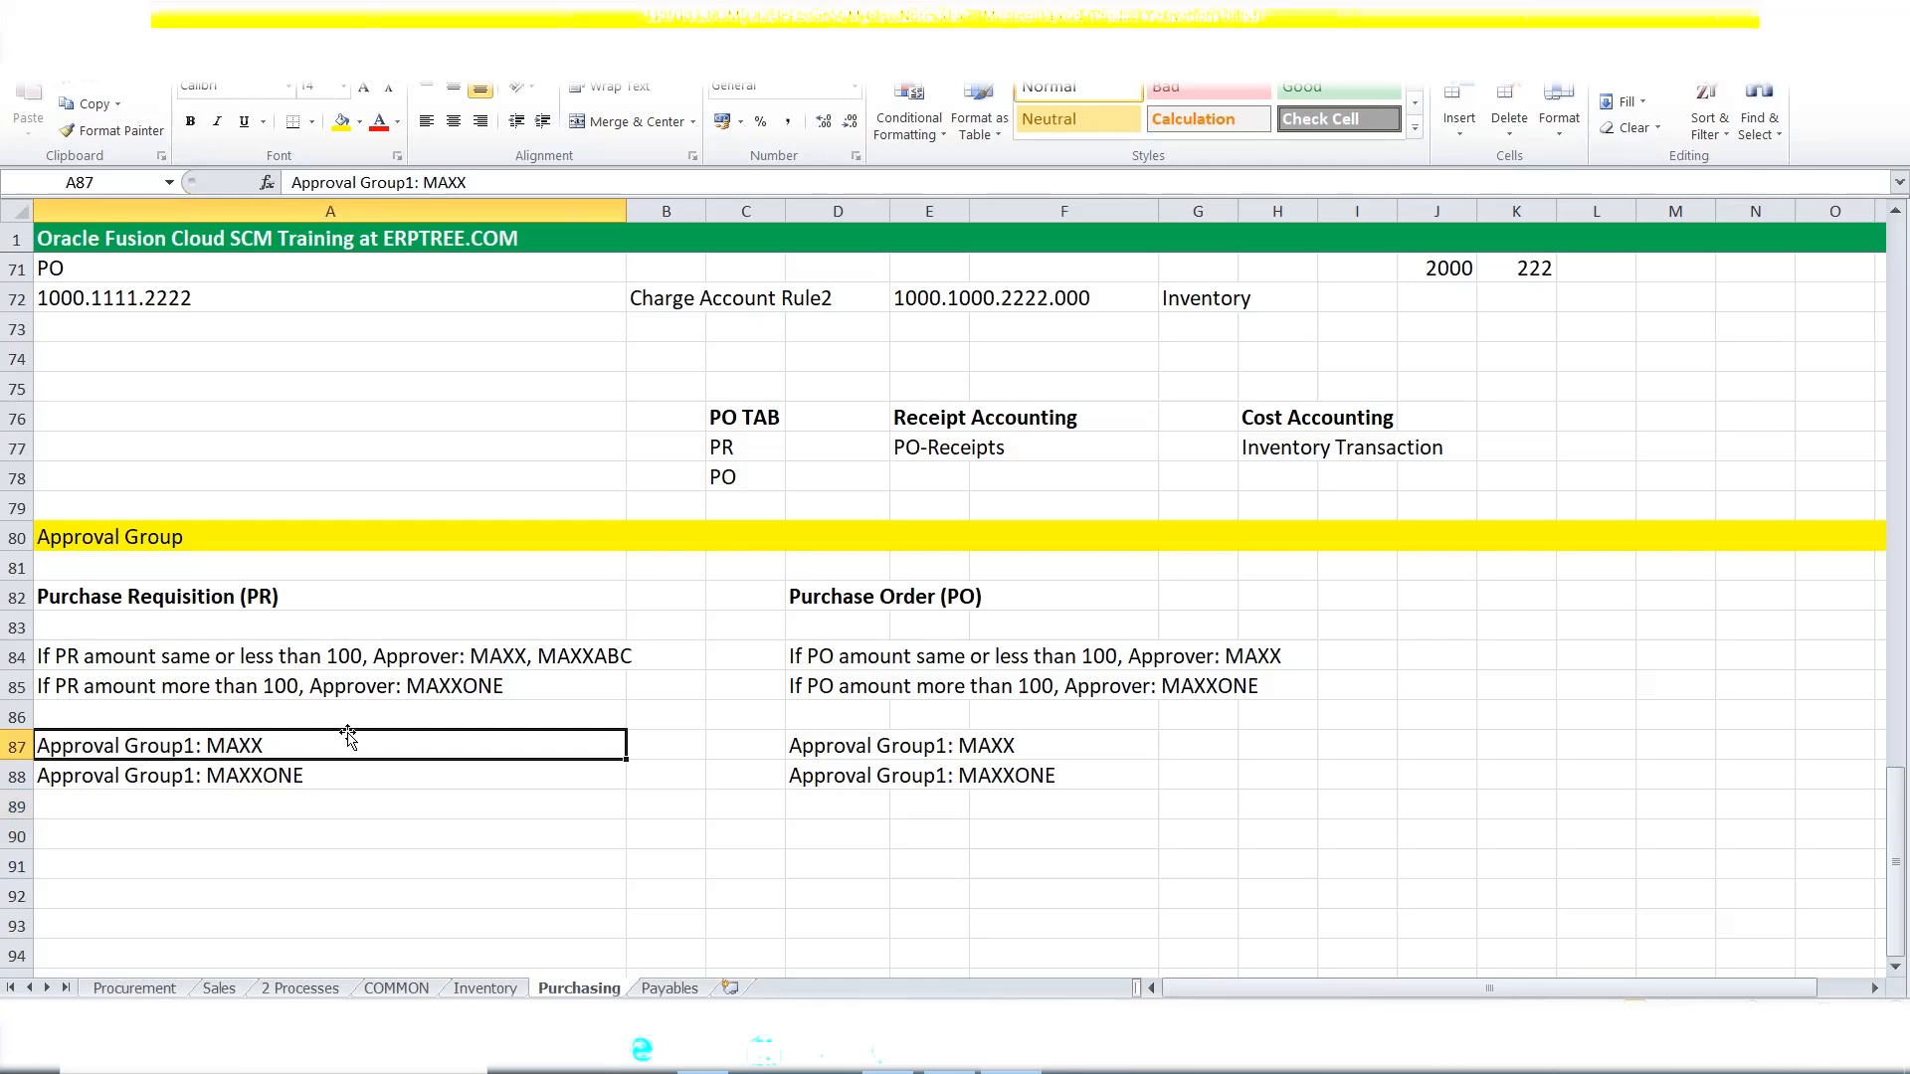
{"action": "double_click", "coordinate": [531, 656]}
{"action": "left_click_drag", "start_coordinate": [528, 657], "coordinate": [633, 657]}
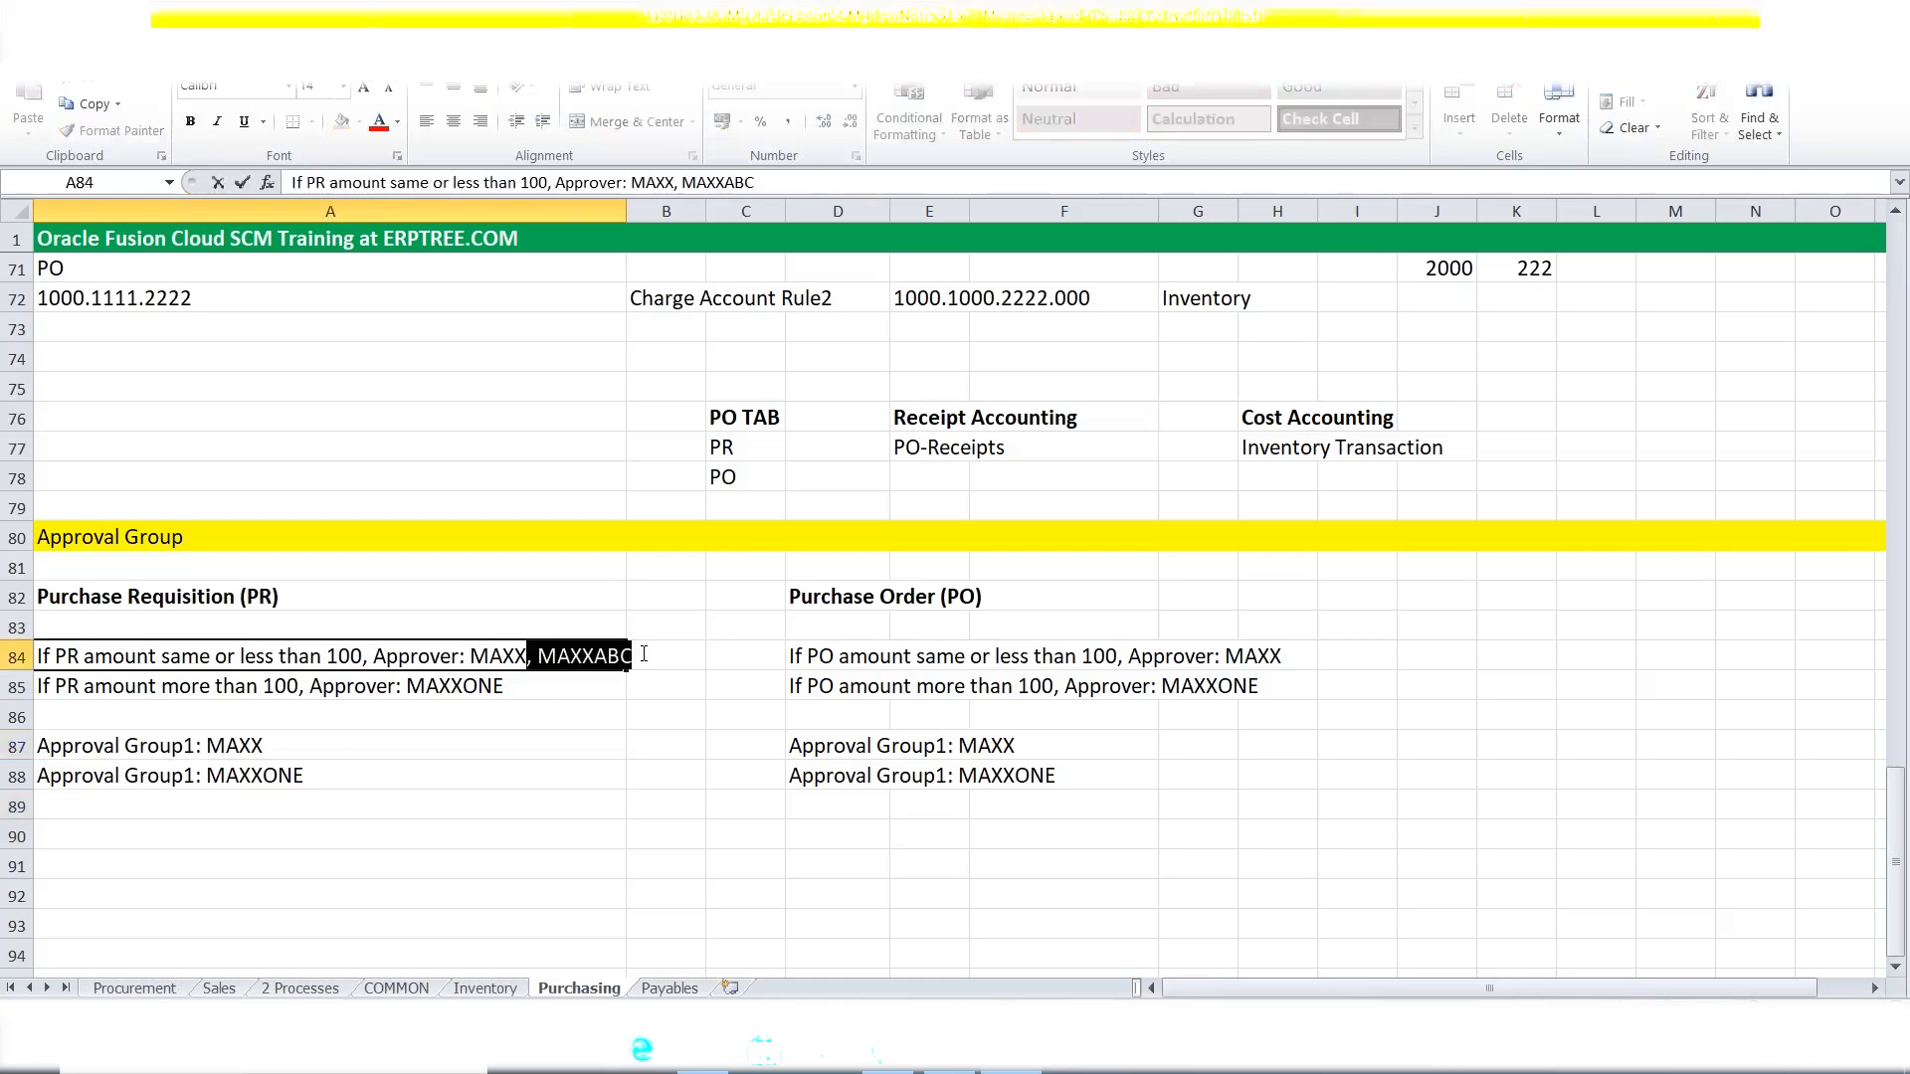
{"action": "key", "text": "BackSpace"}
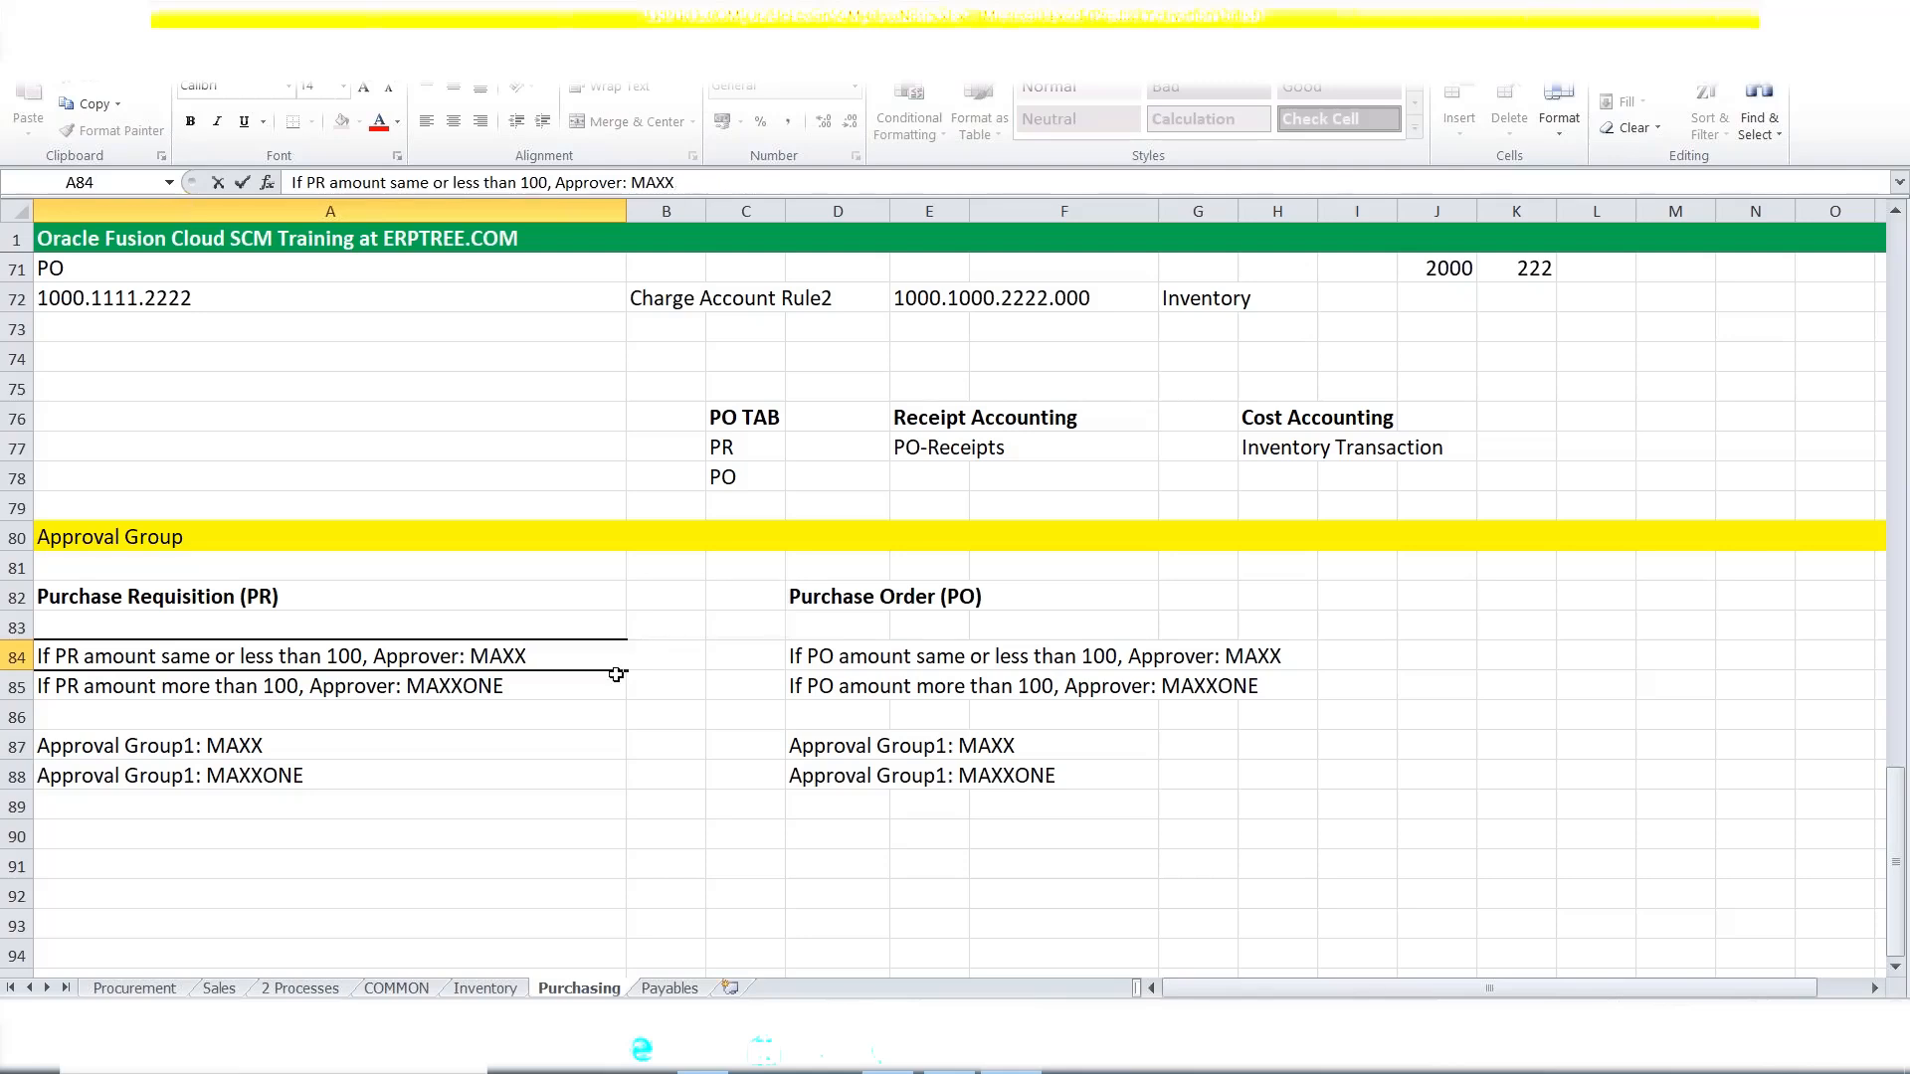
{"action": "left_click", "coordinate": [113, 753]}
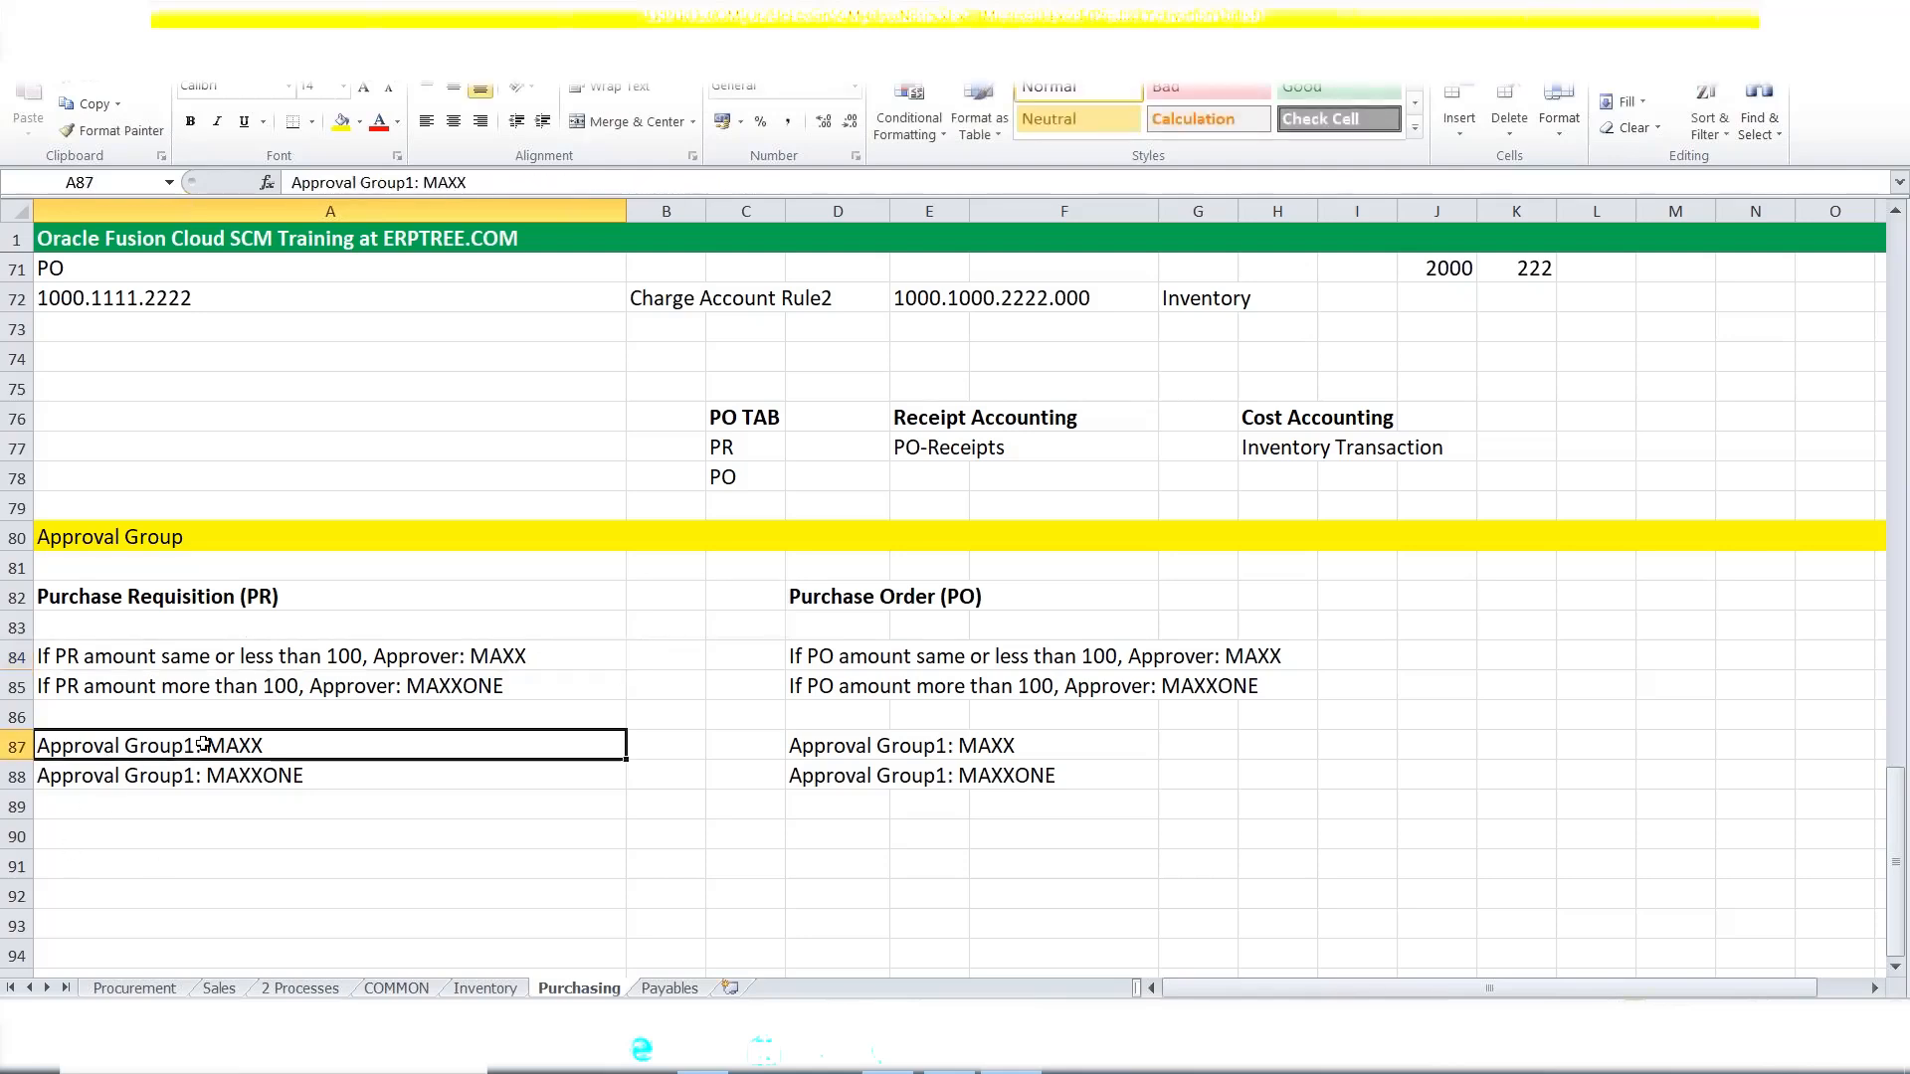
{"action": "left_click", "coordinate": [199, 662]}
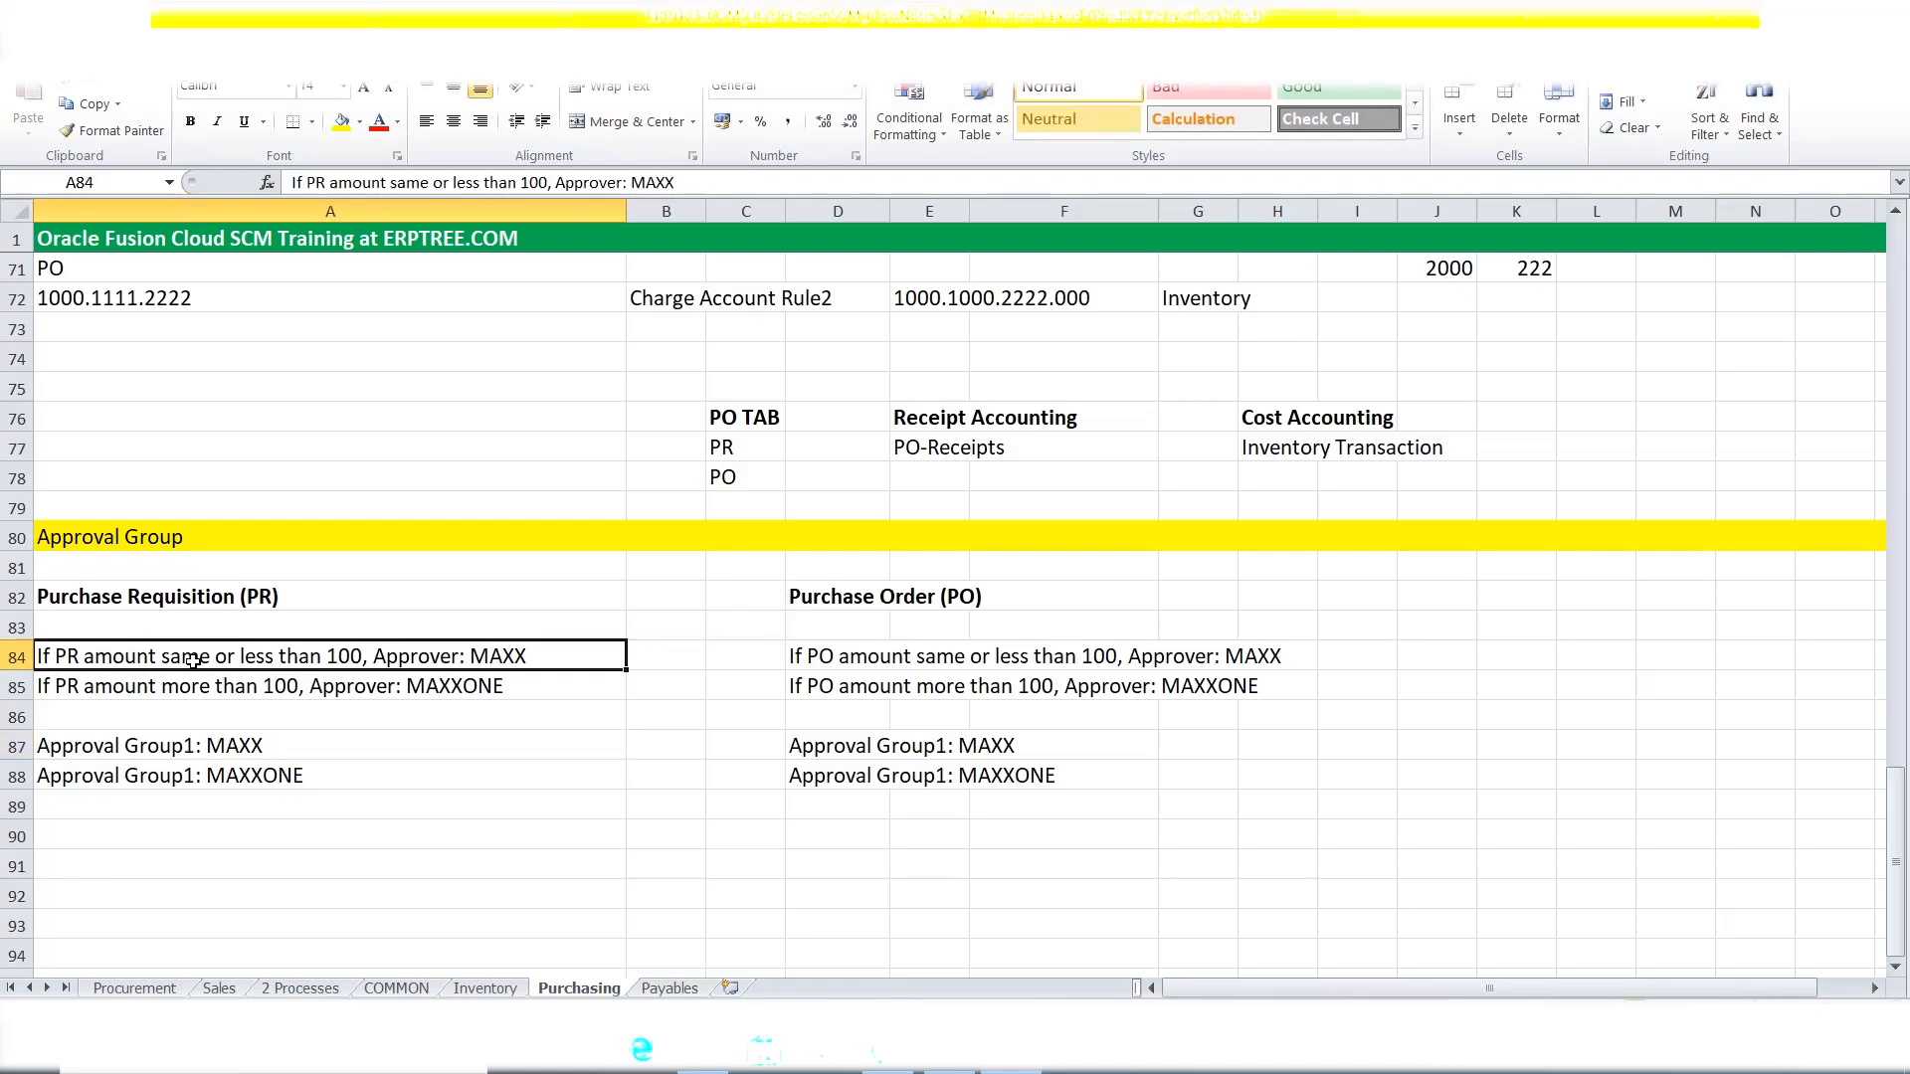
{"action": "left_click", "coordinate": [176, 750]}
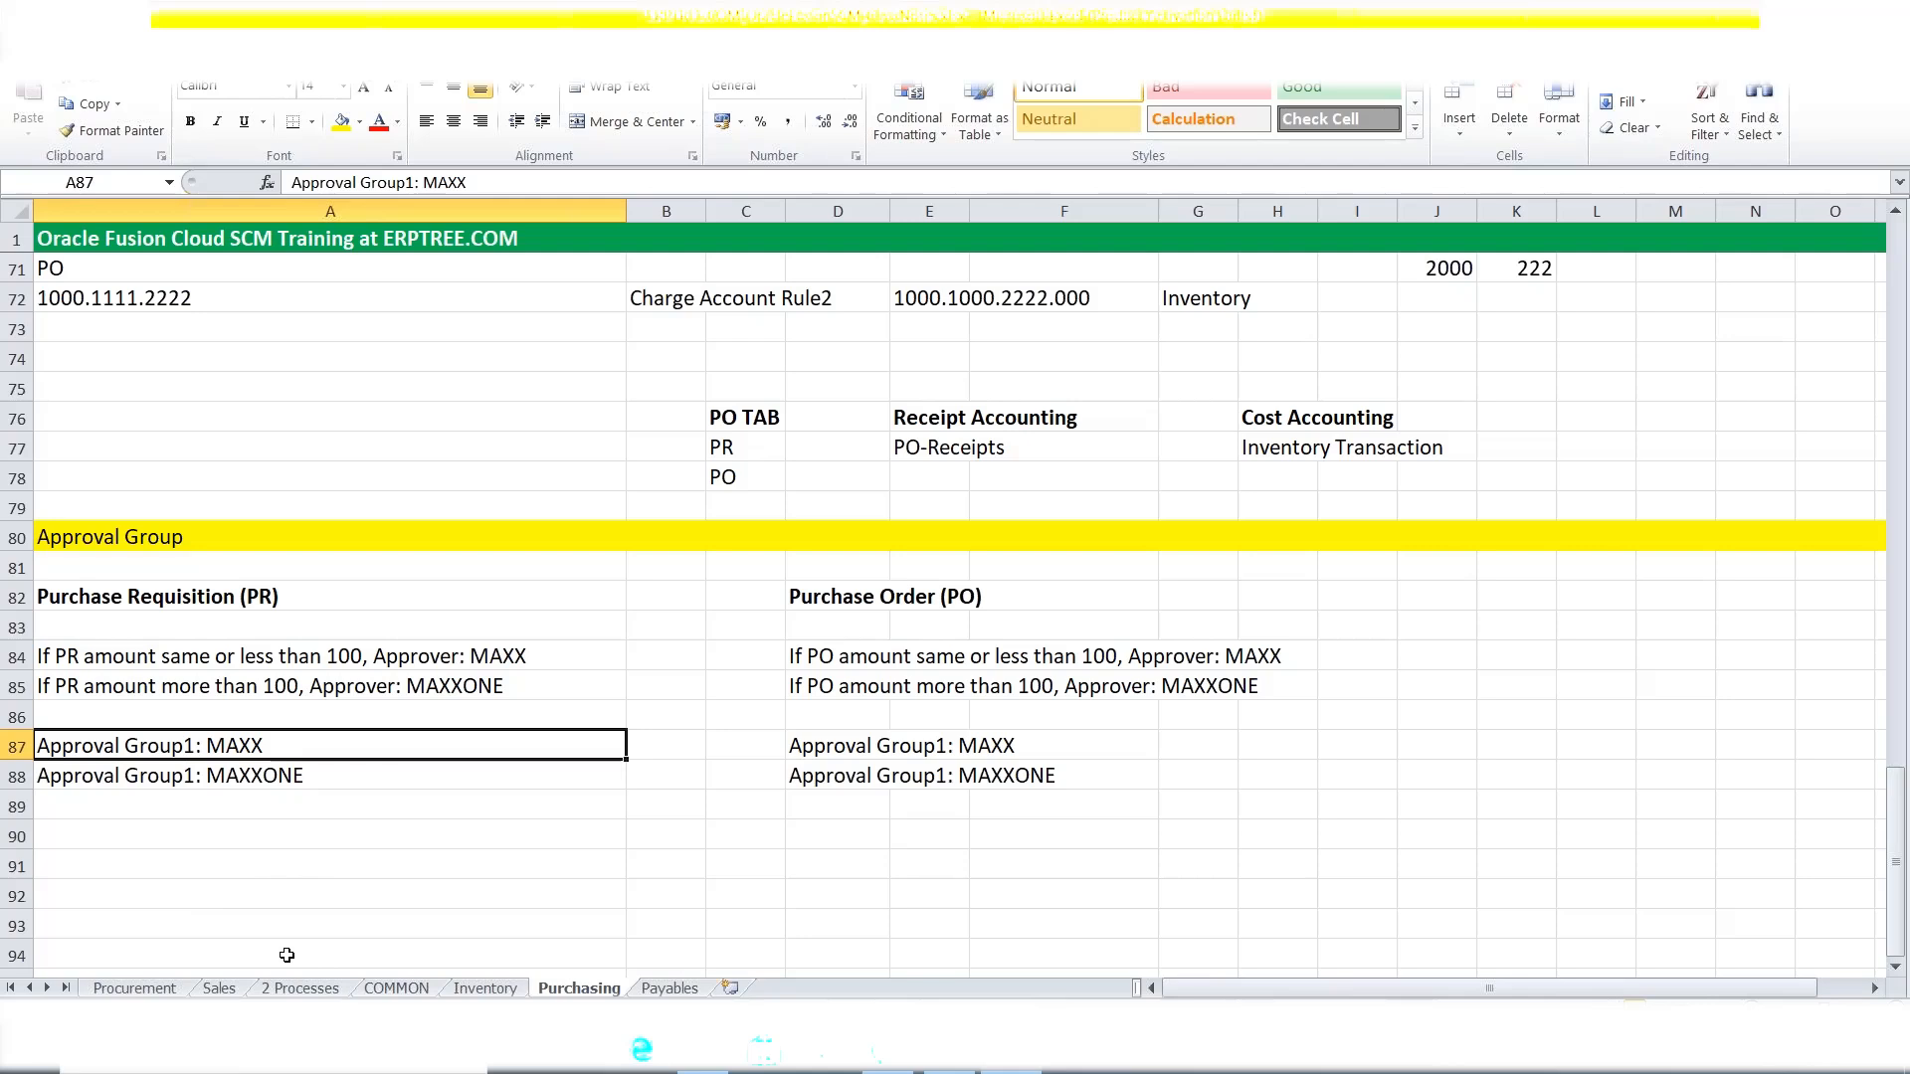
Review the PR rules in A84:A85 and the approval group notes in A87:A88.
{"action": "left_click", "coordinate": [166, 601]}
{"action": "left_click", "coordinate": [157, 659]}
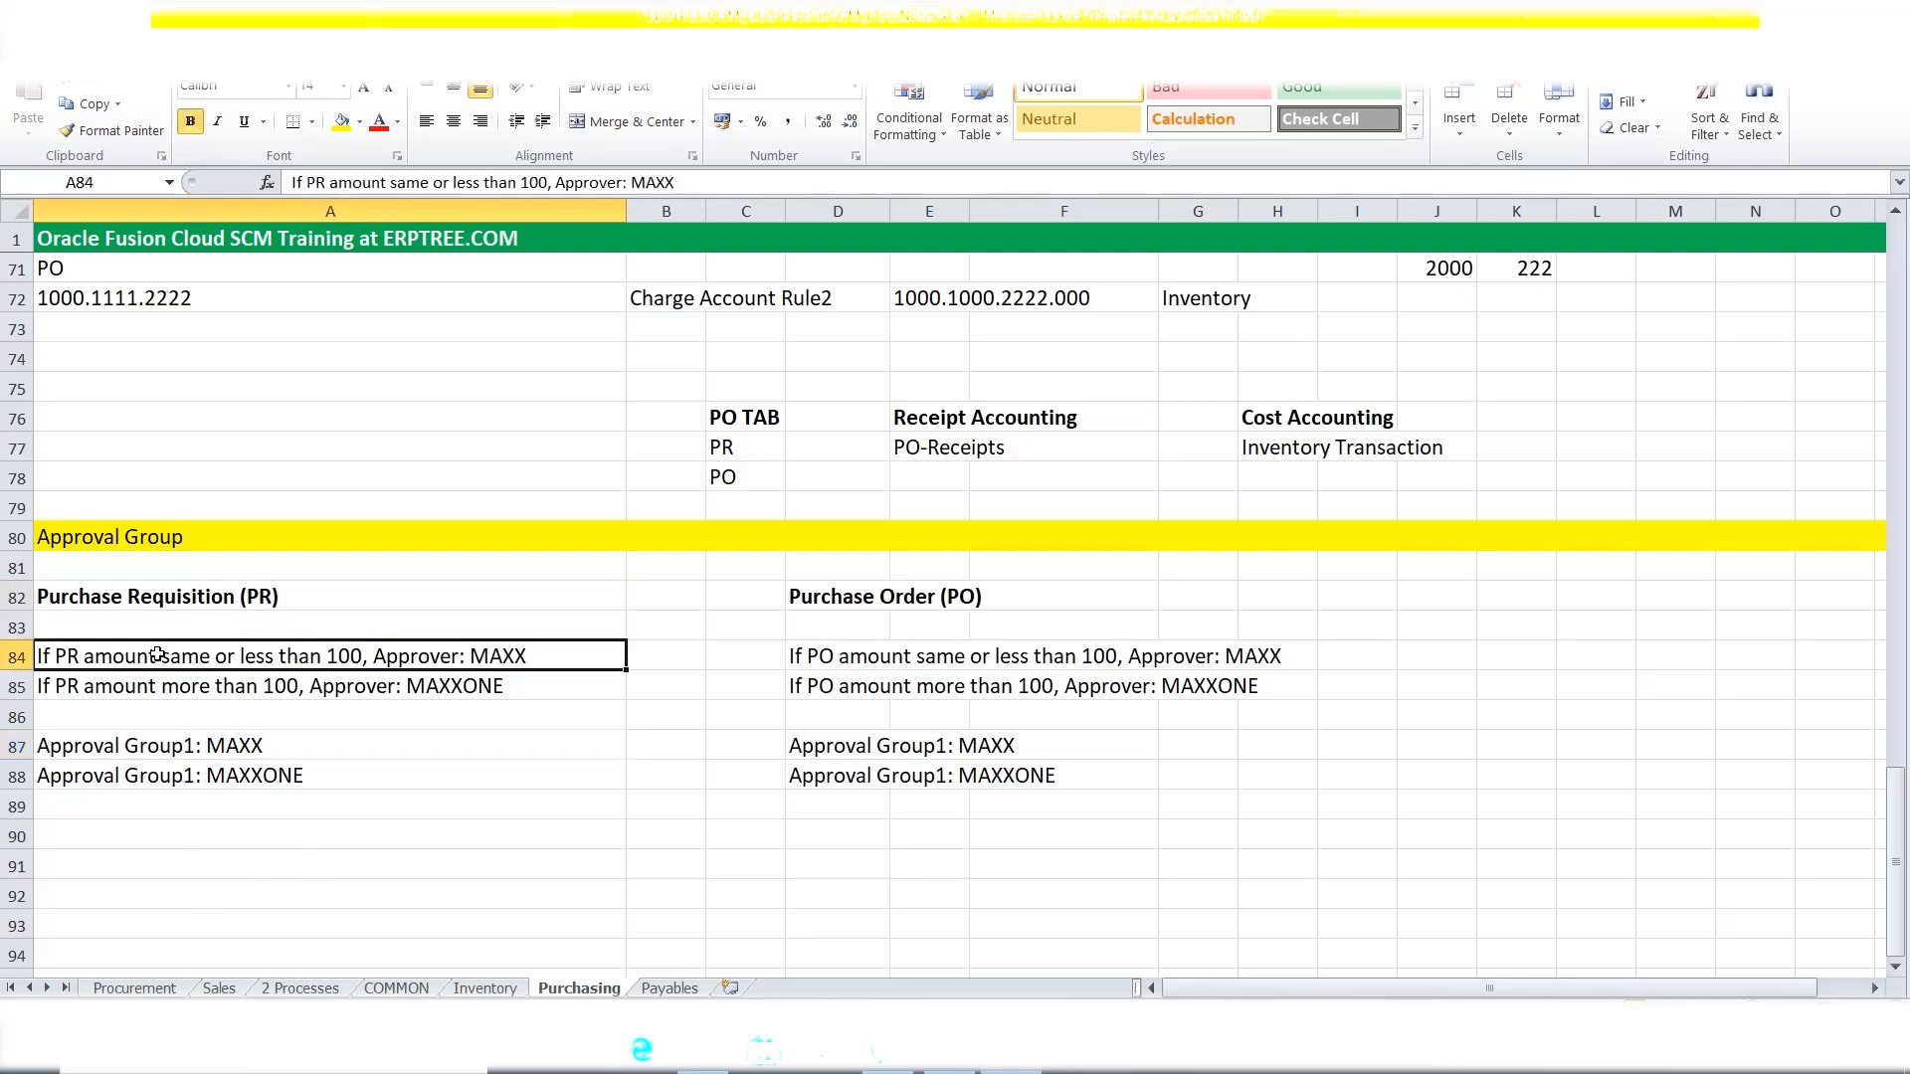
{"action": "left_click_drag", "start_coordinate": [157, 656], "coordinate": [166, 691]}
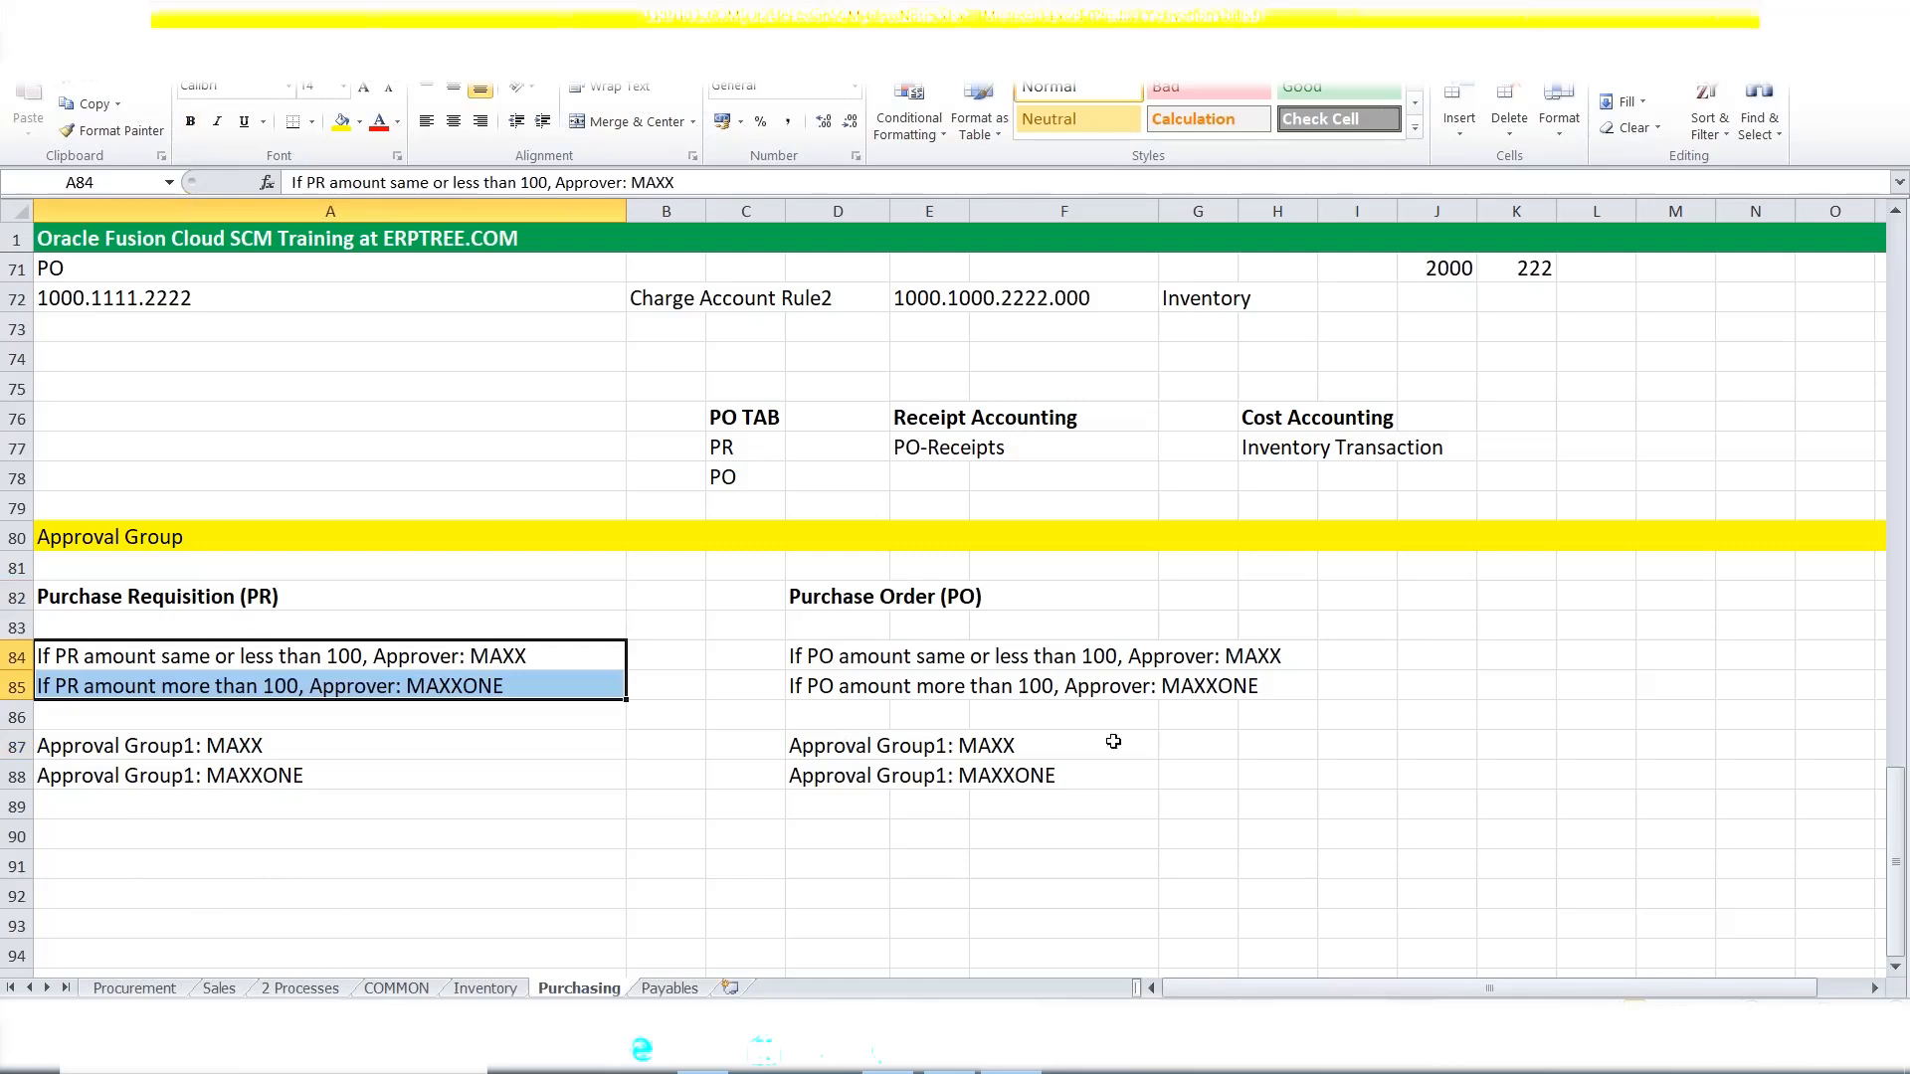
{"action": "left_click", "coordinate": [265, 813]}
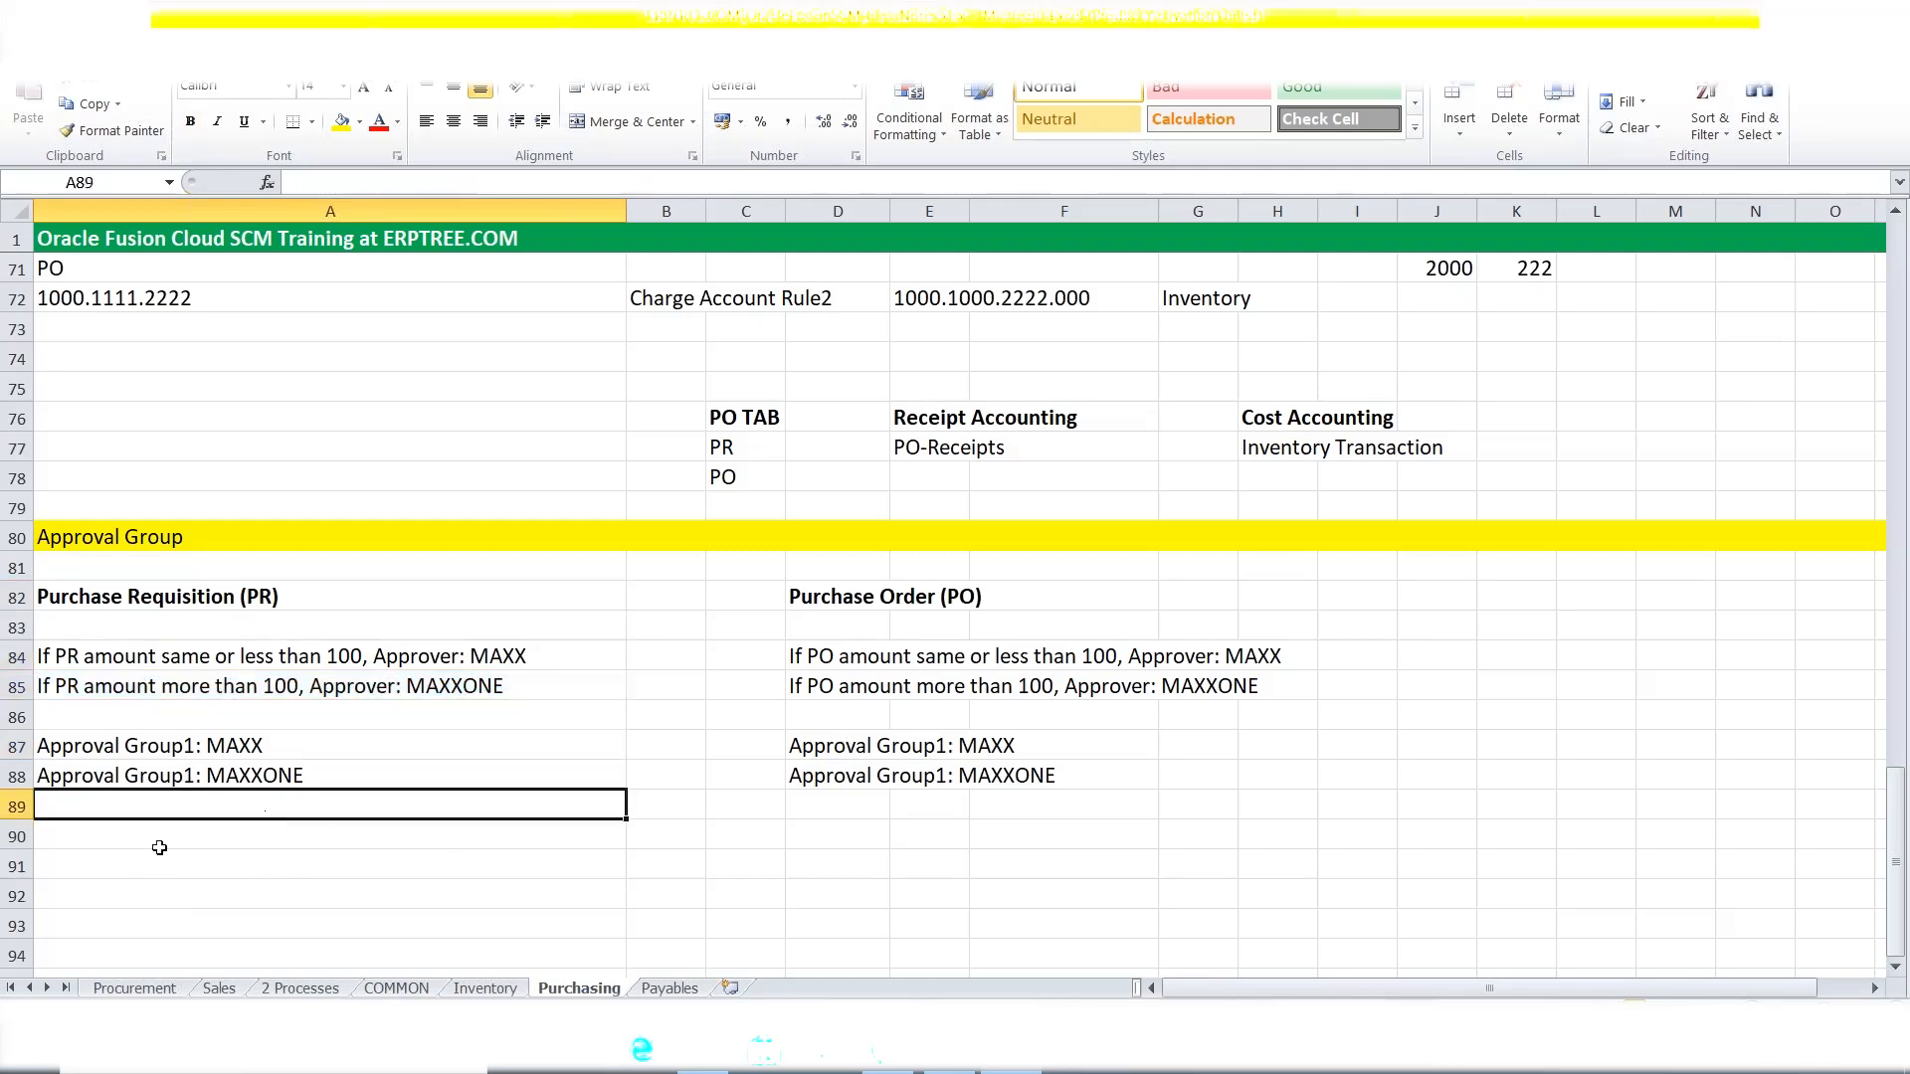
{"action": "left_click", "coordinate": [195, 666]}
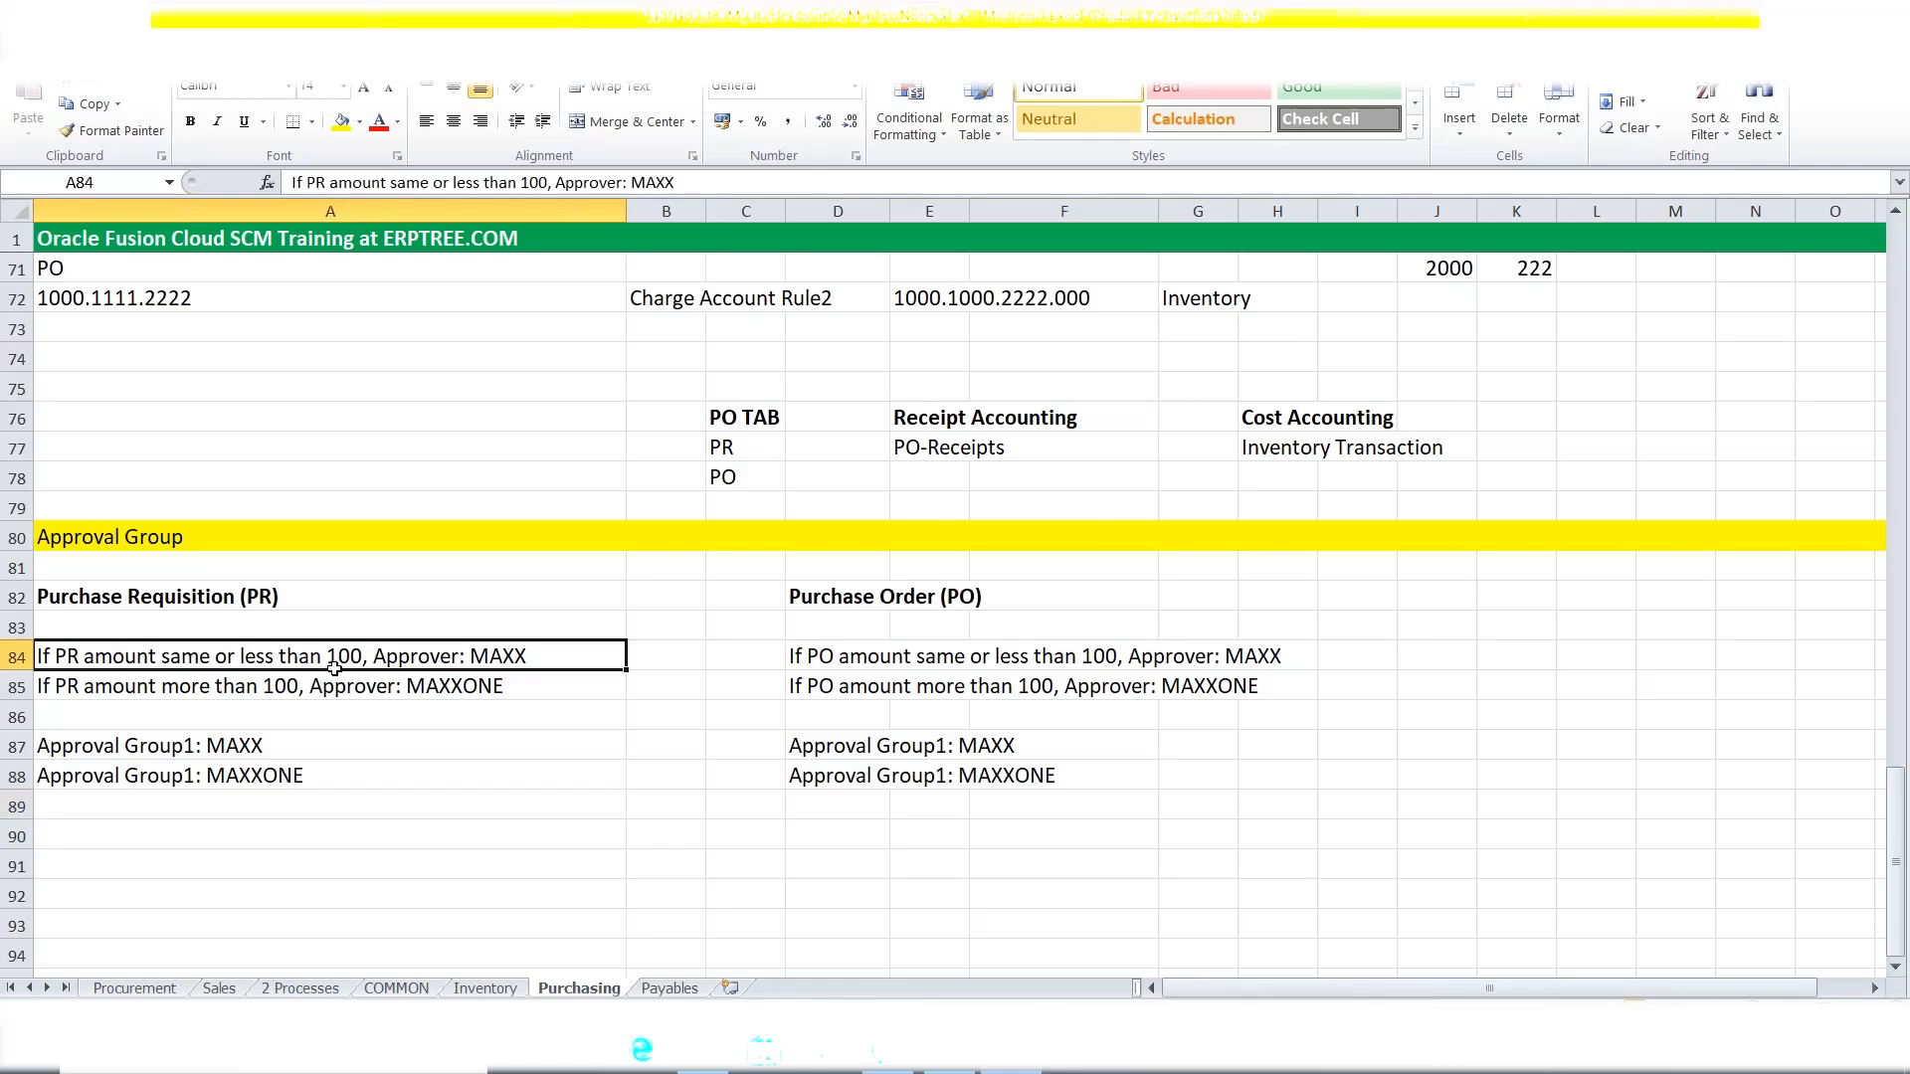
{"action": "left_click_drag", "start_coordinate": [334, 669], "coordinate": [336, 686]}
{"action": "left_click_drag", "start_coordinate": [115, 754], "coordinate": [120, 776]}
Leave the A87 note unchanged and switch to the Oracle Scheduled Processes overview.
{"action": "left_click", "coordinate": [134, 745]}
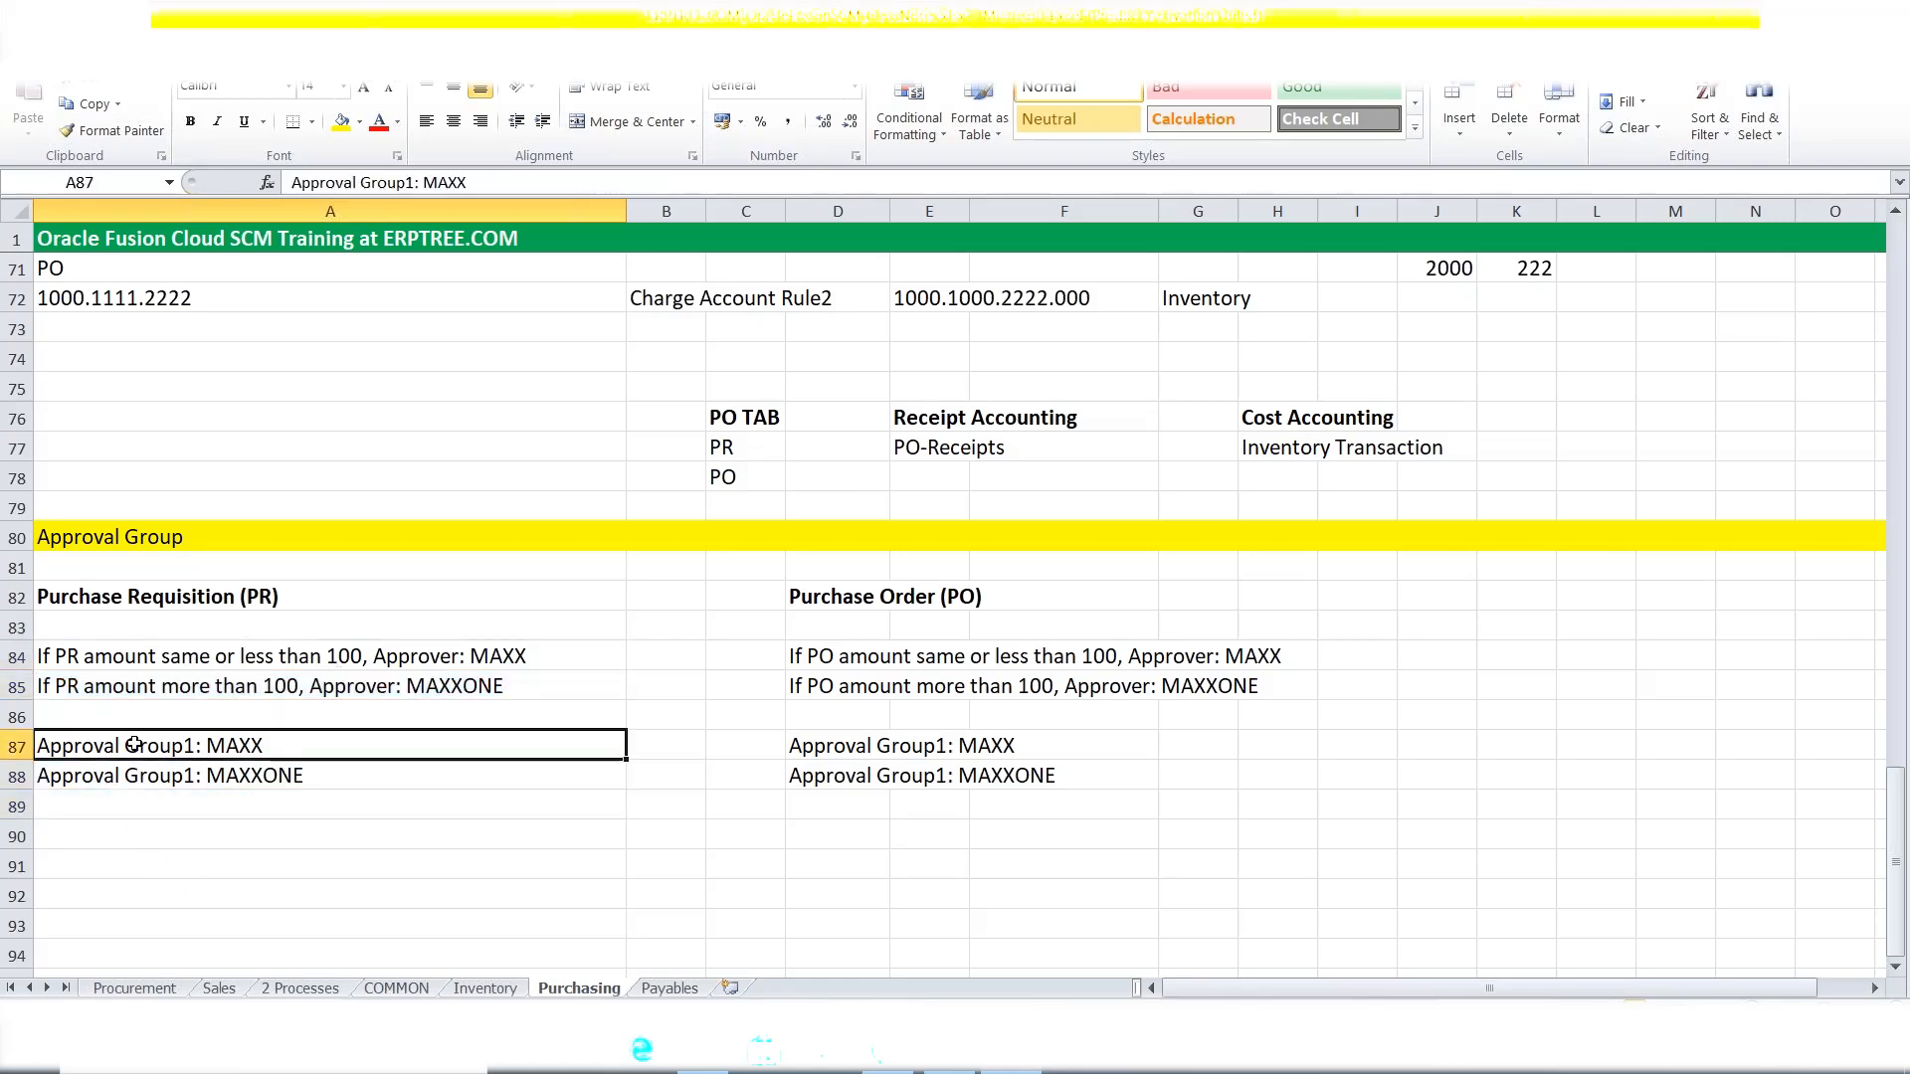
{"action": "double_click", "coordinate": [278, 746]}
{"action": "left_click_drag", "start_coordinate": [263, 746], "coordinate": [207, 746]}
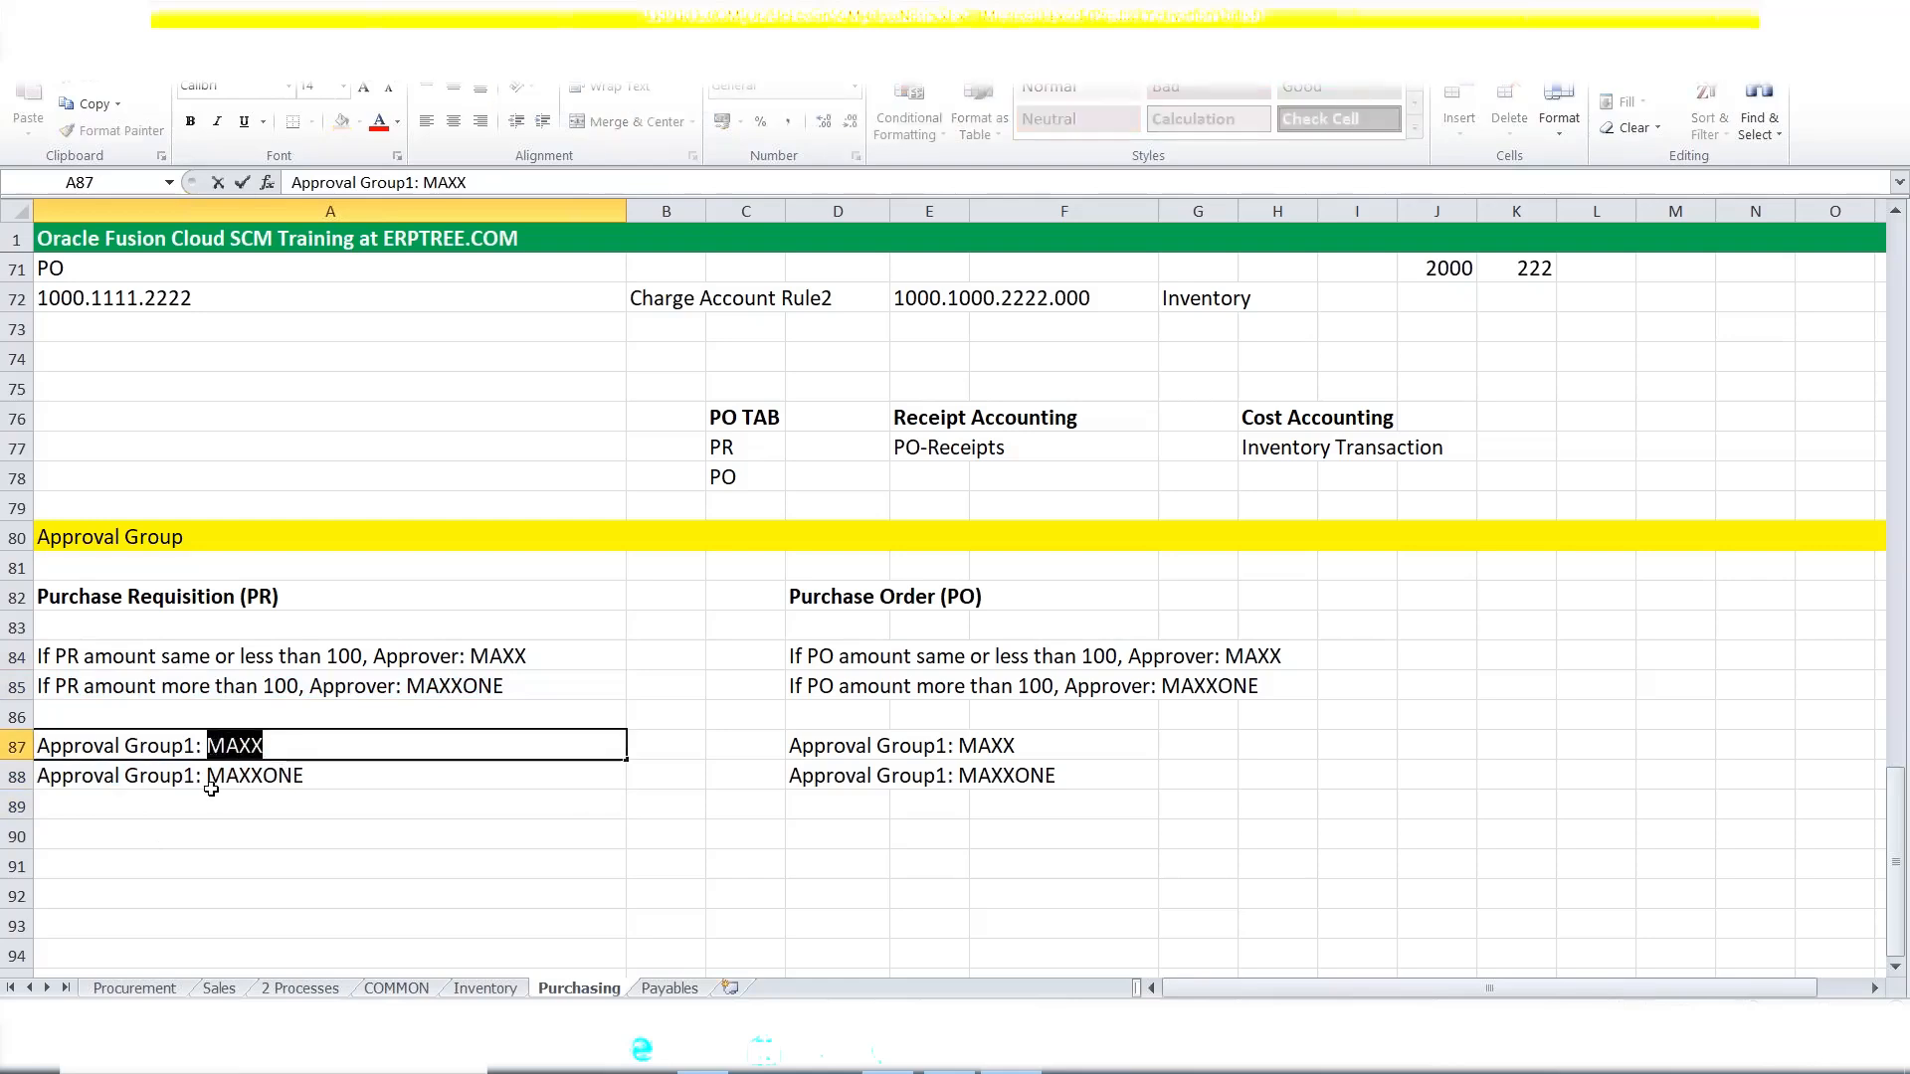
{"action": "left_click", "coordinate": [292, 775]}
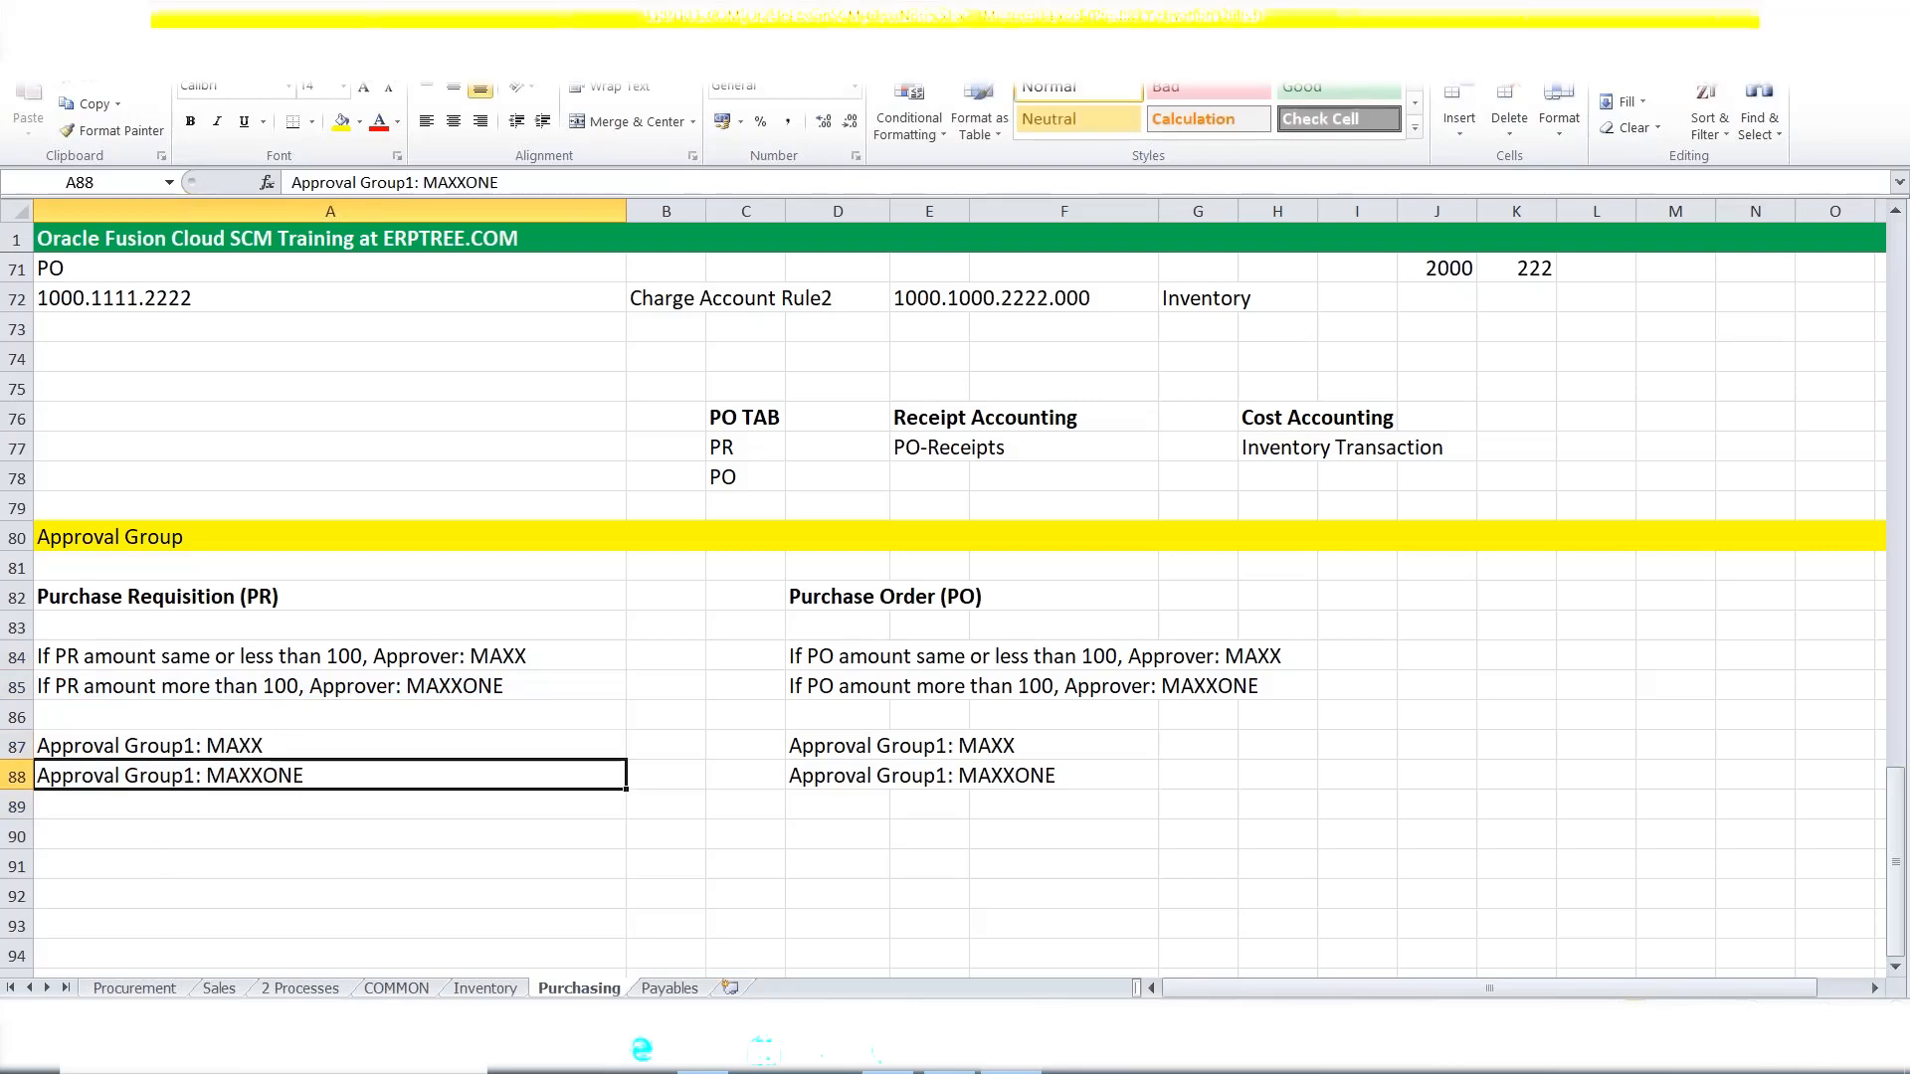
{"action": "left_click", "coordinate": [897, 1053]}
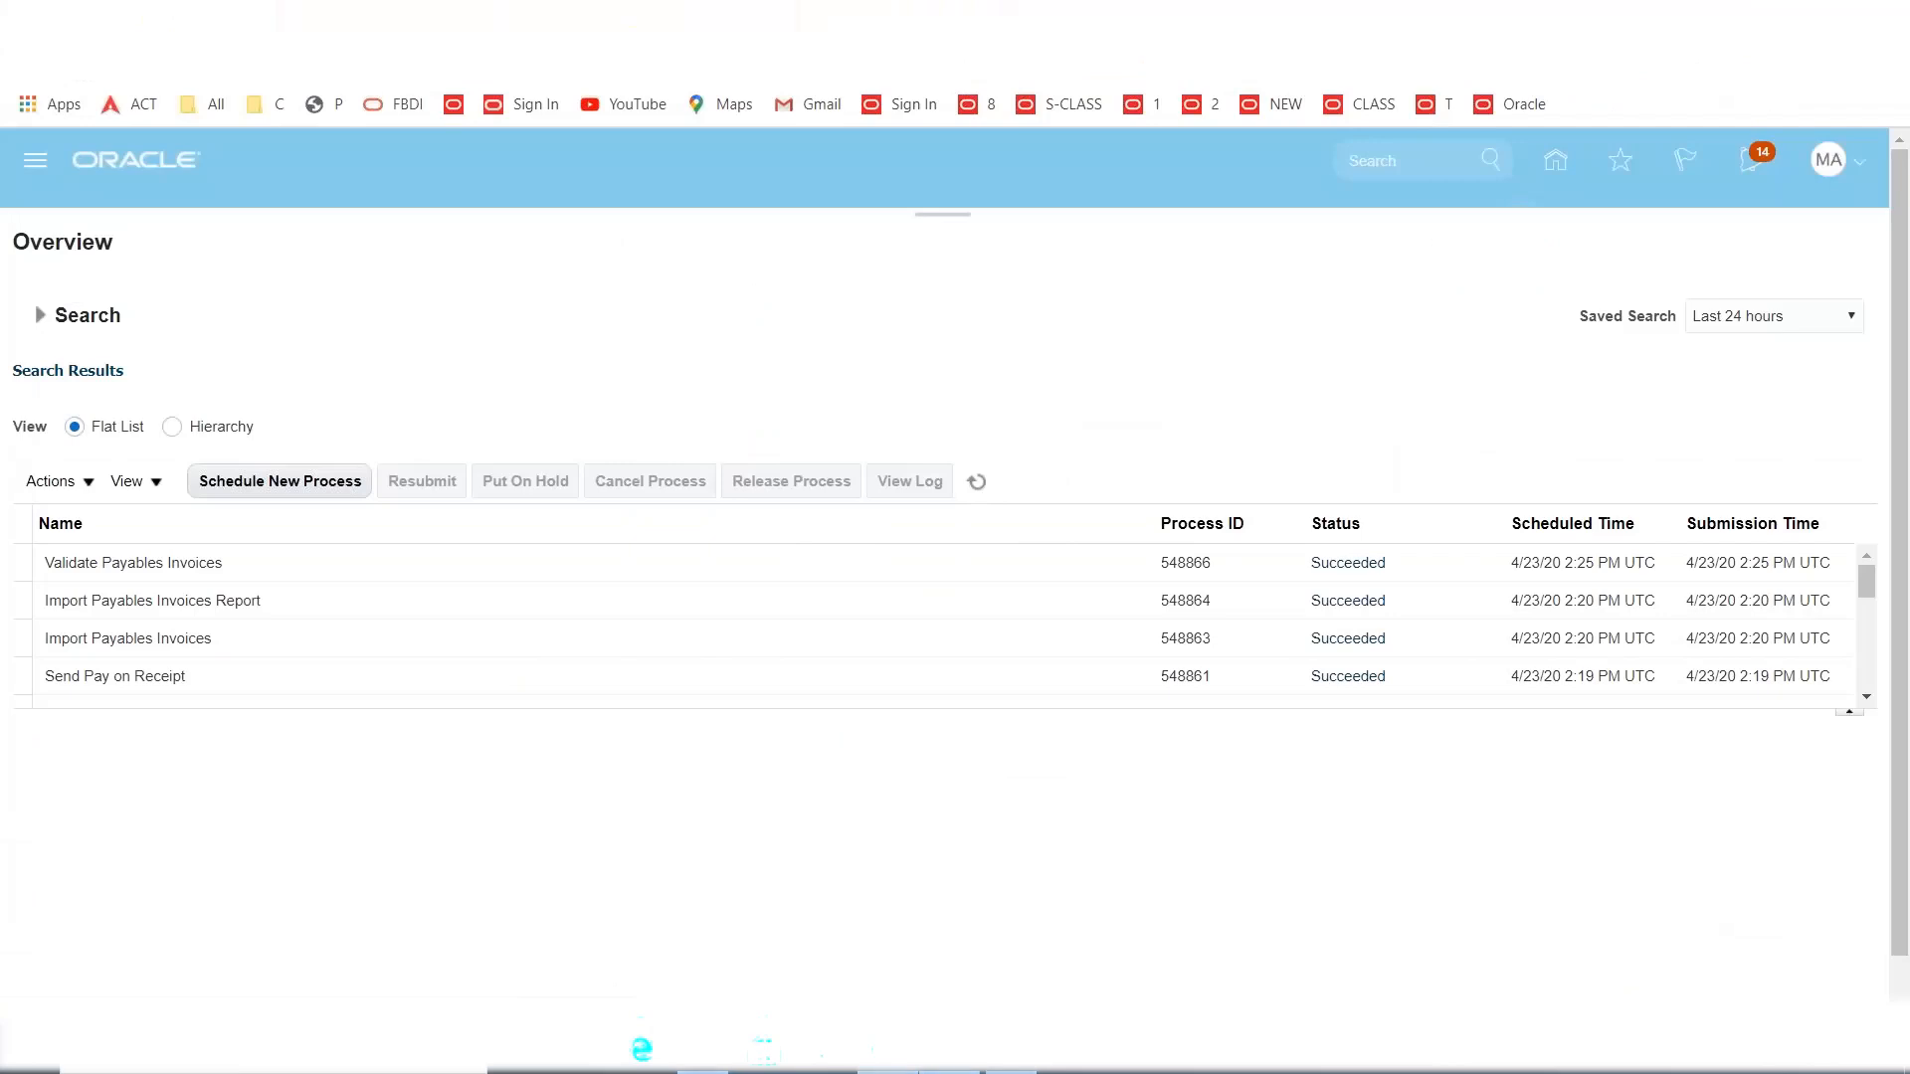
Back in Excel, change A88 from Group1 to 'Approval Group2: MAXXONE'.
{"action": "left_click", "coordinate": [702, 1068]}
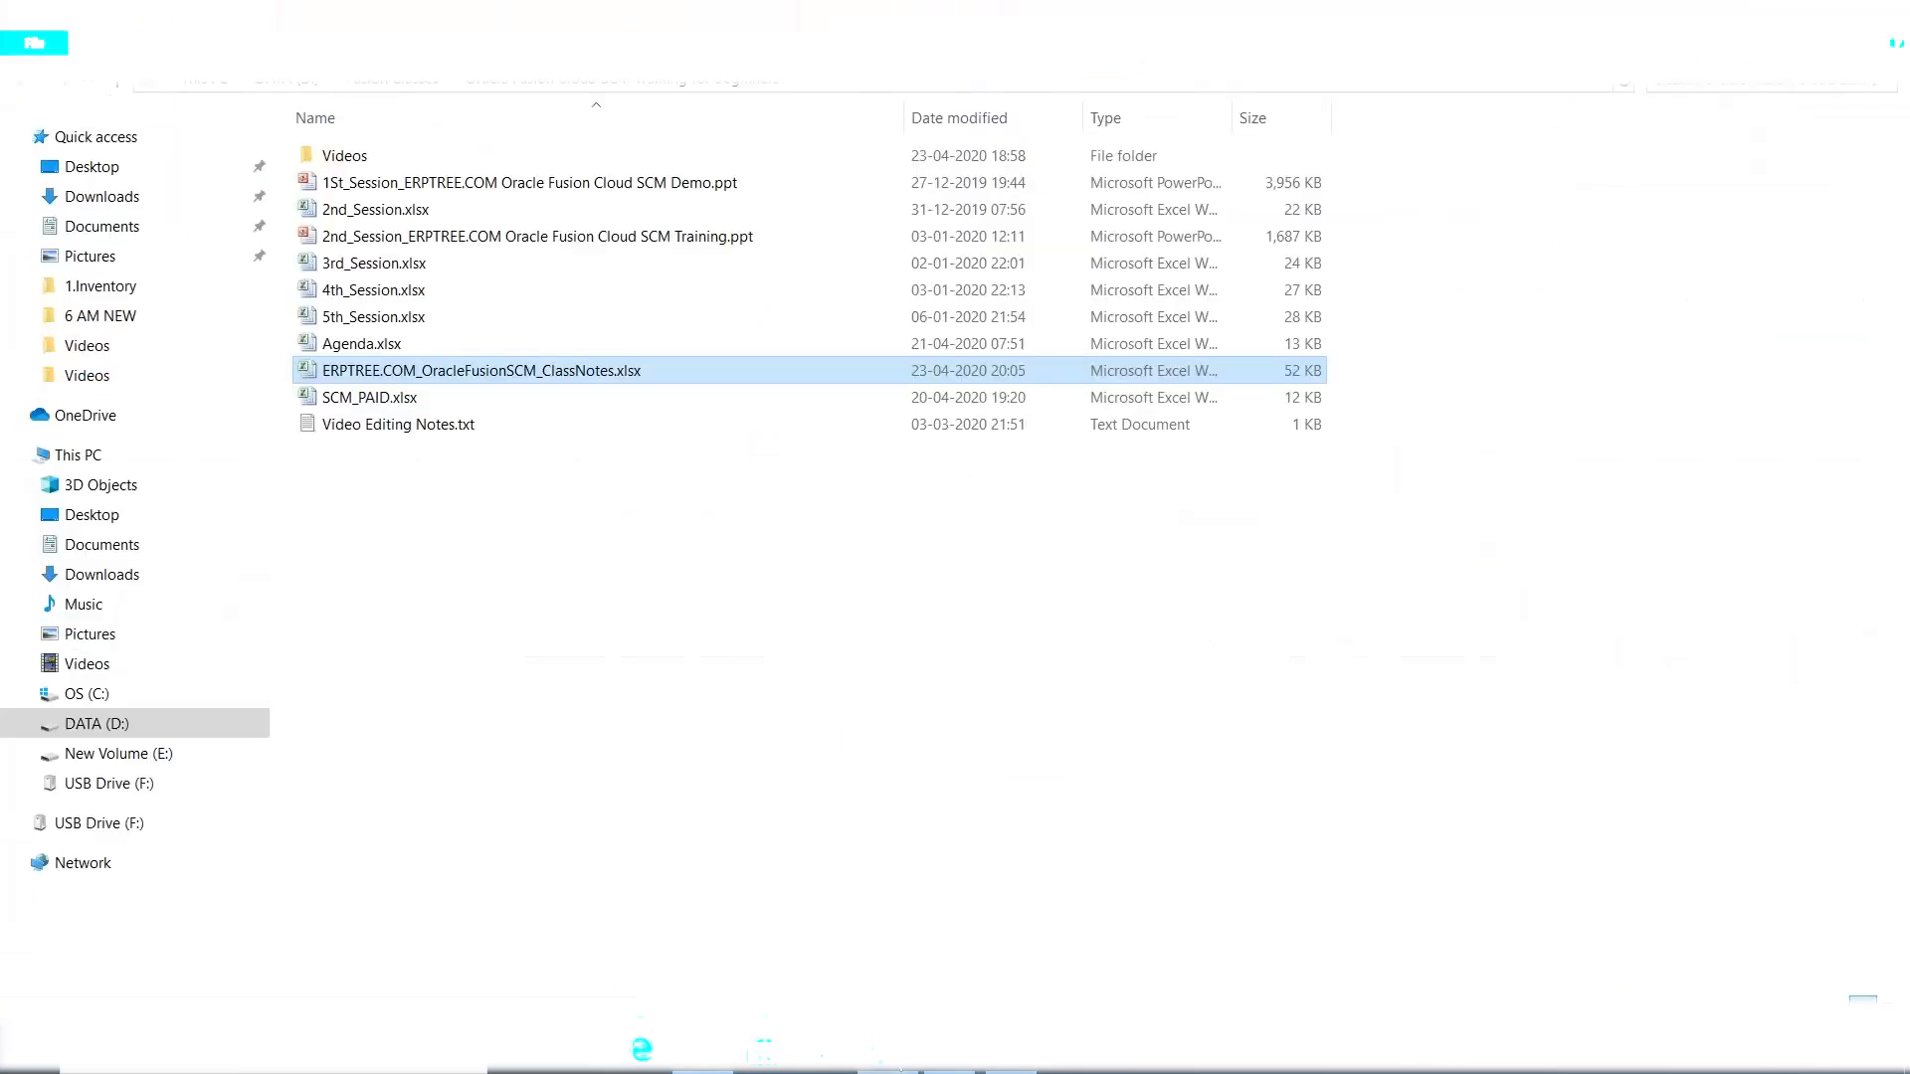
{"action": "left_click", "coordinate": [899, 1067]}
{"action": "left_click", "coordinate": [1011, 1067]}
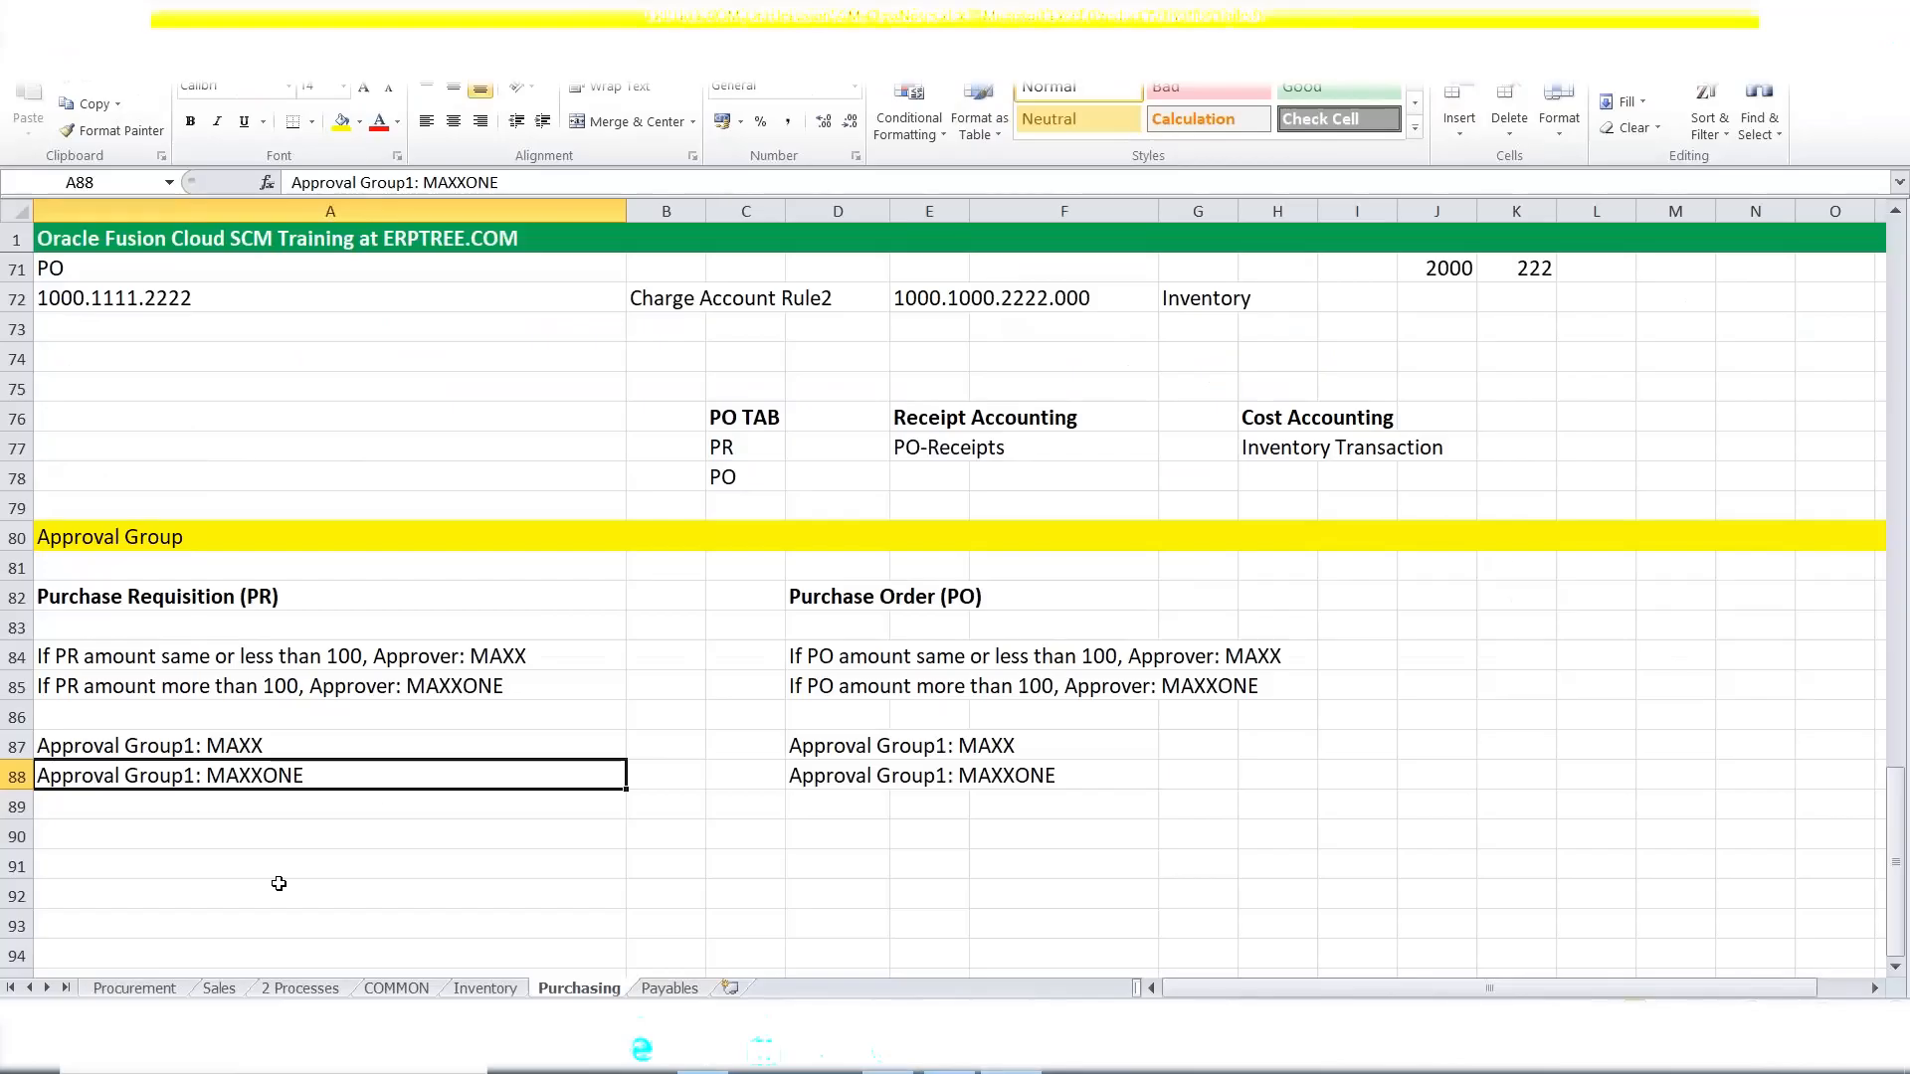
{"action": "double_click", "coordinate": [196, 771]}
{"action": "key", "text": "BackSpace"}
{"action": "type", "text": "2"}
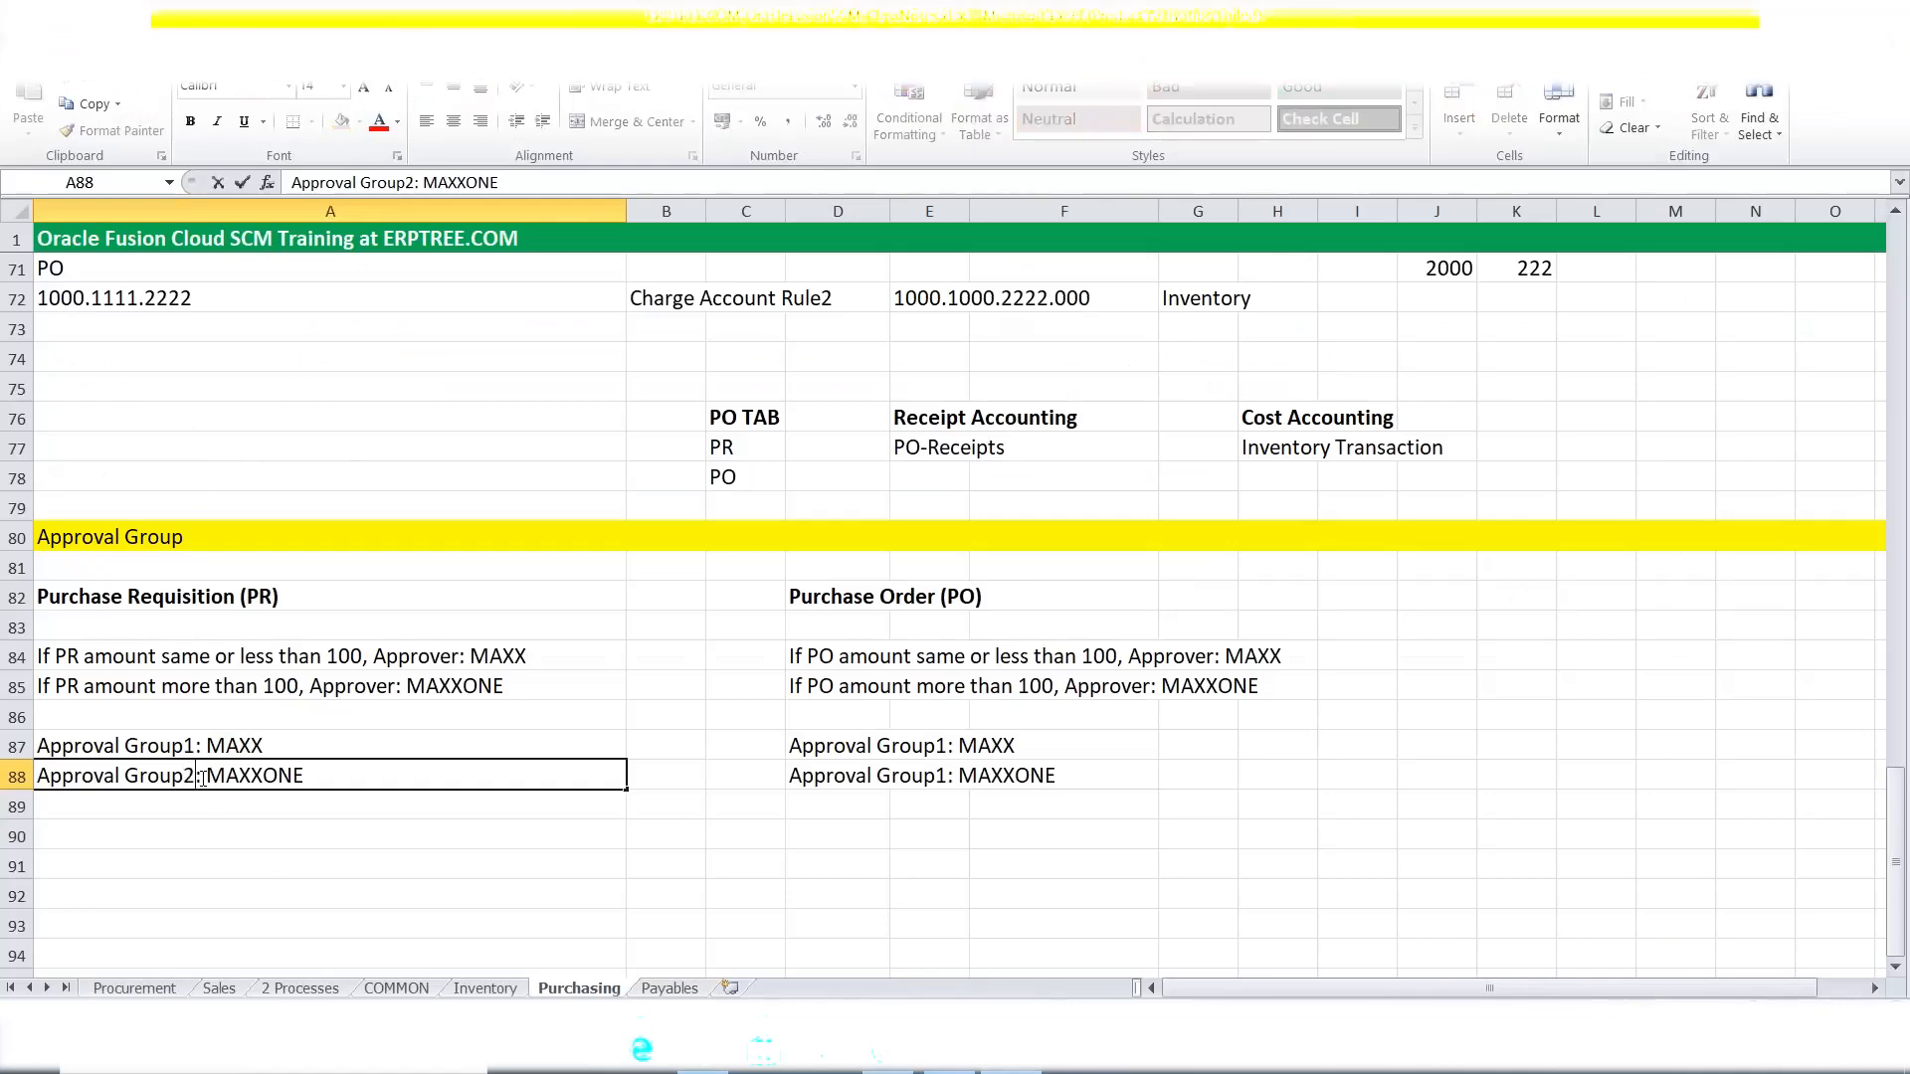
{"action": "left_click", "coordinate": [944, 775]}
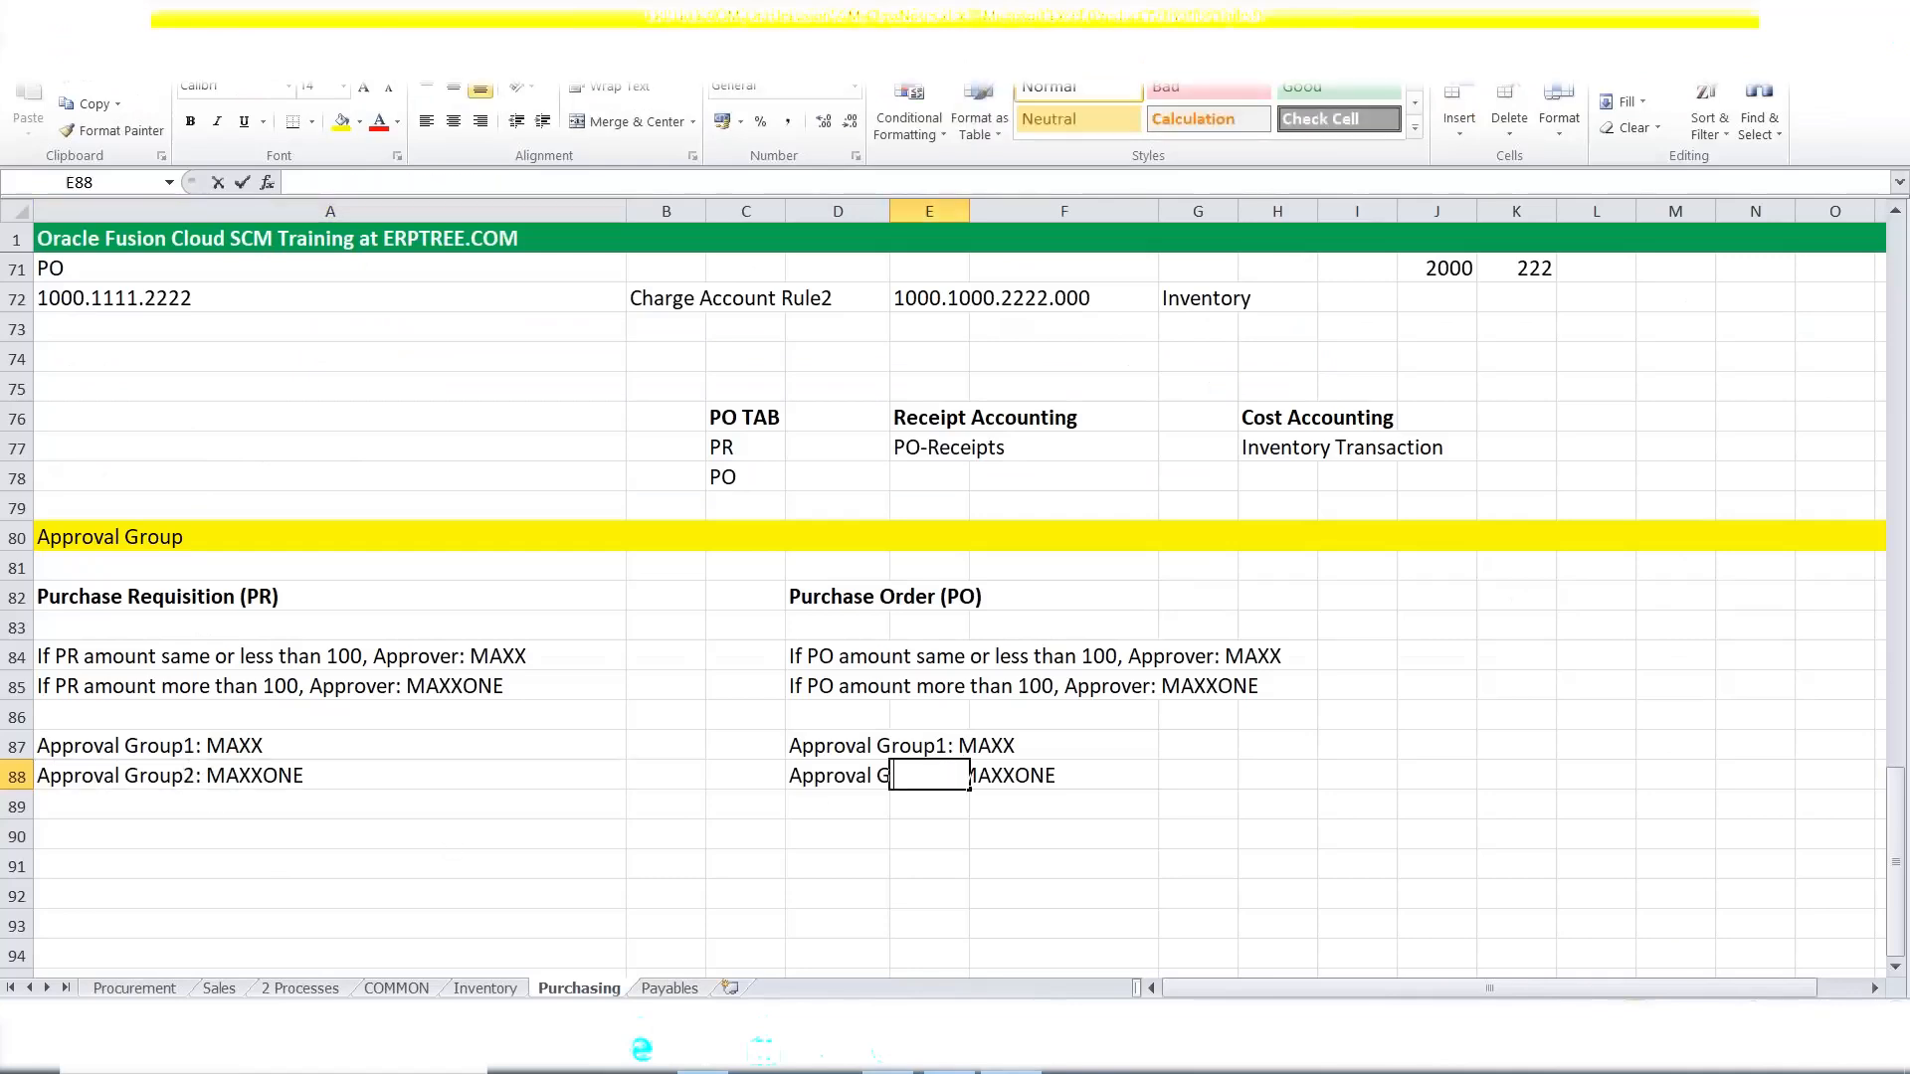
Change D88 from Group1 to Approval Group2 using the formula bar.
{"action": "left_click", "coordinate": [830, 774]}
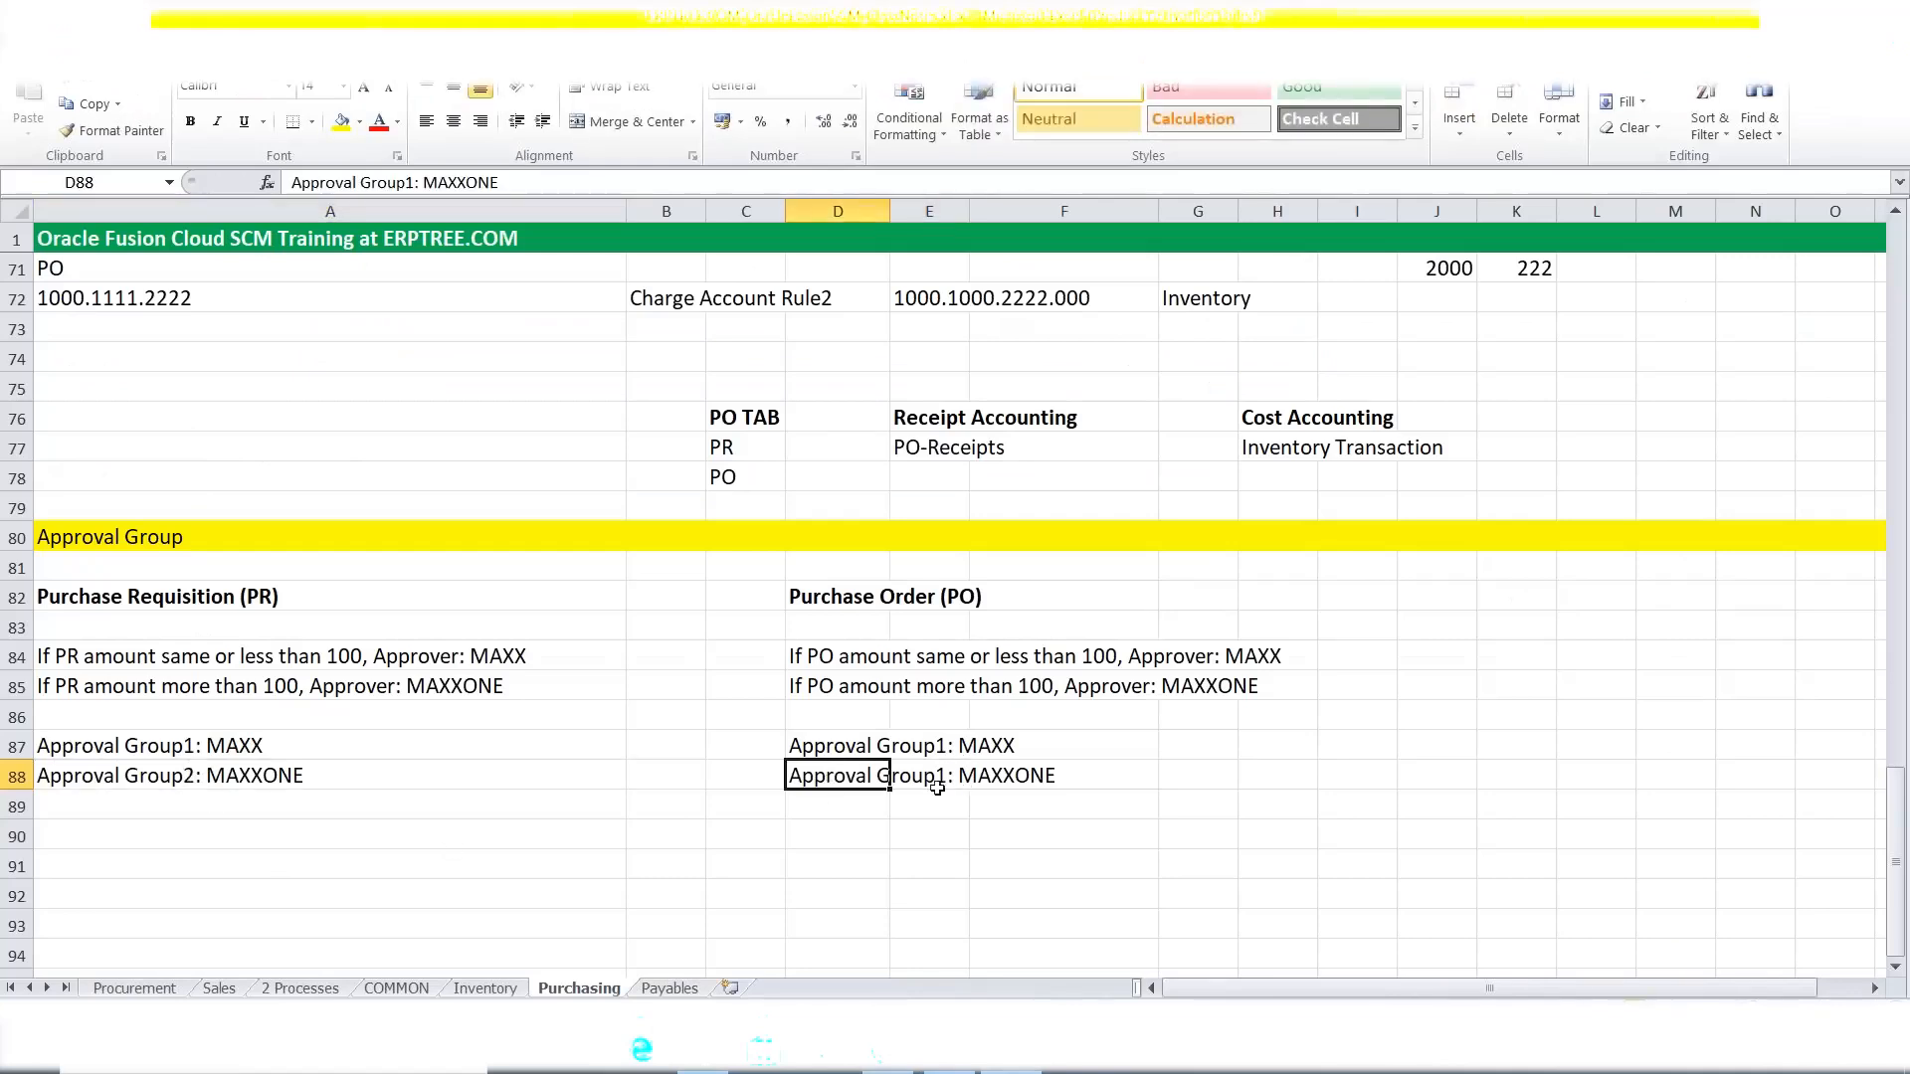
{"action": "left_click", "coordinate": [417, 182]}
{"action": "left_click_drag", "start_coordinate": [417, 182], "coordinate": [407, 182]}
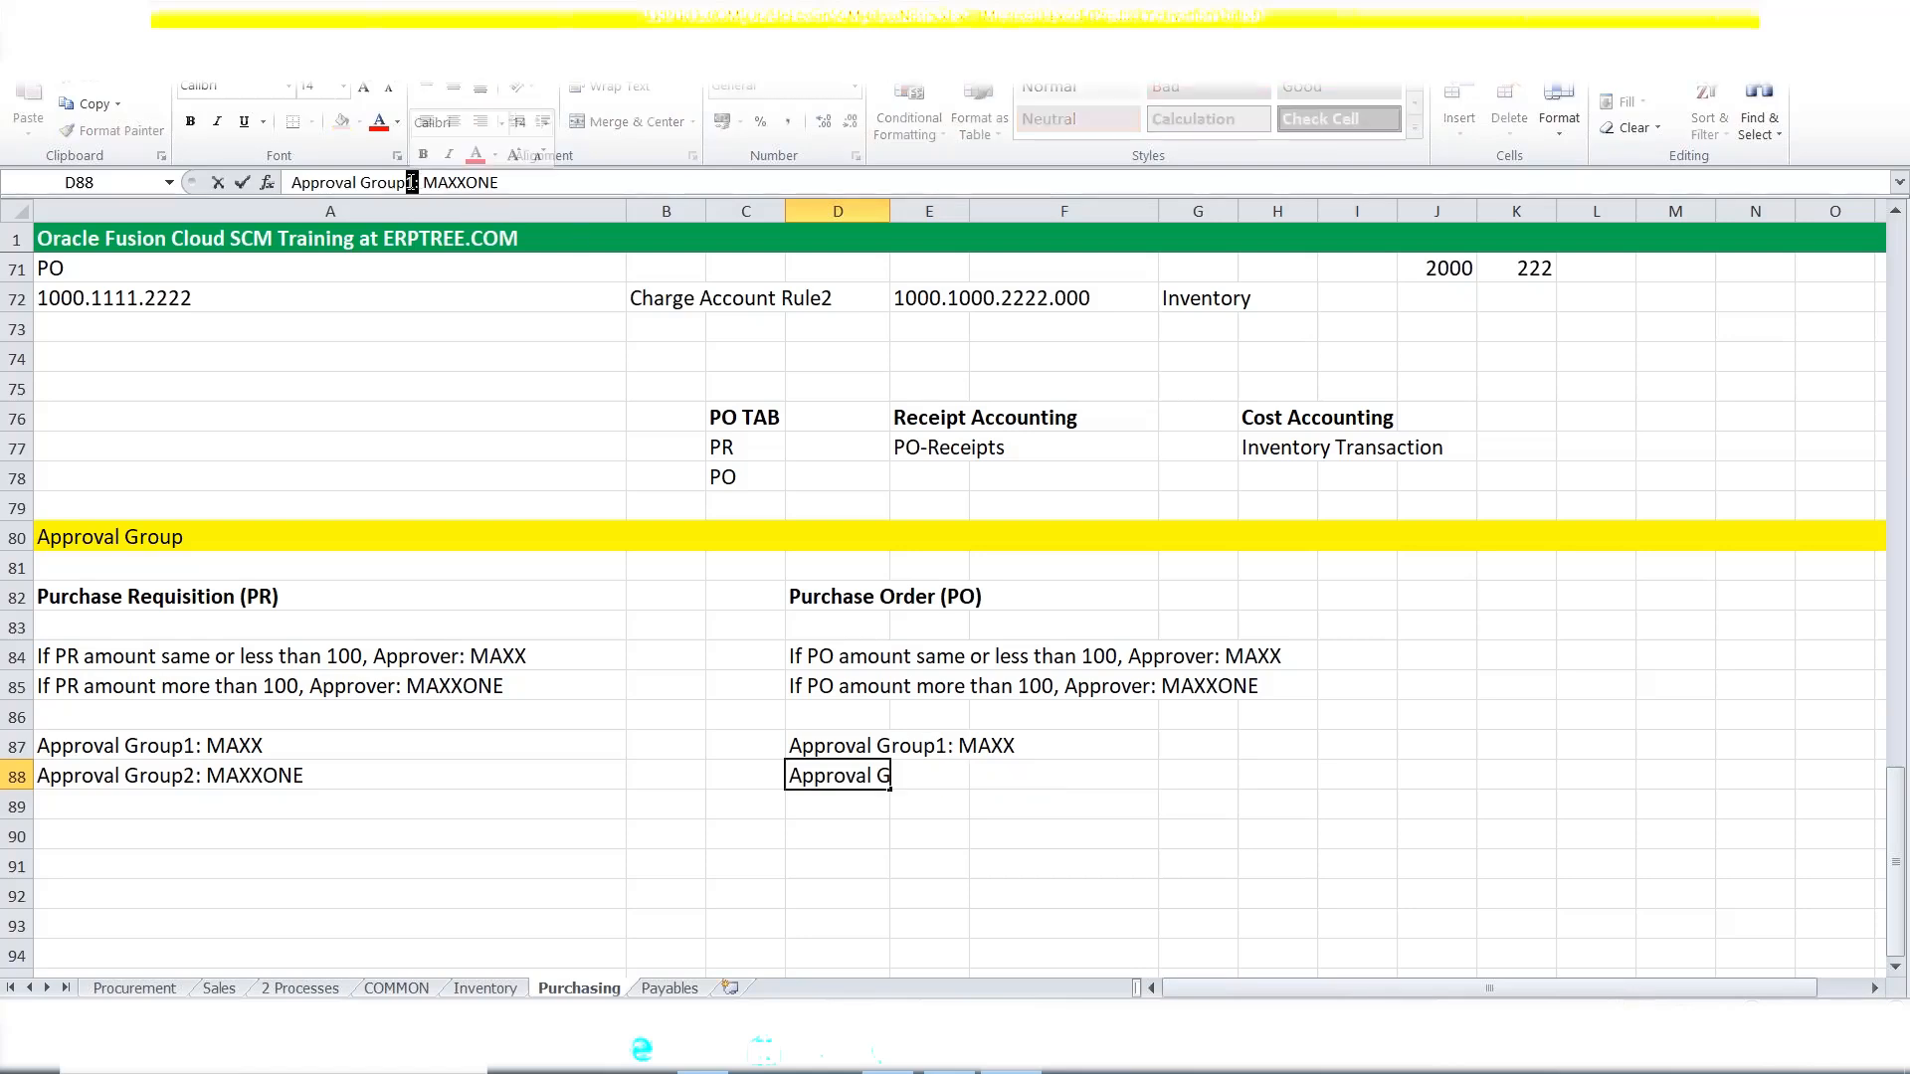
{"action": "type", "text": "2:"}
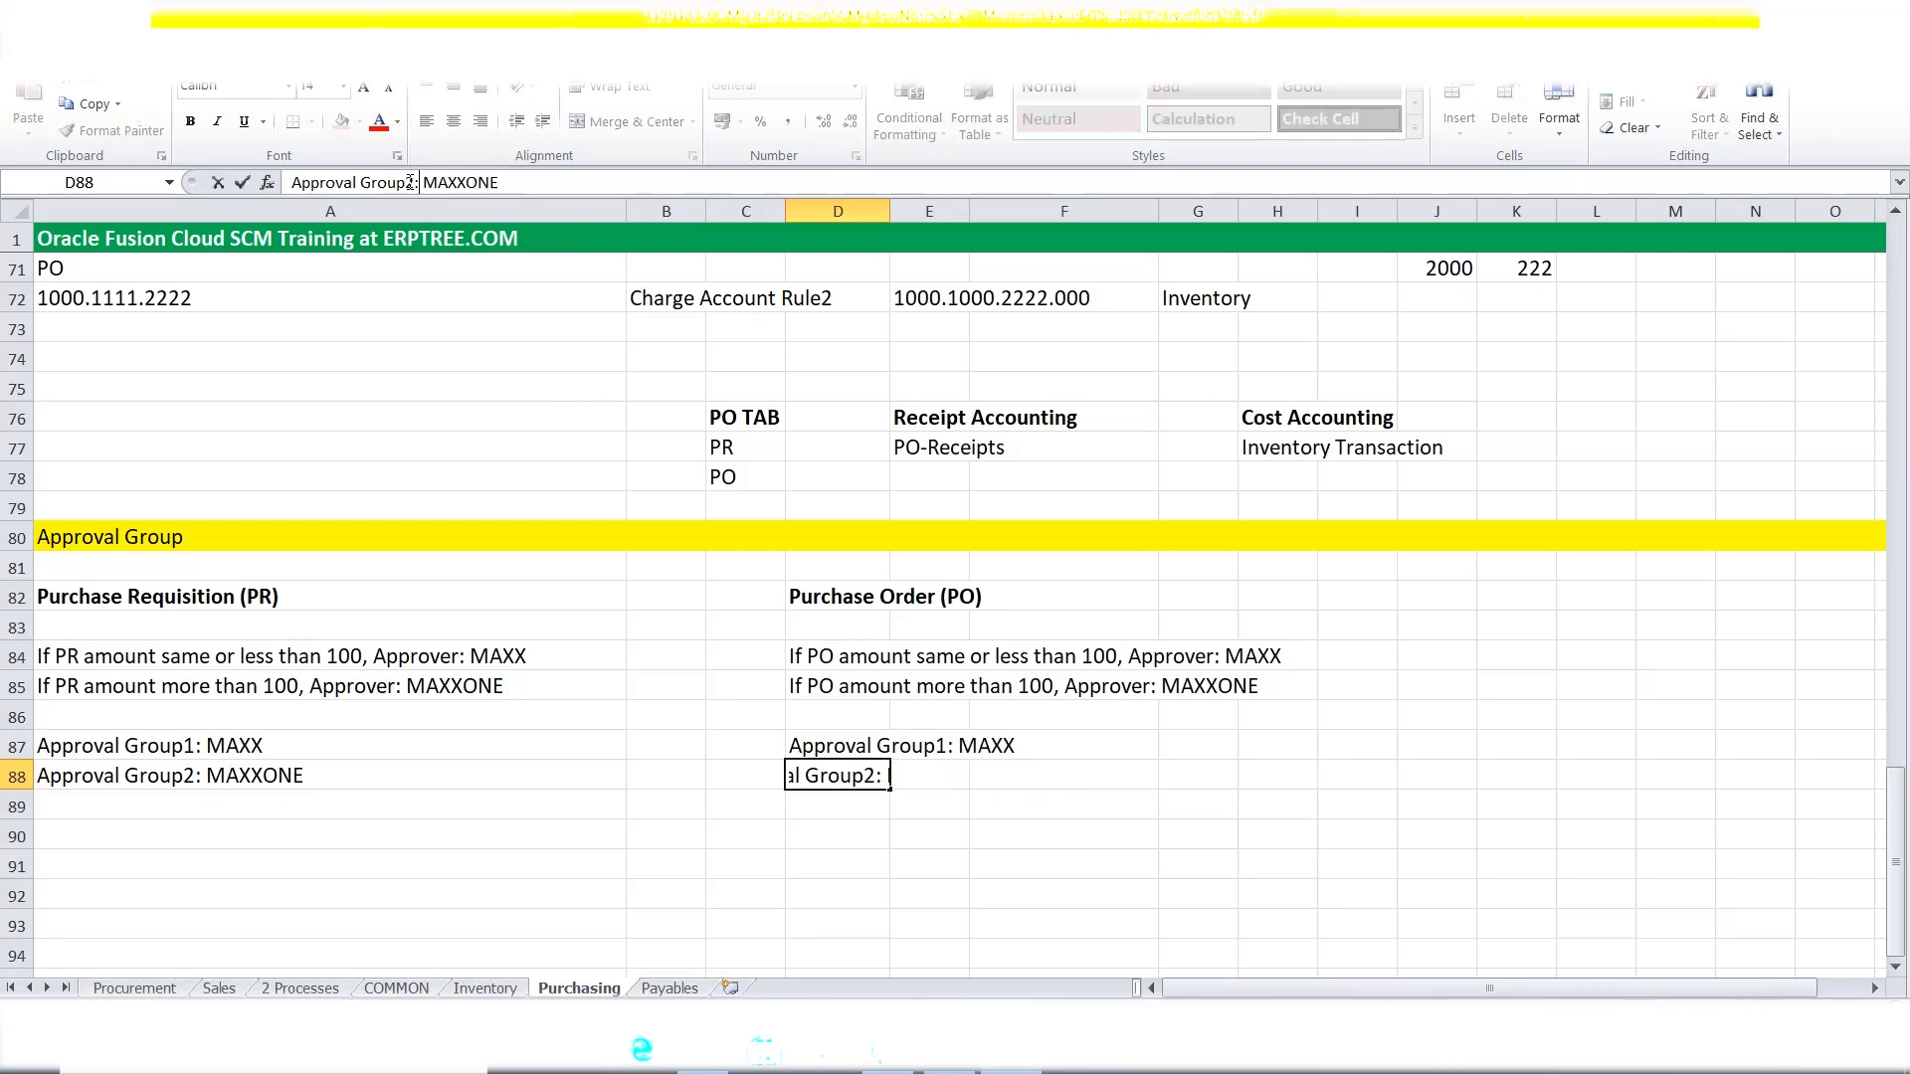
{"action": "left_click", "coordinate": [621, 839]}
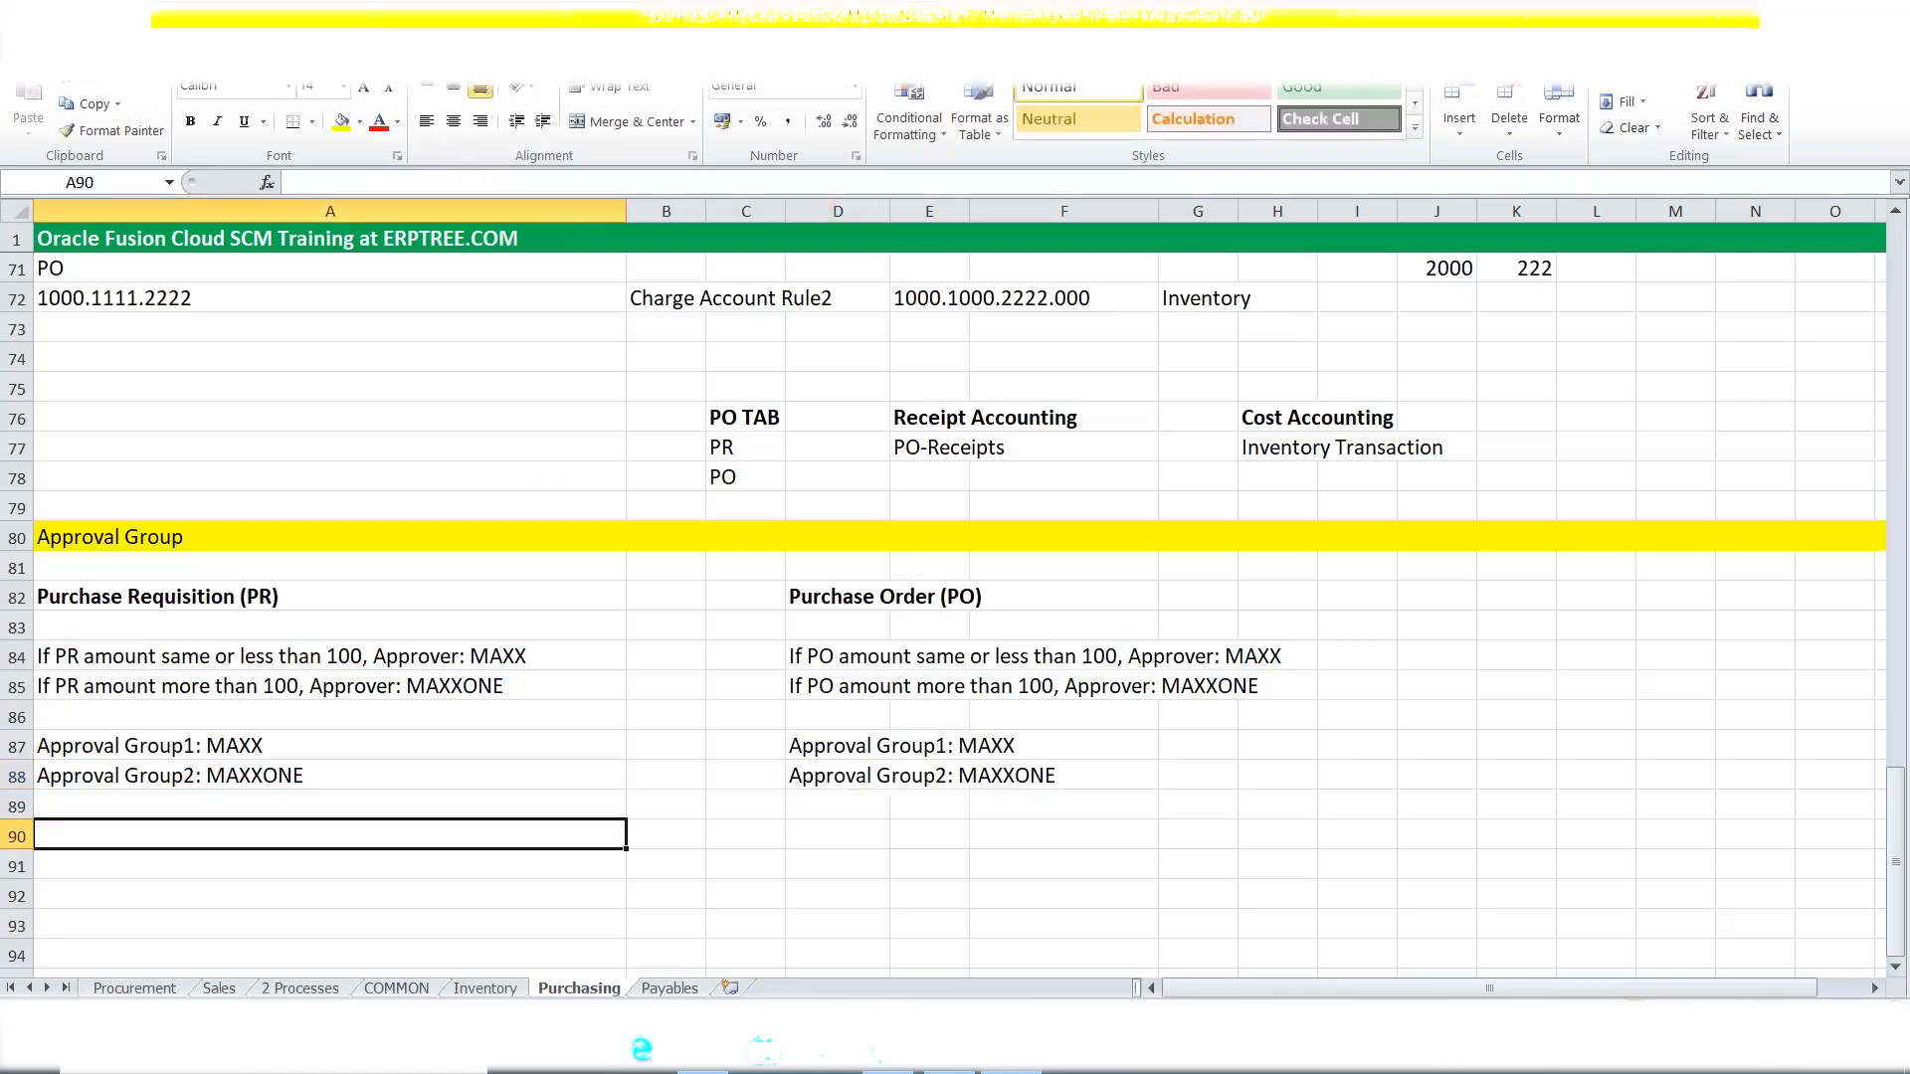
Check the Approval Group1 and Group2 notes, then return to the Oracle browser window.
{"action": "left_click", "coordinate": [120, 721]}
{"action": "left_click", "coordinate": [112, 748]}
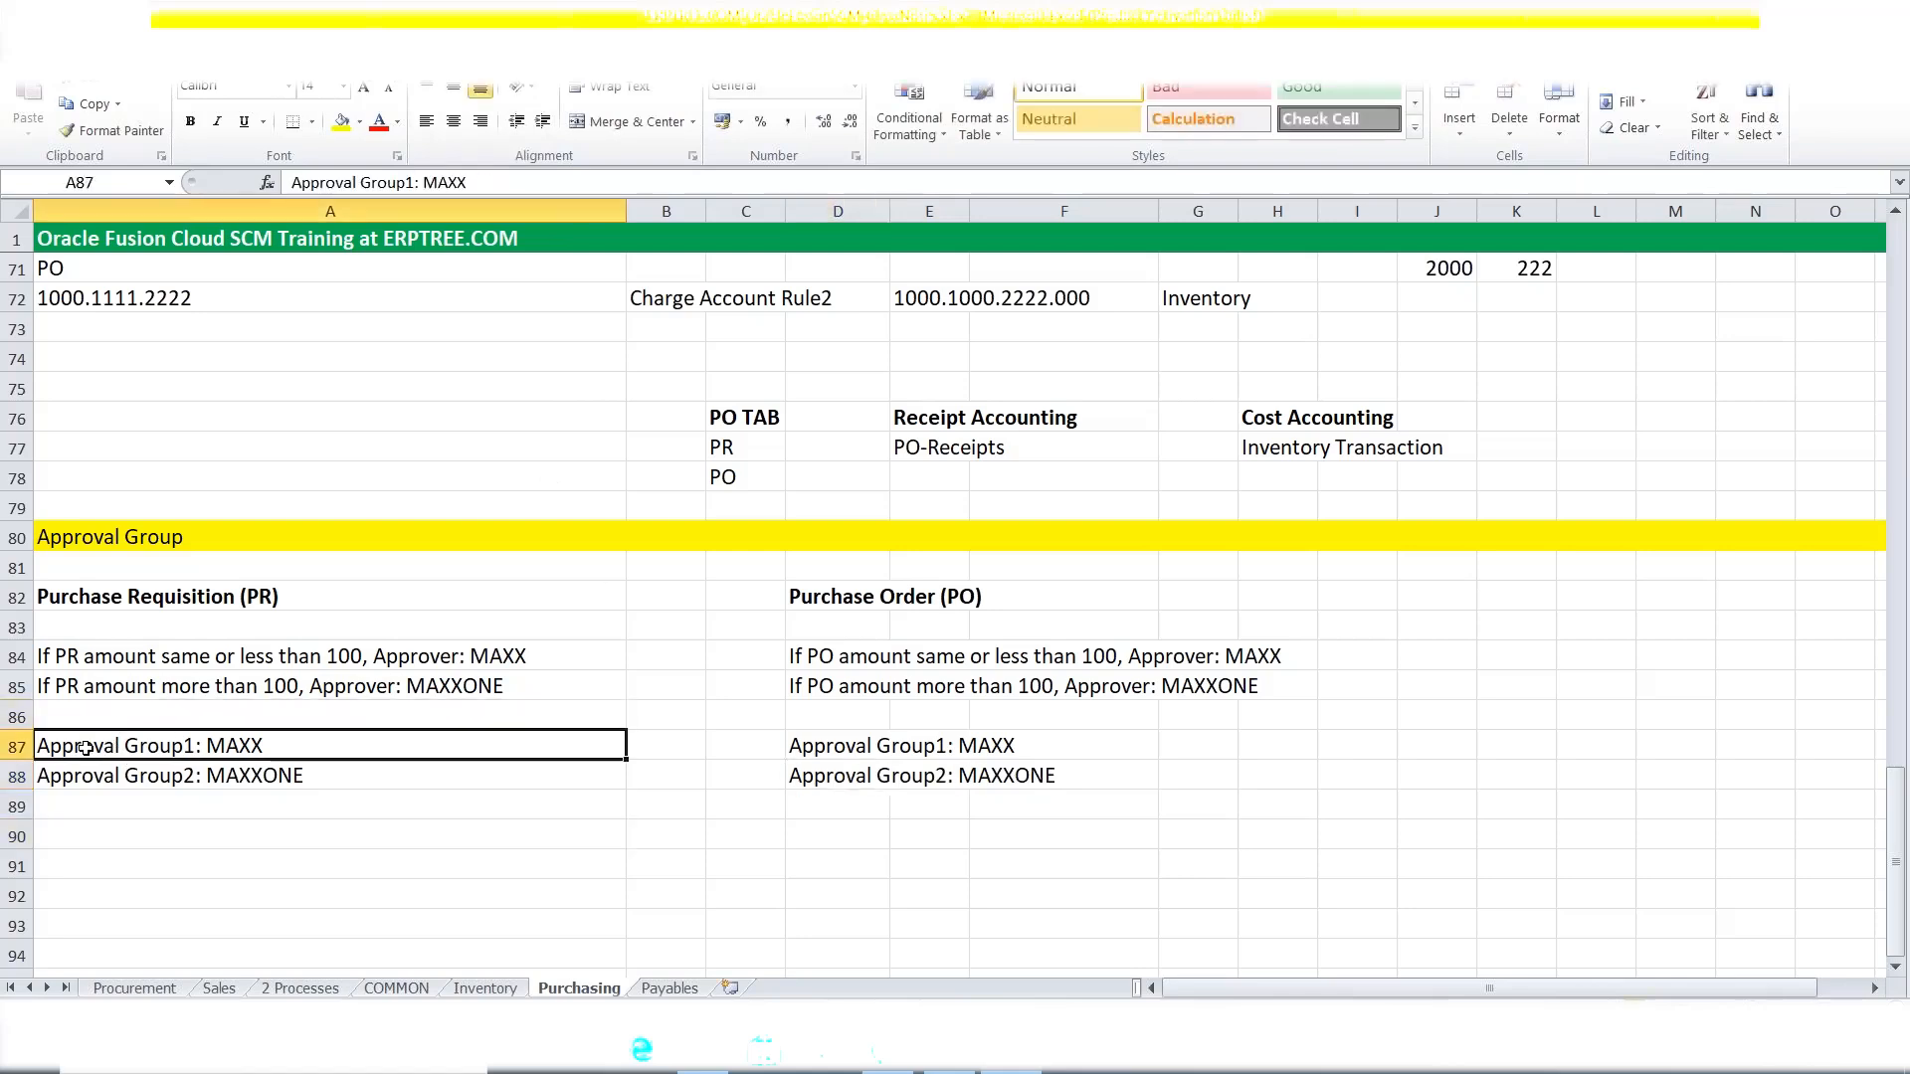
{"action": "left_click", "coordinate": [147, 778]}
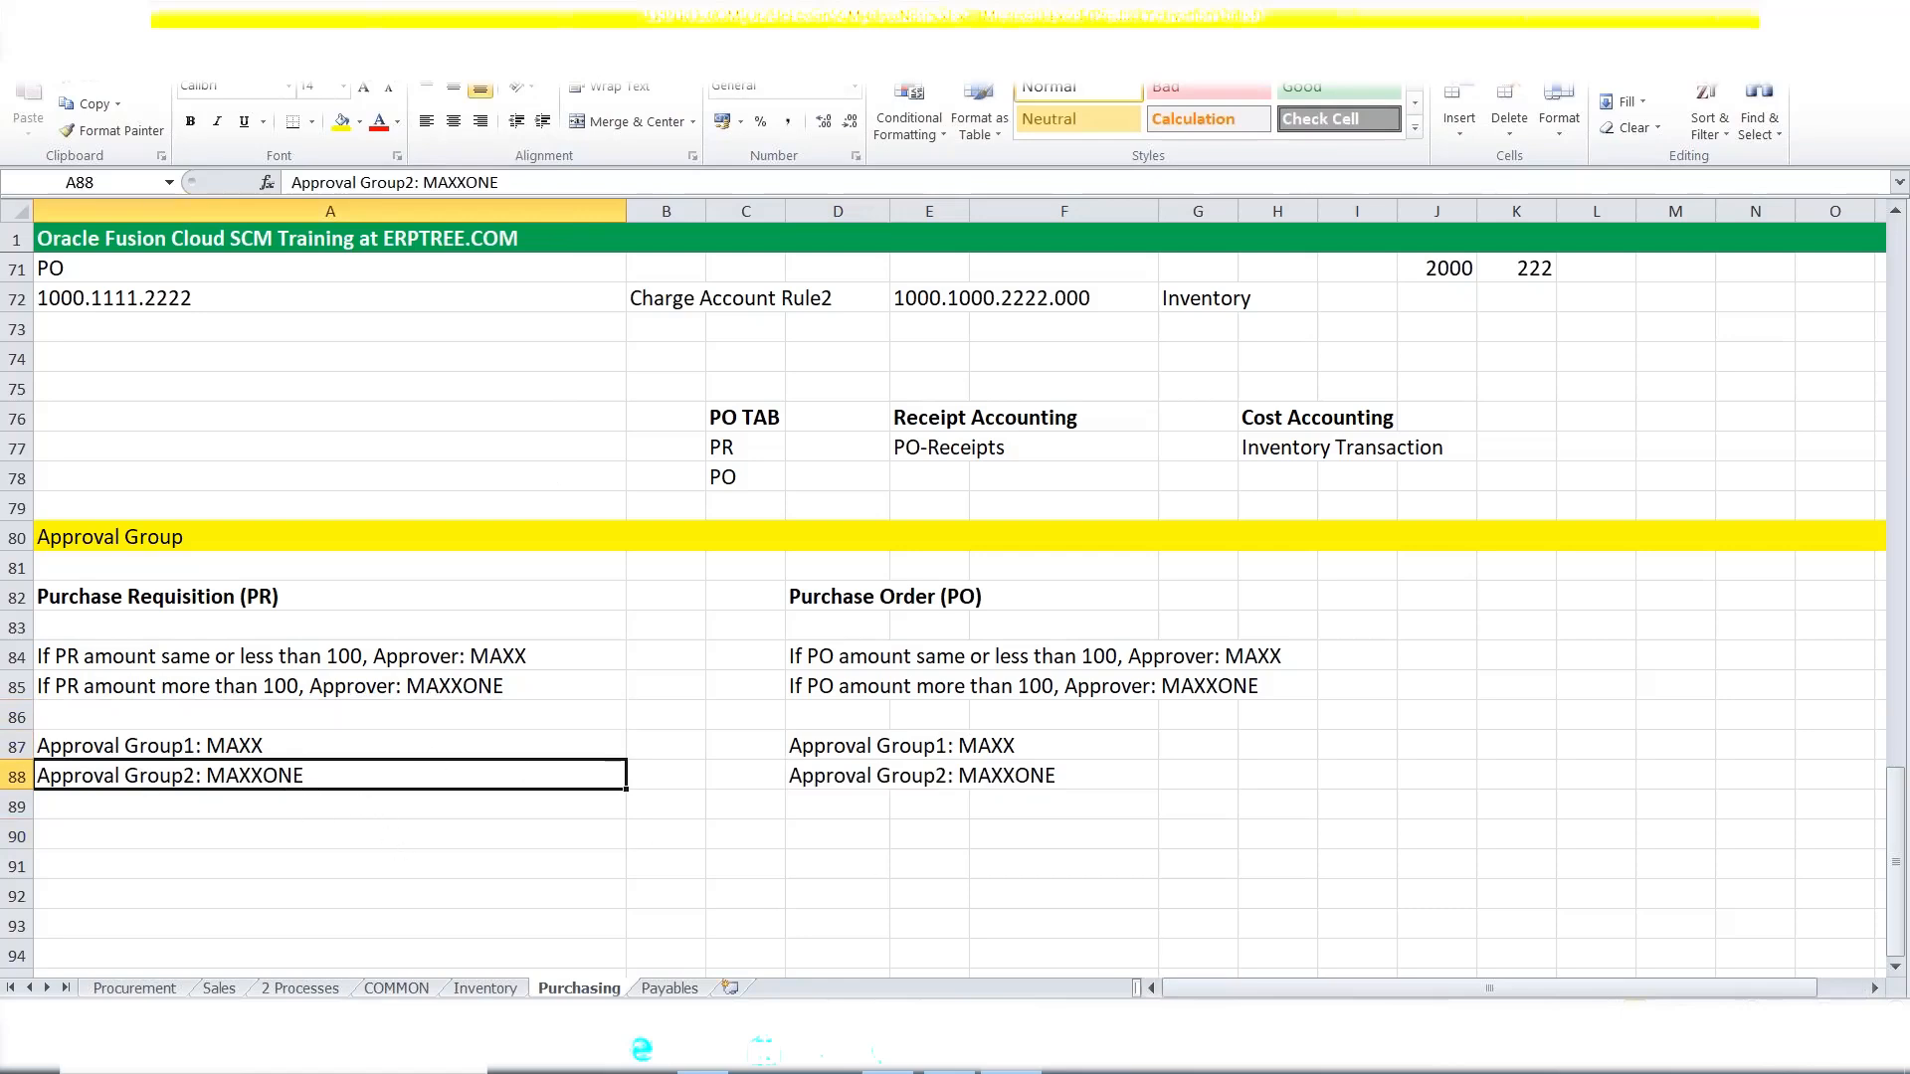
{"action": "left_click", "coordinate": [893, 1069]}
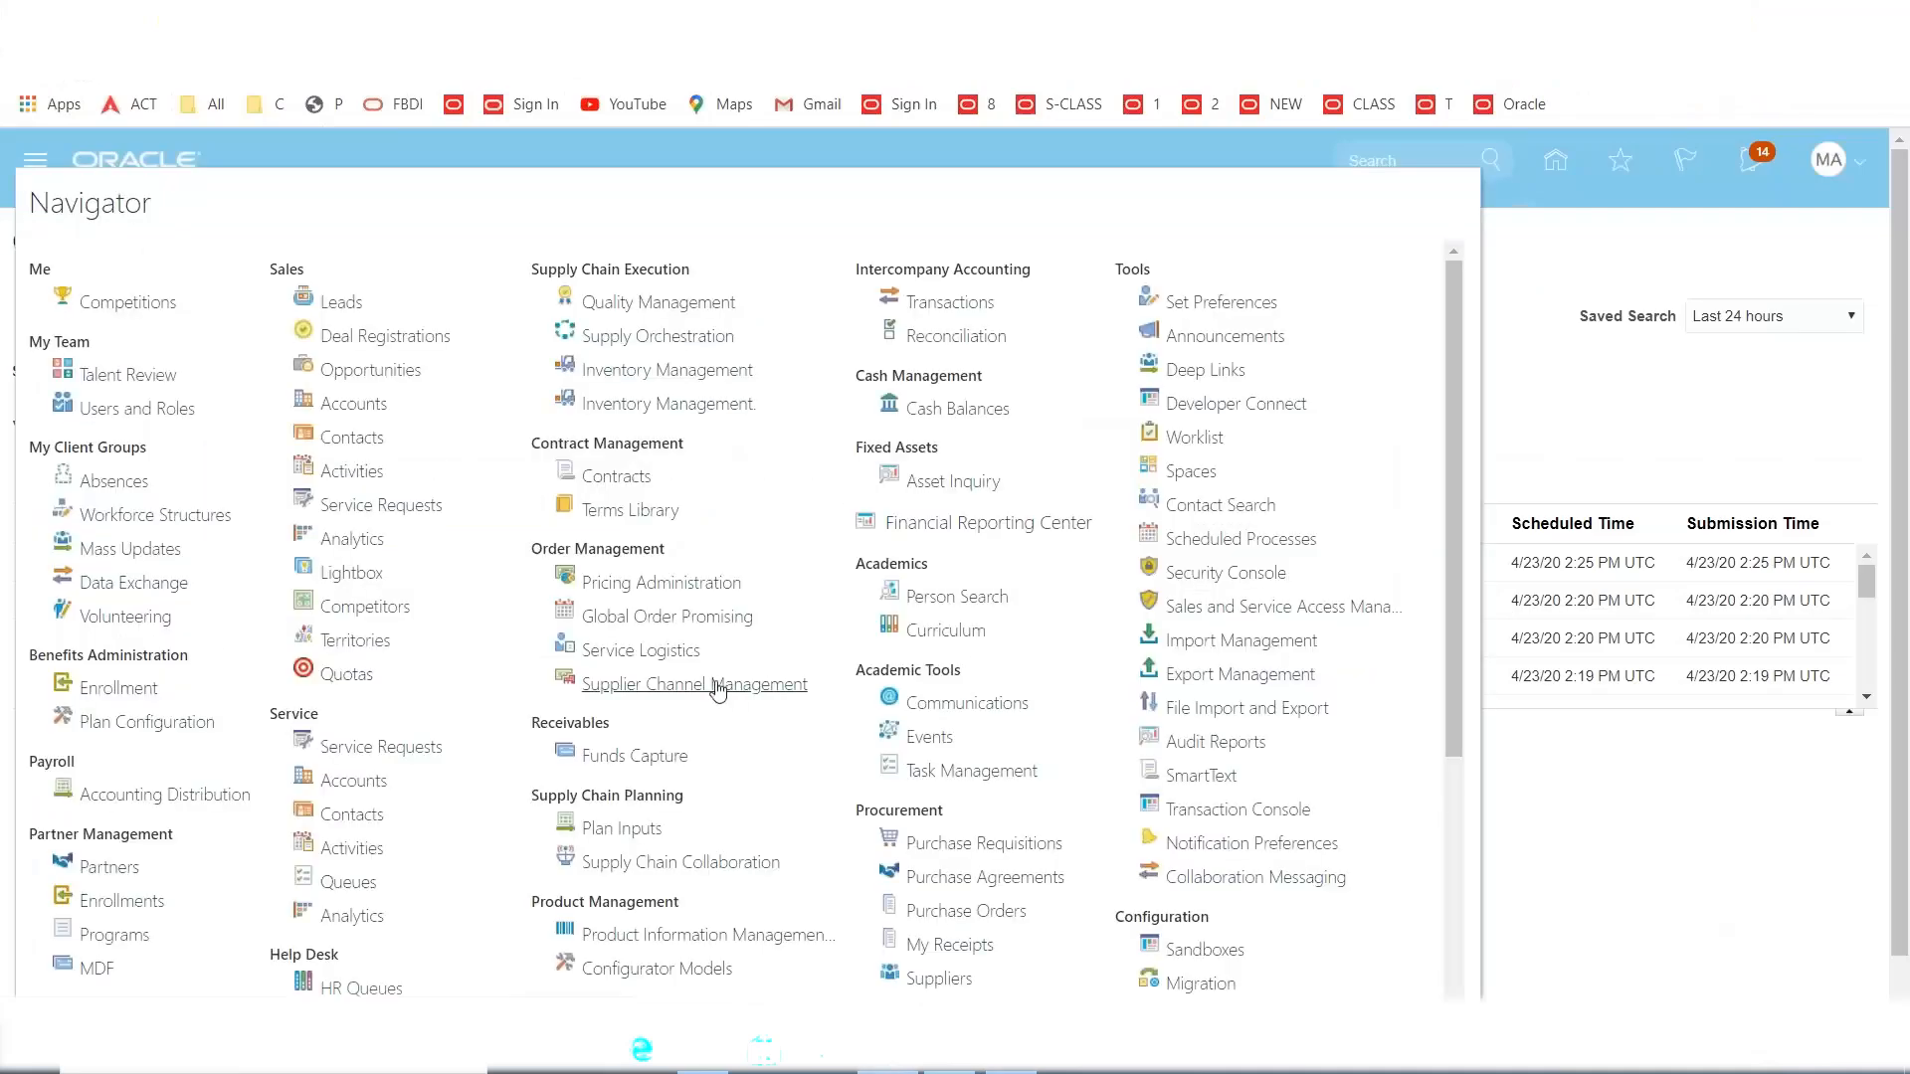
Open the Security Console's Users page and start a blank new user account.
{"action": "scroll", "coordinate": [773, 576], "scroll_direction": "down", "scroll_amount": 3}
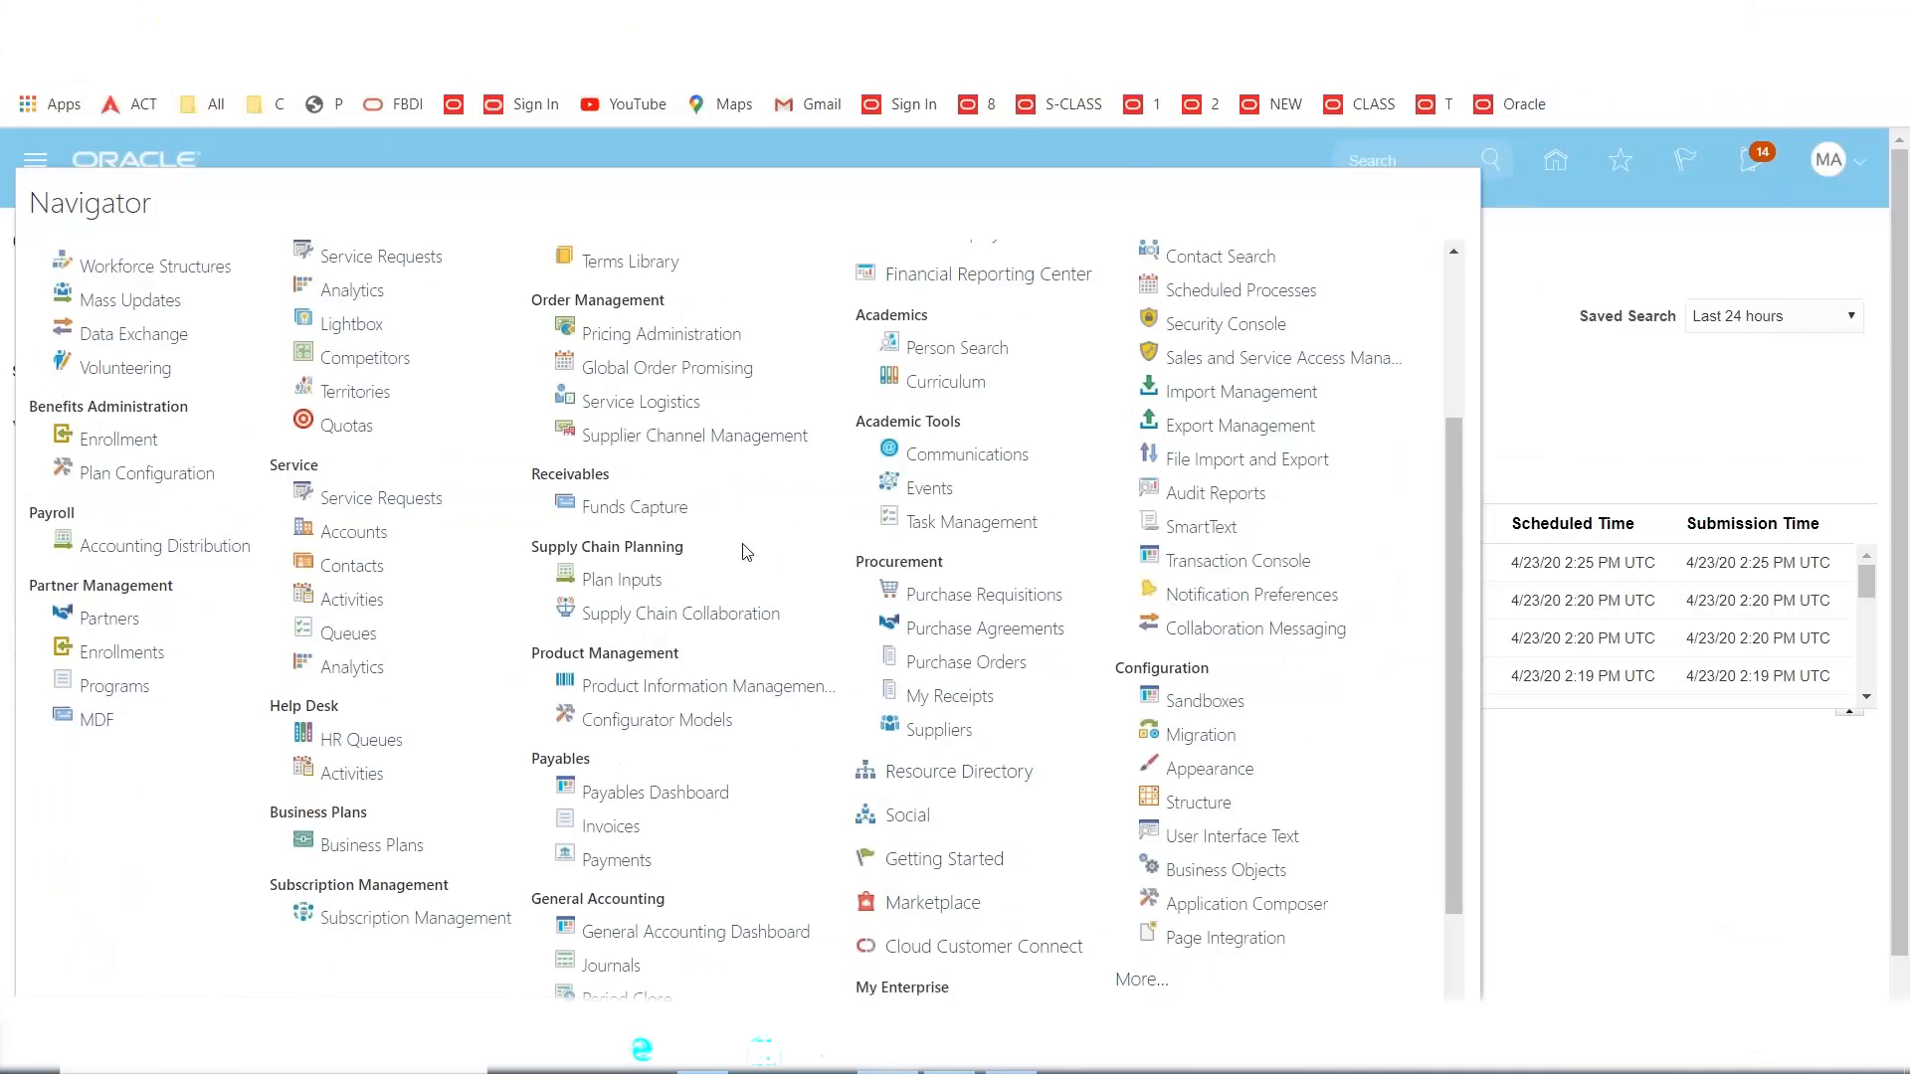
{"action": "scroll", "coordinate": [748, 552], "scroll_direction": "down", "scroll_amount": 1}
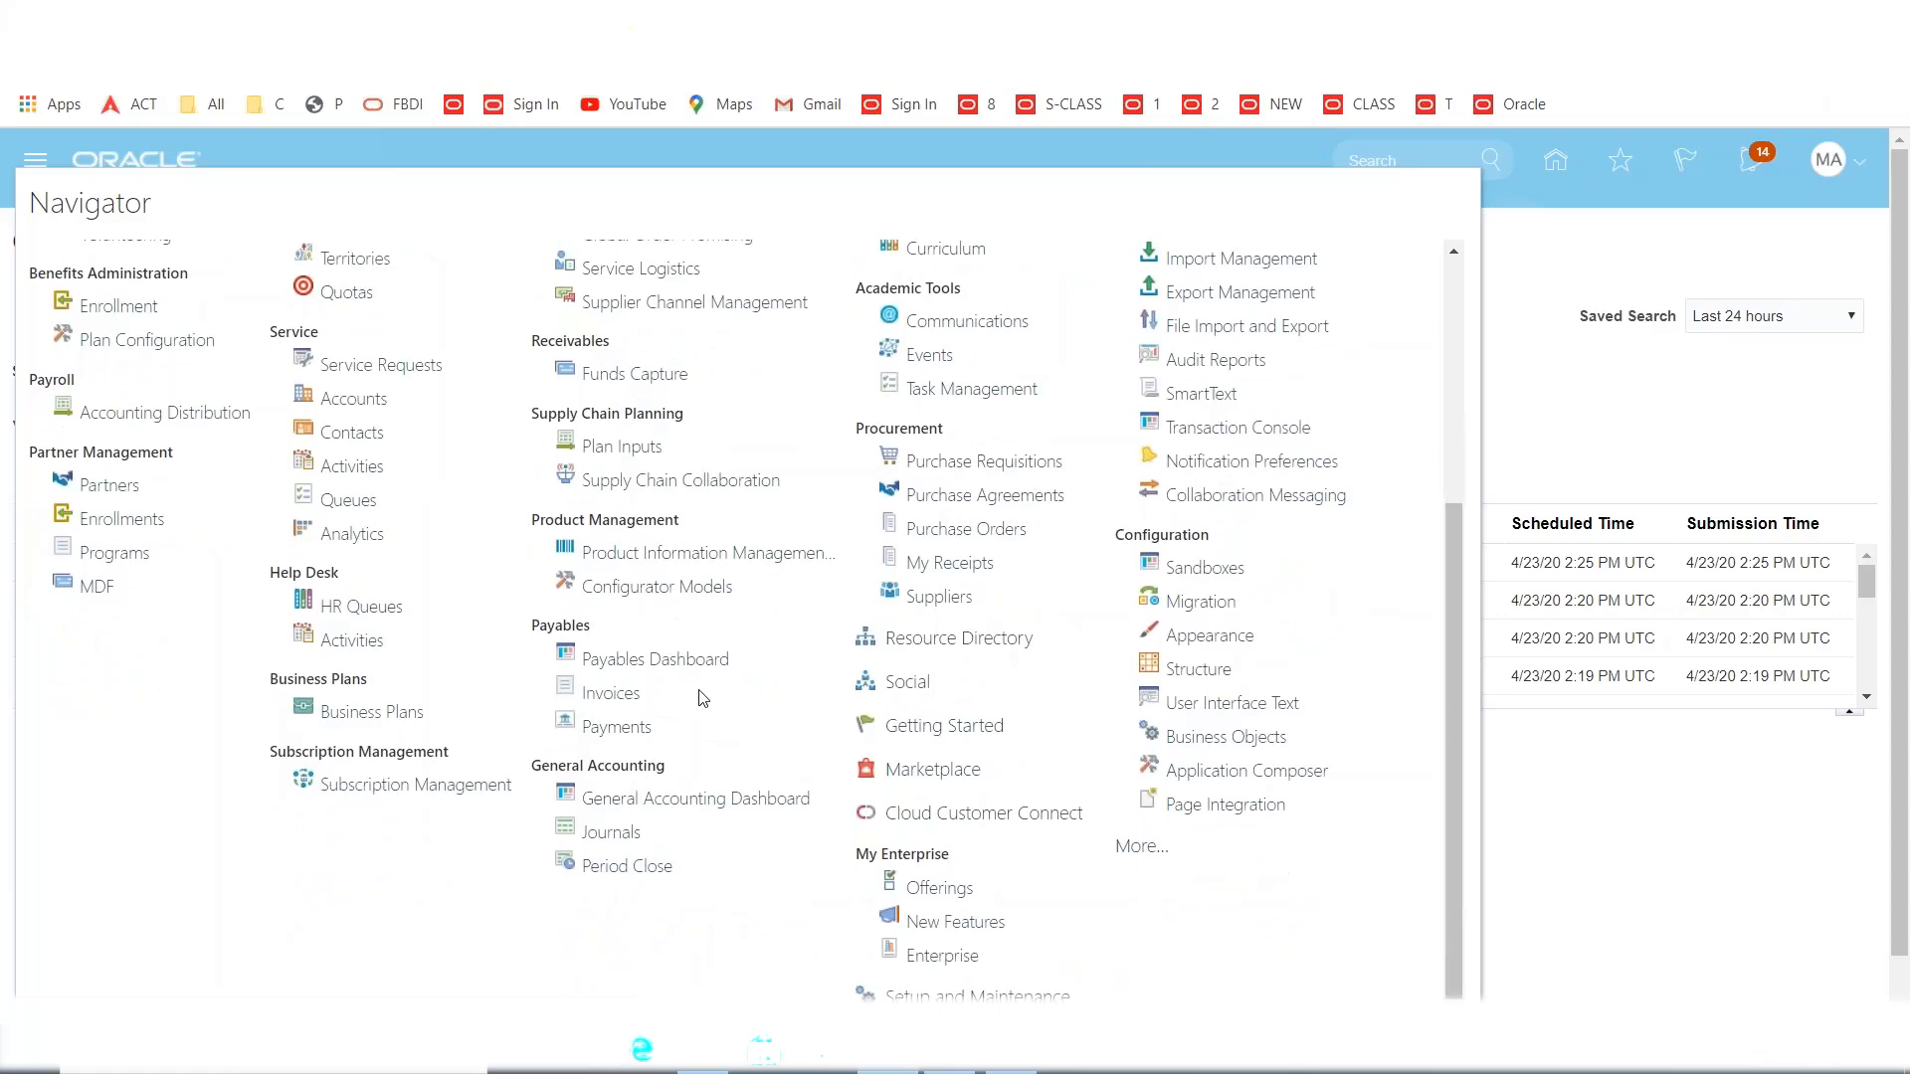
{"action": "scroll", "coordinate": [1096, 649], "scroll_direction": "up", "scroll_amount": 3}
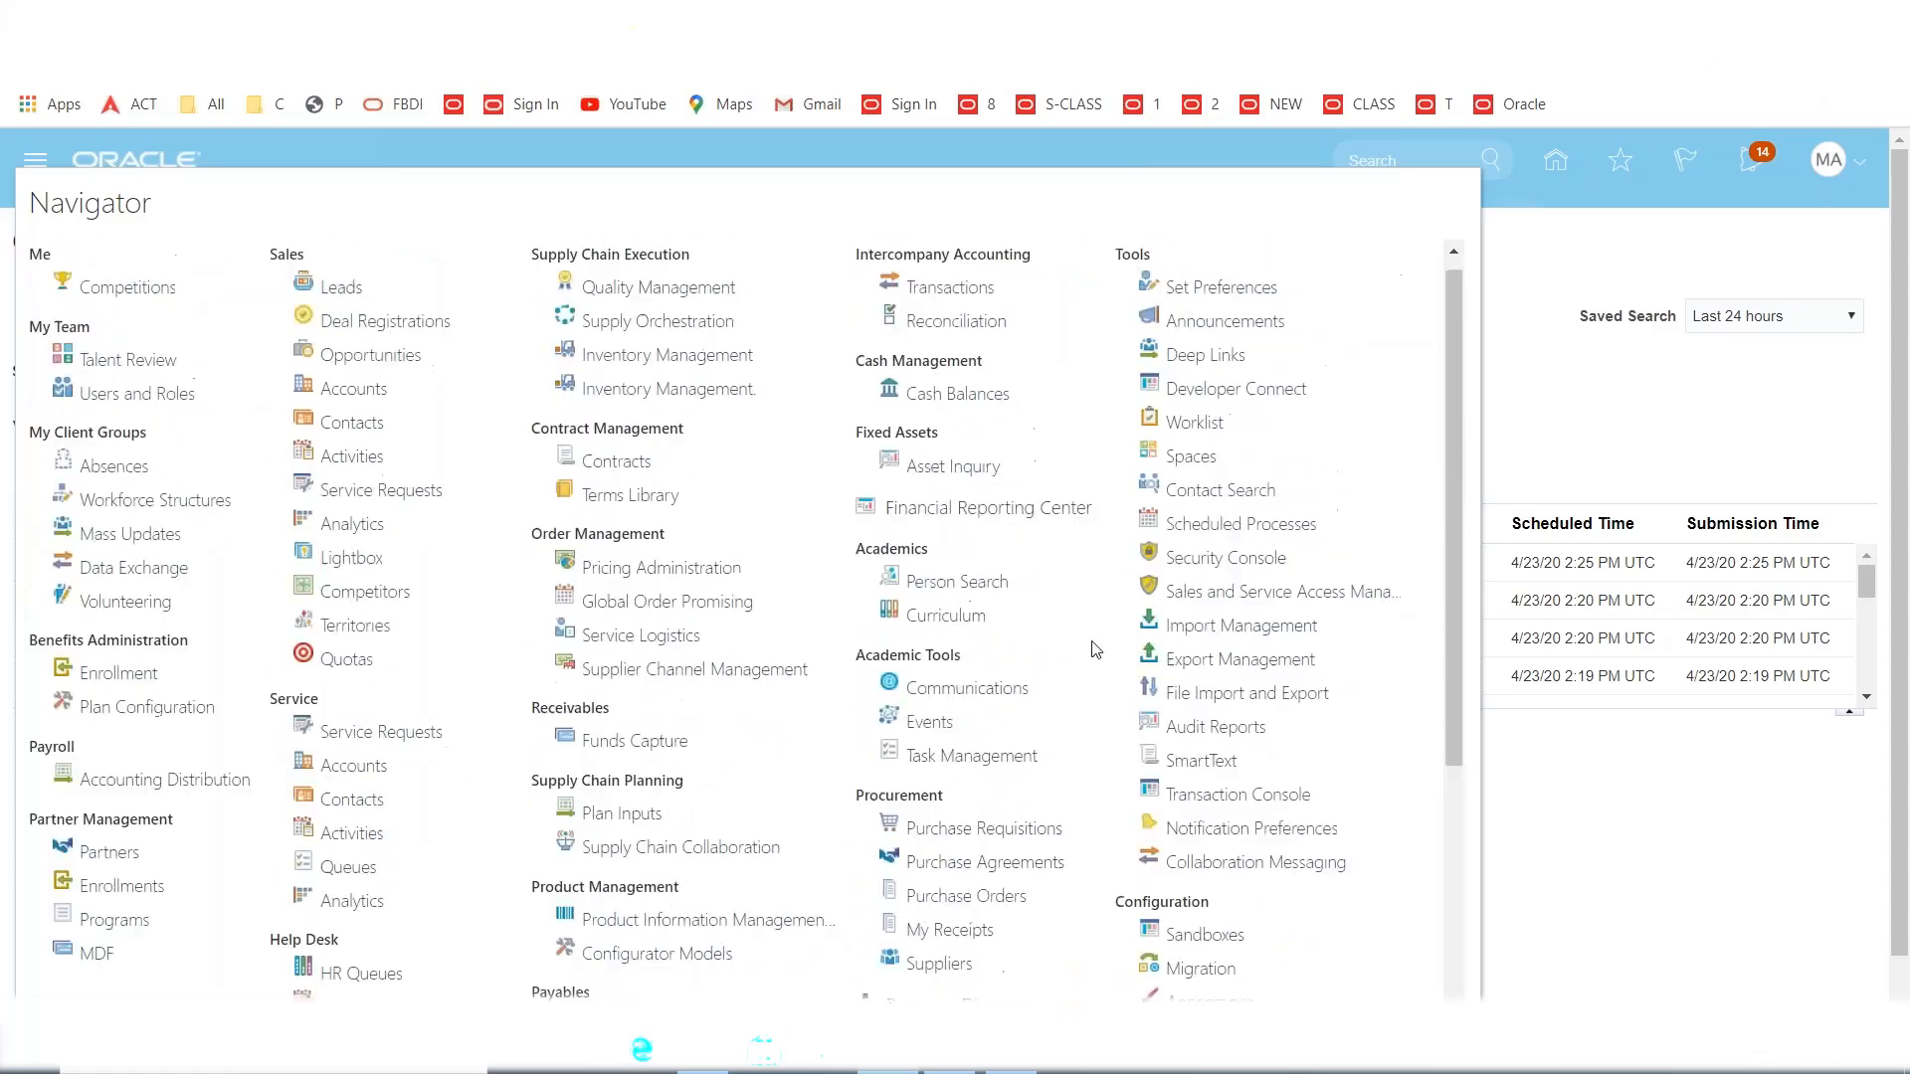
{"action": "left_click", "coordinate": [1228, 561]}
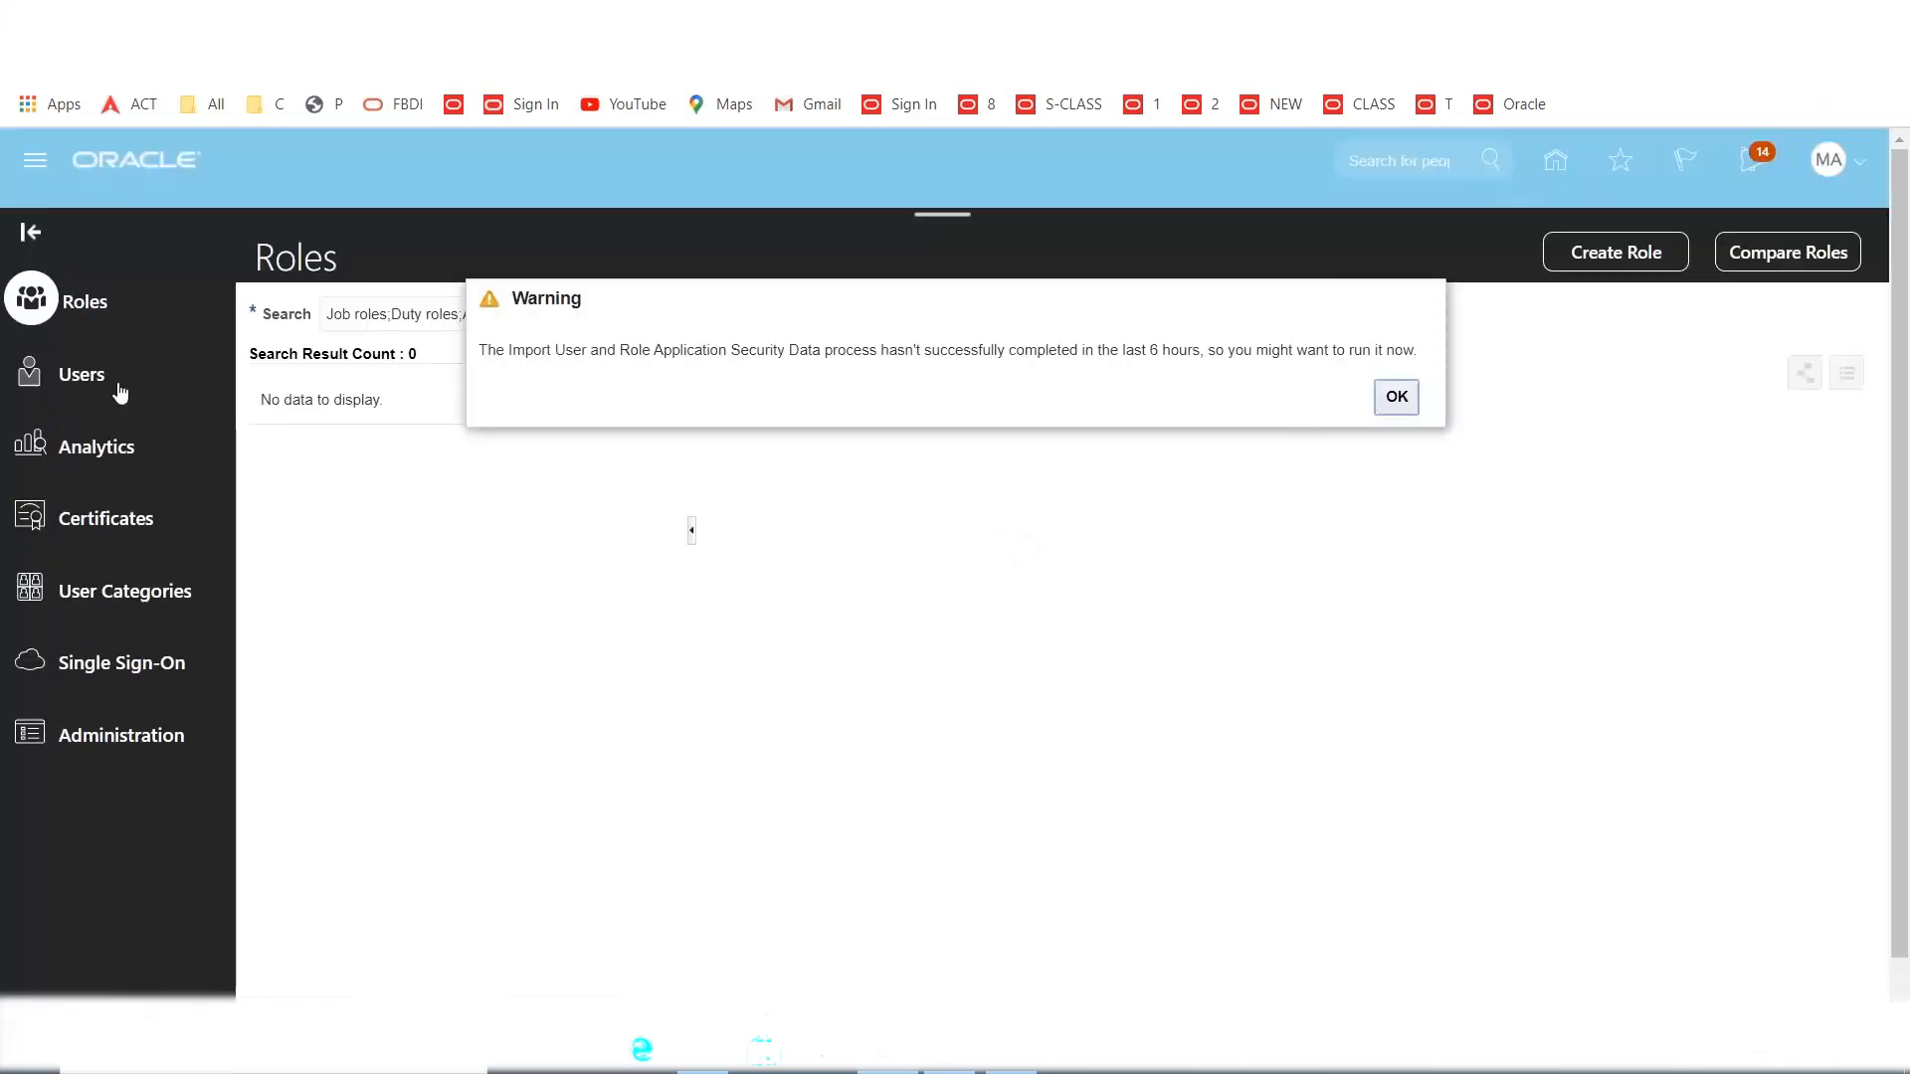
{"action": "left_click", "coordinate": [89, 376]}
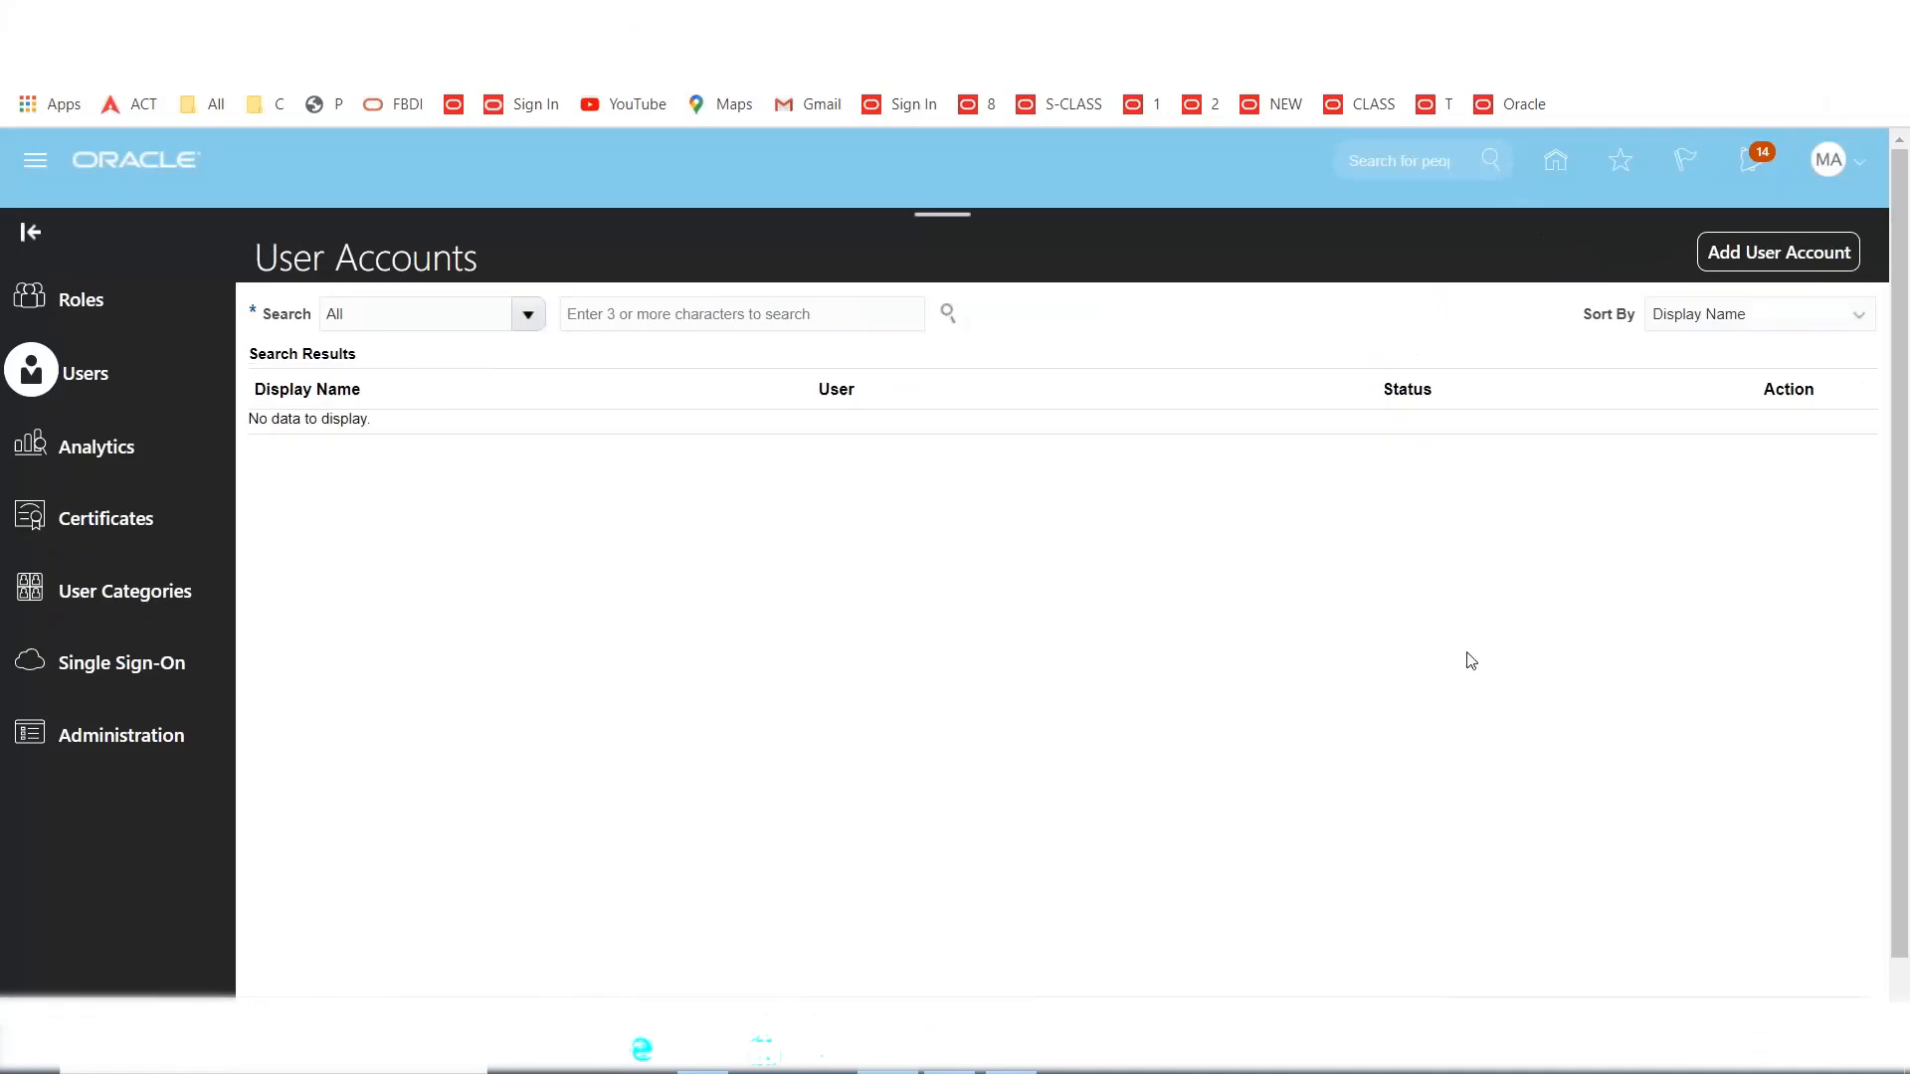
{"action": "left_click", "coordinate": [1779, 252]}
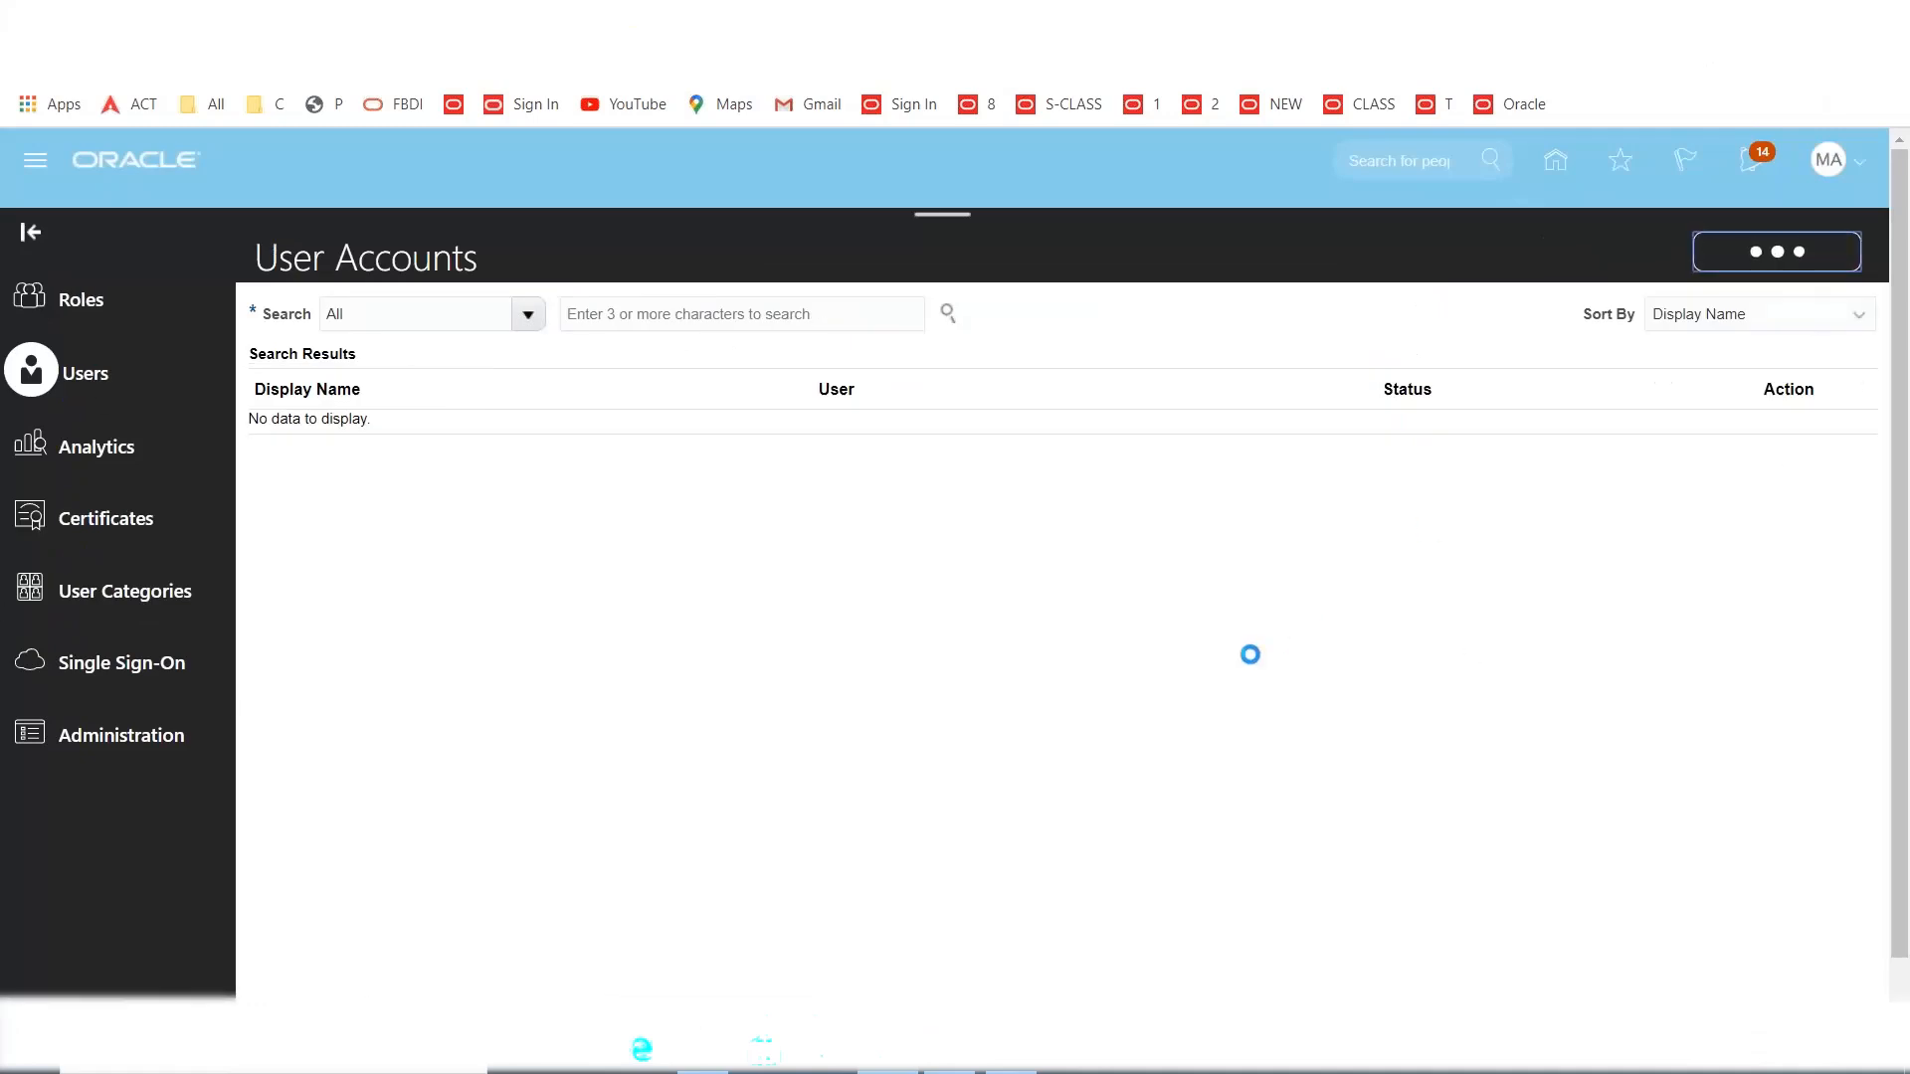
{"action": "left_click", "coordinate": [1384, 462]}
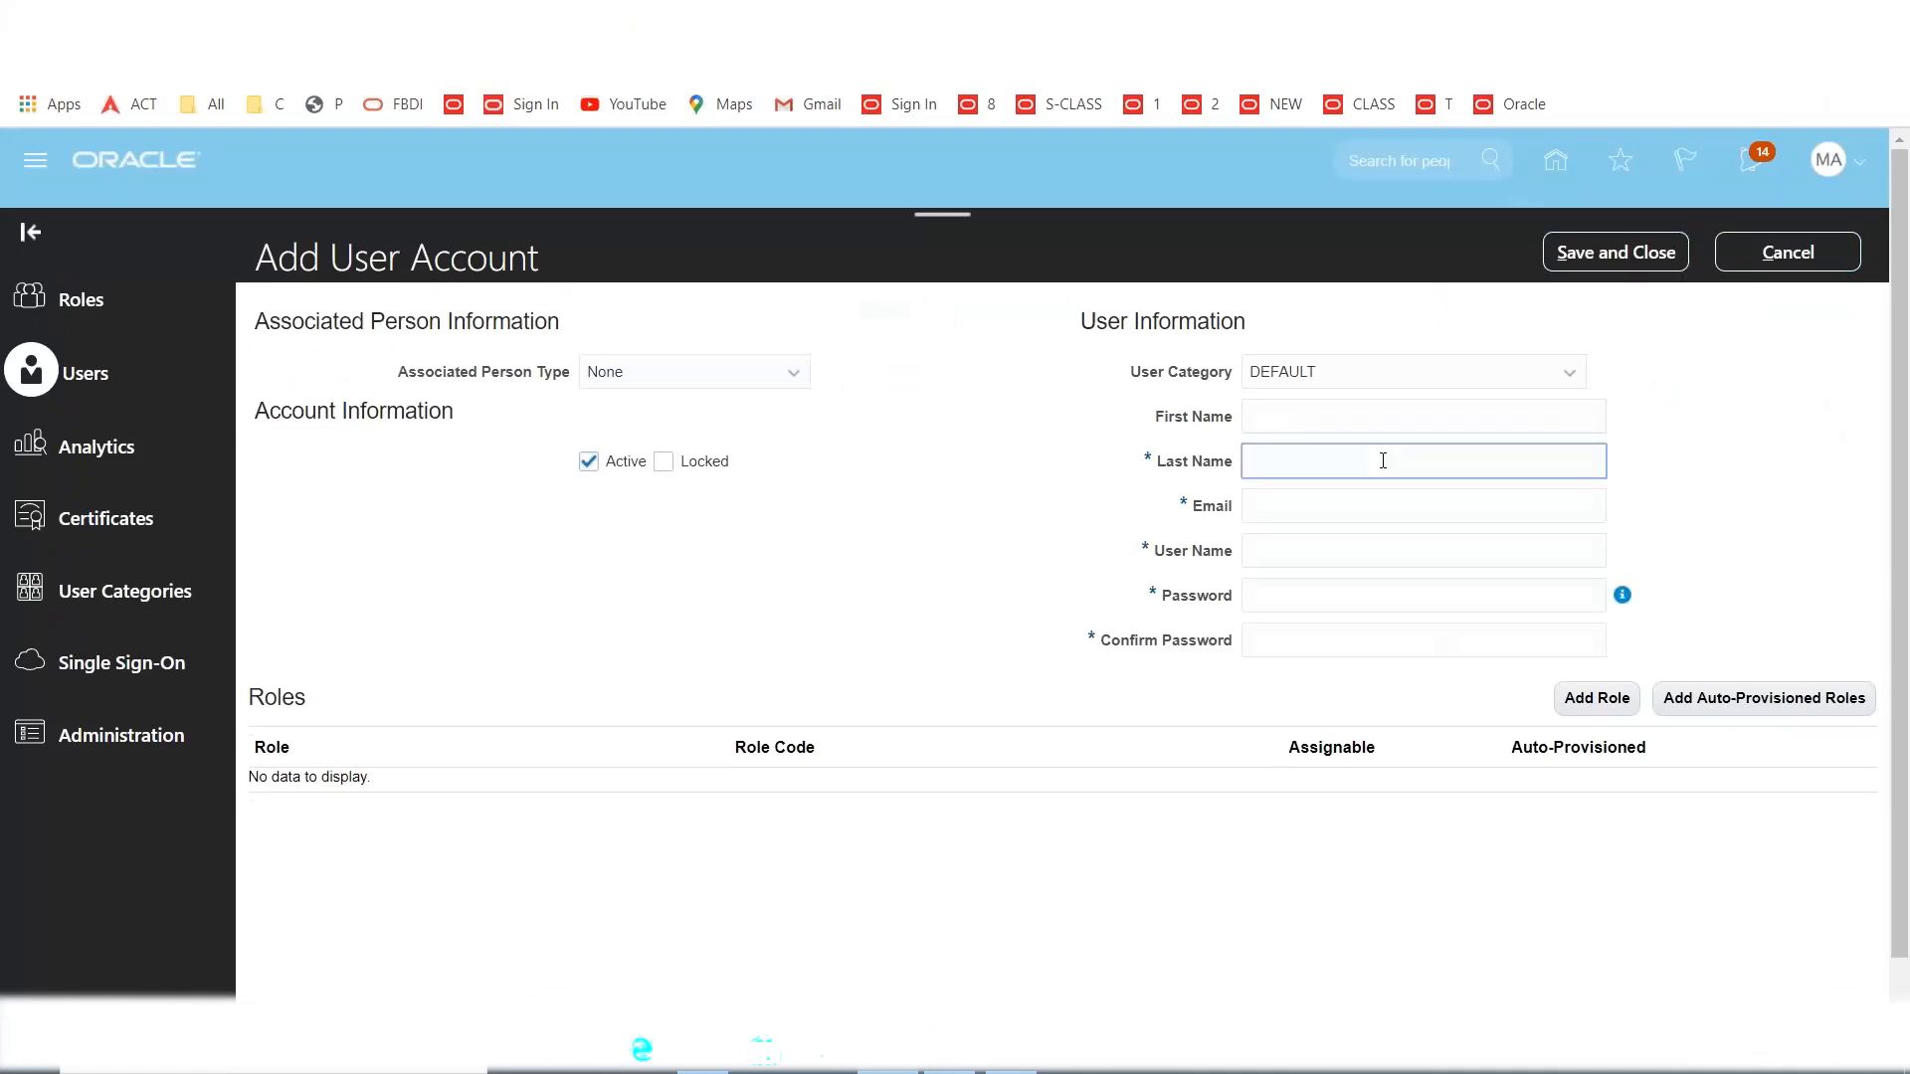
Enter MAXXONE as last name and user name, plus the account's e-mail address.
{"action": "type", "text": "MAXXONE"}
{"action": "key", "text": "Tab"}
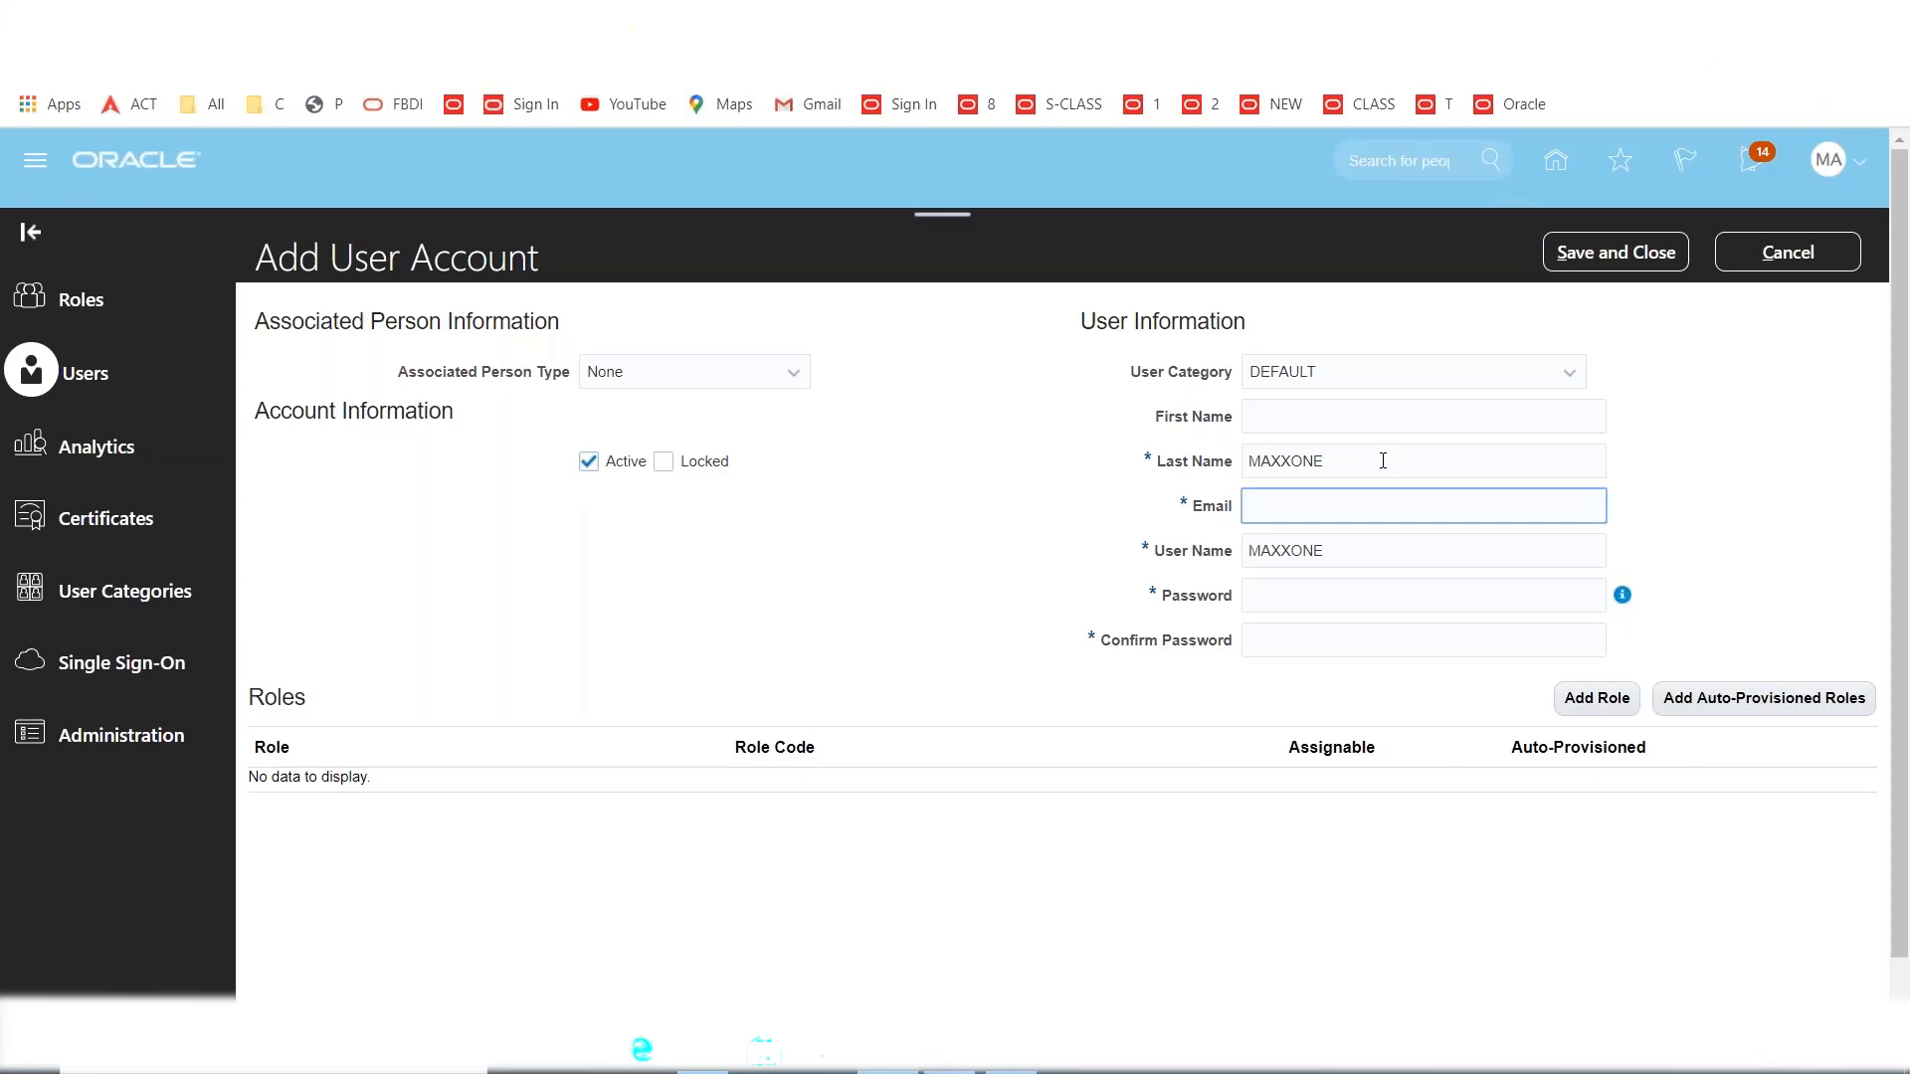
{"action": "key", "text": "Tab"}
{"action": "key", "text": "Tab"}
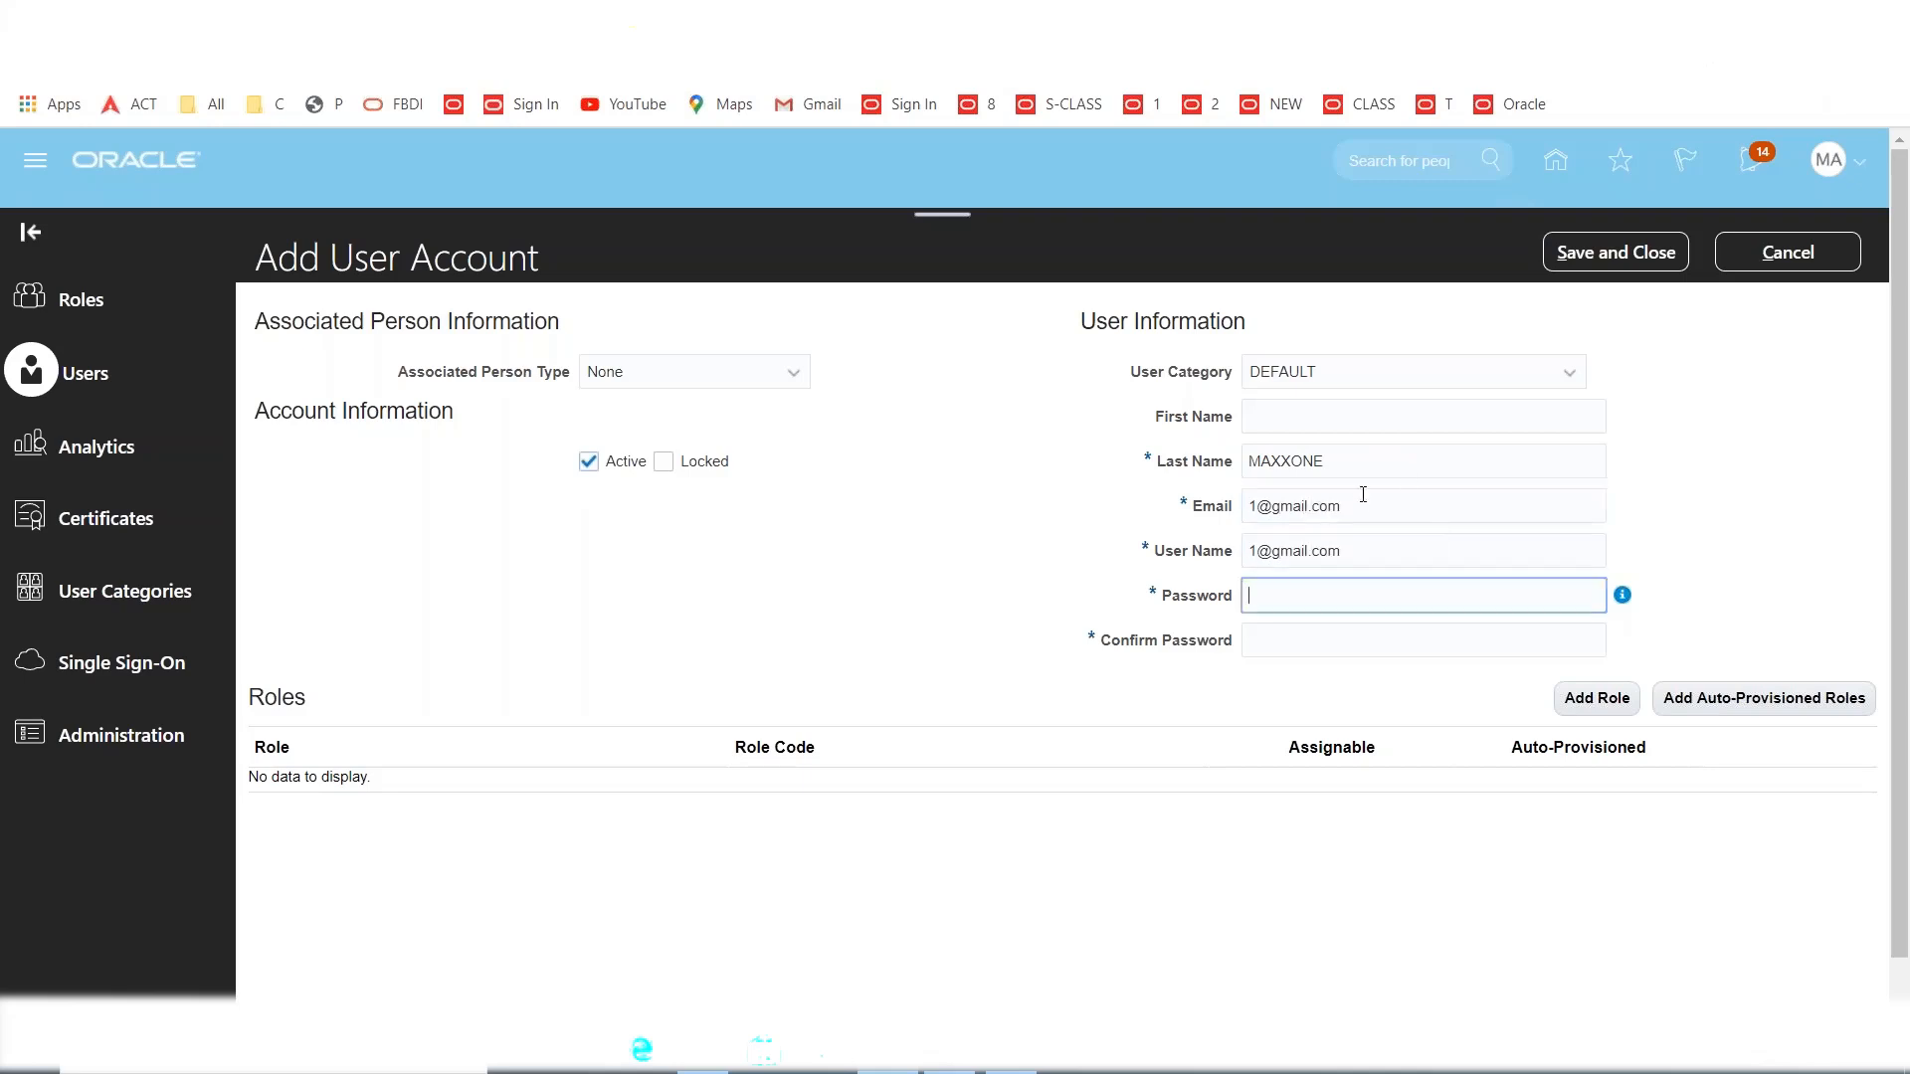
{"action": "double_click", "coordinate": [1315, 461]}
{"action": "key", "text": "ctrl+c"}
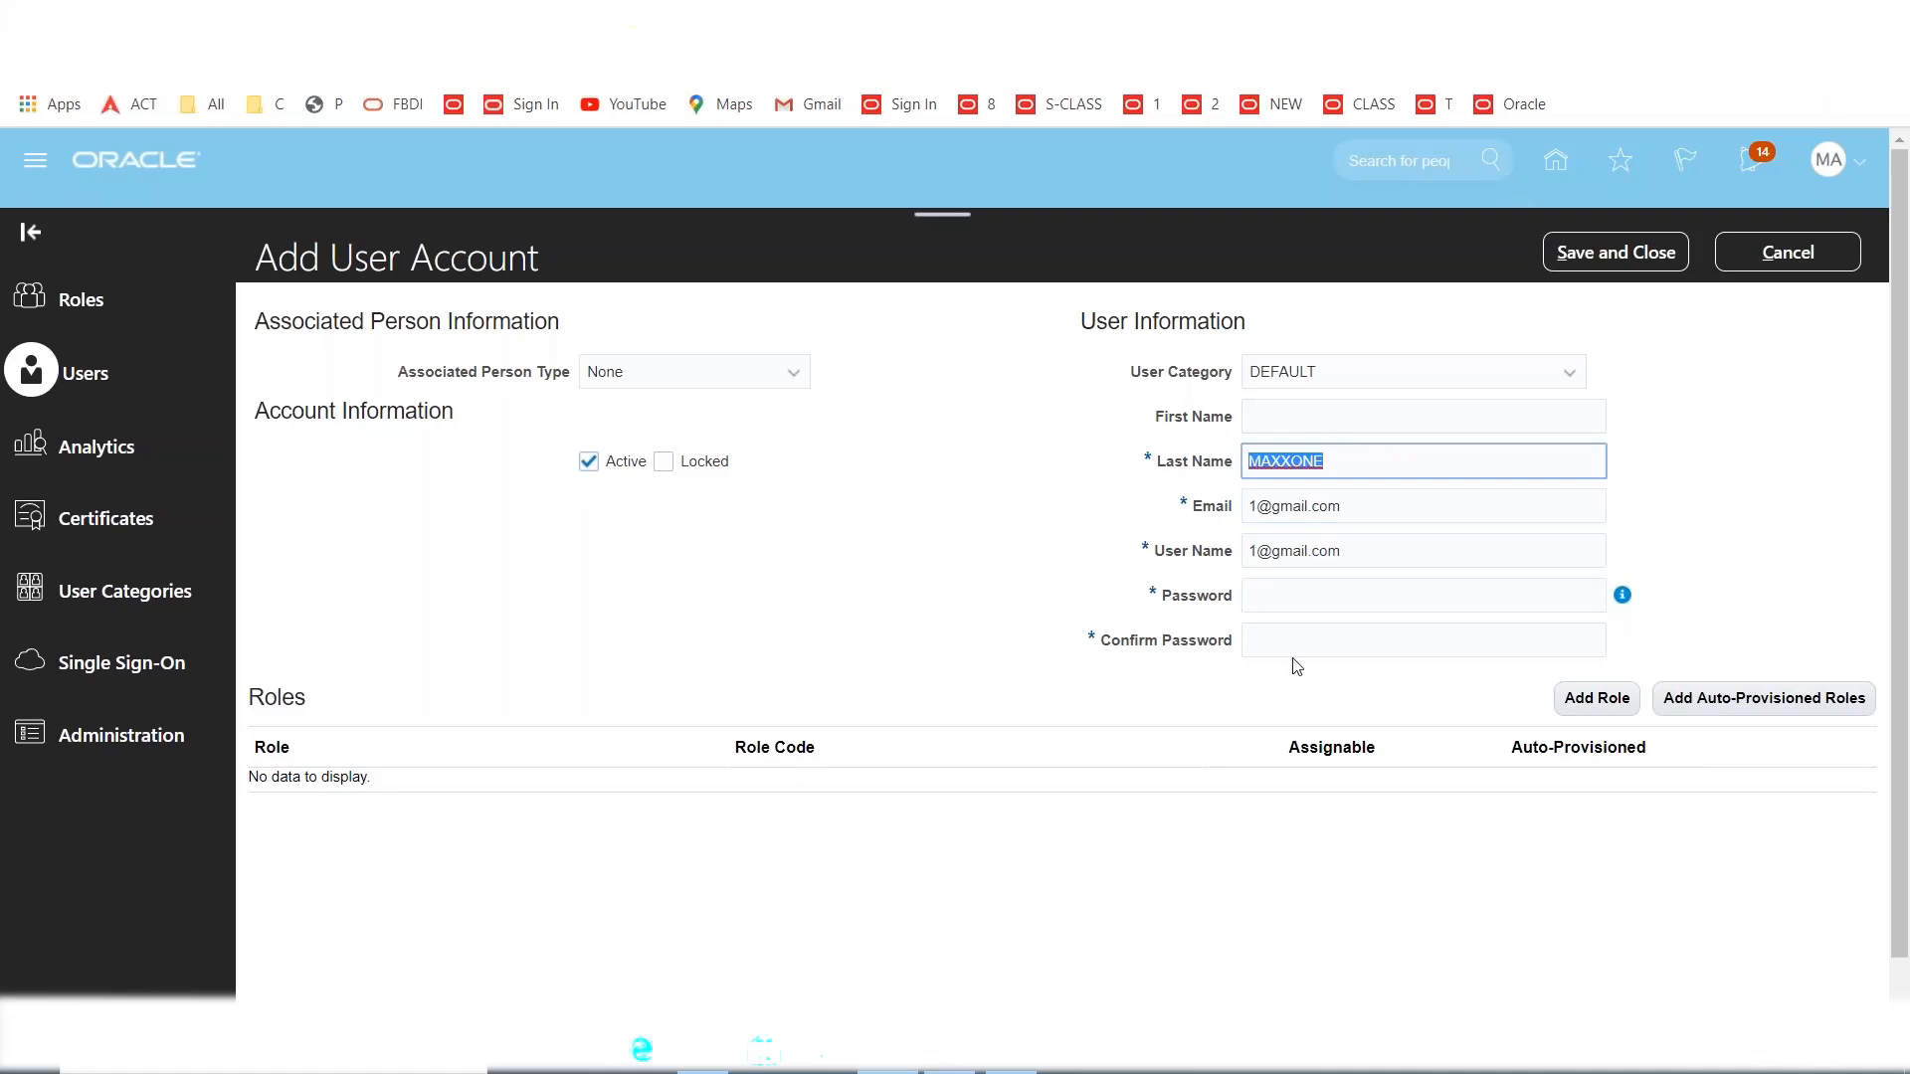
{"action": "key", "text": "Tab"}
{"action": "key", "text": "Tab"}
{"action": "key", "text": "ctrl+v"}
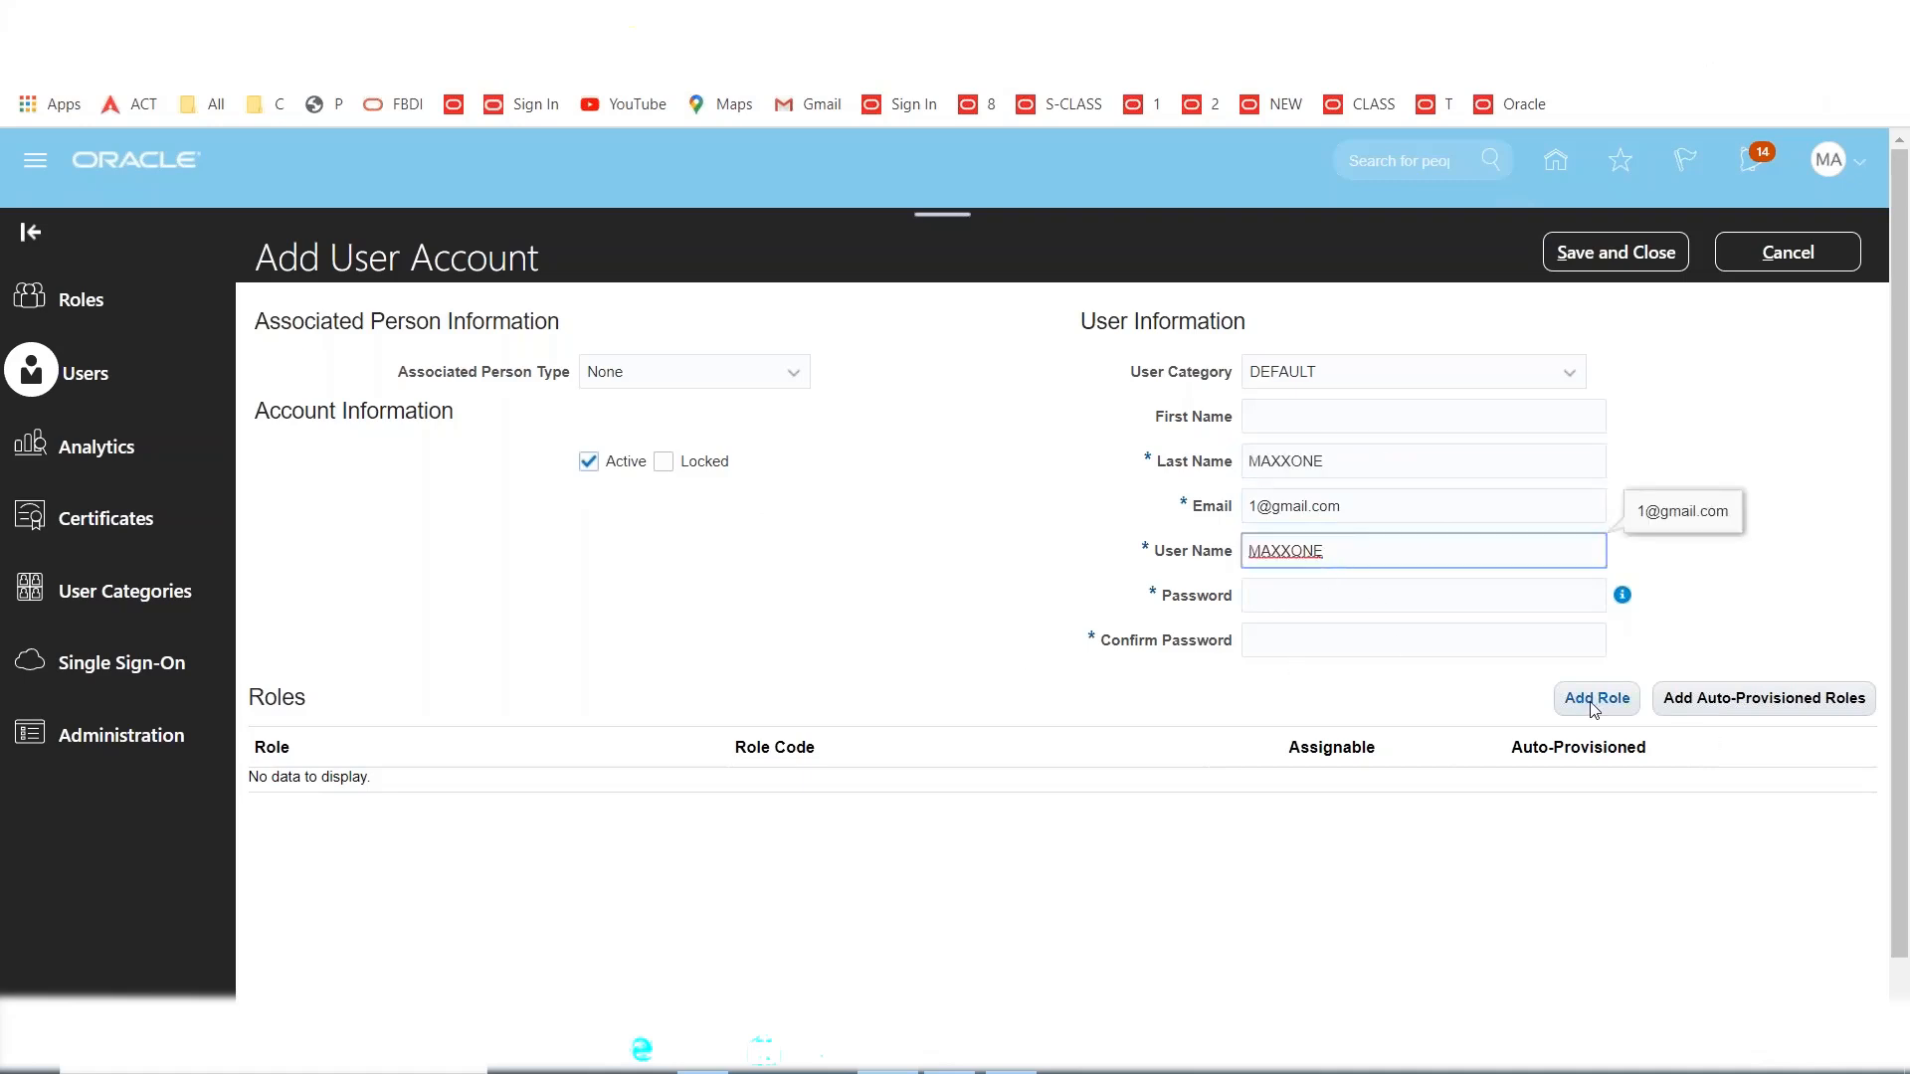
{"action": "left_click", "coordinate": [1254, 694]}
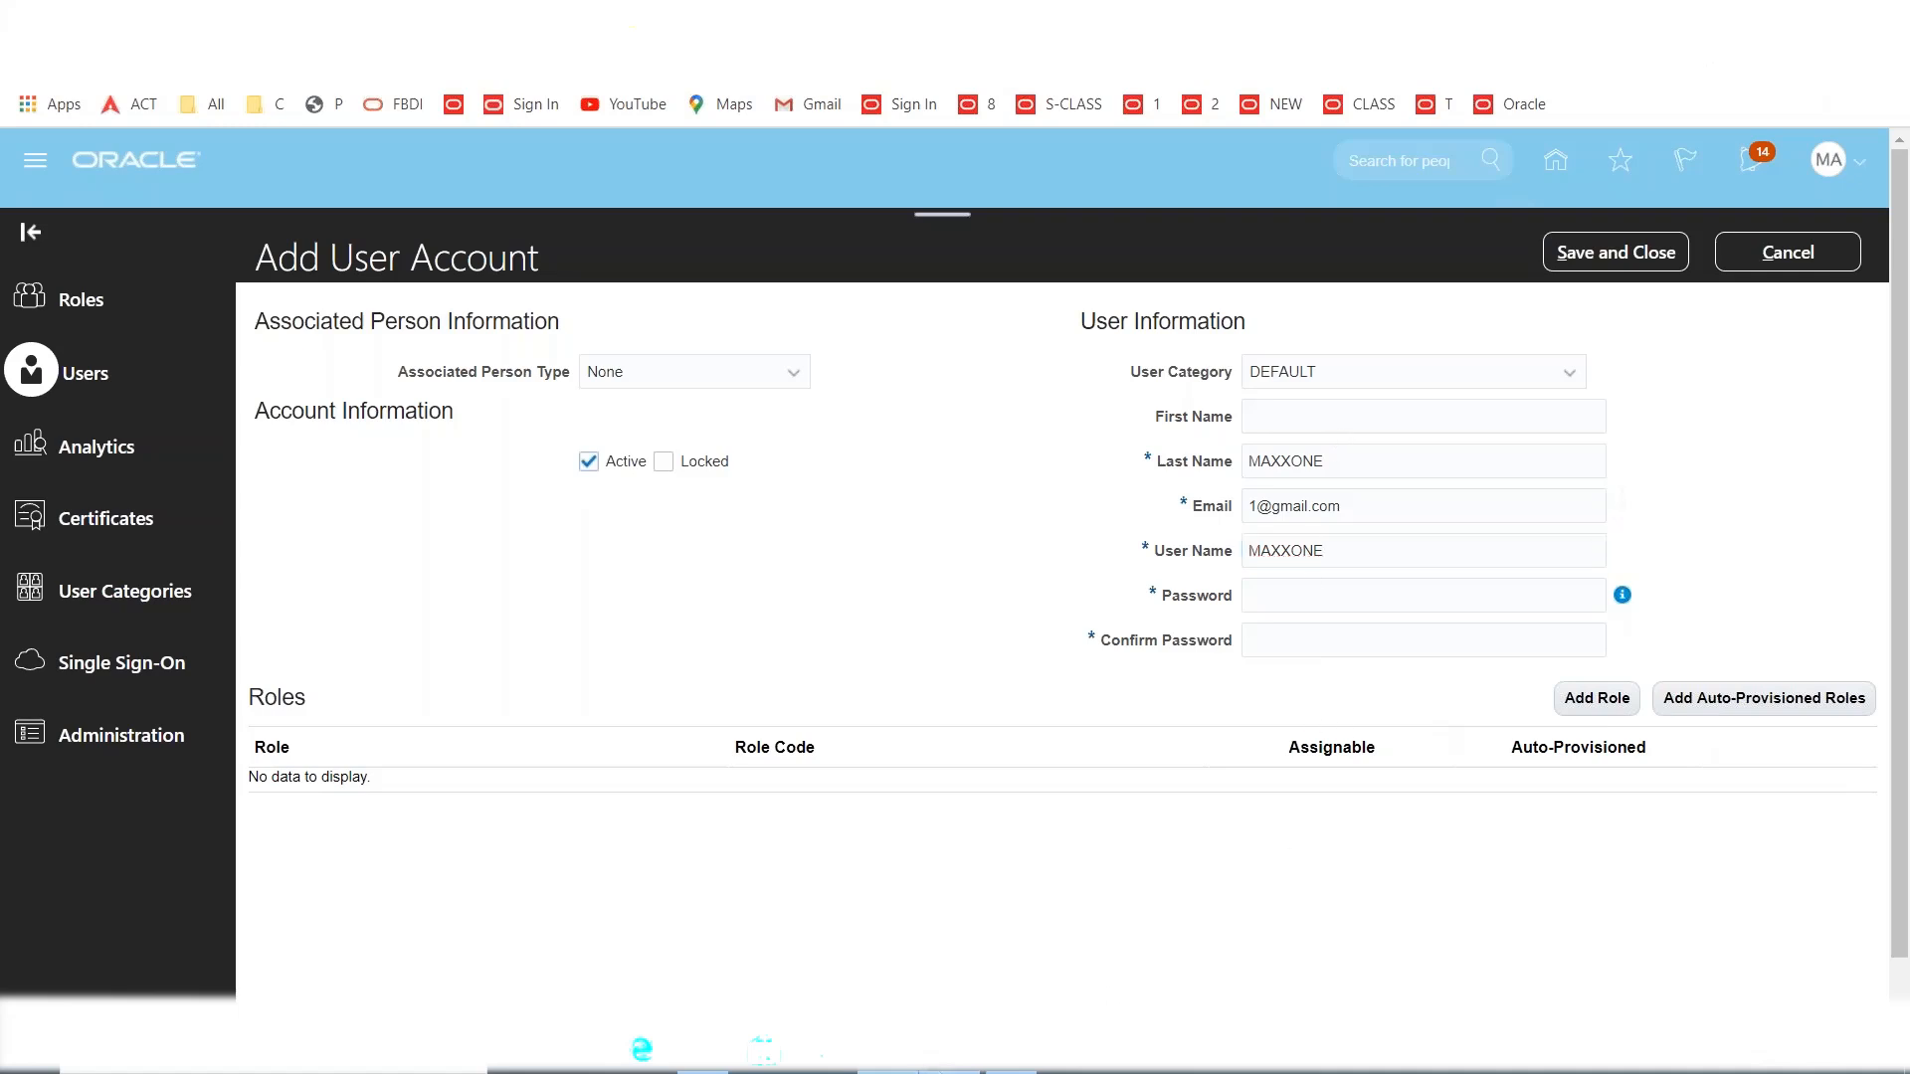
Check the Excel approval notes, then begin entering the account password.
{"action": "left_click", "coordinate": [1009, 1066]}
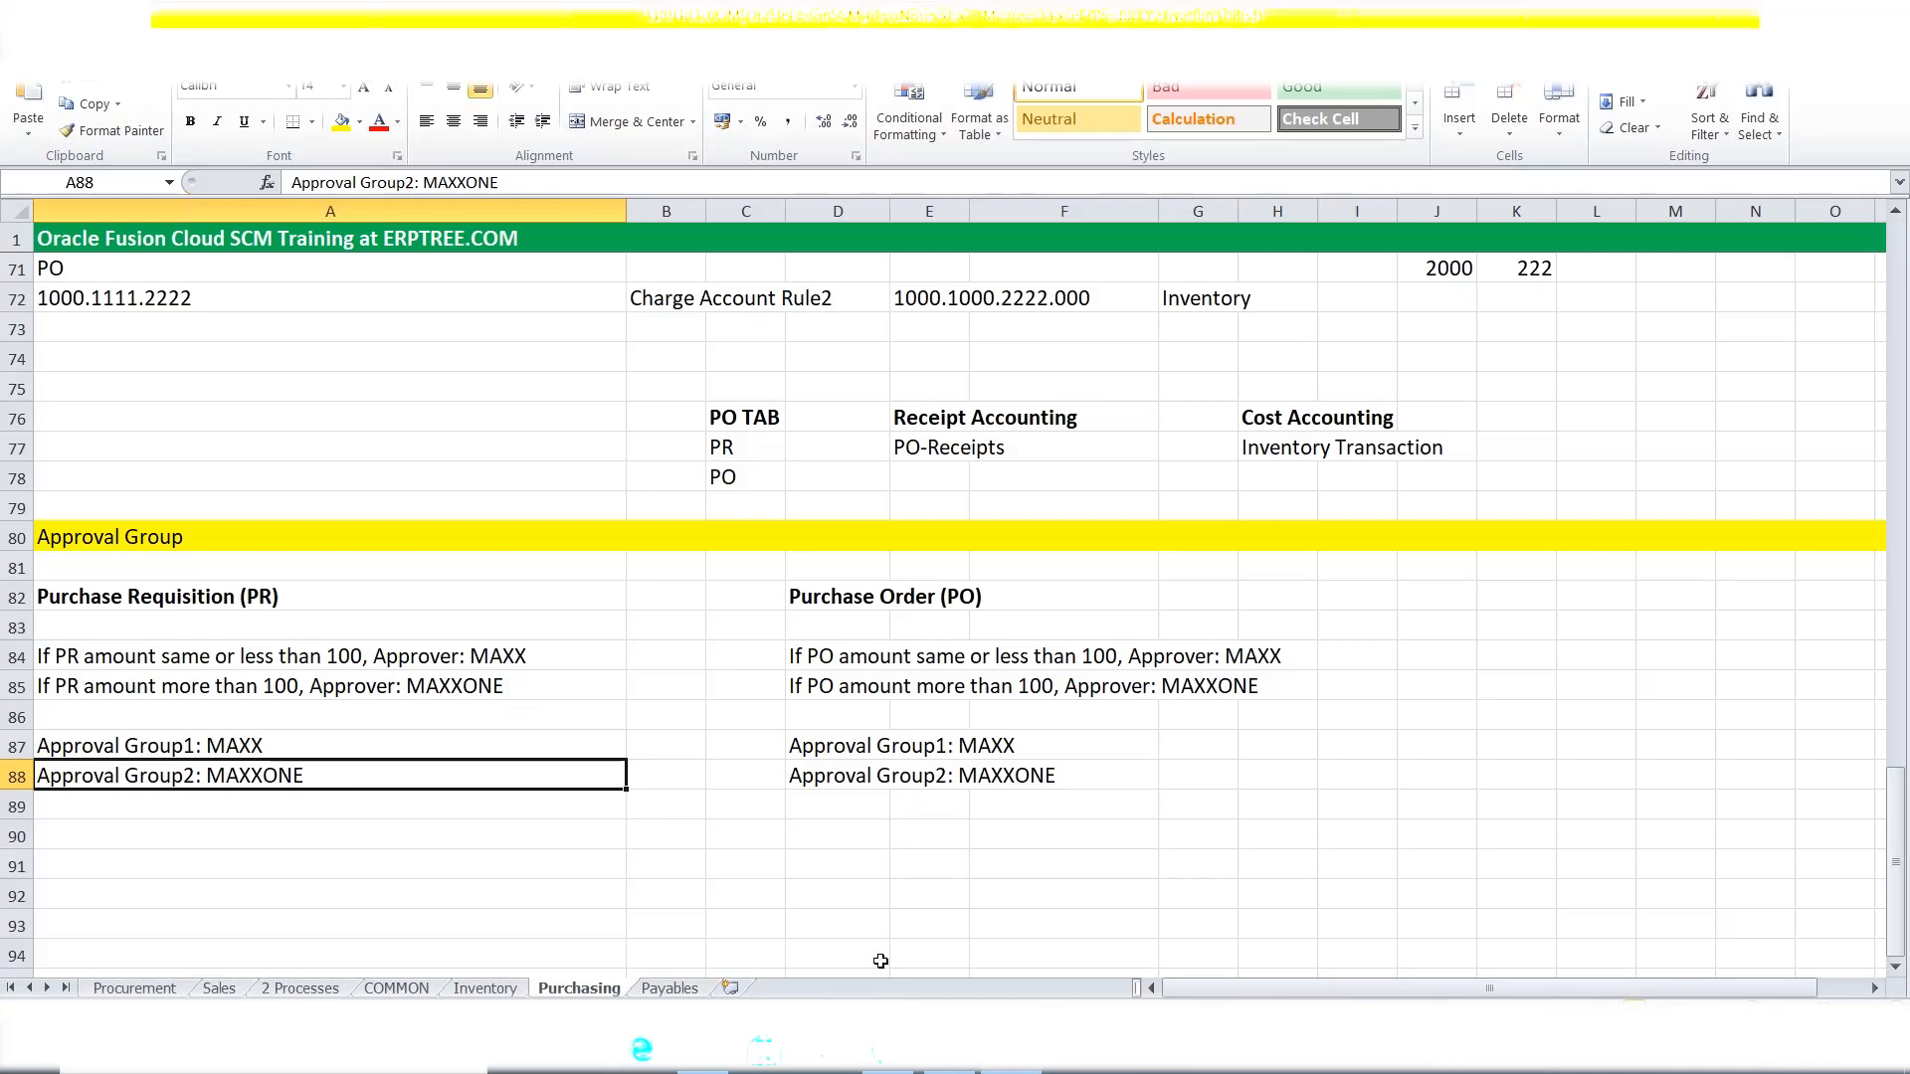
{"action": "left_click", "coordinate": [887, 1051]}
{"action": "left_click", "coordinate": [1344, 601]}
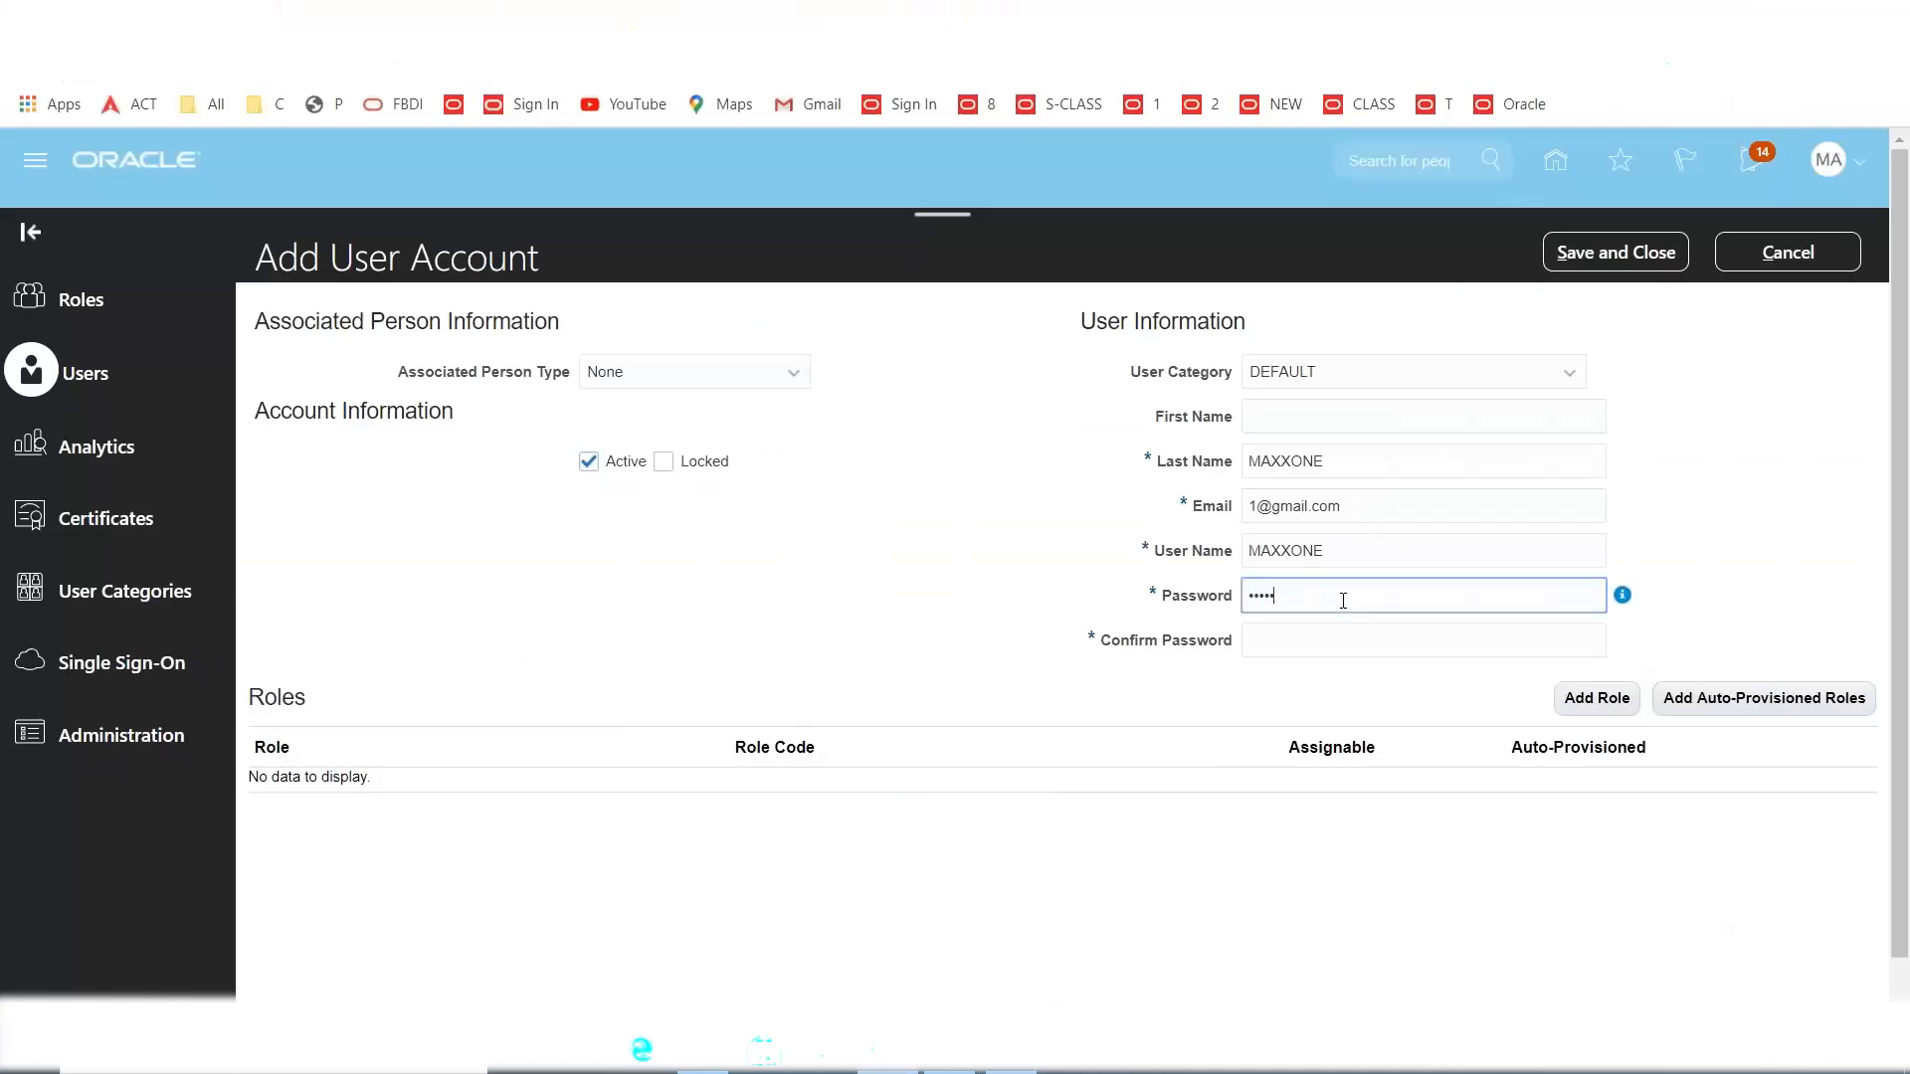
Confirm the password, save the MAXXONE account, and go to Setup and Maintenance.
{"action": "key", "text": "Tab"}
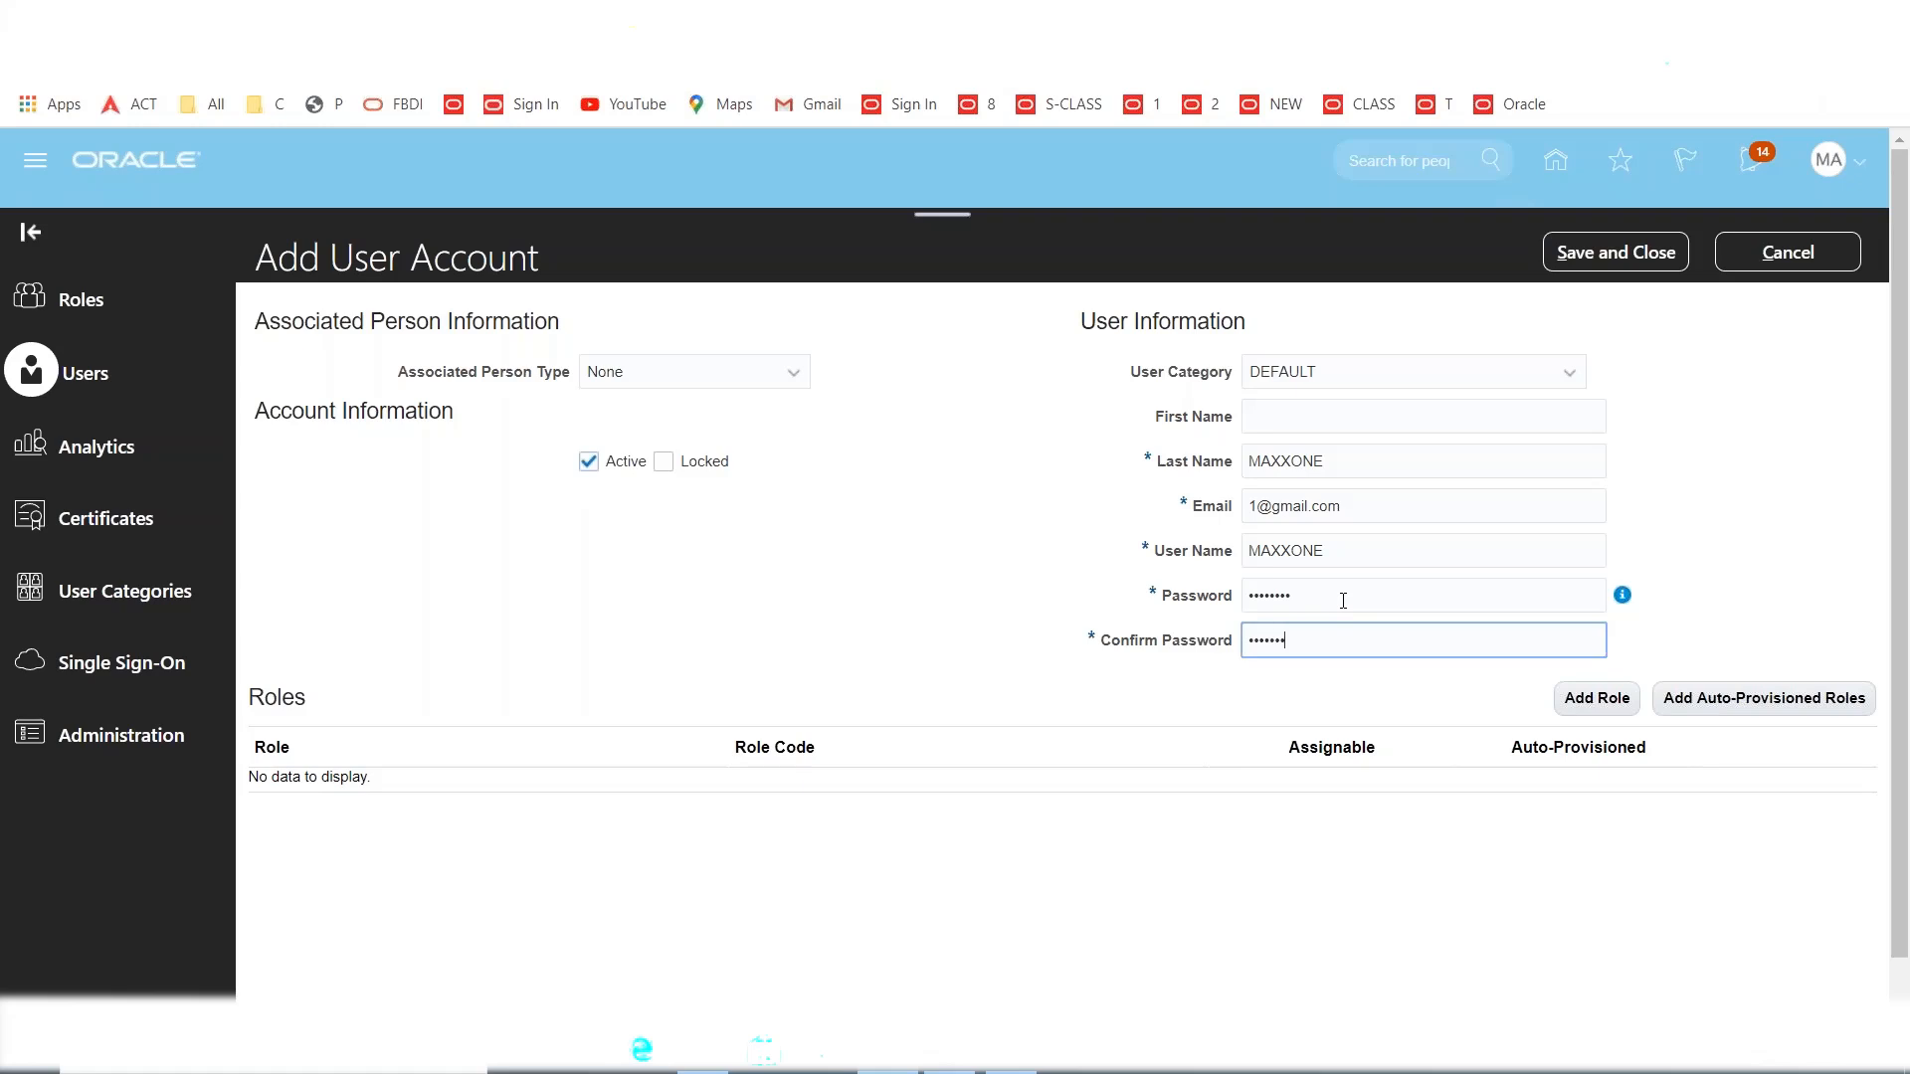
{"action": "left_click", "coordinate": [1606, 249]}
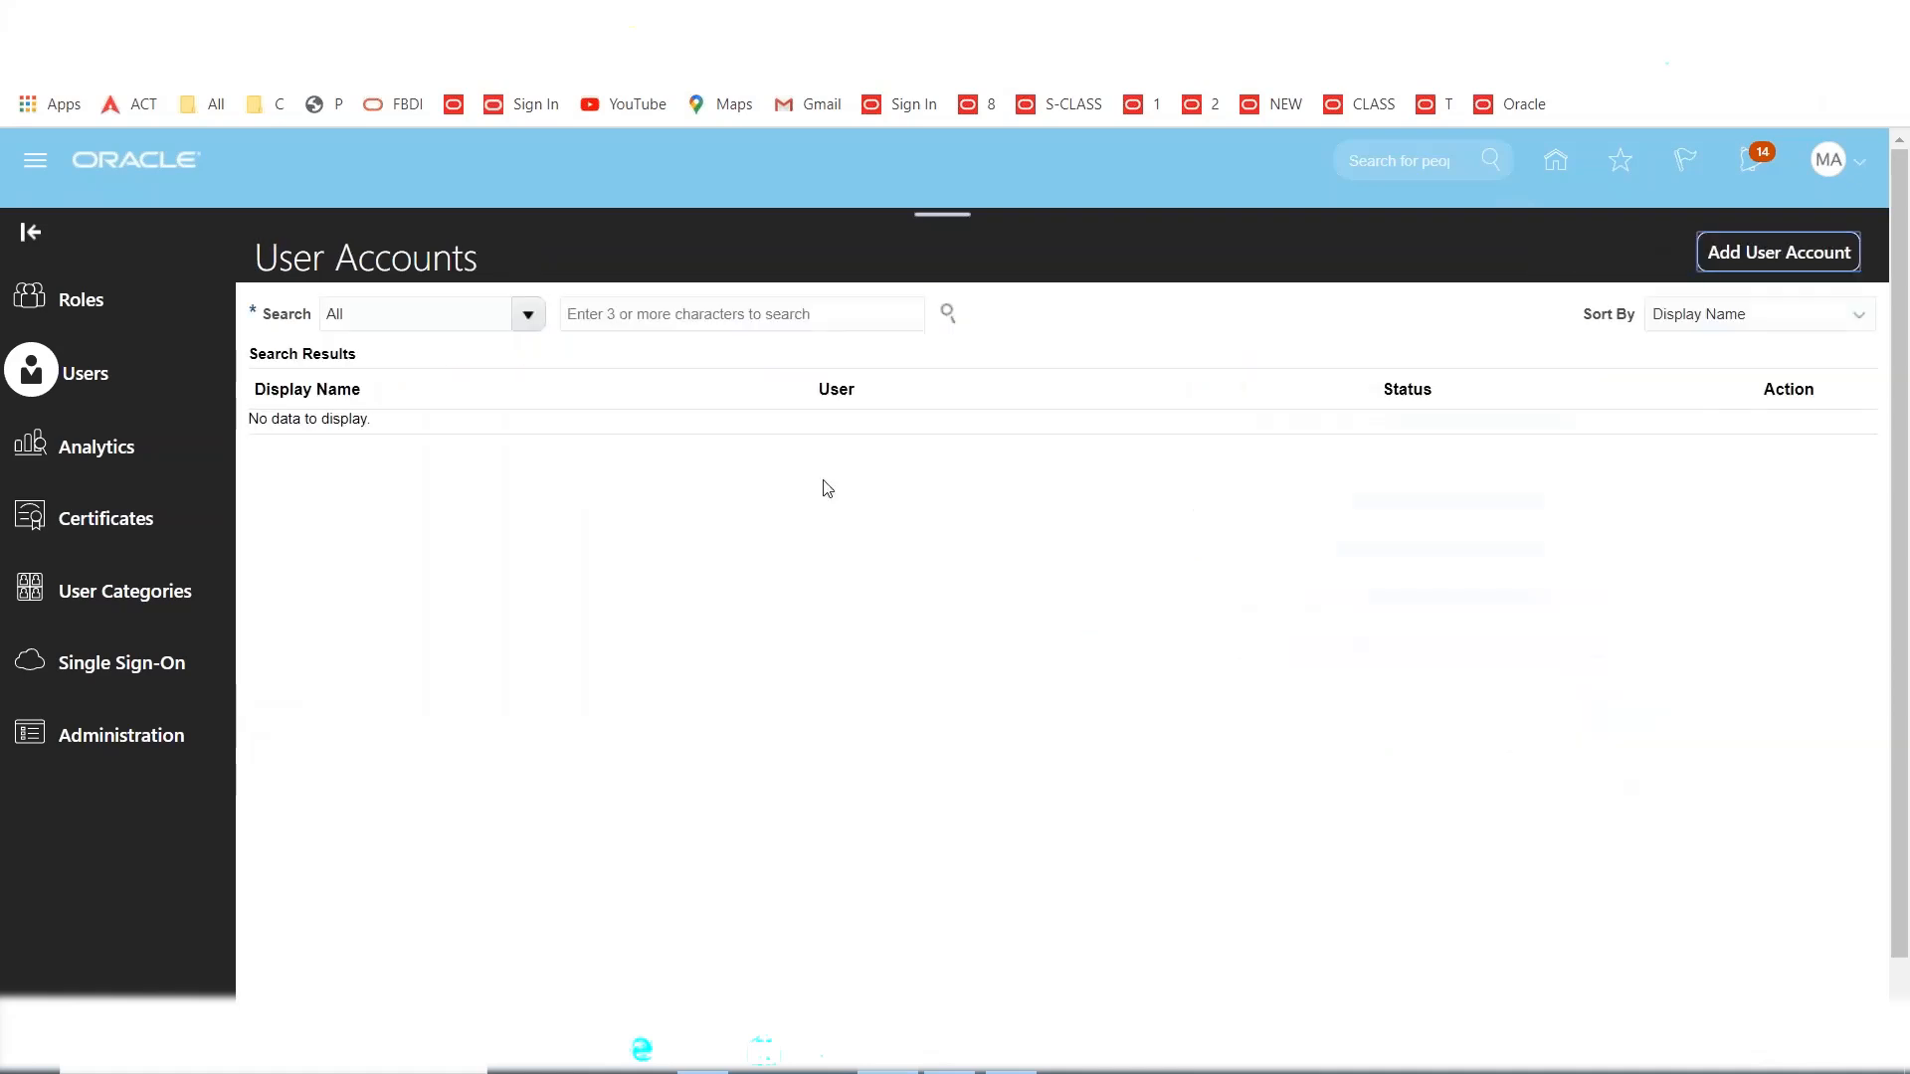
{"action": "left_click", "coordinate": [1841, 171]}
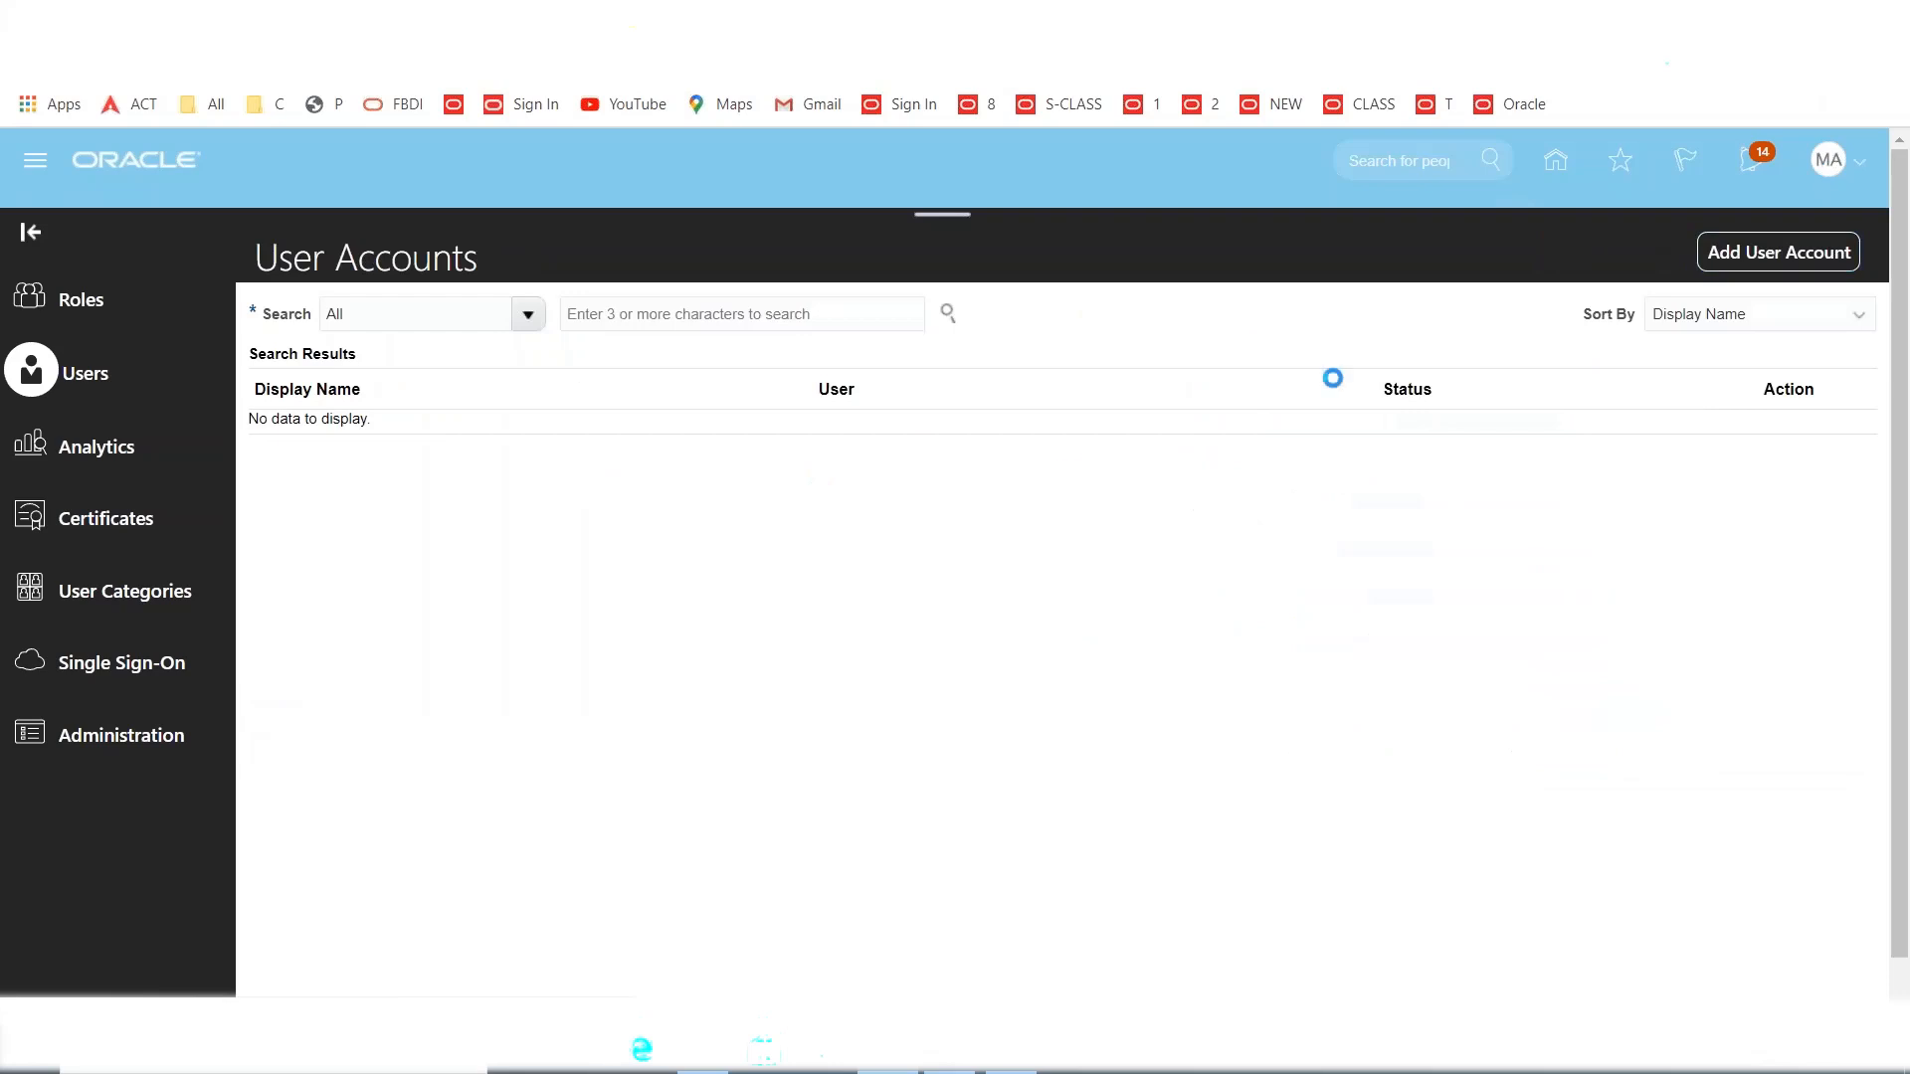
{"action": "left_click", "coordinate": [1442, 526]}
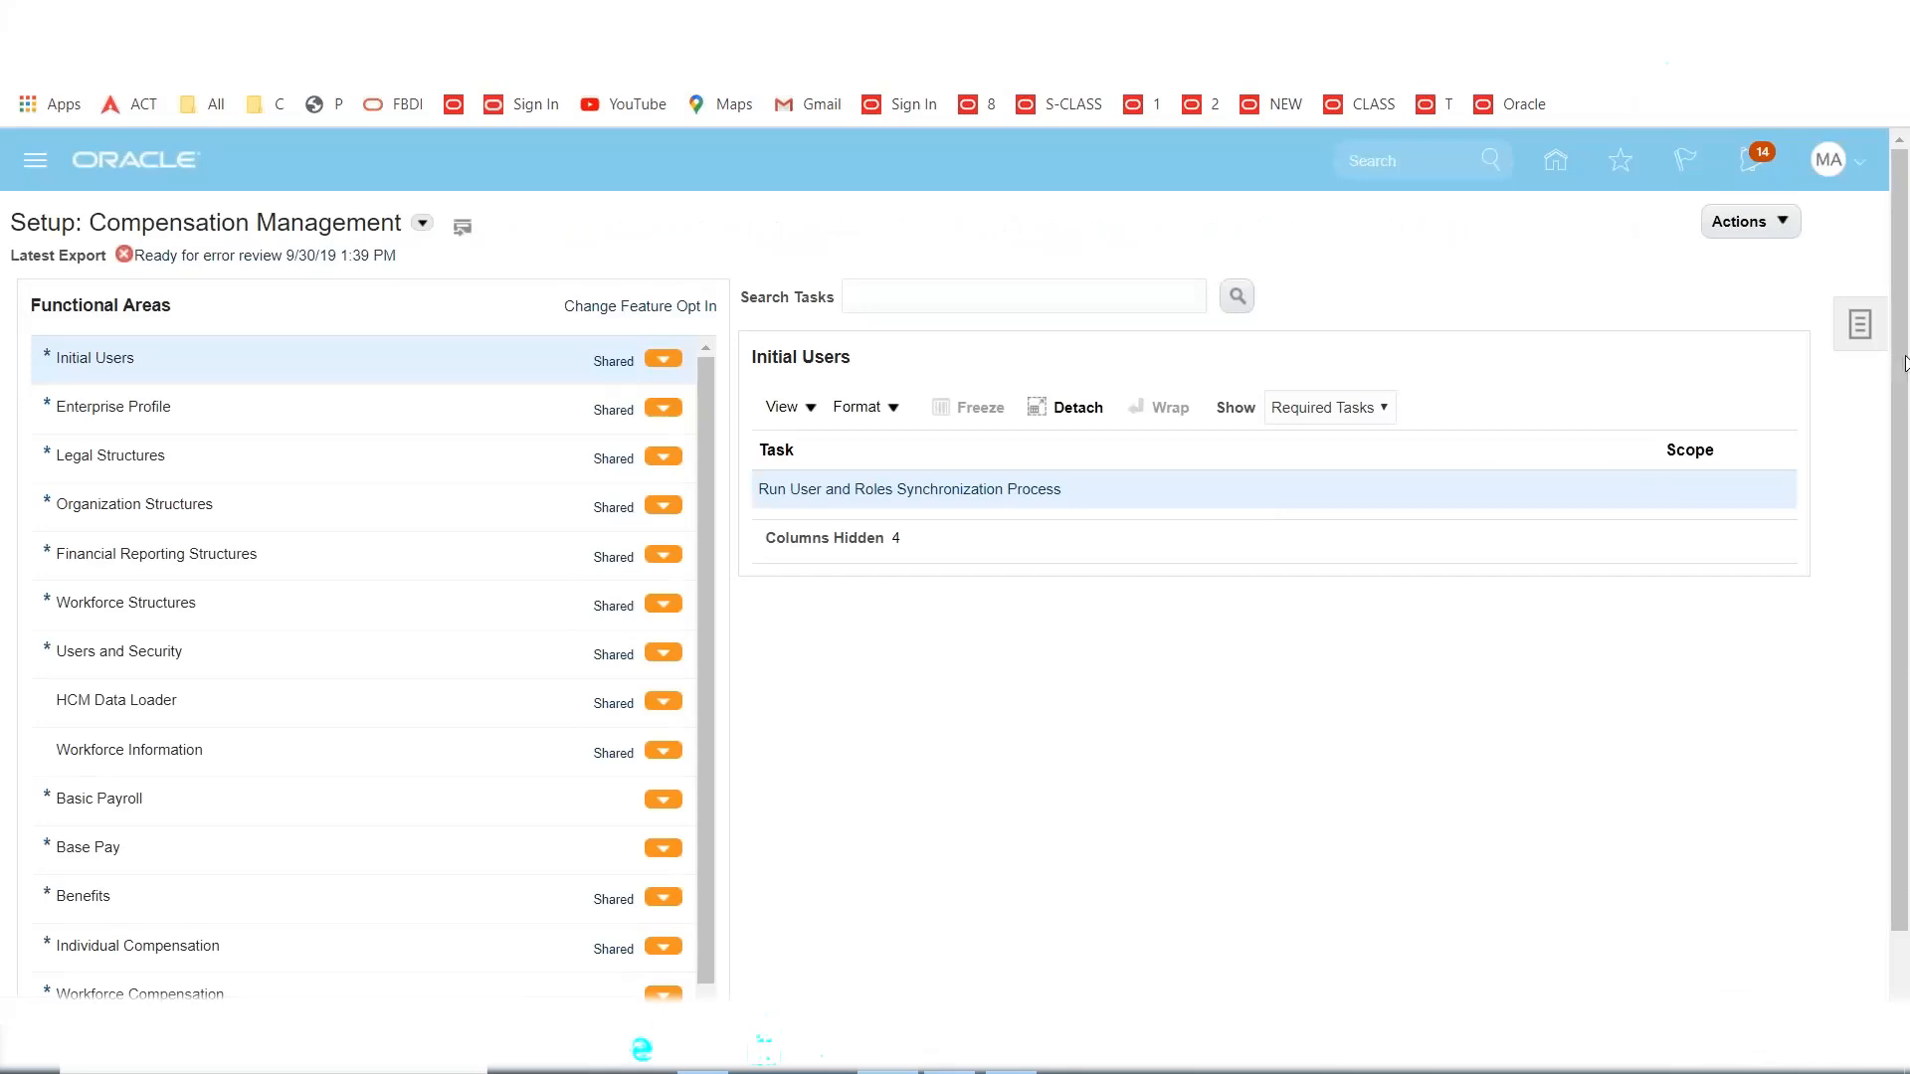
In the MAXX Implementation Project, search 'Approval Groups' and launch Manage Approval Groups.
{"action": "left_click", "coordinate": [1859, 324]}
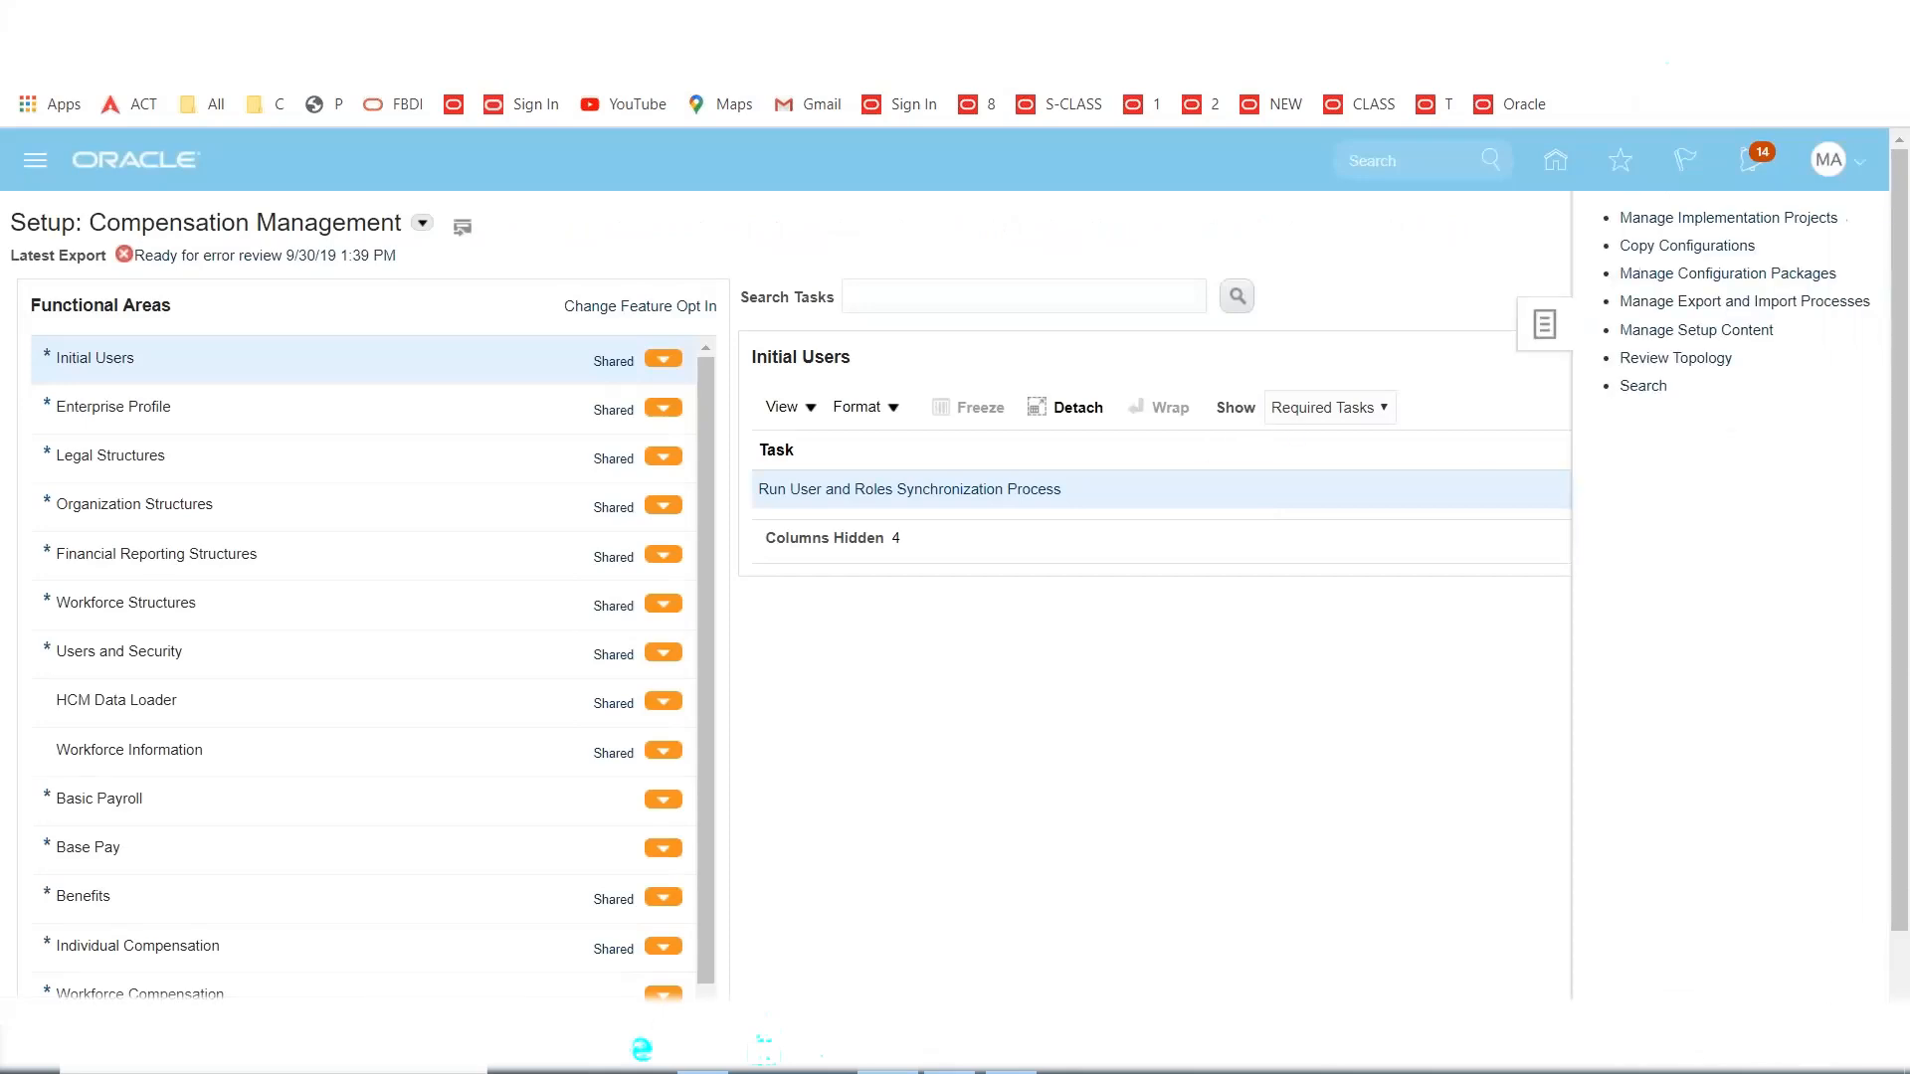
{"action": "left_click", "coordinate": [1639, 387]}
{"action": "left_click", "coordinate": [1845, 222]}
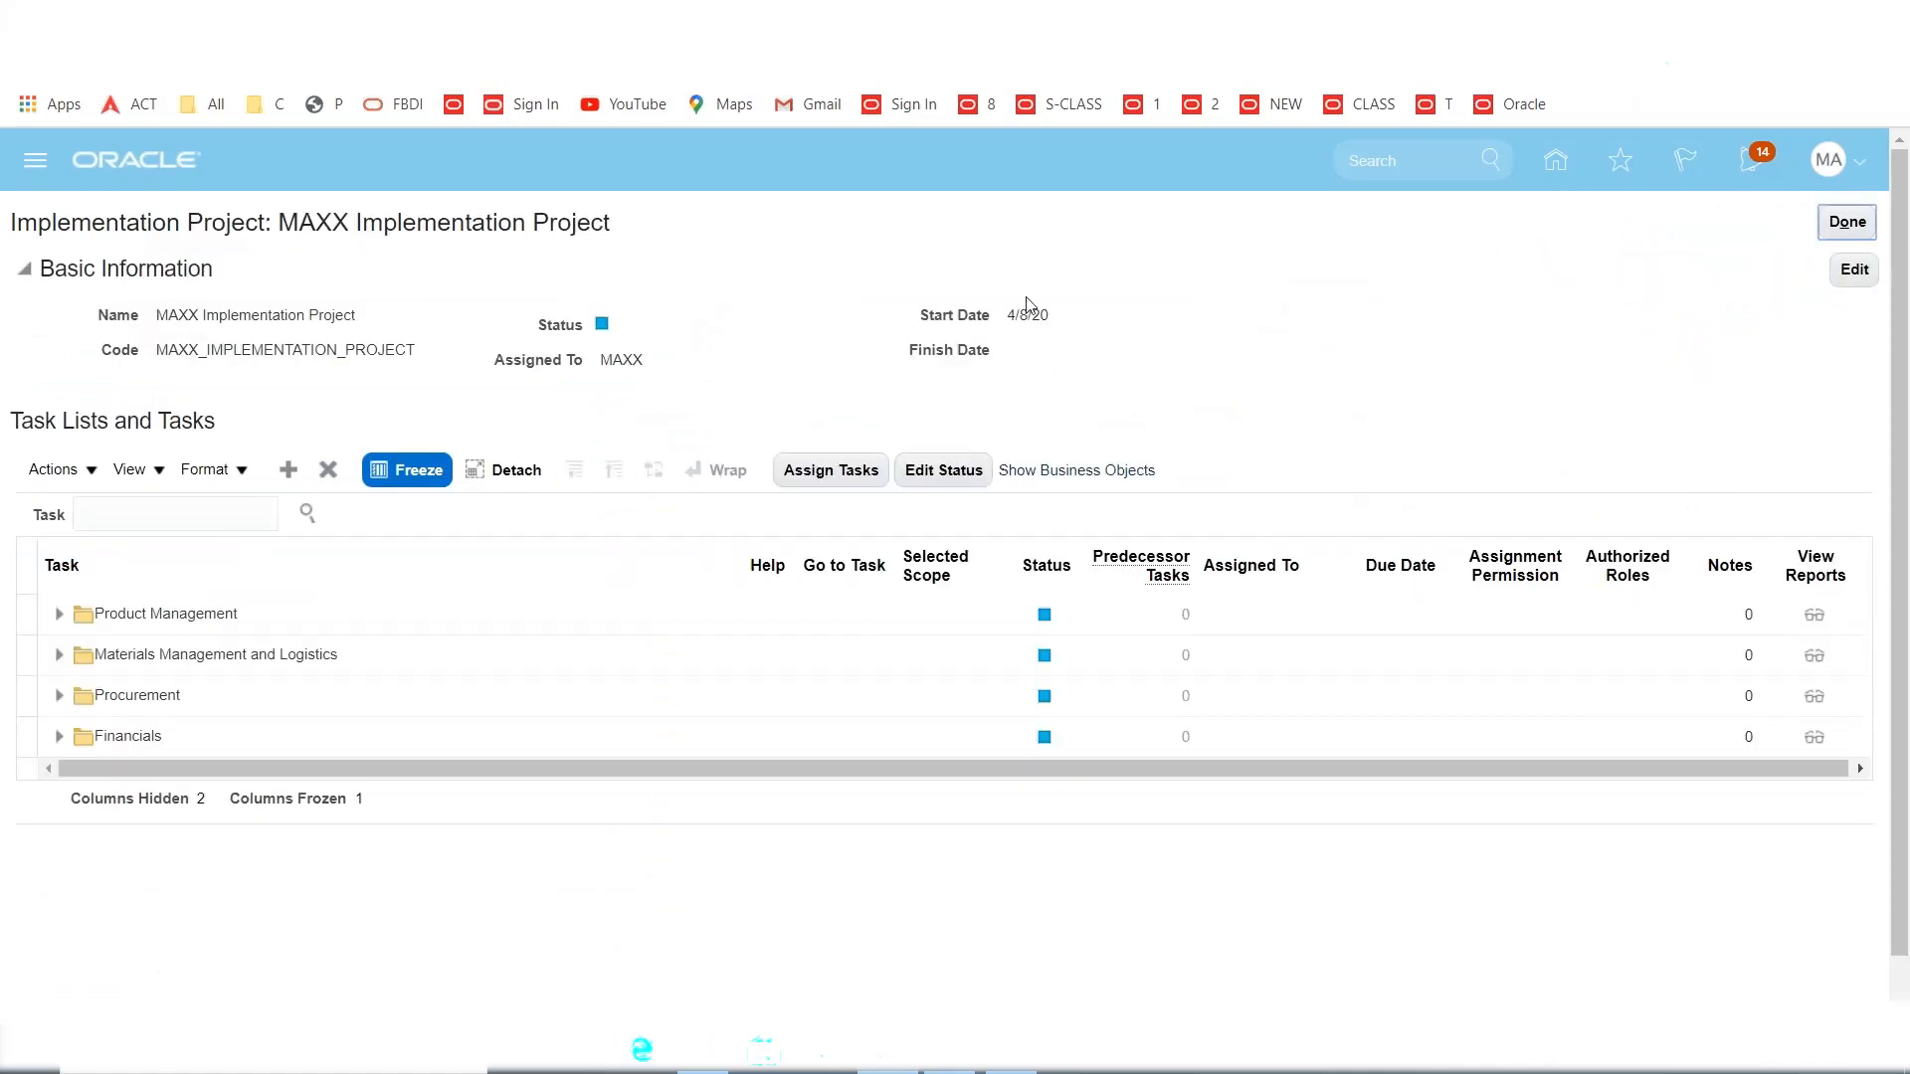
{"action": "left_click", "coordinate": [159, 504]}
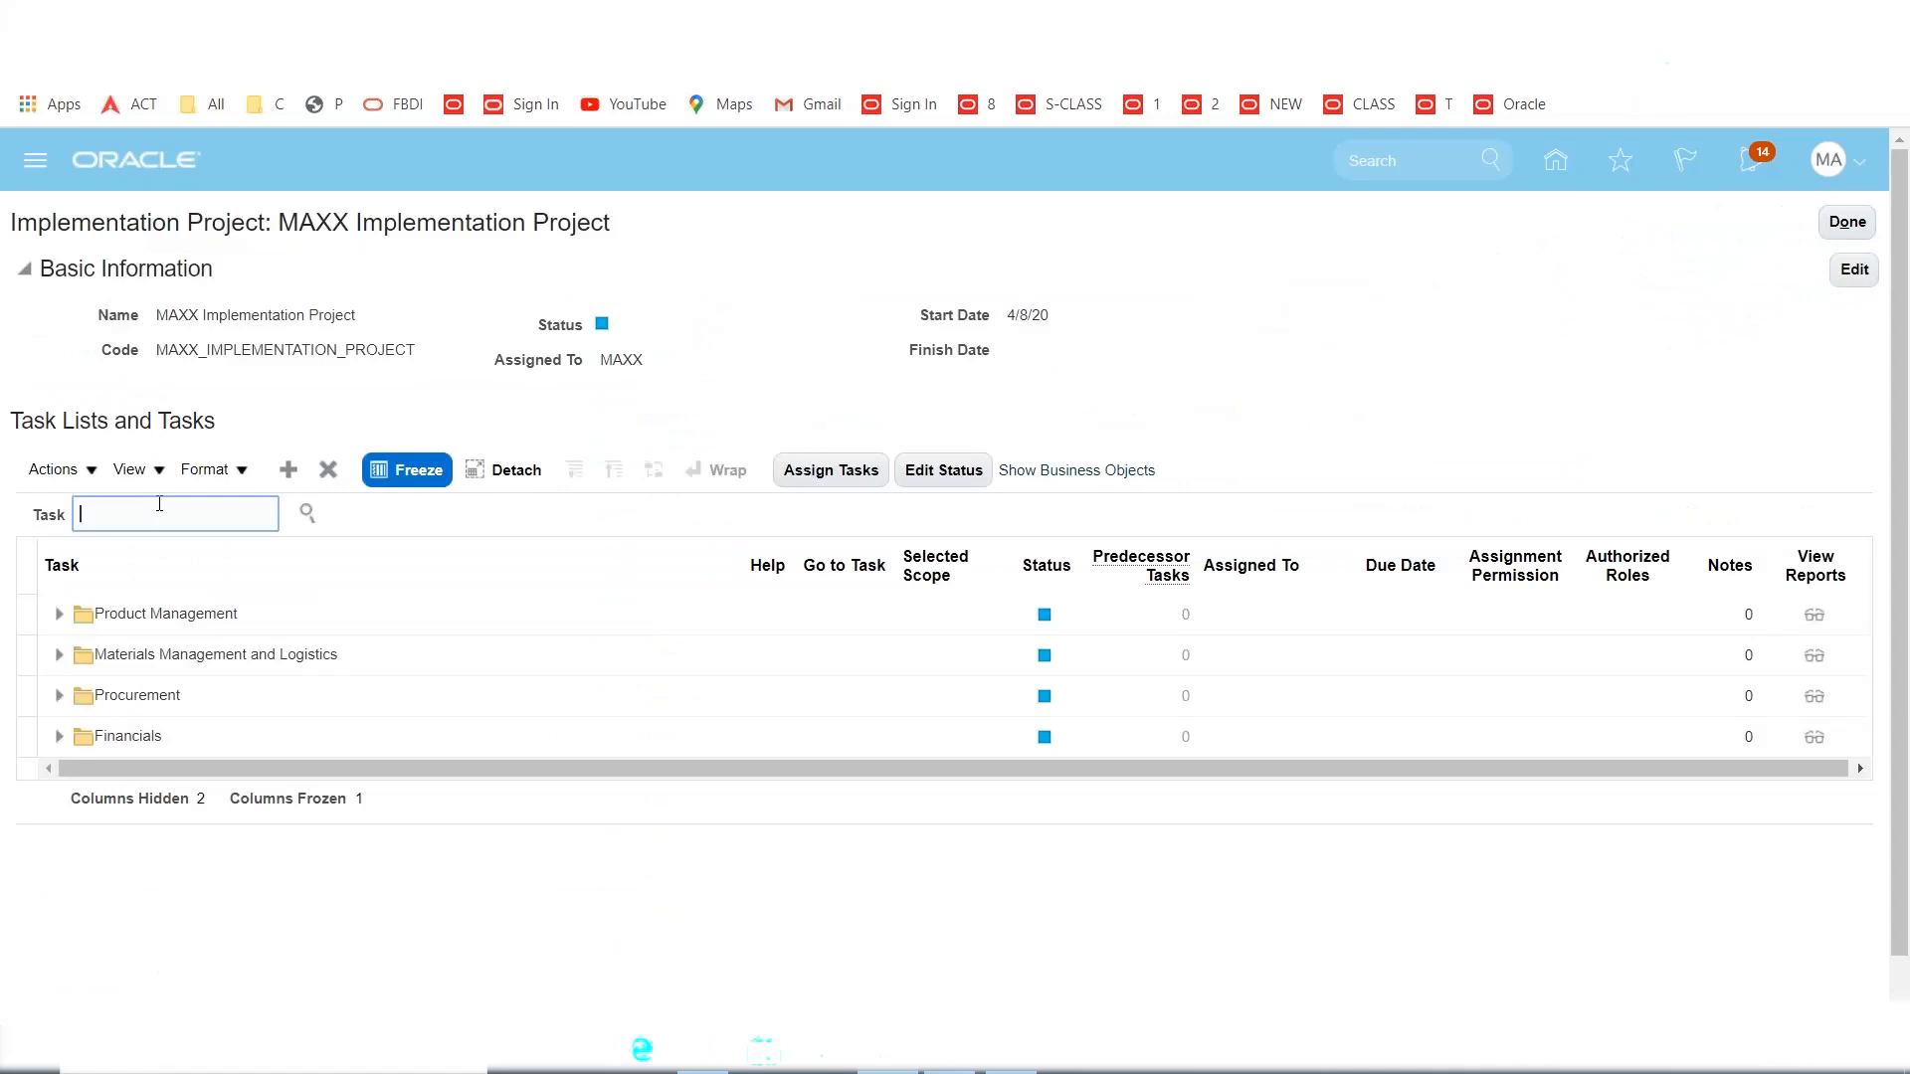
{"action": "type", "text": "Approval Groups"}
{"action": "key", "text": "Return"}
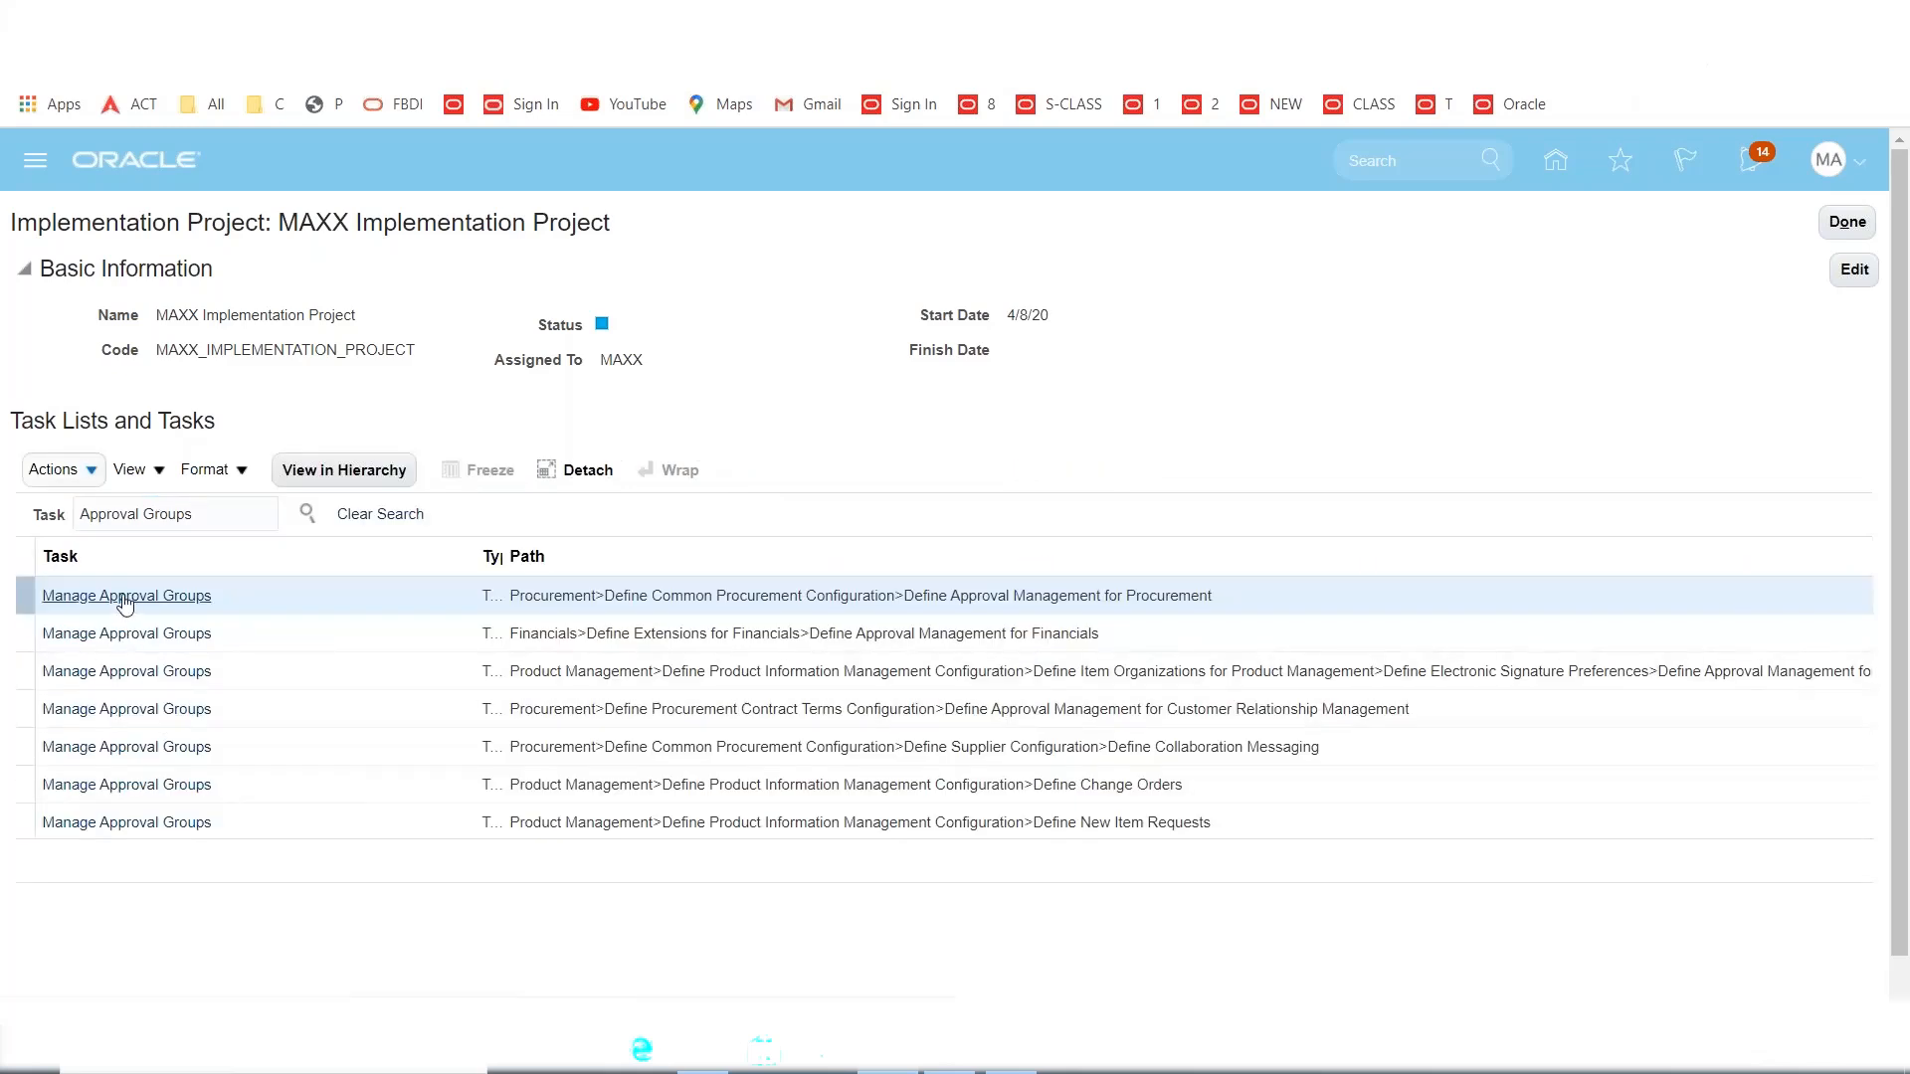
{"action": "left_click", "coordinate": [124, 597]}
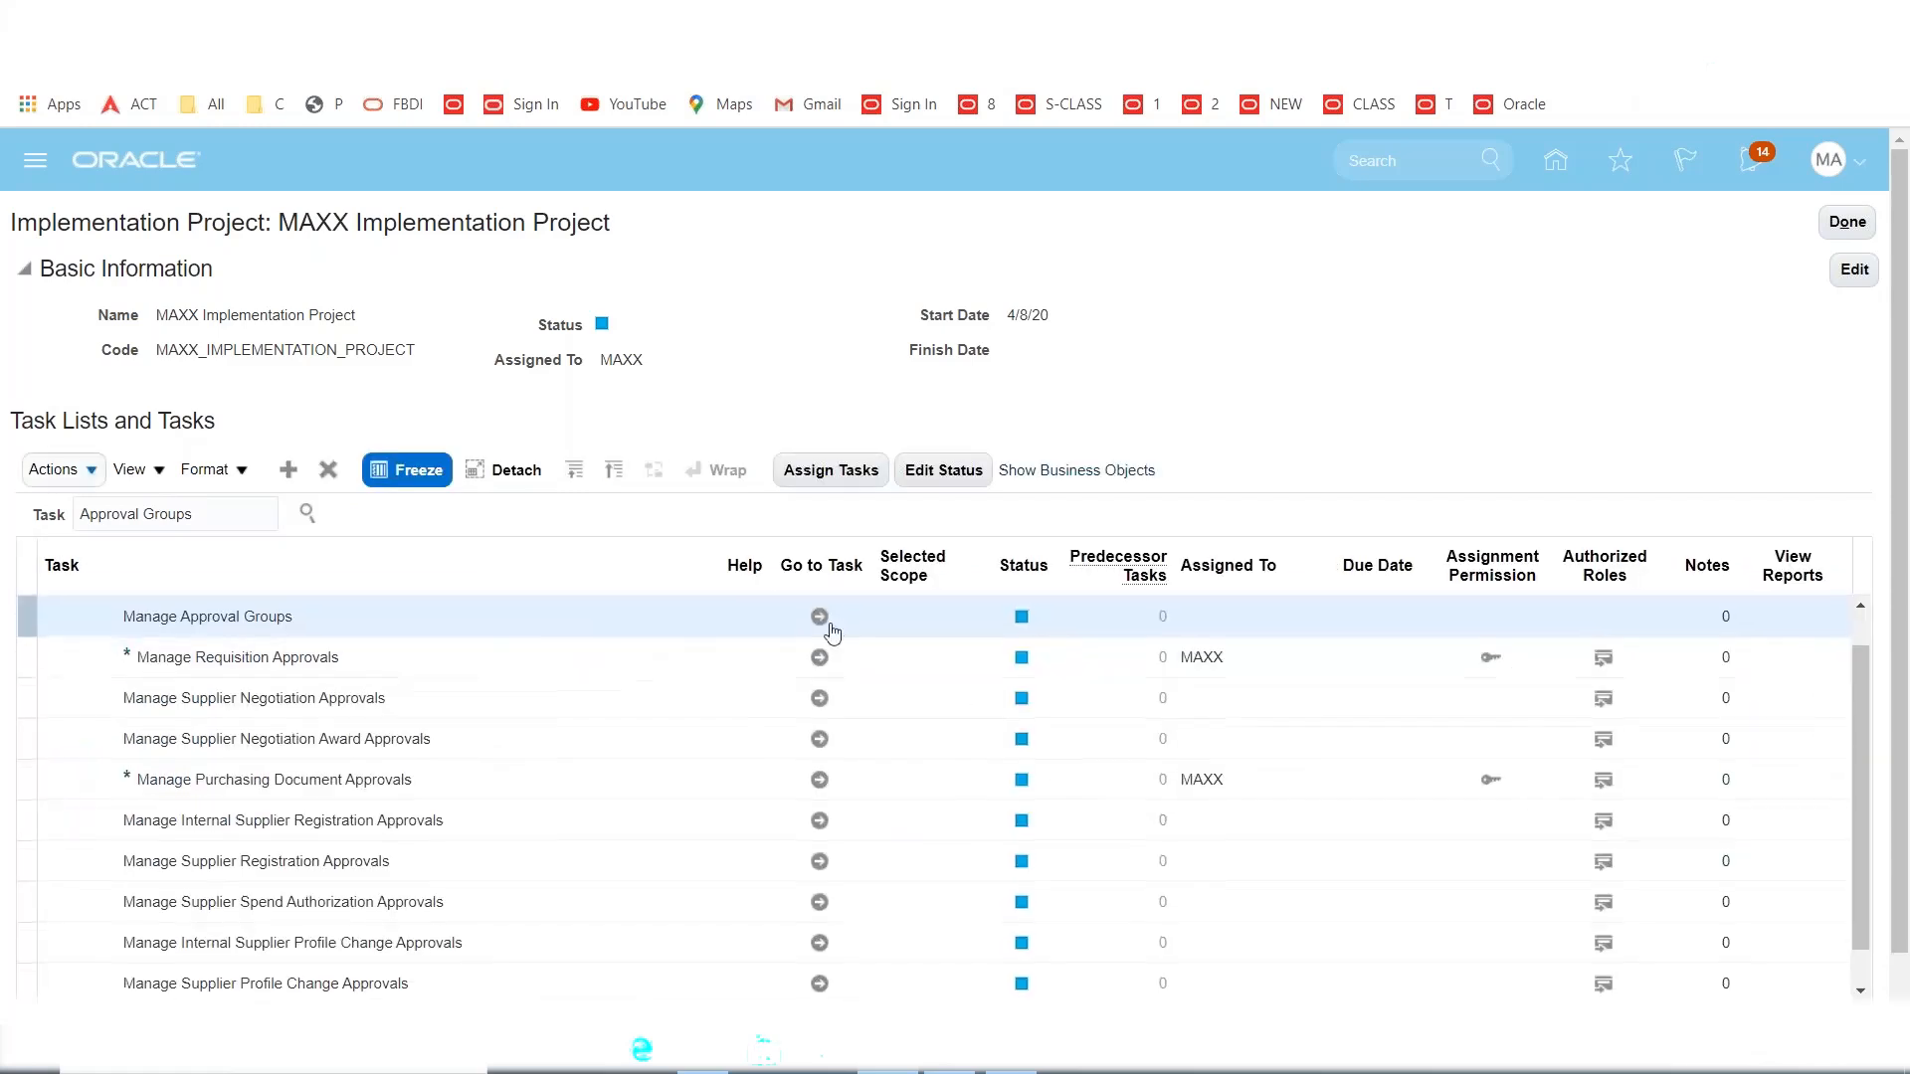
{"action": "left_click", "coordinate": [821, 639]}
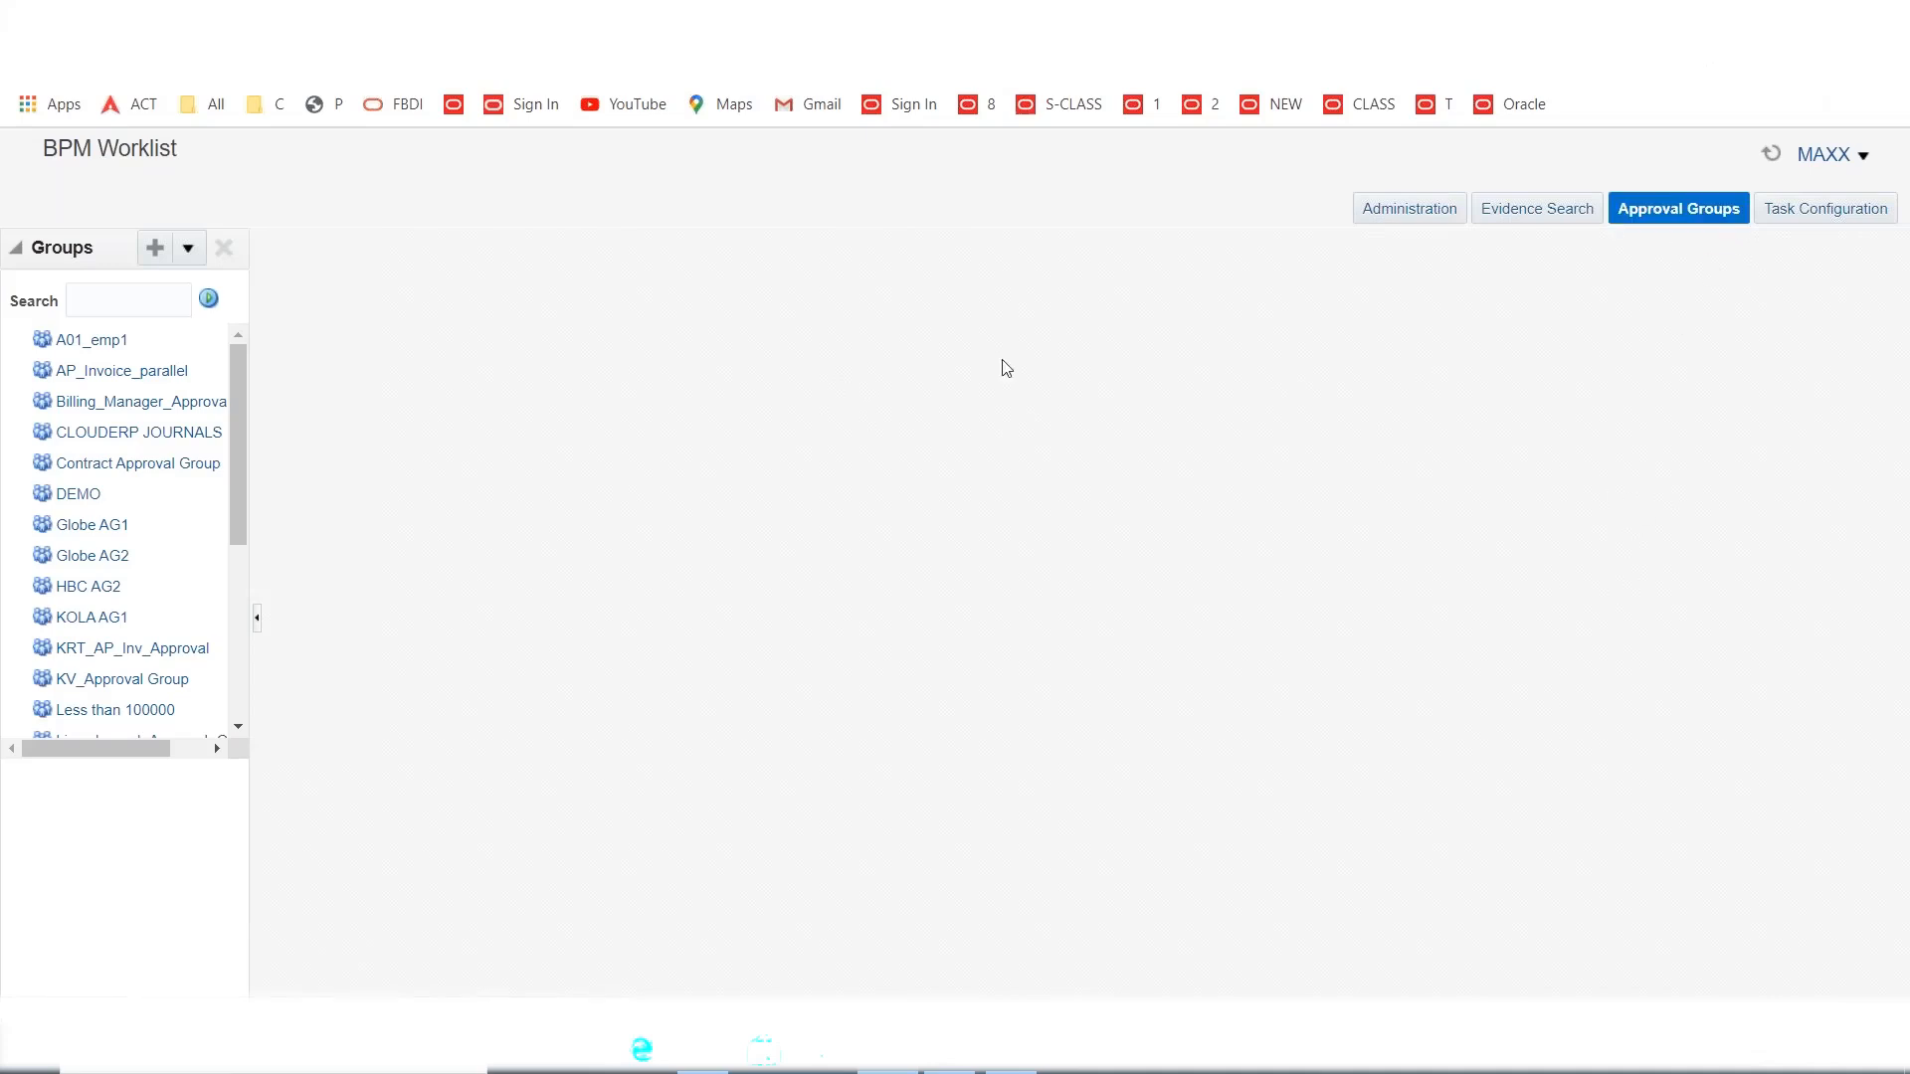
Create approval group MAXX AG1 with member MAXX and save it.
{"action": "left_click", "coordinate": [152, 252]}
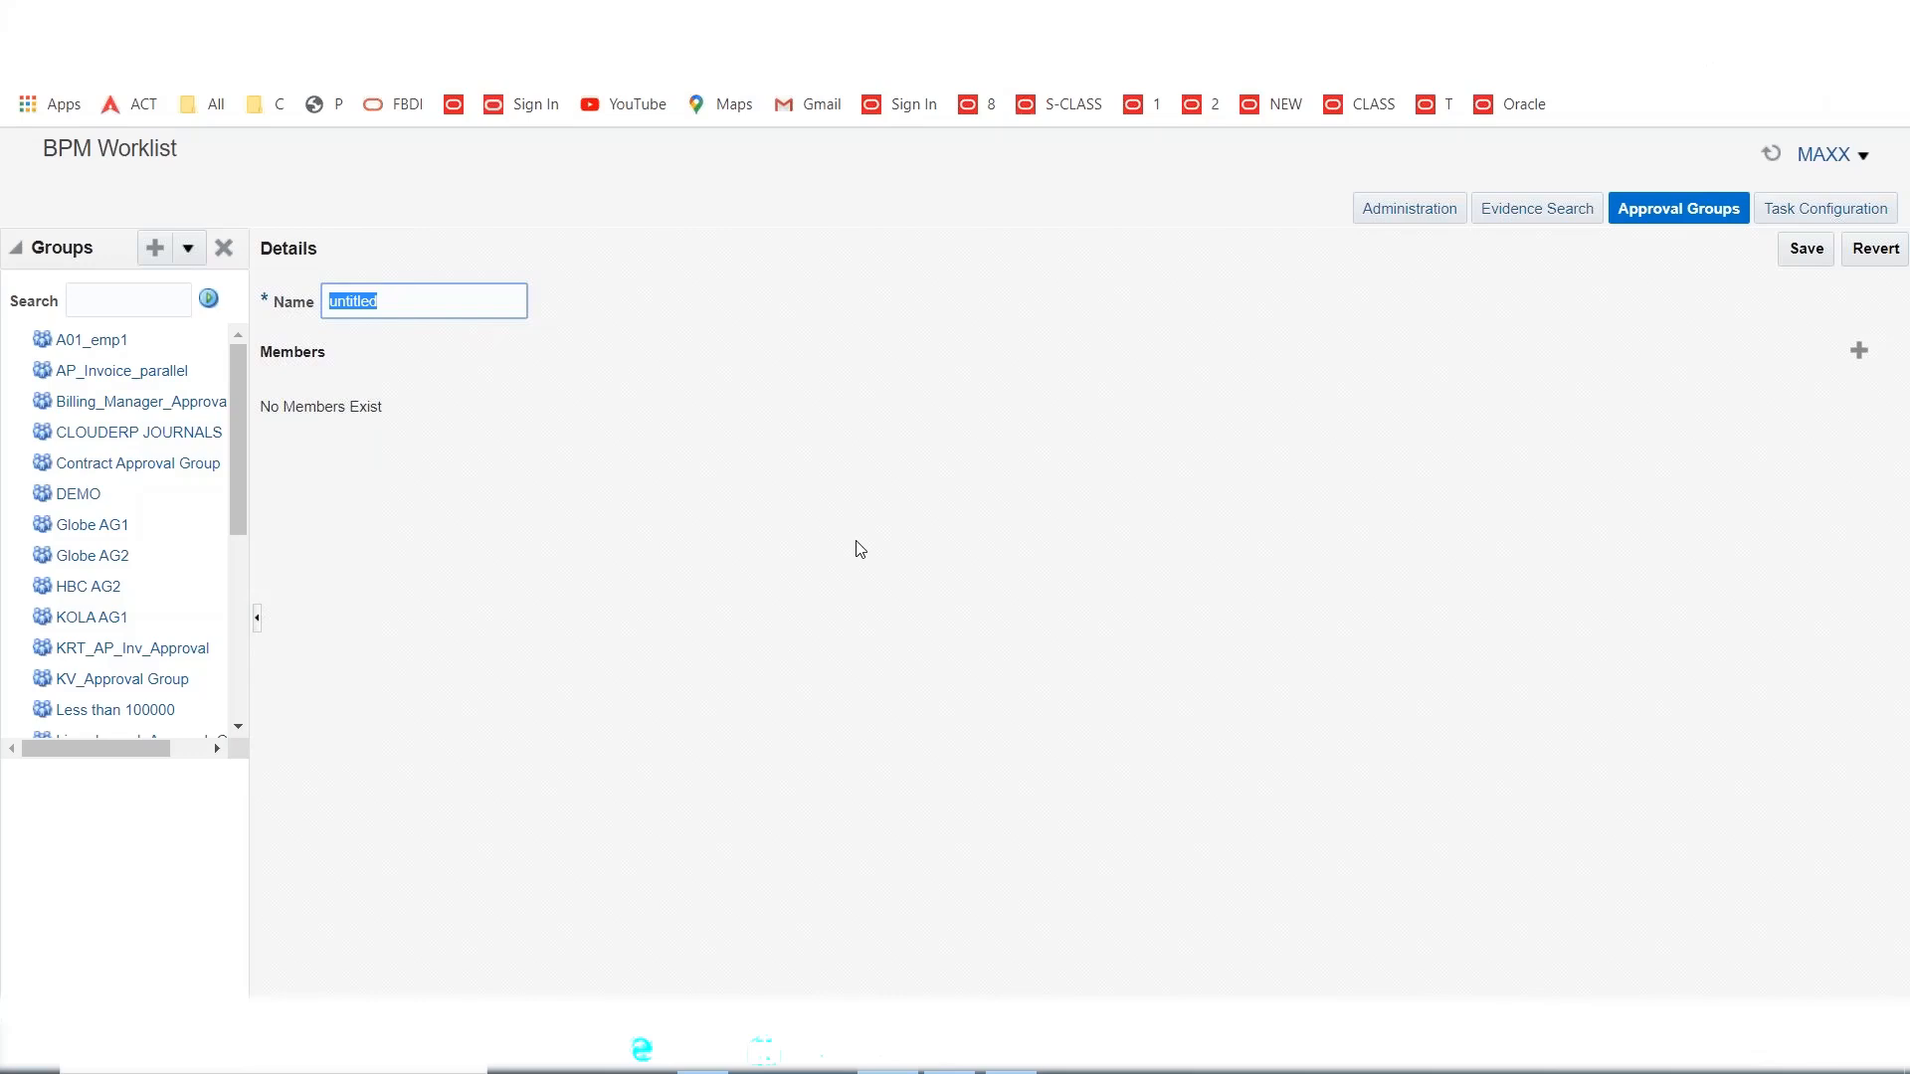
{"action": "type", "text": "mAXX AG1"}
{"action": "left_click", "coordinate": [1858, 352]}
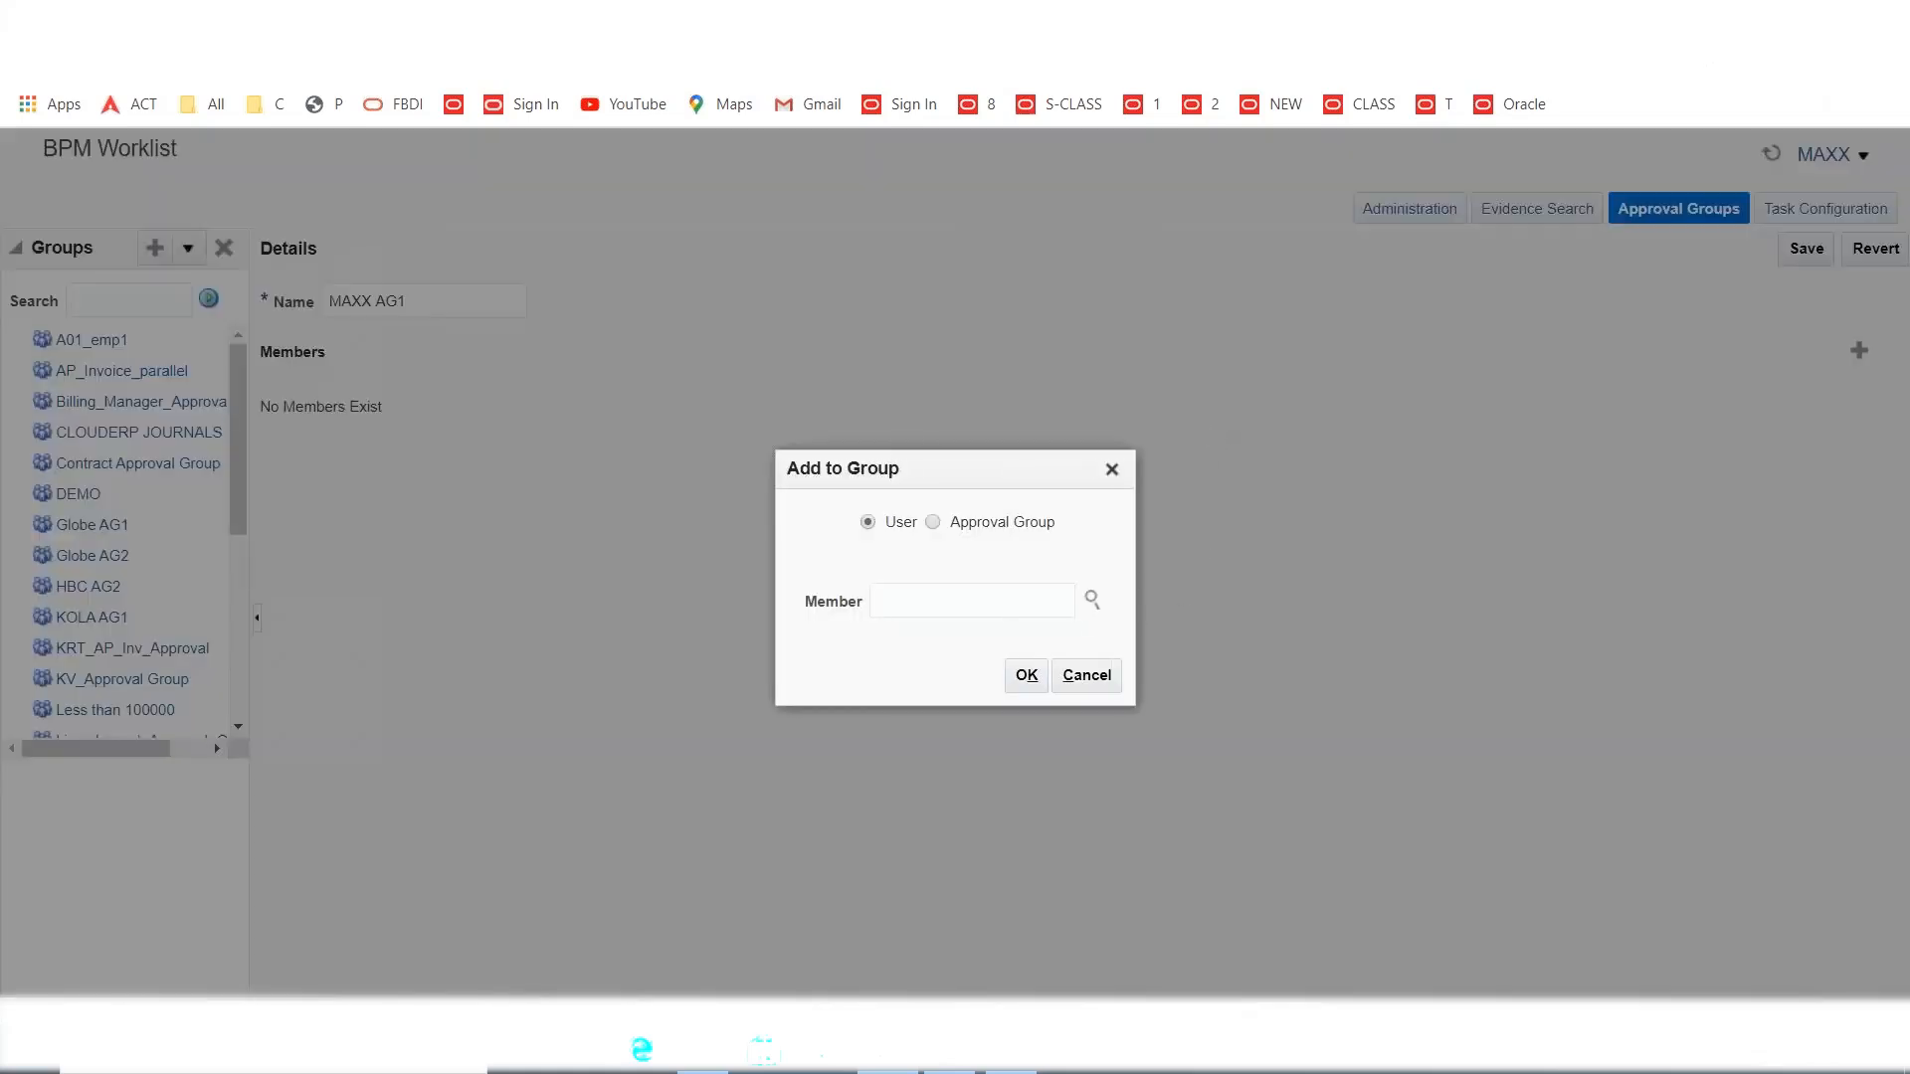
{"action": "left_click", "coordinate": [922, 601]}
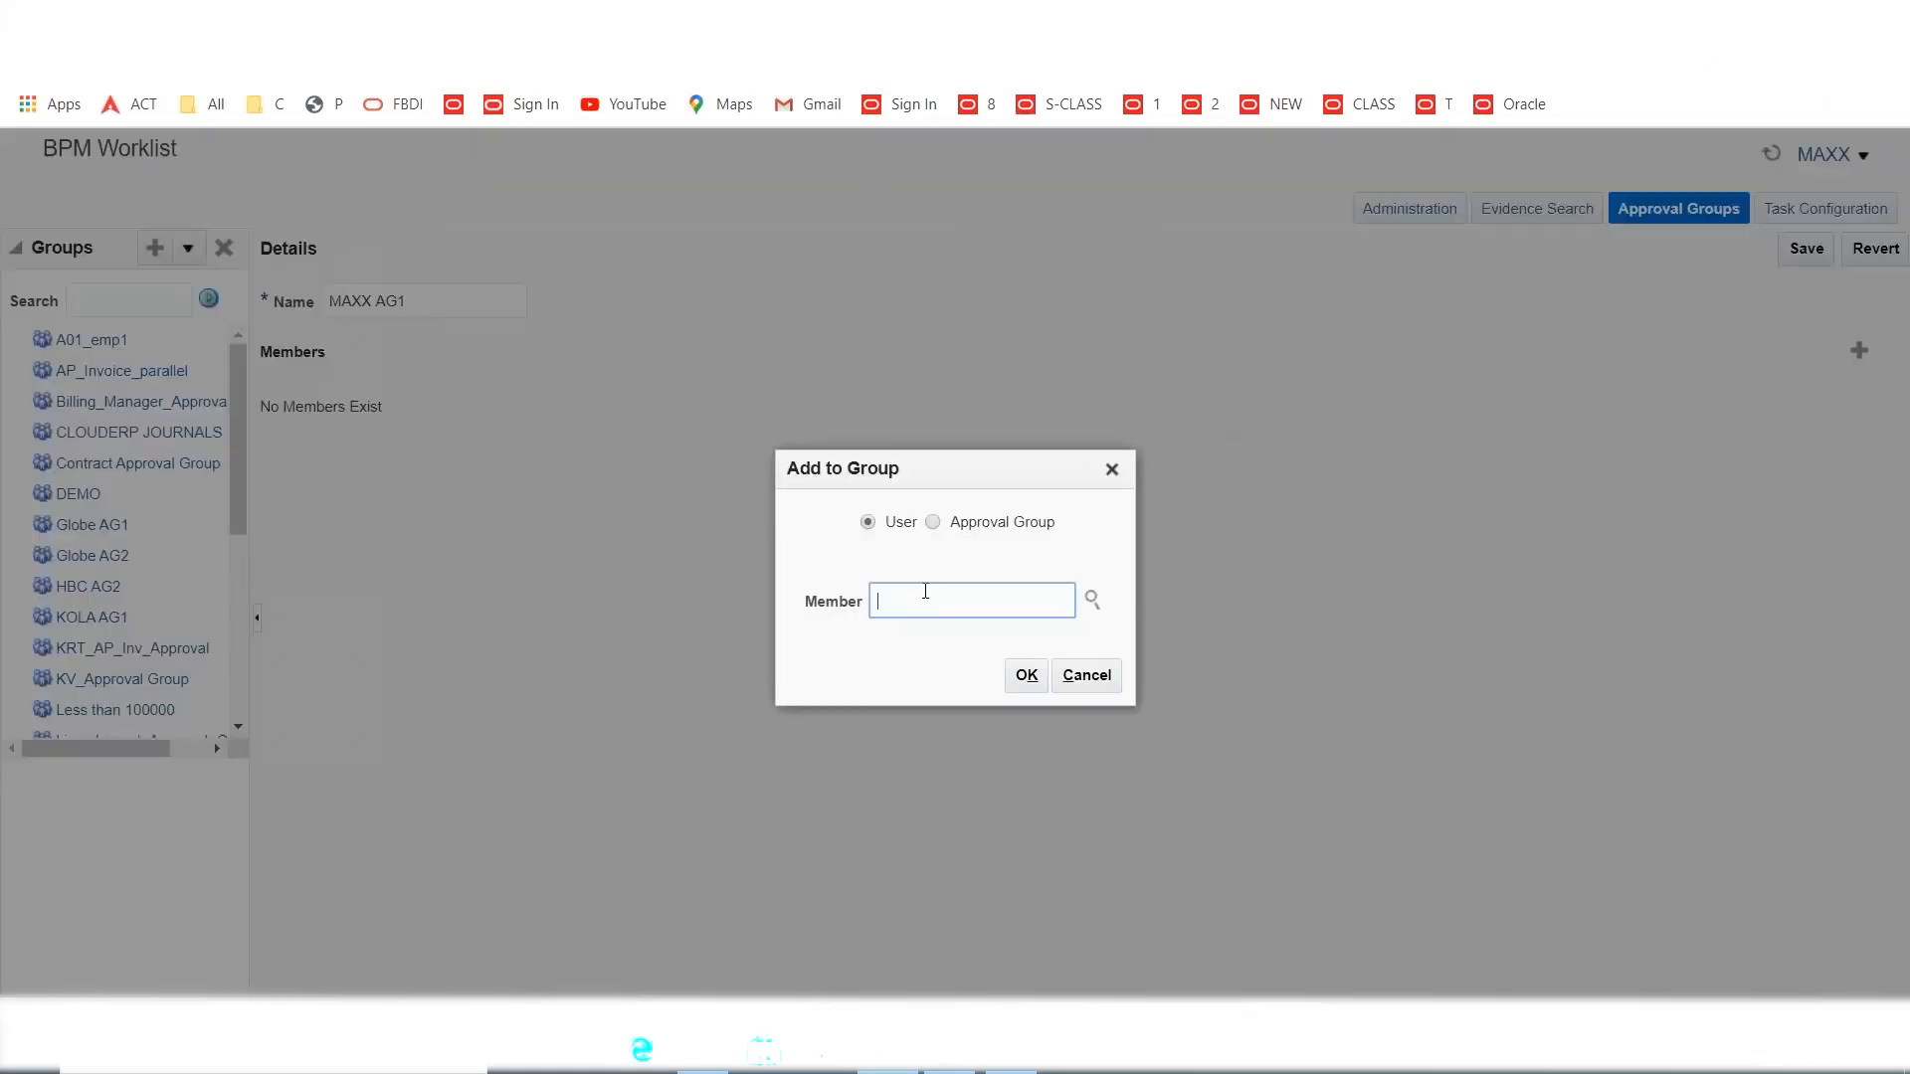
{"action": "type", "text": "MAXX"}
{"action": "left_click", "coordinate": [1026, 675]}
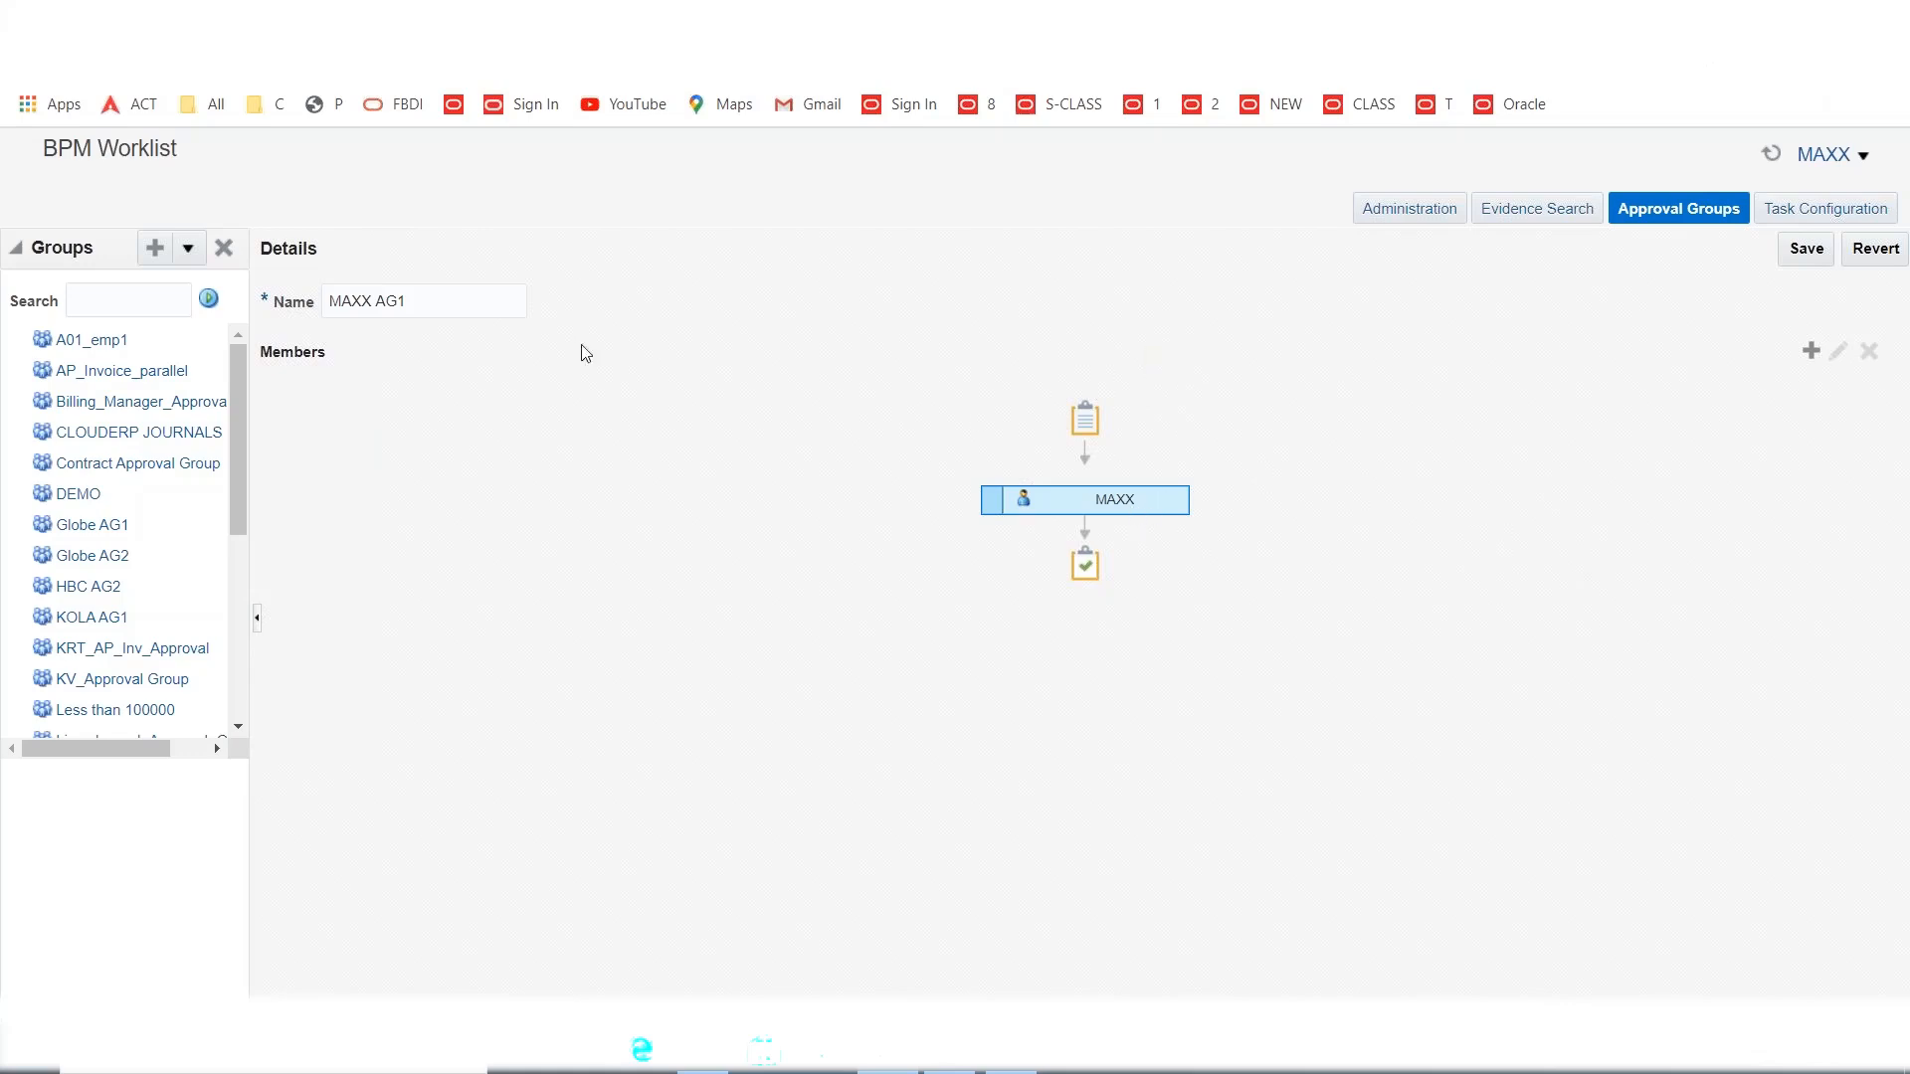
{"action": "left_click", "coordinate": [1803, 254]}
{"action": "left_click", "coordinate": [154, 248]}
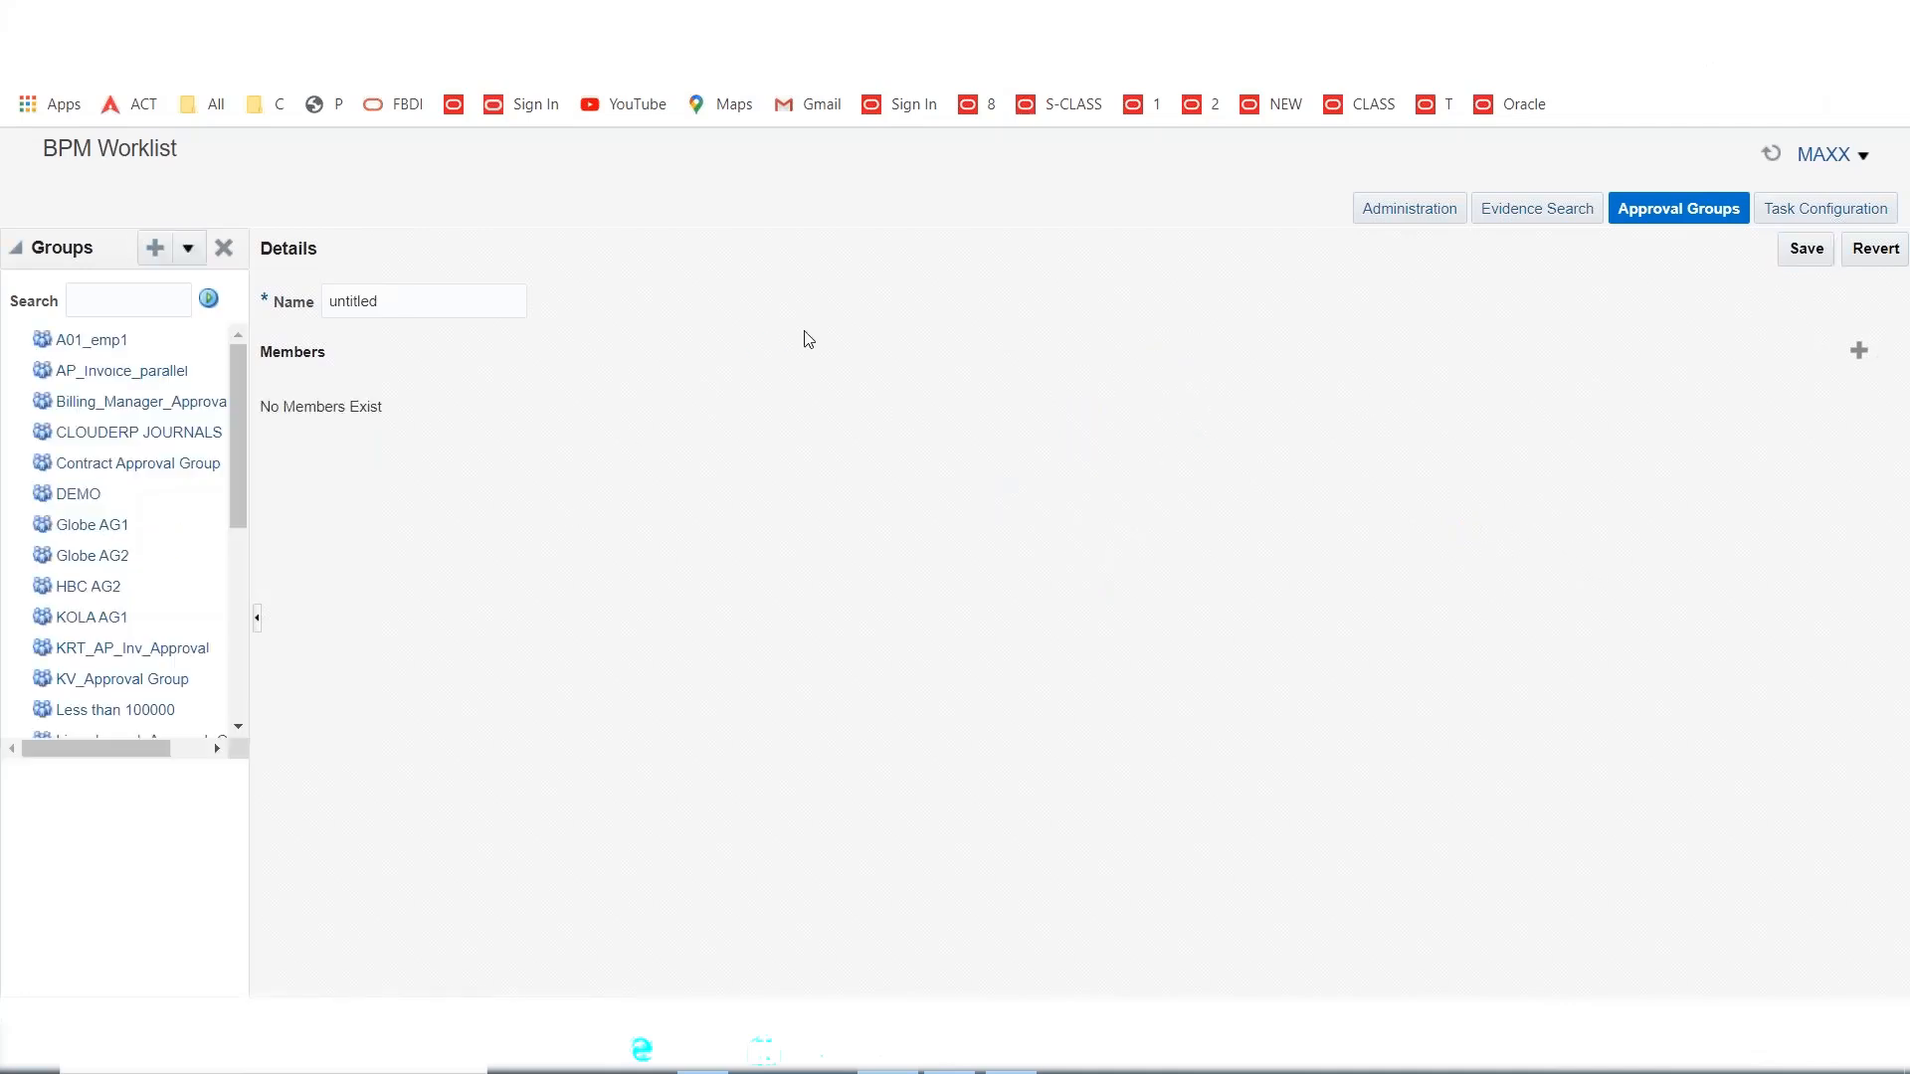
Name the new group MAXX AG2, add member MAXXONE, and save it.
{"action": "left_click_drag", "start_coordinate": [422, 300], "coordinate": [11, 324]}
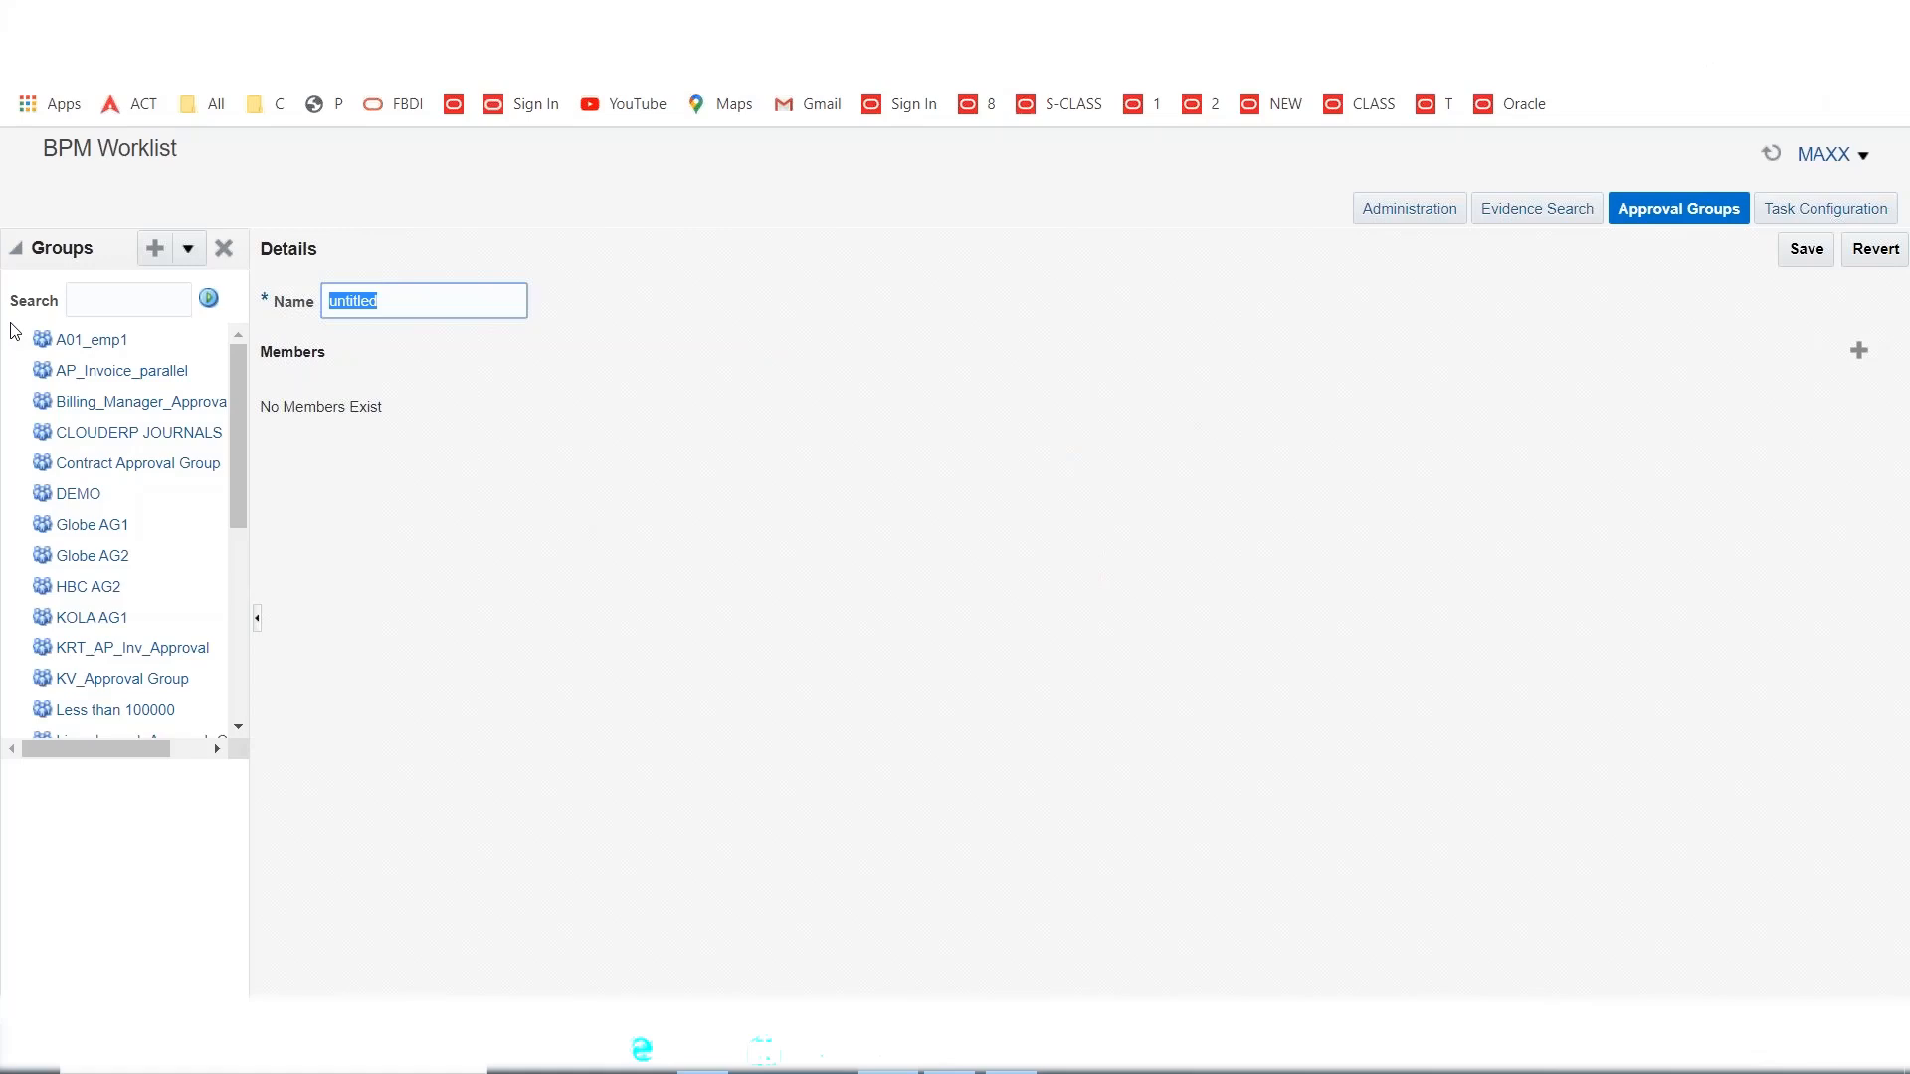
{"action": "type", "text": "MAXX AG2"}
{"action": "left_click", "coordinate": [1859, 350]}
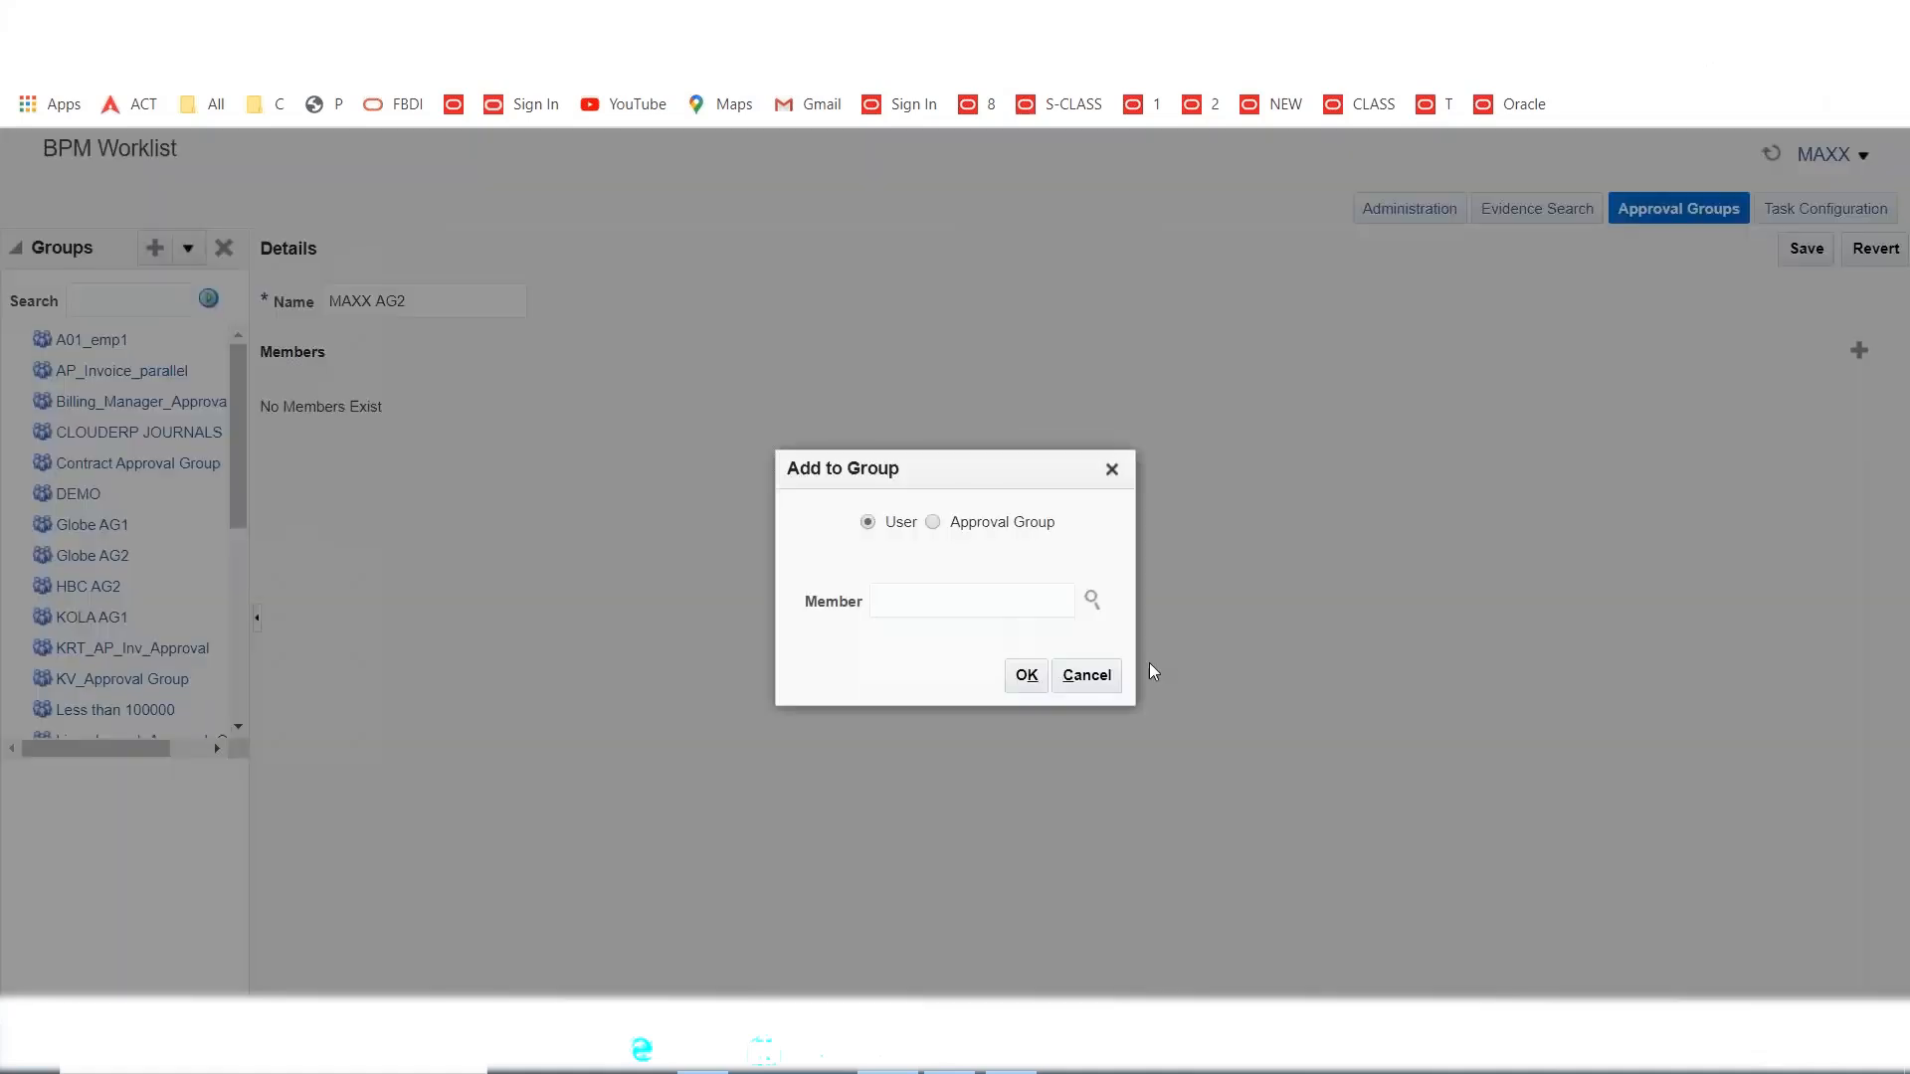
{"action": "left_click", "coordinate": [997, 602]}
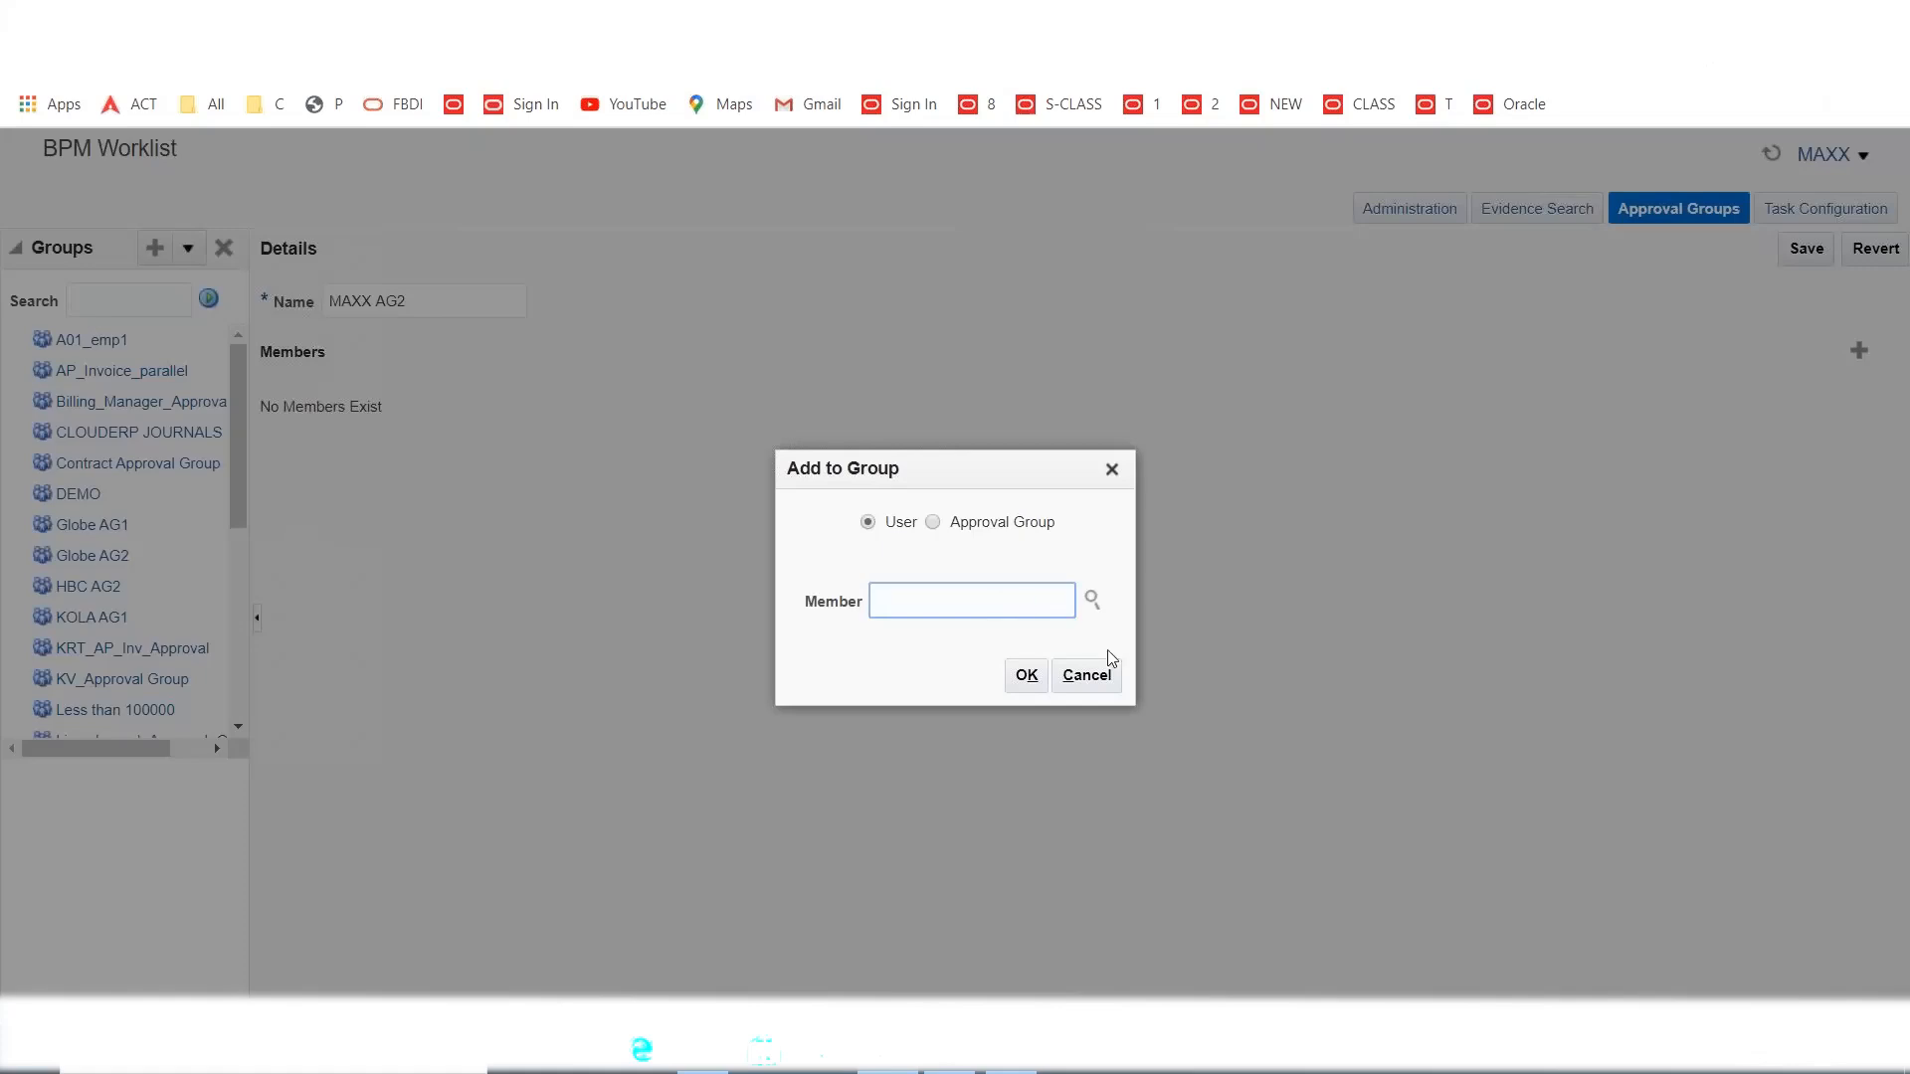
{"action": "type", "text": "MAXXONE"}
{"action": "left_click", "coordinate": [1027, 679]}
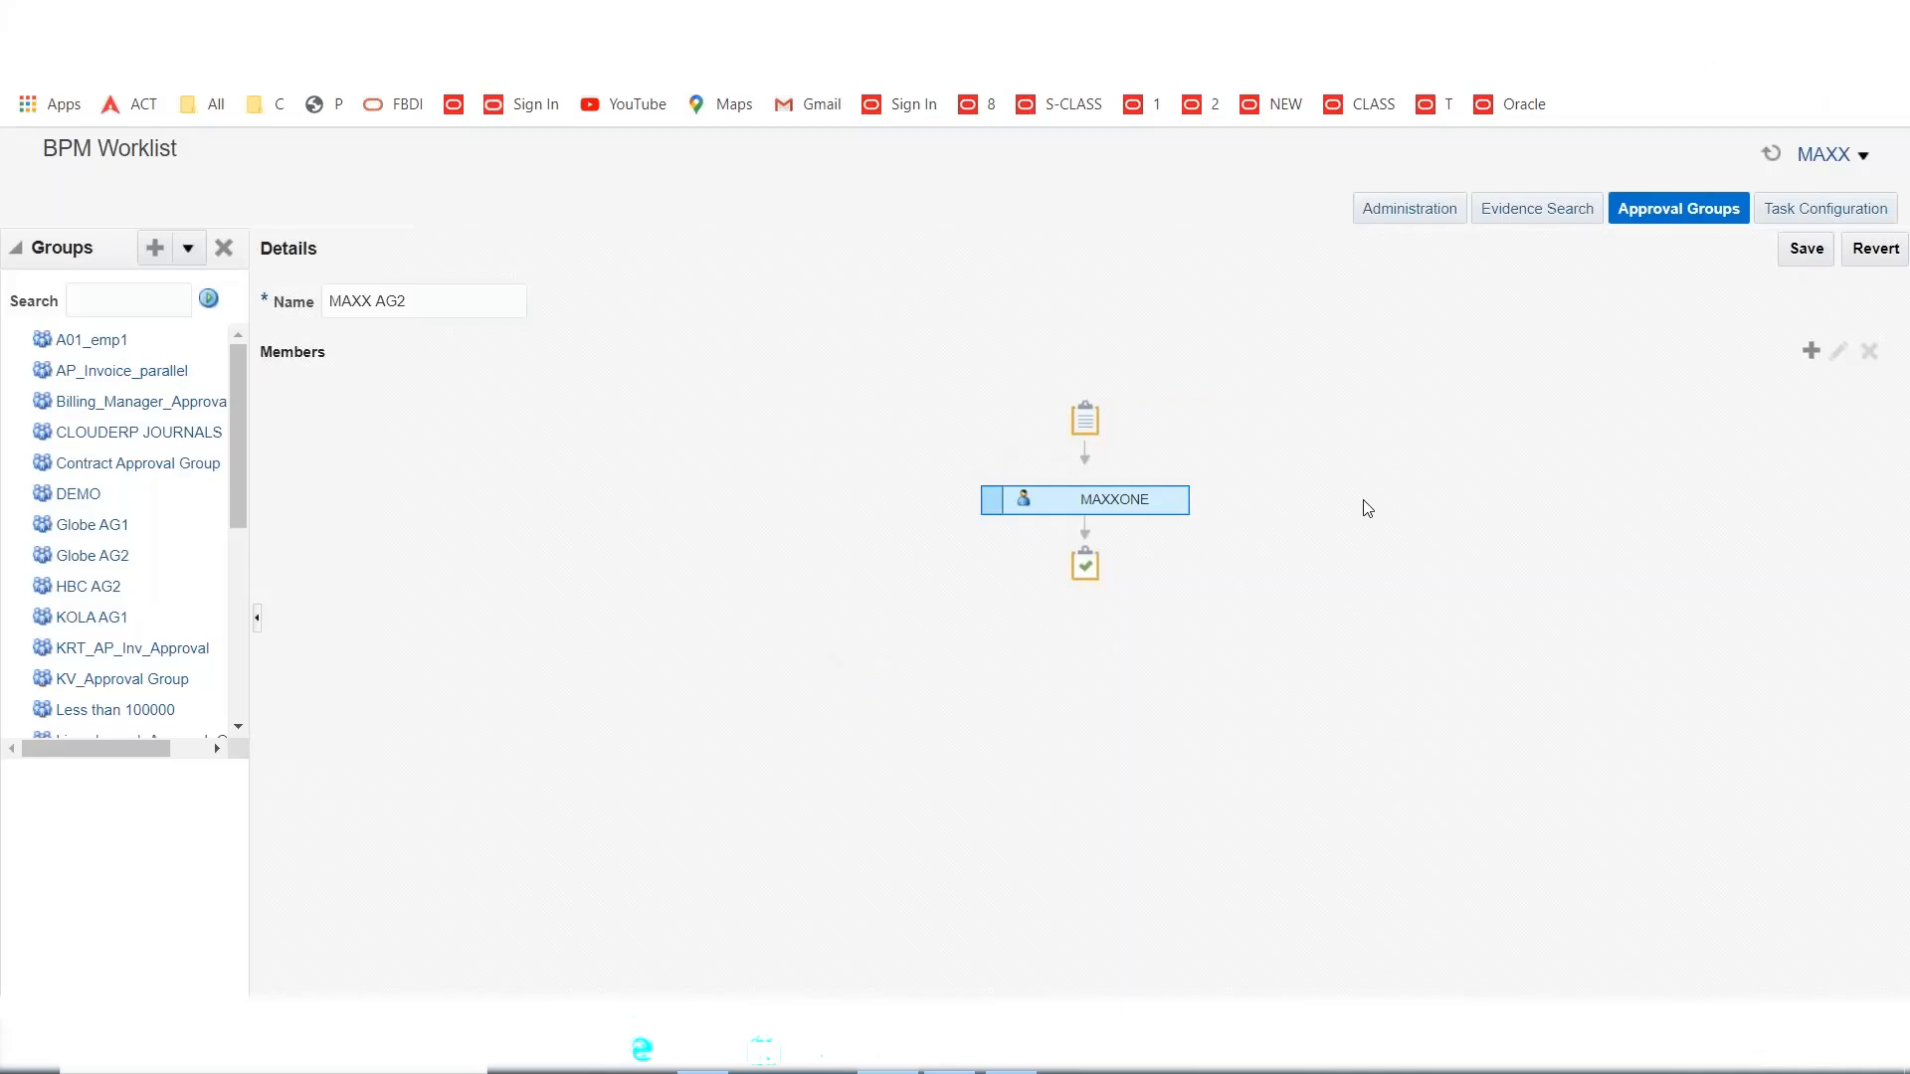
{"action": "left_click", "coordinate": [1809, 253]}
{"action": "left_click", "coordinate": [1011, 1050]}
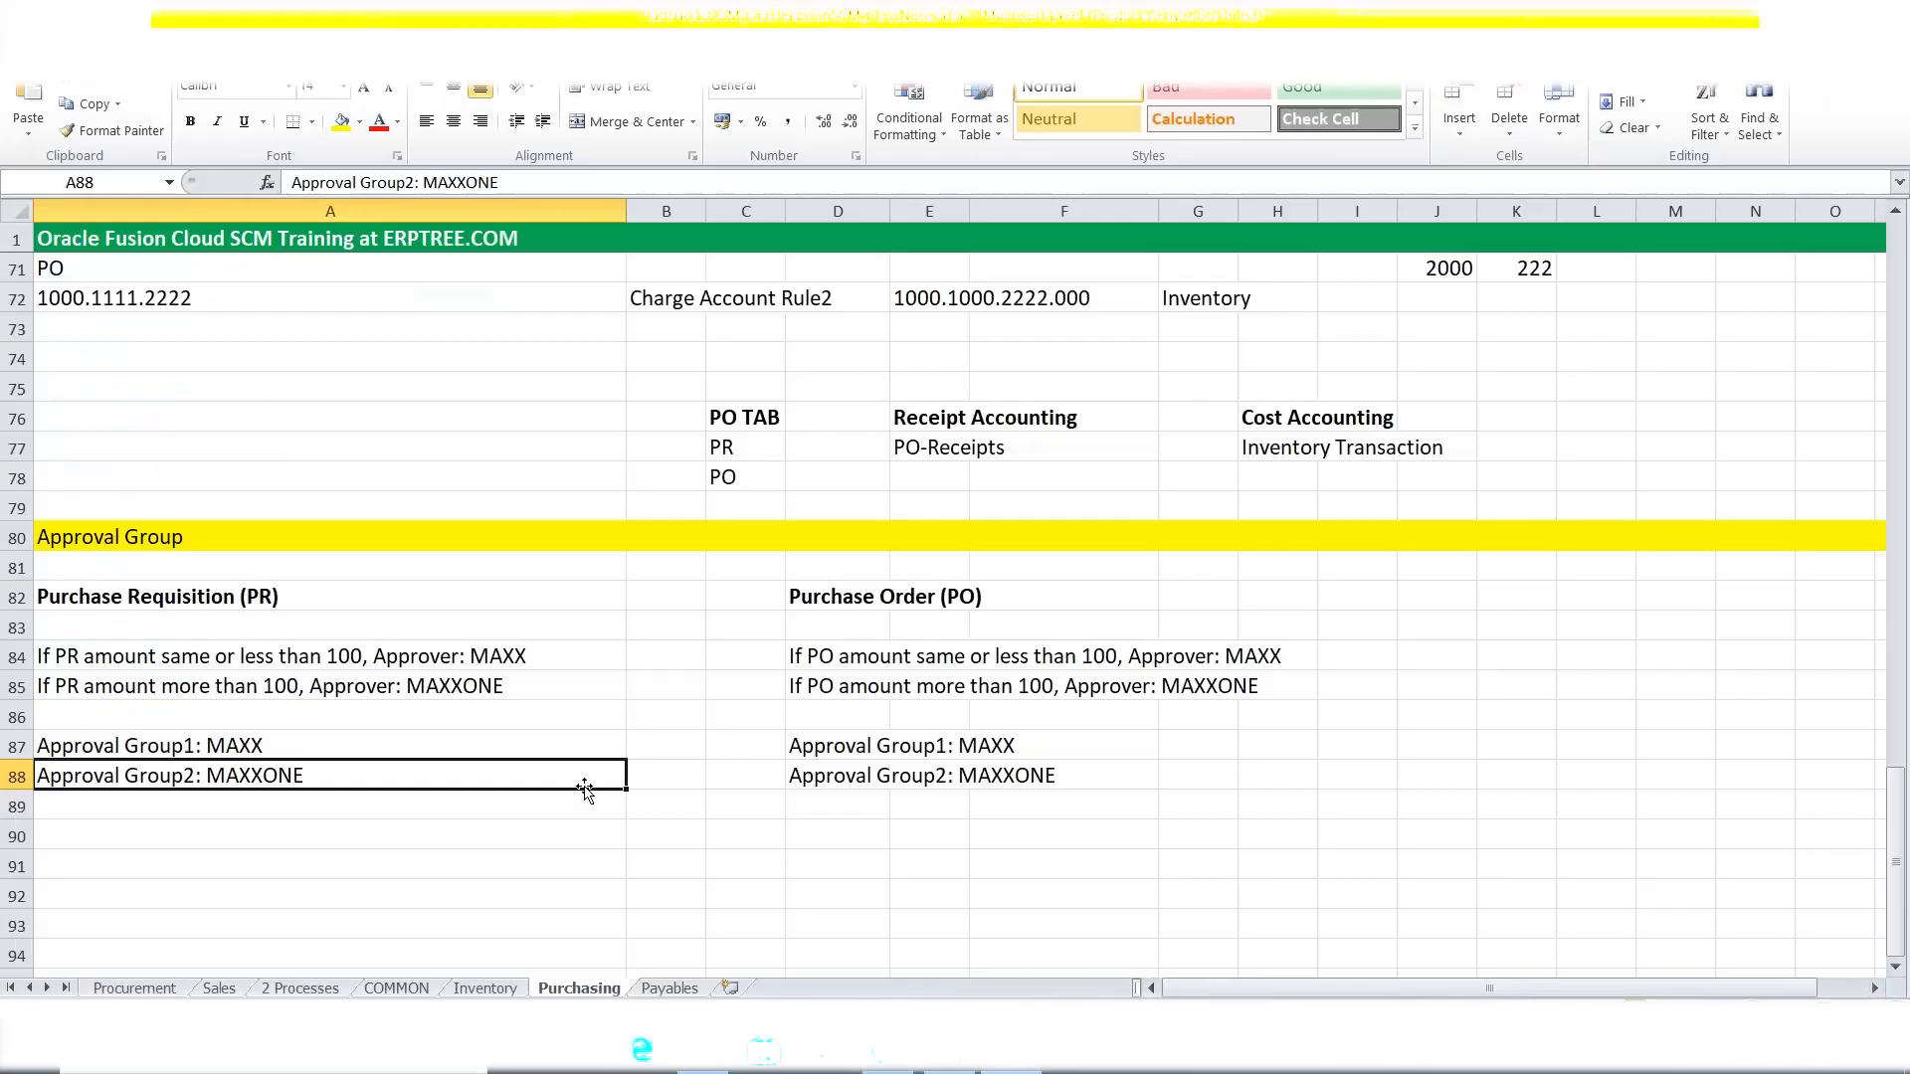
Review the PR and PO approver rules in A84:A85 and D84:G85, then return to the browser.
{"action": "left_click_drag", "start_coordinate": [139, 664], "coordinate": [329, 686]}
{"action": "left_click_drag", "start_coordinate": [811, 656], "coordinate": [1234, 697]}
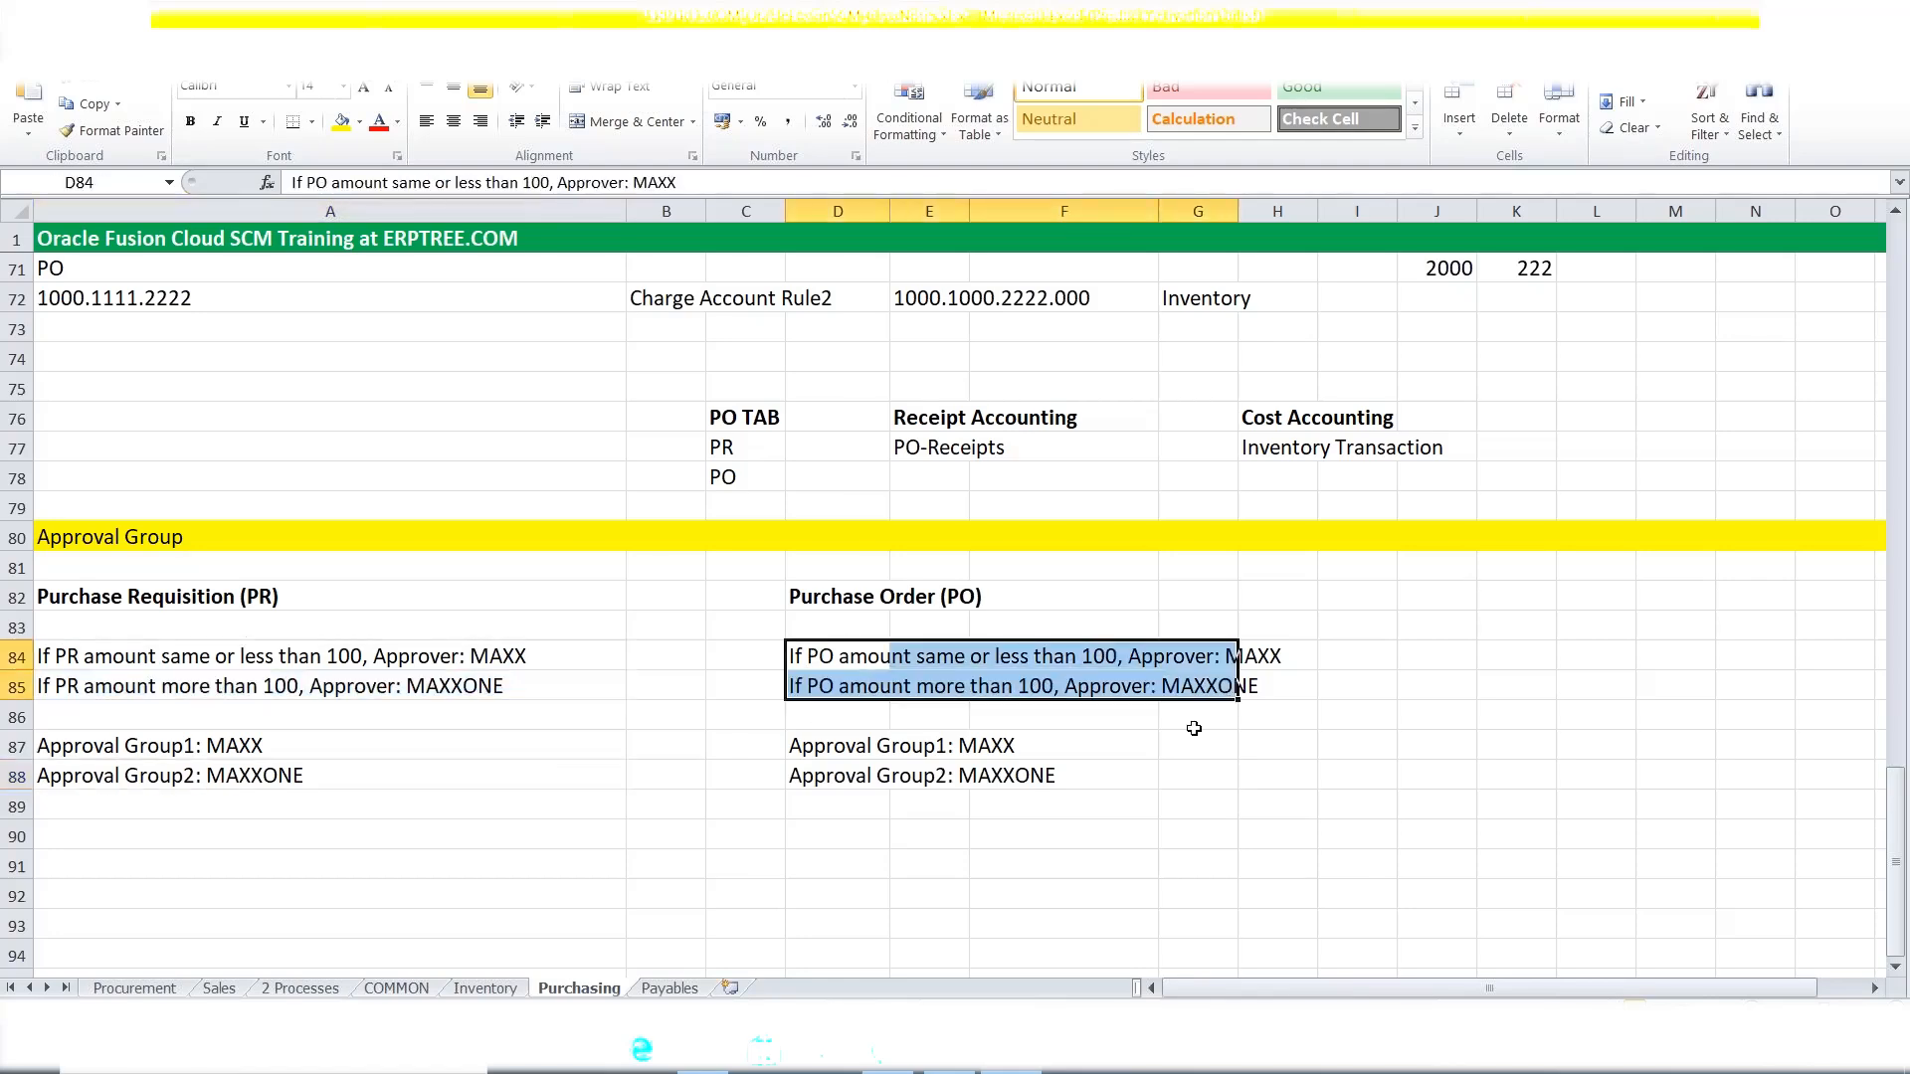
{"action": "left_click", "coordinate": [895, 1066]}
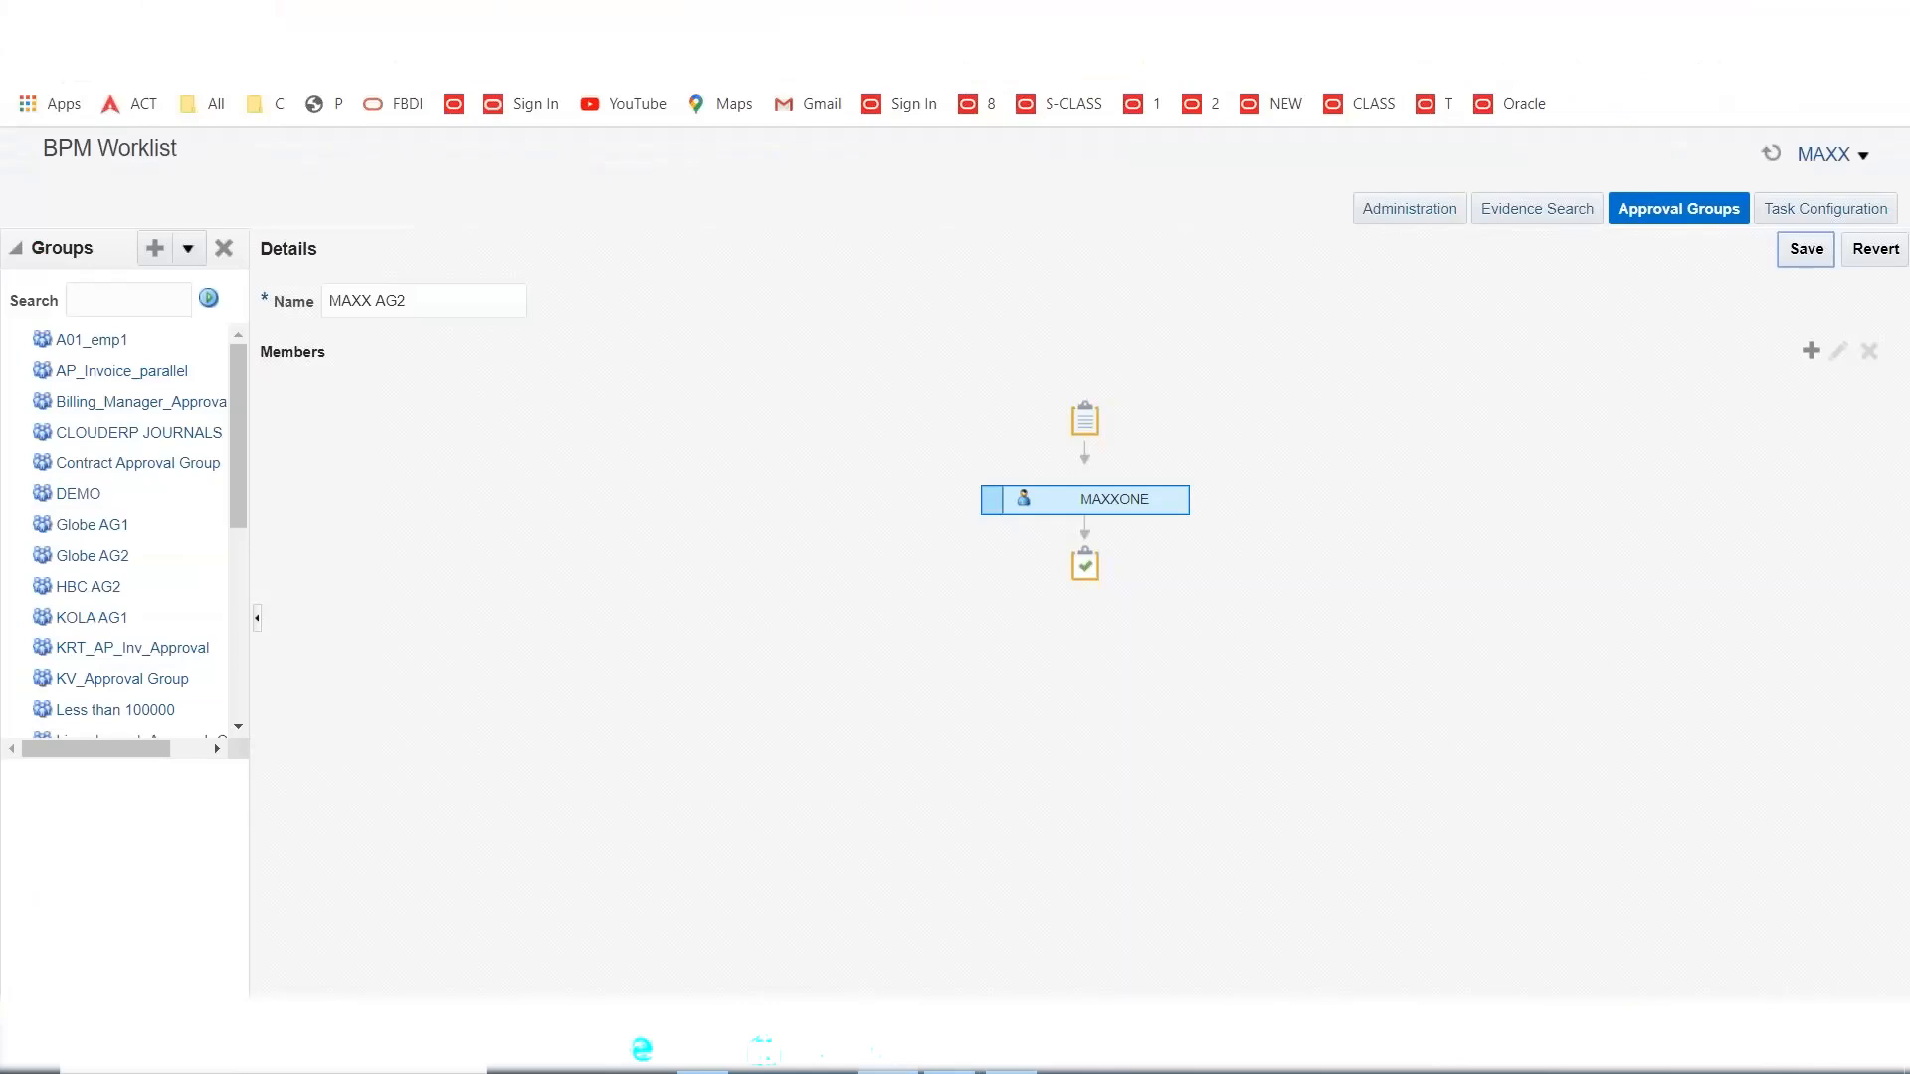
Launch the Manage Requisition Approvals task from the implementation project.
{"action": "left_click", "coordinate": [796, 20]}
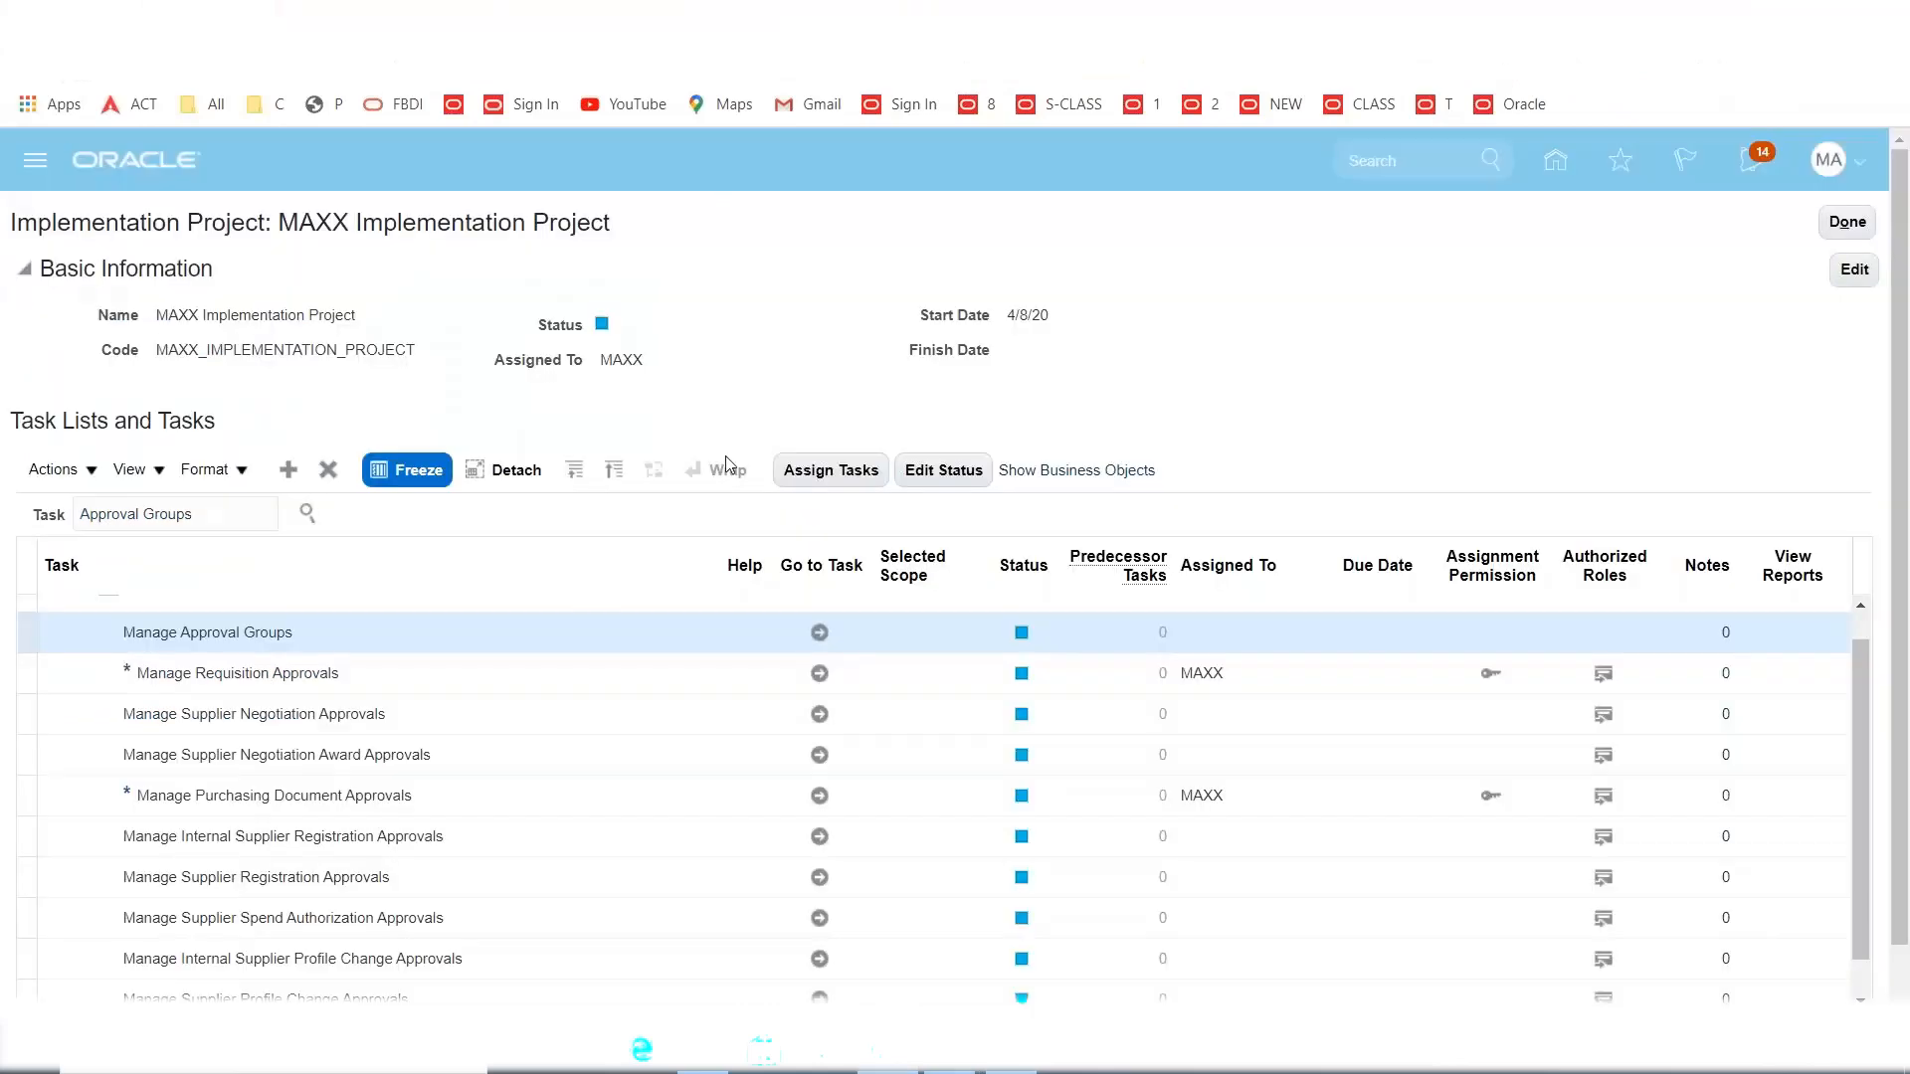
{"action": "left_click", "coordinate": [149, 684]}
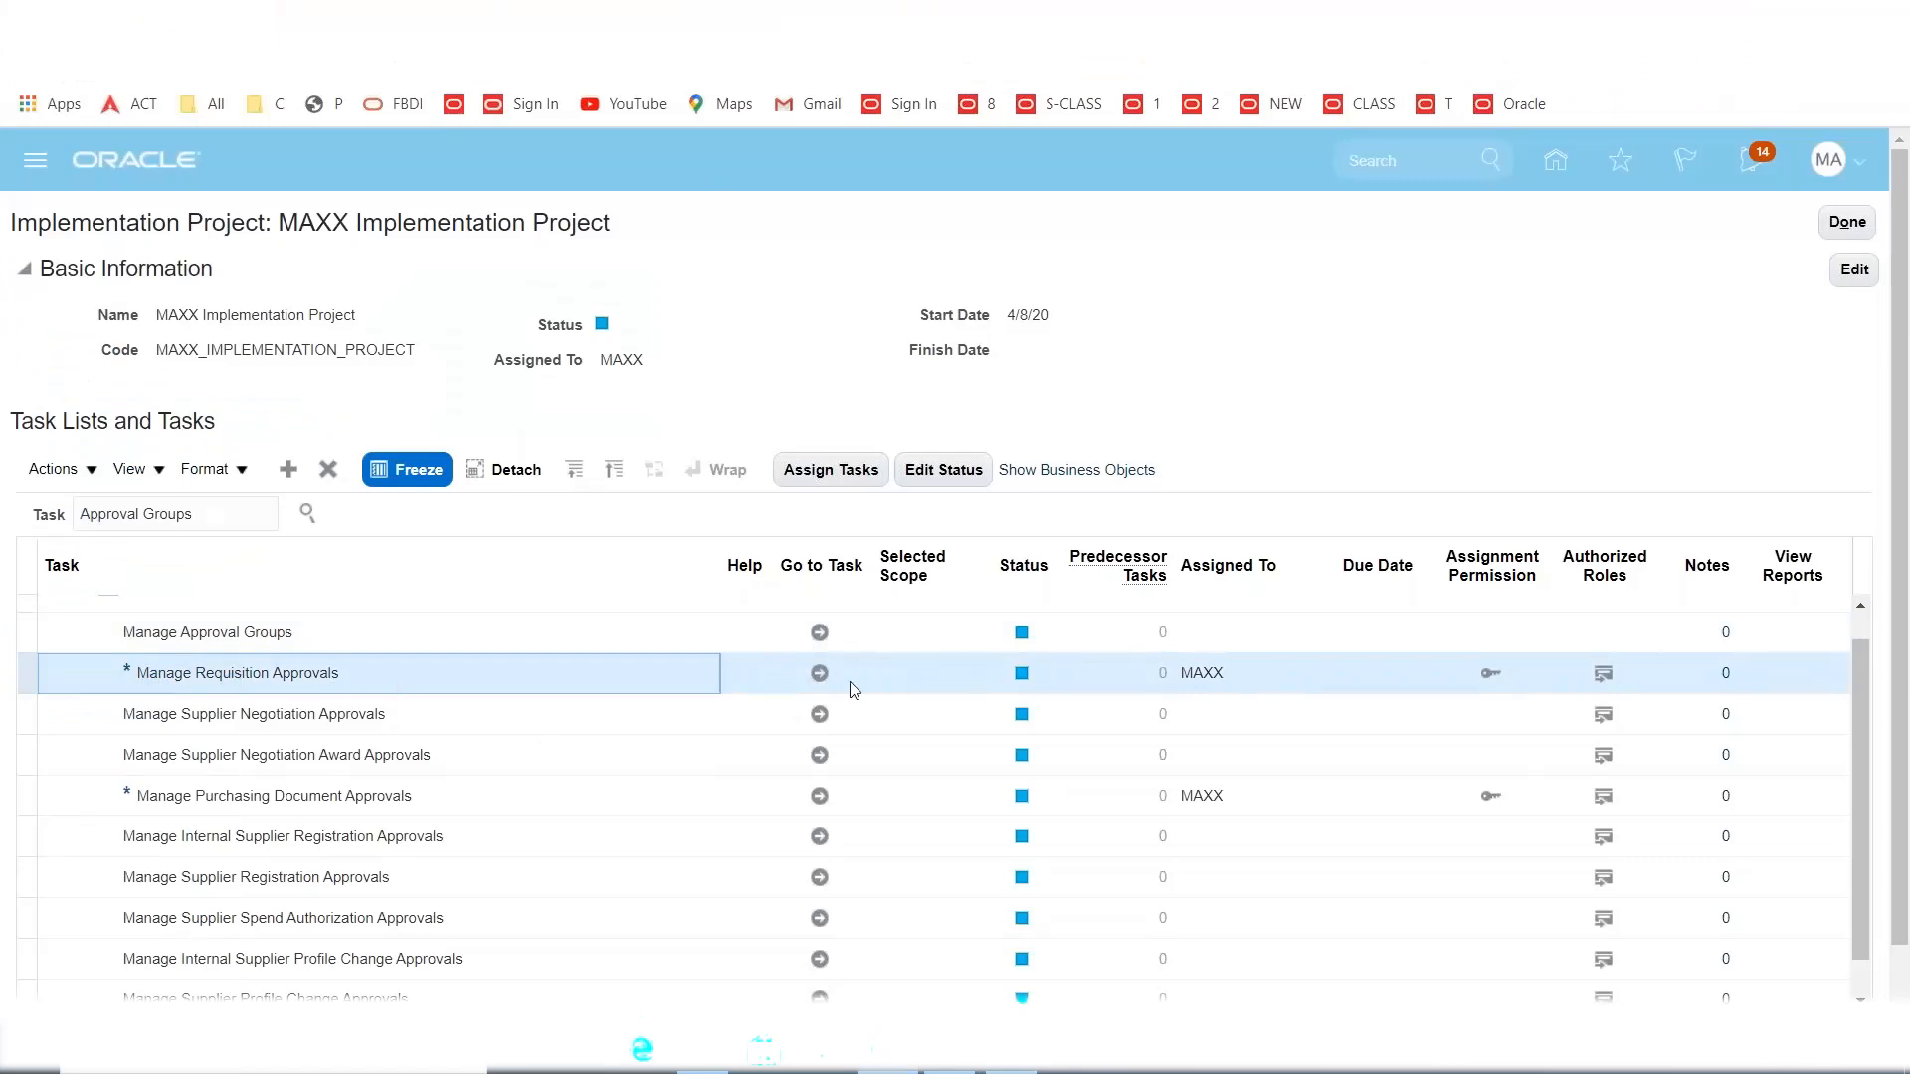
{"action": "left_click", "coordinate": [818, 677]}
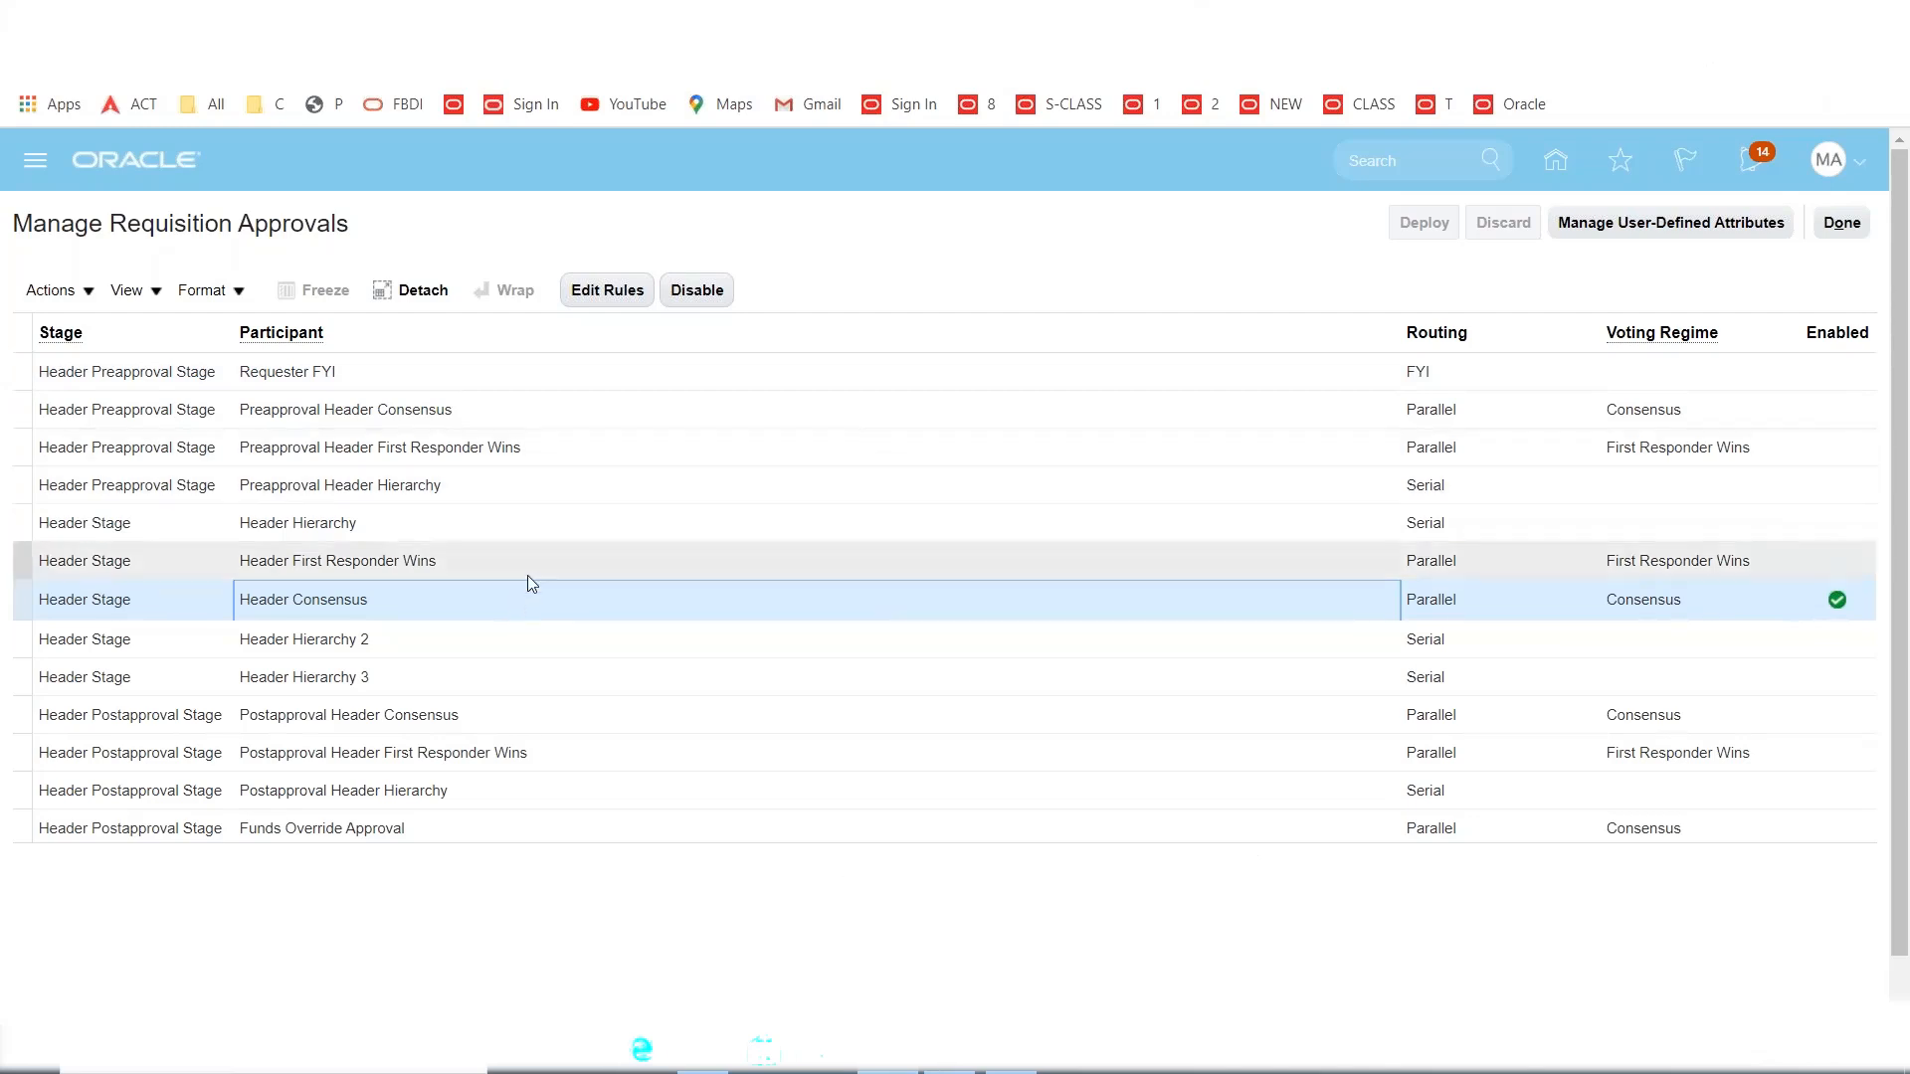
Disable the MAXX AutoApprovals rule in the Header Consensus rules editor.
{"action": "left_click", "coordinate": [603, 290]}
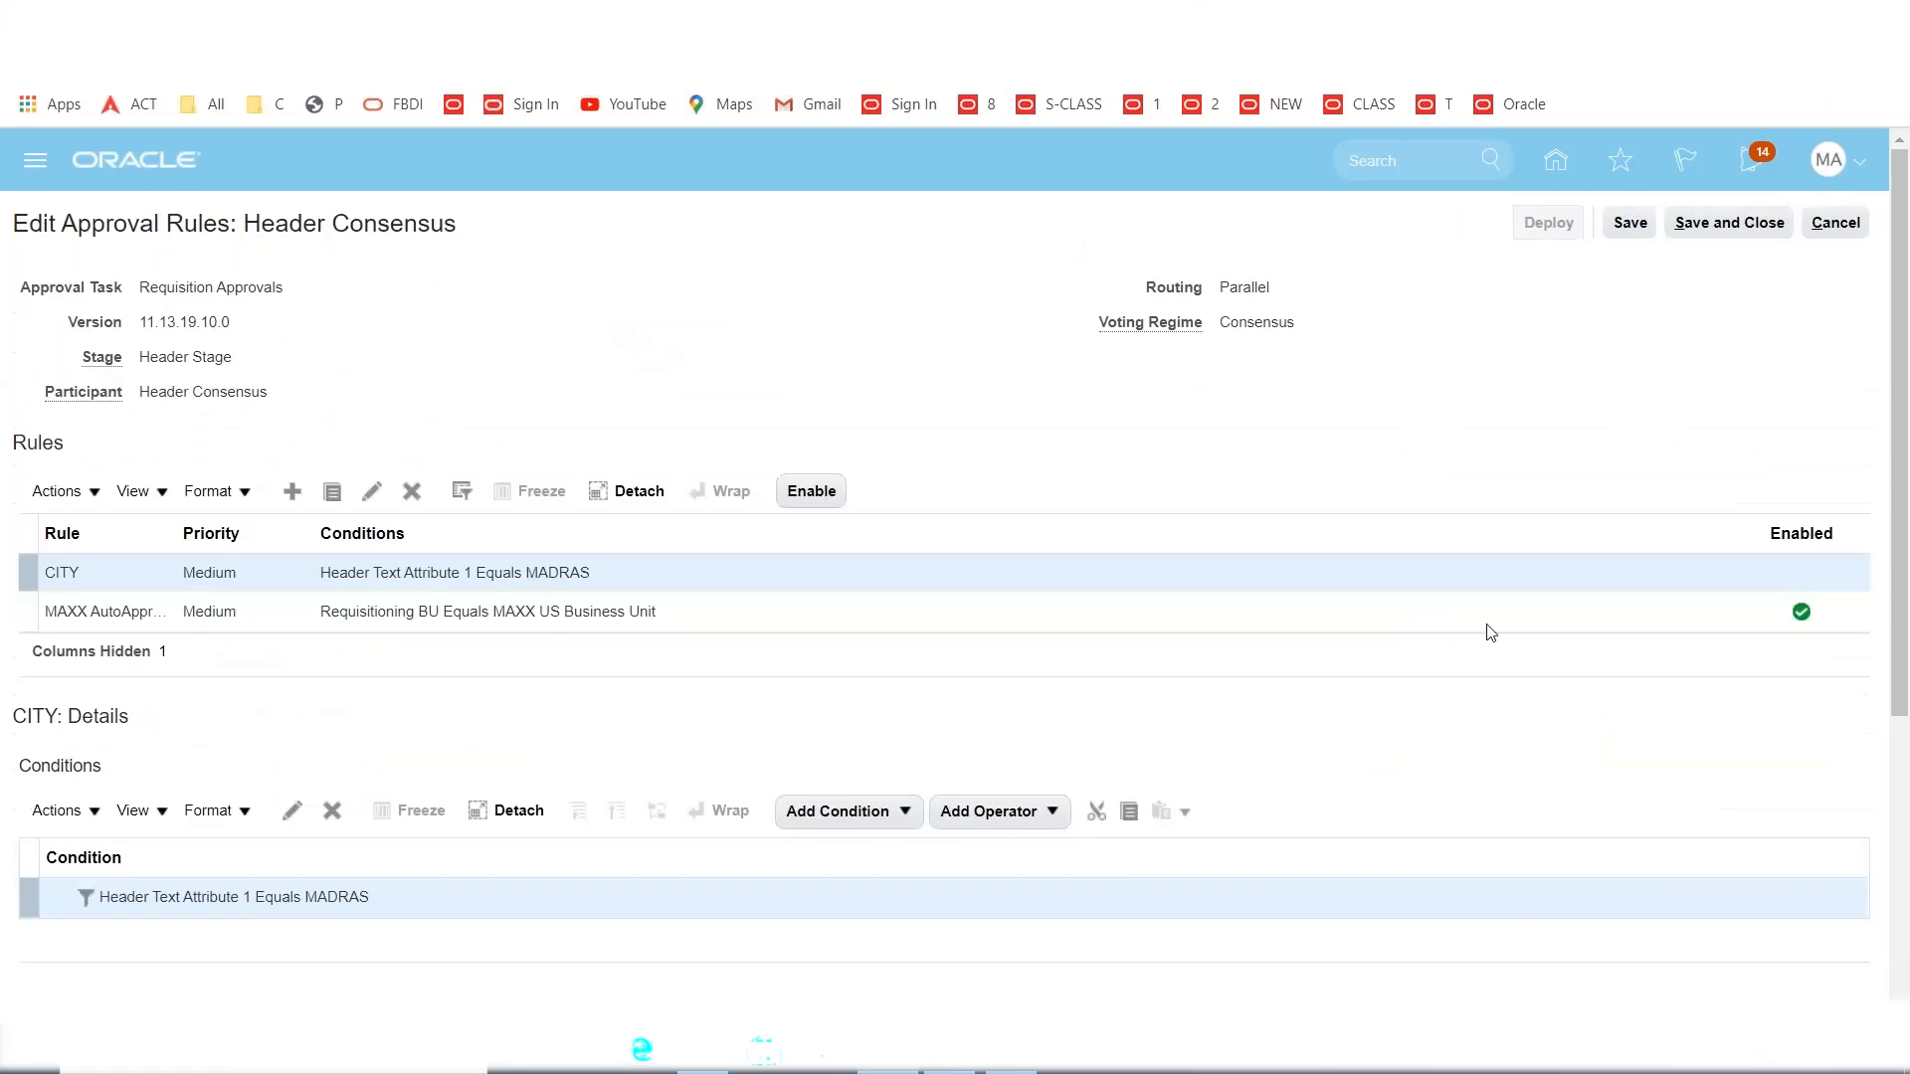
{"action": "left_click", "coordinate": [1243, 609]}
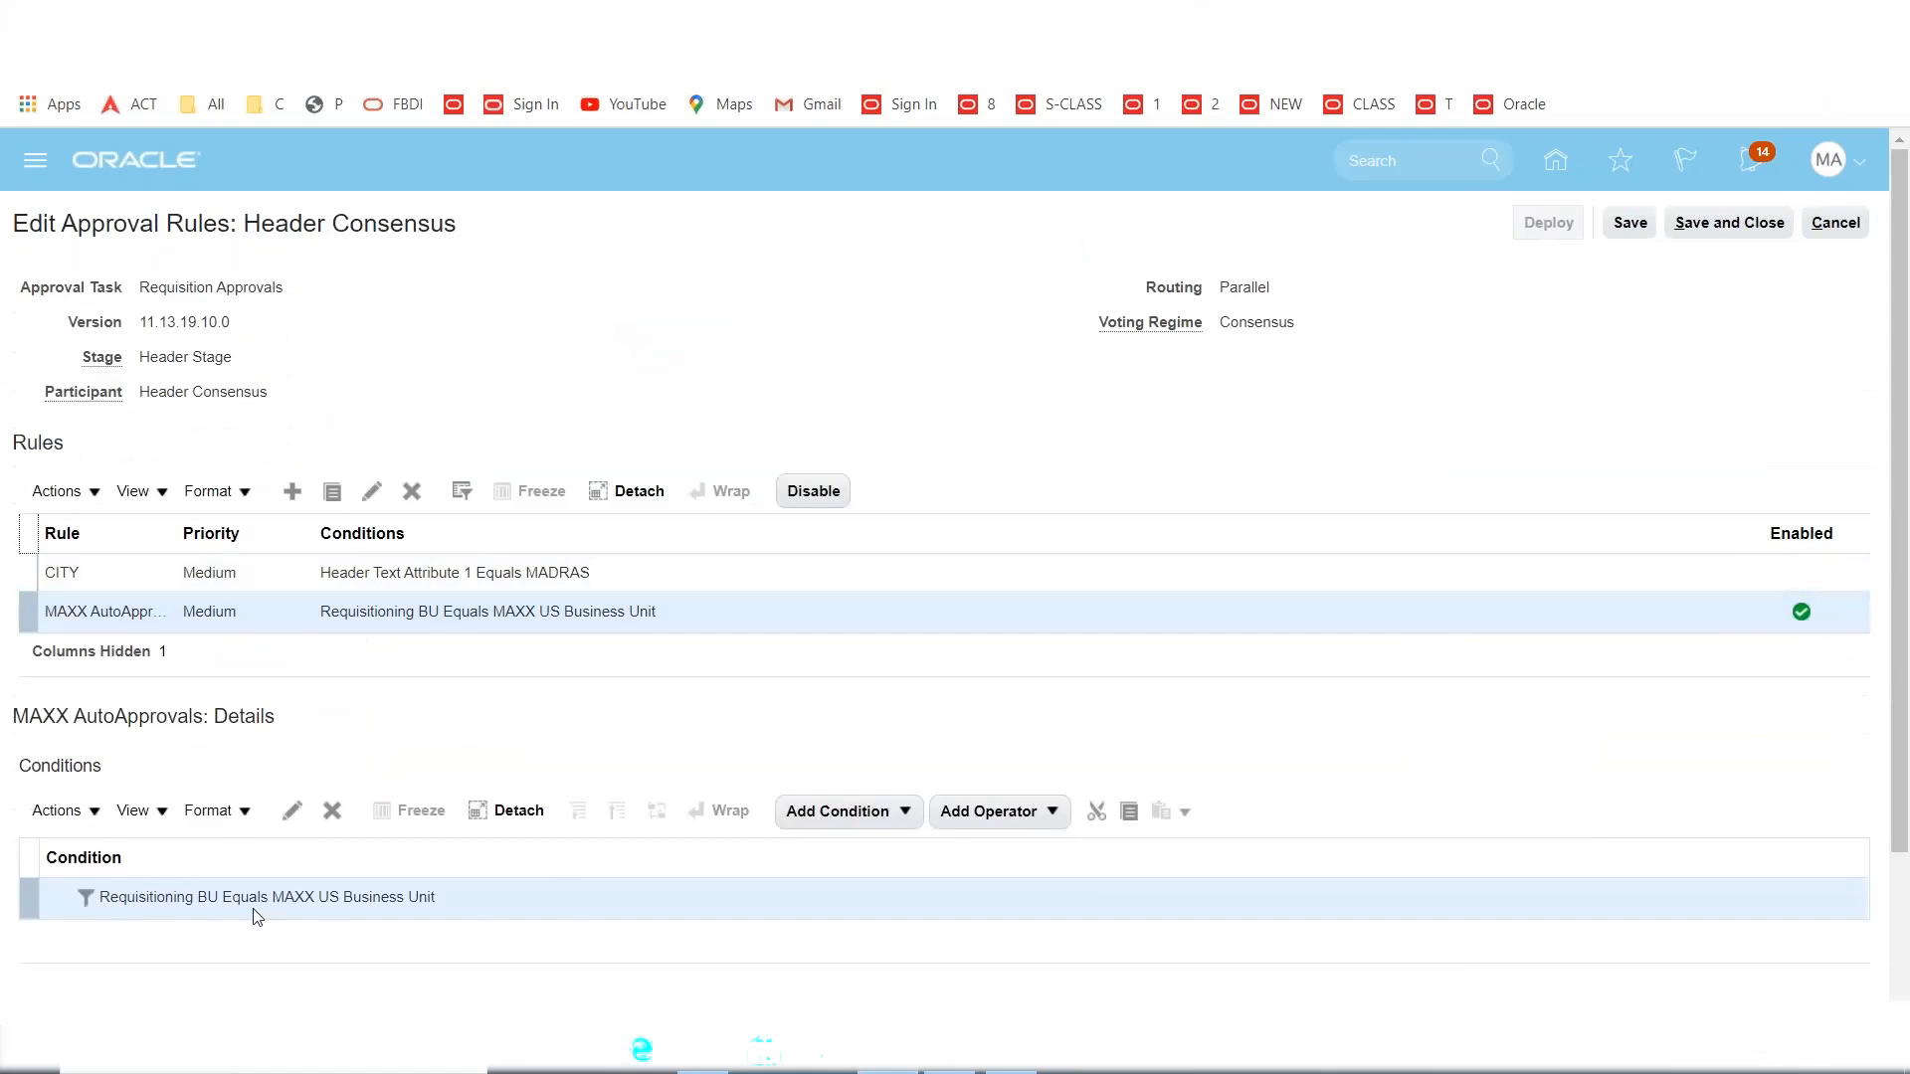
{"action": "scroll", "coordinate": [486, 901], "scroll_direction": "down", "scroll_amount": 2}
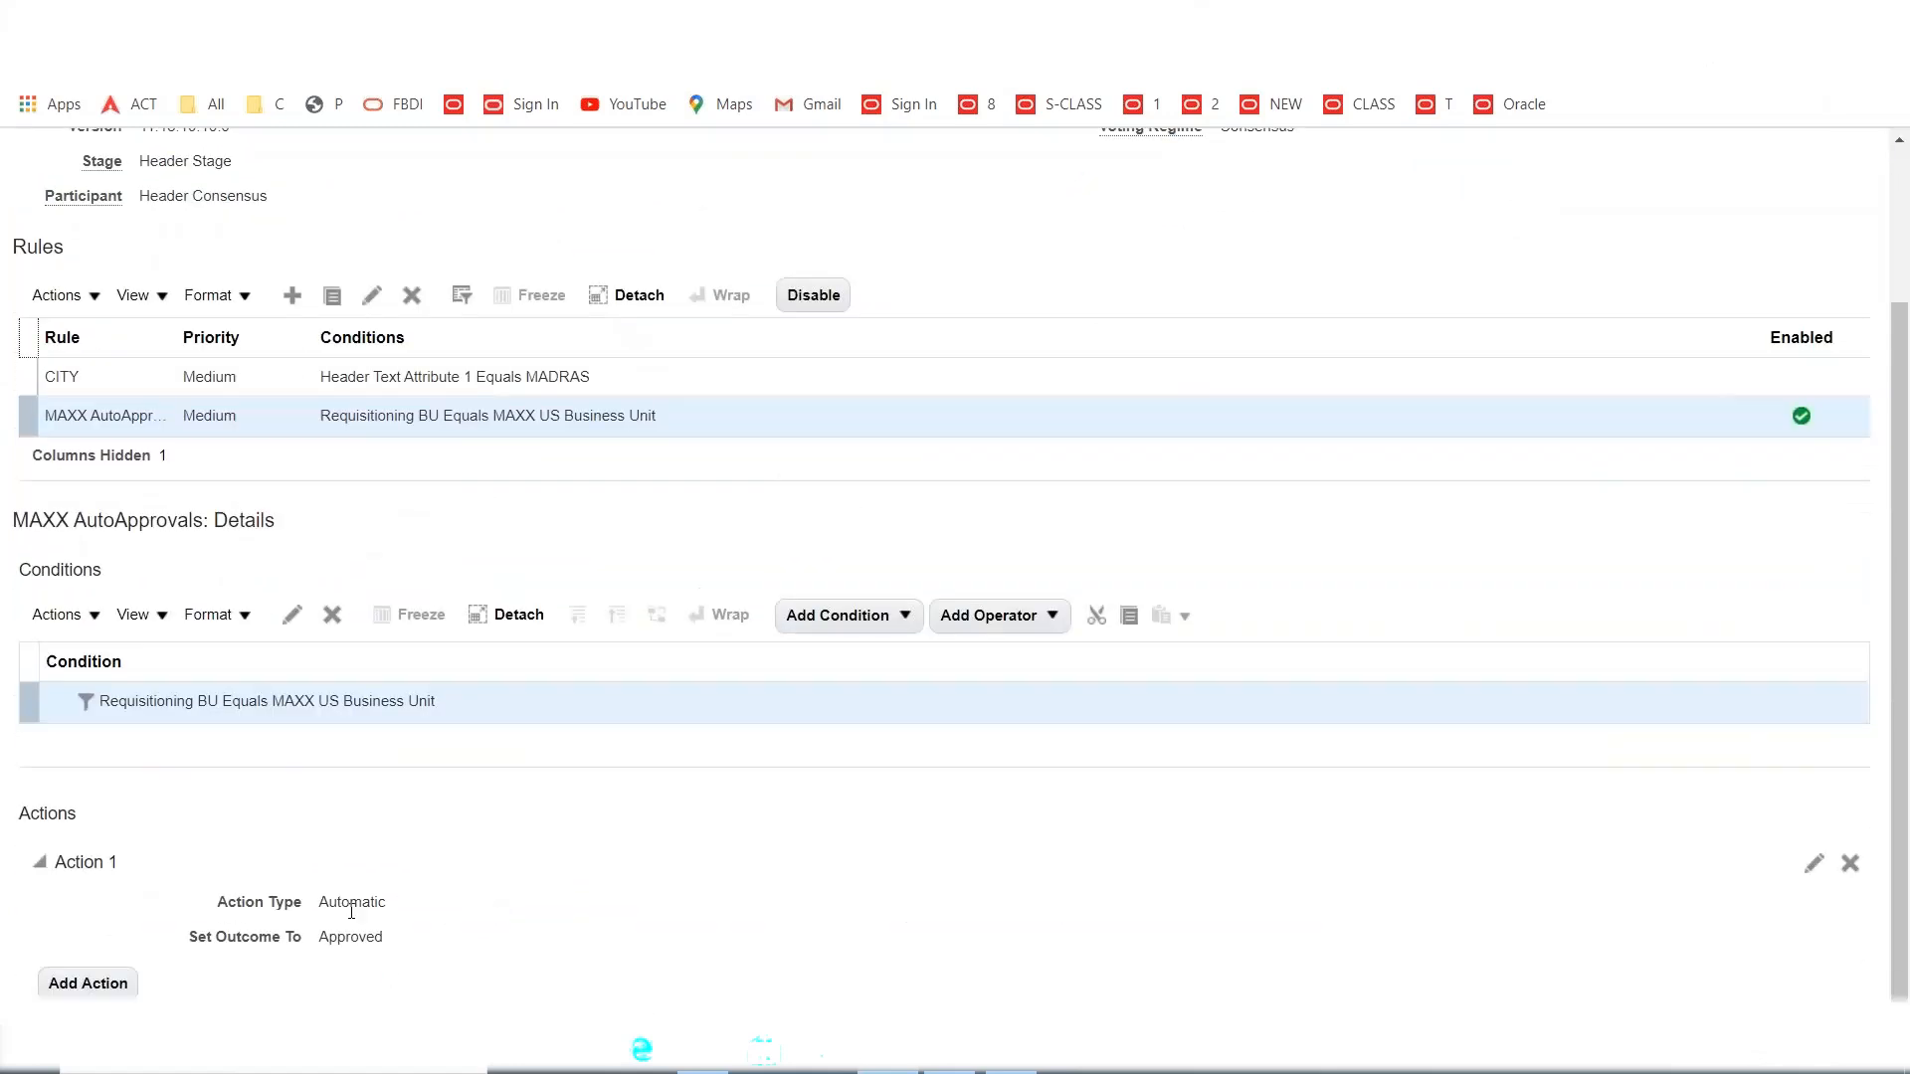
{"action": "scroll", "coordinate": [698, 830], "scroll_direction": "up", "scroll_amount": 2}
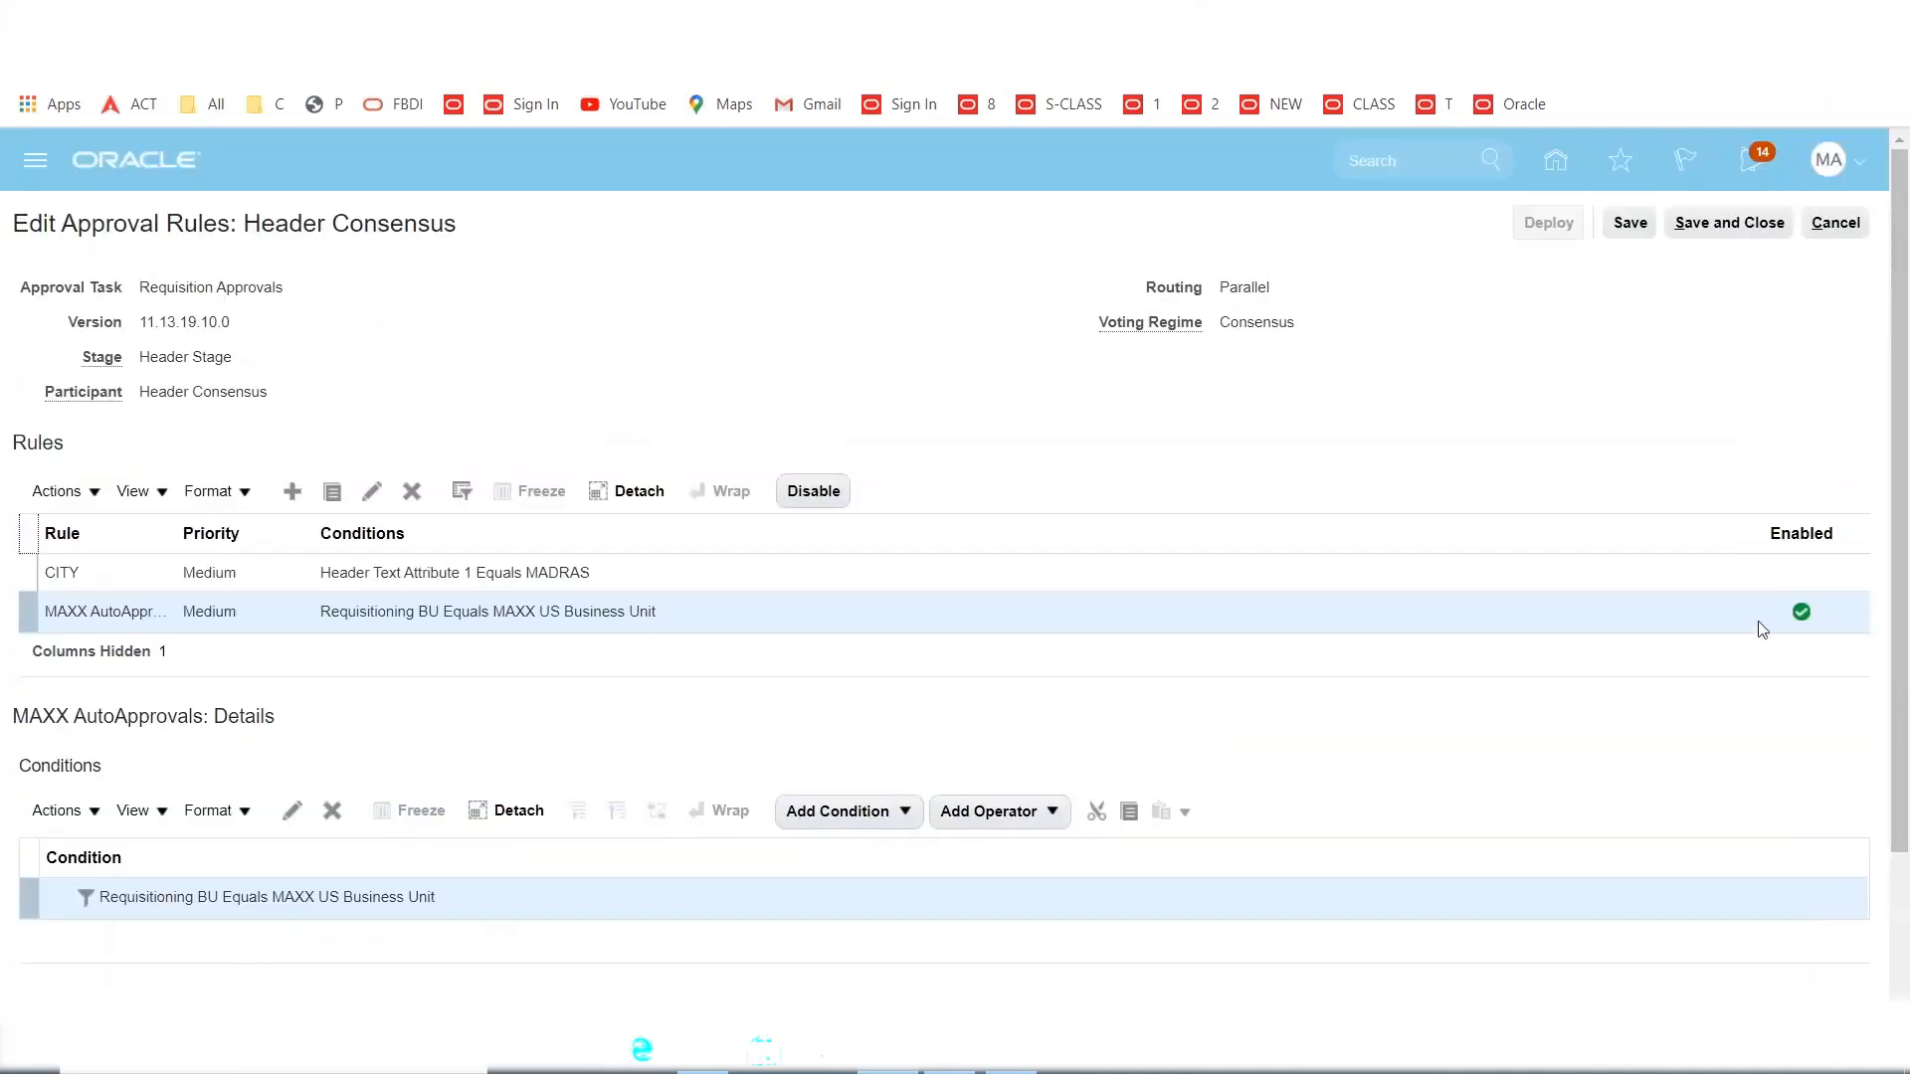
{"action": "left_click", "coordinate": [1172, 618]}
{"action": "left_click", "coordinate": [823, 503]}
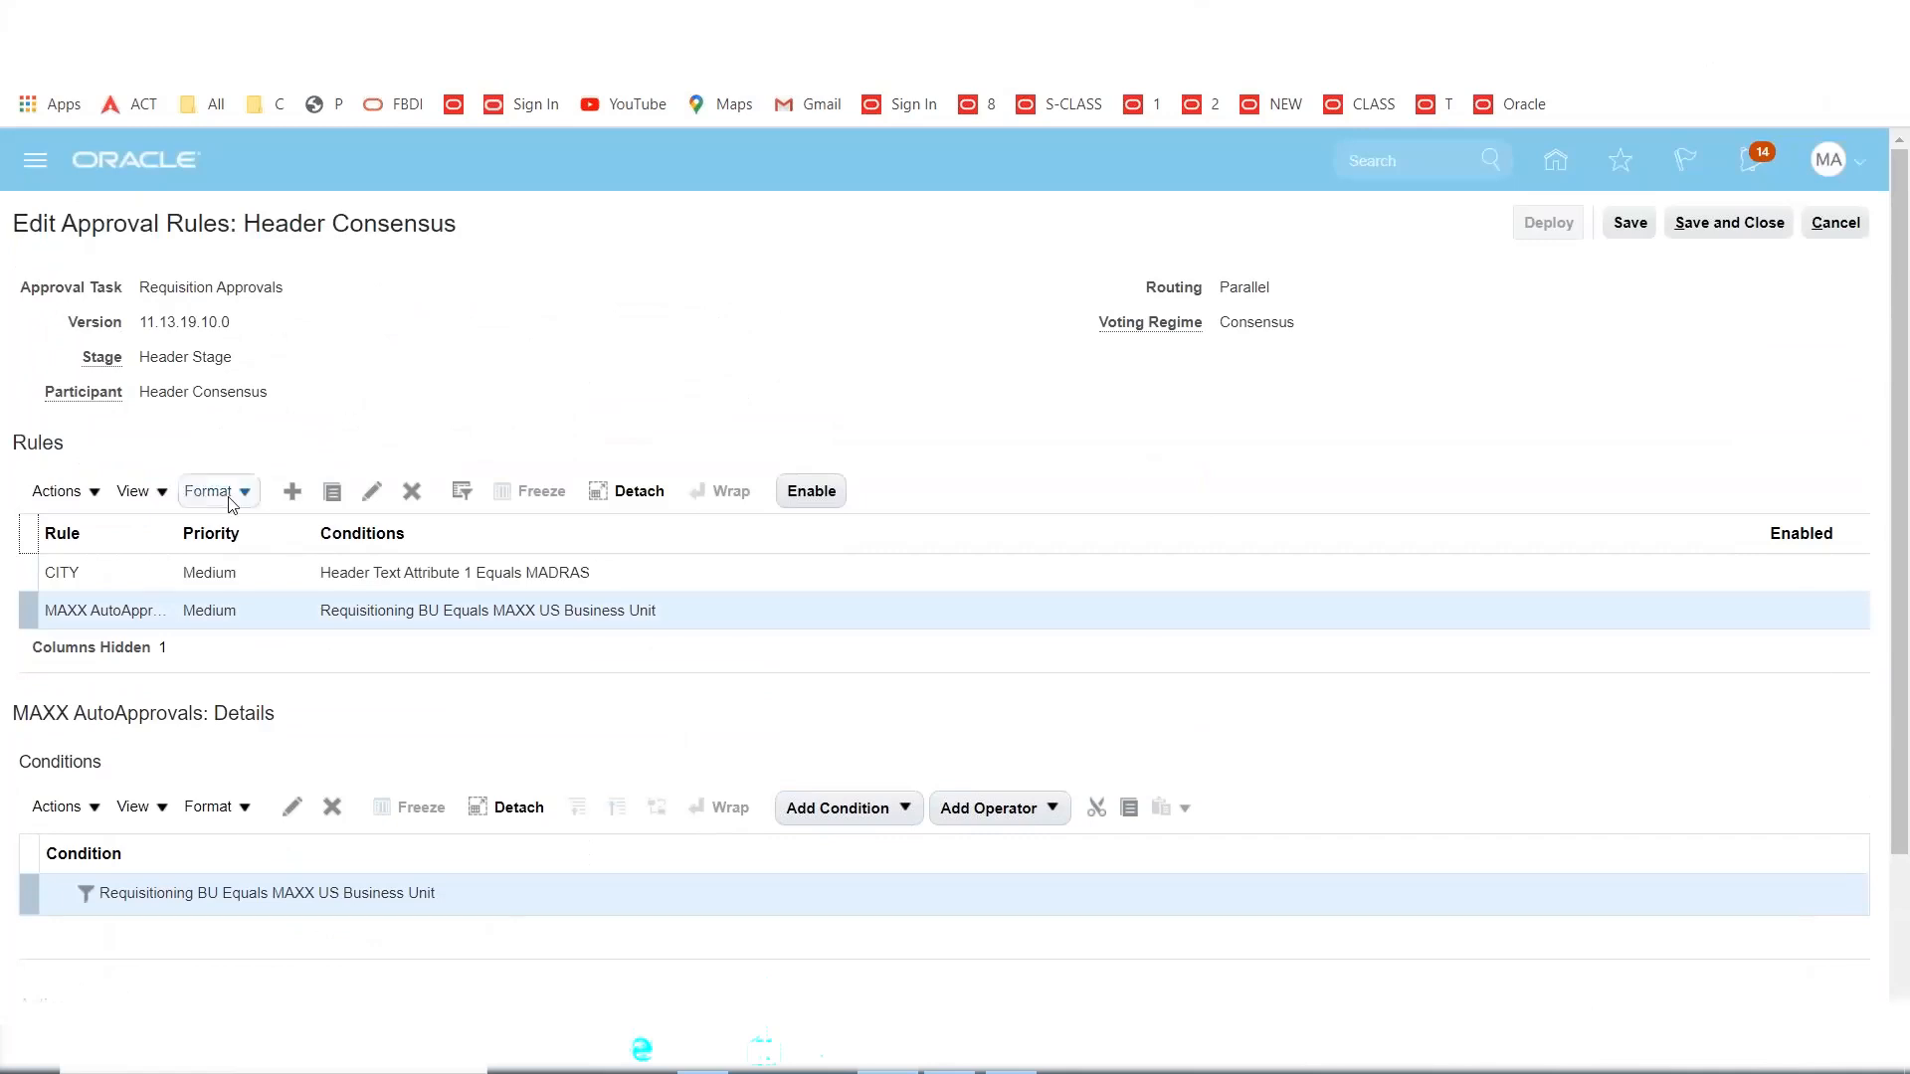
Add a new Header Consensus rule and check the Excel approval-threshold notes.
{"action": "left_click", "coordinate": [292, 491]}
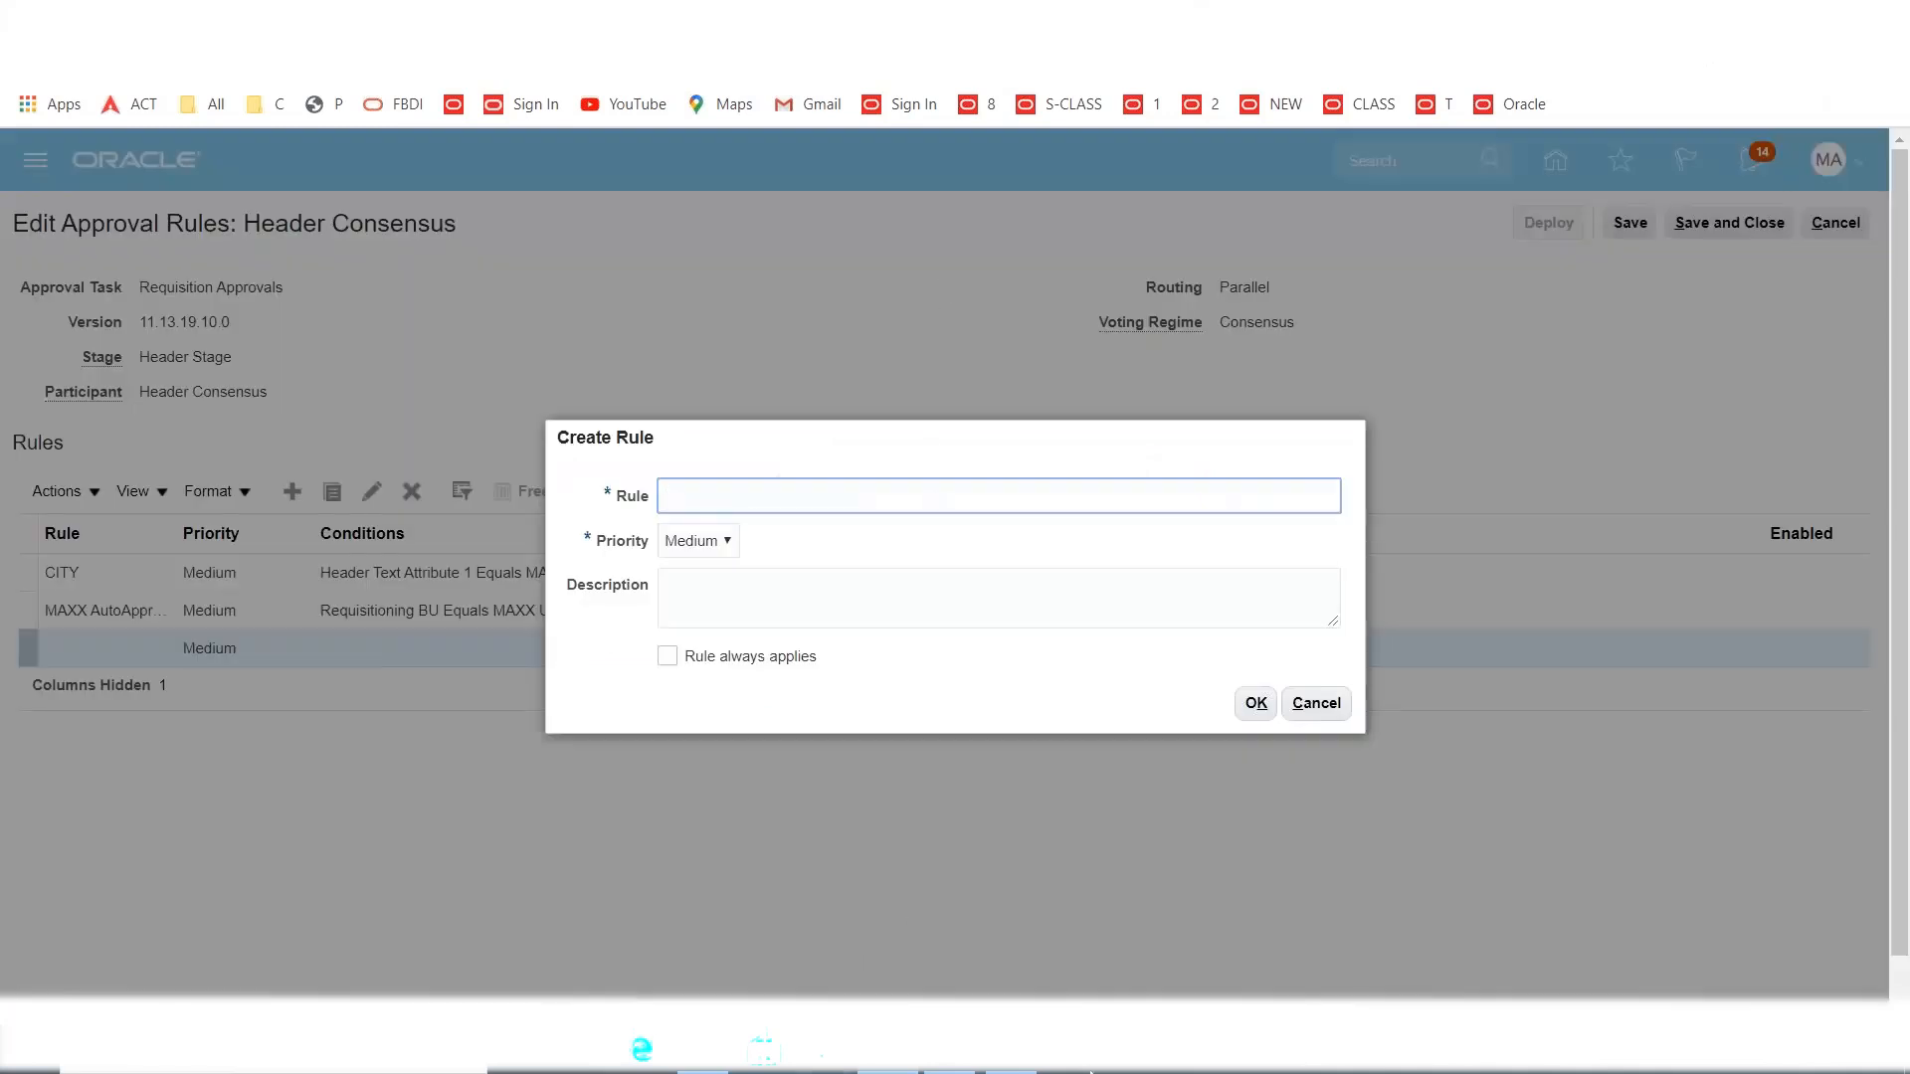
{"action": "left_click", "coordinate": [1013, 1070]}
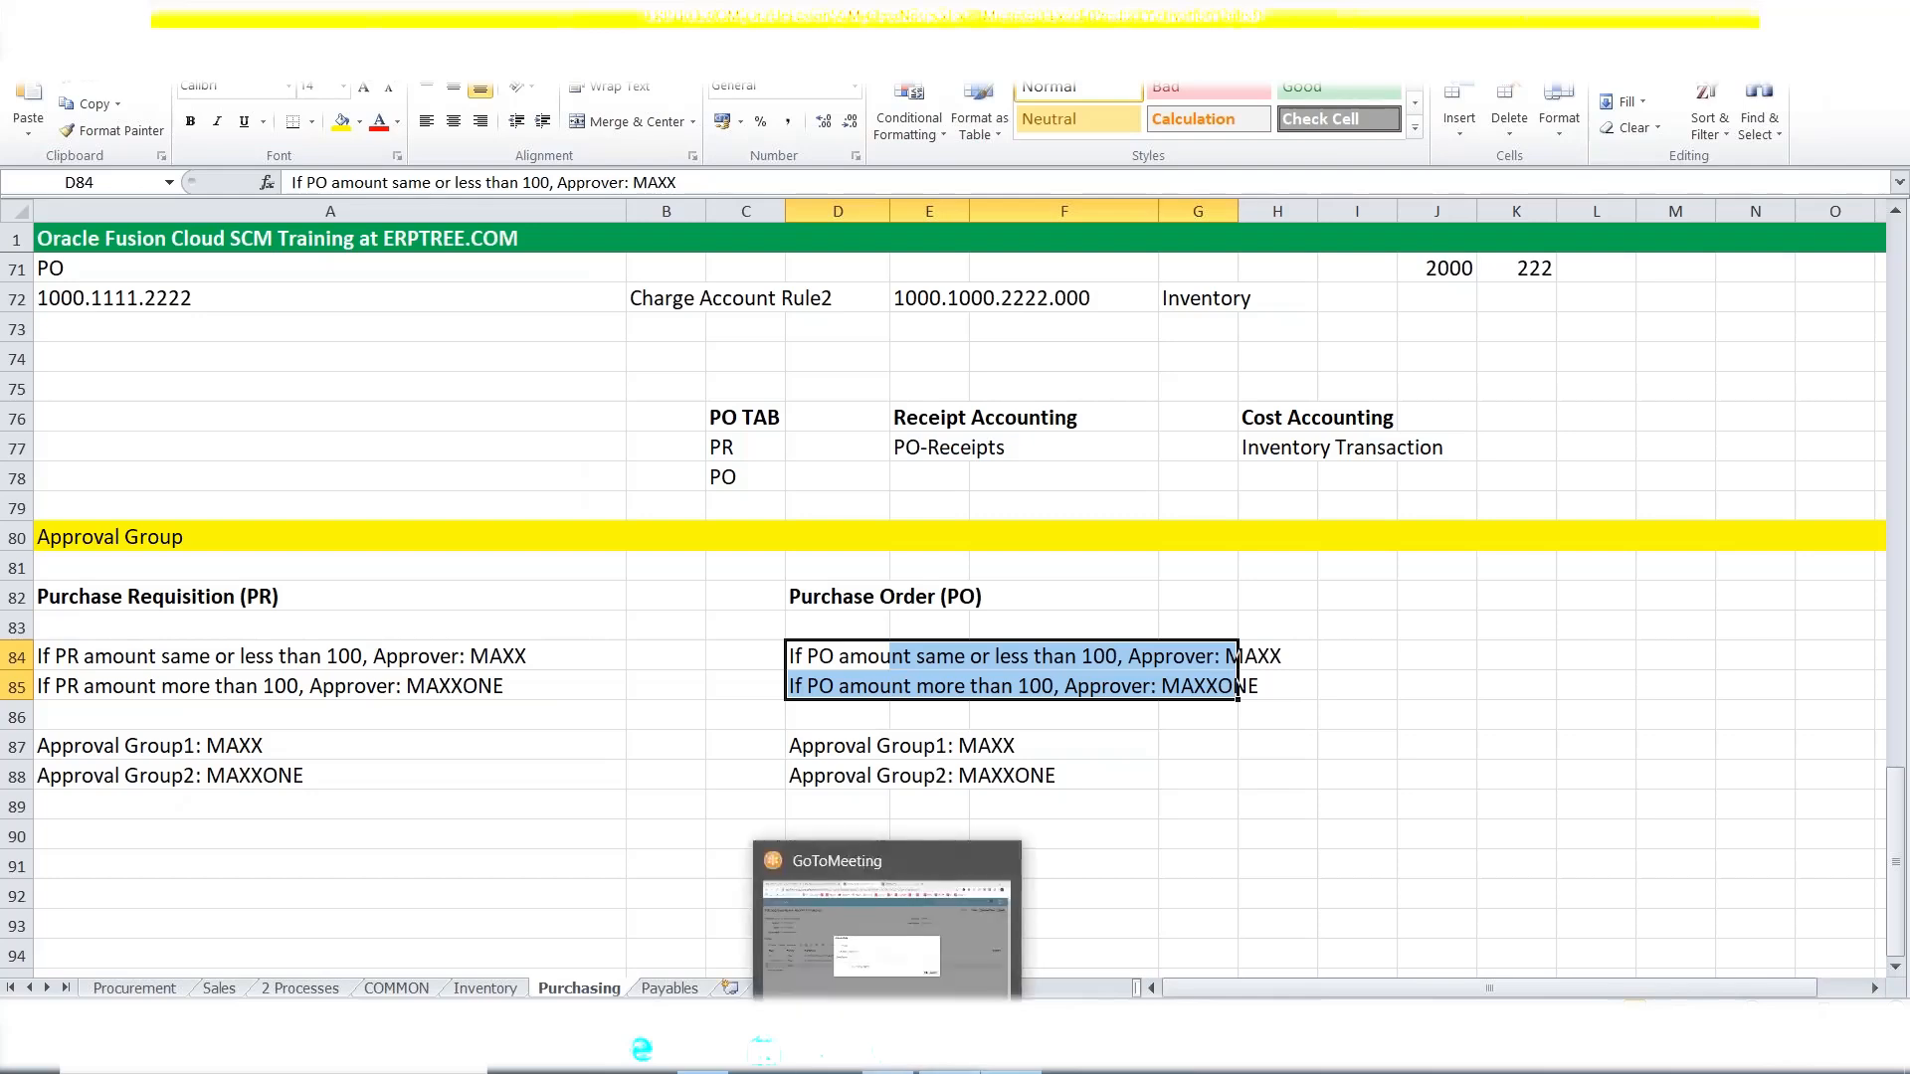
Create the Header Consensus rule named 'Same or Less than 100'.
{"action": "left_click", "coordinate": [889, 1067]}
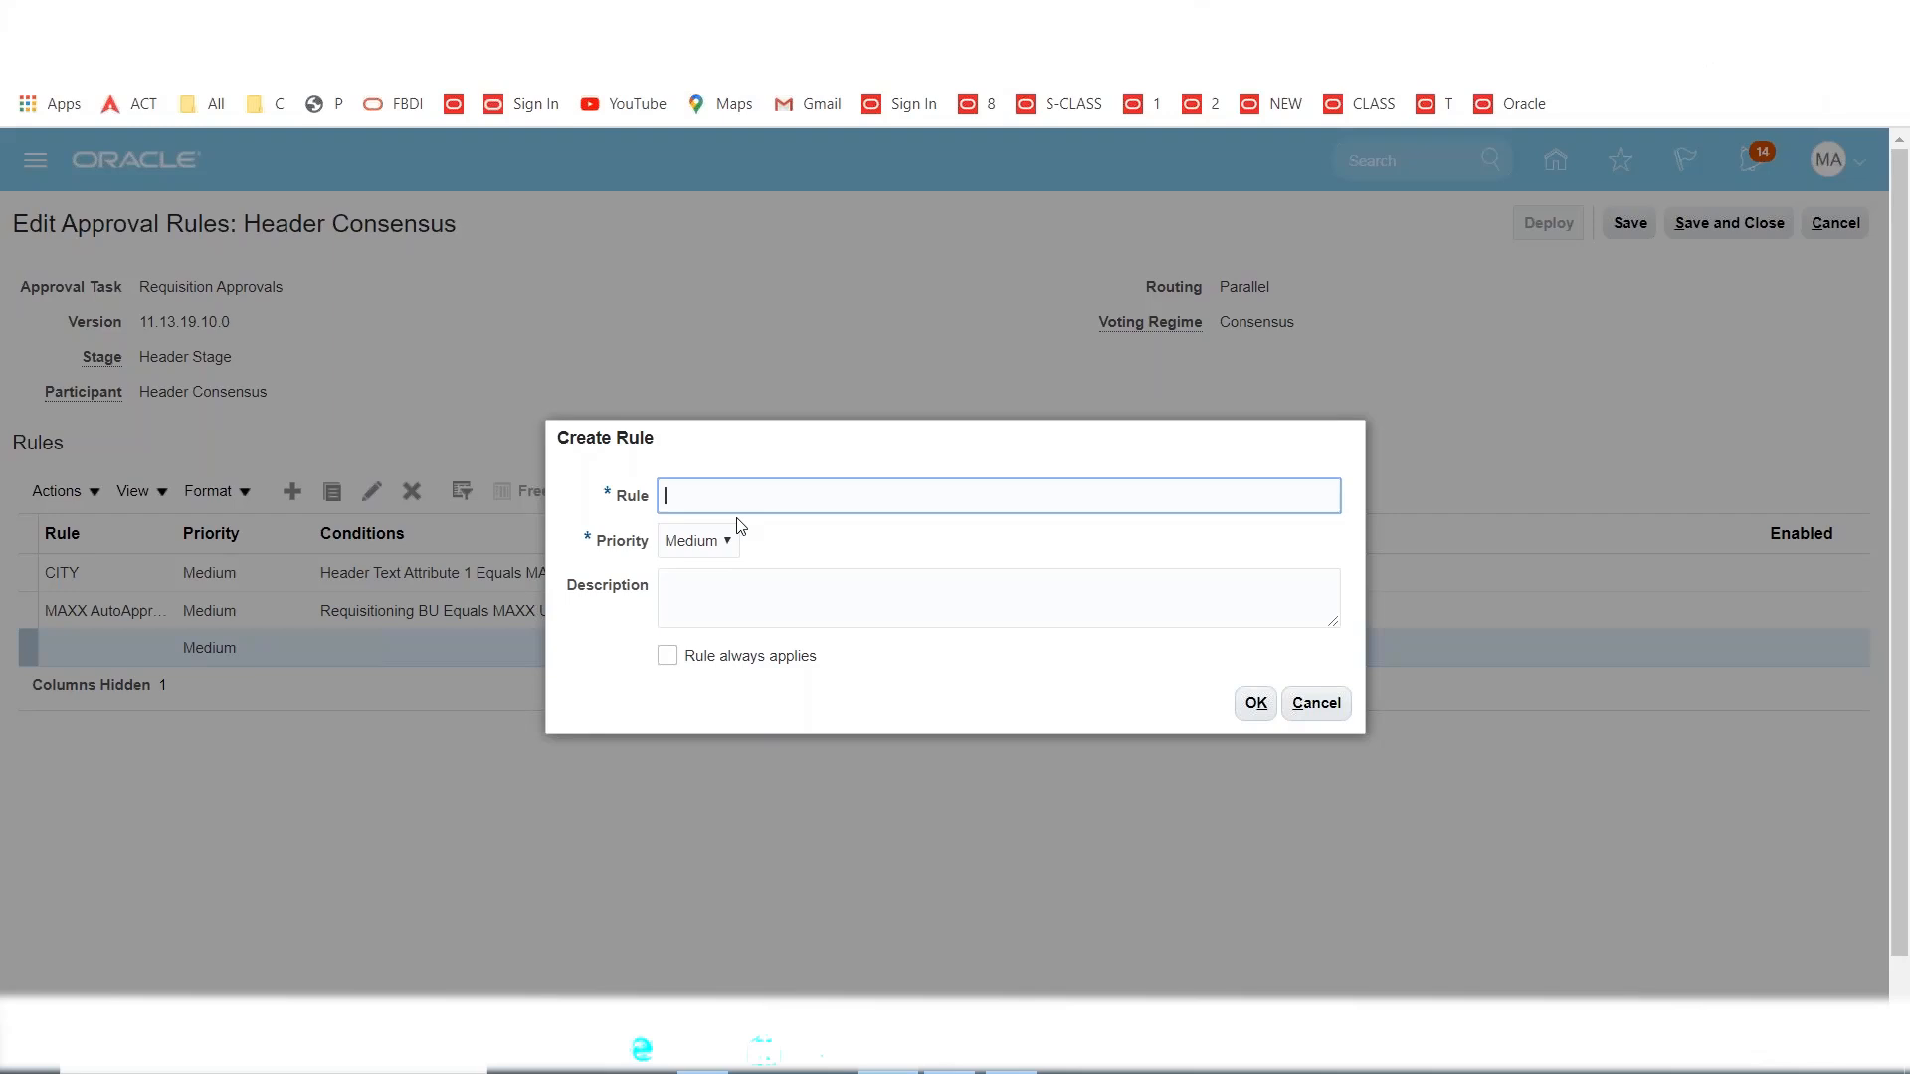
{"action": "type", "text": "Same or Less than 100"}
{"action": "left_click", "coordinate": [1251, 705]}
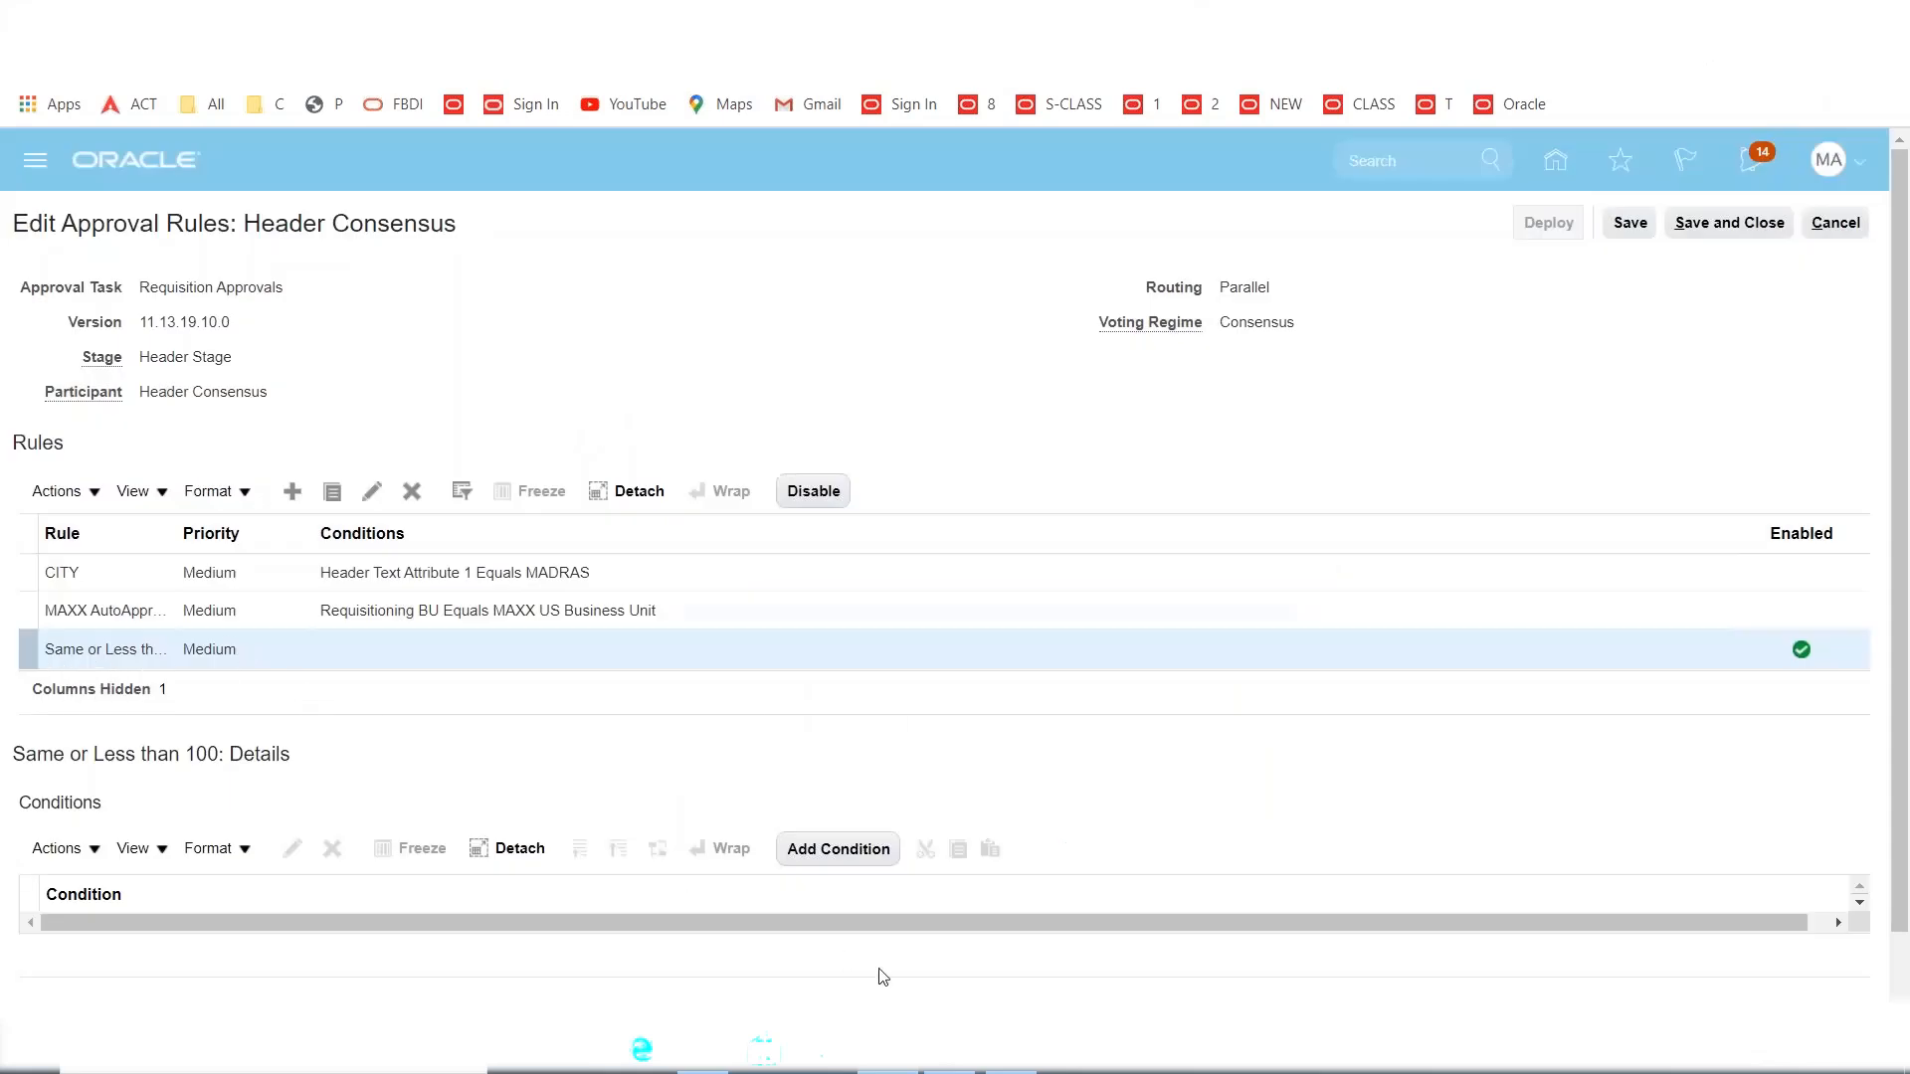
Add the condition Requisition Amount Equals 100 to the new rule.
{"action": "left_click", "coordinate": [836, 858]}
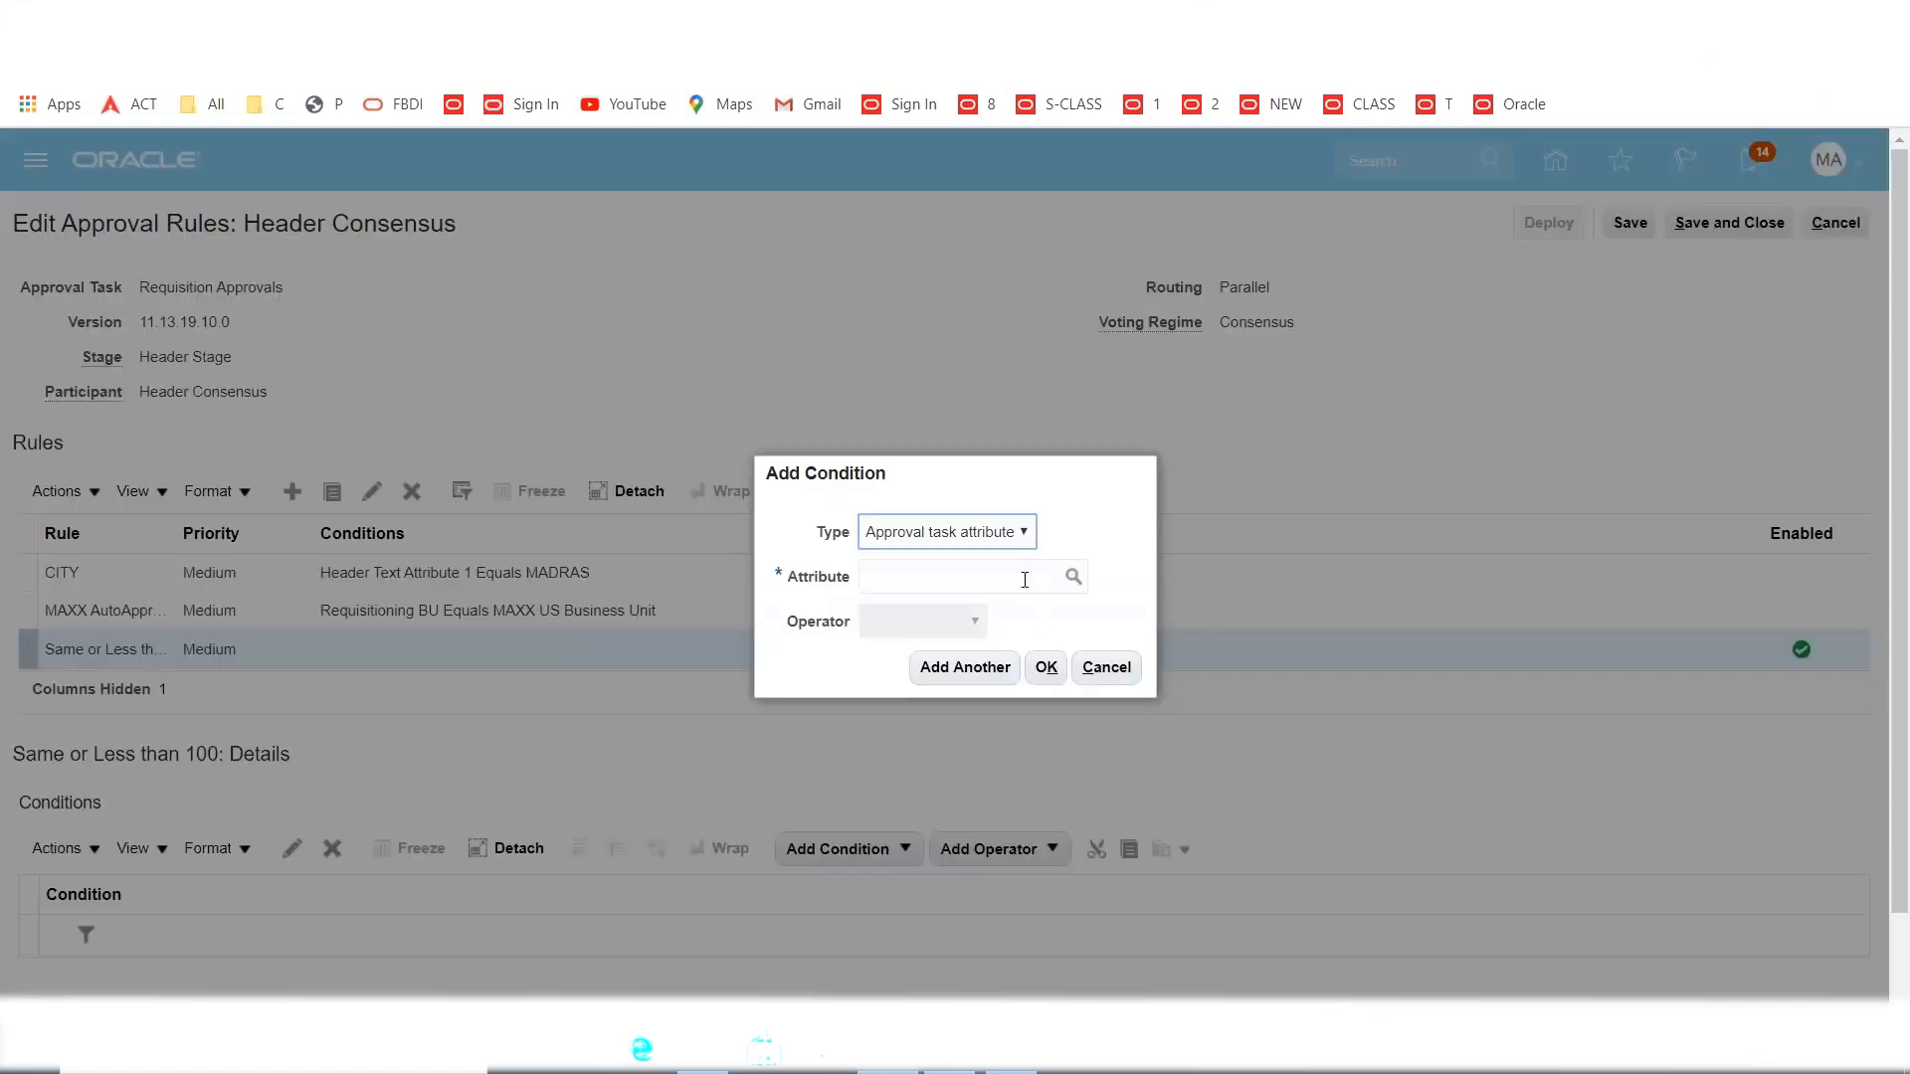
{"action": "left_click", "coordinate": [1024, 578]}
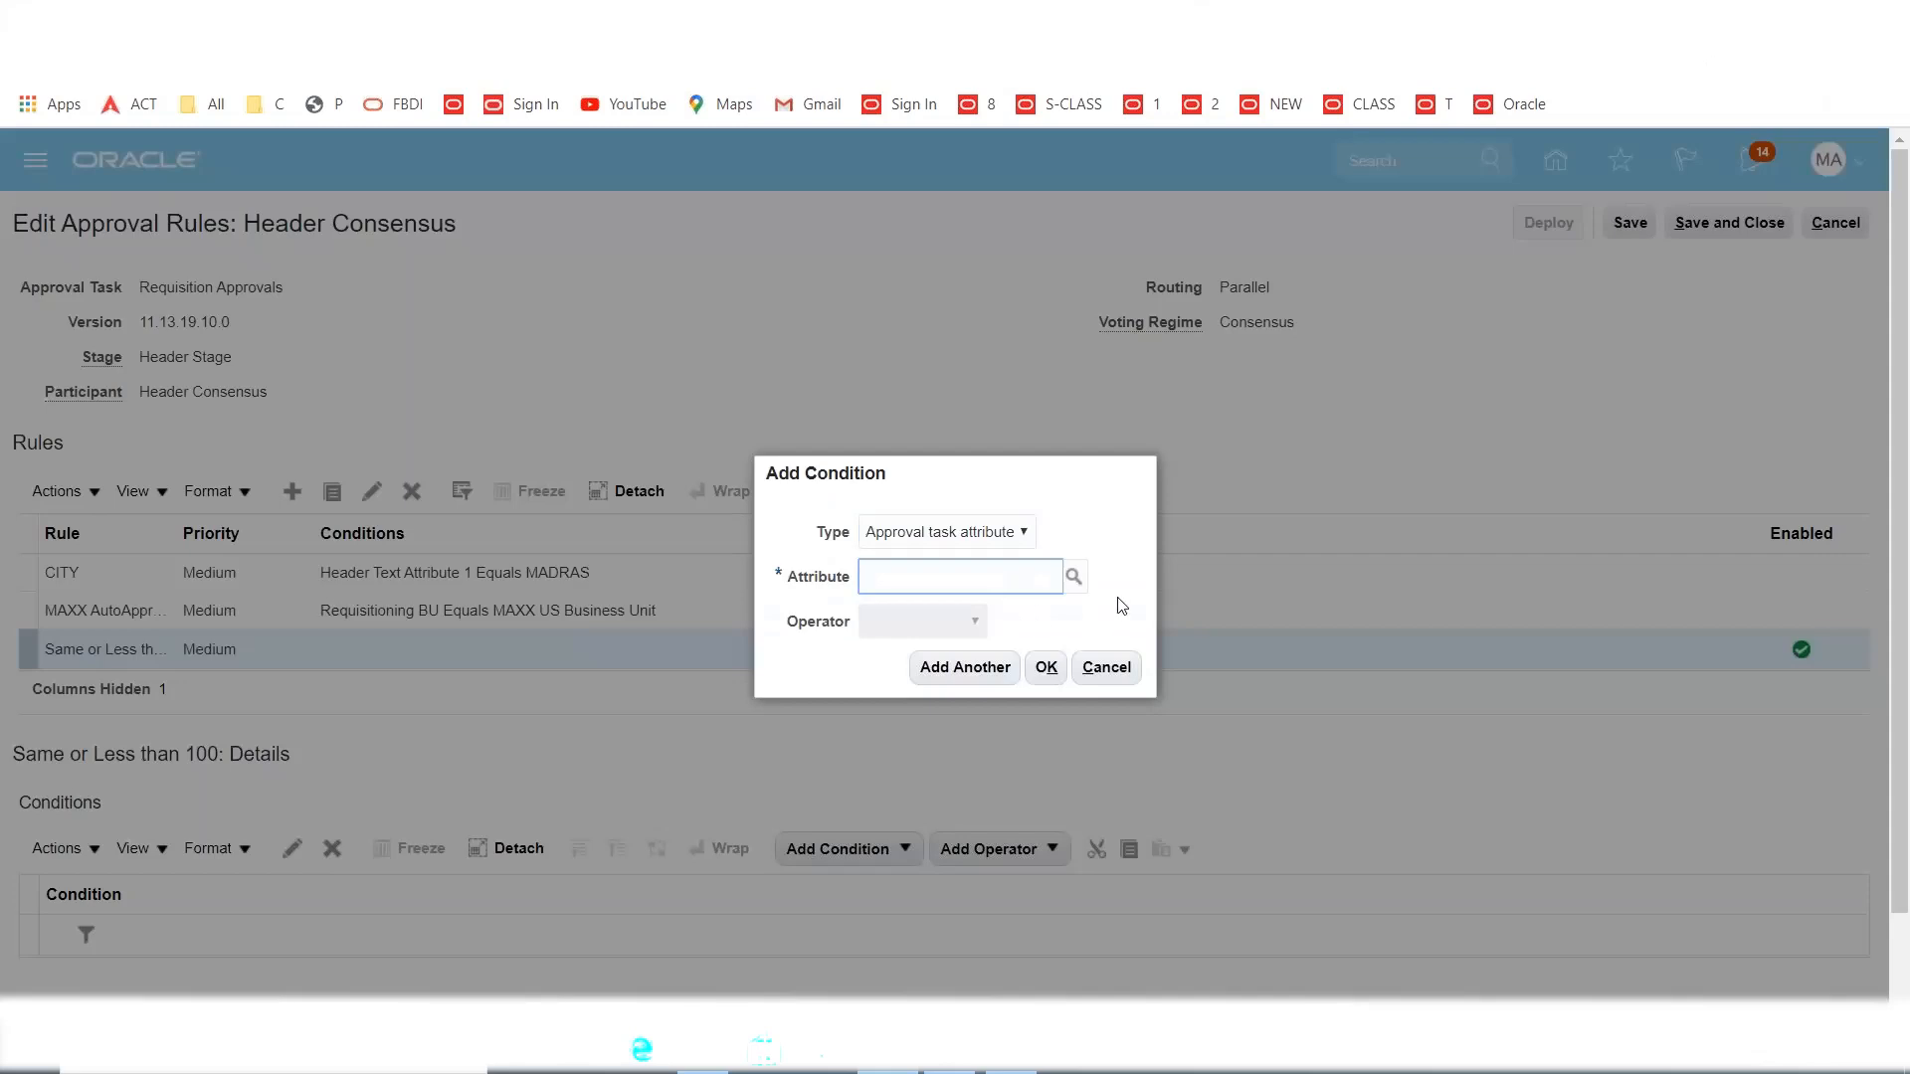
{"action": "type", "text": "requis"}
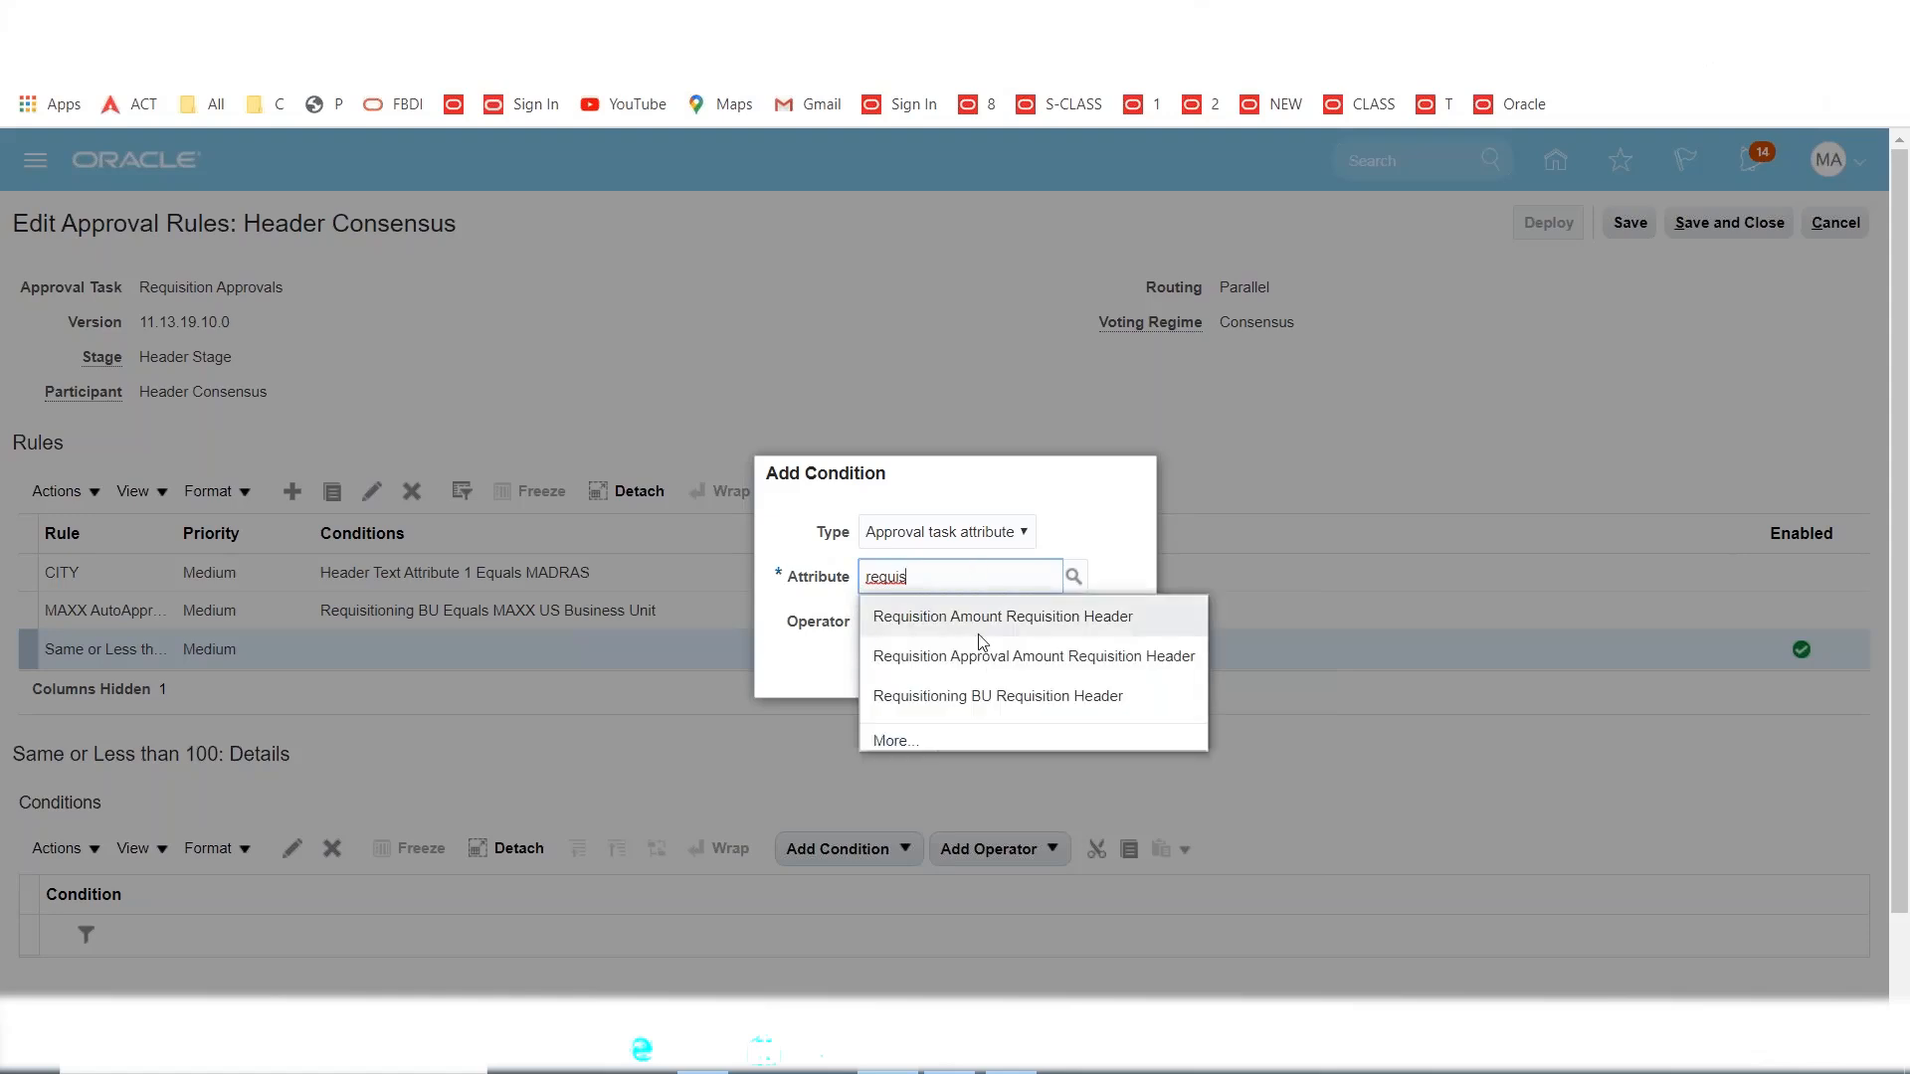
{"action": "left_click", "coordinate": [923, 621]}
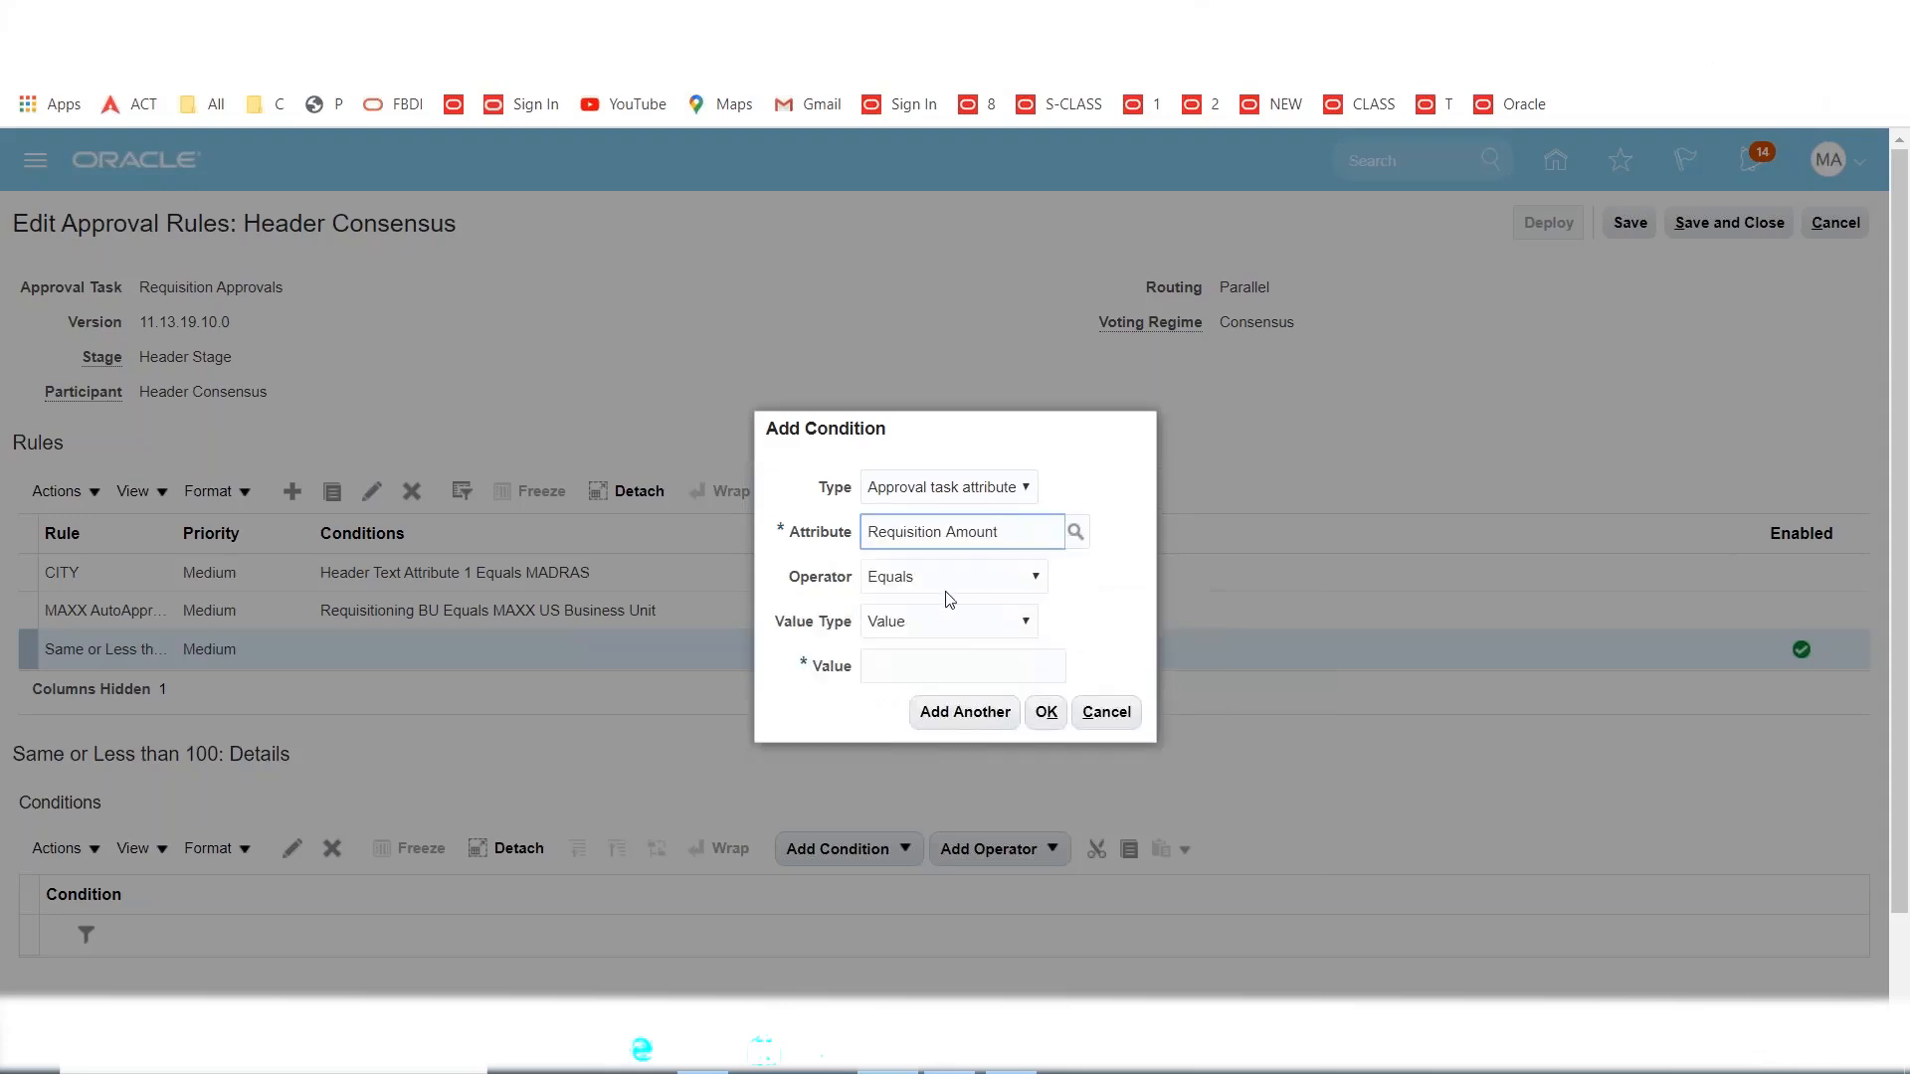
{"action": "left_click", "coordinate": [895, 667]}
{"action": "type", "text": "100"}
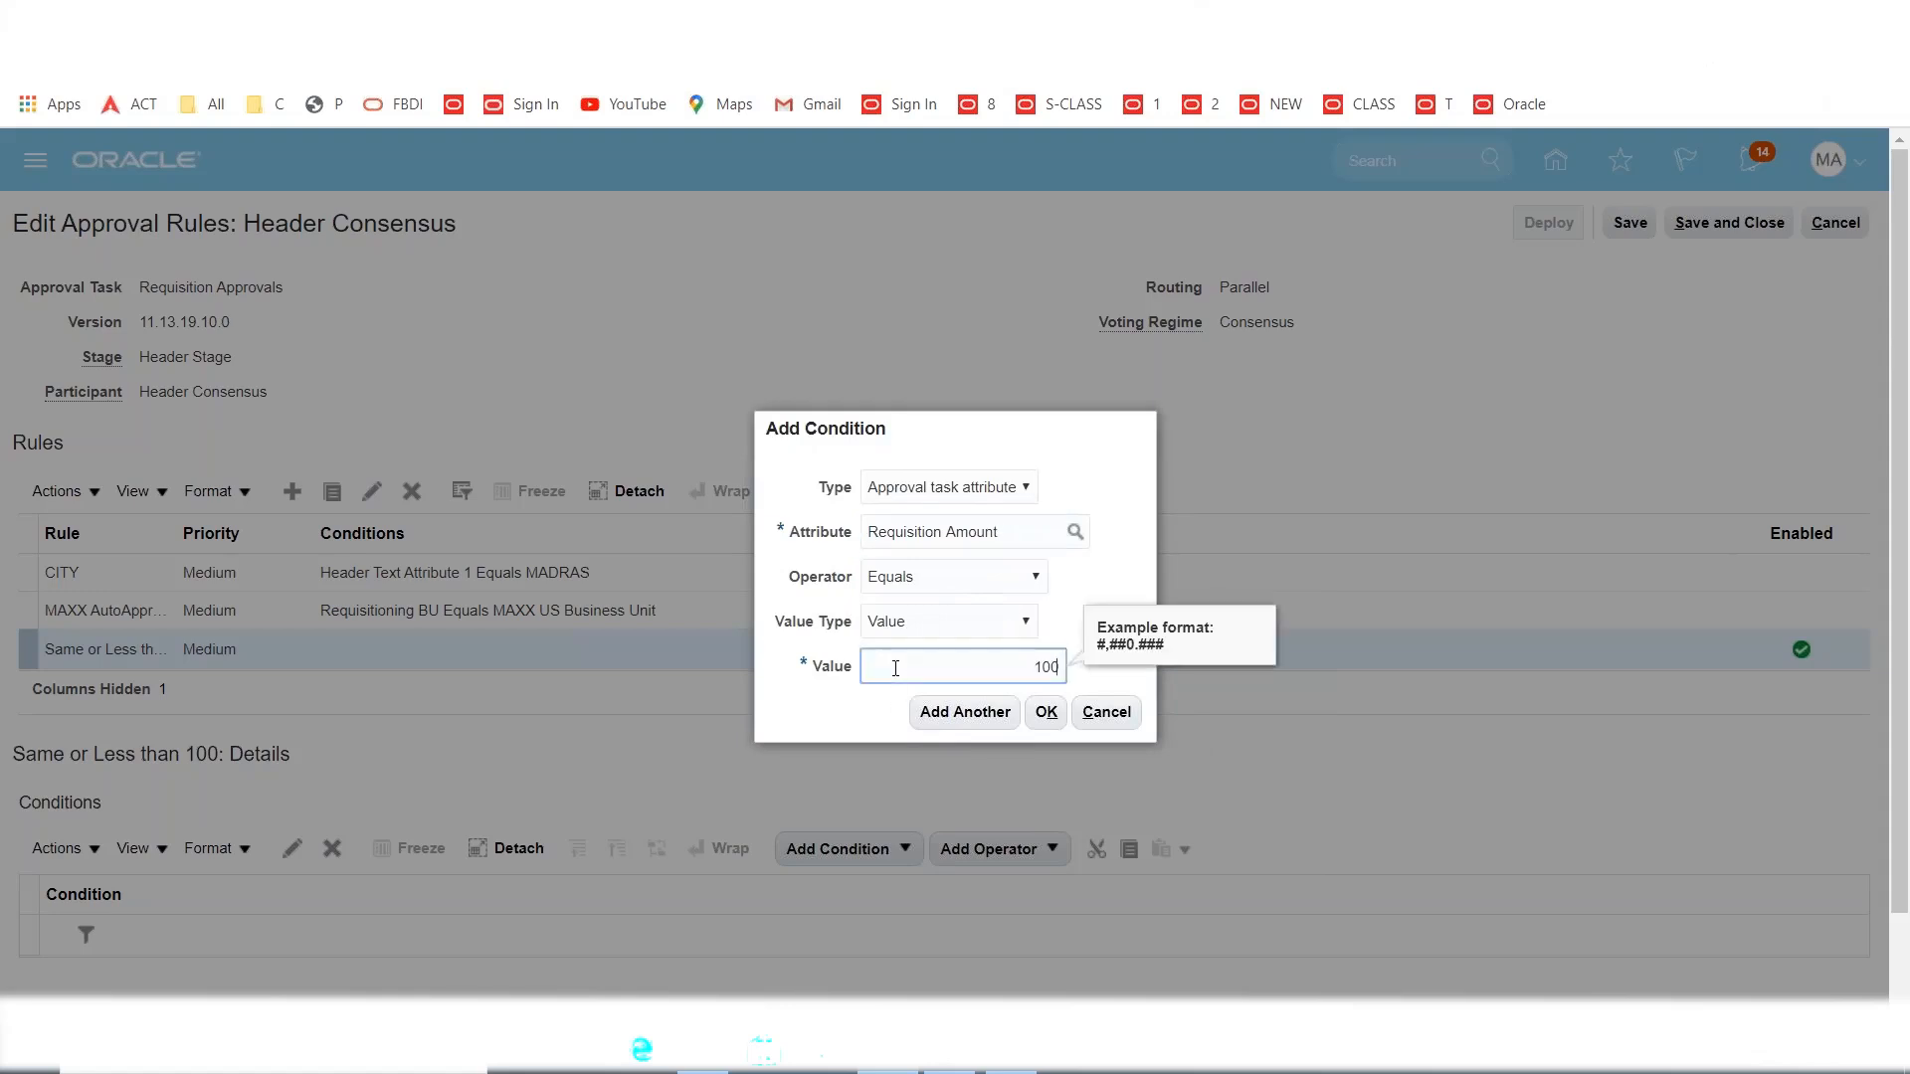
{"action": "left_click", "coordinate": [834, 714]}
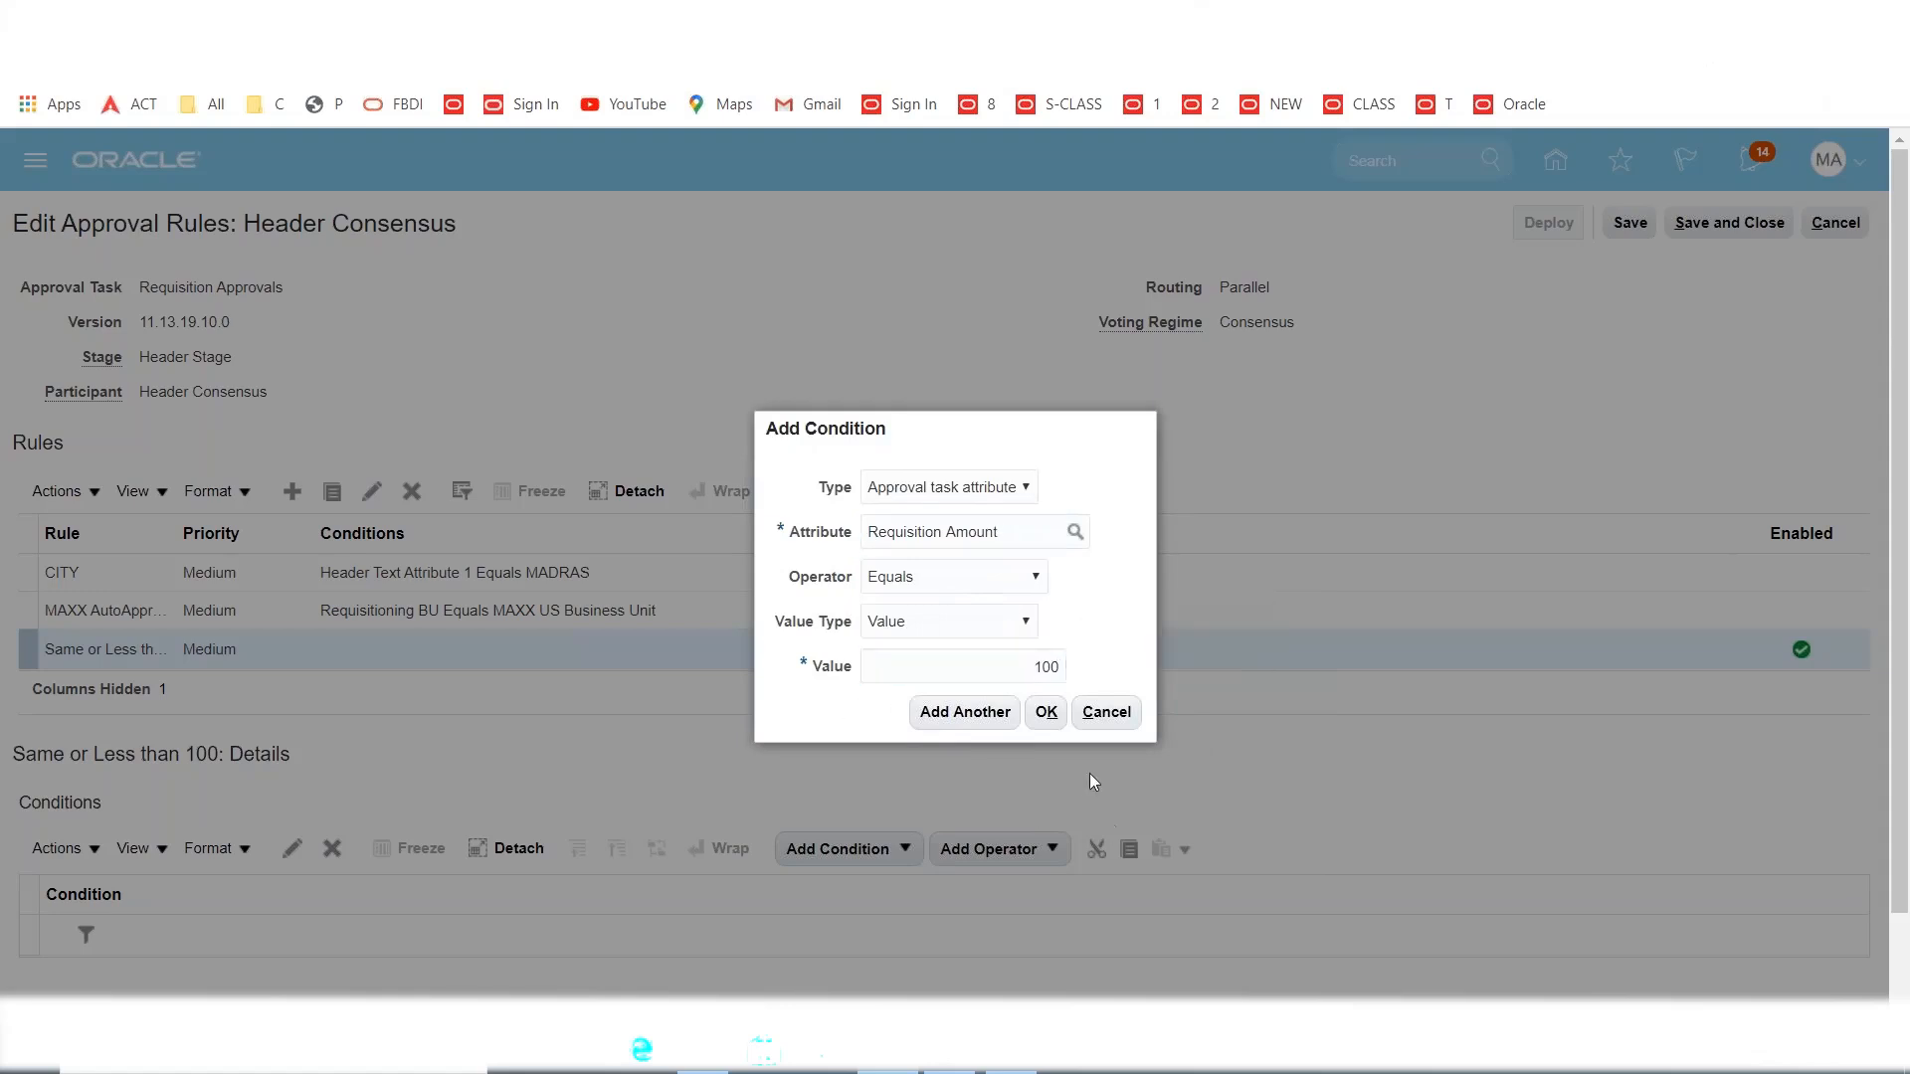
{"action": "left_click", "coordinate": [1047, 713]}
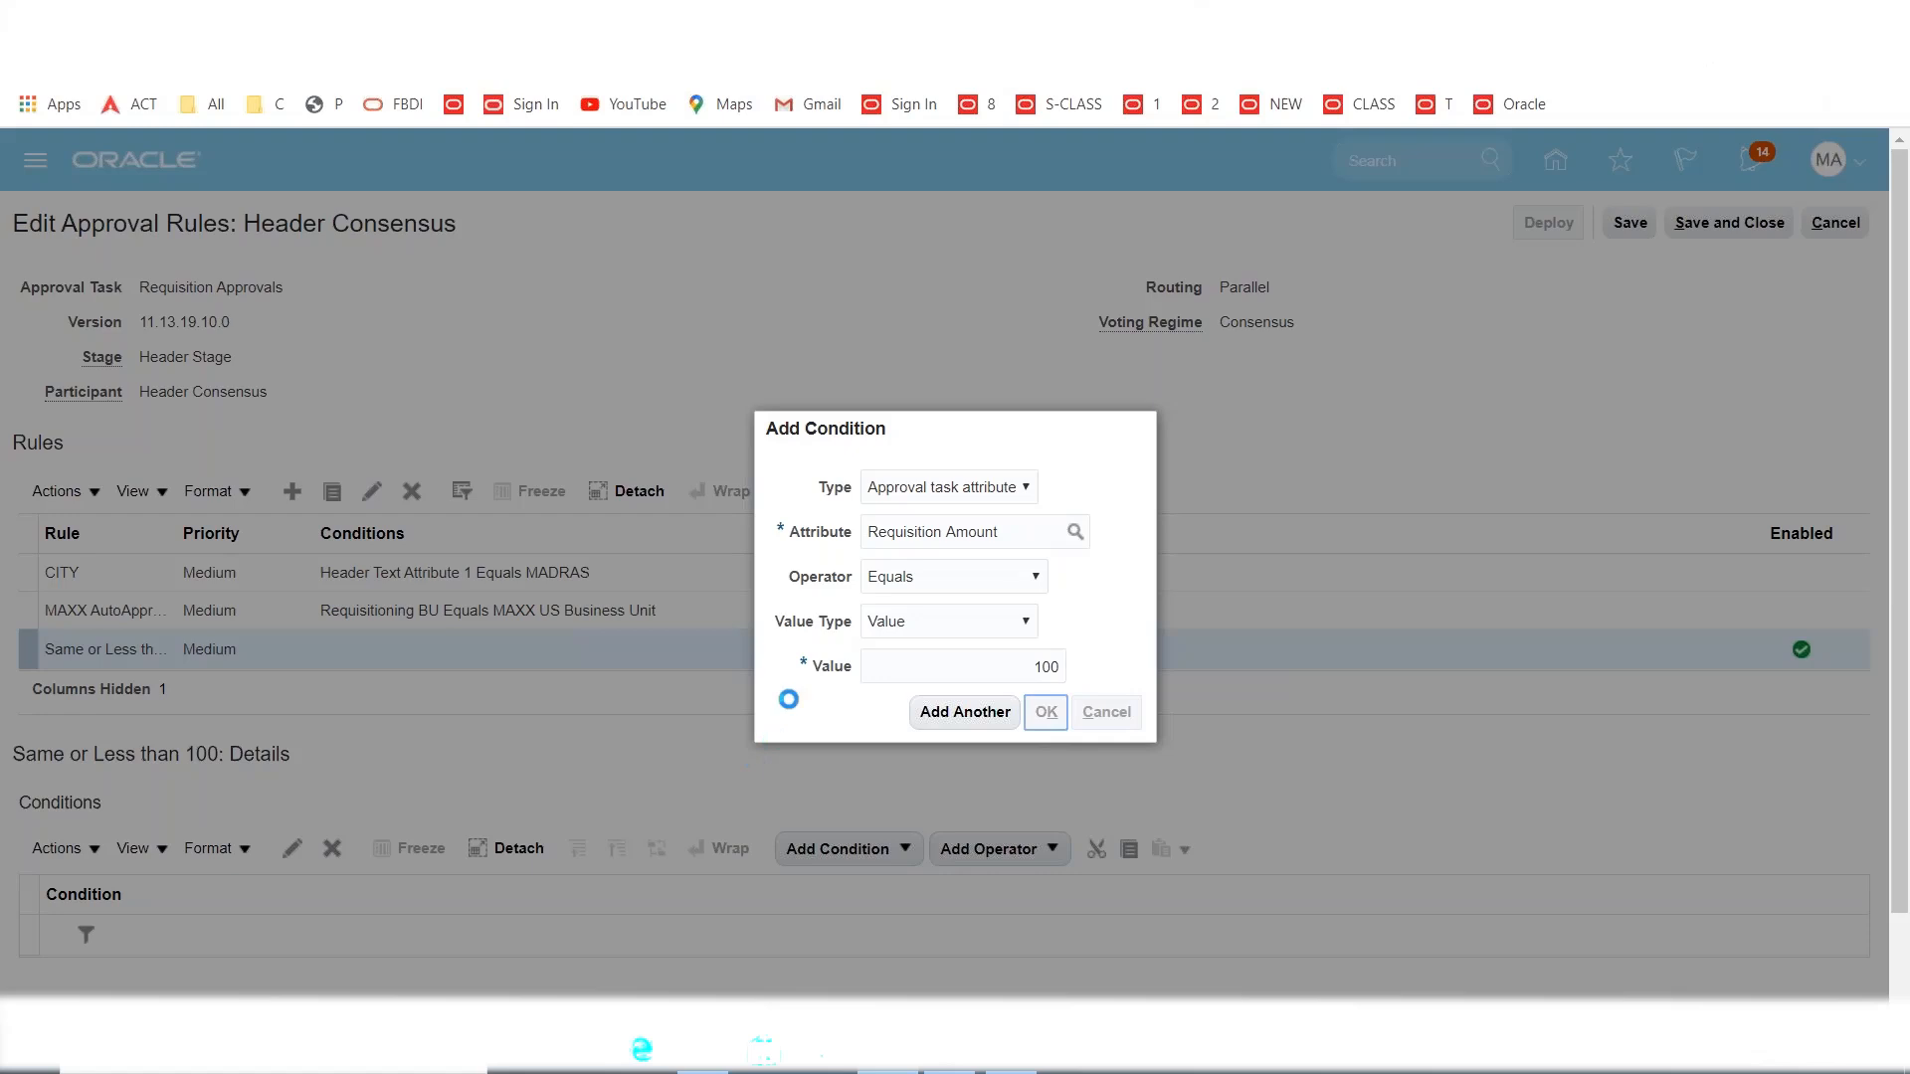
Change the condition's operator to Less than or equal to, keeping the value 100.
{"action": "scroll", "coordinate": [422, 708], "scroll_direction": "down", "scroll_amount": 1}
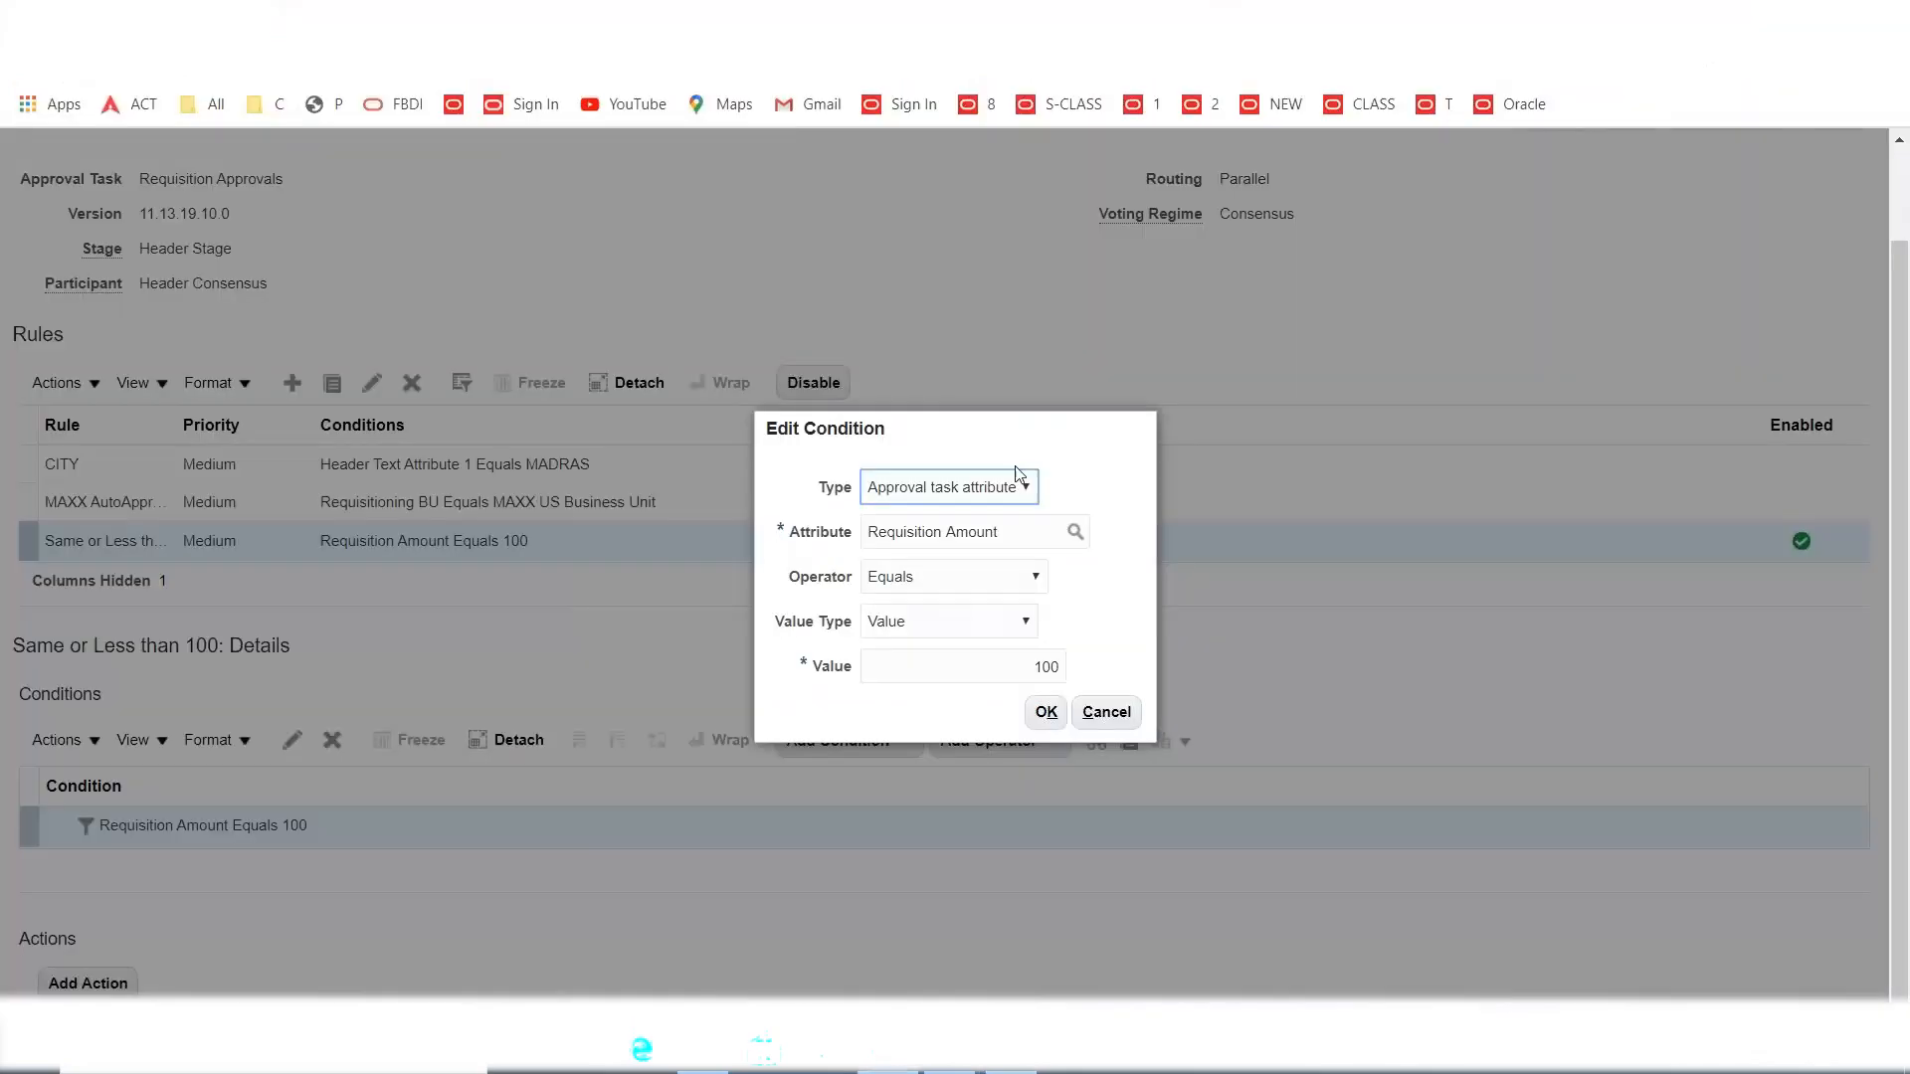
{"action": "left_click", "coordinate": [1035, 581]}
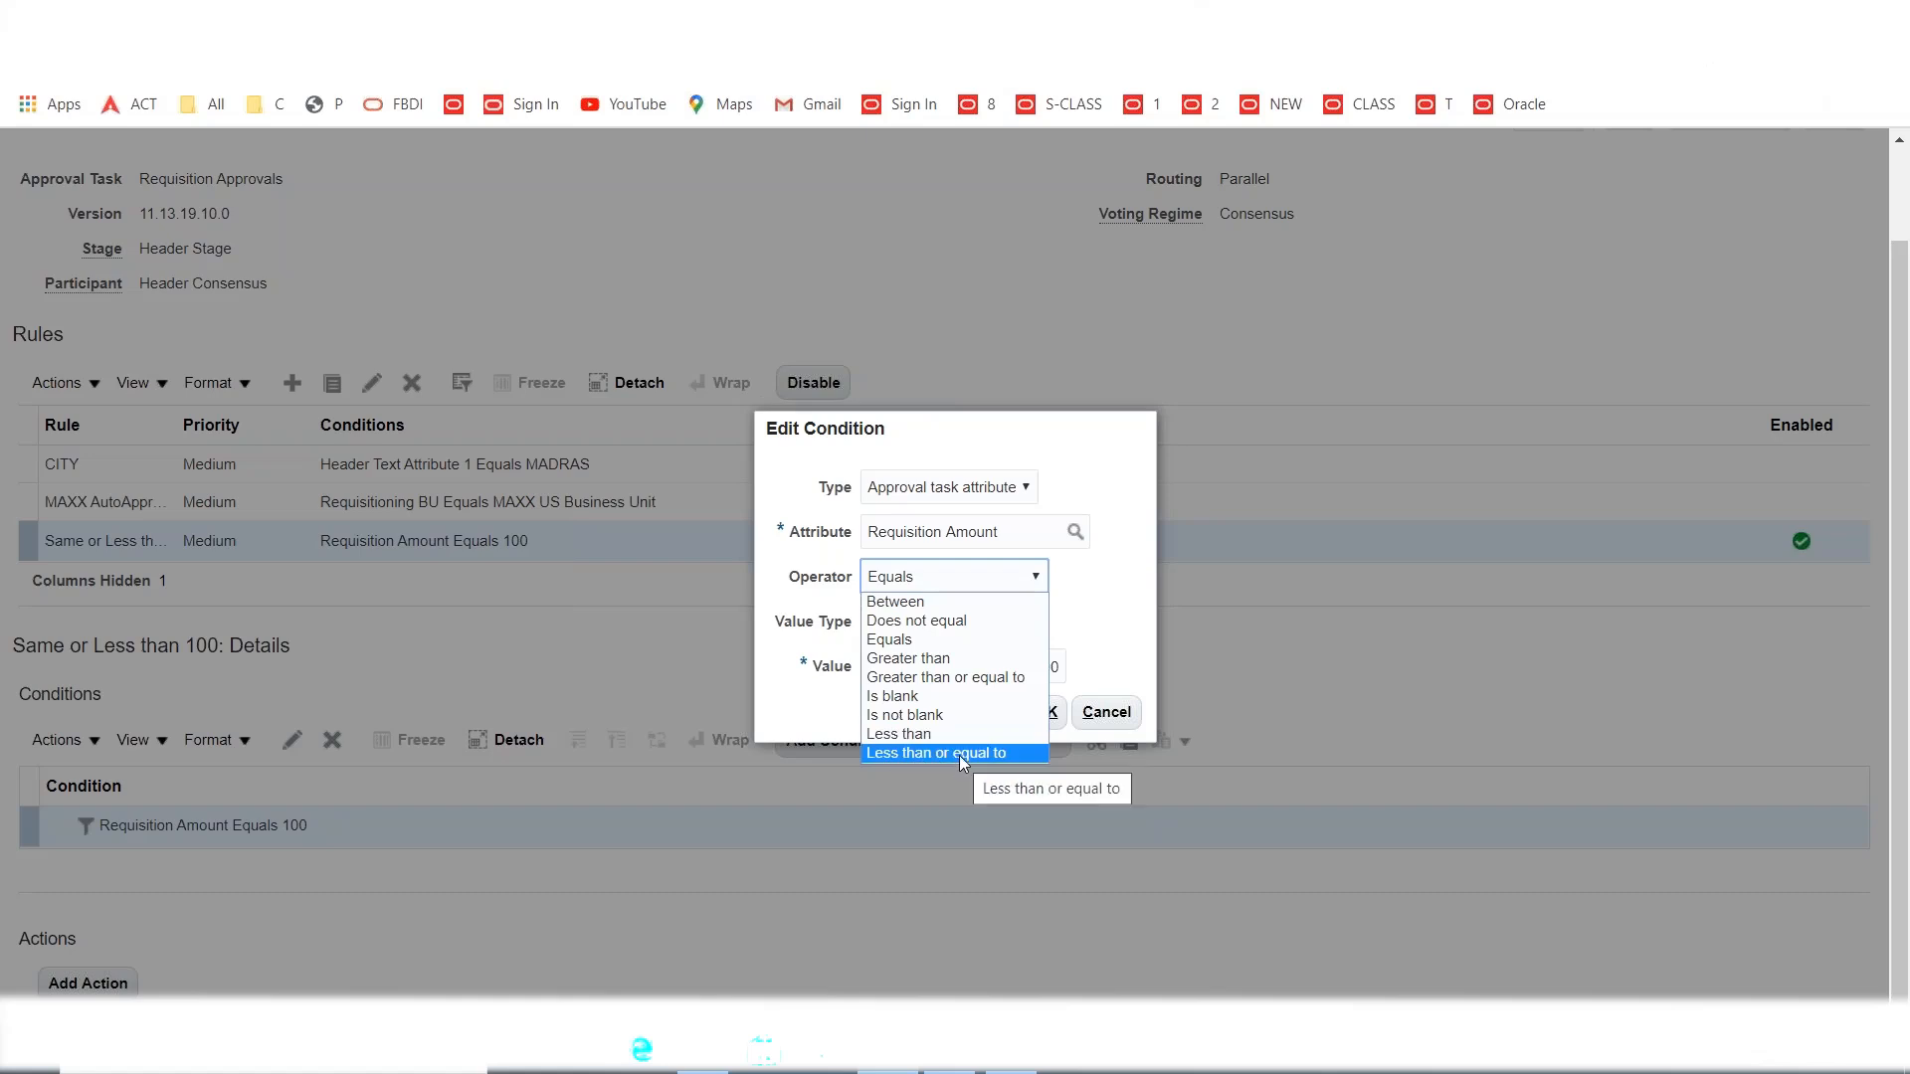
{"action": "left_click", "coordinate": [898, 758]}
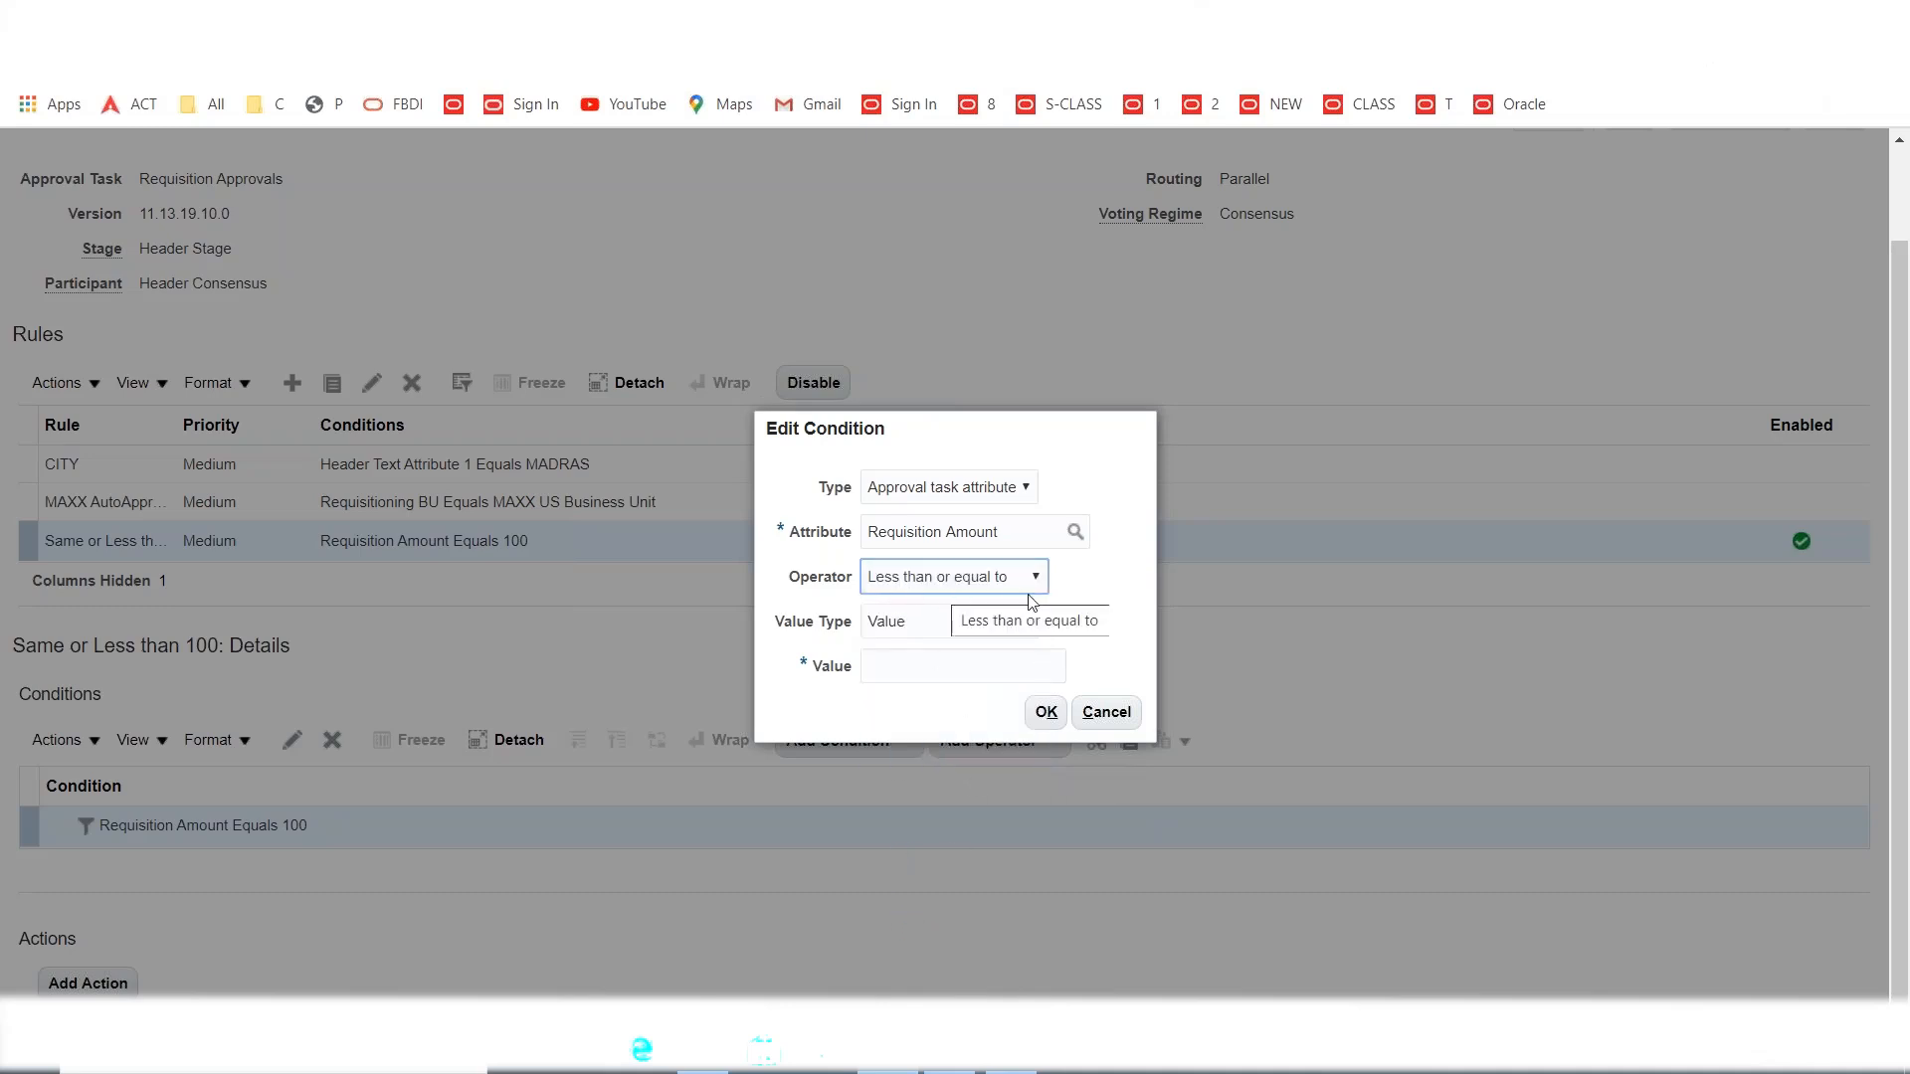
{"action": "left_click", "coordinate": [926, 665]}
{"action": "type", "text": "100"}
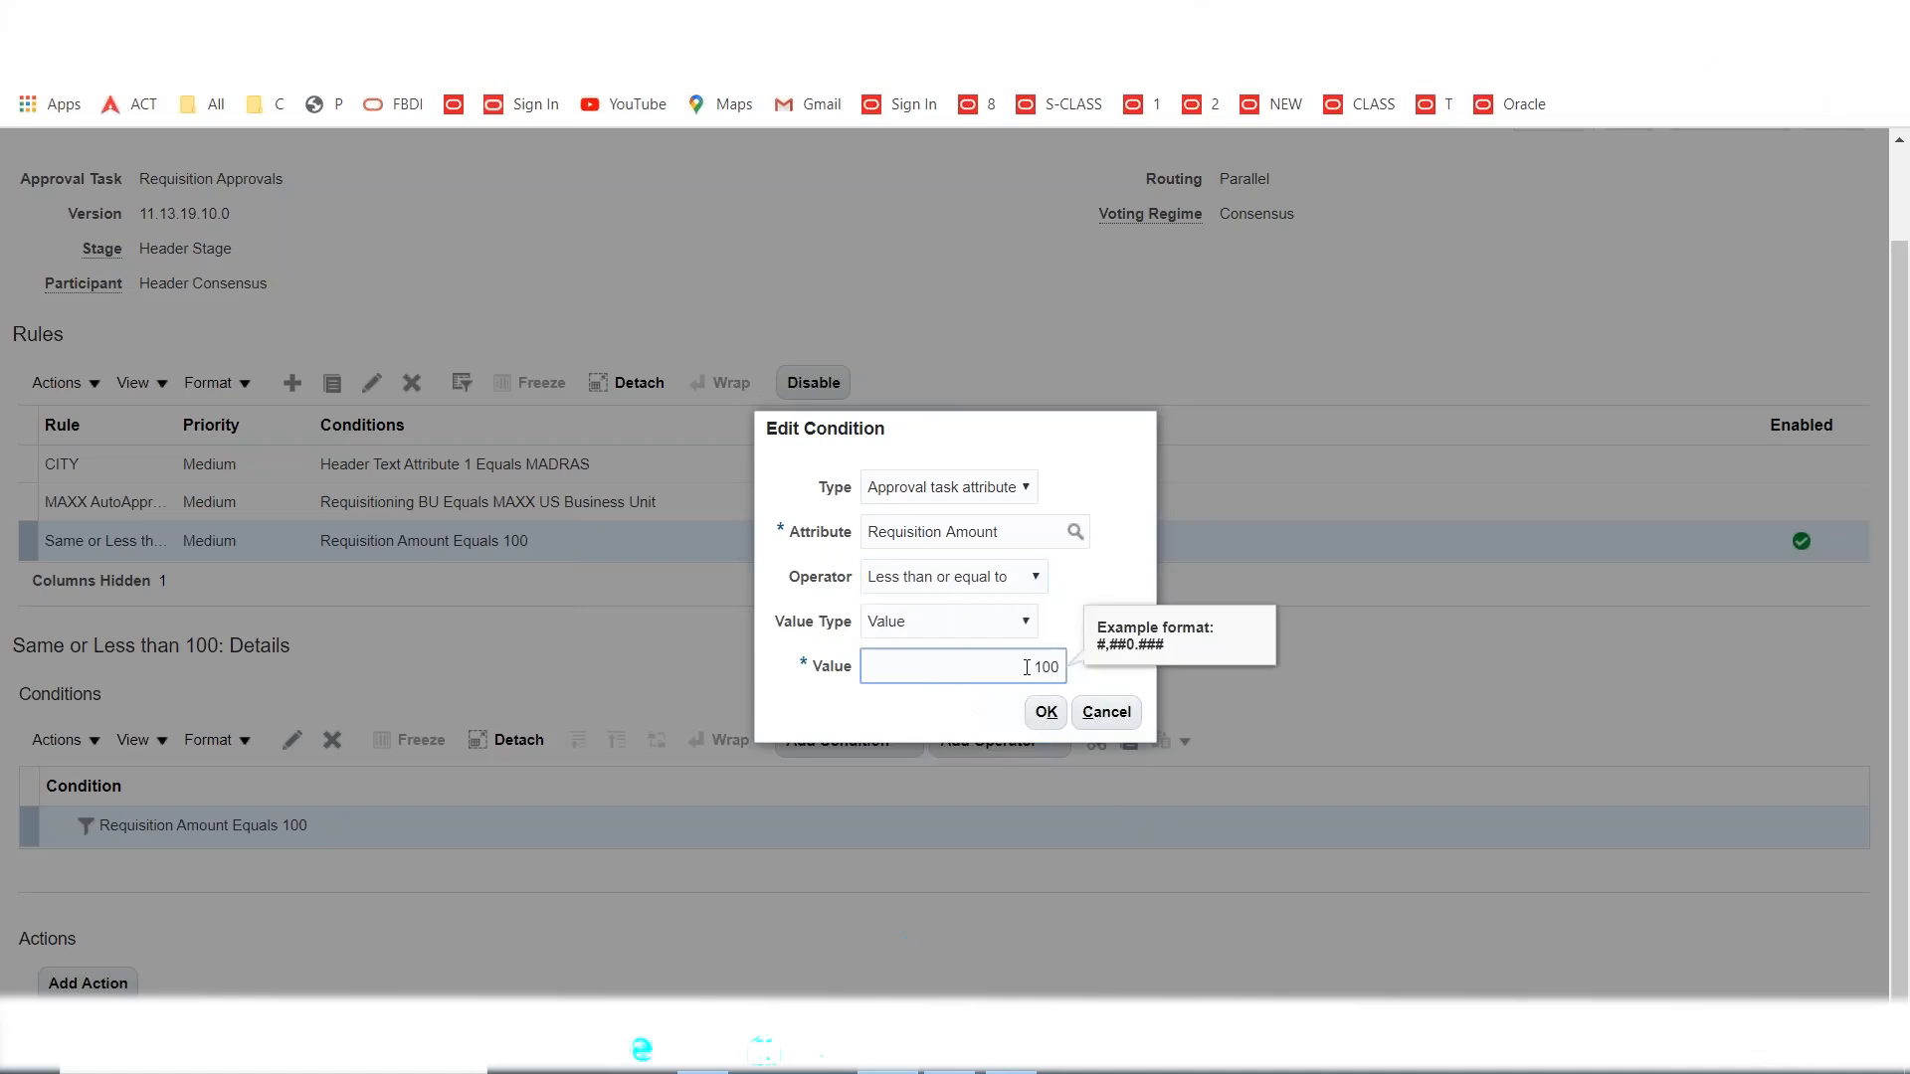
{"action": "left_click", "coordinate": [1095, 629]}
{"action": "left_click", "coordinate": [1046, 712]}
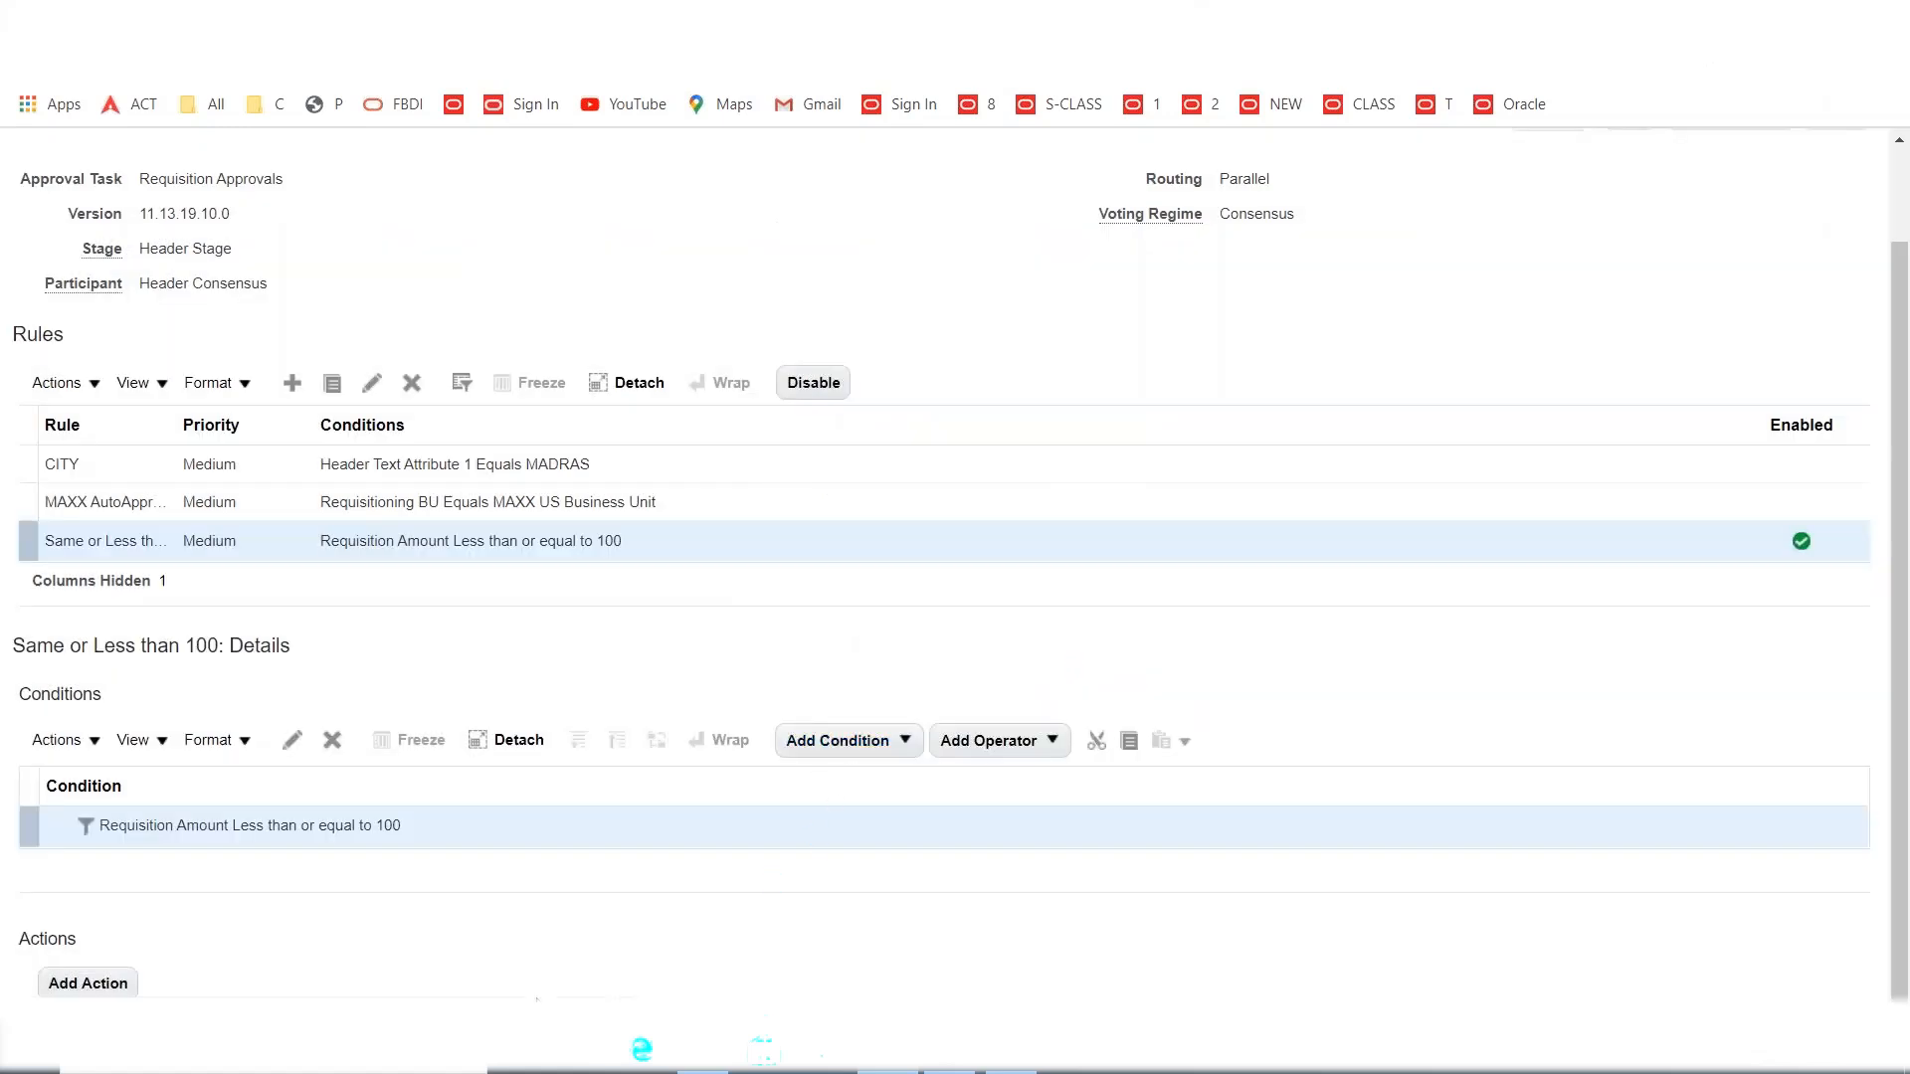
Add an Approval required action routed by approval group to MAXX AG1.
{"action": "left_click", "coordinate": [73, 985]}
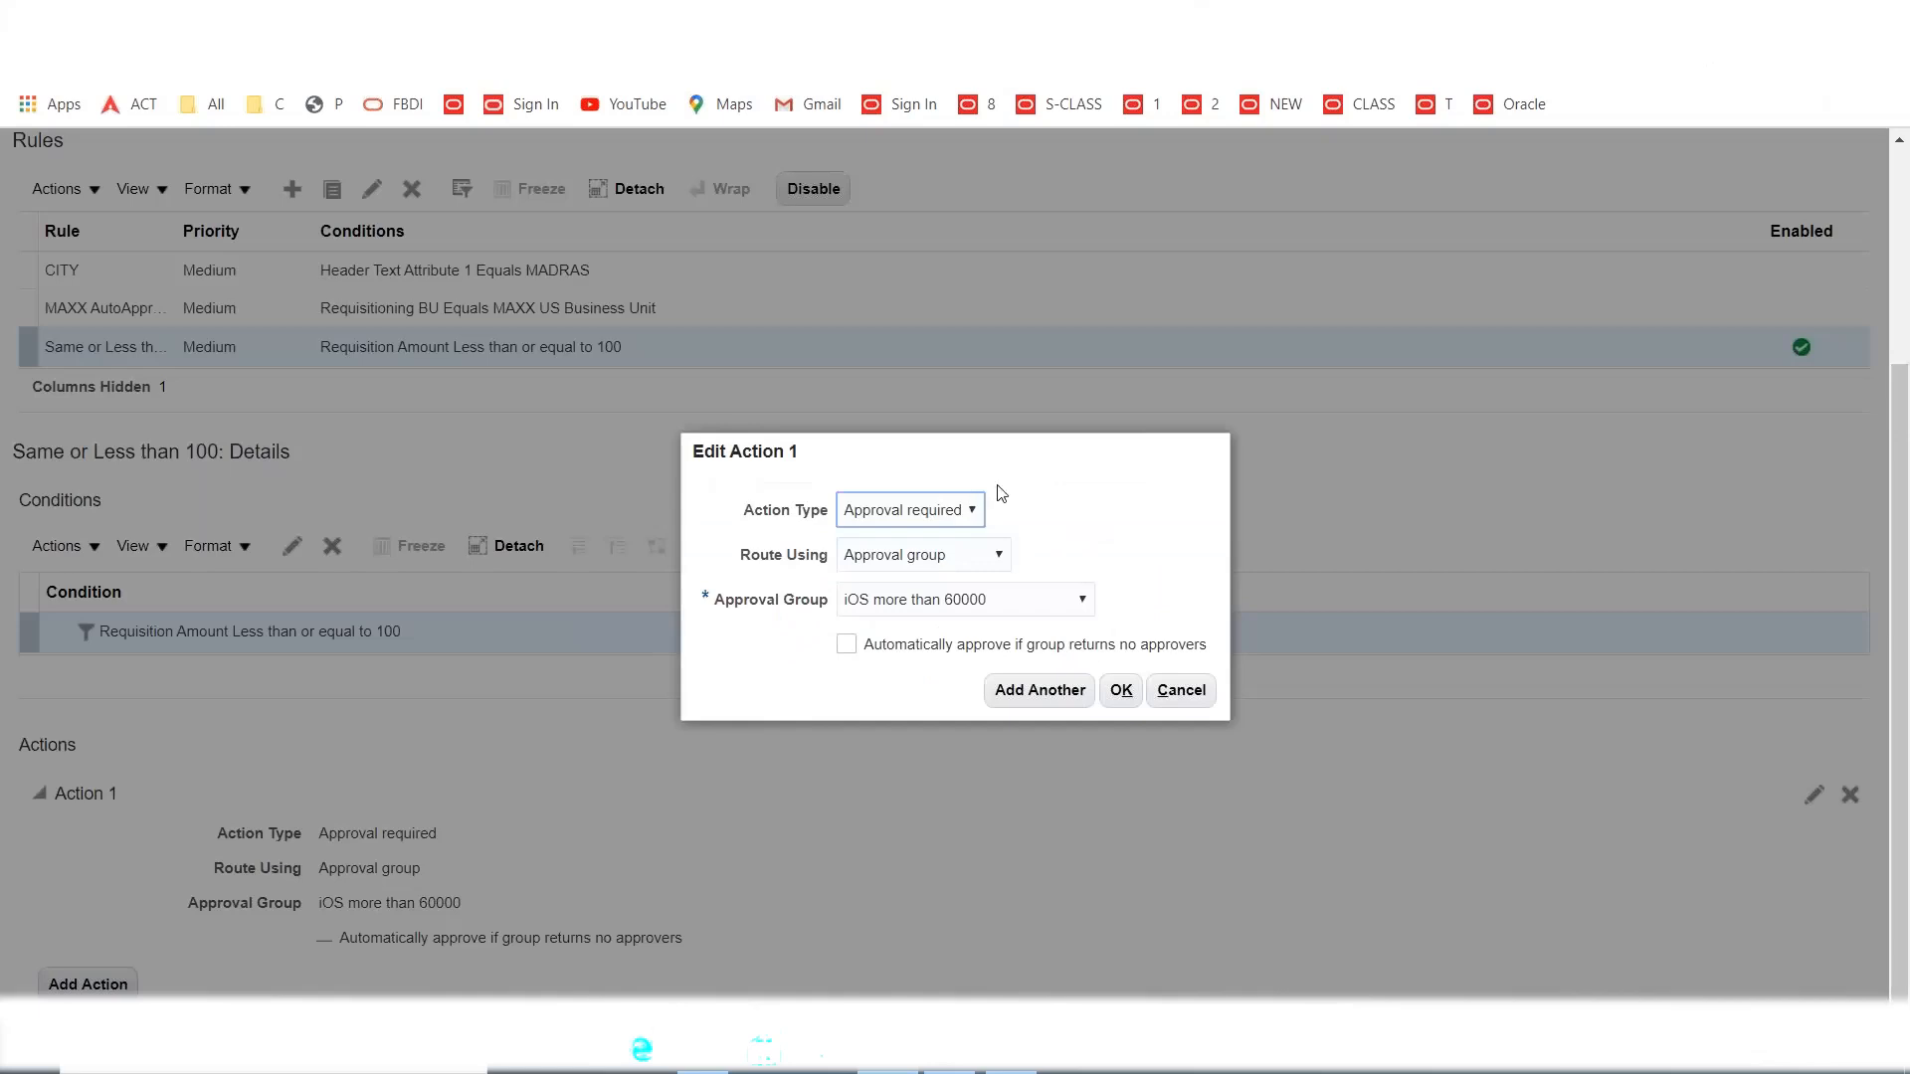
{"action": "left_click", "coordinate": [1030, 1070]}
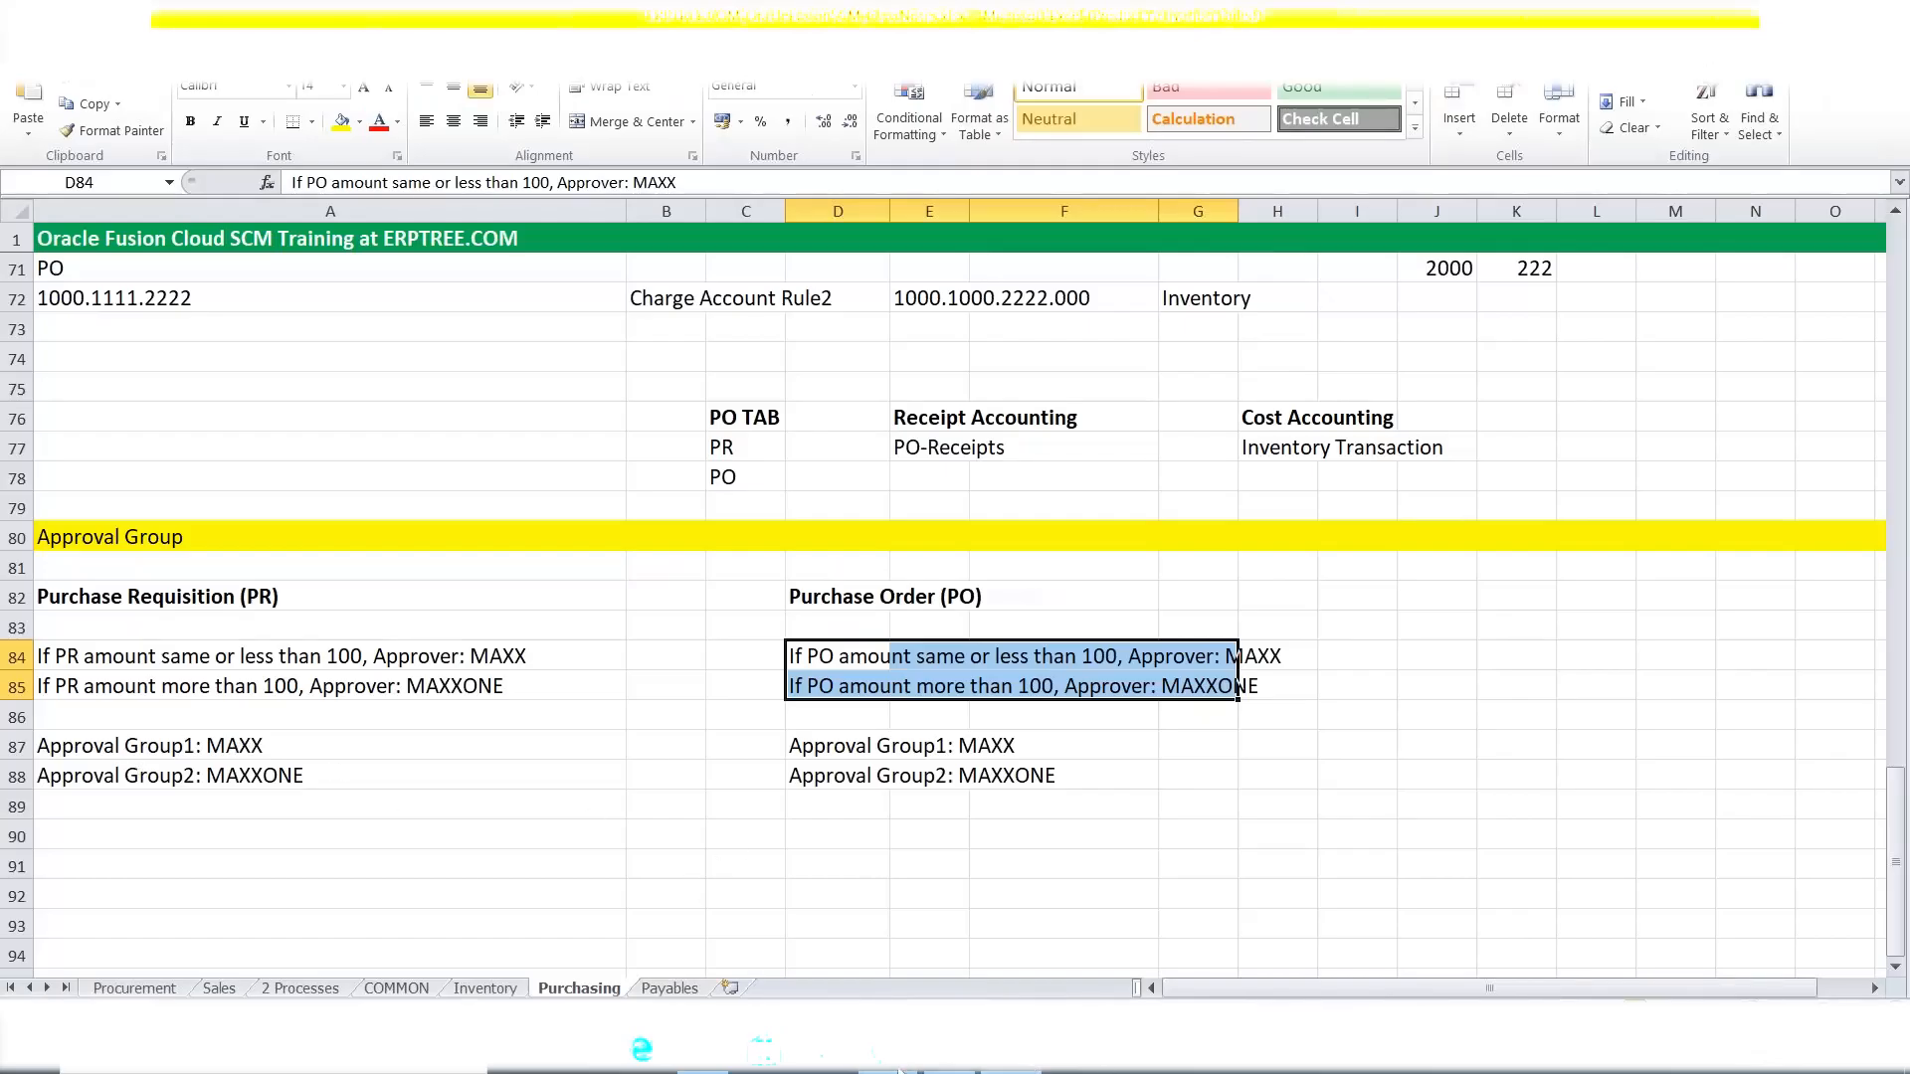
{"action": "left_click", "coordinate": [1024, 1054]}
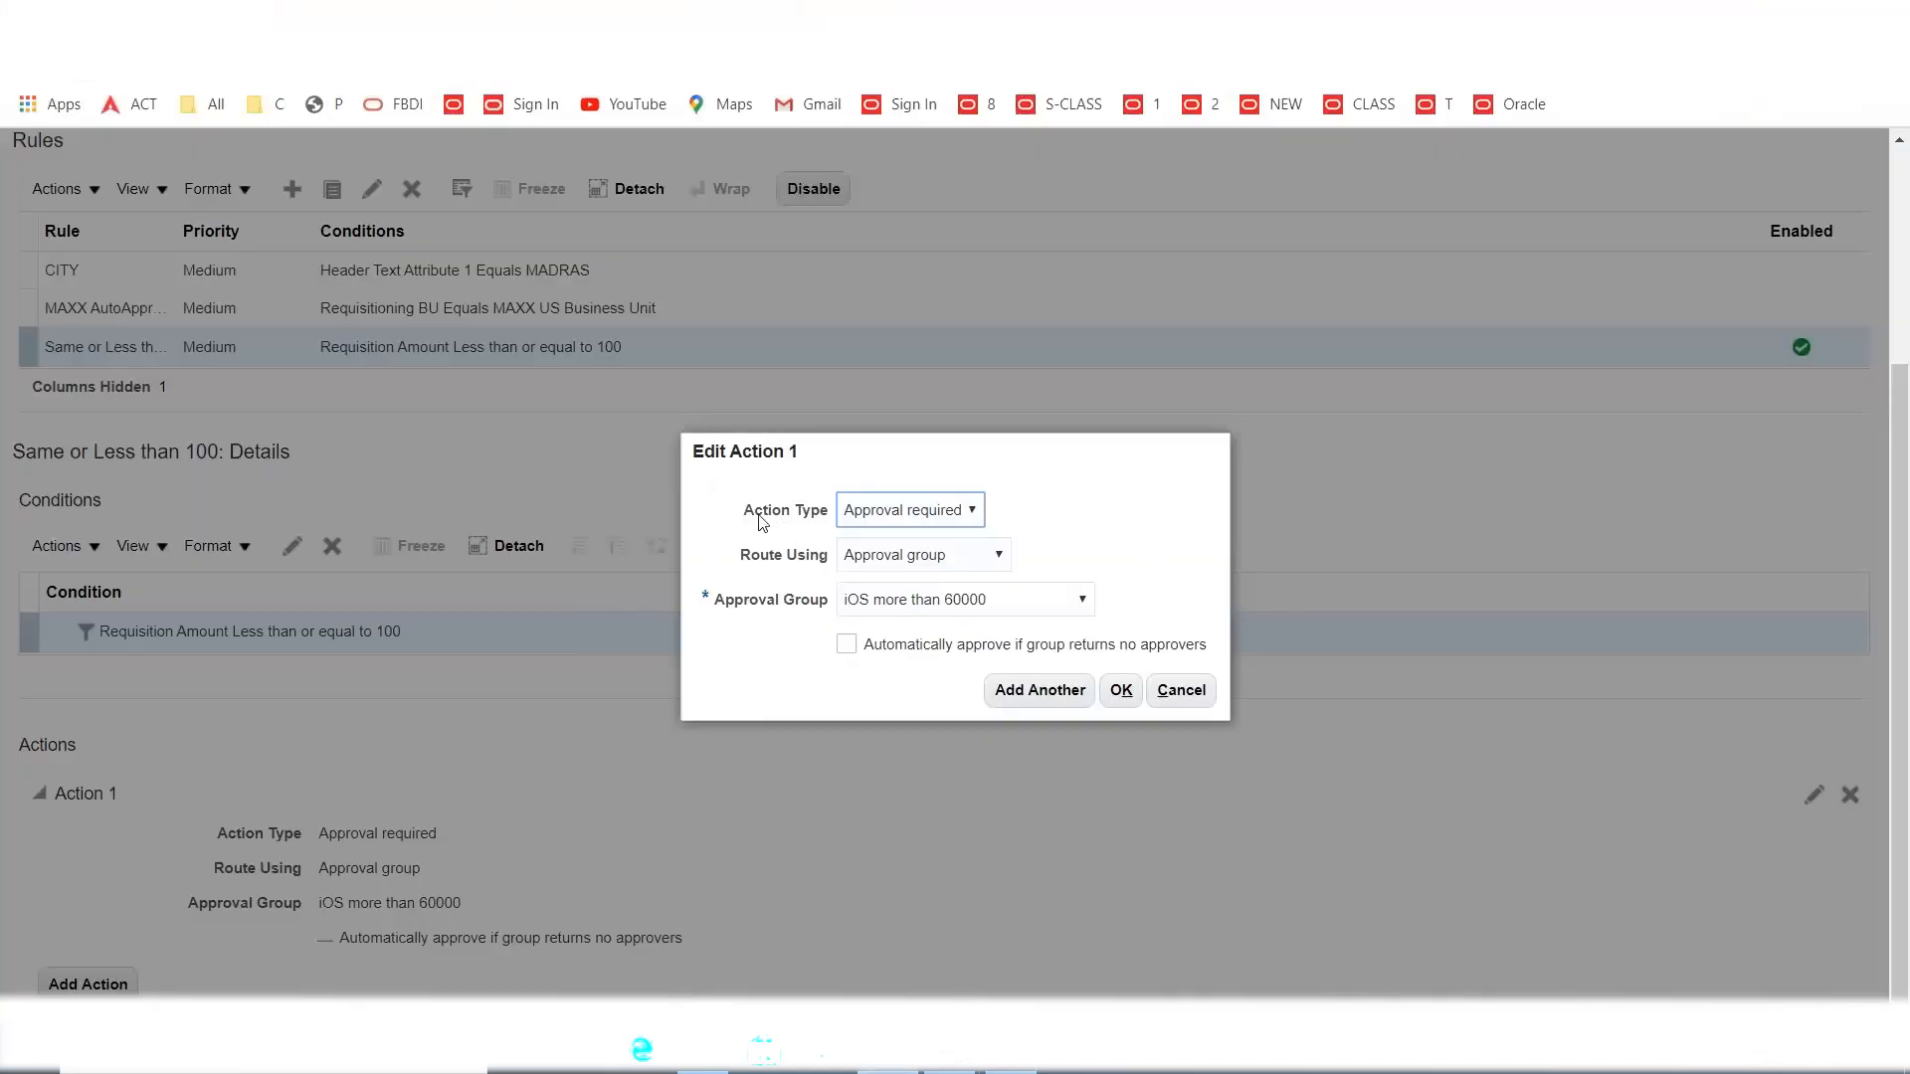
{"action": "left_click", "coordinate": [905, 510]}
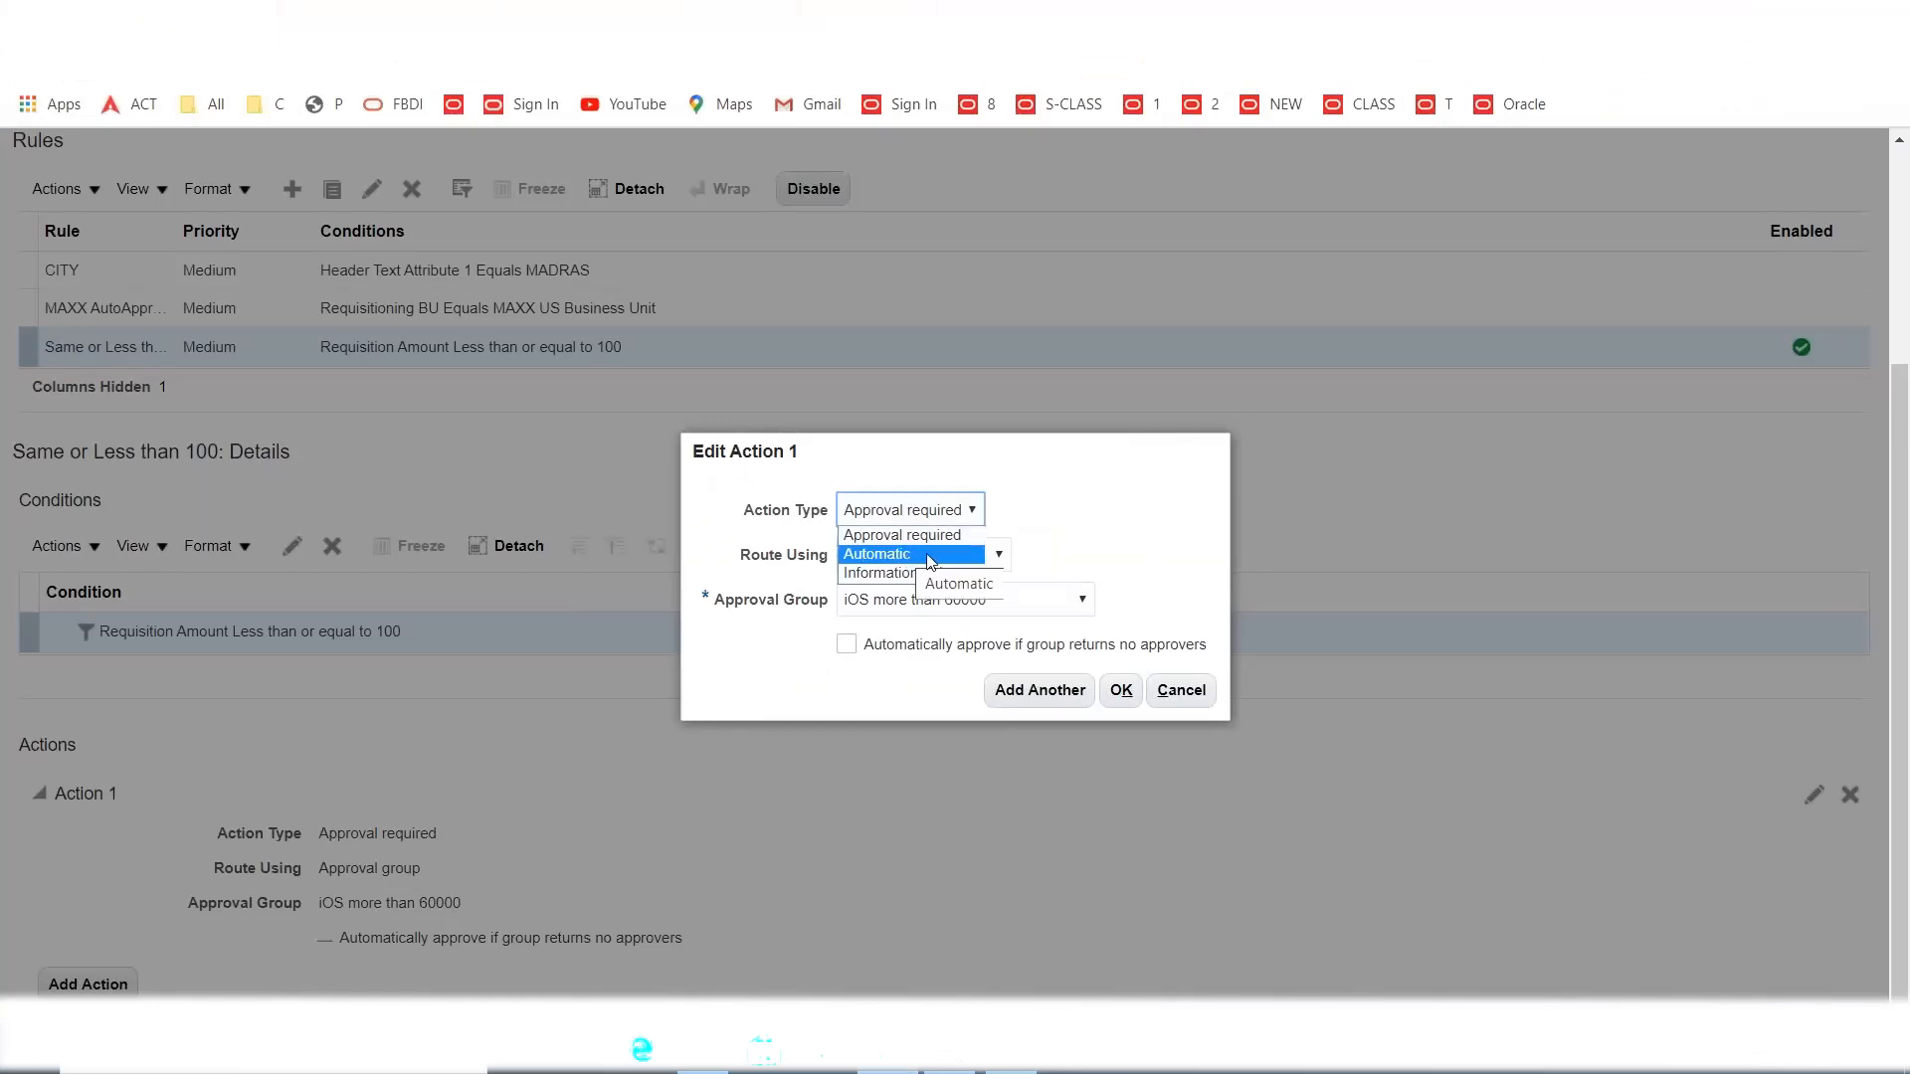
{"action": "left_click", "coordinate": [931, 533]}
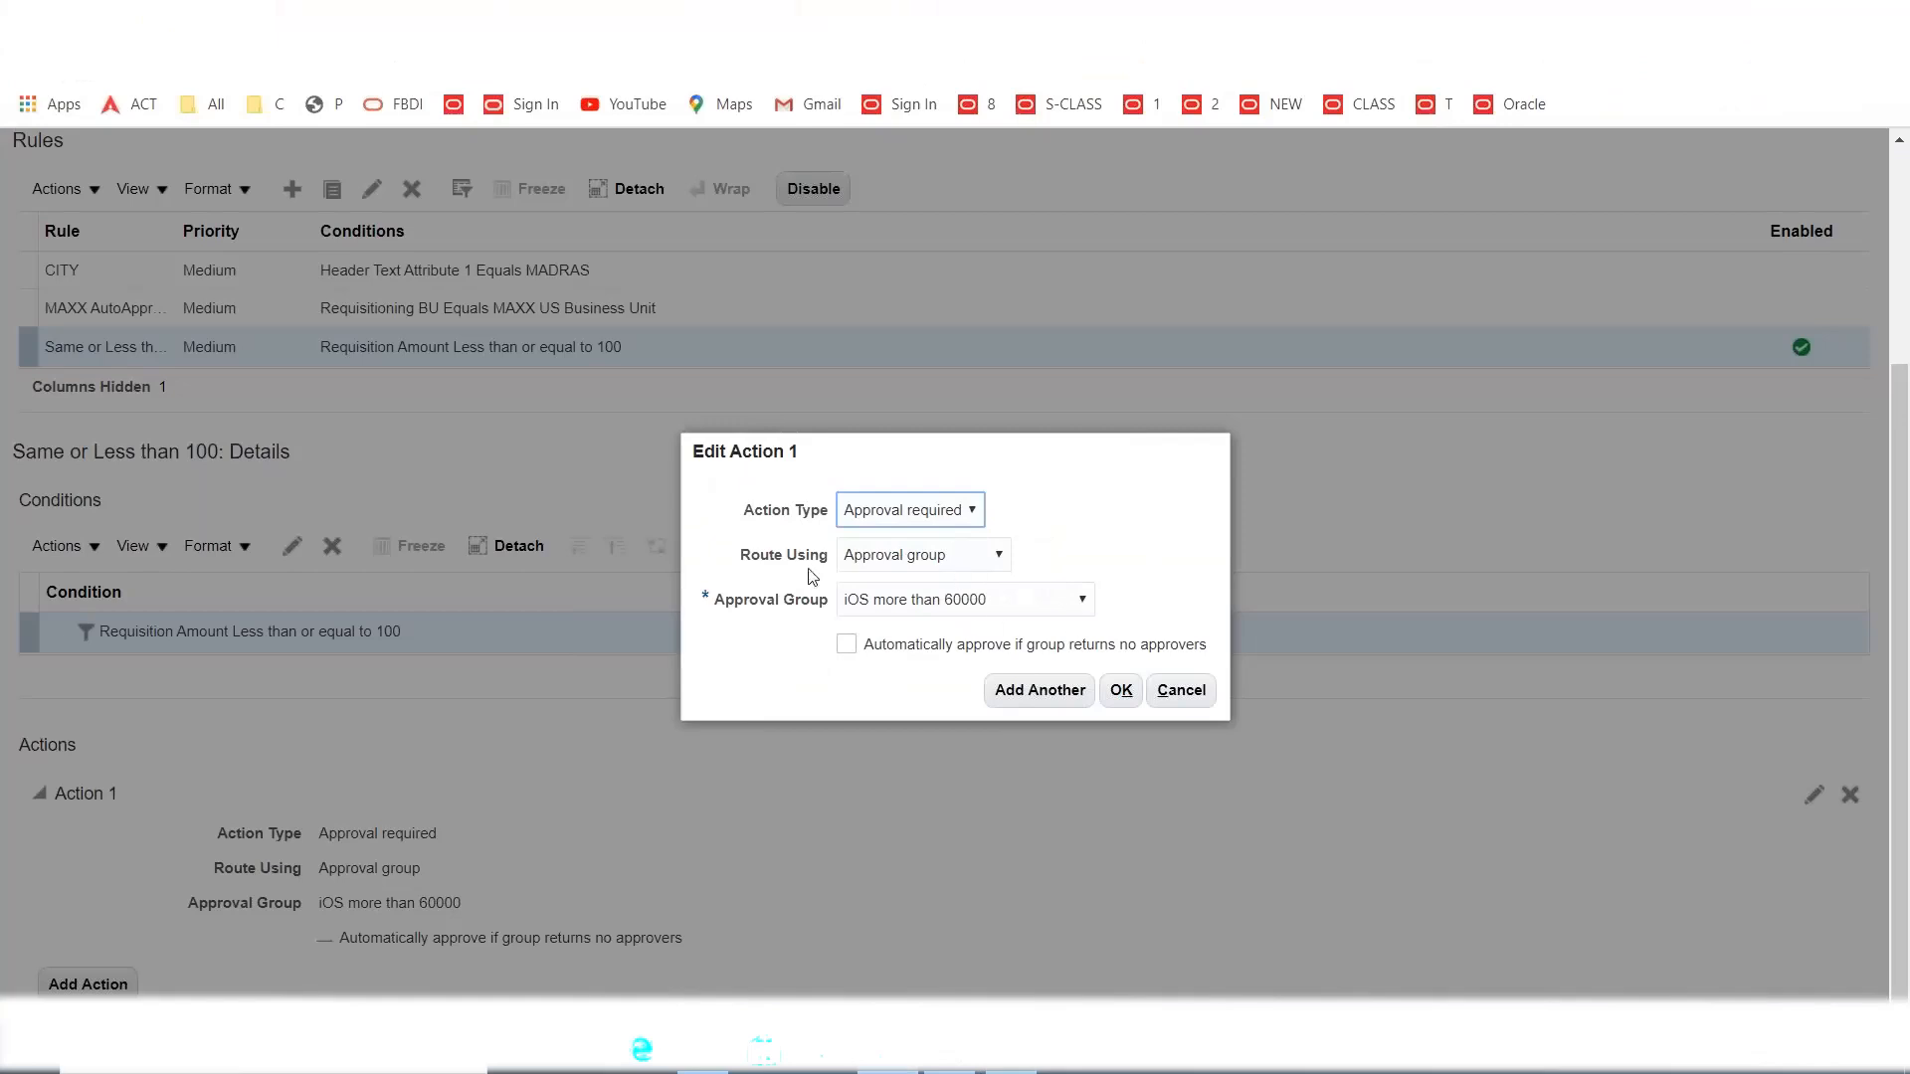
{"action": "left_click", "coordinate": [966, 562]}
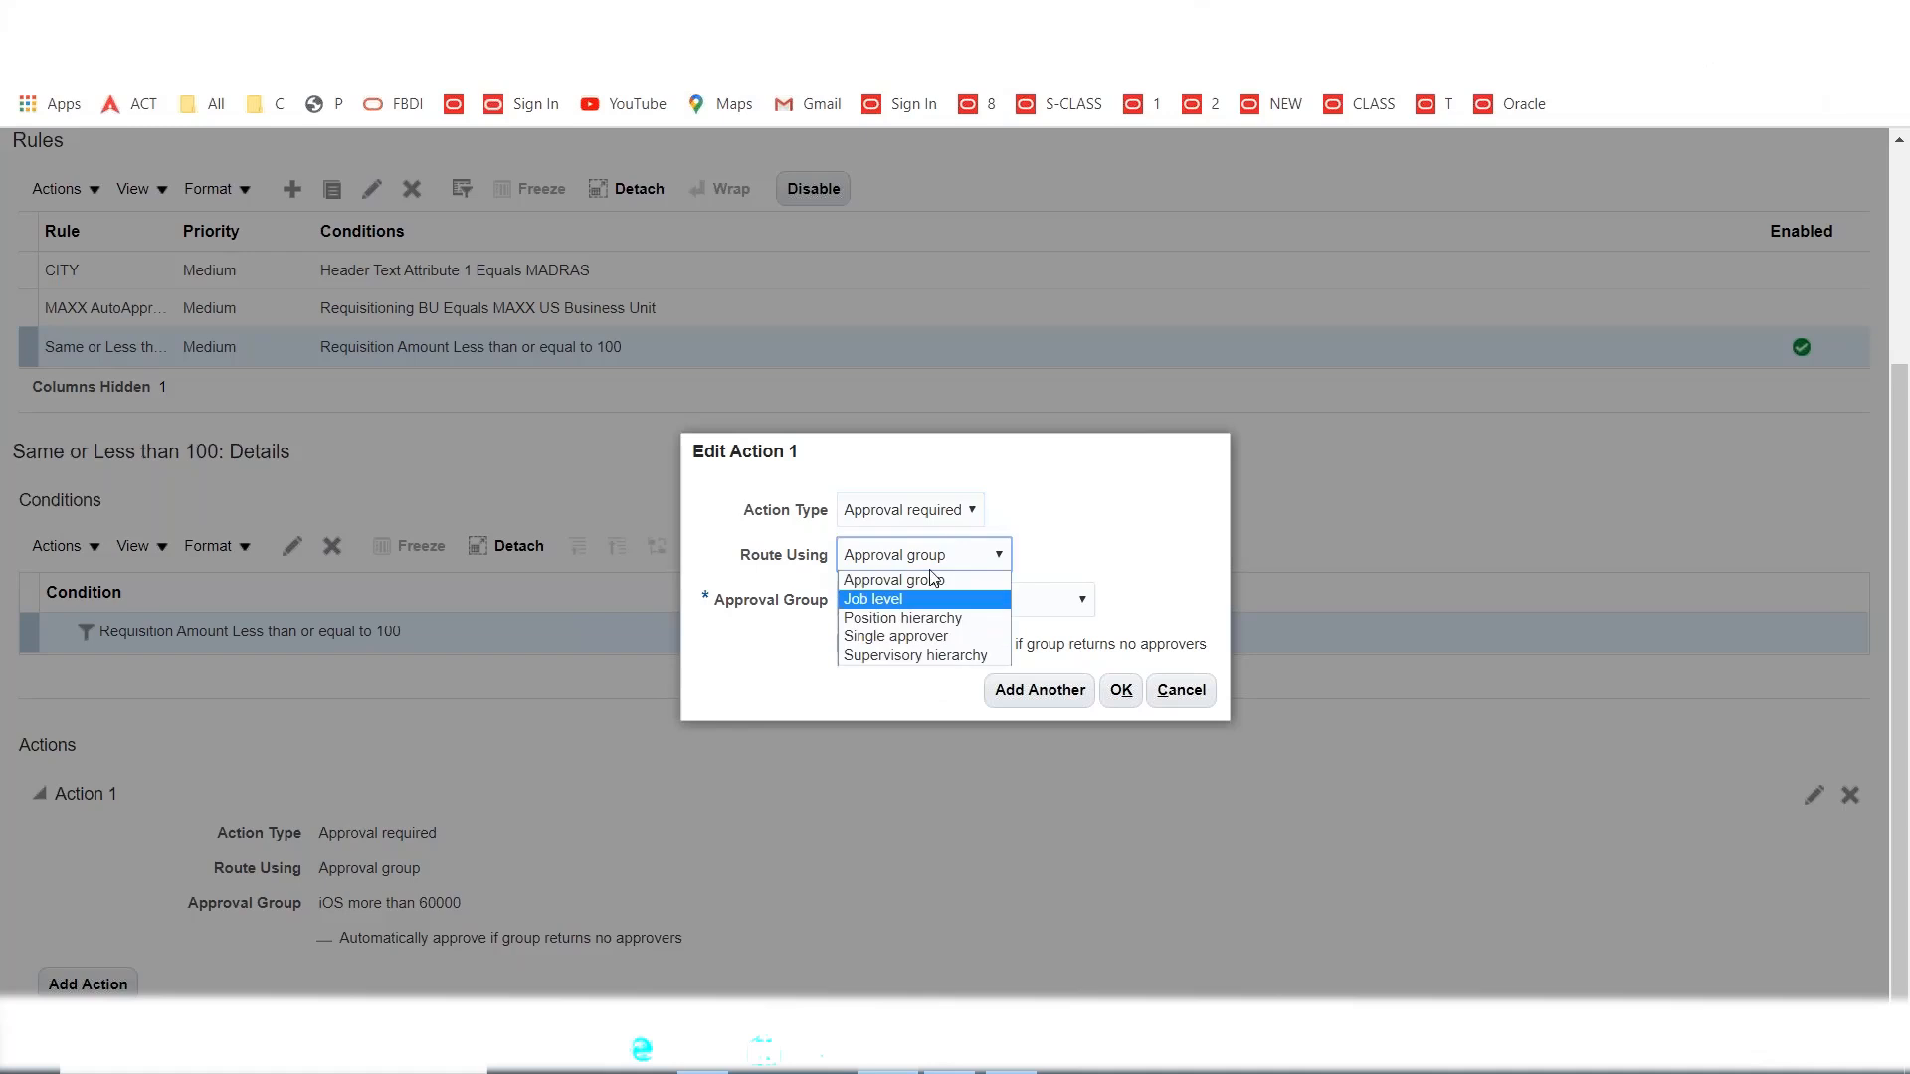
{"action": "left_click", "coordinate": [1090, 516]}
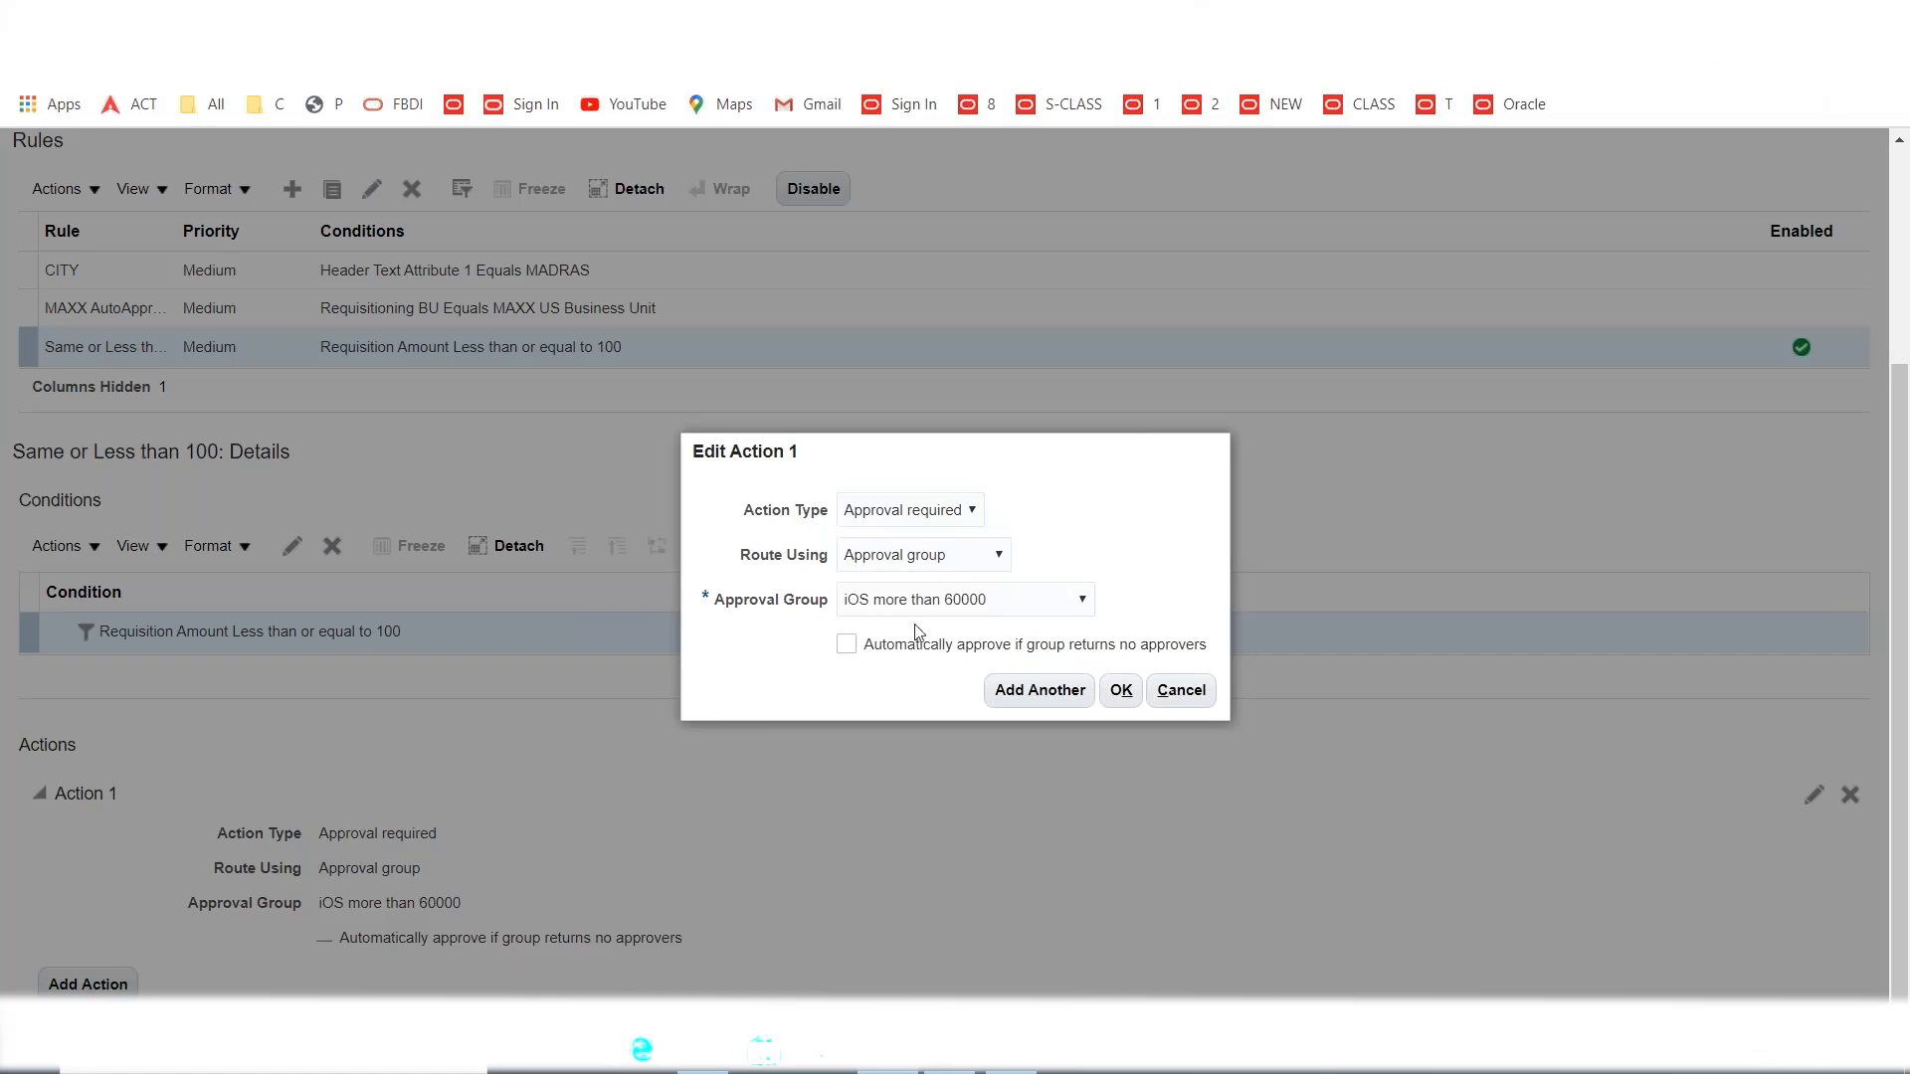
{"action": "left_click", "coordinate": [1070, 604]}
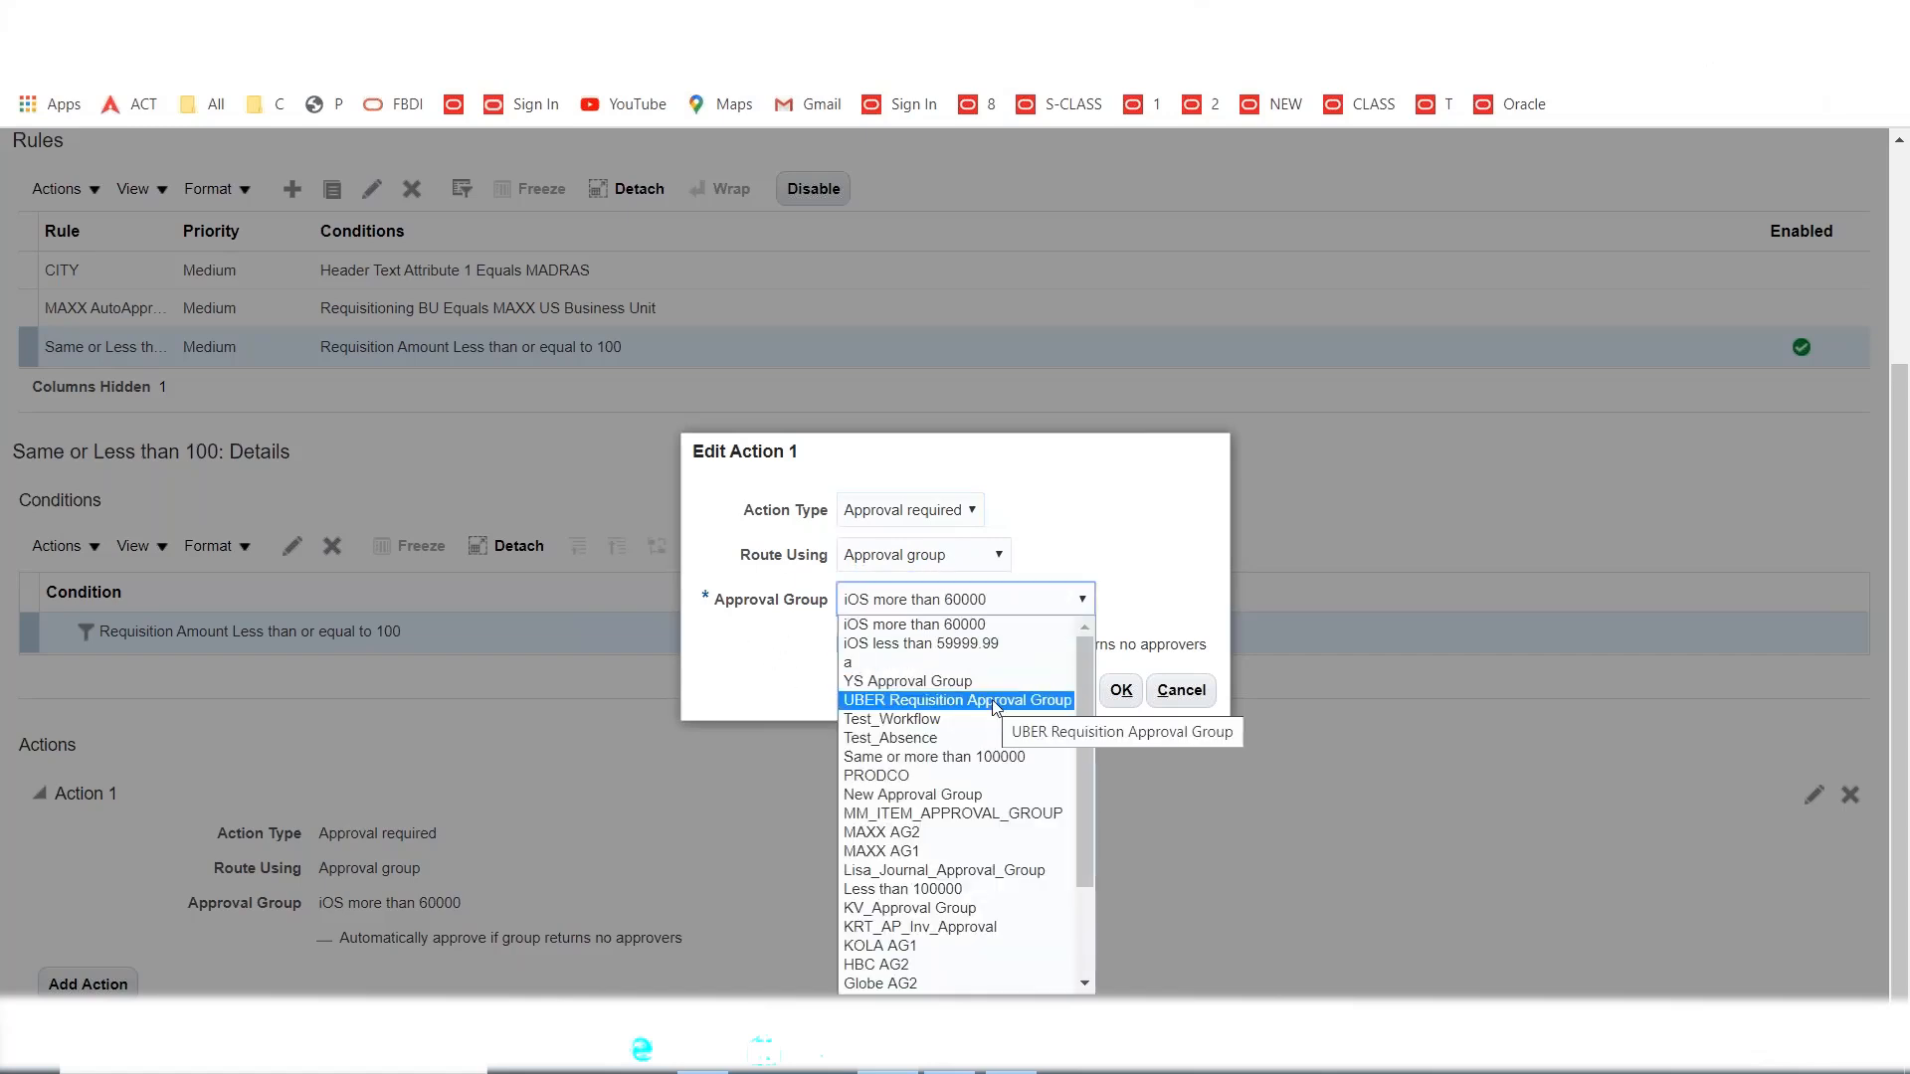
{"action": "key", "text": "m"}
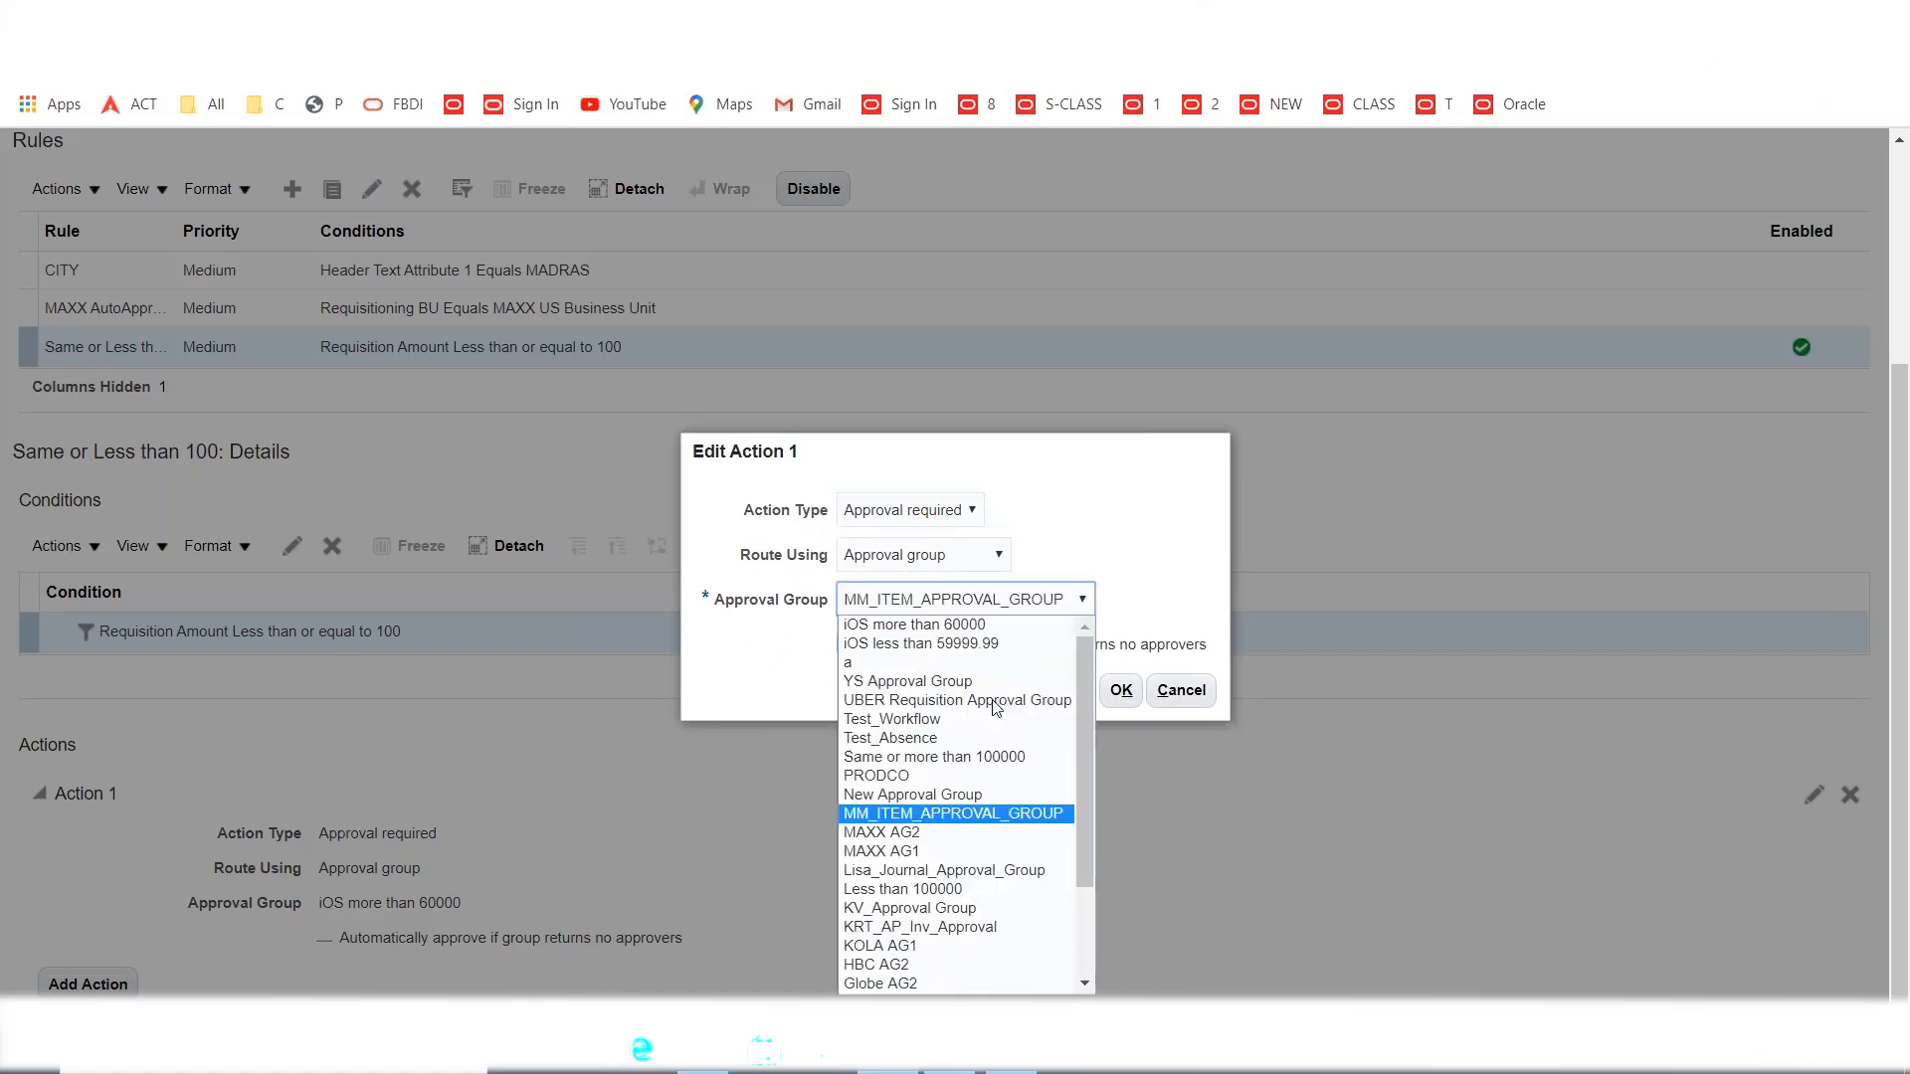
{"action": "left_click", "coordinate": [937, 854]}
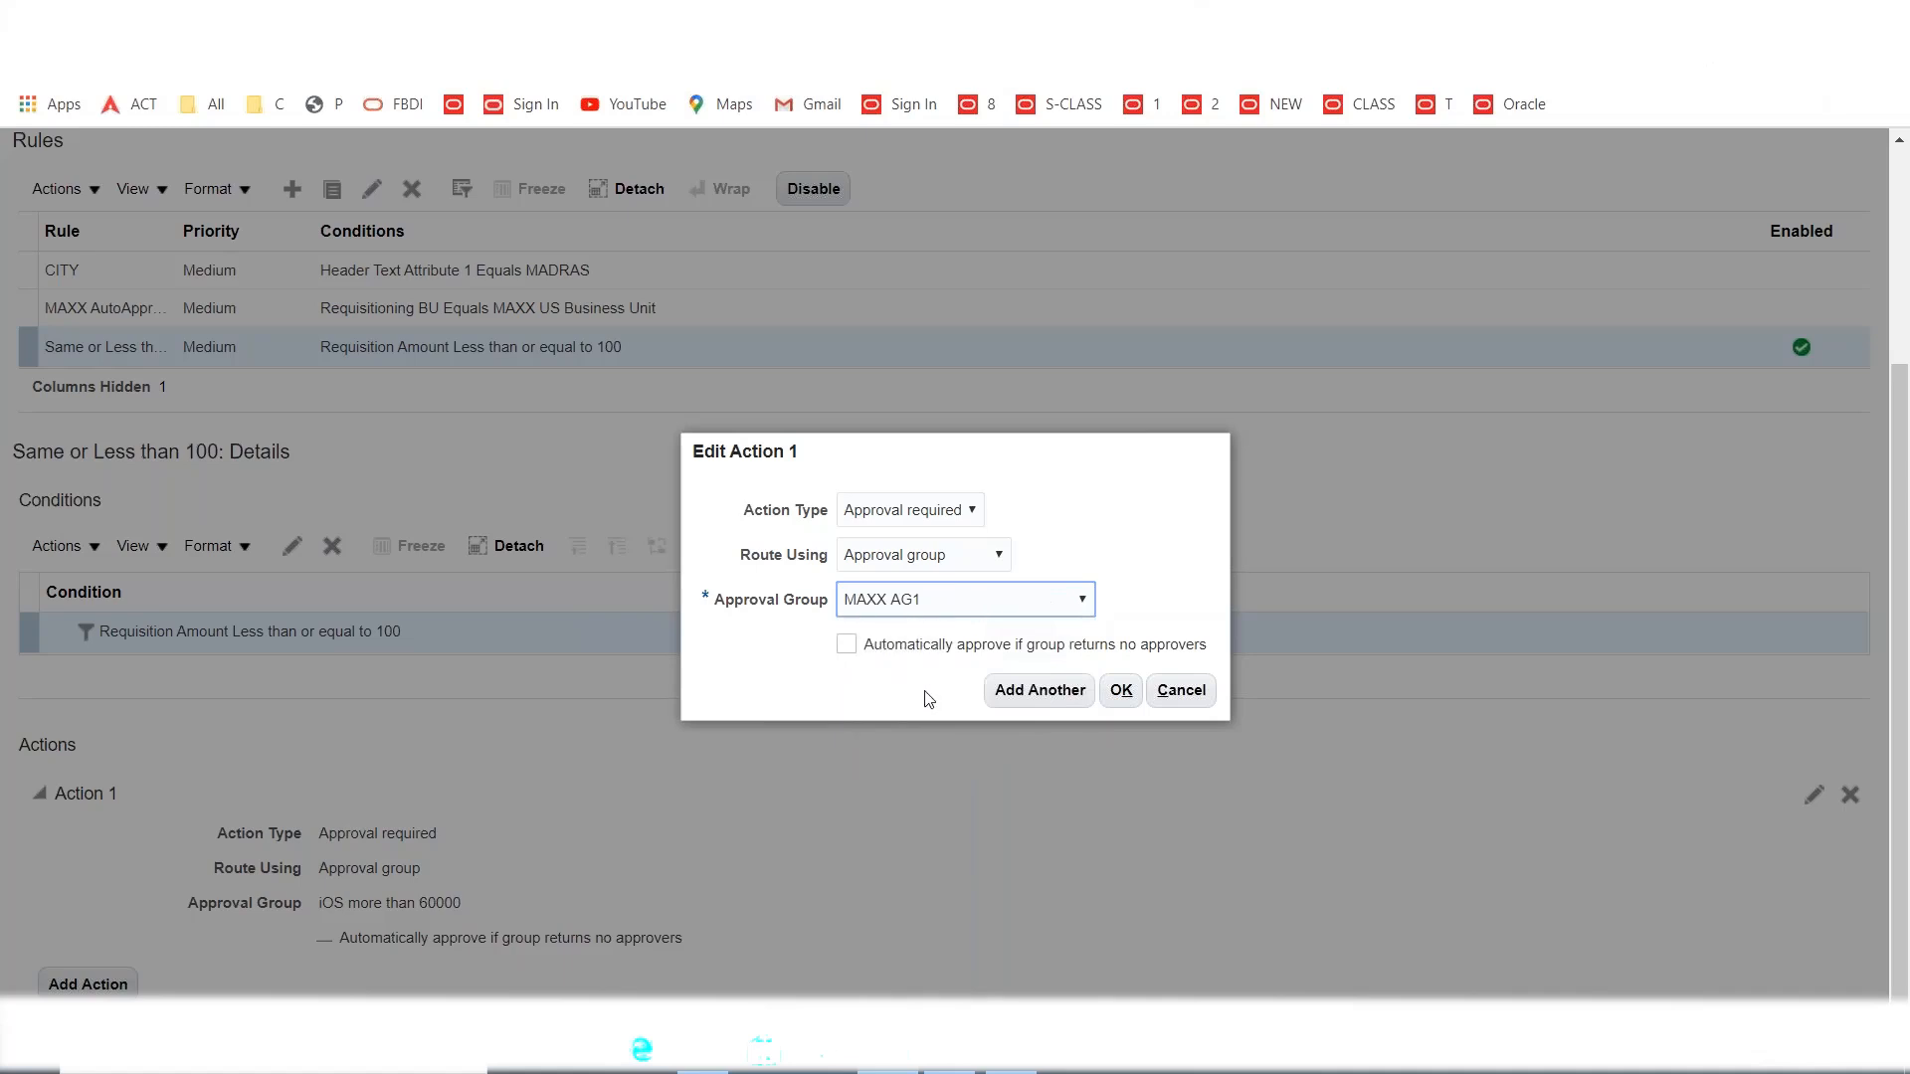
{"action": "left_click", "coordinate": [1121, 689]}
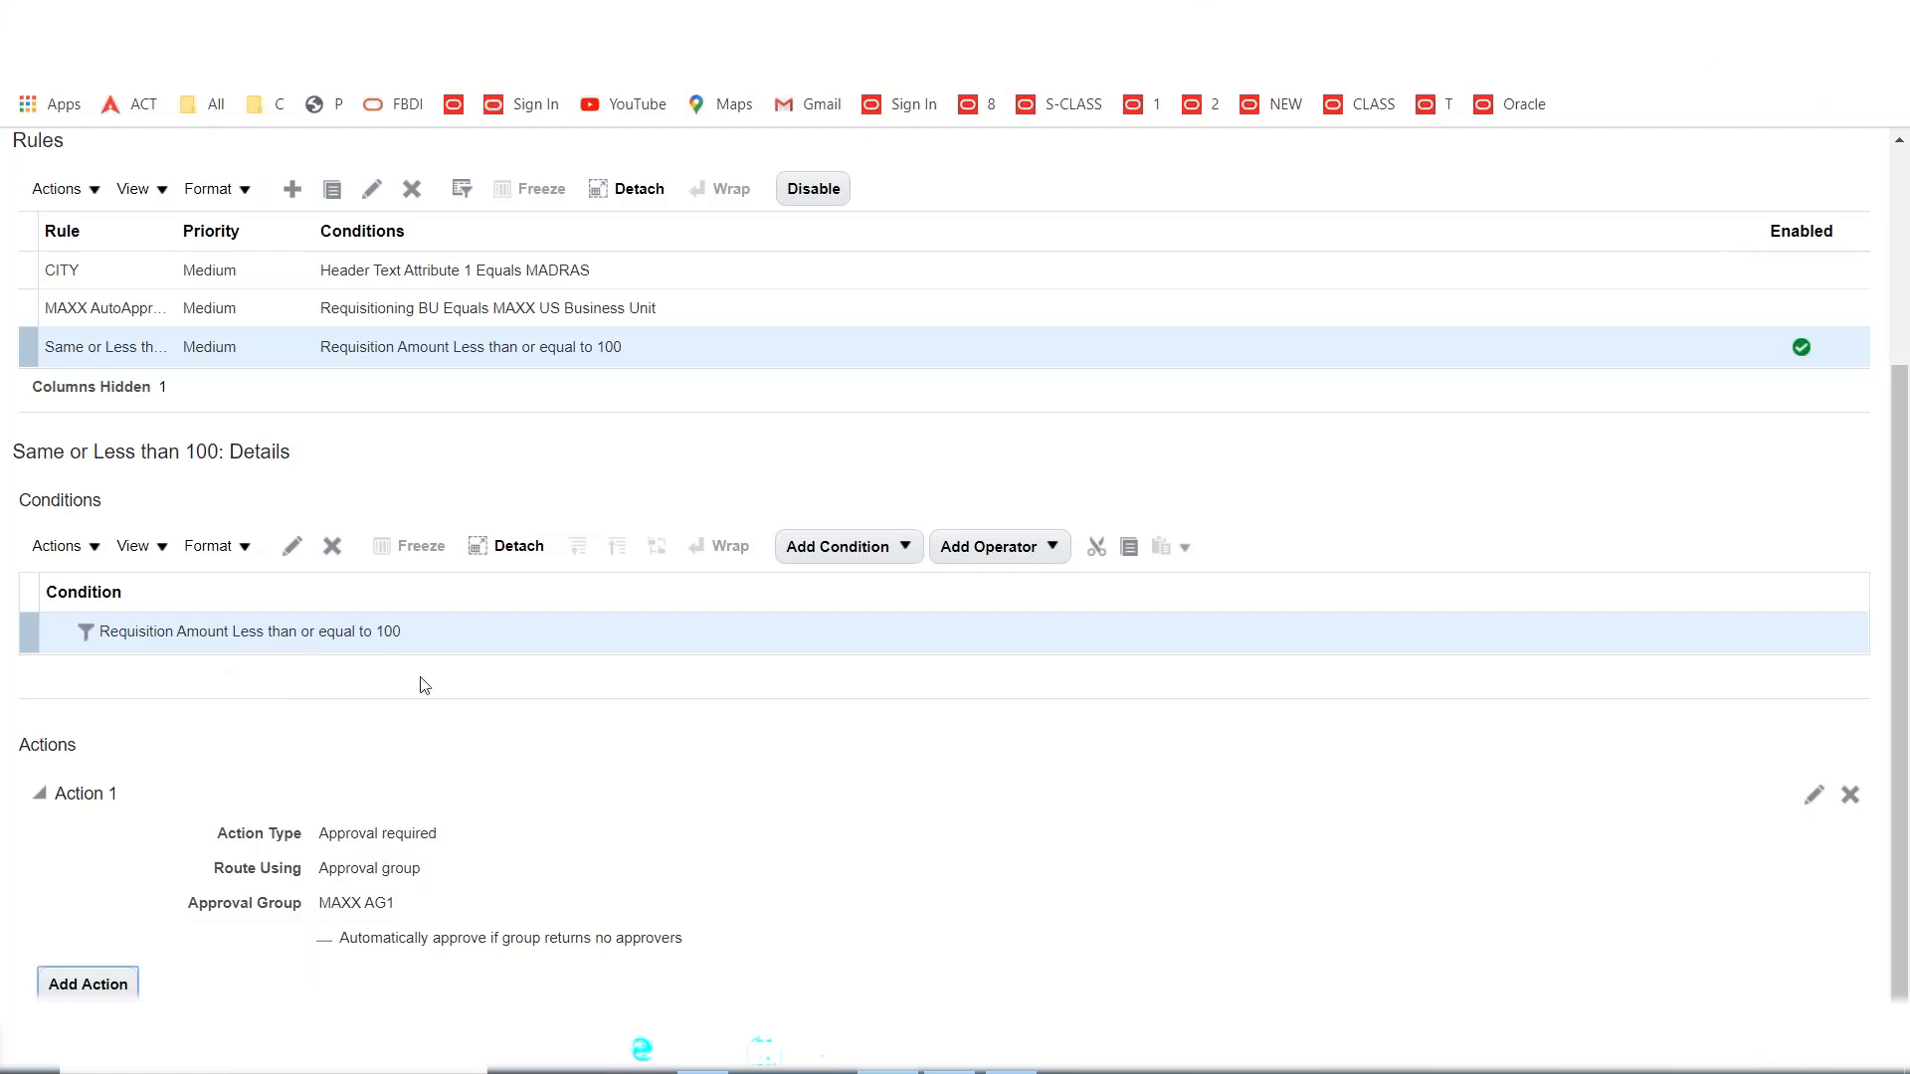
Highlight the MAXX AG1 approval group value shown on the rule's action.
{"action": "double_click", "coordinate": [353, 906]}
{"action": "left_click", "coordinate": [356, 906]}
{"action": "triple_click", "coordinate": [367, 906]}
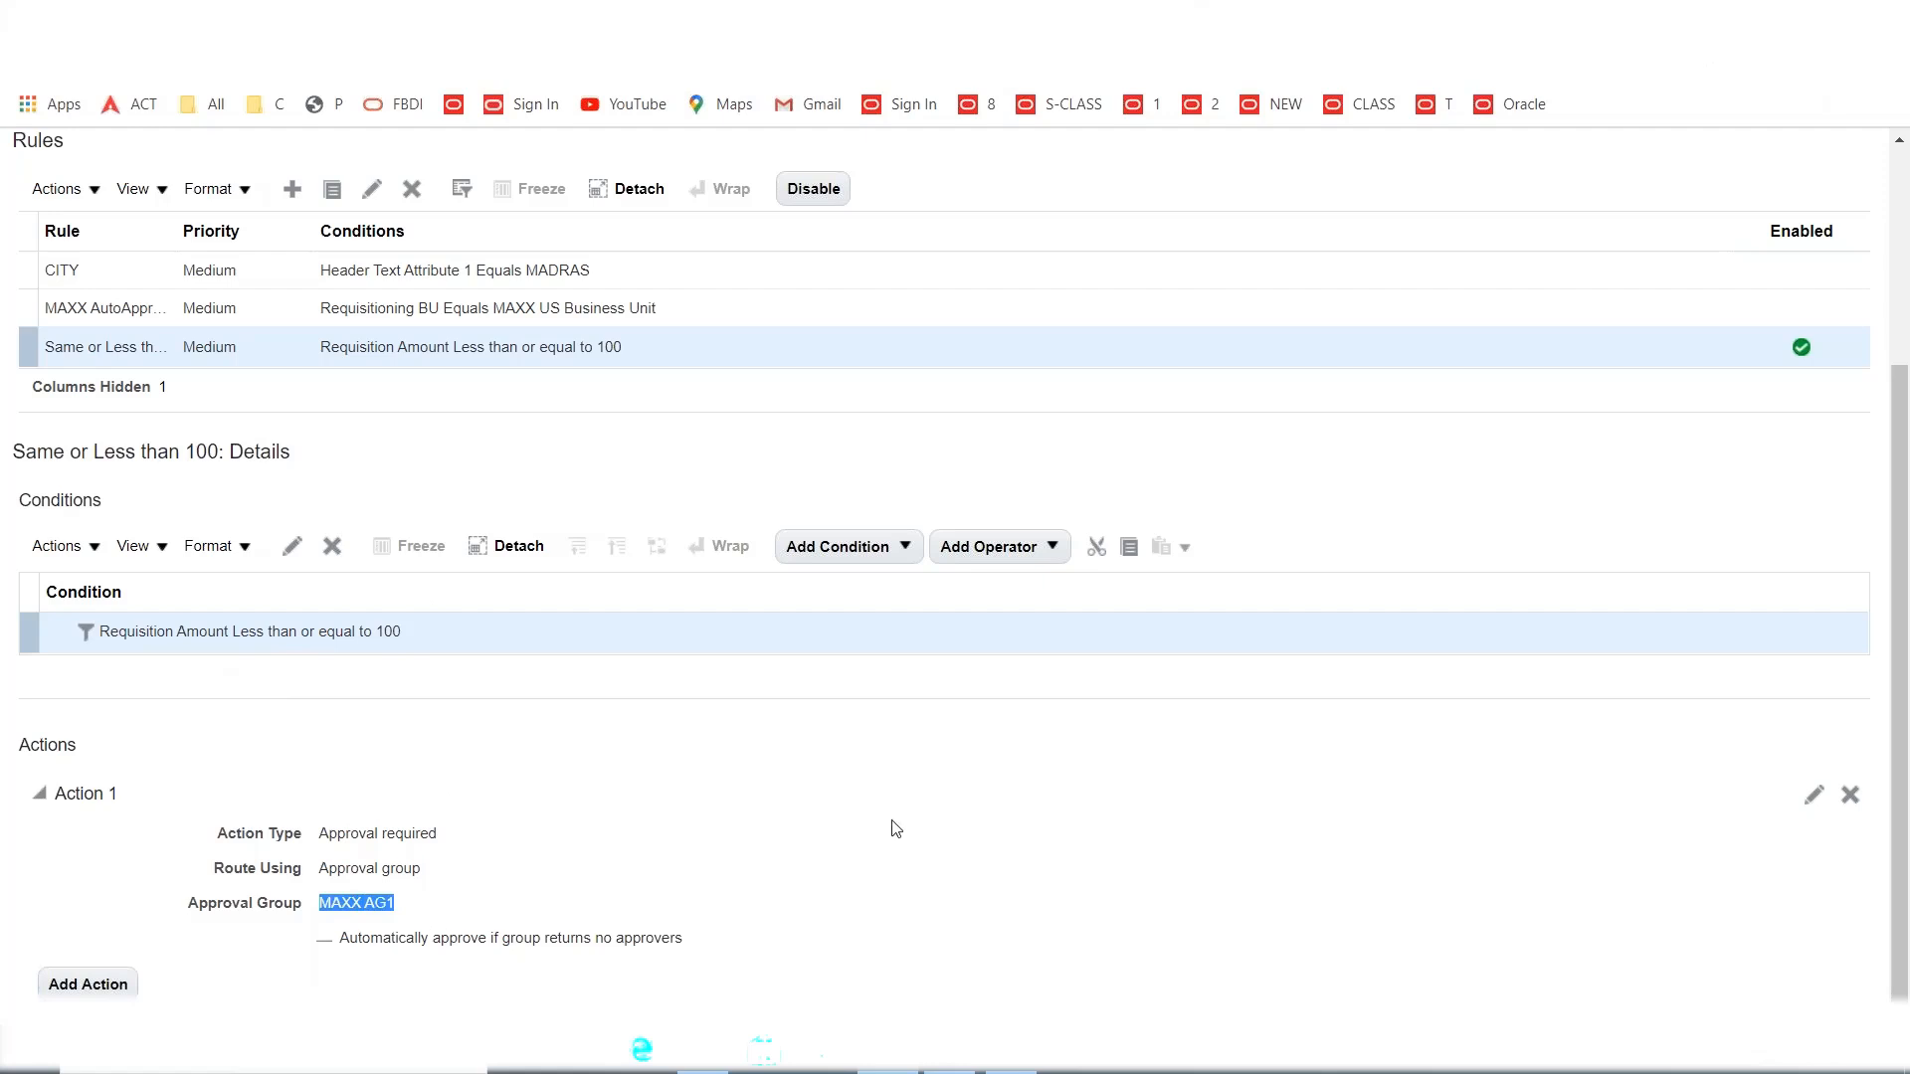
{"action": "scroll", "coordinate": [896, 832], "scroll_direction": "up", "scroll_amount": 3}
{"action": "left_click", "coordinate": [1015, 1070]}
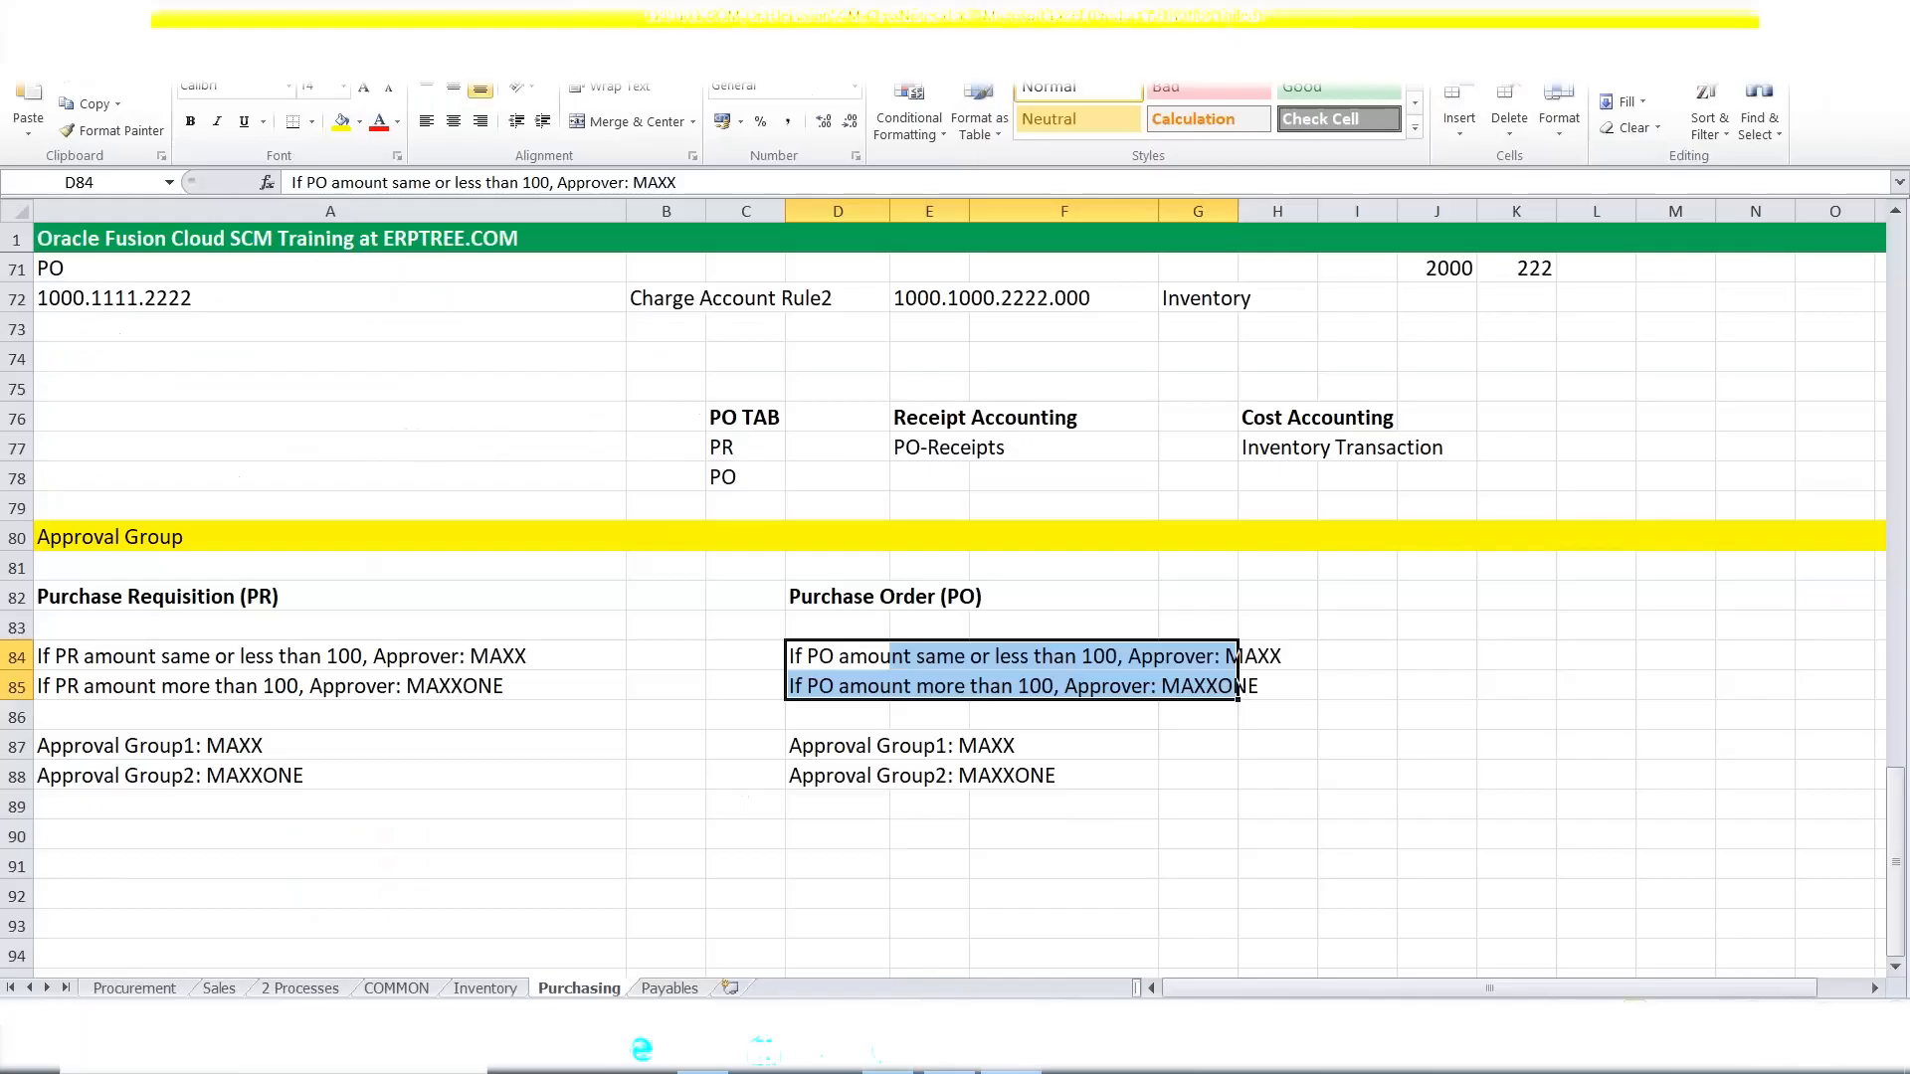
{"action": "left_click", "coordinate": [60, 694]}
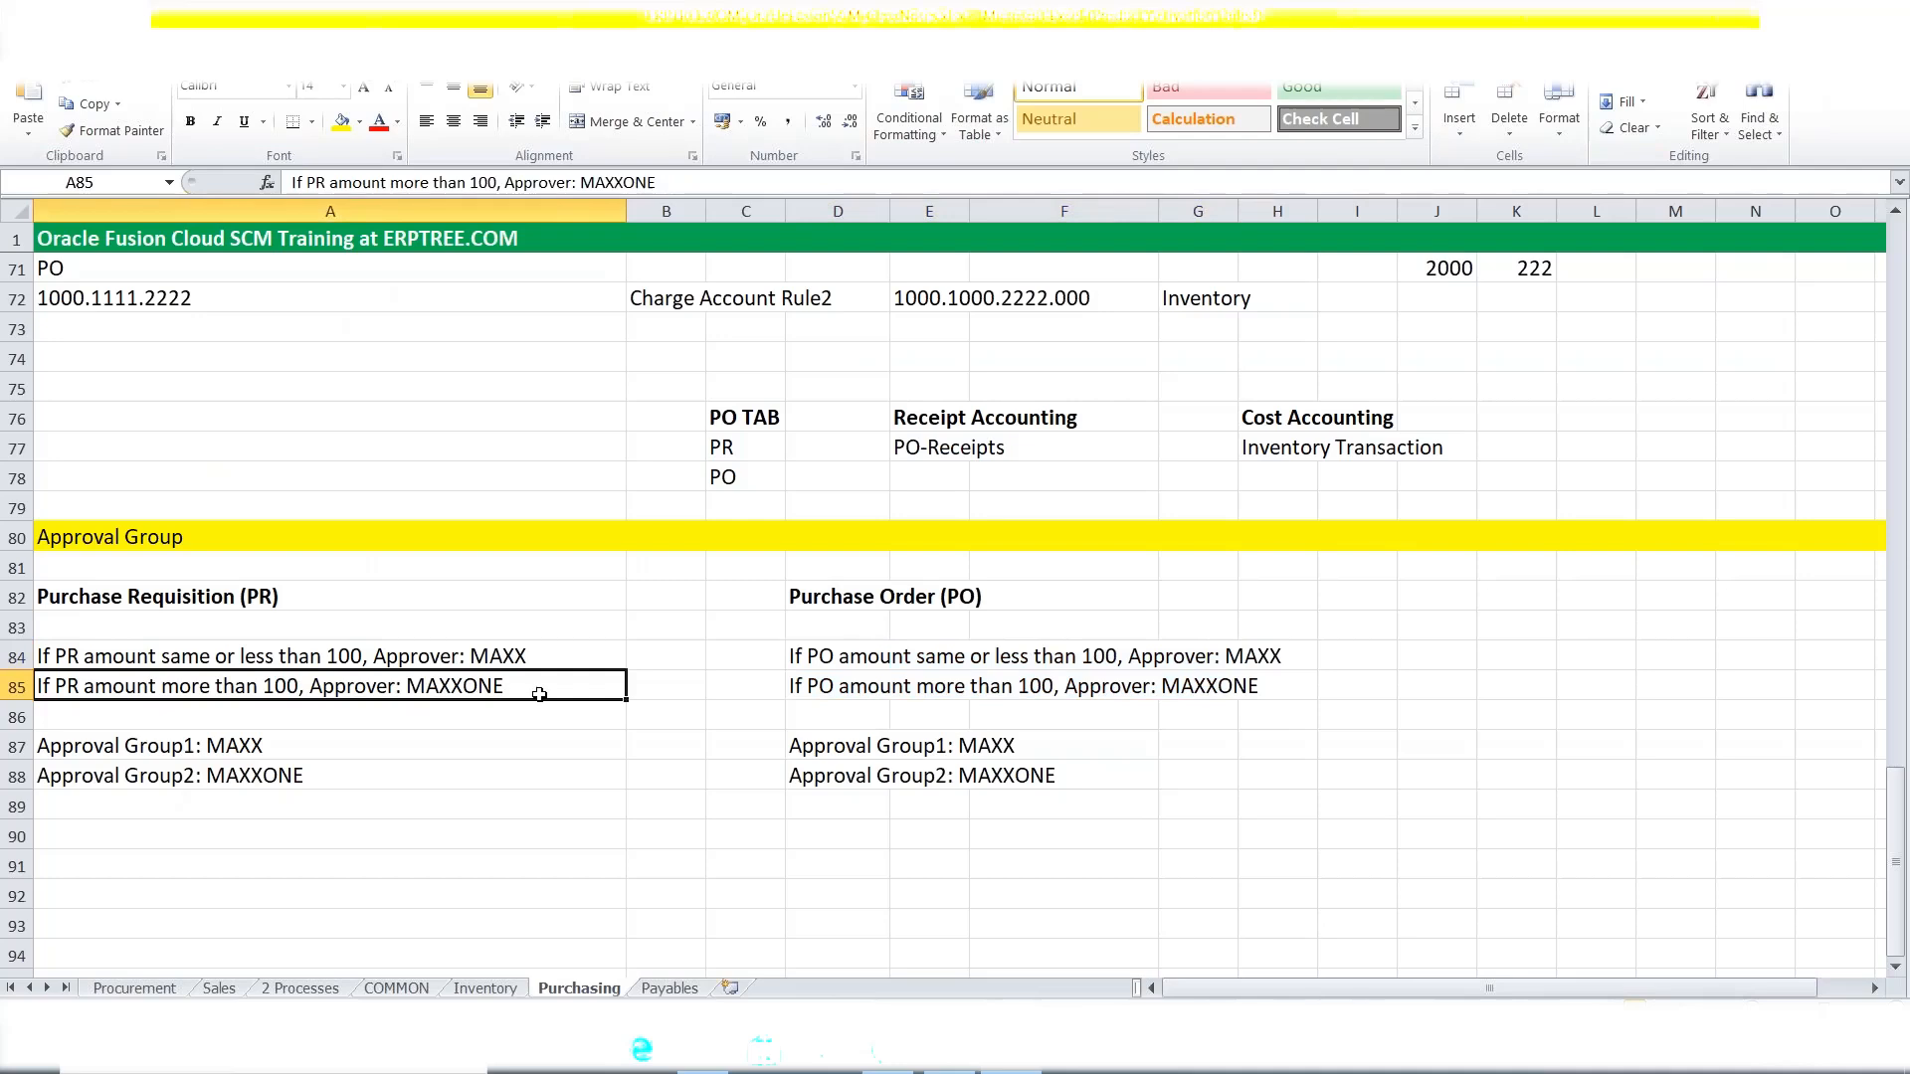
{"action": "double_click", "coordinate": [509, 686]}
{"action": "double_click", "coordinate": [447, 688]}
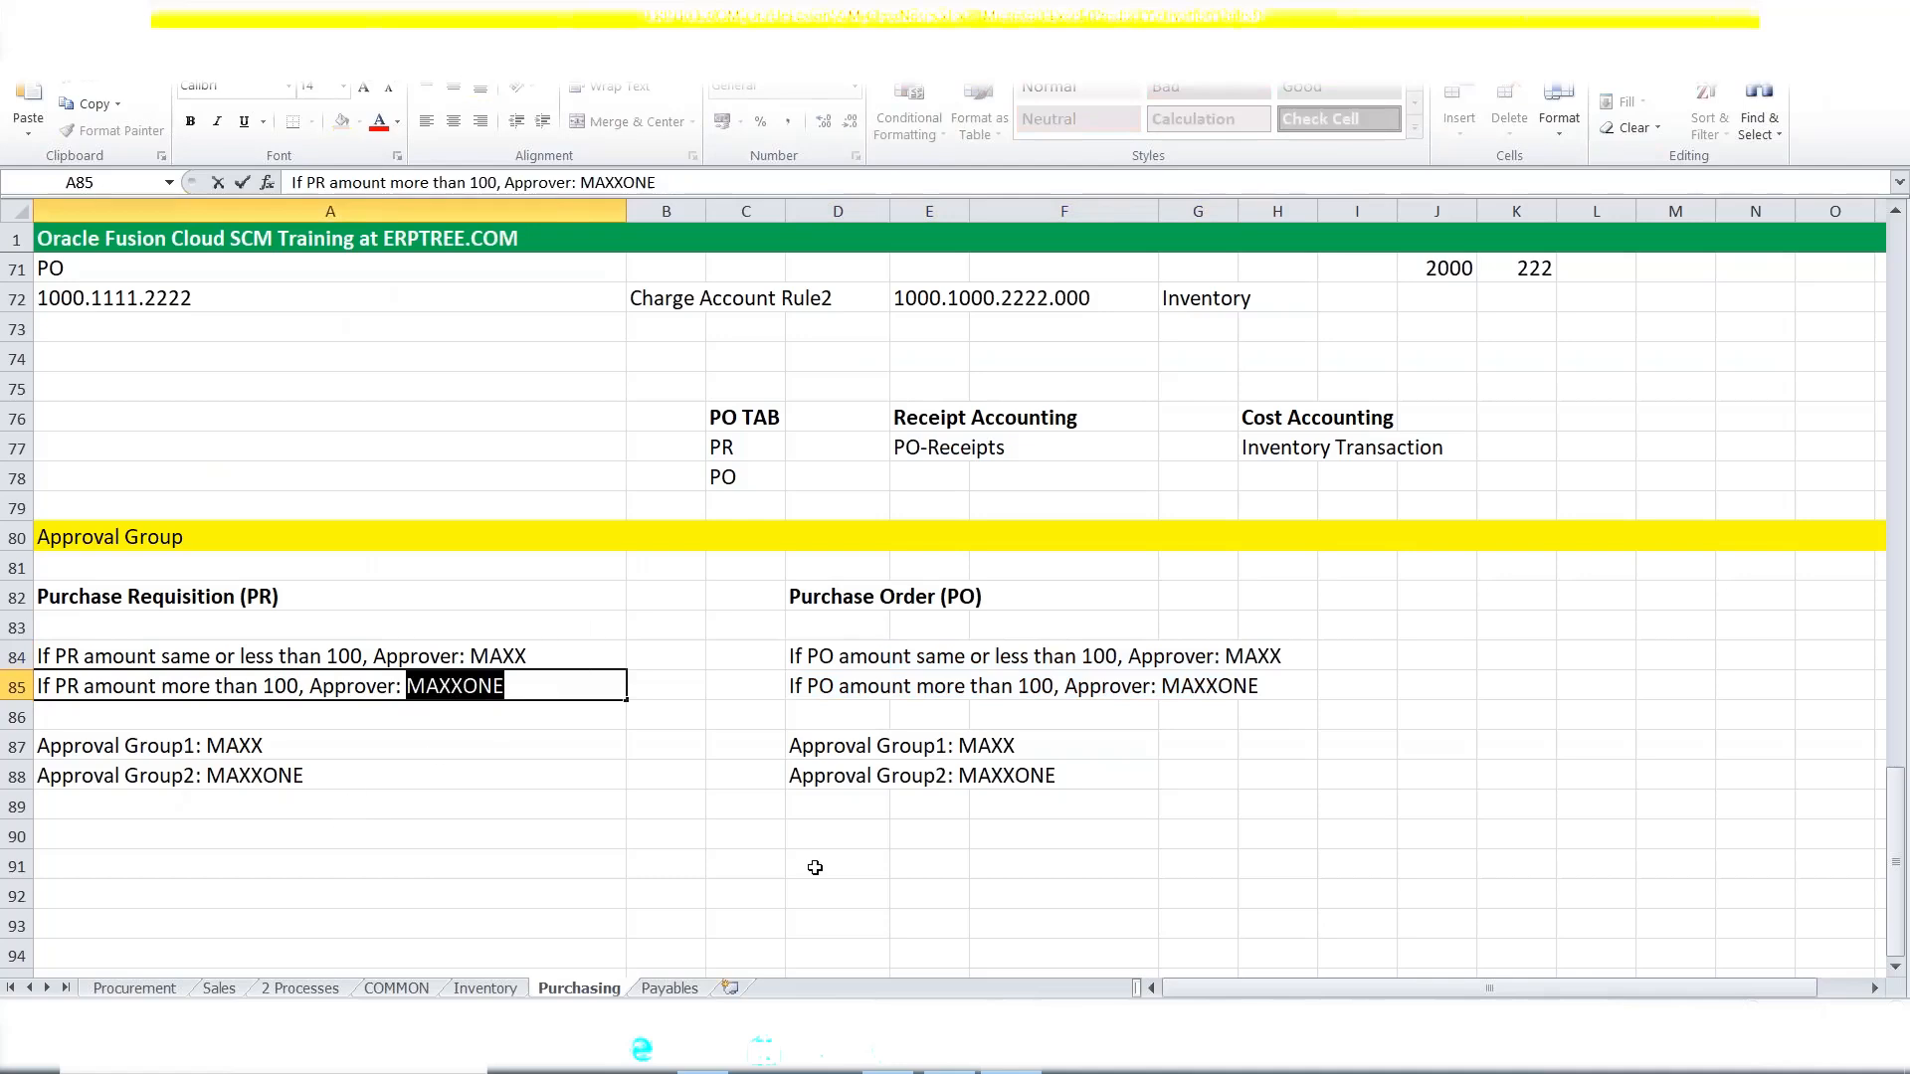
{"action": "left_click", "coordinate": [885, 1068]}
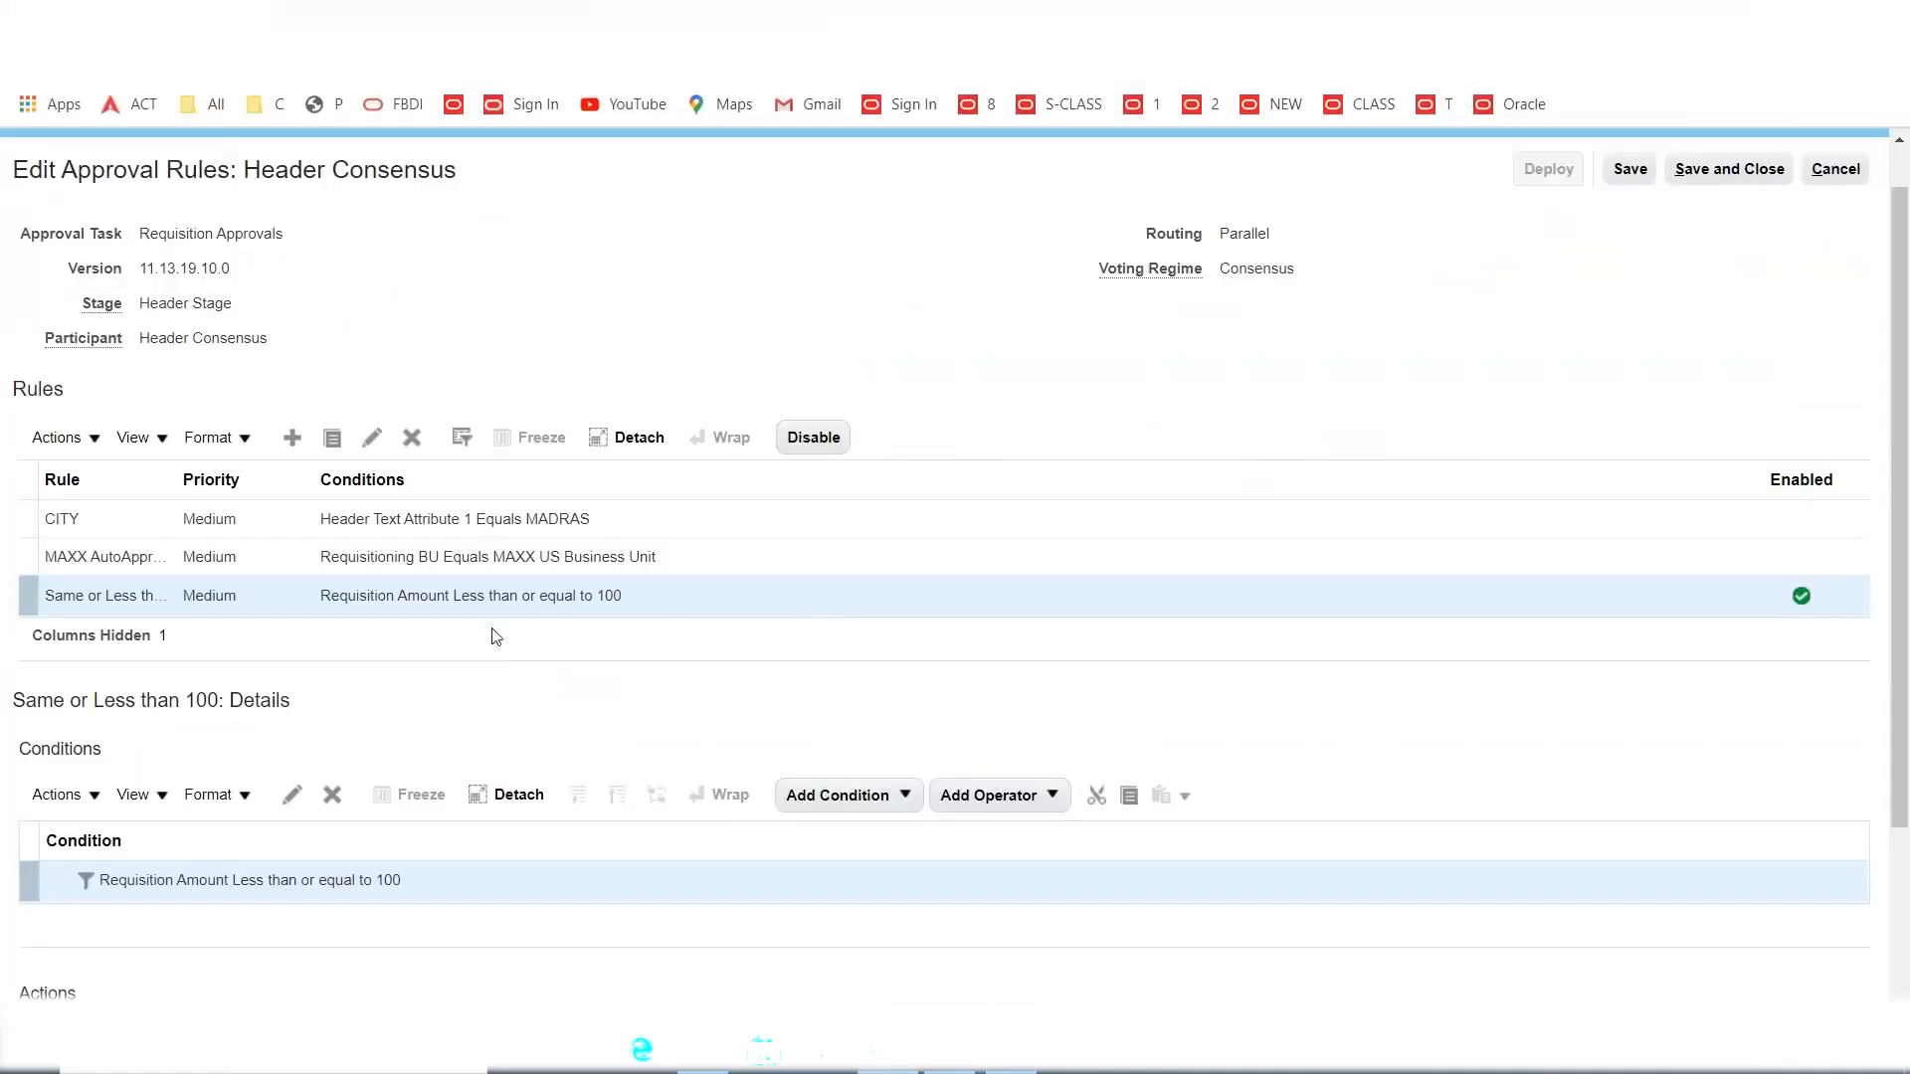
Add a new Header Consensus rule named 'More than 100'.
{"action": "left_click", "coordinate": [294, 440]}
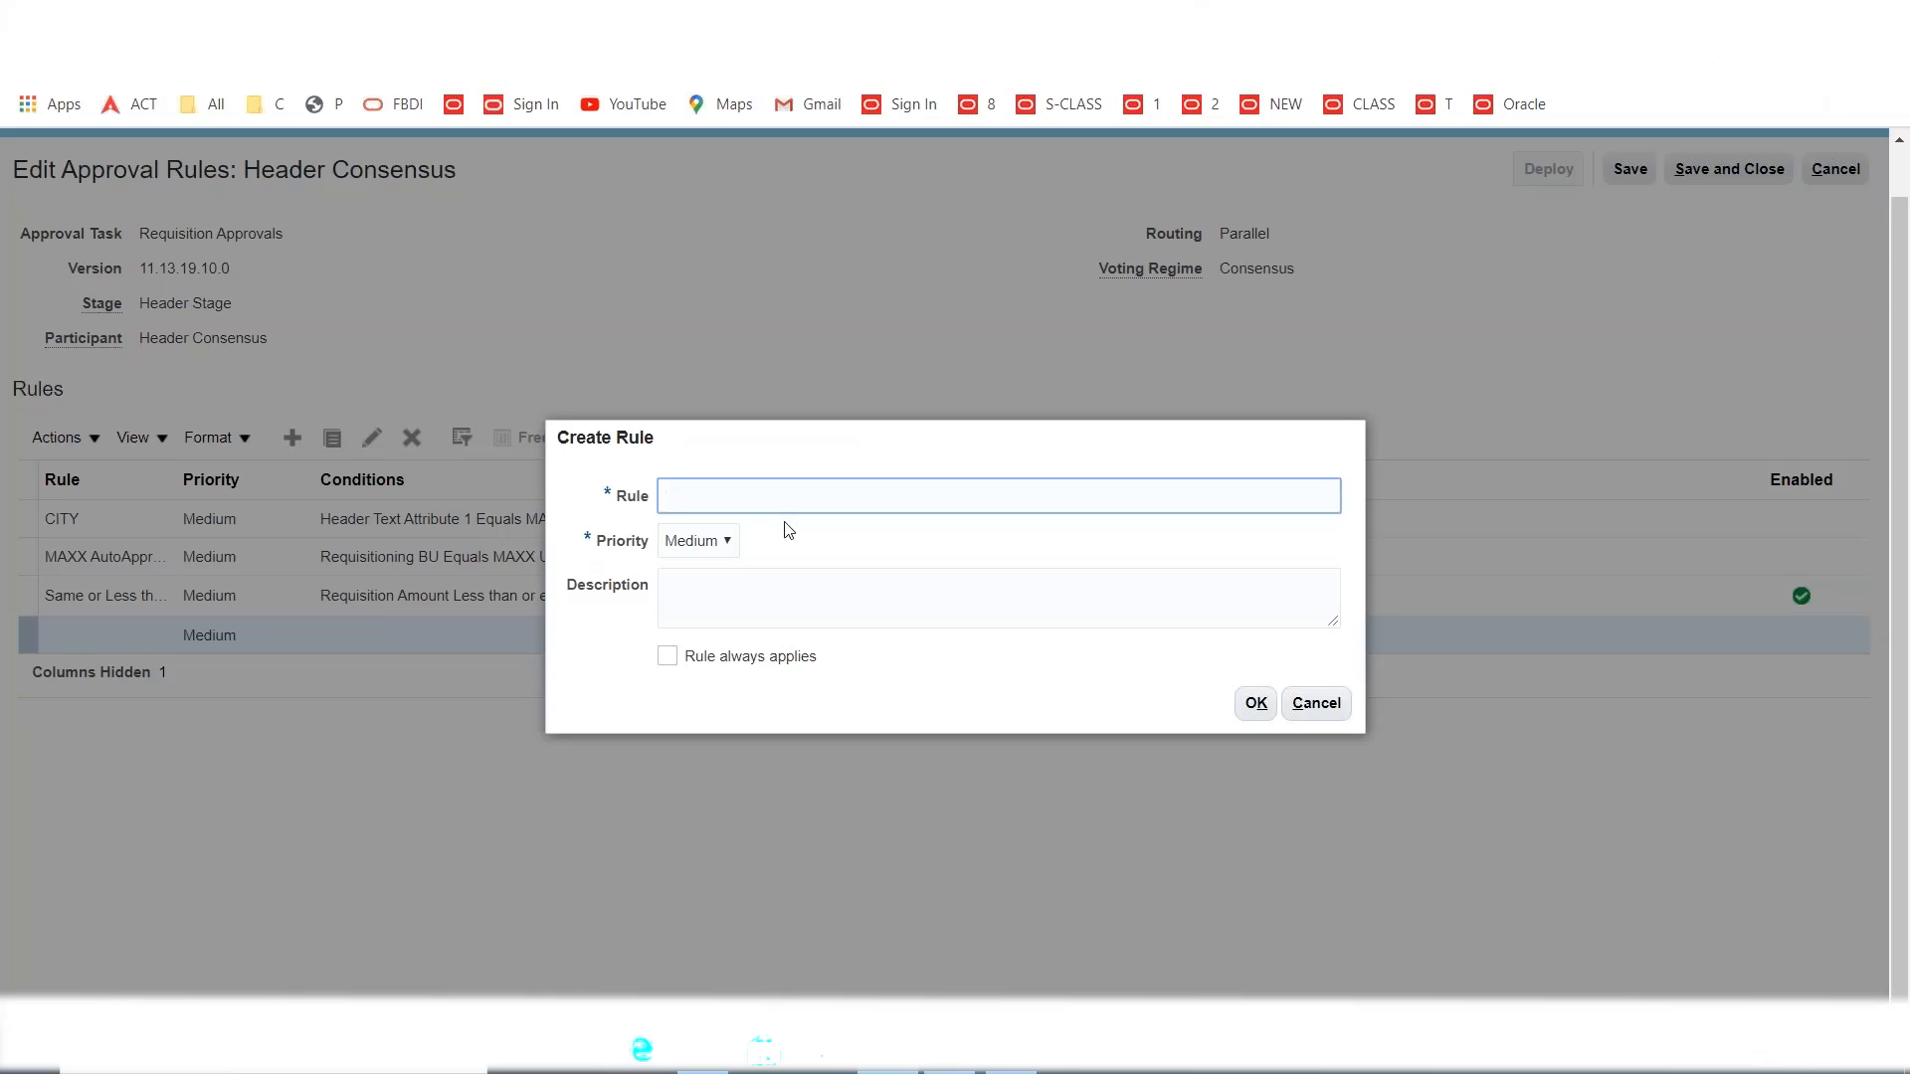
{"action": "type", "text": "More than 100"}
{"action": "left_click", "coordinate": [1254, 705]}
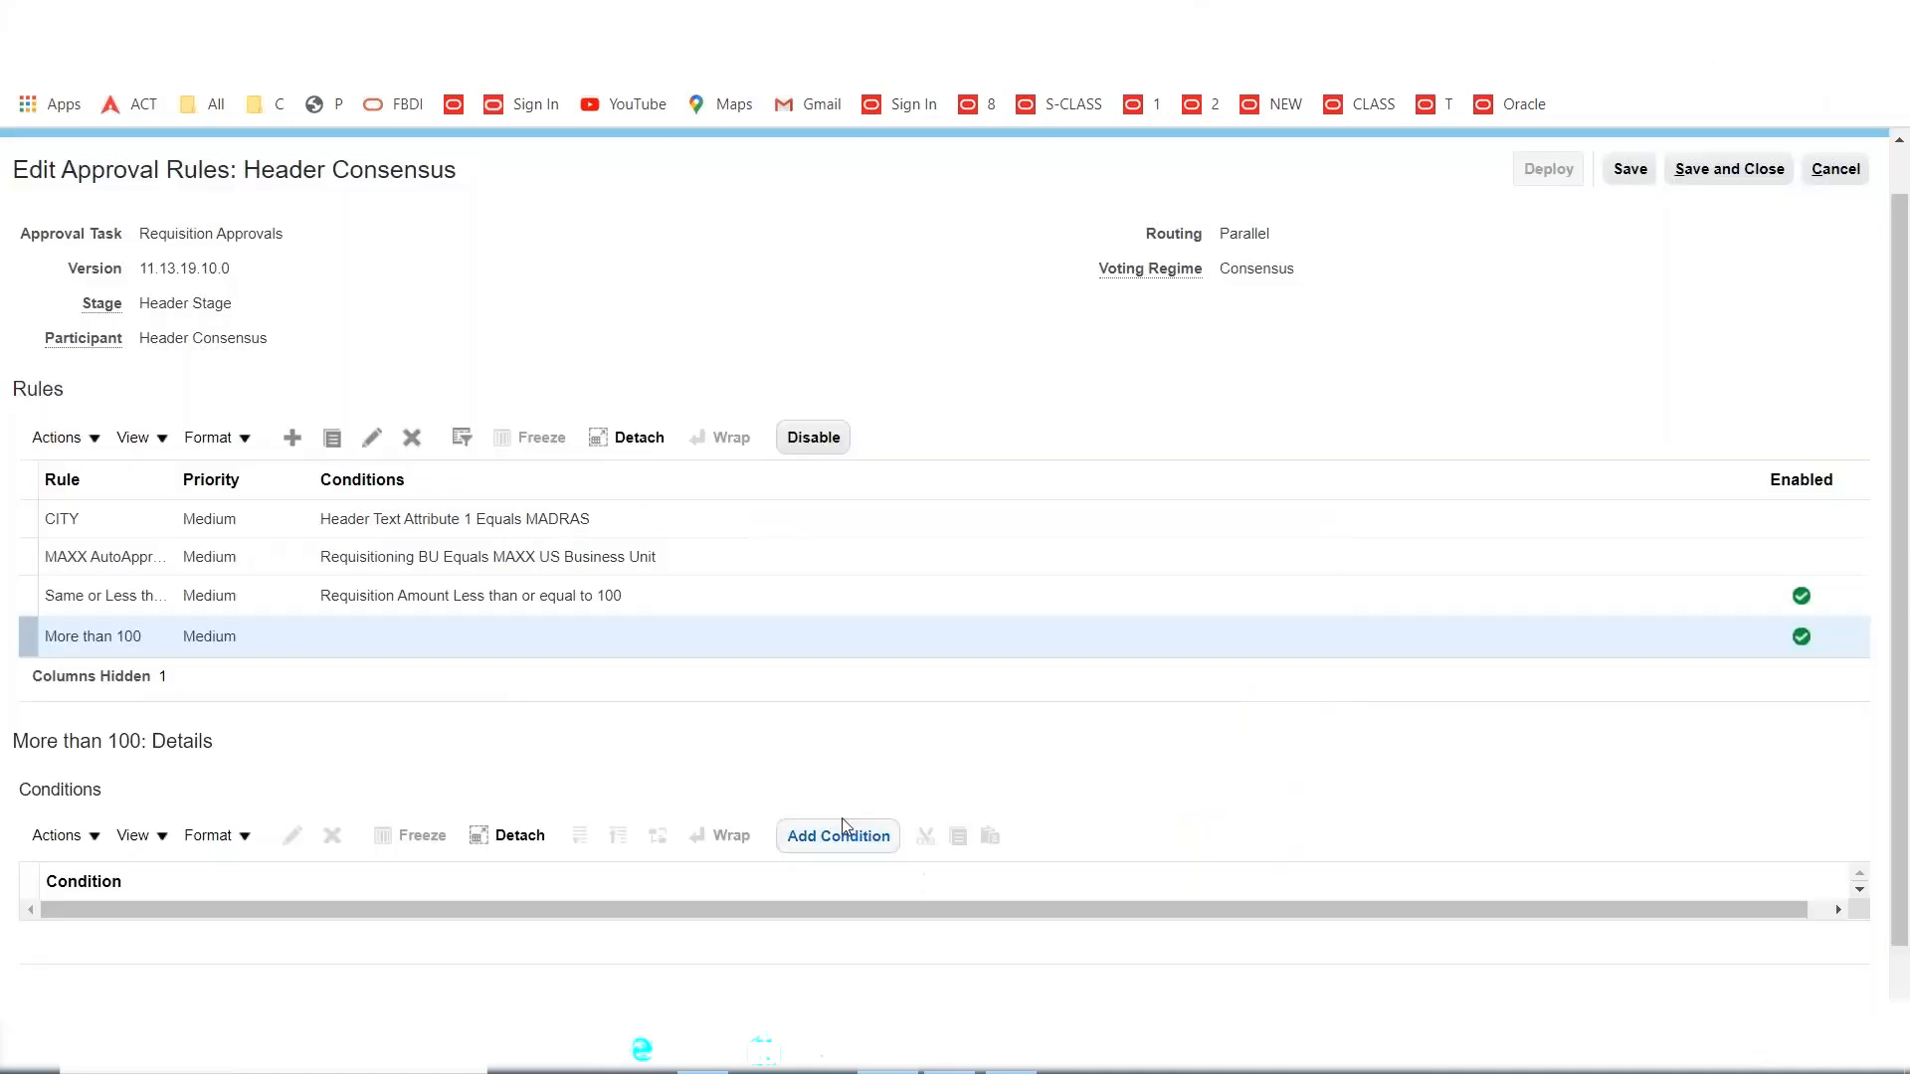
Give the rule the condition Requisition Amount Greater than 100.
{"action": "left_click", "coordinate": [835, 836]}
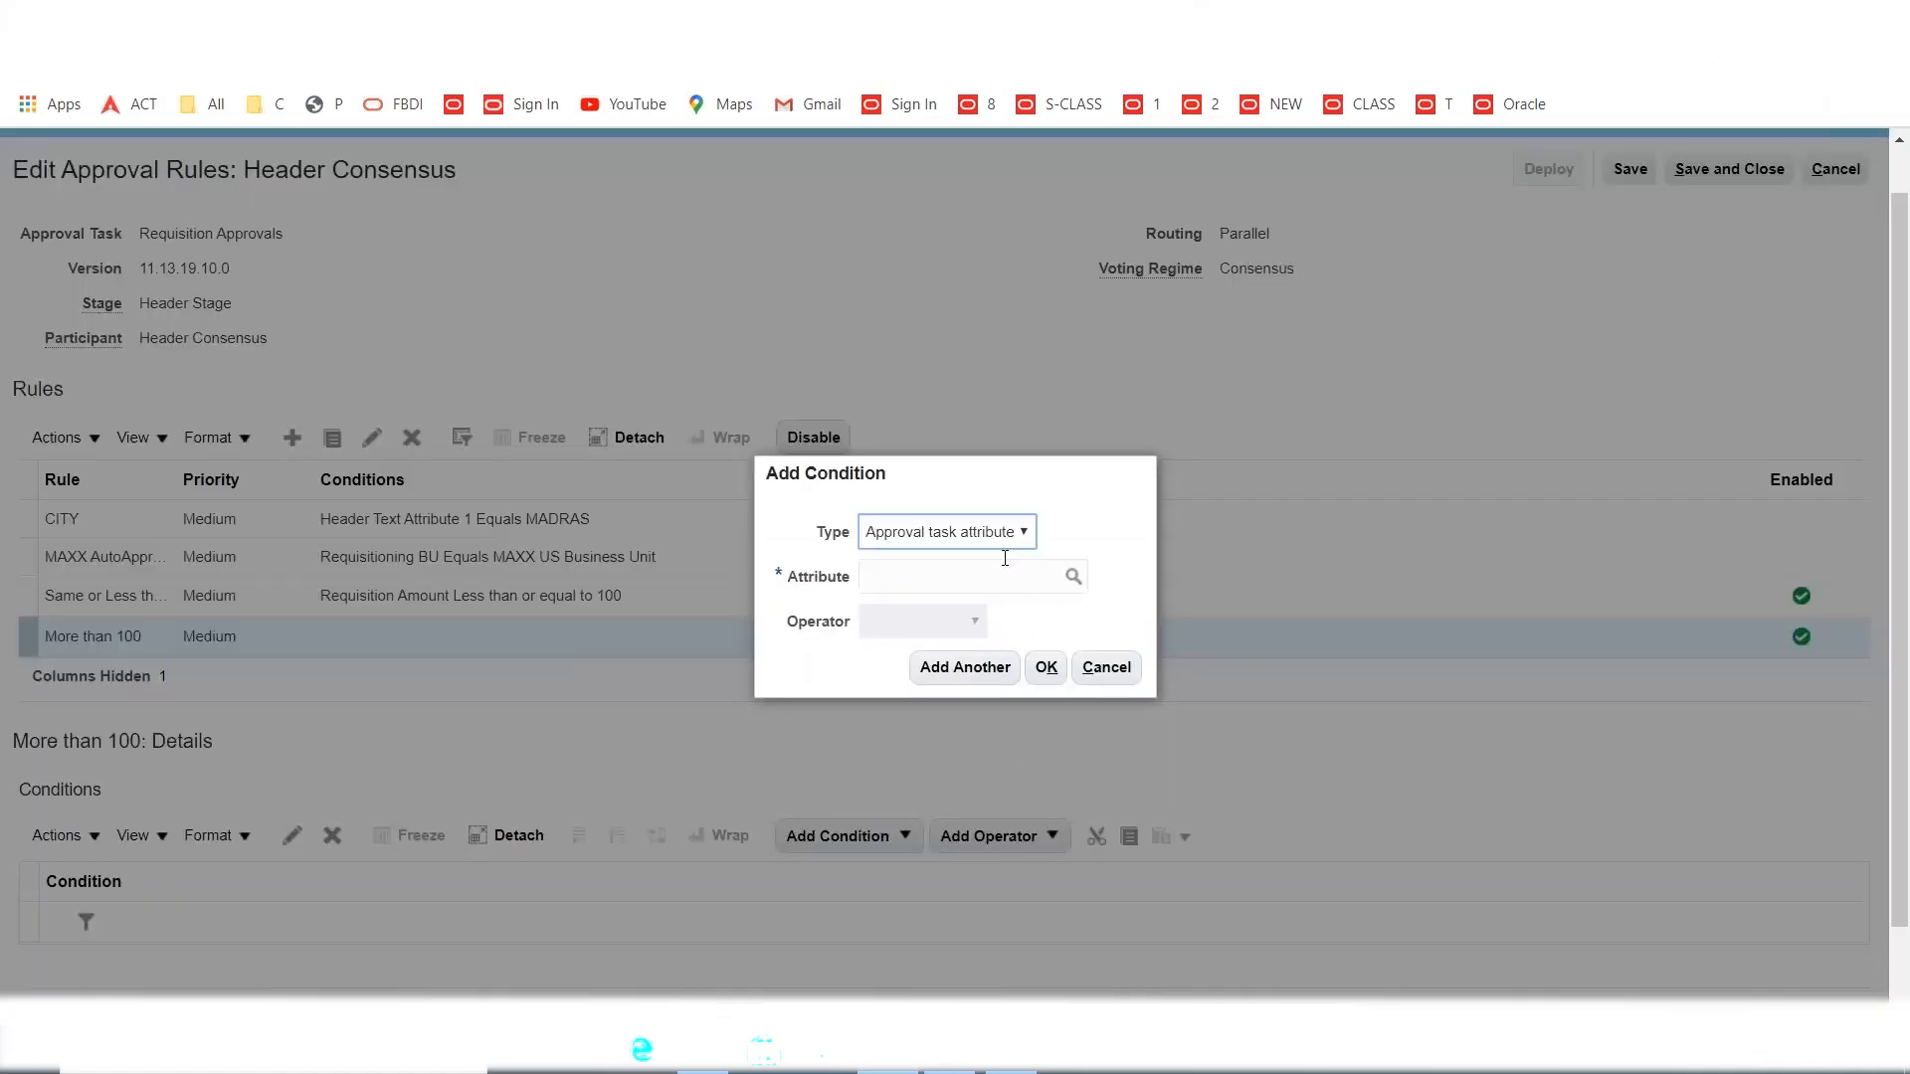
{"action": "left_click", "coordinate": [1015, 584]}
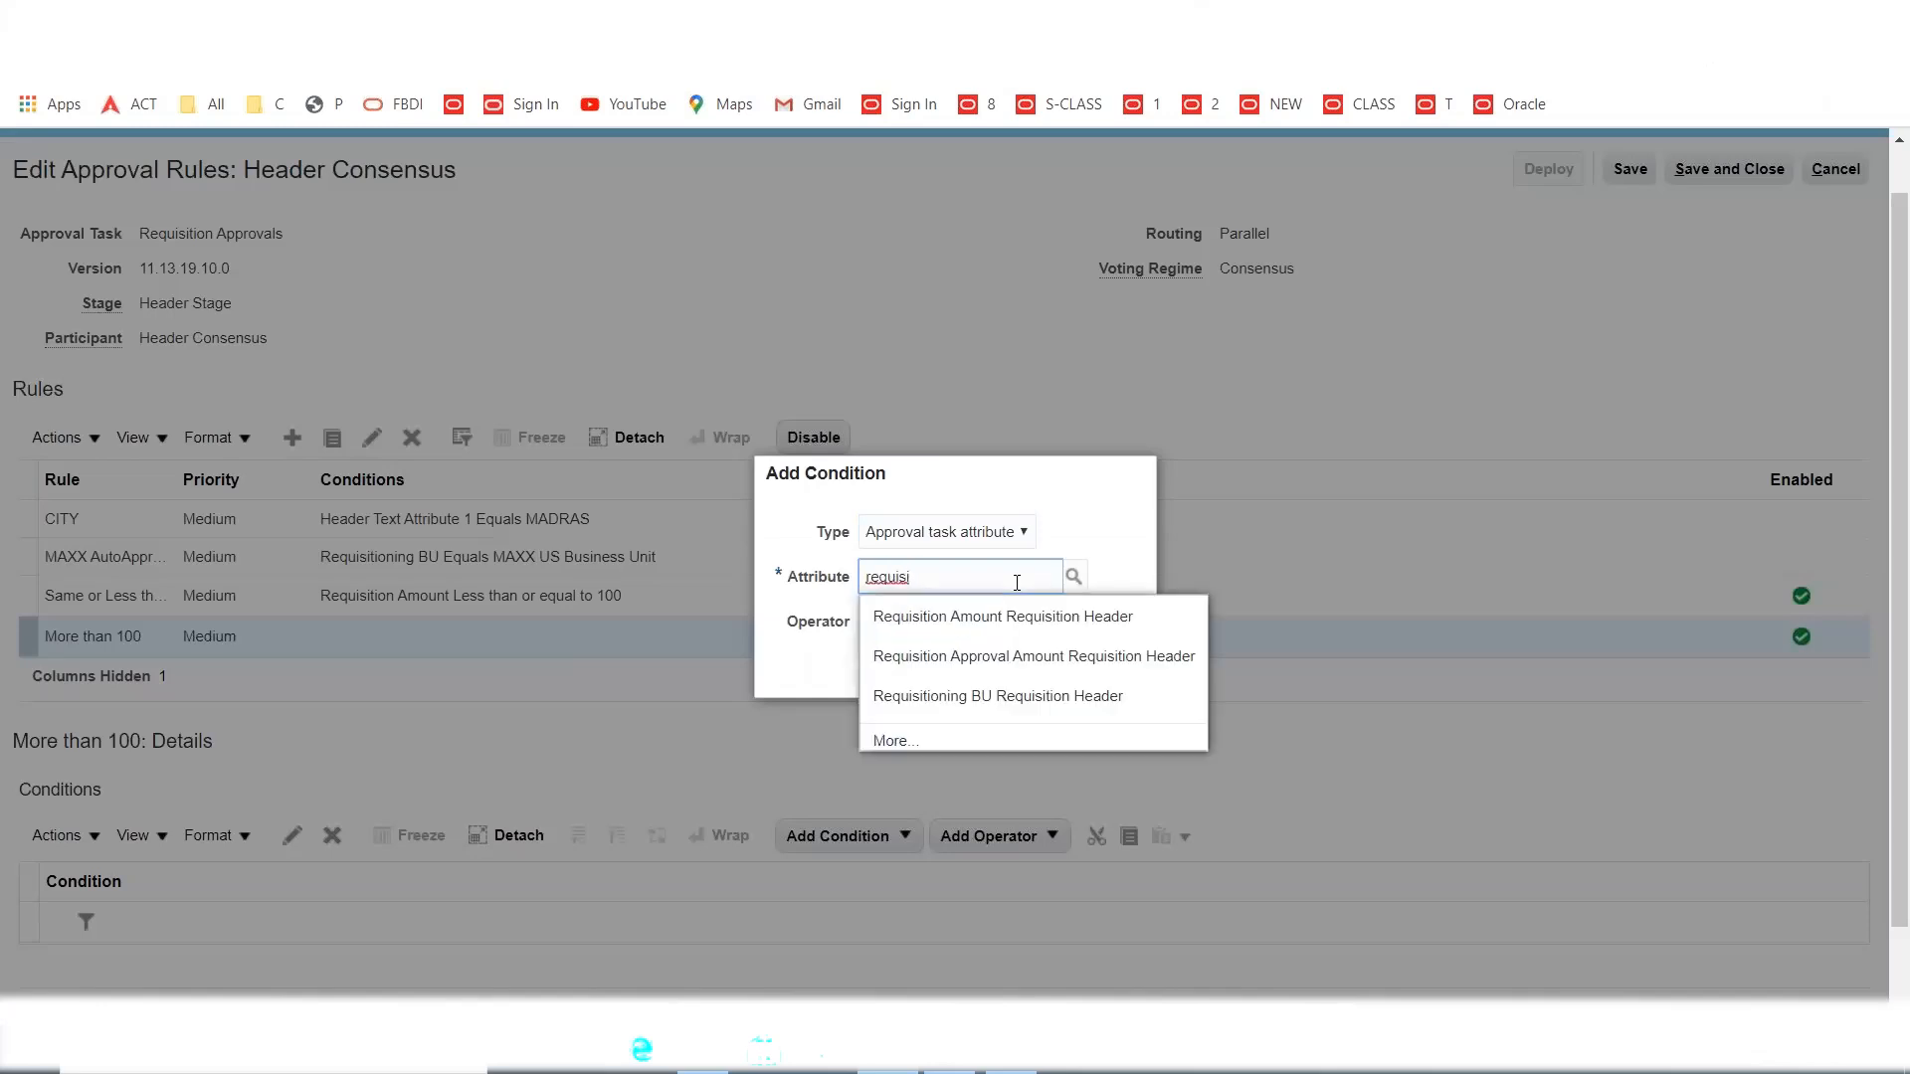
{"action": "left_click", "coordinate": [1019, 618]}
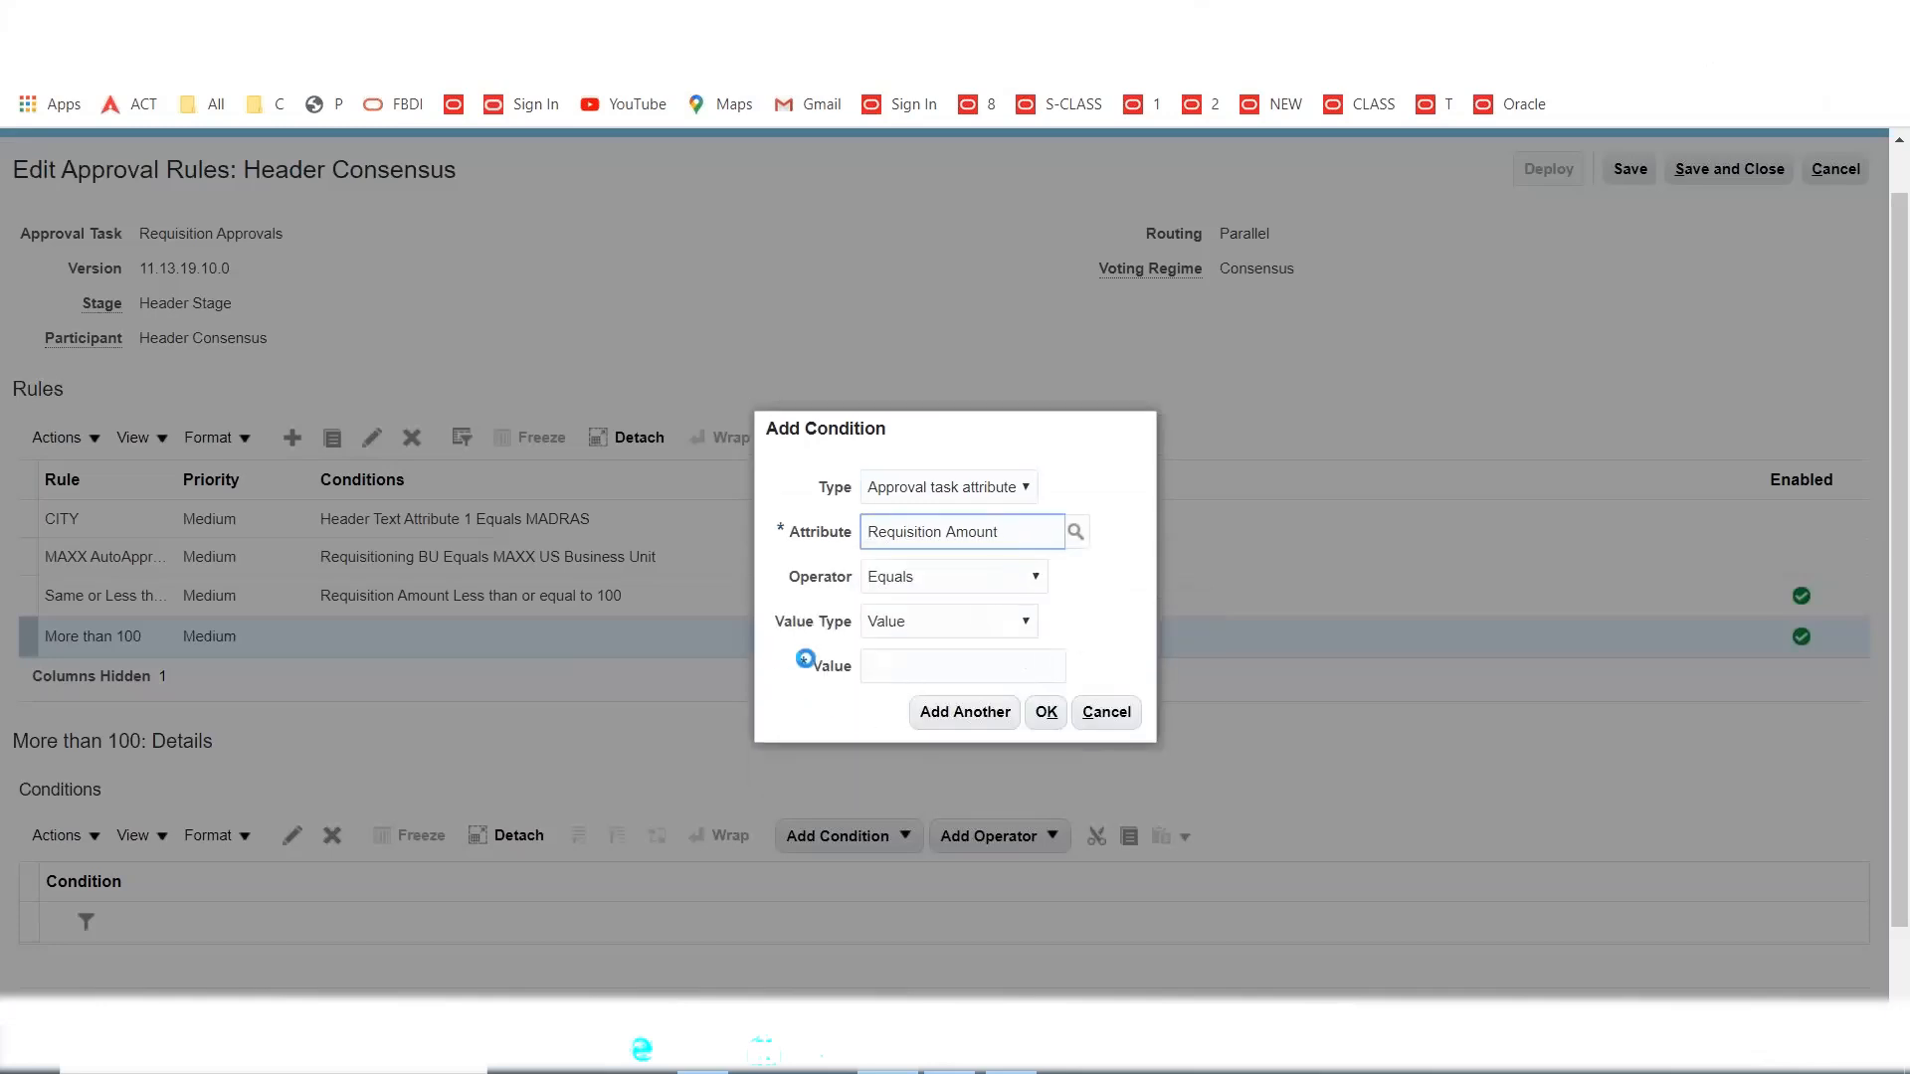
{"action": "left_click", "coordinate": [962, 585]}
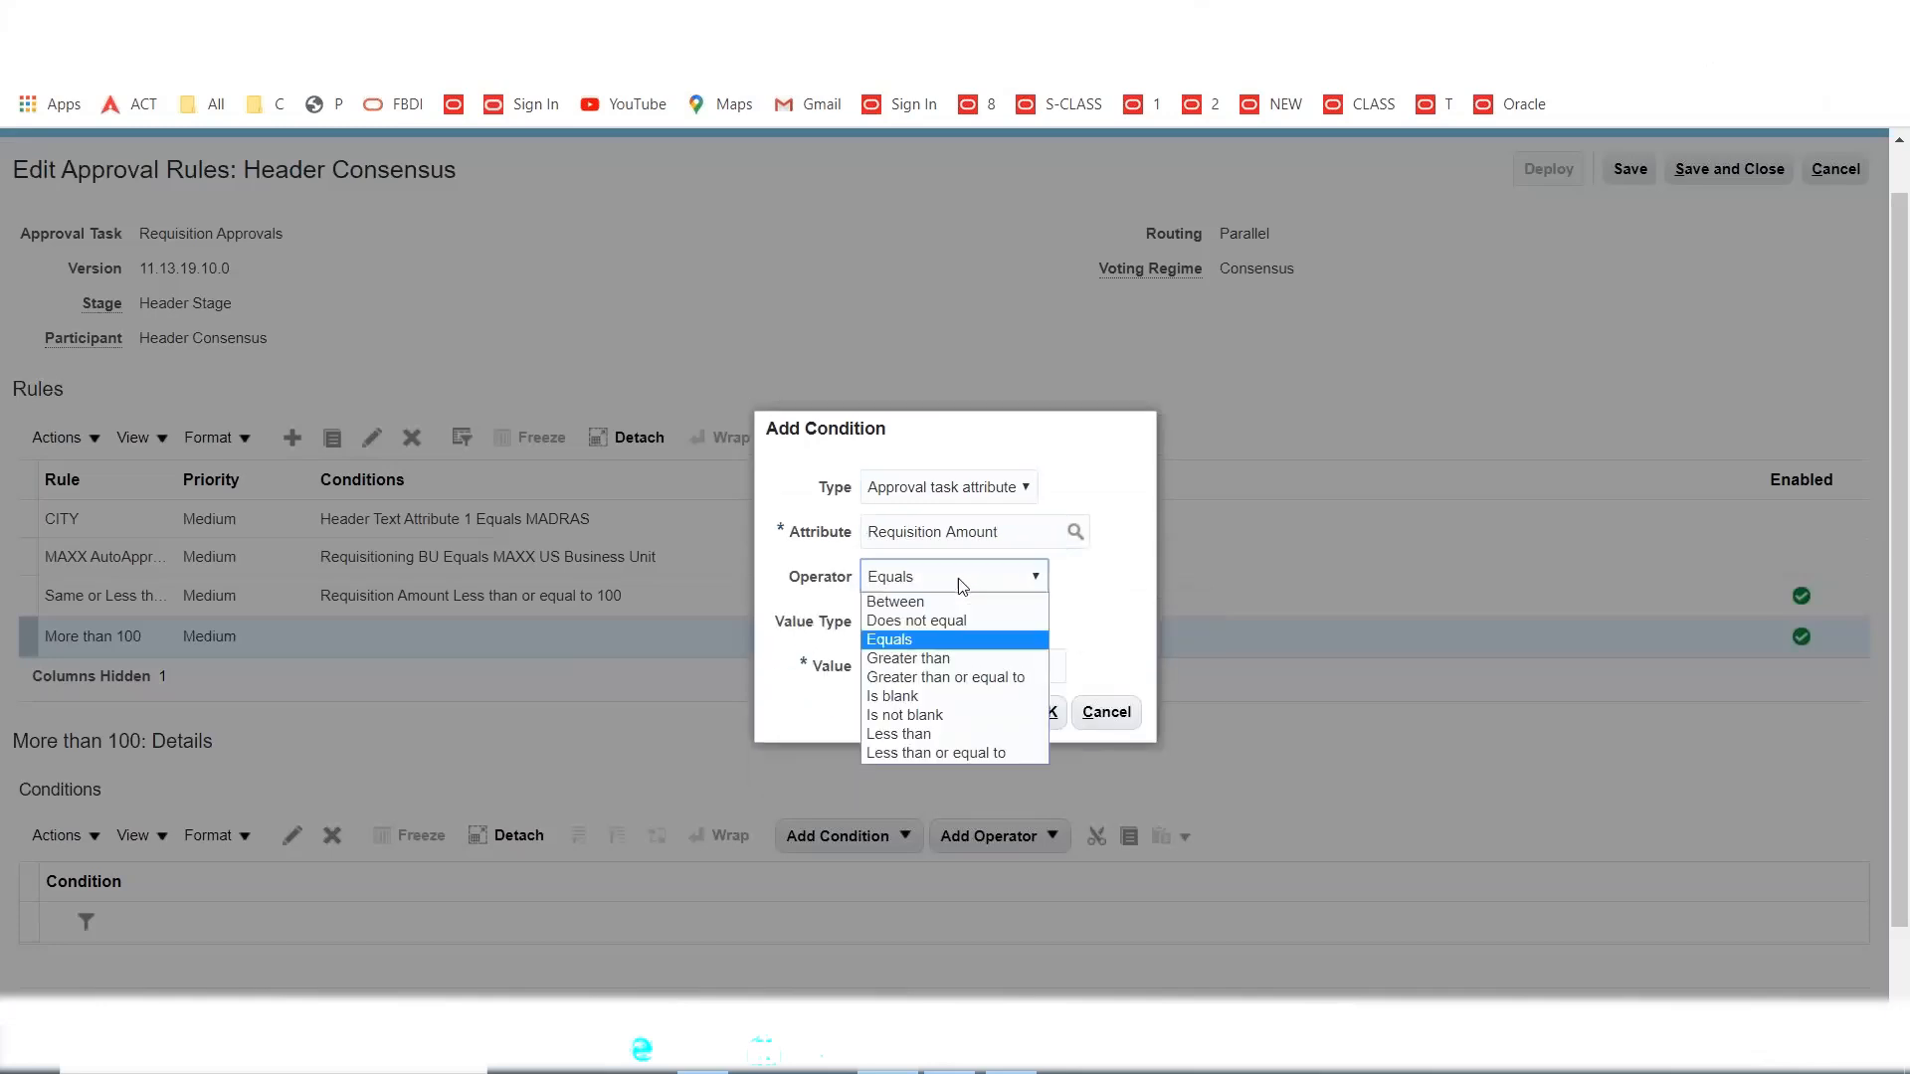
{"action": "left_click", "coordinate": [950, 660]}
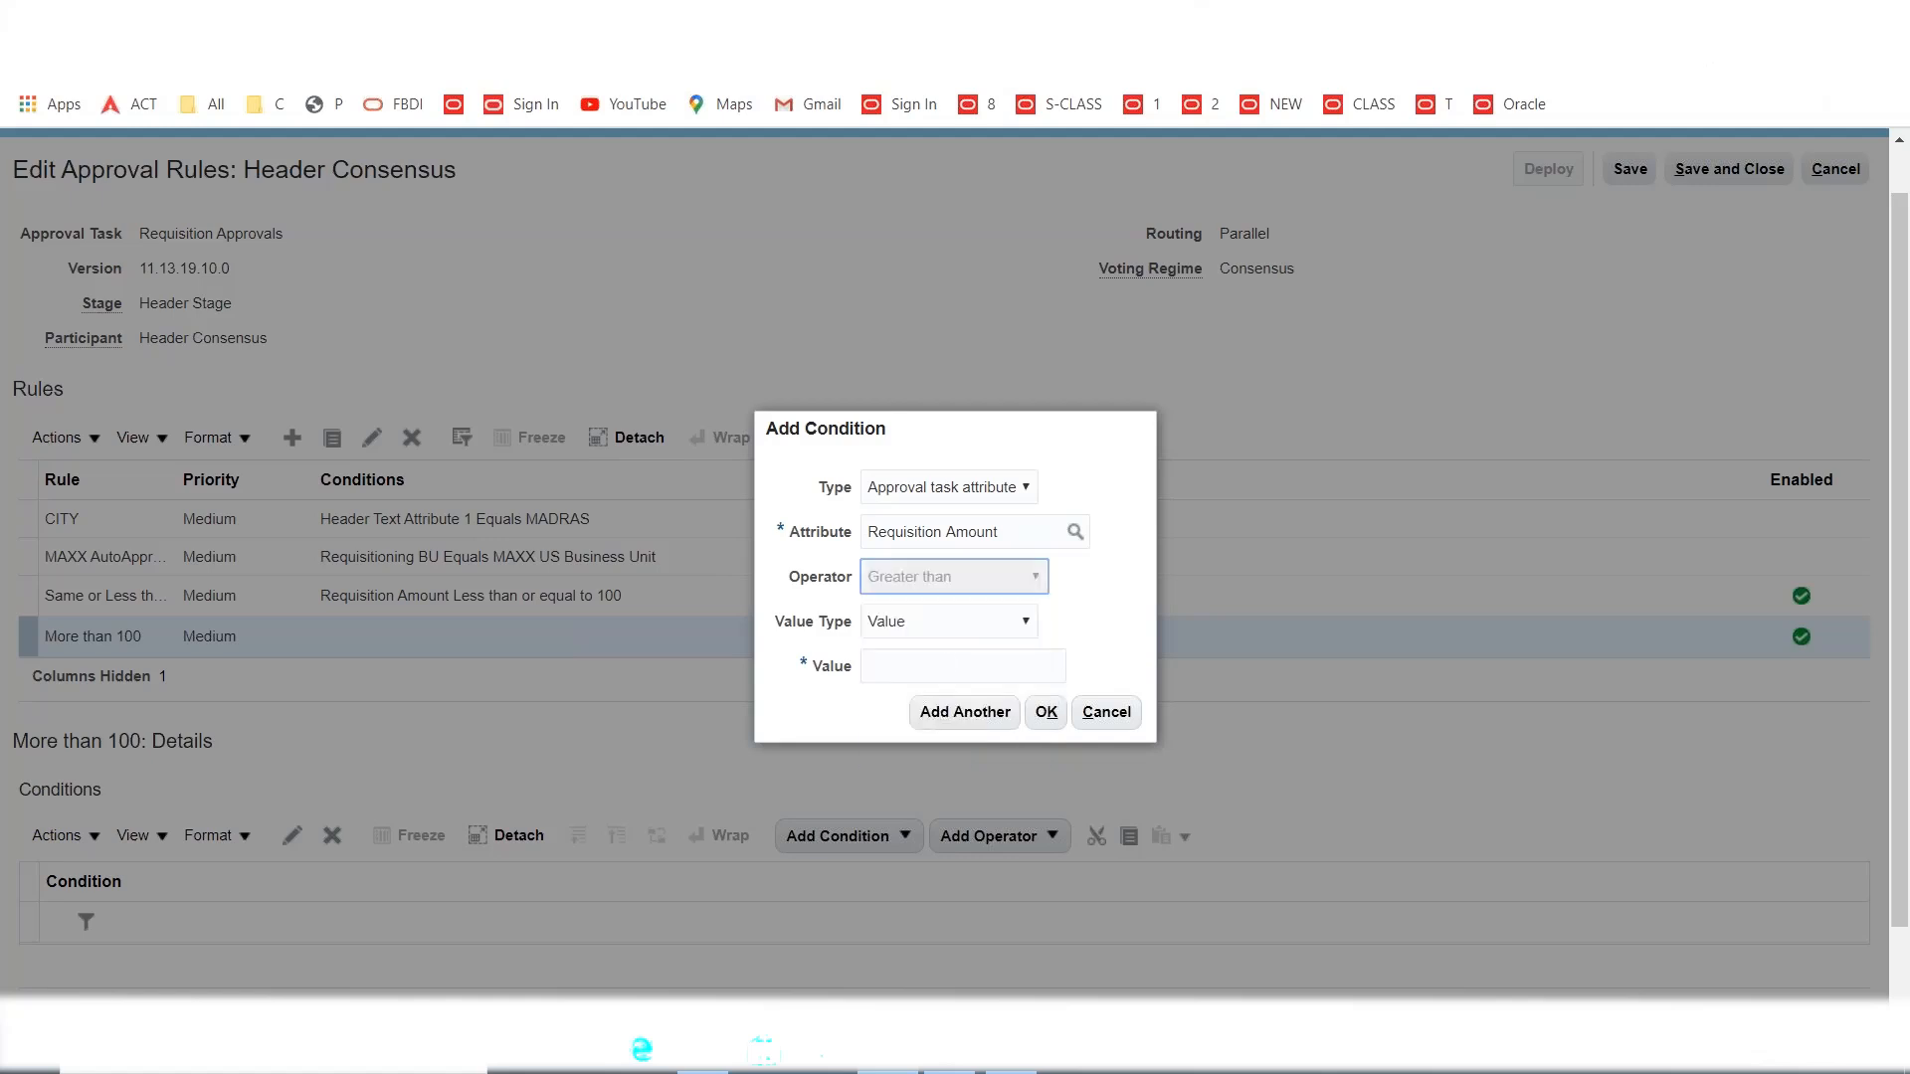
{"action": "left_click", "coordinate": [980, 663]}
{"action": "type", "text": "100"}
{"action": "left_click", "coordinate": [831, 713]}
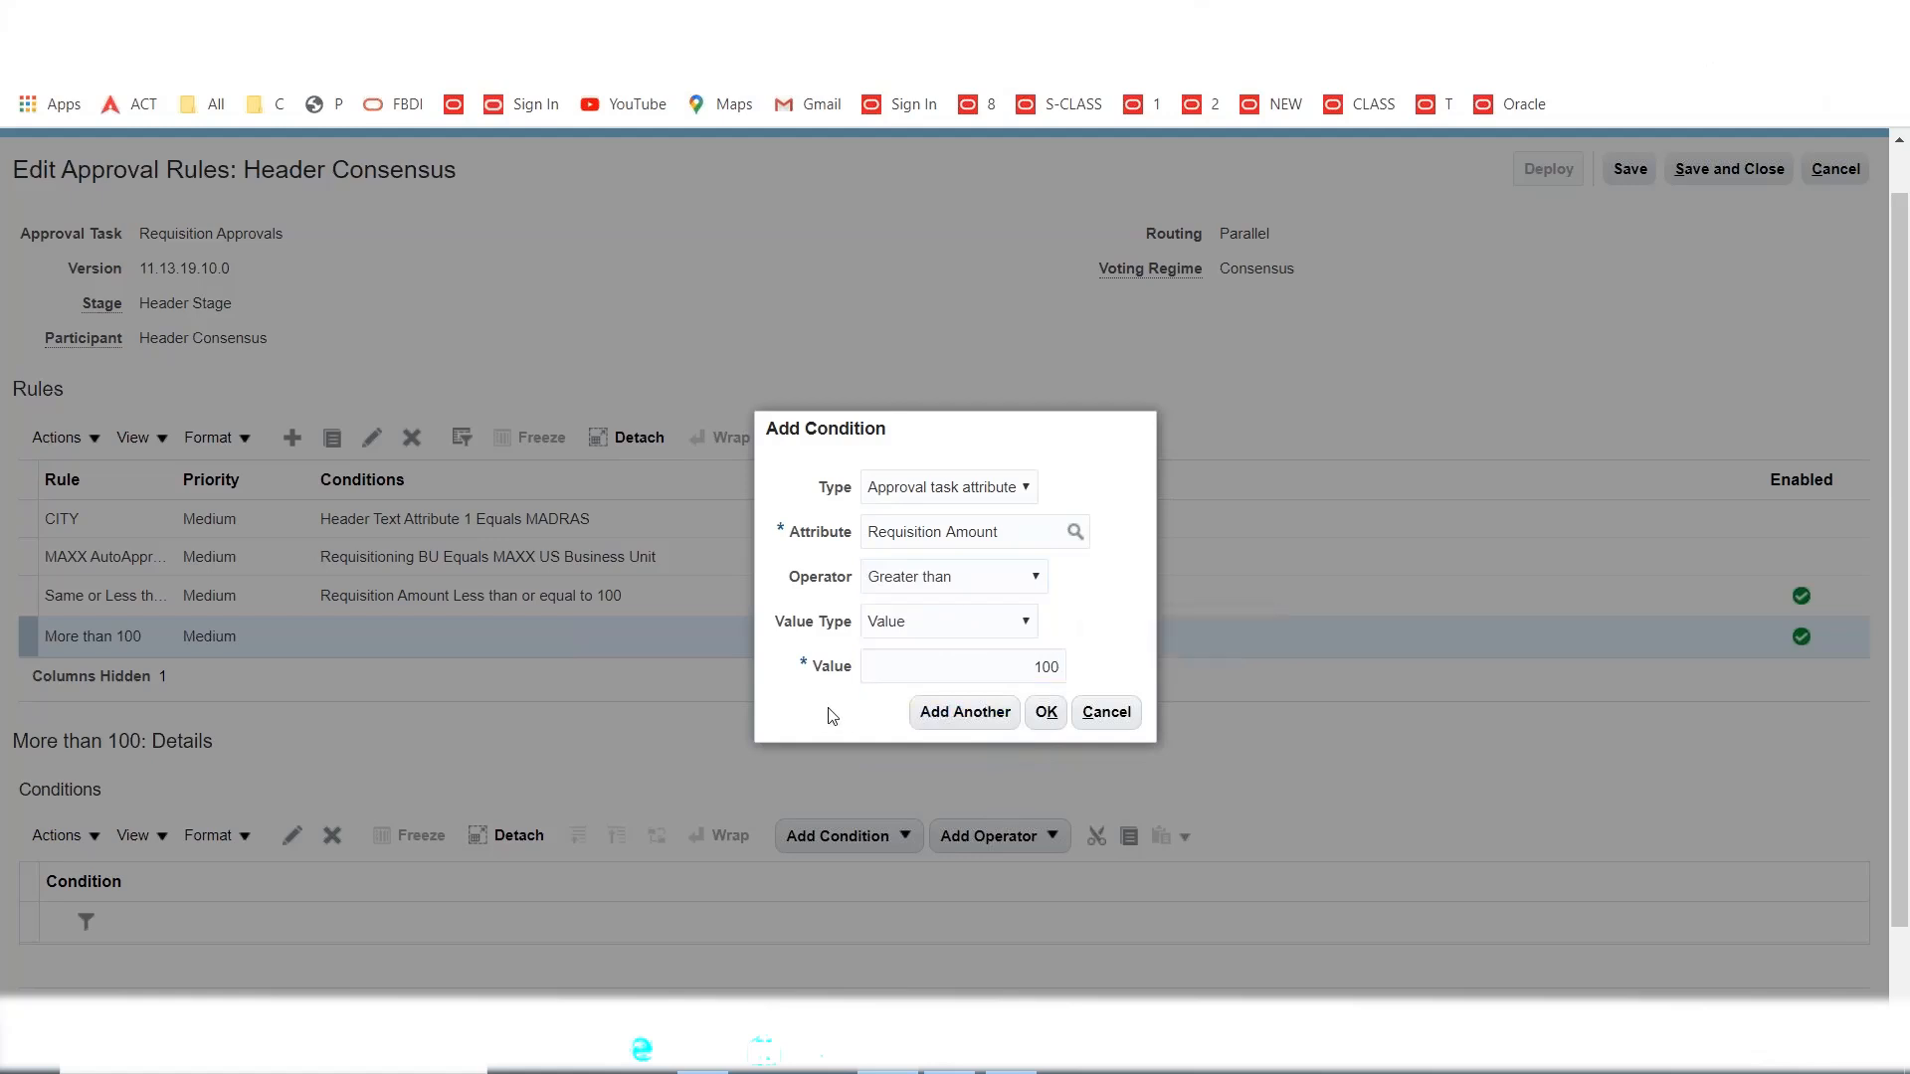
{"action": "left_click", "coordinate": [1047, 712]}
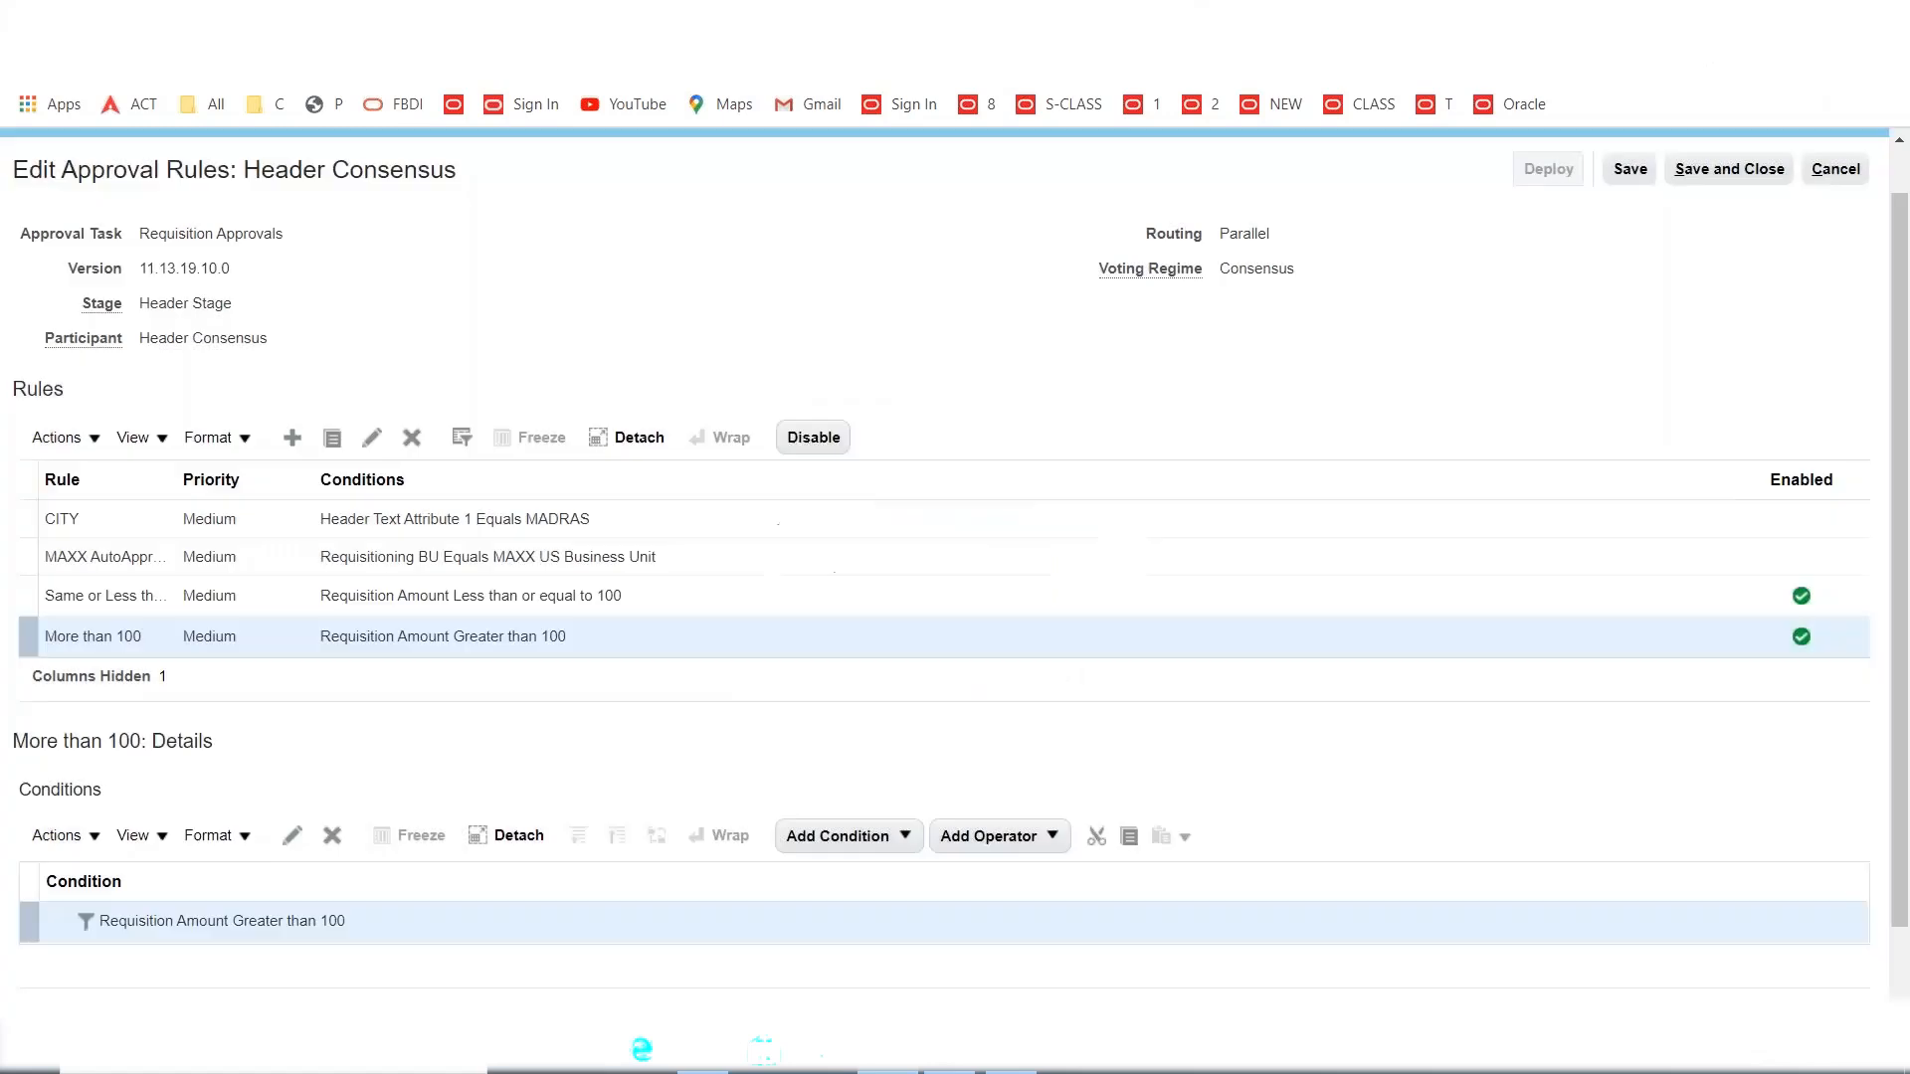
{"action": "scroll", "coordinate": [408, 811], "scroll_direction": "down", "scroll_amount": 1}
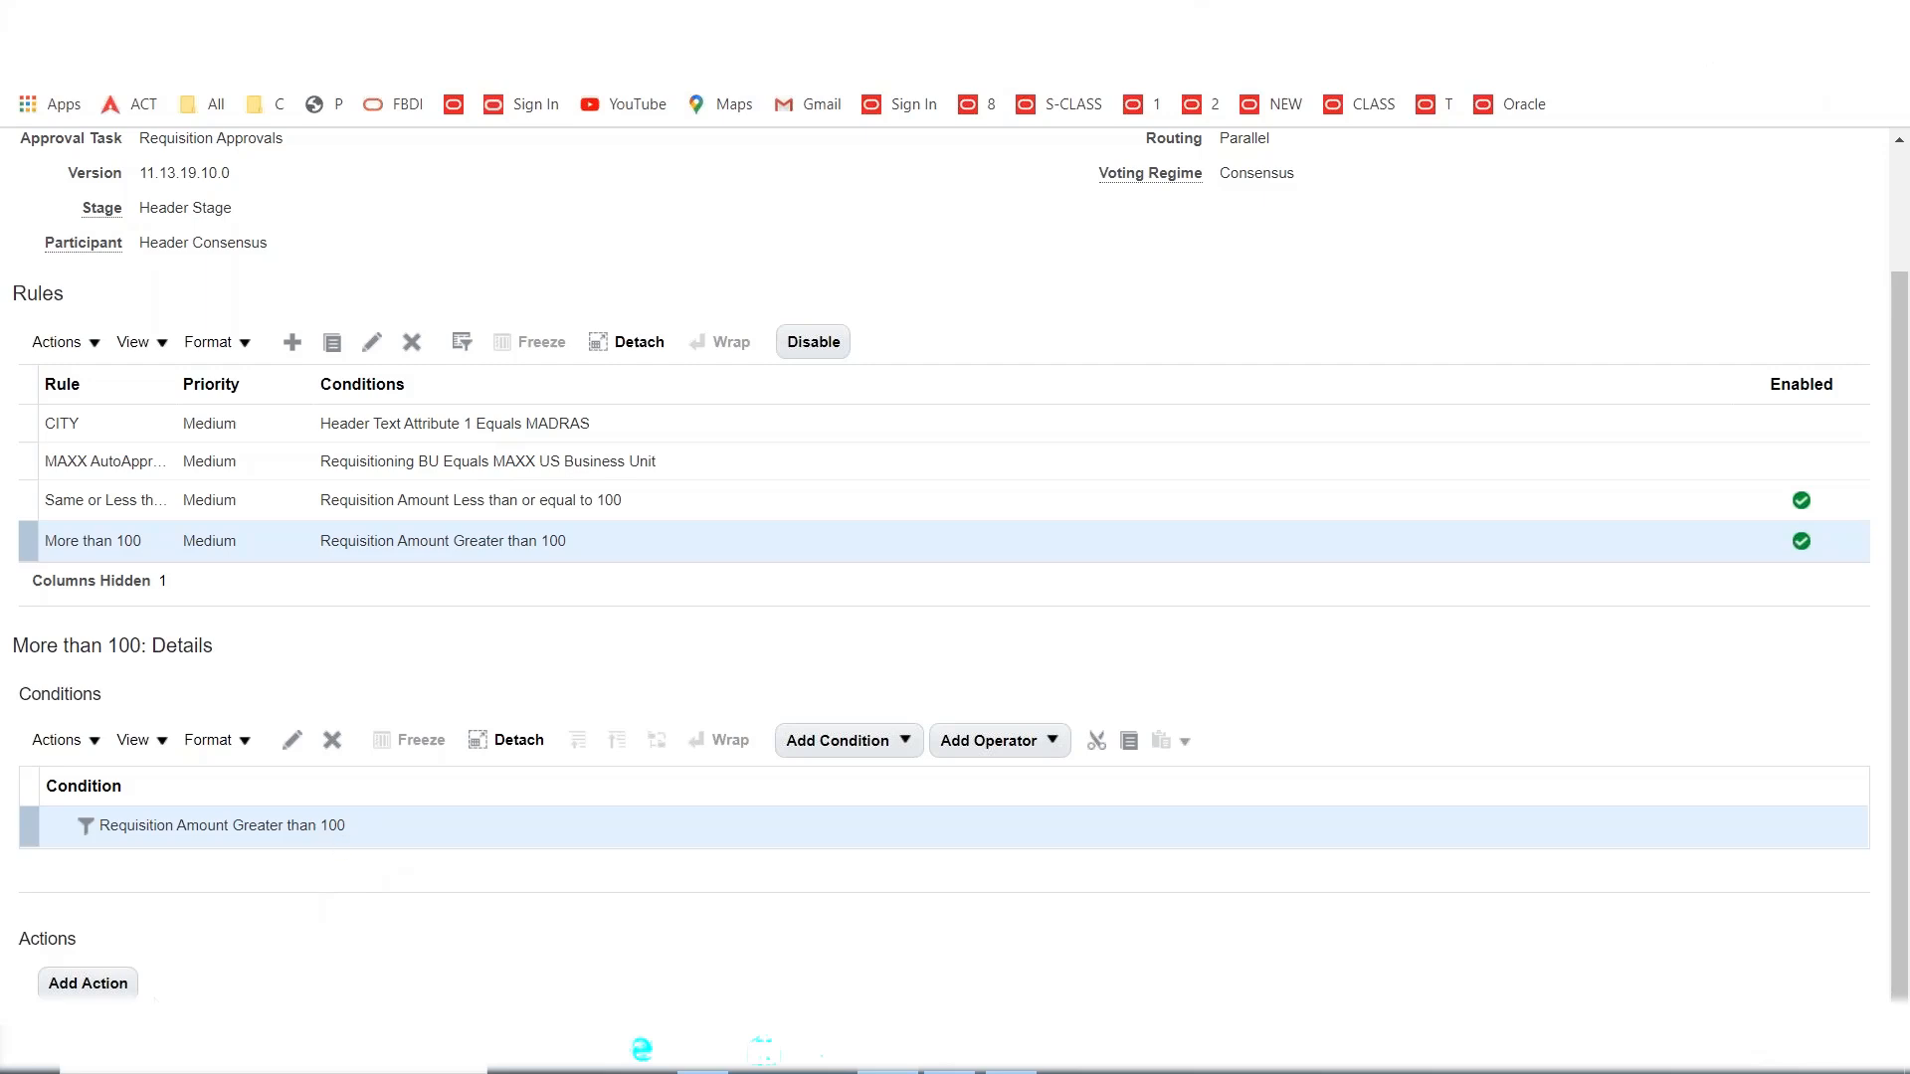
Add an Approval required action routed by approval group to MAXX AG2.
{"action": "left_click", "coordinate": [110, 984]}
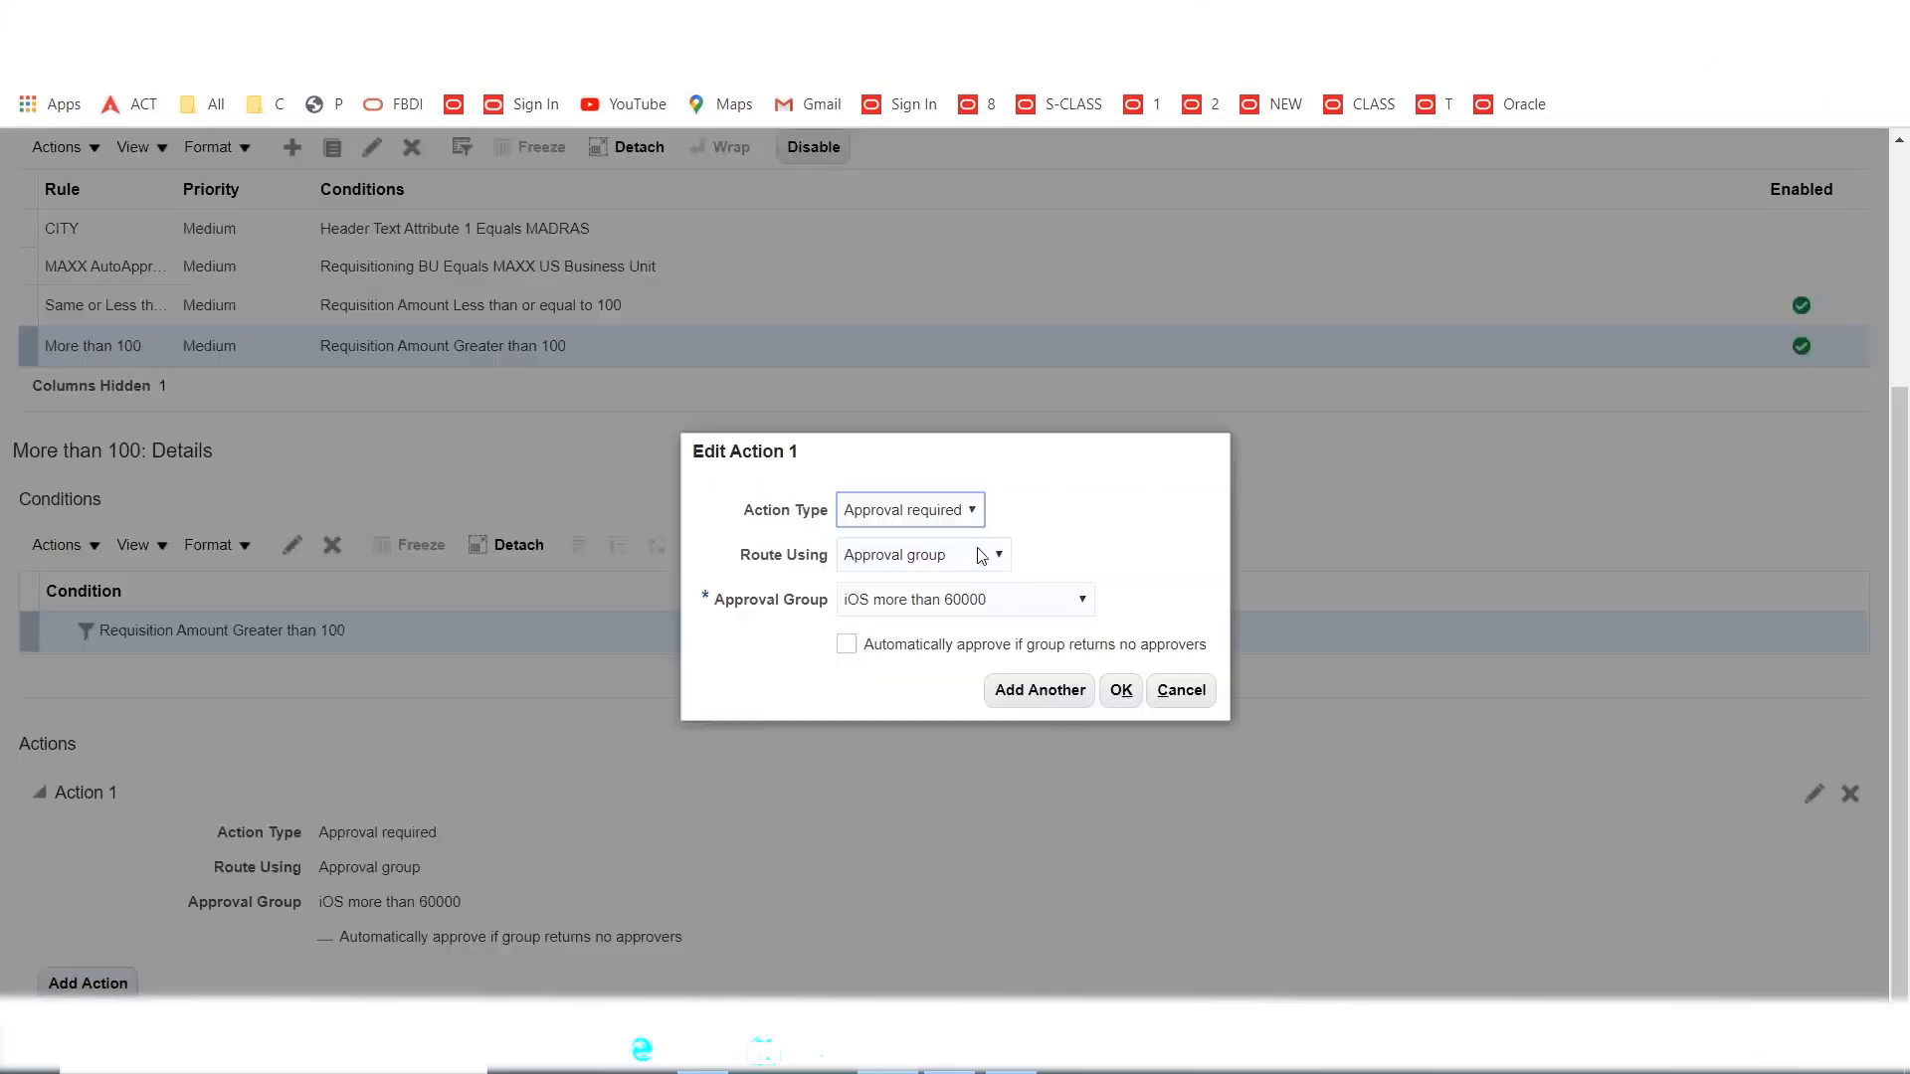
{"action": "left_click", "coordinate": [982, 555]}
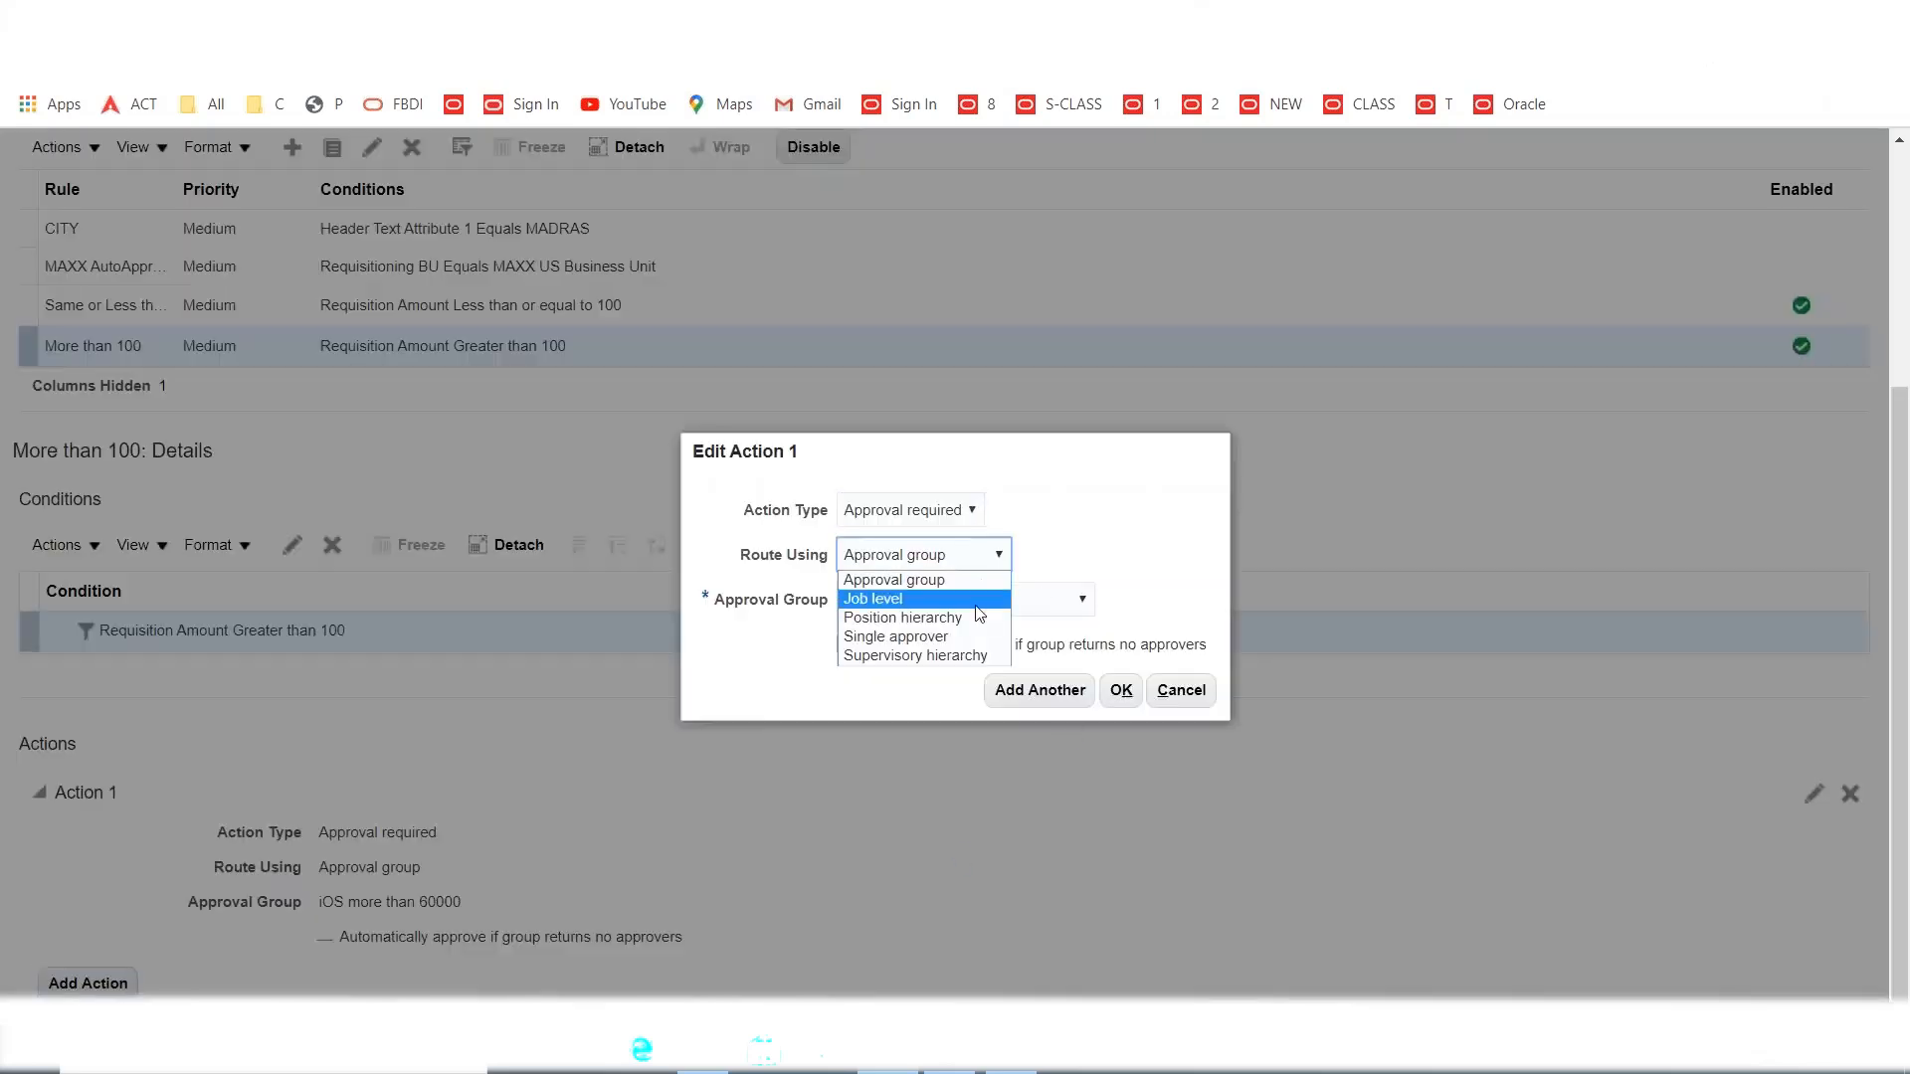
{"action": "left_click", "coordinate": [937, 589]}
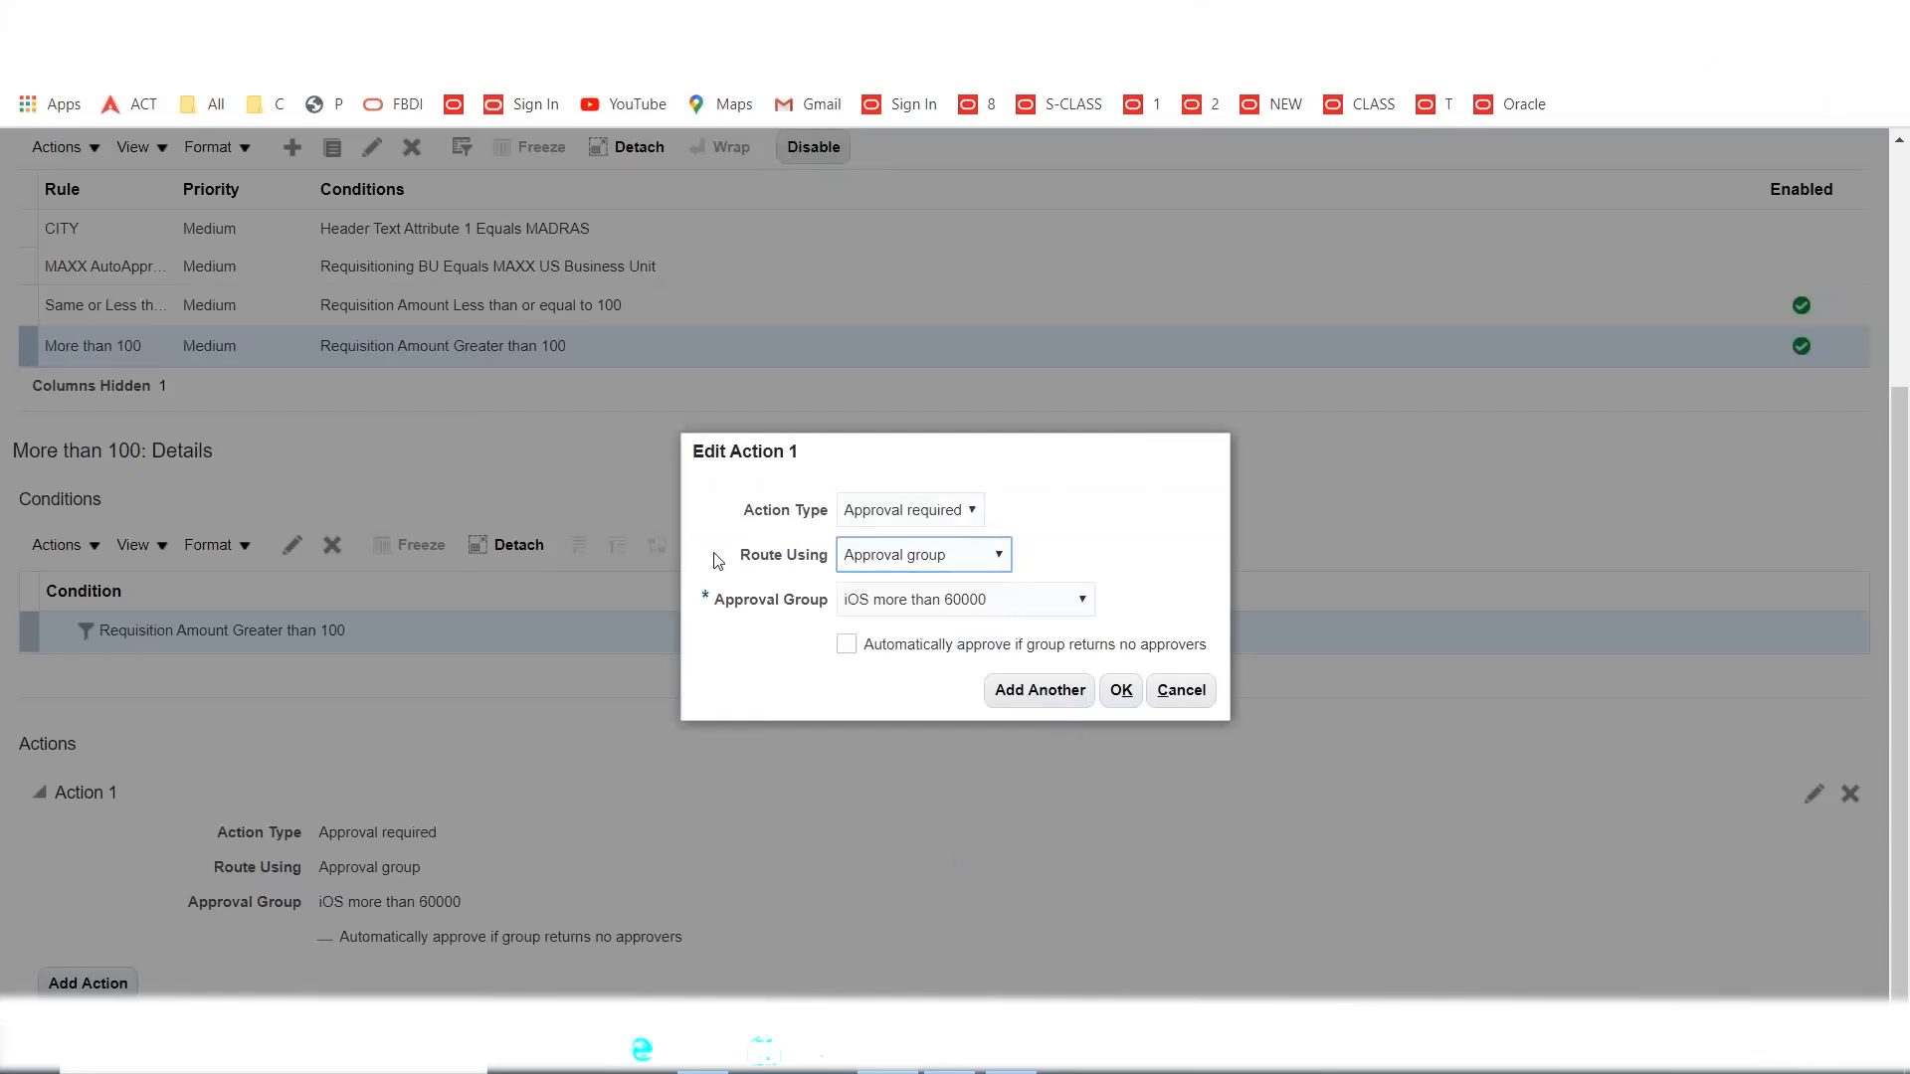
{"action": "left_click", "coordinate": [1033, 610]}
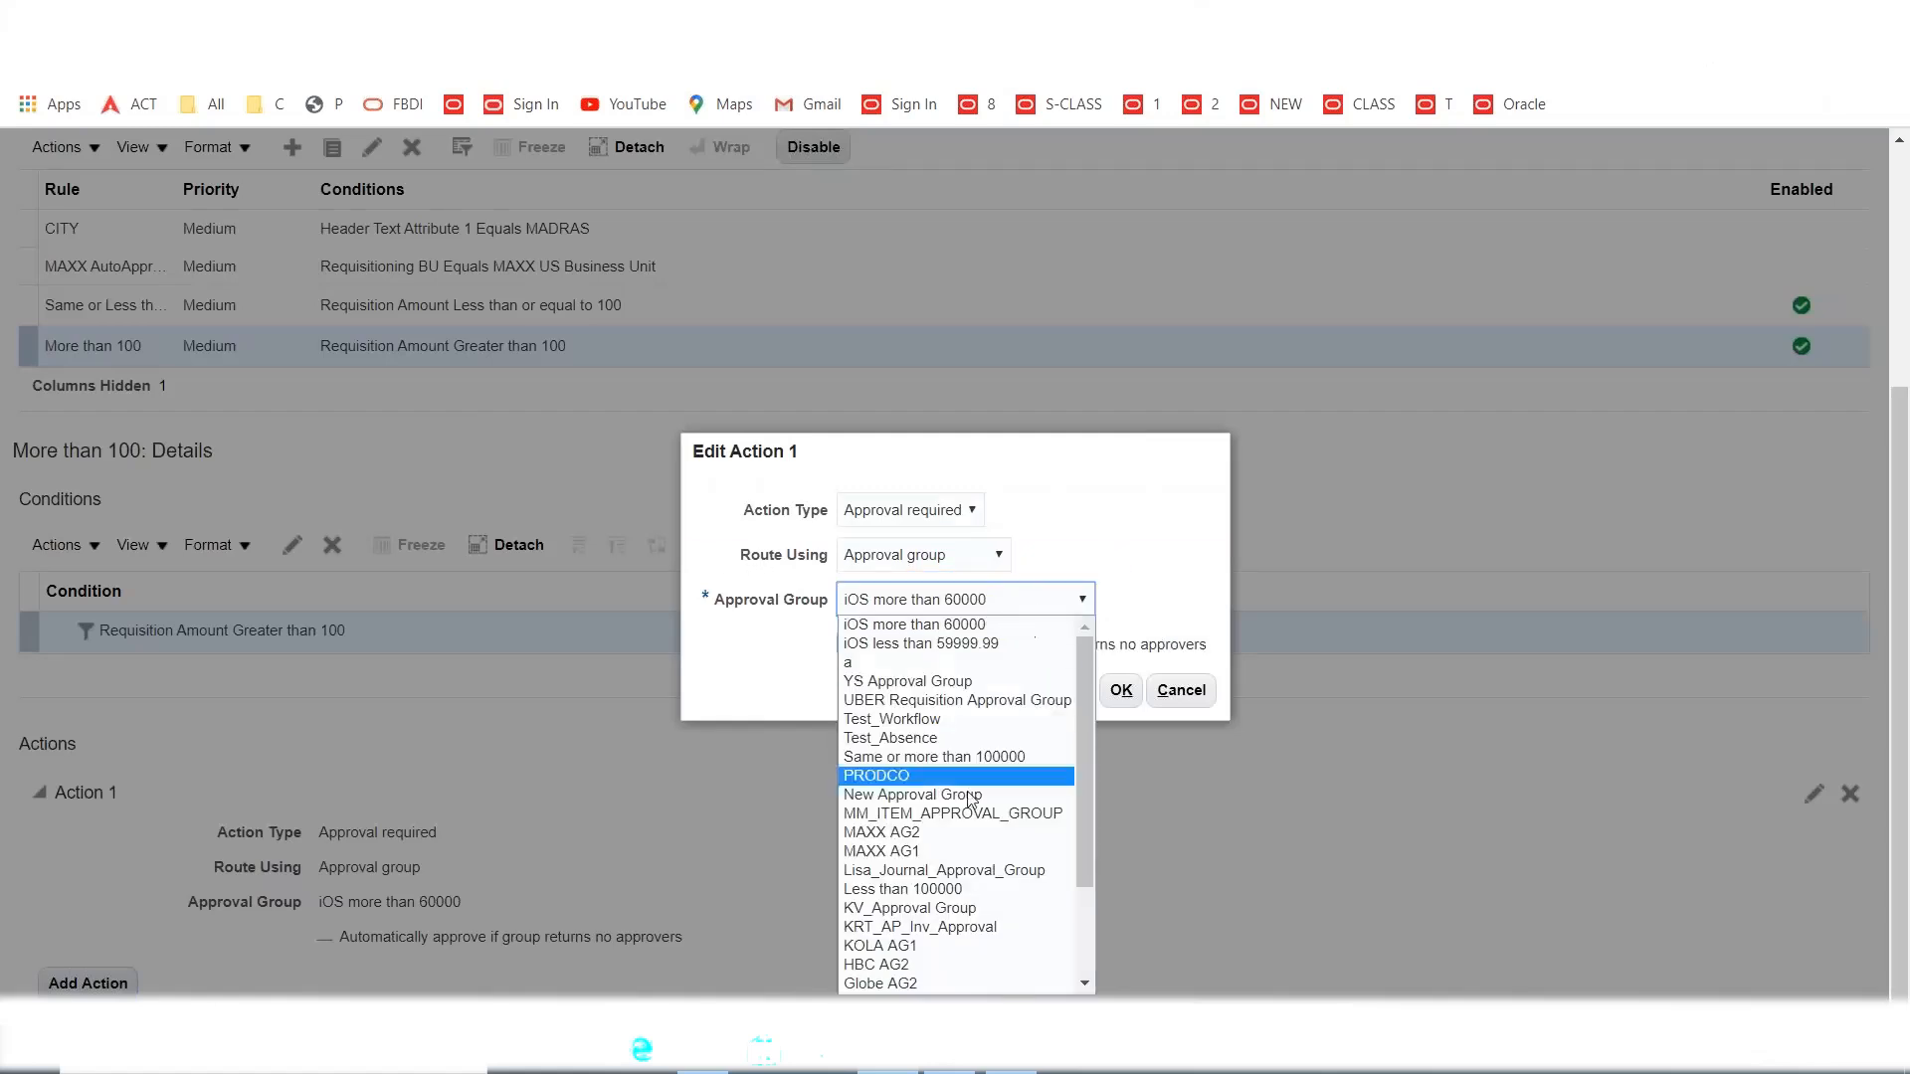
{"action": "key", "text": "Down"}
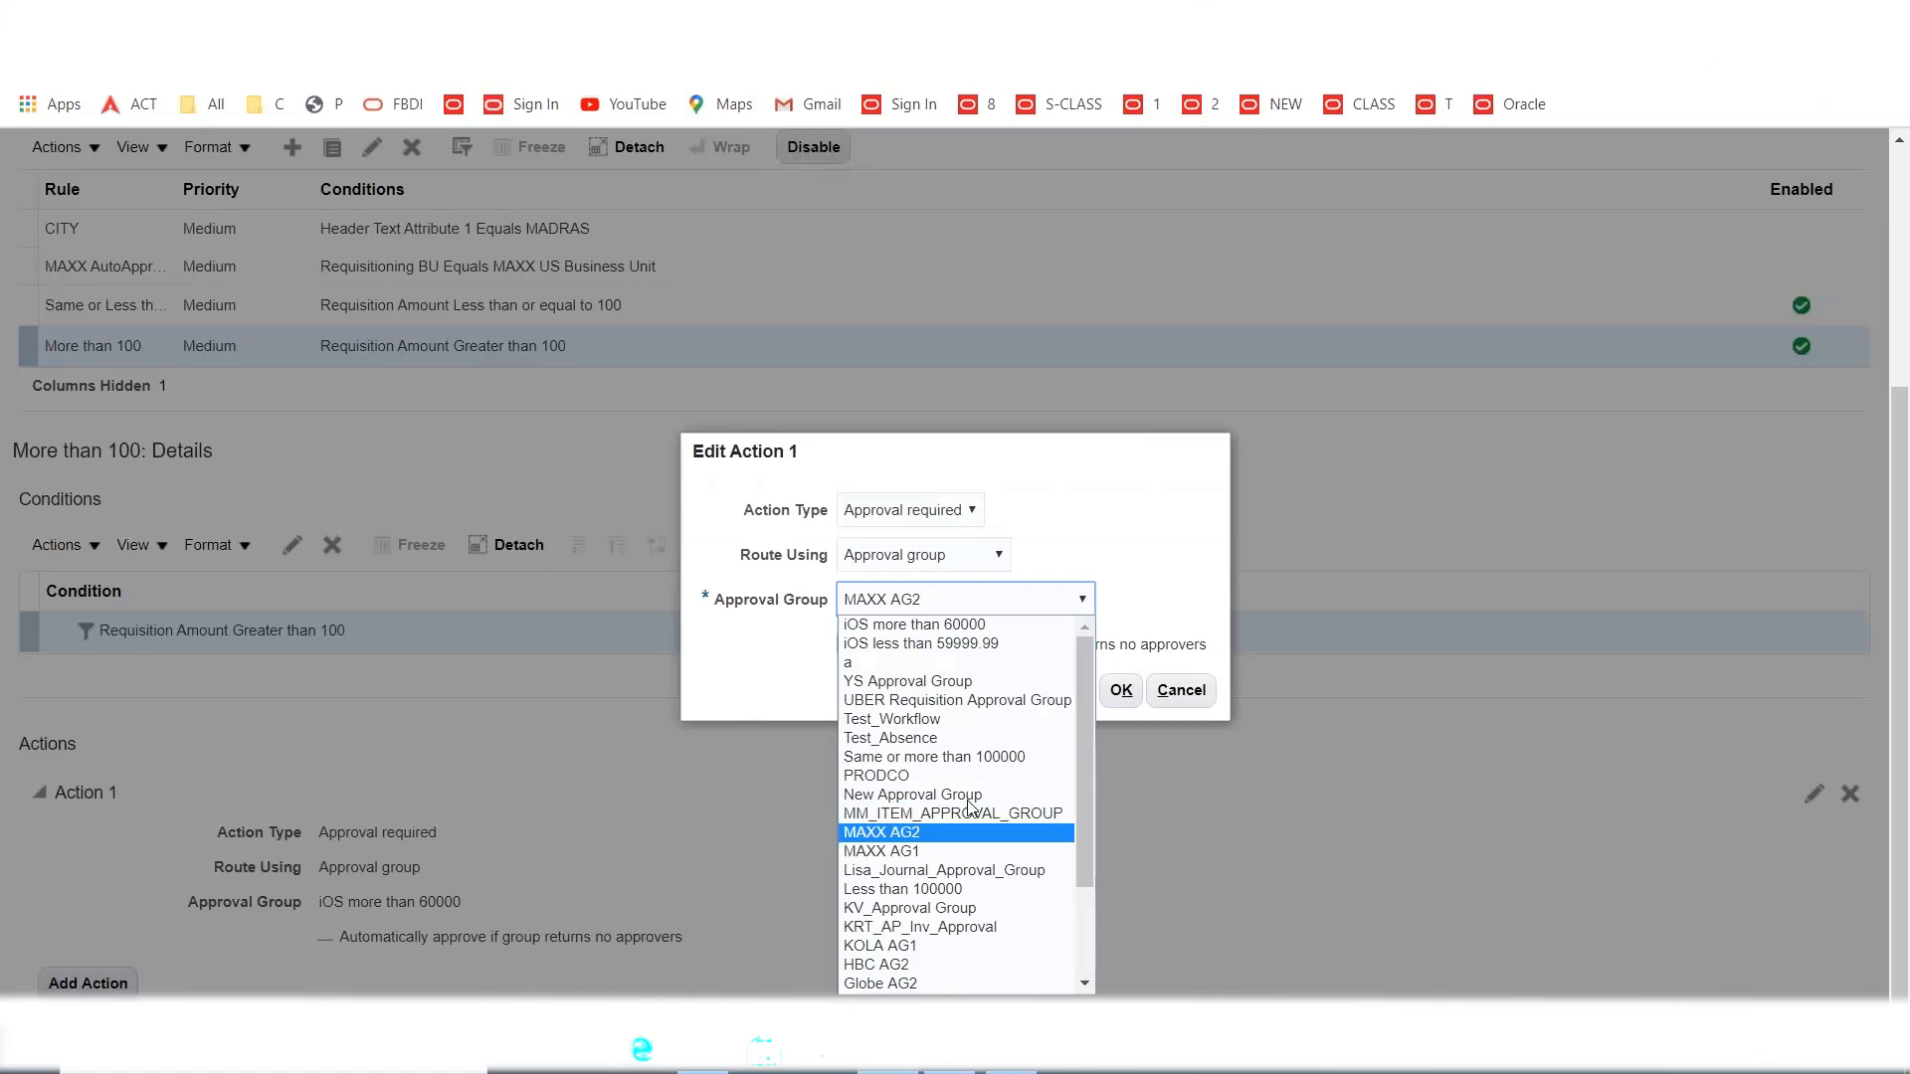
{"action": "left_click", "coordinate": [924, 838]}
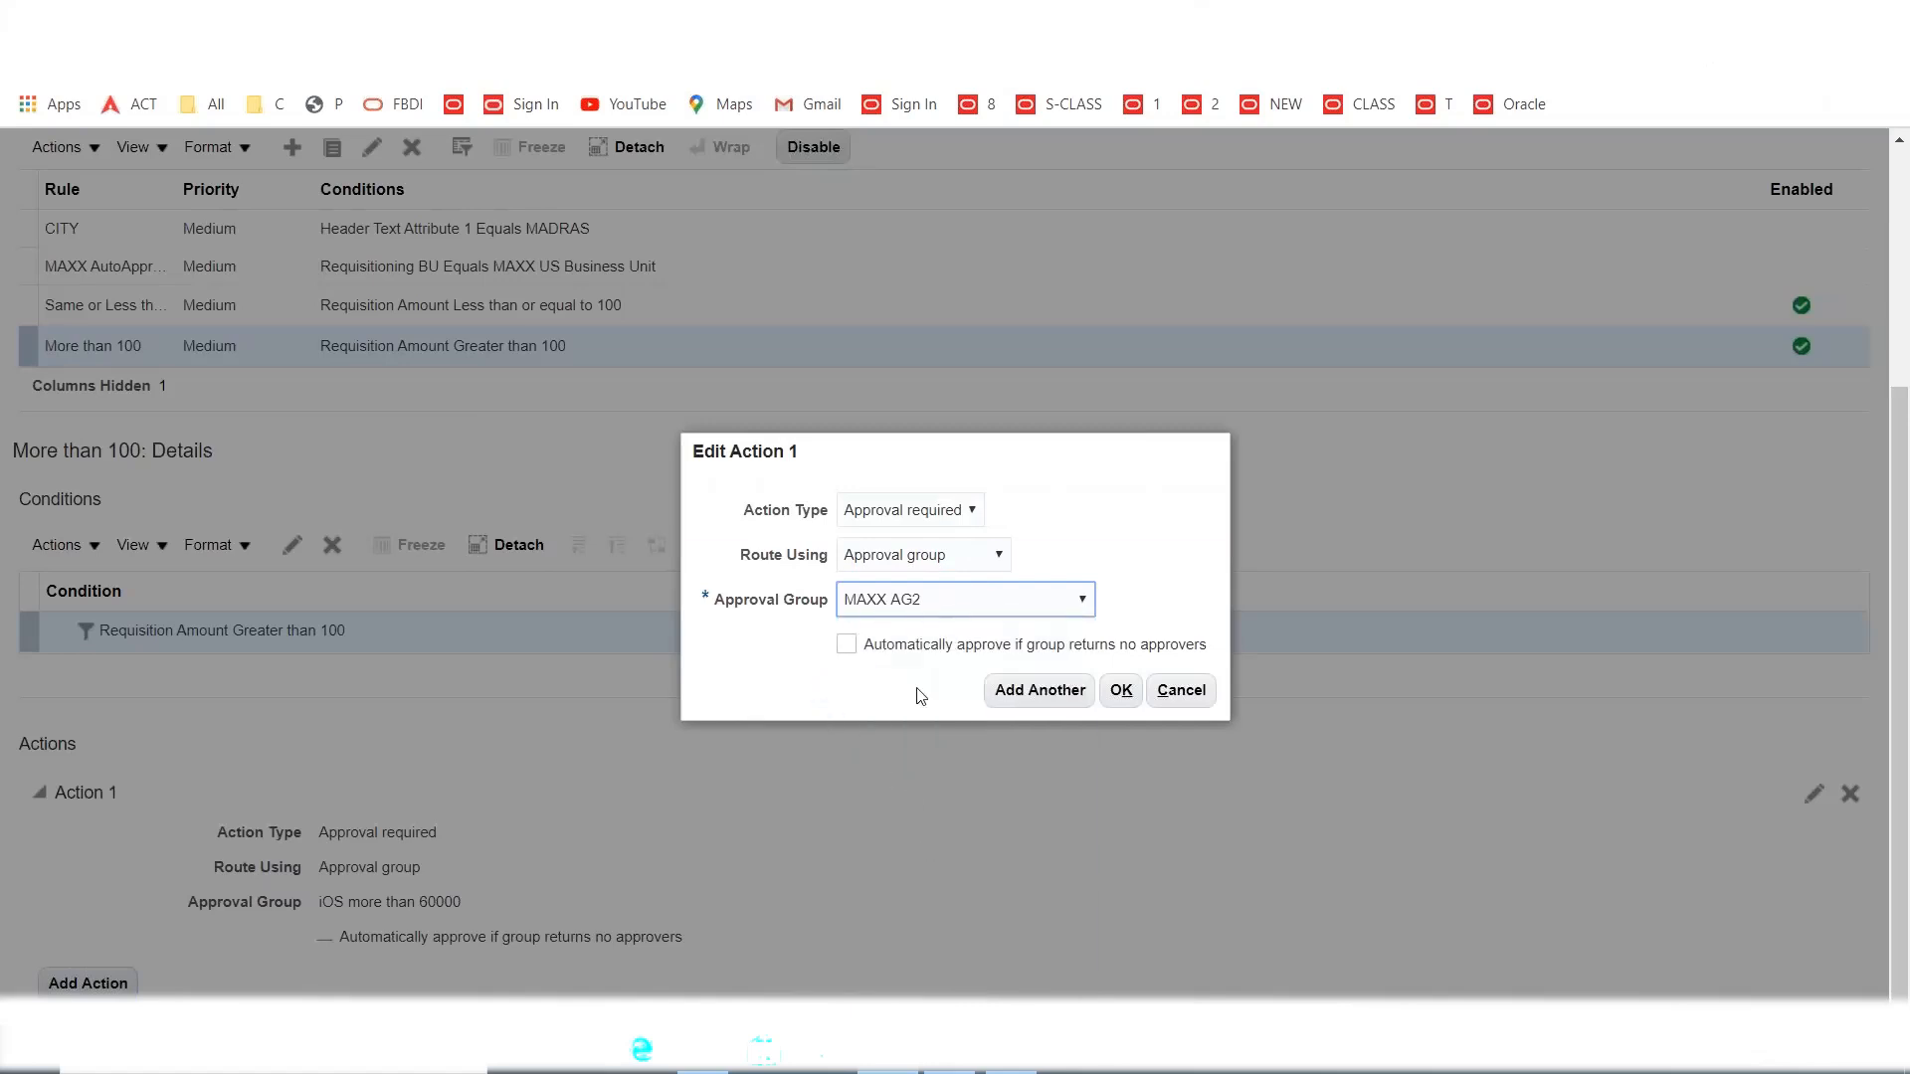
{"action": "left_click", "coordinate": [1133, 698]}
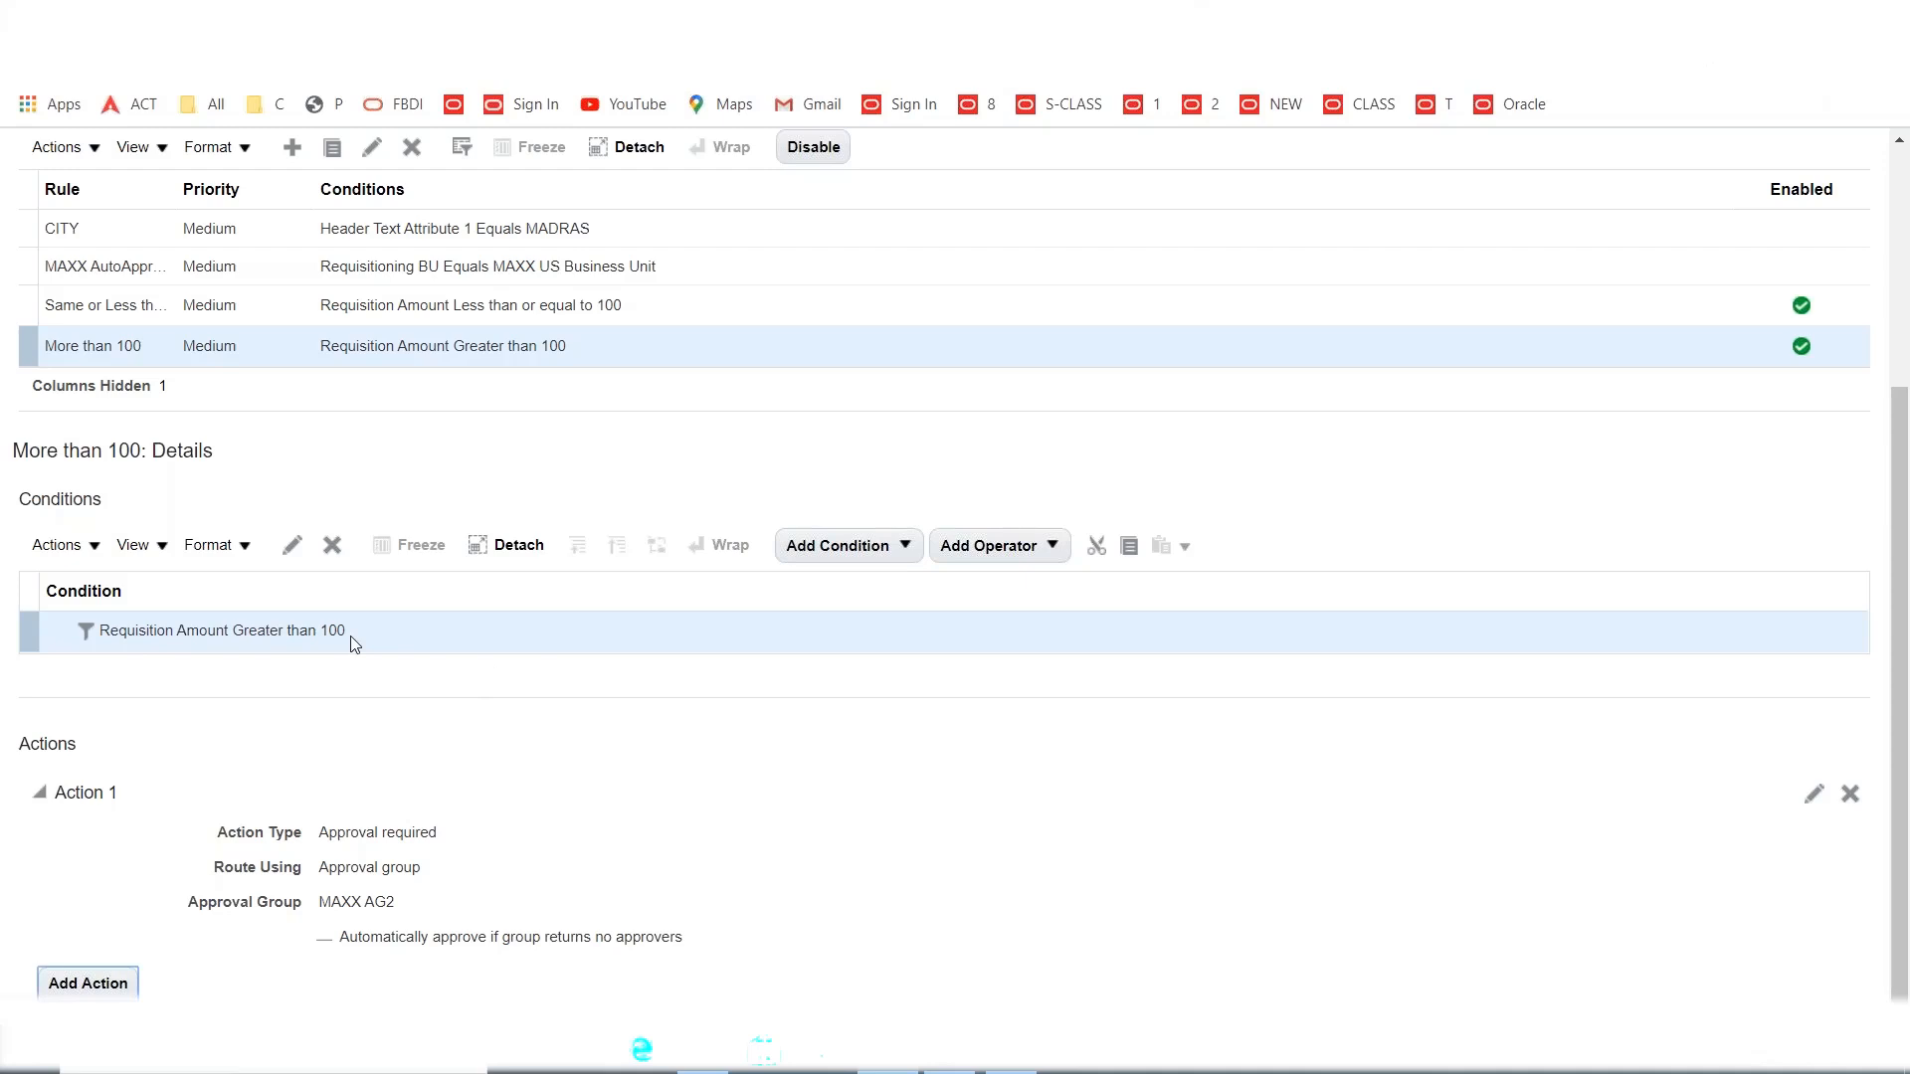
Save the rule with approval group MAXX AG2, deploy the requisition approval rules, and confirm.
{"action": "double_click", "coordinate": [332, 903]}
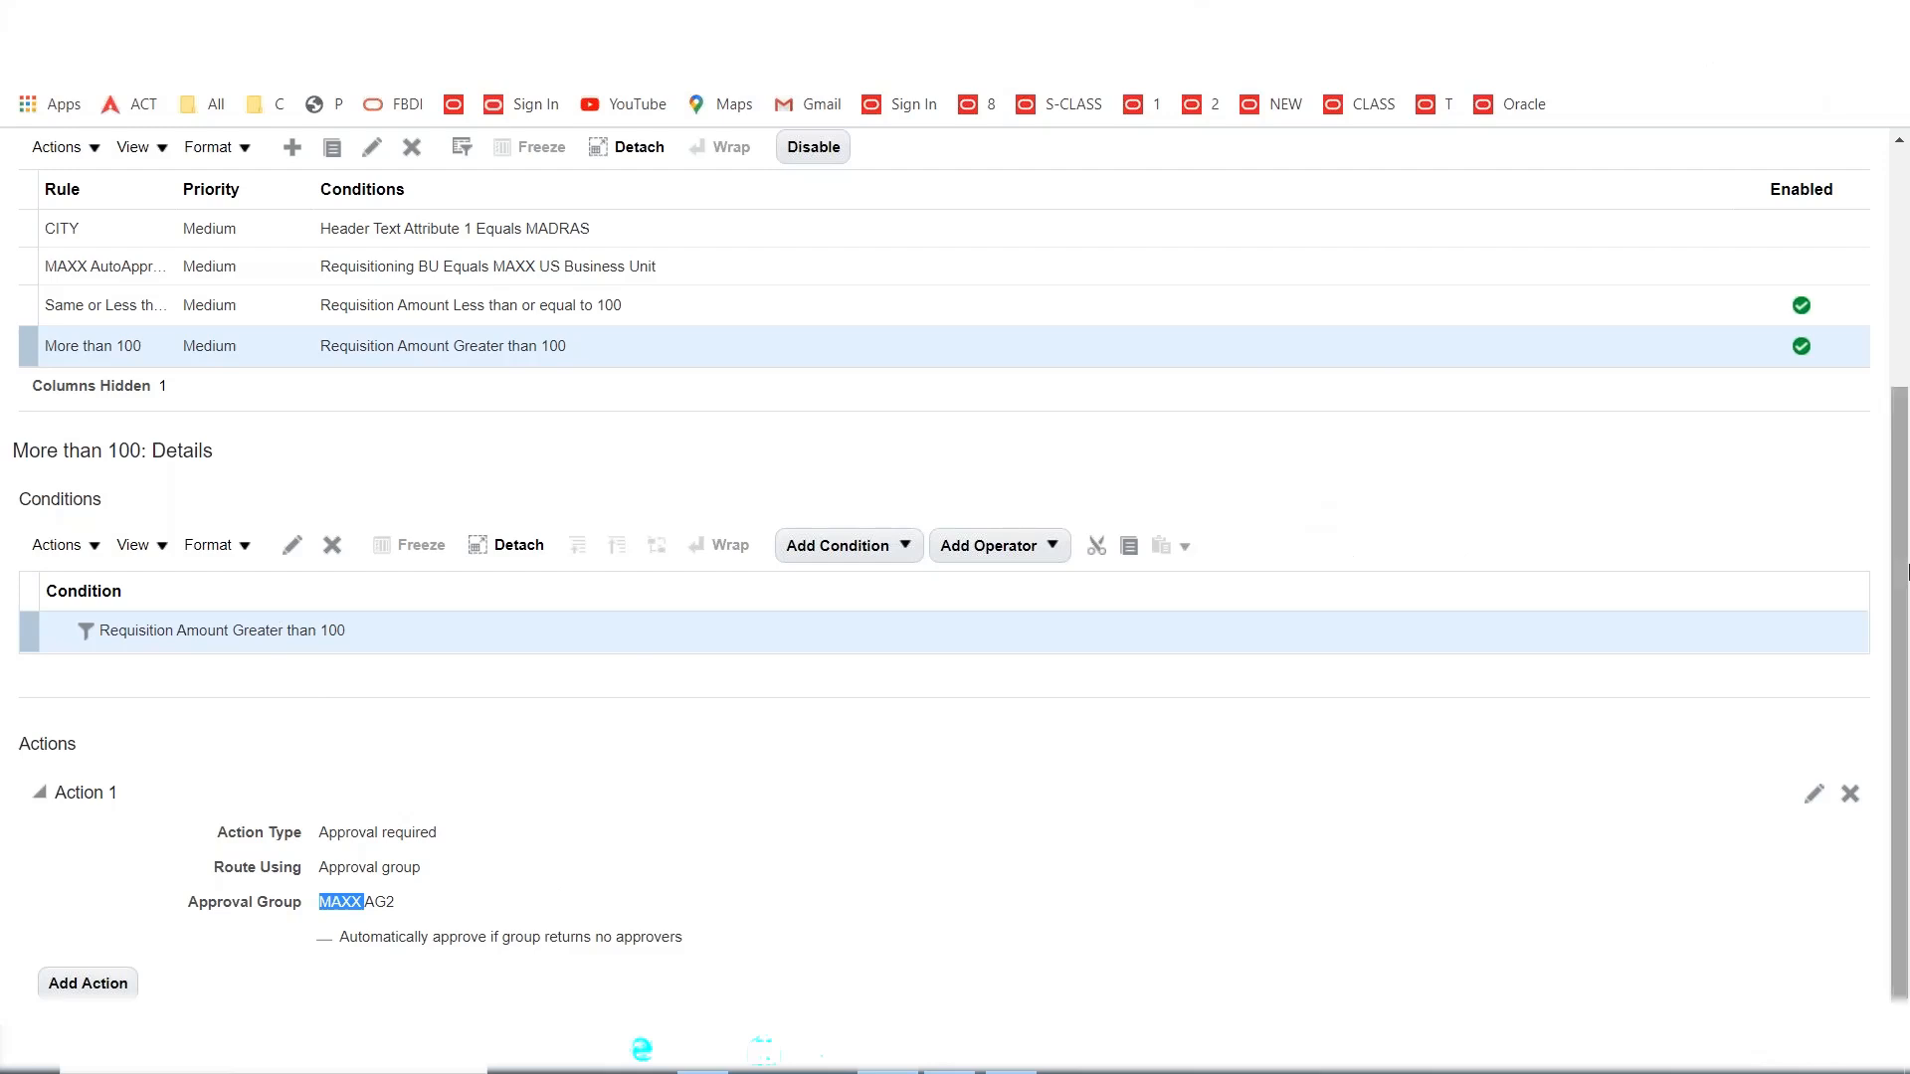
{"action": "scroll", "coordinate": [1900, 582], "scroll_direction": "up", "scroll_amount": 4}
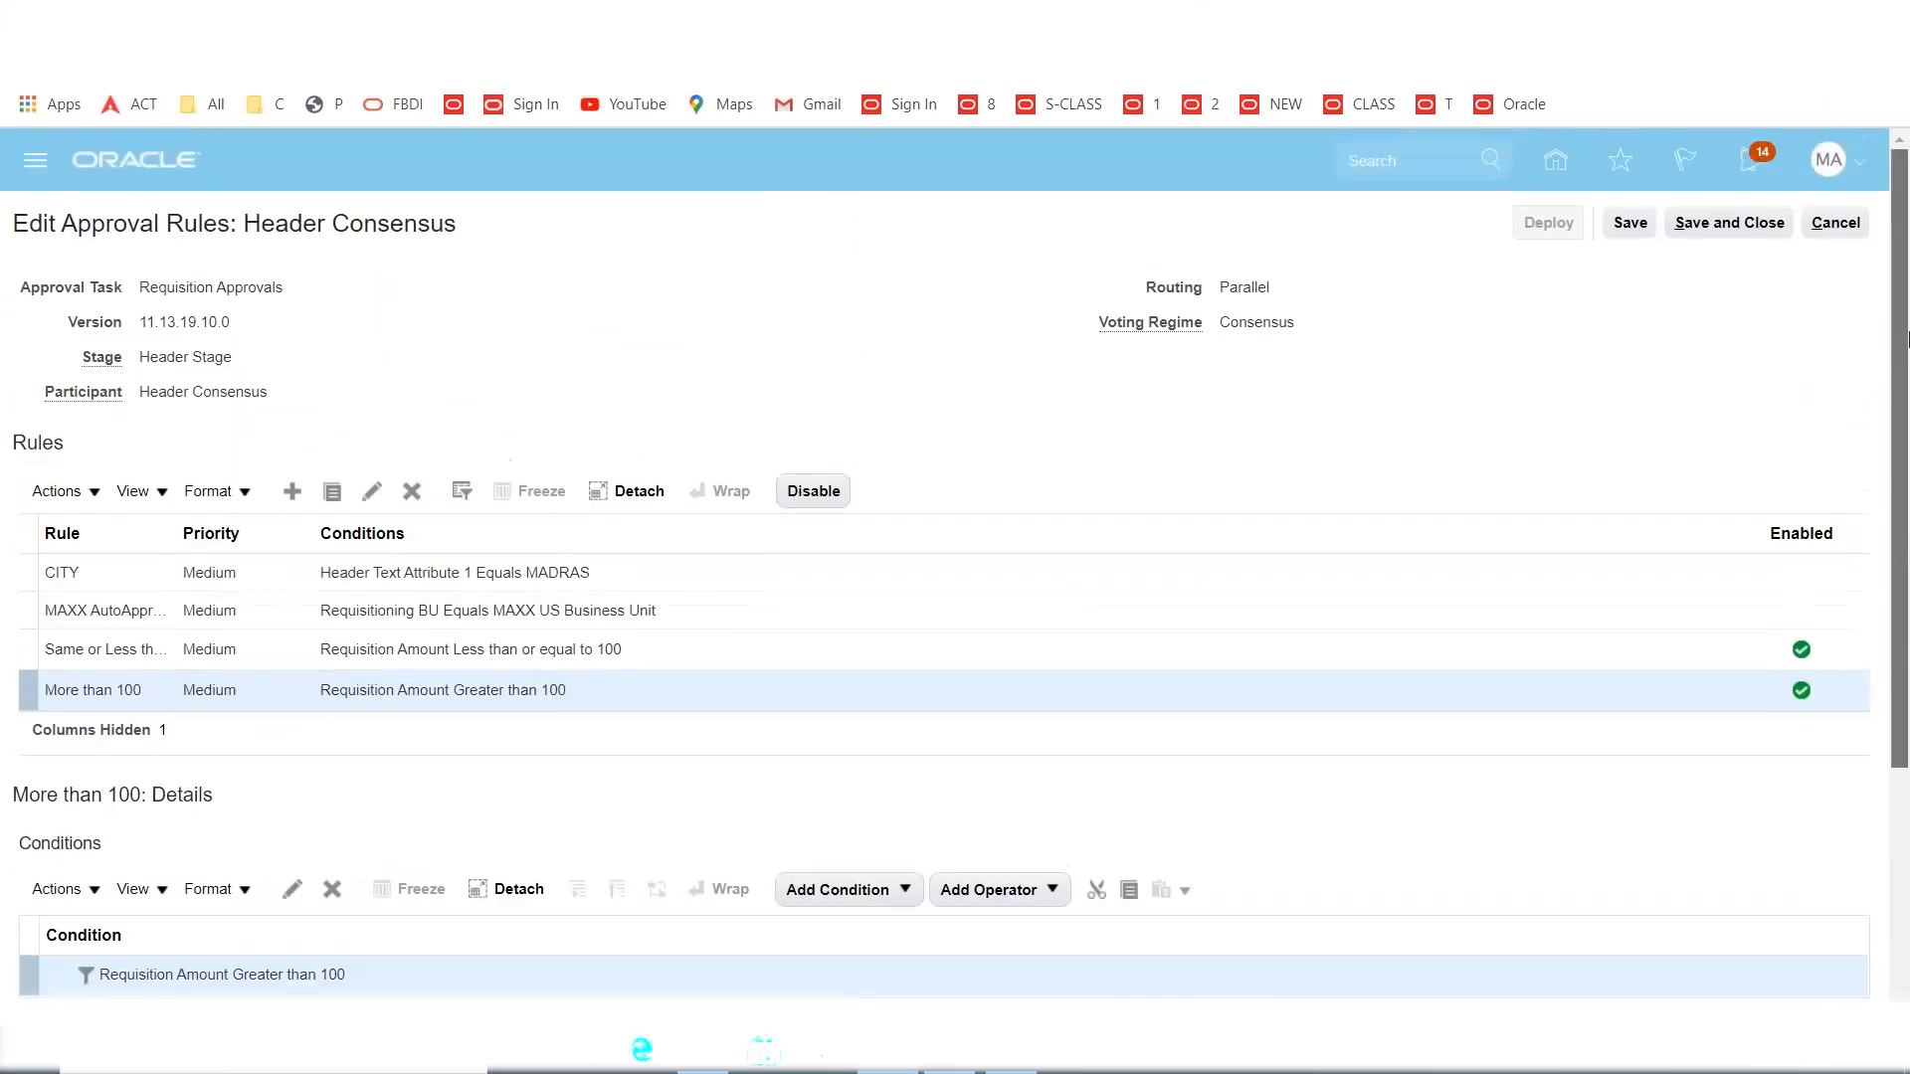
{"action": "left_click", "coordinate": [1707, 227]}
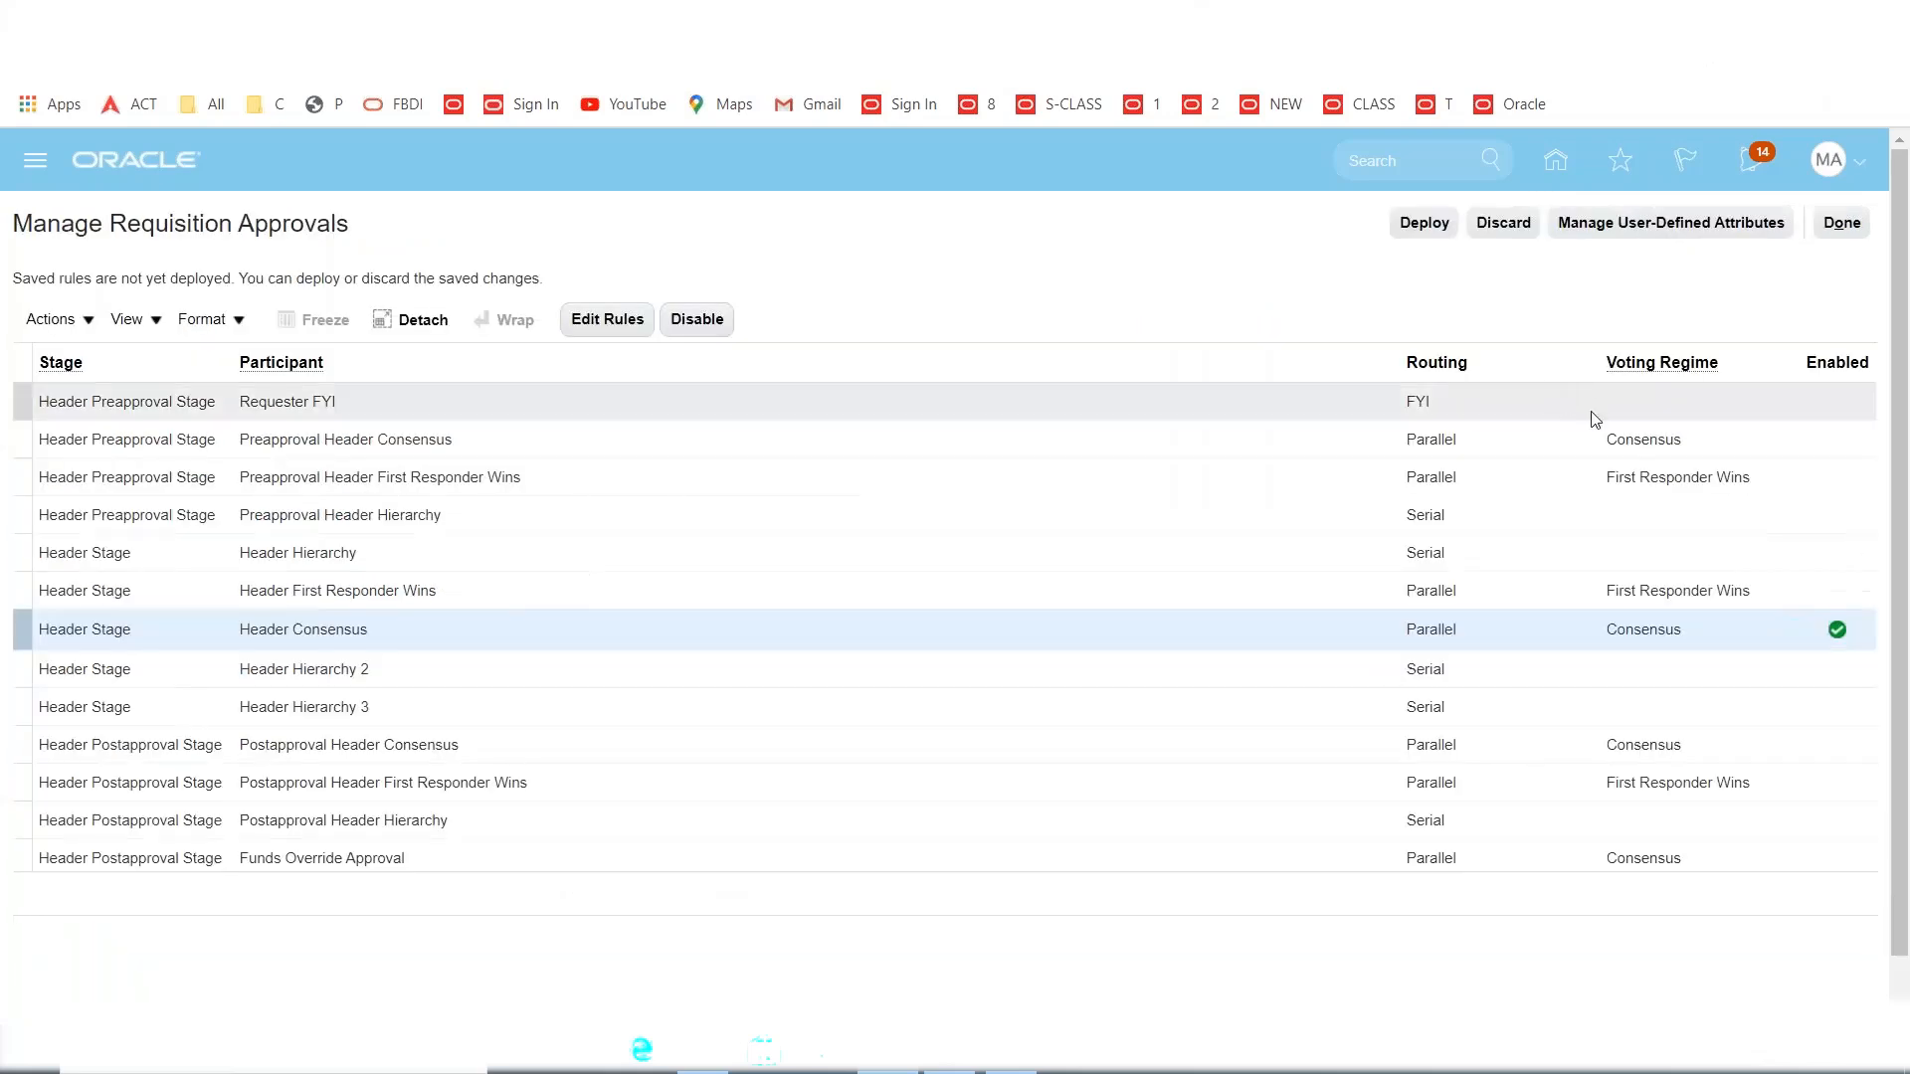
{"action": "left_click", "coordinate": [1421, 228]}
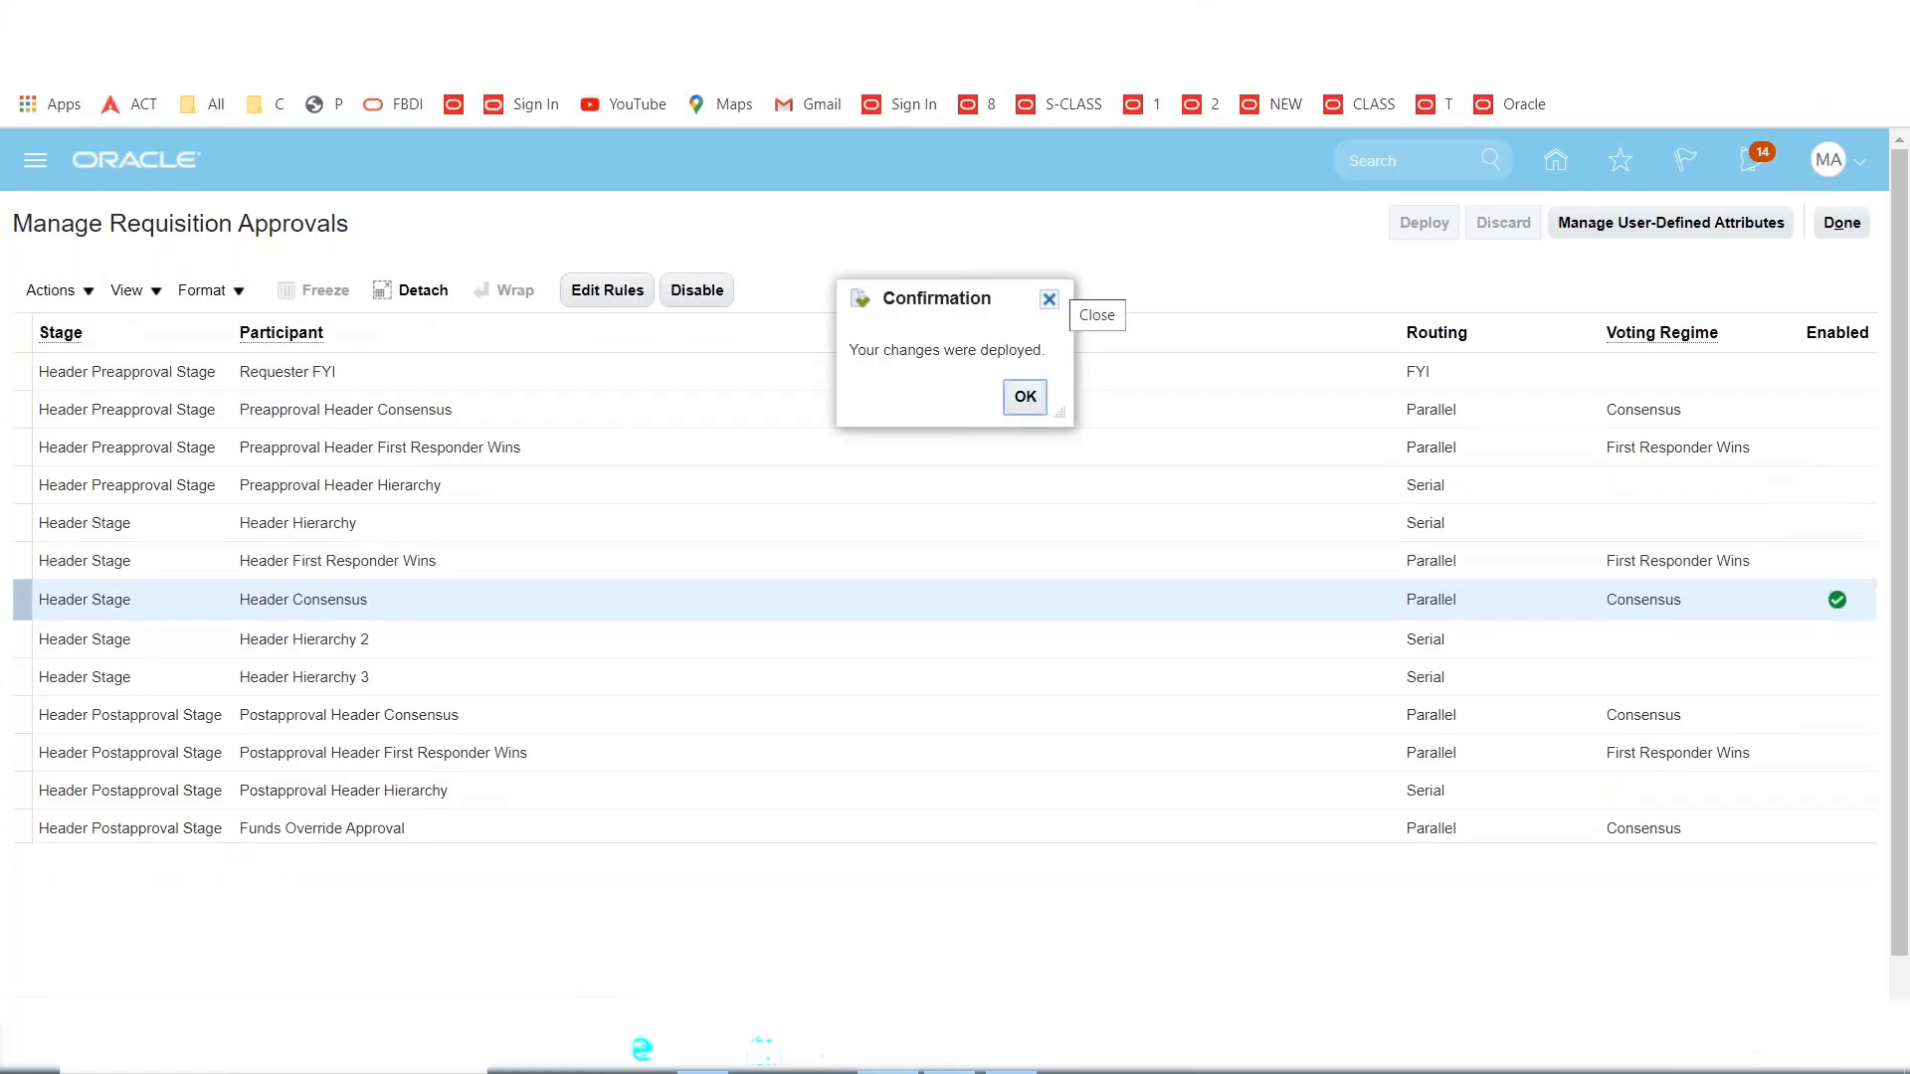
{"action": "left_click", "coordinate": [1025, 397]}
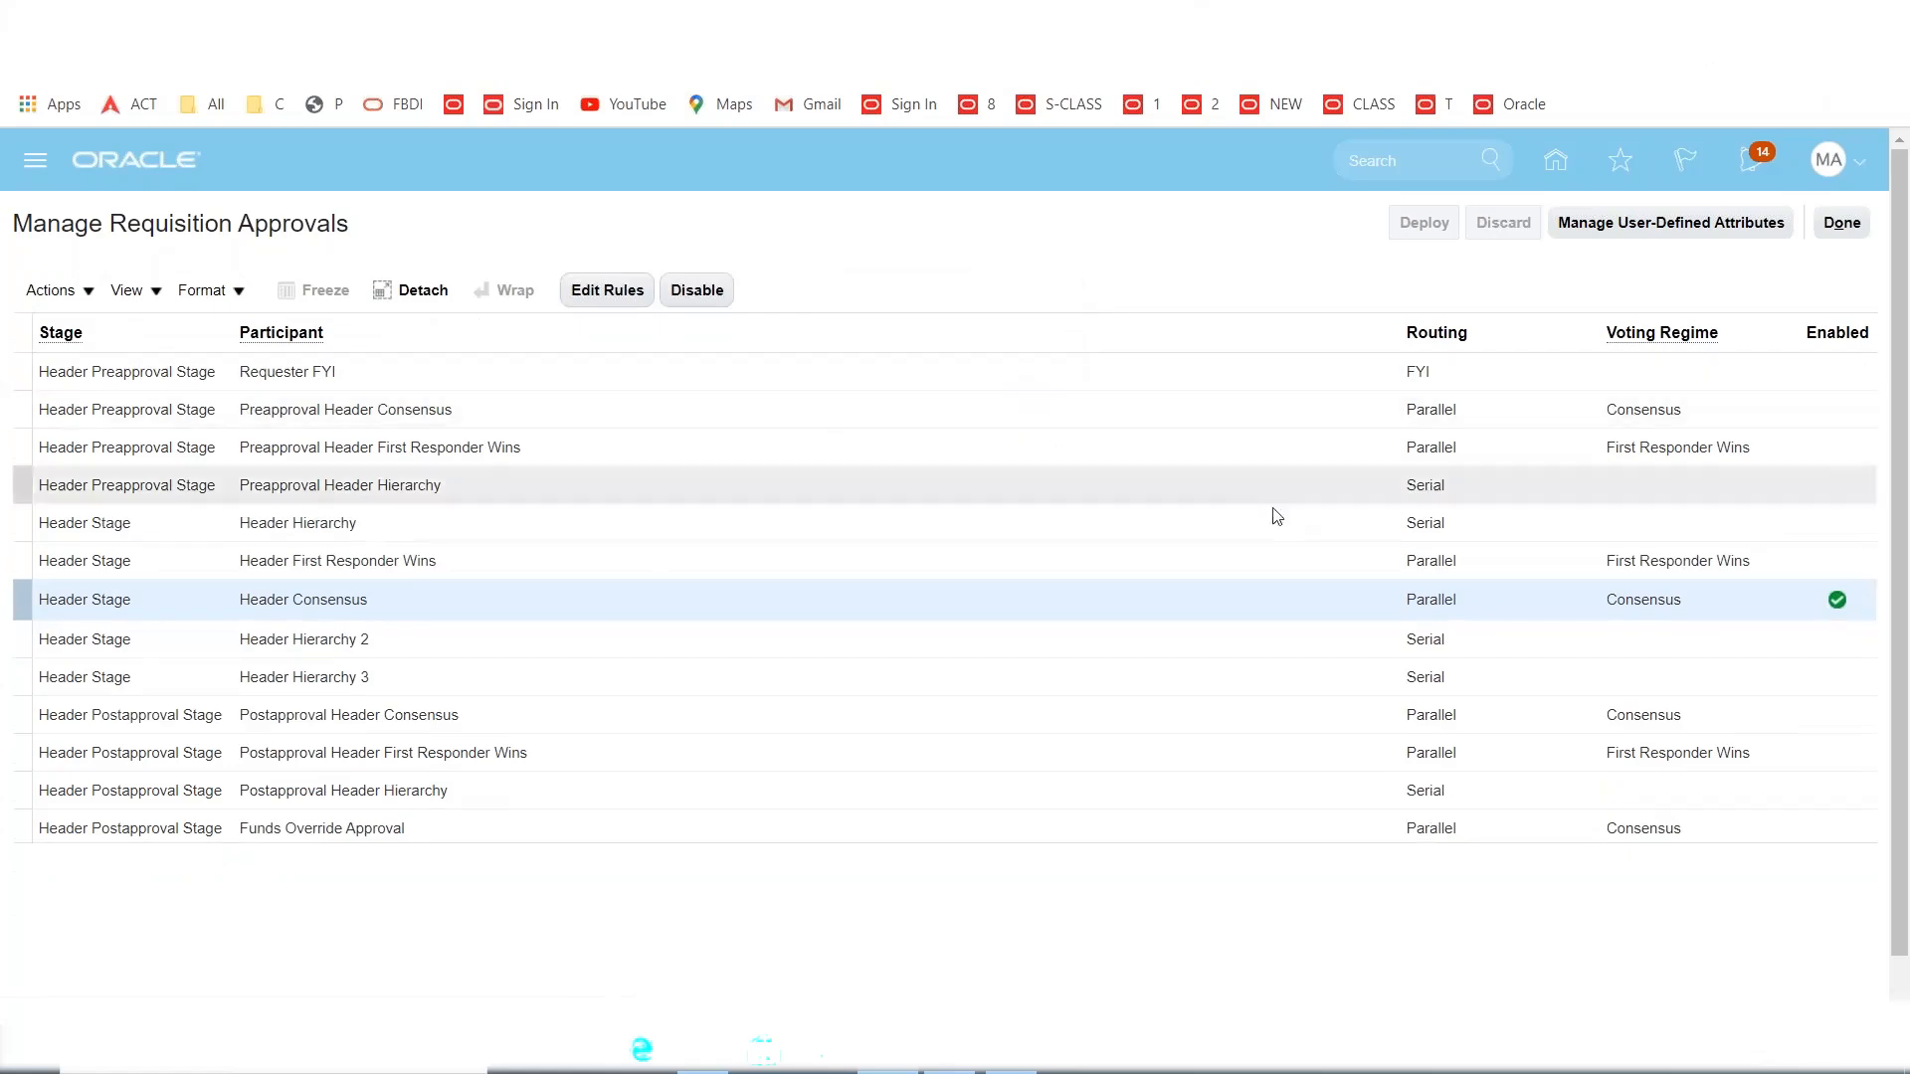
{"action": "left_click", "coordinate": [1841, 223]}
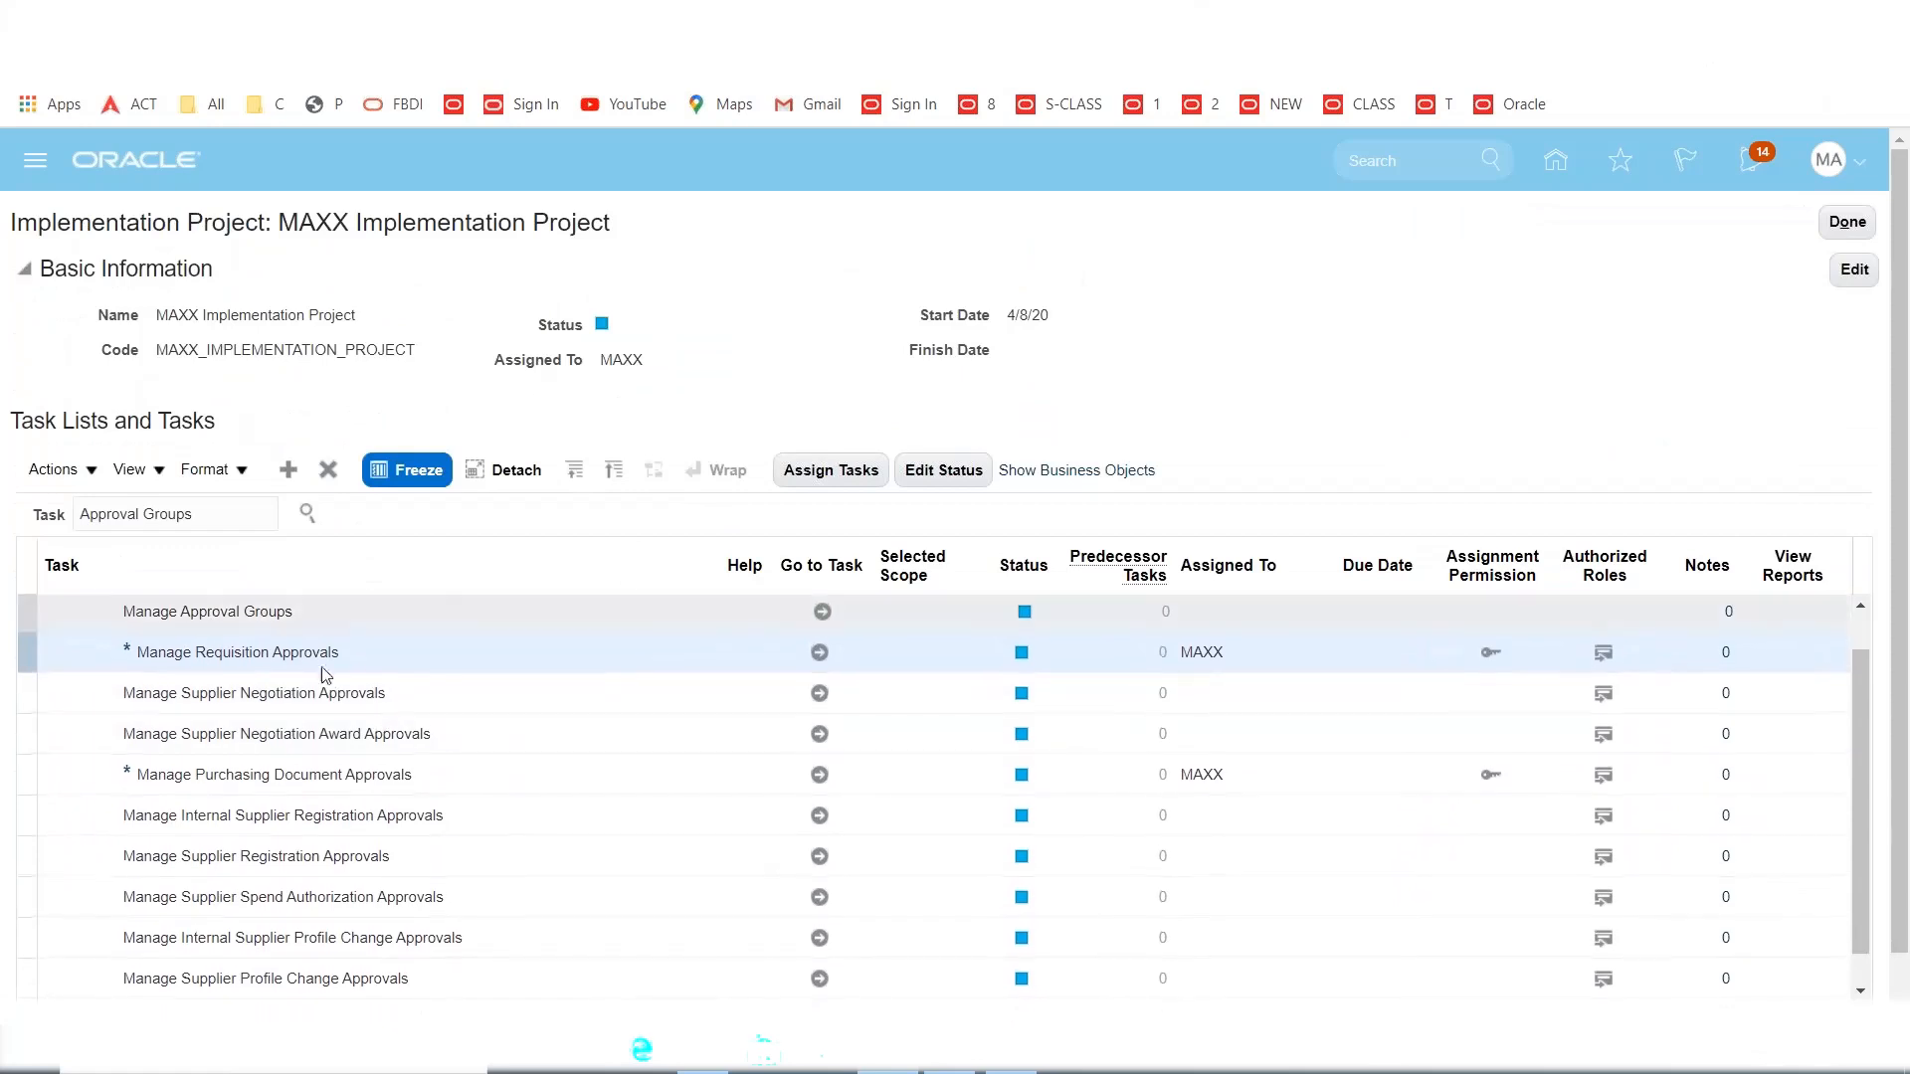
Review approval notes A82:A88 and D84:H85 in Excel, then select Manage Purchasing Document Approvals.
{"action": "left_click", "coordinate": [1011, 1051]}
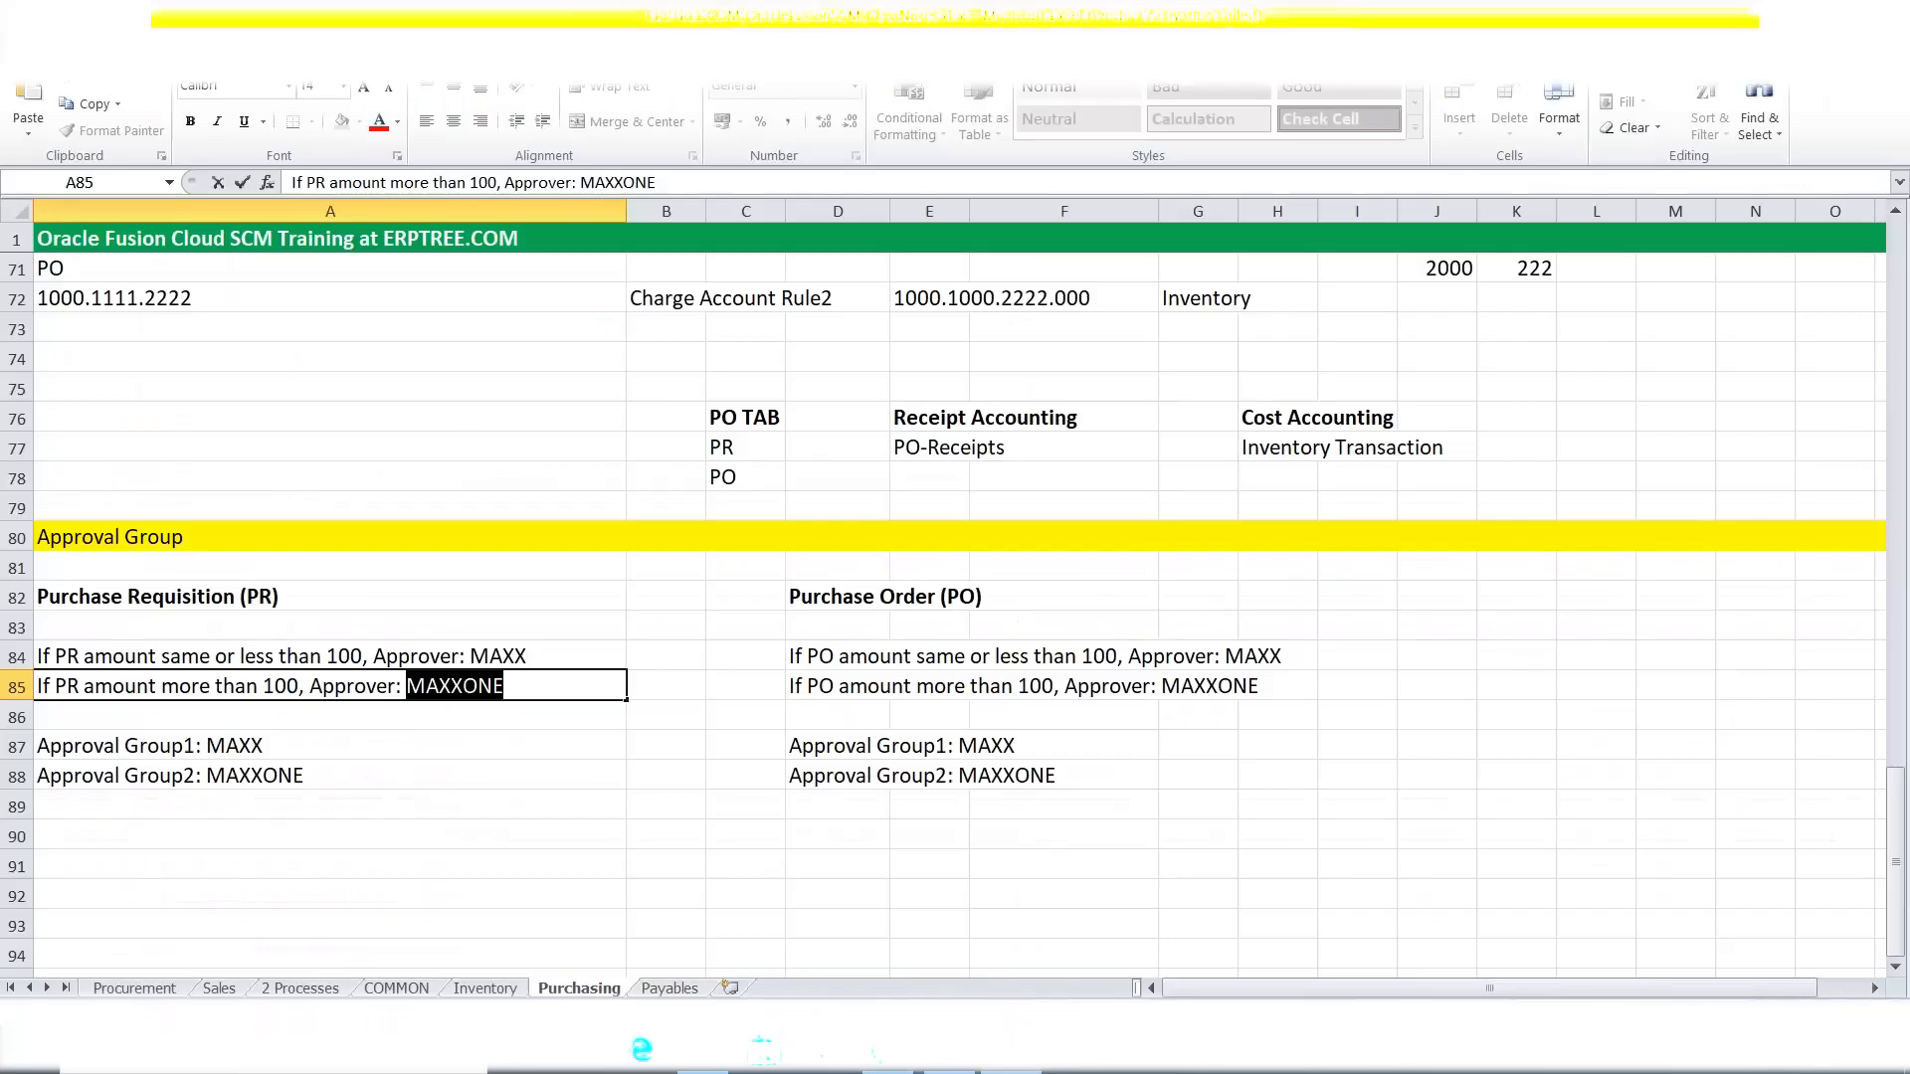
{"action": "left_click_drag", "start_coordinate": [204, 596], "coordinate": [204, 773]}
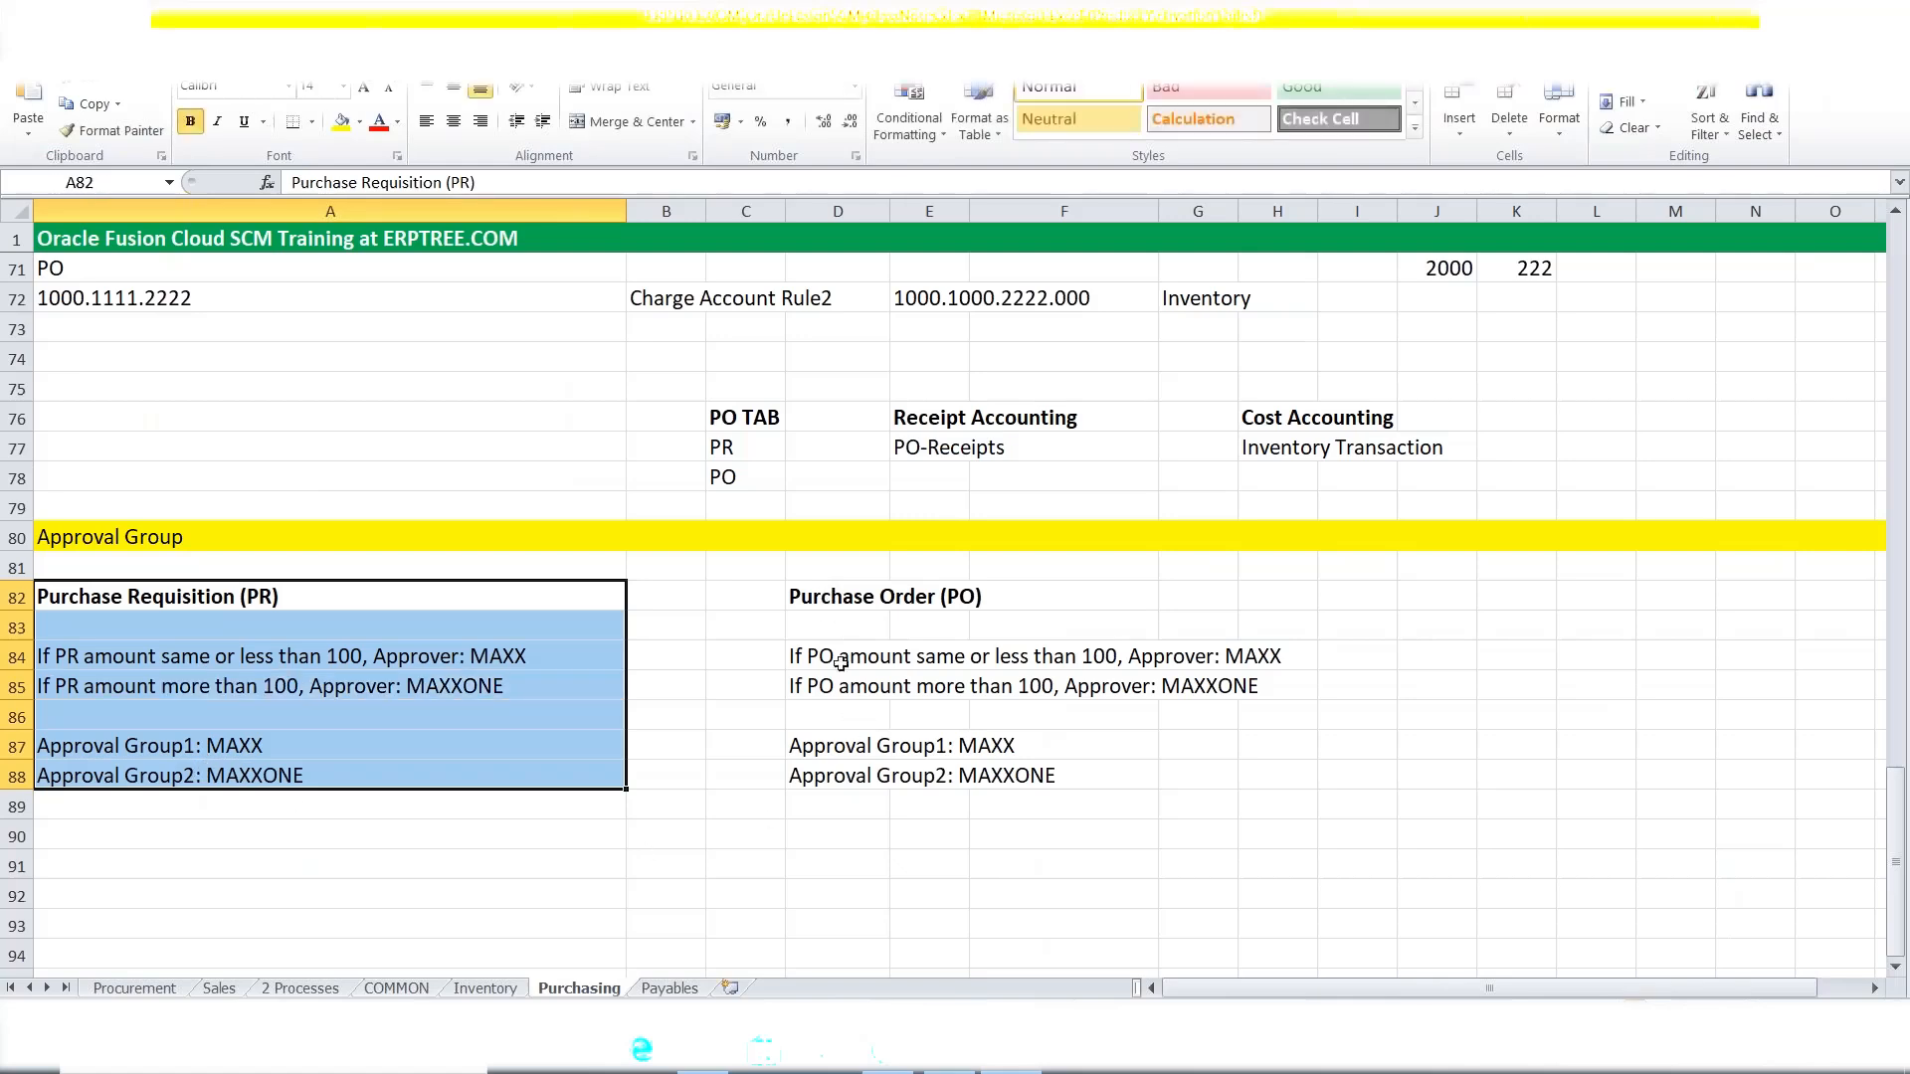
{"action": "left_click_drag", "start_coordinate": [840, 661], "coordinate": [1149, 696]}
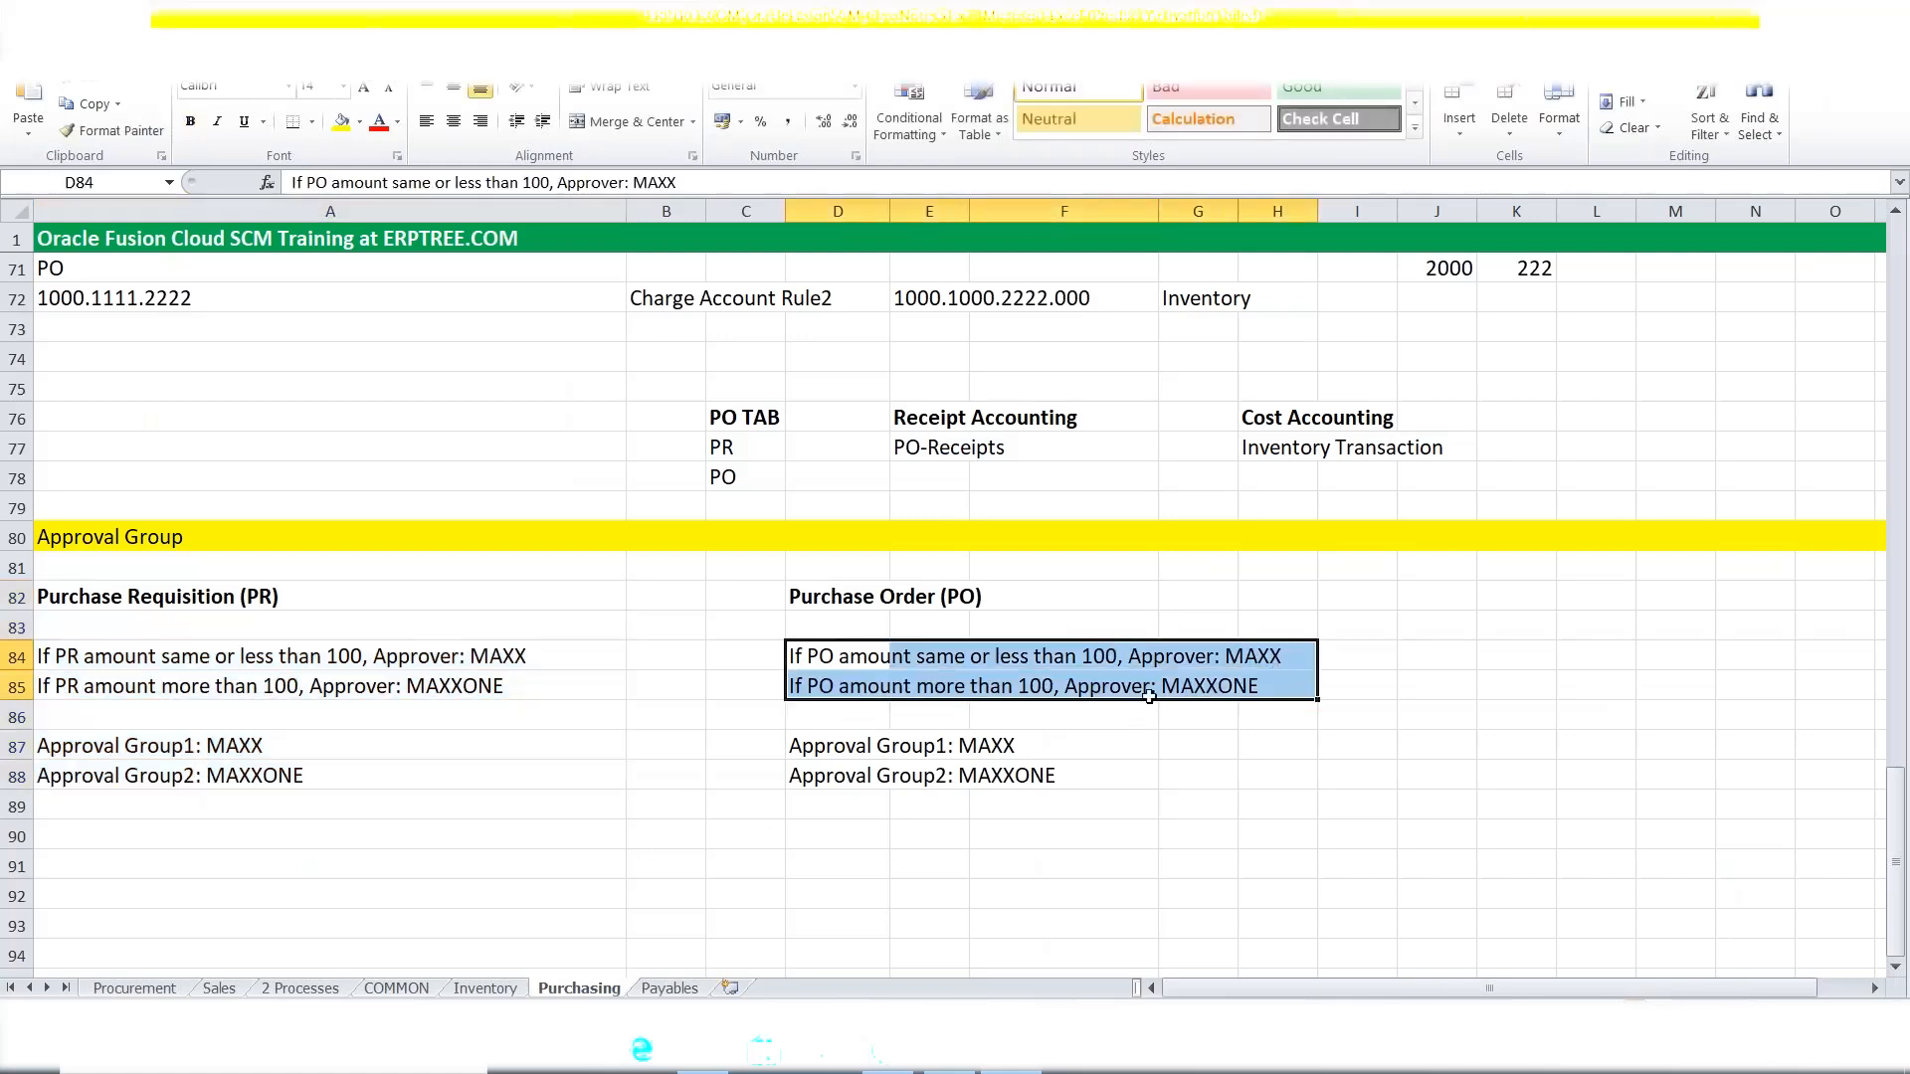
{"action": "left_click", "coordinate": [893, 1070]}
{"action": "left_click", "coordinate": [294, 800]}
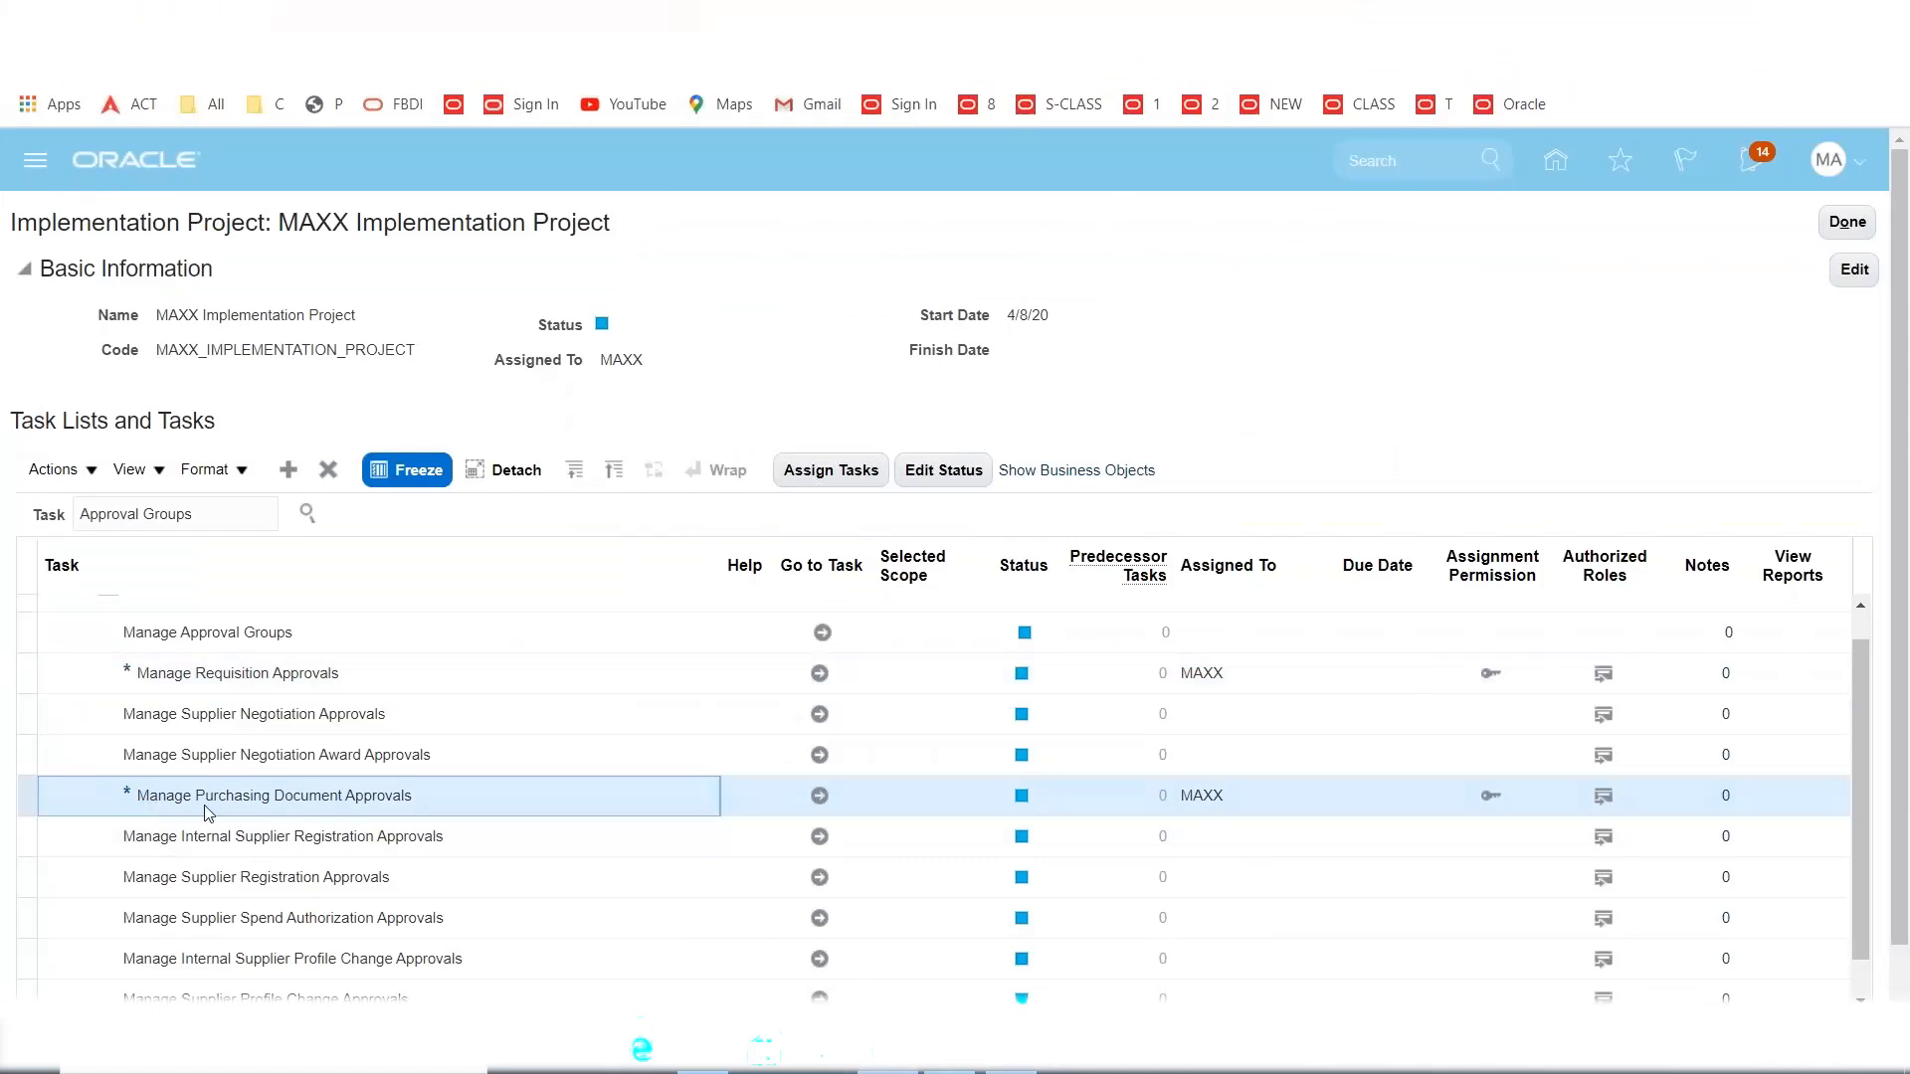
Open Manage Purchasing Document Approvals and edit the Postapproval Consensus participant's rules.
{"action": "left_click", "coordinate": [820, 796]}
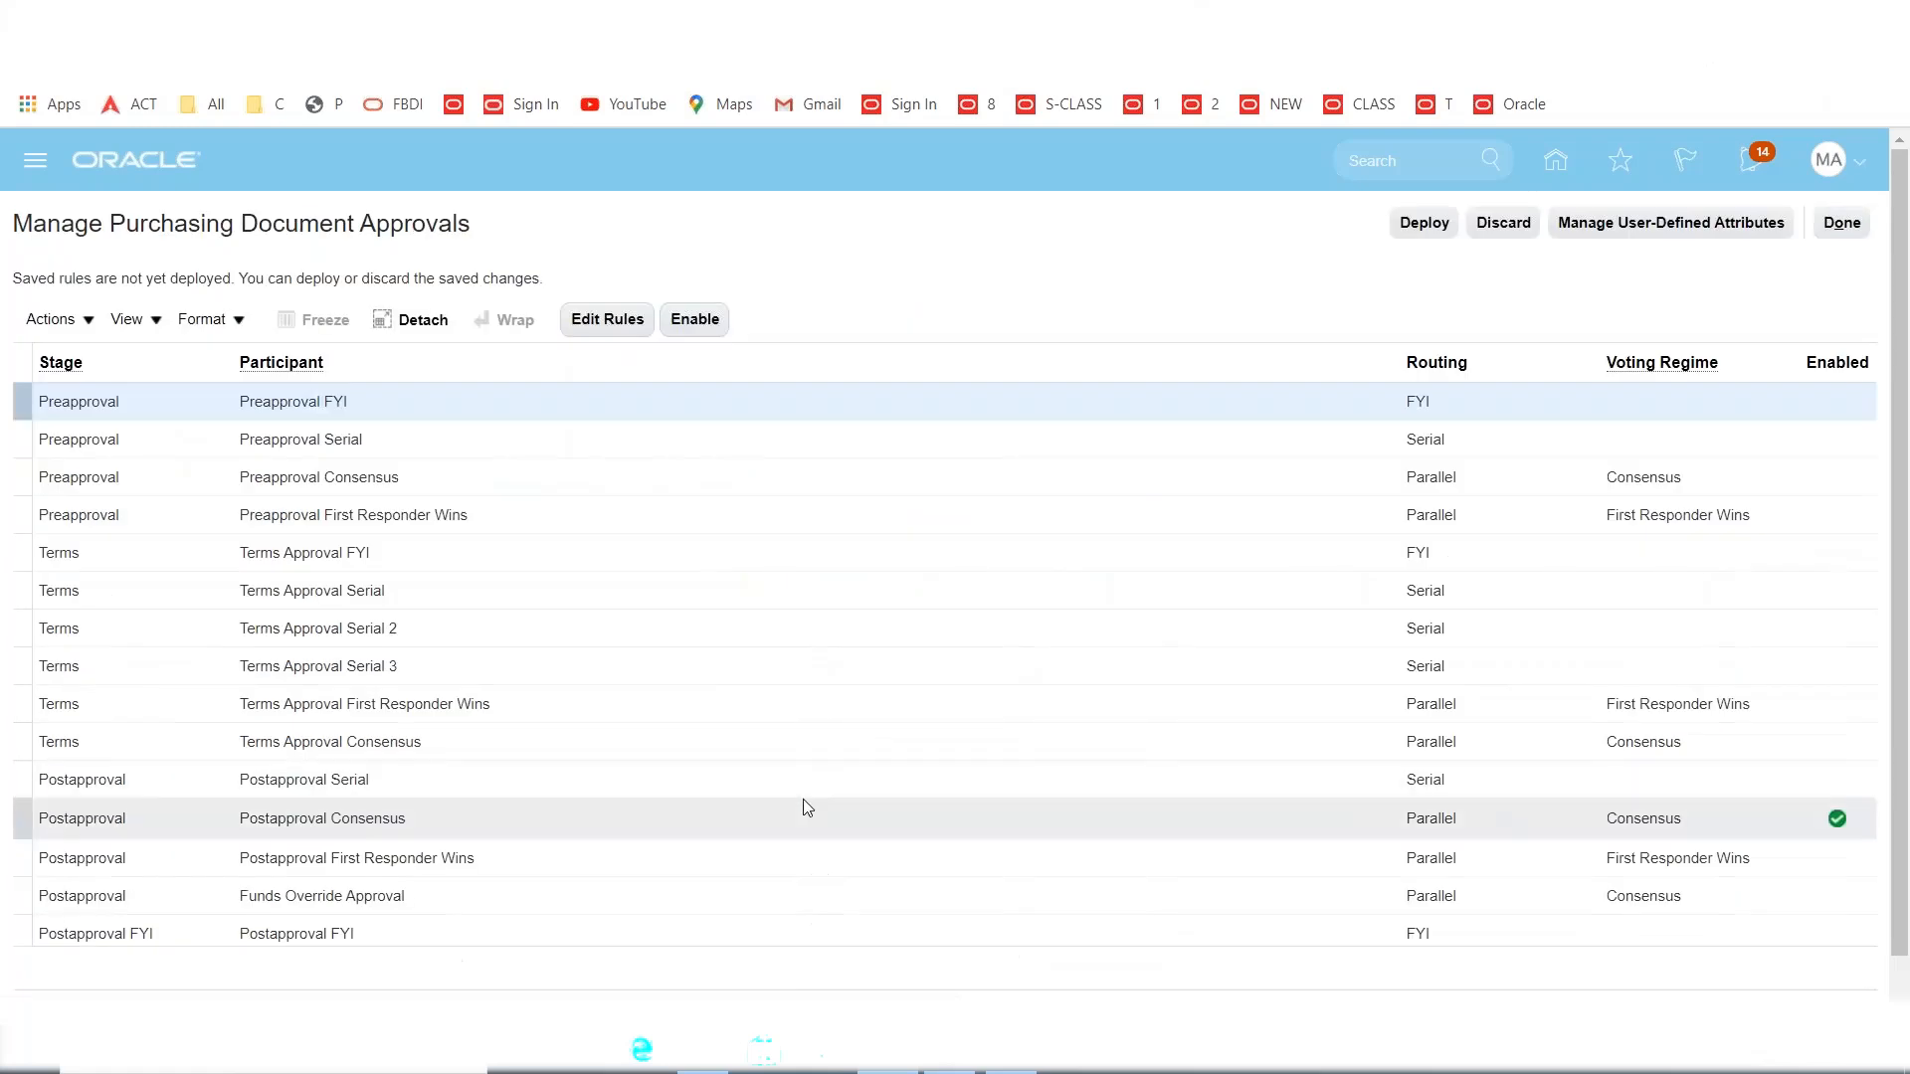
{"action": "left_click", "coordinate": [1545, 834]}
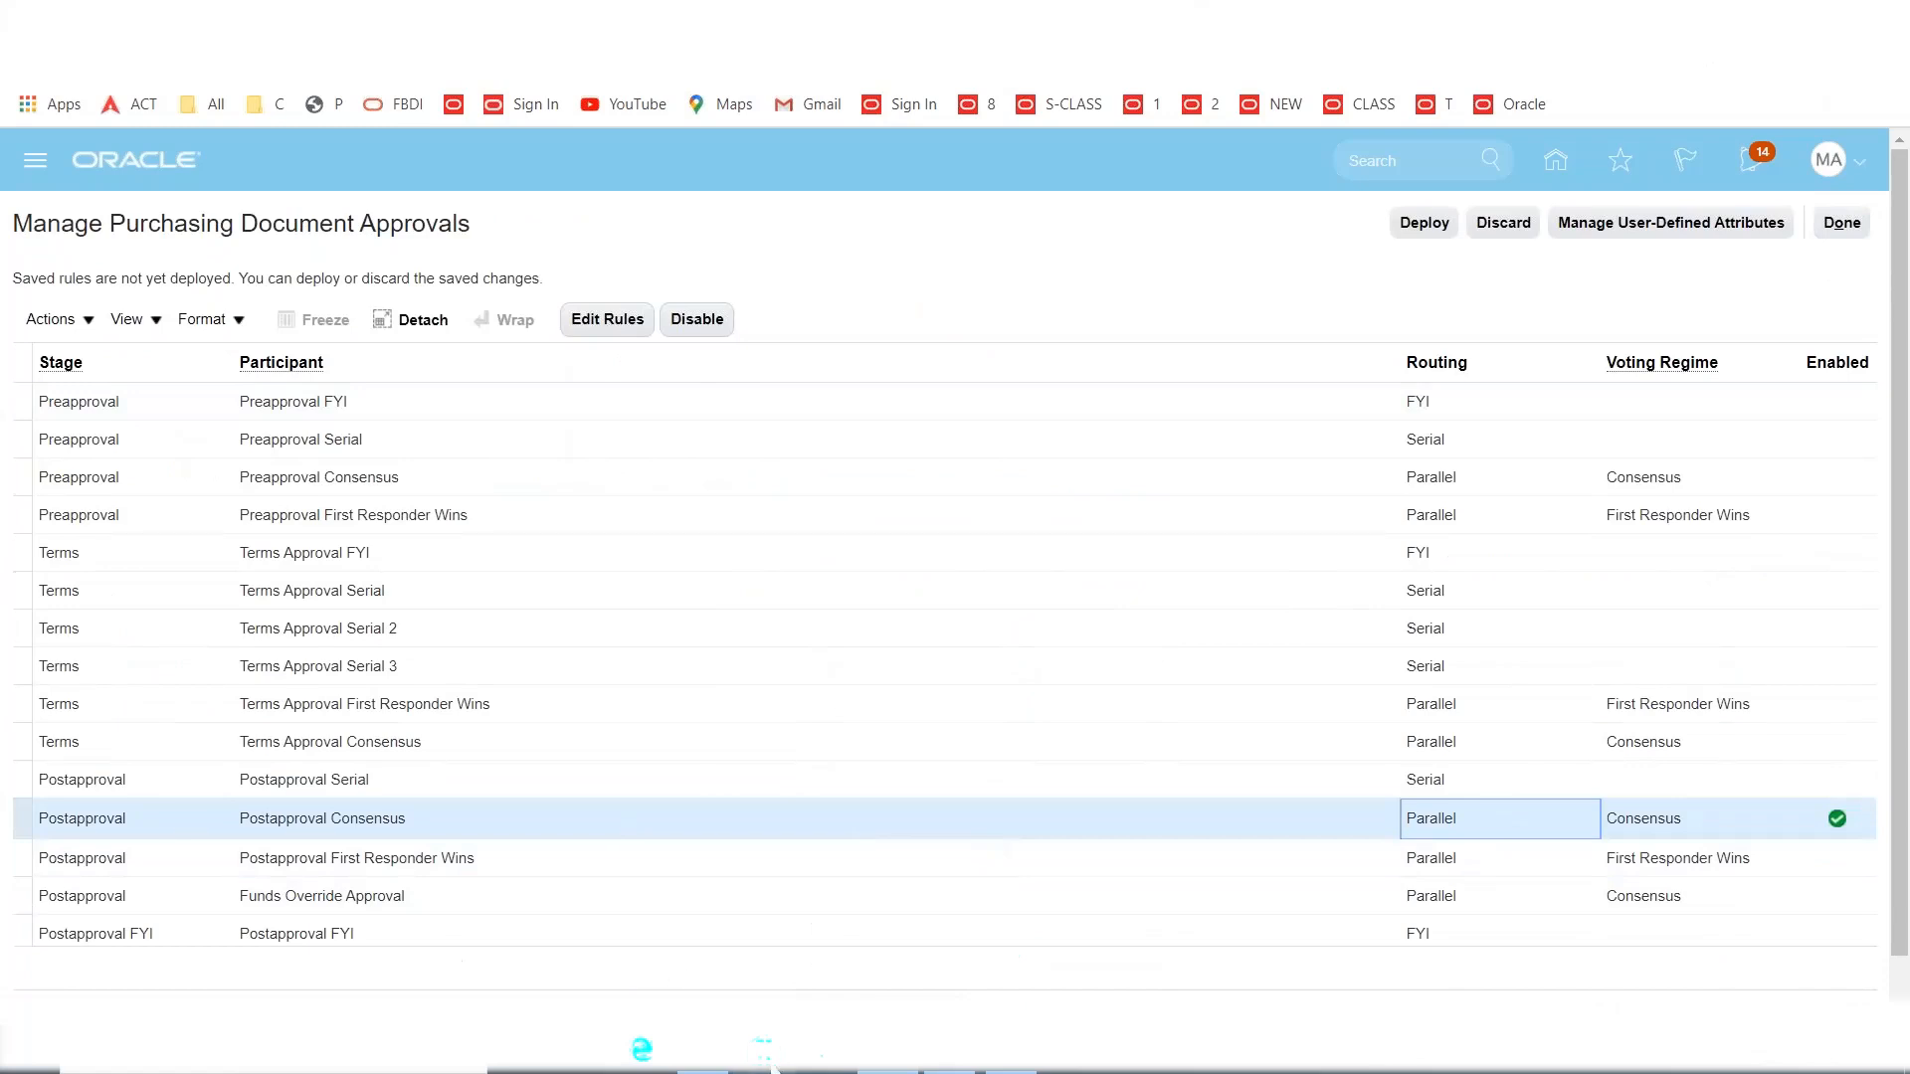
{"action": "left_click", "coordinate": [457, 818]}
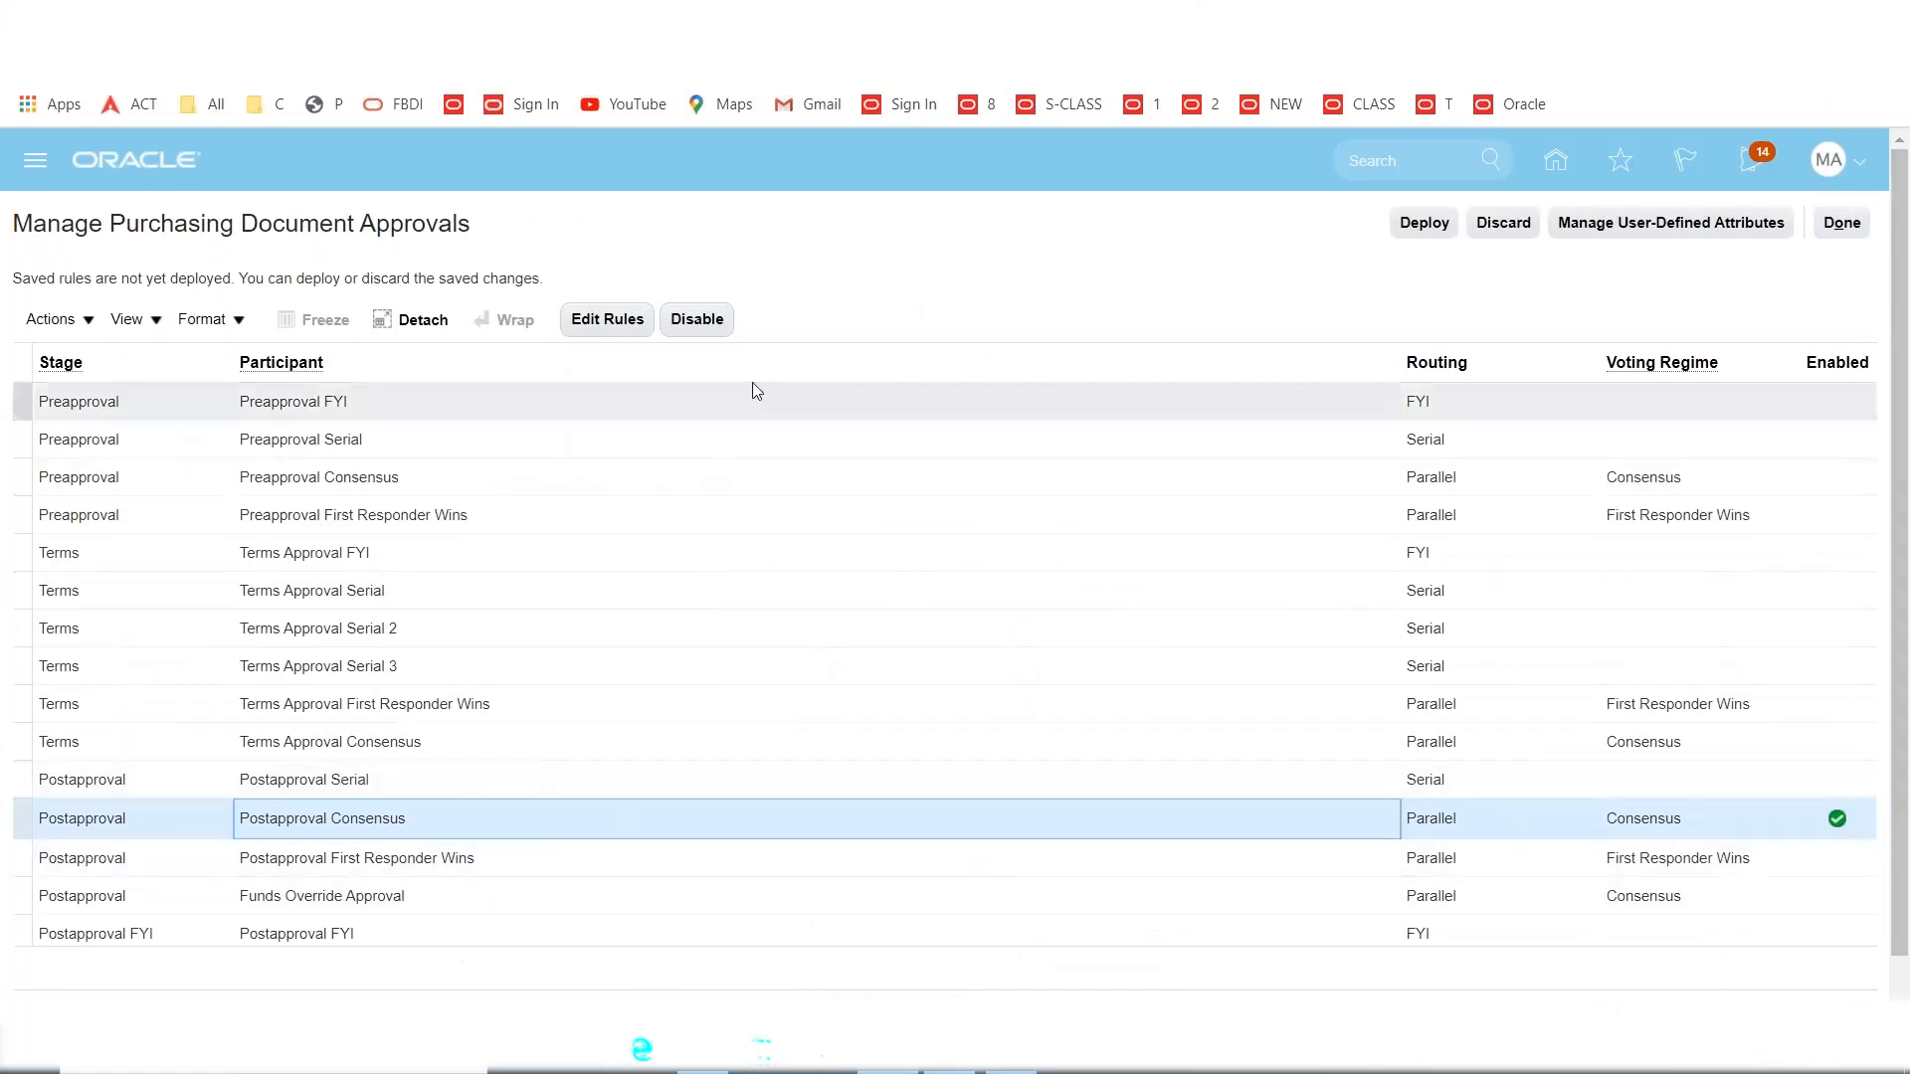
{"action": "left_click", "coordinate": [583, 326]}
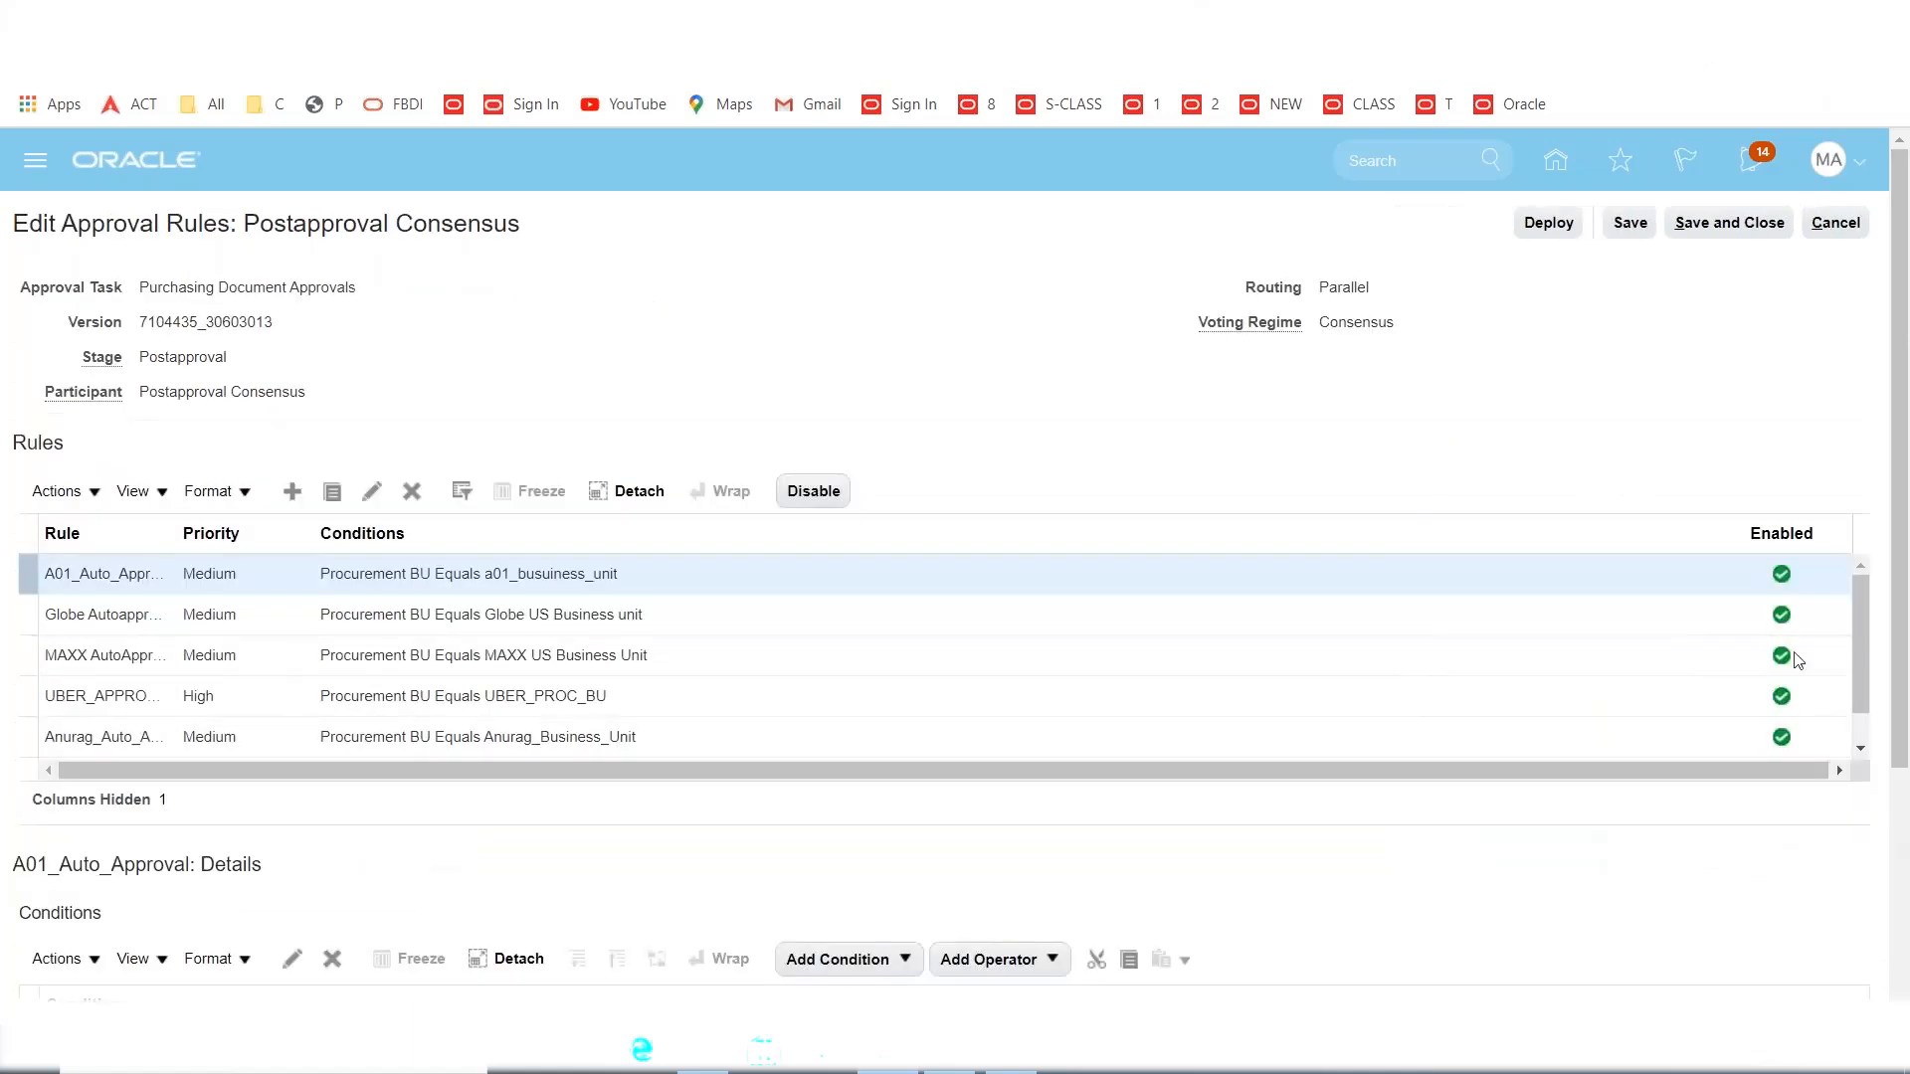
{"action": "left_click_drag", "start_coordinate": [1862, 620], "coordinate": [1901, 515]}
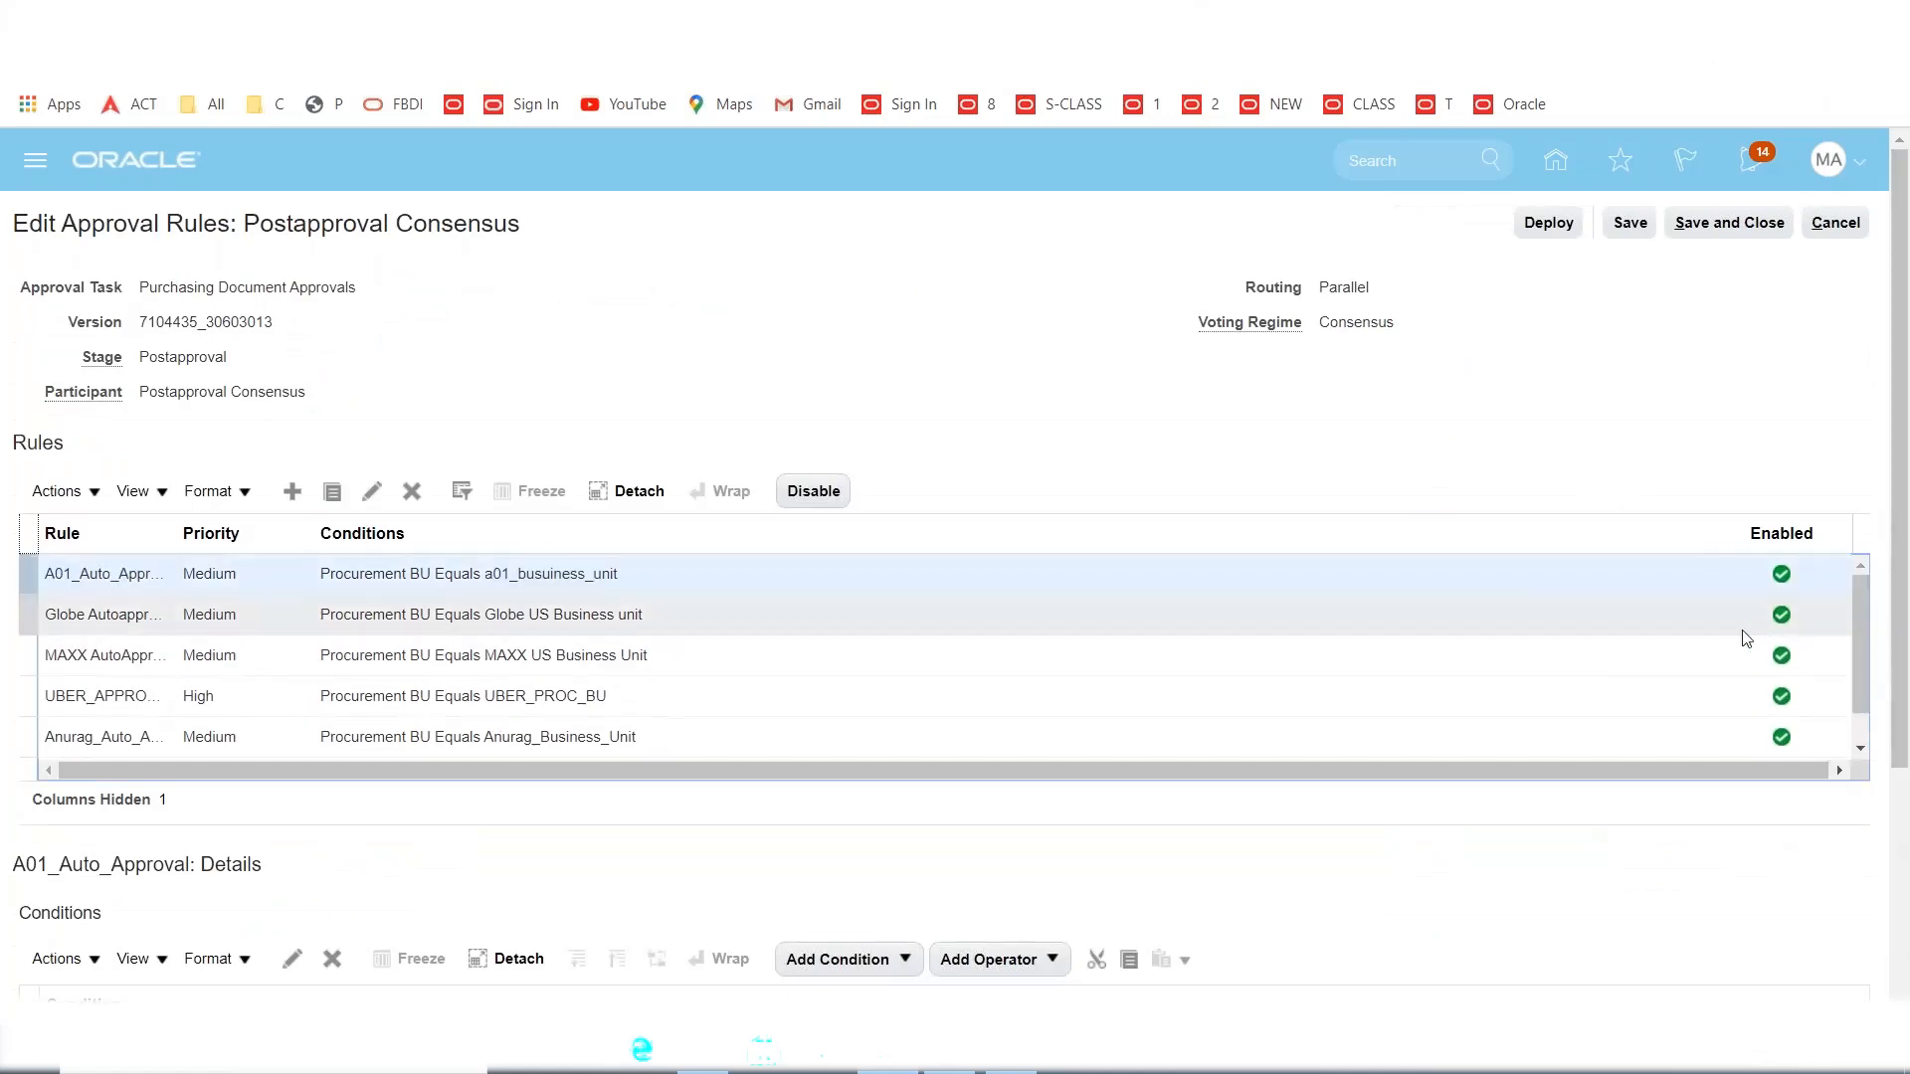
{"action": "mouse_move", "coordinate": [1869, 659]}
{"action": "left_mouse_down"}
{"action": "mouse_move", "coordinate": [1869, 687]}
{"action": "mouse_move", "coordinate": [1869, 640]}
{"action": "left_mouse_up"}
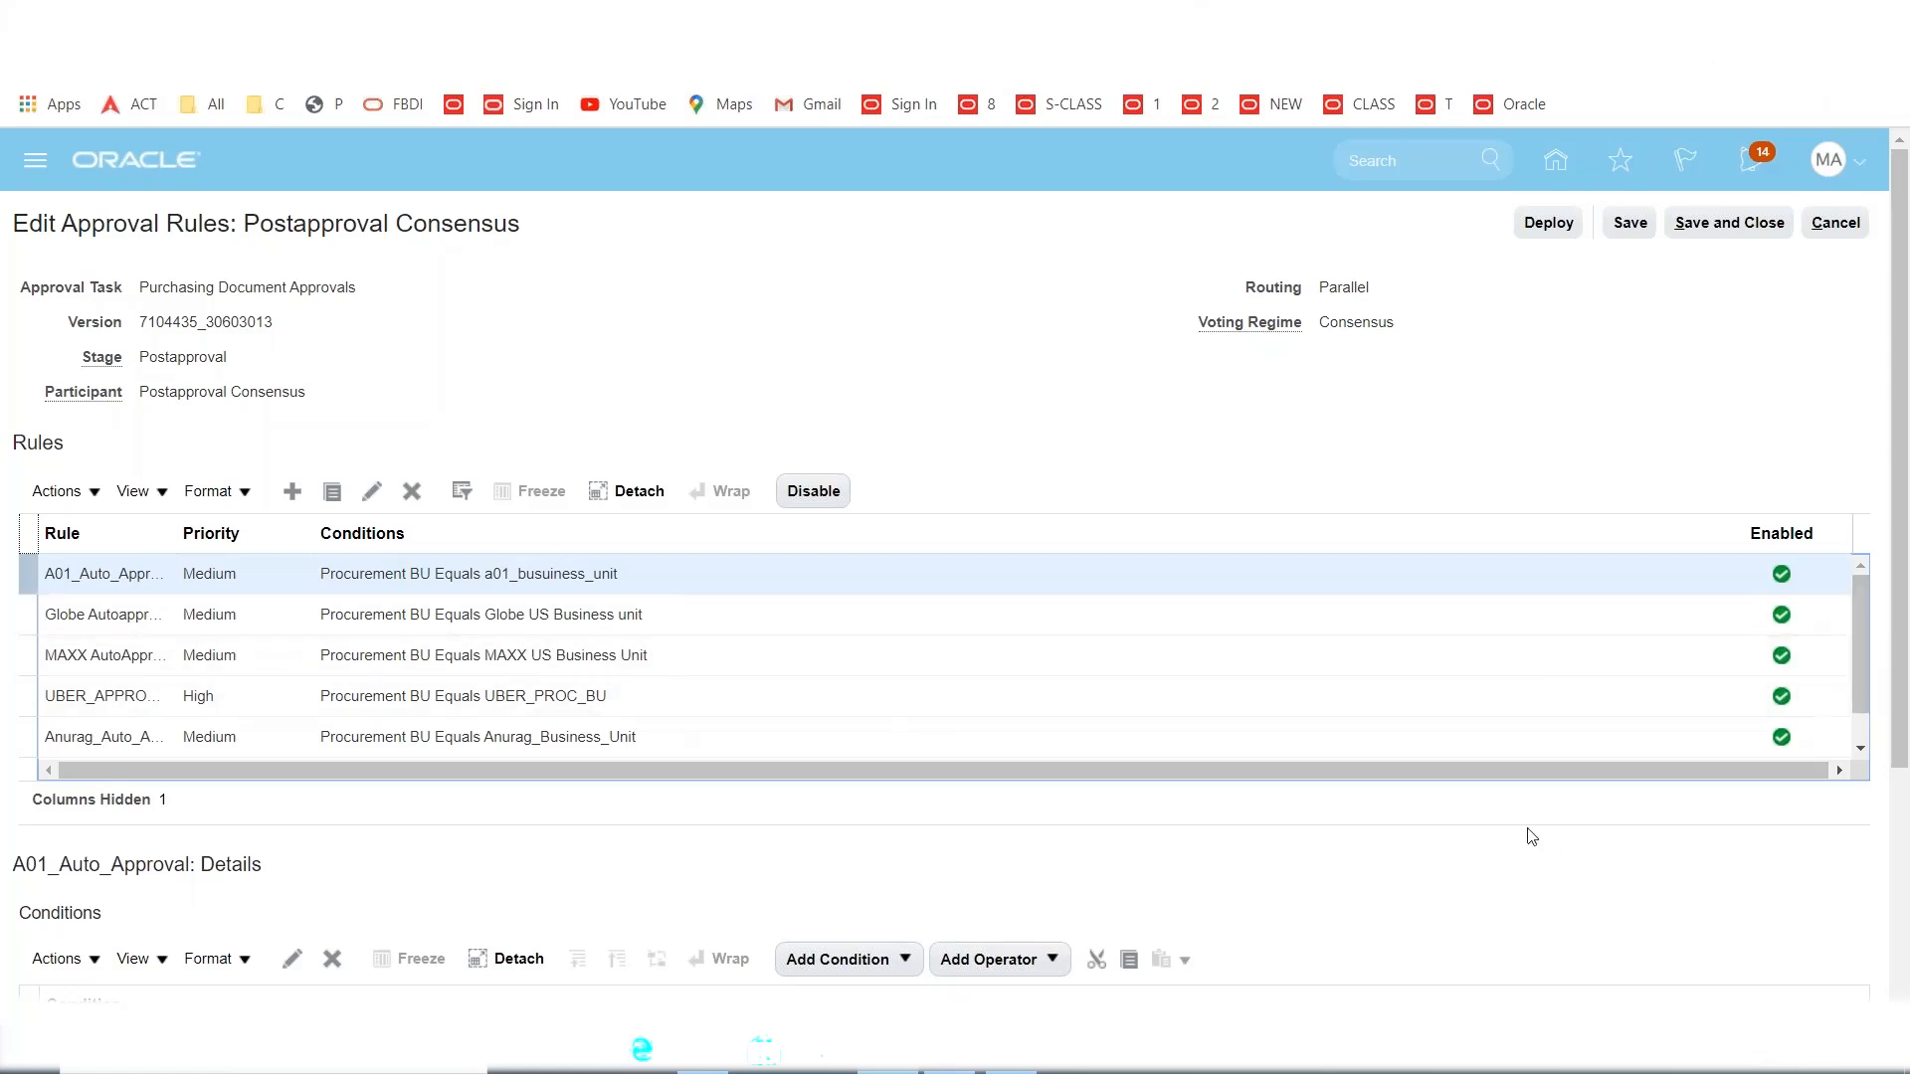
{"action": "mouse_move", "coordinate": [1866, 647]}
{"action": "left_mouse_down"}
{"action": "mouse_move", "coordinate": [1870, 716]}
{"action": "mouse_move", "coordinate": [1880, 646]}
{"action": "mouse_move", "coordinate": [1856, 629]}
{"action": "left_mouse_up"}
{"action": "left_click", "coordinate": [836, 570]}
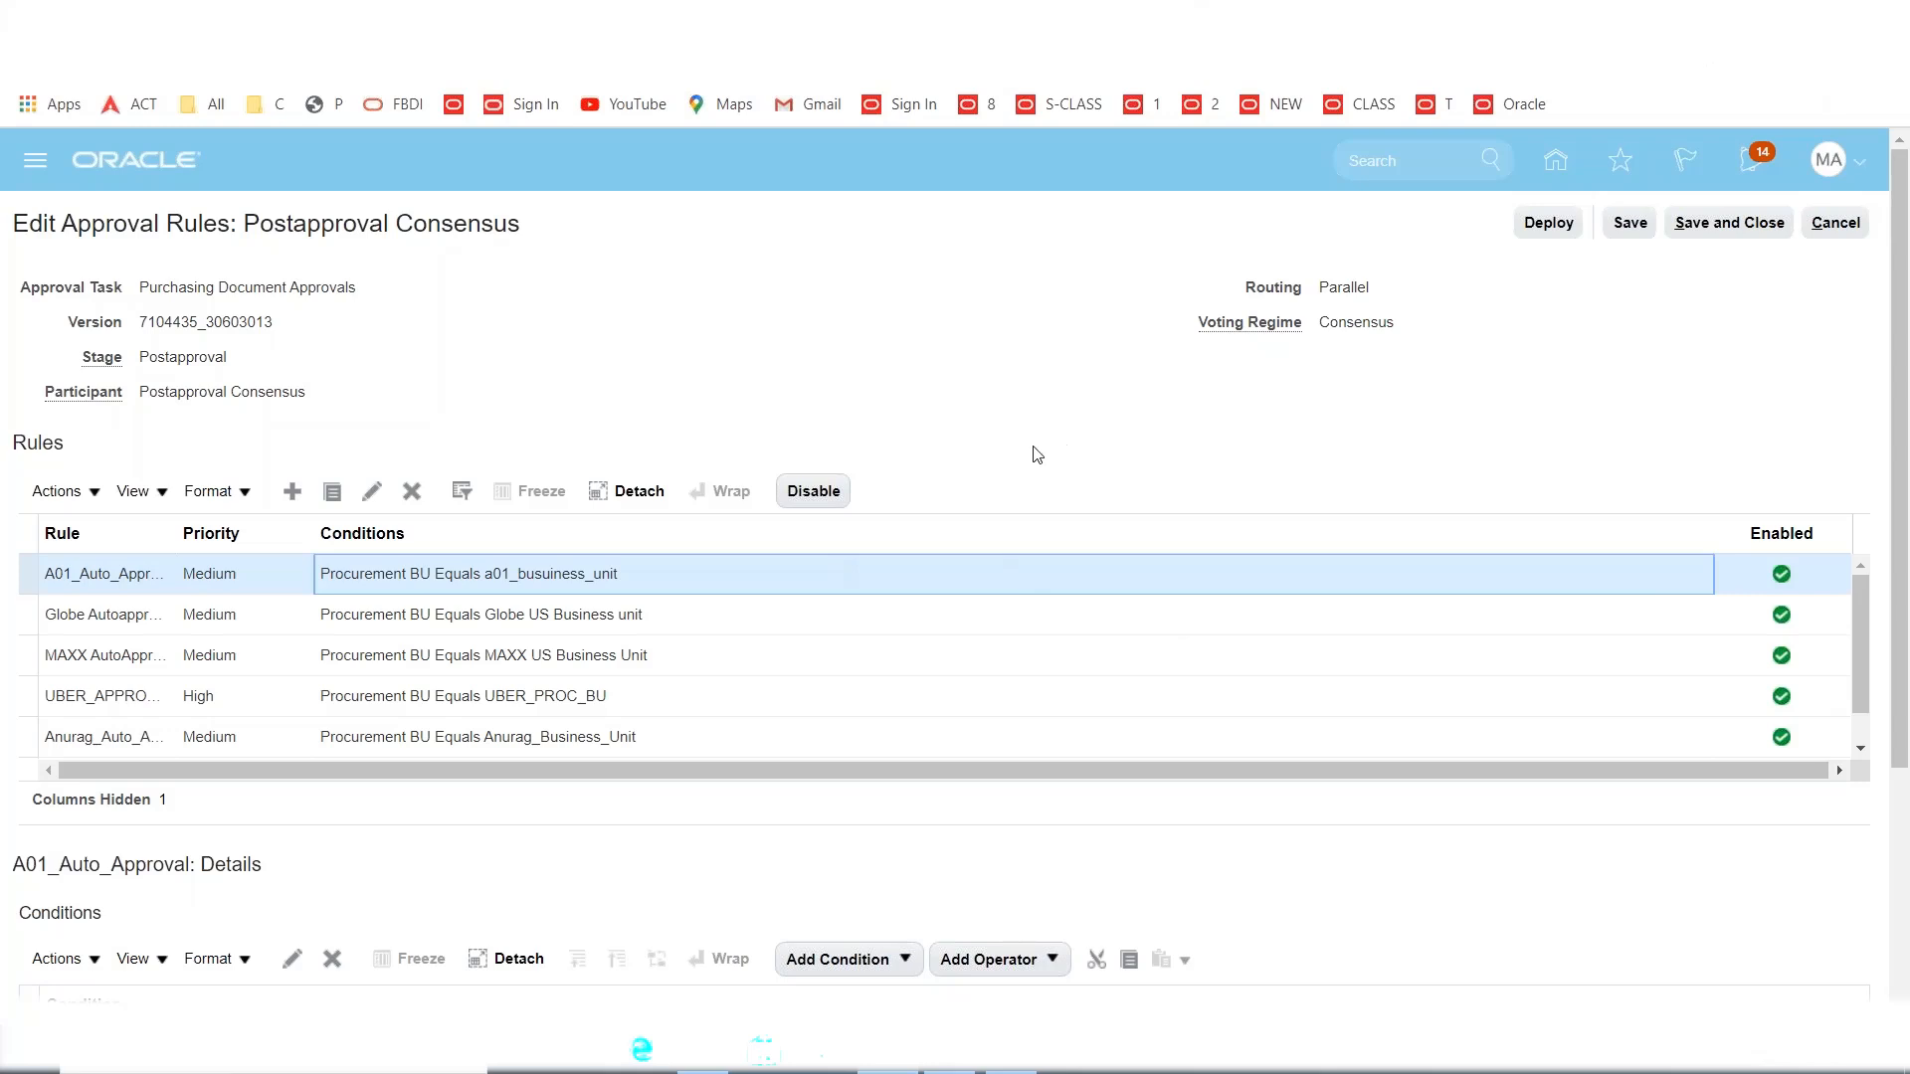
{"action": "scroll", "coordinate": [1036, 454], "scroll_direction": "down", "scroll_amount": 3}
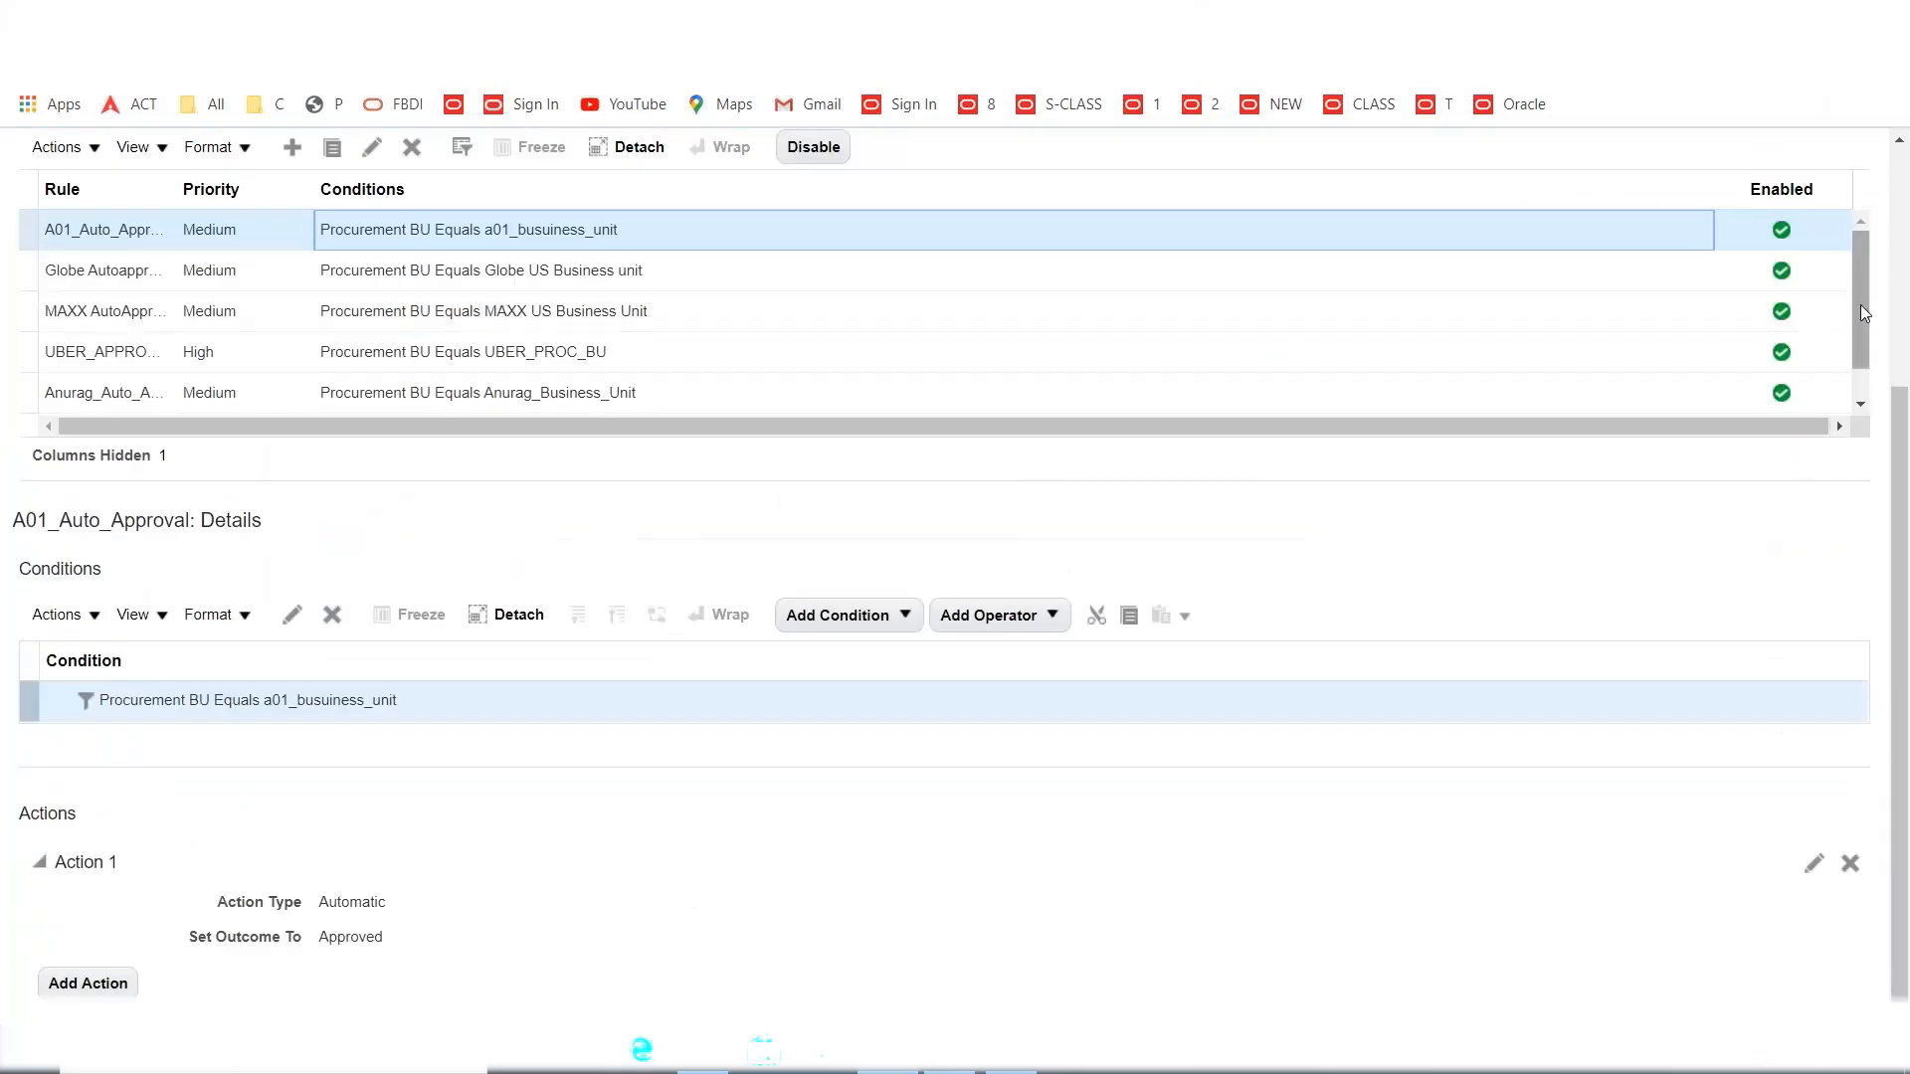
{"action": "scroll", "coordinate": [1860, 338], "scroll_direction": "down", "scroll_amount": 1}
{"action": "scroll", "coordinate": [1861, 346], "scroll_direction": "up", "scroll_amount": 2}
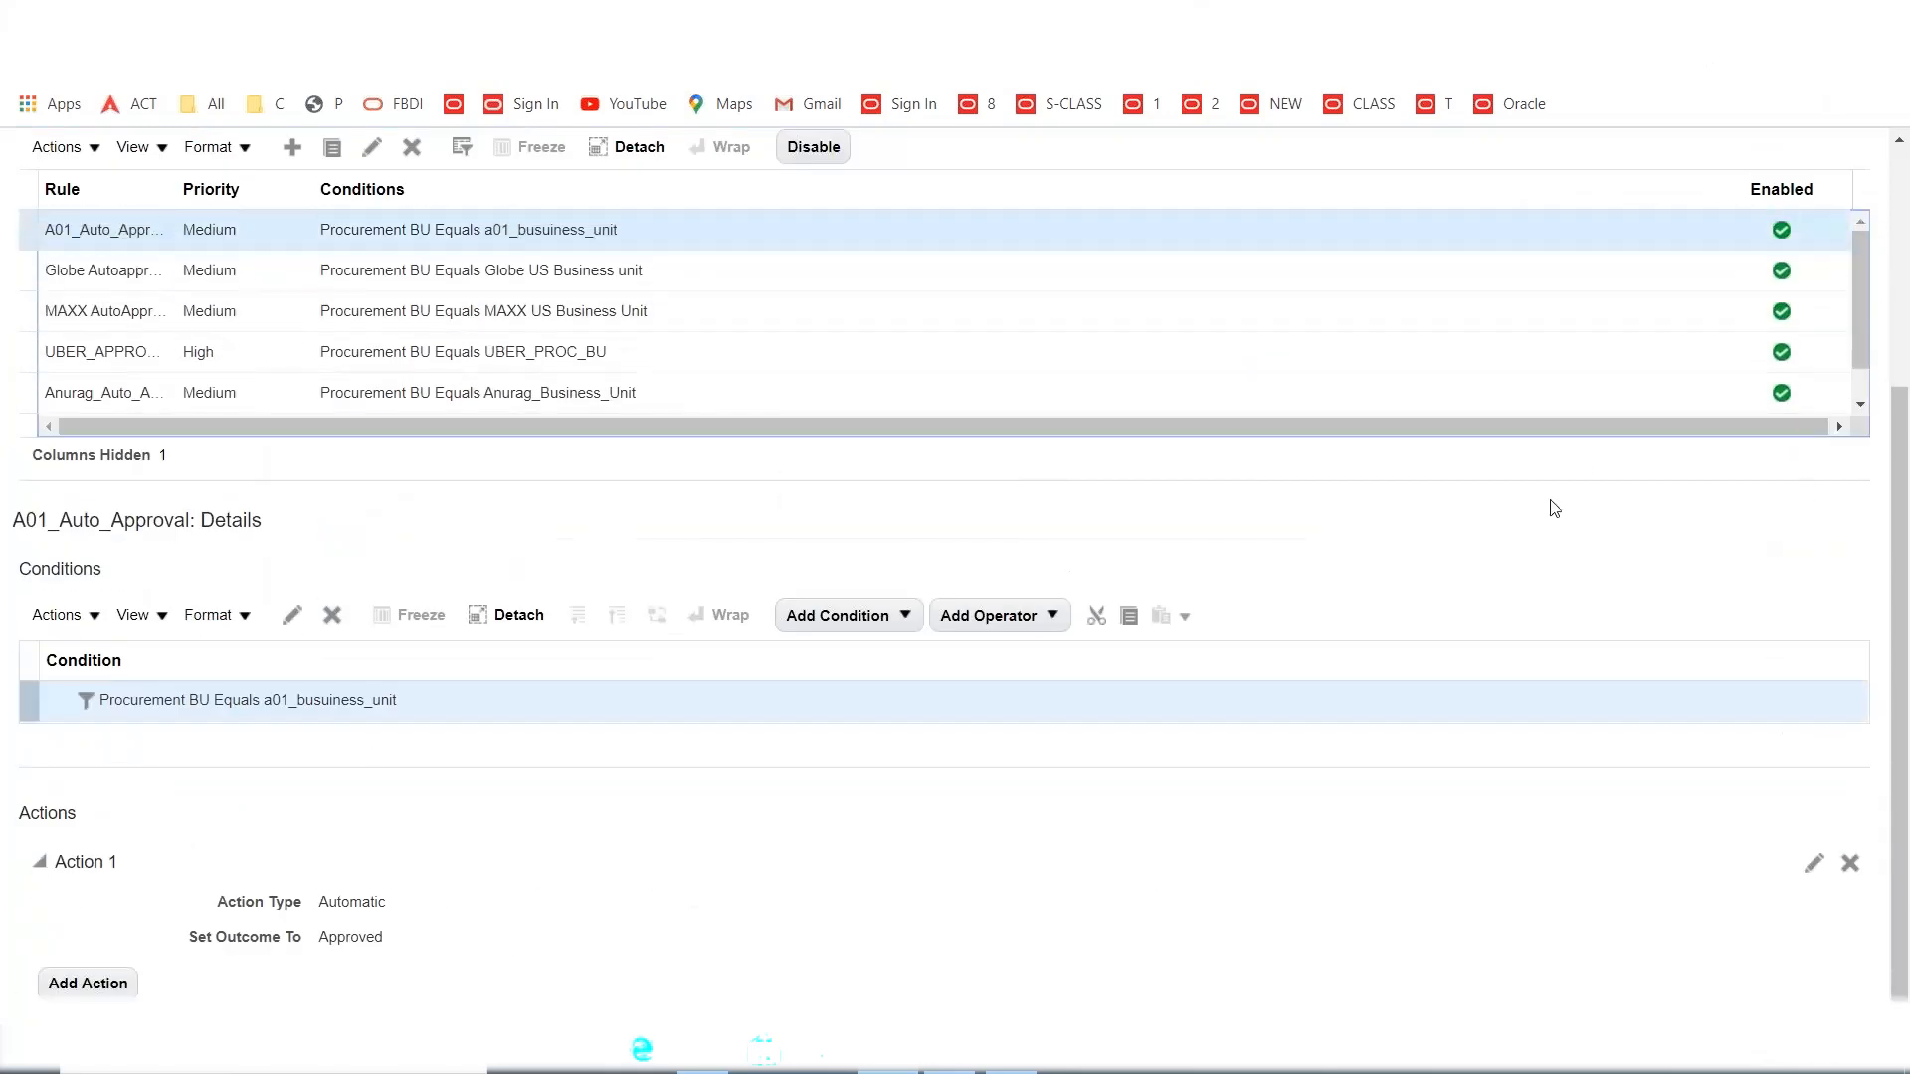
{"action": "scroll", "coordinate": [1139, 546], "scroll_direction": "up", "scroll_amount": 3}
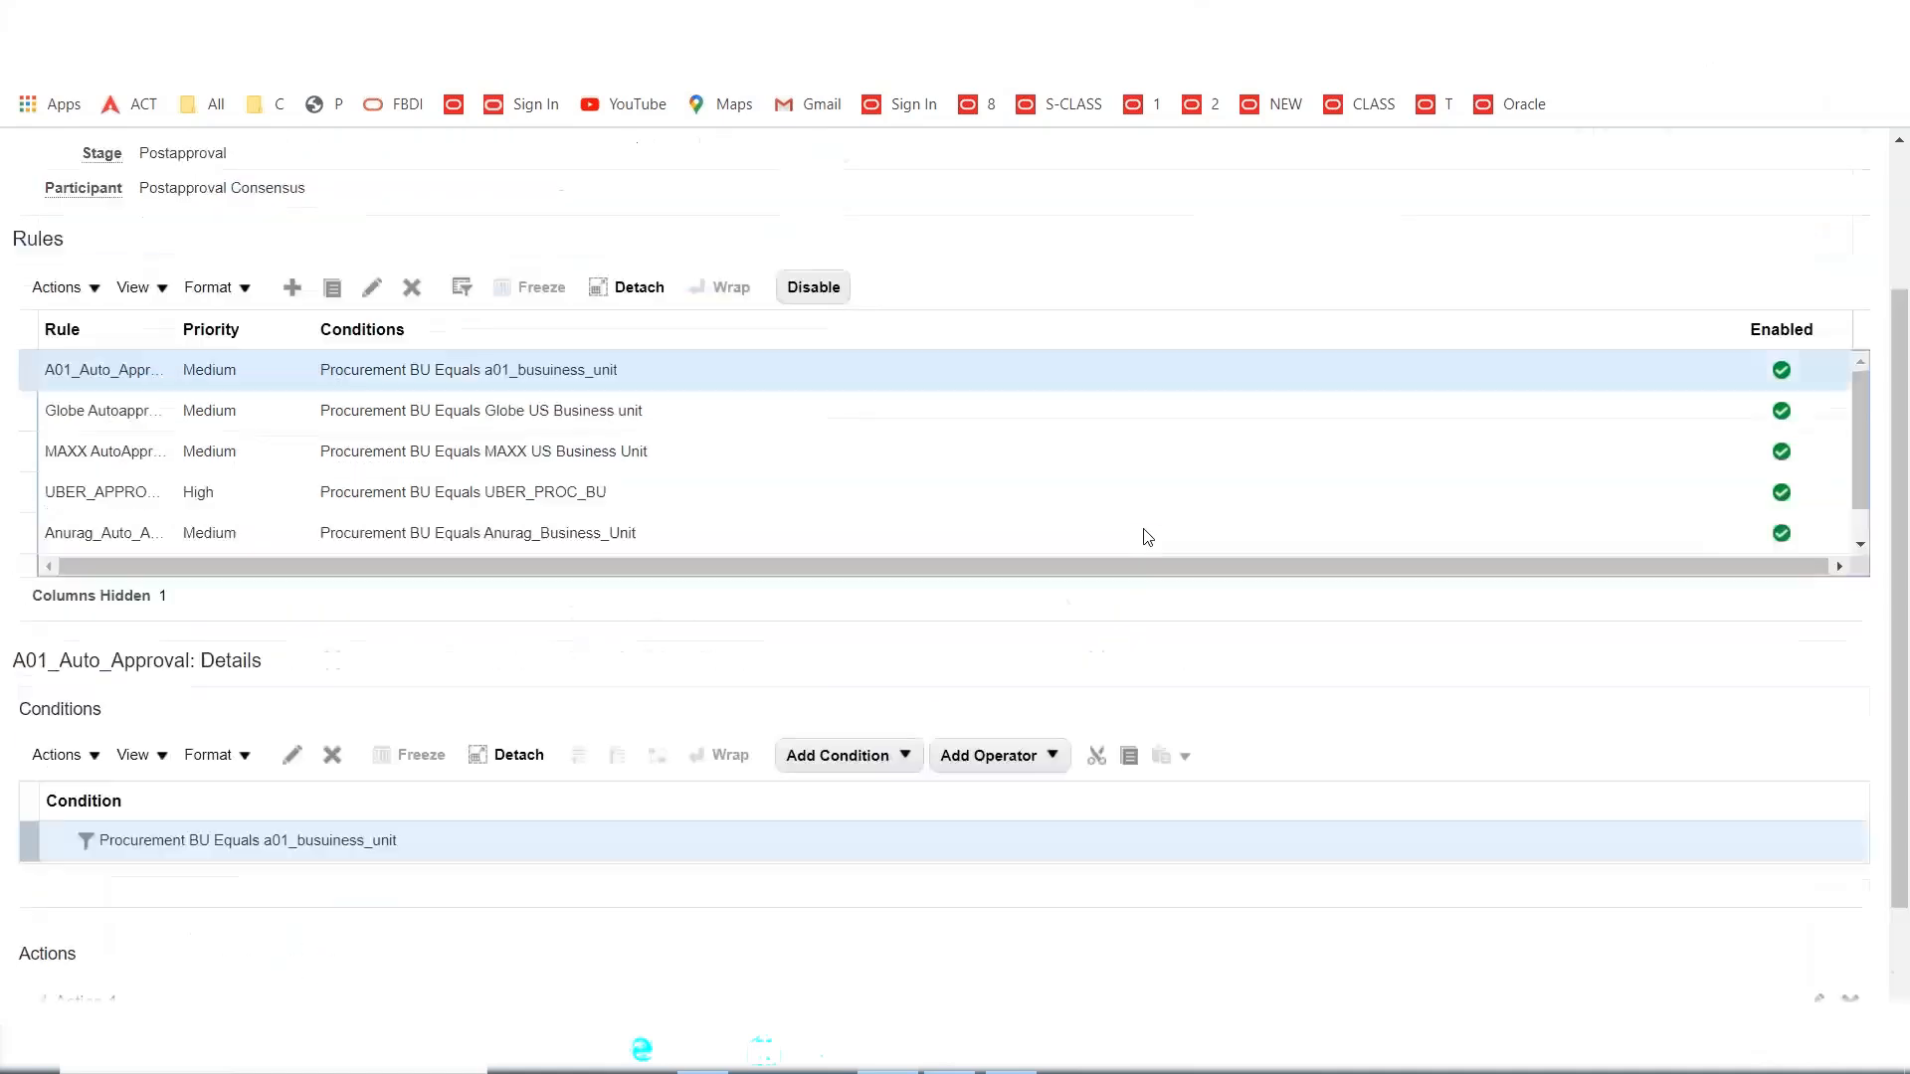
Disable the A01_Auto_Approval, Globe Autoapprovals and MAXX AutoApprovals rules.
{"action": "left_click", "coordinate": [726, 573]}
{"action": "left_click", "coordinate": [812, 491]}
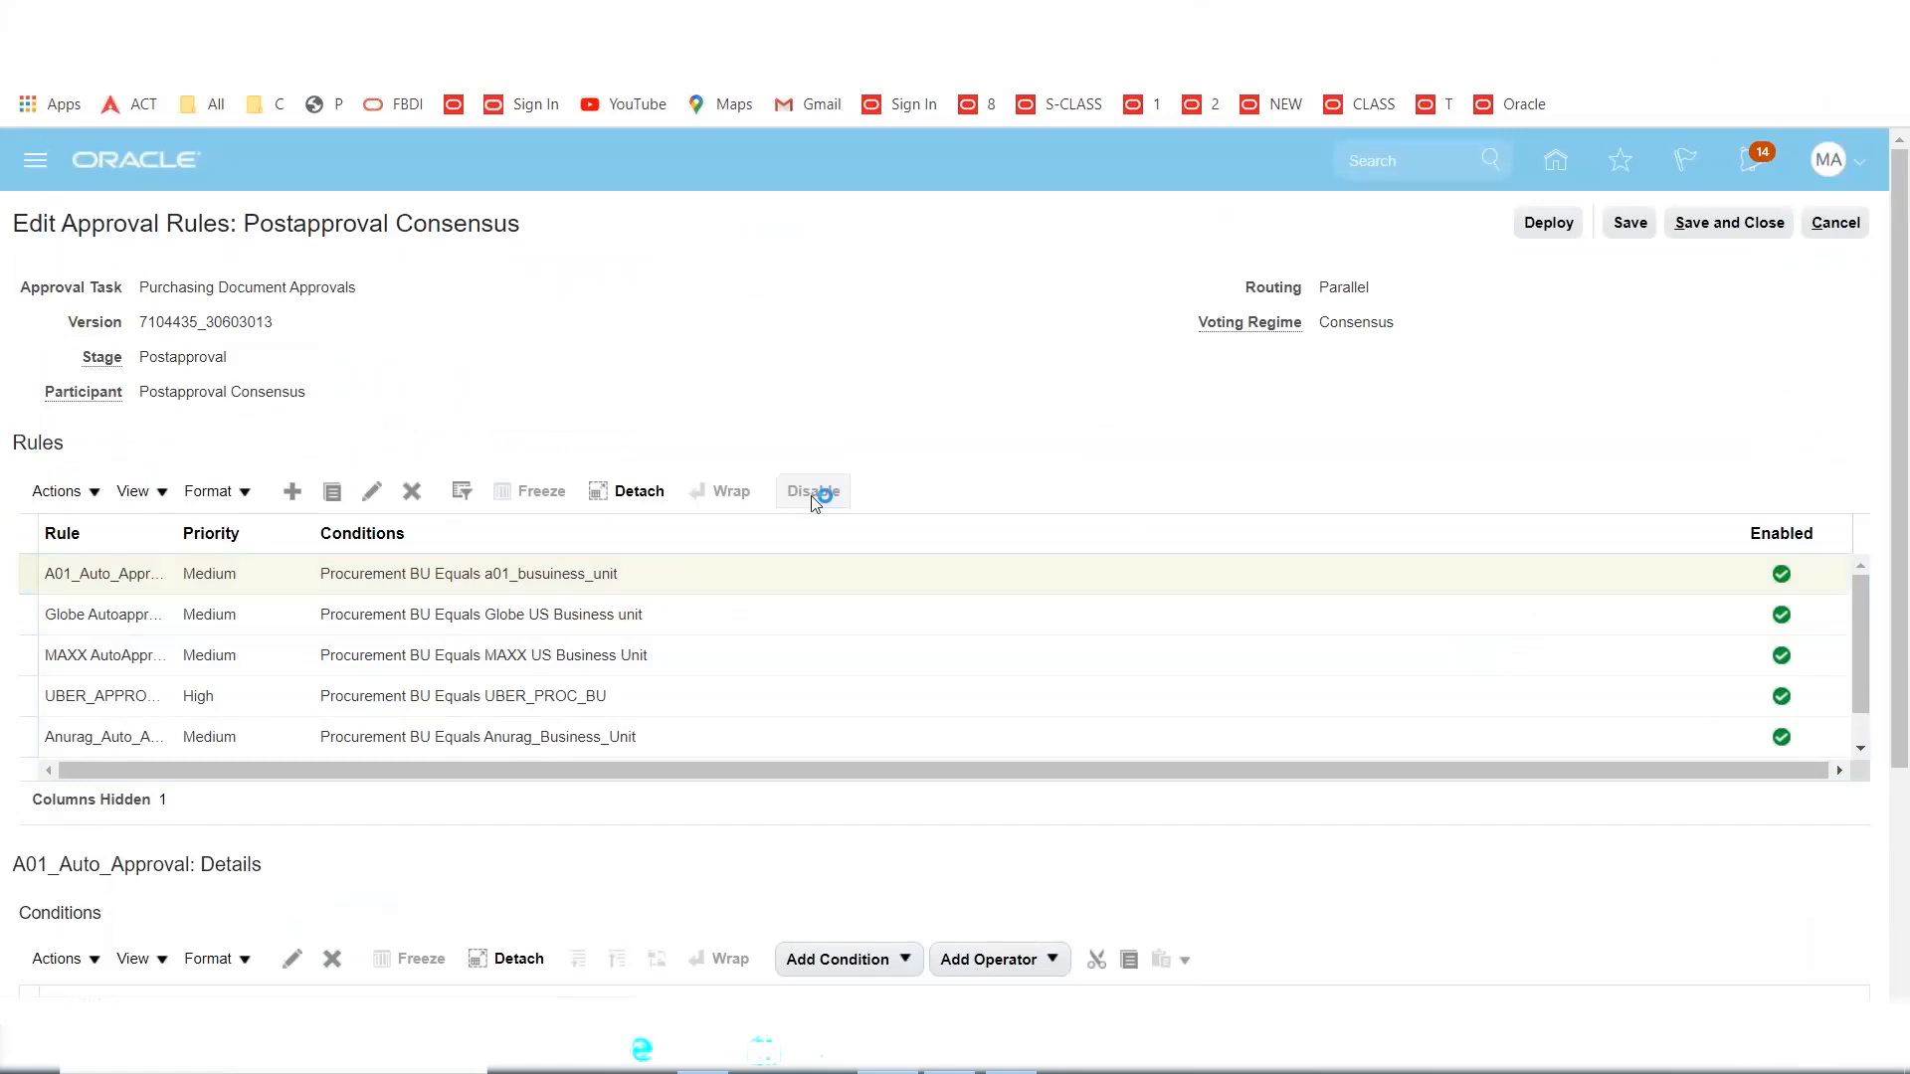
{"action": "left_click", "coordinate": [793, 609]}
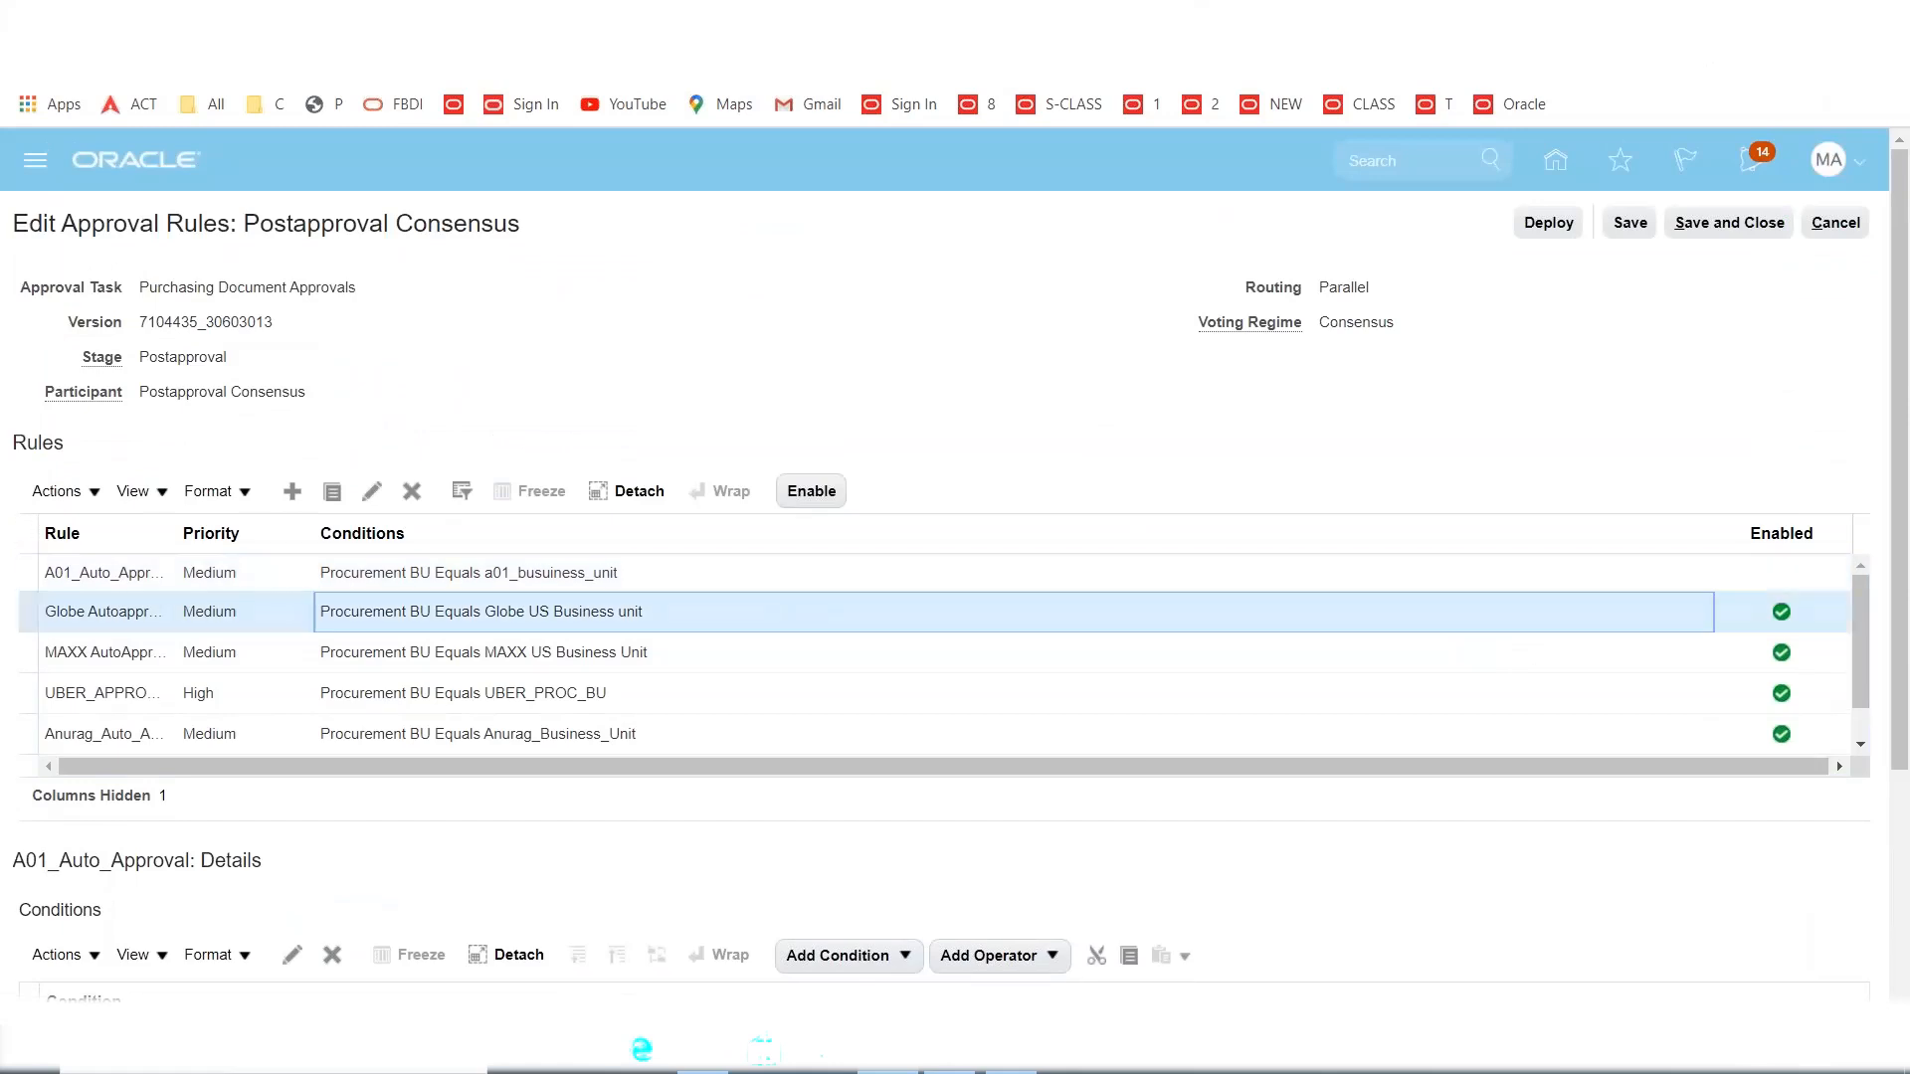
{"action": "left_click", "coordinate": [822, 494]}
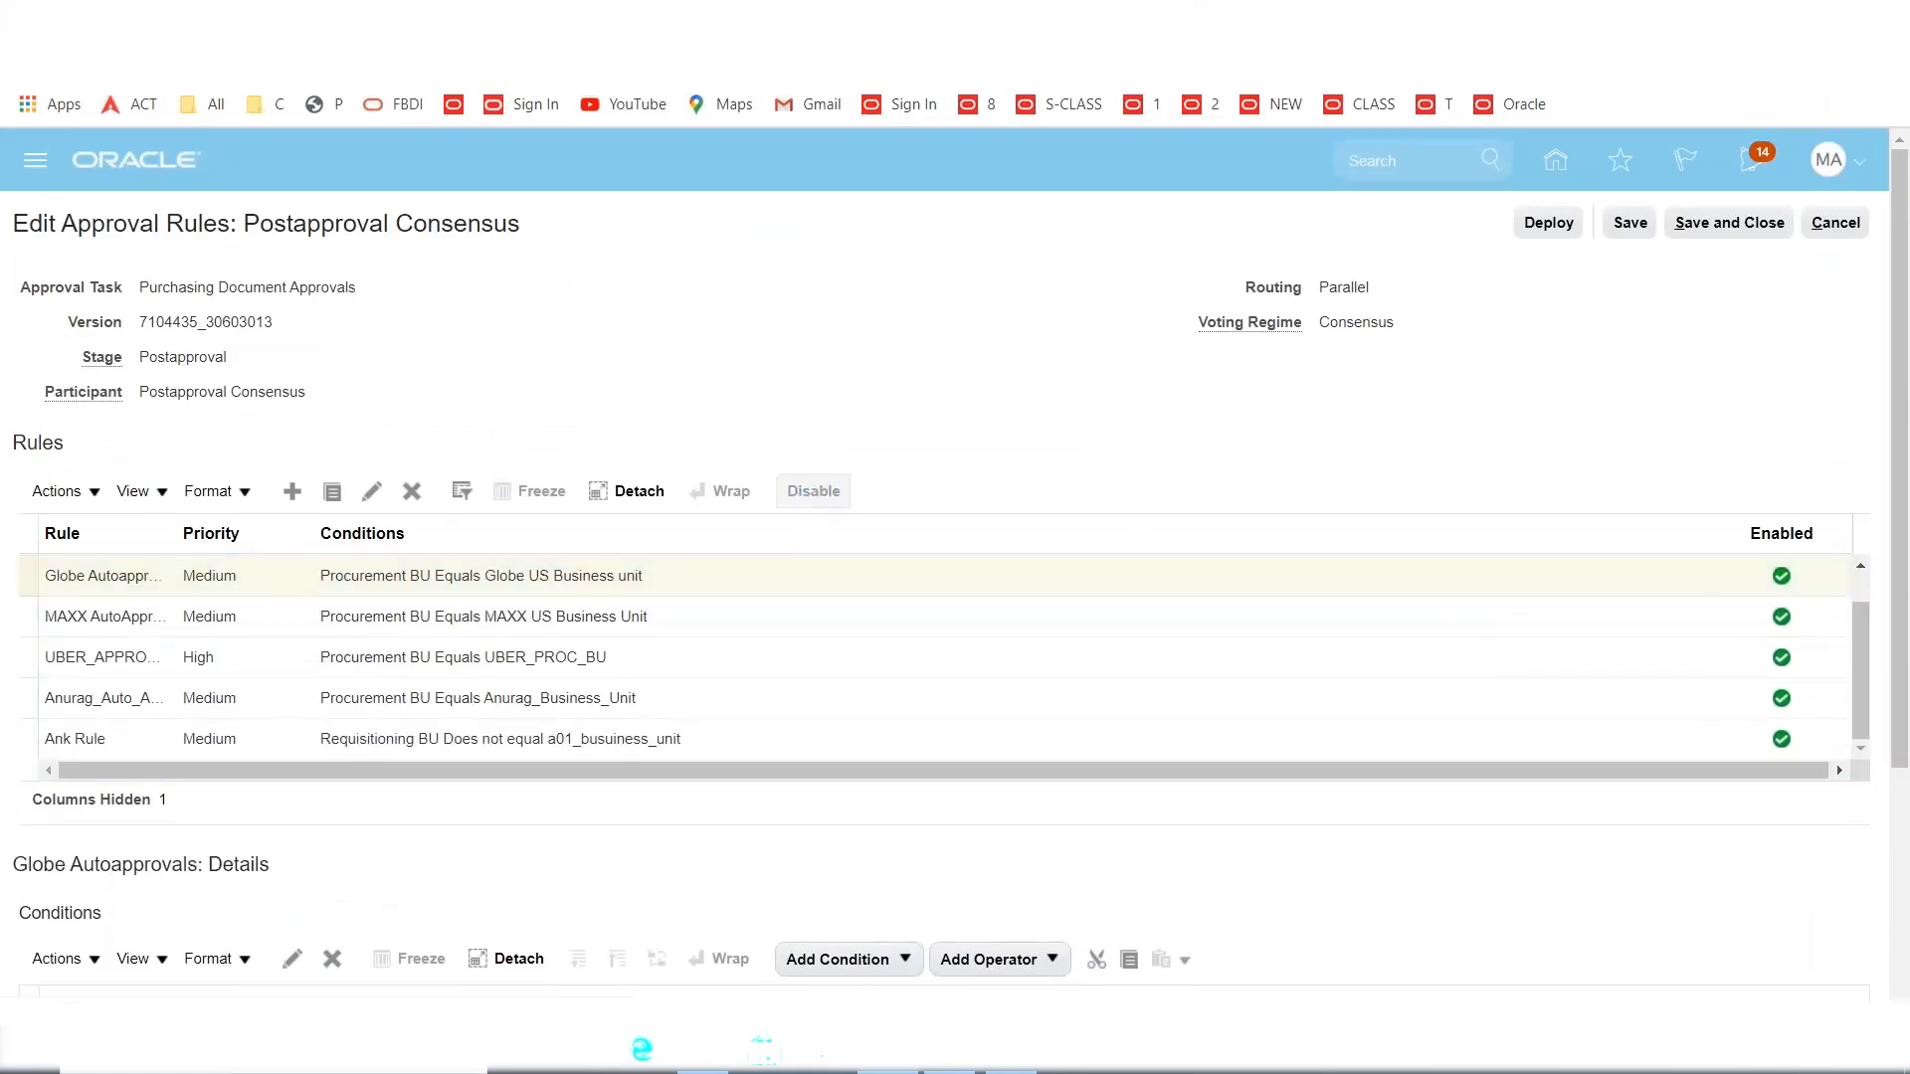
{"action": "left_click", "coordinate": [794, 613]}
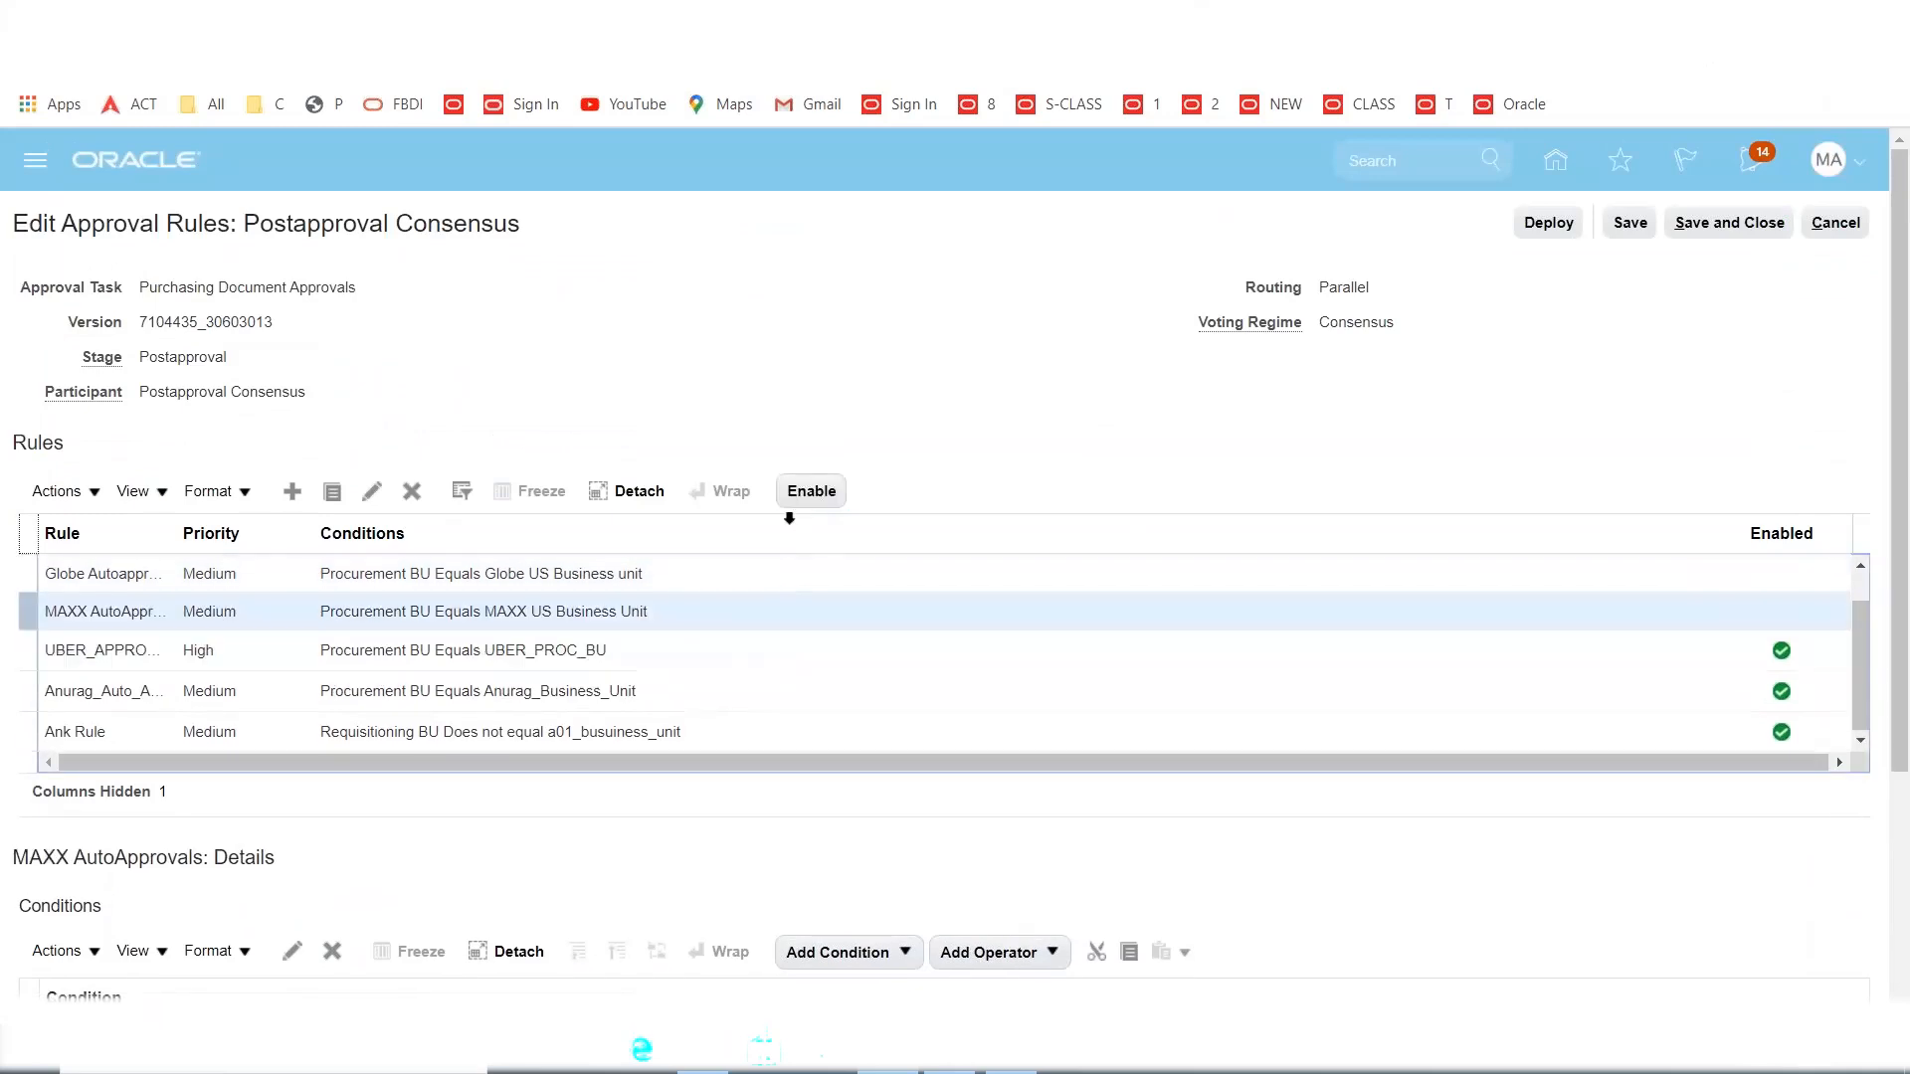
{"action": "left_click", "coordinate": [801, 494]}
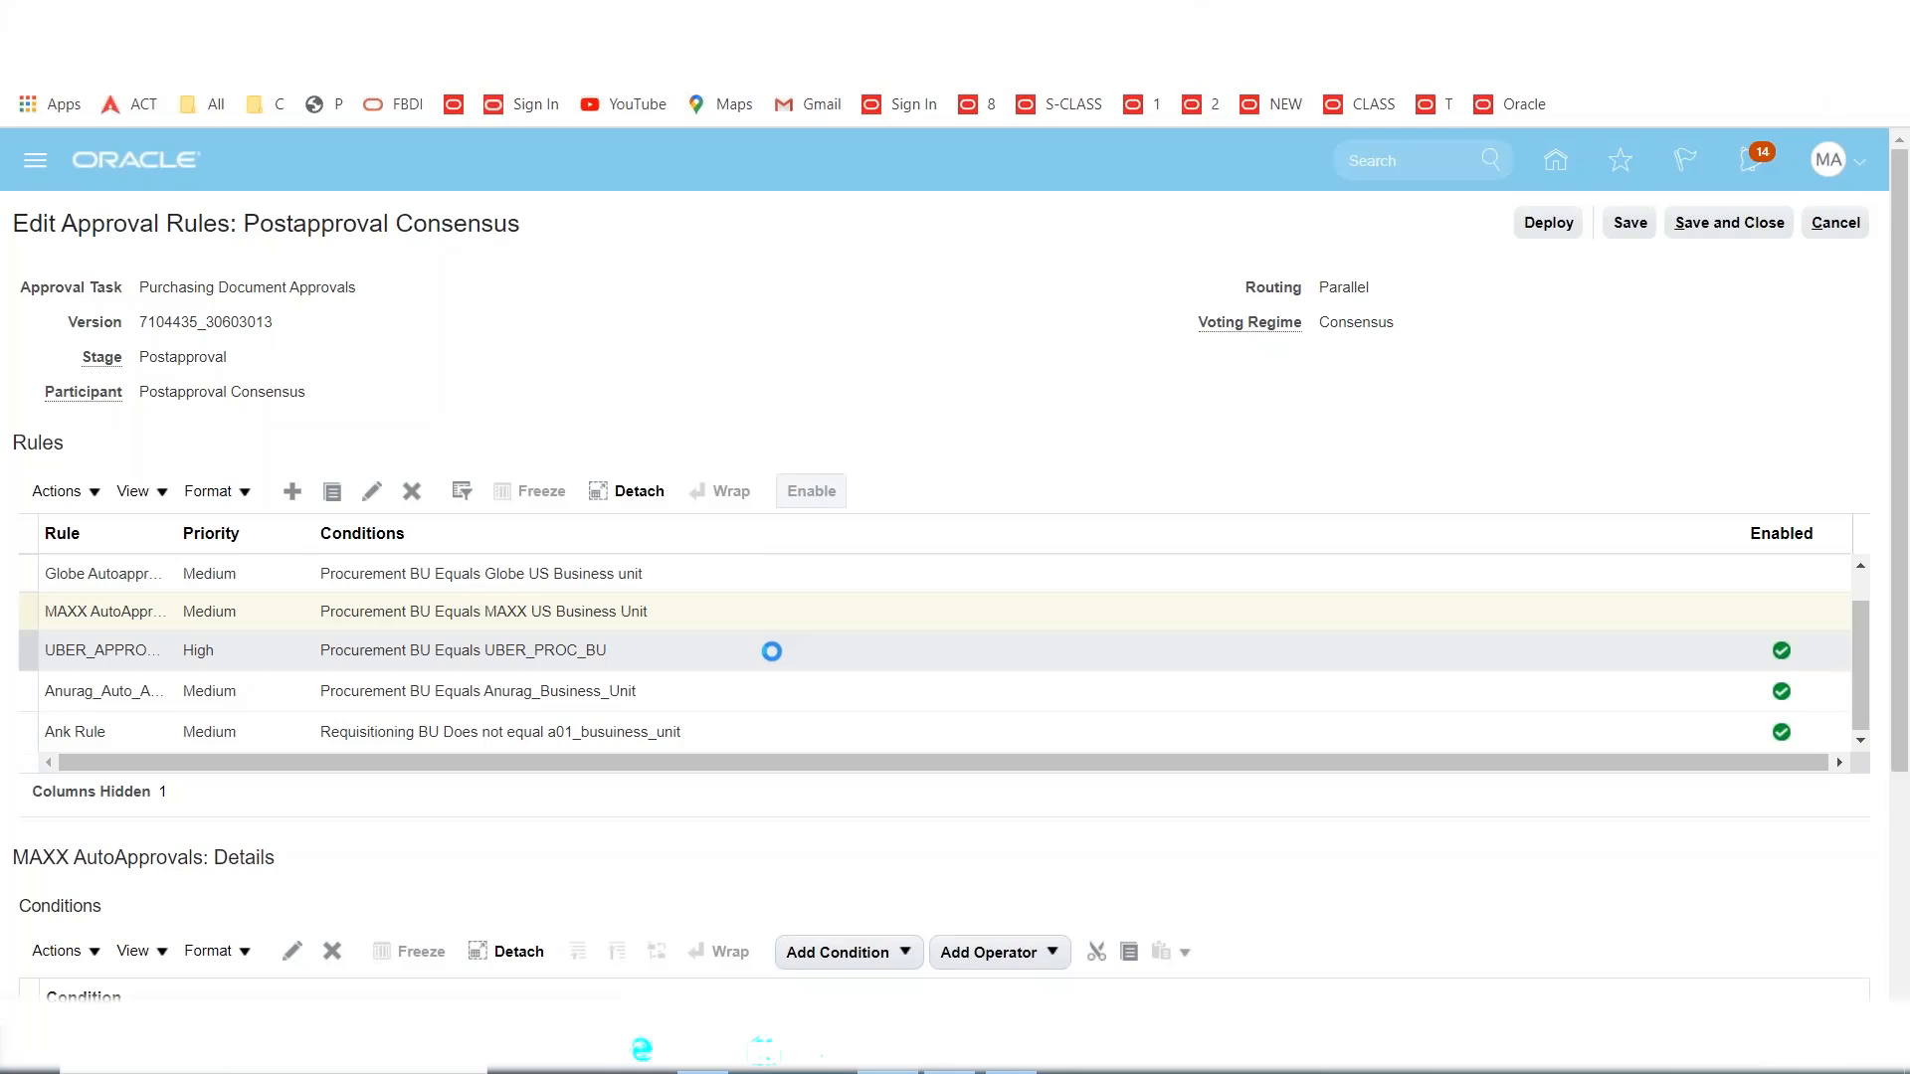
{"action": "left_click", "coordinate": [772, 652]}
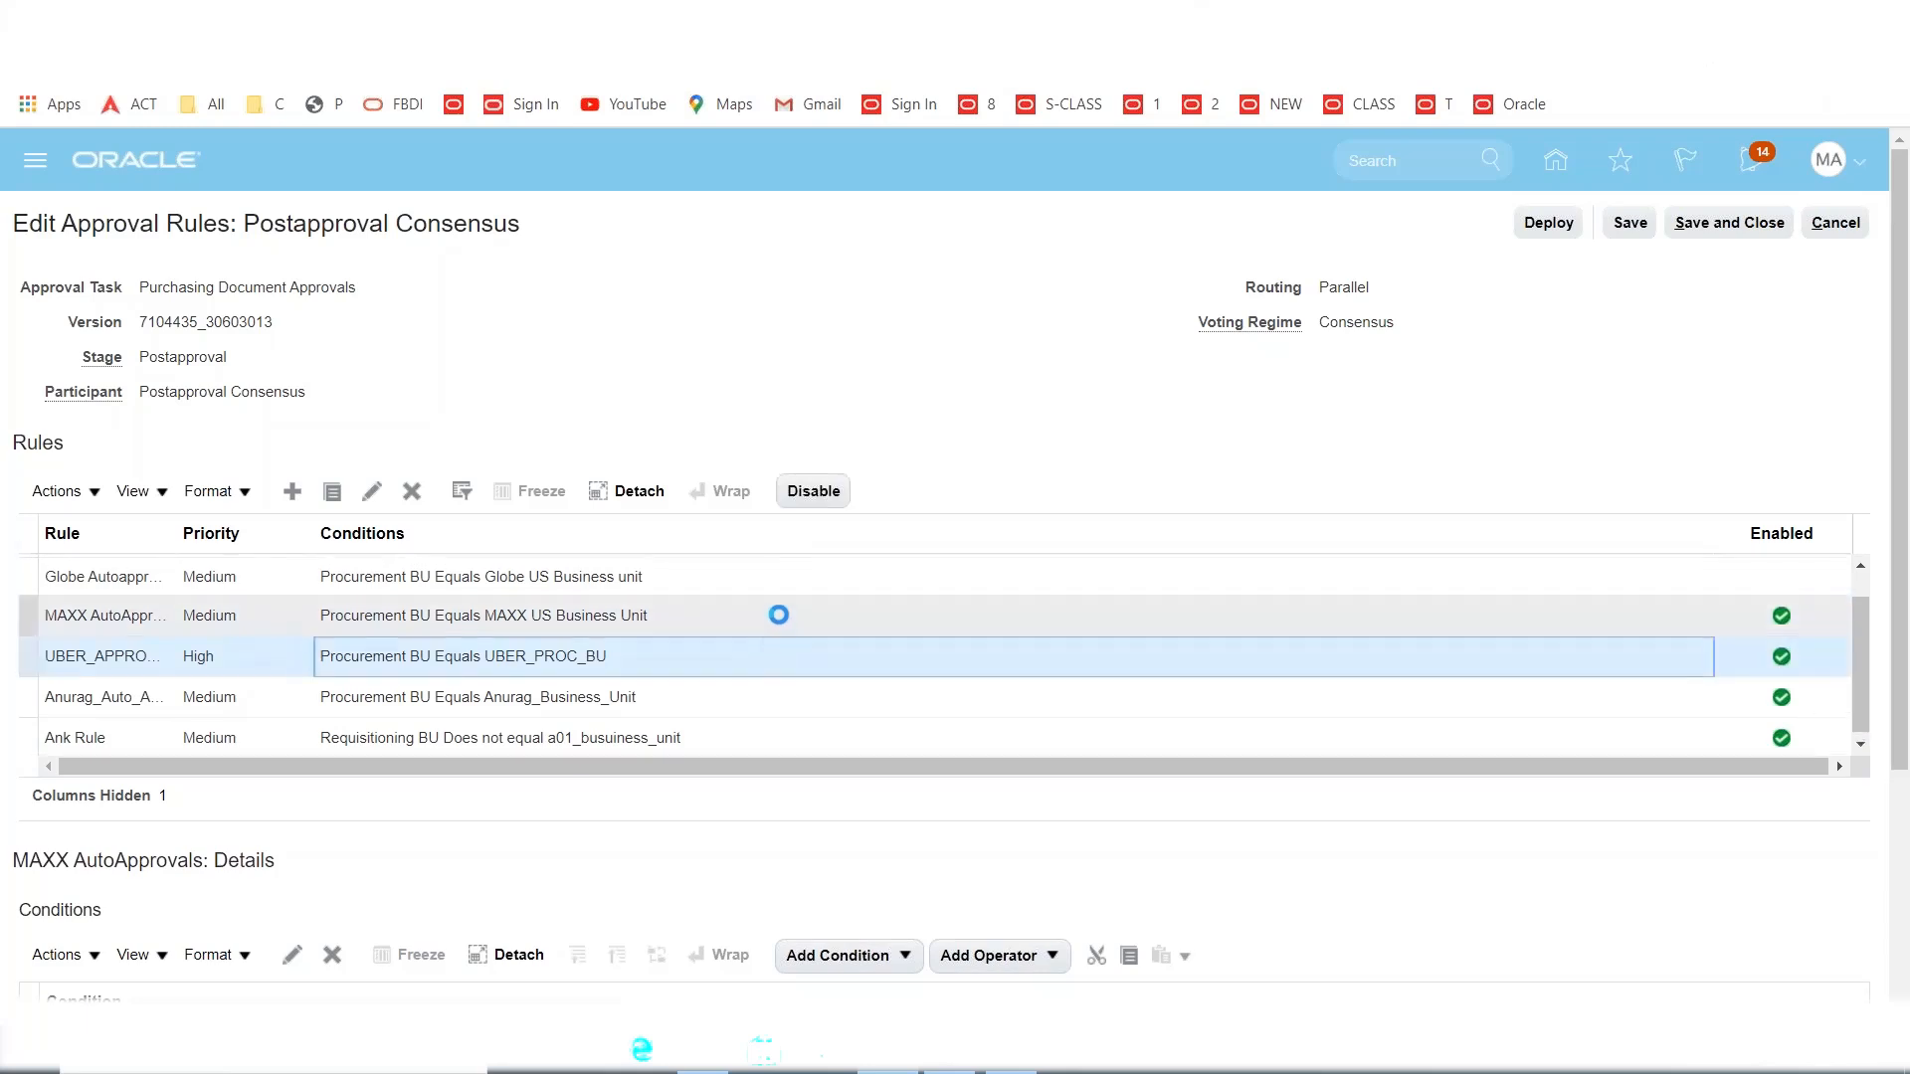
{"action": "left_click", "coordinate": [779, 616]}
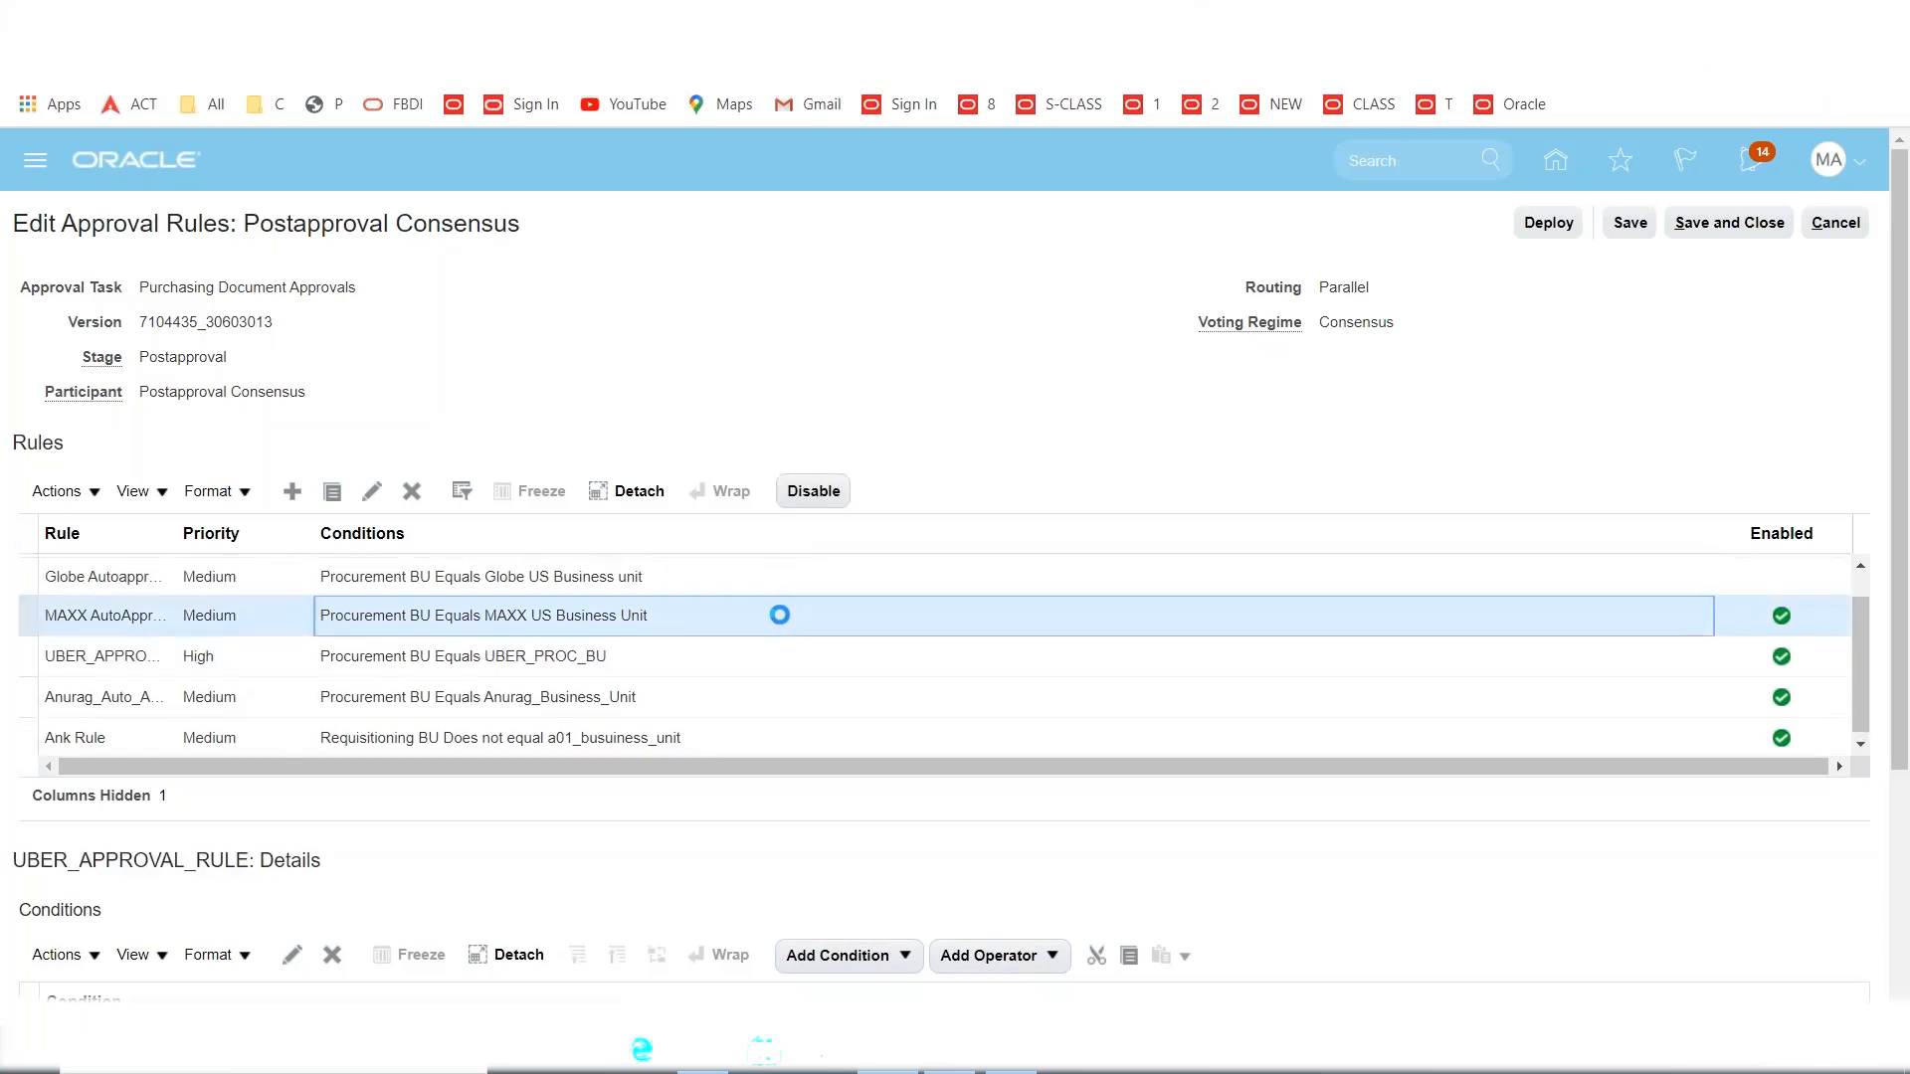
{"action": "left_click", "coordinate": [822, 493]}
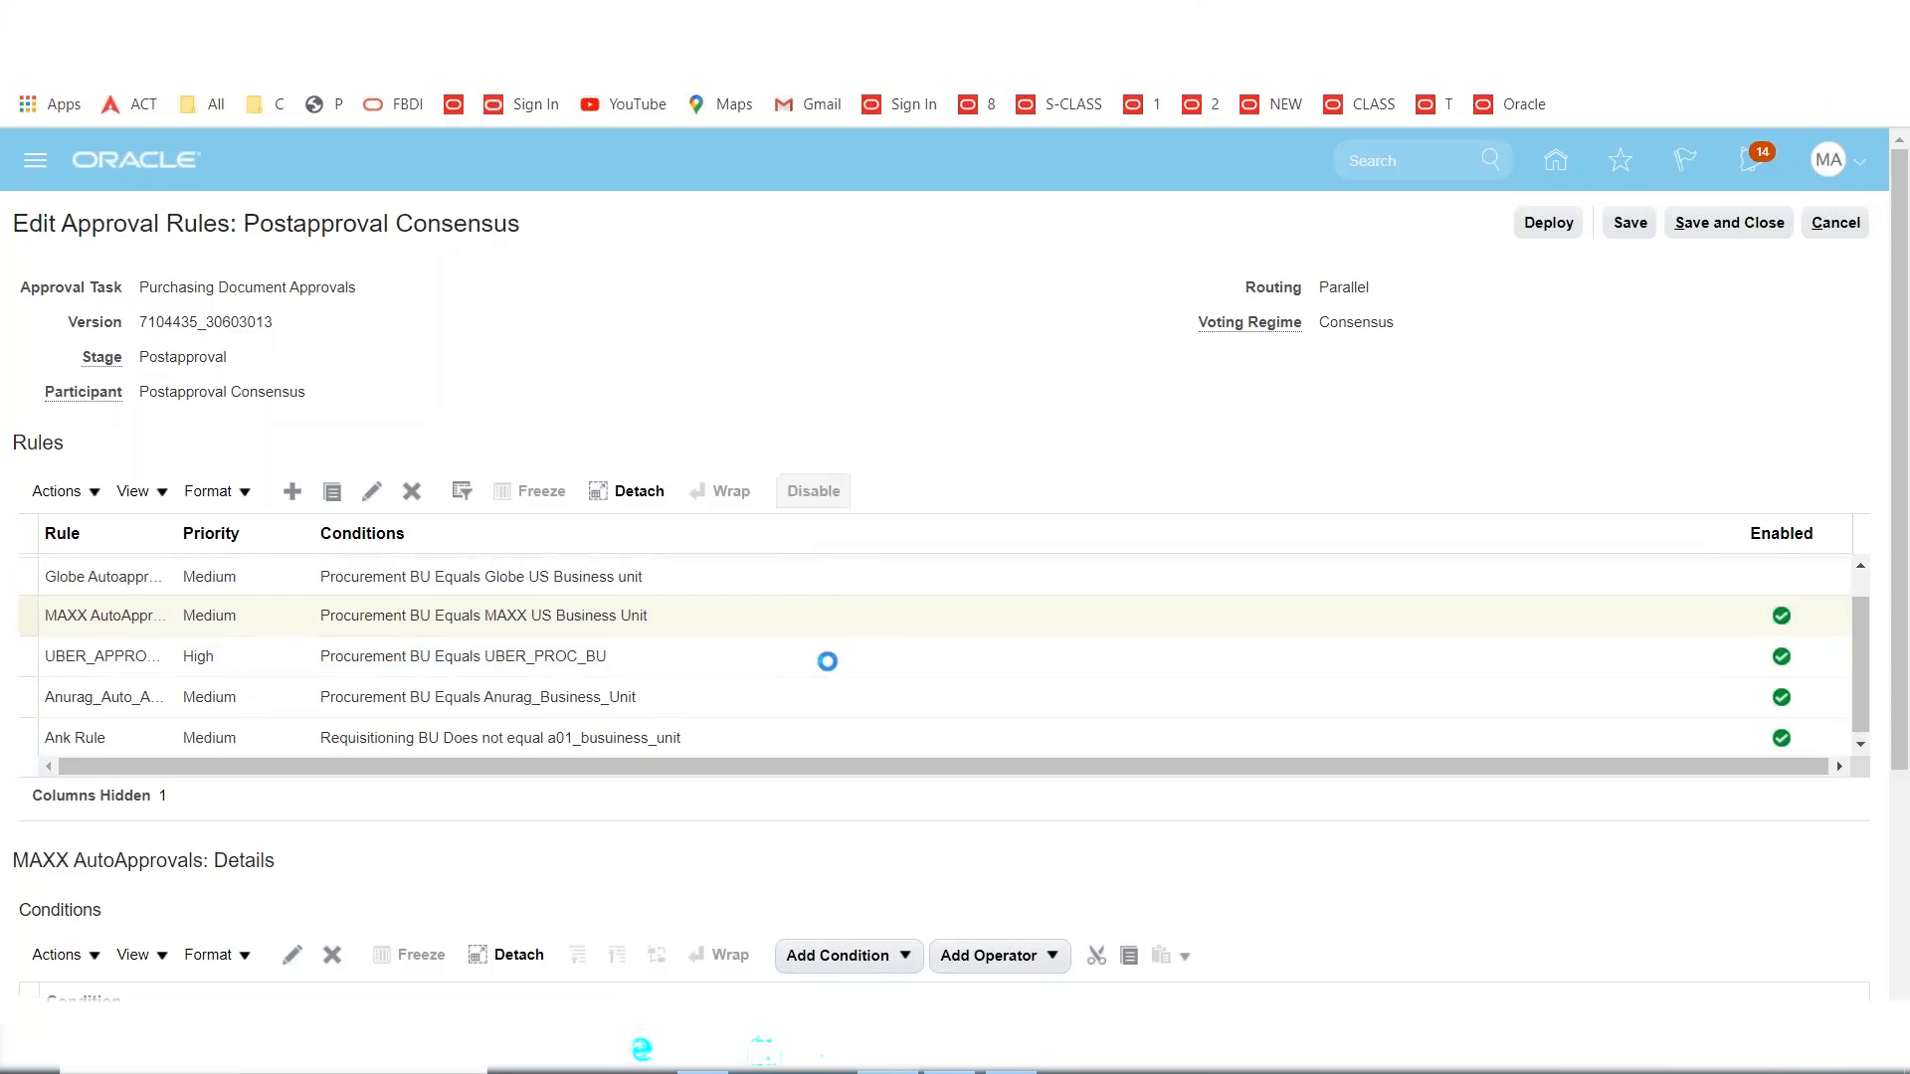
Toggle UBER_APPROVAL_RULE and disable the business-unit and requisitioning BU auto-approval rules.
{"action": "left_click", "coordinate": [785, 655]}
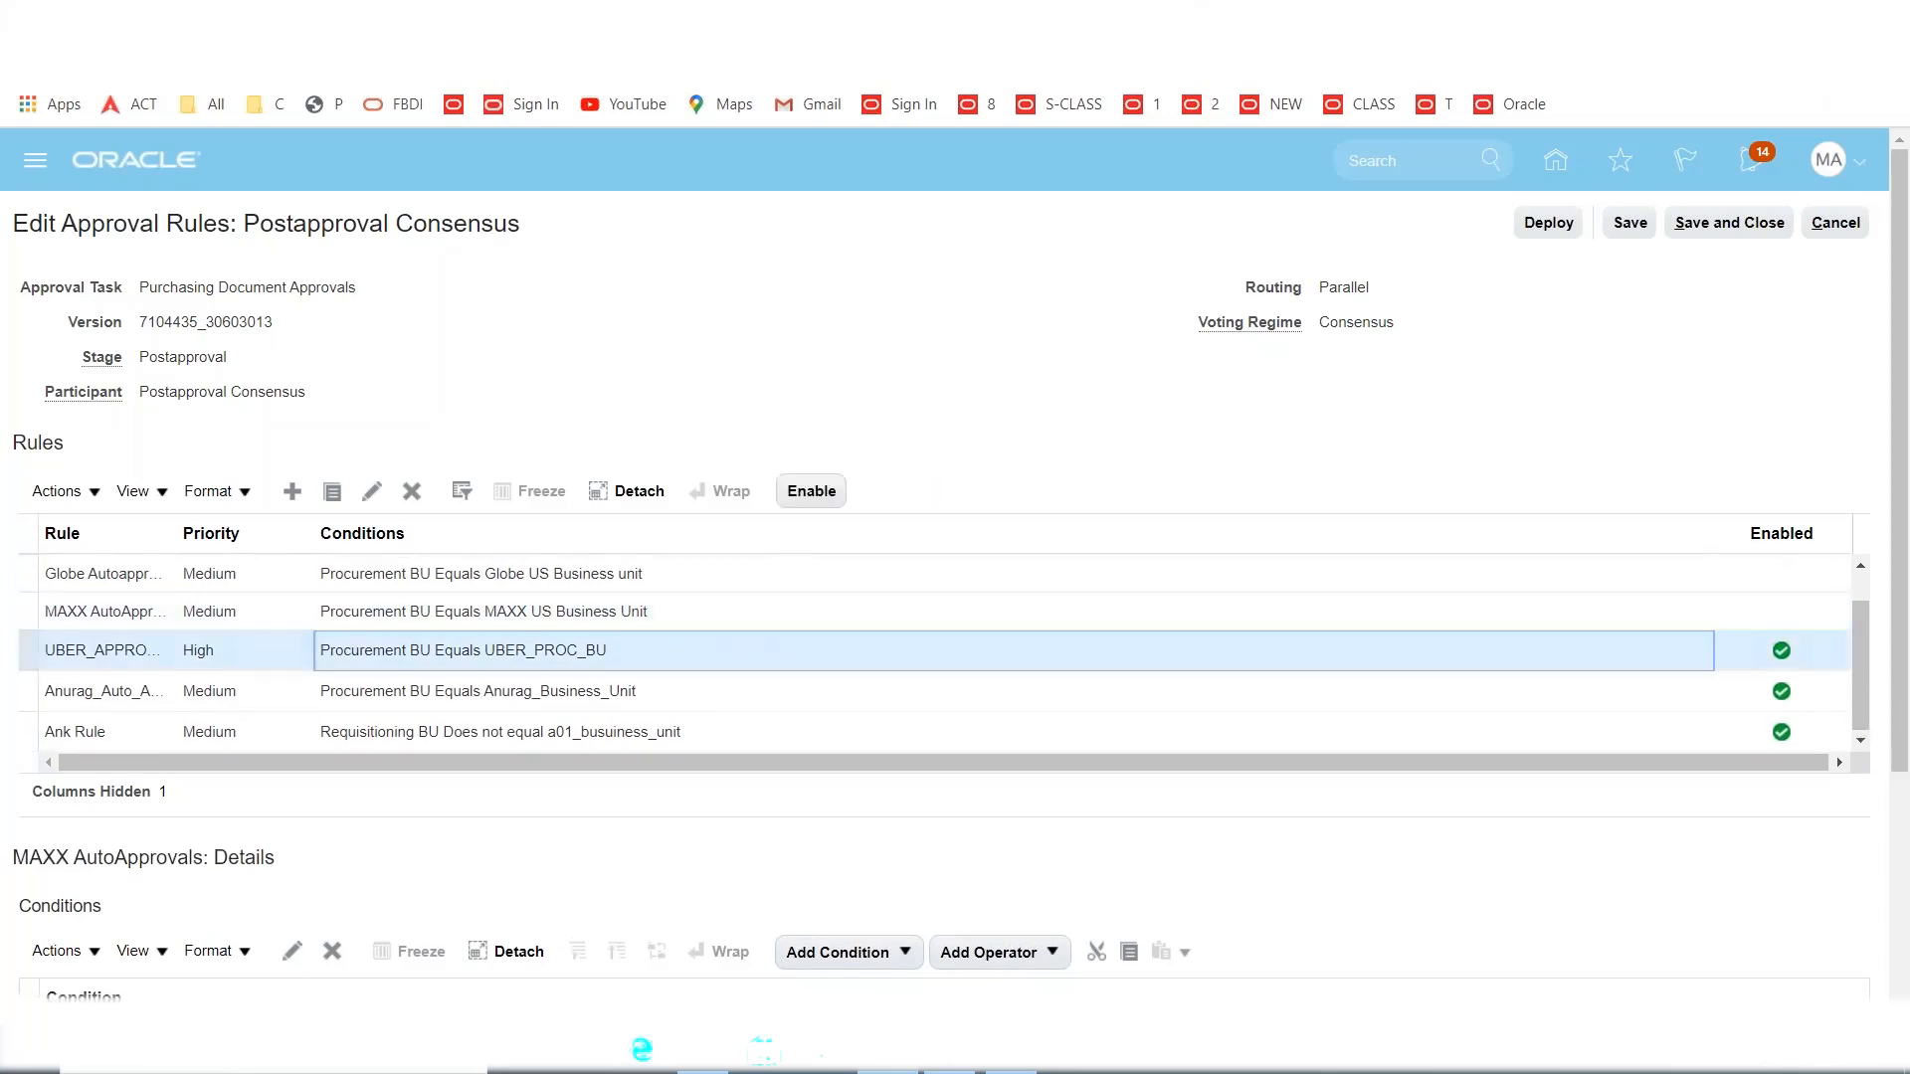
{"action": "left_click", "coordinate": [814, 491]}
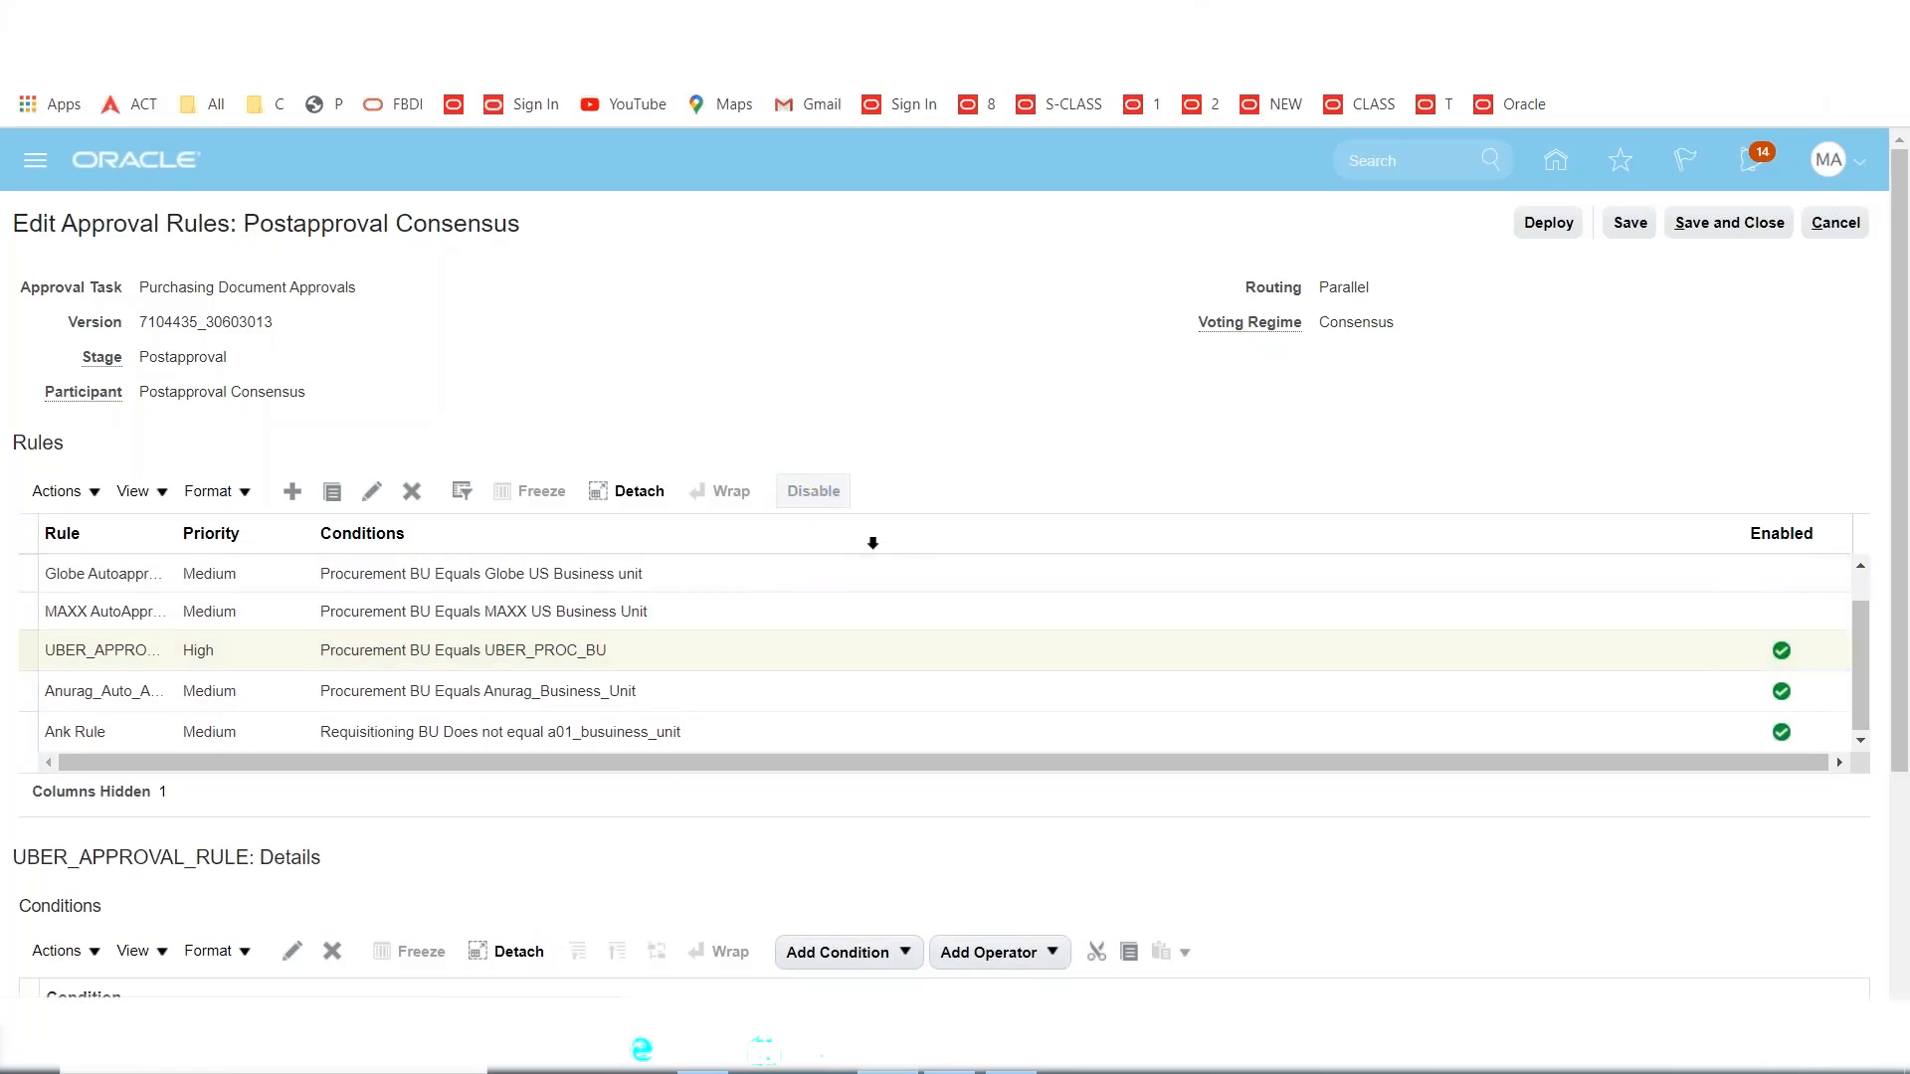
{"action": "left_click", "coordinate": [713, 697]}
{"action": "left_click", "coordinate": [812, 491]}
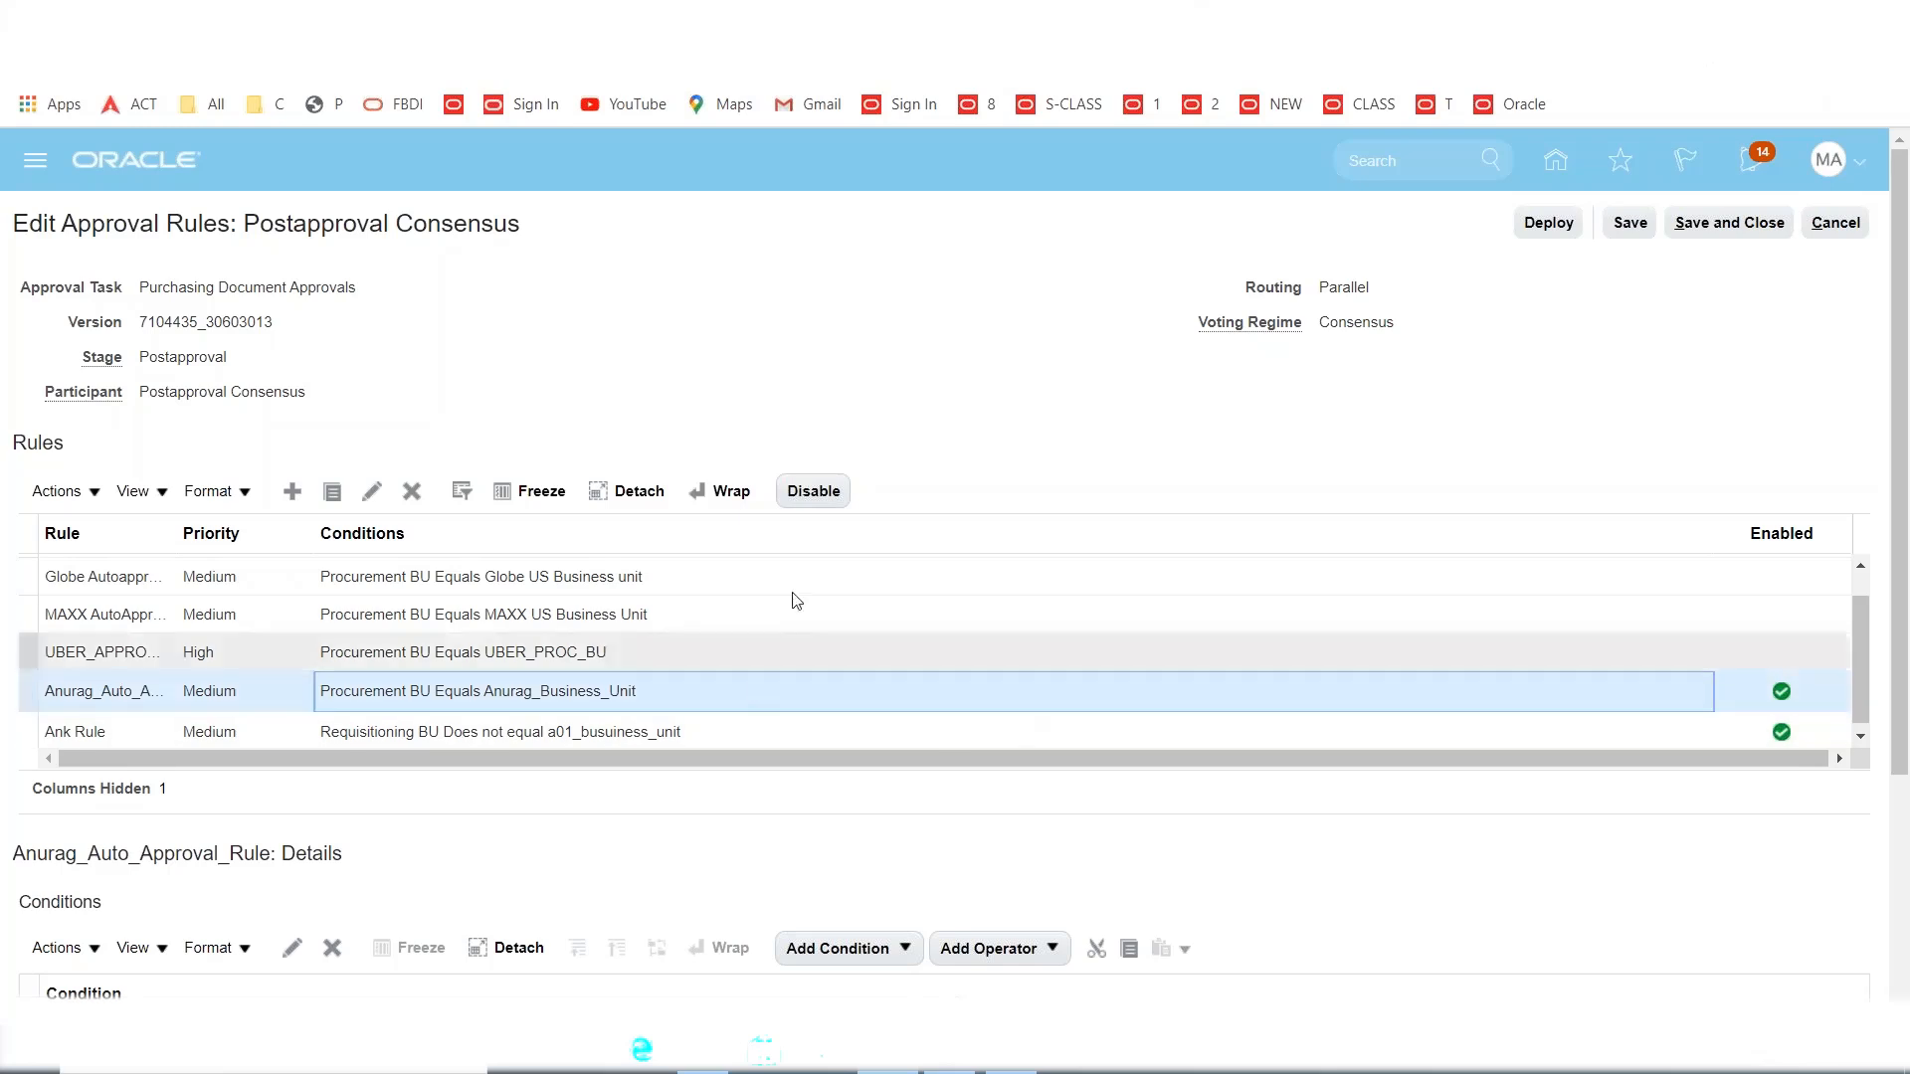
{"action": "left_click", "coordinate": [814, 491]}
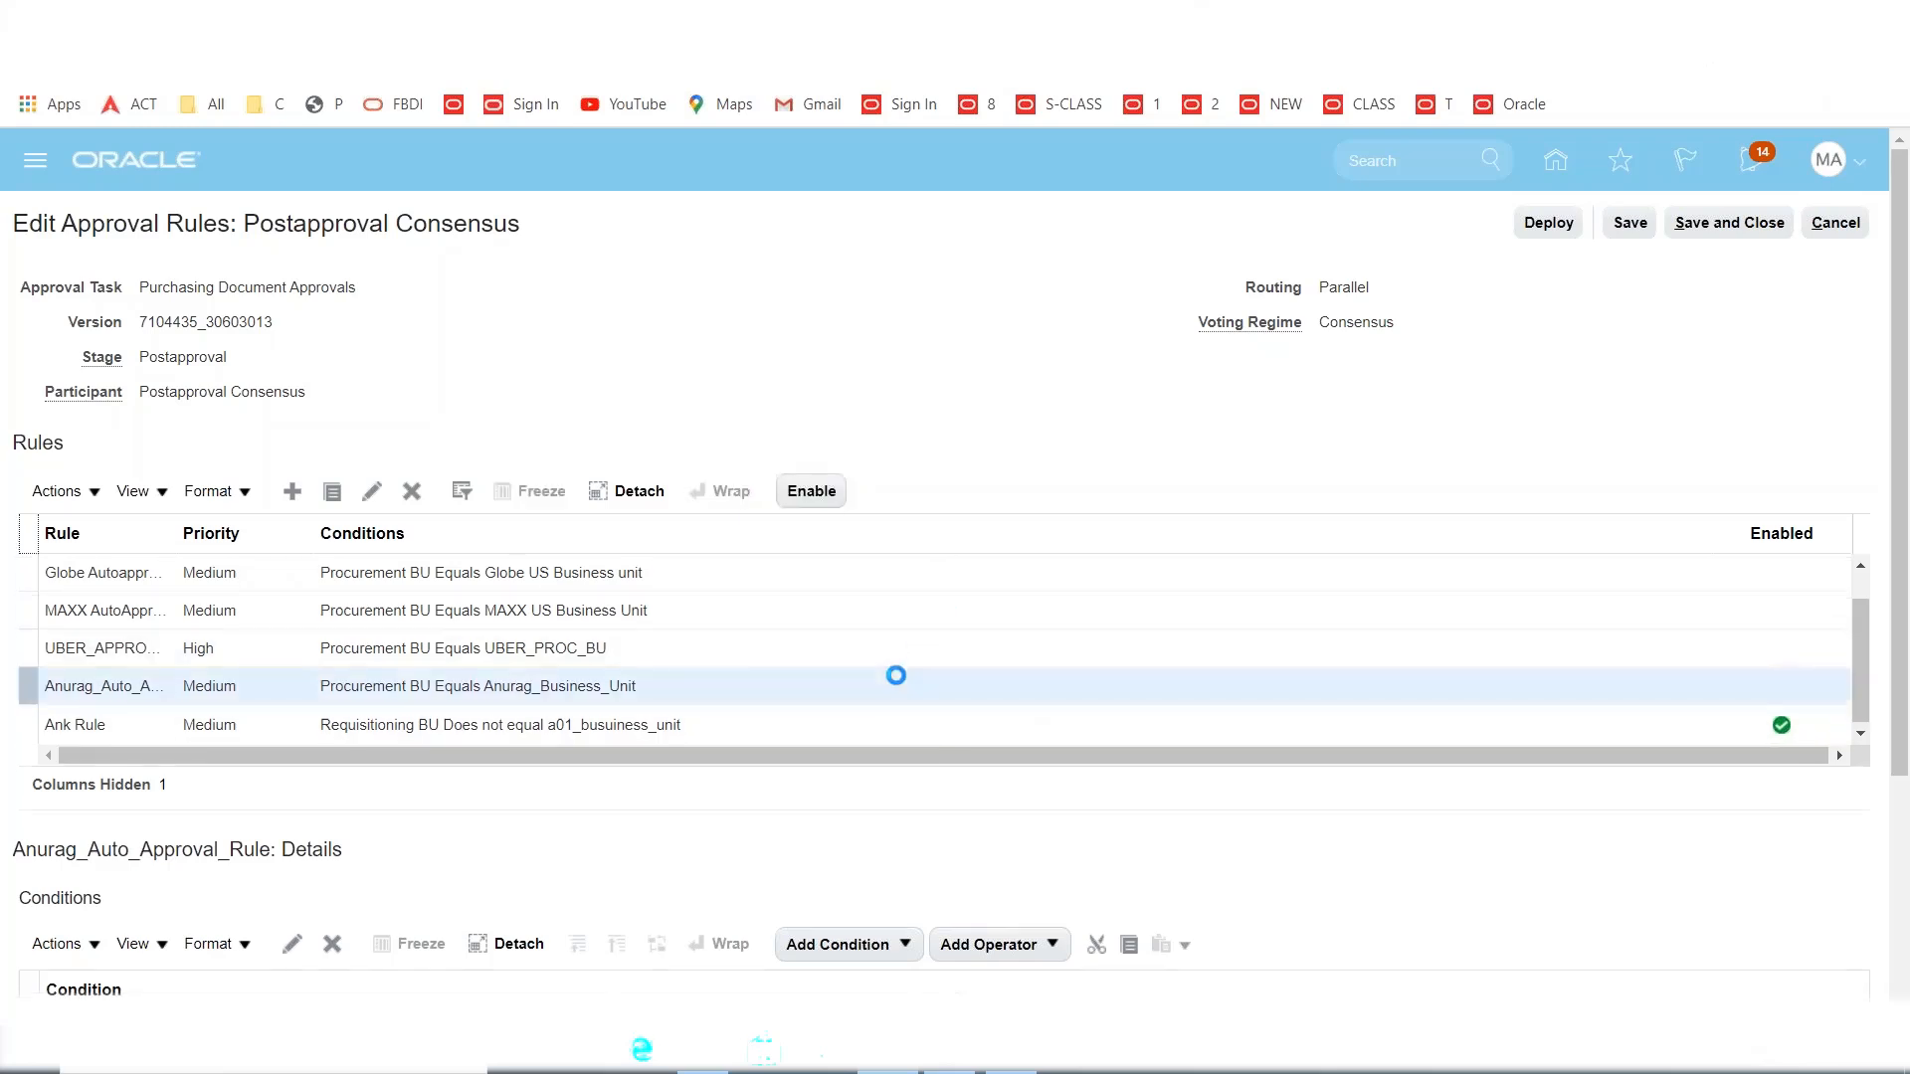
{"action": "scroll", "coordinate": [787, 500], "scroll_direction": "down", "scroll_amount": 3}
{"action": "left_click", "coordinate": [705, 398]}
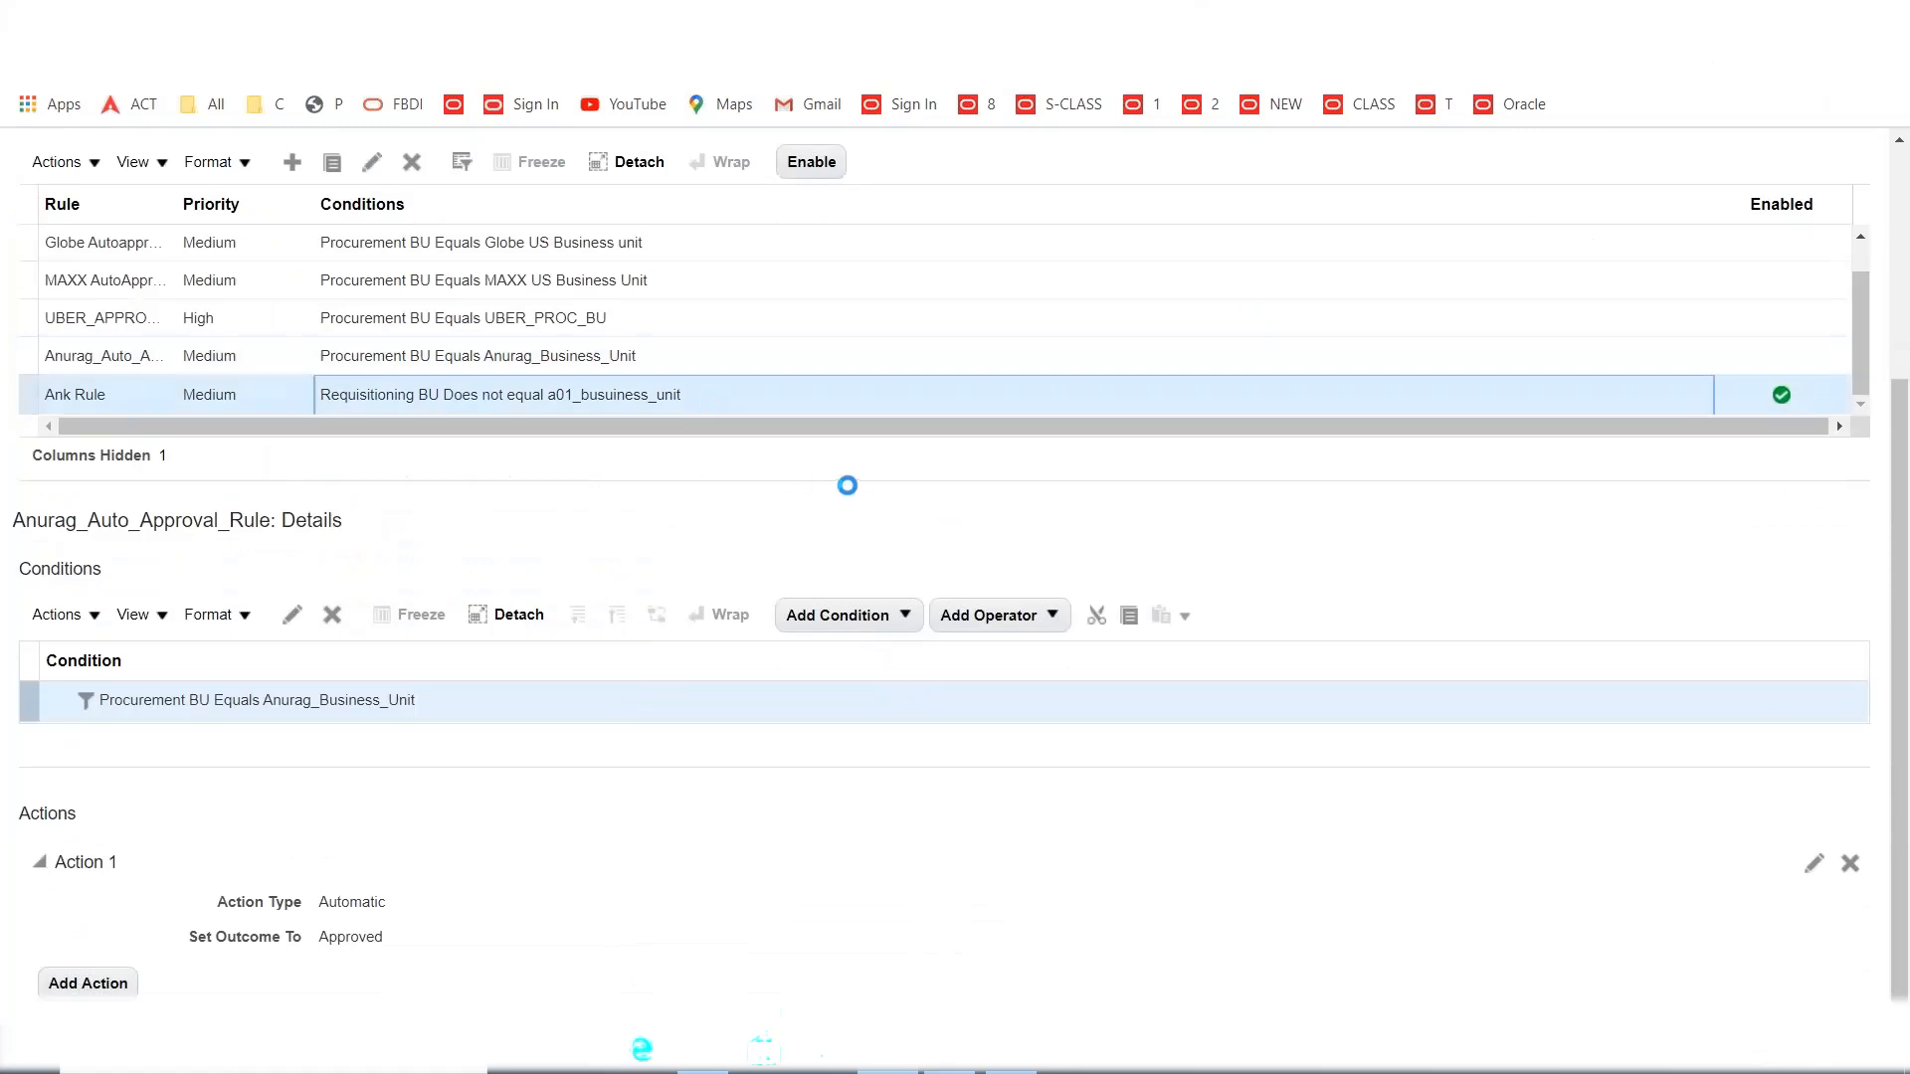
{"action": "scroll", "coordinate": [857, 486], "scroll_direction": "up", "scroll_amount": 3}
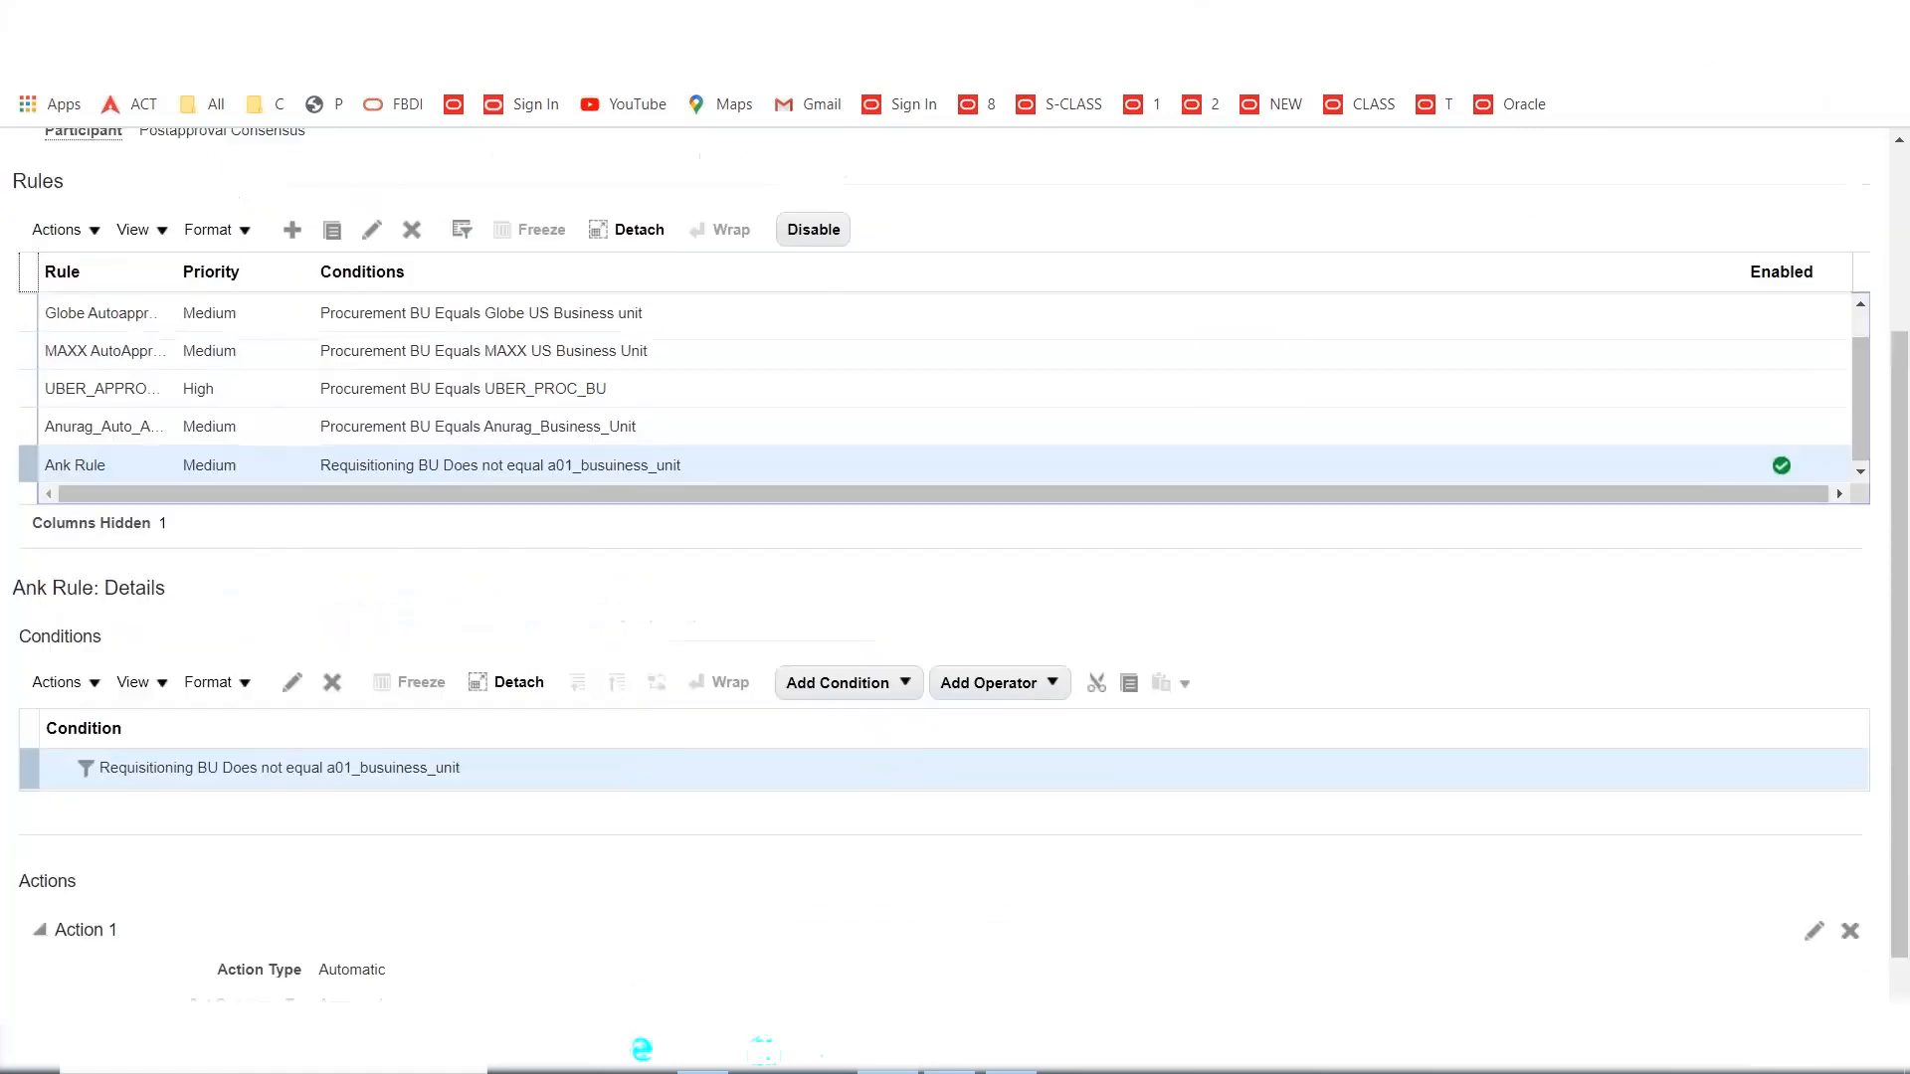
{"action": "left_click", "coordinate": [808, 412]}
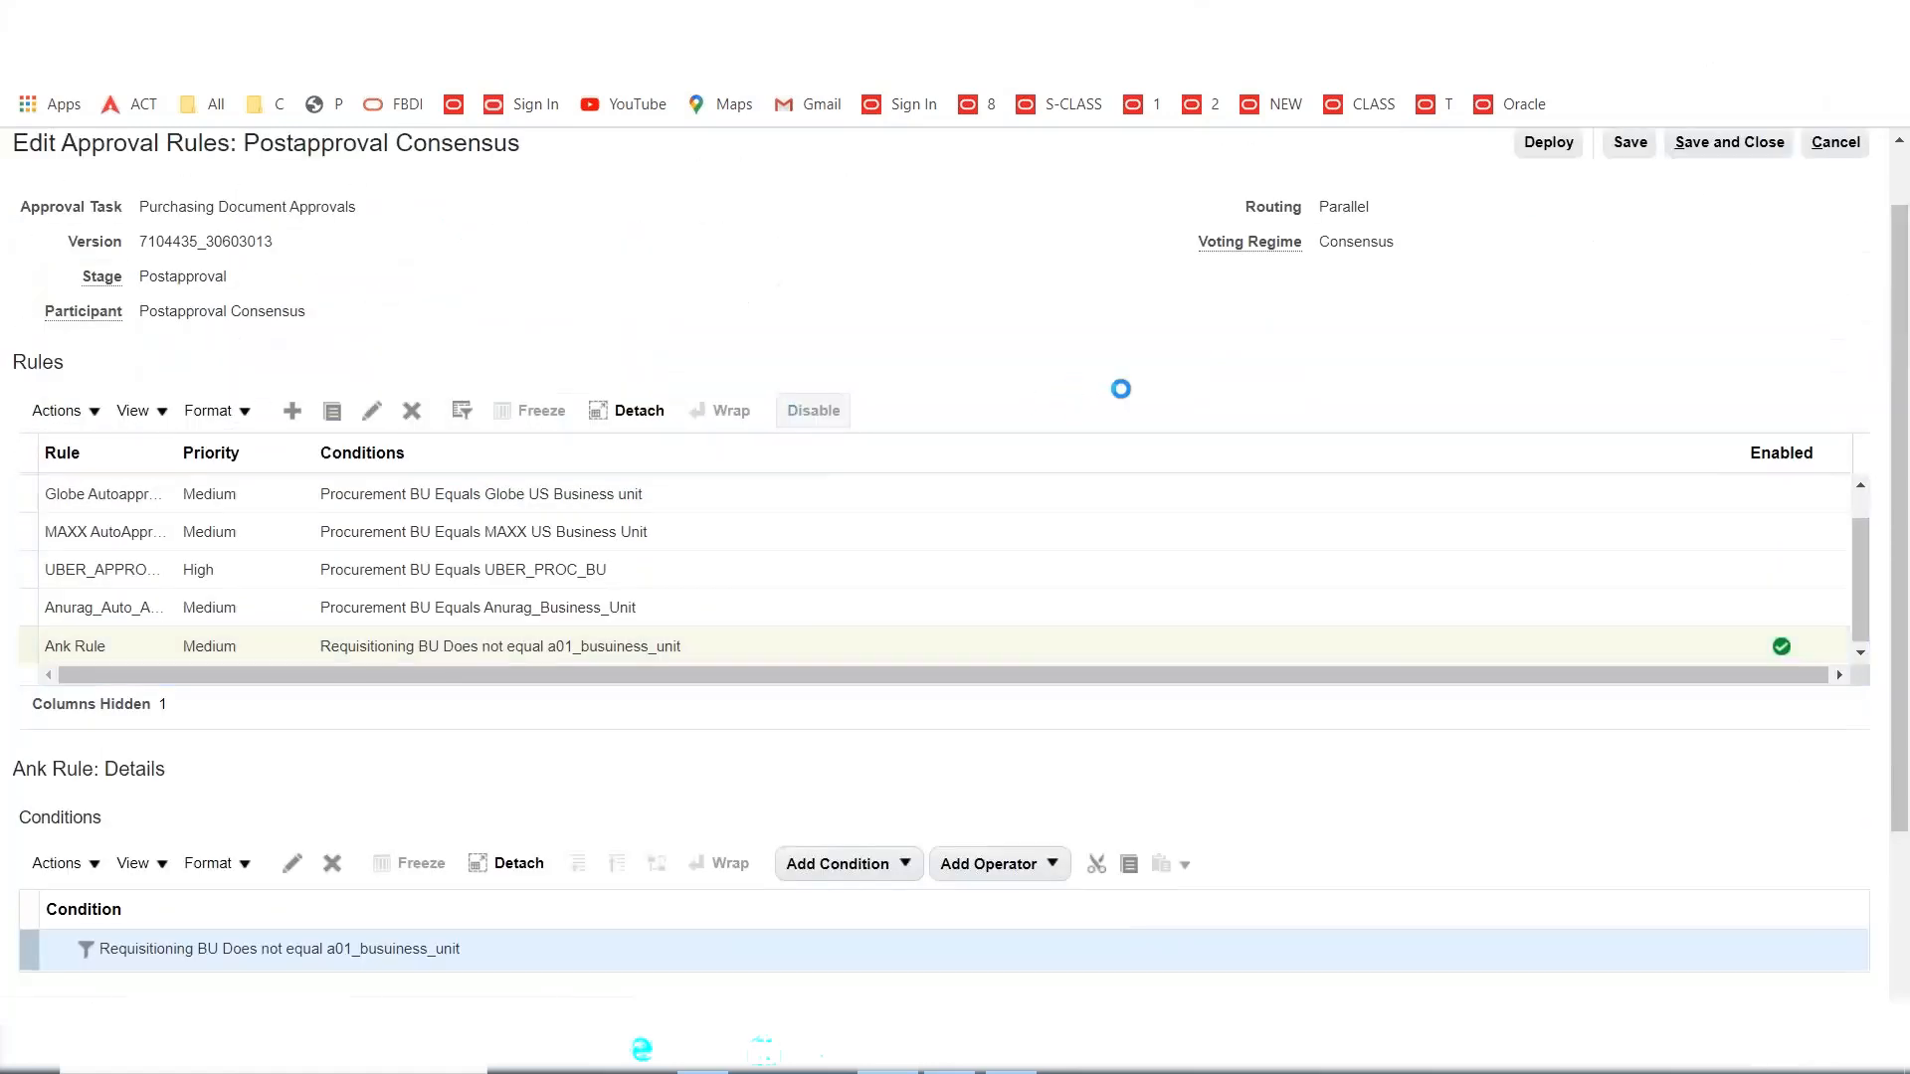
Create an enabled medium-priority rule named 'Same or Less than 100'.
{"action": "left_click", "coordinate": [291, 410]}
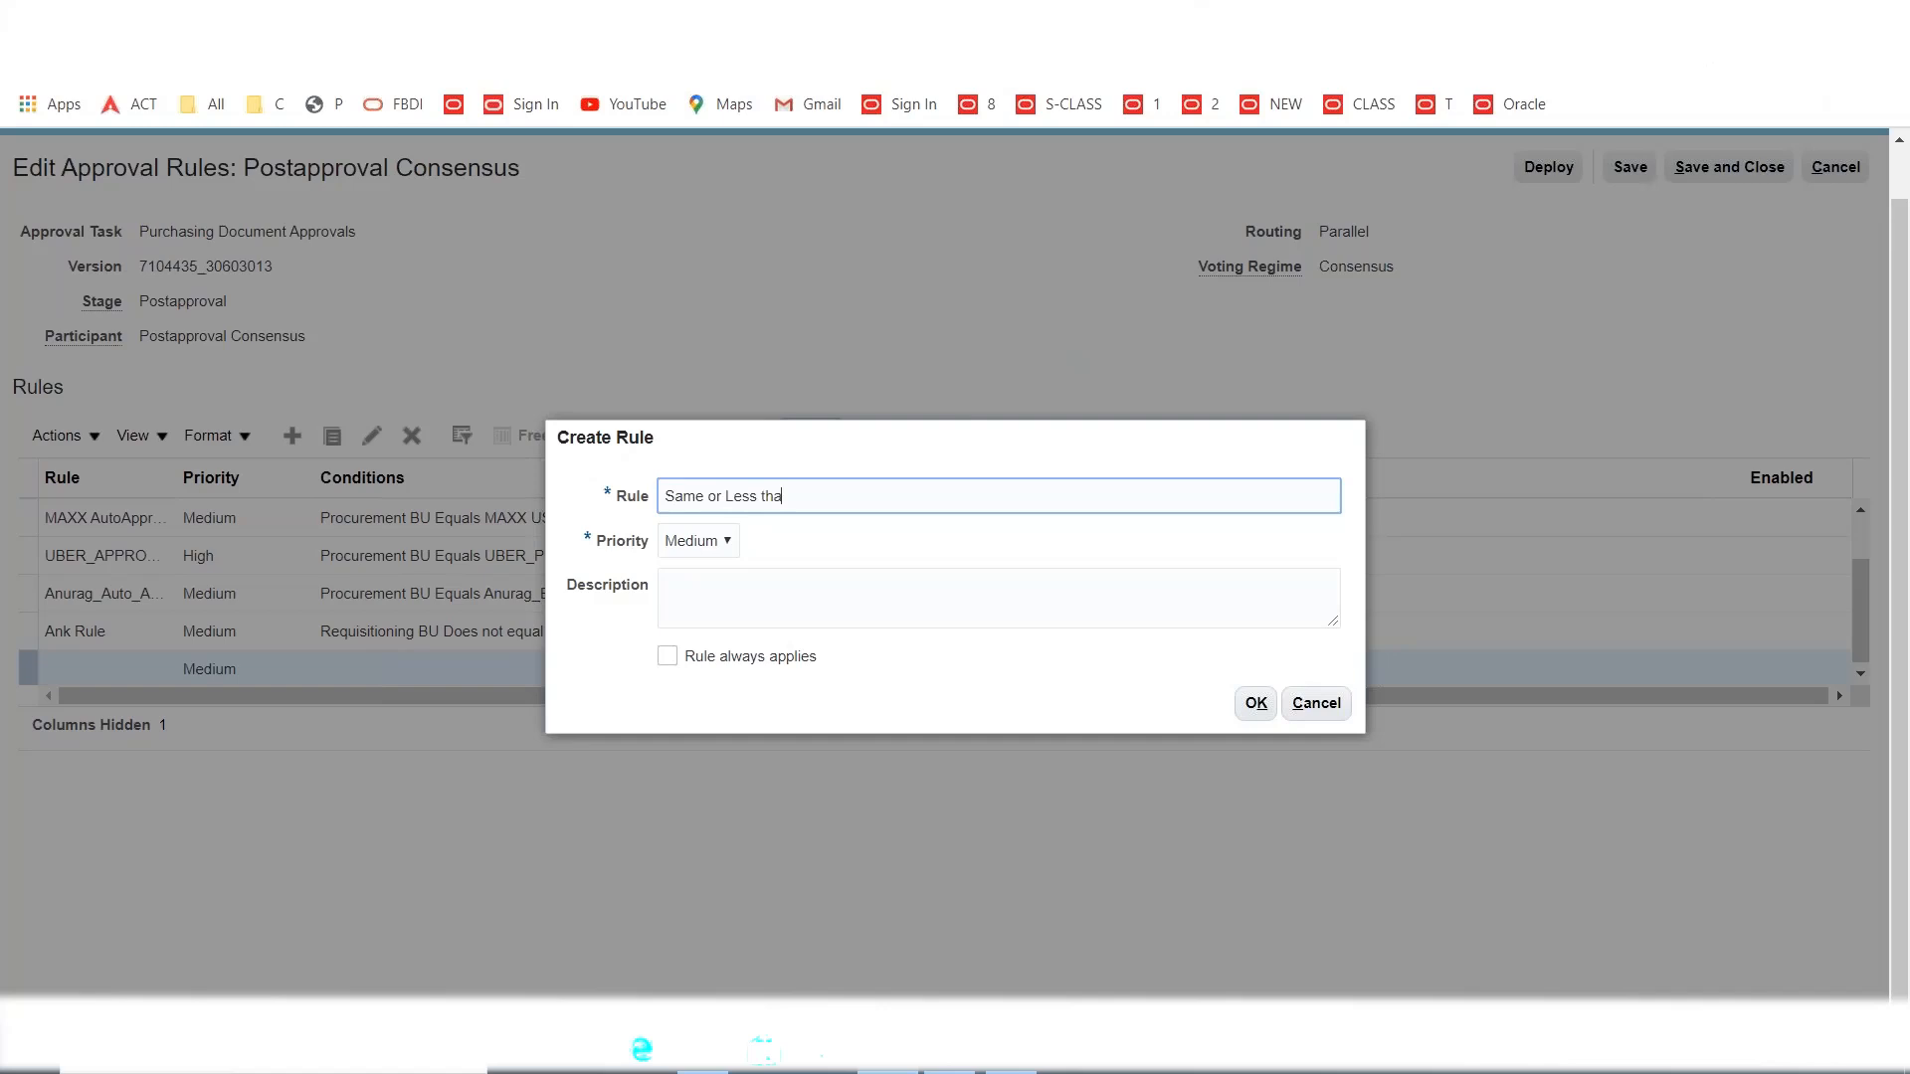
{"action": "type", "text": "100"}
{"action": "left_click", "coordinate": [1251, 705]}
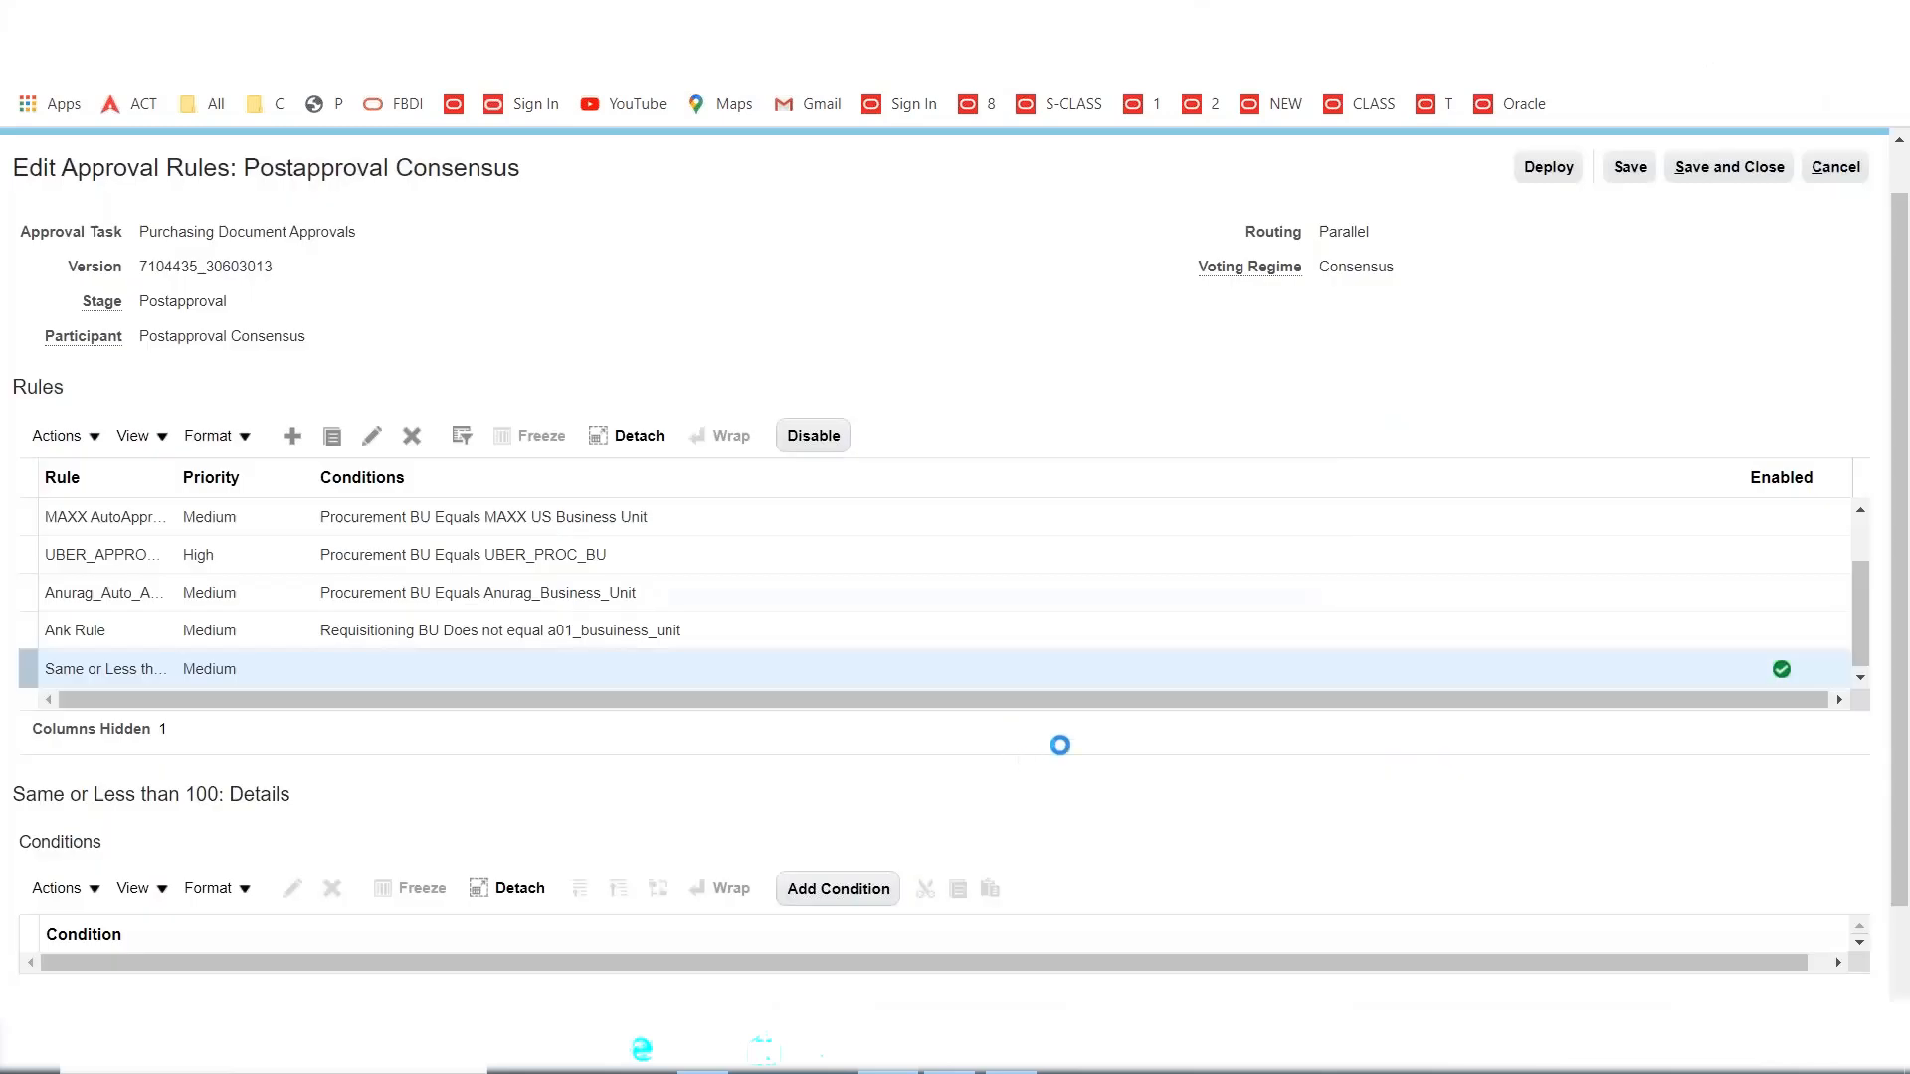
Start a condition on the new rule and search attributes for 'docume', browsing the suggestions.
{"action": "left_click", "coordinate": [875, 891]}
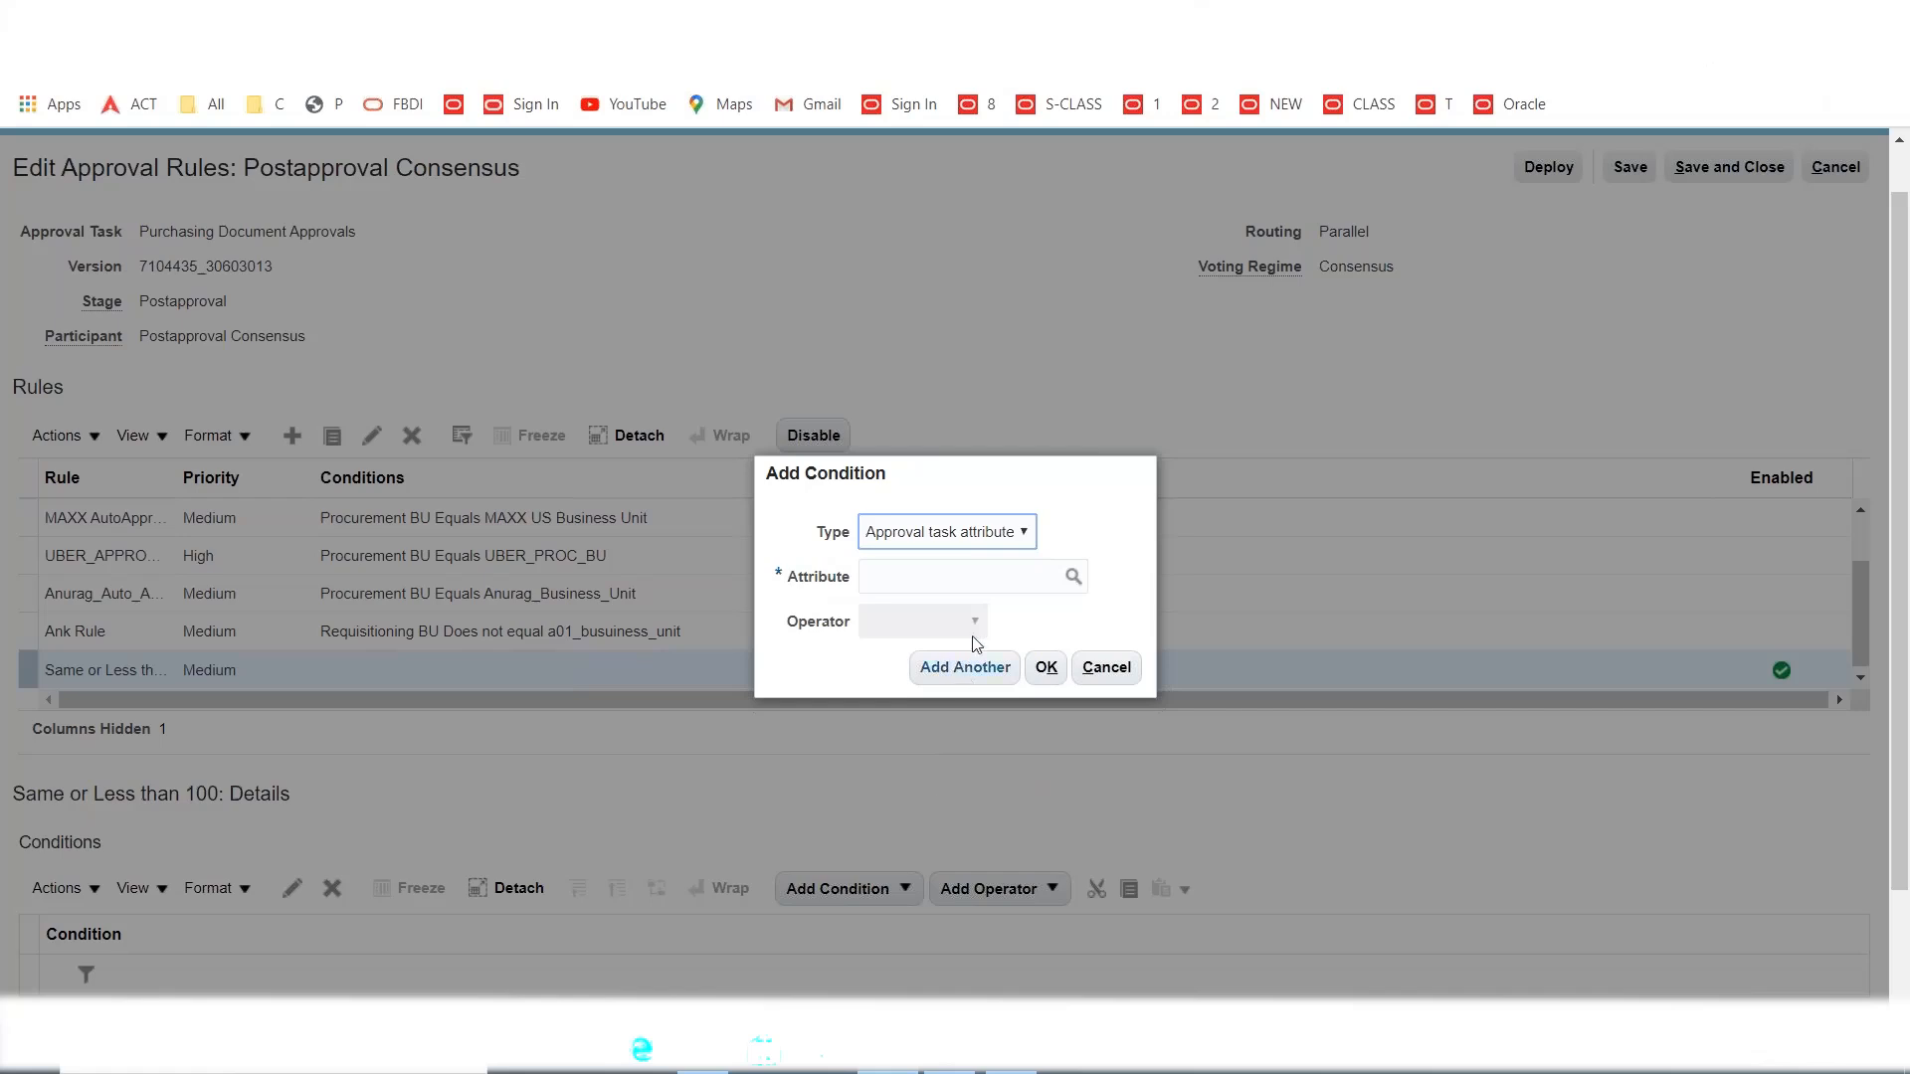
{"action": "left_click", "coordinate": [947, 566]}
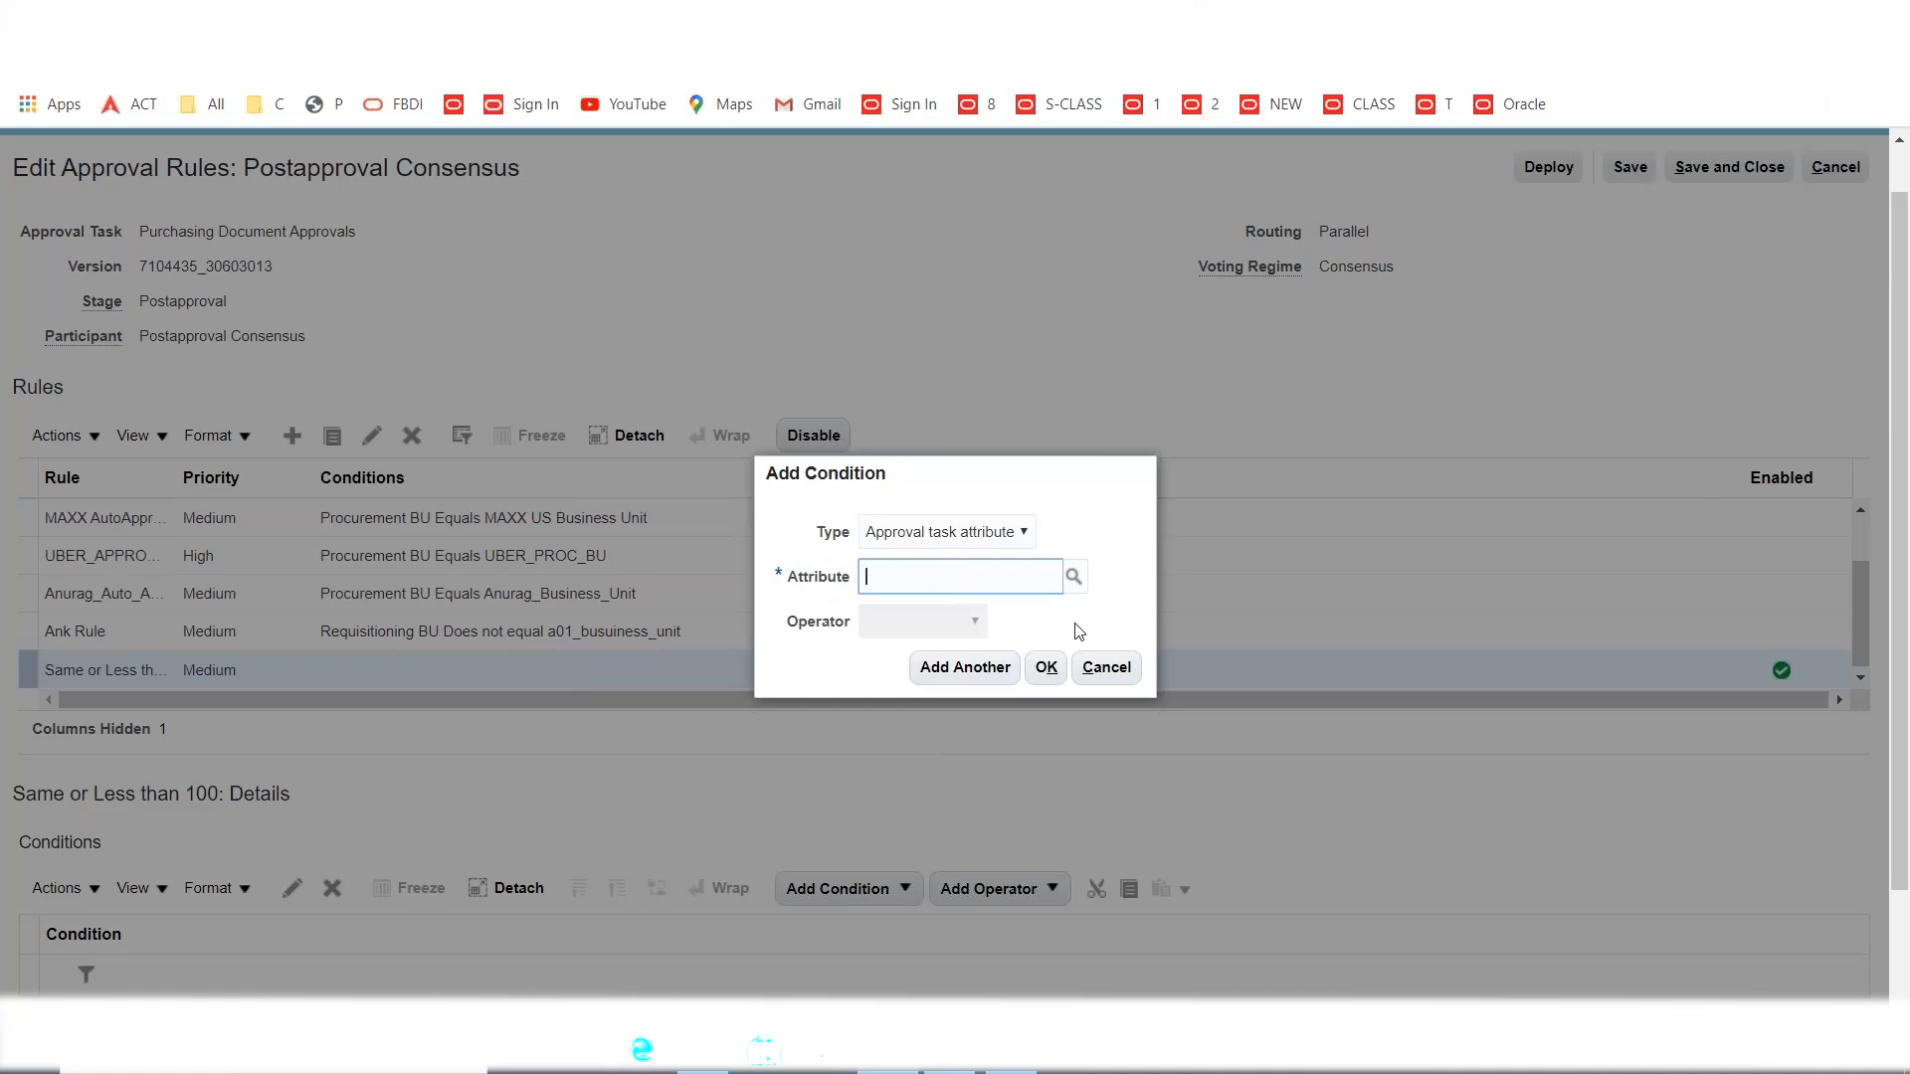
{"action": "type", "text": "document"}
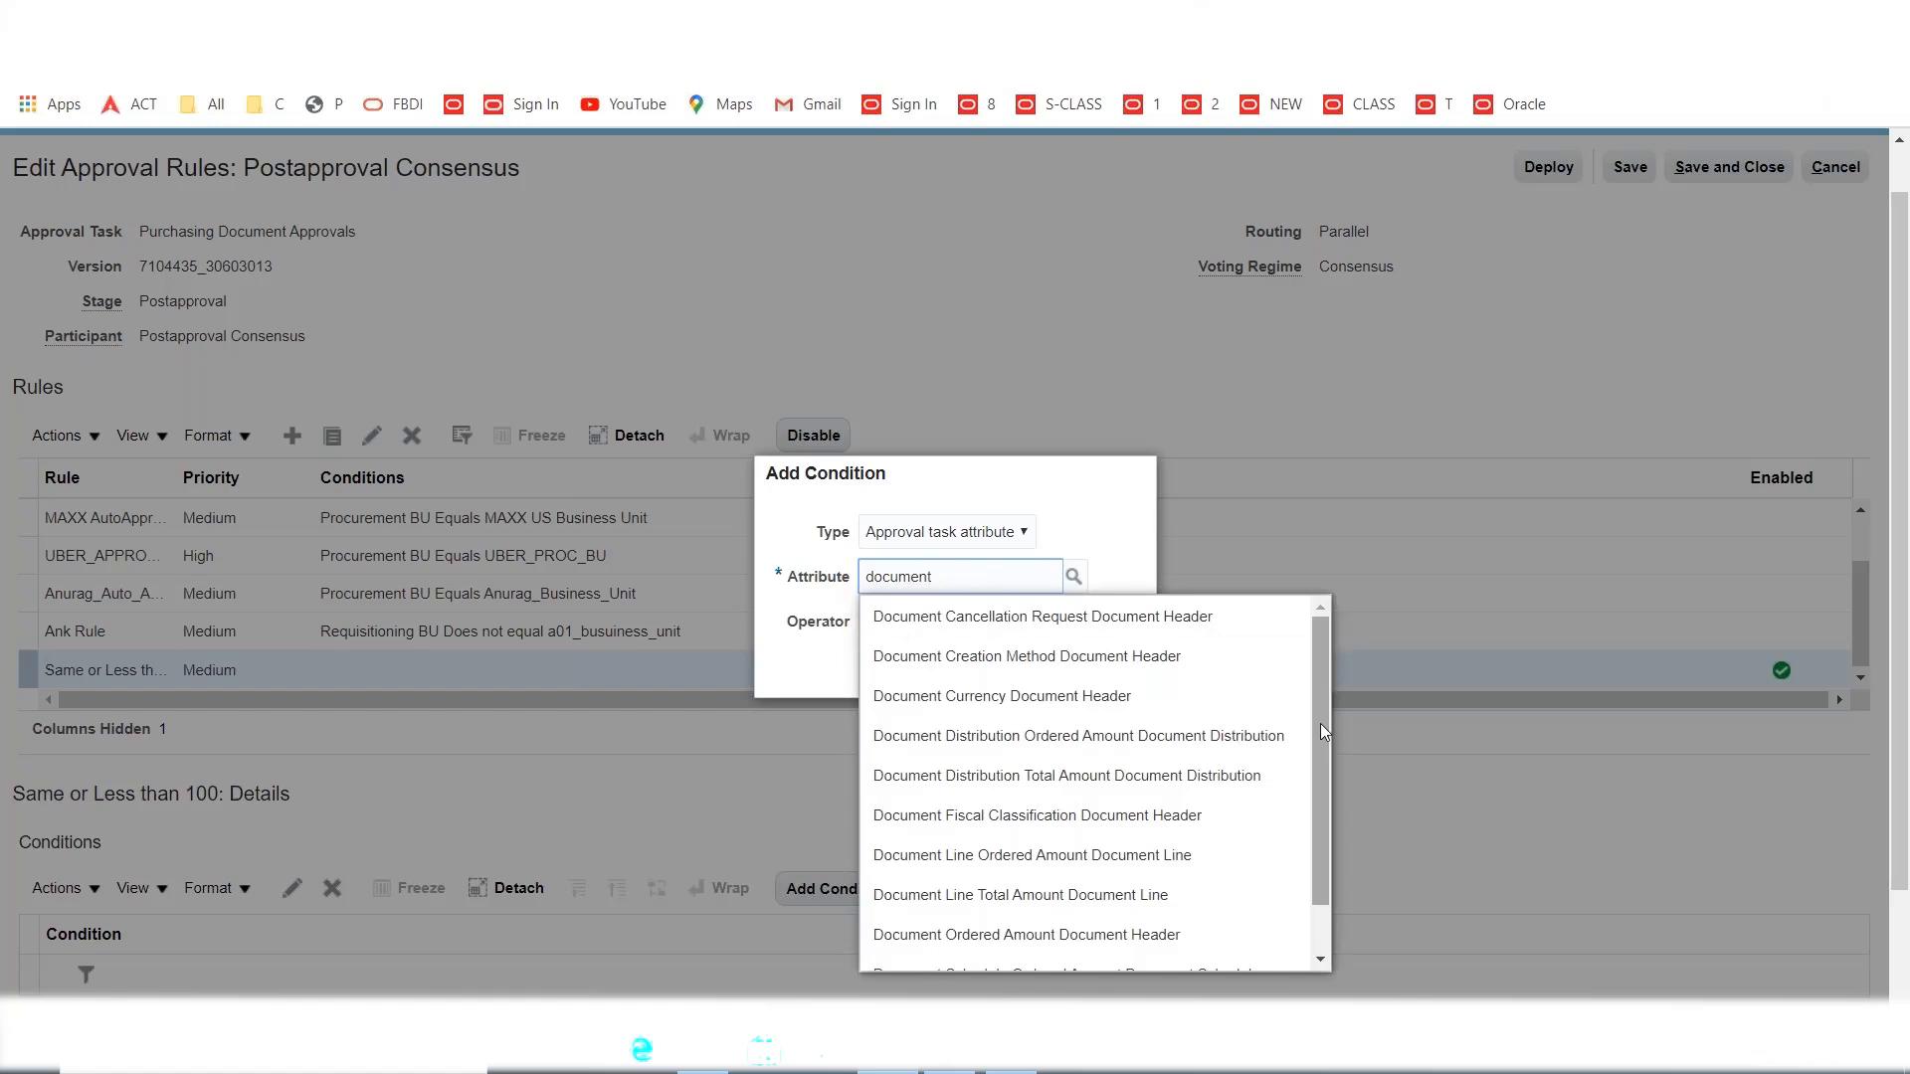
{"action": "left_click_drag", "start_coordinate": [1323, 730], "coordinate": [1320, 814]}
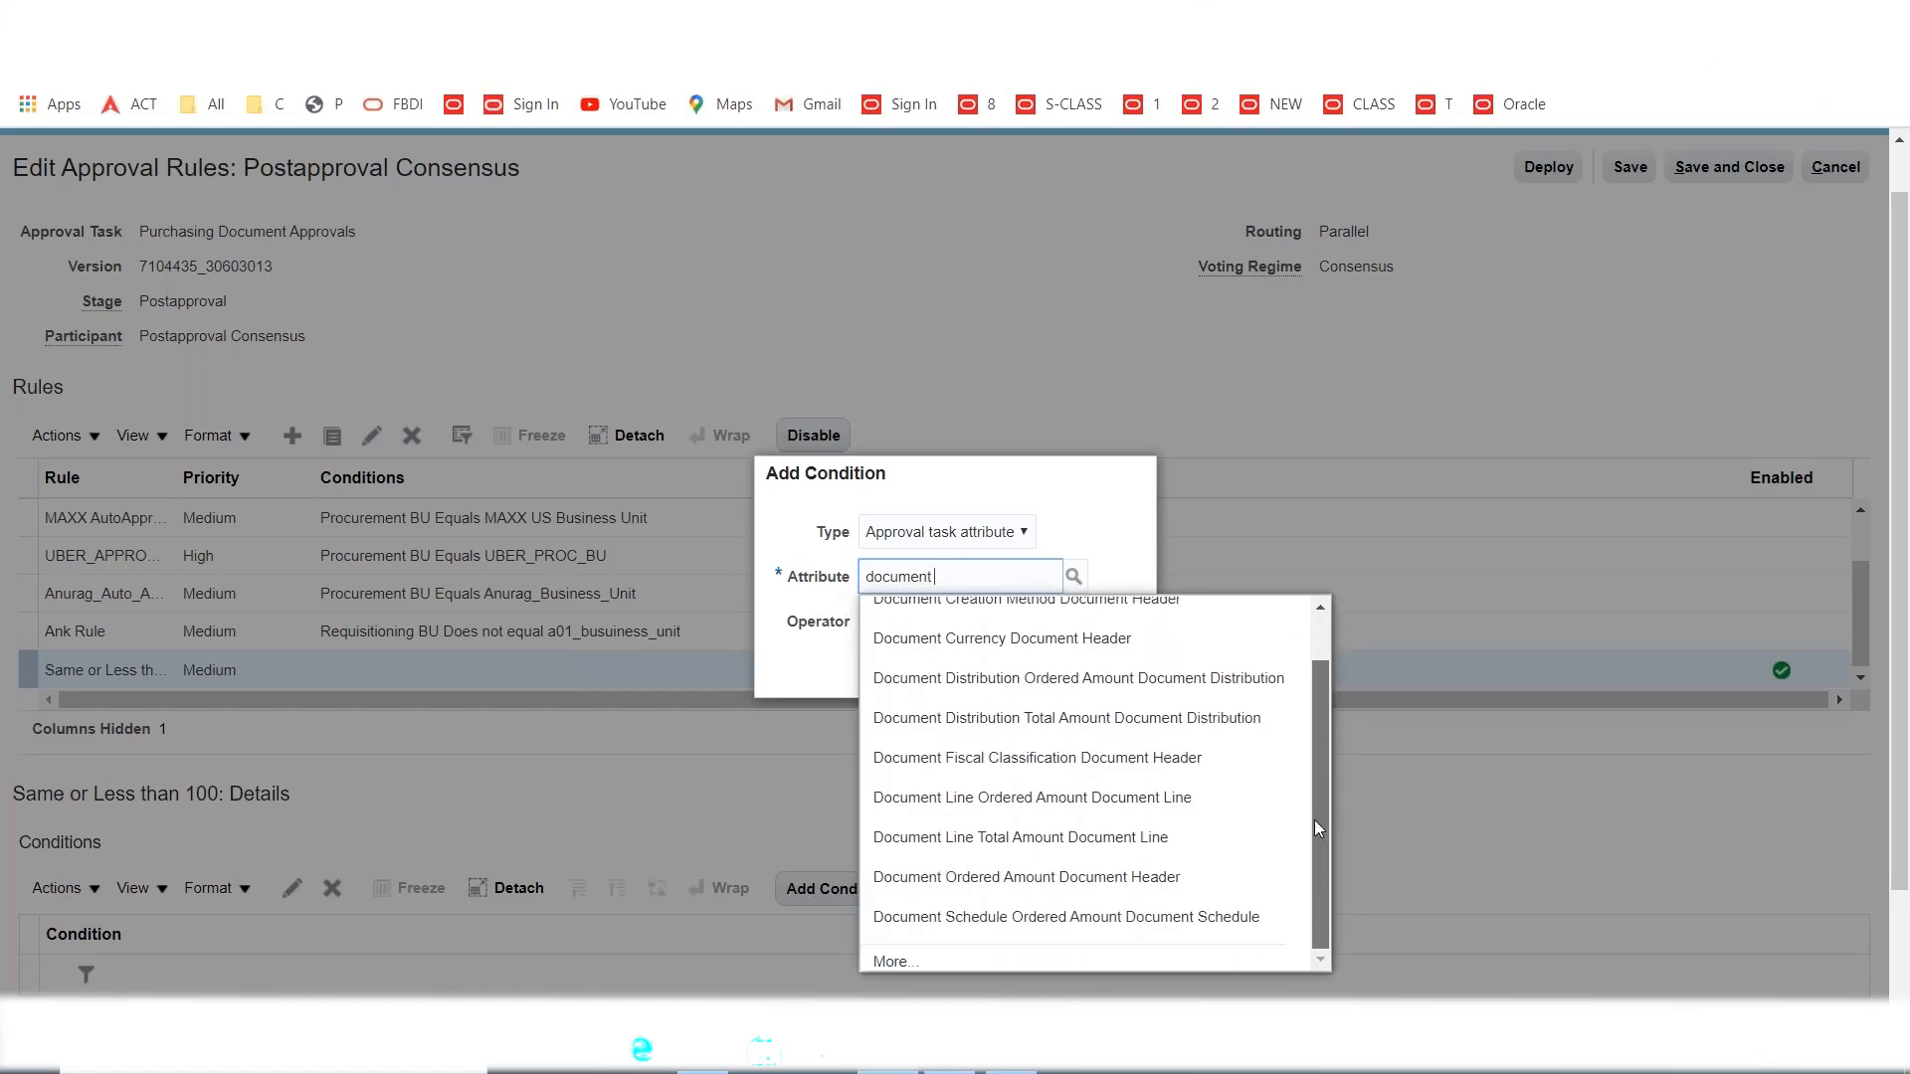
{"action": "left_click_drag", "start_coordinate": [1315, 820], "coordinate": [1322, 706]}
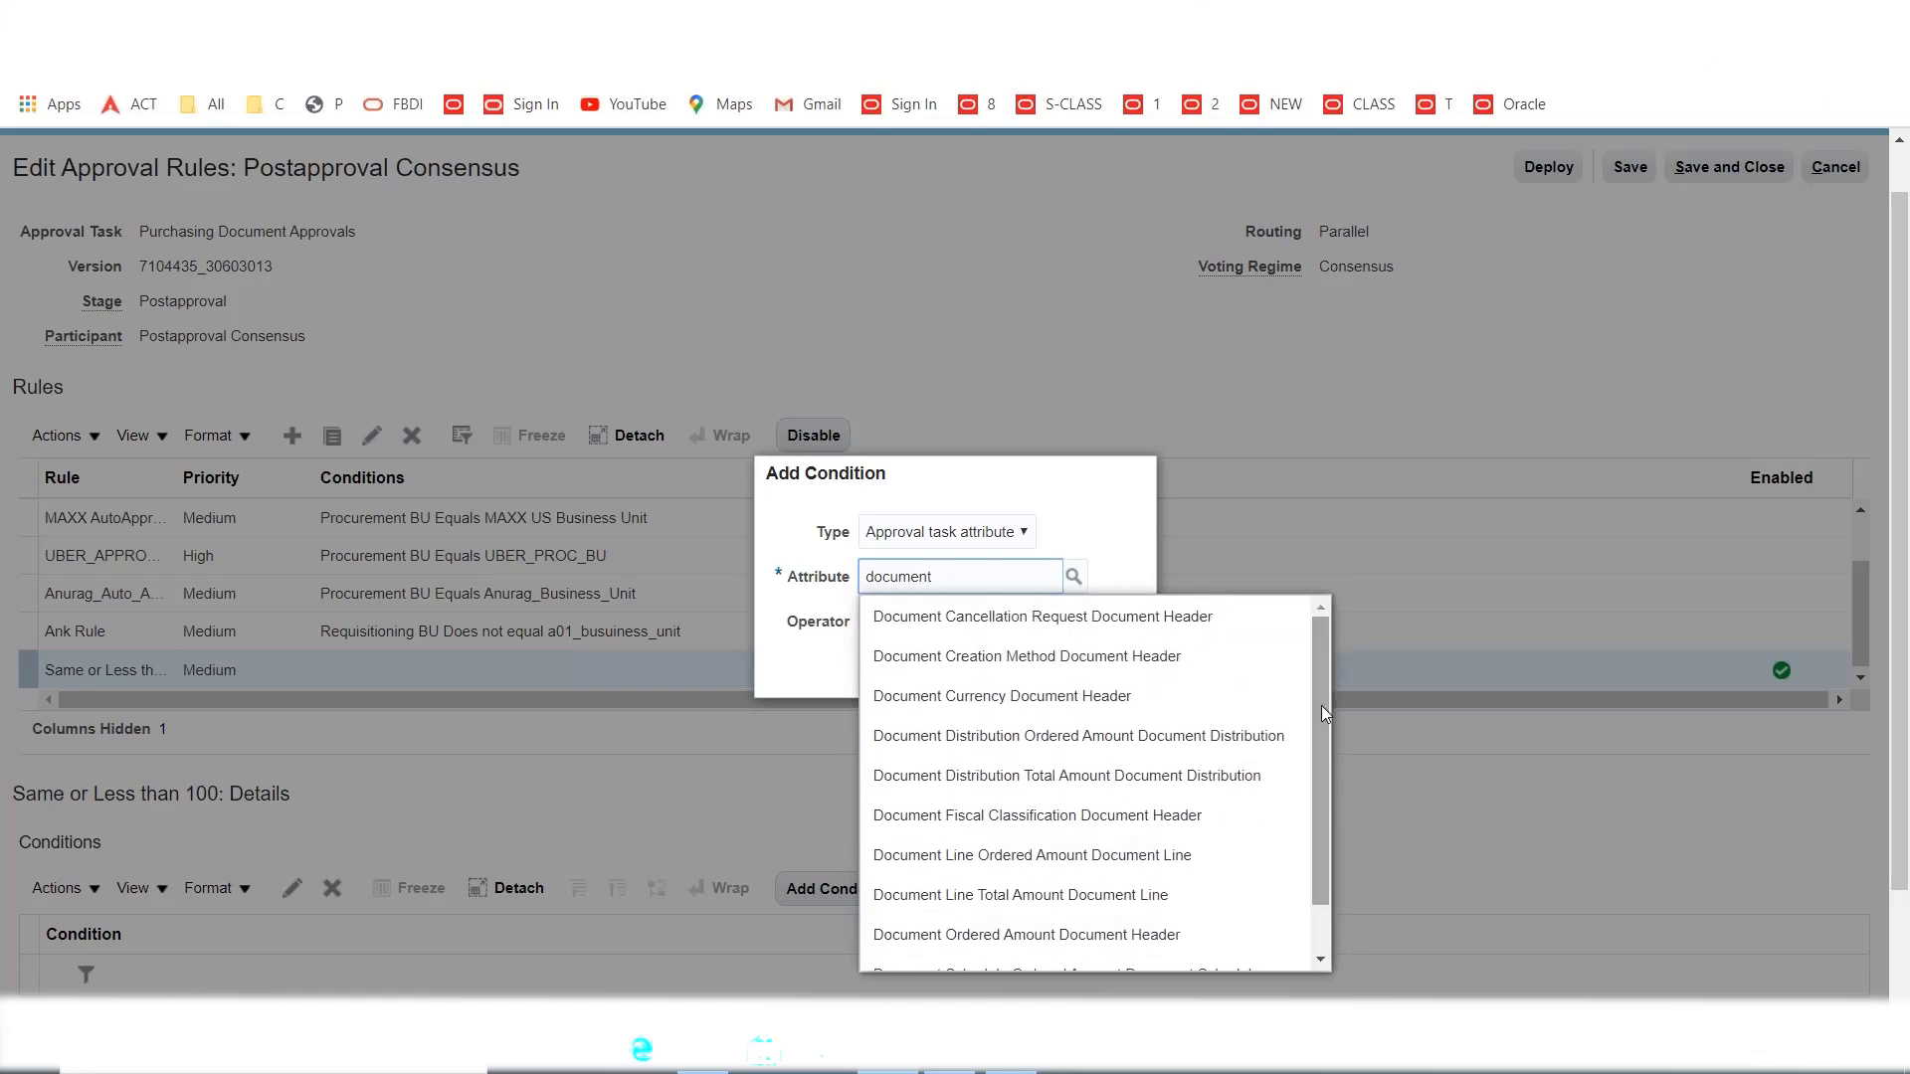
{"action": "left_click_drag", "start_coordinate": [1321, 707], "coordinate": [1312, 756]}
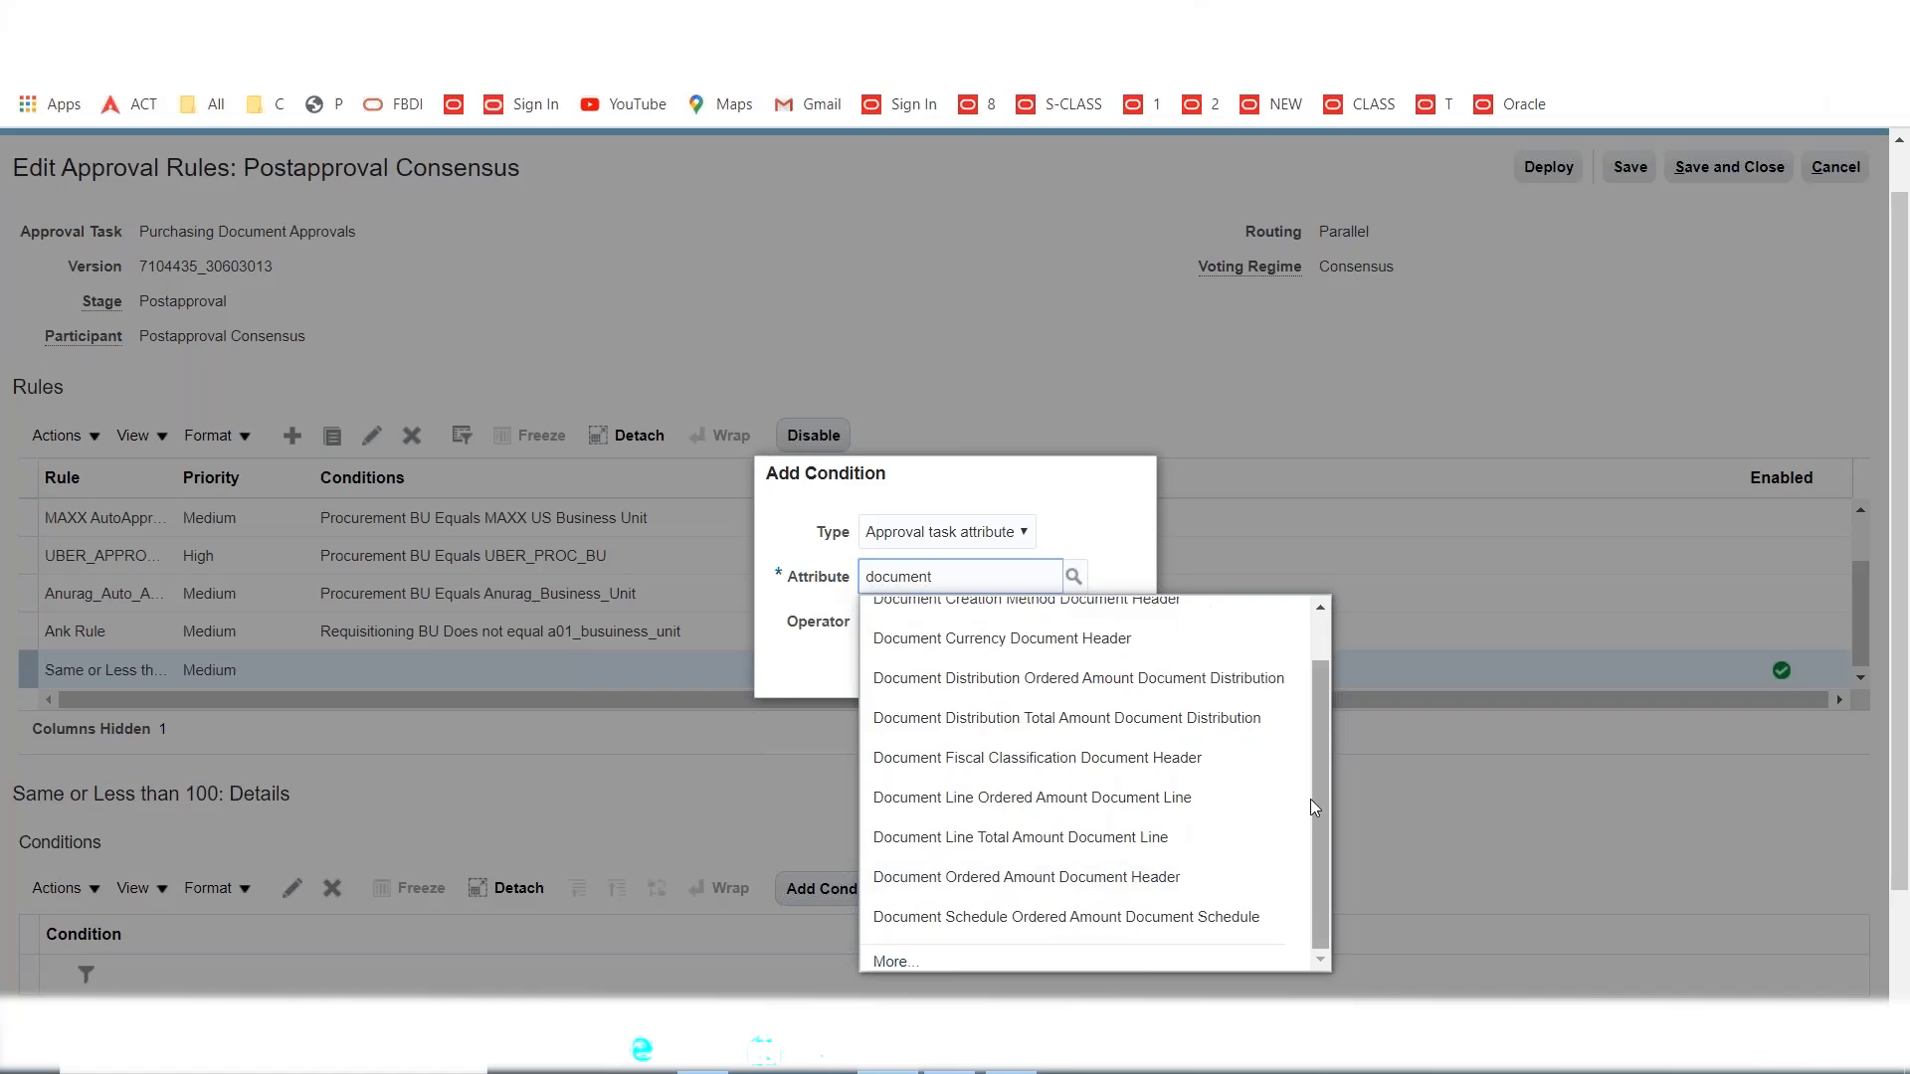
{"action": "left_click_drag", "start_coordinate": [1312, 796], "coordinate": [1321, 720]}
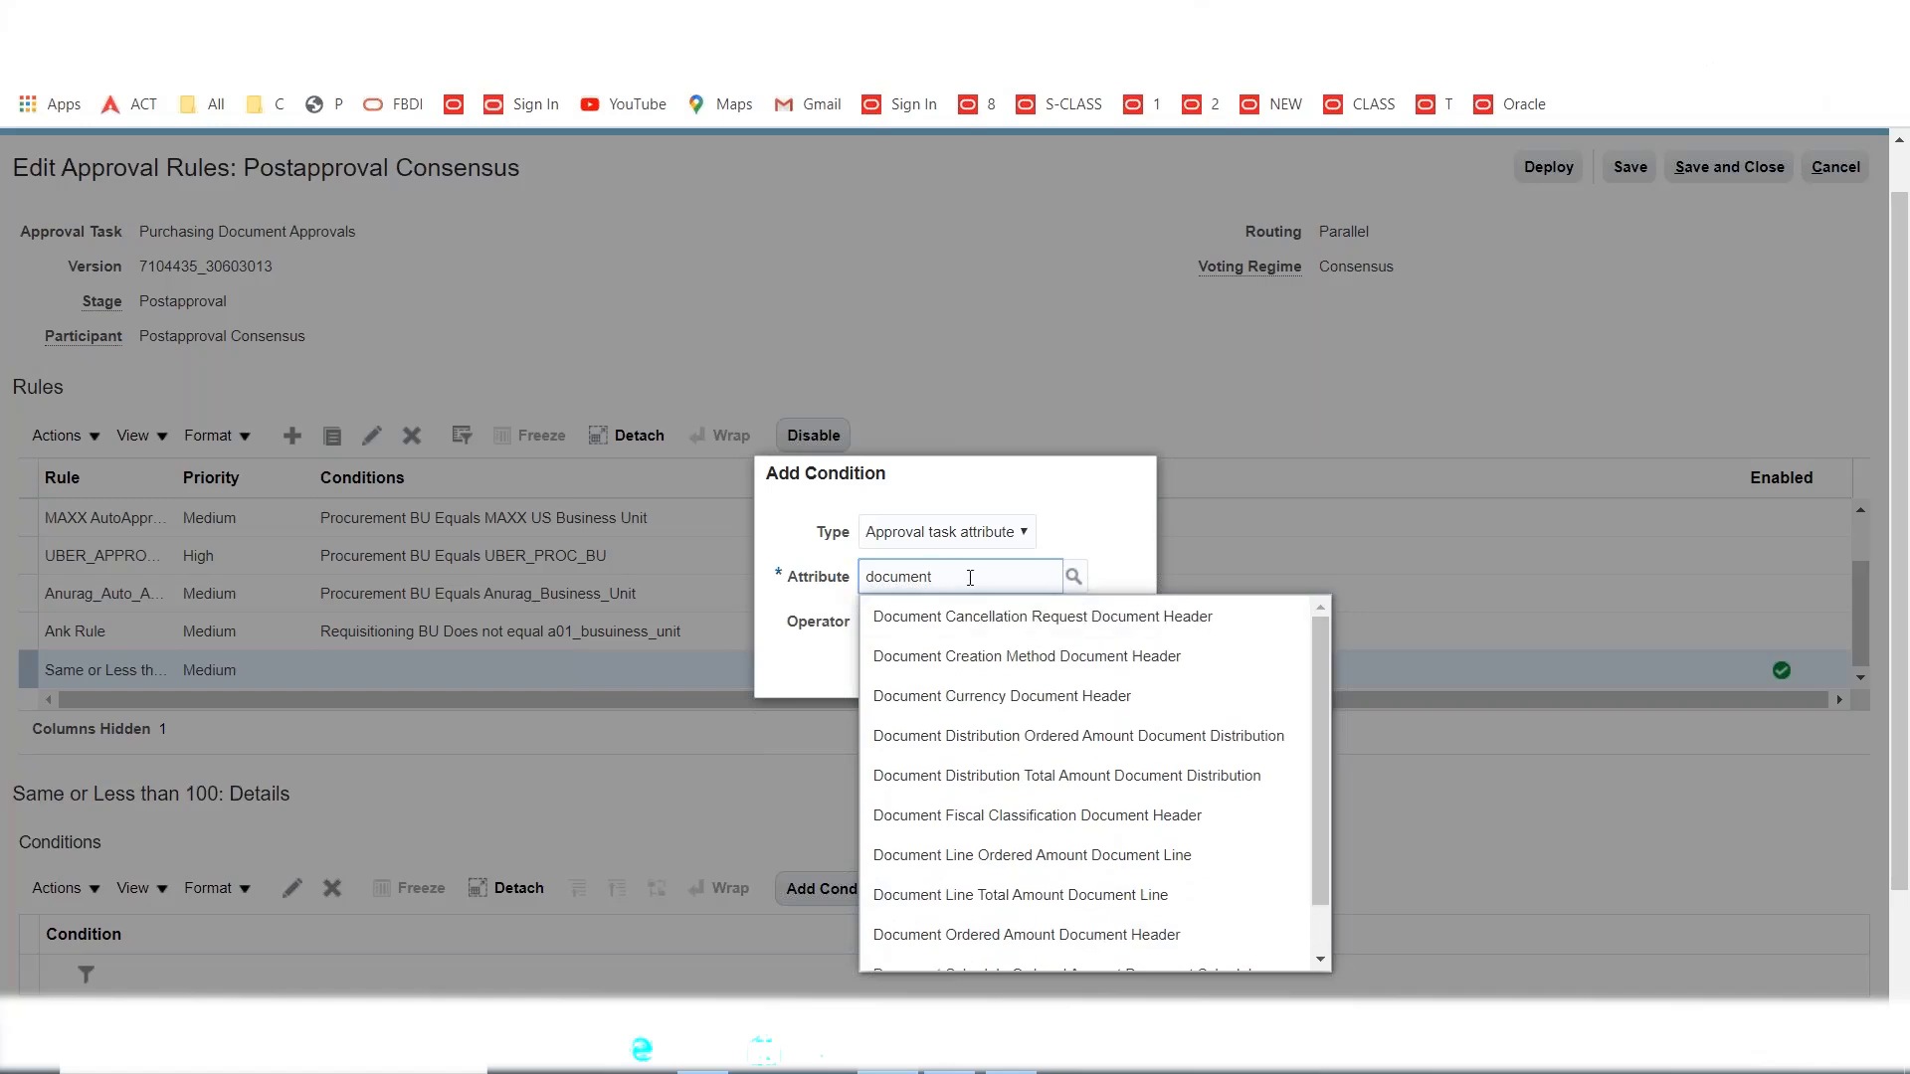
Retry the attribute search with 'Purc' and 'Purchas', settling on 'Document'.
{"action": "type", "text": "he"}
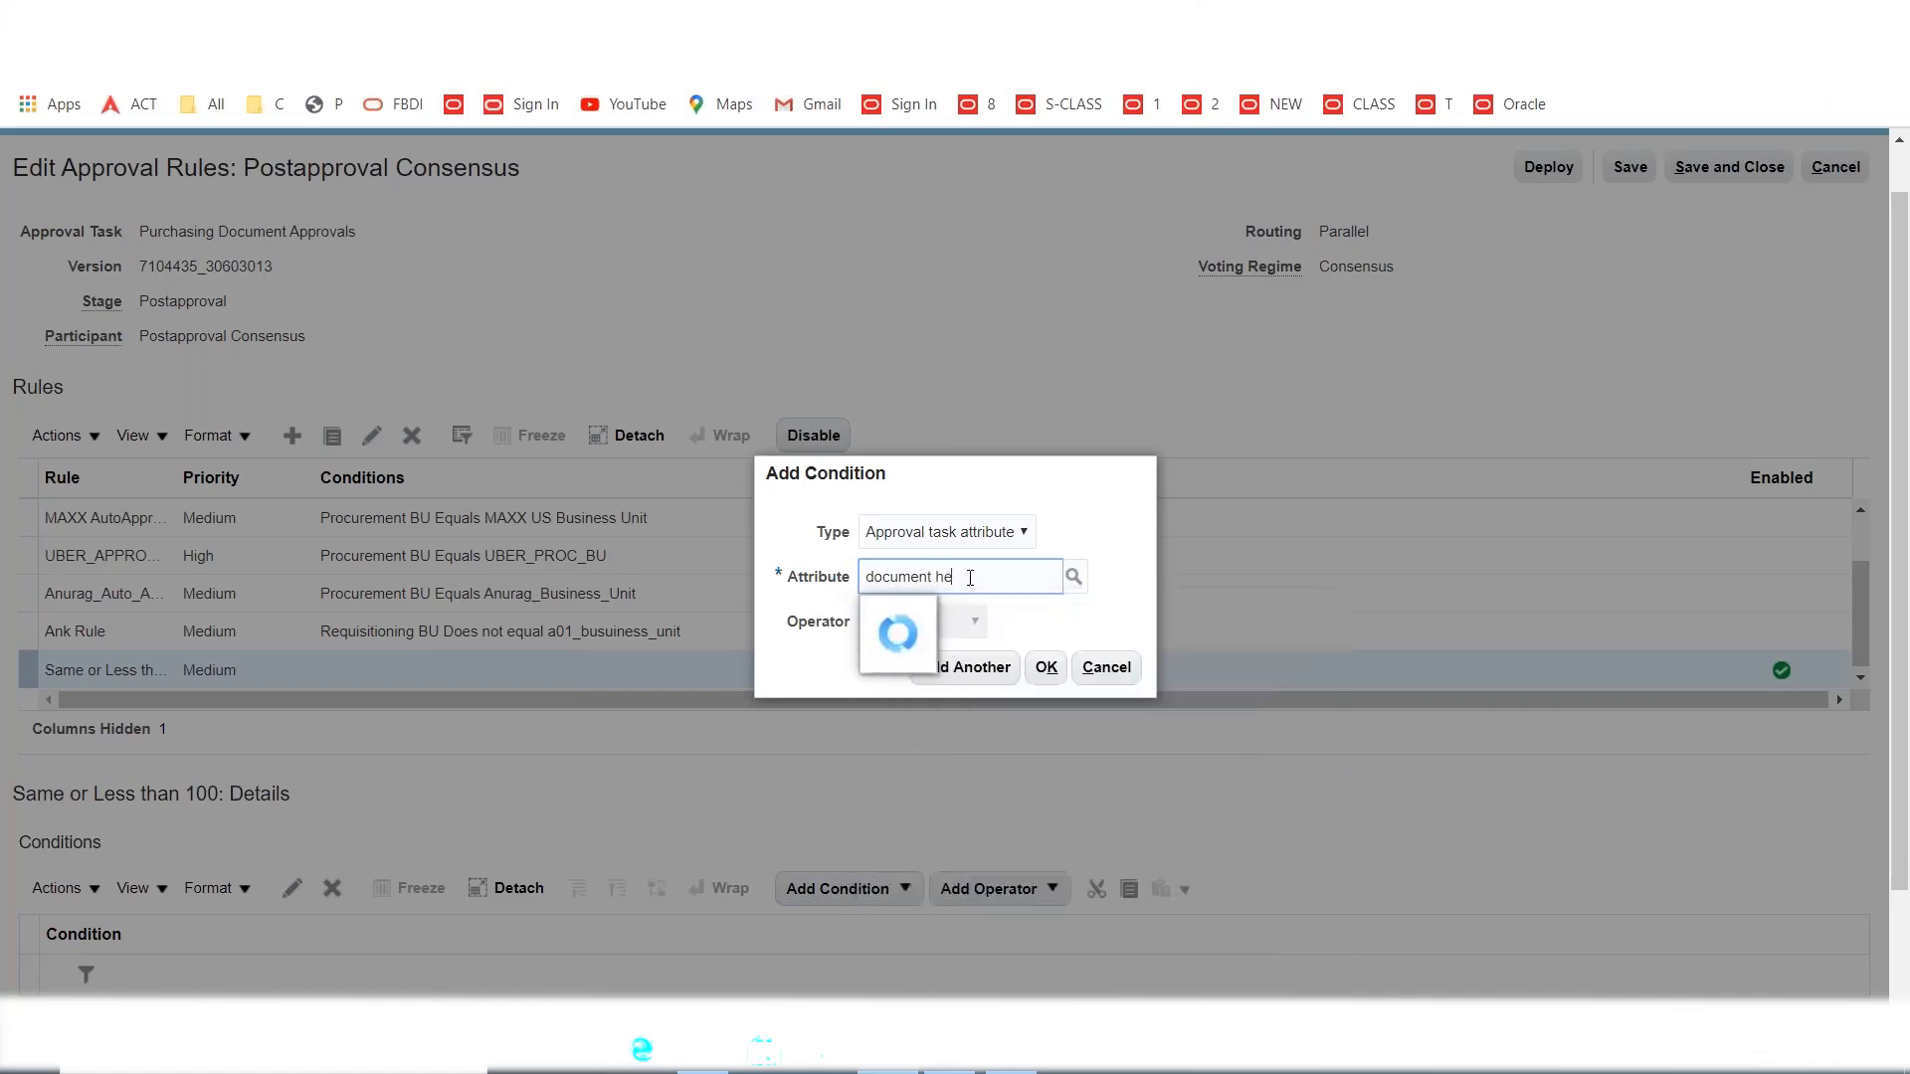
{"action": "left_click_drag", "start_coordinate": [966, 583], "coordinate": [766, 607]}
{"action": "type", "text": "Docu"}
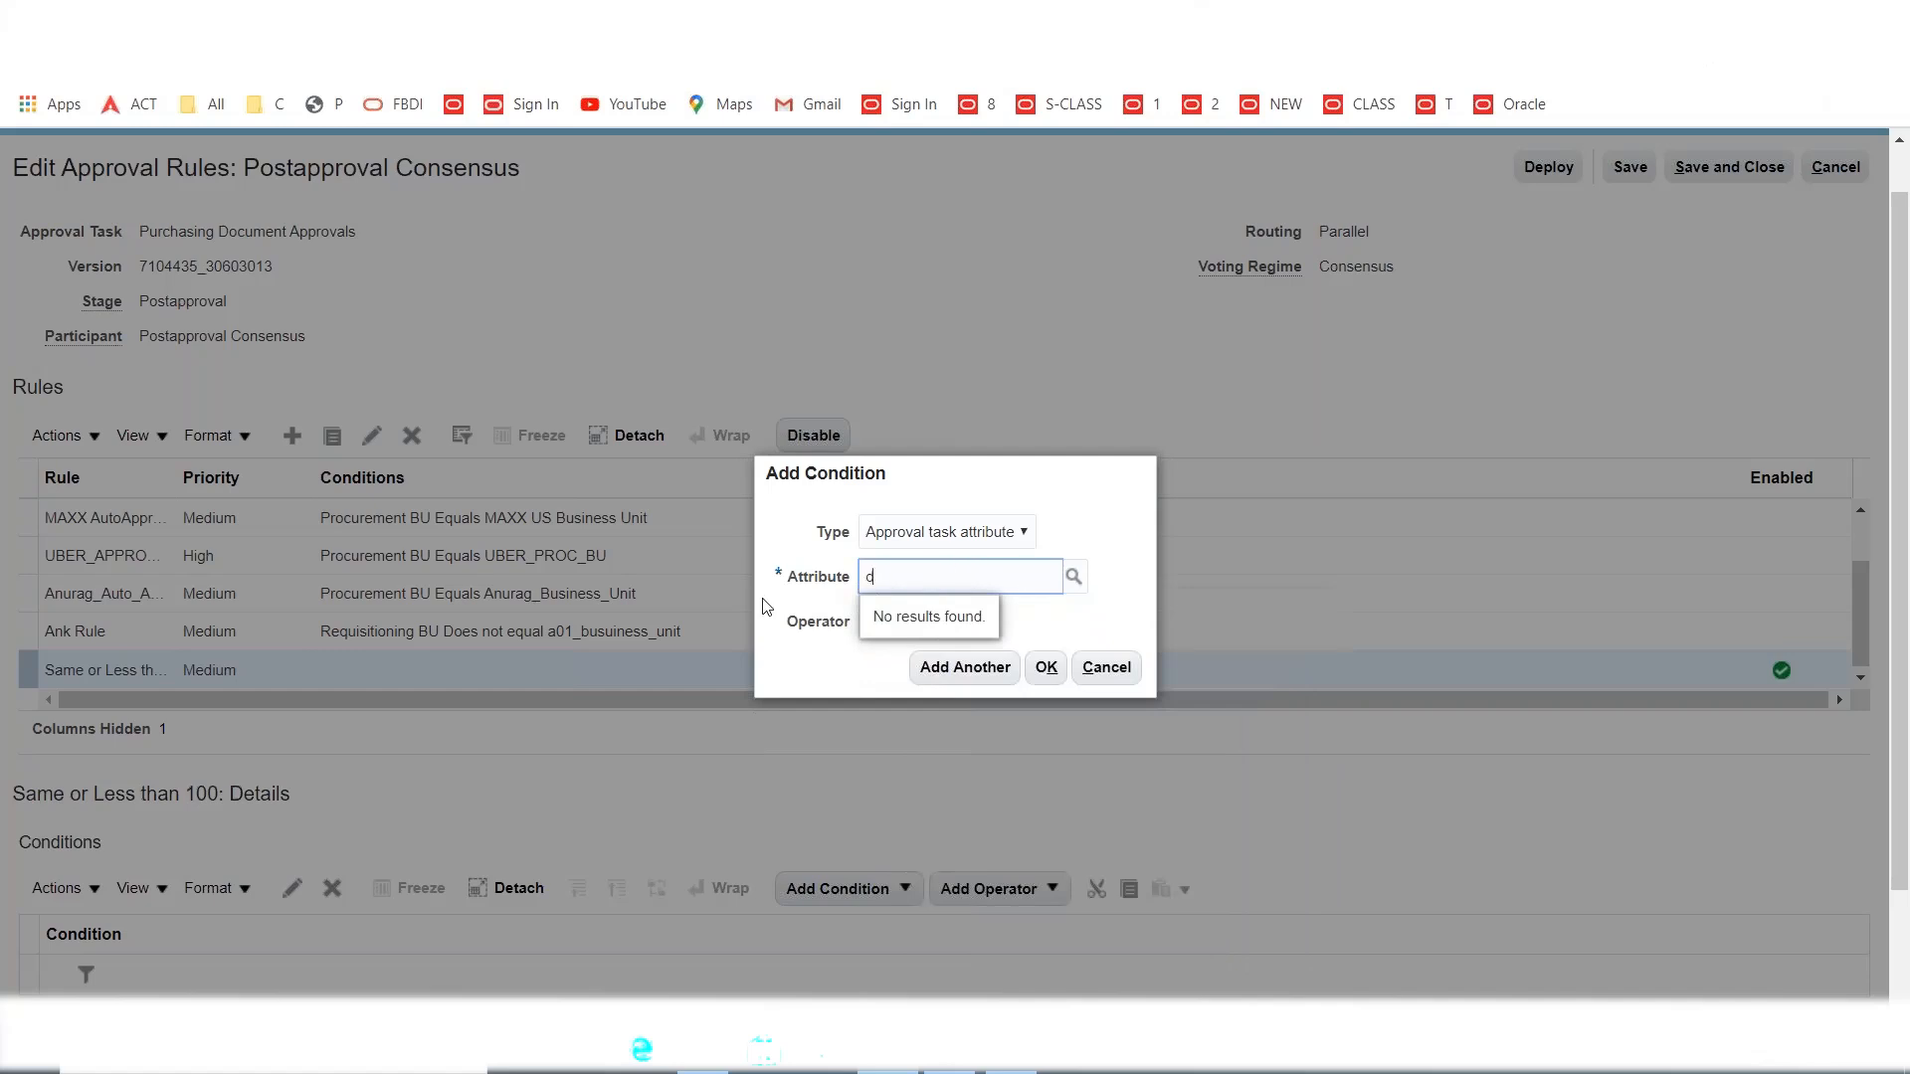
{"action": "type", "text": "ment"}
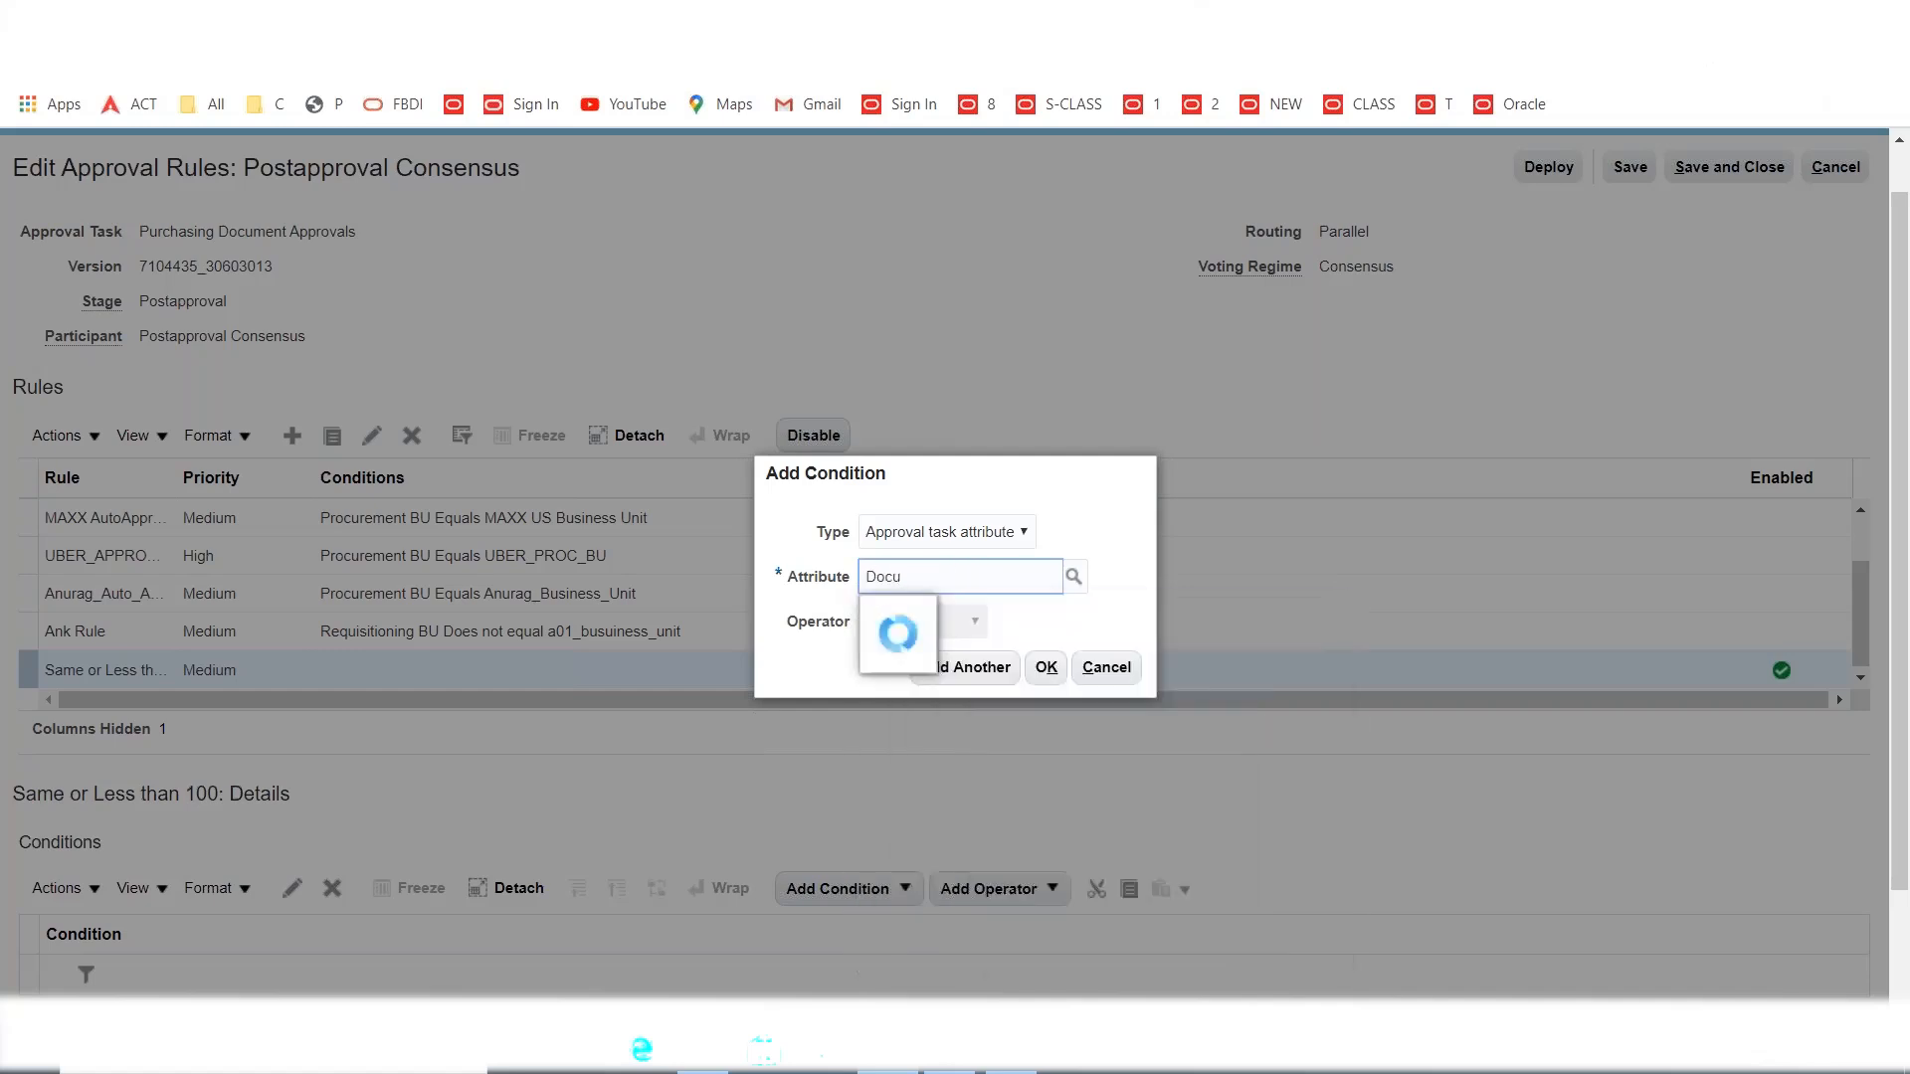
{"action": "key", "text": "BackSpace"}
{"action": "key", "text": "BackSpace"}
{"action": "key", "text": "BackSpace"}
{"action": "key", "text": "BackSpace"}
{"action": "key", "text": "BackSpace"}
{"action": "key", "text": "BackSpace"}
{"action": "key", "text": "BackSpace"}
{"action": "key", "text": "BackSpace"}
{"action": "type", "text": "Purchase D"}
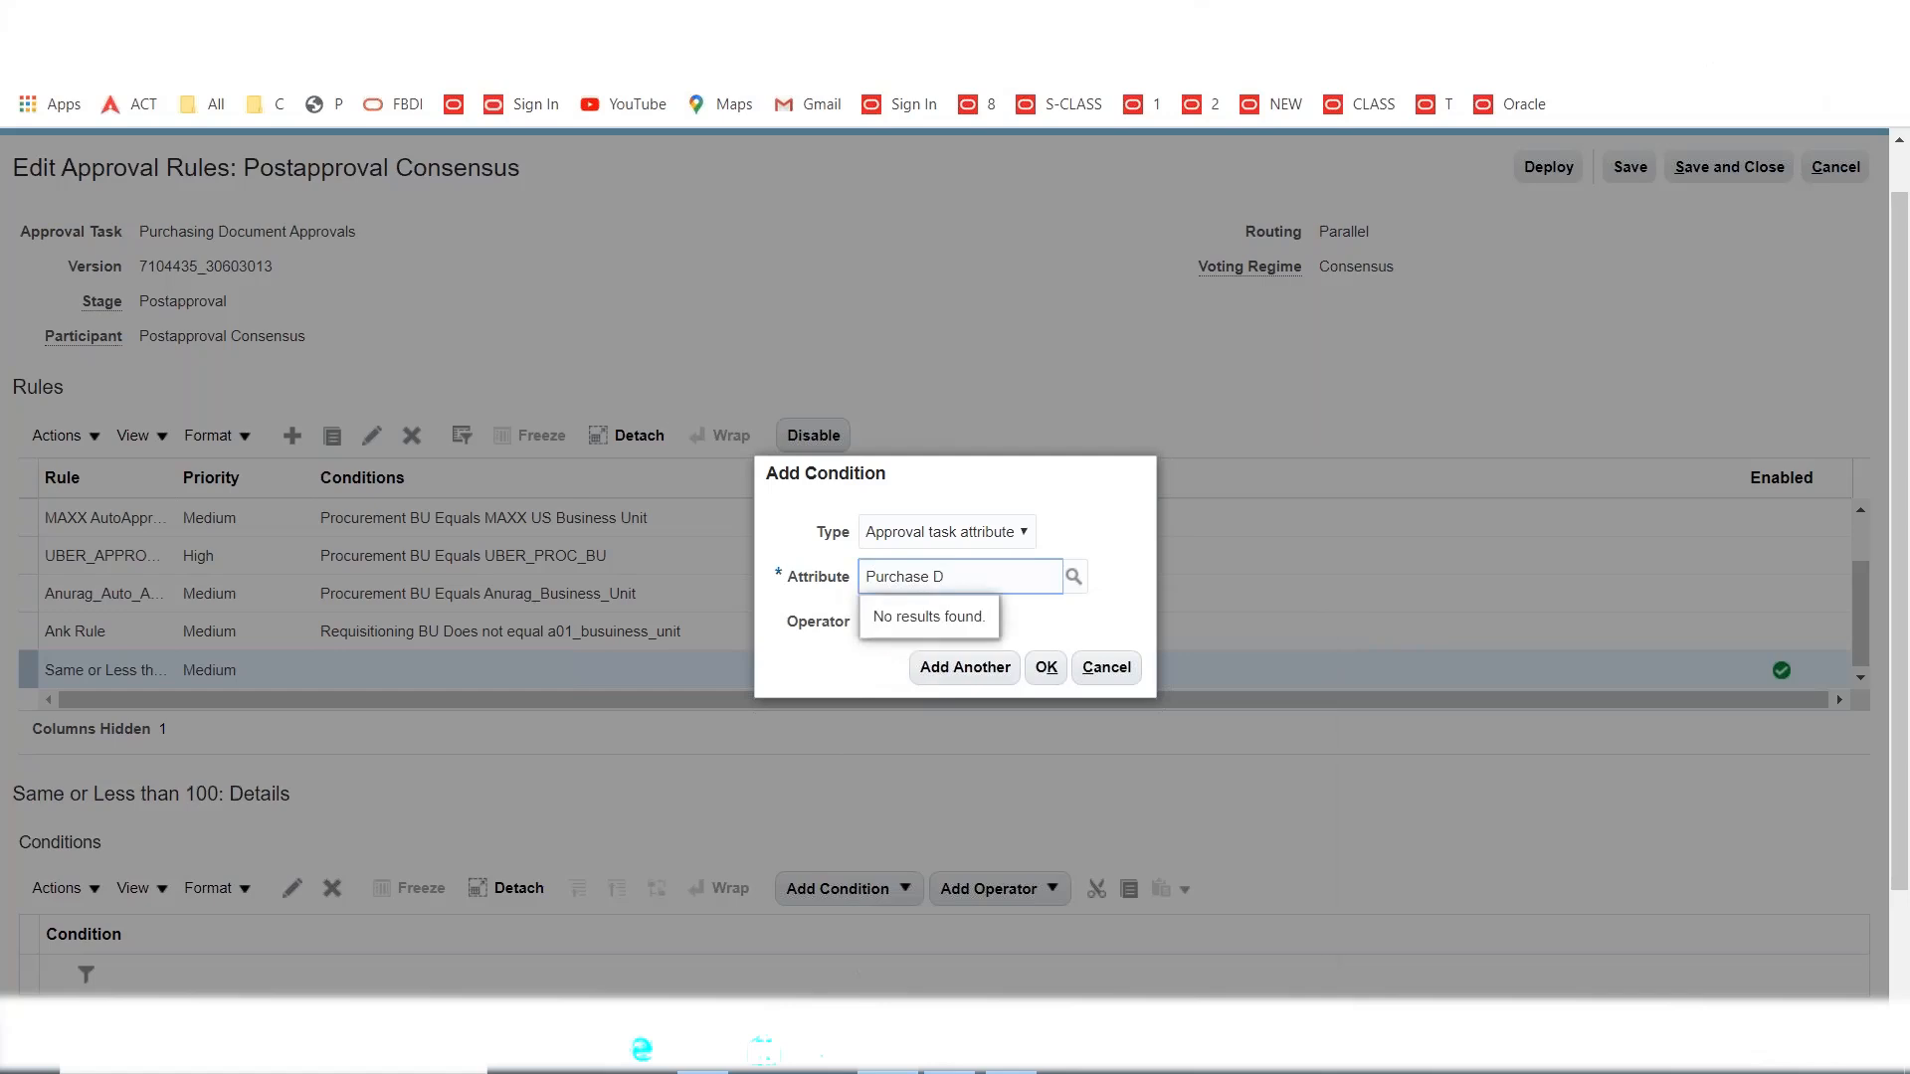
{"action": "key", "text": "BackSpace"}
{"action": "key", "text": "BackSpace"}
{"action": "key", "text": "BackSpace"}
{"action": "key", "text": "BackSpace"}
{"action": "type", "text": "Purchas"}
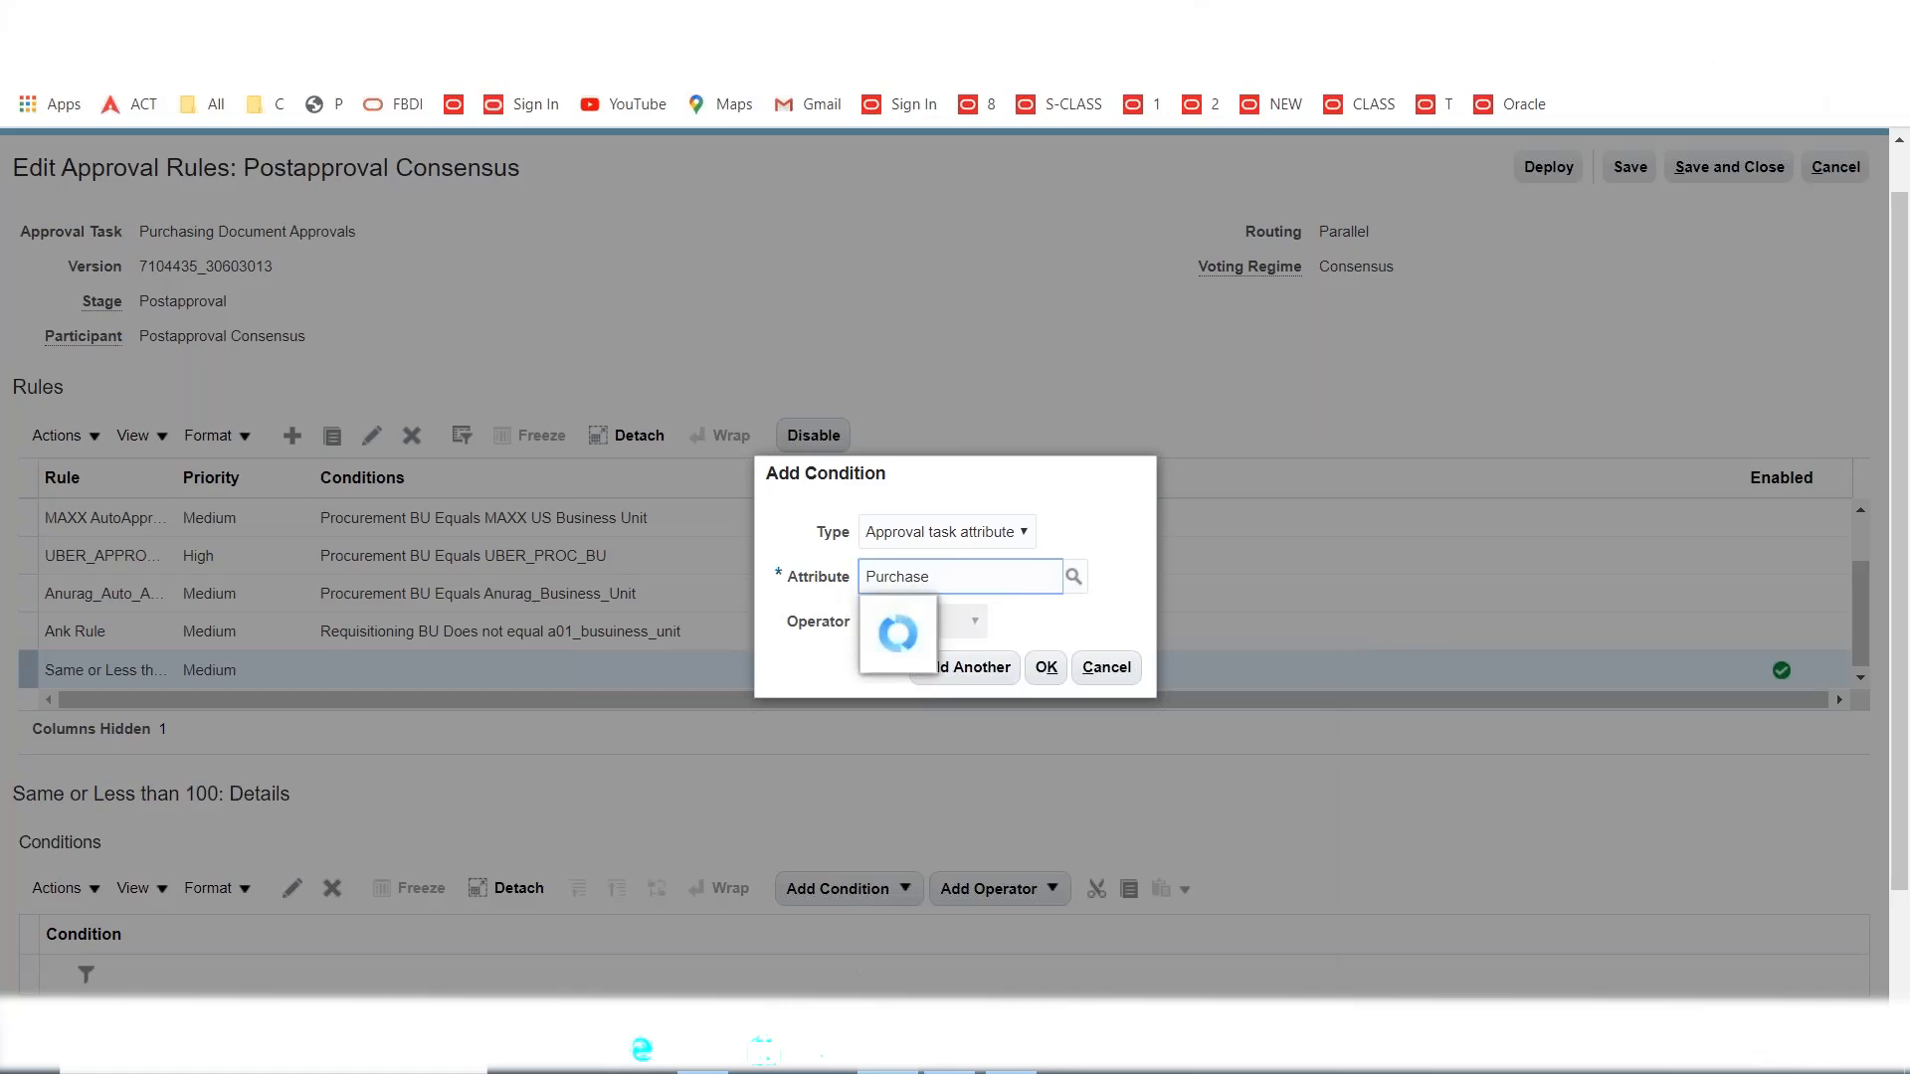
{"action": "key", "text": "BackSpace"}
{"action": "key", "text": "BackSpace"}
{"action": "key", "text": "BackSpace"}
{"action": "key", "text": "BackSpace"}
{"action": "key", "text": "BackSpace"}
{"action": "key", "text": "BackSpace"}
{"action": "type", "text": "Document"}
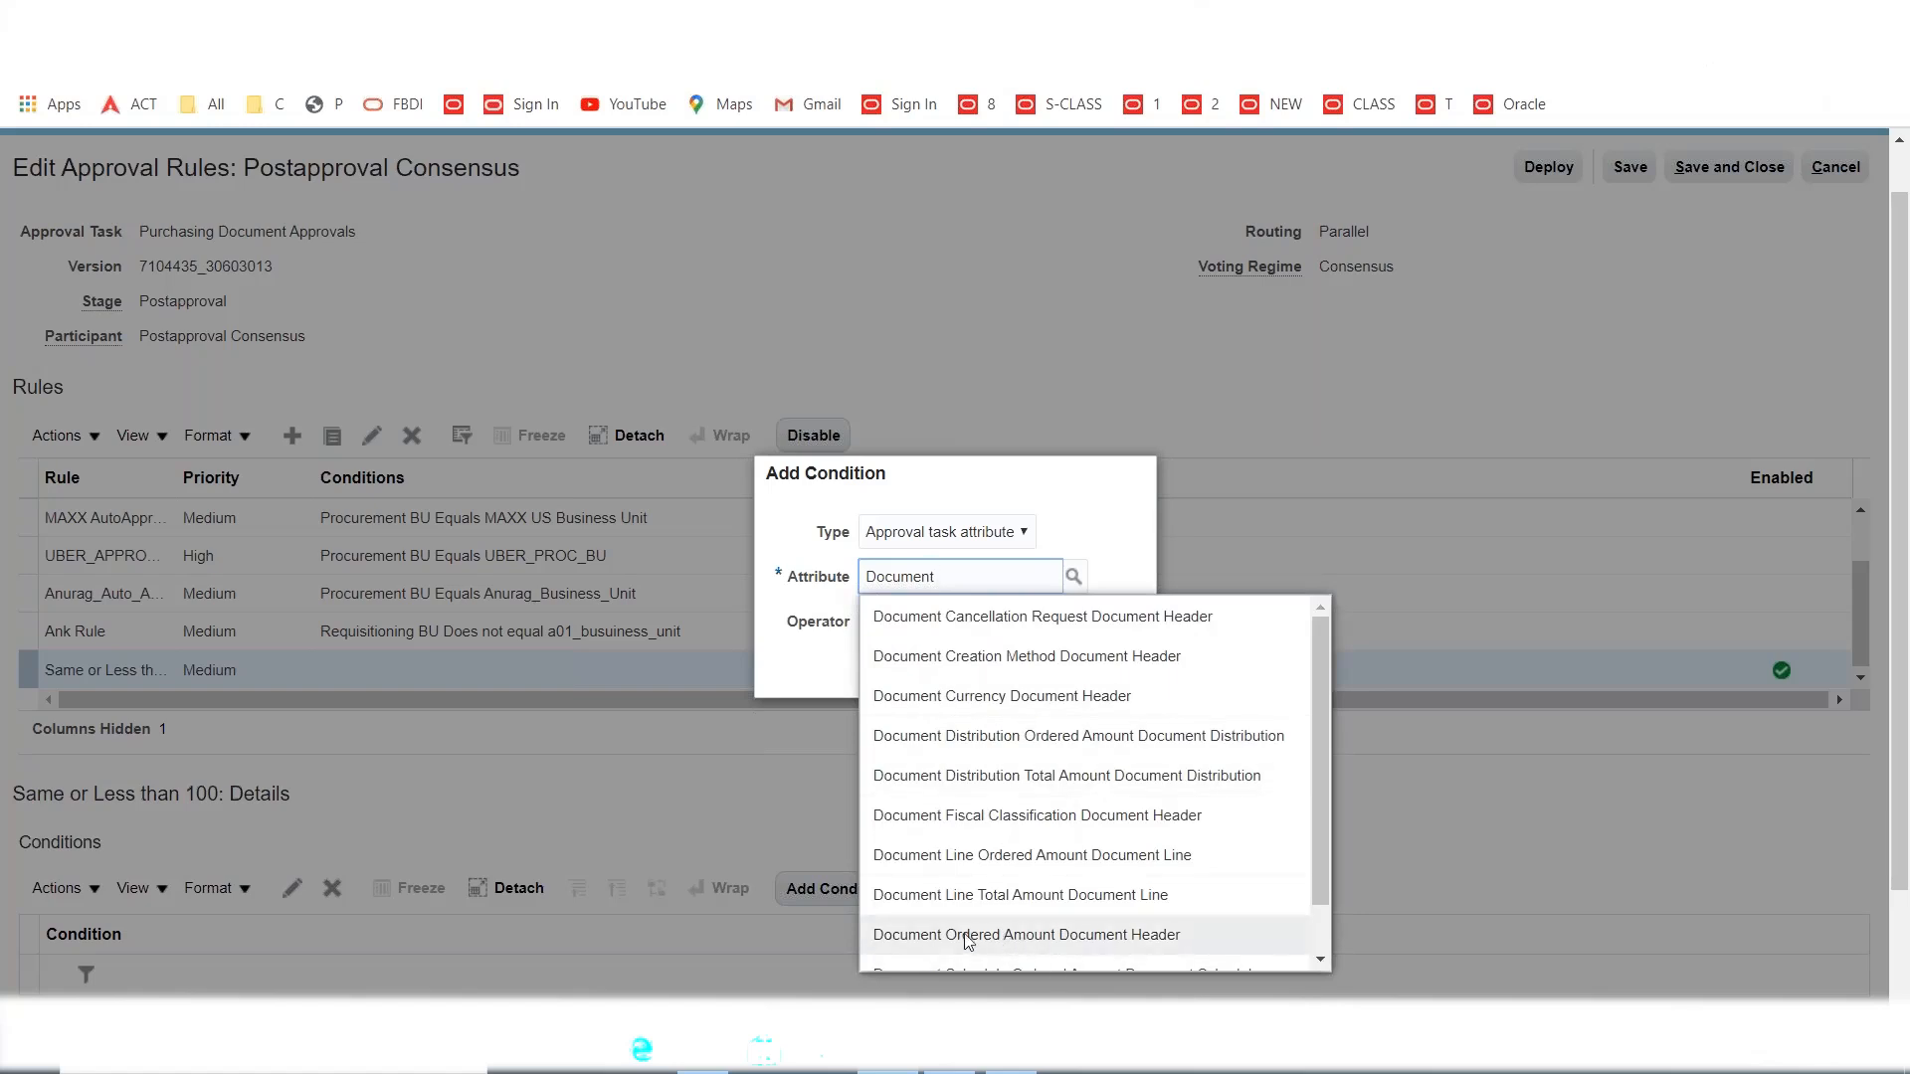
Set the condition to Document Ordered Amount Less than or equal to 100.
{"action": "left_click", "coordinate": [1008, 939]}
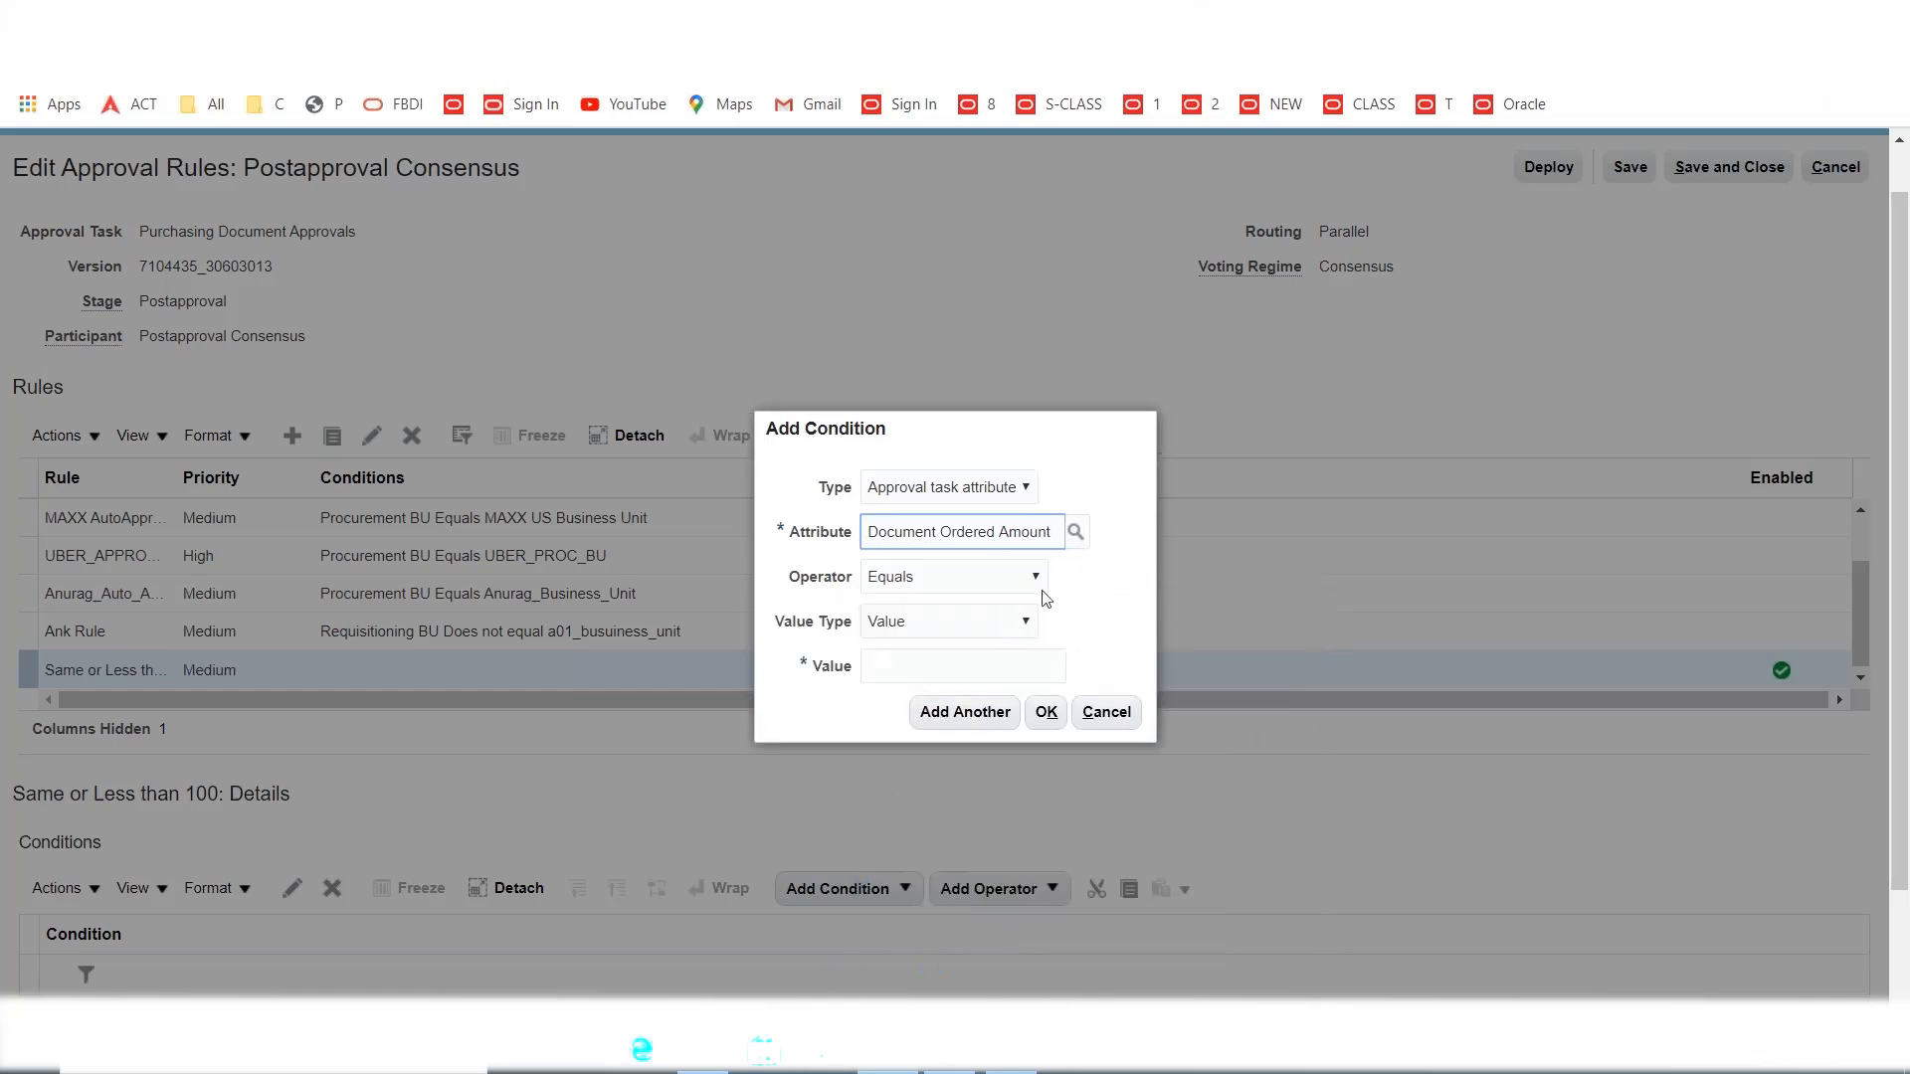
{"action": "left_click", "coordinate": [985, 579]}
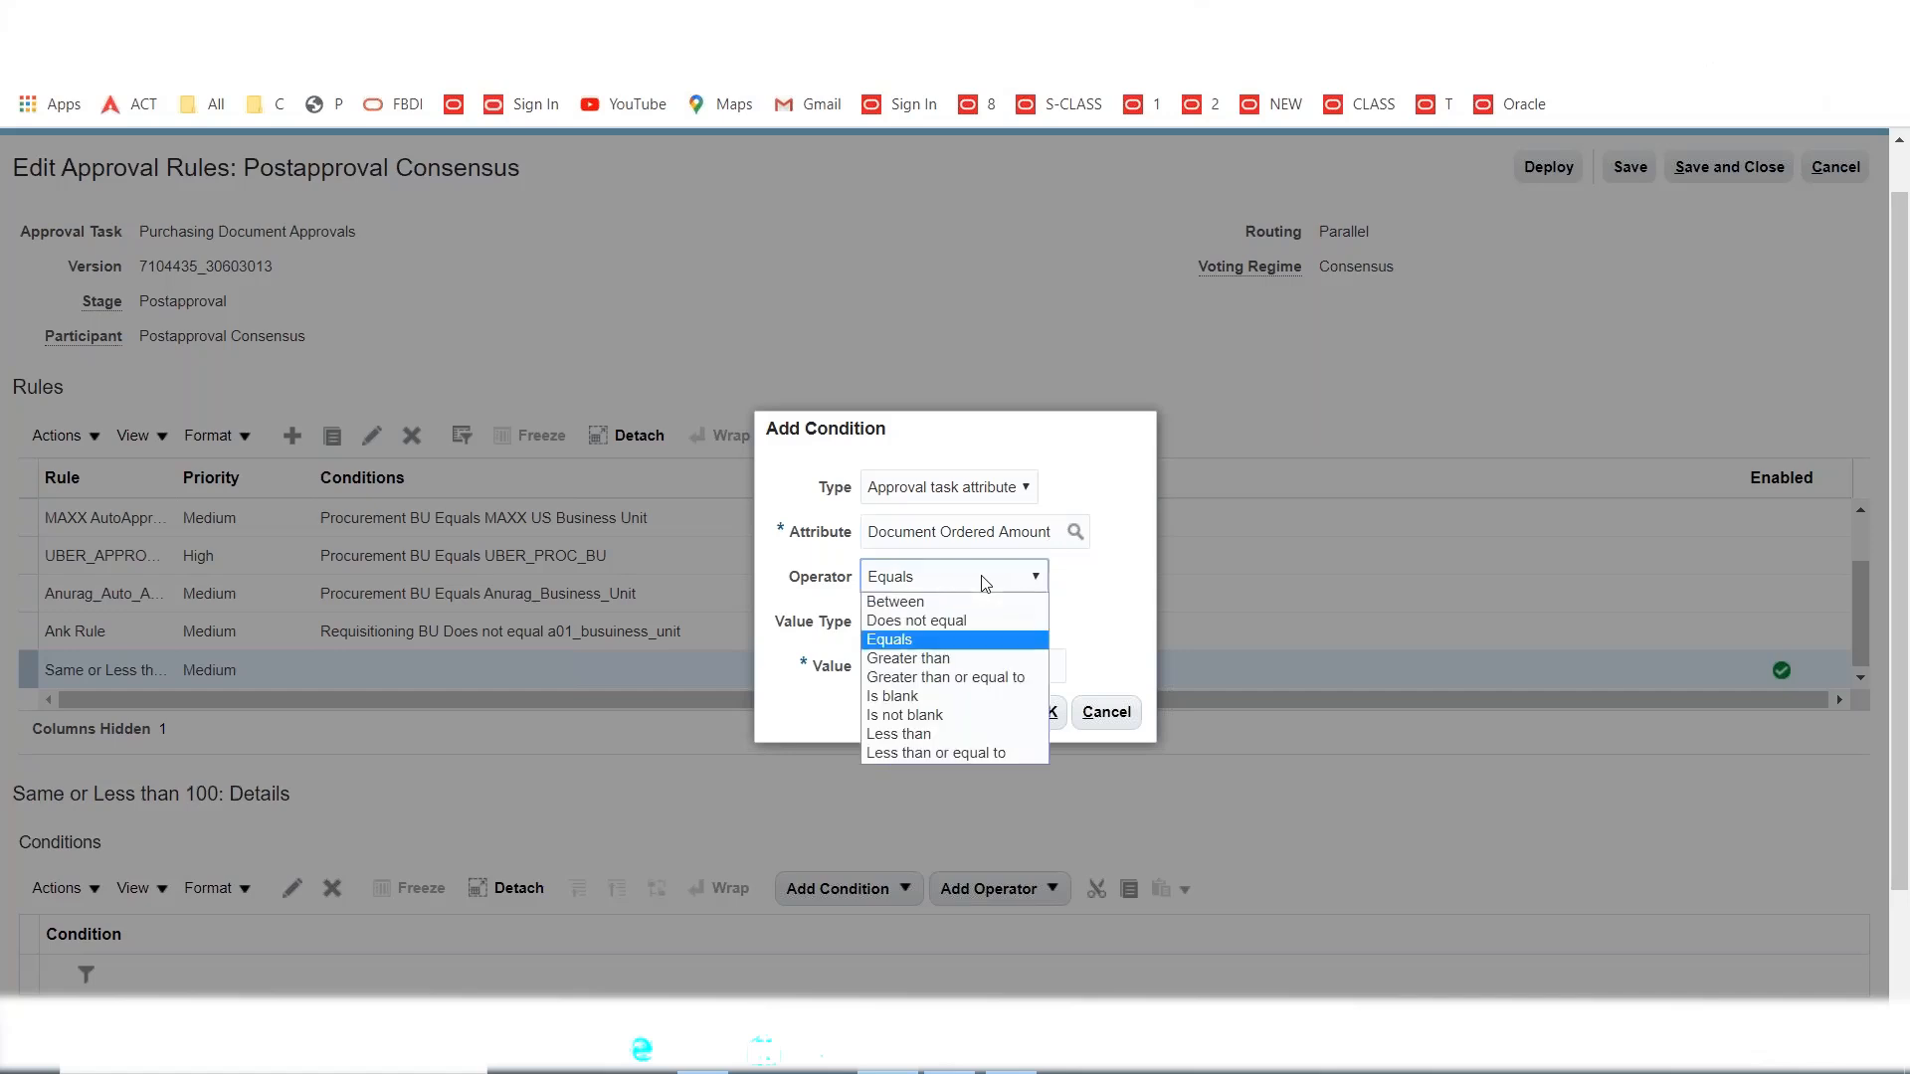
{"action": "left_click", "coordinate": [961, 755]}
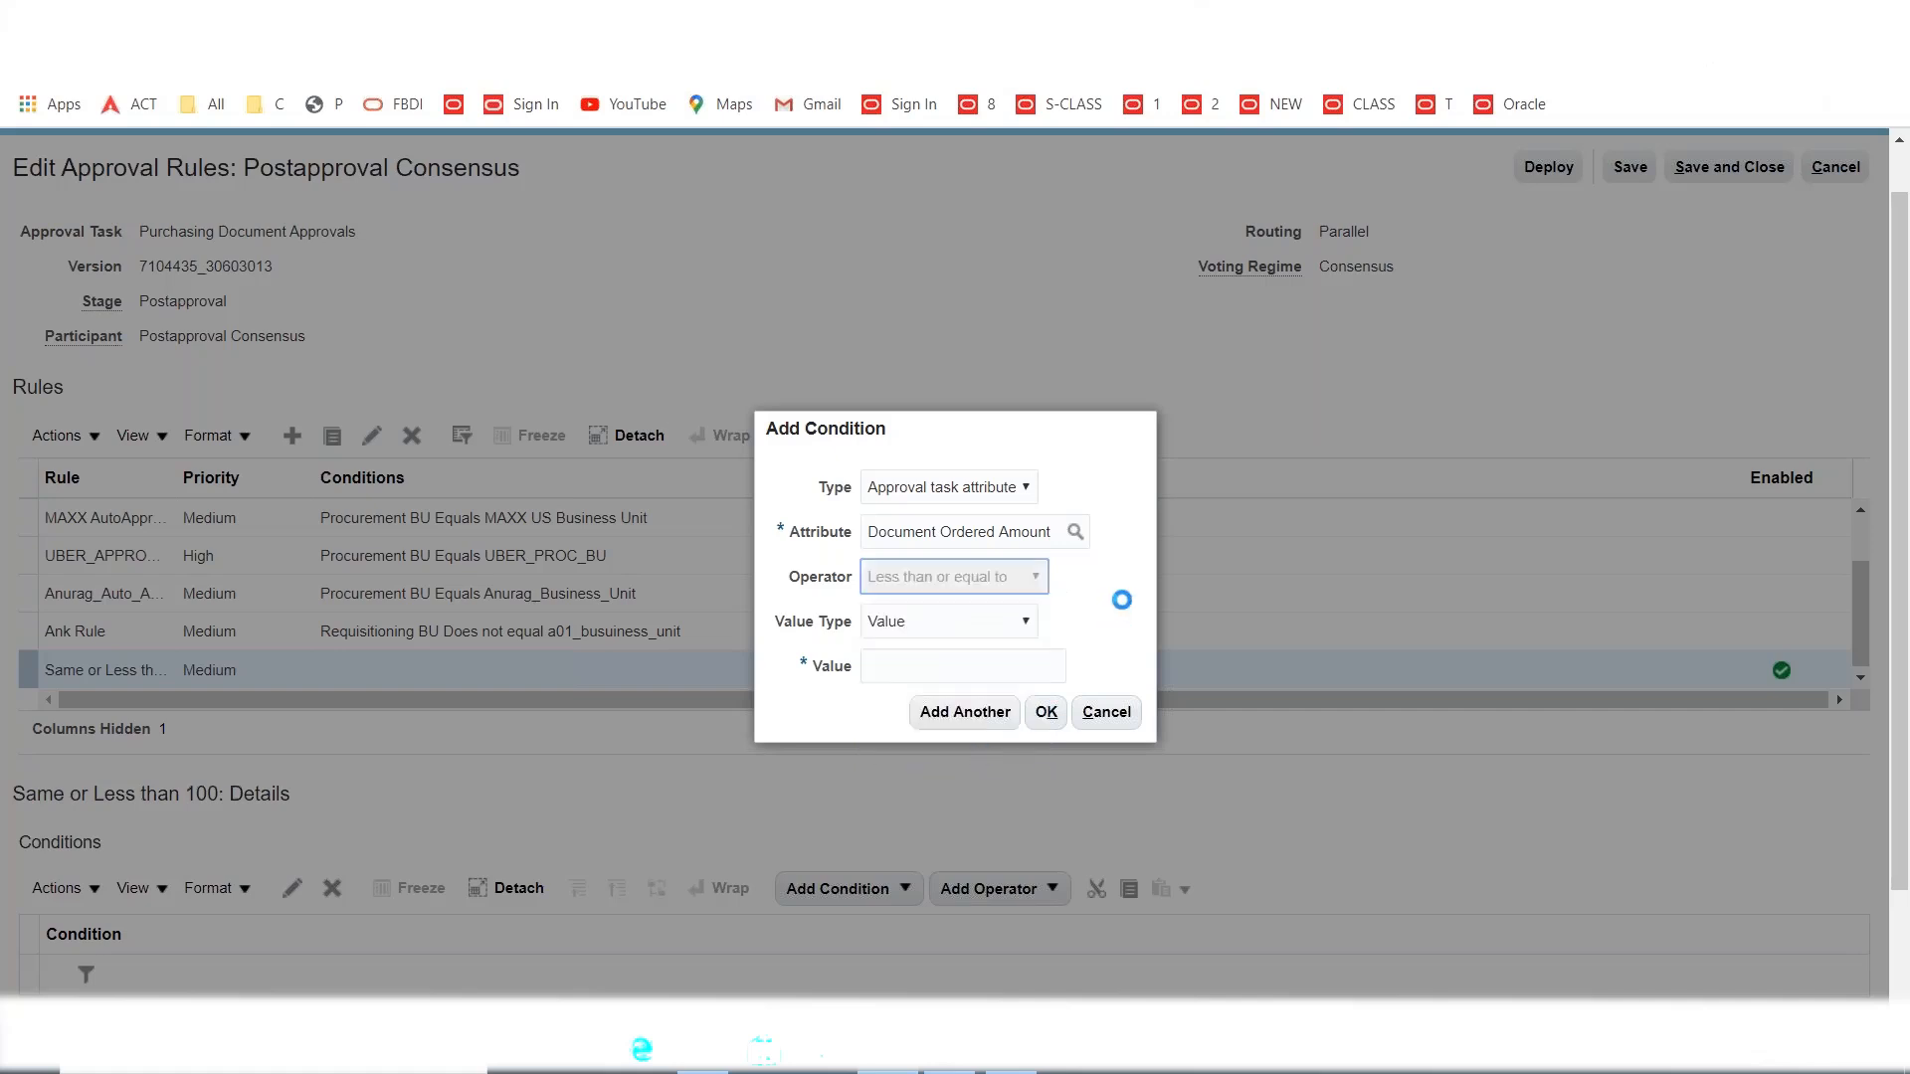
{"action": "left_click", "coordinate": [961, 661]}
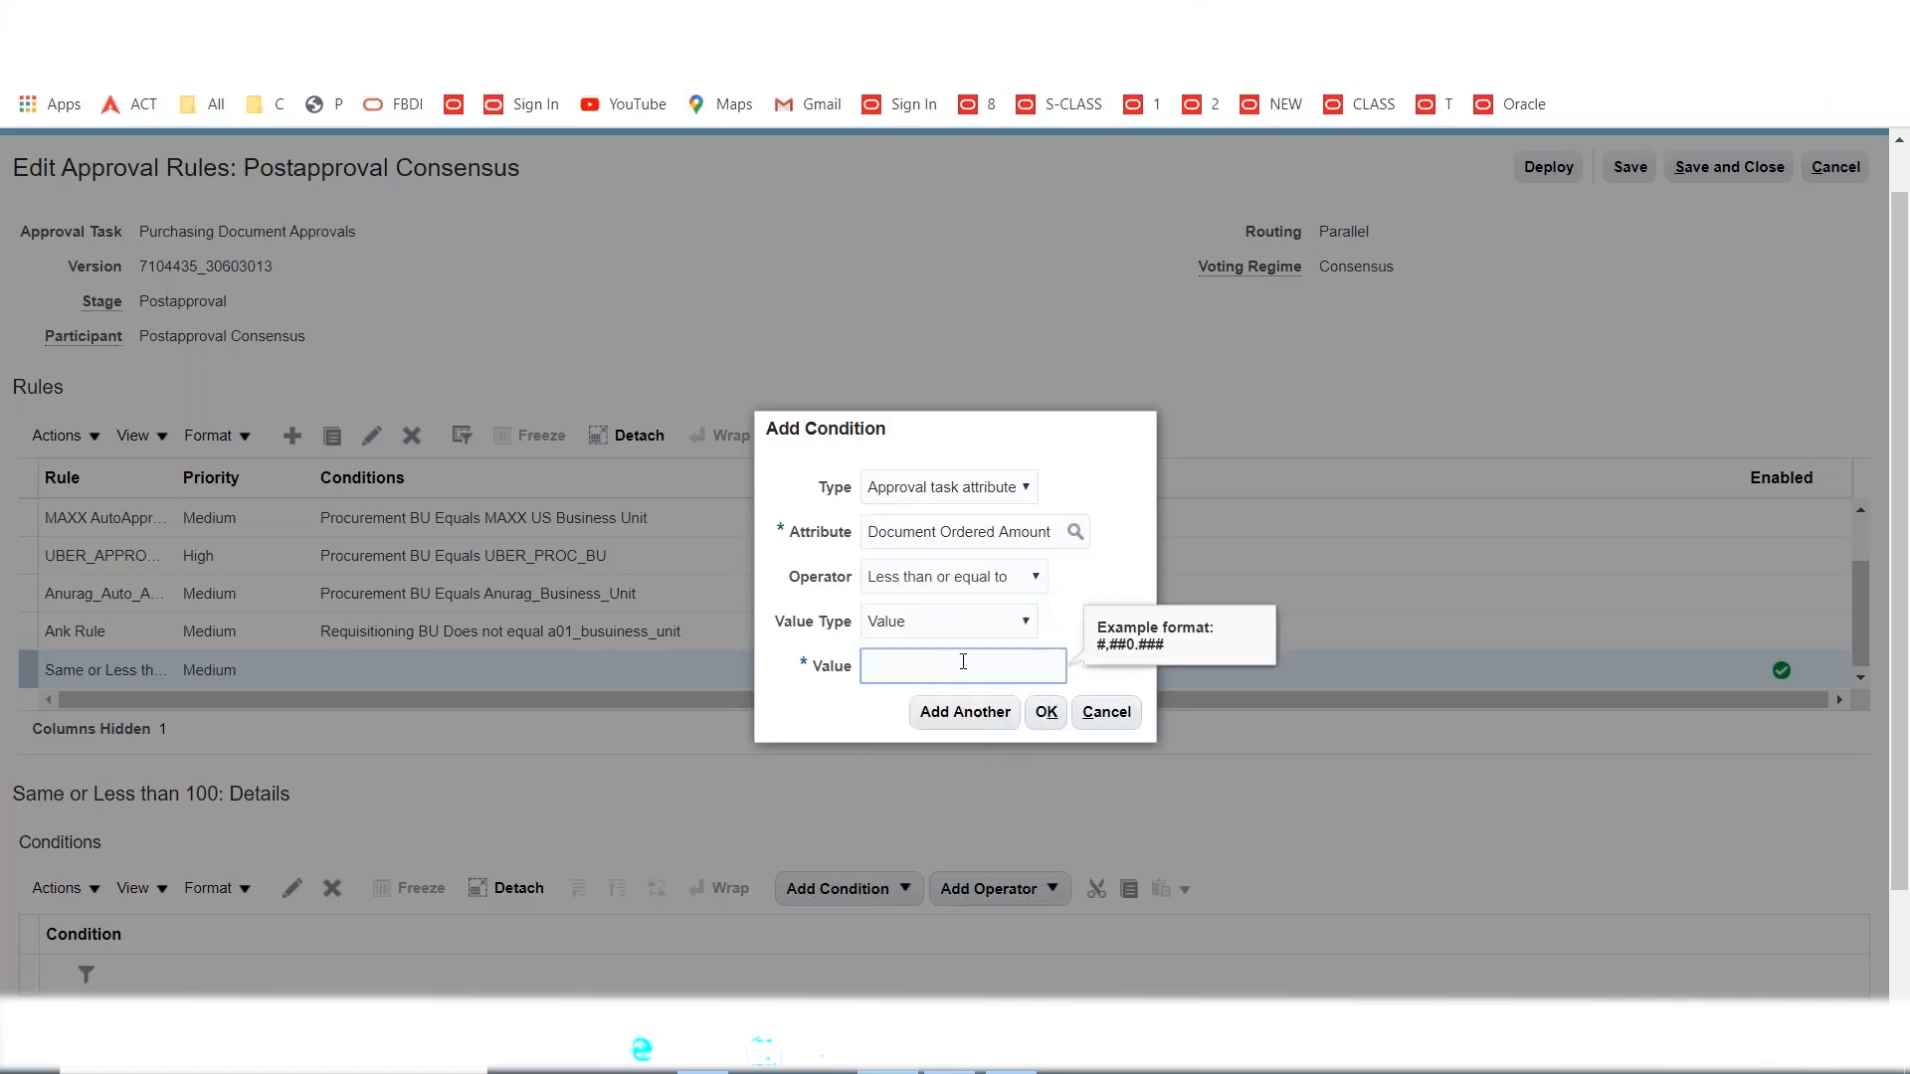
{"action": "type", "text": "100"}
{"action": "left_click", "coordinate": [1082, 588]}
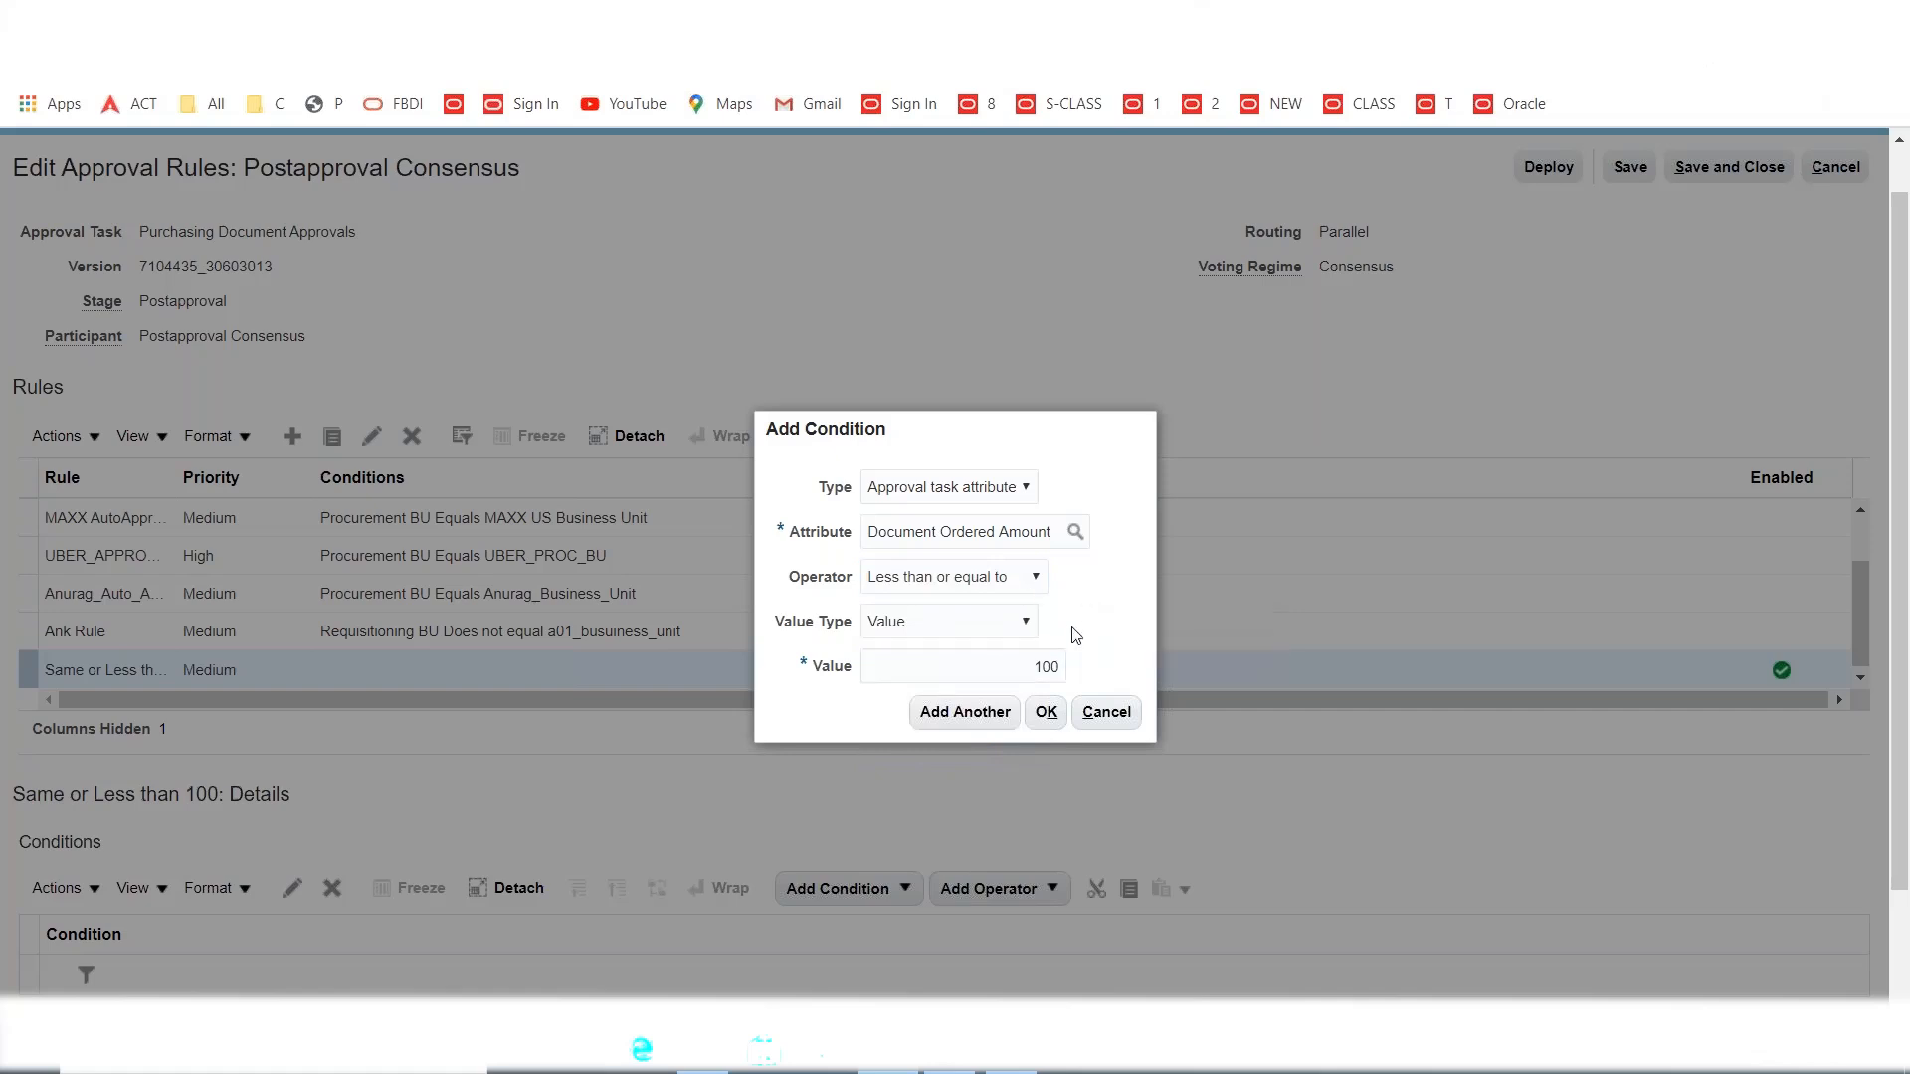
{"action": "left_click", "coordinate": [1046, 717]}
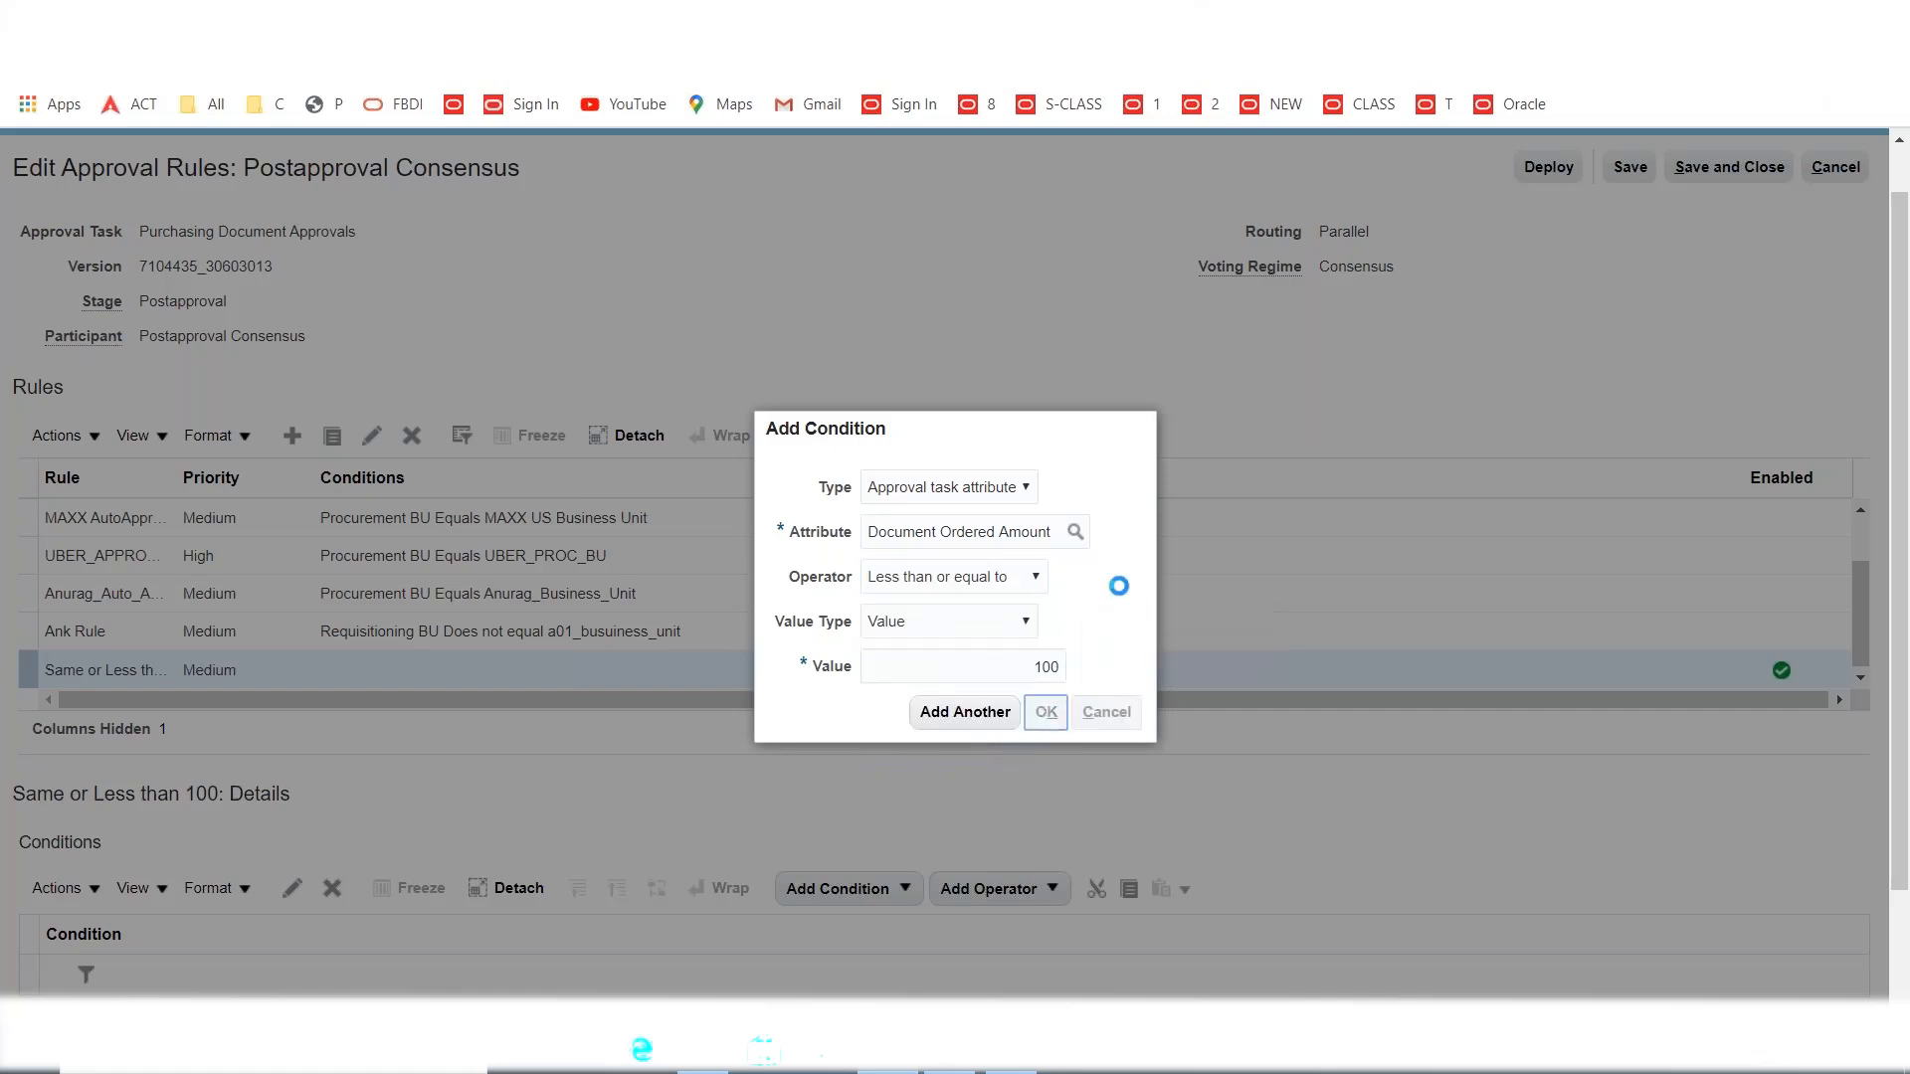
Route the Same or Less than 100 rule's approval action to MAXX AG1.
{"action": "scroll", "coordinate": [498, 856], "scroll_direction": "down", "scroll_amount": 2}
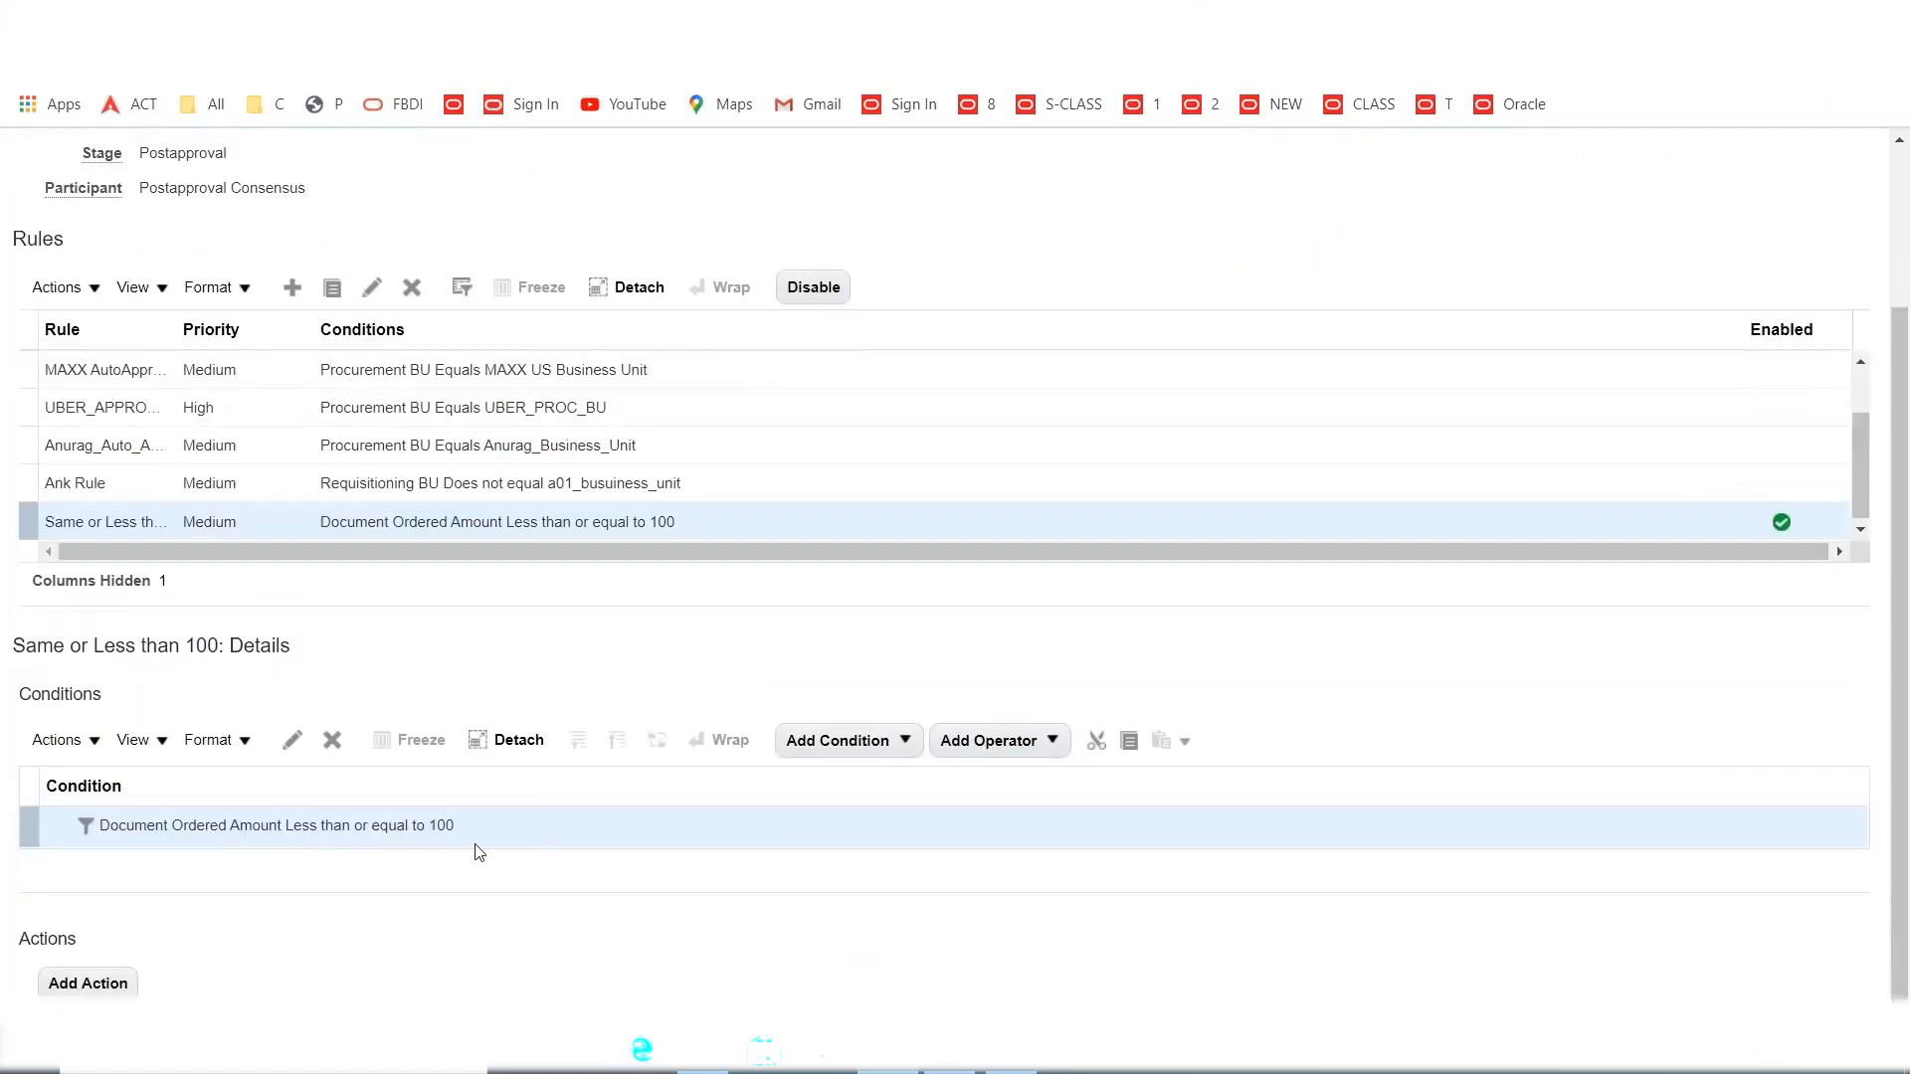
{"action": "left_click", "coordinate": [100, 980]}
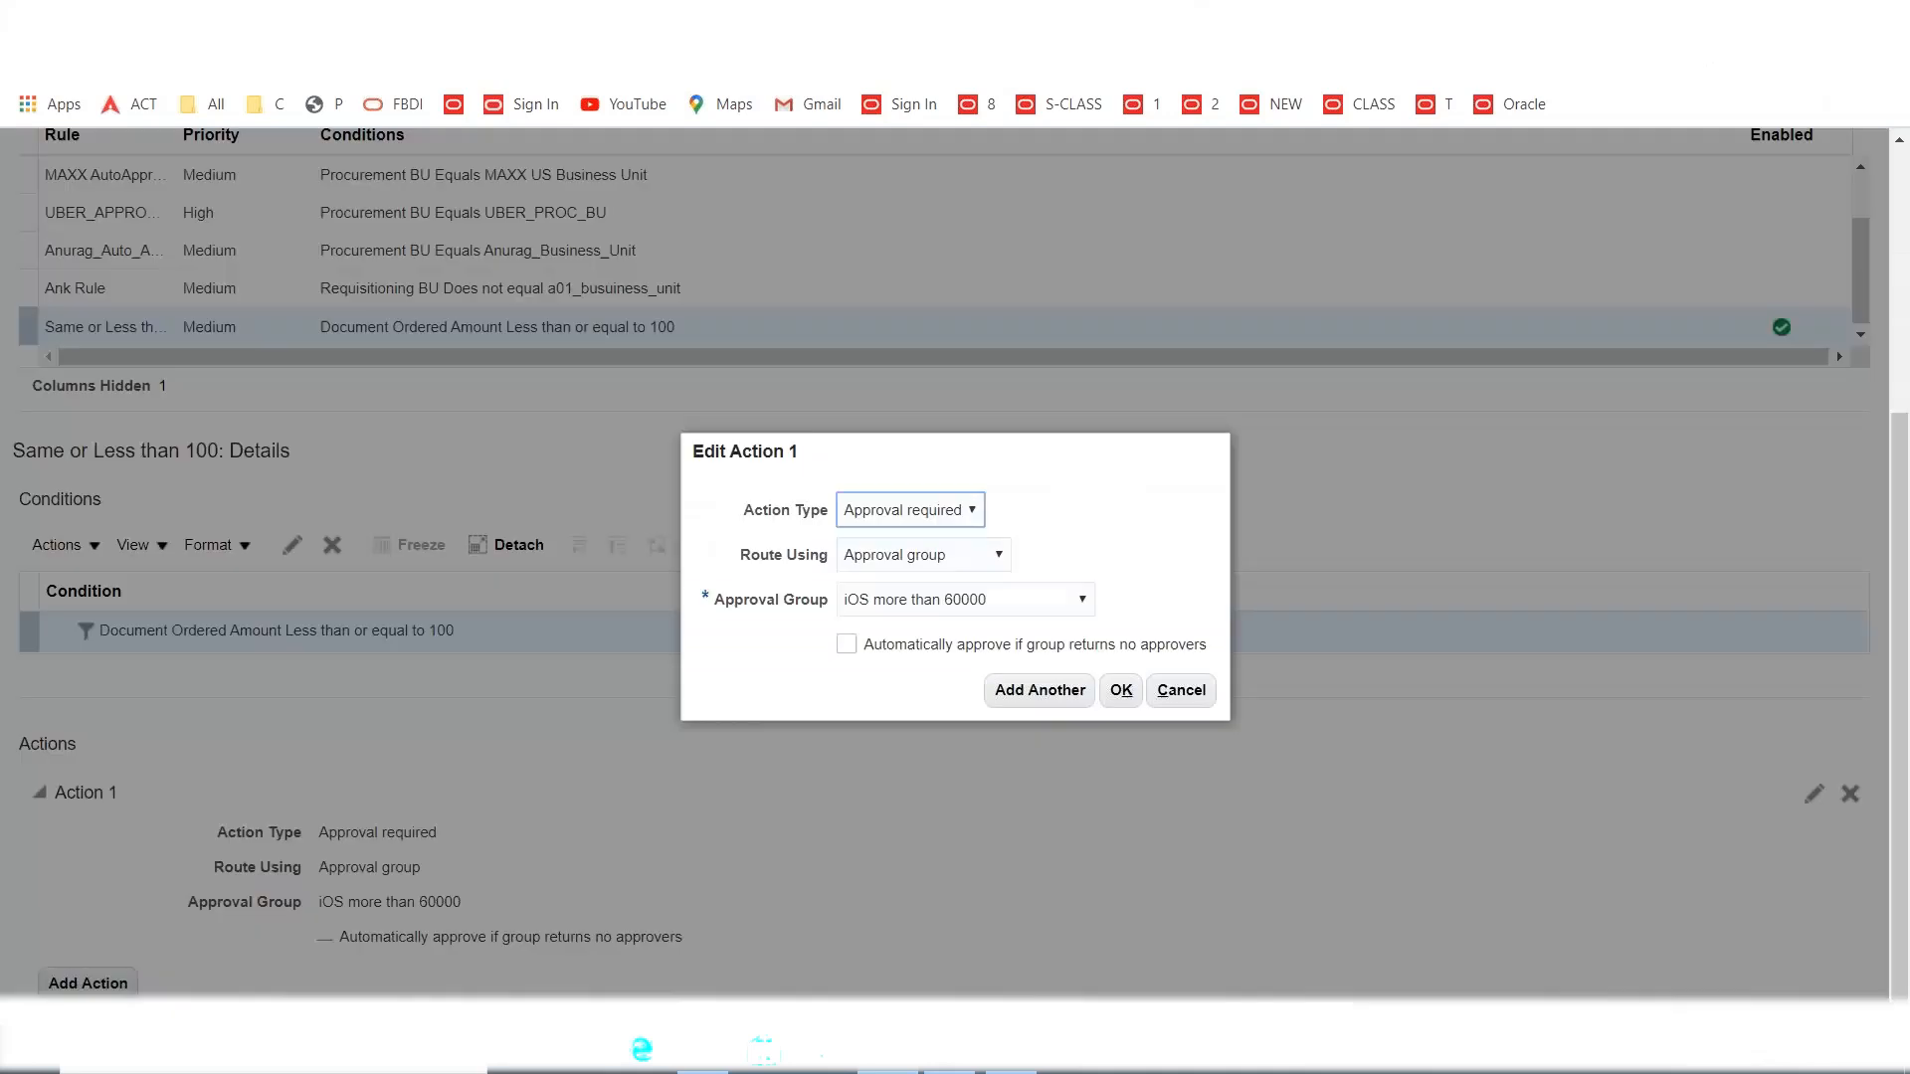
{"action": "left_click", "coordinate": [1065, 606]}
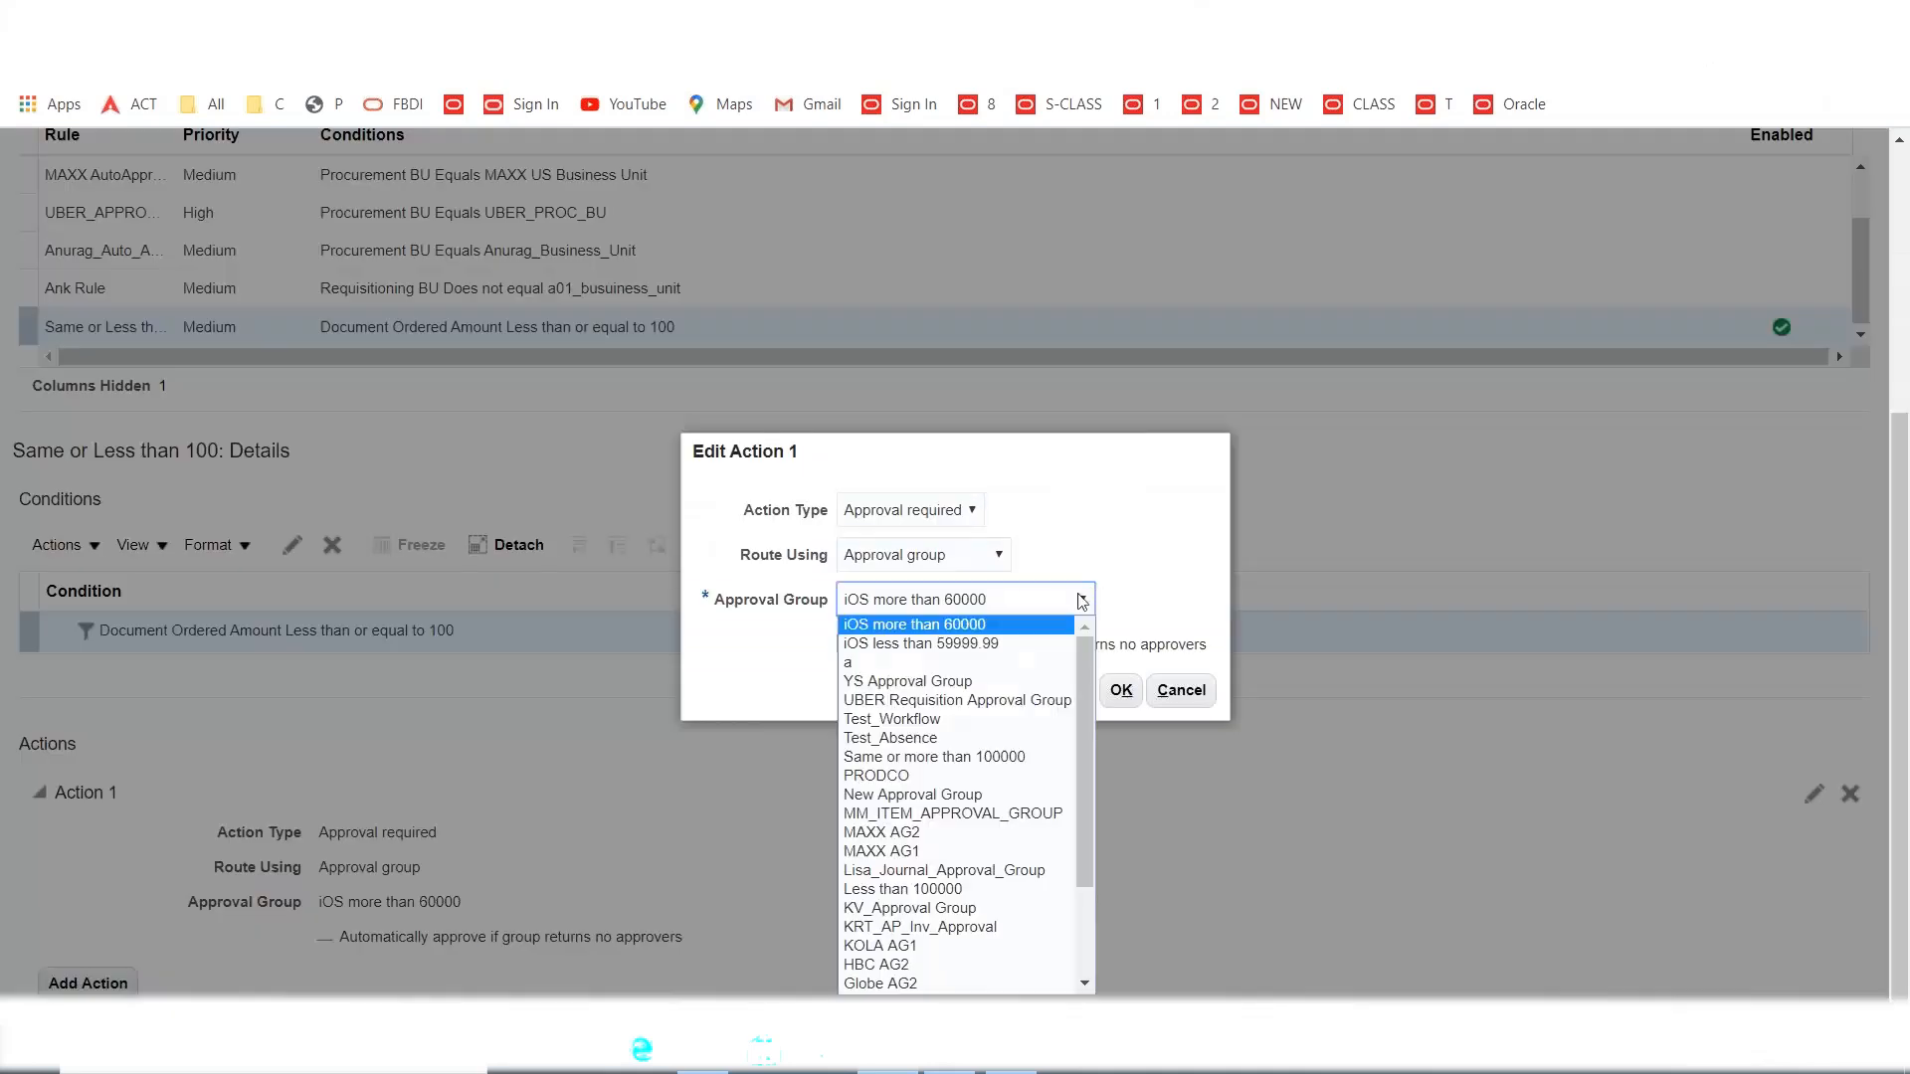
{"action": "key", "text": "m"}
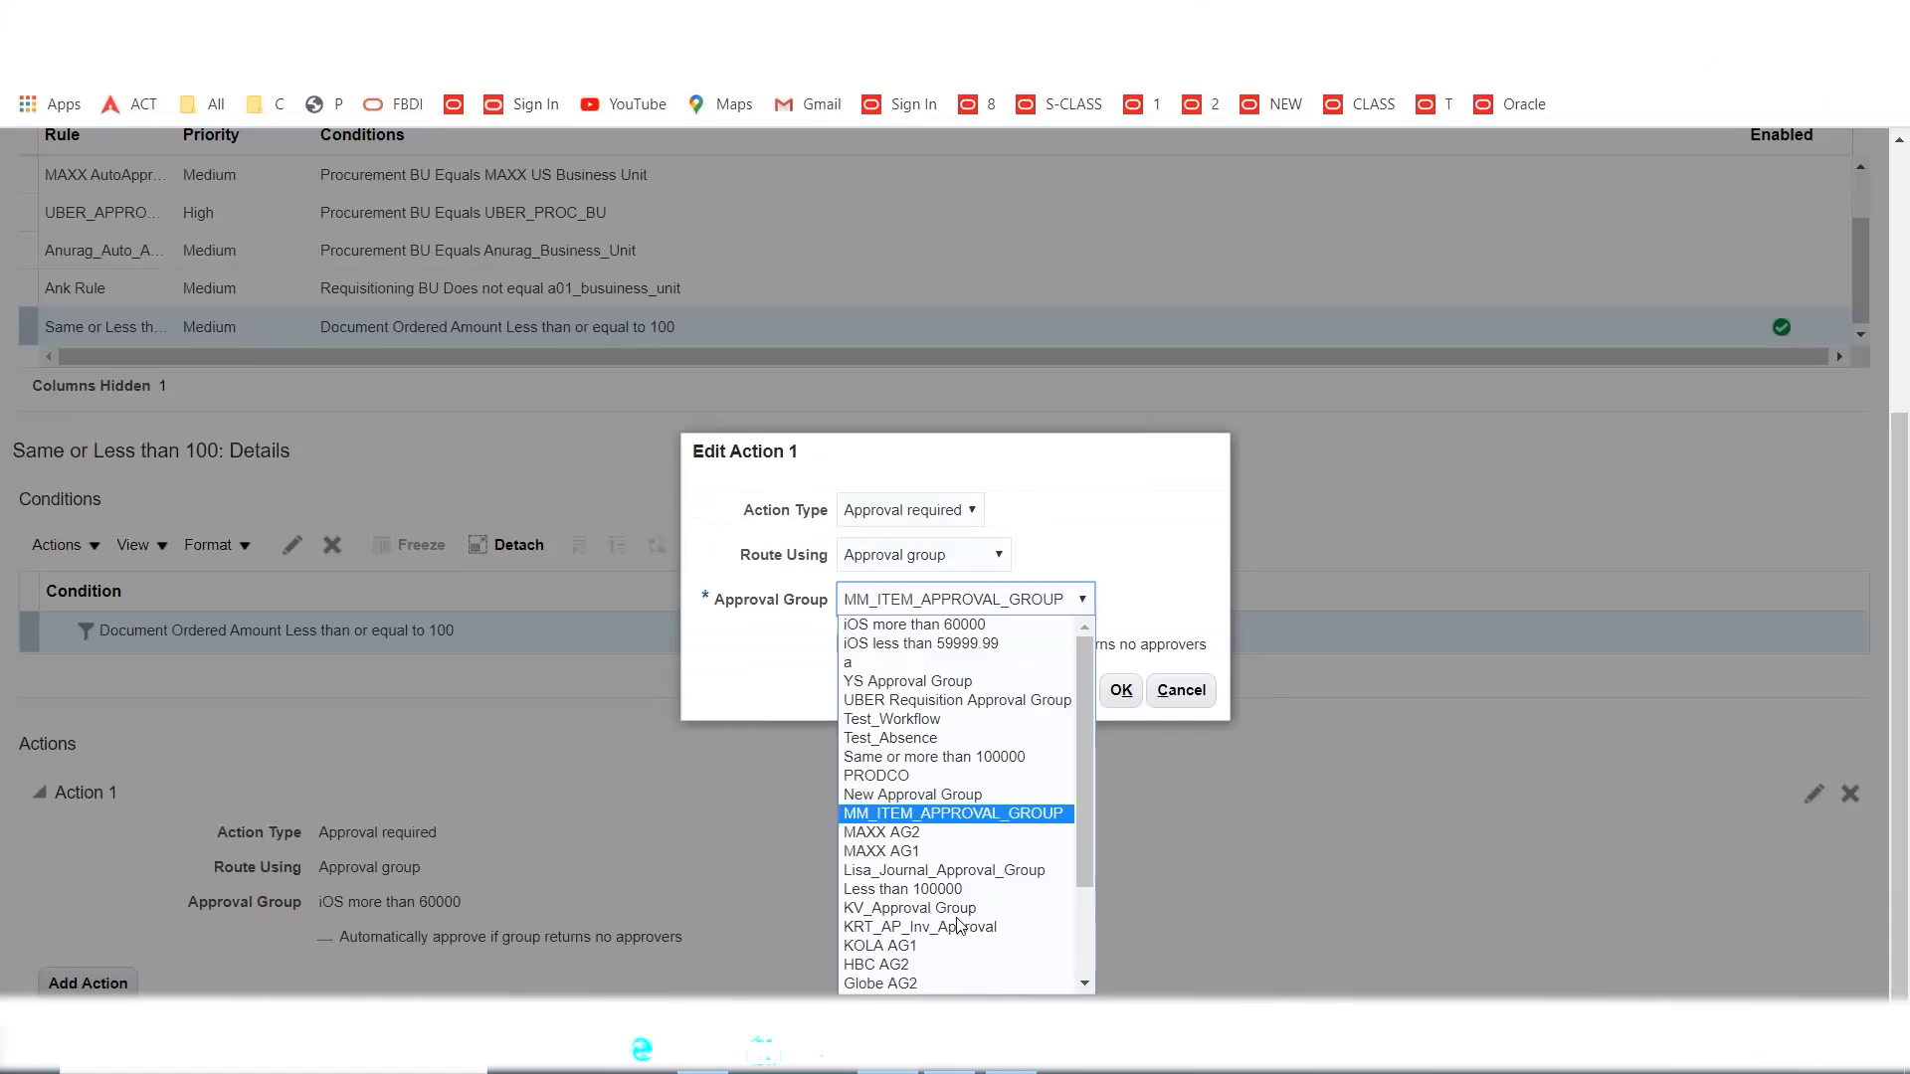
{"action": "key", "text": "m"}
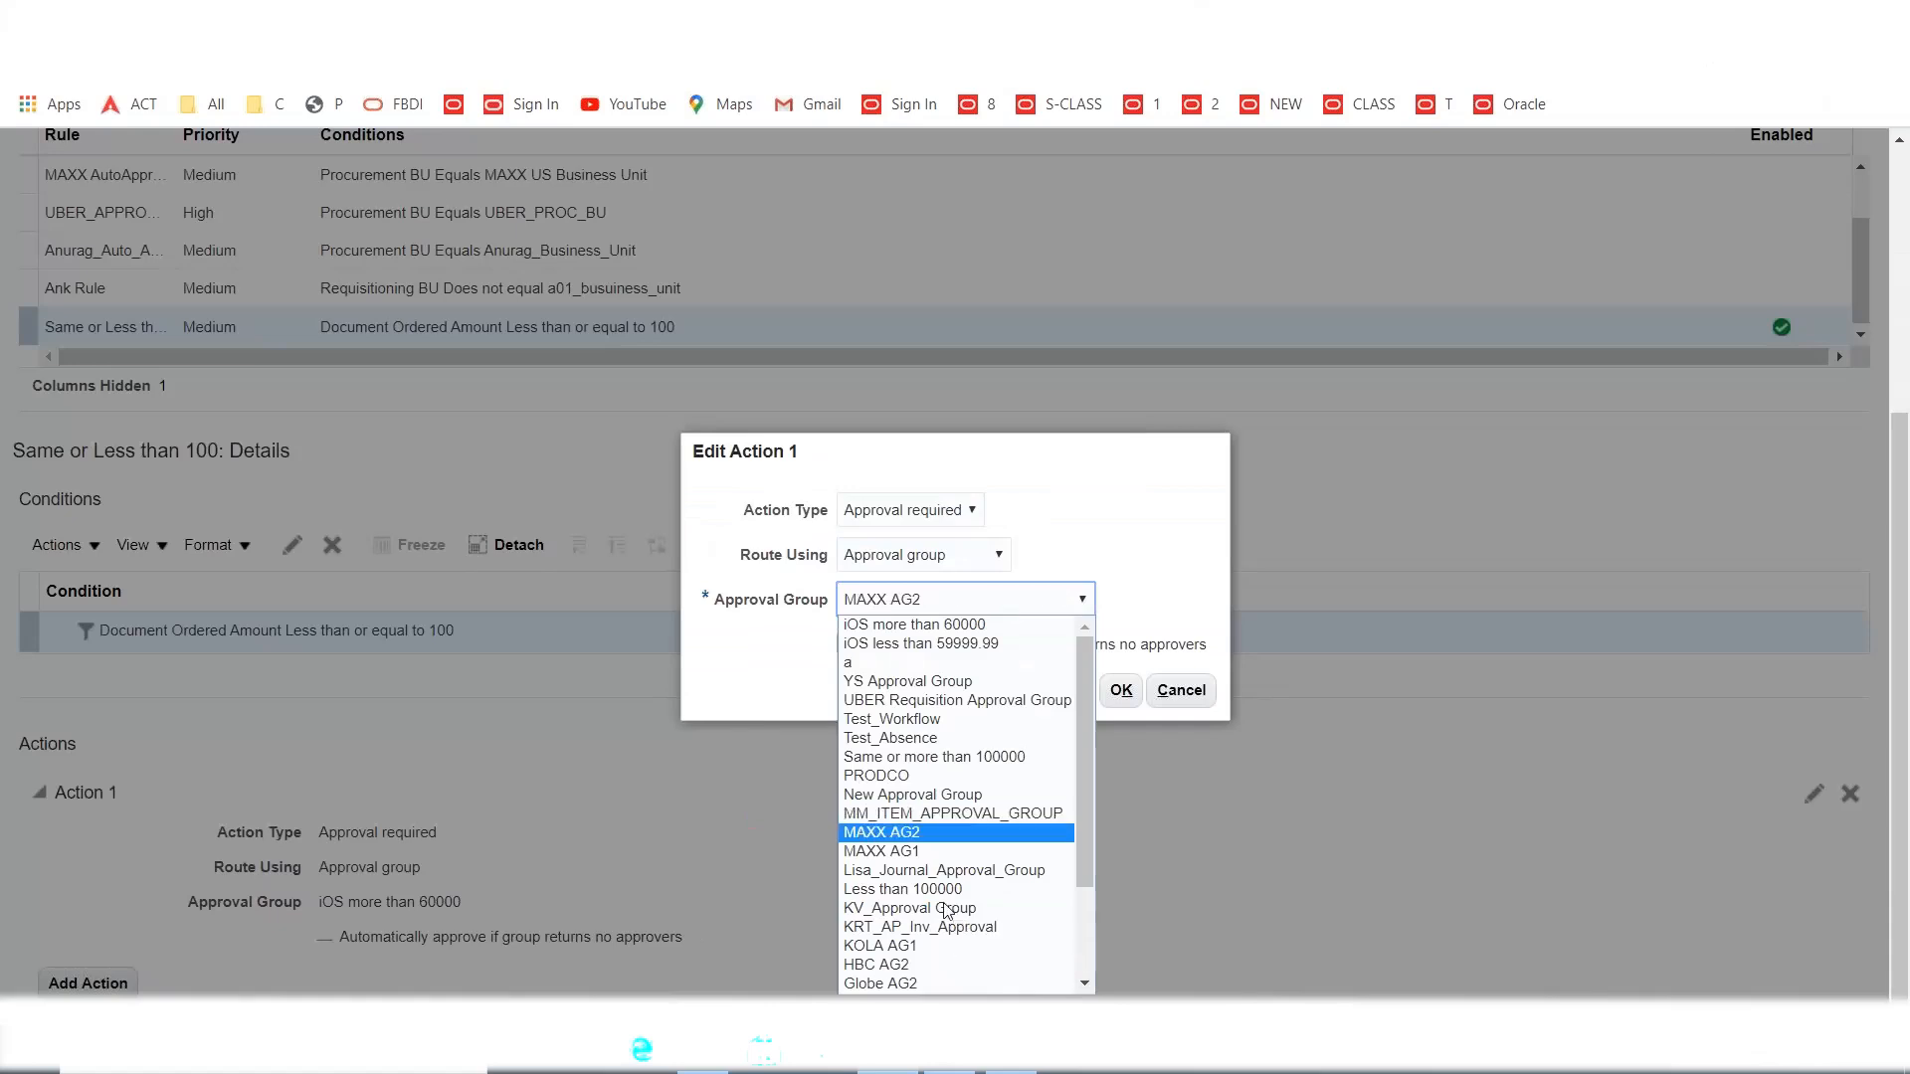
{"action": "left_click", "coordinate": [916, 853]}
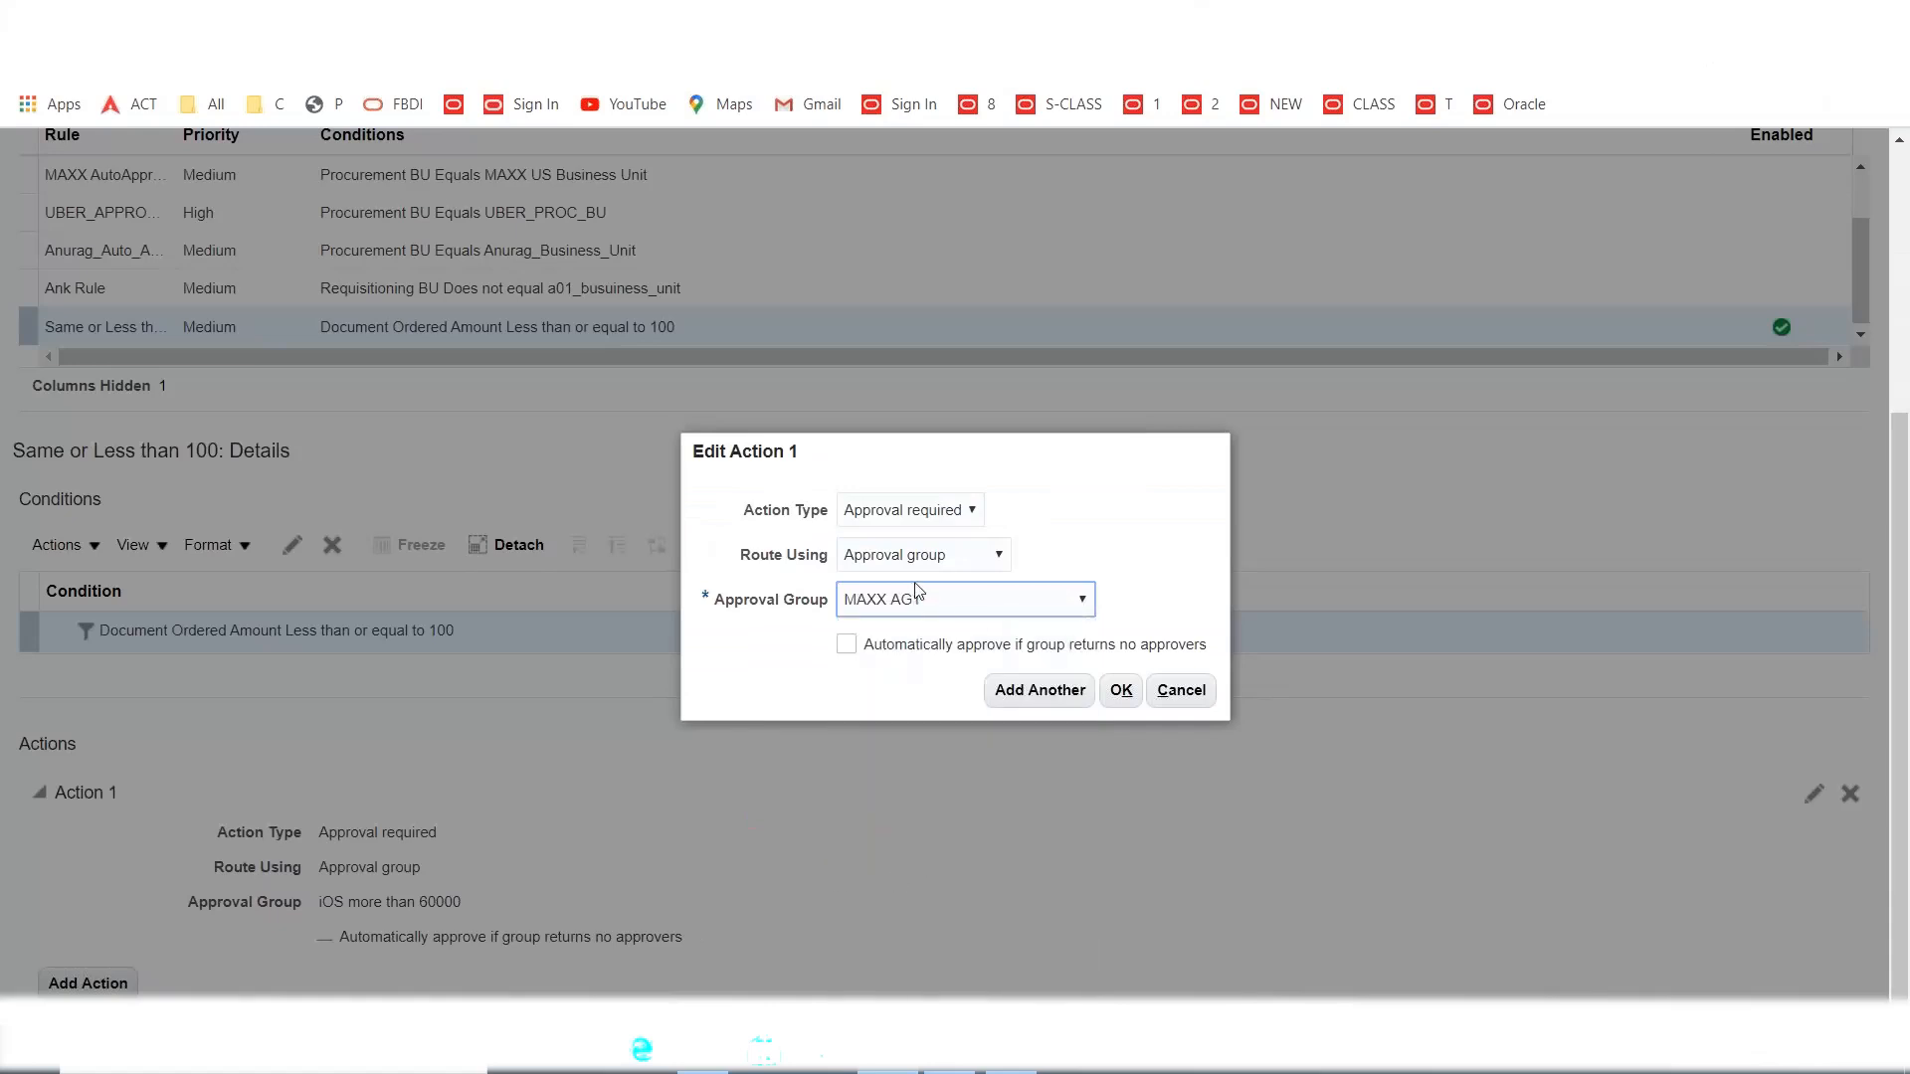
{"action": "left_click", "coordinate": [1122, 691]}
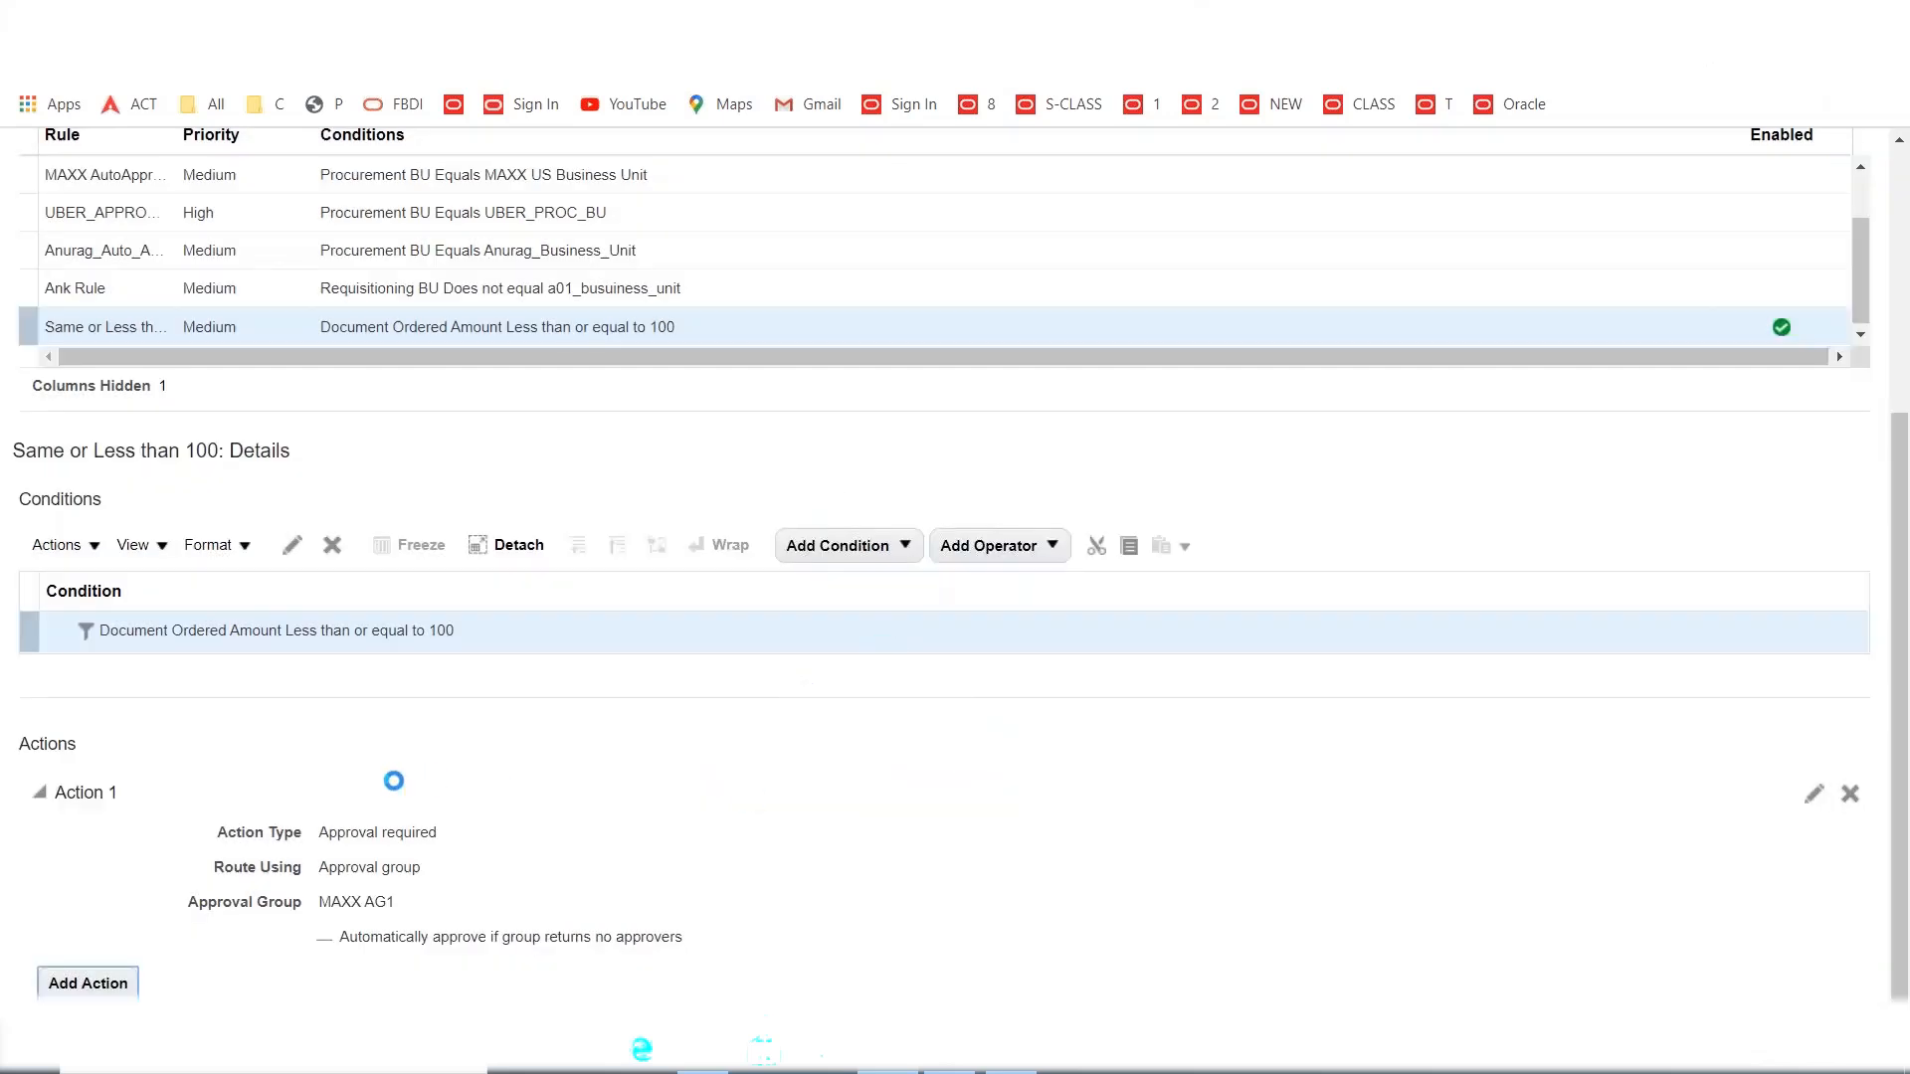
{"action": "scroll", "coordinate": [432, 804], "scroll_direction": "up", "scroll_amount": 3}
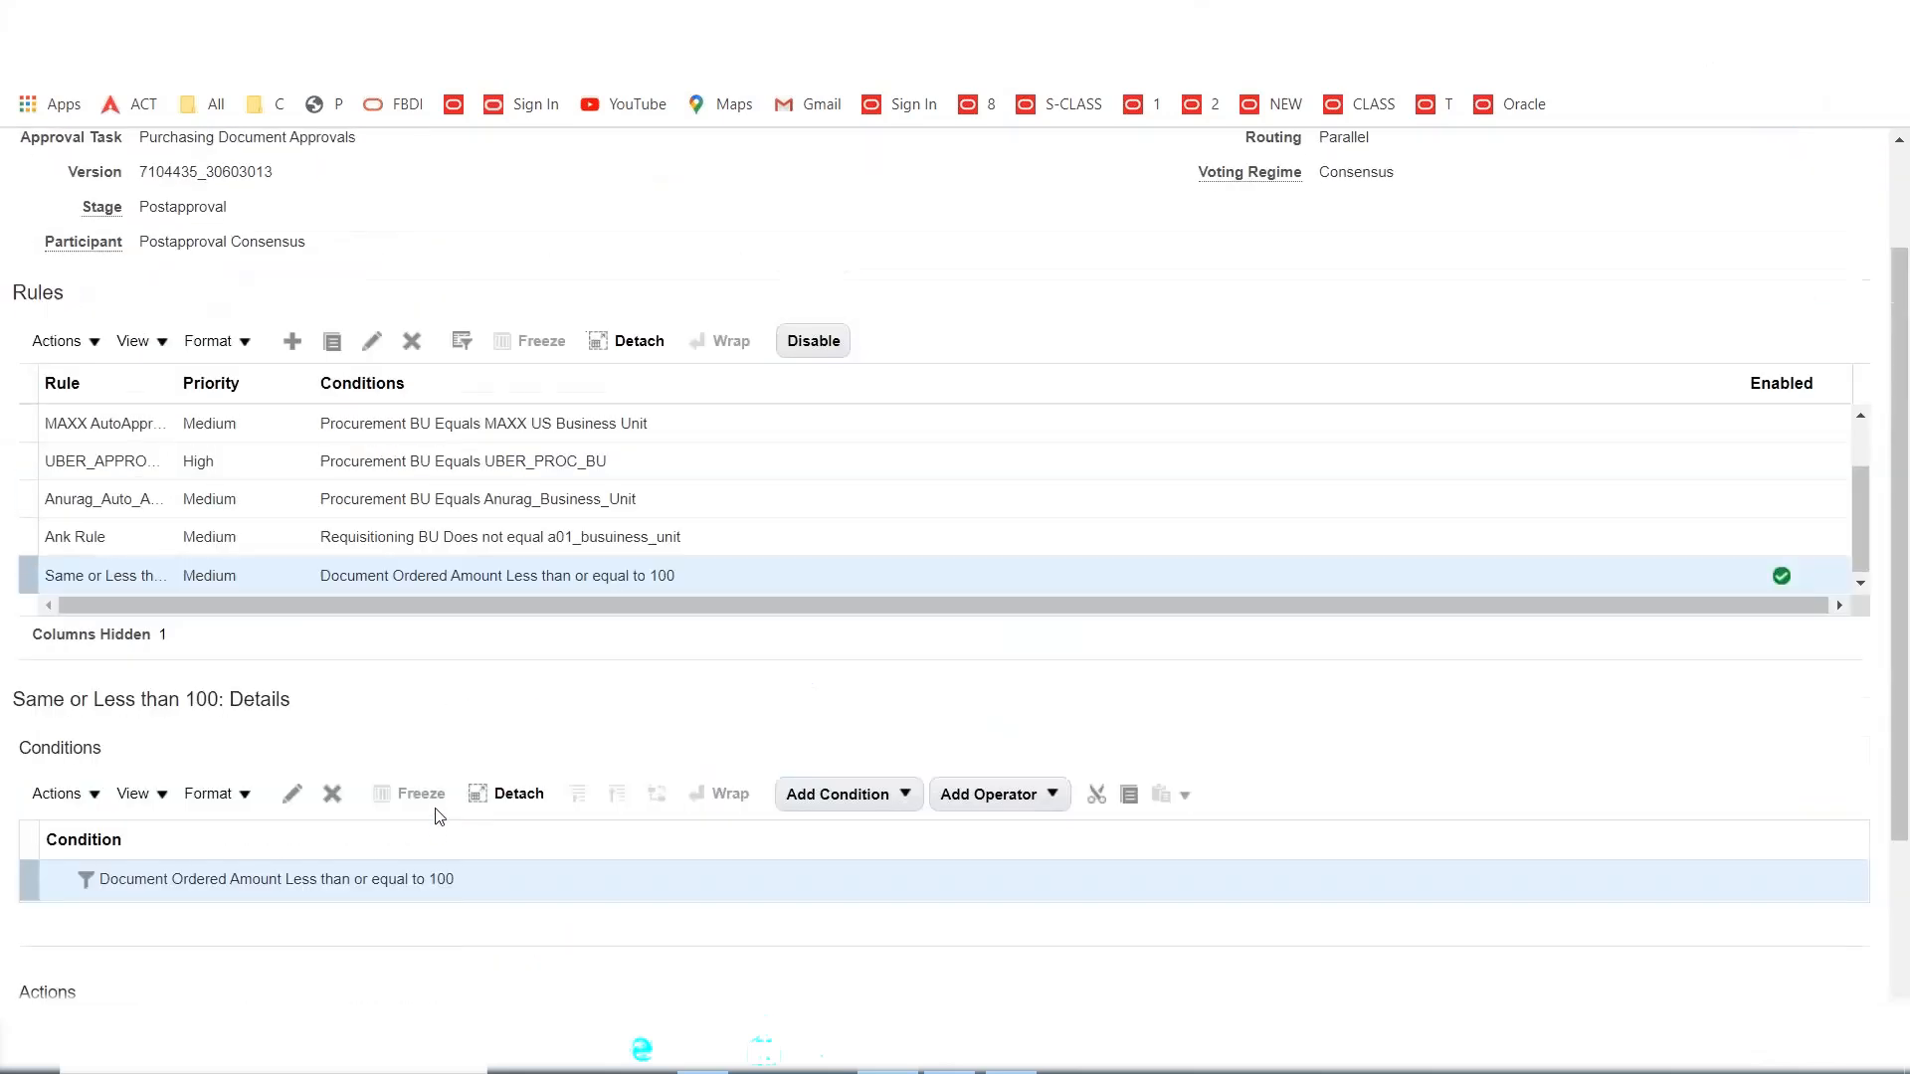
Create a new approval rule named 'More than 100'.
{"action": "left_click", "coordinate": [291, 341]}
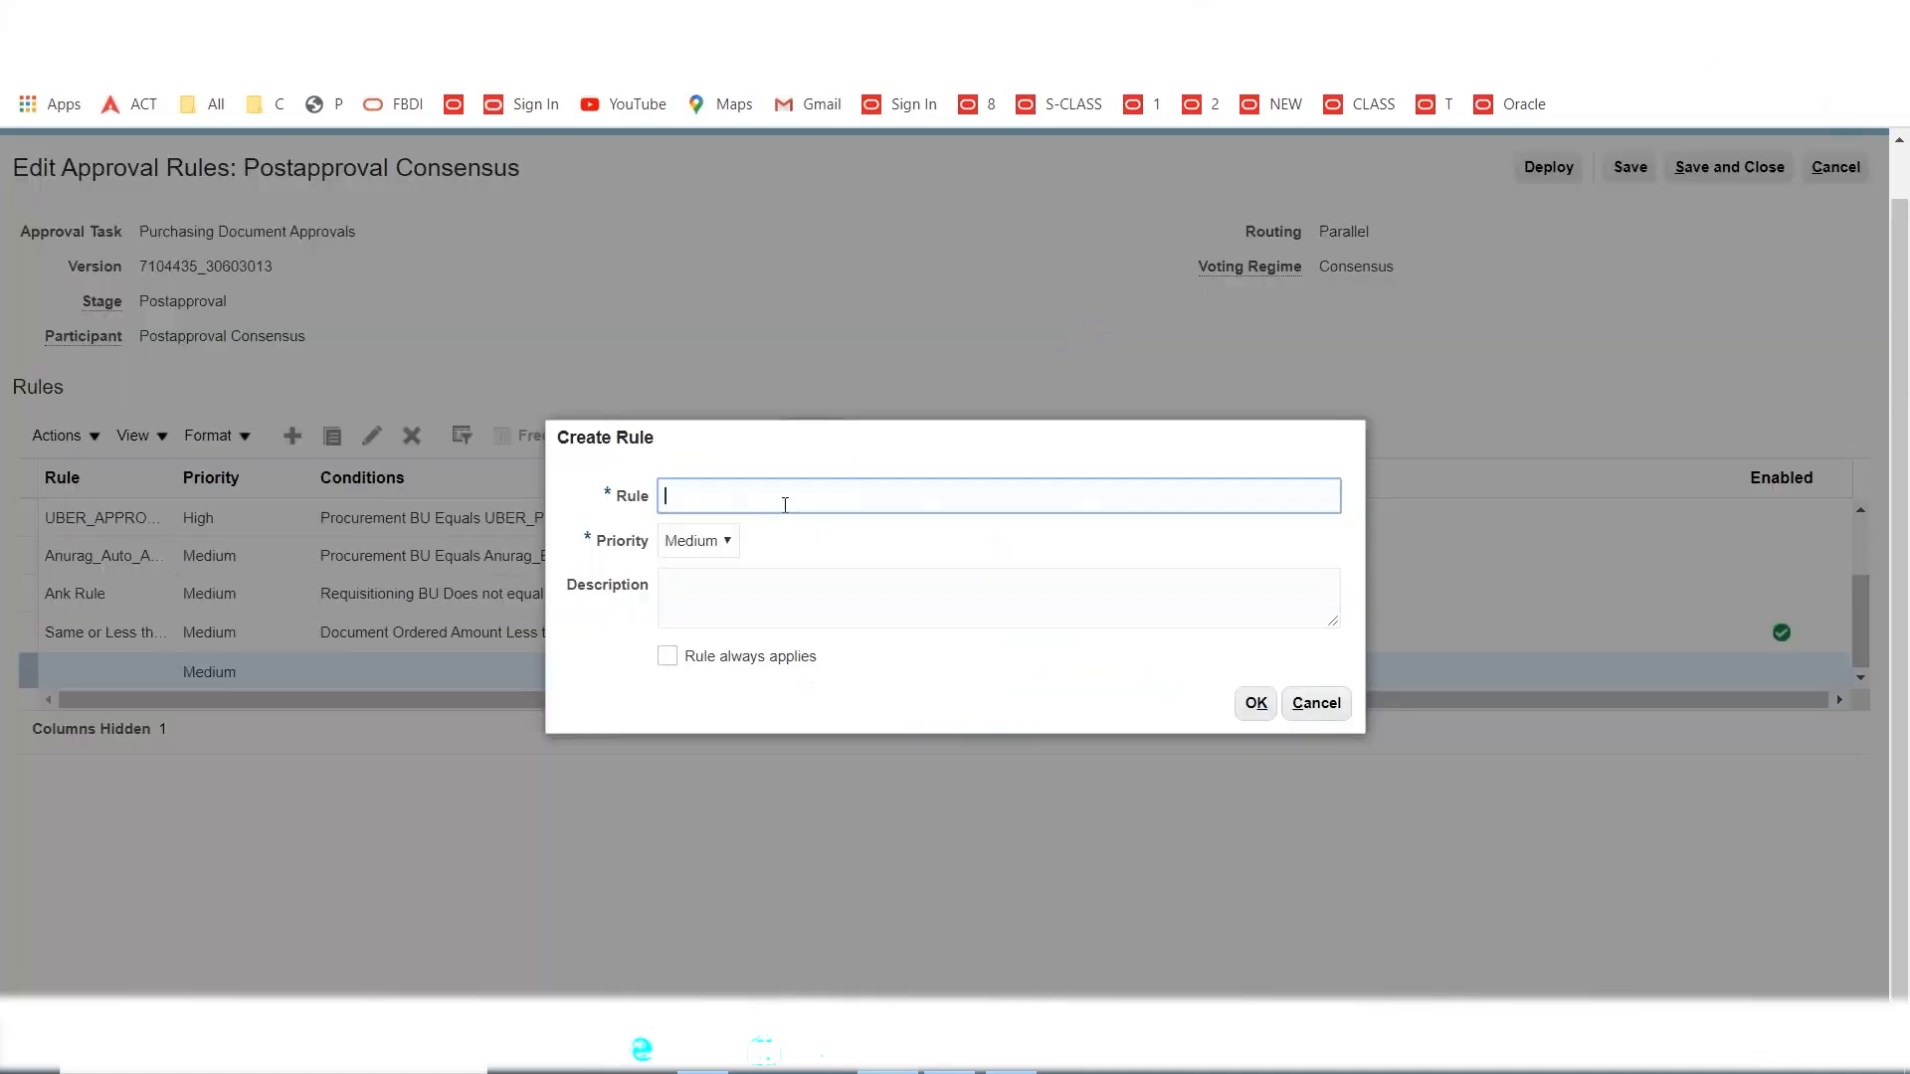
{"action": "type", "text": "More than 100"}
{"action": "left_click", "coordinate": [1255, 703]}
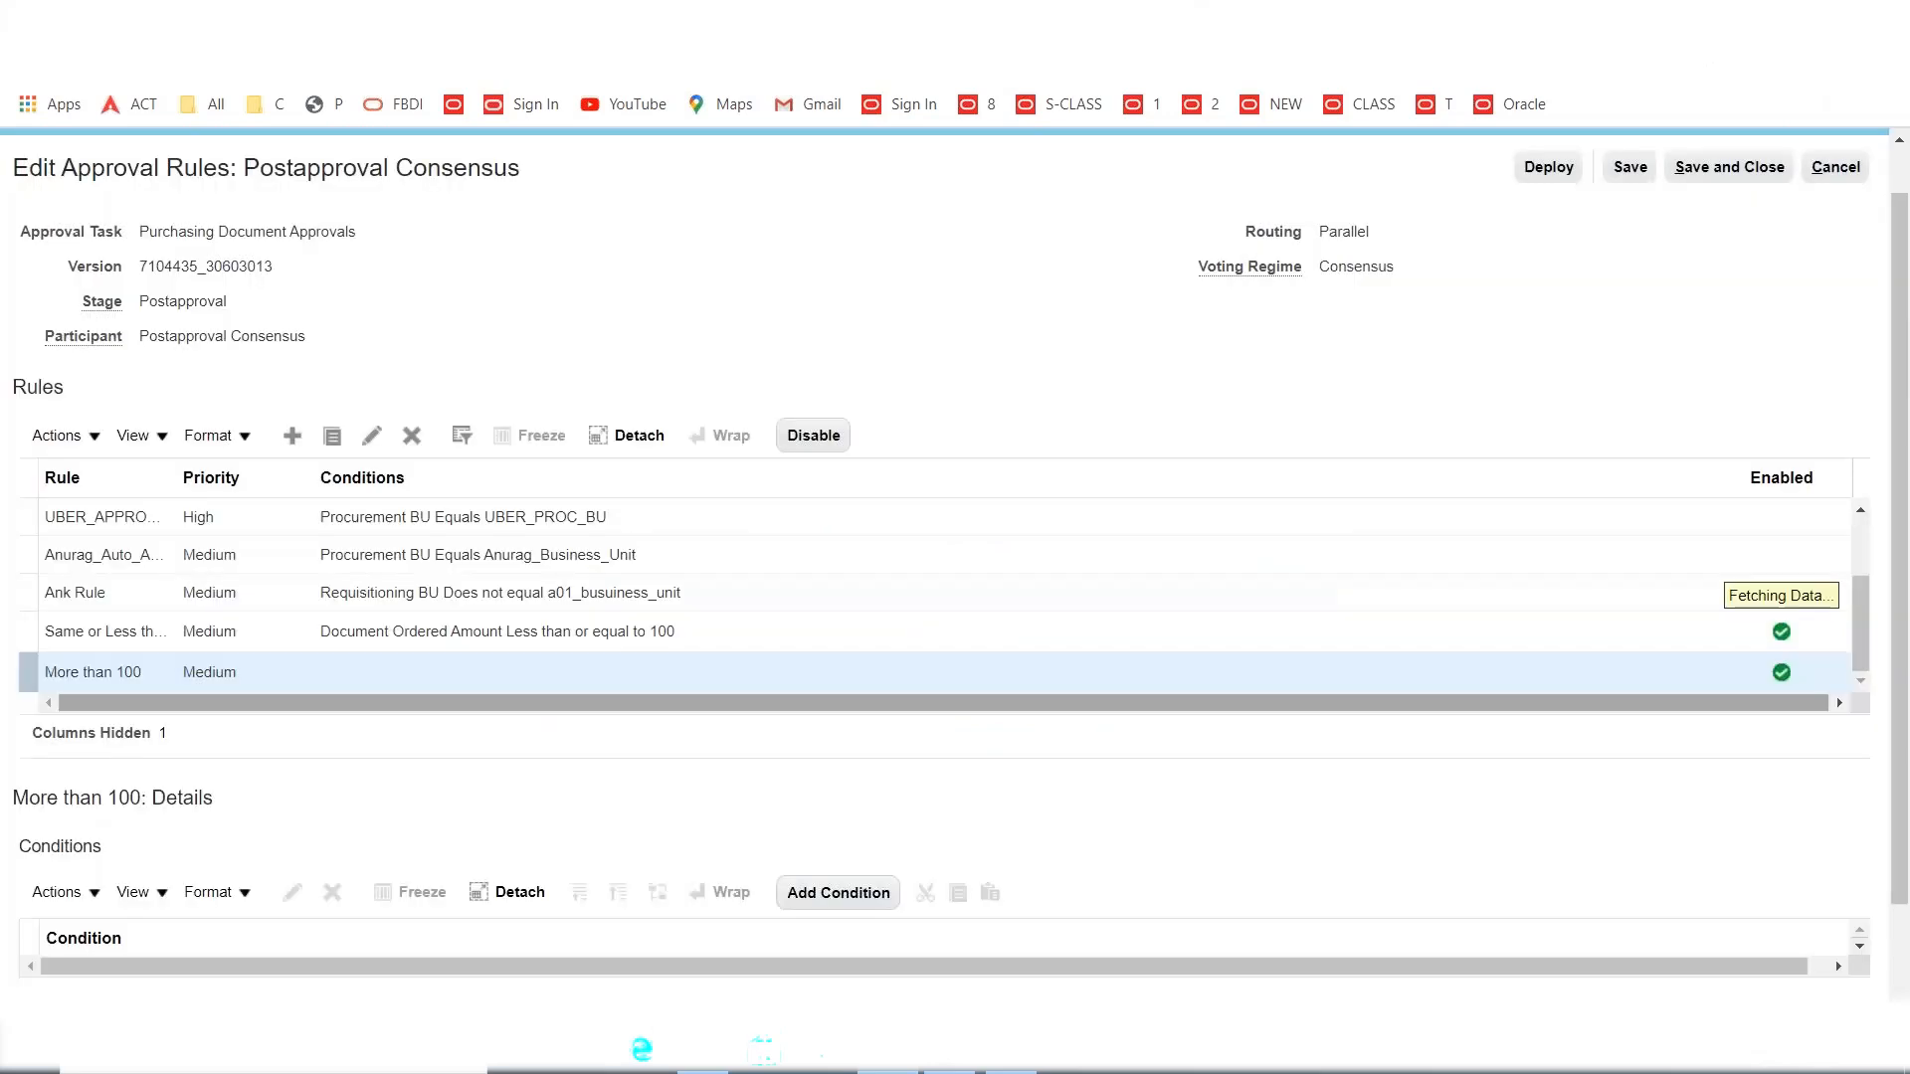
Add the condition Document Ordered Amount Greater than 100 to the rule.
{"action": "scroll", "coordinate": [443, 753], "scroll_direction": "down", "scroll_amount": 2}
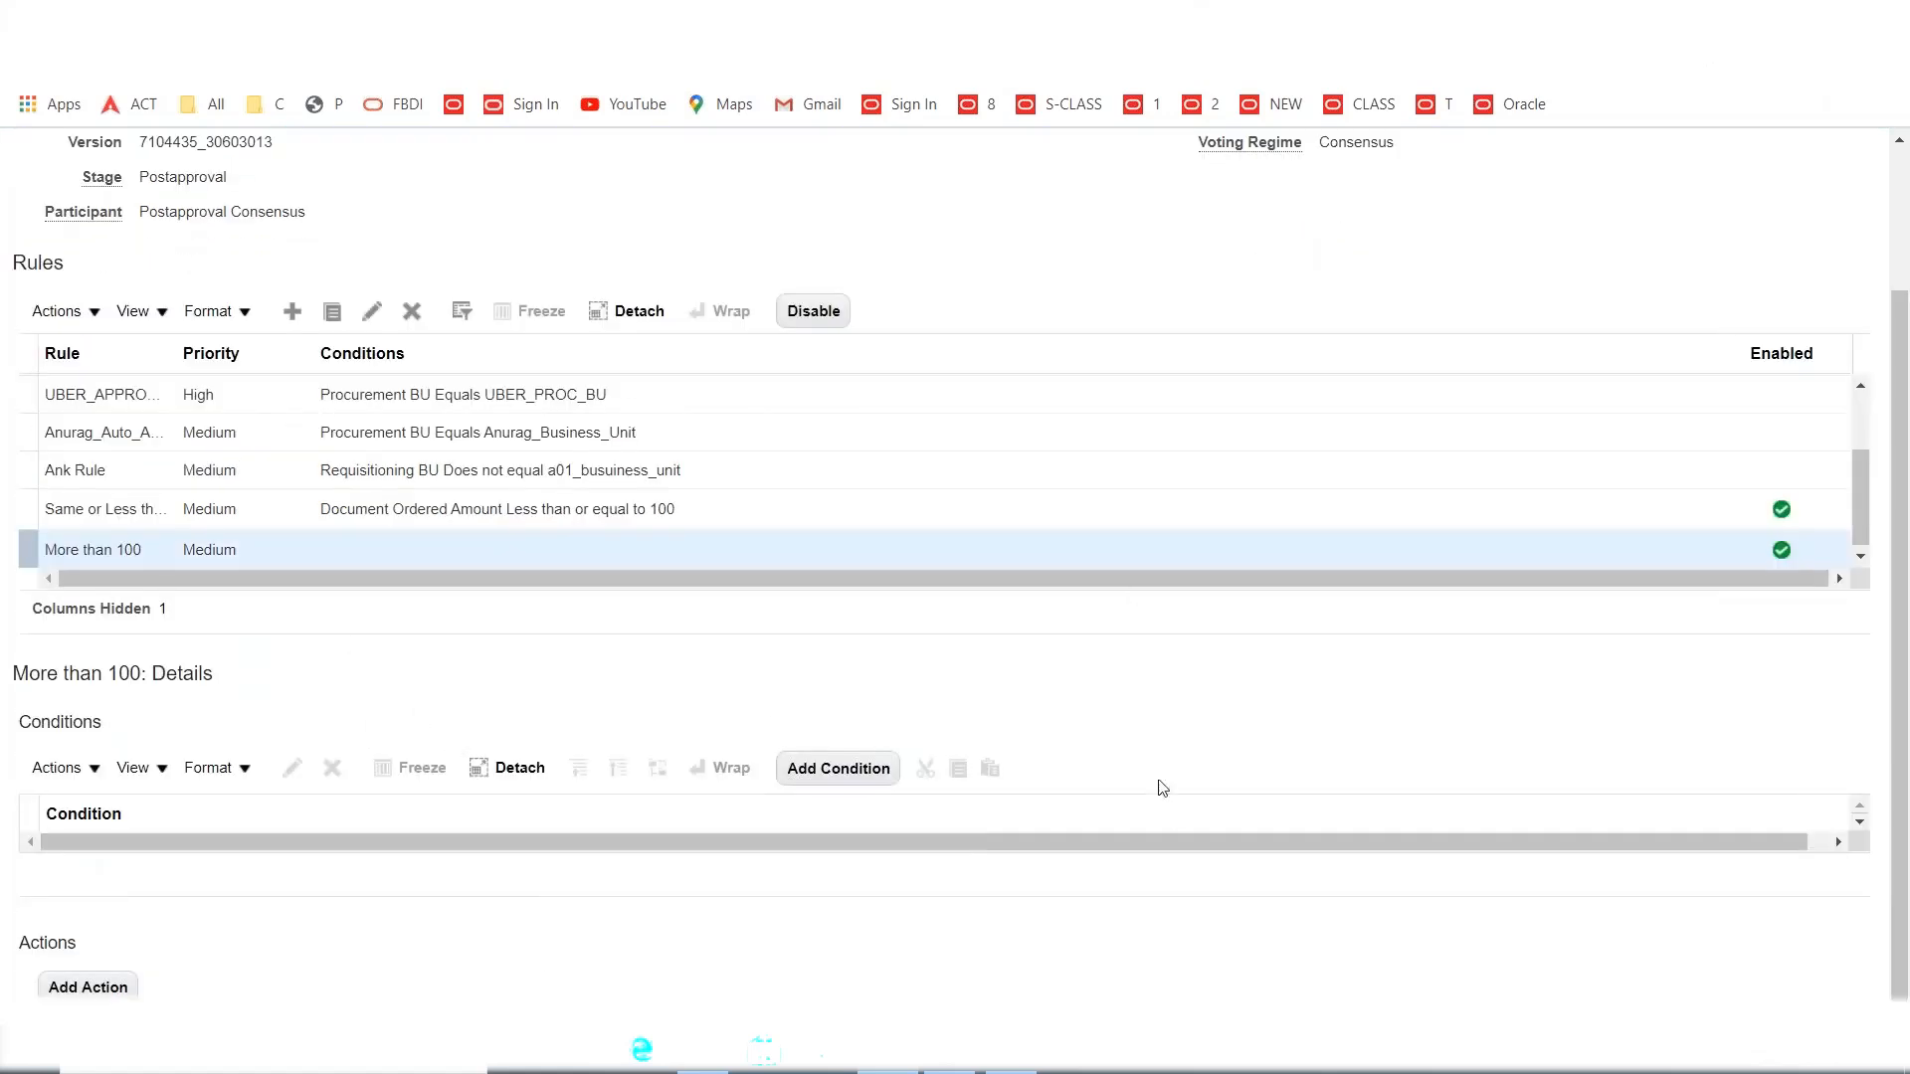
{"action": "left_click", "coordinate": [856, 769]}
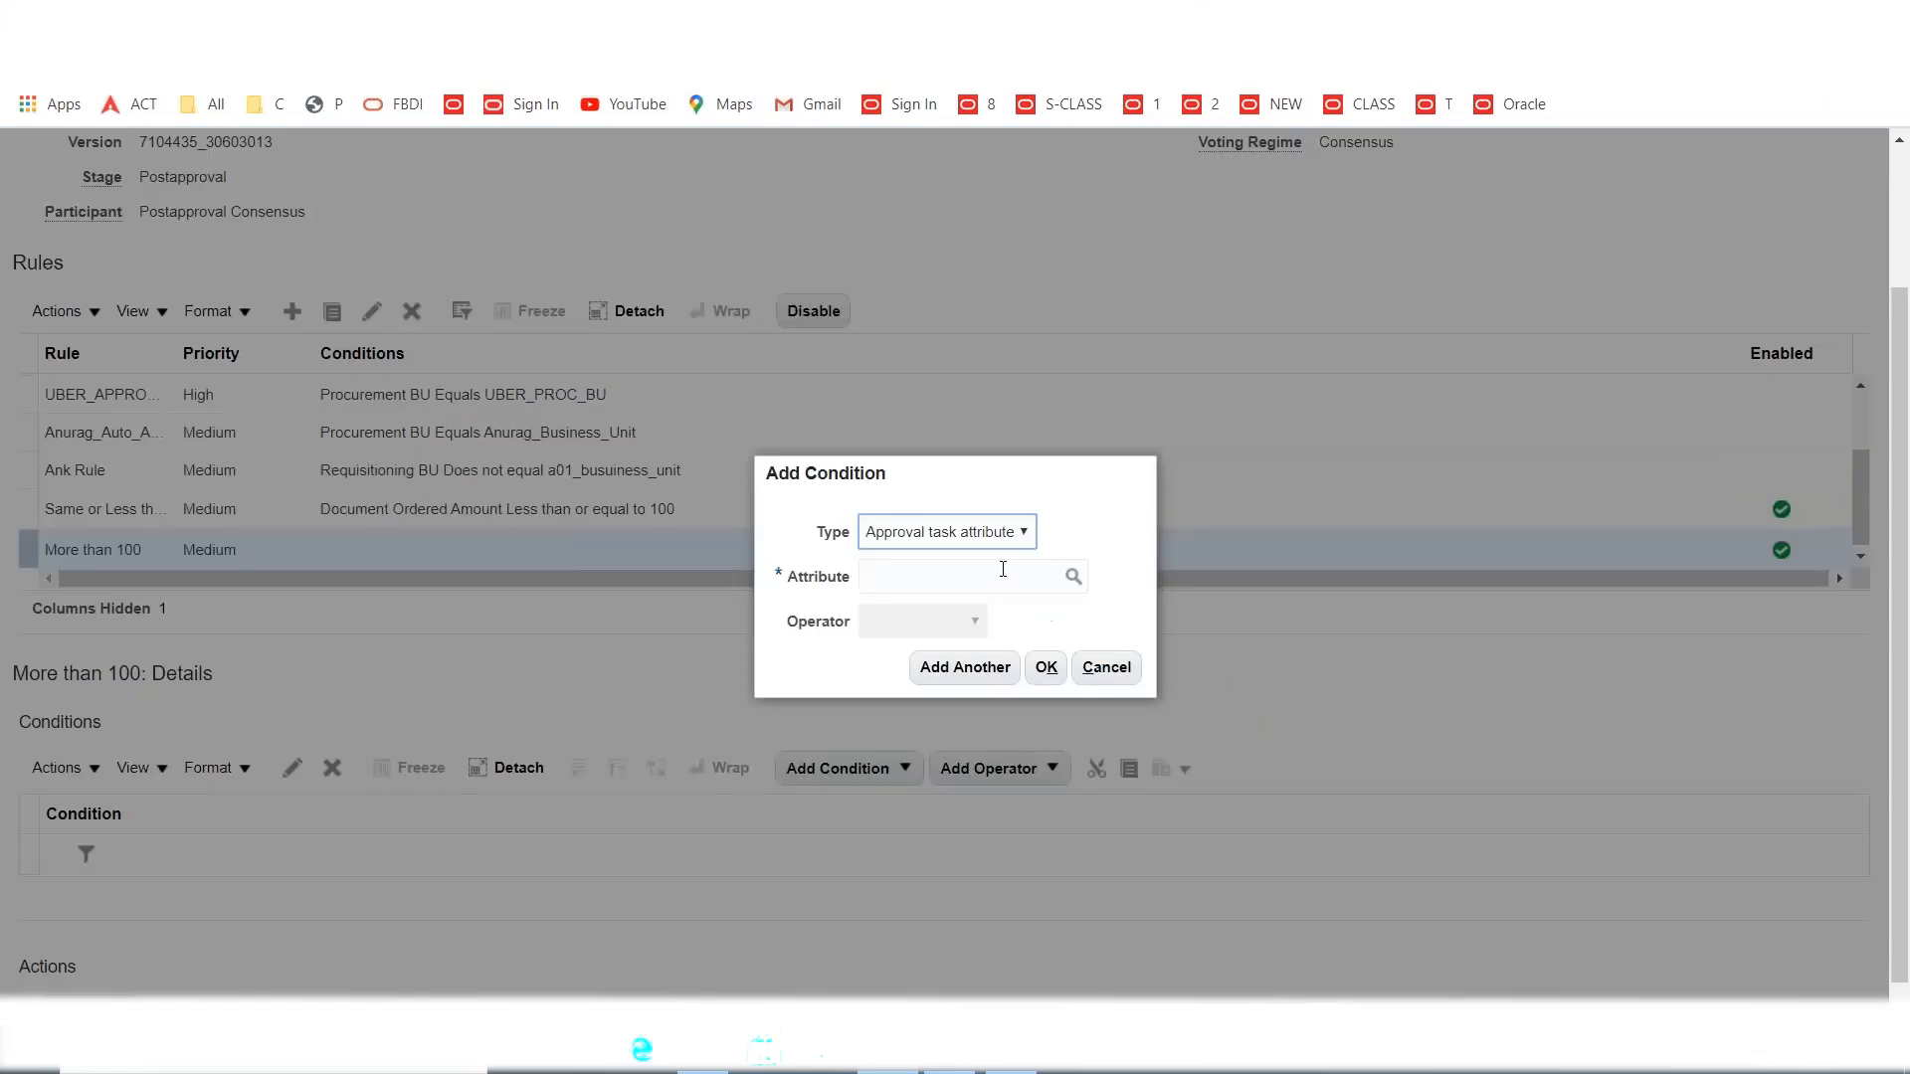
{"action": "left_click", "coordinate": [1002, 569]}
{"action": "type", "text": "document"}
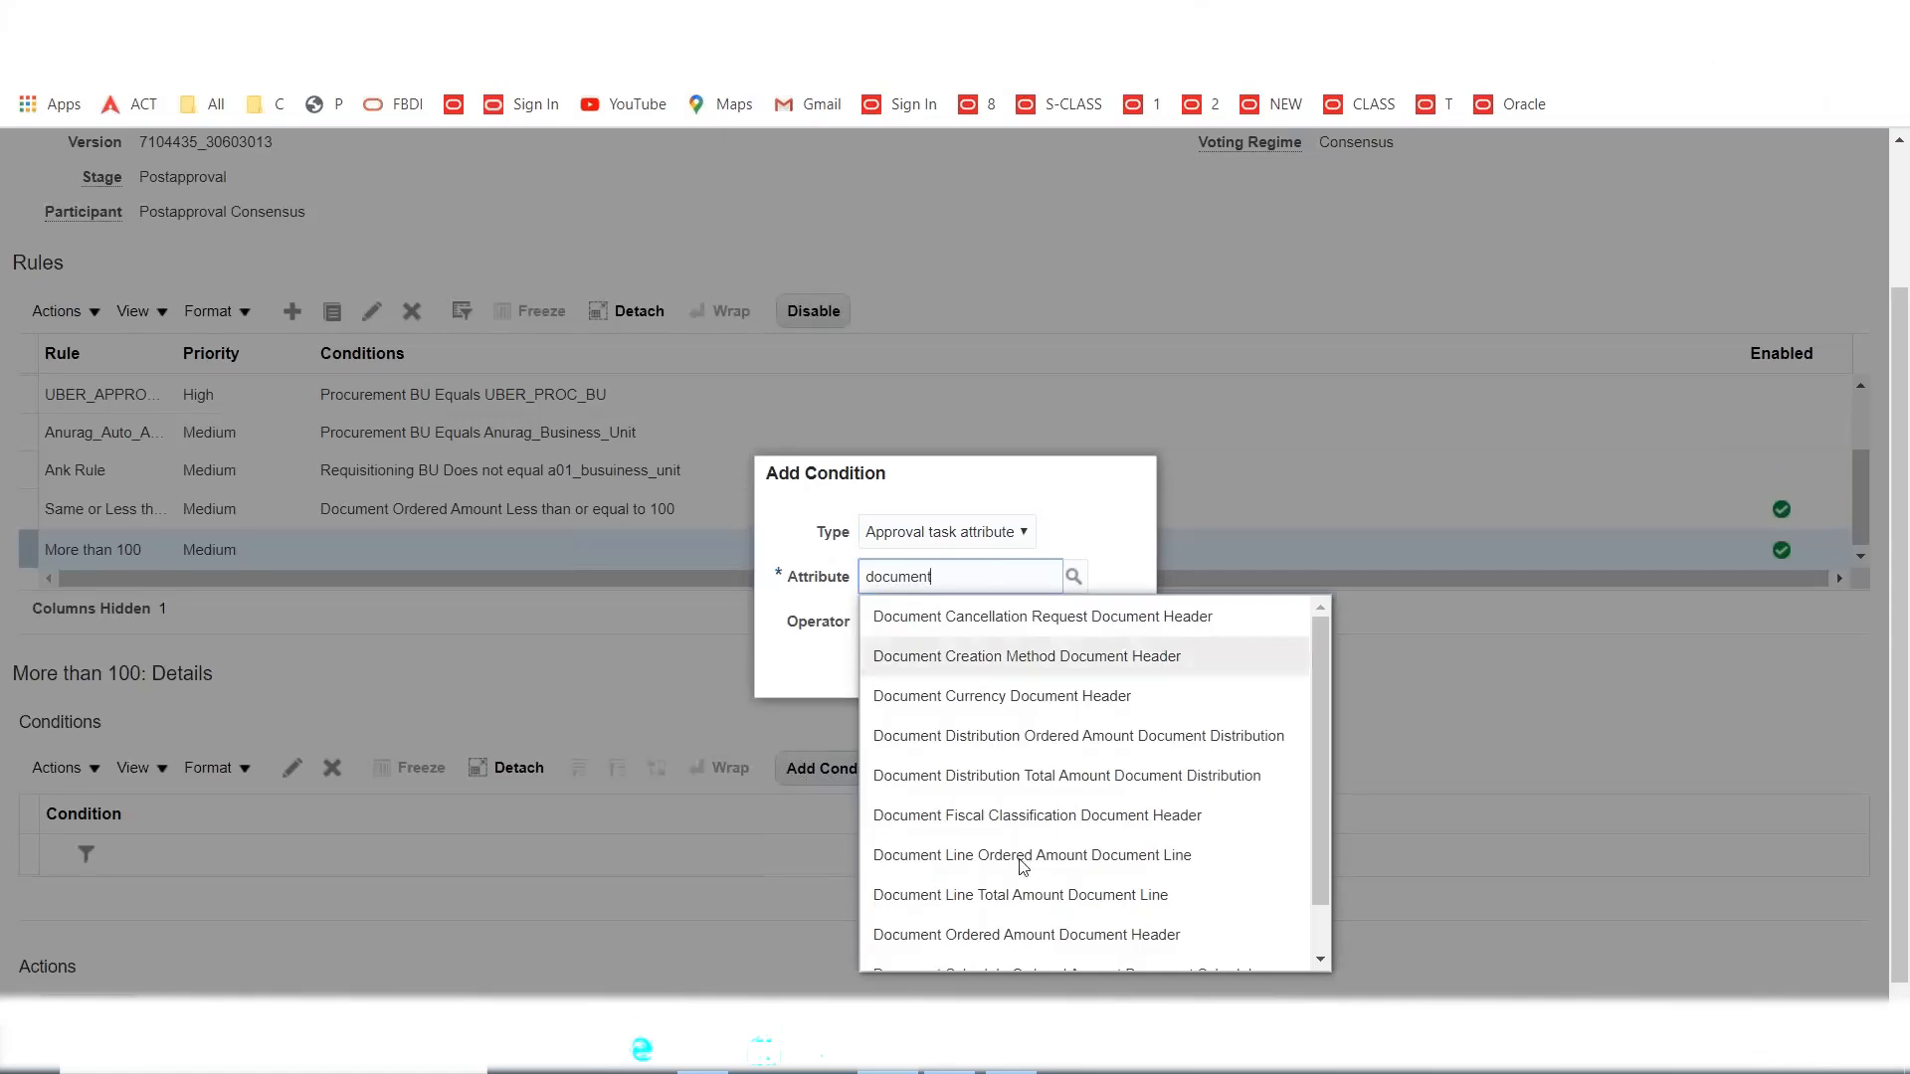
{"action": "left_click", "coordinate": [987, 935]}
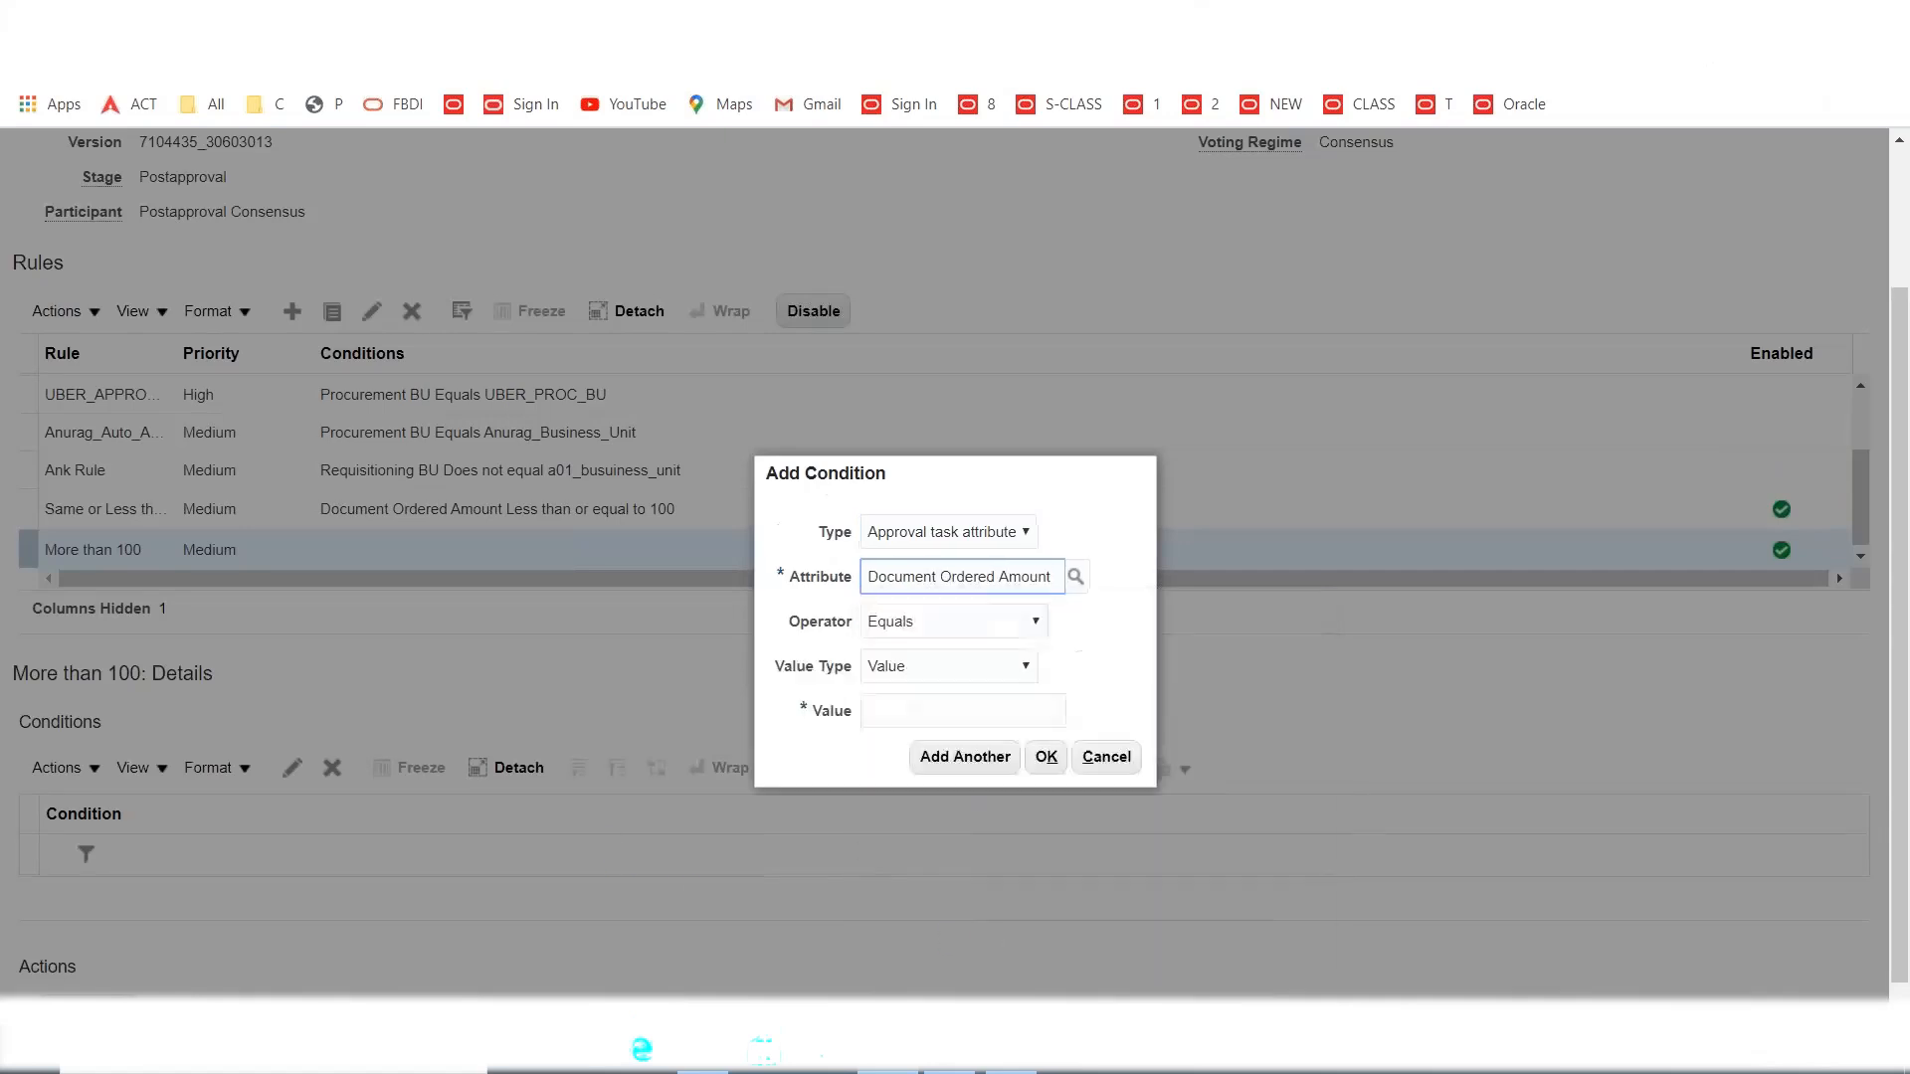
{"action": "left_click", "coordinate": [968, 623]}
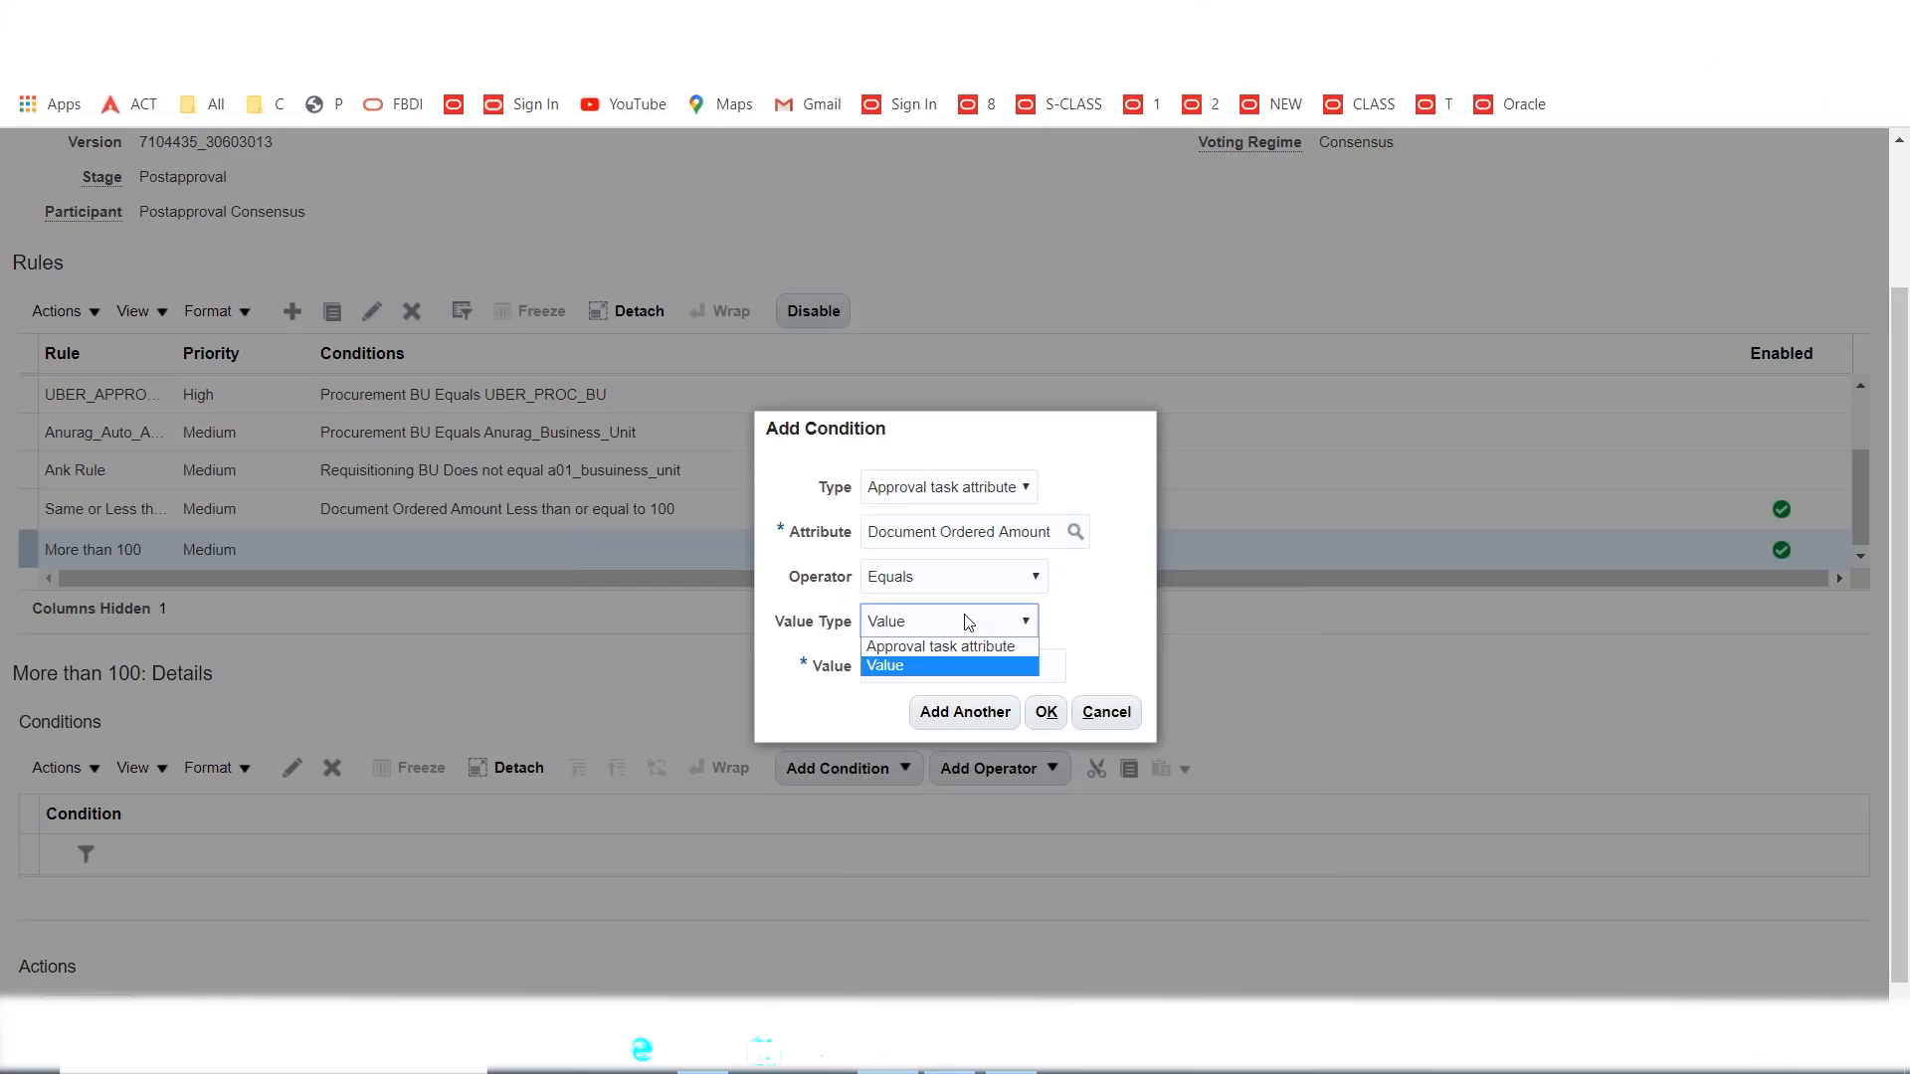
{"action": "left_click", "coordinate": [945, 579]}
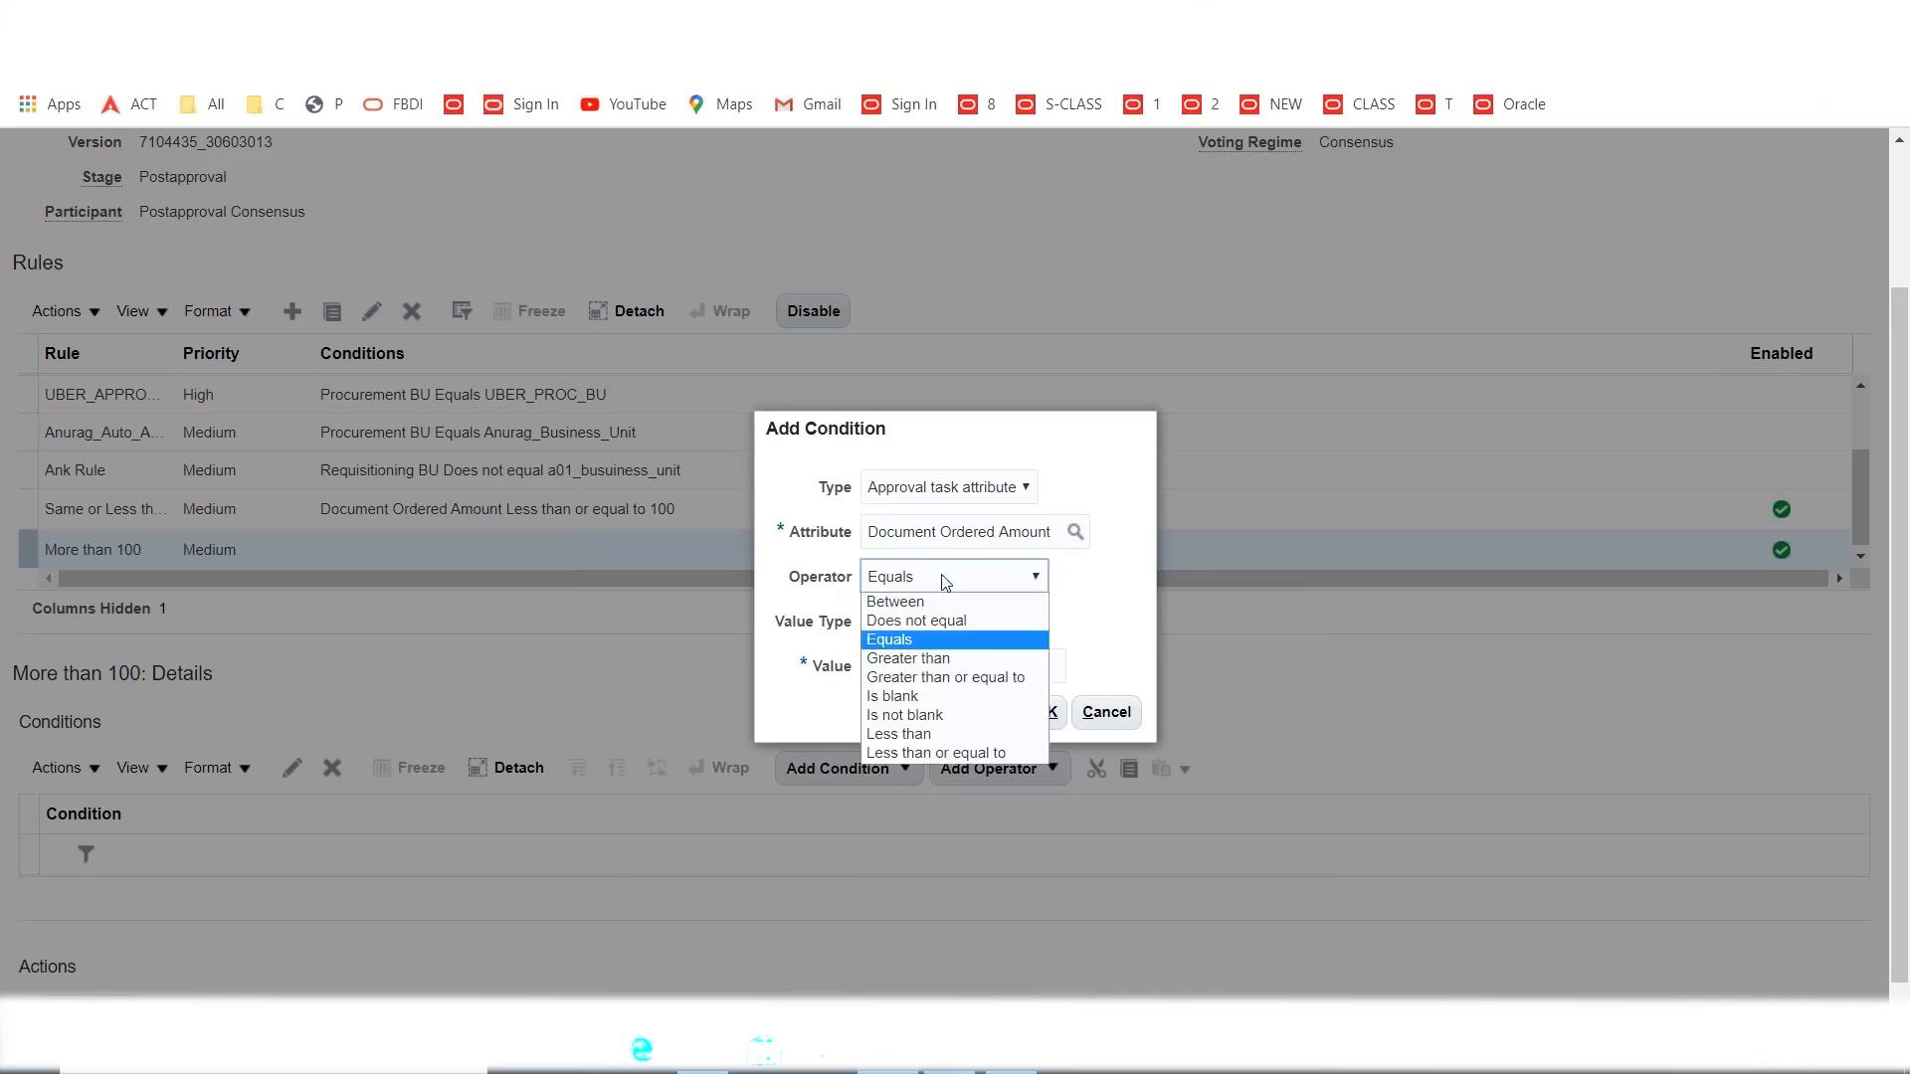
{"action": "left_click", "coordinate": [945, 658]}
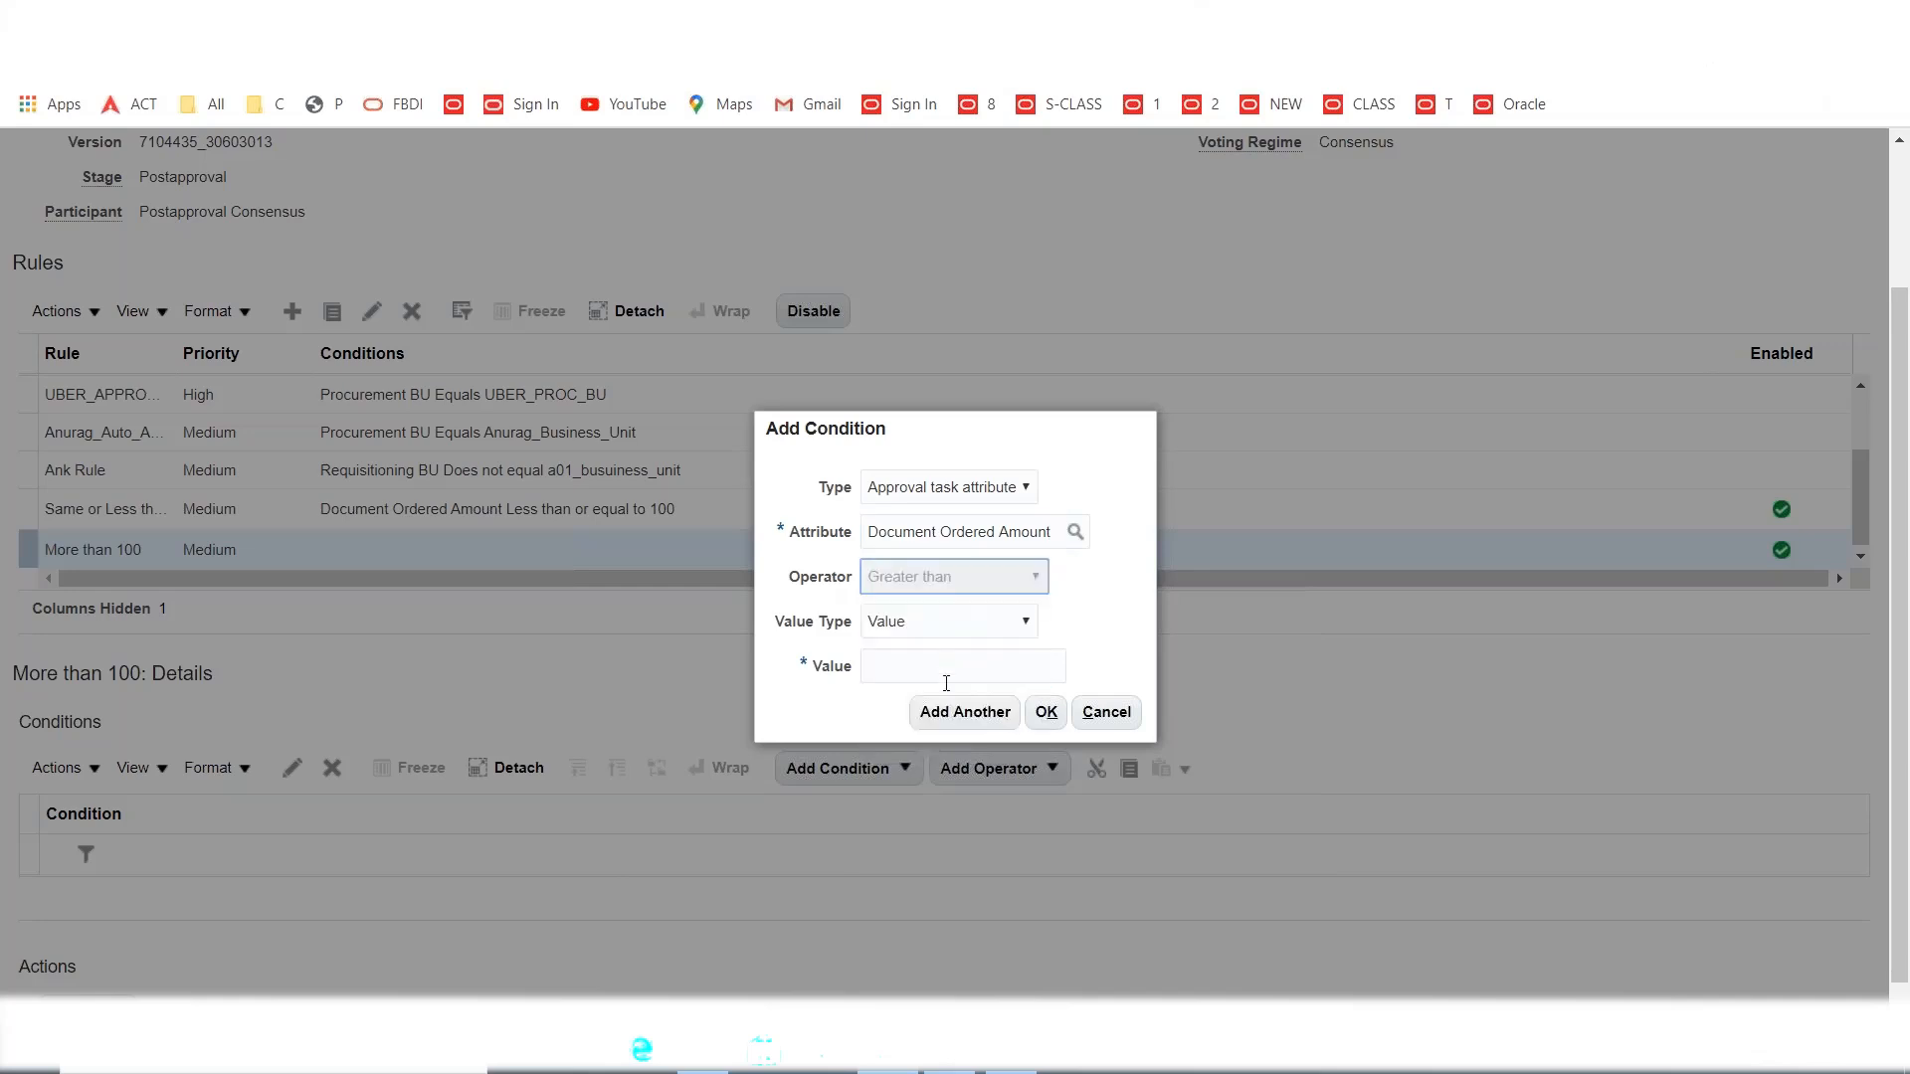
{"action": "left_click", "coordinate": [949, 665]}
{"action": "type", "text": "100"}
{"action": "key", "text": "Tab"}
{"action": "left_click", "coordinate": [1045, 713]}
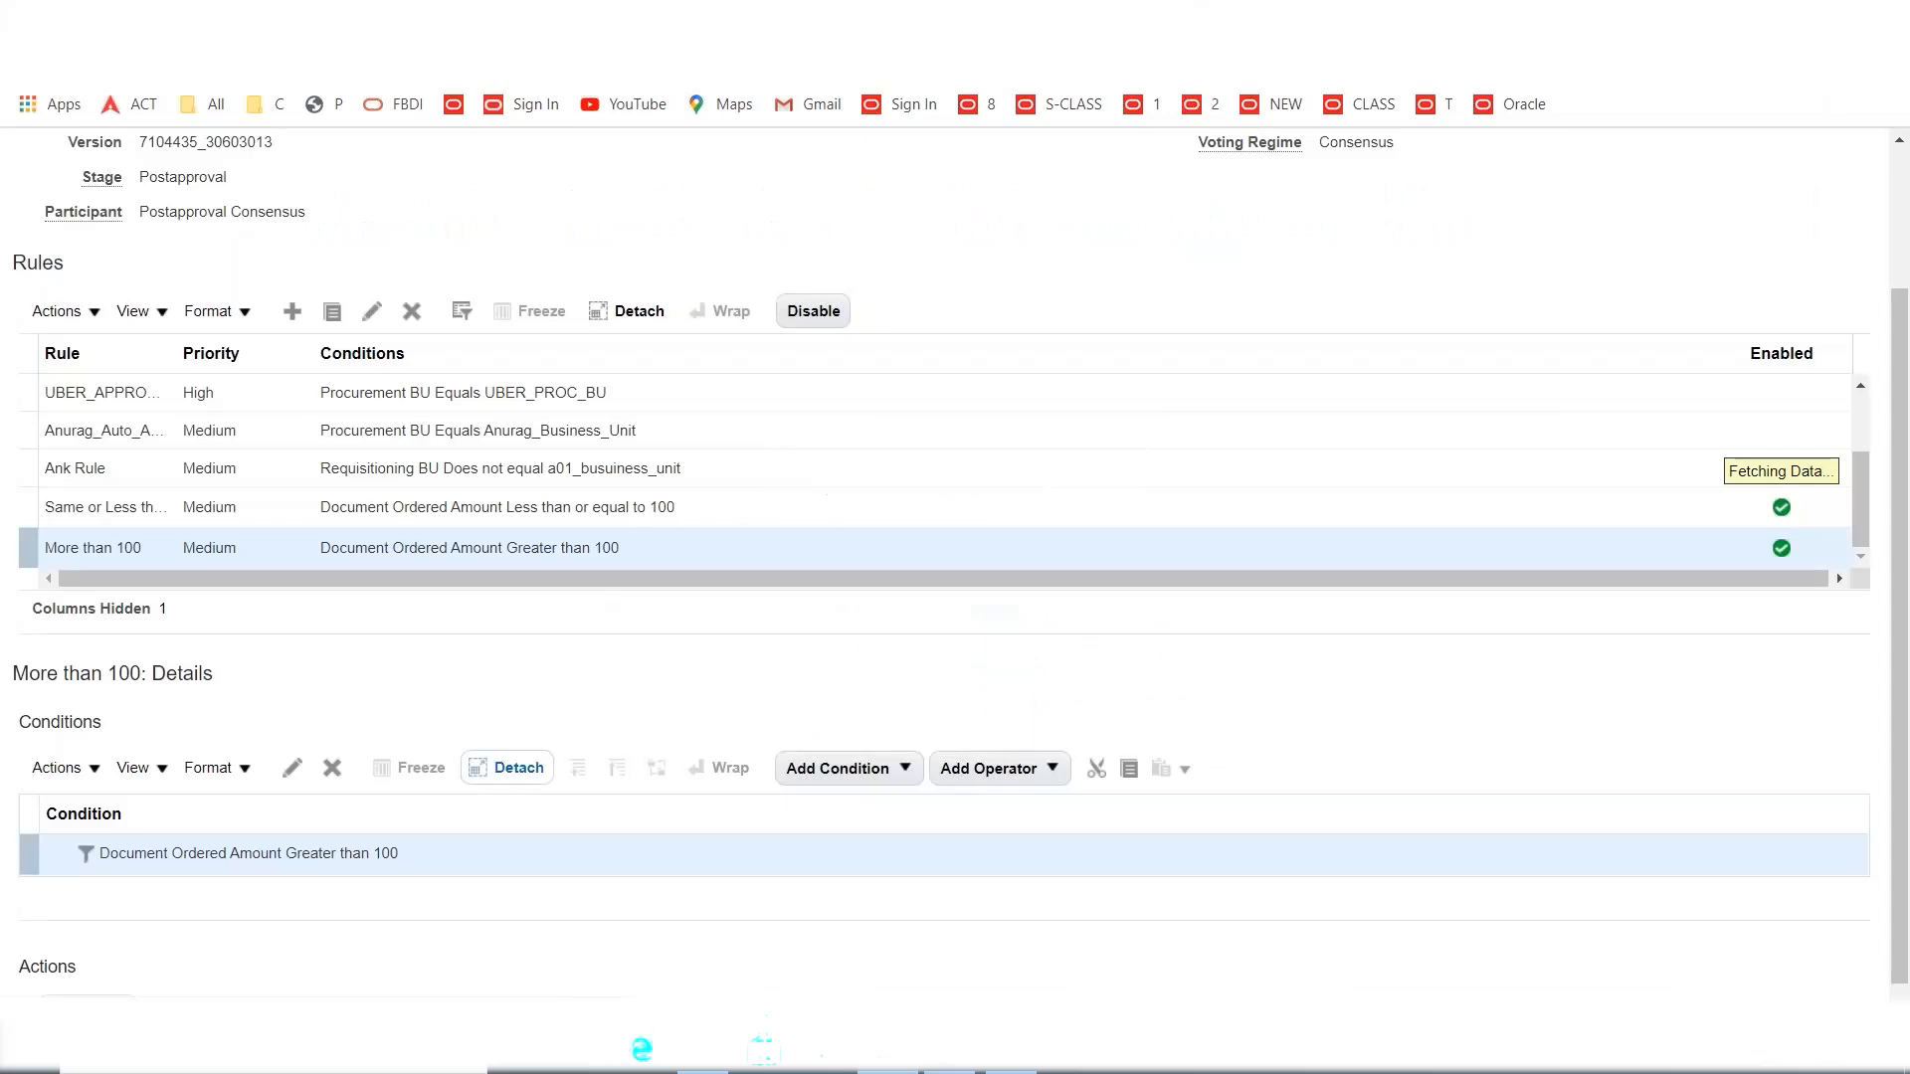
Add an approval action to More than 100 routed to the MAXX AG2 group.
{"action": "left_click", "coordinate": [94, 980]}
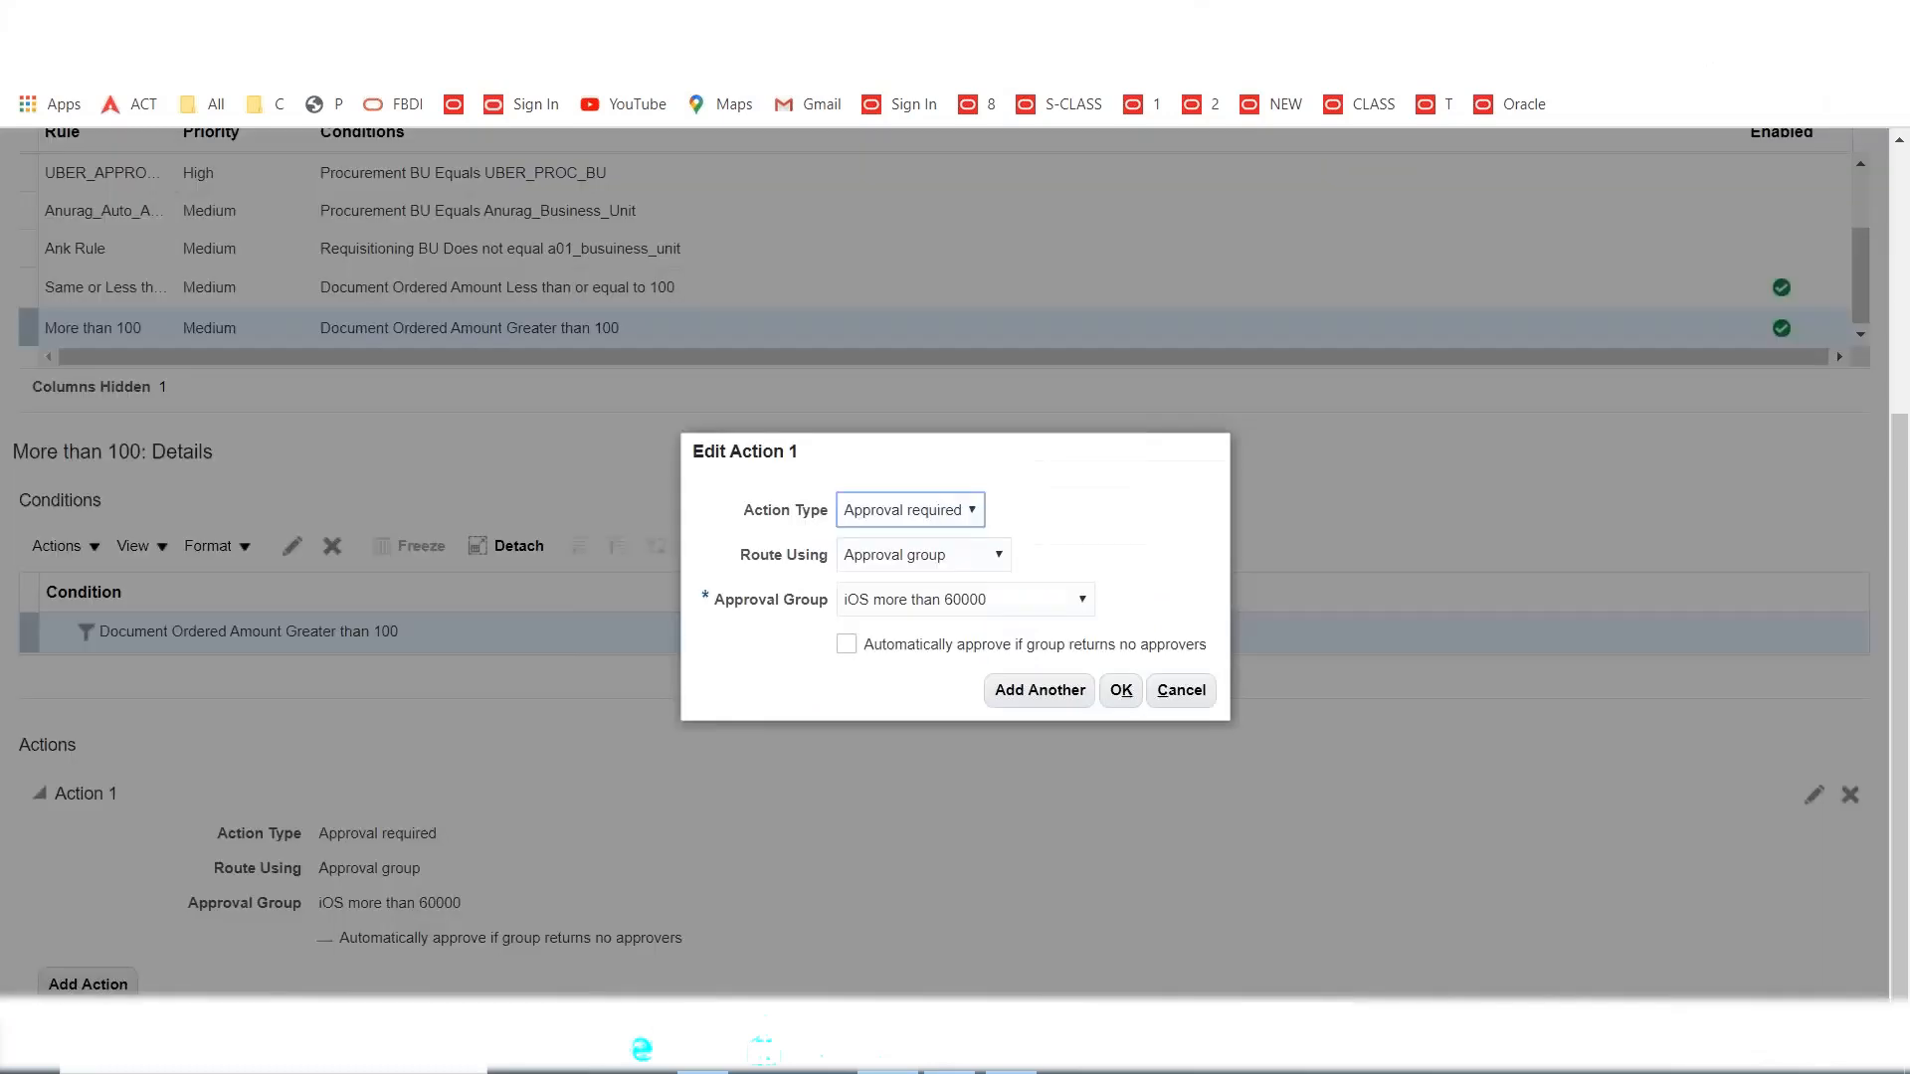
{"action": "left_click", "coordinate": [1017, 604]}
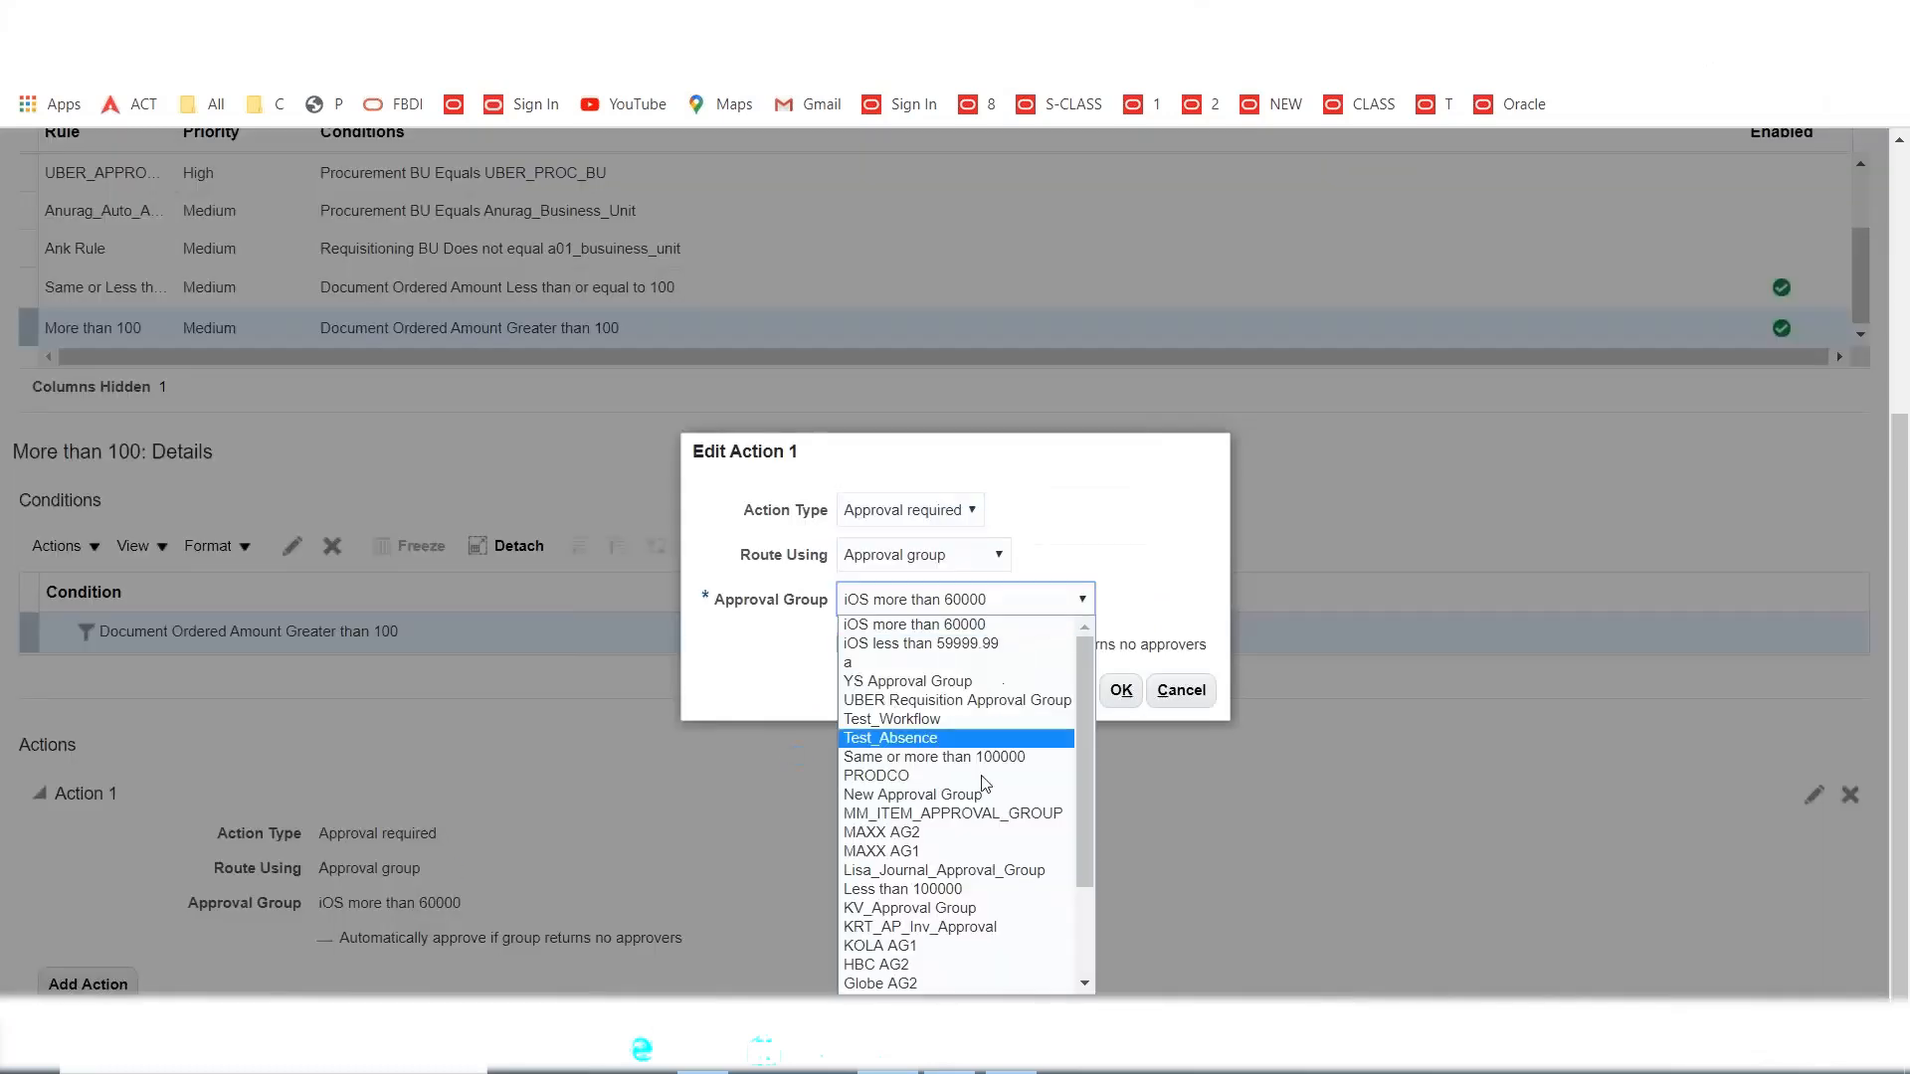
{"action": "key", "text": "m"}
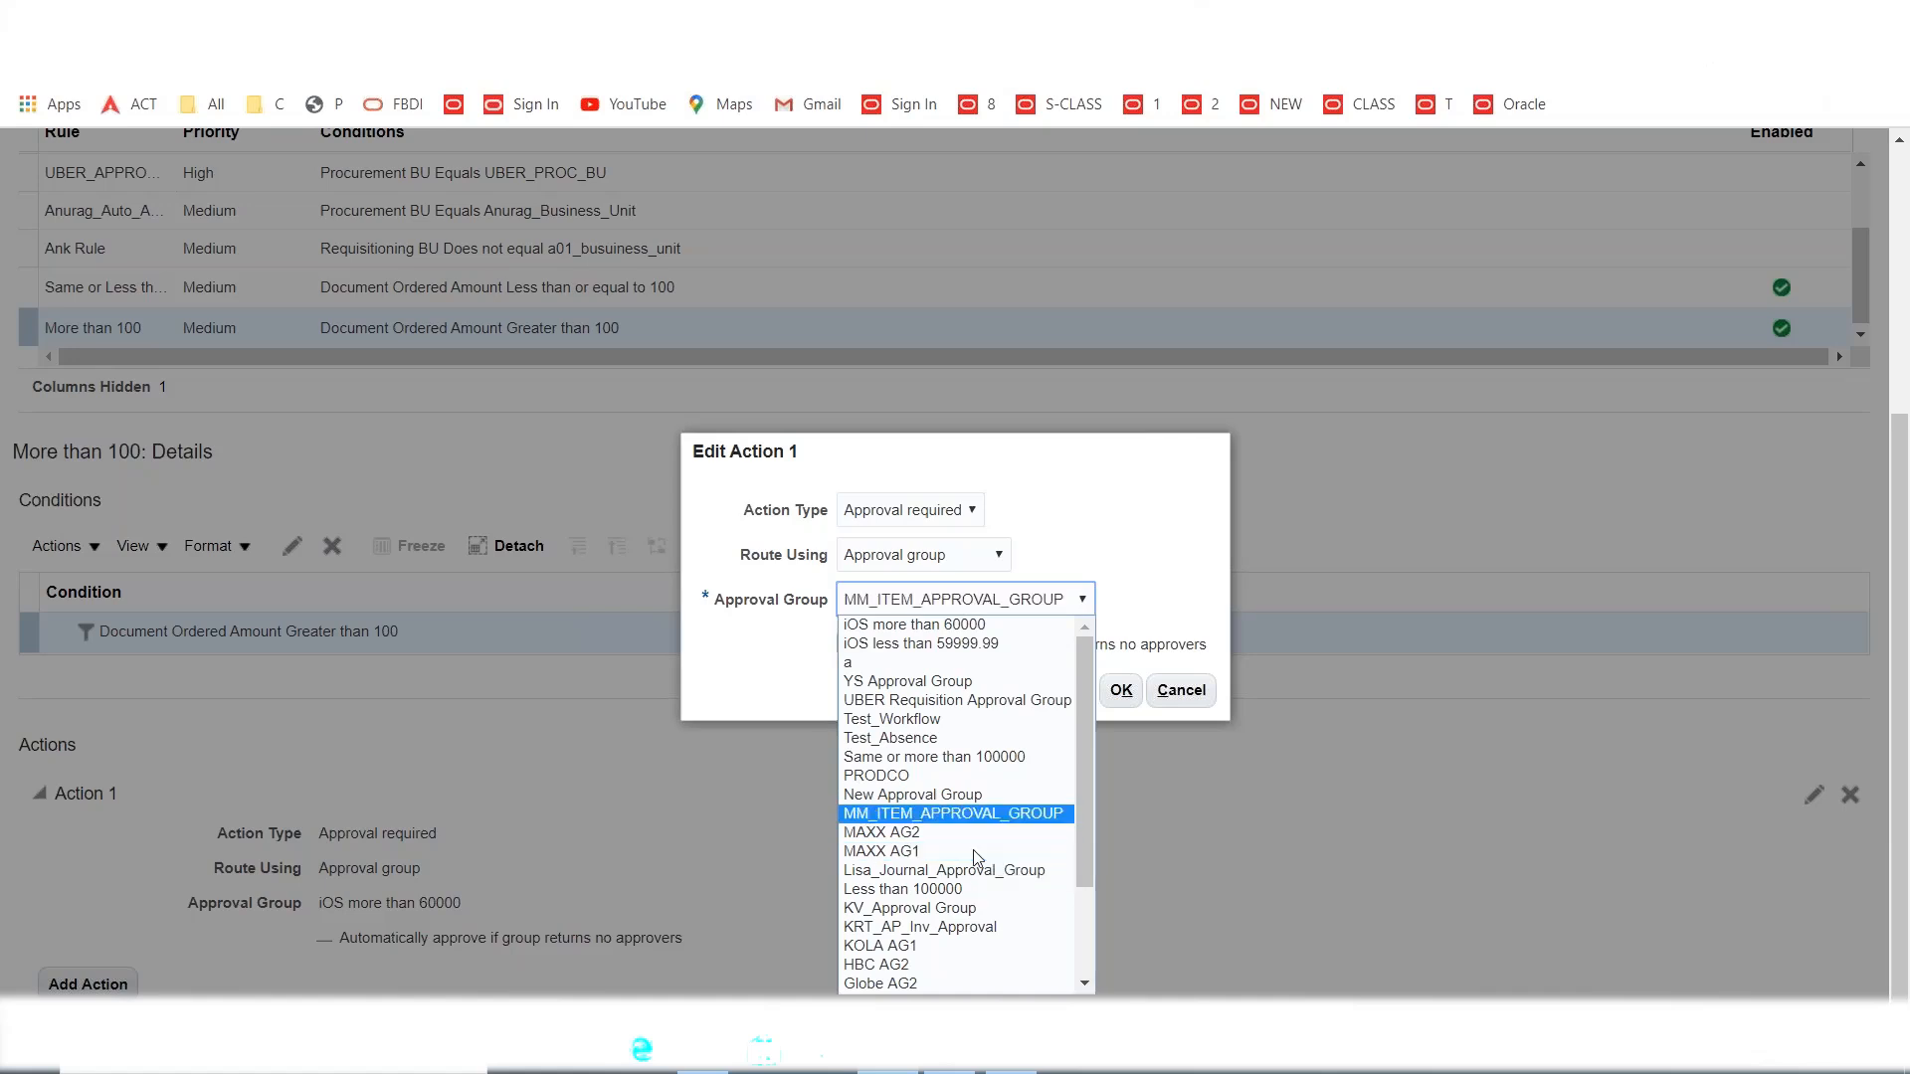
{"action": "key", "text": "Down"}
{"action": "left_click", "coordinate": [933, 839]}
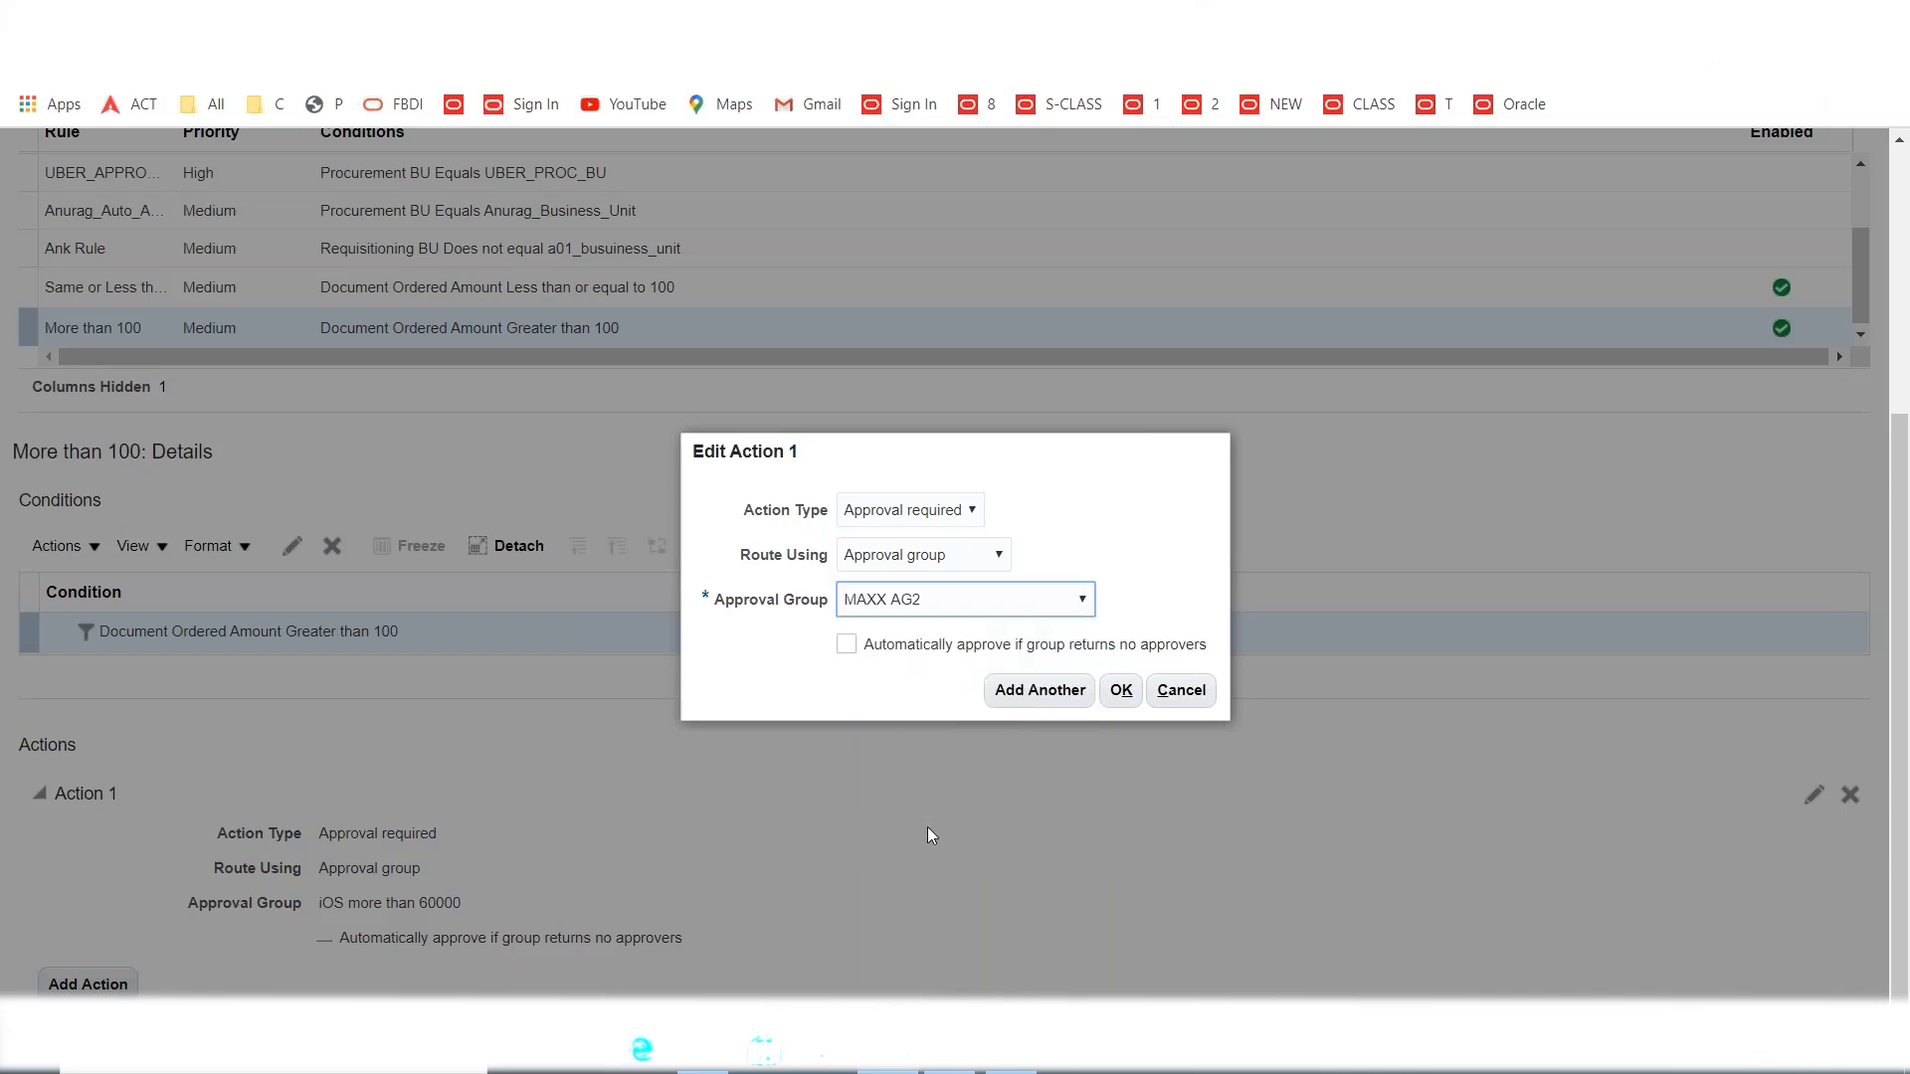
{"action": "left_click", "coordinate": [1124, 692]}
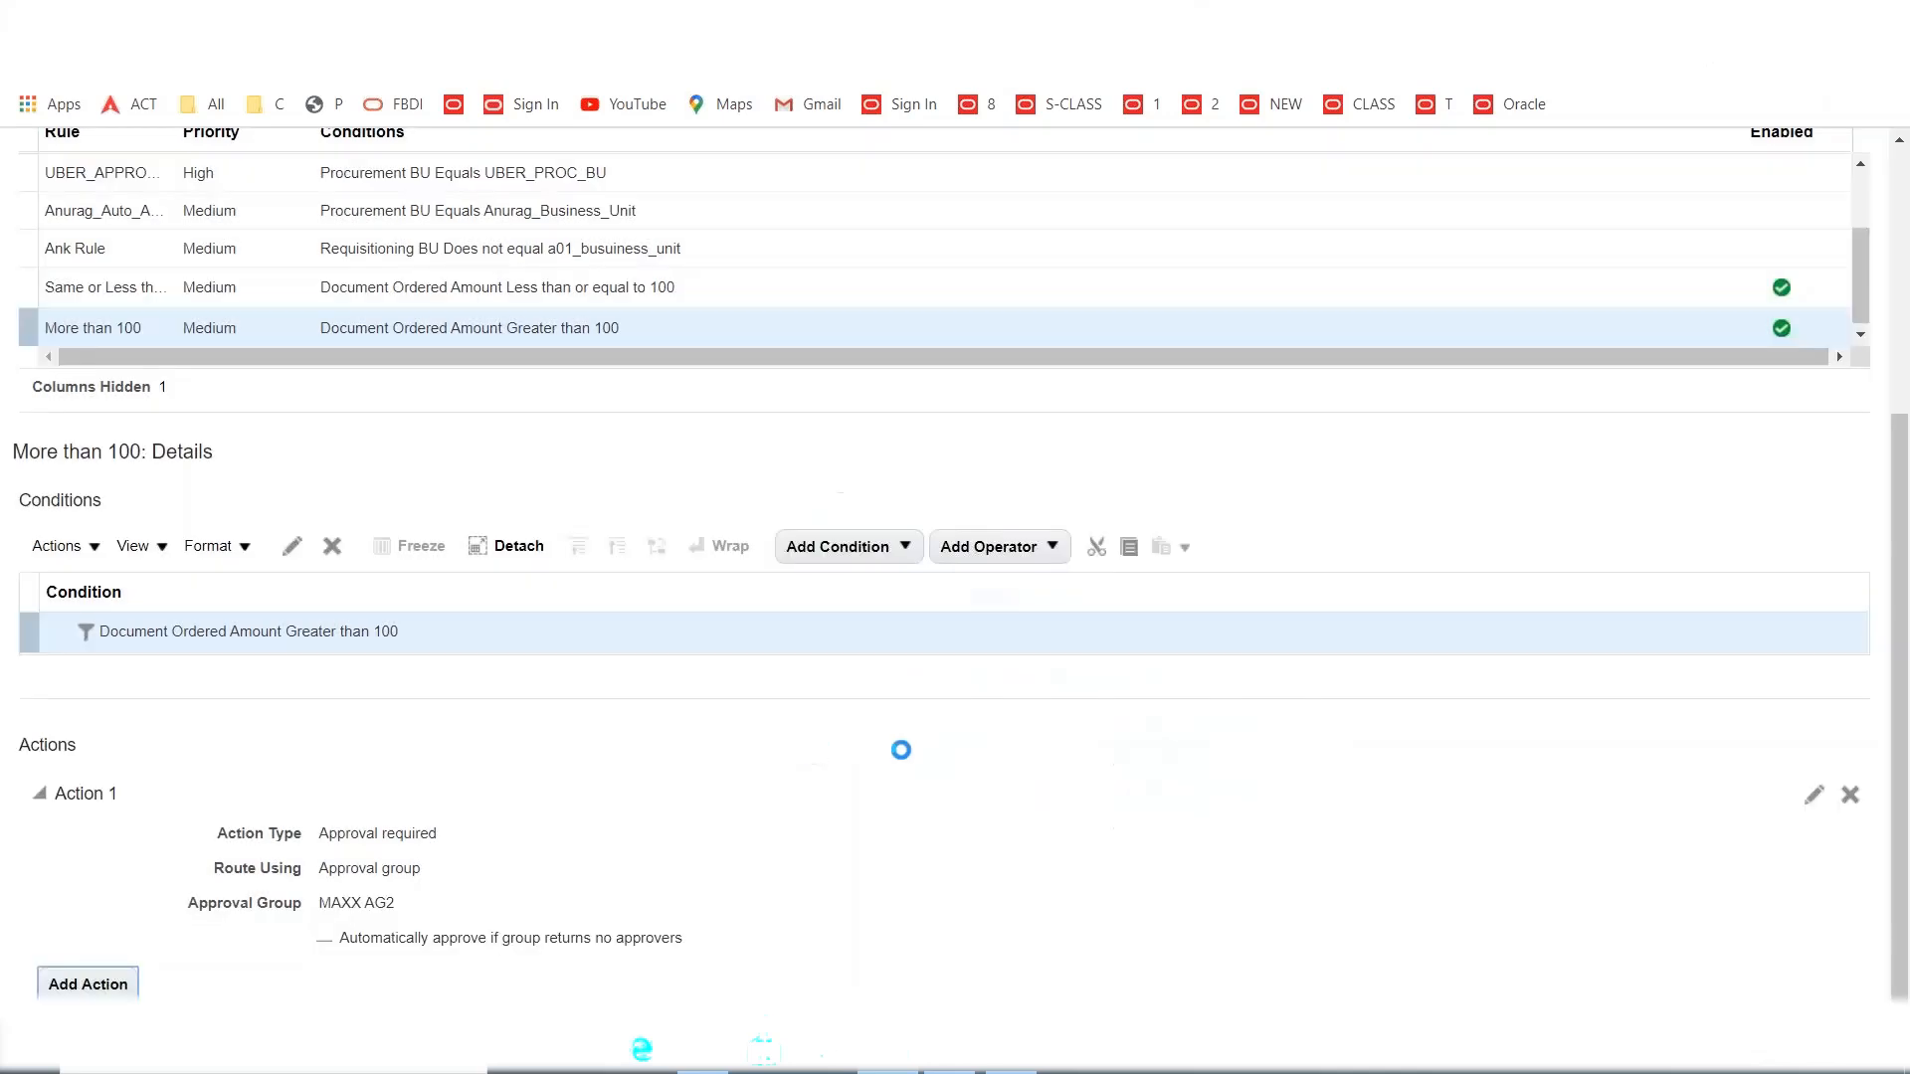
{"action": "scroll", "coordinate": [1771, 757], "scroll_direction": "up", "scroll_amount": 3}
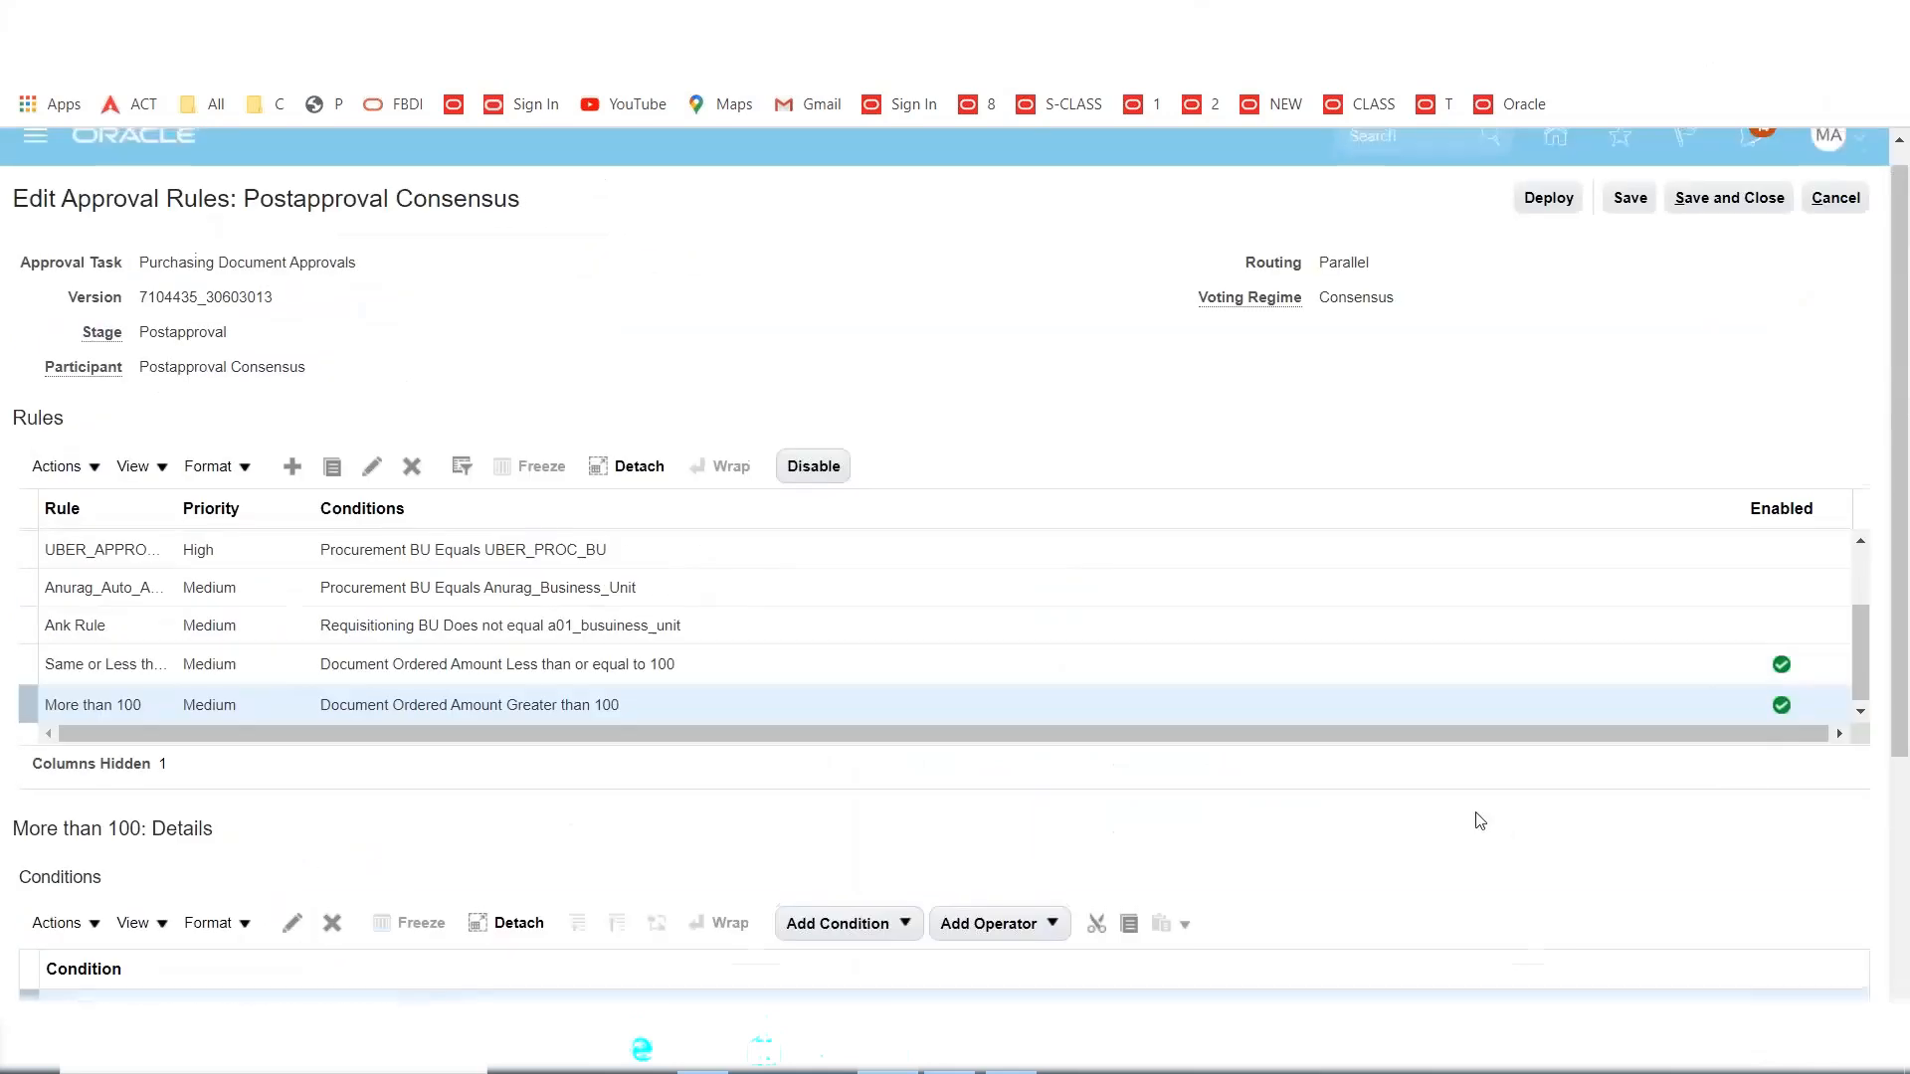
Save and deploy the purchasing document approval rules, finish approvals, and return to the Excel notes.
{"action": "scroll", "coordinate": [1480, 814], "scroll_direction": "up", "scroll_amount": 1}
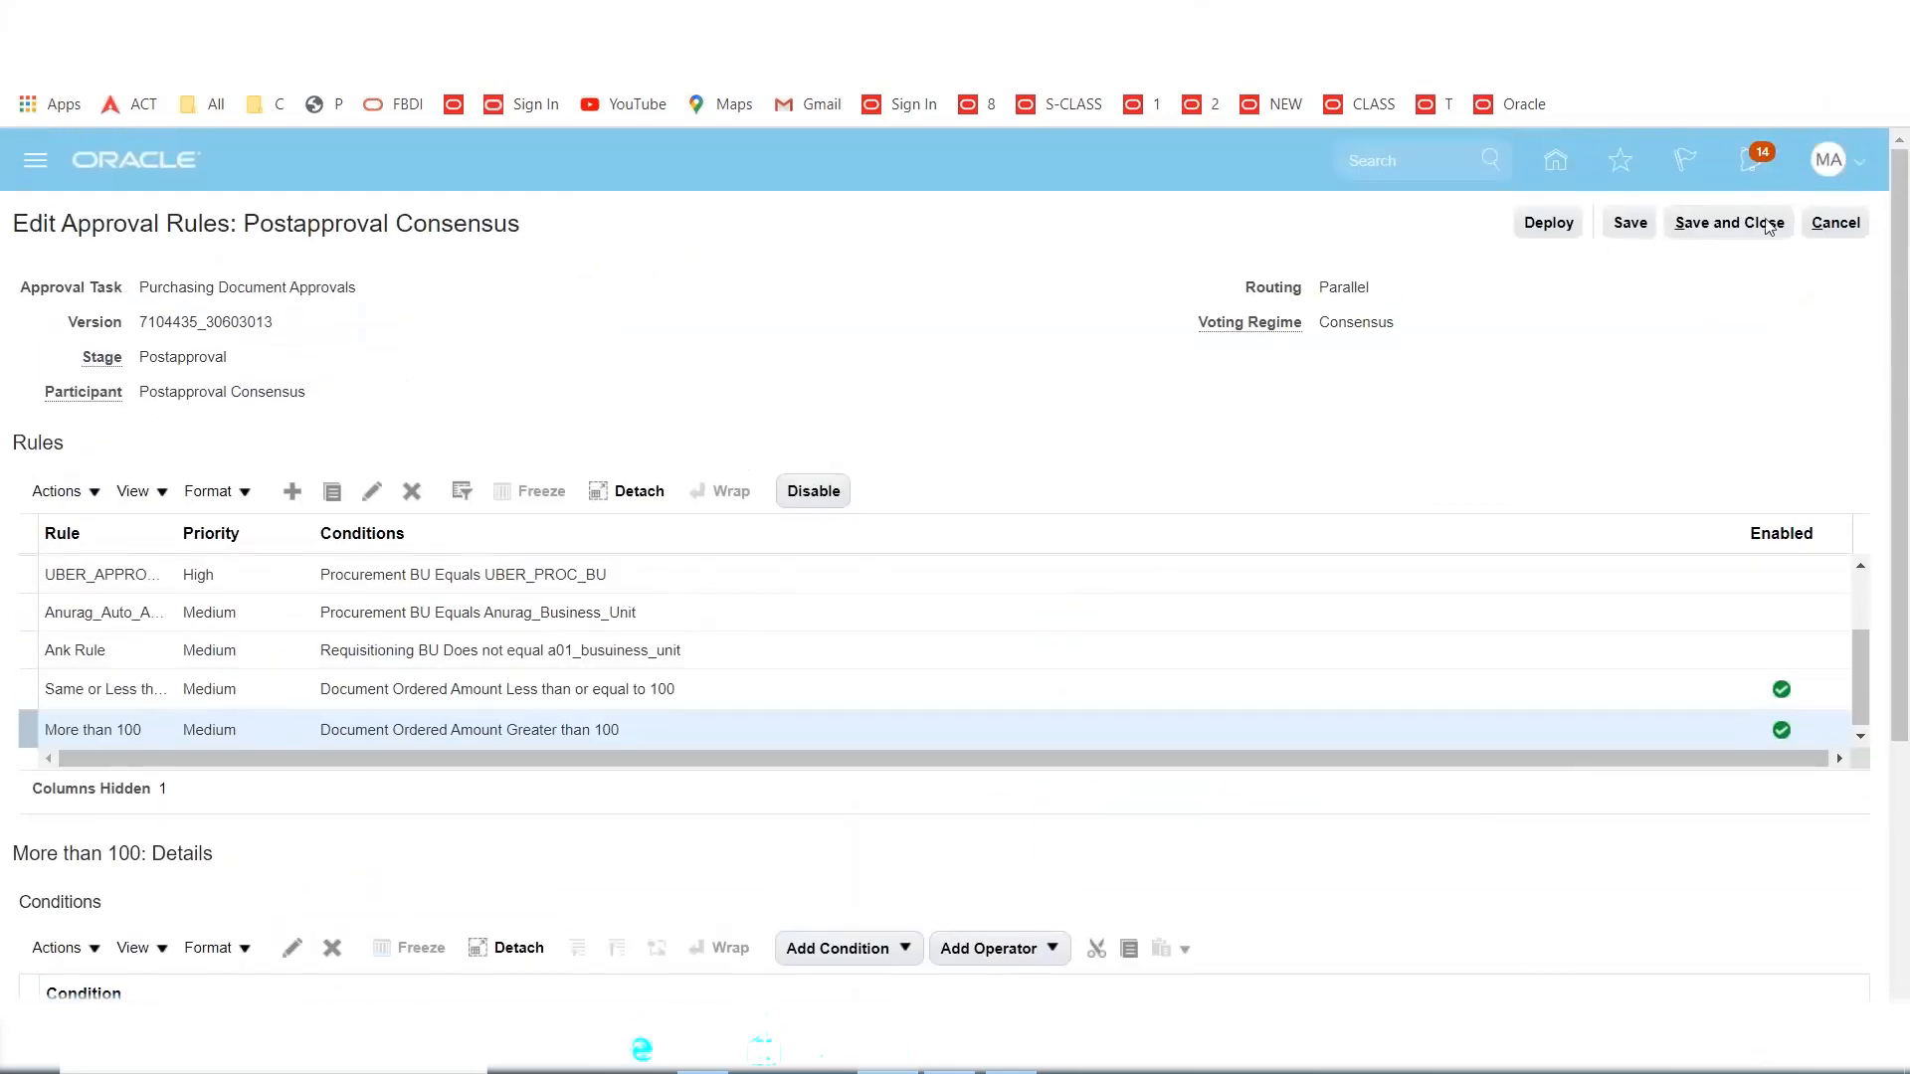
{"action": "left_click", "coordinate": [1716, 234]}
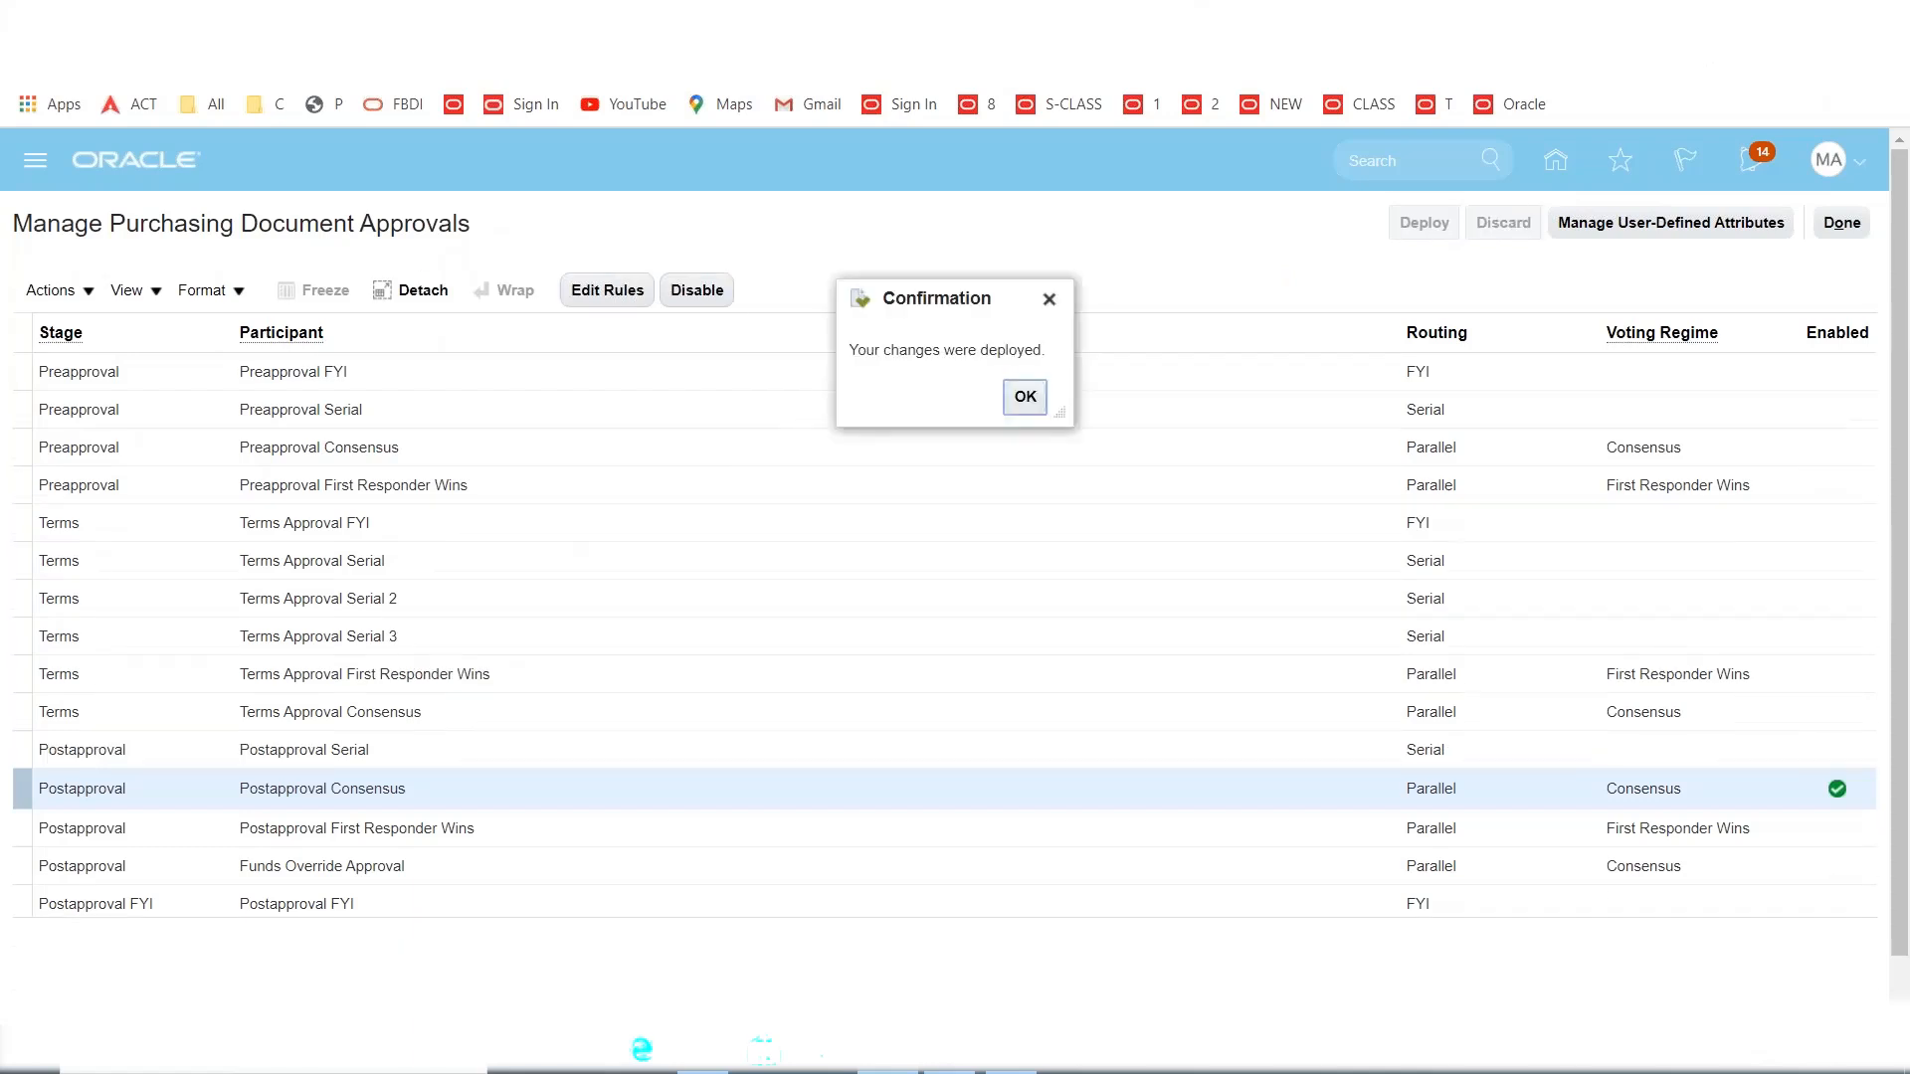
{"action": "left_click", "coordinate": [1026, 398]}
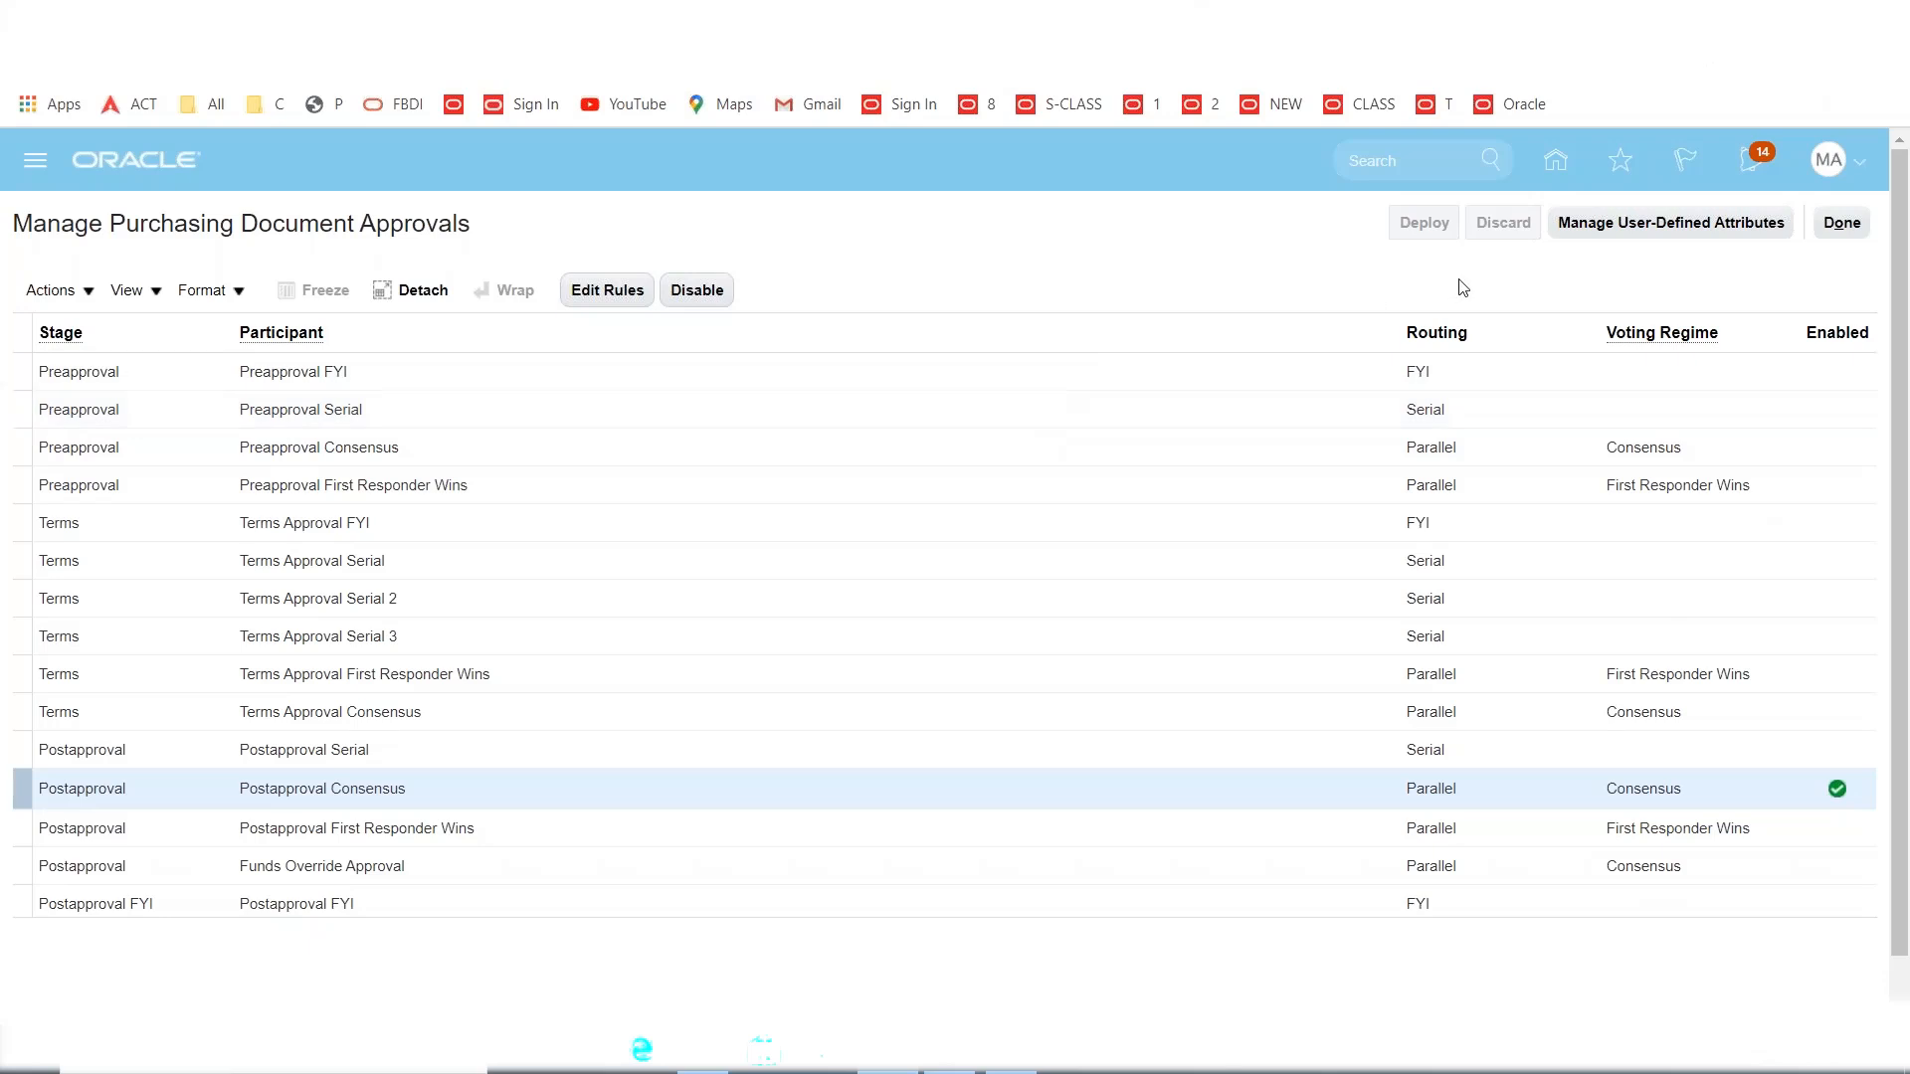
{"action": "left_click", "coordinate": [1849, 229]}
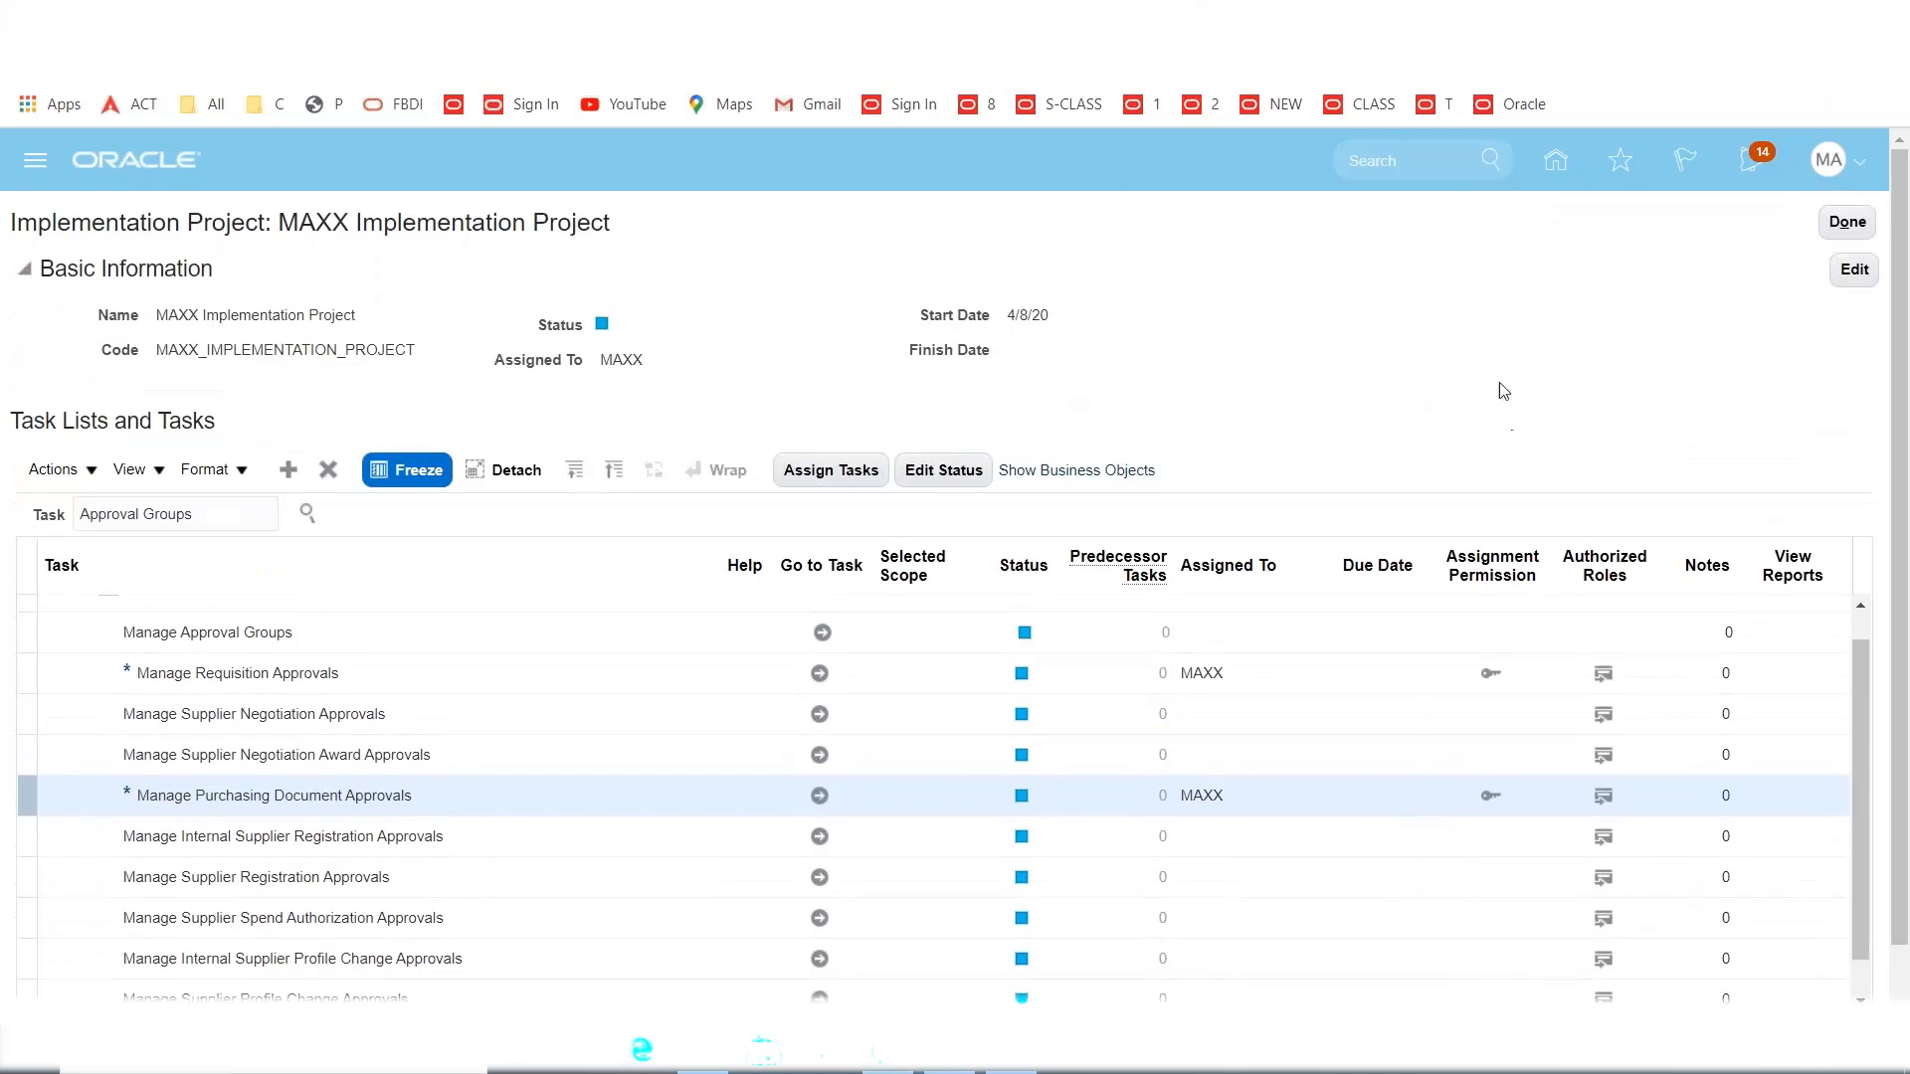
{"action": "left_click", "coordinate": [1017, 1052]}
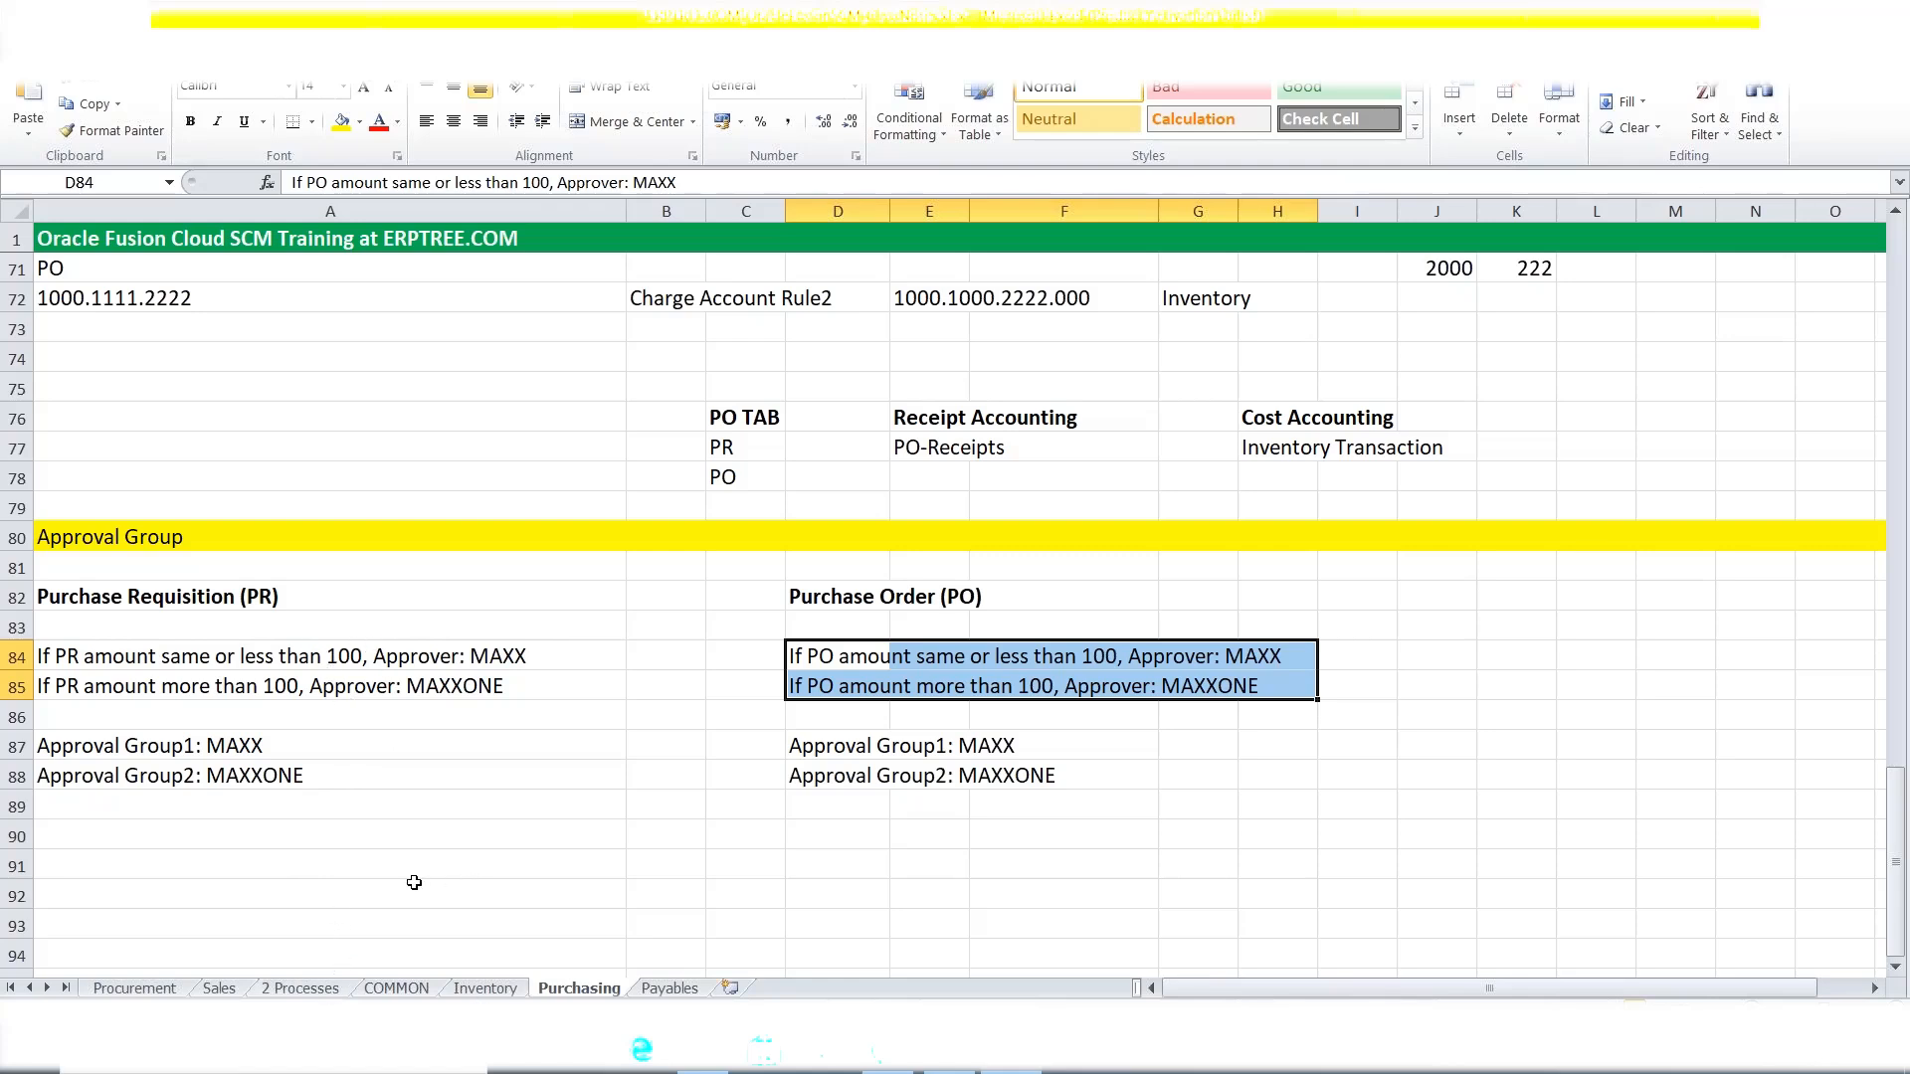
Review the Approval Group1: MAXX note in cell A87, then return to the Oracle browser.
{"action": "left_click", "coordinate": [135, 745]}
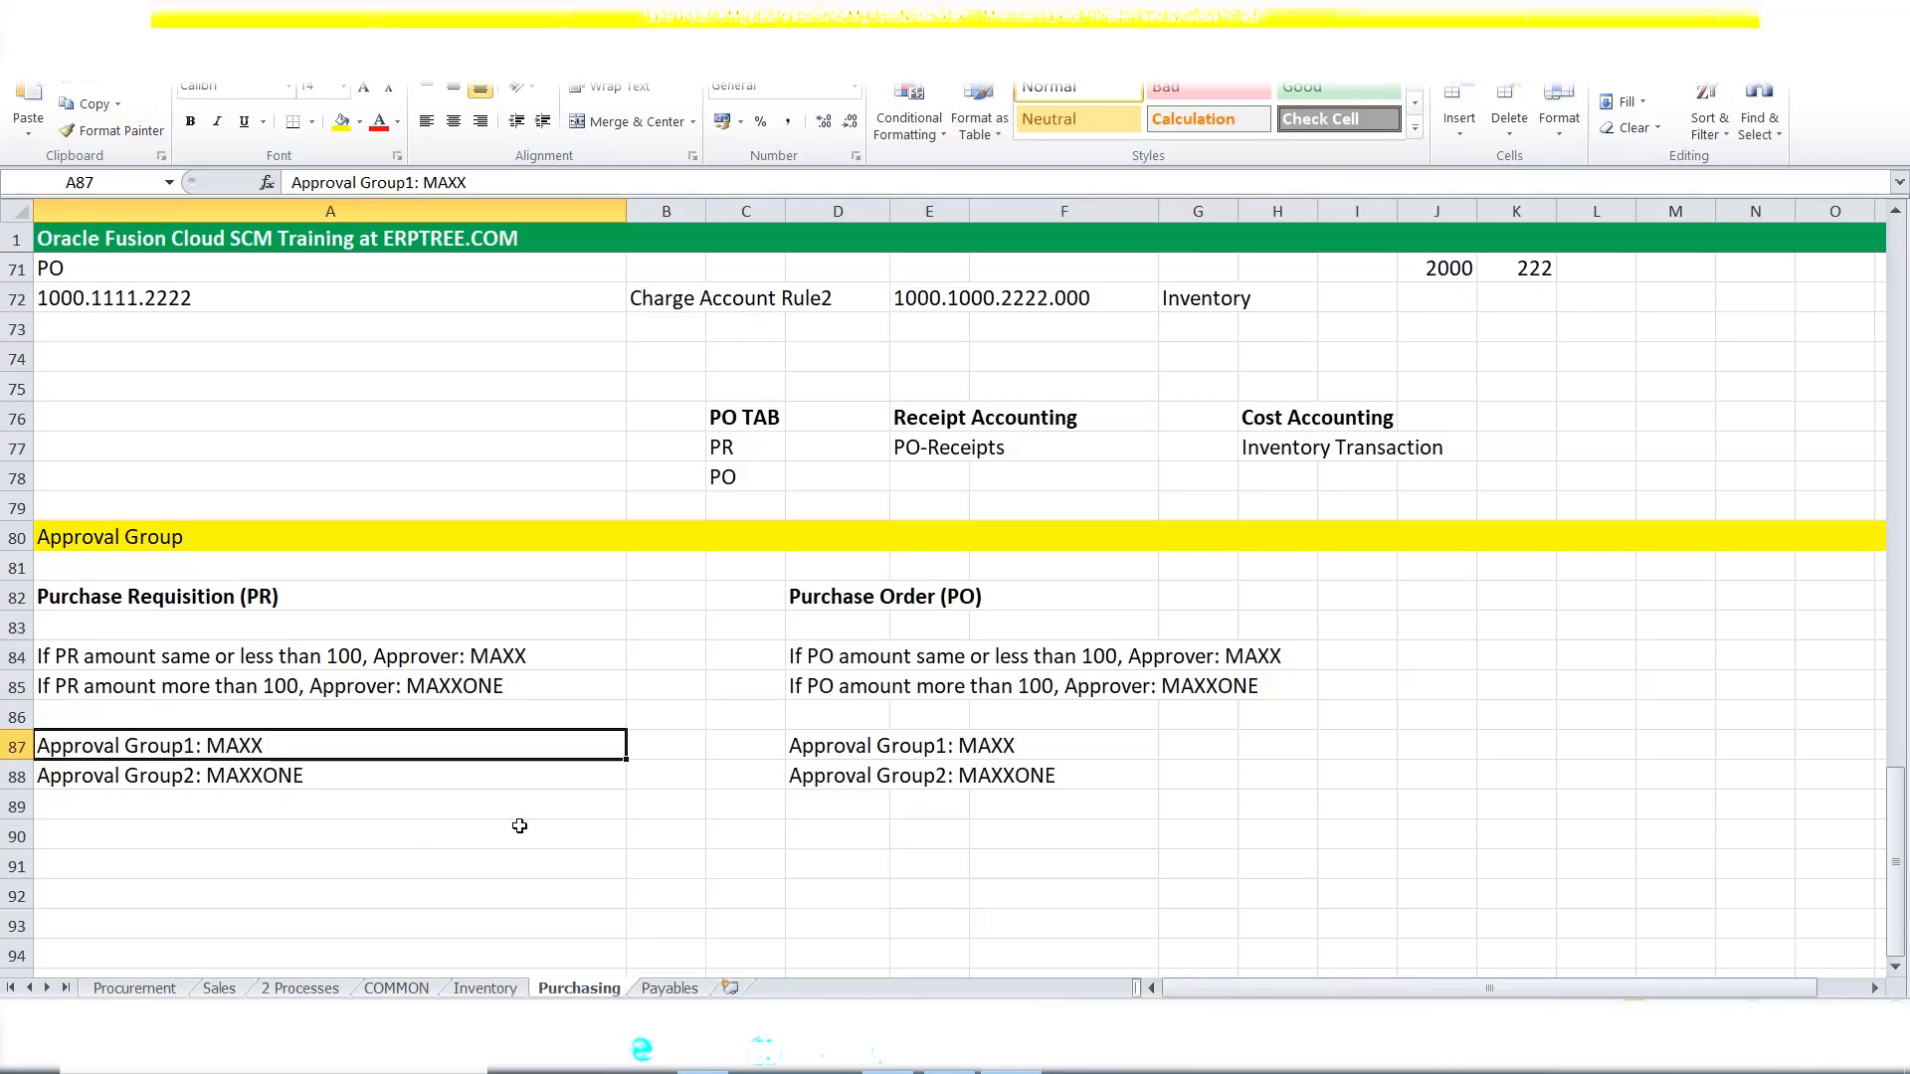
{"action": "left_click", "coordinate": [888, 1053]}
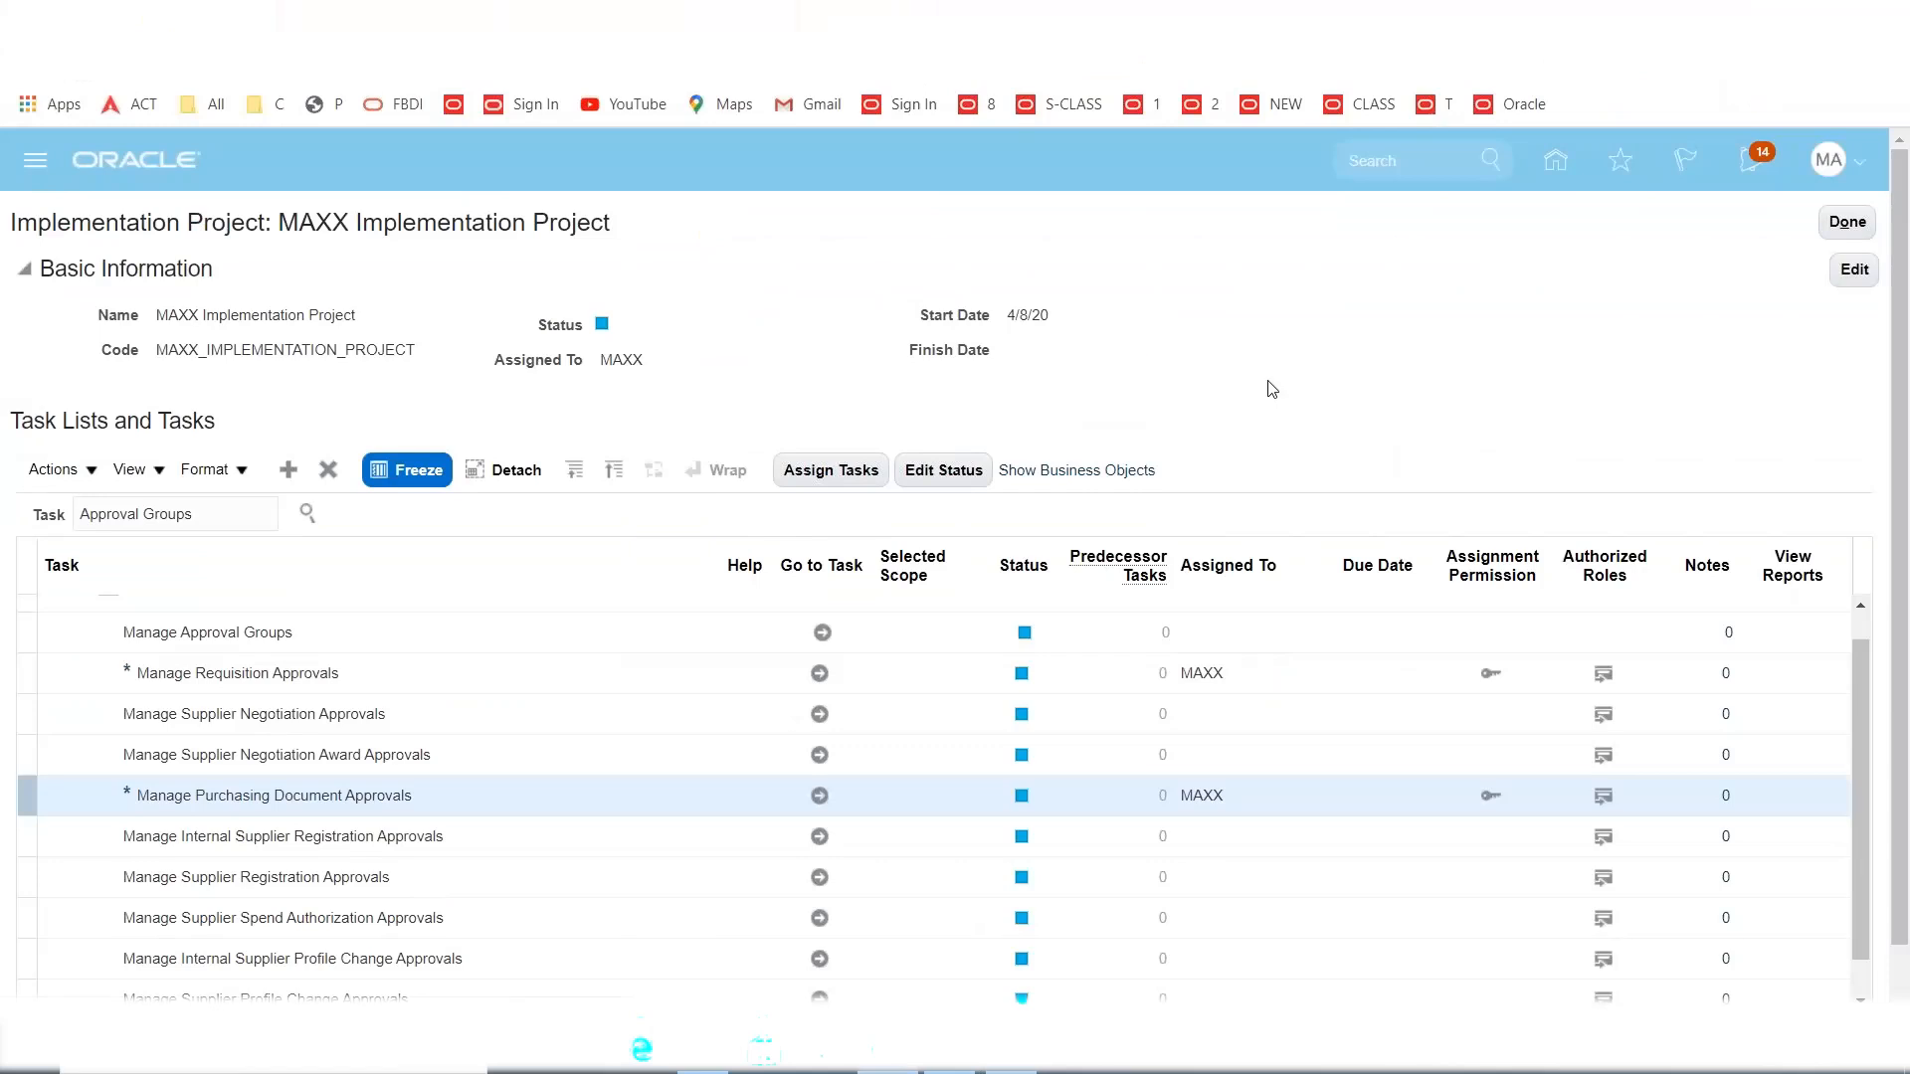
Go to Purchase Requisitions and choose Enter Requisition Line from More Tasks.
{"action": "scroll", "coordinate": [967, 702], "scroll_direction": "down", "scroll_amount": 1}
{"action": "scroll", "coordinate": [967, 669], "scroll_direction": "down", "scroll_amount": 3}
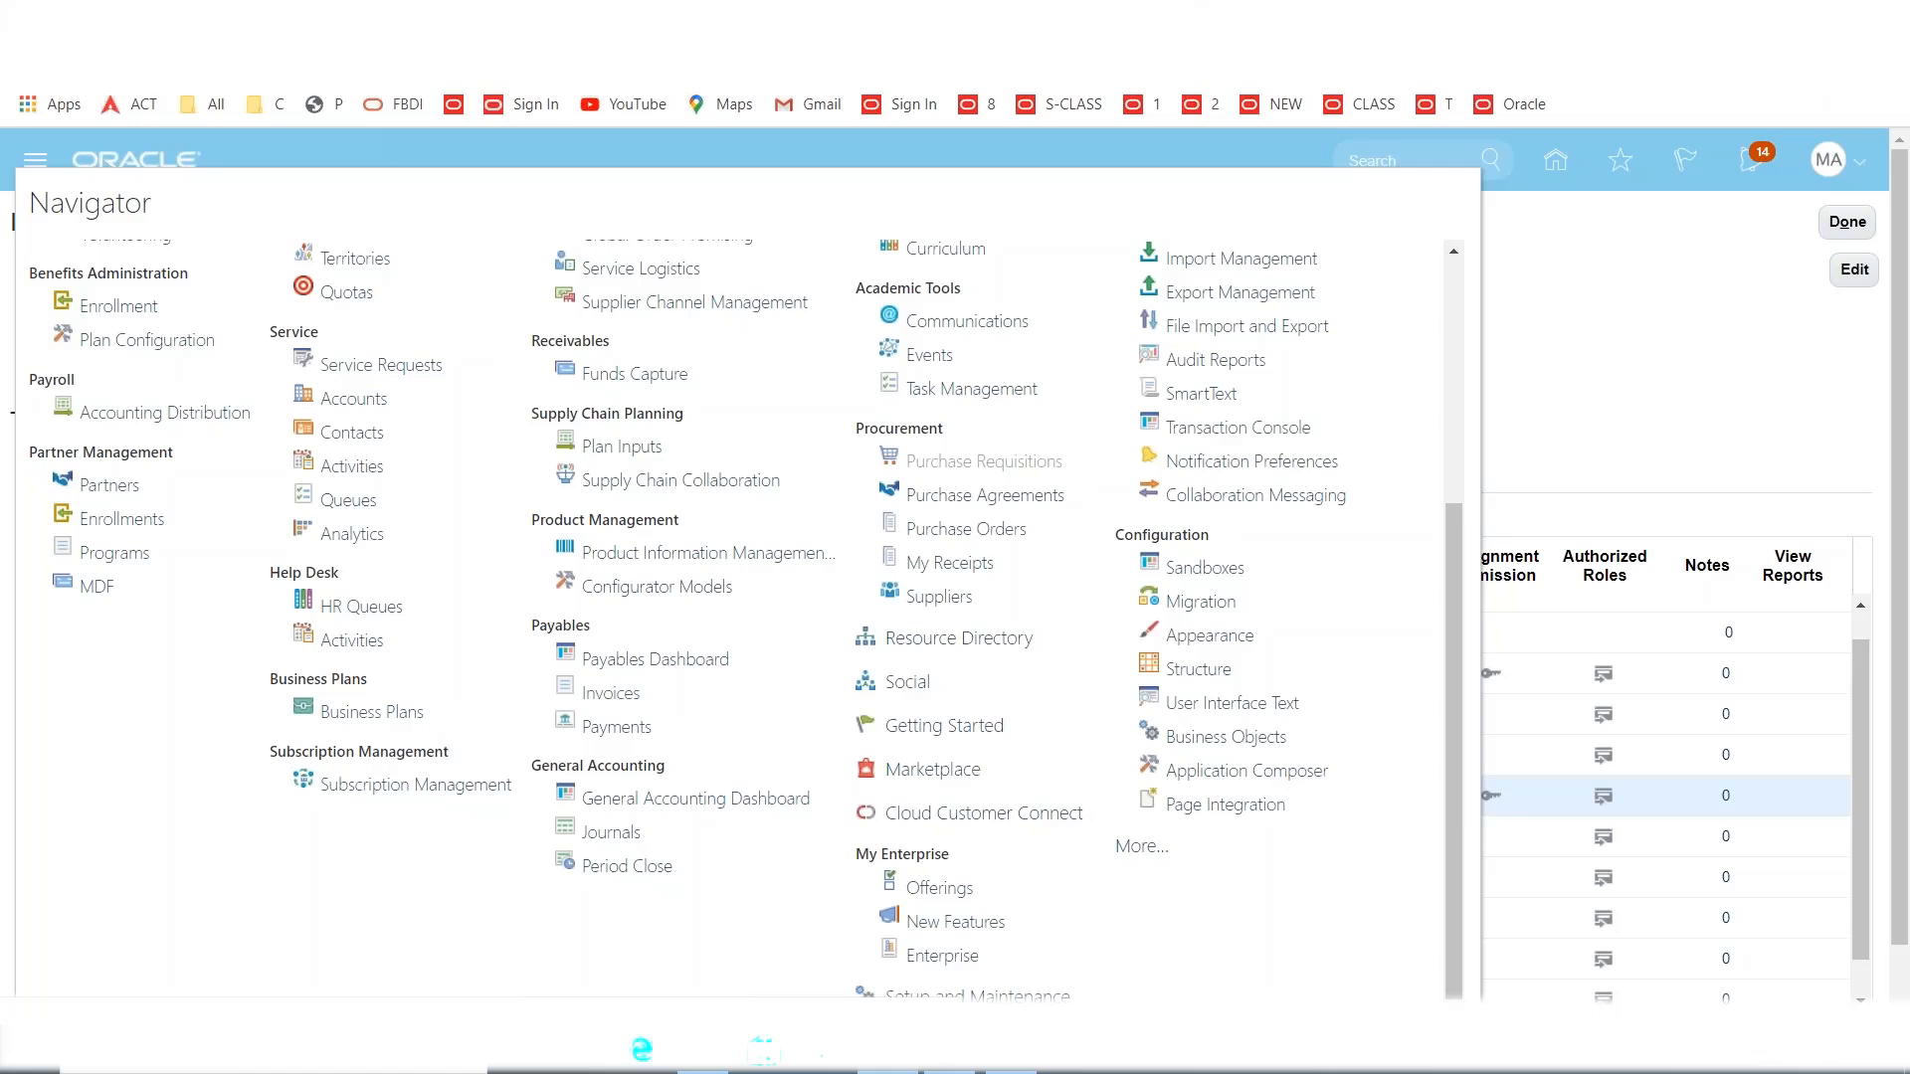
{"action": "left_click", "coordinate": [971, 457]}
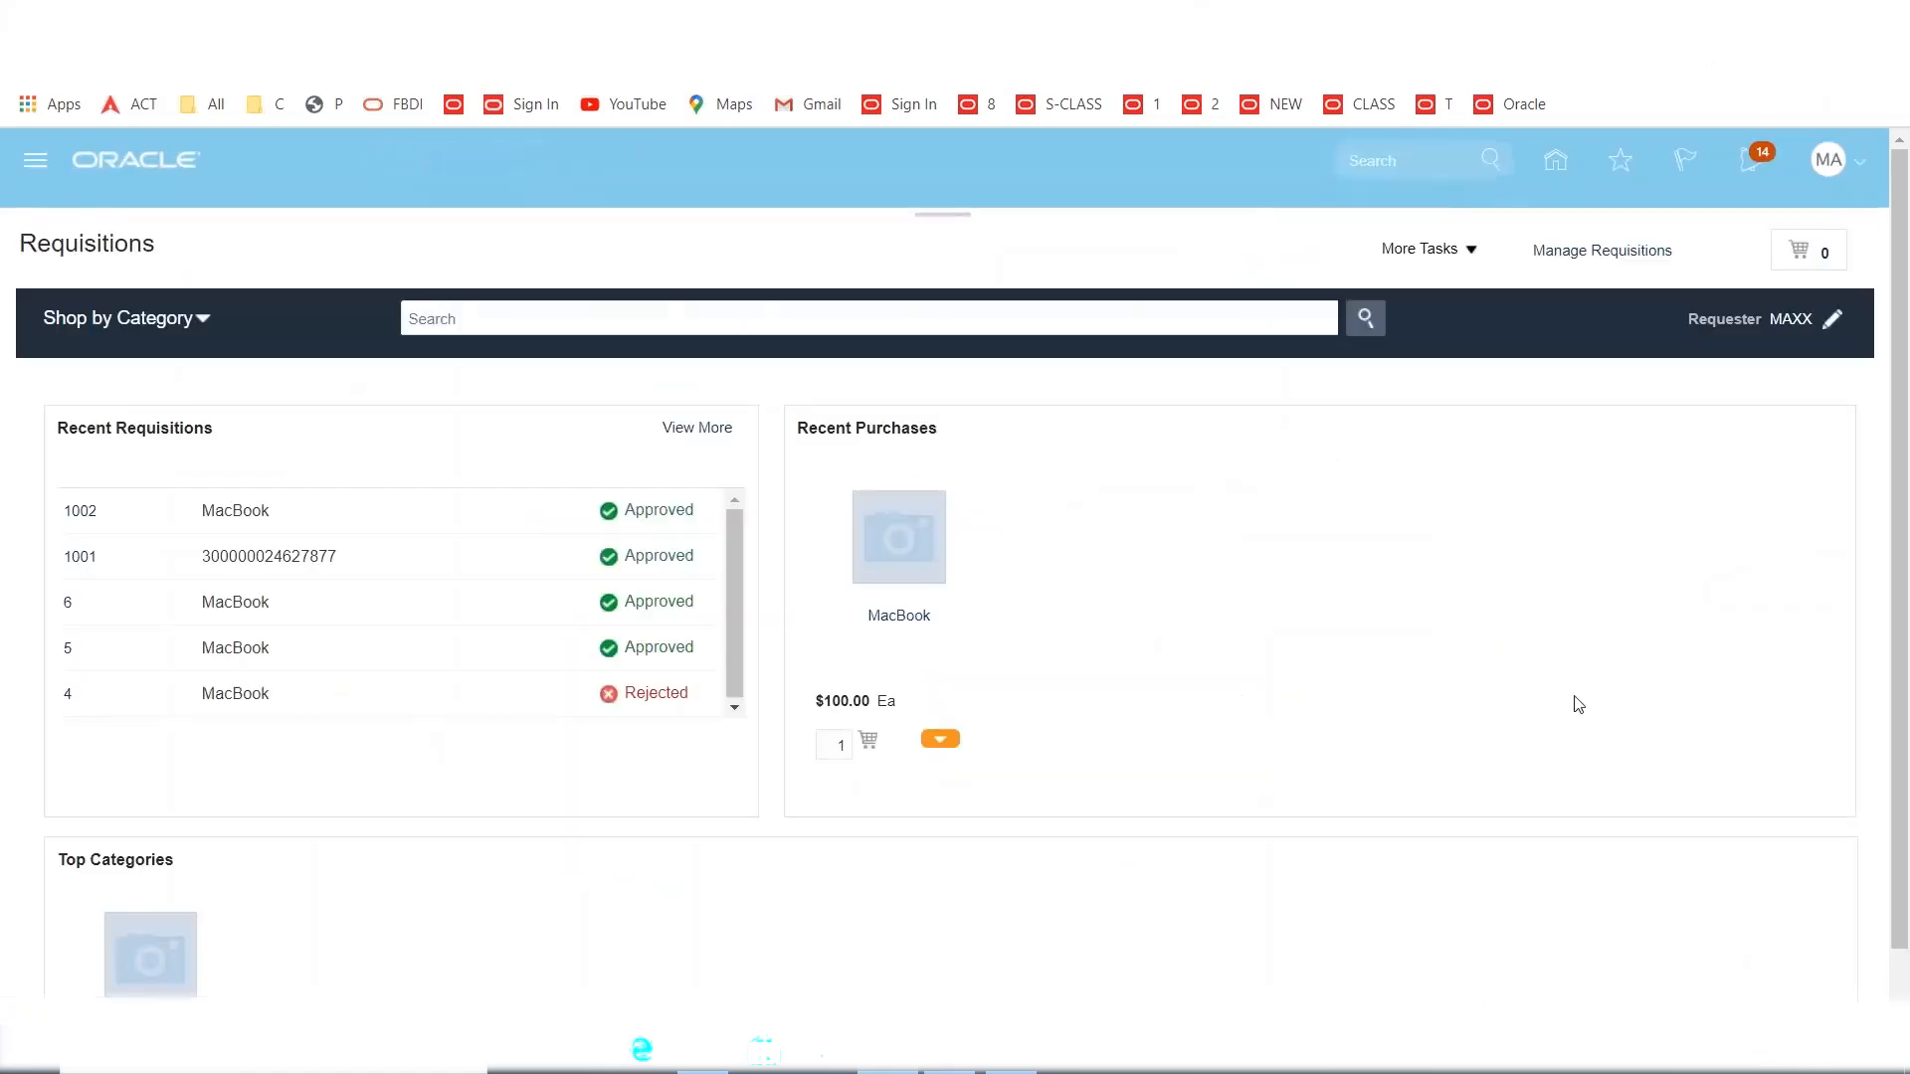
{"action": "left_click", "coordinate": [1479, 251]}
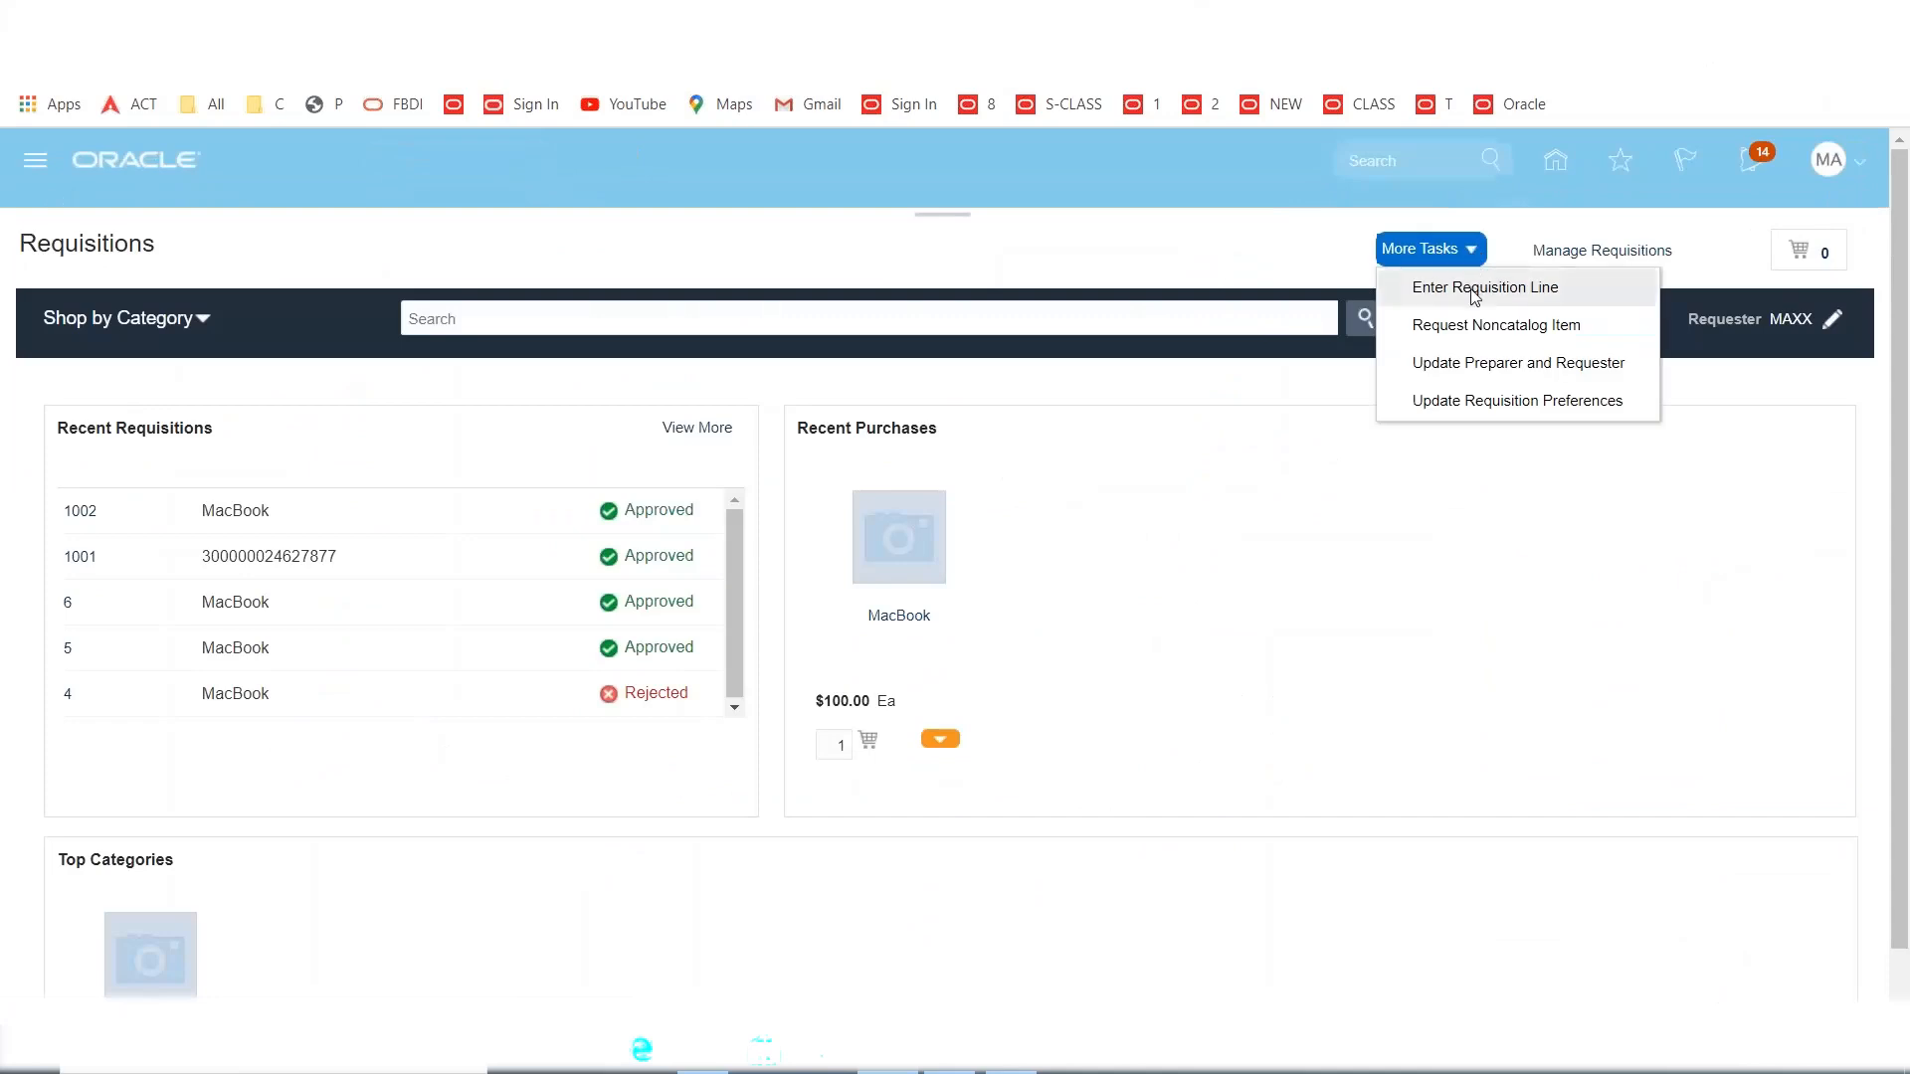
{"action": "left_click", "coordinate": [1476, 292]}
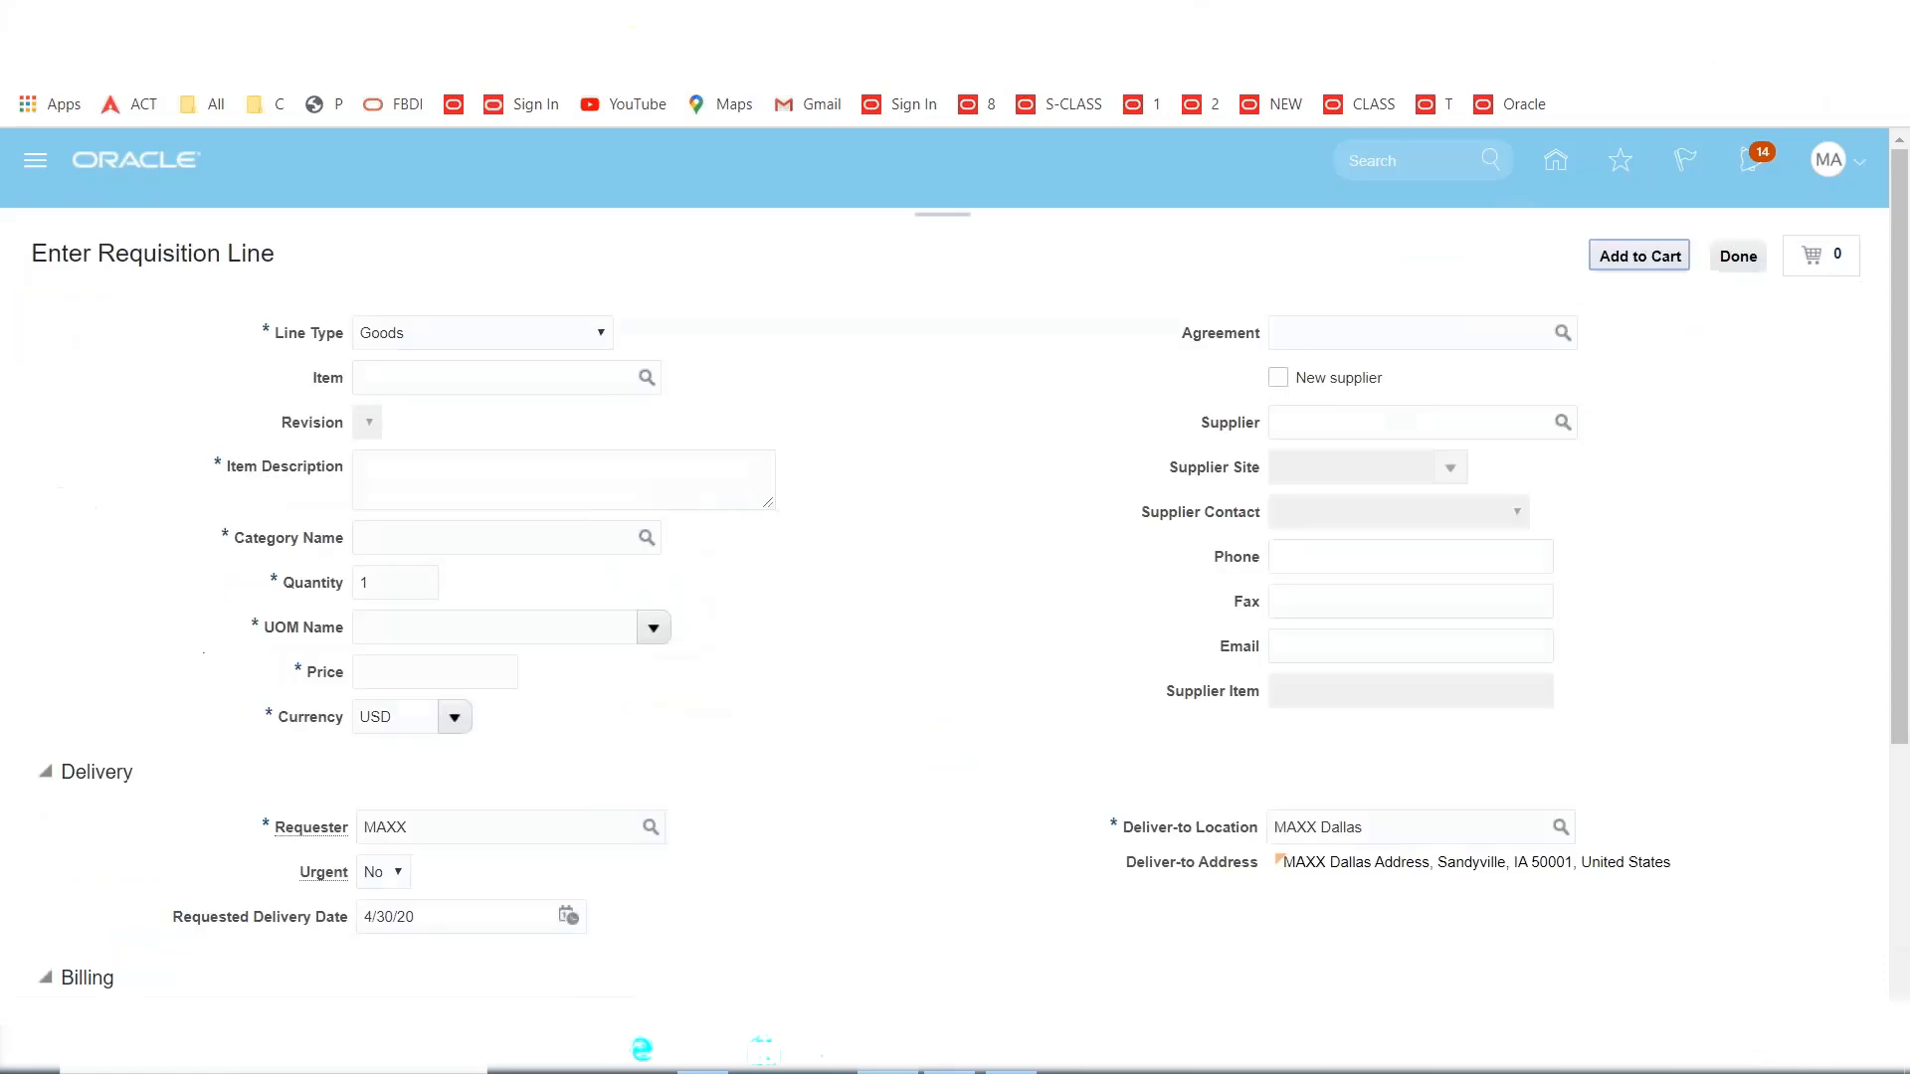
Enter item MAXX1001 (MacBook) on the requisition line with quantity 1.
{"action": "left_click", "coordinate": [472, 382]}
{"action": "type", "text": "MAXX"}
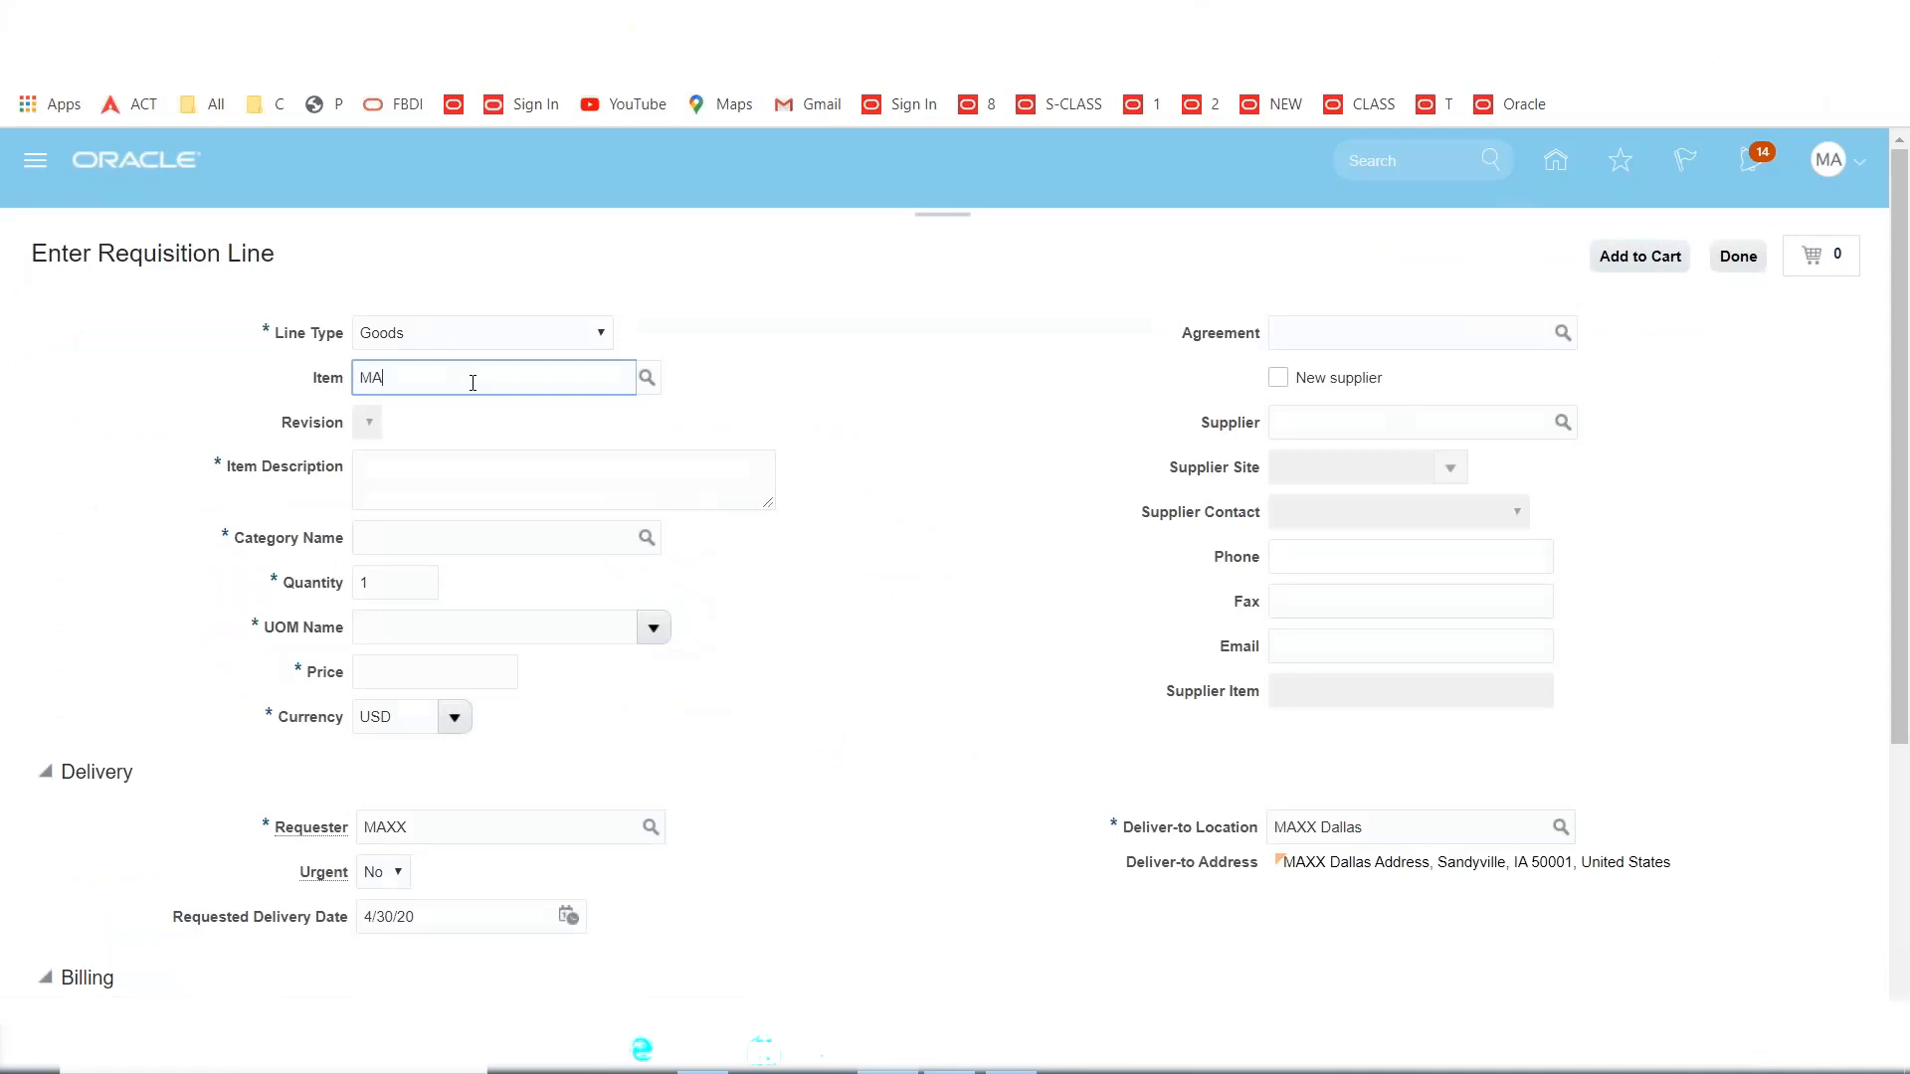
{"action": "key", "text": "Tab"}
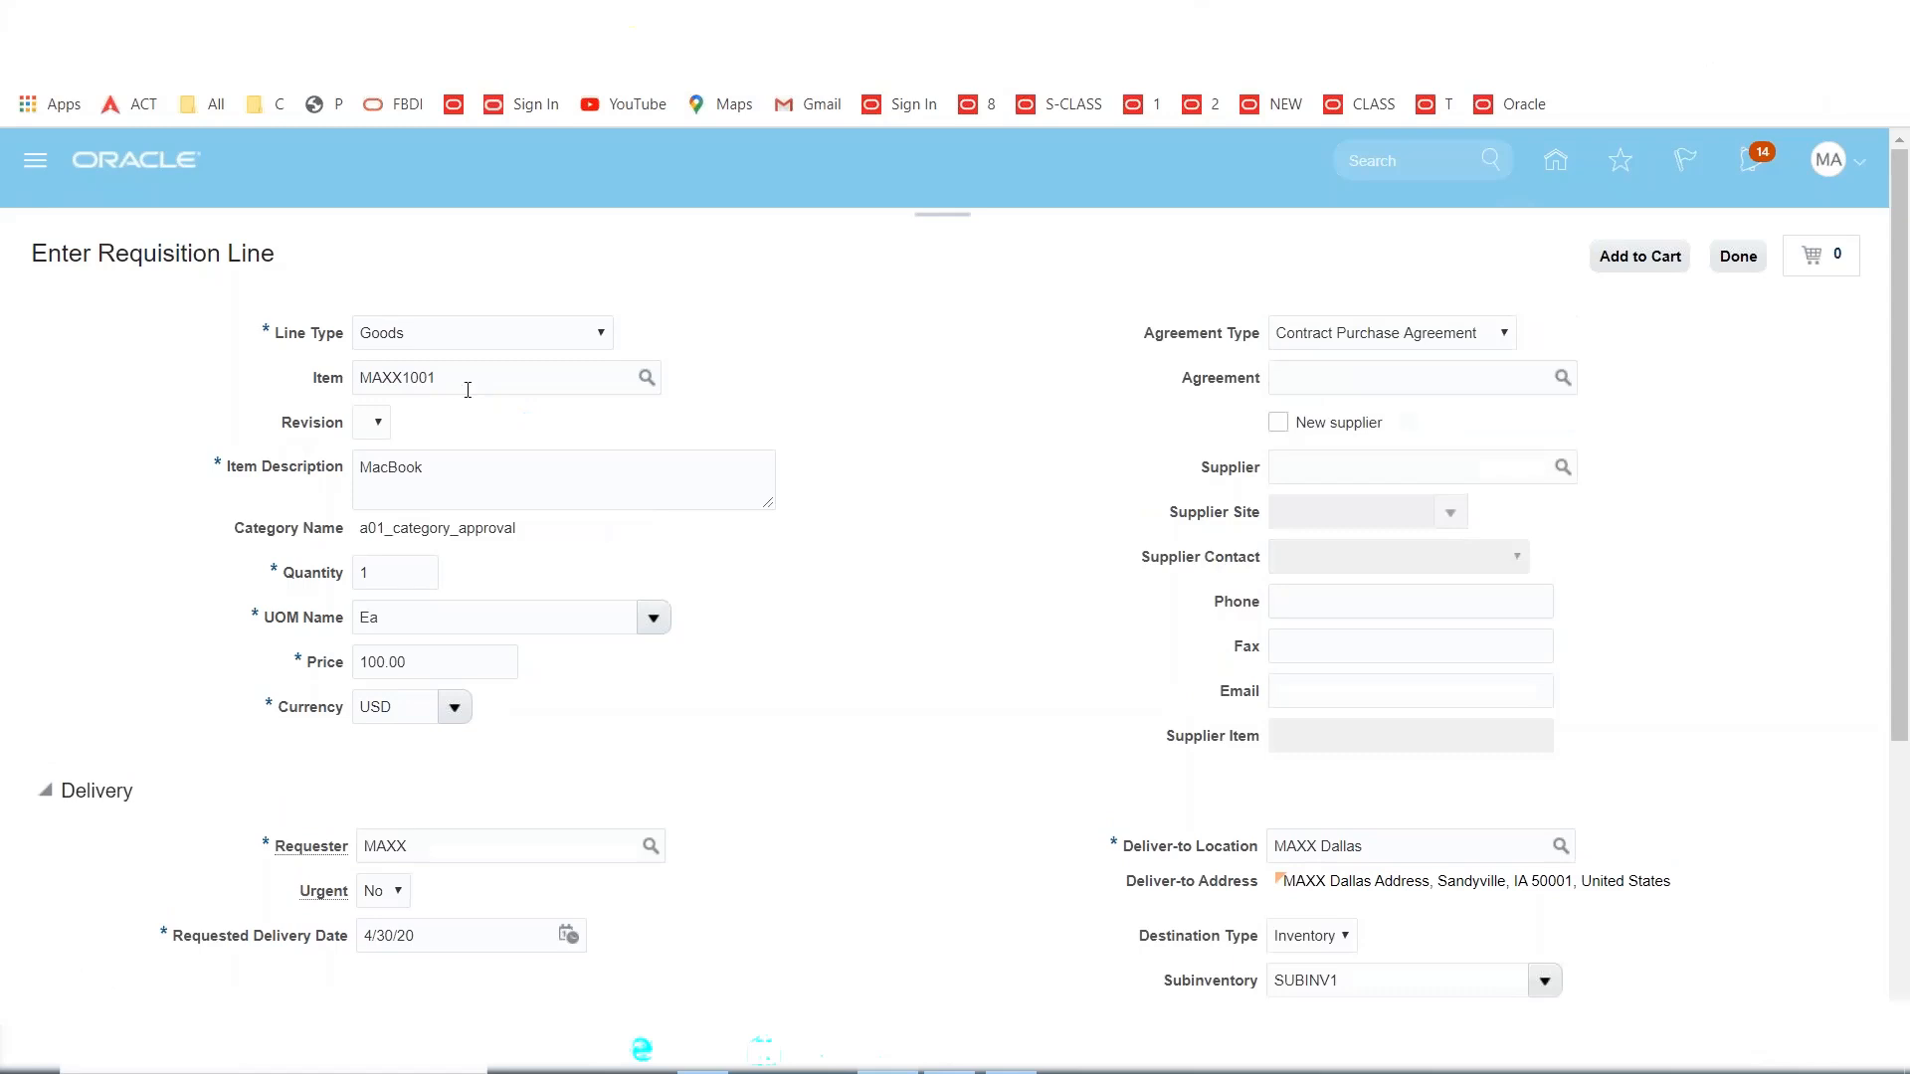
{"action": "left_click_drag", "start_coordinate": [469, 383], "coordinate": [56, 403]}
{"action": "key", "text": "Tab"}
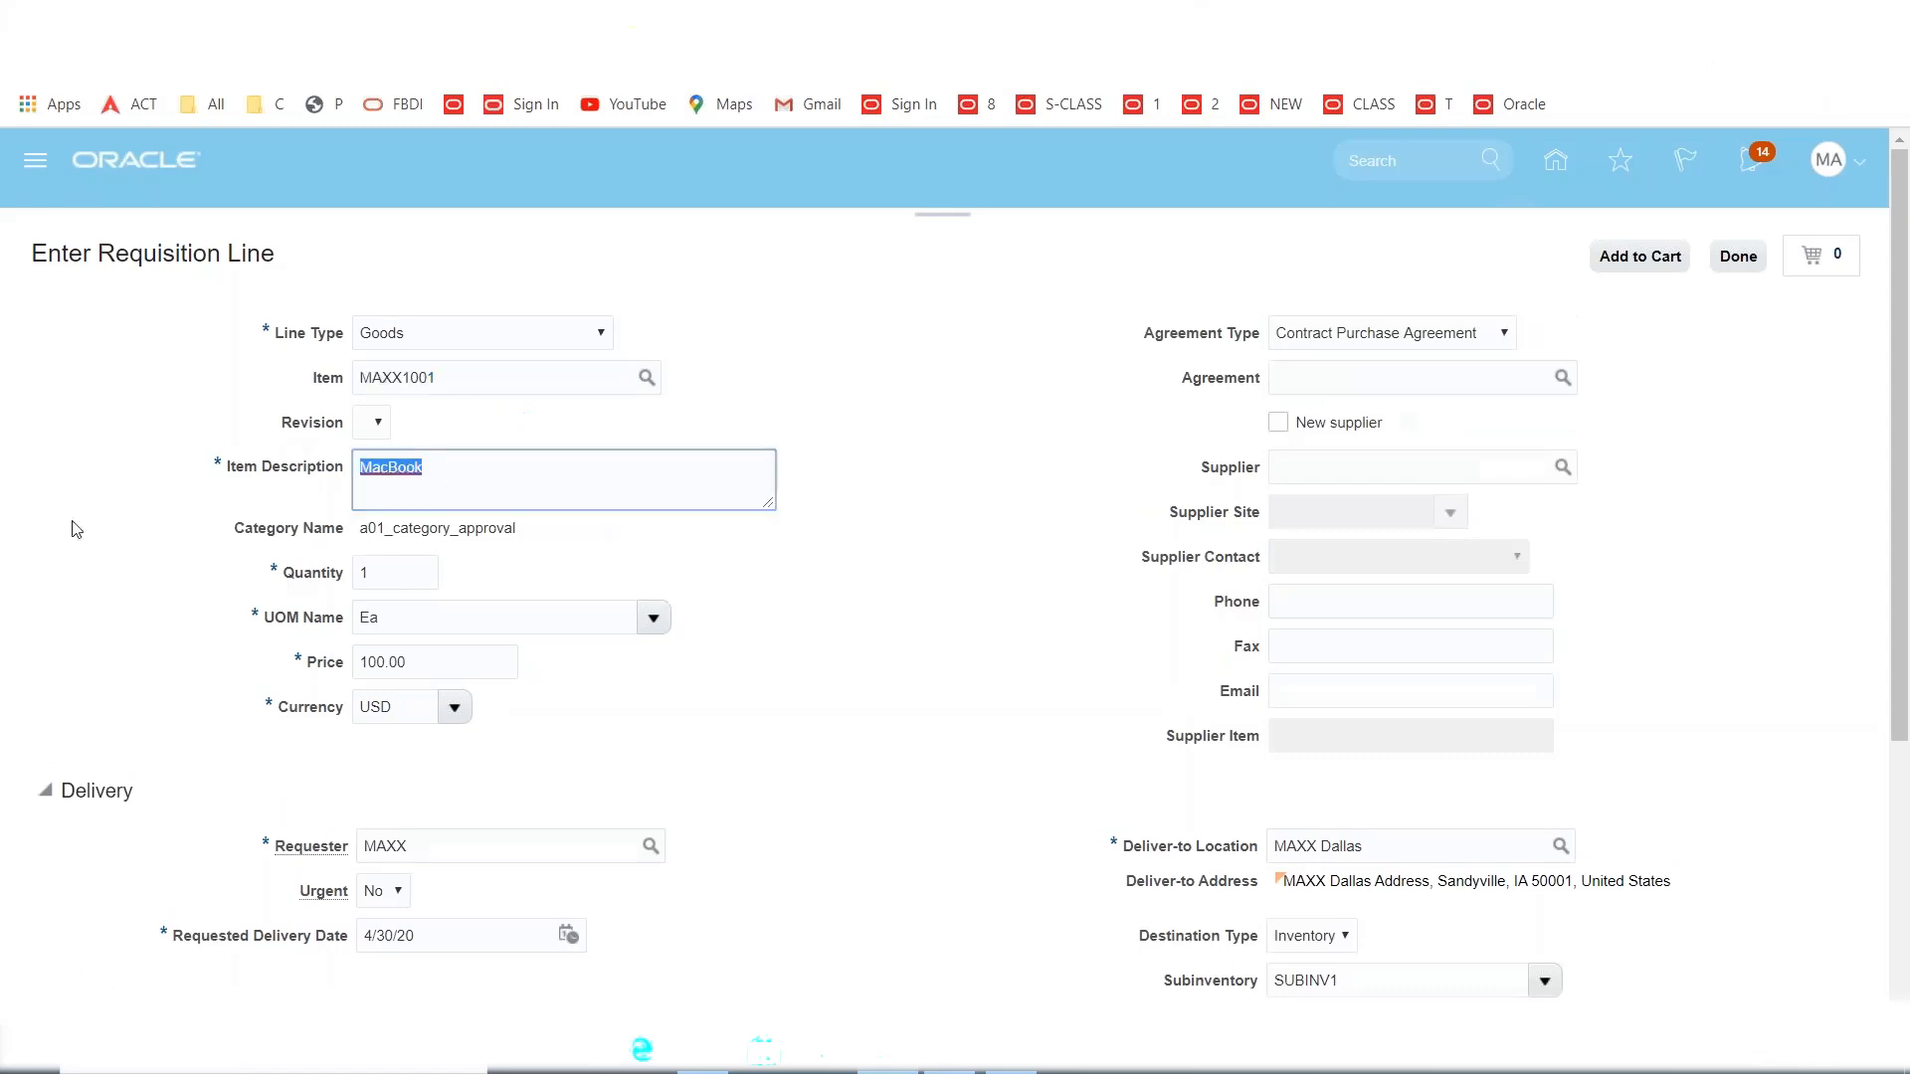
{"action": "left_click", "coordinate": [387, 574]}
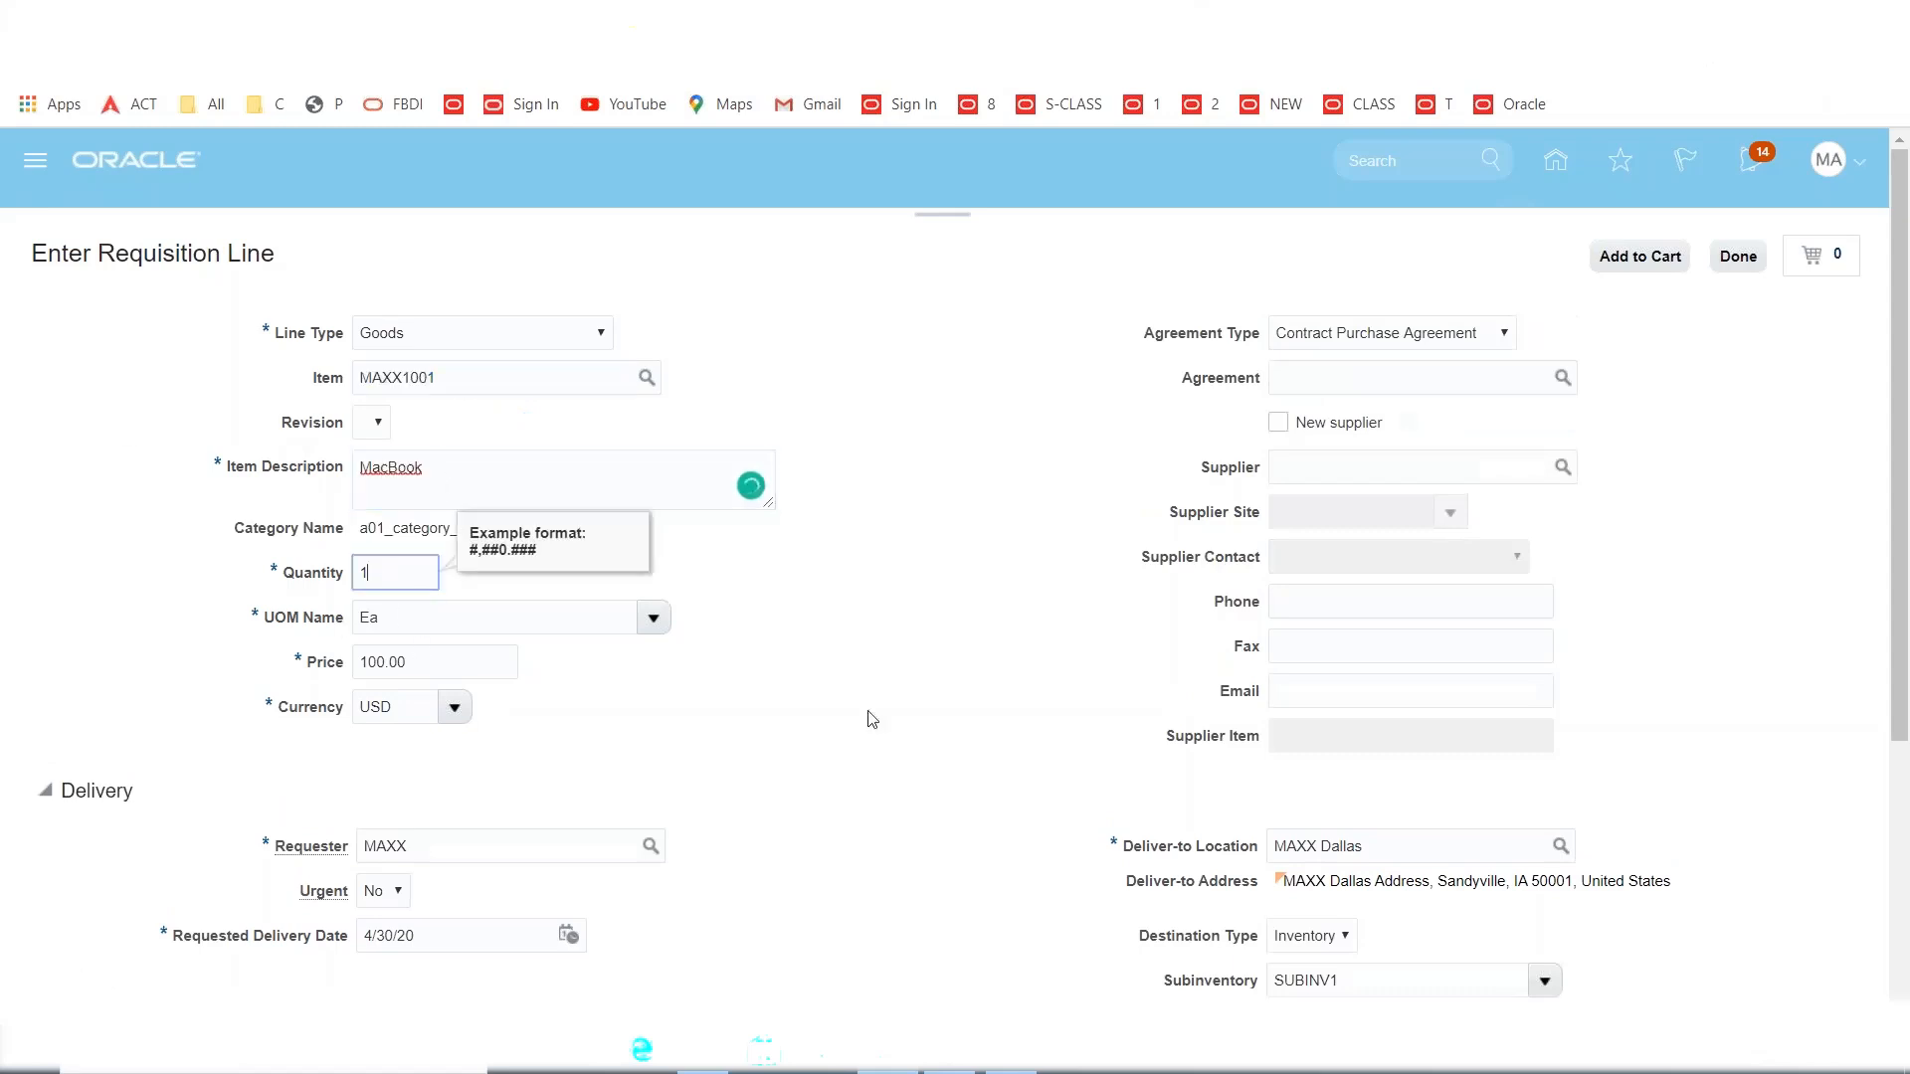
{"action": "left_click", "coordinate": [885, 656]}
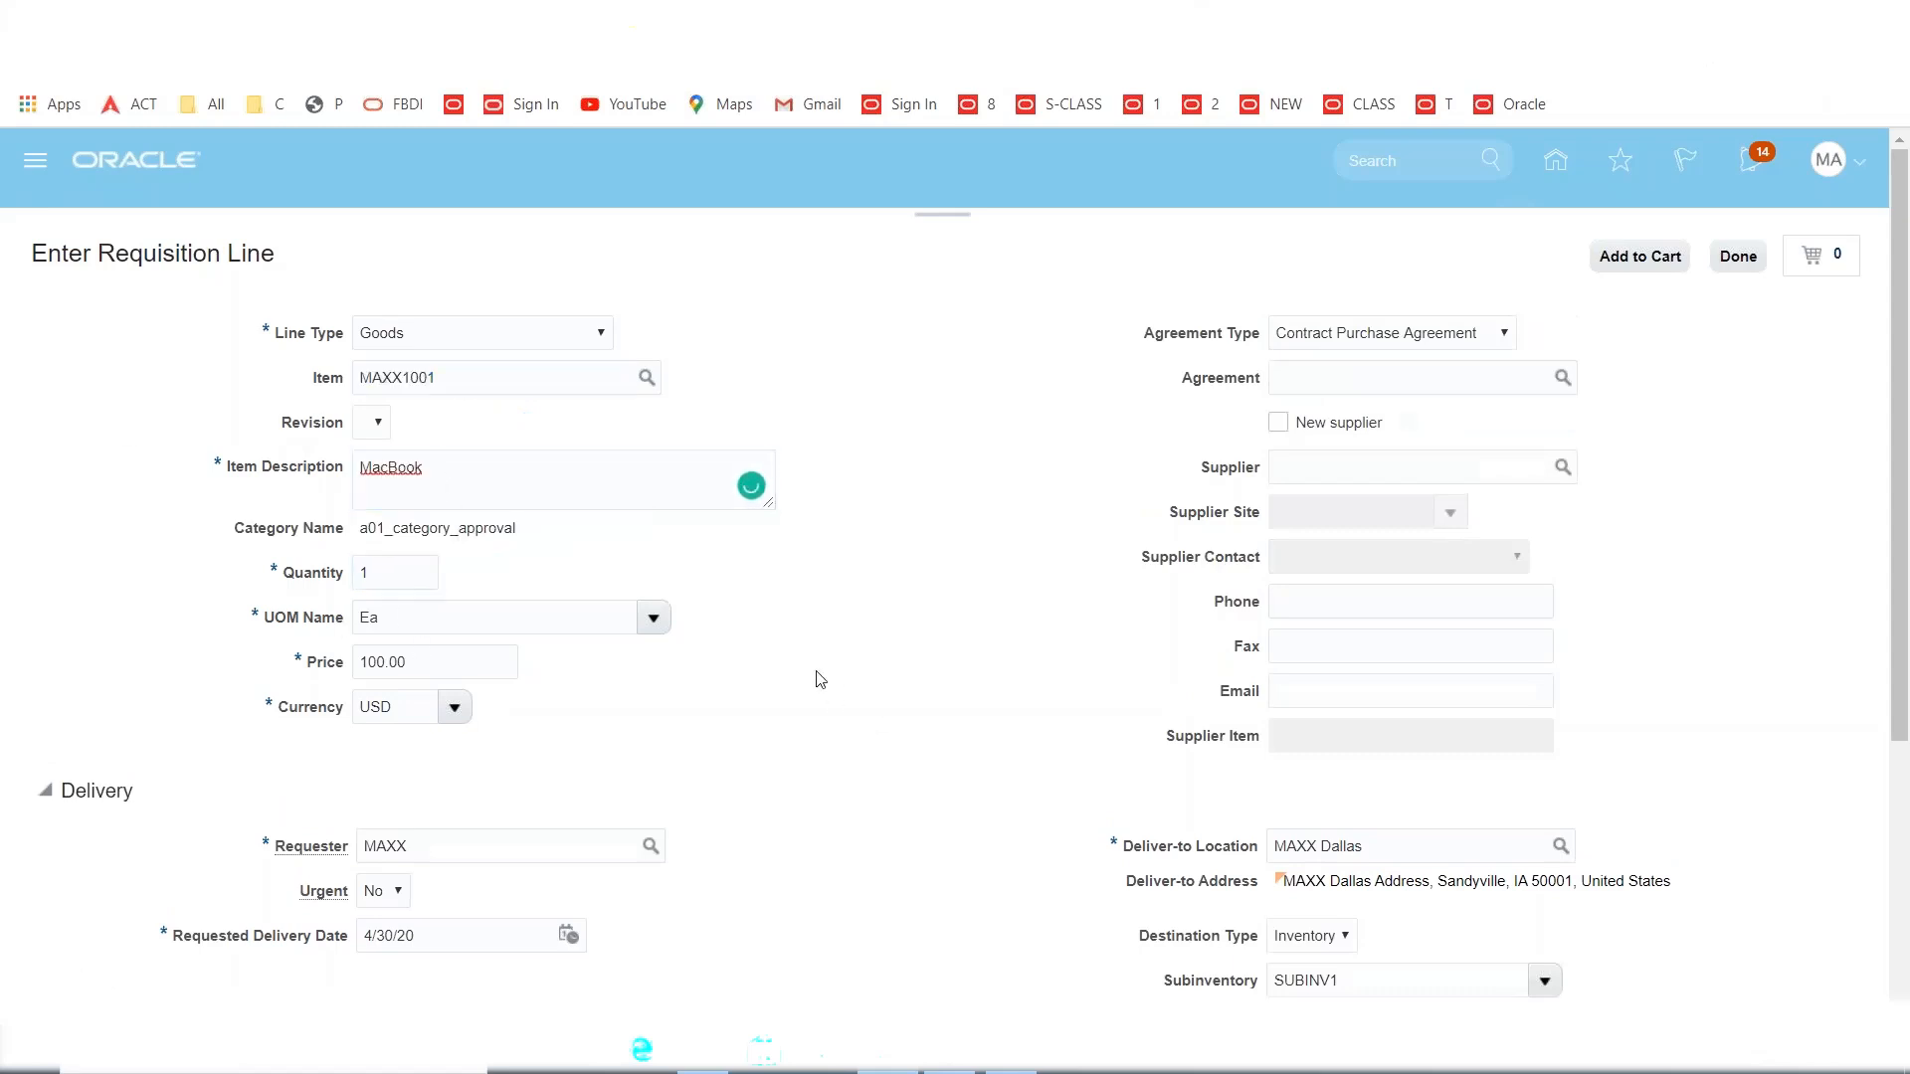
Change the line price from 100.00 to 50.00 USD.
{"action": "double_click", "coordinate": [413, 654]}
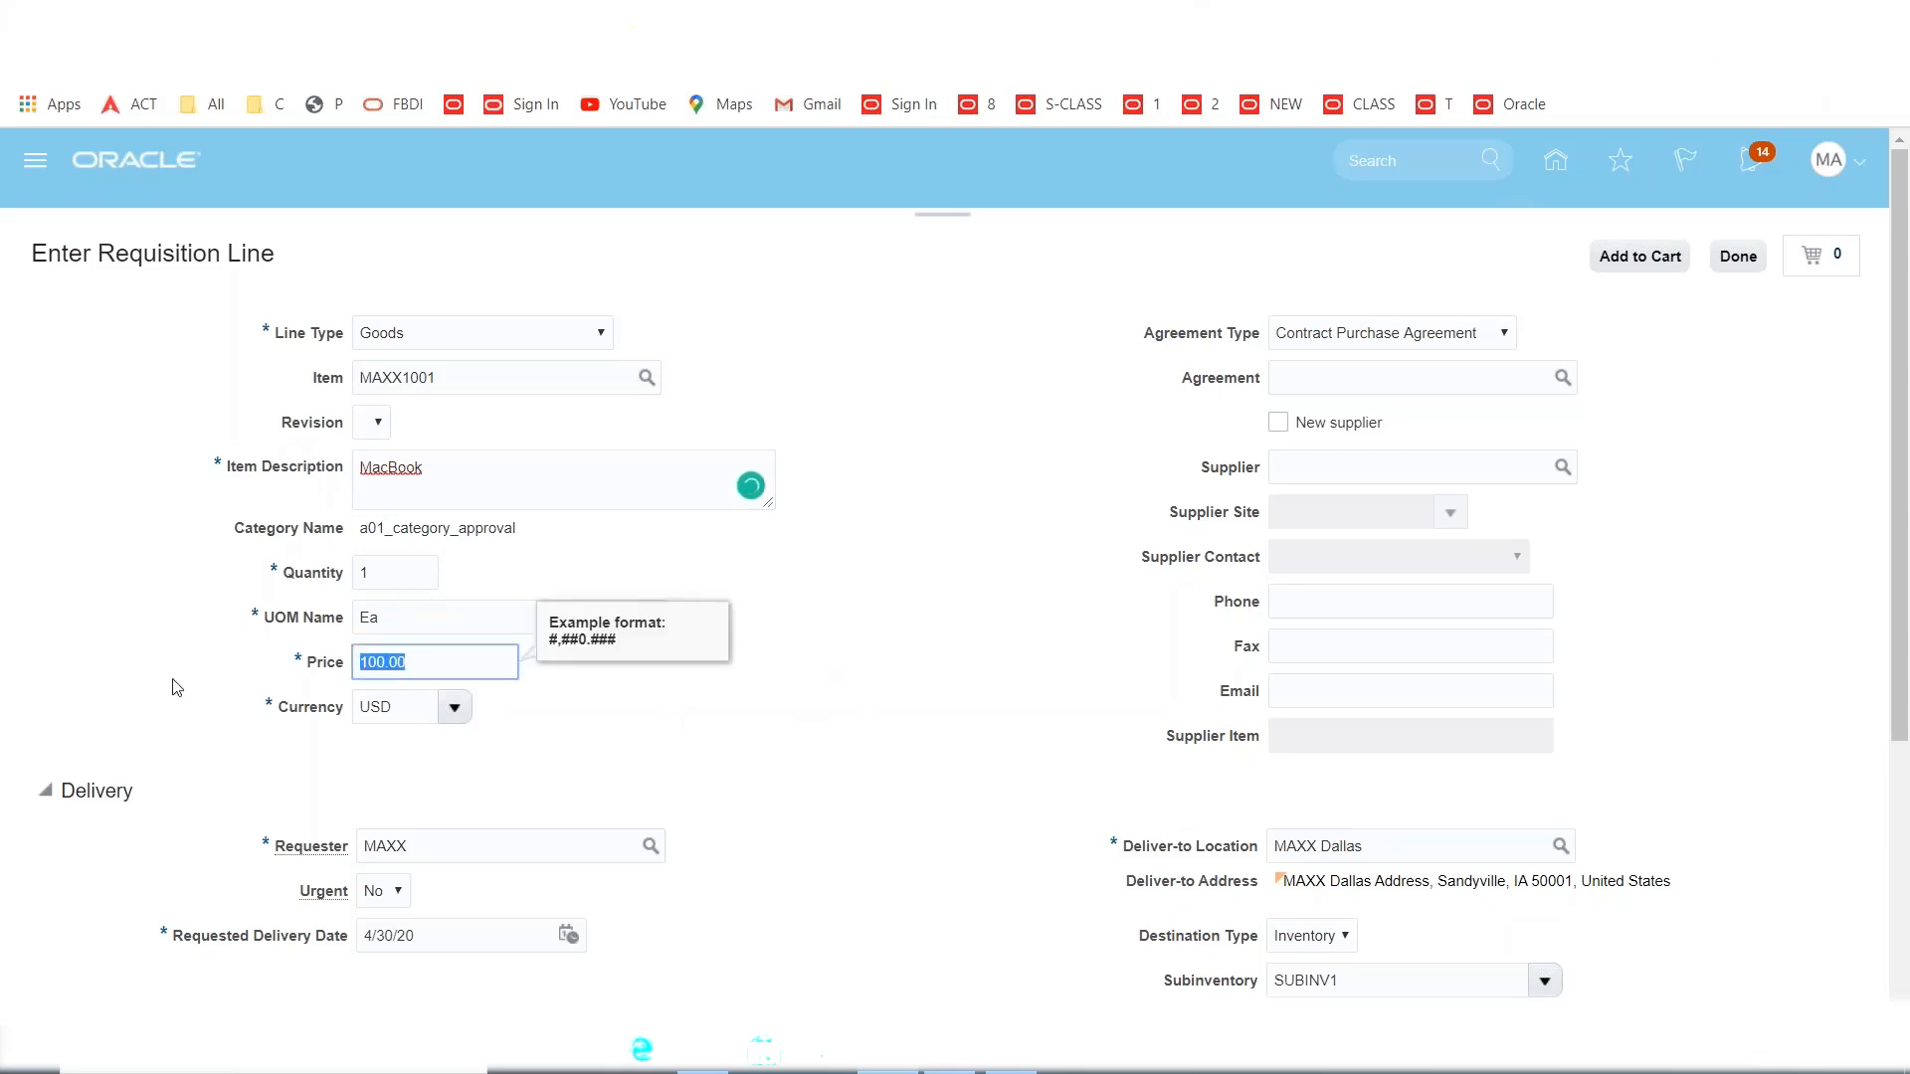
{"action": "left_click", "coordinate": [1024, 1067]}
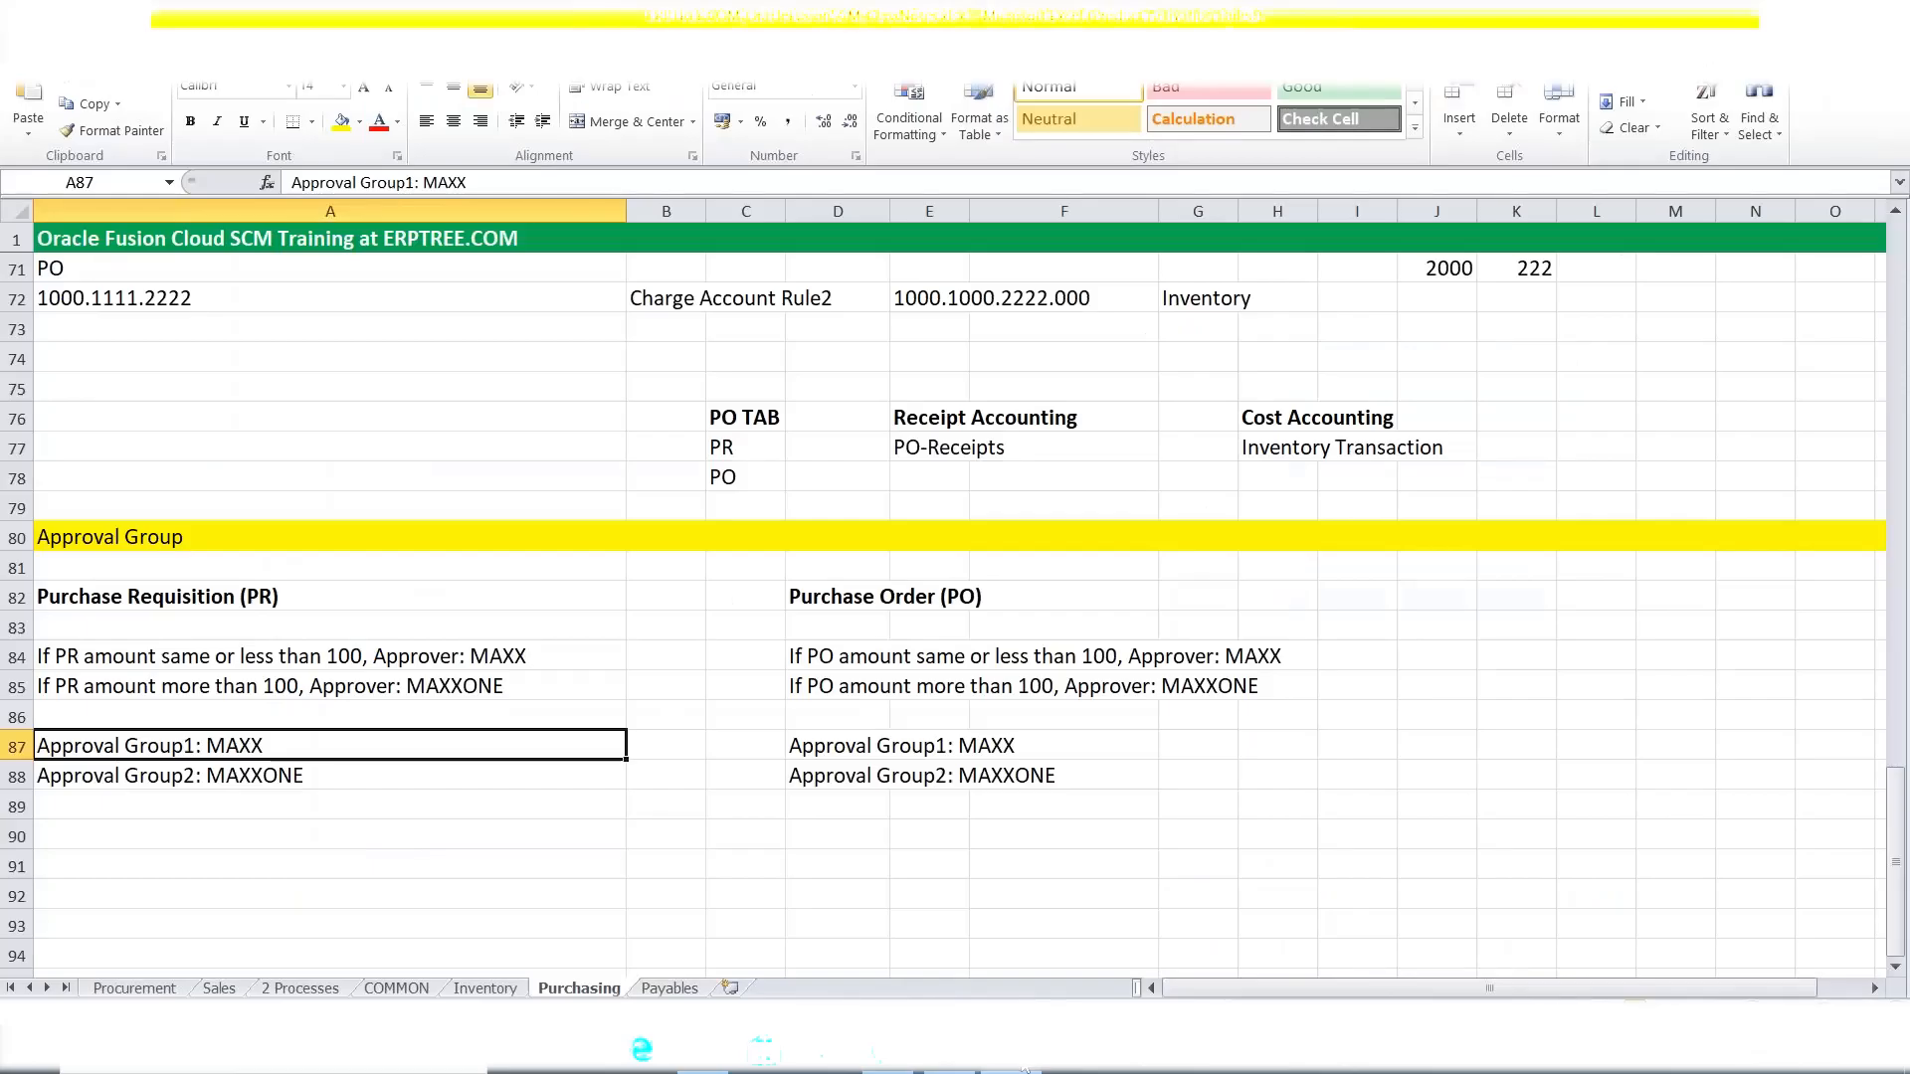
{"action": "left_click", "coordinate": [1025, 1069]}
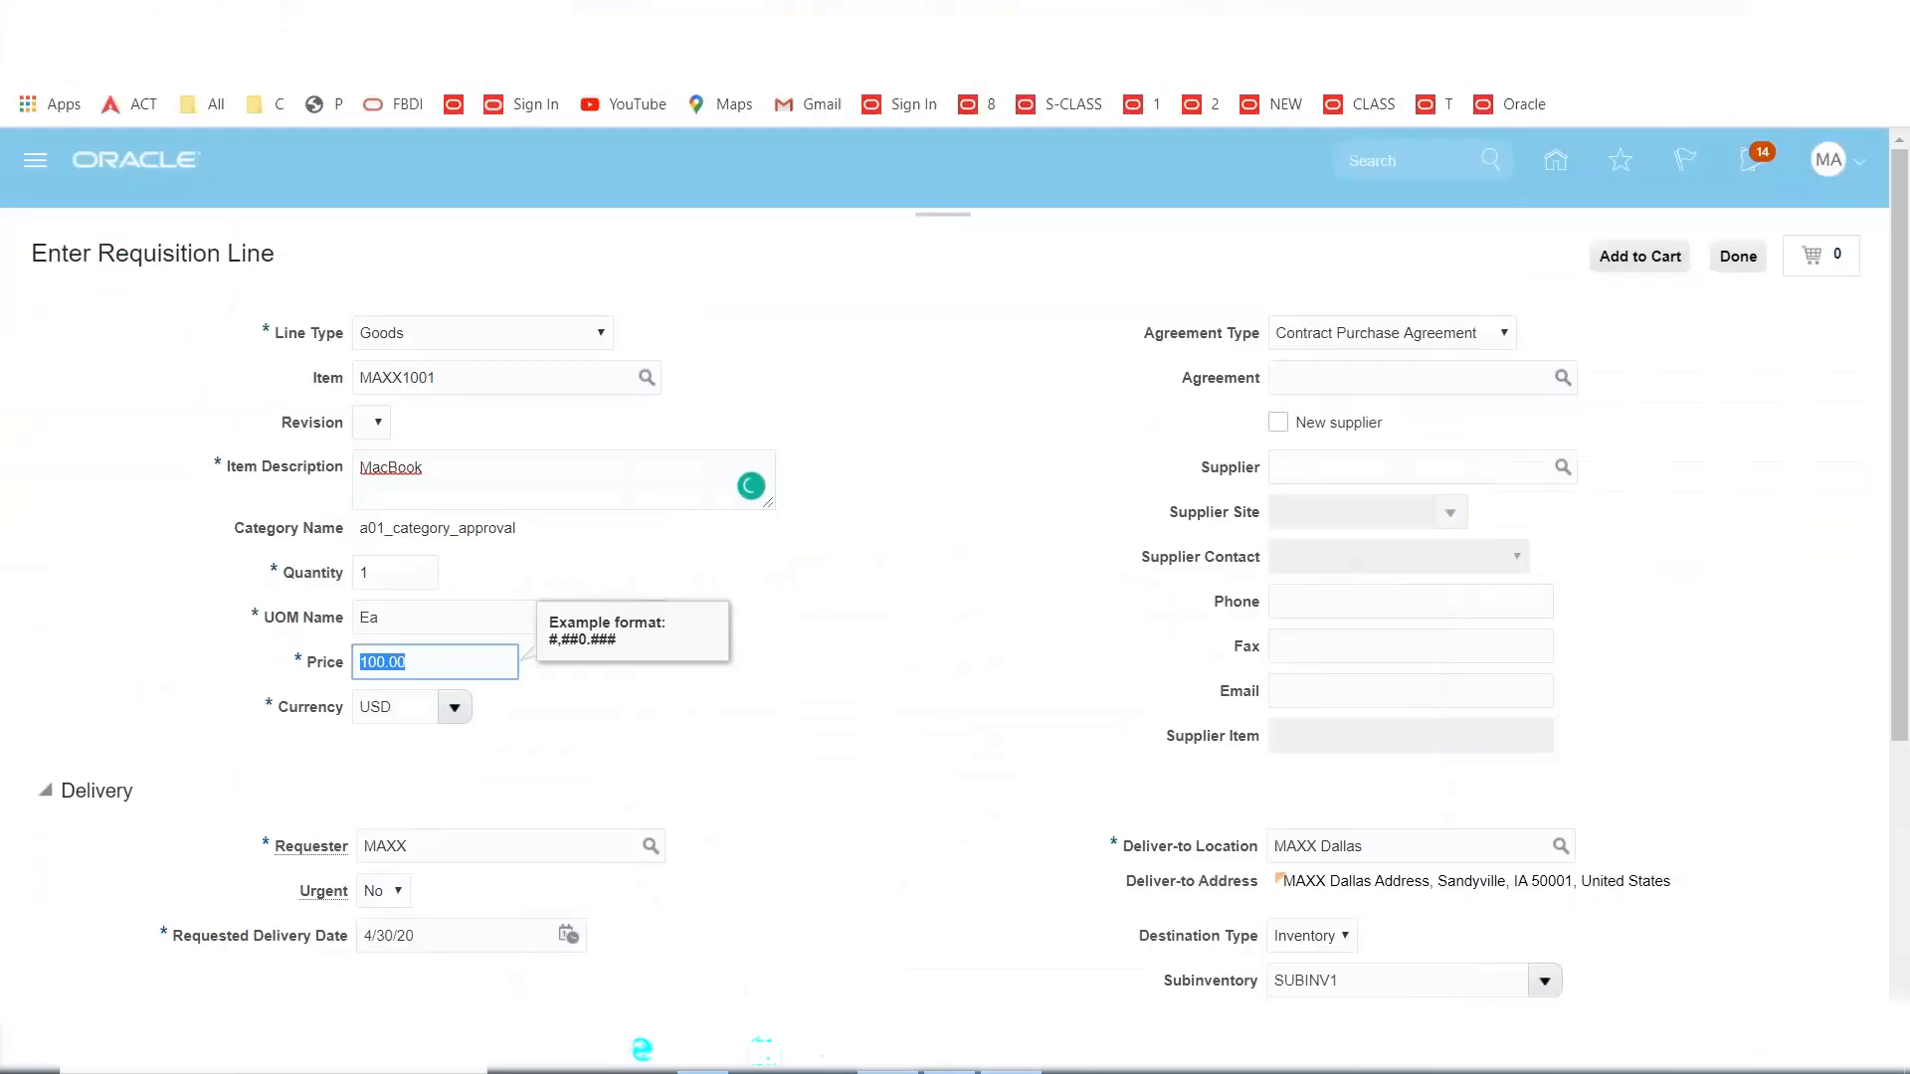
{"action": "left_click", "coordinate": [417, 671]}
{"action": "key", "text": "ctrl+a"}
{"action": "type", "text": "50"}
{"action": "key", "text": "Tab"}
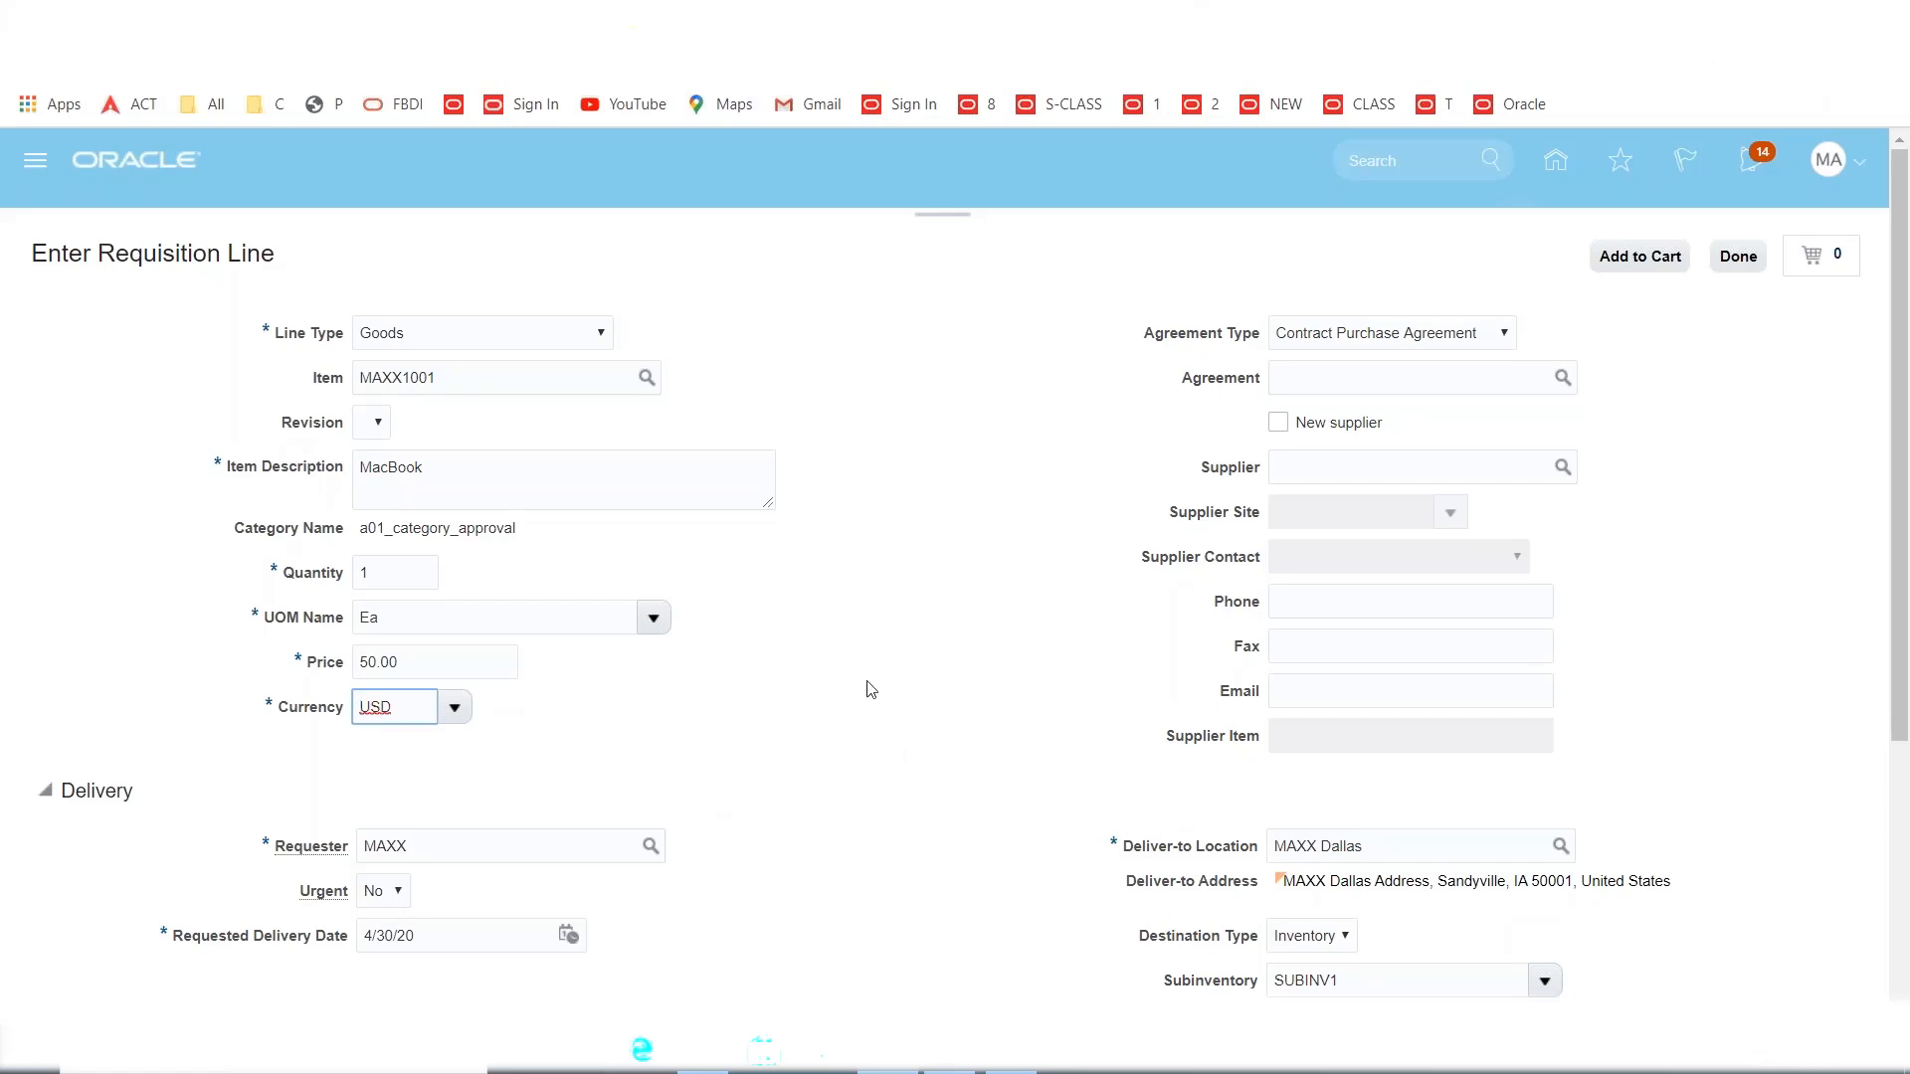
{"action": "scroll", "coordinate": [865, 686], "scroll_direction": "down", "scroll_amount": 3}
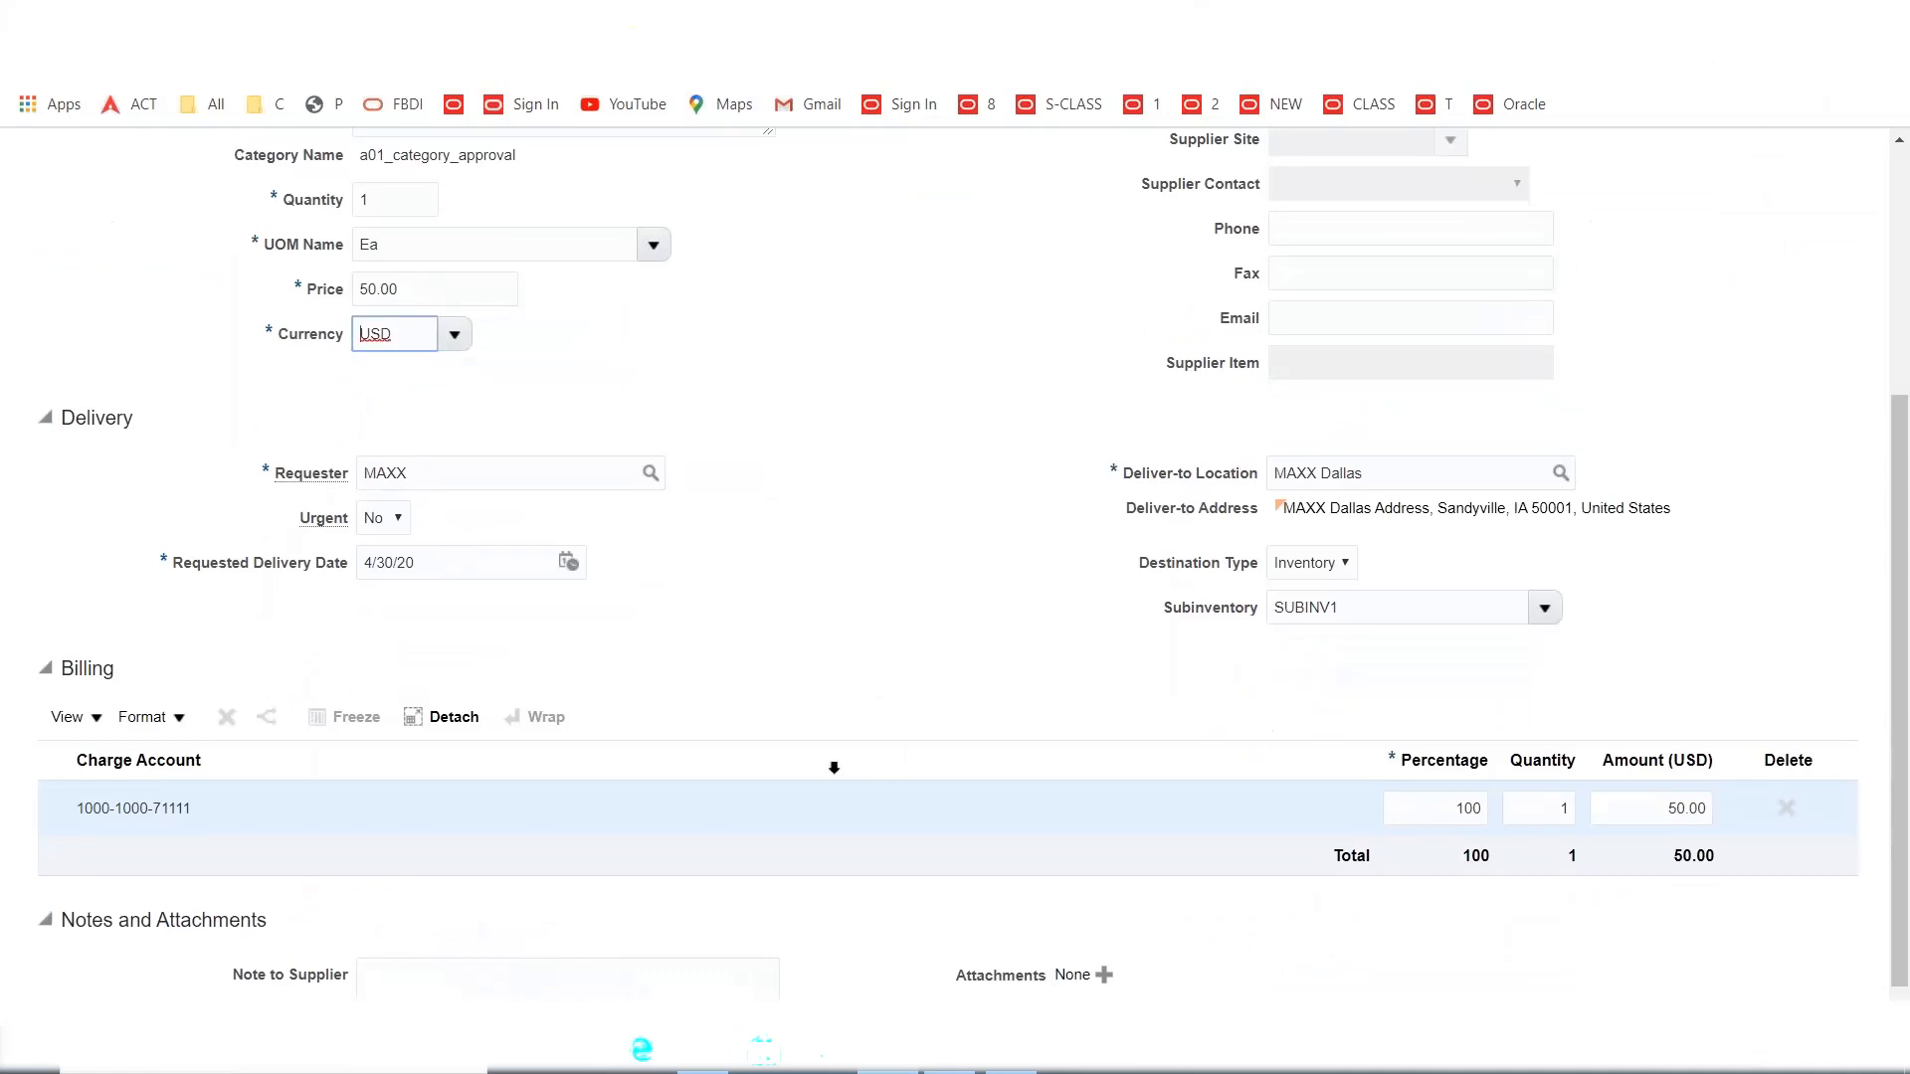
{"action": "scroll", "coordinate": [834, 767], "scroll_direction": "up", "scroll_amount": 3}
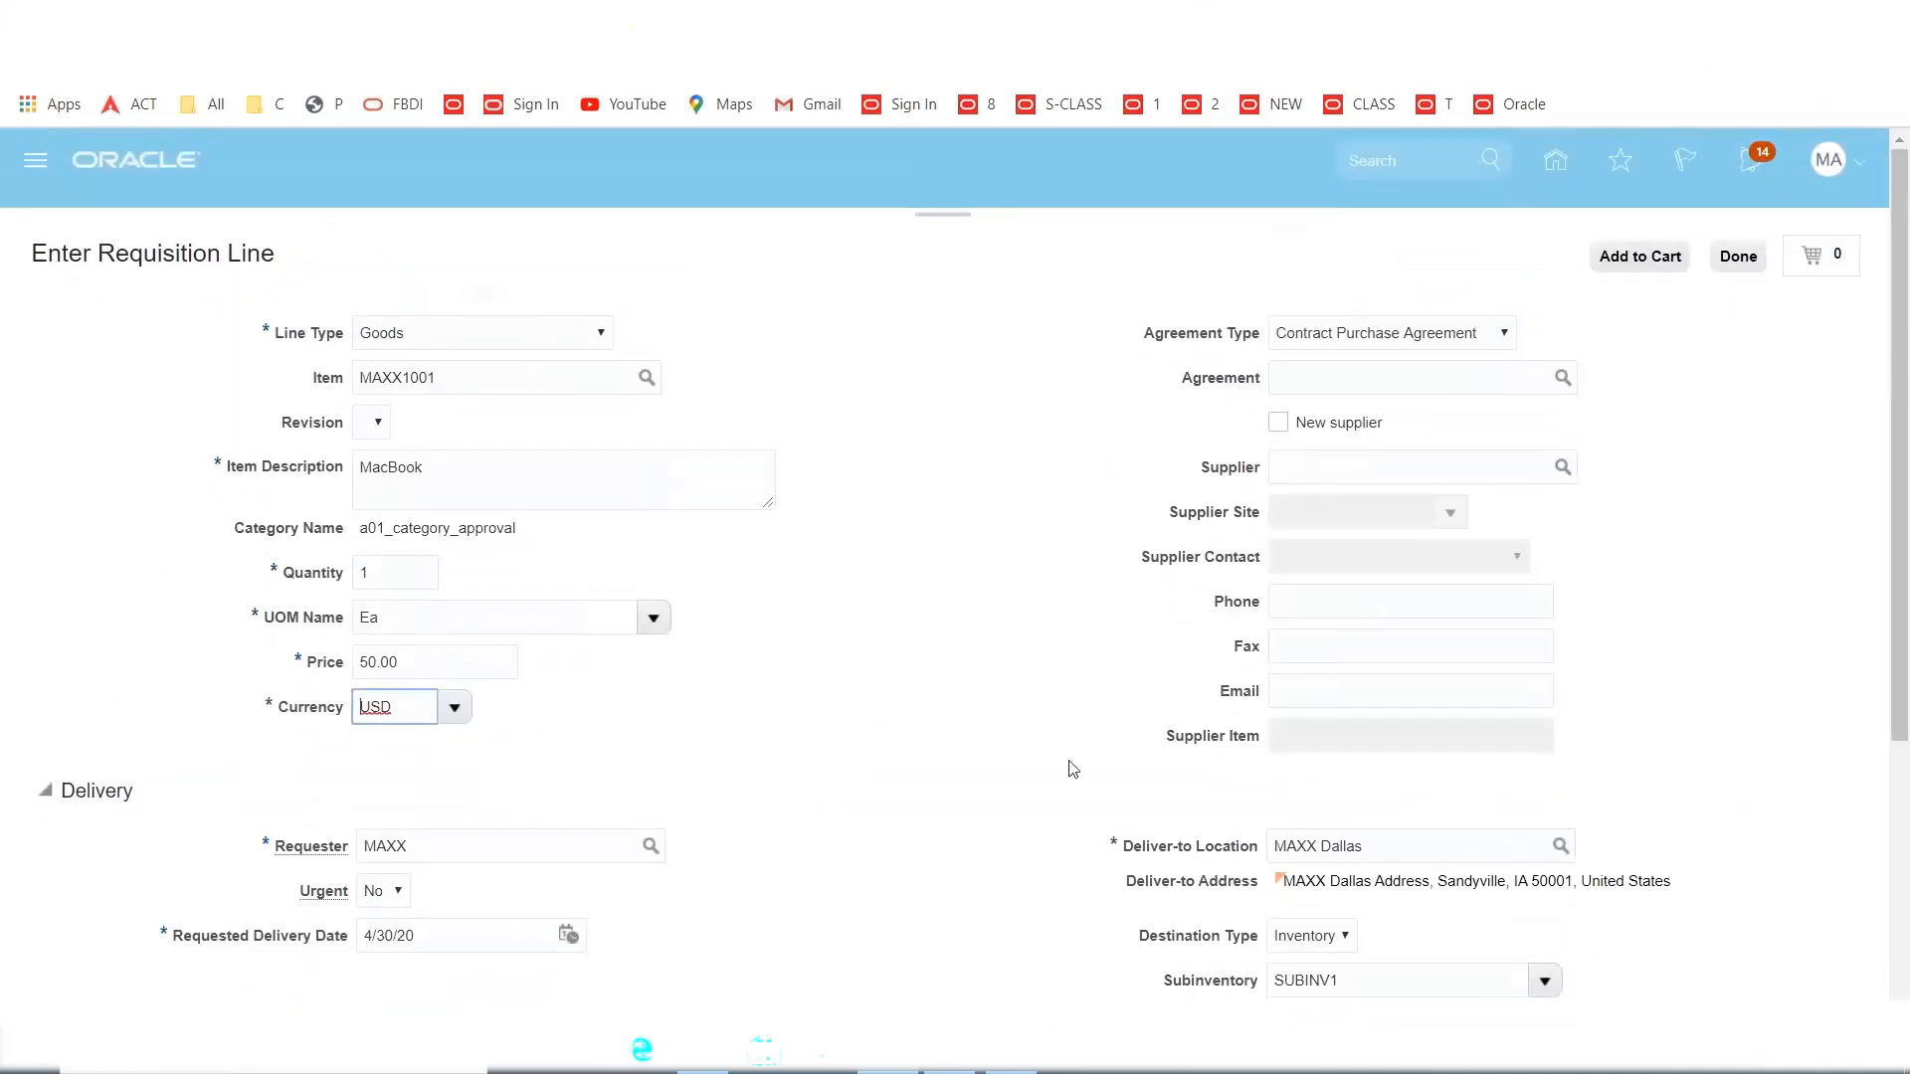
Add the 50.00 USD MacBook line to the cart and review the cart as requisition 1003.
{"action": "left_click", "coordinate": [1621, 261]}
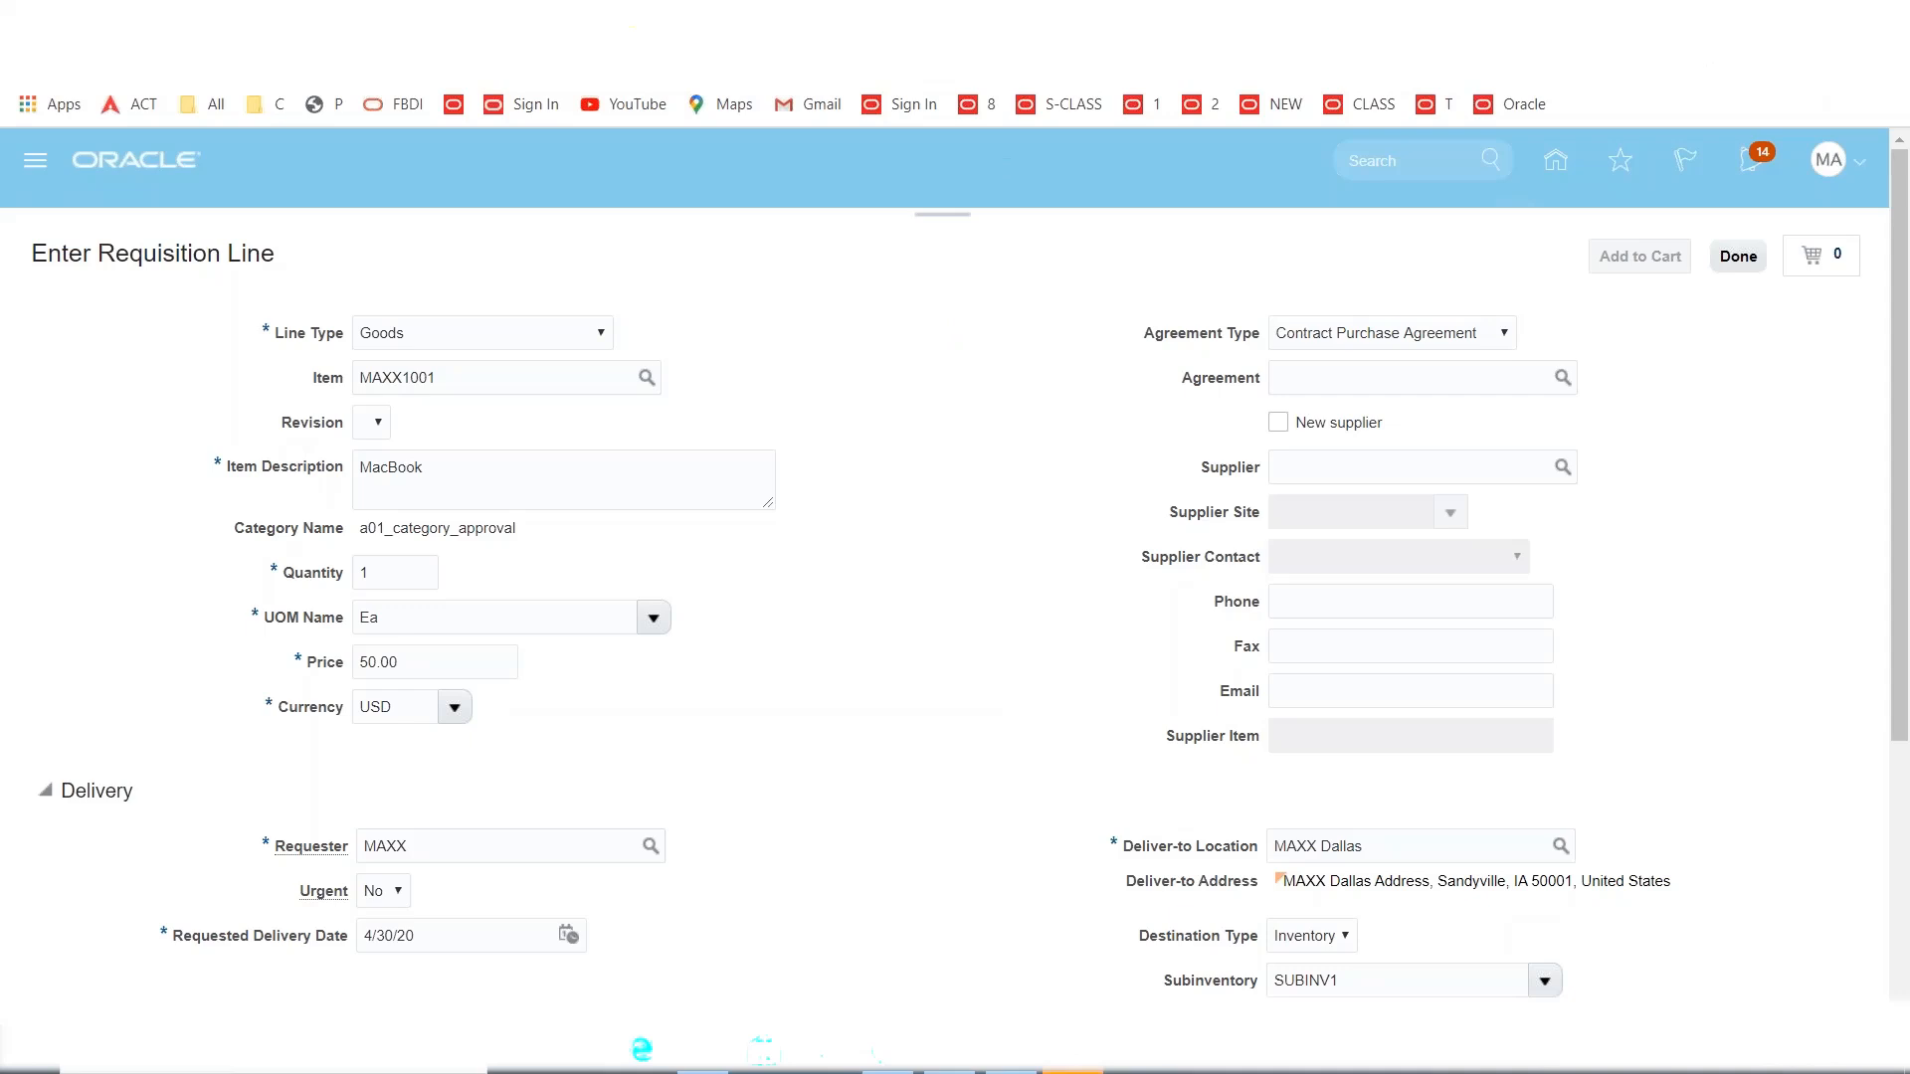
{"action": "left_click", "coordinate": [1335, 389]}
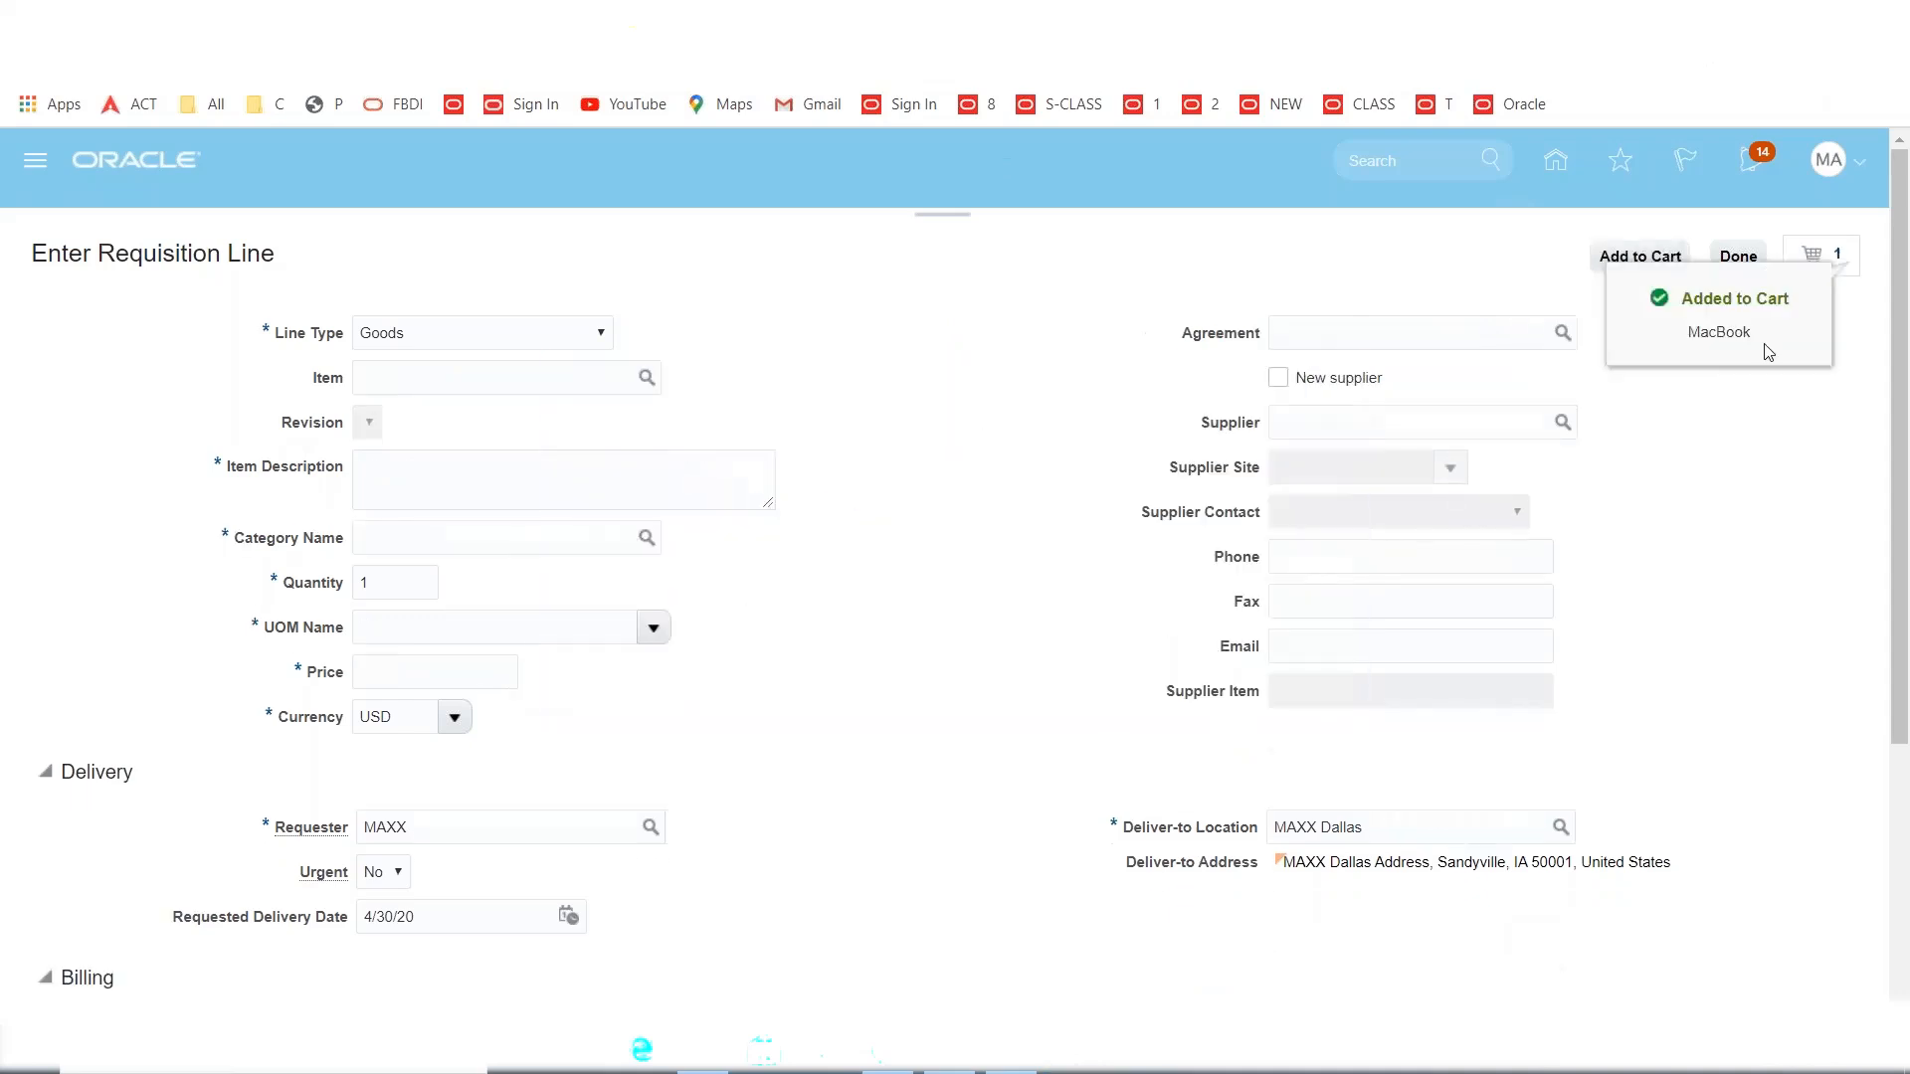
{"action": "left_click", "coordinate": [1837, 261]}
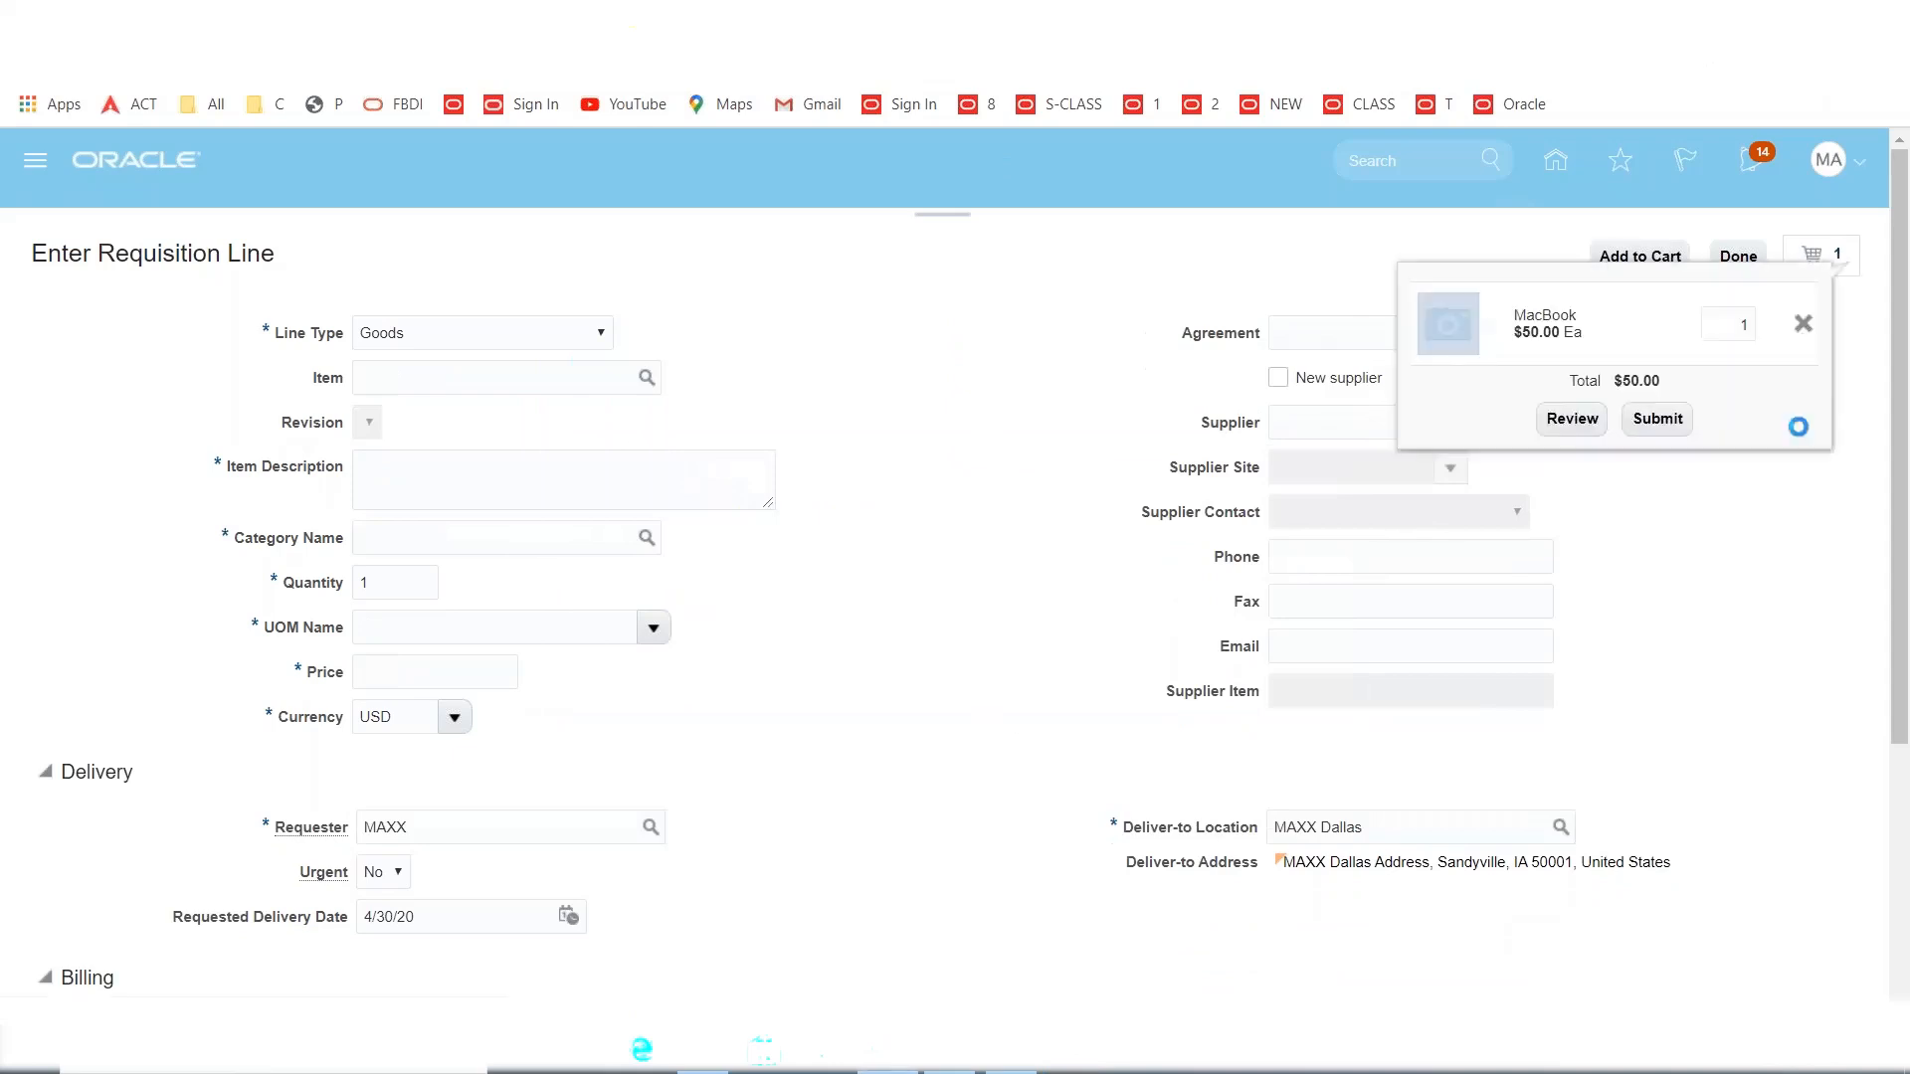
{"action": "left_click", "coordinate": [1571, 420]}
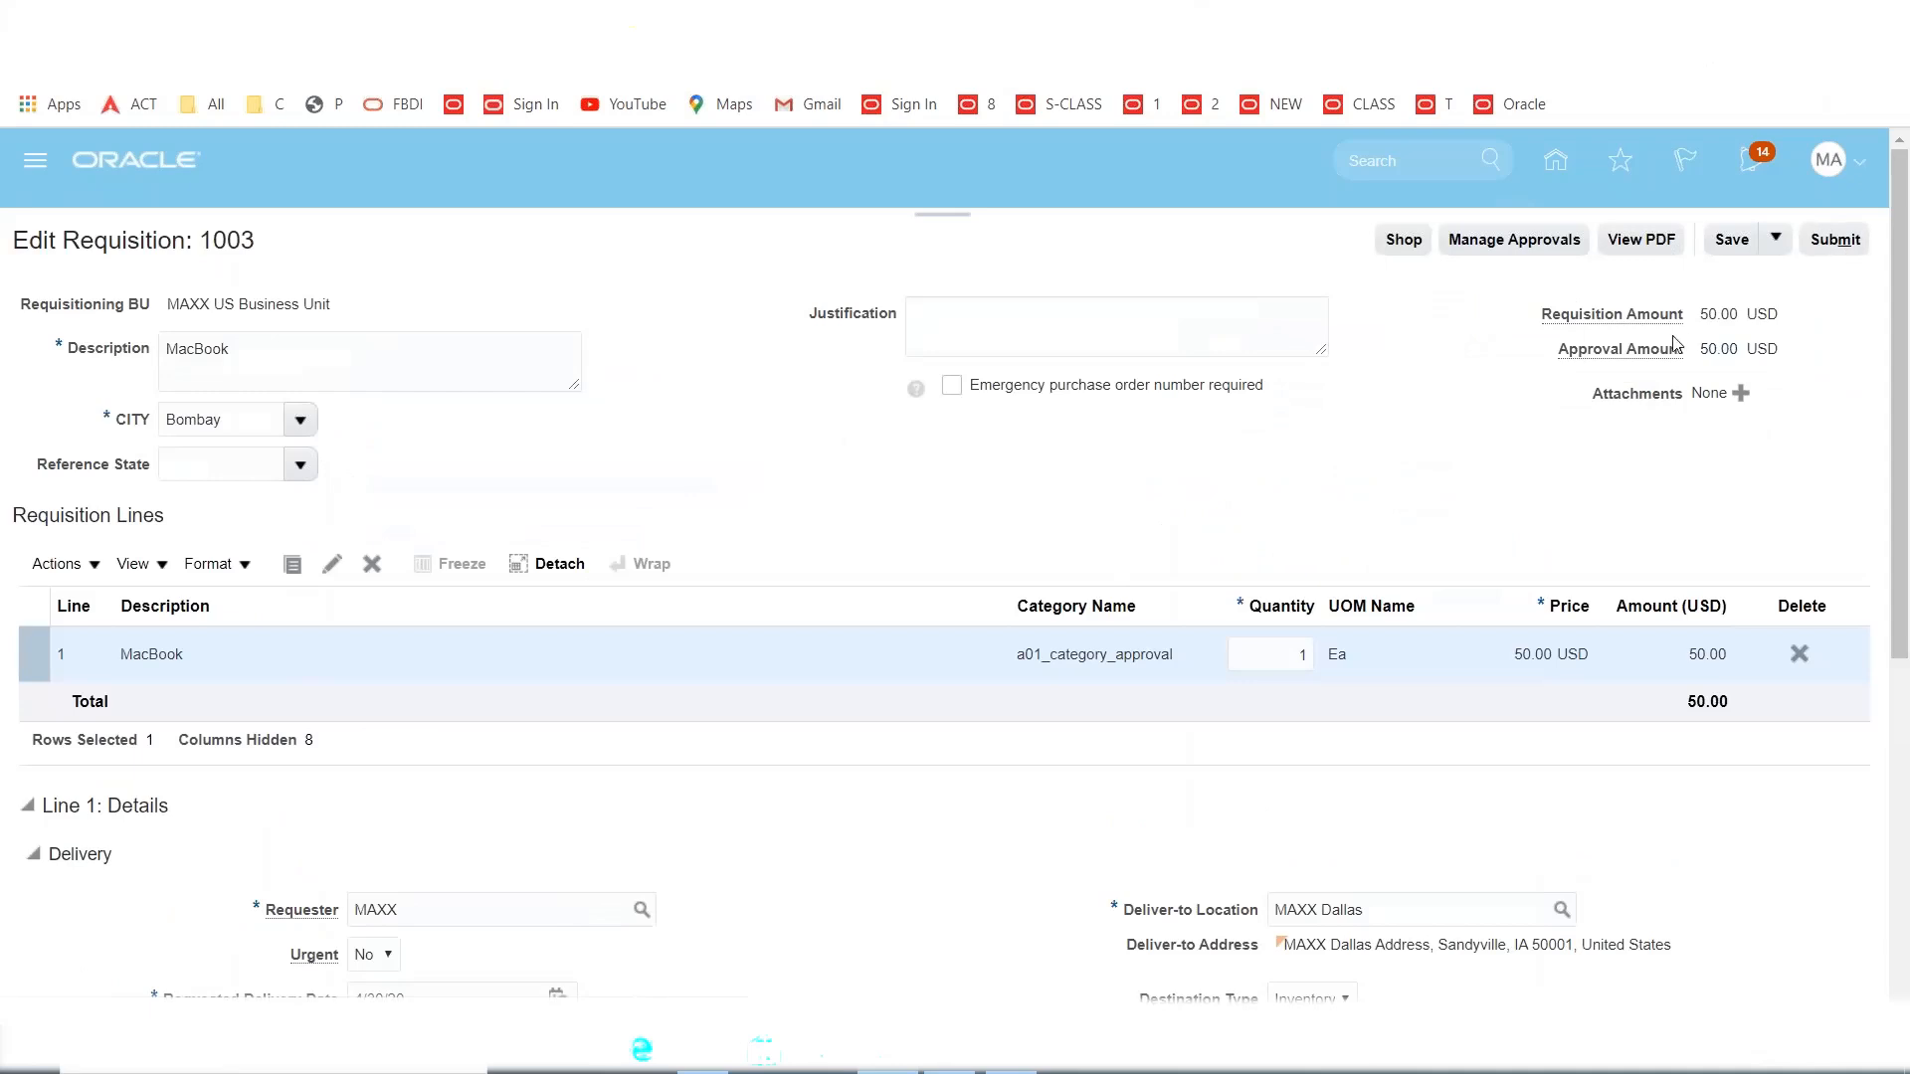
Check requisition 1003's approval chain shows a single approver, then return to the requisition.
{"action": "left_click", "coordinate": [1494, 257]}
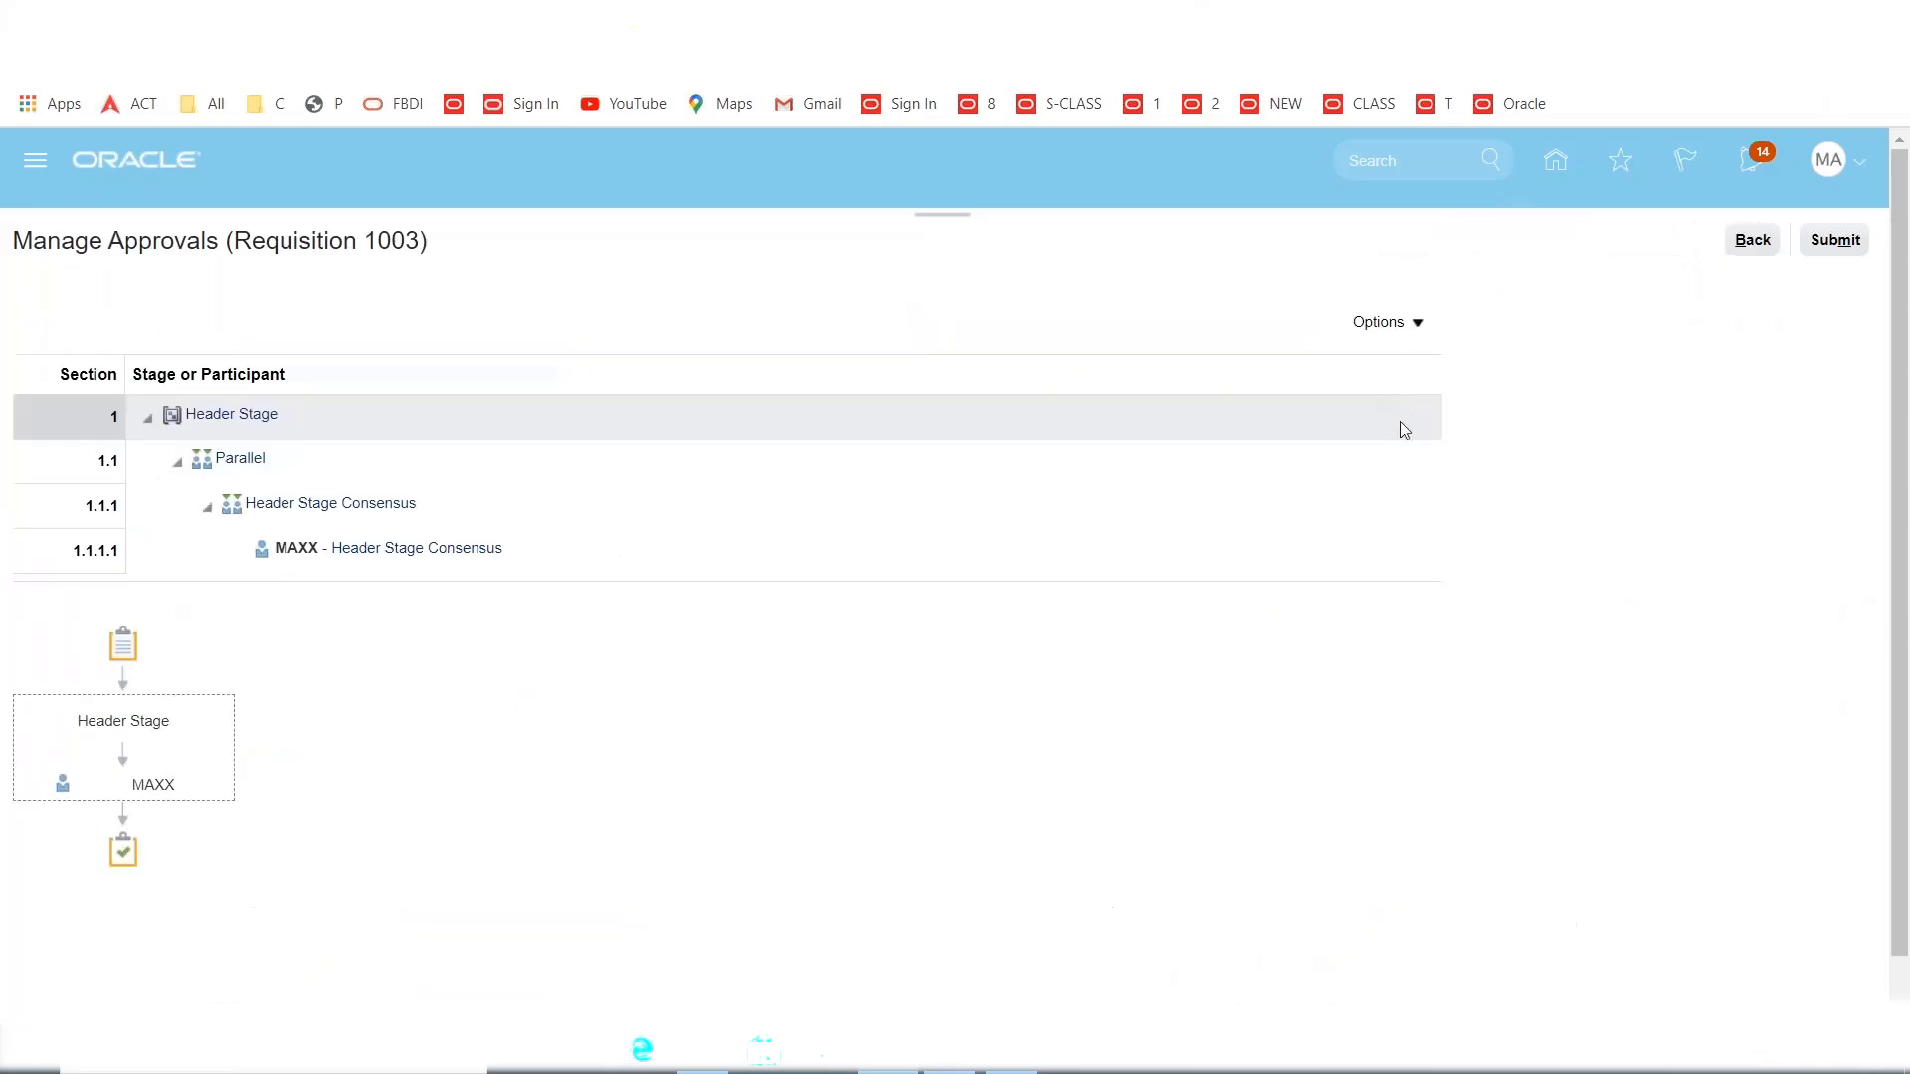
{"action": "double_click", "coordinate": [299, 550]}
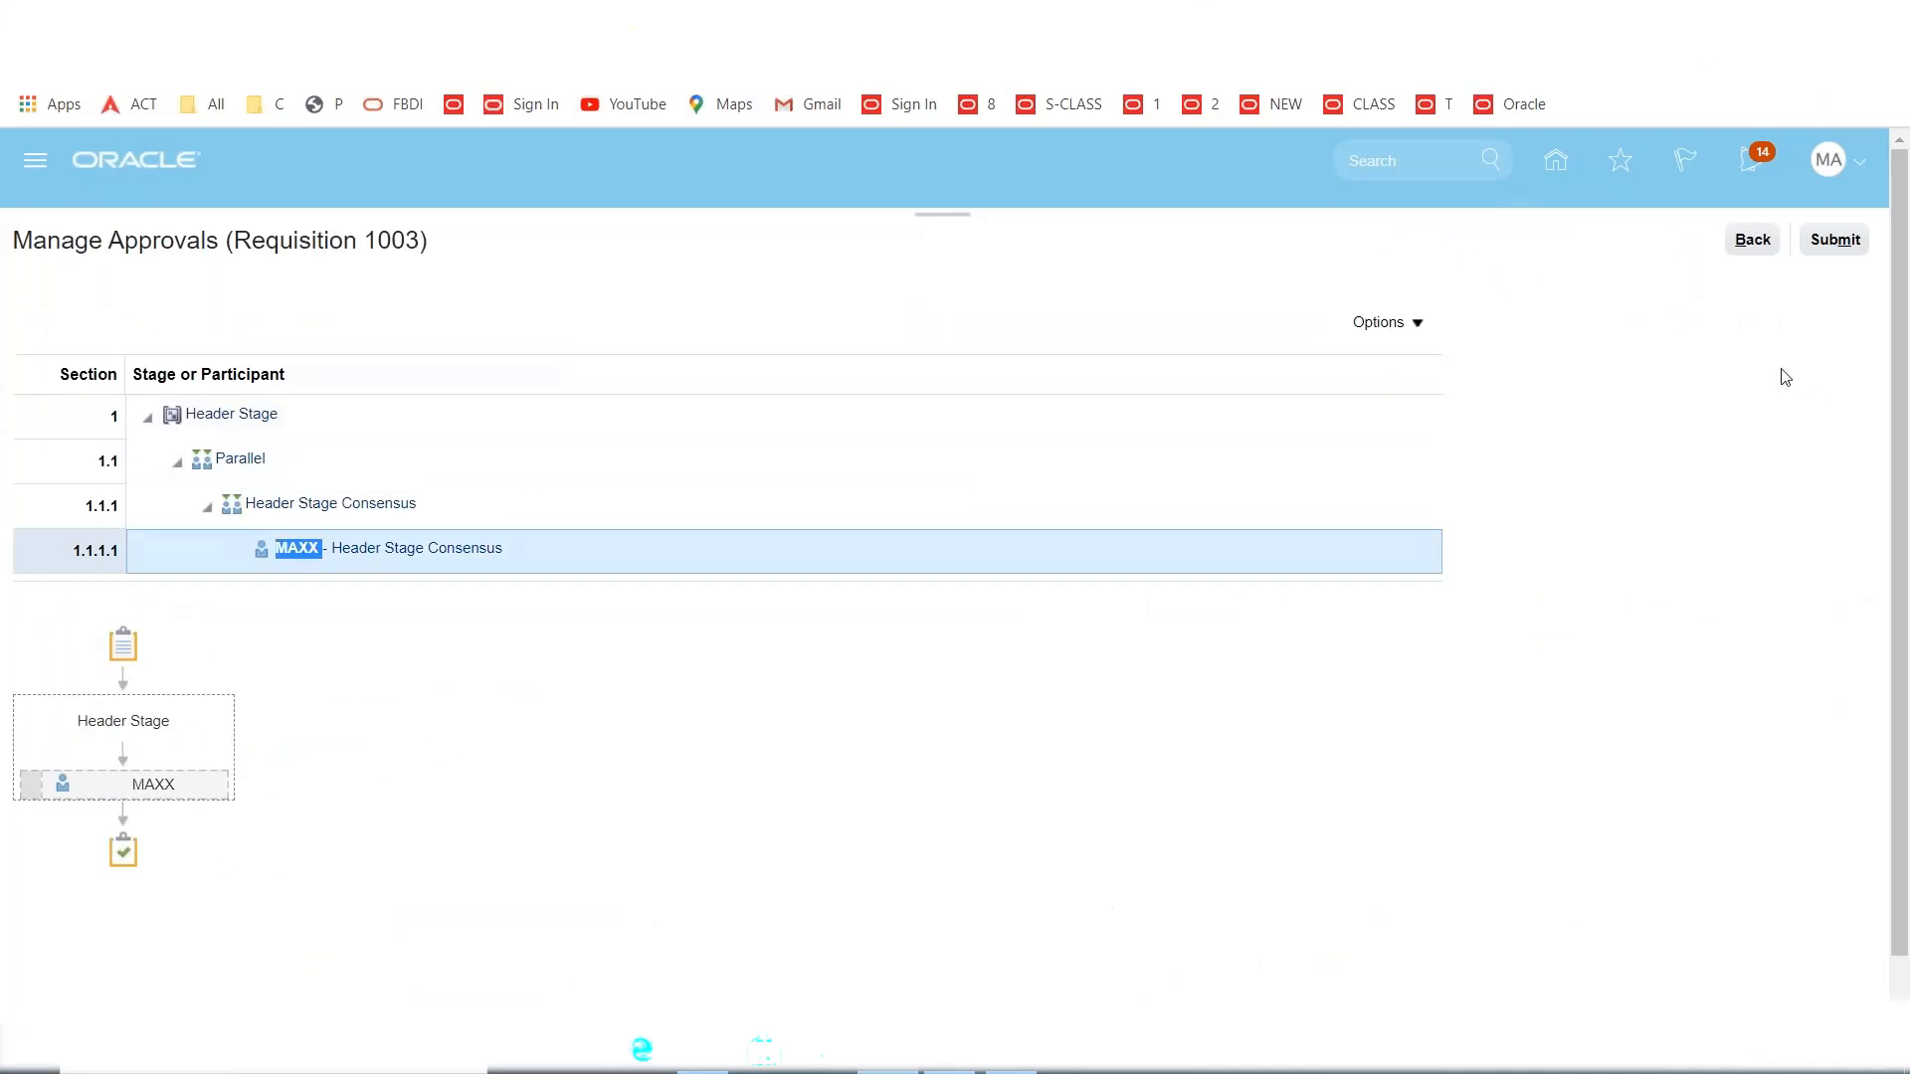
{"action": "left_click", "coordinate": [1751, 242]}
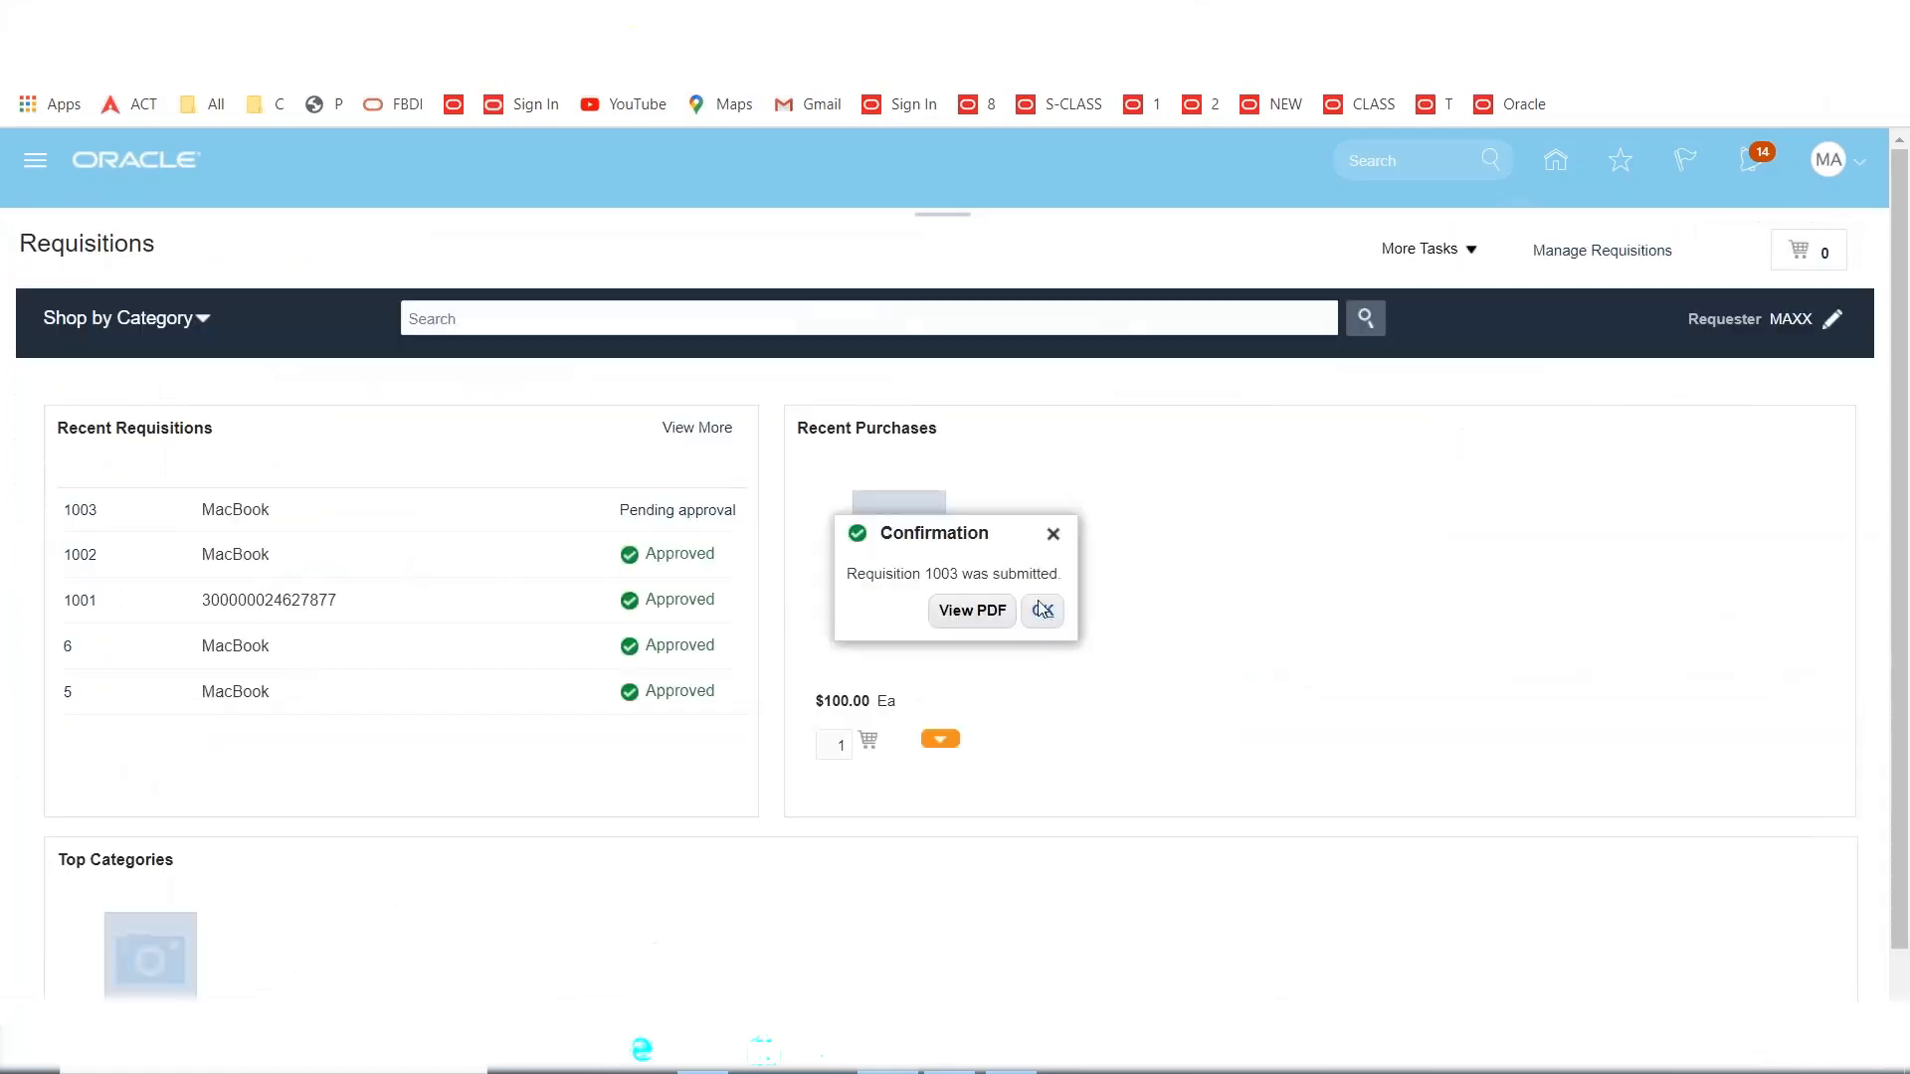
Close the submission confirmation and search Manage Requisitions for requisition 1003.
{"action": "left_click", "coordinate": [1041, 609]}
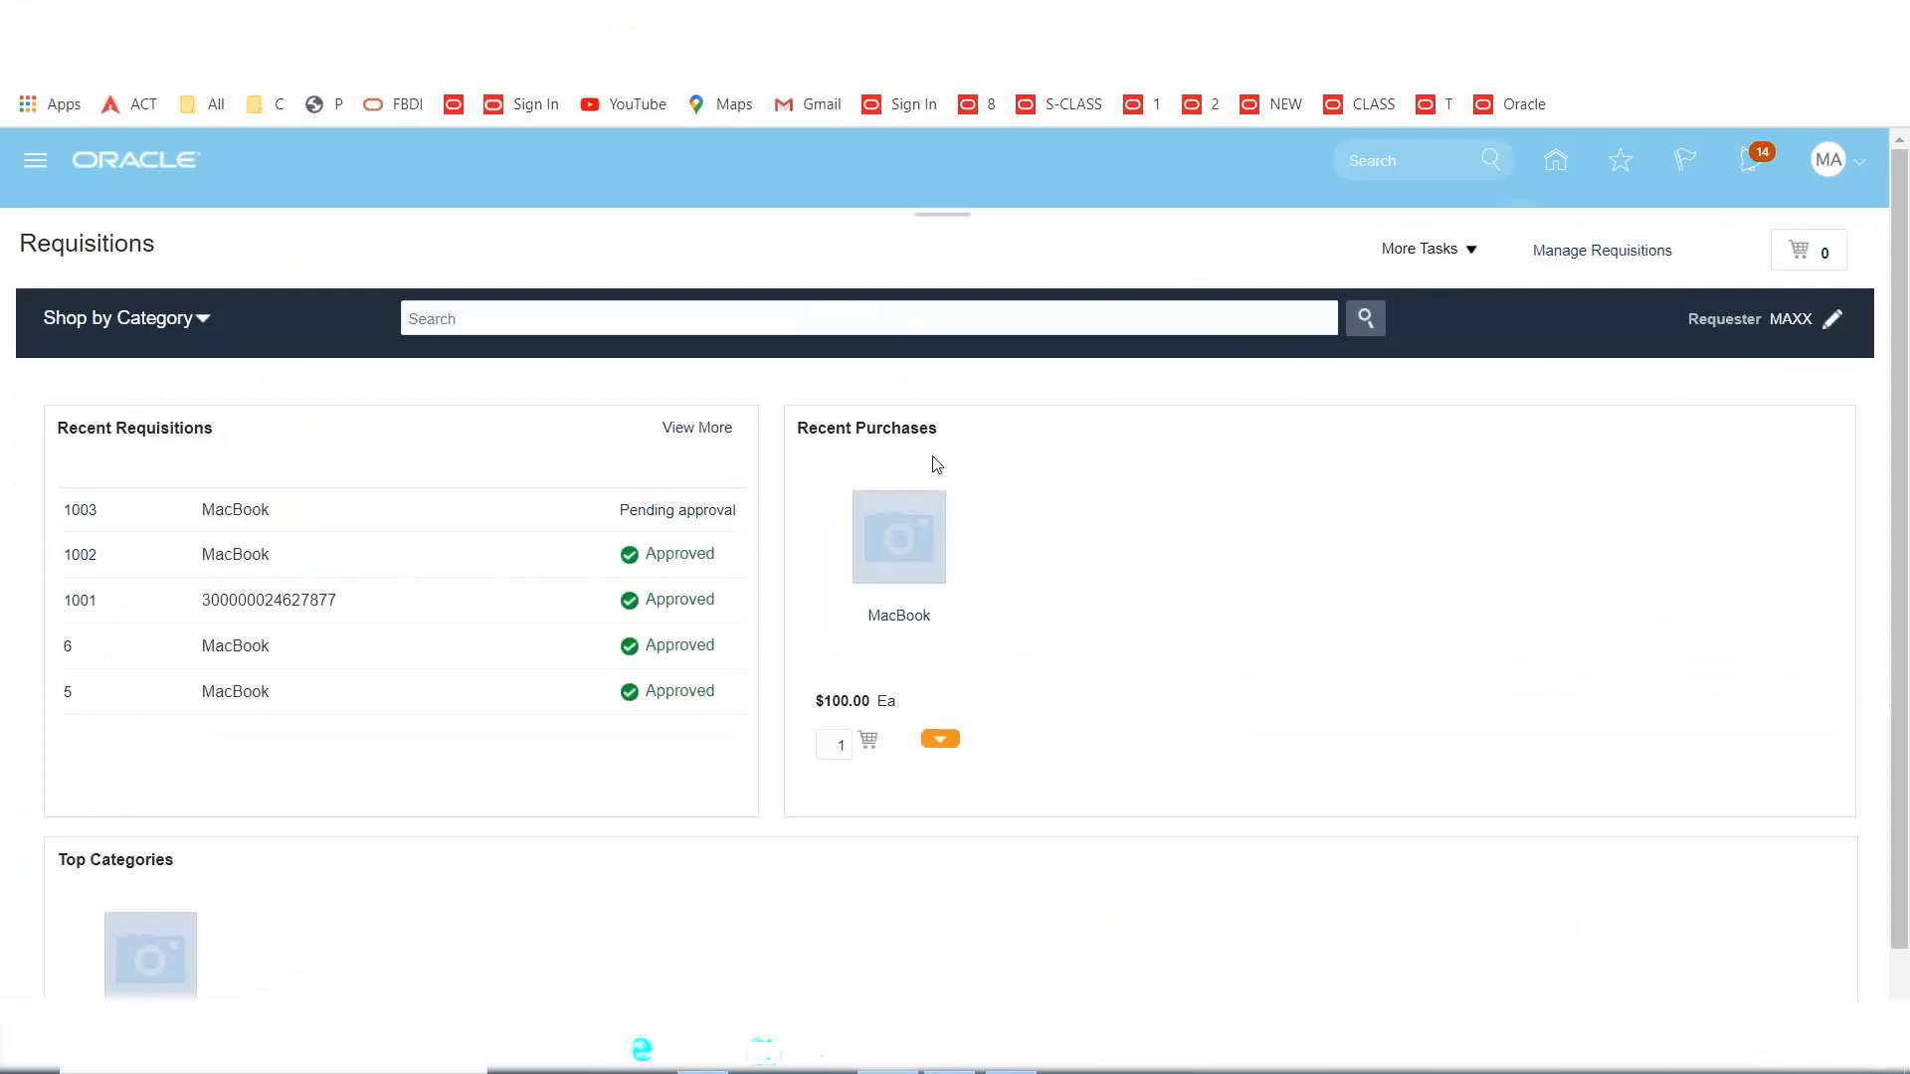
{"action": "left_click", "coordinate": [1602, 253]}
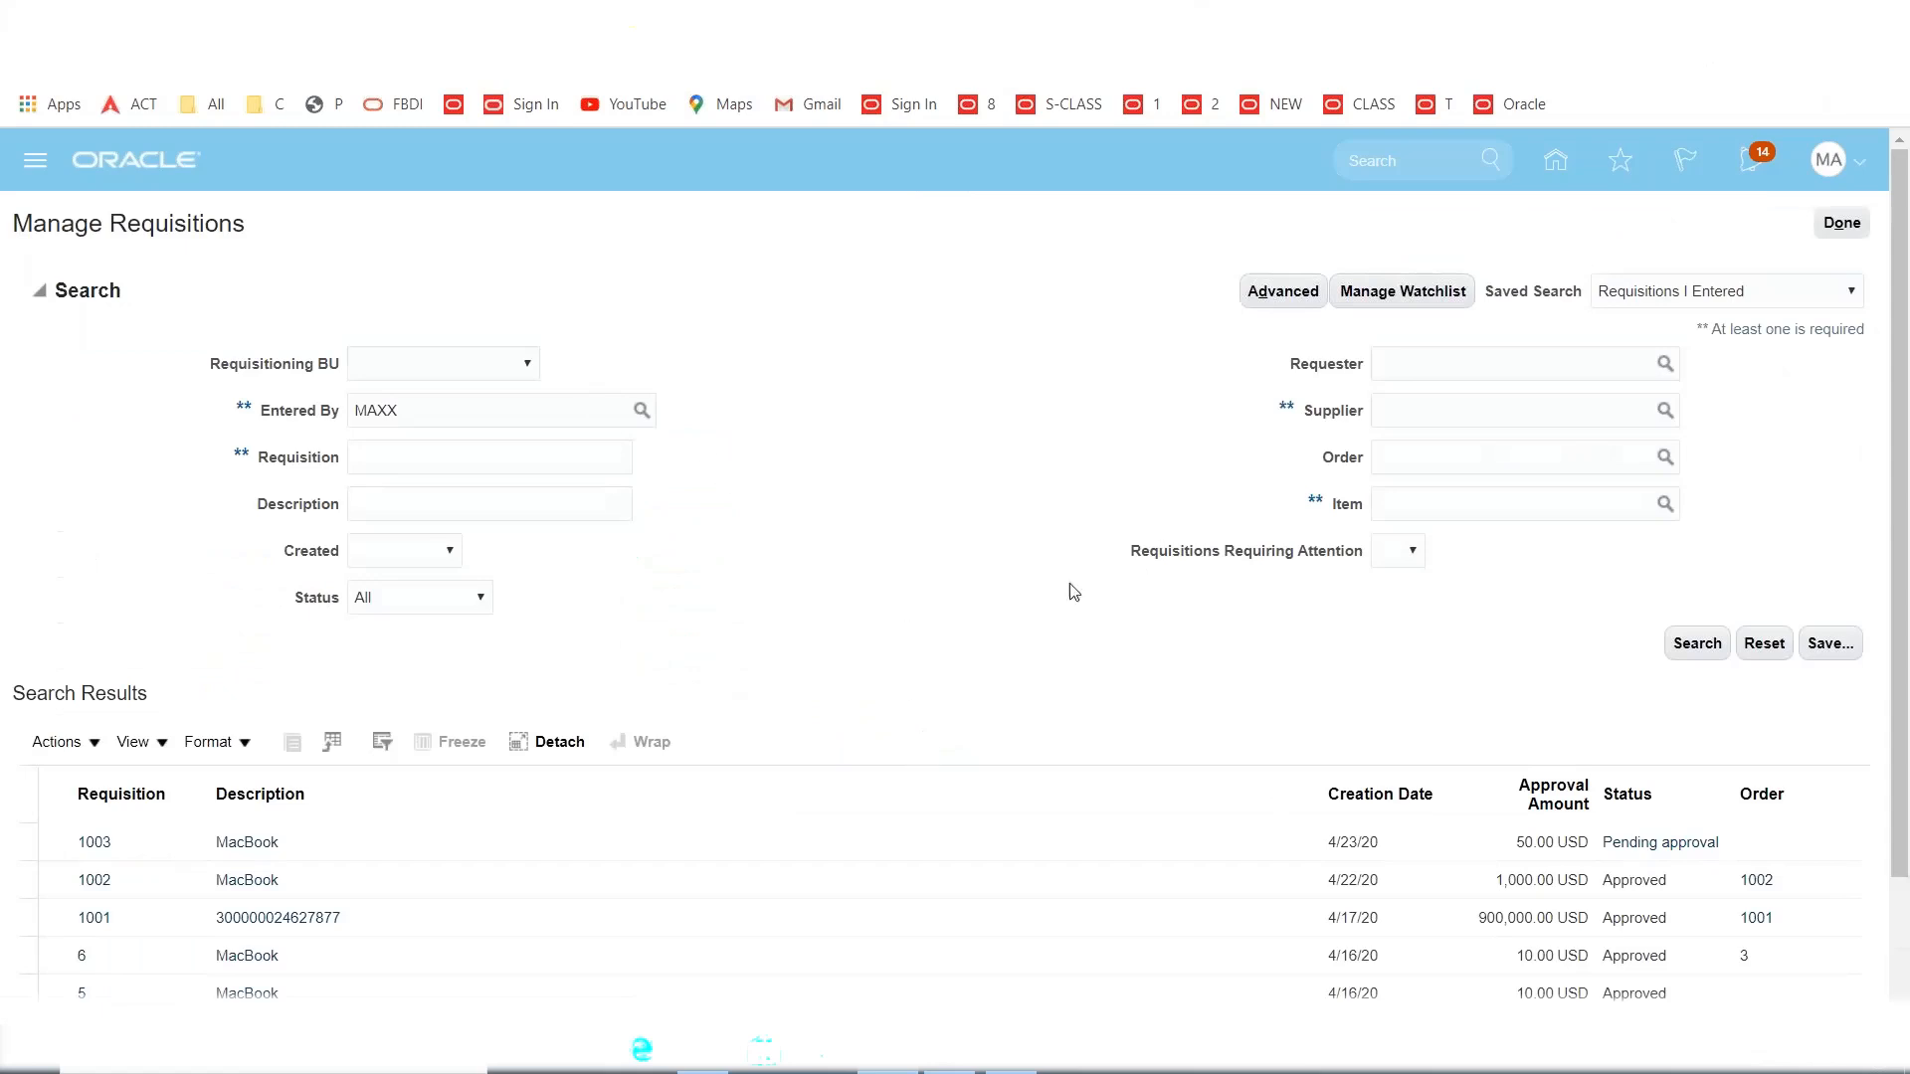
{"action": "scroll", "coordinate": [781, 597], "scroll_direction": "down", "scroll_amount": 2}
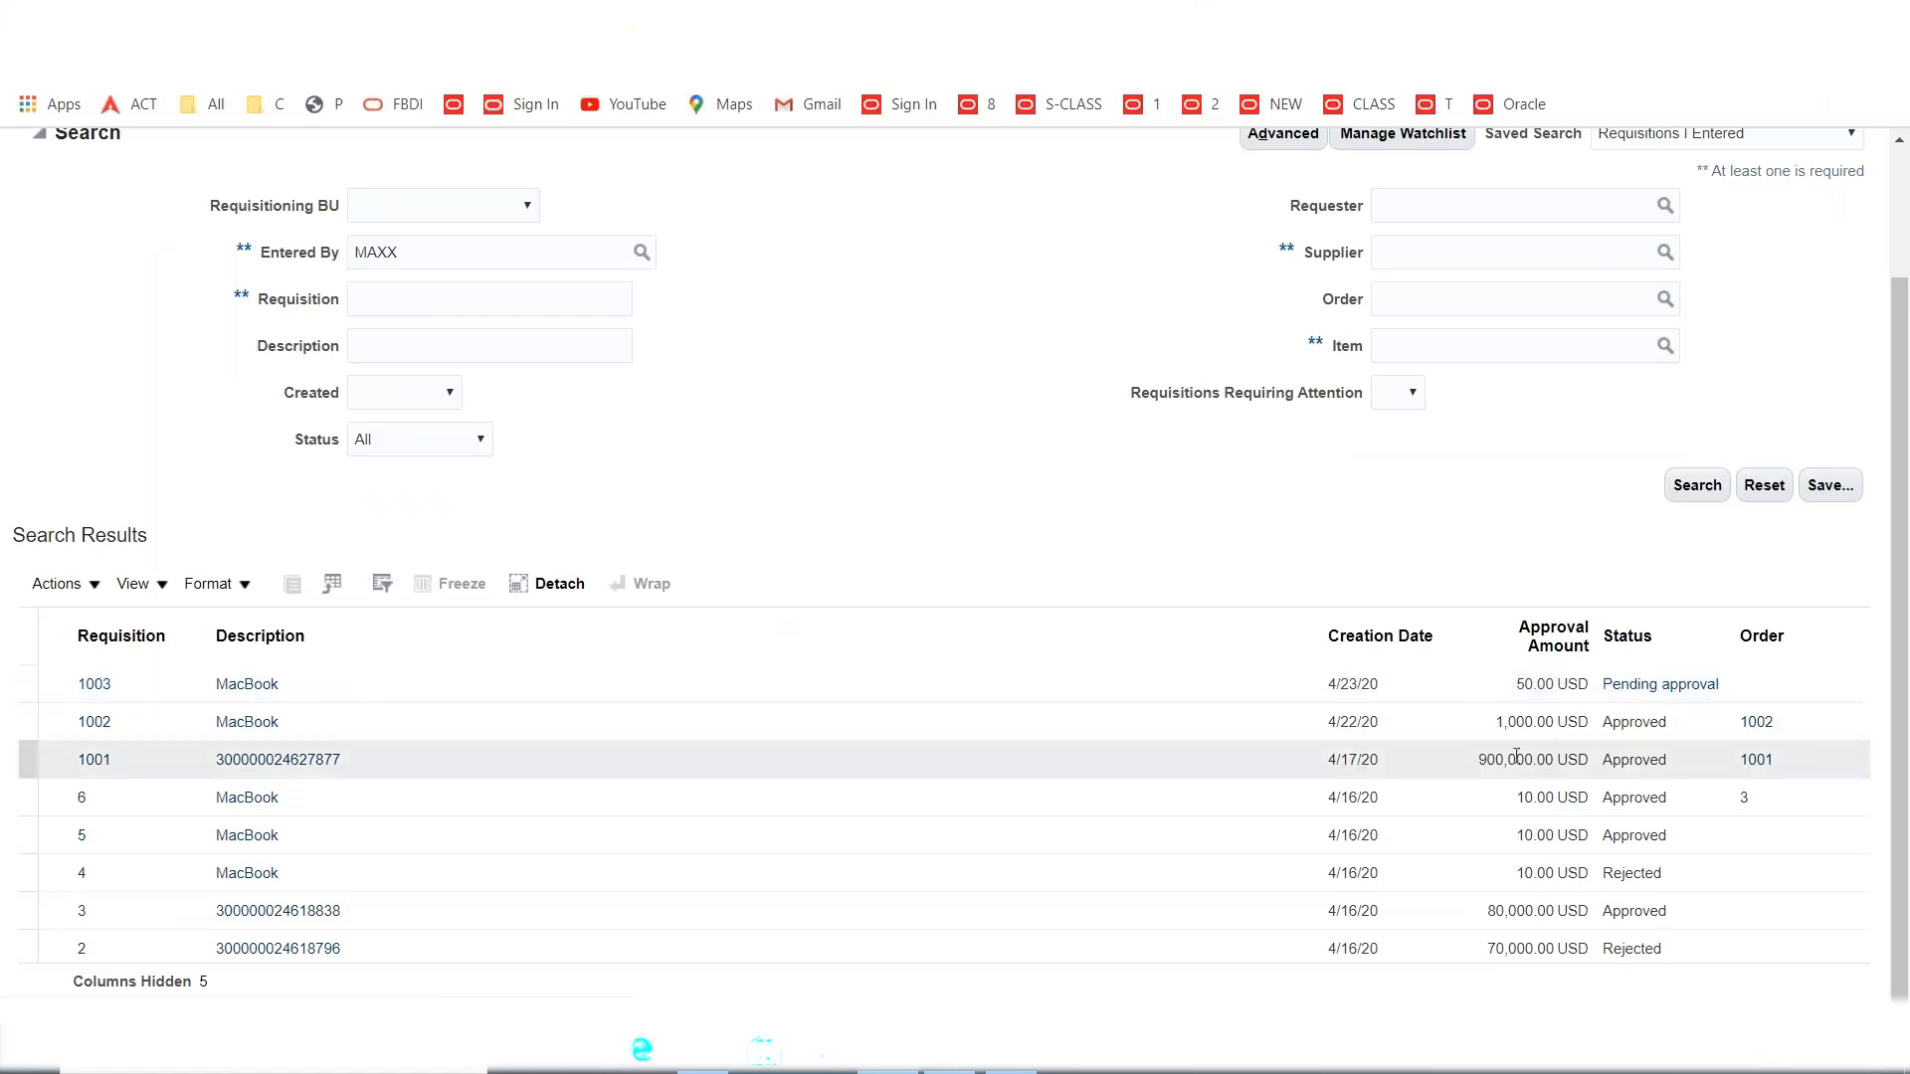
{"action": "left_click", "coordinate": [414, 689]}
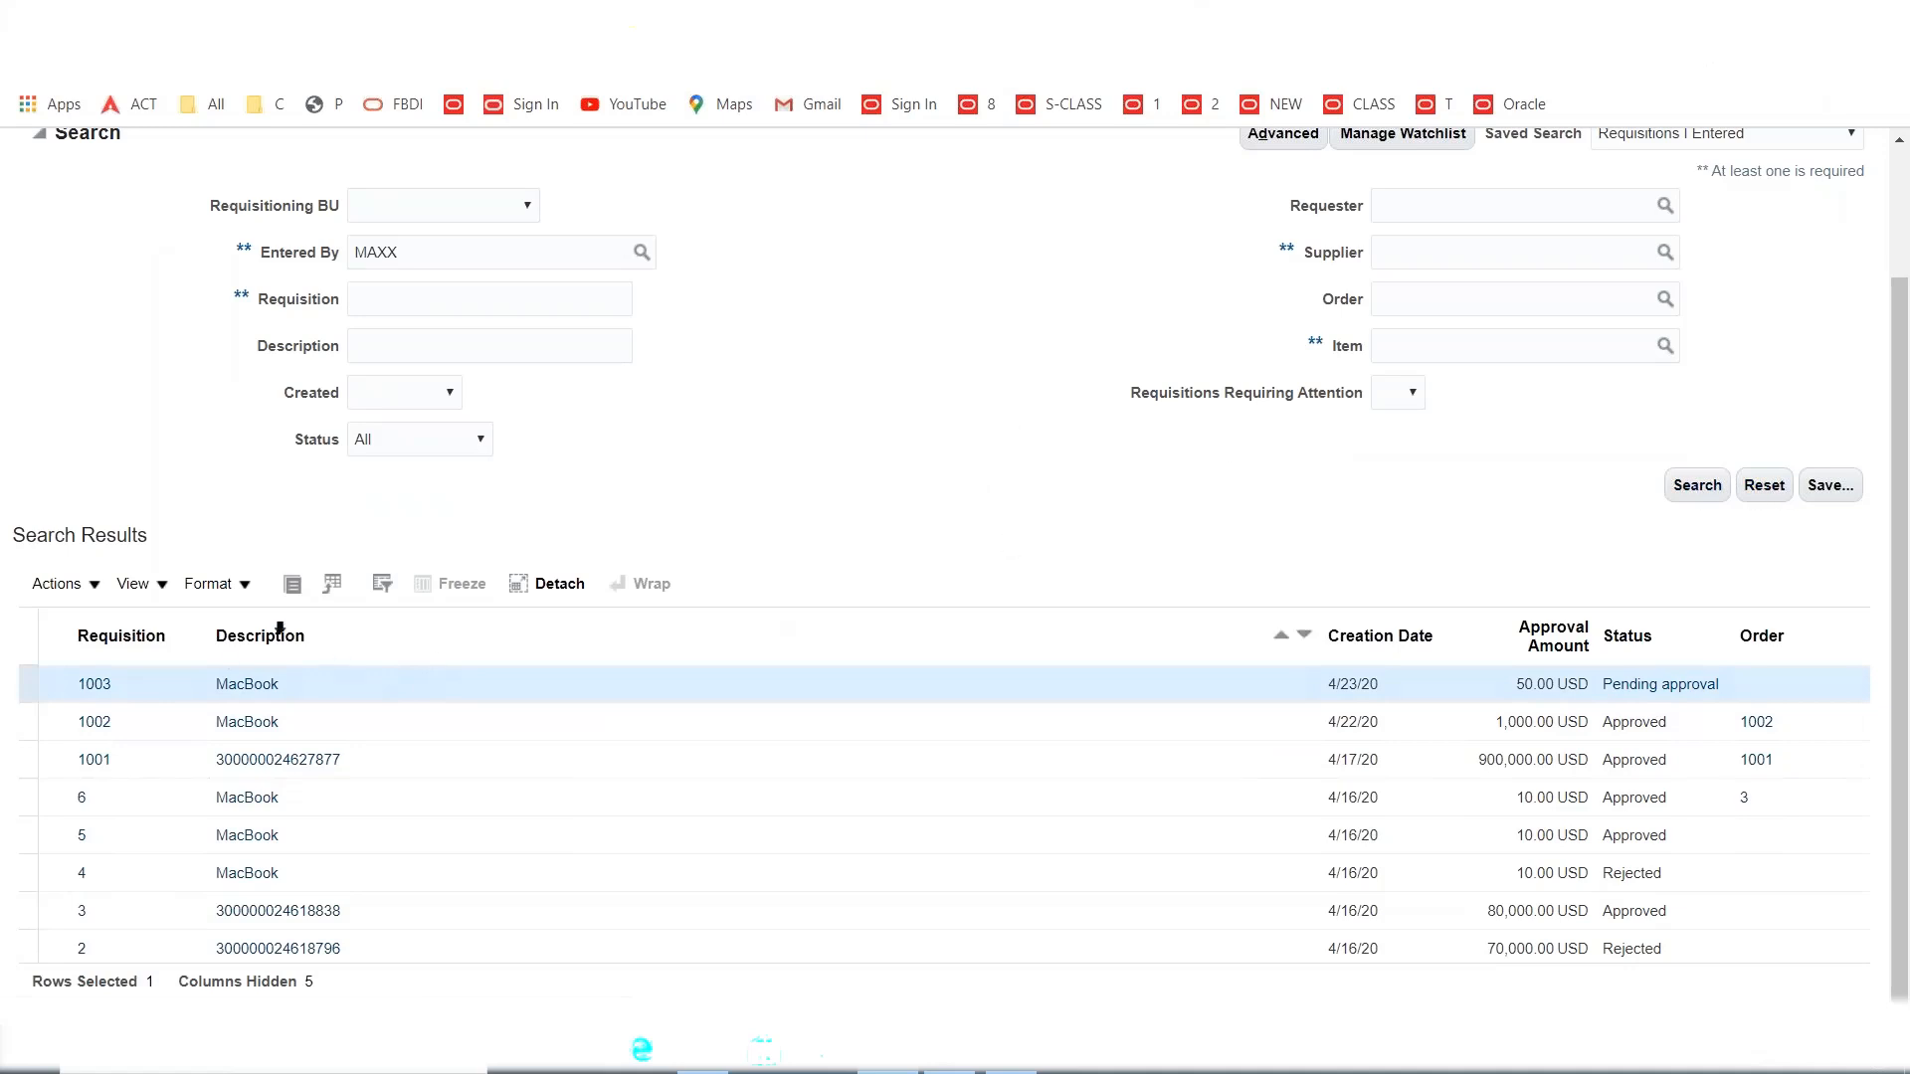
{"action": "scroll", "coordinate": [472, 622], "scroll_direction": "up", "scroll_amount": 2}
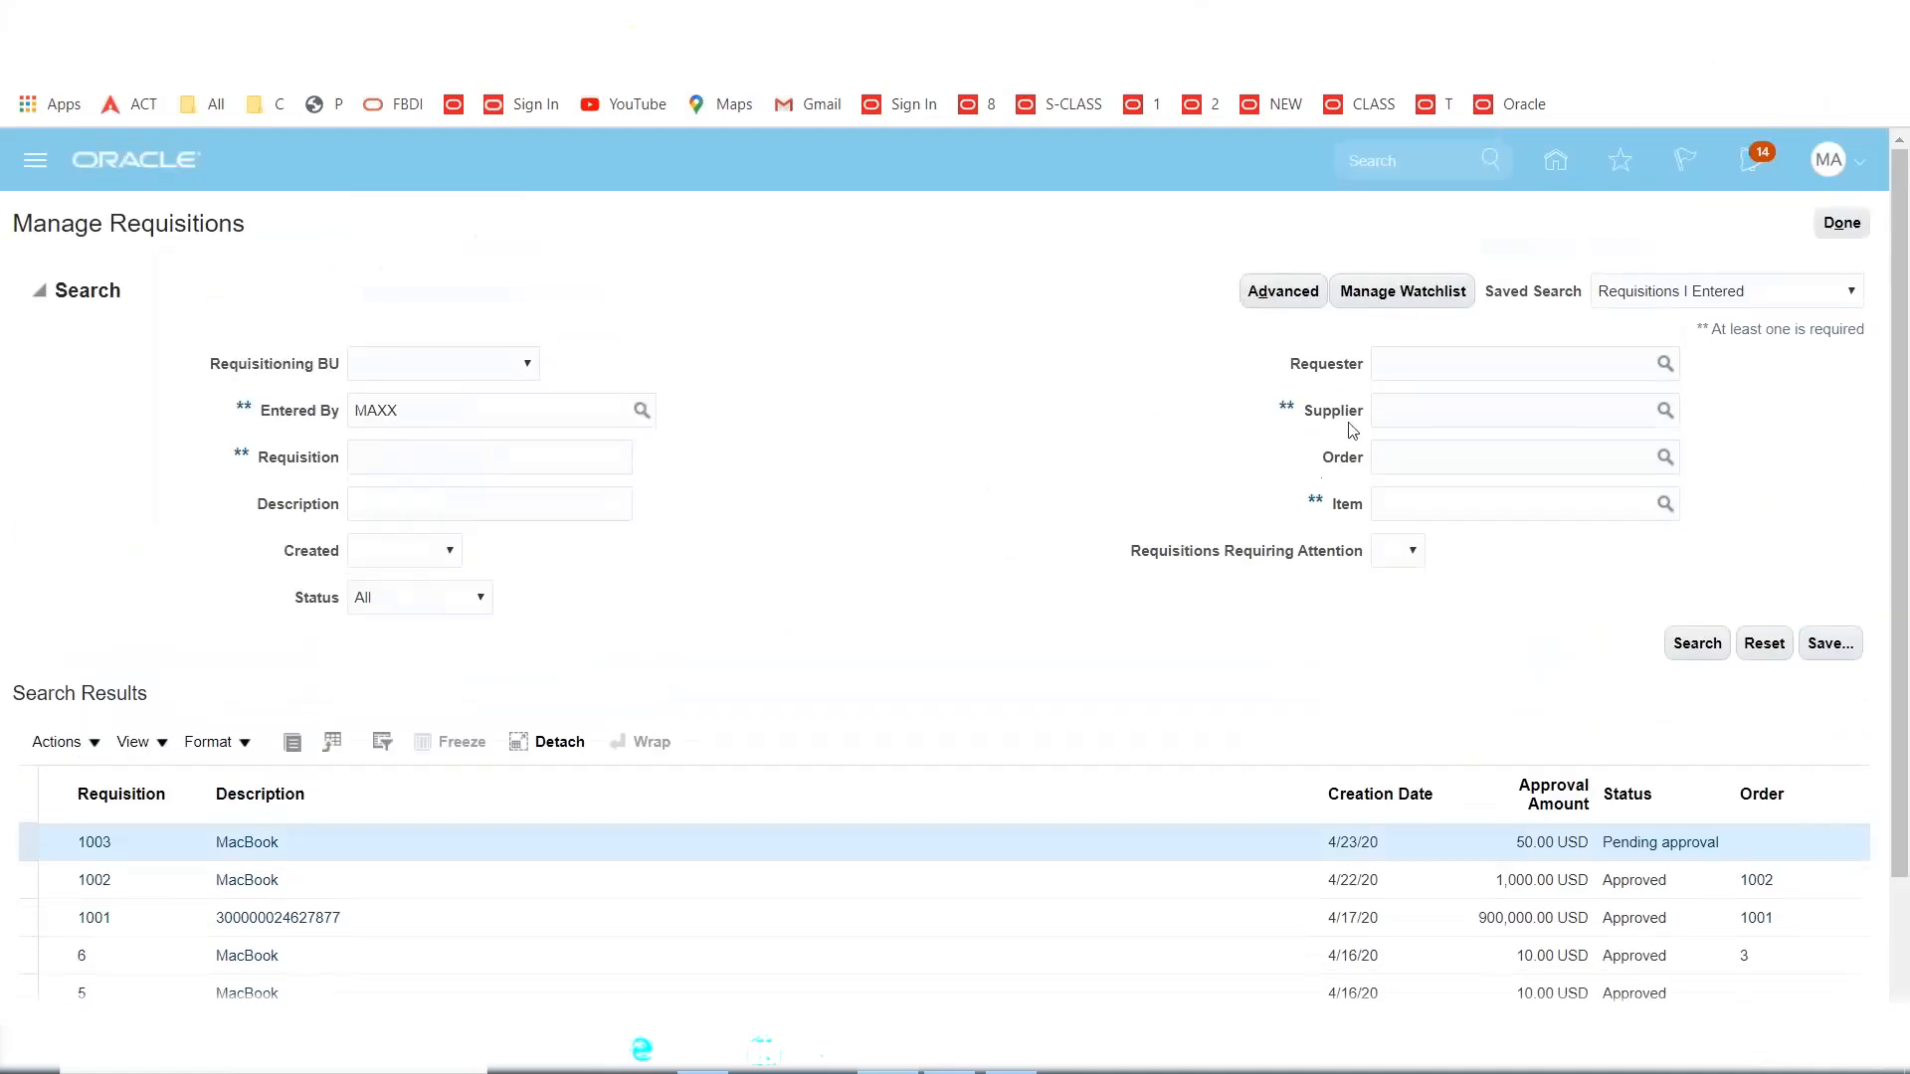
{"action": "left_click", "coordinate": [375, 464]}
{"action": "type", "text": "1003"}
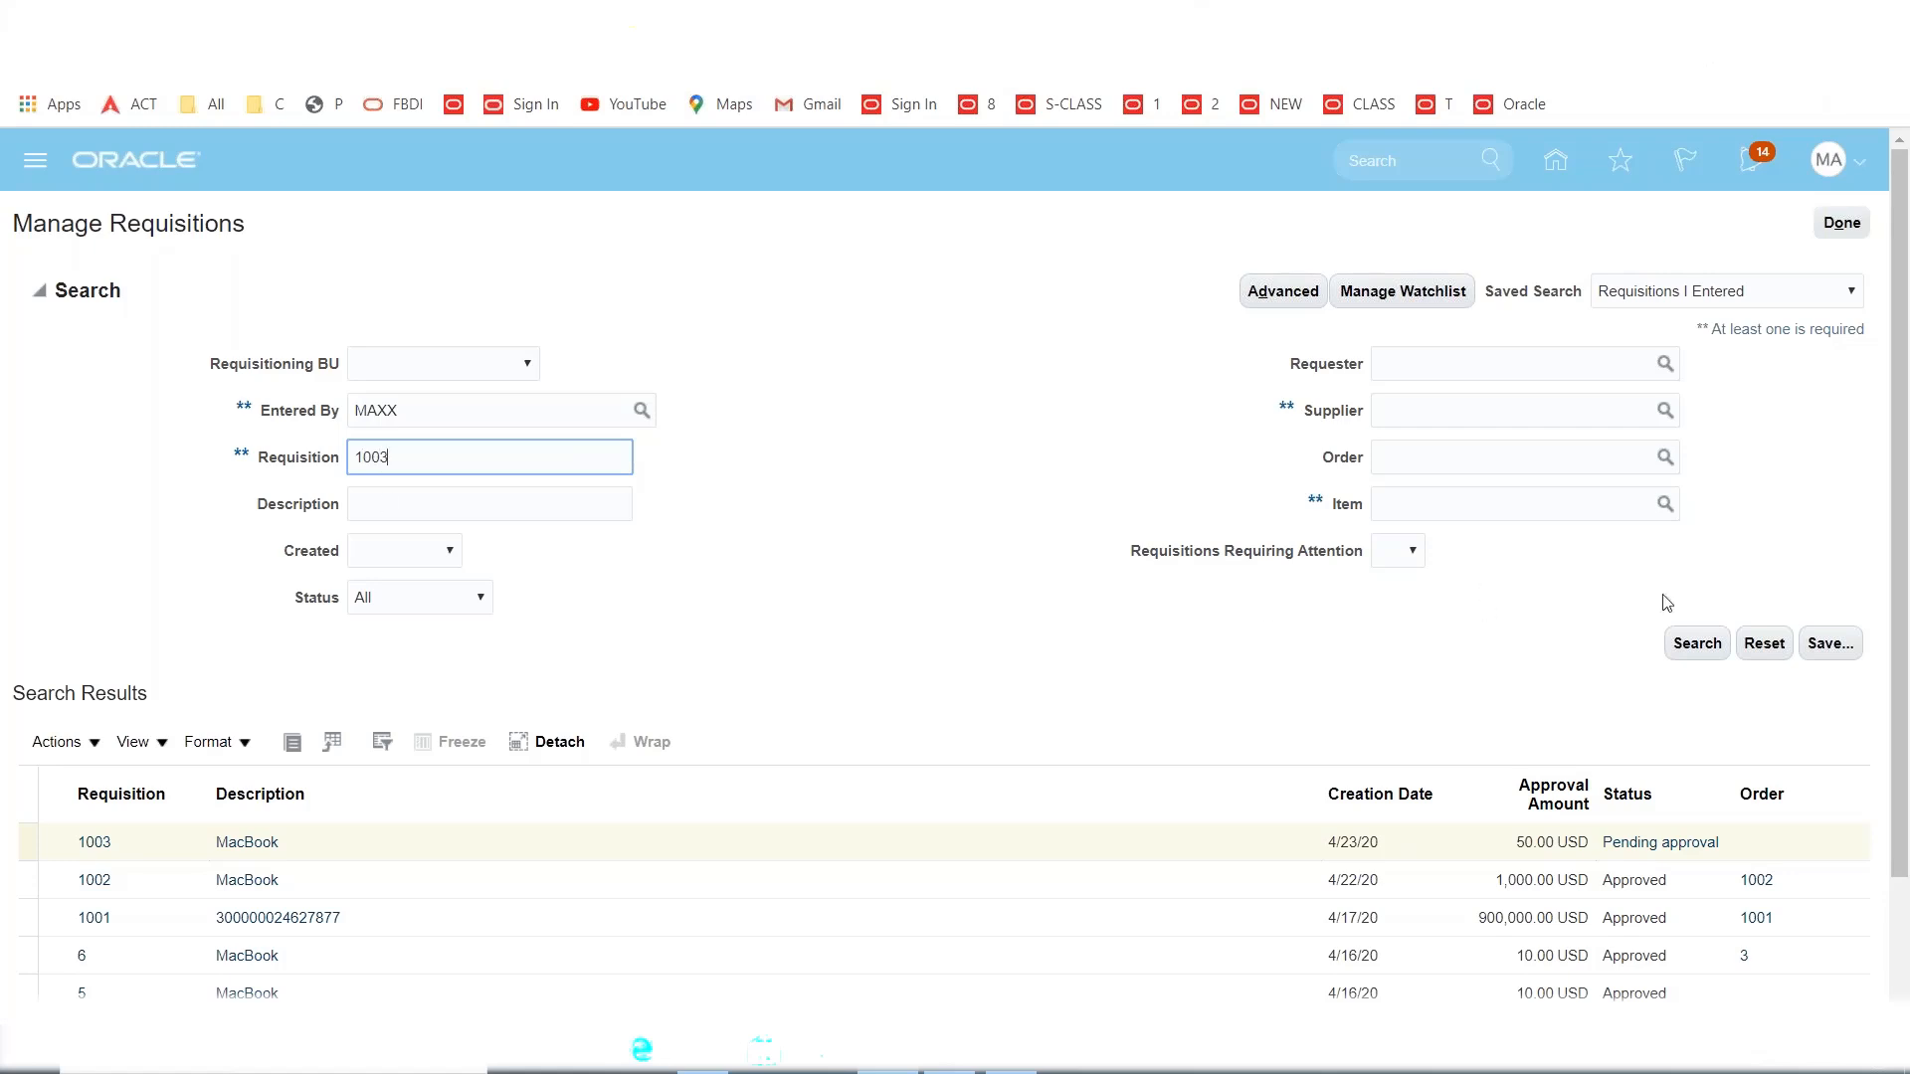
{"action": "left_click", "coordinate": [1696, 642]}
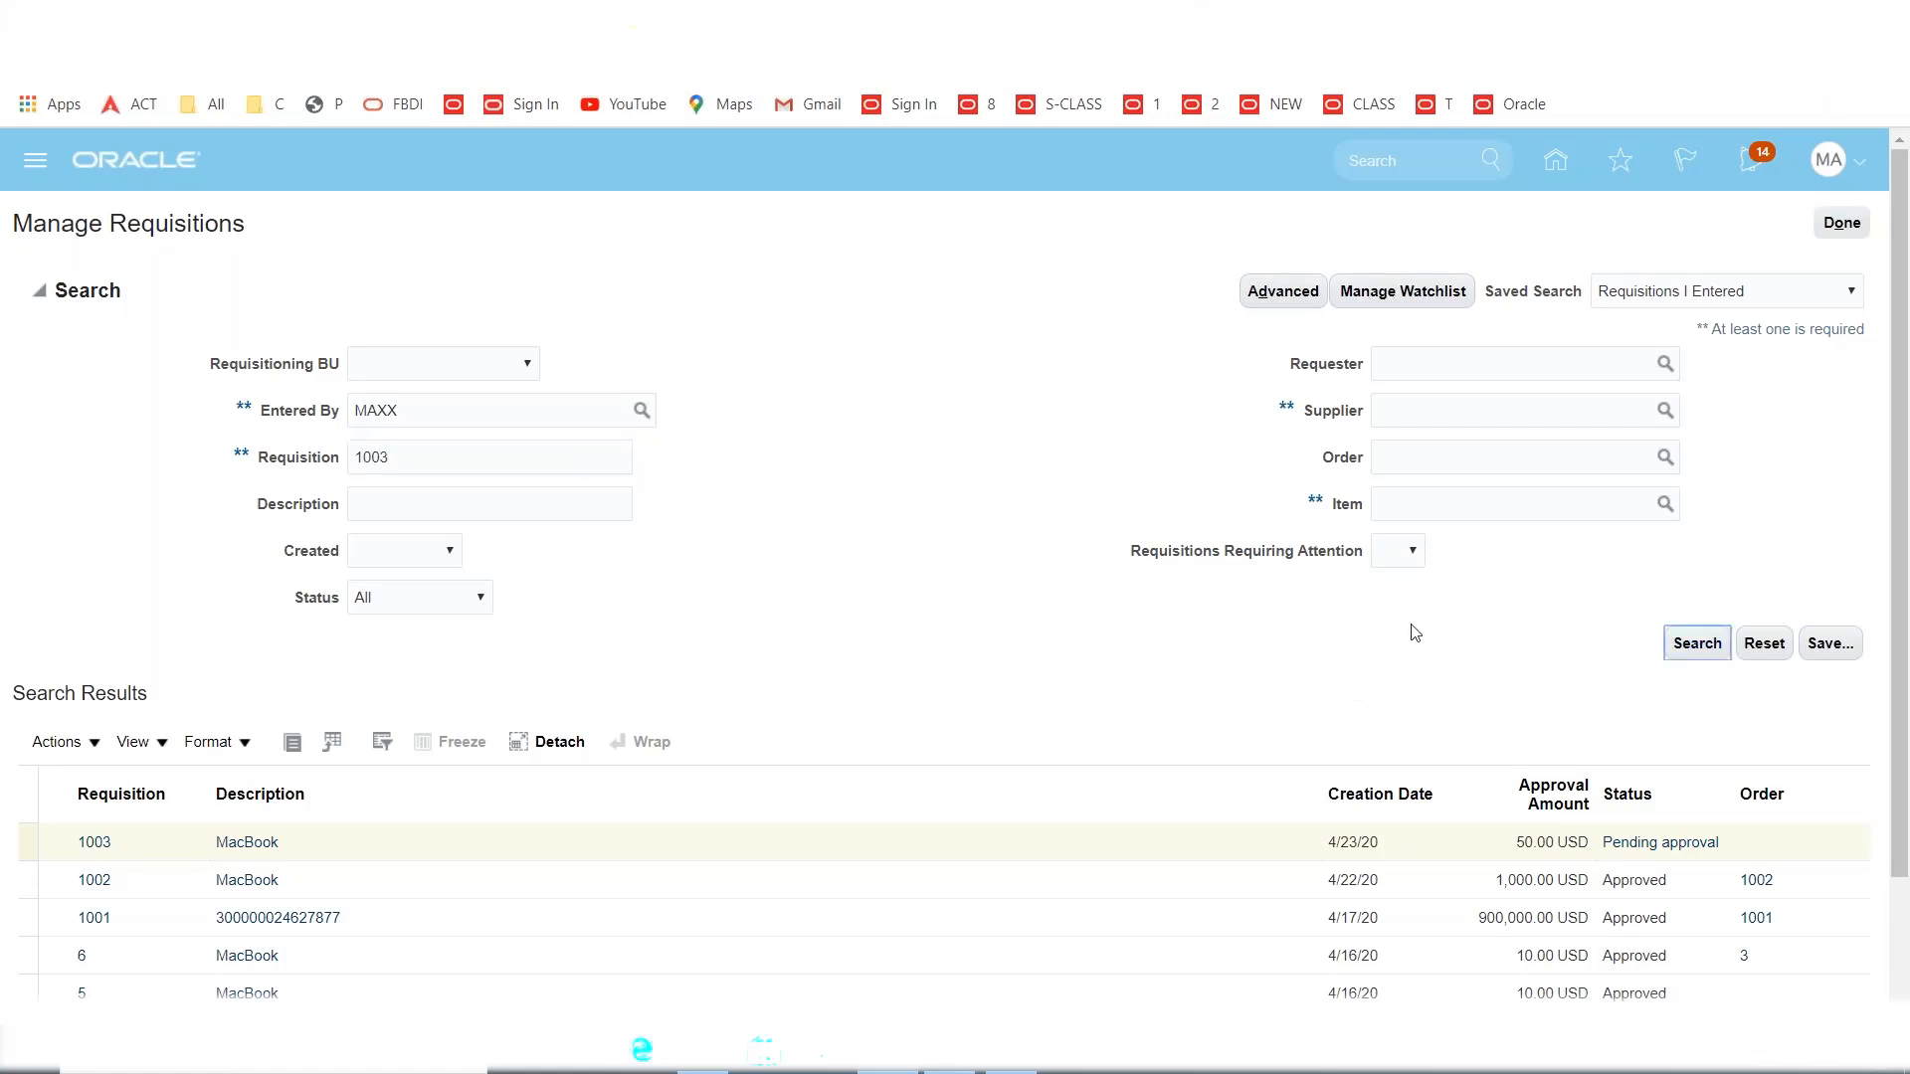
{"action": "left_click", "coordinate": [39, 289]}
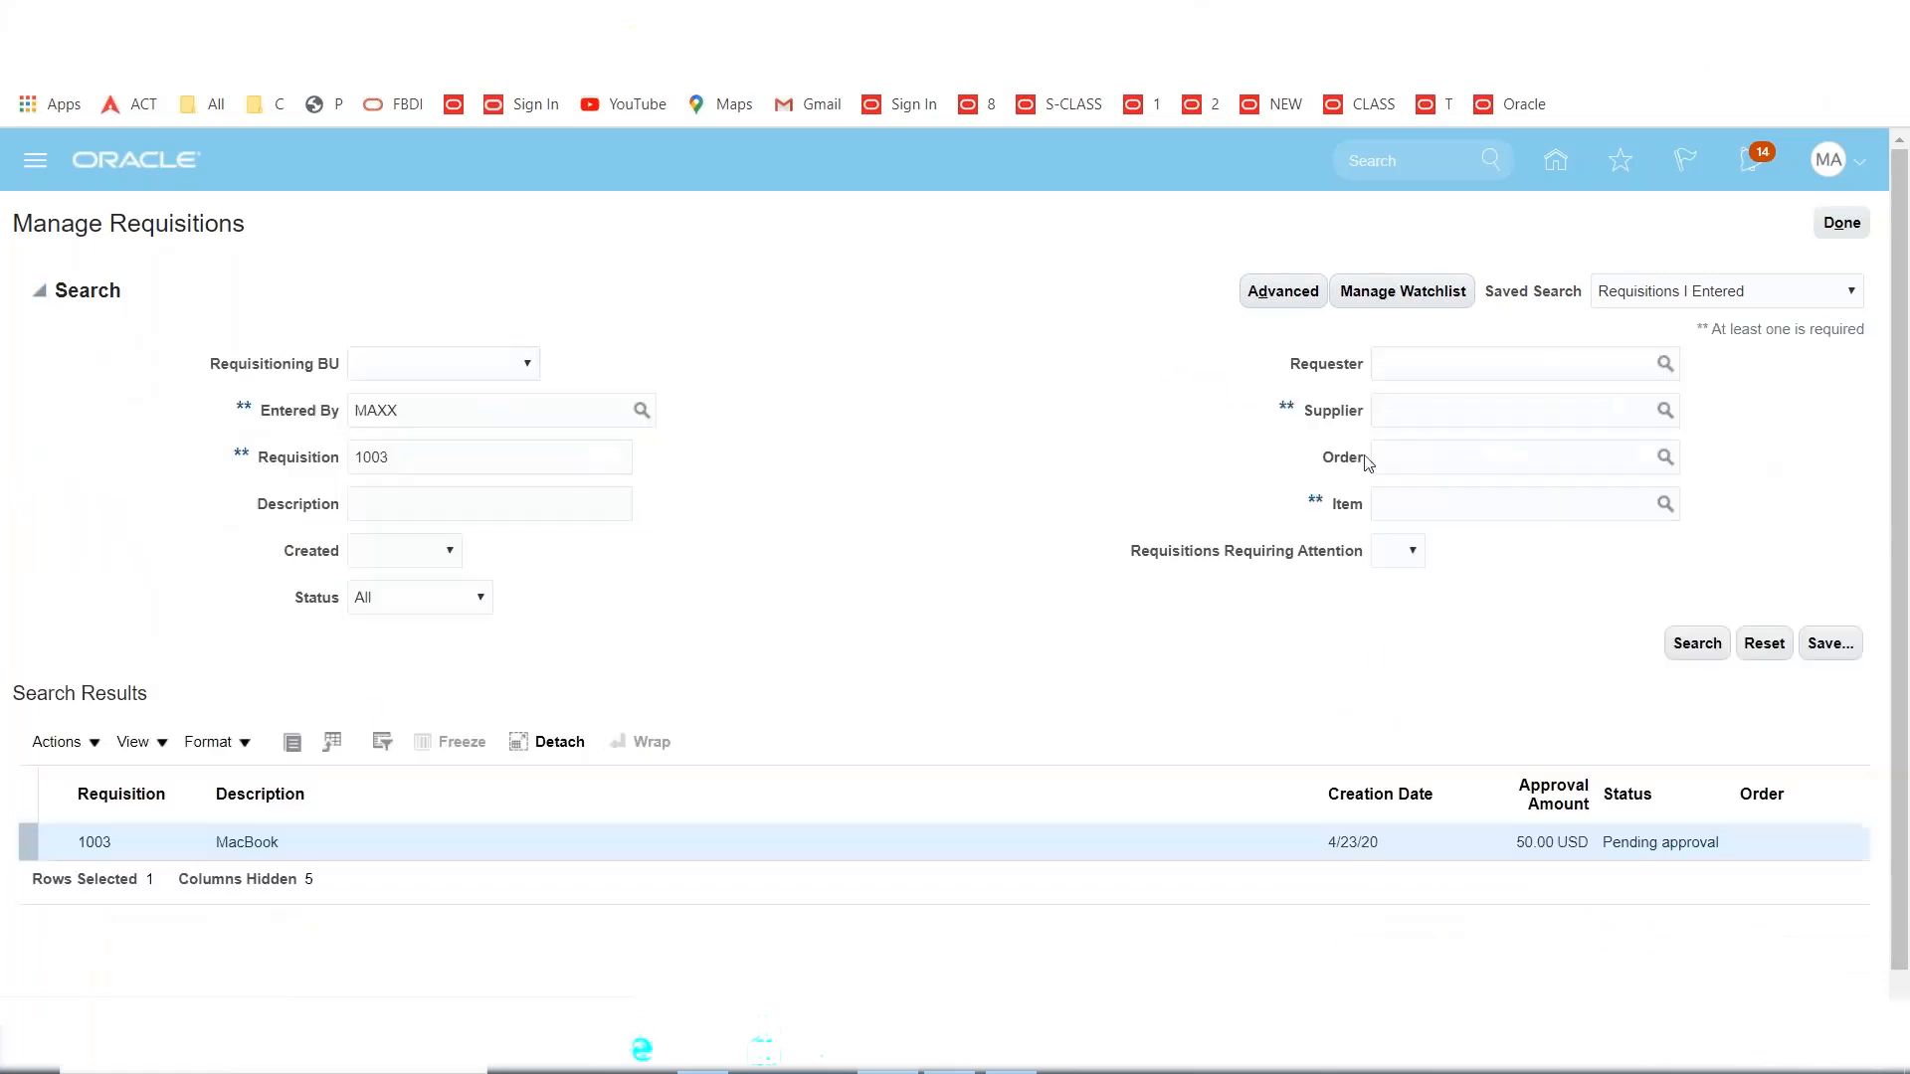
{"action": "left_click", "coordinate": [1697, 639]}
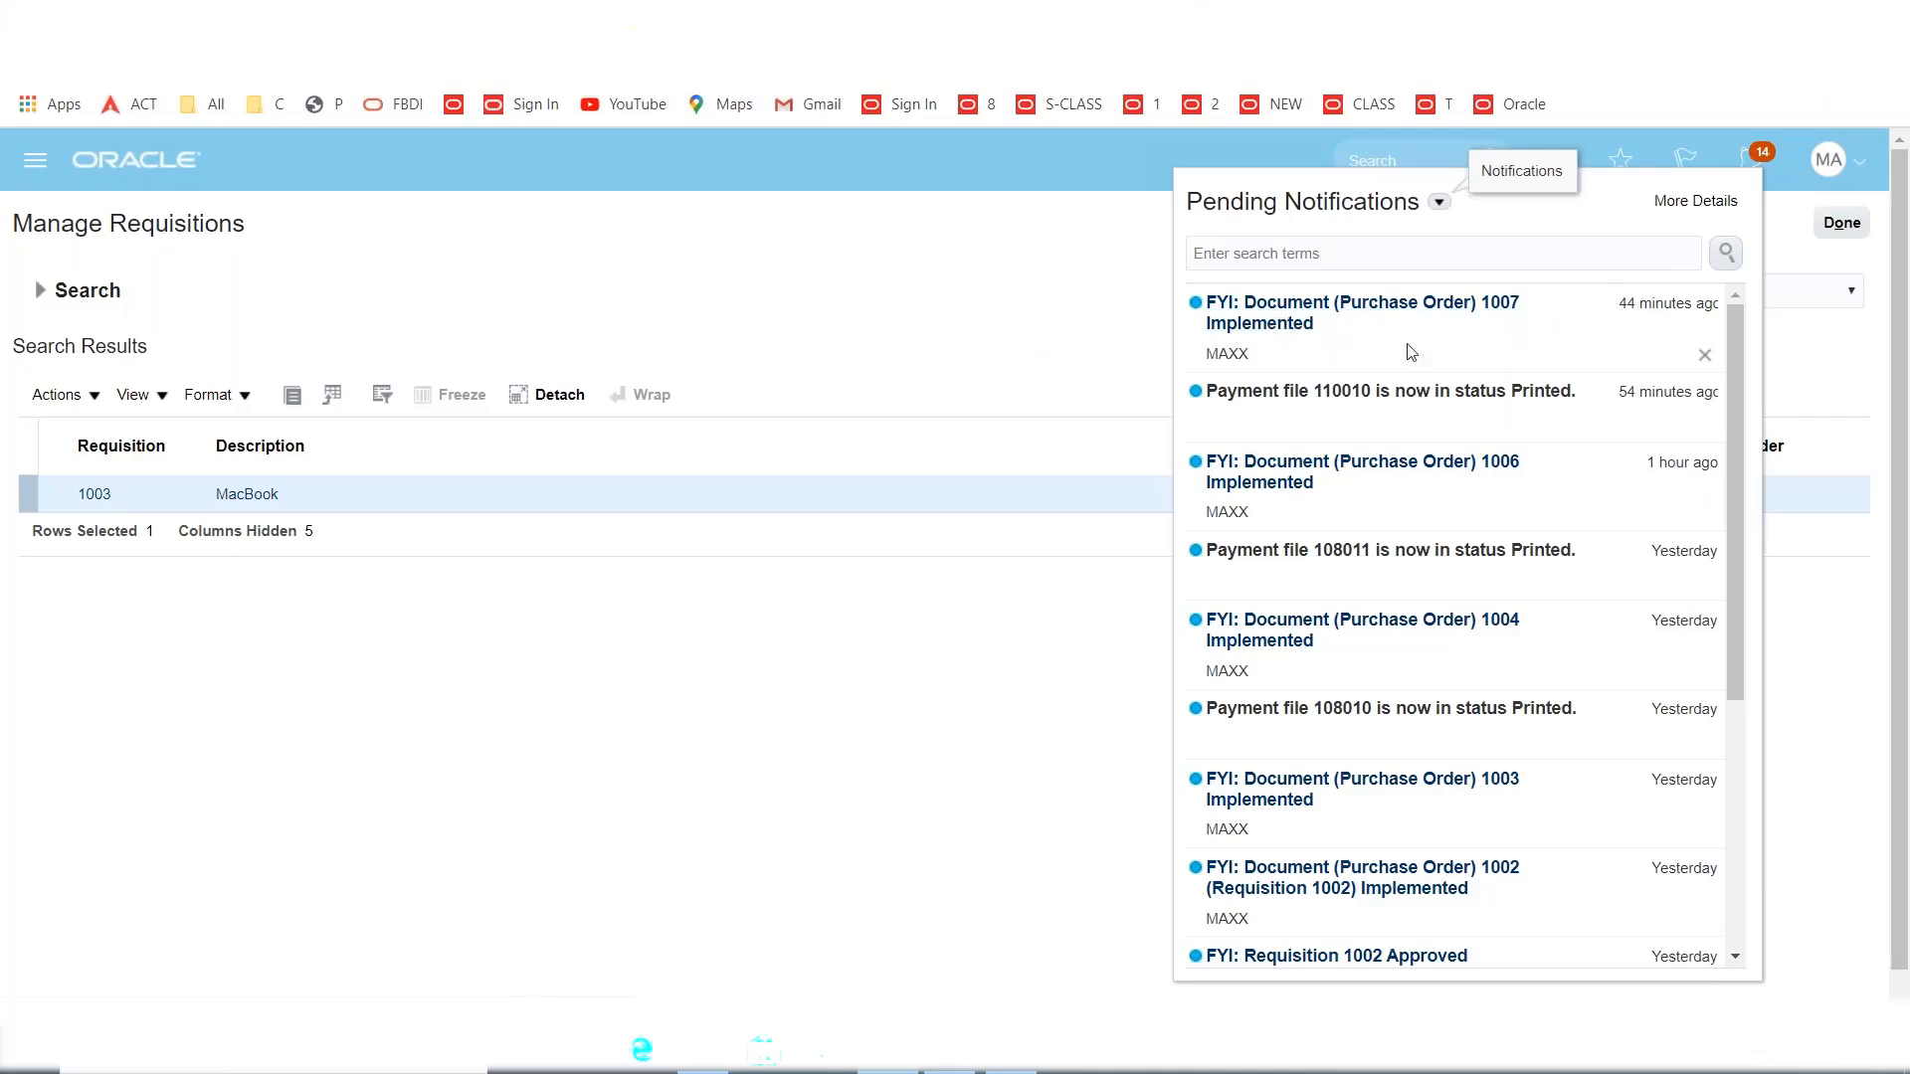
Open the pending notifications list showing the approval request for requisition 1003.
{"action": "left_click", "coordinate": [1096, 313]}
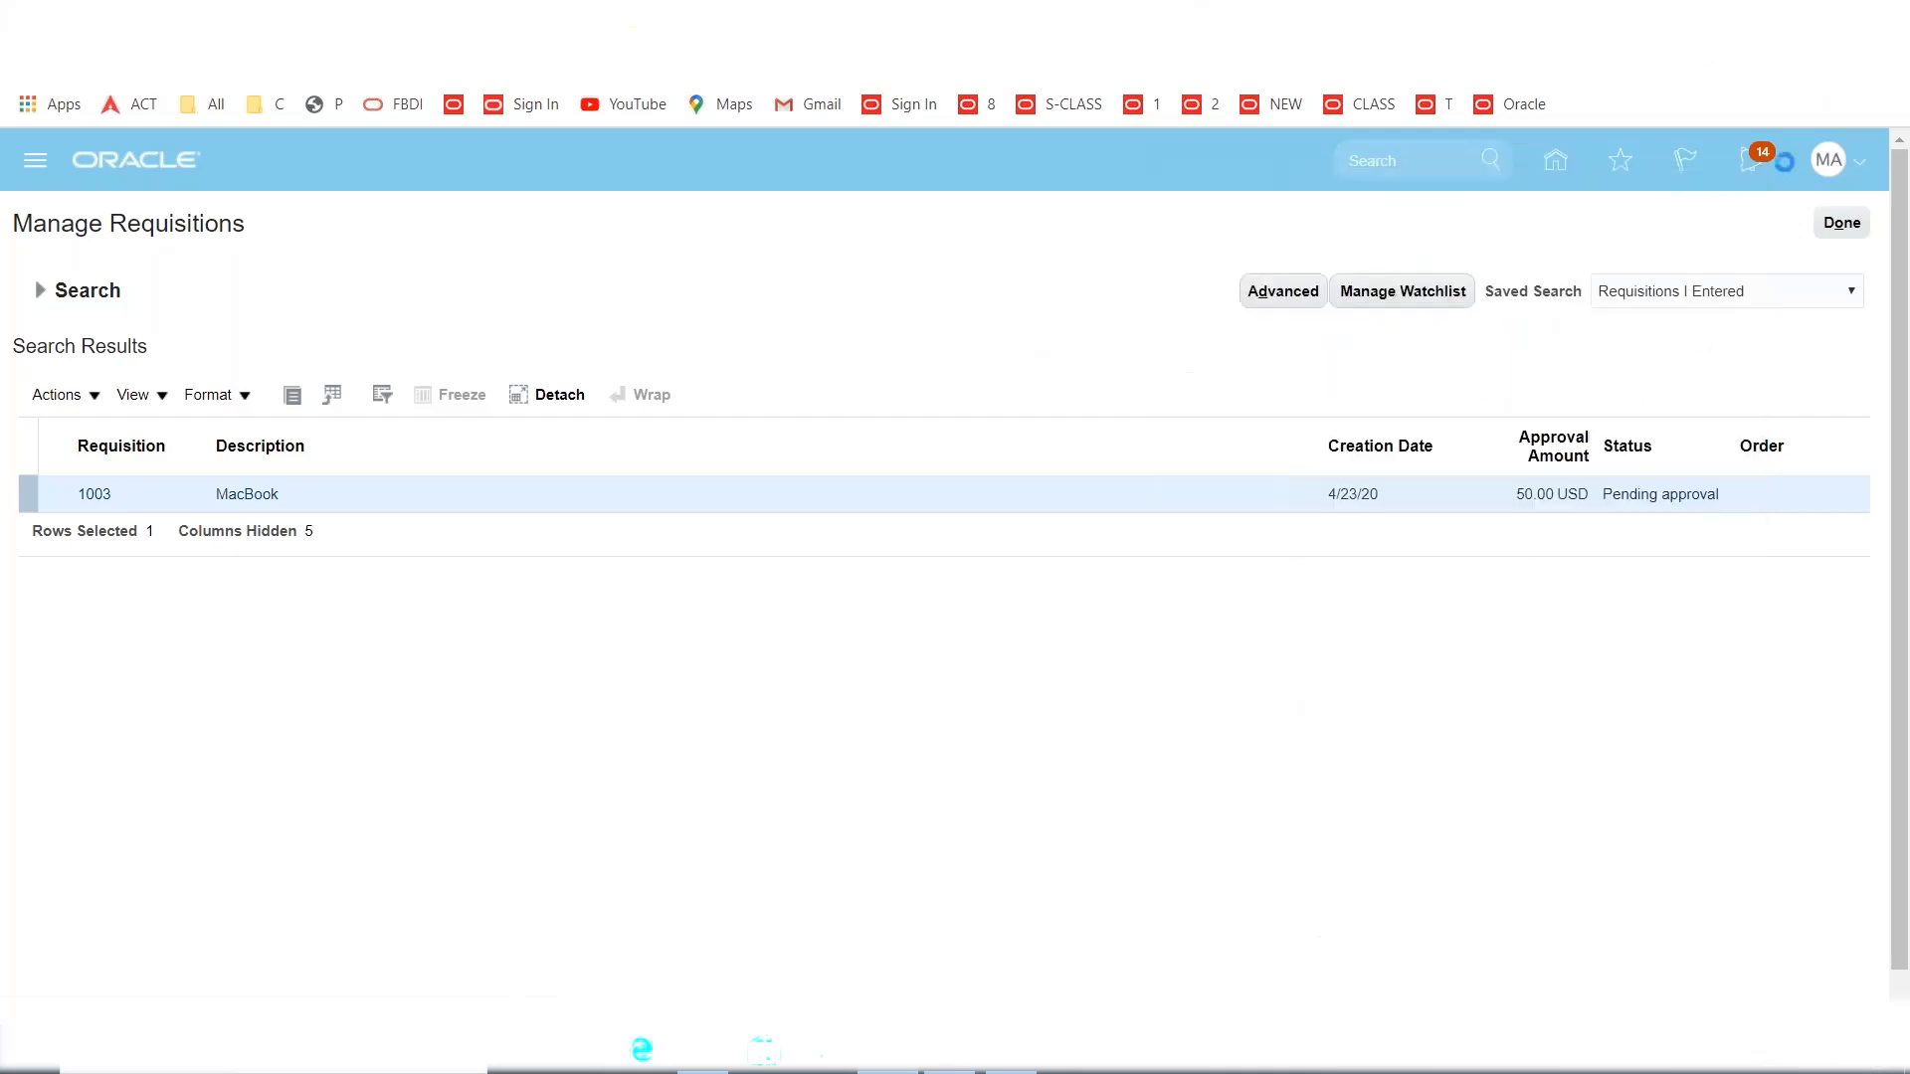
{"action": "left_click", "coordinate": [1749, 169]}
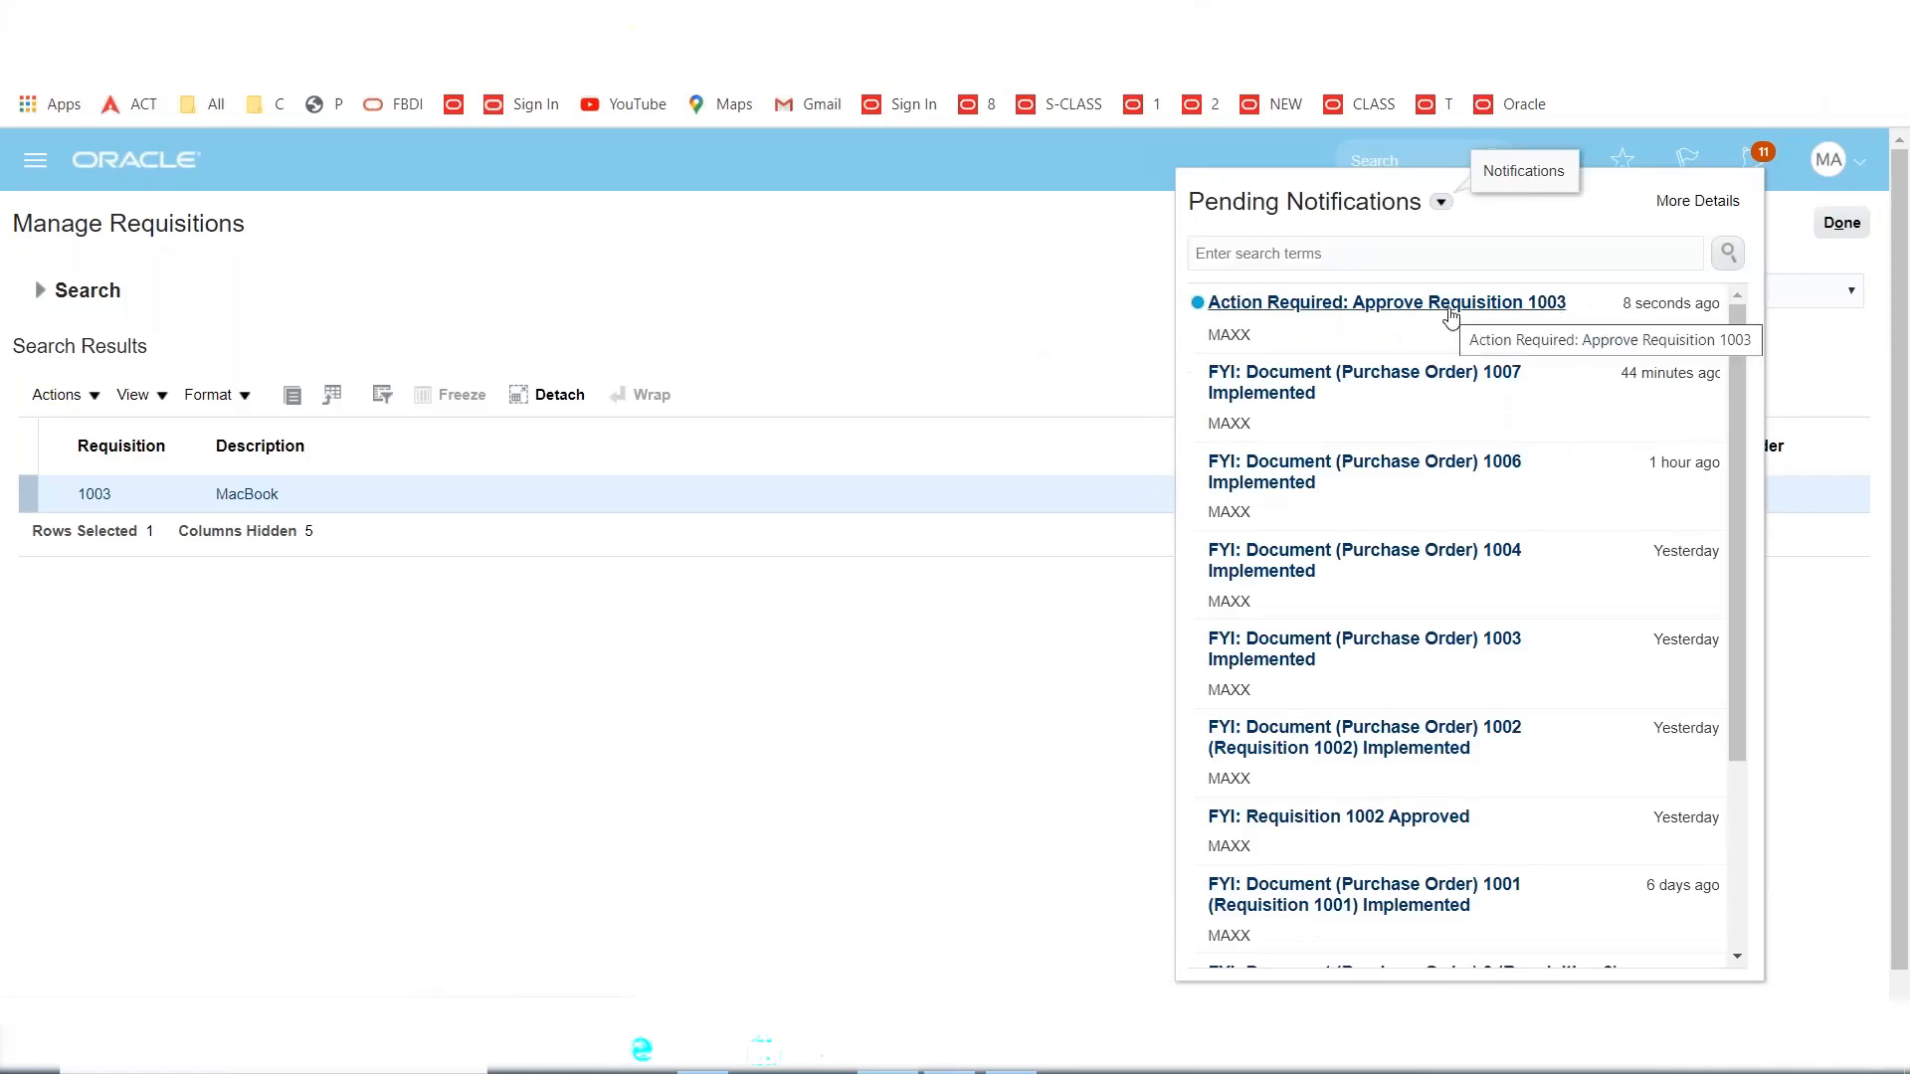
{"action": "mouse_move", "coordinate": [1558, 318]}
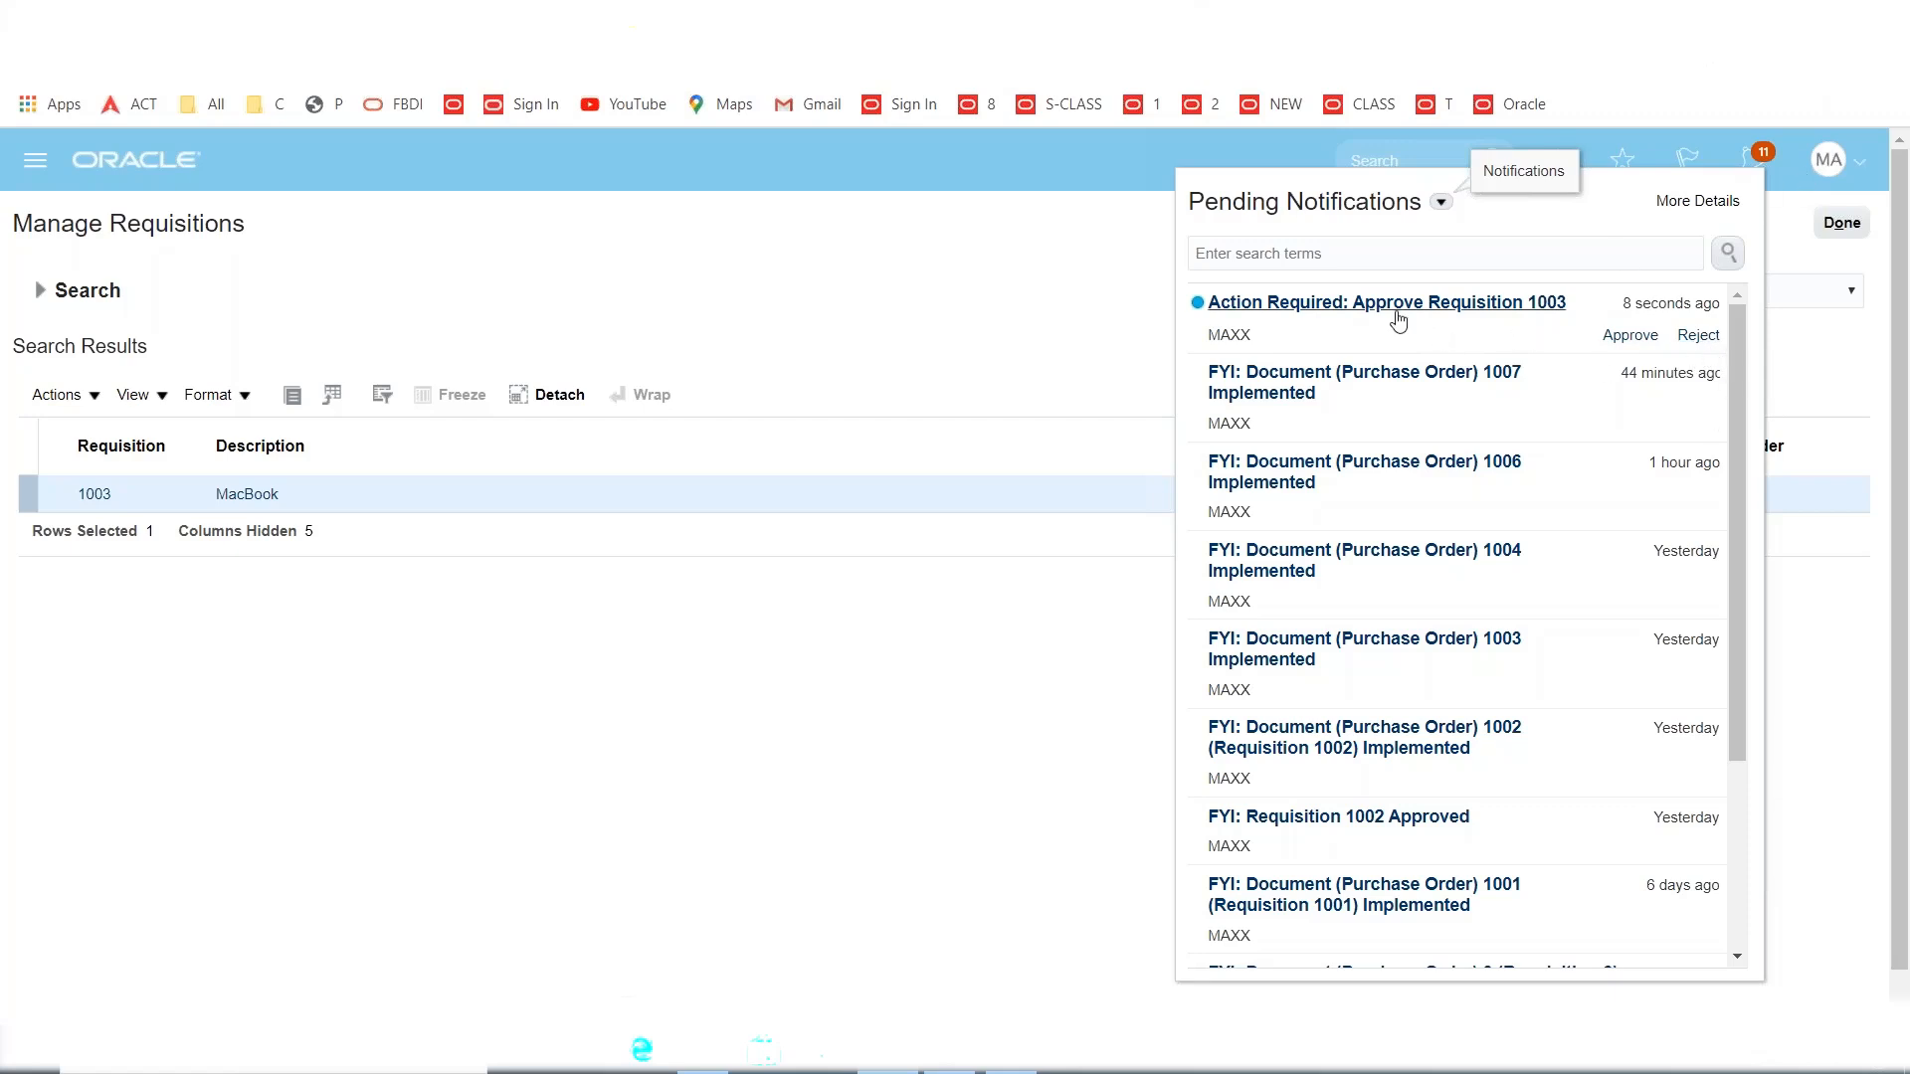
Open requisition 1003's approval request, review the $50.00 amount and requester, and choose Approve.
{"action": "left_click", "coordinate": [1326, 309]}
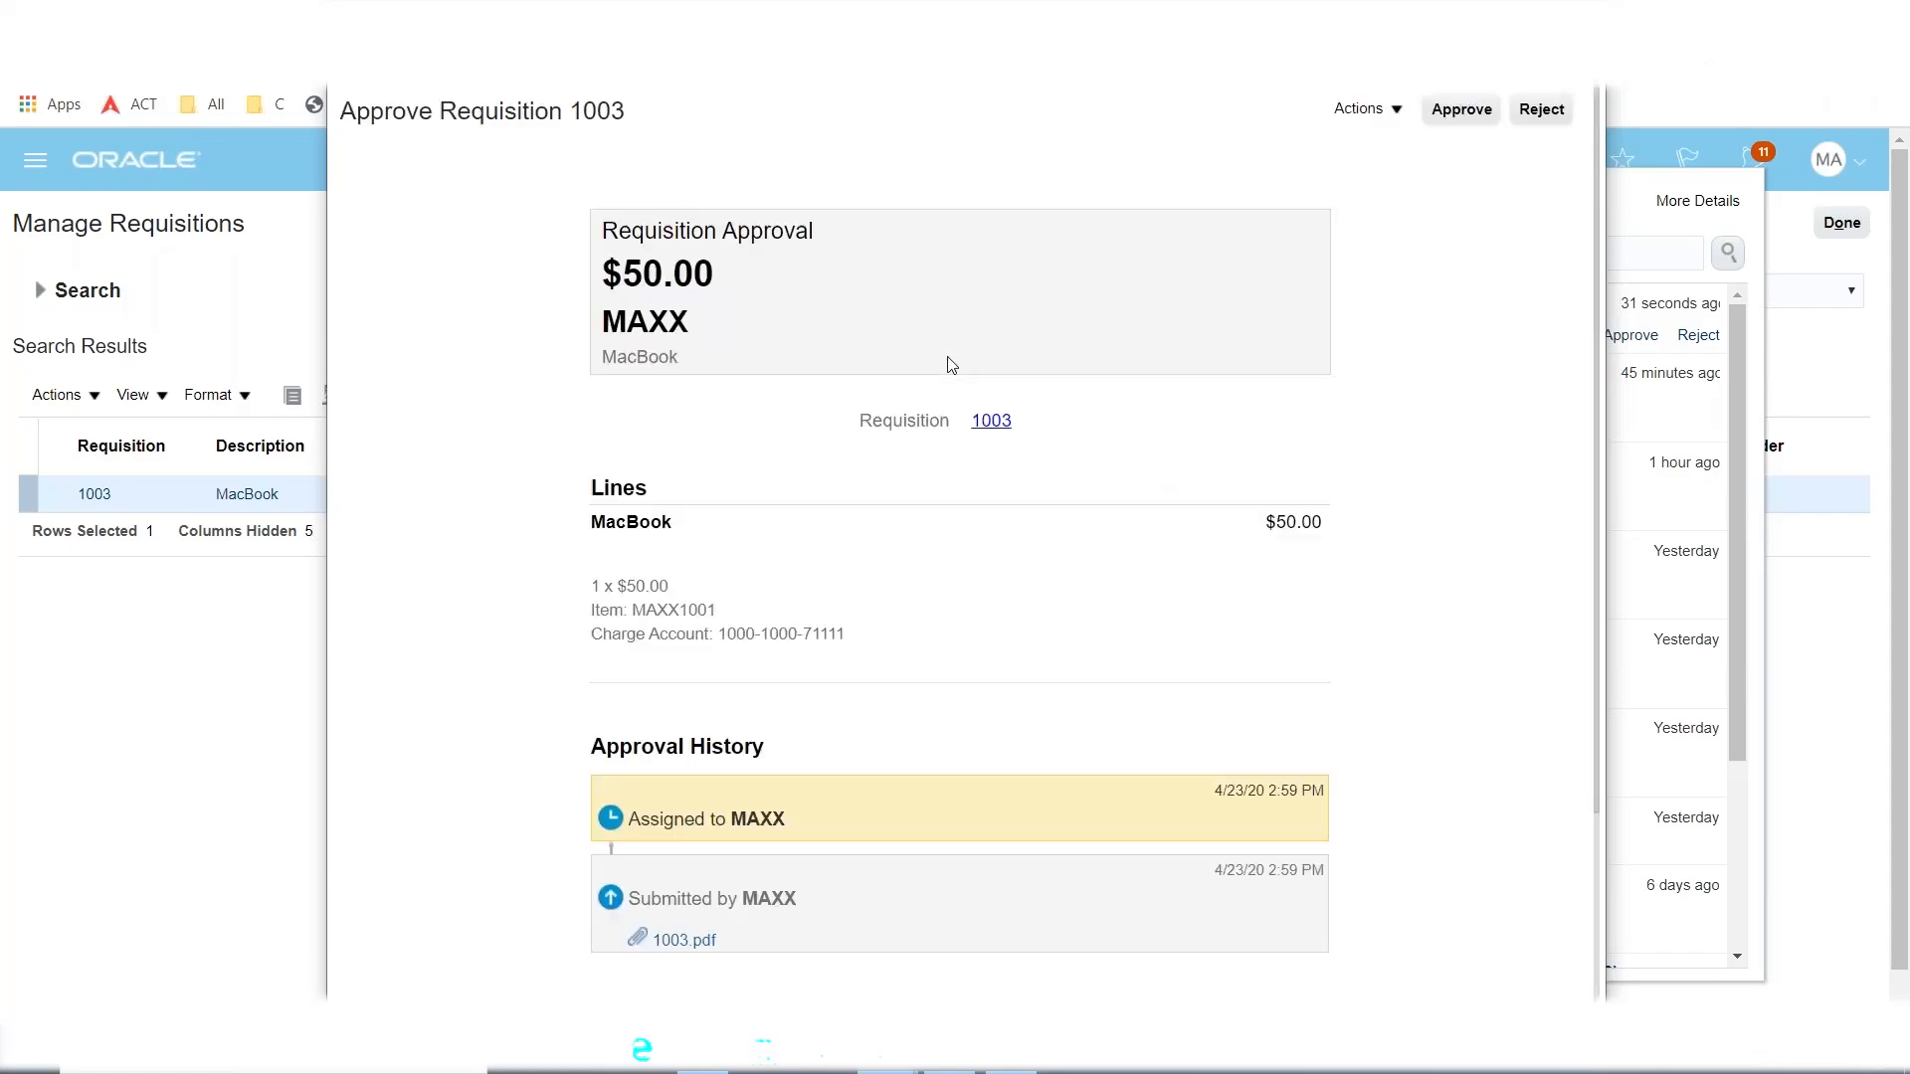
{"action": "double_click", "coordinate": [635, 276]}
{"action": "double_click", "coordinate": [687, 324]}
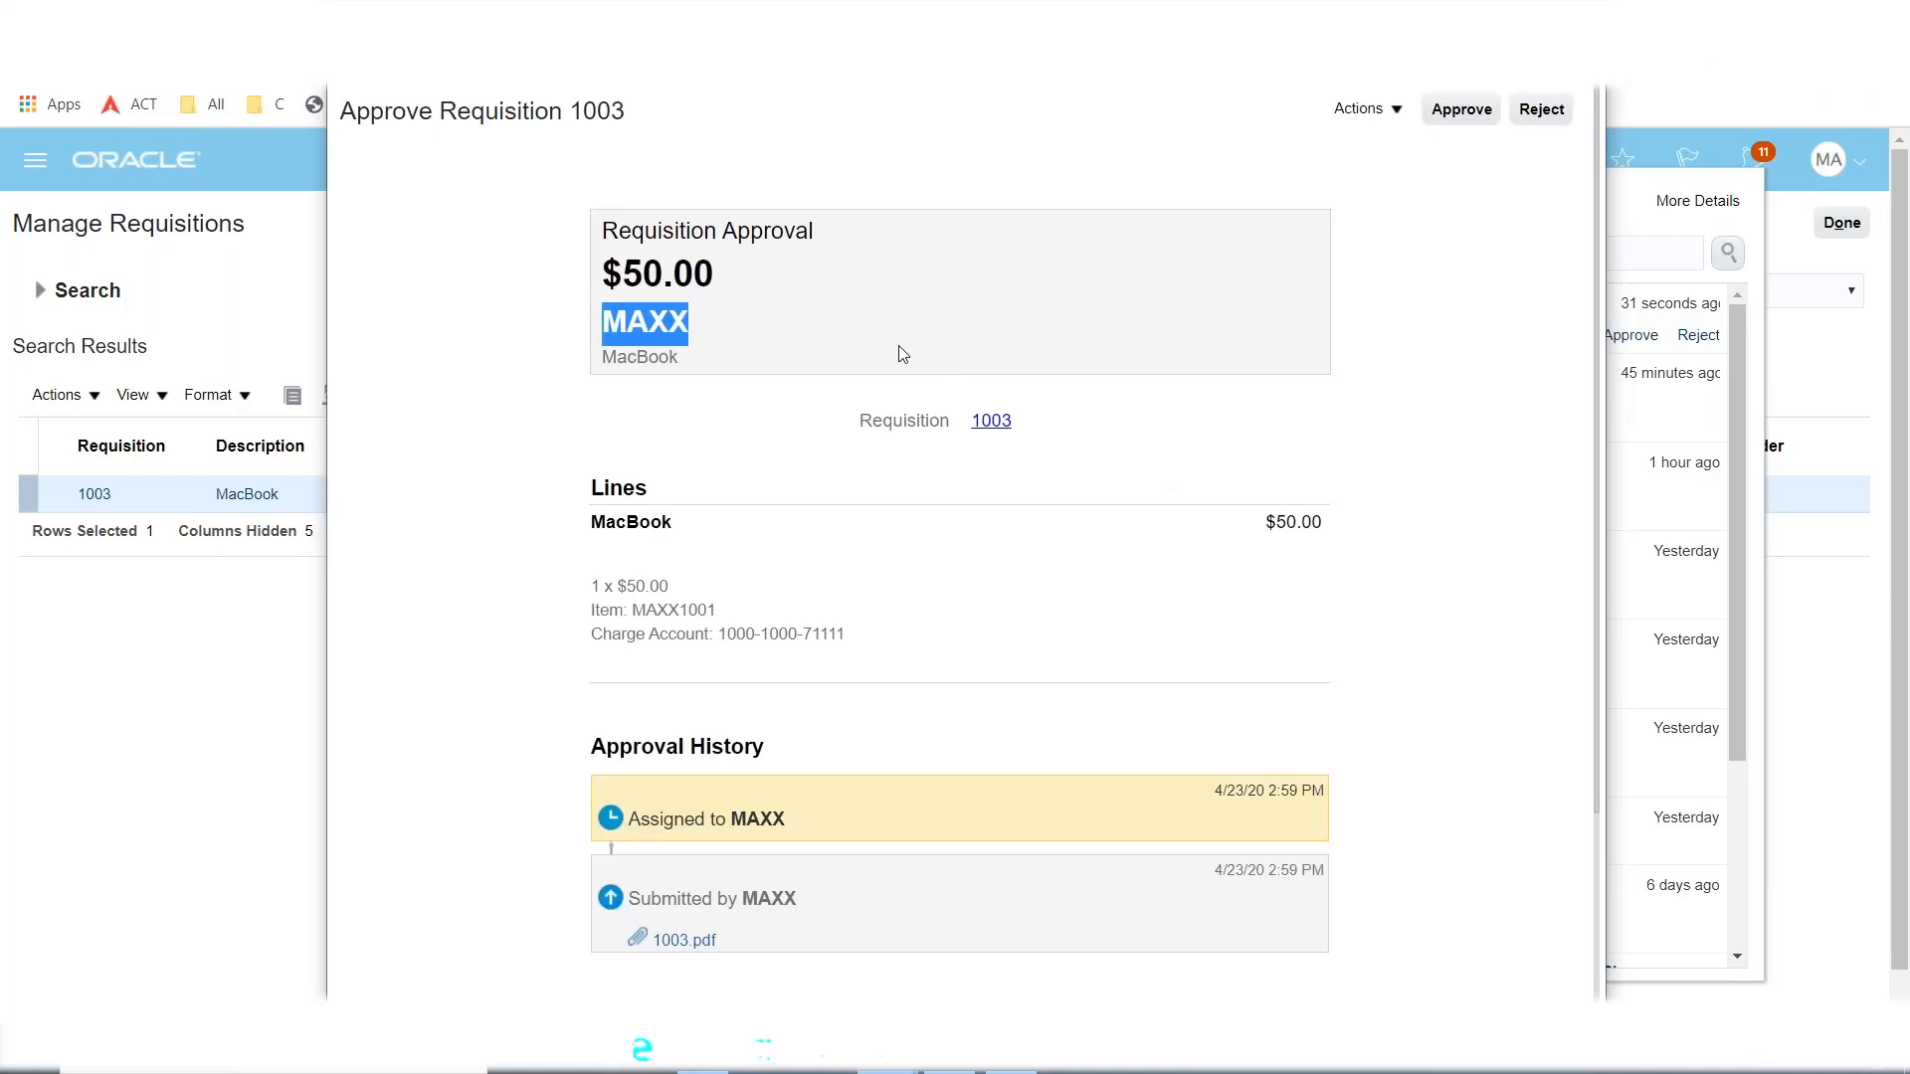
{"action": "scroll", "coordinate": [903, 356], "scroll_direction": "down", "scroll_amount": 3}
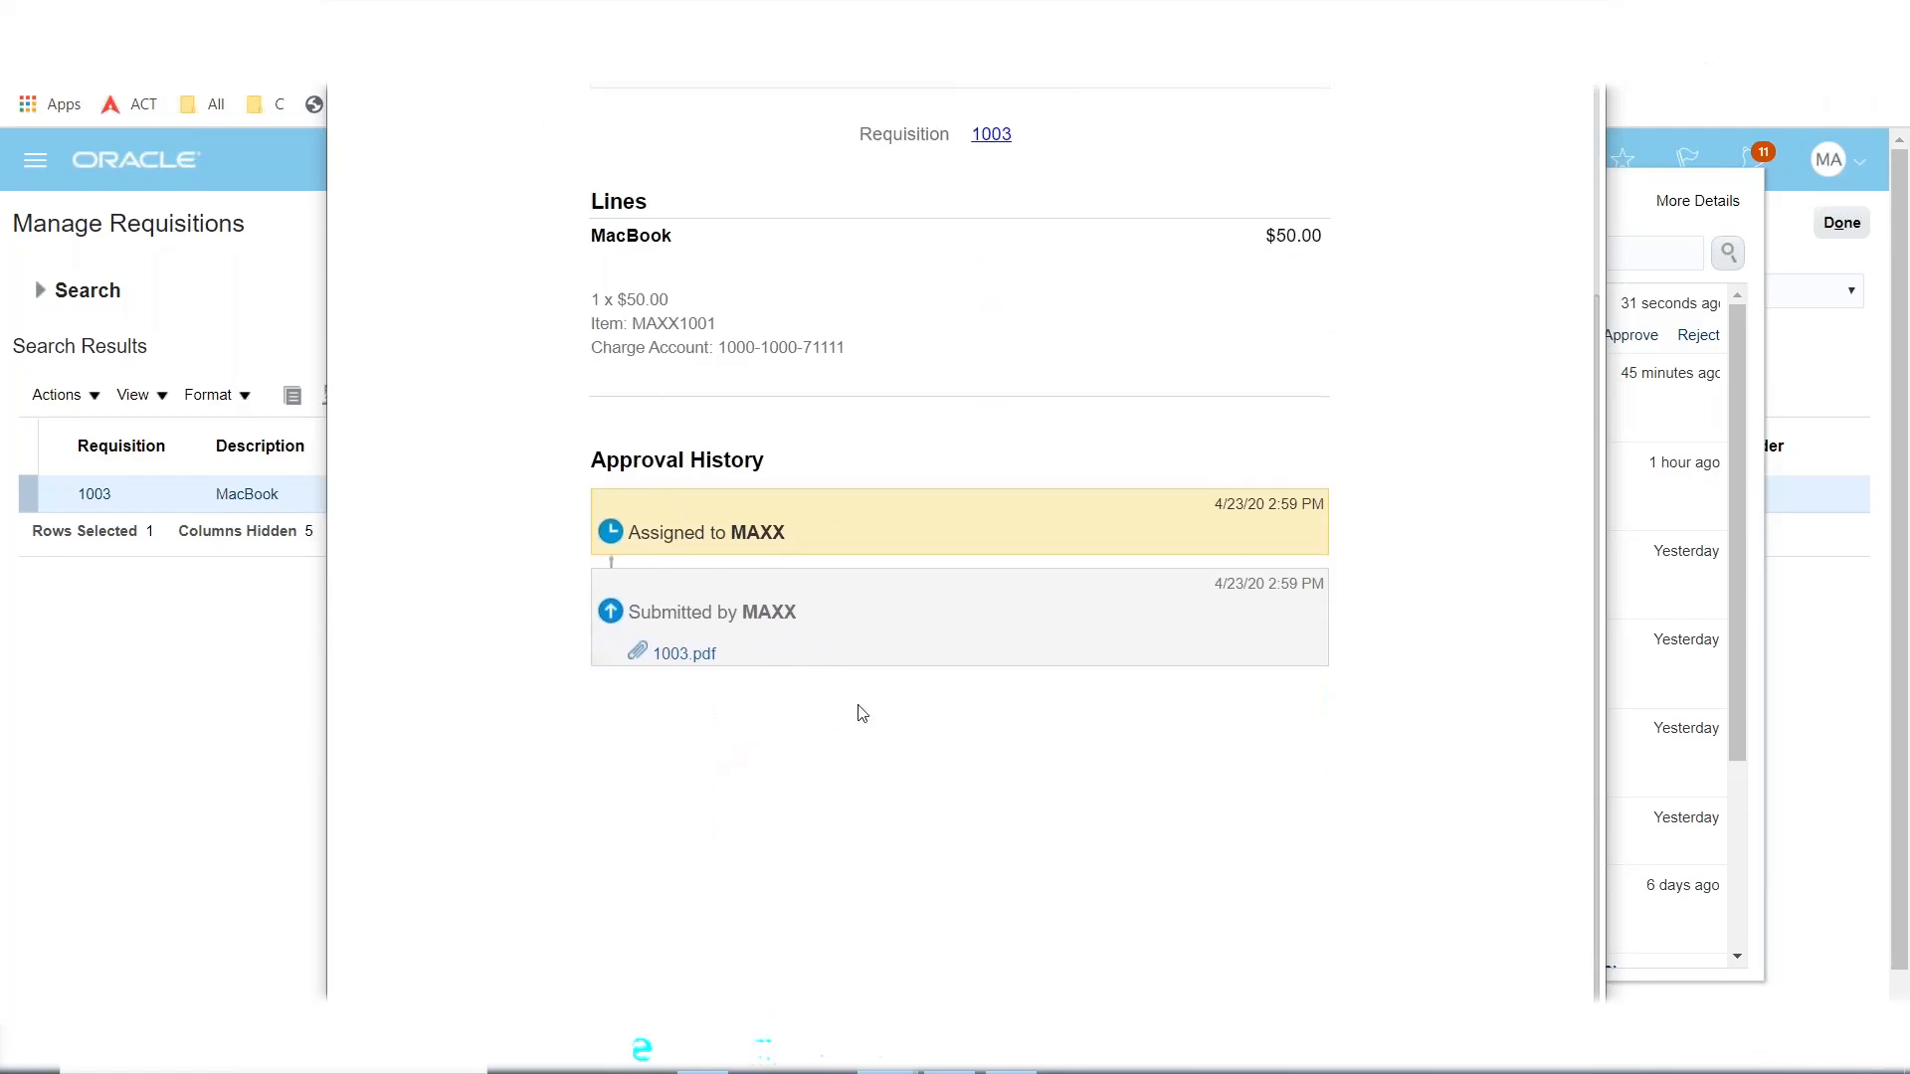
{"action": "scroll", "coordinate": [862, 713], "scroll_direction": "up", "scroll_amount": 3}
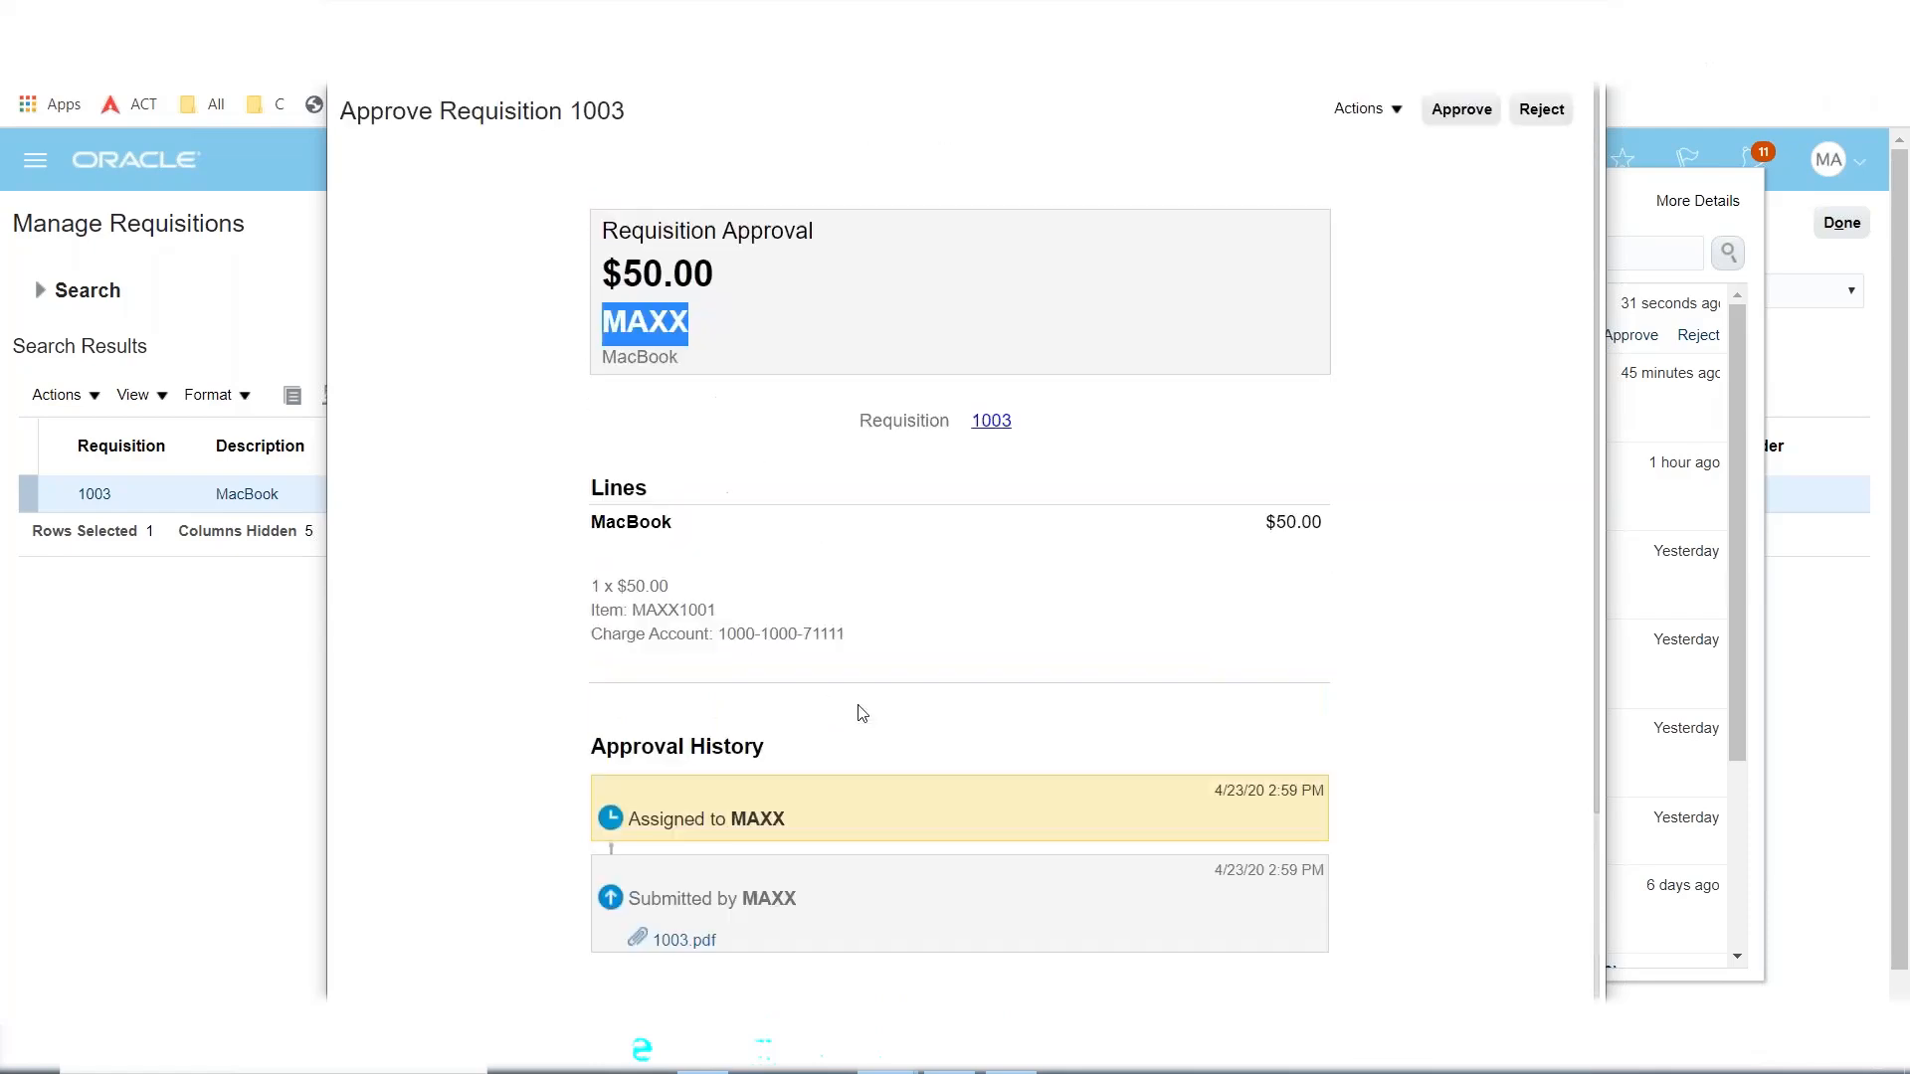
{"action": "left_click", "coordinate": [1461, 116]}
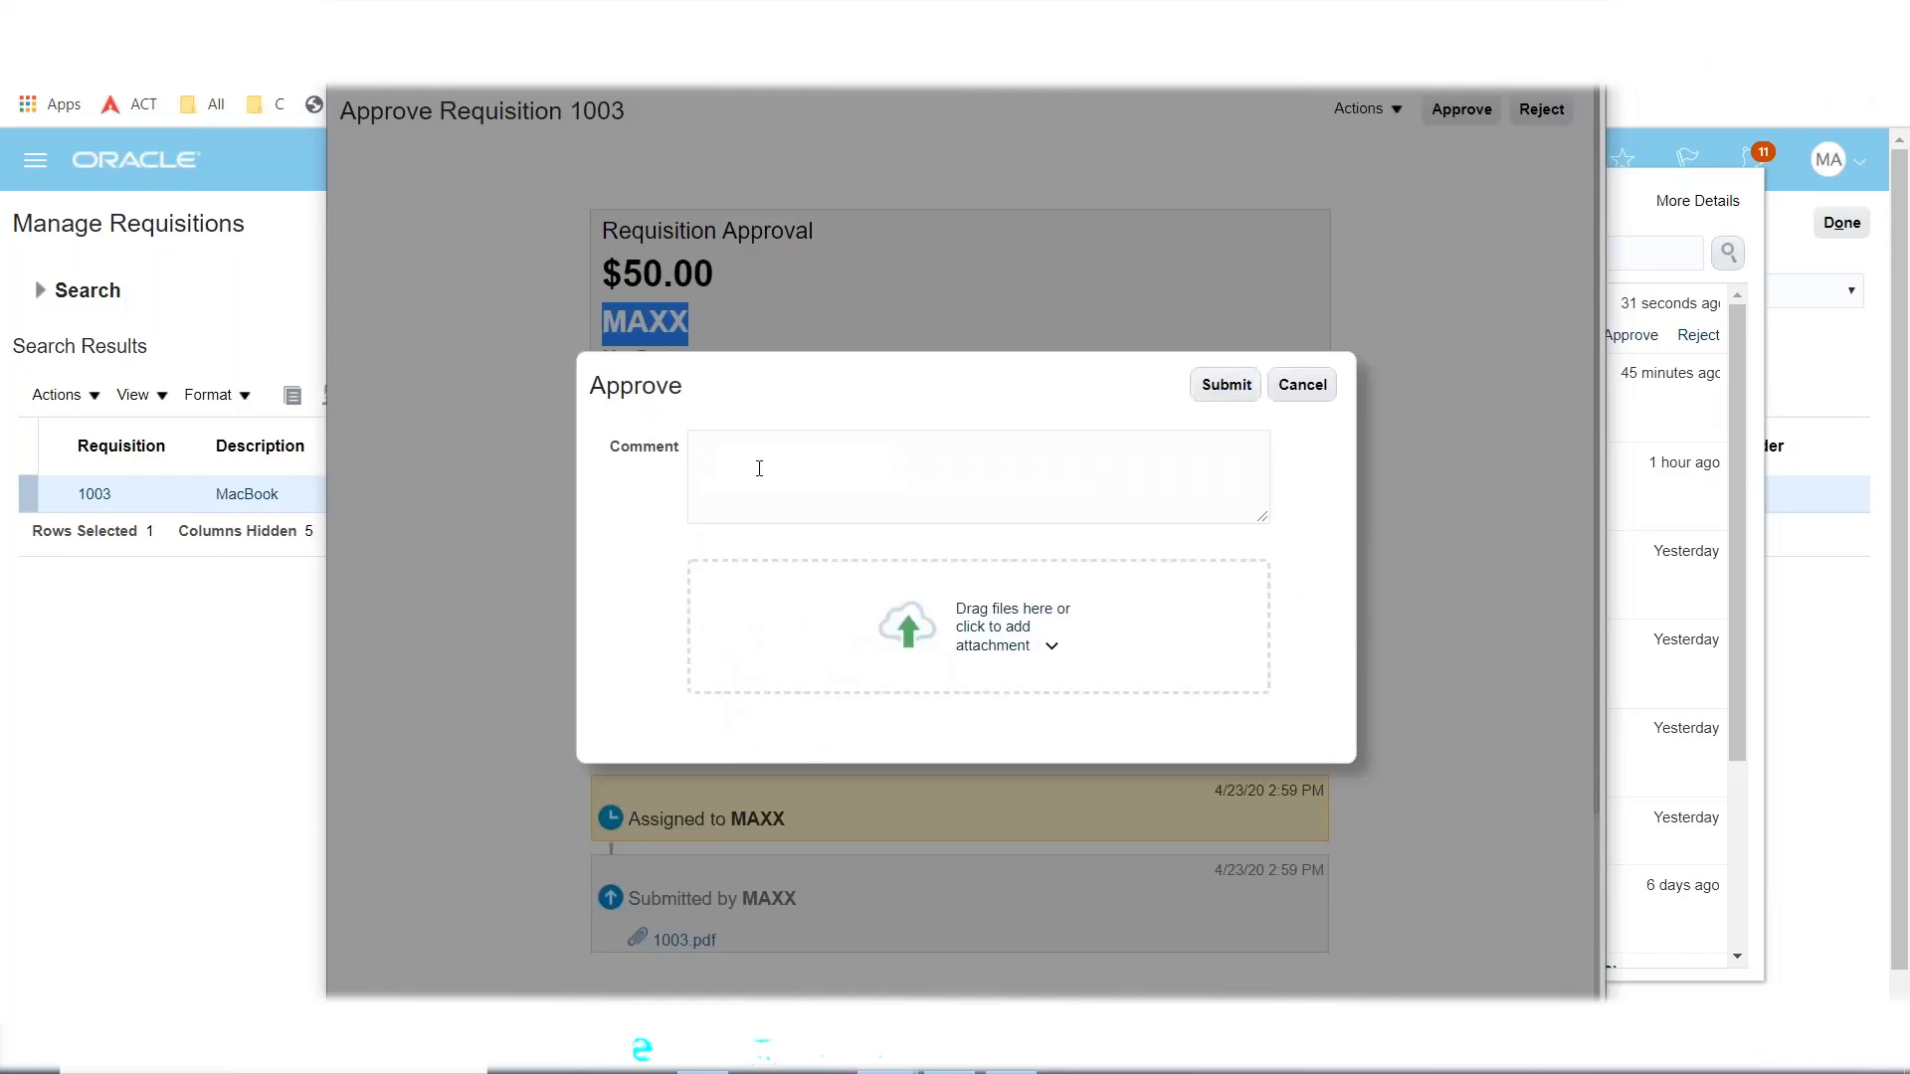
Submit the approval for requisition 1003, rerun the search to confirm Approved, and finish.
{"action": "left_click", "coordinate": [880, 463]}
{"action": "left_click", "coordinate": [1223, 396]}
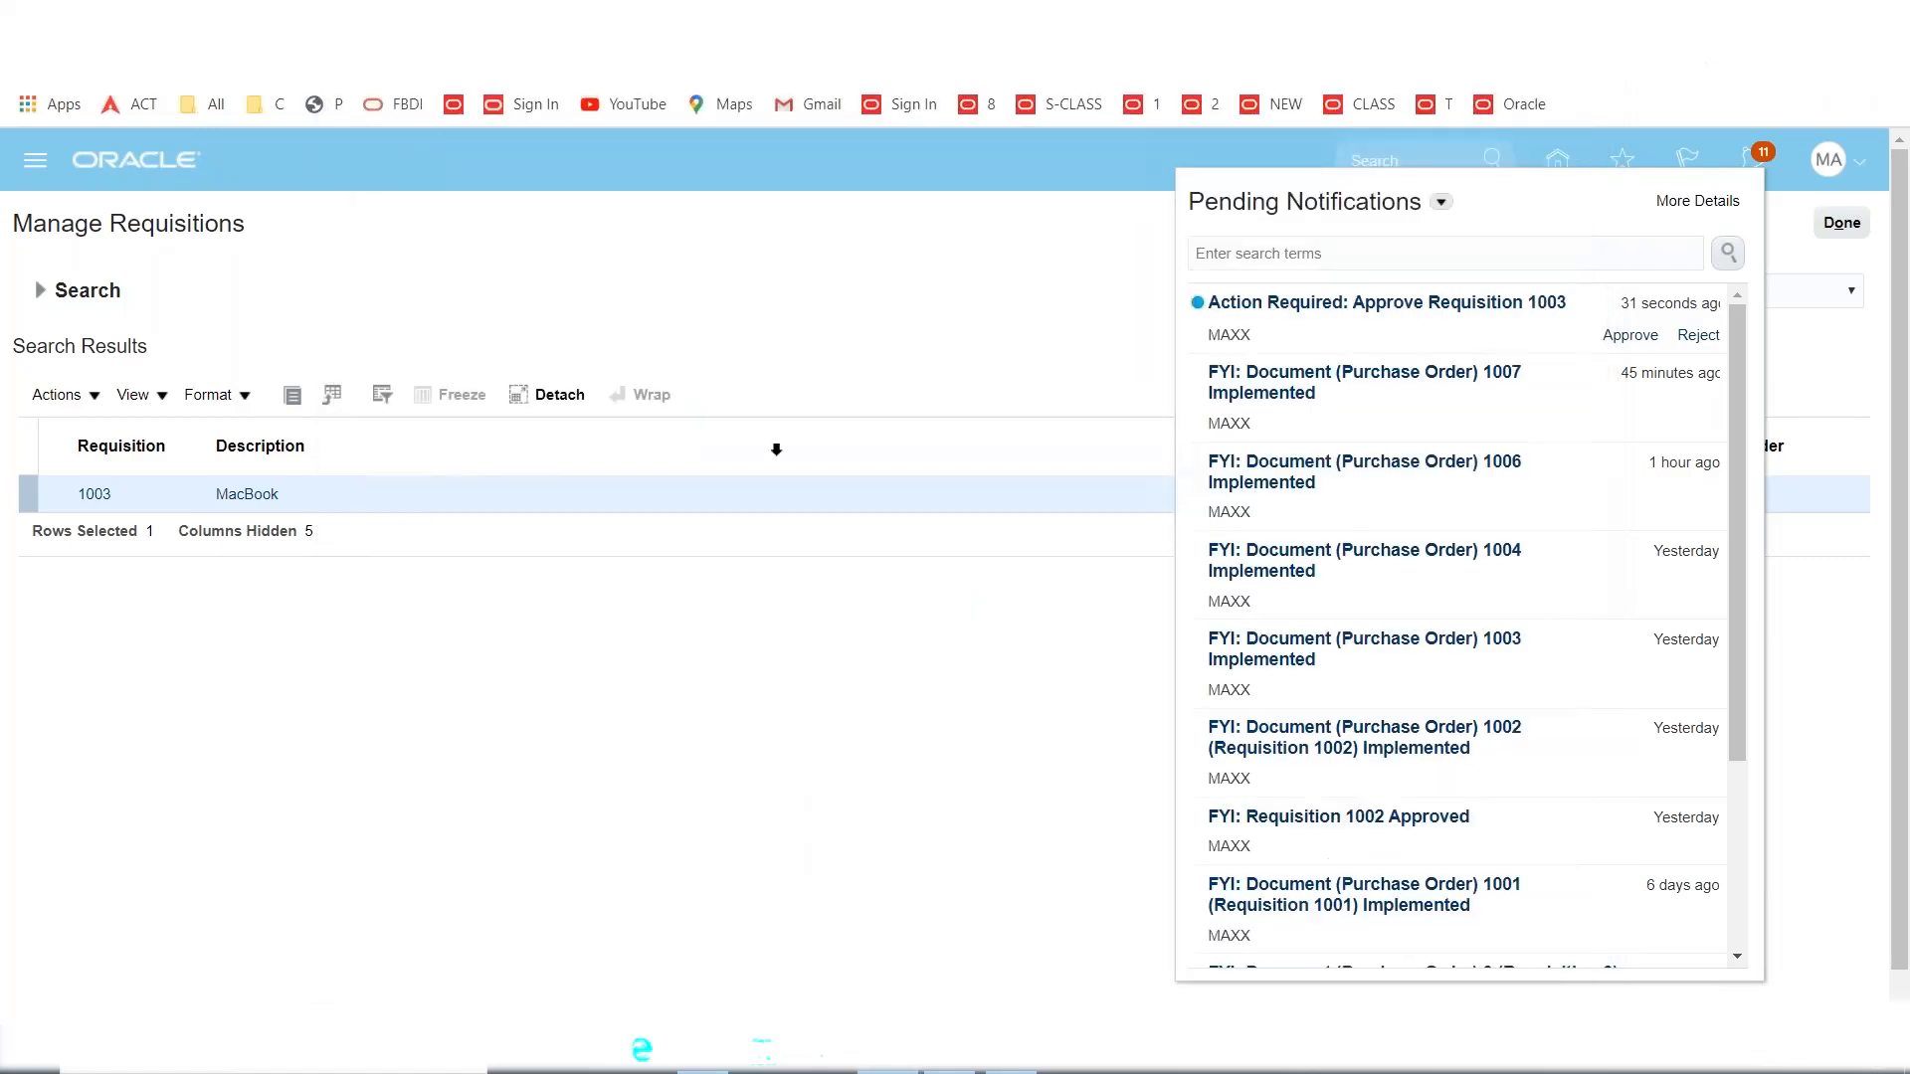
{"action": "left_click", "coordinate": [844, 235]}
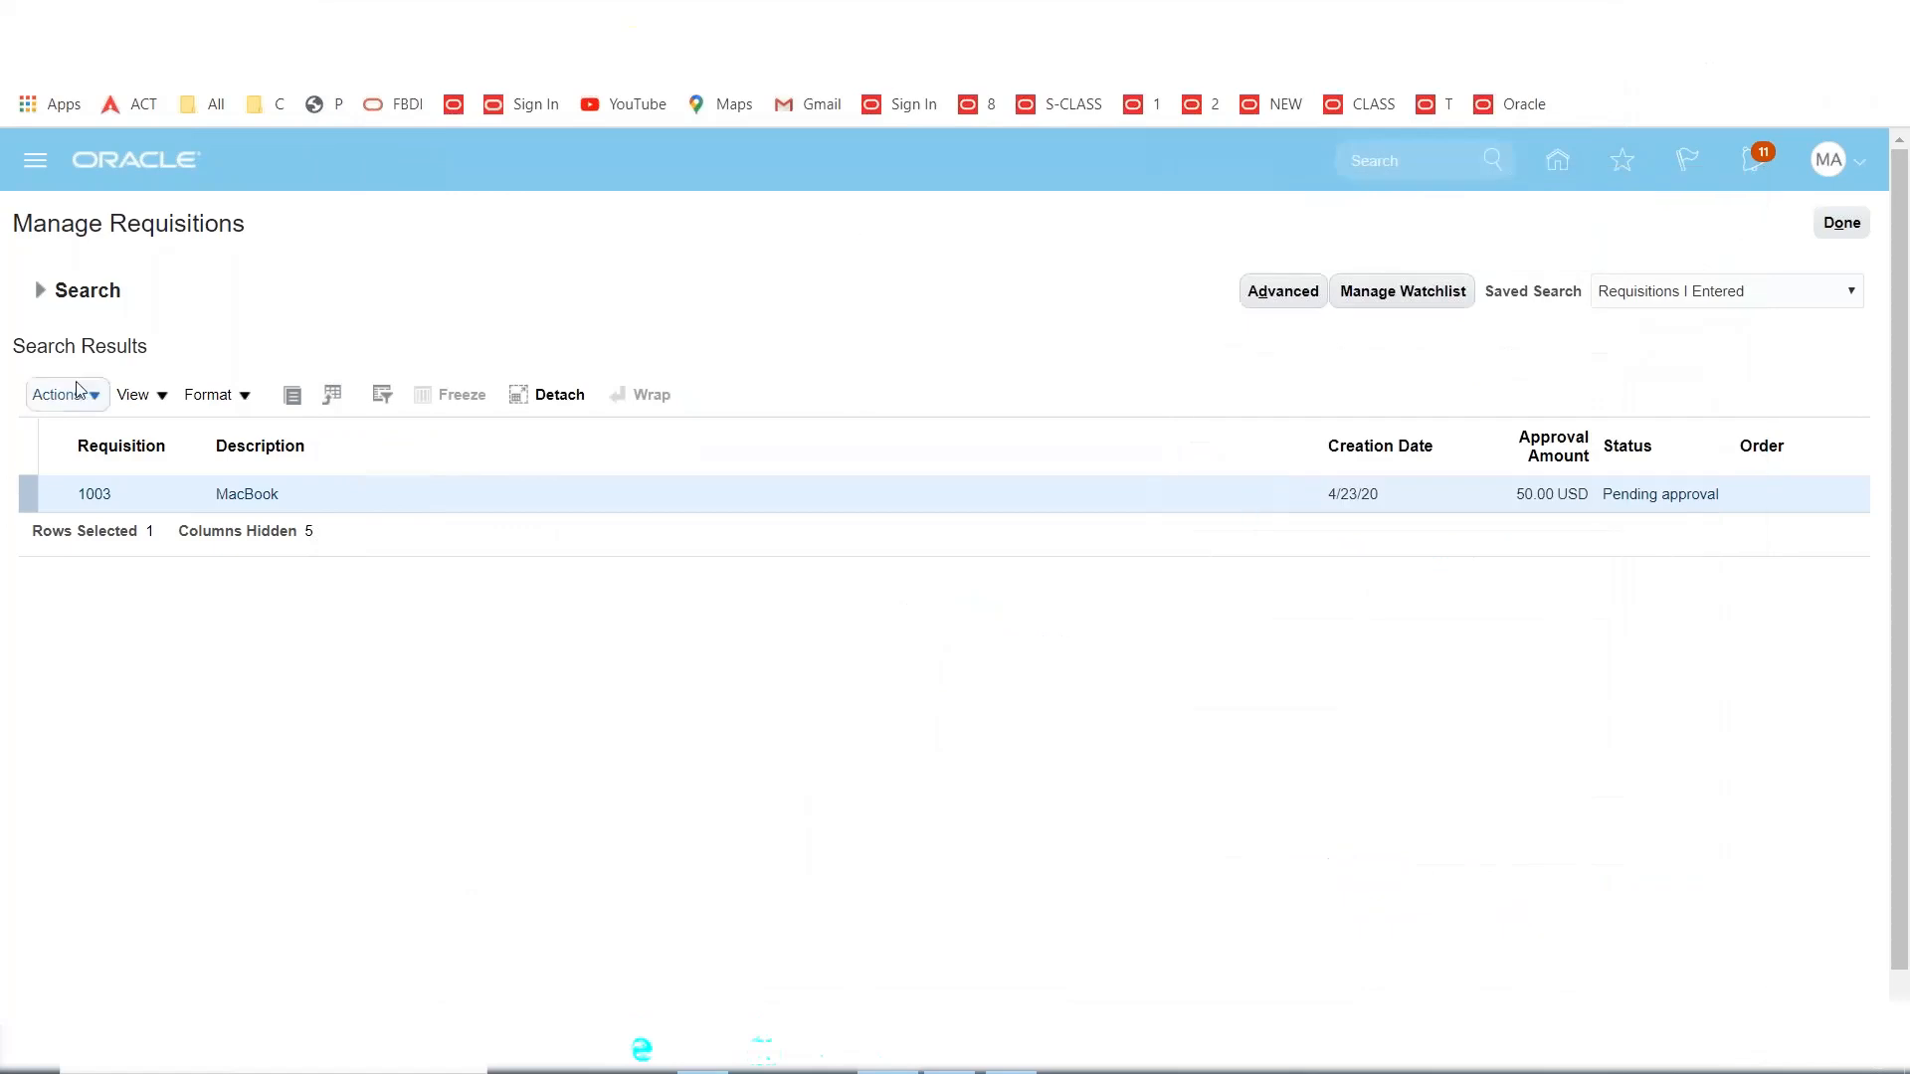
{"action": "left_click", "coordinate": [40, 290]}
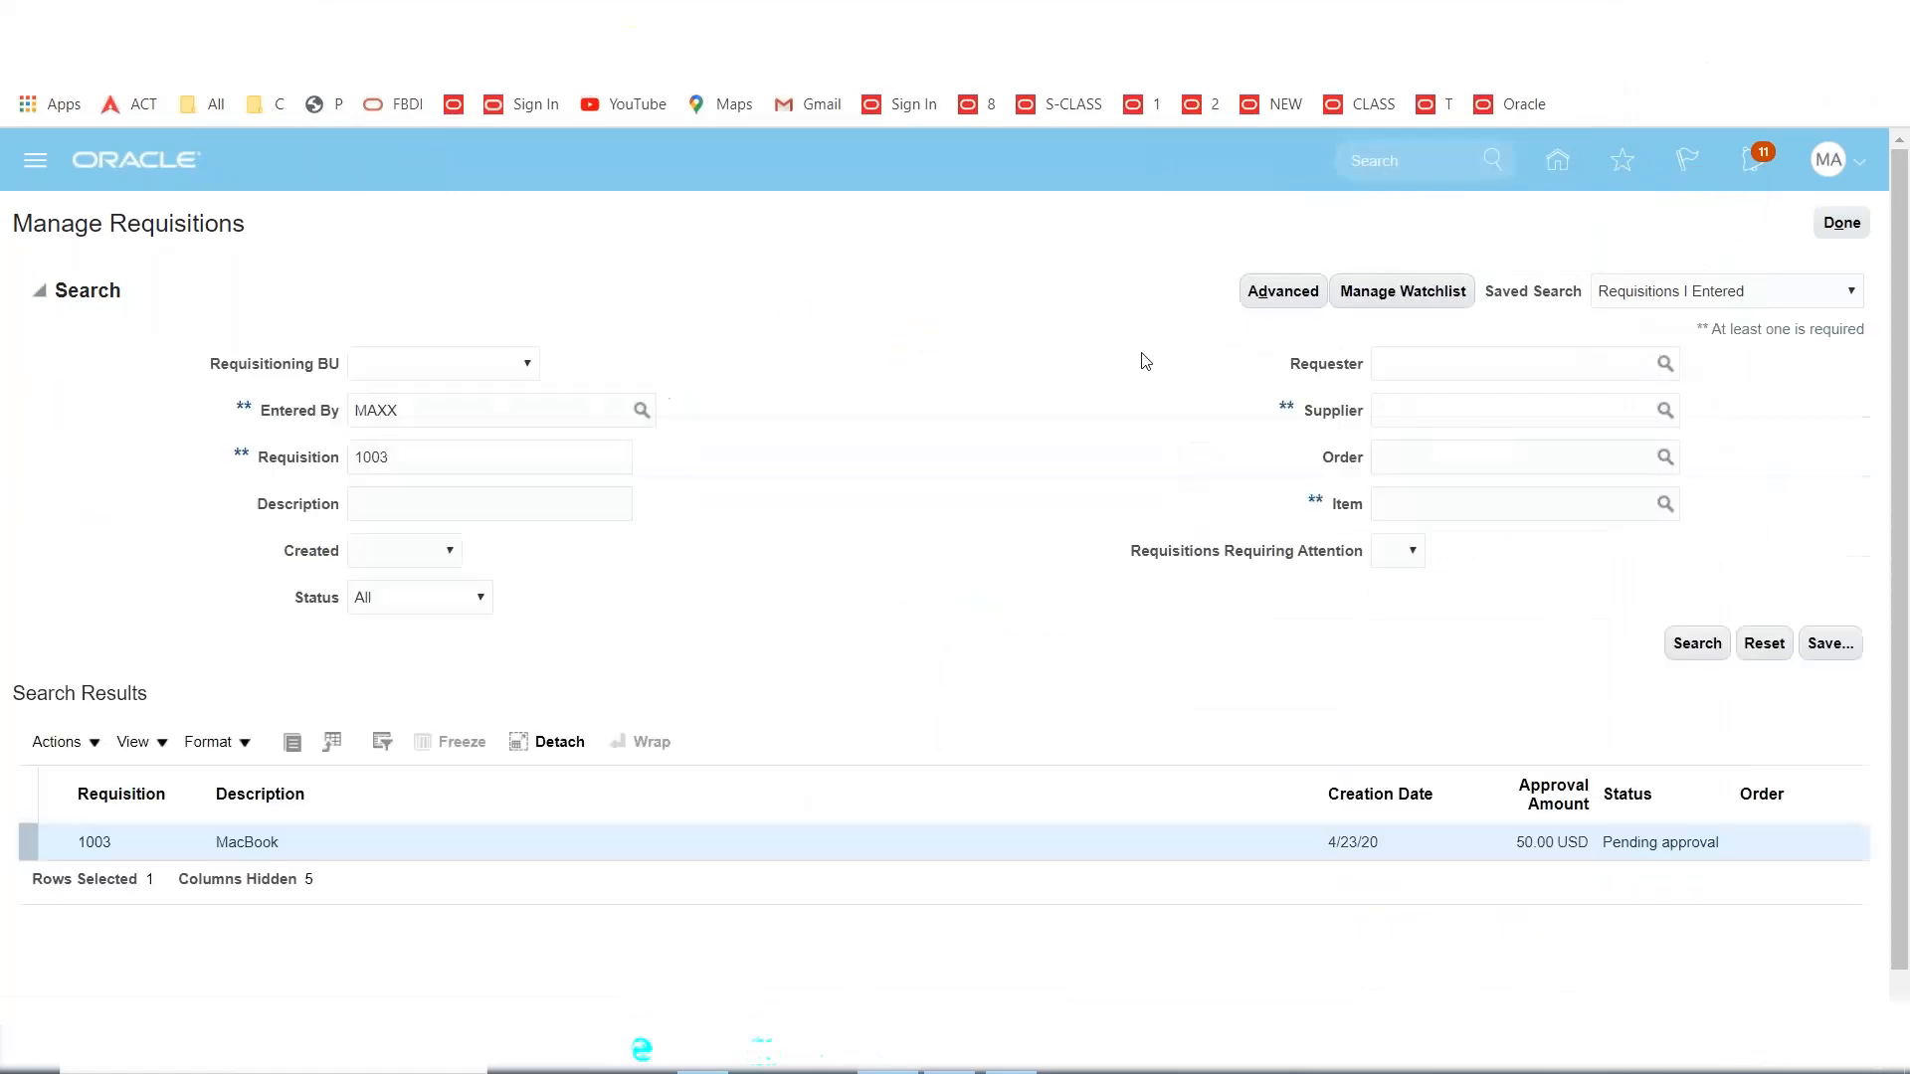
{"action": "left_click", "coordinate": [1695, 644]}
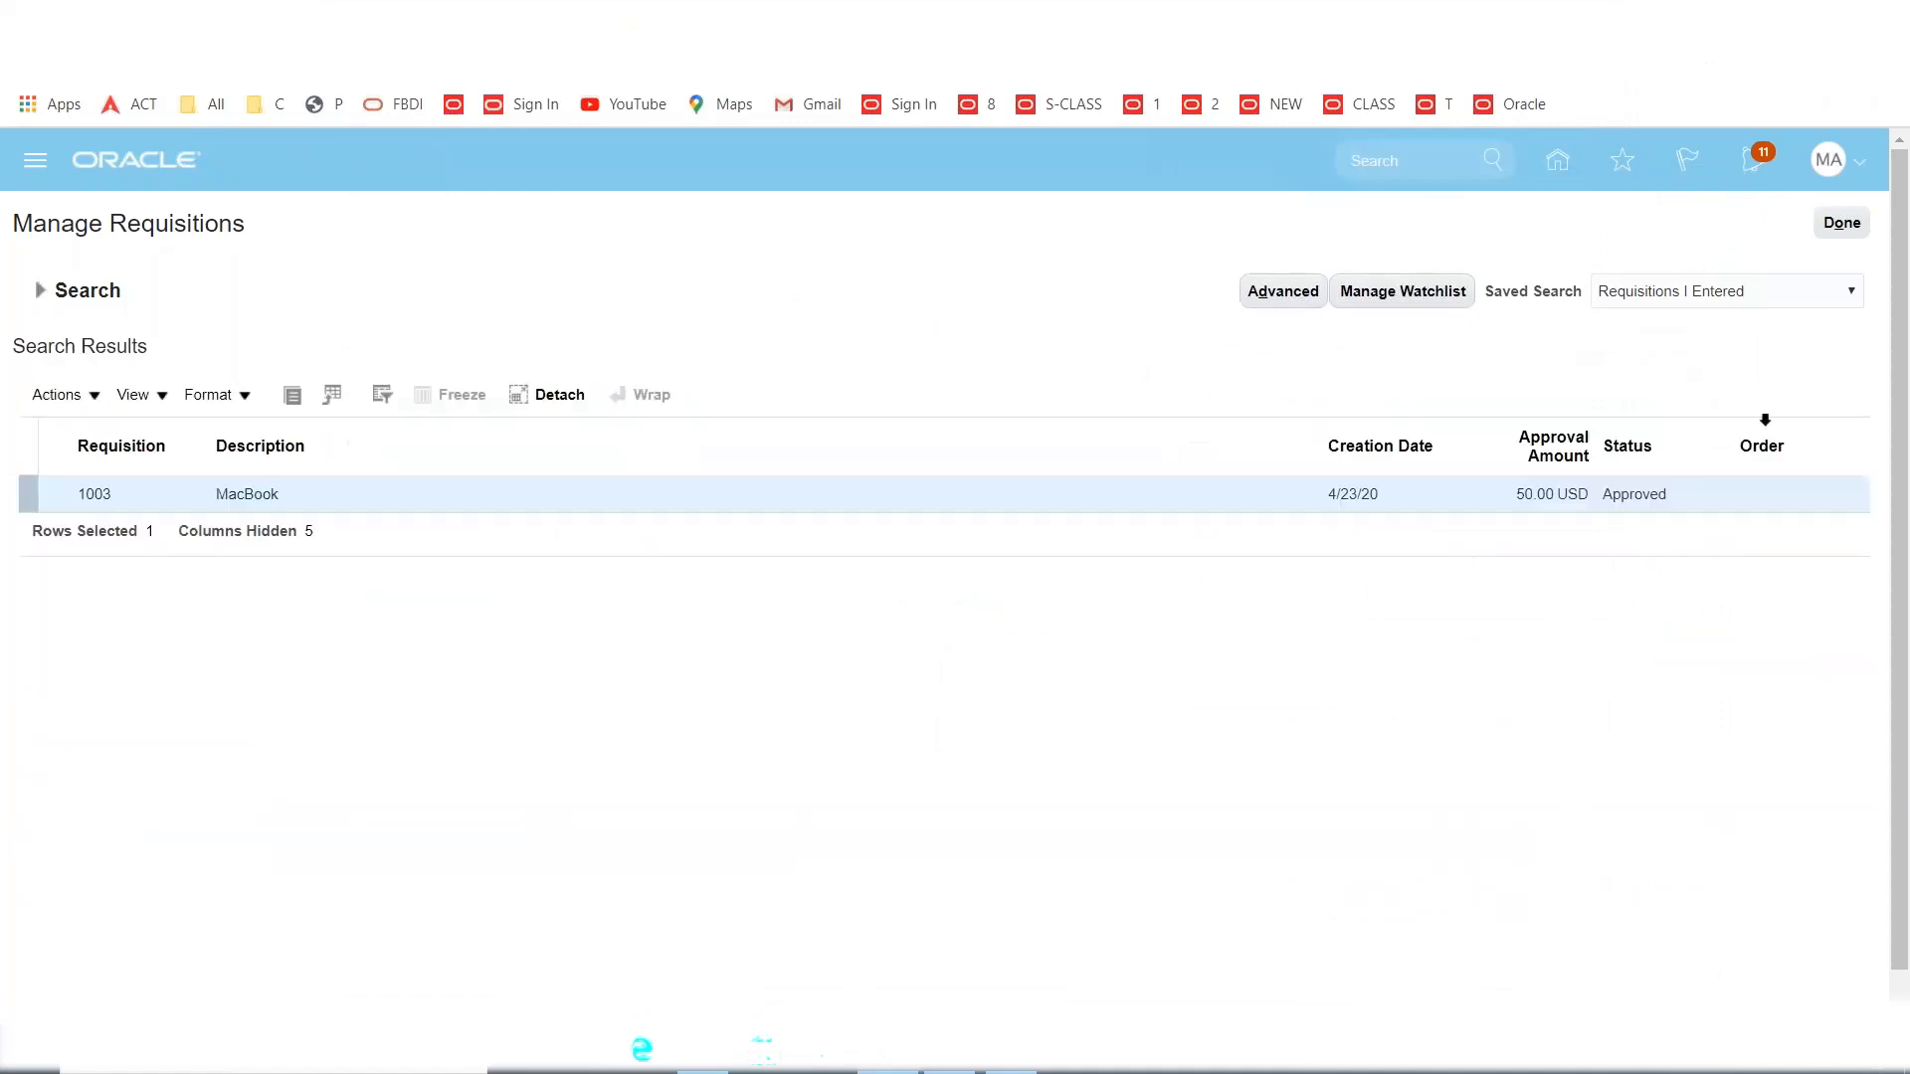
{"action": "left_click", "coordinate": [1836, 228]}
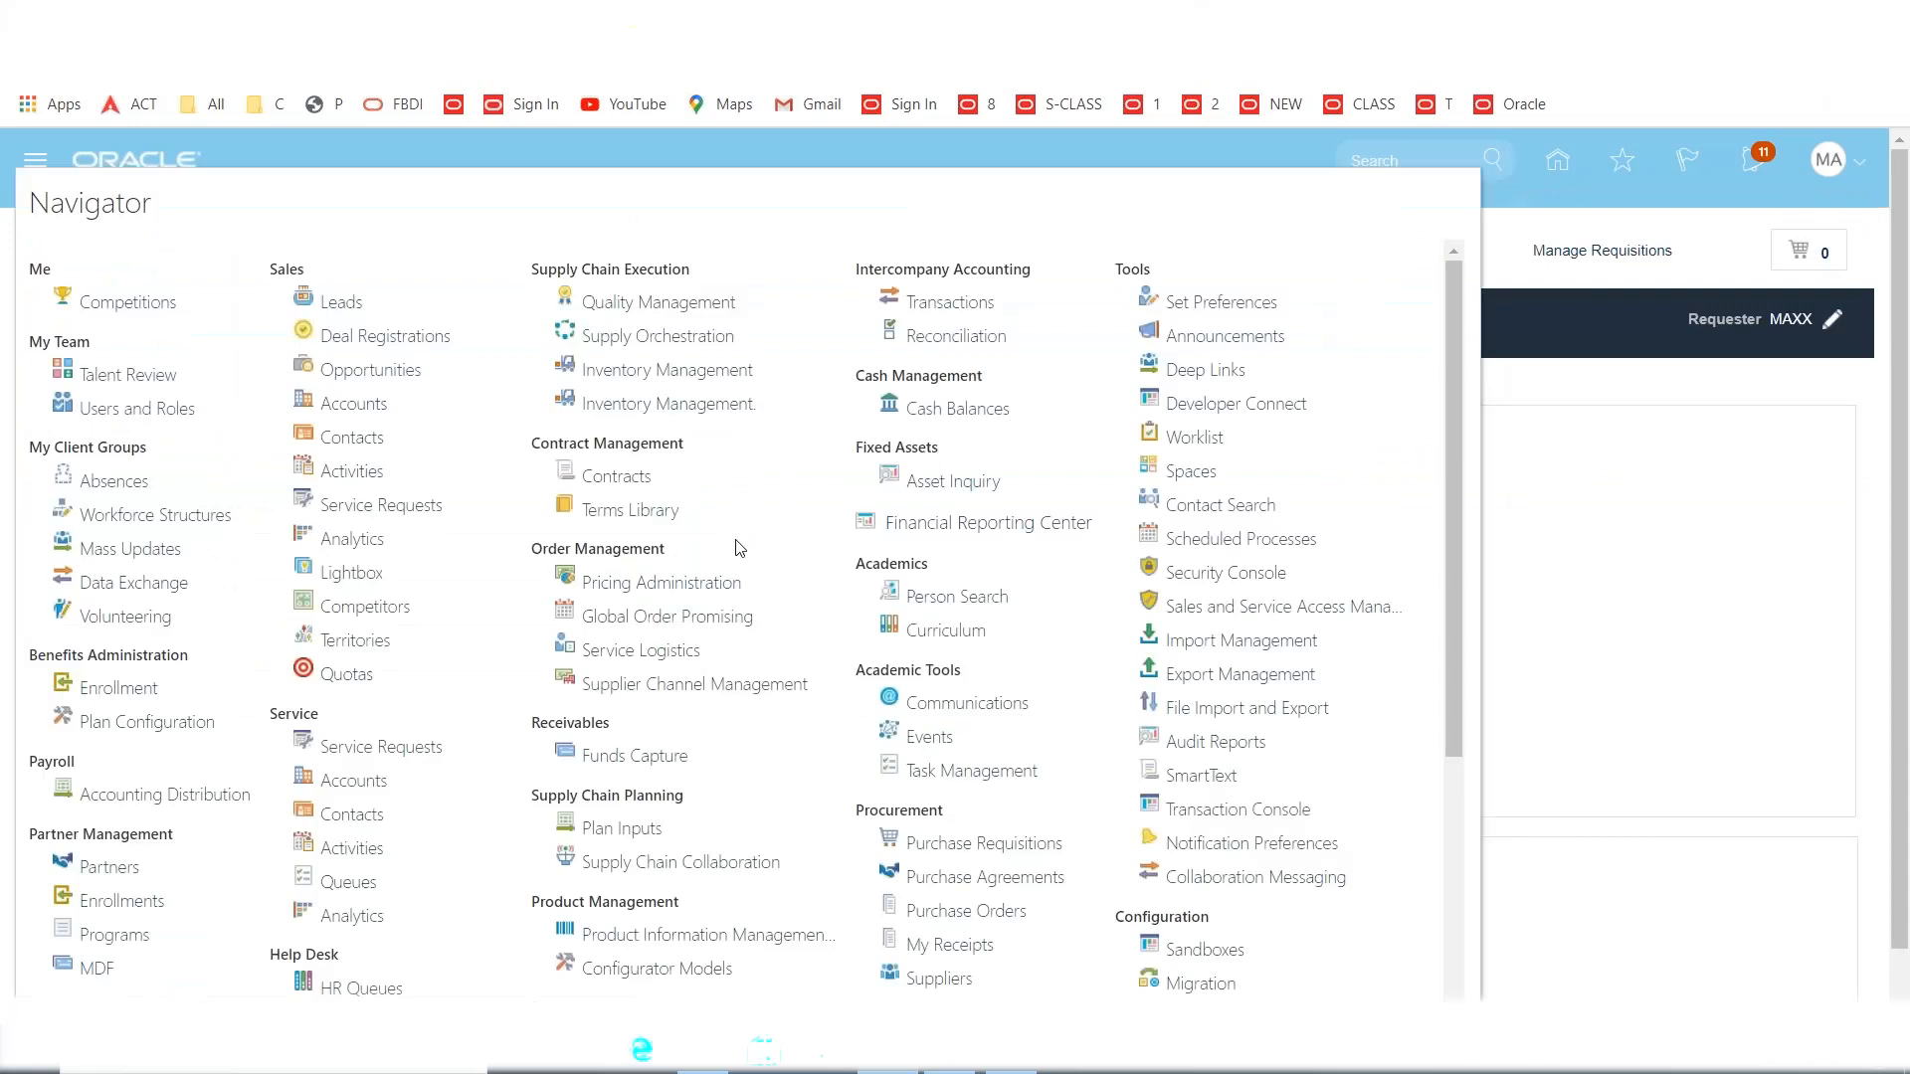
Open the Purchase Requisitions work area and choose Enter Requisition Line from More Tasks.
{"action": "scroll", "coordinate": [739, 546], "scroll_direction": "down", "scroll_amount": 4}
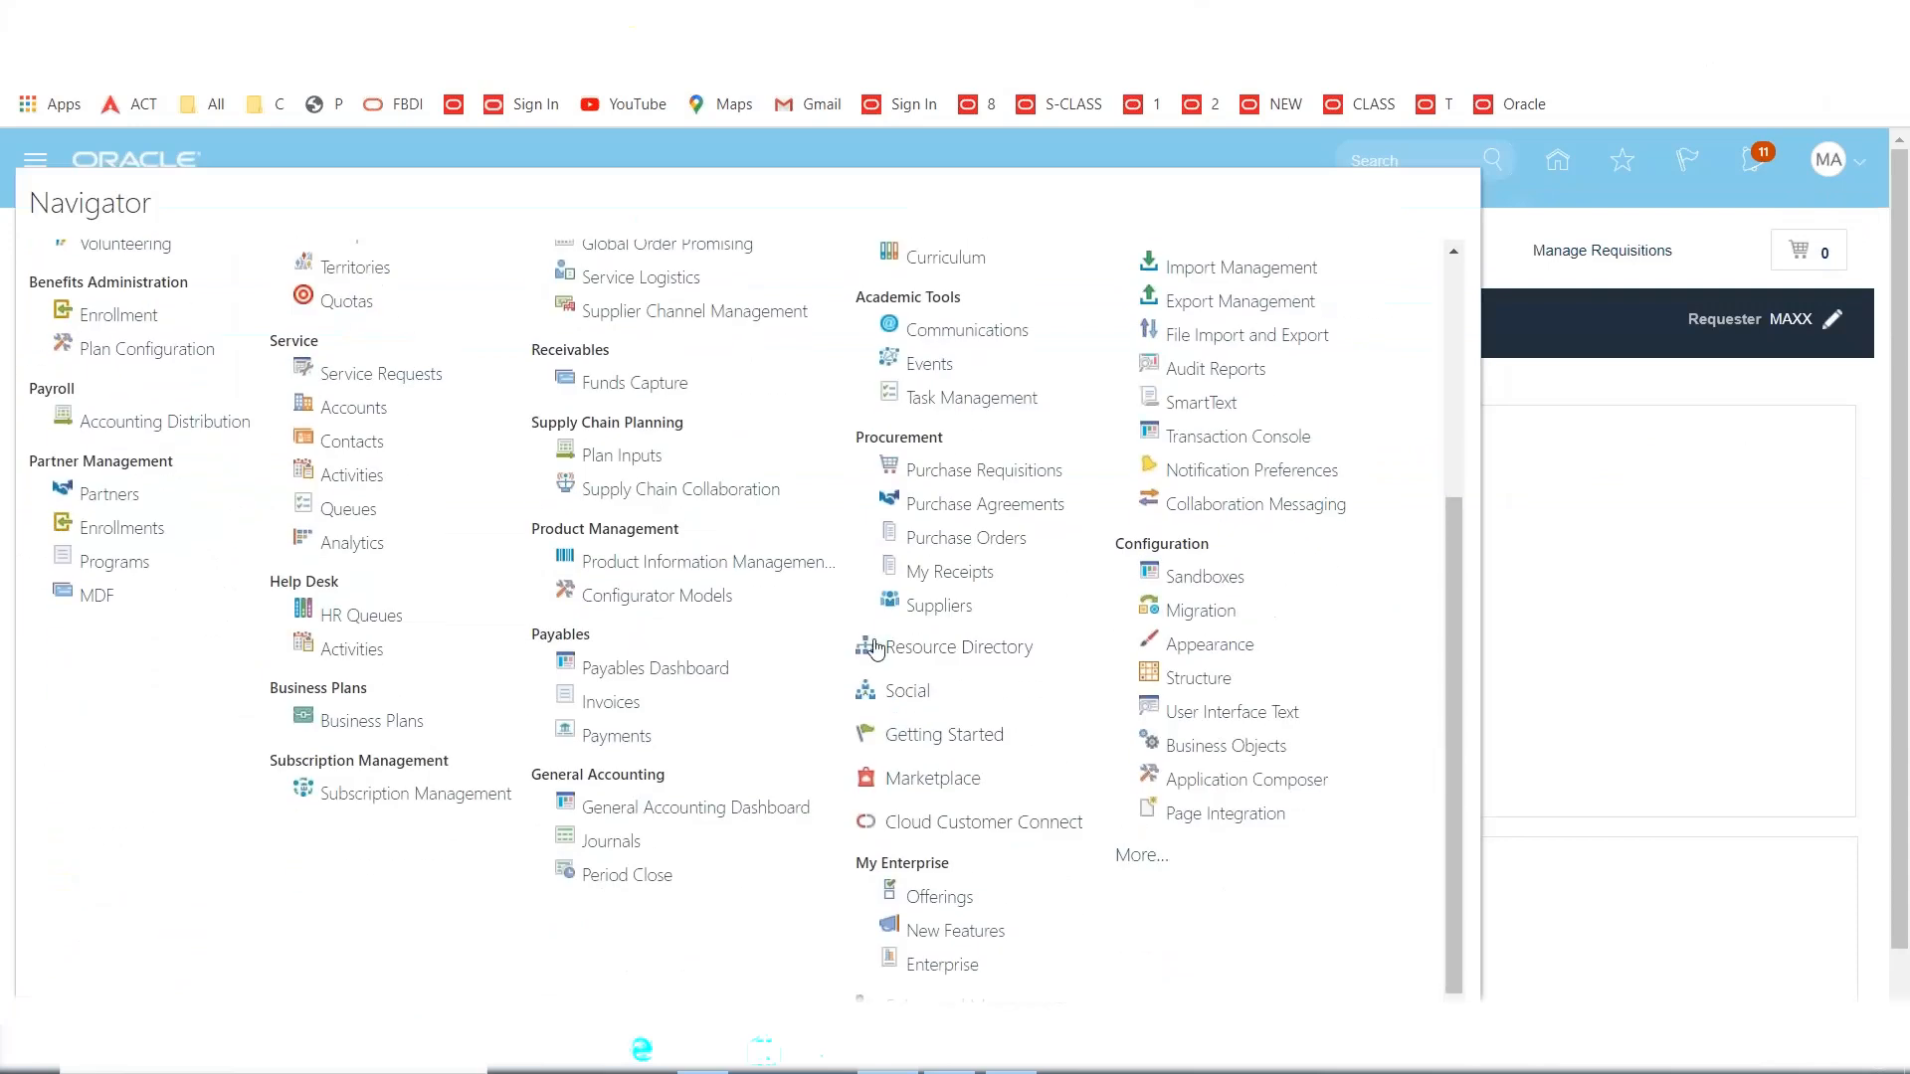
{"action": "left_click", "coordinate": [975, 471]}
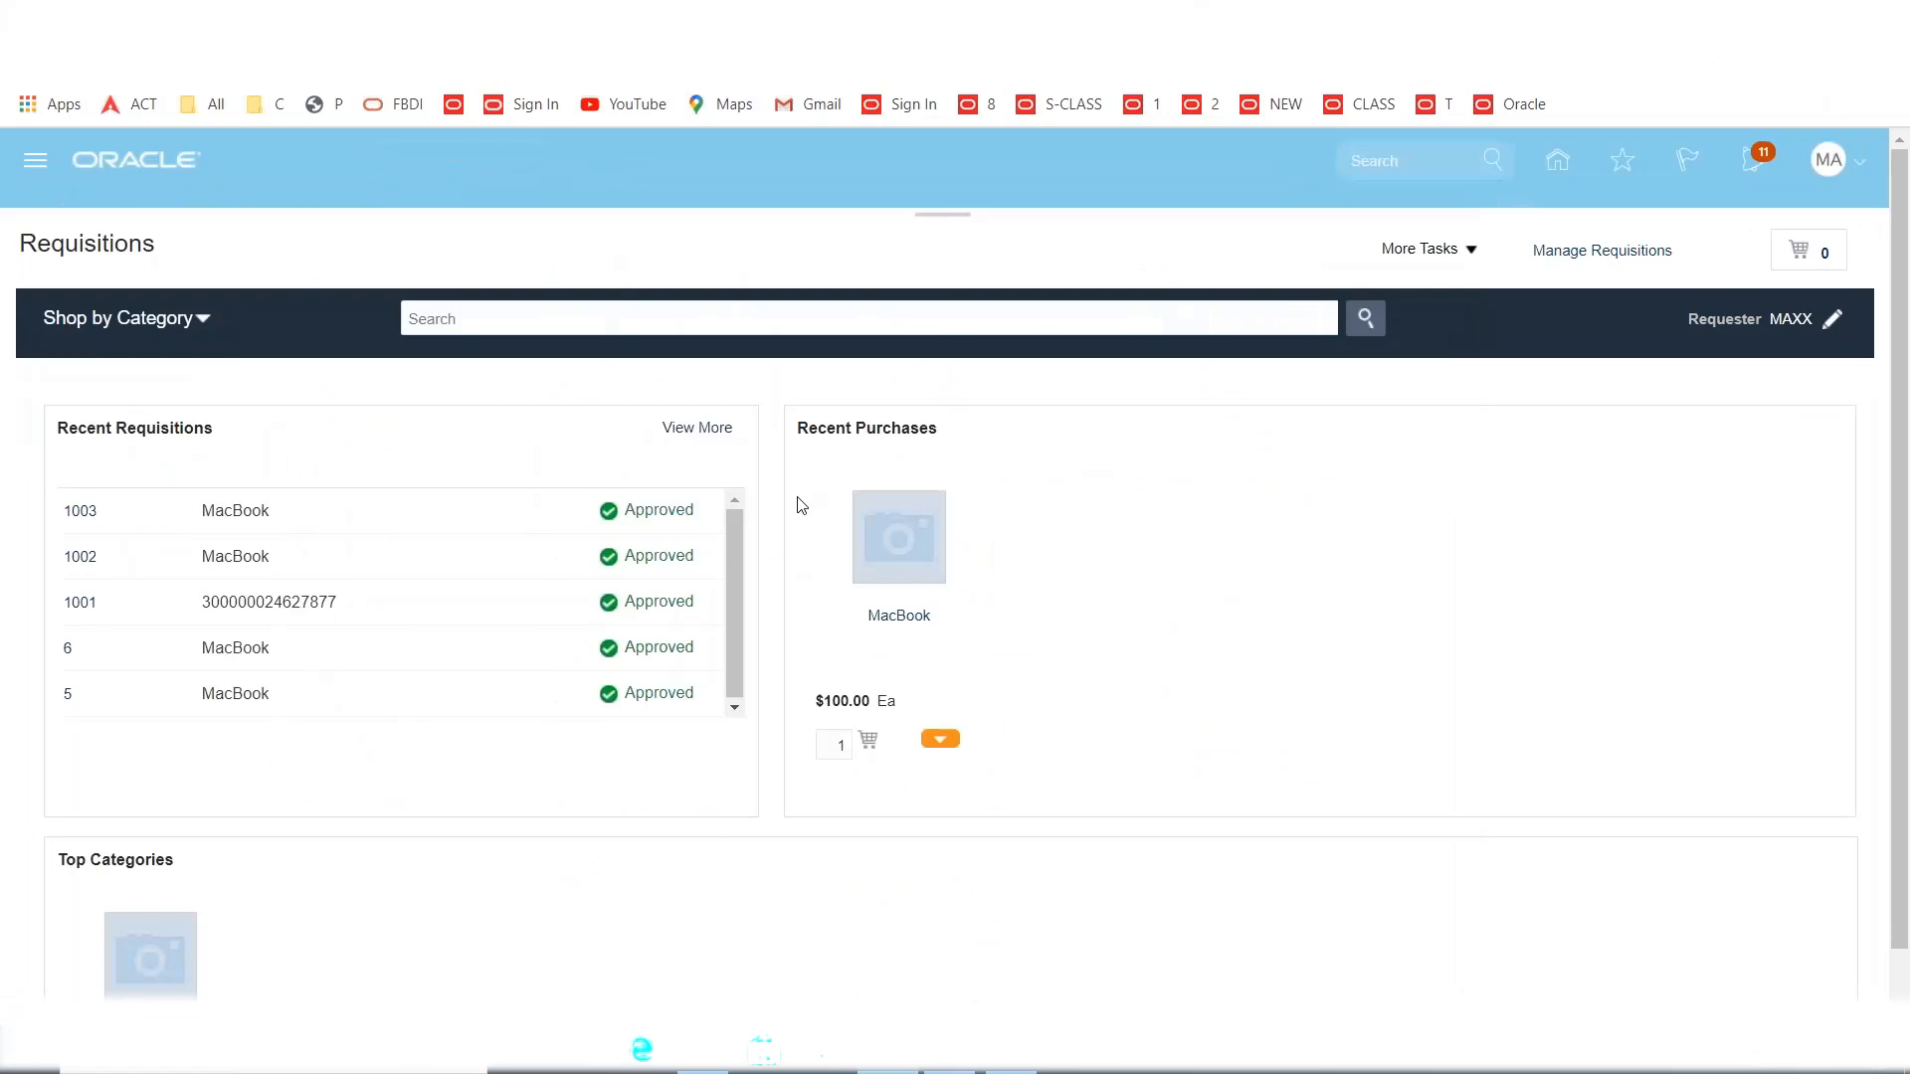
{"action": "left_click", "coordinate": [1477, 252]}
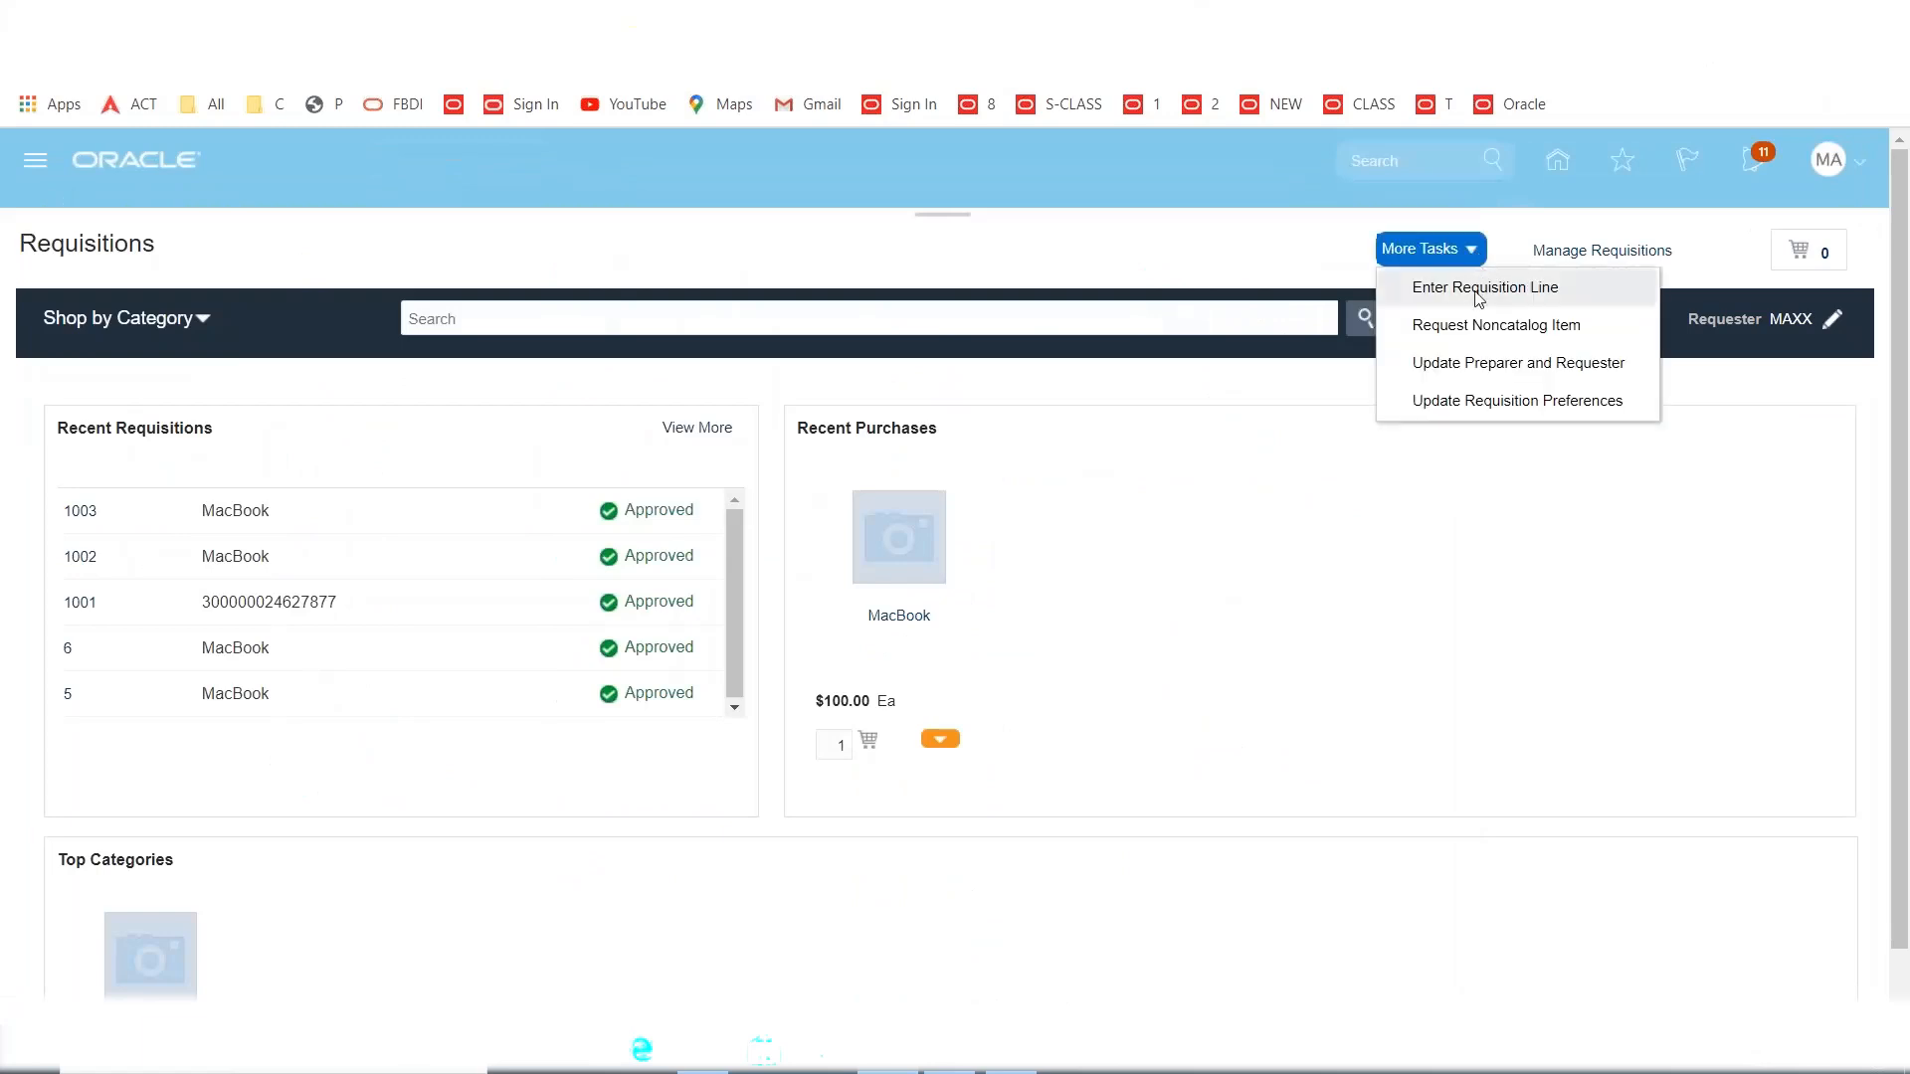
{"action": "left_click", "coordinate": [1479, 295]}
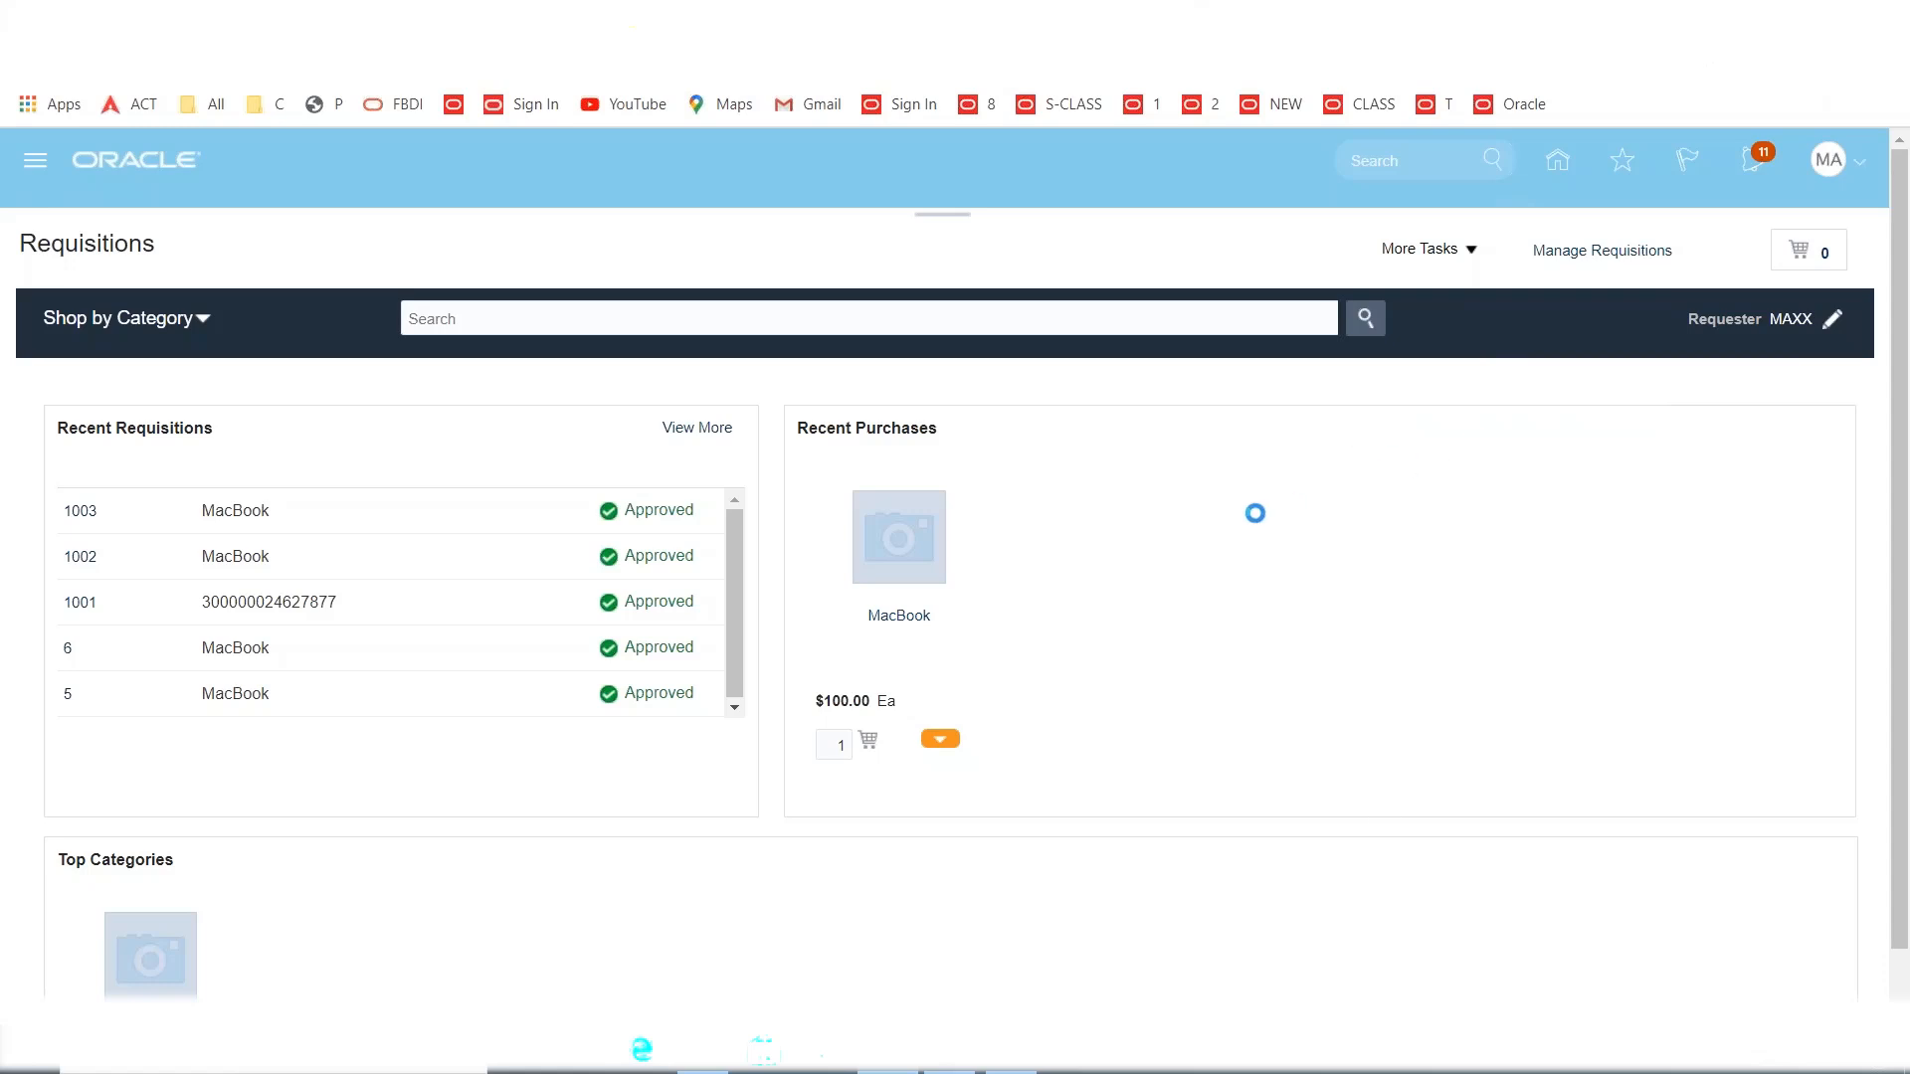
Enter item MAXX1001 (MacBook) and change its price from 100.00 to 500.00 USD.
{"action": "left_click", "coordinate": [461, 382]}
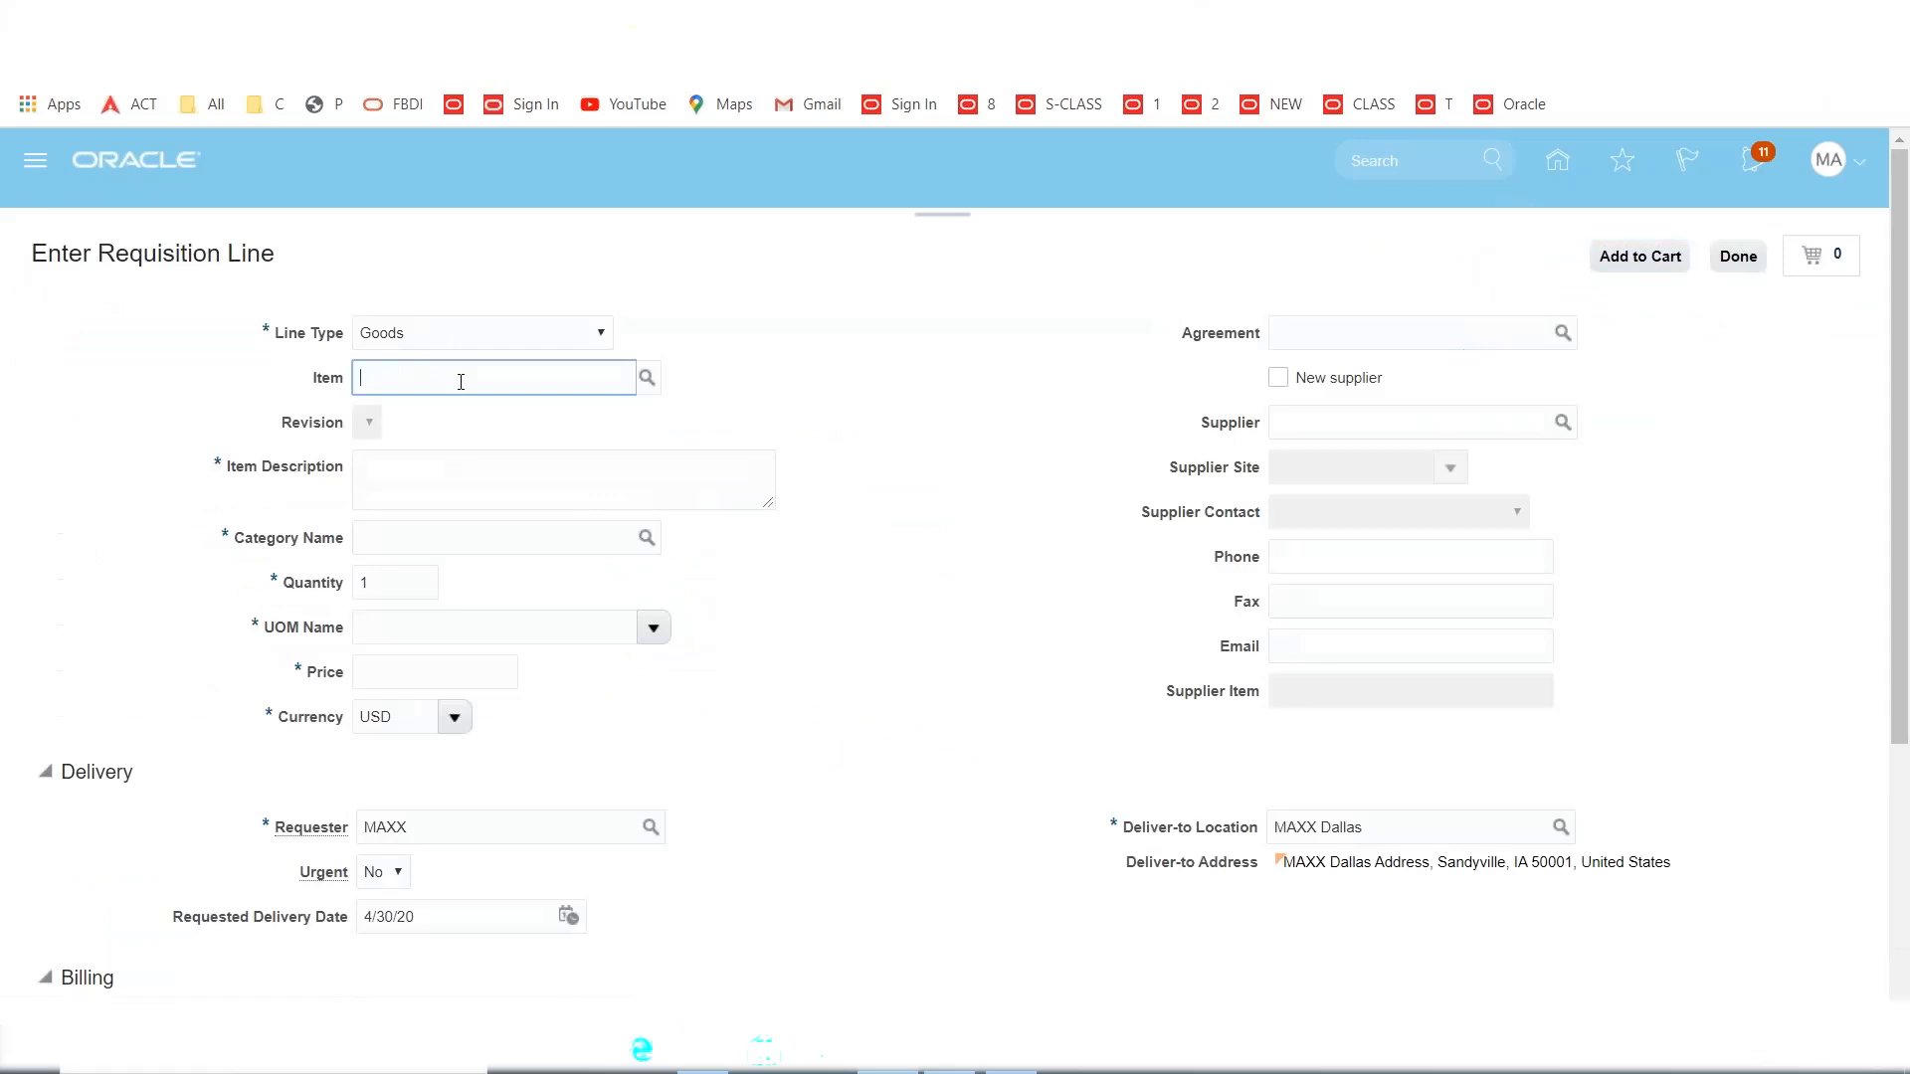
{"action": "type", "text": "MAXX1001"}
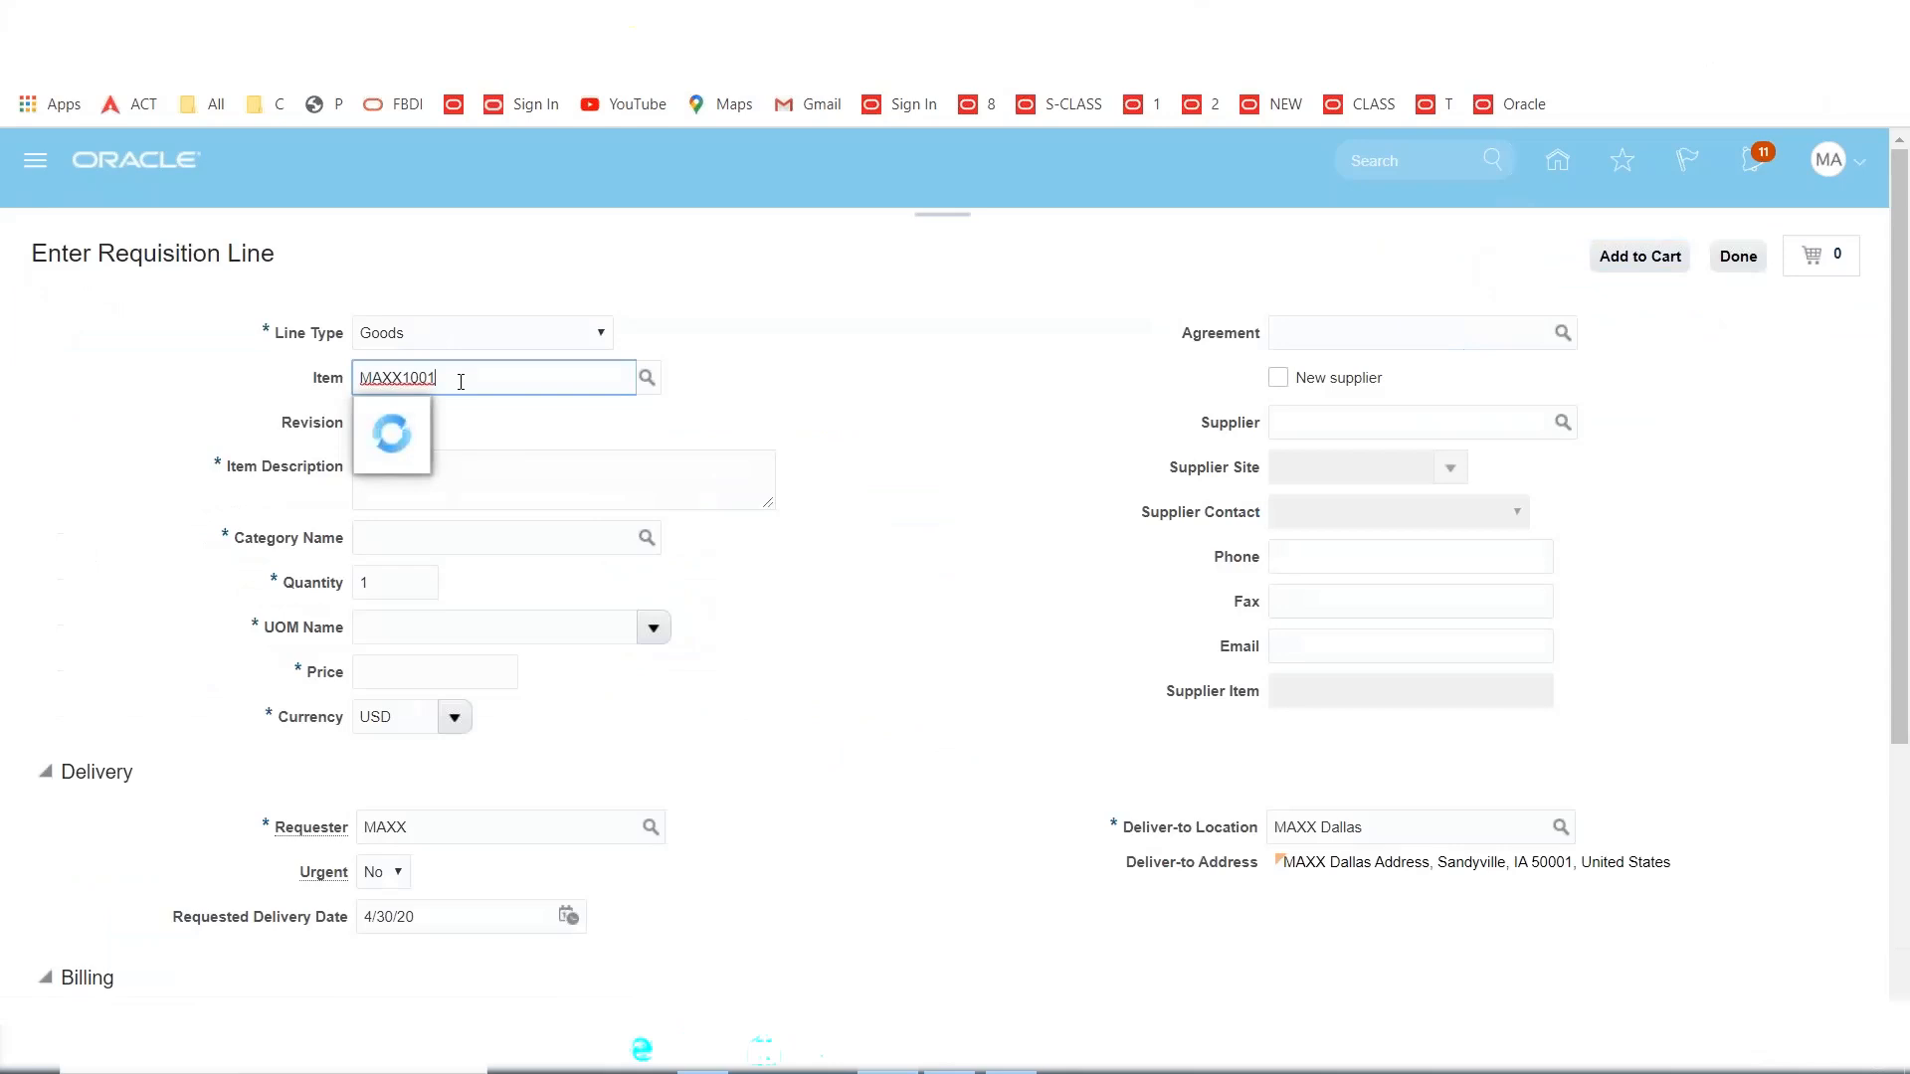
{"action": "key", "text": "Down"}
{"action": "key", "text": "Return"}
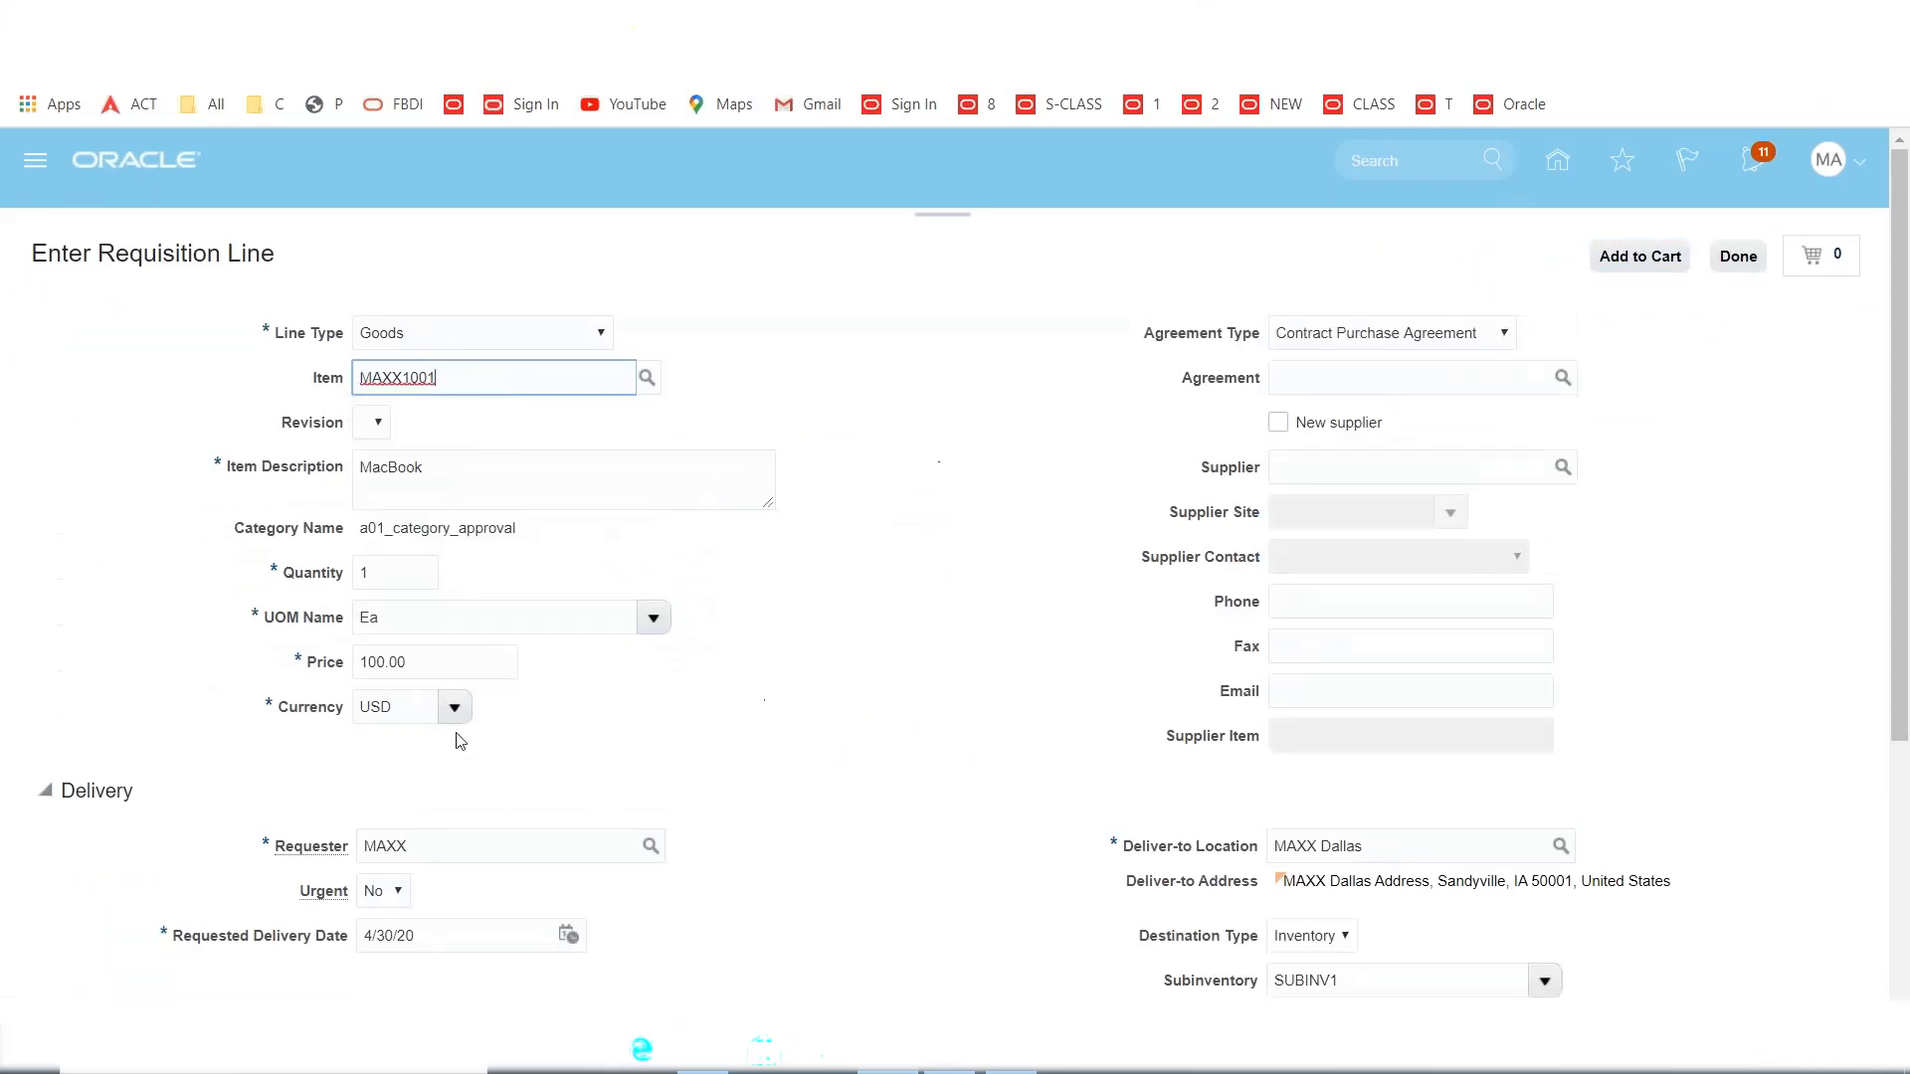
{"action": "double_click", "coordinate": [434, 662]}
{"action": "type", "text": "500"}
{"action": "key", "text": "Tab"}
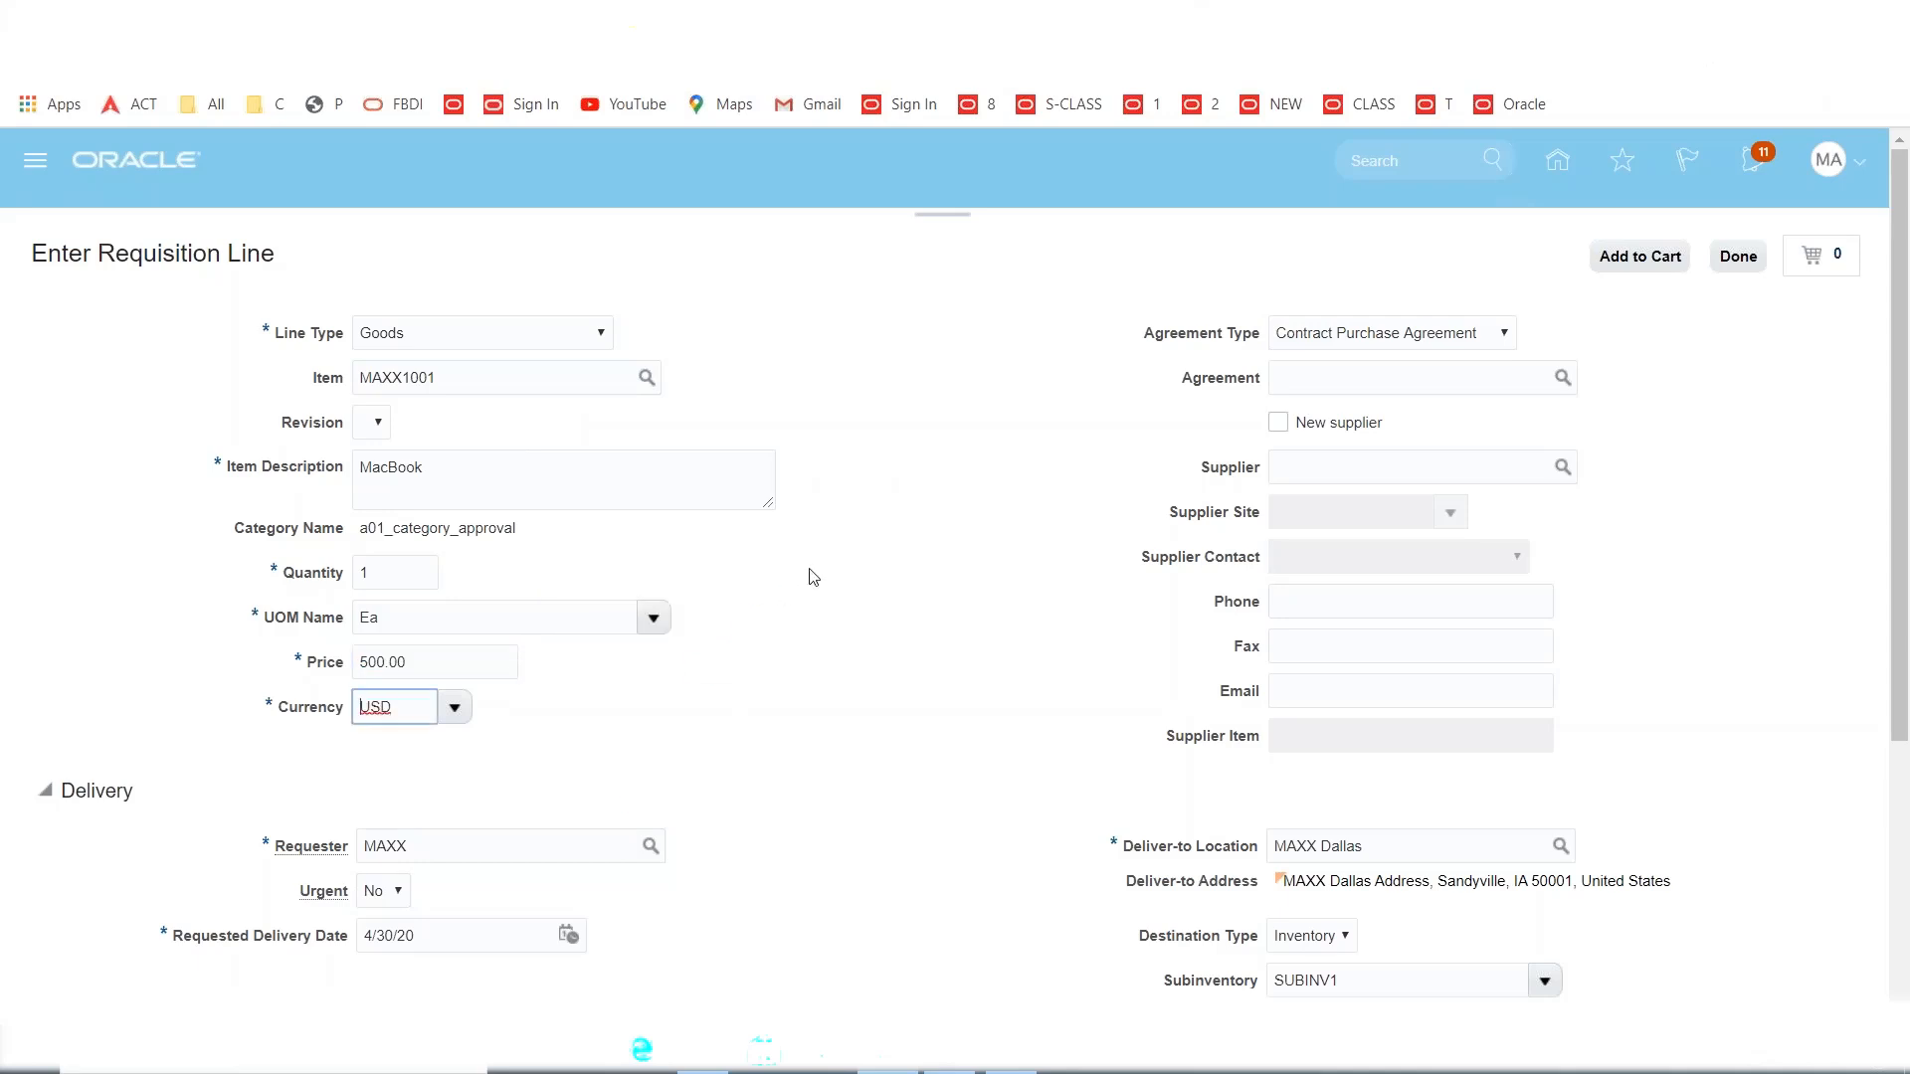
Add the MacBook line to the cart and review it as requisition 1004.
{"action": "scroll", "coordinate": [813, 575], "scroll_direction": "down", "scroll_amount": 3}
{"action": "scroll", "coordinate": [813, 576], "scroll_direction": "down", "scroll_amount": 1}
{"action": "scroll", "coordinate": [812, 575], "scroll_direction": "up", "scroll_amount": 4}
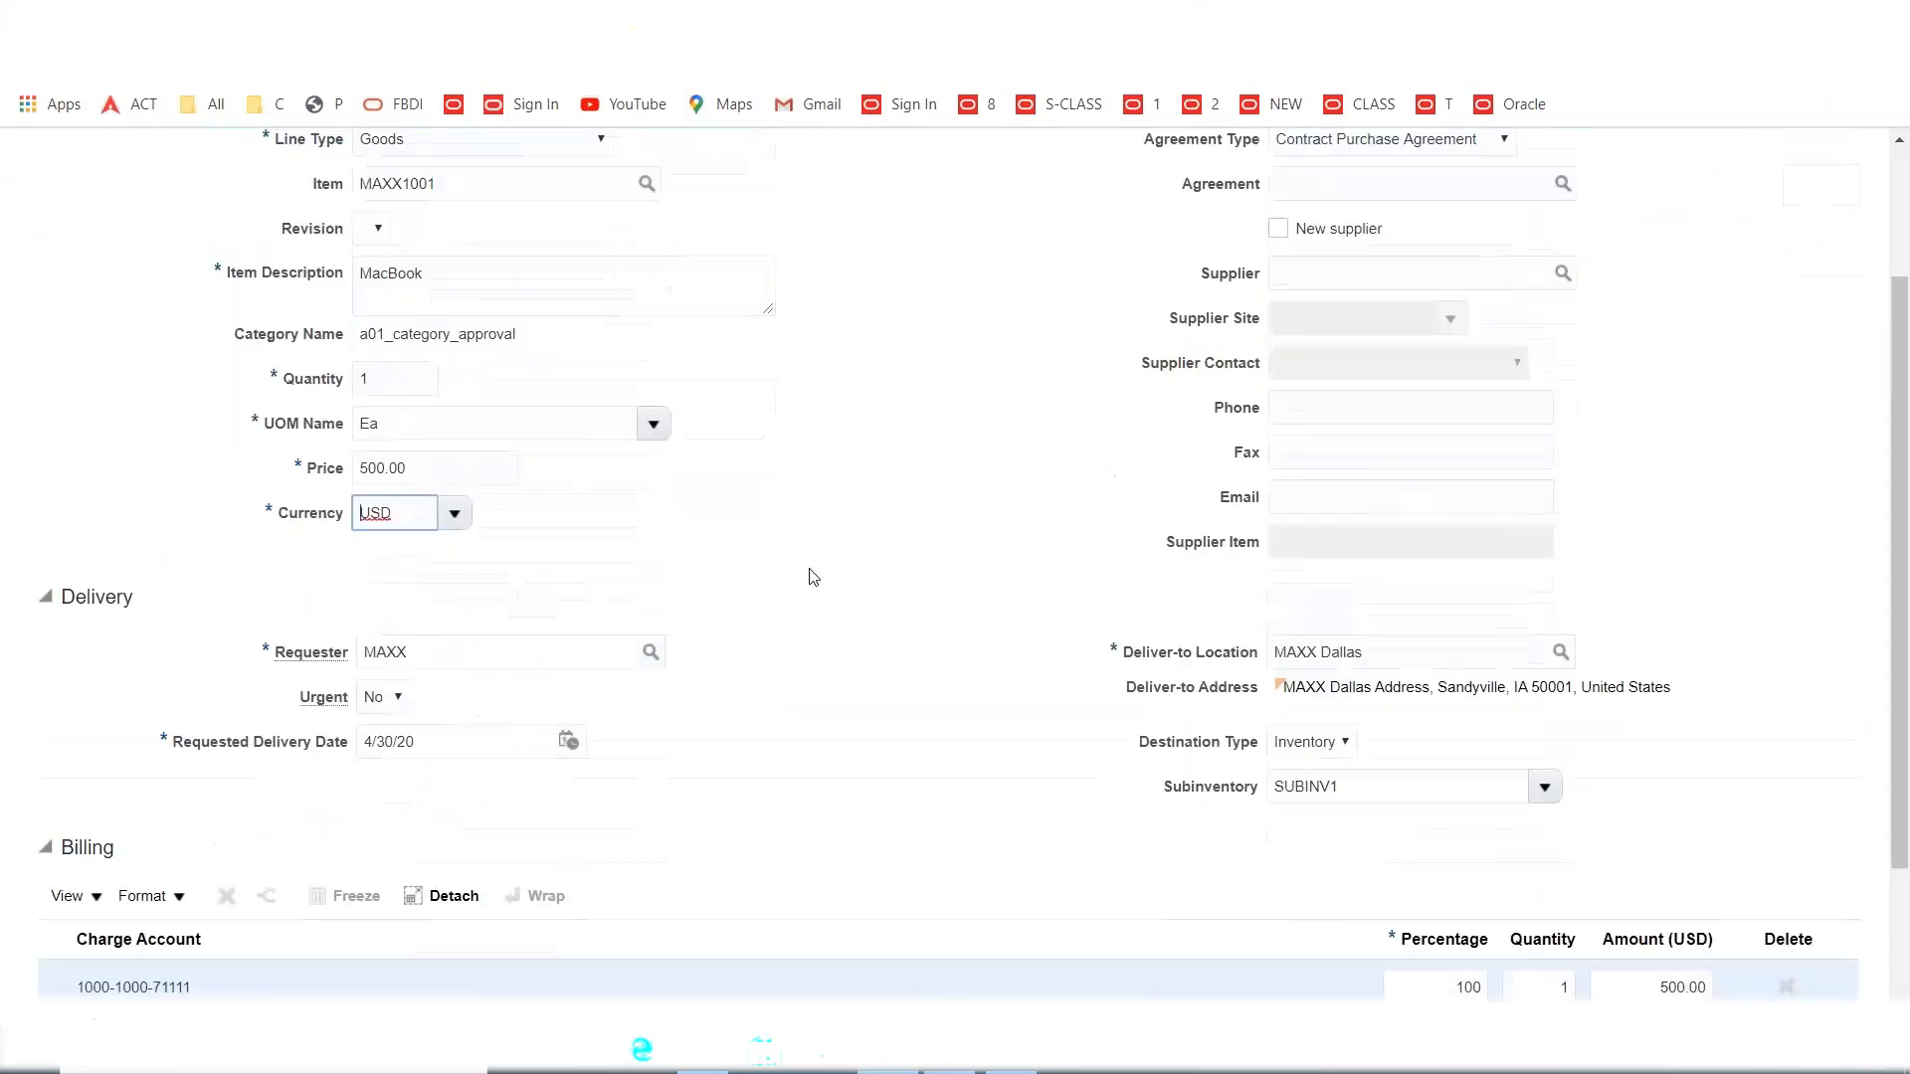
{"action": "left_click", "coordinate": [1660, 263]}
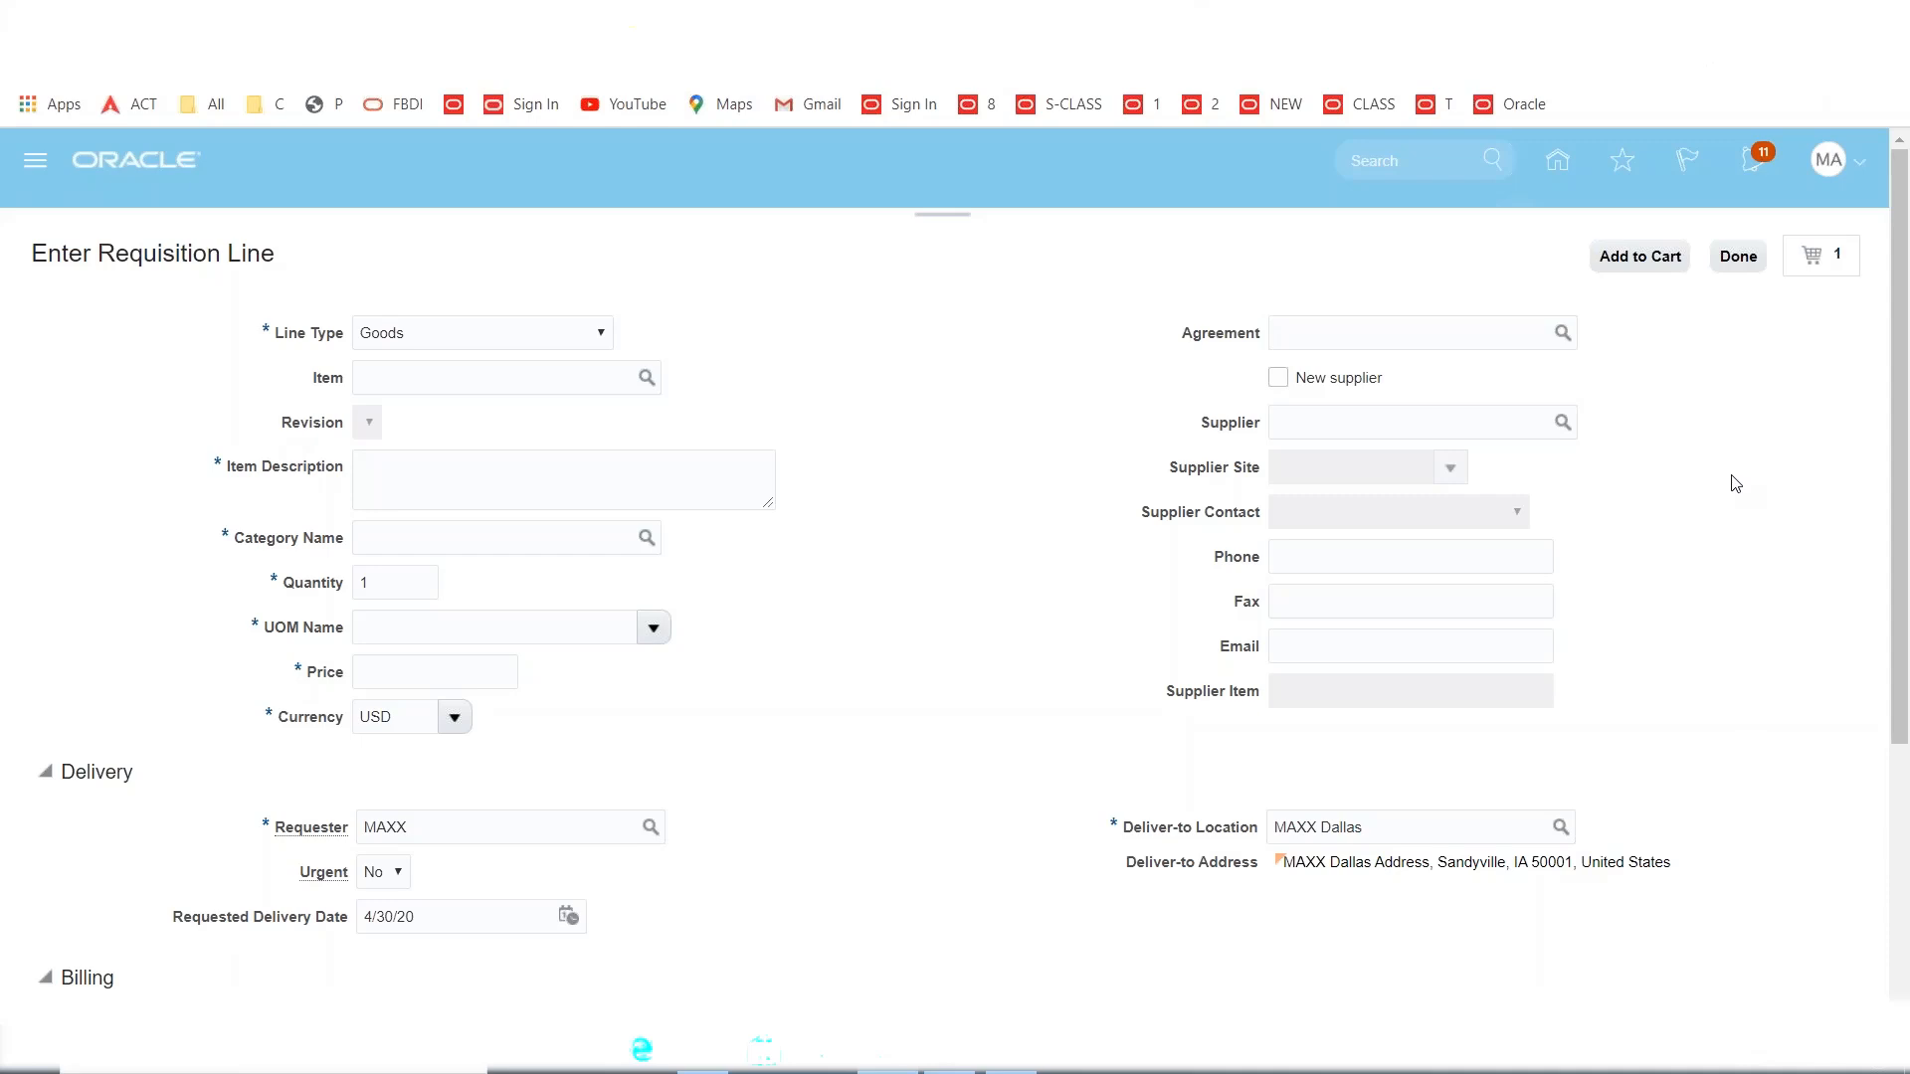
{"action": "left_click", "coordinate": [1836, 261]}
{"action": "left_click", "coordinate": [1572, 418]}
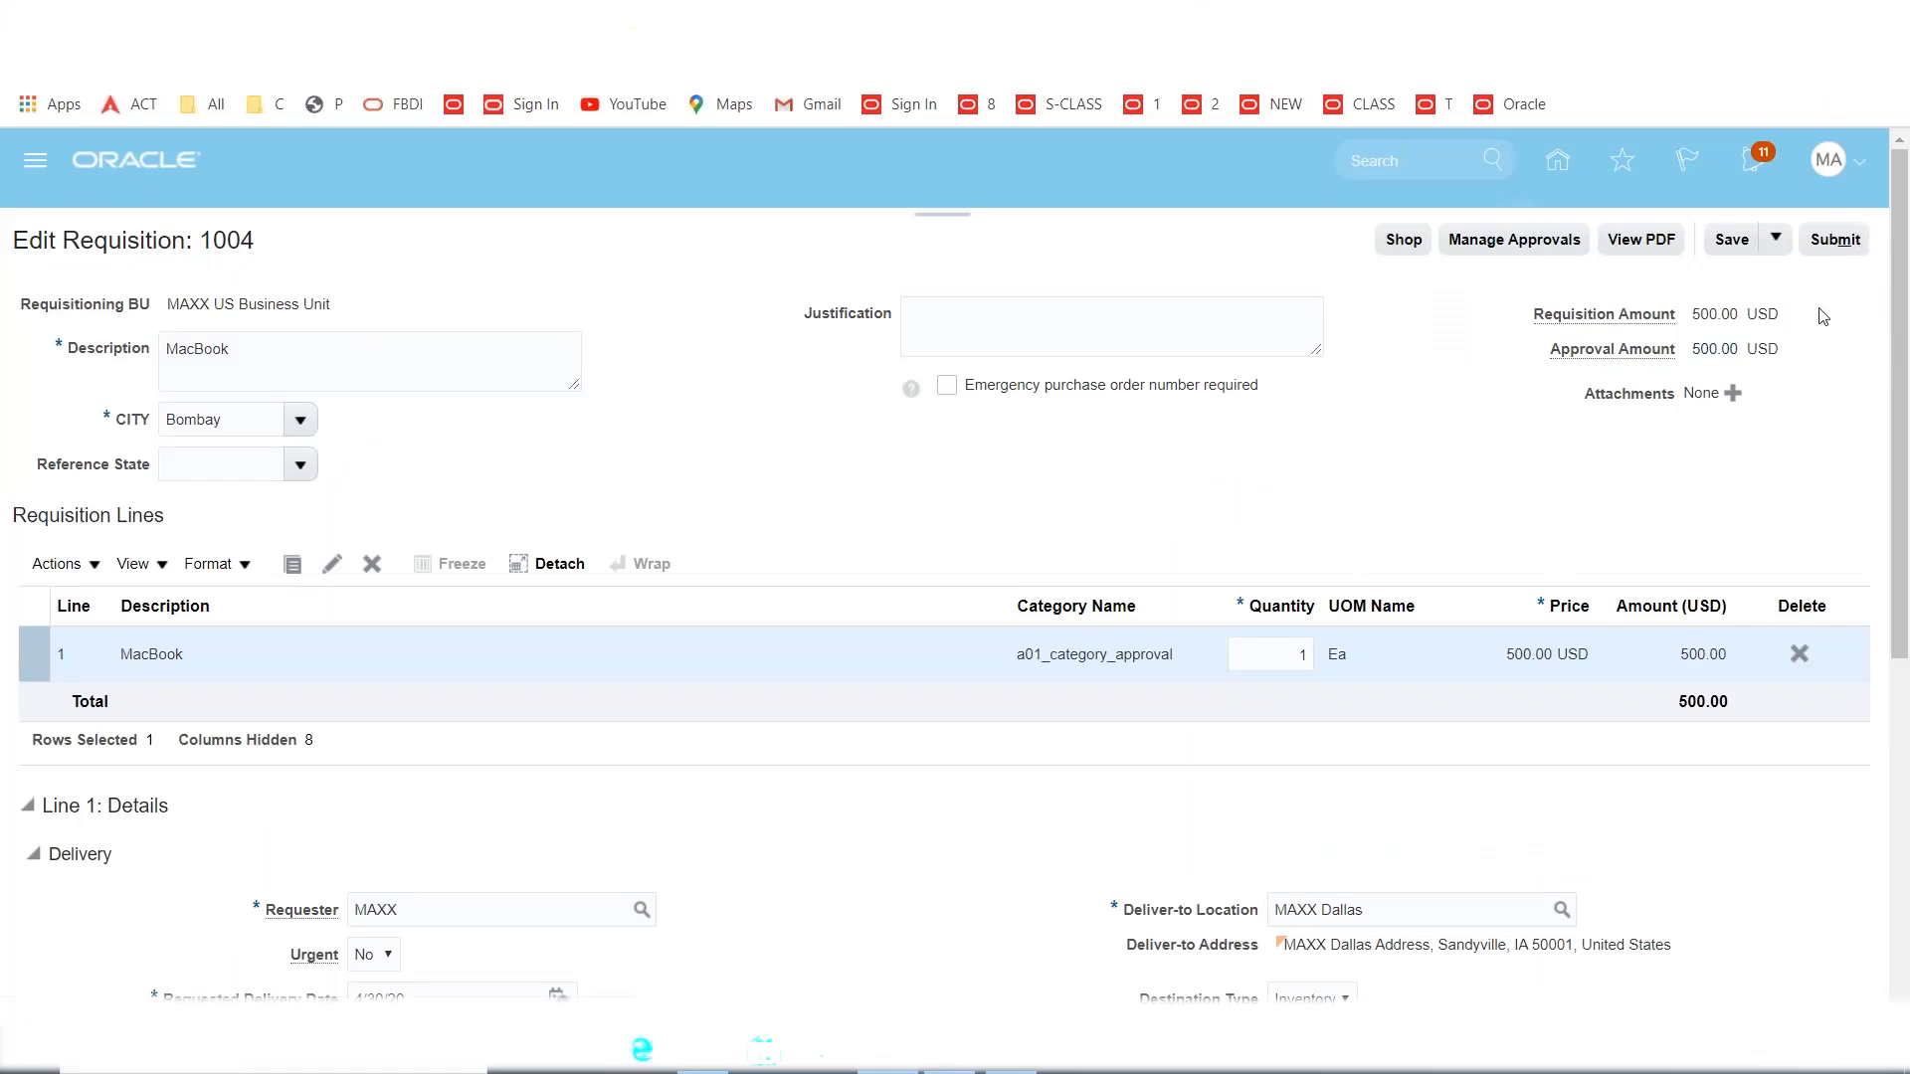
Check the approval route, submit requisition 1004 so it shows Pending approval, then choose Sign Out.
{"action": "left_click", "coordinate": [1525, 249]}
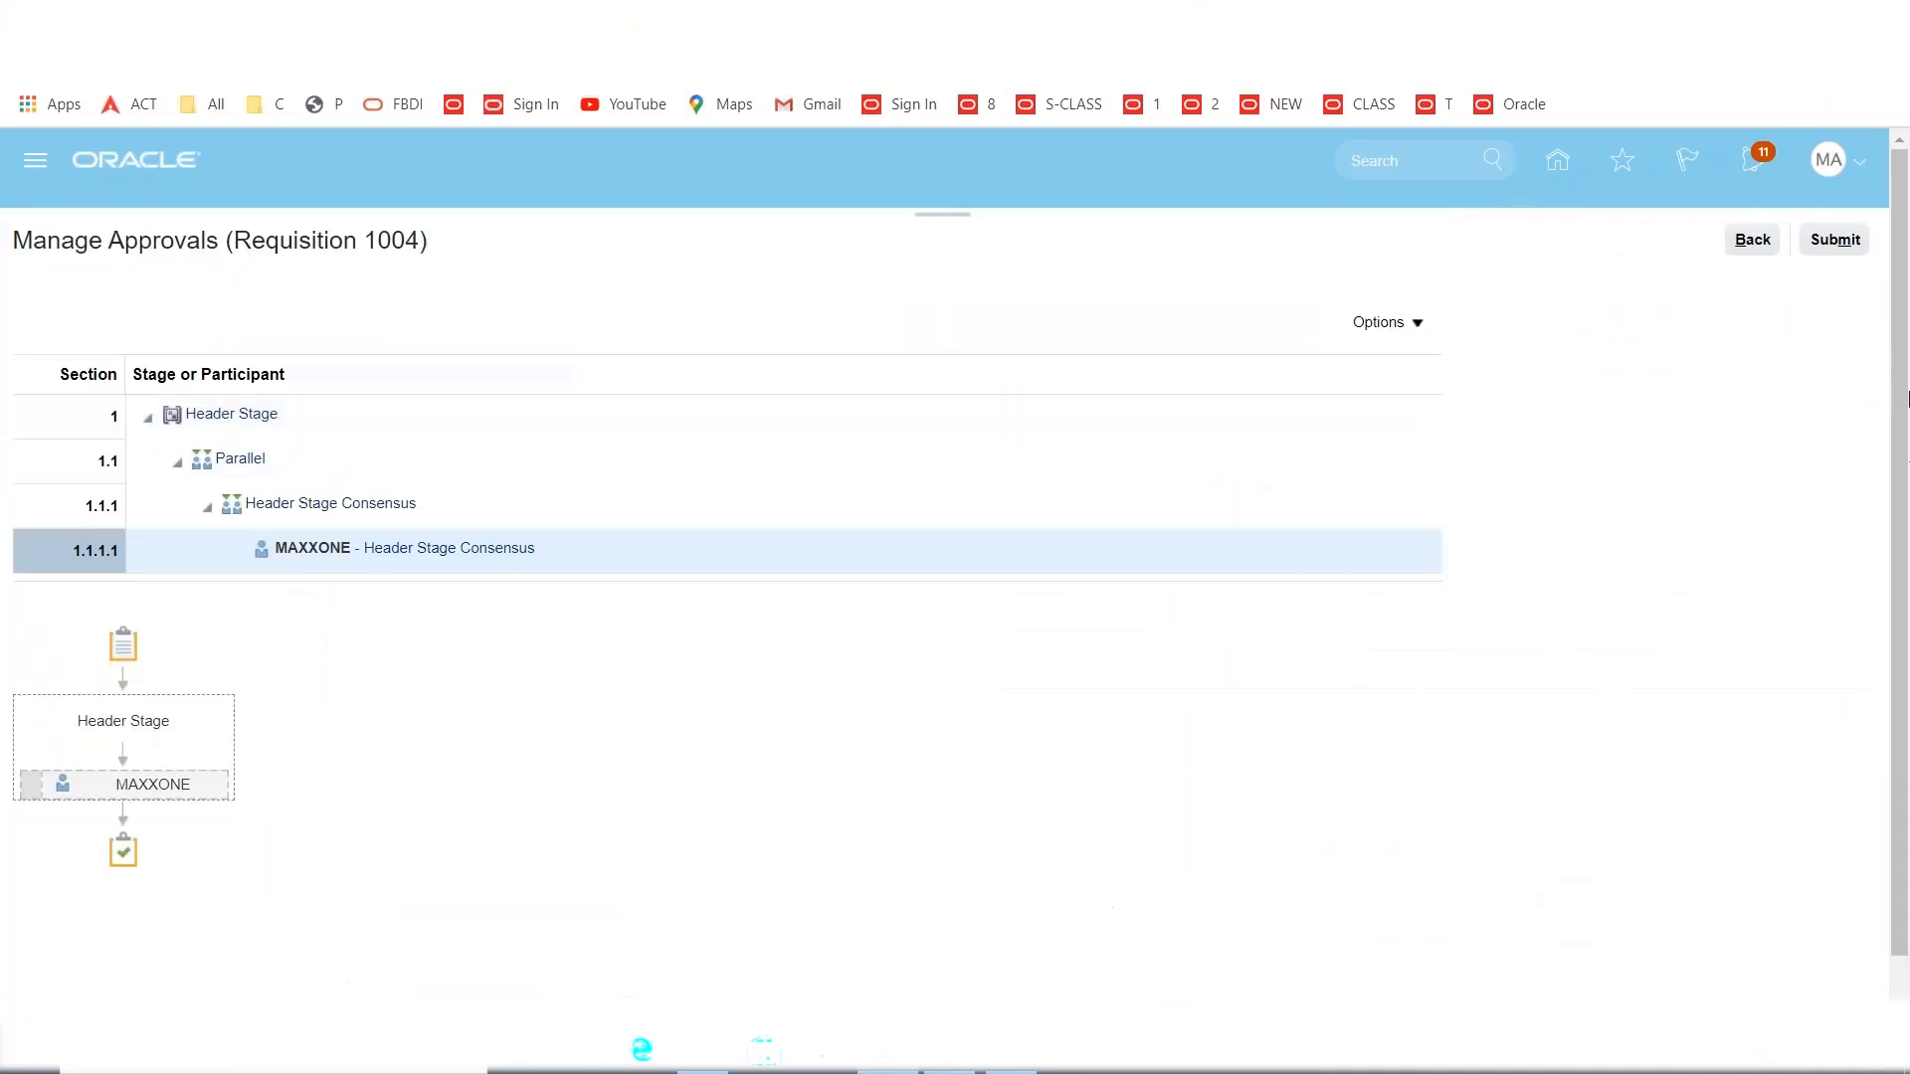
{"action": "left_click", "coordinate": [1741, 249]}
{"action": "left_click", "coordinate": [1839, 241]}
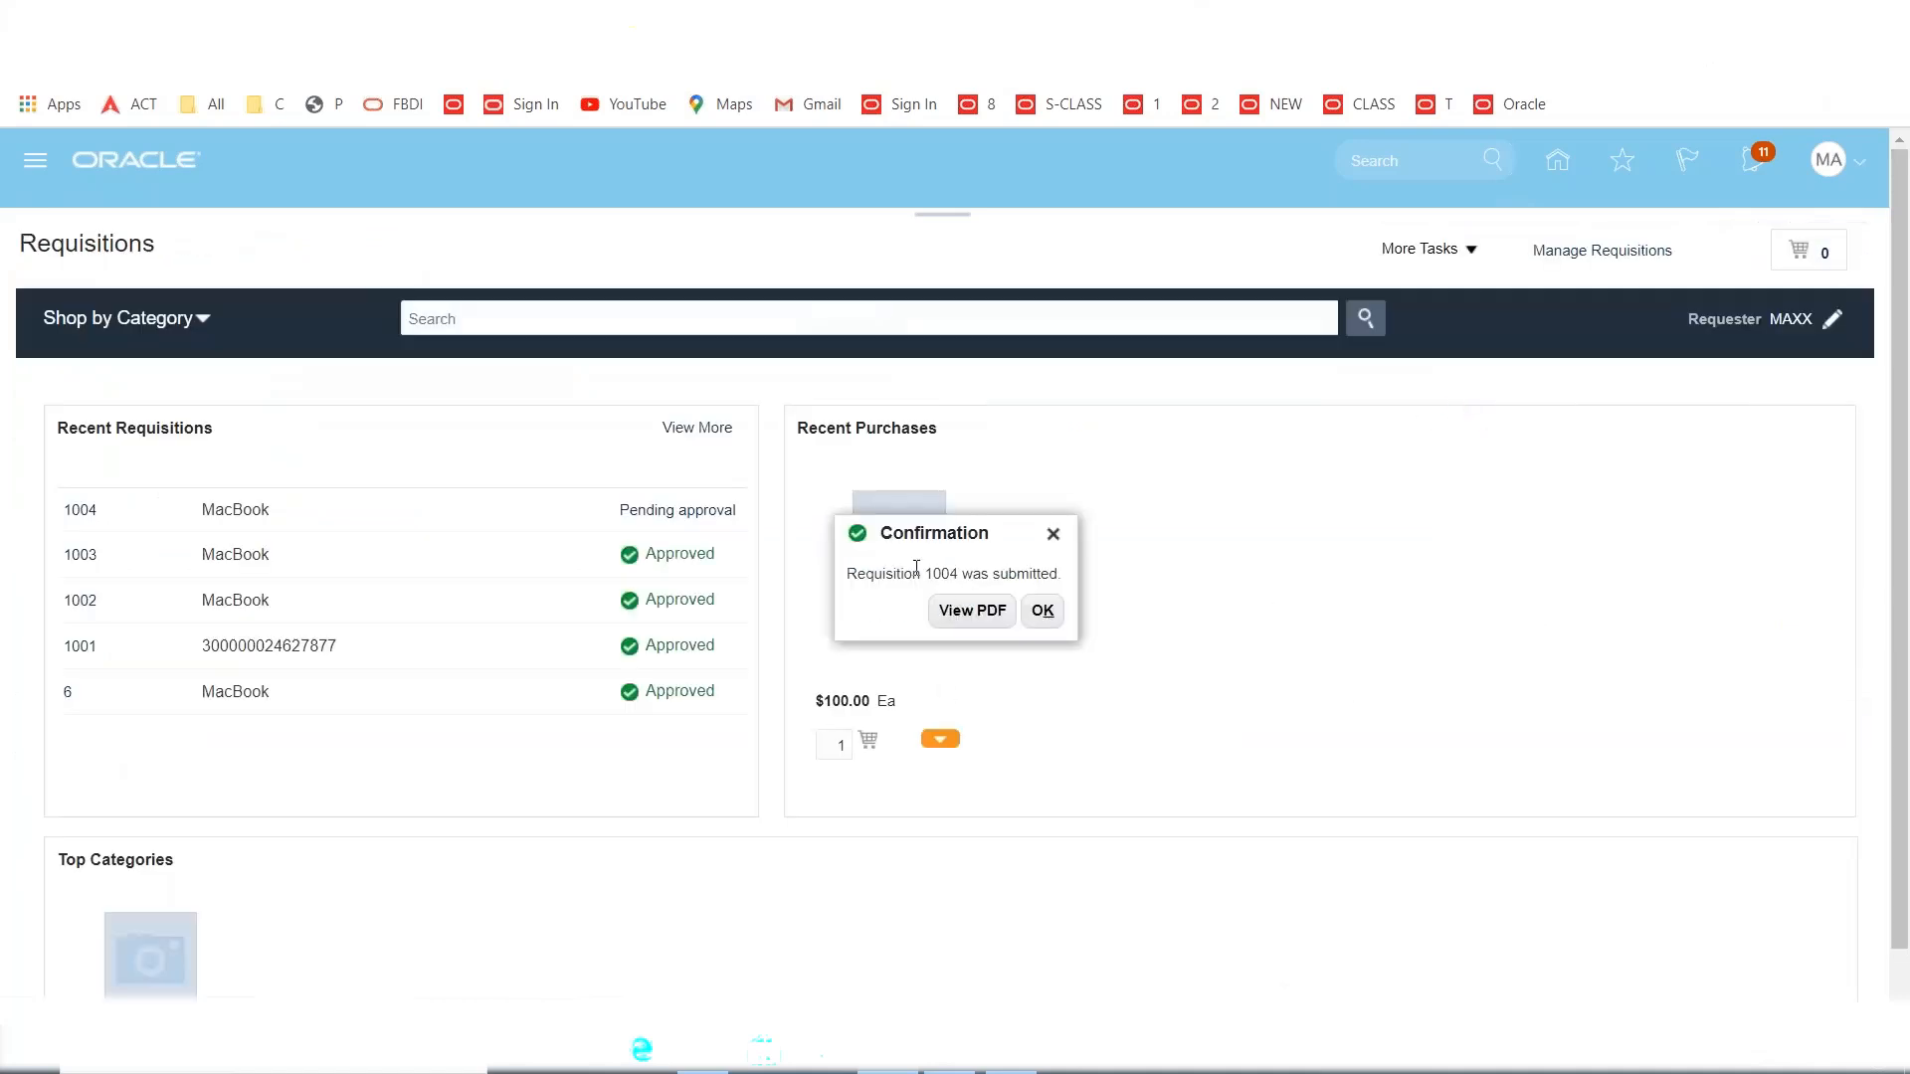
{"action": "left_click", "coordinate": [1045, 612]}
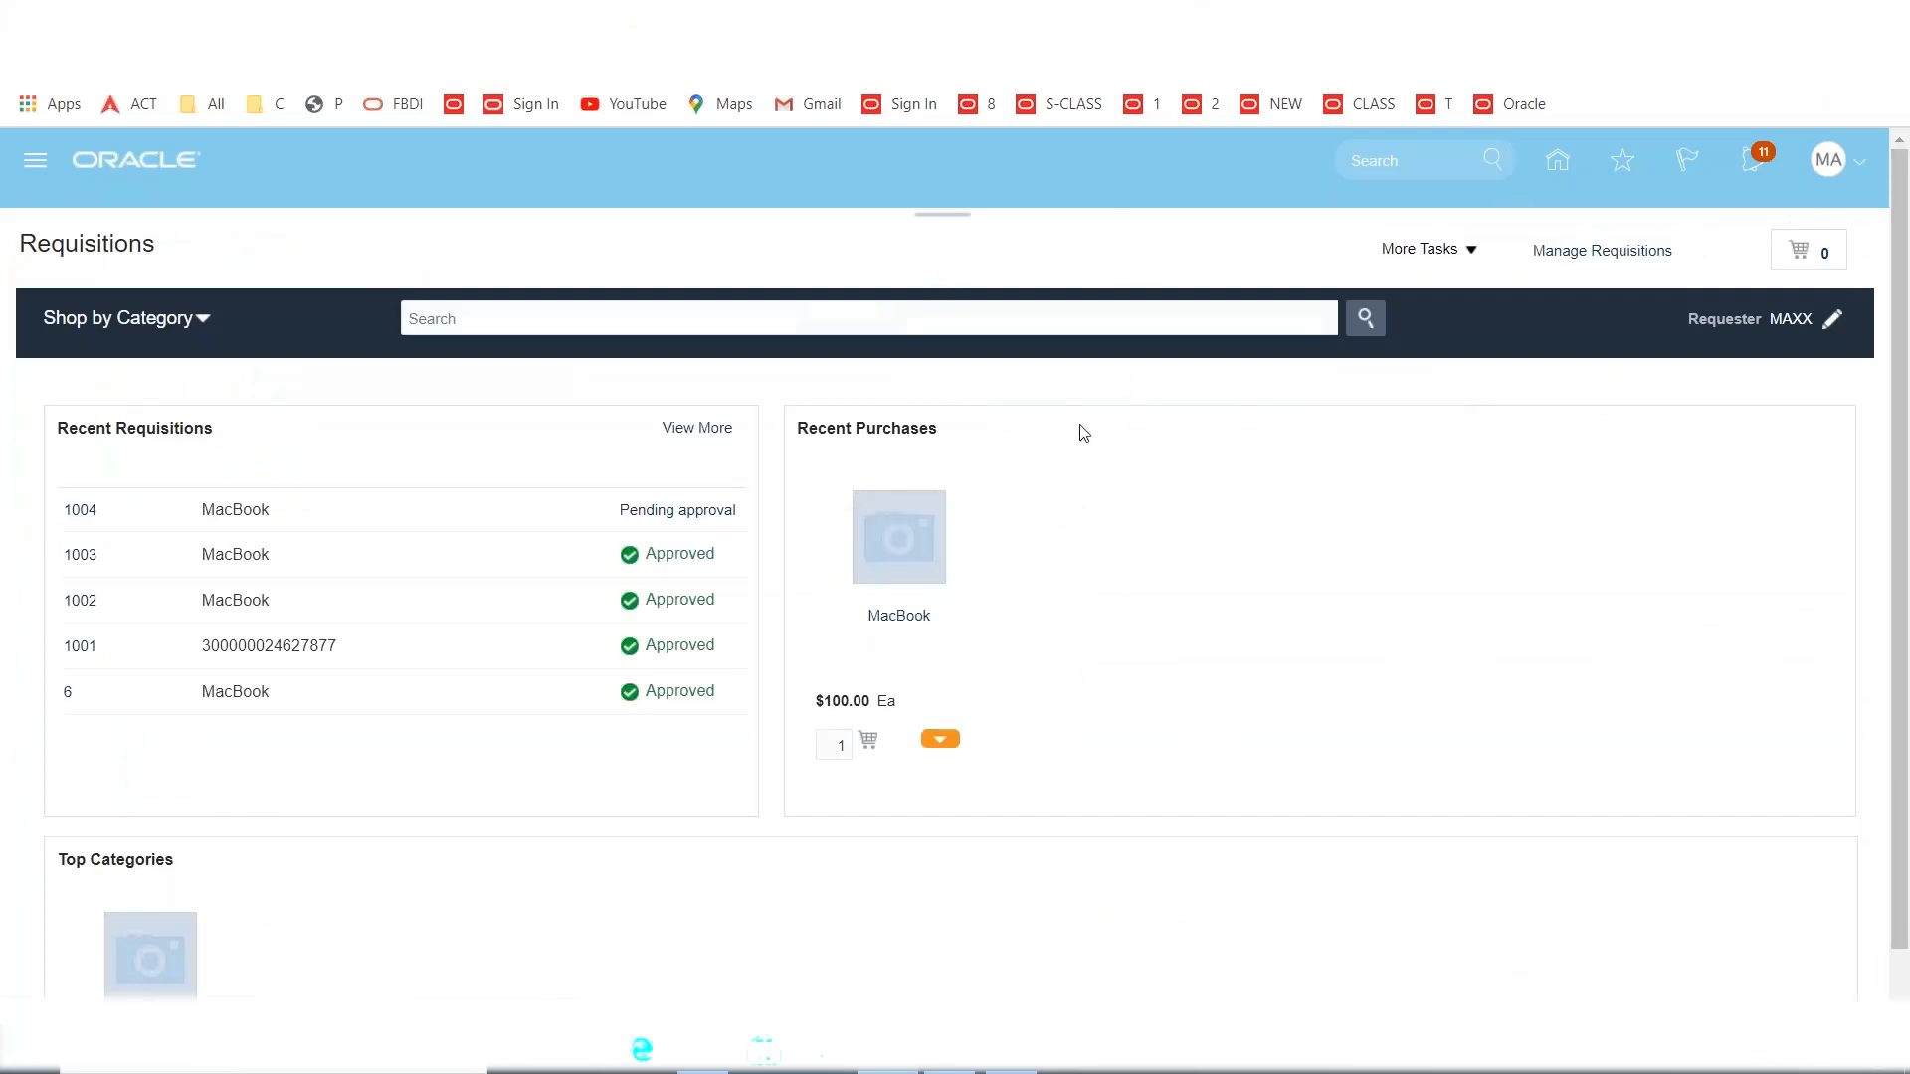
{"action": "left_click", "coordinate": [1829, 163]}
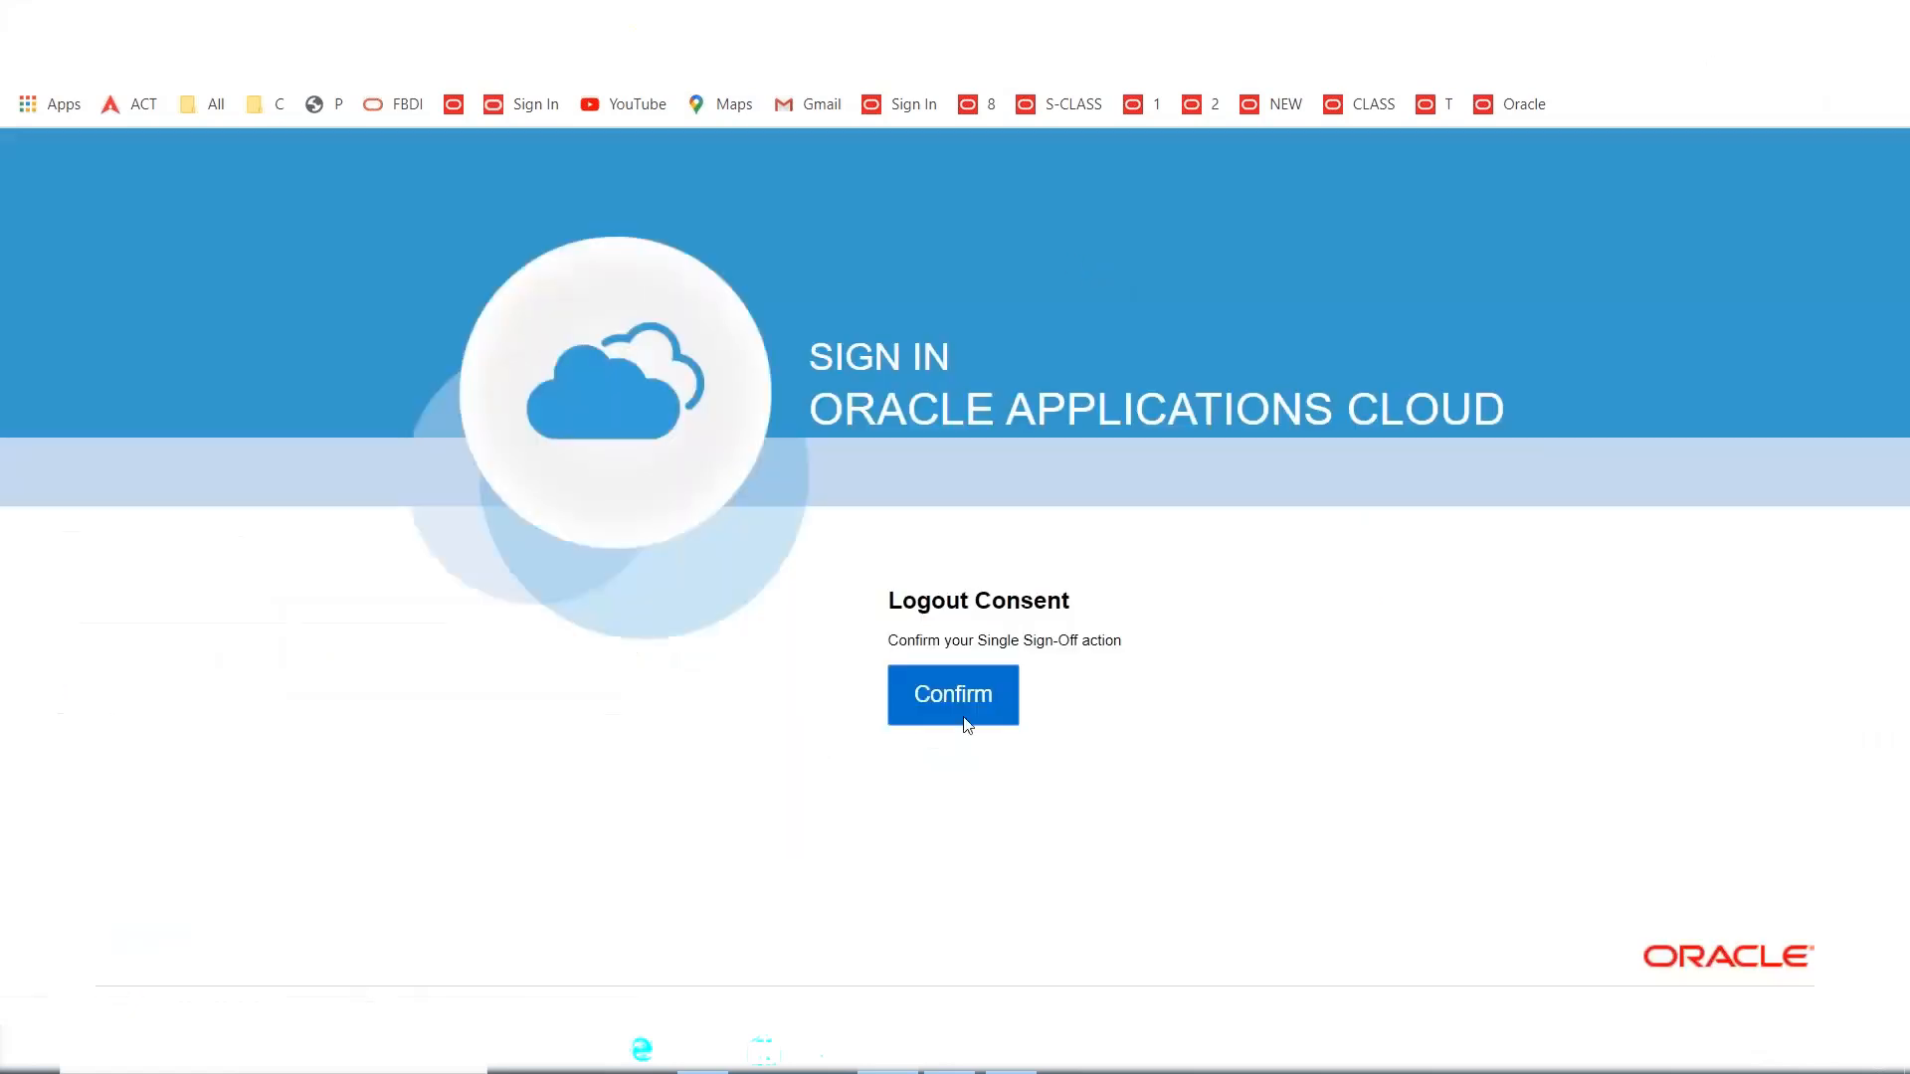
Confirm sign-out, sign back in as the approver, and view the requisition 1004 approval notification.
{"action": "left_click", "coordinate": [962, 712]}
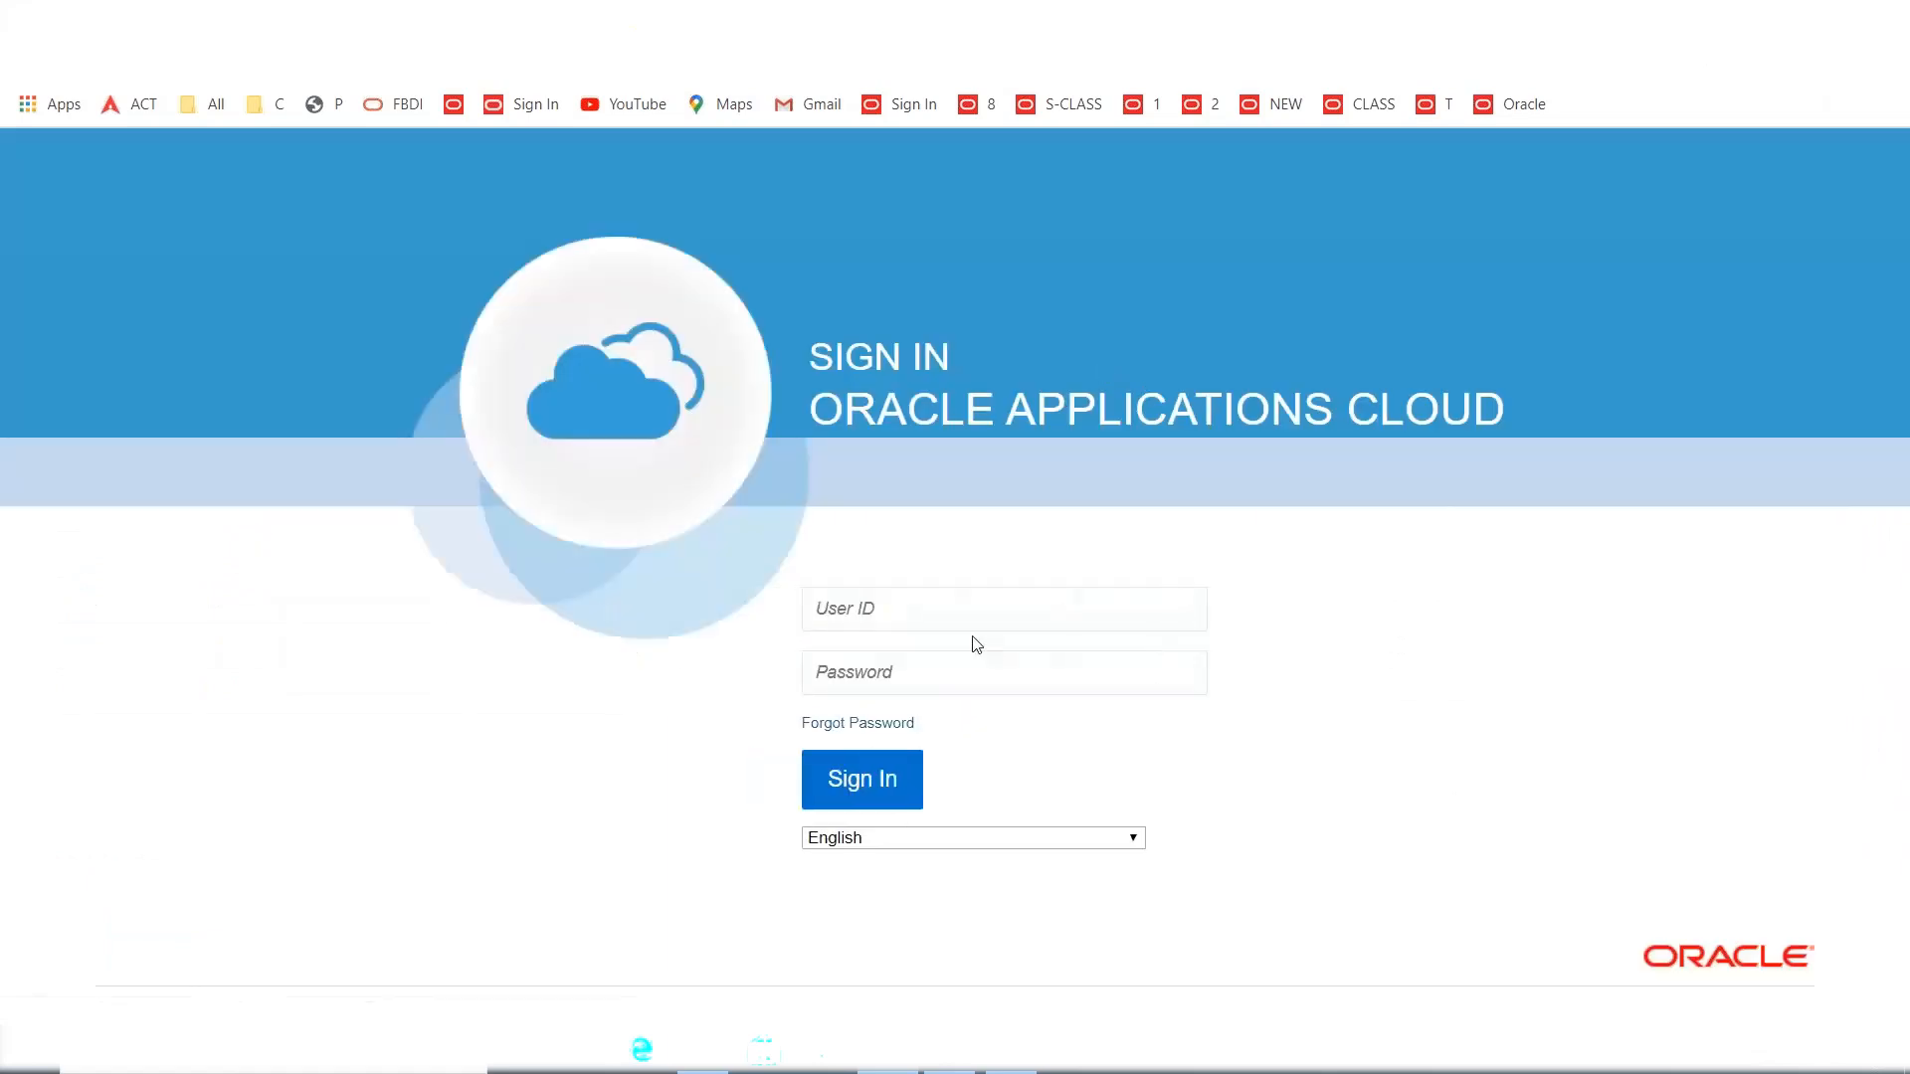
{"action": "left_click", "coordinate": [944, 605]}
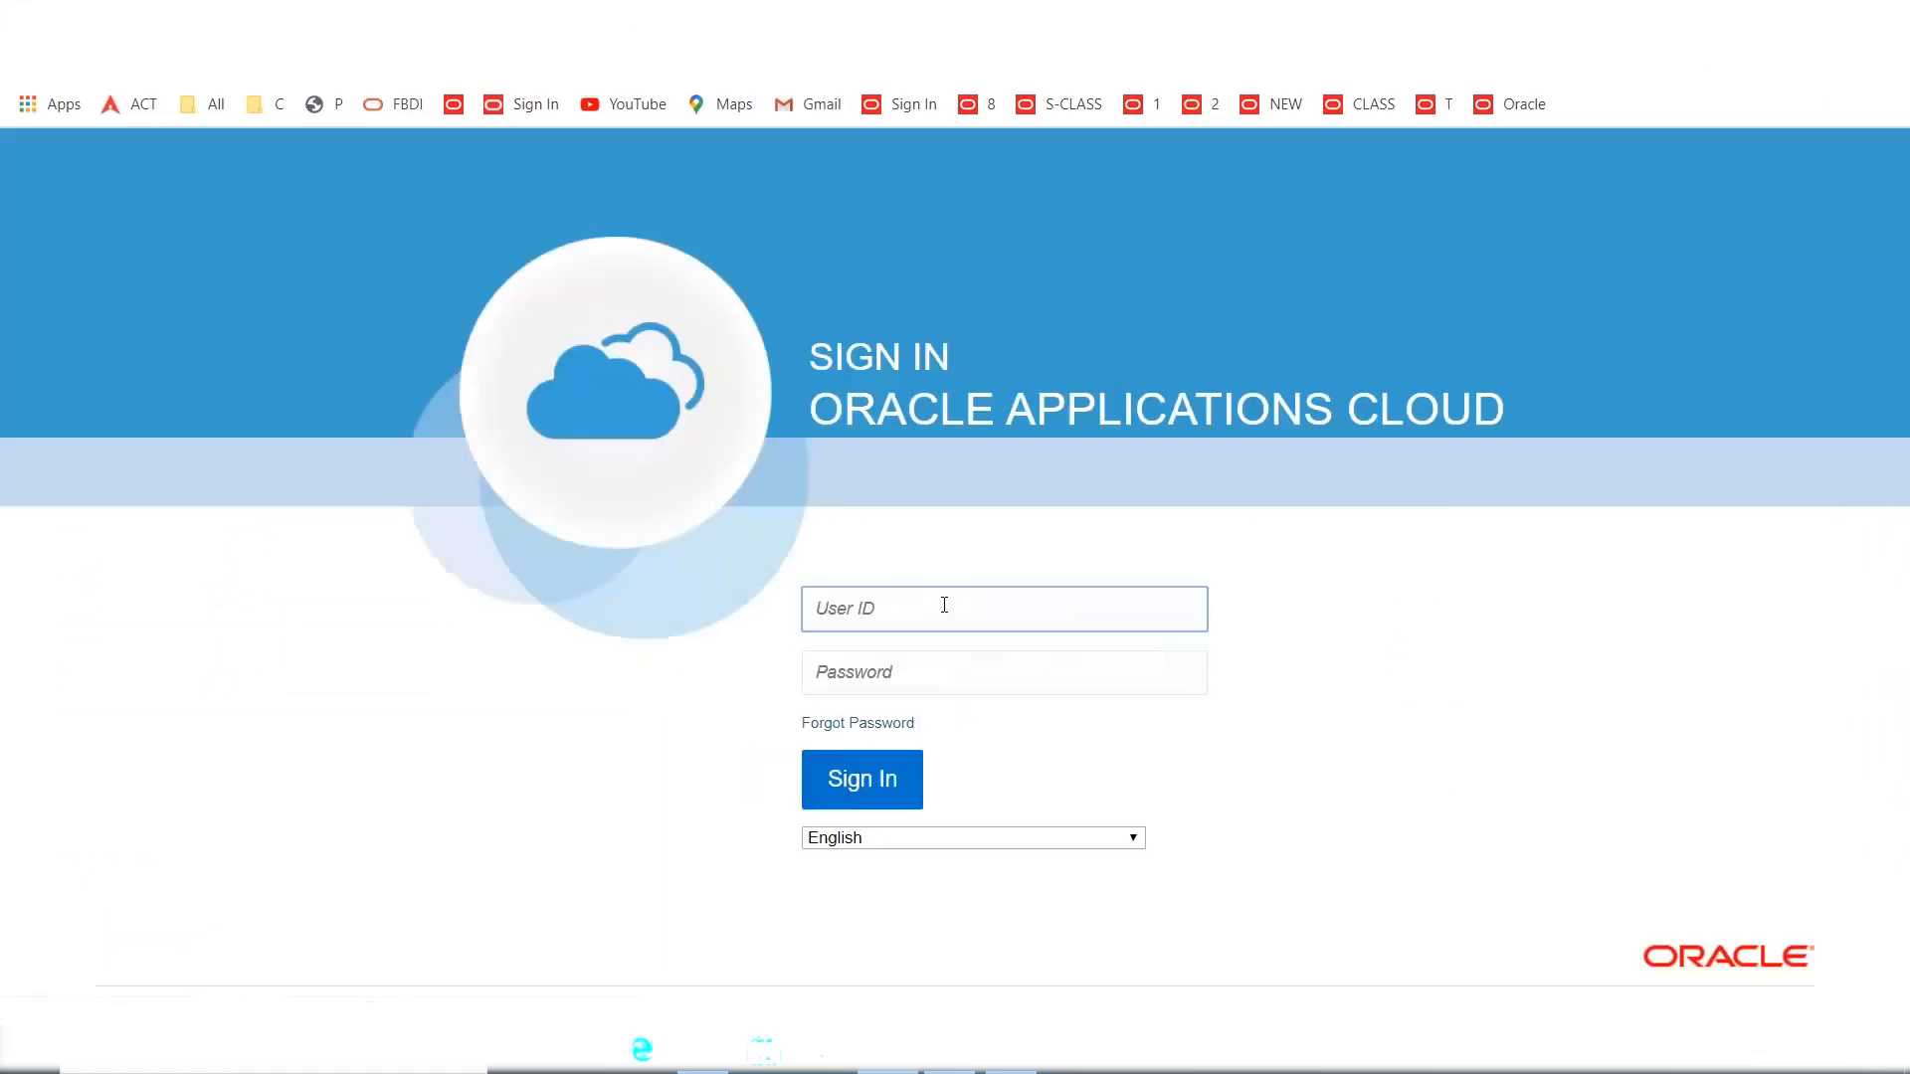
{"action": "type", "text": "MAXXONE"}
{"action": "key", "text": "Tab"}
{"action": "type", "text": "•••••••"}
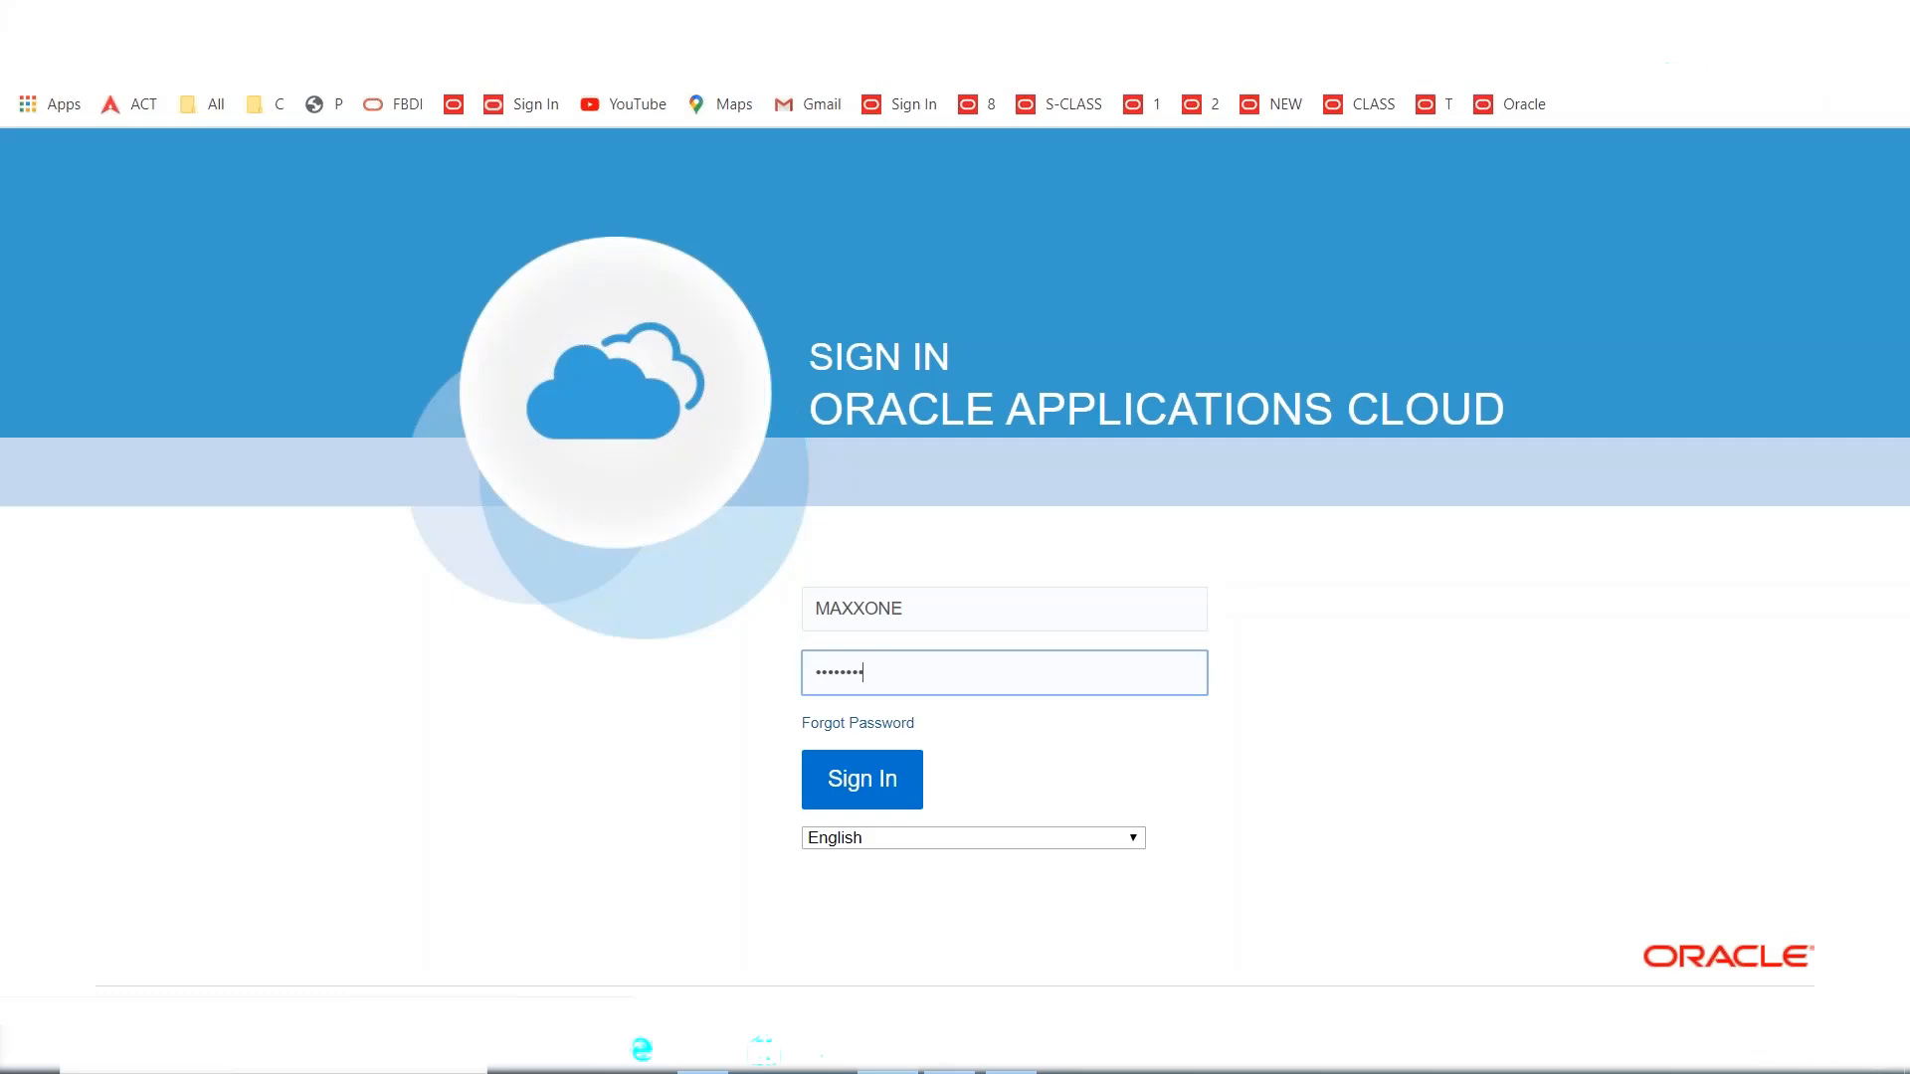
{"action": "key", "text": "Return"}
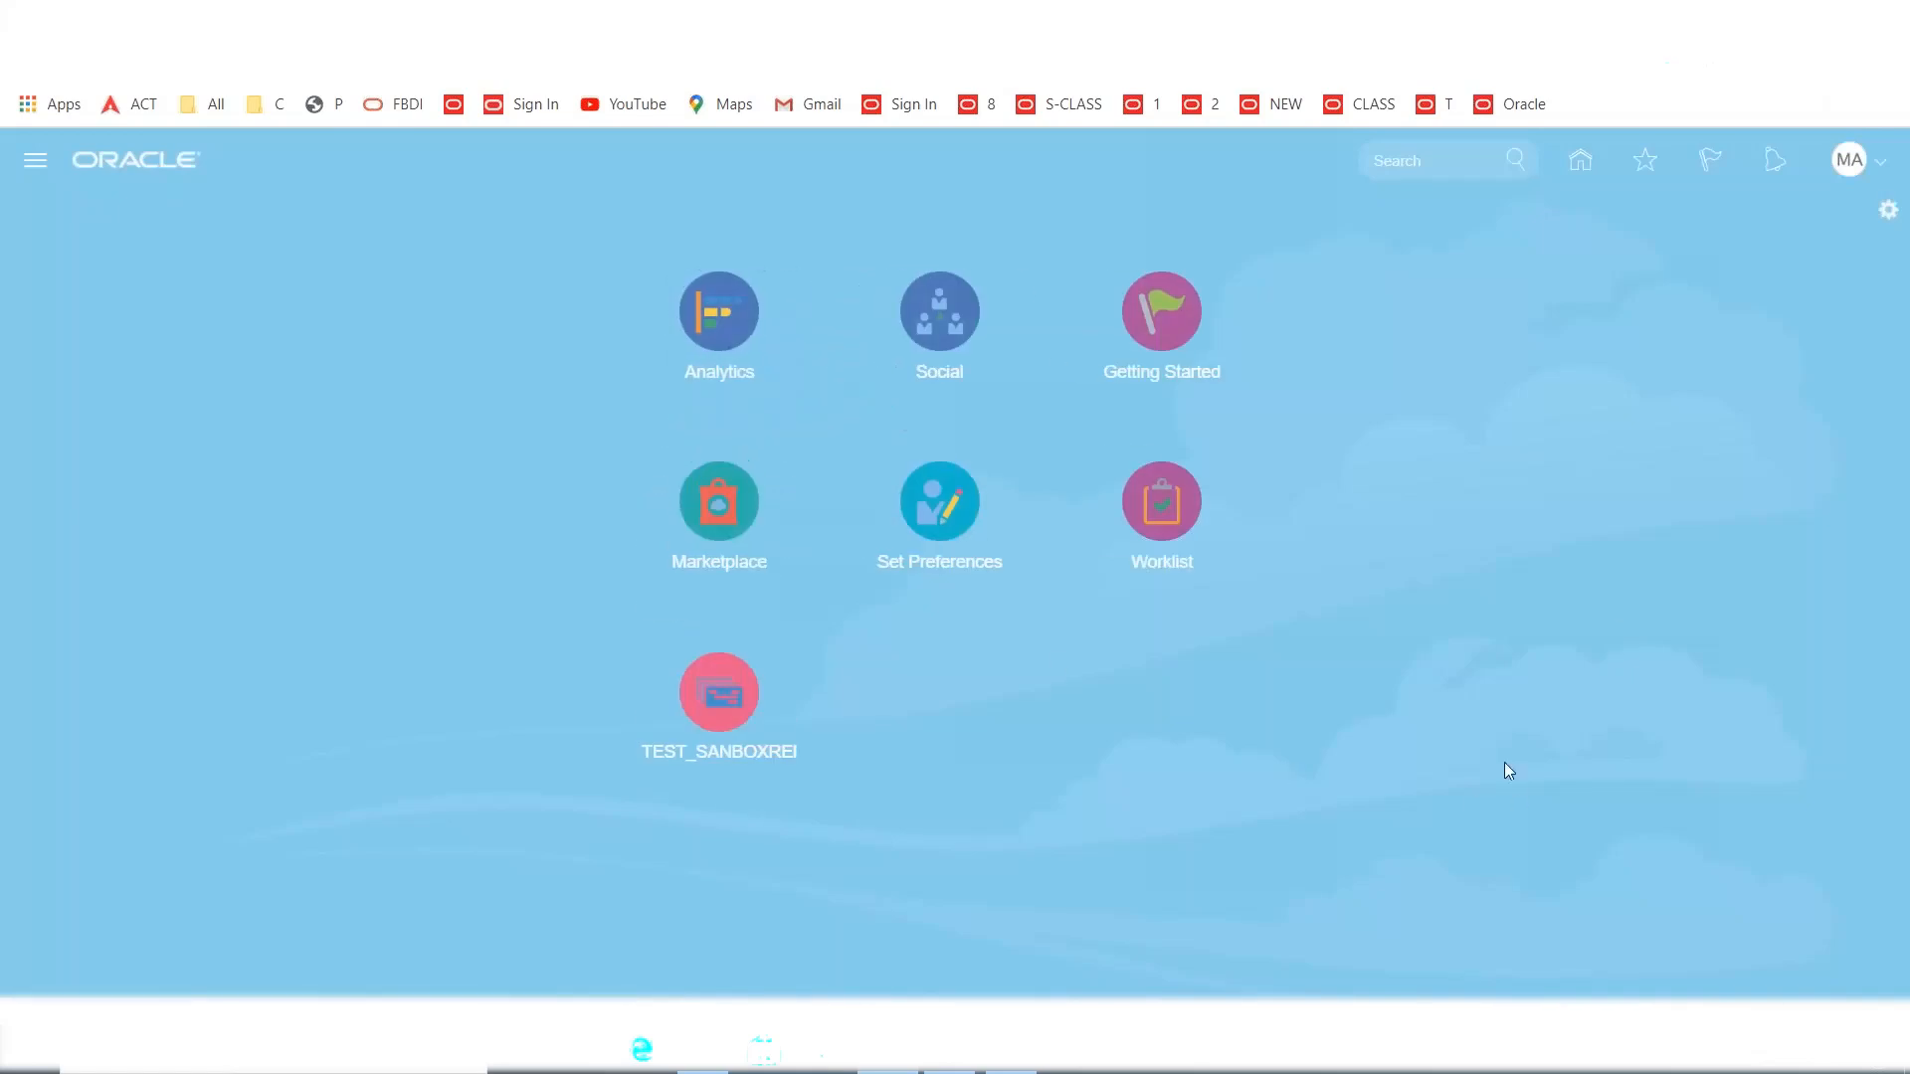
{"action": "left_click", "coordinate": [1775, 159]}
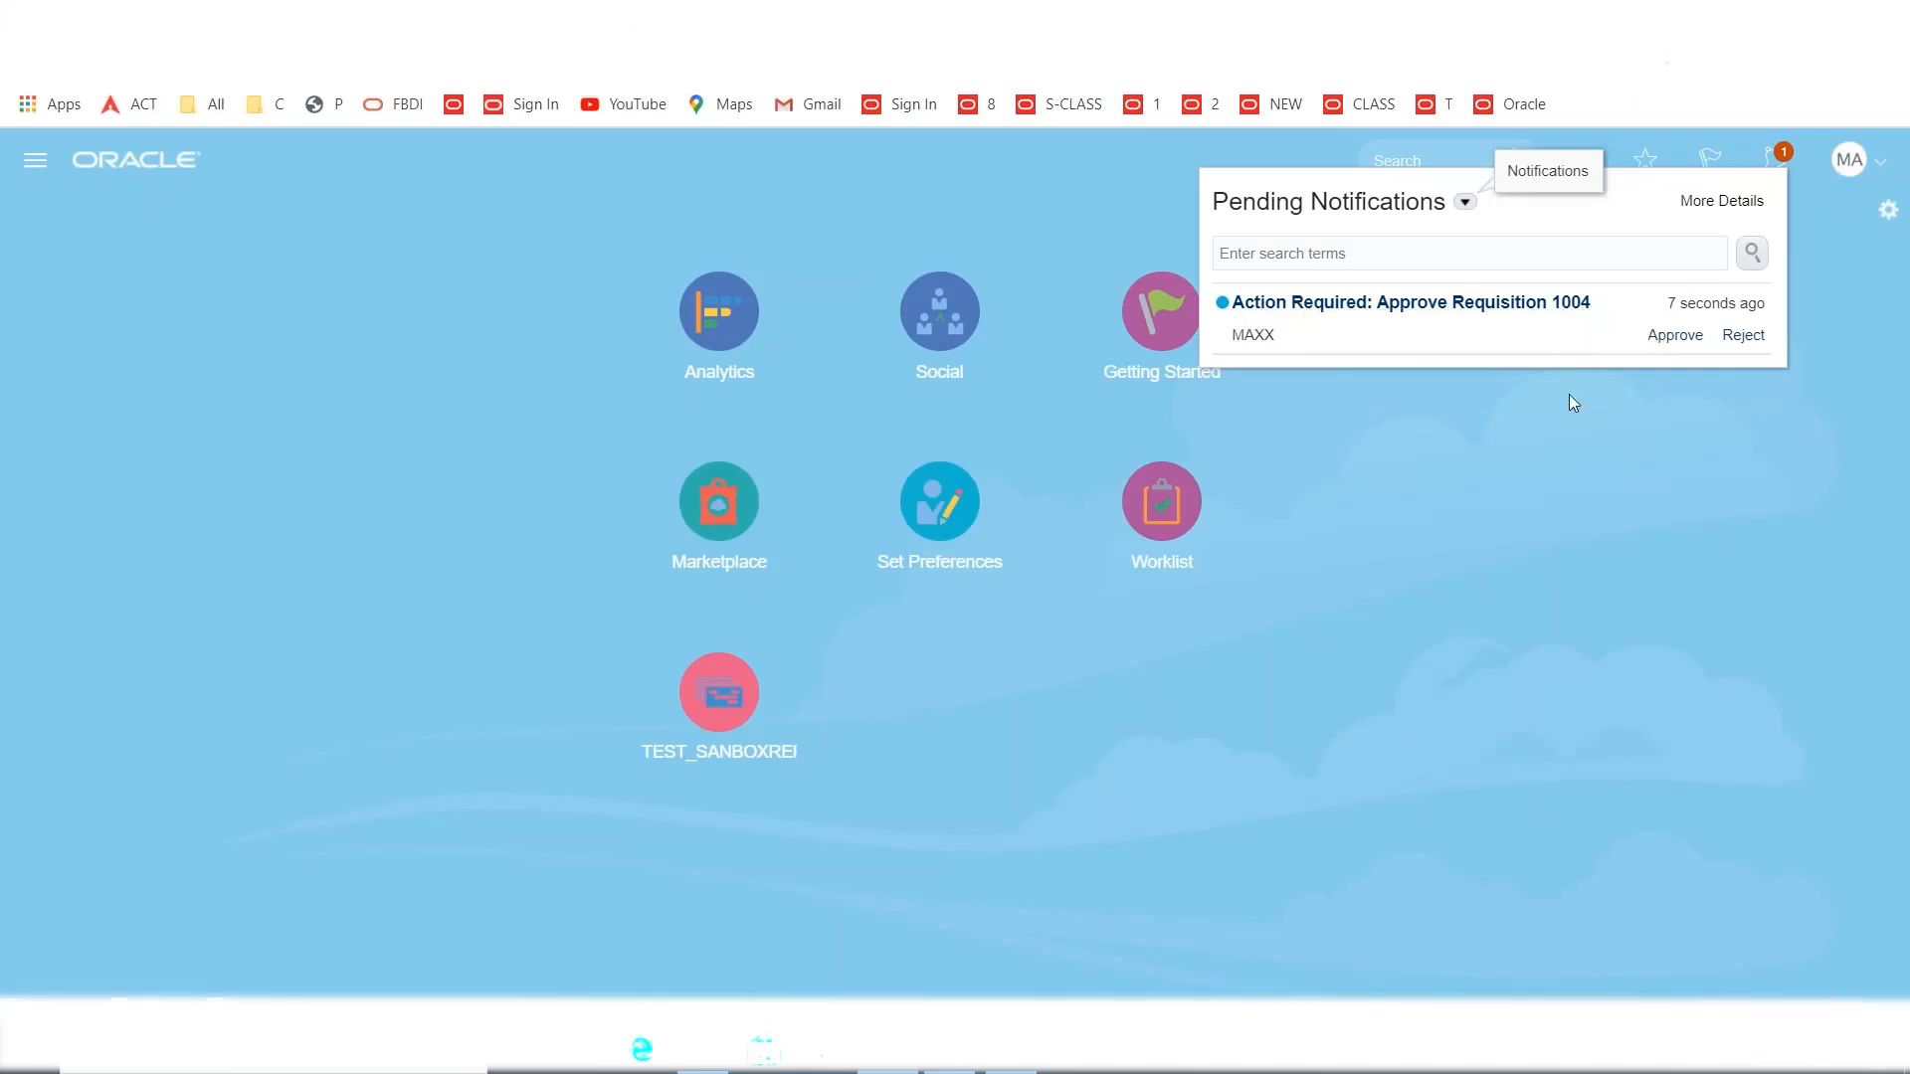
Open the 1004 approval request, check its 500.00 amount and submitter, and submit the approval.
{"action": "left_click", "coordinate": [1428, 314]}
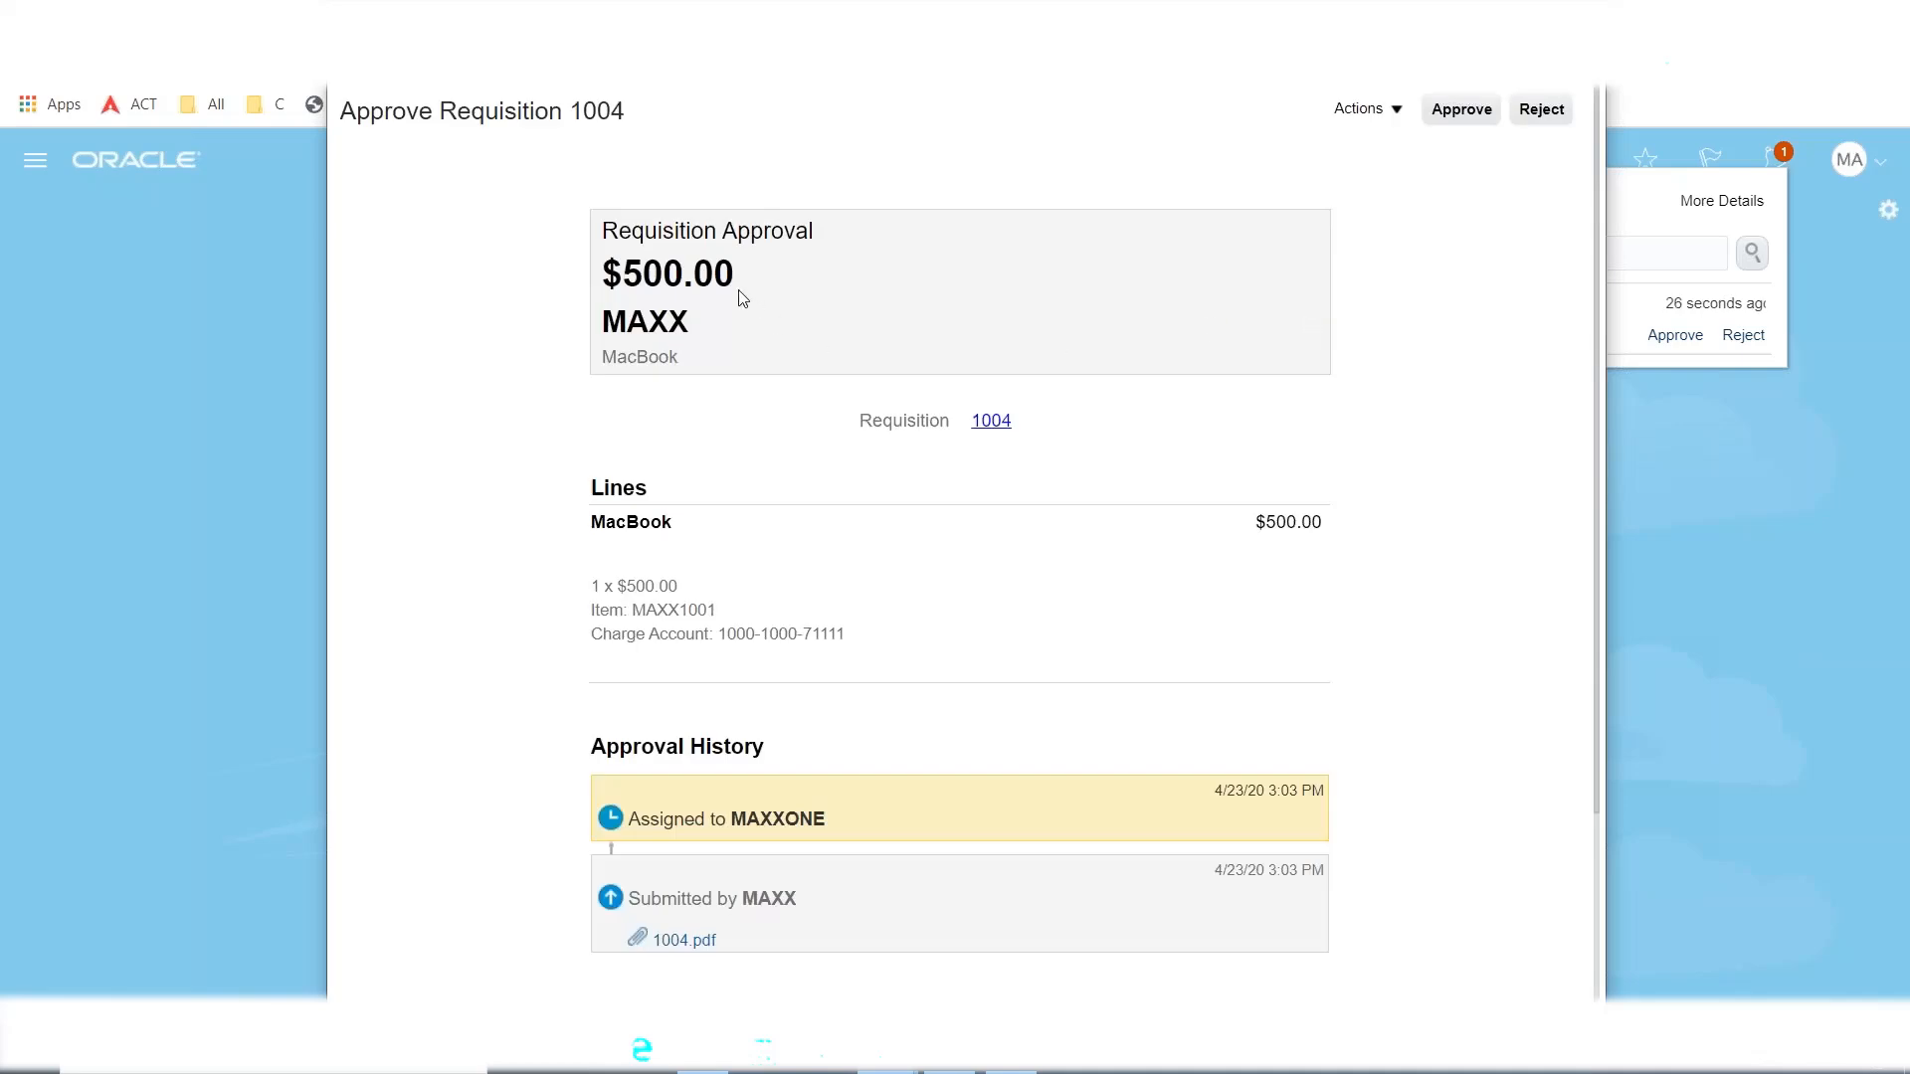
{"action": "left_click_drag", "start_coordinate": [748, 280], "coordinate": [614, 275]}
{"action": "scroll", "coordinate": [908, 406], "scroll_direction": "down", "scroll_amount": 3}
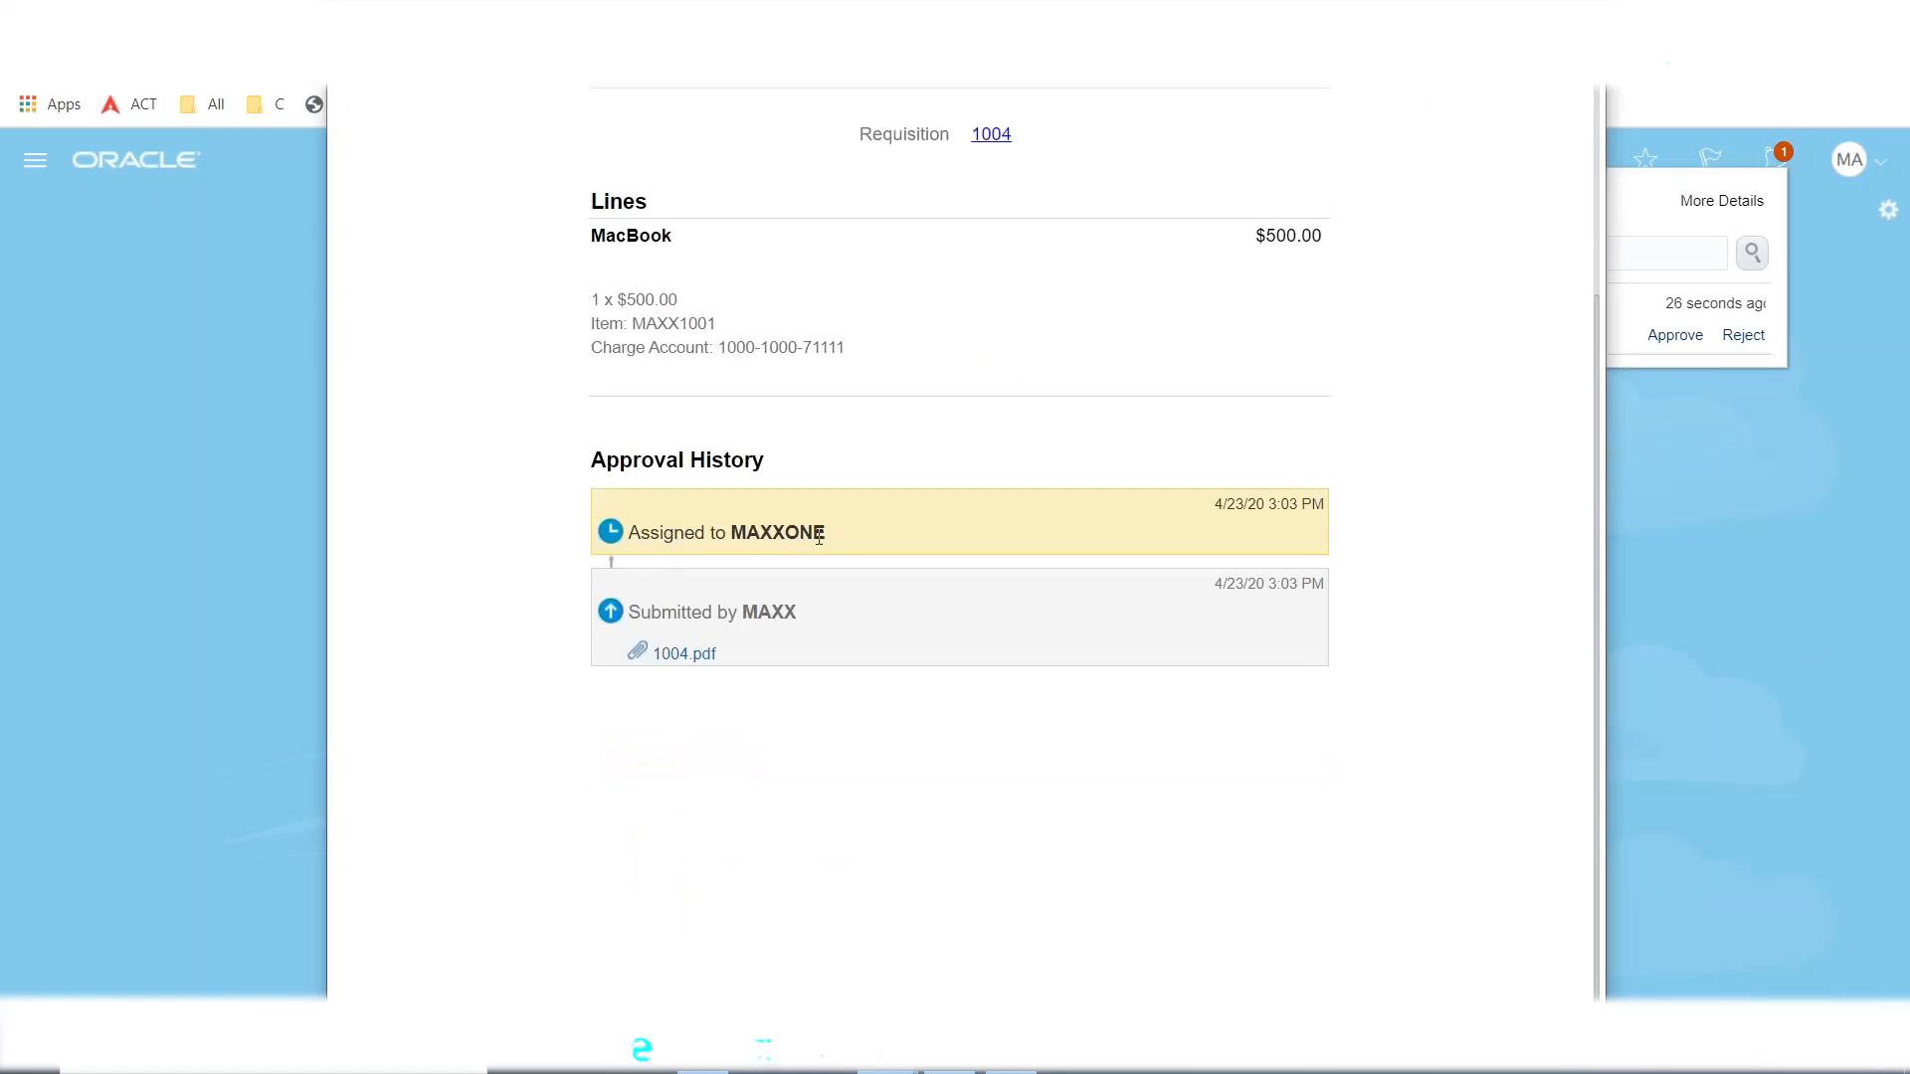
{"action": "left_click_drag", "start_coordinate": [800, 622], "coordinate": [712, 612]}
{"action": "scroll", "coordinate": [957, 712], "scroll_direction": "up", "scroll_amount": 3}
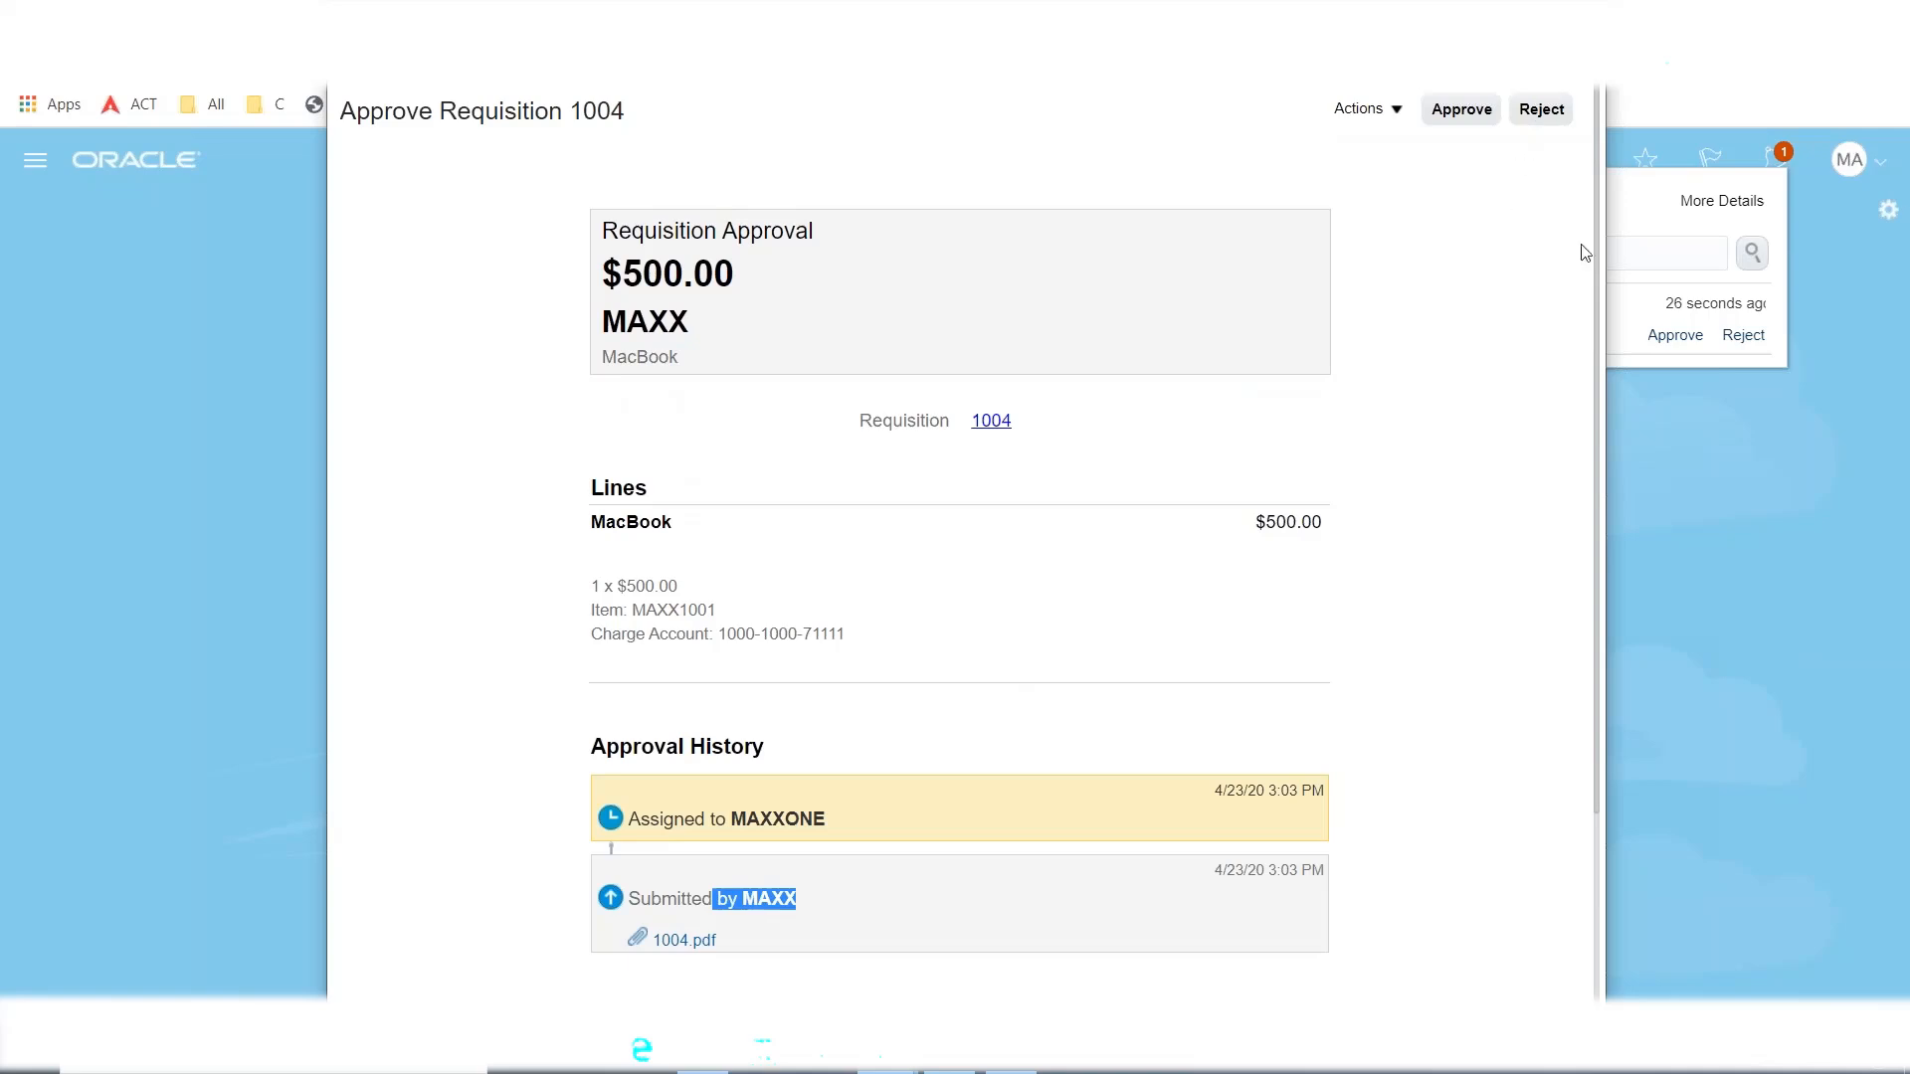
{"action": "left_click", "coordinate": [1460, 112]}
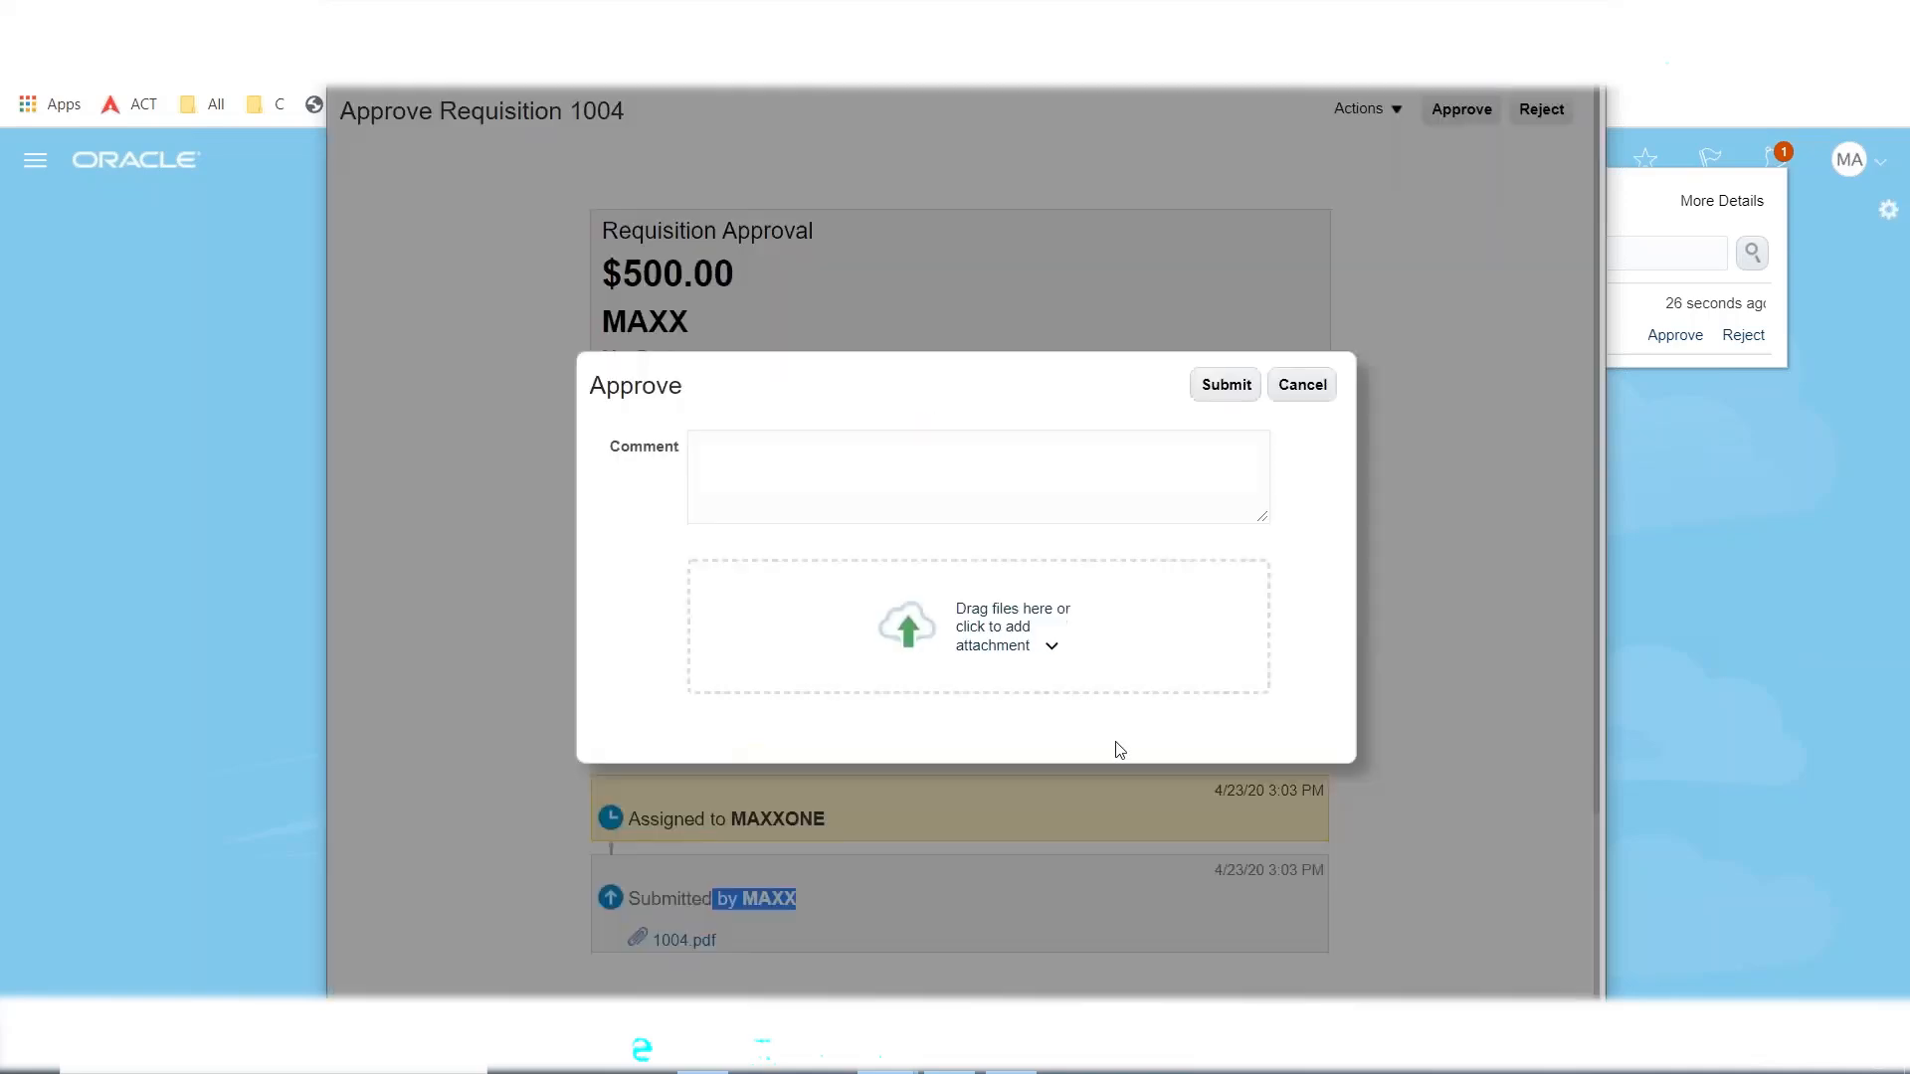
{"action": "left_click", "coordinate": [1223, 393]}
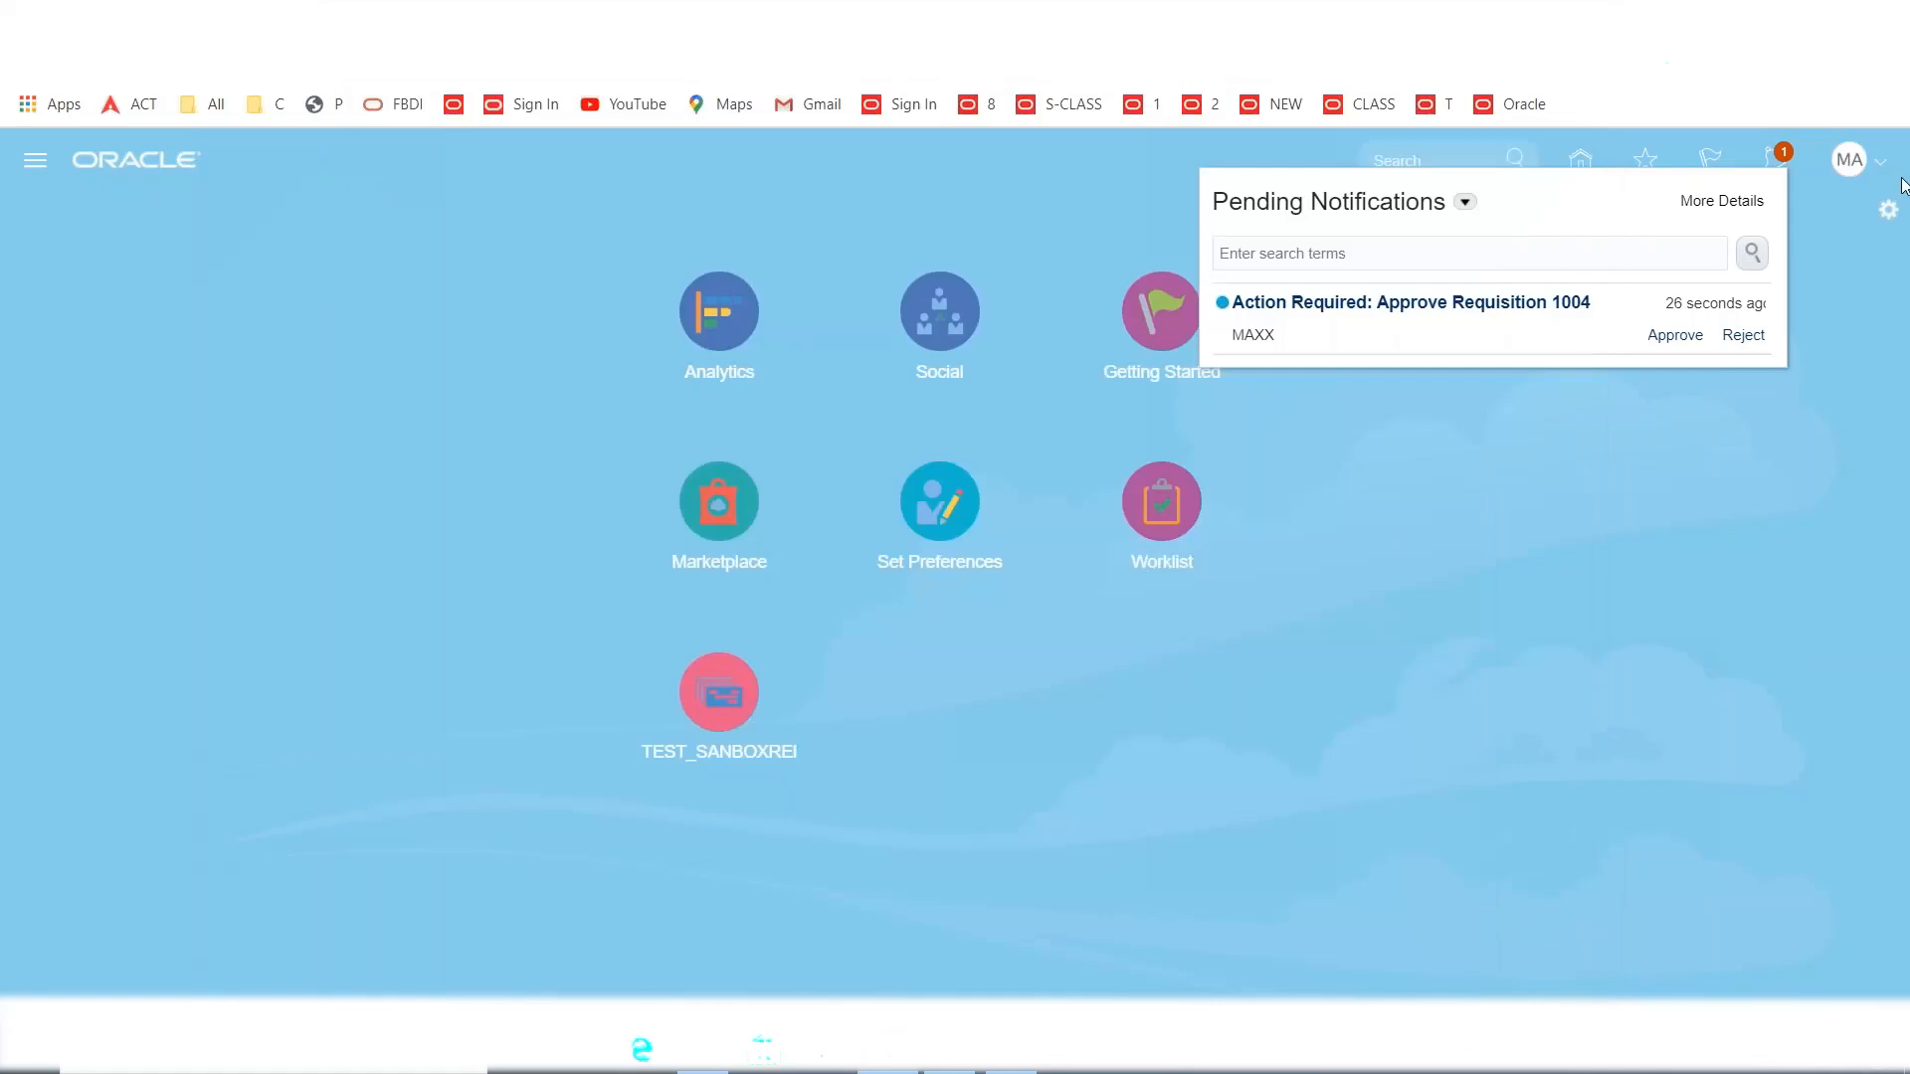
Sign out and sign back in with the requester's user ID and password.
{"action": "left_click", "coordinate": [1851, 171]}
{"action": "left_click", "coordinate": [1851, 171]}
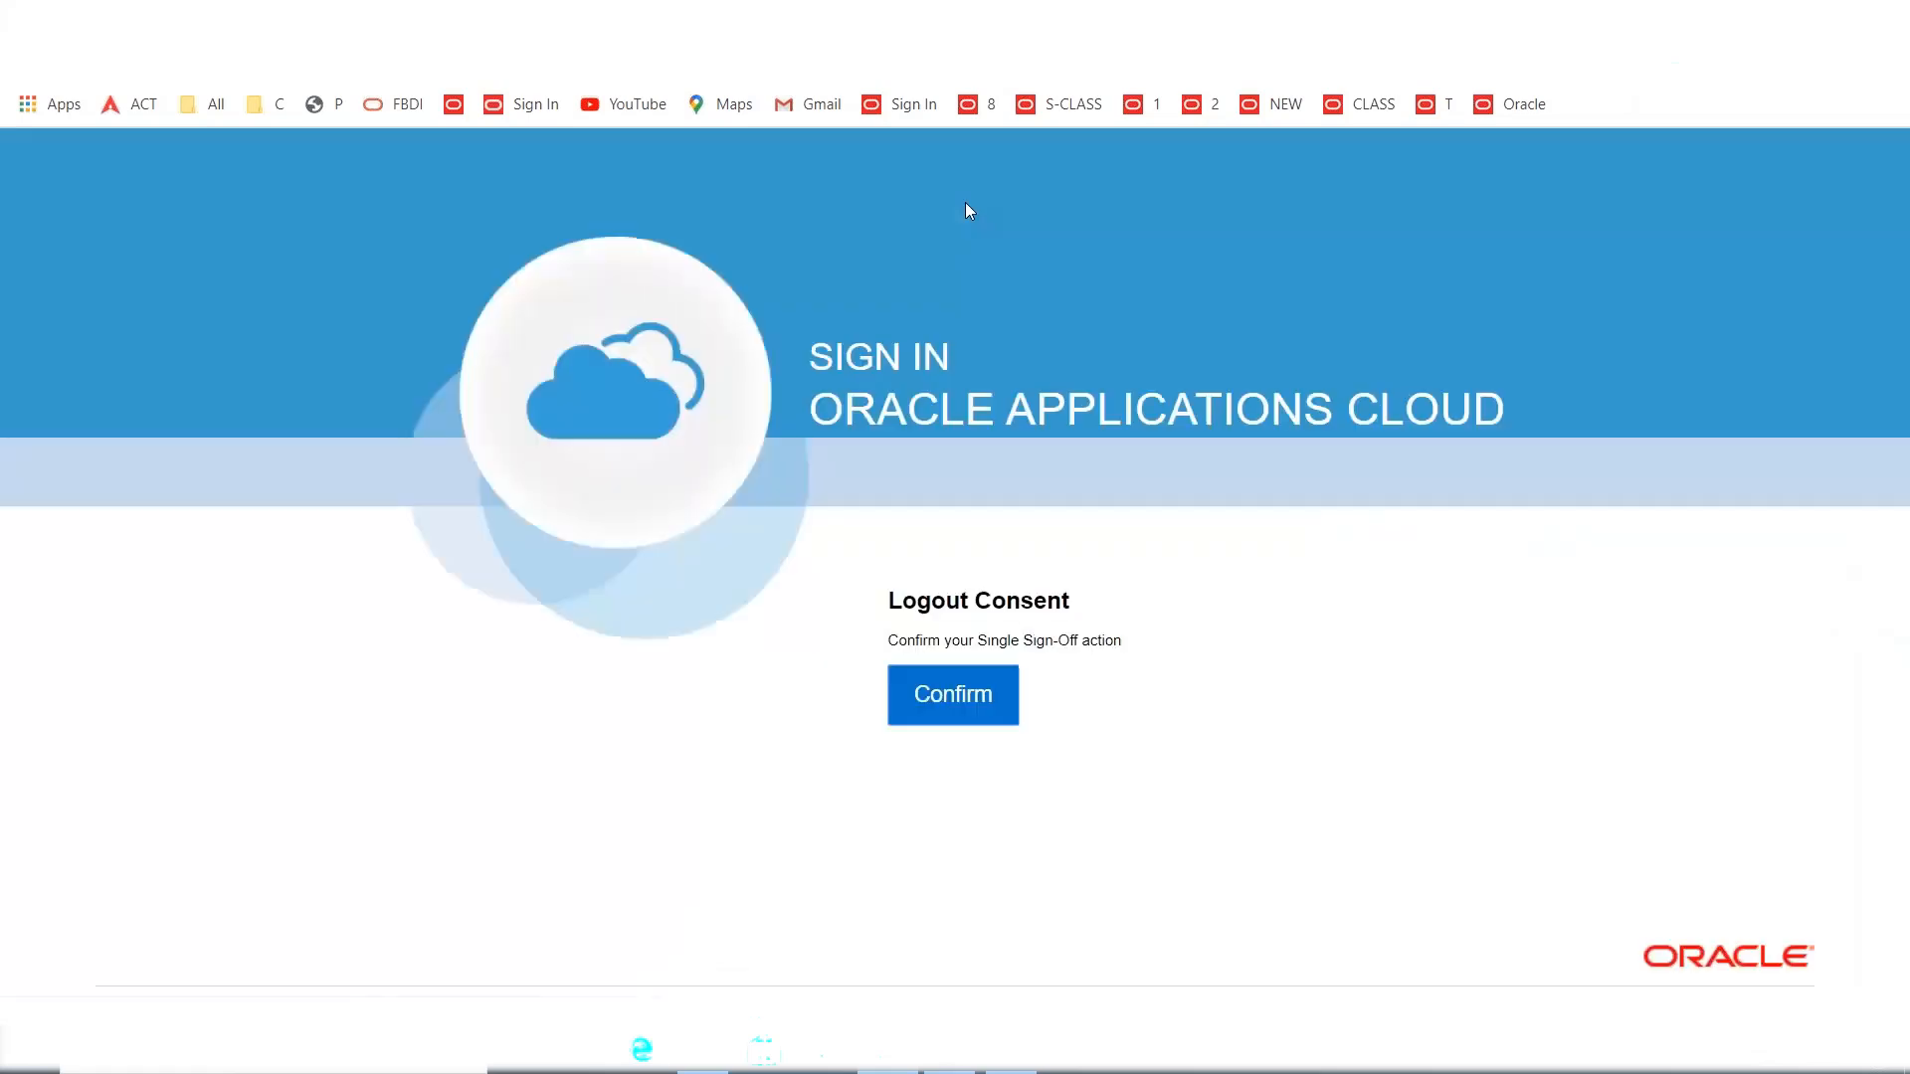
{"action": "left_click", "coordinate": [972, 707]}
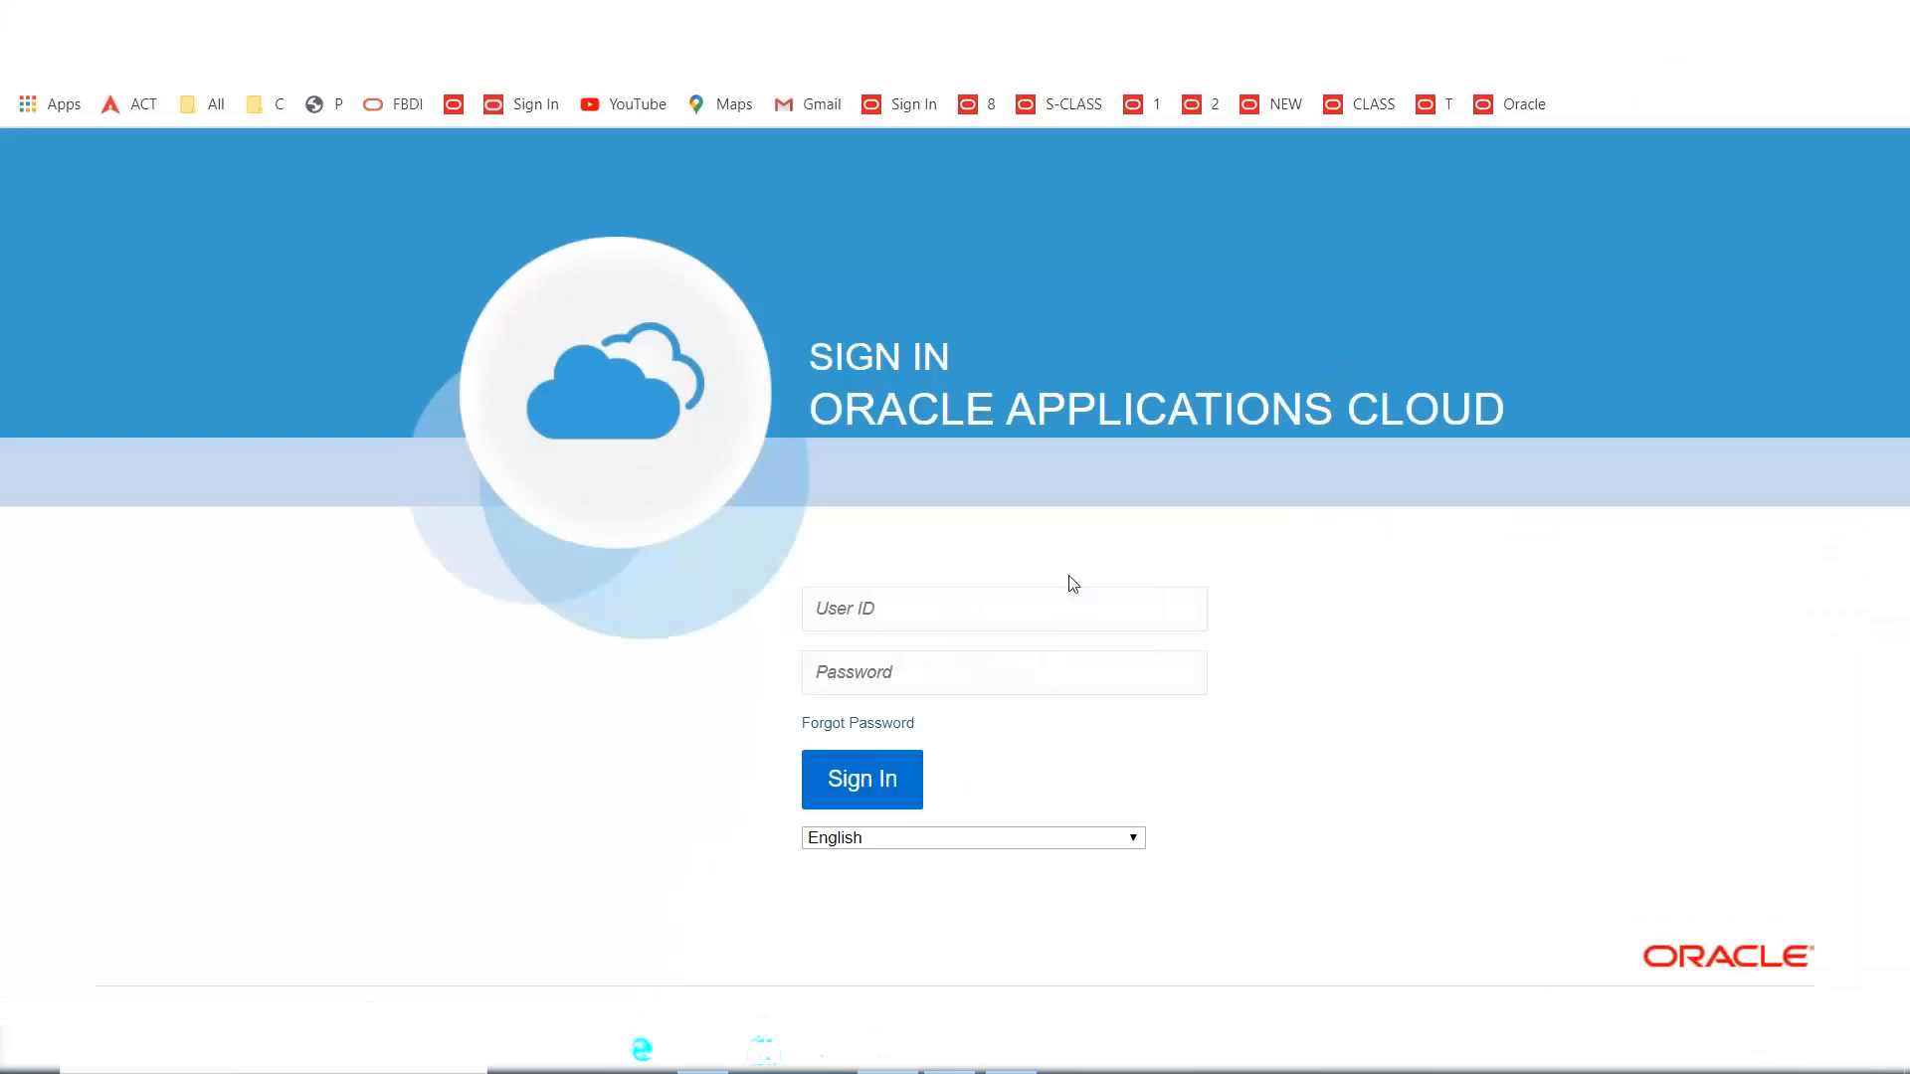
{"action": "left_click", "coordinate": [925, 608]}
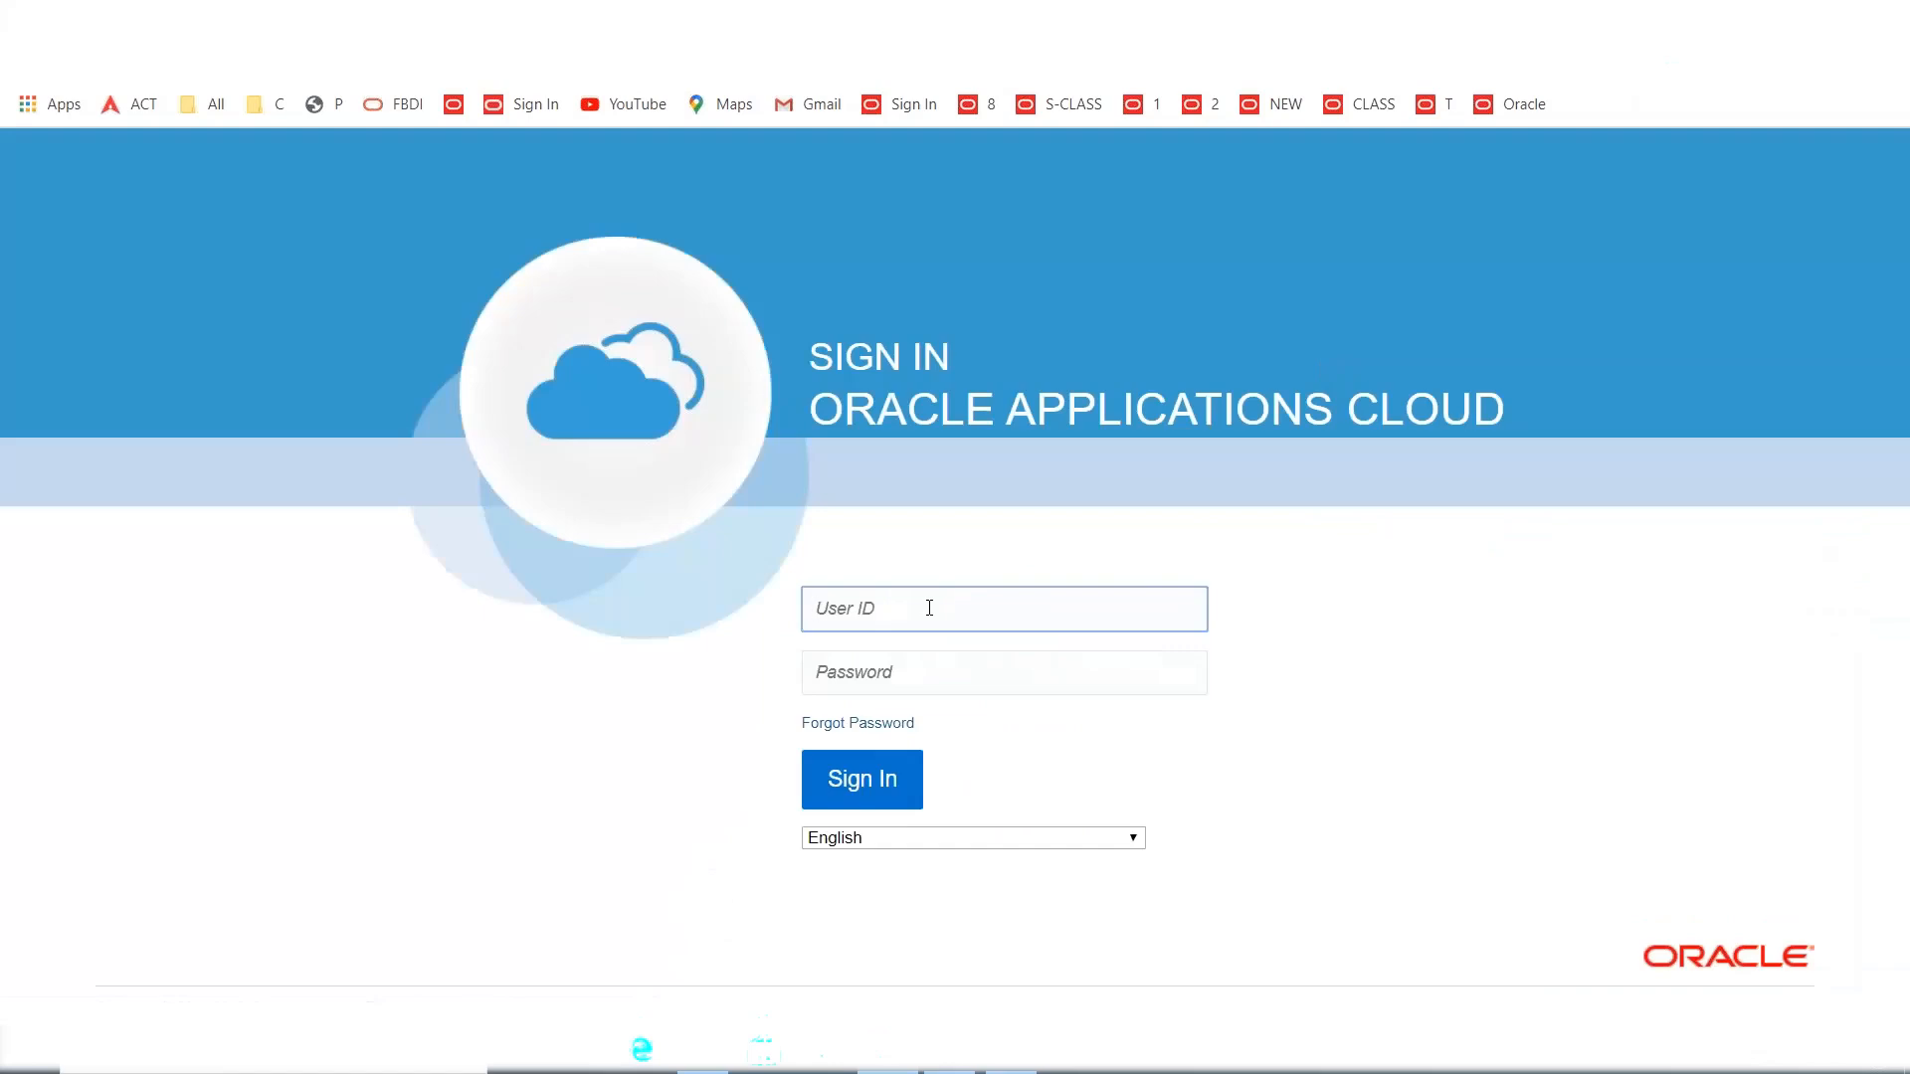
{"action": "type", "text": "MAXX"}
{"action": "key", "text": "Tab"}
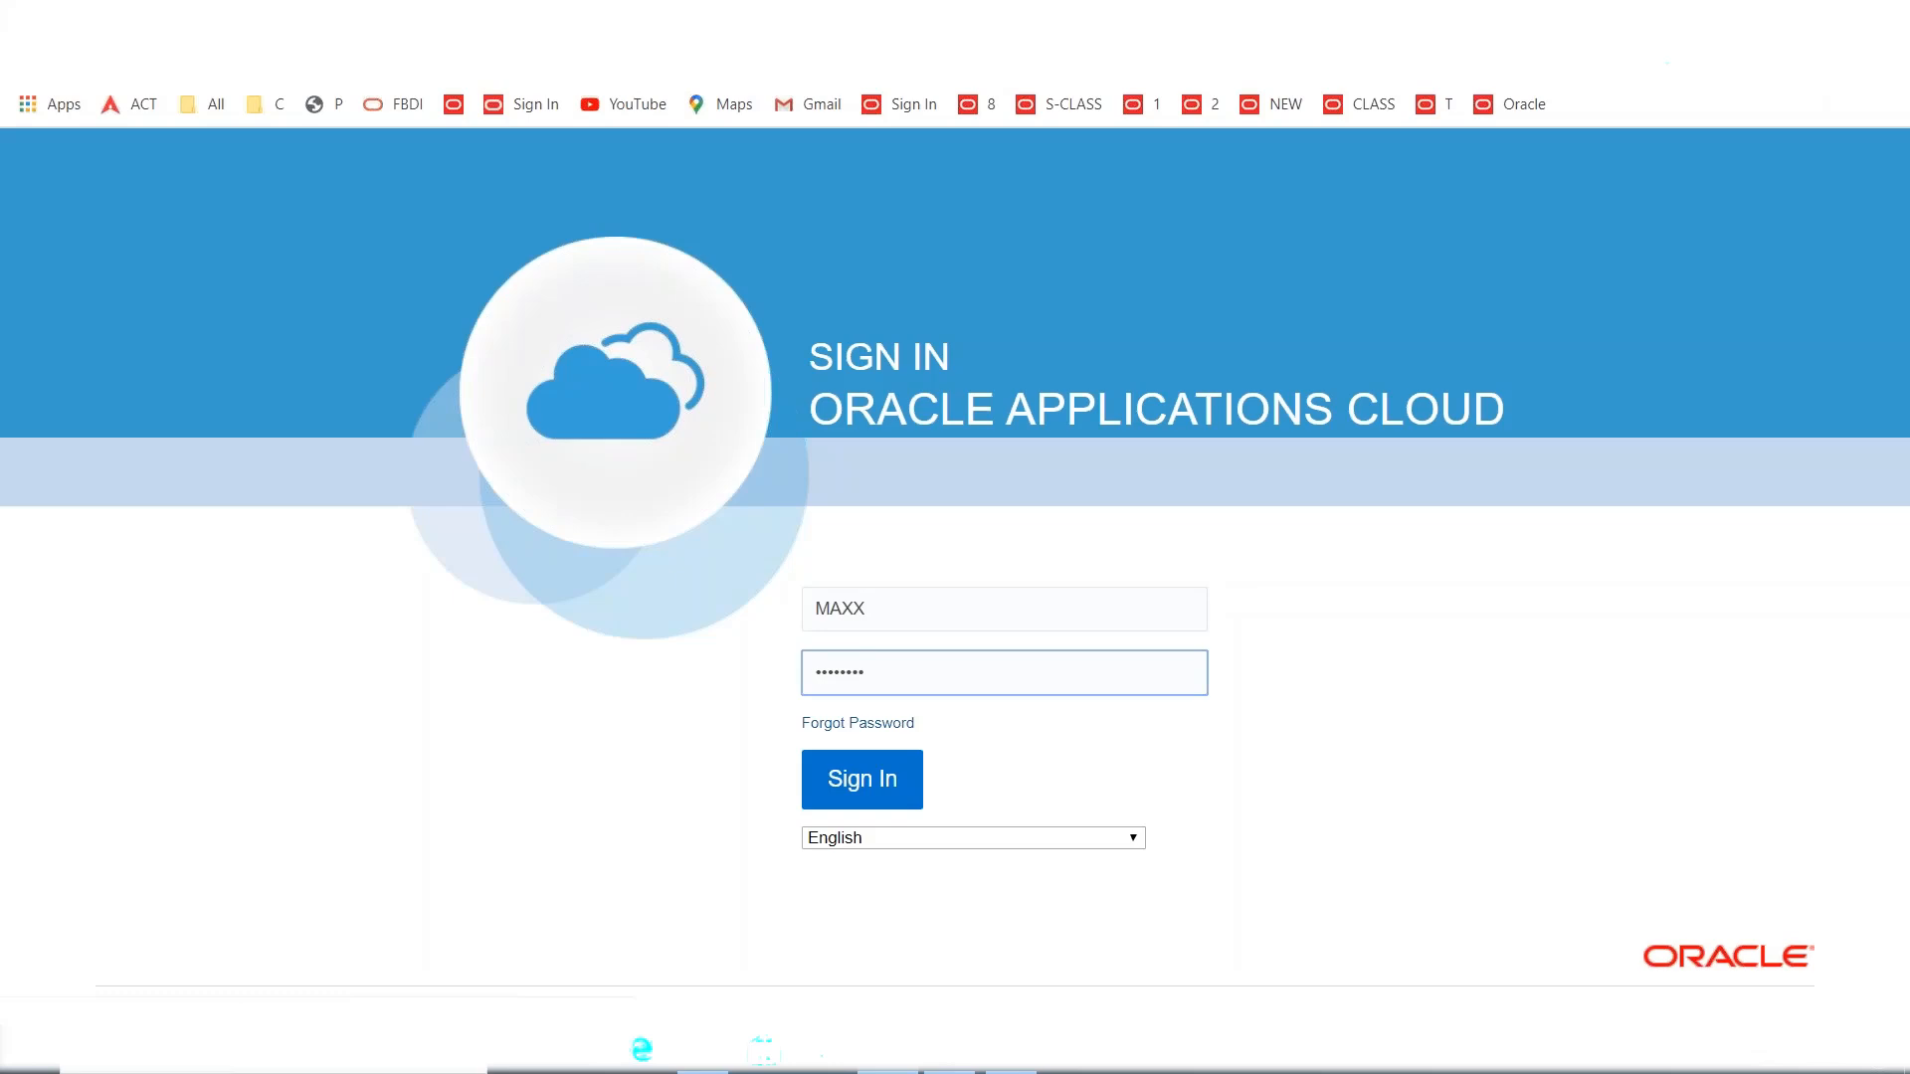
{"action": "key", "text": "Return"}
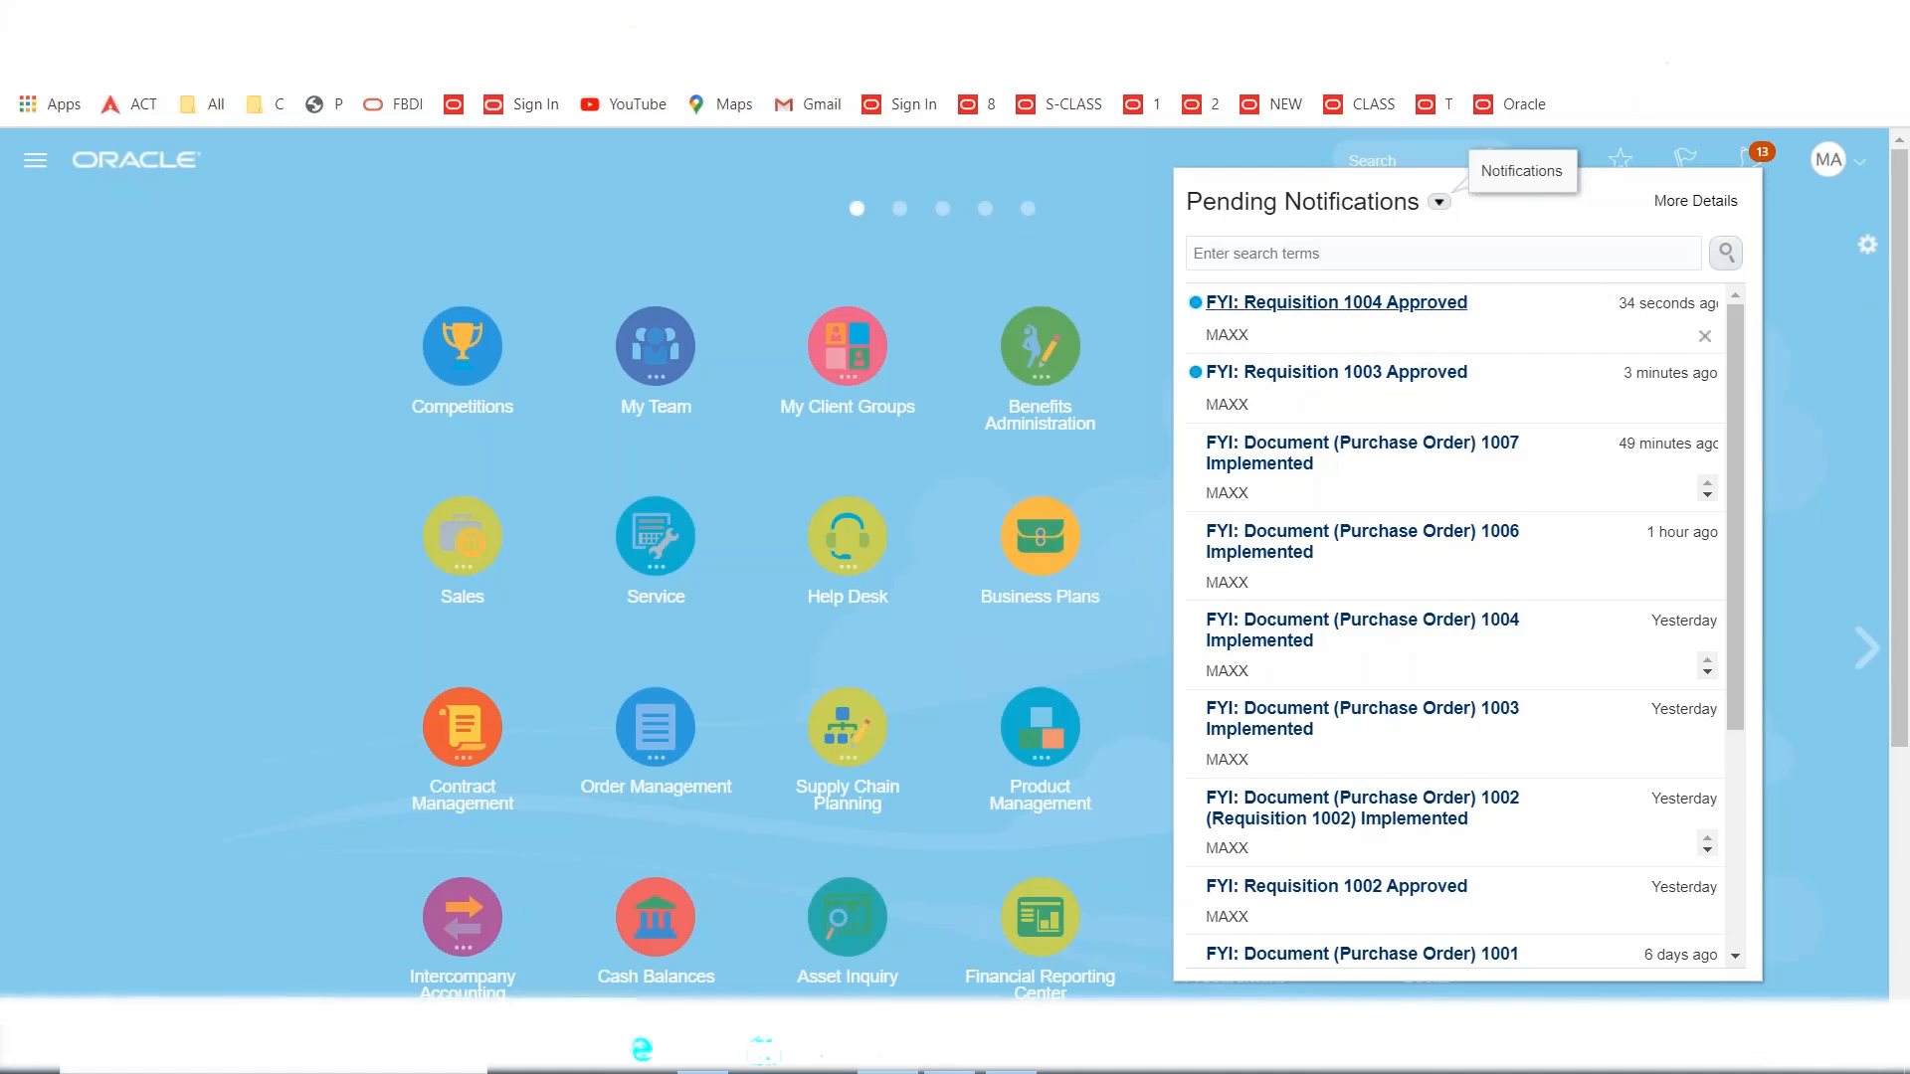
Go to Procurement > Purchase Requisitions to see 1004 MacBook listed as Approved.
{"action": "left_click", "coordinate": [1823, 277]}
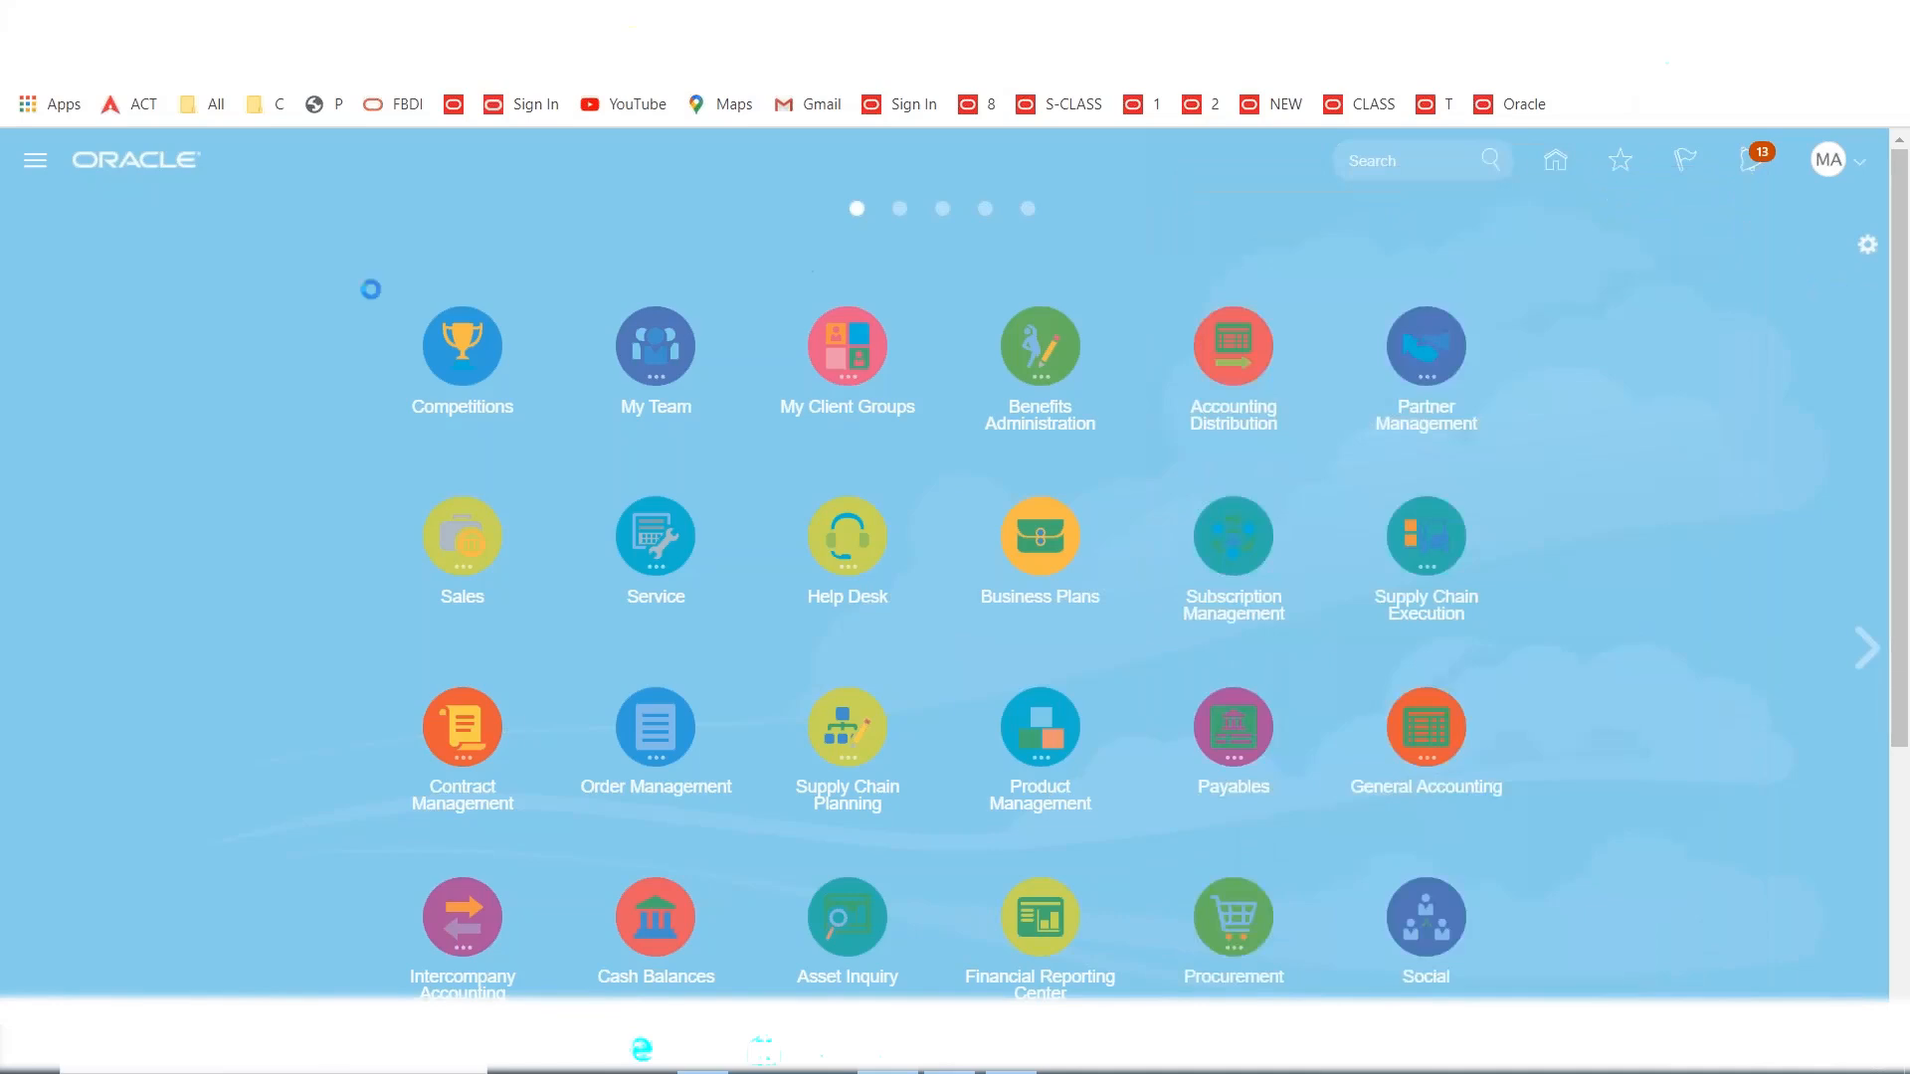
{"action": "left_click", "coordinate": [33, 164]}
{"action": "scroll", "coordinate": [686, 617], "scroll_direction": "down", "scroll_amount": 4}
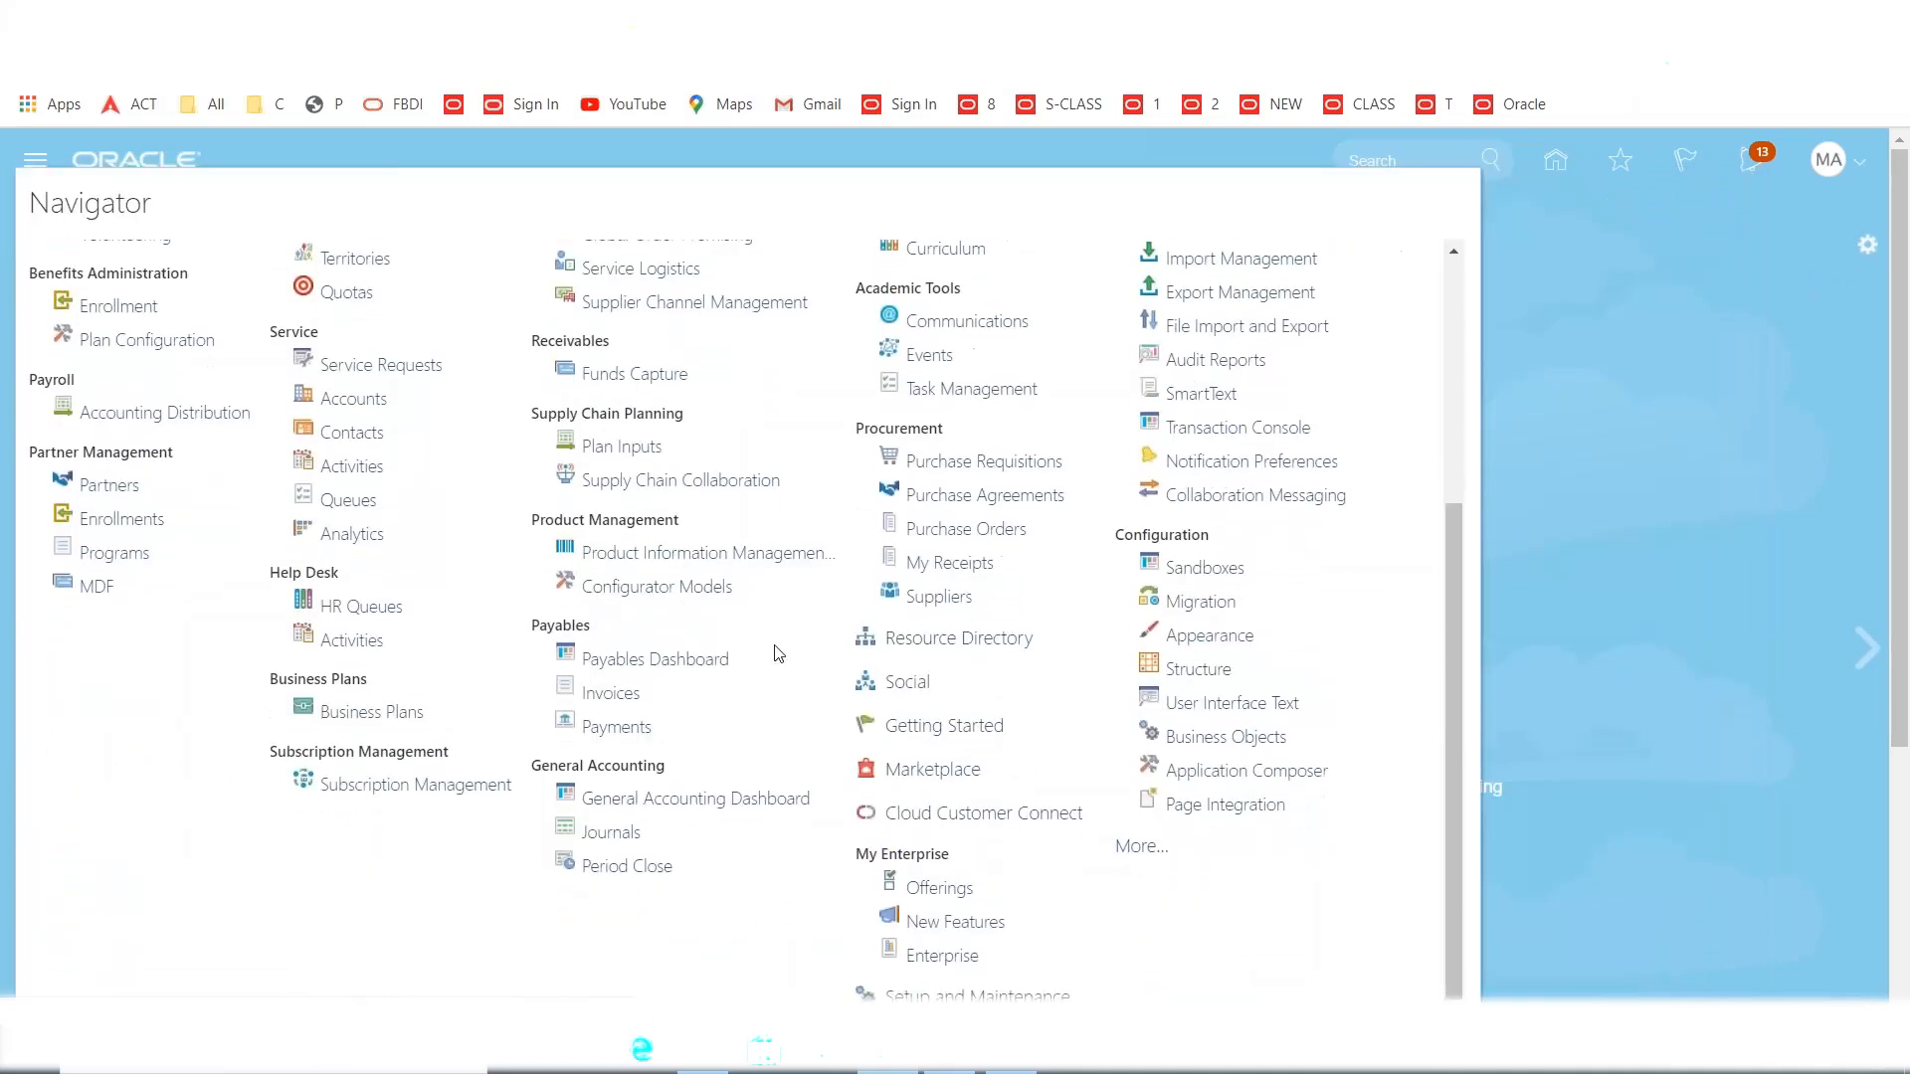
{"action": "left_click", "coordinate": [959, 464]}
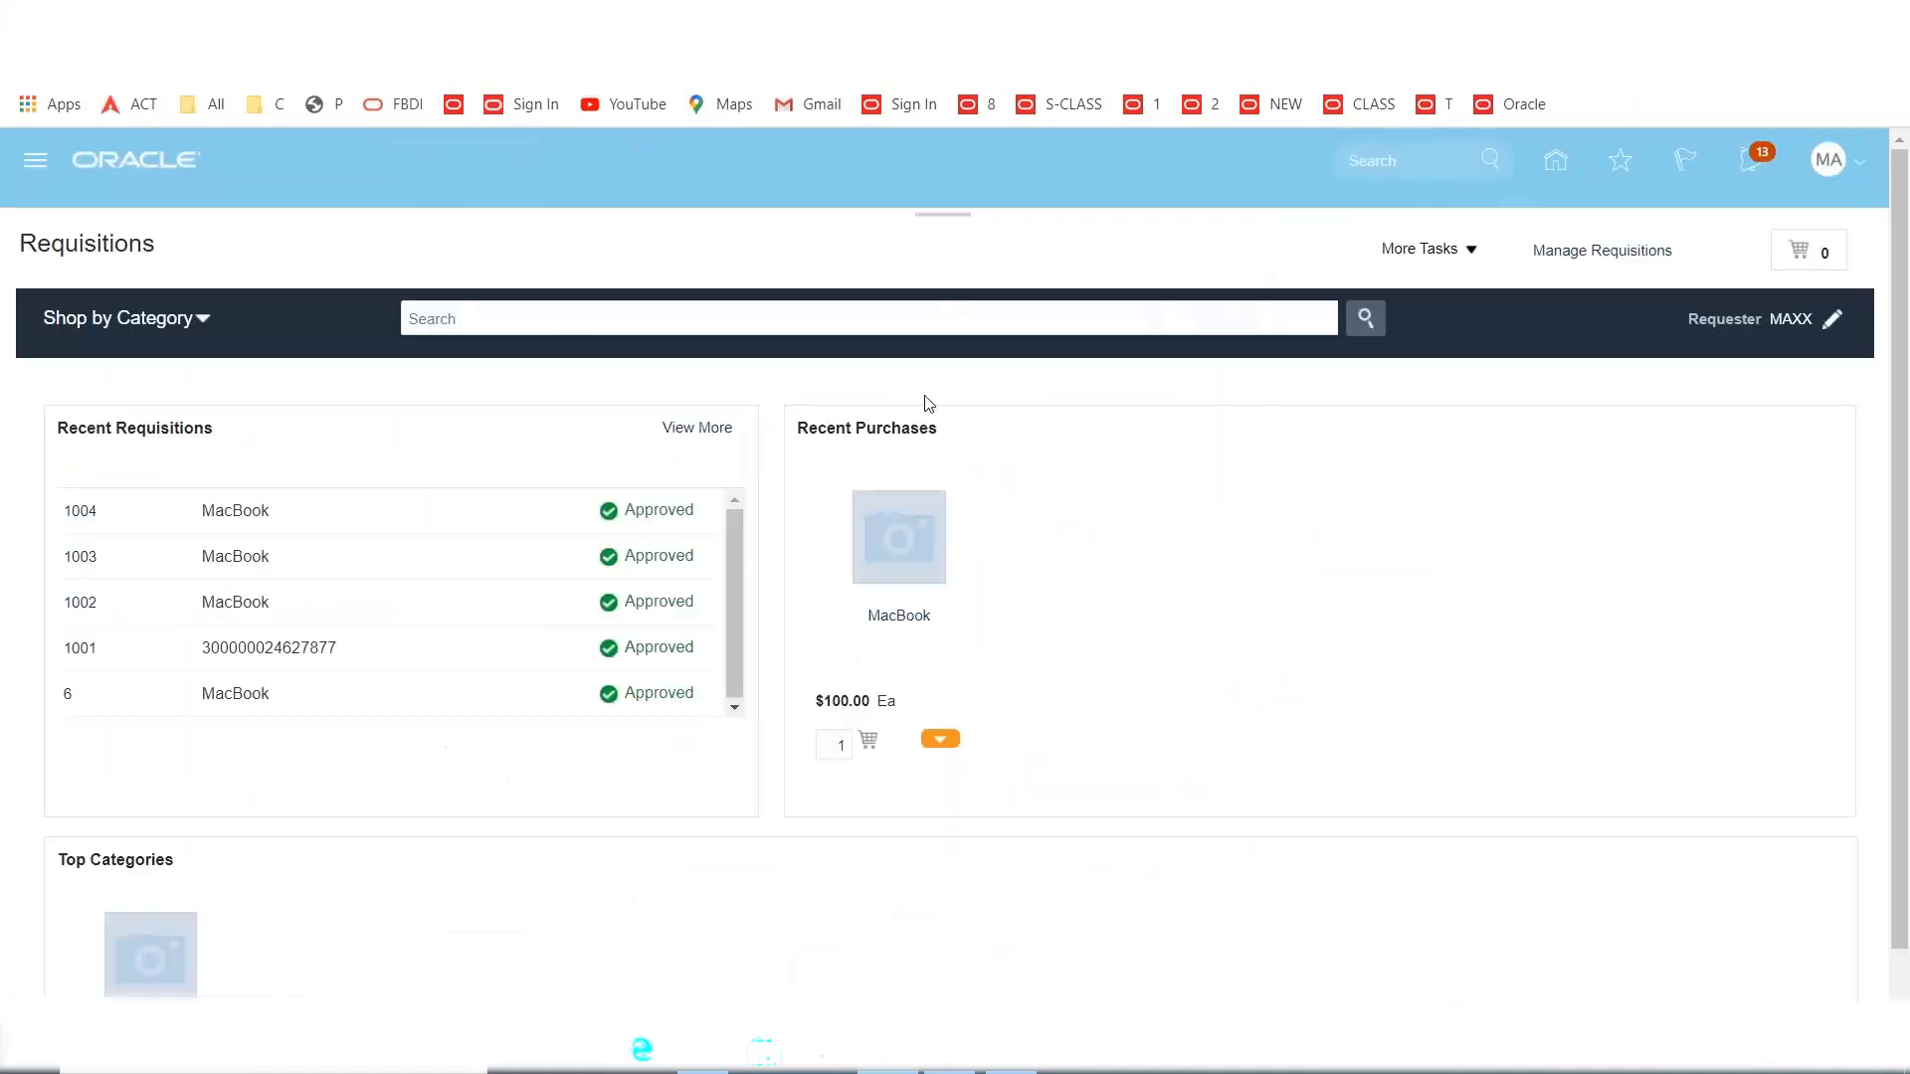
Search Manage Requisitions for '100' to confirm 1004 is Approved with no order, then open the Navigator.
{"action": "left_click", "coordinate": [1586, 253]}
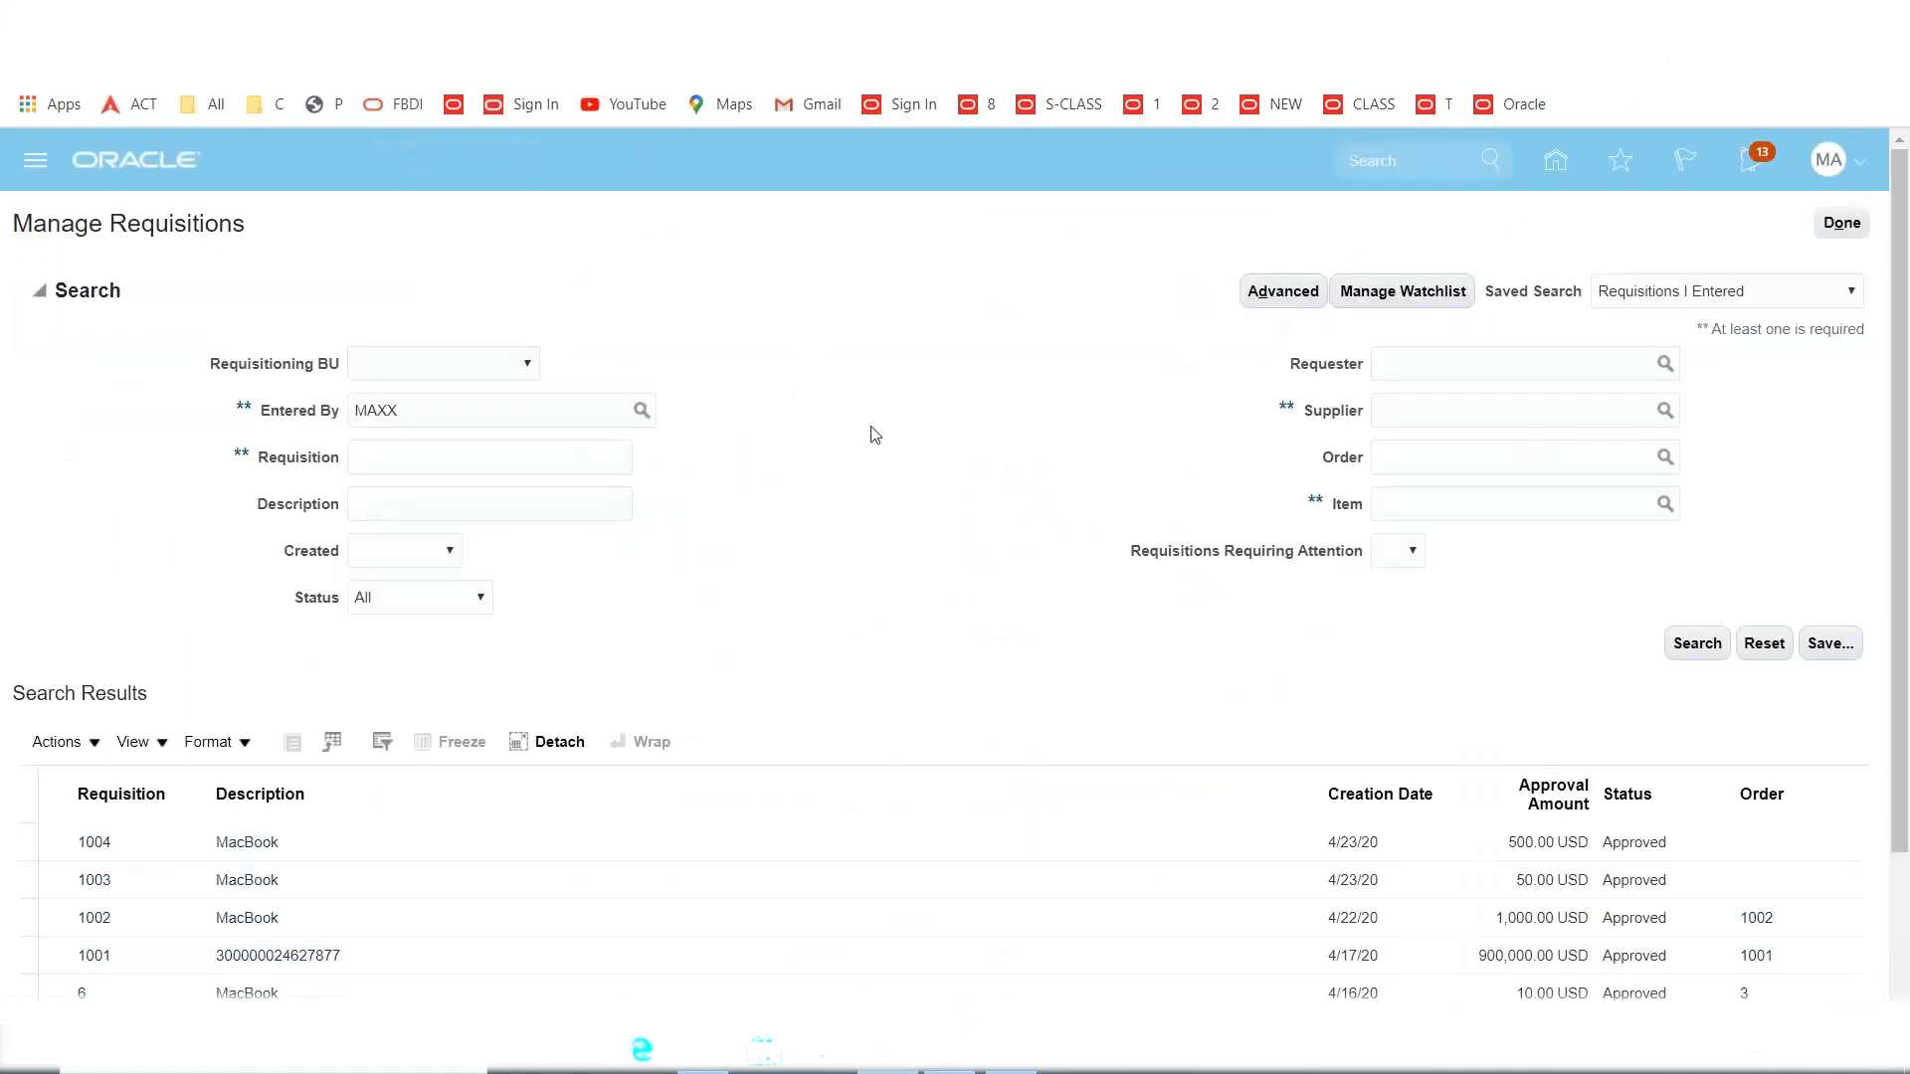
{"action": "left_click", "coordinate": [511, 461]}
{"action": "type", "text": "1004"}
{"action": "left_click", "coordinate": [1697, 643]}
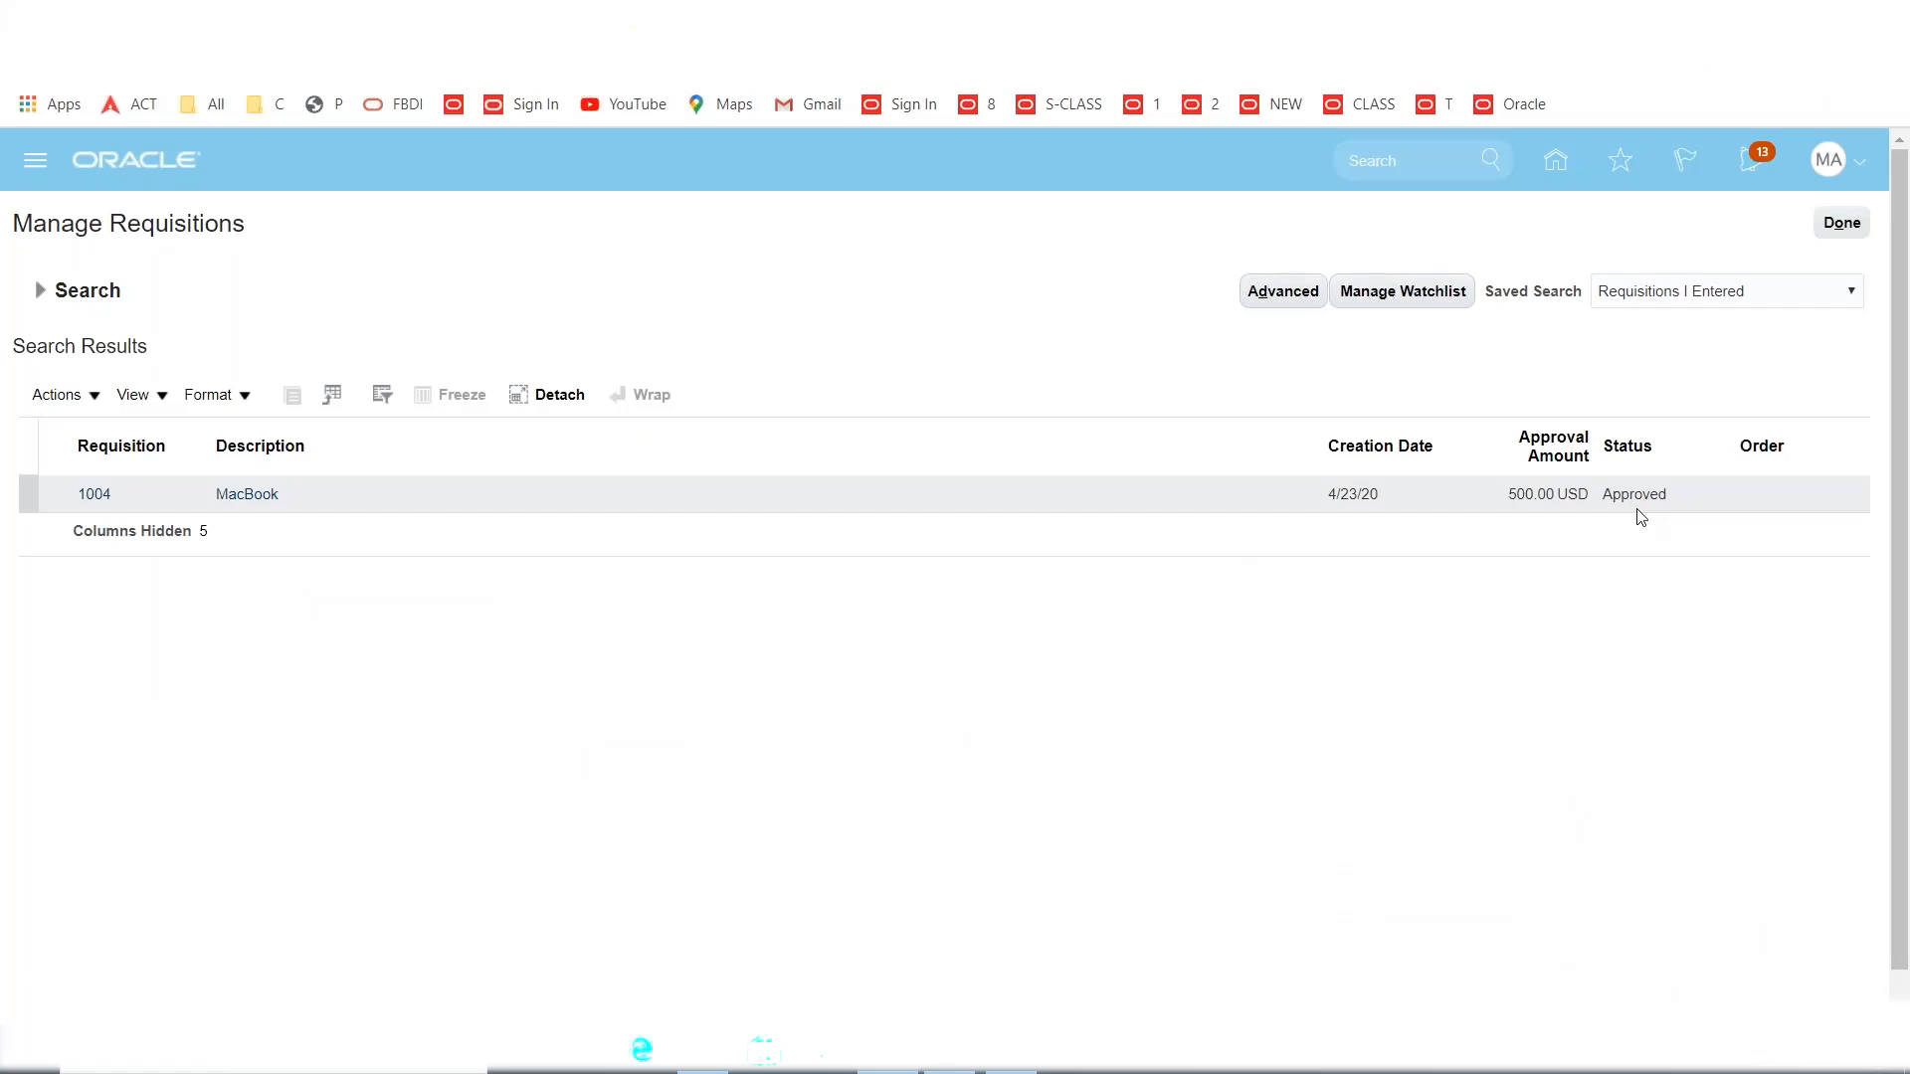
{"action": "left_click", "coordinate": [1835, 227]}
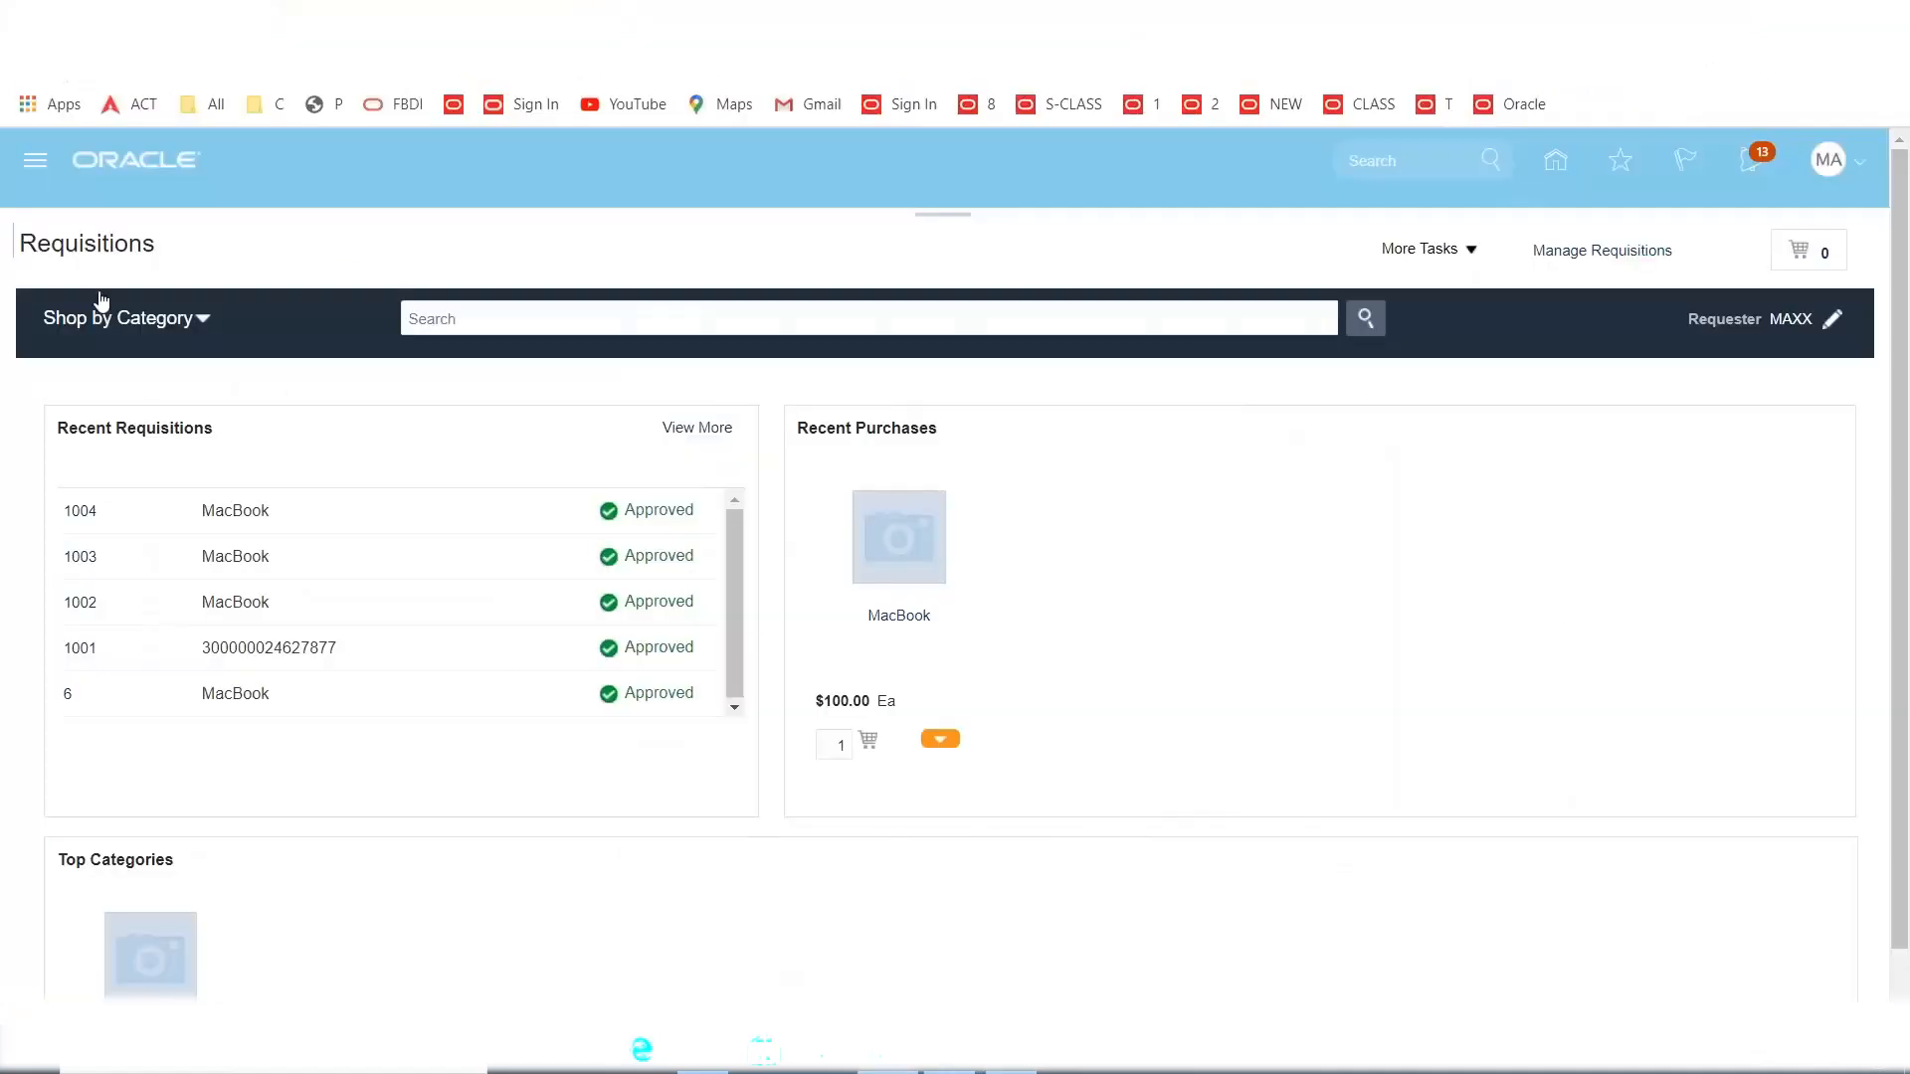
{"action": "left_click", "coordinate": [34, 160]}
{"action": "scroll", "coordinate": [912, 704], "scroll_direction": "down", "scroll_amount": 3}
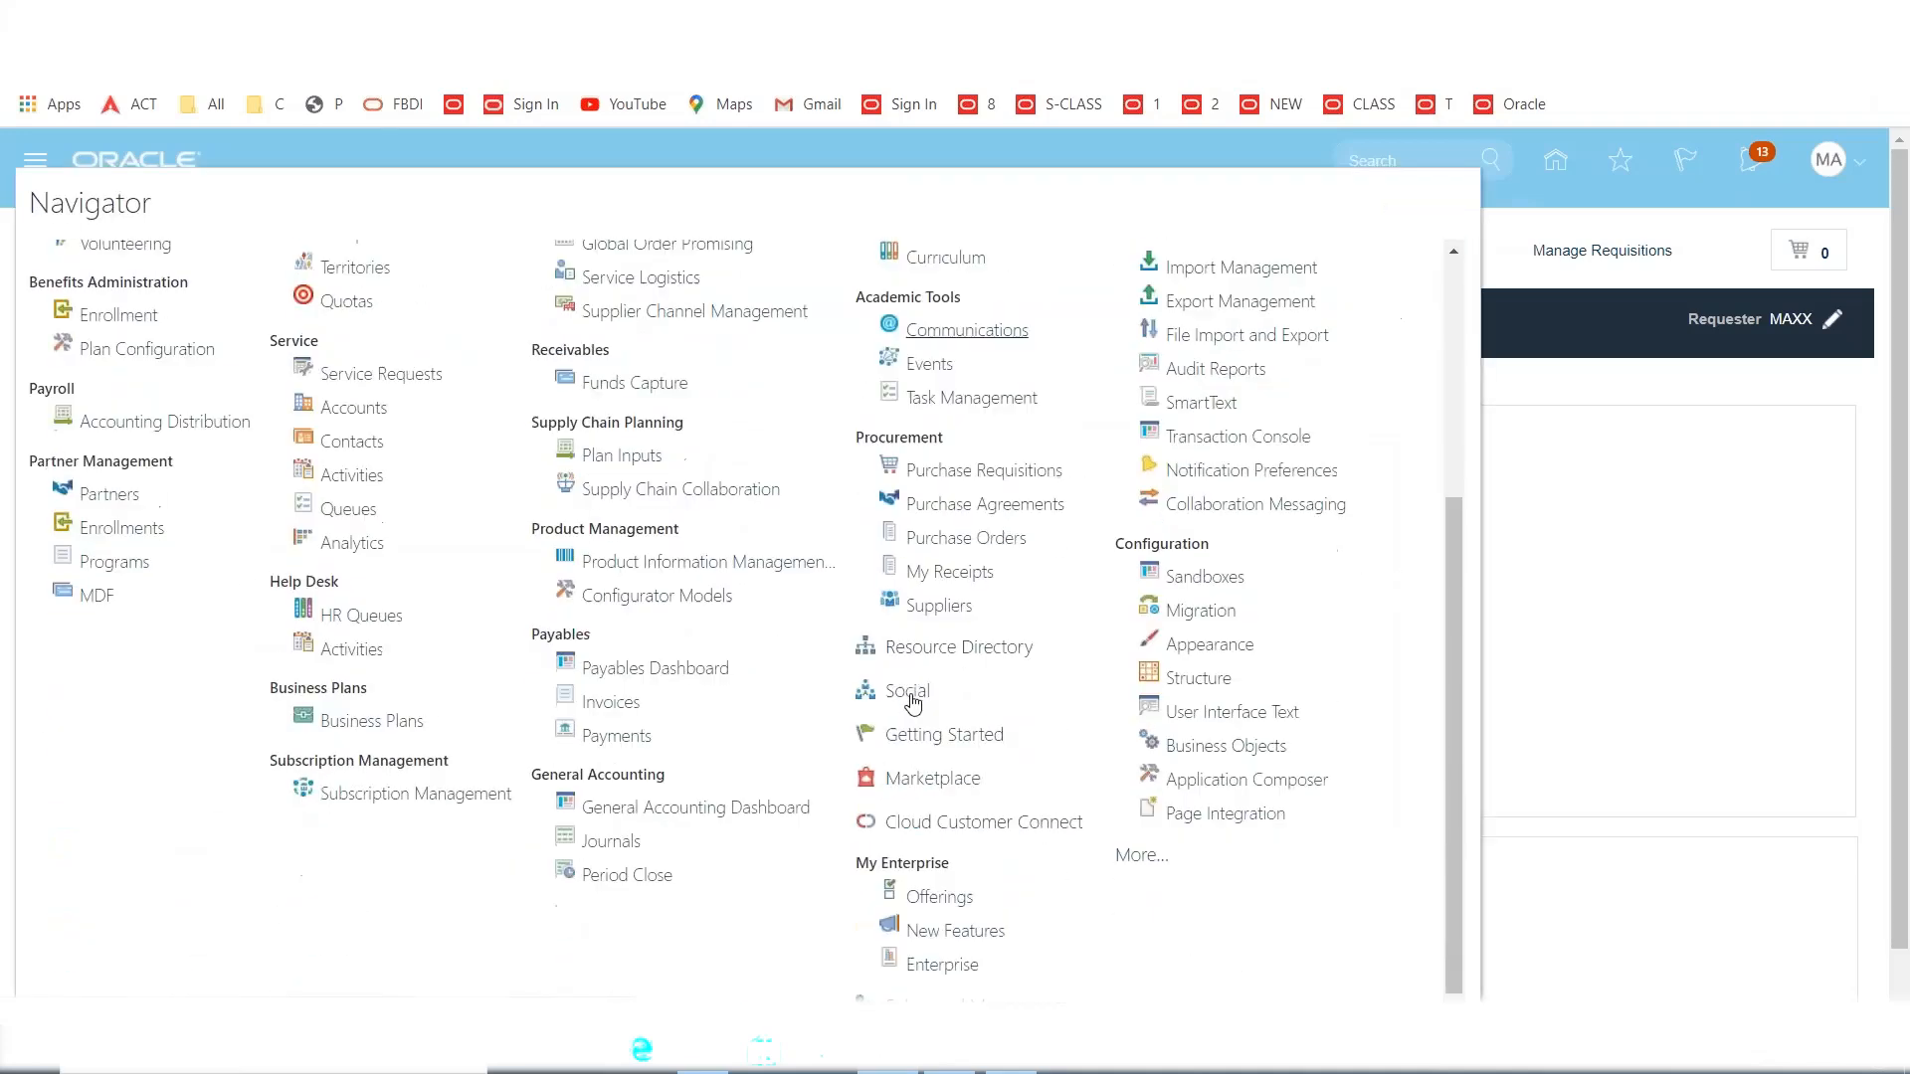
In Purchase Orders > Process Requisitions, select requisition 1003's MacBook line and add it to the Document Builder.
{"action": "left_click", "coordinate": [946, 510]}
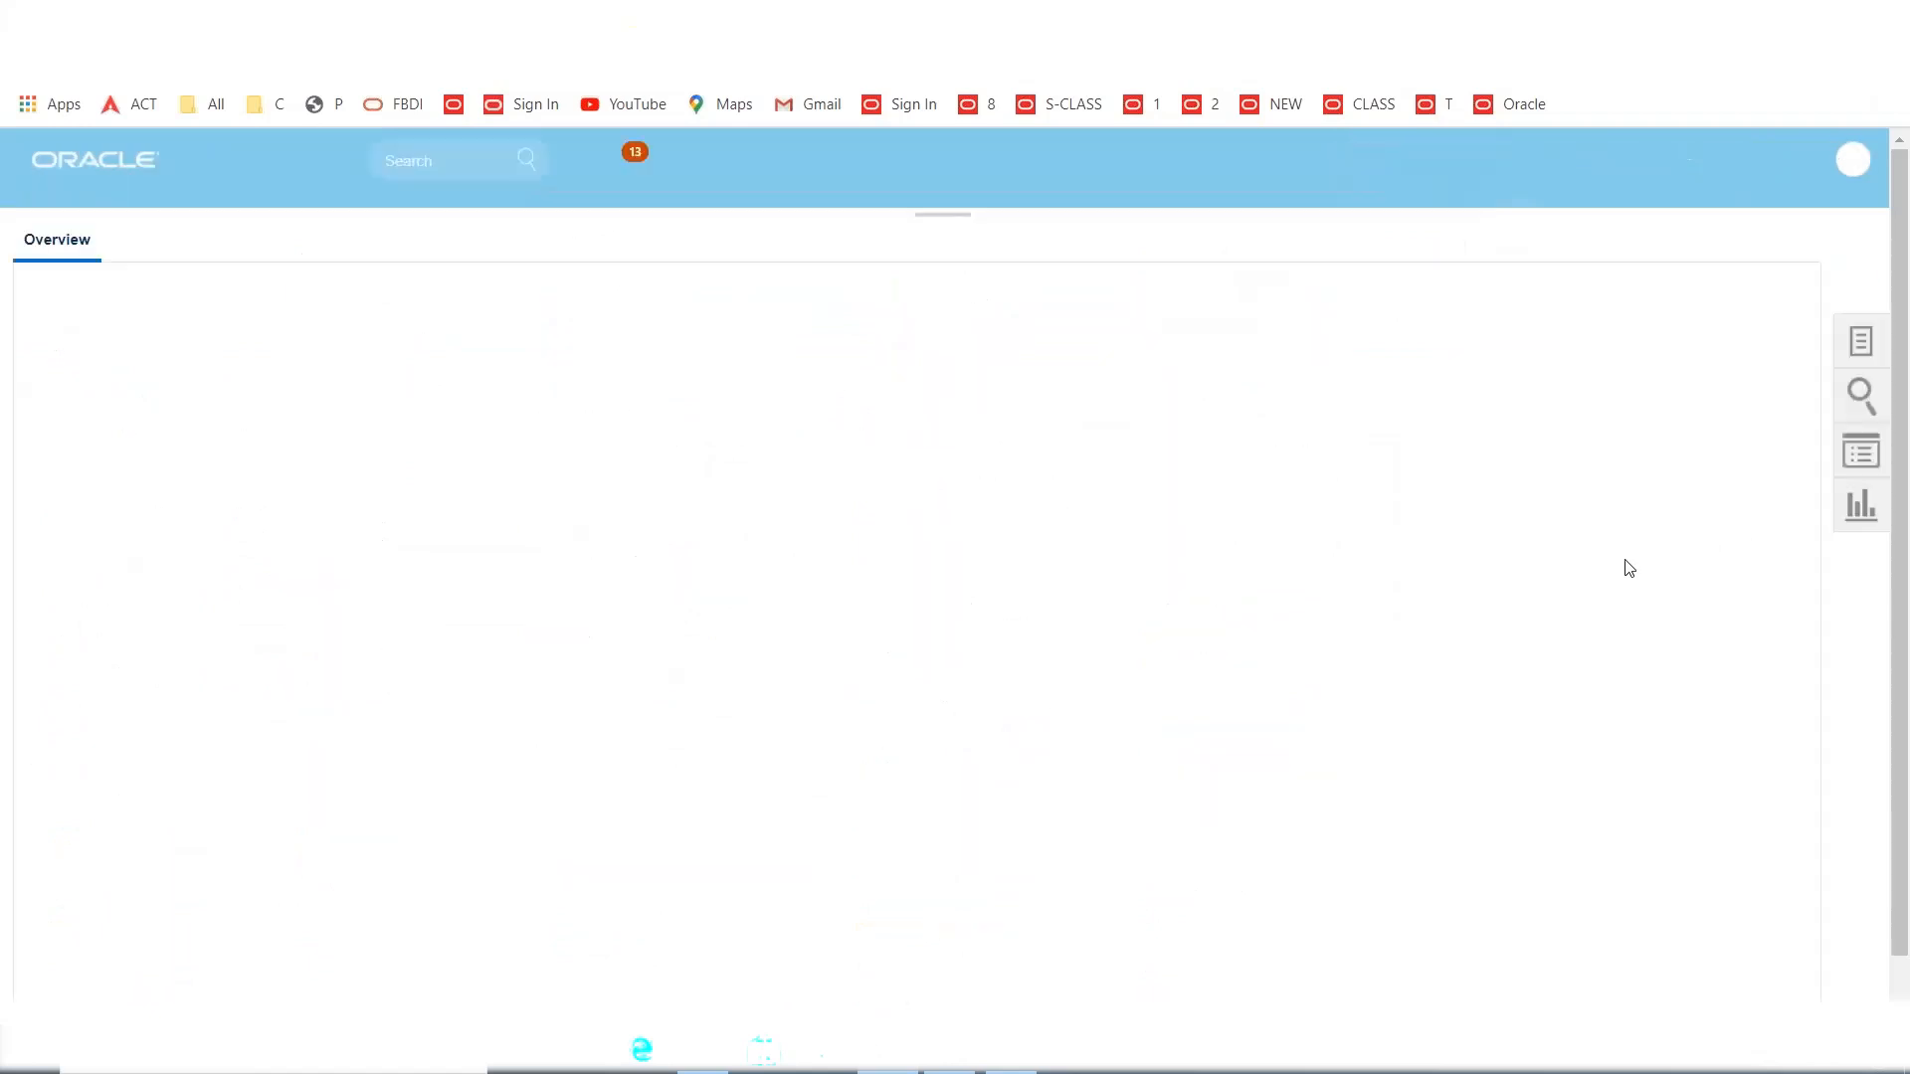
{"action": "left_click", "coordinate": [1860, 341]}
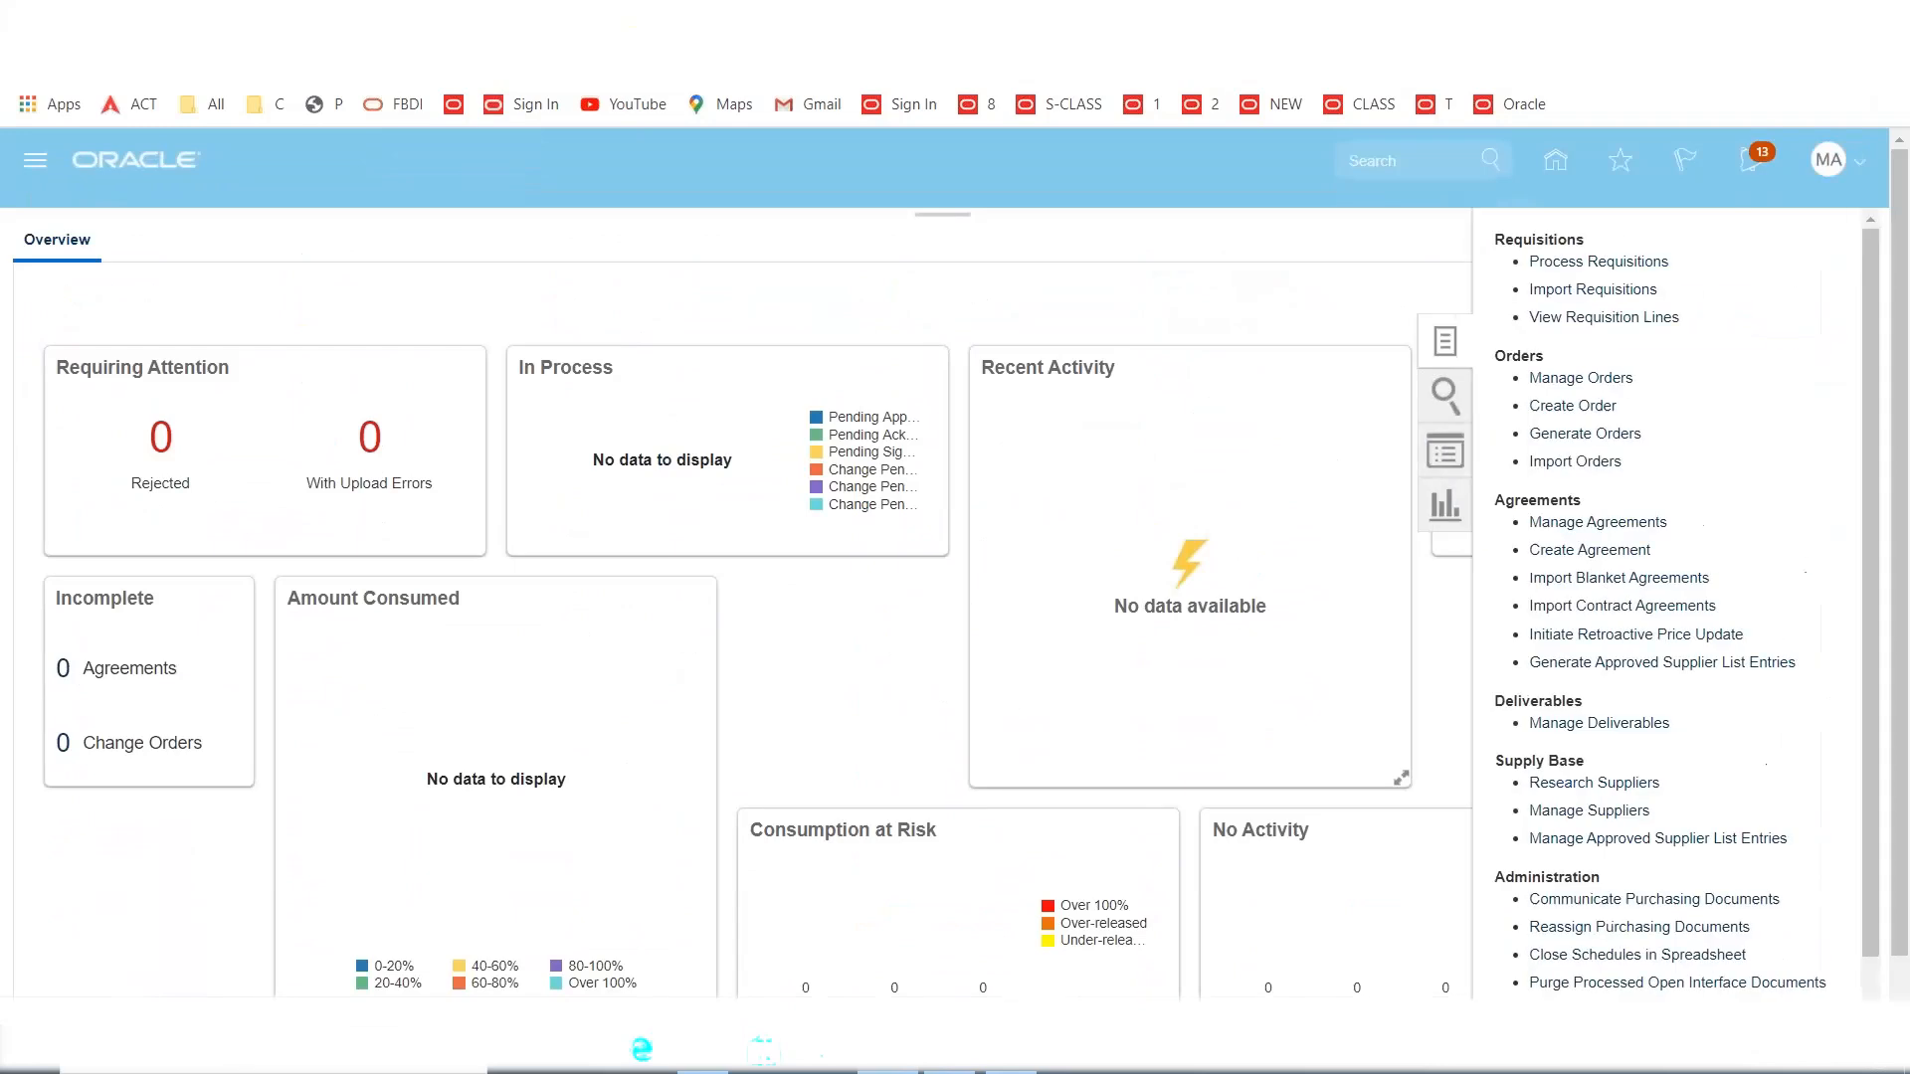
{"action": "left_click", "coordinate": [1550, 379]}
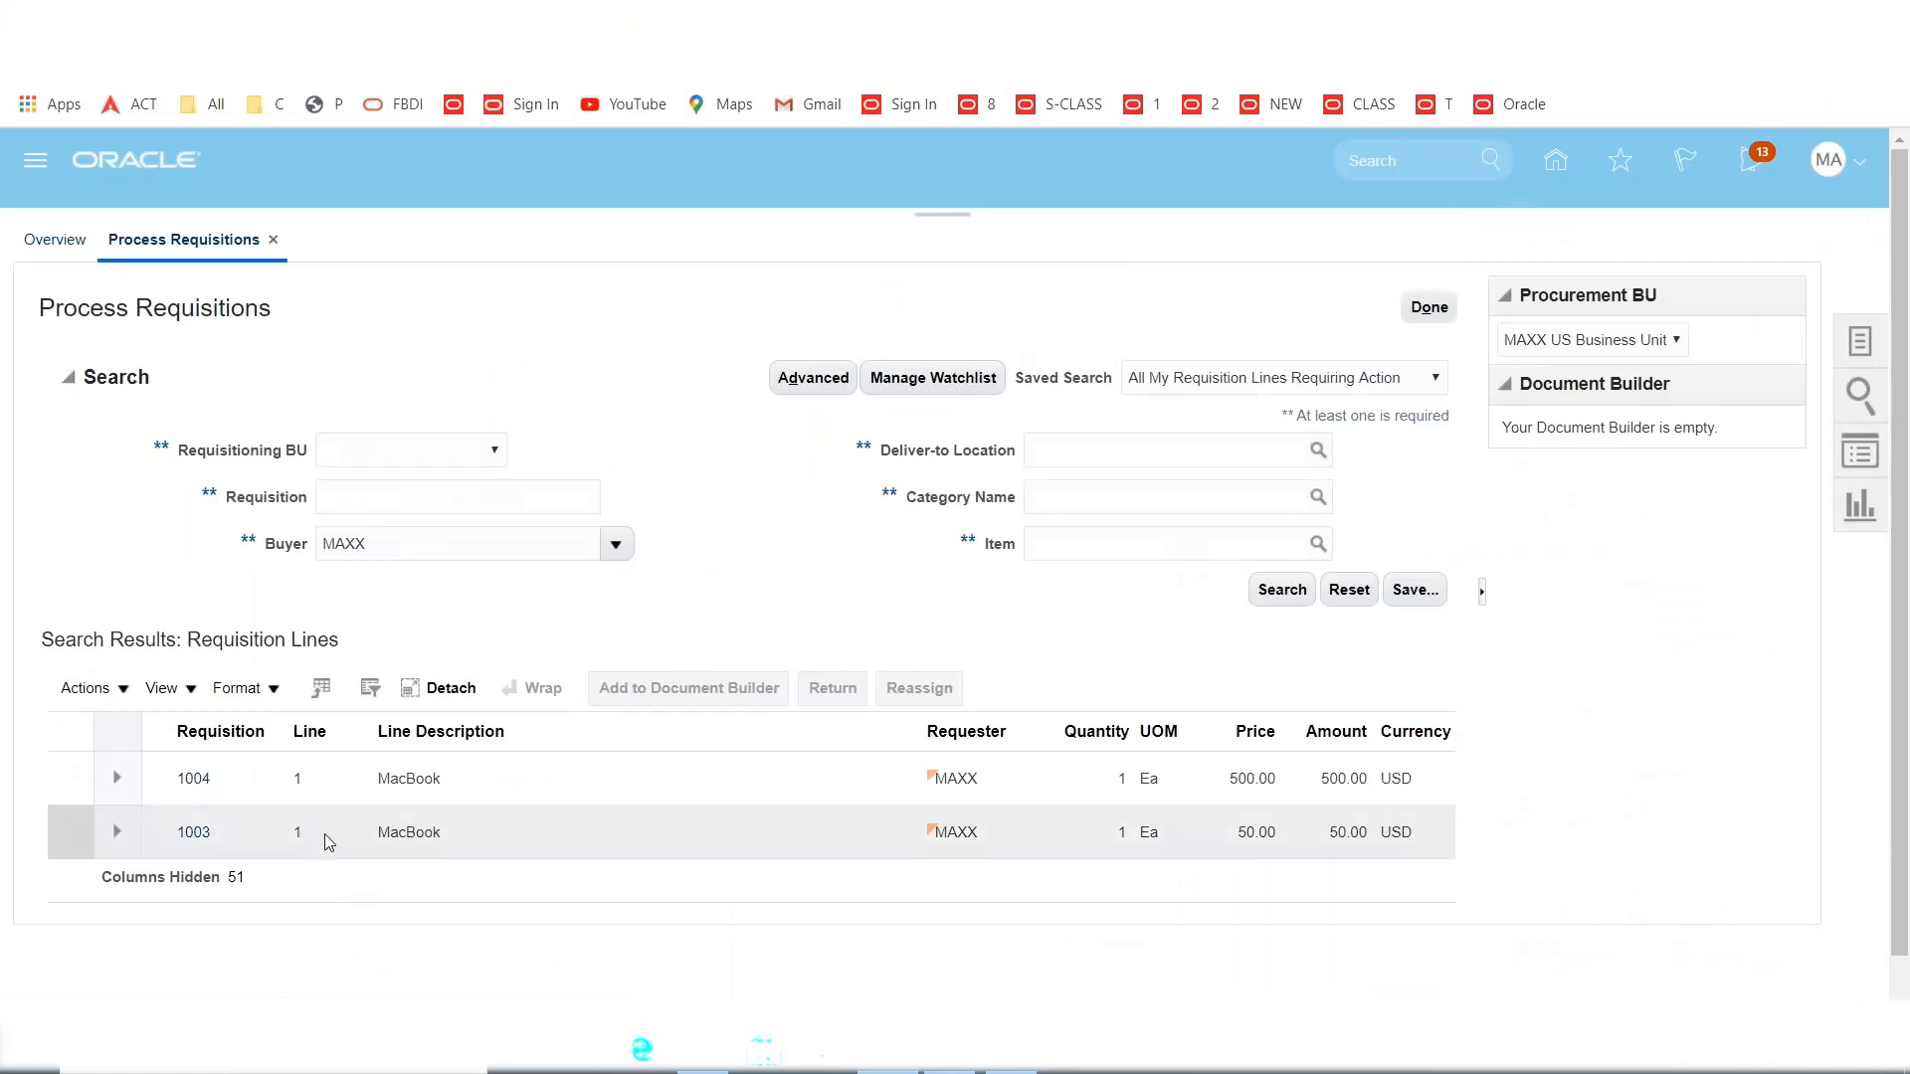
{"action": "left_click", "coordinate": [70, 833]}
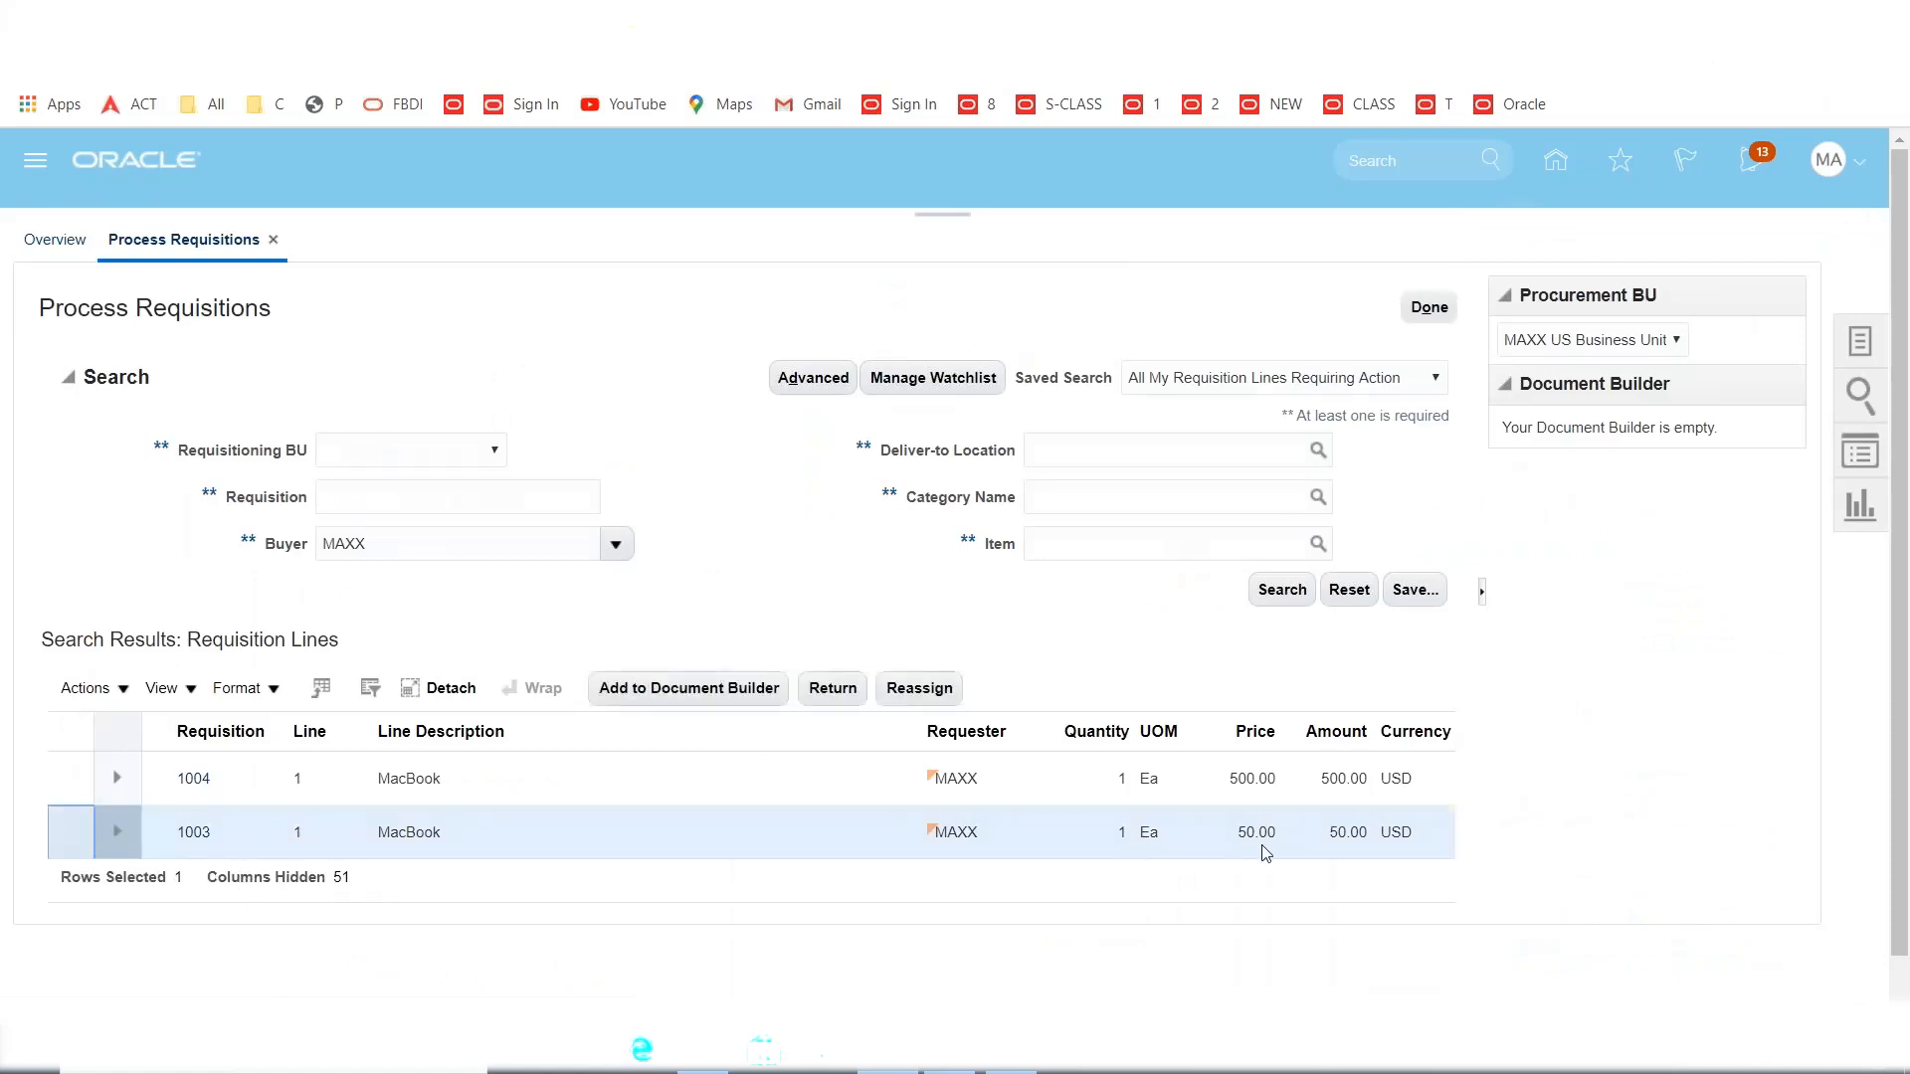
{"action": "left_click", "coordinate": [657, 689]}
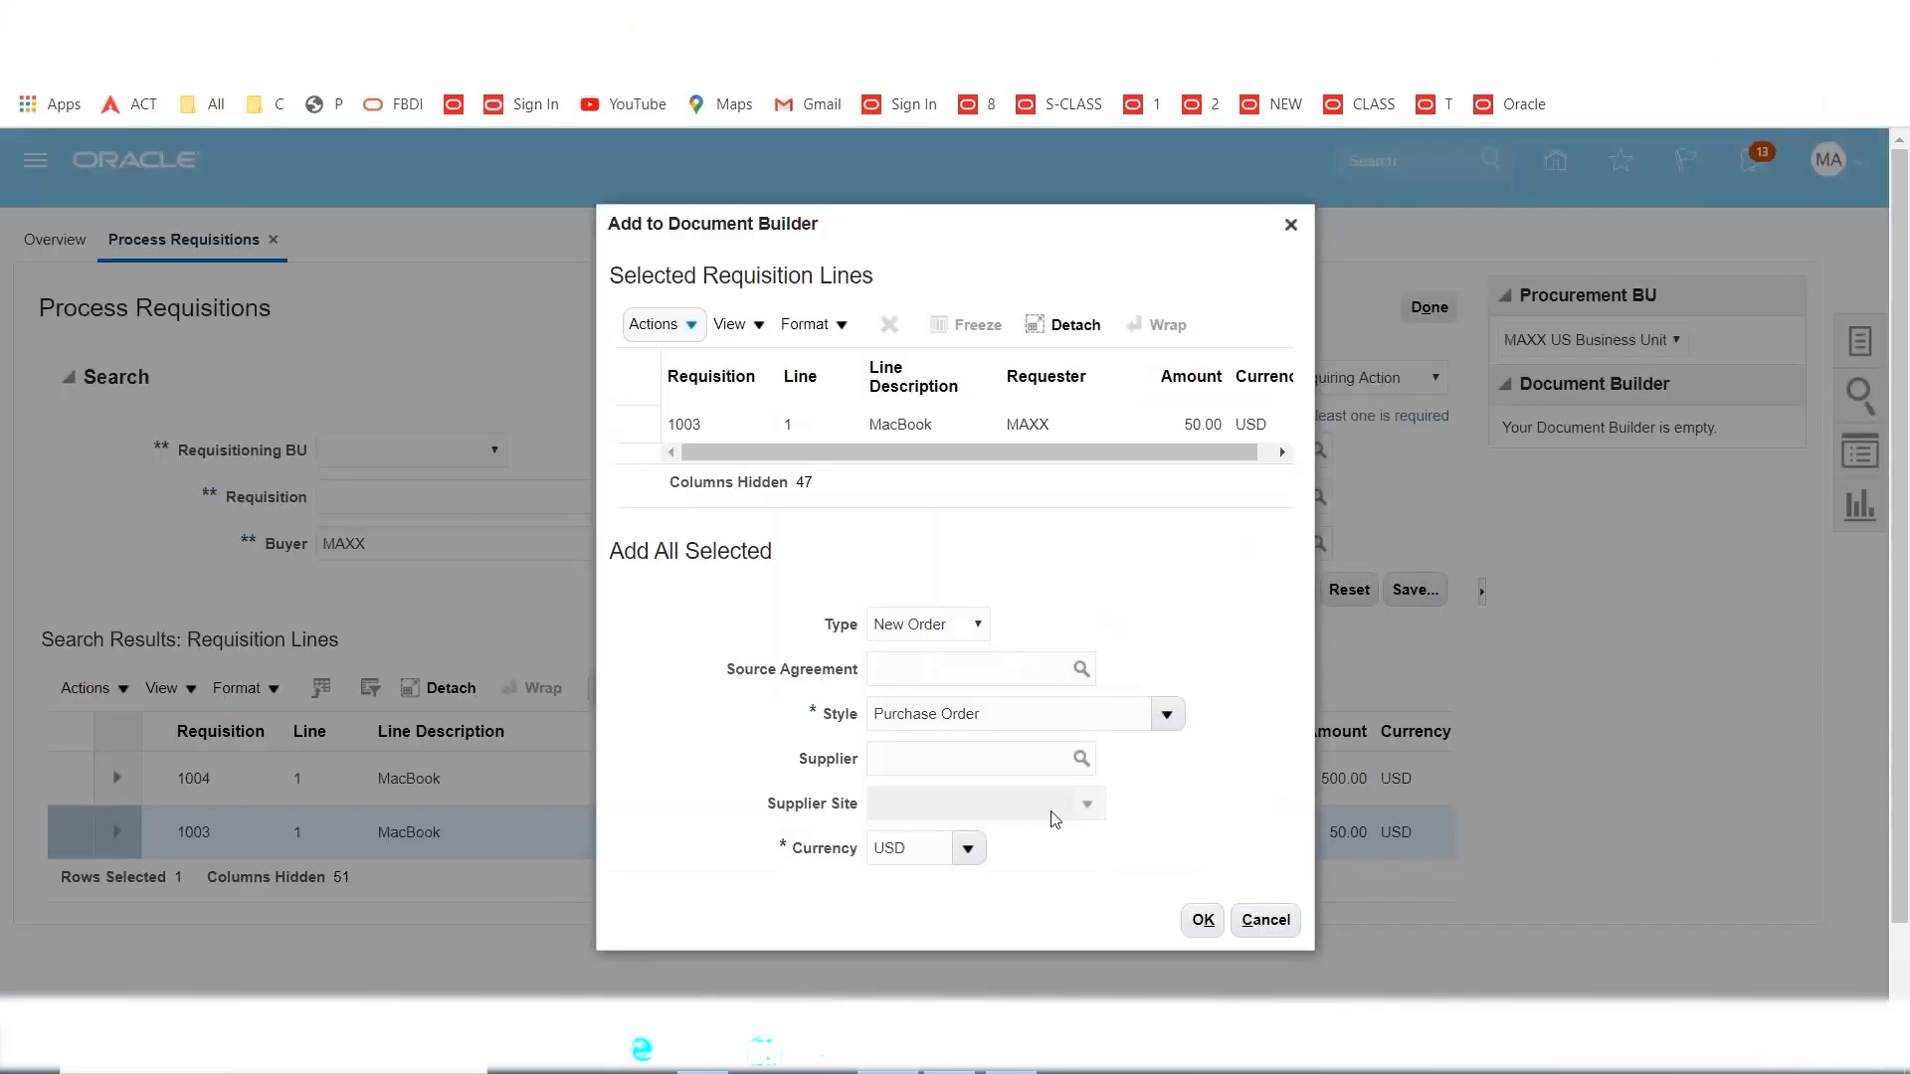
Set supplier MAXX Inc for the new order and create purchase order 1008 from the Document Builder.
{"action": "left_click", "coordinate": [970, 762]}
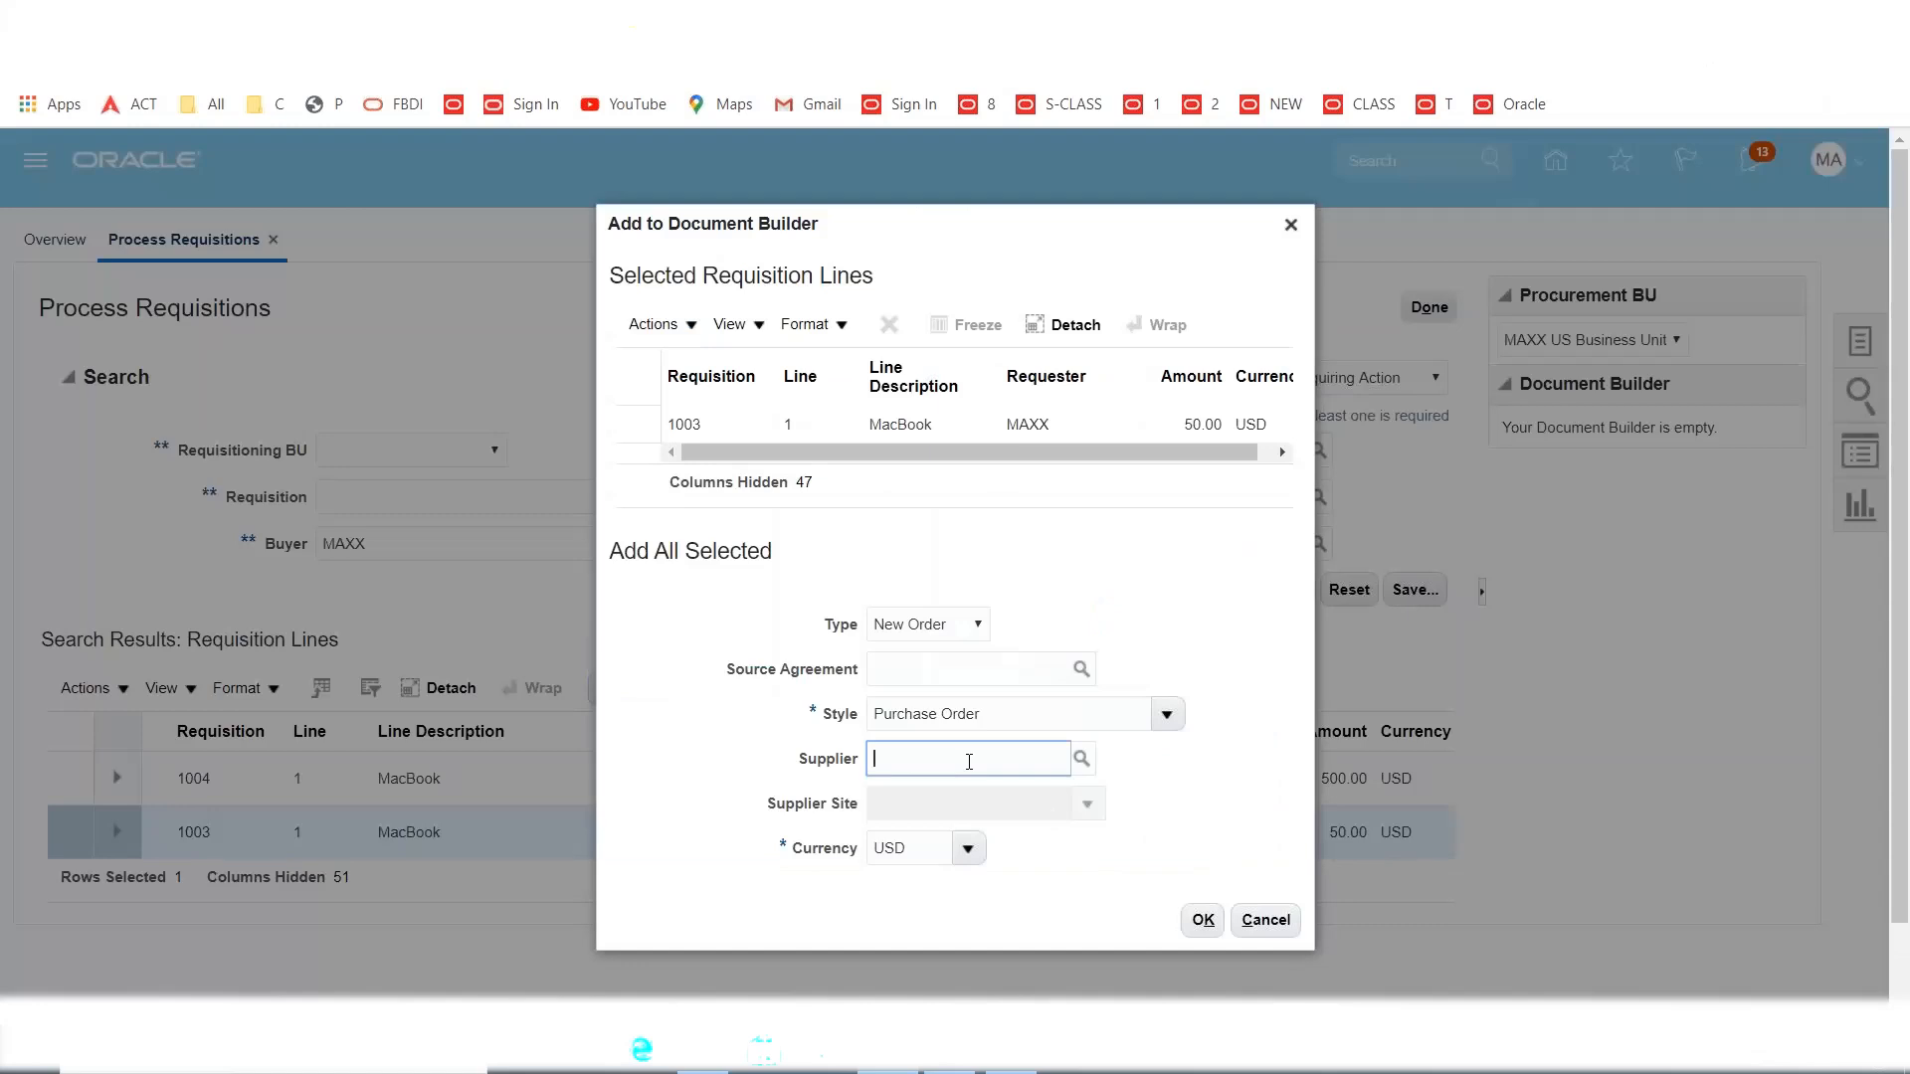
{"action": "type", "text": "MAXX"}
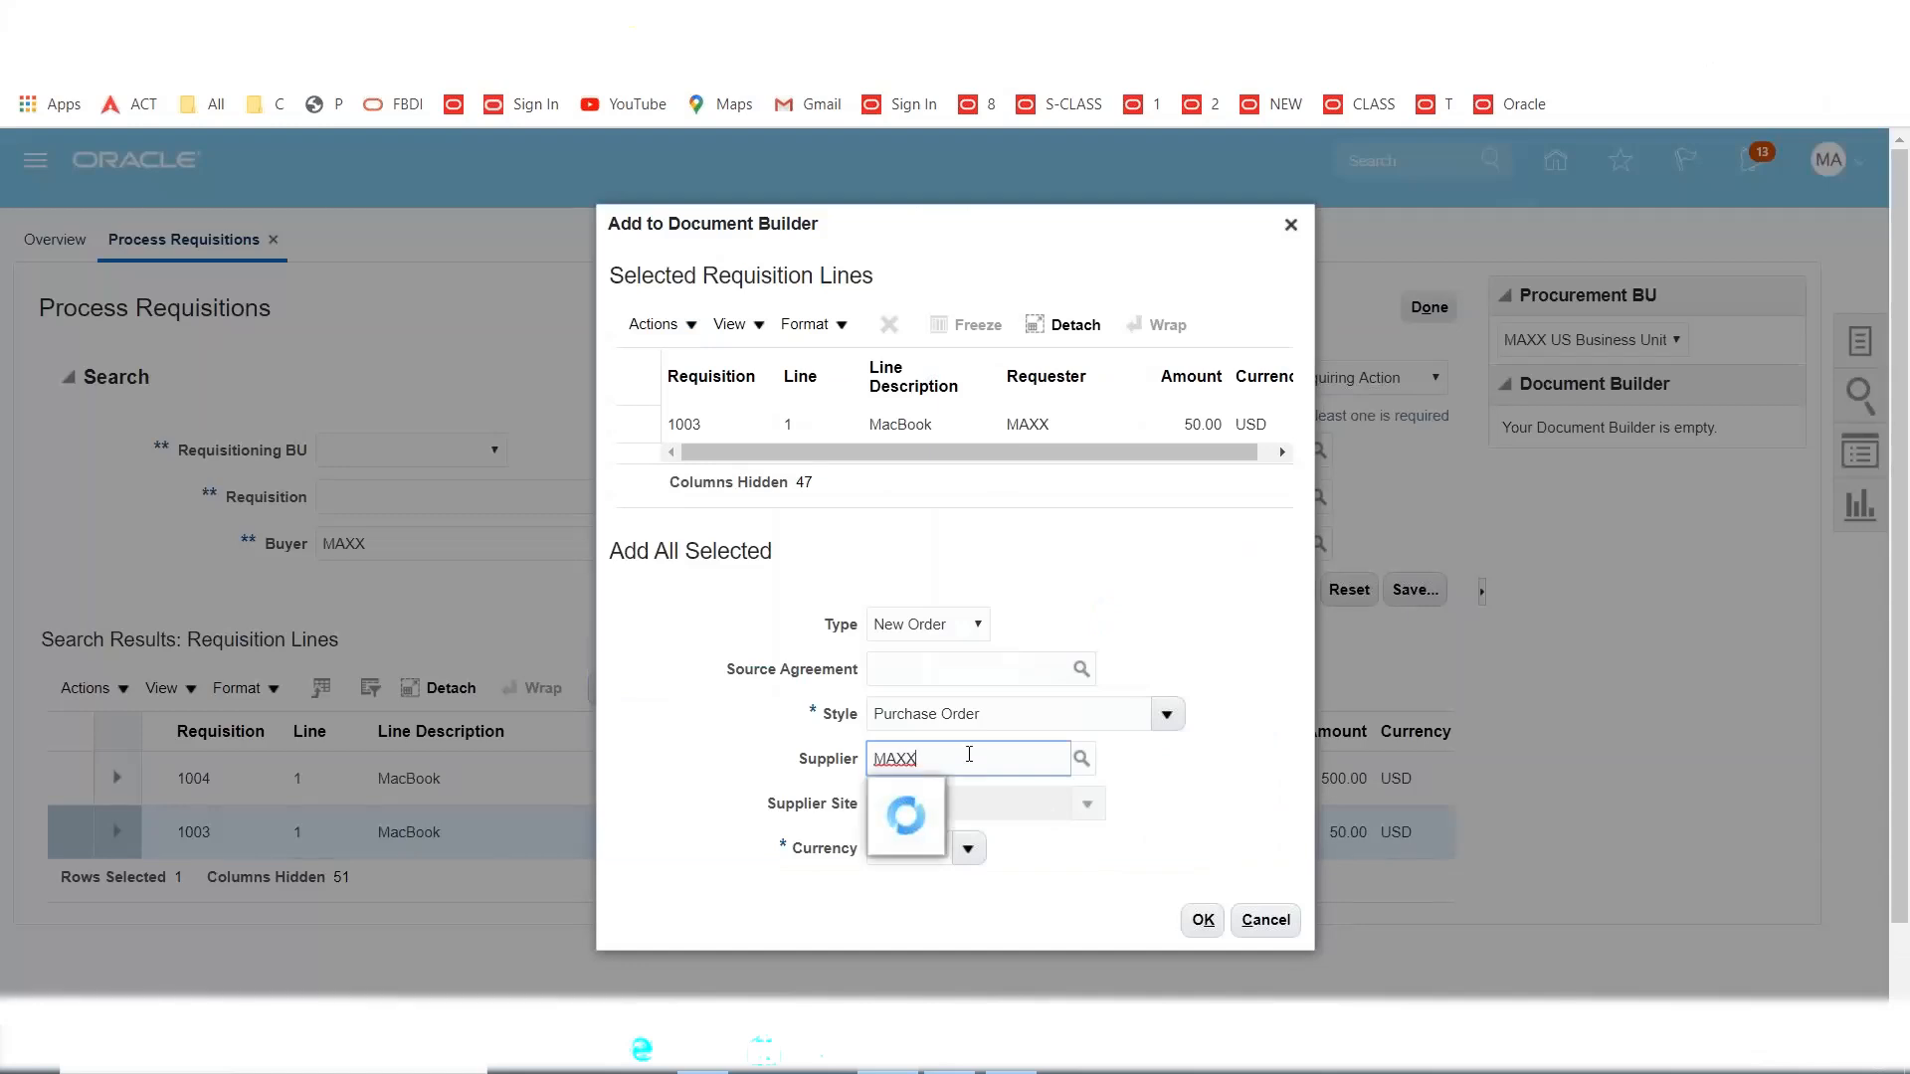
{"action": "left_click", "coordinate": [977, 784]}
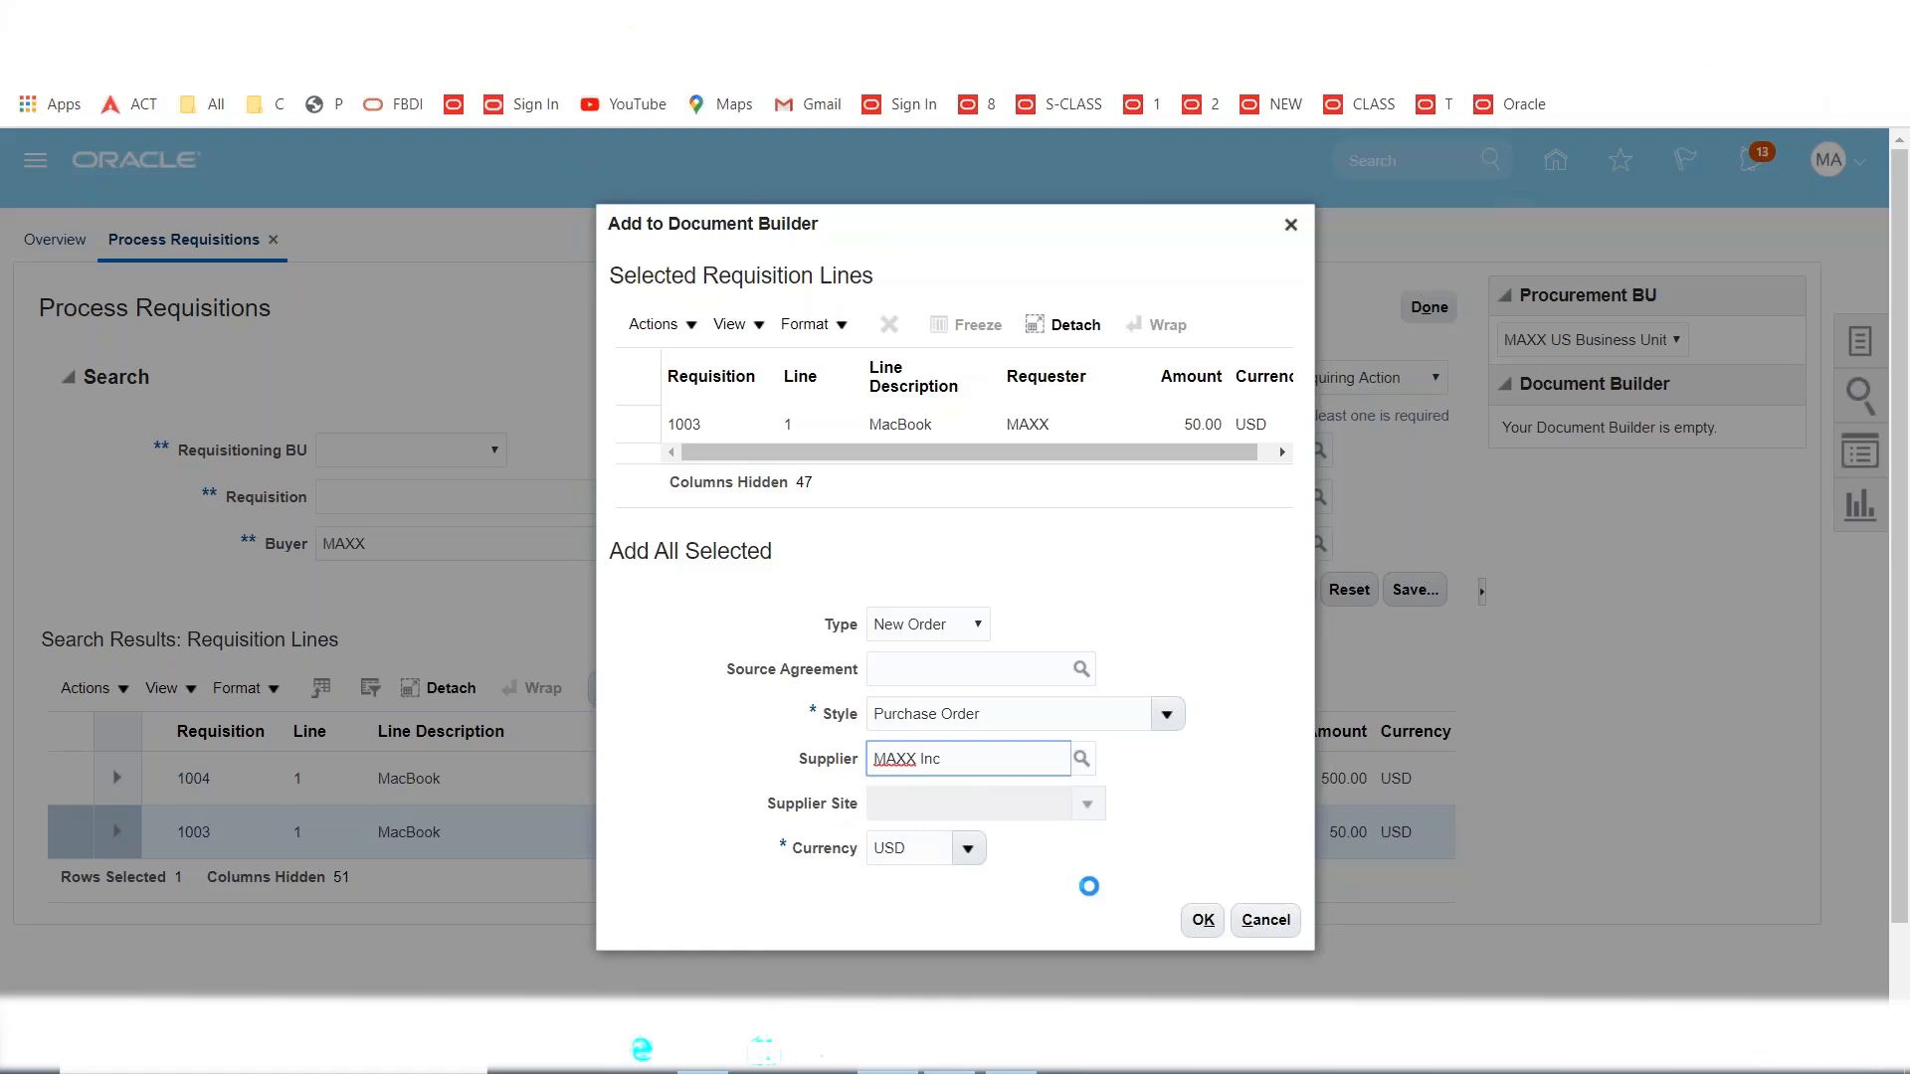
{"action": "left_click", "coordinate": [1204, 932]}
{"action": "left_click", "coordinate": [1205, 935]}
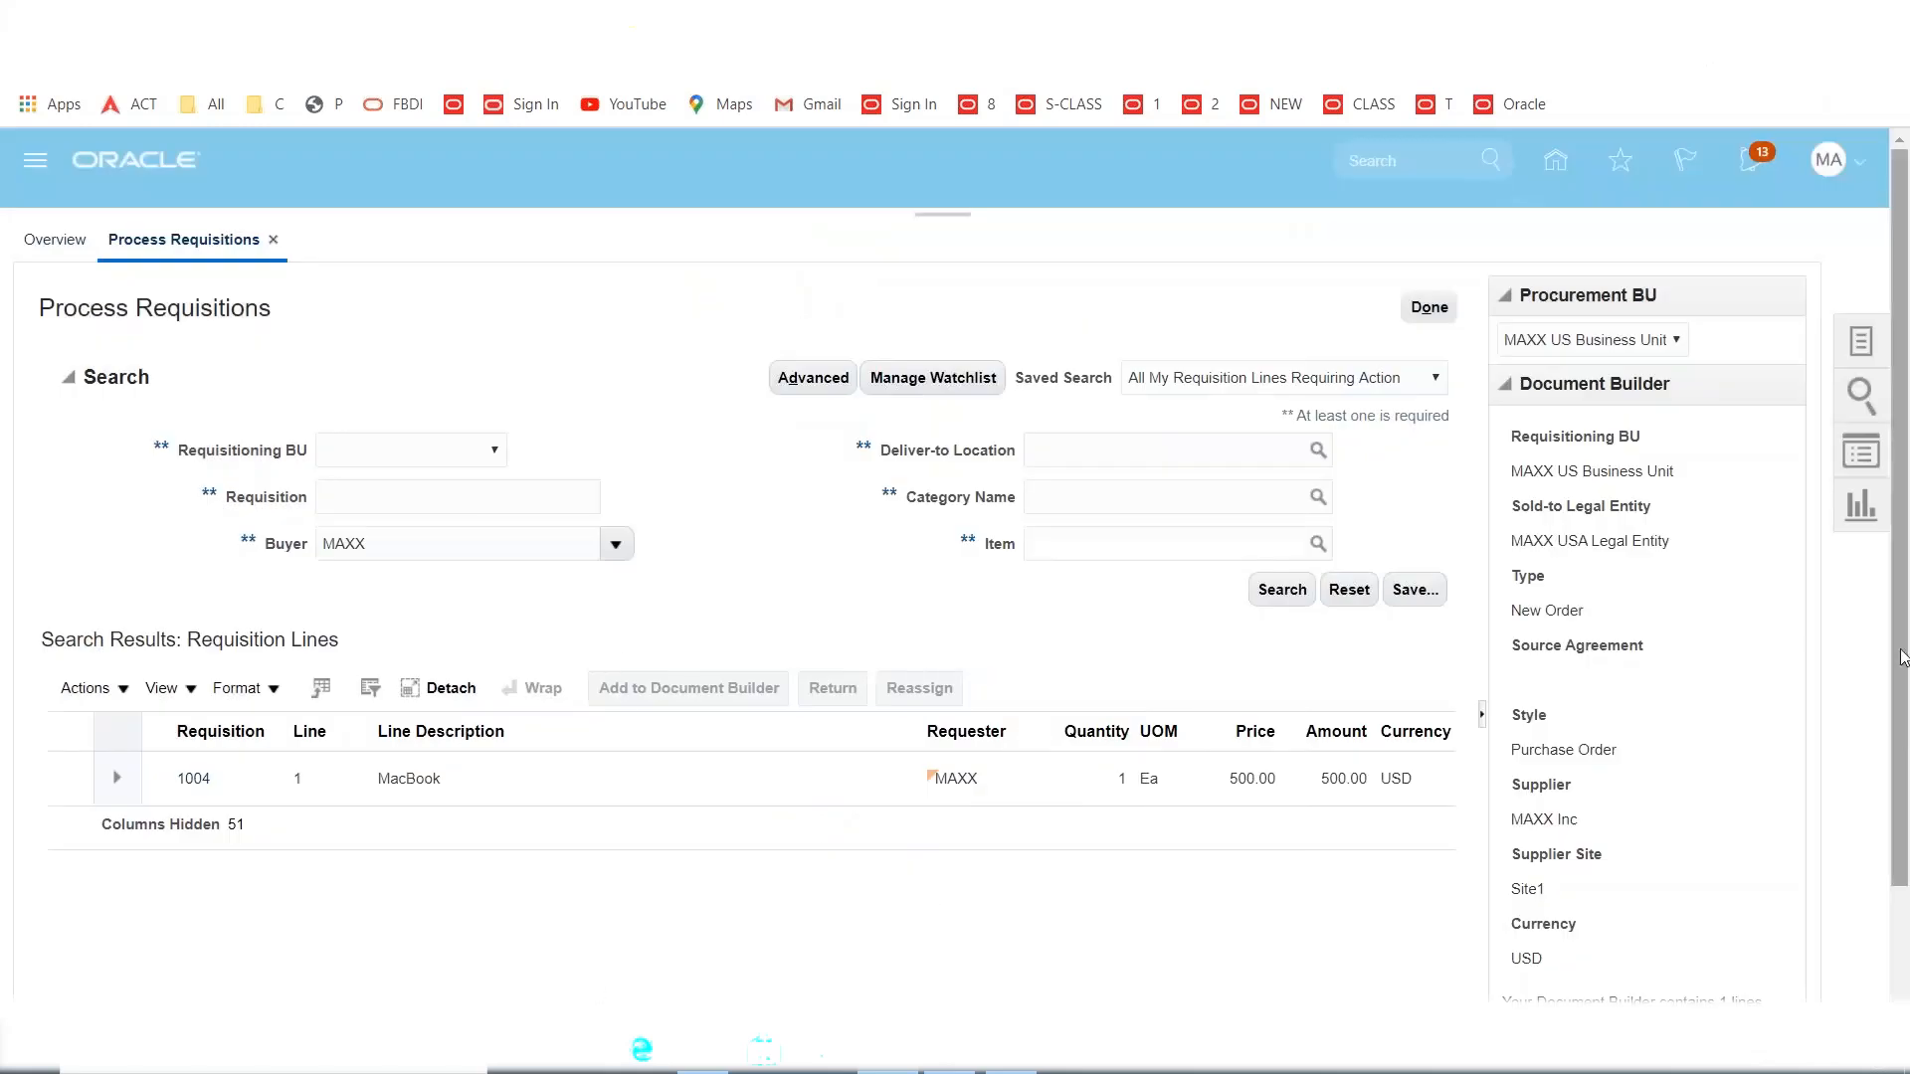
{"action": "left_click_drag", "start_coordinate": [1904, 657], "coordinate": [1854, 789]}
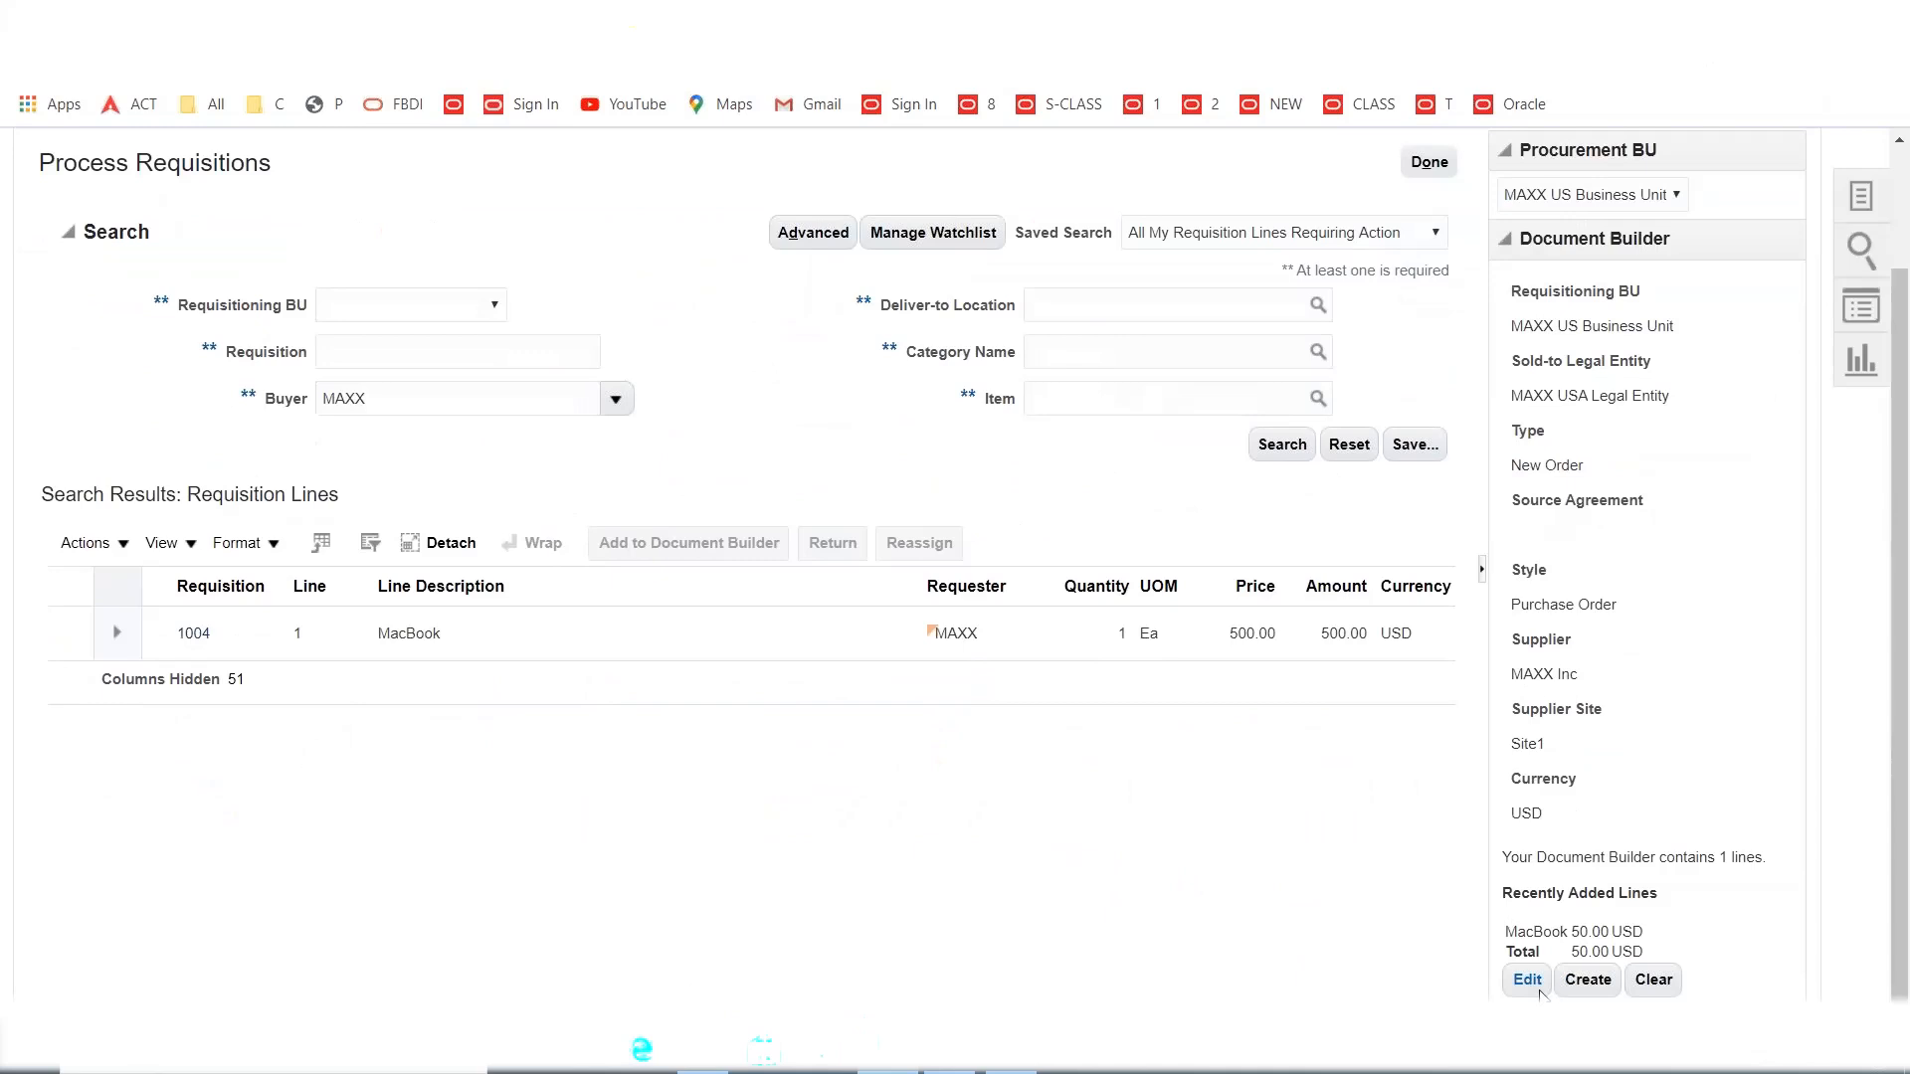
{"action": "left_click", "coordinate": [1588, 979]}
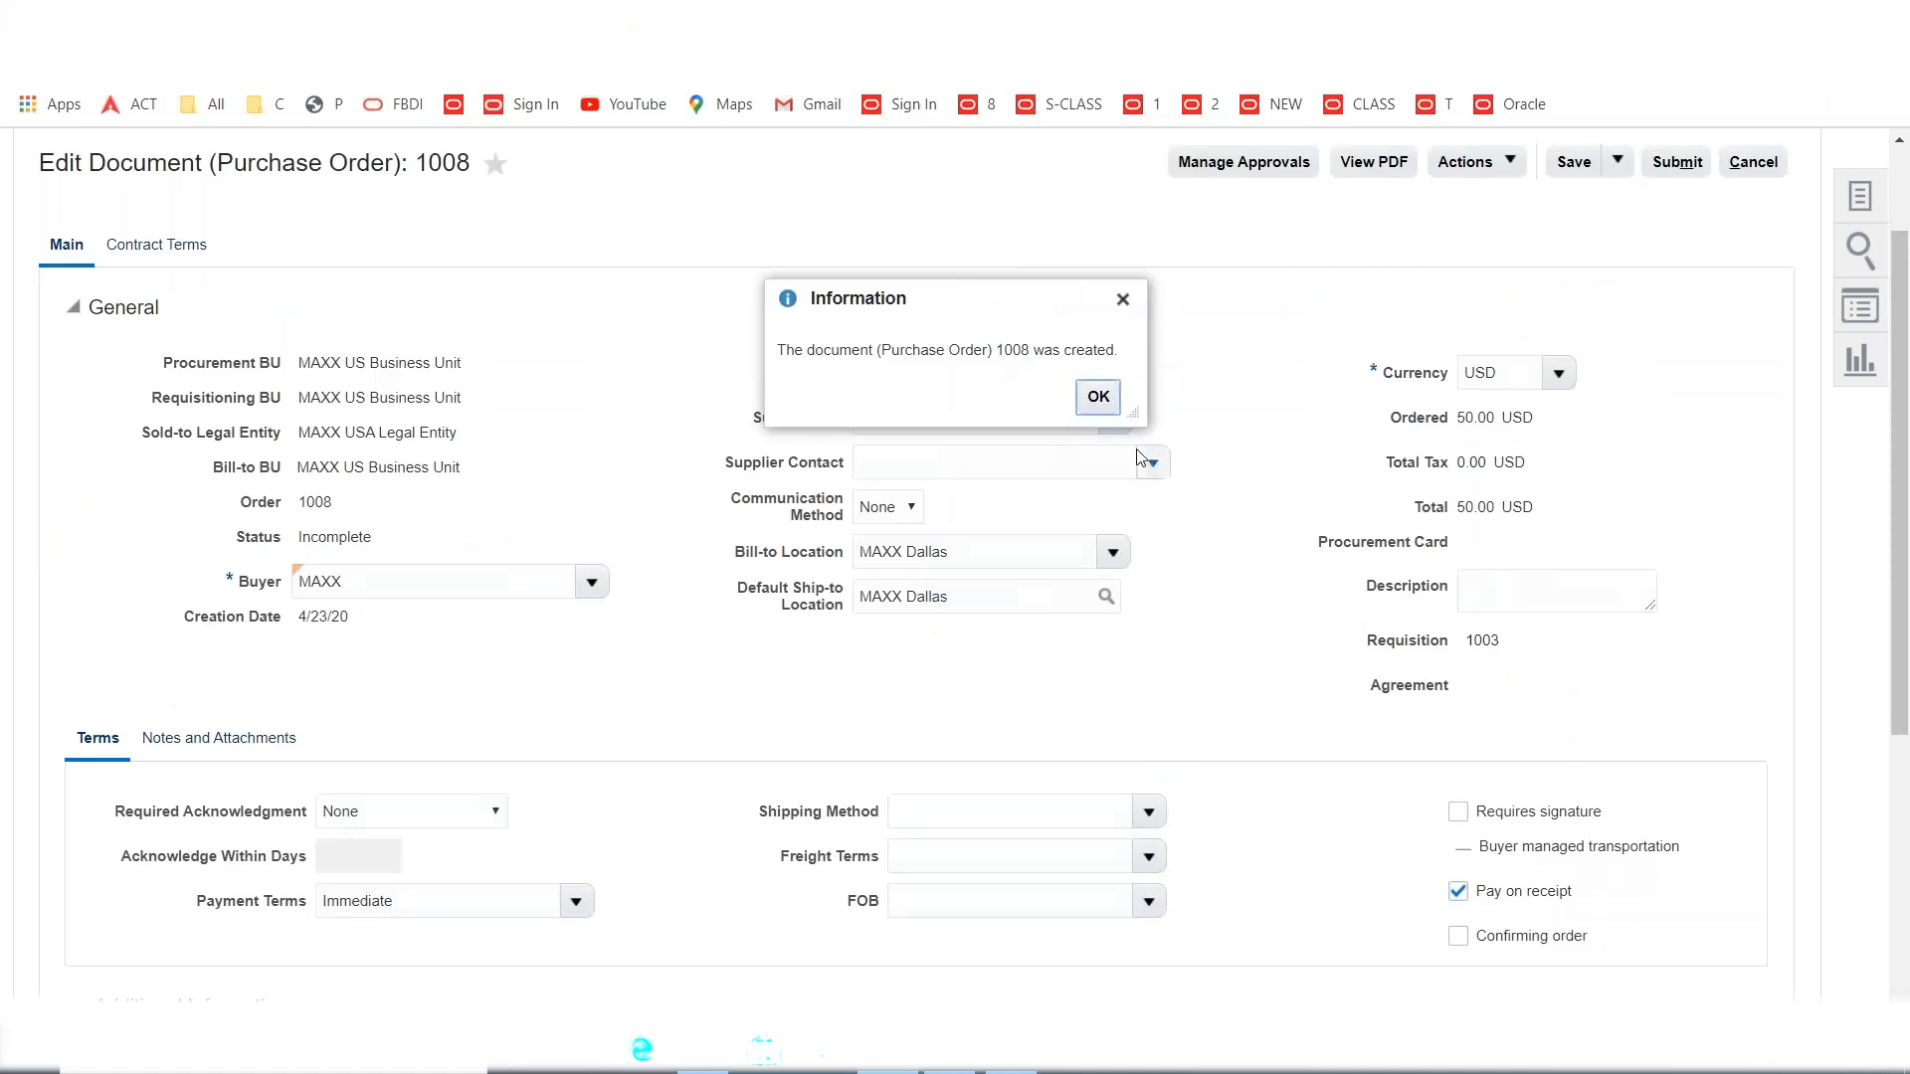
{"action": "left_click", "coordinate": [1096, 396]}
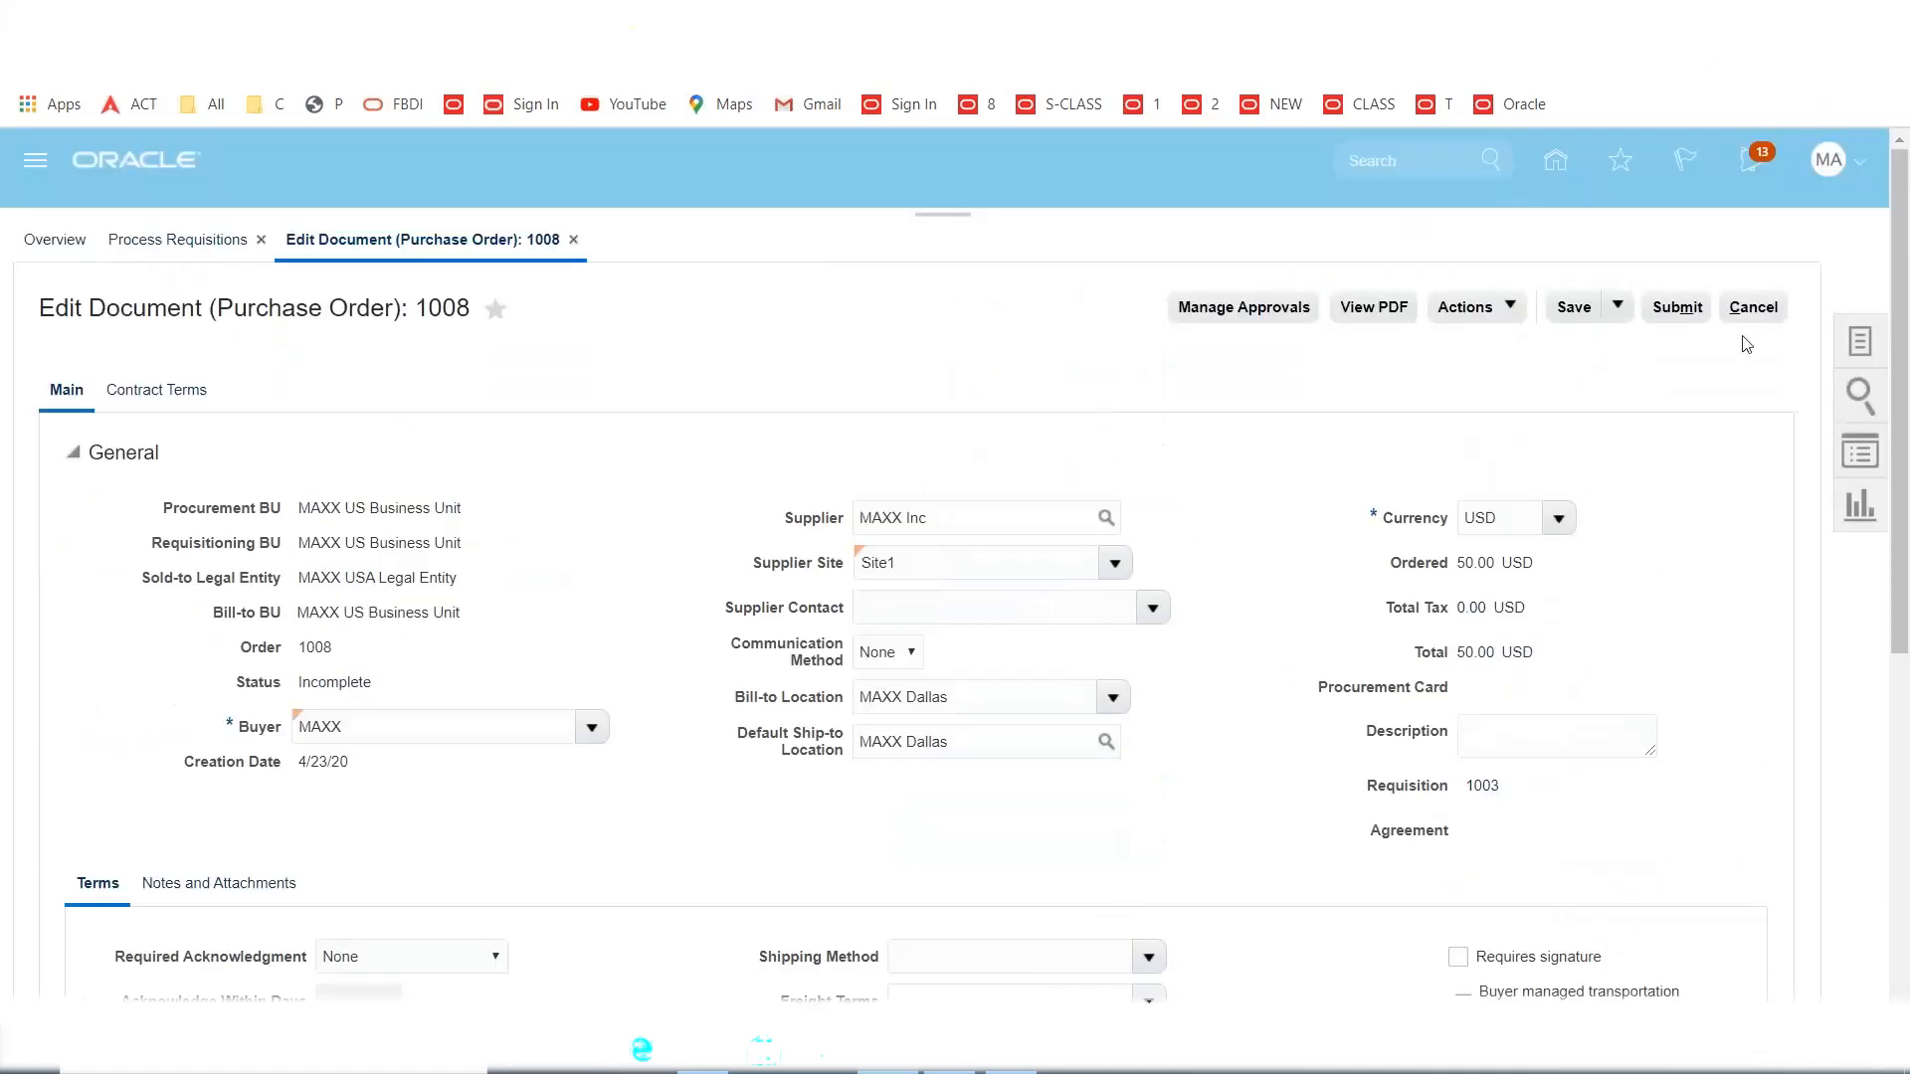
Submit purchase order 1008 for approval and check the pending notifications.
{"action": "left_click", "coordinate": [1681, 308]}
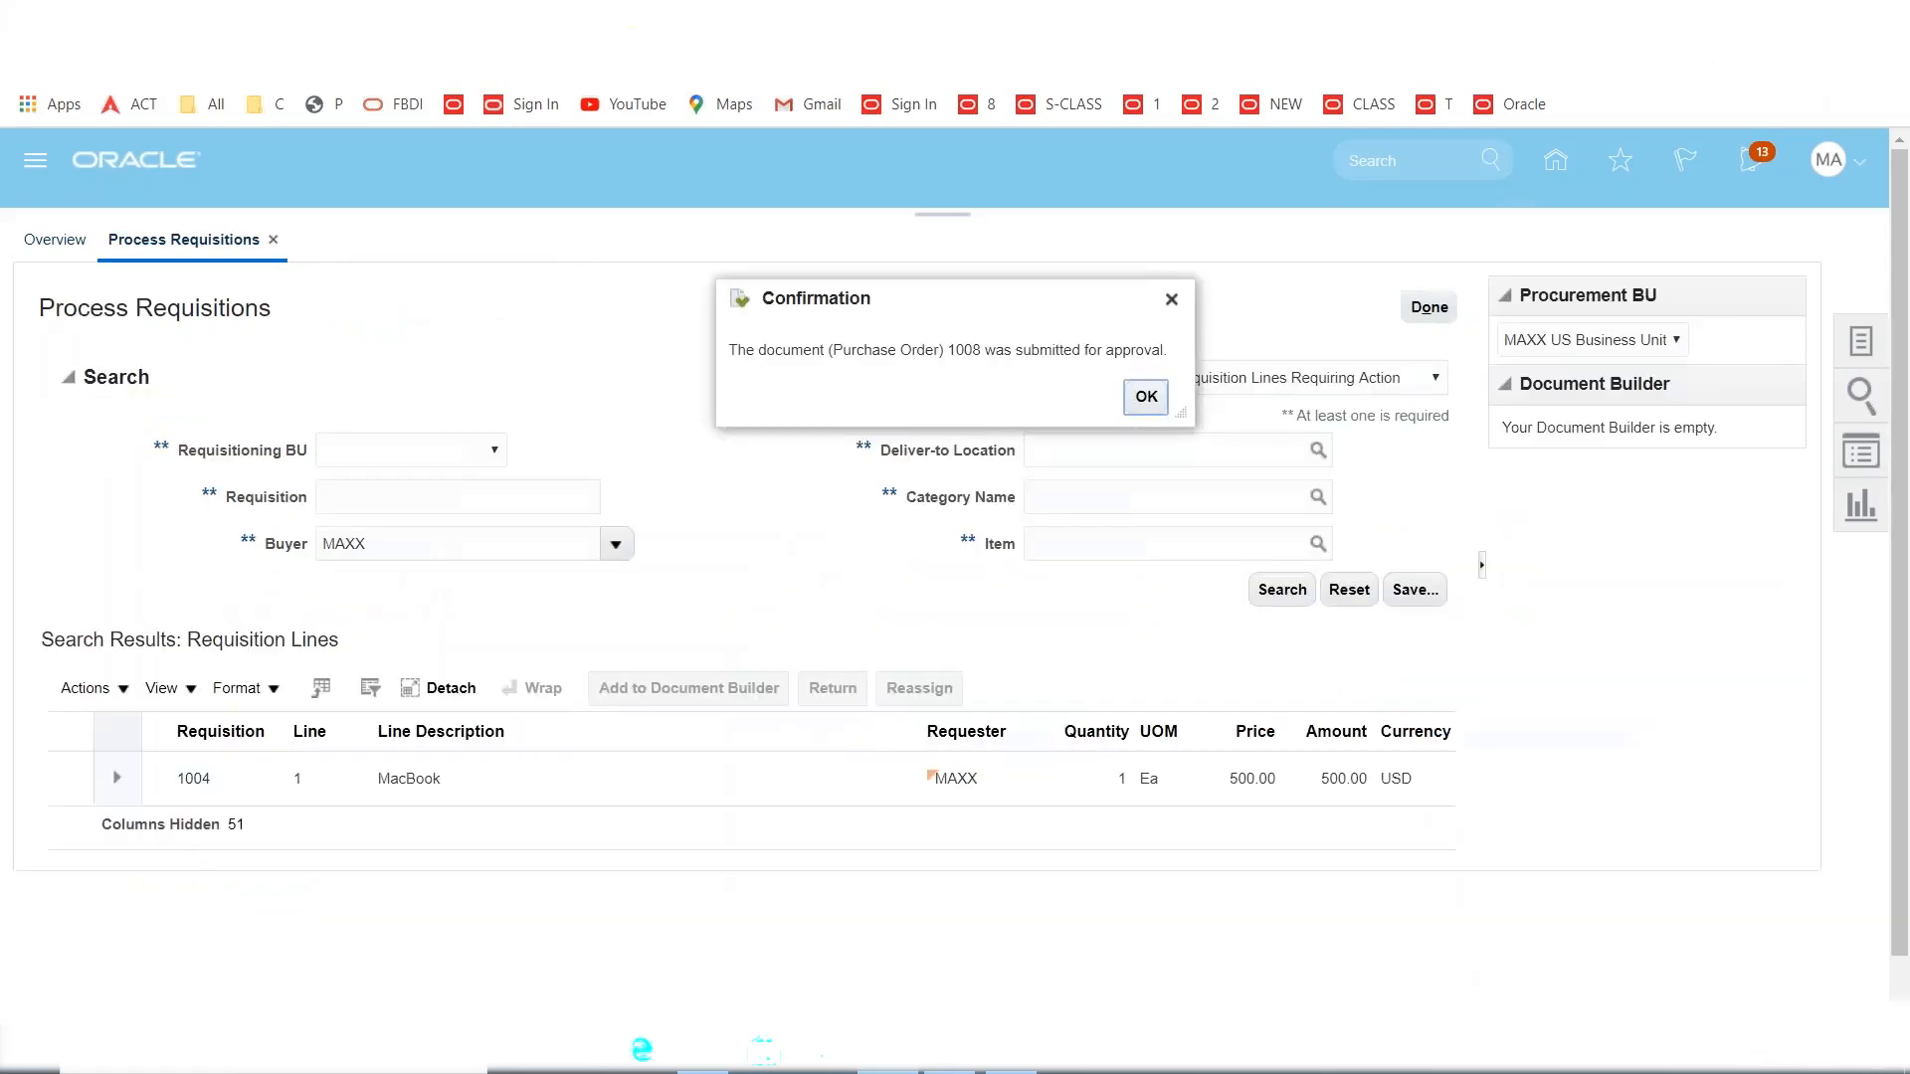
{"action": "left_click", "coordinate": [1145, 397]}
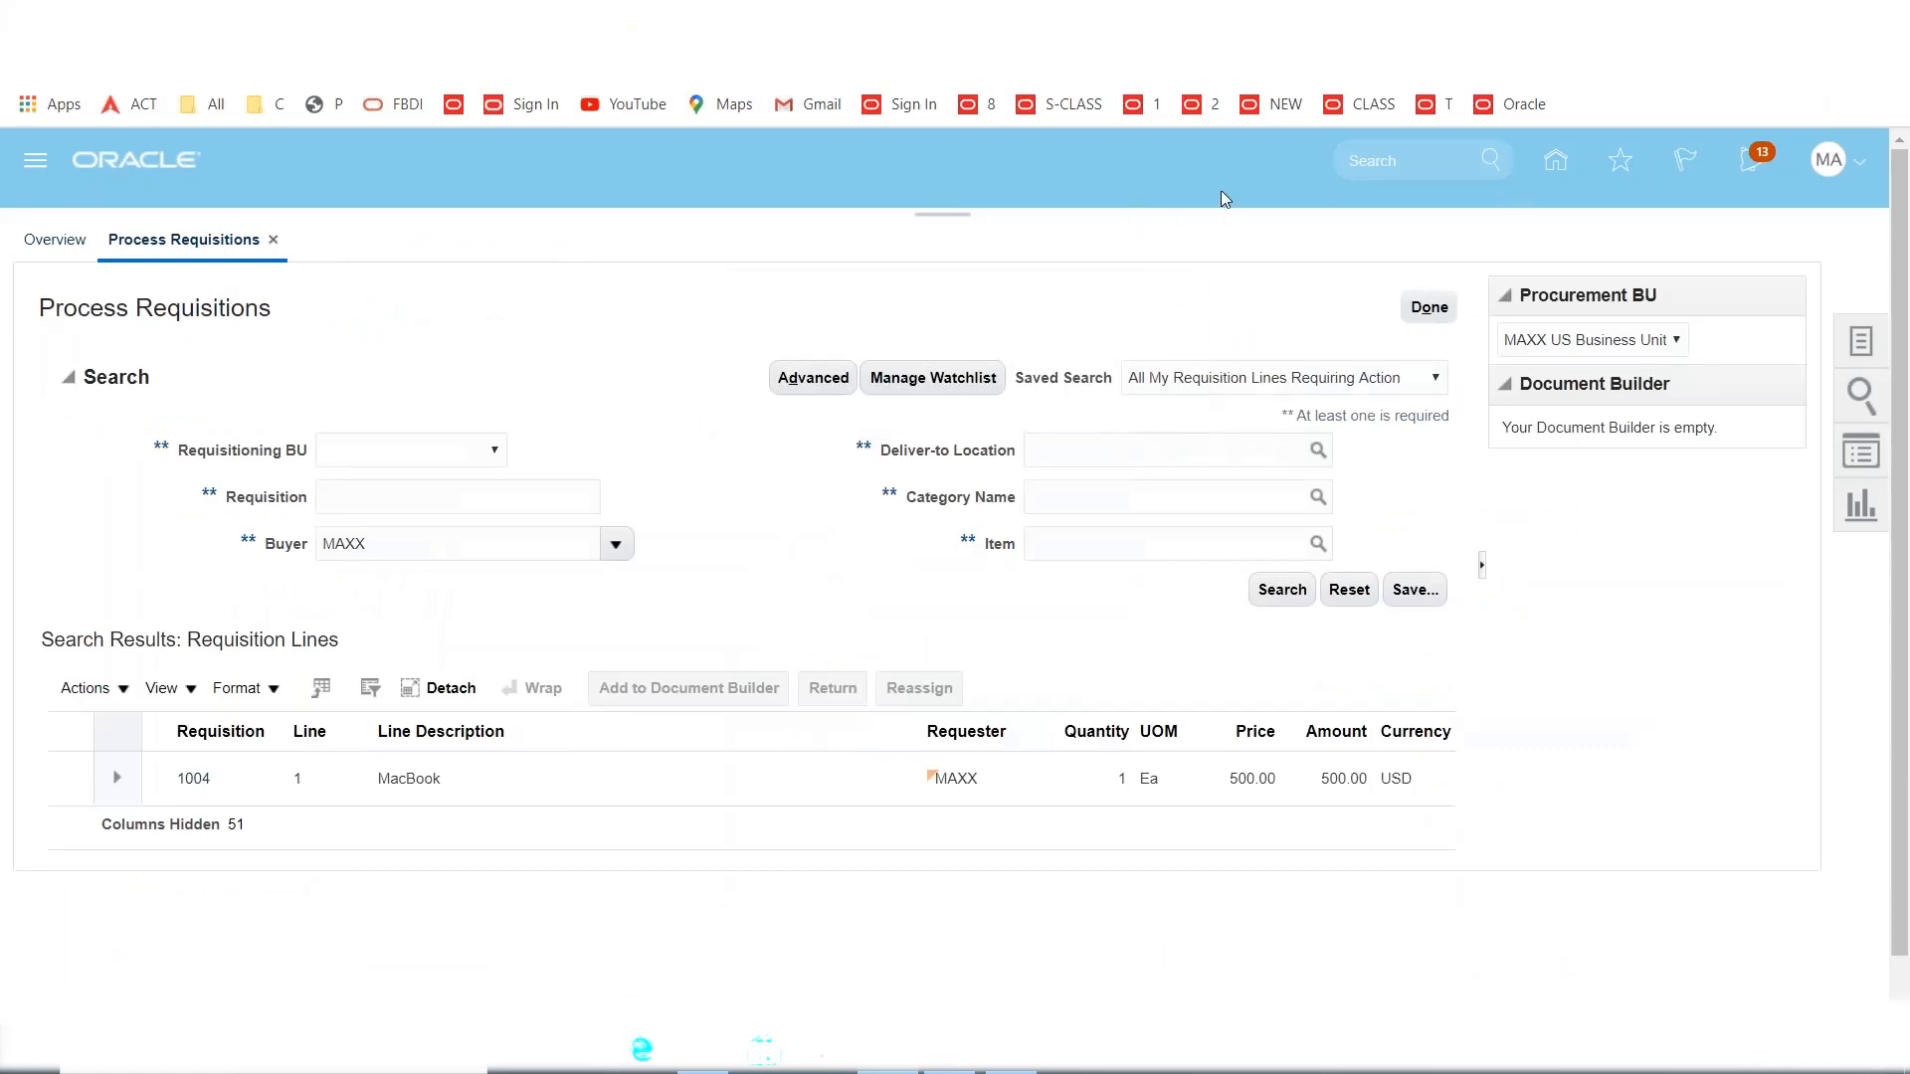
{"action": "left_click", "coordinate": [1754, 170]}
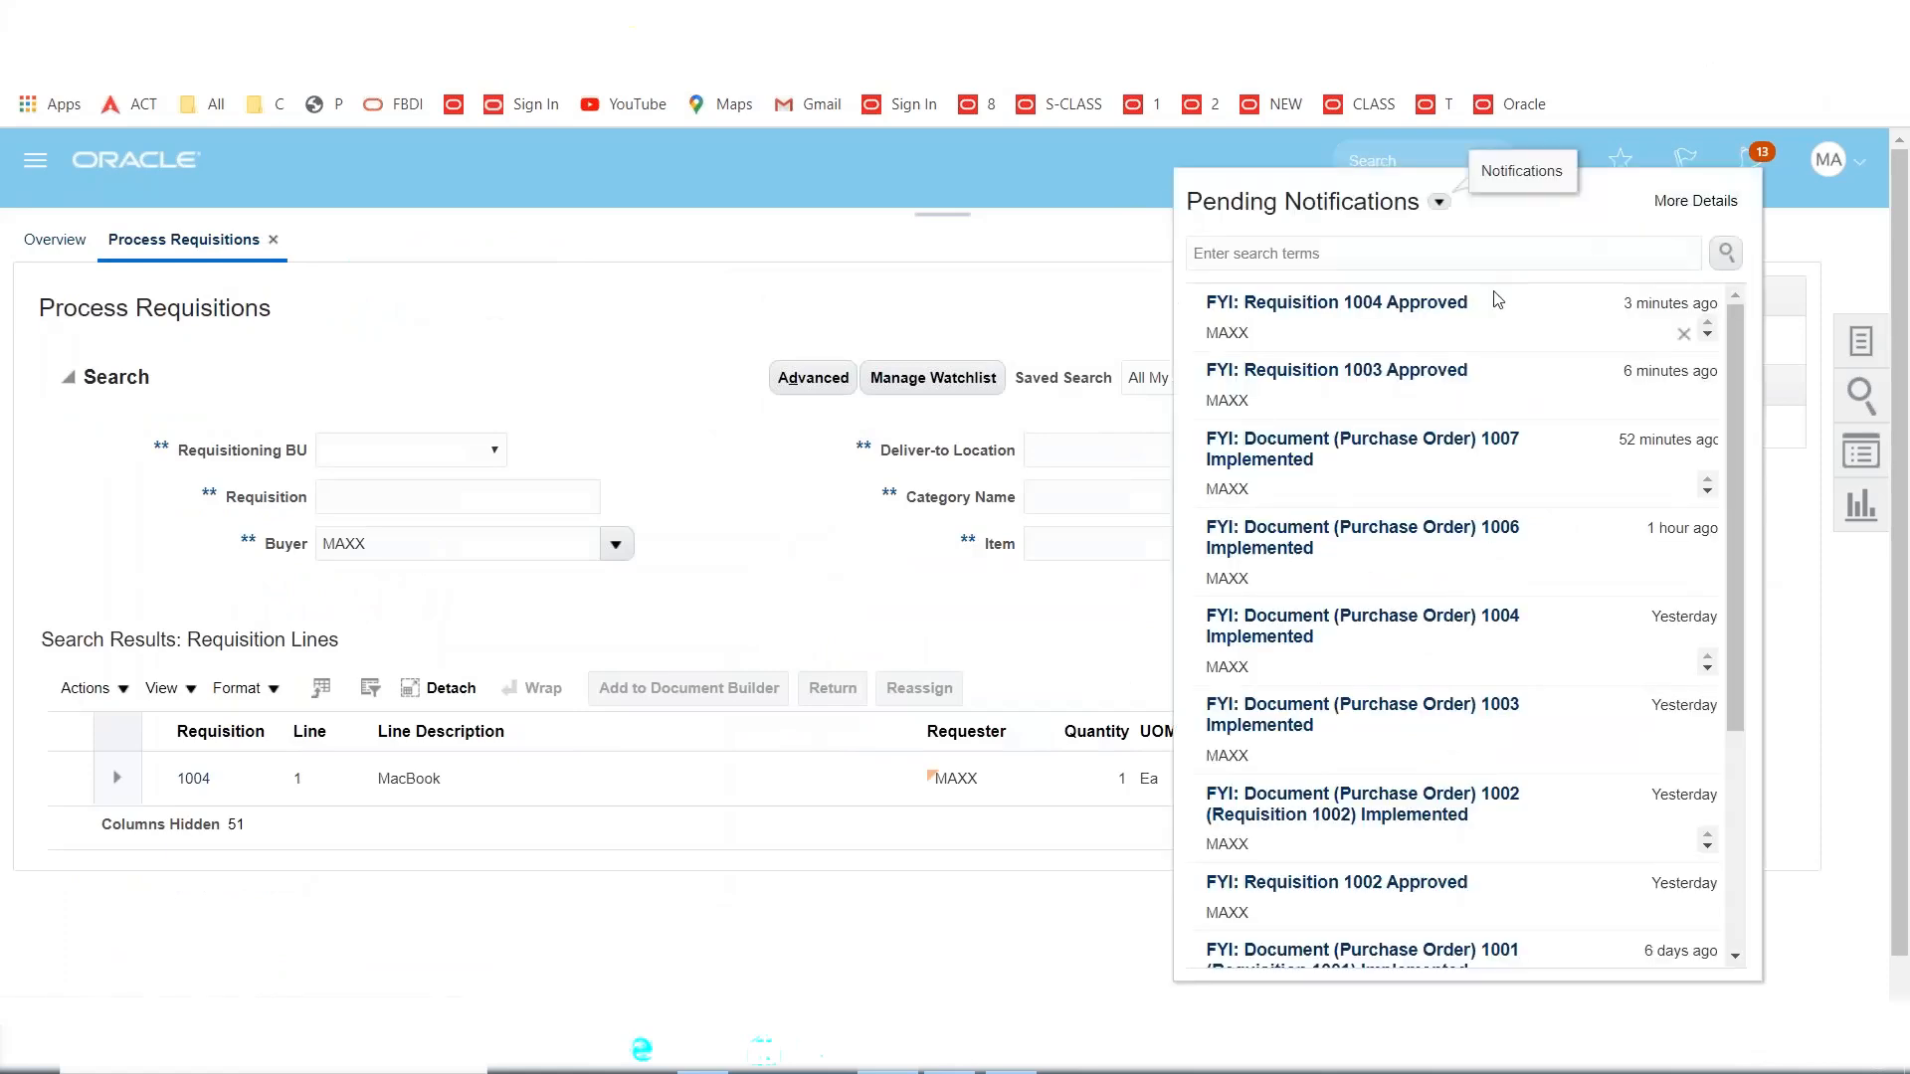
Open the notifications' full BPM Worklist to look for the PO 1008 approval task, then close it.
{"action": "left_click", "coordinate": [1099, 221]}
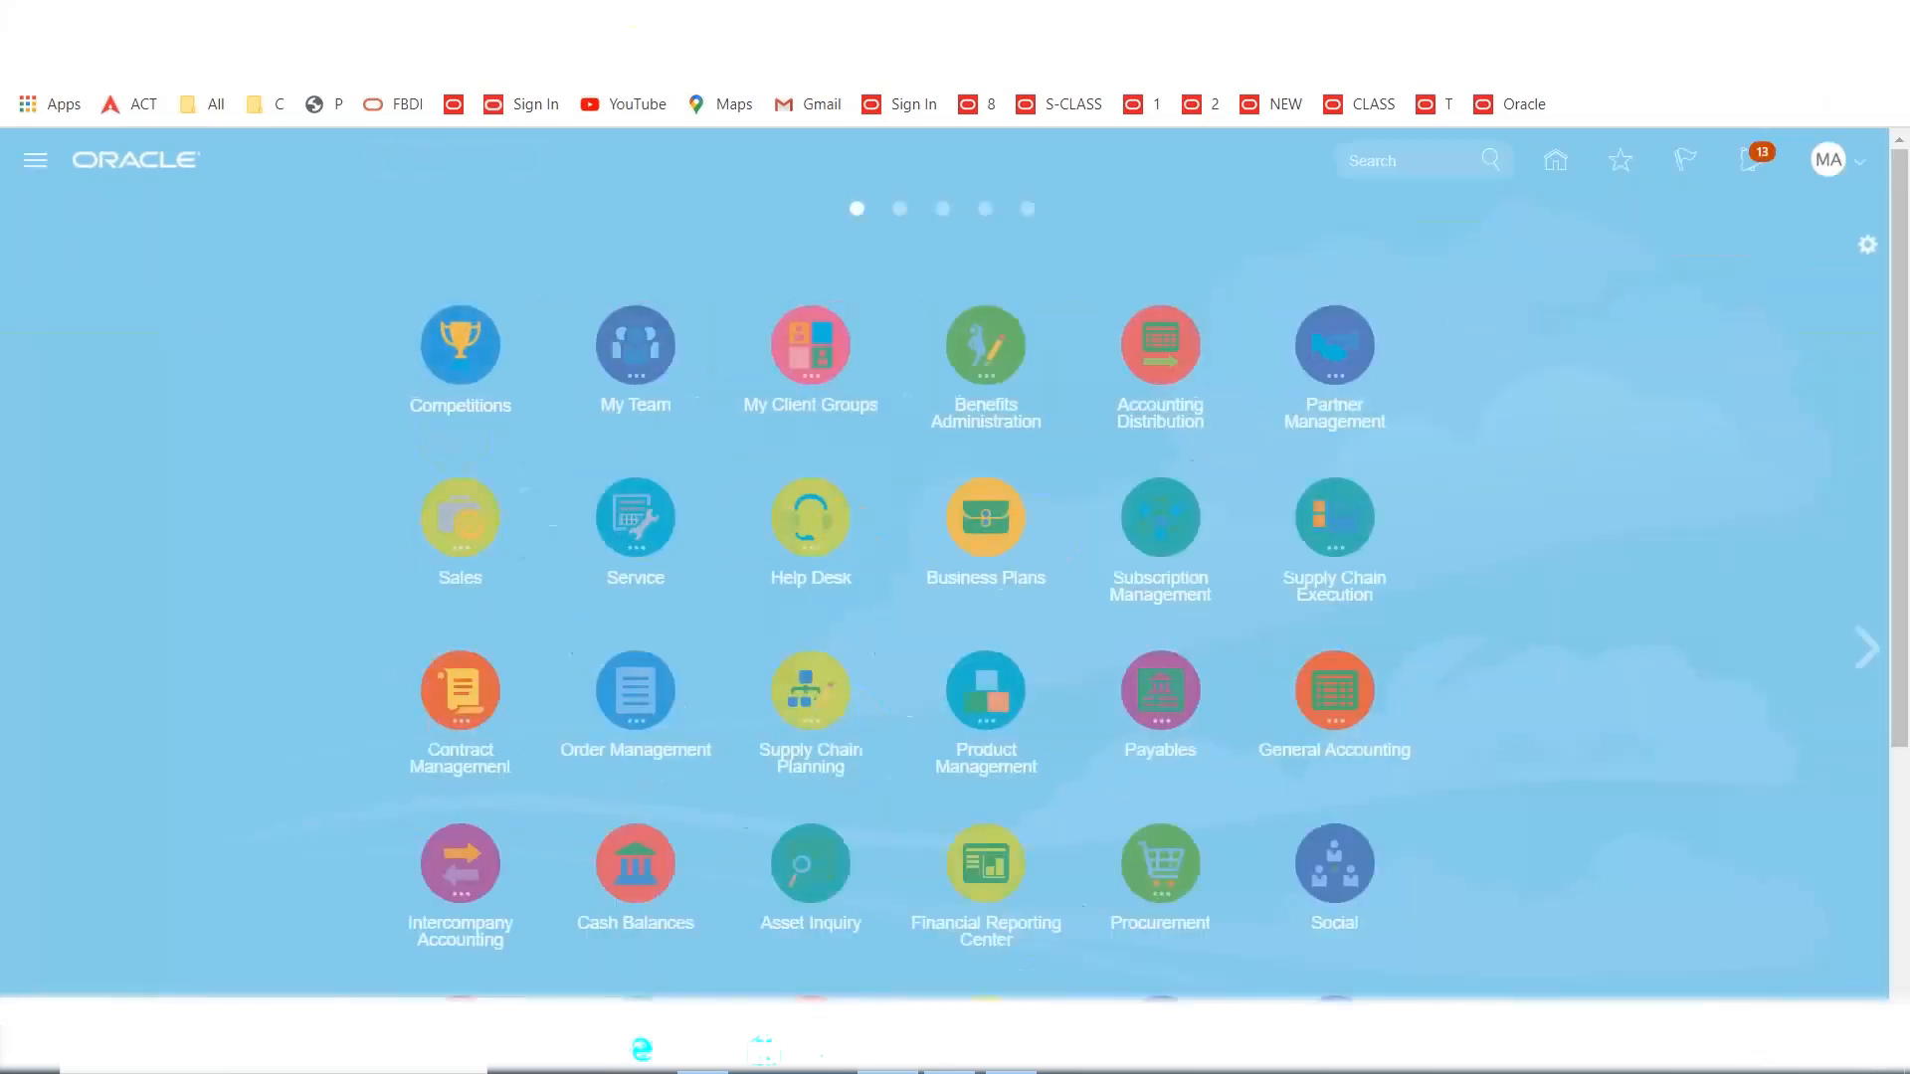
{"action": "left_click", "coordinate": [1759, 161]}
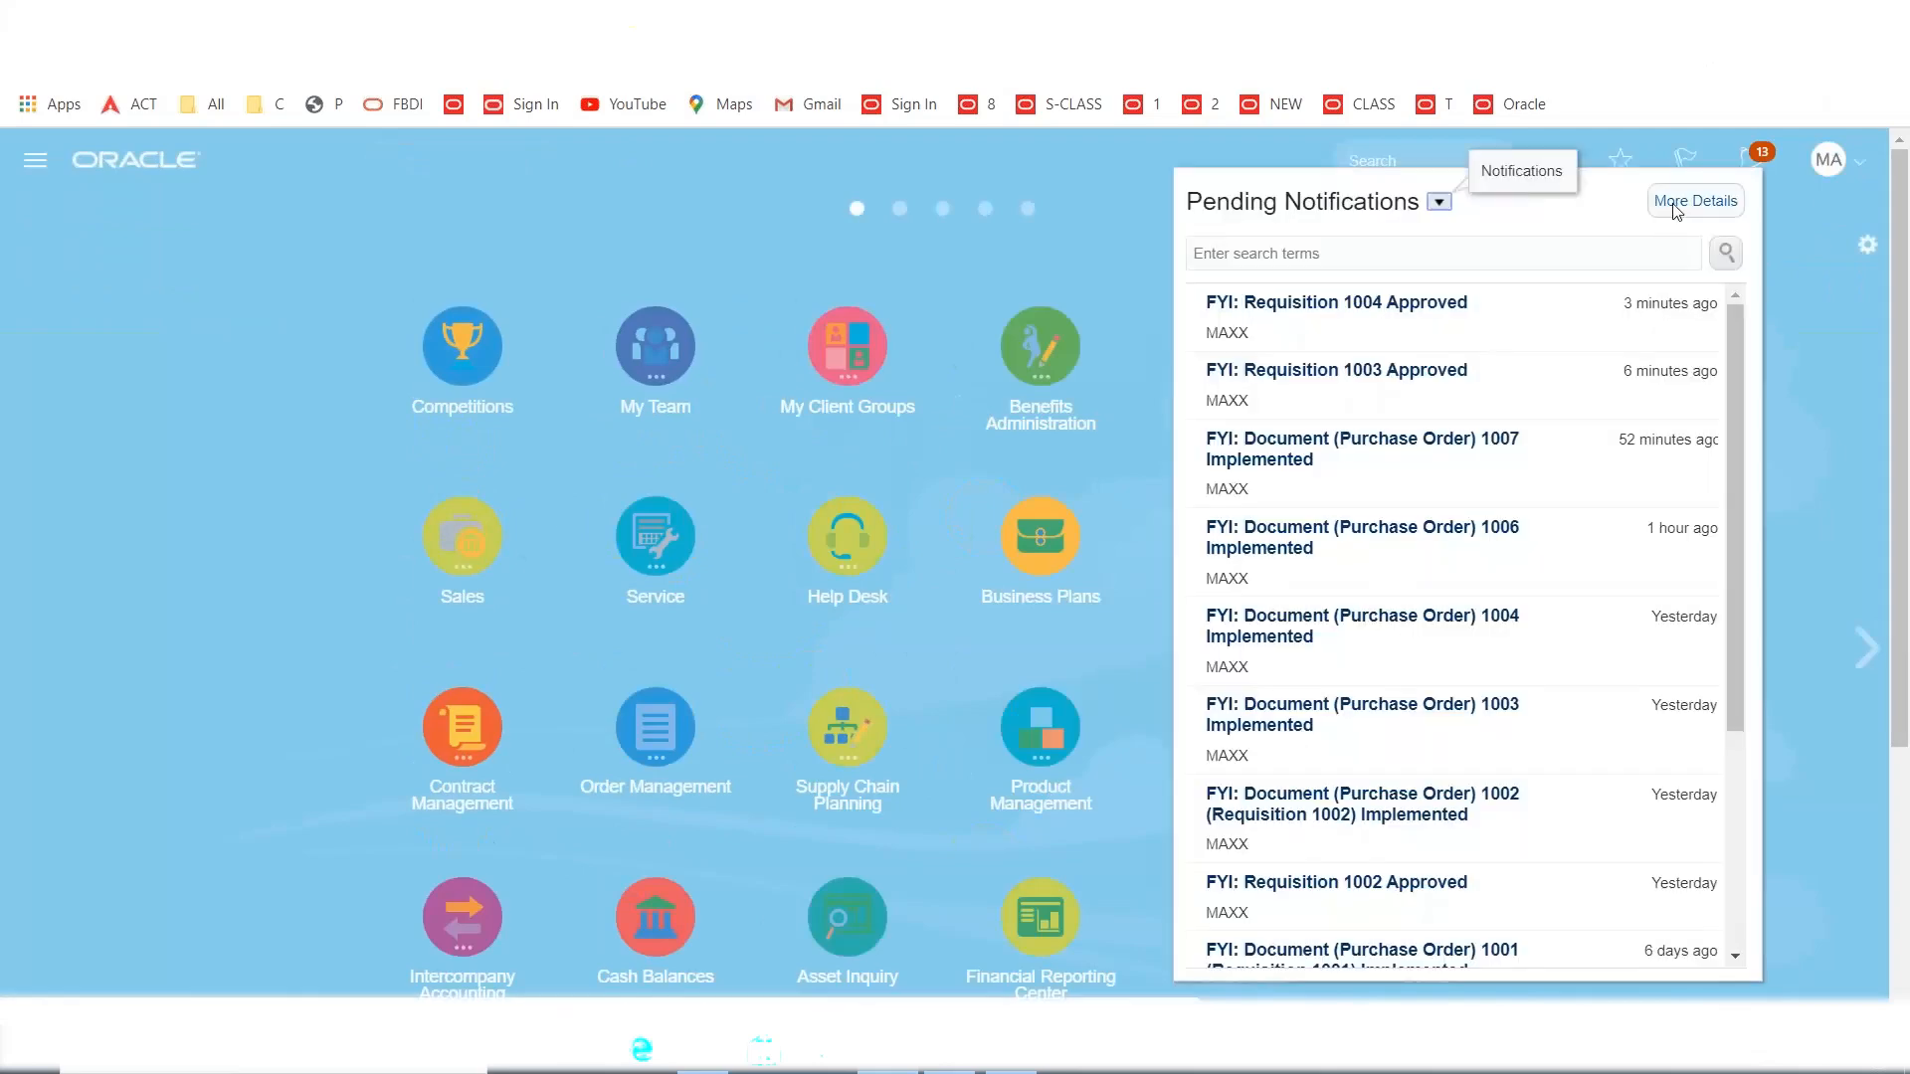
{"action": "left_click", "coordinate": [1675, 204]}
{"action": "left_click", "coordinate": [1672, 202]}
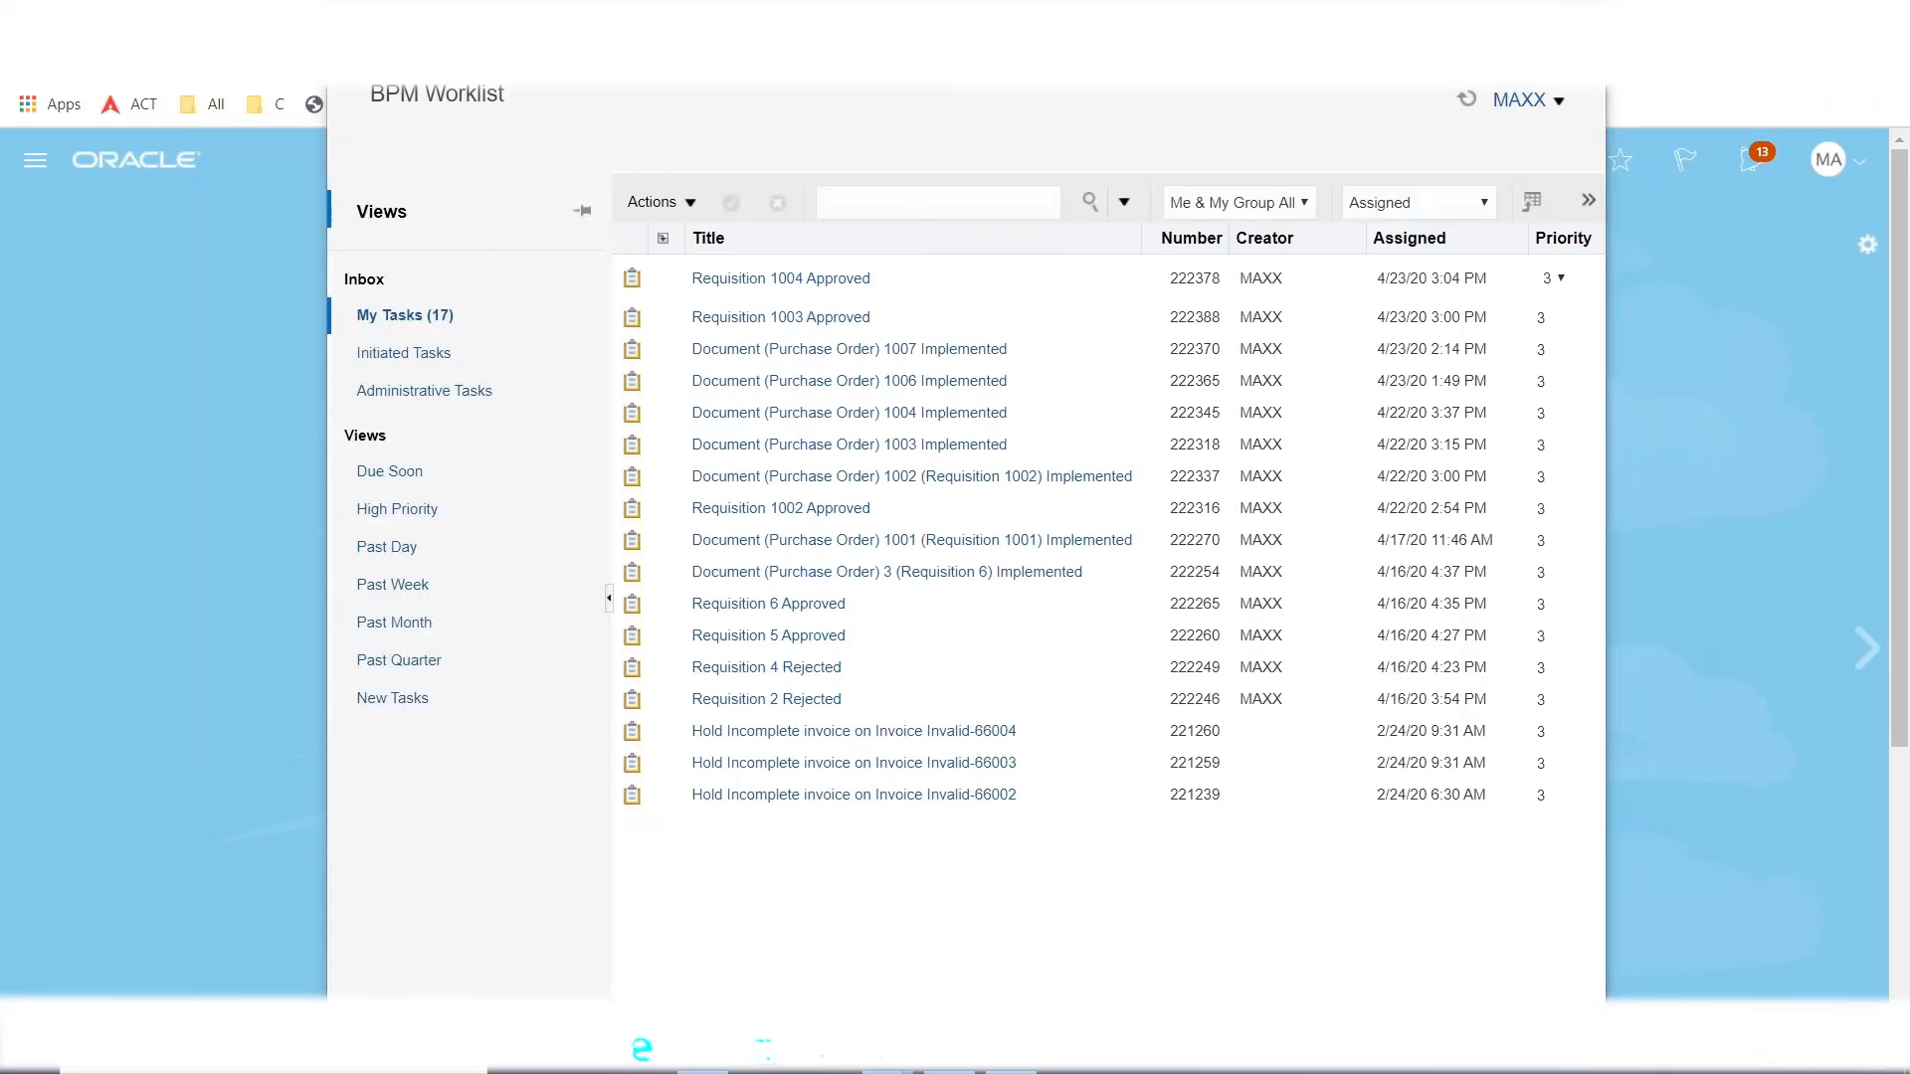
{"action": "left_click", "coordinate": [1583, 15]}
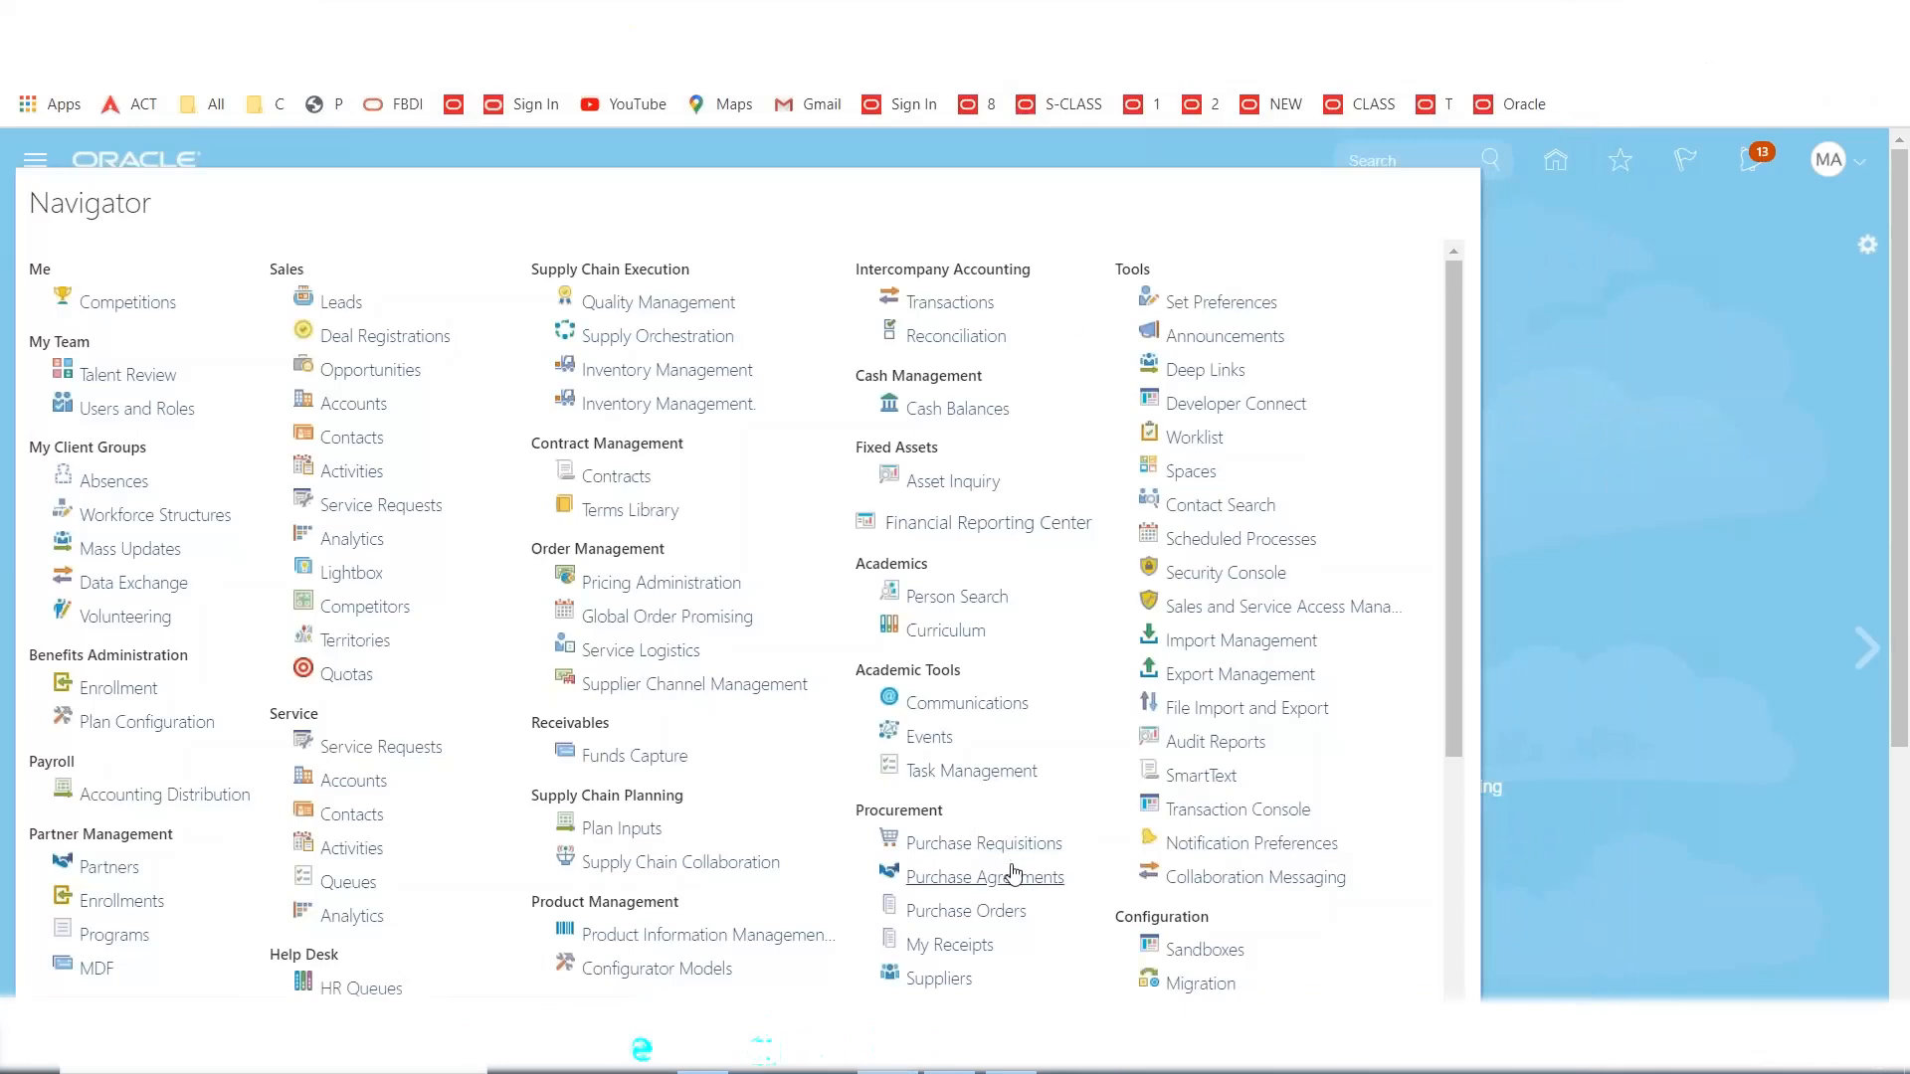
Reopen Purchase Orders, recheck notifications for the 1008 approval, and sign out via the account menu.
{"action": "left_click", "coordinate": [987, 911]}
{"action": "left_click", "coordinate": [1009, 914]}
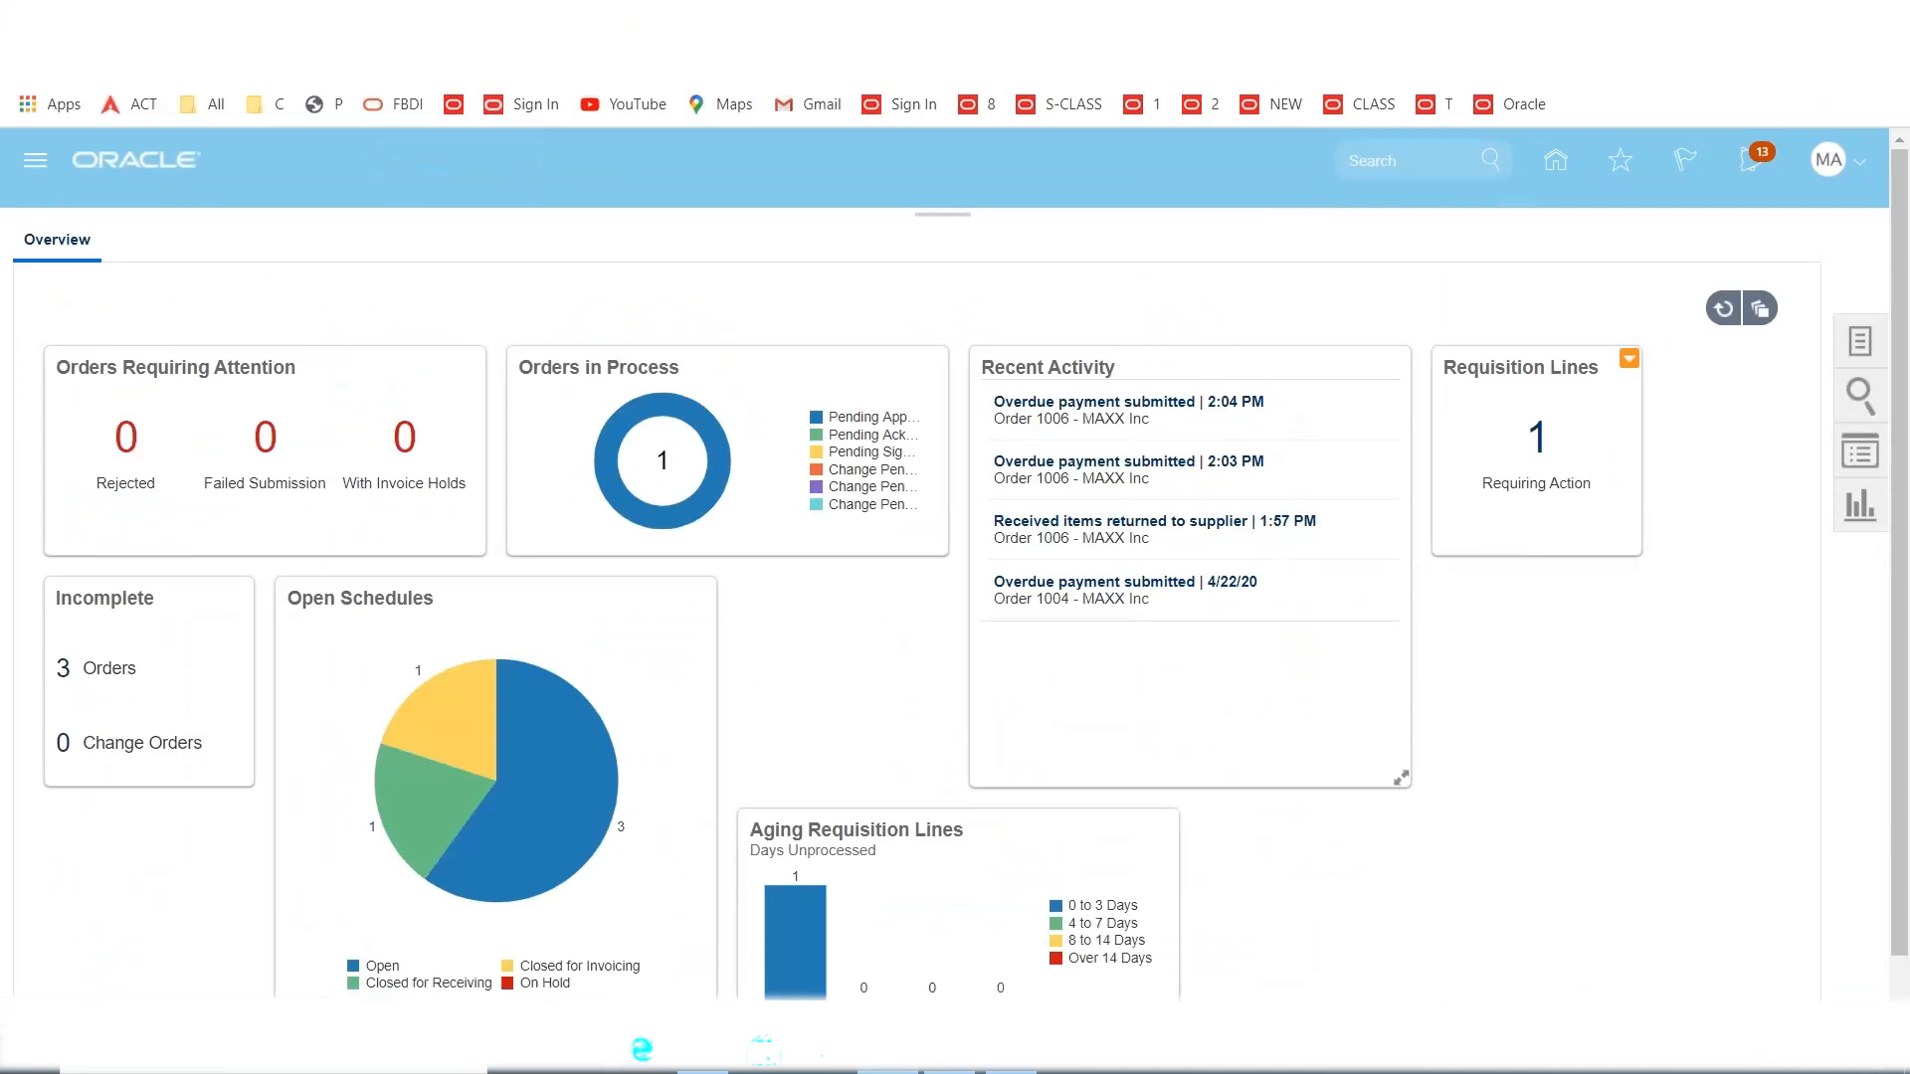
{"action": "left_click", "coordinate": [1751, 169]}
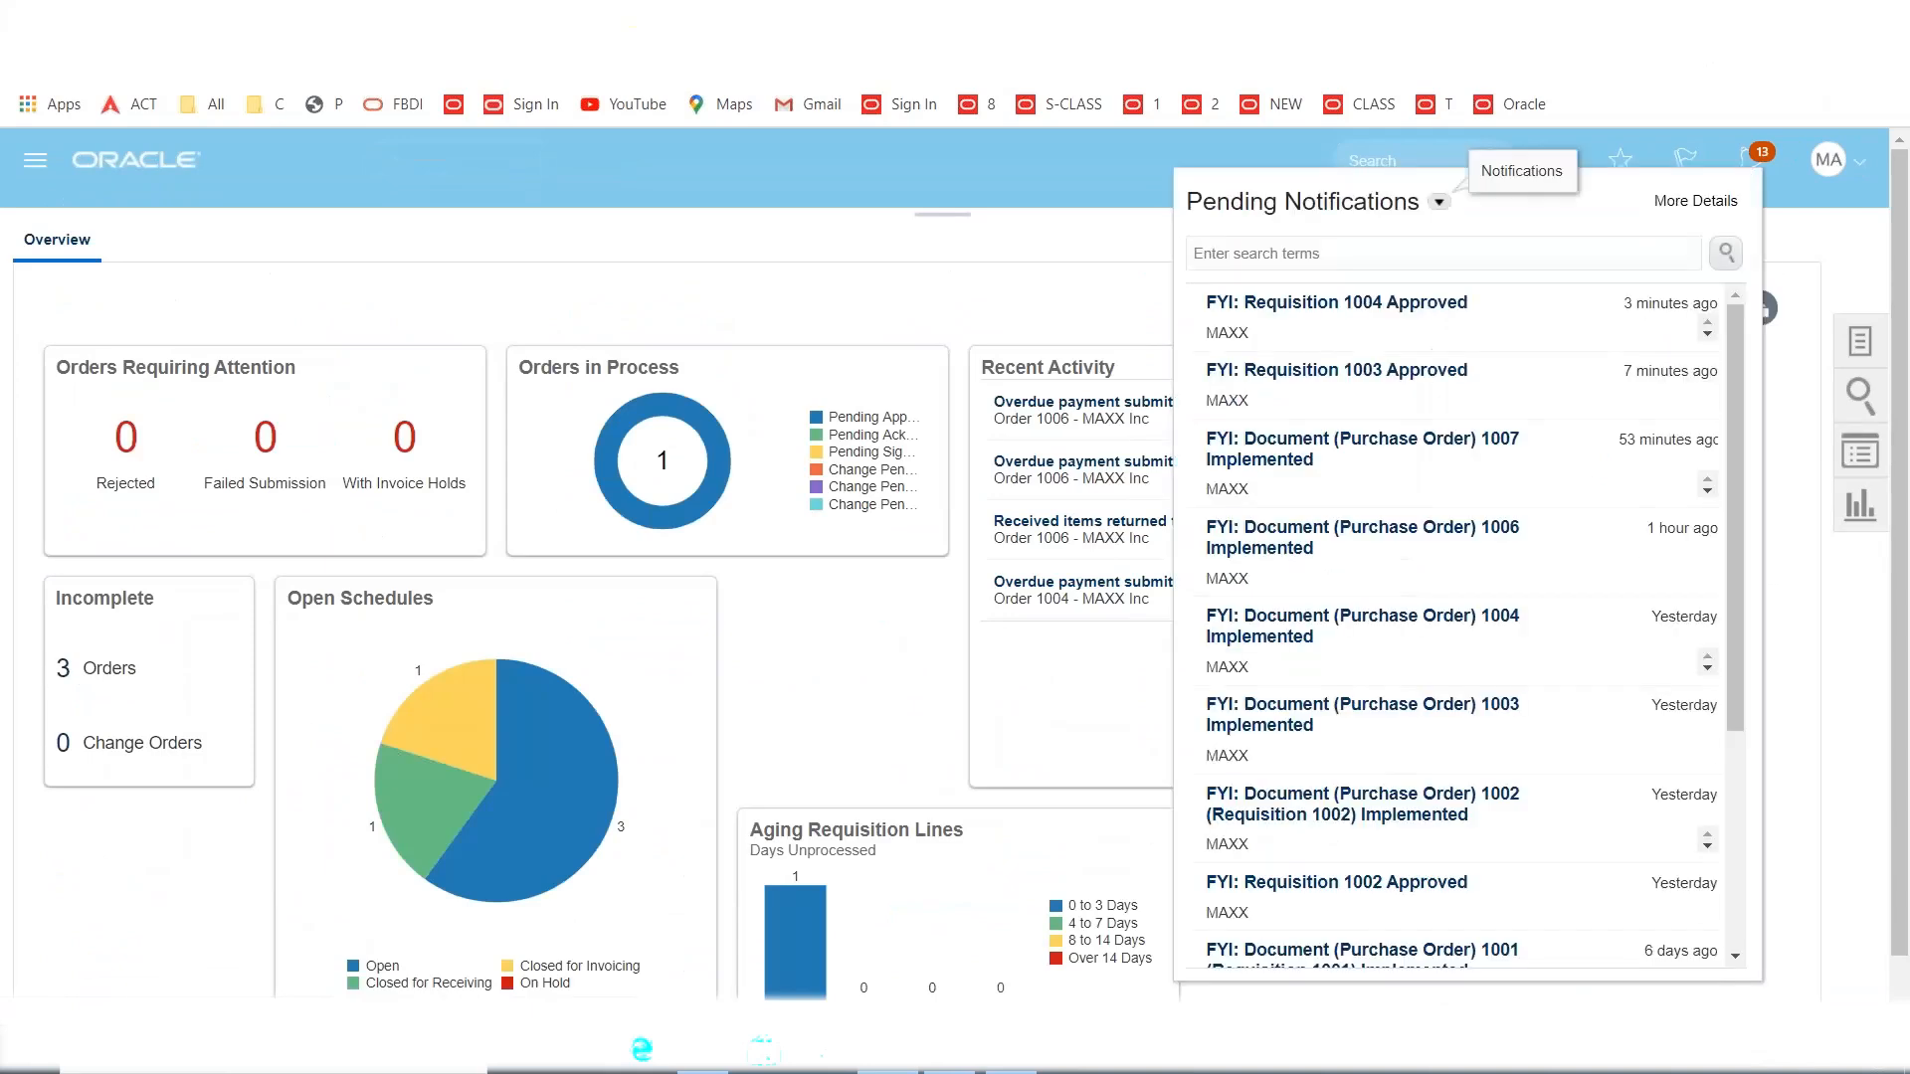
{"action": "left_click", "coordinate": [1779, 240]}
{"action": "left_click", "coordinate": [1758, 163]}
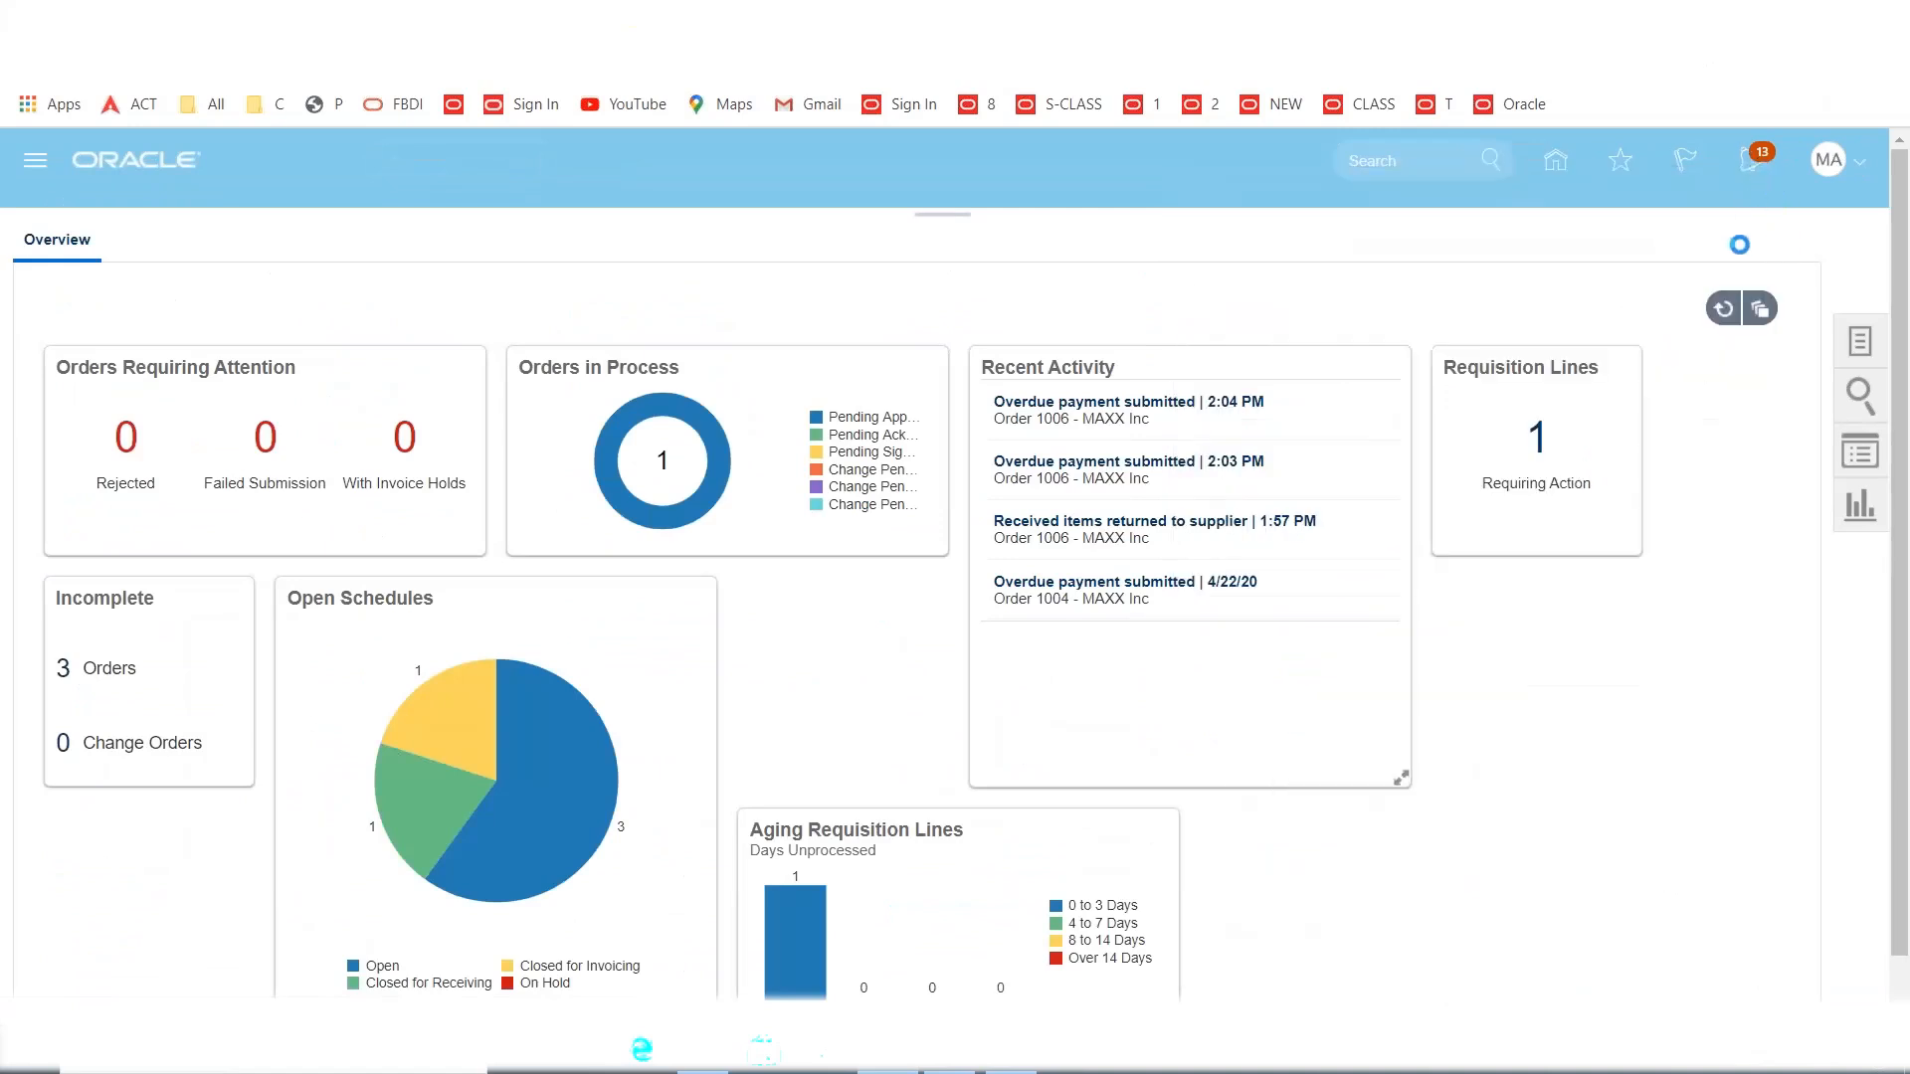
{"action": "left_click", "coordinate": [1801, 243]}
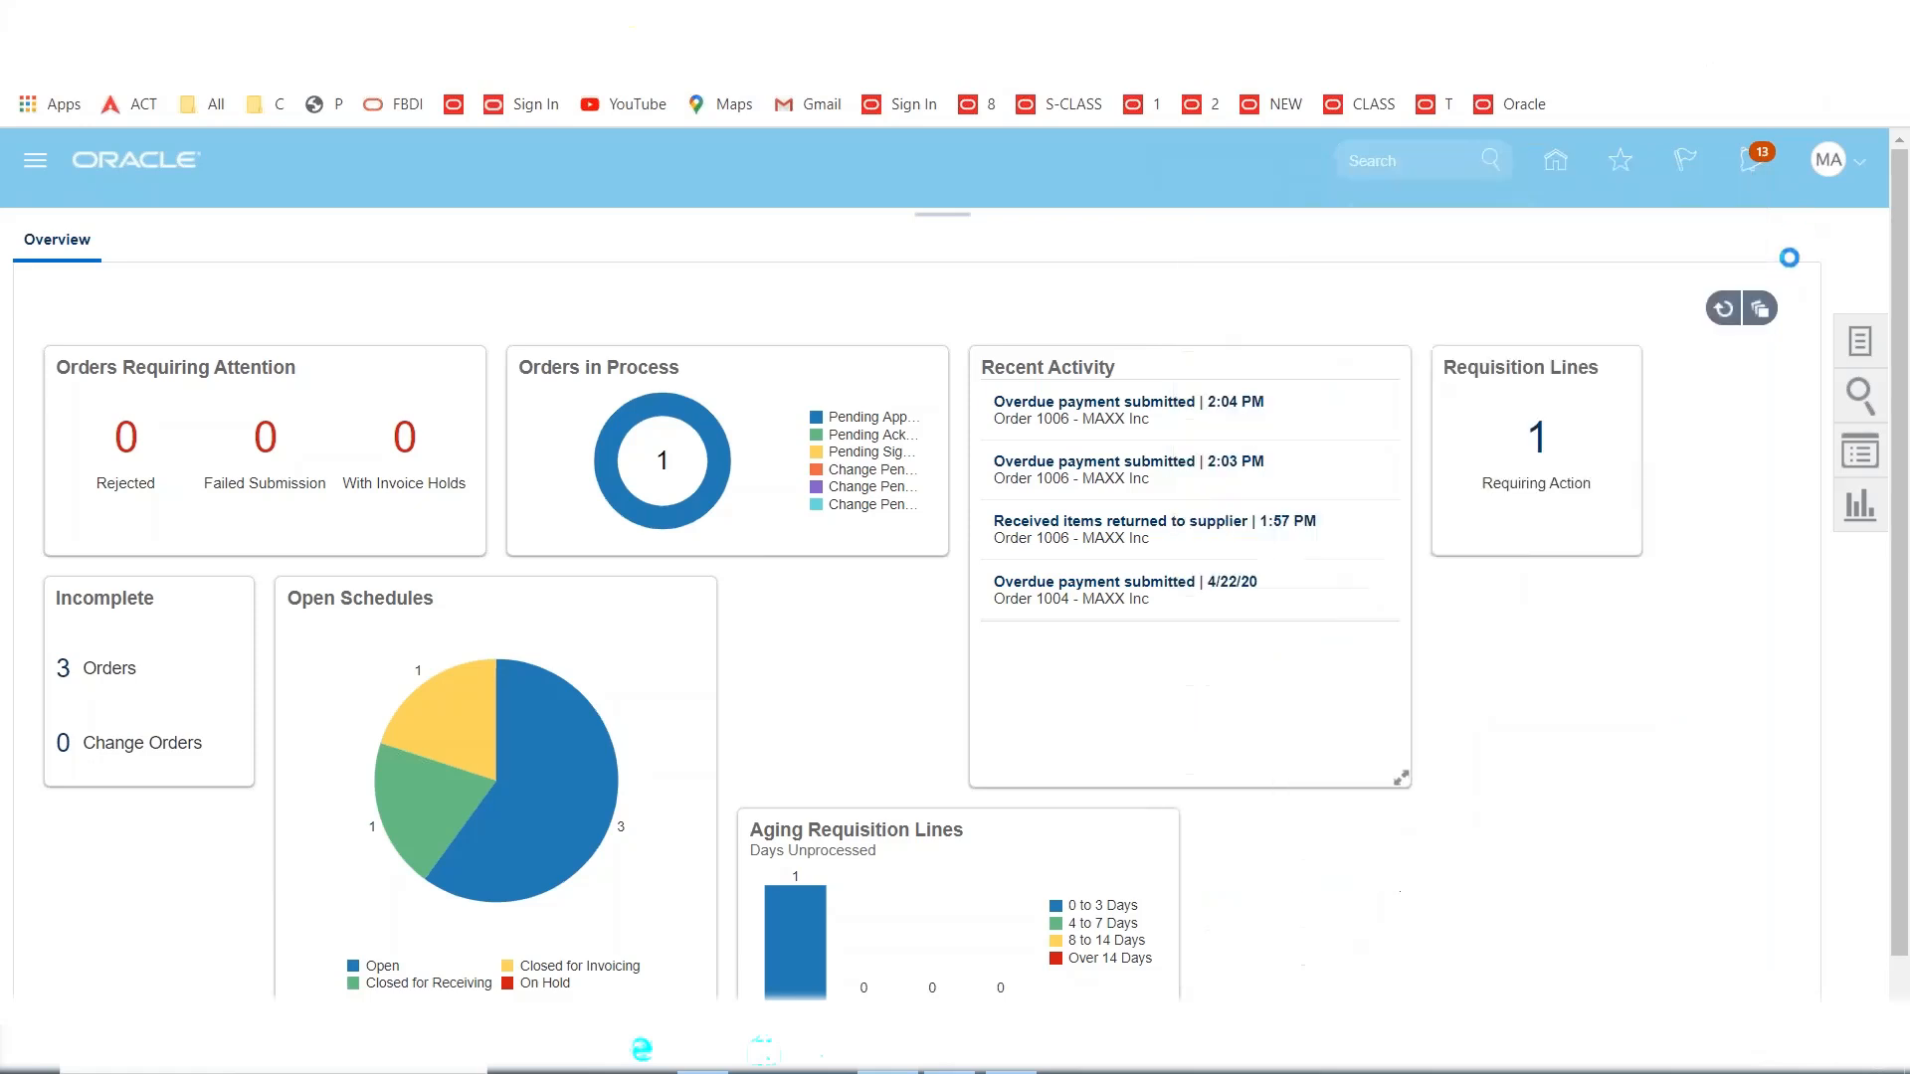
{"action": "left_click", "coordinate": [1832, 167]}
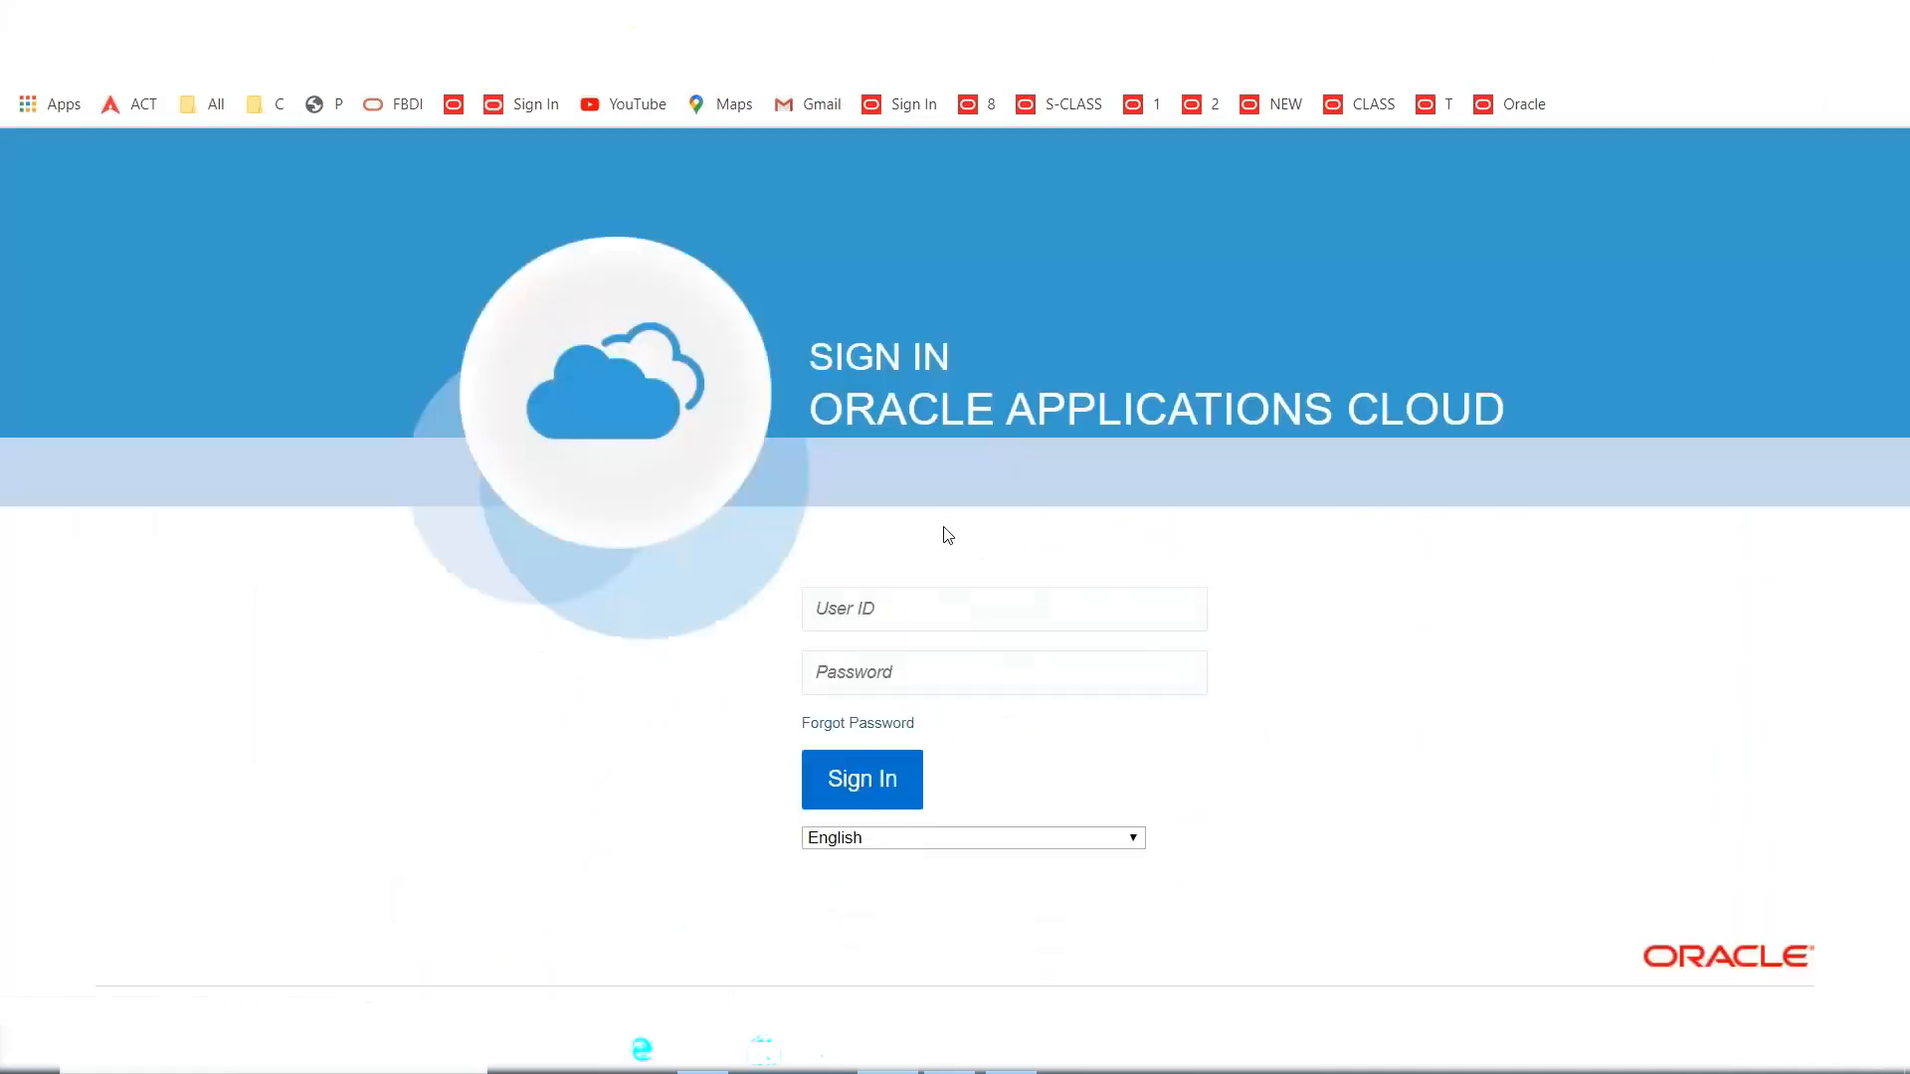
Sign in with the user ID and password, reaching the home page with 14 notifications.
{"action": "left_click", "coordinate": [937, 599]}
{"action": "type", "text": "MAXX"}
{"action": "key", "text": "Tab"}
{"action": "type", "text": "•••"}
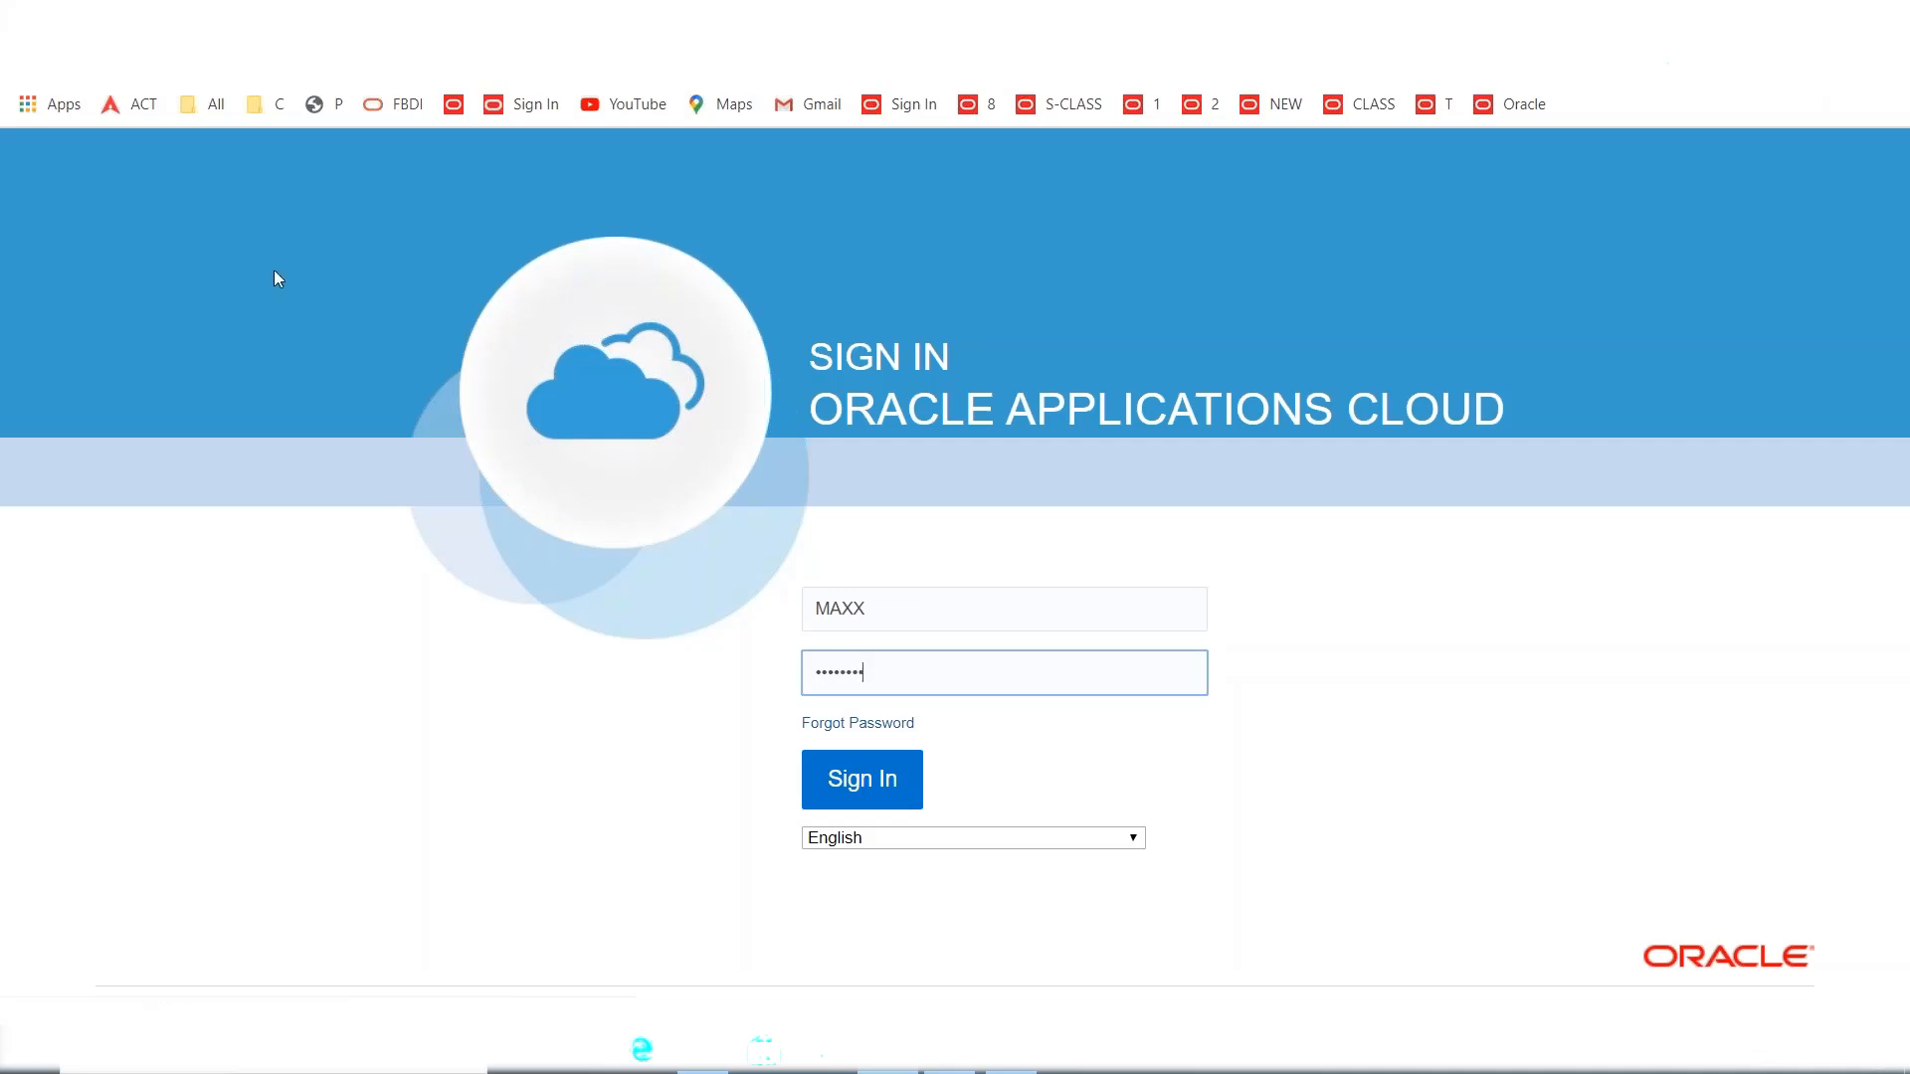
{"action": "key", "text": "Return"}
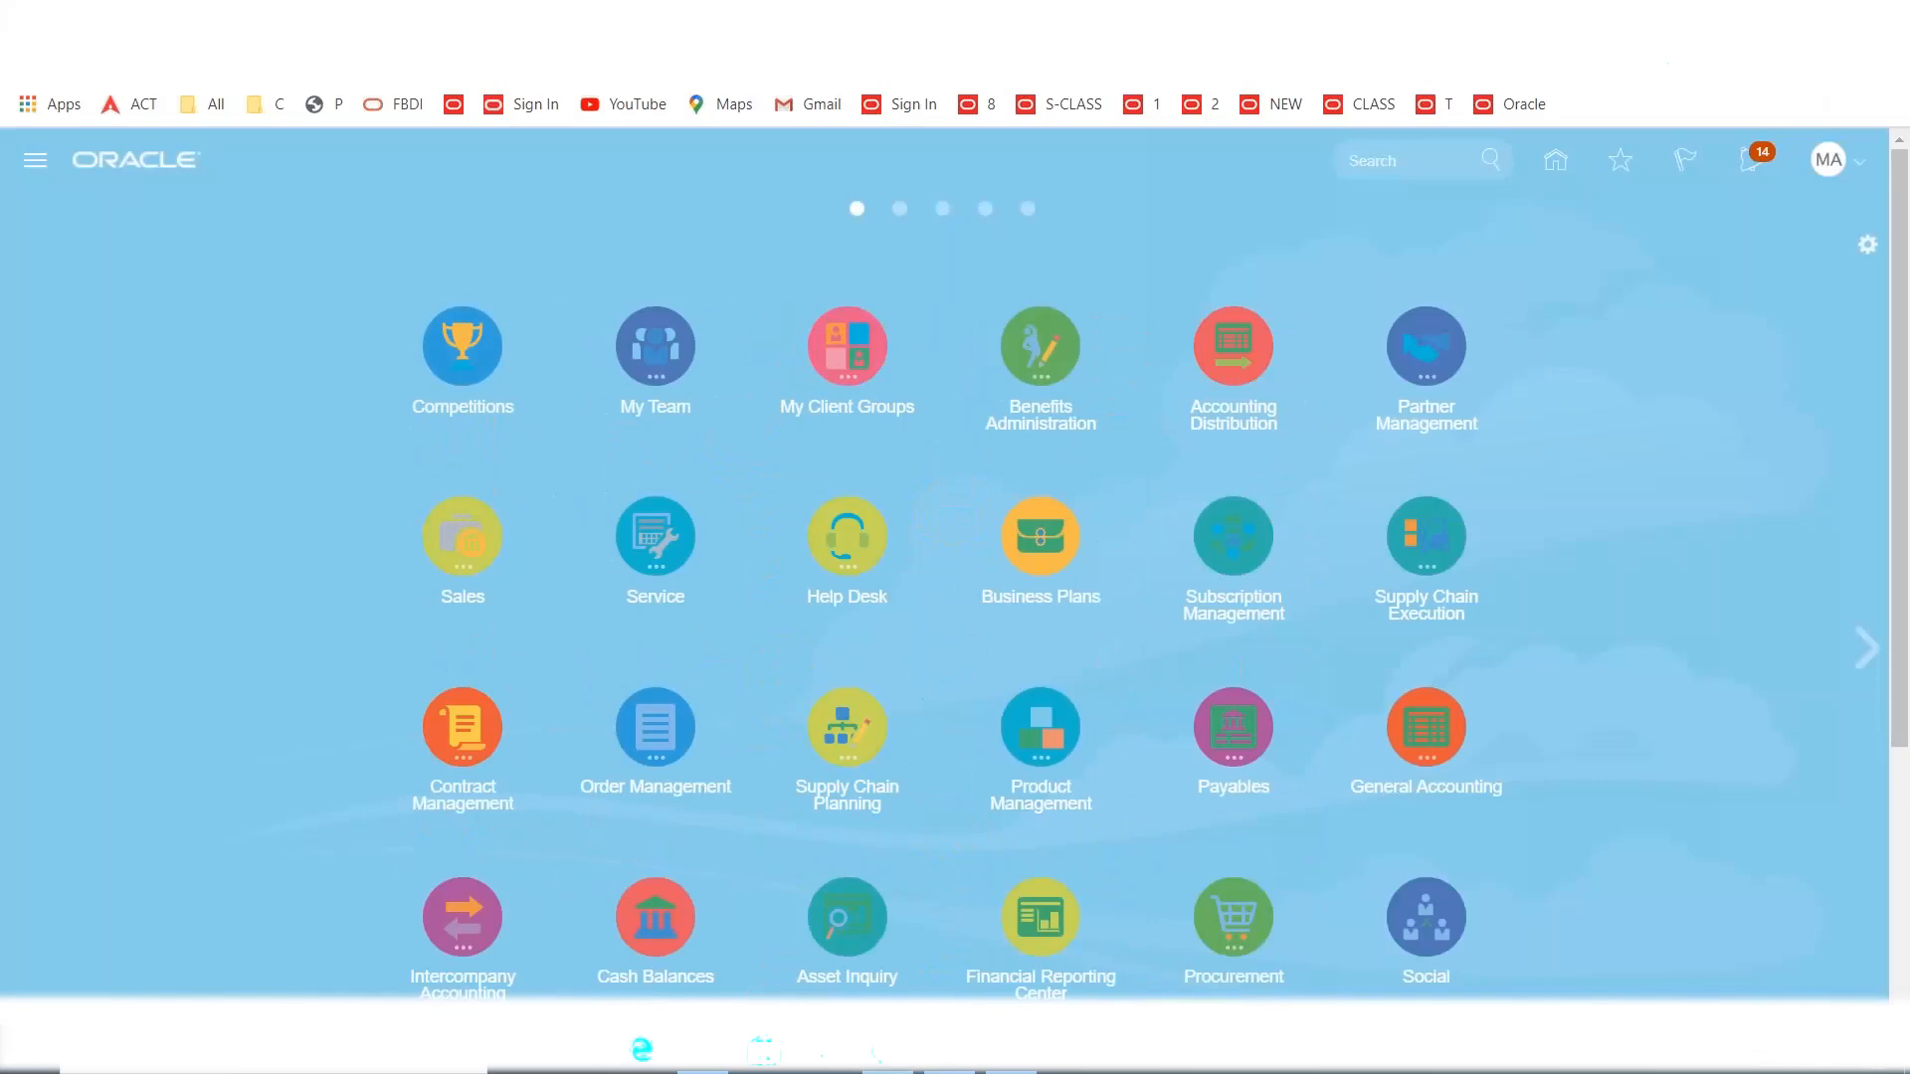
Approve purchase order 1008 from its pending notification.
{"action": "left_click", "coordinate": [1754, 169]}
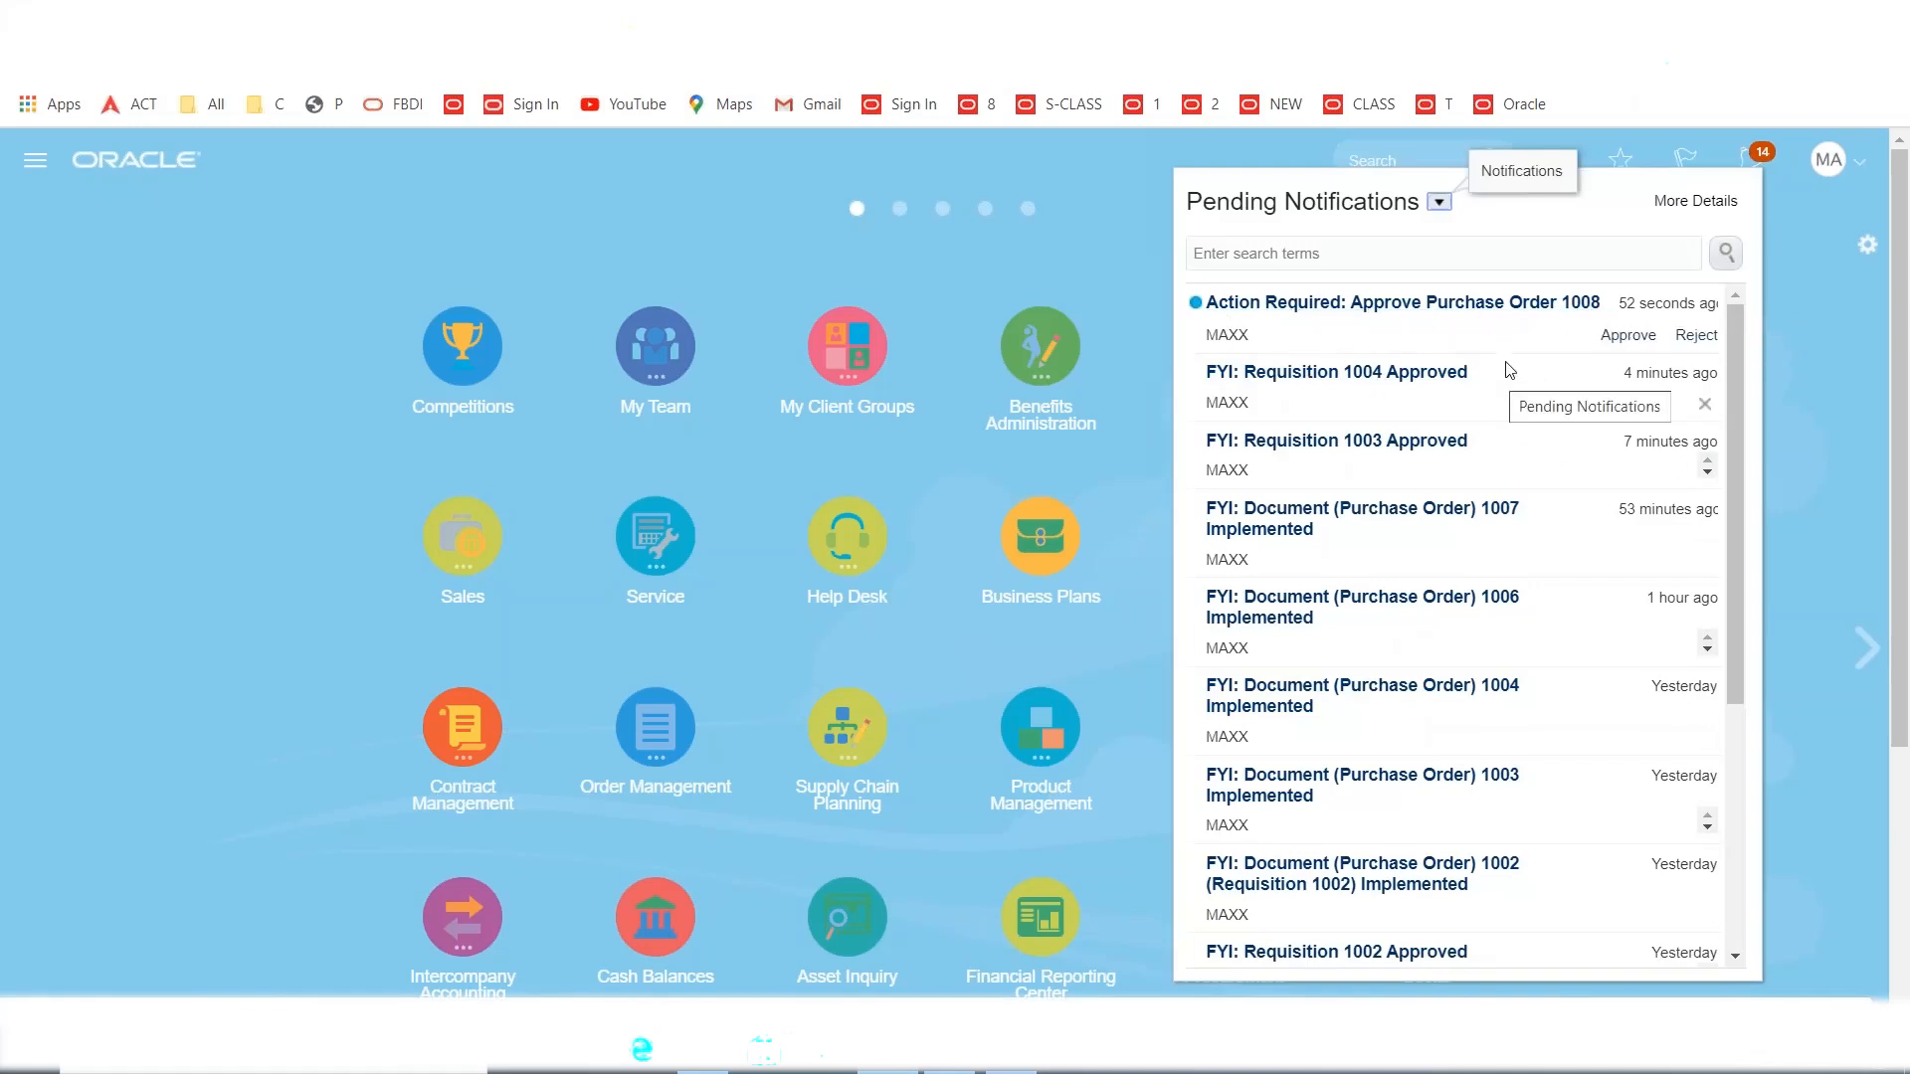
{"action": "left_click", "coordinate": [1628, 338]}
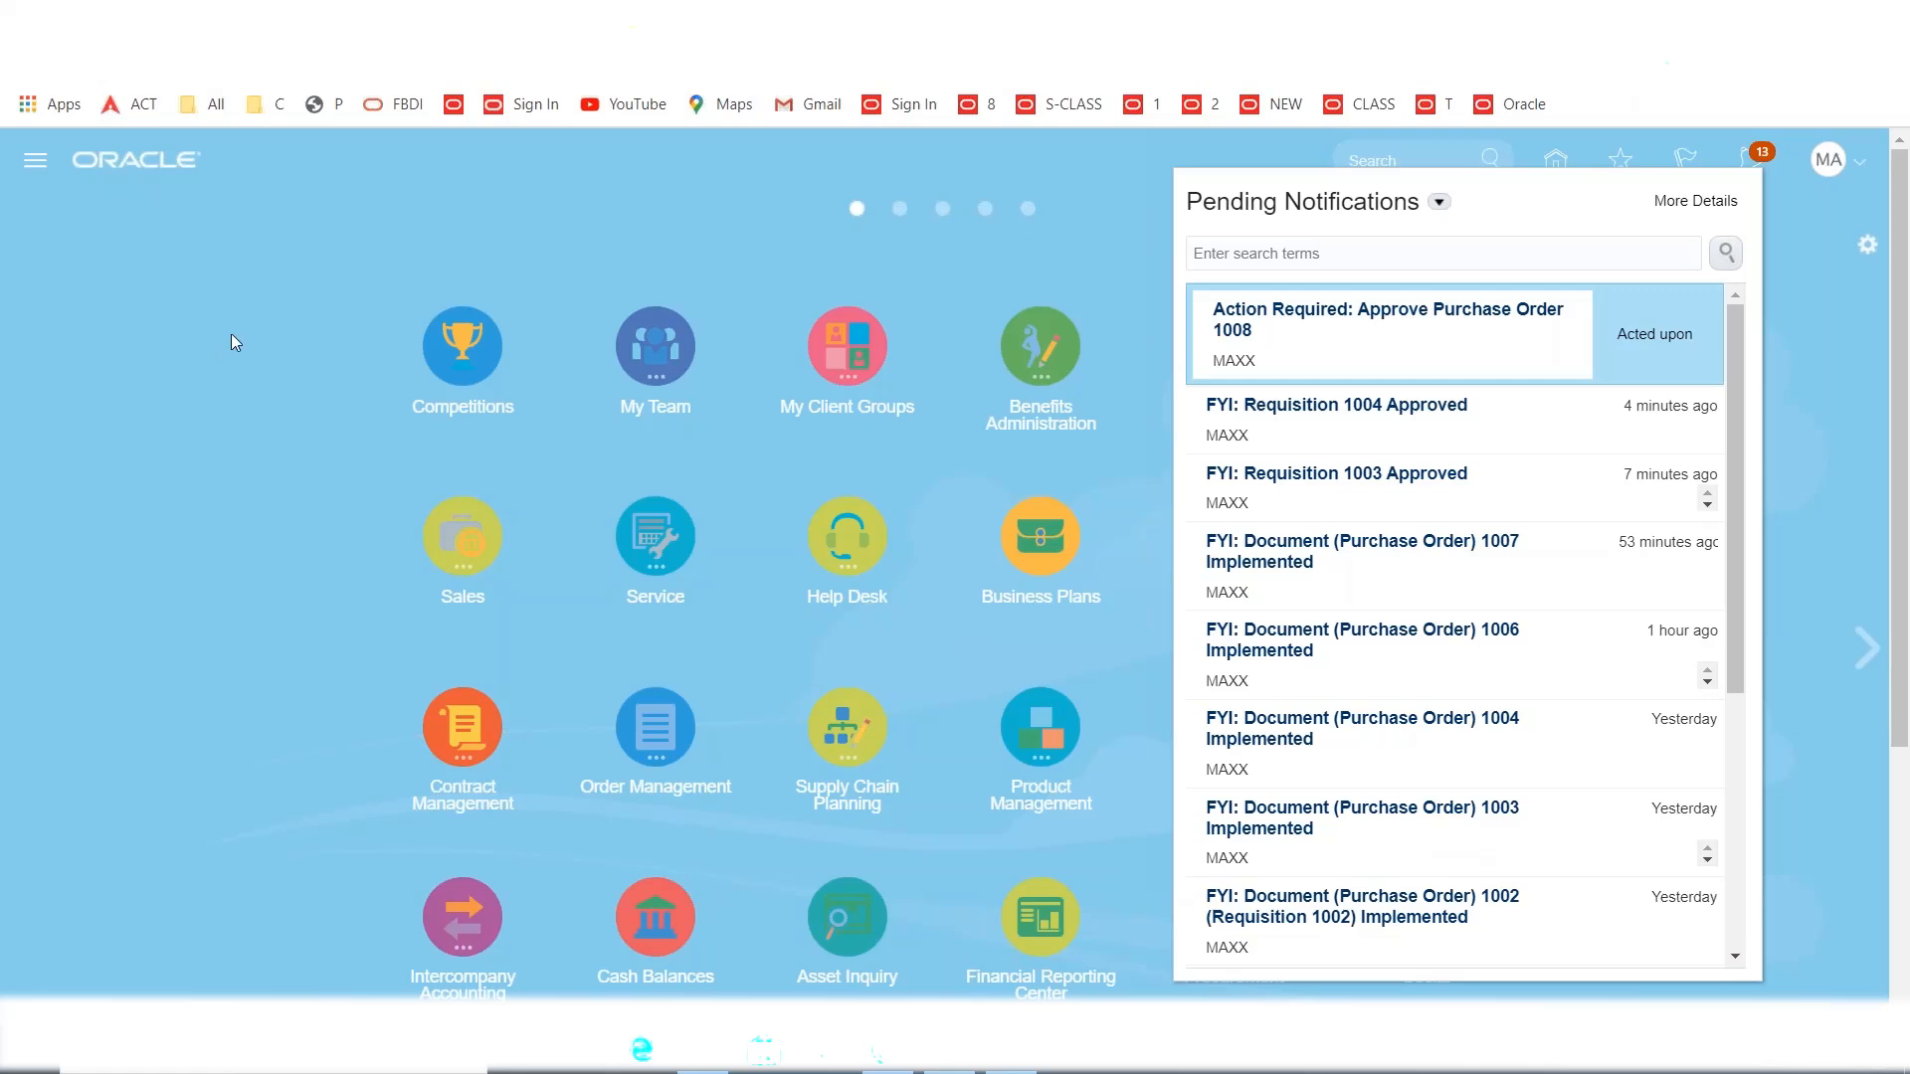
{"action": "left_click", "coordinate": [625, 228]}
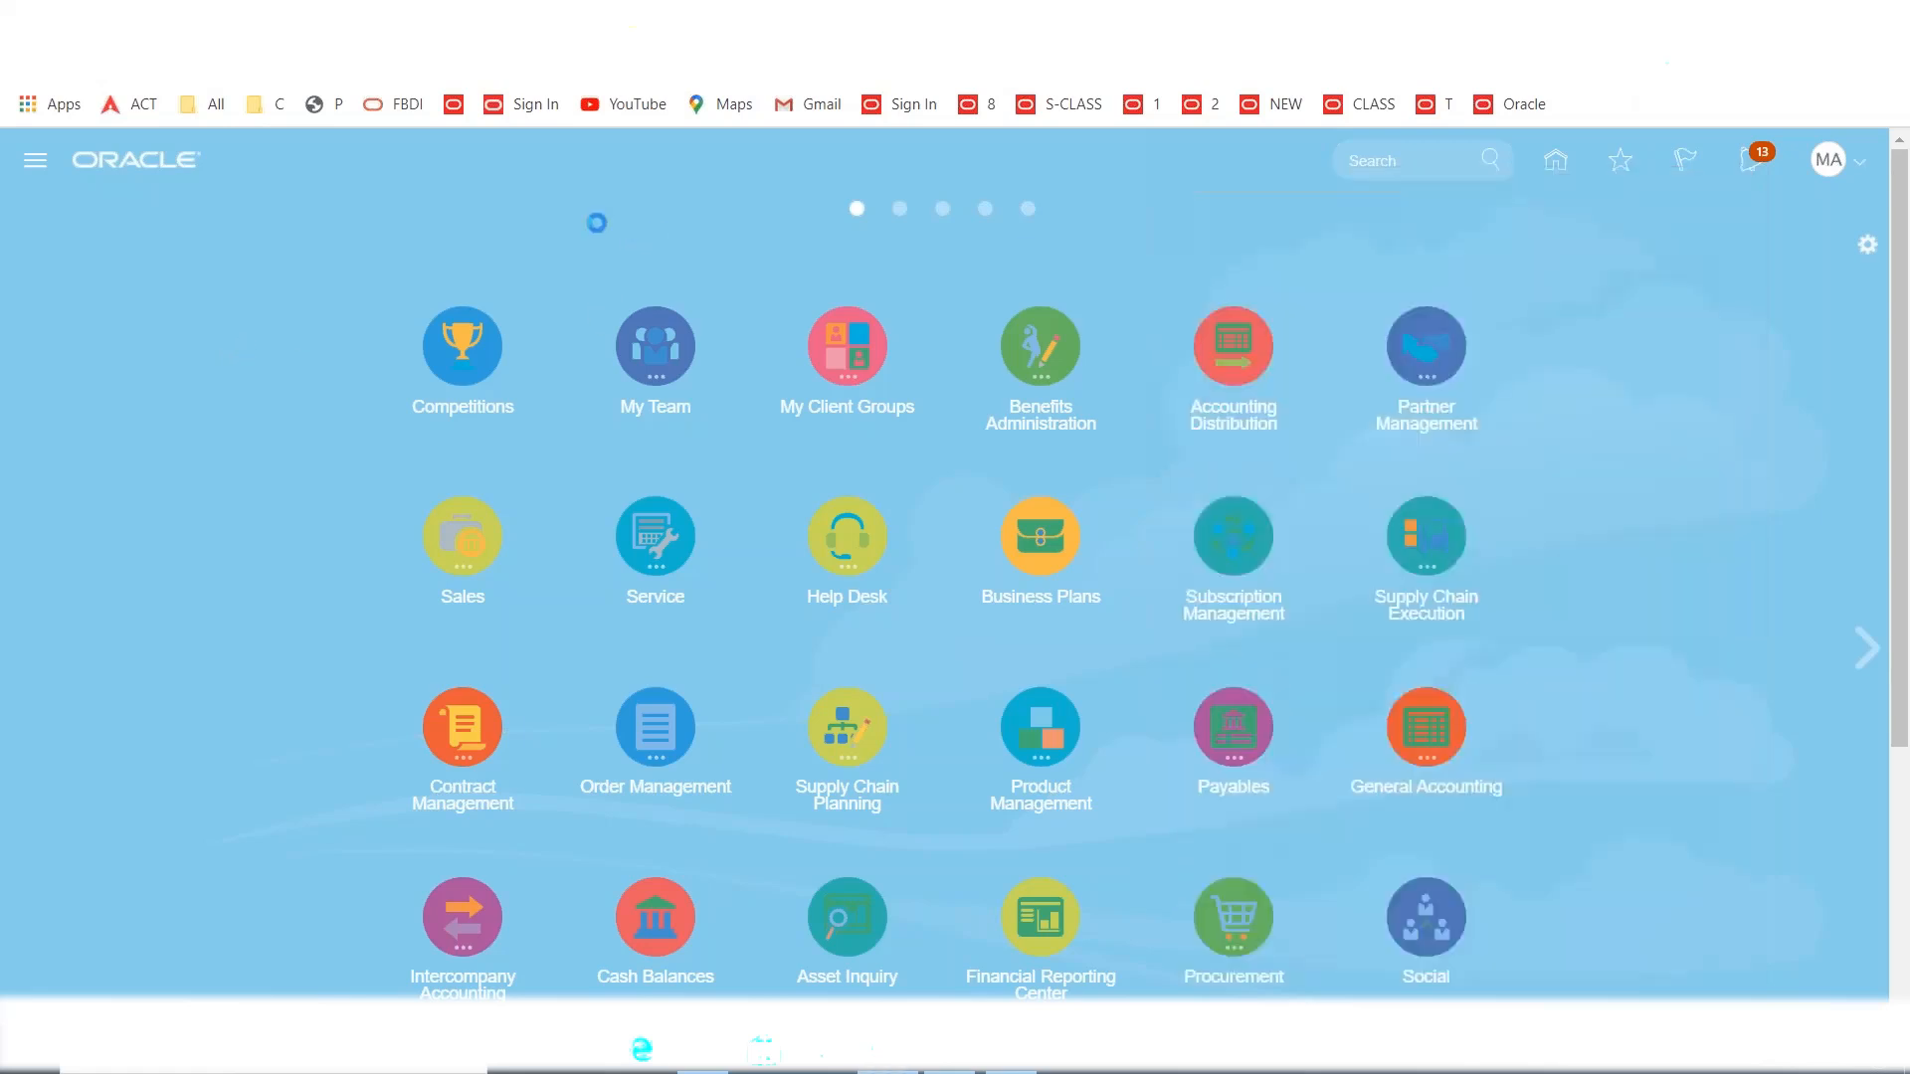
Go to the Purchase Orders work area from the Navigator.
{"action": "left_click", "coordinate": [35, 161]}
{"action": "scroll", "coordinate": [756, 711], "scroll_direction": "down", "scroll_amount": 4}
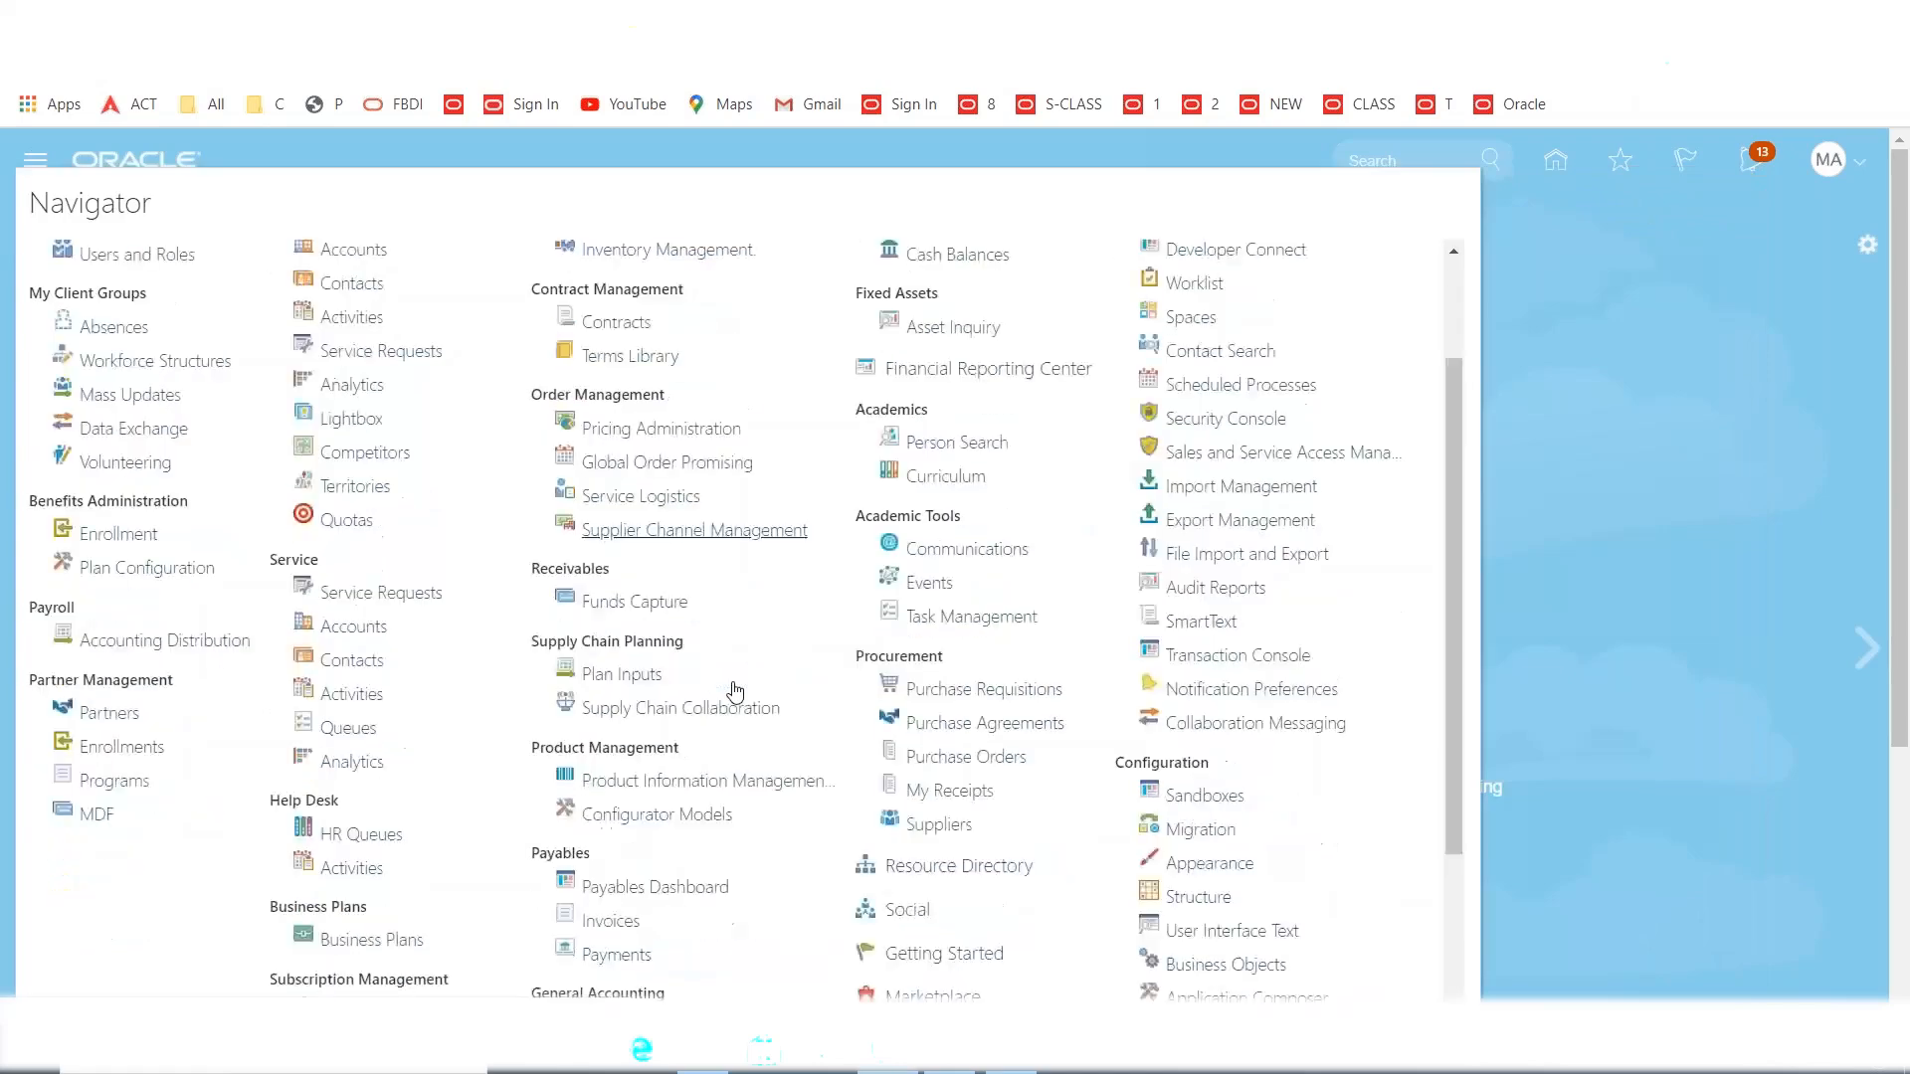
{"action": "left_click", "coordinate": [969, 543]}
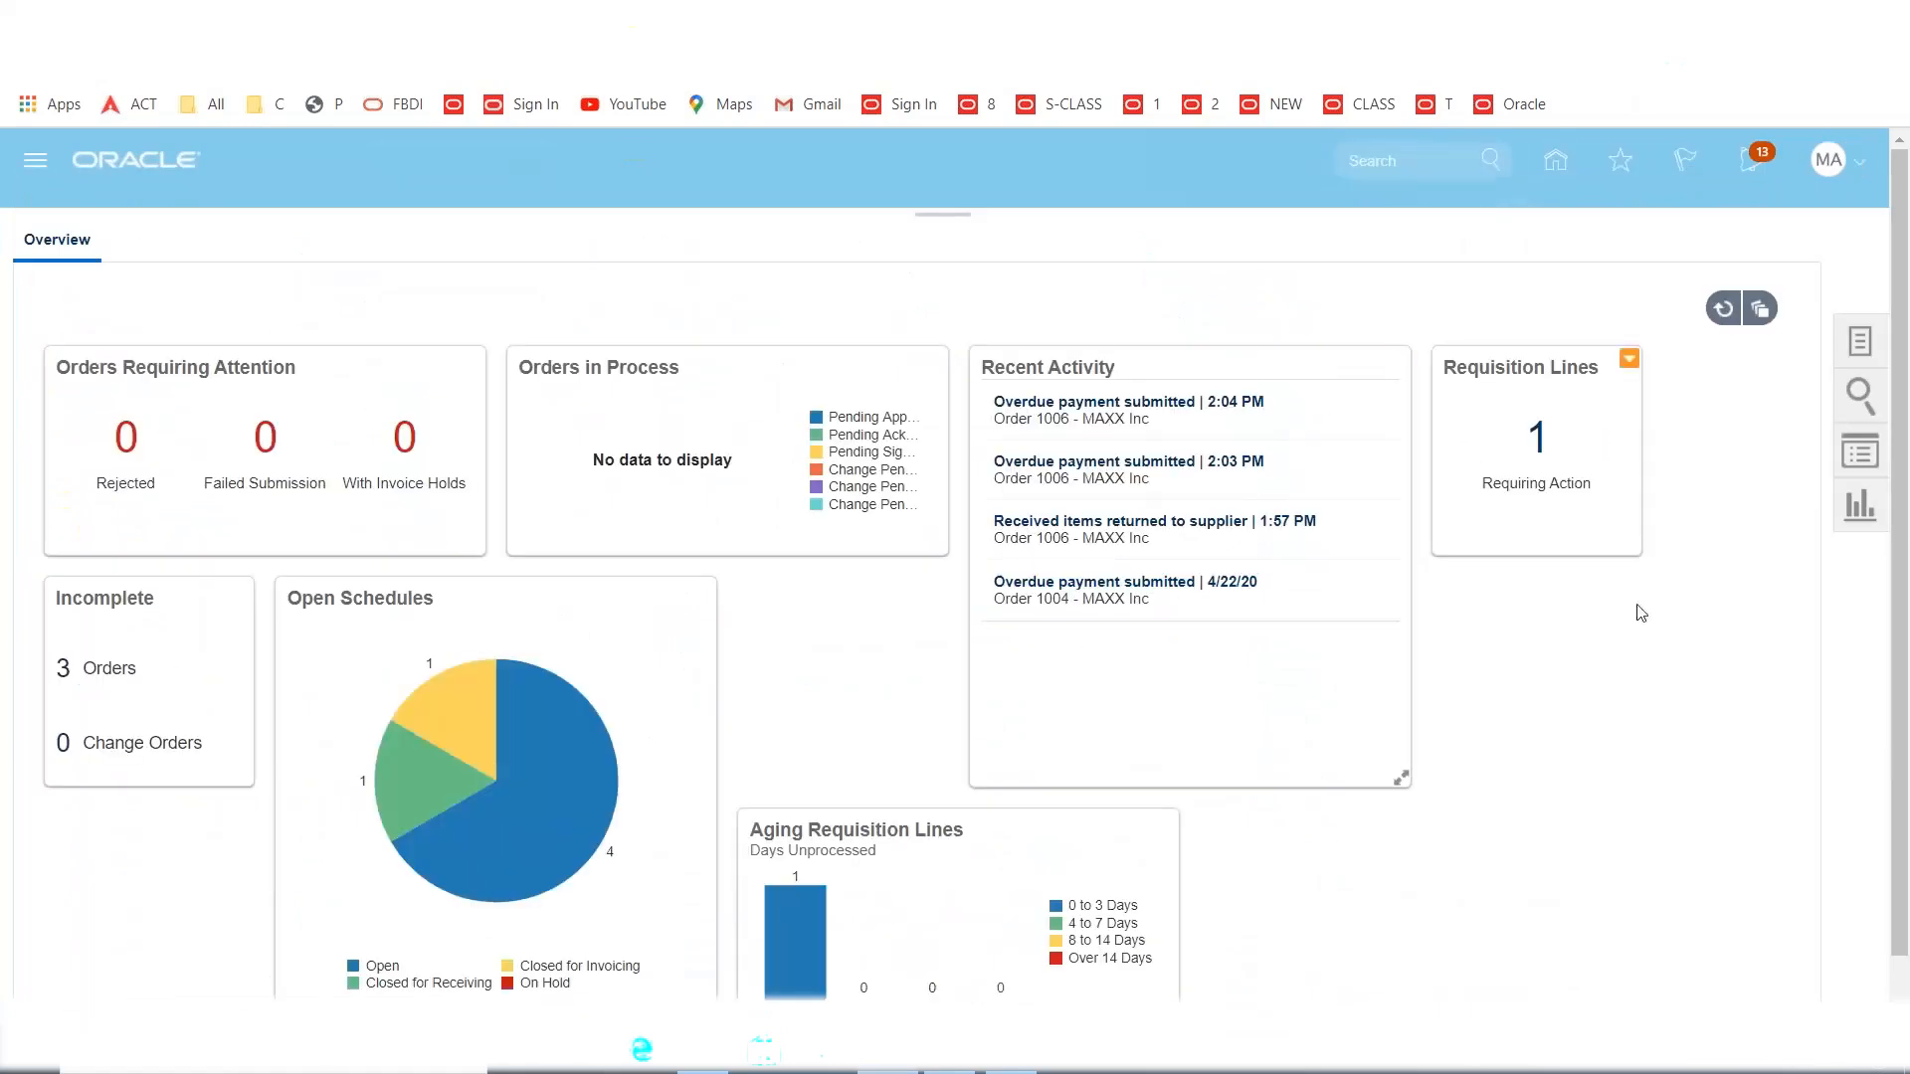
{"action": "left_click", "coordinate": [1856, 346]}
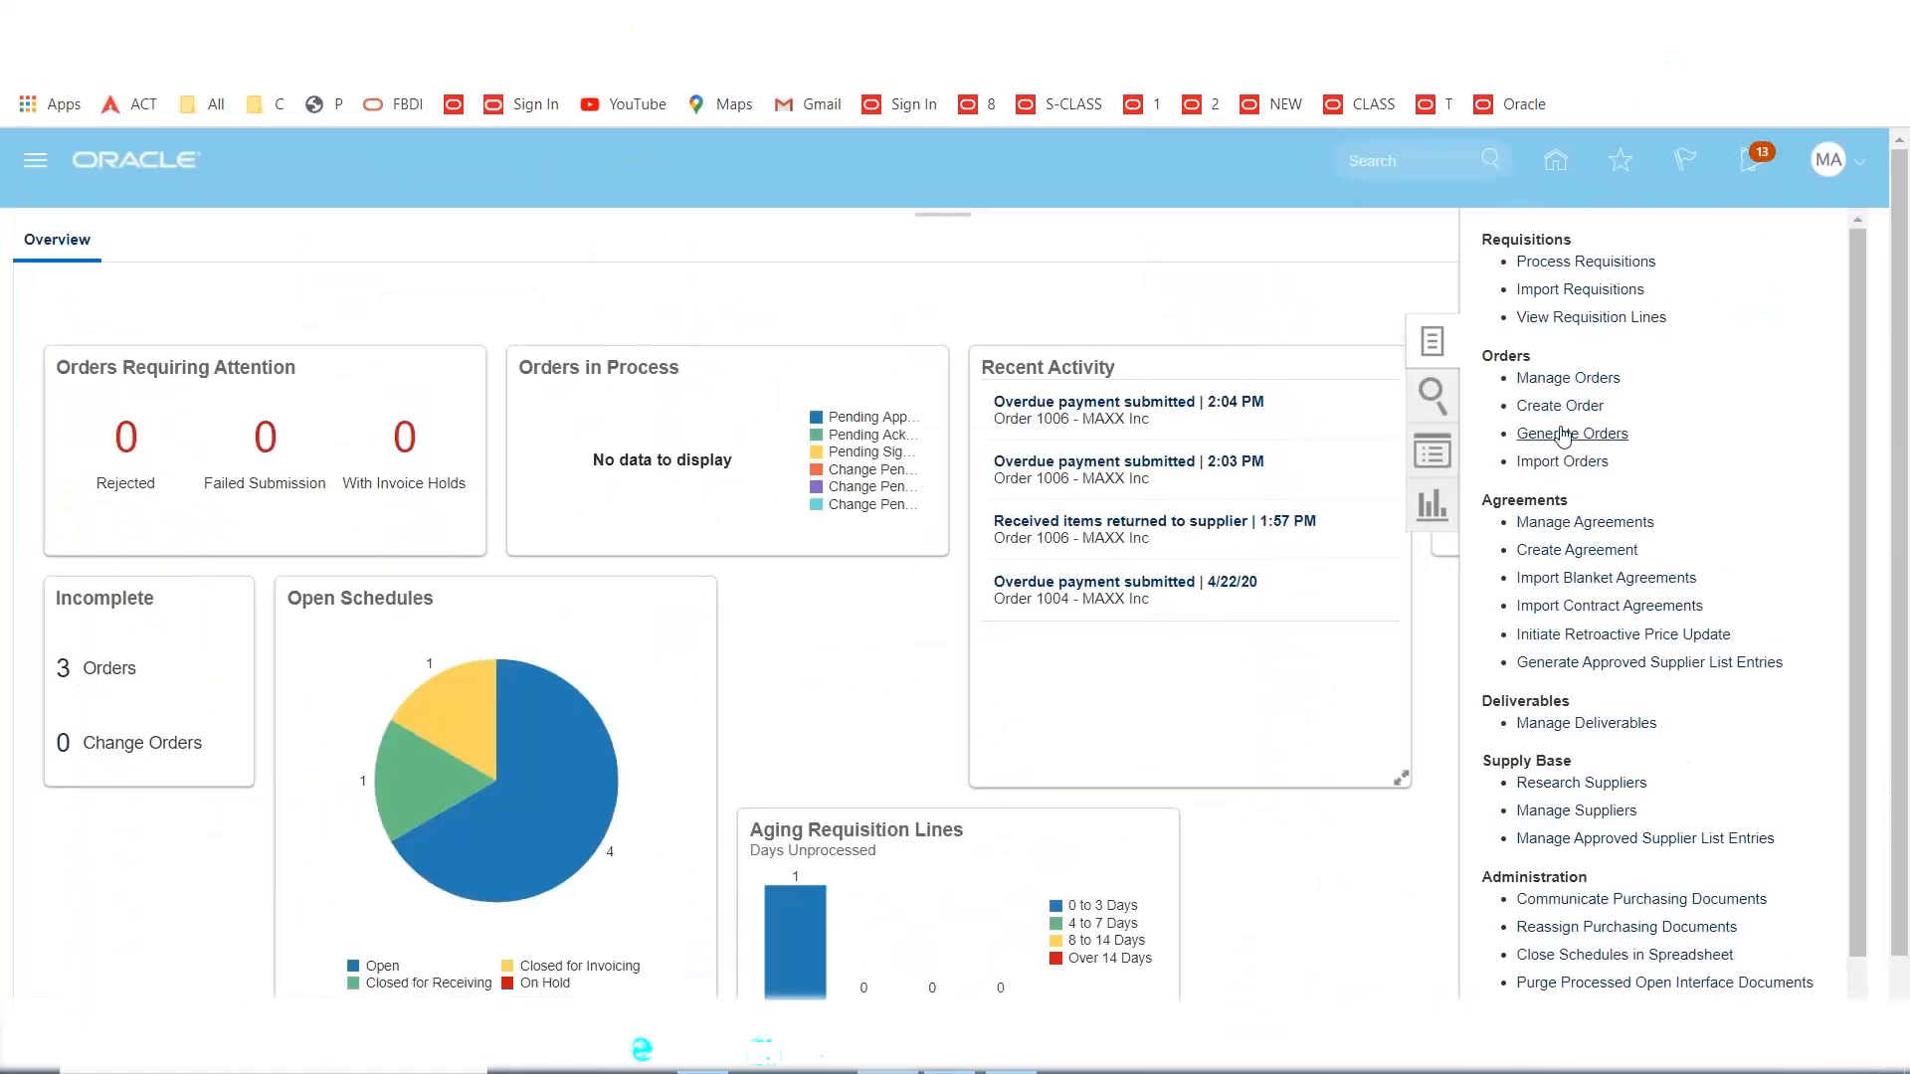
{"action": "left_click", "coordinate": [1554, 382]}
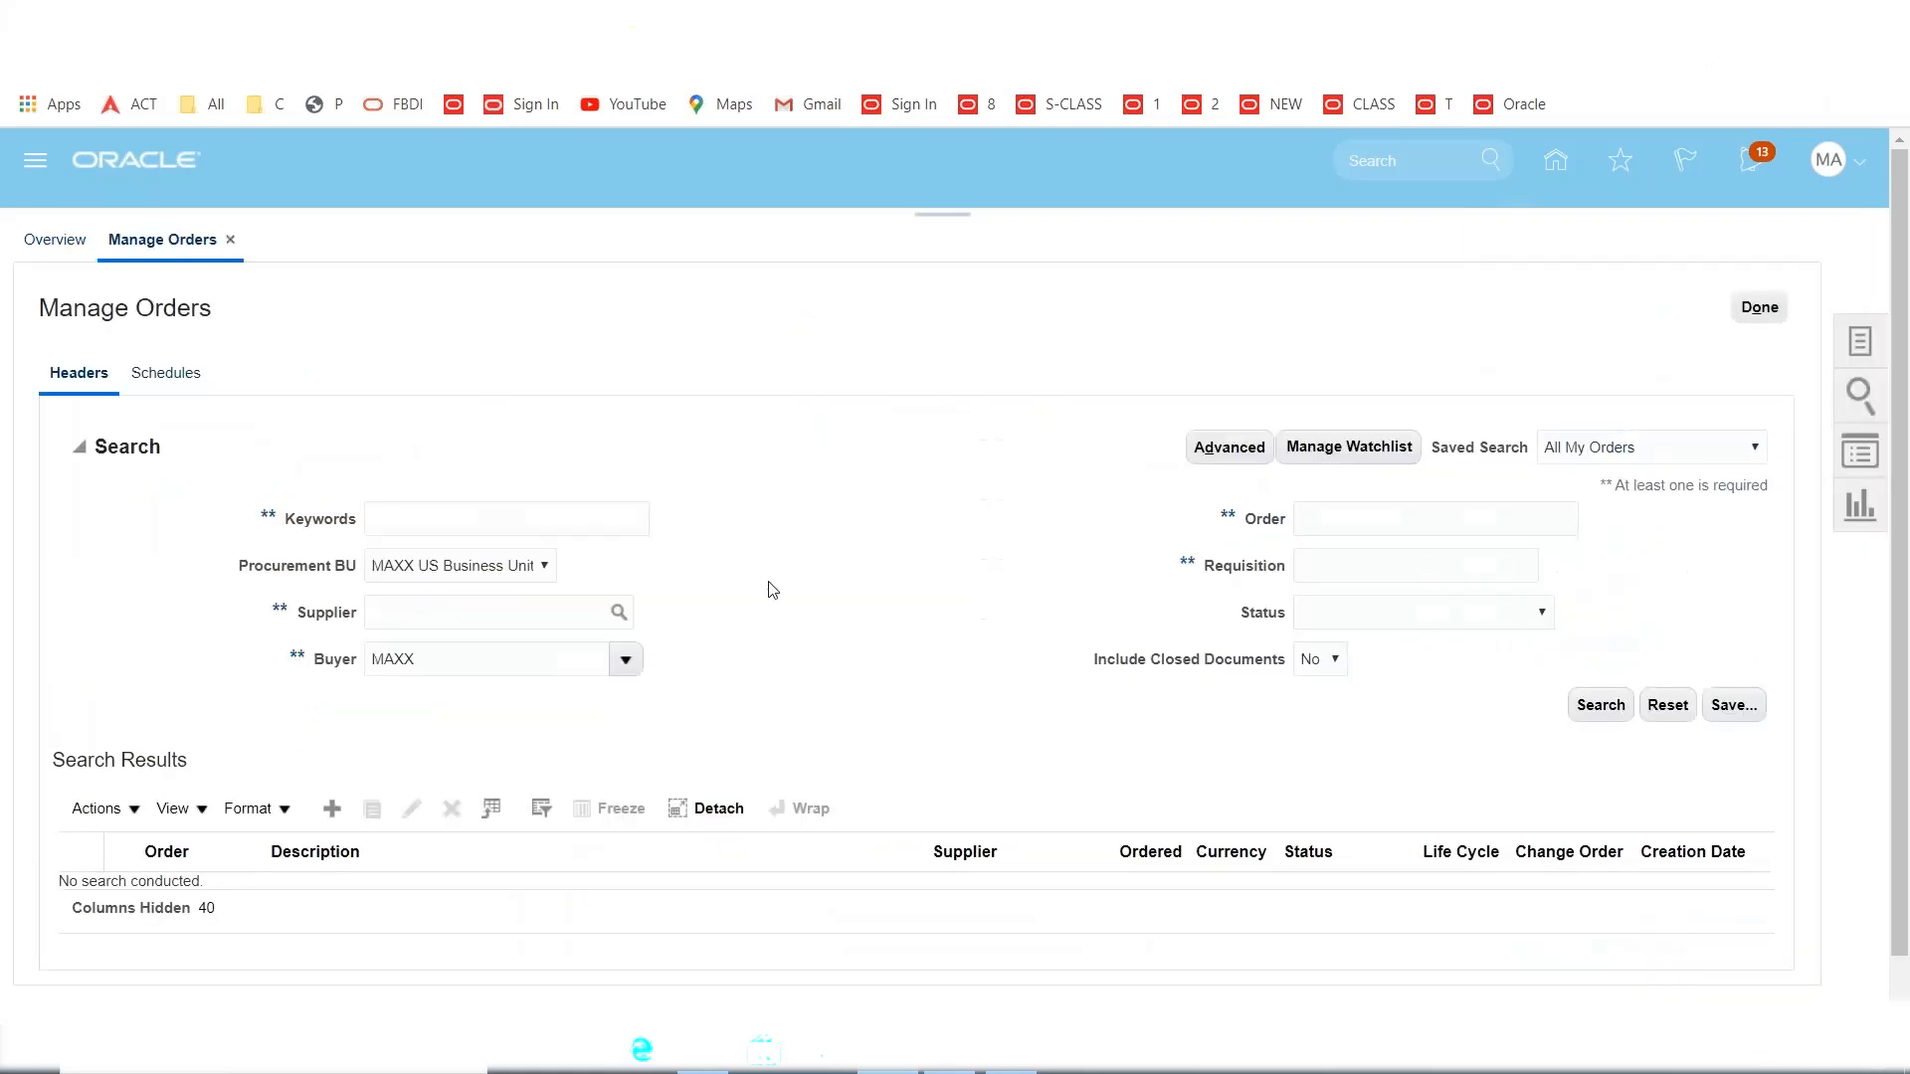
{"action": "left_click", "coordinate": [1337, 525]}
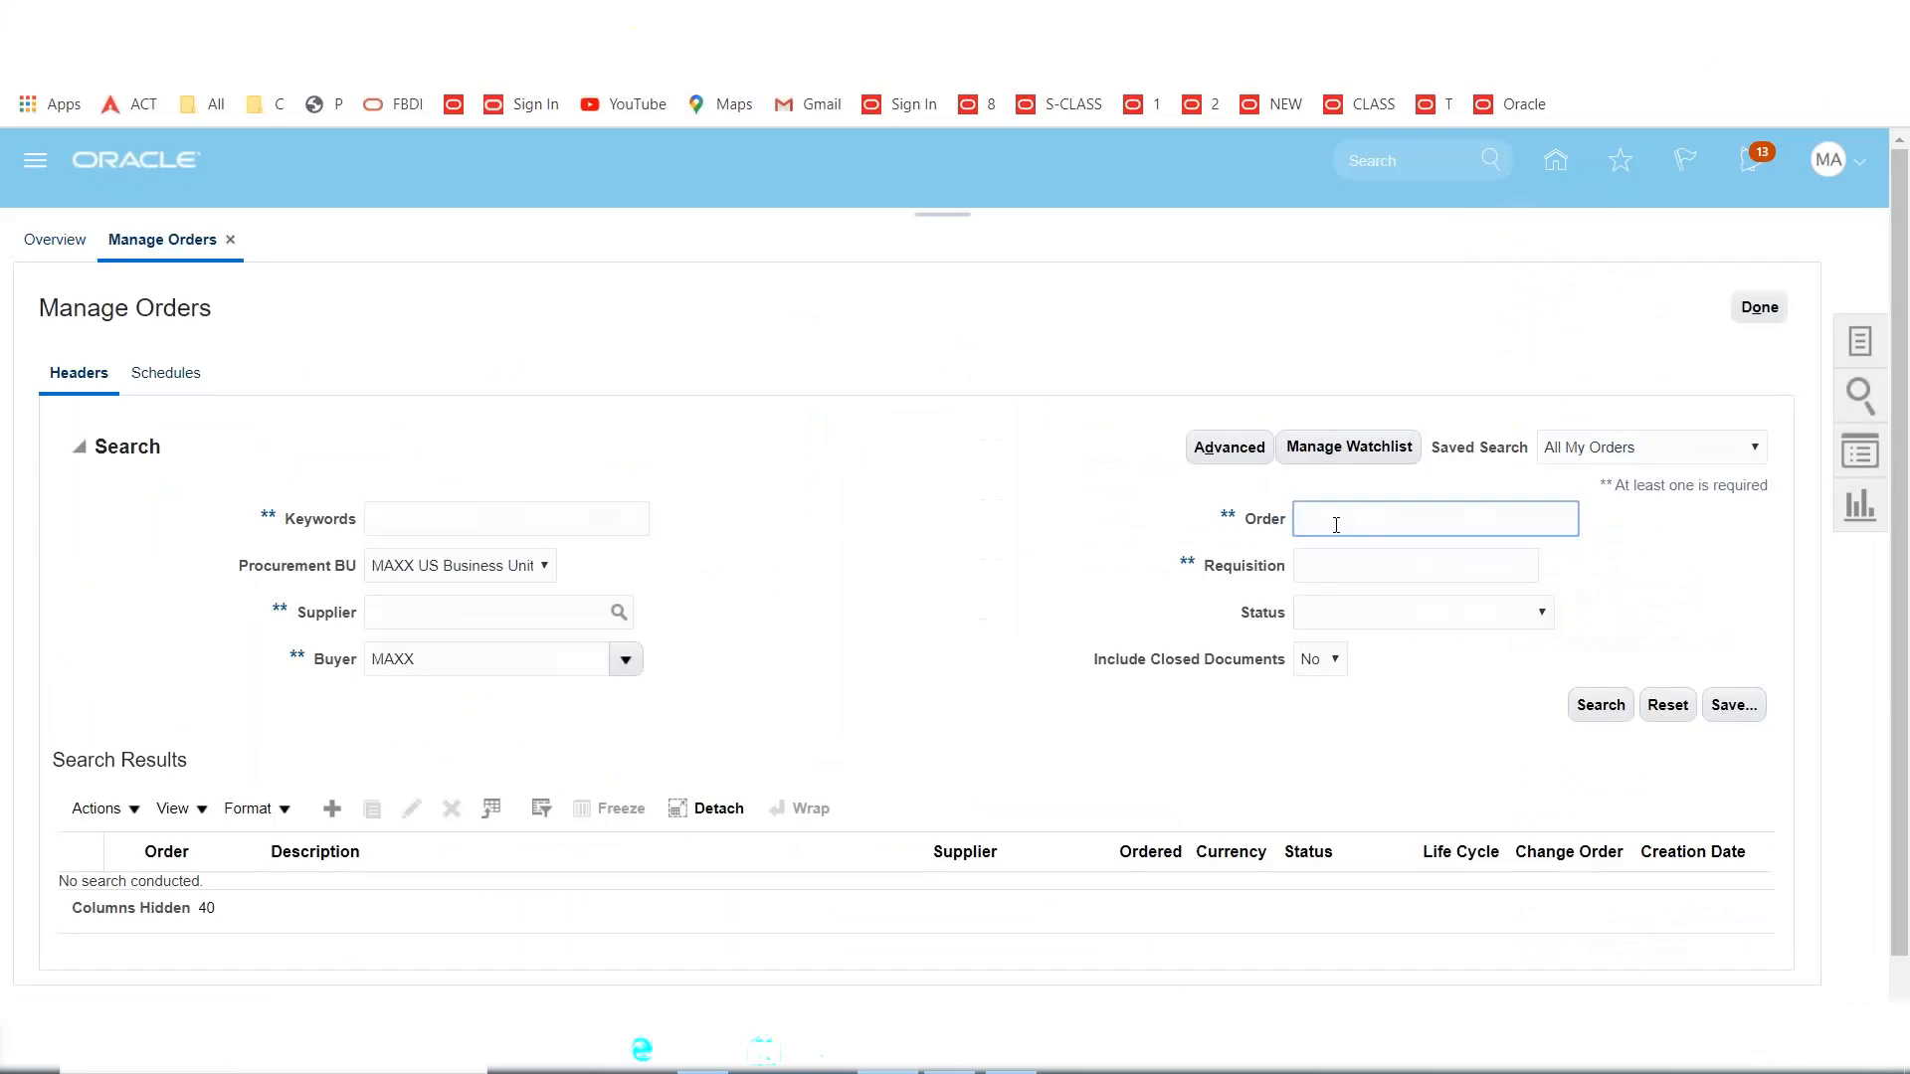
{"action": "left_click", "coordinate": [1601, 705]}
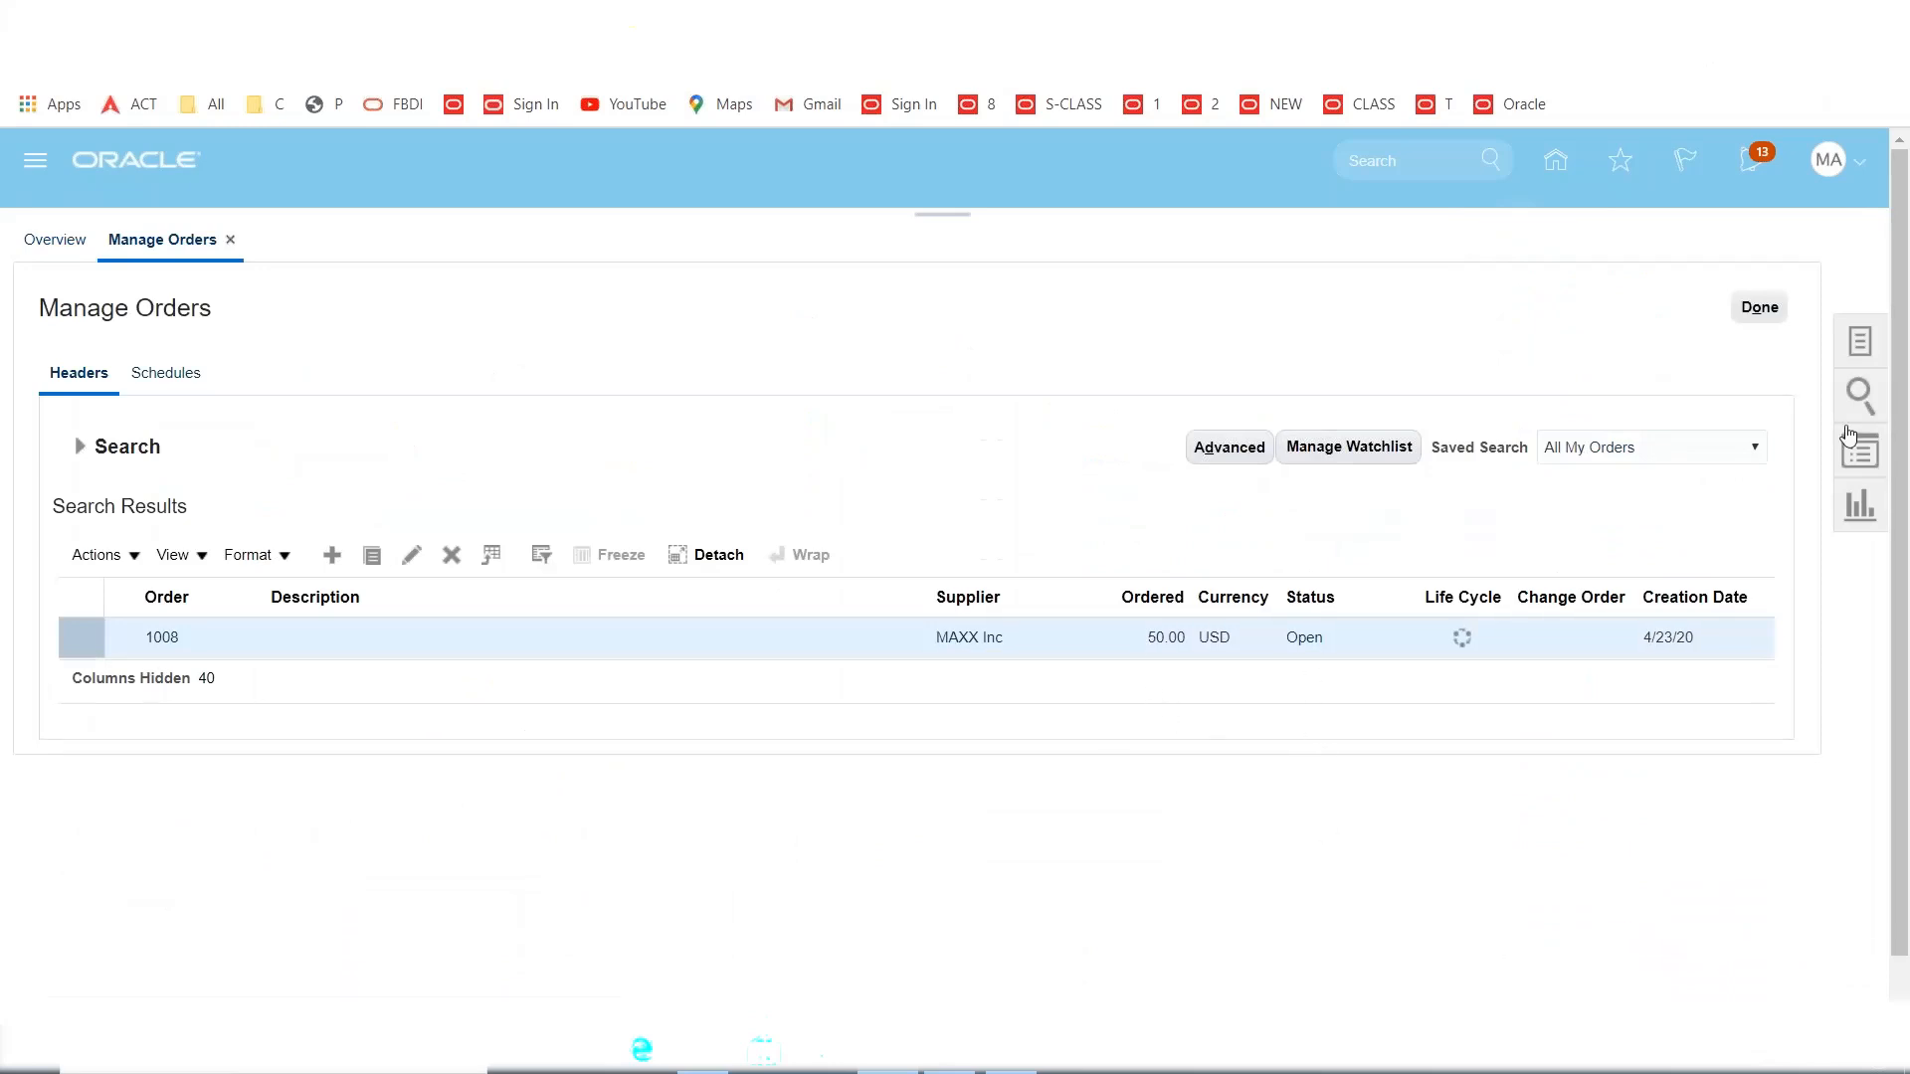
{"action": "left_click", "coordinate": [1763, 310]}
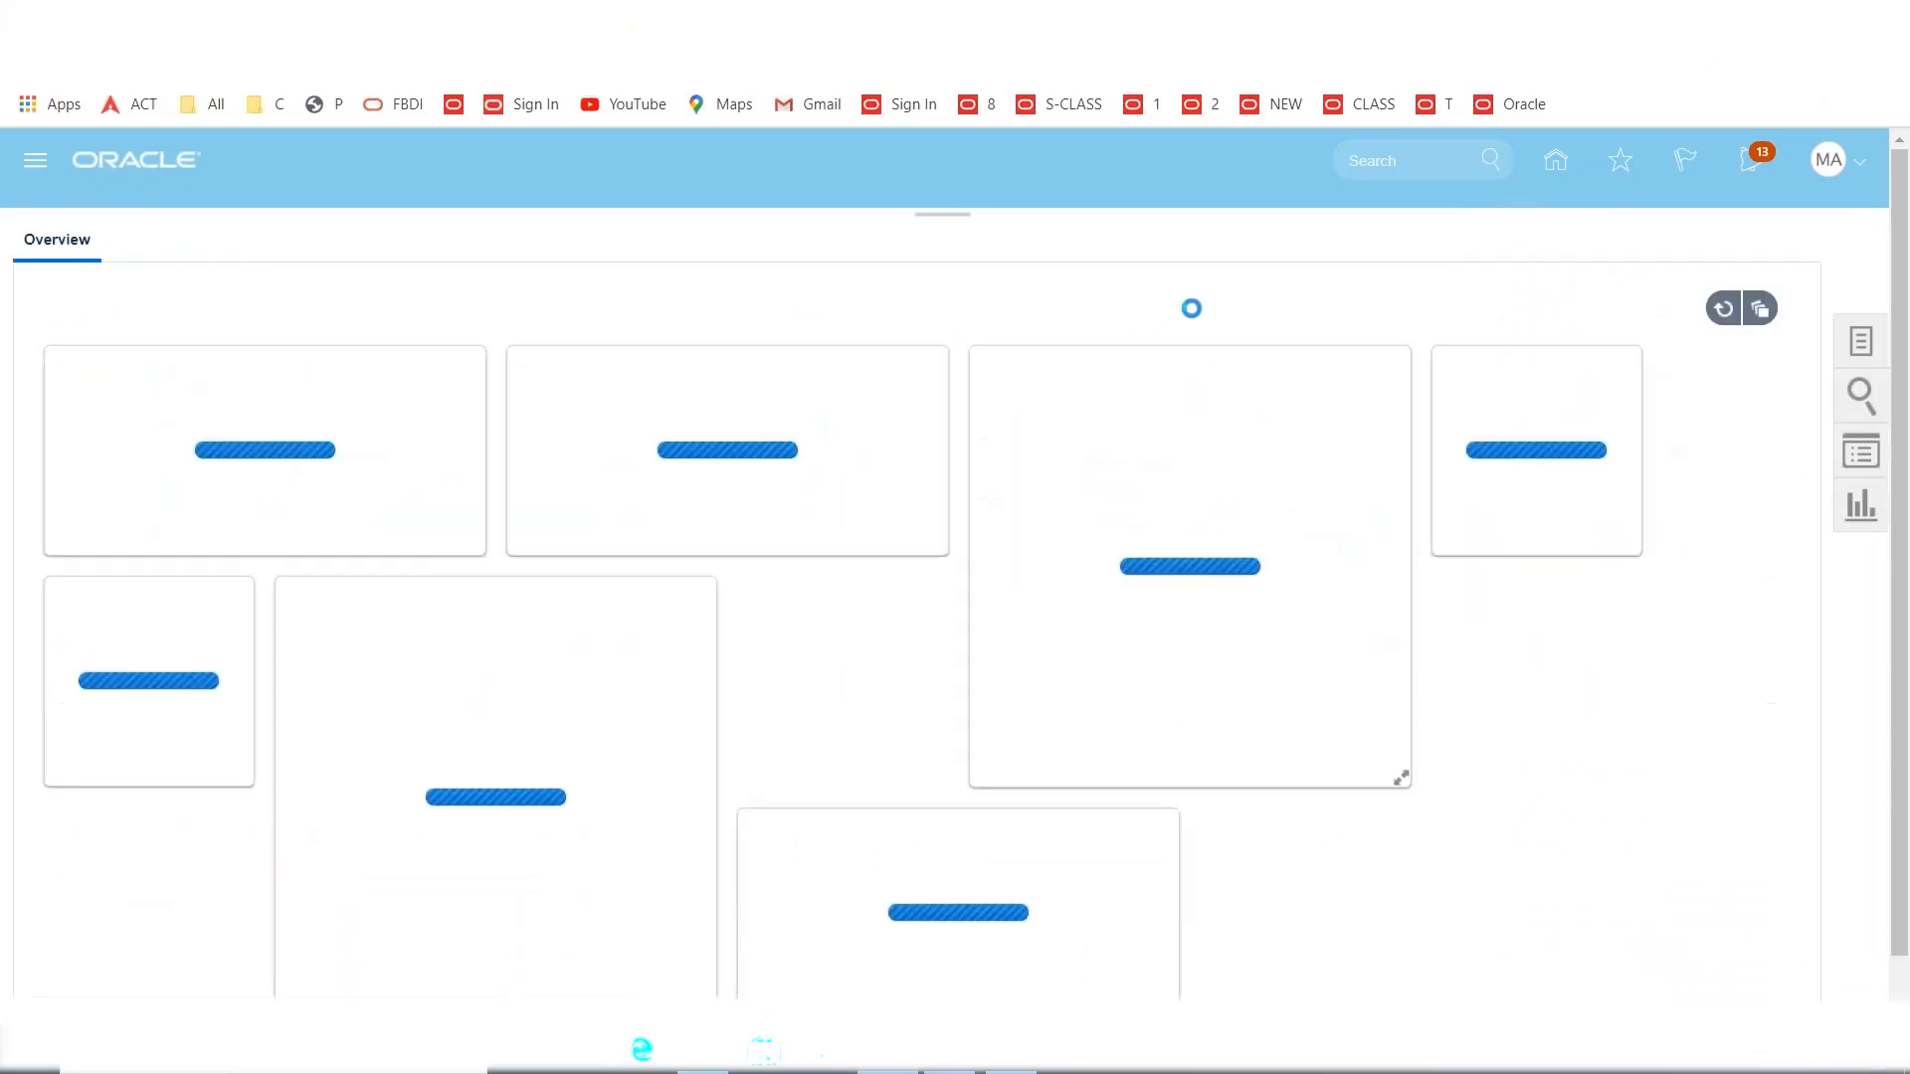
Add requisition 1004's MacBook line to the Document Builder.
{"action": "left_click", "coordinate": [1862, 349]}
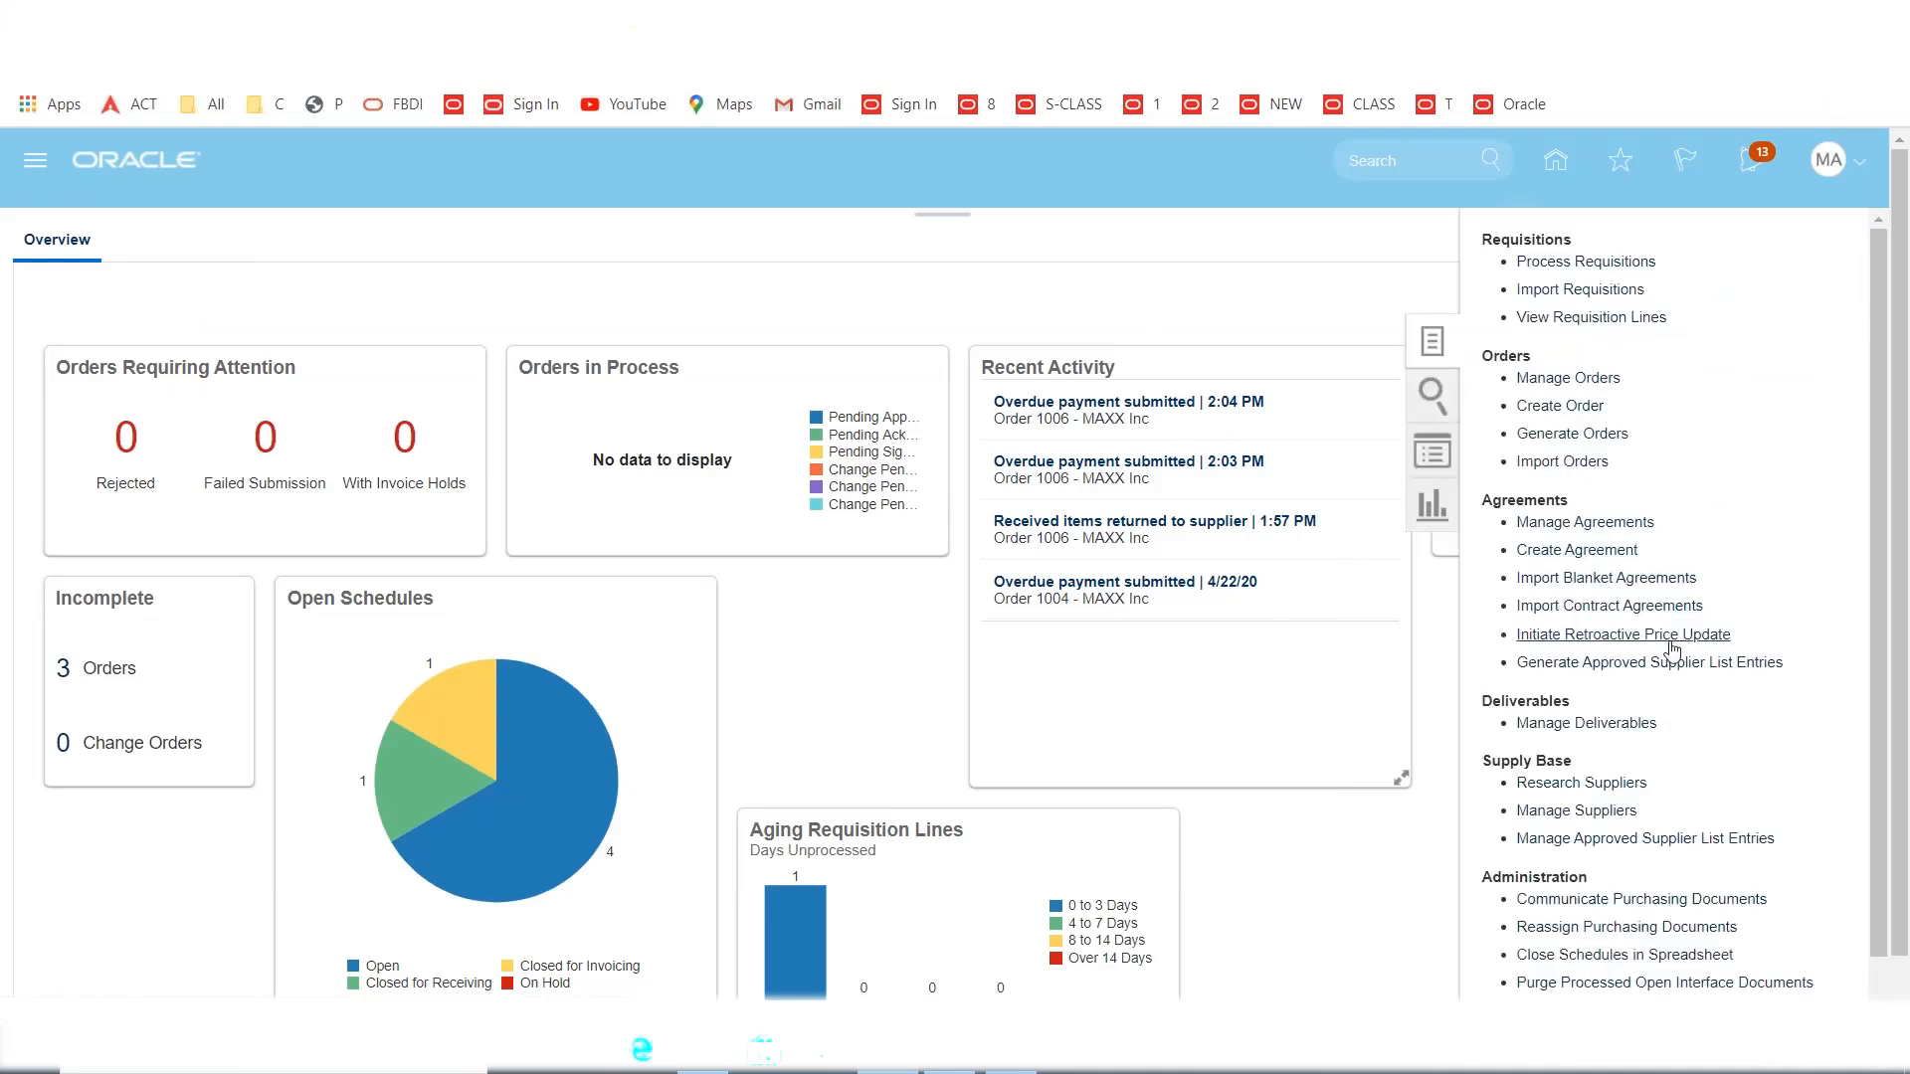
{"action": "left_click", "coordinate": [1591, 317]}
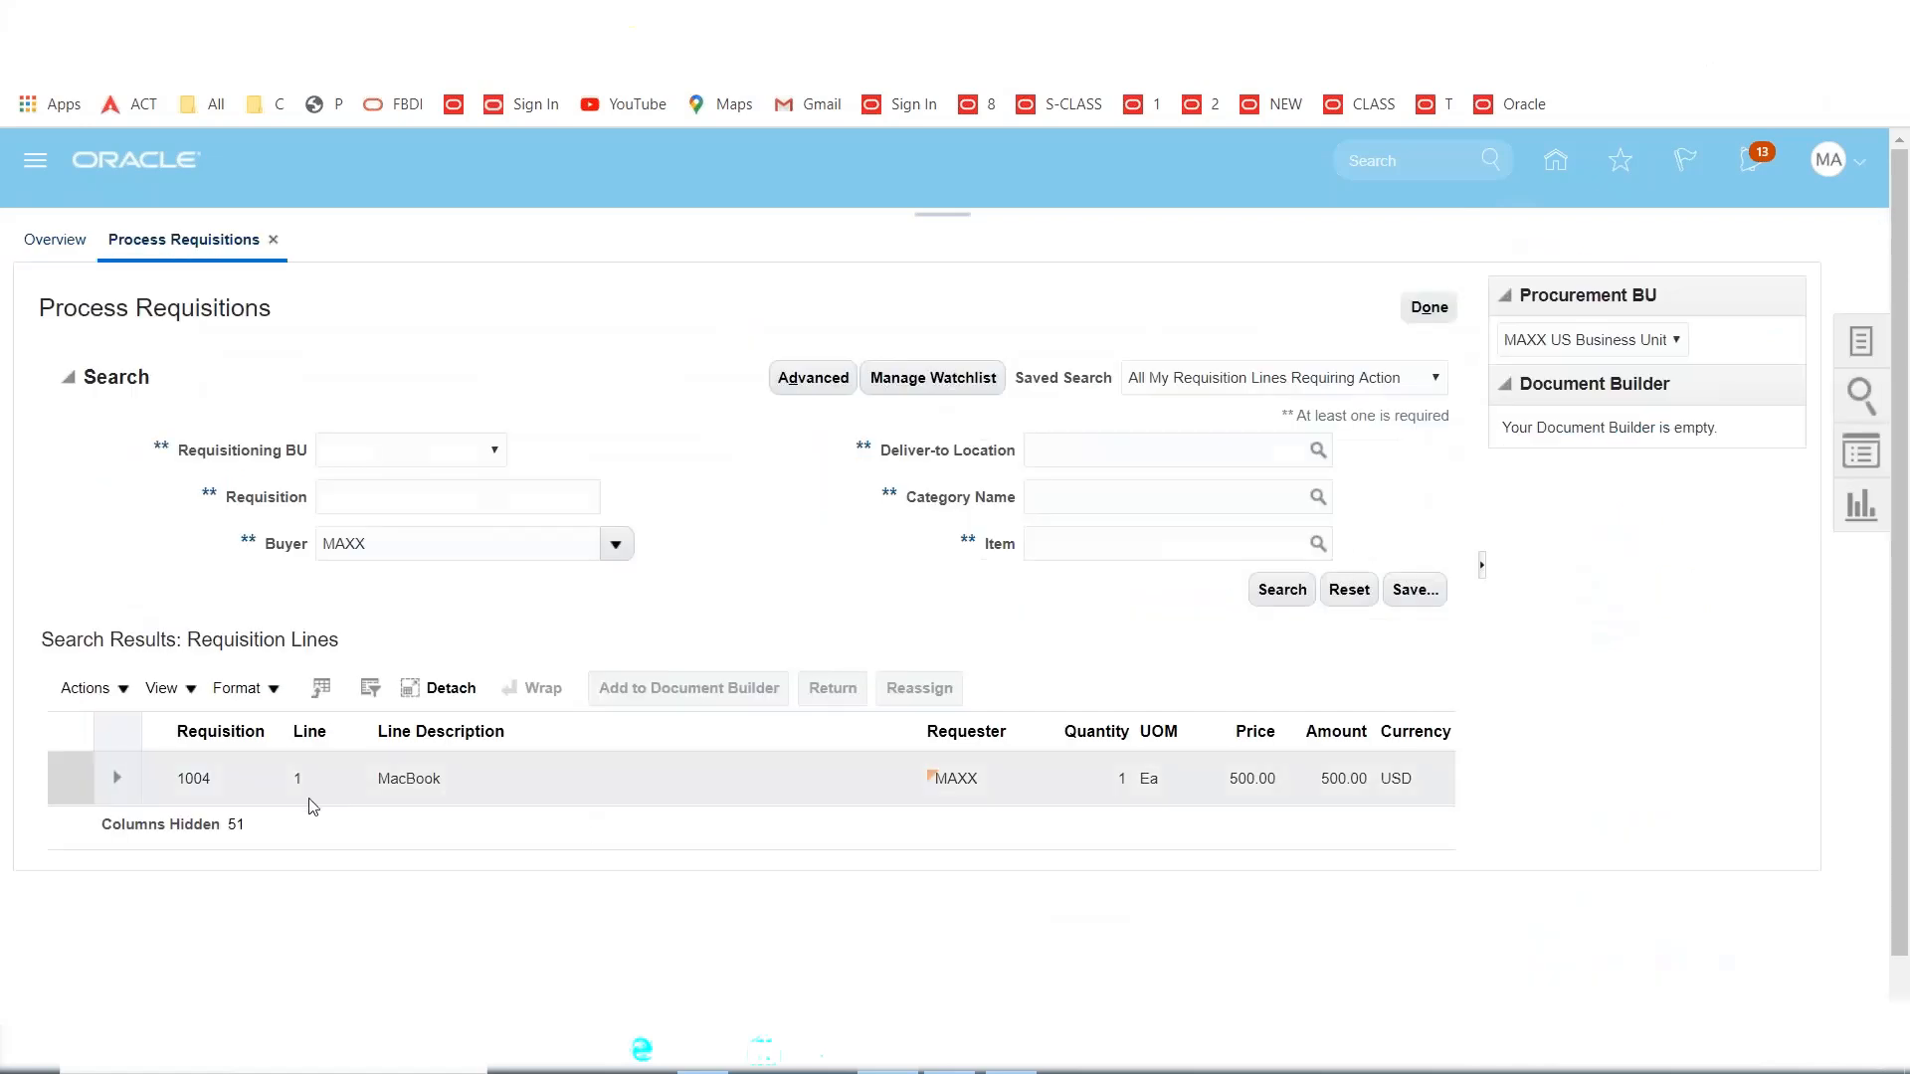
{"action": "left_click", "coordinate": [79, 774]}
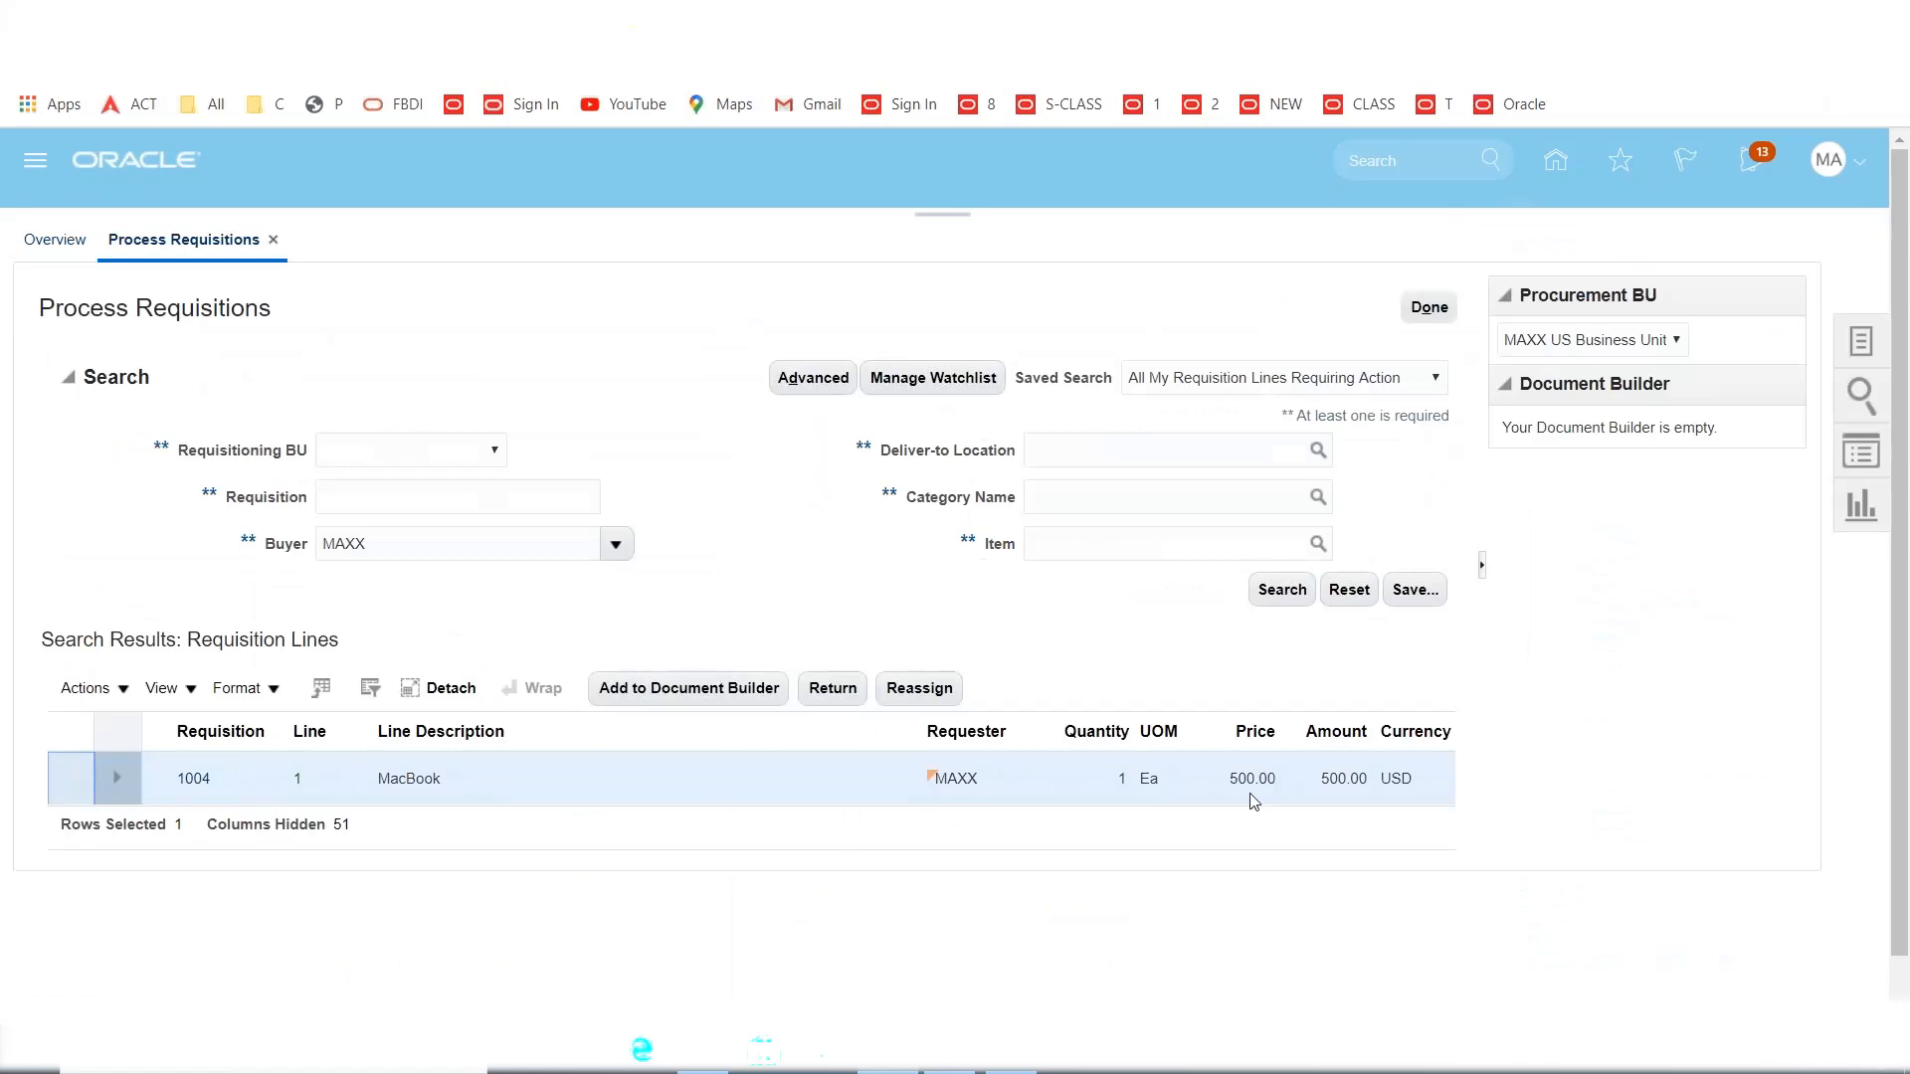
{"action": "left_click", "coordinate": [687, 692]}
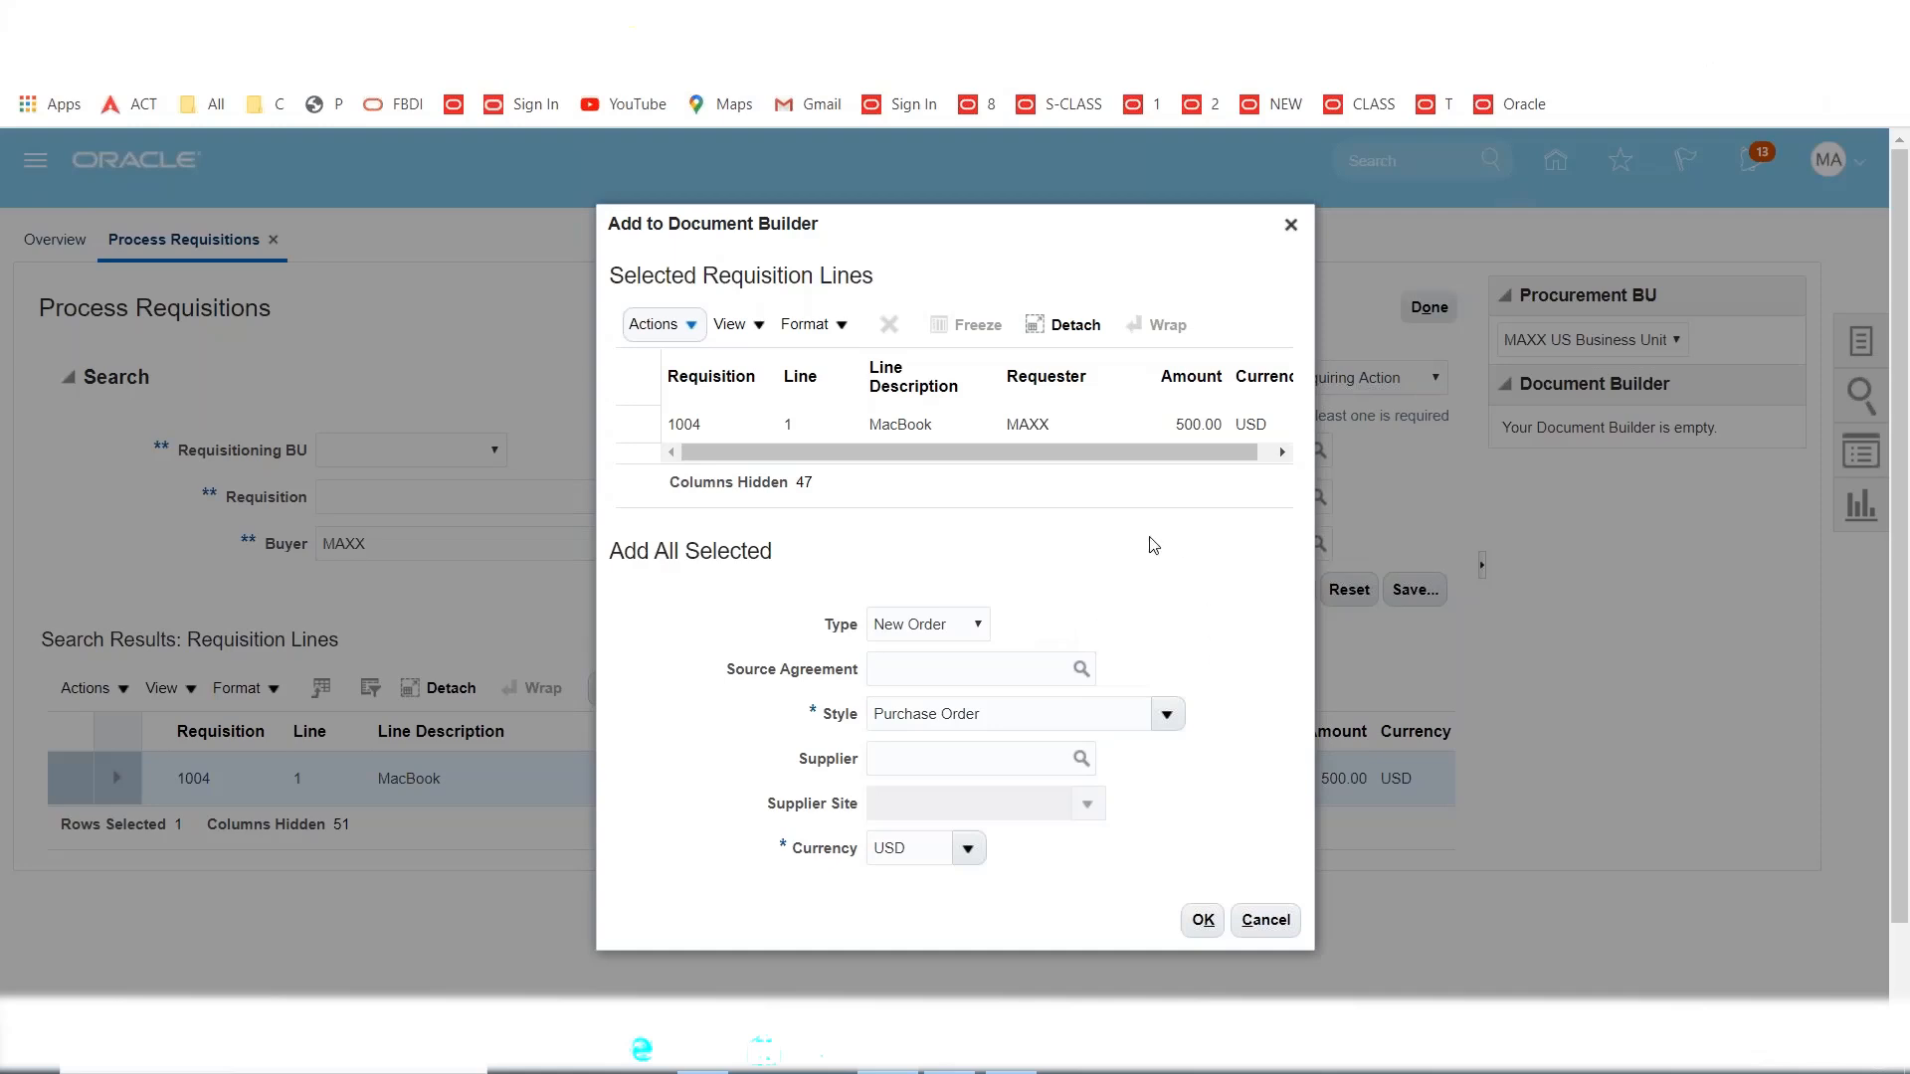
Choose supplier MAXX Inc and create purchase order 1009 from the line.
{"action": "left_click", "coordinate": [946, 749]}
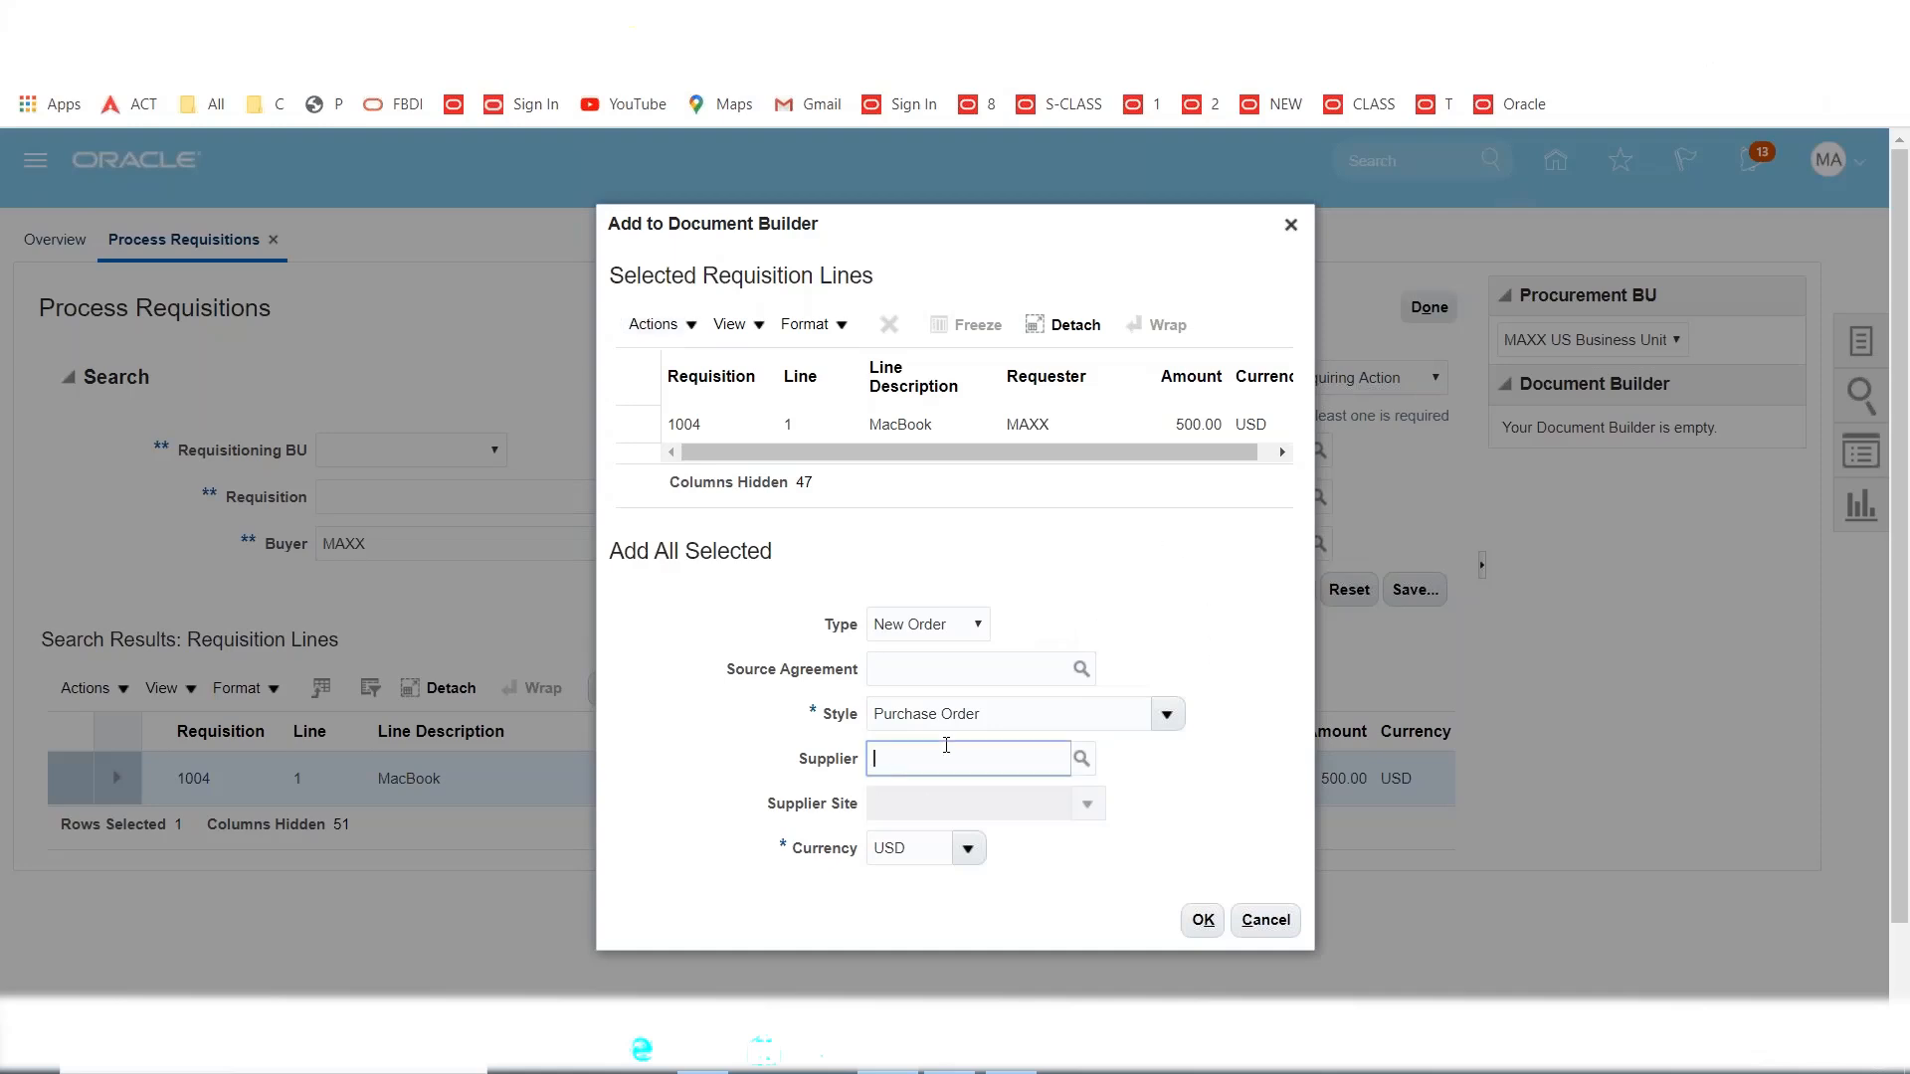
{"action": "type", "text": "MAXX"}
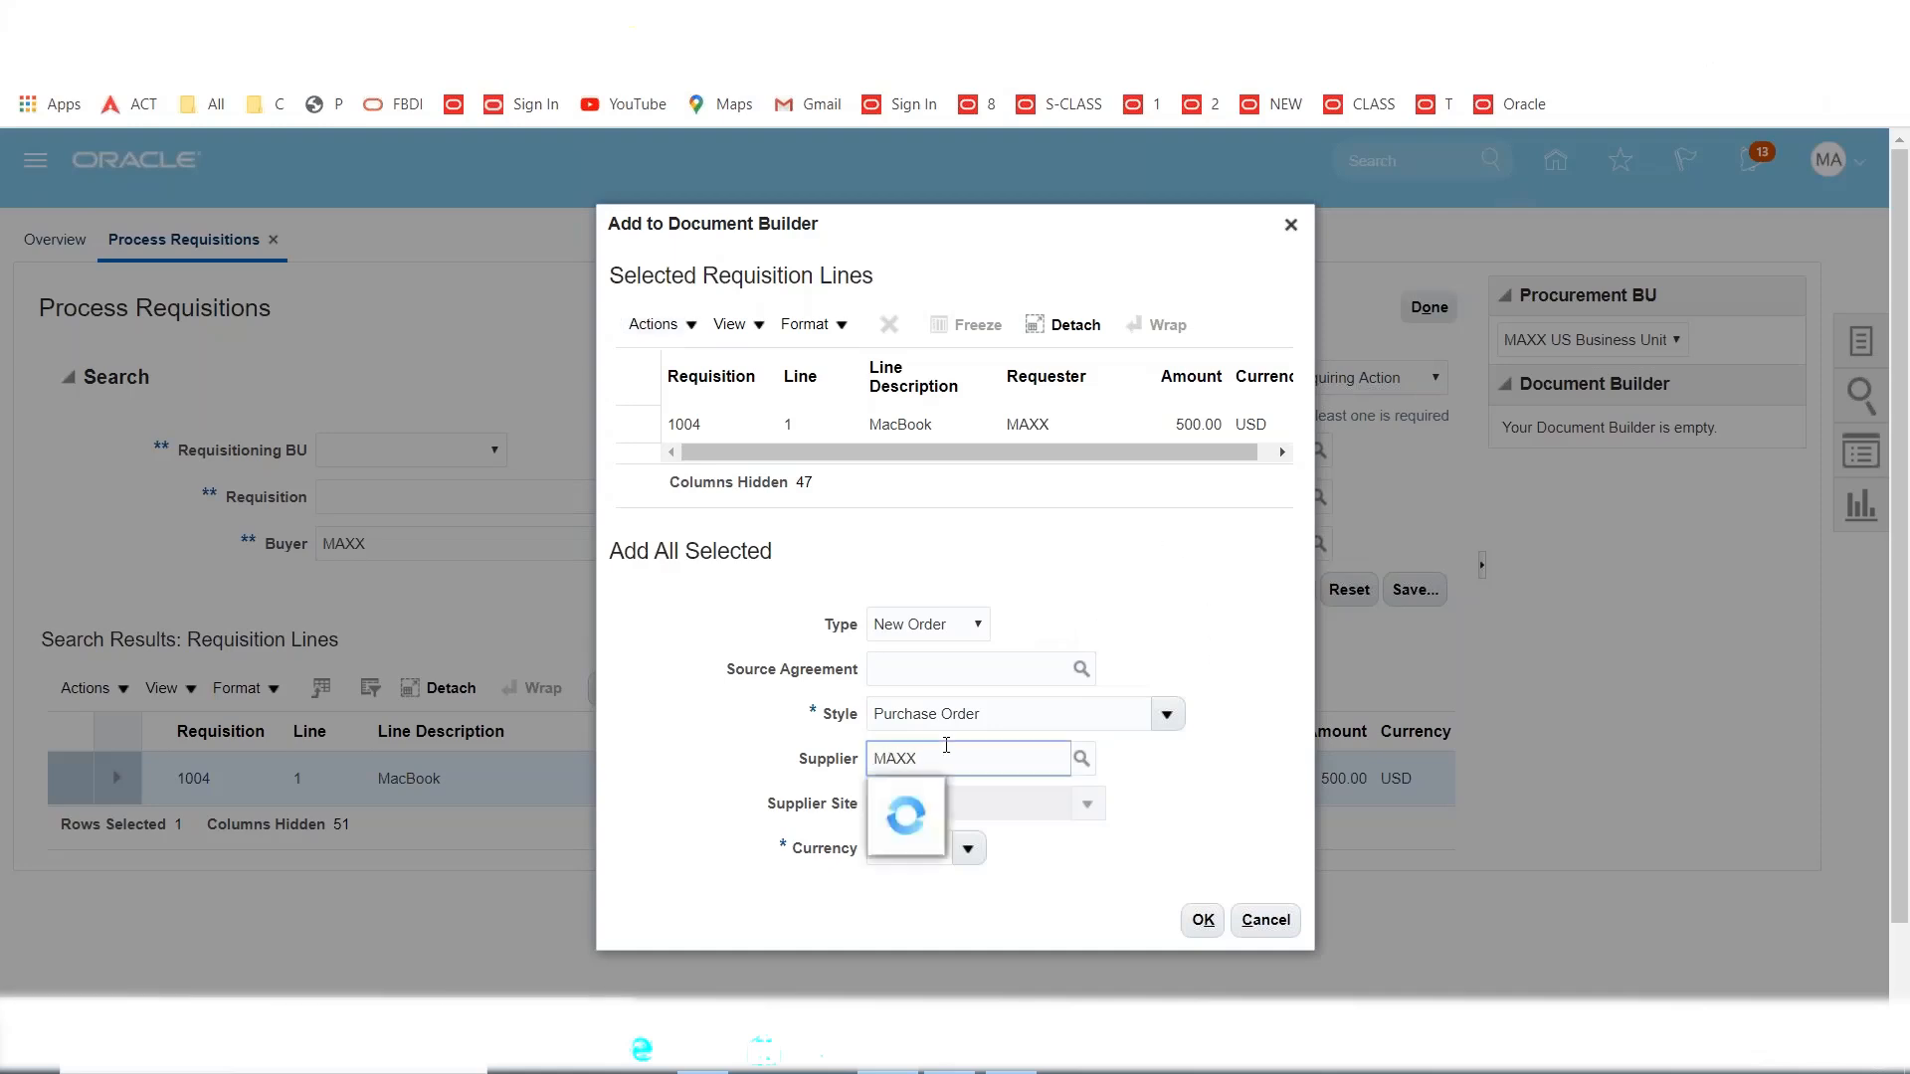
{"action": "left_click", "coordinate": [951, 803]}
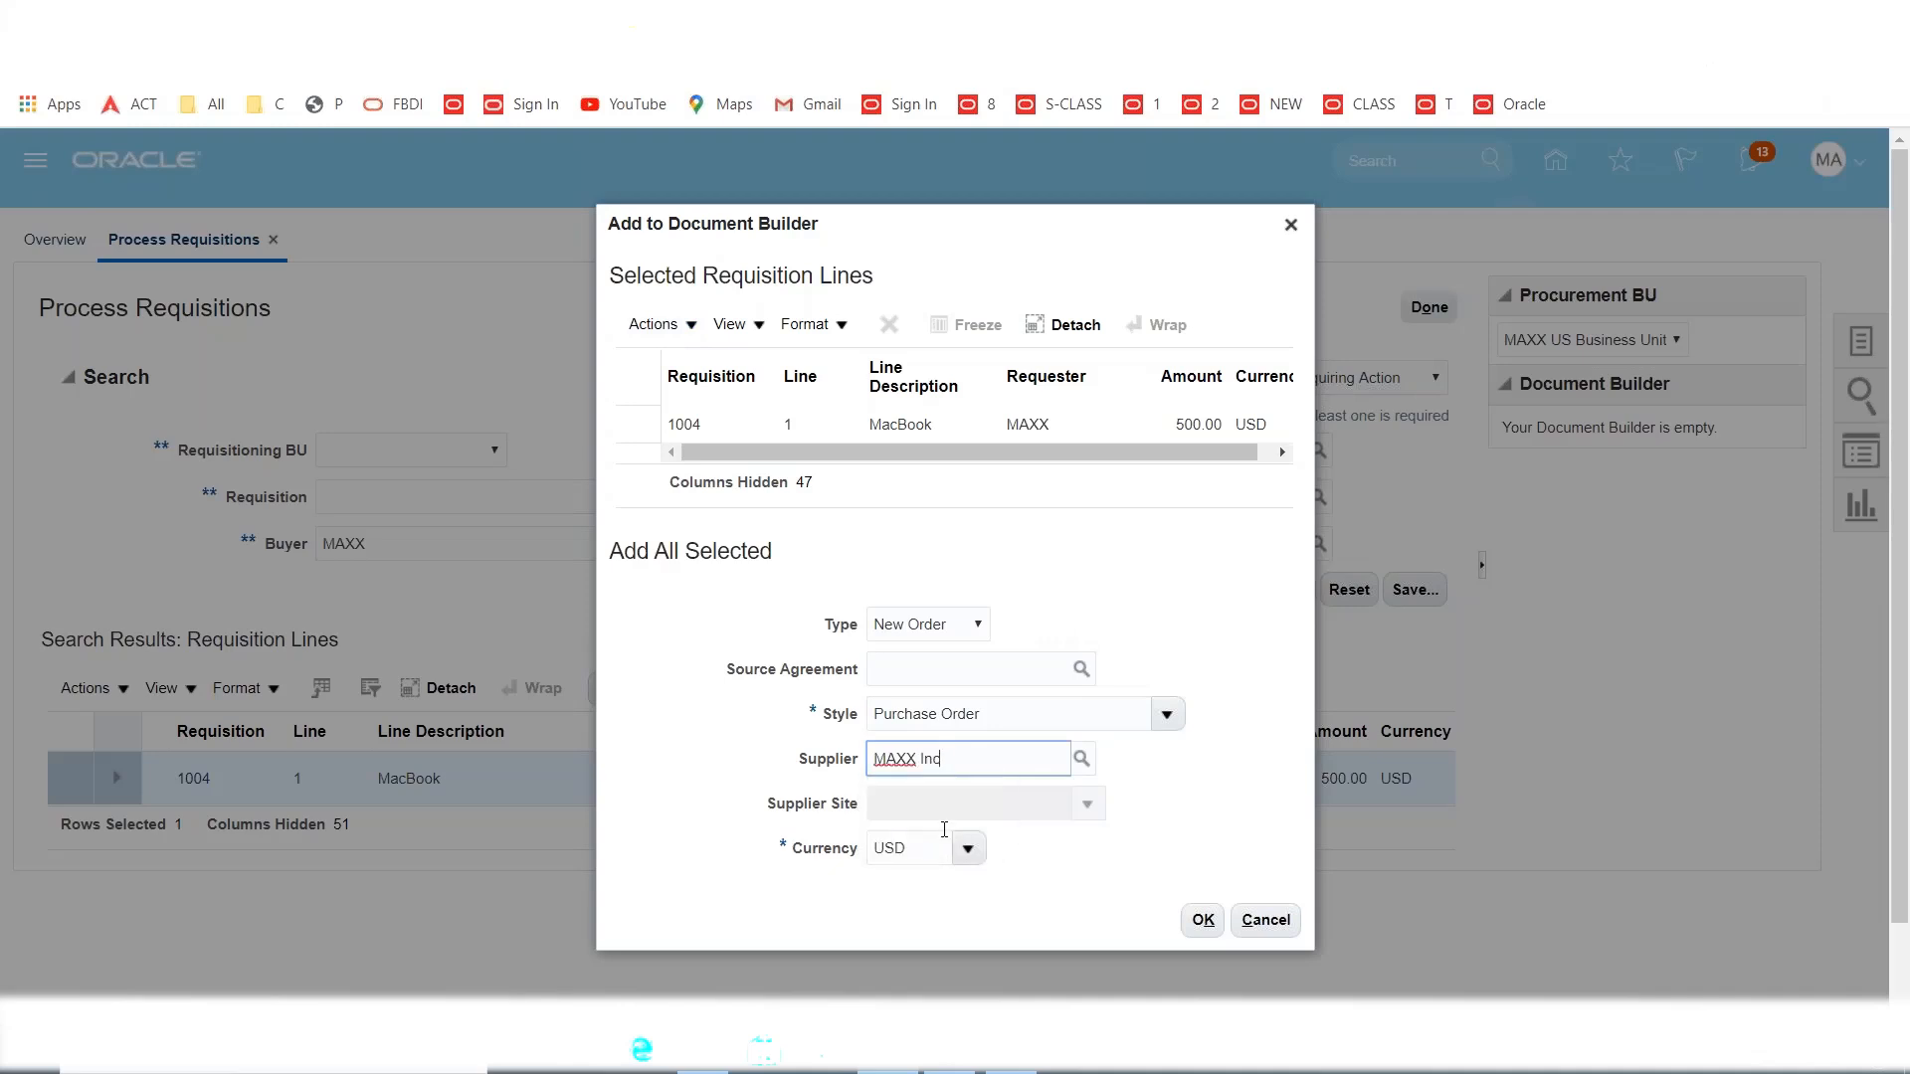
{"action": "left_click", "coordinate": [1203, 920]}
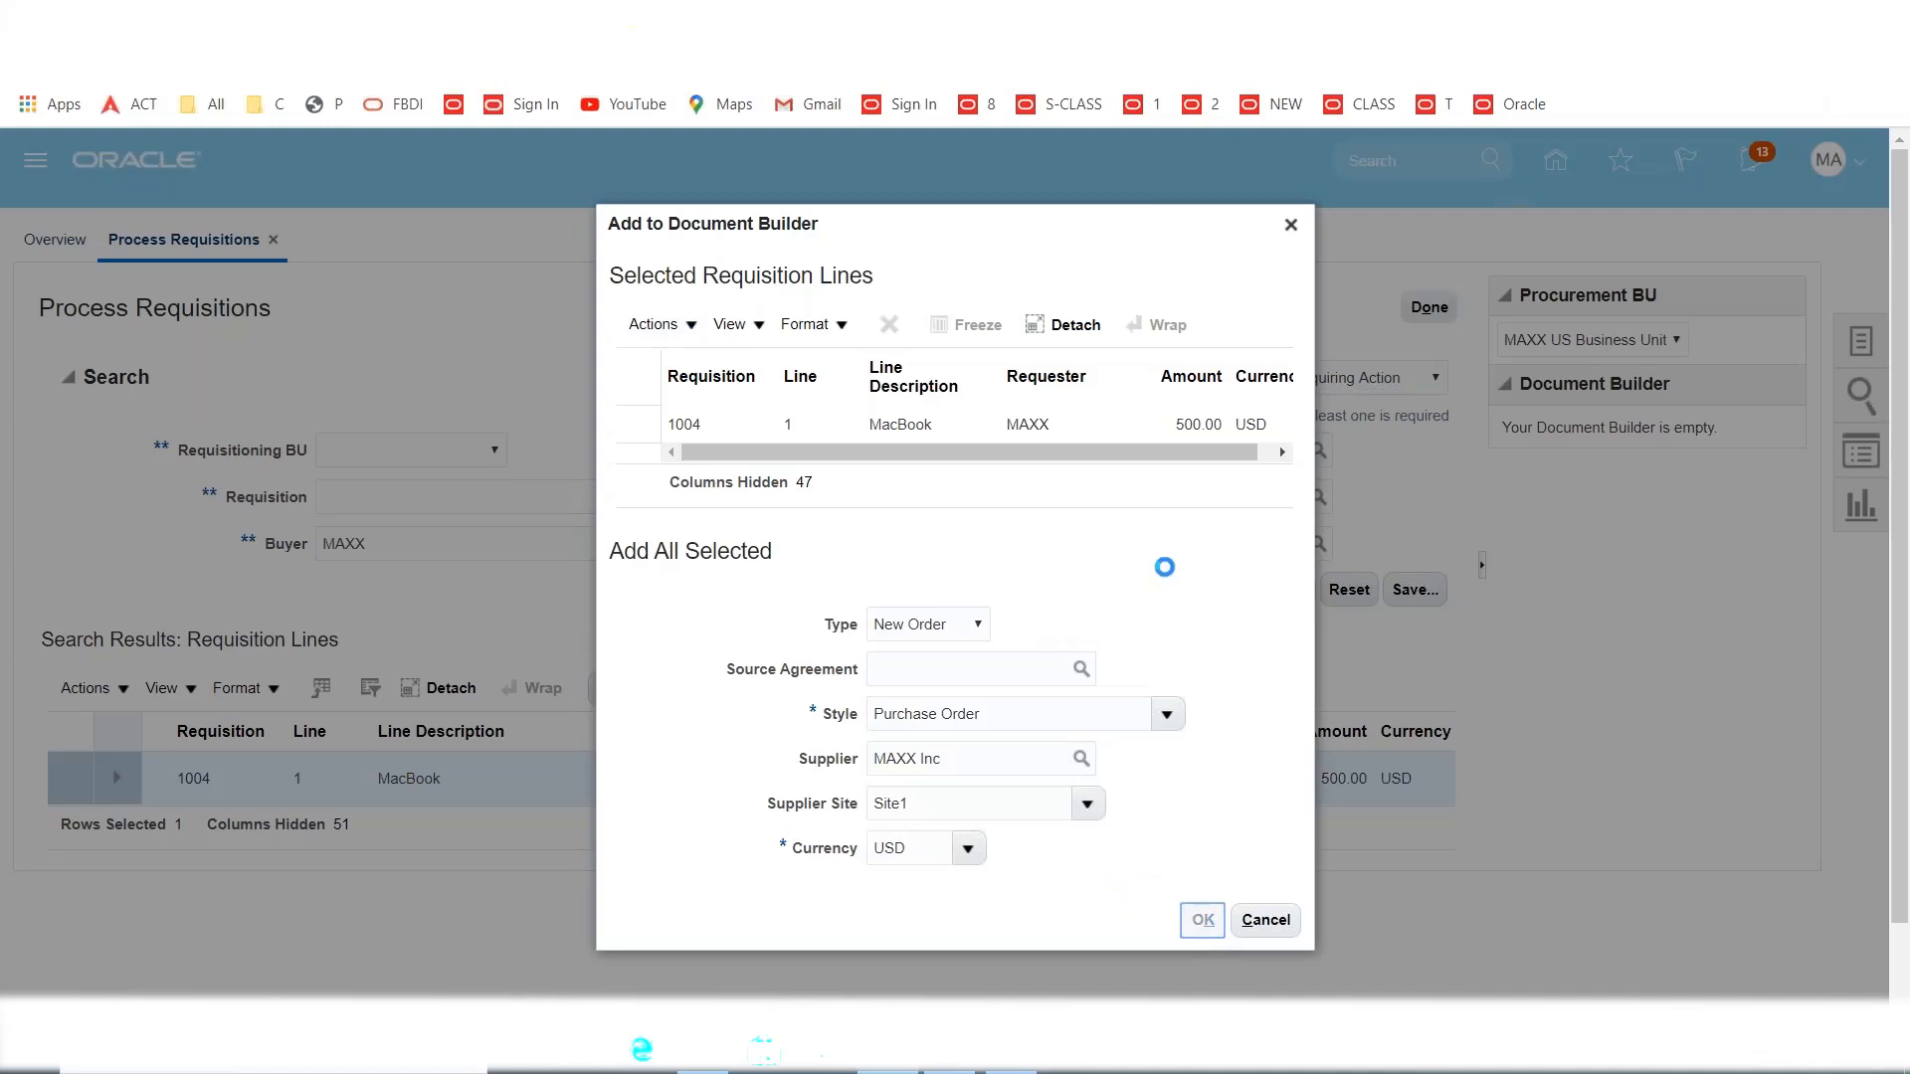
{"action": "scroll", "coordinate": [1633, 708], "scroll_direction": "down", "scroll_amount": 3}
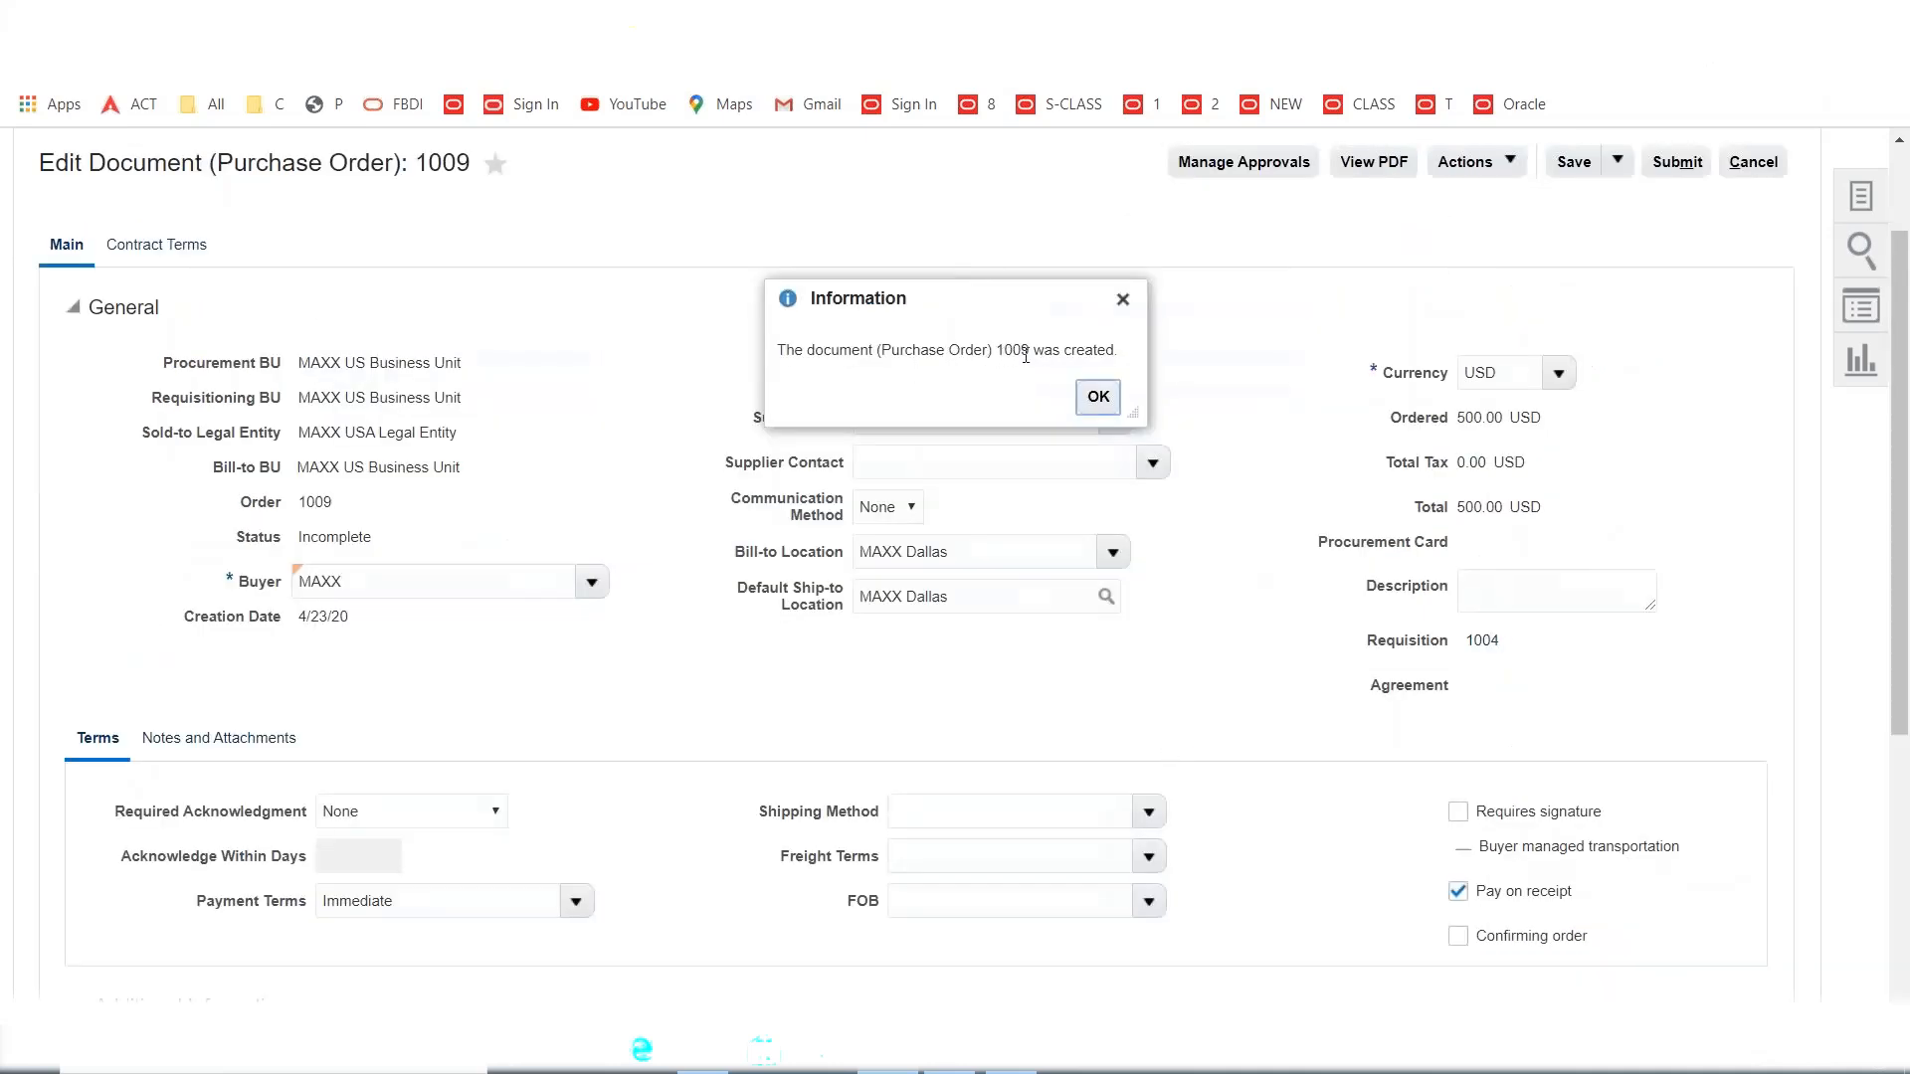
Submit purchase order 1009 for approval and acknowledge the confirmation.
{"action": "left_click", "coordinate": [1099, 397]}
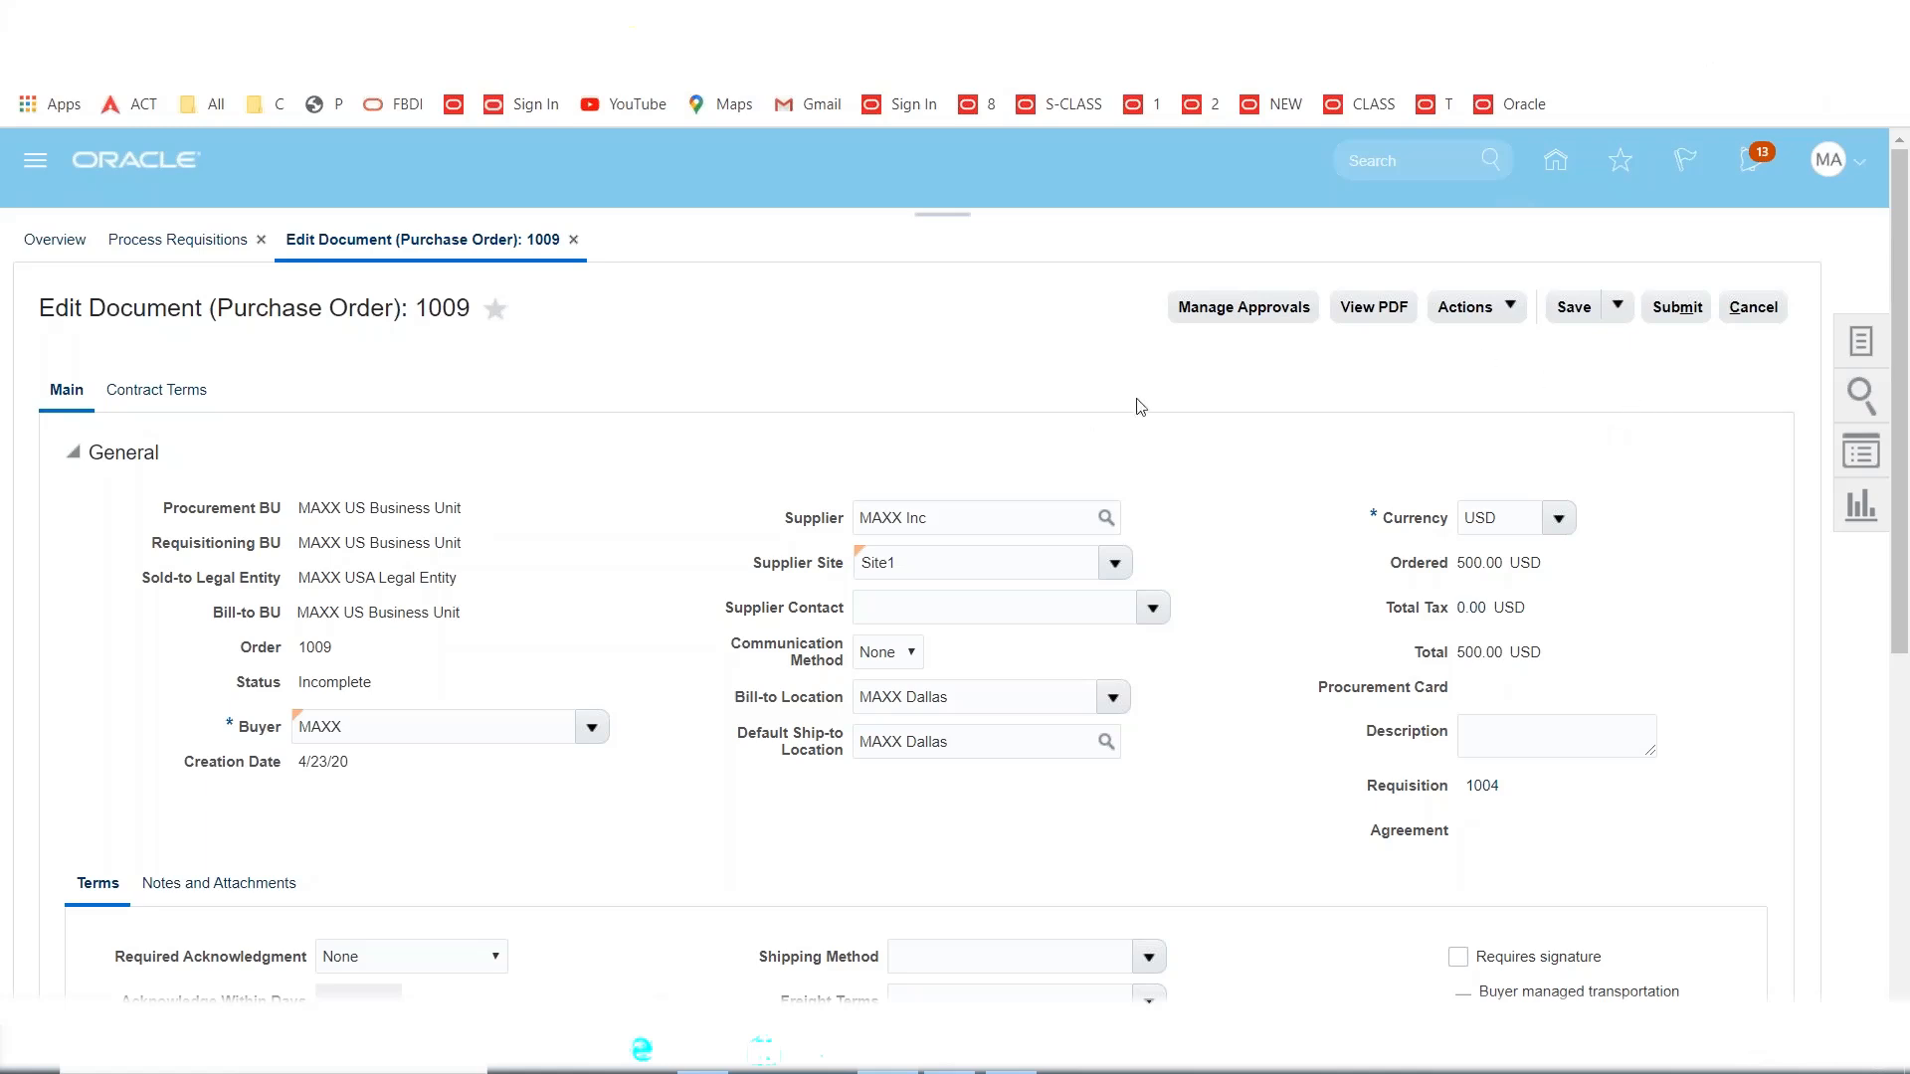
{"action": "left_click", "coordinate": [1679, 309]}
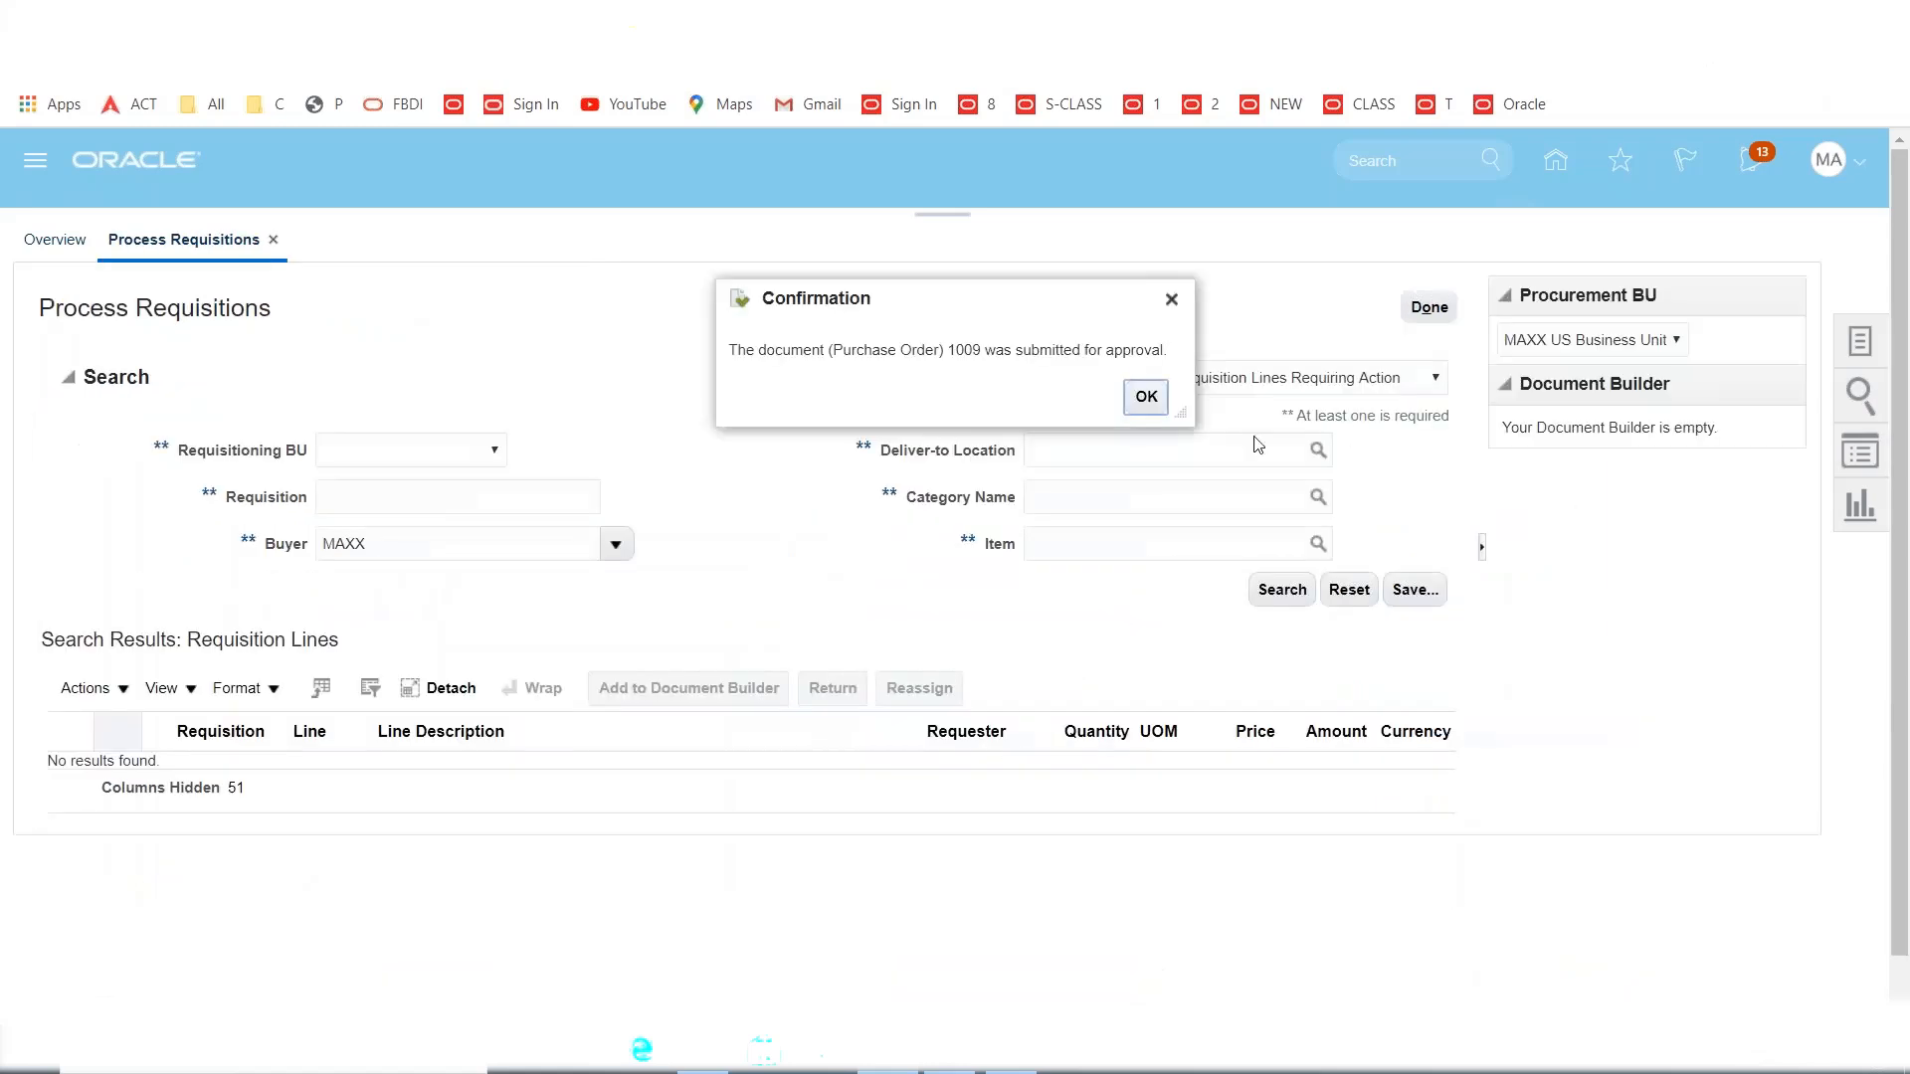
{"action": "left_click", "coordinate": [1144, 398]}
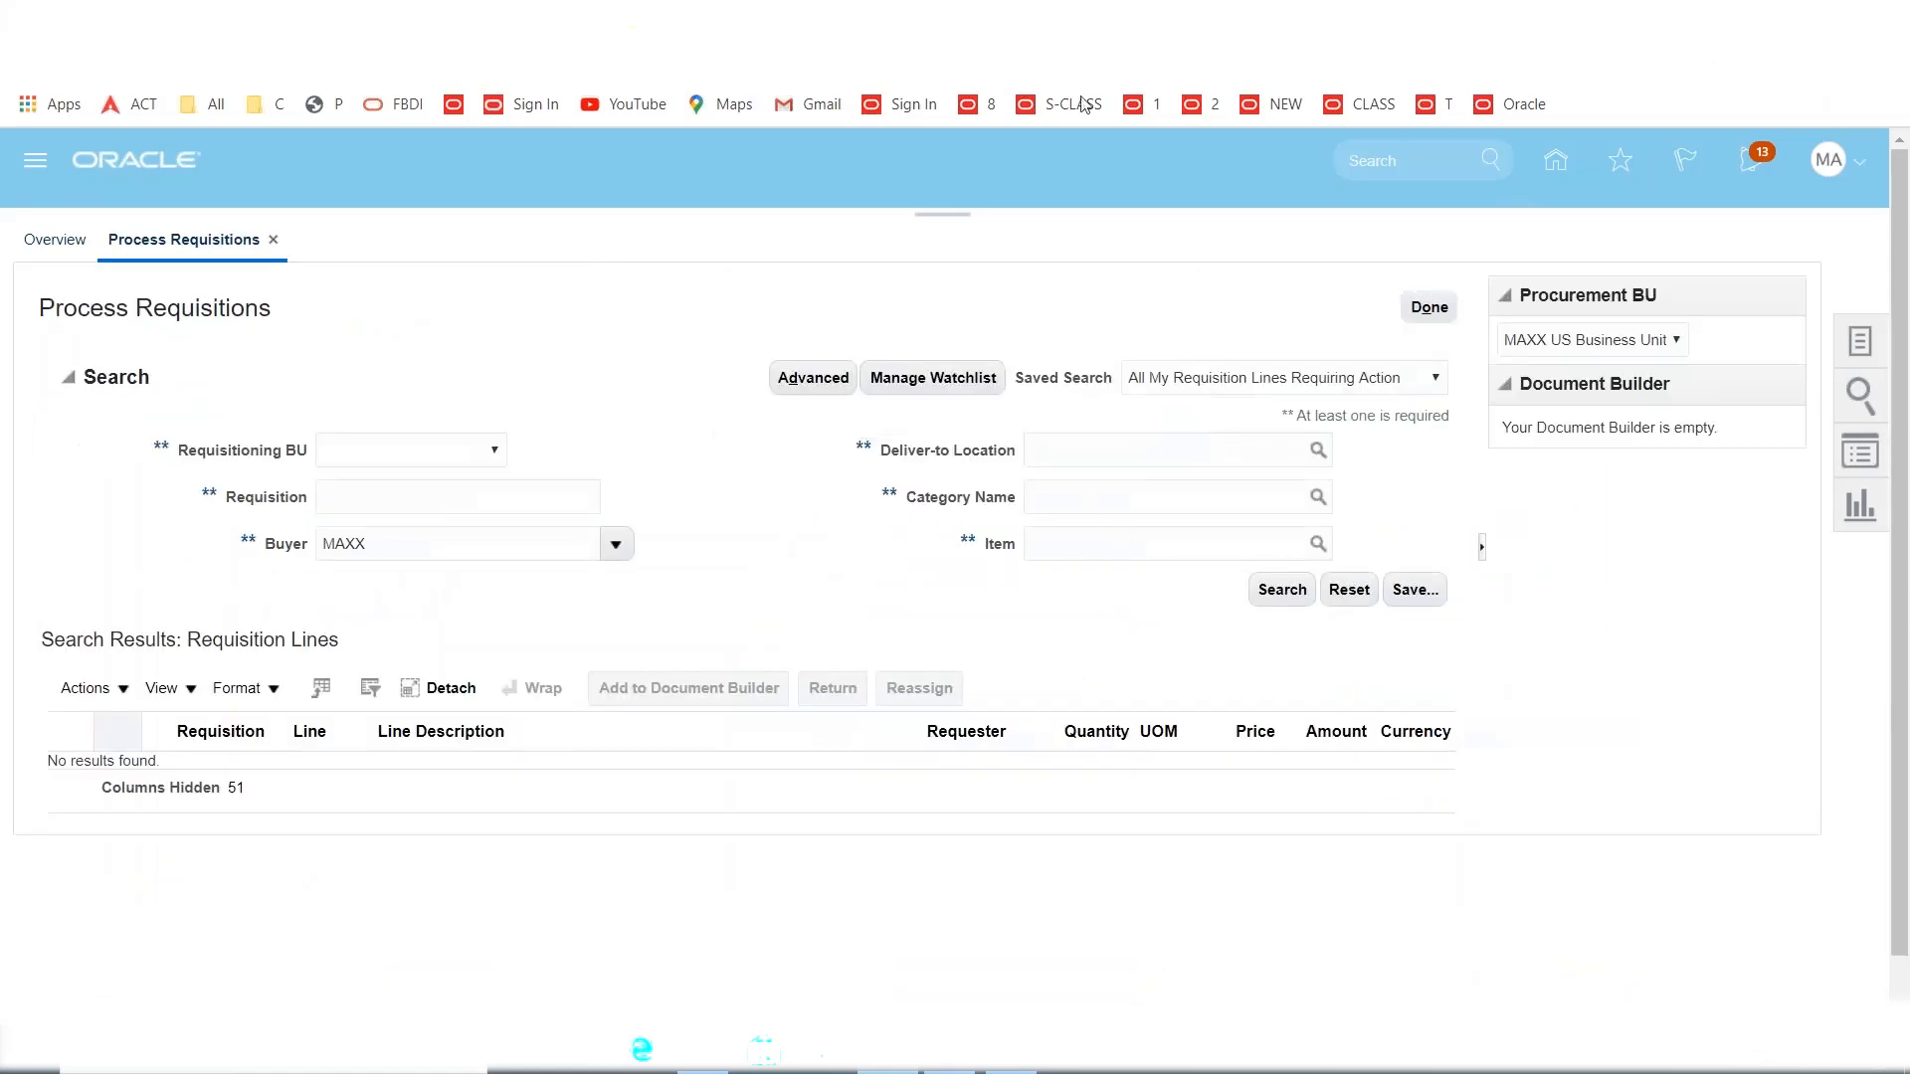
{"action": "left_click", "coordinate": [1838, 167]}
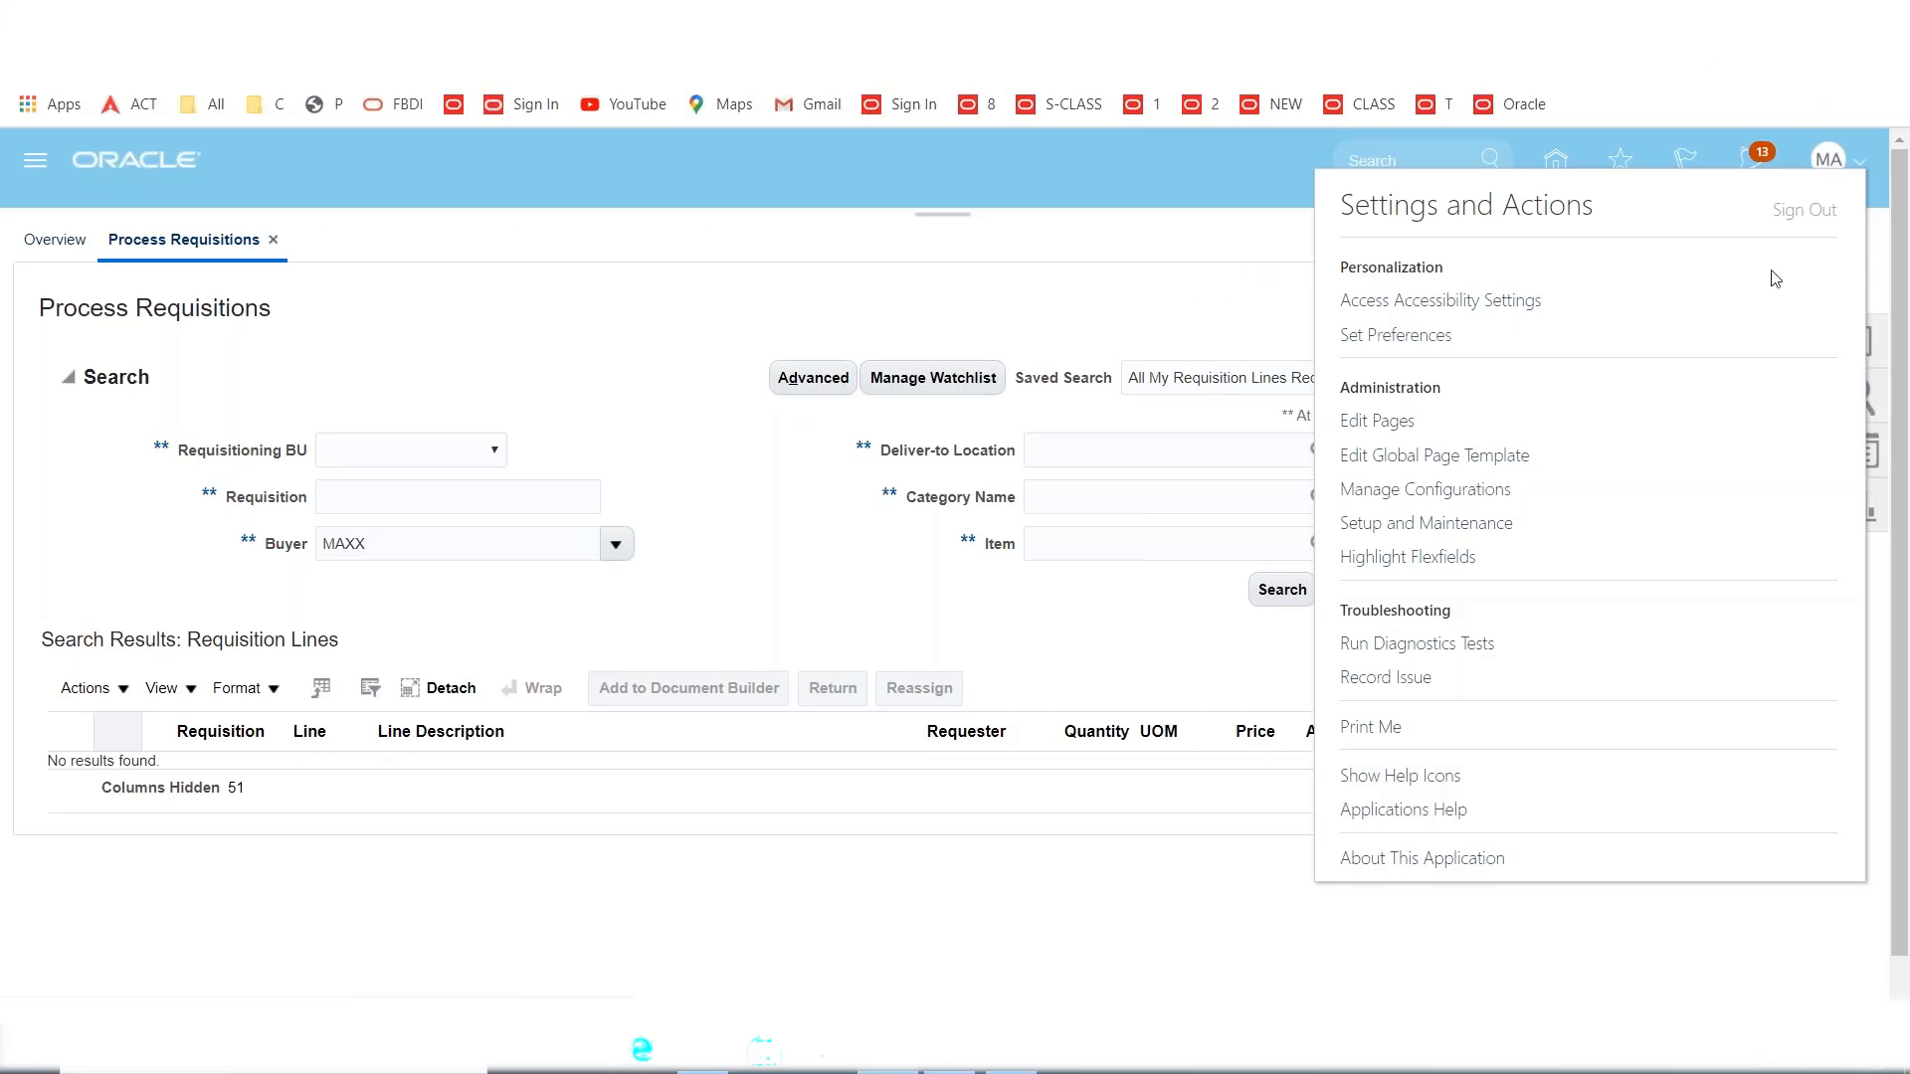
Sign out, then sign in with the approver's user ID and password.
{"action": "left_click", "coordinate": [1804, 210]}
{"action": "left_click", "coordinate": [999, 694]}
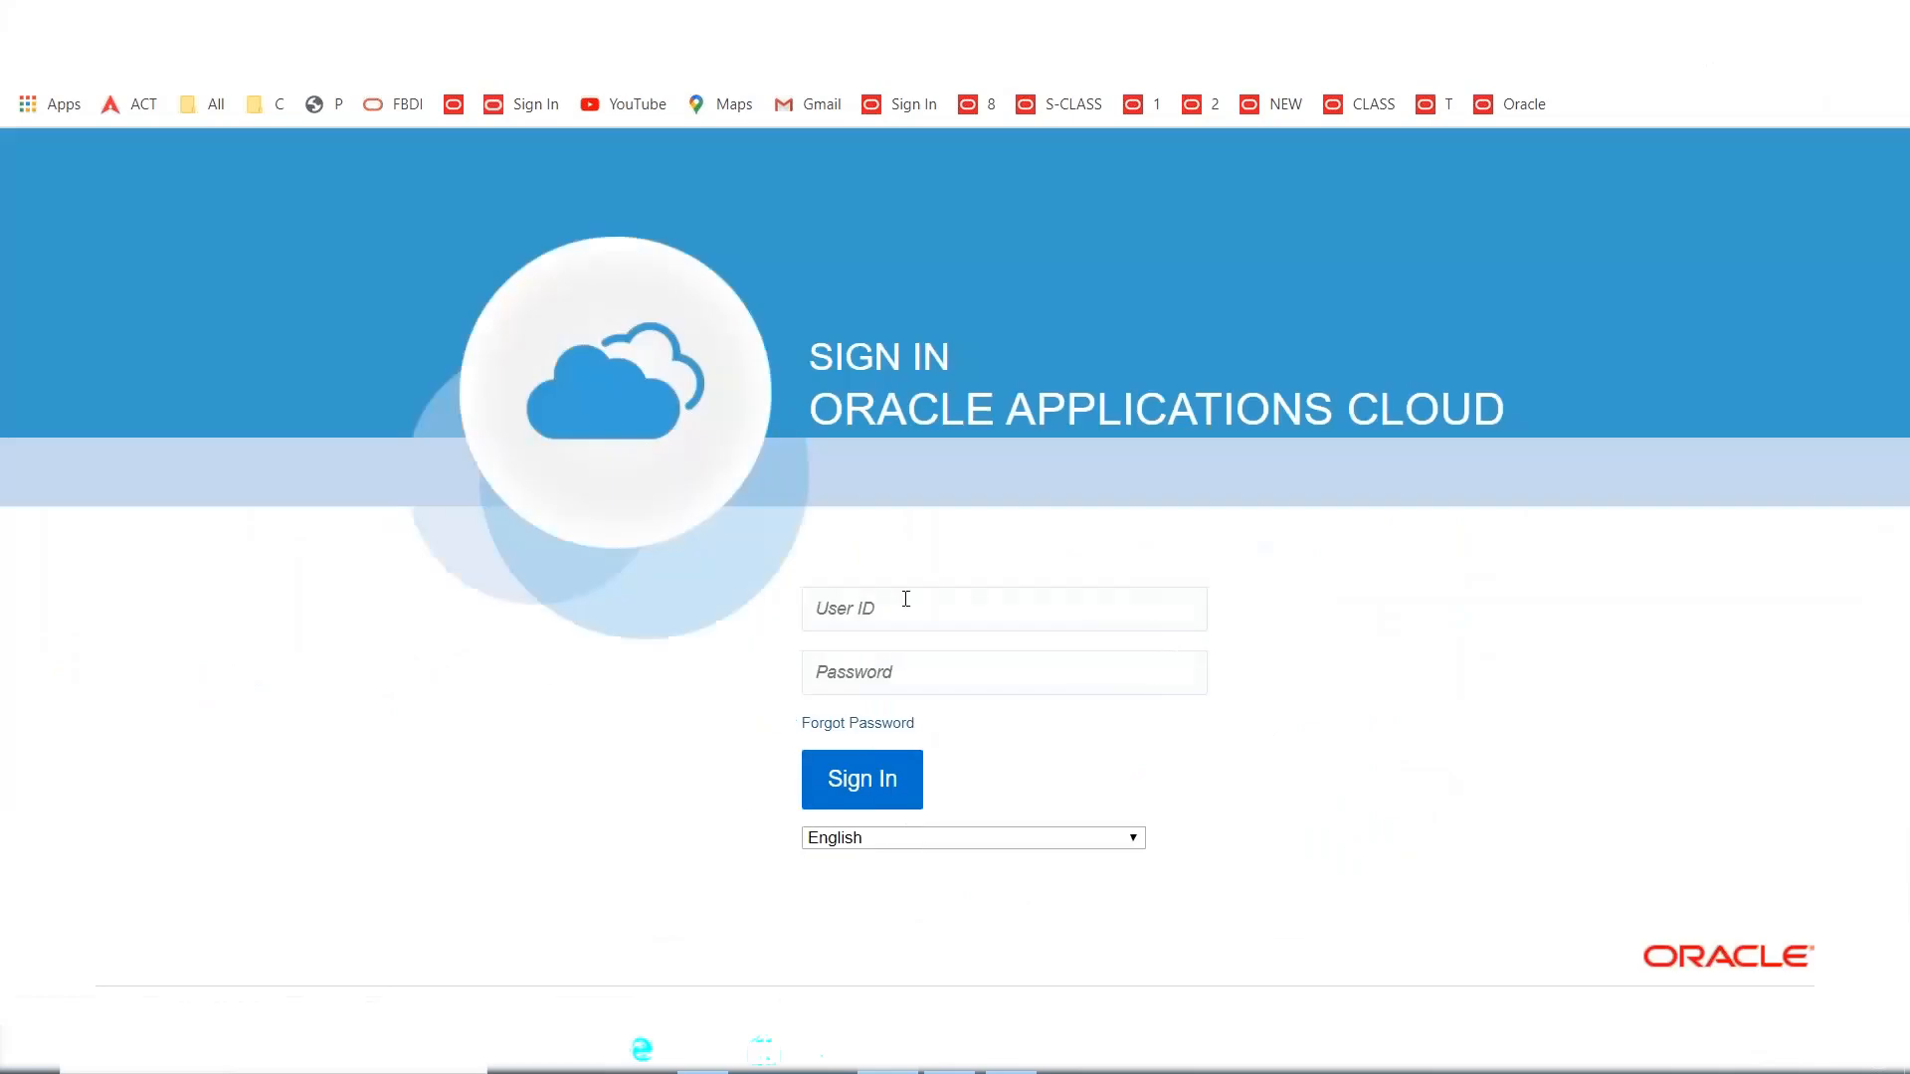
{"action": "left_click", "coordinate": [905, 599]}
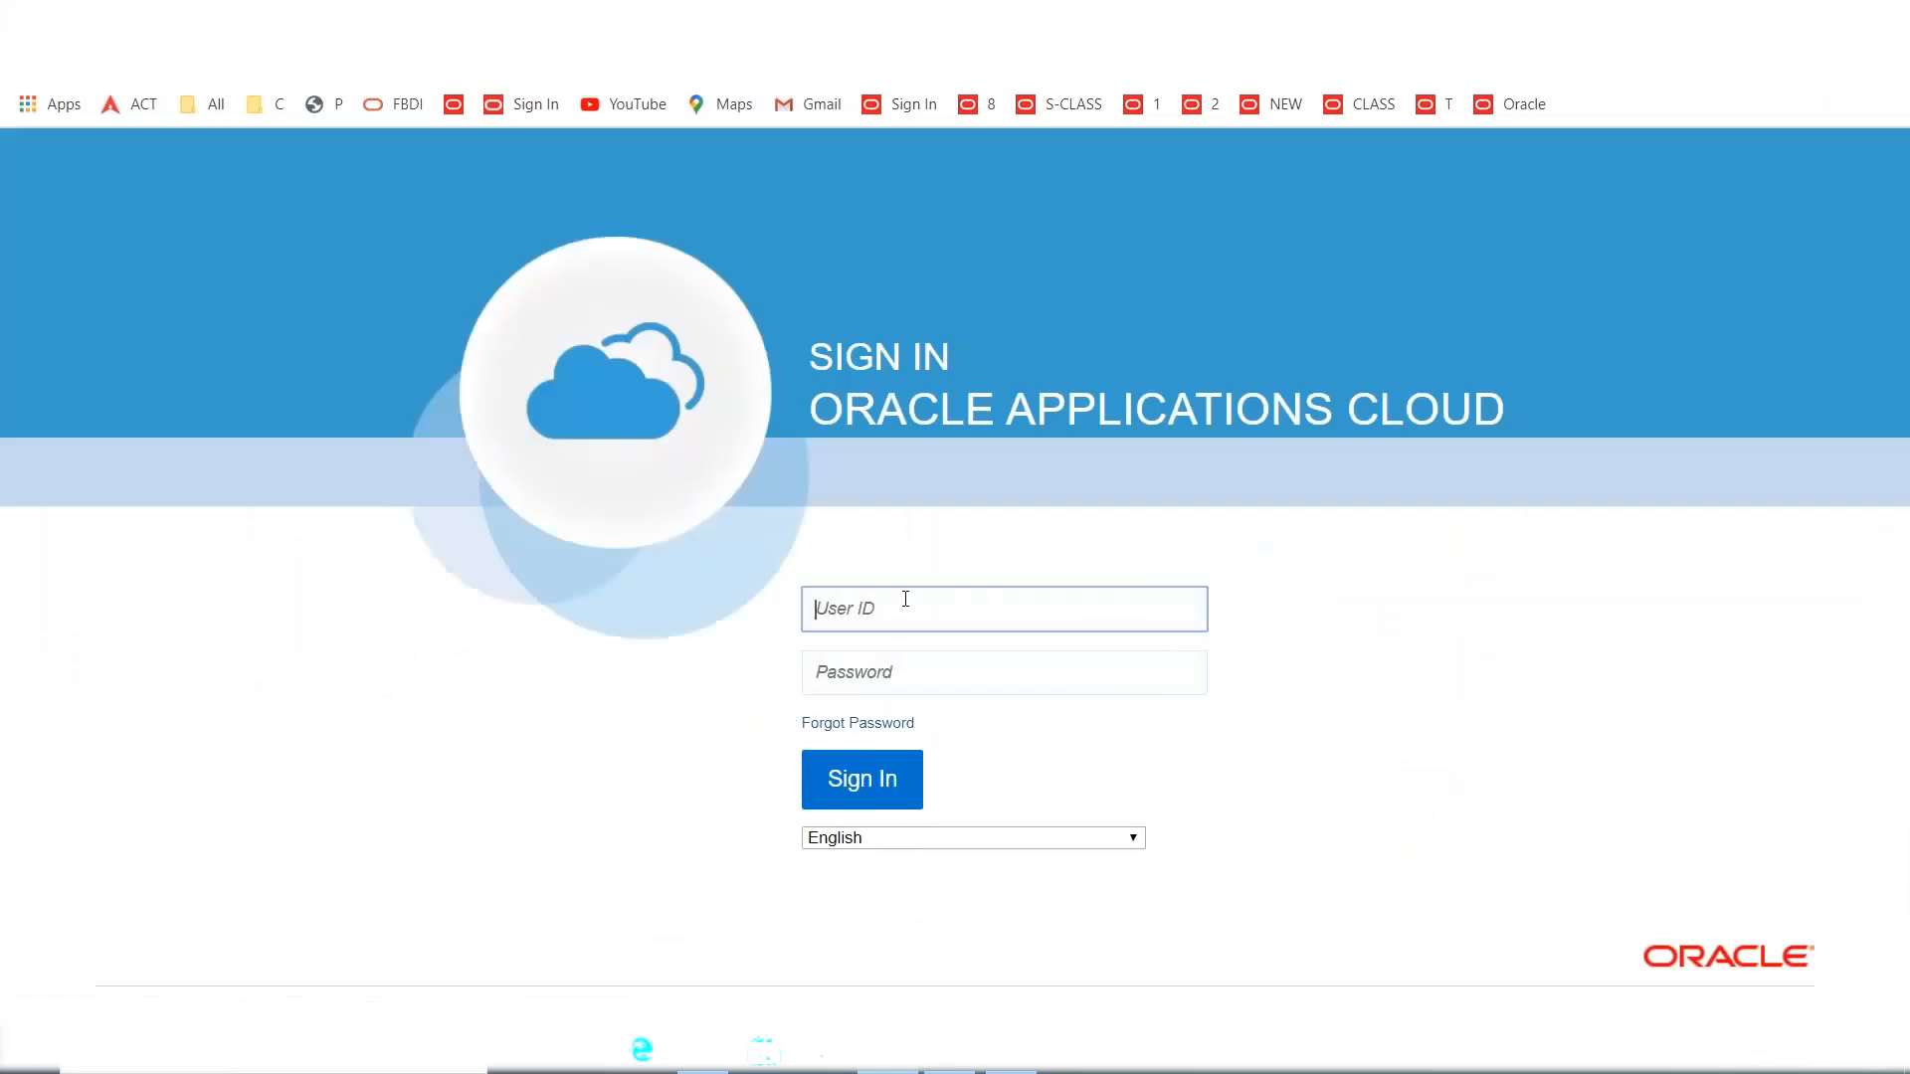
{"action": "type", "text": "MAXXONE"}
{"action": "key", "text": "Tab"}
{"action": "type", "text": "********"}
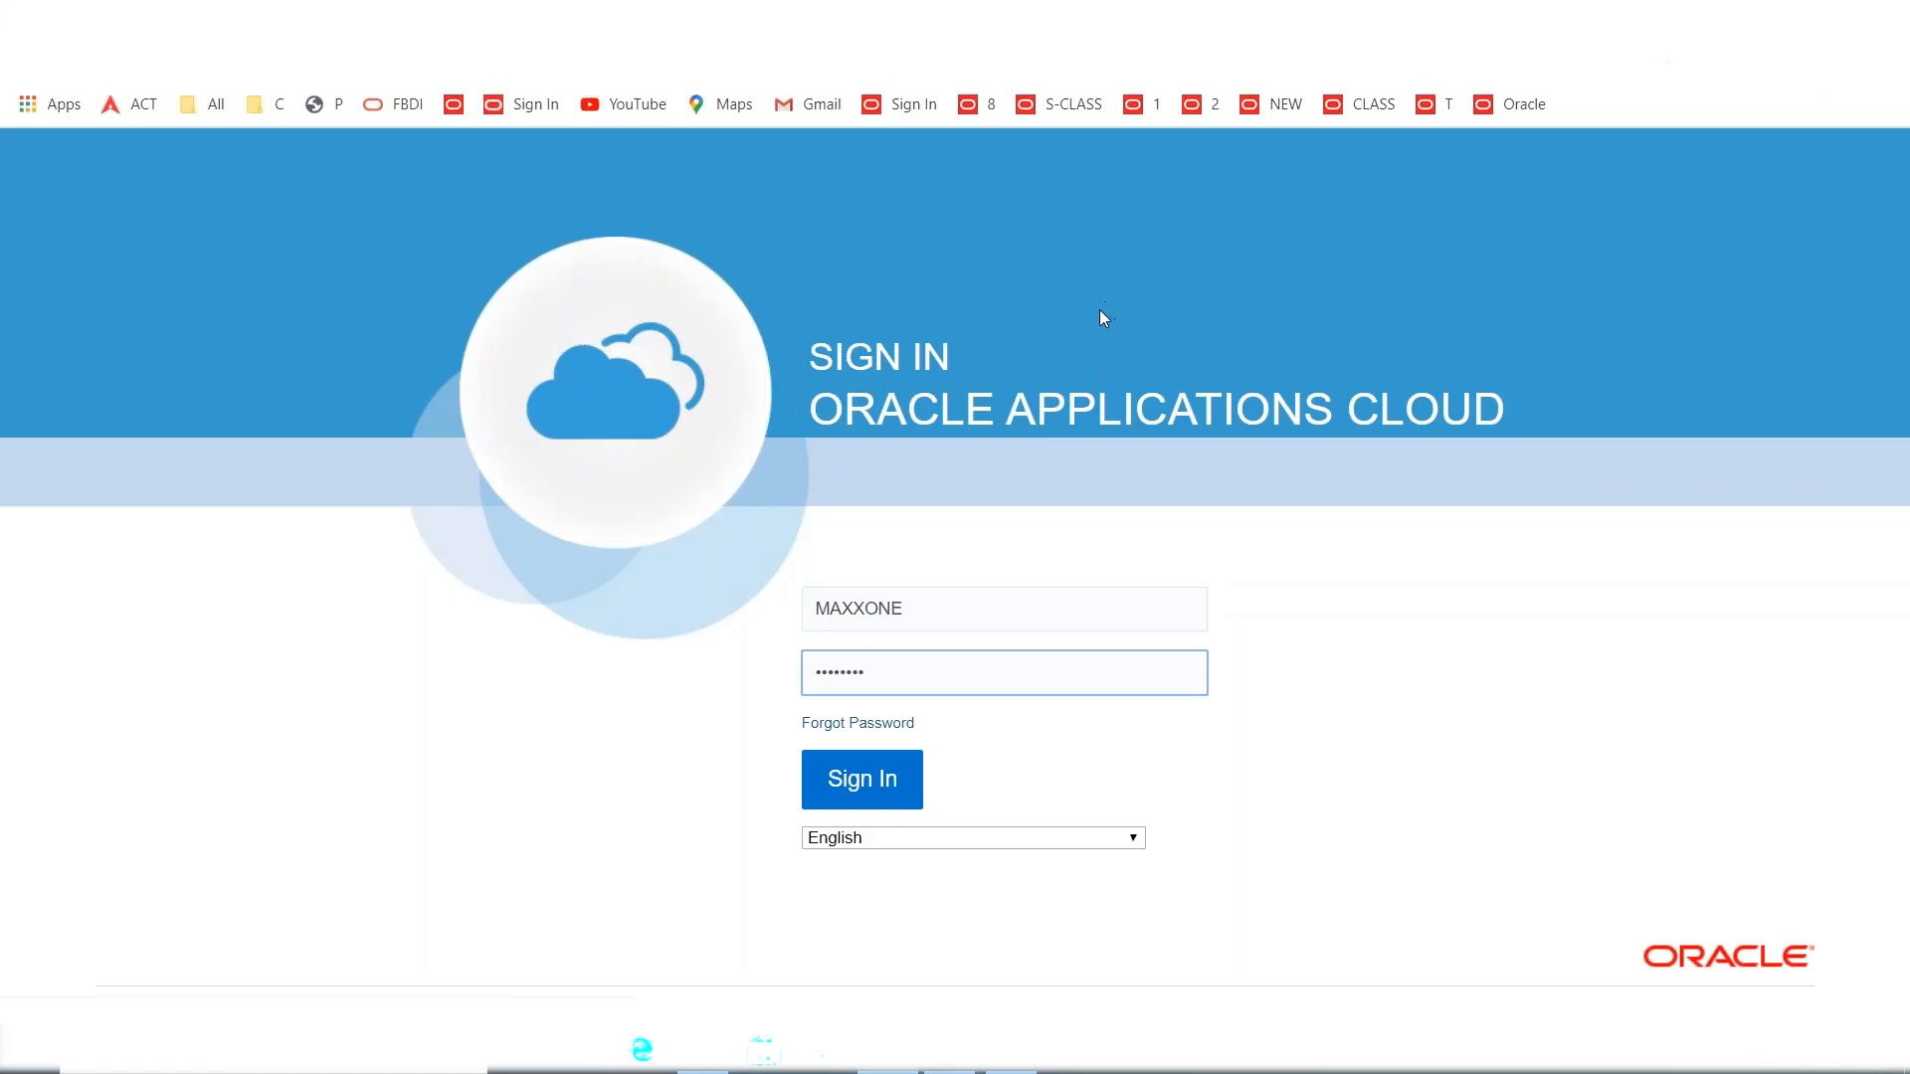
{"action": "key", "text": "Return"}
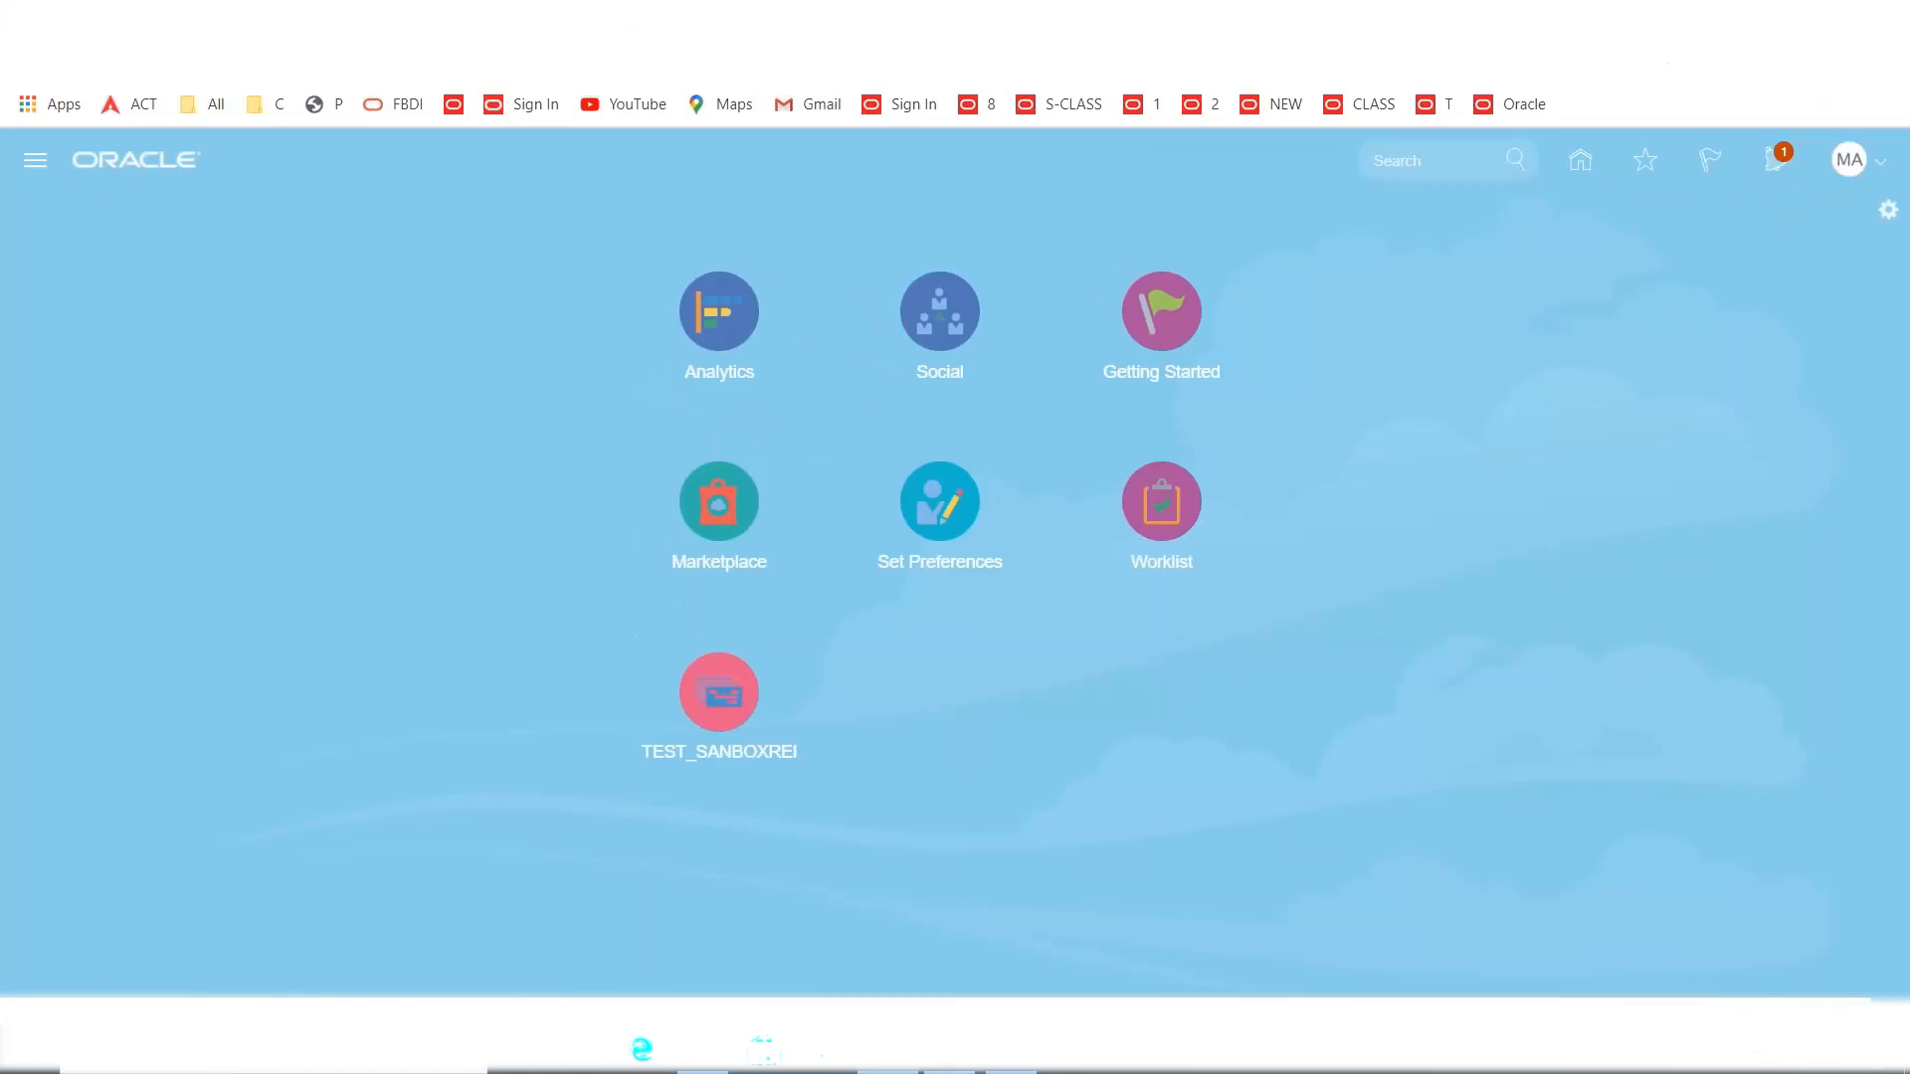
Approve the 'Approve Purchase Order 1009' notification and close the panel.
{"action": "left_click", "coordinate": [1774, 173]}
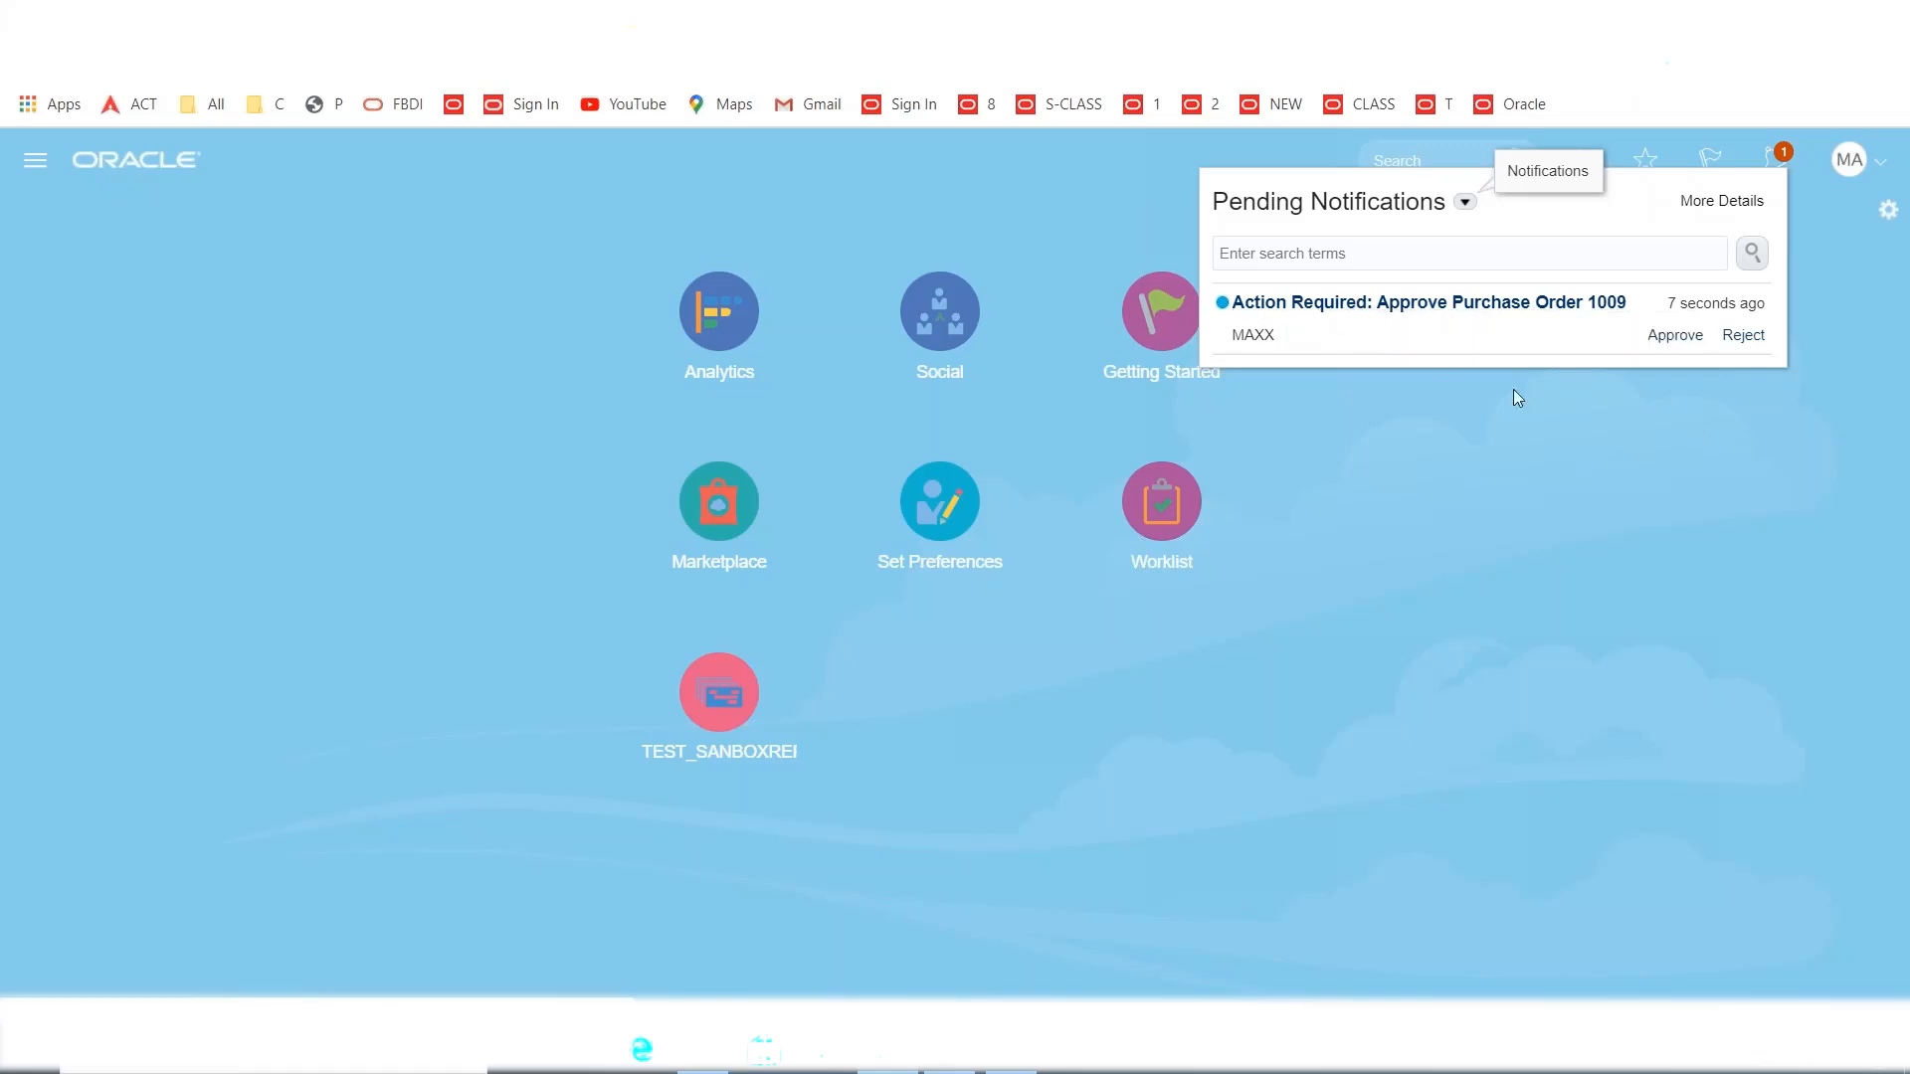
{"action": "left_click", "coordinate": [1676, 338]}
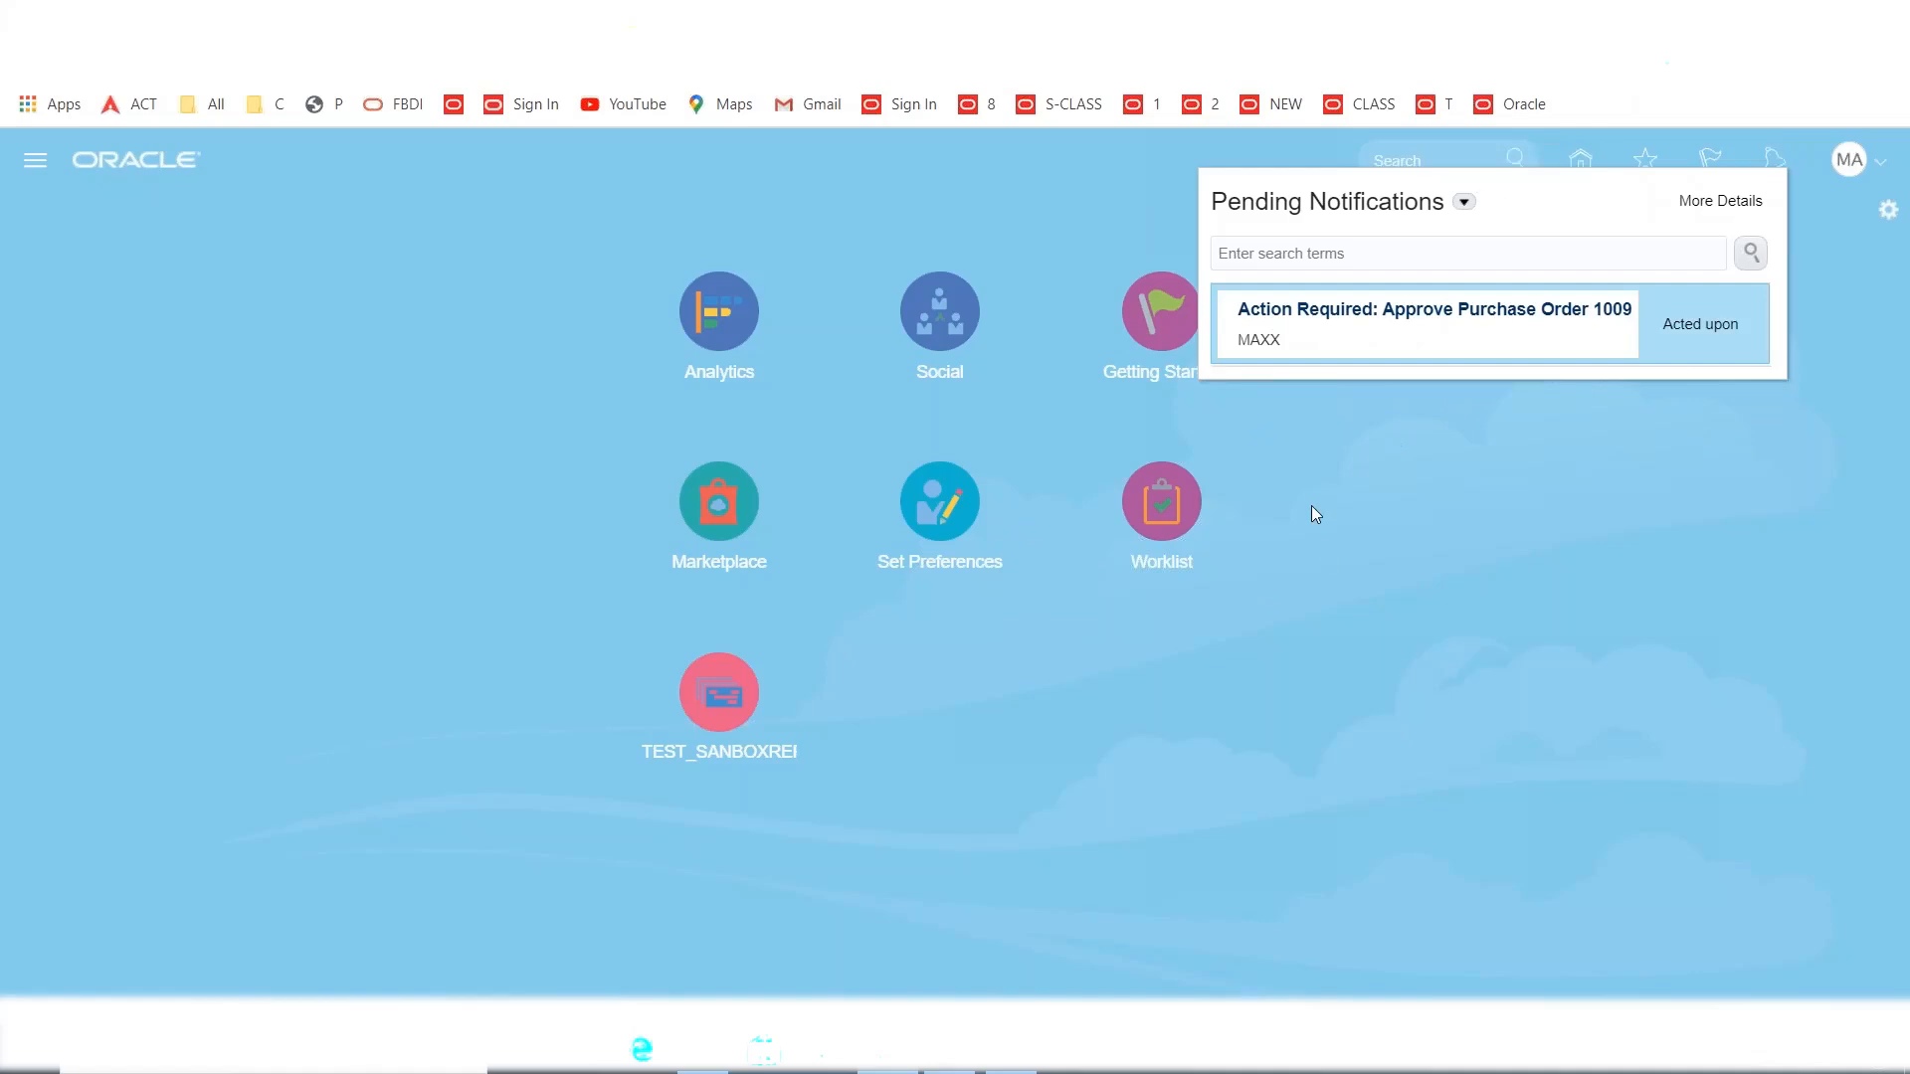
{"action": "left_click", "coordinate": [1349, 462]}
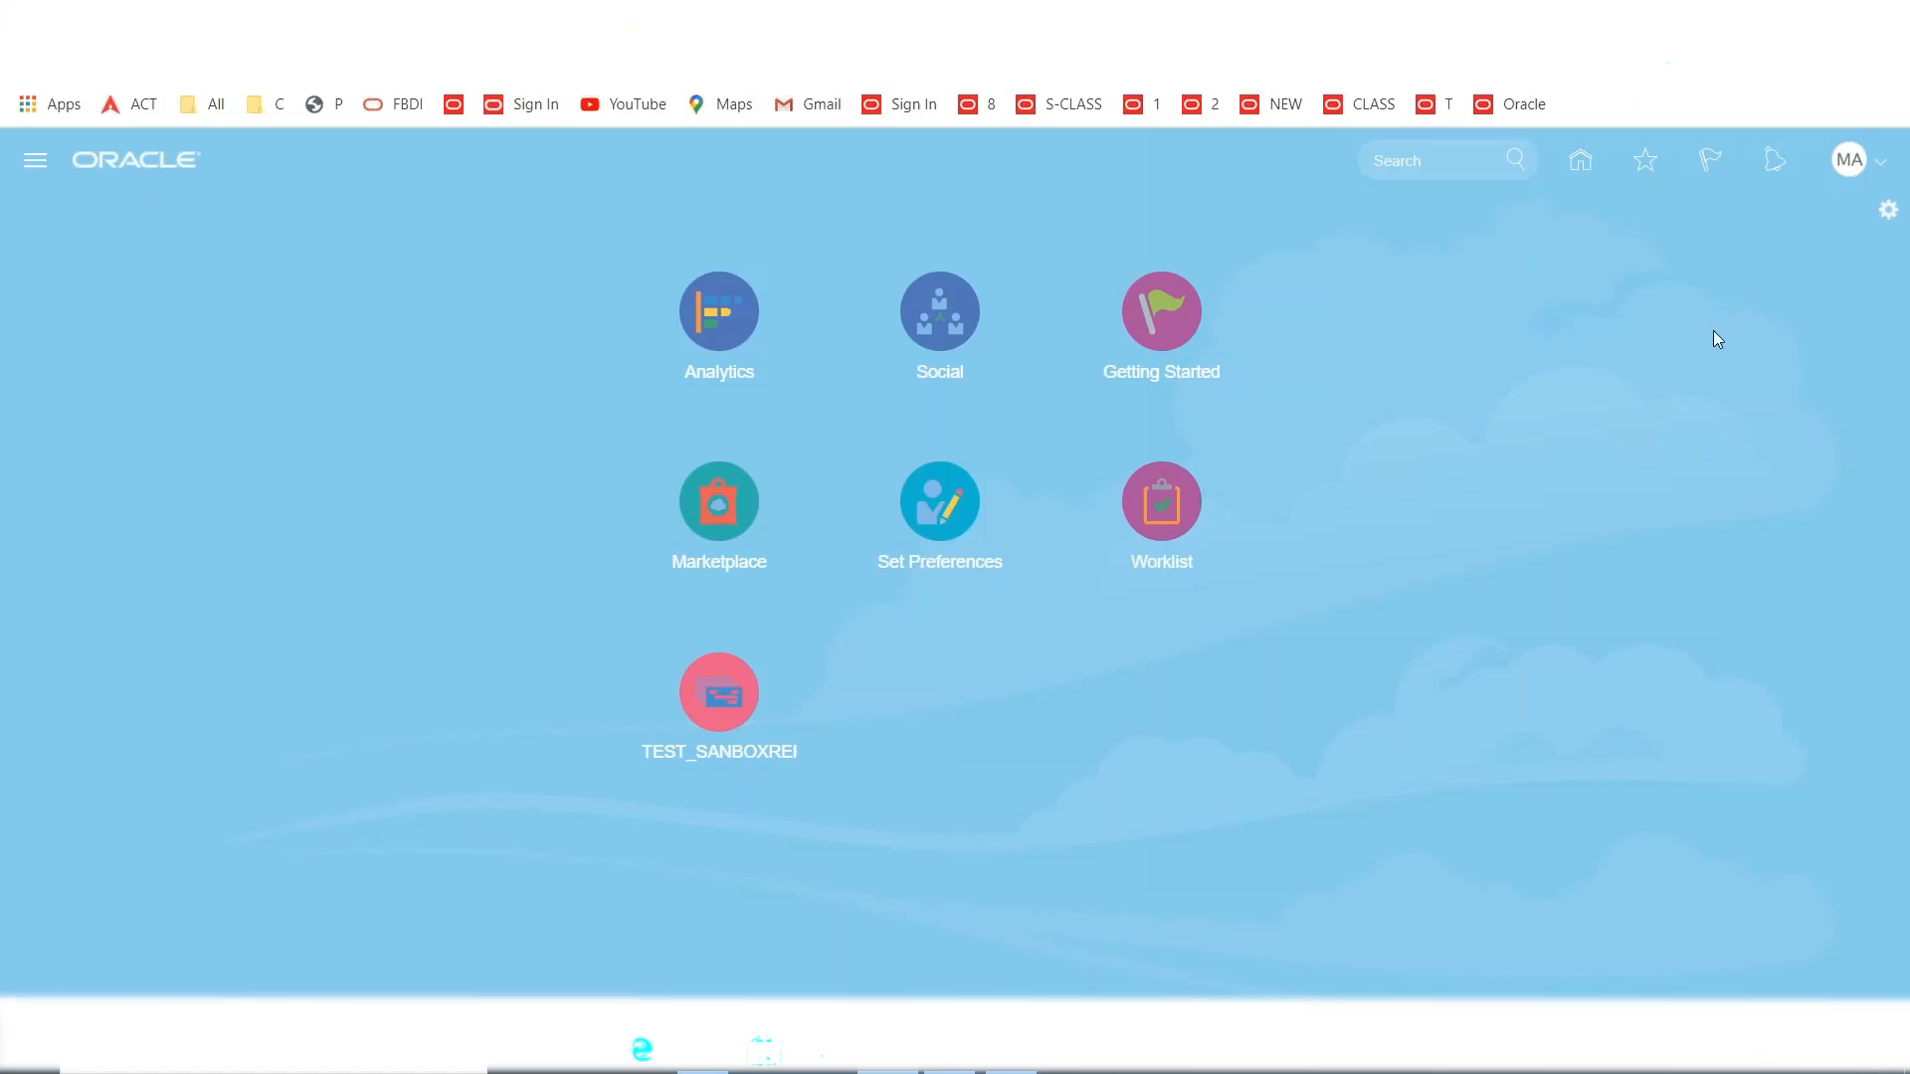
Sign out of the approver account and sign in with the buyer's user ID and password.
{"action": "left_click", "coordinate": [1846, 161]}
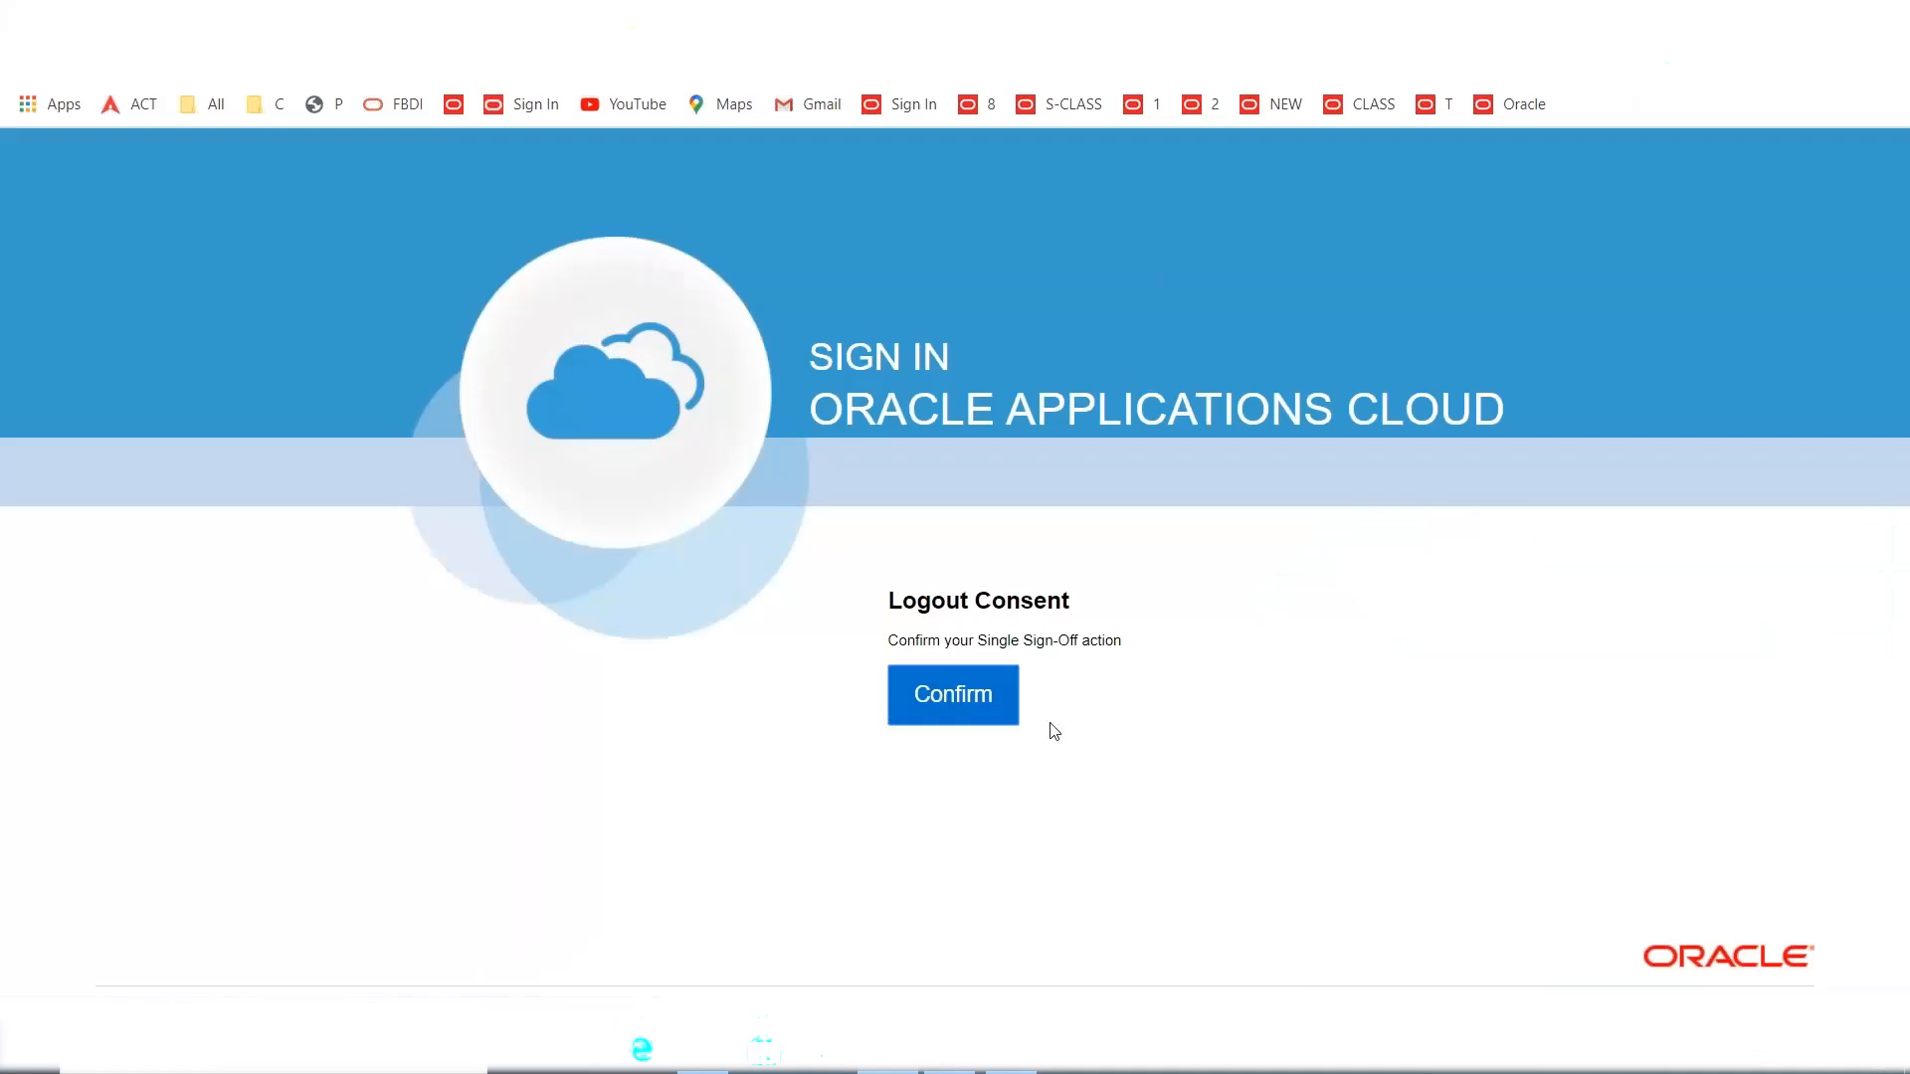
{"action": "left_click", "coordinate": [976, 707]}
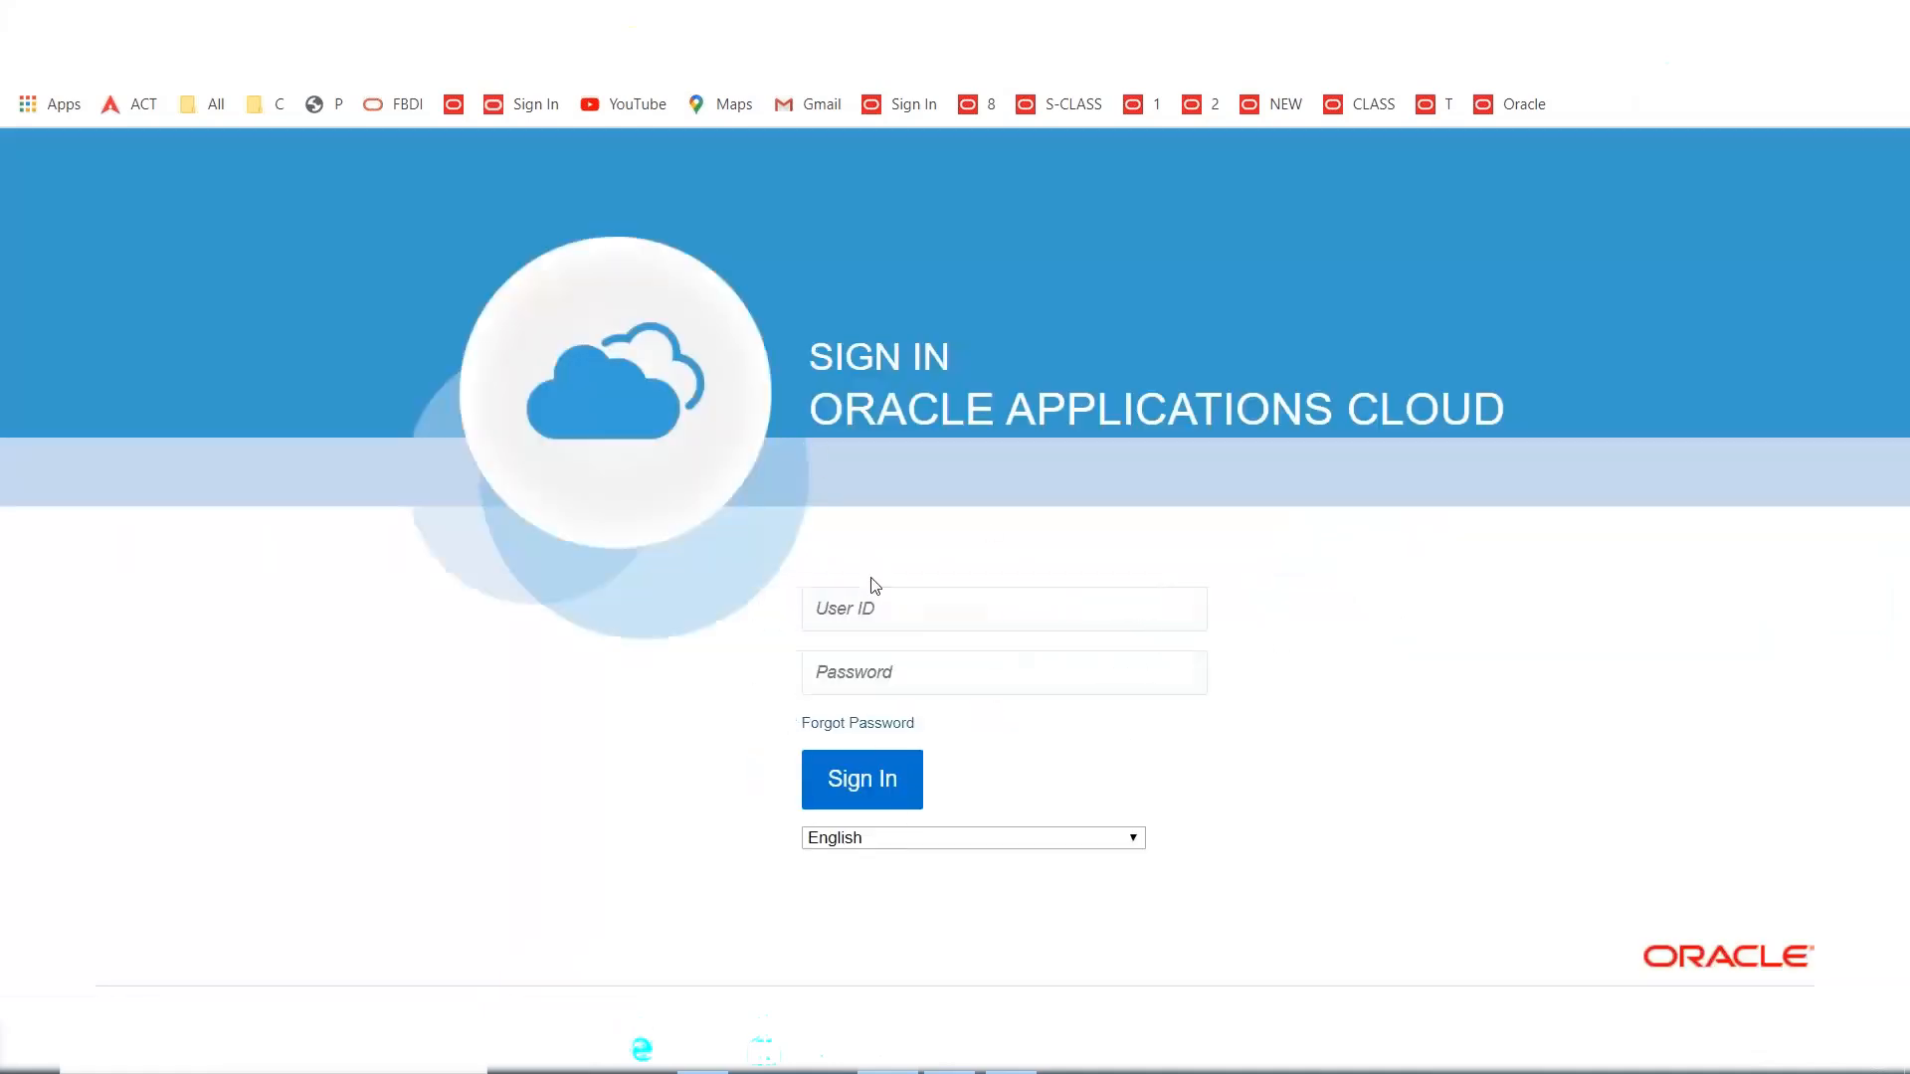
{"action": "left_click", "coordinate": [877, 626]}
{"action": "type", "text": "MAXX"}
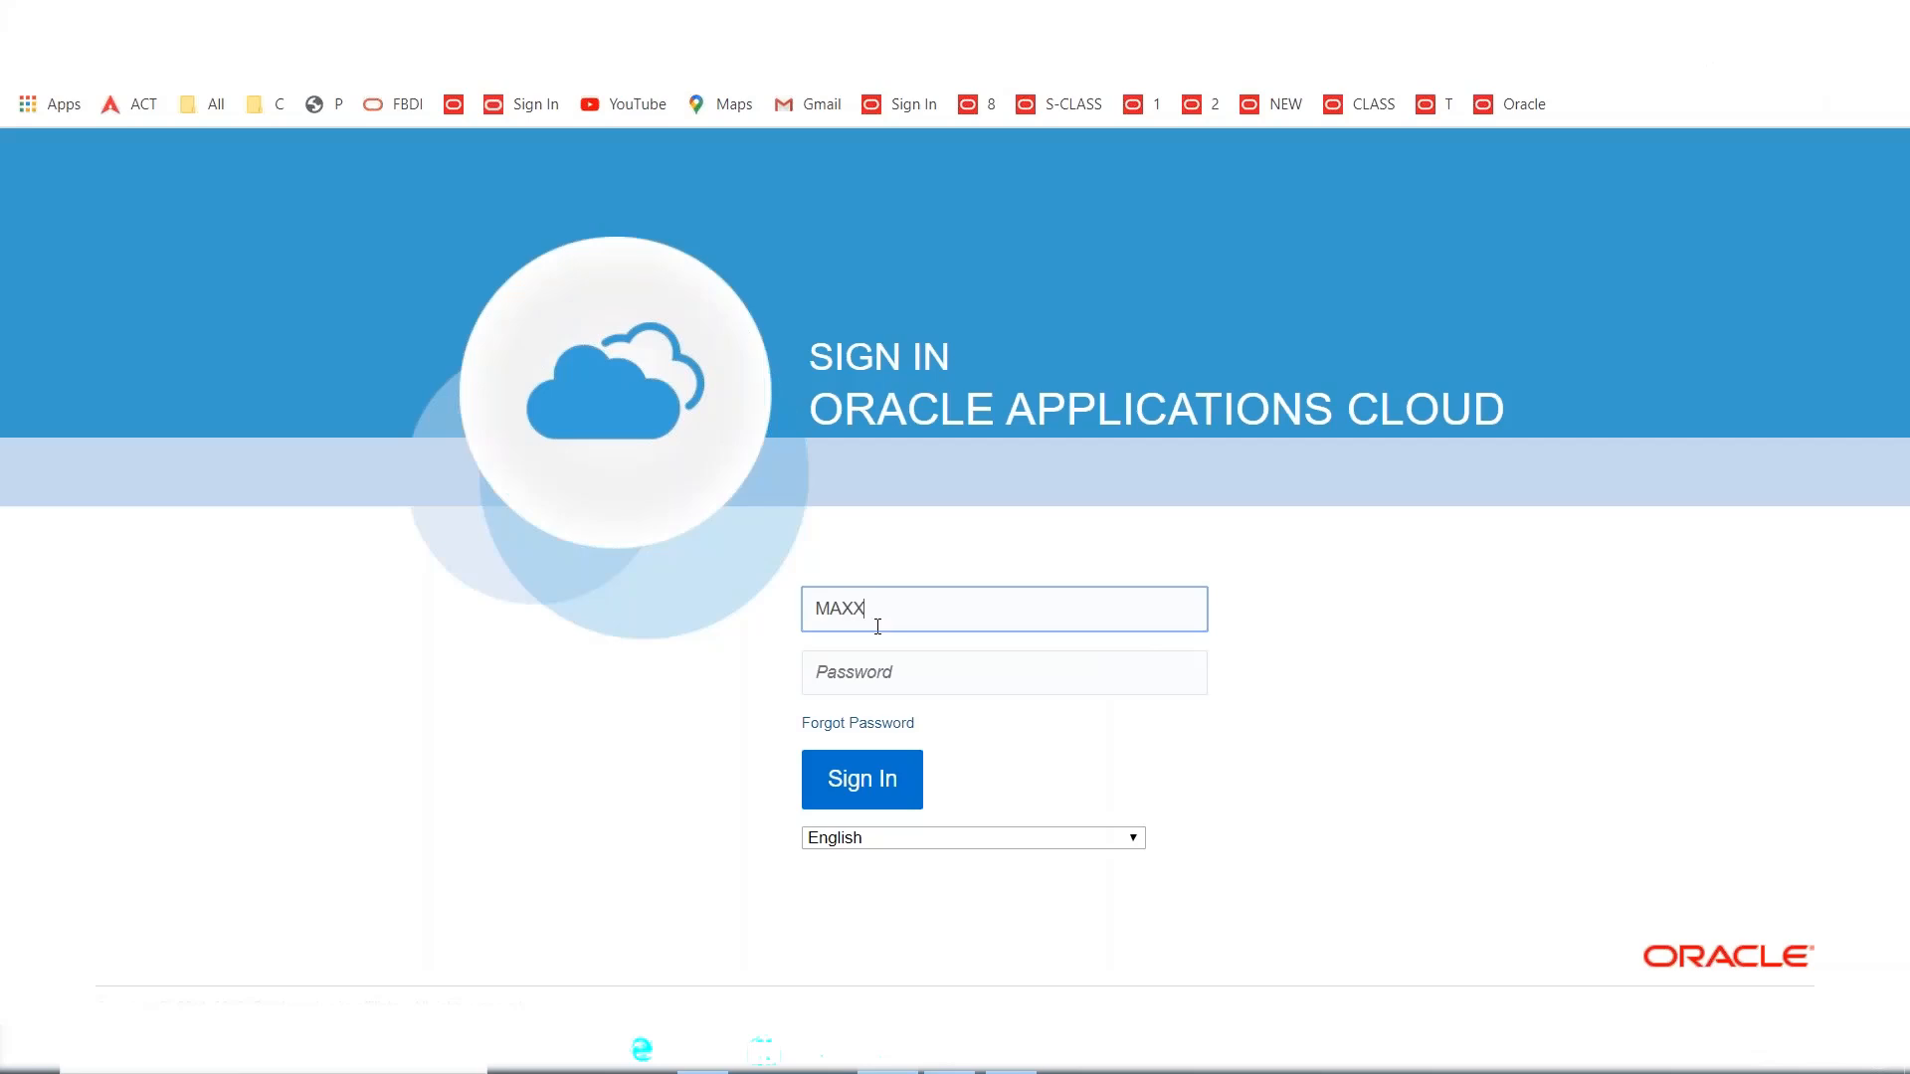
{"action": "key", "text": "Tab"}
{"action": "type", "text": "••••••••"}
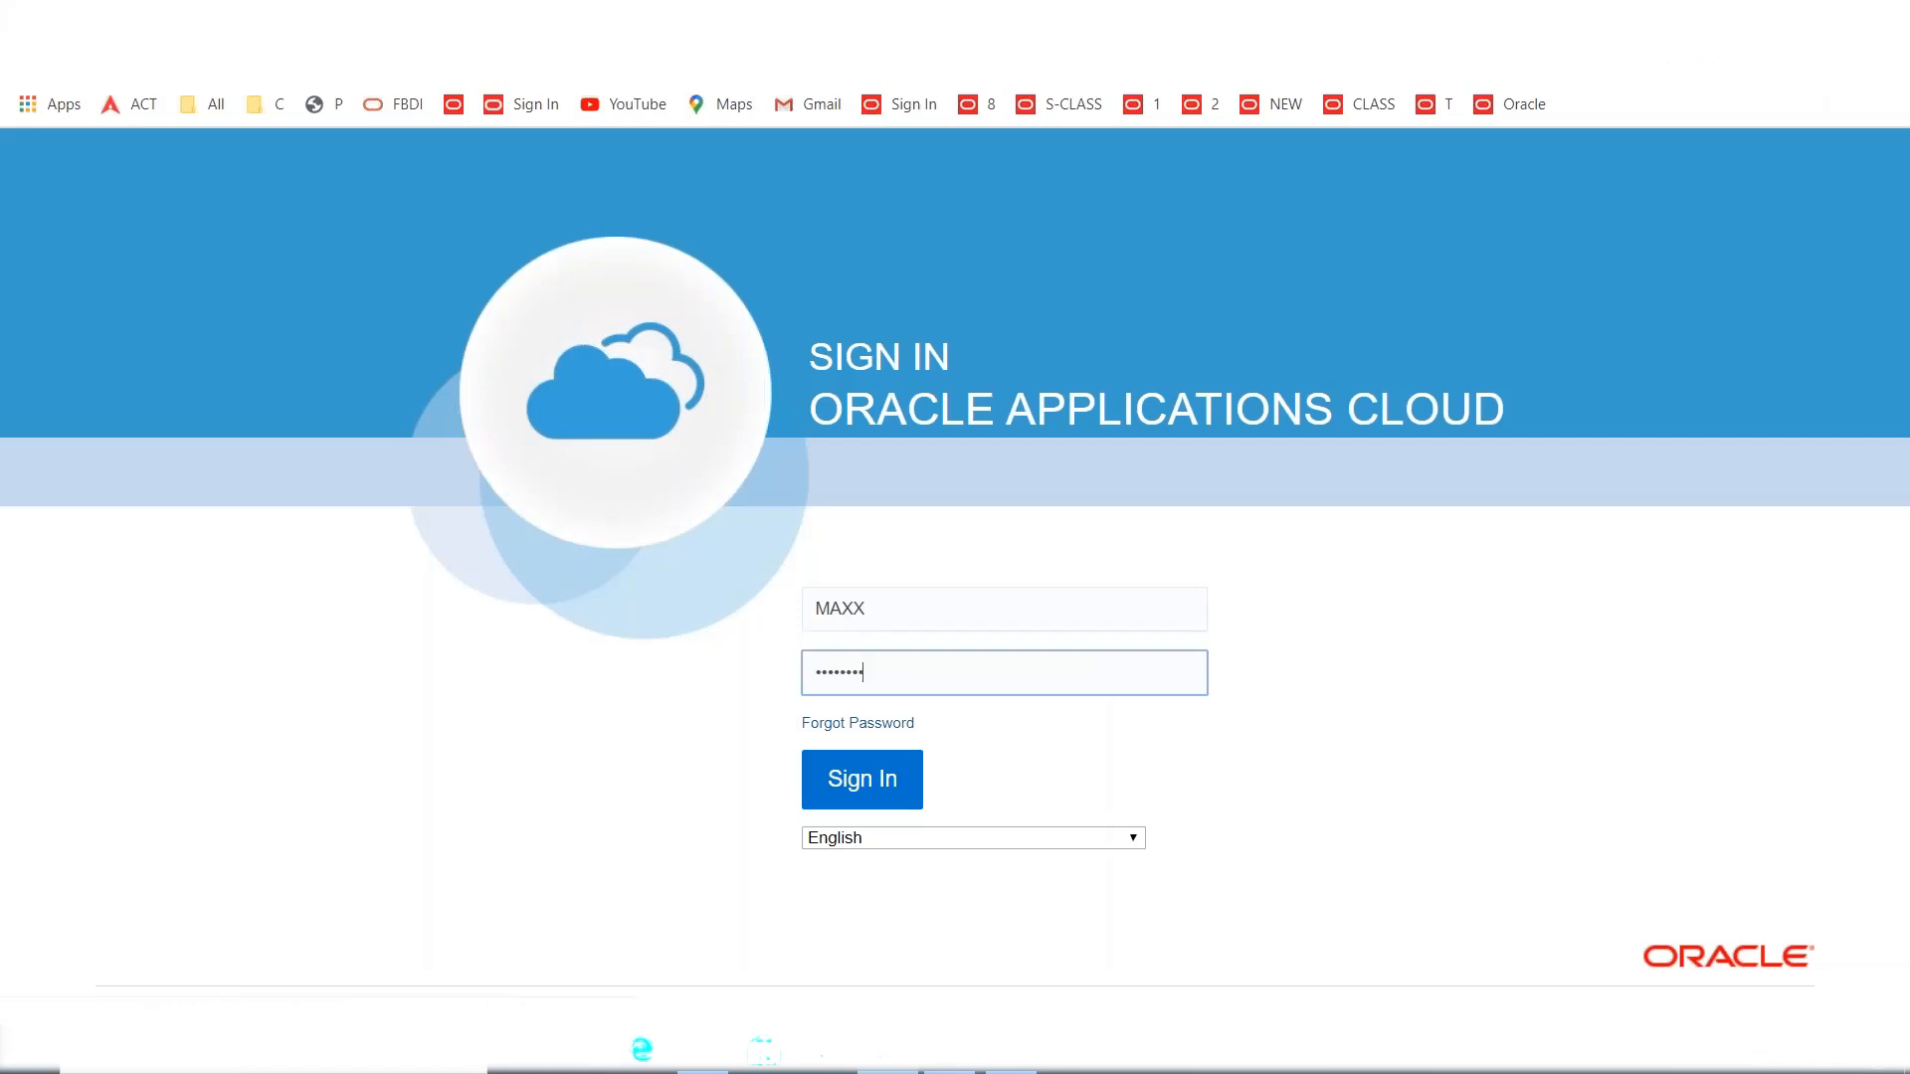
{"action": "key", "text": "Return"}
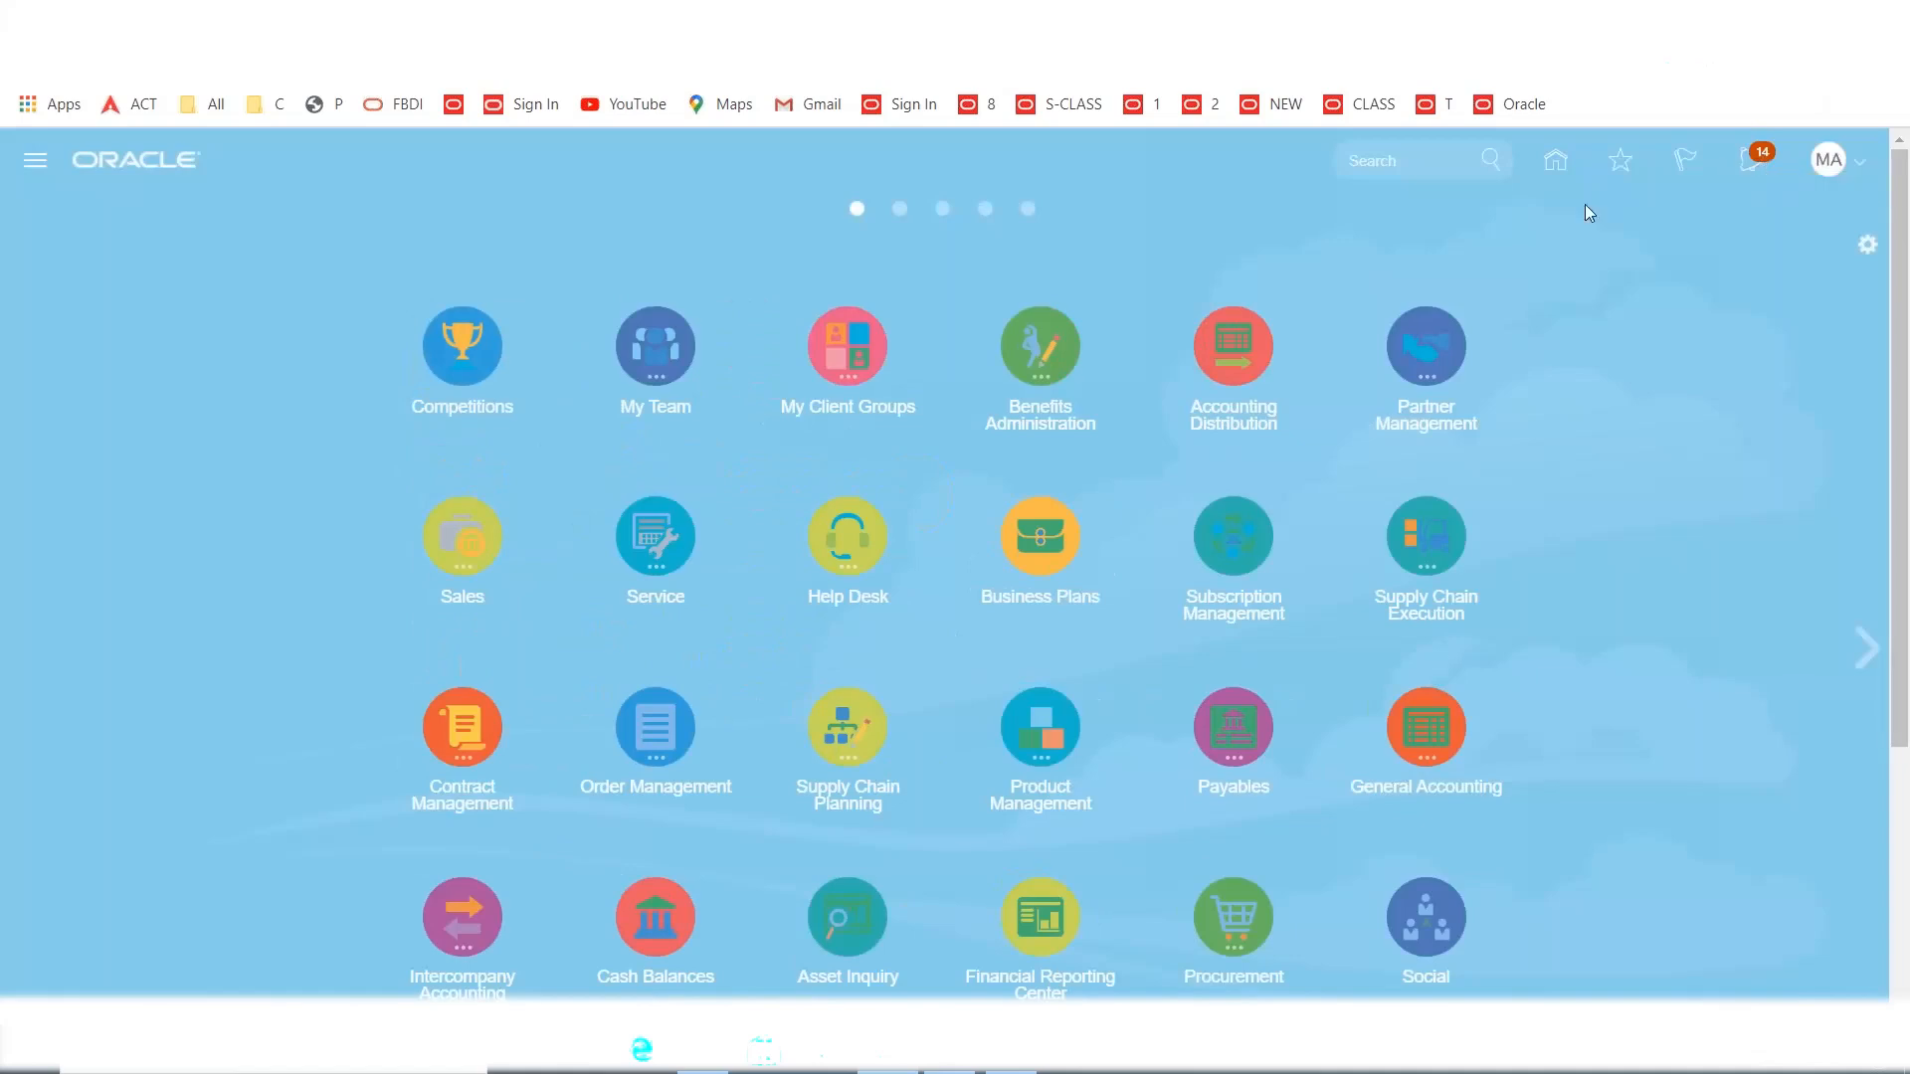
Review the notifications for orders 1008 and 1009, then go to Purchase Orders.
{"action": "left_click", "coordinate": [1740, 174]}
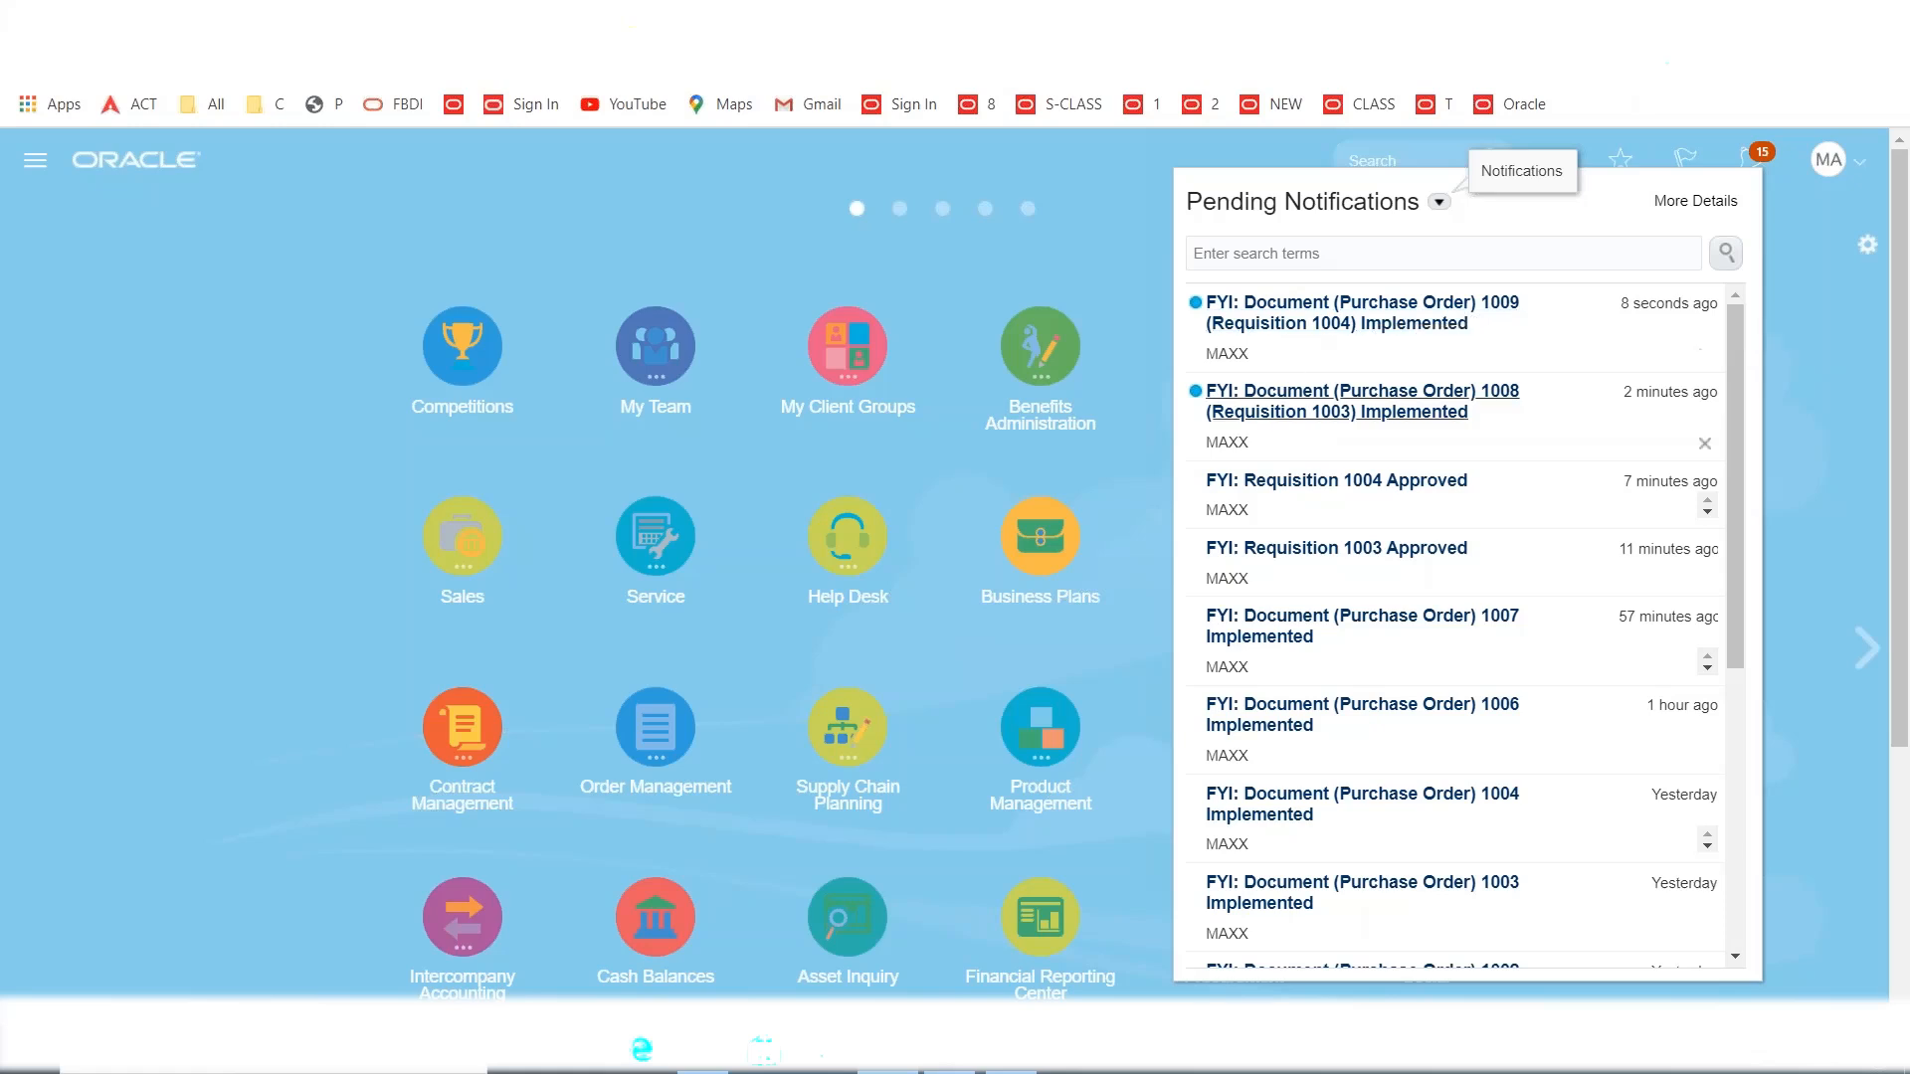
{"action": "left_click", "coordinate": [742, 256]}
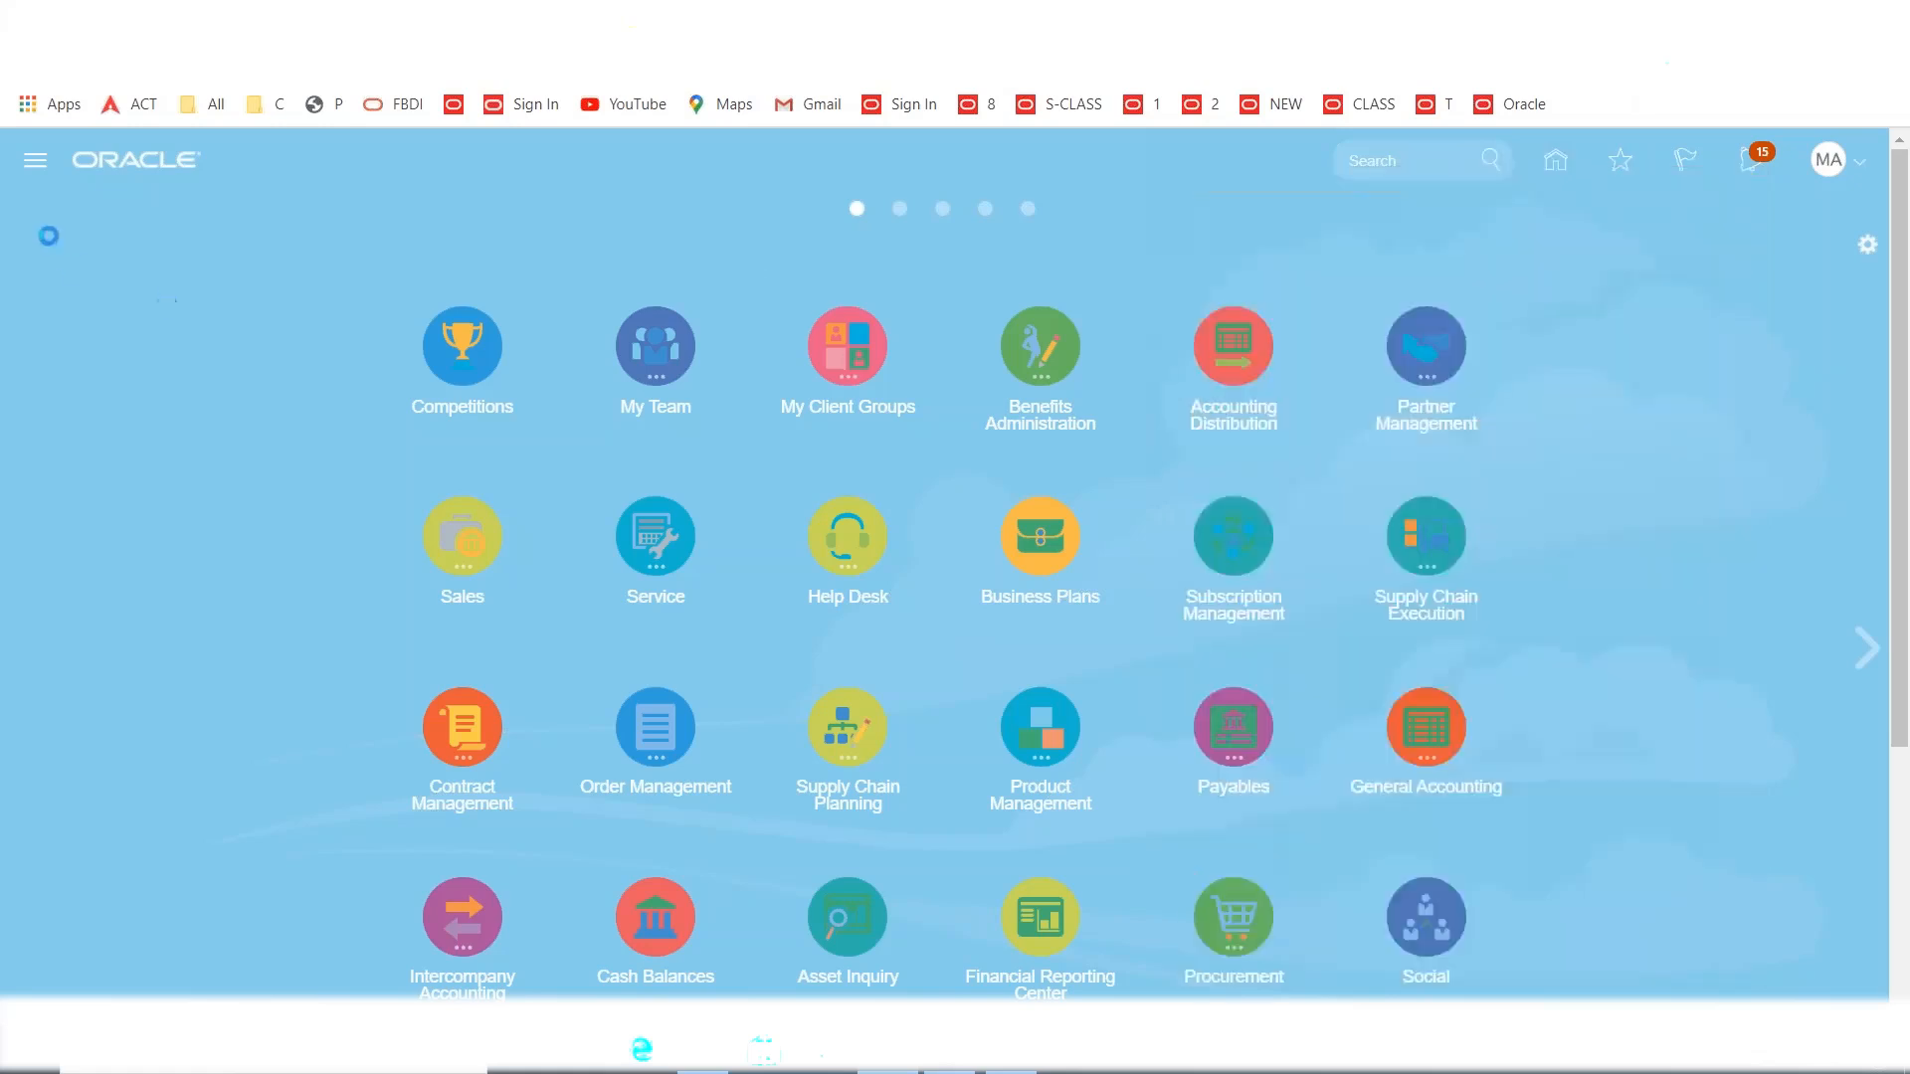
{"action": "left_click", "coordinate": [35, 160]}
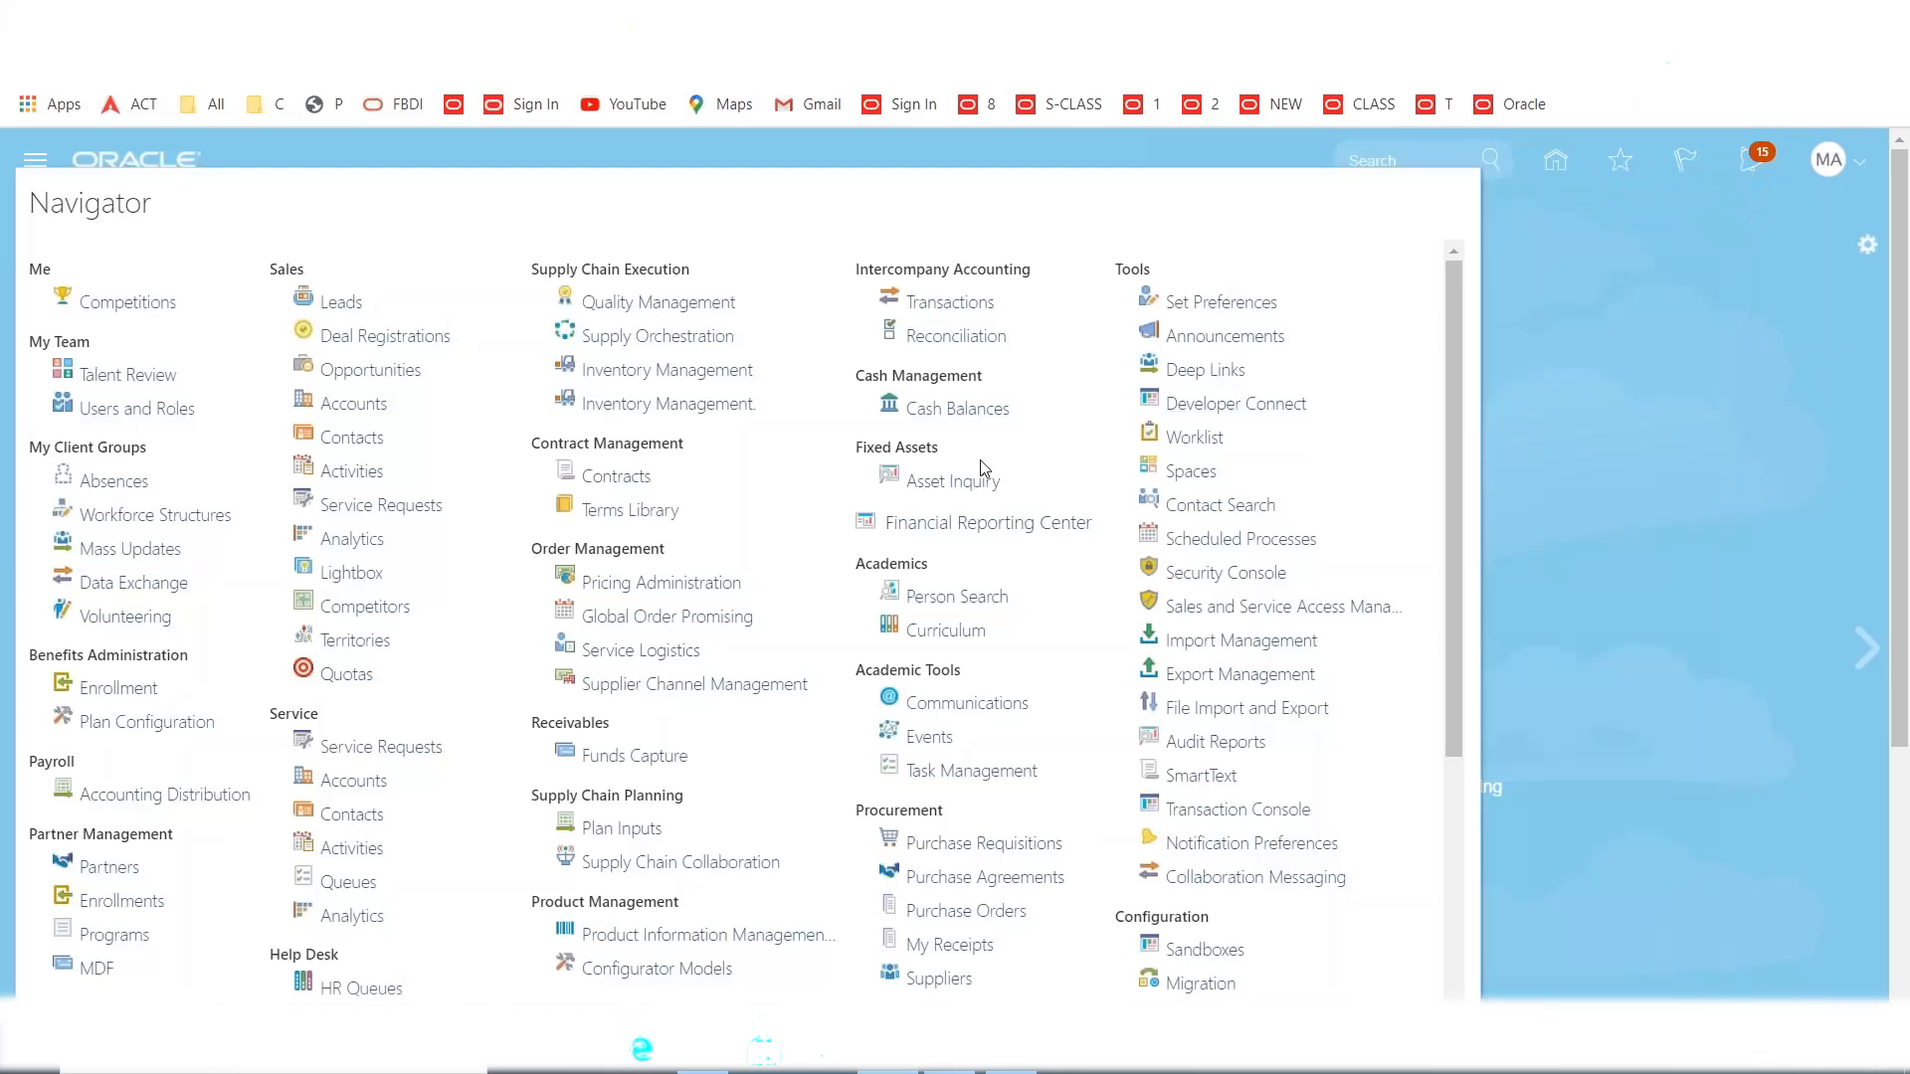
{"action": "scroll", "coordinate": [1015, 677], "scroll_direction": "down", "scroll_amount": 3}
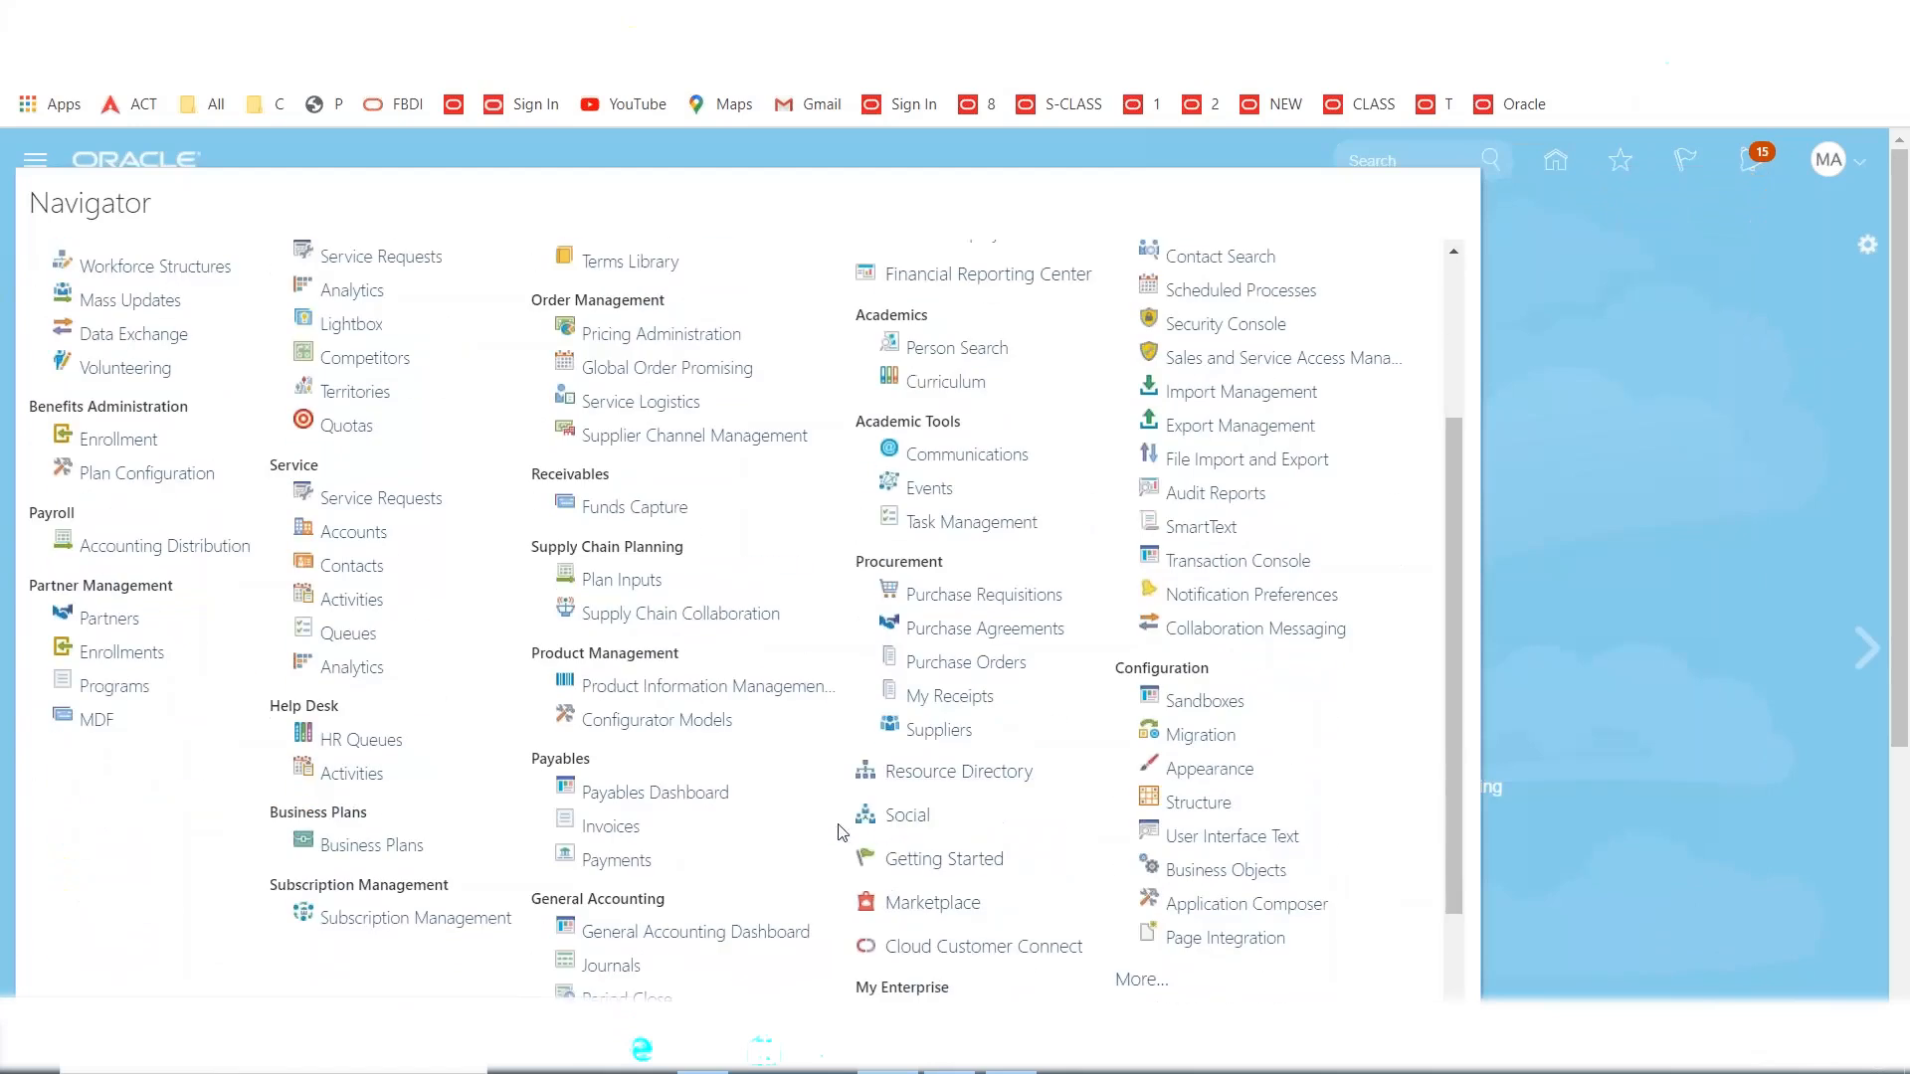
{"action": "scroll", "coordinate": [831, 826], "scroll_direction": "down", "scroll_amount": 2}
{"action": "left_click", "coordinate": [988, 538]}
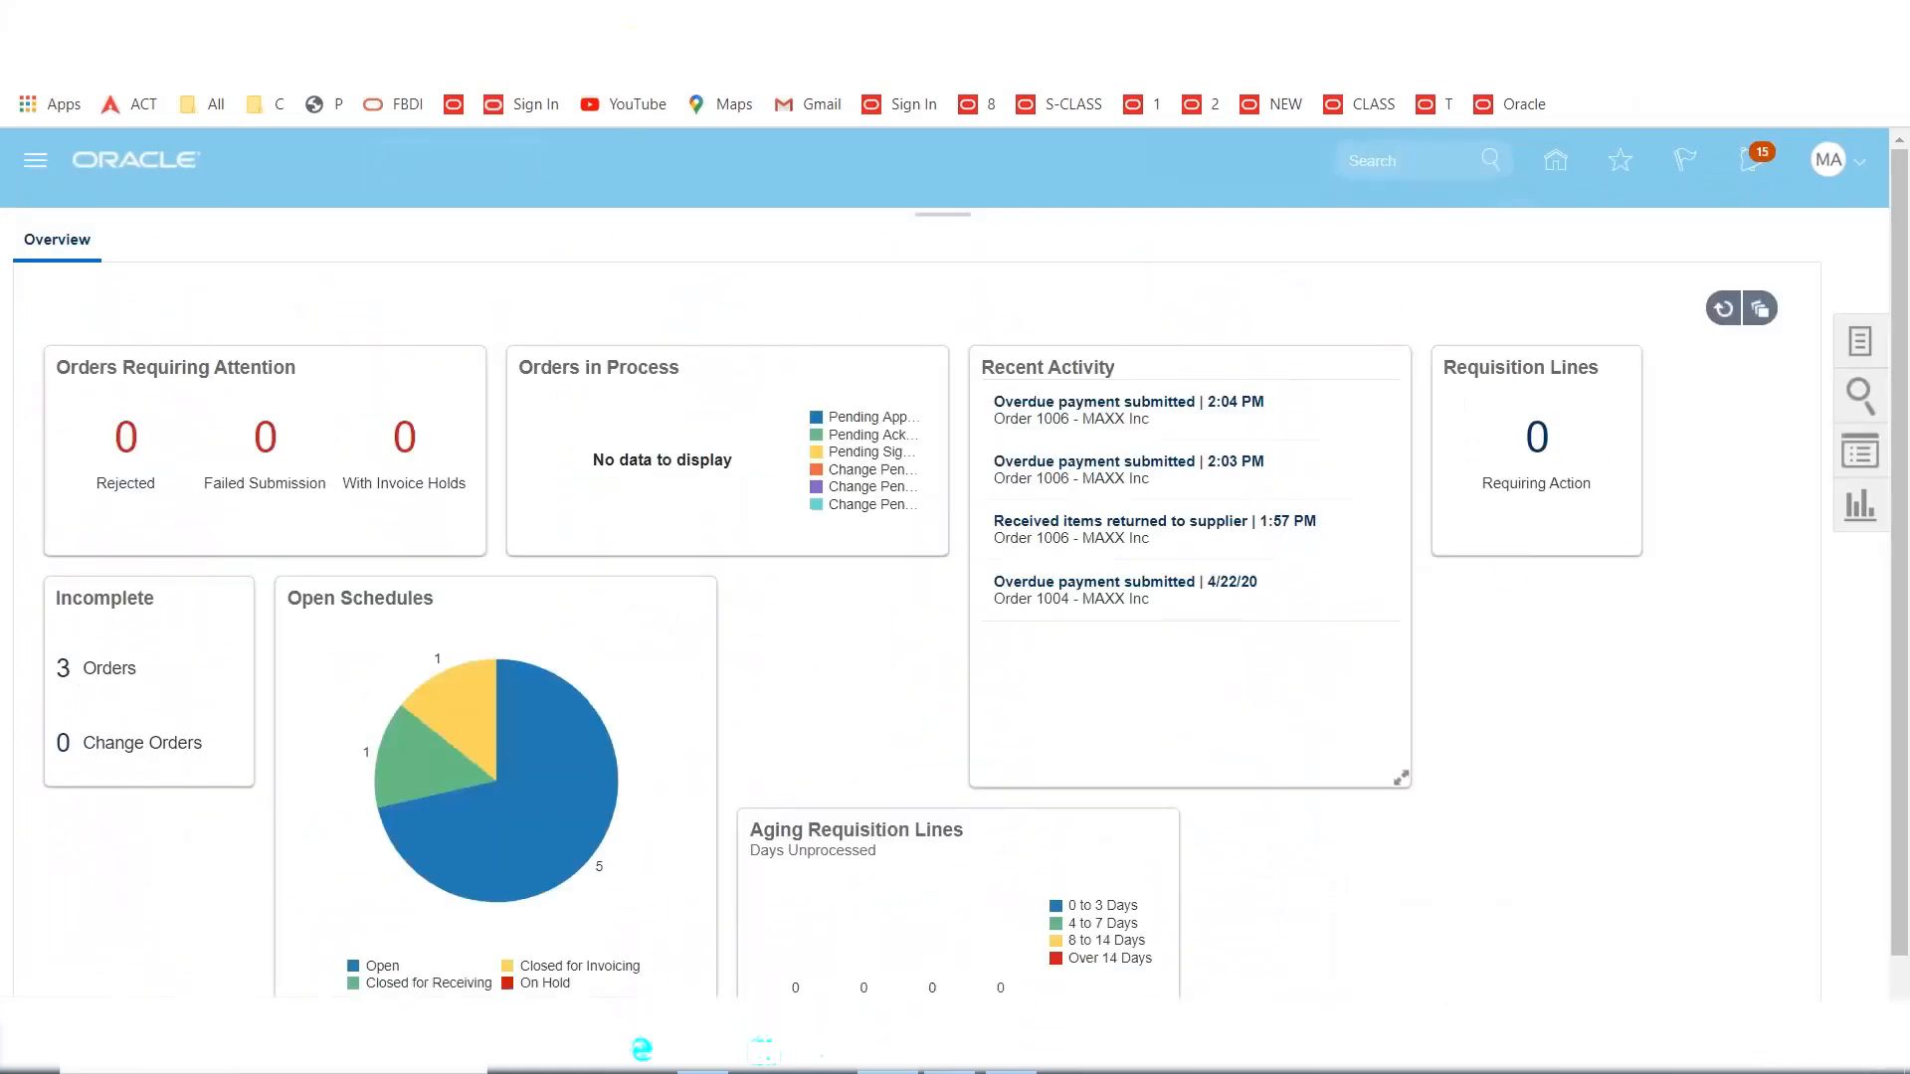
Search Manage Orders for order number 1009.
{"action": "left_click", "coordinate": [1860, 342]}
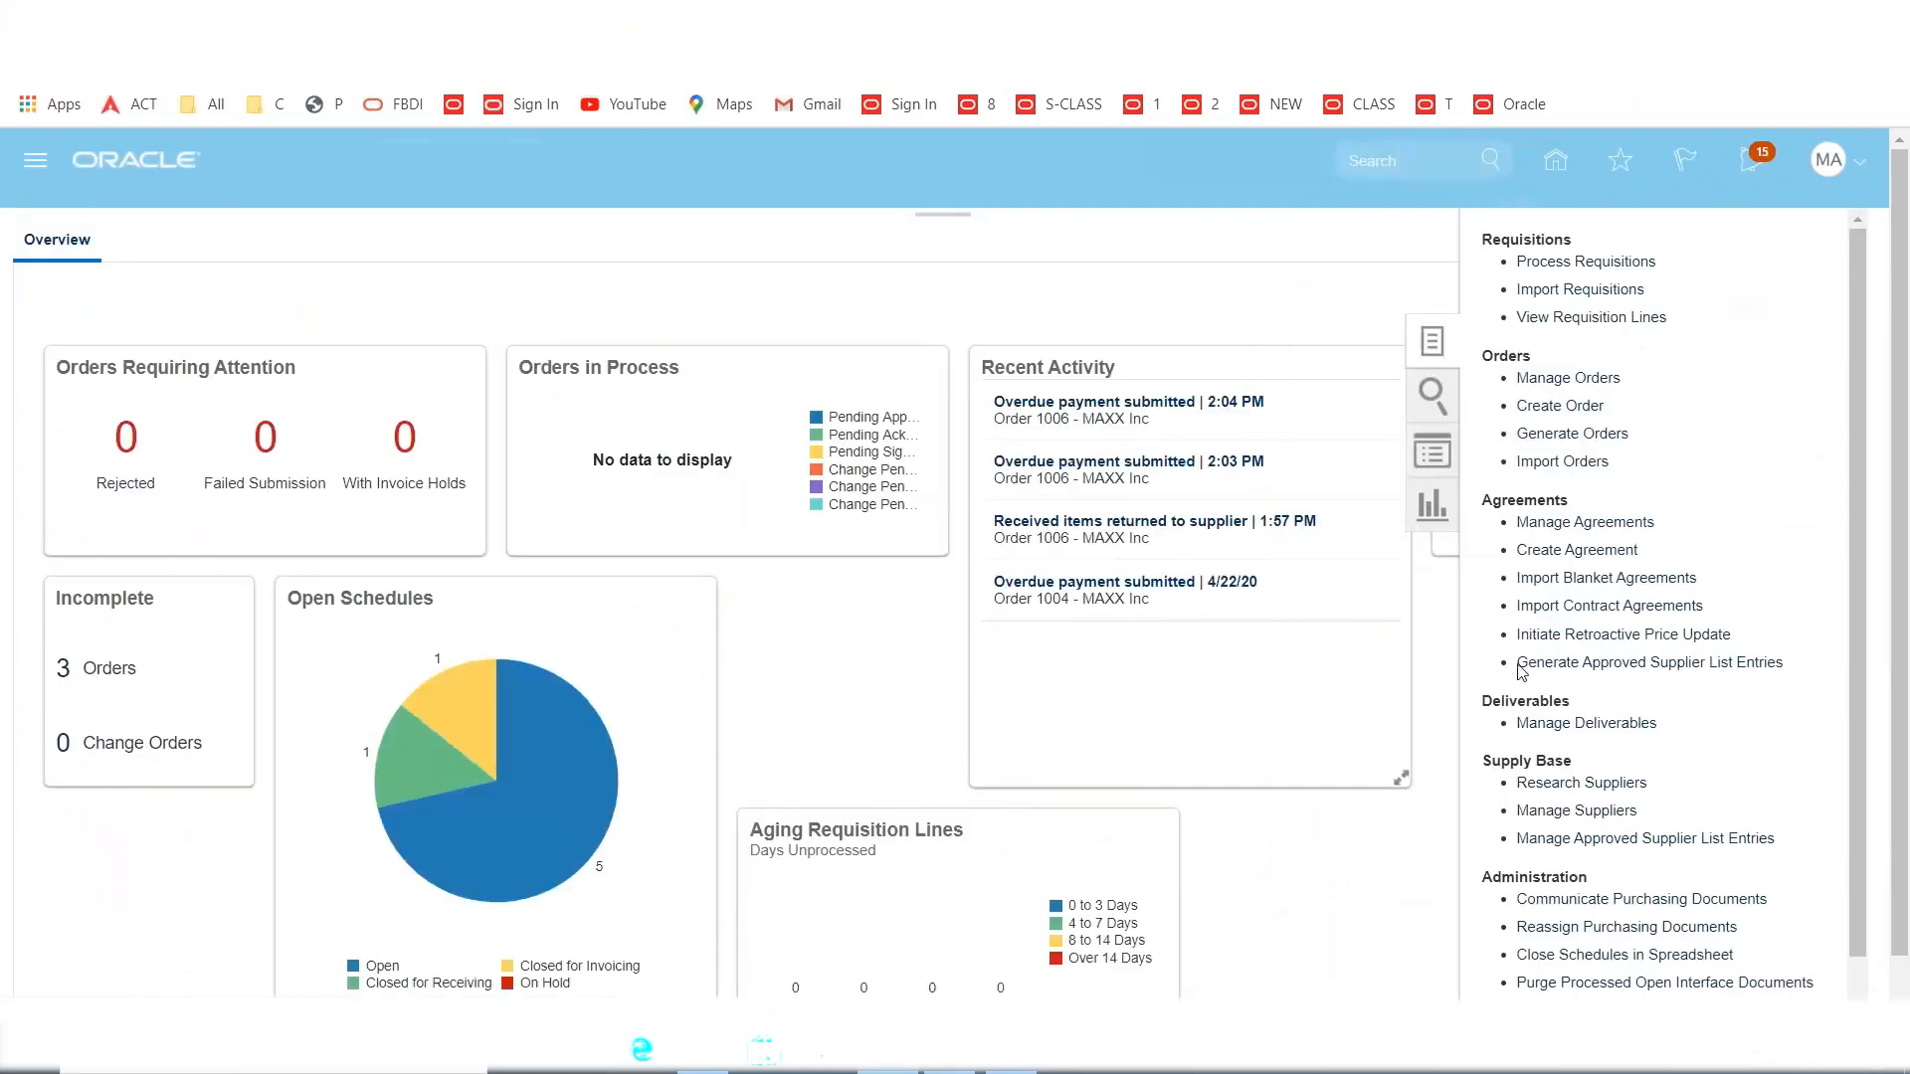
{"action": "left_click", "coordinate": [1537, 379]}
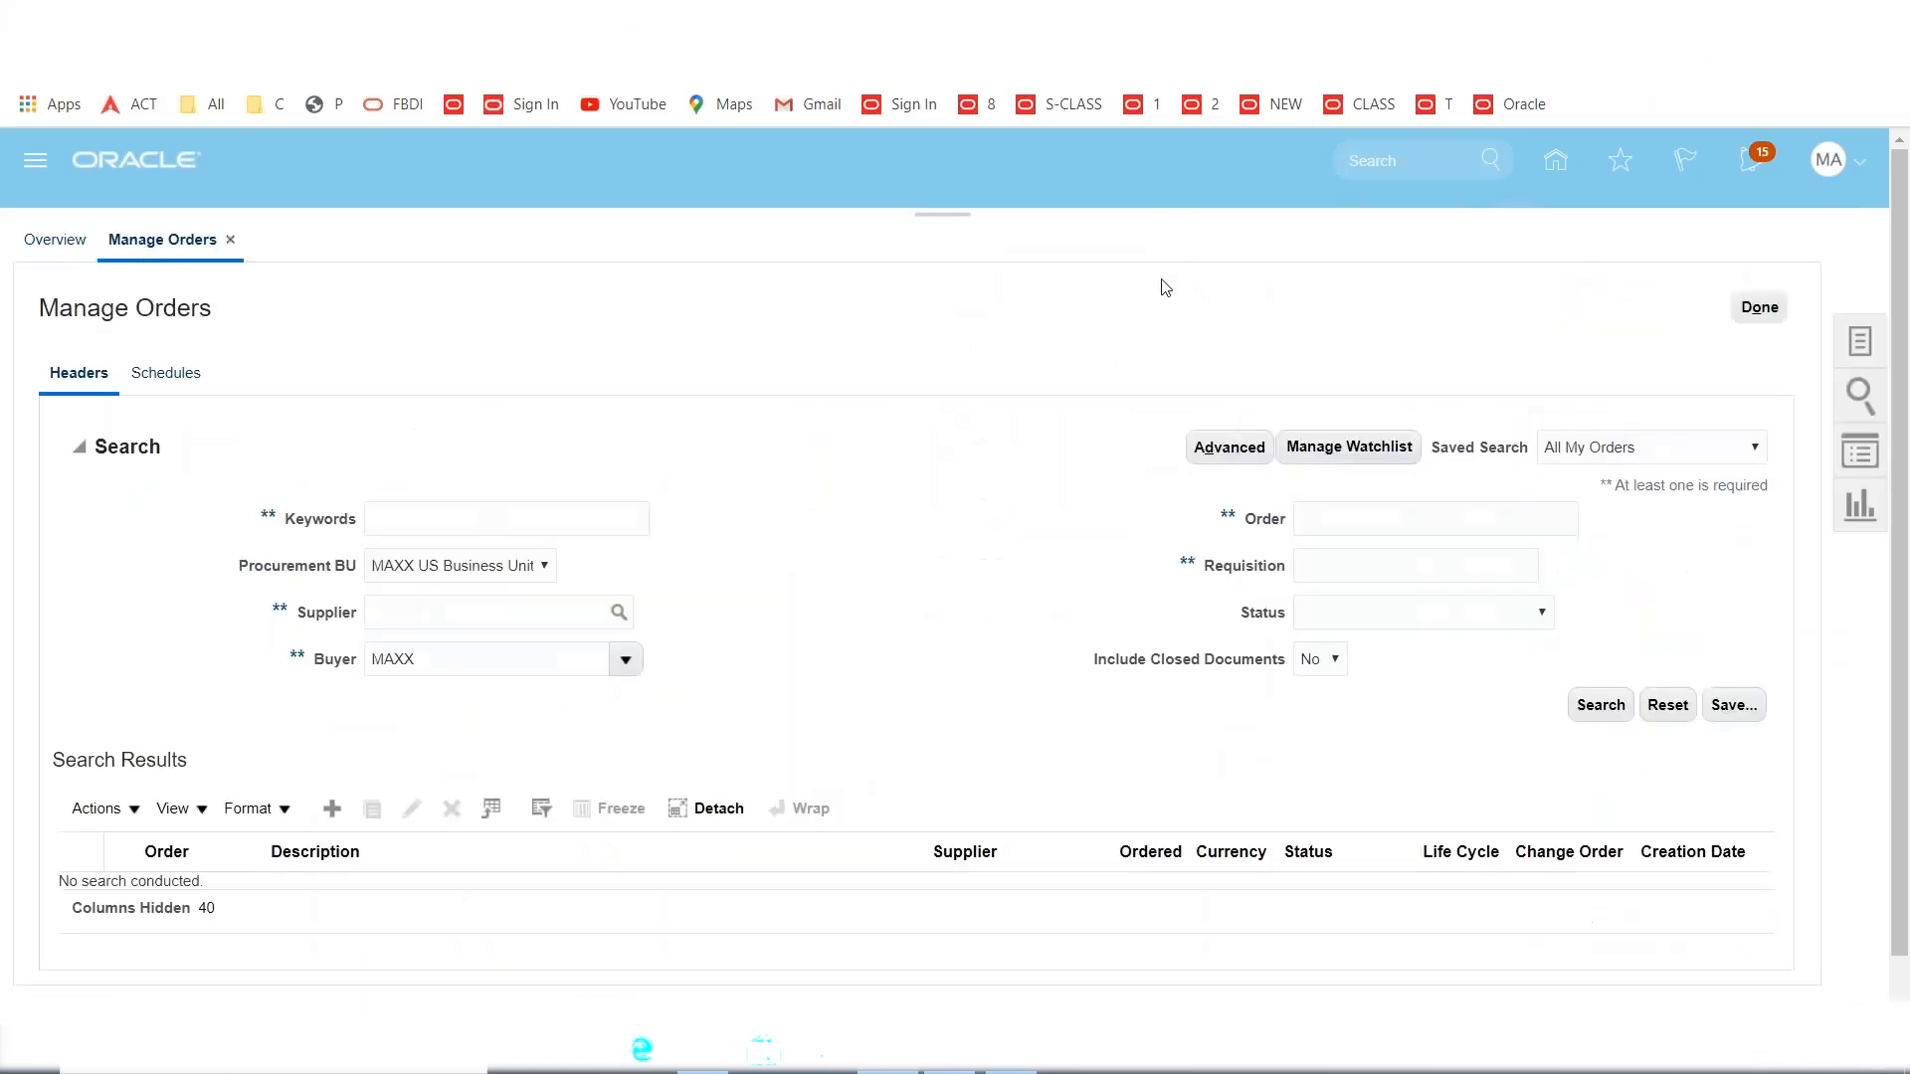
{"action": "left_click", "coordinate": [1455, 519]}
{"action": "type", "text": "1009"}
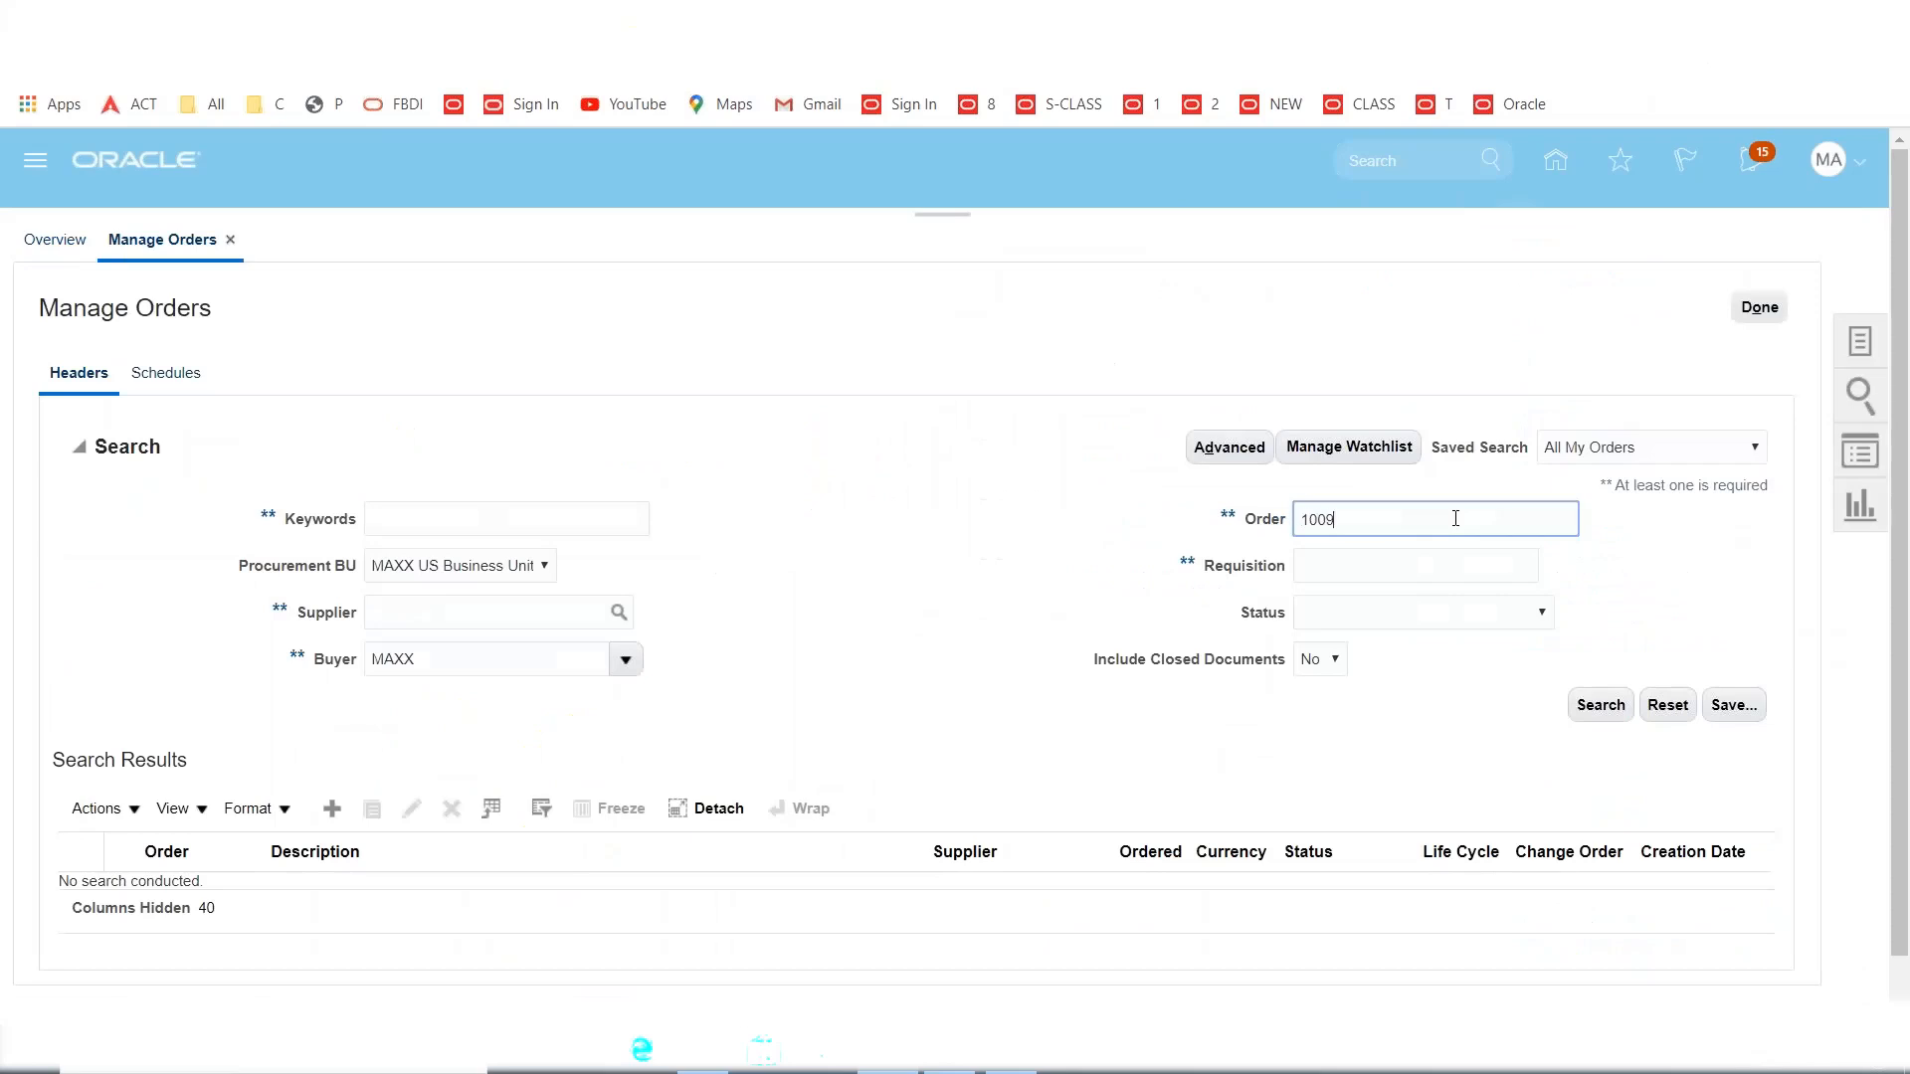
{"action": "left_click", "coordinate": [1601, 705]}
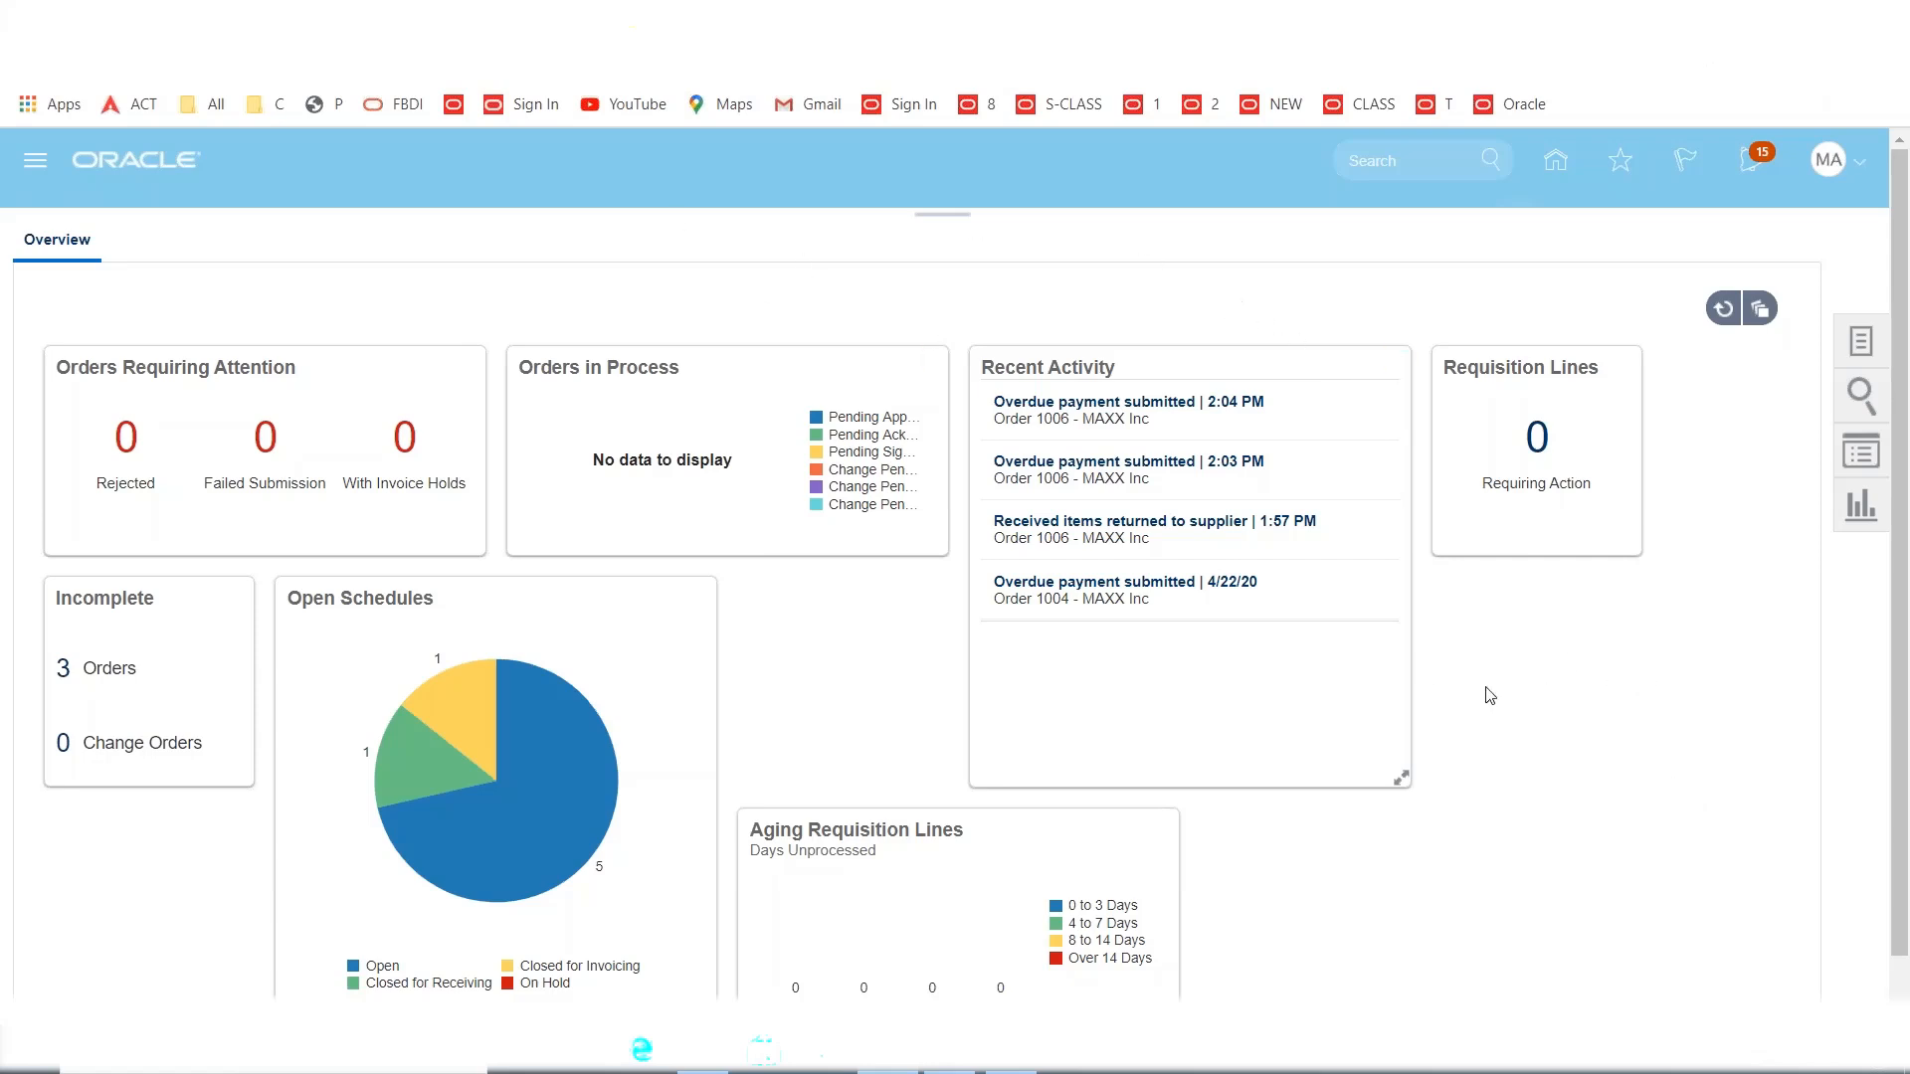
{"action": "scroll", "coordinate": [1483, 695], "scroll_direction": "down", "scroll_amount": 1}
{"action": "scroll", "coordinate": [1902, 366], "scroll_direction": "down", "scroll_amount": 1}
{"action": "scroll", "coordinate": [1902, 366], "scroll_direction": "up", "scroll_amount": 1}
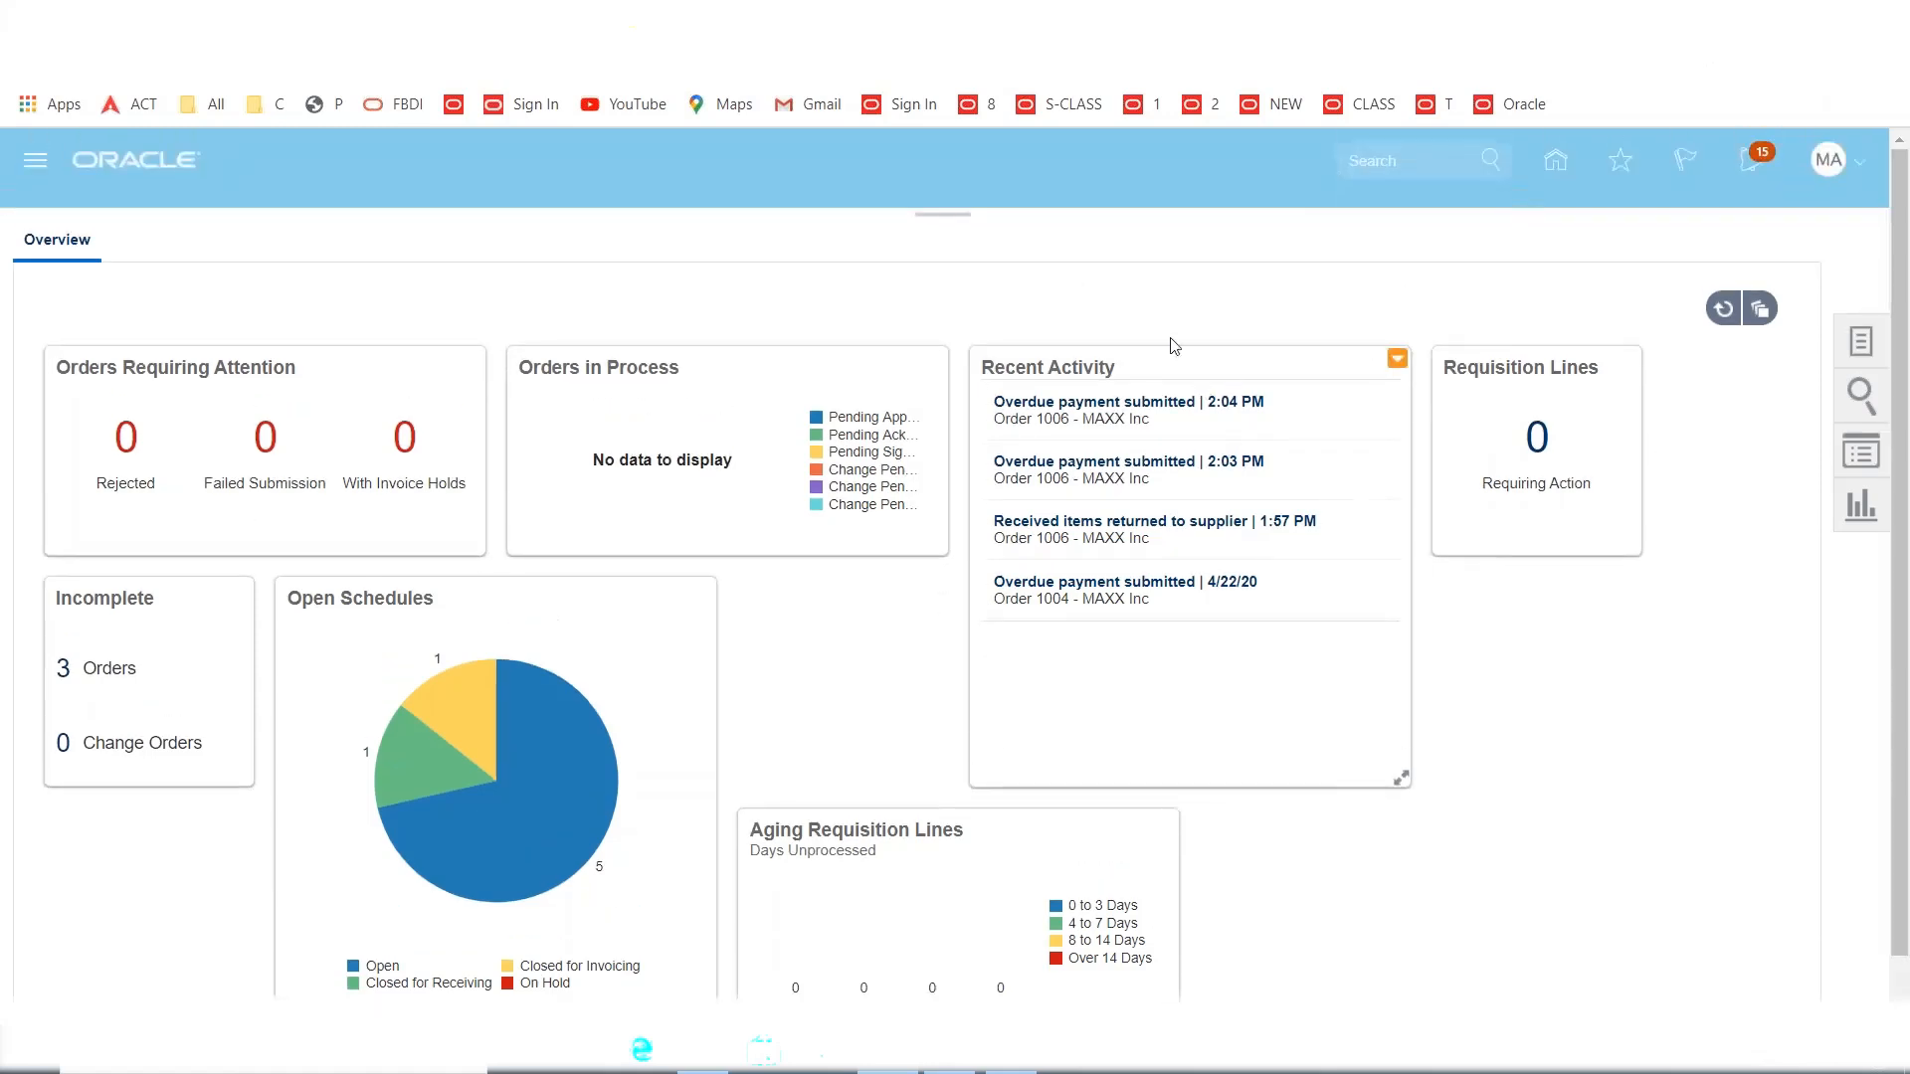